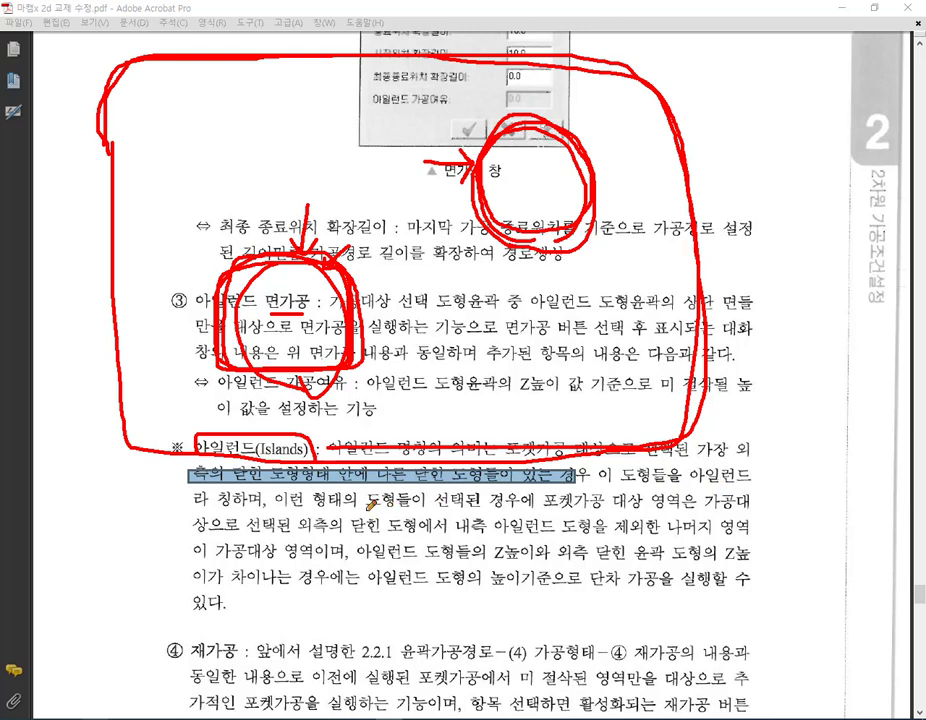
Underline in red the Islands note's phrases defining the pocket area as the closed outer shape minus the inner island shapes.
left_click_drag(368, 509, 424, 509)
mouse_move(351, 533)
left_mouse_down()
mouse_move(425, 558)
mouse_move(515, 539)
mouse_move(743, 523)
left_mouse_up()
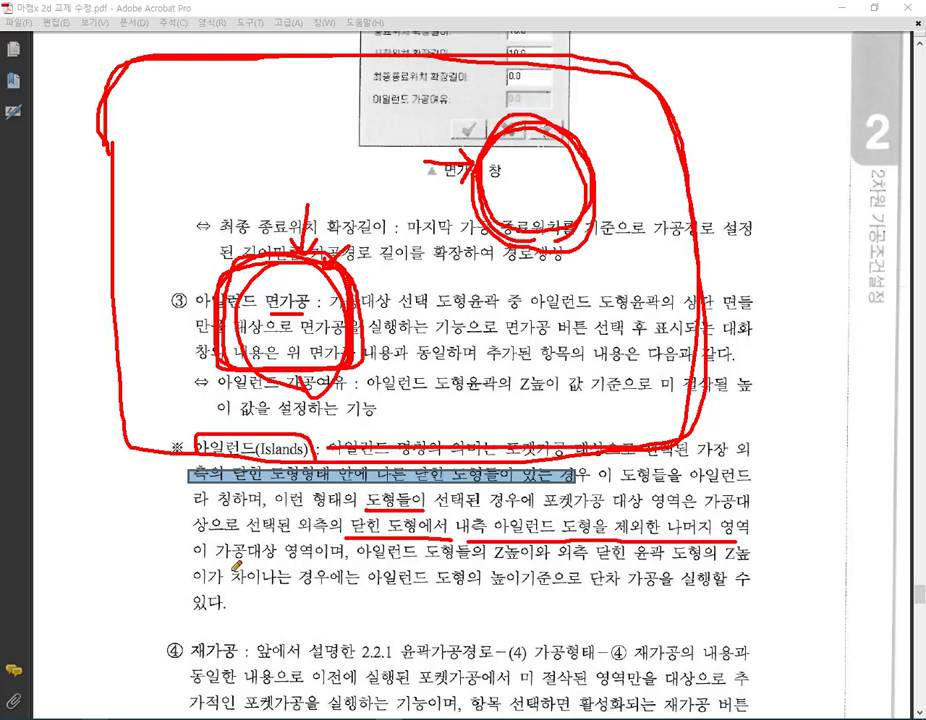
left_click_drag(190, 560, 341, 560)
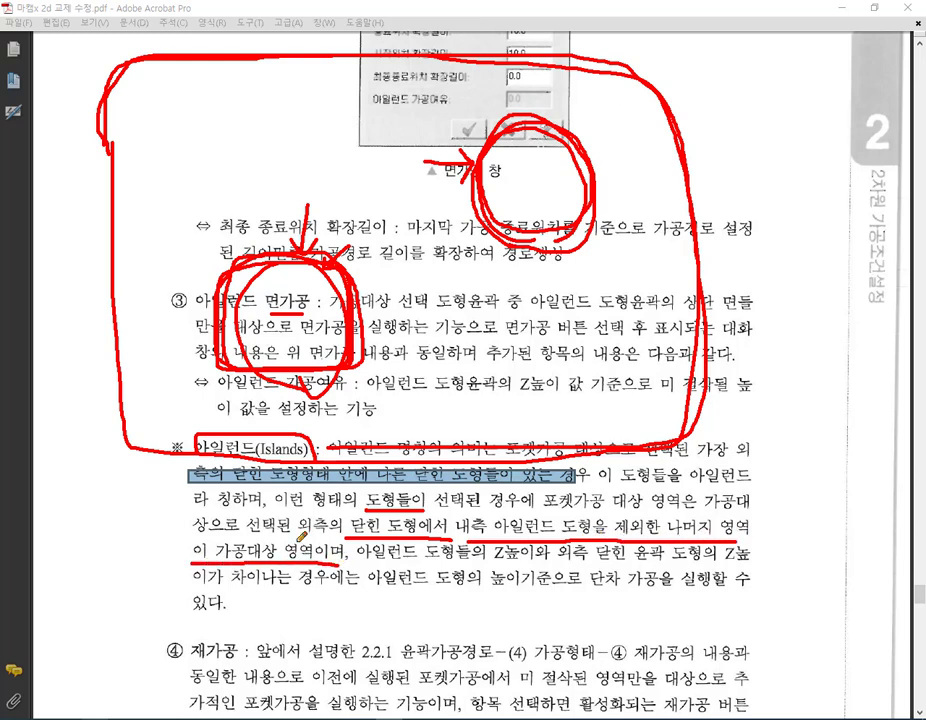
Hatch the area between the sketched outer outline and the two inner island shapes with diagonal red pen strokes.
left_click_drag(185, 60, 96, 140)
left_click_drag(224, 92, 140, 175)
mouse_move(297, 110)
left_mouse_down()
mouse_move(256, 168)
mouse_move(283, 234)
left_mouse_up()
left_click_drag(356, 198, 296, 296)
left_click_drag(410, 255, 386, 330)
left_click_drag(462, 250, 440, 300)
left_click_drag(440, 362, 410, 410)
left_click_drag(550, 250, 520, 310)
left_click_drag(530, 365, 517, 410)
left_click_drag(600, 250, 570, 305)
left_click_drag(630, 365, 622, 405)
left_click_drag(446, 112, 432, 132)
mouse_move(607, 110)
left_mouse_down()
mouse_move(616, 154)
mouse_move(635, 196)
left_mouse_up()
left_click_drag(602, 262, 585, 300)
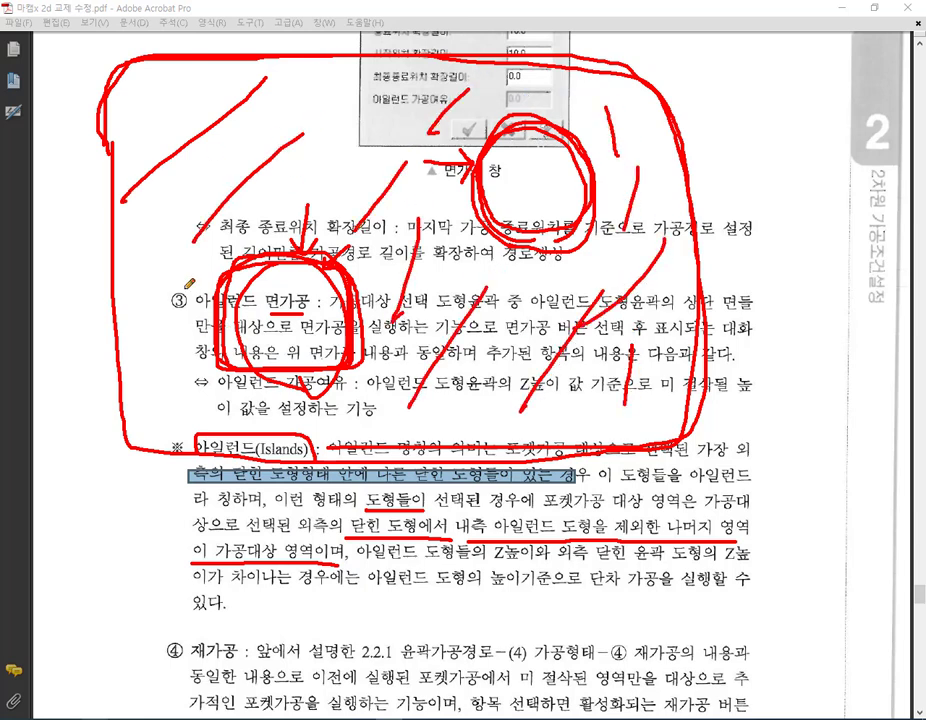
left_click_drag(655, 290, 648, 328)
left_click_drag(612, 386, 600, 400)
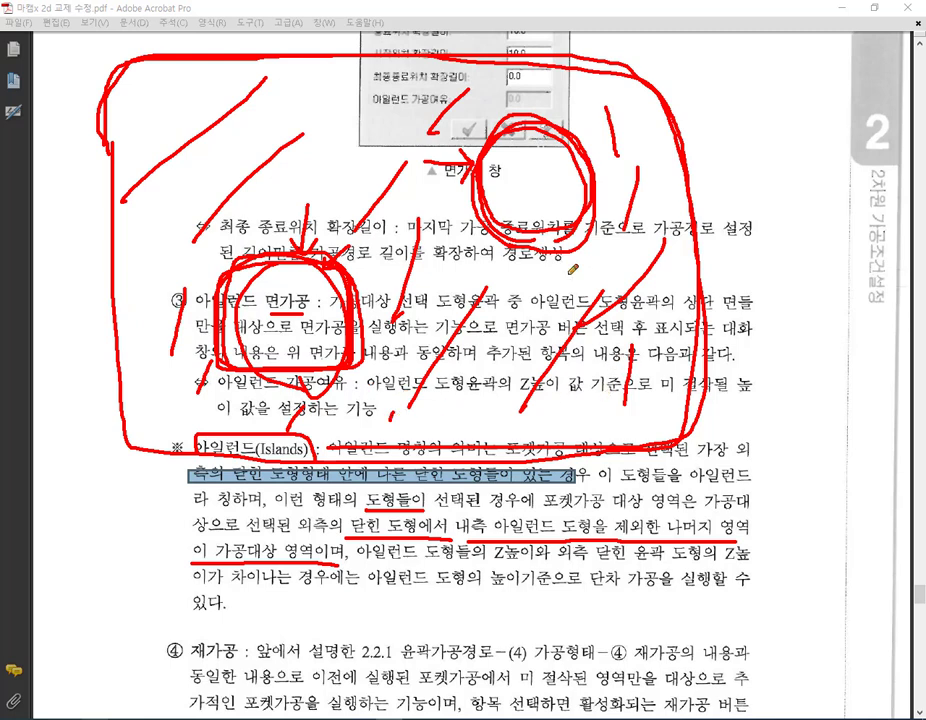
left_click_drag(405, 200, 340, 300)
left_click_drag(316, 118, 279, 188)
left_click_drag(285, 62, 219, 143)
left_click_drag(206, 78, 137, 142)
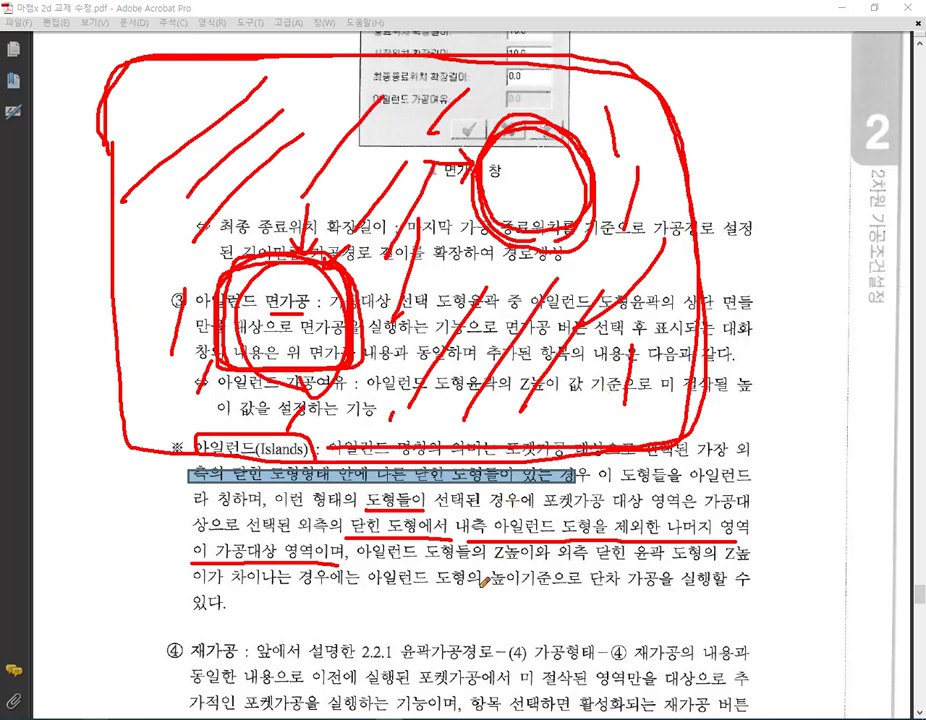
Underline the rest of the Islands note, covering the Z-height difference and stepped machining based on island height.
mouse_move(357, 563)
left_mouse_down()
mouse_move(644, 558)
mouse_move(708, 566)
mouse_move(745, 557)
left_mouse_up()
left_click_drag(192, 588, 752, 600)
left_click_drag(189, 607, 217, 609)
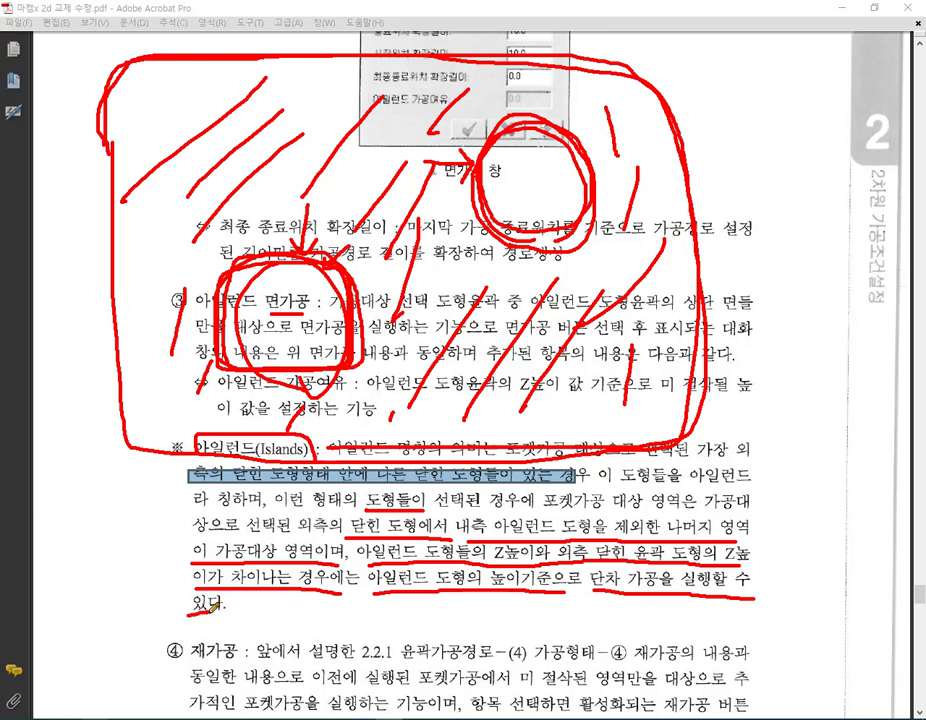
Close the screen pen annotation overlay and switch to Mastercam.
right_click(516, 470)
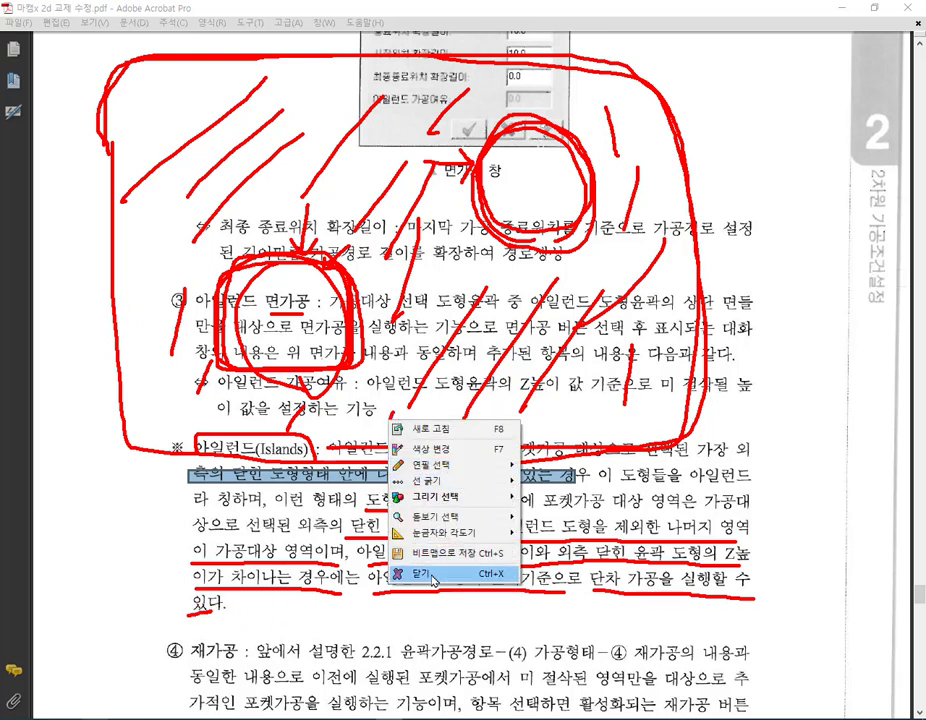
left_click(545, 634)
key("alt+Tab")
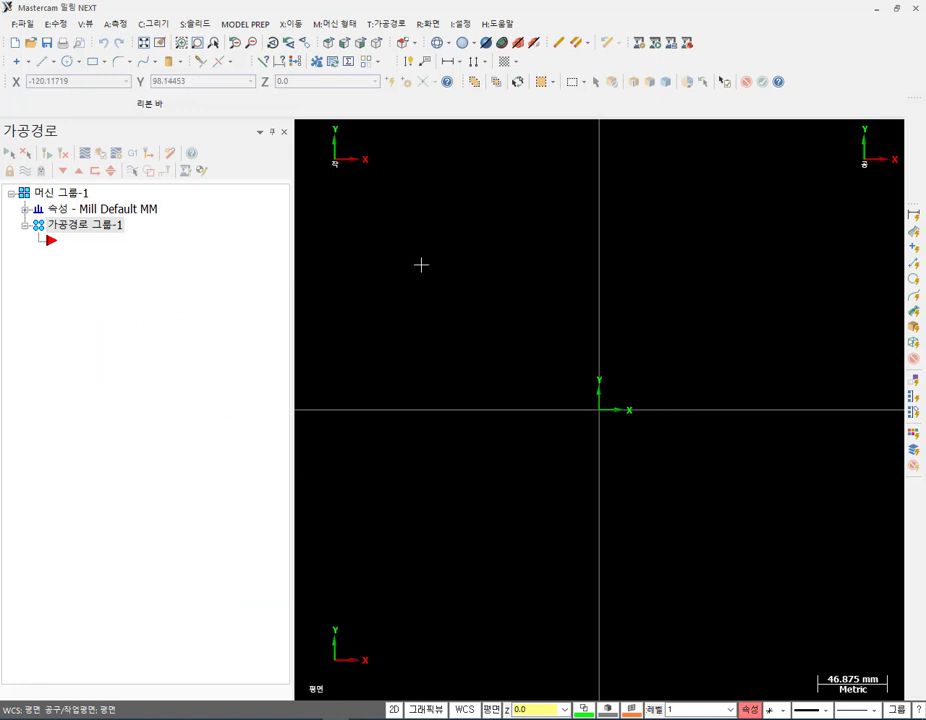
Draw a 100 by 100 mm rectangle anchored at its centre on the origin.
left_click(94, 62)
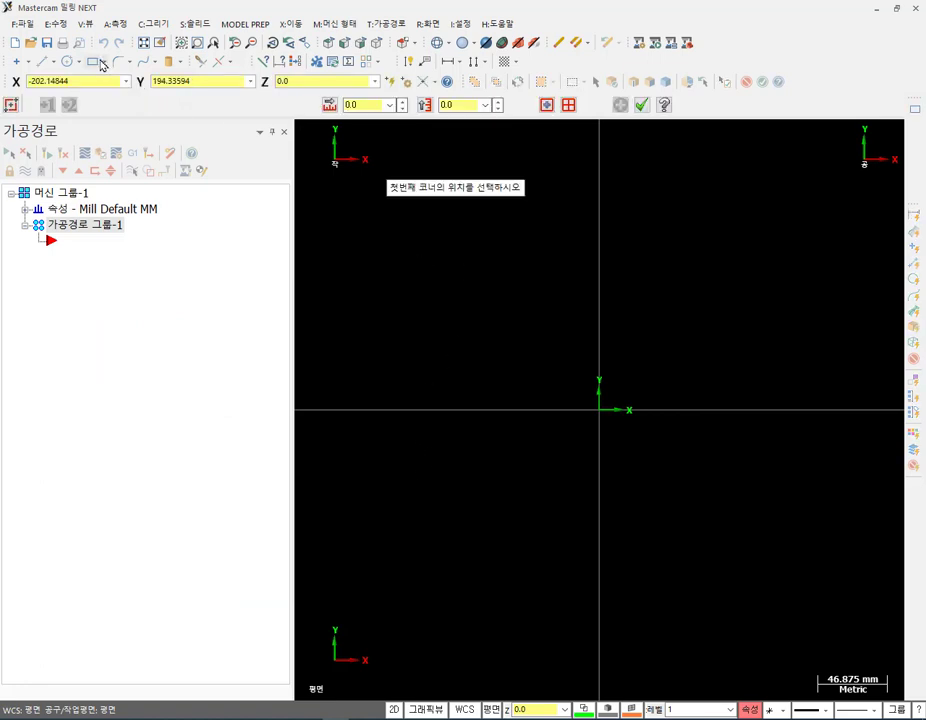
type("1")
key("Tab")
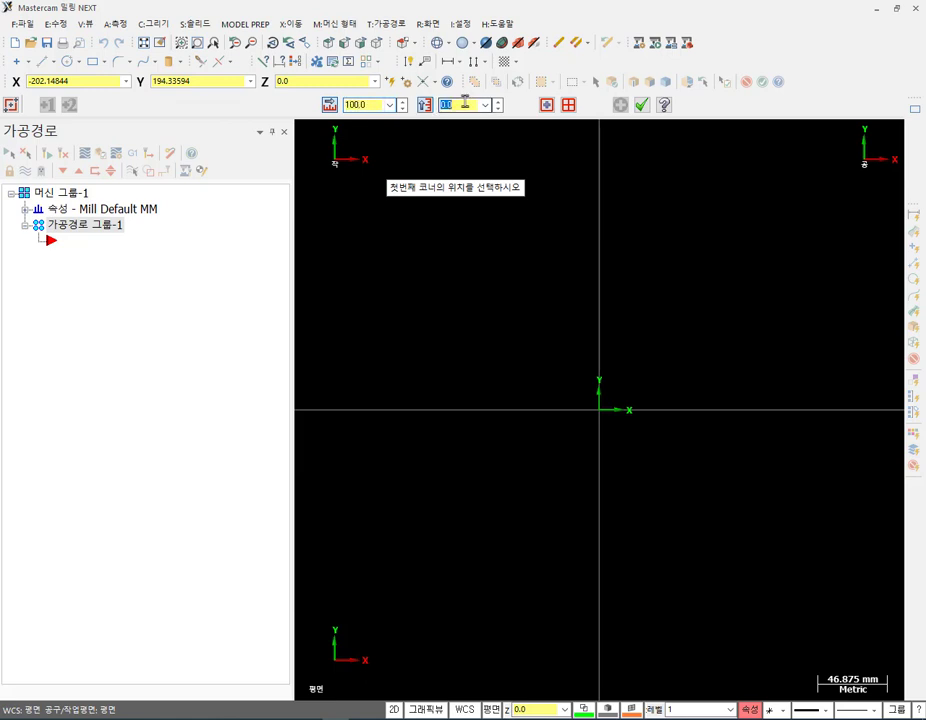
type("1")
left_click(546, 104)
left_click(598, 409)
key("Return")
scroll(654, 372, "up", 2)
scroll(521, 395, "up", 4)
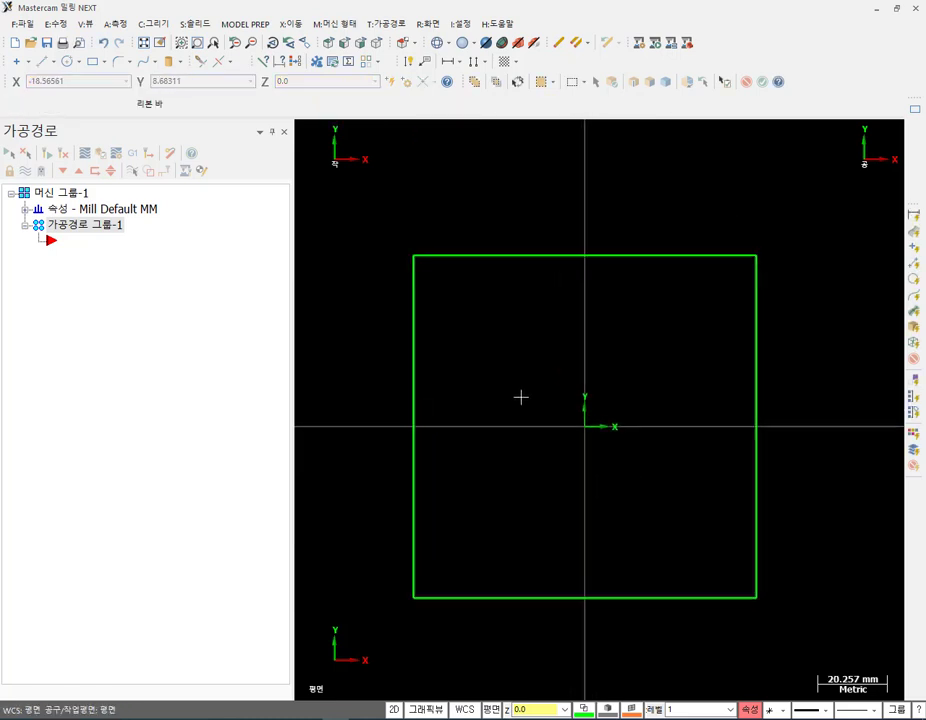
Collapse the toolpath manager pane and add smart dimensions to the square's upper and right edges.
left_click(272, 132)
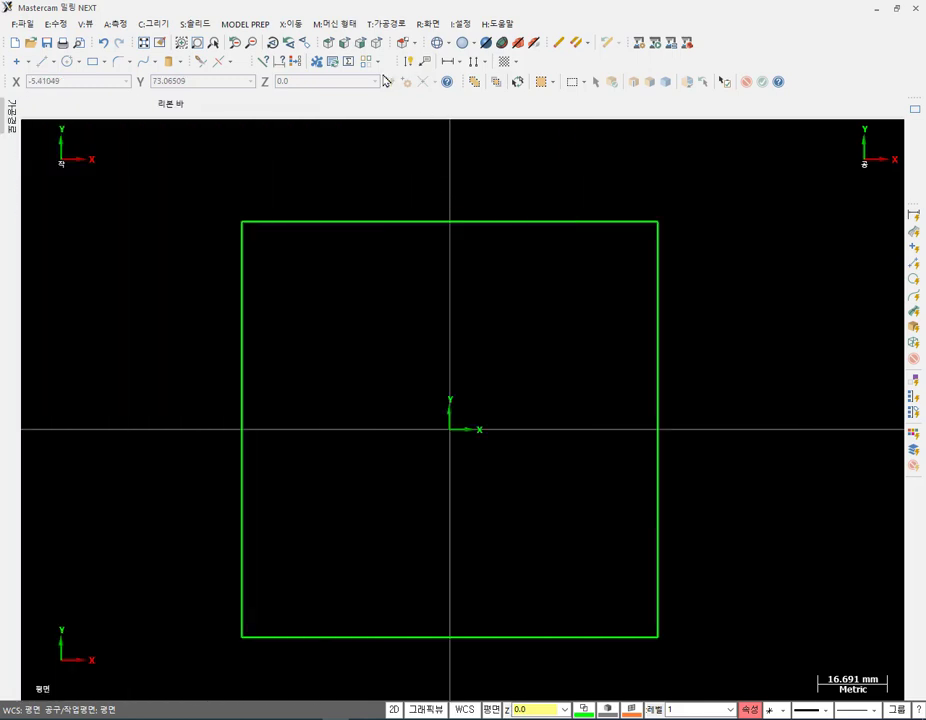
left_click(410, 61)
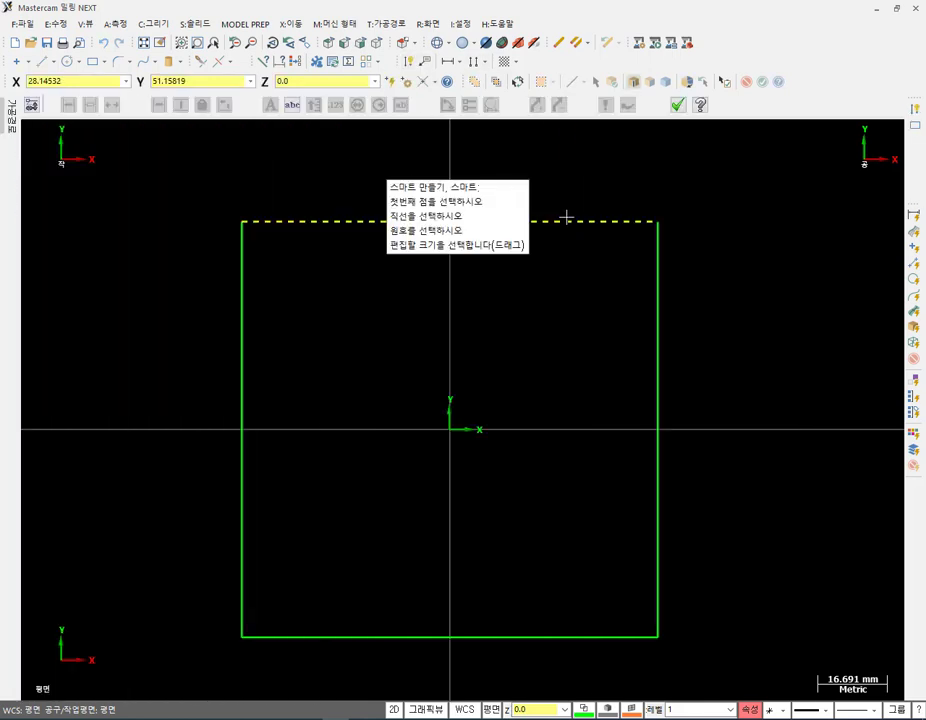
left_click(566, 217)
left_click(582, 159)
left_click(660, 250)
left_click(722, 236)
left_click(678, 104)
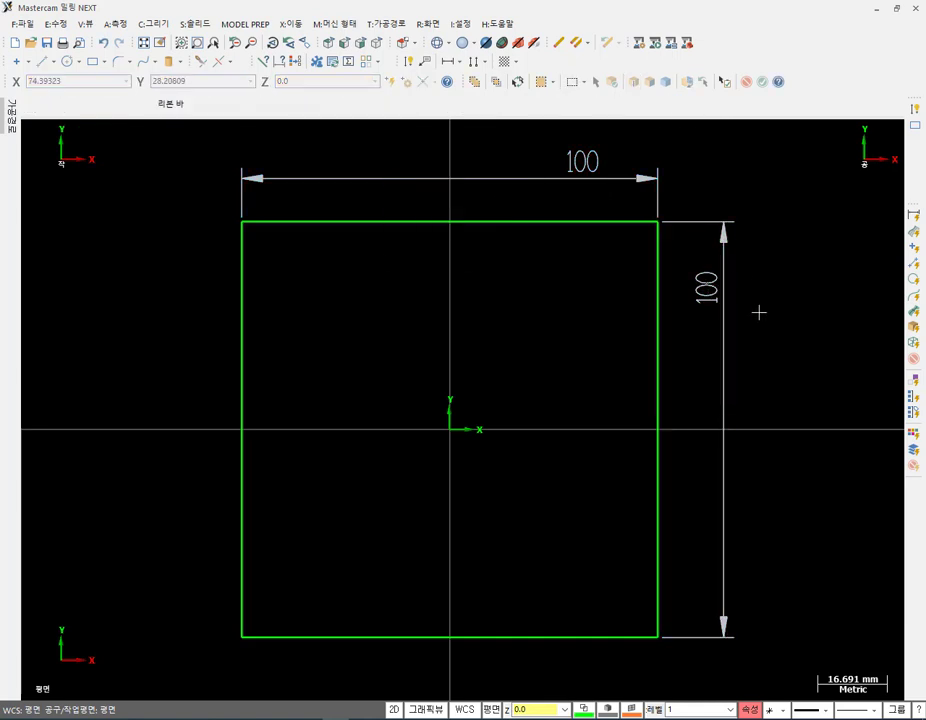
Draw two 30 mm diameter circles inside the square, one centred near X-20 Y-20 and one in the upper-right quadrant.
scroll(761, 308, "down", 1)
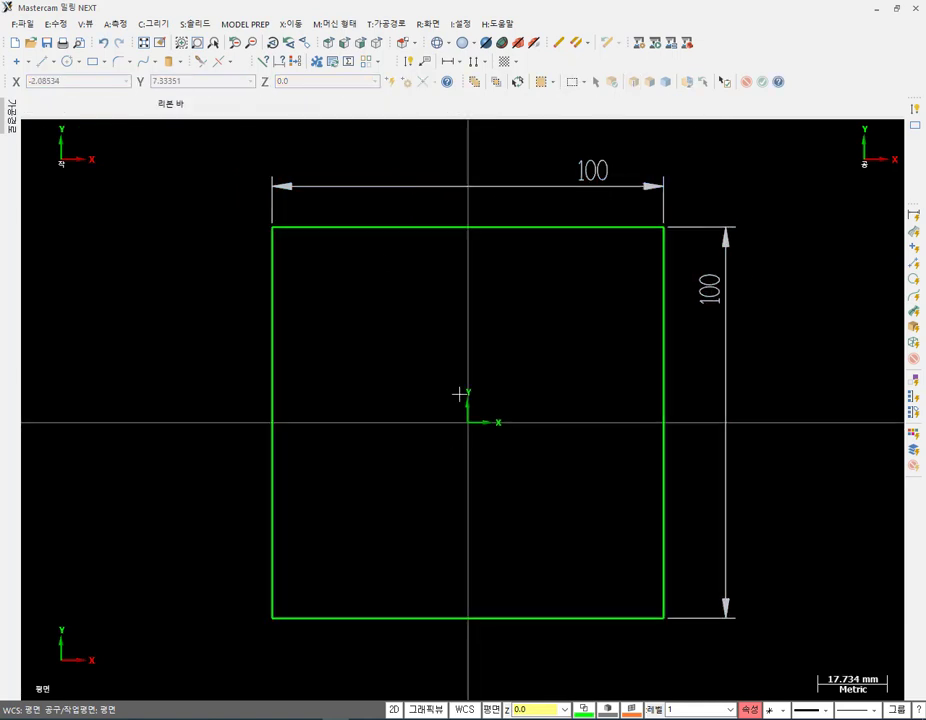
left_click(67, 62)
type("30")
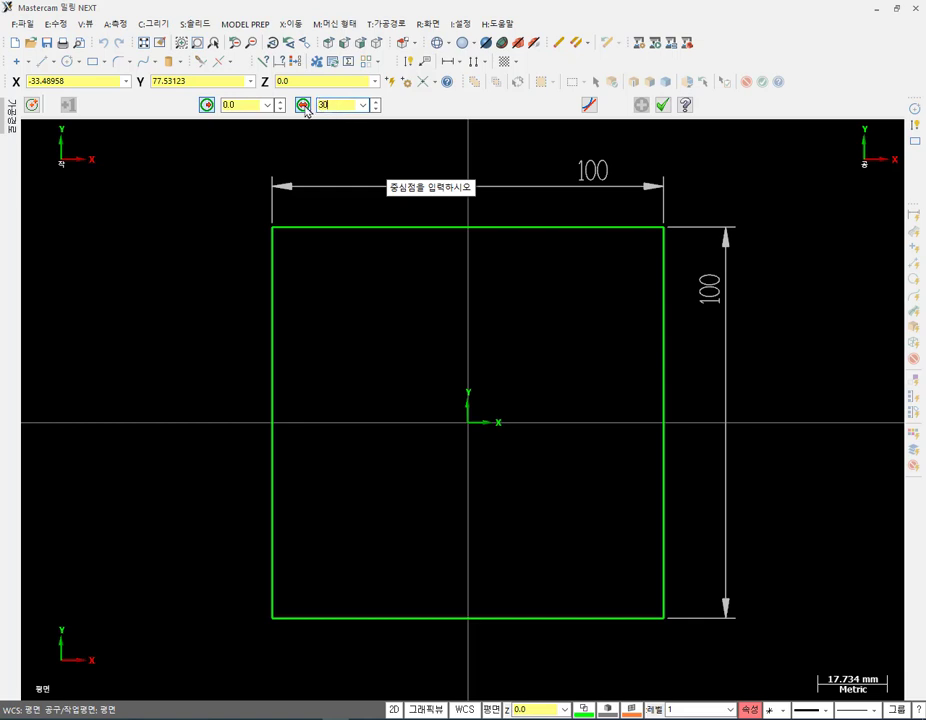
key("Return")
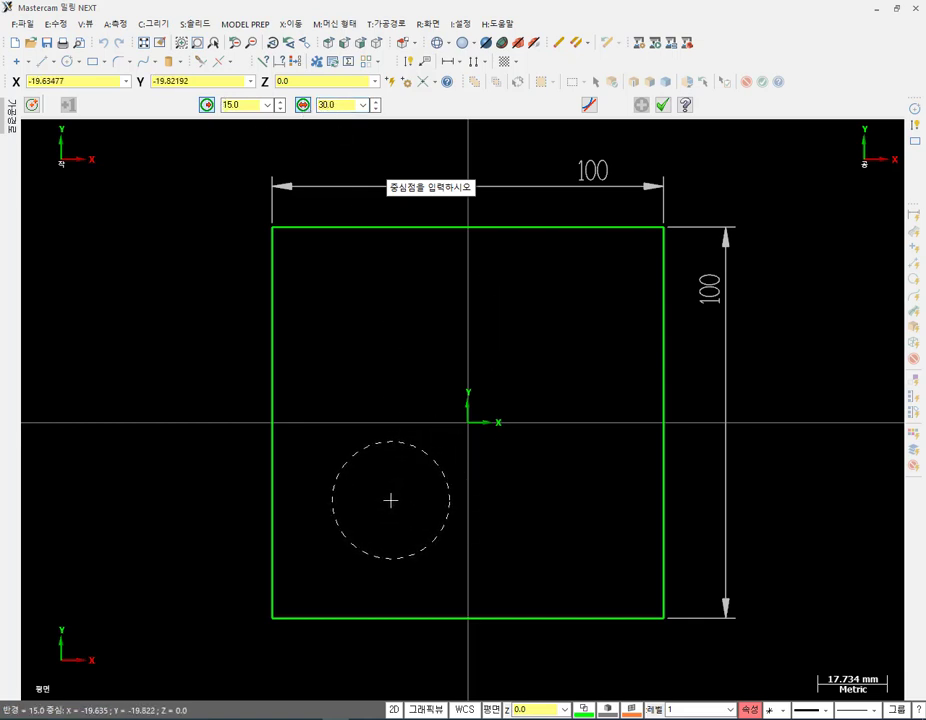
left_click(392, 499)
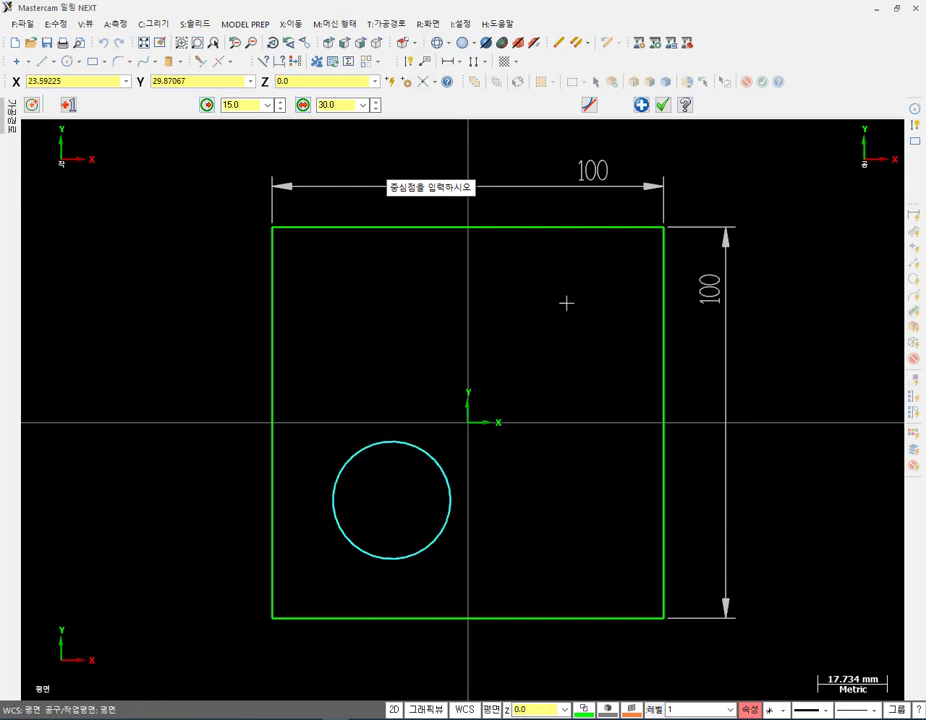
left_click(303, 105)
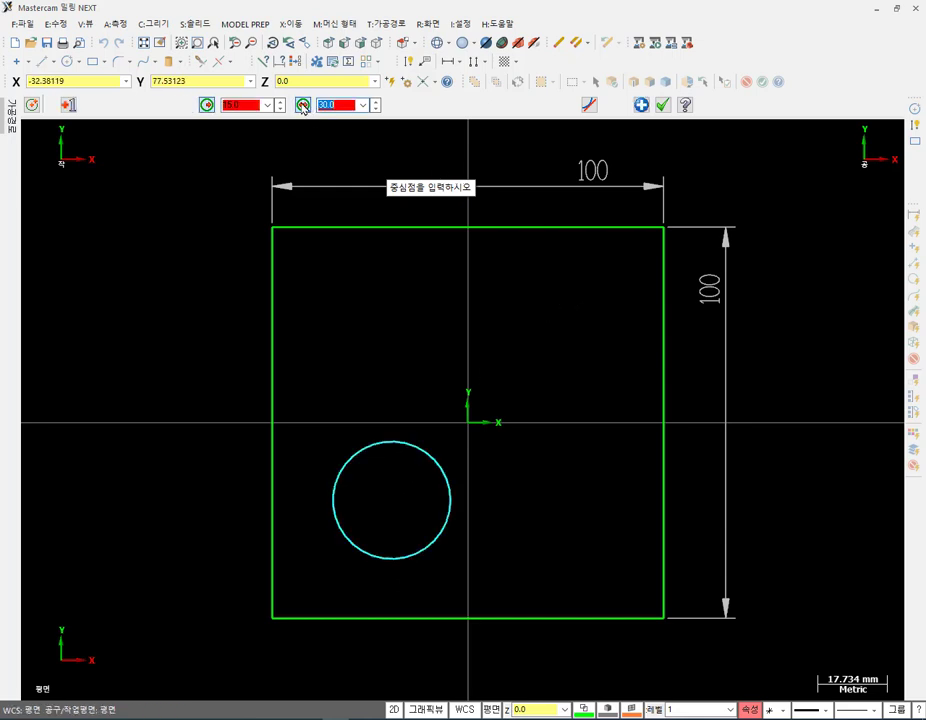
left_click(557, 321)
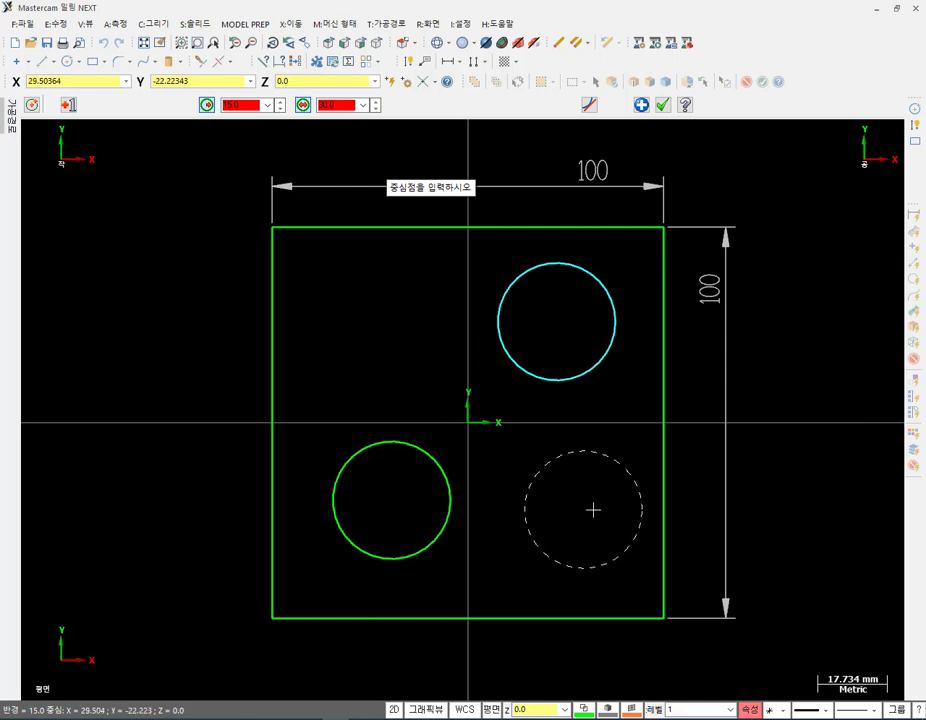
left_click(663, 105)
scroll(492, 295, "down", 1)
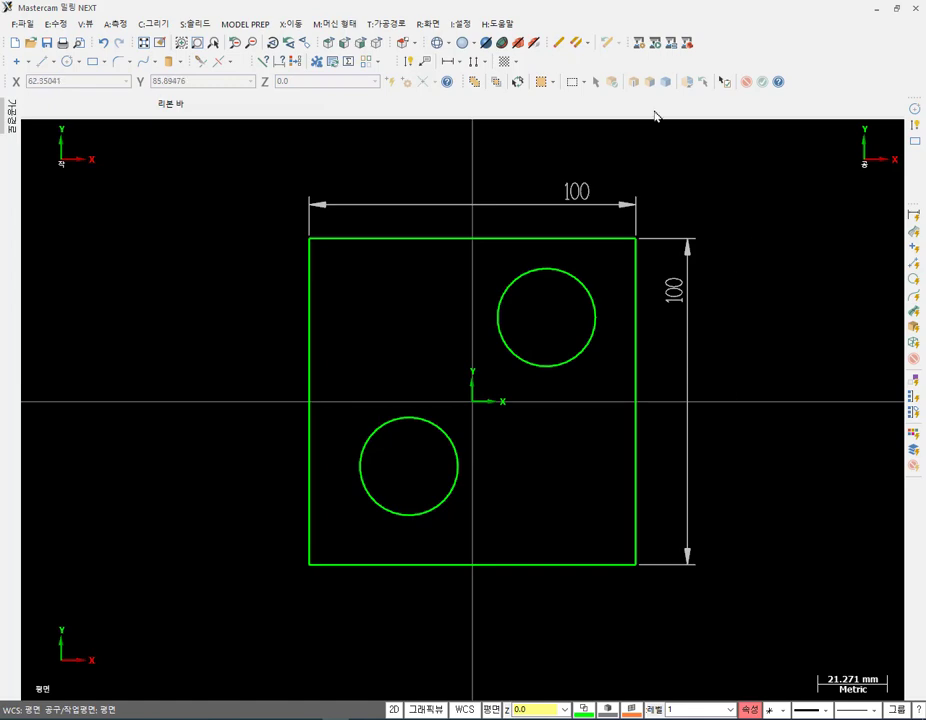
Switch to the isometric view and add a diameter dimension to each of the two circles.
left_click(376, 44)
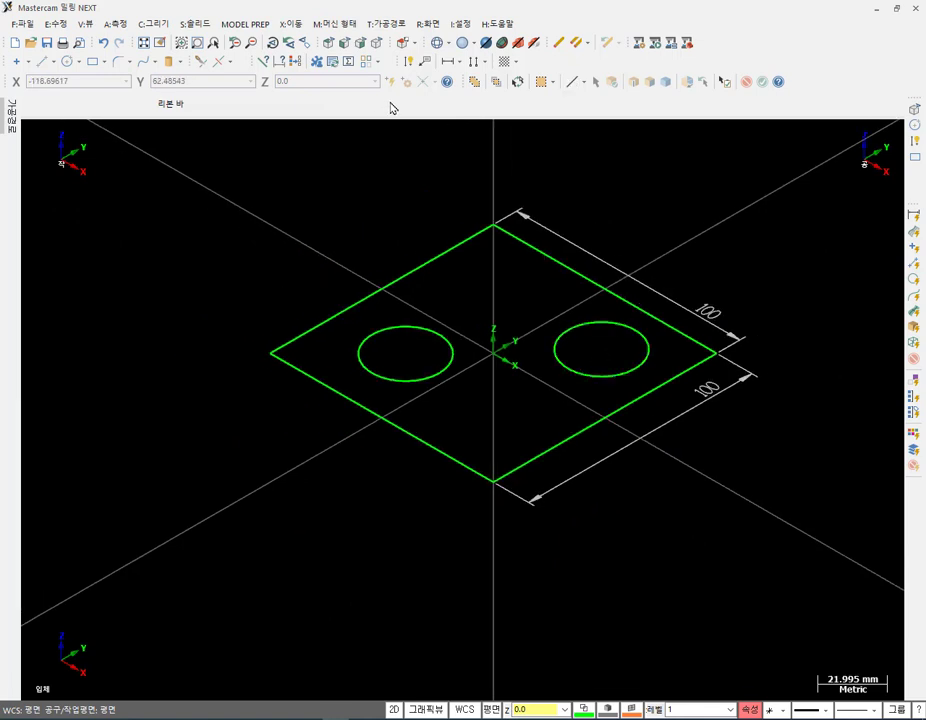
left_click(409, 61)
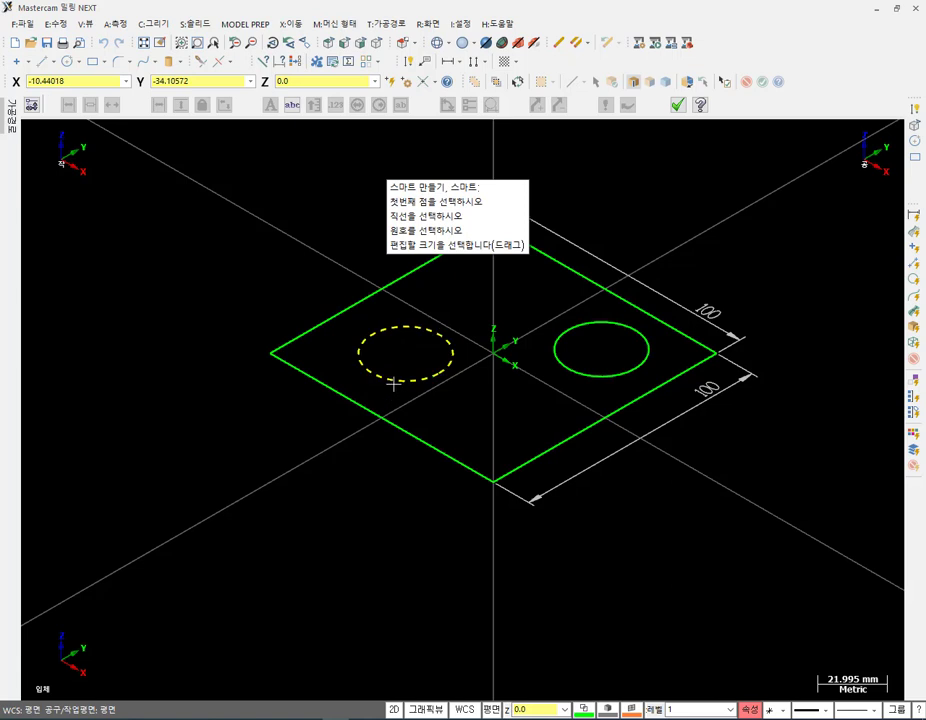
left_click(405, 380)
left_click(463, 405)
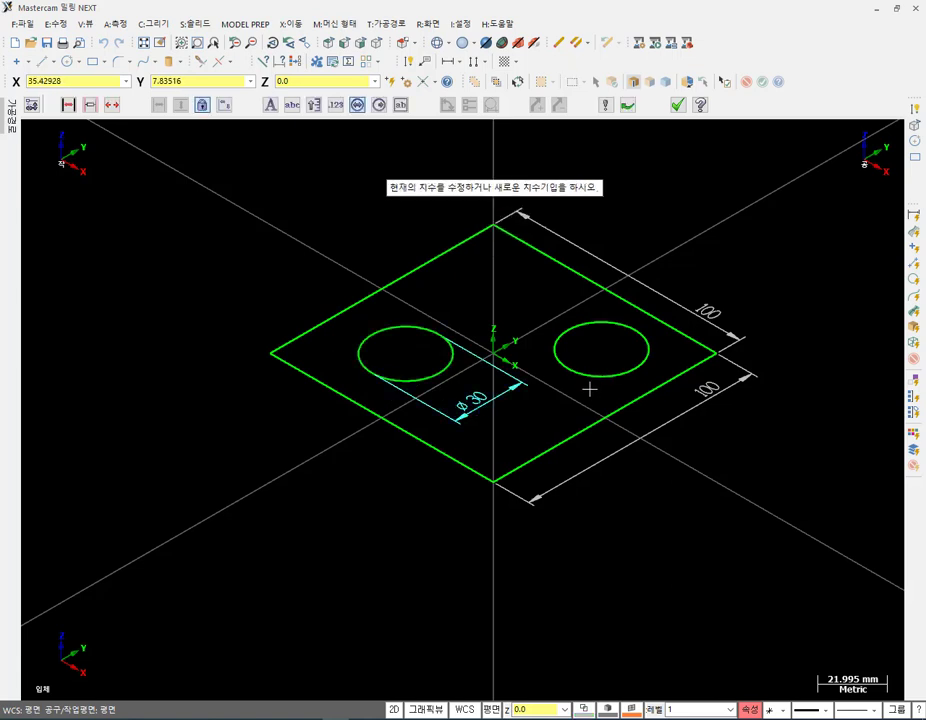
left_click(590, 322)
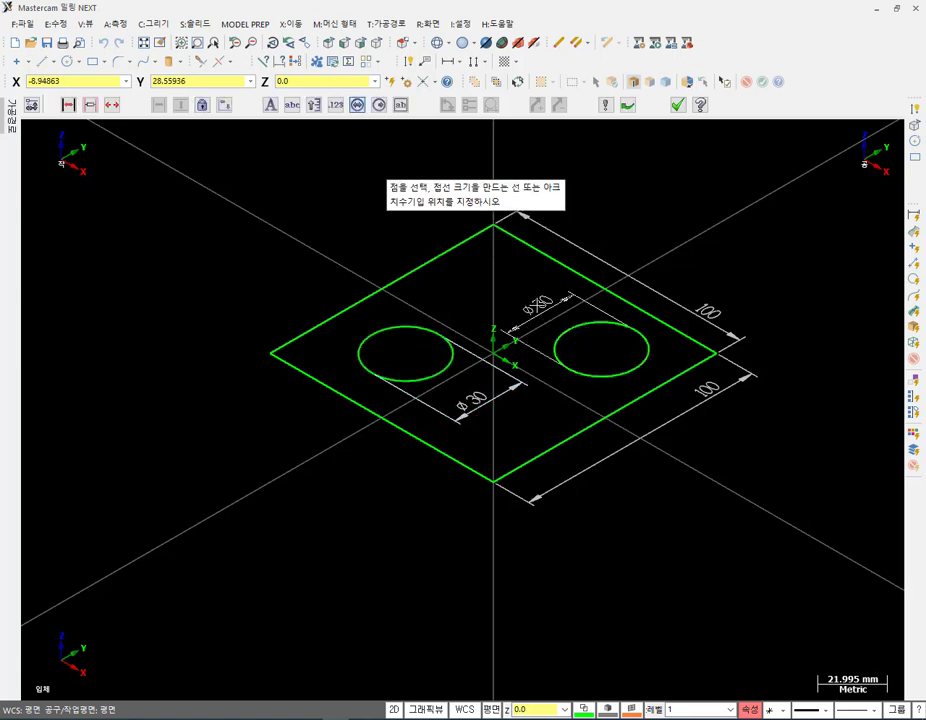
left_click(535, 305)
left_click(680, 104)
scroll(568, 465, "down", 2)
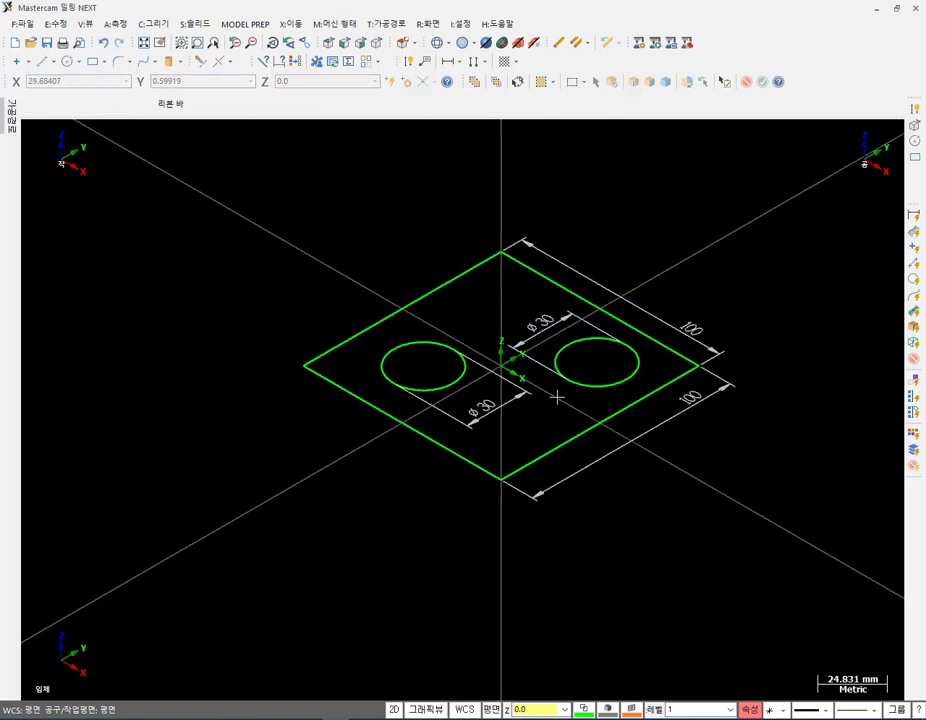
scroll(595, 358, "up", 3)
scroll(652, 318, "up", 2)
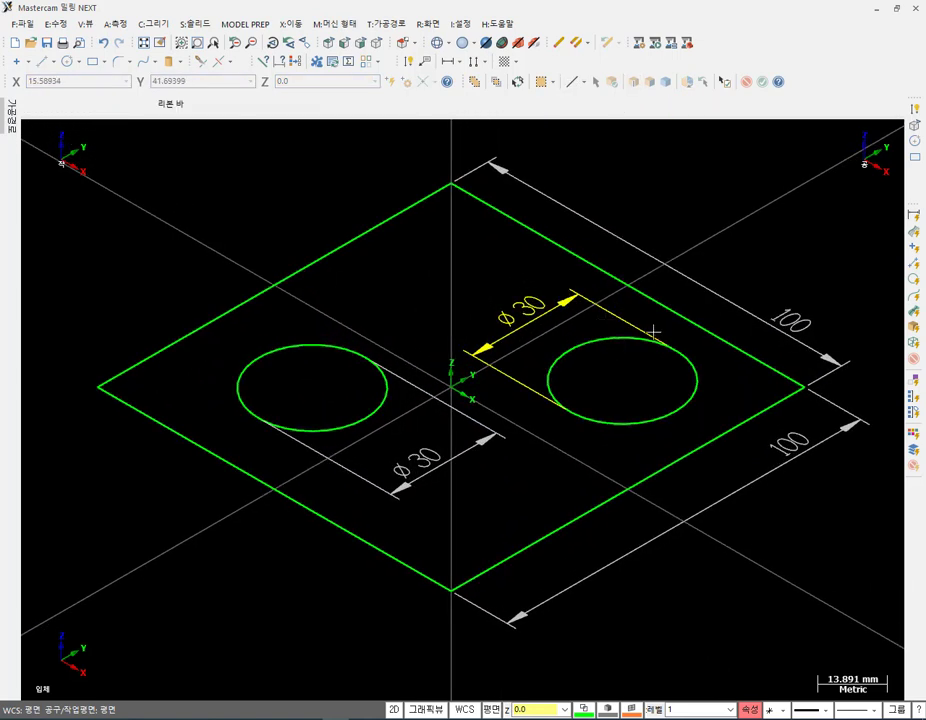
left_click(640, 240)
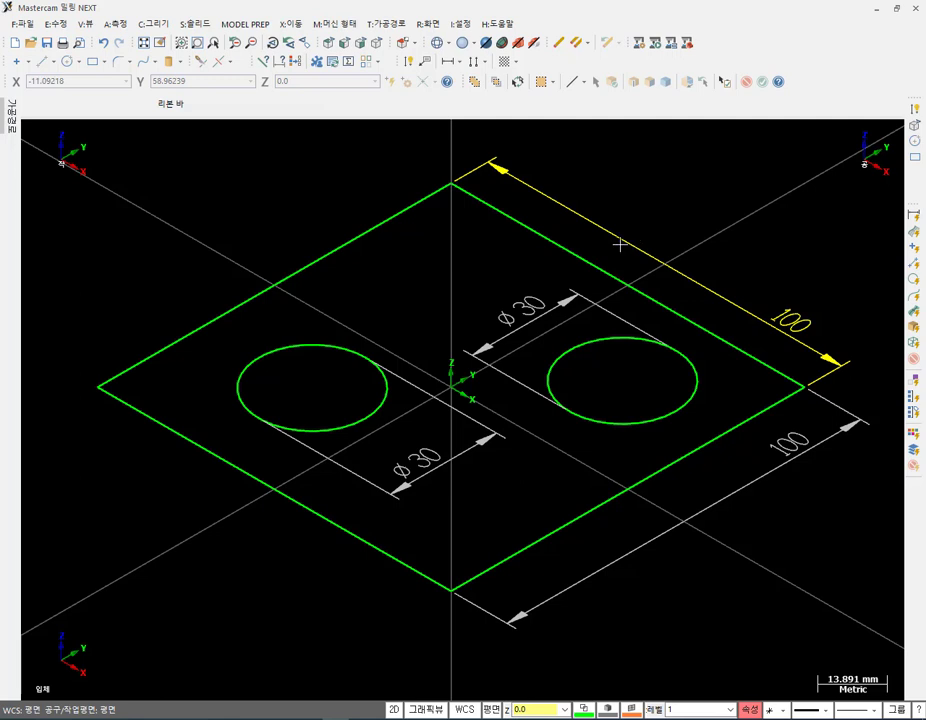
scroll(650, 225, "down", 2)
scroll(625, 185, "up", 1)
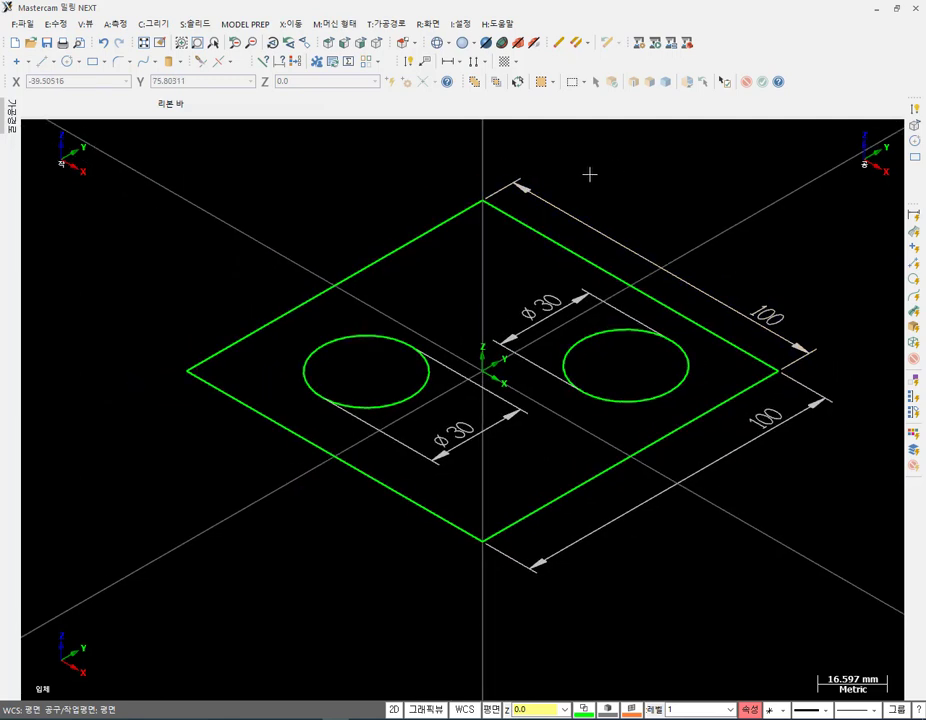
Start a solid Extrude and chain the outline of the 100 mm square as its profile.
left_click(197, 24)
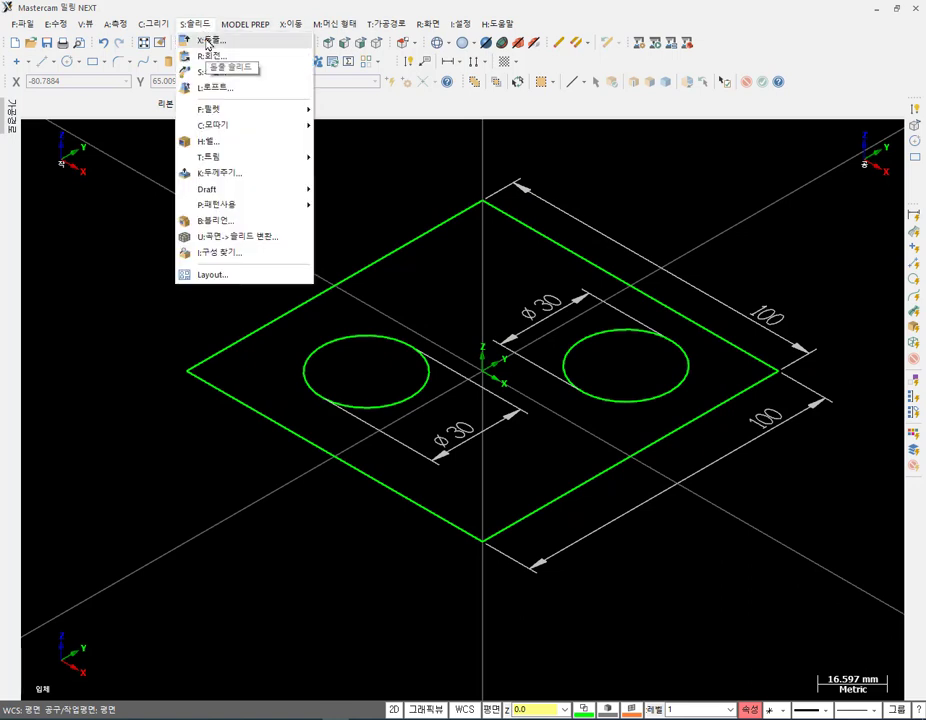
left_click(207, 41)
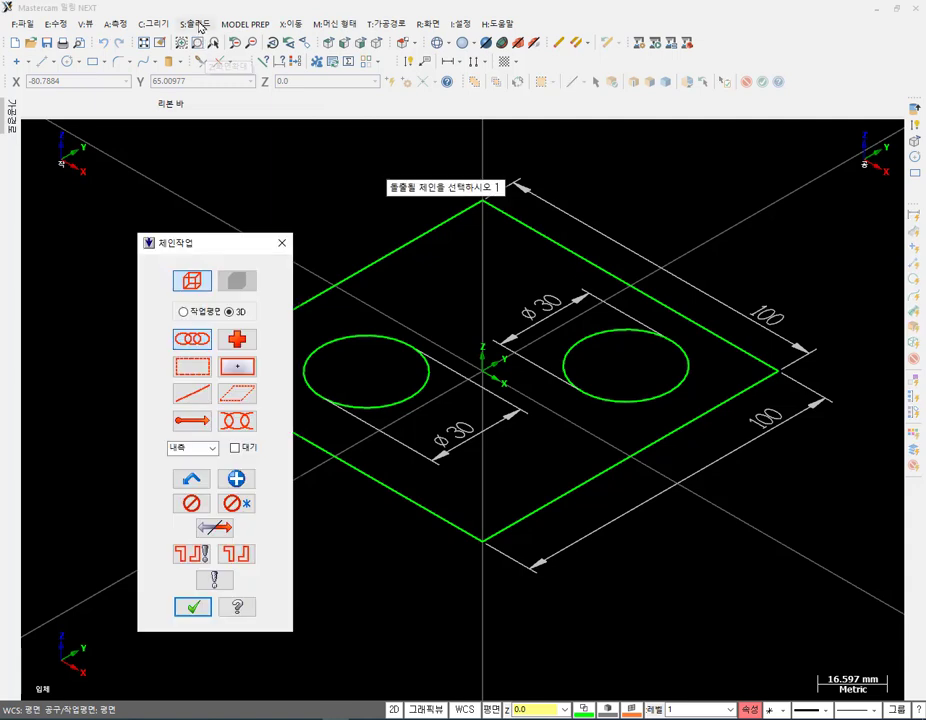
left_click(375, 268)
scroll(604, 290, "down", 2)
scroll(524, 199, "up", 1)
middle_click_drag(325, 240, 467, 252)
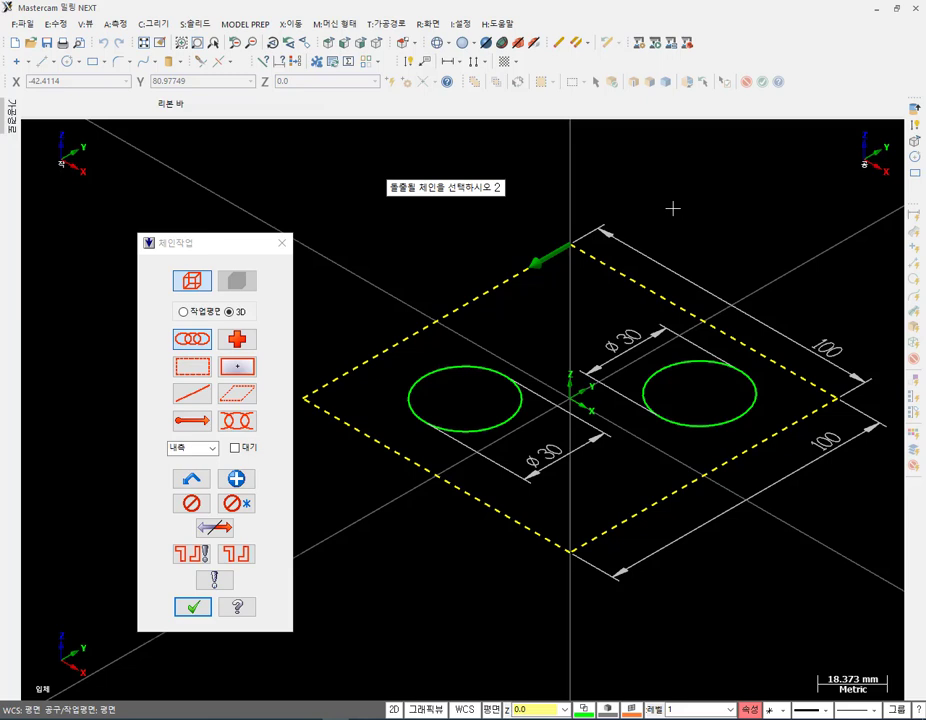
left_click(191, 607)
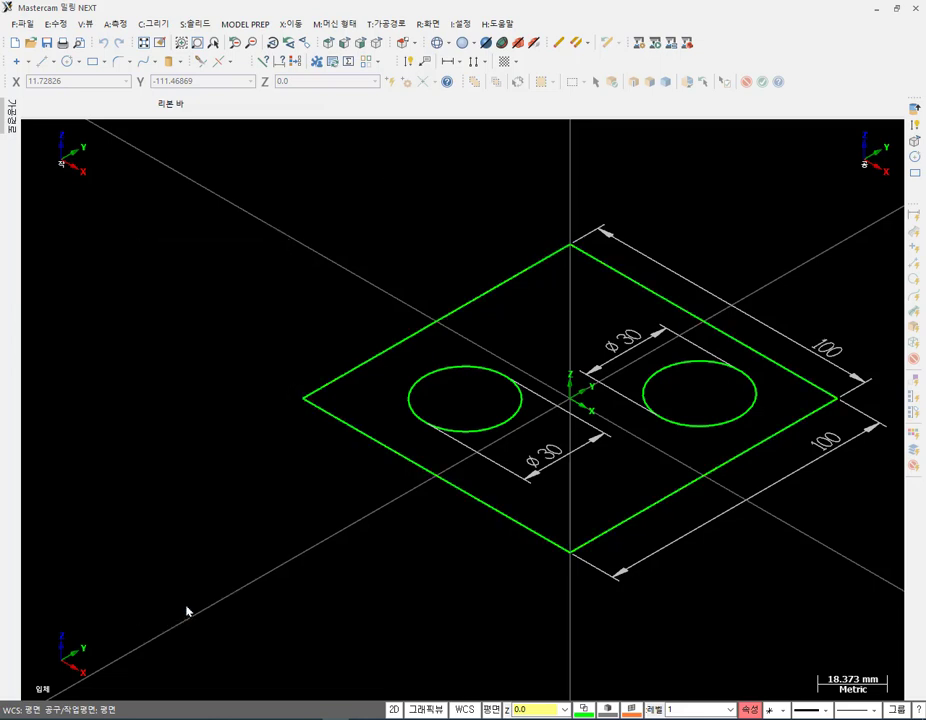
Reverse the extrusion direction to point downward and create the block as a new body 50 mm deep.
scroll(420, 477, "down", 2)
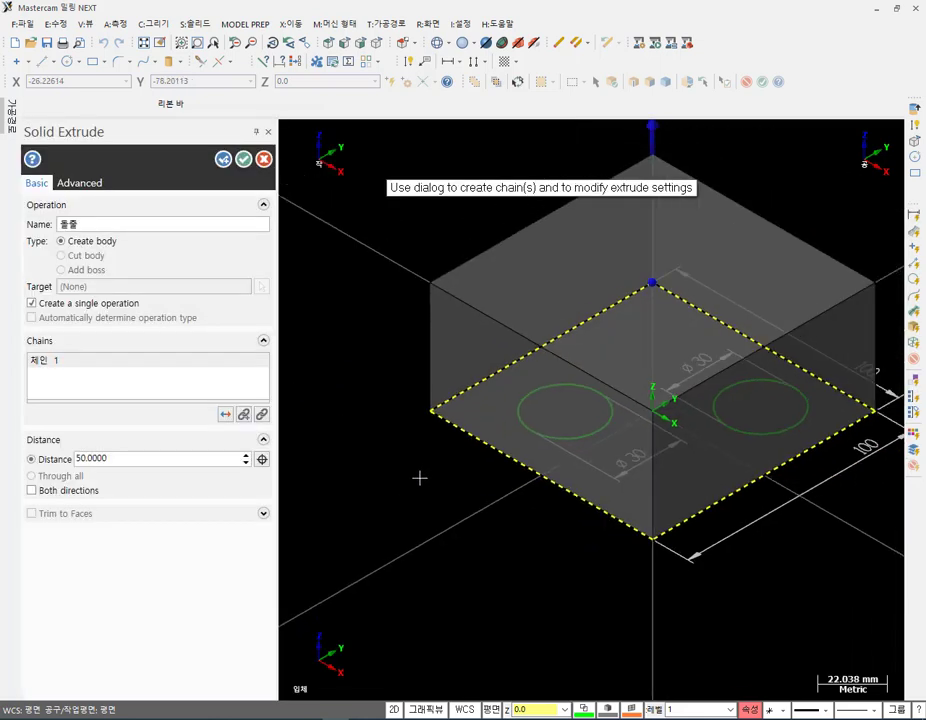
scroll(764, 245, "up", 1)
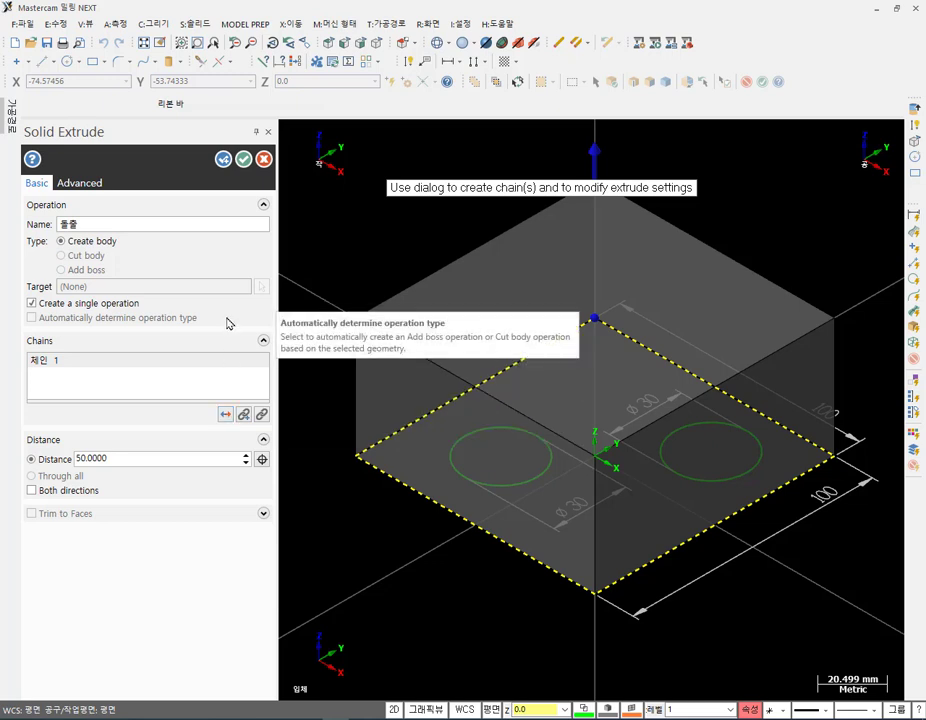
left_click(226, 413)
scroll(558, 265, "down", 3)
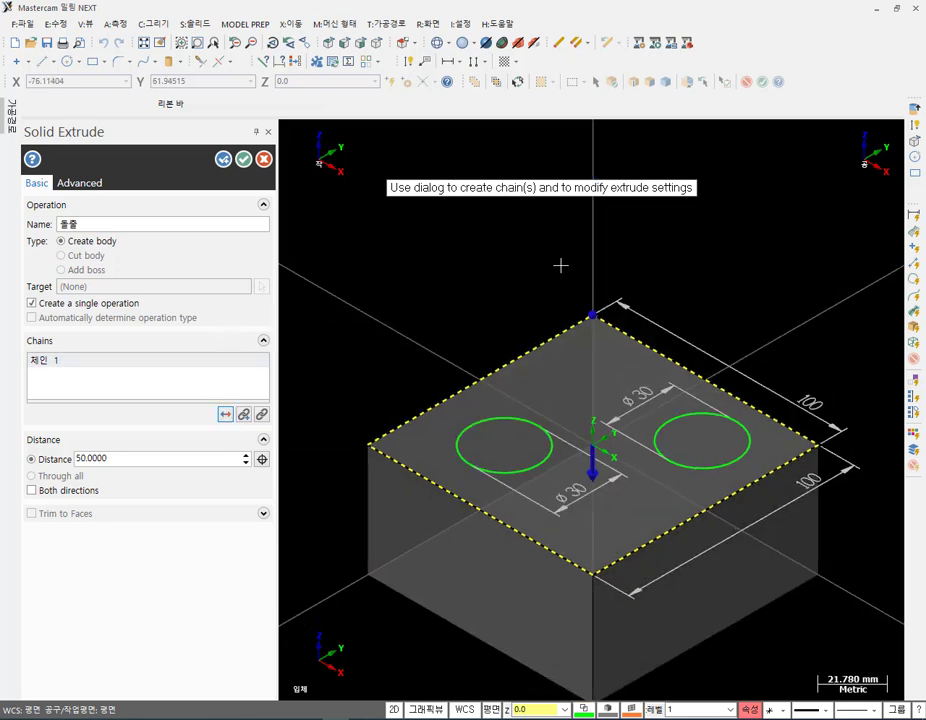
scroll(561, 502, "up", 2)
scroll(800, 278, "up", 1)
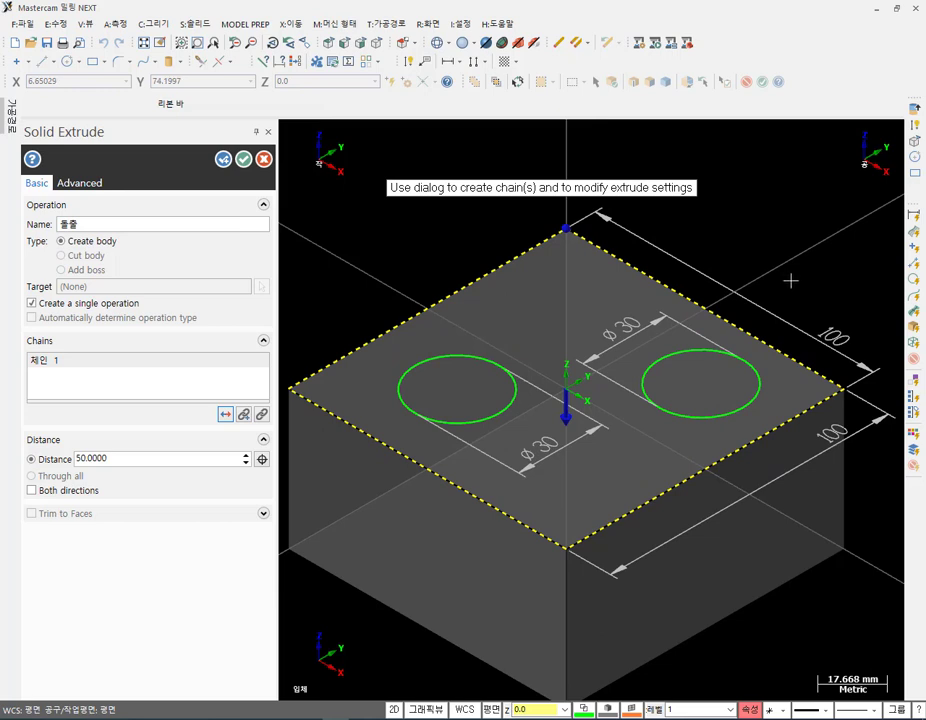
scroll(786, 282, "down", 1)
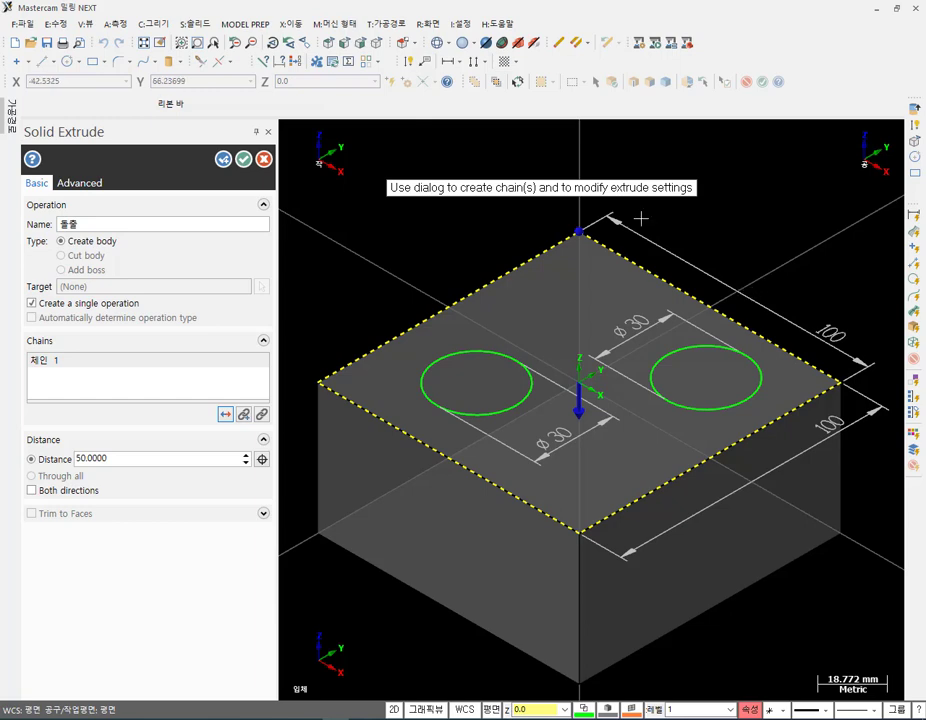
left_click(243, 159)
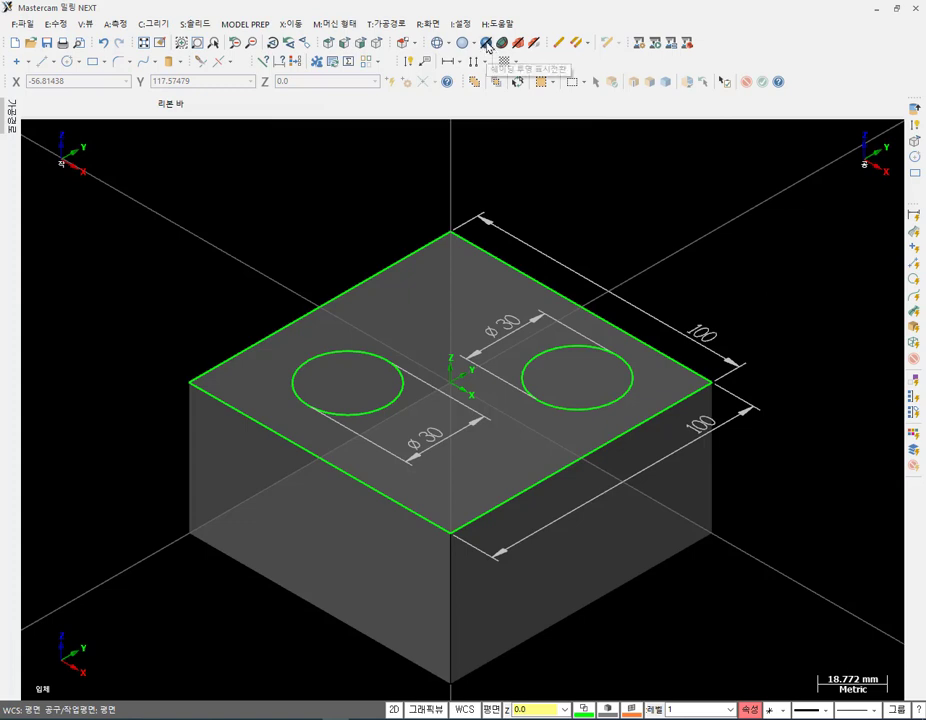
Turn off the translucent shading of the block.
left_click(486, 43)
scroll(746, 207, "down", 2)
scroll(445, 268, "up", 1)
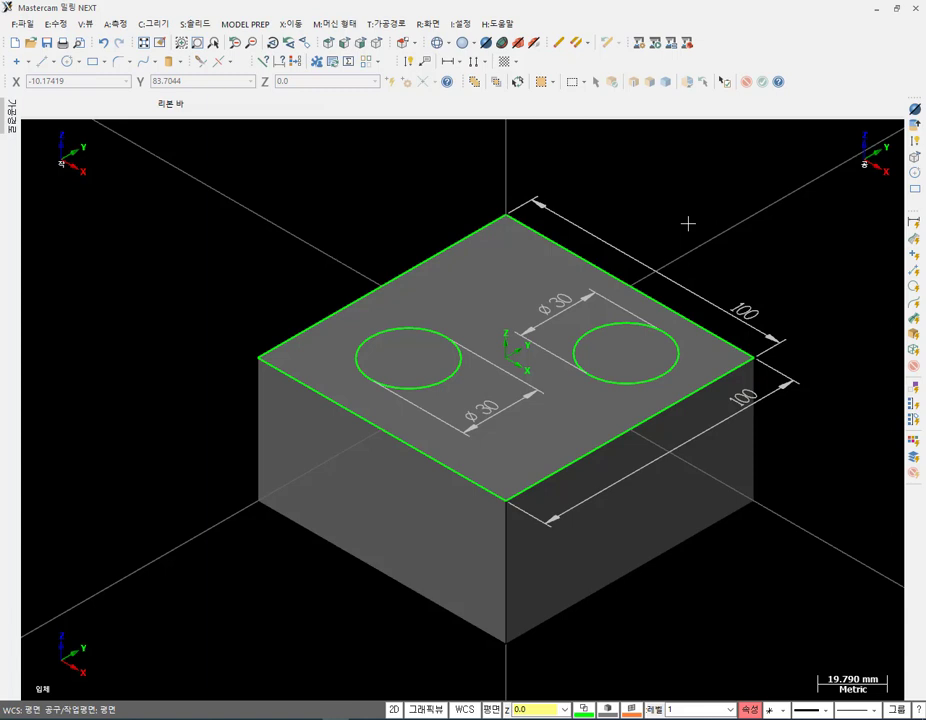
Shell the block in Direction 1 with a 2 mm thickness, disabling body selection to pick only its top face as the open face.
left_click(196, 24)
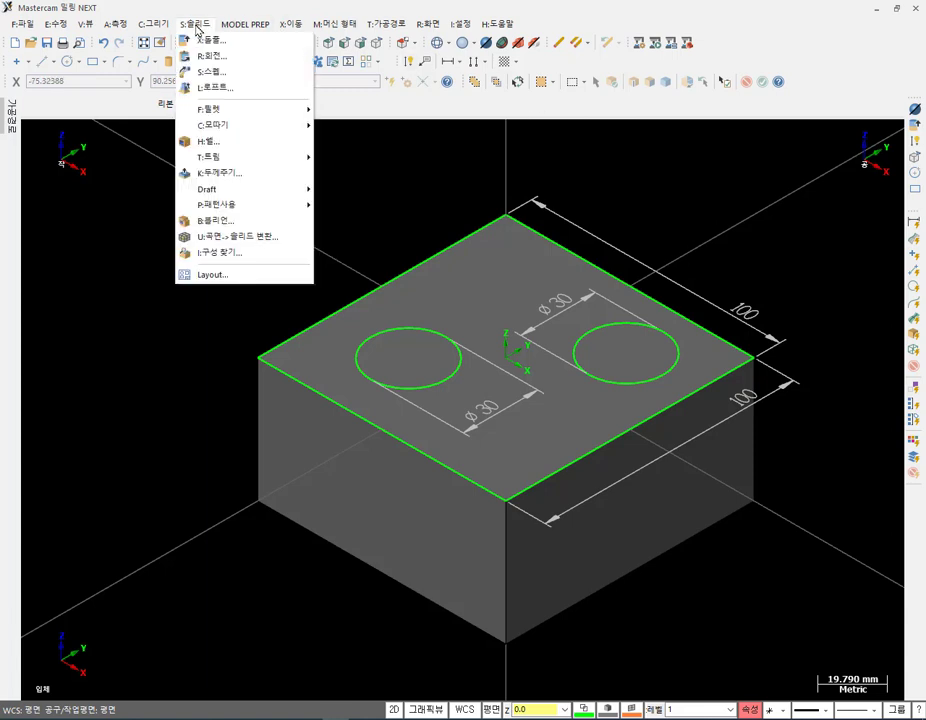
left_click(222, 142)
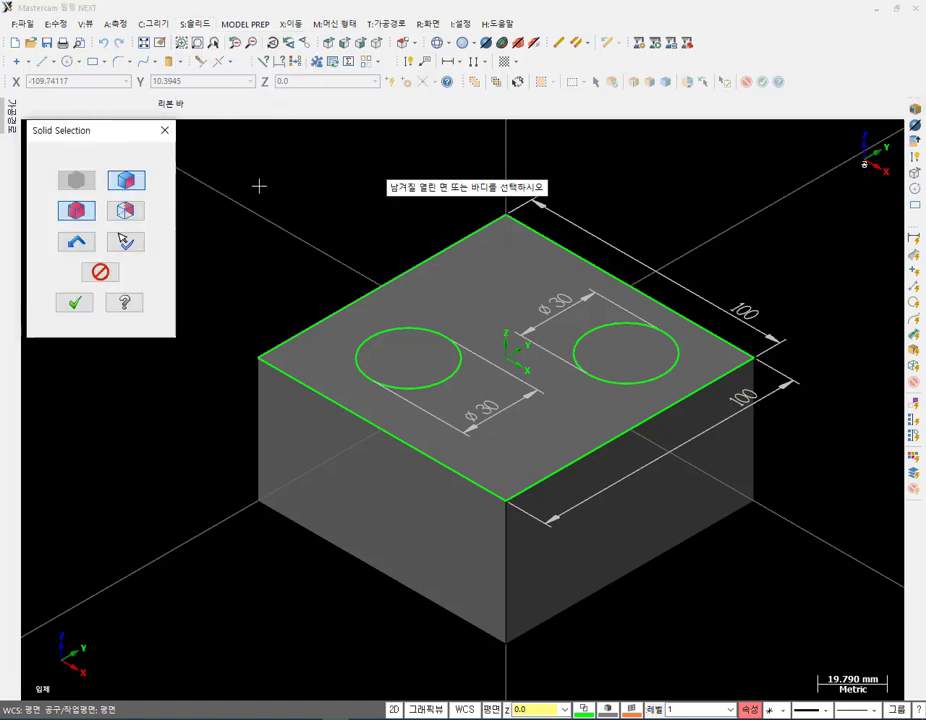
left_click(467, 273)
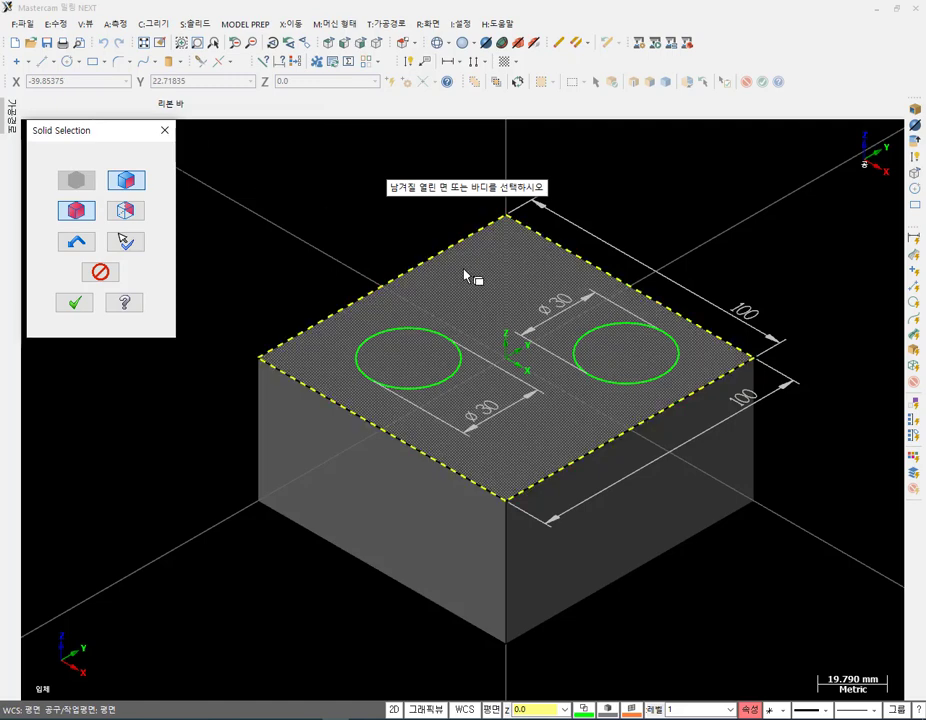
left_click(467, 277)
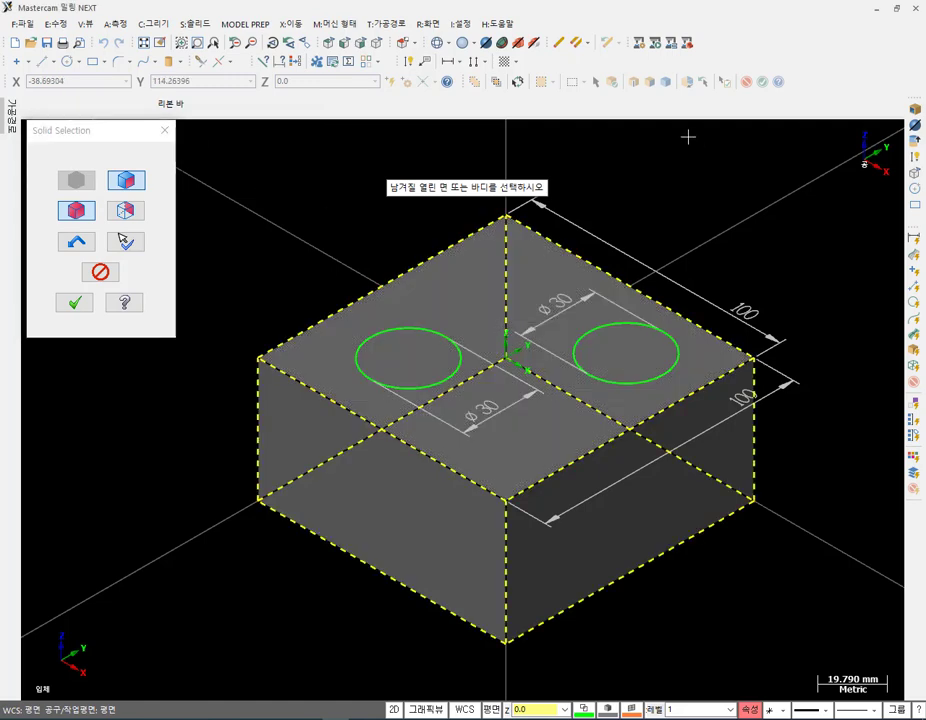
left_click(80, 210)
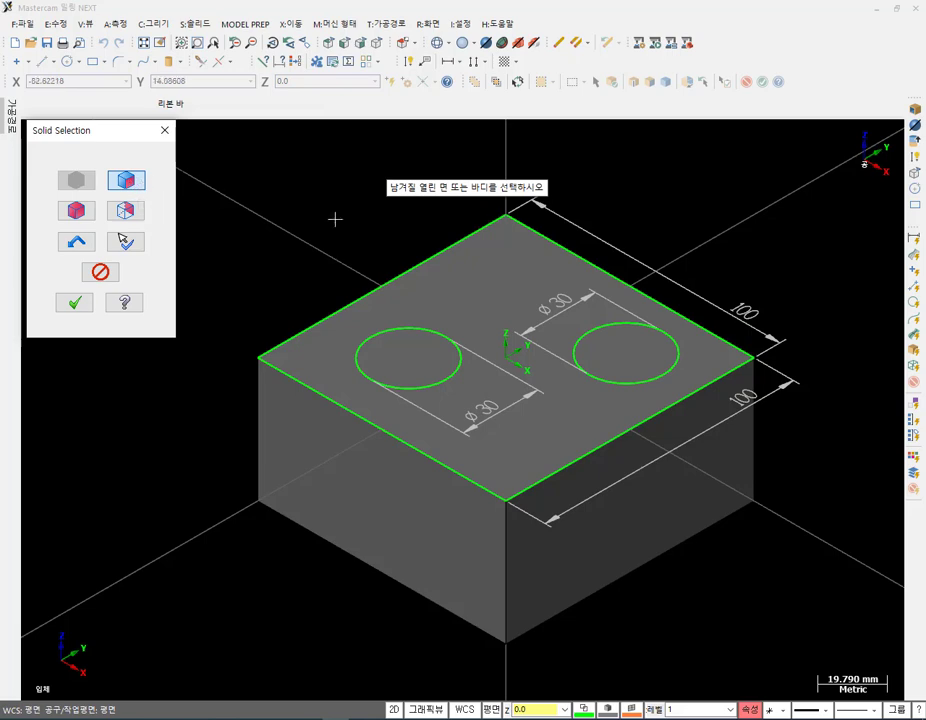
left_click(476, 298)
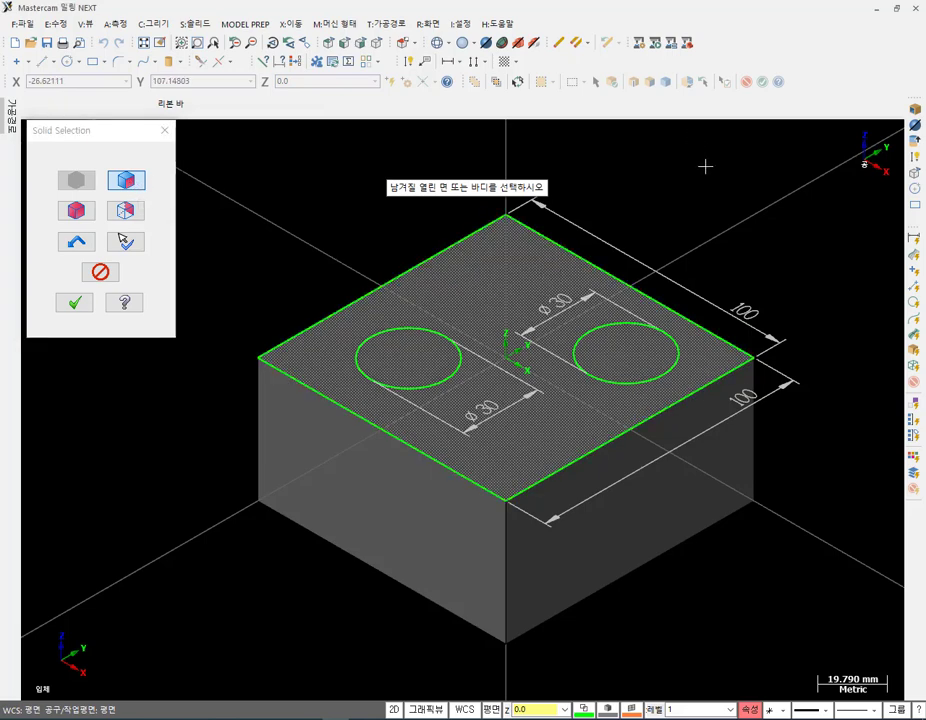
left_click(74, 302)
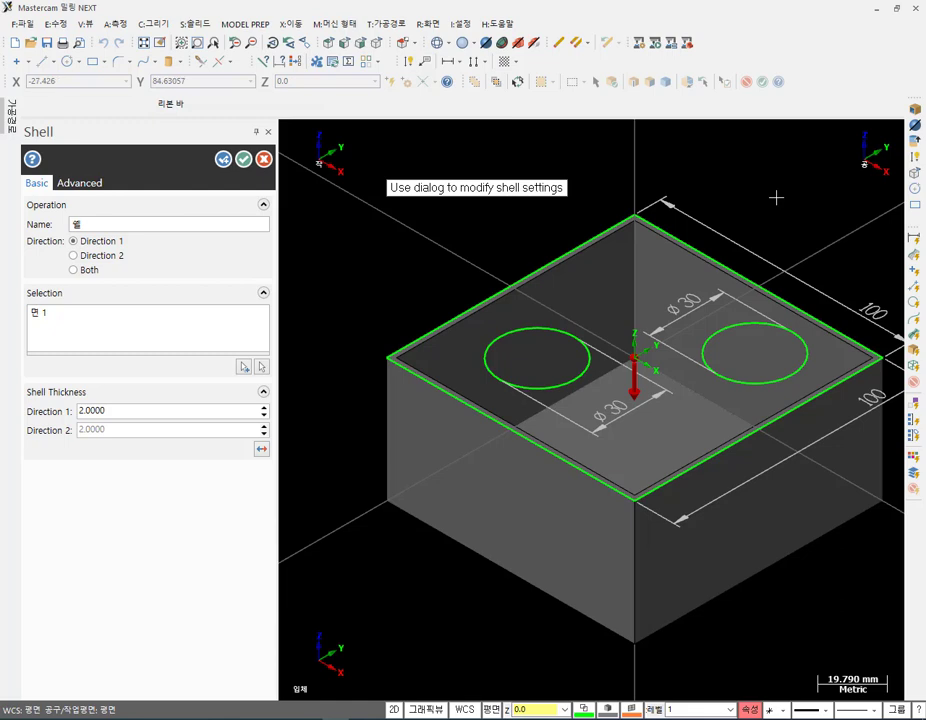
mouse_move(776, 198)
middle_mouse_down()
mouse_move(794, 291)
mouse_move(816, 203)
mouse_move(807, 217)
middle_mouse_up()
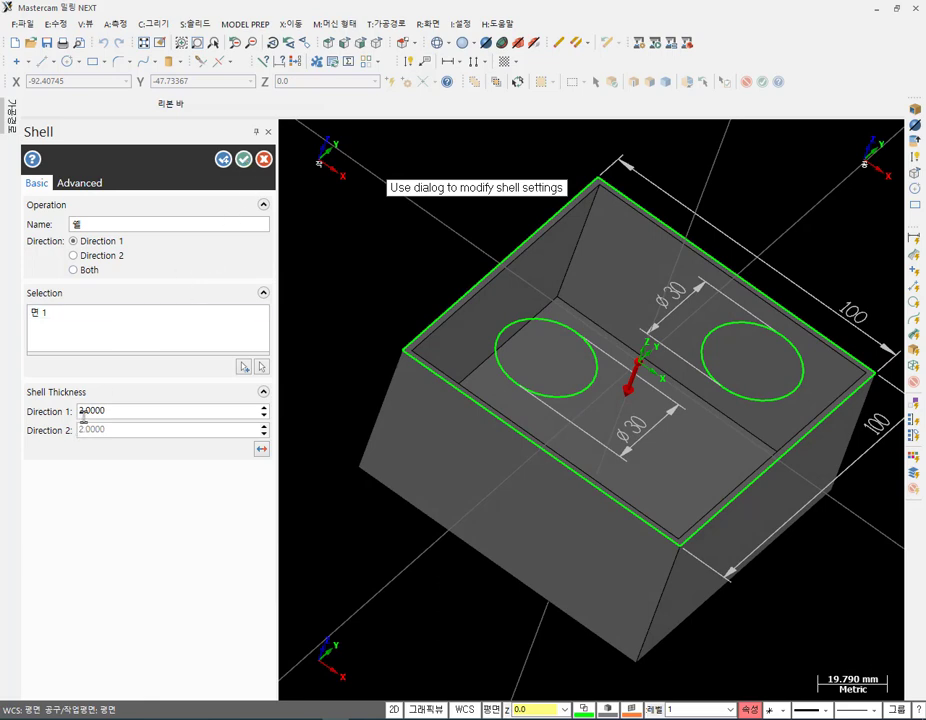
left_click(243, 159)
mouse_move(601, 273)
middle_mouse_down()
mouse_move(540, 314)
mouse_move(490, 306)
mouse_move(516, 200)
mouse_move(595, 227)
mouse_move(689, 217)
mouse_move(639, 196)
mouse_move(585, 209)
mouse_move(560, 255)
mouse_move(536, 270)
mouse_move(521, 244)
mouse_move(560, 260)
mouse_move(595, 239)
mouse_move(610, 210)
middle_mouse_up()
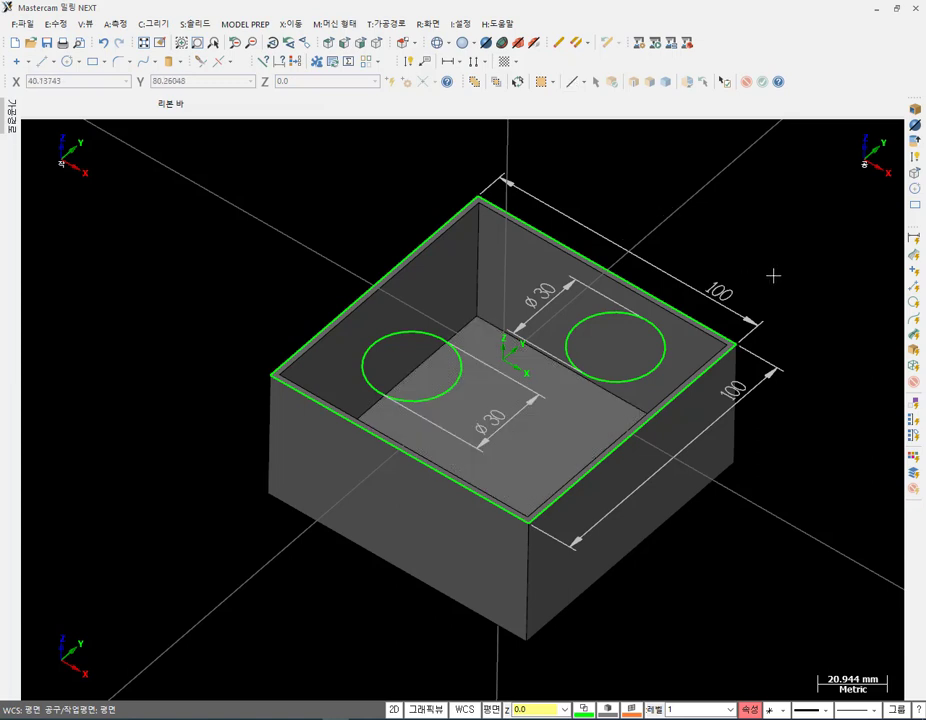
Translate both 30 mm circles by -5 mm in Z as a move rather than a copy.
left_click(459, 390)
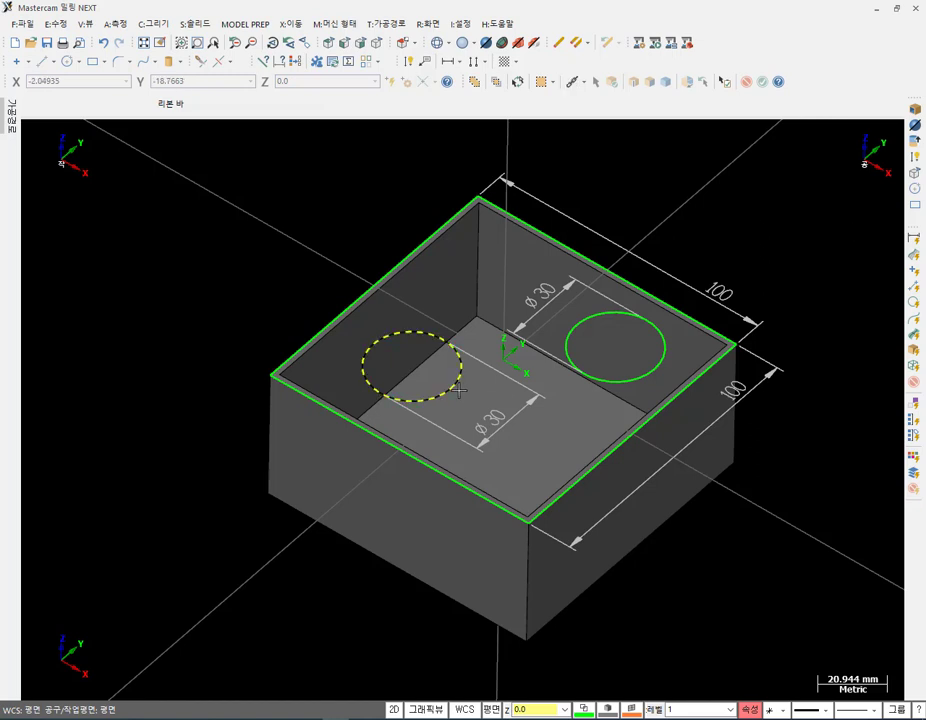
left_click(614, 383)
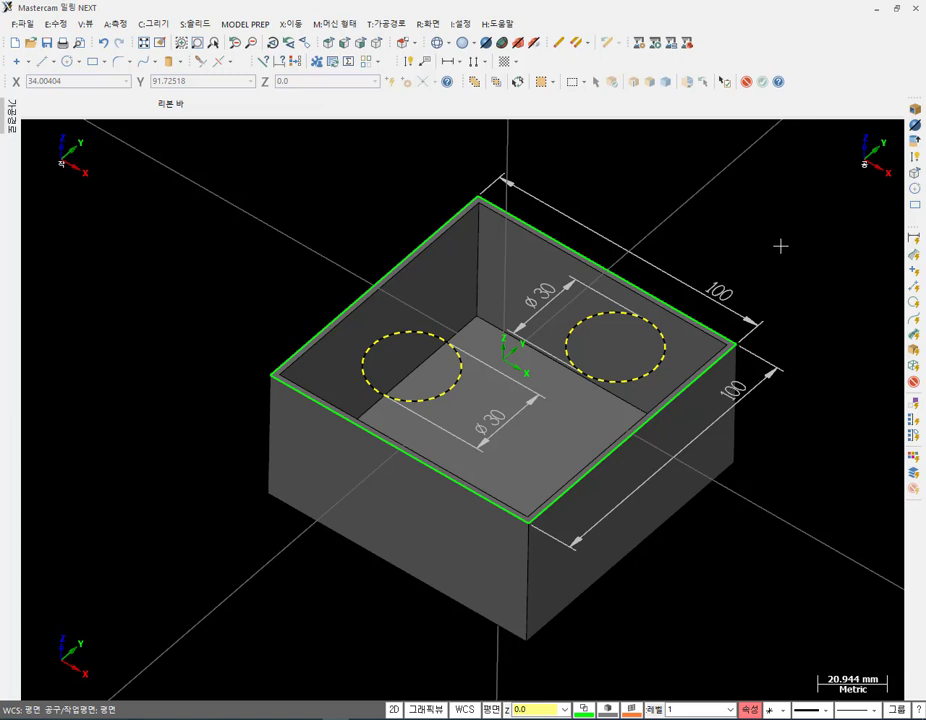
left_click(291, 23)
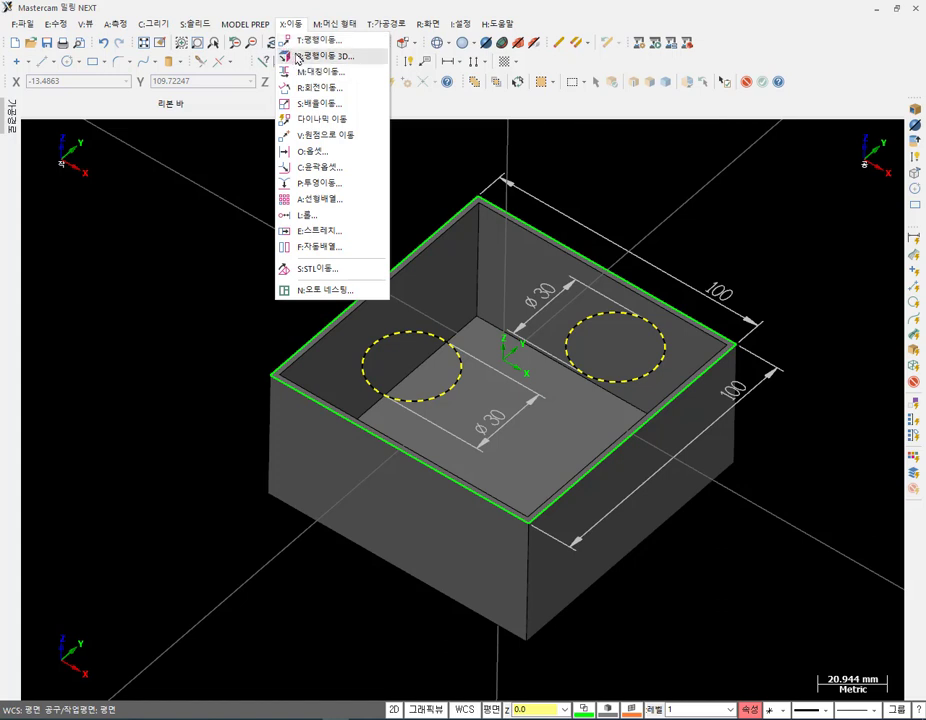
left_click(290, 41)
double_click(162, 216)
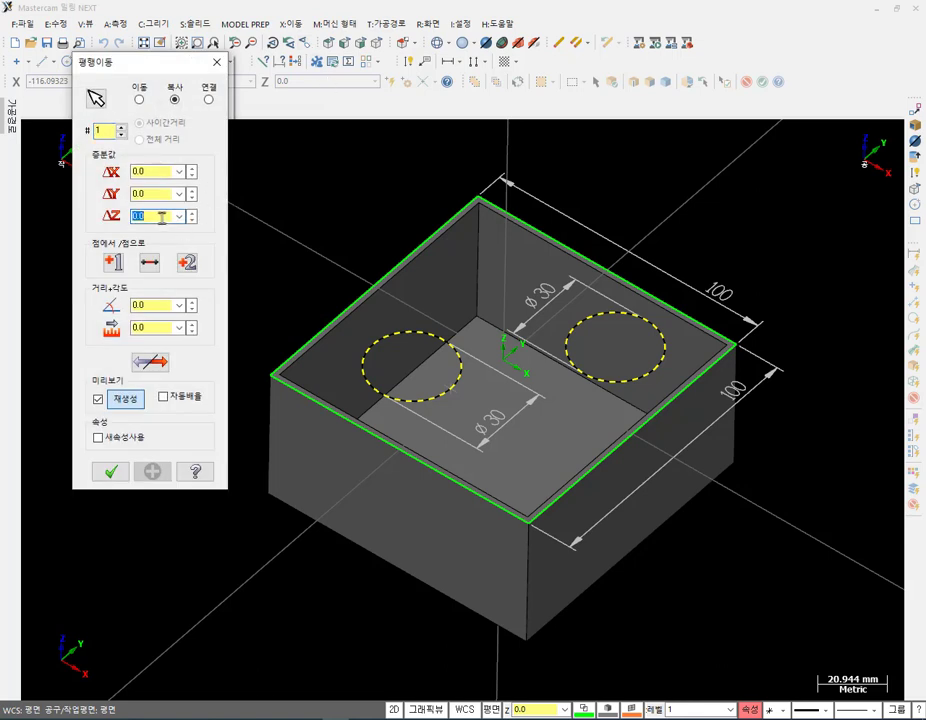
type("-5")
key("Return")
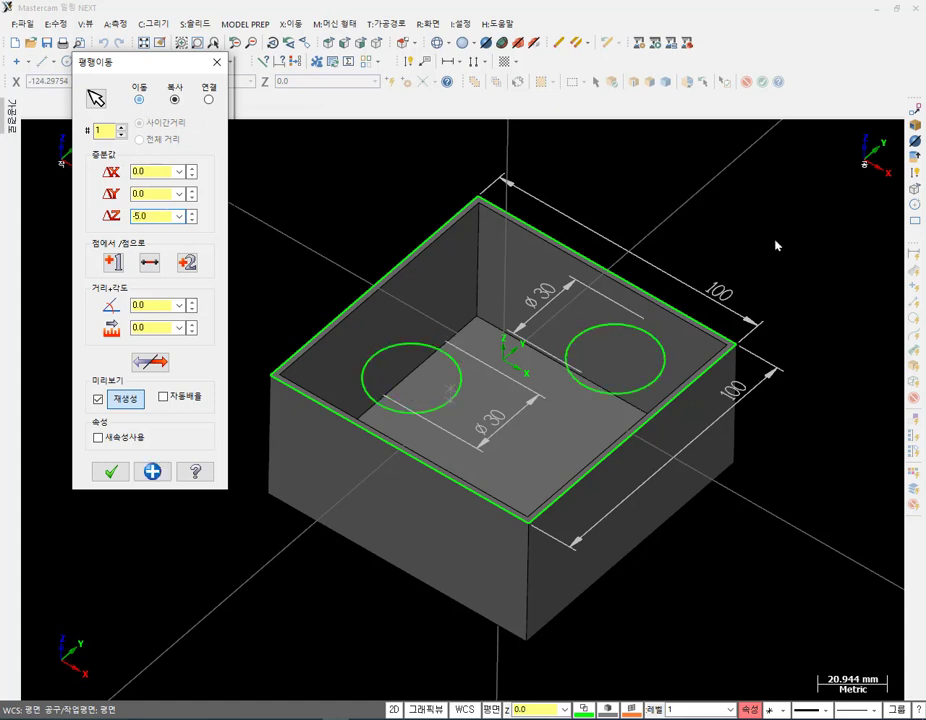
scroll(775, 240, "down", 1)
scroll(760, 246, "up", 1)
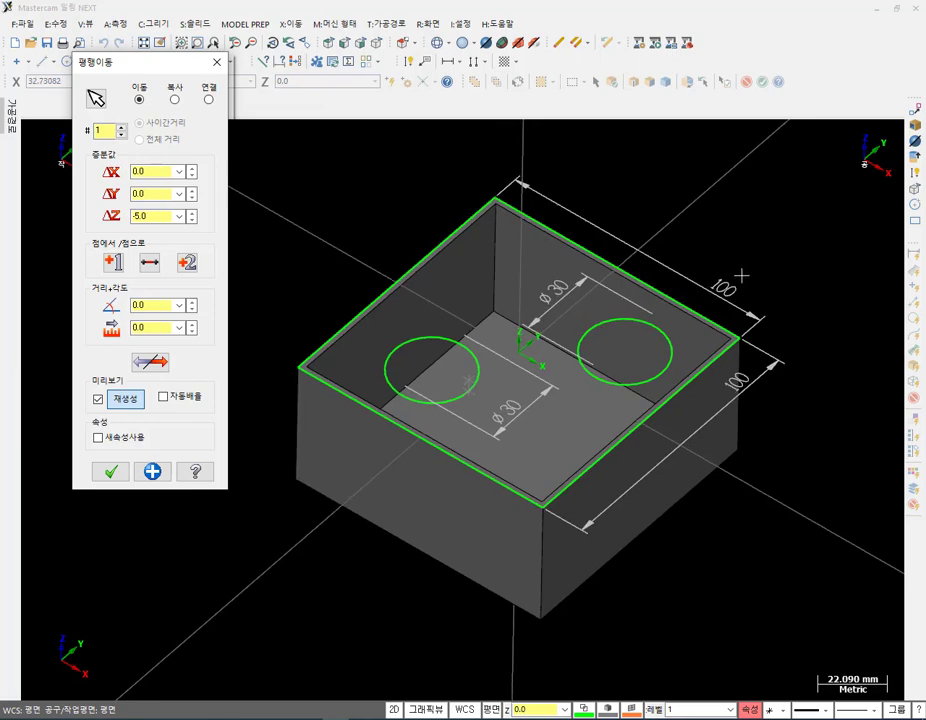
middle_click_drag(760, 246, 679, 270)
scroll(683, 340, "up", 4)
scroll(692, 242, "down", 2)
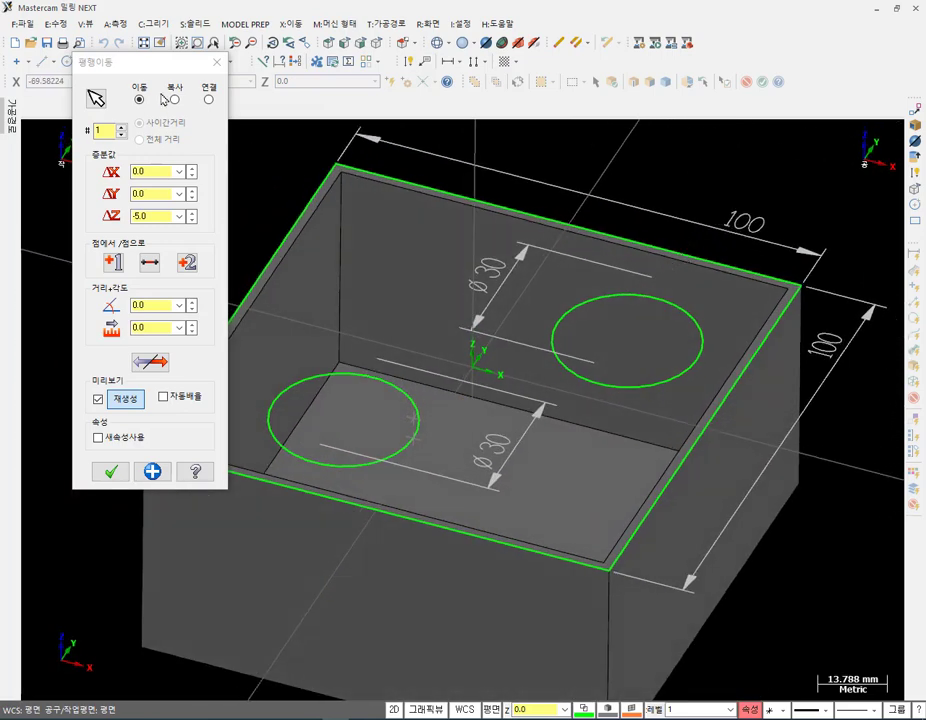
left_click(152, 472)
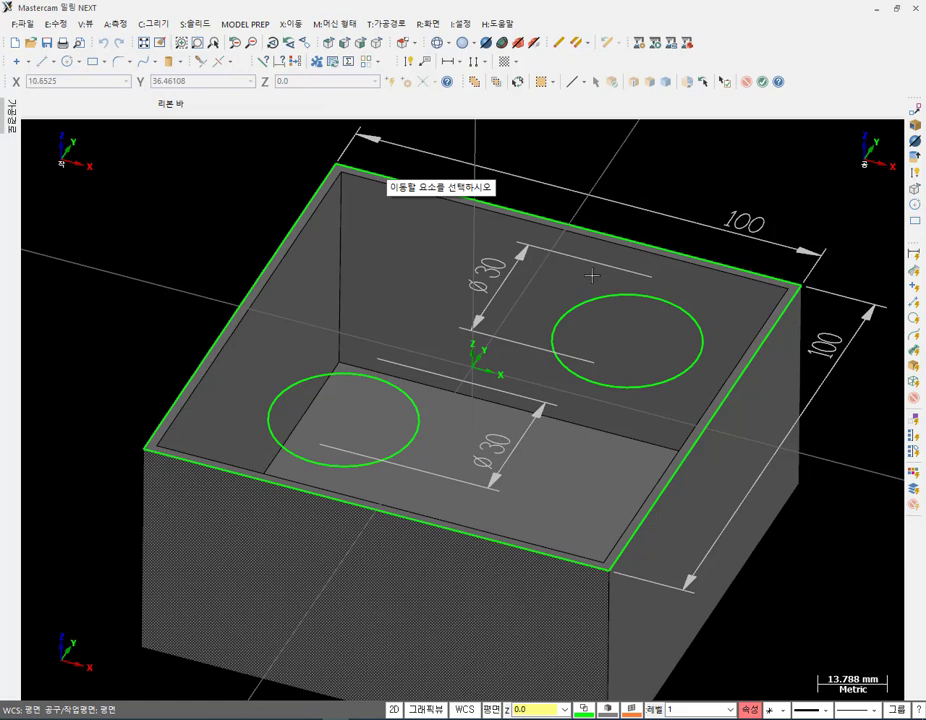
Move only the circle near X-20 Y-20 by another -5 mm in Z.
scroll(593, 250, "down", 2)
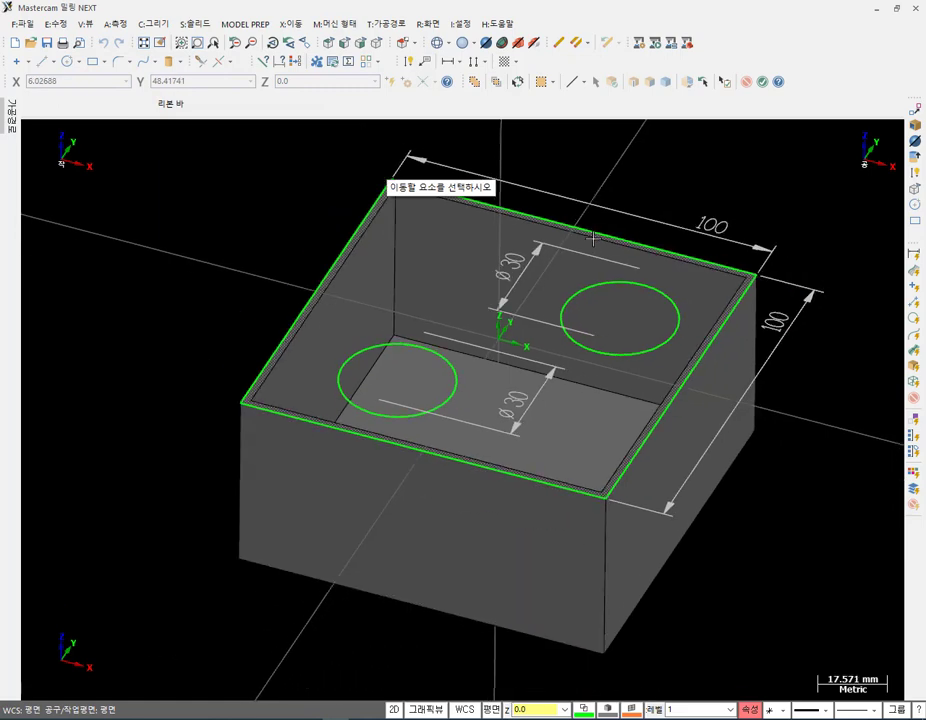
left_click(456, 388)
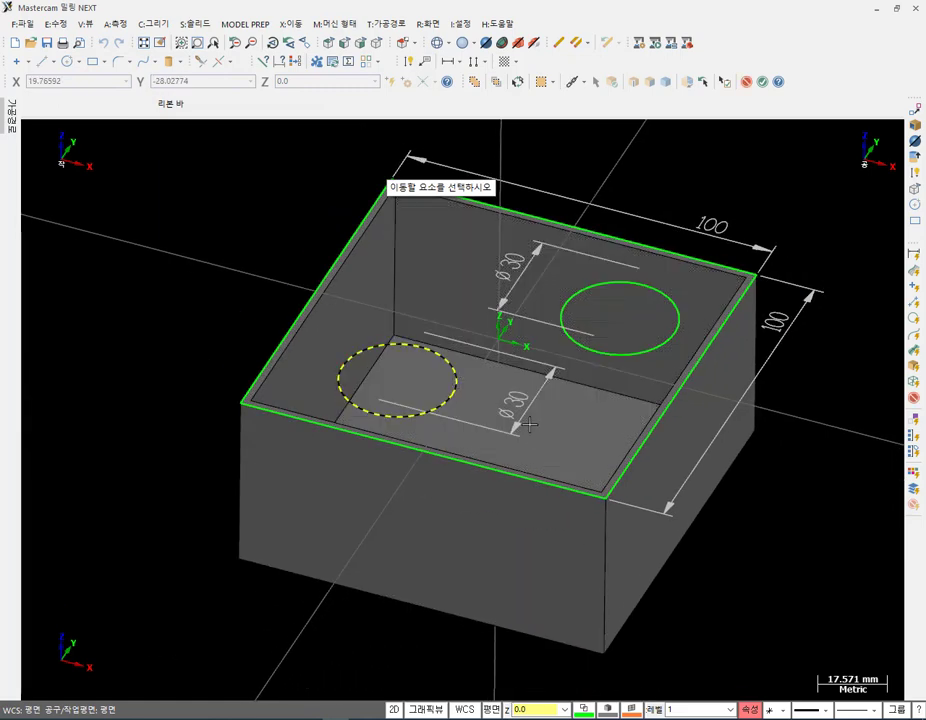
scroll(536, 412, "down", 1)
scroll(536, 412, "down", 1)
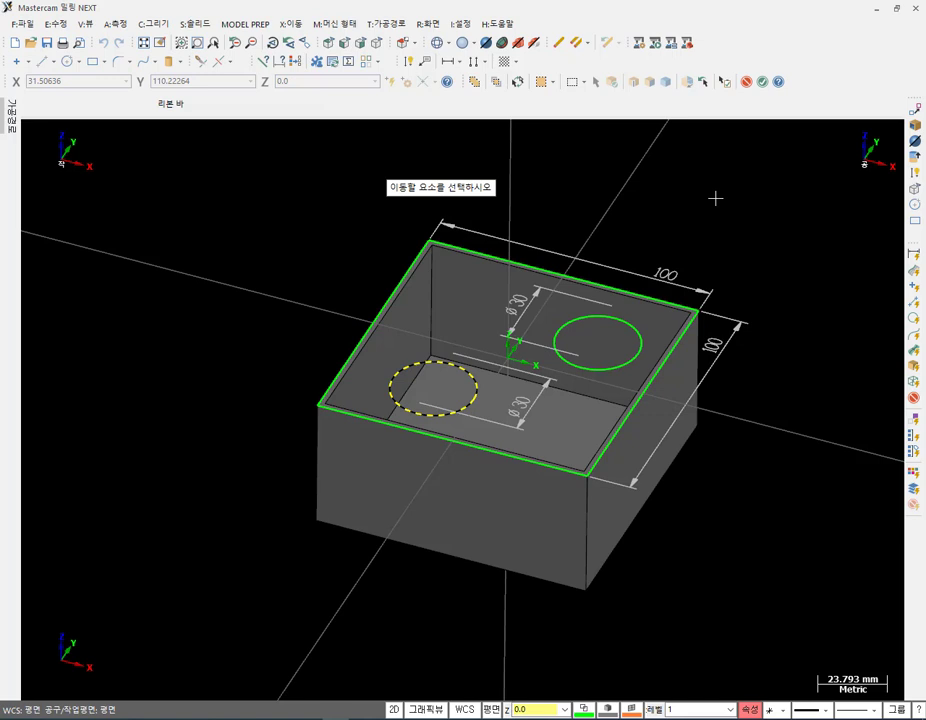
key("Return")
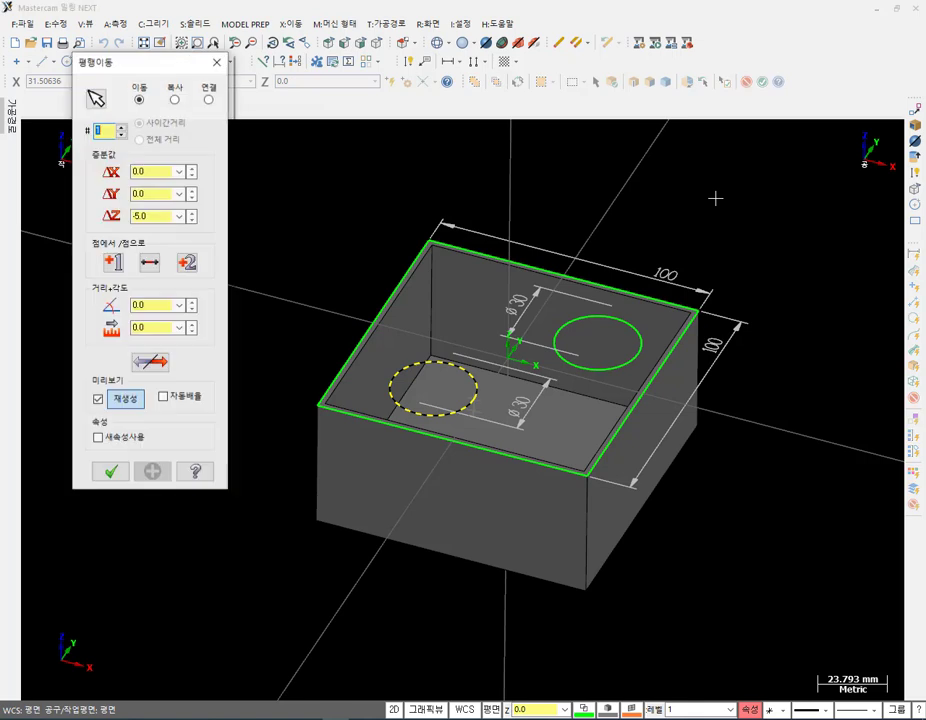
left_click(155, 215)
left_click(155, 215)
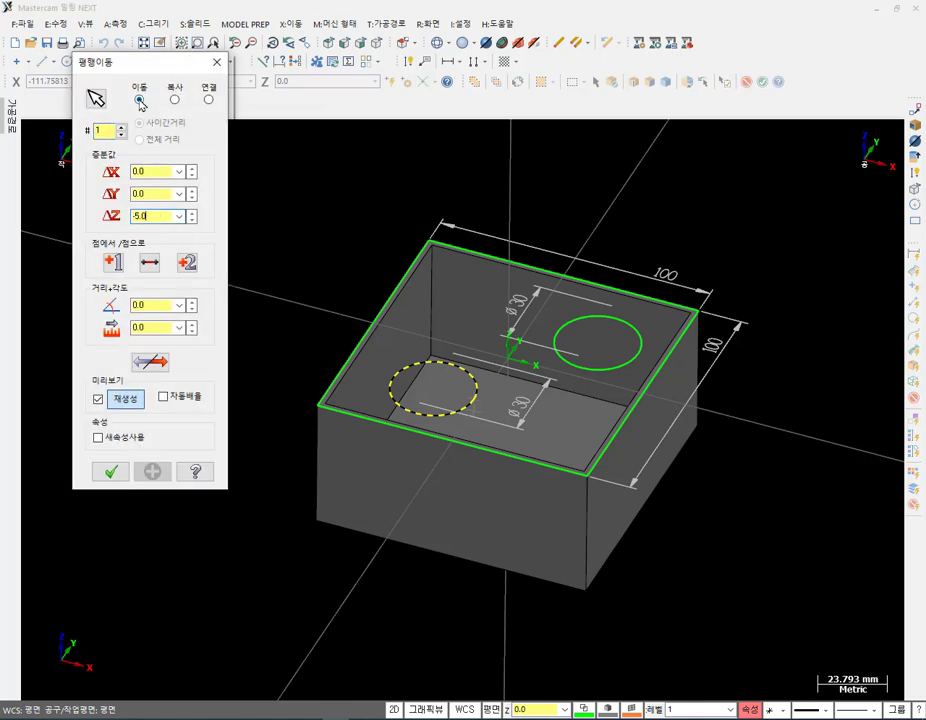
left_click(113, 472)
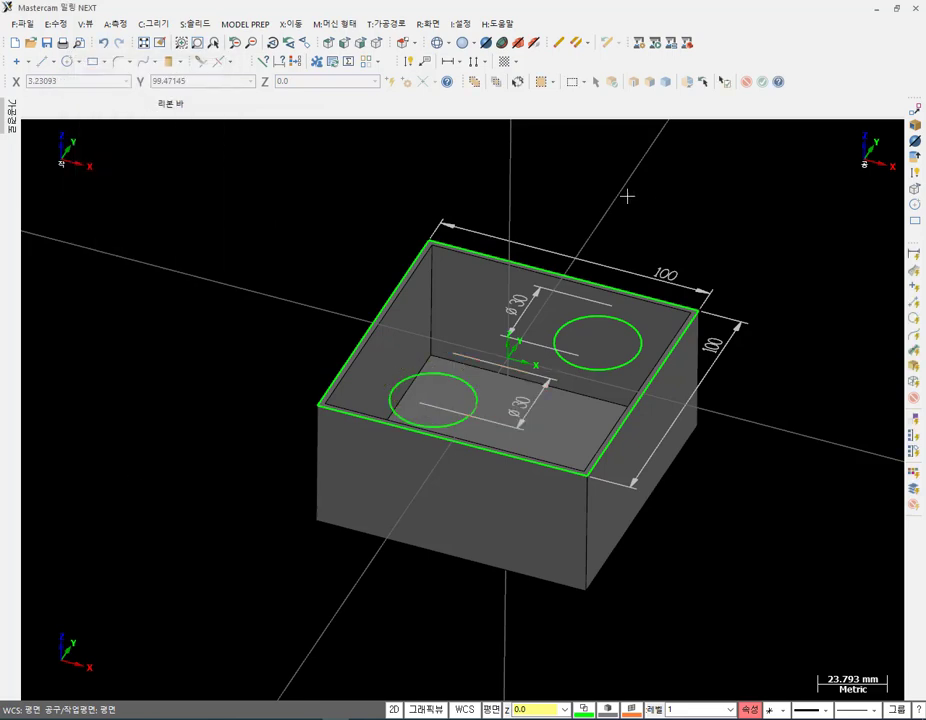
mouse_move(725, 221)
middle_mouse_down()
mouse_move(721, 244)
mouse_move(742, 275)
mouse_move(749, 234)
mouse_move(657, 262)
middle_mouse_up()
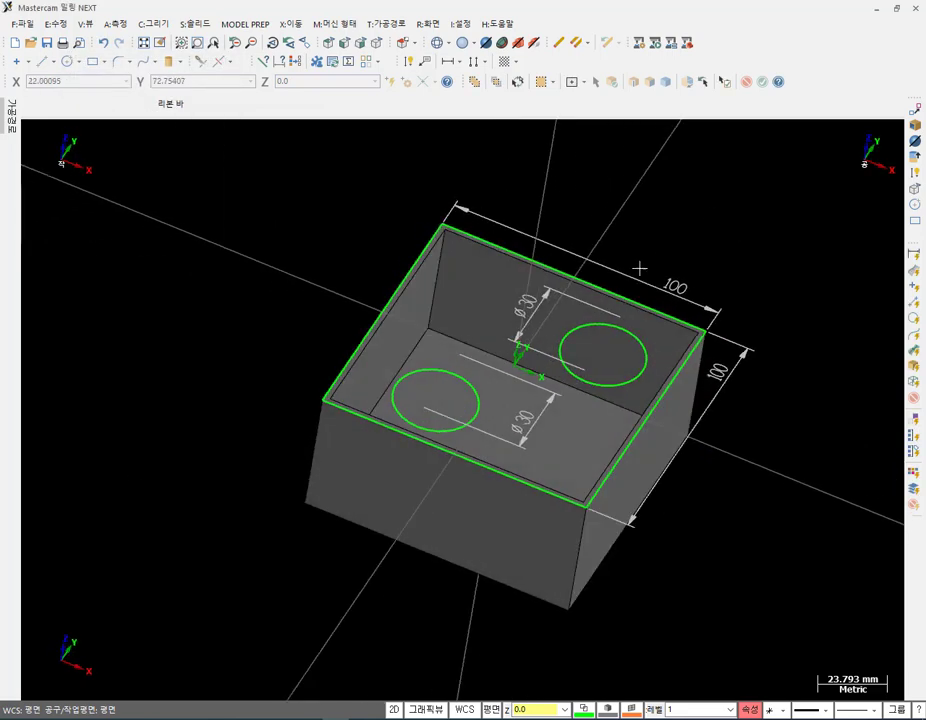
Select both 30 mm circles, compare their depths in the front view, and restore the isometric view with the selection cleared.
left_click(467, 376)
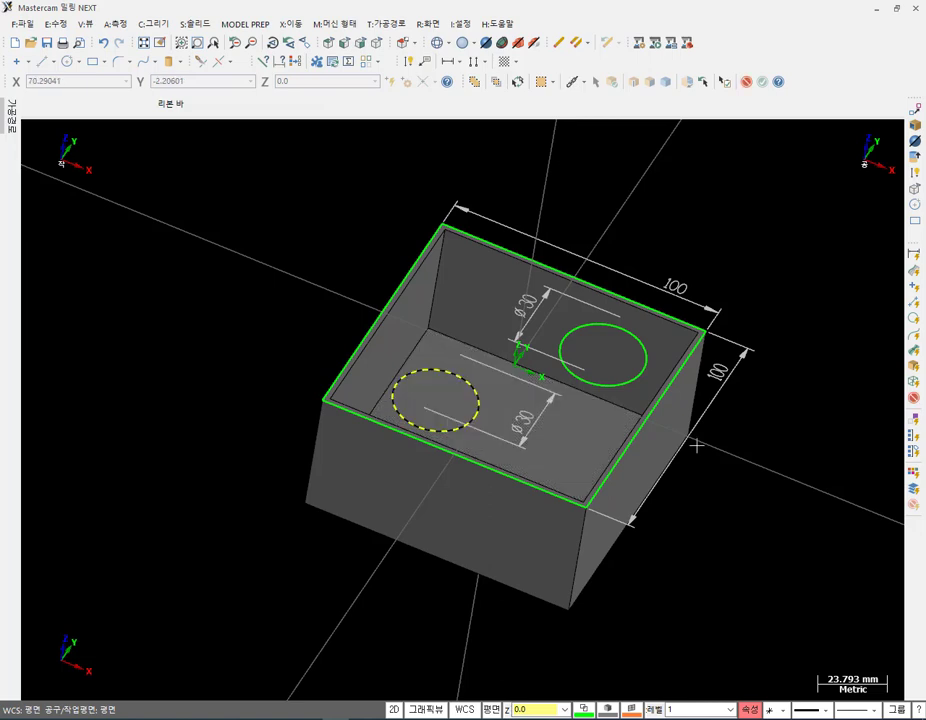
left_click(631, 381)
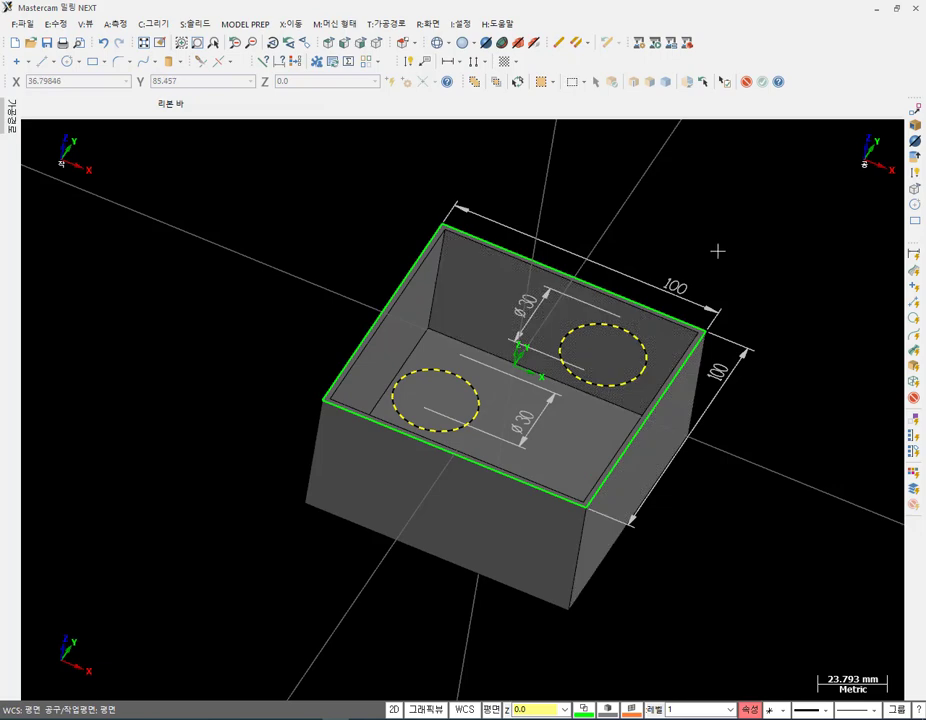
mouse_move(765, 367)
middle_mouse_down()
mouse_move(748, 289)
mouse_move(794, 291)
middle_mouse_up()
left_click(346, 45)
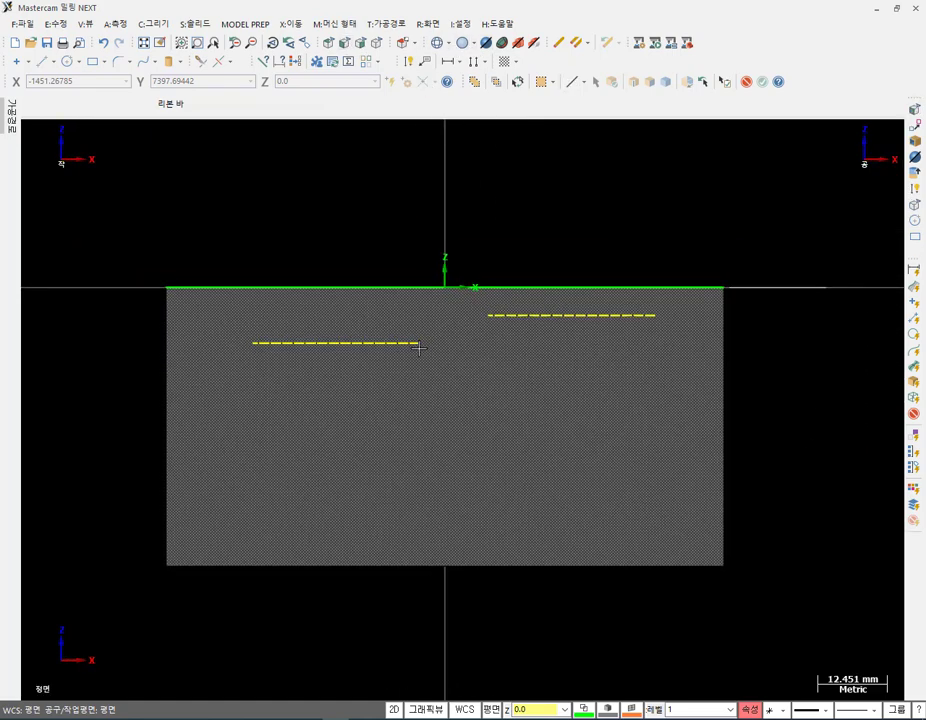
left_click(376, 43)
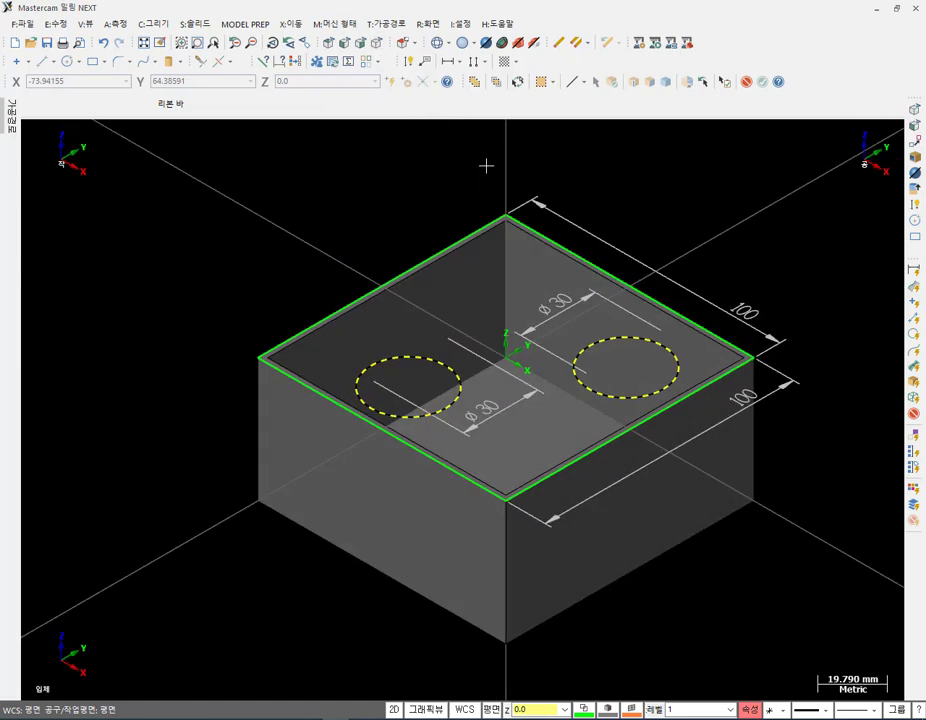
key("Escape")
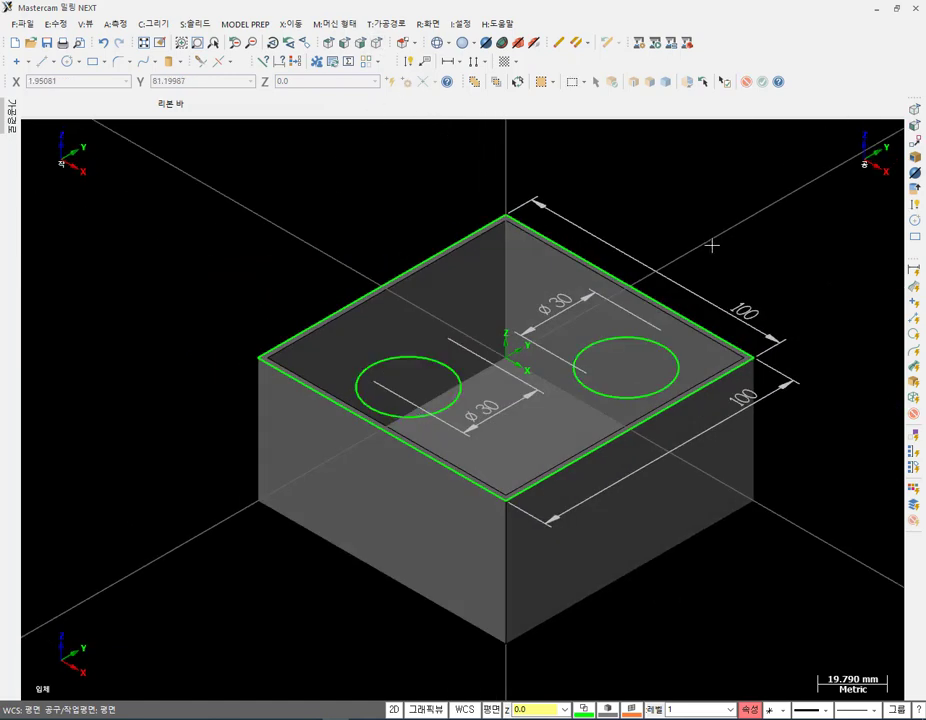
Delete all dimensions from the model.
left_click(915, 284)
key("Delete")
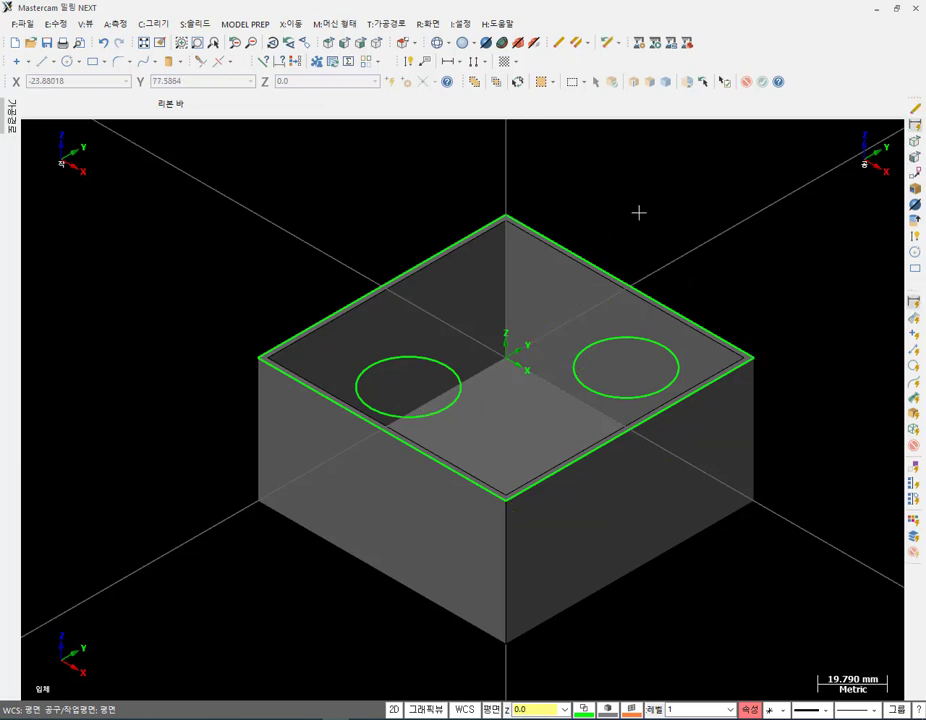
Start a solid extrusion using the two 30 mm circles inside the shelled block as chains.
middle_click_drag(672, 250, 688, 269)
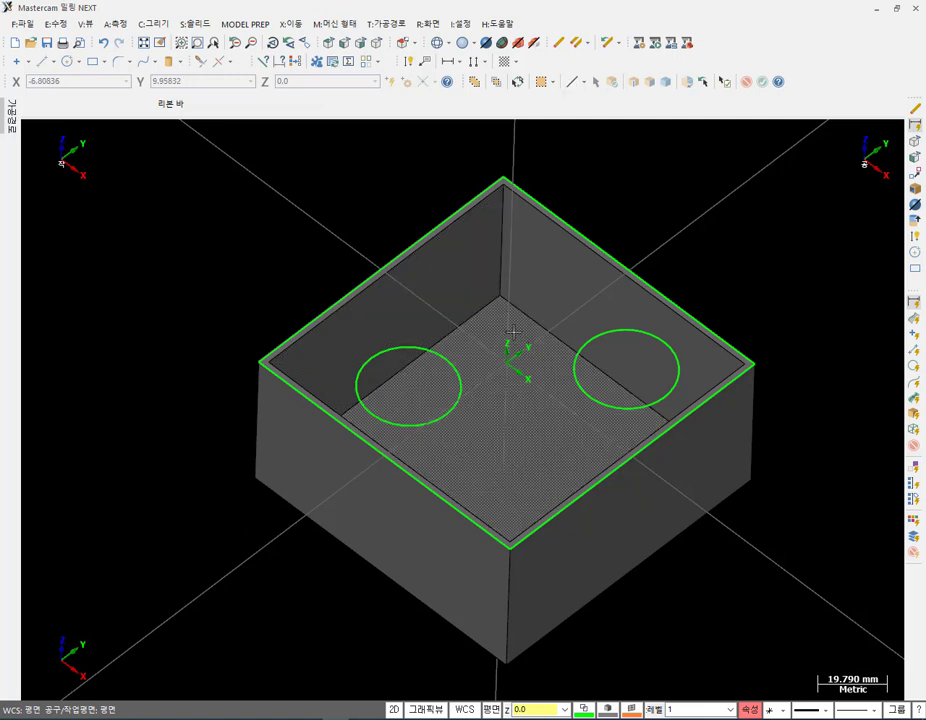
scroll(514, 330, "up", 2)
scroll(825, 362, "up", 5)
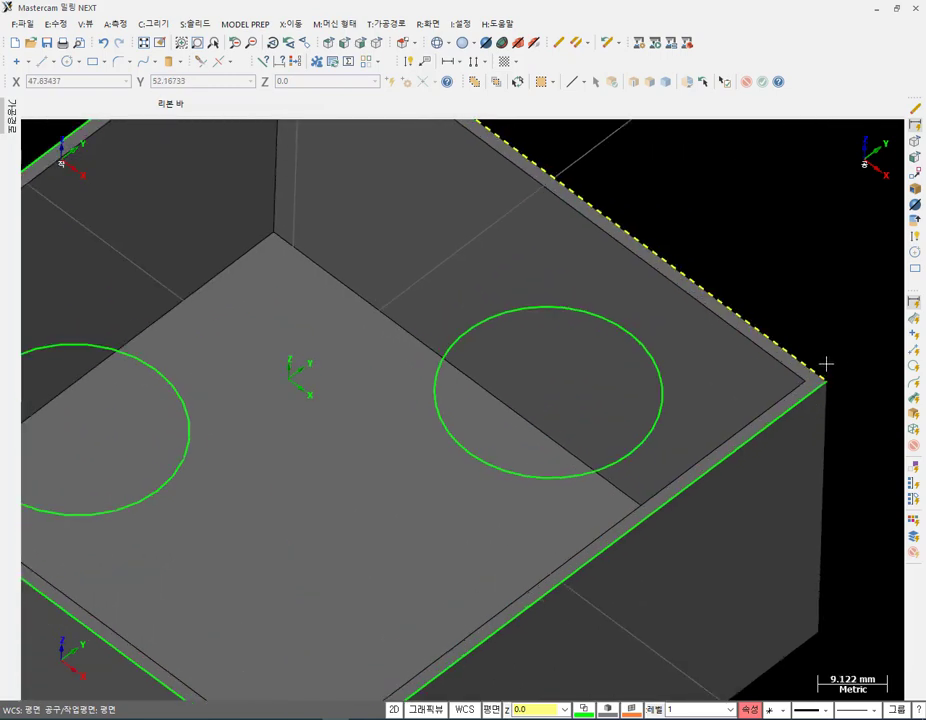
scroll(818, 400, "down", 7)
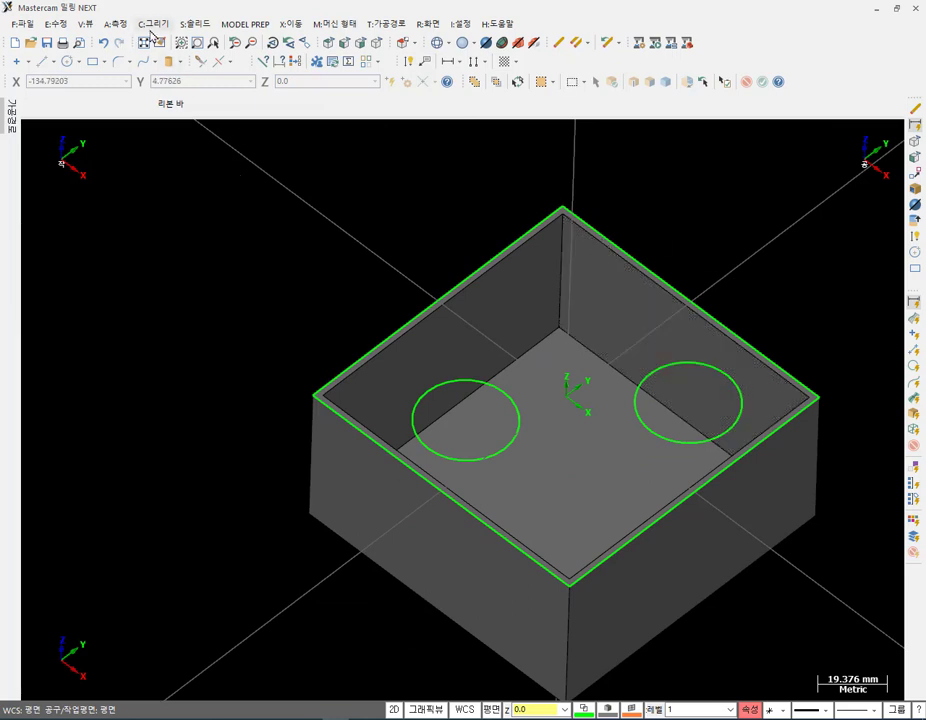
left_click(205, 25)
left_click(216, 40)
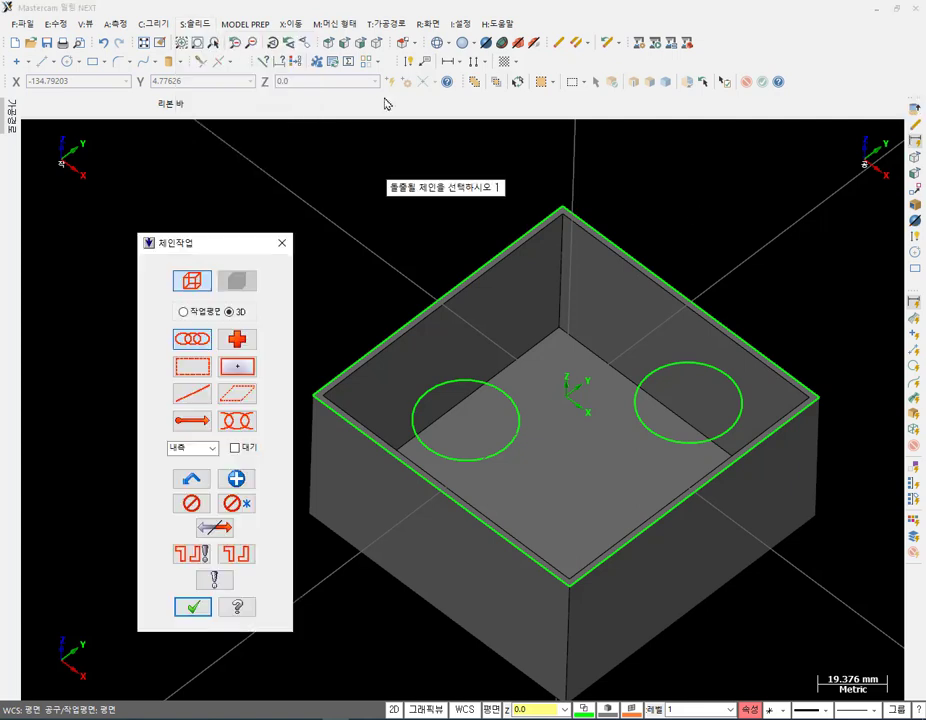
left_click(500, 455)
left_click(677, 447)
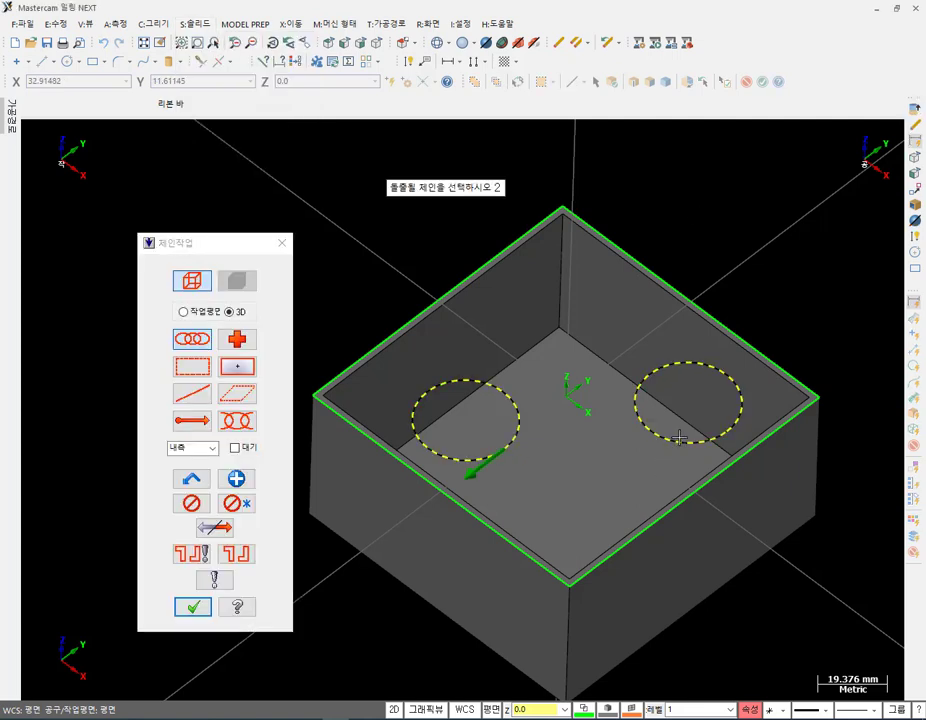
left_click(678, 437)
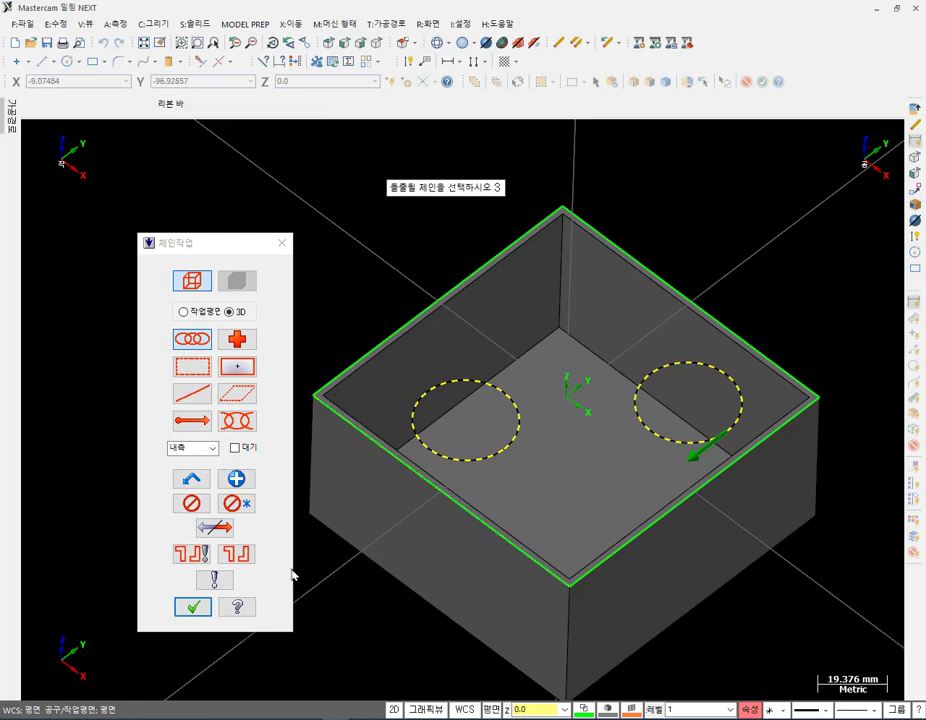
left_click(193, 607)
Inspect the extrusion preview through the block's underside and set the operation type to Add boss.
scroll(421, 289, "down", 2)
middle_click_drag(540, 629, 576, 488)
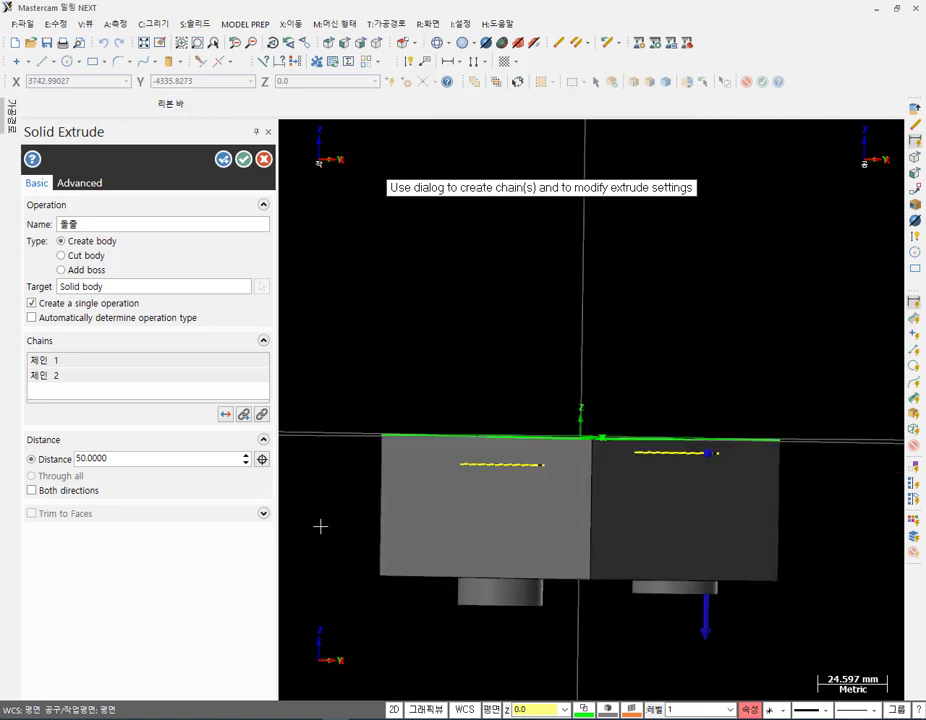
middle_click_drag(437, 291, 714, 373)
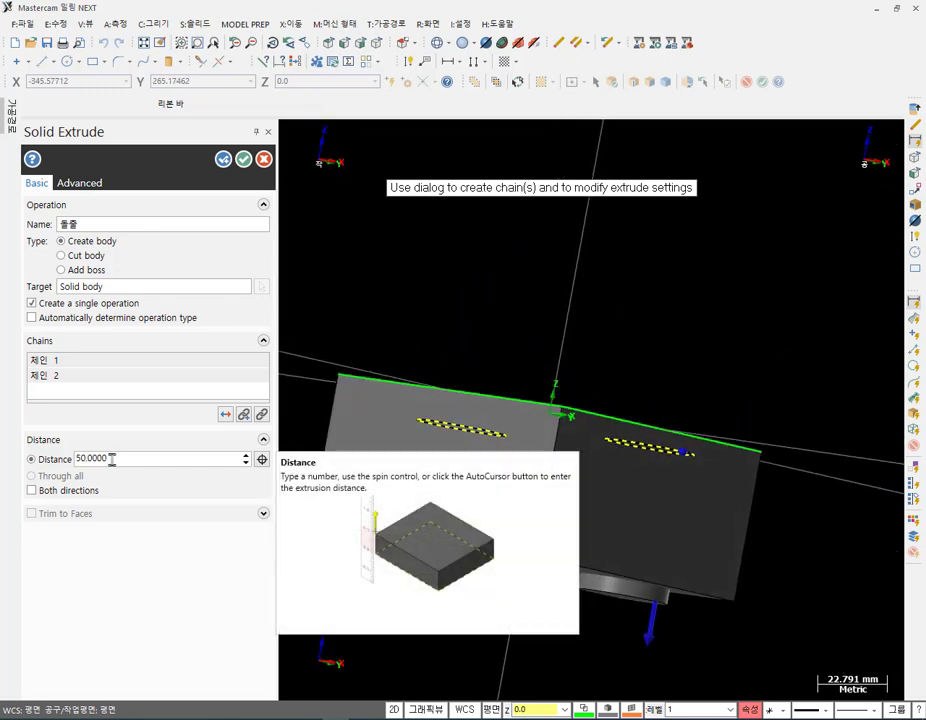
scroll(525, 645, "up", 3)
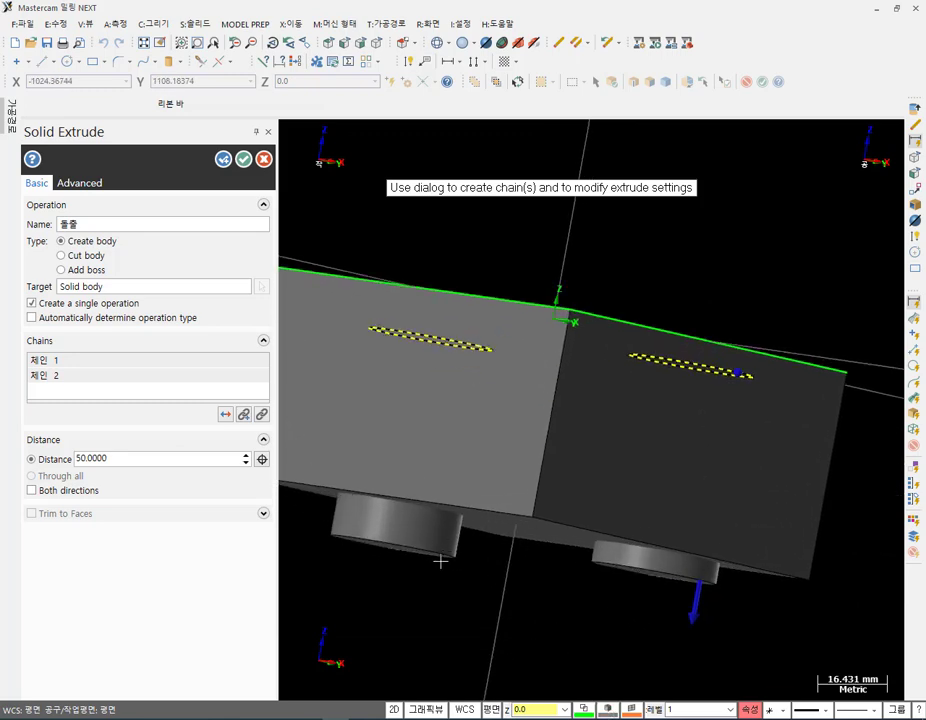
middle_click_drag(711, 458, 771, 385)
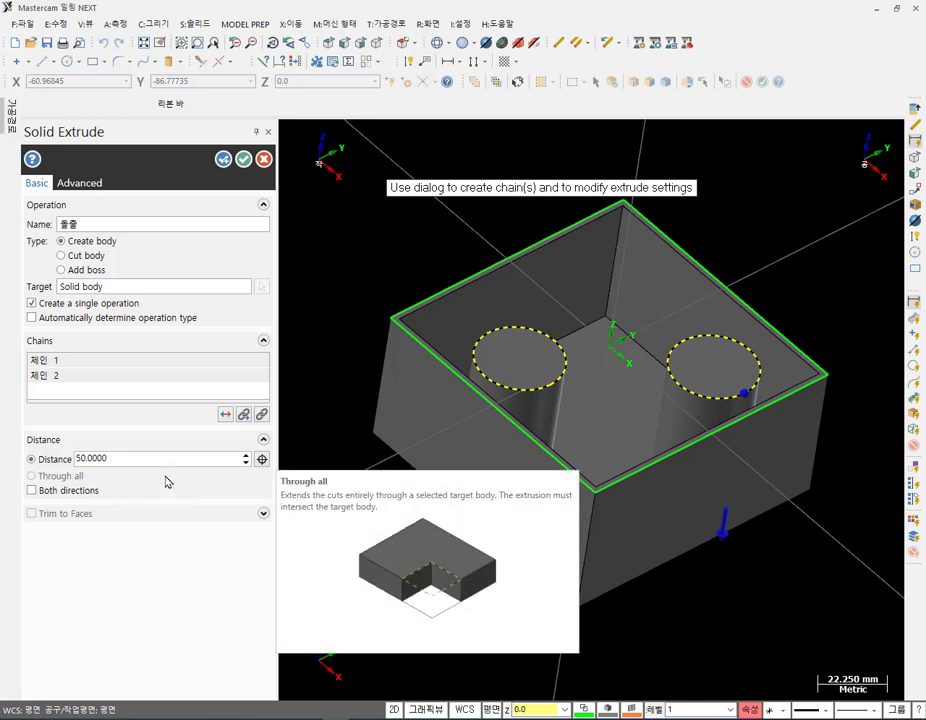
left_click(86, 271)
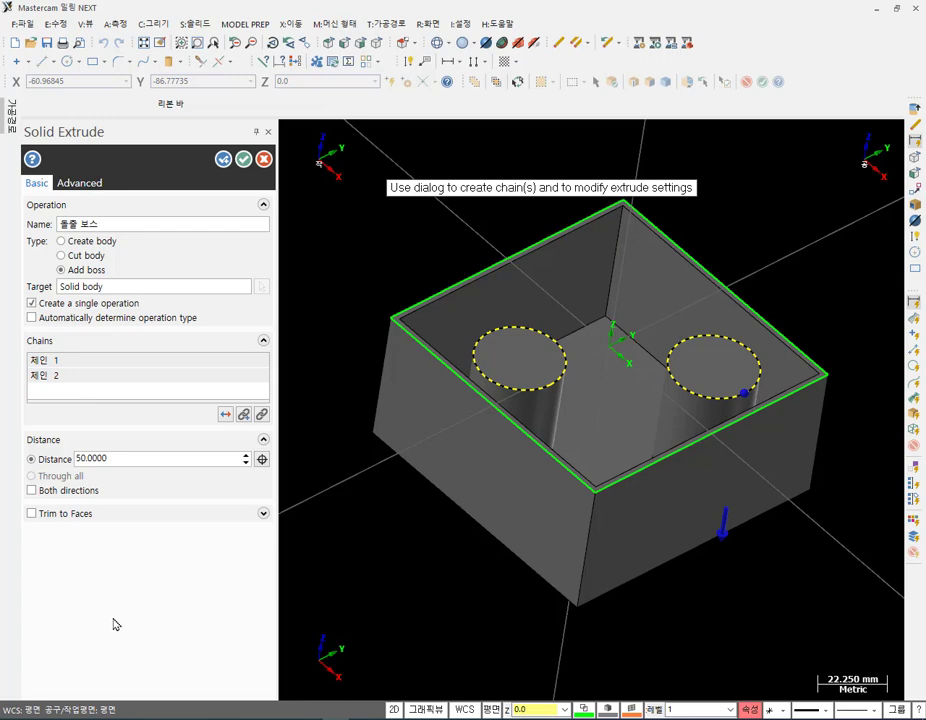
scroll(680, 598, "up", 1)
mouse_move(709, 610)
middle_mouse_down()
mouse_move(707, 537)
mouse_move(701, 602)
middle_mouse_up()
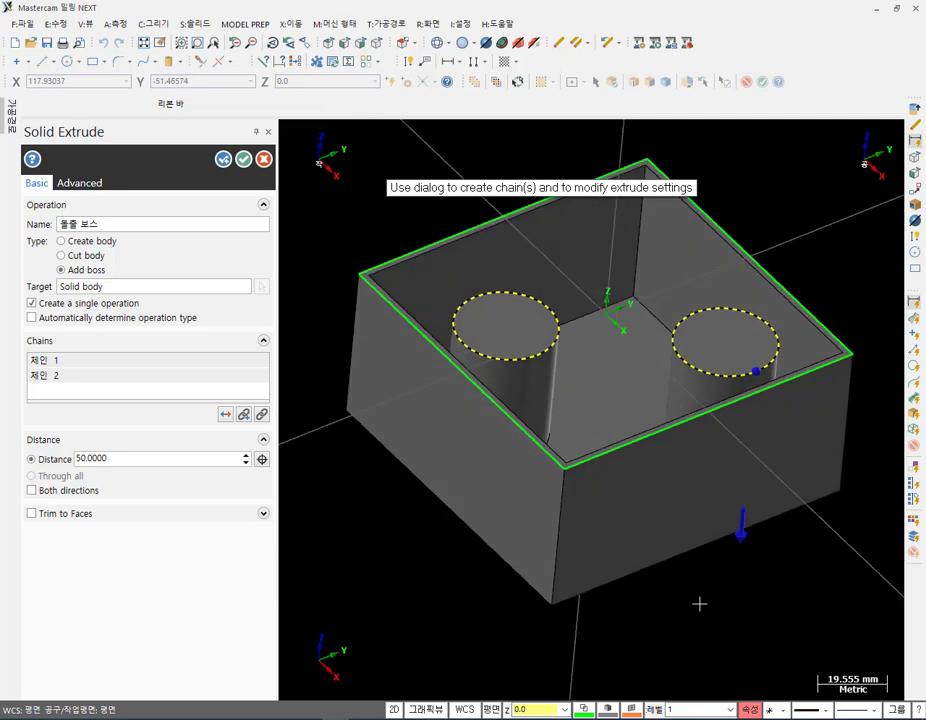
Trim the boss extrusion to the inner floor face of the shelled block and create both islands.
left_click(32, 513)
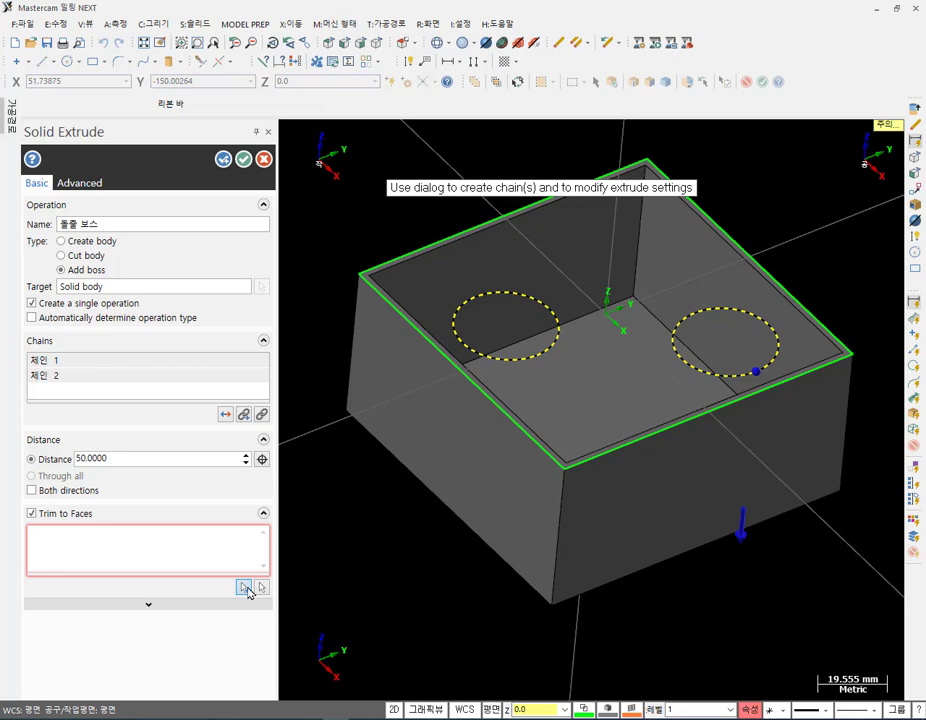
left_click(244, 587)
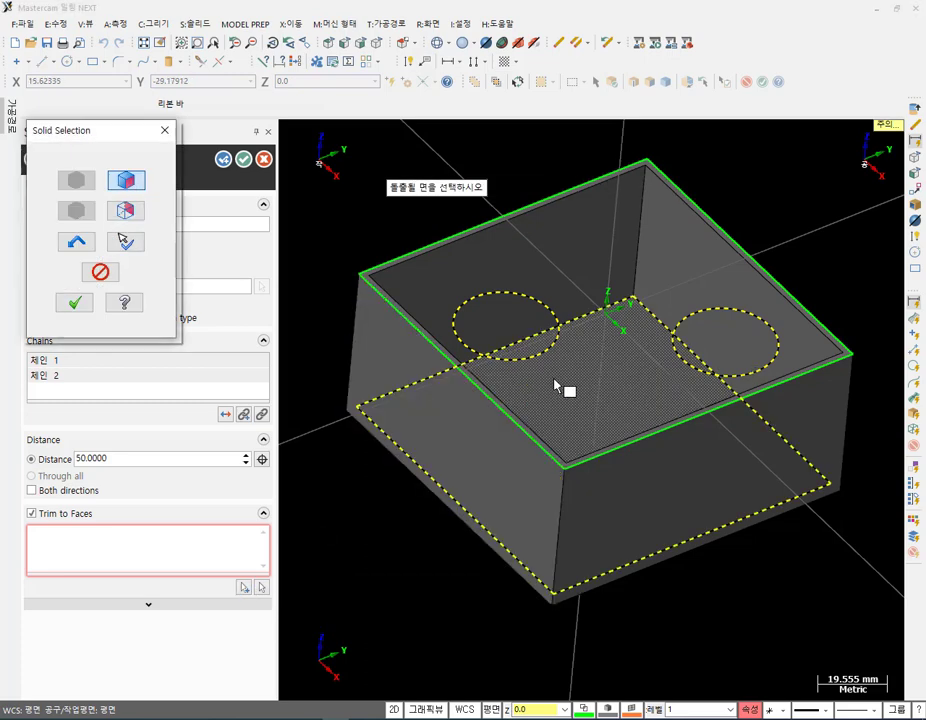
left_click(551, 390)
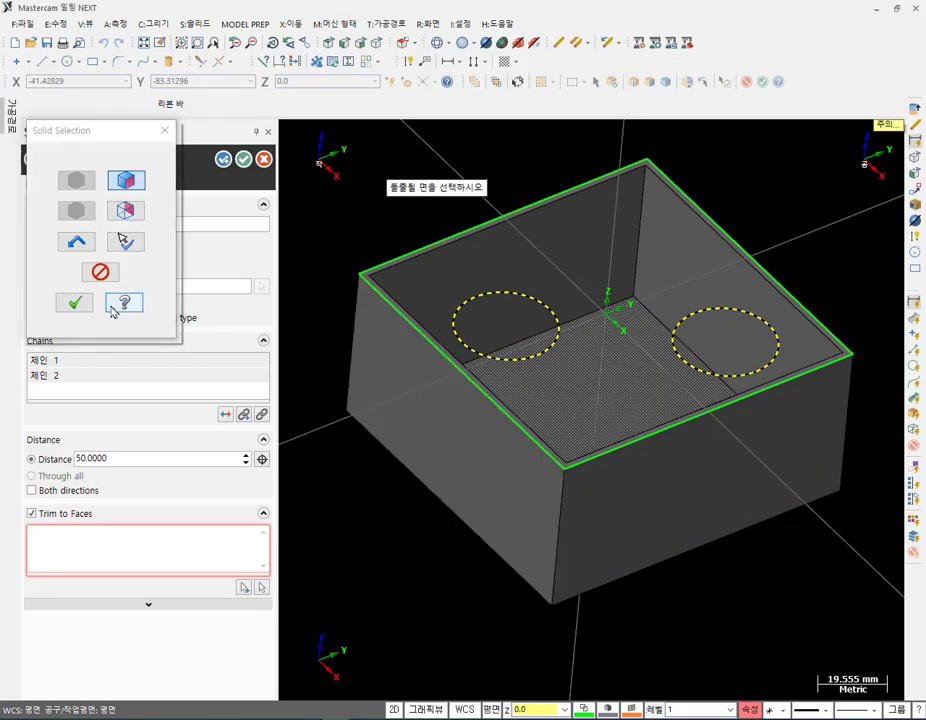
left_click(80, 304)
mouse_move(790, 601)
middle_mouse_down()
mouse_move(810, 587)
mouse_move(802, 463)
mouse_move(804, 554)
mouse_move(793, 611)
mouse_move(788, 598)
middle_mouse_up()
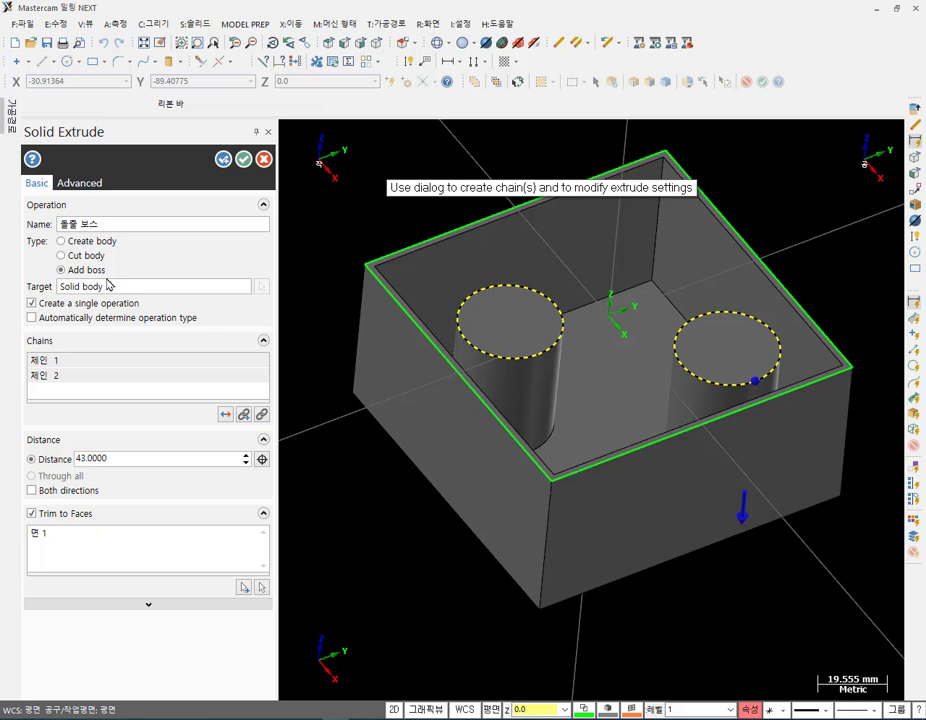
left_click(243, 159)
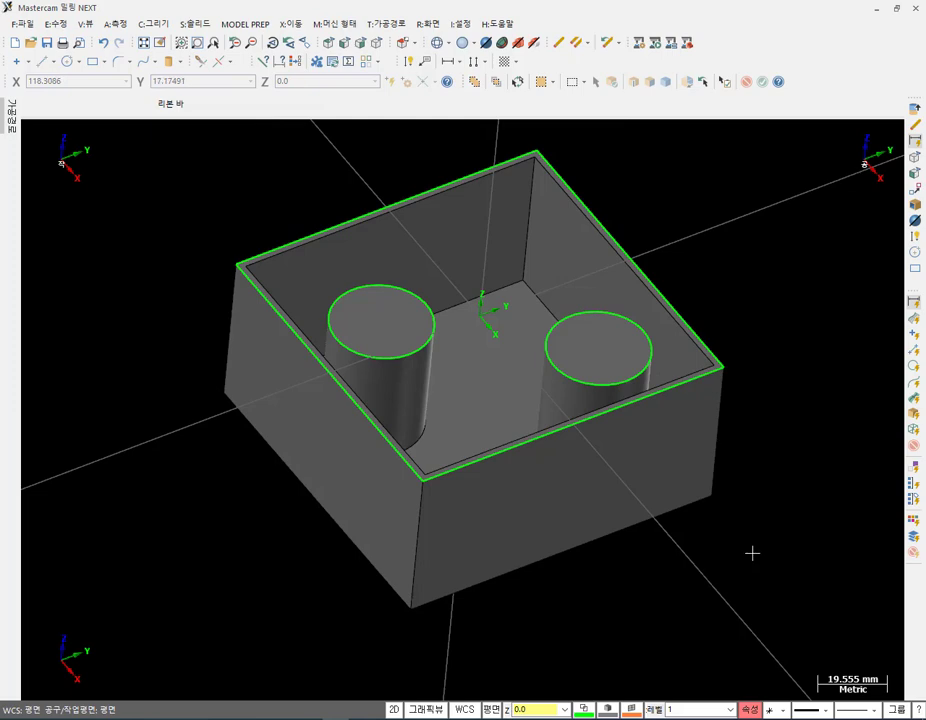
Examine the islands in the shelled block, selecting the solid to check whether they form one body, and clear the selection.
mouse_move(752, 606)
middle_mouse_down()
mouse_move(769, 434)
mouse_move(802, 534)
mouse_move(803, 581)
middle_mouse_up()
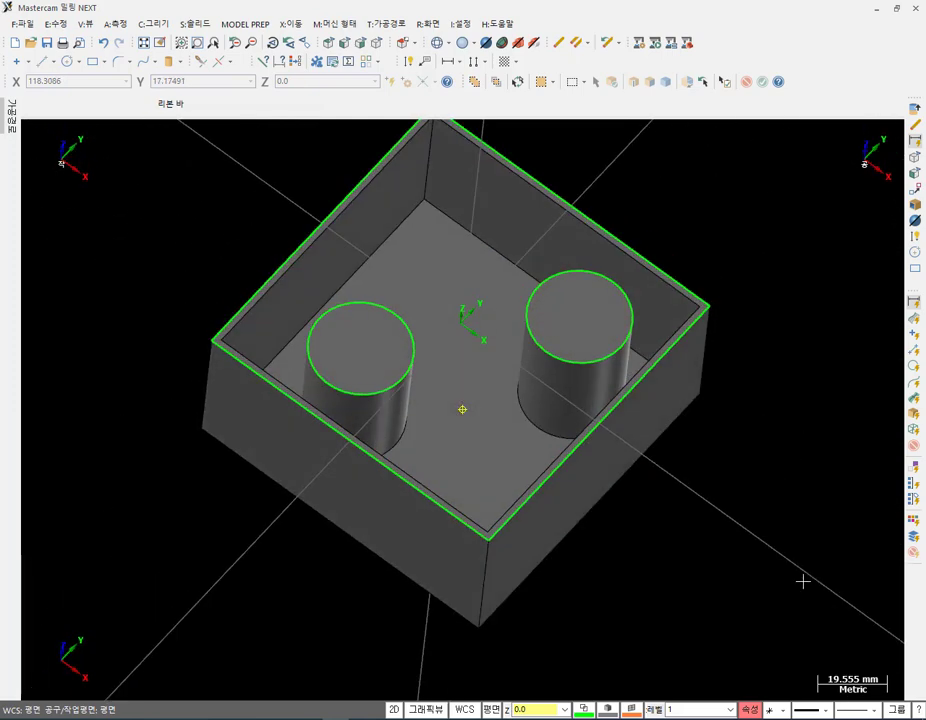
mouse_move(480, 330)
middle_mouse_down()
mouse_move(479, 320)
mouse_move(492, 320)
mouse_move(490, 333)
mouse_move(490, 303)
mouse_move(473, 269)
mouse_move(675, 441)
middle_mouse_up()
scroll(426, 250, "up", 1)
left_click(544, 480)
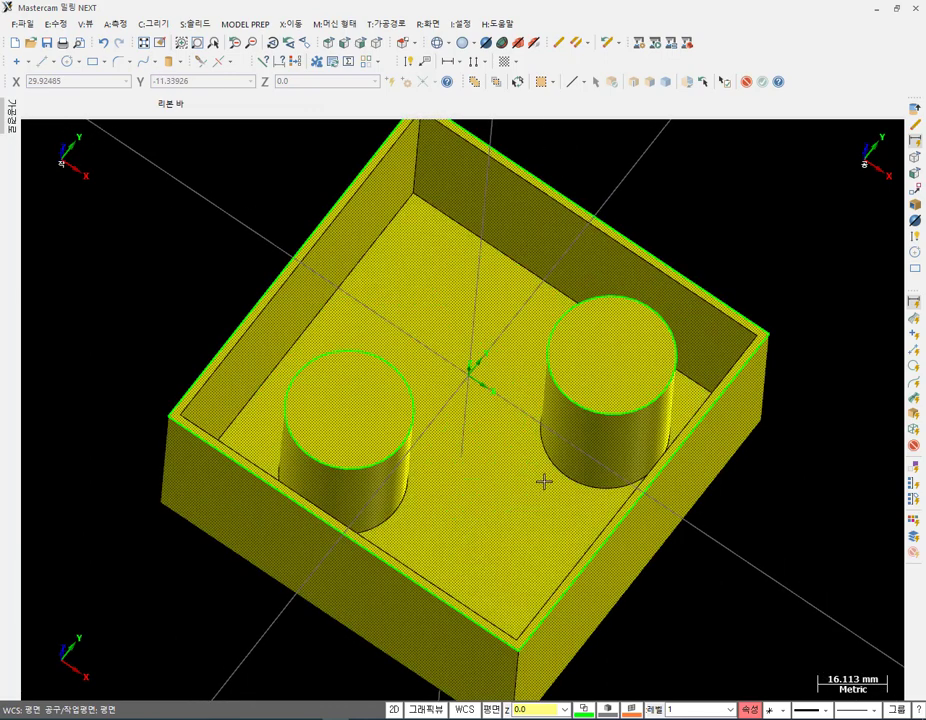
middle_click_drag(533, 464, 542, 494)
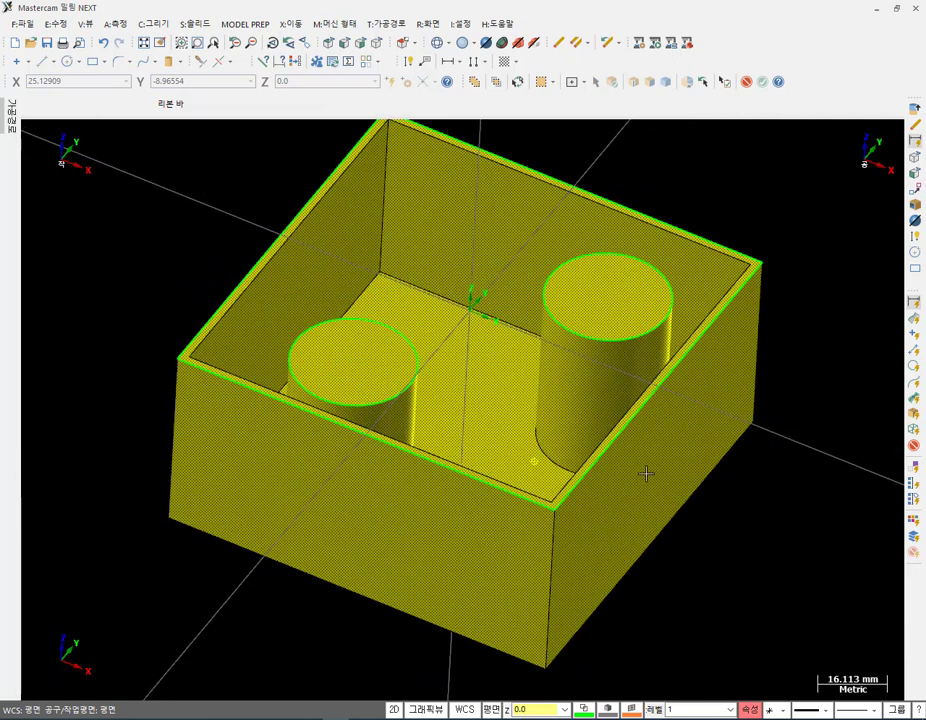
scroll(740, 479, "down", 2)
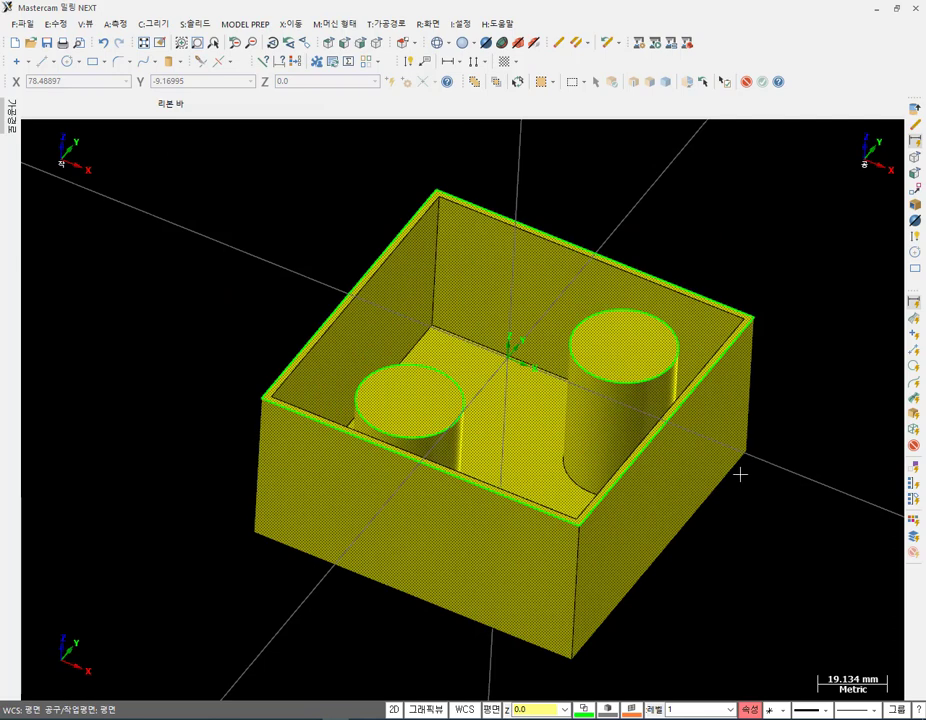
scroll(258, 345, "down", 1)
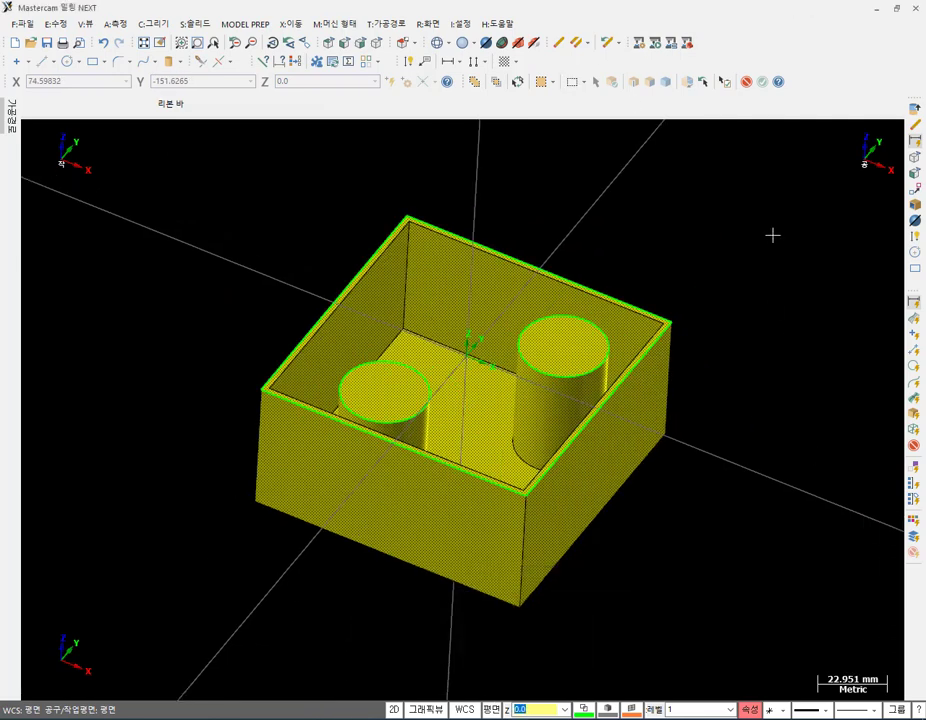
key("Escape")
scroll(748, 460, "down", 2)
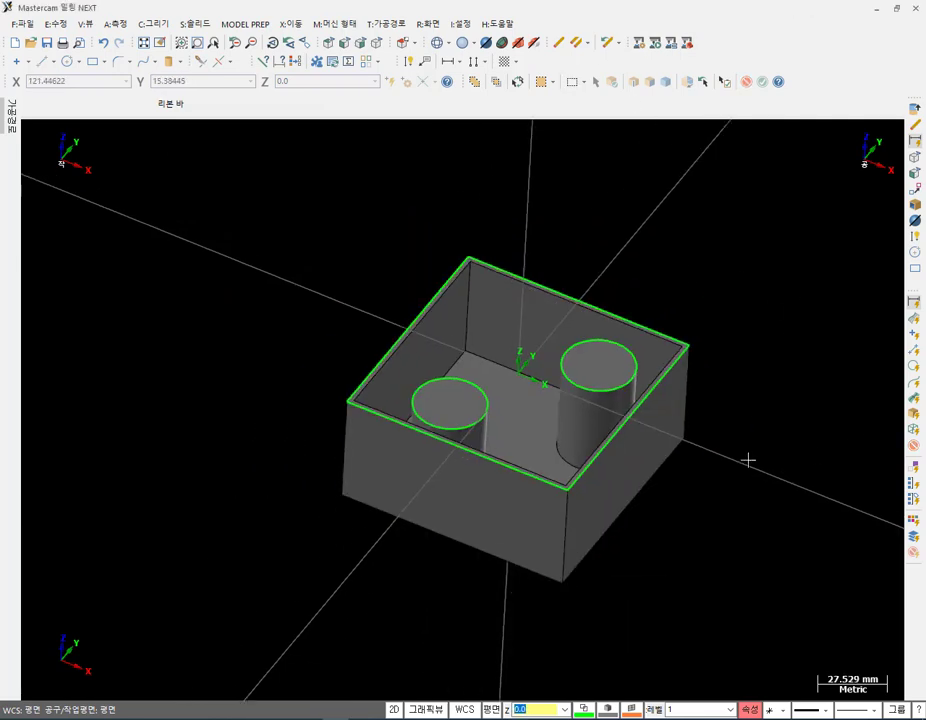
Show the toolpath manager, keep it docked beside the model, and fit the block to the view.
middle_click_drag(765, 428, 693, 433)
key("alt+7")
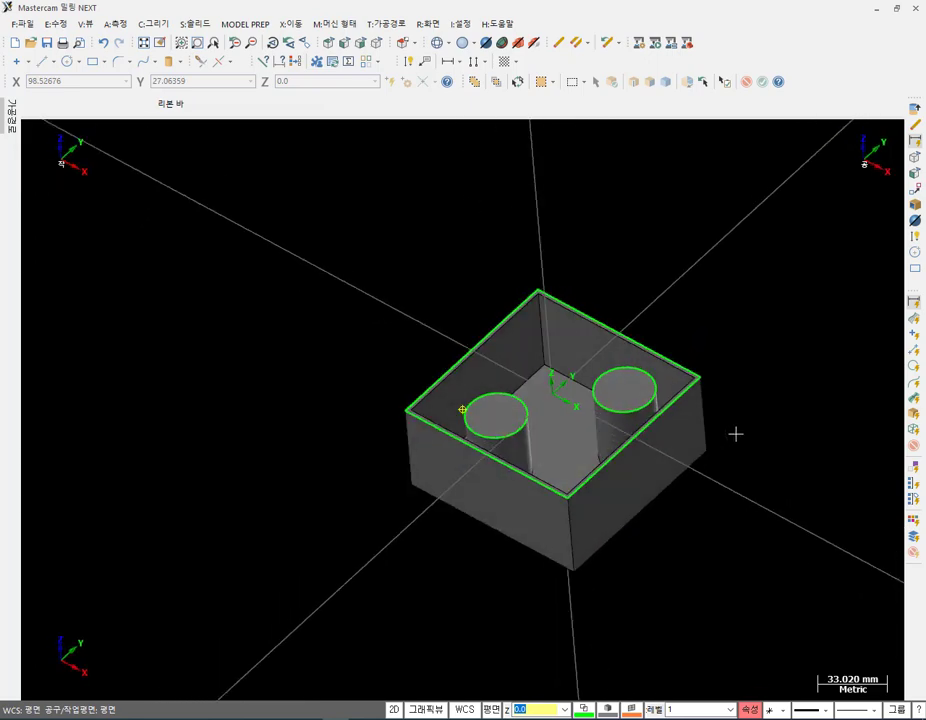
left_click(10, 116)
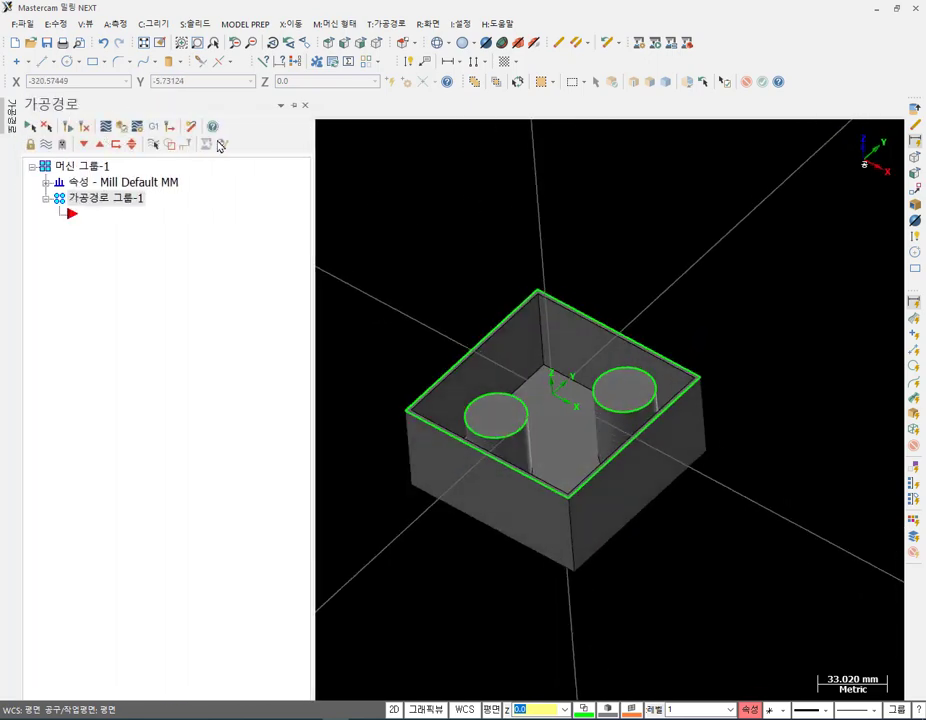
left_click(294, 104)
key("alt+F1")
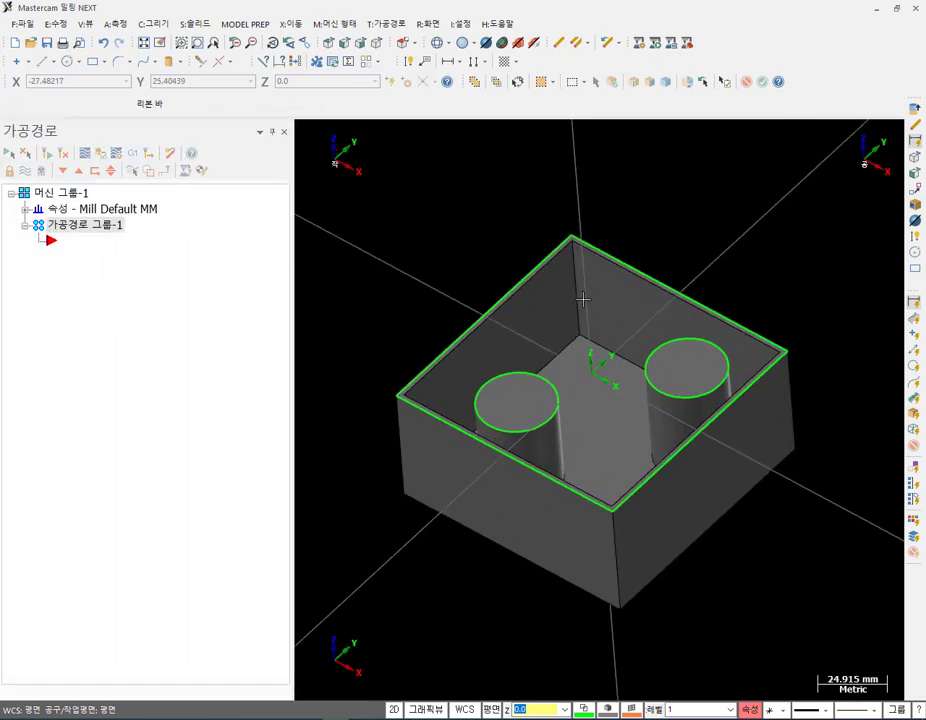
Define the machine group's rectangular stock from all solids as 100 × 100 × 50 mm, ignoring the 2D construction mode.
left_click(24, 209)
left_click(84, 257)
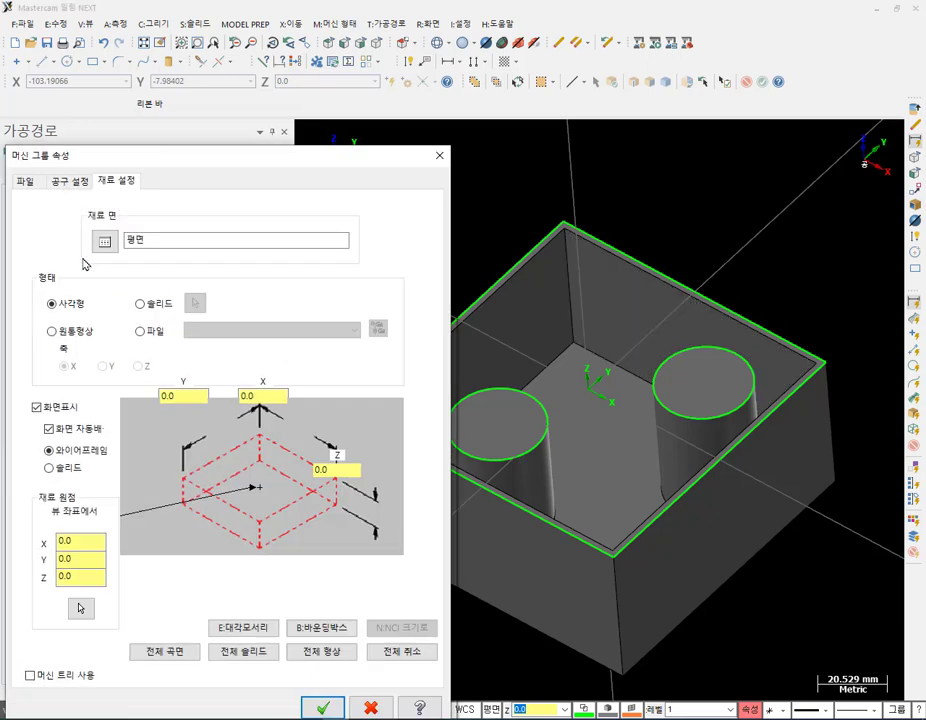
left_click(250, 655)
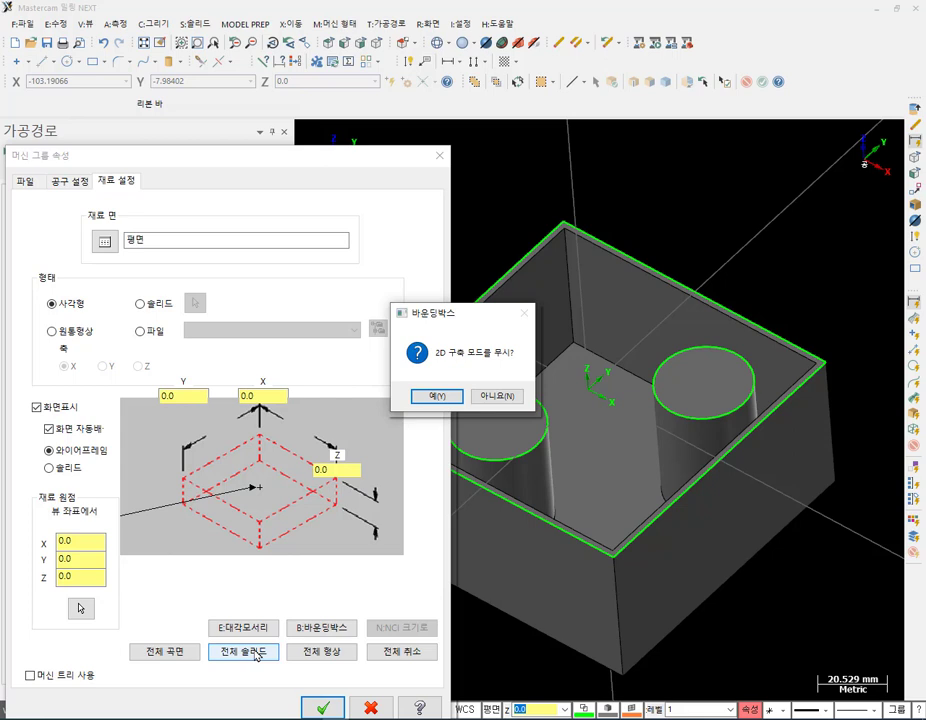
left_click(437, 396)
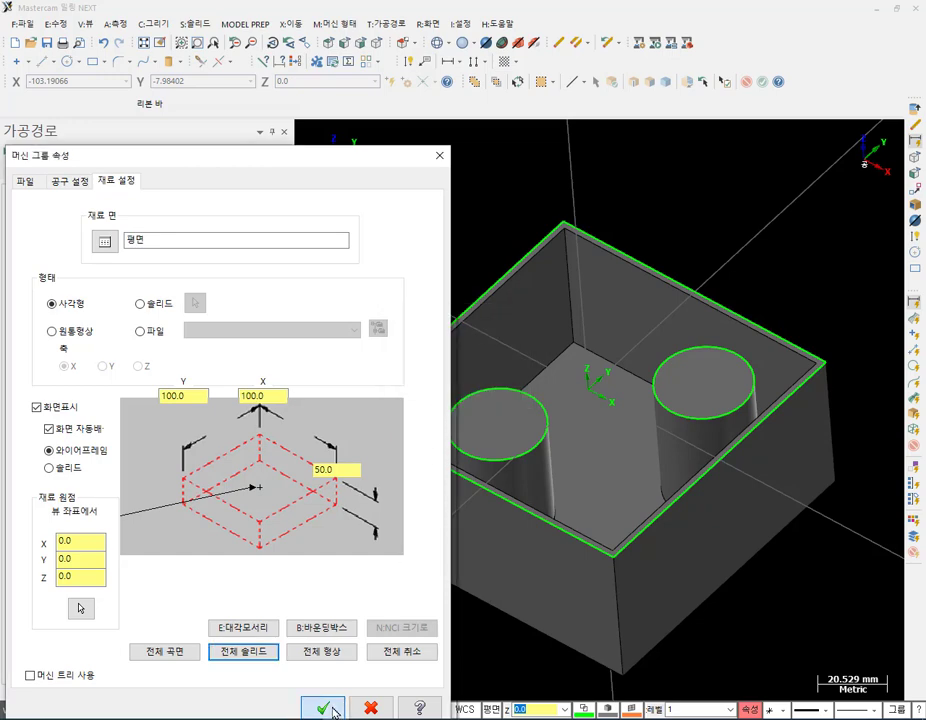
left_click(323, 707)
Switch to the isometric view, try the stock display toggles, and hide the stock outline around the block.
left_click(376, 44)
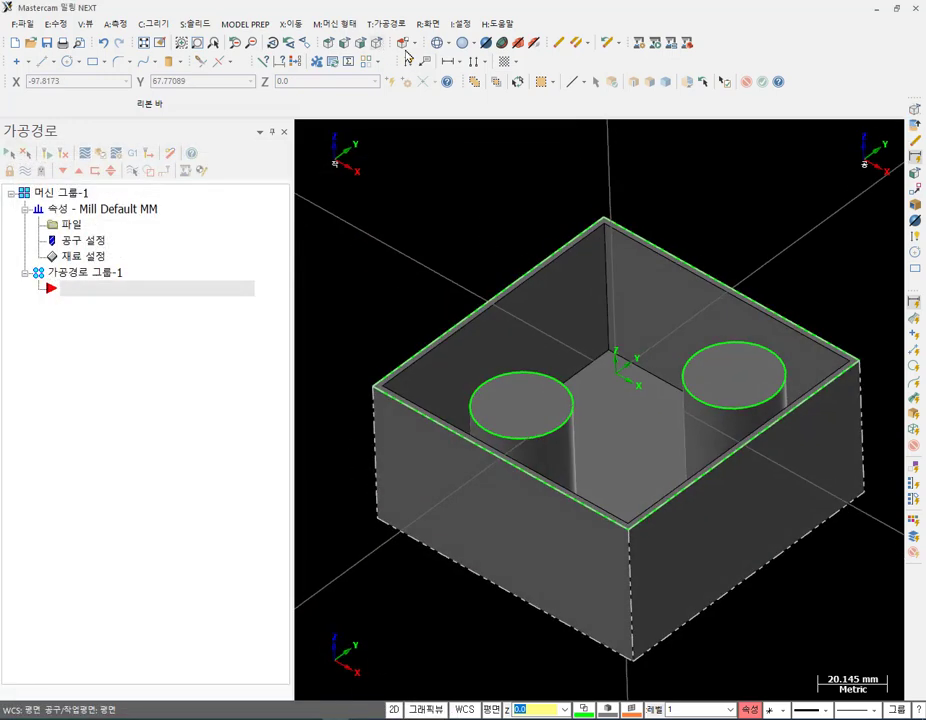
left_click(517, 43)
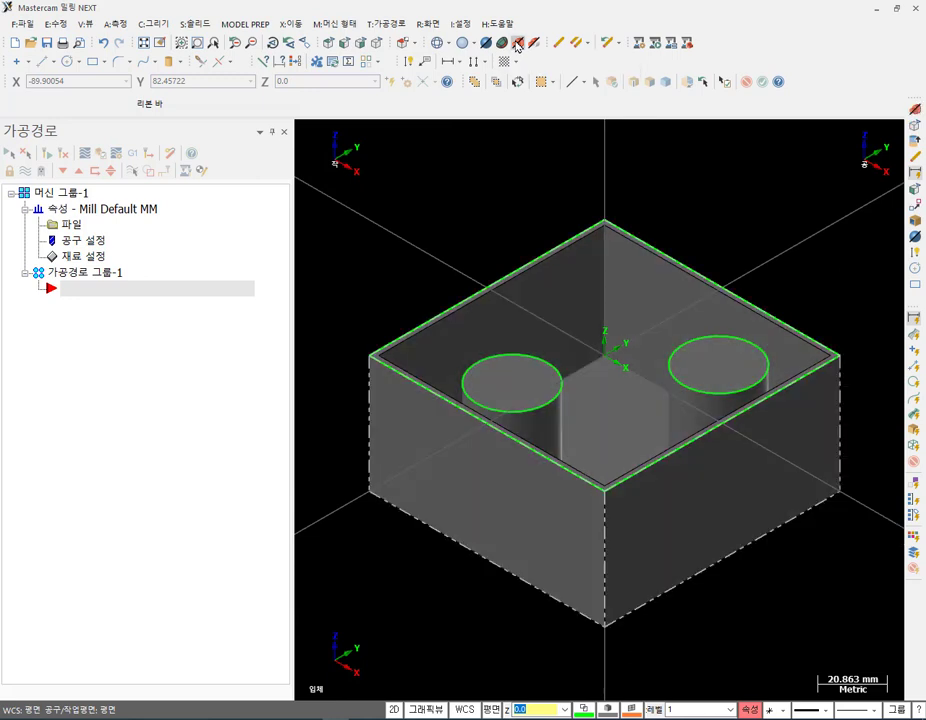
left_click(517, 43)
left_click(517, 43)
left_click(517, 43)
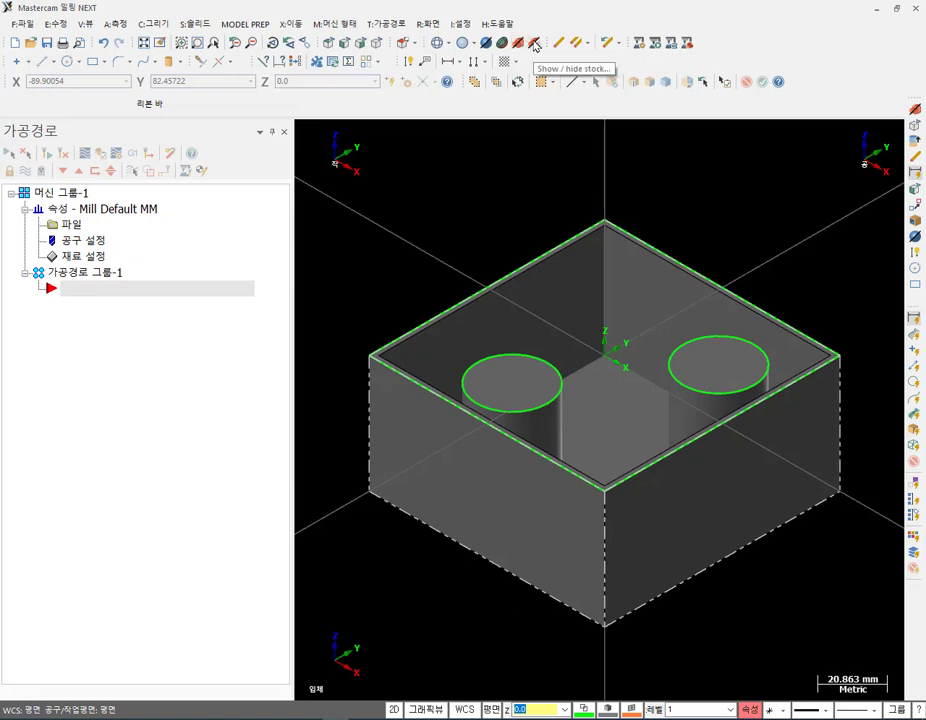
scroll(518, 345, "down", 1)
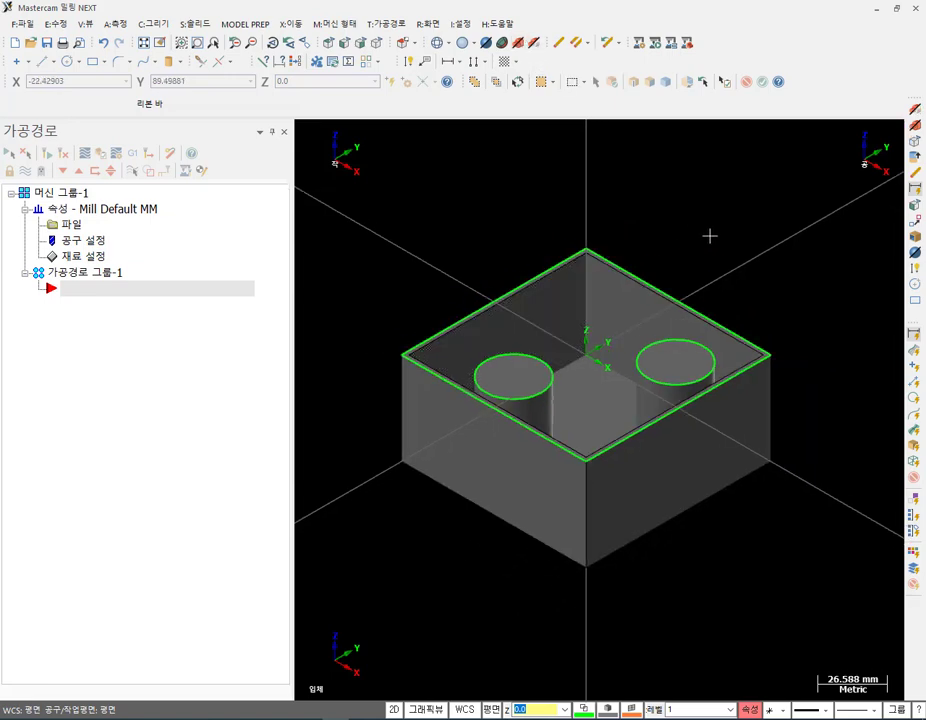
mouse_move(684, 223)
middle_mouse_down()
mouse_move(686, 273)
mouse_move(668, 300)
mouse_move(653, 260)
mouse_move(701, 246)
mouse_move(690, 242)
middle_mouse_up()
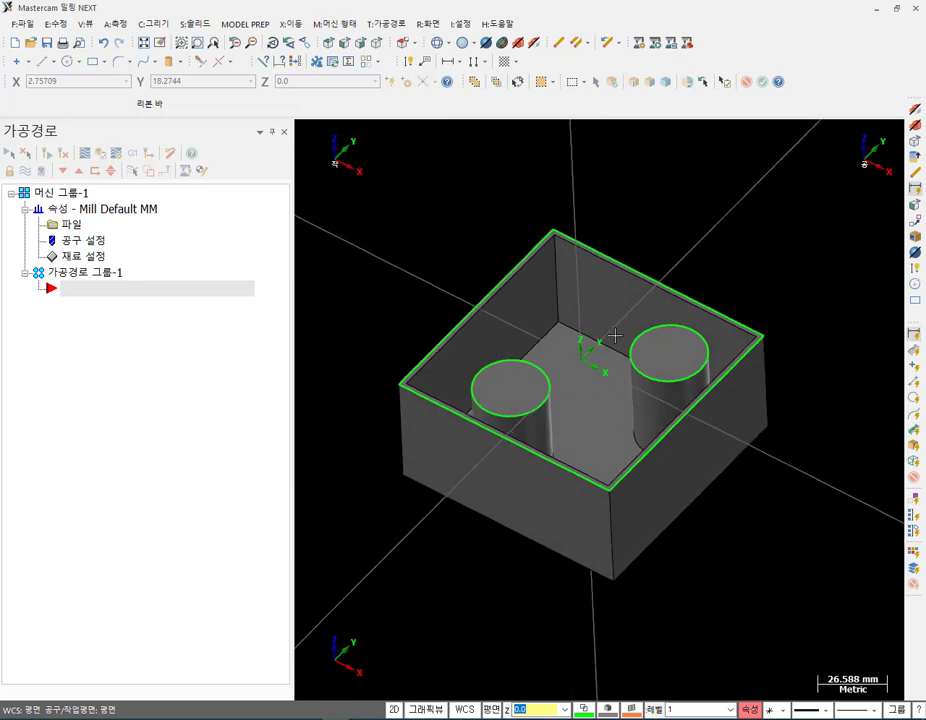
scroll(616, 340, "up", 1)
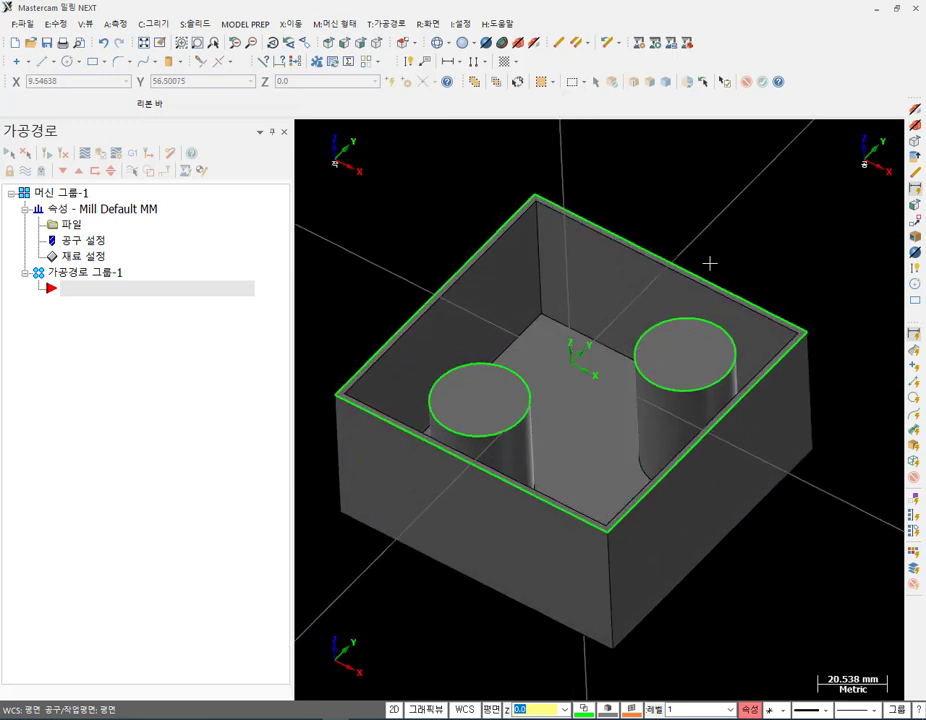
Start a pocket toolpath and examine the block's rim edges and the two island circles as possible wireframe chains.
left_click(390, 24)
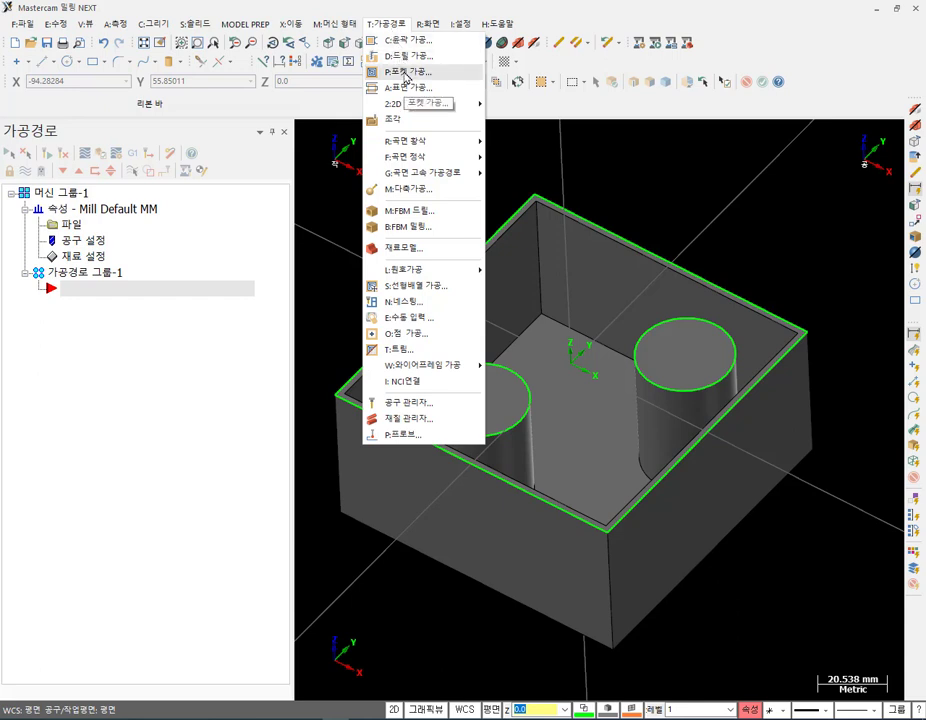
left_click(406, 74)
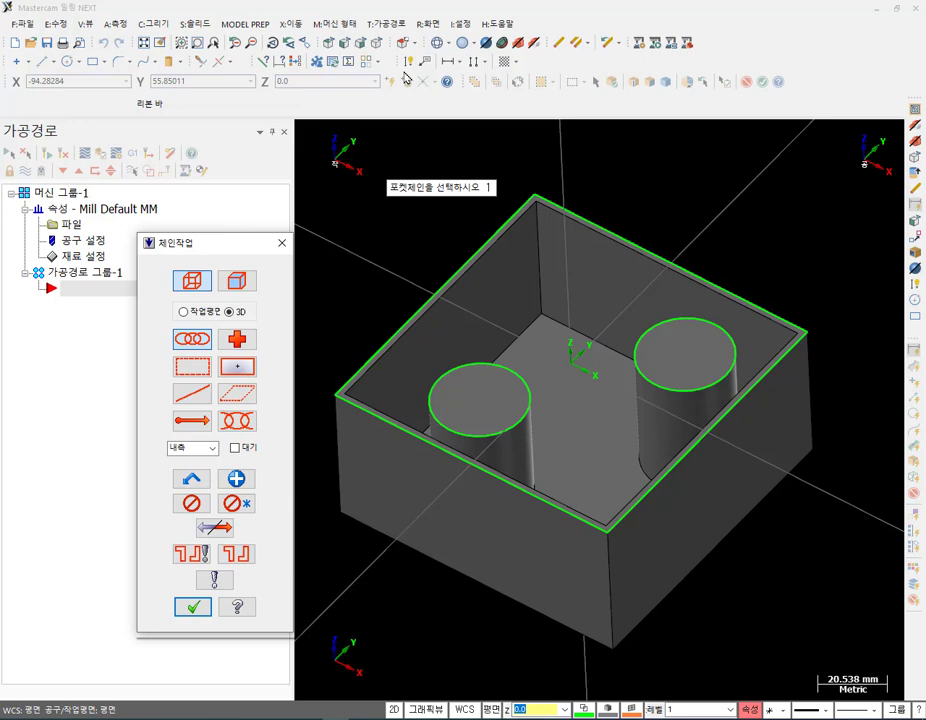
scroll(428, 288, "up", 4)
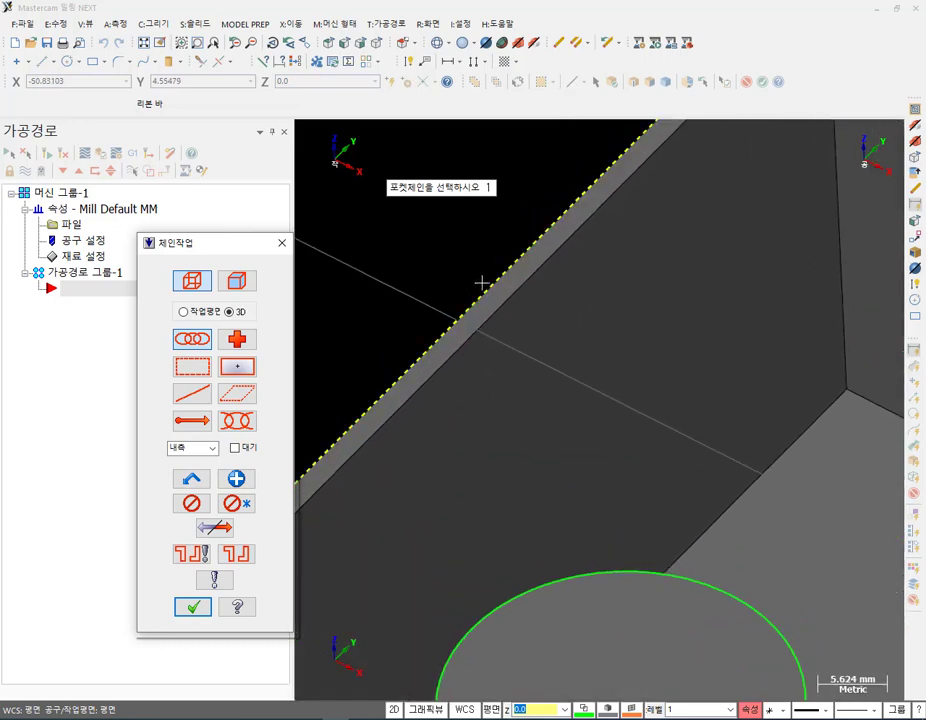
left_click(507, 300)
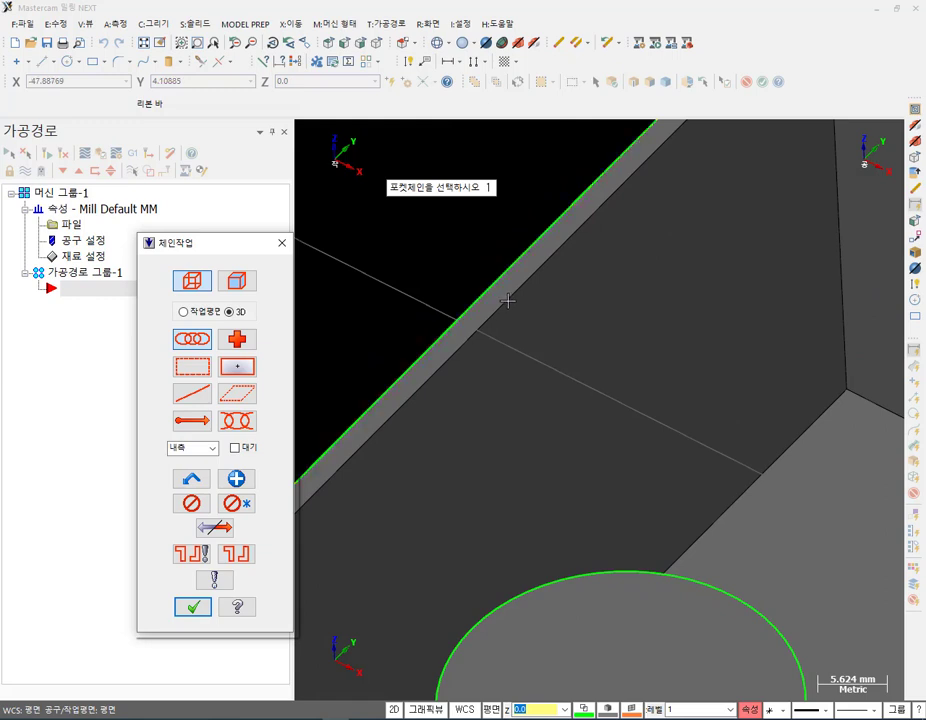
scroll(434, 256, "down", 5)
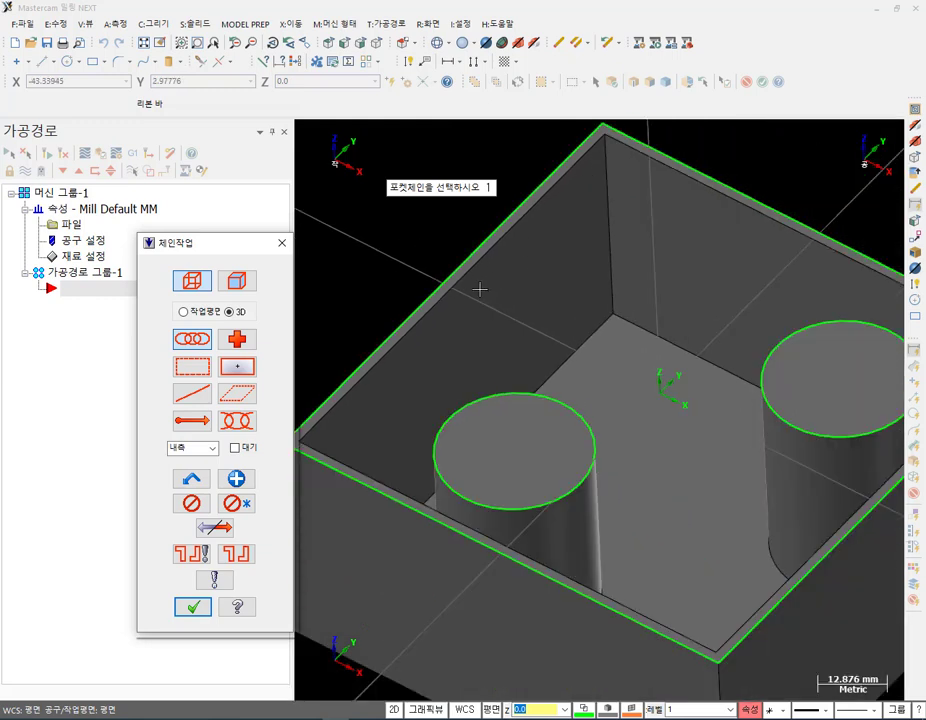
scroll(490, 284, "down", 2)
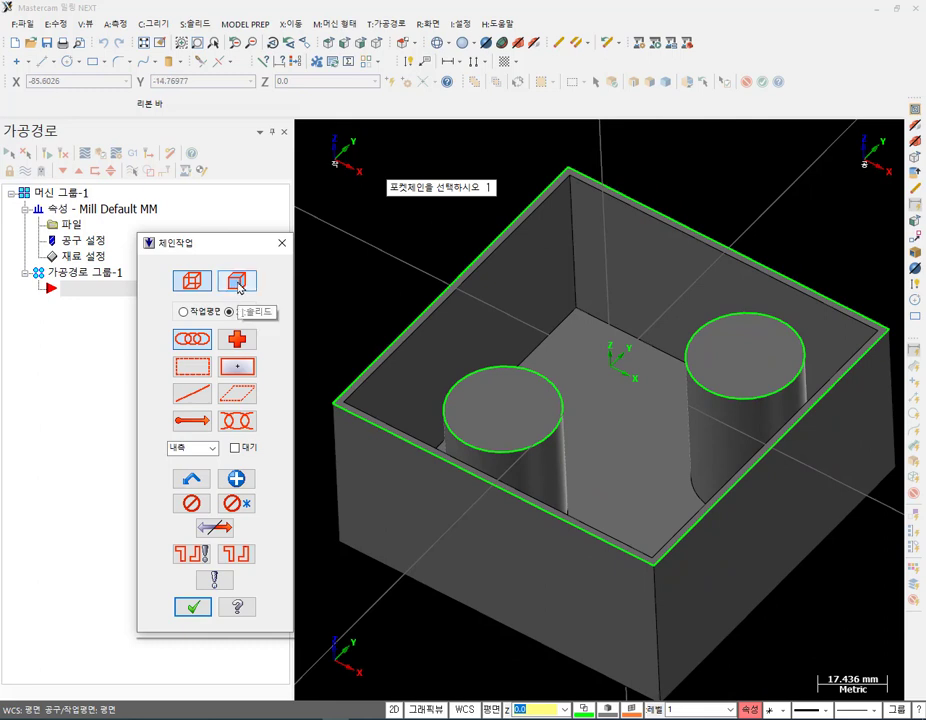
left_click(560, 405)
left_click(702, 395)
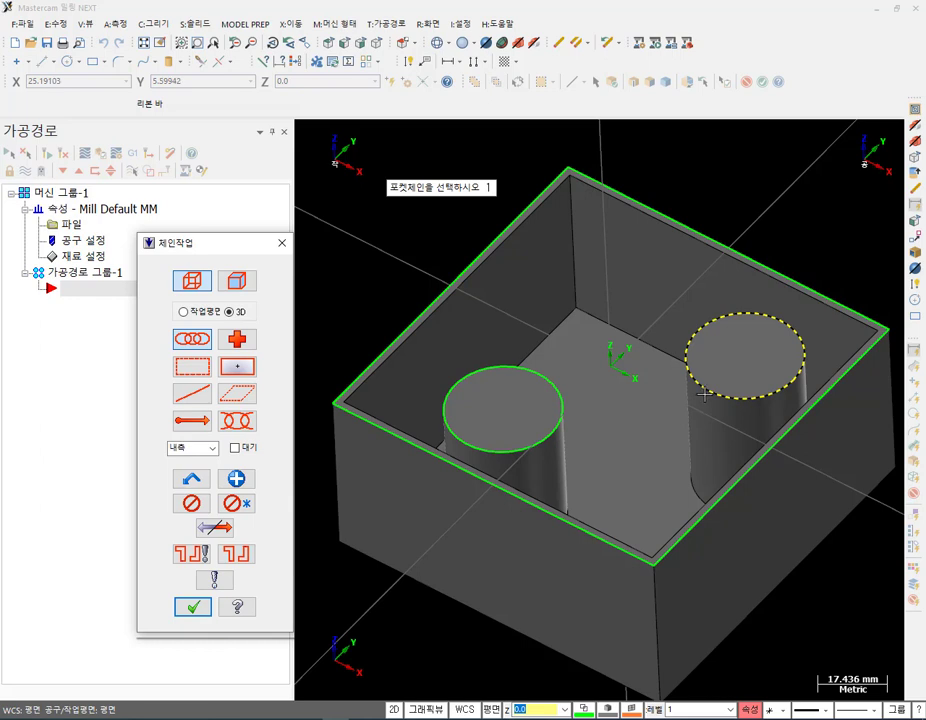
Switch to solid chaining and use the pocket's floor face as the chain for the pocket toolpath.
left_click(235, 281)
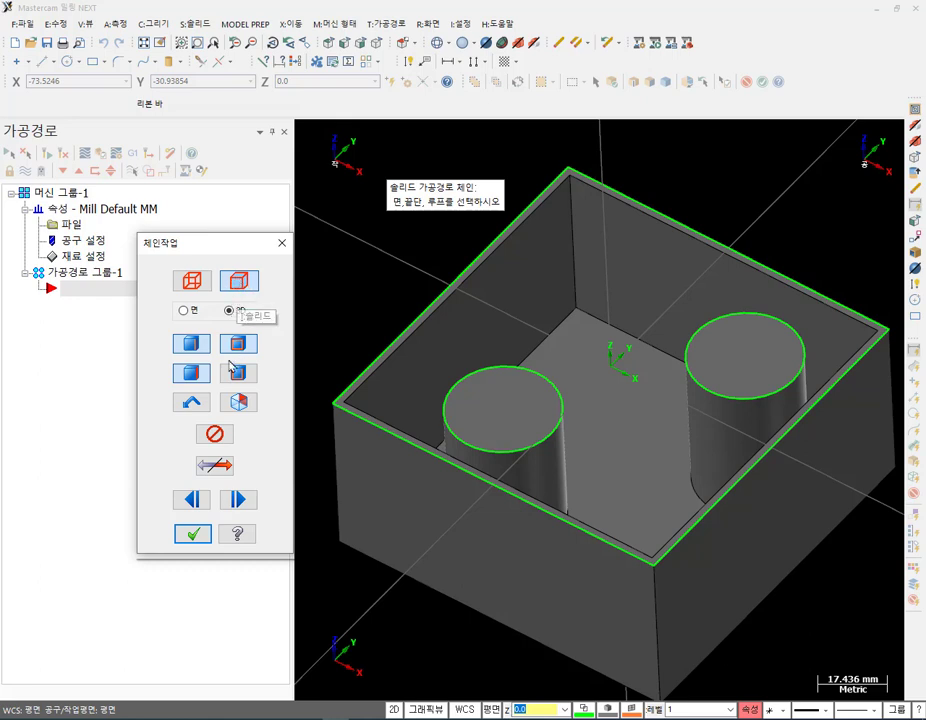
left_click(191, 374)
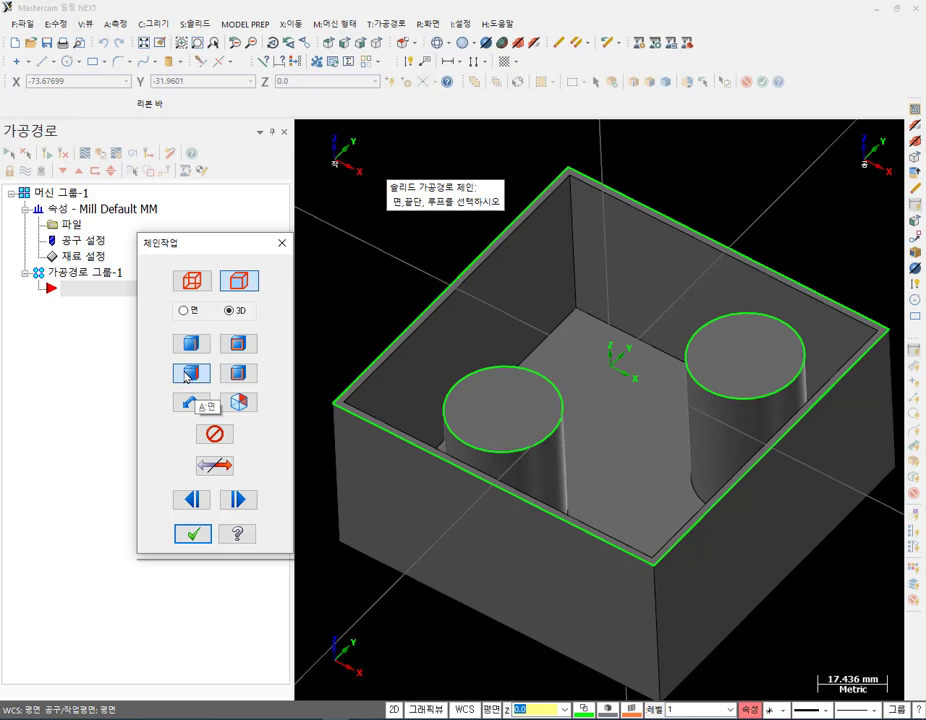
left_click(632, 442)
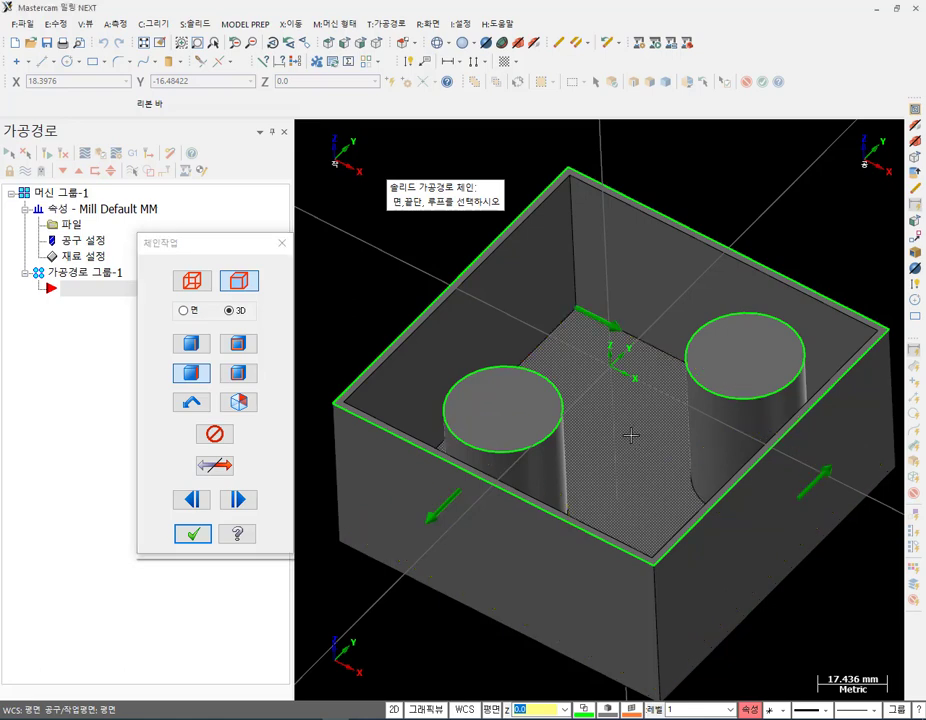
left_click(194, 534)
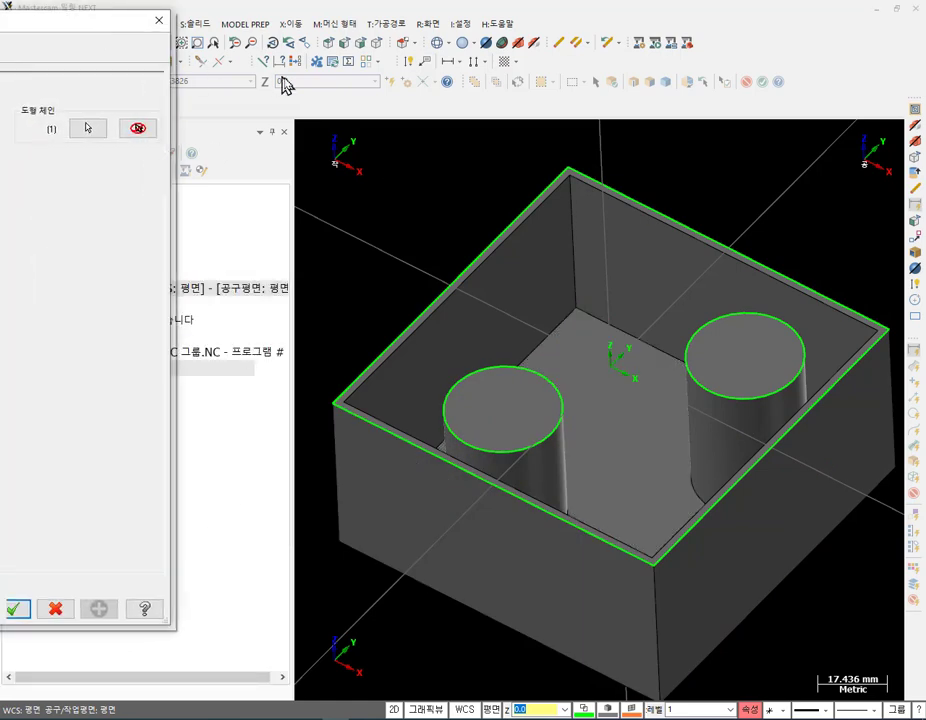
left_click_drag(358, 73, 783, 63)
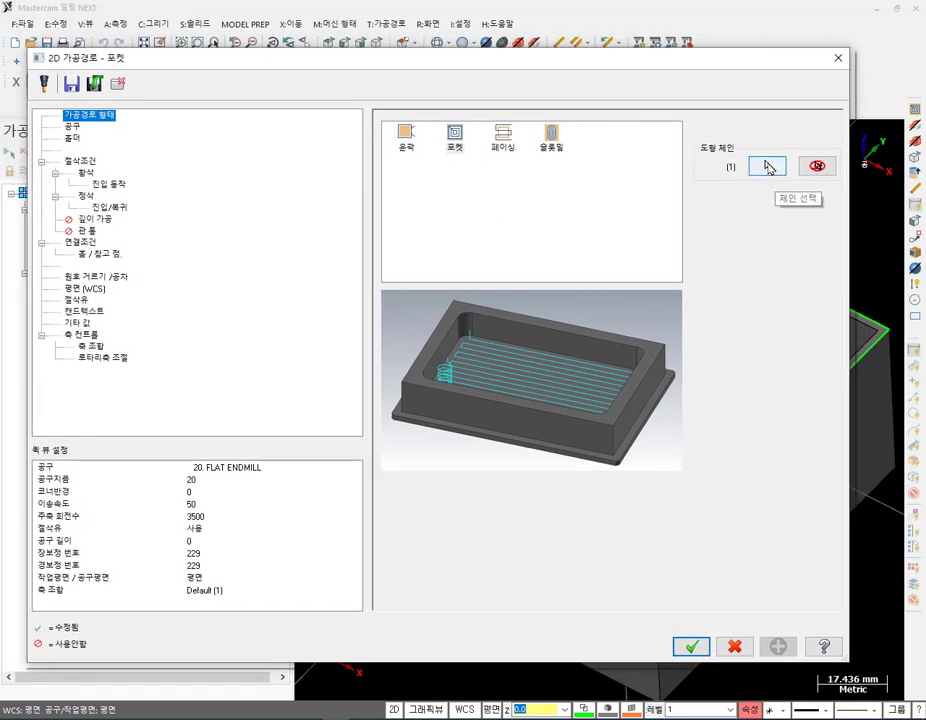
Review the toolpath's chained geometry in the chain manager from the top view, highlighting the face under the solid chain.
left_click(767, 166)
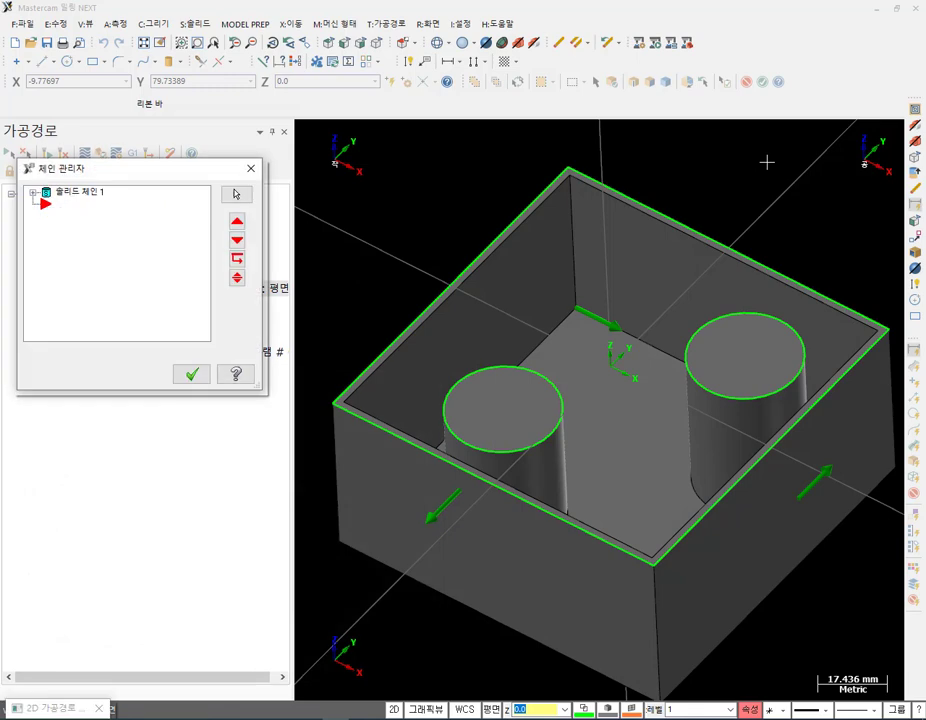
left_click(333, 44)
double_click(46, 192)
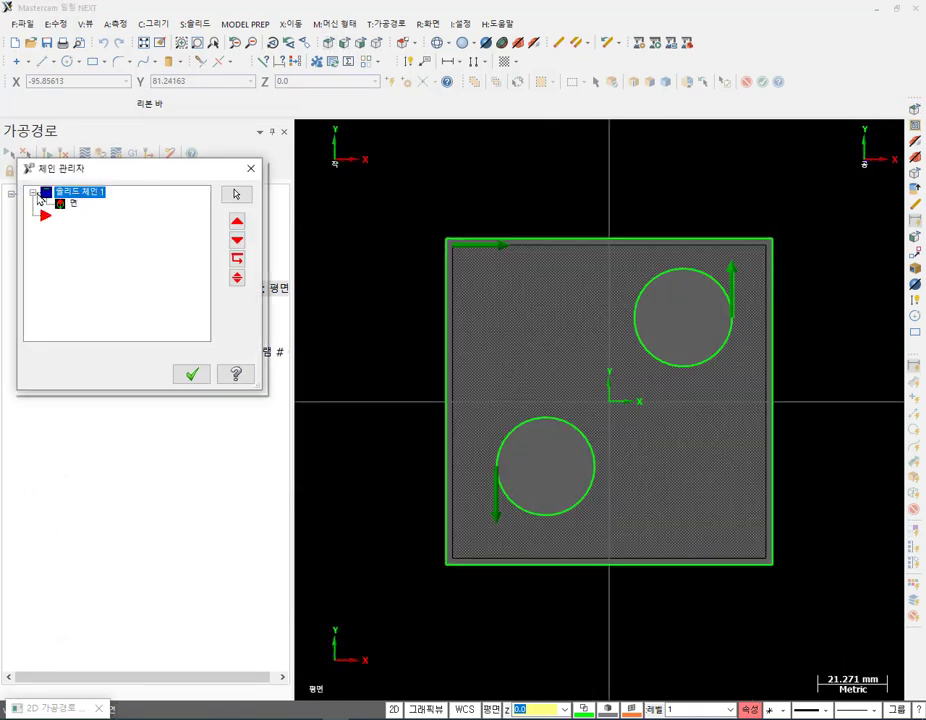
left_click(73, 206)
scroll(618, 302, "up", 2)
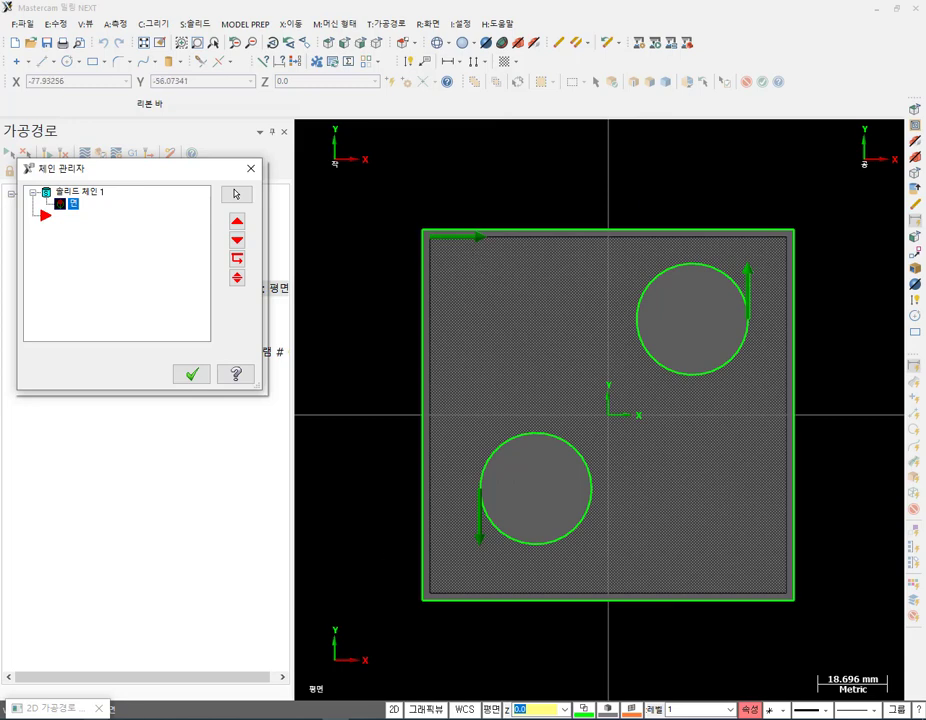
Circle the chain direction arrows and both islands with the screen pen, clear the marks, and accept the chain.
key("ctrl+2")
mouse_move(486, 246)
left_mouse_down()
mouse_move(451, 244)
mouse_move(432, 218)
mouse_move(482, 248)
left_mouse_up()
mouse_move(748, 316)
left_mouse_down()
mouse_move(753, 262)
mouse_move(766, 316)
left_mouse_up()
mouse_move(474, 547)
left_mouse_down()
mouse_move(500, 501)
mouse_move(482, 562)
left_mouse_up()
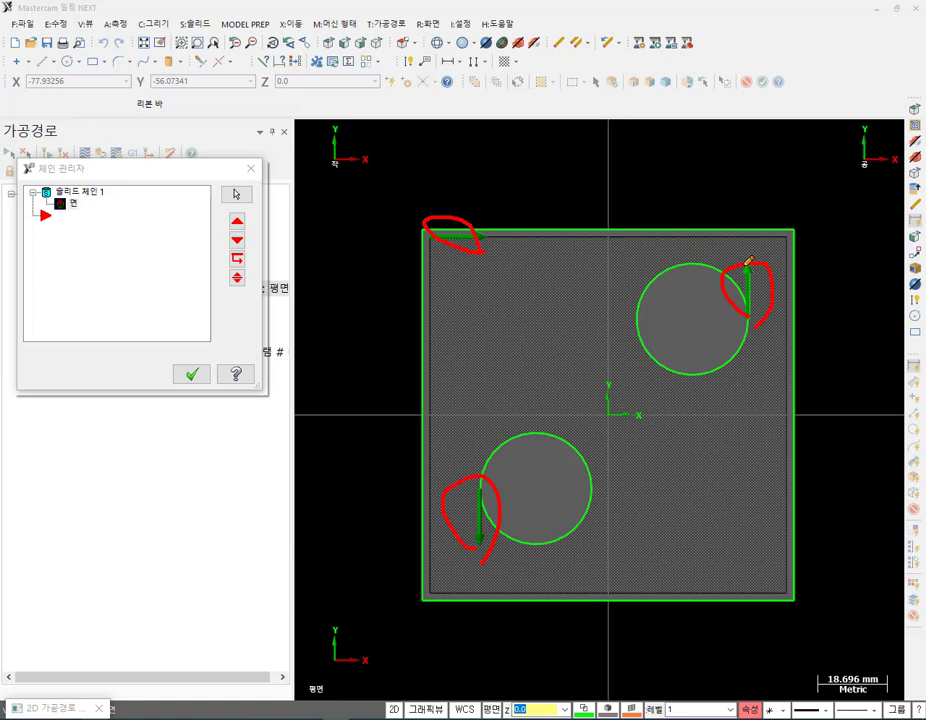
mouse_move(541, 430)
left_mouse_down()
mouse_move(587, 450)
mouse_move(595, 497)
left_mouse_up()
mouse_move(643, 290)
left_mouse_down()
mouse_move(649, 362)
mouse_move(680, 383)
left_mouse_up()
right_click(435, 313)
left_click(490, 441)
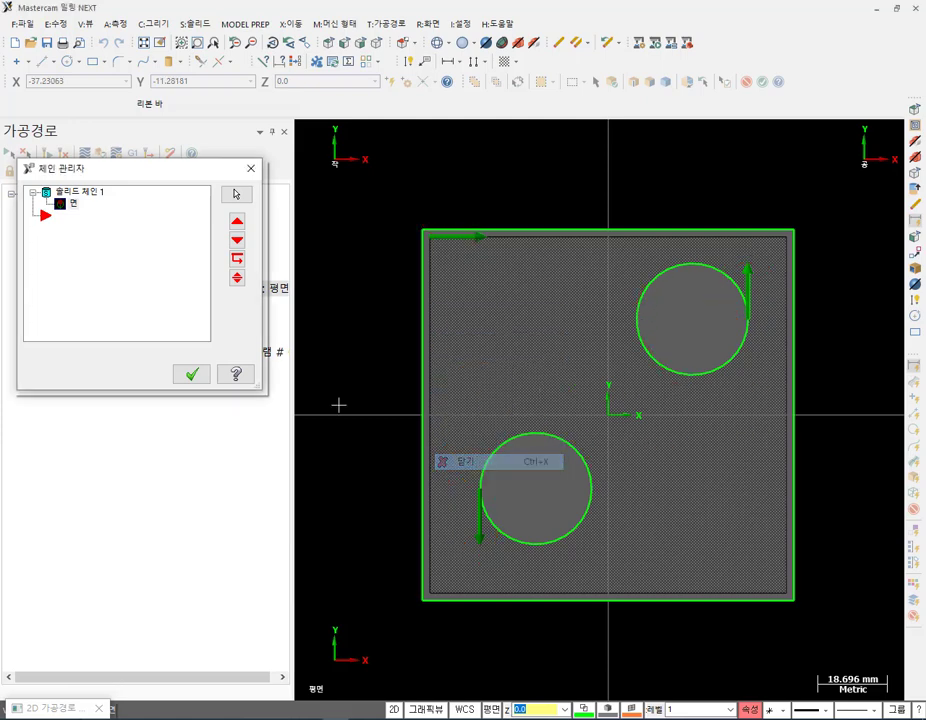
left_click(192, 374)
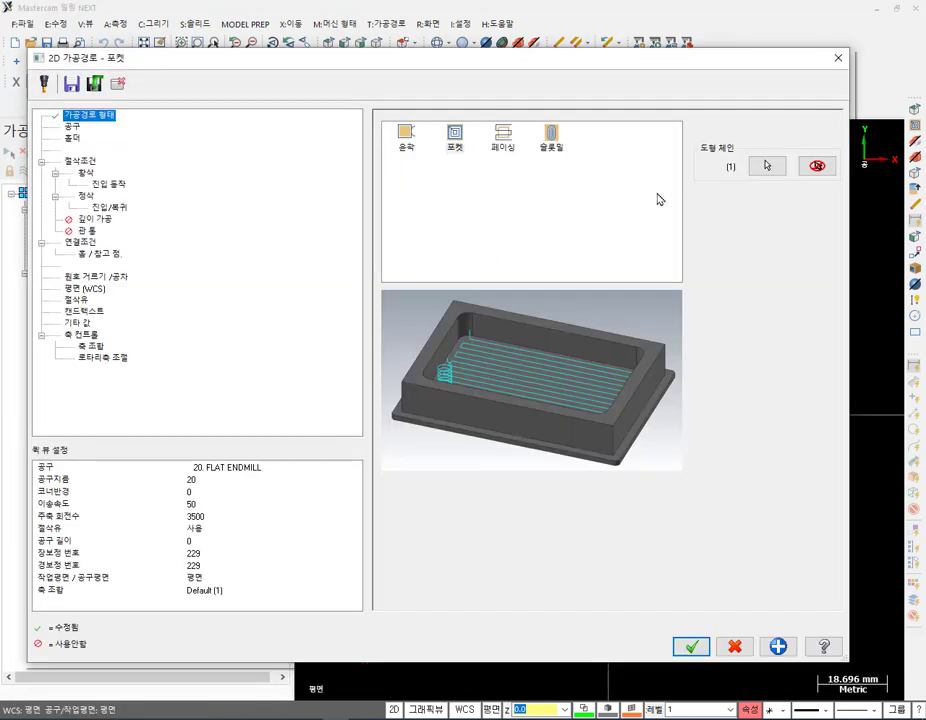
Choose the 10 mm flat endmill from the tool library for the pocket toolpath.
mouse_move(705, 72)
left_mouse_down()
mouse_move(180, 72)
mouse_move(708, 90)
mouse_move(696, 56)
left_mouse_up()
left_click(70, 110)
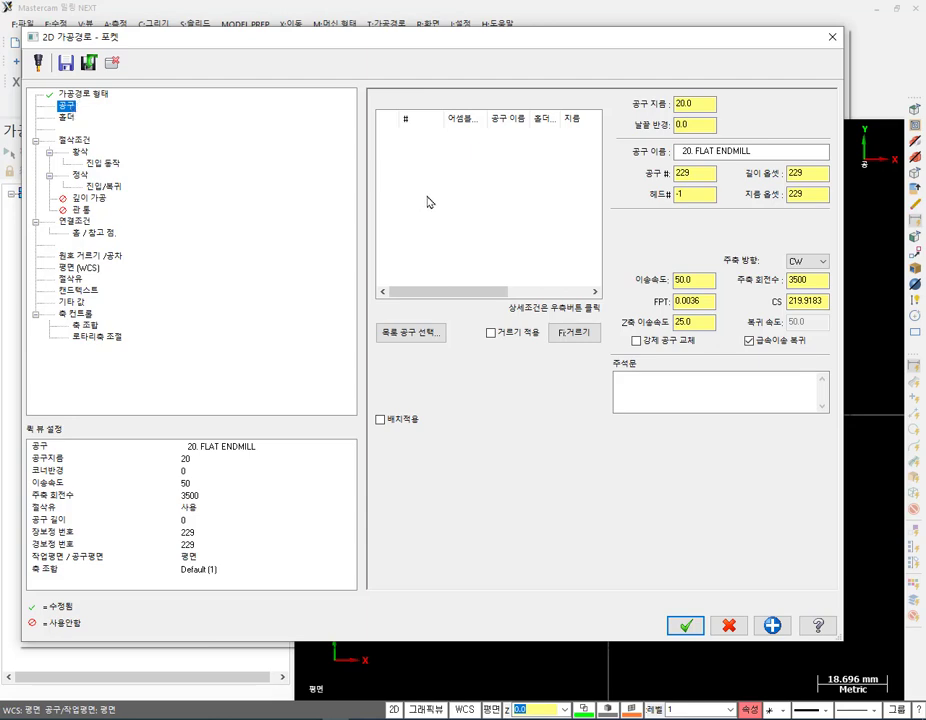
left_click(410, 333)
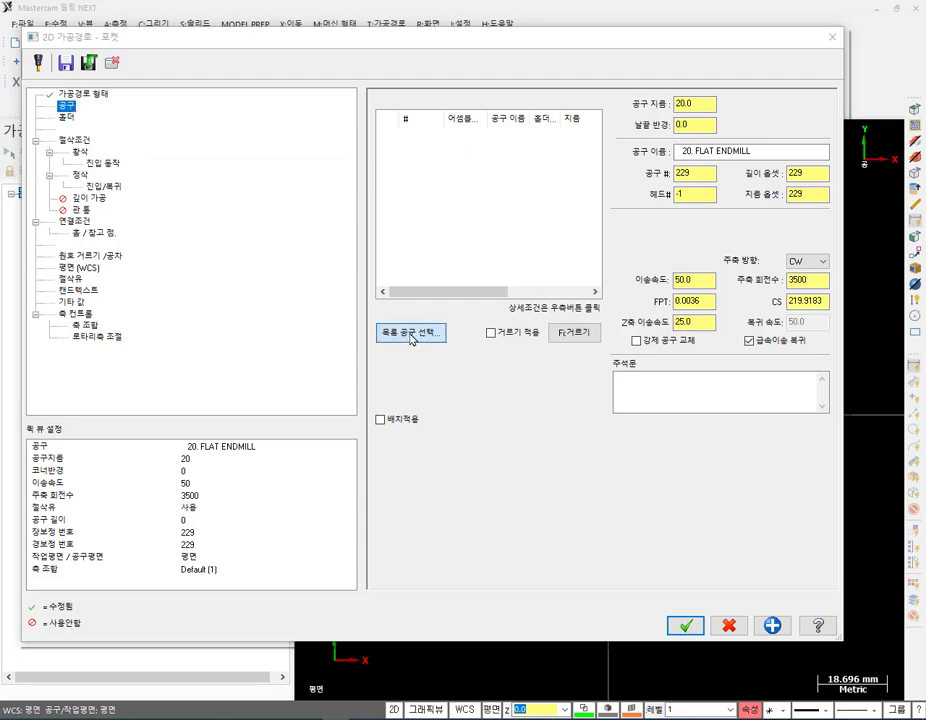
left_click(250, 348)
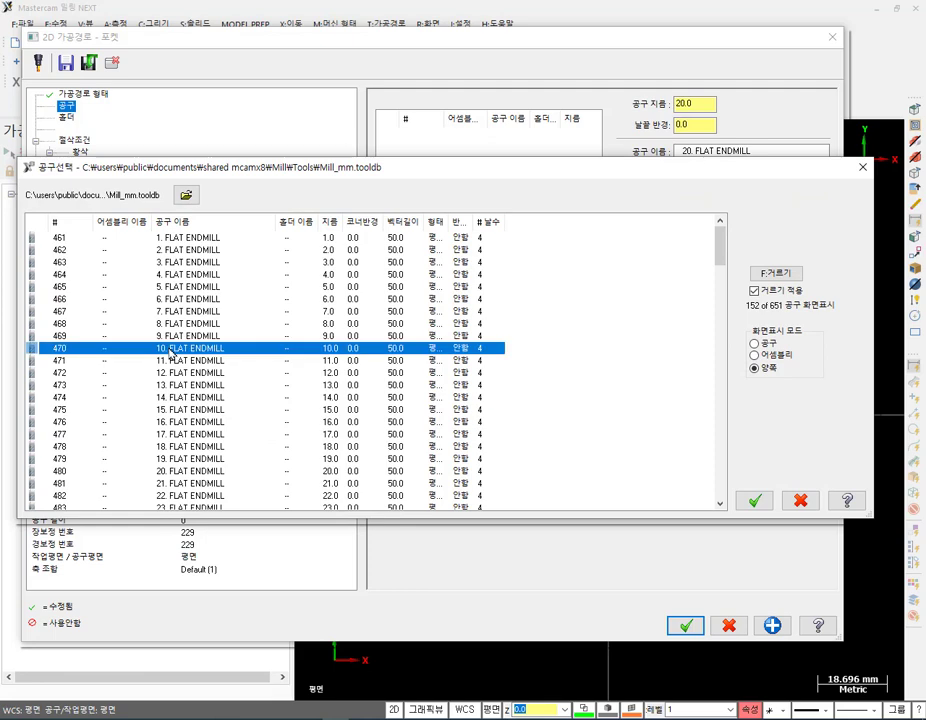
left_click(758, 501)
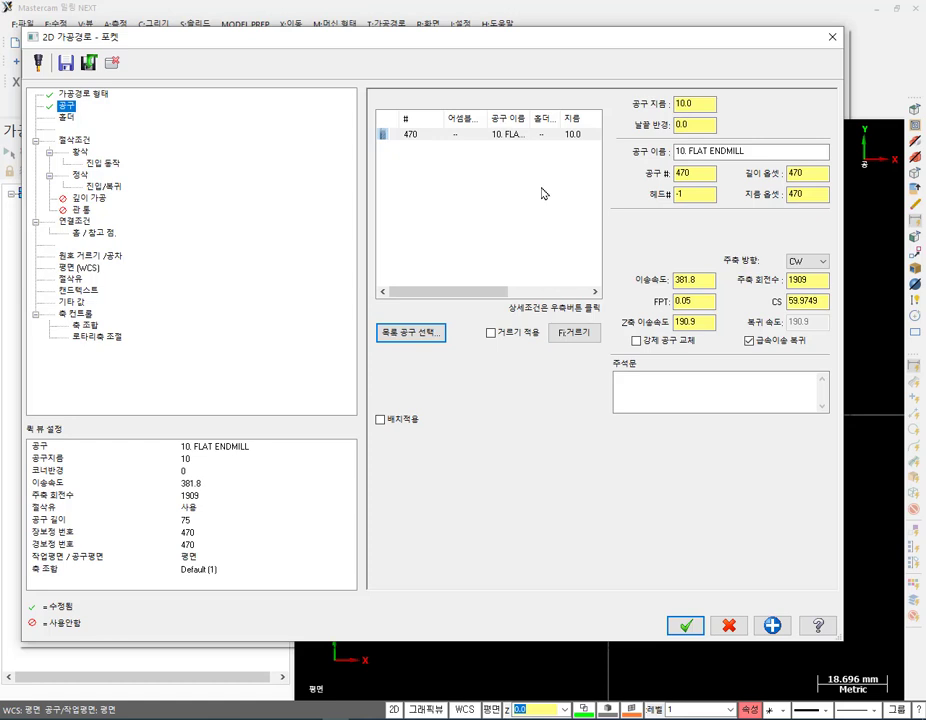
Set the endmill's tool number, length offset and diameter offset to 1.
double_click(692, 173)
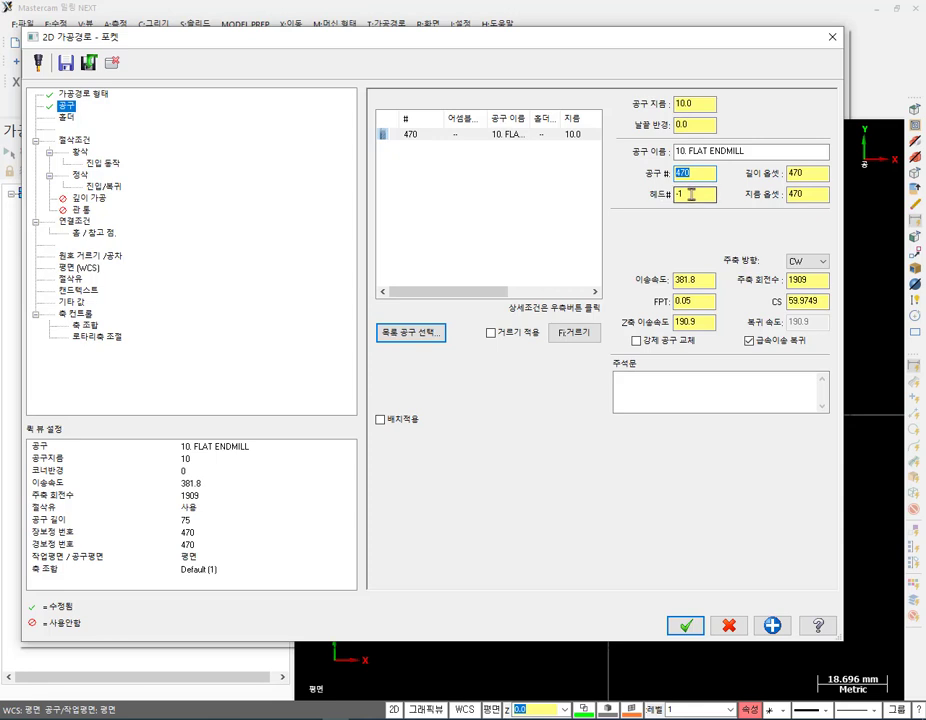
type("1")
double_click(814, 173)
type("1")
double_click(798, 194)
type("1")
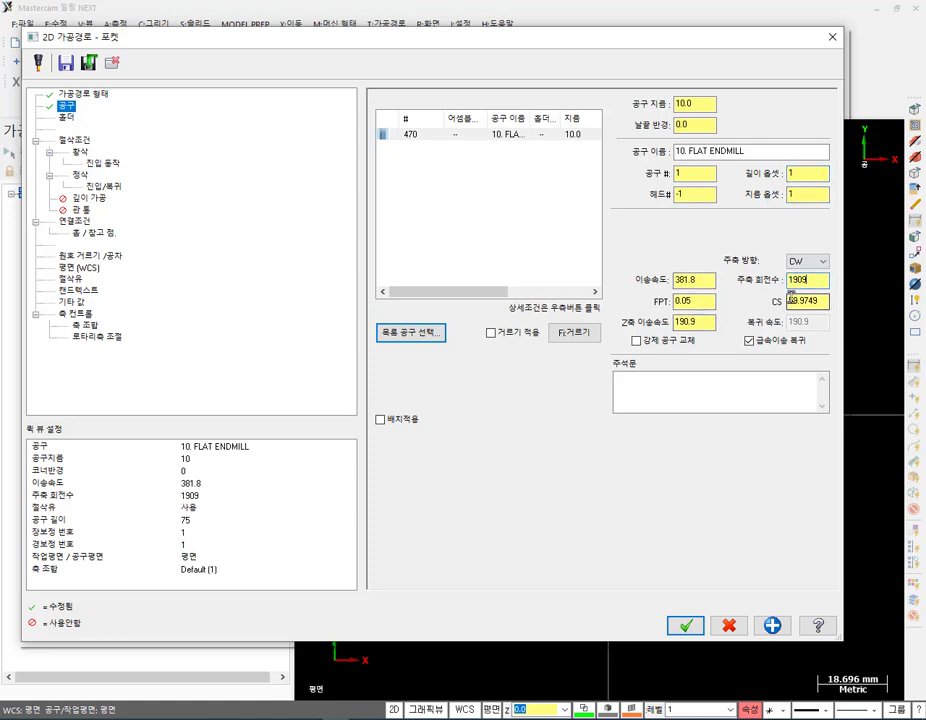
Generate the pocket toolpath and display the model as wireframe.
left_click(686, 626)
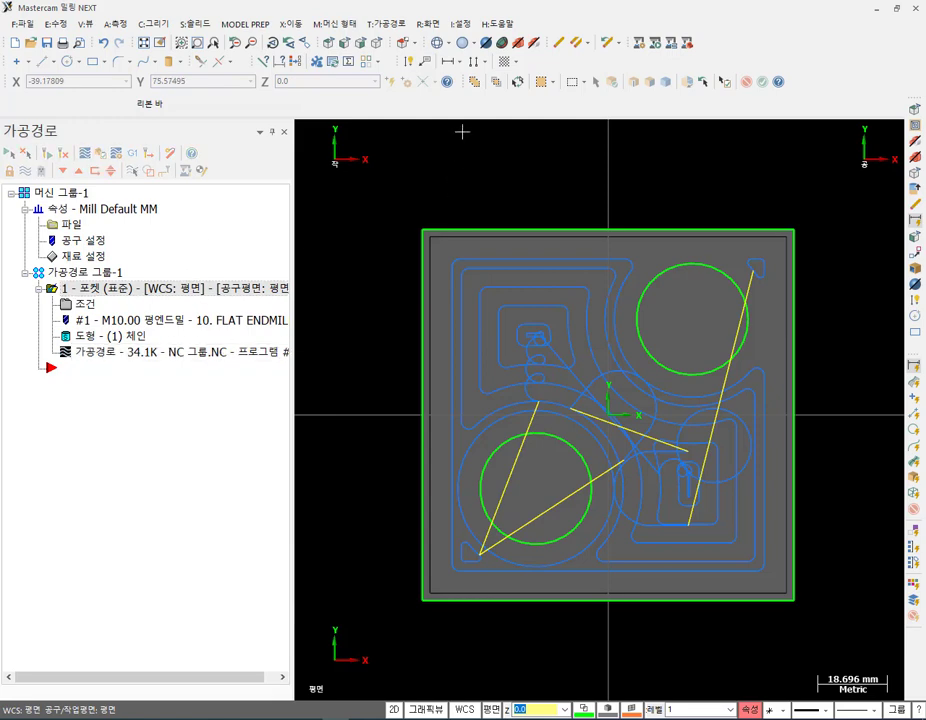
left_click(440, 45)
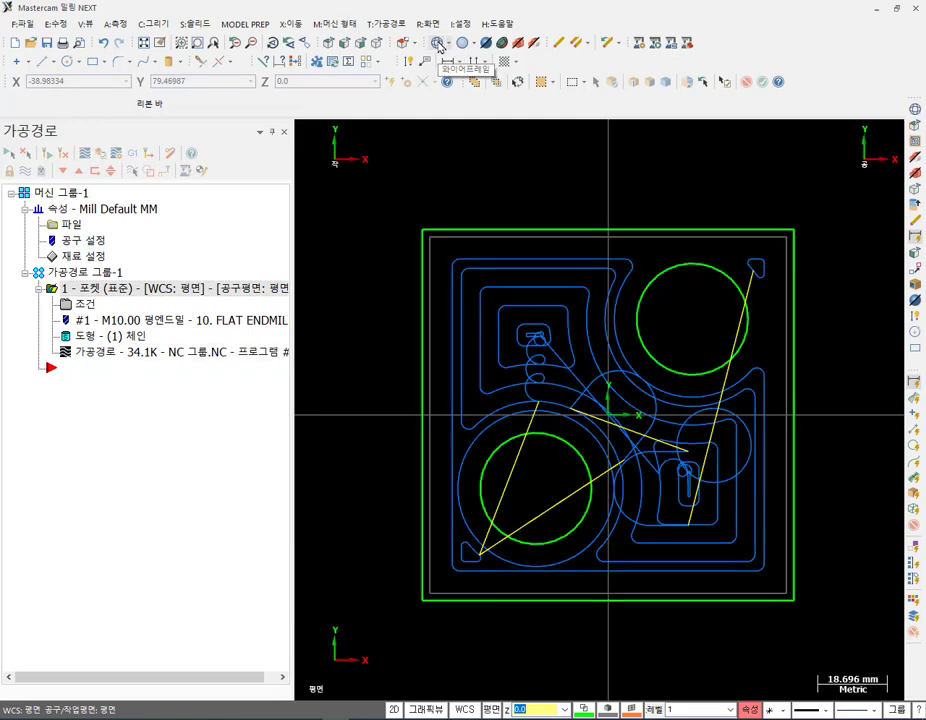
Backplot the pocket toolpath through to its end, examine the cut area in isometric view, and close the backplot.
left_click(97, 357)
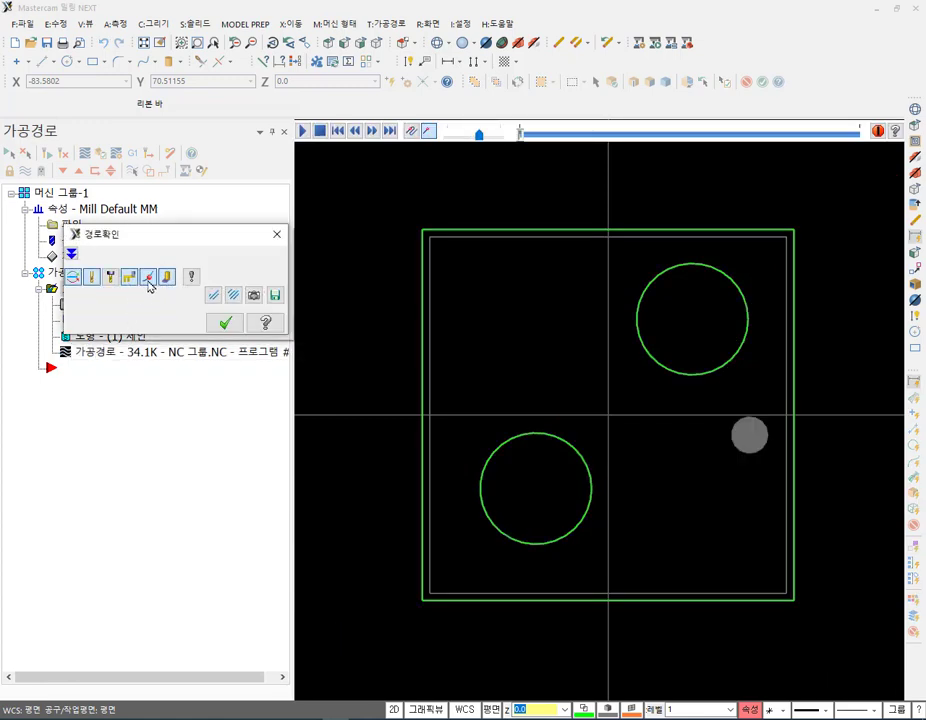
left_click(520, 135)
mouse_move(520, 135)
left_mouse_down()
mouse_move(697, 136)
mouse_move(845, 151)
left_mouse_up()
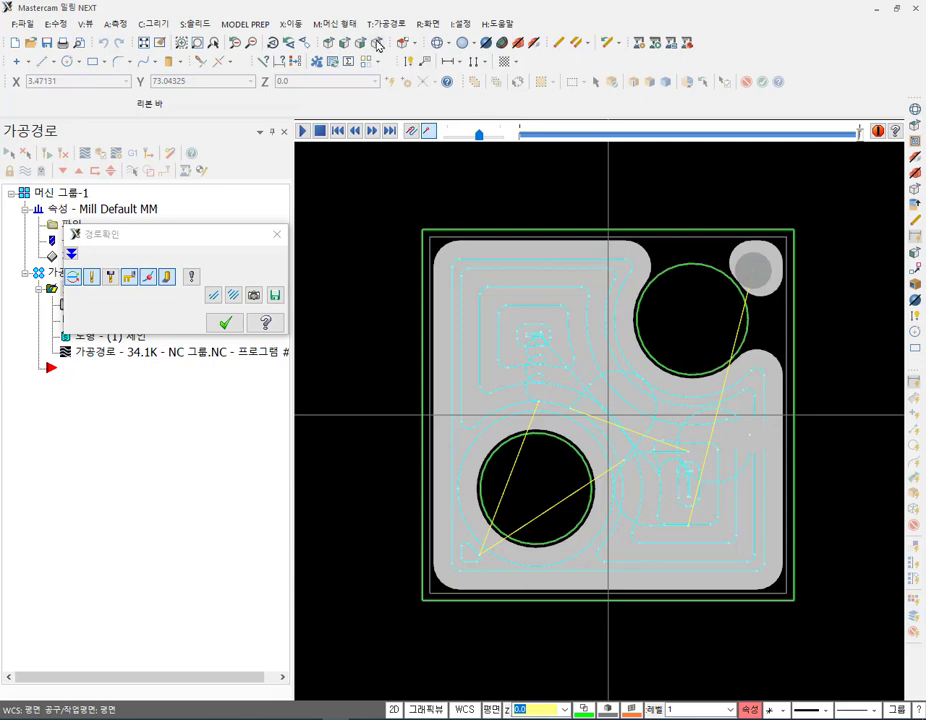
key("alt+7")
scroll(533, 345, "up", 2)
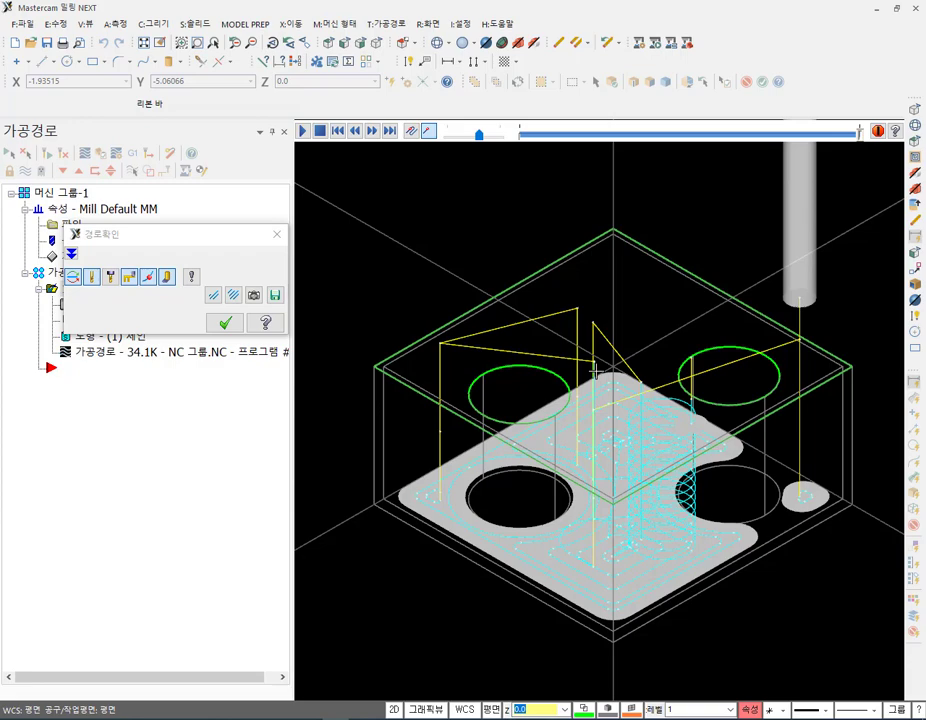
left_click(225, 322)
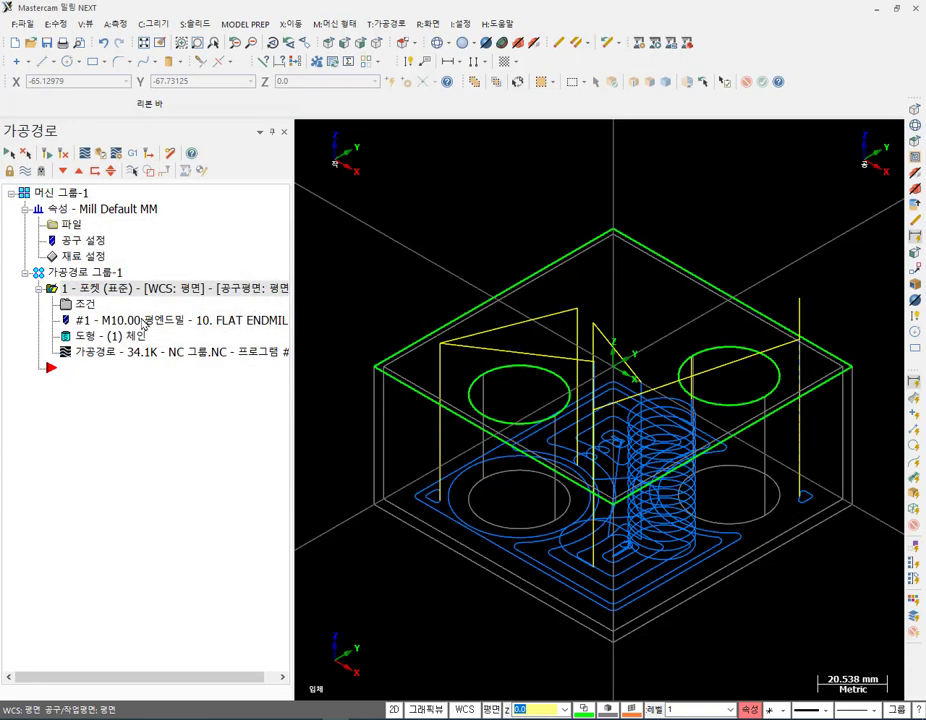
Examine the top of stock and depth values in the pocket toolpath's linking parameters and cancel without changes.
left_click(86, 306)
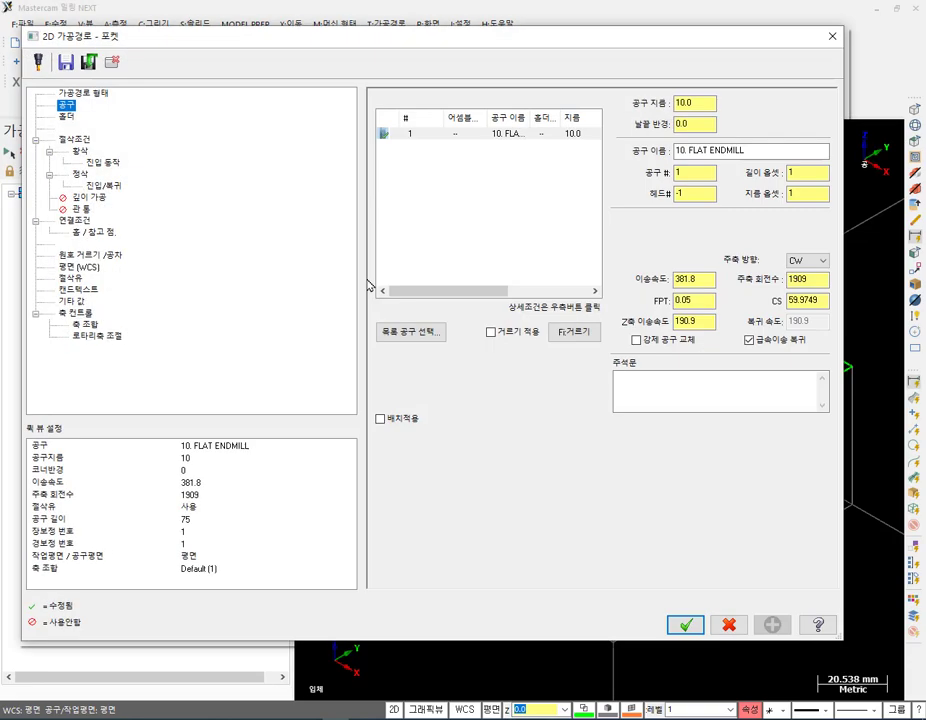
left_click(86, 224)
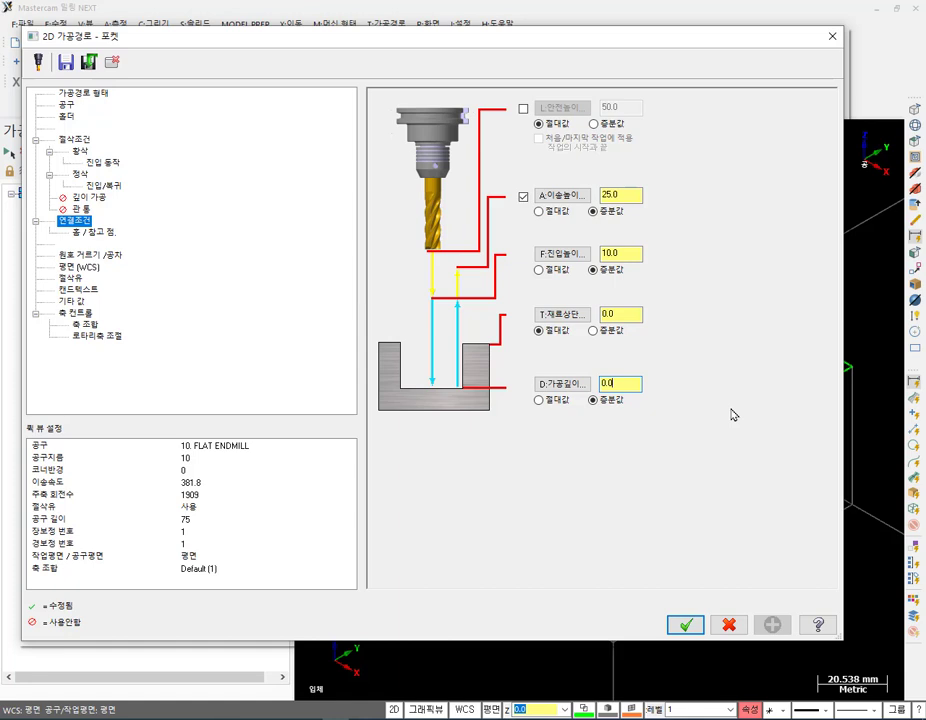
left_click(620, 314)
left_click(631, 383)
left_click(623, 314)
left_click(630, 384)
left_click(626, 314)
left_click(630, 383)
left_click(729, 624)
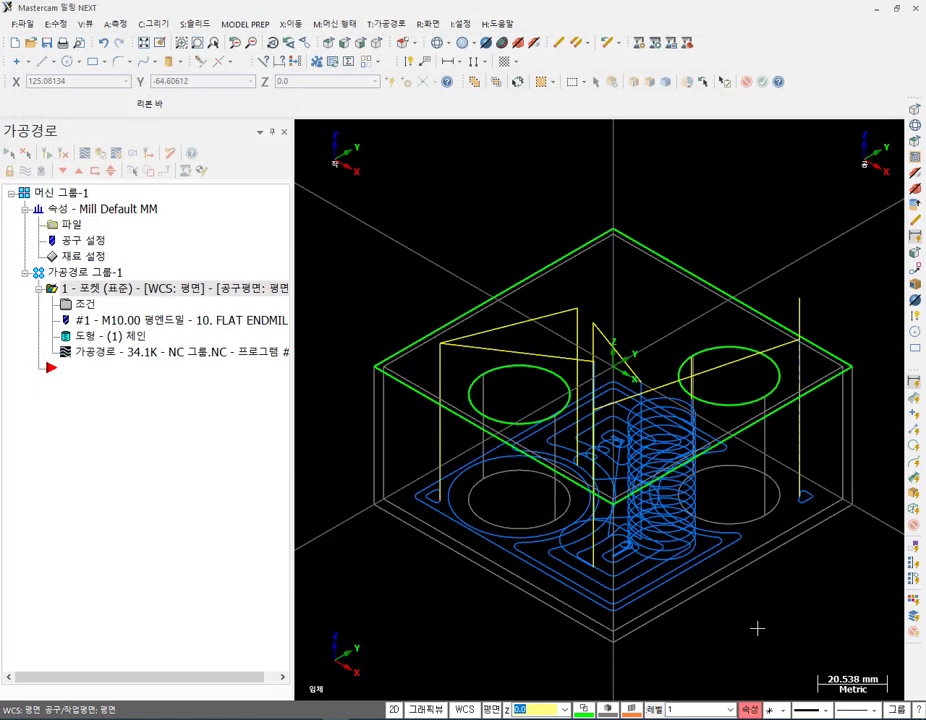
Examine the start of the toolpath's helical entry close up in the isometric and front views.
scroll(765, 553, "up", 1)
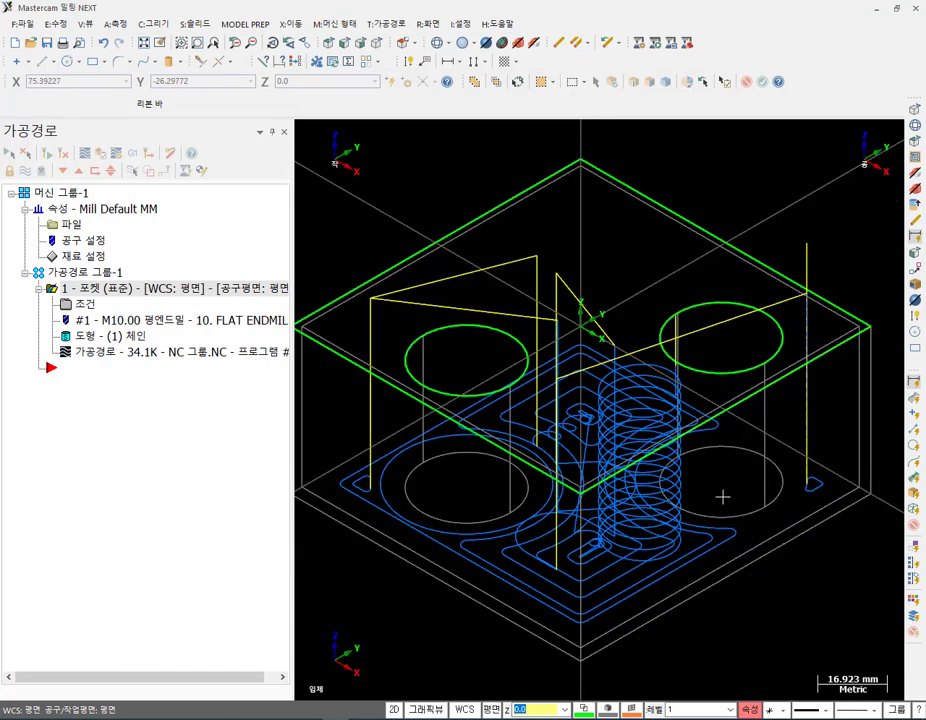
key("alt+2")
key("alt+7")
scroll(705, 440, "up", 5)
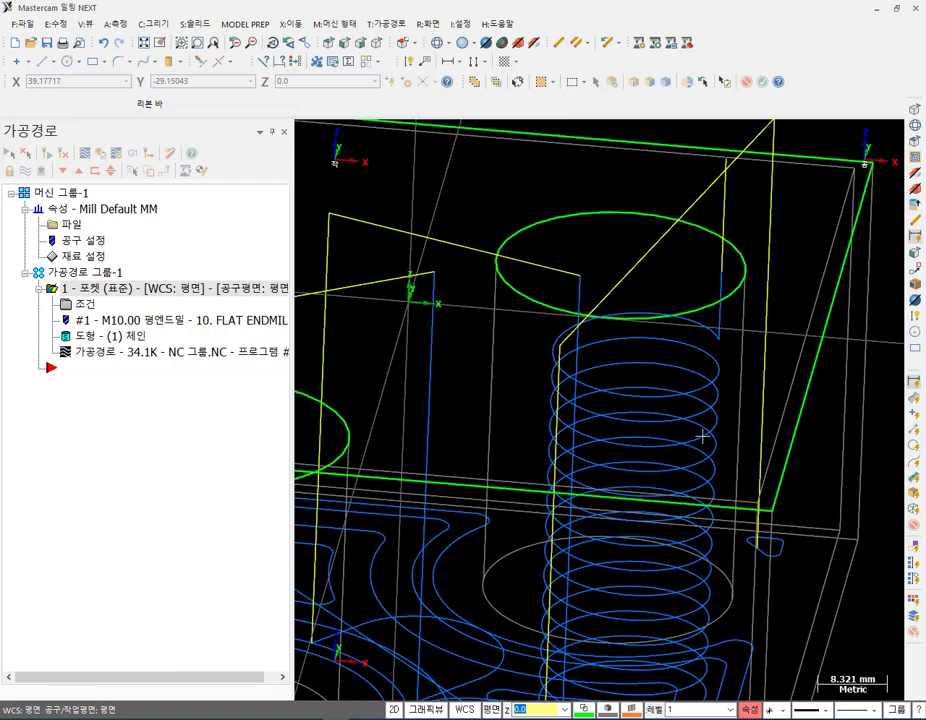
scroll(703, 437, "up", 2)
scroll(675, 304, "down", 3)
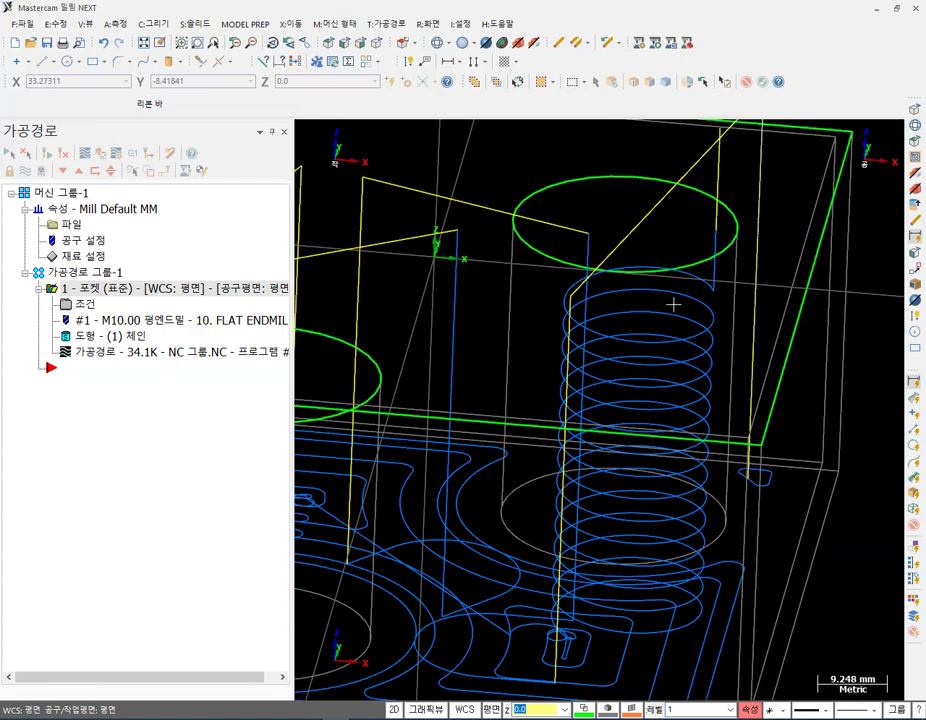
key("alt+2")
scroll(808, 252, "up", 5)
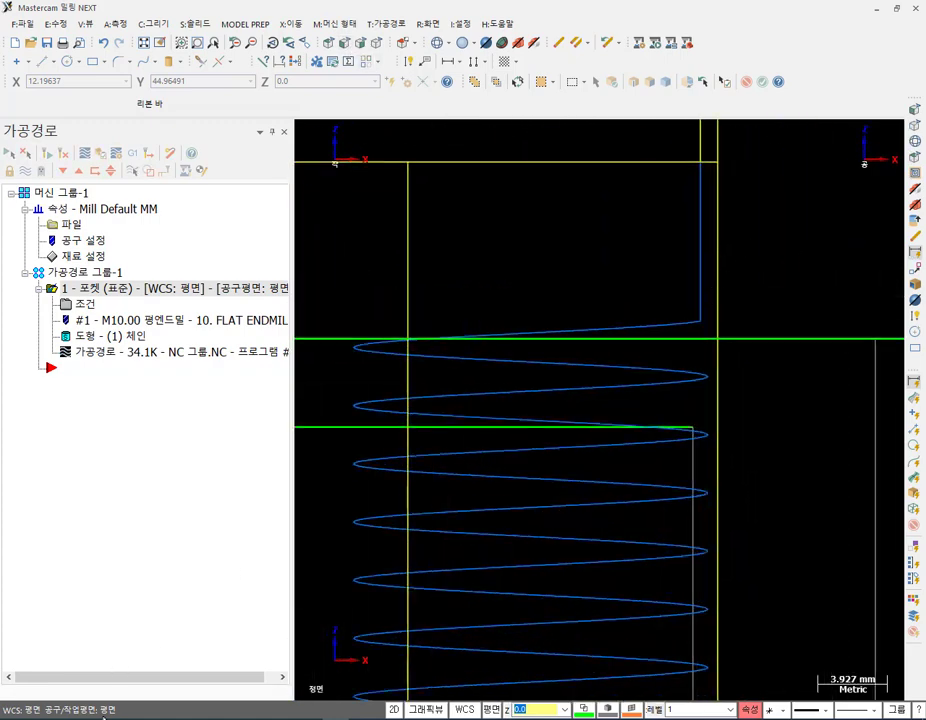
Mark the helix start height, stock top, tool outline and helix descent with the screen pen, and clear the marks.
left_click(709, 337)
left_click(703, 320)
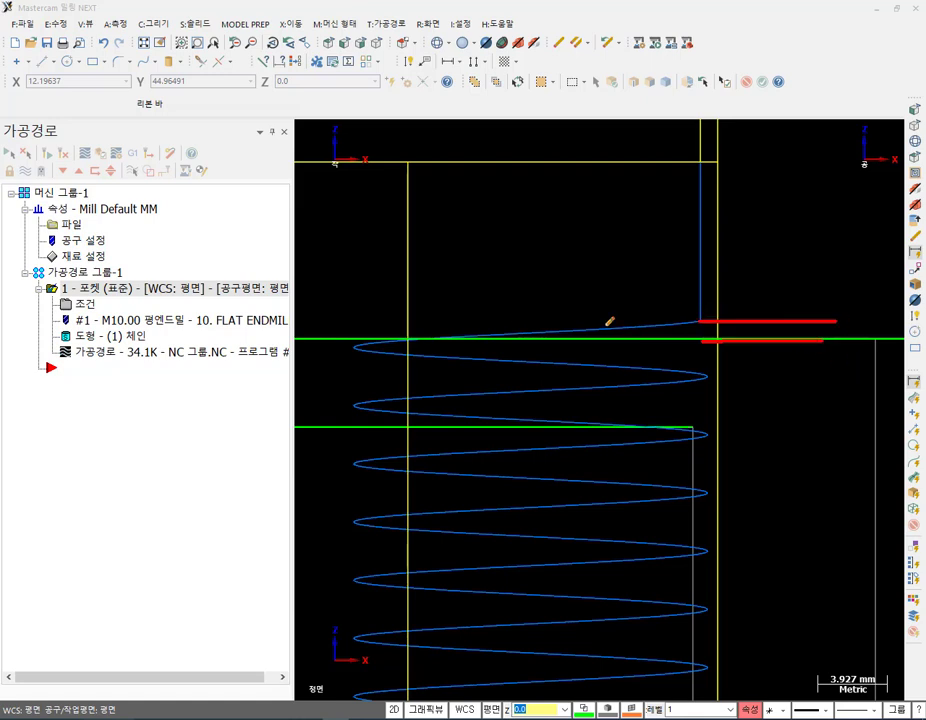
left_click_drag(705, 158, 705, 312)
mouse_move(658, 143)
left_mouse_down()
mouse_move(660, 306)
mouse_move(729, 316)
mouse_move(746, 313)
mouse_move(748, 140)
left_mouse_up()
mouse_move(666, 312)
left_mouse_down()
mouse_move(684, 304)
mouse_move(736, 311)
left_mouse_up()
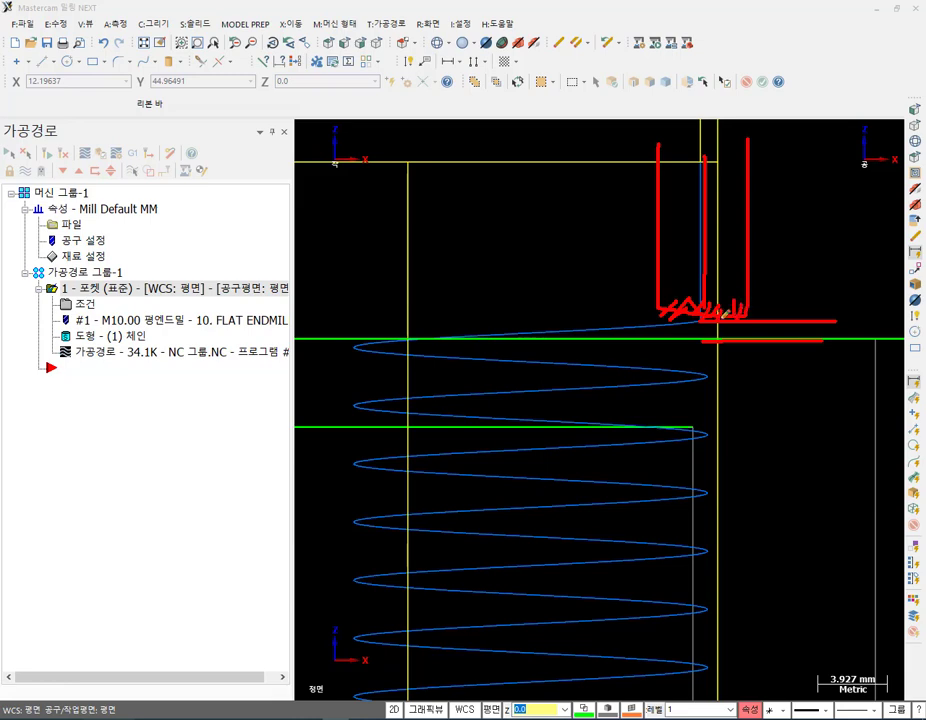
left_click_drag(712, 309, 402, 345)
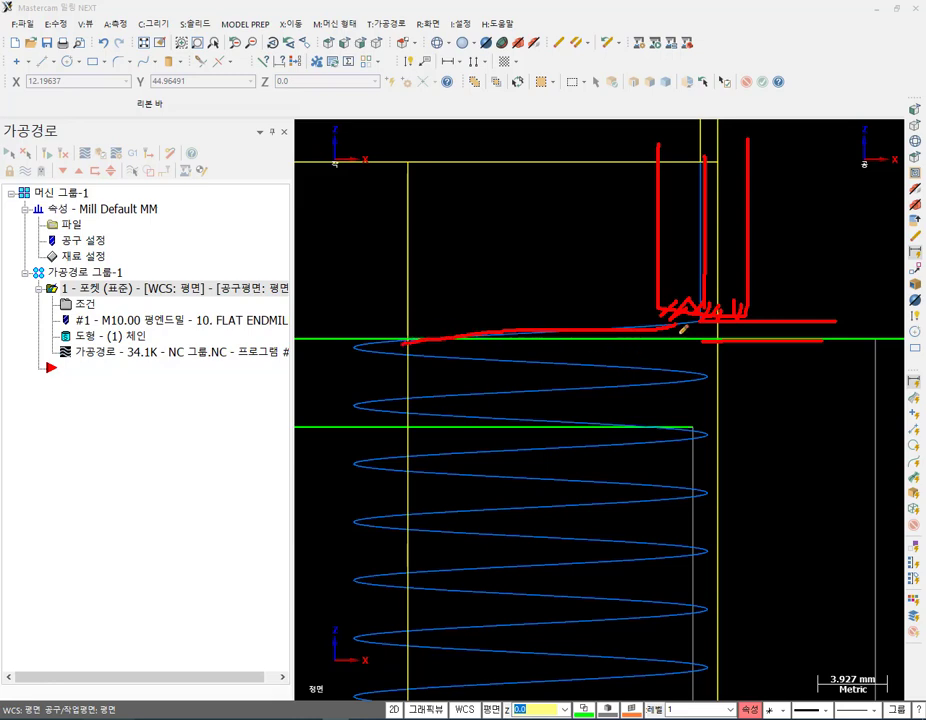
left_click_drag(670, 322, 695, 310)
left_click_drag(364, 298, 376, 525)
left_click_drag(708, 308, 705, 563)
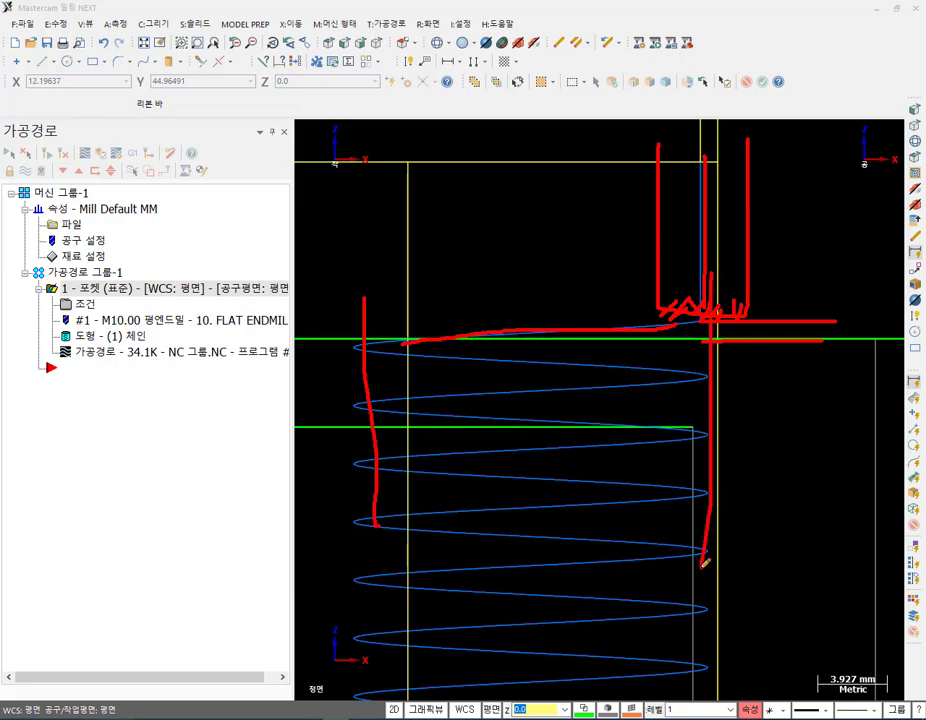
right_click(600, 246)
left_click(633, 398)
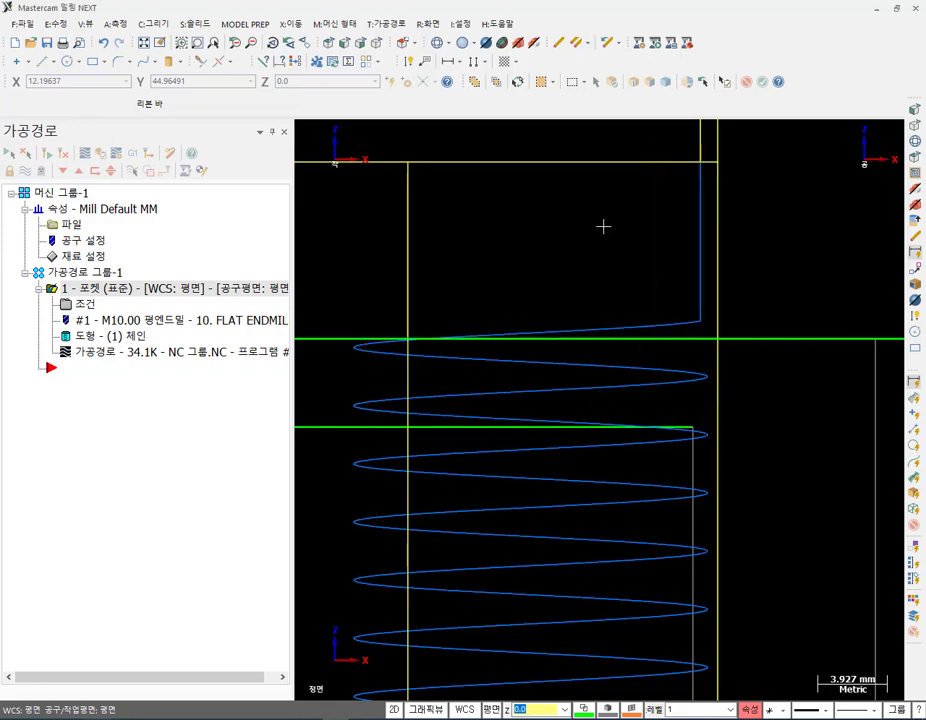
Verify the pocket toolpath in the simulator from an isometric view, advance to move 5, and examine the entry cut close up.
left_click(290, 43)
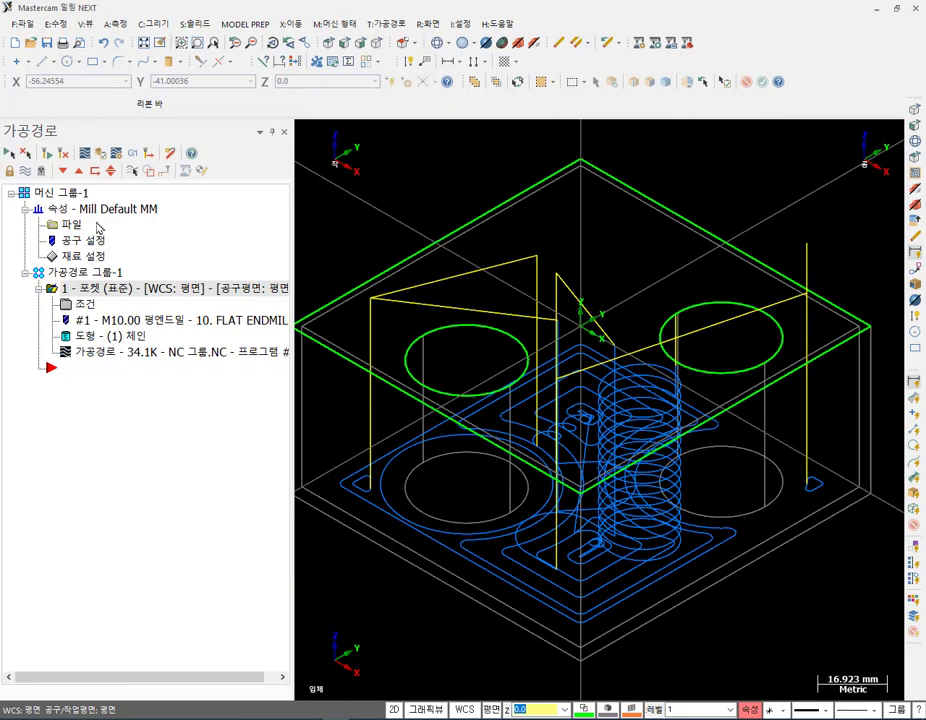
left_click(101, 154)
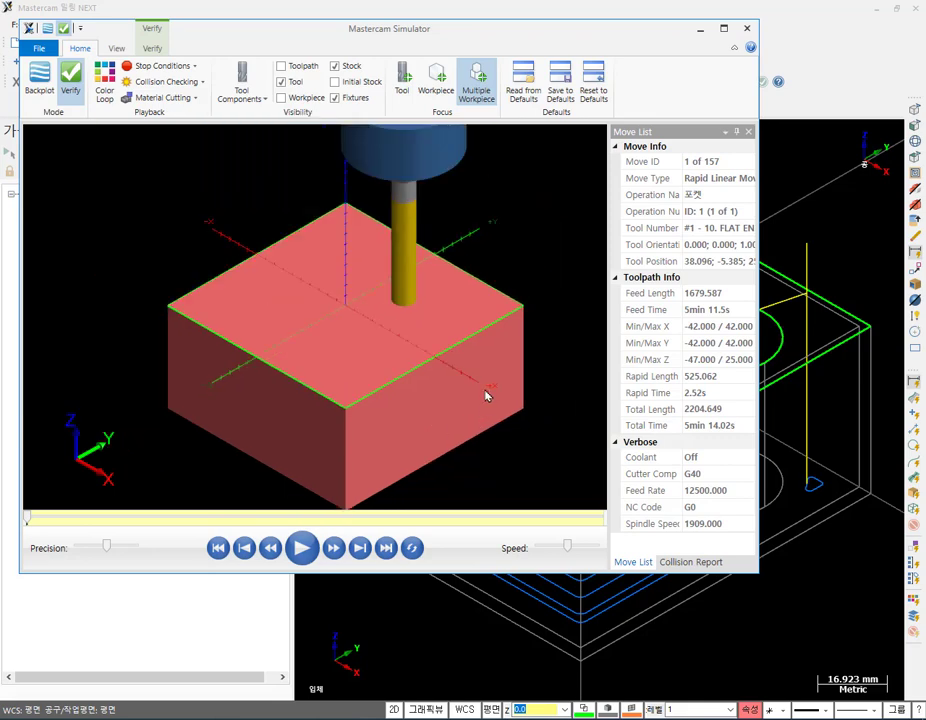
key("Right")
key("Right")
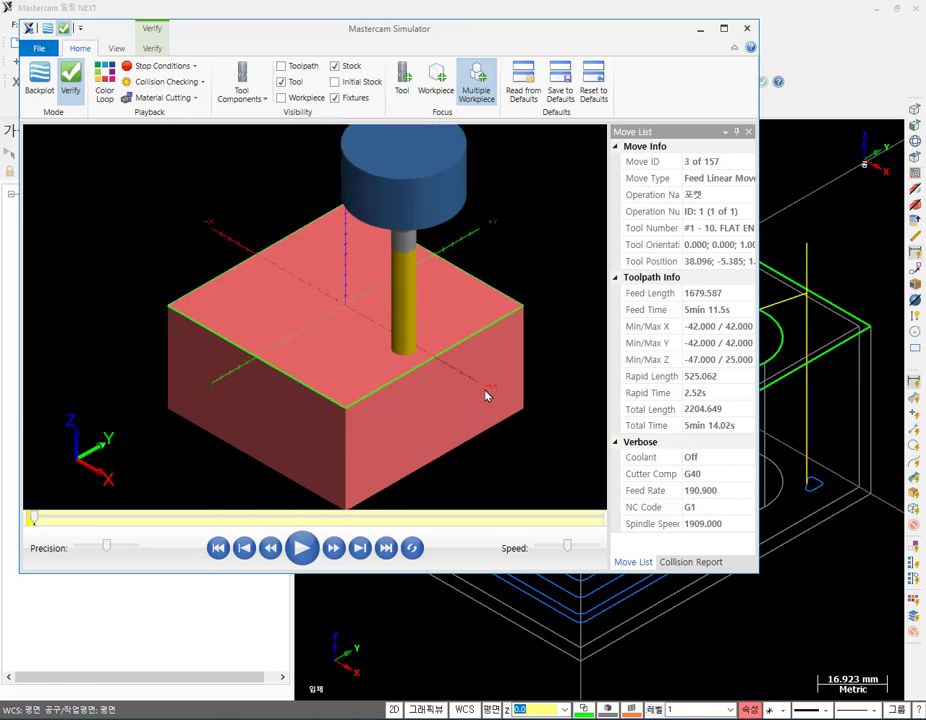
key("Right")
key("Right")
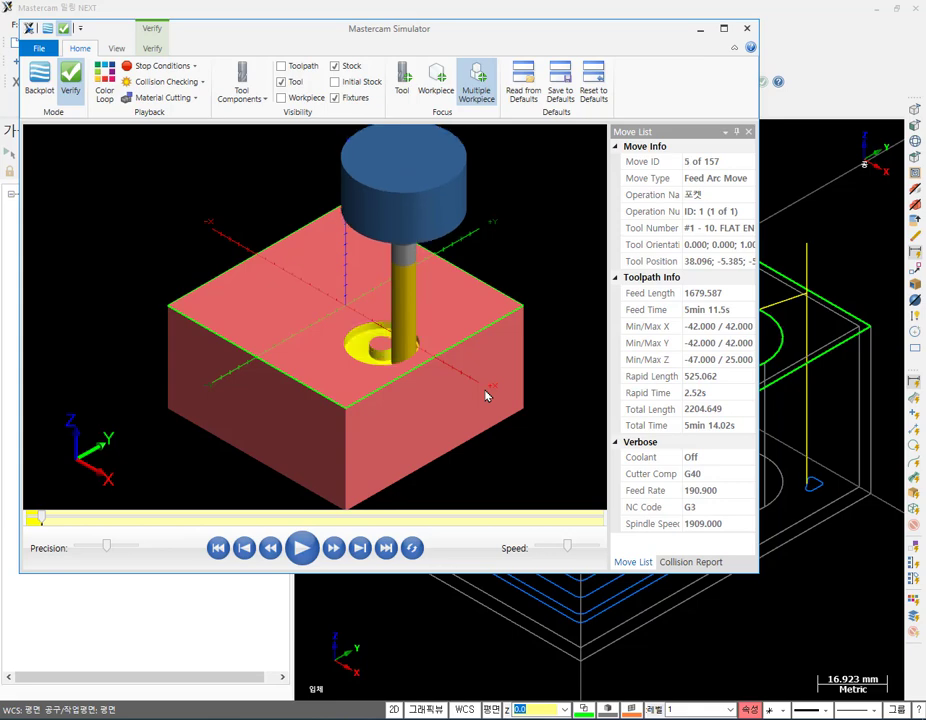
scroll(428, 372, "up", 2)
middle_click_drag(395, 349, 430, 337)
scroll(335, 378, "up", 3)
scroll(335, 378, "up", 2)
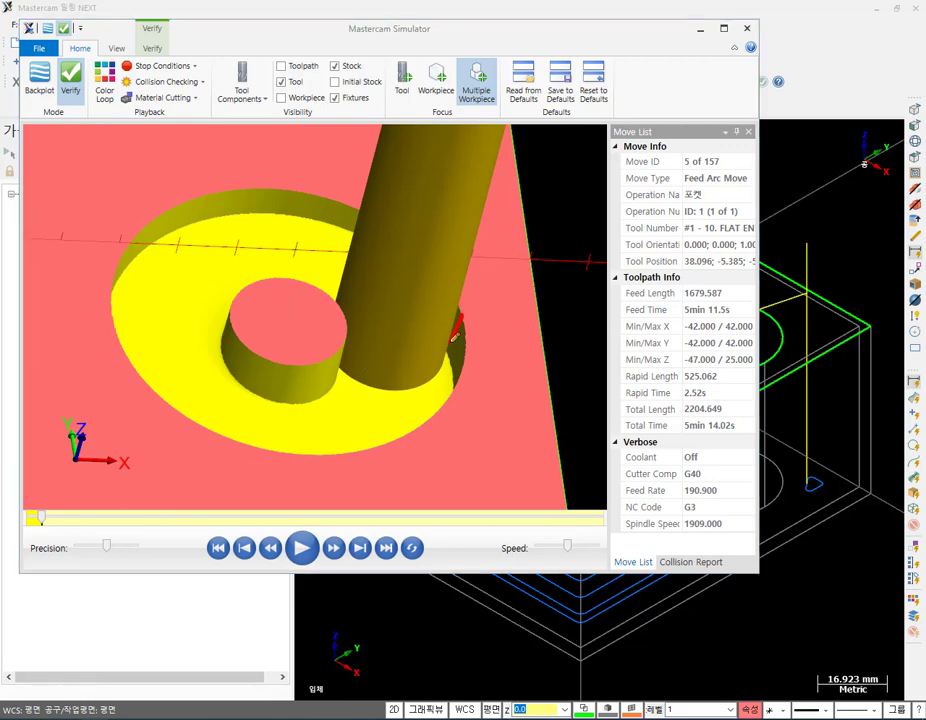
Mark the tool's contact points and edges, the uncut core, and both centre lines with the screen pen.
left_click(456, 329)
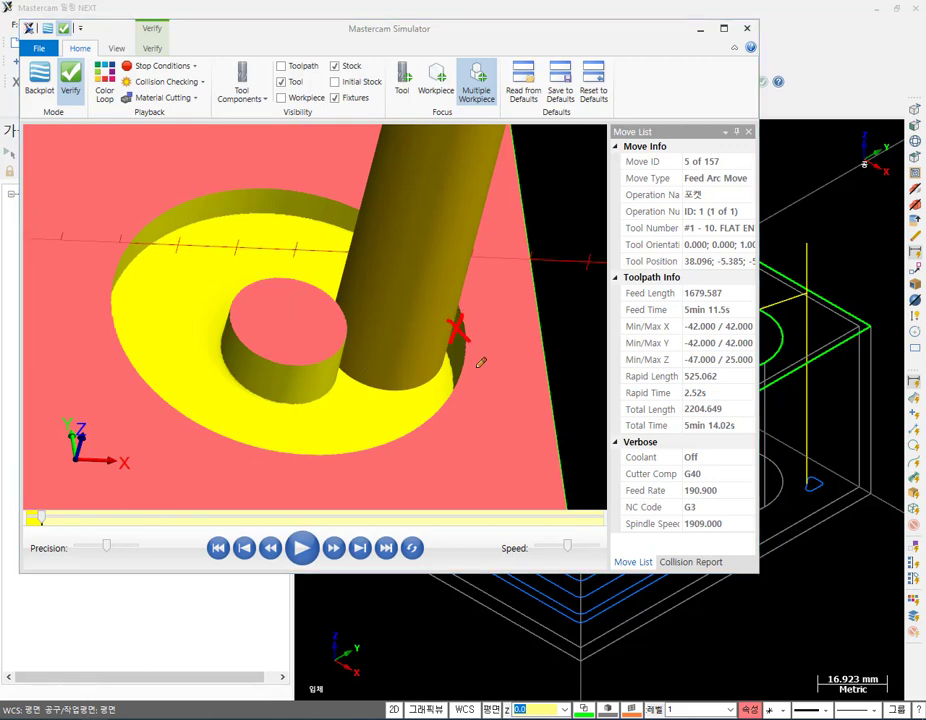
left_click(340, 357)
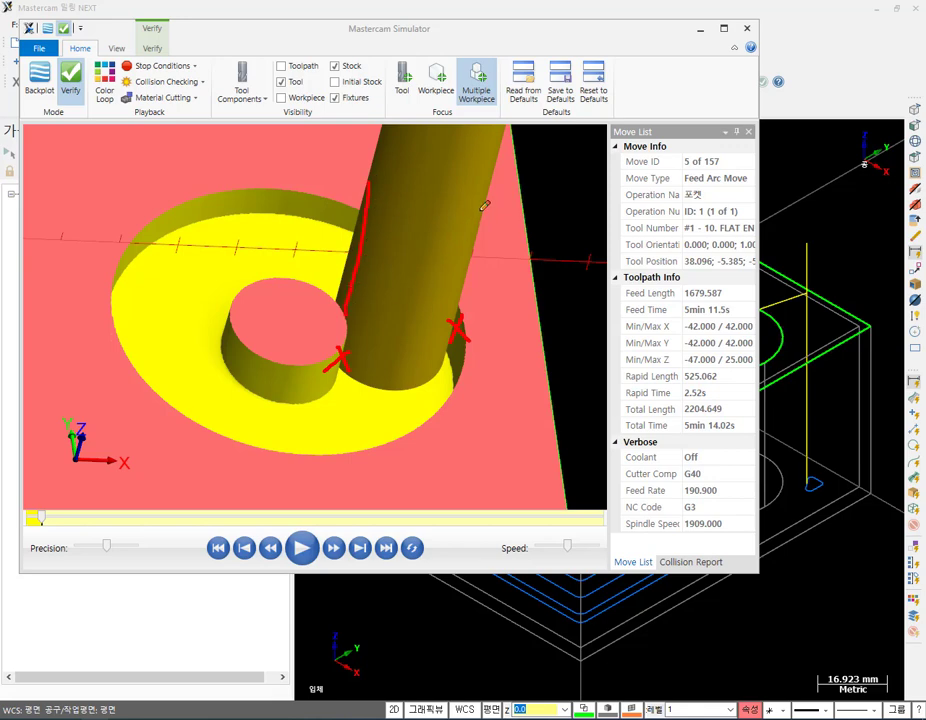
mouse_move(262, 278)
left_mouse_down()
mouse_move(235, 326)
mouse_move(345, 383)
mouse_move(346, 295)
mouse_move(254, 271)
mouse_move(240, 351)
mouse_move(329, 364)
mouse_move(334, 307)
mouse_move(252, 287)
mouse_move(261, 369)
mouse_move(325, 337)
mouse_move(296, 273)
left_mouse_up()
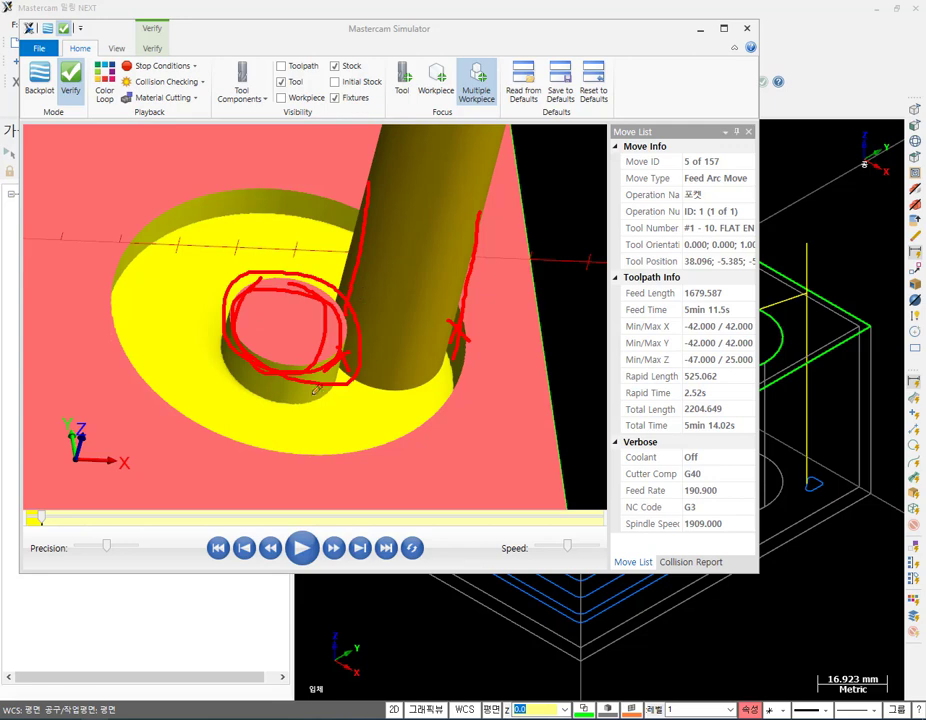
left_click_drag(291, 323, 275, 468)
left_click_drag(395, 326, 394, 475)
mouse_move(375, 289)
left_mouse_down()
mouse_move(207, 342)
mouse_move(306, 401)
mouse_move(373, 325)
mouse_move(293, 235)
mouse_move(186, 325)
mouse_move(377, 304)
left_mouse_up()
left_click_drag(297, 320, 283, 480)
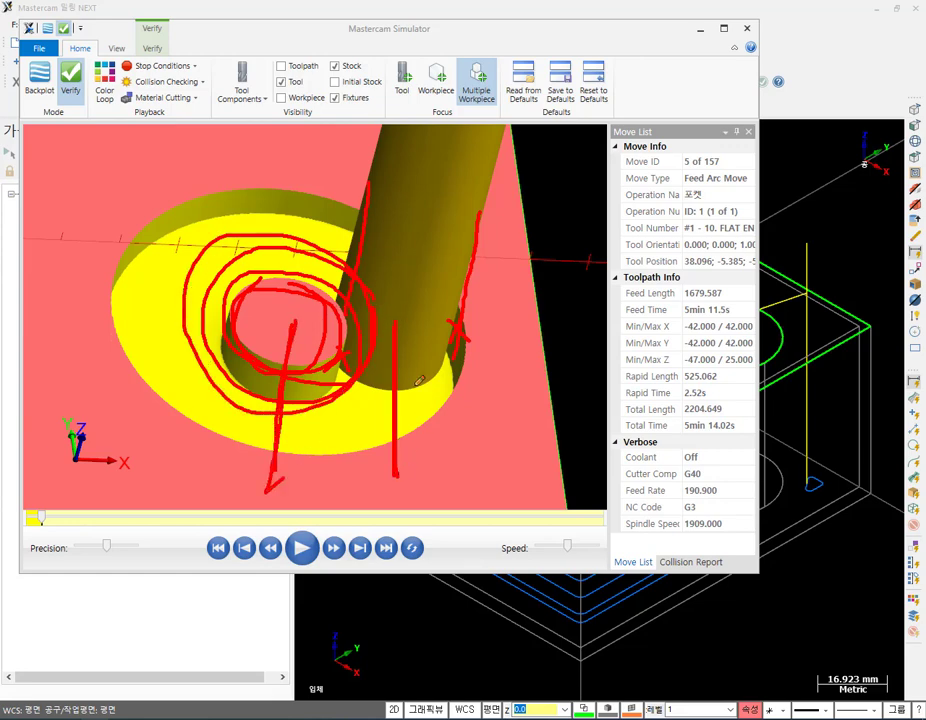
Write 45 on the tool, mark the core's centre and the tool width, clear the pen marks, and close the simulator.
left_click_drag(400, 260, 412, 284)
mouse_move(410, 262)
left_mouse_down()
mouse_move(408, 300)
mouse_move(424, 300)
left_mouse_up()
left_click_drag(422, 263, 441, 271)
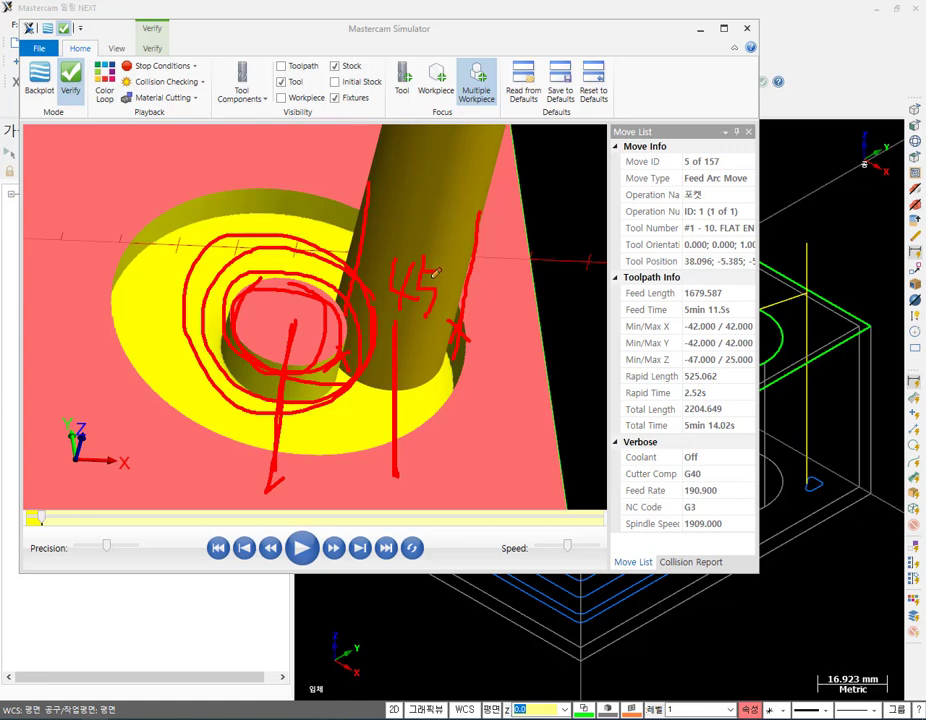
mouse_move(296, 325)
left_mouse_down()
mouse_move(320, 318)
mouse_move(291, 317)
left_mouse_up()
left_click_drag(400, 316, 455, 326)
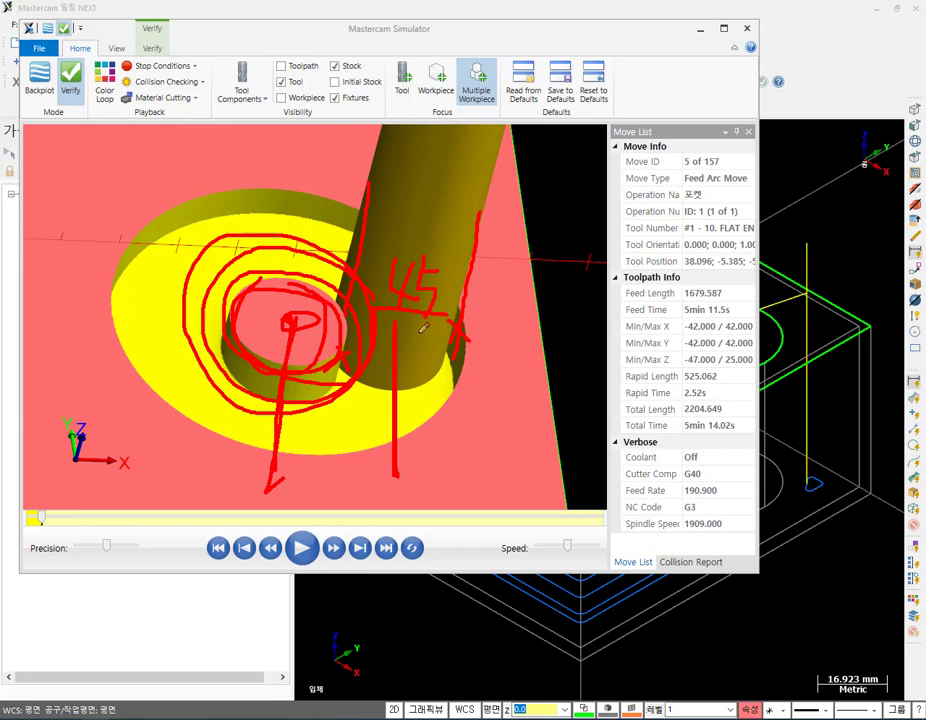
right_click(459, 290)
left_click(500, 438)
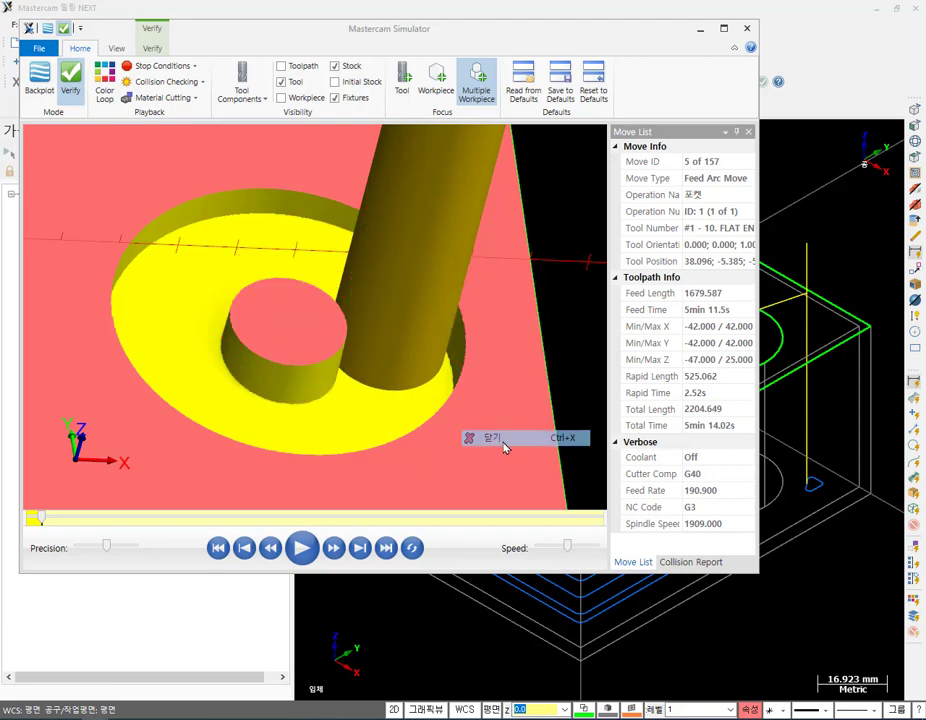
left_click(747, 28)
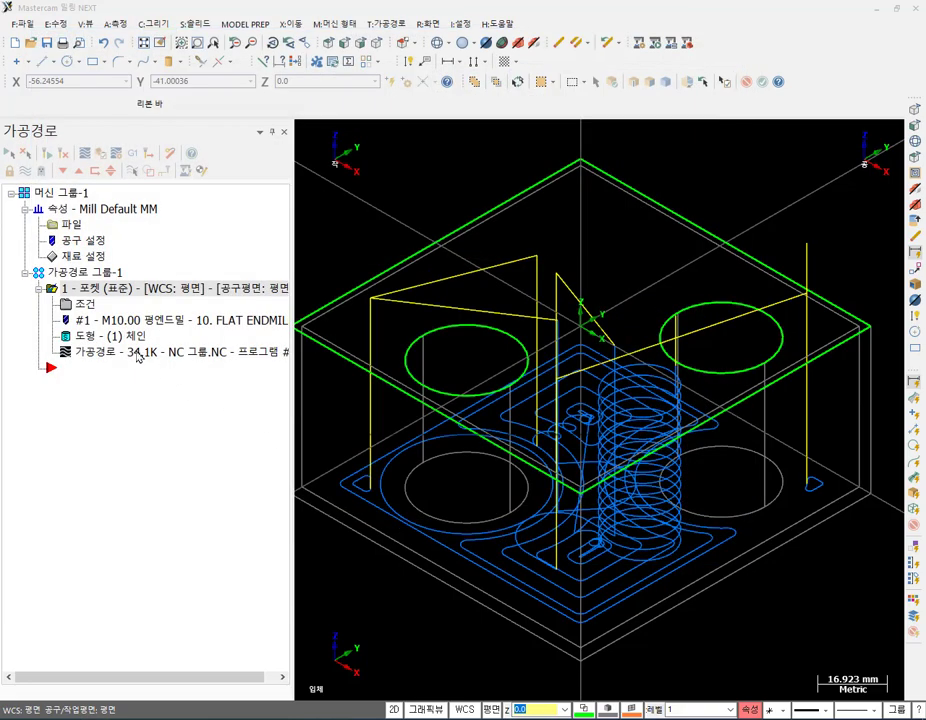
Show the pocket toolpath's roughing entry motion settings and circle the automatic, ramp and helix options with the screen pen.
left_click(85, 305)
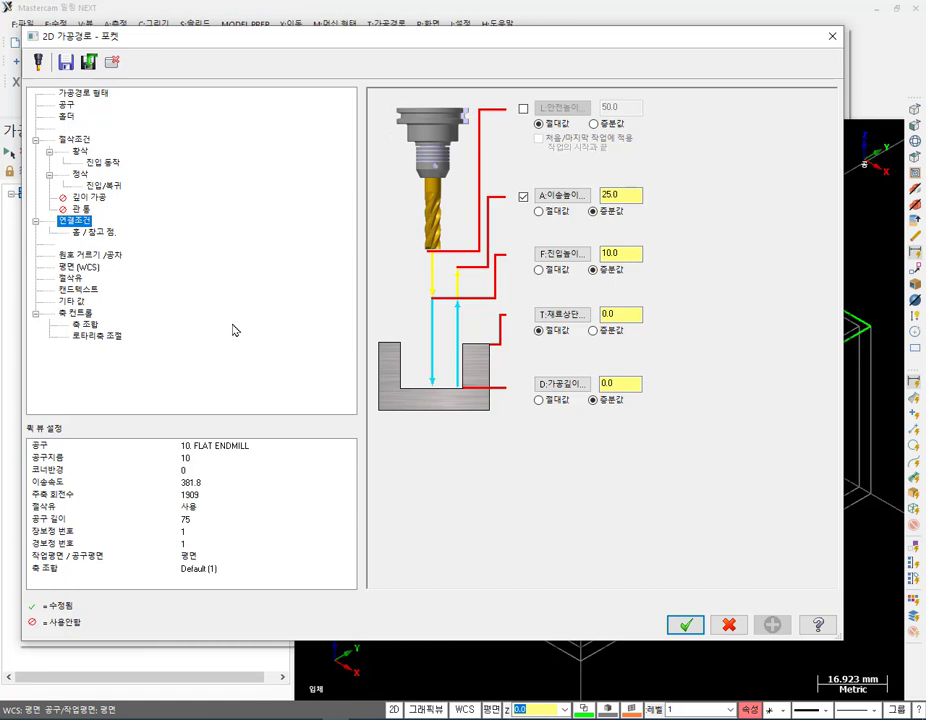
left_click(79, 151)
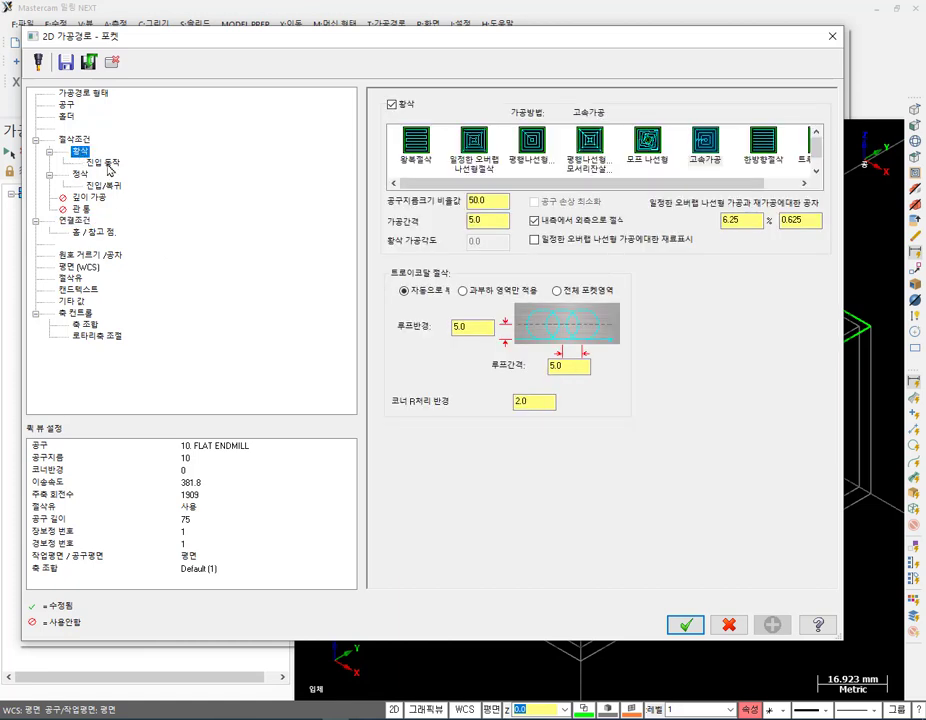
left_click(108, 164)
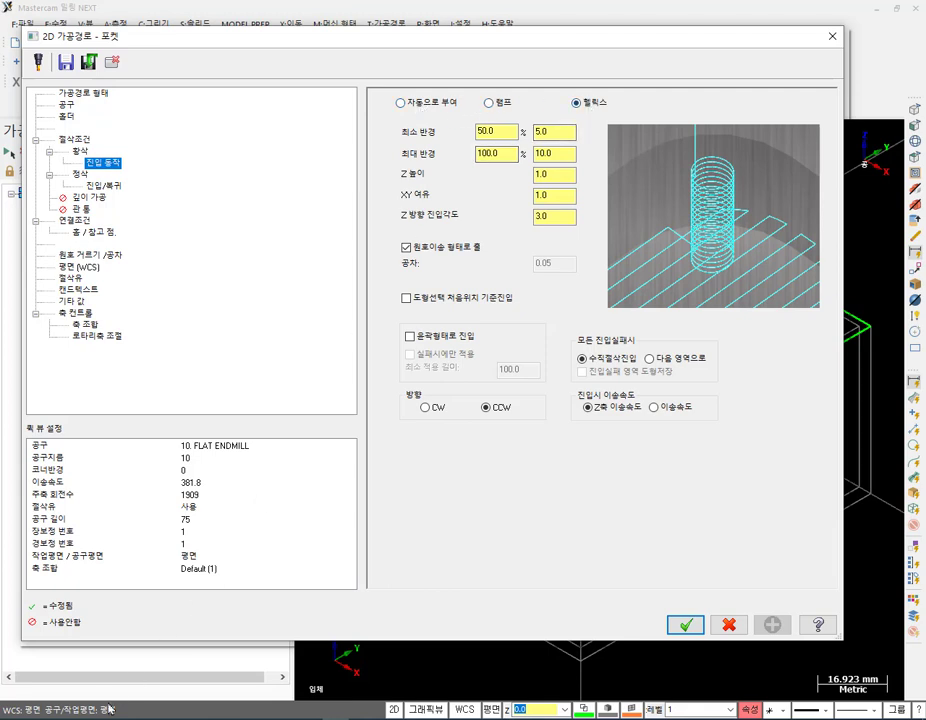
mouse_move(376, 108)
left_mouse_down()
mouse_move(468, 96)
mouse_move(384, 160)
left_mouse_up()
mouse_move(492, 116)
left_mouse_down()
mouse_move(505, 78)
mouse_move(507, 130)
left_mouse_up()
left_click_drag(585, 85, 604, 120)
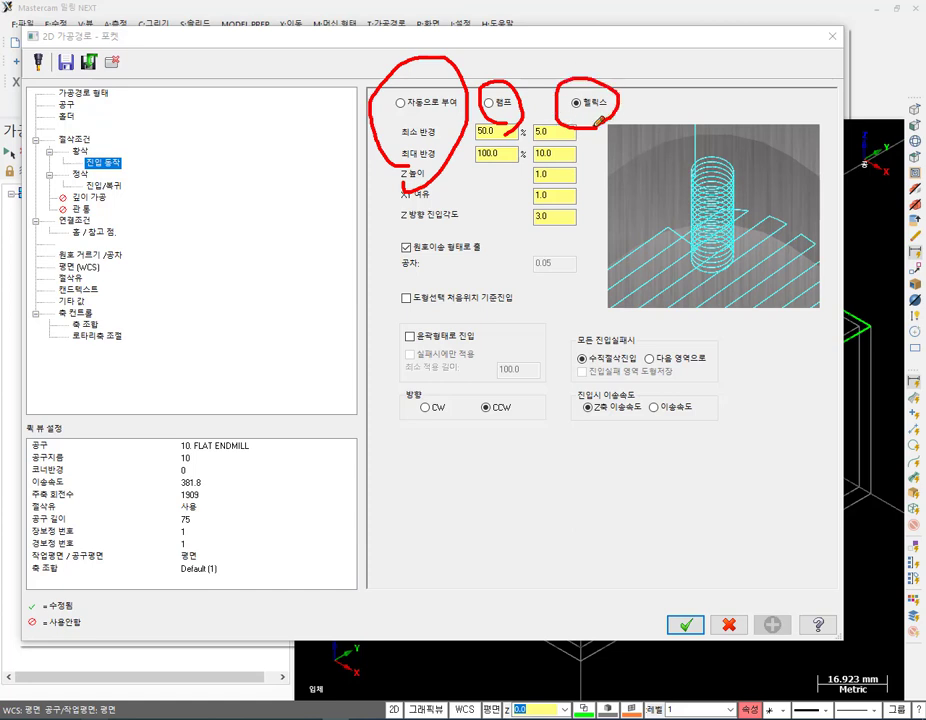
Draw a vertical plunge line down from the automatic option, underline the helix option, and trace a spiral over its preview.
mouse_move(396, 166)
left_mouse_down()
mouse_move(399, 563)
mouse_move(382, 552)
mouse_move(389, 590)
left_mouse_up()
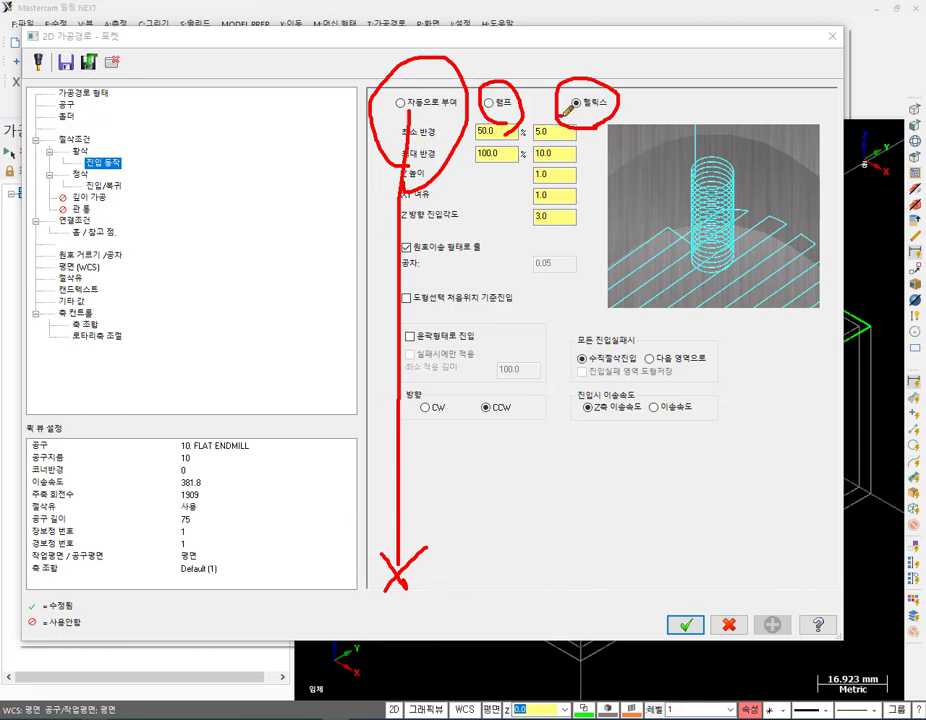
left_click_drag(558, 121, 603, 119)
mouse_move(693, 170)
left_mouse_down()
mouse_move(681, 214)
mouse_move(679, 259)
mouse_move(705, 277)
mouse_move(706, 305)
mouse_move(739, 342)
left_mouse_up()
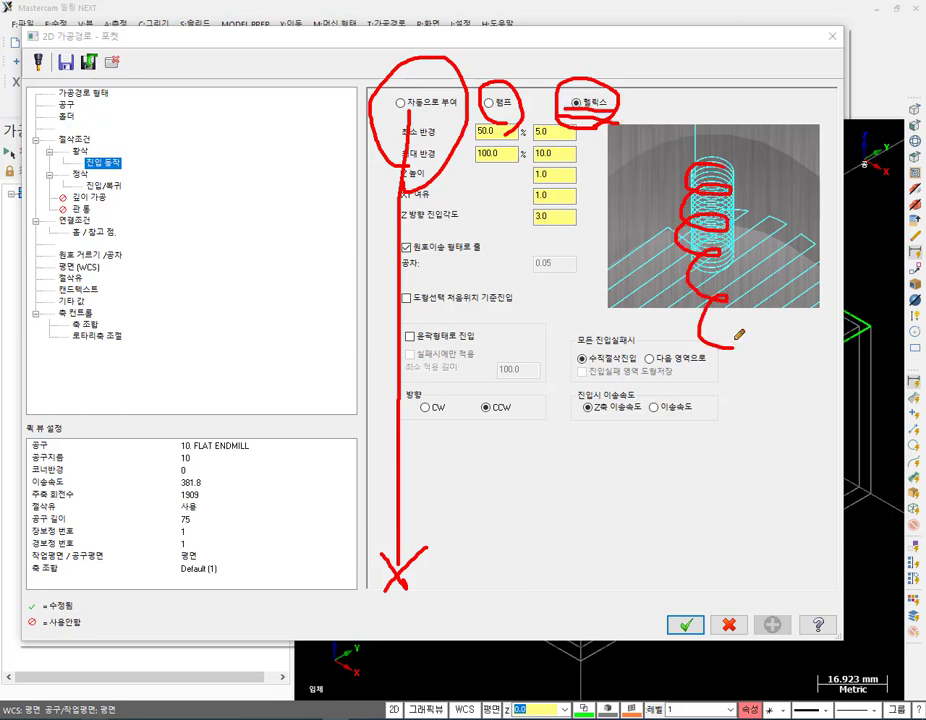
Box the helix minimum and maximum radius settings with the screen pen, and clear all the pen marks.
mouse_move(398, 160)
left_mouse_down()
mouse_move(559, 172)
mouse_move(581, 161)
mouse_move(580, 122)
mouse_move(399, 104)
mouse_move(415, 168)
left_mouse_up()
right_click(325, 257)
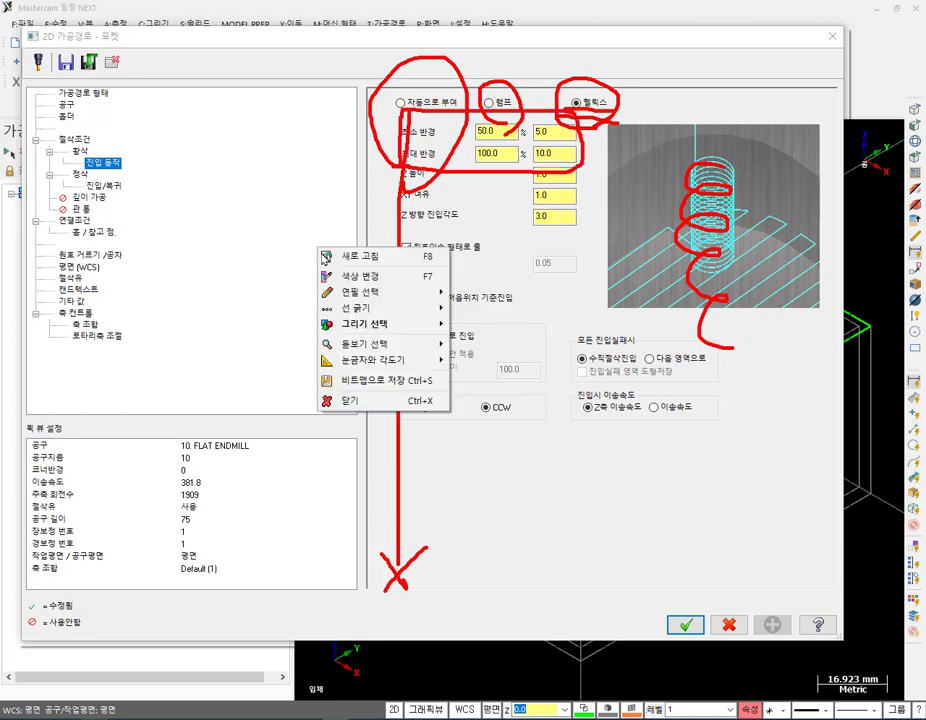
left_click(345, 400)
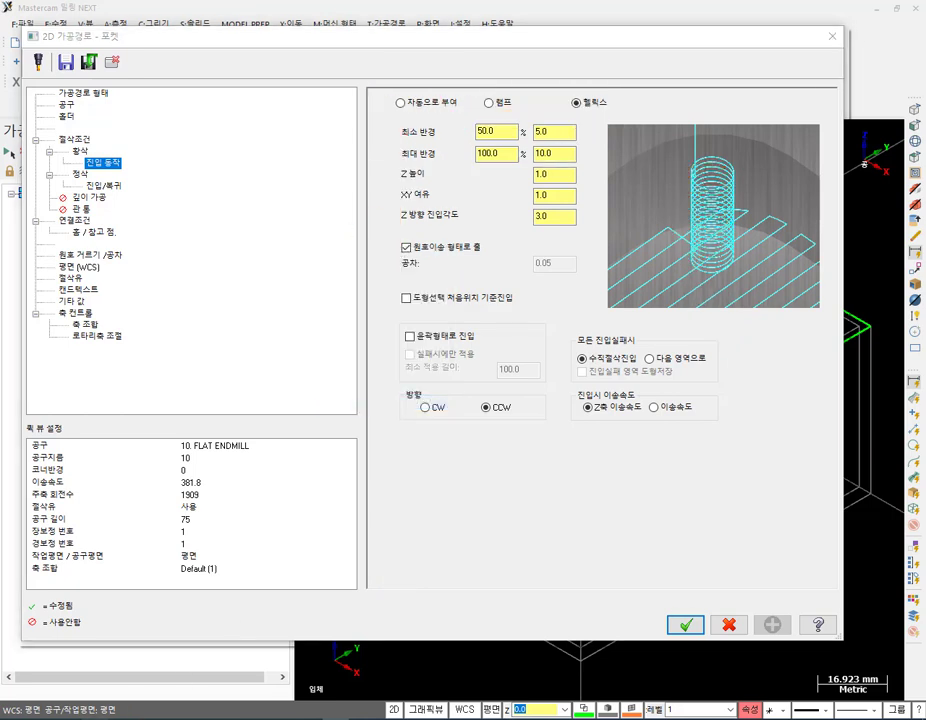
Box the helix radius settings again, underline the minimum radius label, and draw a large three-turn spiral with the screen pen.
mouse_move(389, 125)
left_mouse_down()
mouse_move(581, 120)
mouse_move(598, 136)
mouse_move(578, 164)
mouse_move(378, 165)
mouse_move(381, 119)
left_mouse_up()
left_click_drag(392, 140, 437, 140)
mouse_move(260, 382)
left_mouse_down()
mouse_move(261, 347)
mouse_move(435, 290)
mouse_move(513, 433)
mouse_move(407, 494)
mouse_move(279, 434)
mouse_move(423, 395)
mouse_move(543, 459)
mouse_move(521, 575)
mouse_move(327, 600)
mouse_move(294, 526)
mouse_move(500, 519)
mouse_move(518, 652)
left_mouse_up()
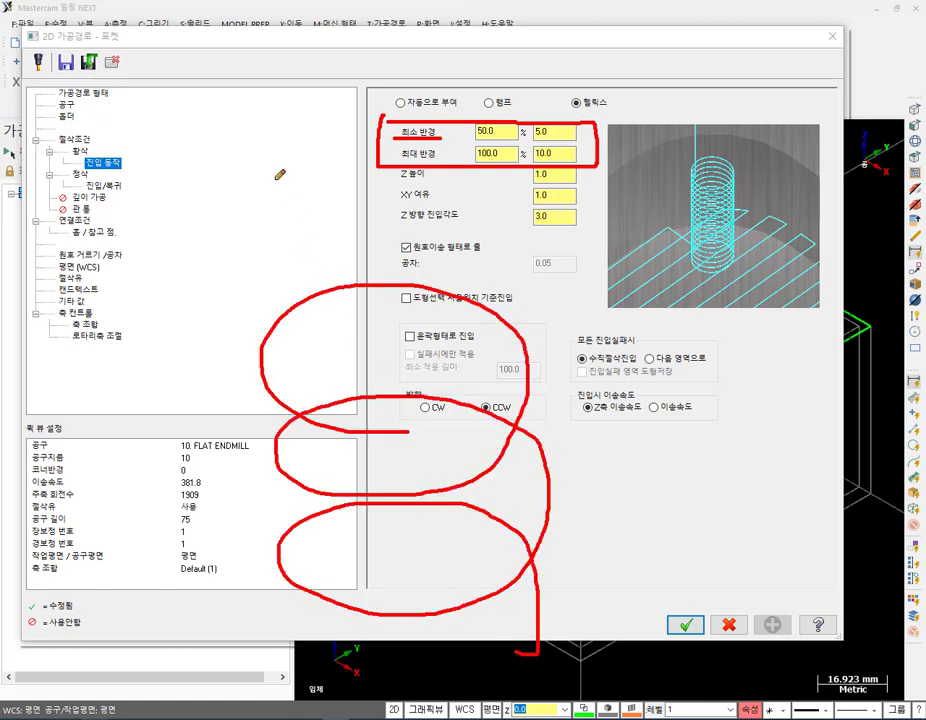
Draw the spiral's two edge lines, its centre line and a radius arrow, and underline the maximum radius label.
left_click_drag(275, 181, 267, 440)
left_click_drag(515, 156, 514, 492)
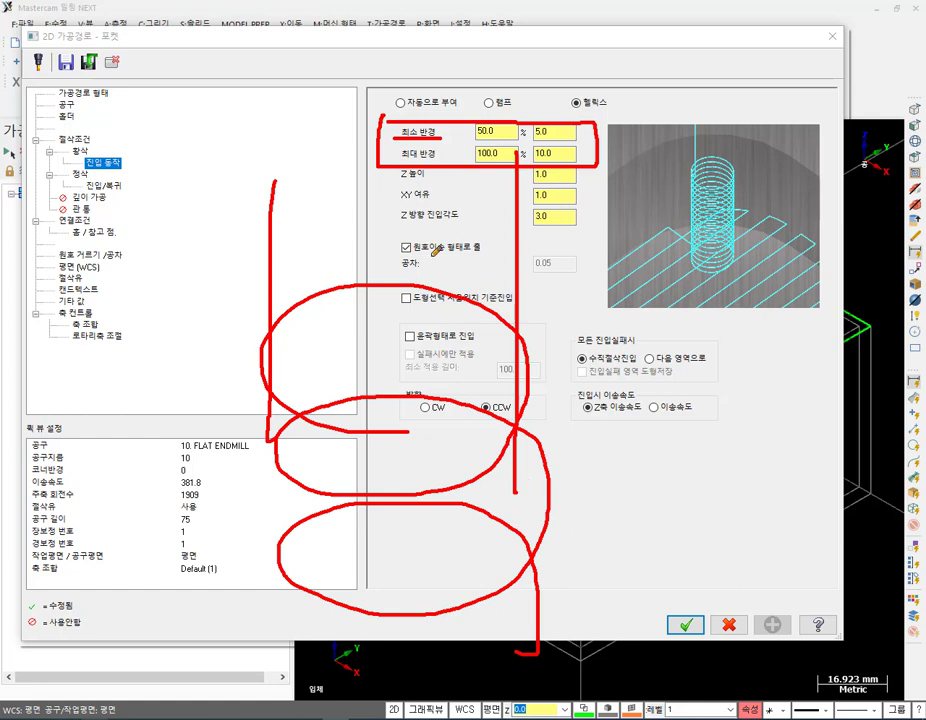
left_click_drag(395, 179, 399, 330)
left_click_drag(278, 235, 392, 234)
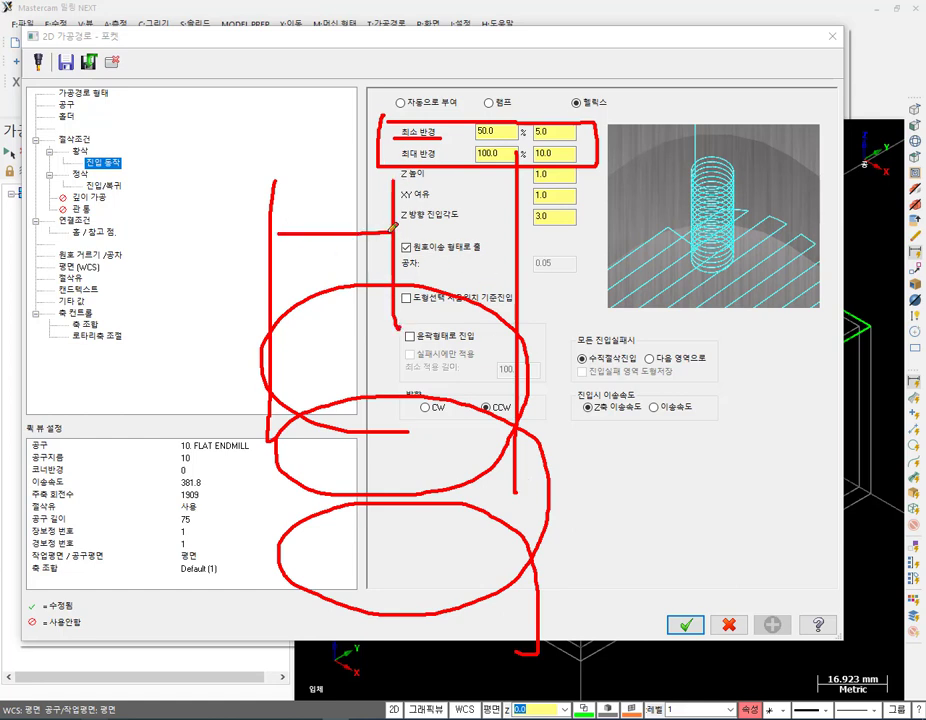
left_click_drag(289, 220, 285, 241)
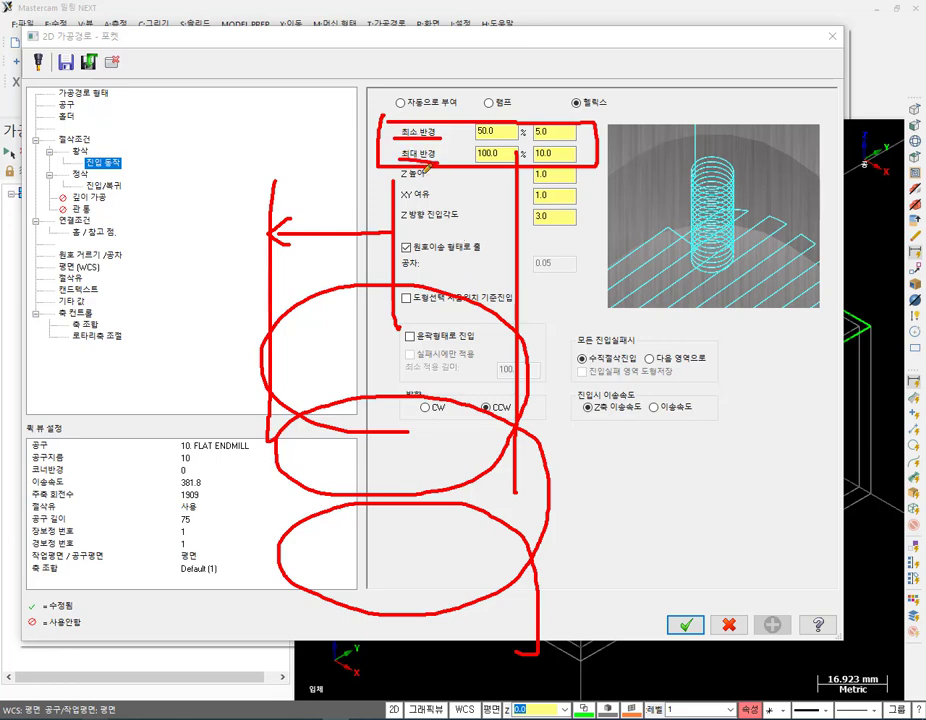
Box the maximum radius percentage, outline the tool inside the spiral, and write 45, 10, 1 and 4.5 beside the radius fields.
mouse_move(510, 158)
left_mouse_down()
mouse_move(468, 153)
mouse_move(477, 130)
mouse_move(530, 152)
left_mouse_up()
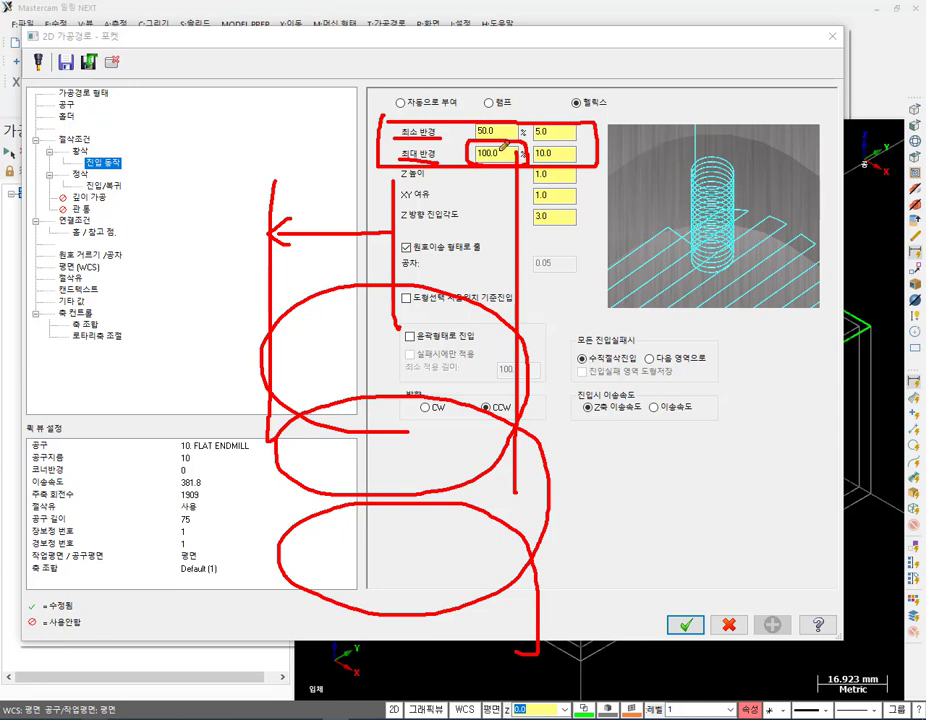
mouse_move(374, 340)
left_mouse_down()
mouse_move(366, 518)
mouse_move(436, 346)
mouse_move(457, 546)
left_mouse_up()
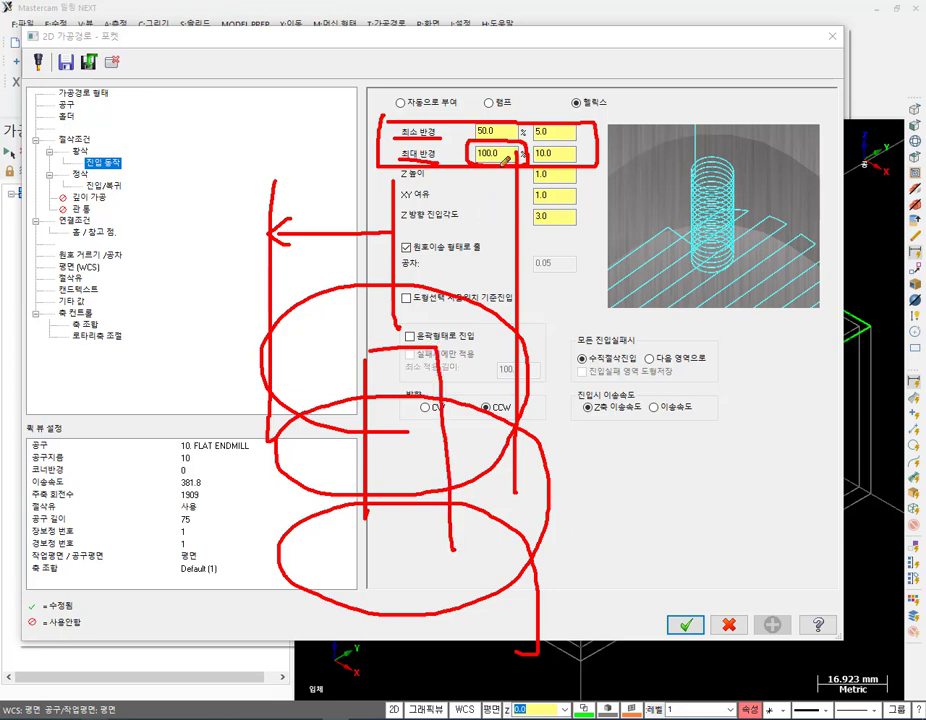
left_click_drag(479, 178, 490, 199)
mouse_move(487, 181)
left_mouse_down()
mouse_move(487, 213)
mouse_move(497, 213)
left_mouse_up()
left_click_drag(501, 184, 512, 184)
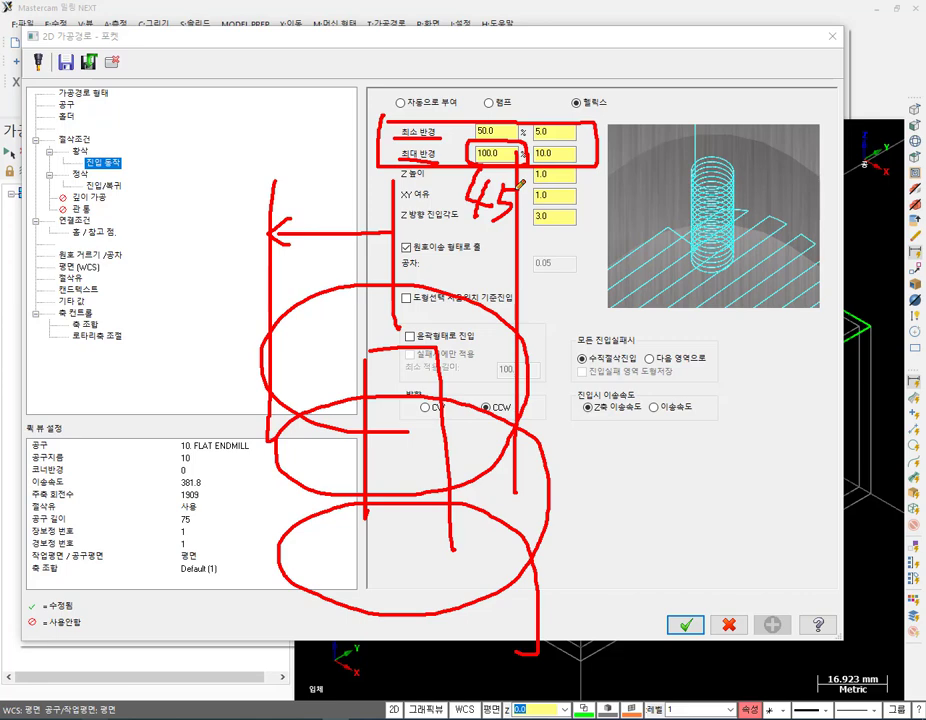
mouse_move(553, 142)
left_mouse_down()
mouse_move(572, 158)
mouse_move(566, 166)
mouse_move(598, 154)
left_mouse_up()
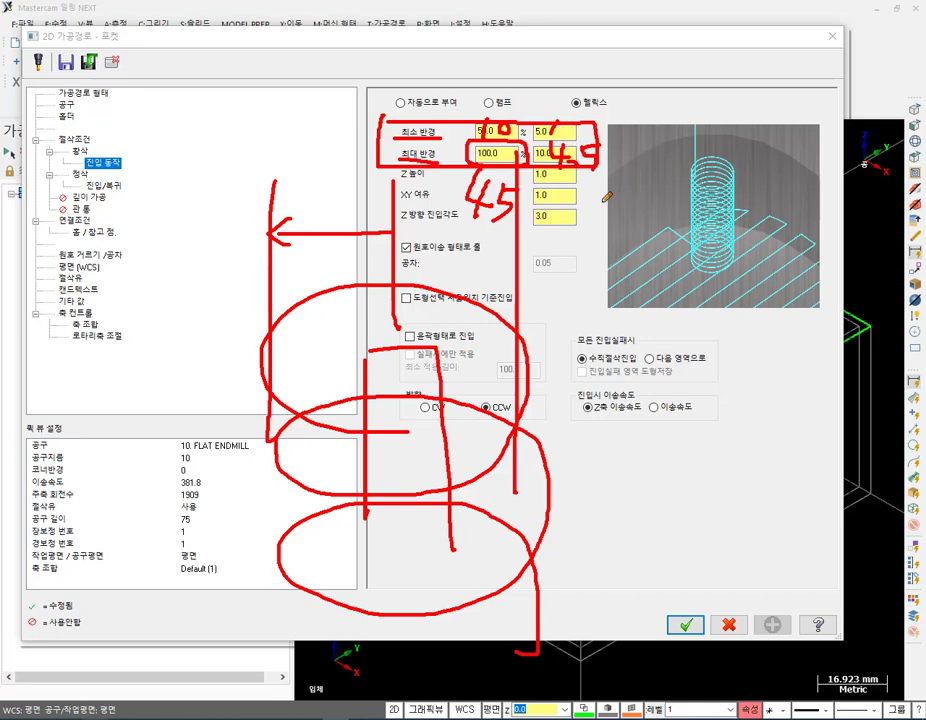
Clear the pen marks, set the helix minimum radius to 10% and maximum radius to 45%, and regenerate the pocket toolpath.
right_click(563, 378)
left_click(605, 553)
left_click_drag(499, 131, 425, 142)
type("10")
key("Tab")
type("45")
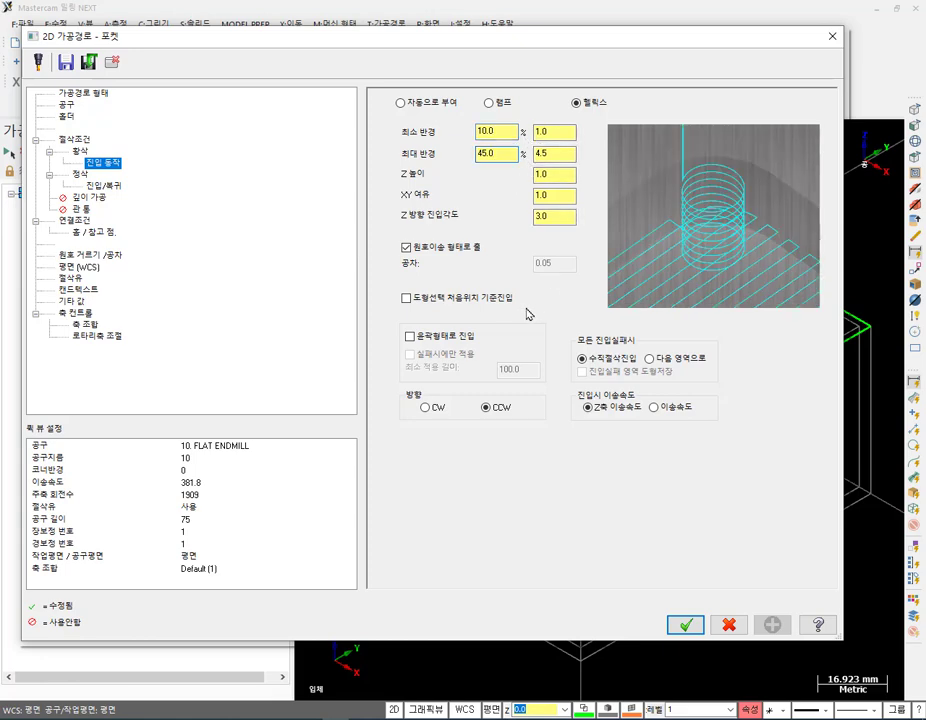
left_click(685, 625)
left_click(45, 153)
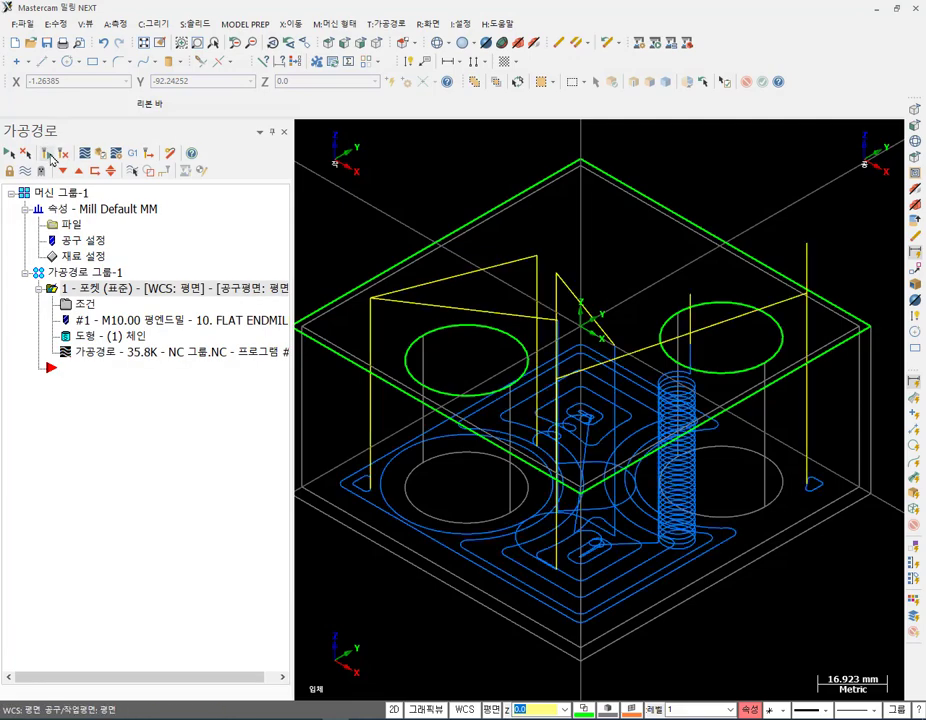
Examine the helical entry in the regenerated toolpath, verify its first cuts in the simulator, and close the simulator.
scroll(783, 500, "up", 2)
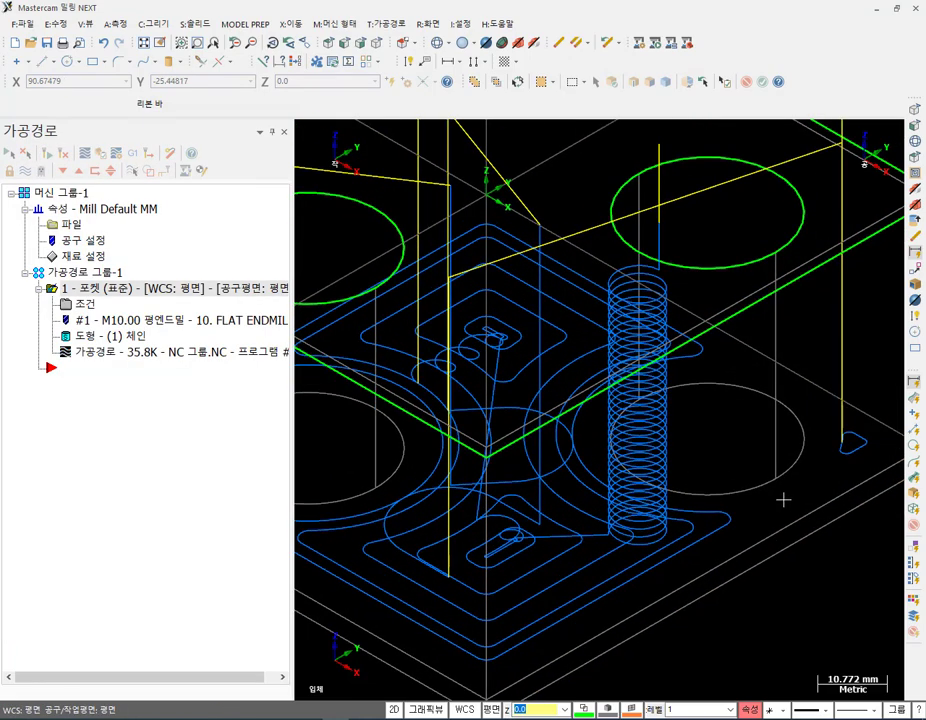
scroll(700, 332, "up", 2)
scroll(622, 254, "up", 1)
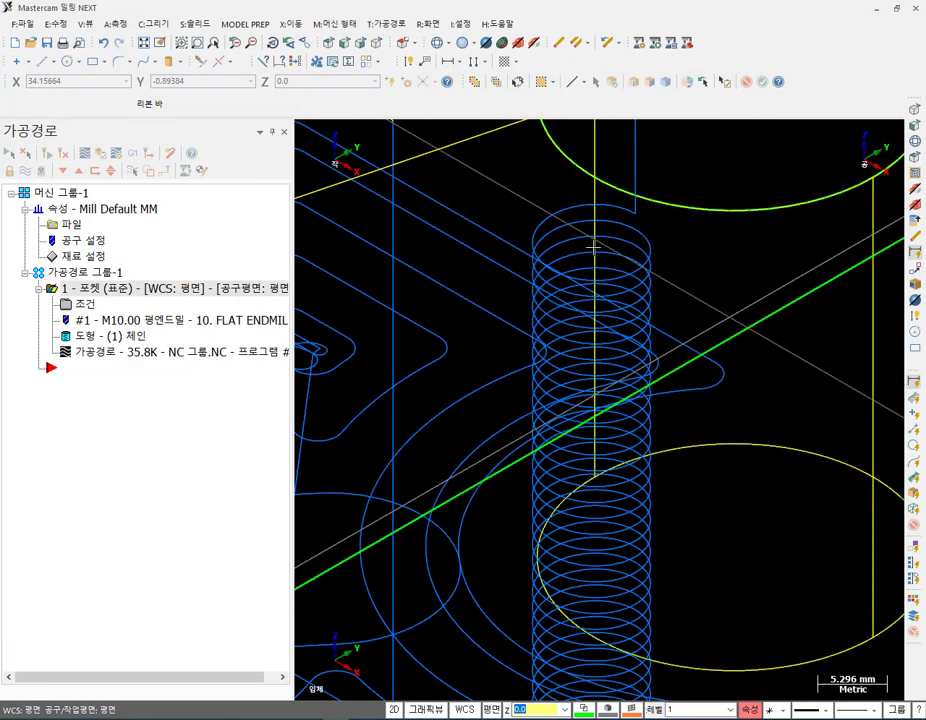
scroll(593, 244, "down", 1)
scroll(737, 399, "down", 3)
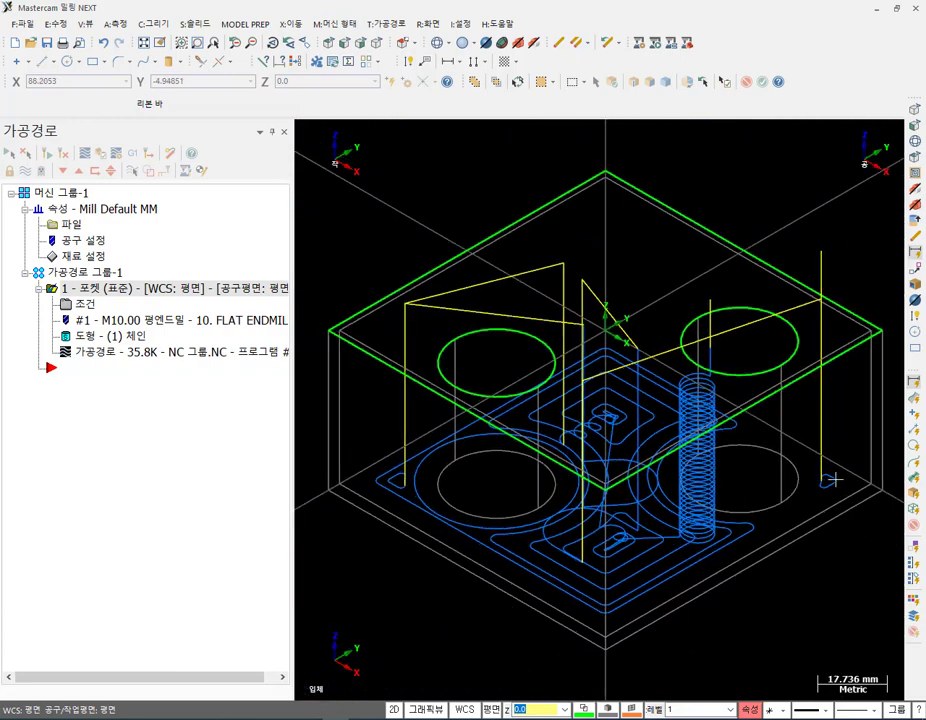
scroll(435, 390, "up", 1)
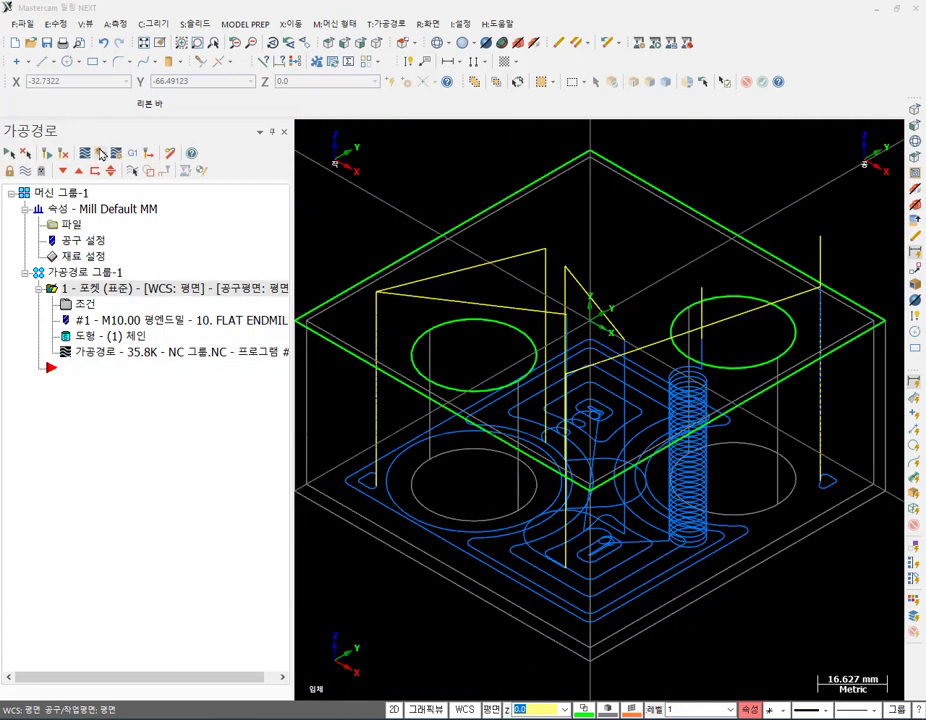
left_click(100, 153)
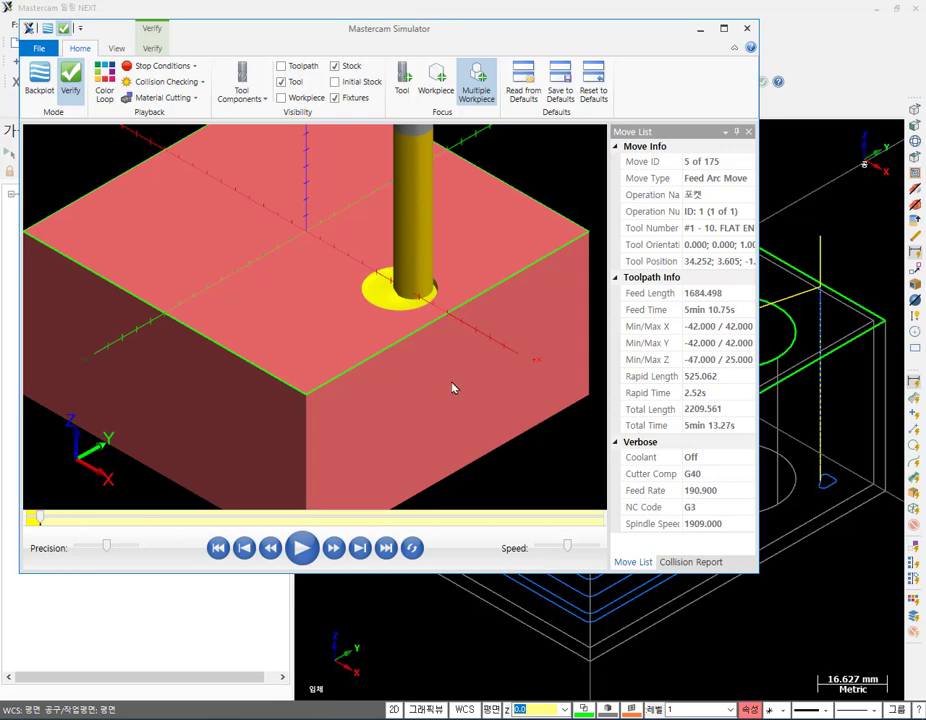
scroll(430, 322, "up", 3)
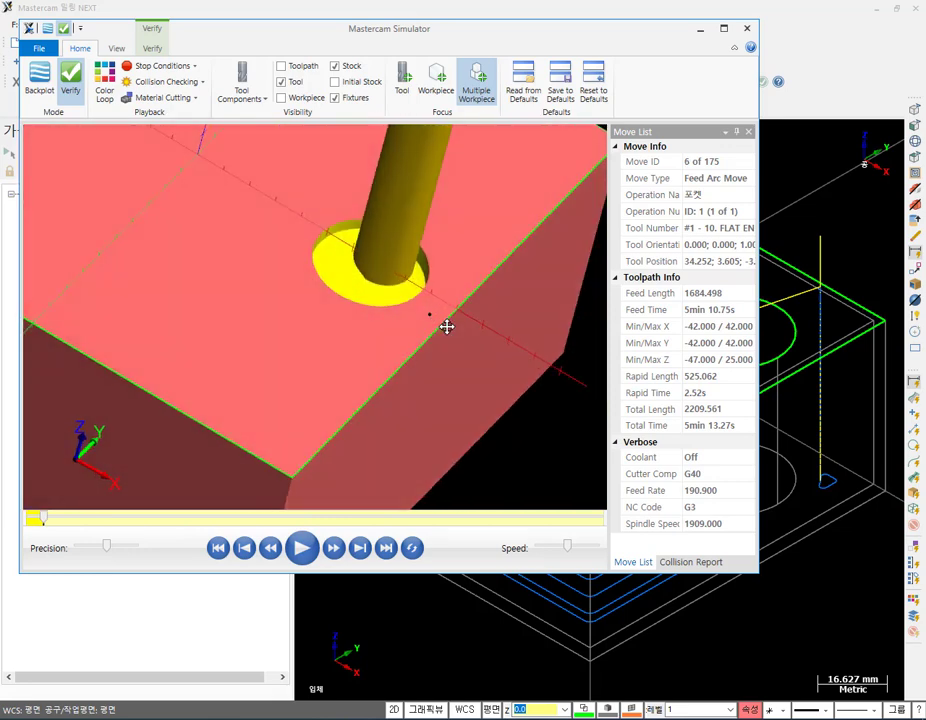
scroll(380, 285, "up", 5)
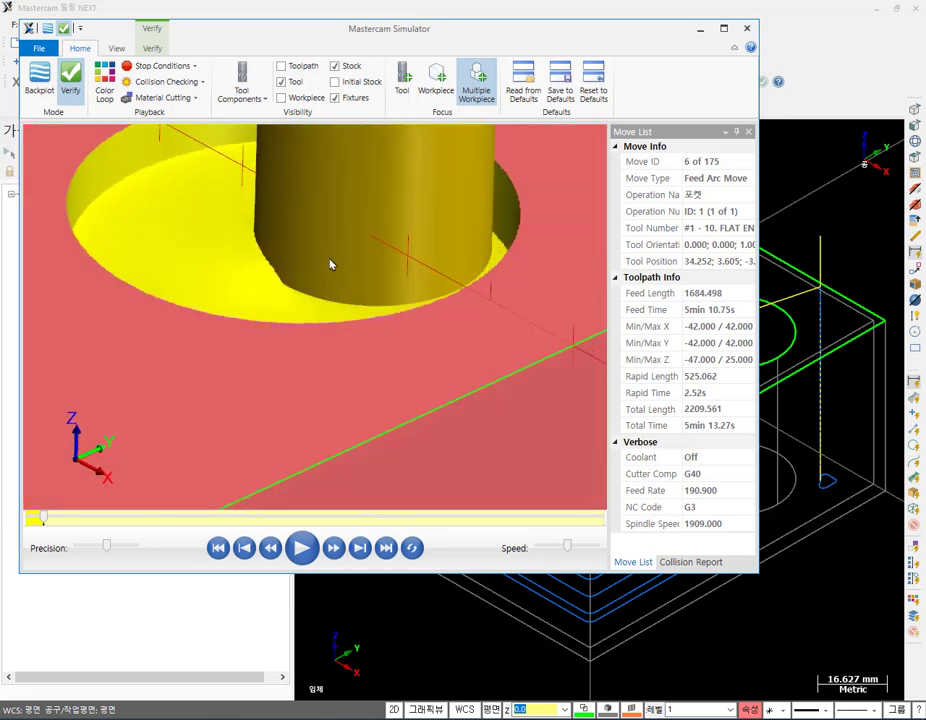
scroll(300, 268, "down", 3)
middle_click_drag(297, 248, 302, 269)
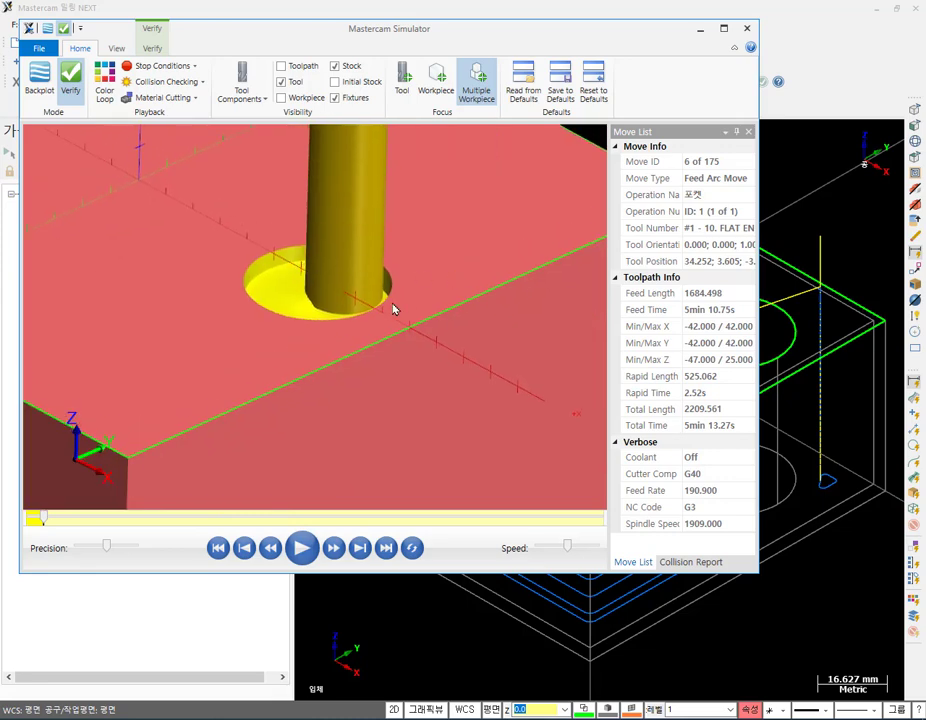
scroll(390, 308, "up", 2)
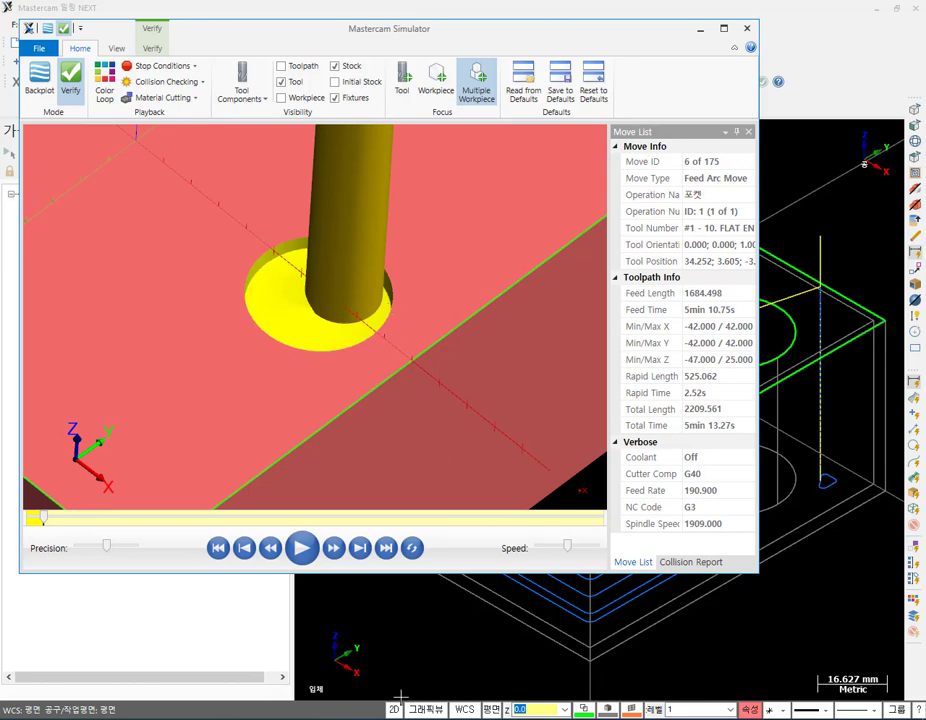
key("alt+F4")
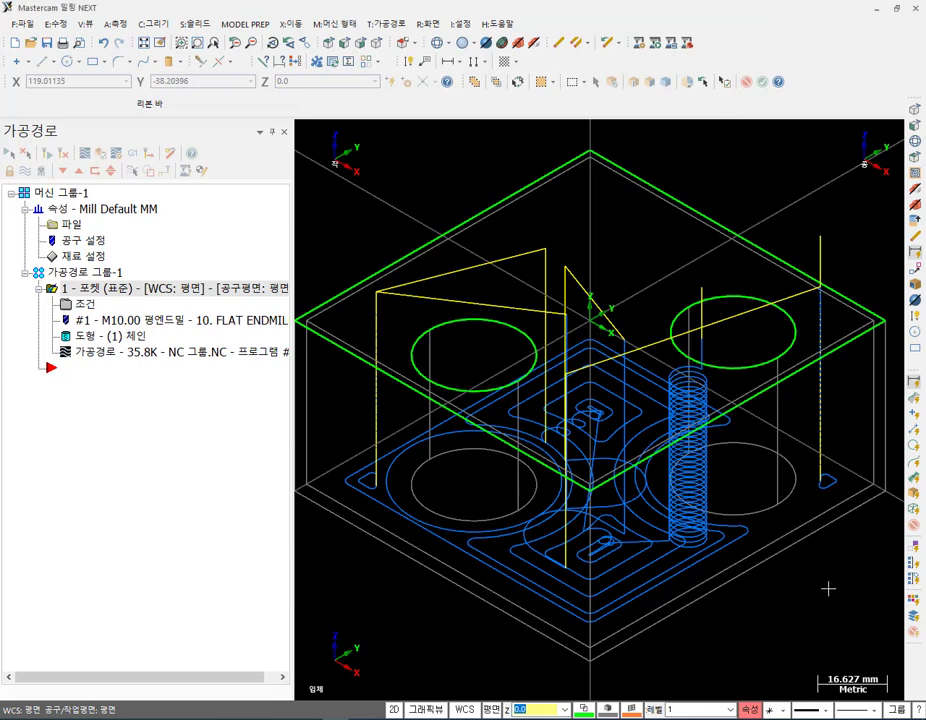
Examine the small corner region behind the island, circle it with the screen pen in the top view, and clear the mark.
scroll(521, 298, "down", 3)
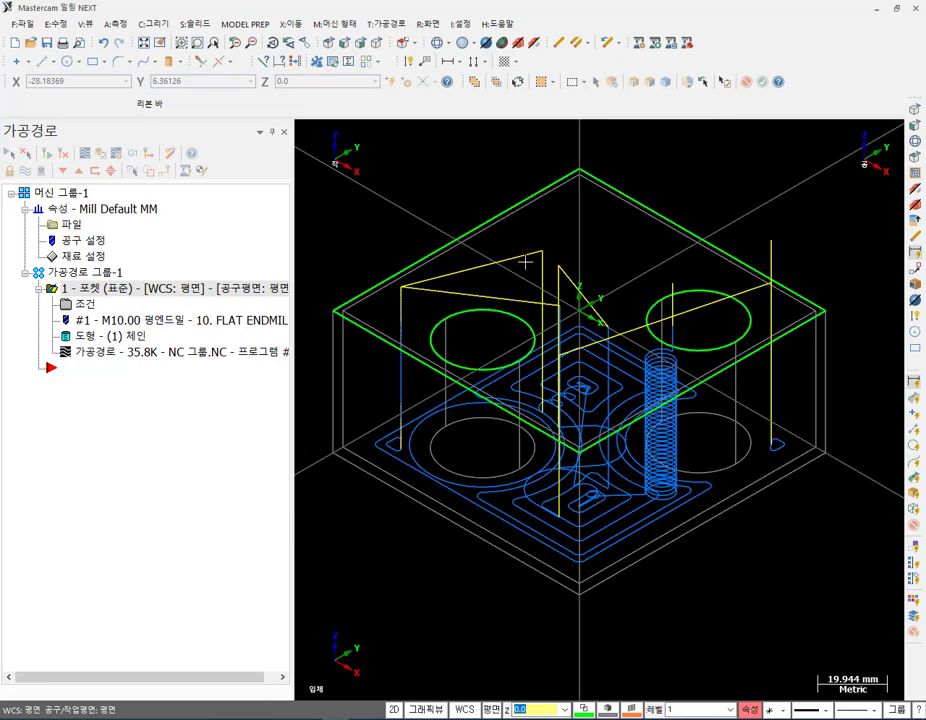
scroll(452, 450, "up", 3)
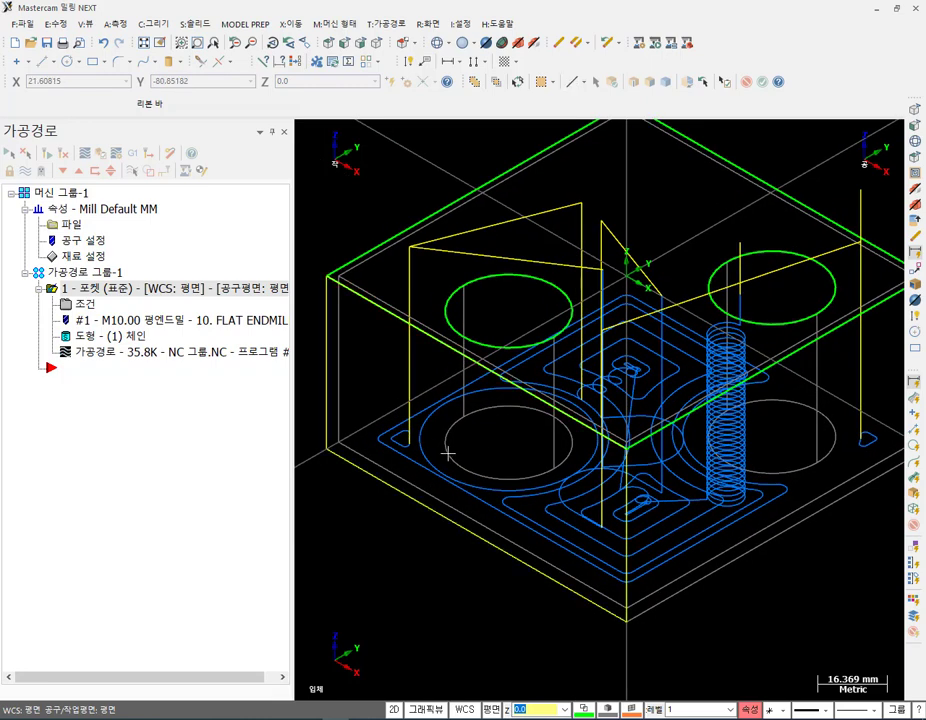
scroll(444, 446, "down", 2)
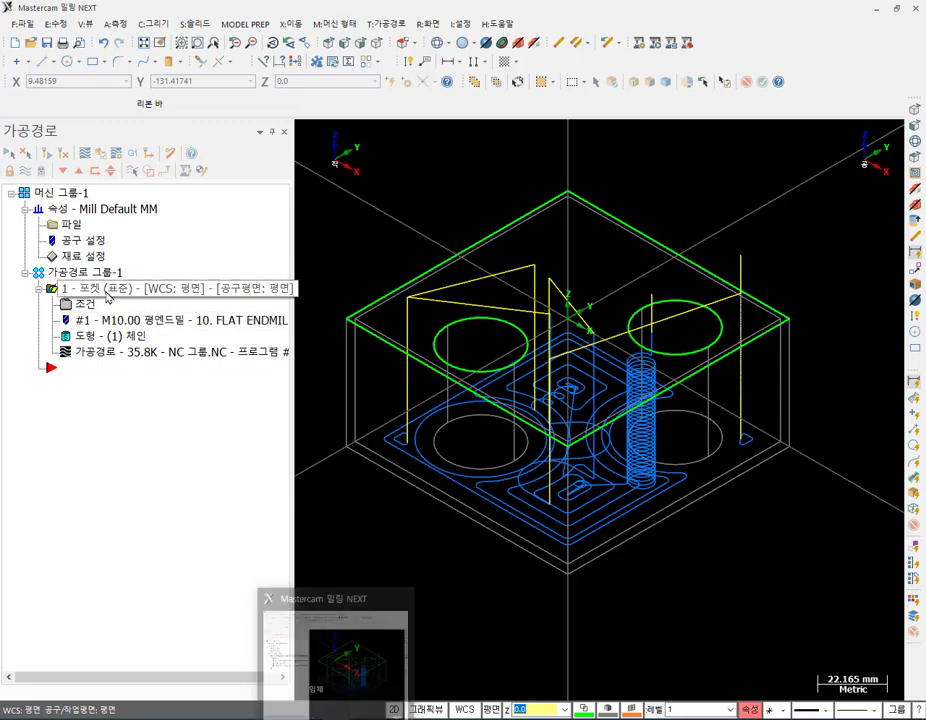
scroll(775, 352, "up", 7)
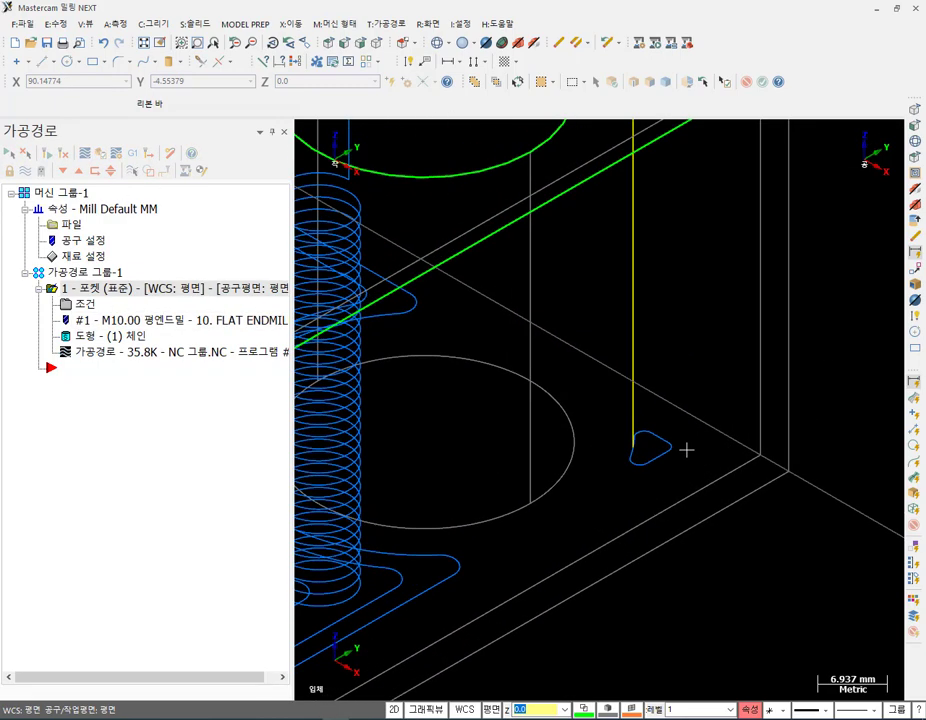
scroll(640, 430, "up", 4)
scroll(738, 450, "down", 5)
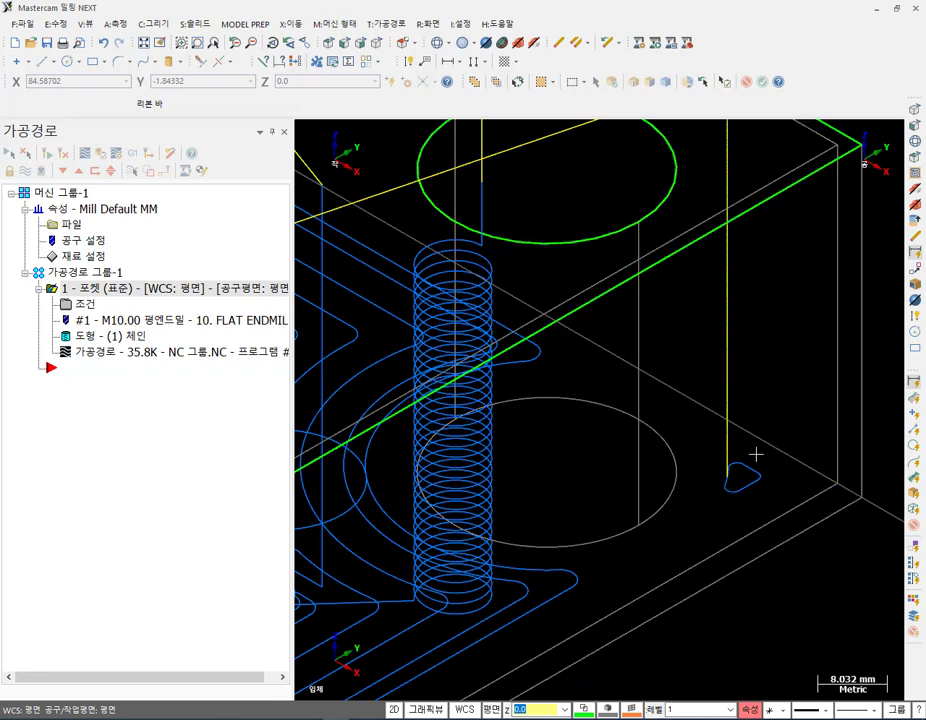
scroll(806, 487, "down", 6)
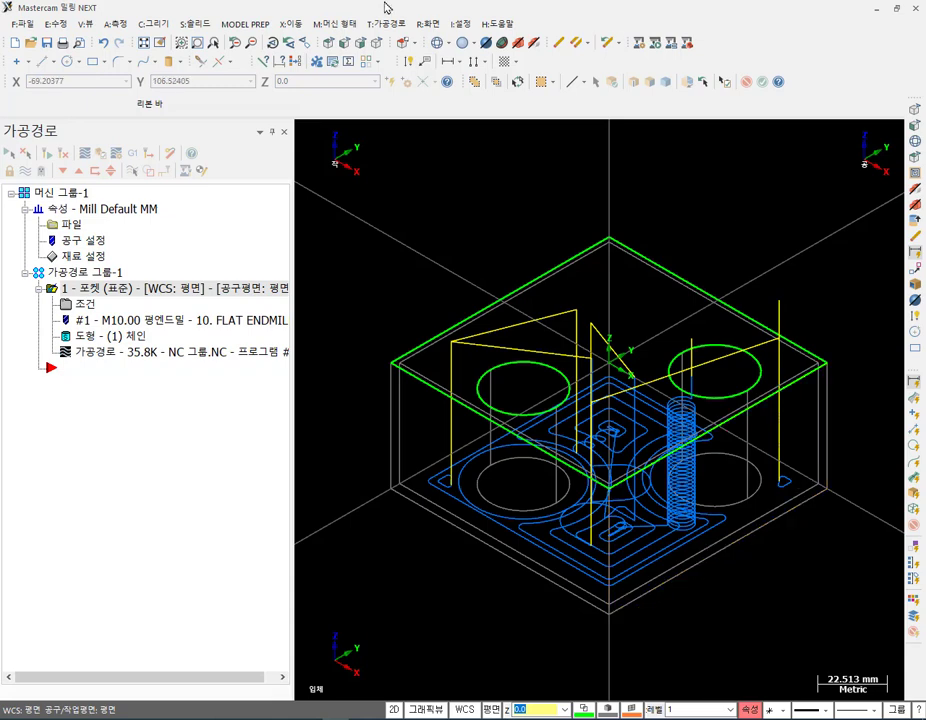
left_click(331, 43)
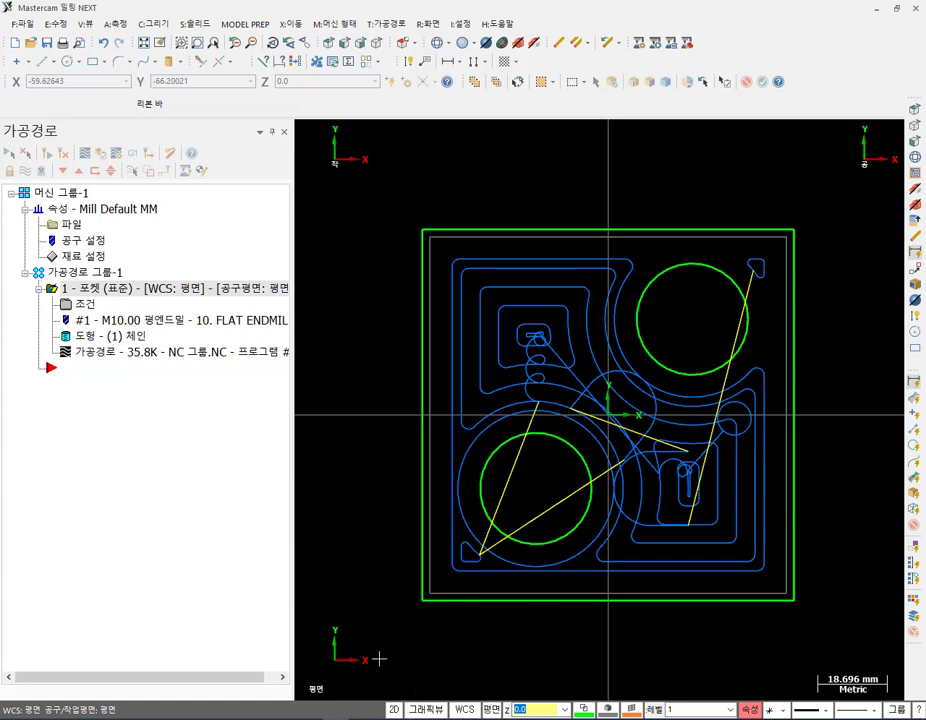
mouse_move(762, 292)
left_mouse_down()
mouse_move(791, 241)
mouse_move(777, 287)
left_mouse_up()
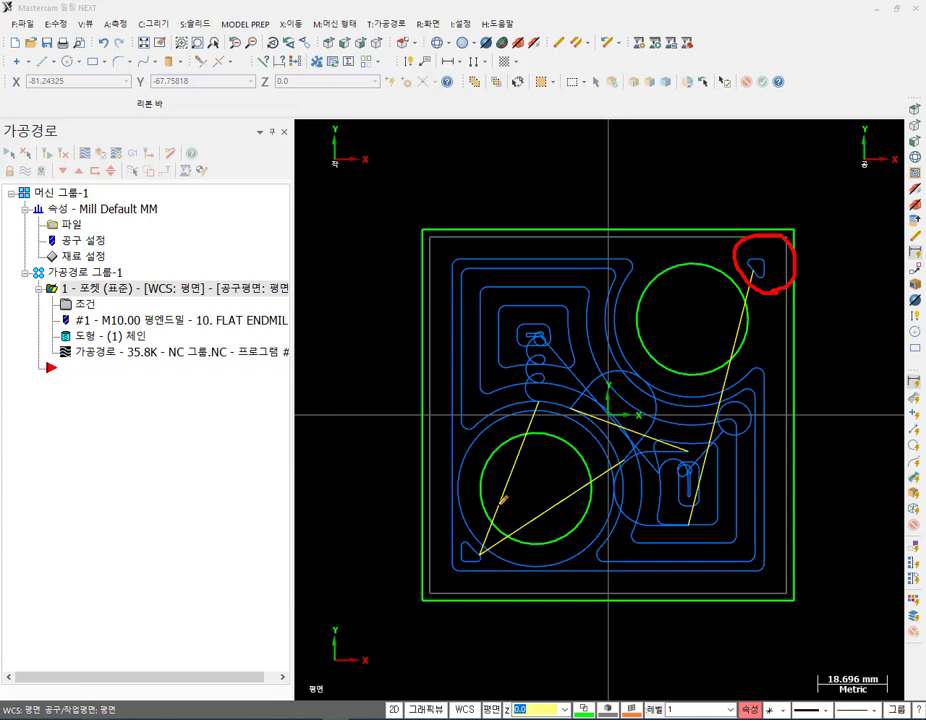
right_click(561, 200)
left_click(590, 356)
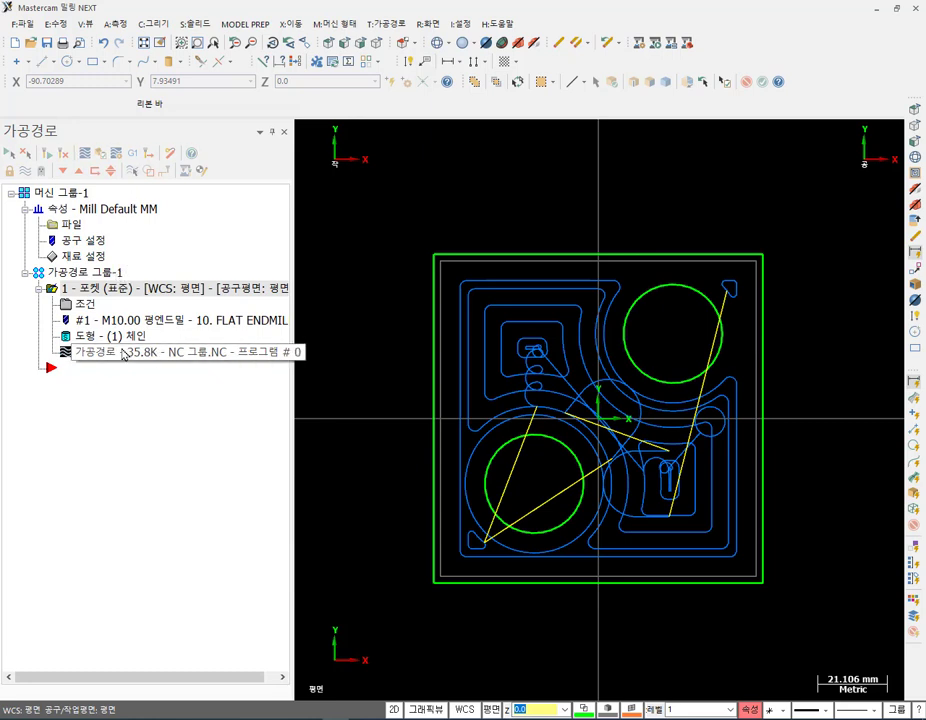
Backplot the pocket toolpath up to the first small corner region behind the island and examine the tool's entry there.
left_click(85, 153)
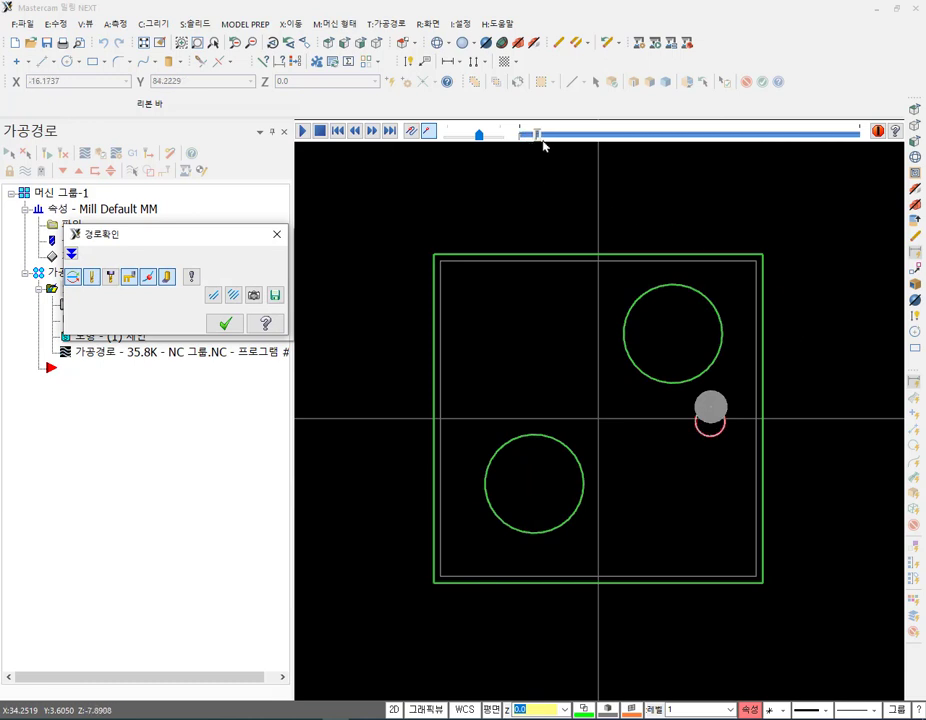
mouse_move(538, 139)
left_mouse_down()
mouse_move(787, 149)
mouse_move(761, 155)
left_mouse_up()
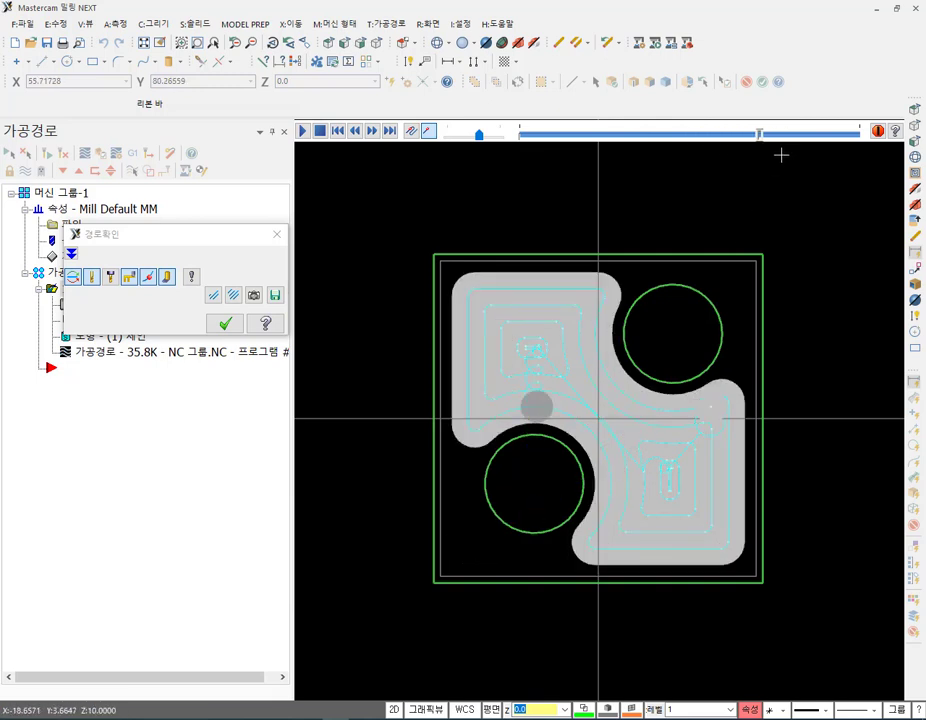
scroll(470, 590, "up", 5)
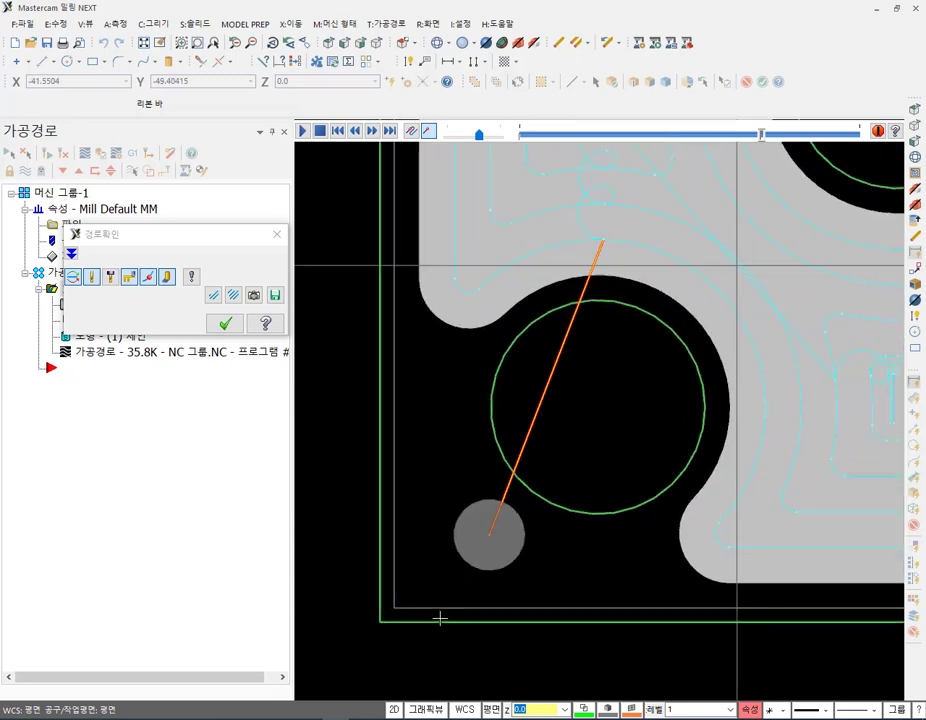
scroll(445, 600, "up", 2)
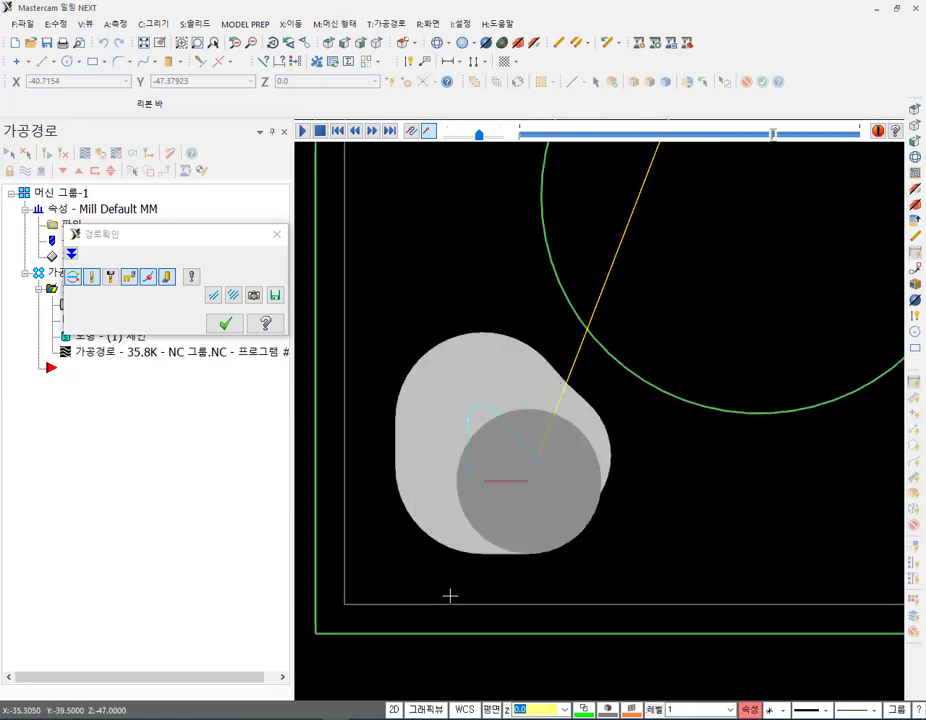
middle_click_drag(566, 490, 480, 534)
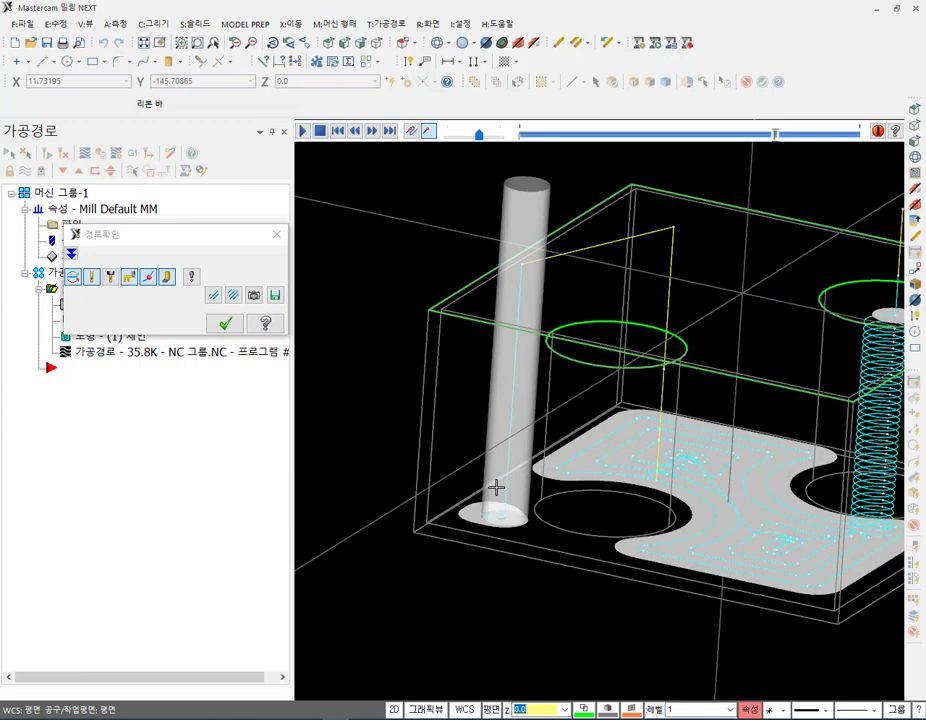
scroll(491, 486, "down", 3)
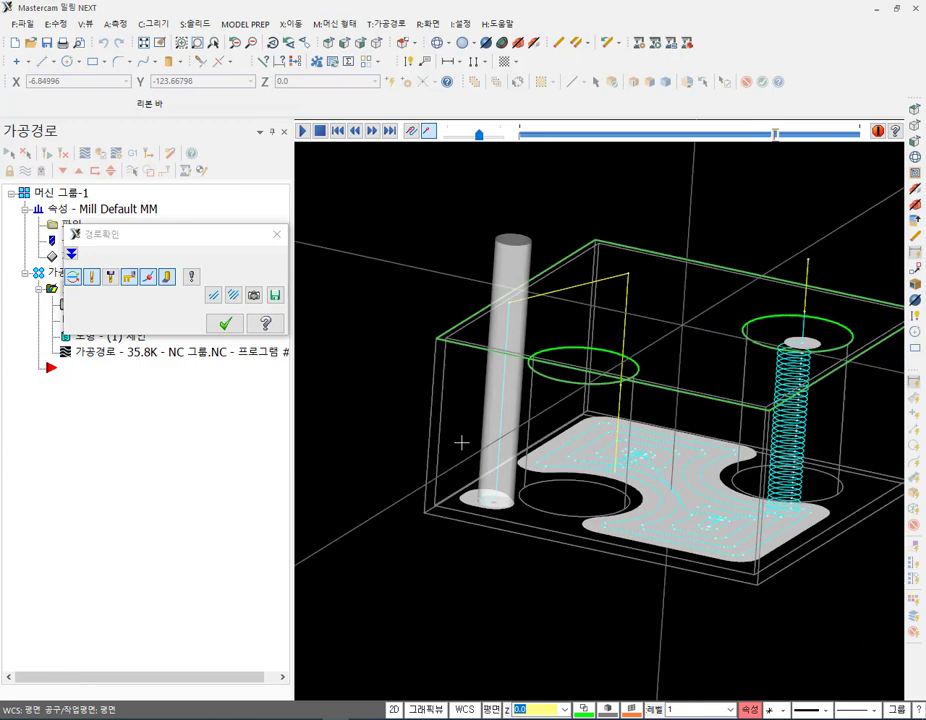
Advance the backplot to the opposite corner region, circle the tool's entry with the screen pen, clear the mark, and close the backplot.
middle_click_drag(565, 456, 560, 462)
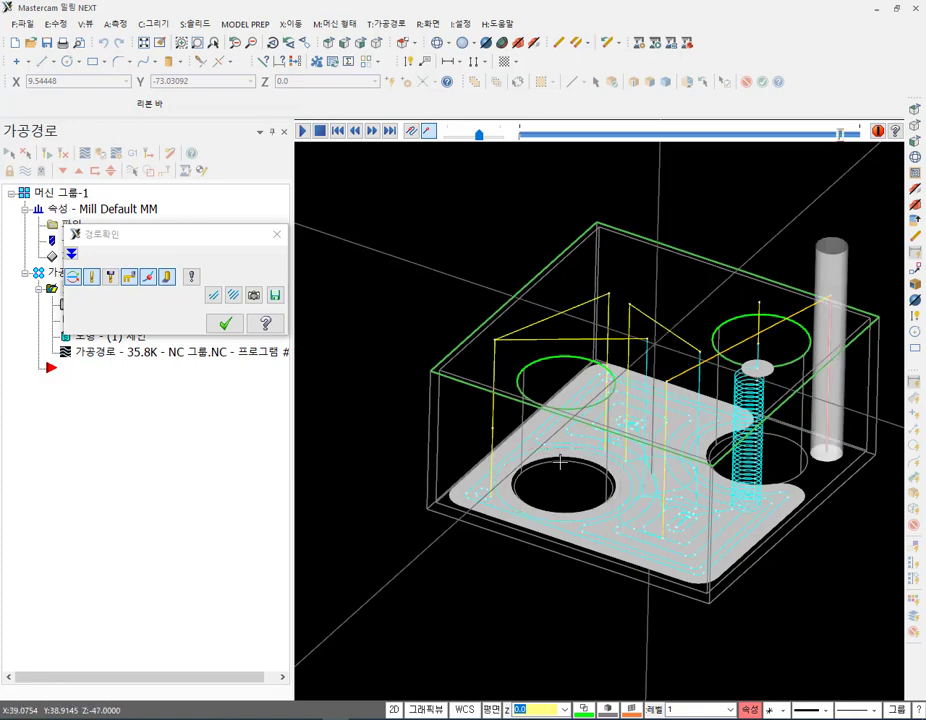
scroll(630, 420, "down", 1)
scroll(805, 383, "up", 4)
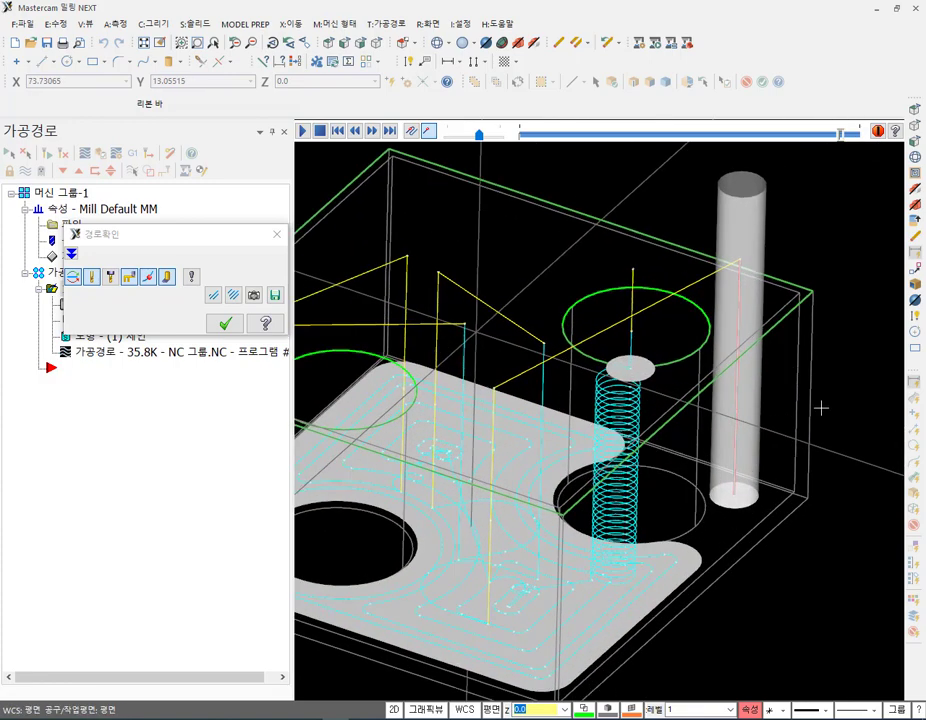
scroll(825, 494, "up", 3)
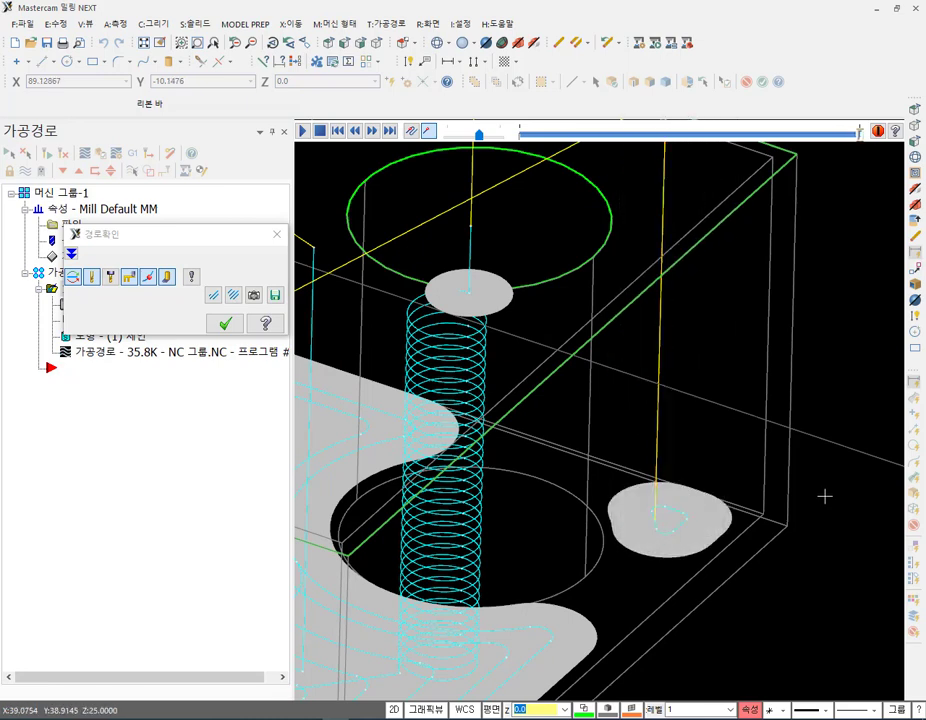
scroll(824, 496, "down", 4)
middle_click_drag(717, 477, 712, 390)
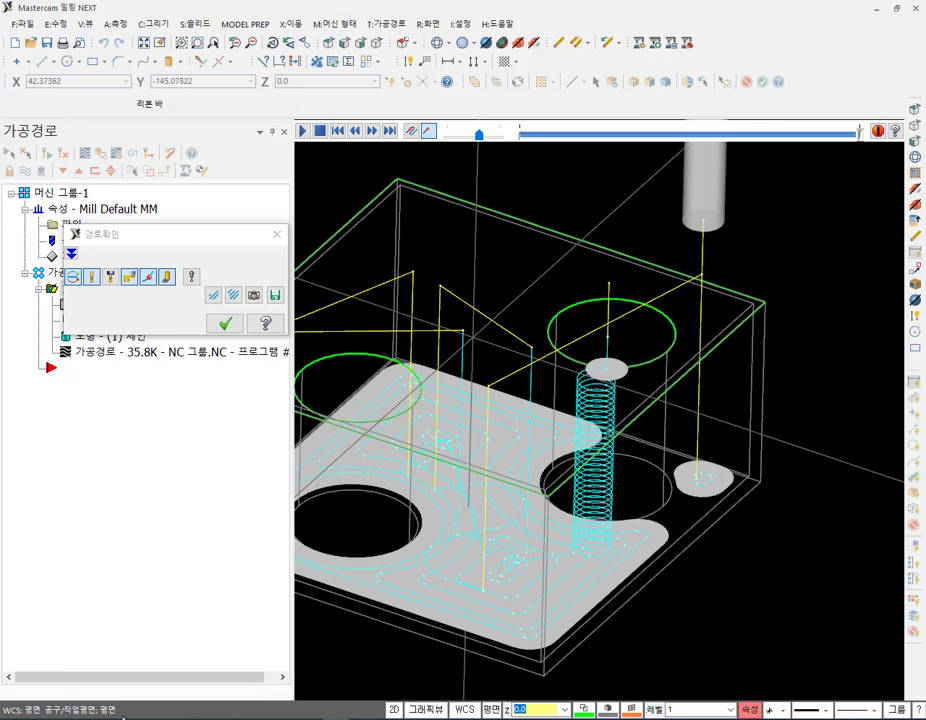
mouse_move(735, 512)
left_mouse_down()
mouse_move(650, 292)
mouse_move(696, 175)
mouse_move(815, 289)
mouse_move(797, 443)
mouse_move(688, 518)
left_mouse_up()
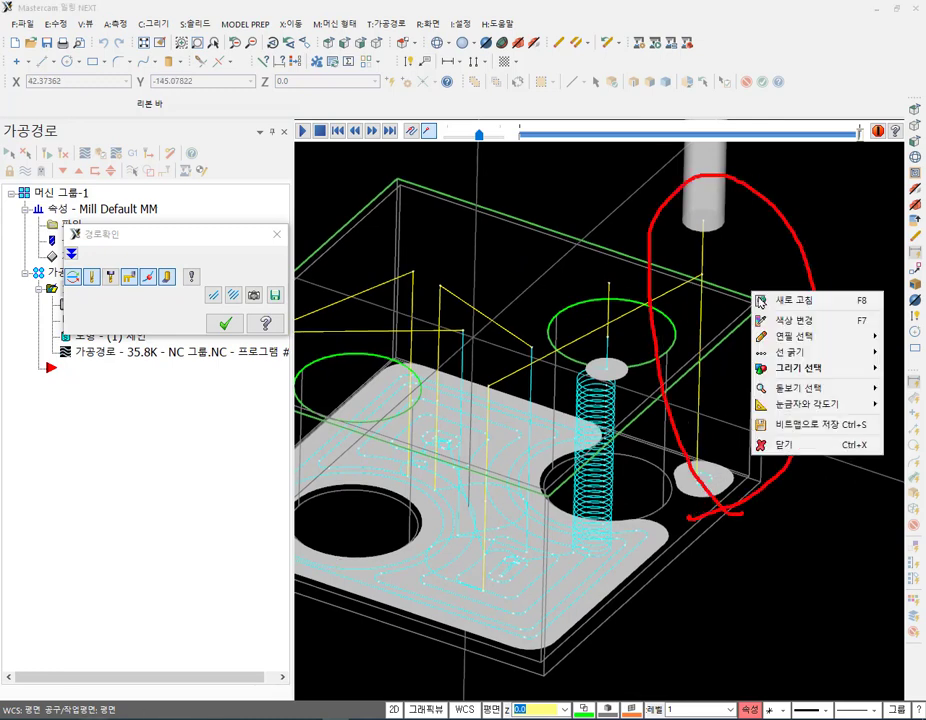
left_click(785, 444)
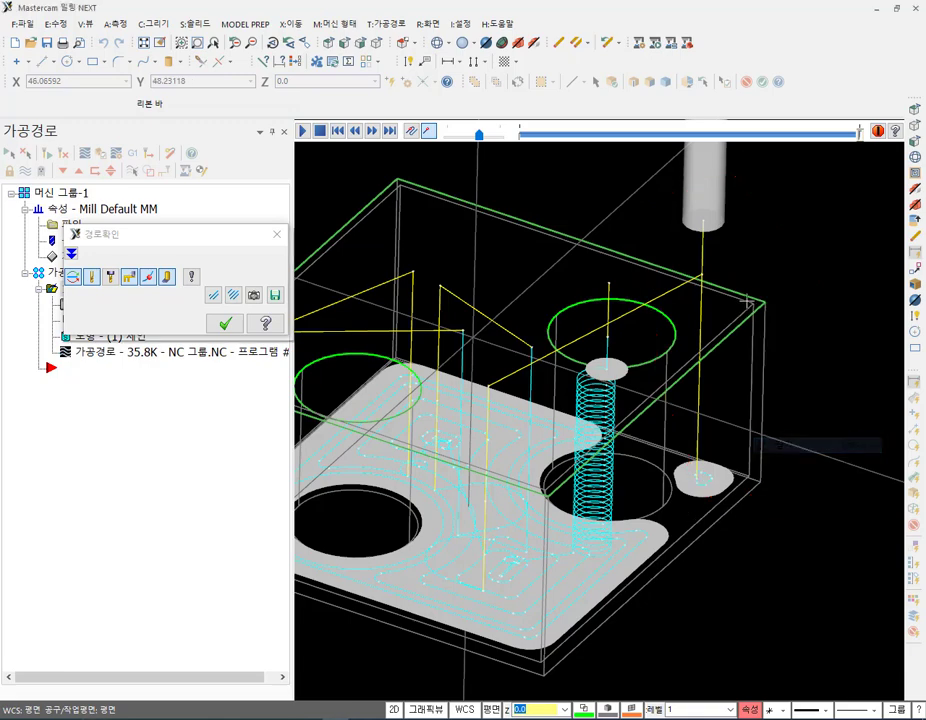
left_click(225, 323)
Open the pocket's entry motion settings and mark the helix option, entry-failure group and vertical plunge choice with the screen pen.
left_click(82, 304)
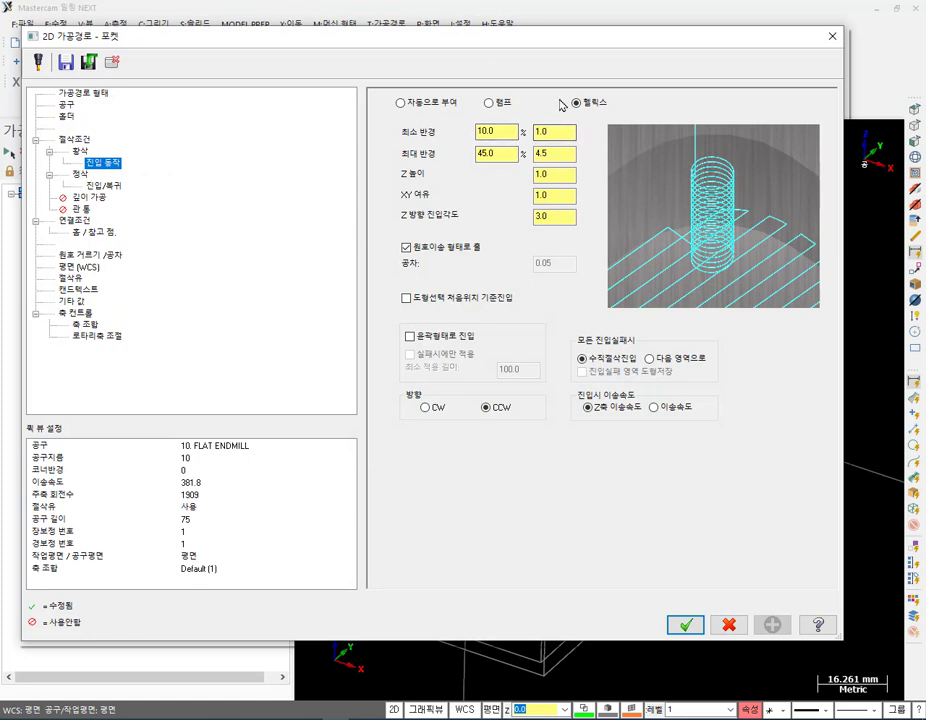
key("ctrl+2")
mouse_move(600, 118)
left_mouse_down()
mouse_move(583, 120)
mouse_move(612, 85)
mouse_move(615, 100)
left_mouse_up()
mouse_move(562, 338)
left_mouse_down()
mouse_move(663, 308)
mouse_move(750, 330)
mouse_move(740, 451)
mouse_move(553, 450)
mouse_move(579, 347)
mouse_move(640, 344)
left_mouse_up()
left_click_drag(591, 367, 635, 367)
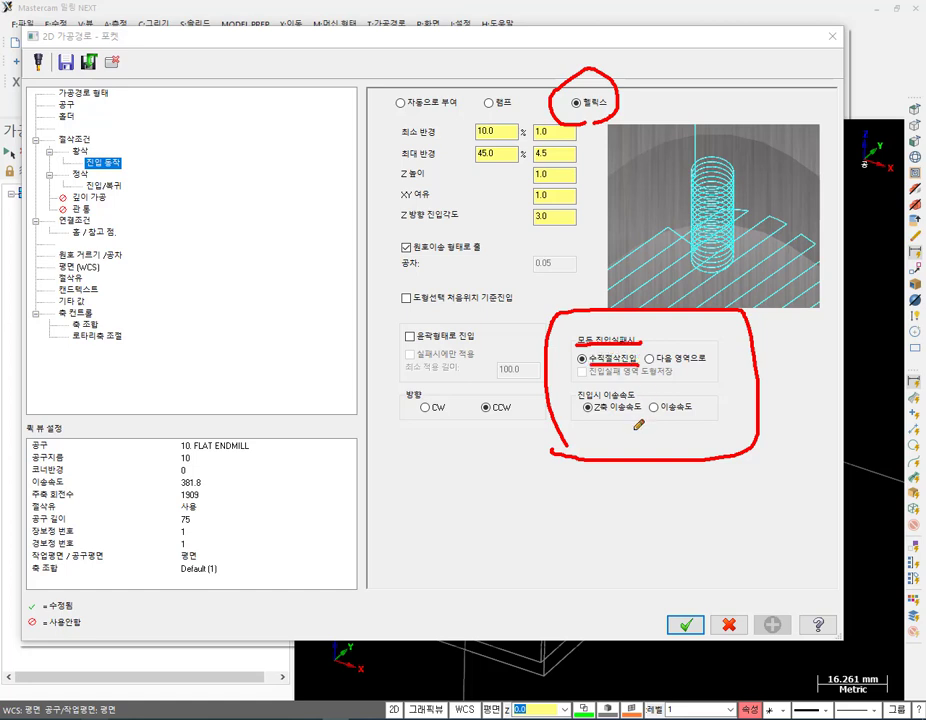
Cross out the vertical plunge choice, underline the skip-to-next-area choice, and clear the pen marks.
mouse_move(580, 356)
left_mouse_down()
mouse_move(591, 368)
mouse_move(581, 379)
left_mouse_up()
left_click_drag(645, 367, 714, 365)
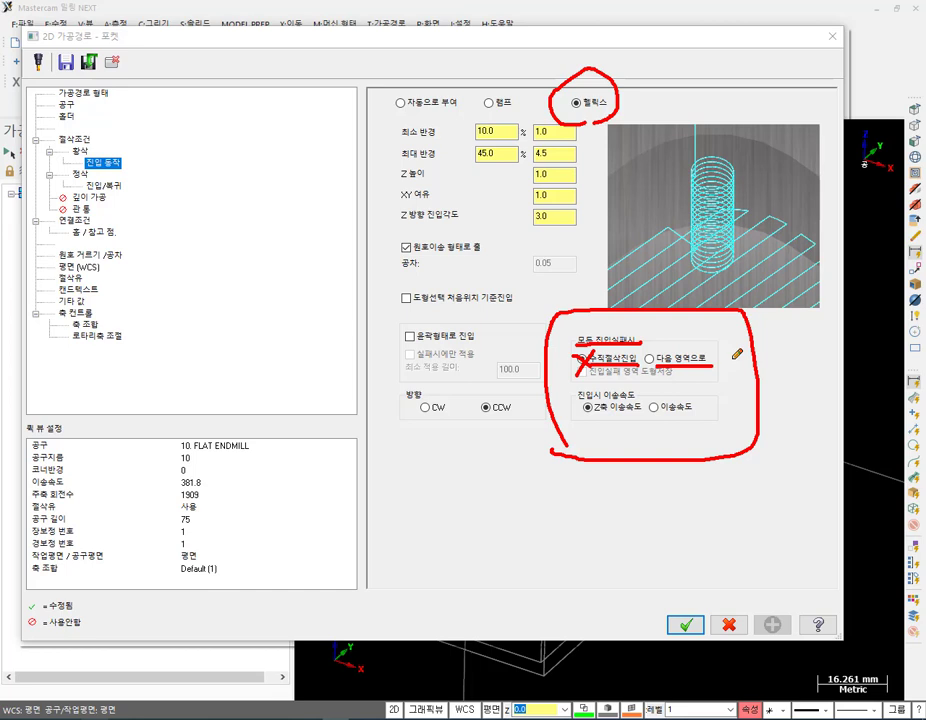
mouse_move(634, 357)
left_mouse_down()
mouse_move(642, 368)
mouse_move(655, 352)
left_mouse_up()
right_click(693, 412)
left_click(722, 564)
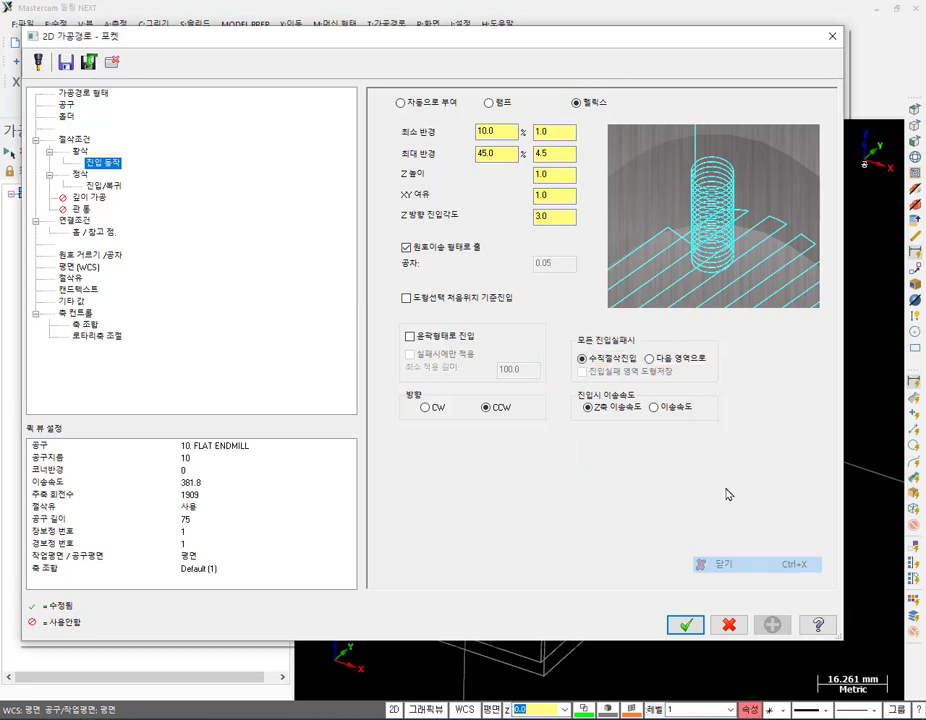
Set the action for failed entries to skip to the next area and regenerate the pocket toolpath.
left_click(650, 360)
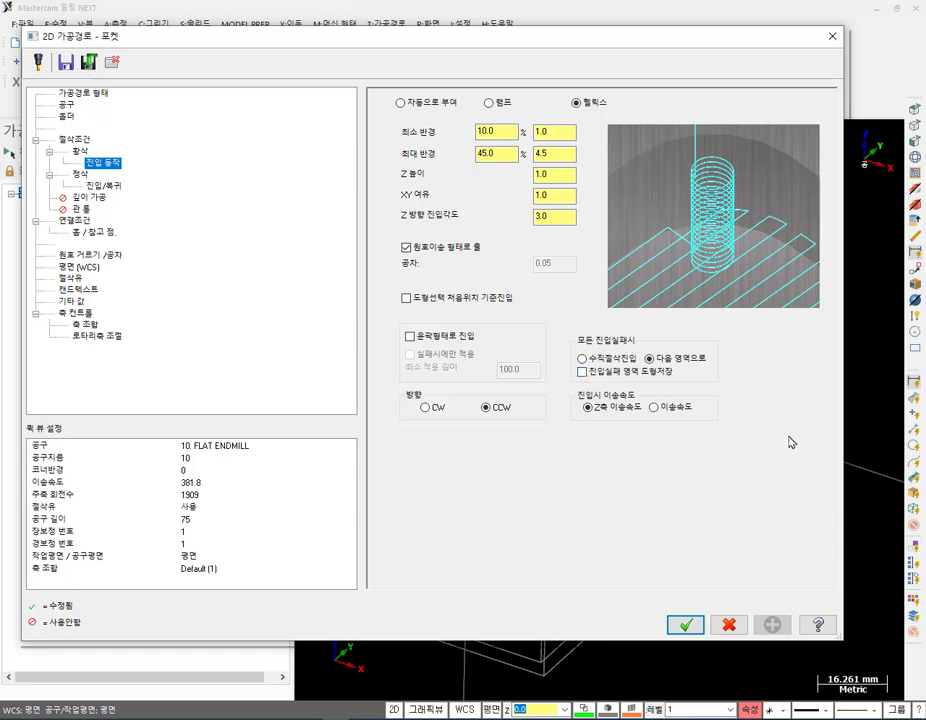
left_click(686, 624)
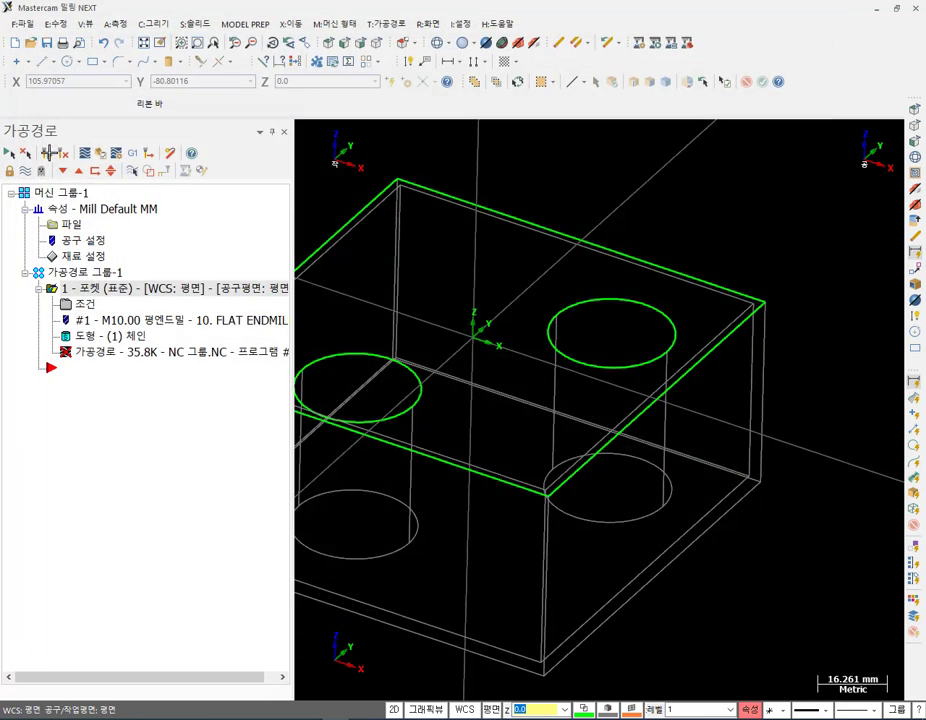
left_click(47, 152)
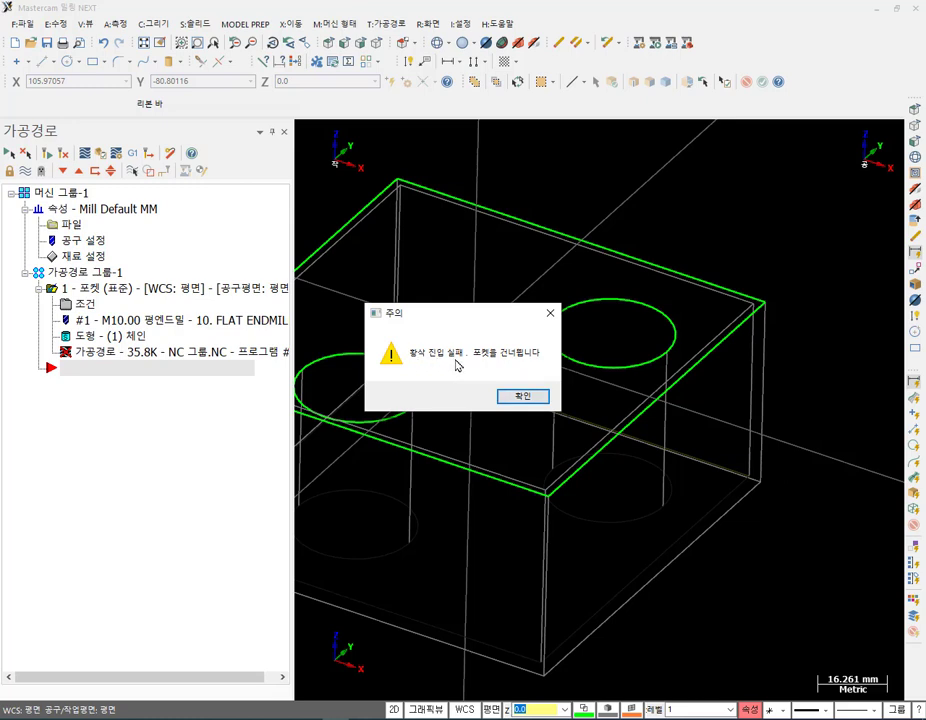
left_click(523, 396)
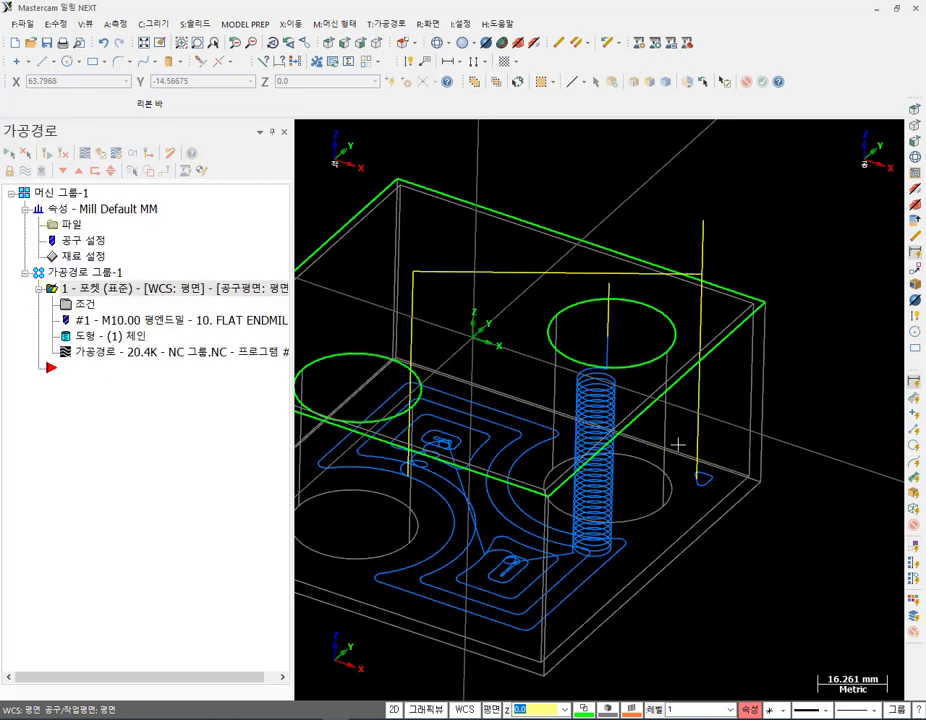
Backplot the regenerated toolpath to its end, examine how both small corner regions are machined, and close the backplot.
scroll(838, 494, "down", 3)
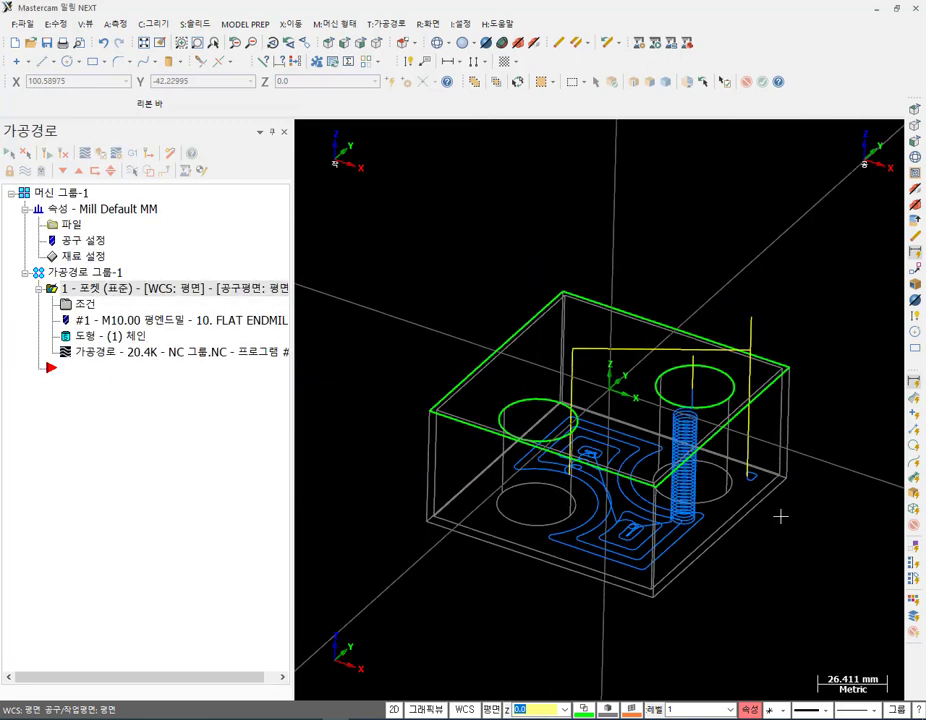
middle_click_drag(763, 495, 822, 545)
scroll(787, 492, "up", 3)
scroll(475, 360, "down", 2)
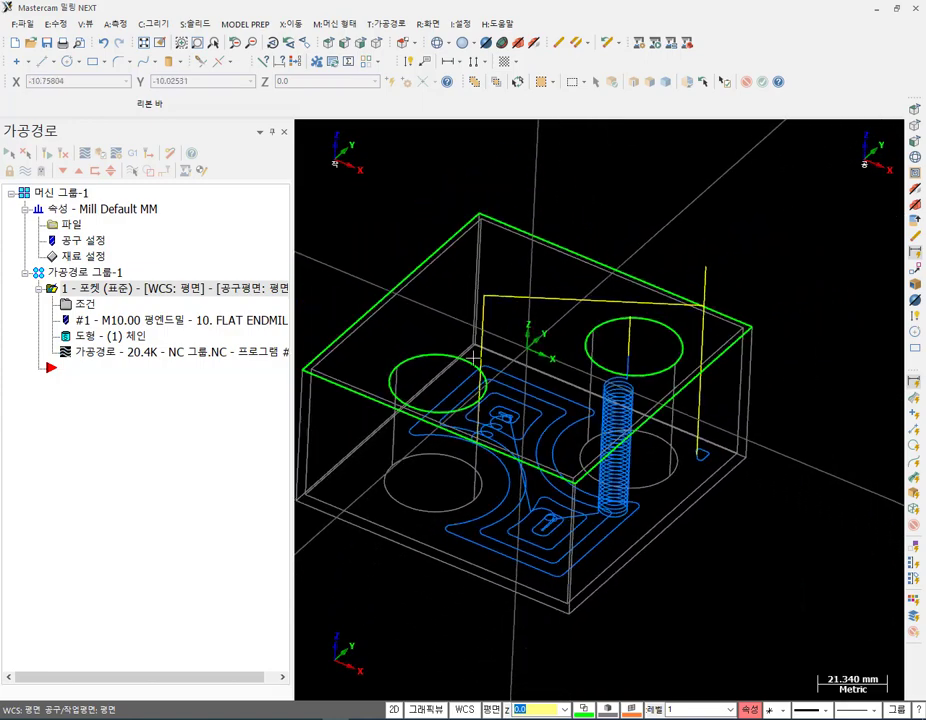
left_click(113, 353)
left_click_drag(521, 134, 856, 165)
scroll(720, 490, "up", 4)
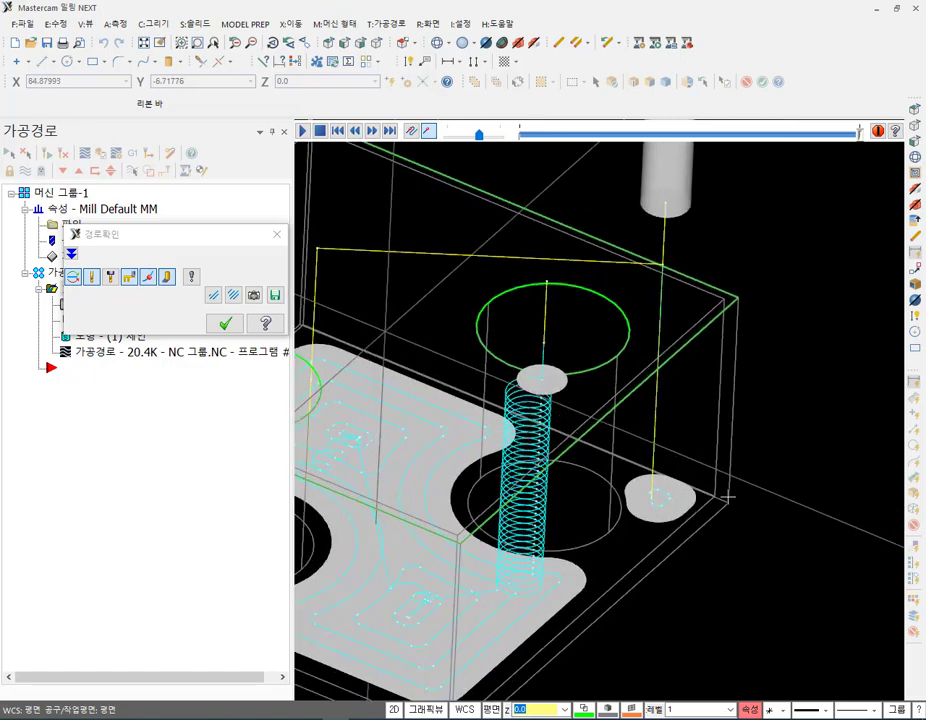
middle_click_drag(670, 459, 701, 473)
scroll(788, 453, "down", 3)
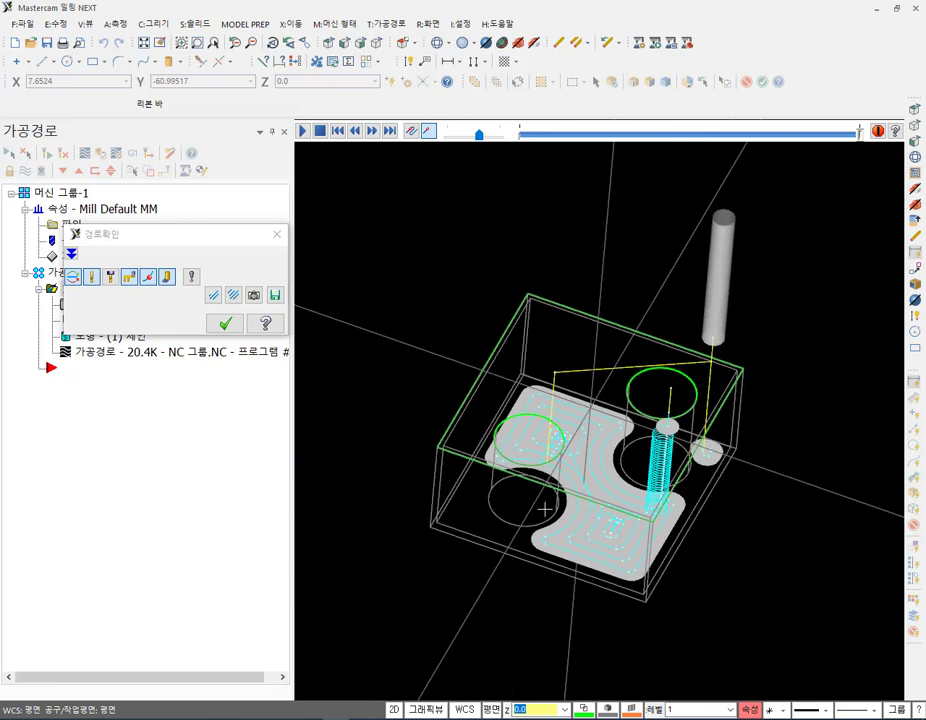
scroll(470, 510, "up", 2)
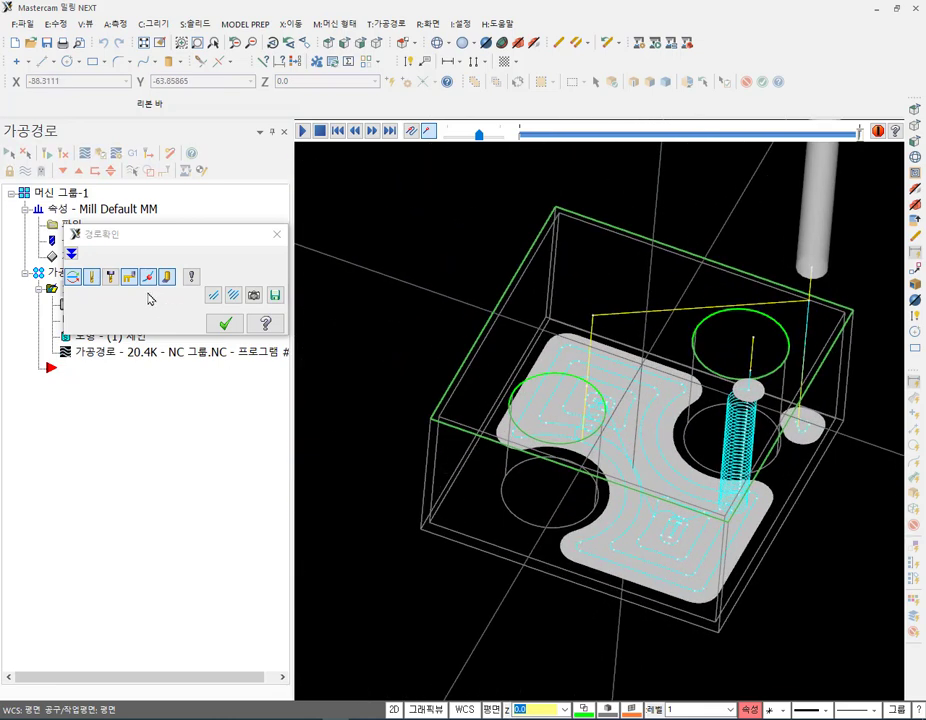
left_click(225, 323)
Review the Z height, XY clearance and plunge angle illustrations in the helix entry settings, and close the toolpath parameters.
left_click(85, 303)
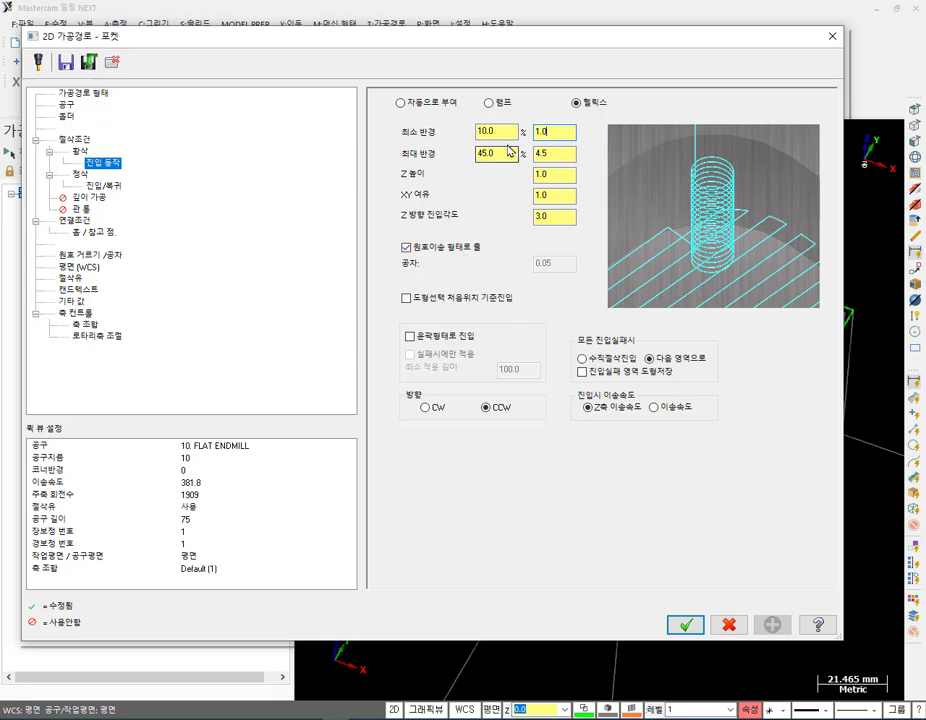
left_click(560, 175)
left_click(560, 196)
left_click(566, 216)
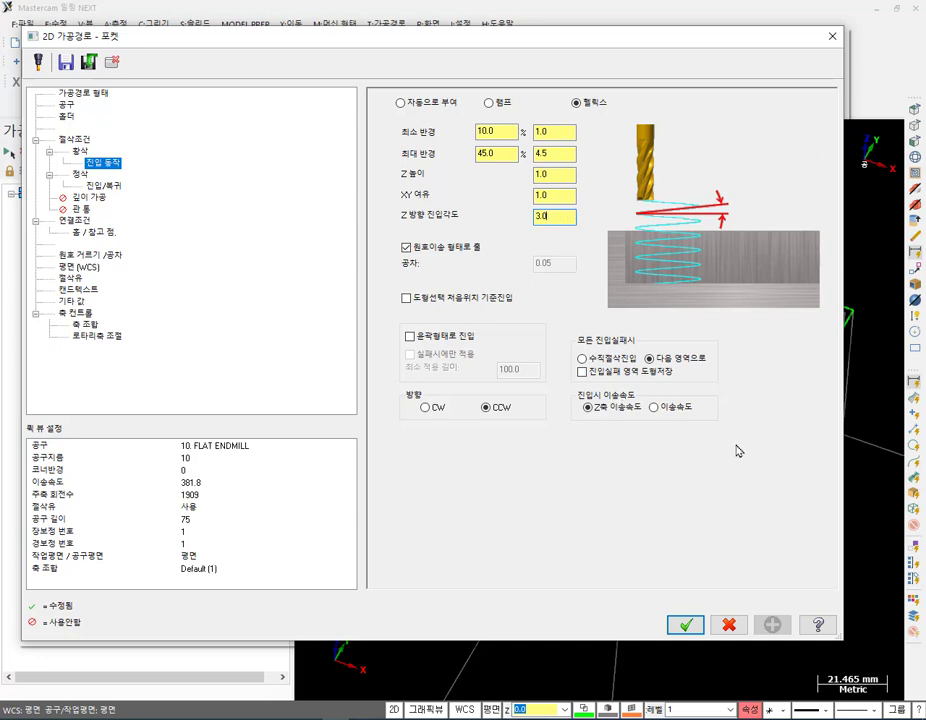
left_click(685, 624)
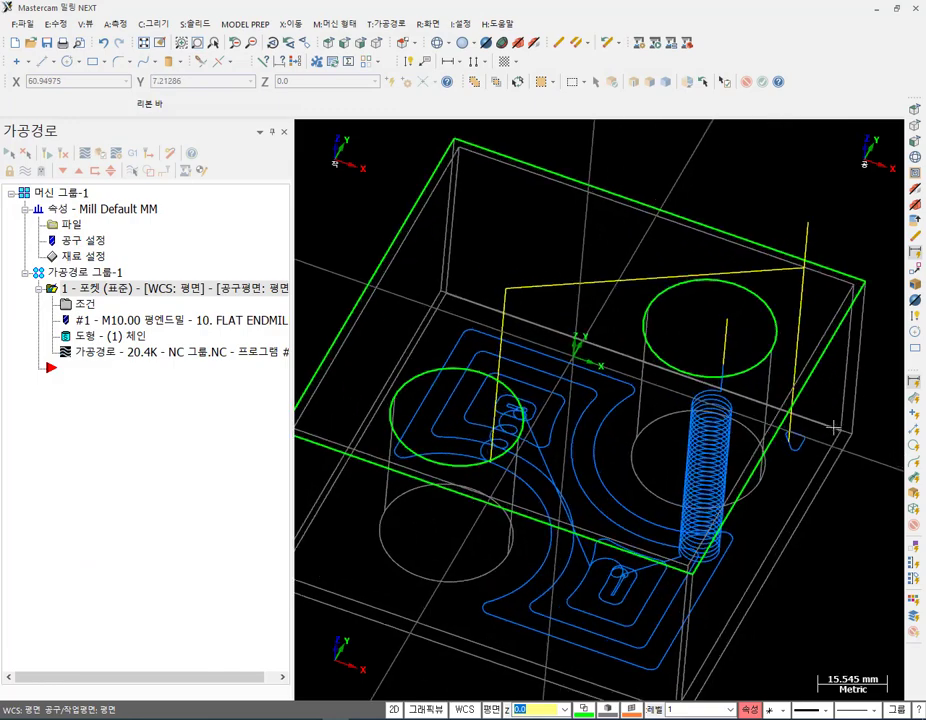
Examine the two small corner regions behind the islands in the regenerated toolpath, first in 3D and then from the top.
scroll(824, 386, "up", 2)
scroll(818, 428, "down", 3)
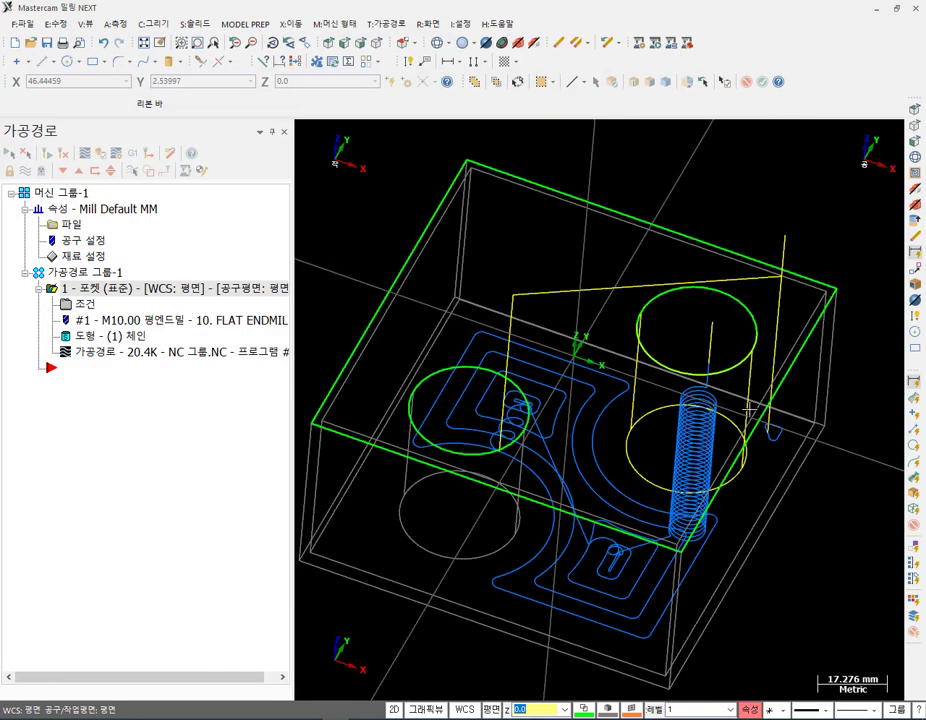
scroll(748, 412, "down", 2)
left_click(345, 43)
scroll(442, 604, "down", 7)
scroll(565, 468, "up", 2)
scroll(360, 630, "up", 3)
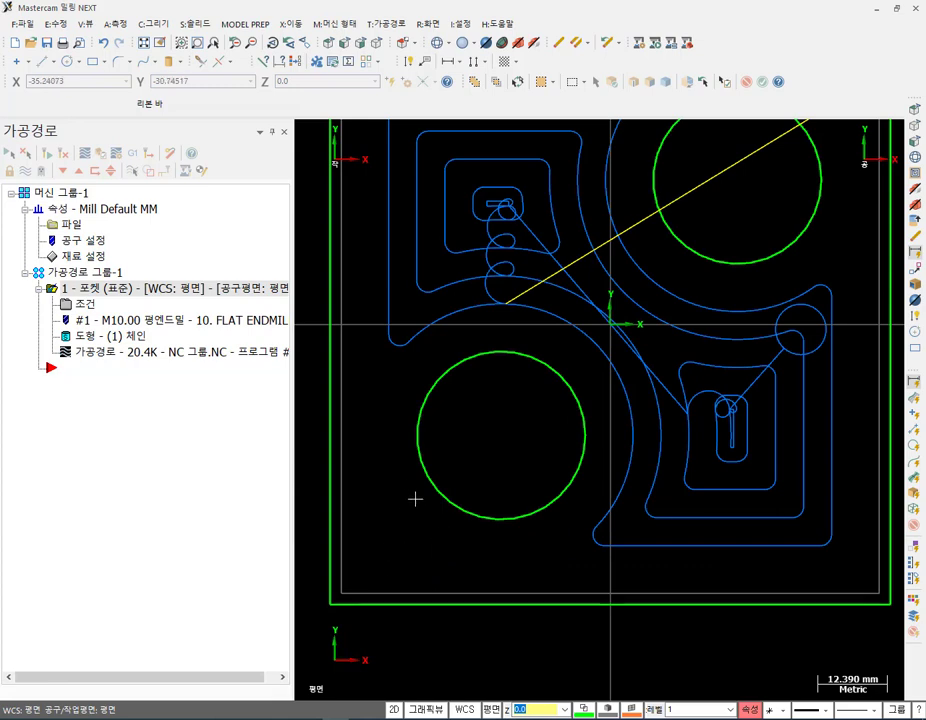
scroll(524, 505, "down", 2)
scroll(530, 510, "up", 2)
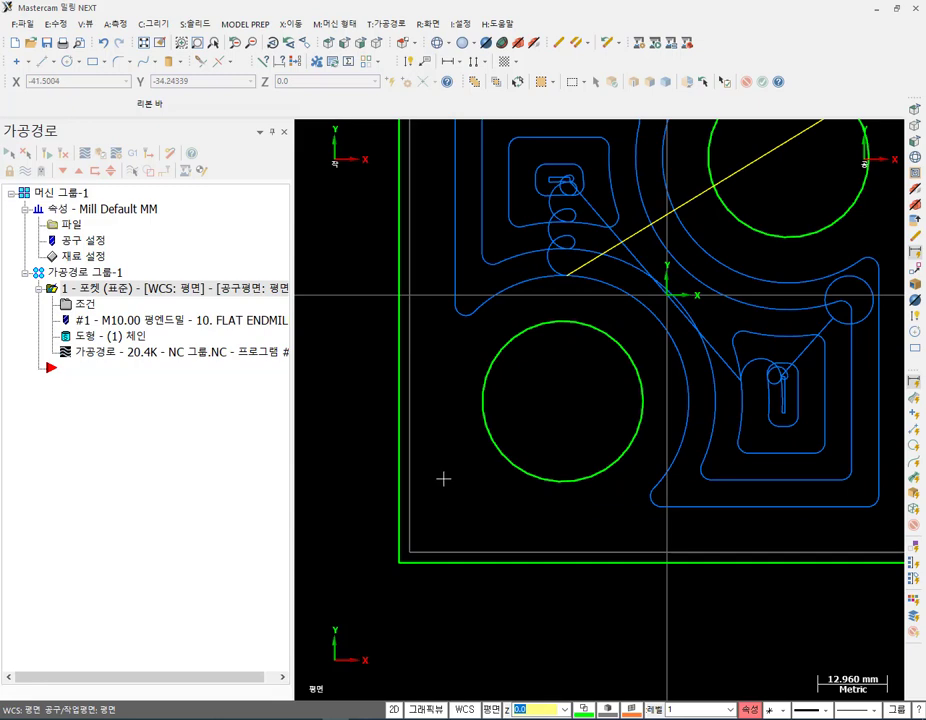
scroll(436, 510, "down", 2)
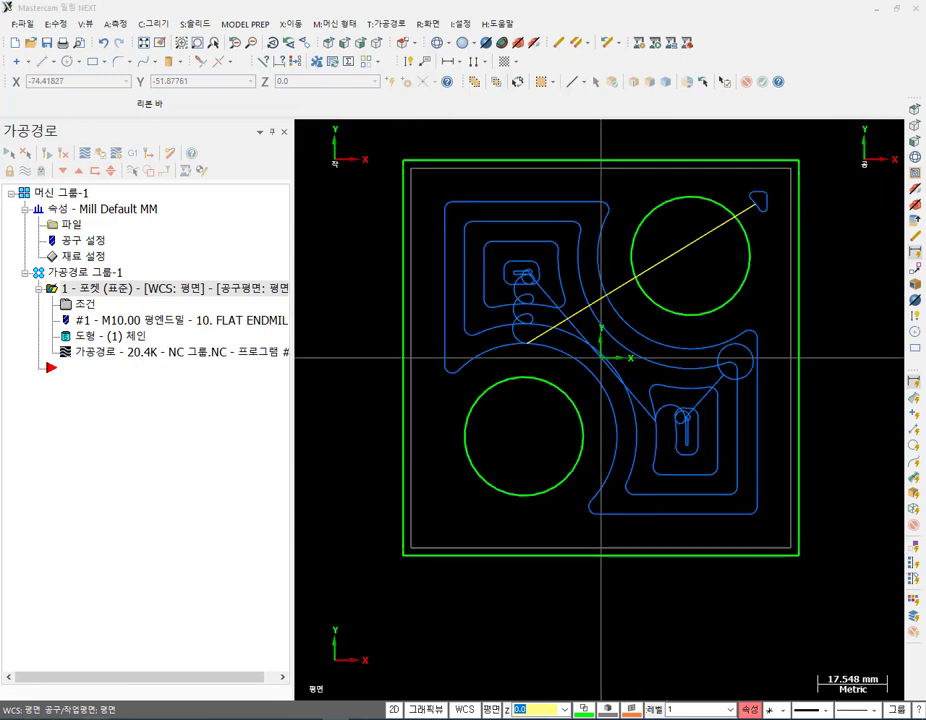
Sketch the narrow passages around both islands and outline the corner region without cuts using the screen pen, and clear the marks.
mouse_move(668, 188)
left_mouse_down()
mouse_move(703, 182)
mouse_move(690, 193)
left_mouse_up()
mouse_move(597, 198)
left_mouse_down()
mouse_move(698, 176)
mouse_move(723, 186)
left_mouse_up()
mouse_move(733, 353)
left_mouse_down()
mouse_move(758, 313)
mouse_move(781, 259)
left_mouse_up()
mouse_move(446, 367)
left_mouse_down()
mouse_move(433, 440)
mouse_move(441, 481)
mouse_move(446, 472)
left_mouse_up()
mouse_move(588, 513)
left_mouse_down()
mouse_move(464, 520)
mouse_move(507, 541)
mouse_move(439, 468)
mouse_move(494, 497)
mouse_move(496, 521)
mouse_move(447, 523)
mouse_move(436, 487)
mouse_move(448, 476)
mouse_move(498, 513)
mouse_move(461, 525)
mouse_move(434, 511)
mouse_move(444, 480)
mouse_move(491, 522)
left_mouse_up()
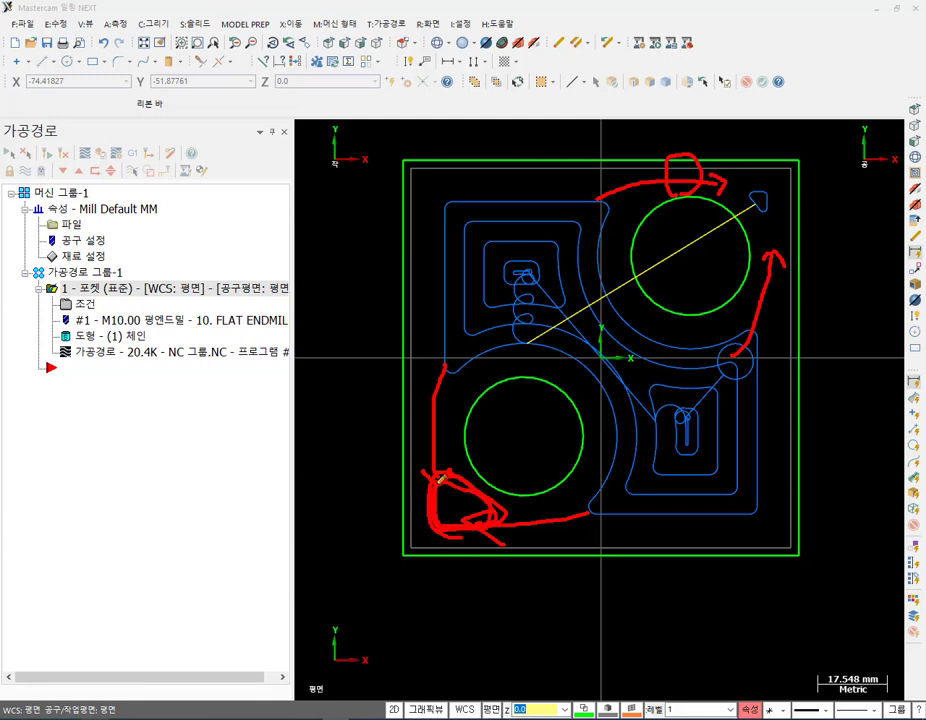
right_click(534, 382)
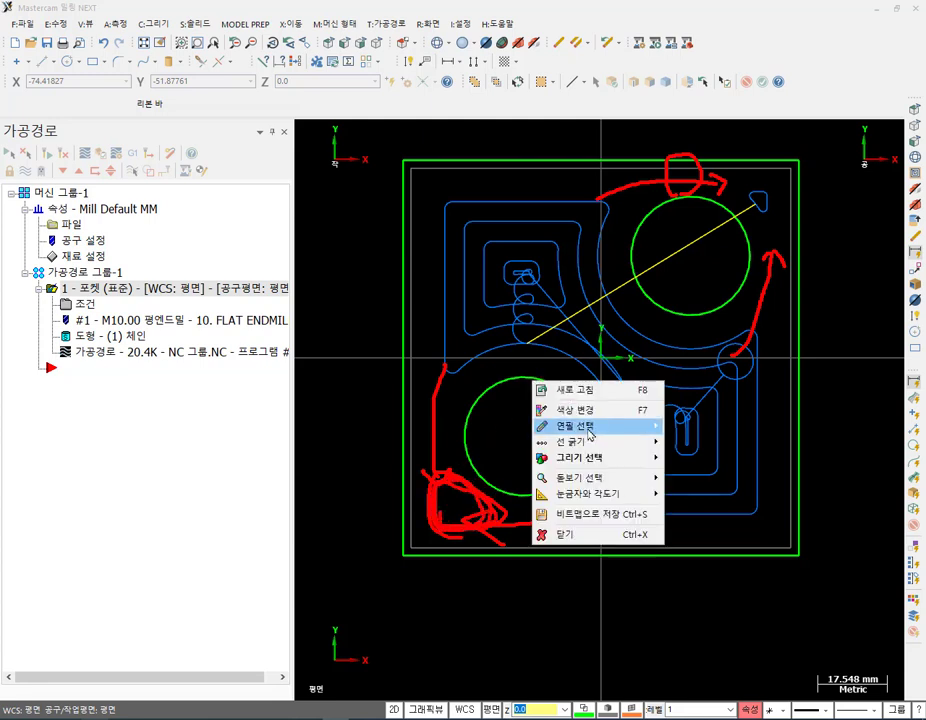
left_click(570, 534)
Enable contour-shaped entry in the pocket's helix entry settings and restrict it to cases where the helical entry fails.
left_click(88, 304)
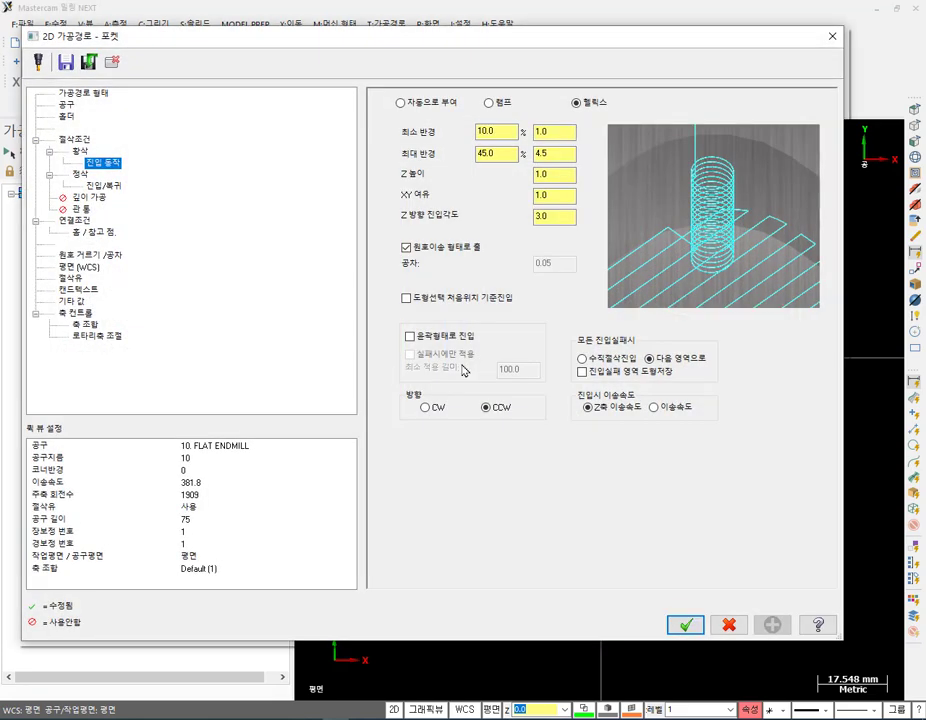
left_click(410, 337)
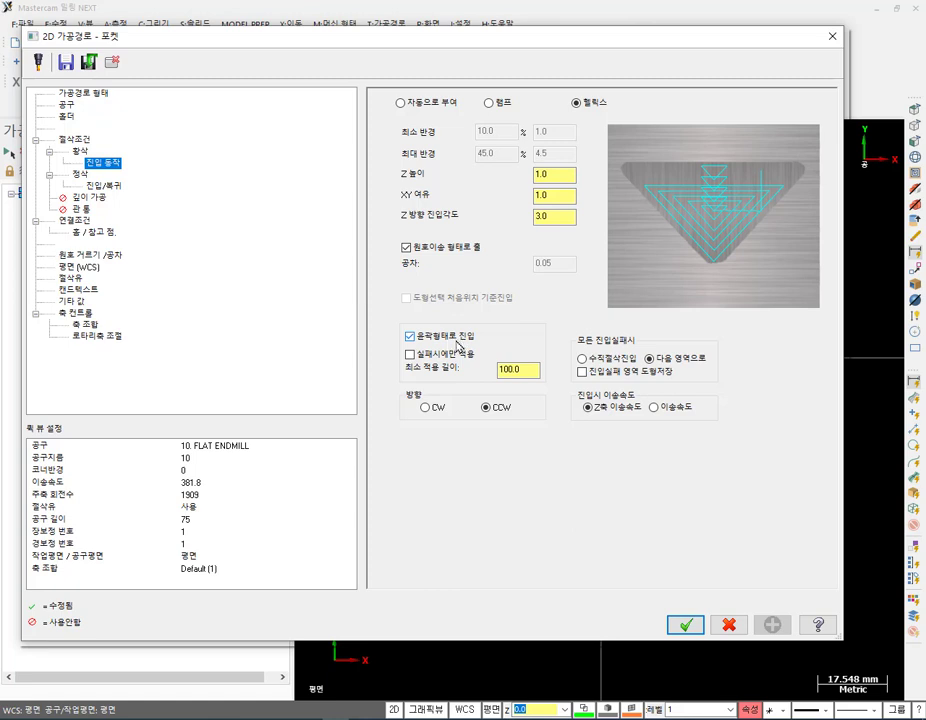
left_click(409, 354)
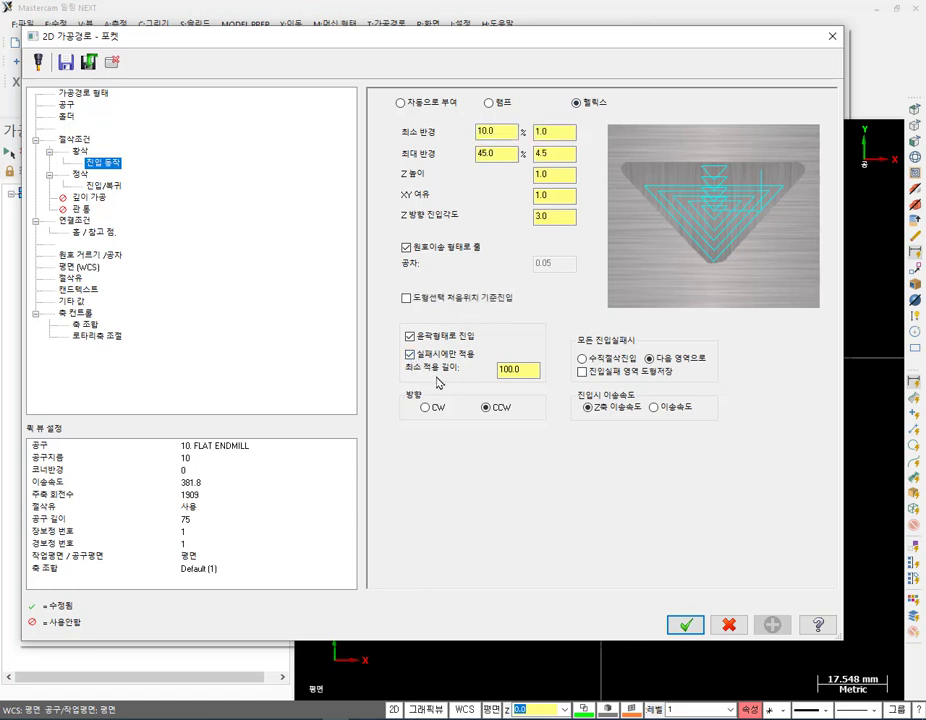
Mark the helix option, the failure-only contour entry, its minimum length and the contour illustration with the screen pen, and clear the marks.
mouse_move(460, 372)
left_mouse_down()
mouse_move(399, 362)
mouse_move(424, 339)
mouse_move(492, 348)
left_mouse_up()
mouse_move(594, 115)
left_mouse_down()
mouse_move(611, 78)
mouse_move(598, 116)
mouse_move(557, 81)
mouse_move(597, 131)
mouse_move(580, 117)
mouse_move(601, 63)
mouse_move(618, 102)
left_mouse_up()
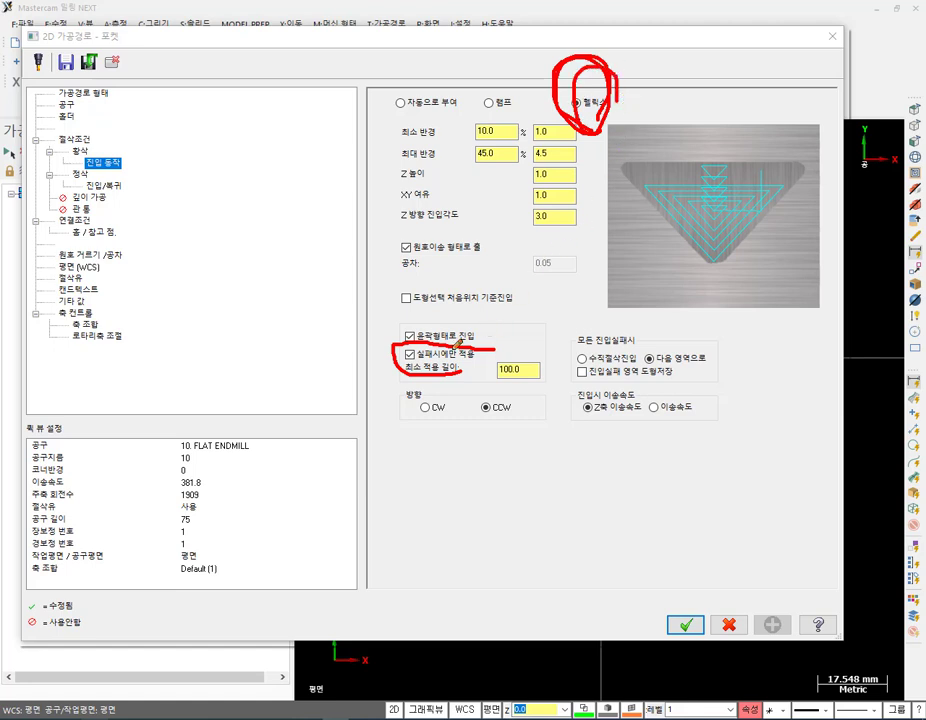
mouse_move(740, 186)
left_mouse_down()
mouse_move(664, 186)
mouse_move(661, 194)
mouse_move(707, 241)
mouse_move(725, 241)
mouse_move(760, 218)
mouse_move(771, 194)
mouse_move(673, 184)
mouse_move(711, 235)
mouse_move(751, 191)
mouse_move(675, 185)
mouse_move(708, 233)
mouse_move(729, 215)
mouse_move(729, 188)
mouse_move(700, 196)
left_mouse_up()
left_click_drag(408, 356, 474, 352)
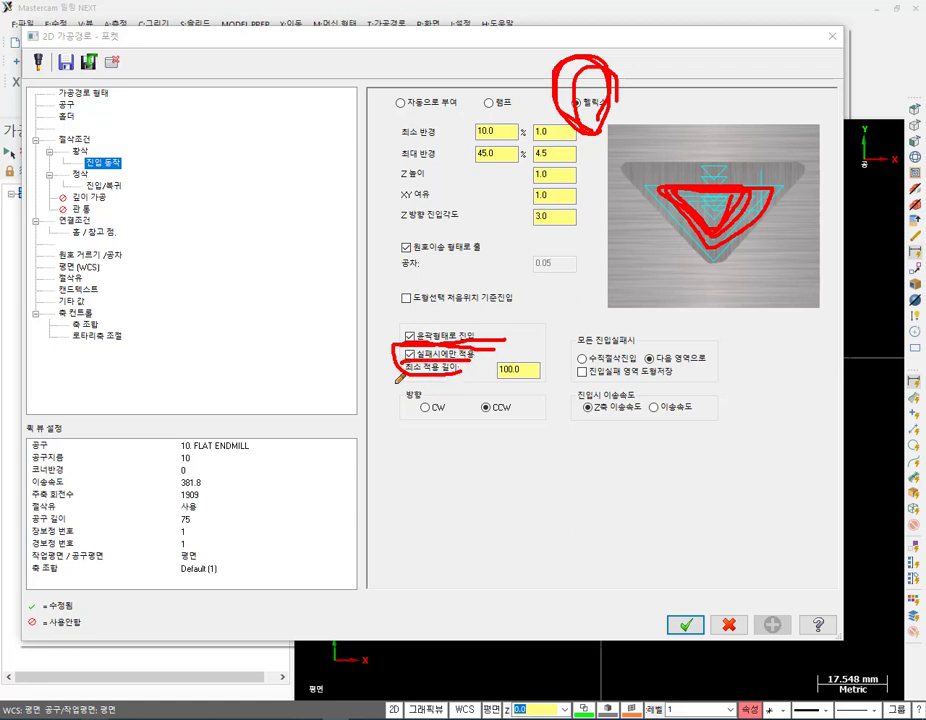
left_click_drag(397, 378, 466, 387)
left_click_drag(700, 176, 738, 168)
left_click_drag(521, 377, 541, 352)
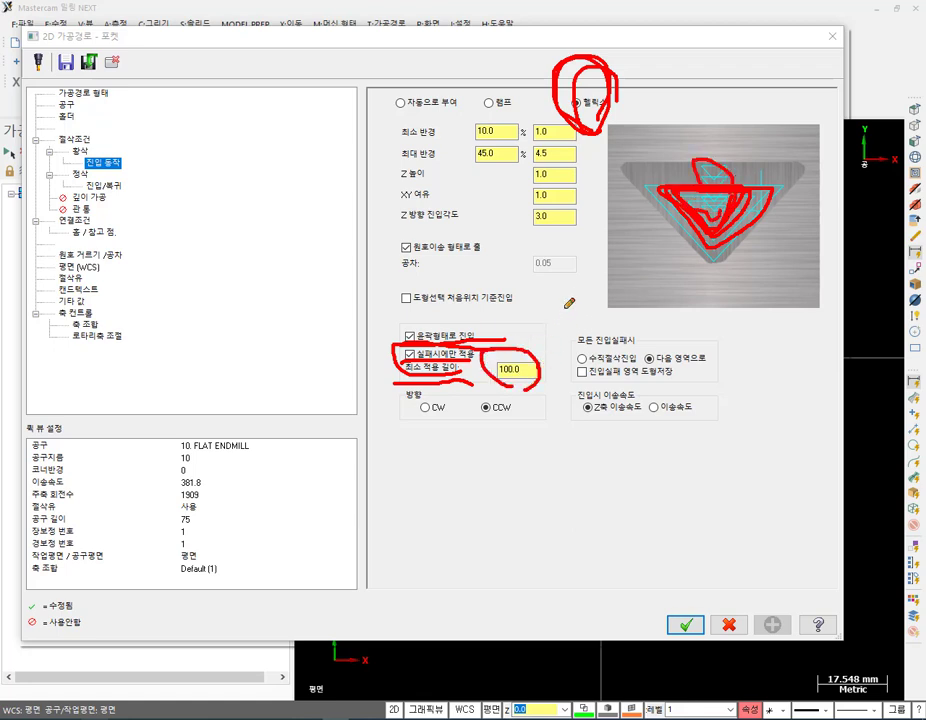
right_click(568, 296)
left_click(620, 451)
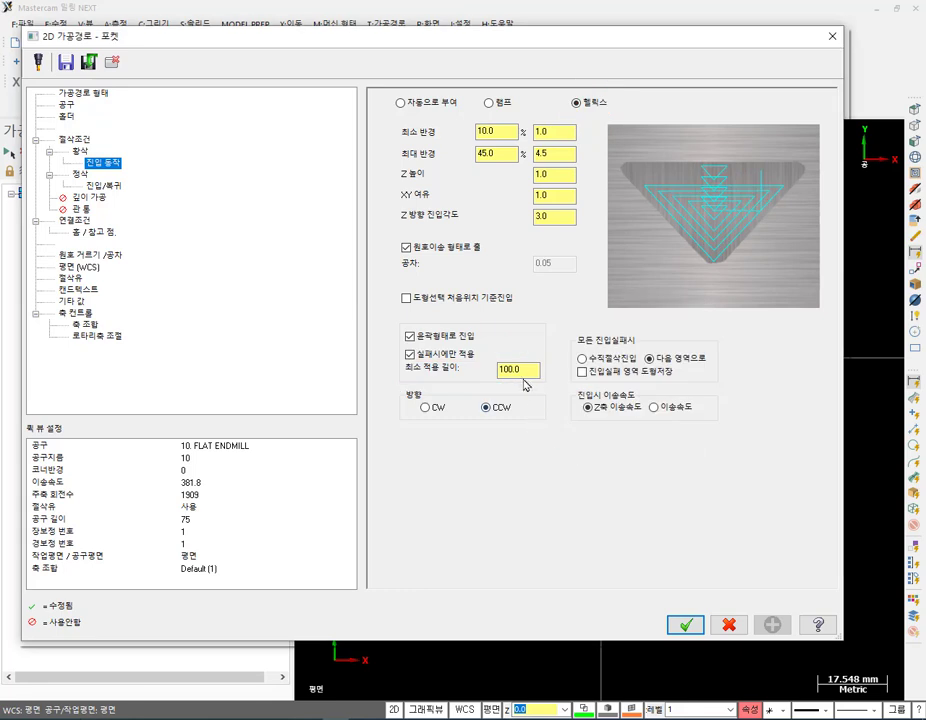
Set the minimum length for contour entry to 1, accept the parameters and regenerate the pocket toolpath.
type("1")
left_click(686, 626)
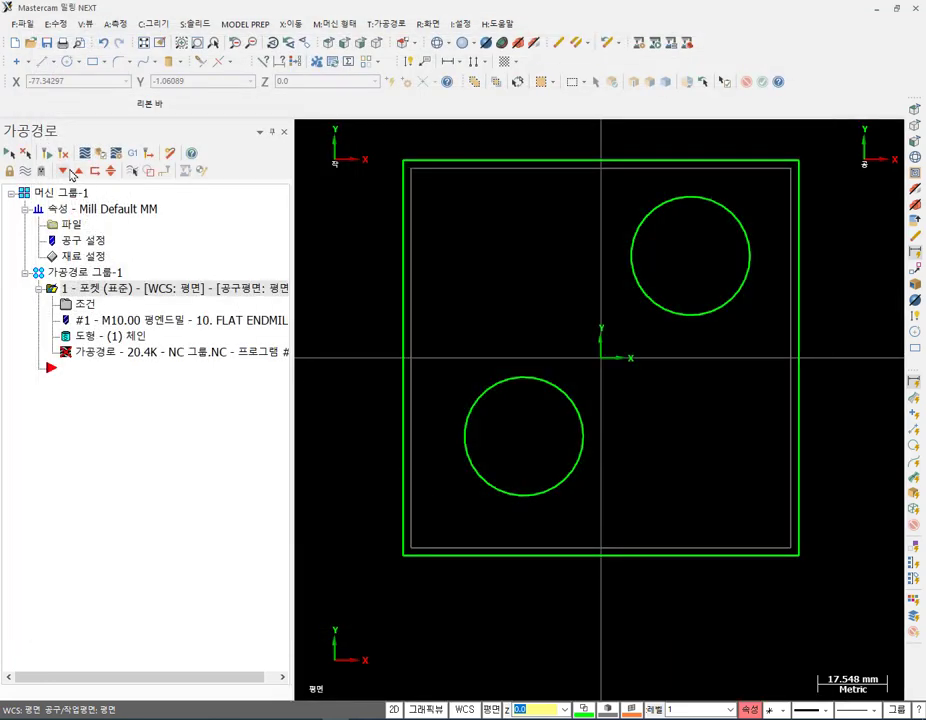
left_click(47, 156)
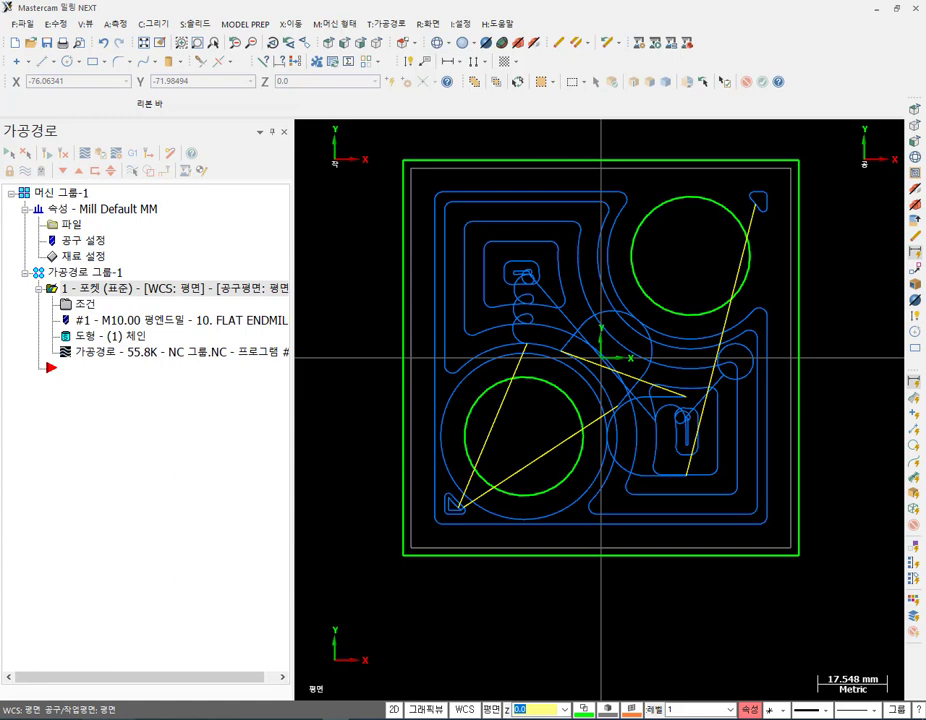
Circle the small corner region behind the lower island with the screen pen and close the pen overlay.
mouse_move(425, 548)
left_mouse_down()
mouse_move(450, 457)
mouse_move(452, 547)
mouse_move(472, 459)
mouse_move(491, 578)
left_mouse_up()
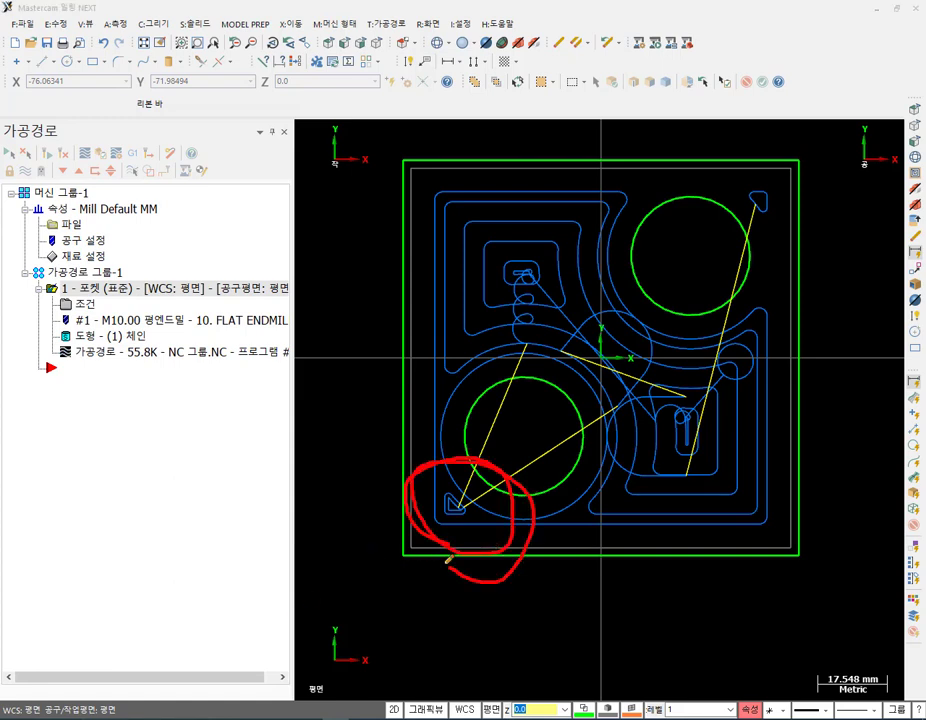
right_click(746, 698)
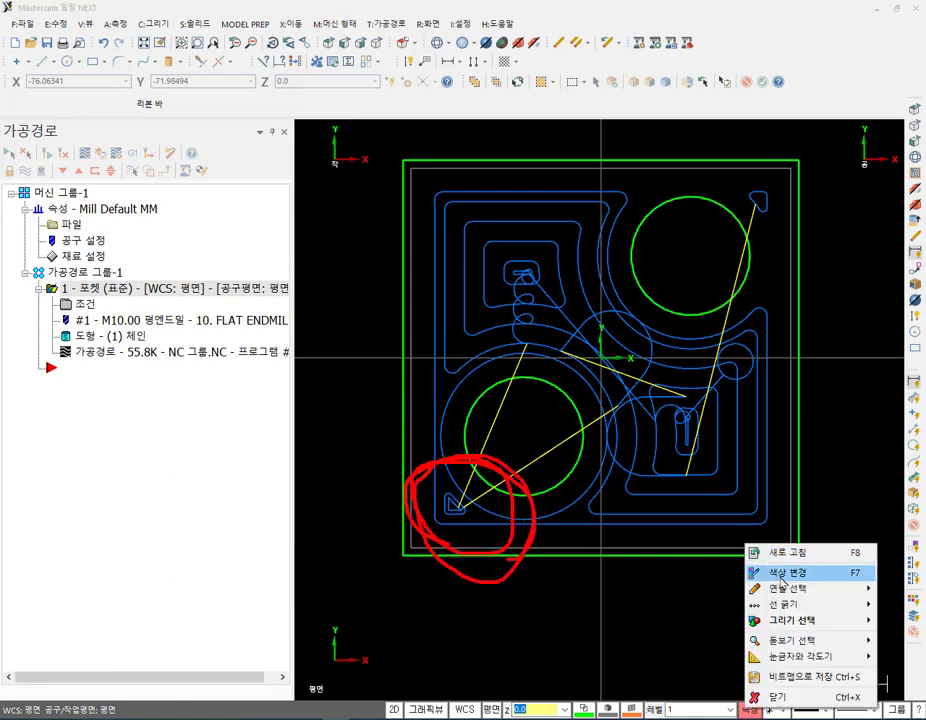
left_click(776, 697)
Examine the contour-shaped descent into the lower island's corner region up close in 3D, and return to the top view.
key("alt+7")
scroll(462, 310, "up", 10)
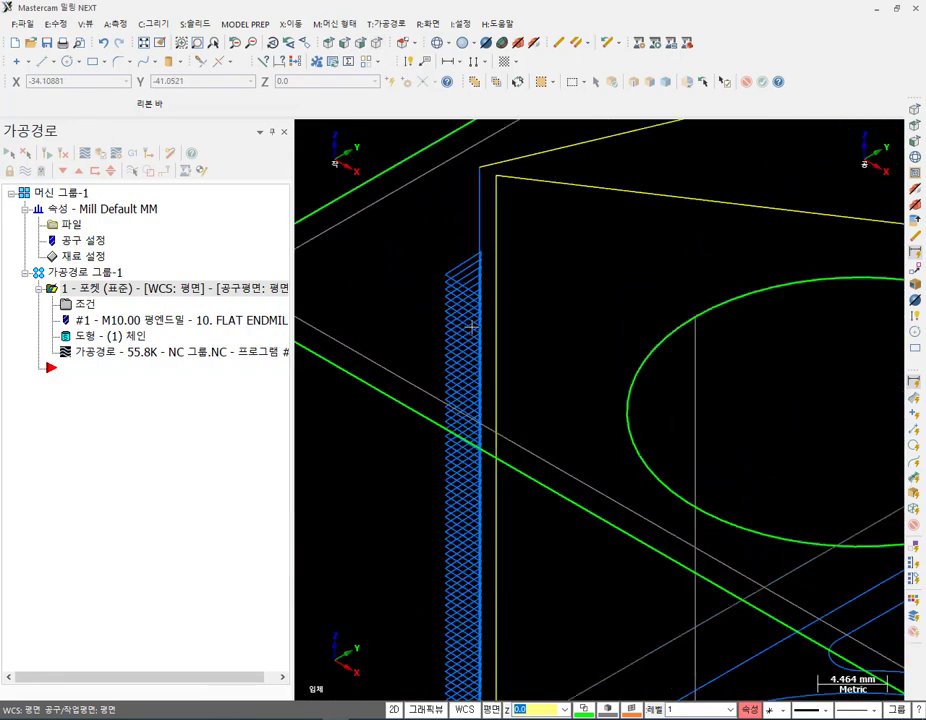
scroll(471, 326, "up", 2)
middle_click_drag(479, 279, 533, 310)
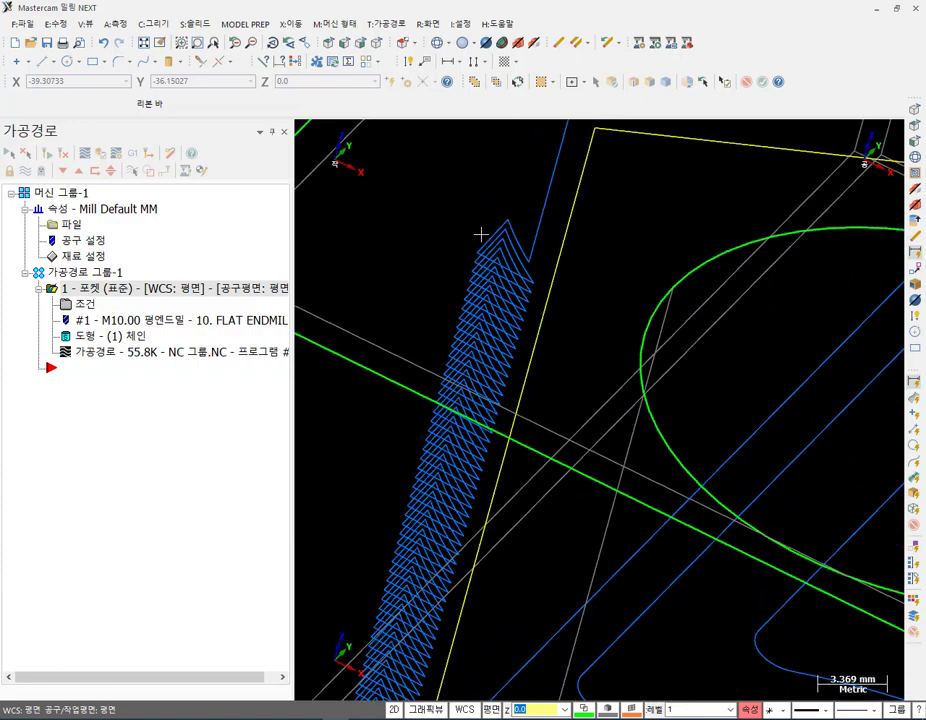
scroll(480, 237, "up", 4)
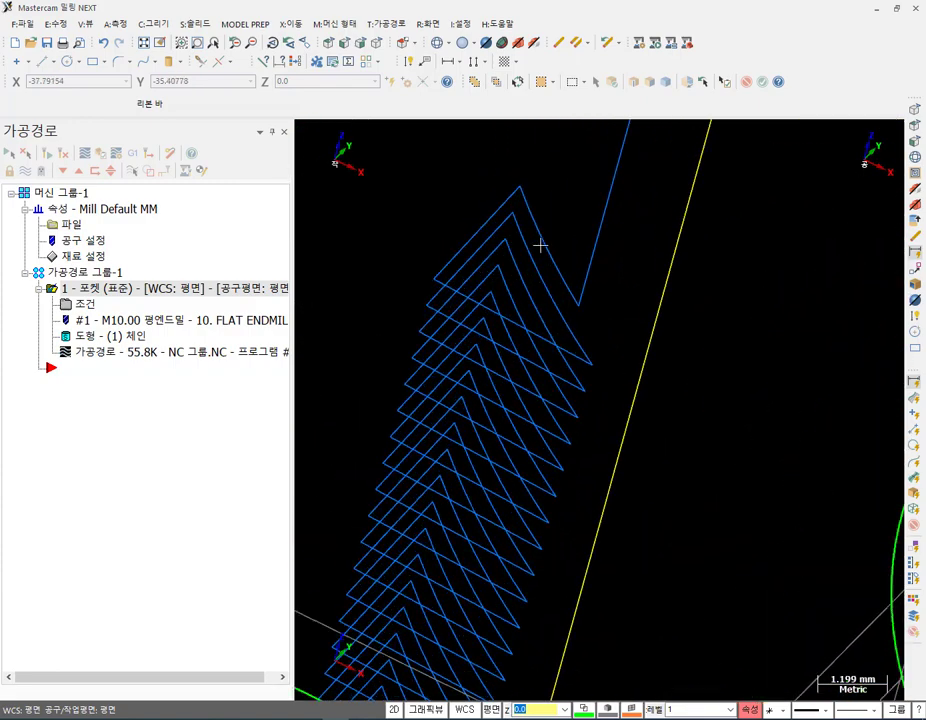
scroll(543, 246, "down", 8)
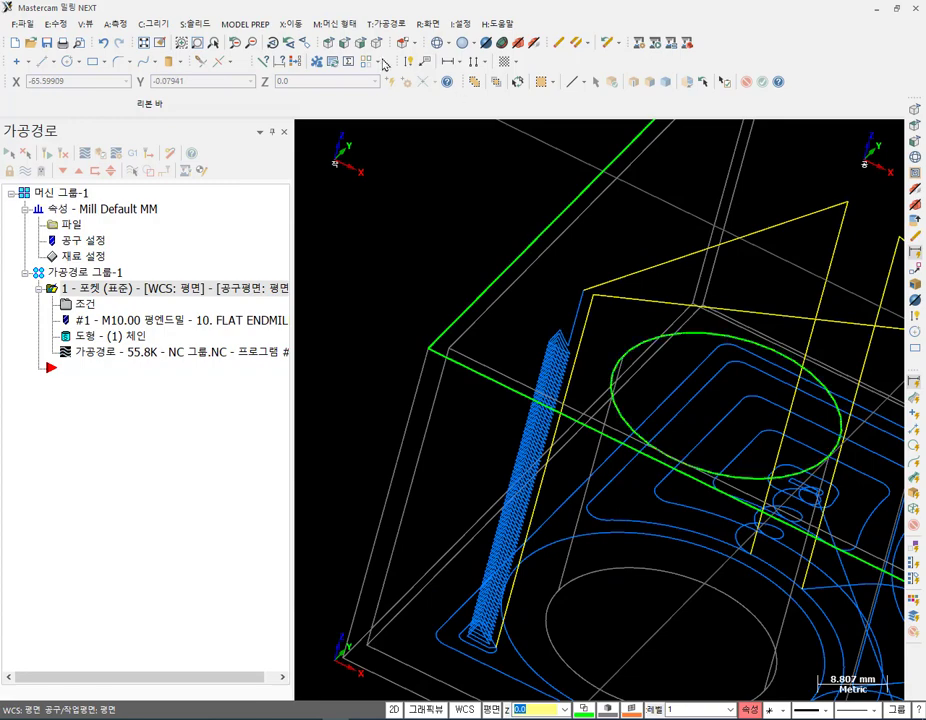
left_click(328, 42)
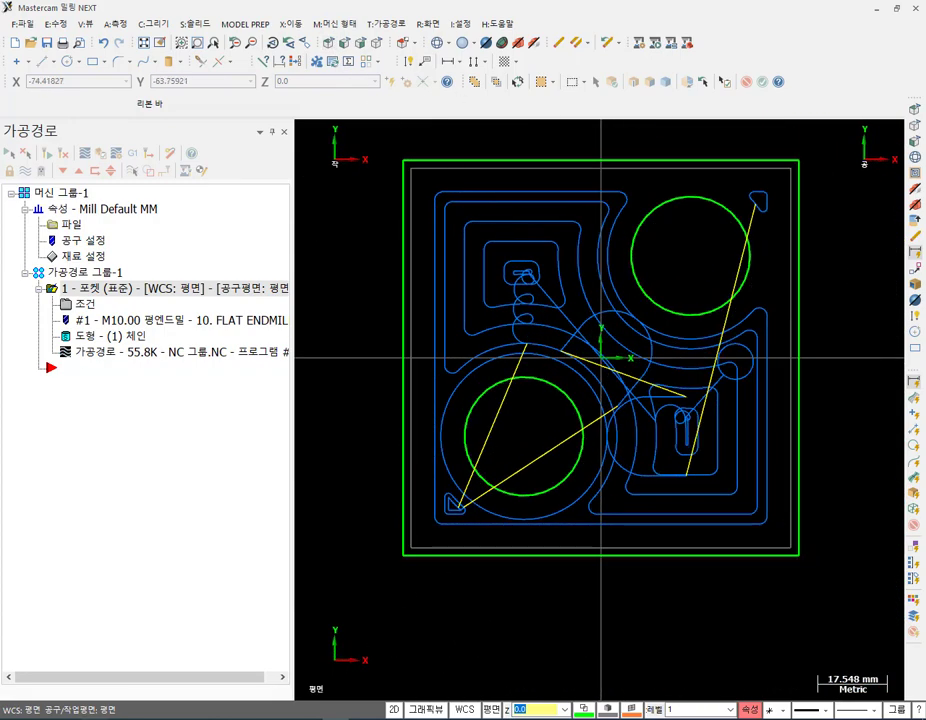
Outline the triangular corner area and its small entry contour beside the lower island with the screen pen, and clear the marks.
mouse_move(413, 400)
left_mouse_down()
mouse_move(416, 552)
mouse_move(549, 556)
mouse_move(567, 542)
mouse_move(415, 400)
mouse_move(414, 541)
mouse_move(571, 546)
left_mouse_up()
mouse_move(449, 482)
left_mouse_down()
mouse_move(452, 514)
mouse_move(476, 508)
mouse_move(460, 508)
left_mouse_up()
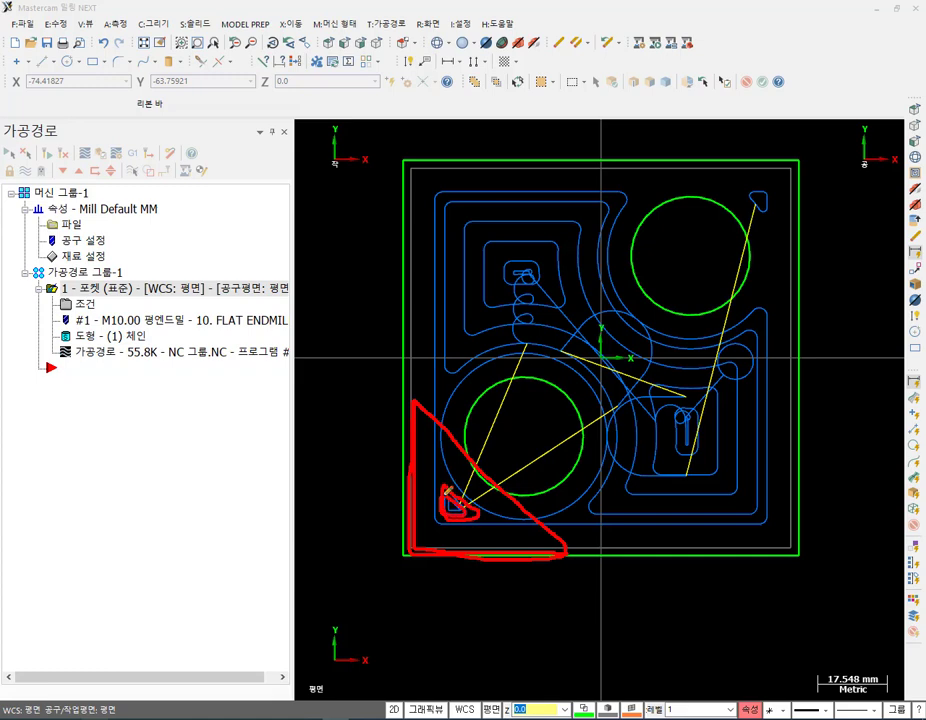
right_click(540, 436)
left_click(593, 571)
Compare the two small corner regions from the top, and examine how the one behind the upper island is entered in 3D.
scroll(491, 527, "up", 1)
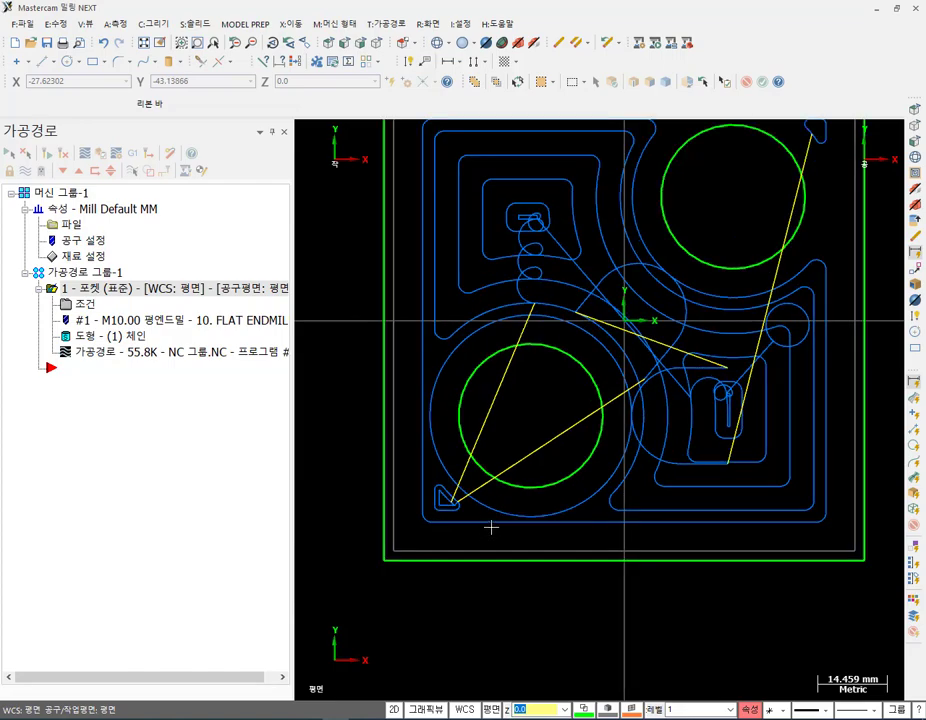
scroll(488, 531, "down", 1)
scroll(765, 220, "up", 1)
scroll(740, 211, "up", 1)
middle_click_drag(736, 209, 848, 439)
scroll(738, 554, "up", 3)
scroll(752, 560, "down", 1)
scroll(684, 544, "up", 2)
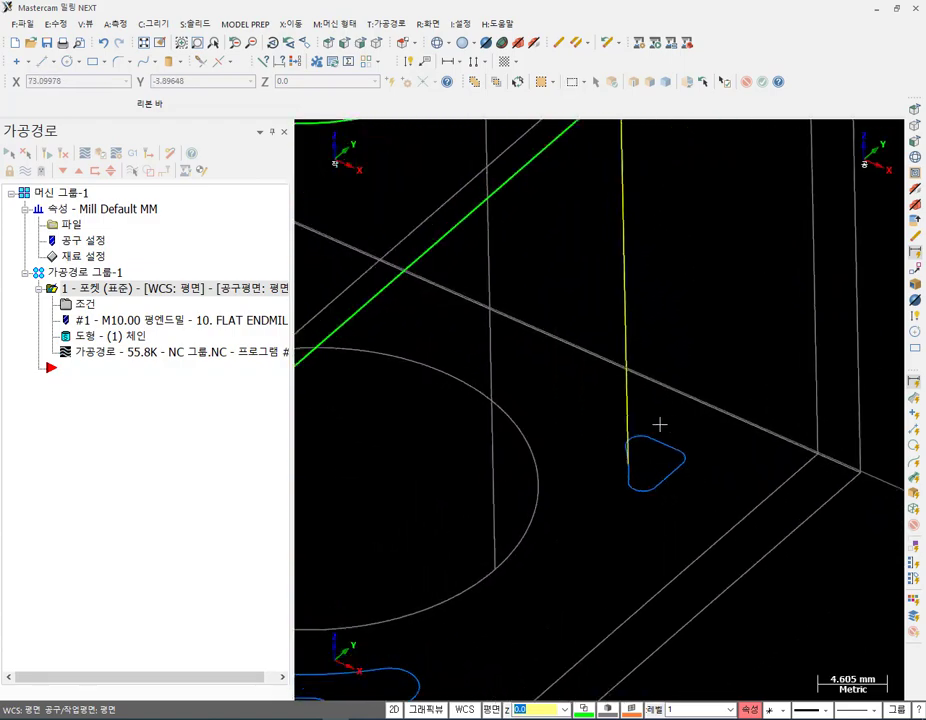
Review the helix and contour entry settings without changing them, and examine the helical entry and upper corner region in 3D.
left_click(84, 304)
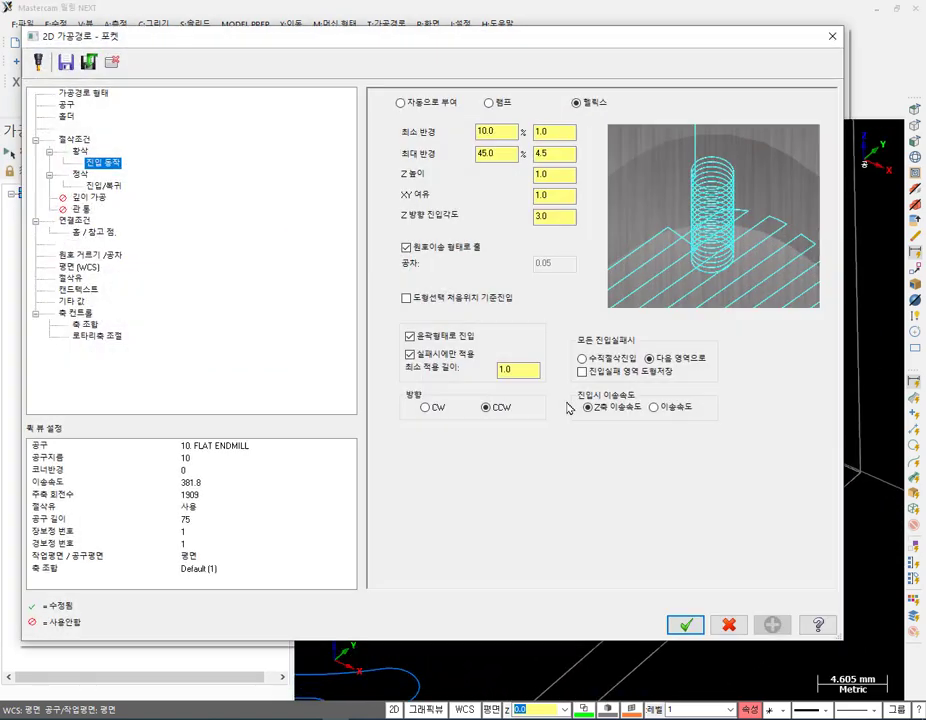
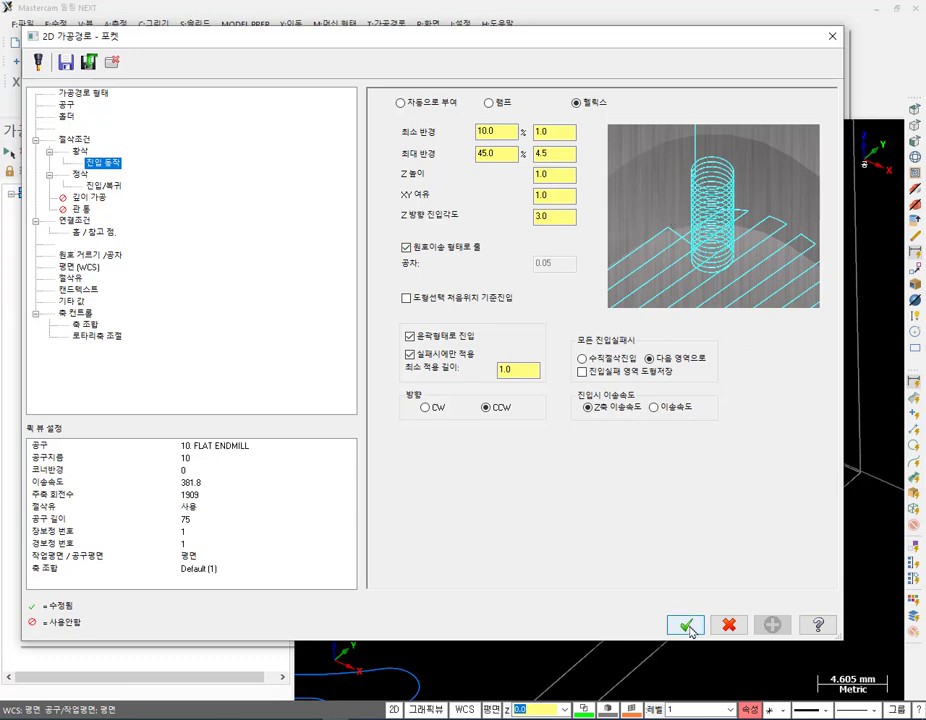
left_click(686, 625)
scroll(779, 540, "down", 5)
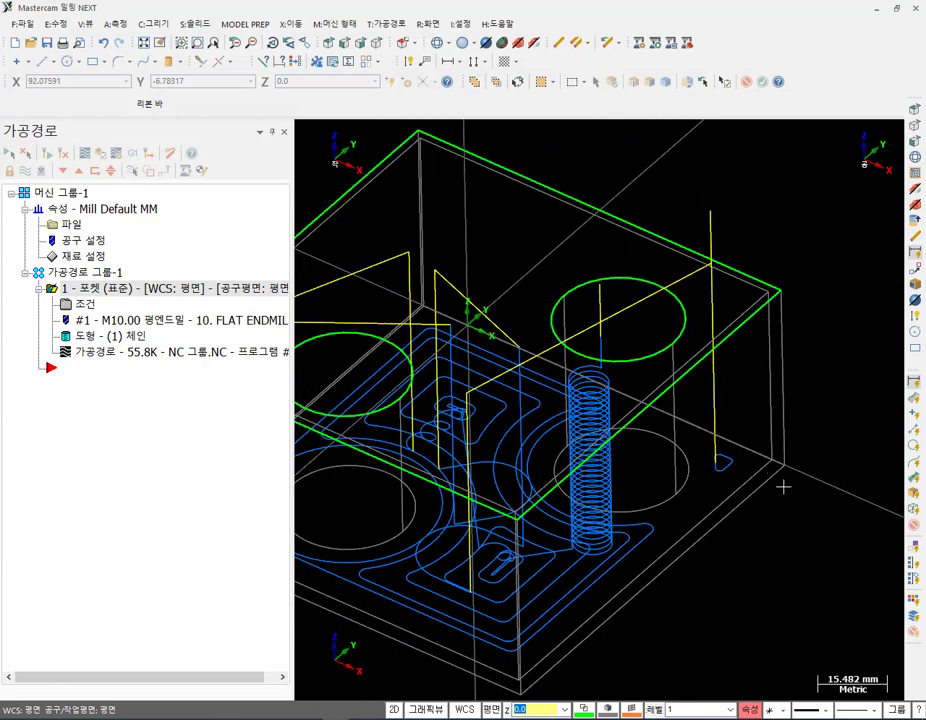
middle_click_drag(763, 459, 773, 446)
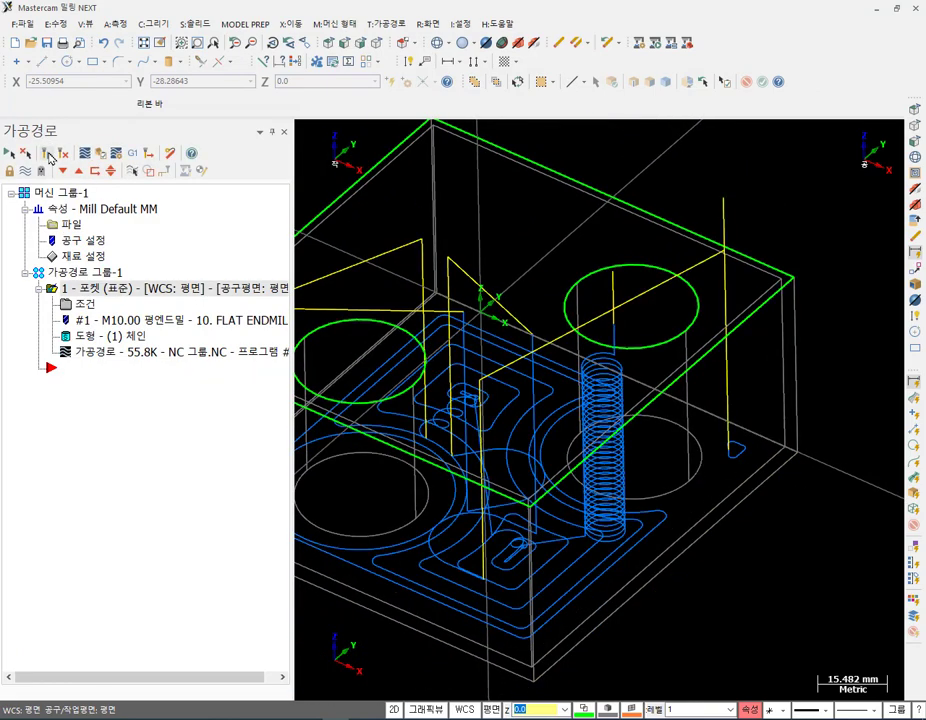
scroll(753, 466, "down", 2)
scroll(753, 466, "up", 1)
Set the minimum length for contour entry to 5 and regenerate the pocket toolpath.
left_click(82, 305)
double_click(524, 370)
type("5")
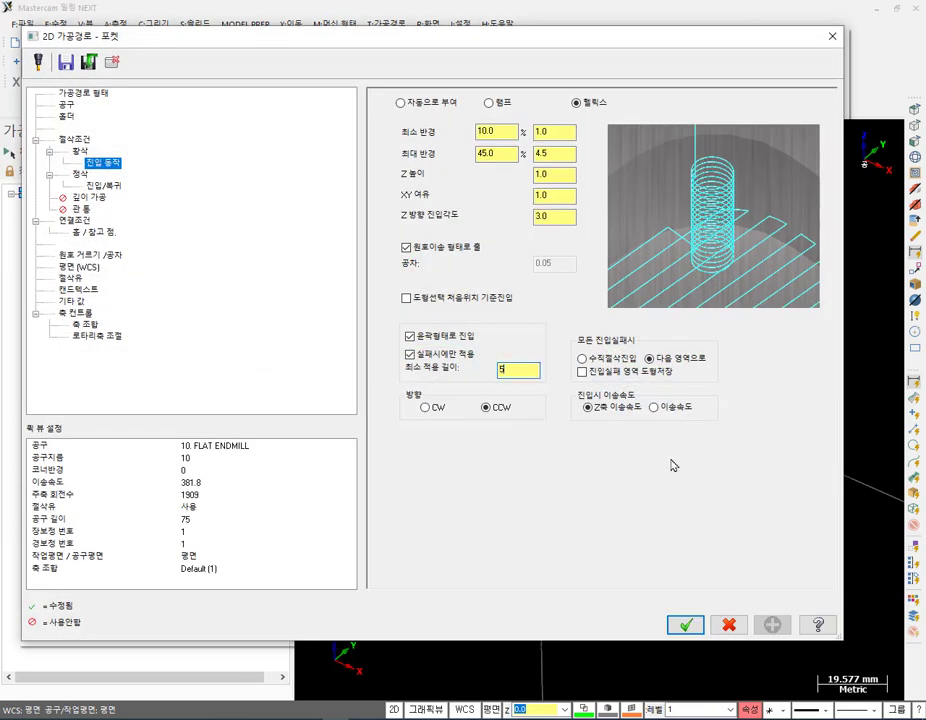
left_click(686, 625)
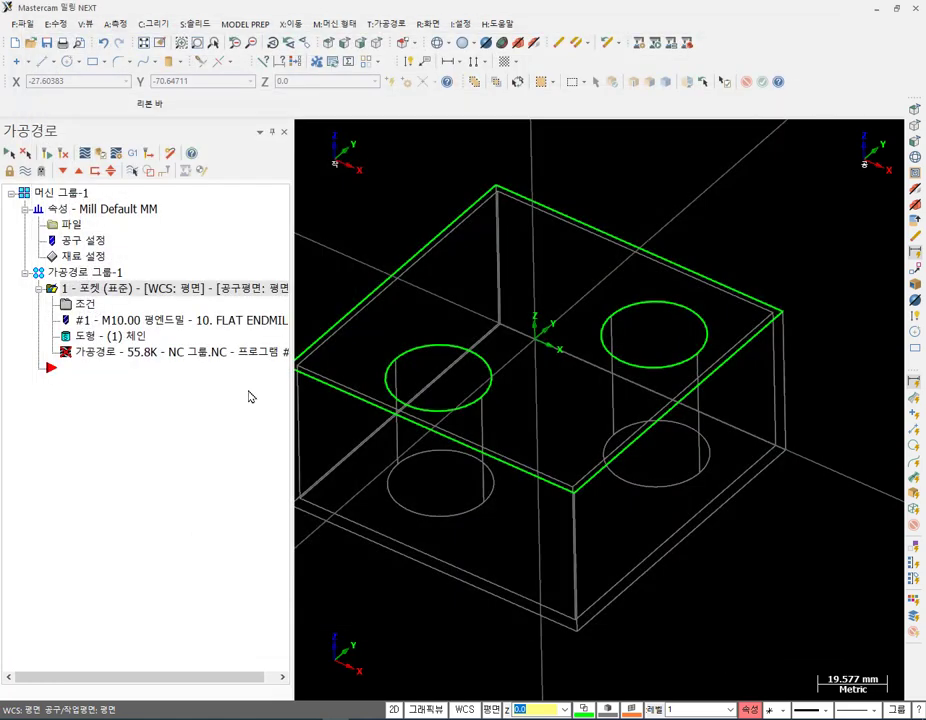
left_click(53, 156)
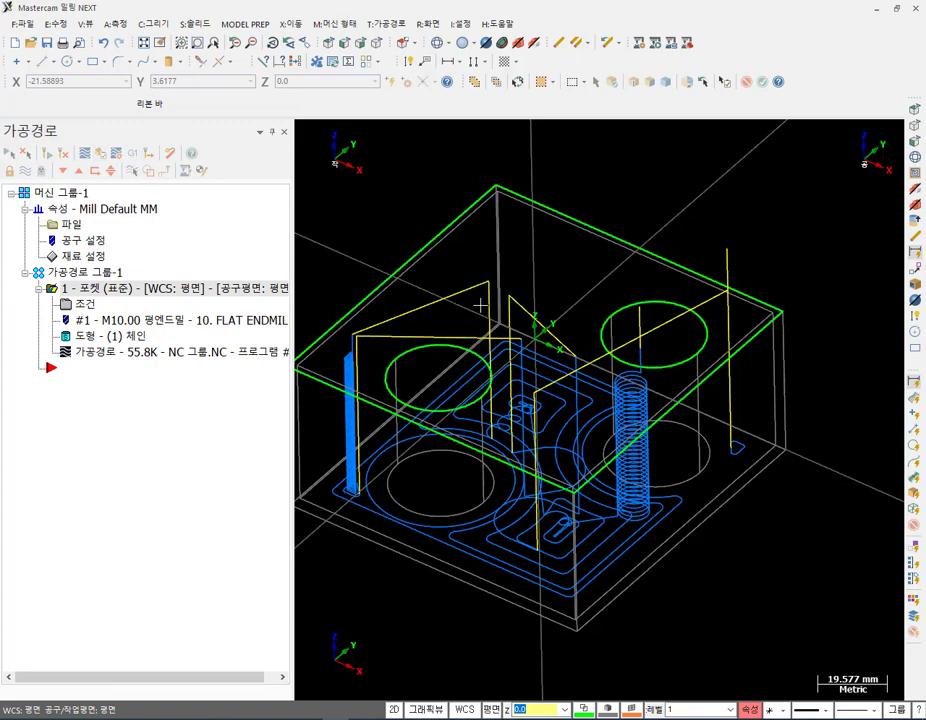
Examine the upper island's corner region in the regenerated toolpath in 3D, and compare both corners from the top.
scroll(723, 444, "up", 3)
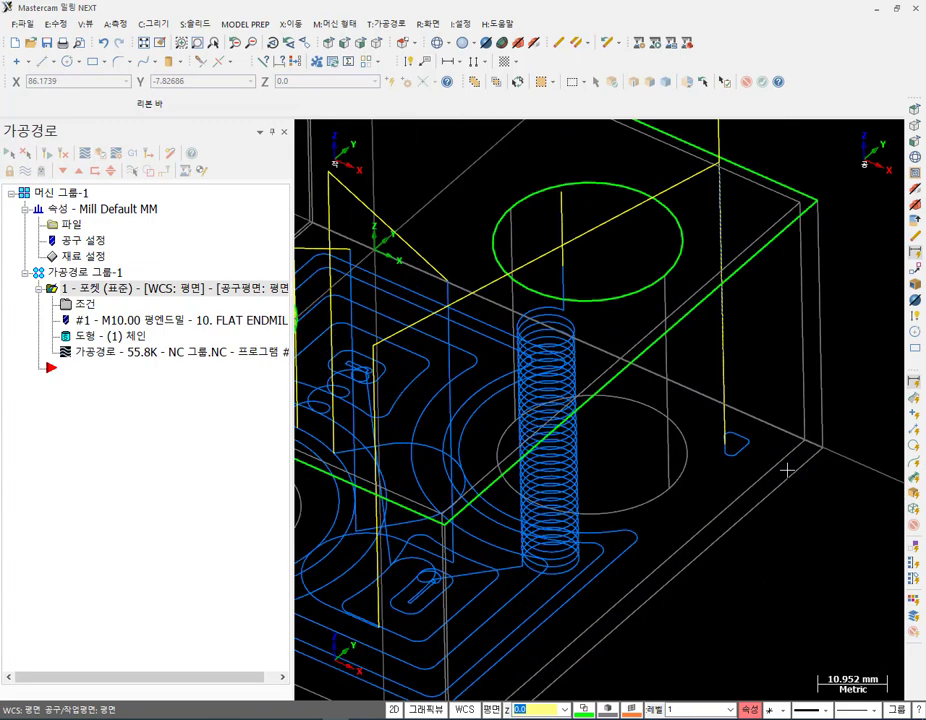
scroll(772, 461, "up", 2)
scroll(739, 450, "down", 4)
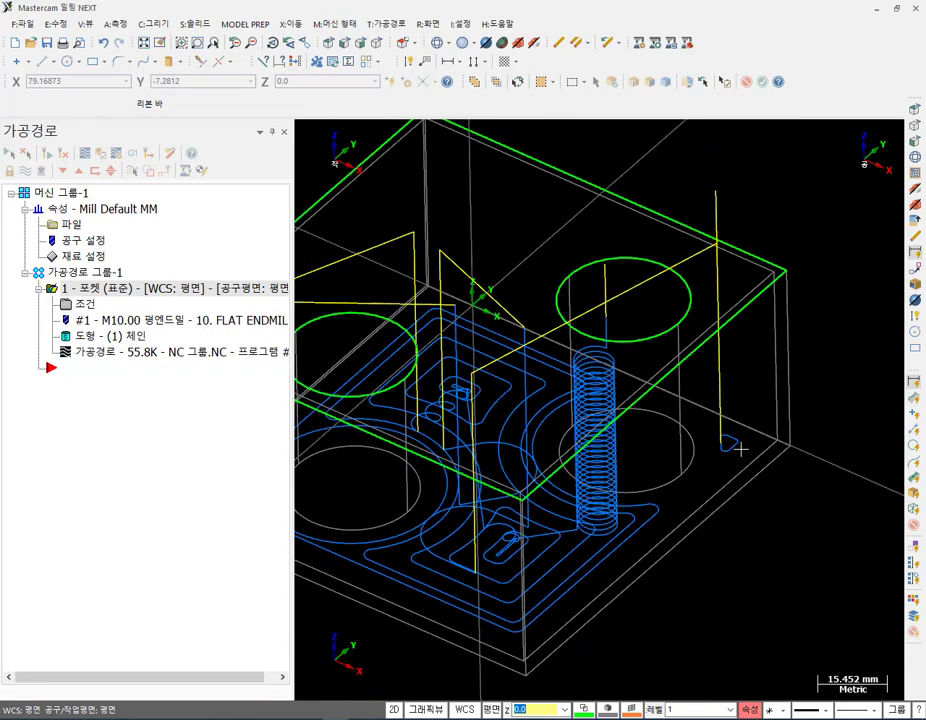
left_click(329, 43)
scroll(765, 322, "down", 2)
scroll(810, 246, "up", 3)
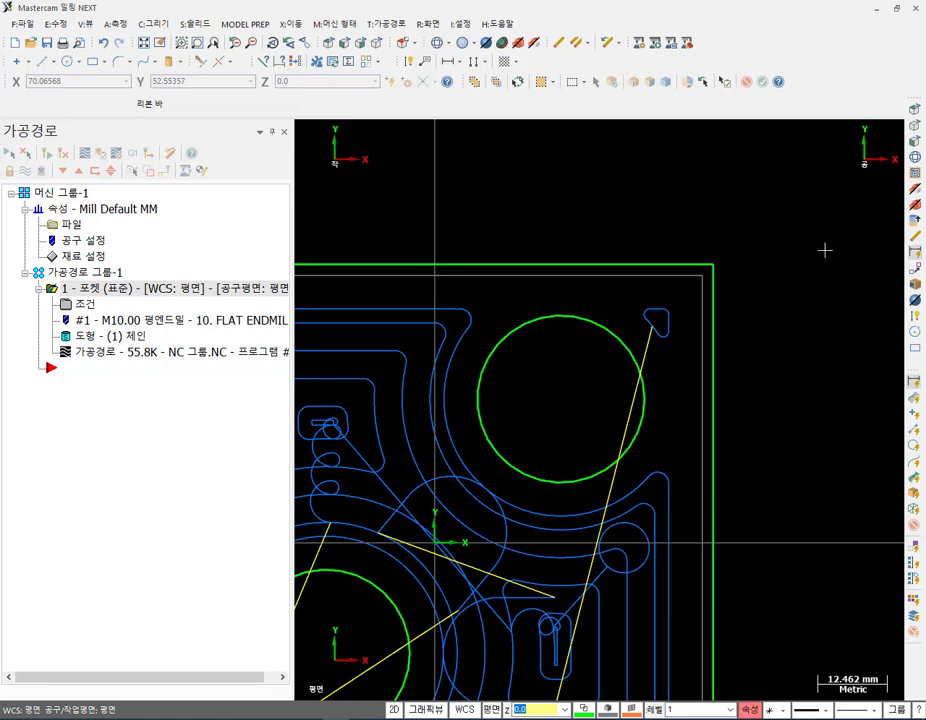
scroll(824, 250, "down", 1)
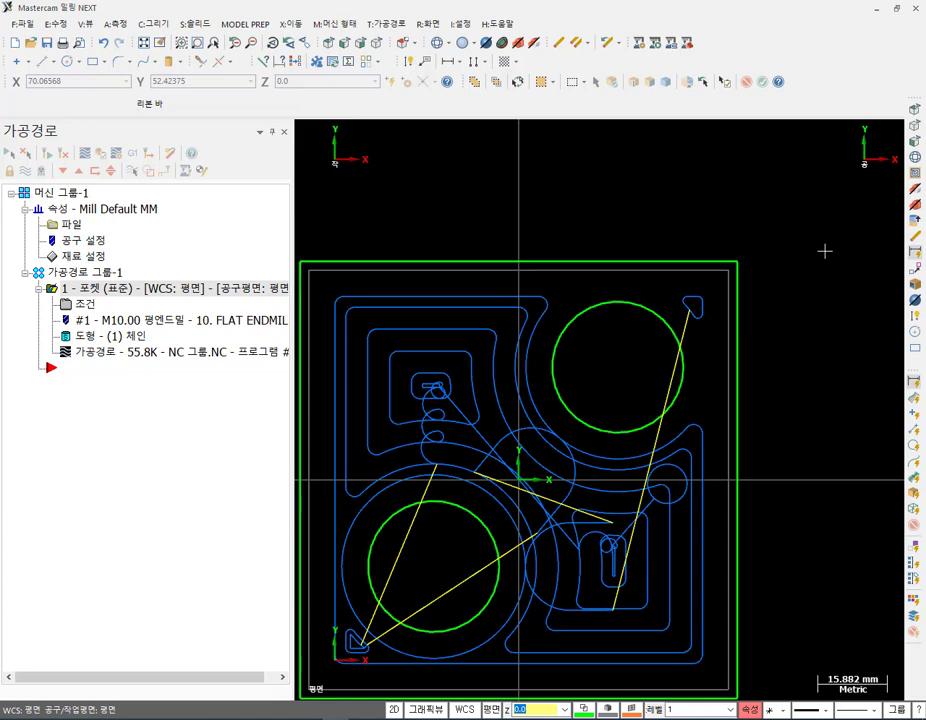
scroll(824, 250, "down", 1)
scroll(759, 362, "down", 1)
scroll(760, 365, "up", 1)
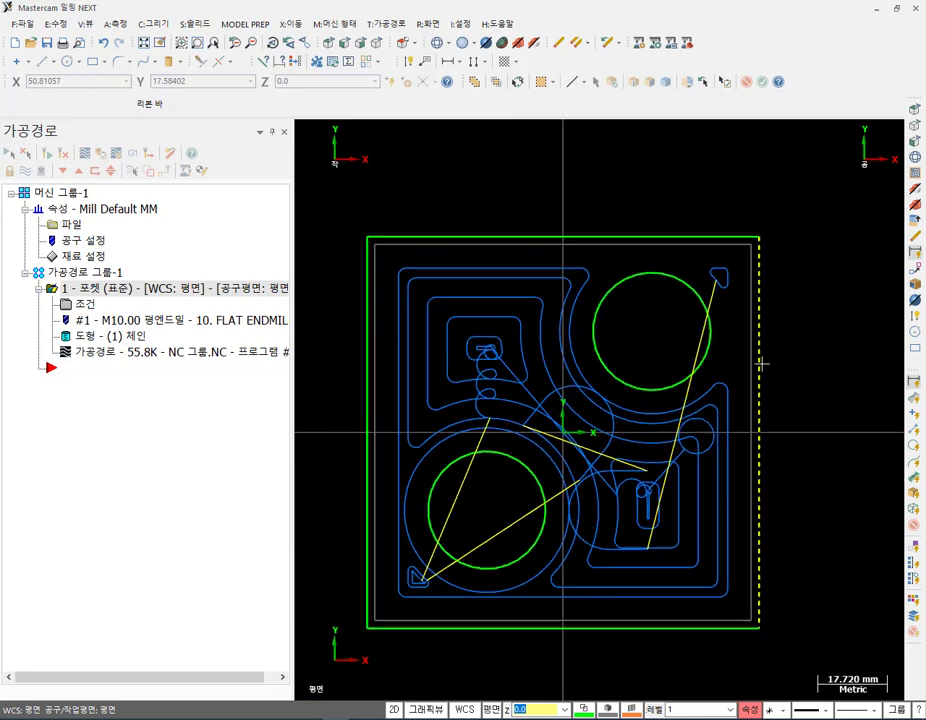
Review which face is chained as the pocket operation's machining geometry.
left_click(85, 303)
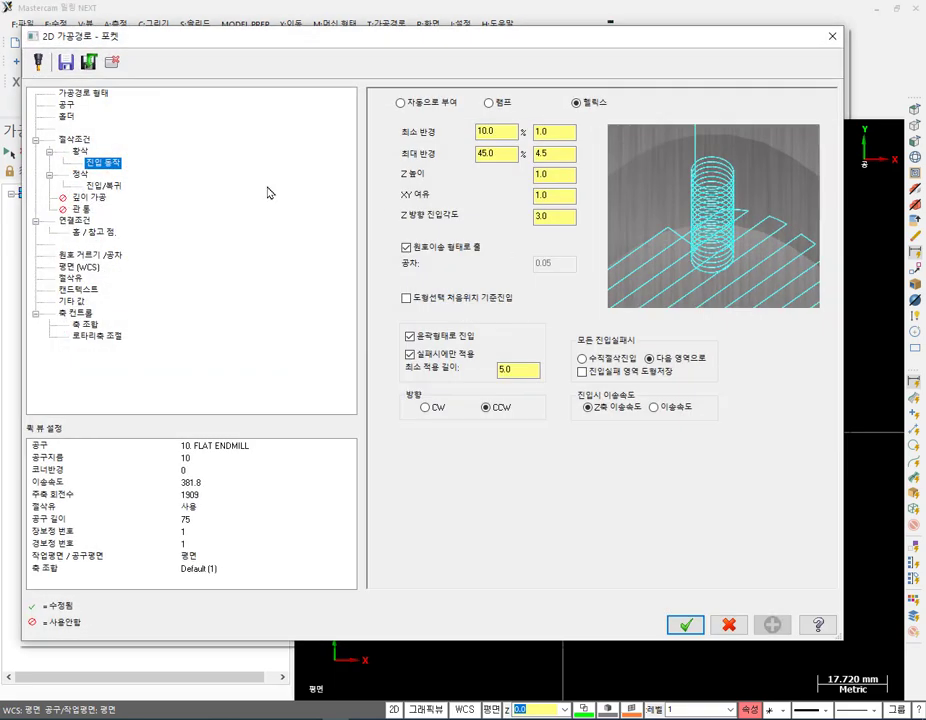
left_click(100, 94)
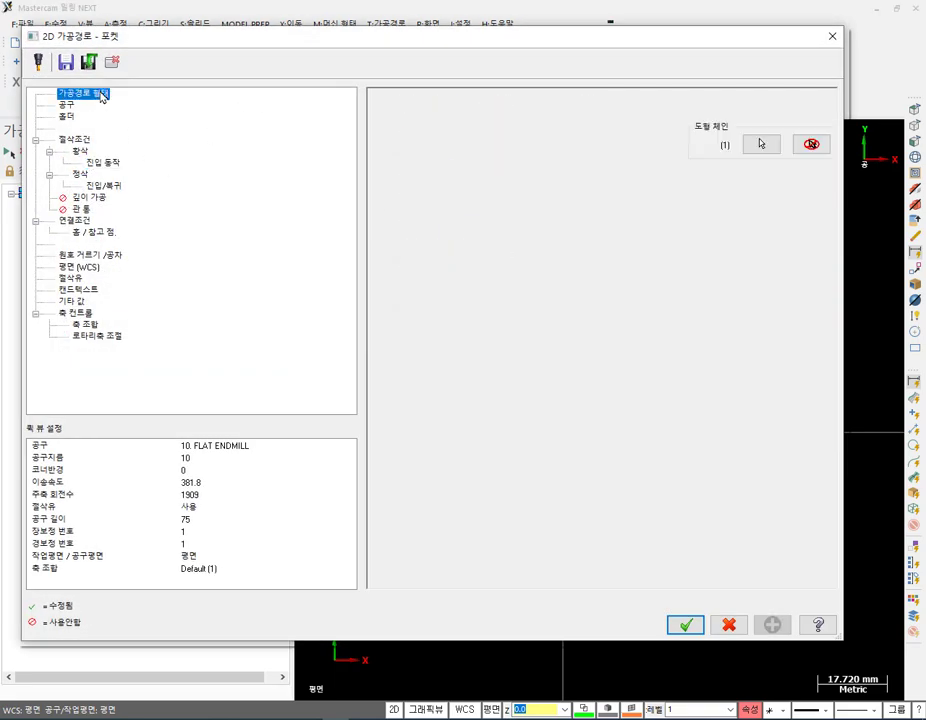
left_click(764, 145)
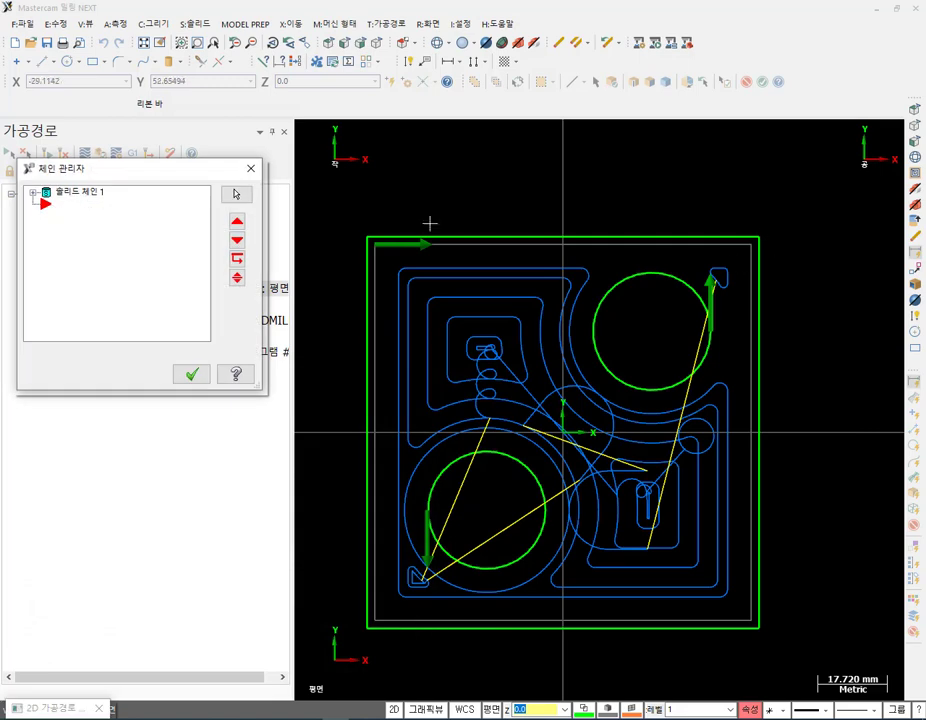
left_click(35, 191)
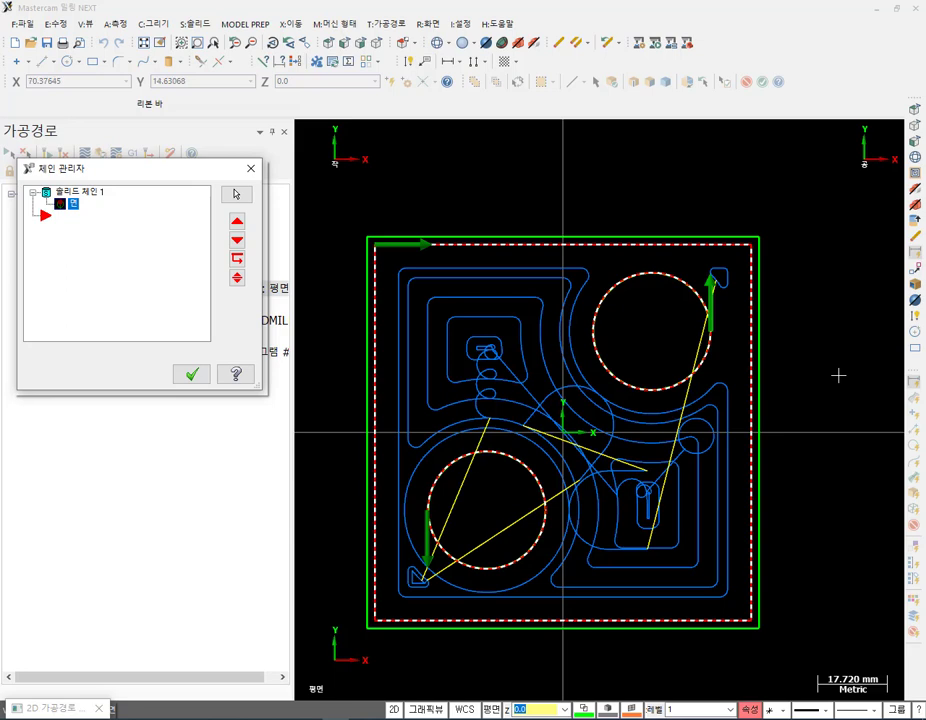
left_click(192, 376)
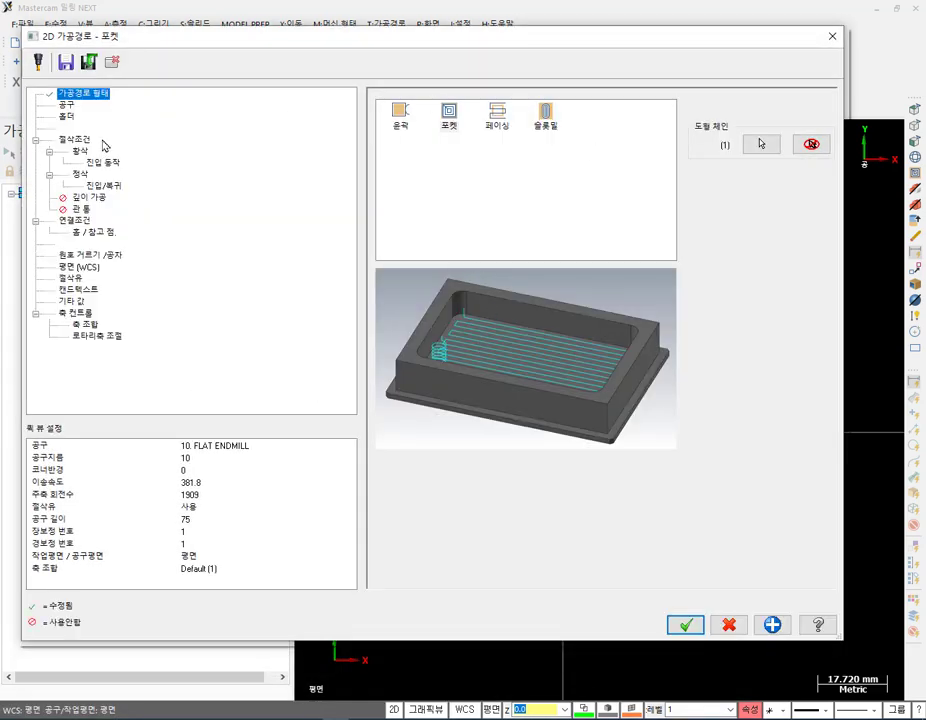
Review the pocket's cutting conditions and the helix entry's Z height and XY clearance without changing them.
left_click(76, 139)
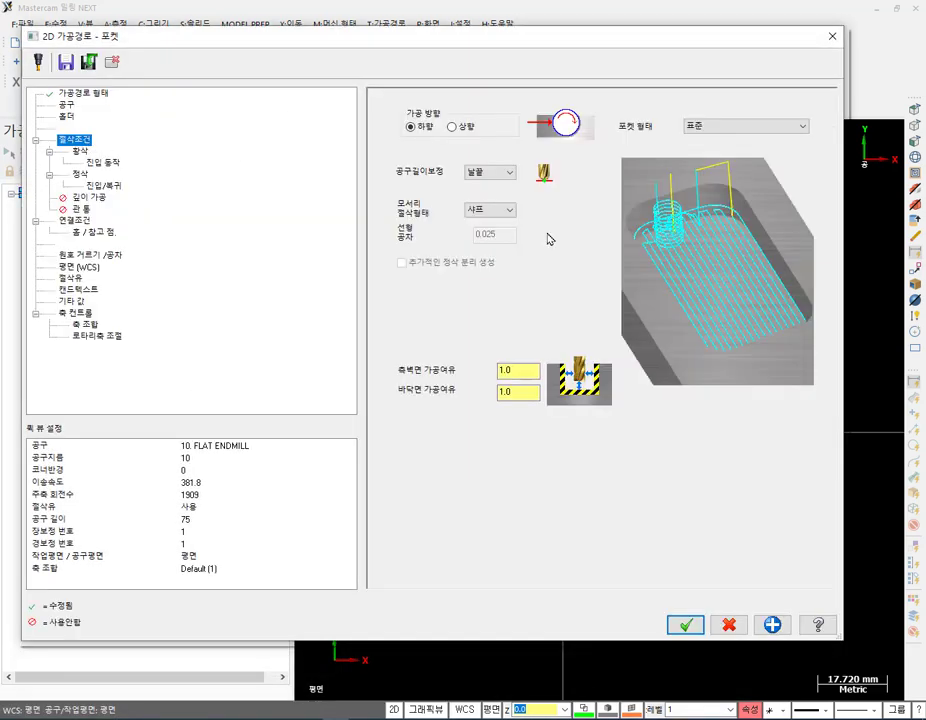
left_click(100, 162)
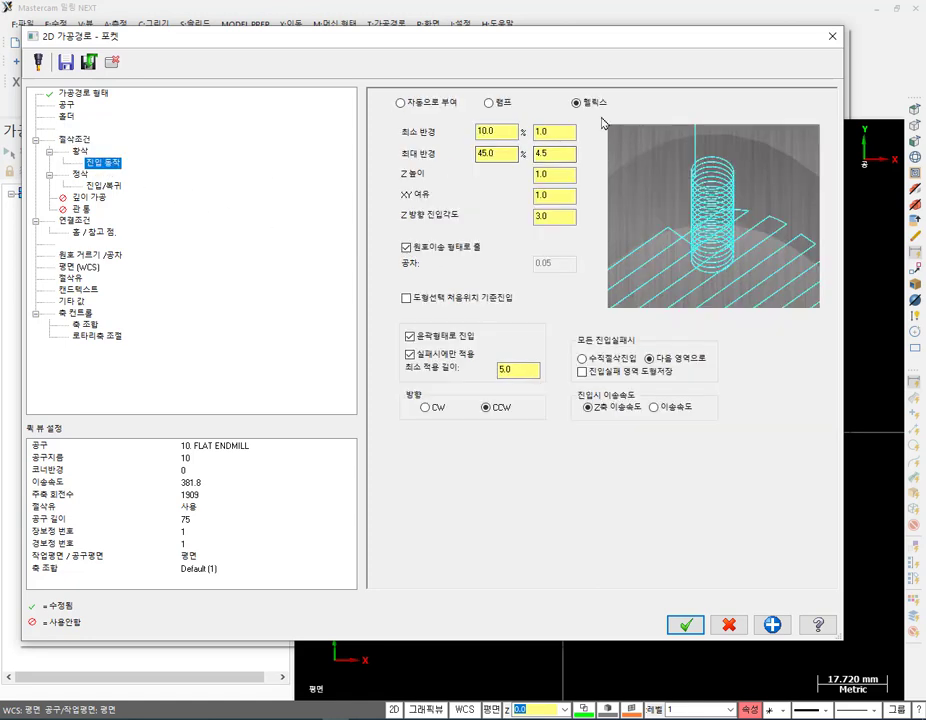
left_click(564, 176)
left_click(564, 195)
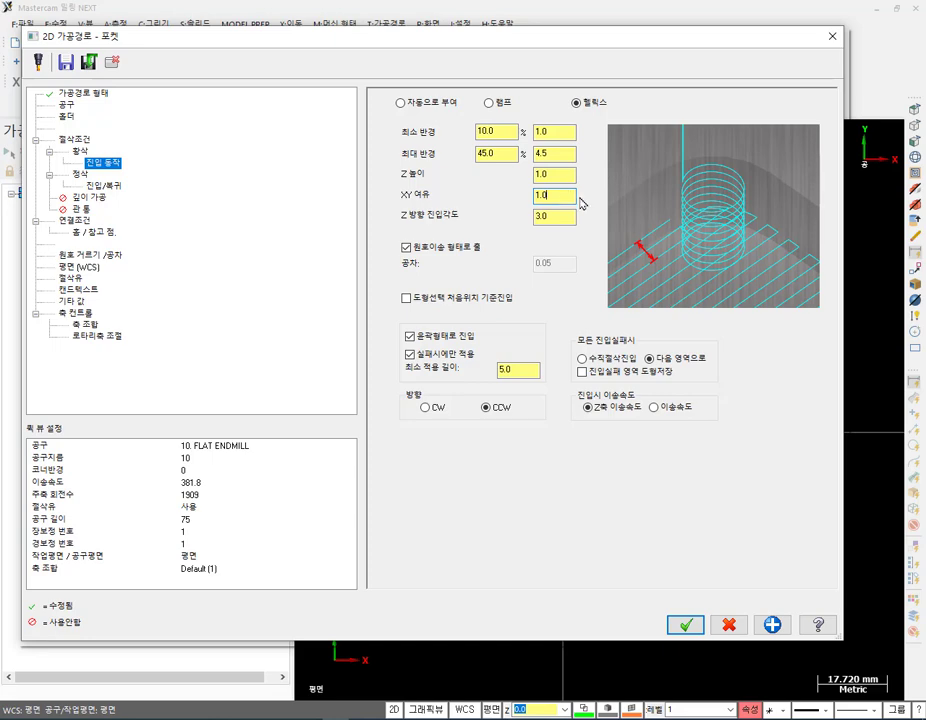
left_click(769, 624)
Examine the pocket toolpath in 3D, and show the part shaded with the toolpath hidden.
scroll(746, 600, "down", 2)
scroll(783, 428, "up", 1)
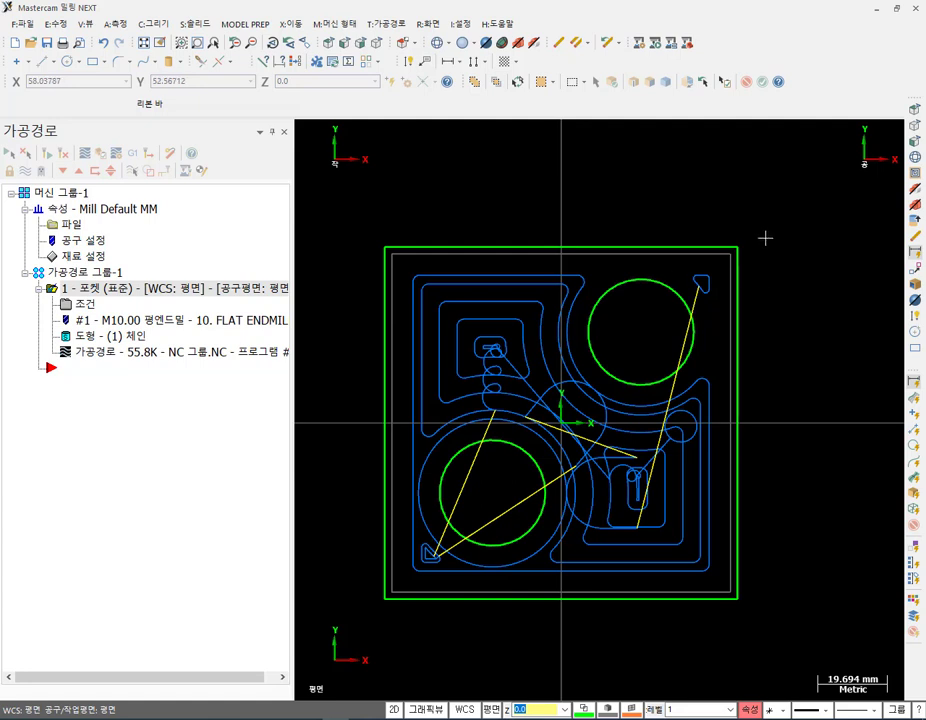
middle_click_drag(703, 304, 440, 337)
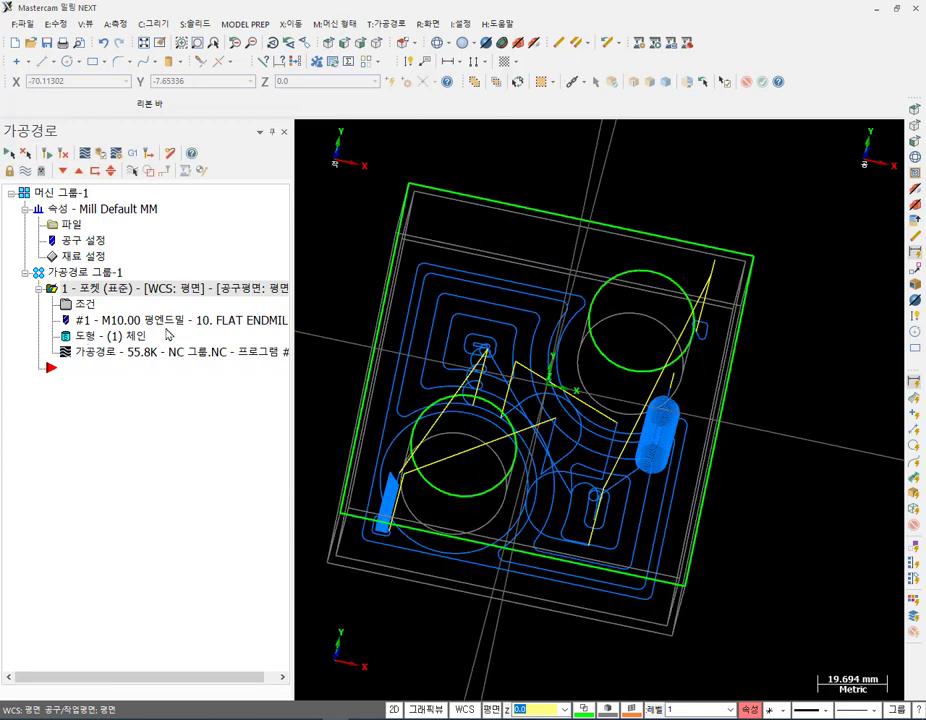
left_click(345, 42)
scroll(733, 309, "down", 2)
left_click(26, 171)
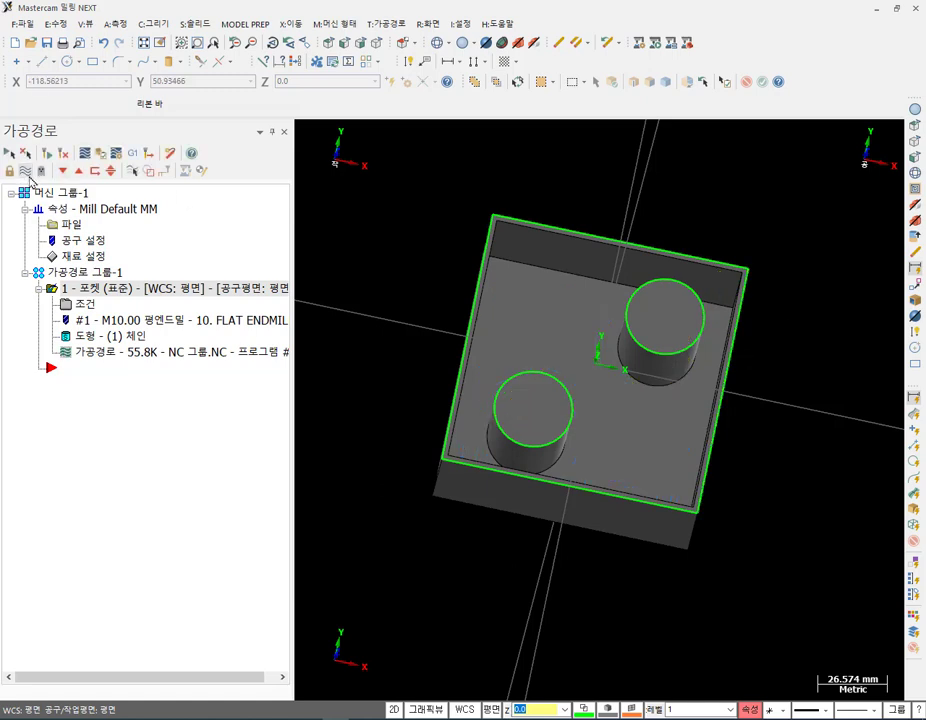
scroll(810, 488, "up", 2)
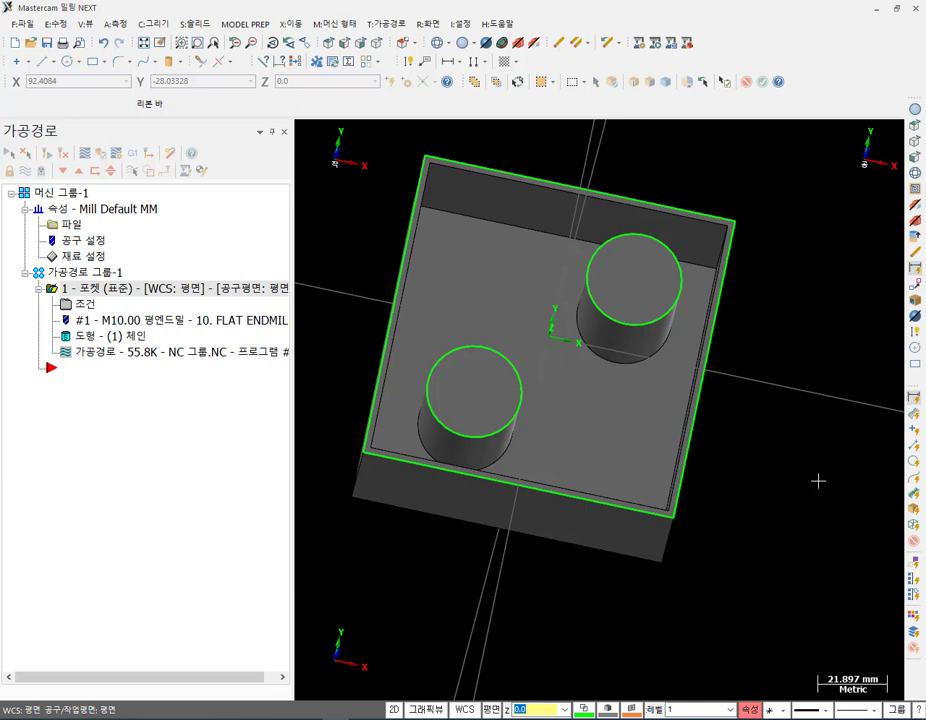
Create curves along all edges of the pocket floor face, and display only those curves.
left_click(155, 23)
mouse_move(168, 135)
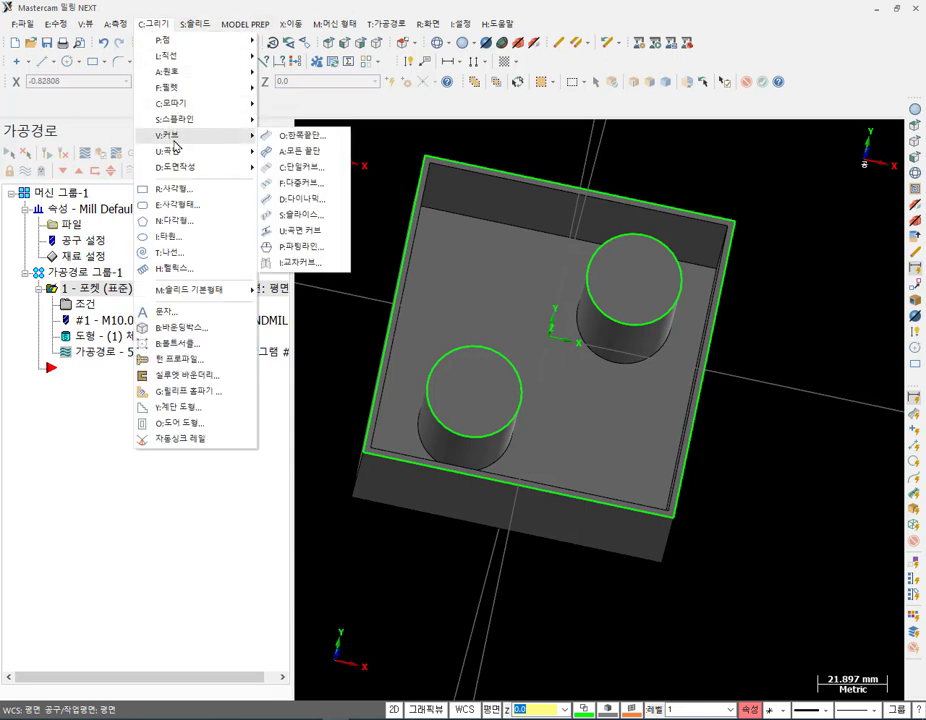
left_click(310, 152)
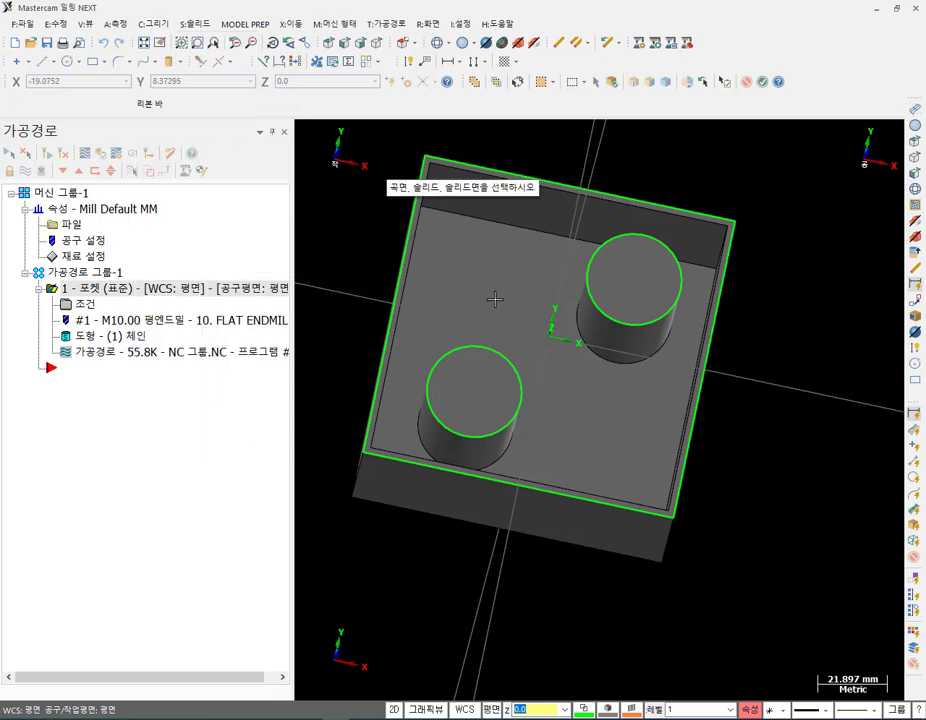
left_click(614, 83)
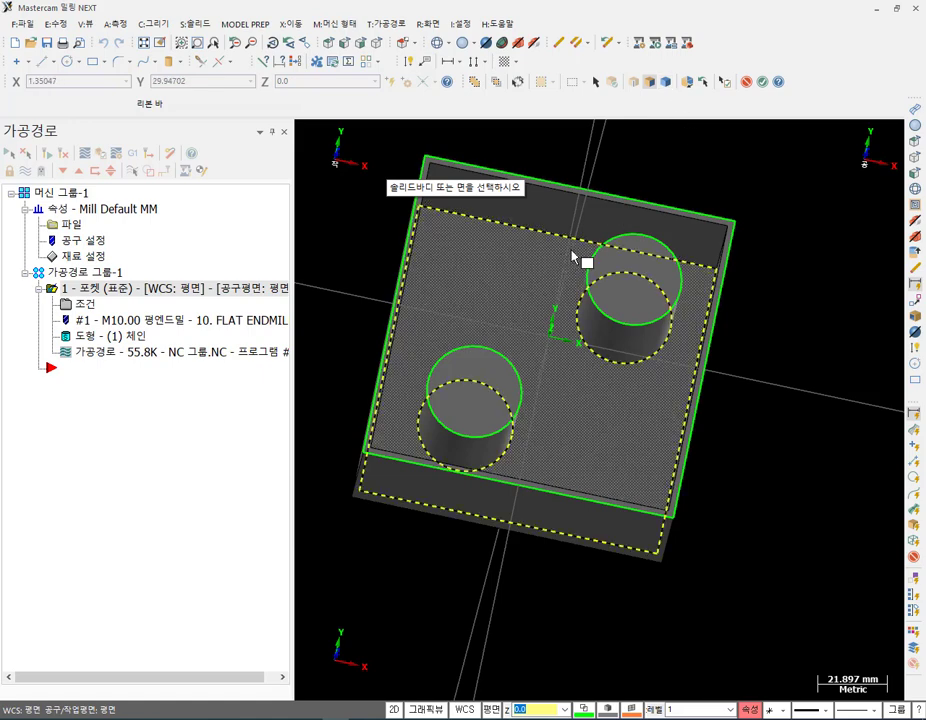
left_click(544, 267)
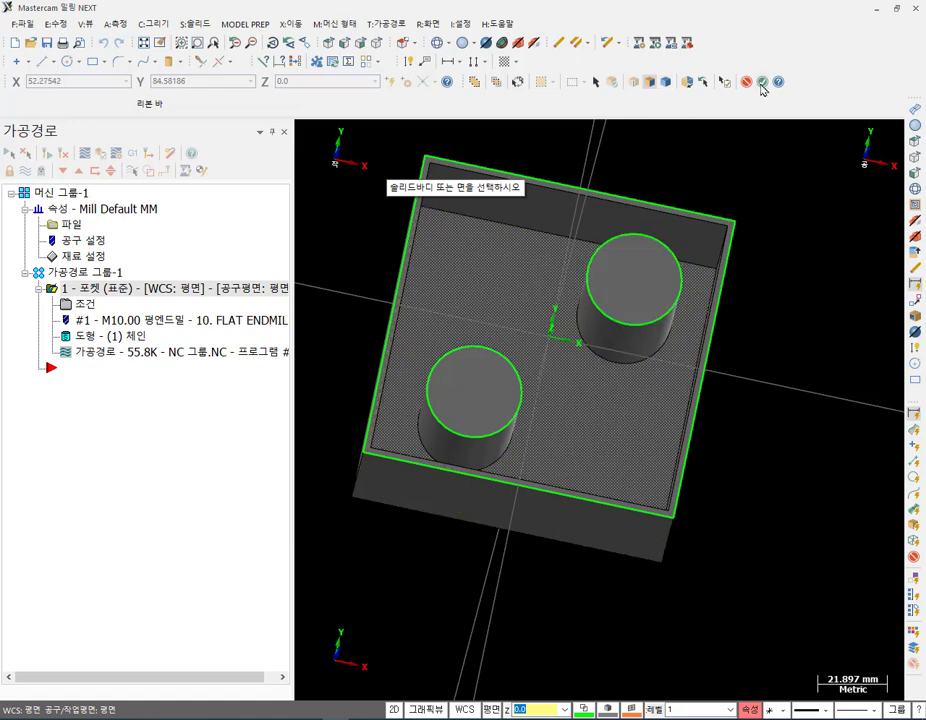
left_click(642, 105)
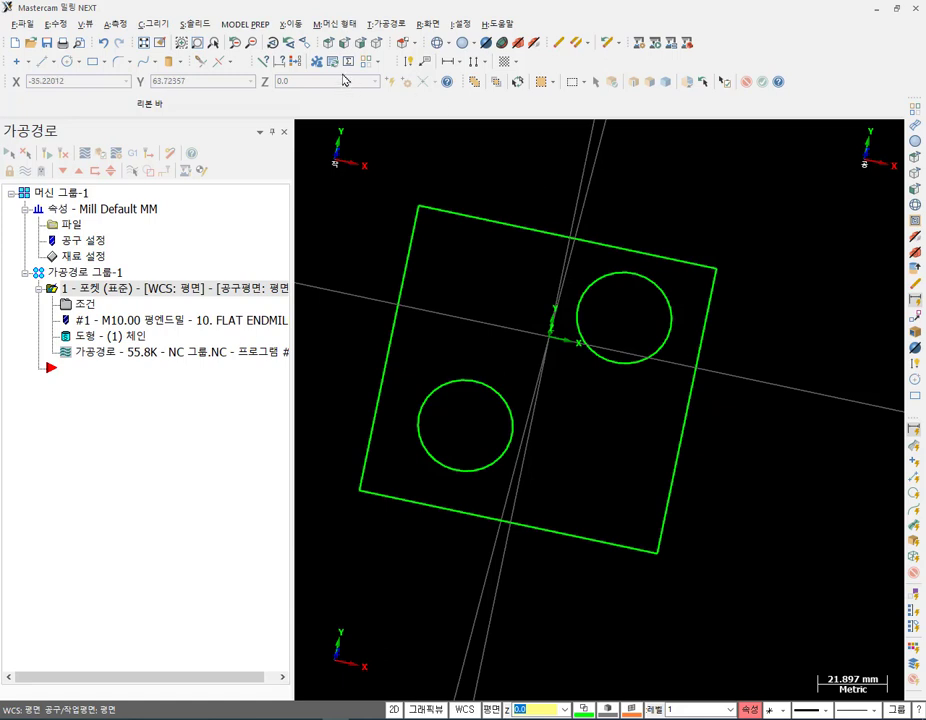
Sketch a vertical line up from the upper circle's top quadrant and a horizontal line about 23.2 mm long from its outer quadrant.
left_click(328, 44)
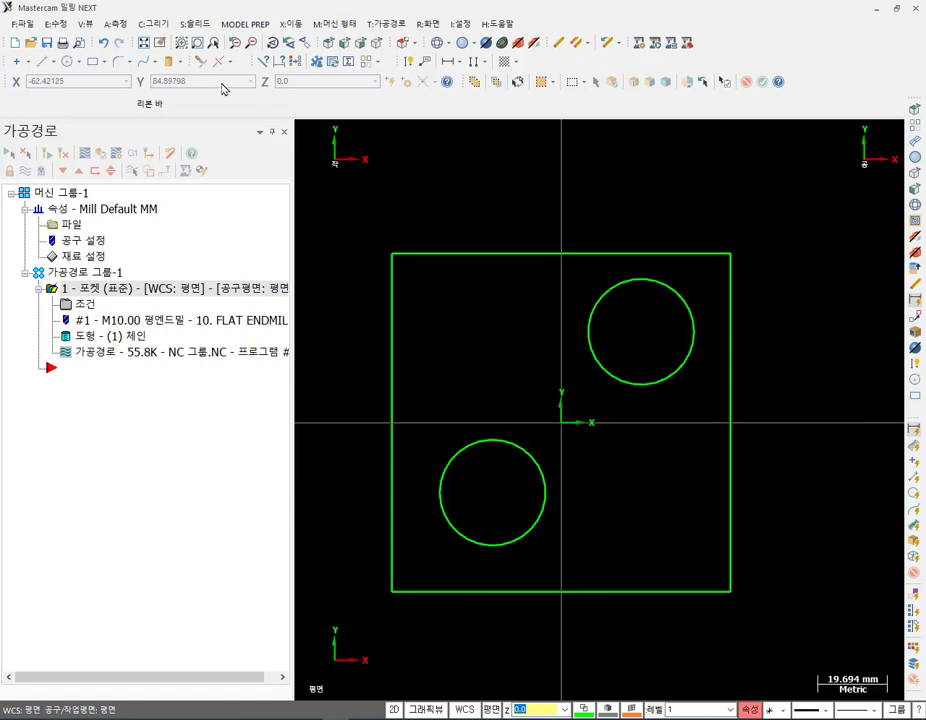
left_click(41, 61)
left_click(640, 279)
left_click(640, 185)
left_click(694, 331)
left_click(776, 332)
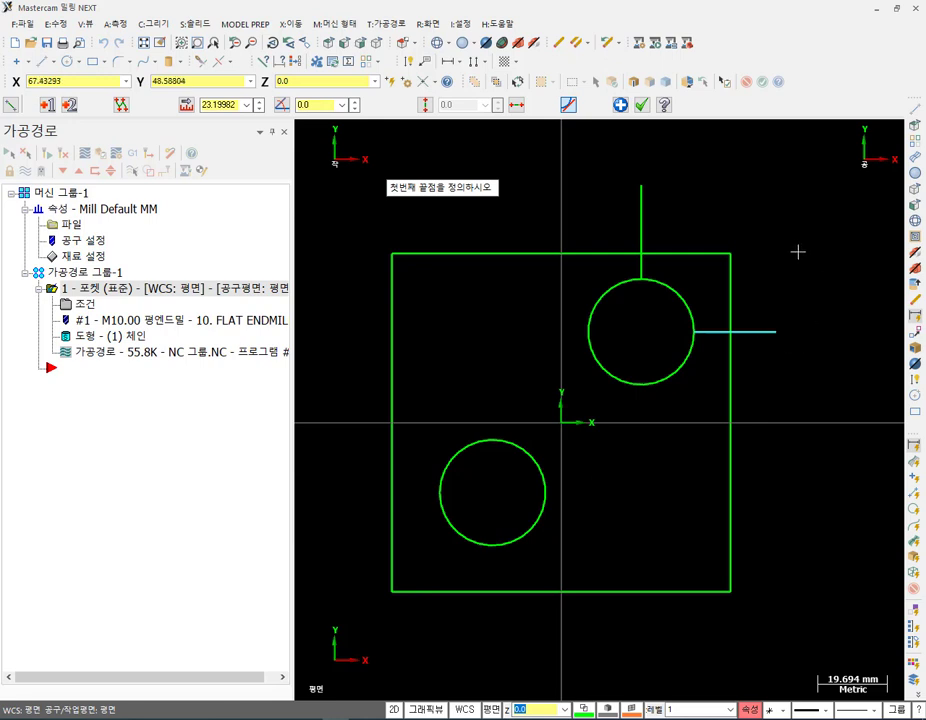
Trim away the line overhangs, the square's corner and the circle's outer quarter arc using Divide to leave a notched outer boundary.
left_click(218, 61)
left_click(112, 104)
left_click(641, 195)
left_click(684, 254)
left_click(730, 292)
left_click(764, 331)
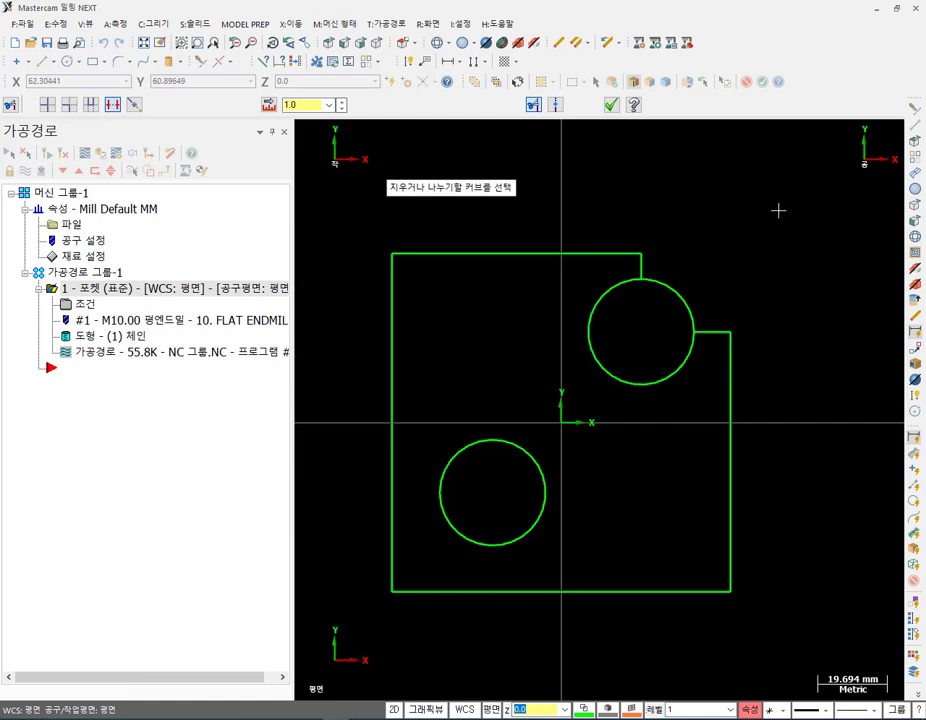
left_click(682, 297)
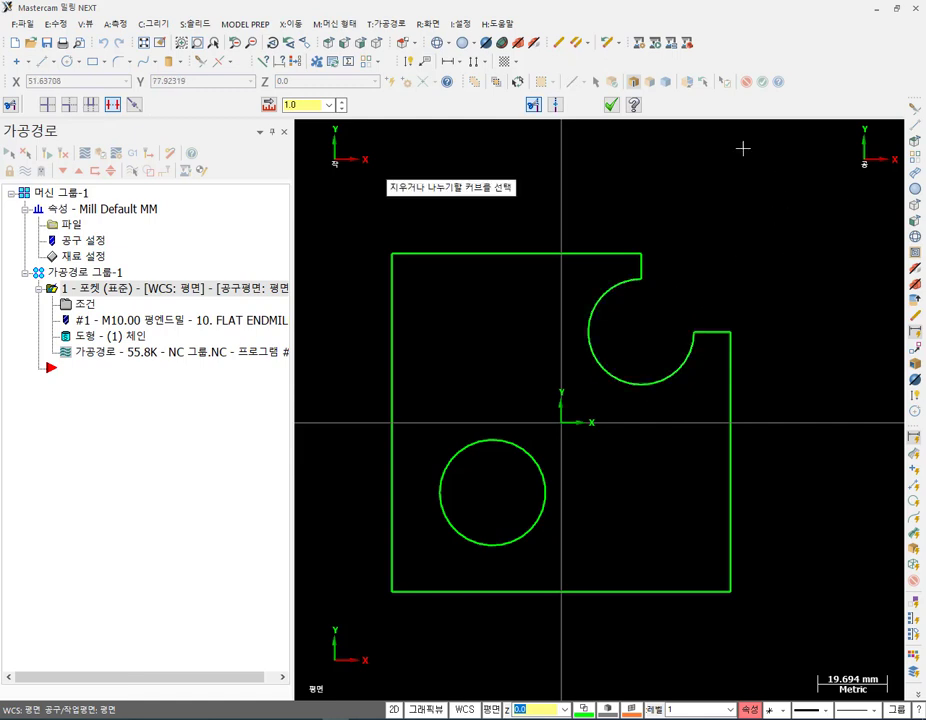
left_click(611, 104)
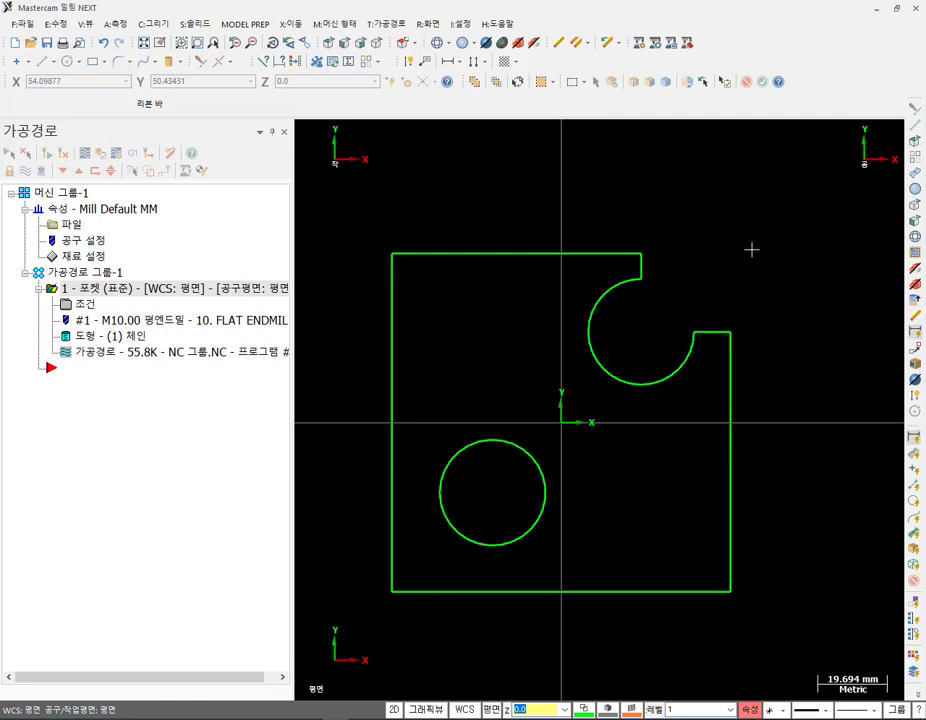
Start rechaining all of the pocket operation's geometry in place of its solid chain.
left_click(130, 336)
right_click(113, 267)
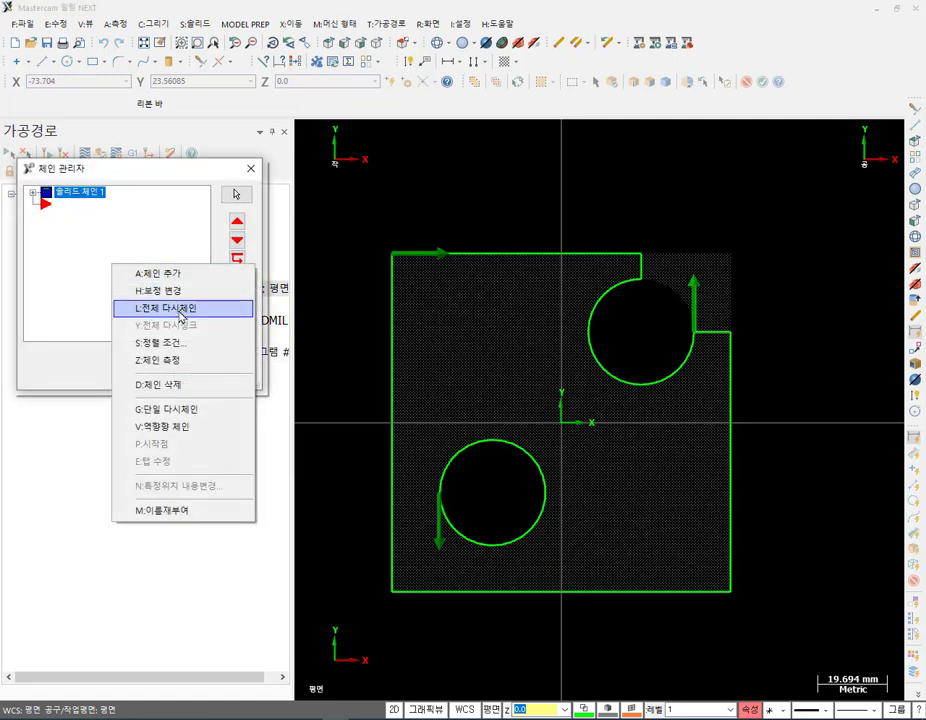
left_click(168, 307)
Try to chain the notched outer boundary and the lower circle, inspect them in 3D, and clear all selected chains.
left_click(392, 389)
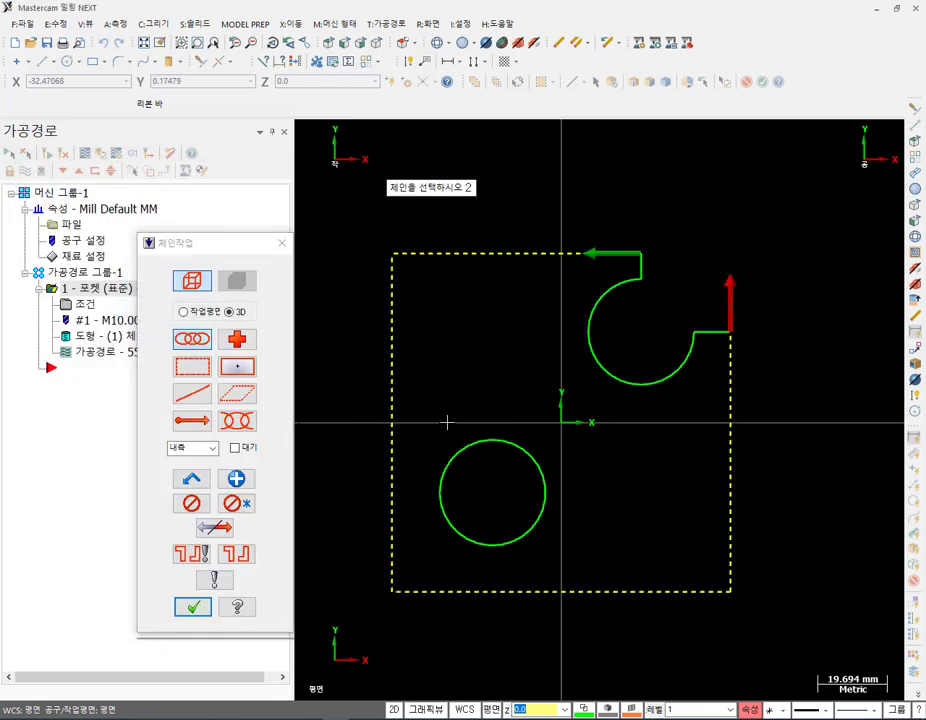
left_click(474, 447)
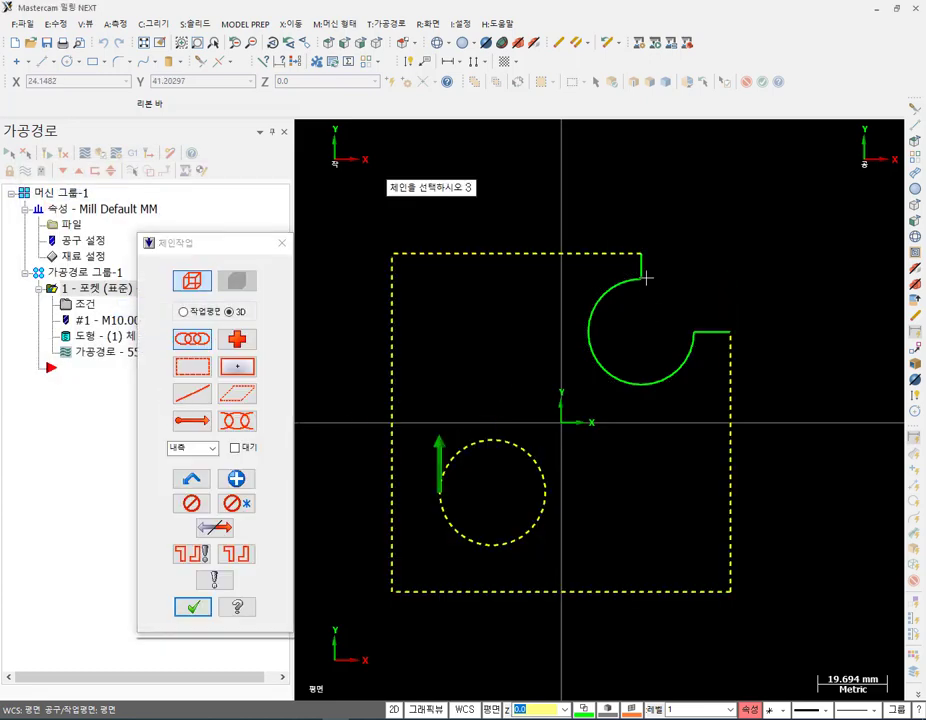
middle_click_drag(589, 420, 596, 366)
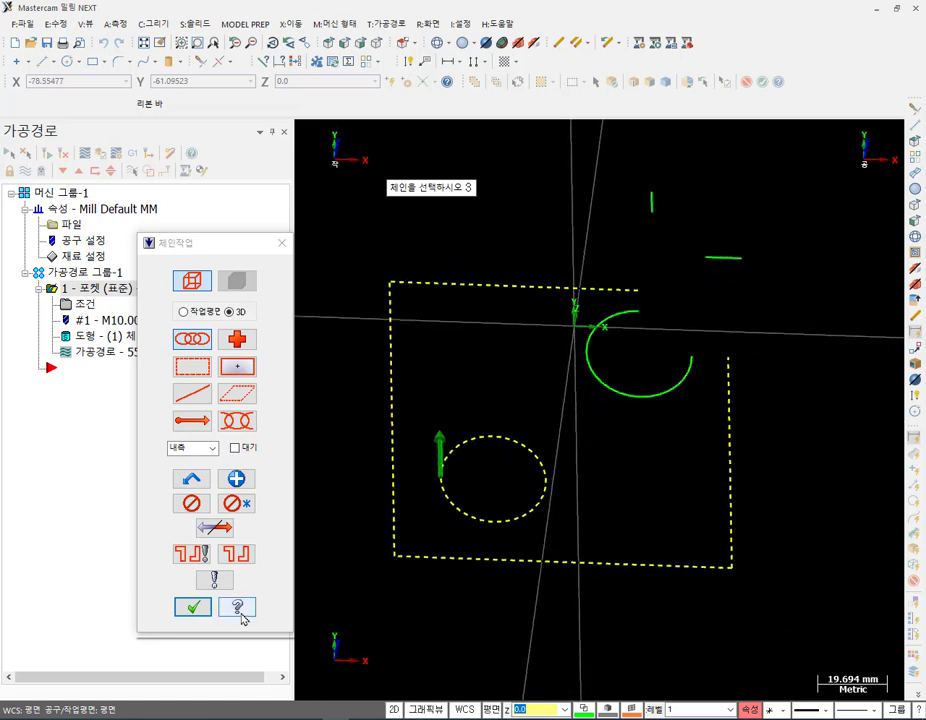
left_click(203, 505)
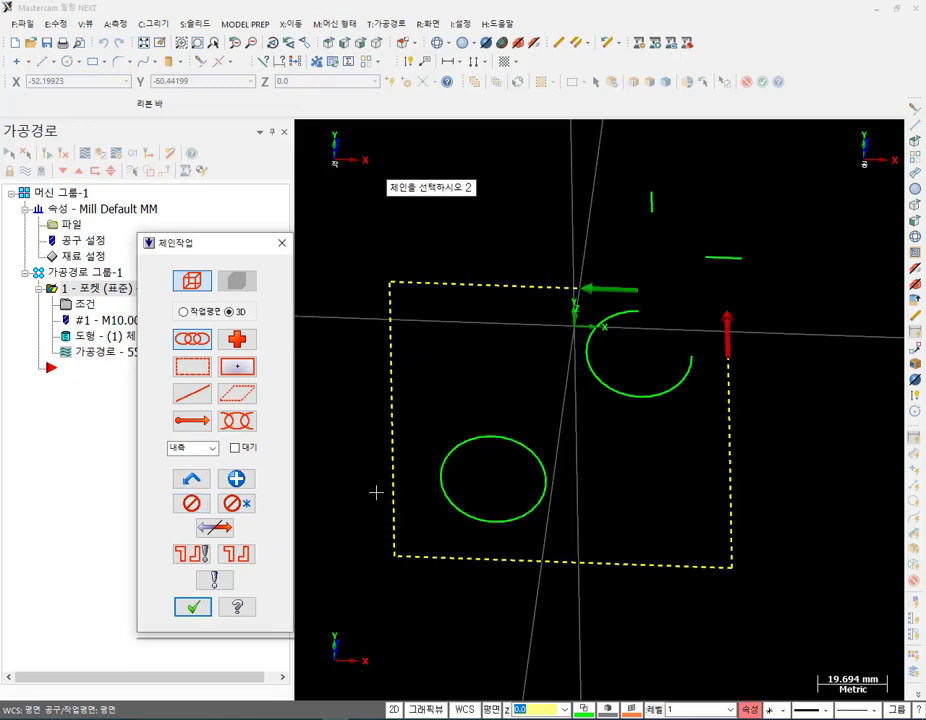
left_click(237, 502)
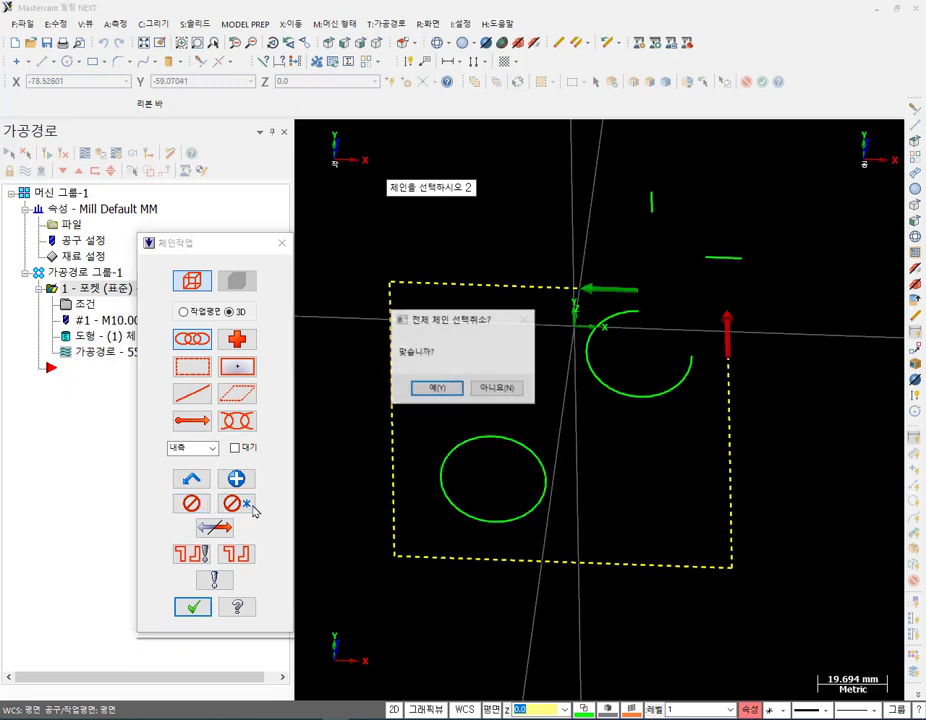
left_click(449, 390)
Set chaining to ignore Z depth, and chain the notched outer boundary and the lower circular island.
left_click(217, 580)
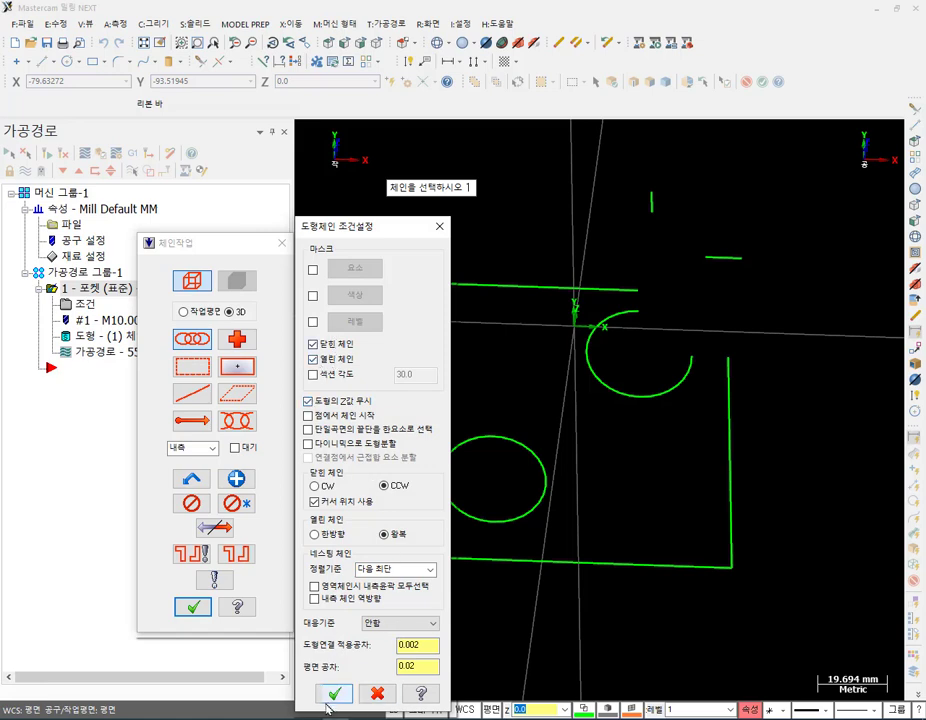
key("Return")
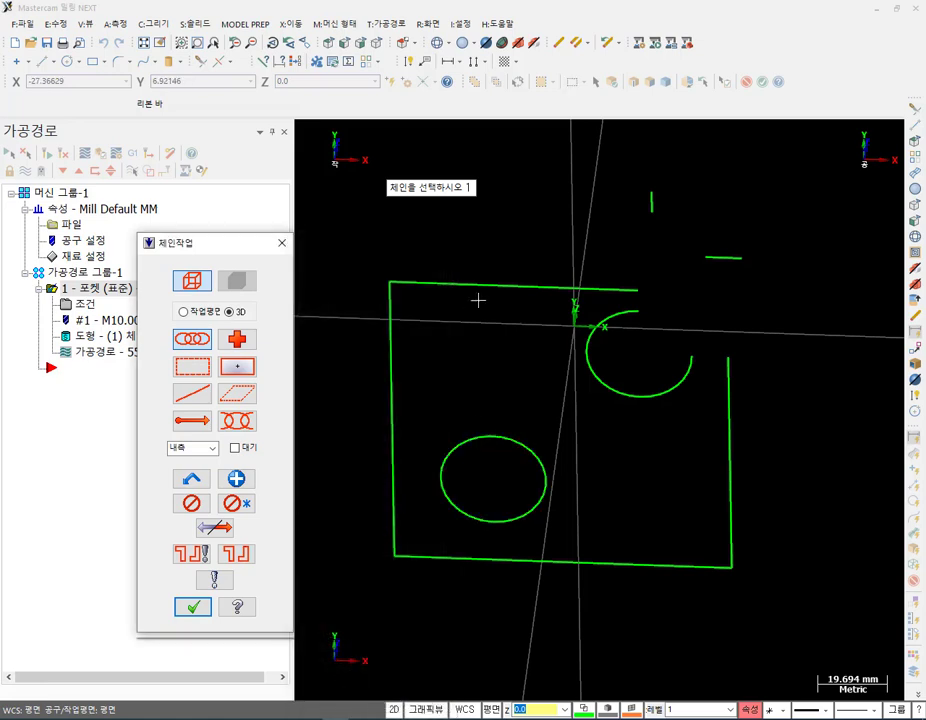
left_click(475, 286)
left_click(440, 500)
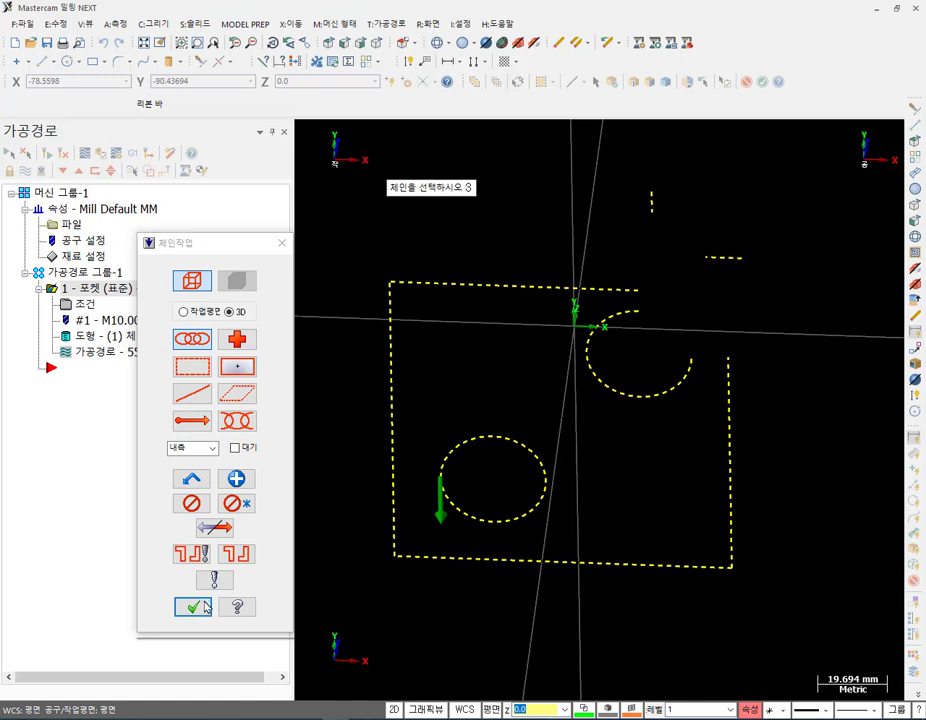
key("Return")
Check both new chains from the top and accept them, and regenerate and display the pocket toolpath.
left_click(345, 45)
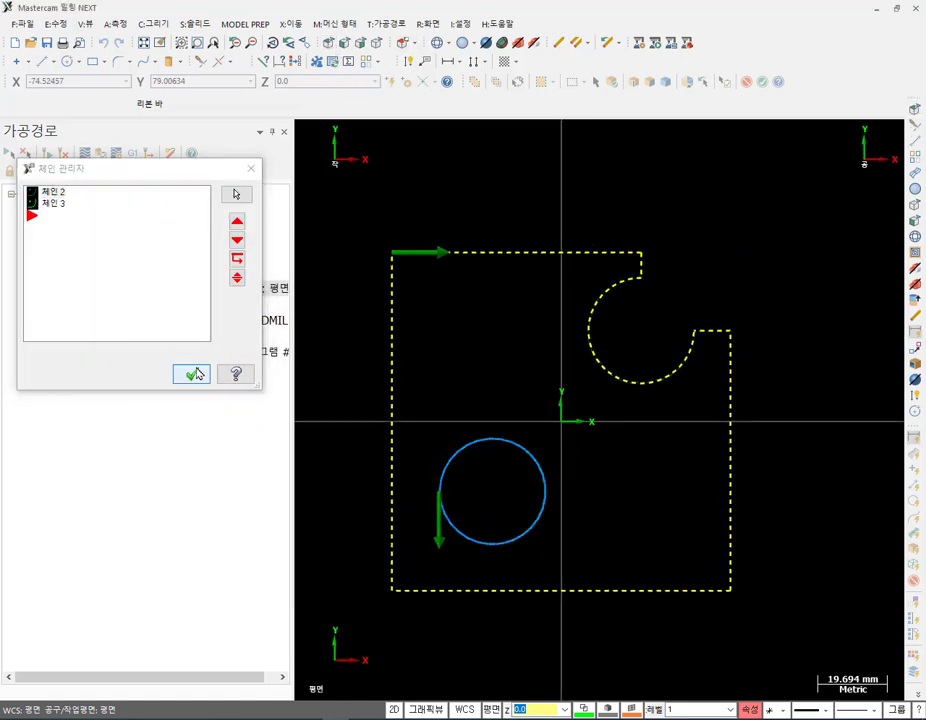
left_click(56, 204)
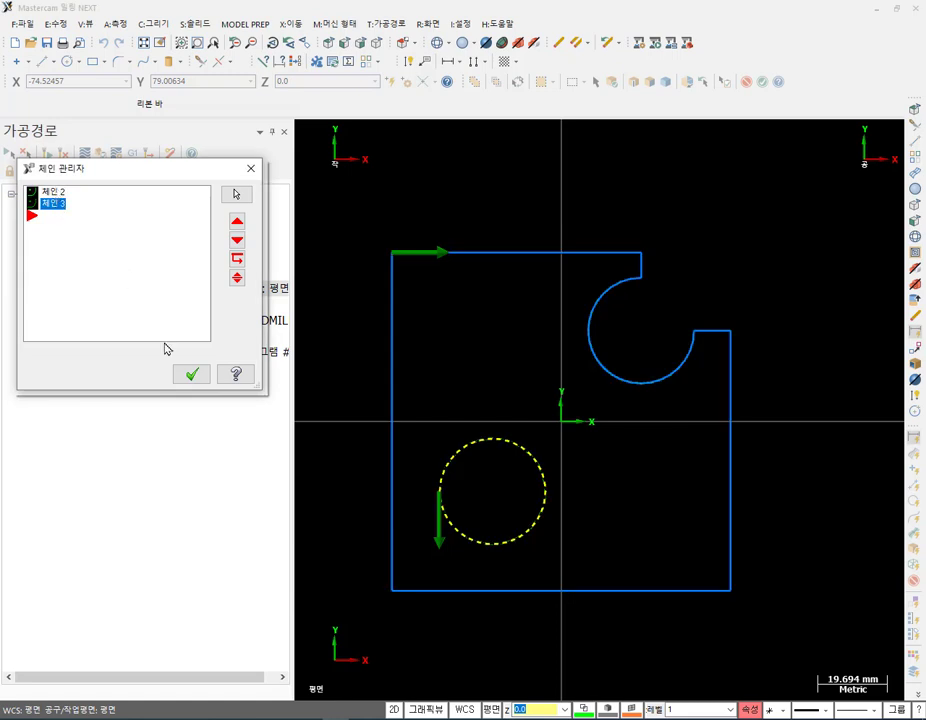
left_click(193, 375)
left_click(48, 155)
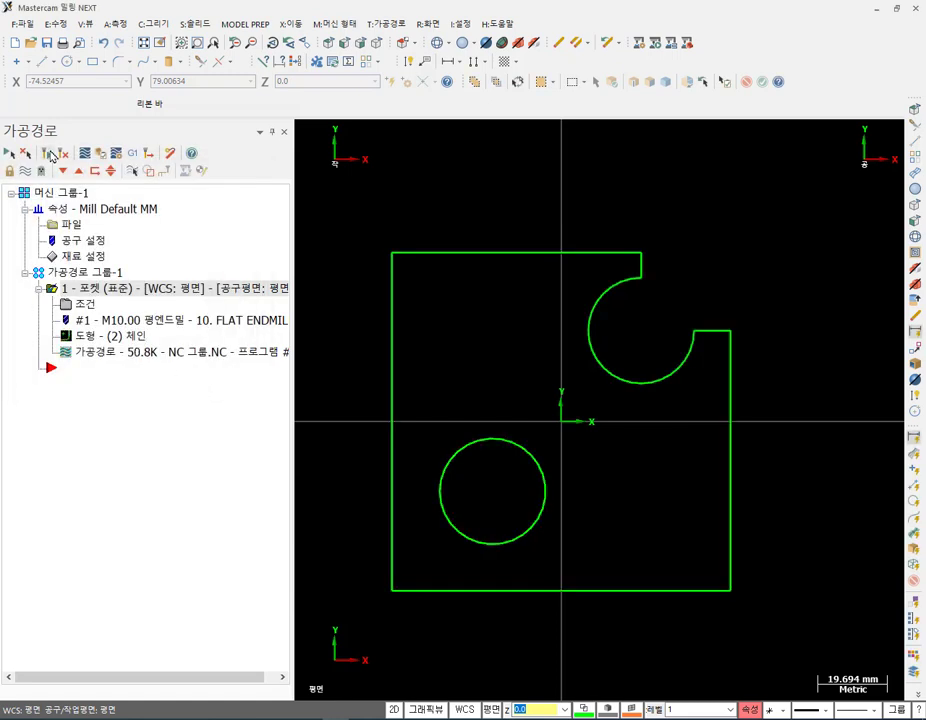
left_click(27, 172)
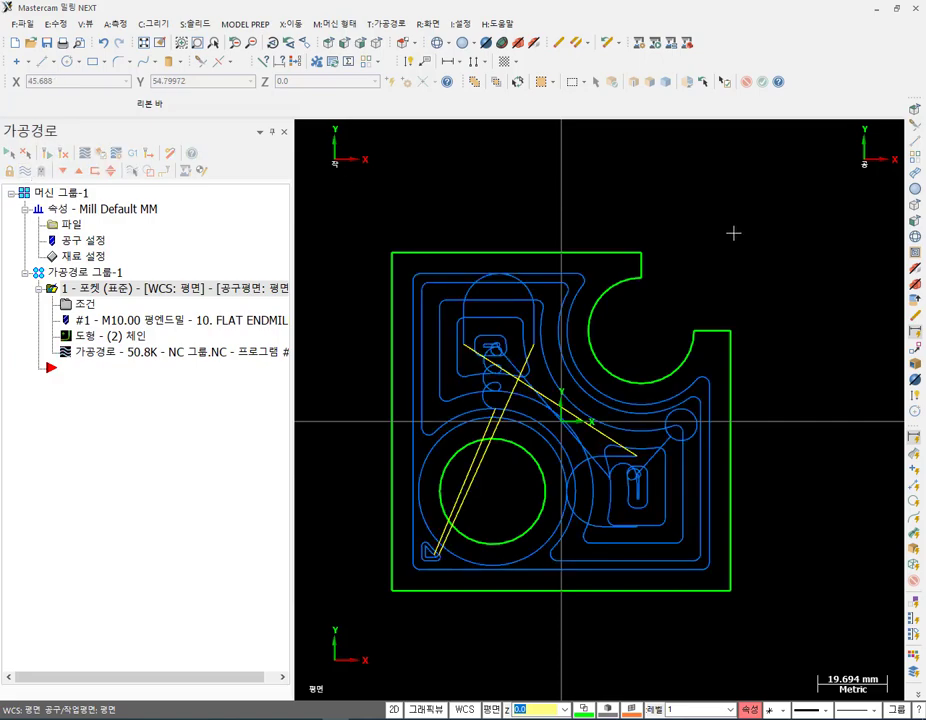
Examine the regenerated pocket toolpath from the top, in isometric and tilted, including its entry moves and the differing heights of the notched corner's boundary lines.
middle_click_drag(676, 320, 546, 159)
left_click(335, 52)
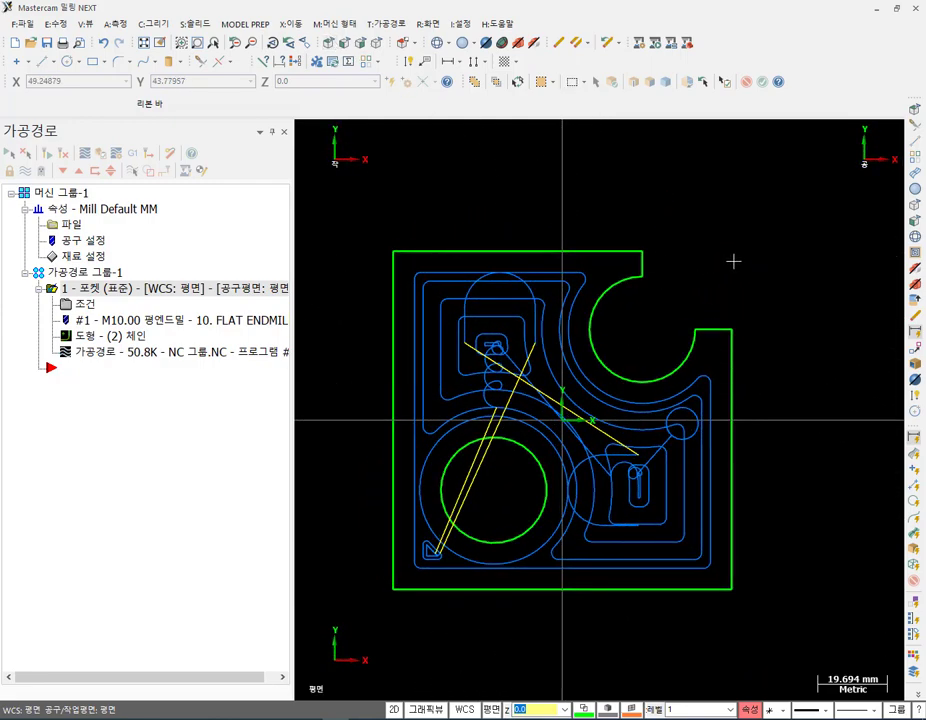
left_click_drag(663, 178, 546, 236)
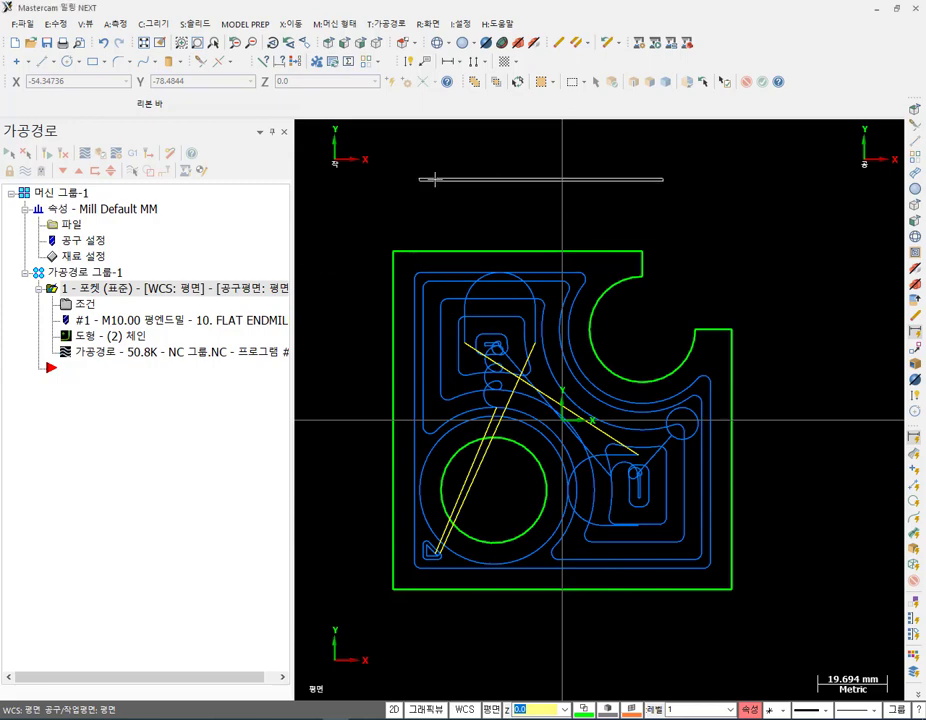
left_click(379, 46)
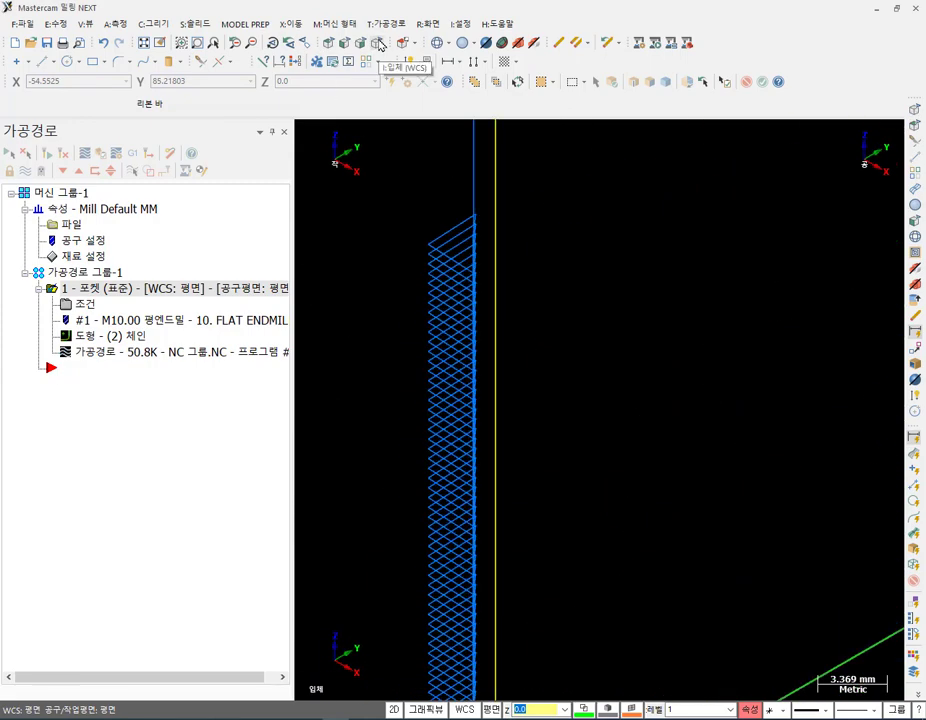
scroll(477, 213, "down", 8)
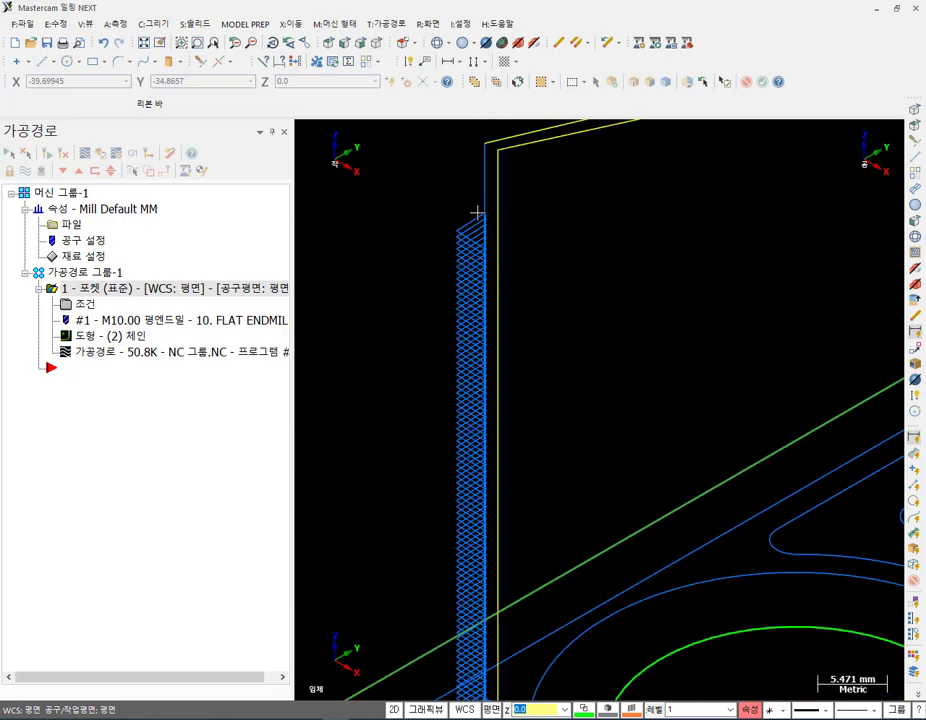
scroll(517, 391, "up", 1)
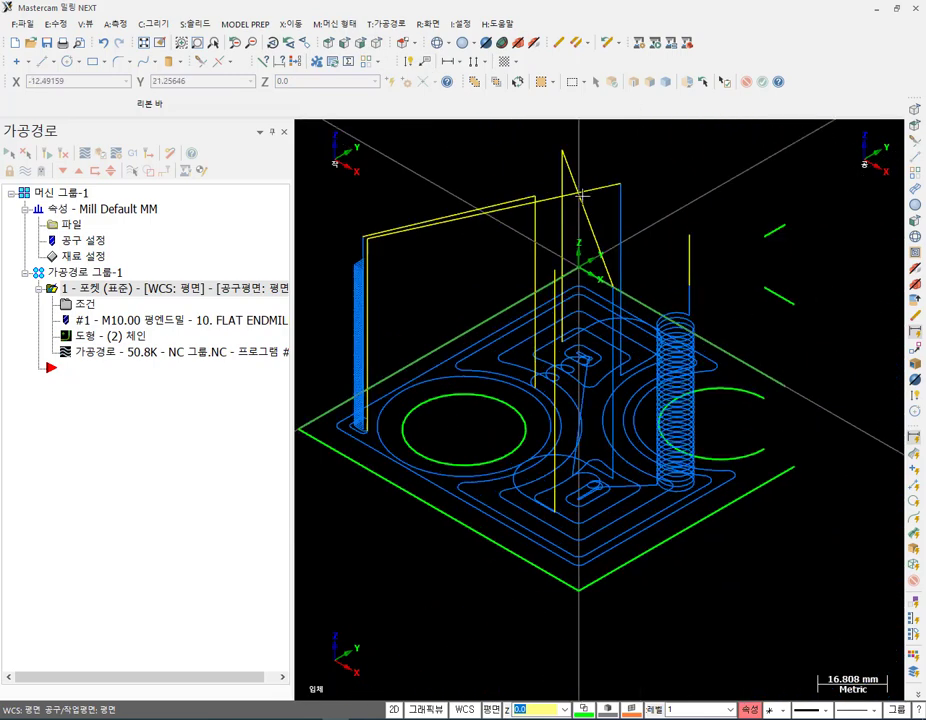
left_click(337, 63)
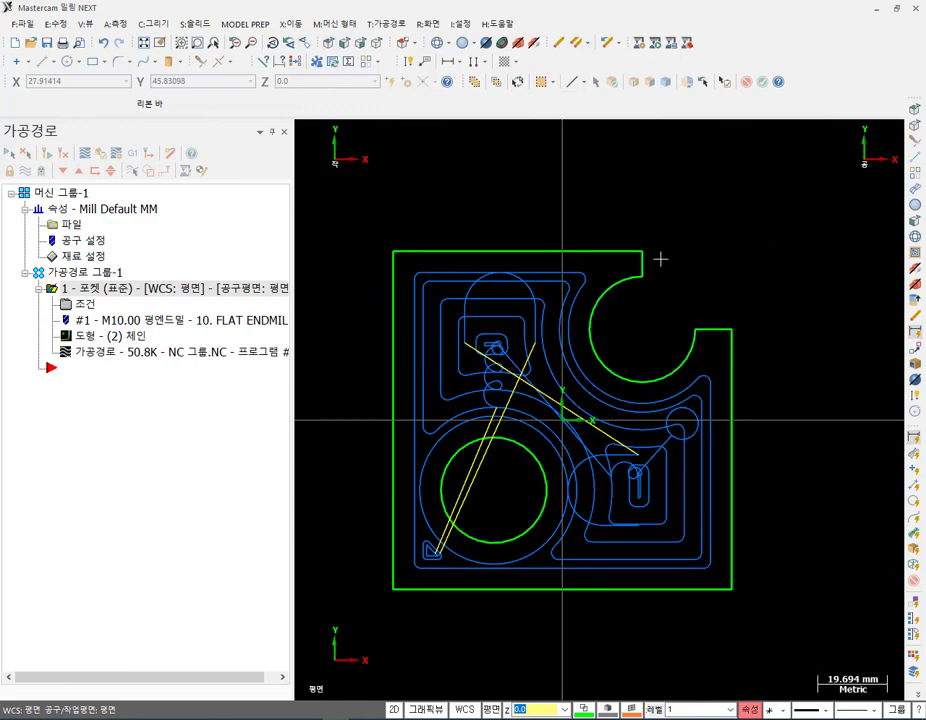
middle_click_drag(688, 305, 740, 314)
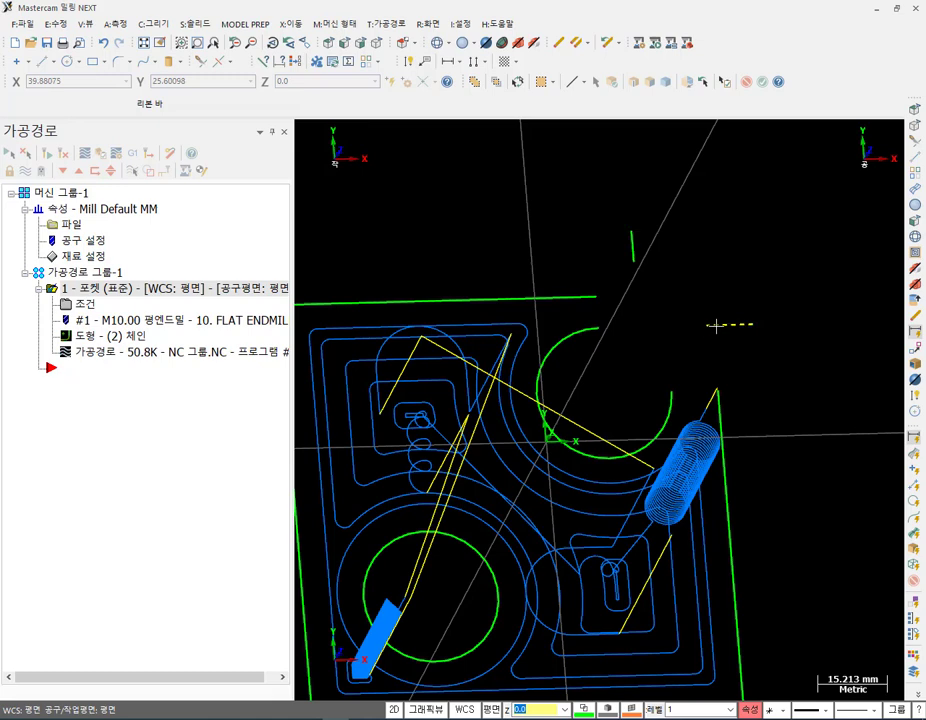
scroll(772, 265, "down", 2)
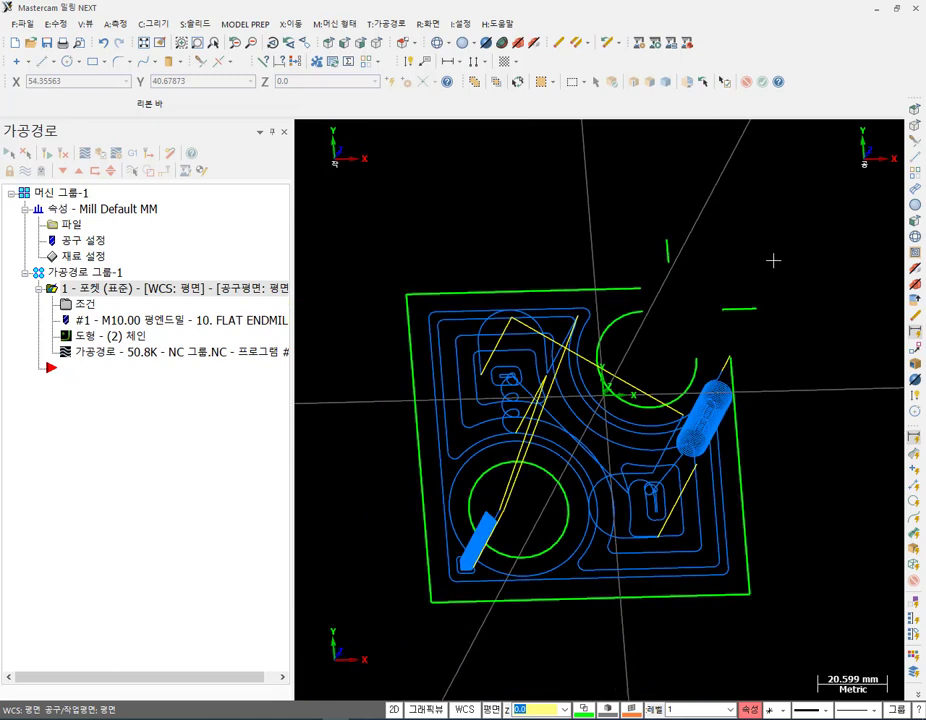
left_click(329, 43)
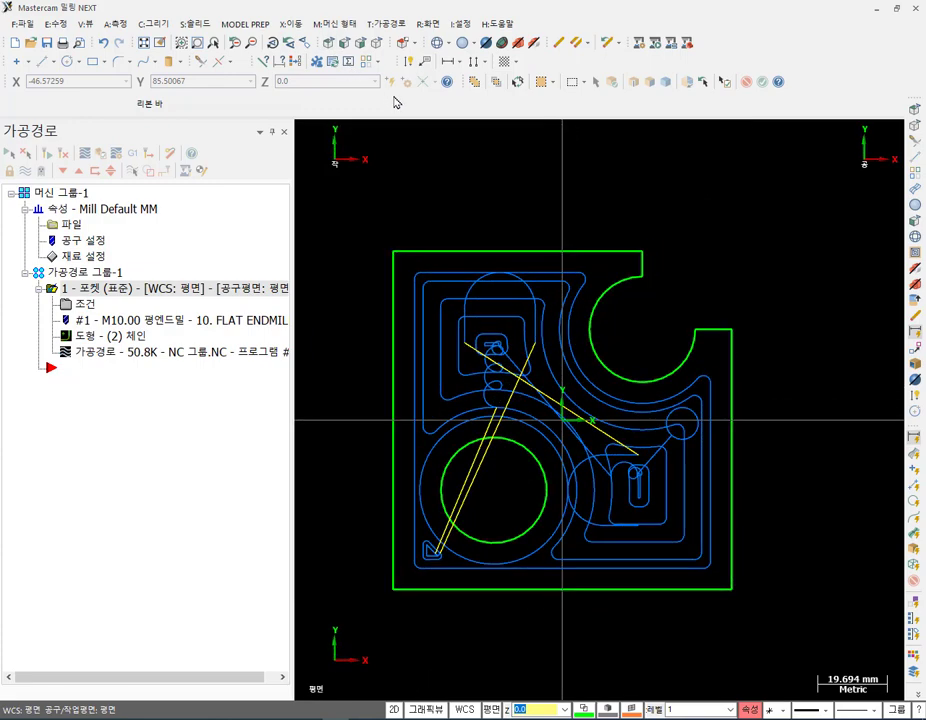
middle_click_drag(630, 360, 668, 340)
scroll(628, 294, "up", 6)
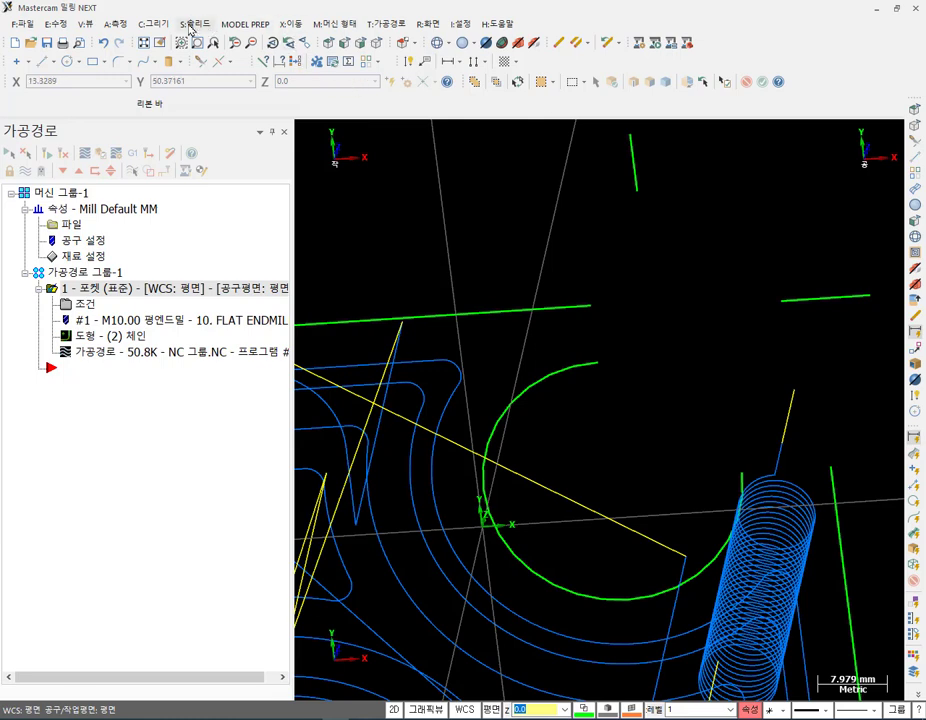
Start a contour toolpath to review the chaining option that ignores the geometry's Z depth, and cancel the operation.
left_click(386, 23)
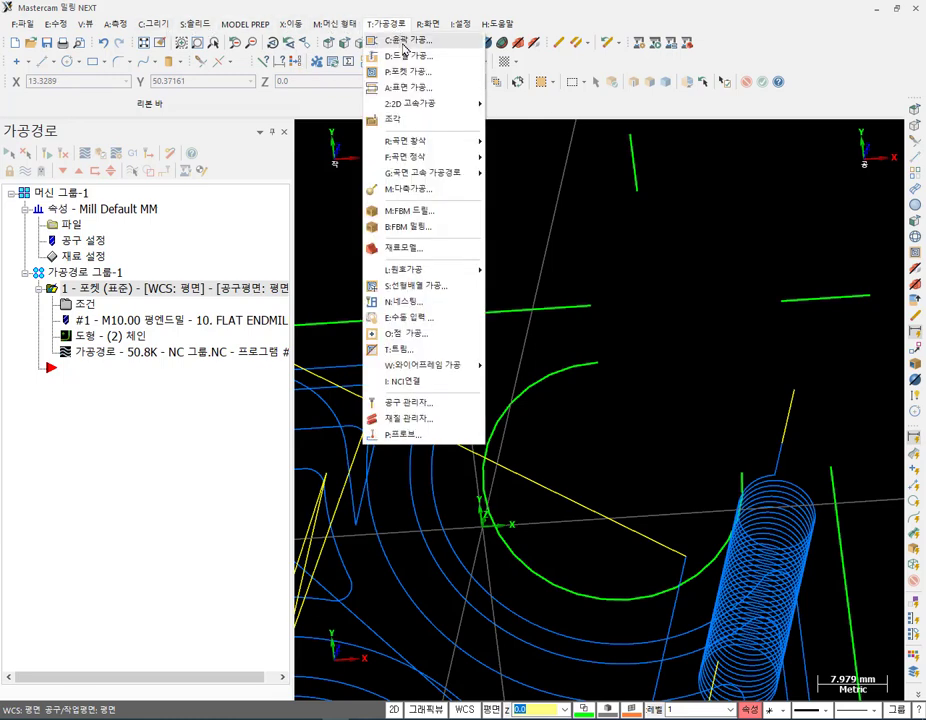
left_click(408, 42)
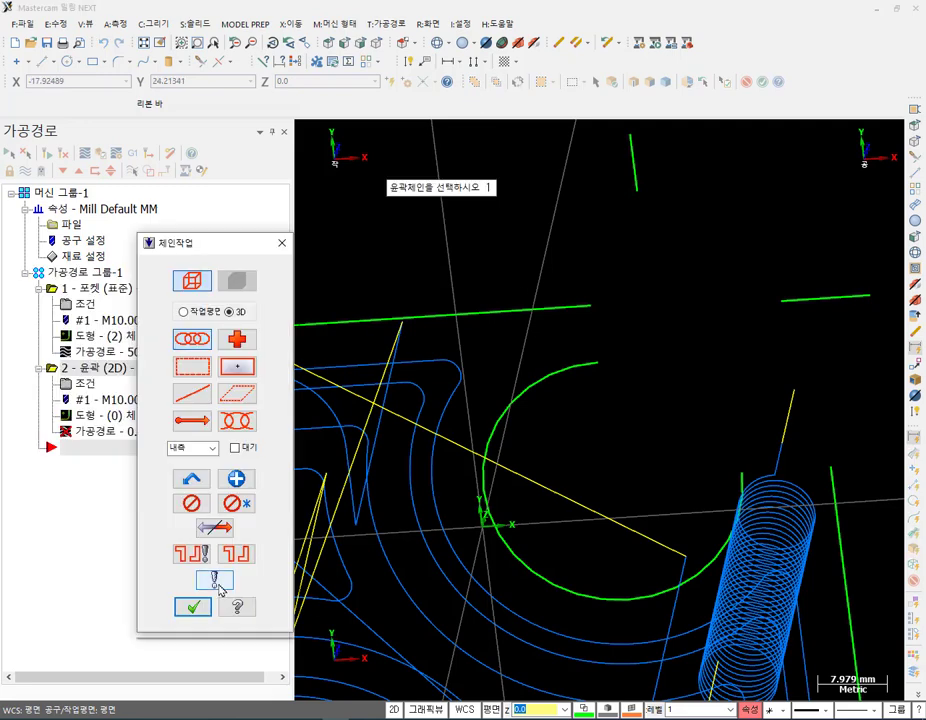
left_click(215, 582)
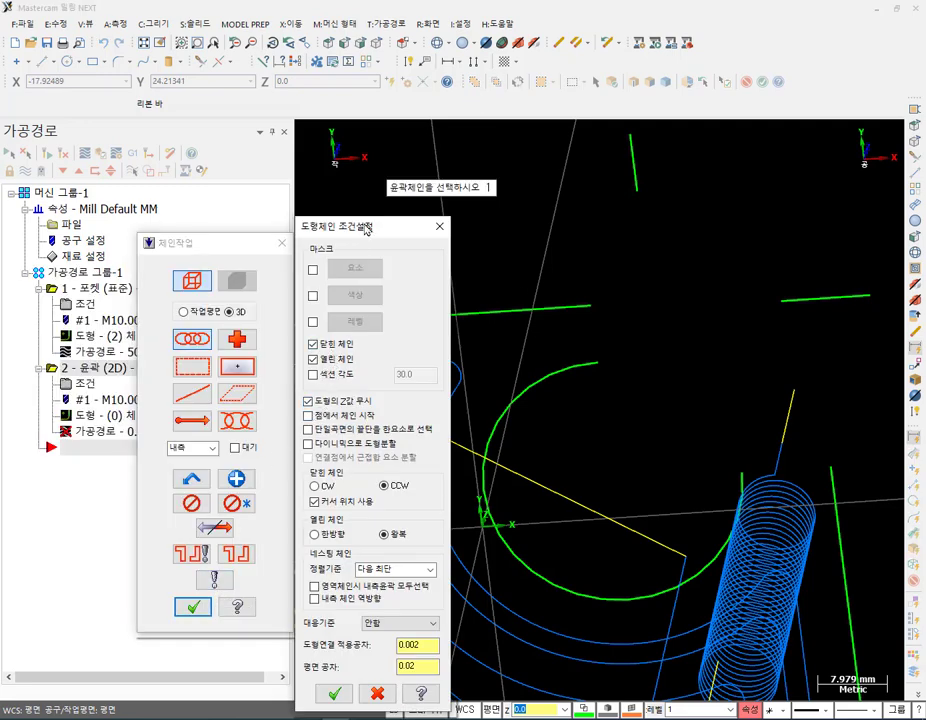
left_click_drag(366, 229, 519, 93)
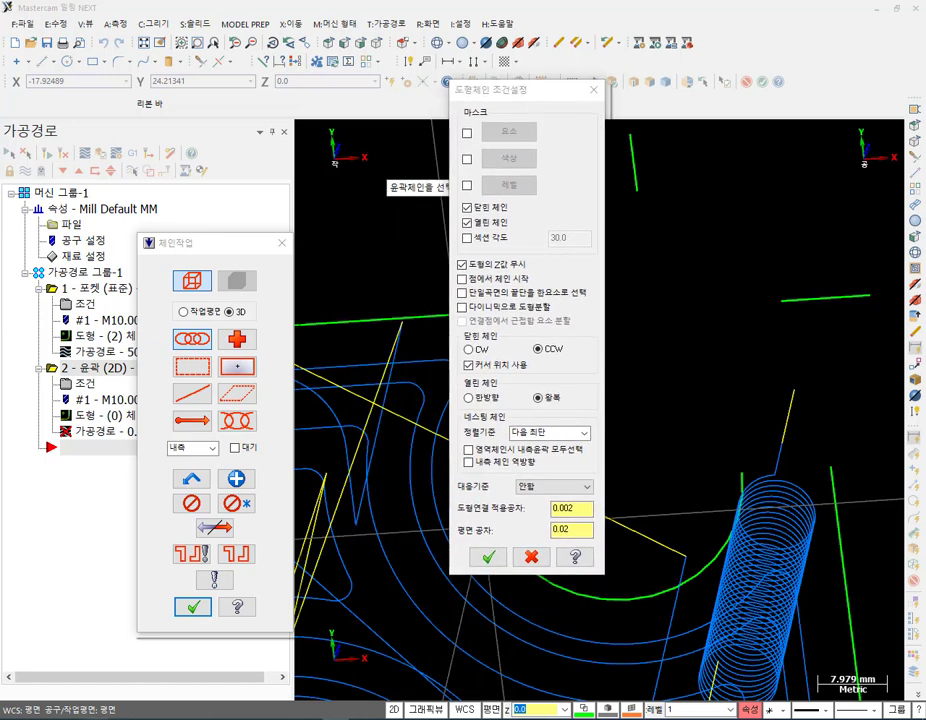
mouse_move(547, 262)
left_mouse_down()
mouse_move(422, 248)
mouse_move(510, 238)
mouse_move(558, 258)
left_mouse_up()
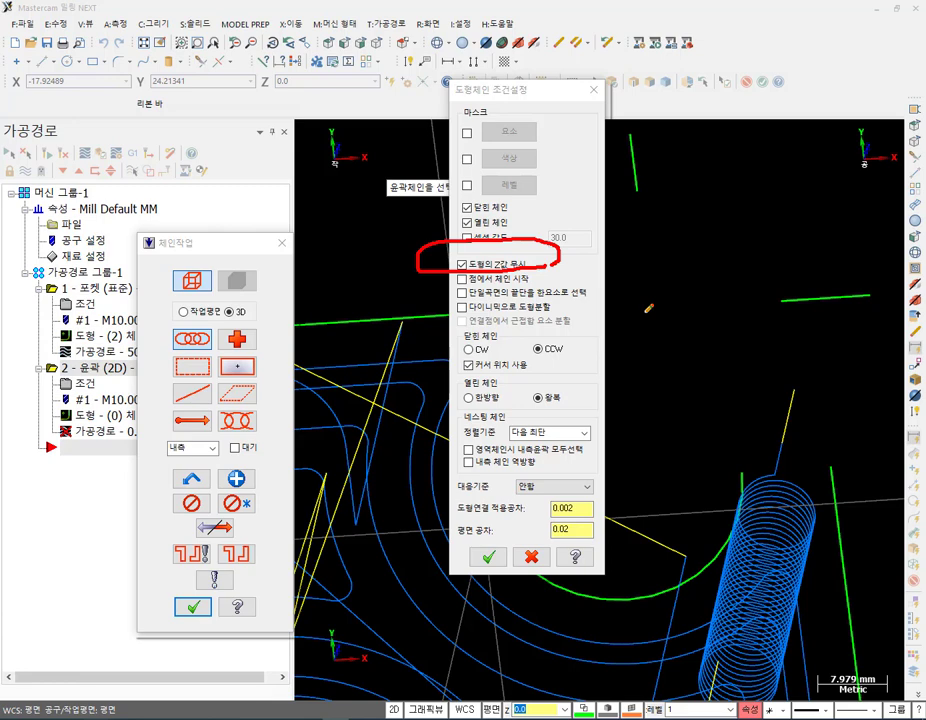
mouse_move(788, 282)
left_mouse_down()
mouse_move(766, 305)
mouse_move(806, 321)
left_mouse_up()
left_click_drag(838, 500, 843, 458)
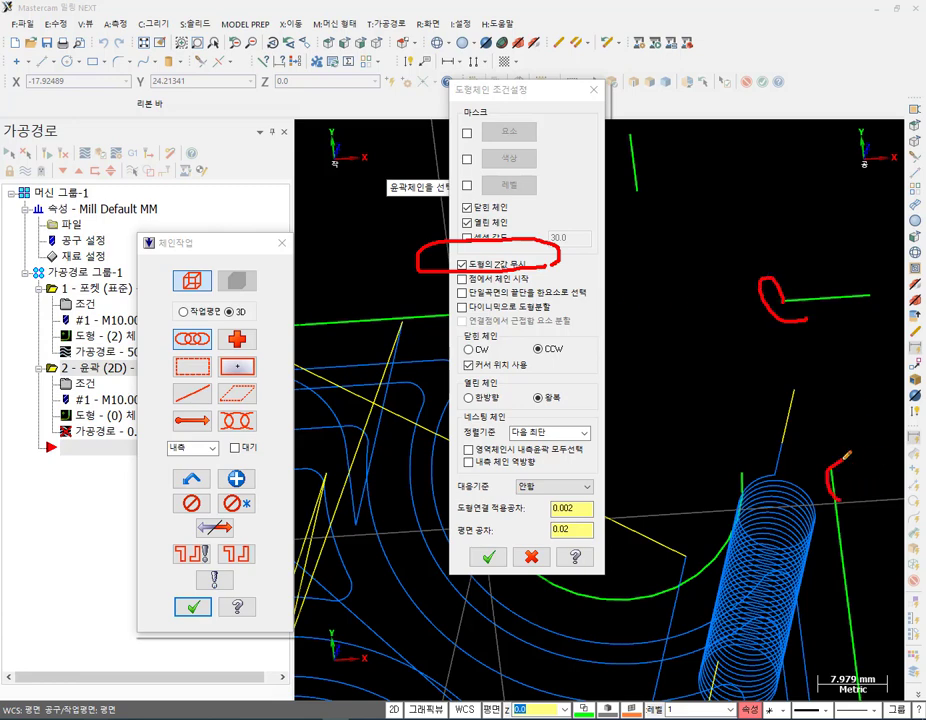
left_click_drag(874, 286, 841, 466)
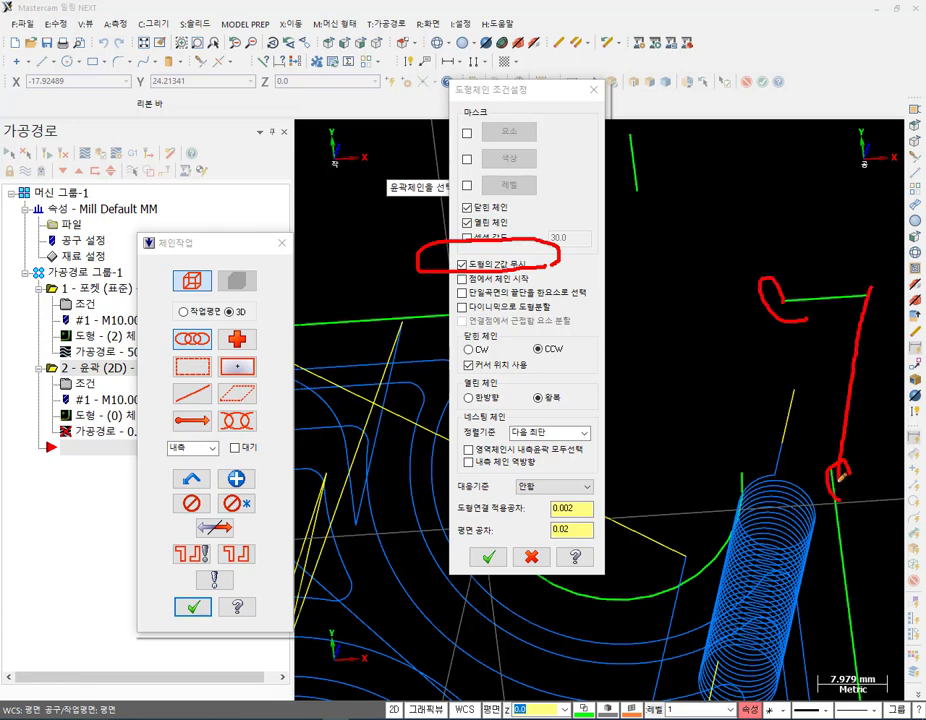
mouse_move(868, 276)
left_mouse_down()
mouse_move(788, 300)
mouse_move(773, 498)
left_mouse_up()
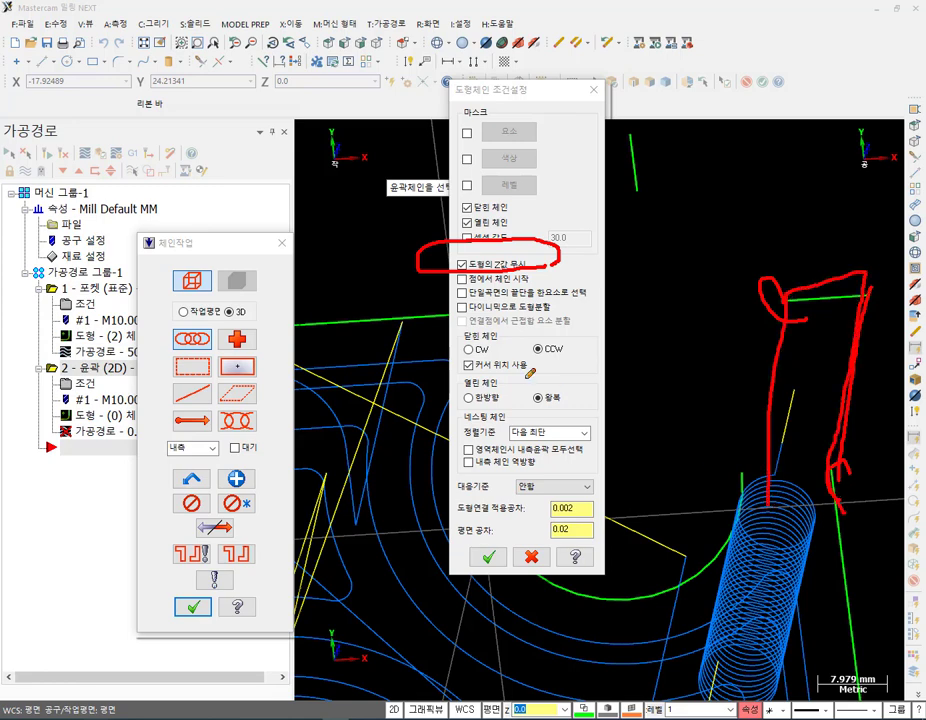
left_click_drag(545, 265, 703, 247)
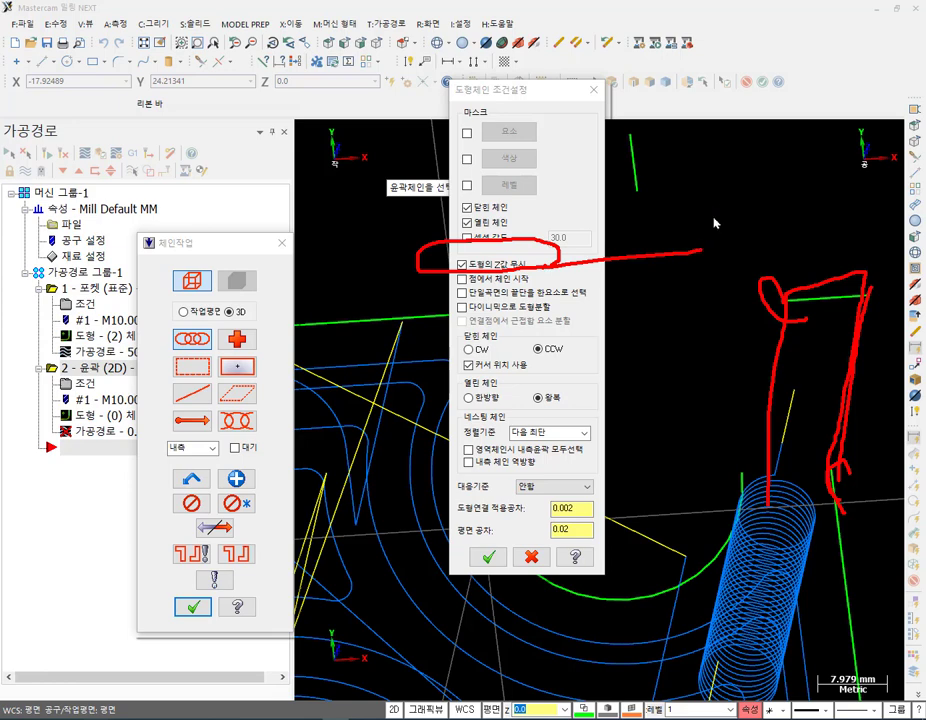
right_click(712, 220)
left_click(740, 370)
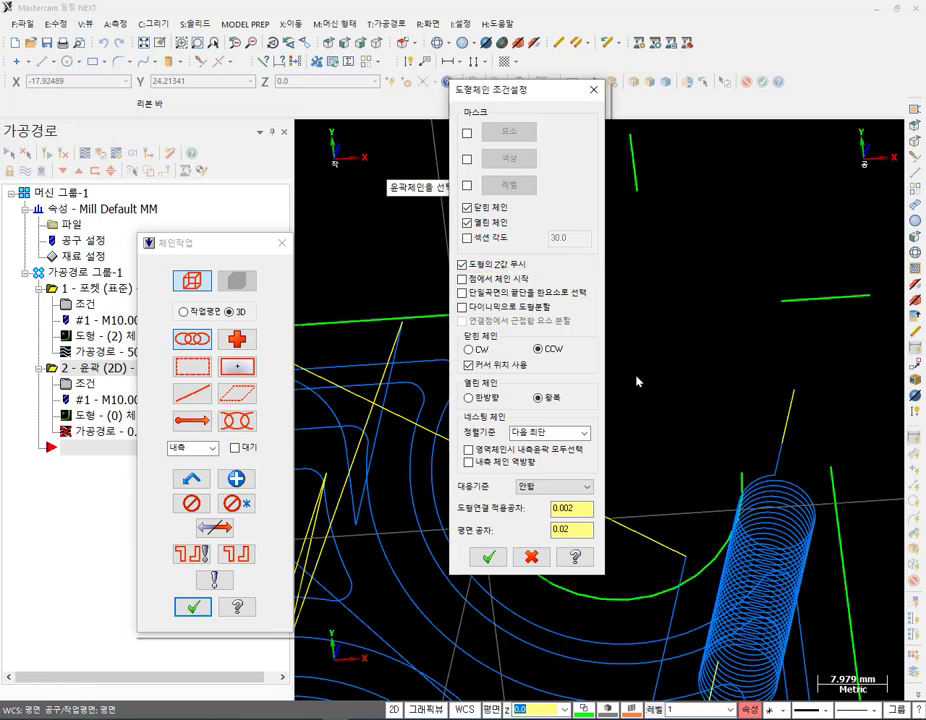
left_click(593, 89)
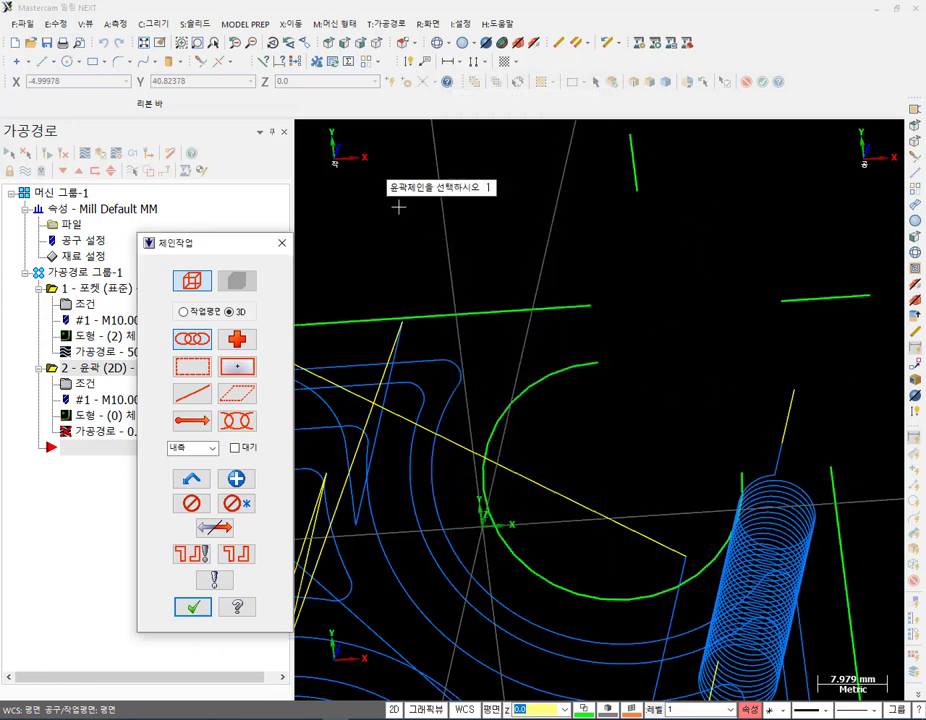
left_click(282, 243)
Show the shaded solid model together with the wireframe in isometric view, and hide the pocket operation's toolpath.
scroll(703, 182, "down", 3)
middle_click_drag(703, 182, 692, 217)
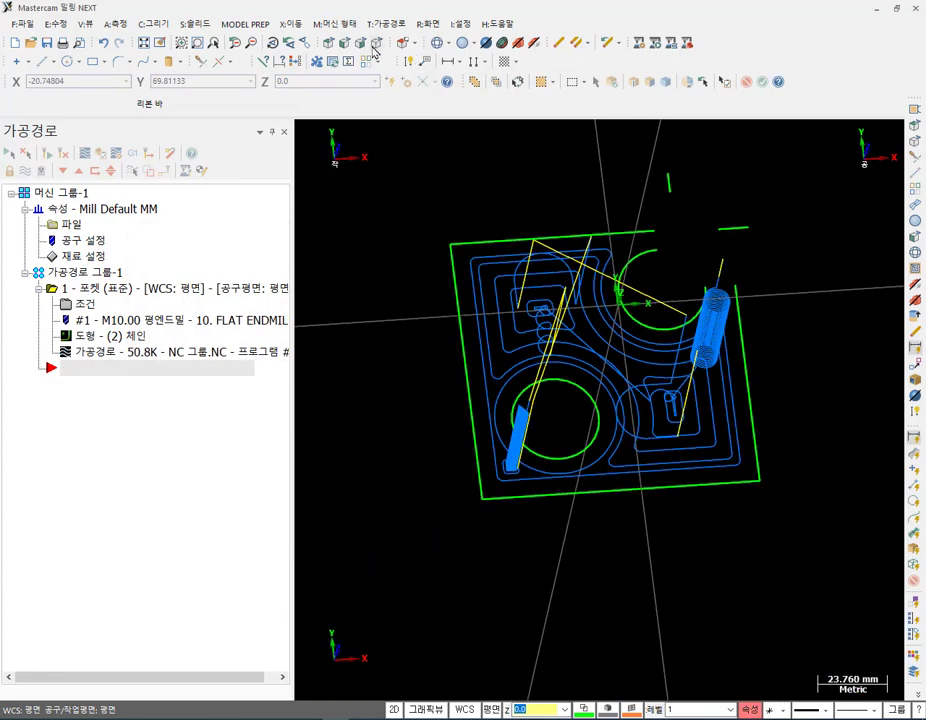
left_click(377, 44)
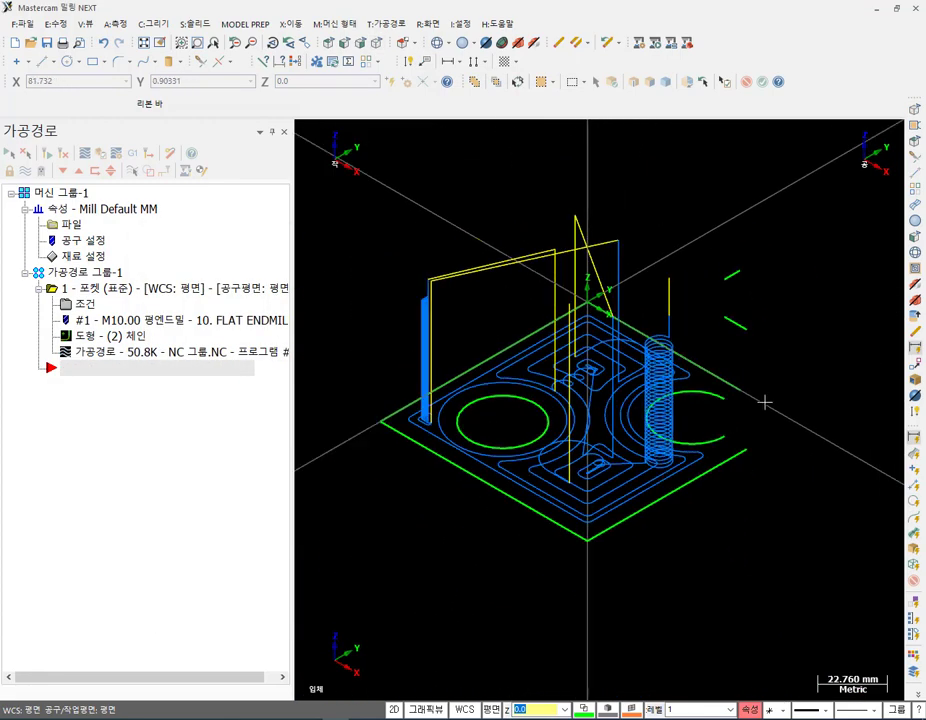
middle_click_drag(733, 389, 760, 416)
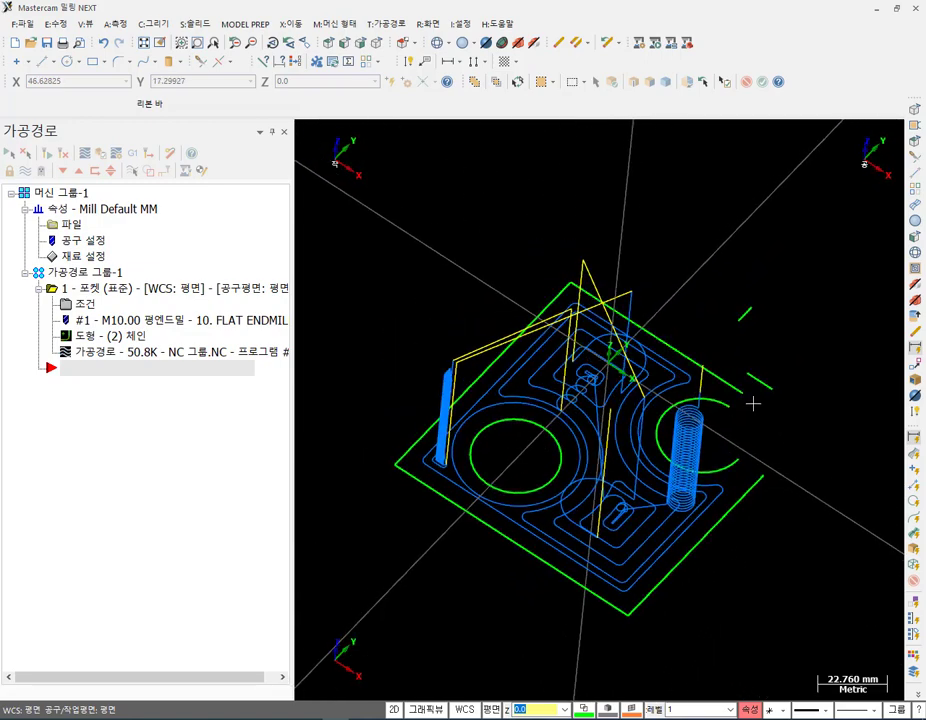
key("alt+7")
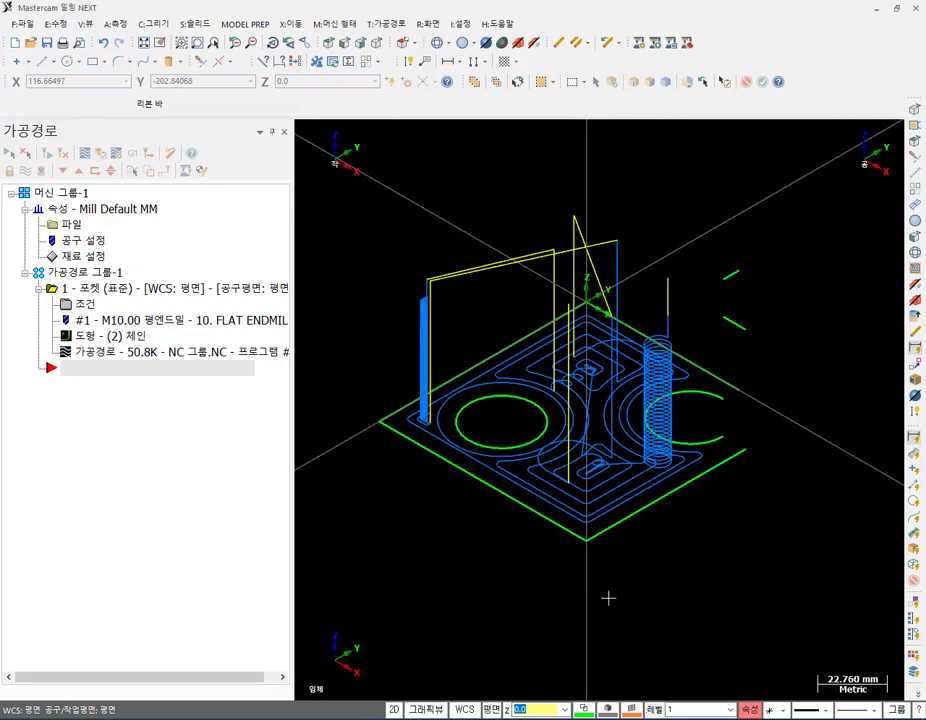
scroll(690, 355, "up", 2)
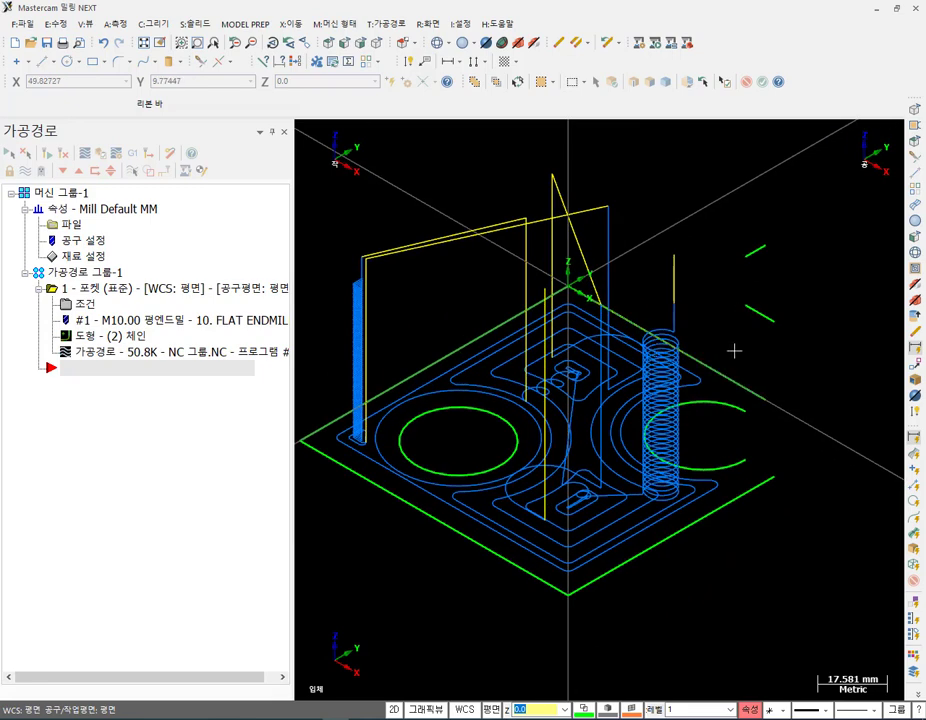
key("alt+s")
scroll(660, 520, "down", 2)
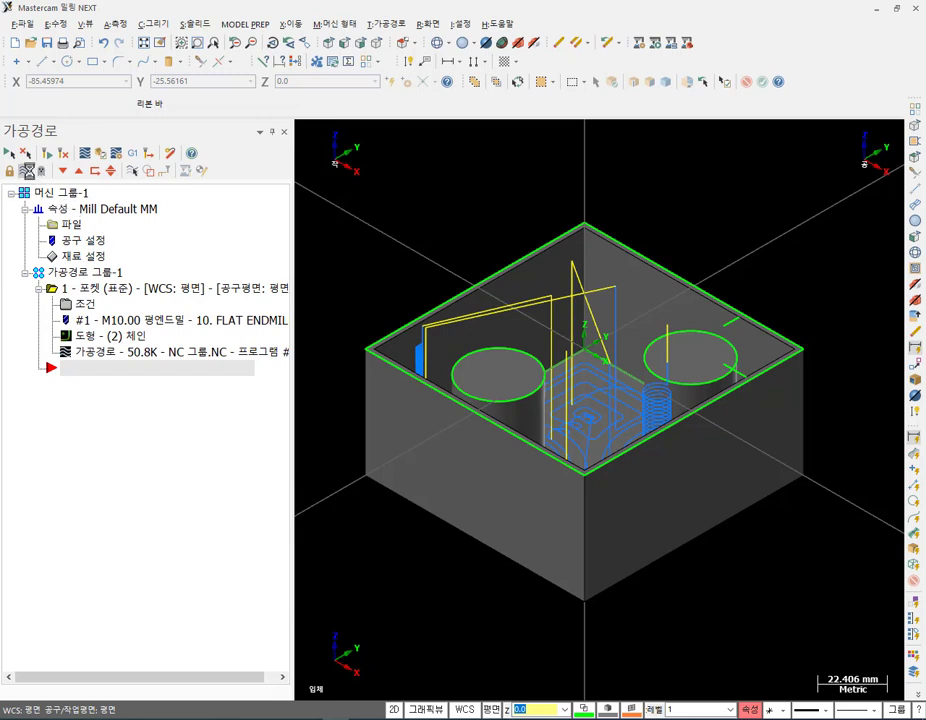
left_click(39, 173)
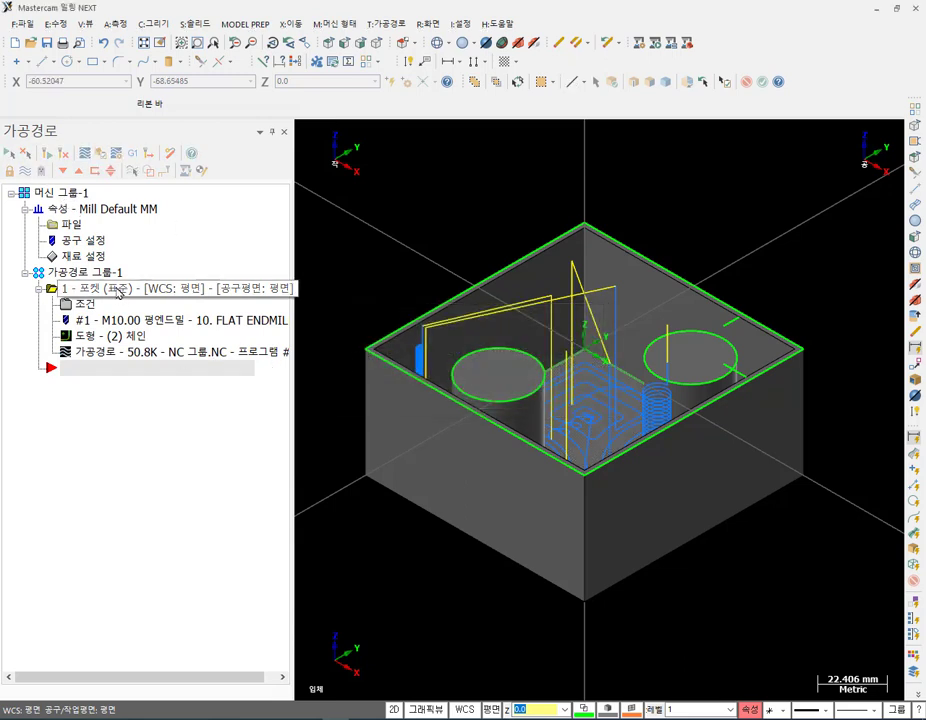
left_click(25, 170)
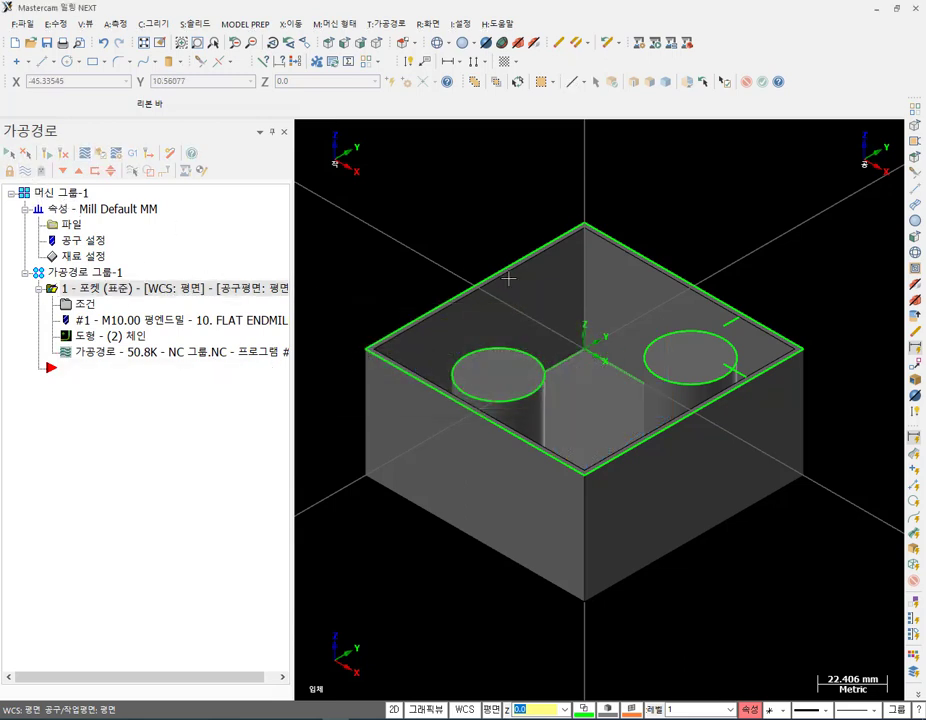
Display the pocket toolpath over the solid again and examine the narrow corner between the notched-side island and the pocket walls.
mouse_move(517, 296)
middle_mouse_down()
mouse_move(504, 265)
mouse_move(502, 326)
mouse_move(517, 319)
mouse_move(504, 335)
middle_mouse_up()
scroll(718, 403, "up", 3)
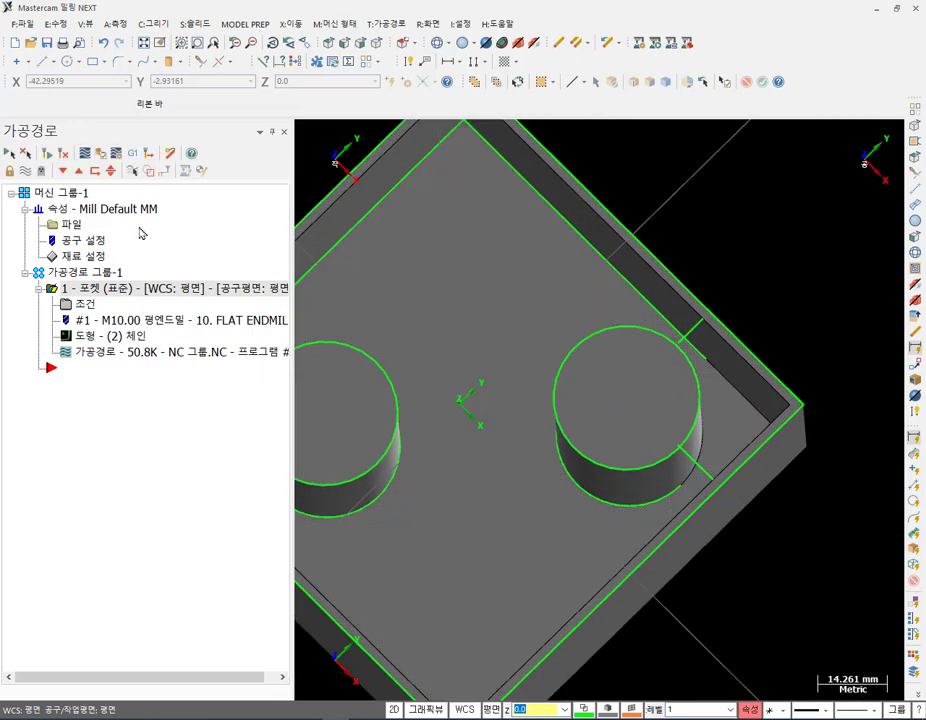
key("alt+t")
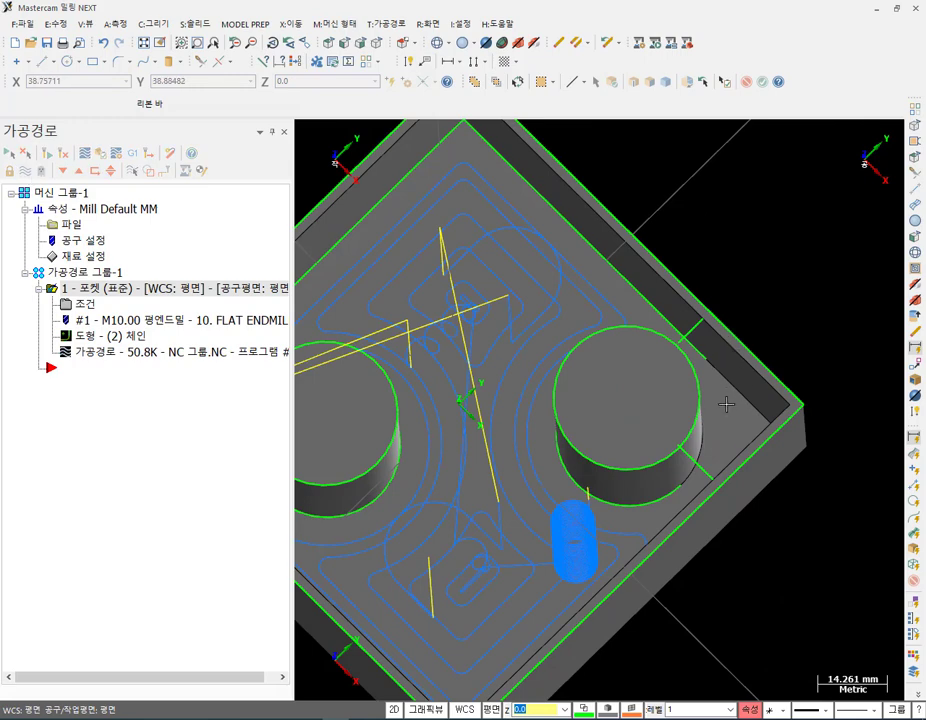
scroll(728, 402, "down", 2)
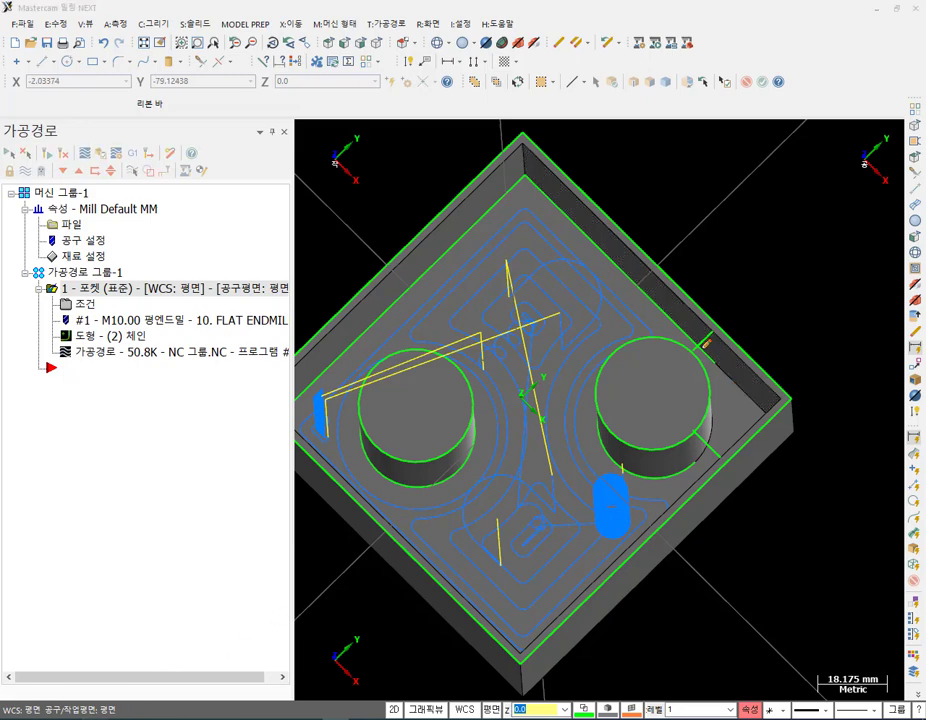
mouse_move(700, 358)
left_mouse_down()
mouse_move(710, 403)
mouse_move(660, 453)
mouse_move(607, 439)
mouse_move(633, 356)
mouse_move(675, 349)
mouse_move(703, 368)
left_mouse_up()
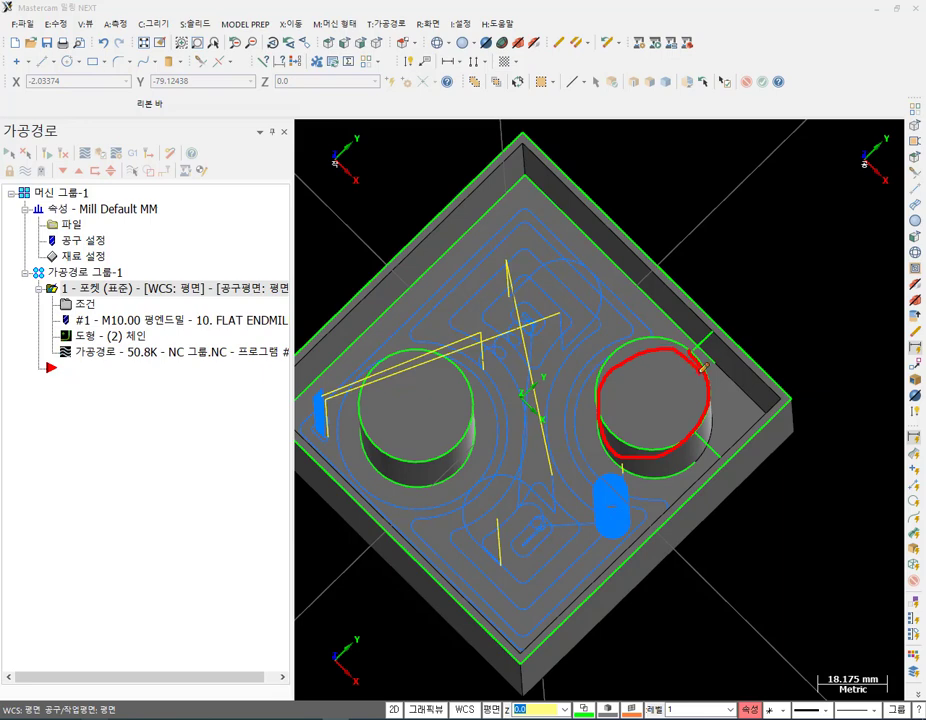
mouse_move(658, 287)
left_mouse_down()
mouse_move(741, 389)
mouse_move(772, 407)
mouse_move(695, 475)
mouse_move(654, 526)
left_mouse_up()
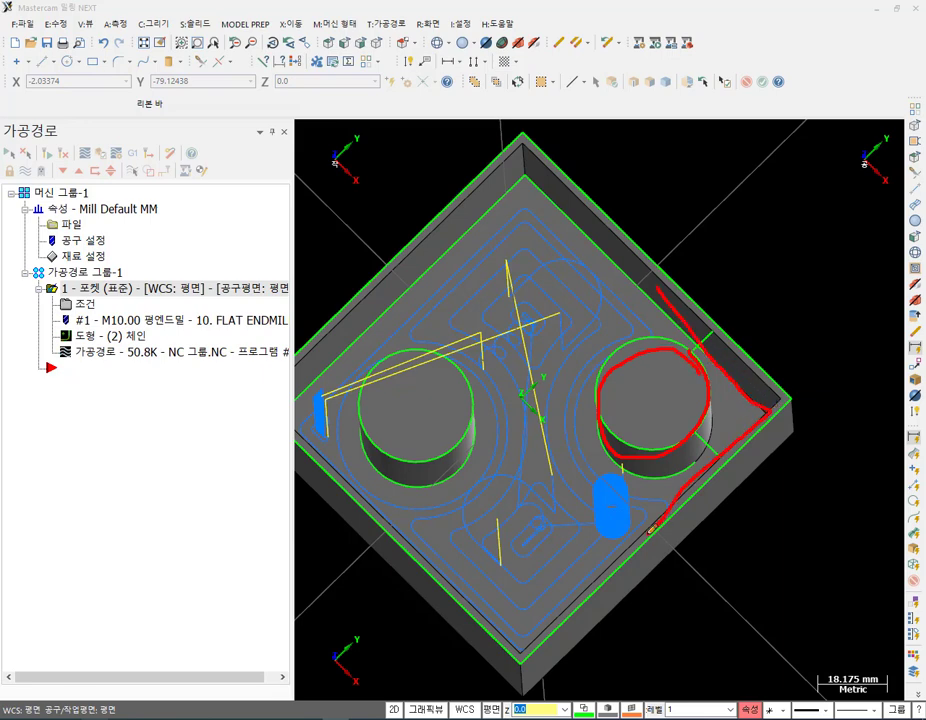
mouse_move(711, 366)
left_mouse_down()
mouse_move(726, 400)
mouse_move(739, 430)
left_mouse_up()
mouse_move(633, 318)
left_mouse_down()
mouse_move(663, 327)
mouse_move(727, 377)
mouse_move(711, 380)
mouse_move(693, 436)
left_mouse_up()
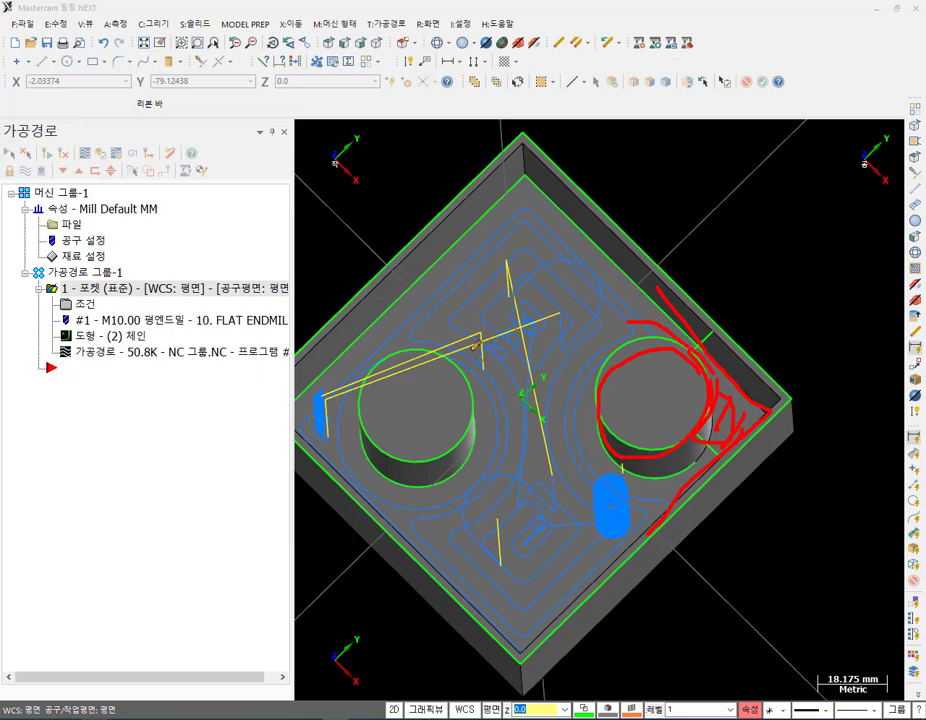
mouse_move(355, 462)
left_mouse_down()
mouse_move(305, 418)
mouse_move(358, 438)
left_mouse_up()
mouse_move(707, 428)
left_mouse_down()
mouse_move(756, 380)
mouse_move(754, 437)
left_mouse_up()
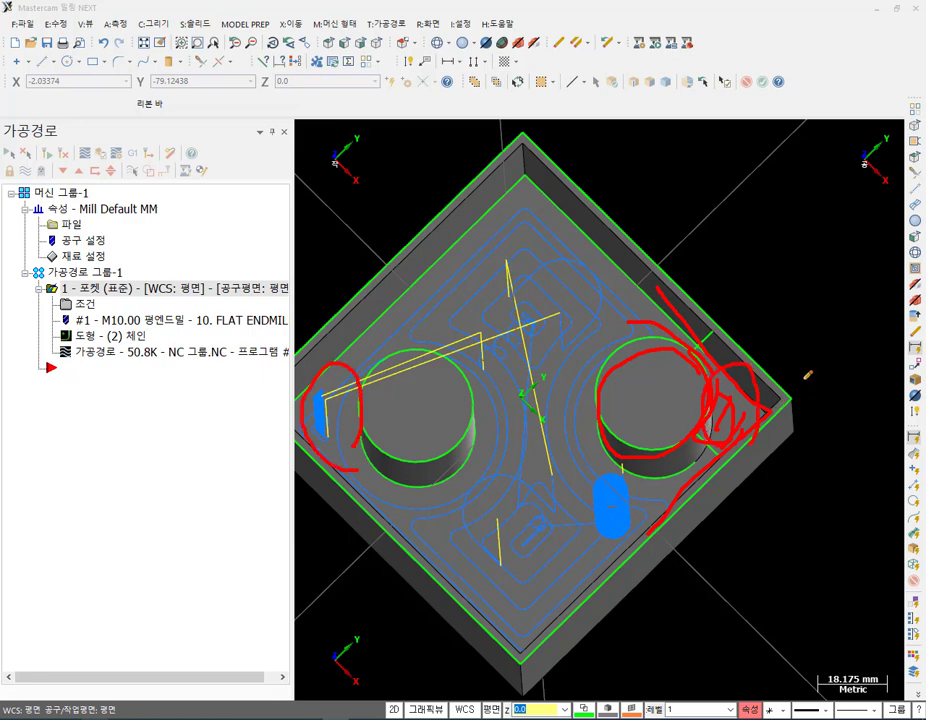
mouse_move(312, 425)
left_mouse_down()
mouse_move(352, 386)
mouse_move(347, 443)
left_mouse_up()
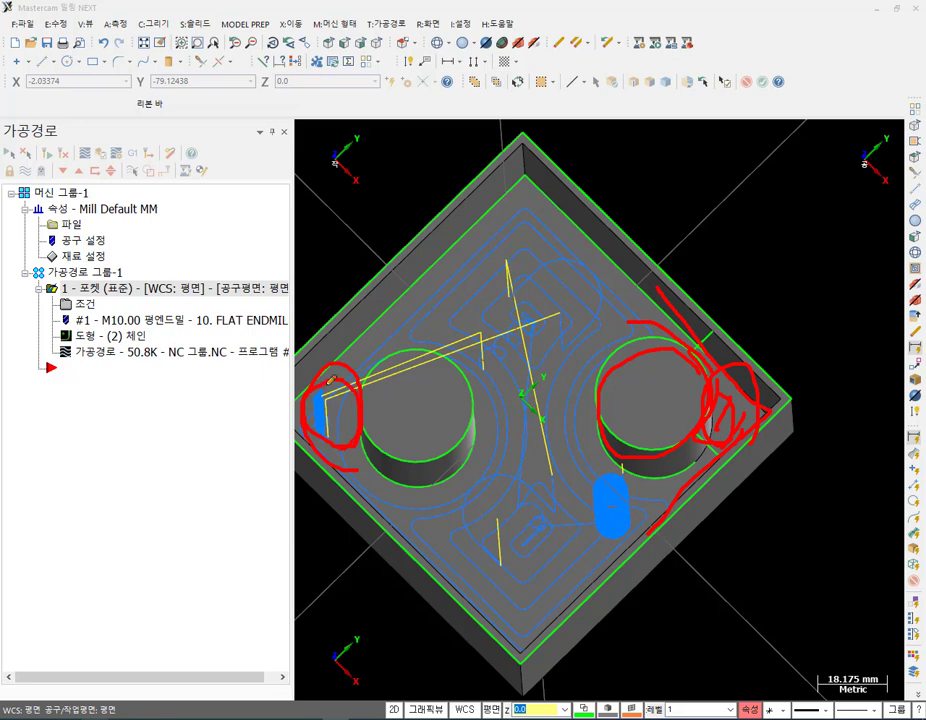
mouse_move(724, 455)
left_mouse_down()
mouse_move(691, 347)
mouse_move(782, 405)
mouse_move(699, 420)
mouse_move(745, 315)
mouse_move(771, 434)
left_mouse_up()
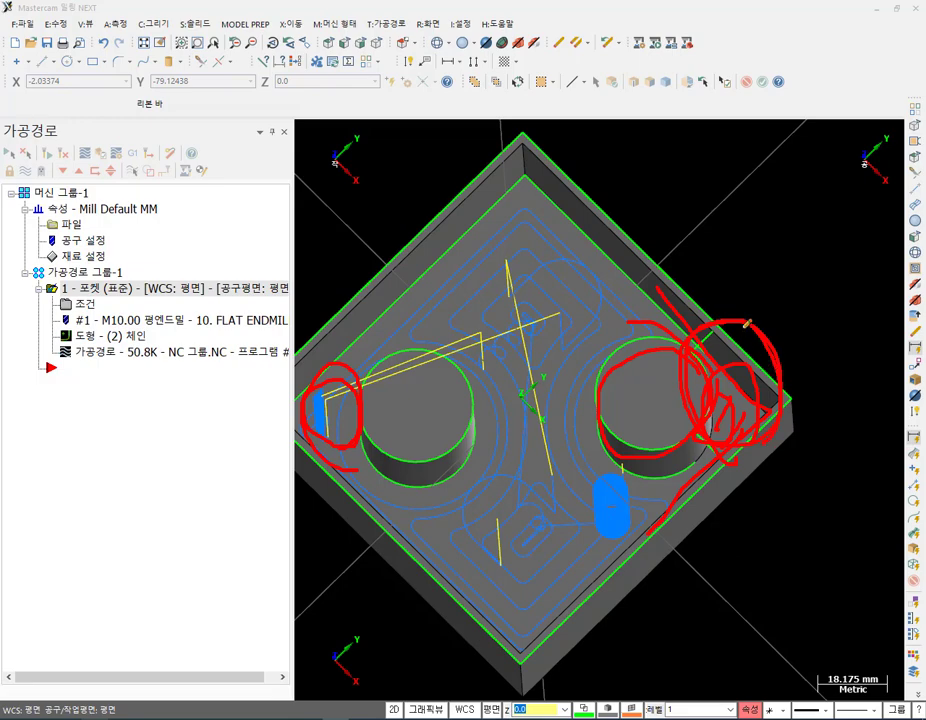
right_click(745, 238)
left_click(800, 347)
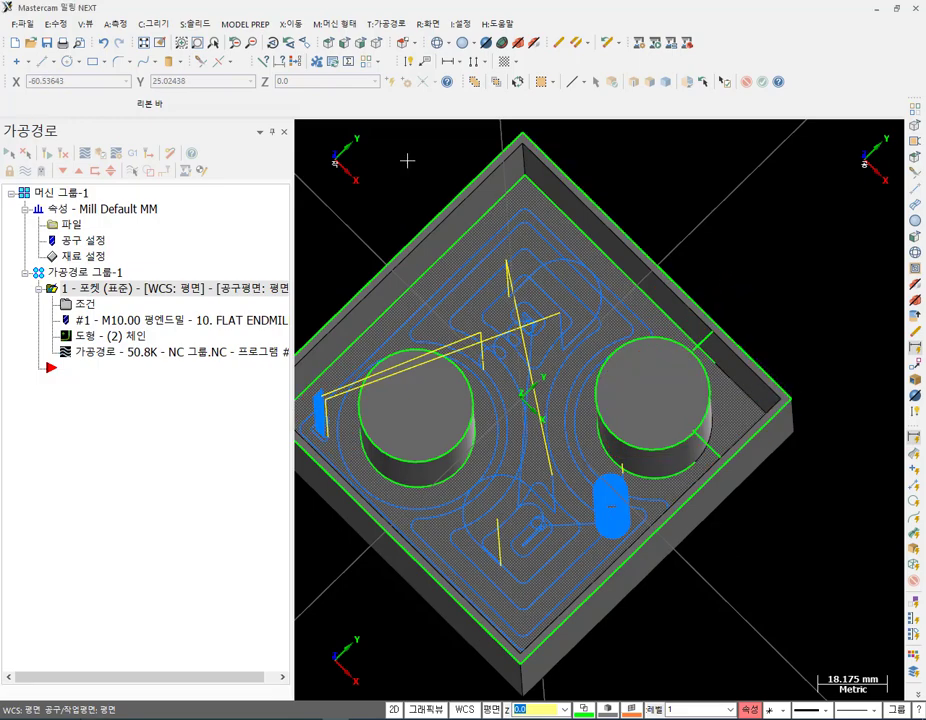
Show only the geometry associated with the pocket operation and compare its chained boundary from the top and in isometric view.
left_click(329, 43)
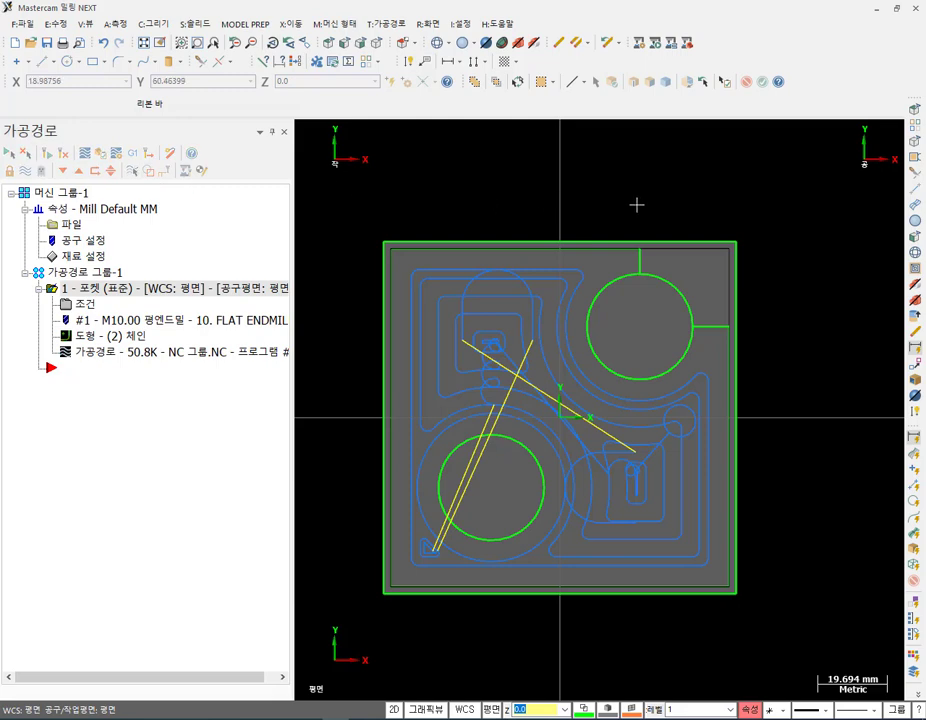
scroll(634, 205, "down", 1)
left_click(376, 44)
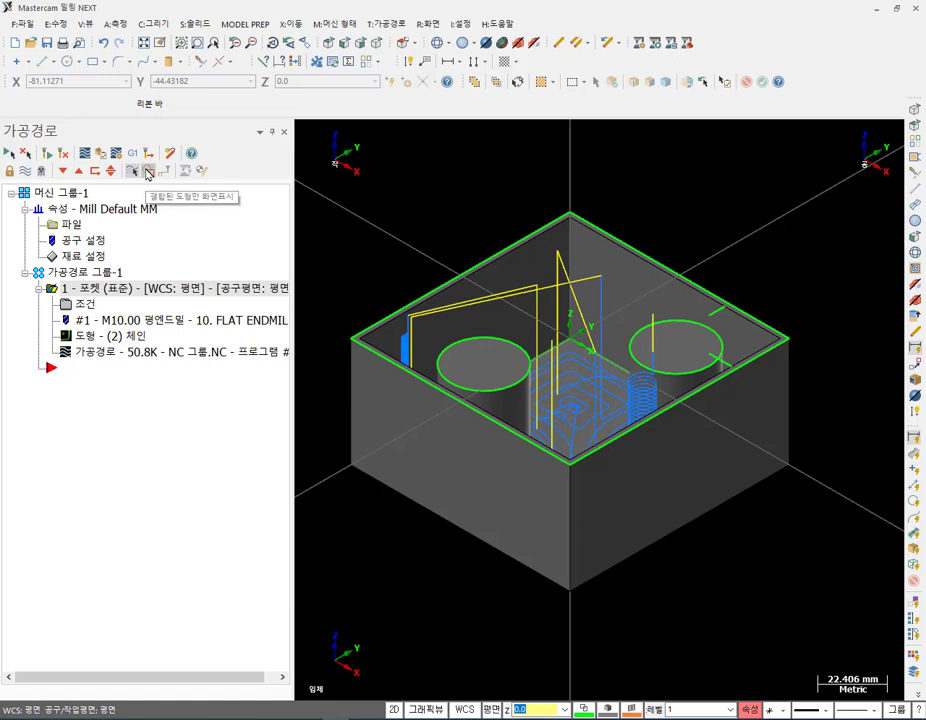
left_click(148, 174)
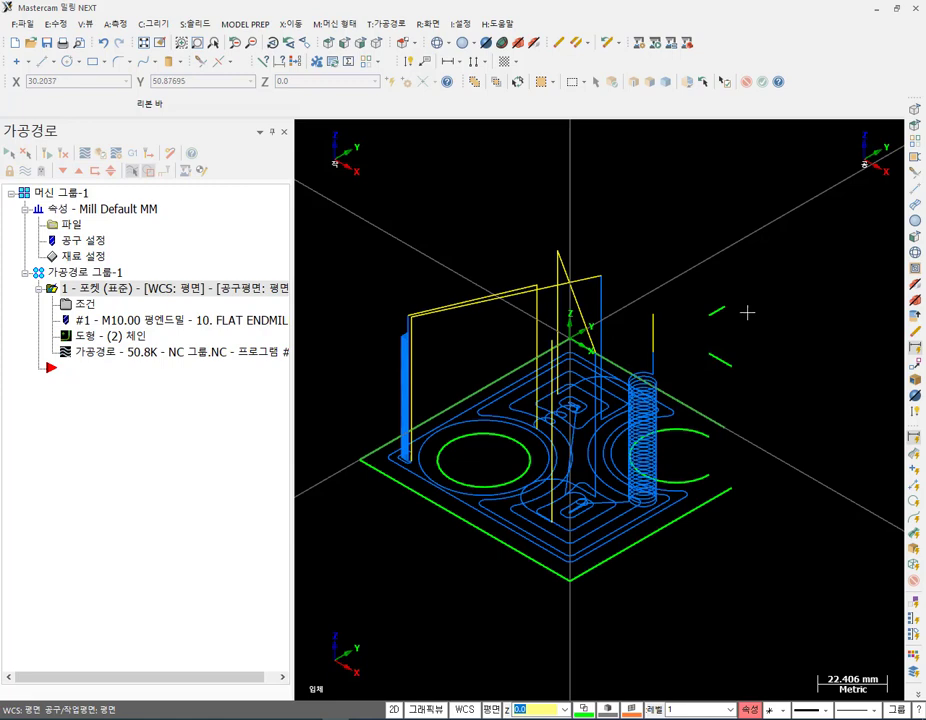
left_click(331, 44)
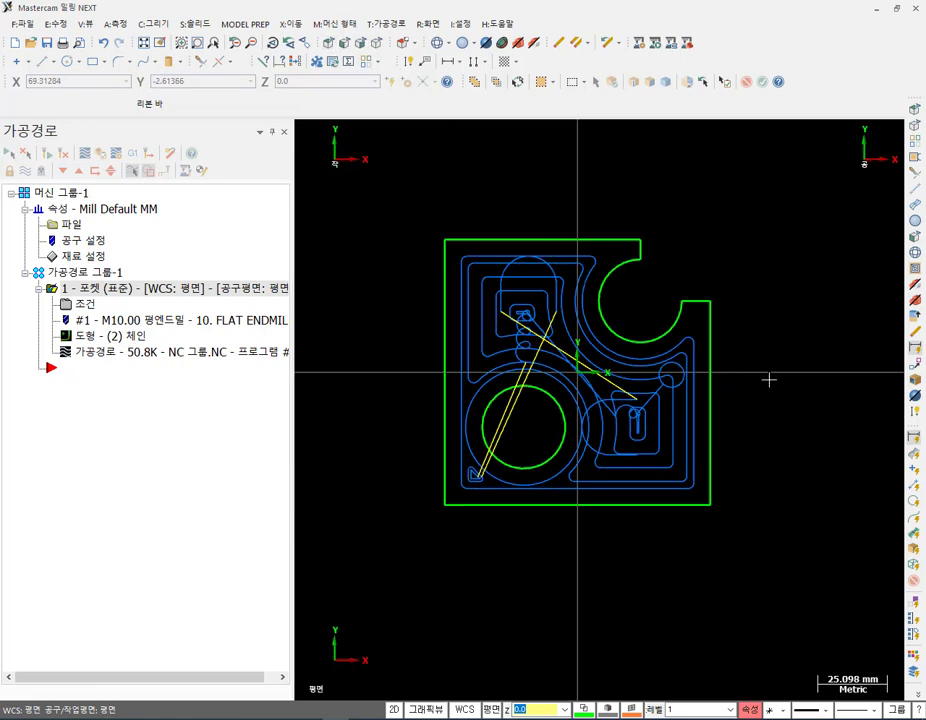
left_click(377, 44)
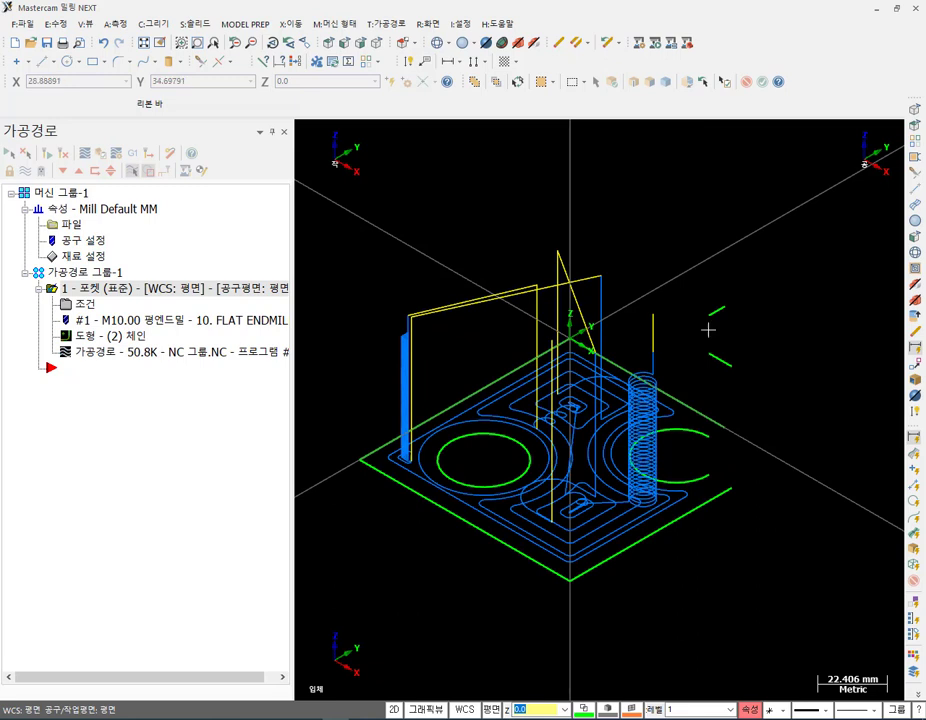
Select the two short raised boundary lines at the notched corner and start transforming them.
left_click_drag(697, 275, 774, 391)
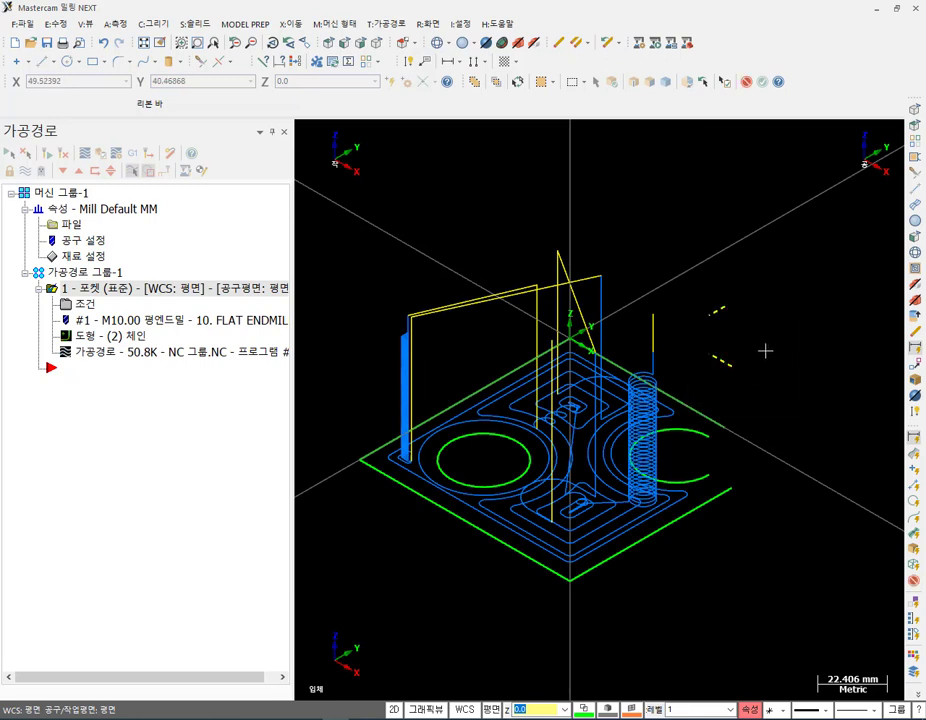
left_click(300, 25)
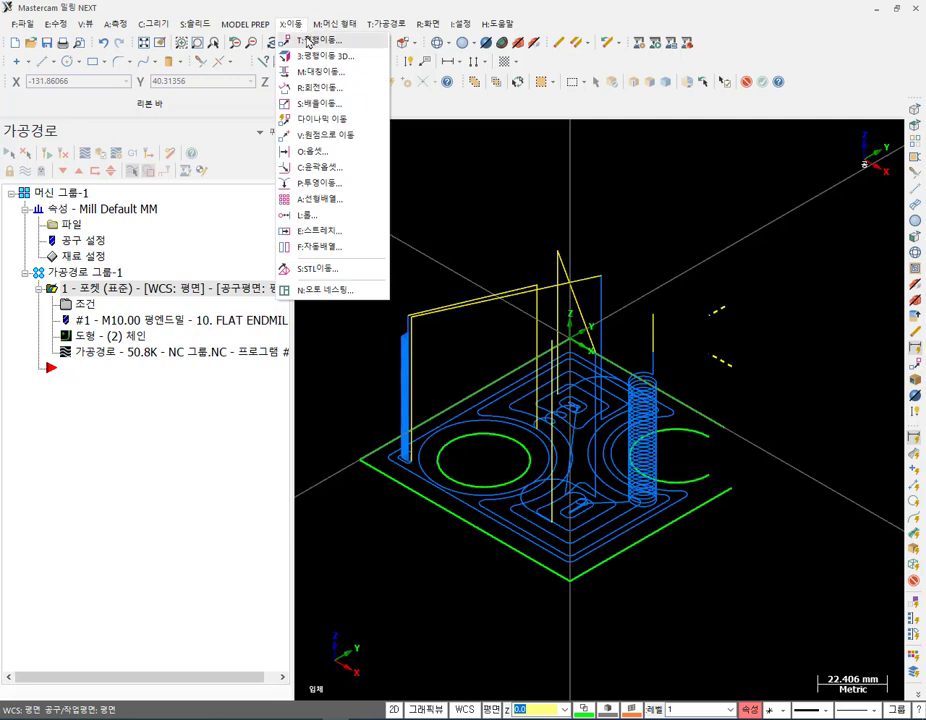
Project the two selected short notch lines onto the plate outline's depth, moving them to the Z -48.0 picked from the notch arc's endpoint.
left_click(318, 184)
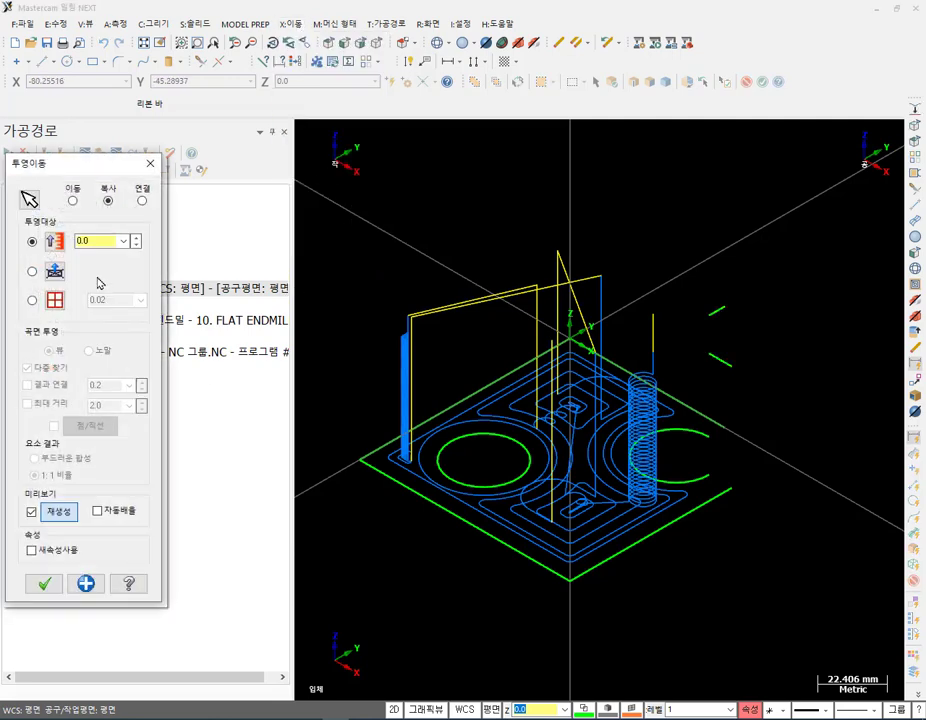
right_click(92, 240)
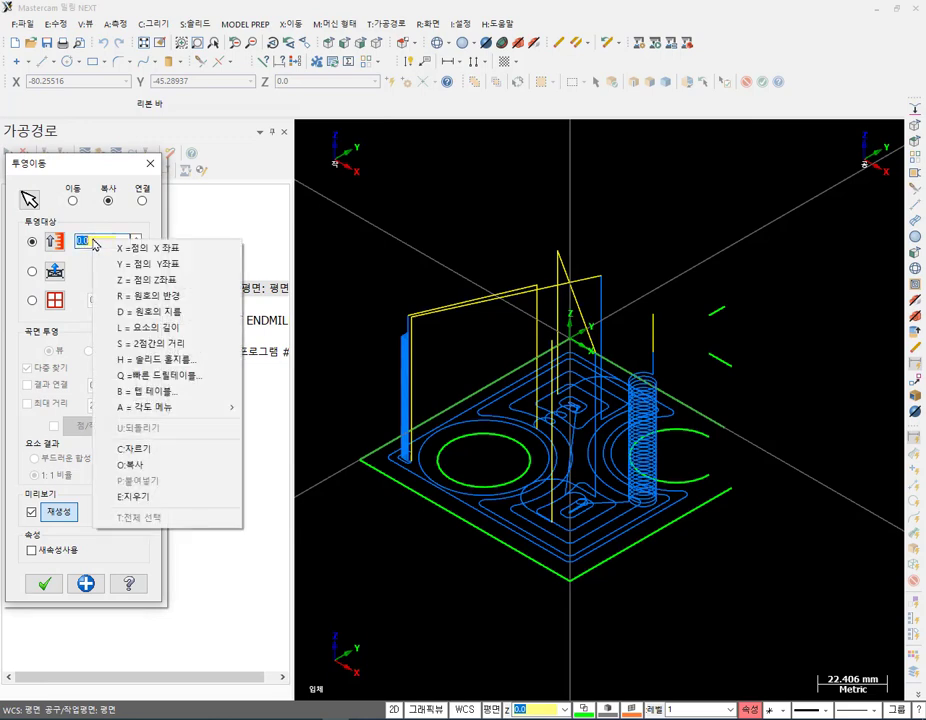
left_click(142, 281)
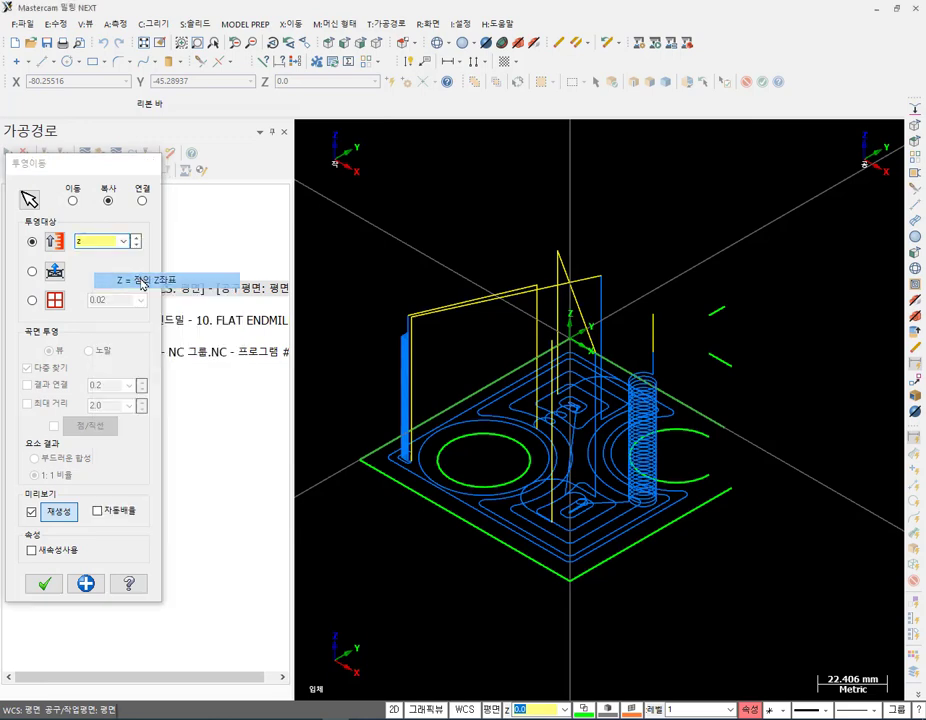
left_click(712, 441)
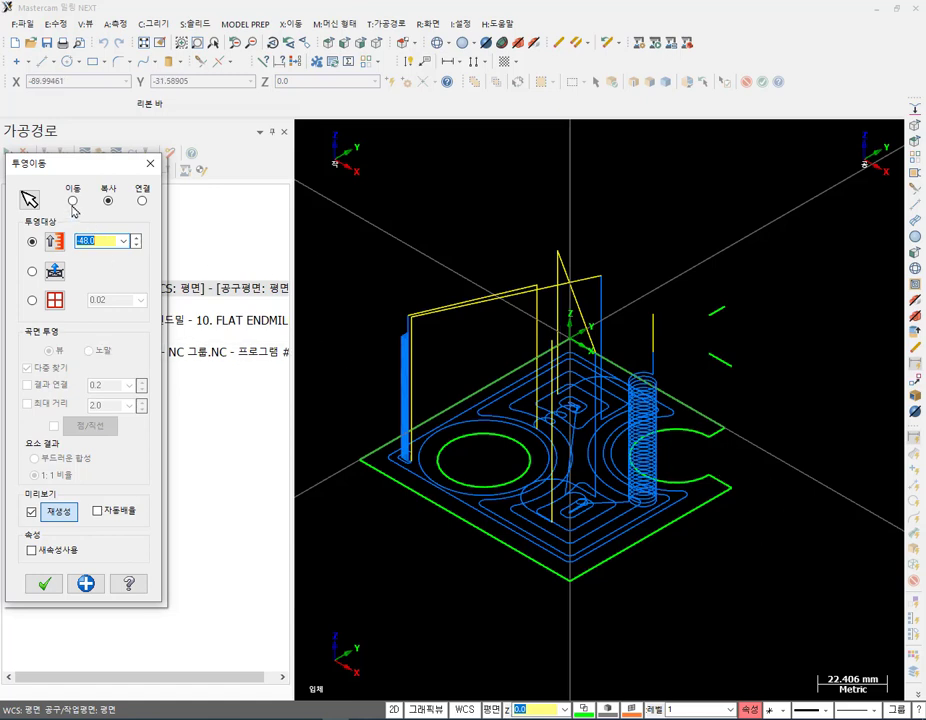
left_click(44, 583)
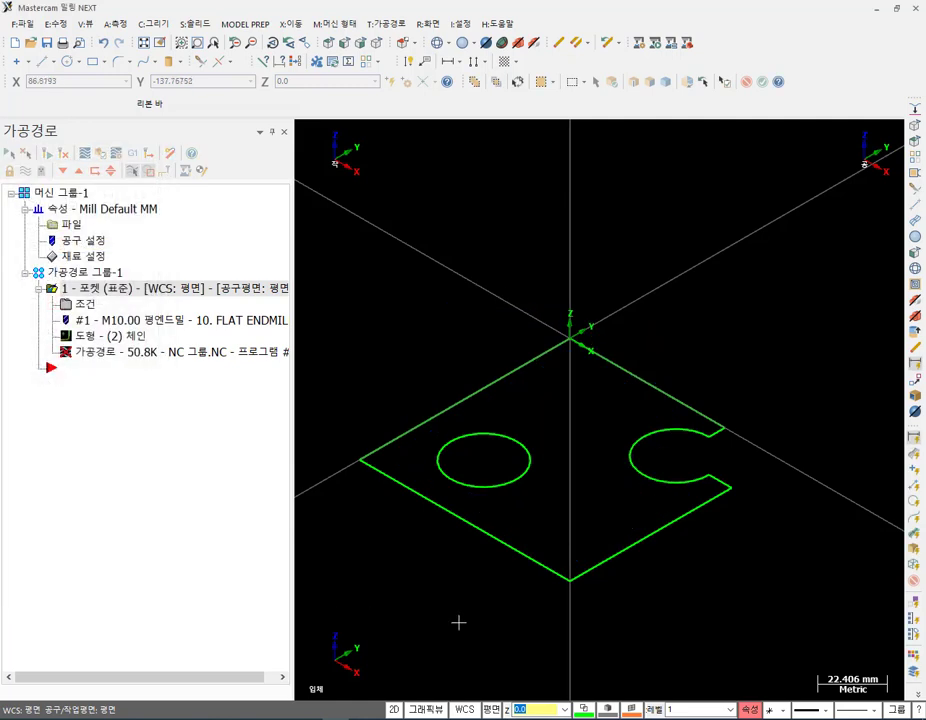
scroll(411, 467, "down", 1)
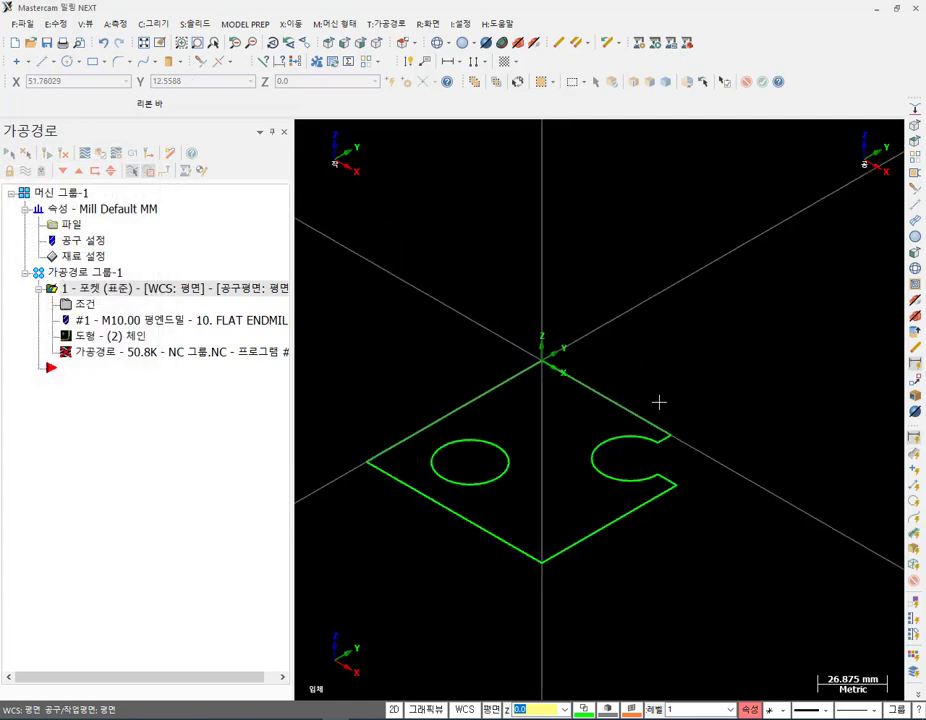
Regenerate the pocket toolpath of the machine group with the moved notch lines.
left_click(60, 193)
scroll(650, 560, "up", 3)
mouse_move(640, 463)
middle_mouse_down()
mouse_move(647, 444)
mouse_move(621, 446)
mouse_move(634, 436)
middle_mouse_up()
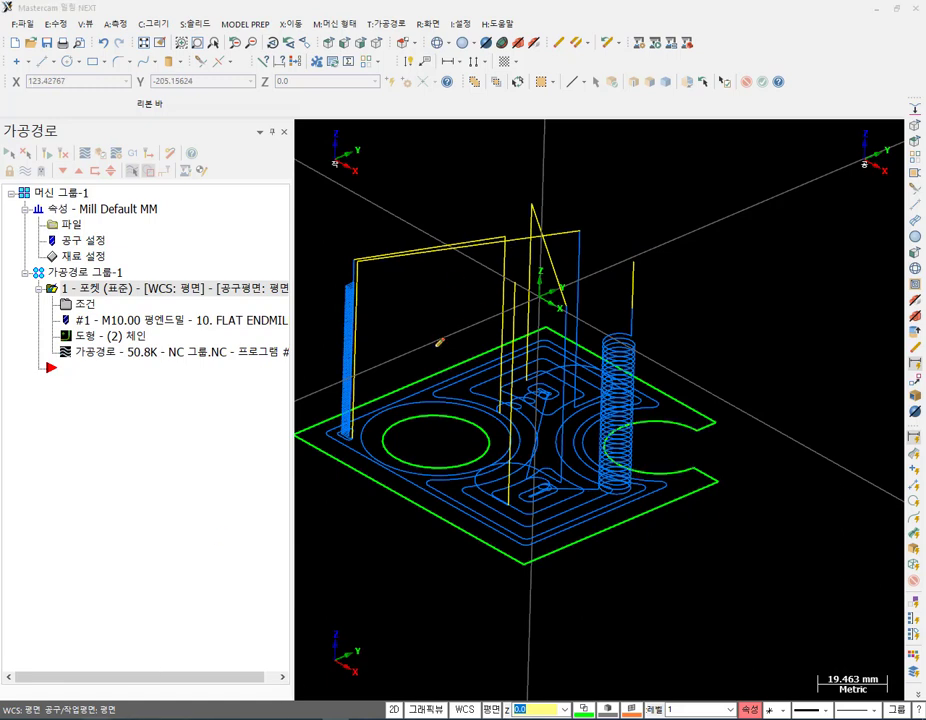
left_click_drag(439, 343, 737, 221)
left_click_drag(386, 217, 840, 416)
left_click_drag(540, 102, 522, 572)
left_click_drag(439, 343, 288, 402)
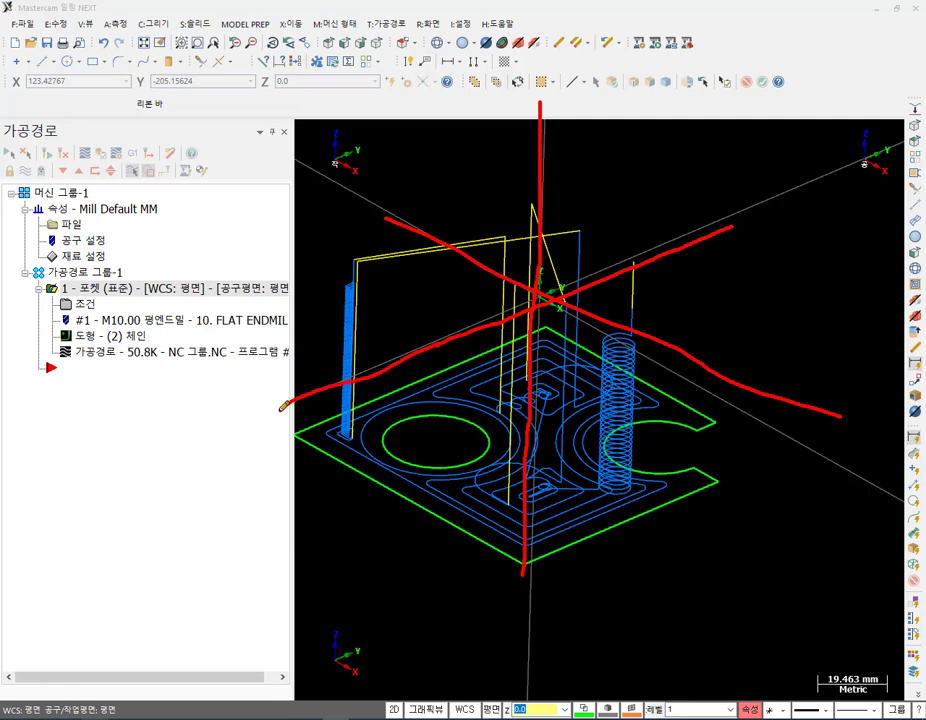
left_click_drag(727, 229, 866, 161)
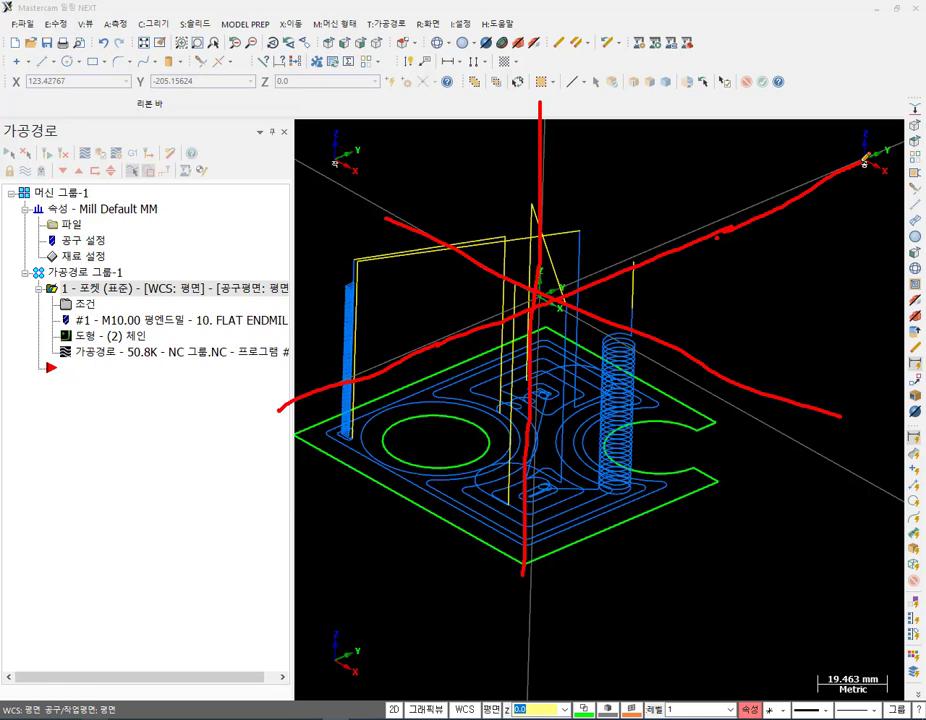
left_click_drag(784, 438, 789, 440)
left_click_drag(724, 478, 722, 476)
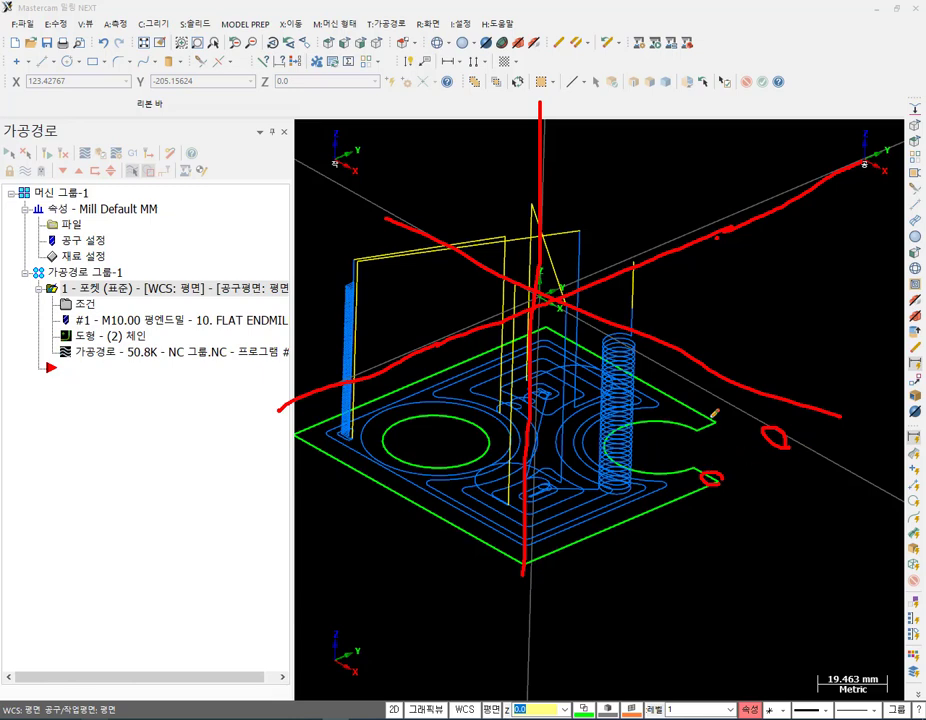
left_click_drag(745, 423, 756, 413)
right_click(757, 355)
left_click(800, 495)
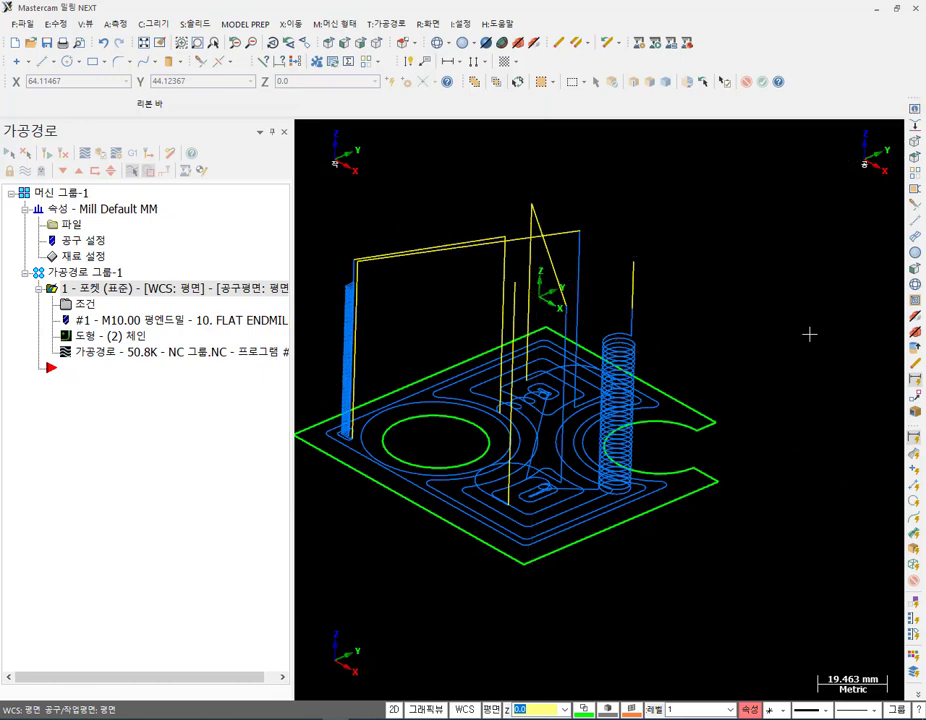
scroll(645, 296, "down", 1)
middle_click_drag(683, 434, 742, 497)
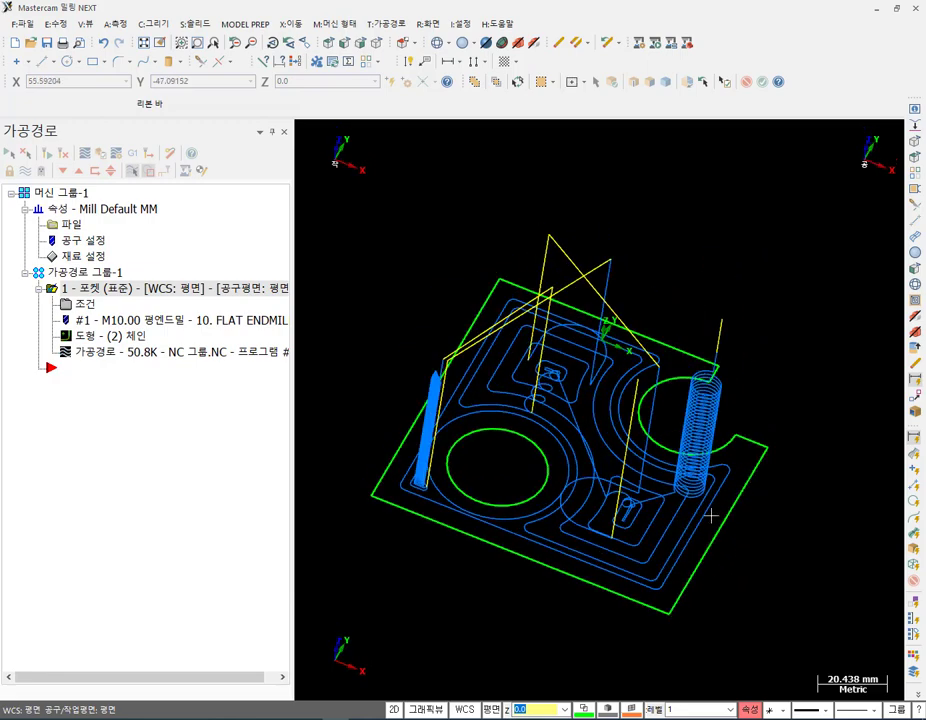
scroll(742, 497, "up", 3)
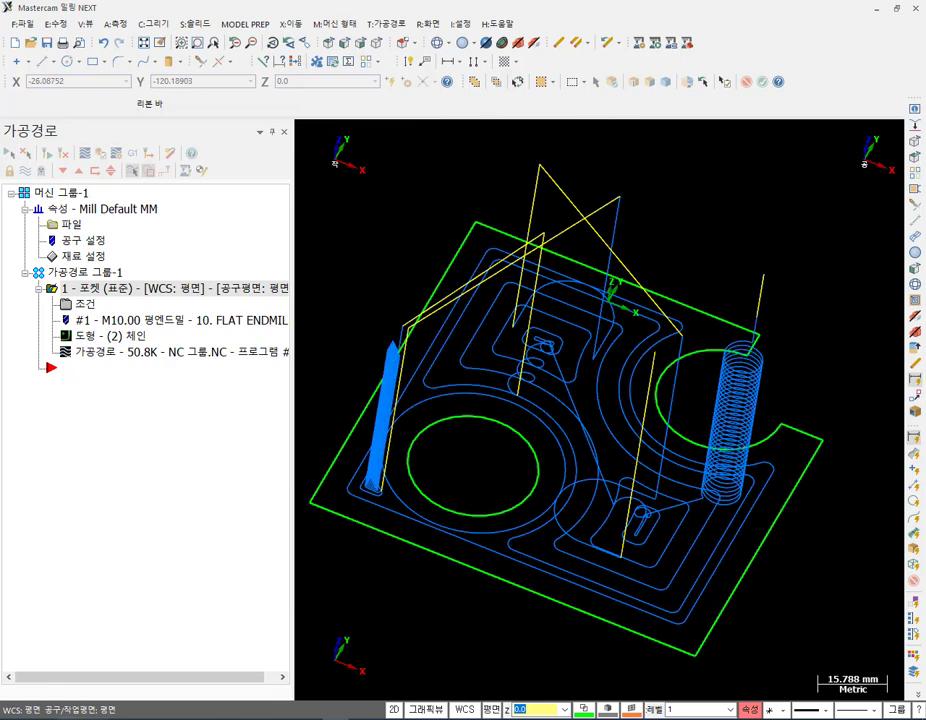
mouse_move(378, 528)
left_mouse_down()
mouse_move(352, 485)
mouse_move(380, 531)
left_mouse_up()
right_click(374, 235)
left_click(413, 373)
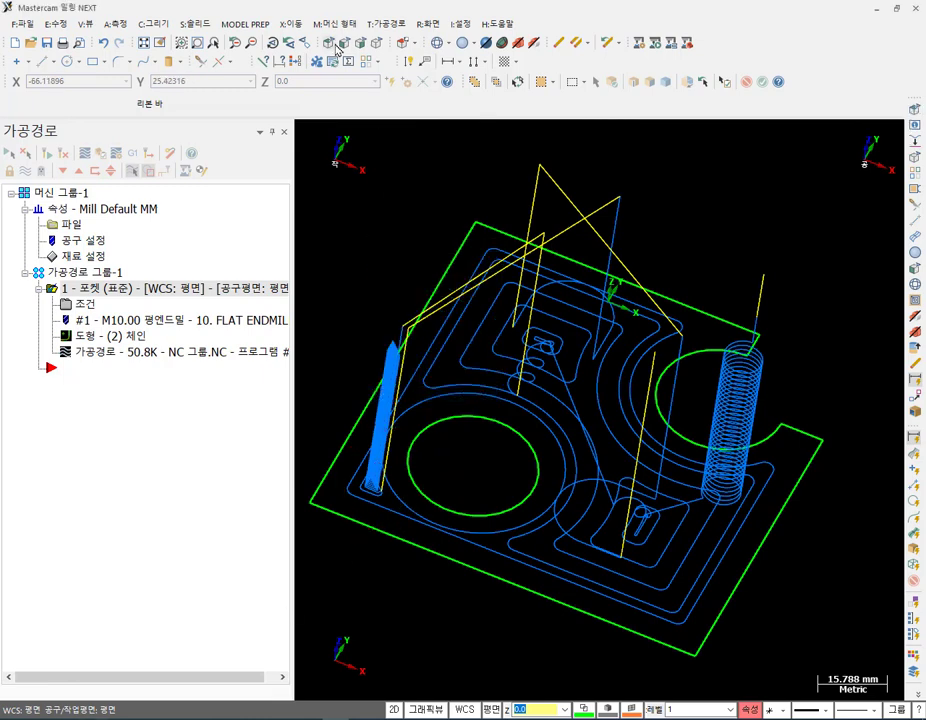
Try to draw a vertical and a horizontal line from the circle's edge outward past the plate outline in 2D mode.
left_click(337, 45)
scroll(624, 398, "up", 2)
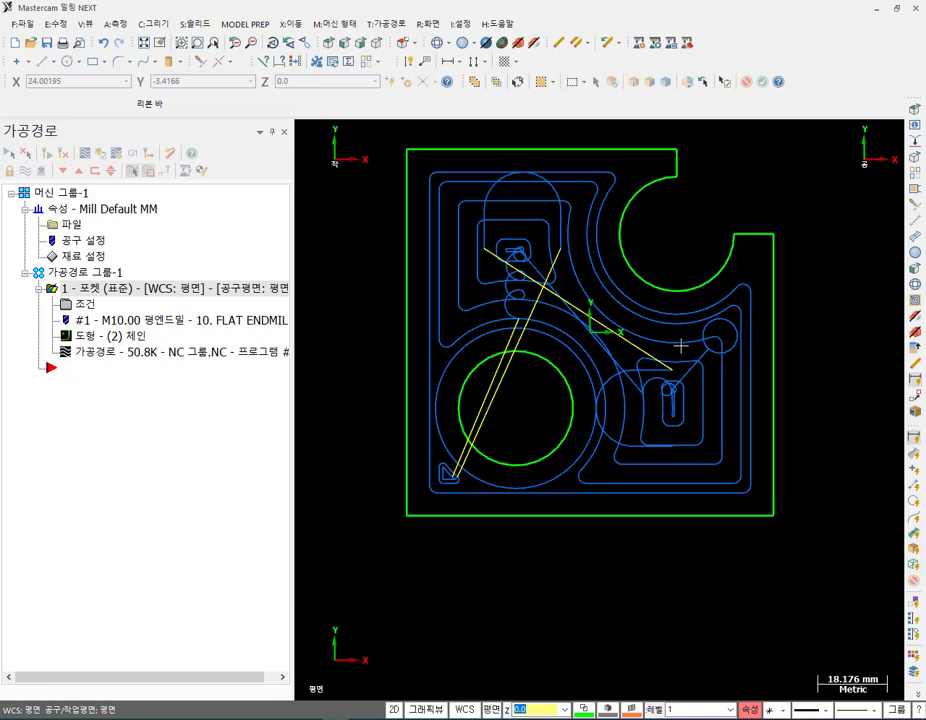
left_click(42, 61)
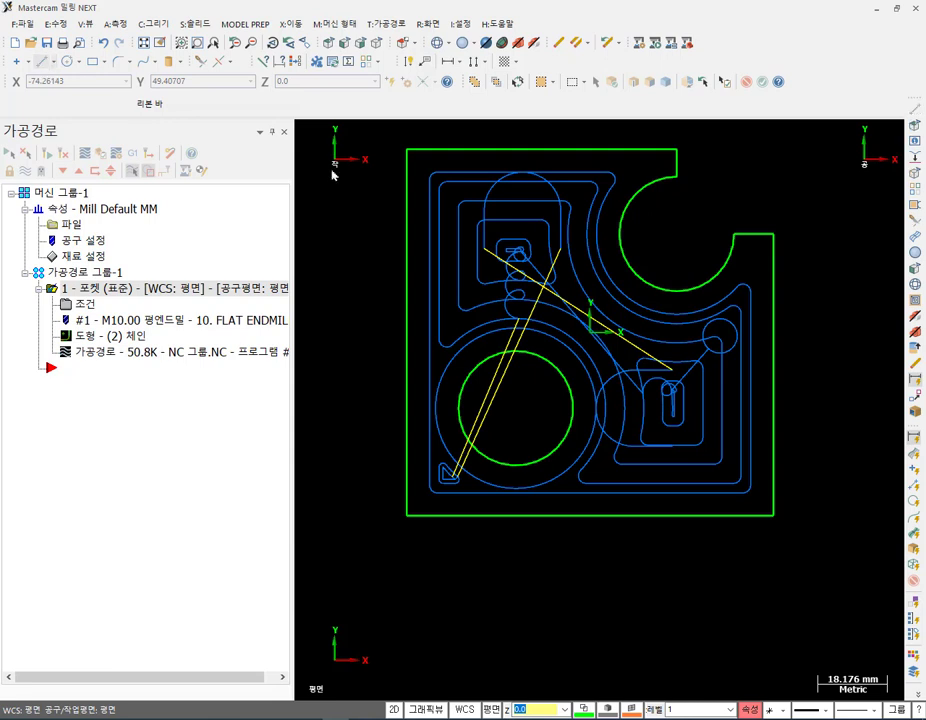
left_click(517, 466)
left_click(515, 630)
left_click(338, 407)
key("Escape")
mouse_move(599, 409)
middle_mouse_down()
mouse_move(630, 380)
mouse_move(610, 398)
mouse_move(615, 375)
middle_mouse_up()
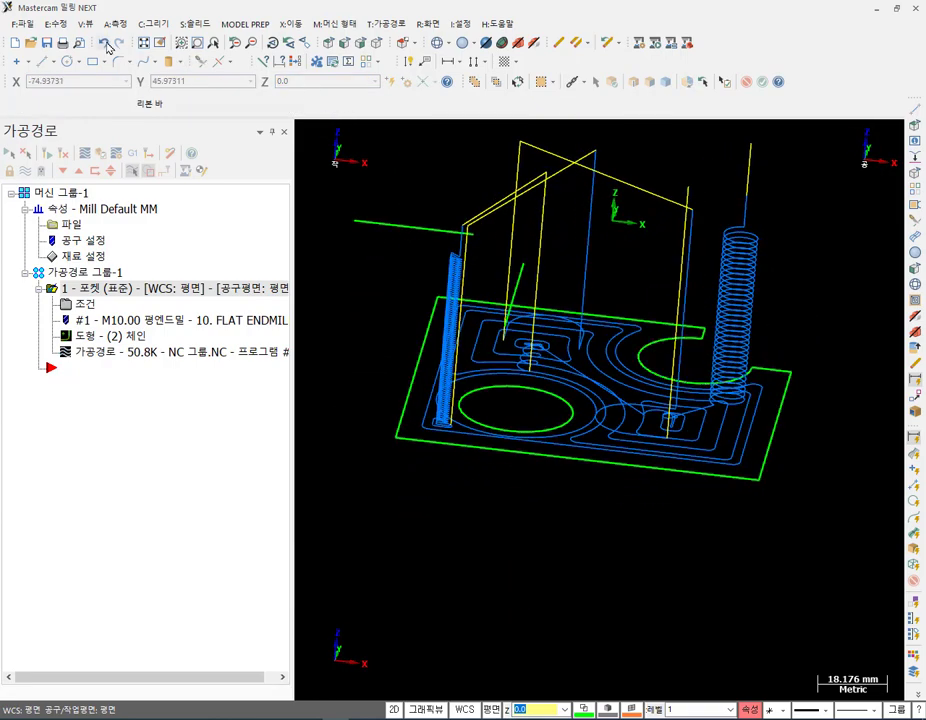
left_click(103, 42)
left_click(103, 42)
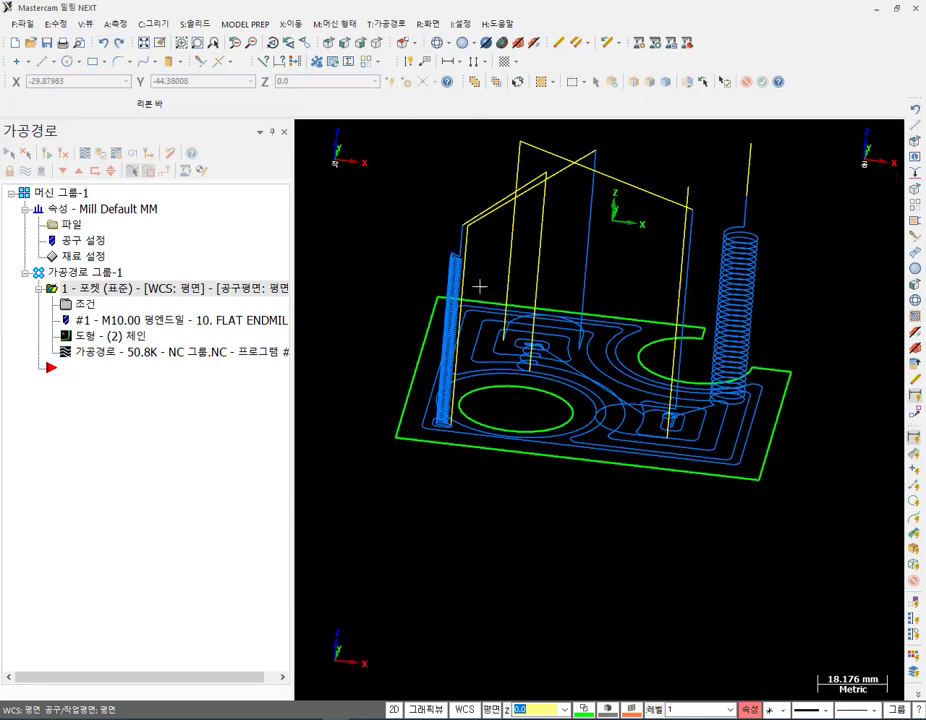
scroll(515, 305, "up", 3)
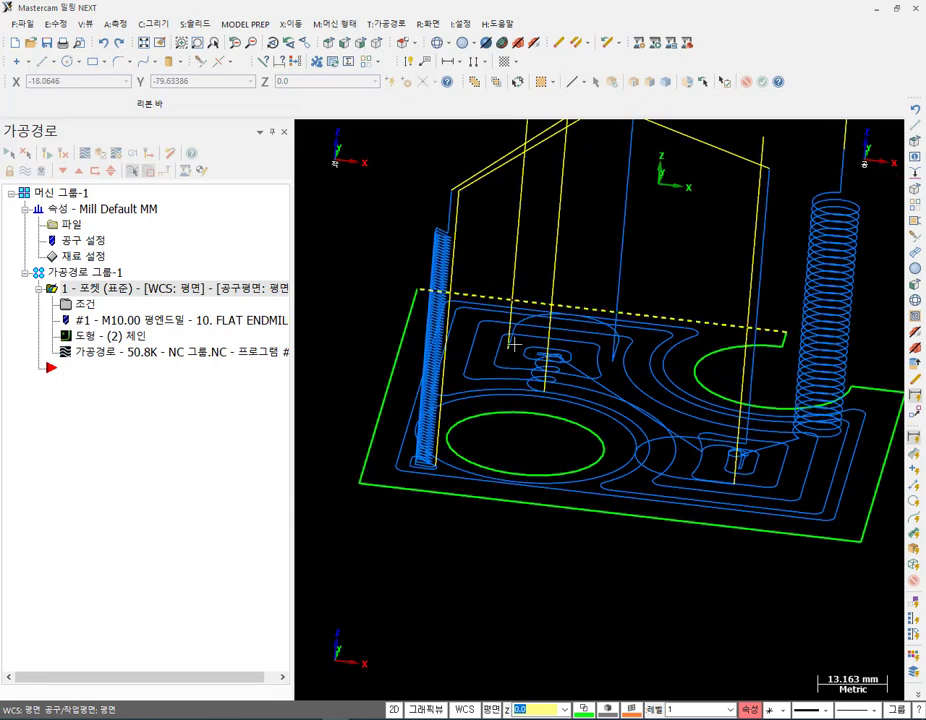
mouse_move(468, 705)
left_mouse_down()
mouse_move(392, 717)
mouse_move(393, 537)
mouse_move(567, 645)
mouse_move(460, 708)
left_mouse_up()
mouse_move(407, 533)
left_mouse_down()
mouse_move(404, 693)
mouse_move(451, 641)
left_mouse_up()
mouse_move(433, 592)
left_mouse_down()
mouse_move(438, 621)
mouse_move(487, 623)
left_mouse_up()
right_click(605, 592)
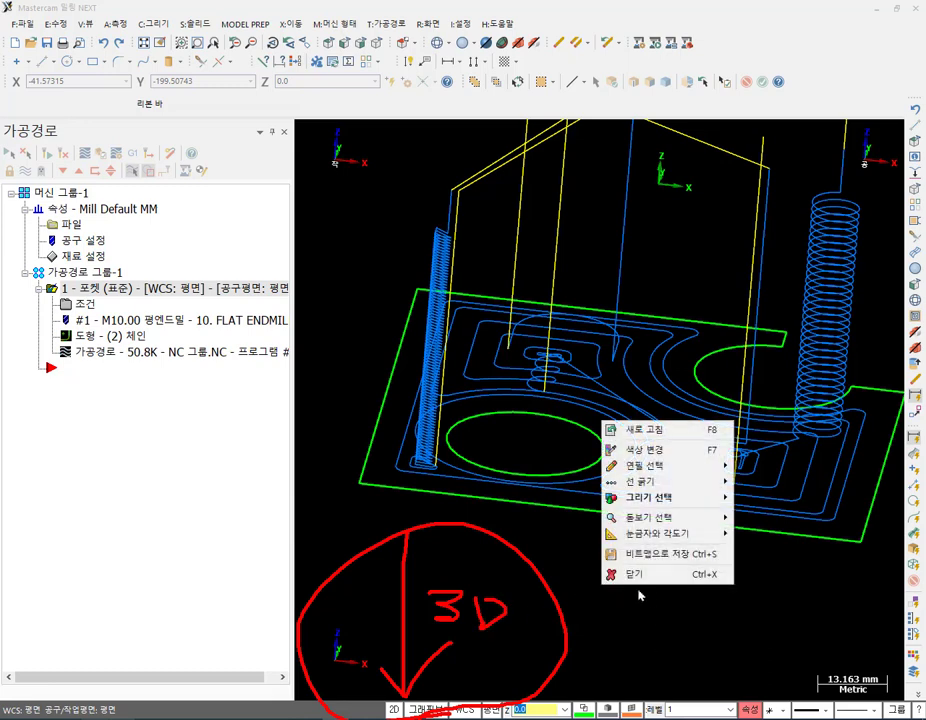
left_click(640, 574)
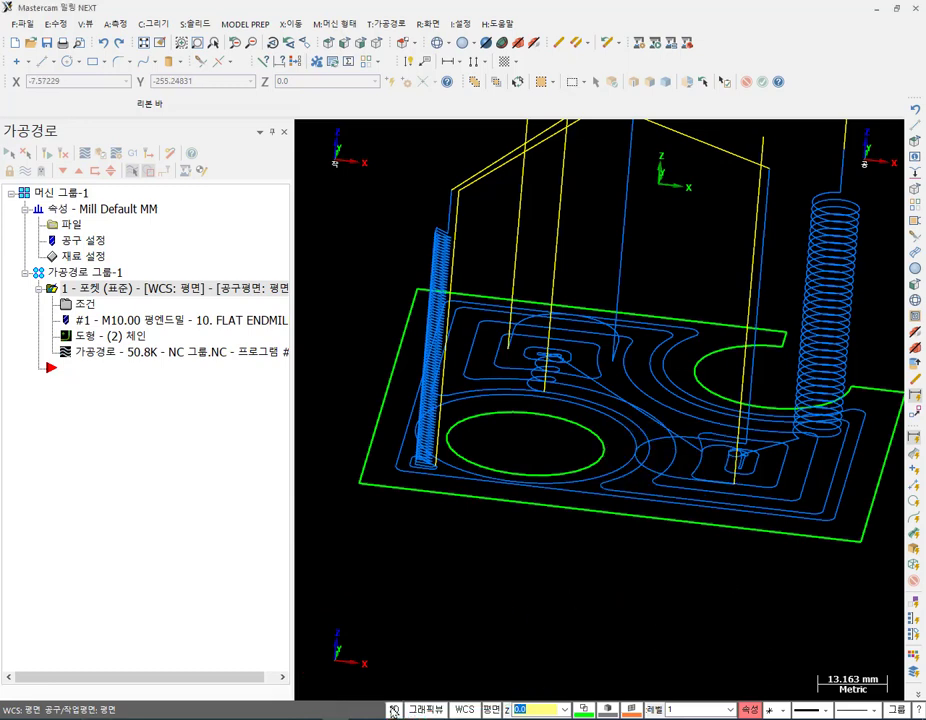
In 3D mode and top view, draw a horizontal line and an about 24 mm vertical line from the circle's quadrants outward past the plate outline.
left_click(330, 45)
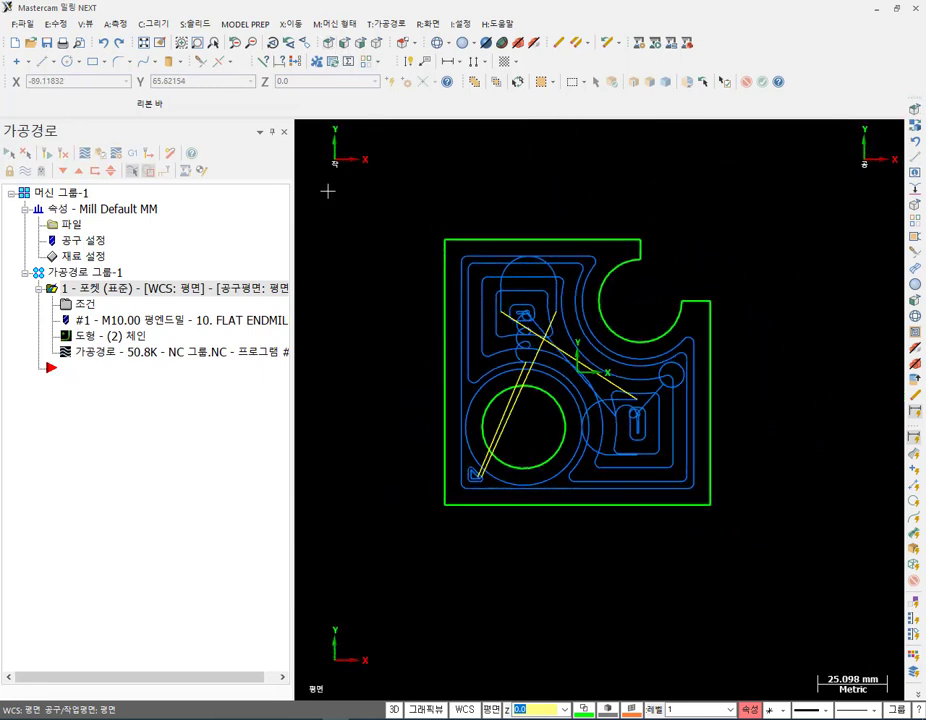
left_click(41, 61)
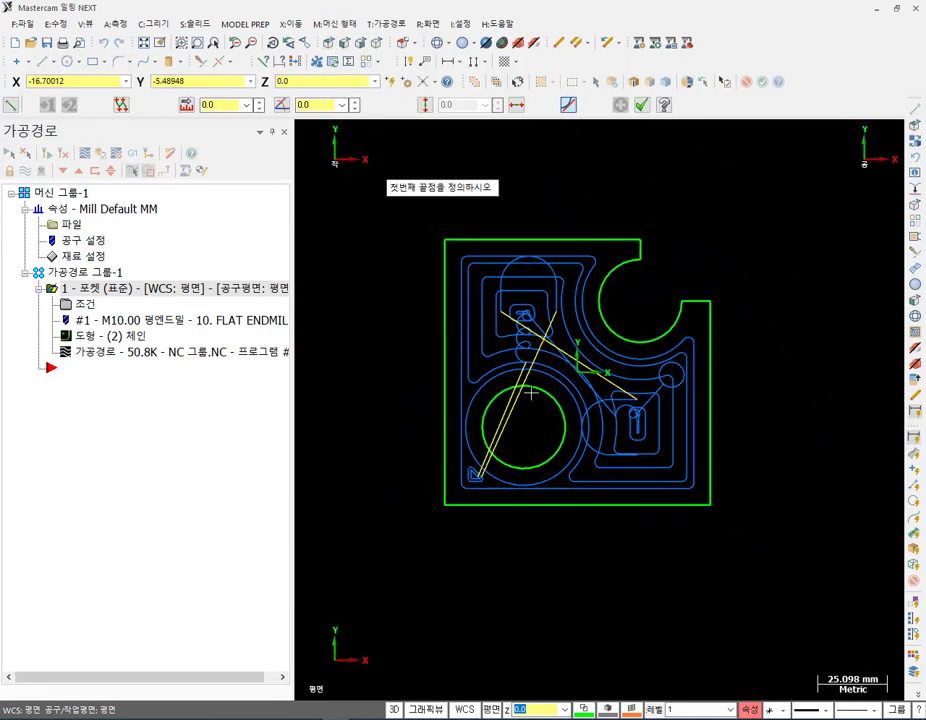
left_click(483, 428)
left_click(524, 470)
left_click(524, 532)
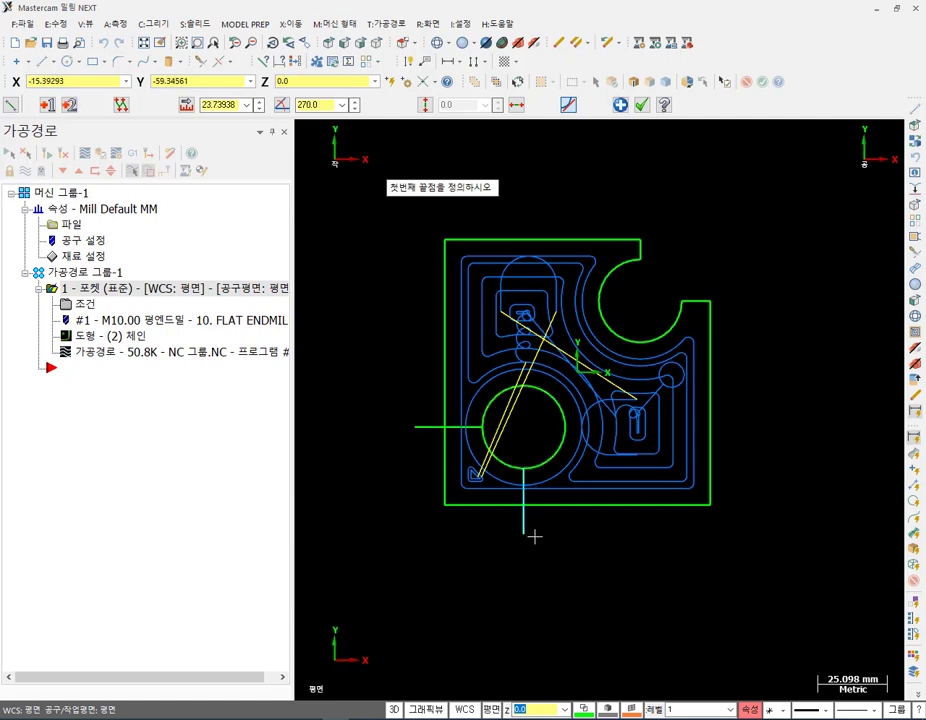
Divide away the surplus line ends, the plate's corner edges and the circle's corner arc to leave an open notch.
left_click(218, 61)
left_click(422, 430)
left_click(445, 470)
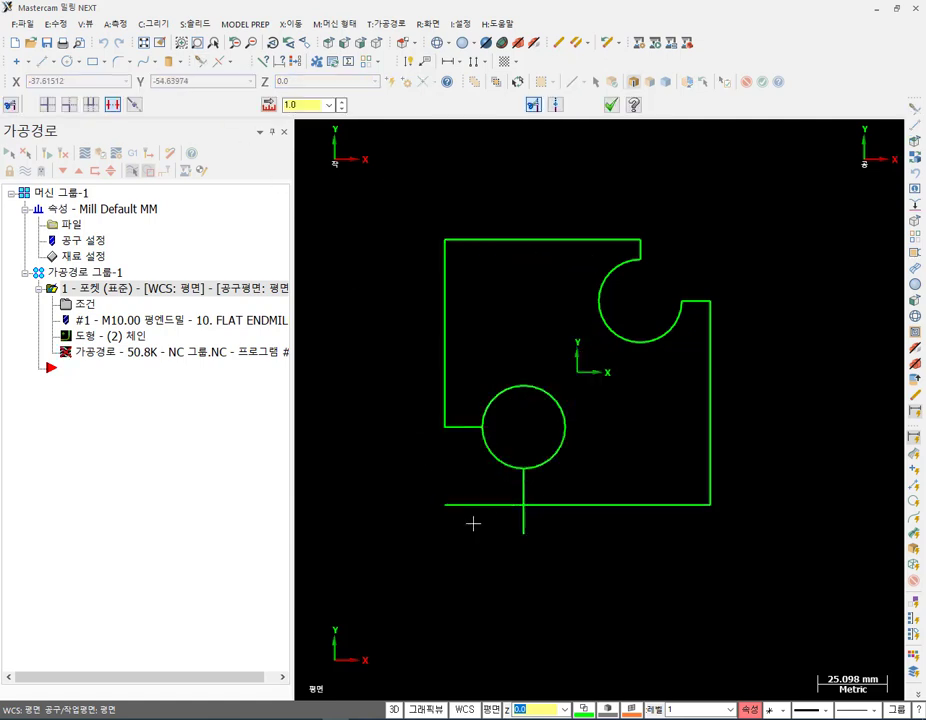
left_click(467, 505)
left_click(522, 527)
left_click(490, 457)
scroll(765, 263, "down", 1)
scroll(771, 265, "up", 1)
key("Escape")
mouse_move(616, 399)
middle_mouse_down()
mouse_move(630, 314)
mouse_move(581, 293)
mouse_move(620, 482)
middle_mouse_up()
scroll(558, 263, "up", 3)
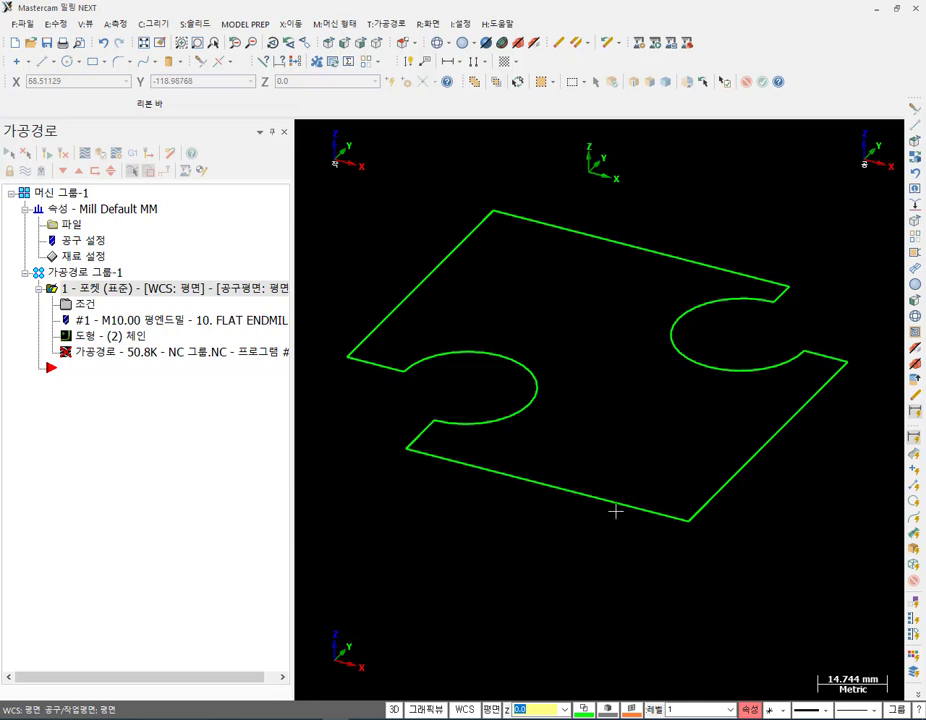
scroll(614, 508, "down", 2)
mouse_move(639, 407)
middle_mouse_down()
mouse_move(653, 410)
mouse_move(599, 407)
middle_mouse_up()
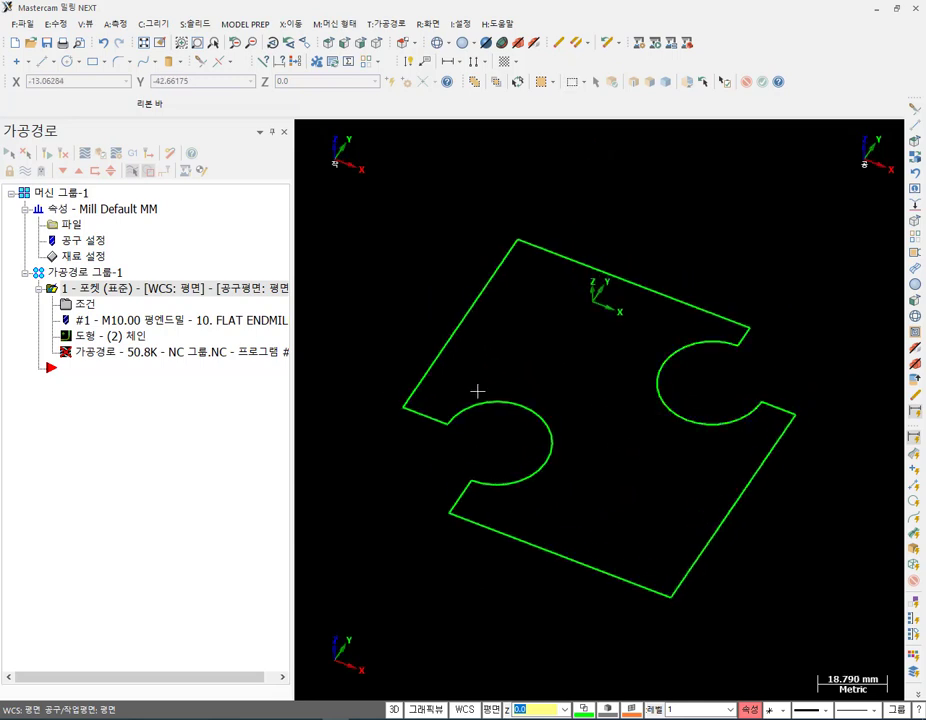
Regenerate the pocket toolpath for the outline with two notches and acknowledge the warning.
left_click(58, 158)
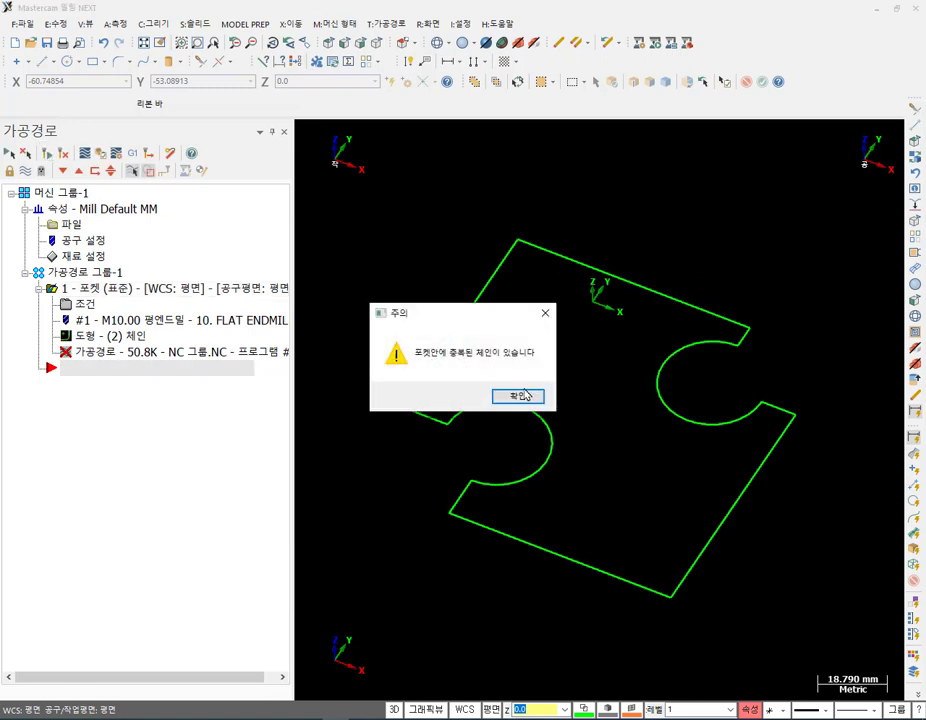
left_click(524, 394)
scroll(645, 410, "down", 2)
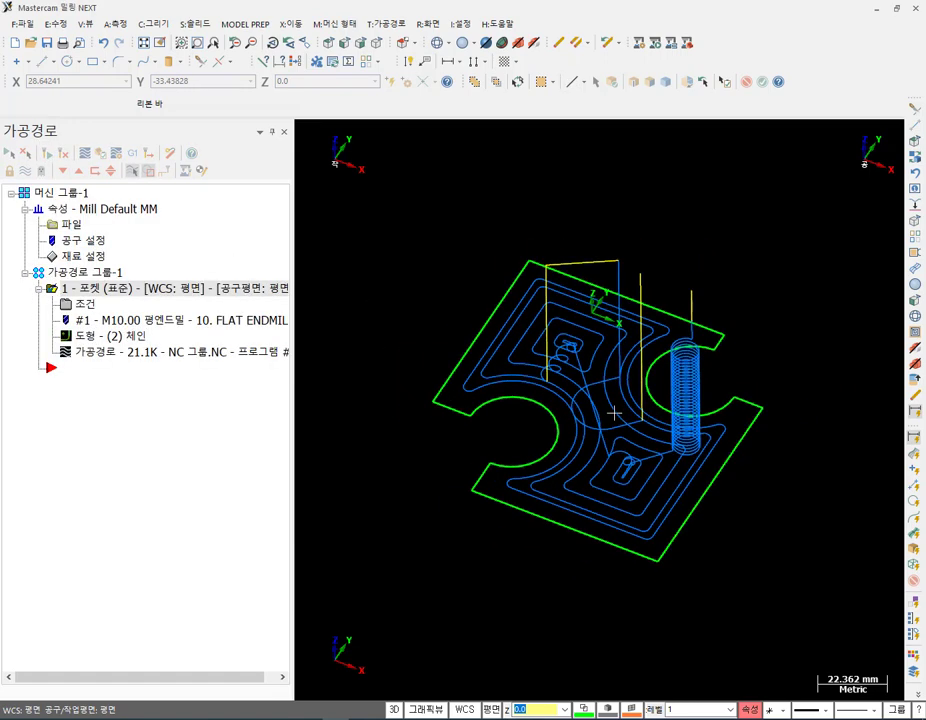
Rechain all of the pocket's geometry as one 3D chain around the plate outline and regenerate its toolpath.
left_click(110, 343)
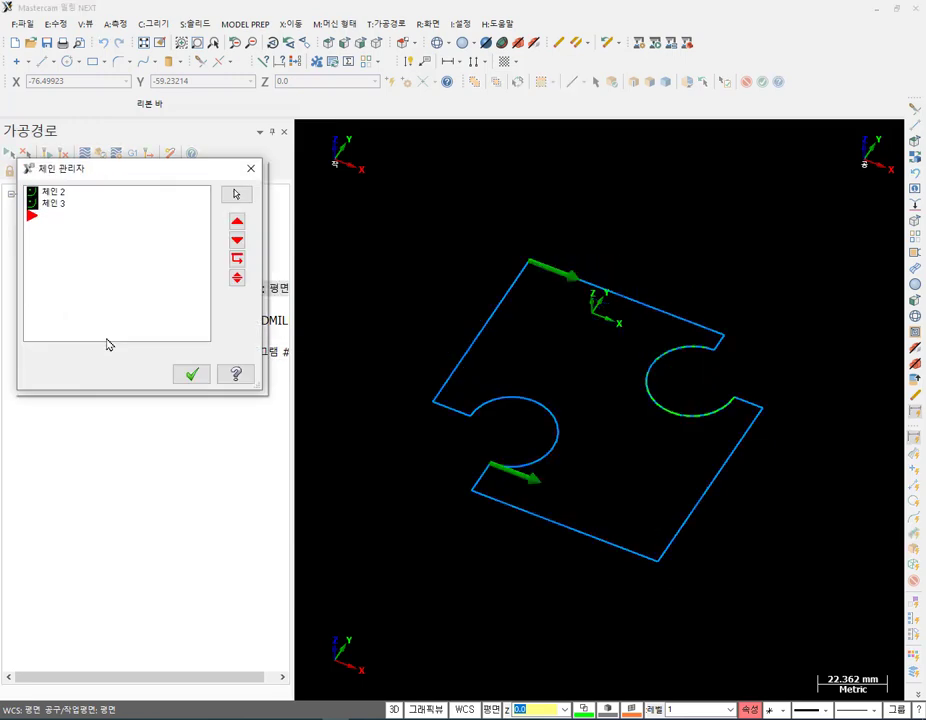
right_click(93, 265)
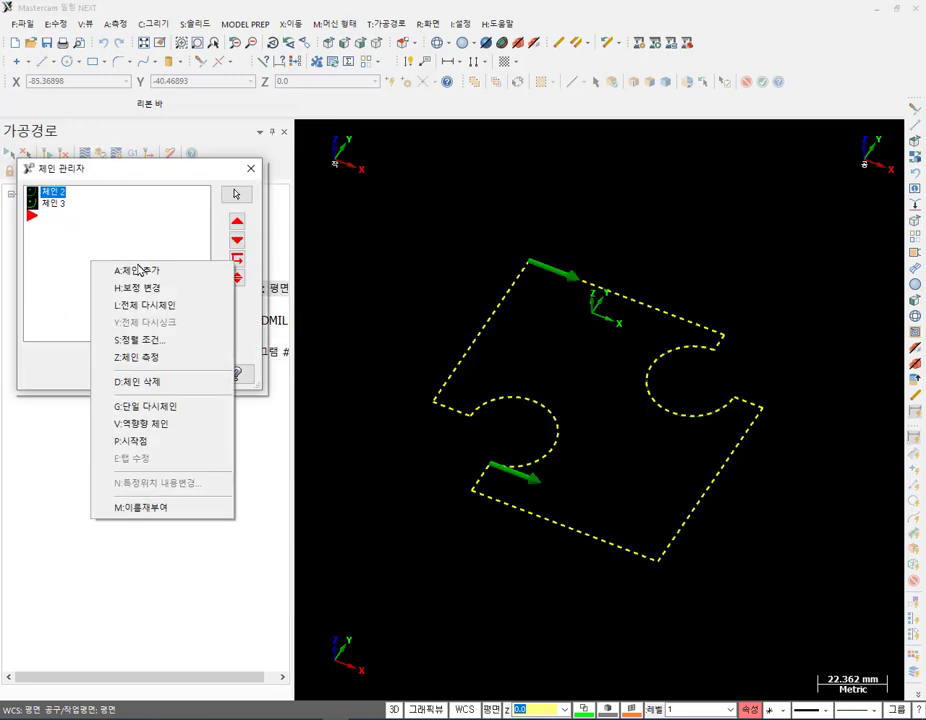
left_click(150, 308)
scroll(560, 421, "up", 1)
scroll(444, 356, "down", 1)
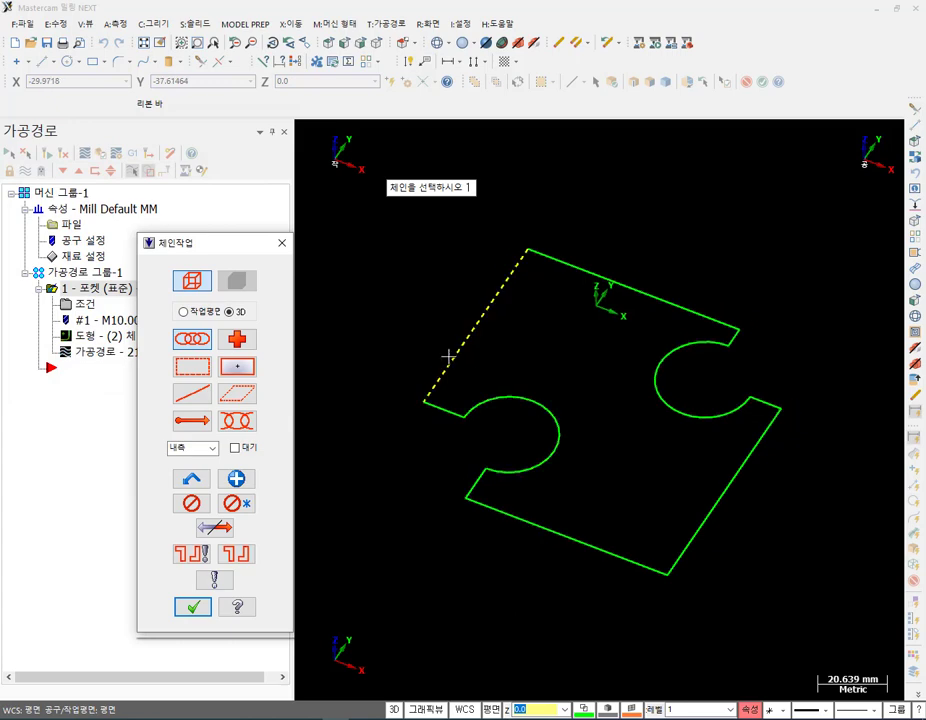
left_click(446, 360)
left_click(193, 606)
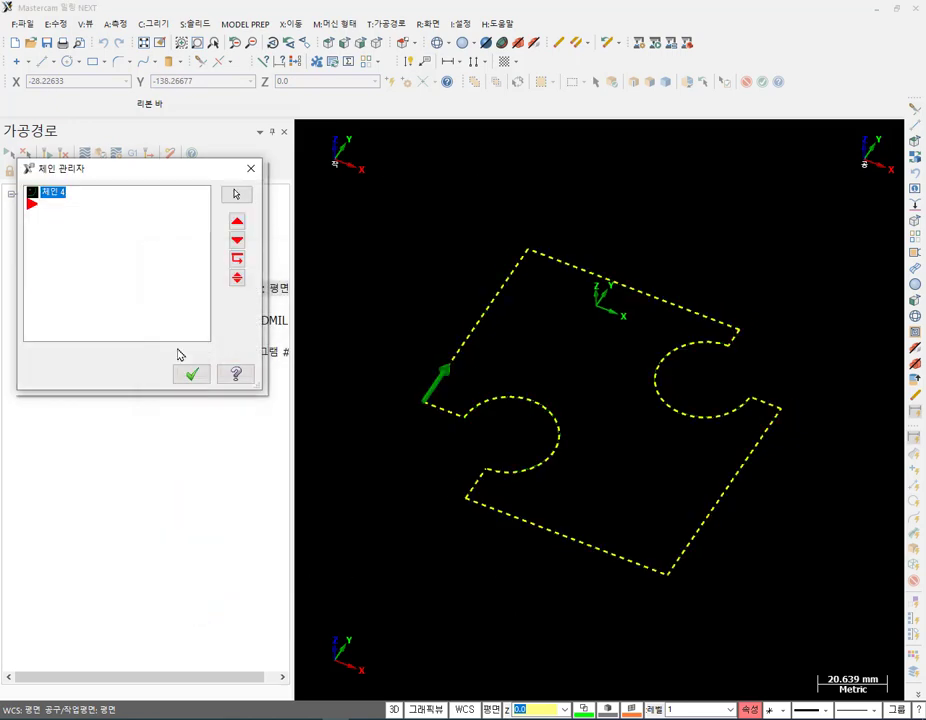
left_click(192, 375)
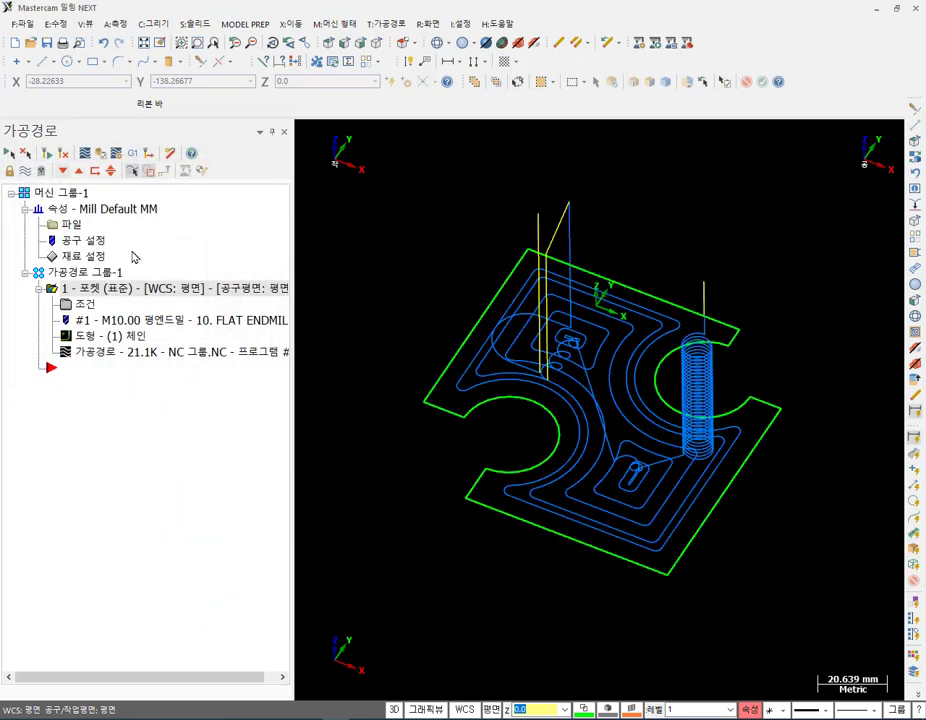
scroll(783, 525, "up", 1)
middle_click_drag(653, 424, 765, 530)
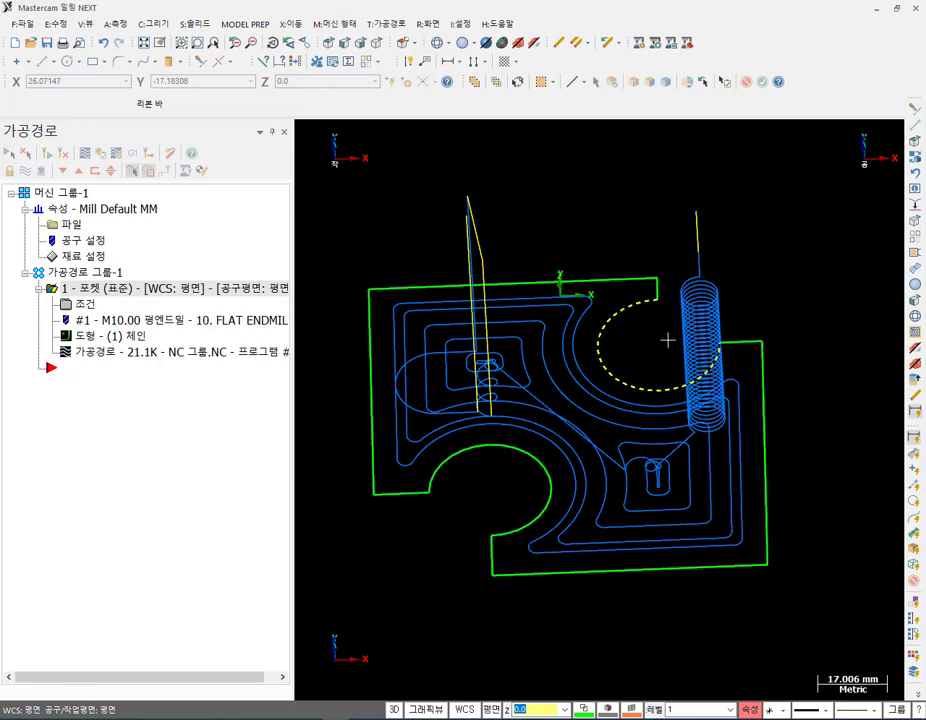
Simulate machining of the regenerated pocket toolpath to the end in a maximised verification window.
left_click(245, 41)
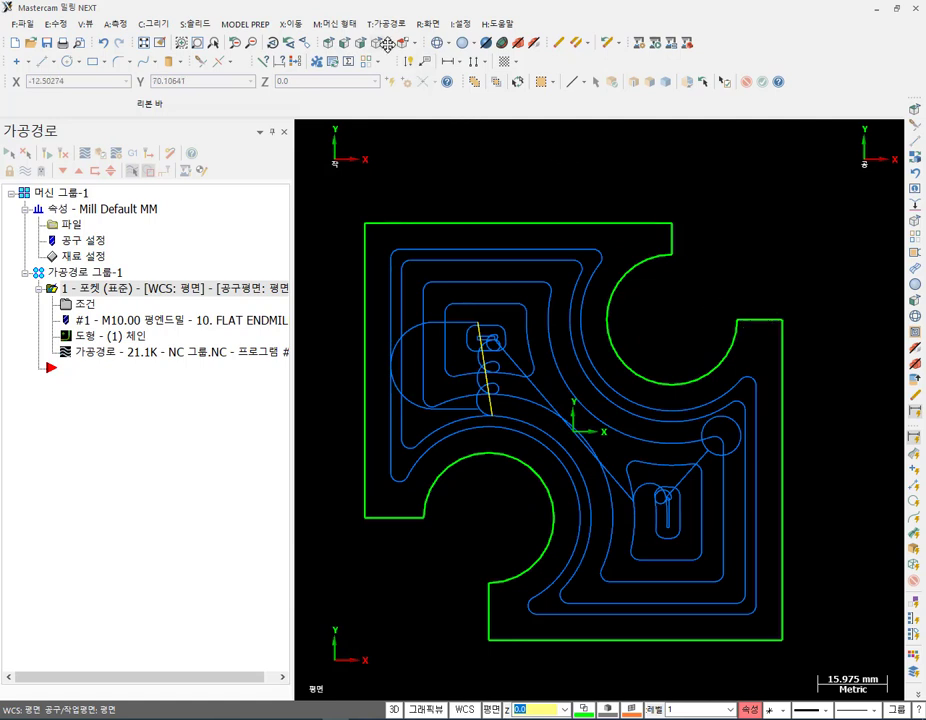
left_click(277, 40)
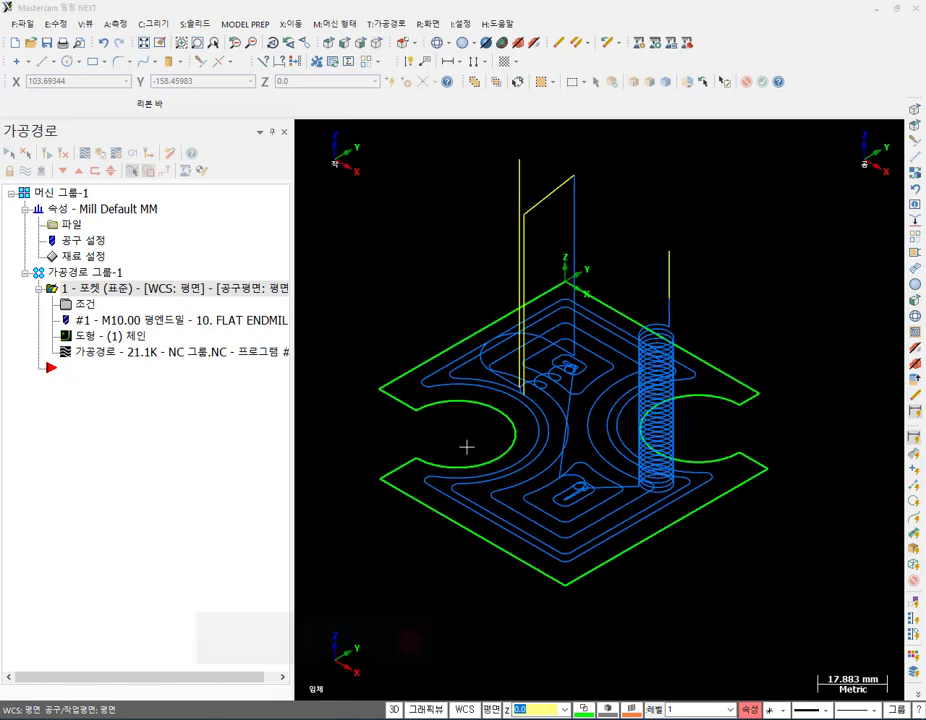
scroll(519, 504, "up", 2)
scroll(513, 393, "down", 1)
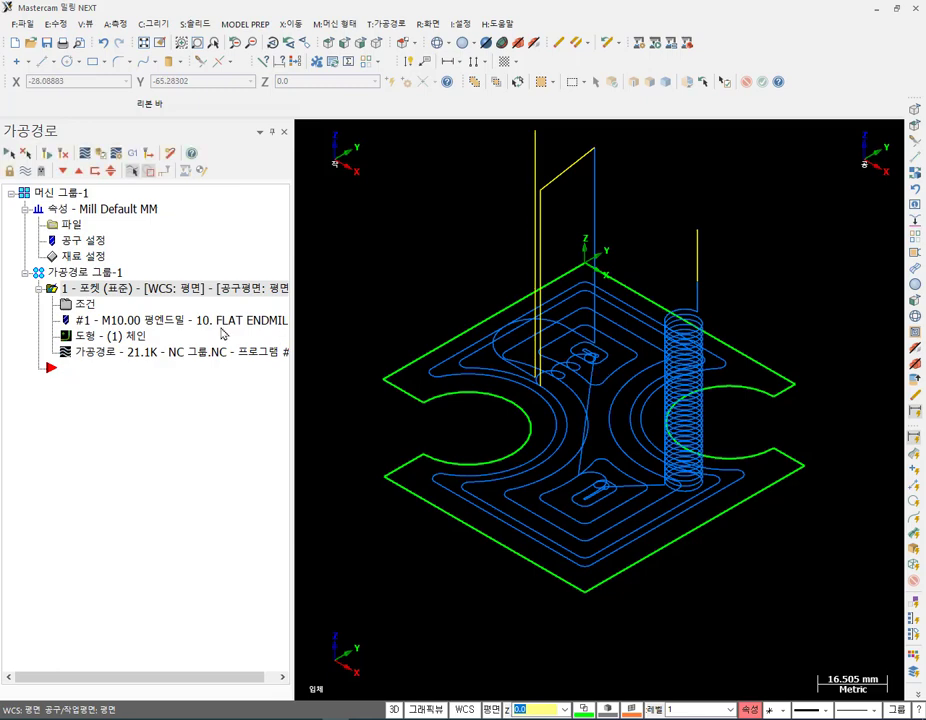
left_click(103, 151)
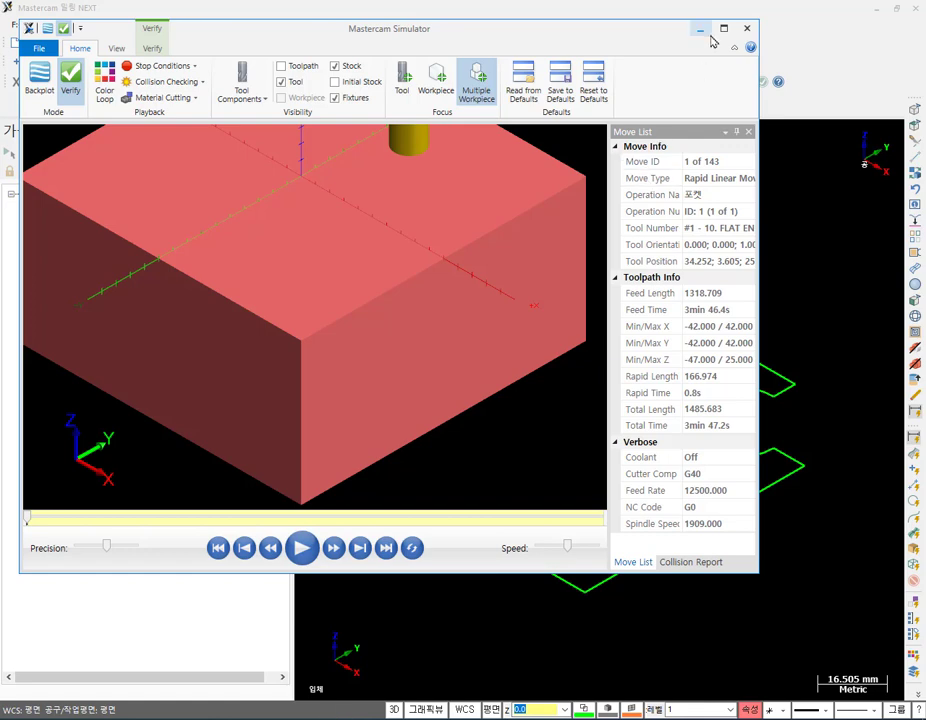
left_click(723, 28)
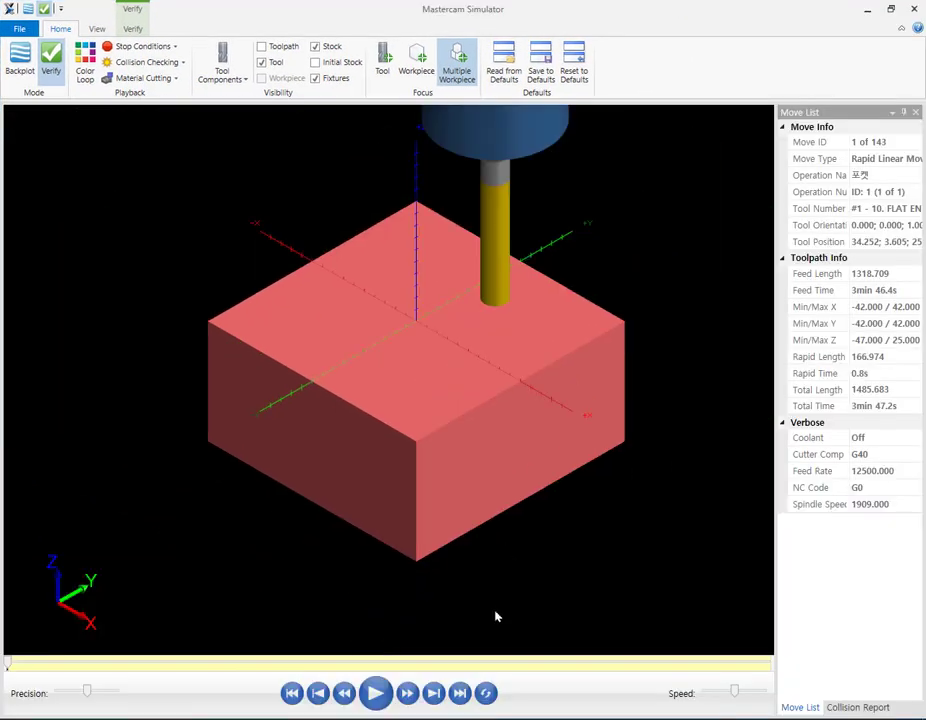
key("r")
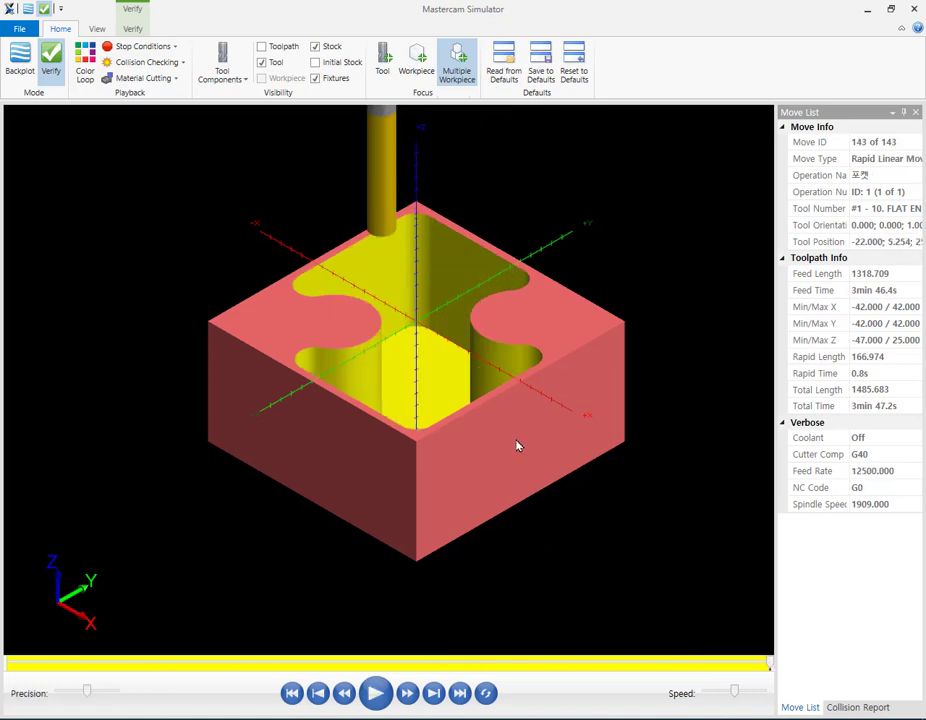
Examine the simulated pocket's walls and the two uncut corner areas from several angles, and close the simulator.
mouse_move(490, 394)
left_mouse_down()
mouse_move(486, 407)
mouse_move(496, 395)
left_mouse_up()
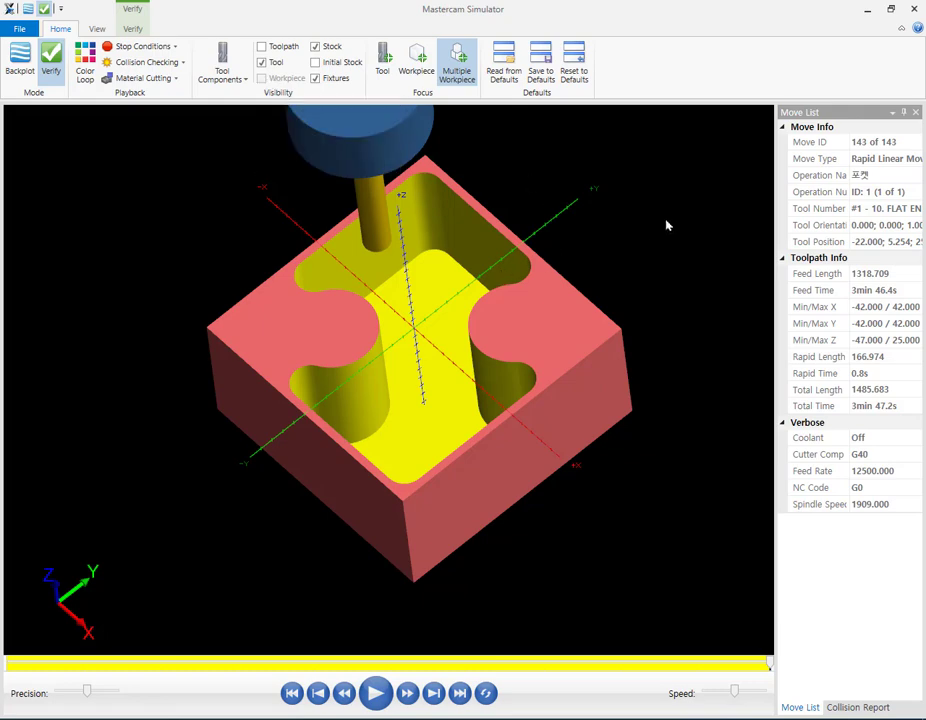
scroll(667, 225, "up", 2)
middle_click_drag(503, 287, 533, 281)
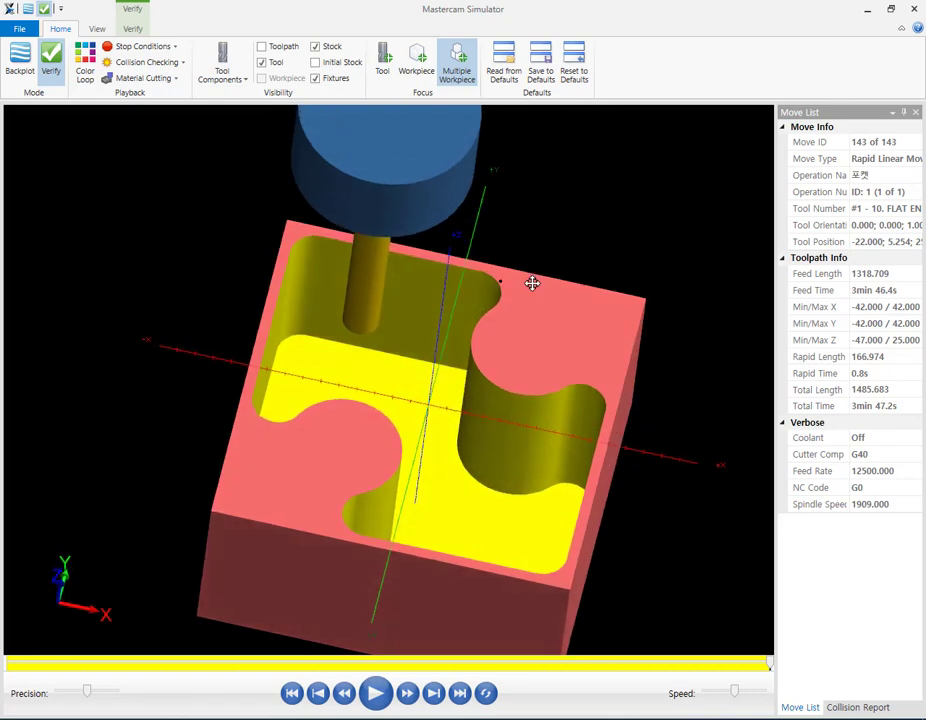
scroll(519, 242, "down", 3)
scroll(497, 266, "up", 3)
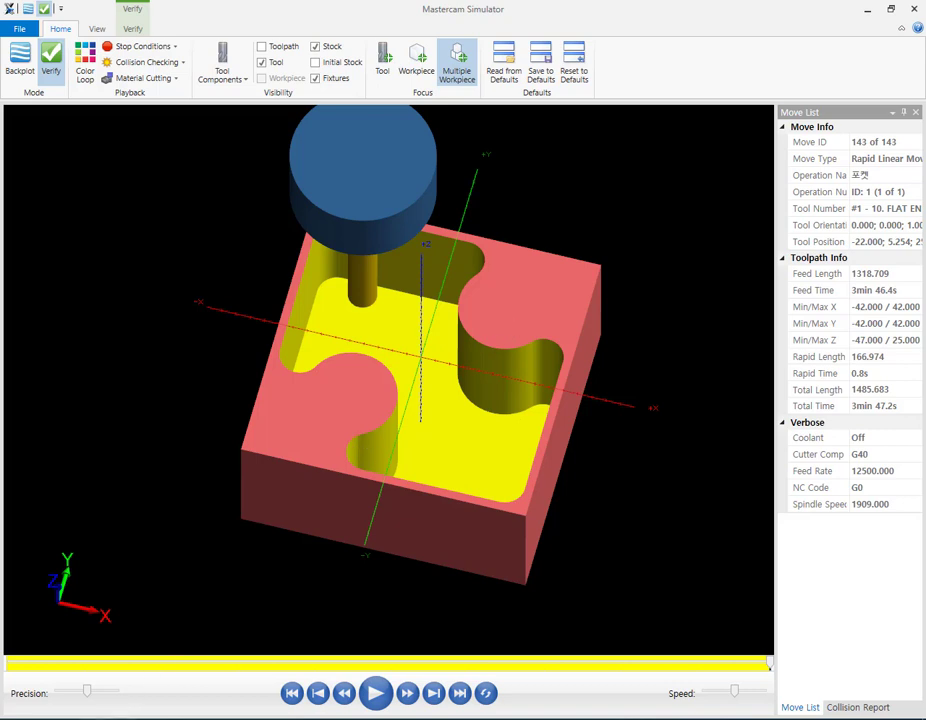
mouse_move(306, 365)
left_mouse_down()
mouse_move(290, 305)
mouse_move(392, 231)
mouse_move(463, 250)
mouse_move(463, 322)
mouse_move(546, 339)
mouse_move(469, 500)
mouse_move(379, 464)
mouse_move(410, 401)
mouse_move(300, 366)
left_mouse_up()
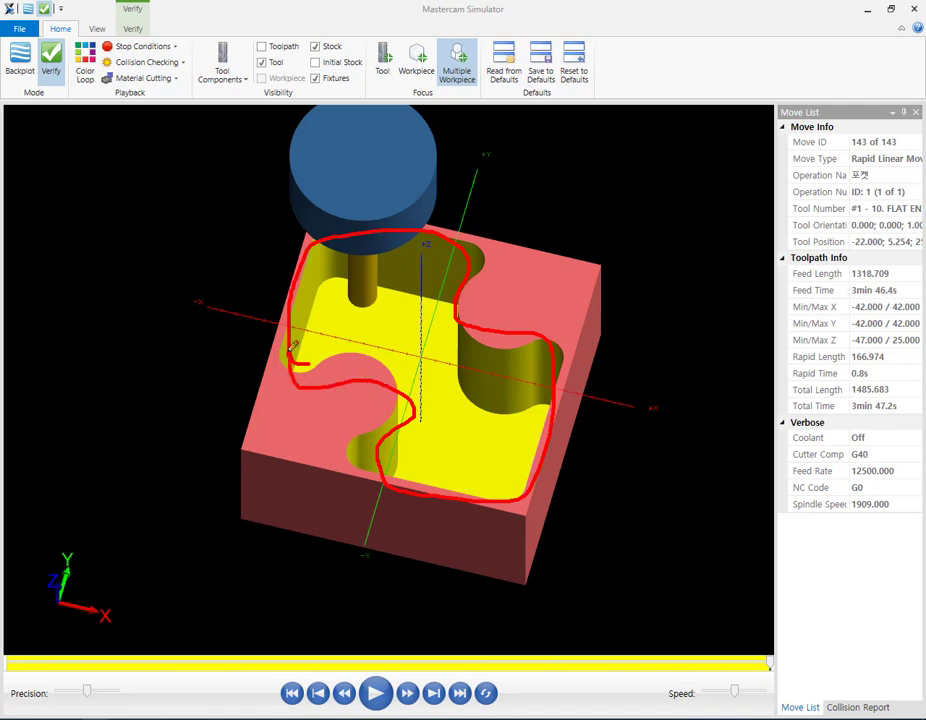
mouse_move(561, 318)
left_mouse_down()
mouse_move(530, 268)
mouse_move(548, 306)
mouse_move(568, 300)
left_mouse_up()
mouse_move(277, 437)
left_mouse_down()
mouse_move(280, 423)
mouse_move(292, 428)
left_mouse_up()
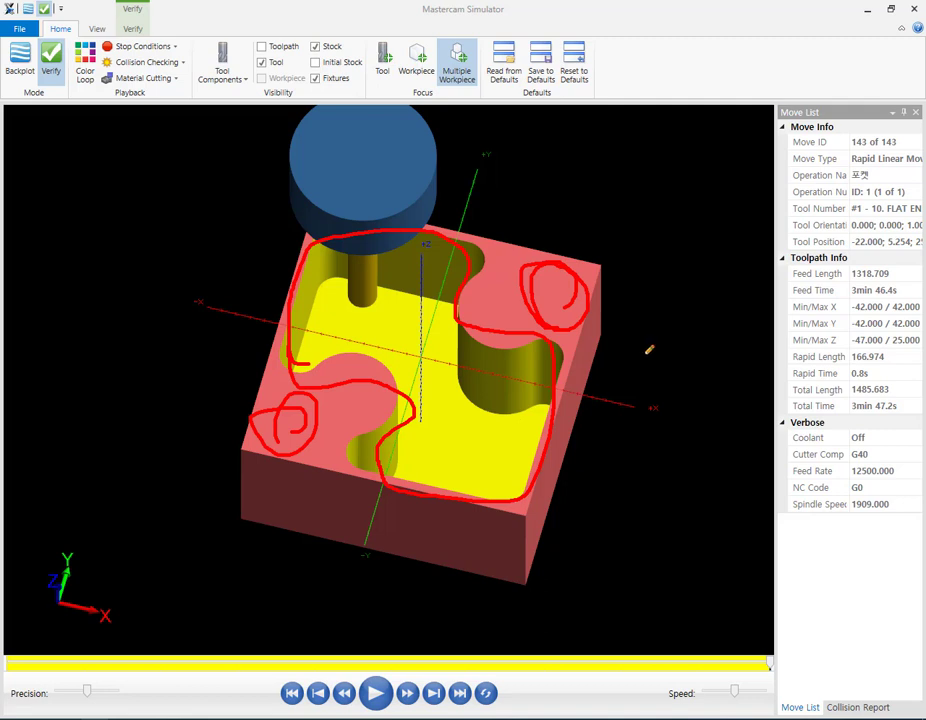
right_click(675, 227)
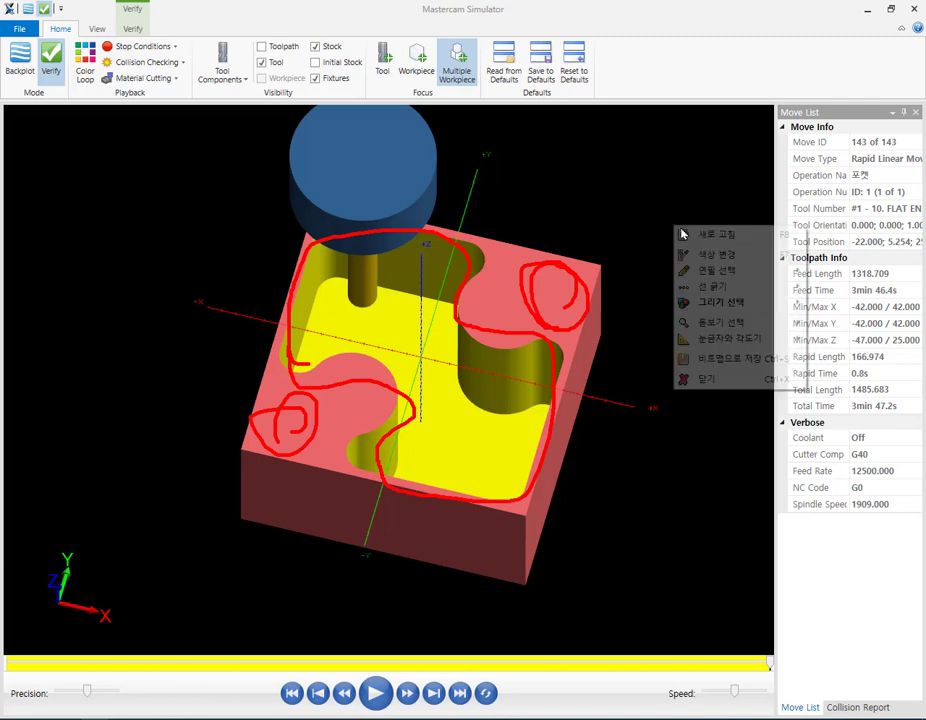
left_click(720, 354)
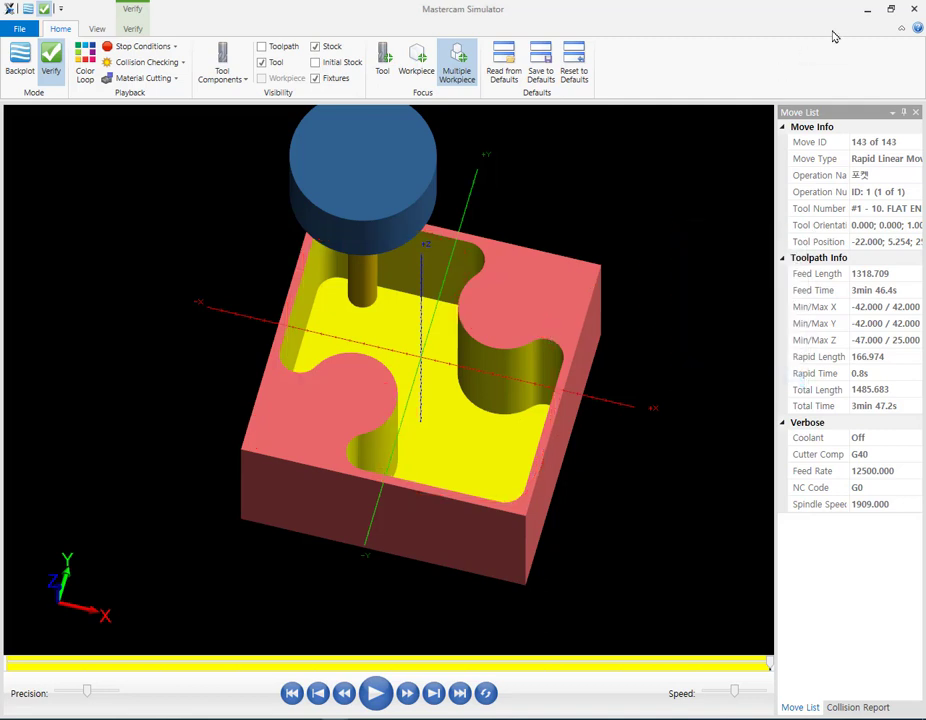
left_click(913, 9)
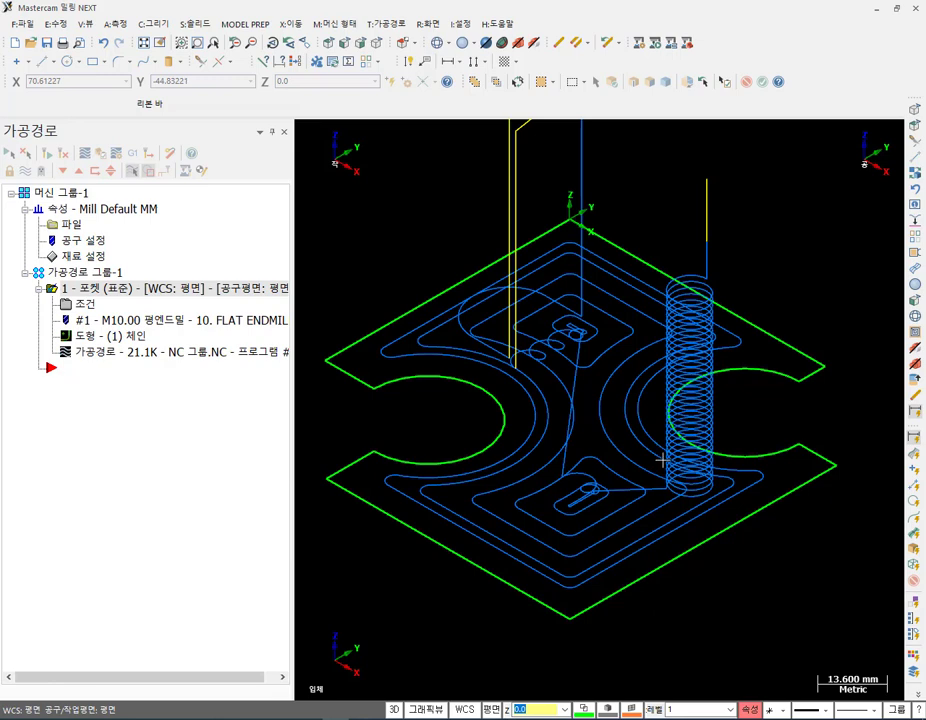
Examine the finishing pass's entry and exit moves in the pocket toolpath in isometric view.
left_click(682, 422)
scroll(634, 374, "up", 1)
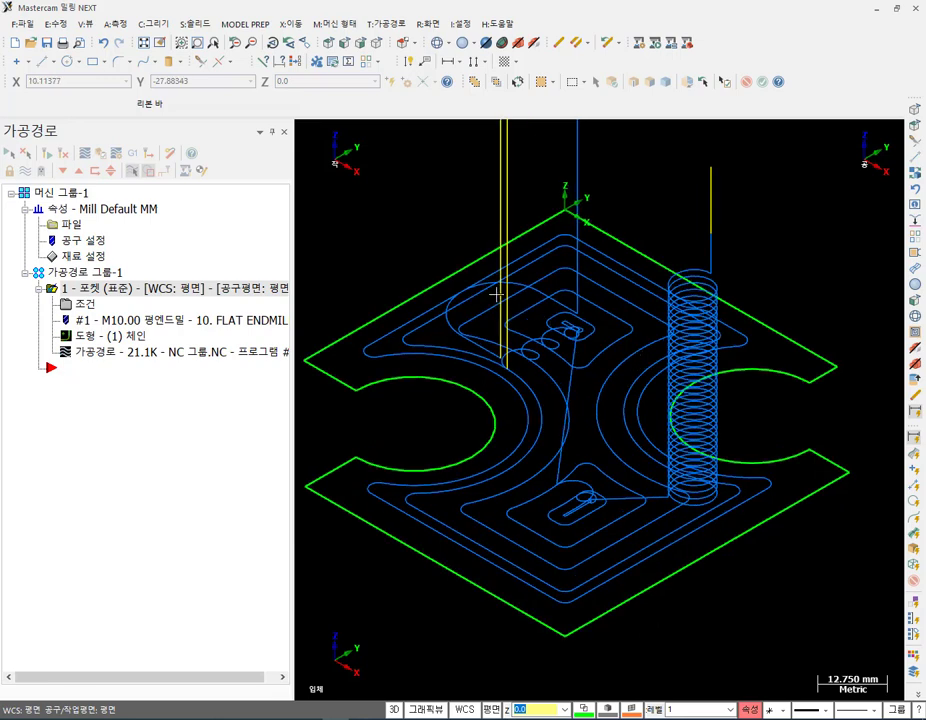
scroll(493, 325, "up", 2)
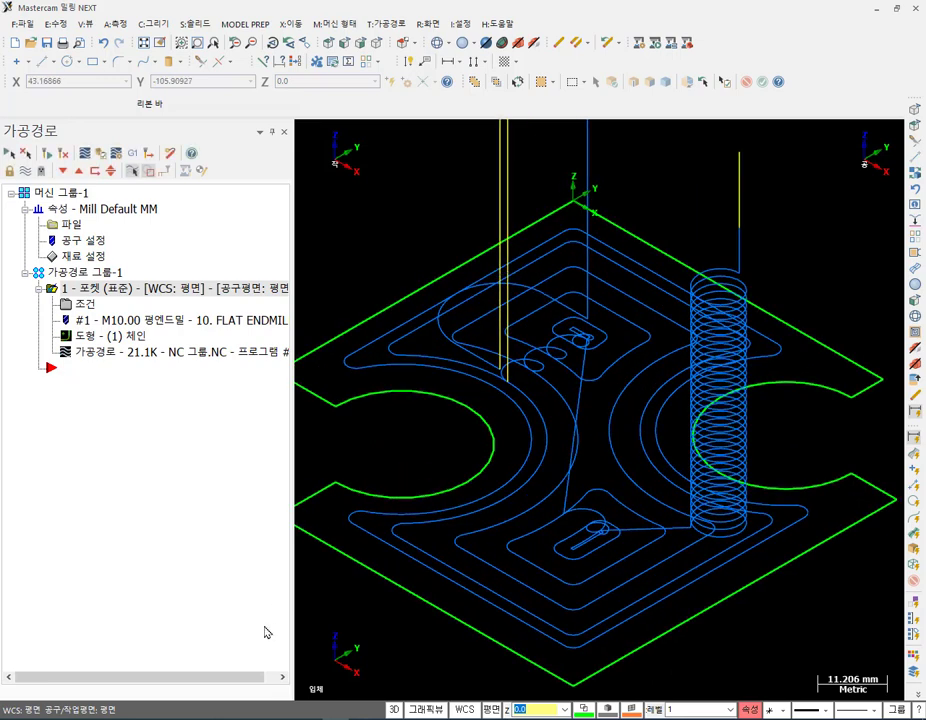
mouse_move(575, 318)
left_mouse_down()
mouse_move(524, 299)
mouse_move(514, 264)
mouse_move(602, 290)
mouse_move(555, 328)
left_mouse_up()
mouse_move(500, 376)
left_mouse_down()
mouse_move(453, 352)
mouse_move(424, 297)
mouse_move(468, 292)
mouse_move(484, 334)
mouse_move(522, 365)
left_mouse_up()
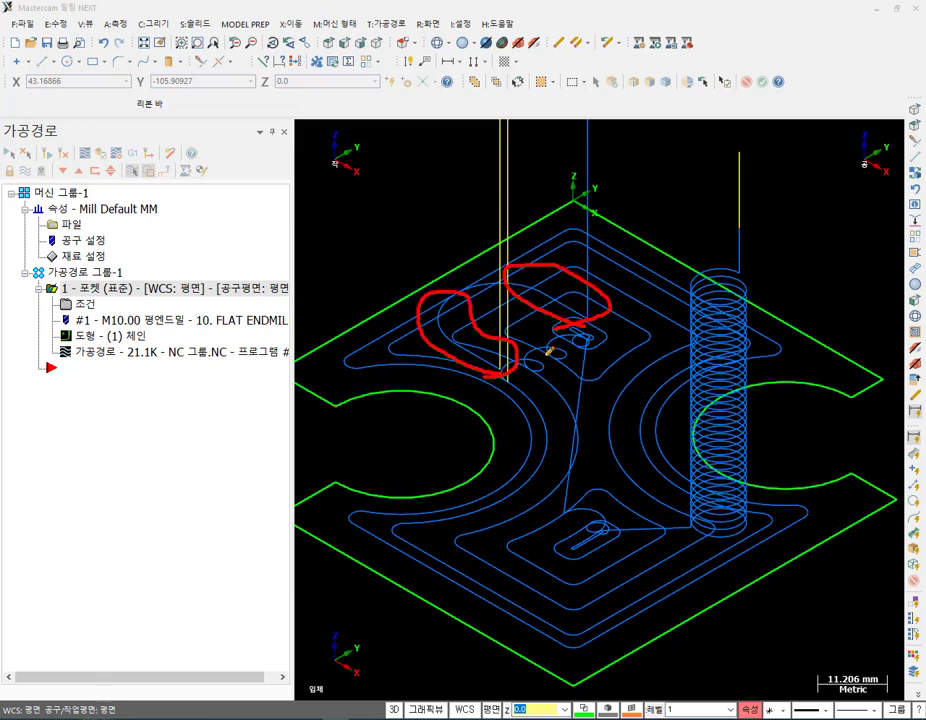
right_click(404, 246)
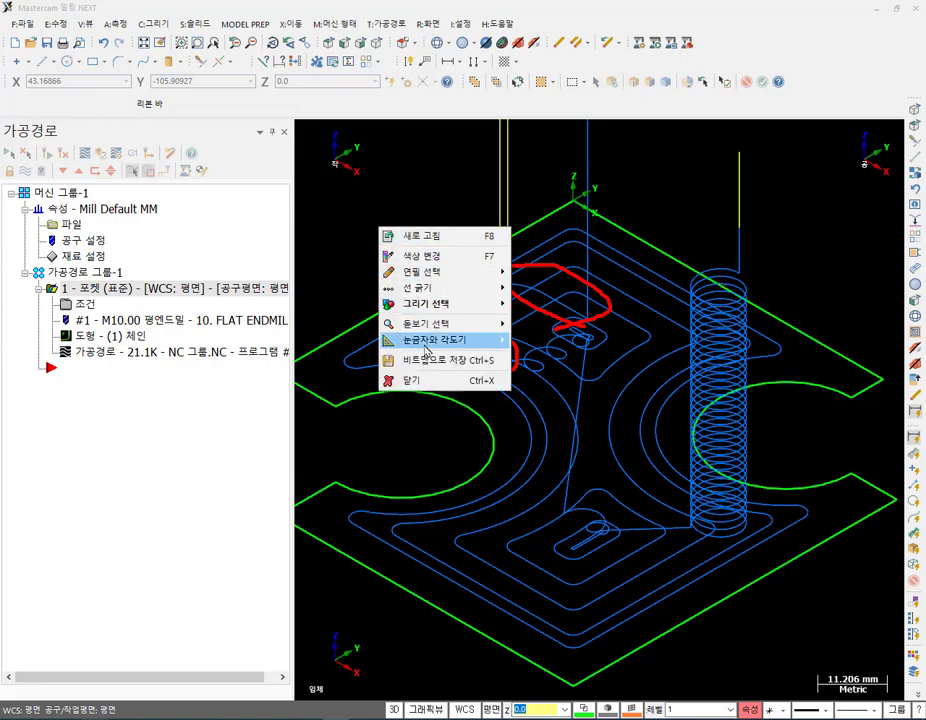
left_click(413, 374)
Examine in top view how the finishing pass's entry and exit arcs meet the plate's side wall path.
left_click(345, 42)
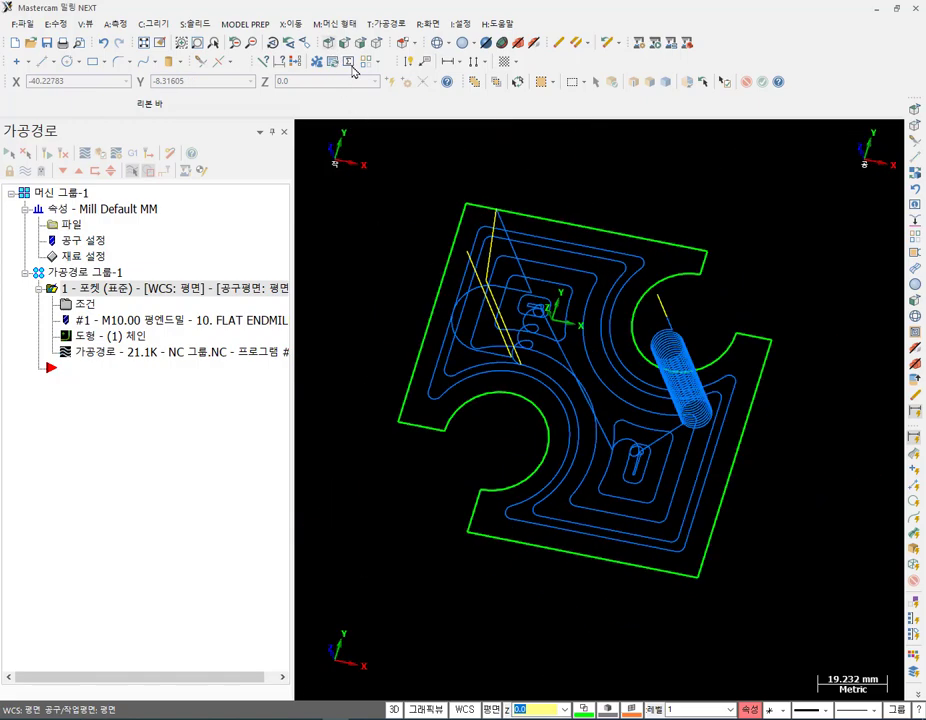
scroll(513, 363, "up", 3)
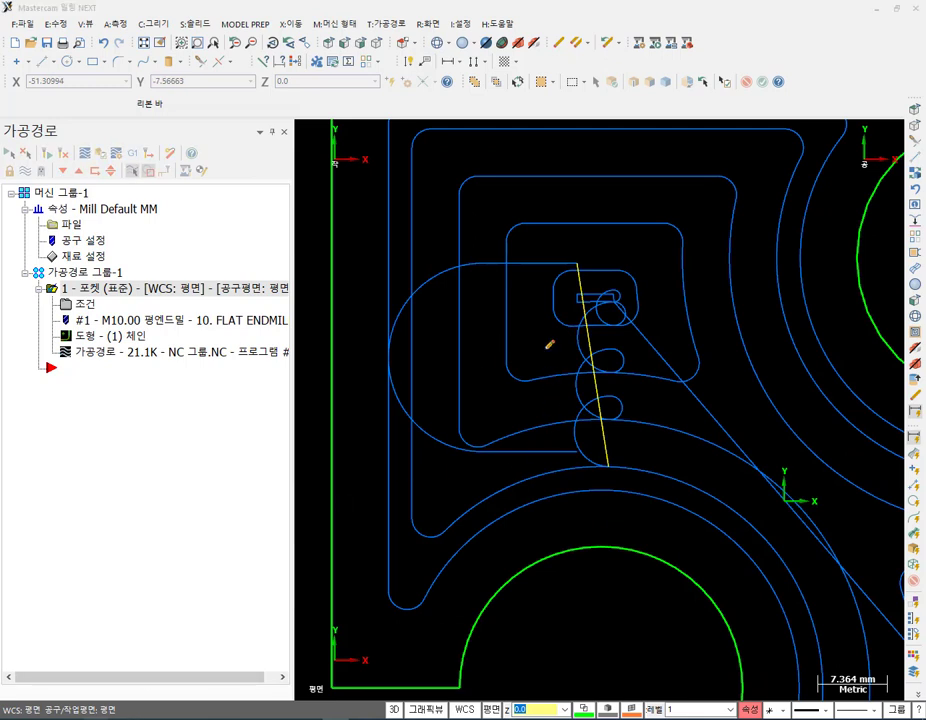
mouse_move(595, 270)
left_mouse_down()
mouse_move(464, 266)
mouse_move(421, 294)
mouse_move(390, 348)
mouse_move(388, 541)
mouse_move(407, 603)
mouse_move(461, 542)
left_mouse_up()
mouse_move(387, 248)
left_mouse_down()
mouse_move(388, 378)
mouse_move(455, 440)
mouse_move(540, 456)
mouse_move(628, 444)
left_mouse_up()
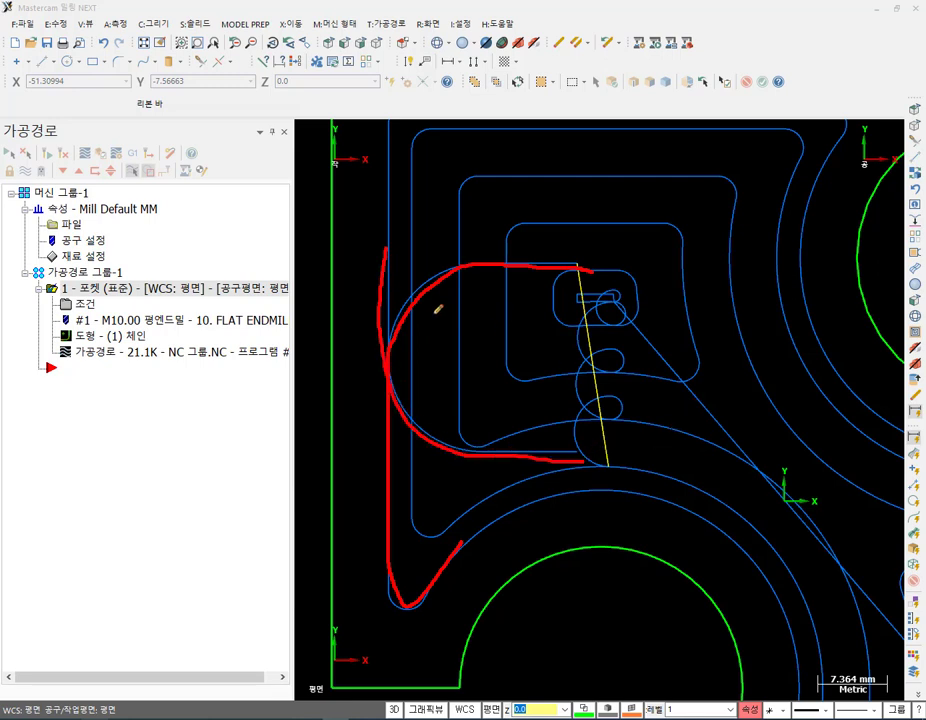
right_click(459, 220)
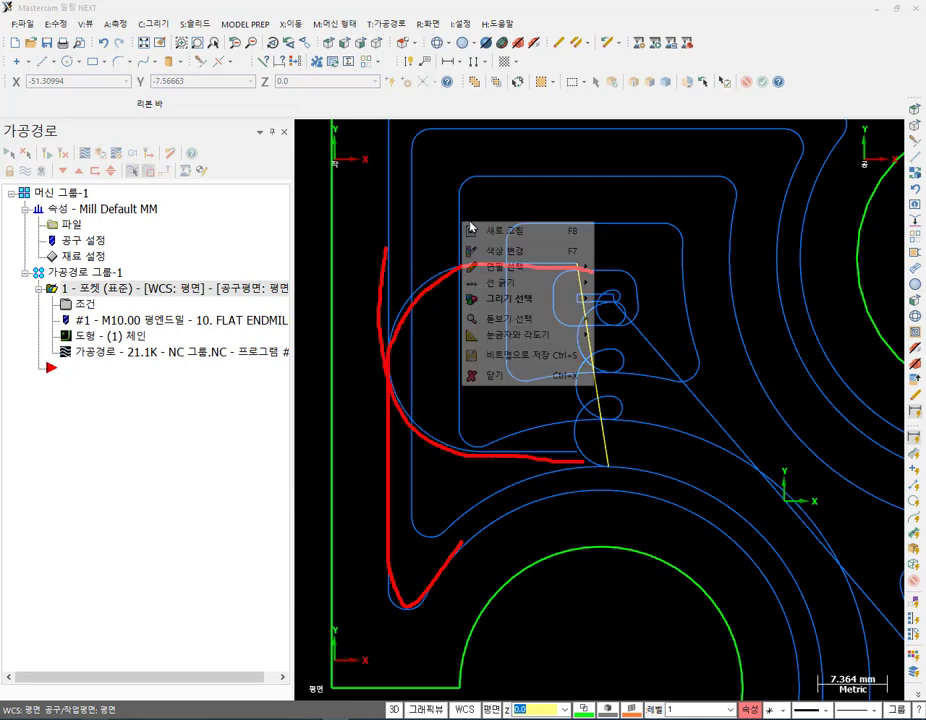
left_click(517, 356)
In the pocket toolpath's cut parameters, set the stock to leave on both walls and floor to 0.5 mm.
left_click(86, 304)
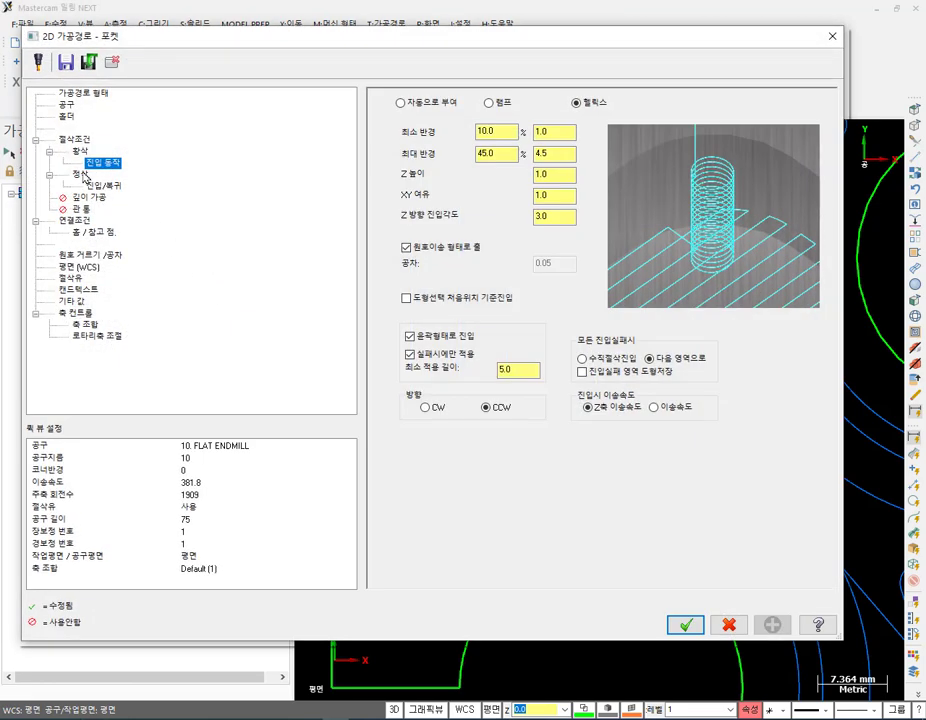
left_click(80, 94)
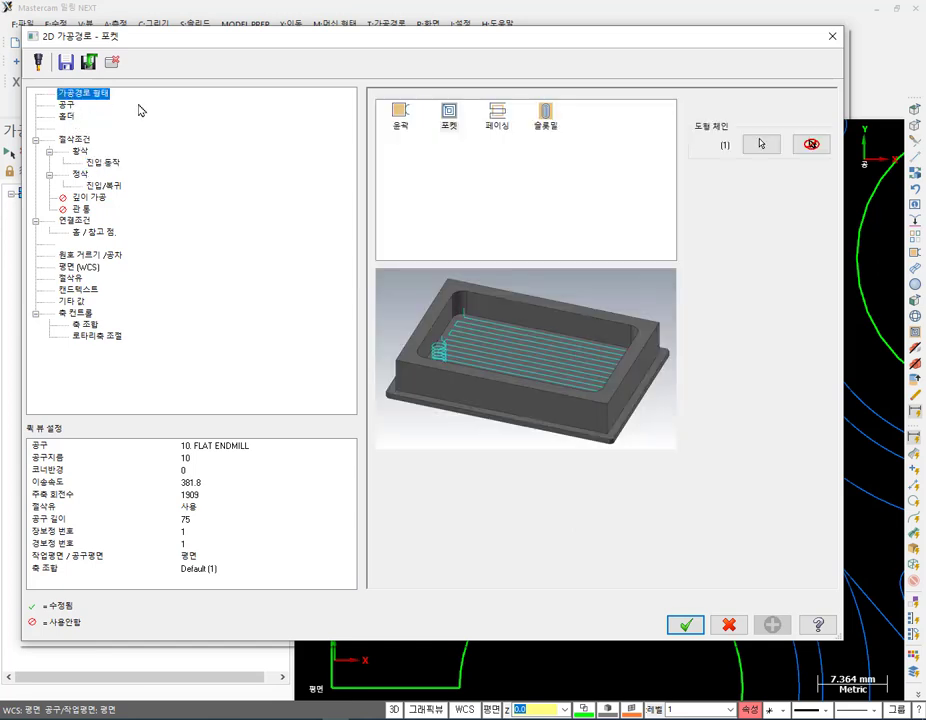
left_click(64, 104)
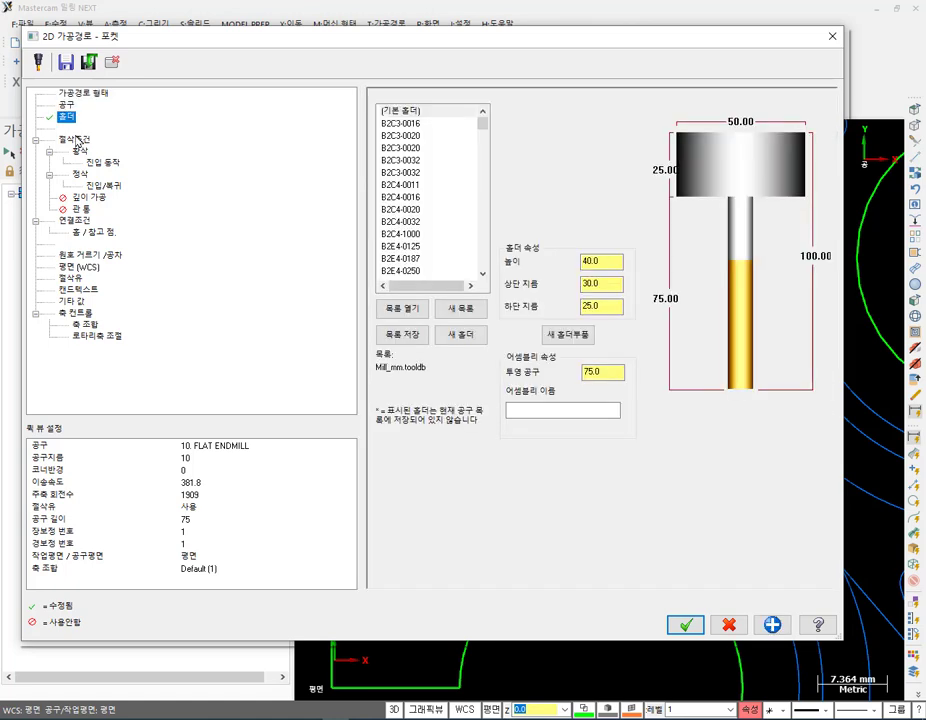
left_click(74, 139)
left_click(525, 373)
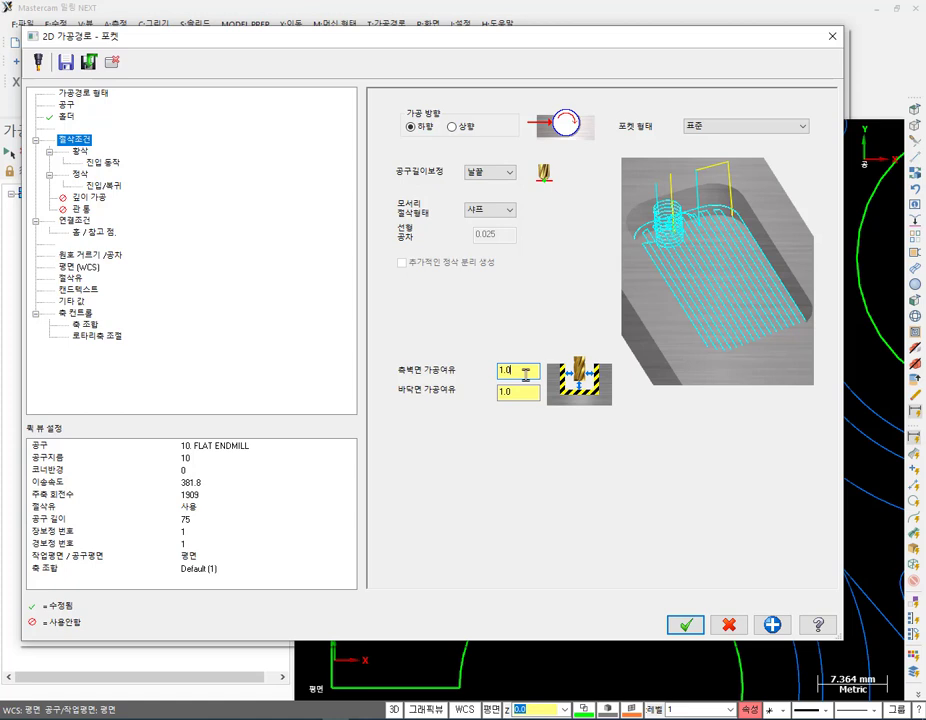
left_click_drag(526, 373, 469, 370)
type("0.5")
left_click_drag(526, 392, 466, 395)
type("0")
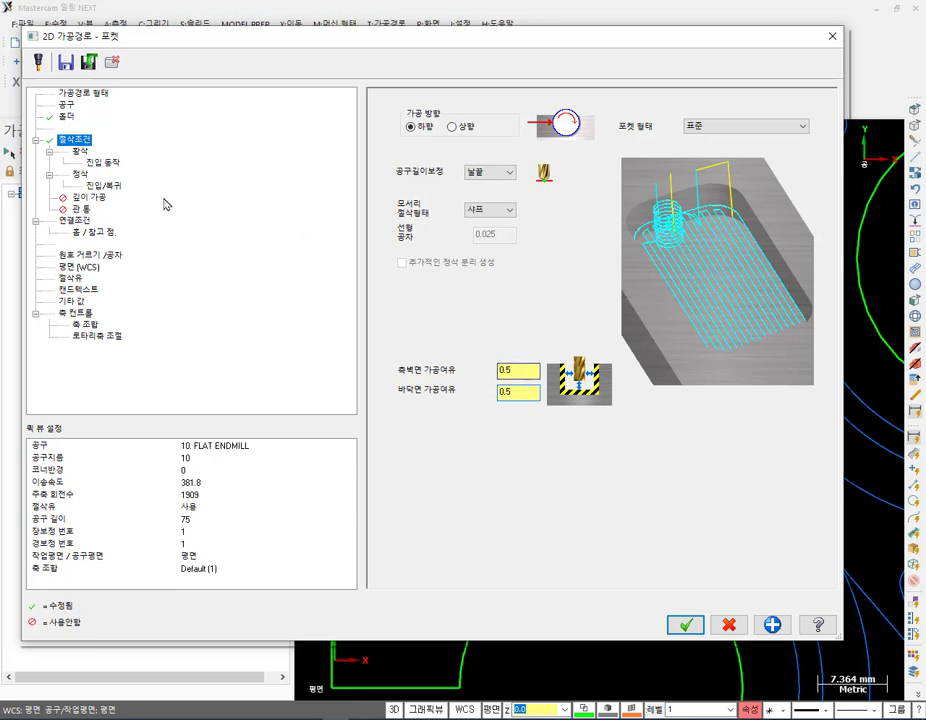
Disable the pocket's finishing passes, accept the parameters and regenerate the toolpath.
left_click(80, 176)
left_click(387, 101)
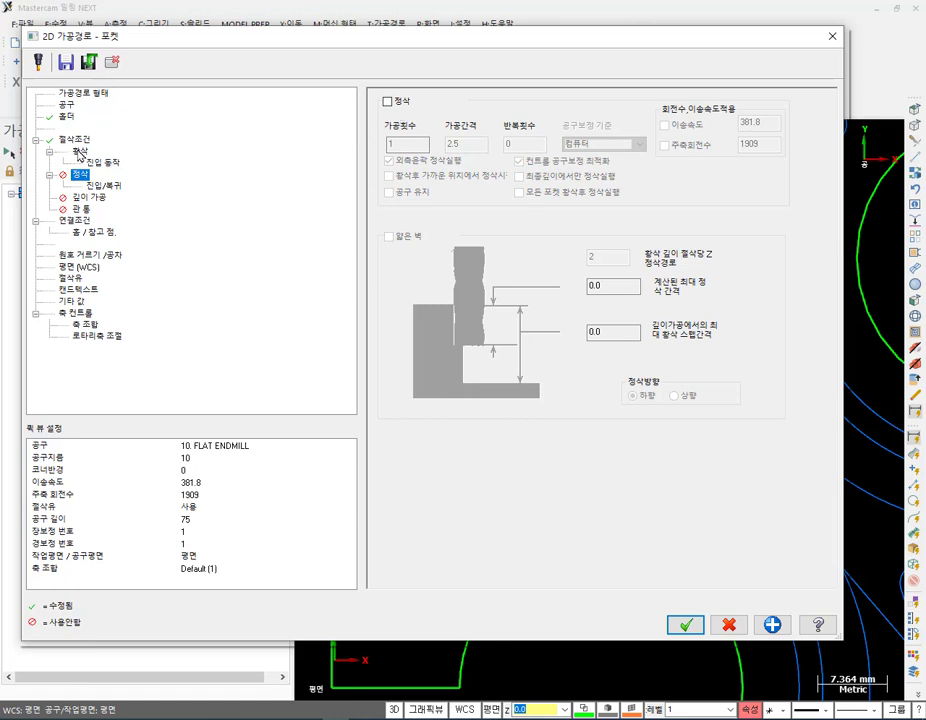
left_click(75, 139)
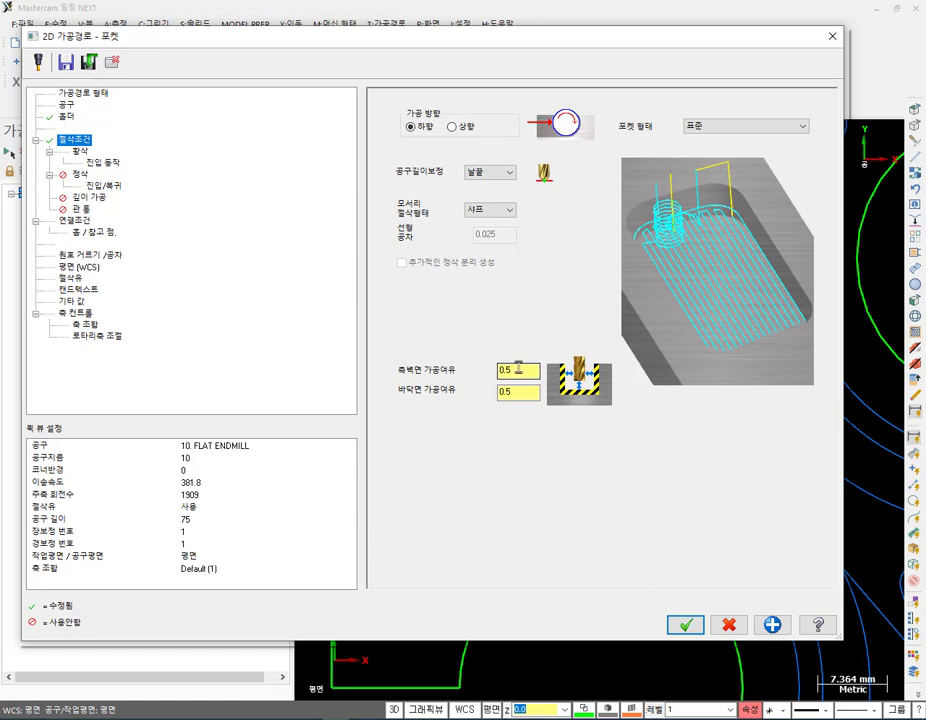
left_click(527, 391)
left_click(685, 624)
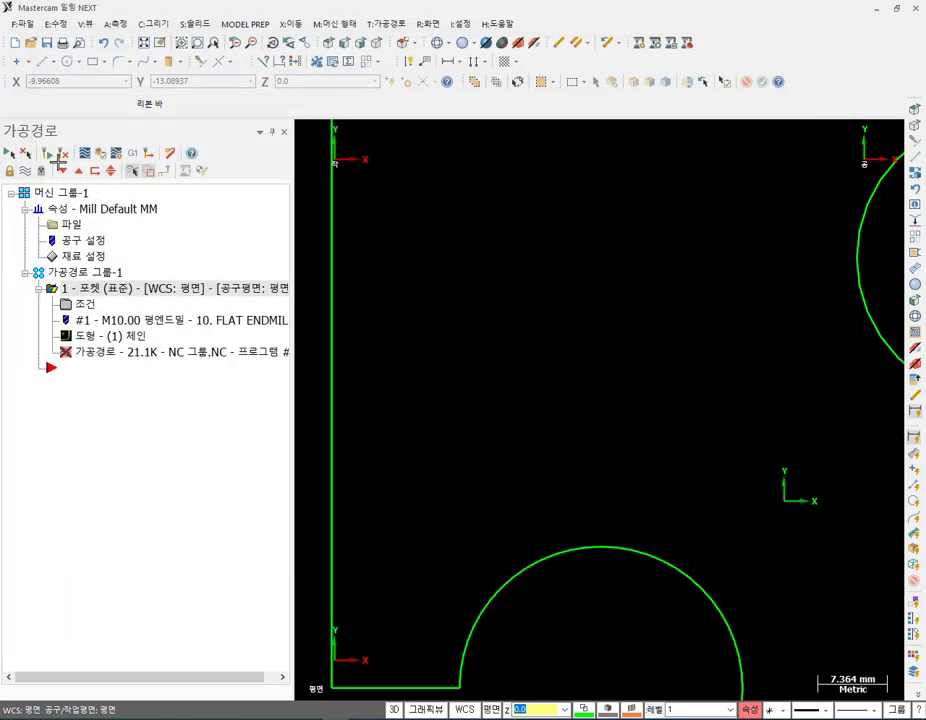
left_click(62, 154)
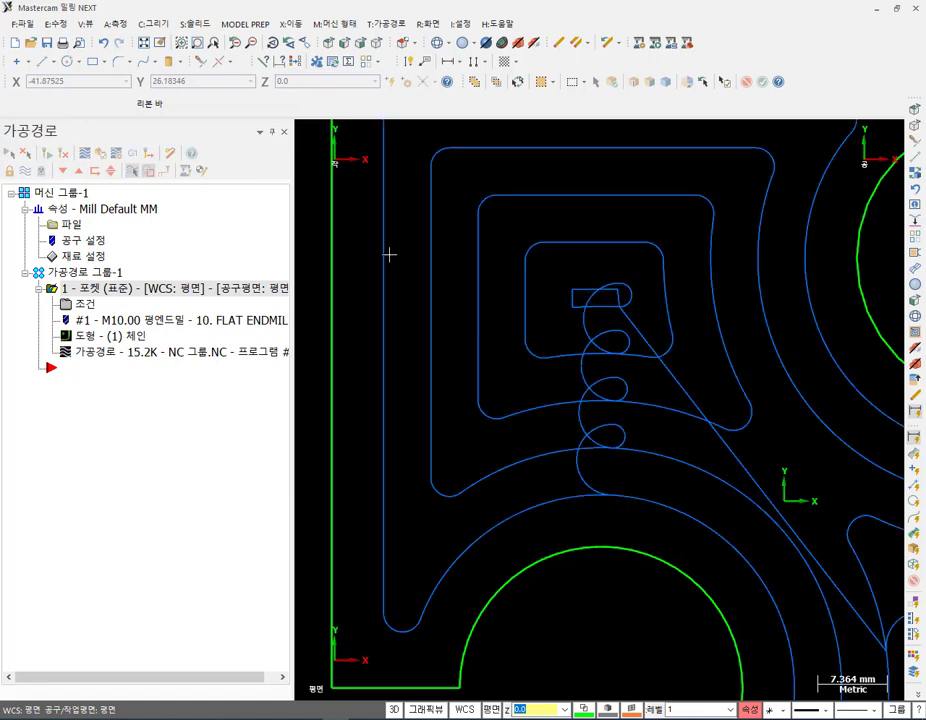
Backplot the pocket toolpath to its end and examine the material left along the walls and in the corners.
scroll(446, 324, "down", 3)
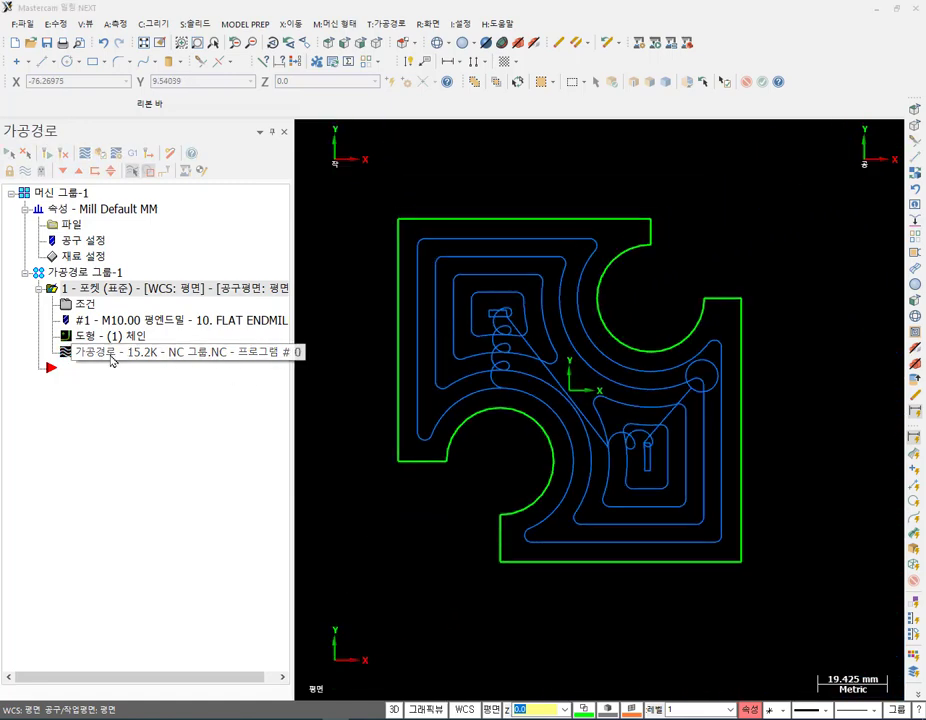
left_click(112, 360)
mouse_move(521, 137)
left_mouse_down()
mouse_move(843, 163)
mouse_move(862, 175)
left_mouse_up()
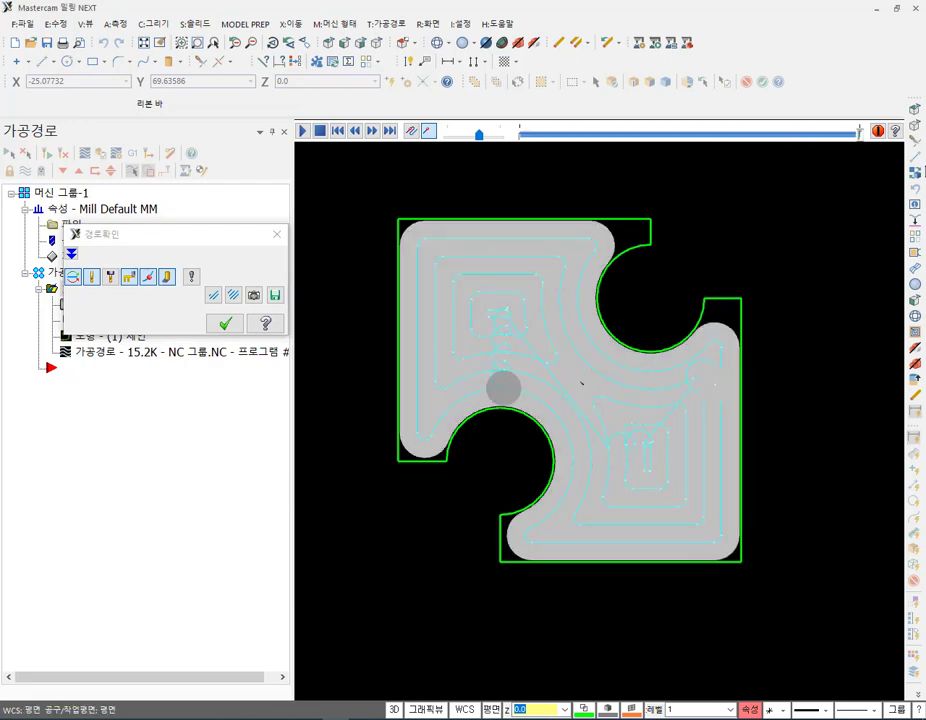
scroll(430, 192, "up", 5)
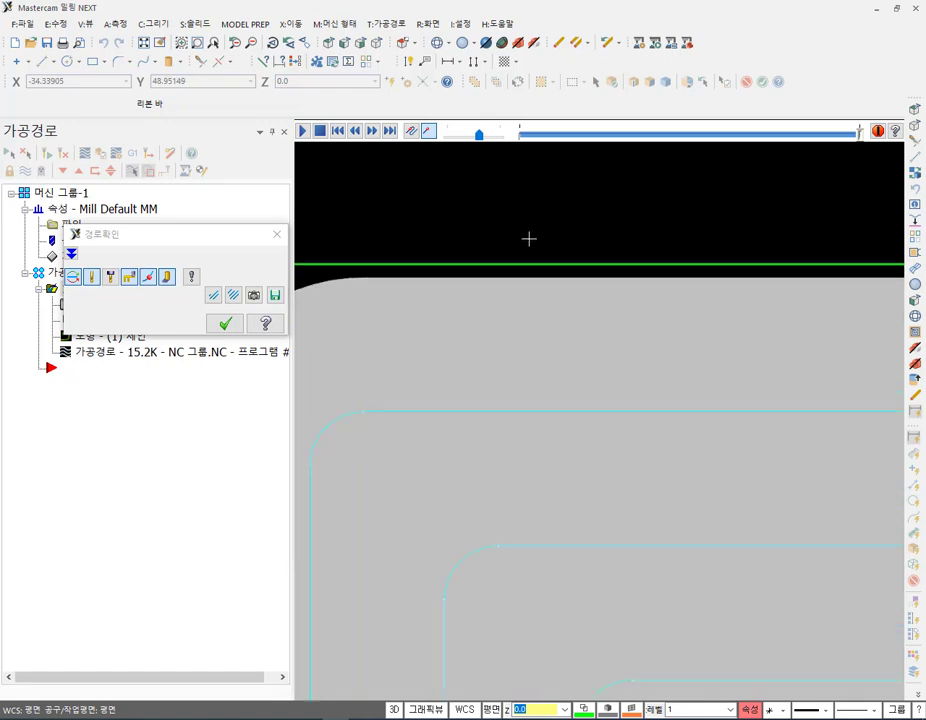
scroll(520, 235, "down", 5)
scroll(416, 261, "down", 2)
scroll(434, 560, "up", 4)
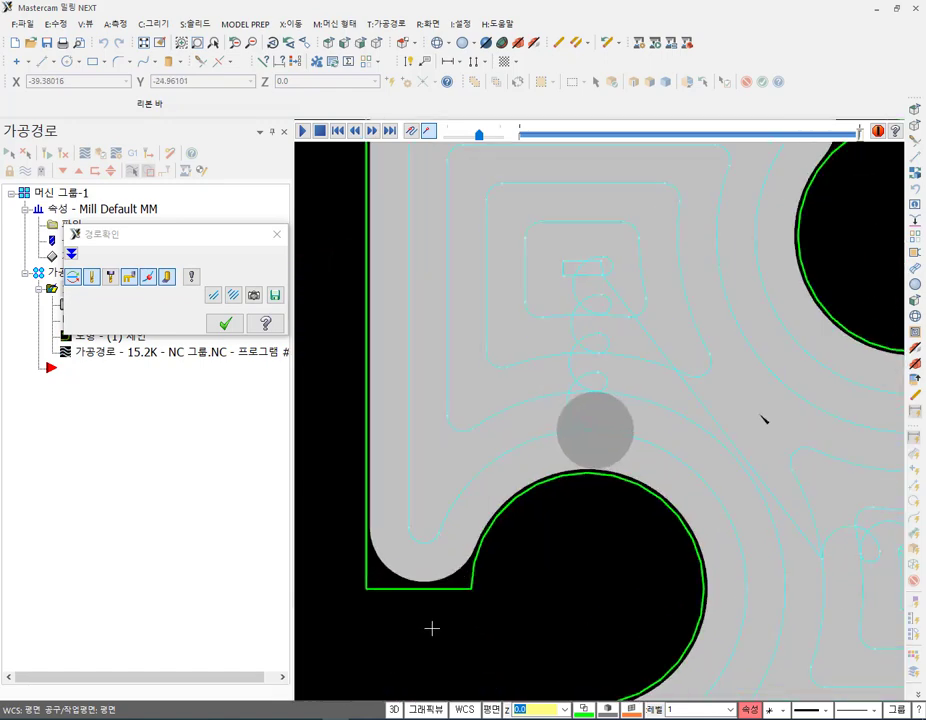
Examine the whole backplotted pocket in top and isometric views, including the plate's corners and notches, and close the backplot.
scroll(373, 446, "down", 2)
scroll(374, 425, "down", 3)
scroll(727, 422, "down", 1)
scroll(731, 389, "up", 1)
scroll(780, 465, "down", 2)
scroll(649, 275, "up", 2)
scroll(575, 287, "up", 2)
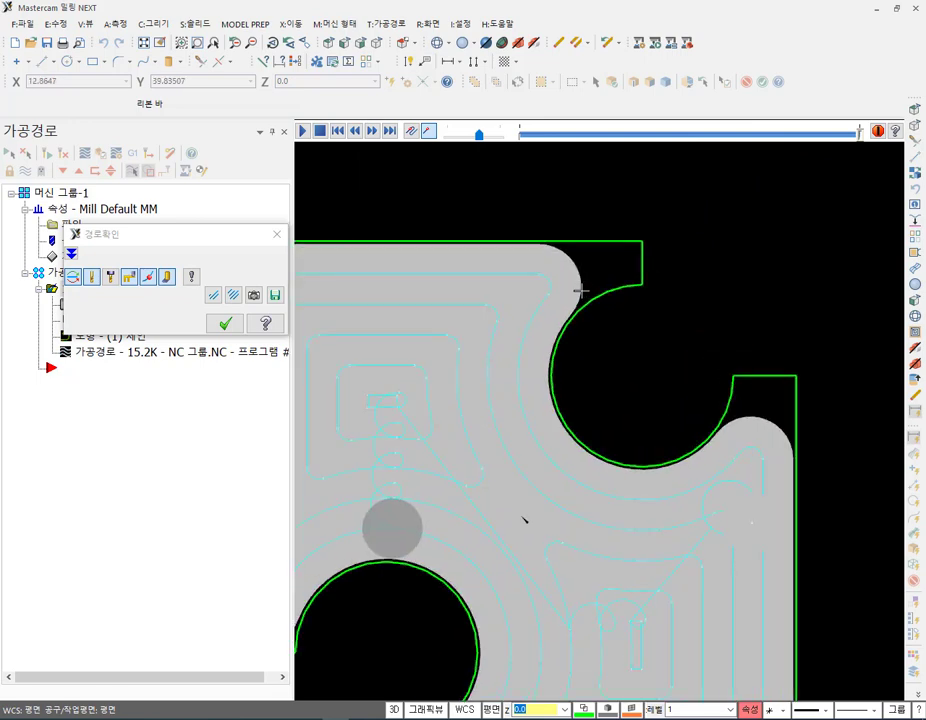
key("alt+F1")
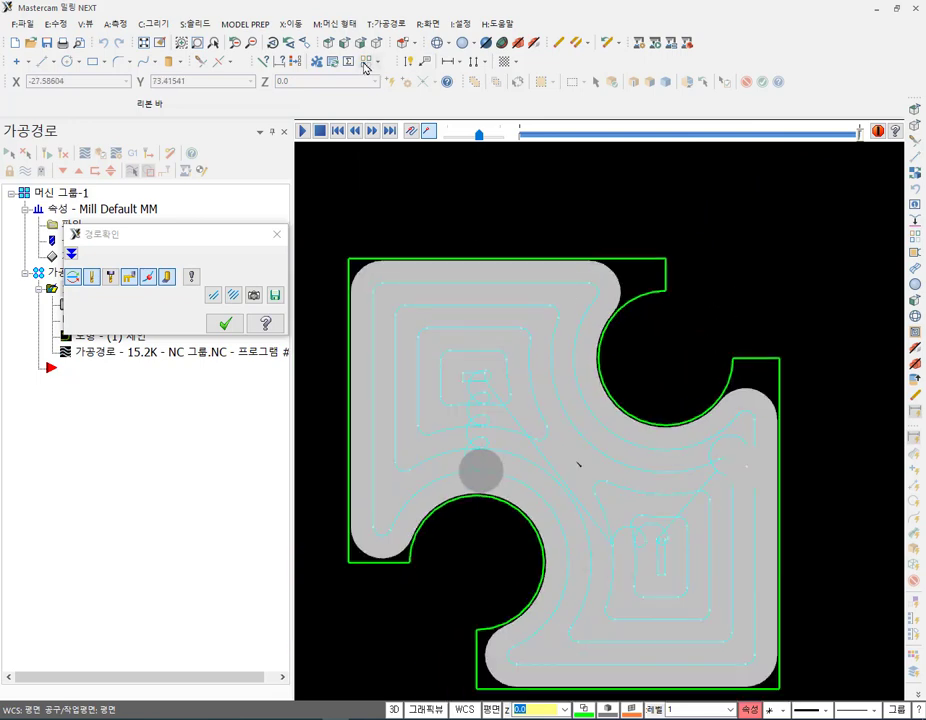
key("alt+7")
scroll(562, 535, "down", 3)
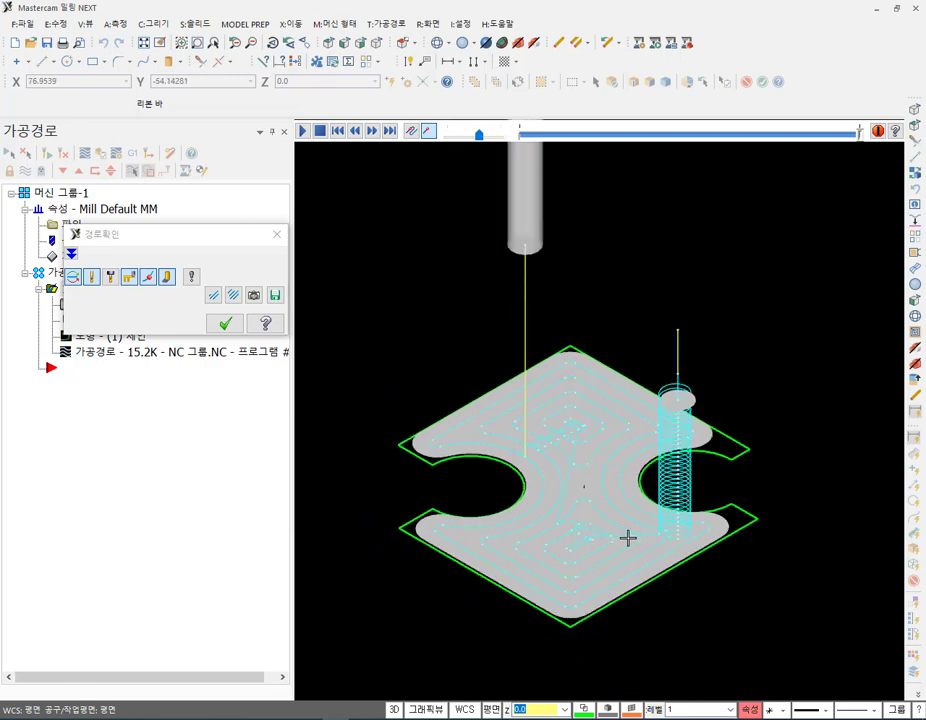
left_click(224, 323)
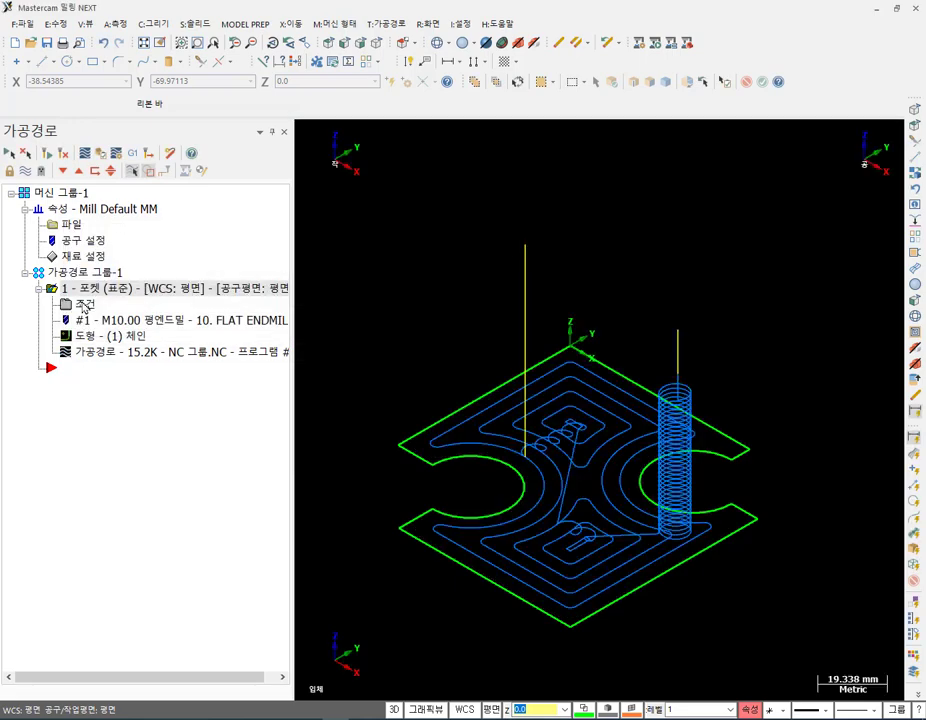
Review the pocket's roughing parameters, looking through the available cutting methods and the high-speed settings, and close the parameters.
left_click(72, 304)
left_click(82, 153)
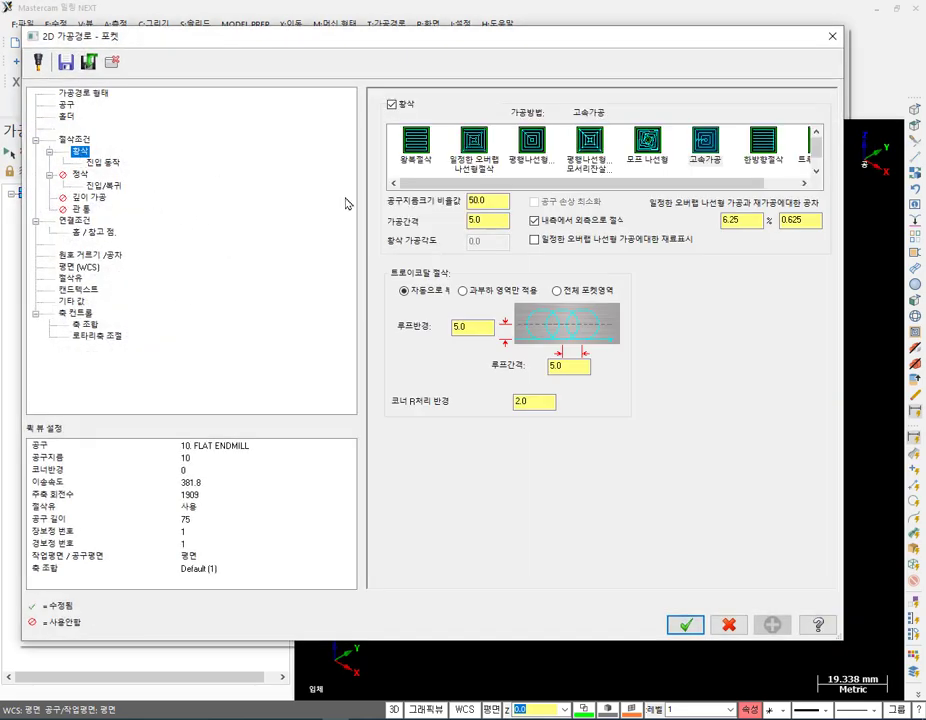
left_click(781, 185)
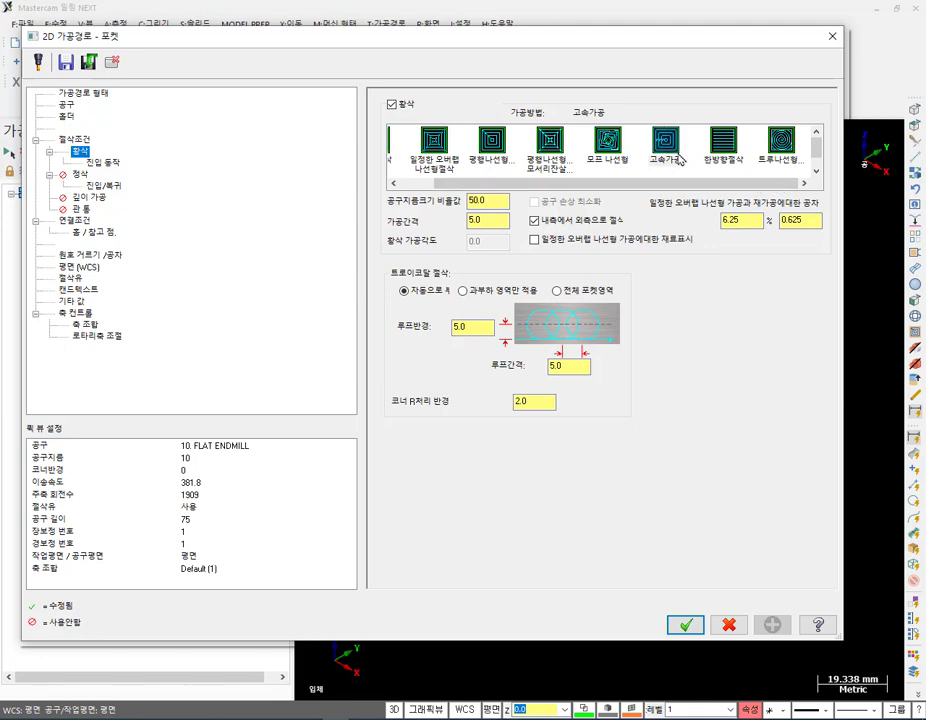
left_click_drag(744, 42, 695, 57)
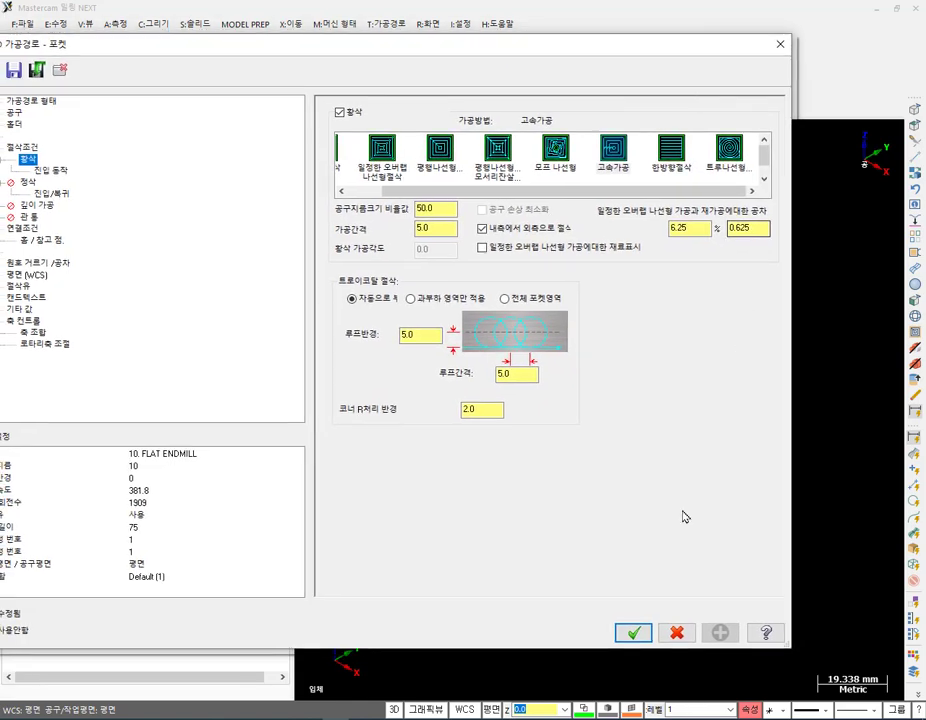
left_click(633, 632)
Examine the pocket toolpath from several angles, especially where it passes the plate's notches and narrow corners.
scroll(589, 566, "up", 3)
scroll(604, 564, "up", 1)
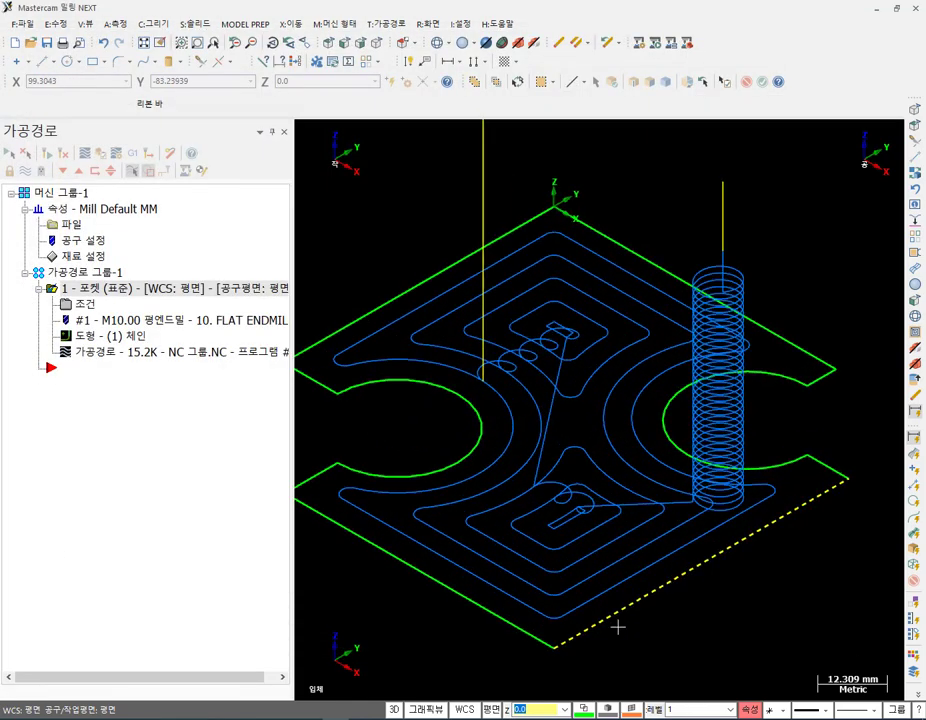
mouse_move(606, 541)
middle_mouse_down()
mouse_move(690, 545)
mouse_move(630, 552)
middle_mouse_up()
scroll(616, 429, "down", 2)
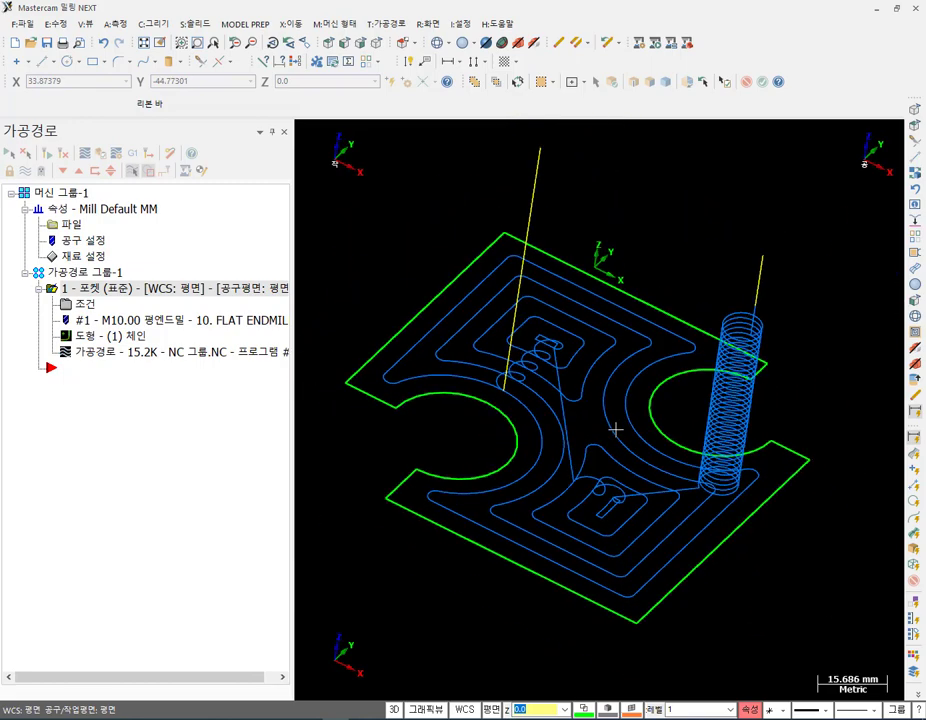
middle_click_drag(616, 429, 597, 411)
scroll(622, 542, "down", 2)
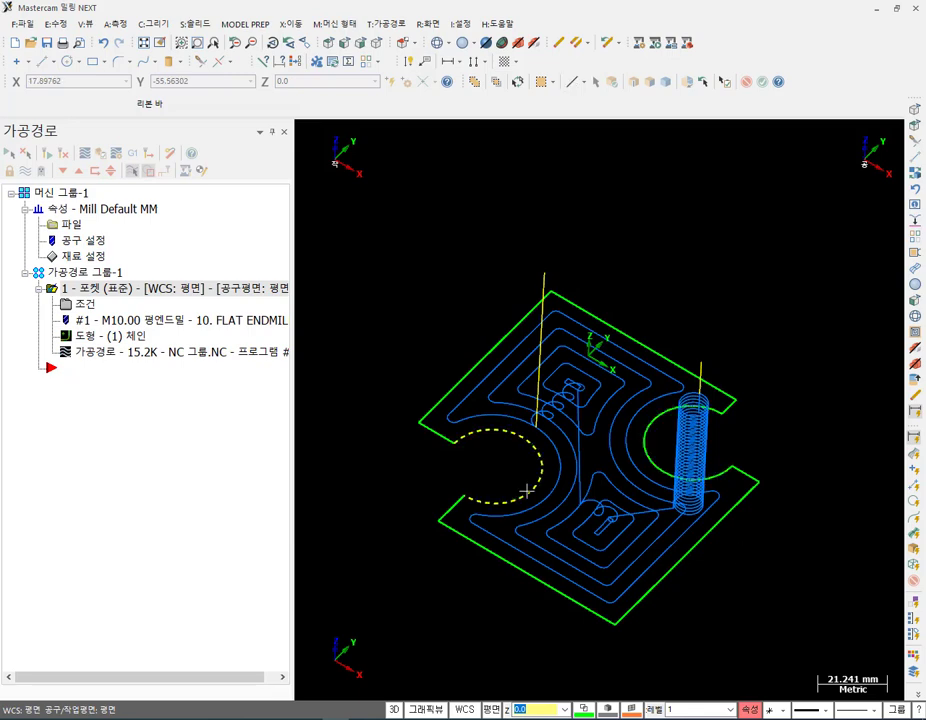
scroll(430, 434, "up", 5)
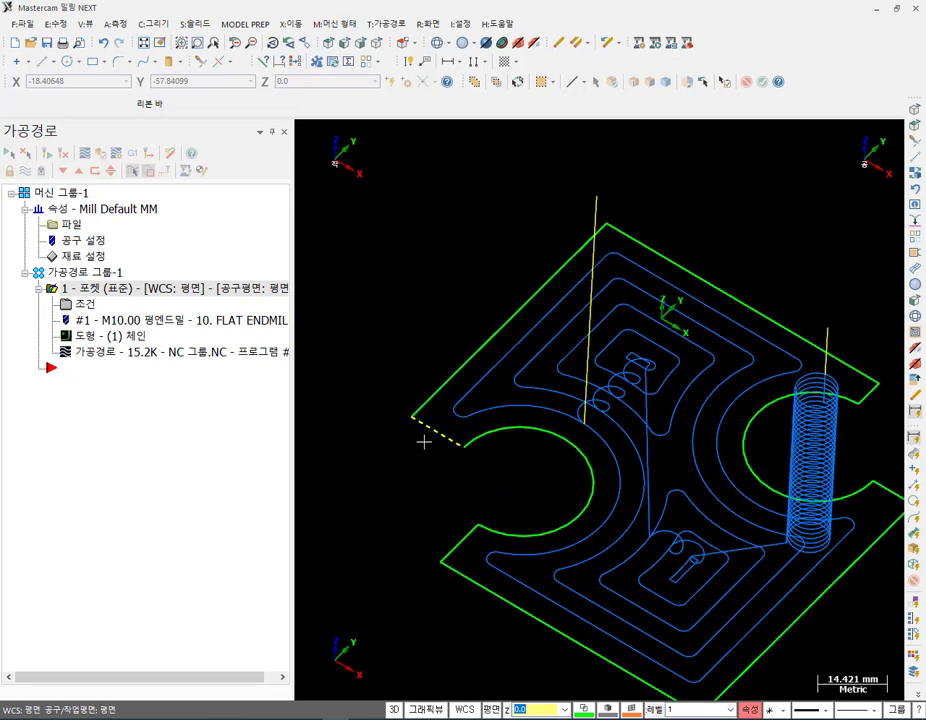
scroll(448, 456, "up", 1)
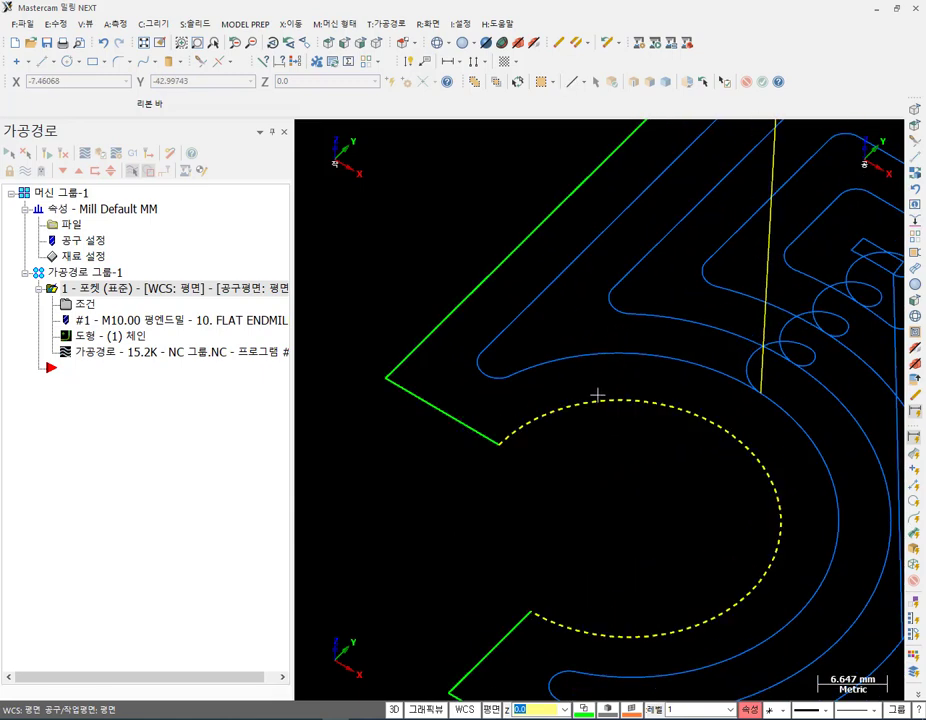
Analyze the properties of the short straight plate edge beside each of the two round notches.
left_click(475, 429)
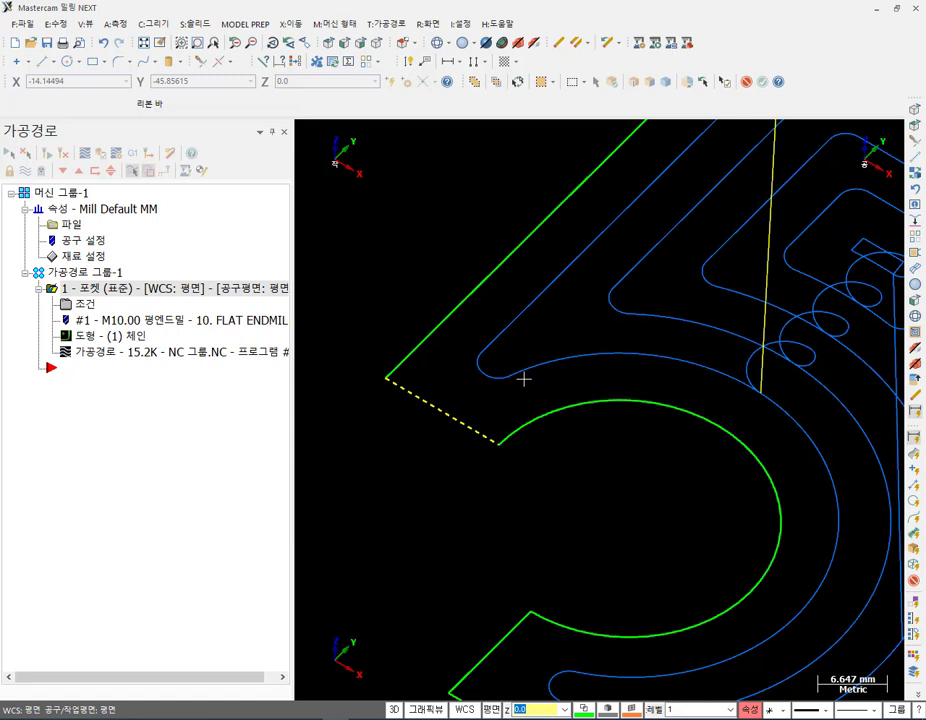
key("F4")
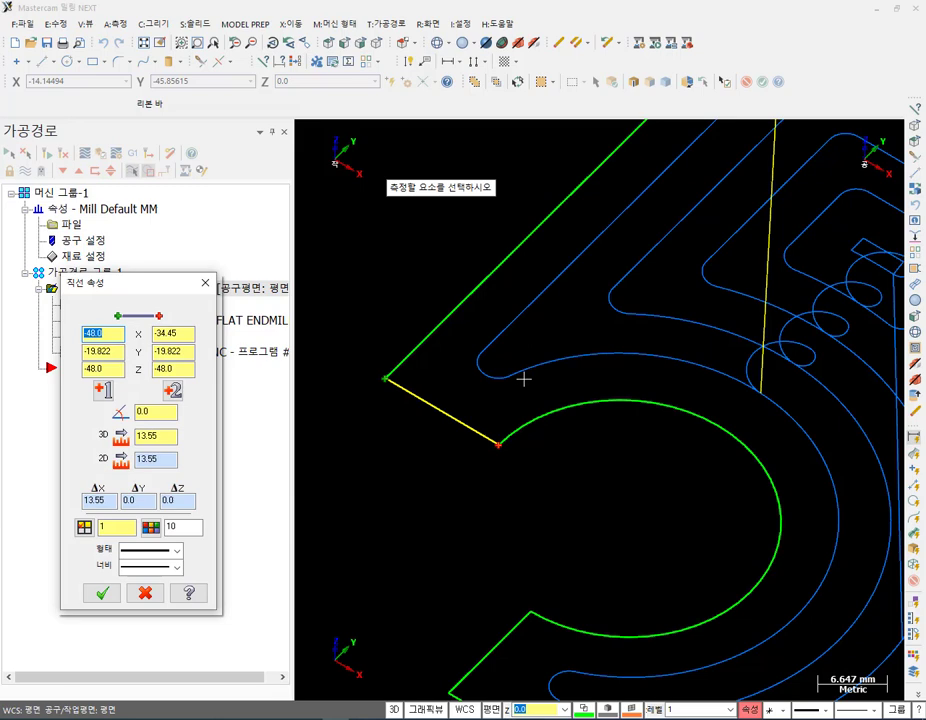
scroll(417, 331, "down", 2)
middle_click_drag(417, 331, 728, 314)
scroll(713, 347, "up", 2)
left_click(704, 344)
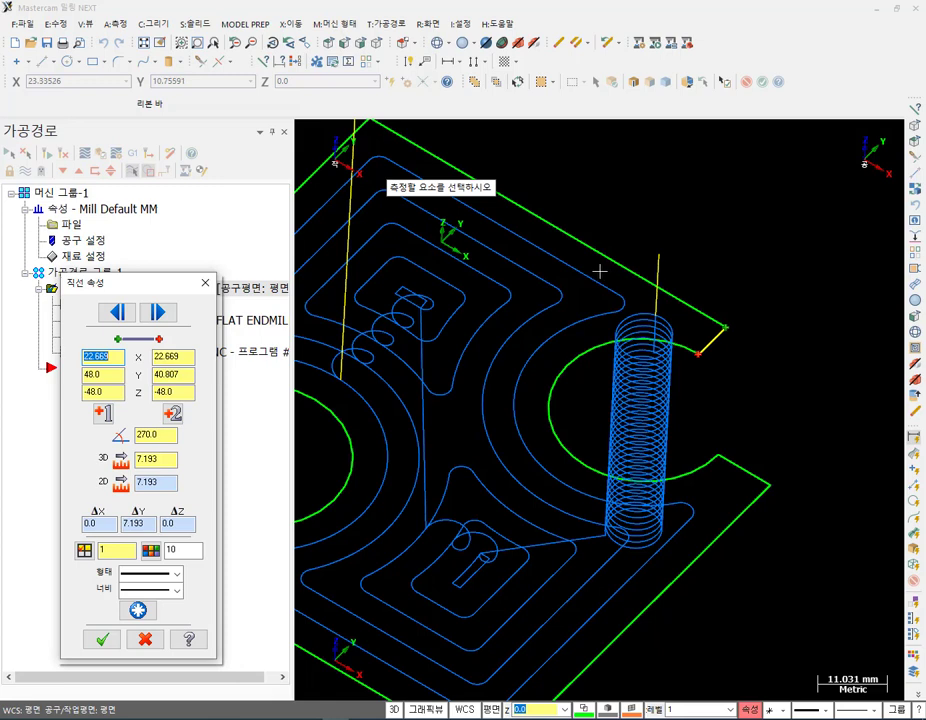
key("Escape")
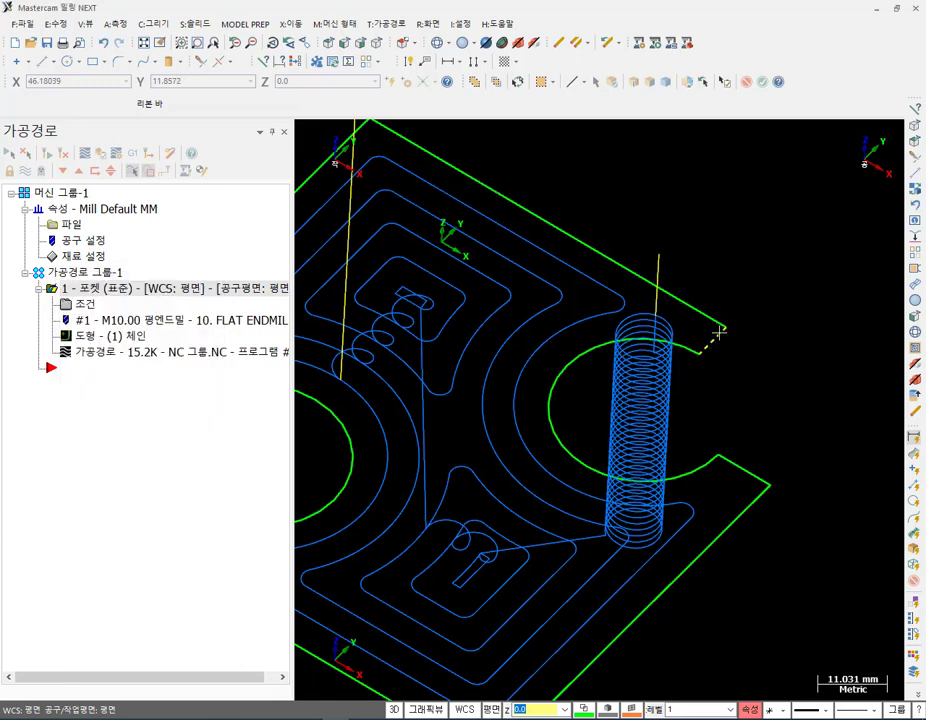
Turn off the toolpath display, bring the box solid into view and examine its two cylindrical bosses.
scroll(722, 370, "down", 3)
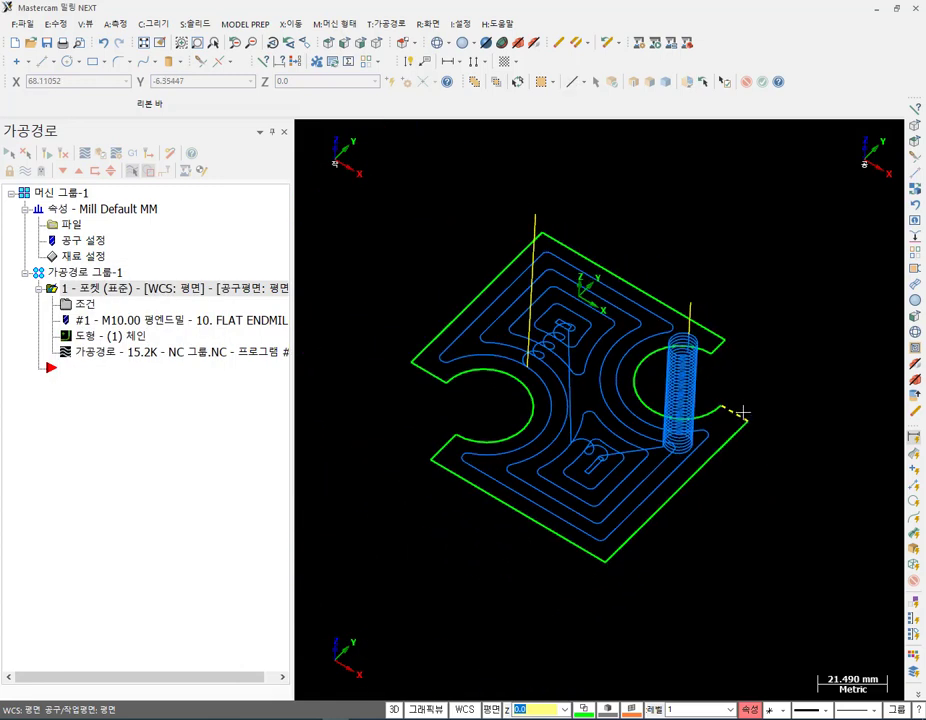
left_click(25, 170)
scroll(699, 370, "down", 1)
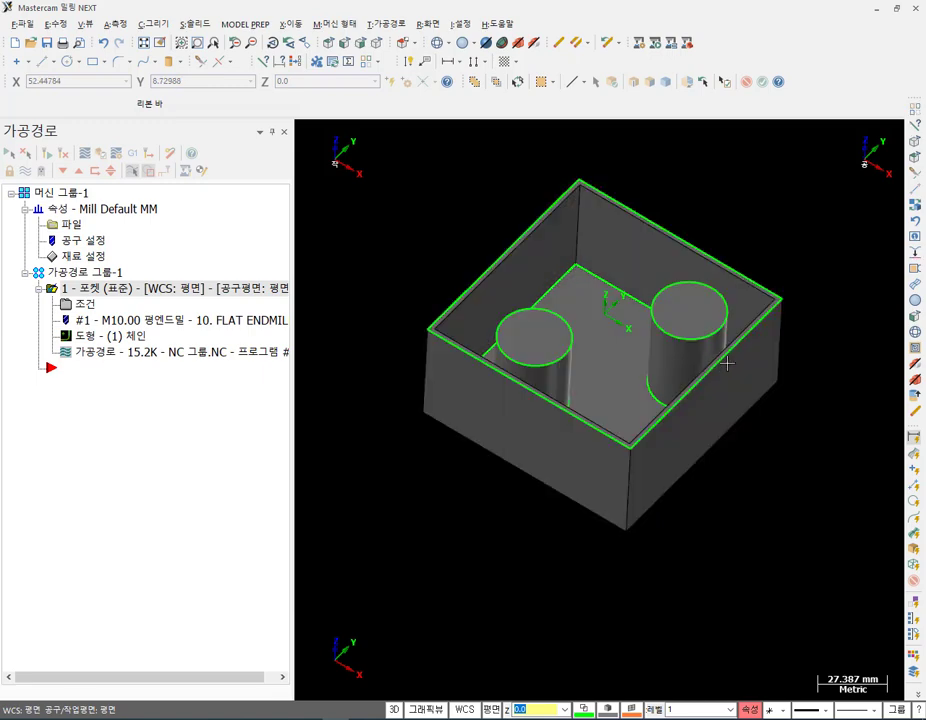
scroll(730, 252, "up", 2)
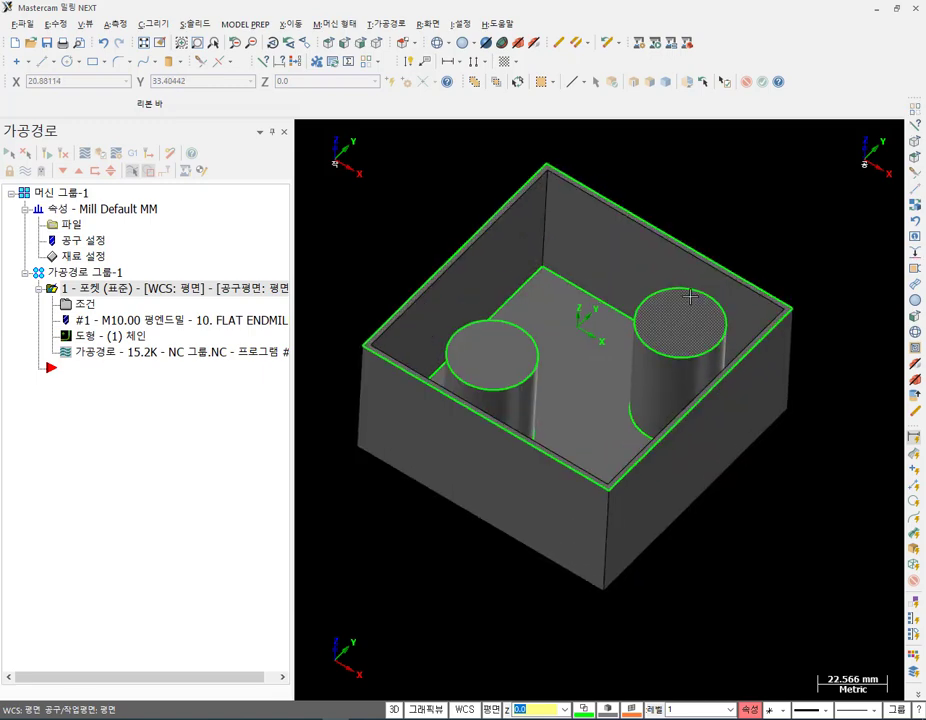
mouse_move(689, 292)
middle_mouse_down()
mouse_move(688, 353)
mouse_move(678, 351)
mouse_move(688, 341)
middle_mouse_up()
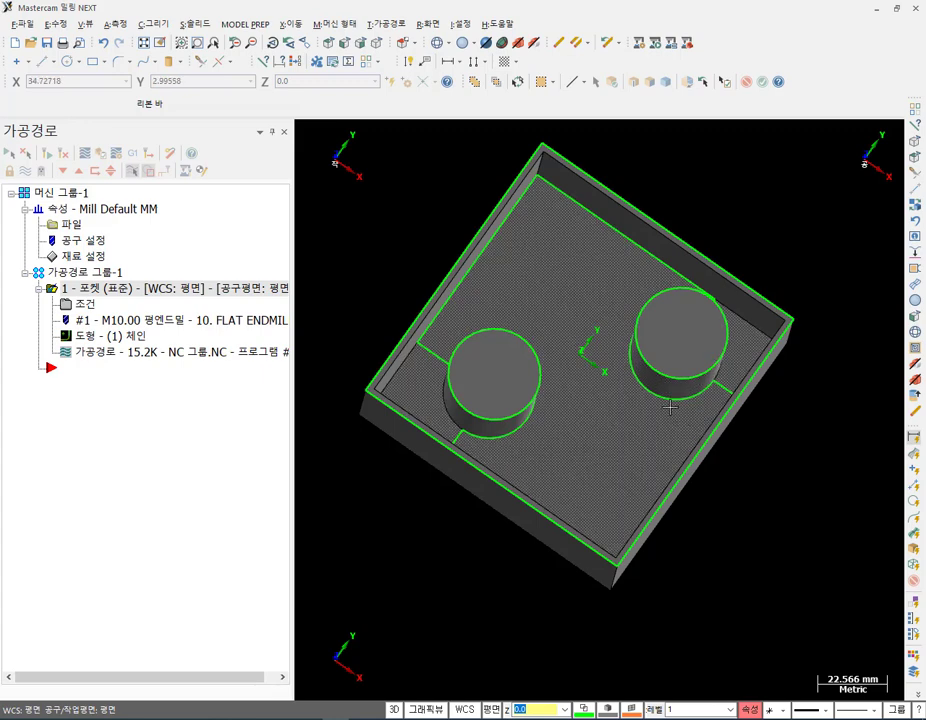
Show the box solid on its own, hiding the green wireframe outlines and the pocket toolpath.
key("alt+7")
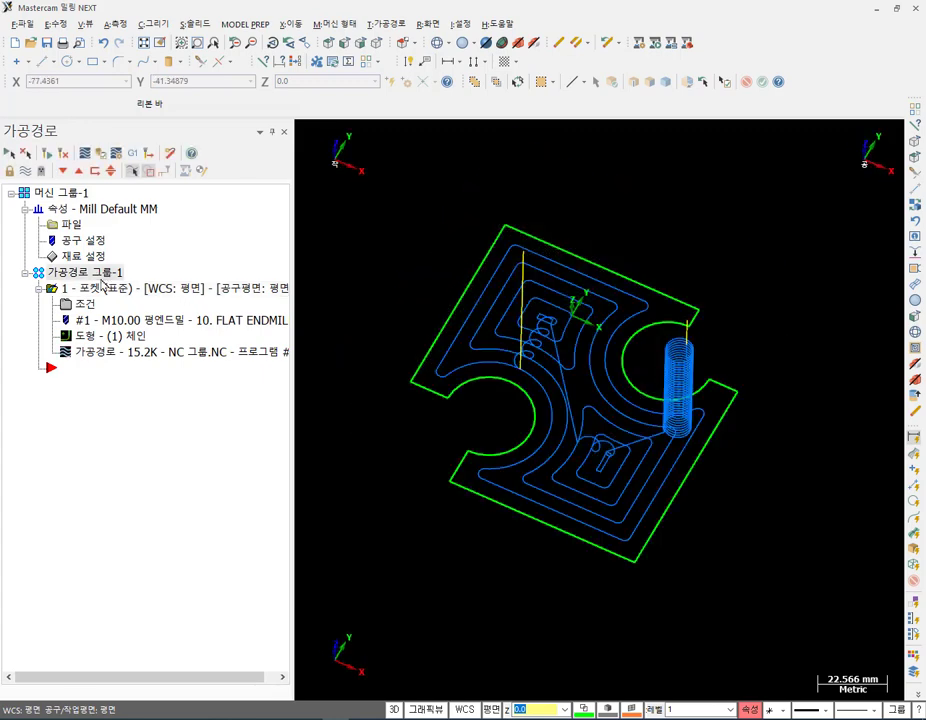
left_click(95, 289)
scroll(575, 379, "down", 1)
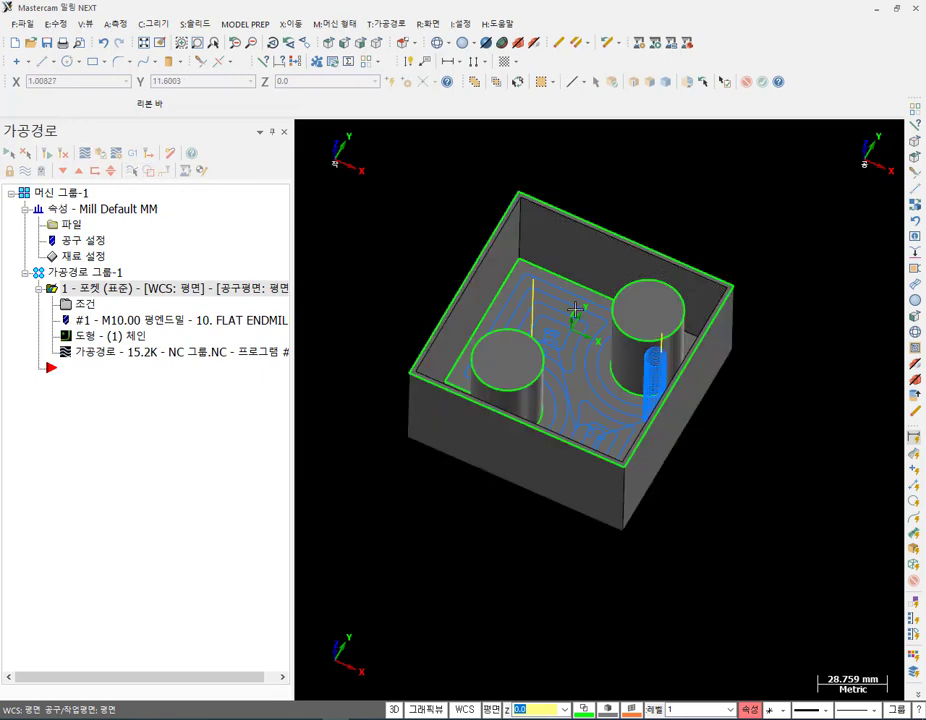
scroll(574, 310, "up", 1)
left_click(544, 537)
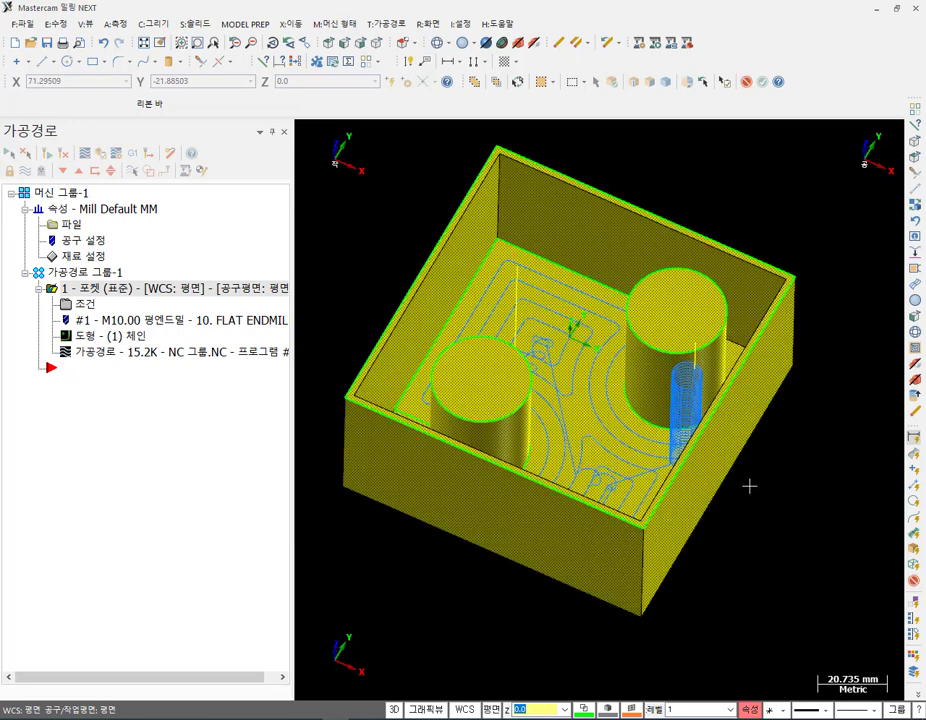
key("Escape")
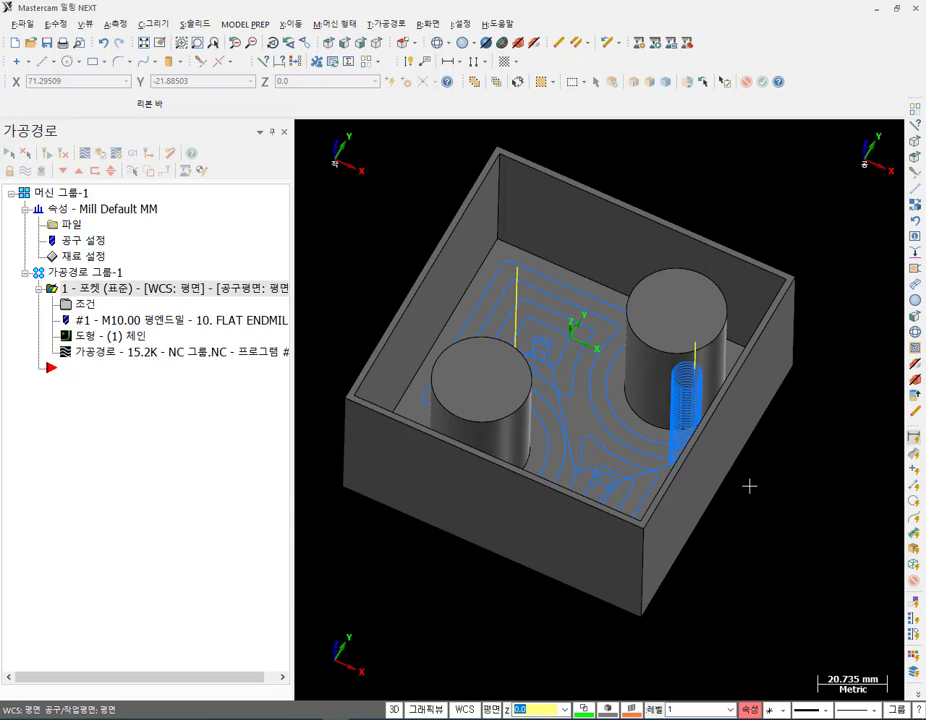
scroll(630, 380, "down", 1)
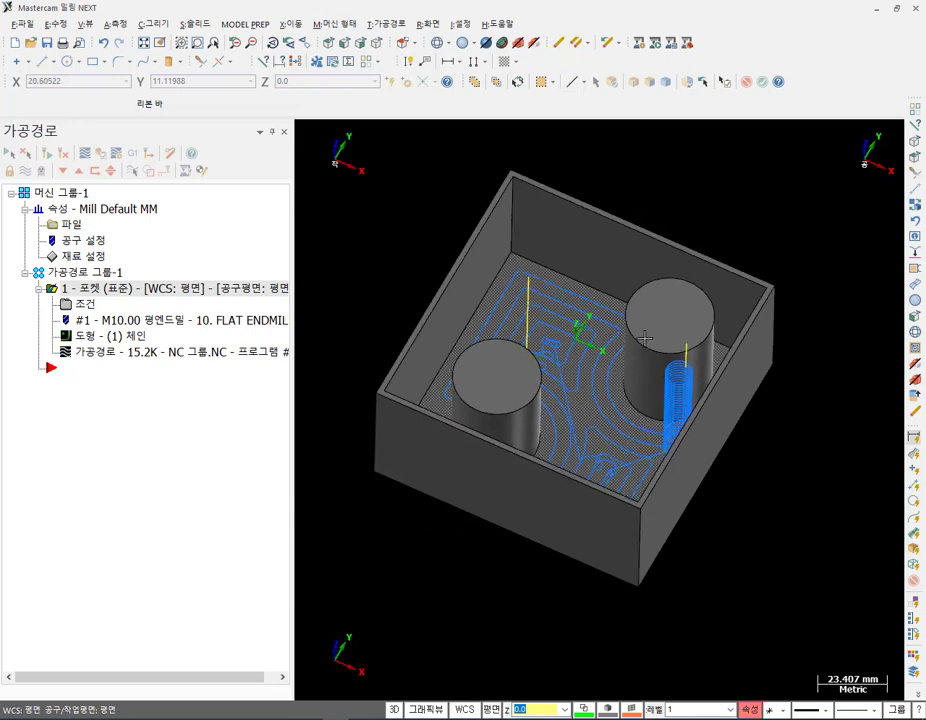
middle_click_drag(653, 344, 679, 359)
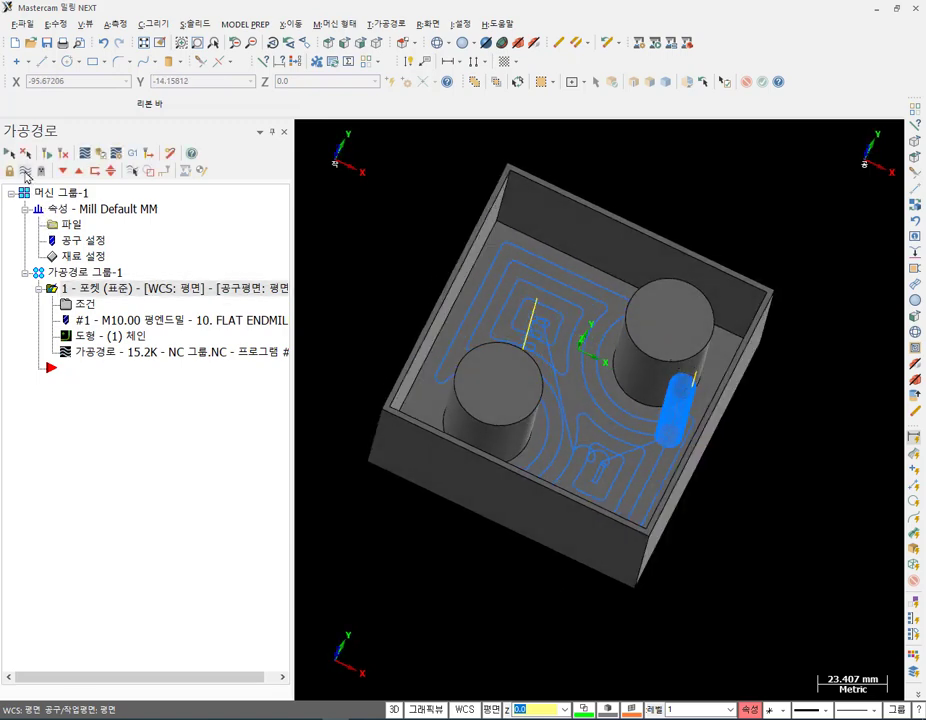
key("alt+t")
scroll(671, 325, "up", 1)
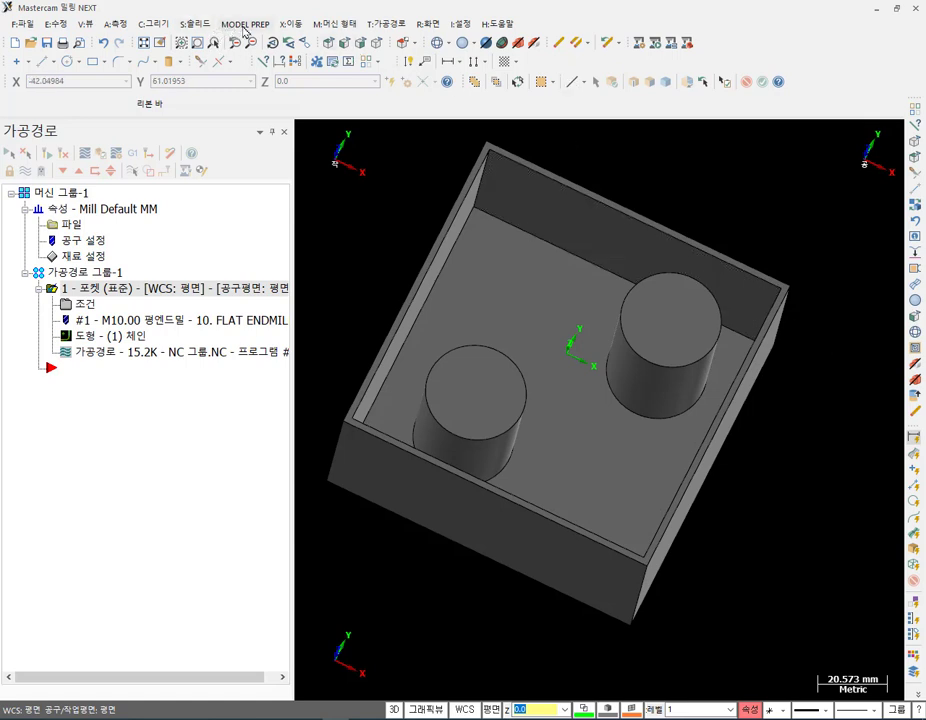
Remove the cylindrical boss nearest the front wall with Modify Solid Feature set to Remove, discarding the solid's history.
left_click(245, 25)
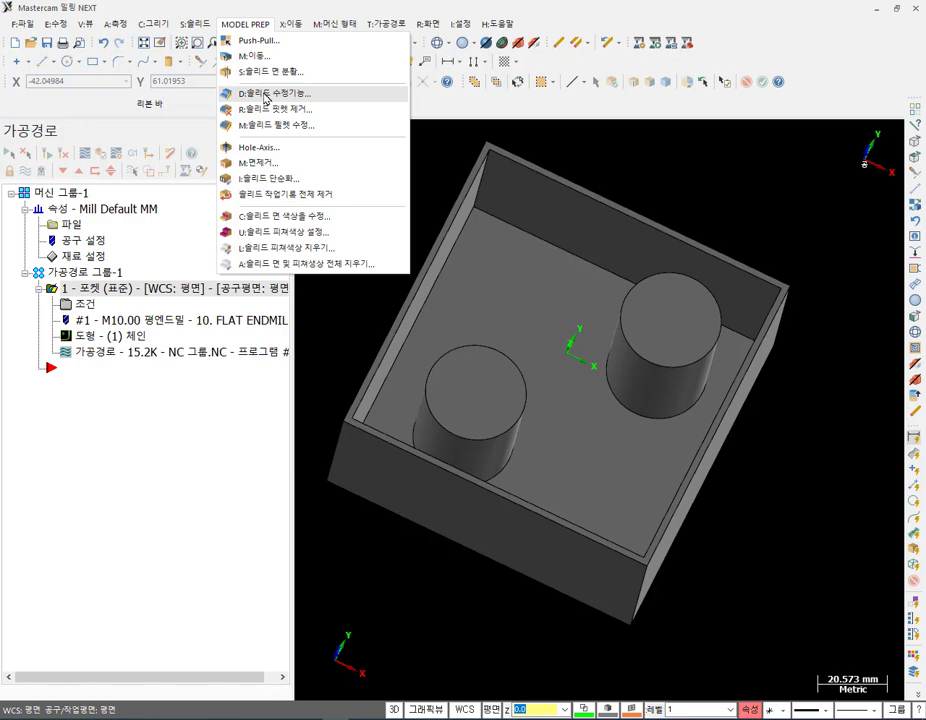
left_click(266, 95)
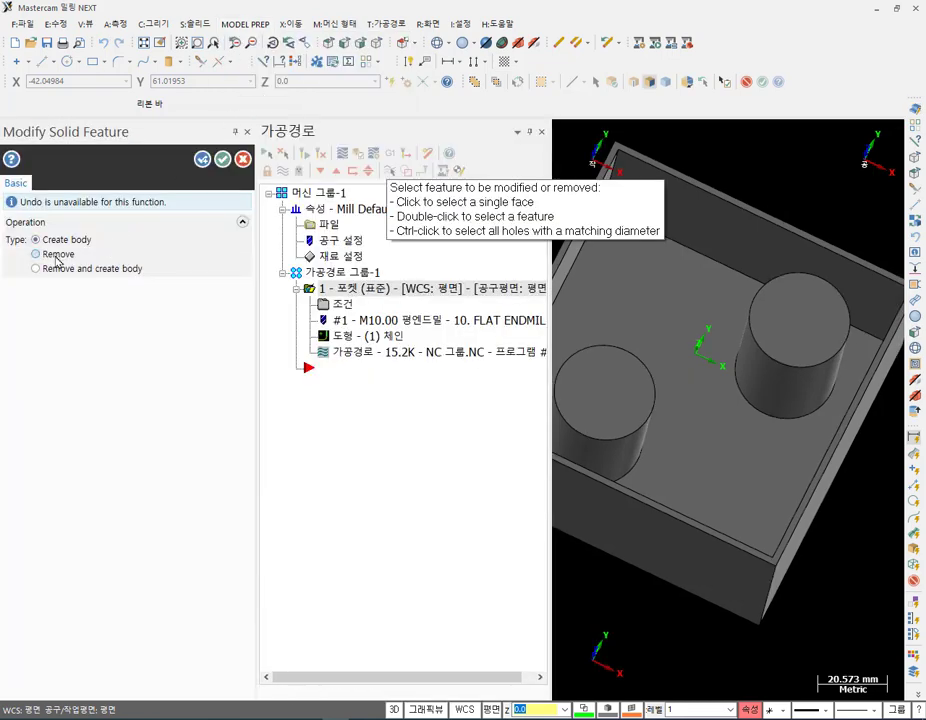
middle_click_drag(533, 372, 139, 277)
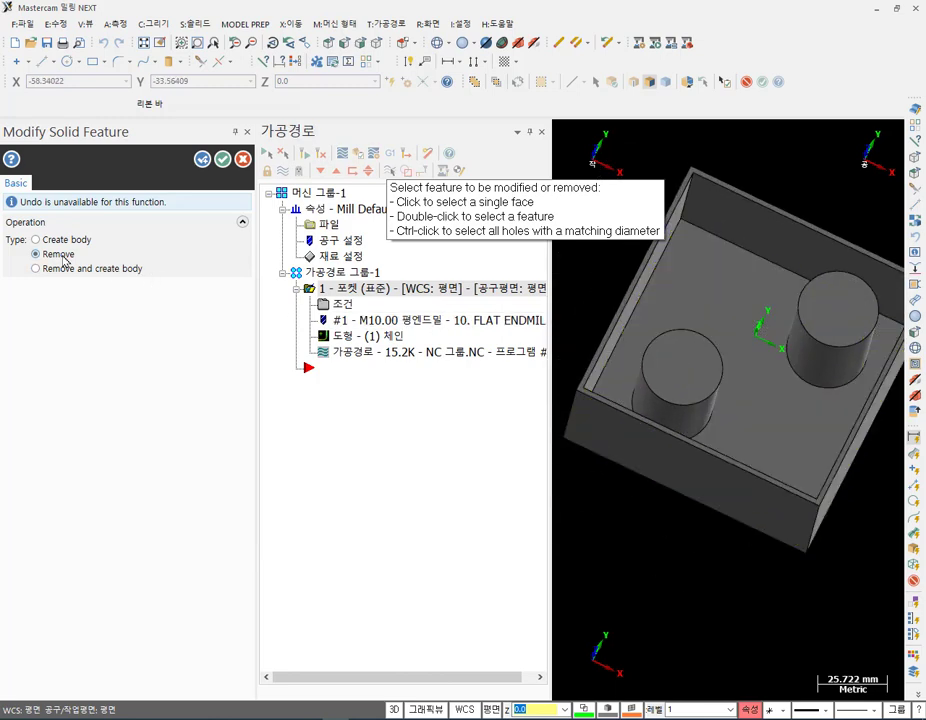
left_click(692, 369)
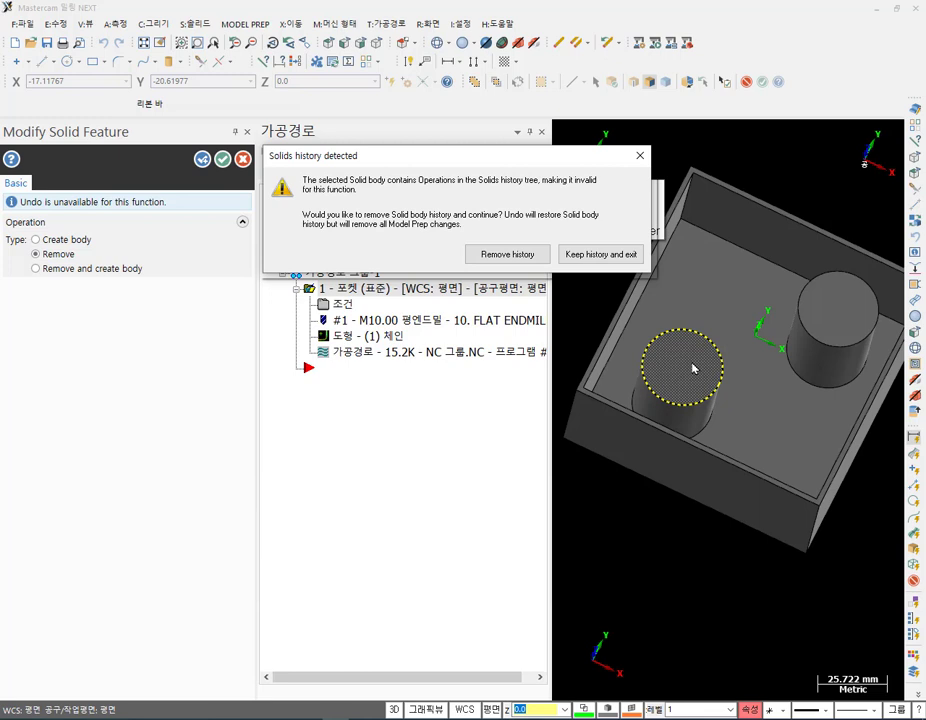
left_click(507, 254)
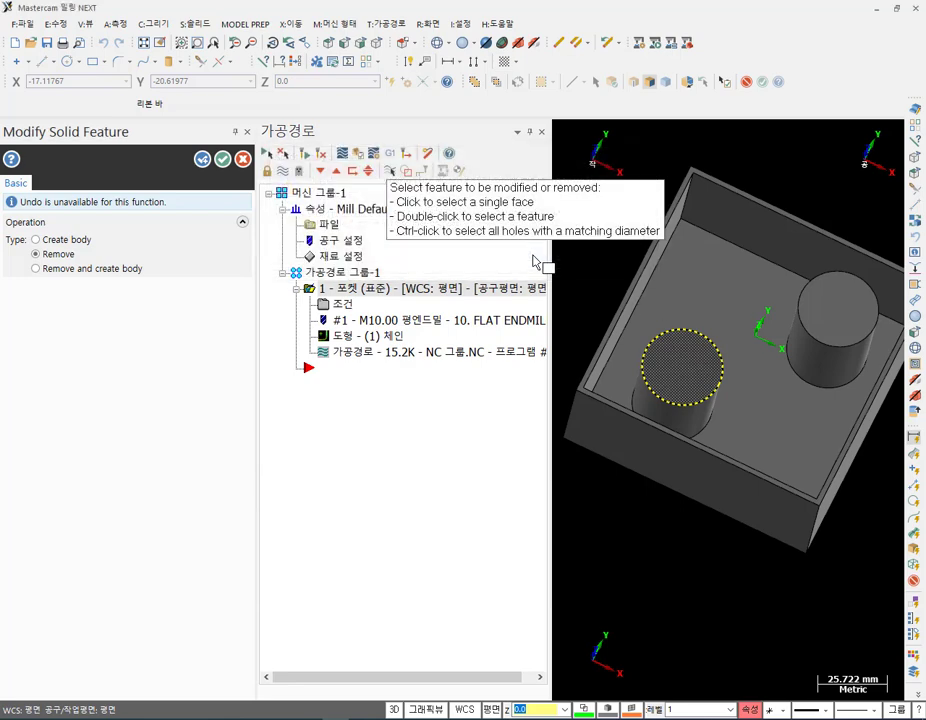
scroll(798, 288, "up", 5)
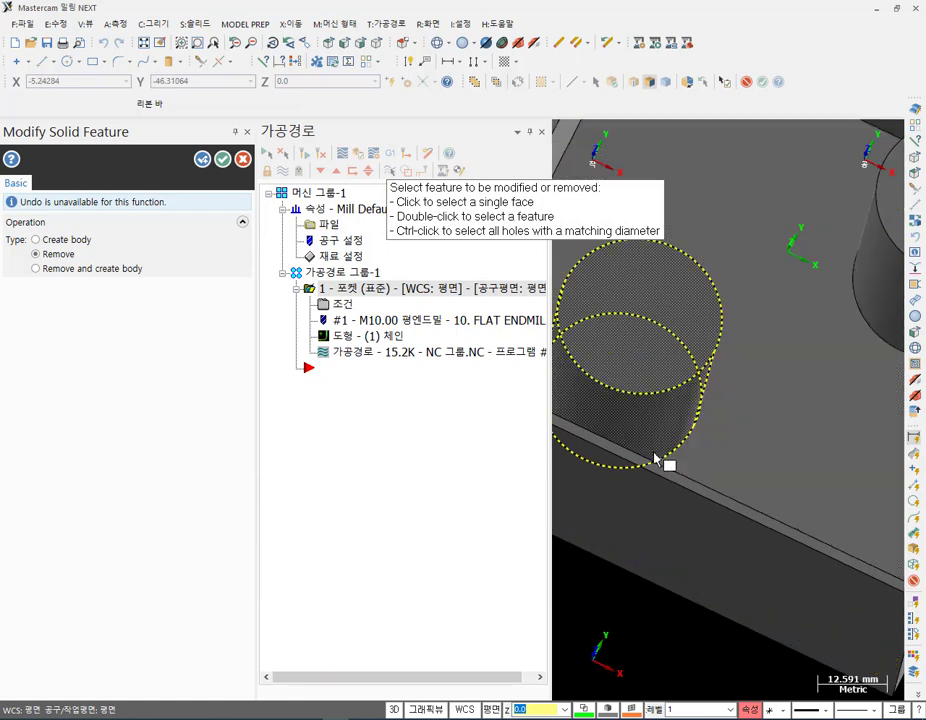
scroll(660, 430, "down", 3)
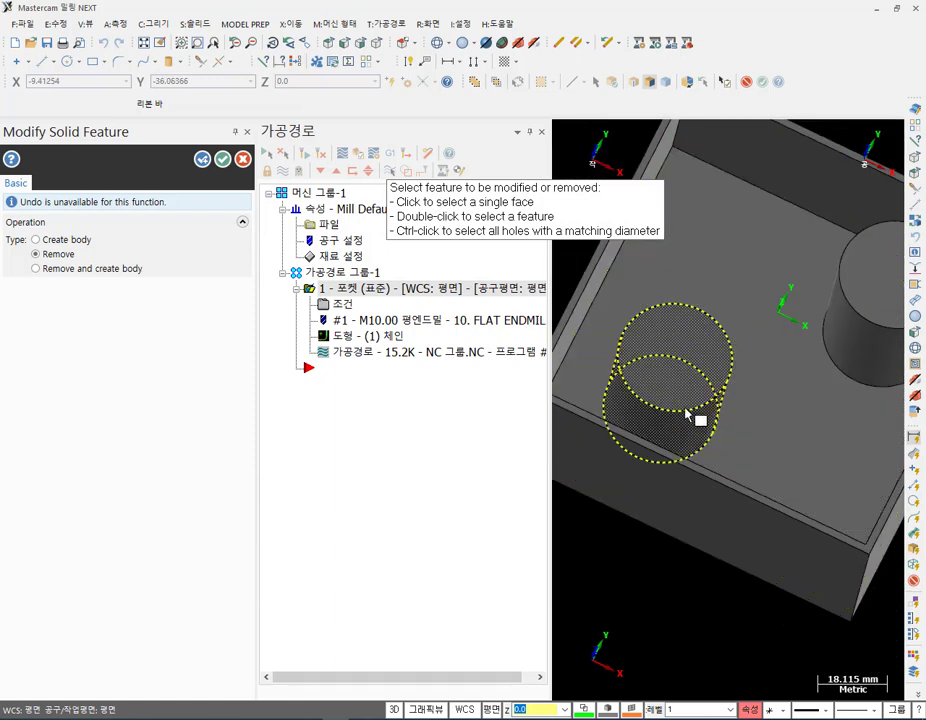
left_click(222, 159)
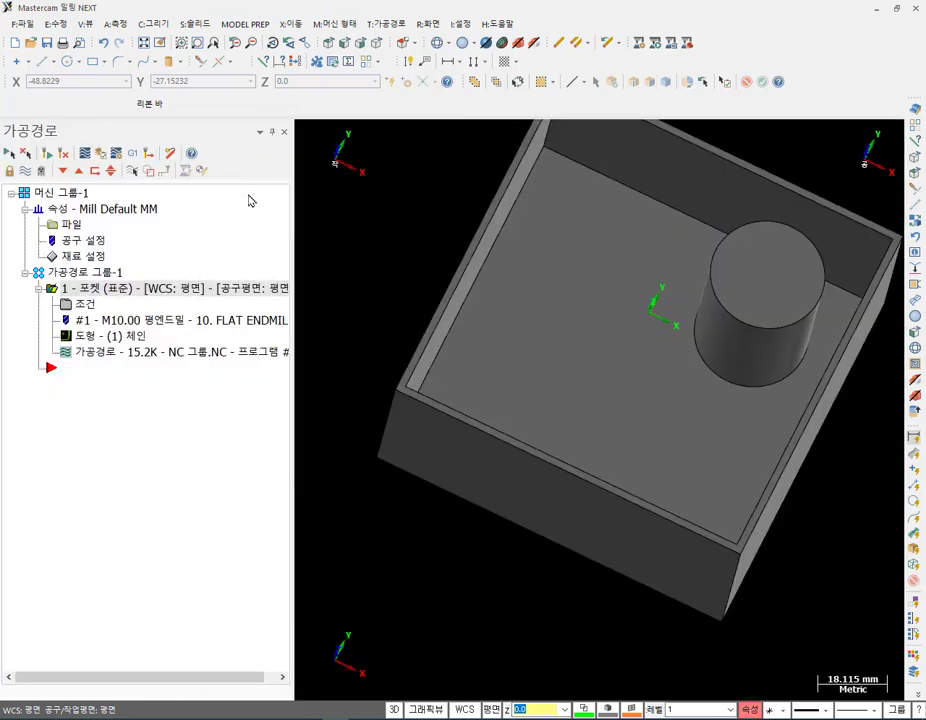
Move the remaining cylindrical boss to about the centre of the box with the Model Prep Move command.
scroll(604, 408, "down", 2)
mouse_move(605, 398)
middle_mouse_down()
mouse_move(585, 413)
mouse_move(581, 446)
mouse_move(571, 368)
mouse_move(641, 387)
mouse_move(618, 378)
mouse_move(614, 387)
middle_mouse_up()
scroll(735, 324, "up", 2)
mouse_move(692, 384)
middle_mouse_down()
mouse_move(635, 414)
mouse_move(648, 380)
mouse_move(635, 337)
mouse_move(700, 330)
mouse_move(768, 251)
middle_mouse_up()
scroll(768, 251, "up", 1)
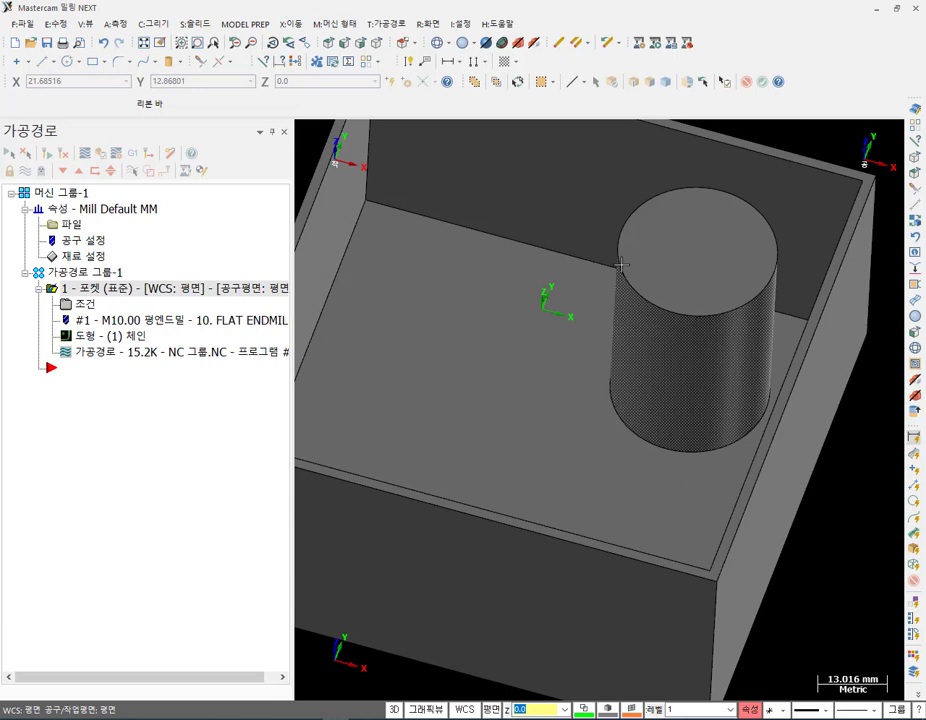
left_click(255, 26)
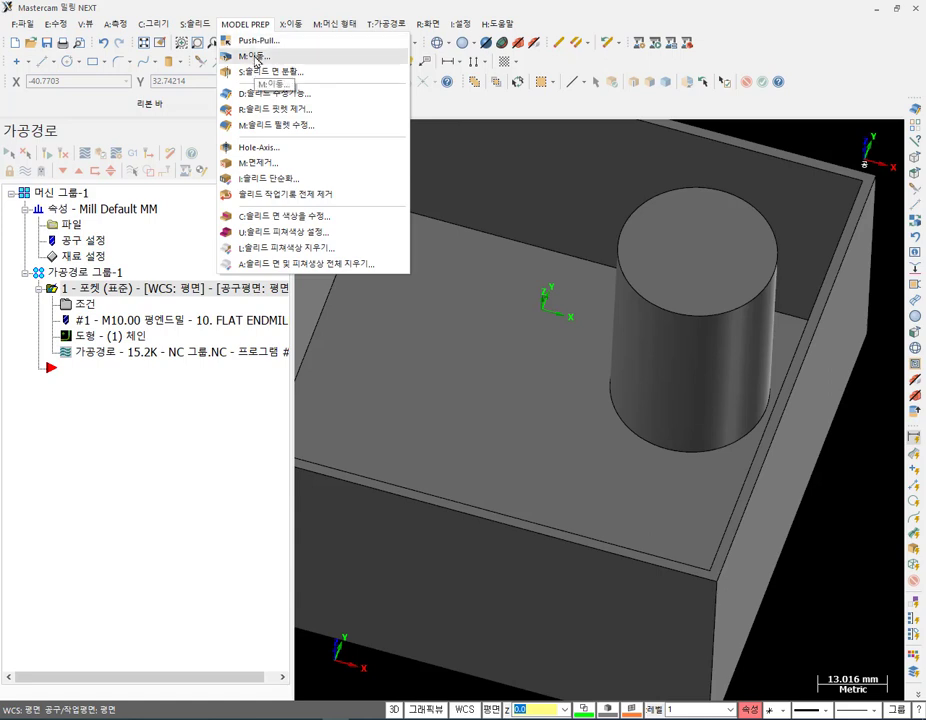
left_click(256, 57)
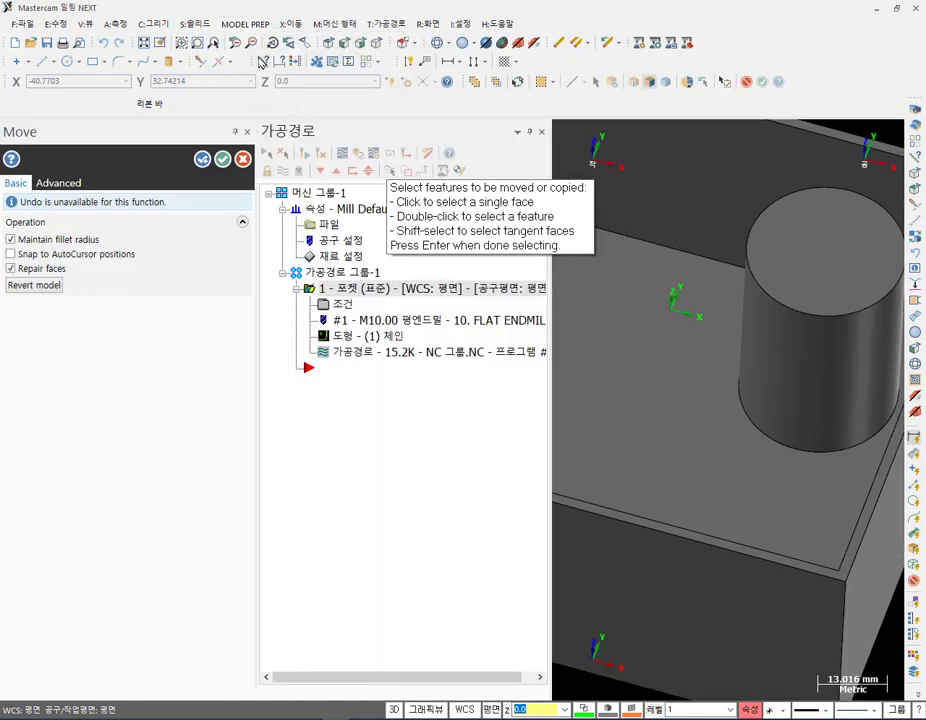
left_click(824, 299)
left_click(818, 364)
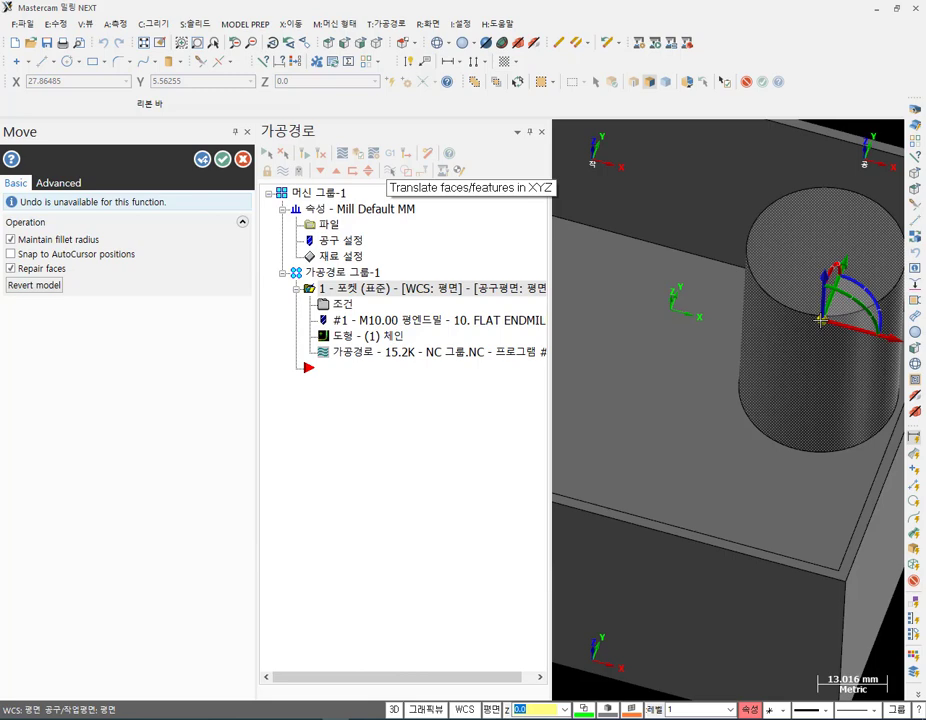
left_click_drag(820, 319, 700, 318)
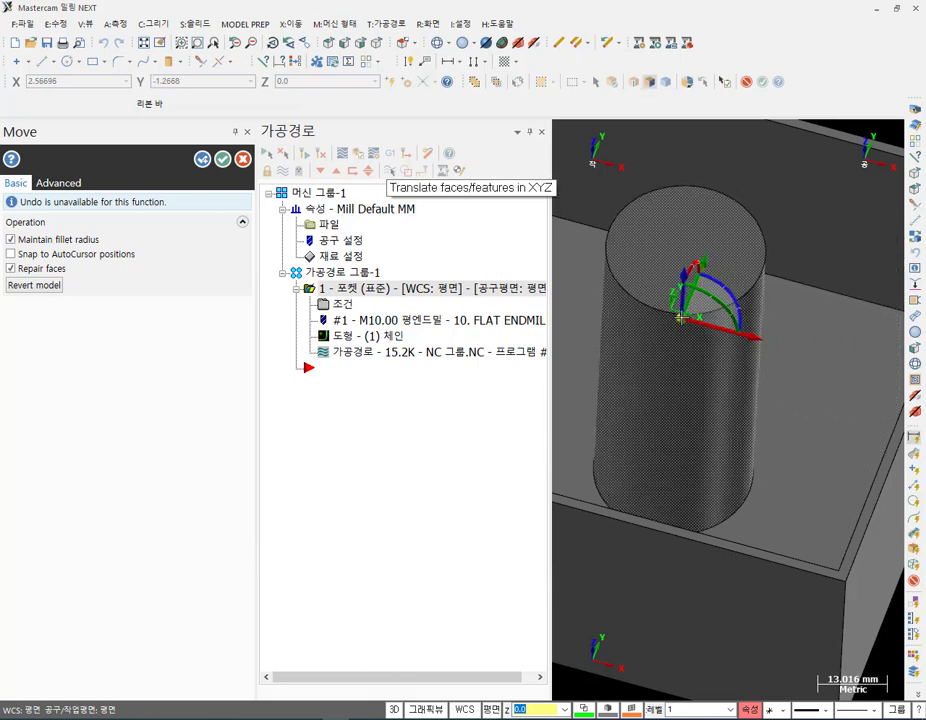
scroll(703, 320, "down", 3)
mouse_move(757, 338)
middle_mouse_down()
mouse_move(736, 411)
mouse_move(762, 305)
mouse_move(785, 296)
mouse_move(761, 310)
mouse_move(773, 364)
mouse_move(792, 310)
mouse_move(775, 356)
mouse_move(781, 380)
mouse_move(769, 275)
mouse_move(776, 378)
mouse_move(730, 260)
middle_mouse_up()
scroll(776, 345, "down", 2)
scroll(776, 378, "up", 2)
left_click(720, 250)
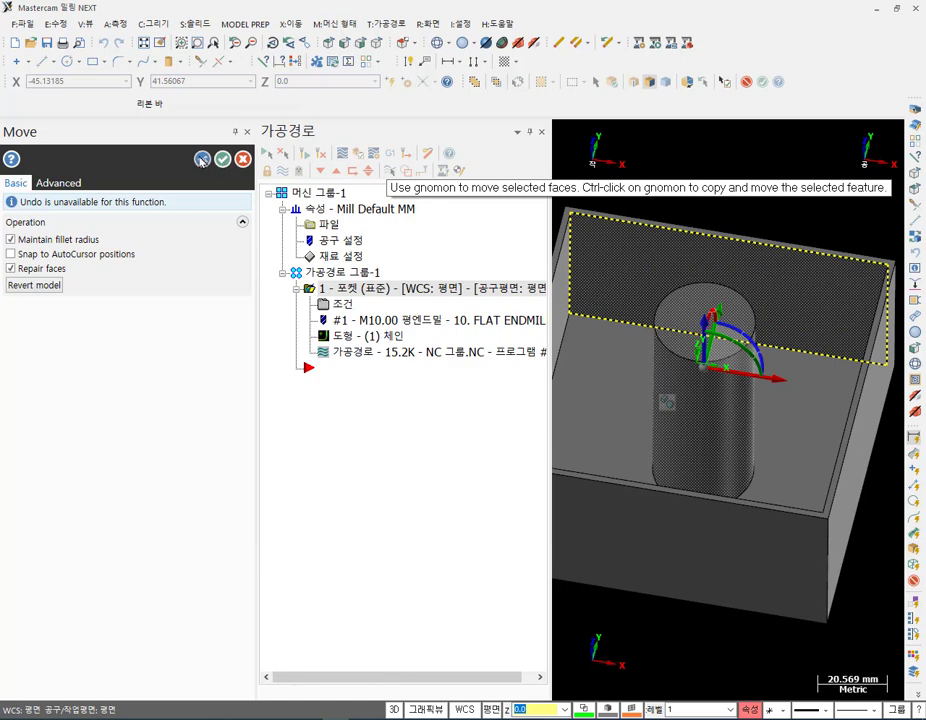
key("Escape")
Lower the boss's top face below the rim of the box walls with Move, and accept the changes.
left_click(731, 340)
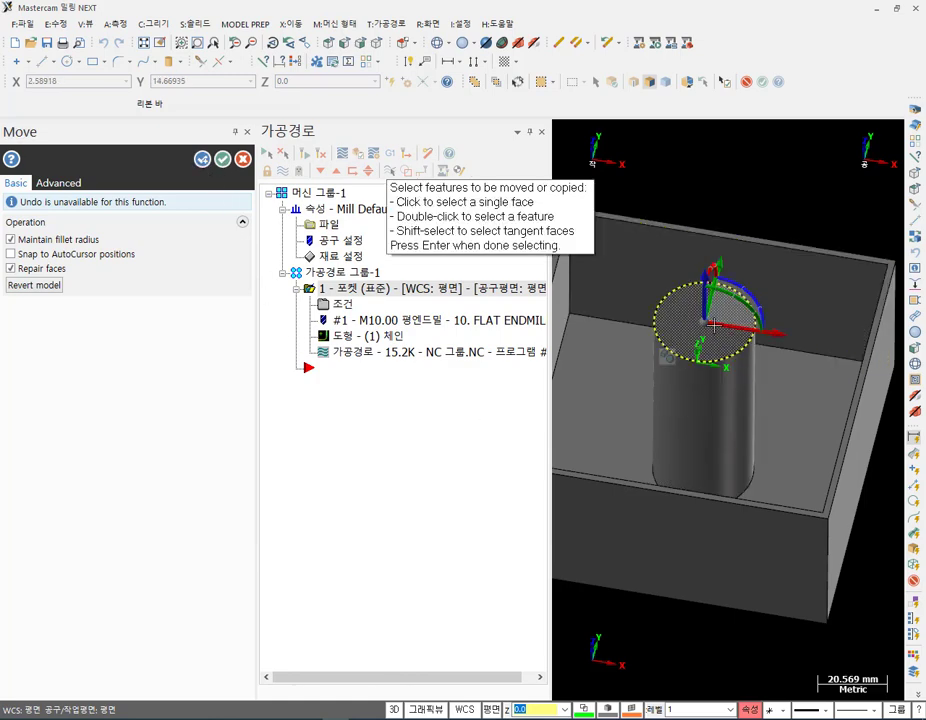
left_click_drag(704, 296, 716, 380)
middle_click_drag(728, 350, 709, 393)
scroll(808, 380, "up", 2)
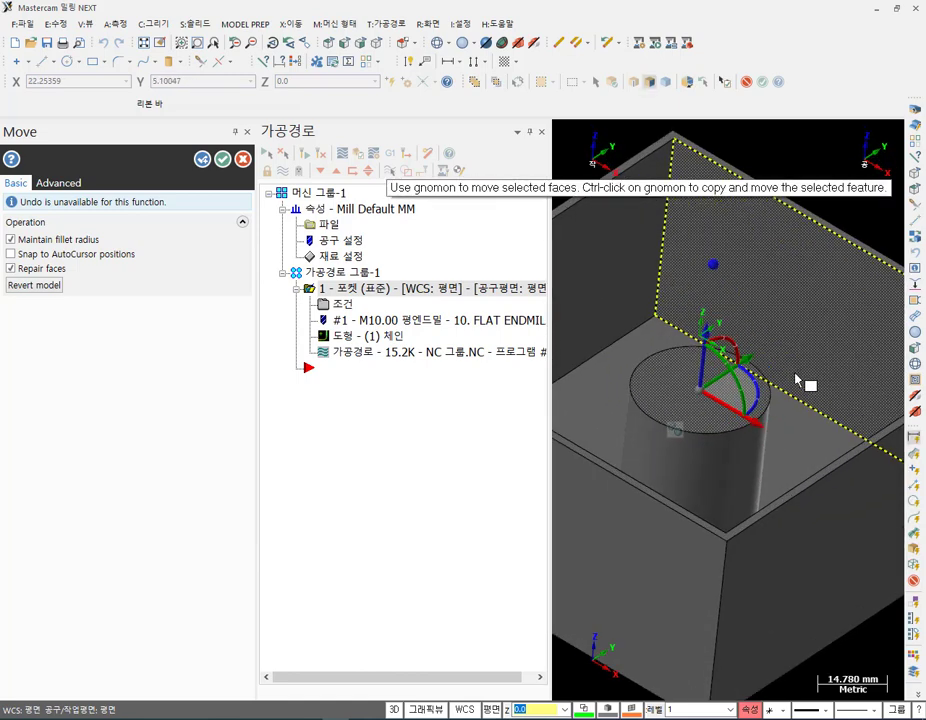
left_click(224, 161)
scroll(665, 430, "down", 2)
middle_click_drag(665, 430, 610, 312)
scroll(598, 406, "up", 1)
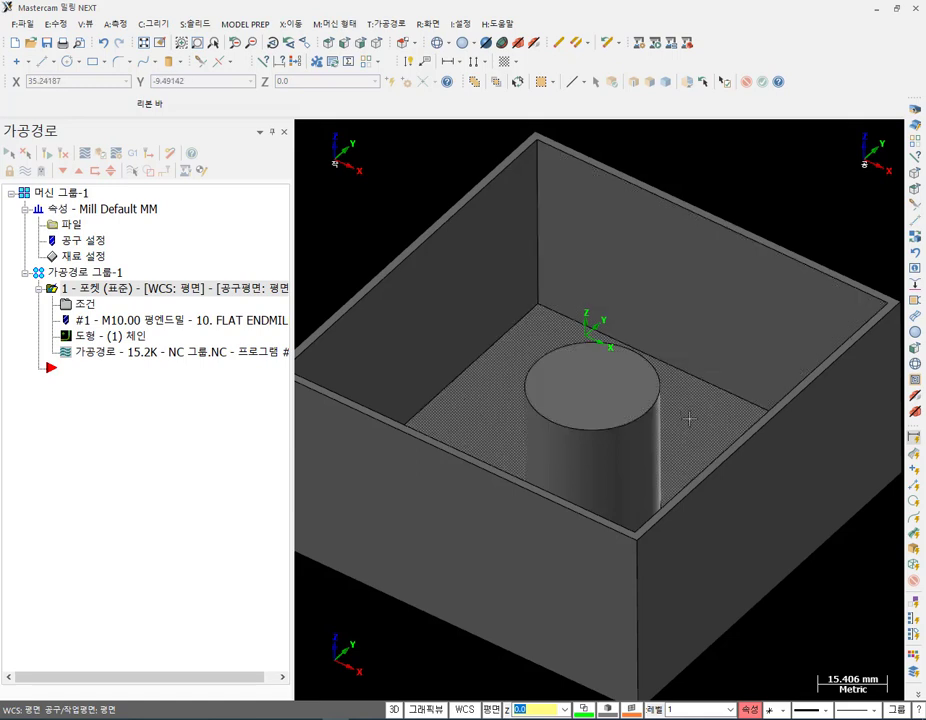
Examine the box solid and its relocated, shortened boss from several angles and zoom levels.
scroll(368, 261, "down", 3)
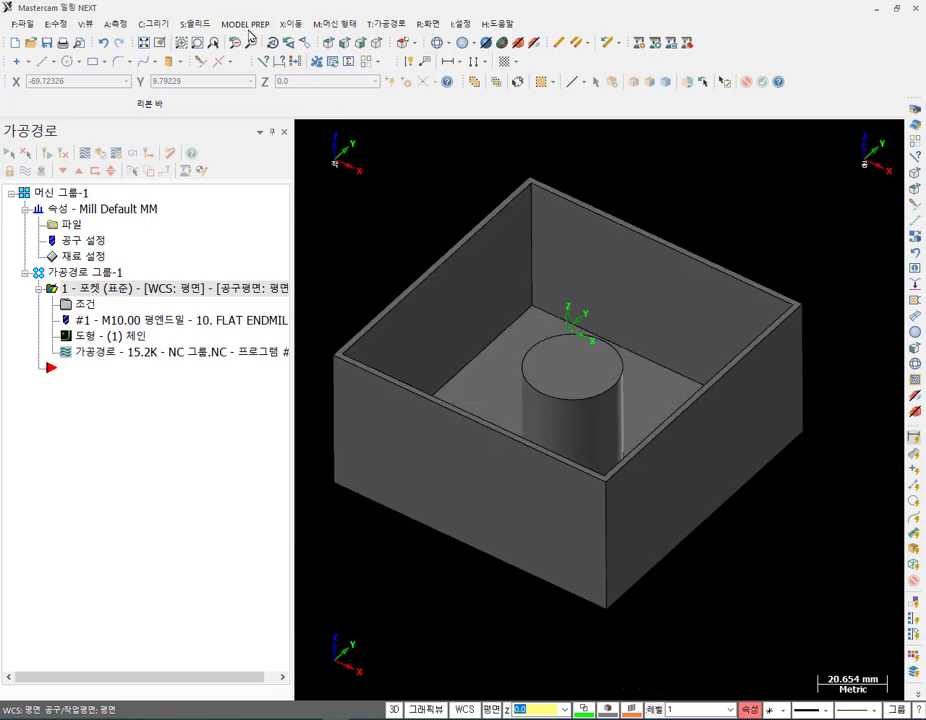
left_click(247, 24)
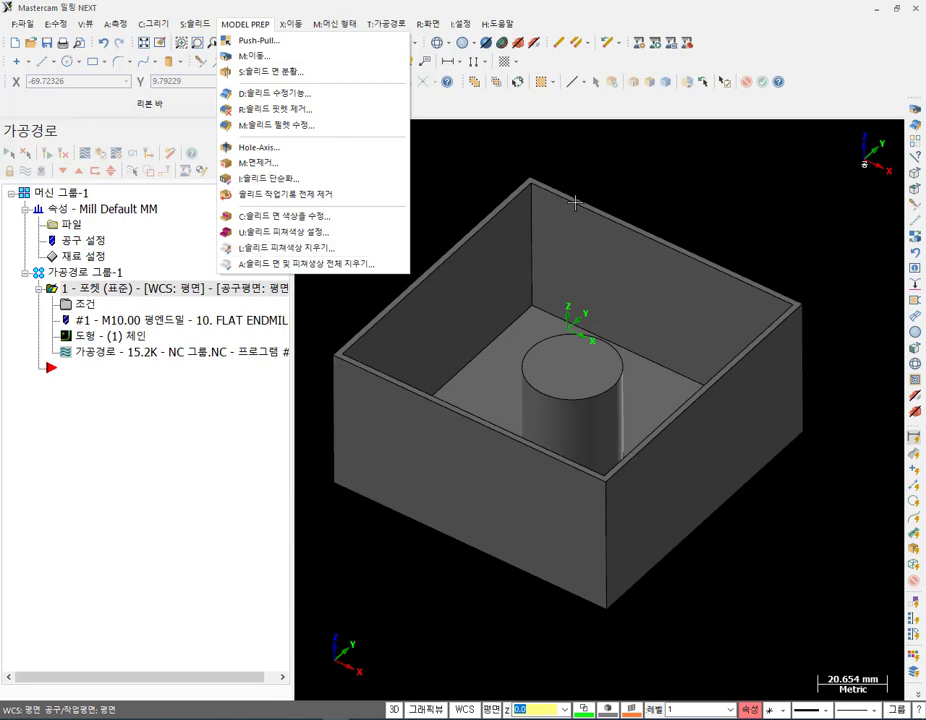
left_click(787, 188)
mouse_move(696, 320)
middle_mouse_down()
mouse_move(699, 405)
mouse_move(682, 399)
mouse_move(711, 325)
middle_mouse_up()
middle_click_drag(732, 402, 725, 430)
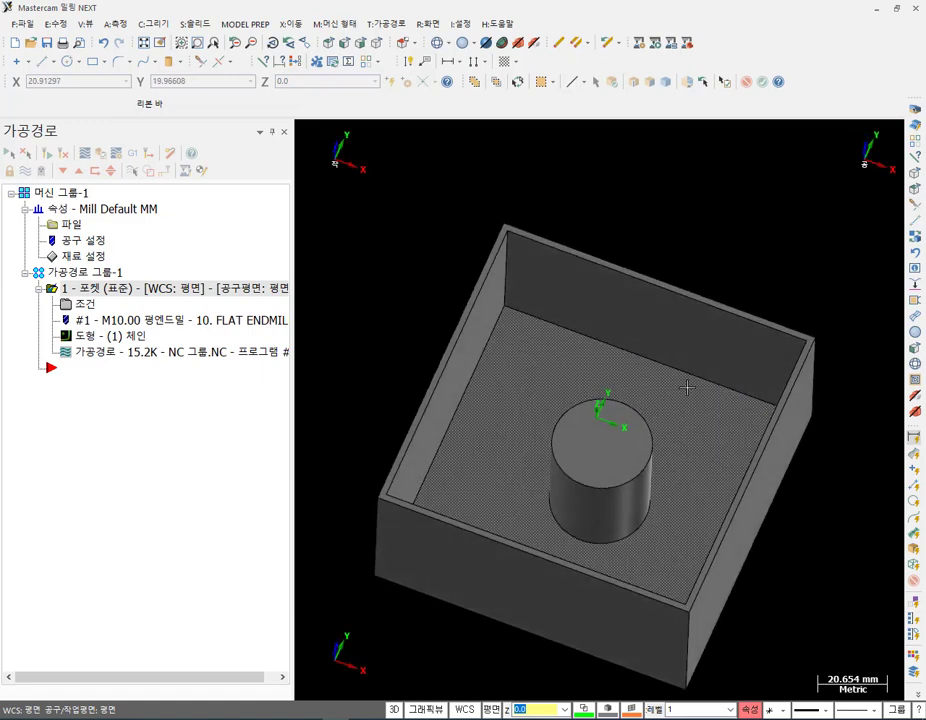
scroll(685, 494, "up", 2)
mouse_move(684, 438)
middle_mouse_down()
mouse_move(652, 351)
mouse_move(665, 356)
mouse_move(665, 306)
mouse_move(655, 335)
mouse_move(647, 318)
middle_mouse_up()
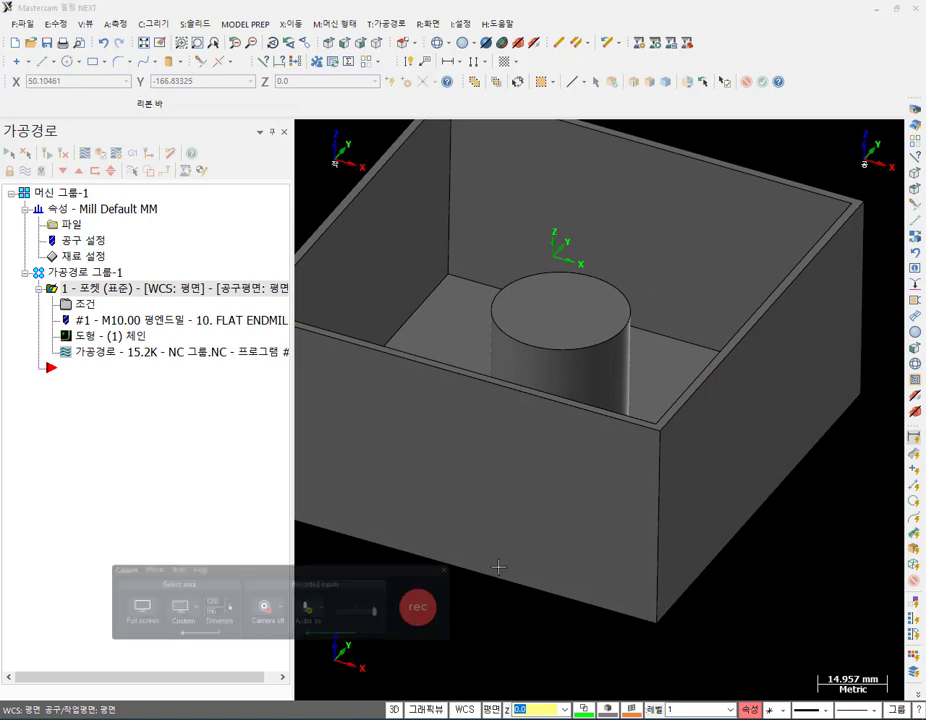
scroll(600, 516, "down", 2)
scroll(600, 516, "down", 2)
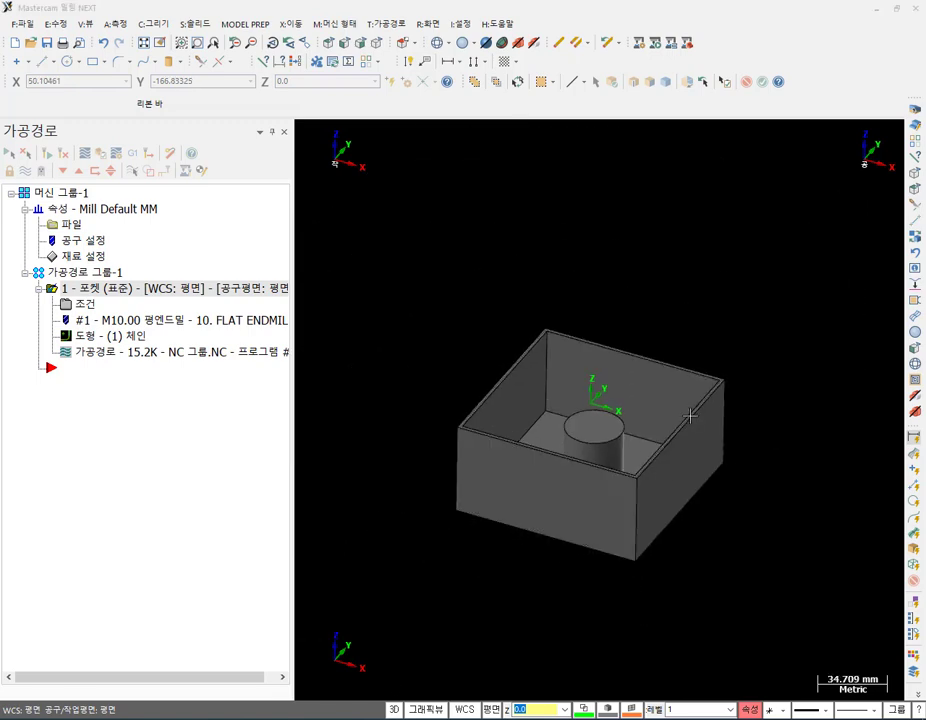
scroll(665, 430, "up", 3)
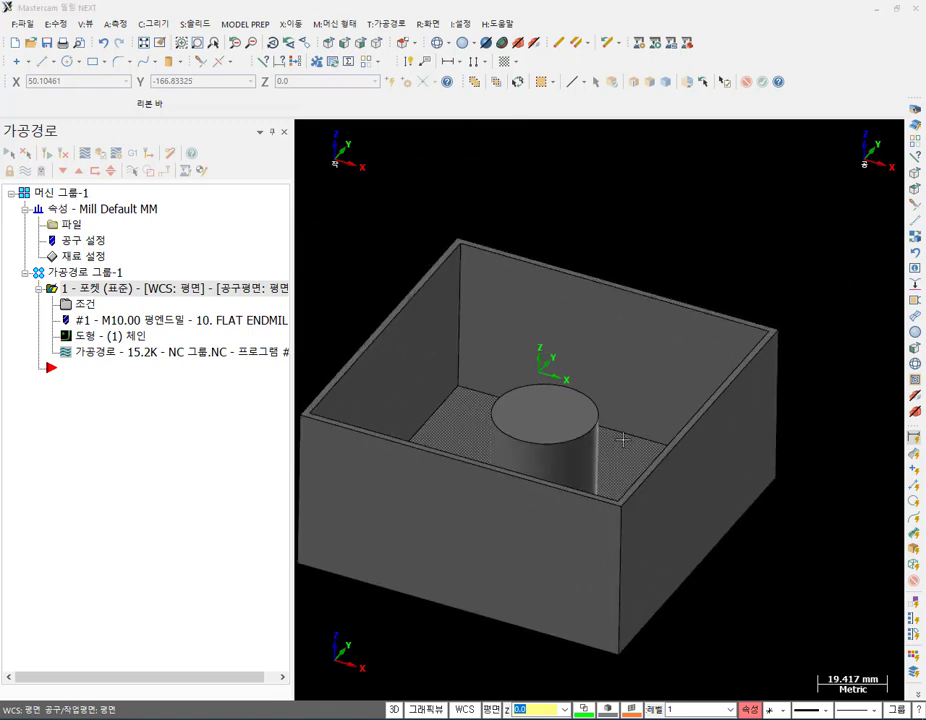
mouse_move(617, 401)
middle_mouse_down()
mouse_move(624, 462)
mouse_move(581, 496)
mouse_move(639, 482)
mouse_move(597, 443)
mouse_move(620, 422)
mouse_move(585, 490)
middle_mouse_up()
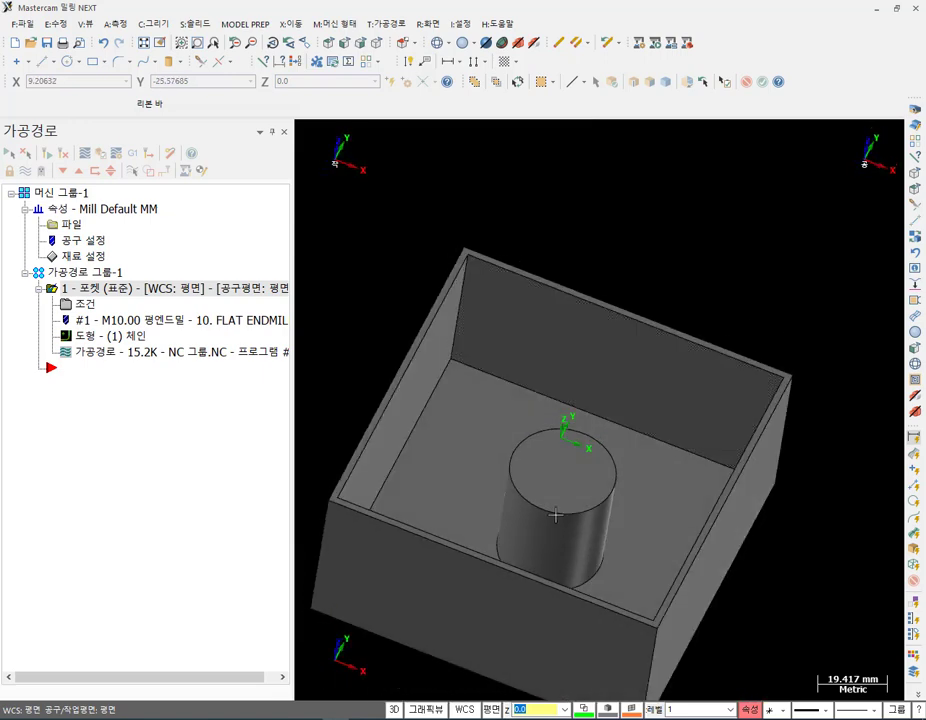
scroll(583, 496, "up", 3)
scroll(613, 466, "down", 2)
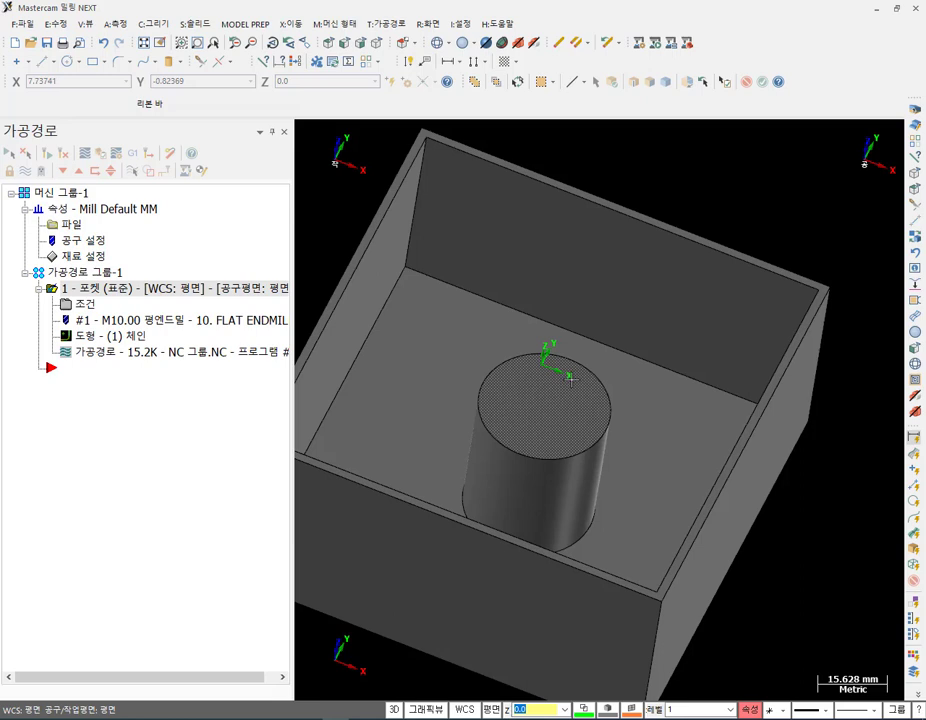
middle_click_drag(616, 364, 533, 277)
scroll(533, 277, "down", 2)
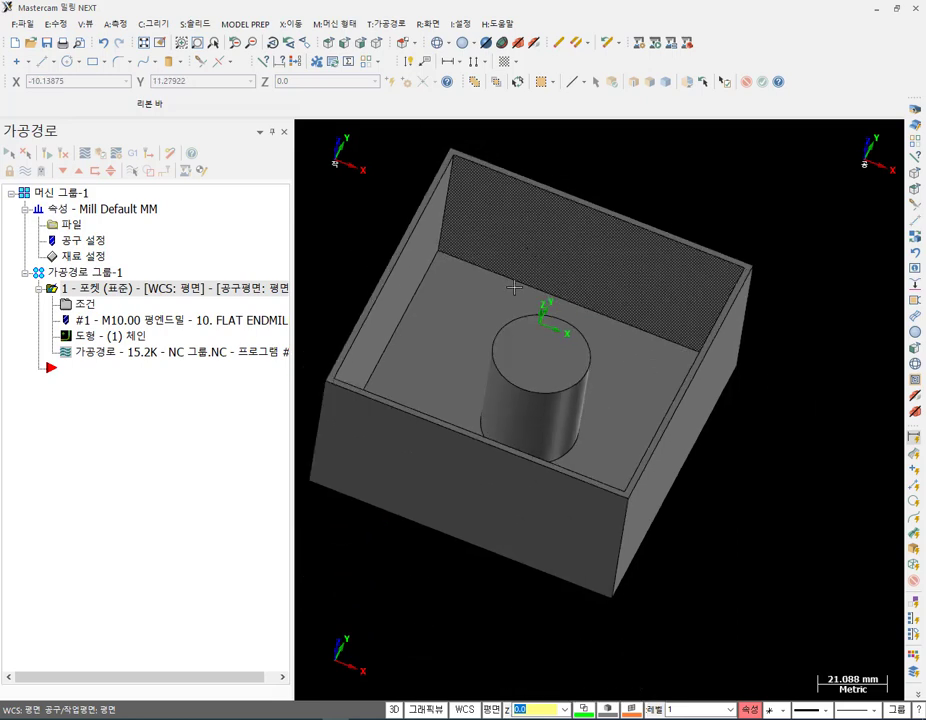
Rechain all of the pocket operation's geometry using solid chaining, selecting the inner floor boundary of the box.
left_click(97, 338)
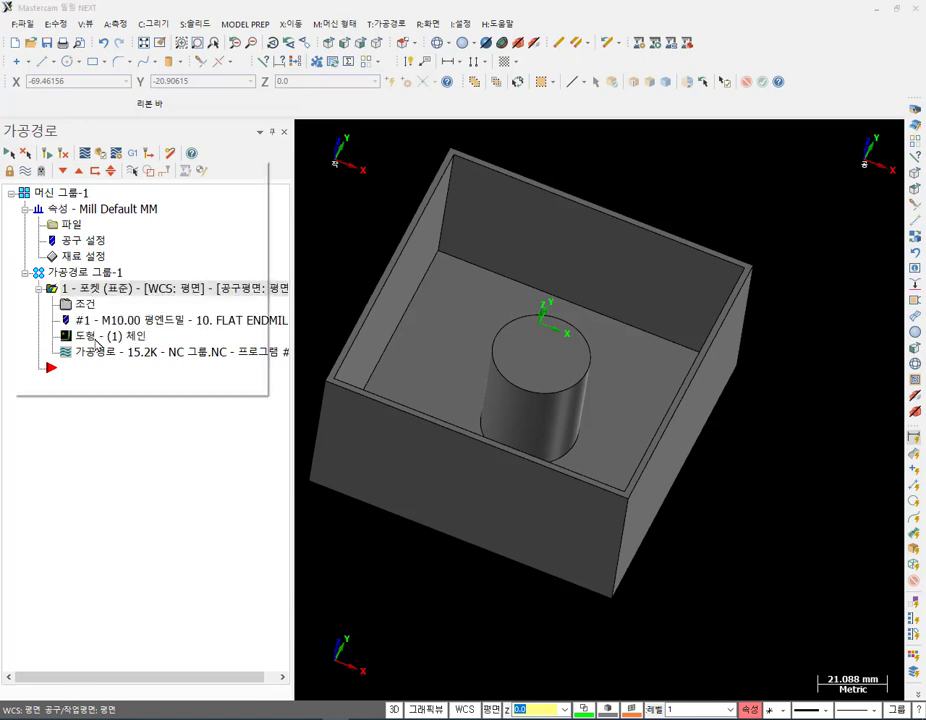
right_click(110, 263)
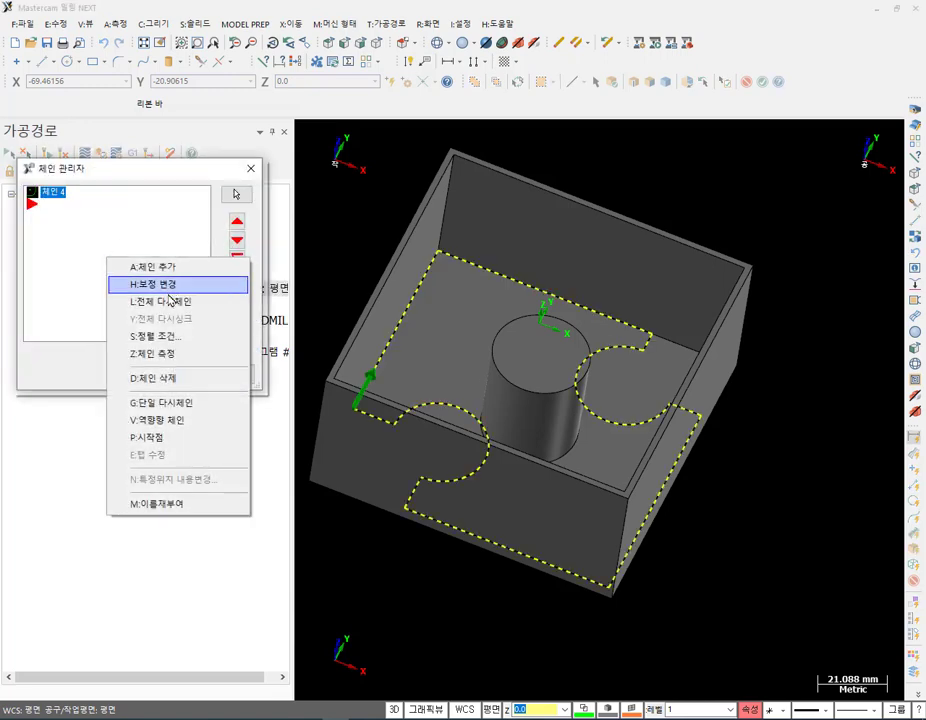
left_click(160, 285)
middle_click_drag(590, 330, 806, 366)
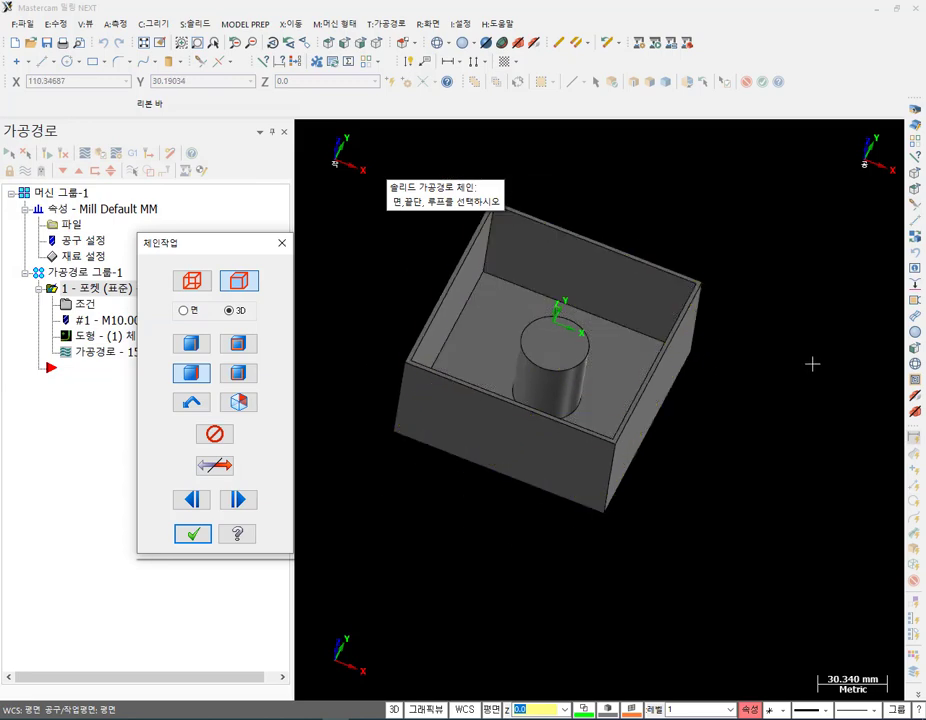
left_click(190, 345)
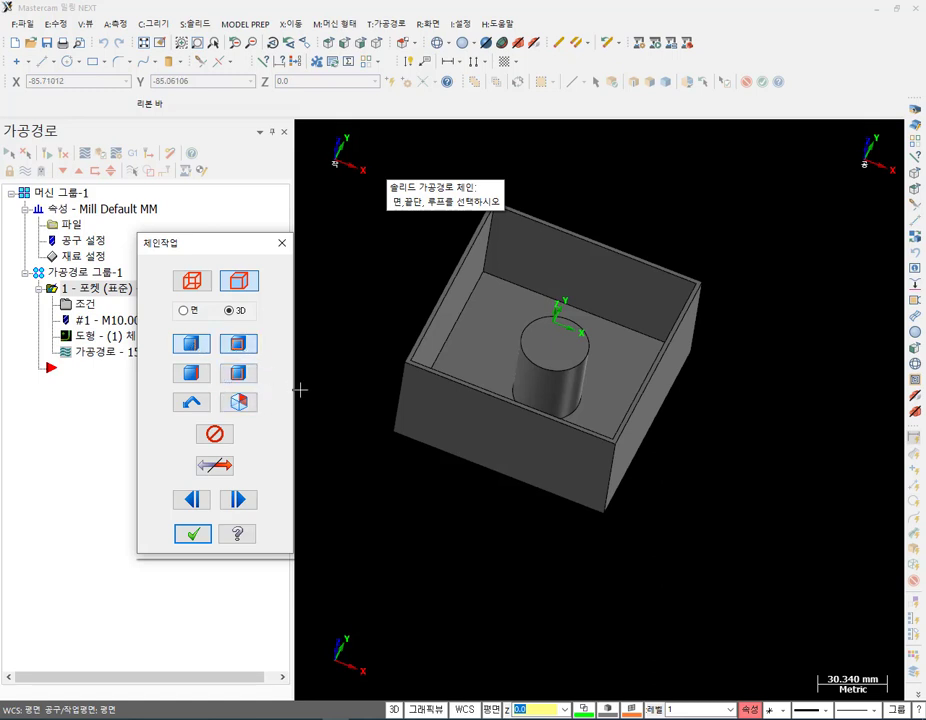
left_click(465, 330)
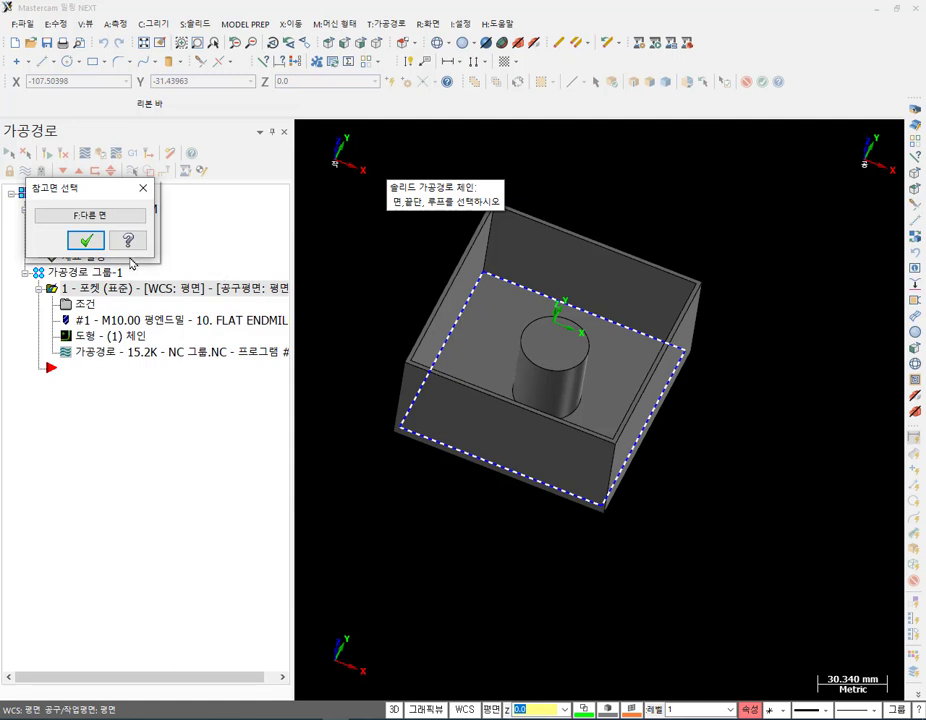
left_click(98, 243)
Add the circular top edge of the boss to the pocket chains and accept the new geometry.
left_click(568, 372)
left_click(79, 240)
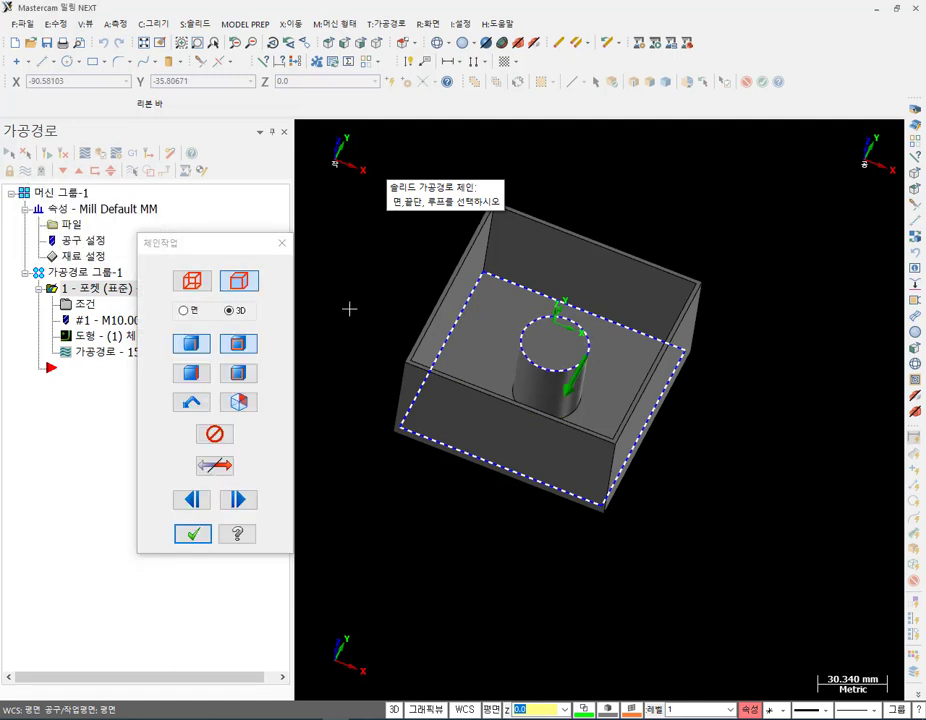
middle_click_drag(672, 393, 715, 382)
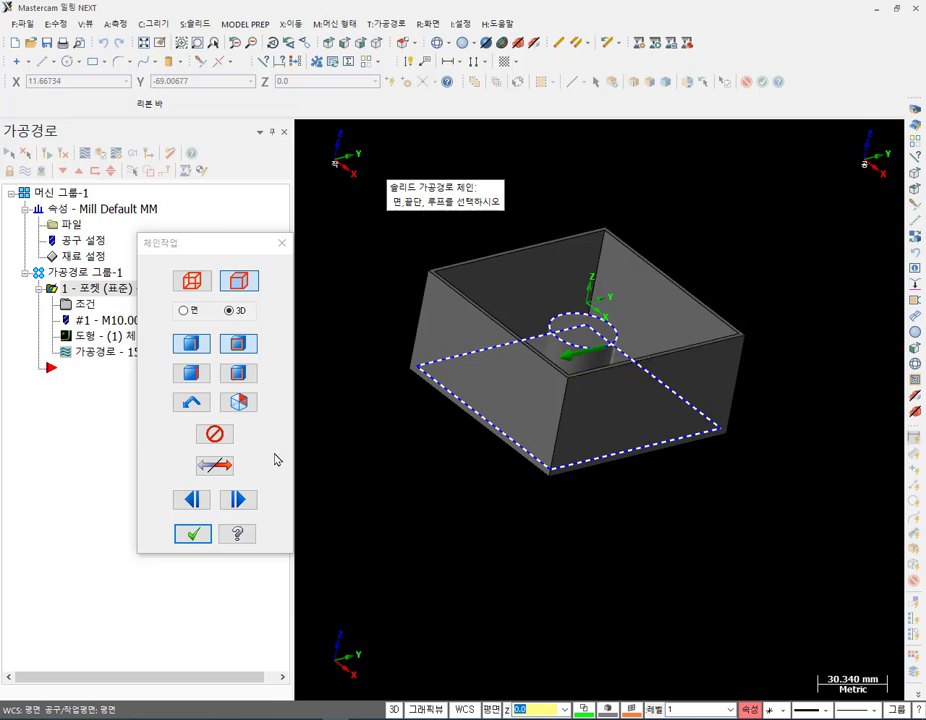
left_click(196, 537)
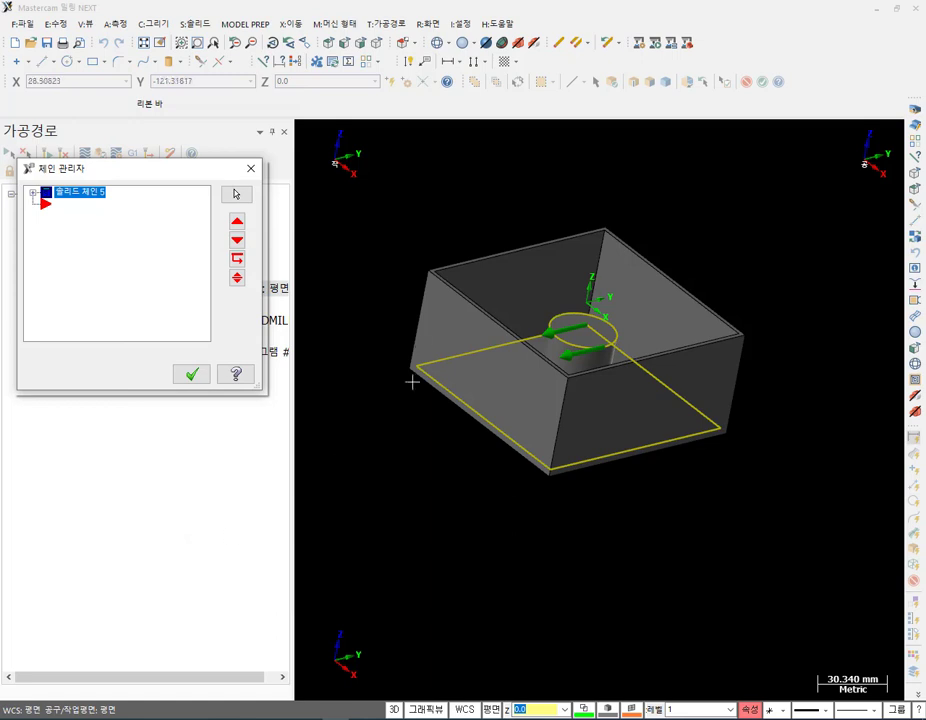
left_click(193, 375)
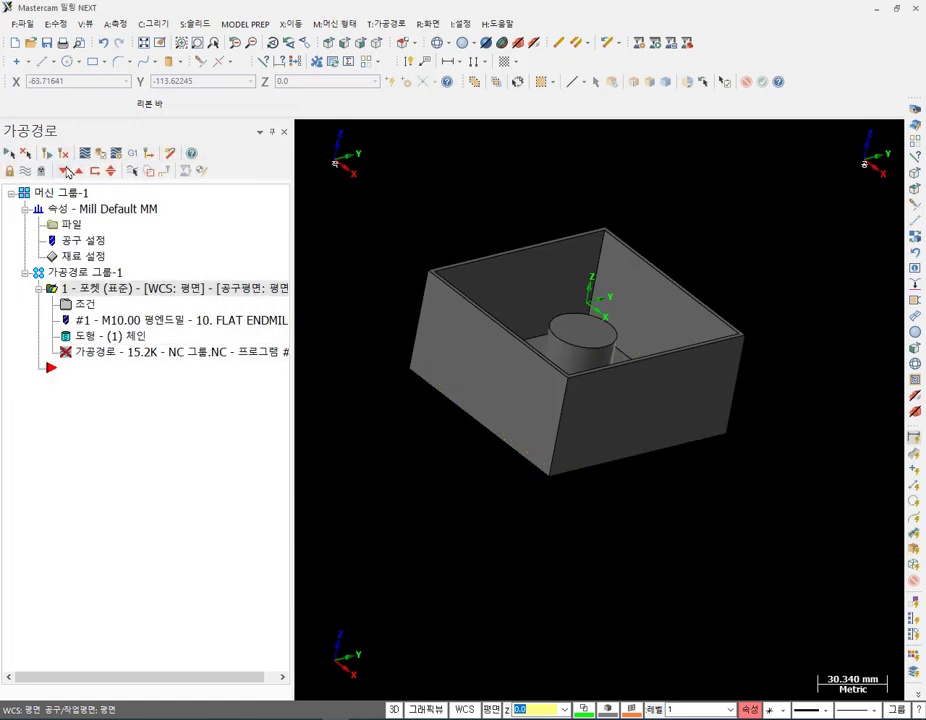
Regenerate the pocket toolpath and display it on the box in the top view.
left_click(330, 43)
left_click(26, 170)
scroll(578, 223, "down", 3)
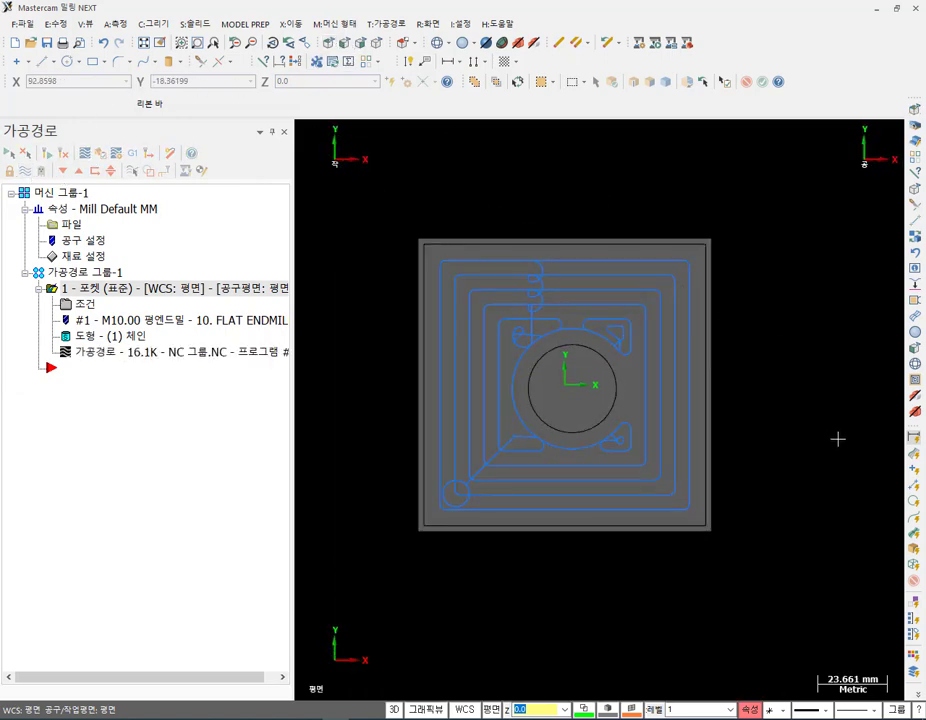
Backplot the pocket toolpath through to its end and examine the area around the boss for uncut material.
left_click(128, 354)
left_click(524, 135)
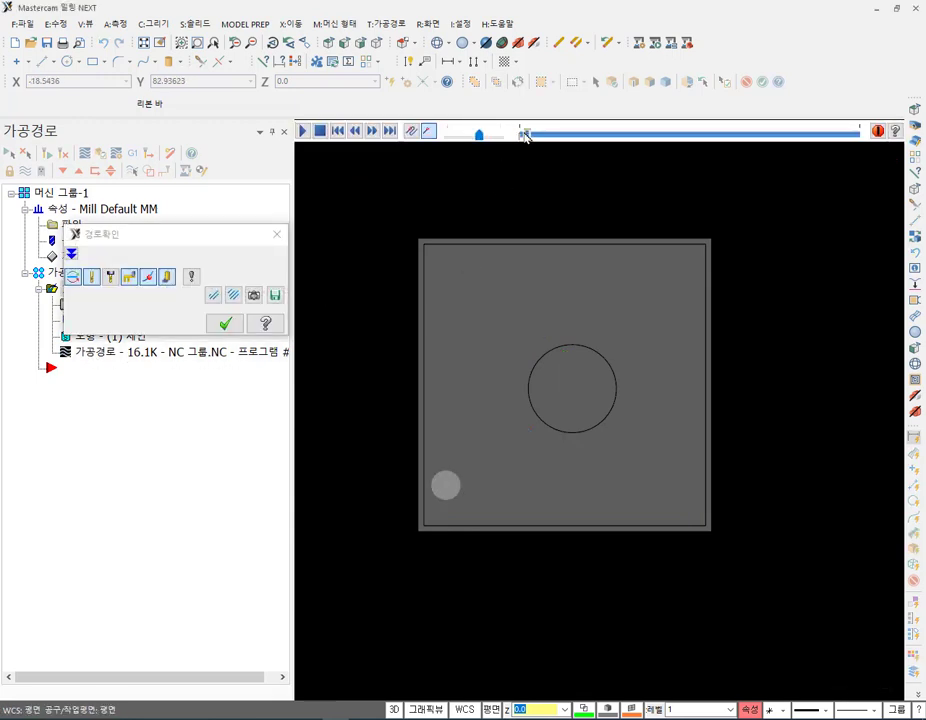
left_click_drag(529, 139, 858, 133)
scroll(676, 362, "up", 5)
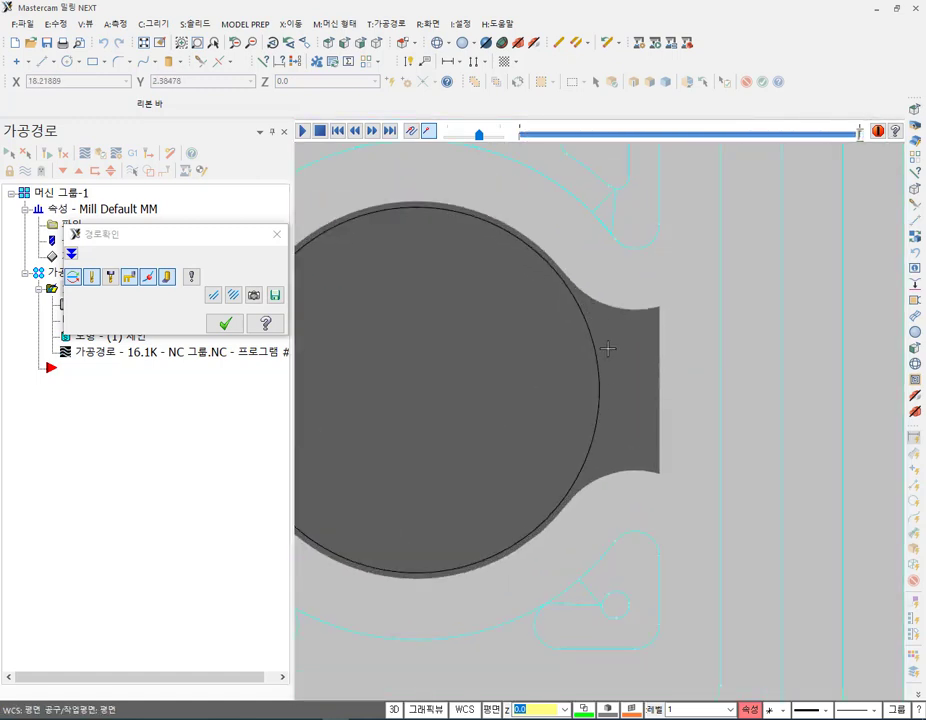
scroll(720, 420, "down", 4)
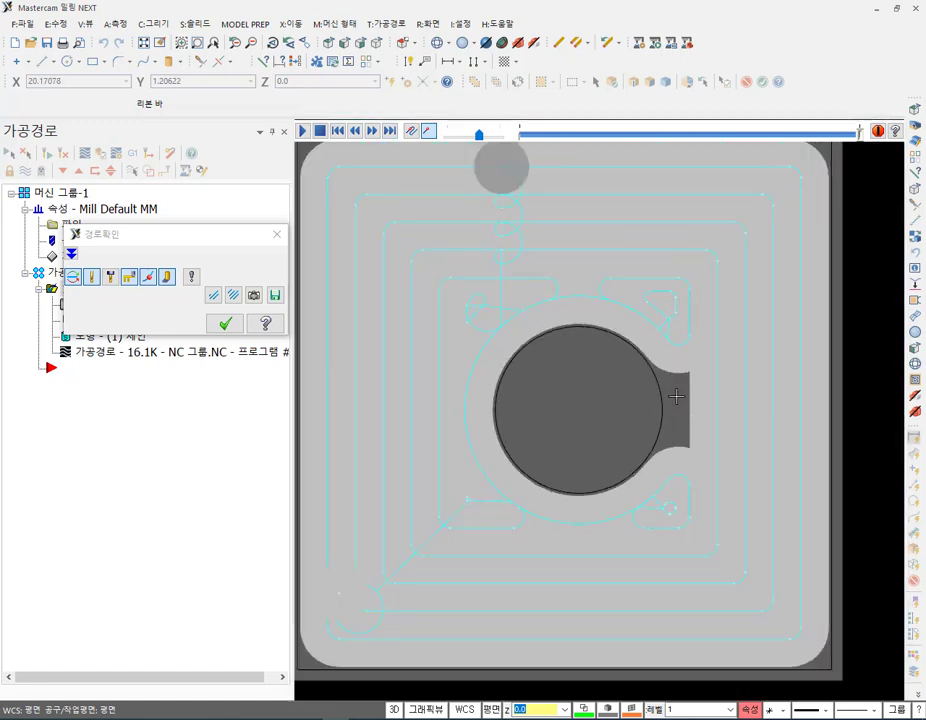
scroll(676, 408, "down", 2)
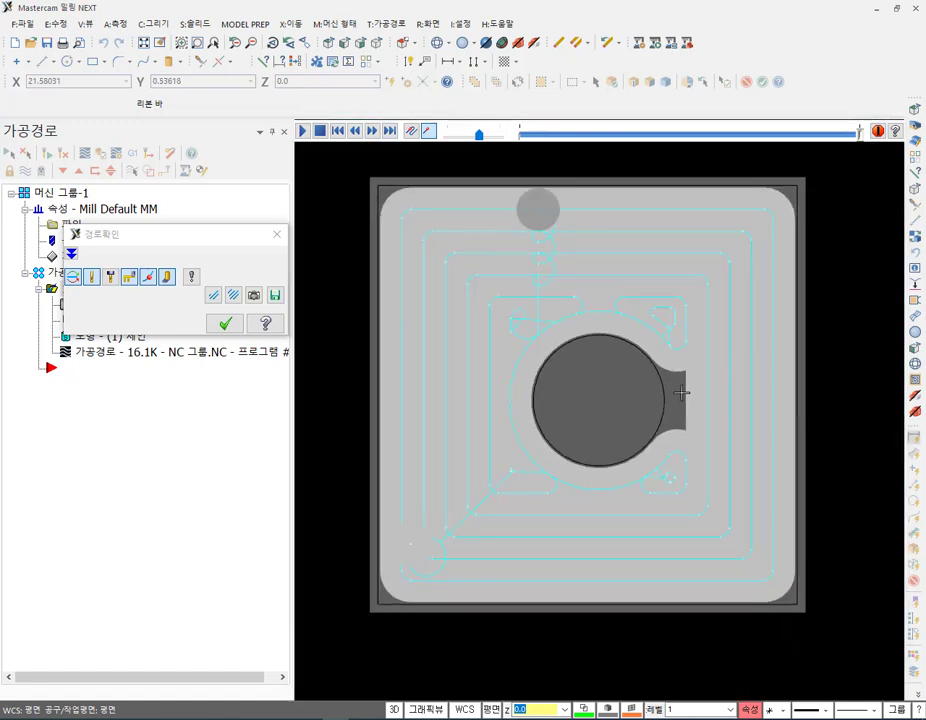
left_click(225, 323)
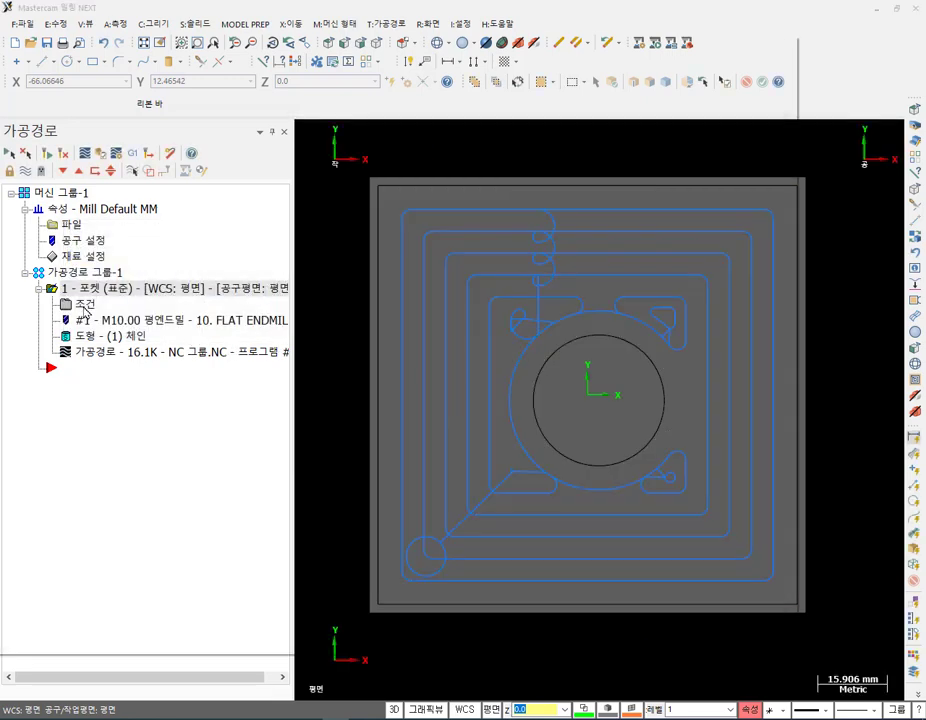
Set the pocket roughing method to constant overlap spiral (일정한 오버랩 나선형절삭) and regenerate the toolpath.
left_click(83, 310)
left_click(431, 151)
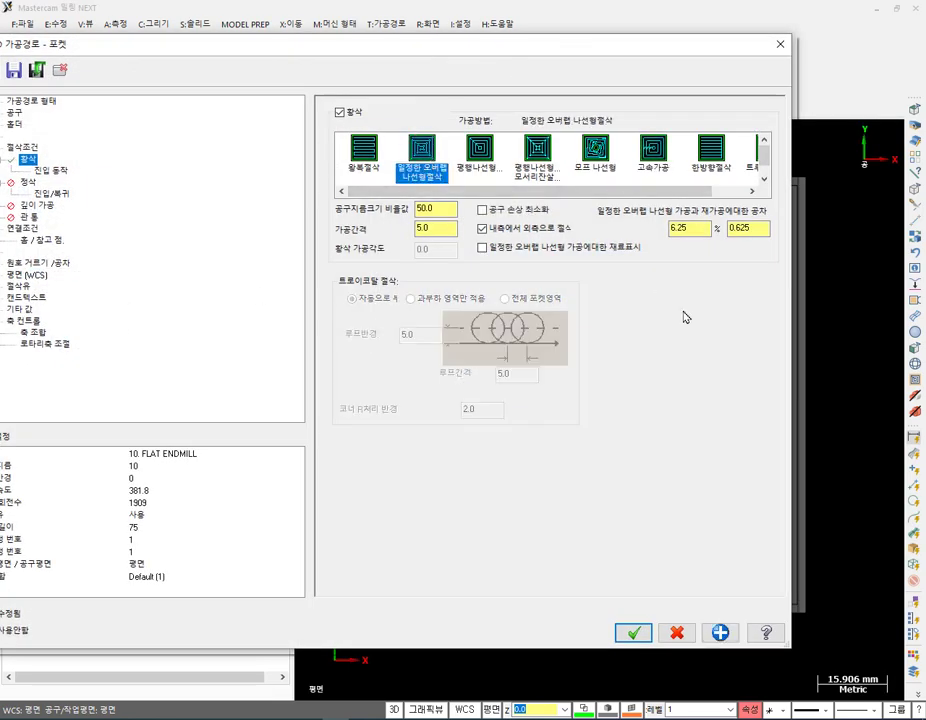
left_click(634, 630)
left_click(47, 153)
key("alt+t")
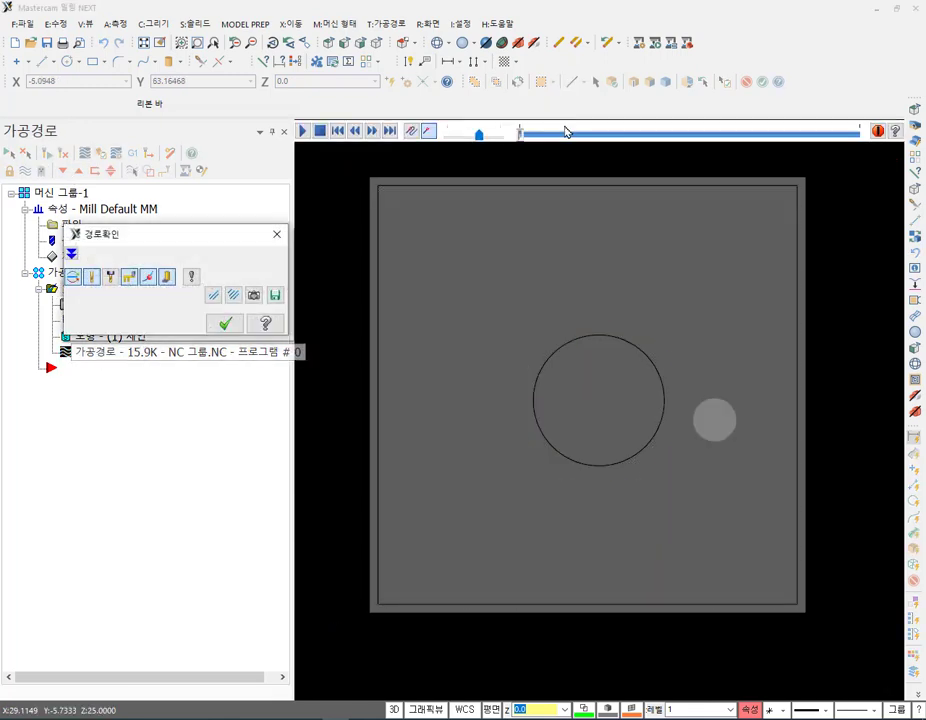
Backplot the constant overlap spiral toolpath through to its end, examine the boss's top face, and close the backplot.
left_click_drag(519, 135, 858, 134)
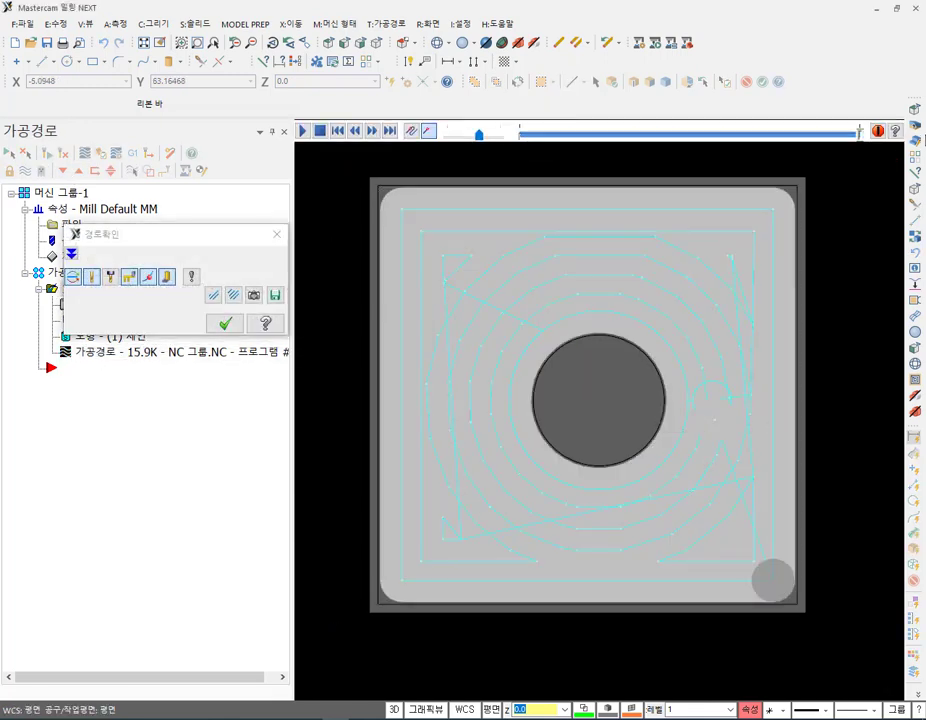
middle_click_drag(665, 399, 544, 402)
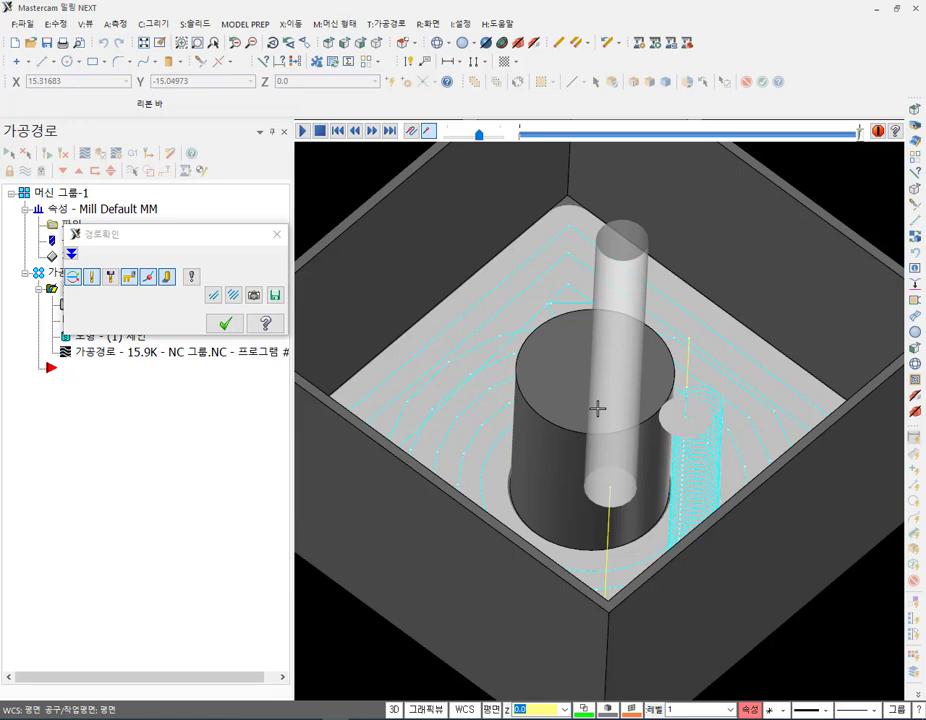
middle_click_drag(584, 413, 300, 640)
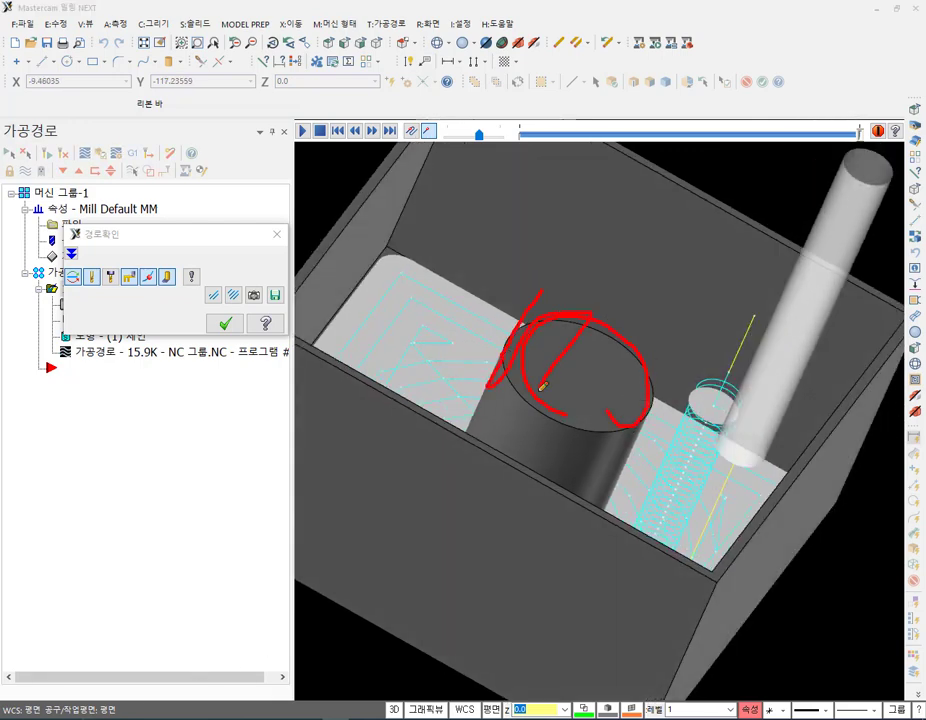
mouse_move(640, 373)
left_mouse_down()
mouse_move(655, 468)
mouse_move(558, 331)
mouse_move(695, 440)
mouse_move(523, 384)
left_mouse_up()
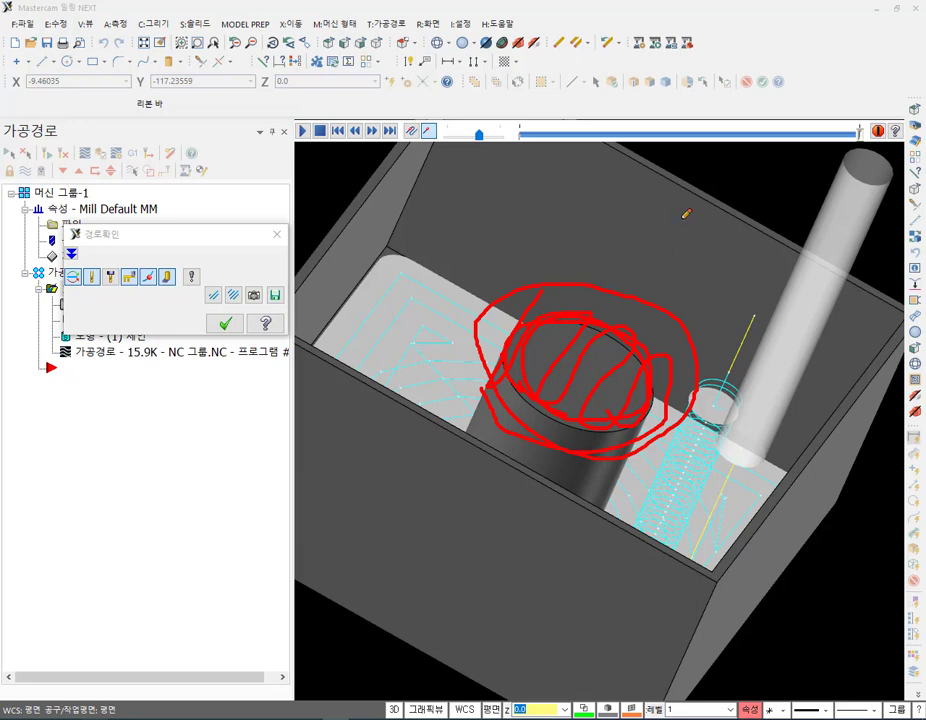
right_click(638, 279)
left_click(676, 426)
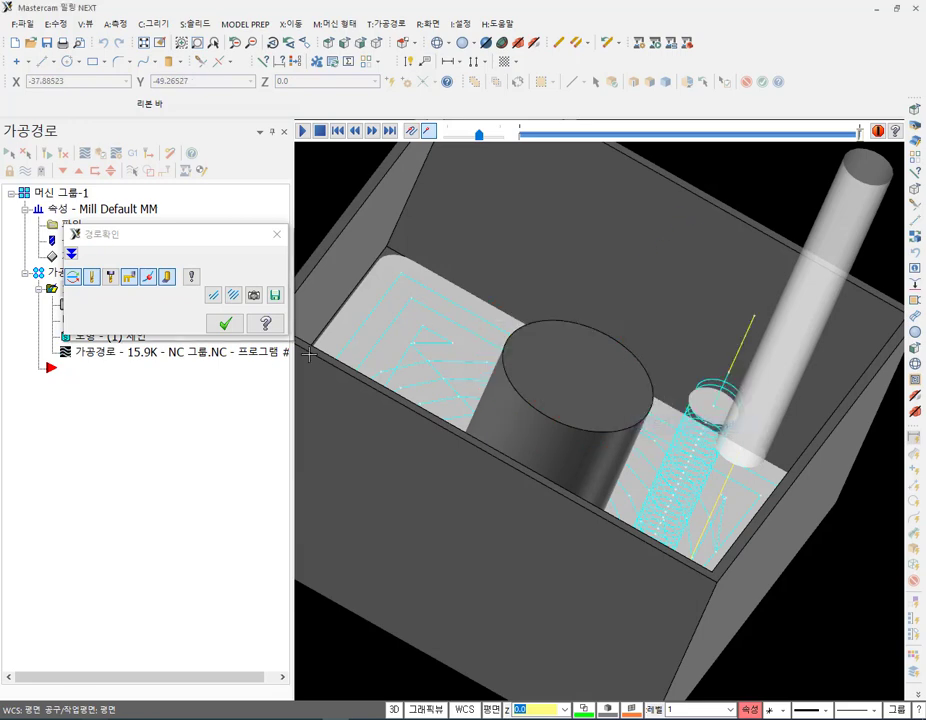
left_click(226, 326)
left_click(226, 324)
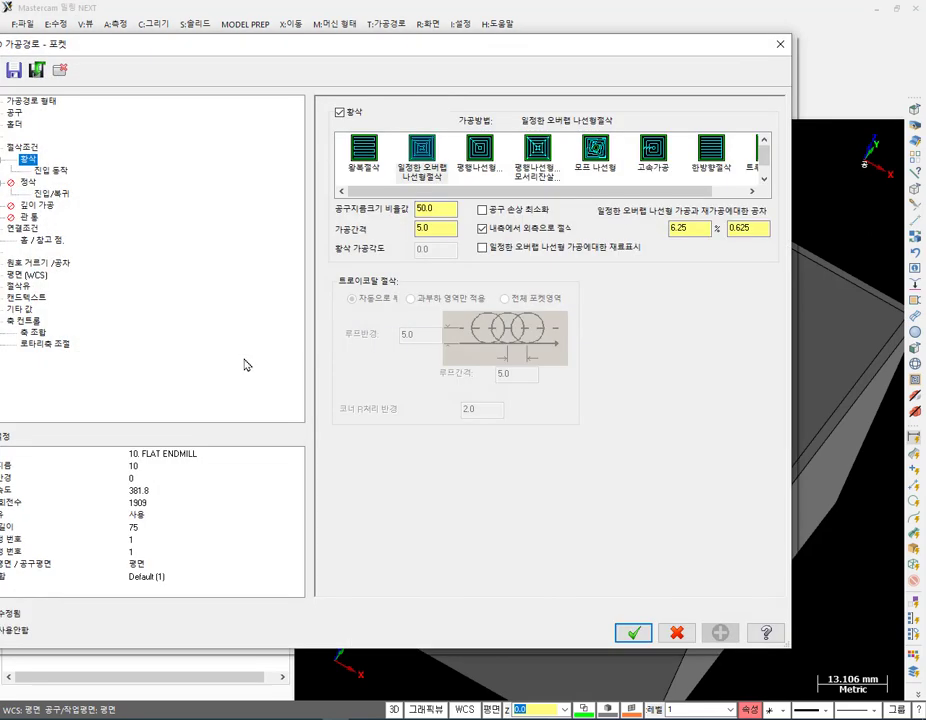
Set the pocket type to island facing (아일런드 면가공) in the cut parameters and regenerate the toolpath.
left_click(24, 148)
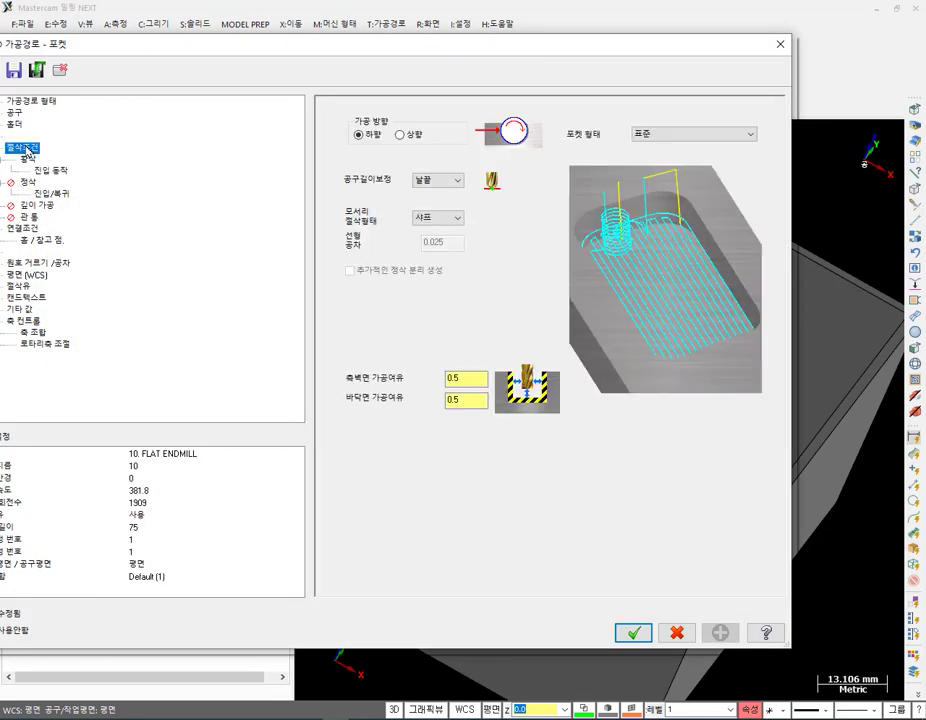
left_click(668, 134)
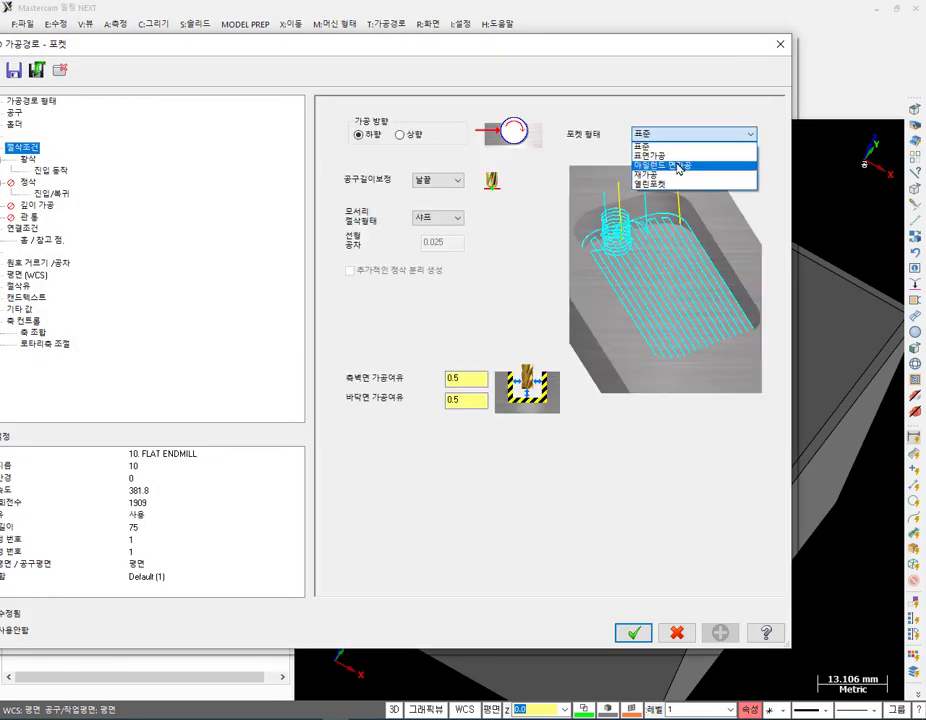
left_click(678, 166)
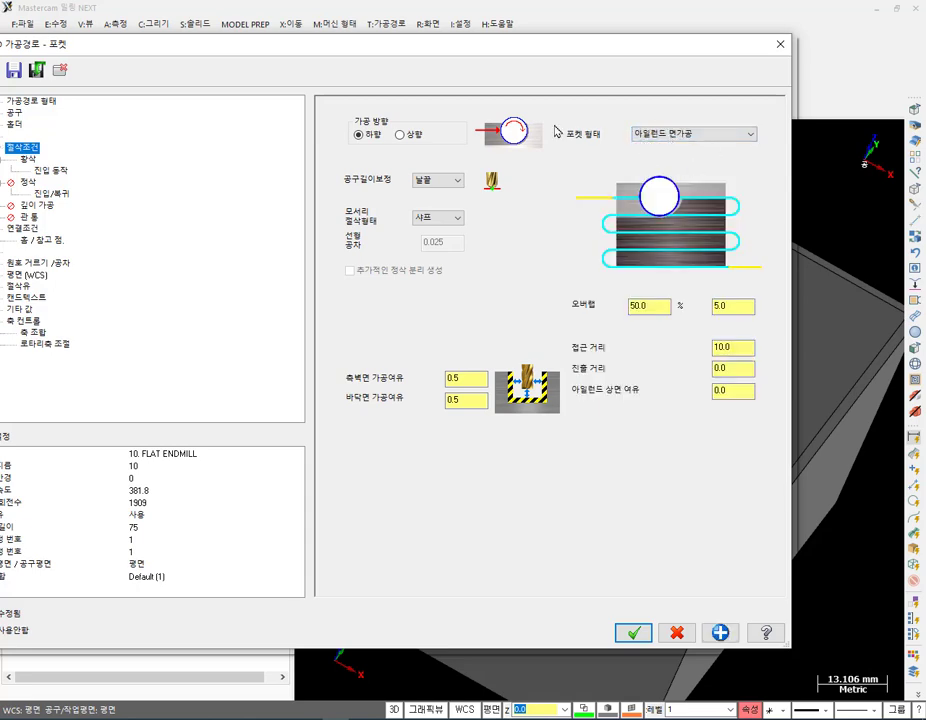
left_click_drag(357, 55, 431, 41)
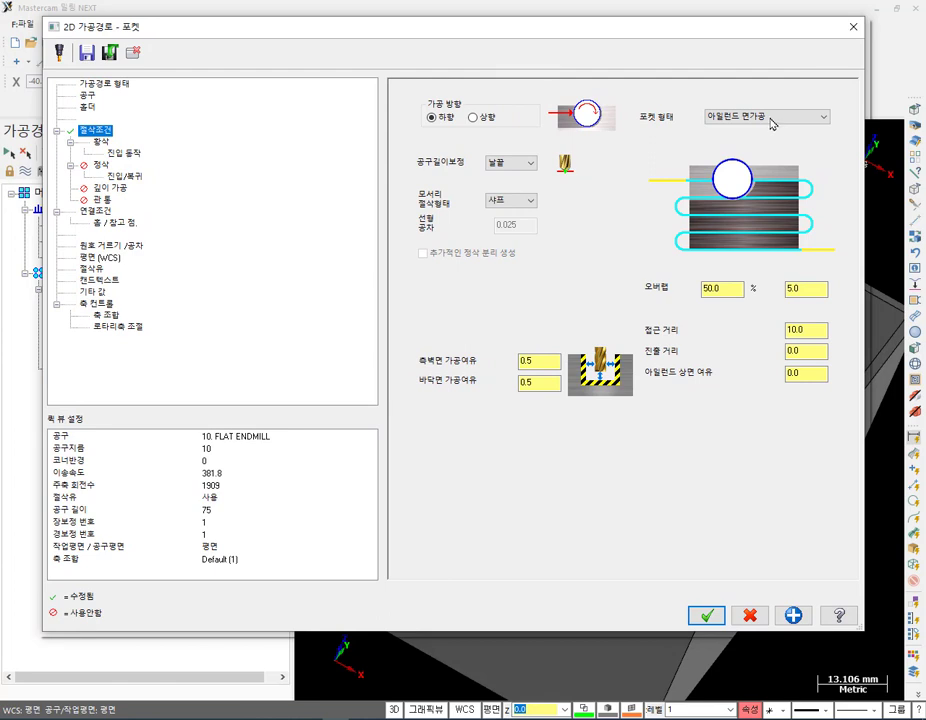
left_click(705, 615)
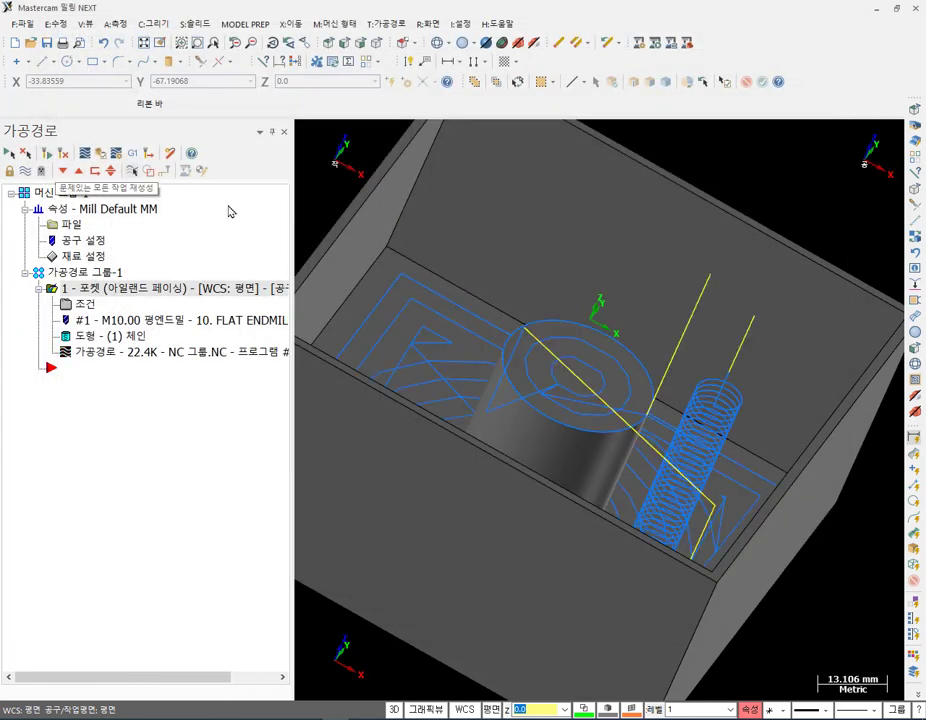
Examine the regenerated island facing toolpath over the boss's top face and around its side wall.
mouse_move(637, 443)
middle_mouse_down()
mouse_move(614, 415)
mouse_move(610, 390)
mouse_move(600, 420)
middle_mouse_up()
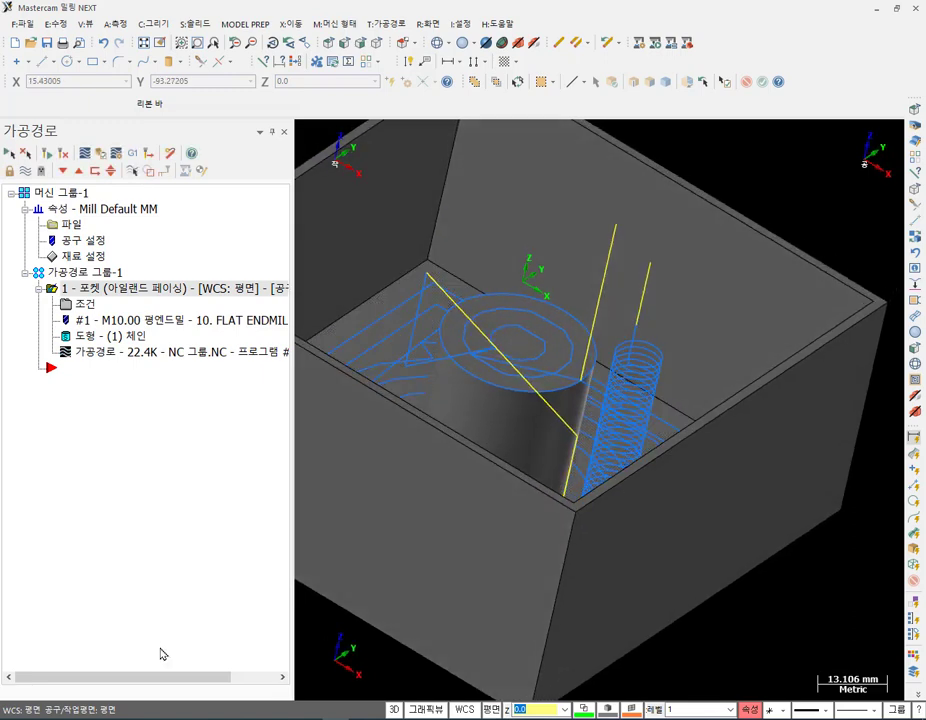
mouse_move(440, 345)
left_mouse_down()
mouse_move(541, 300)
mouse_move(513, 287)
left_mouse_up()
mouse_move(470, 318)
left_mouse_down()
mouse_move(576, 316)
mouse_move(518, 381)
mouse_move(448, 327)
mouse_move(528, 283)
mouse_move(596, 336)
mouse_move(549, 389)
left_mouse_up()
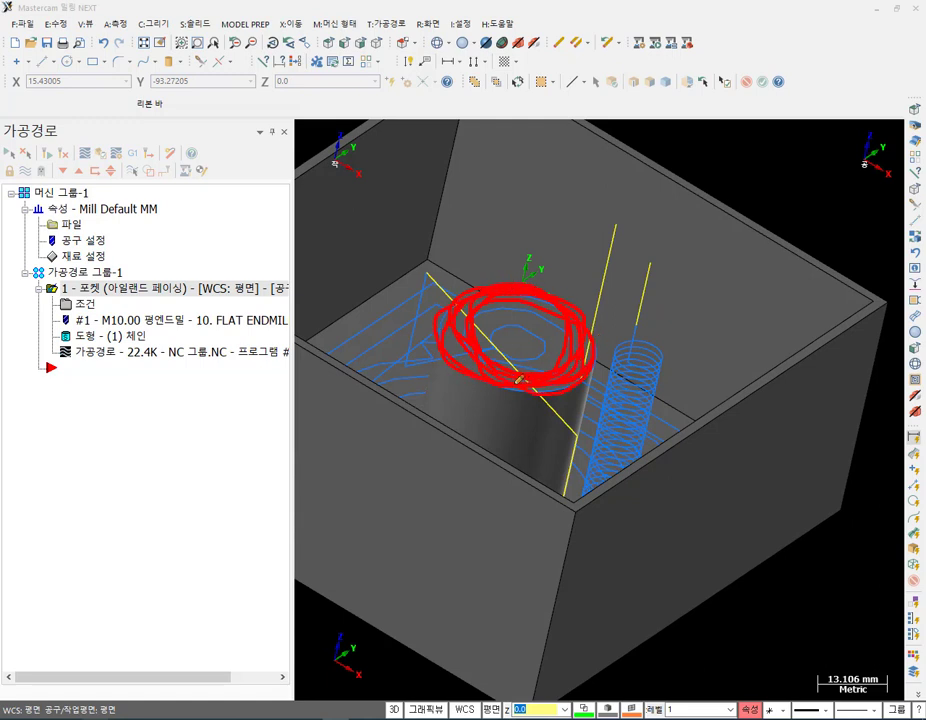
mouse_move(465, 338)
left_mouse_down()
mouse_move(537, 301)
mouse_move(484, 379)
mouse_move(566, 319)
mouse_move(554, 368)
left_mouse_up()
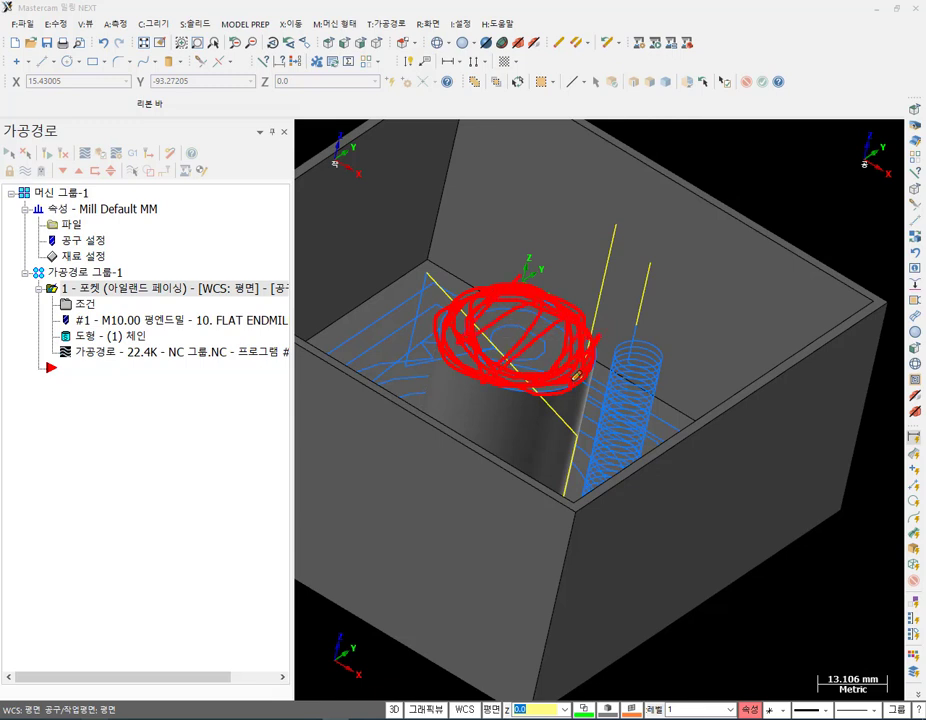
right_click(541, 280)
left_click(565, 434)
mouse_move(620, 341)
middle_mouse_down()
mouse_move(519, 371)
mouse_move(500, 395)
mouse_move(517, 449)
mouse_move(556, 346)
mouse_move(625, 375)
mouse_move(702, 350)
mouse_move(734, 352)
mouse_move(619, 351)
middle_mouse_up()
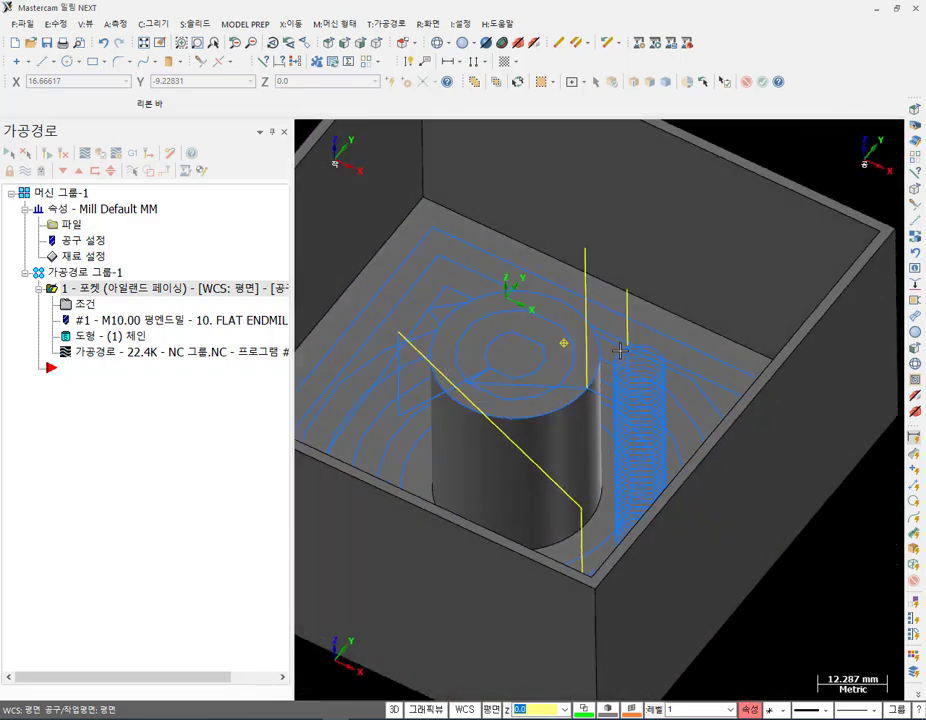
scroll(502, 440, "up", 4)
middle_click_drag(502, 440, 469, 296)
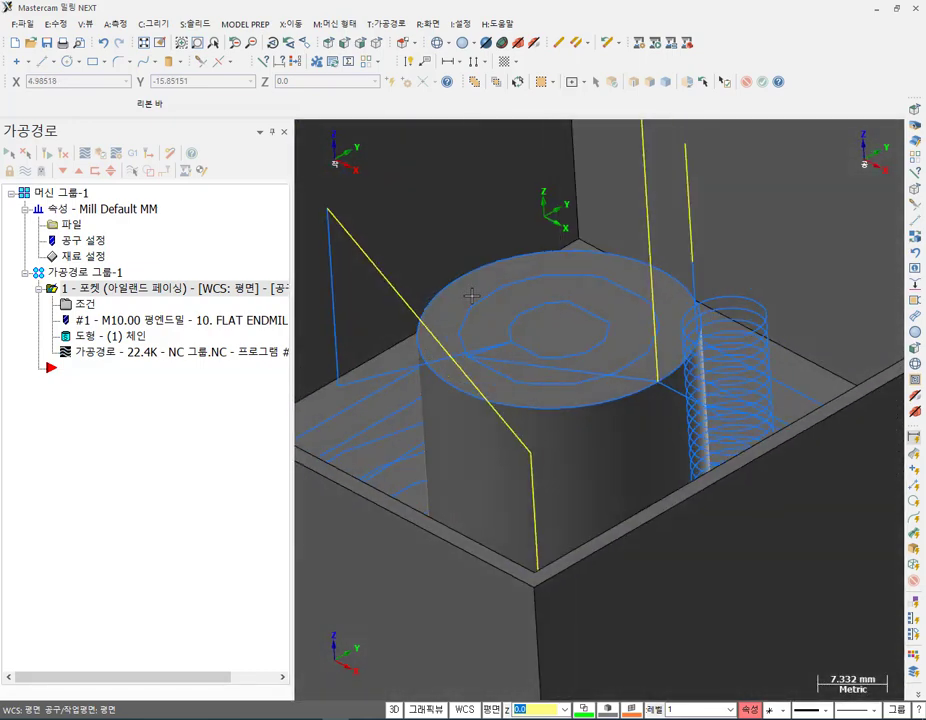
scroll(469, 296, "down", 1)
Backplot the island facing toolpath to its end, examine the cuts on the boss top and pocket floor, and close the backplot.
key("alt+t")
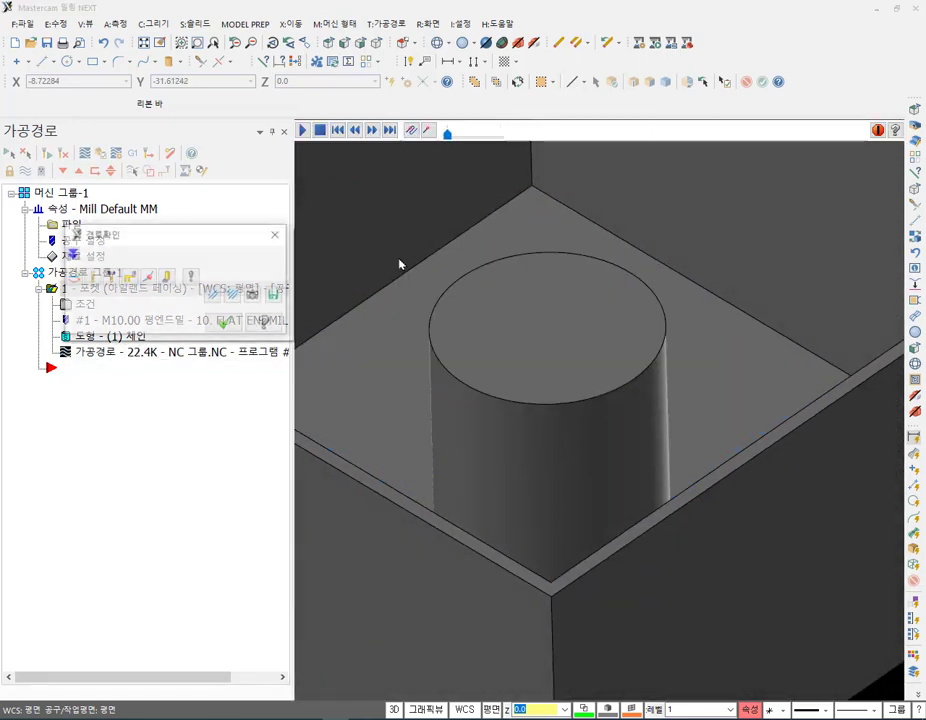
mouse_move(519, 132)
left_mouse_down()
mouse_move(704, 134)
mouse_move(859, 152)
left_mouse_up()
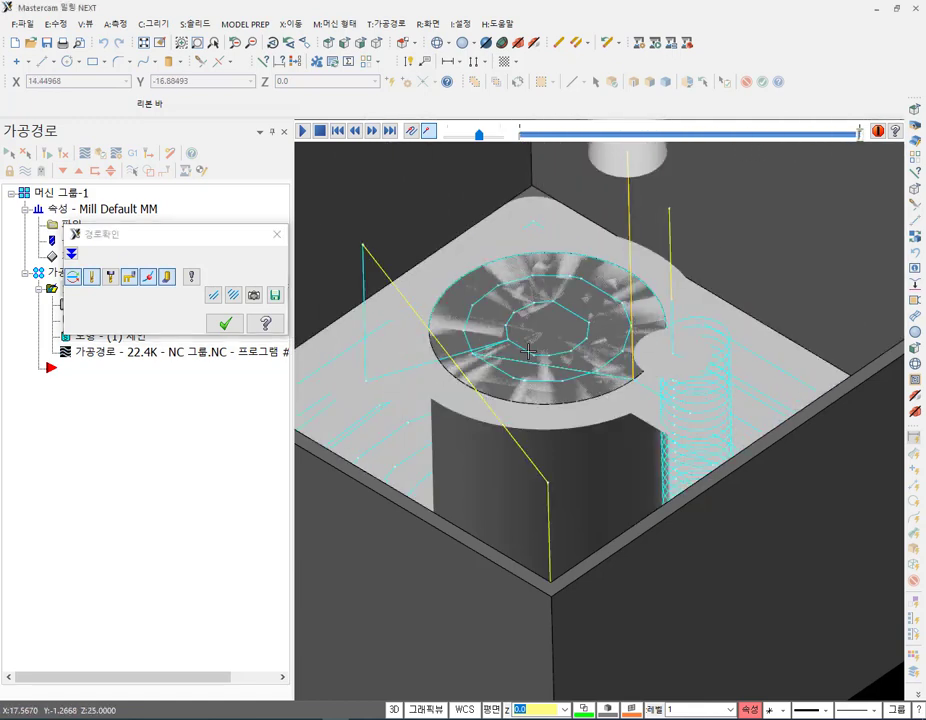
scroll(380, 270, "down", 1)
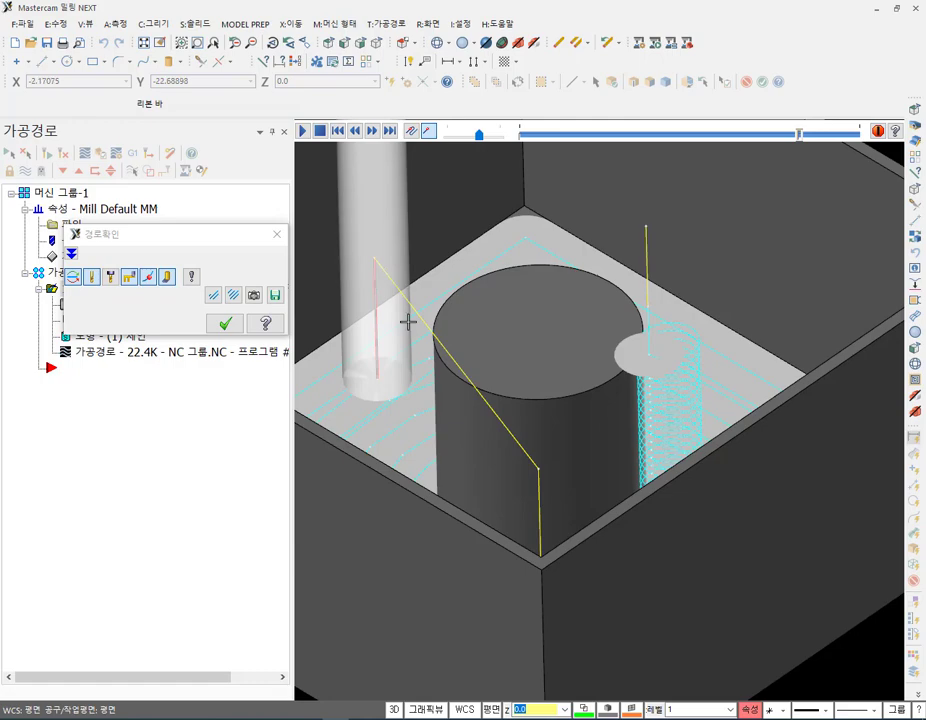
middle_click_drag(407, 321, 466, 339)
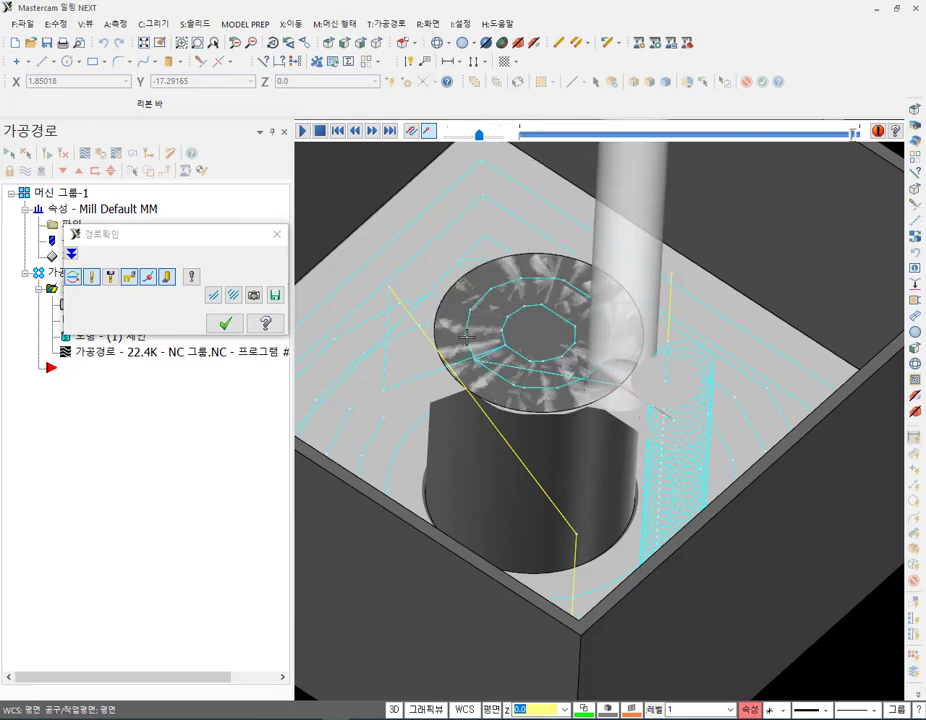
middle_click_drag(471, 421, 558, 438)
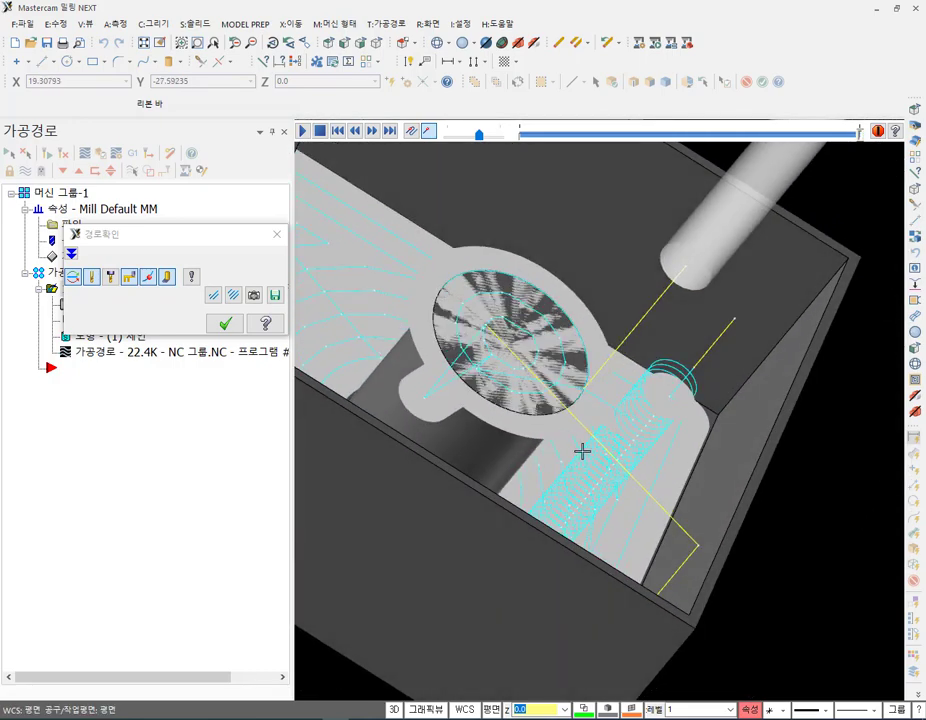
key("alt+7")
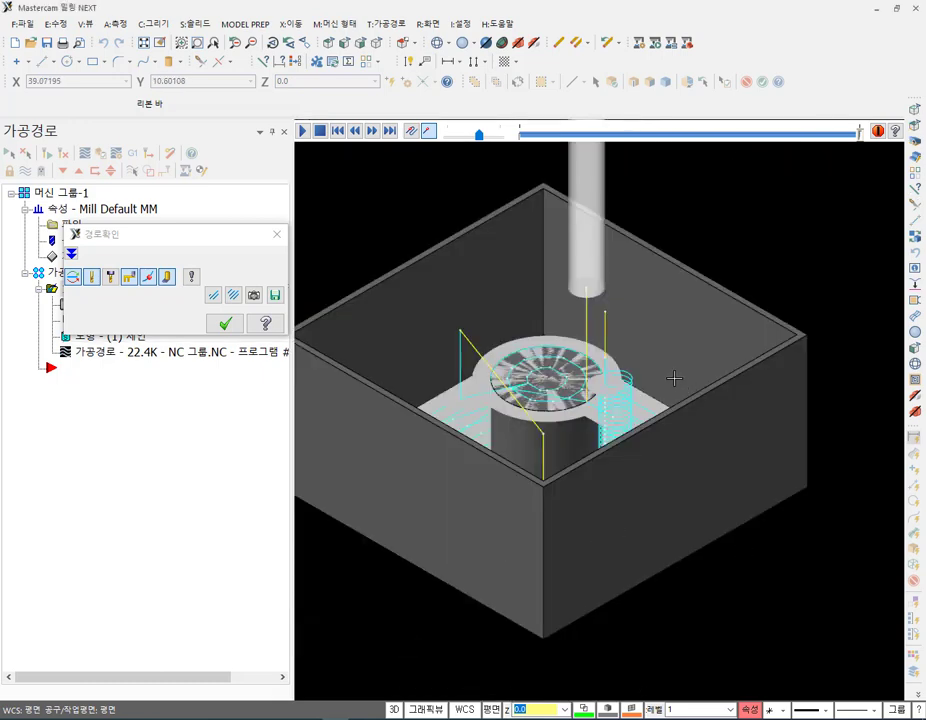
middle_click_drag(689, 379, 744, 525)
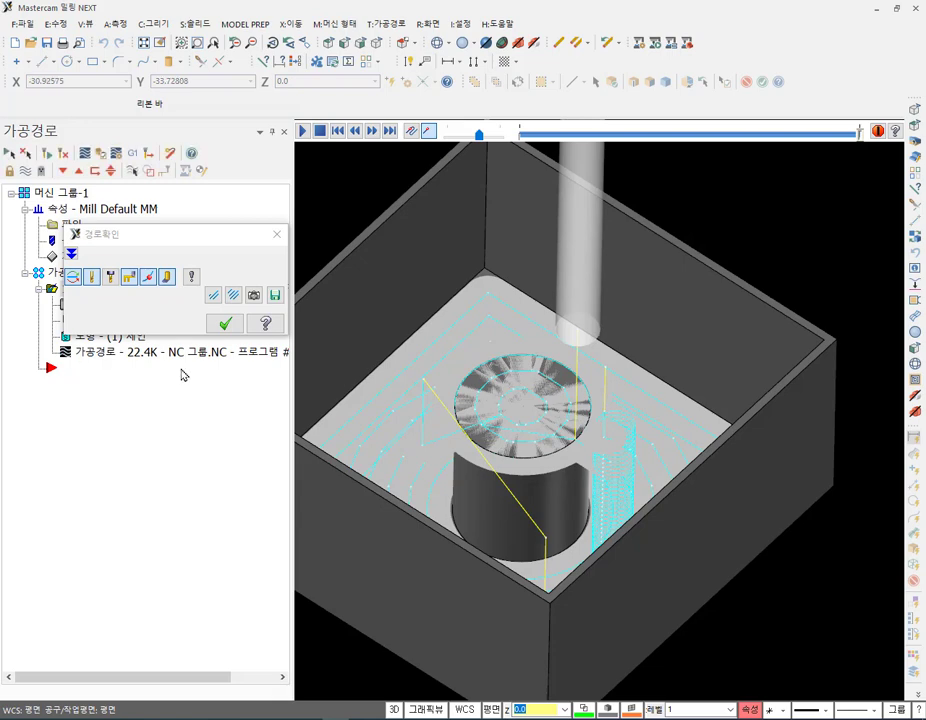
left_click(225, 323)
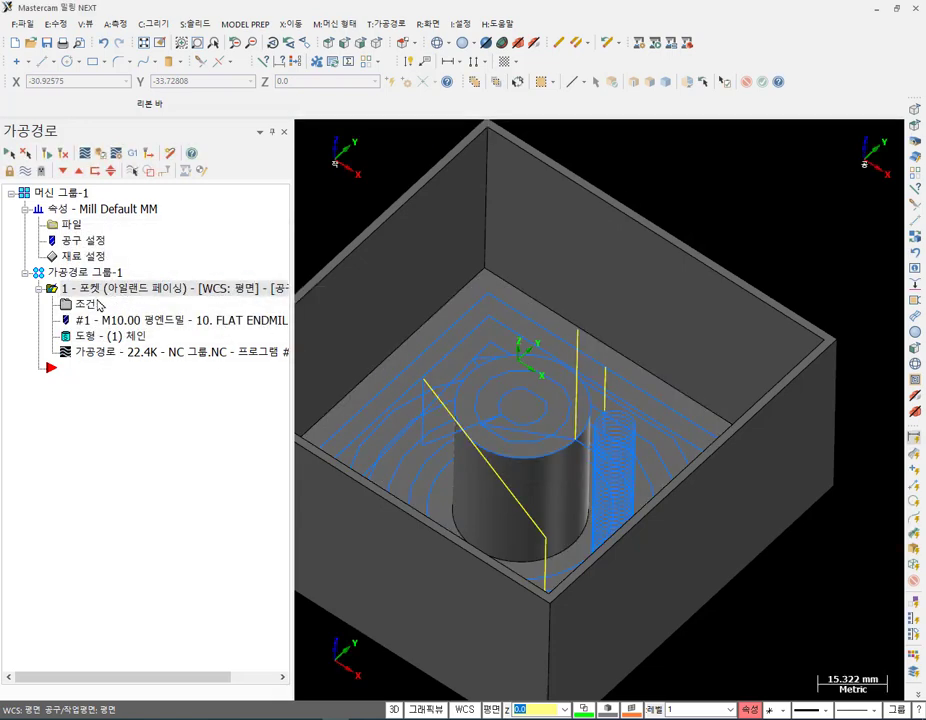
Enable depth cuts (깊이 가공) for the pocket with a 2.0 maximum rough step and regenerate the toolpath.
left_click(91, 309)
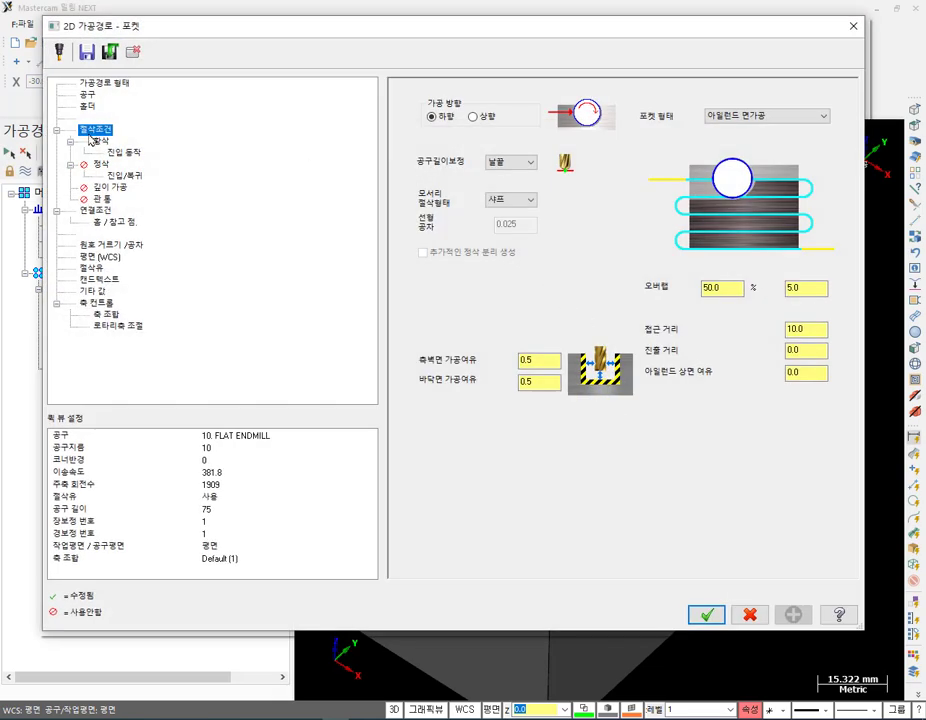
left_click(112, 187)
left_click(425, 100)
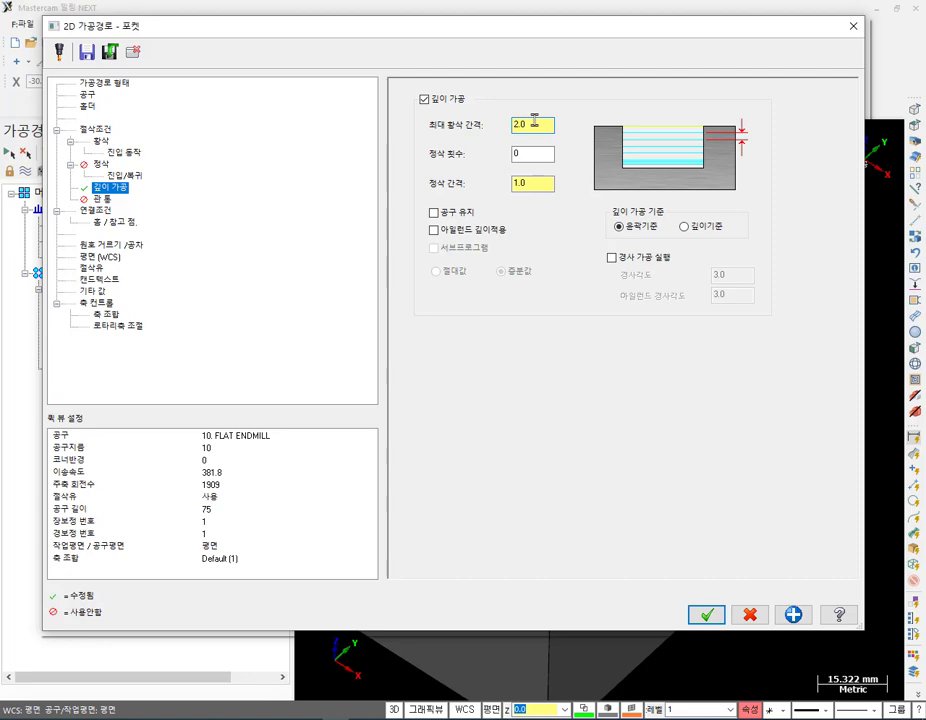
left_click(706, 614)
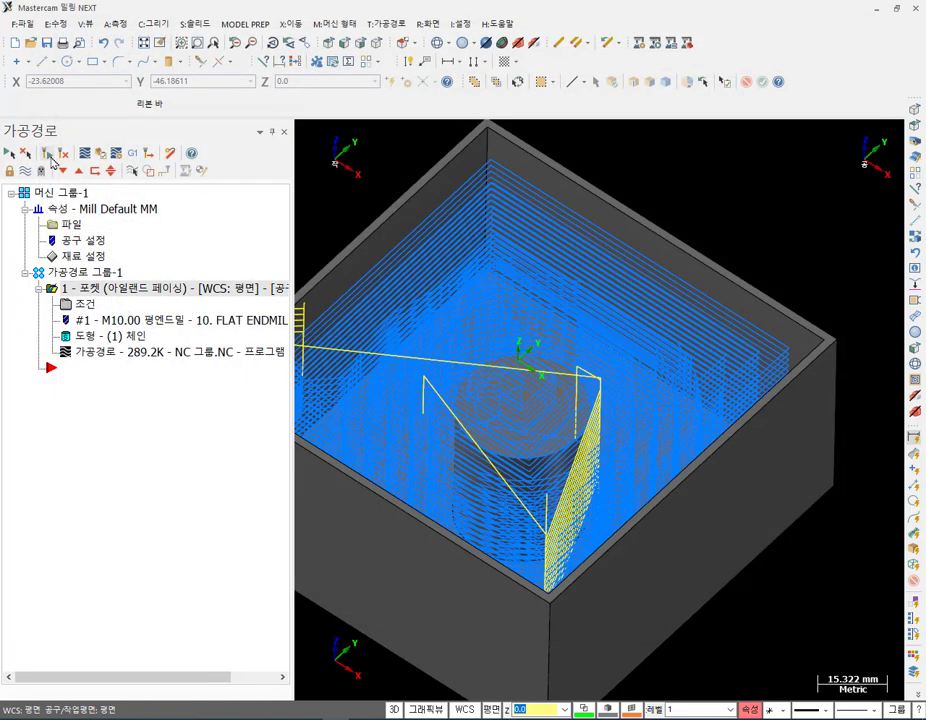
Verify the depth-cut pocket toolpath in Mastercam Simulator, display the workpiece, and examine the machined boss top.
scroll(577, 291, "down", 1)
middle_click_drag(694, 525, 569, 408)
scroll(569, 408, "up", 6)
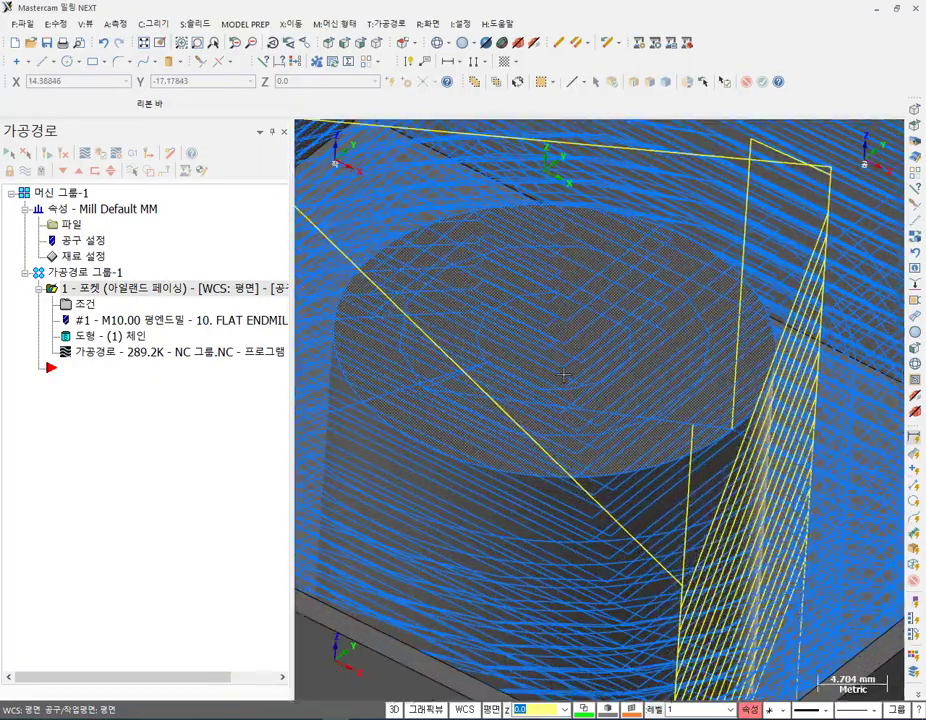
scroll(581, 347, "down", 1)
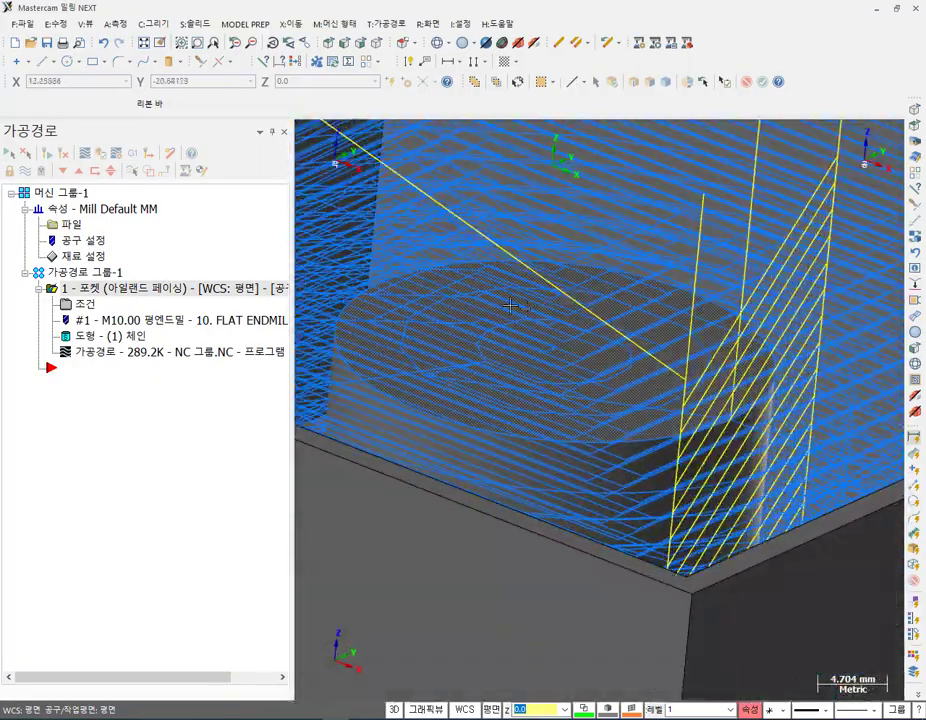
scroll(530, 307, "down", 3)
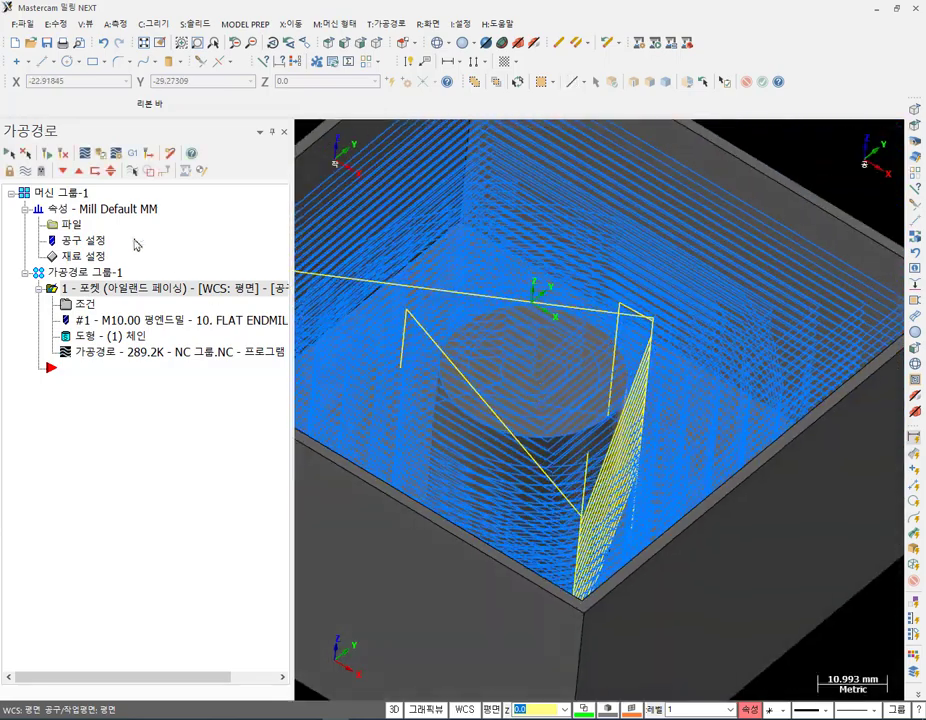
left_click(100, 154)
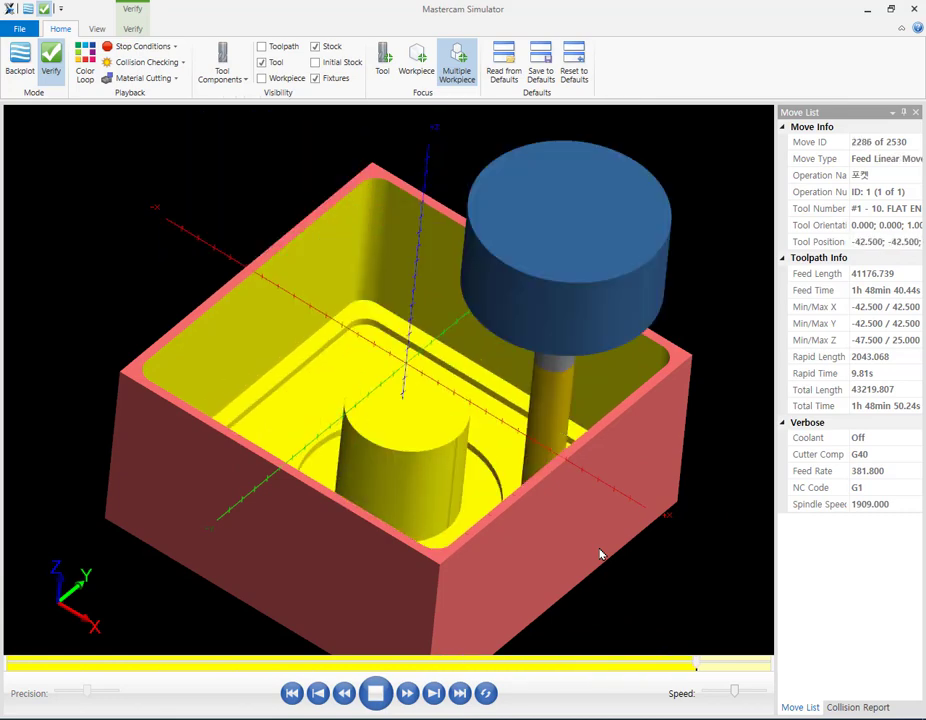
middle_click_drag(410, 475, 420, 376)
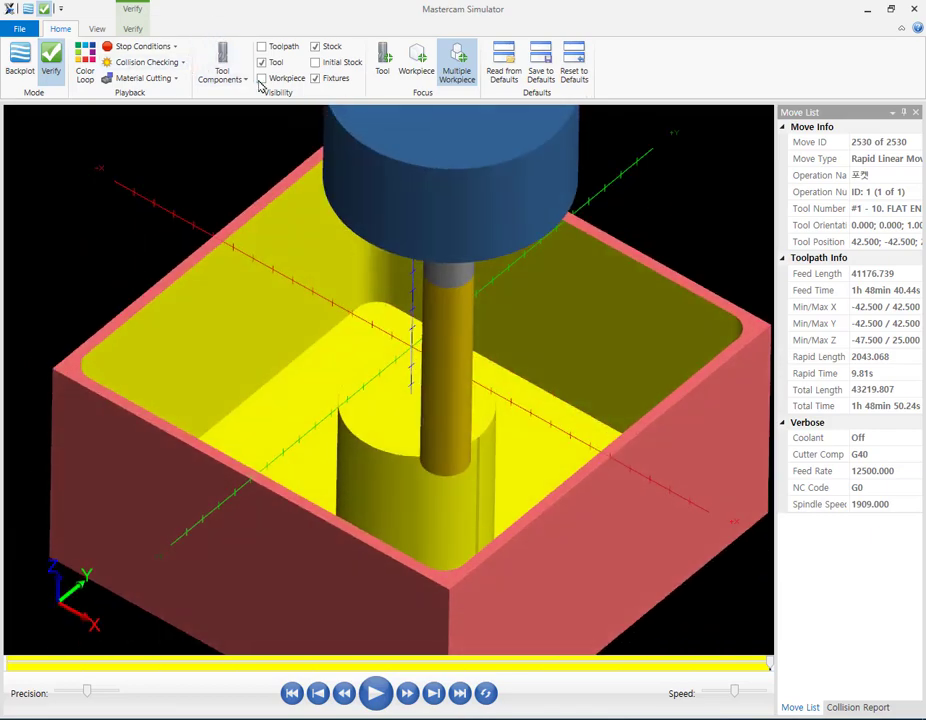
scroll(444, 488, "up", 5)
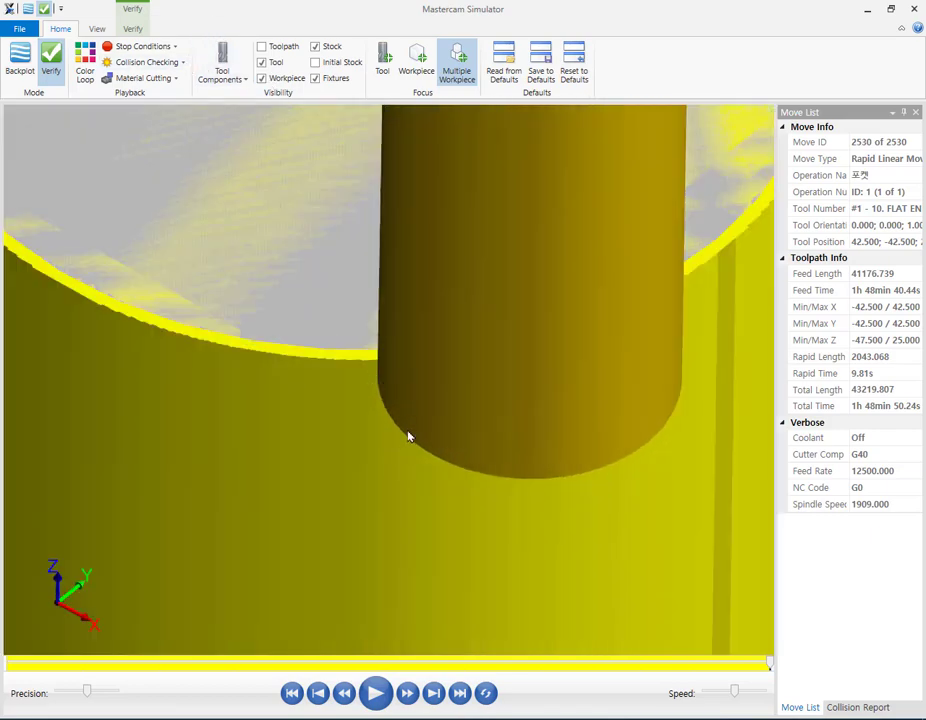
scroll(408, 436, "down", 5)
middle_click_drag(376, 349, 405, 346)
scroll(408, 344, "down", 2)
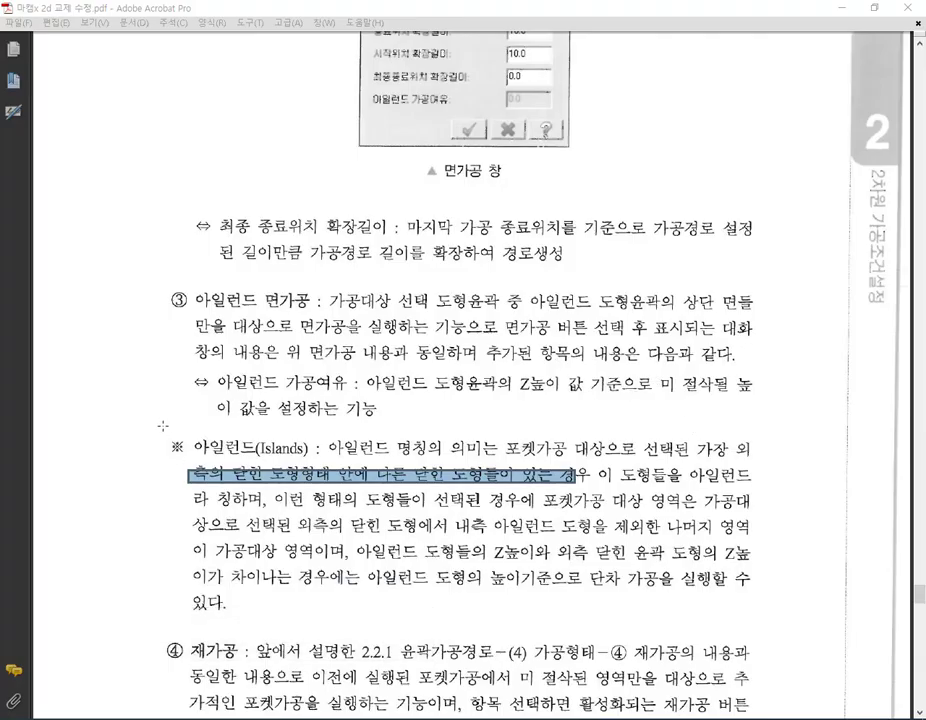
Switch to the PDF manual in Adobe Acrobat and highlight the note defining islands (아일런드) for pocket machining.
left_click_drag(162, 425, 781, 605)
scroll(646, 428, "down", 3)
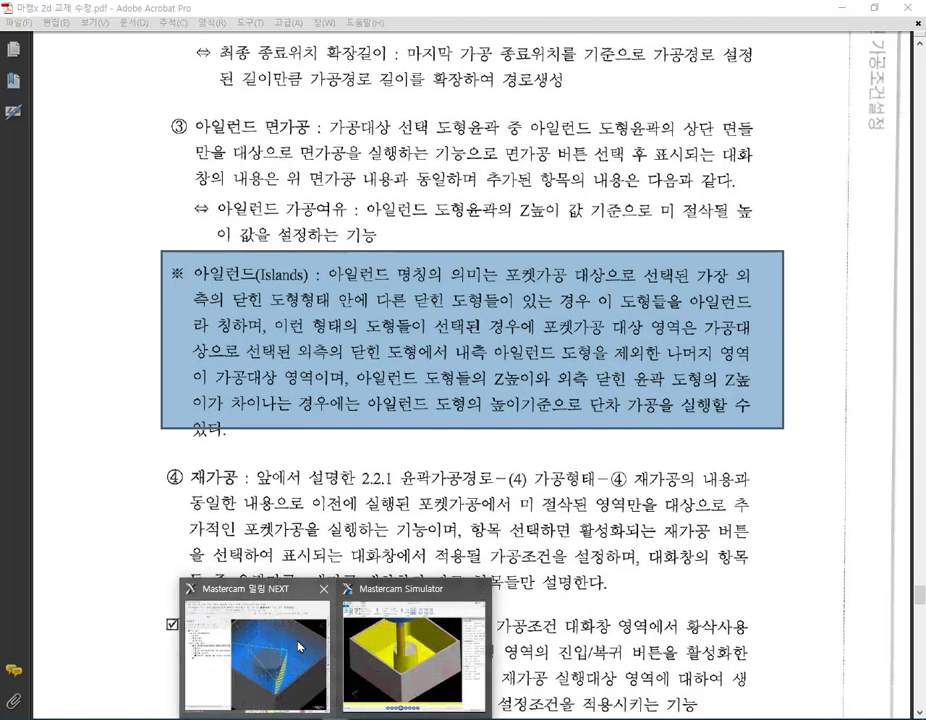
Switch back to Mastercam, set the pocket operation's pocket type to Standard (표준), and regenerate the toolpath.
left_click(300, 645)
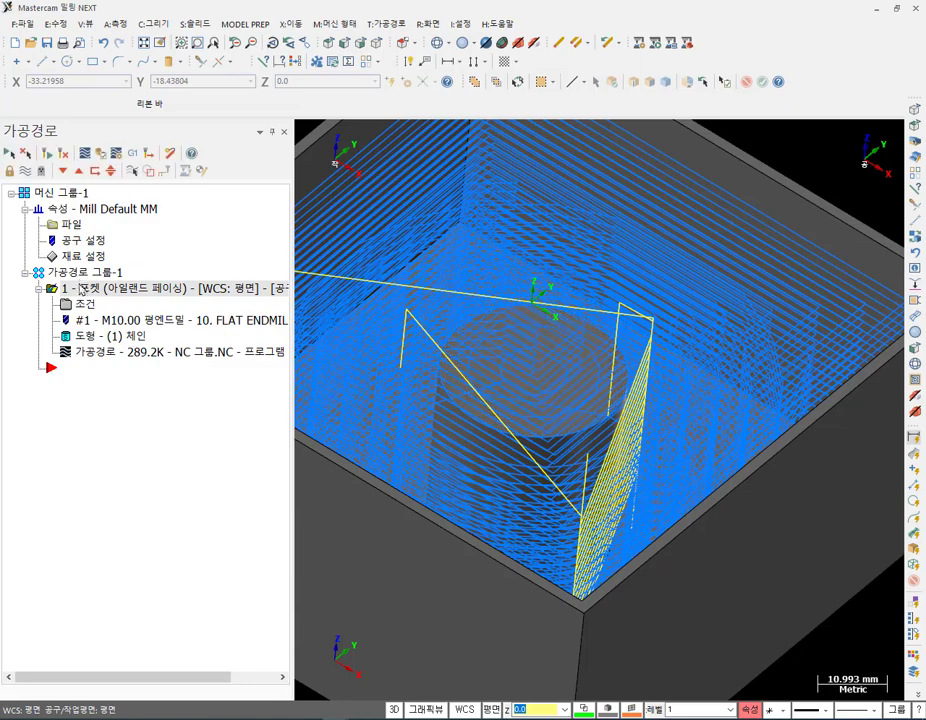
left_click(85, 304)
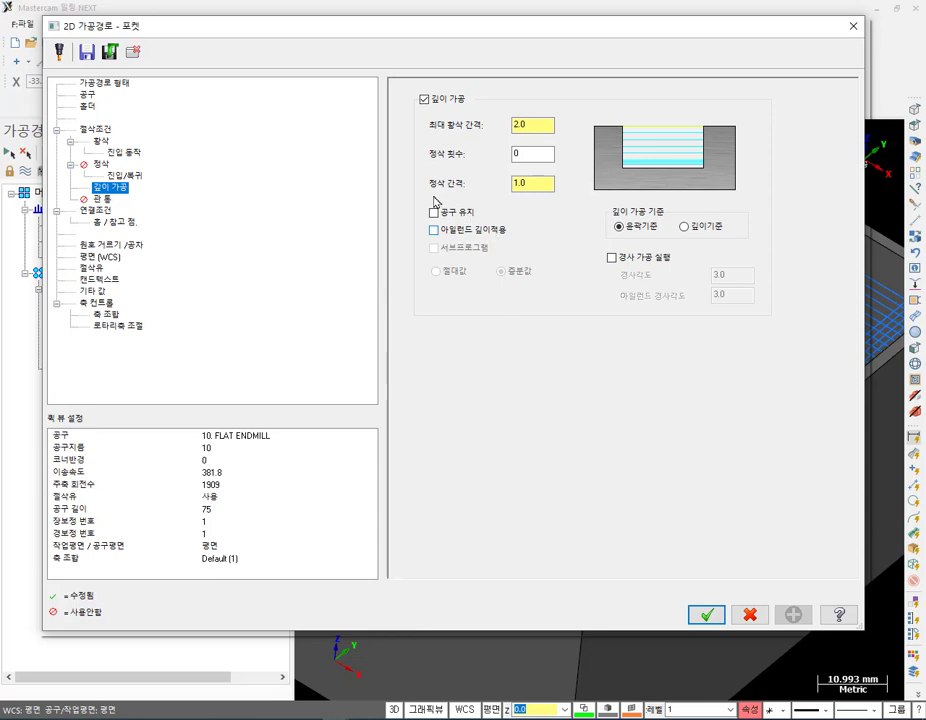
left_click(97, 129)
left_click(783, 120)
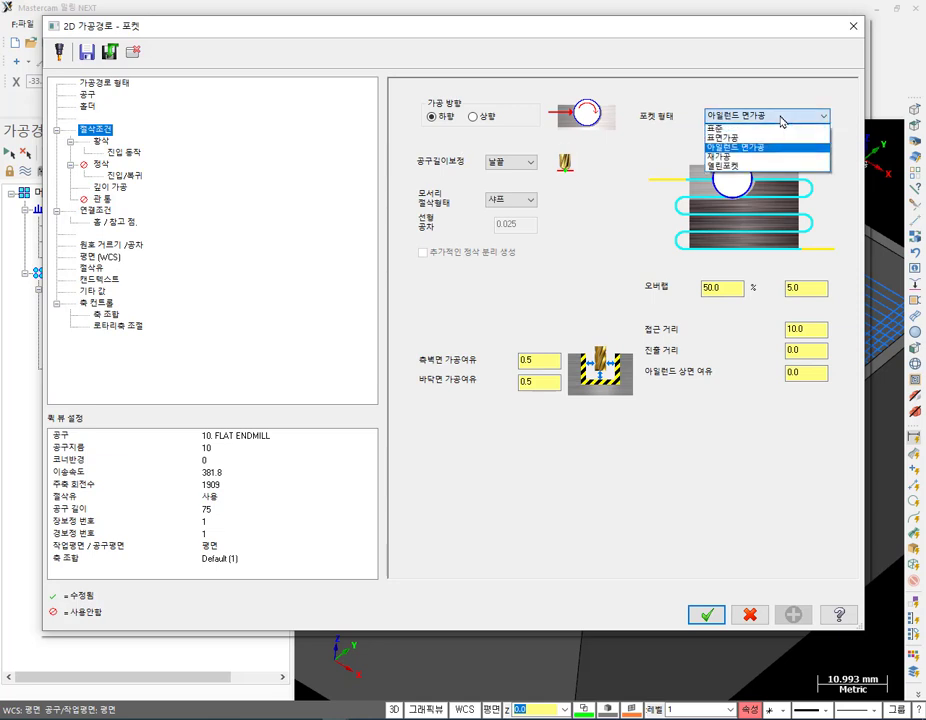
left_click(731, 128)
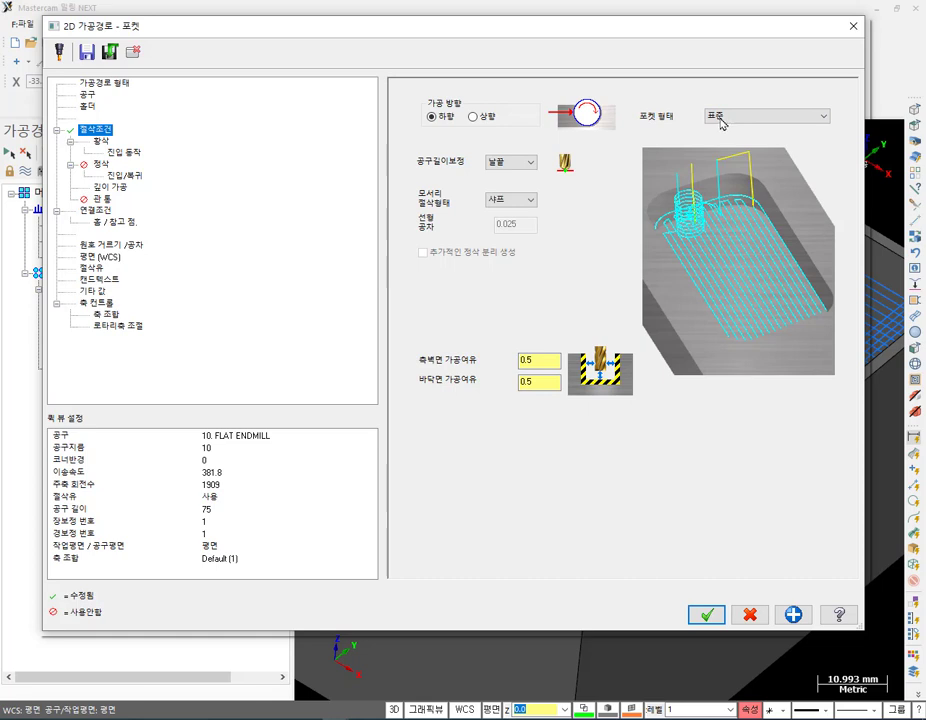
left_click(706, 614)
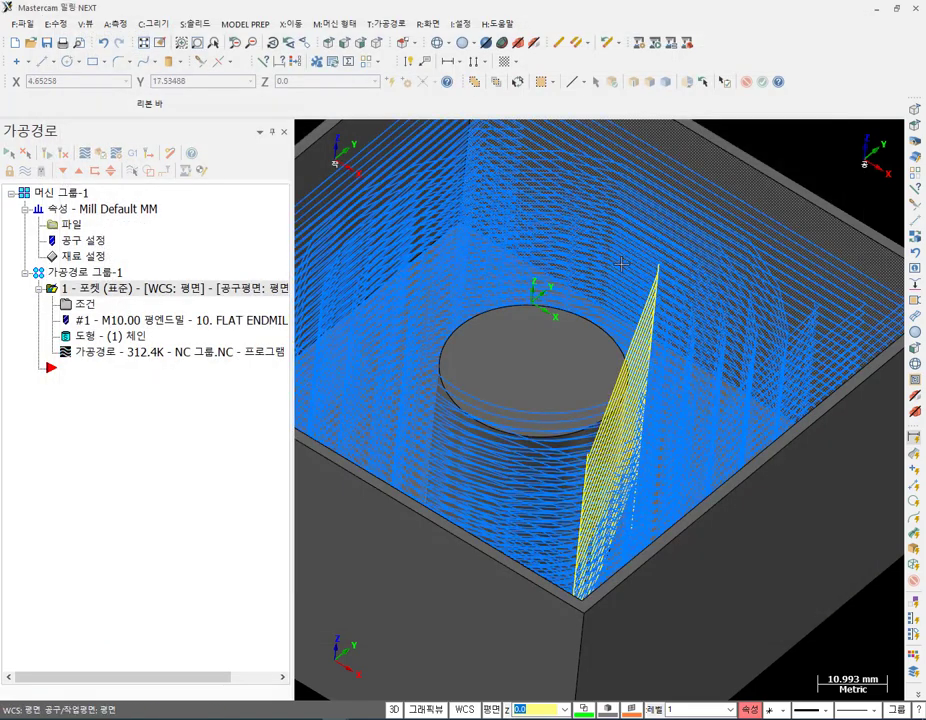
Examine the standard pocket toolpath around the boss, verify it to the end in Mastercam Simulator, and inspect the boss top.
scroll(621, 263, "down", 4)
middle_click_drag(668, 378, 645, 383)
scroll(620, 430, "up", 4)
middle_click_drag(588, 477, 620, 430)
scroll(620, 430, "down", 5)
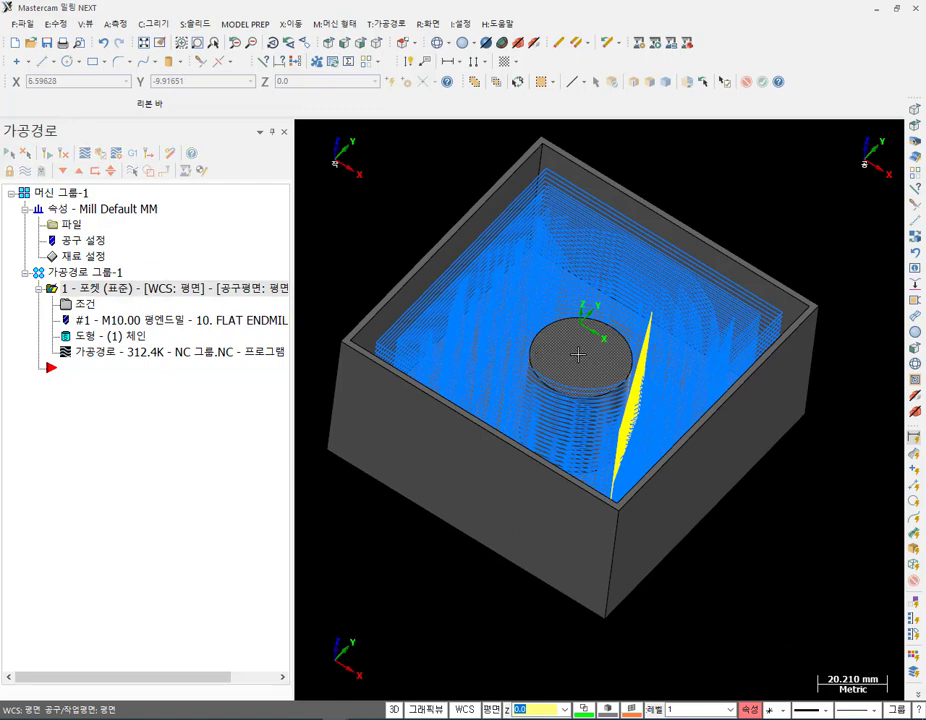
left_click(165, 289)
left_click(105, 153)
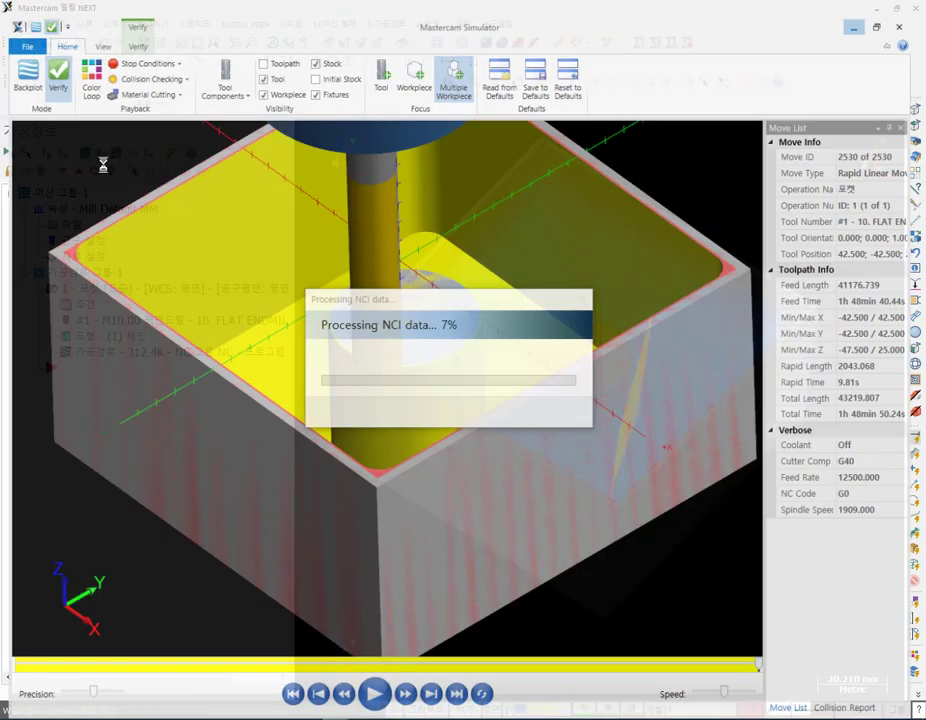
left_click(459, 693)
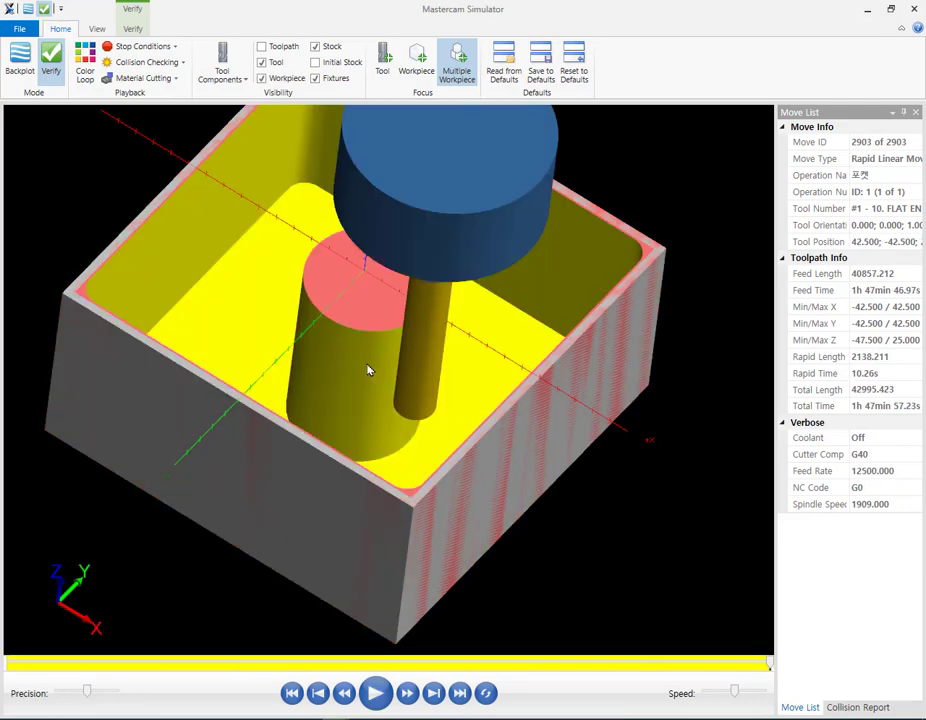
middle_click_drag(370, 370, 405, 348)
scroll(335, 258, "up", 5)
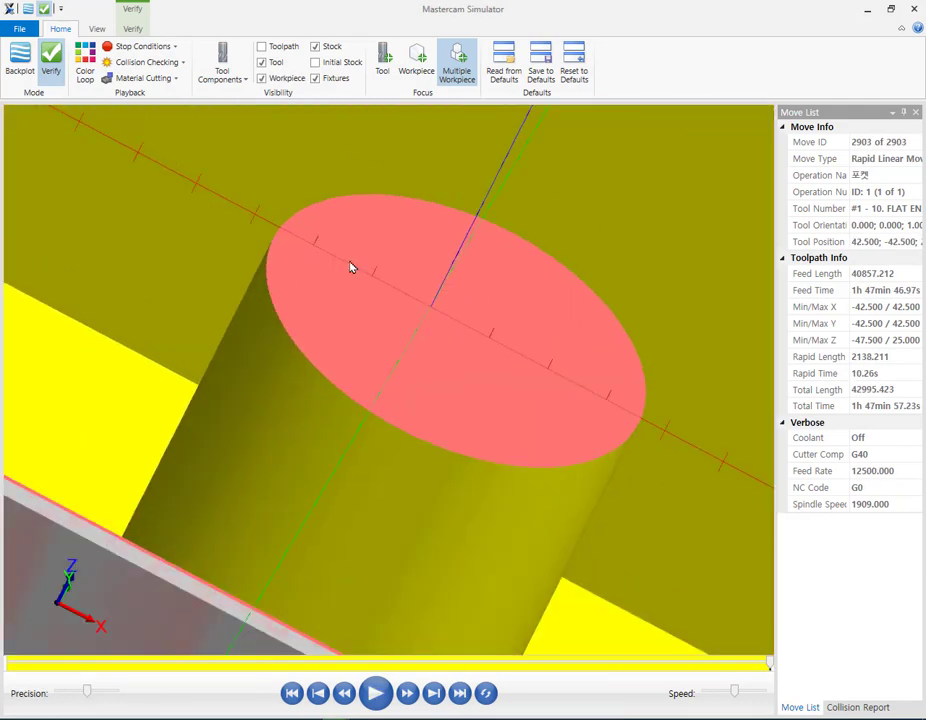
scroll(442, 308, "down", 5)
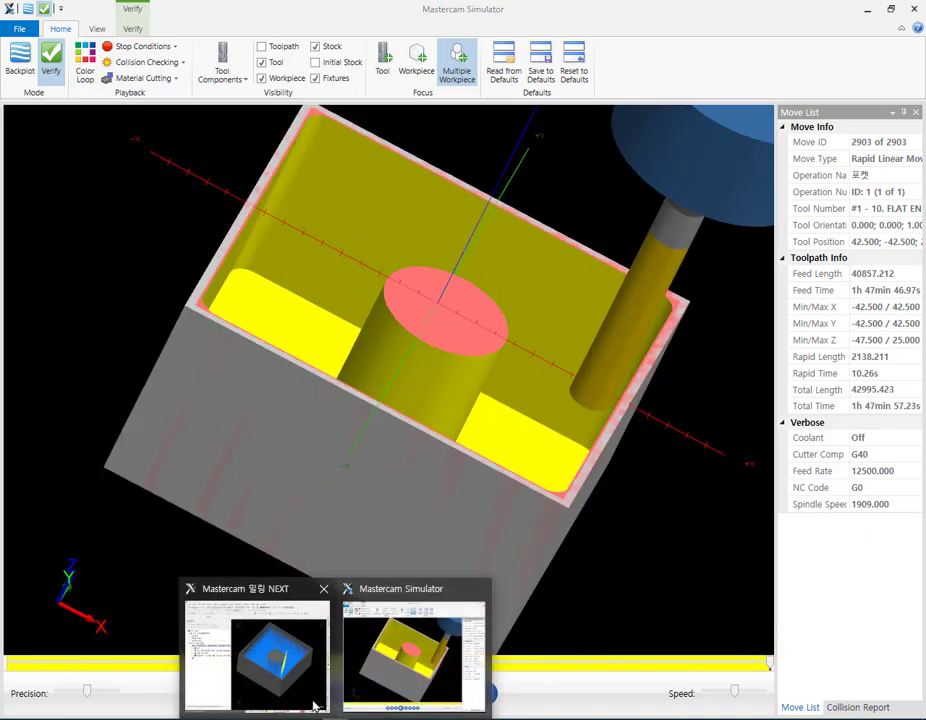
Return to Mastercam, enable island depths (아일런드 깊이적용) in the pocket's depth cut settings, and regenerate the toolpath.
left_click(252, 655)
left_click(104, 306)
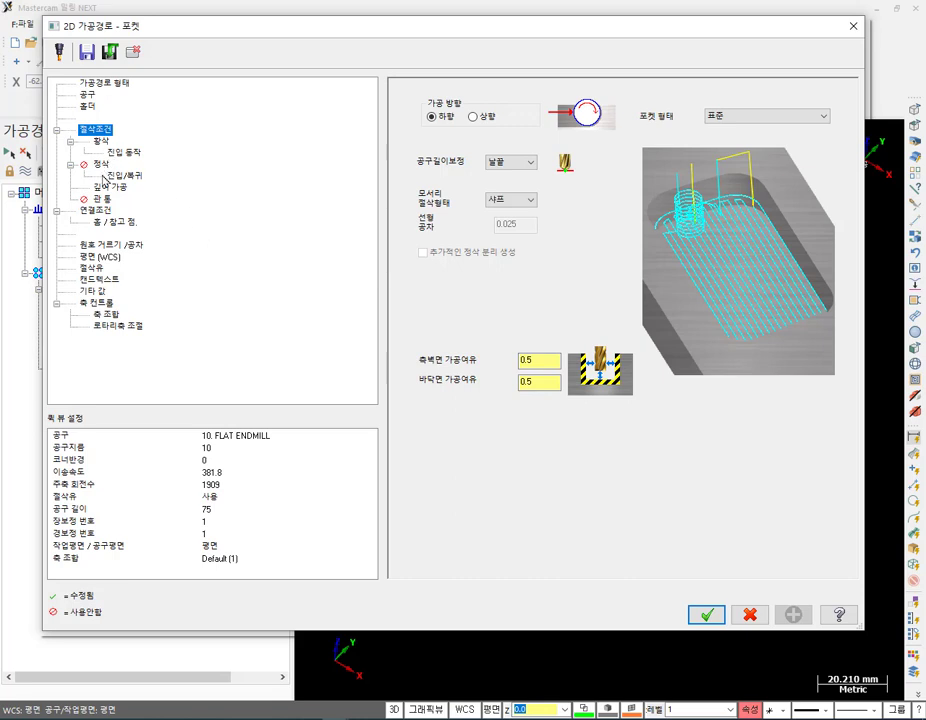
left_click(110, 187)
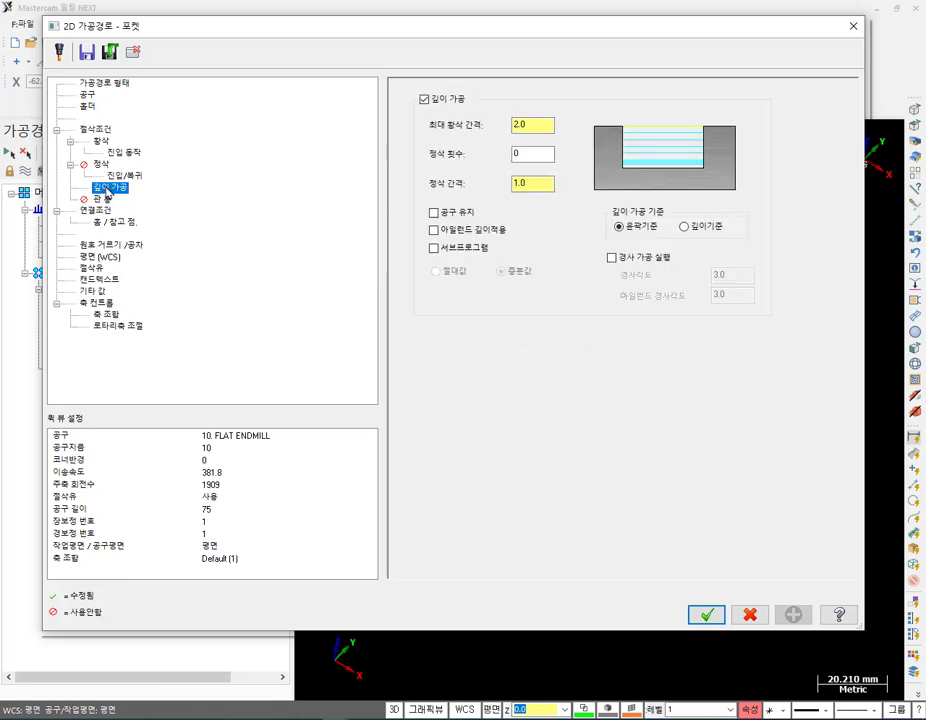
left_click(434, 230)
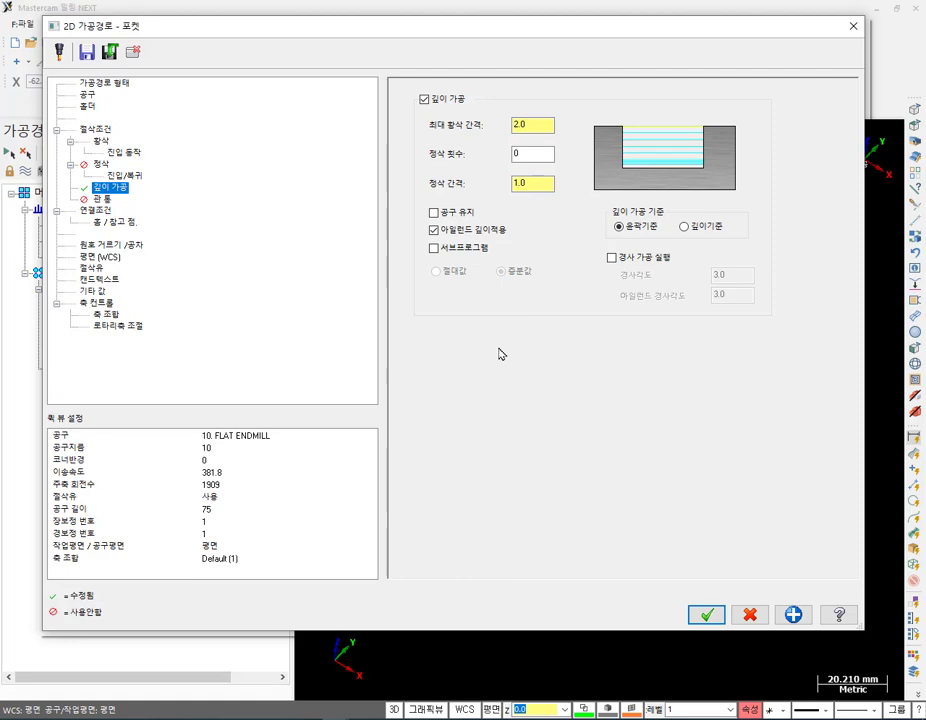
left_click(706, 614)
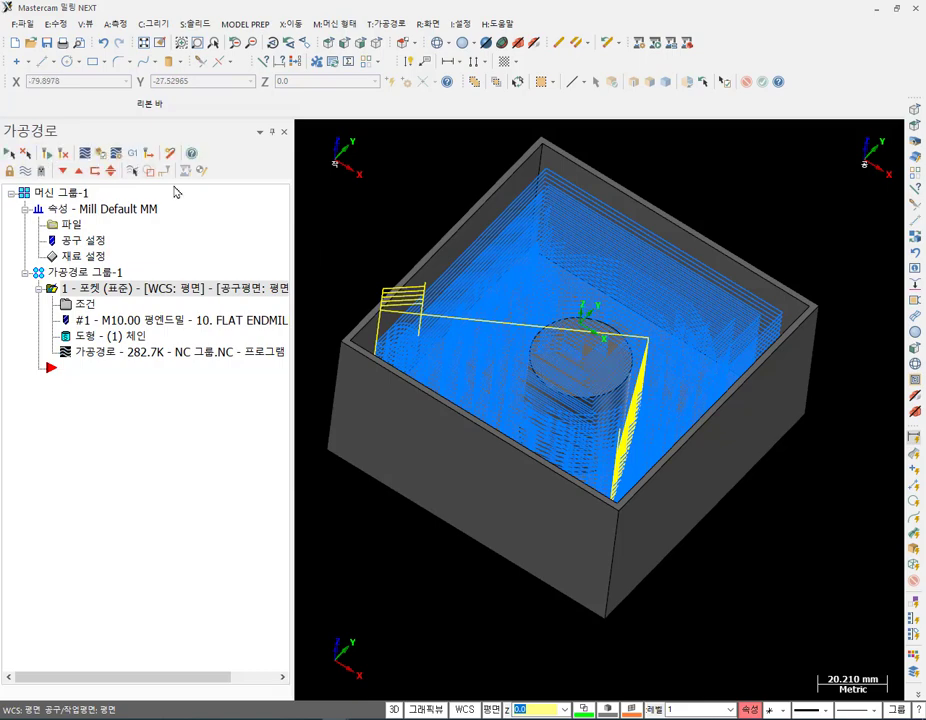
Verify the island-depth pocket toolpath in Mastercam Simulator and examine the machined boss top and pocket floor.
left_click(100, 152)
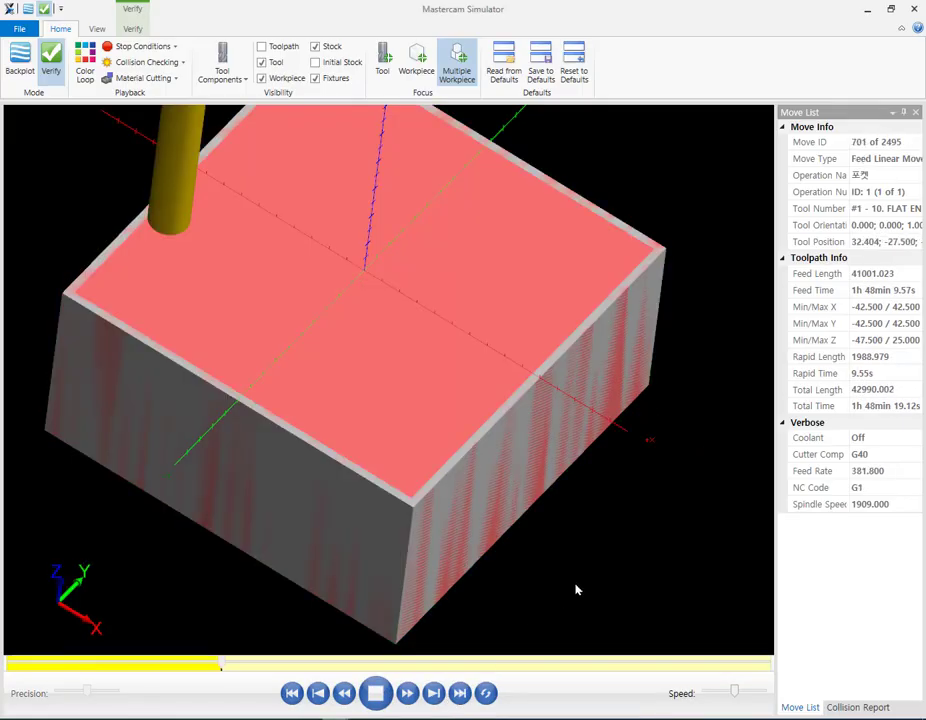
middle_click_drag(352, 383, 379, 354)
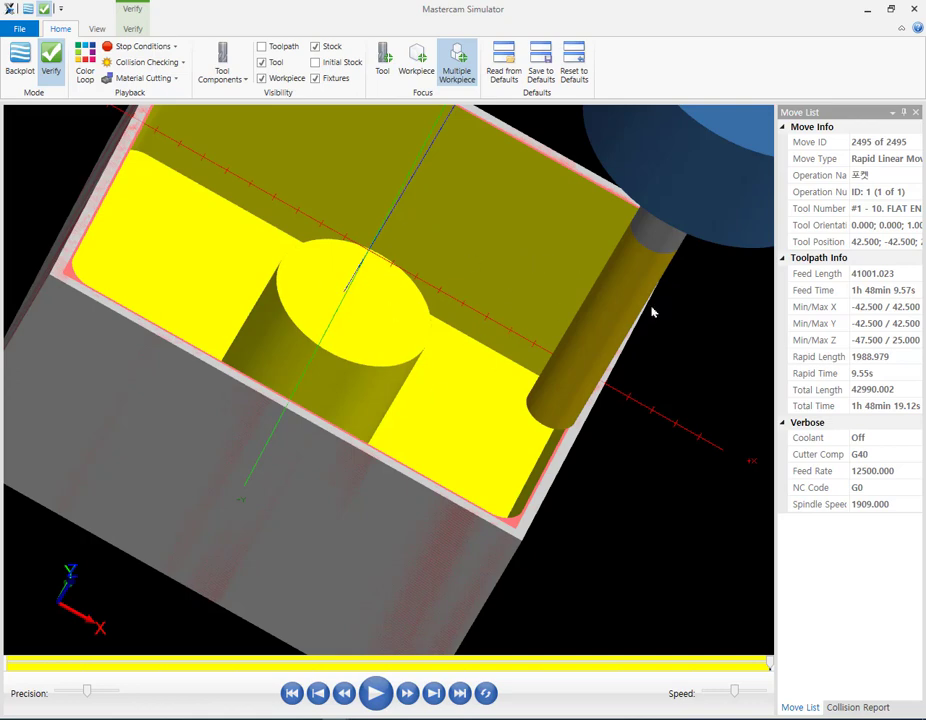
scroll(641, 312, "down", 4)
scroll(679, 337, "up", 5)
middle_click_drag(655, 324, 613, 297)
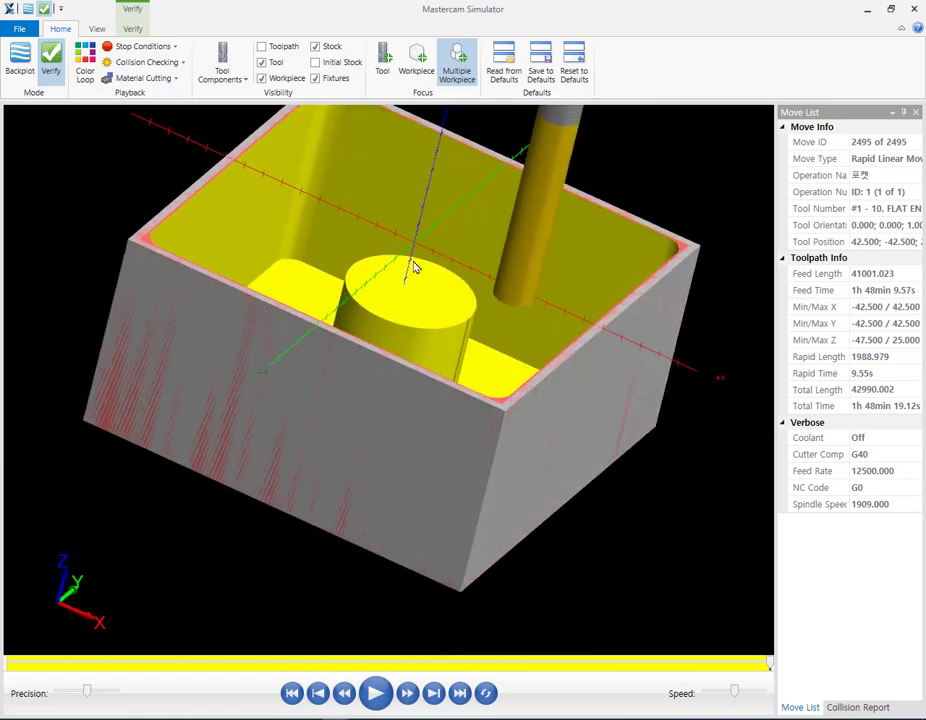
scroll(415, 265, "up", 4)
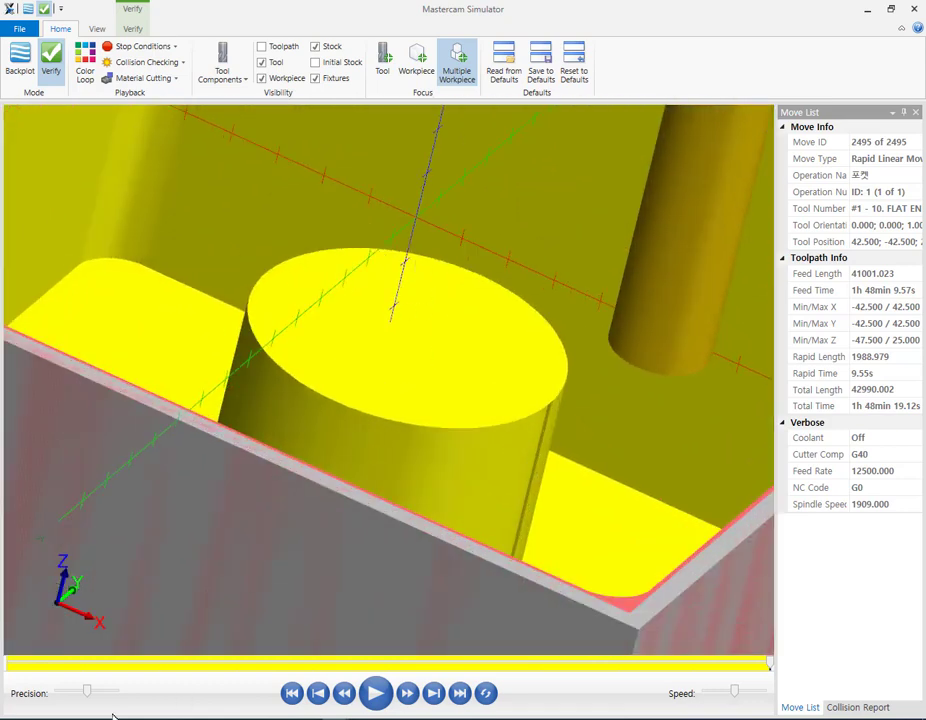
mouse_move(405, 324)
left_mouse_down()
mouse_move(403, 378)
mouse_move(433, 345)
mouse_move(385, 358)
mouse_move(416, 342)
left_mouse_up()
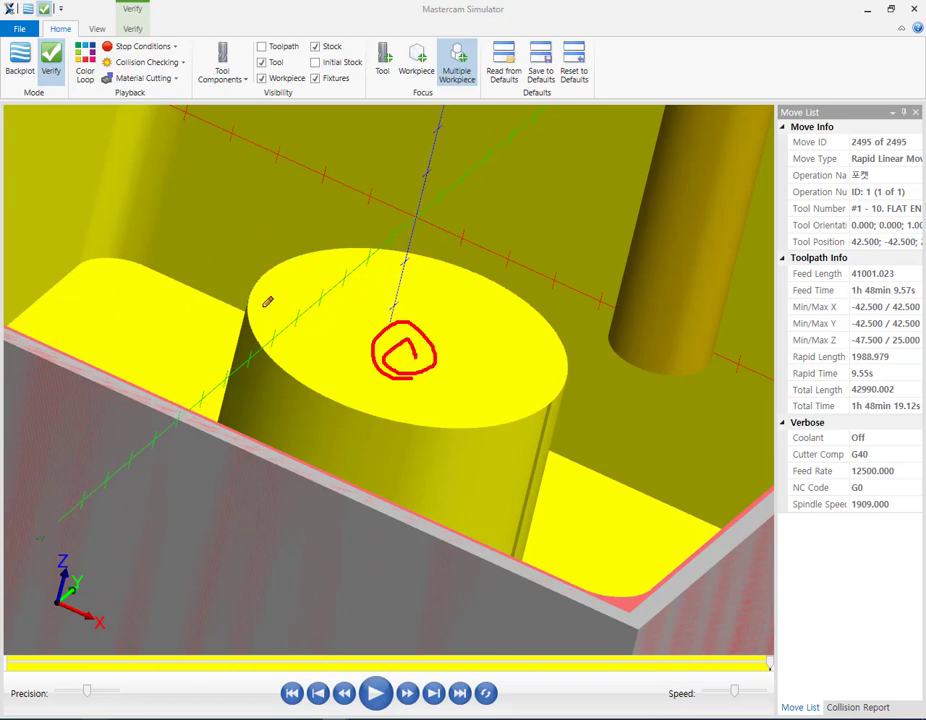
right_click(422, 370)
left_click(476, 467)
Section the verified stock with the YZ clipping plane and examine the remaining stock on the boss's top and side.
scroll(474, 360, "down", 3)
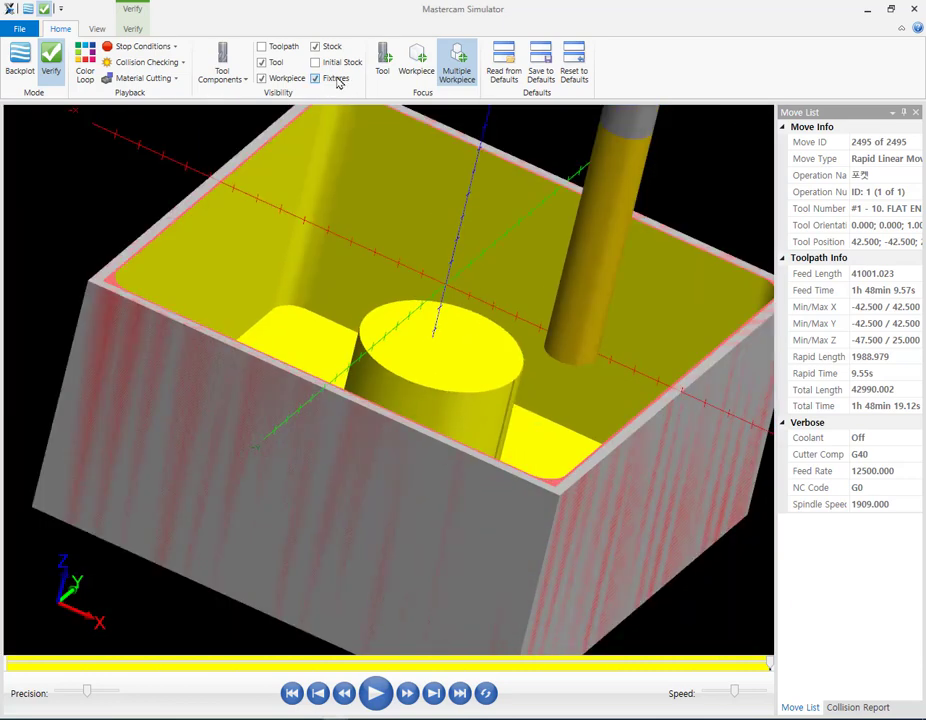
left_click(132, 27)
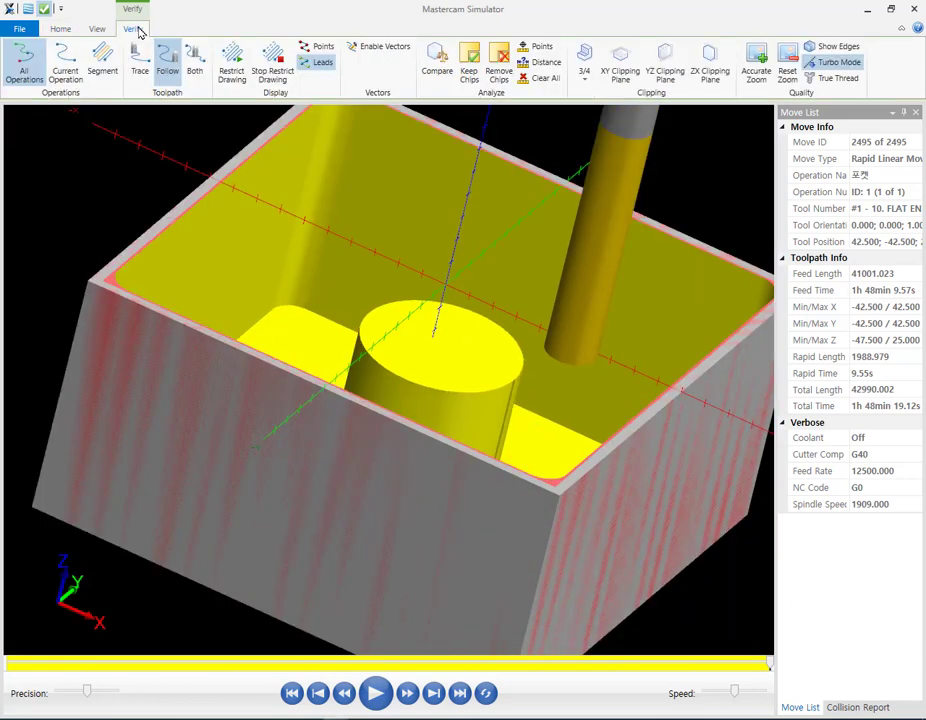
left_click(665, 70)
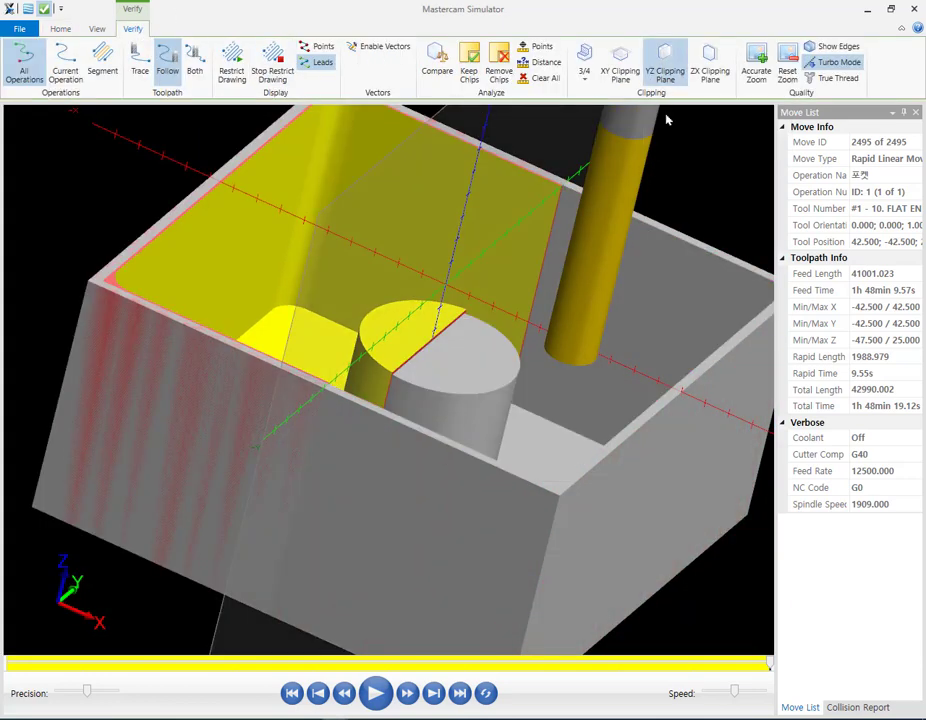
scroll(428, 364, "up", 4)
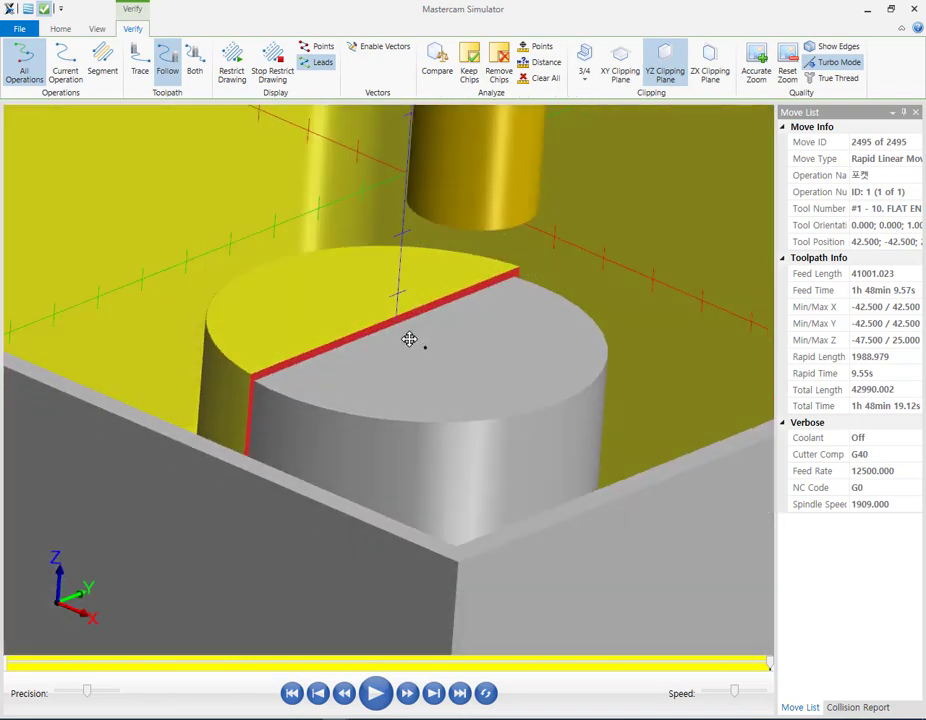
mouse_move(409, 339)
middle_mouse_down()
mouse_move(387, 337)
mouse_move(395, 350)
middle_mouse_up()
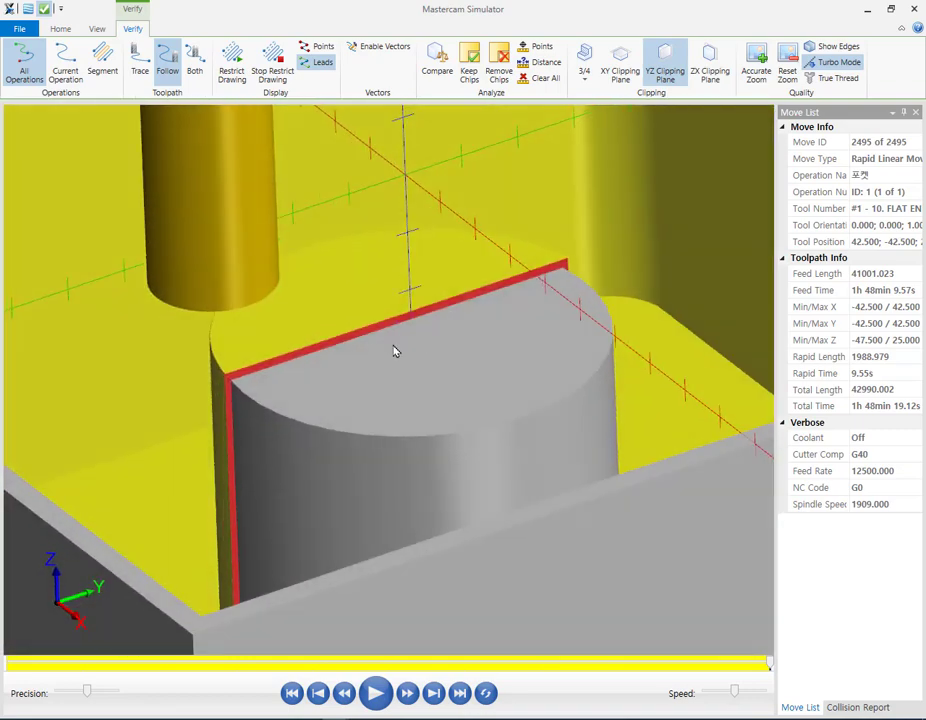
scroll(392, 354, "up", 2)
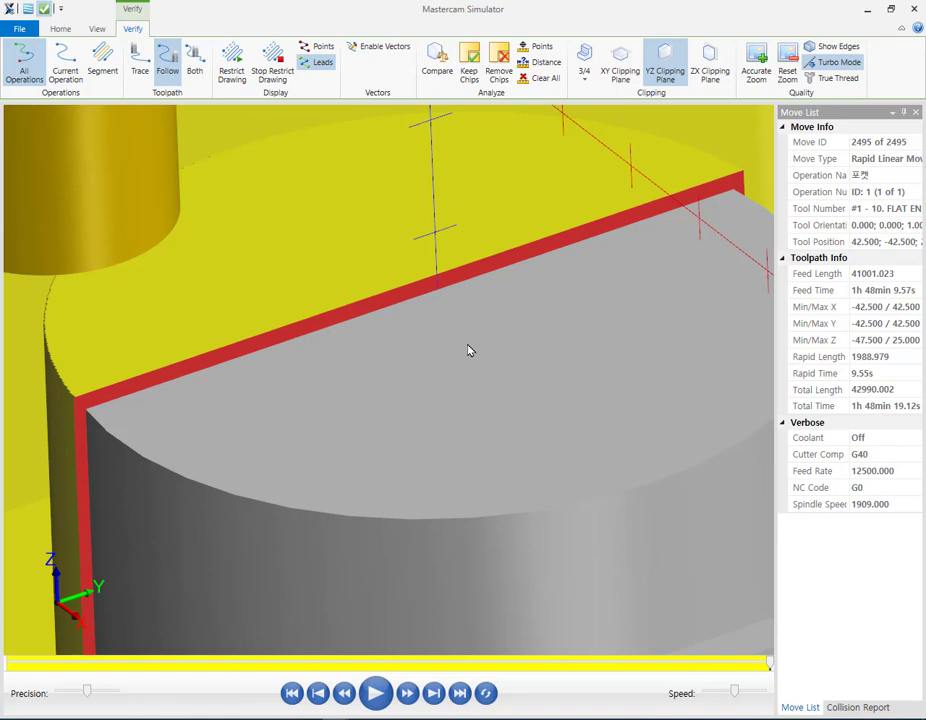
scroll(343, 290, "down", 1)
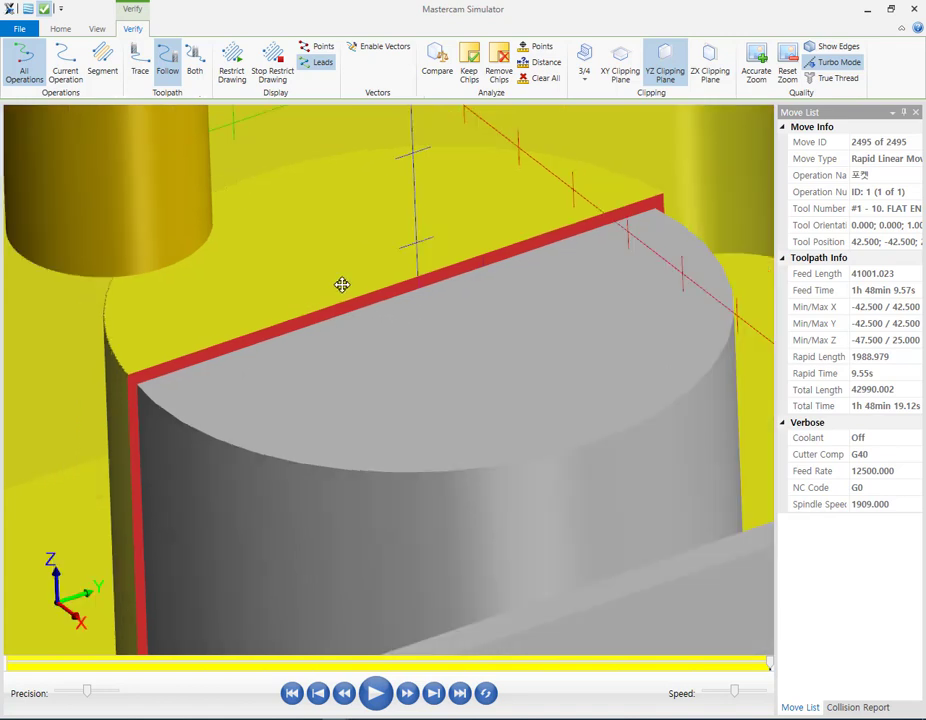
scroll(335, 287, "down", 1)
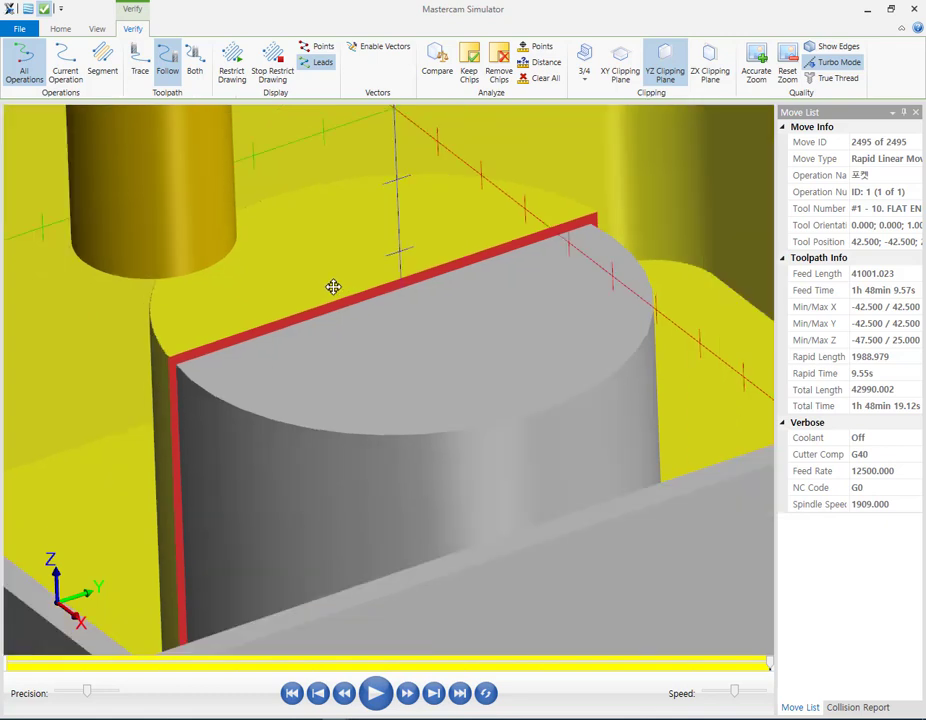
scroll(405, 306, "down", 1)
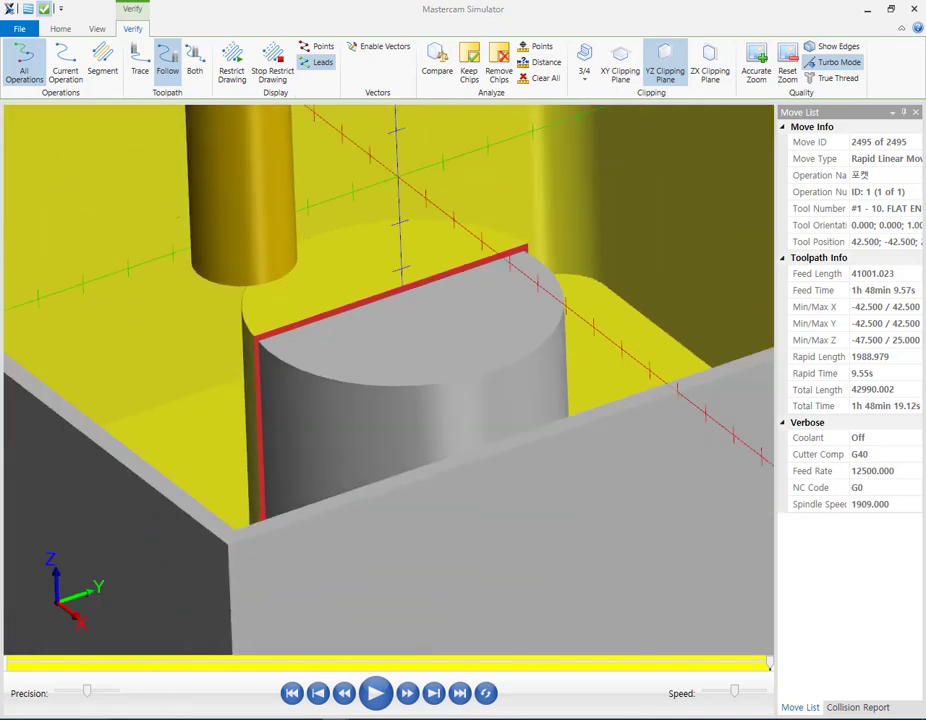
left_click_drag(101, 235, 382, 189)
left_click_drag(143, 273, 393, 215)
left_click_drag(90, 314, 352, 260)
left_click_drag(114, 350, 205, 334)
mouse_move(237, 298)
left_mouse_down()
mouse_move(254, 331)
mouse_move(363, 387)
left_mouse_up()
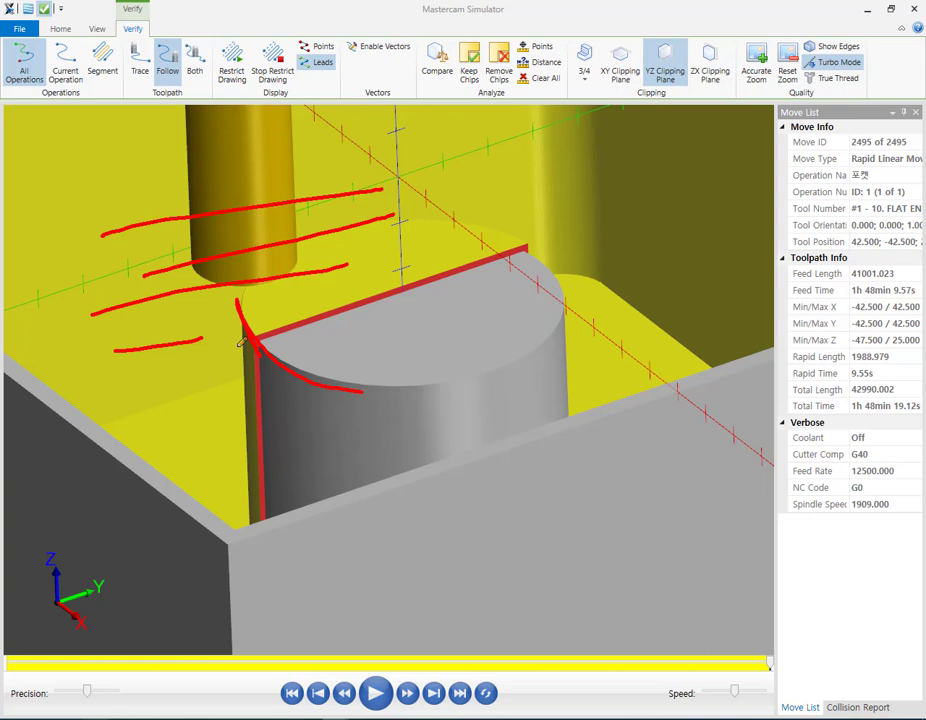
left_click_drag(203, 316, 206, 352)
left_click_drag(210, 366, 218, 434)
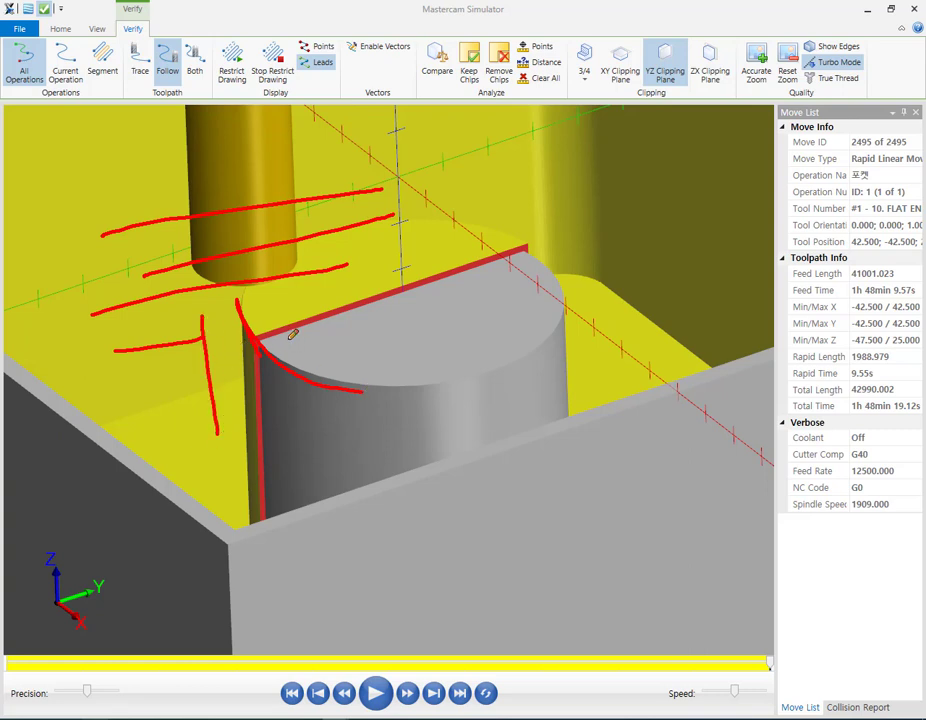
mouse_move(275, 309)
left_mouse_down()
mouse_move(360, 297)
mouse_move(324, 304)
mouse_move(368, 271)
left_mouse_up()
mouse_move(400, 318)
left_mouse_down()
mouse_move(412, 353)
mouse_move(404, 332)
left_mouse_up()
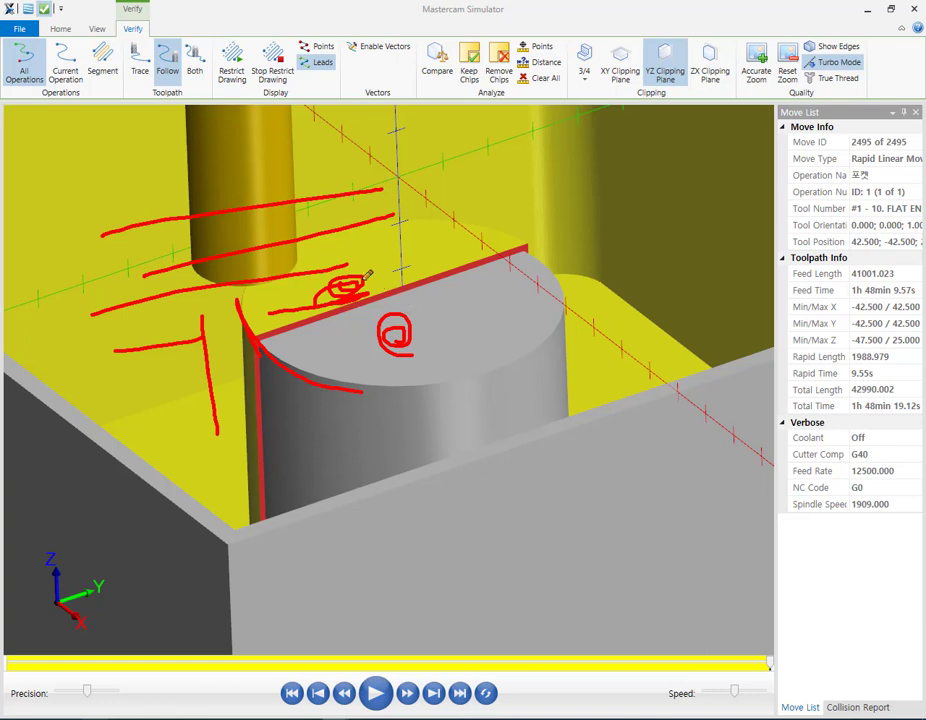
left_click_drag(355, 274, 515, 222)
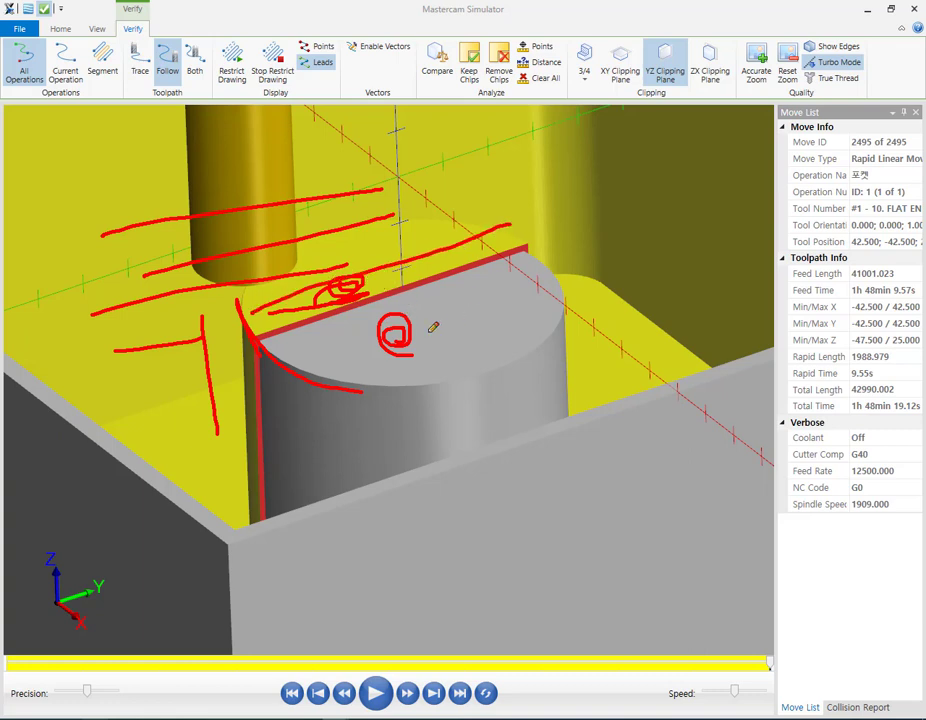
left_click_drag(300, 343, 536, 265)
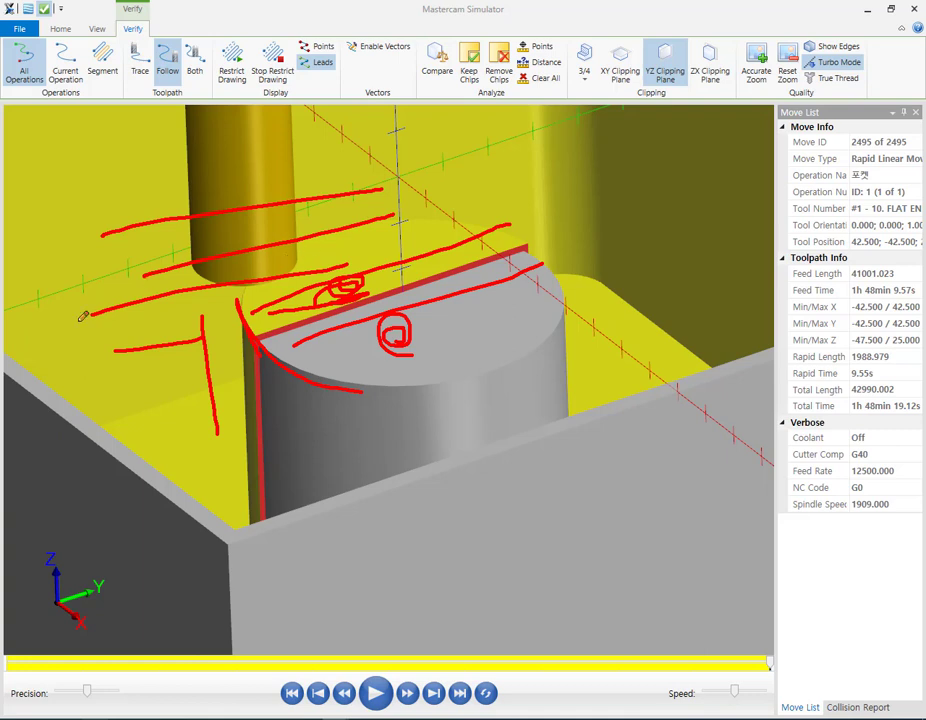
left_click_drag(100, 300, 102, 357)
left_click_drag(95, 318, 110, 316)
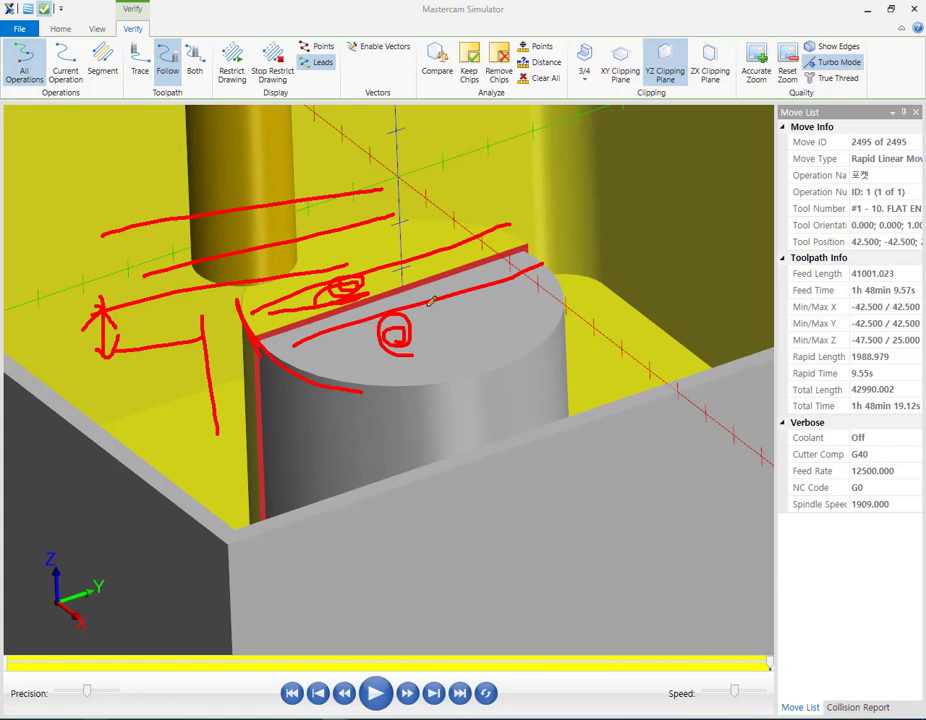
mouse_move(244, 322)
left_mouse_down()
mouse_move(379, 213)
mouse_move(544, 265)
mouse_move(476, 374)
mouse_move(295, 345)
mouse_move(306, 237)
mouse_move(504, 245)
mouse_move(472, 362)
mouse_move(331, 281)
mouse_move(509, 314)
mouse_move(482, 335)
left_mouse_up()
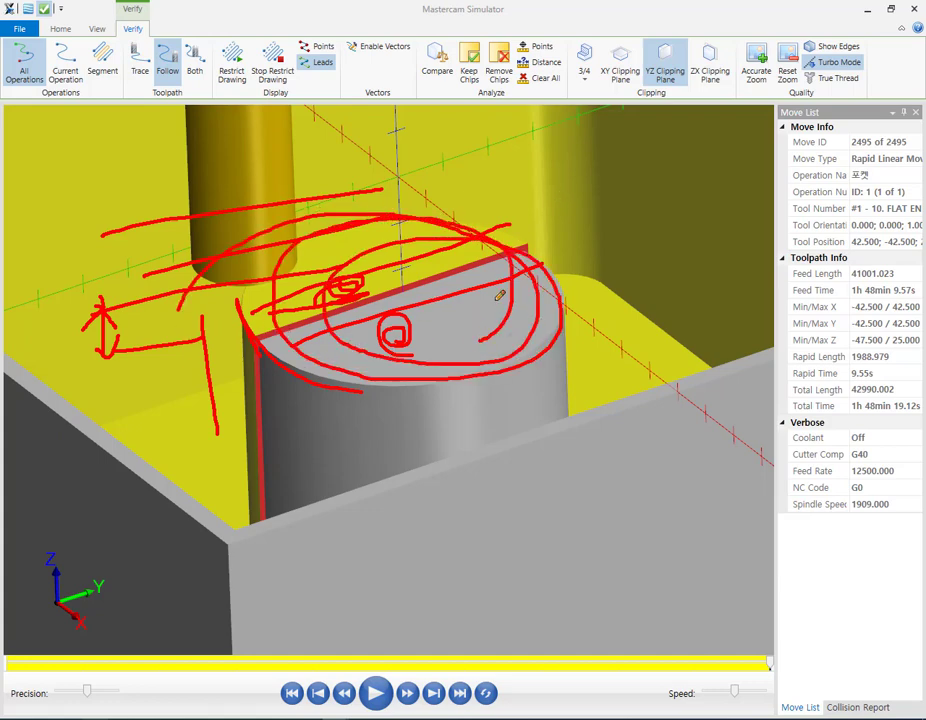
Return to Mastercam and open the backplot of the standard pocket with its list of individual passes (경로) expanded.
right_click(535, 213)
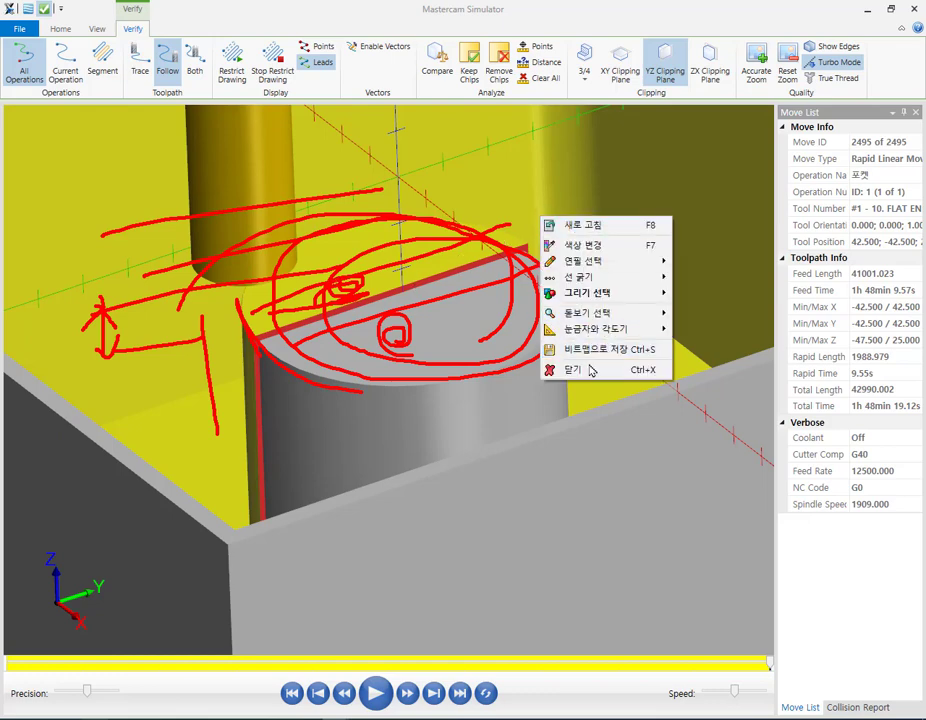
left_click(554, 482)
scroll(430, 293, "down", 5)
scroll(430, 293, "up", 3)
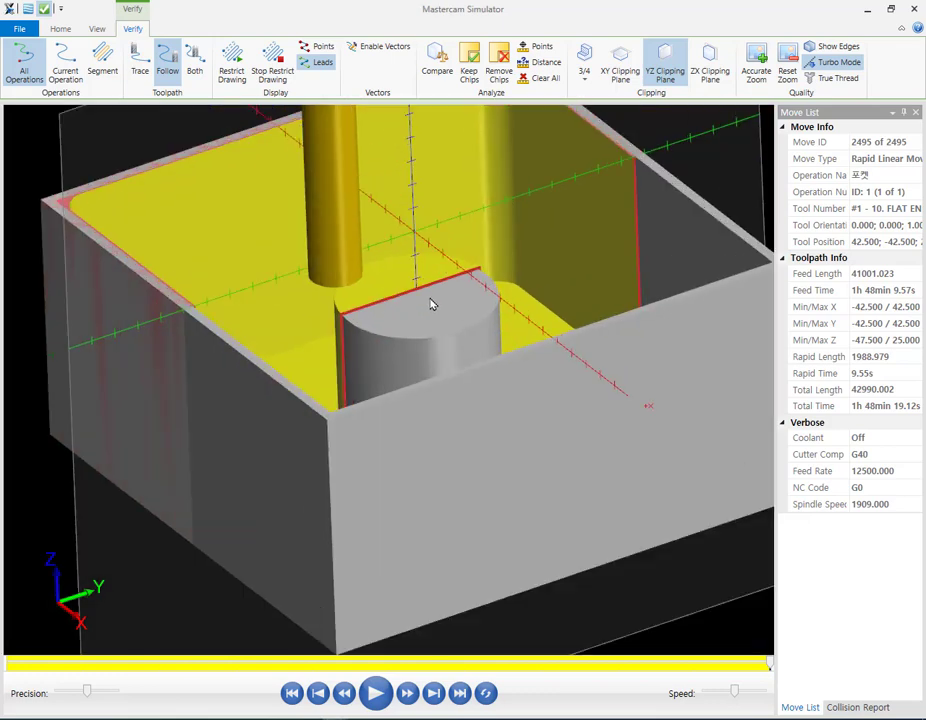
mouse_move(310, 716)
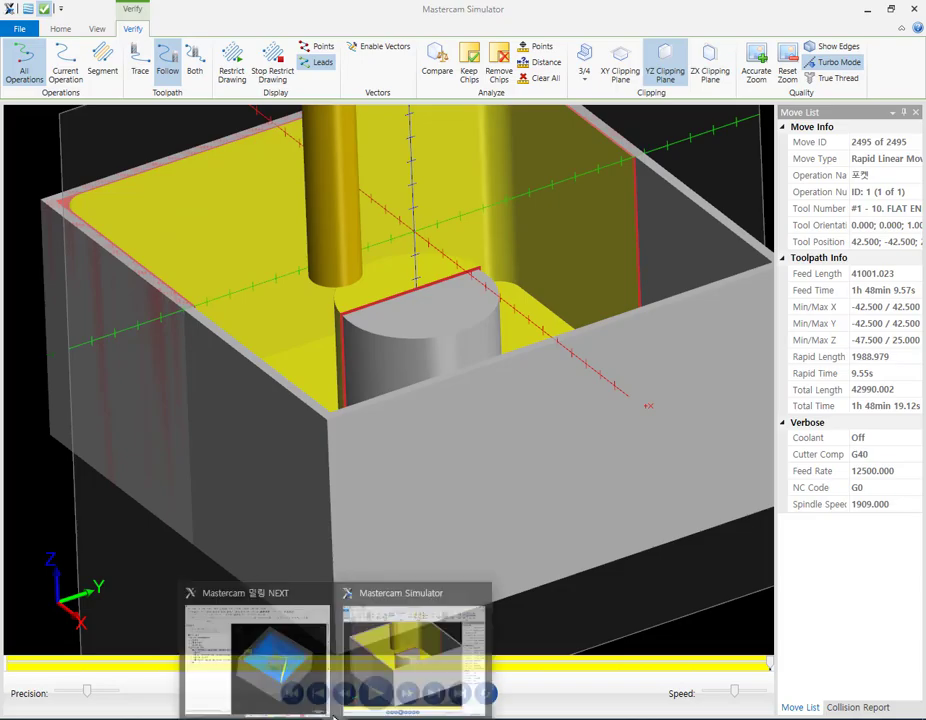
left_click(300, 657)
scroll(606, 328, "up", 4)
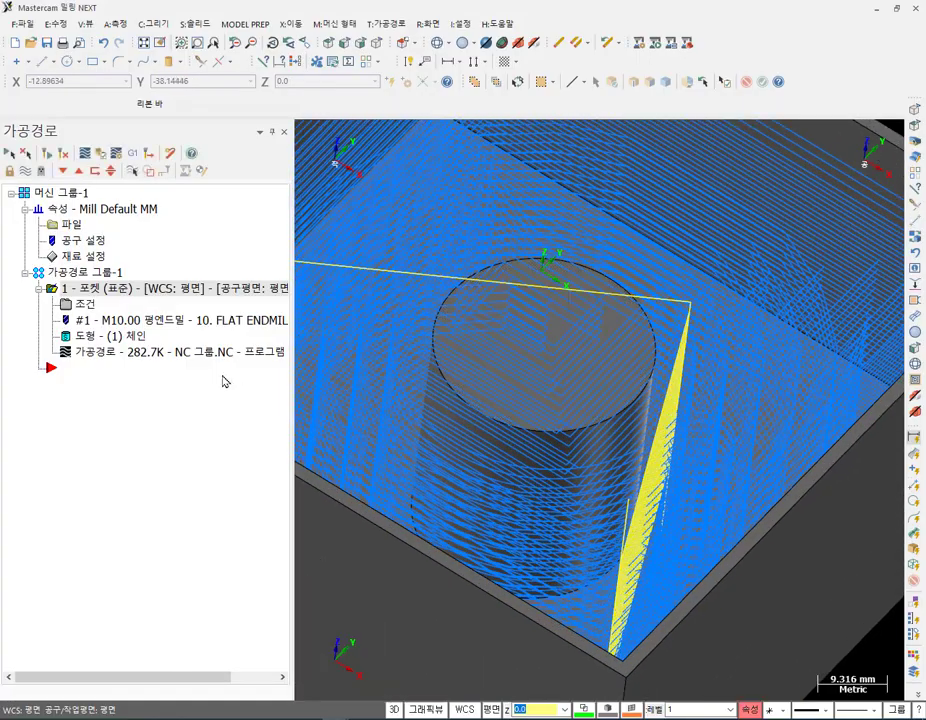
left_click(114, 352)
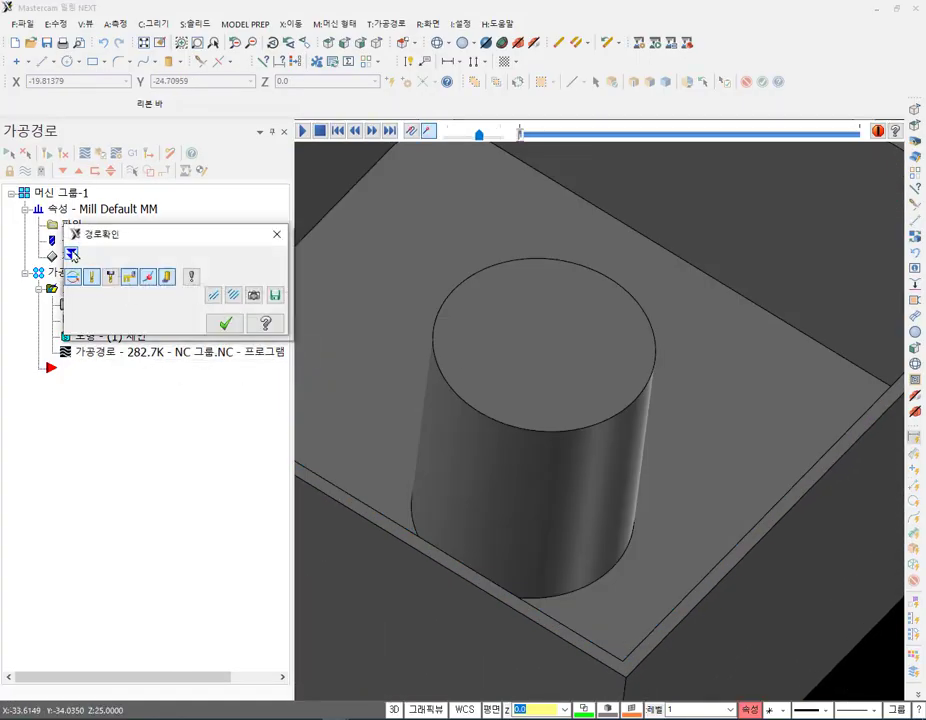
left_click(71, 254)
left_click_drag(108, 244, 63, 47)
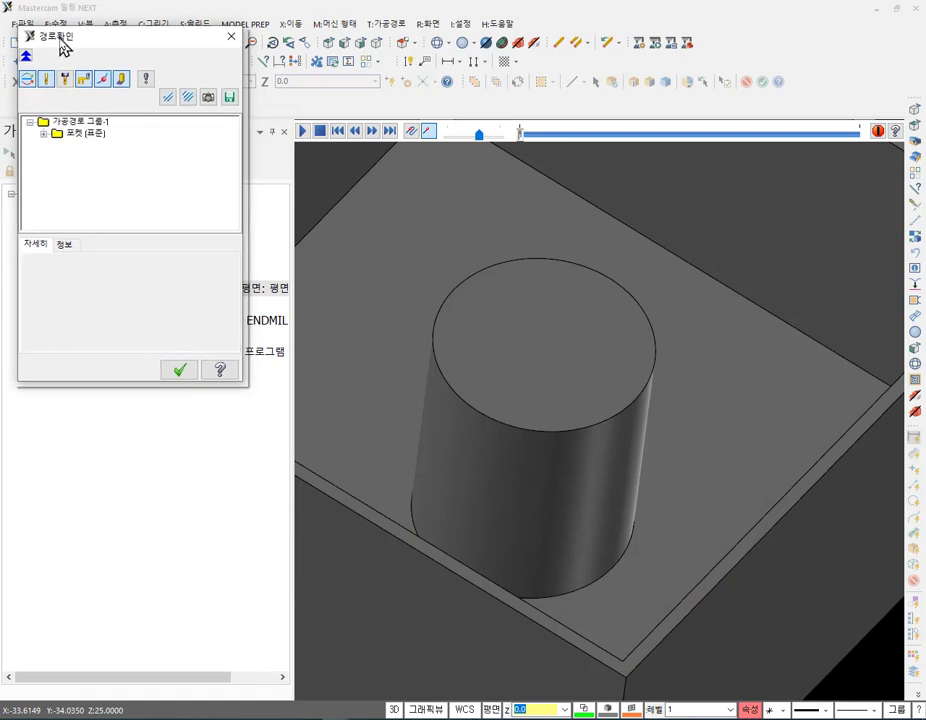
left_click(44, 133)
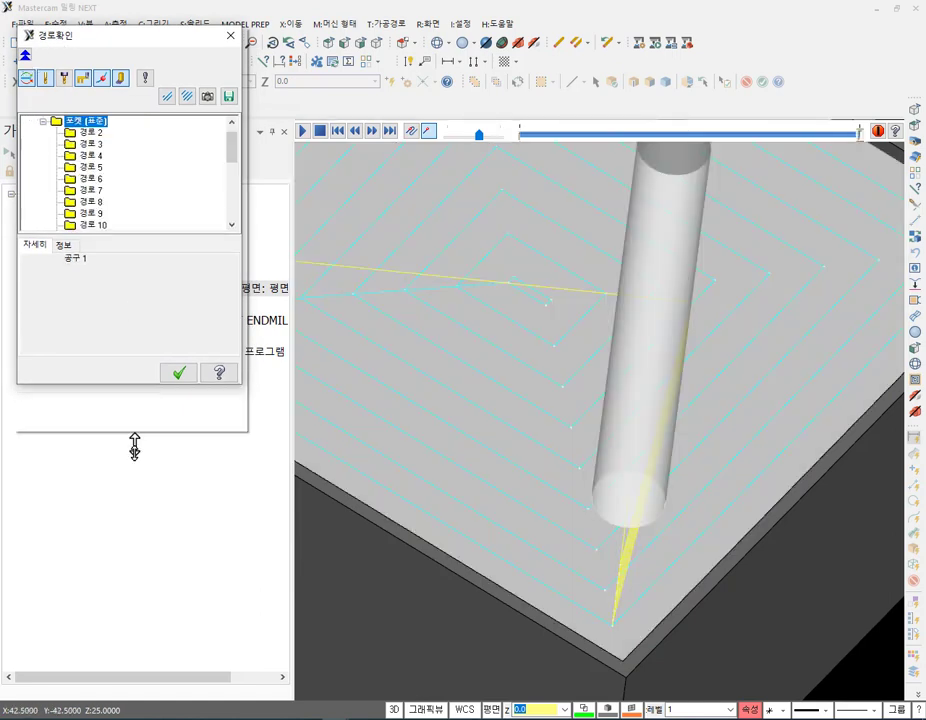
left_click_drag(130, 385, 131, 668)
Step through backplot passes 경로 2 to 경로 8 and examine the boss top and its edge at 경로 8.
left_click(86, 133)
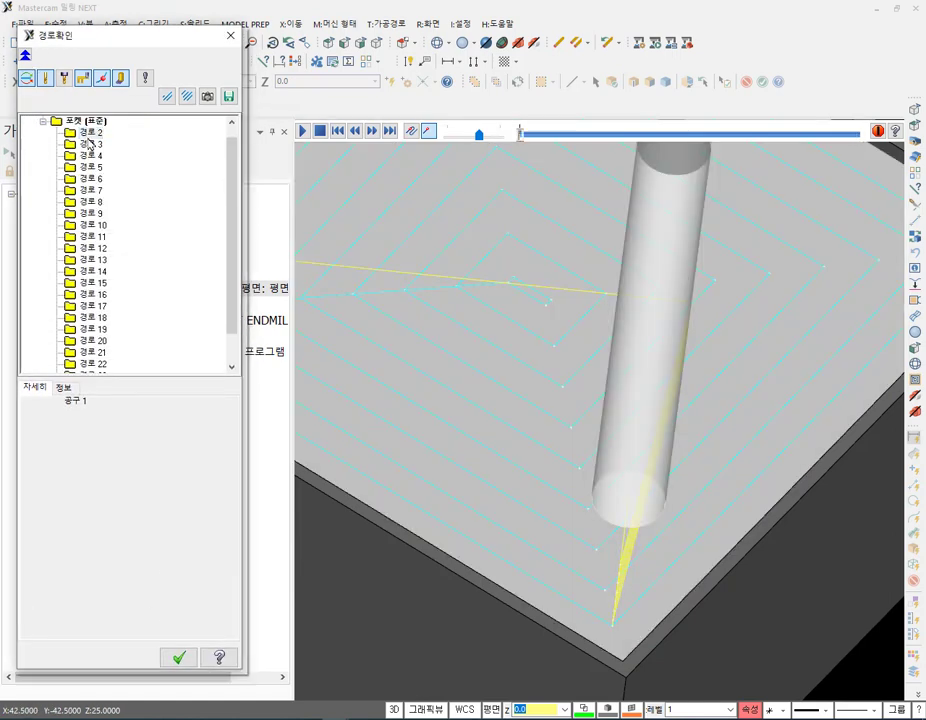
key("Down")
key("Down")
key("Down")
key("Down")
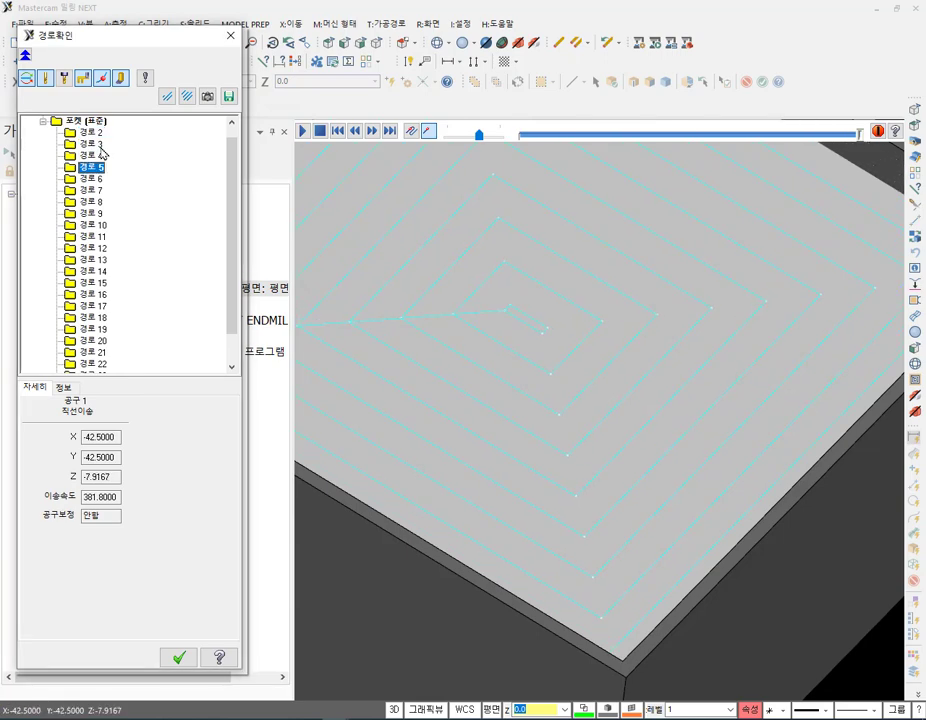
key("Down")
key("Down")
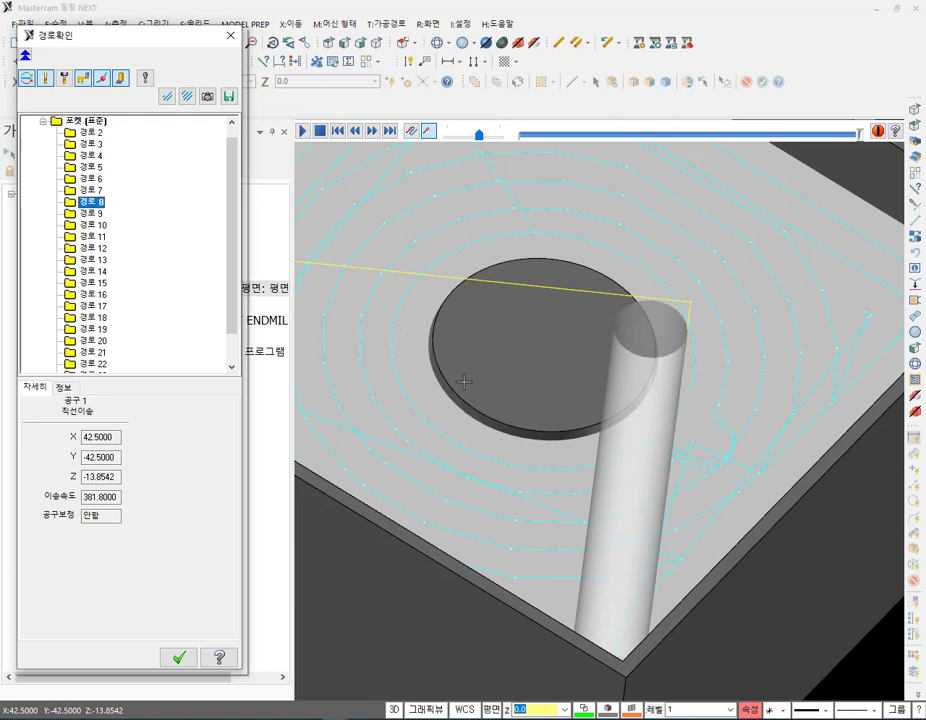
key("ctrl+2")
mouse_move(548, 275)
left_mouse_down()
mouse_move(465, 345)
mouse_move(581, 295)
mouse_move(509, 364)
mouse_move(568, 376)
left_mouse_up()
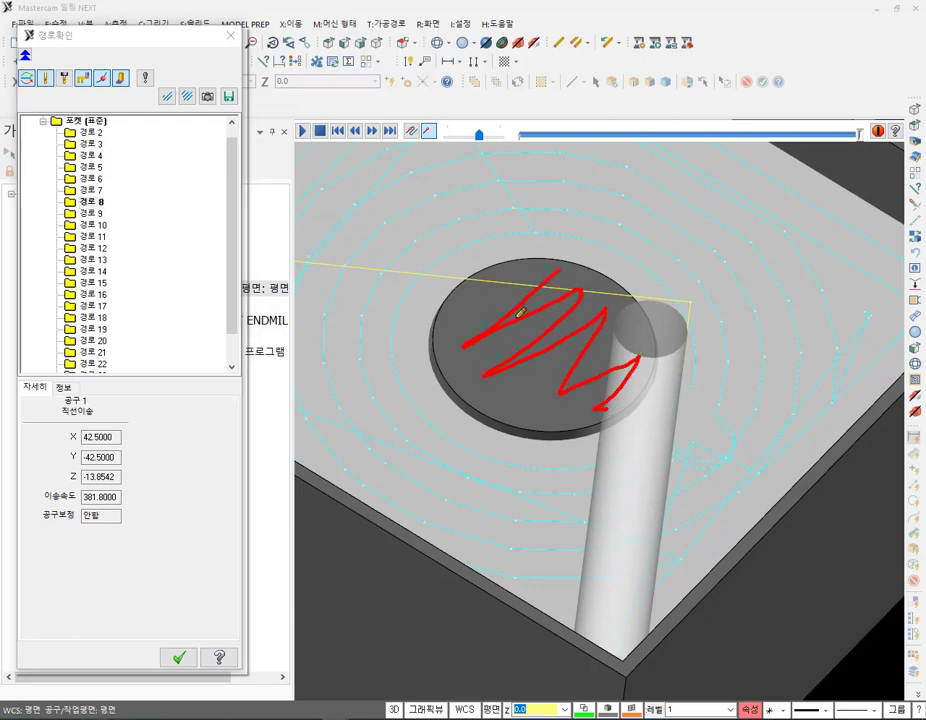
mouse_move(313, 428)
left_mouse_down()
mouse_move(436, 384)
mouse_move(431, 405)
left_mouse_up()
left_click_drag(463, 347, 452, 391)
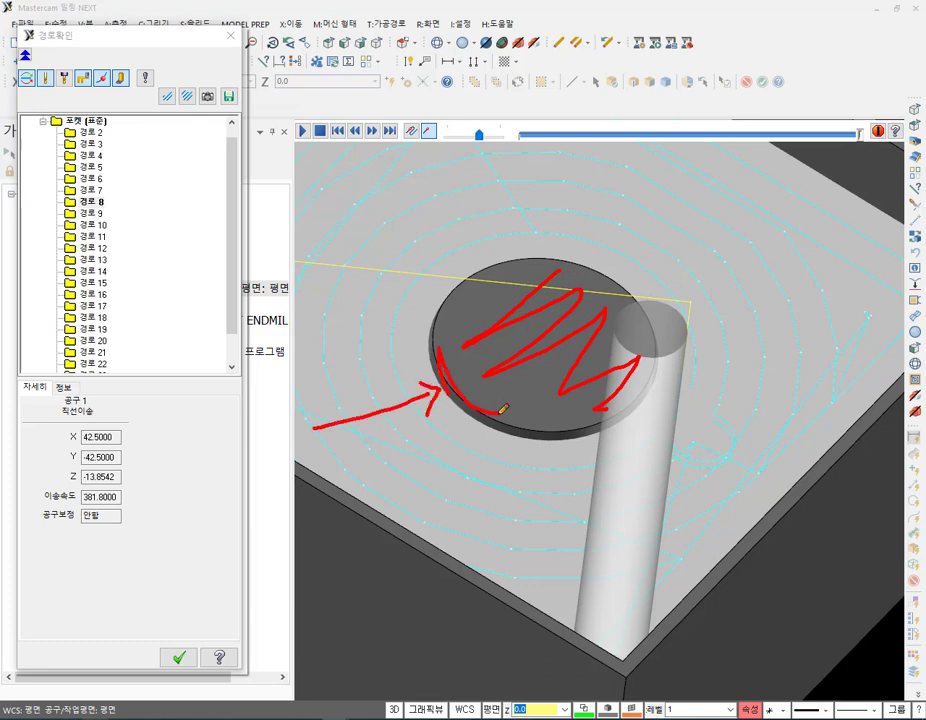
left_click_drag(525, 403, 568, 332)
right_click(451, 285)
left_click(496, 410)
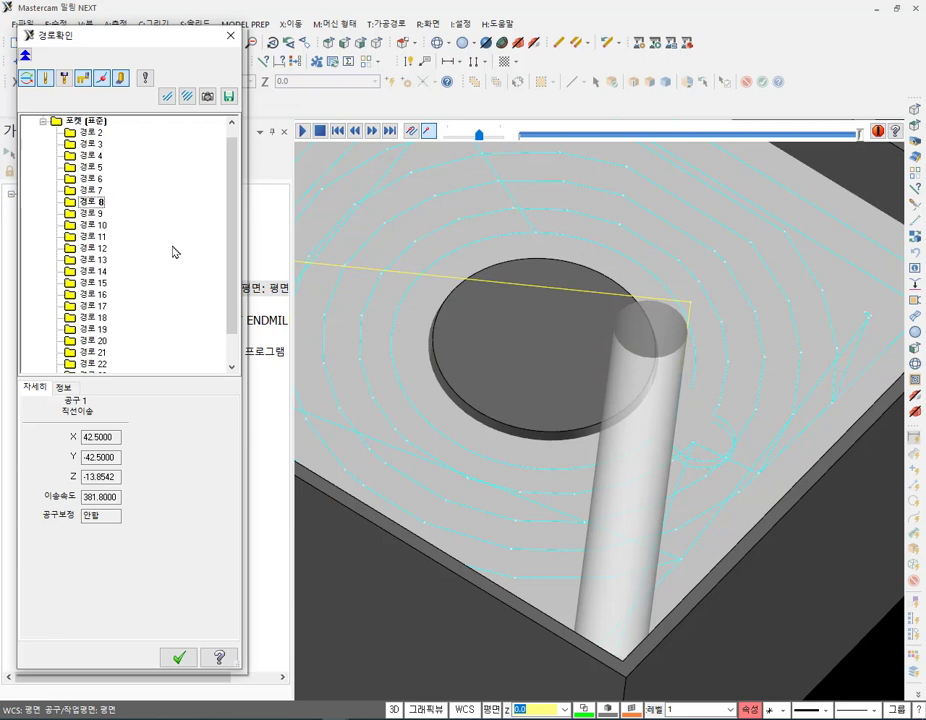
Compare backplot passes 경로 7 and 경로 8 over the boss, and step through the passes that follow.
left_click(92, 190)
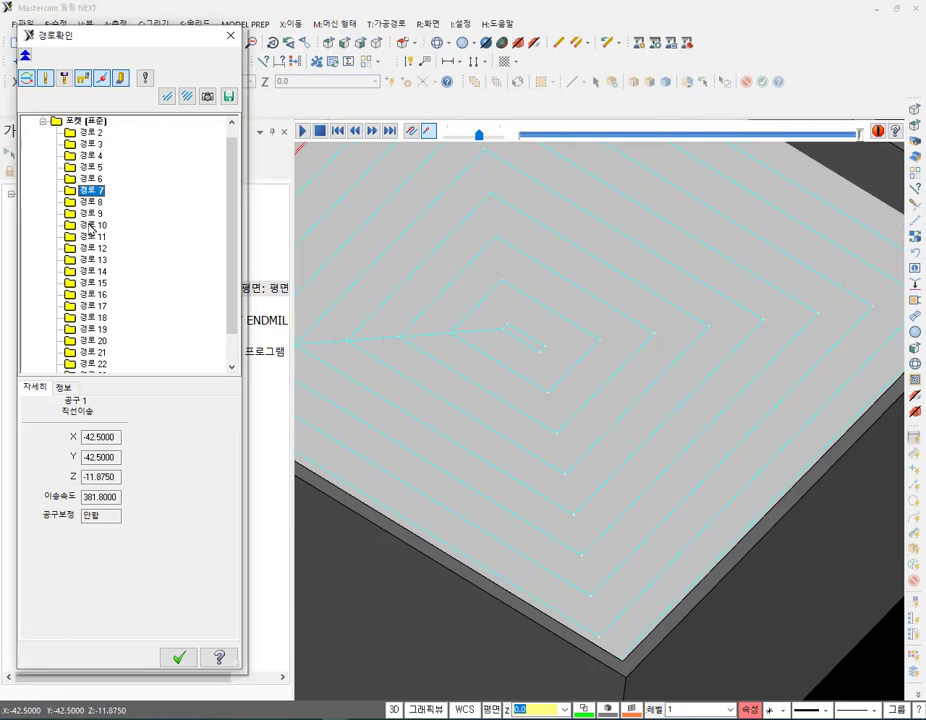
key("Down")
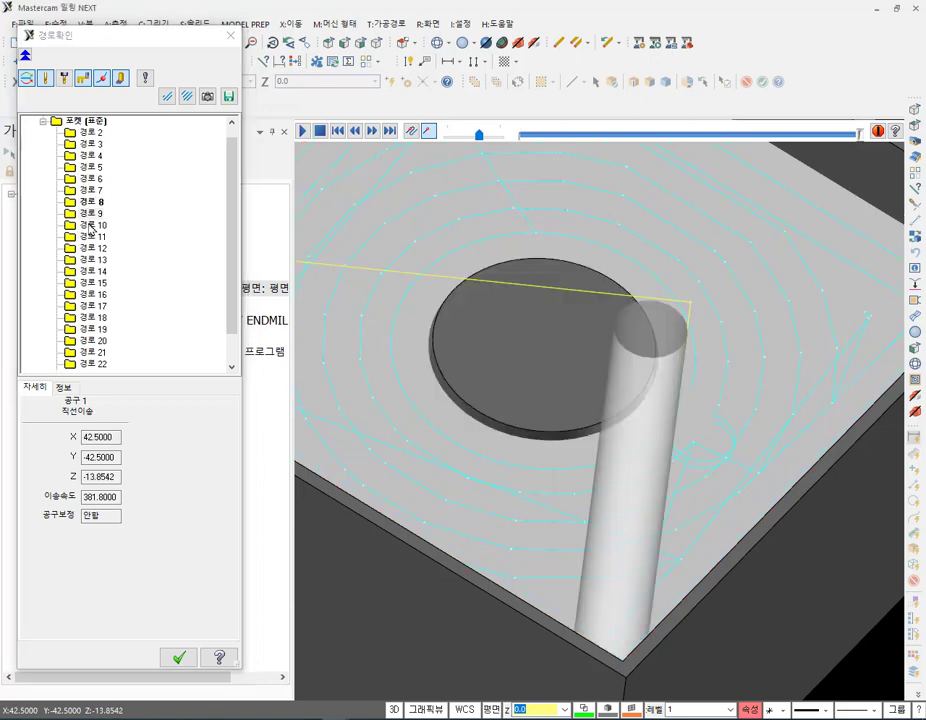
key("Down")
key("Down")
key("Down")
key("Down")
key("Down")
key("Down")
key("Down")
key("Down")
key("Down")
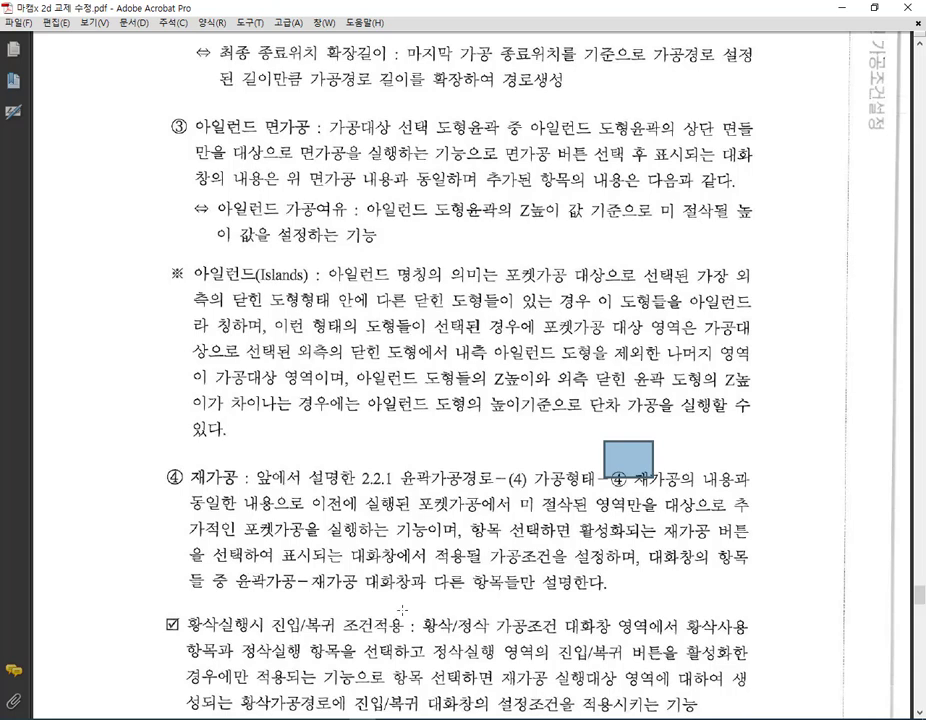
Consult the re-machining (재가공) section of the textbook in Adobe Acrobat, and return to Mastercam in the top view.
left_click(197, 478)
scroll(597, 343, "down", 4)
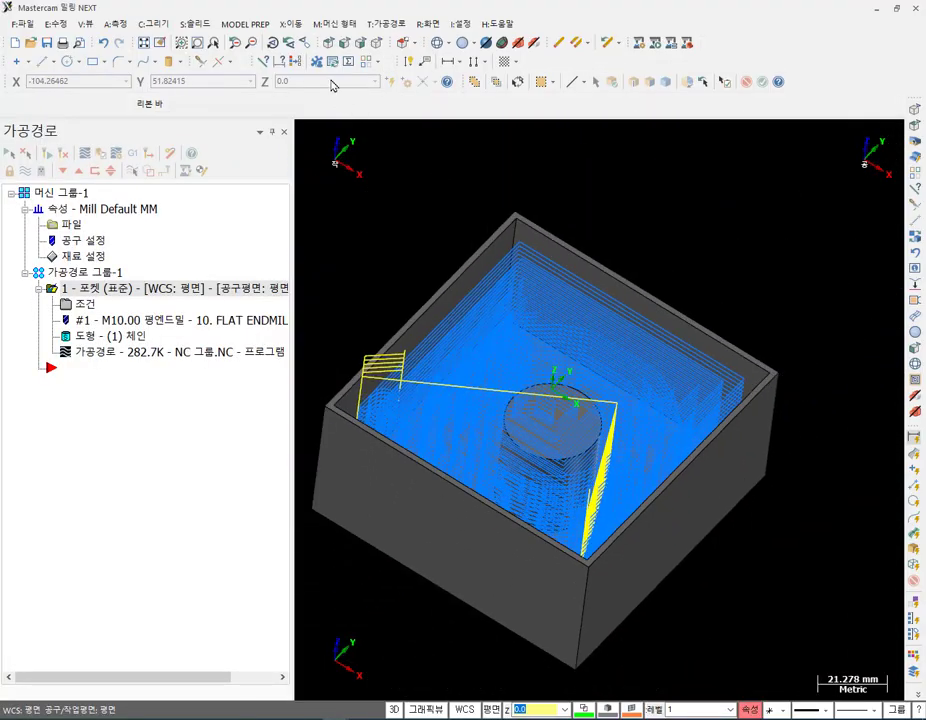
left_click(331, 44)
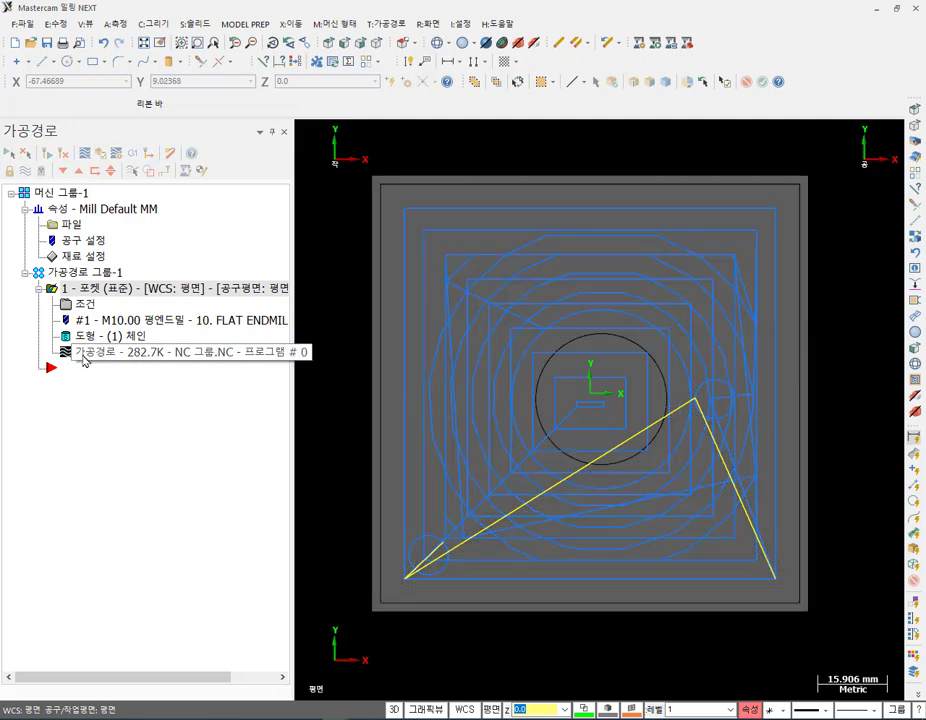
Backplot the pocket toolpath to its end, examine the uncut corners of the box pocket, and close the backplot.
key("alt+t")
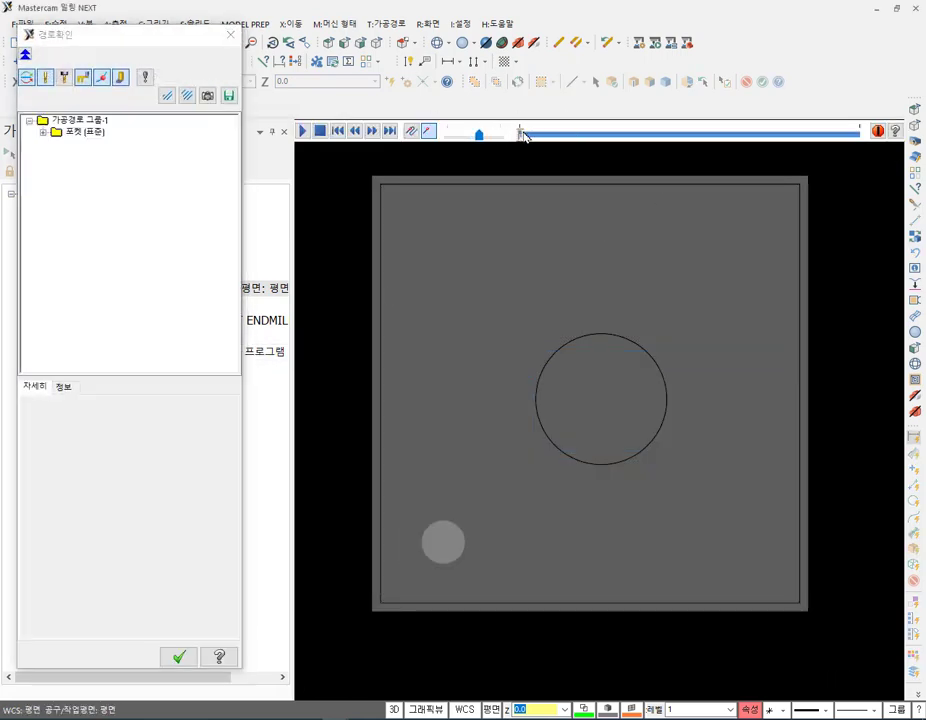
scroll(364, 186, "up", 8)
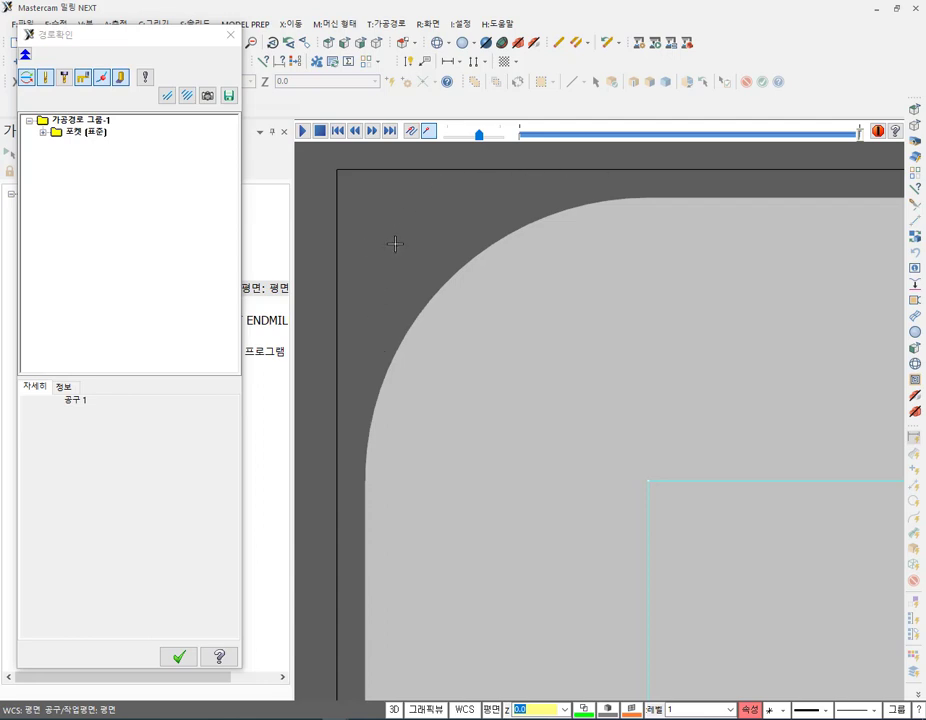
scroll(417, 232, "down", 5)
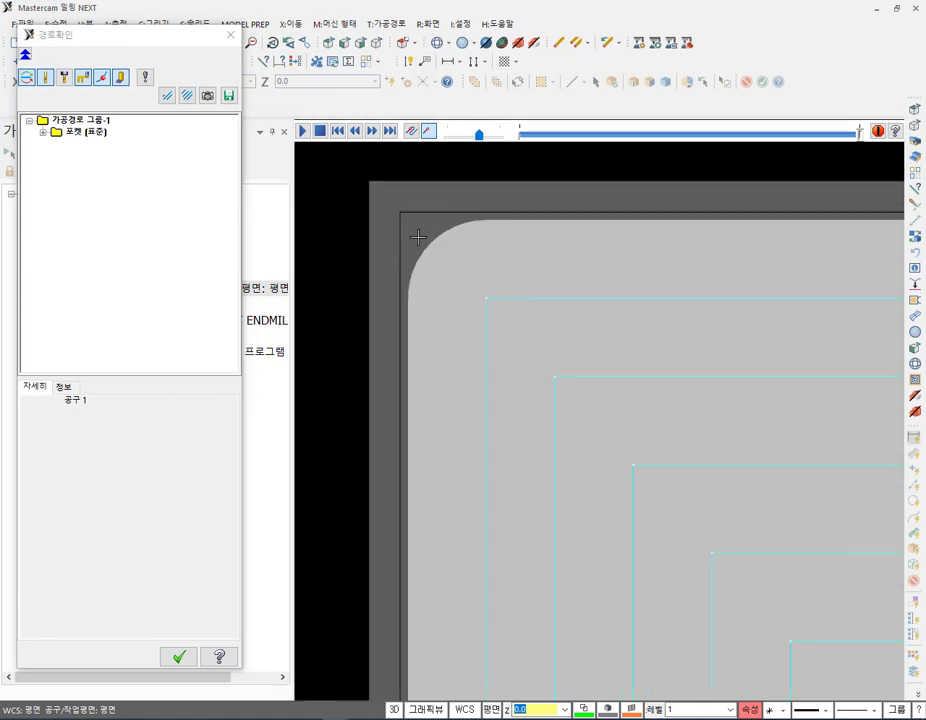
middle_click_drag(345, 199, 518, 404)
scroll(349, 234, "down", 3)
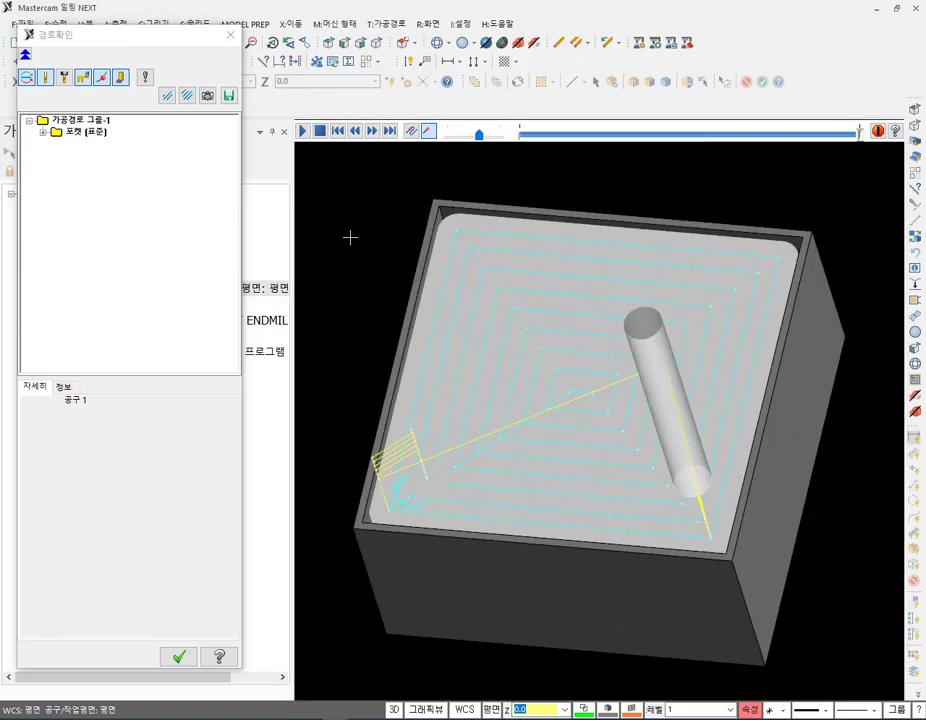
left_click(231, 35)
Hide the standard pocket's toolpath display and show the box with the boss in an isometric view.
scroll(500, 362, "down", 2)
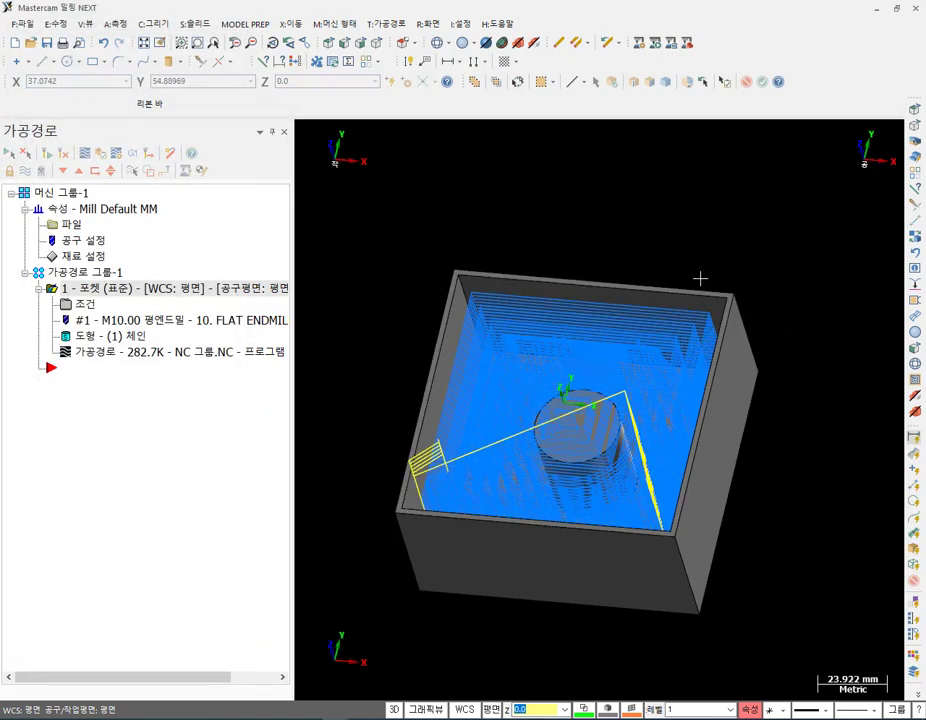
left_click(40, 172)
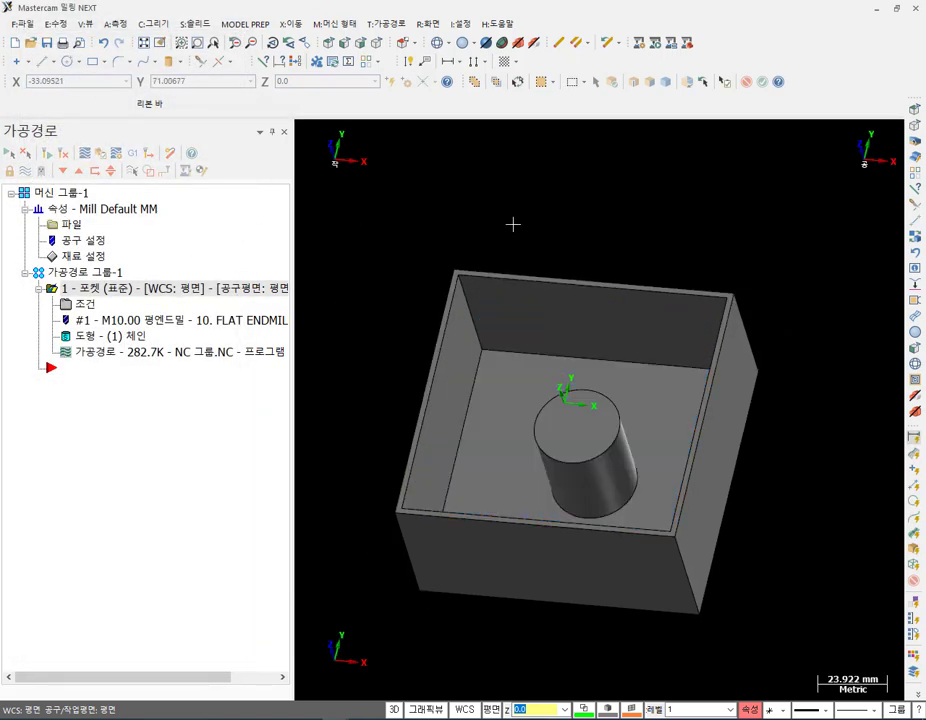
mouse_move(649, 275)
middle_mouse_down()
mouse_move(728, 239)
mouse_move(643, 267)
middle_mouse_up()
scroll(731, 480, "up", 1)
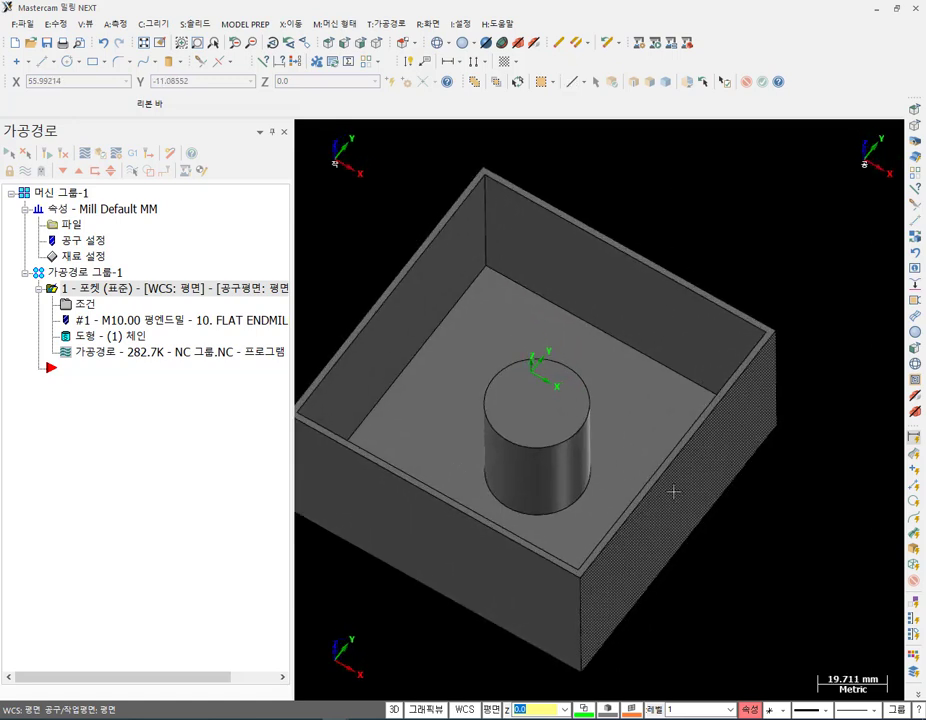
scroll(596, 323, "down", 1)
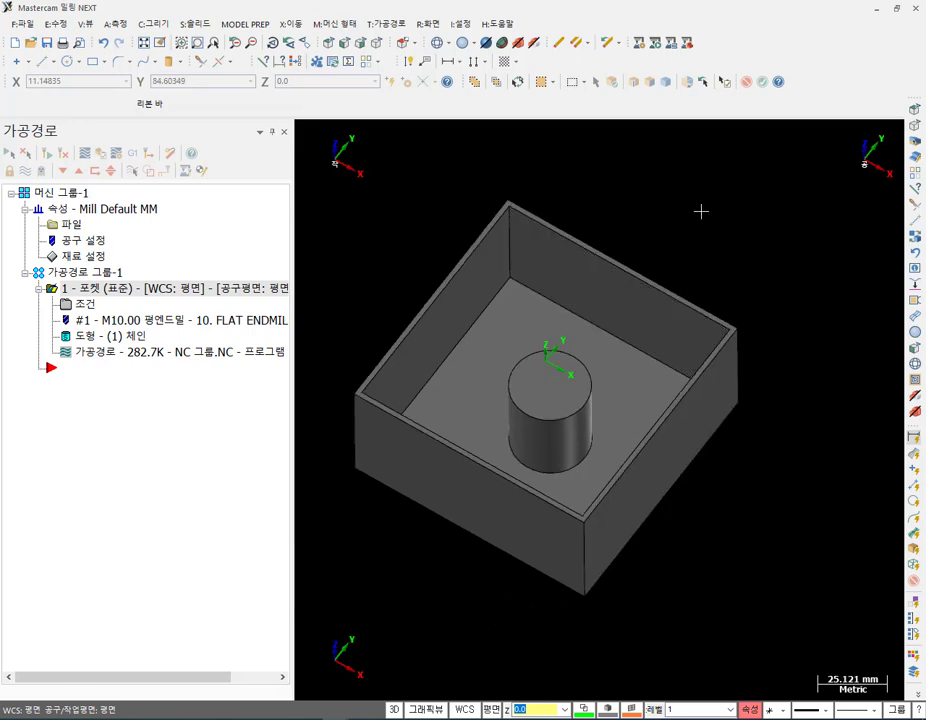
Isolate the closed wireframe profile with two circular notches, hiding the solid box and all other geometry.
key("alt+t")
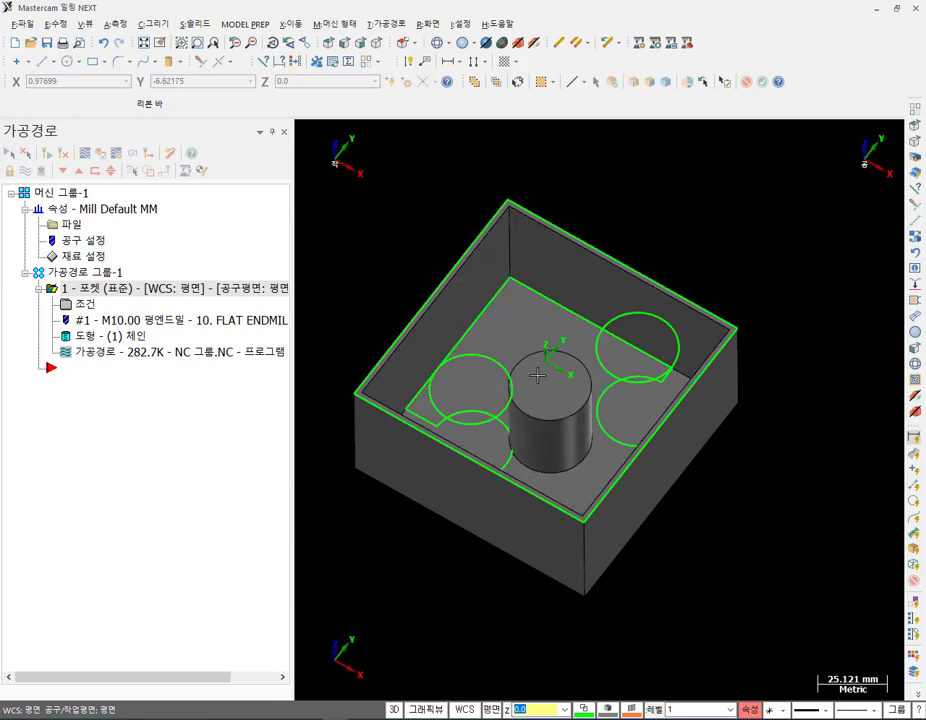
left_click(501, 311)
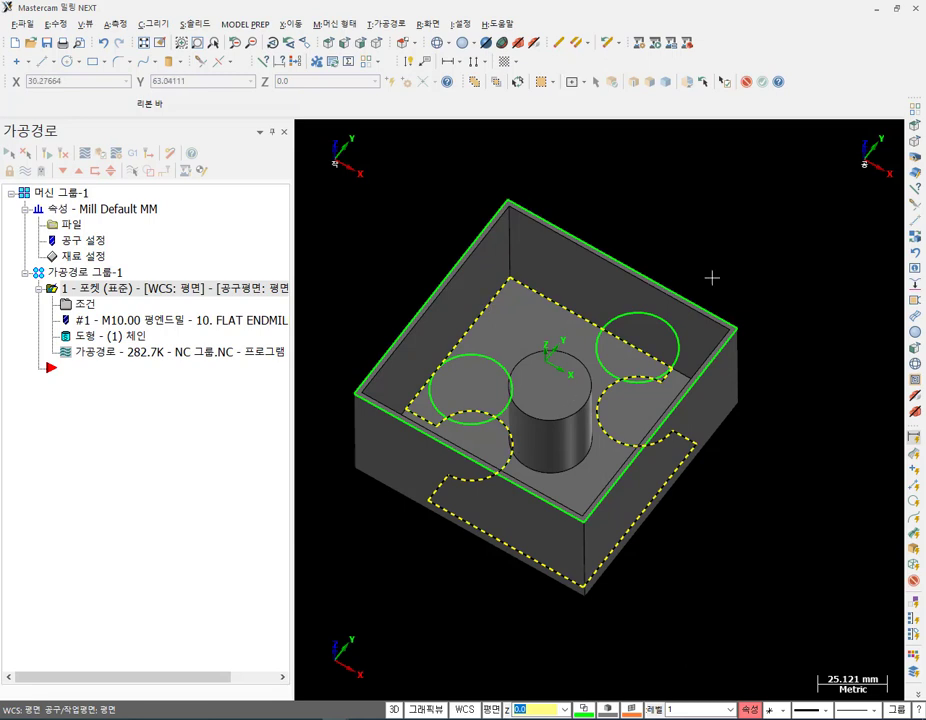
key("Return")
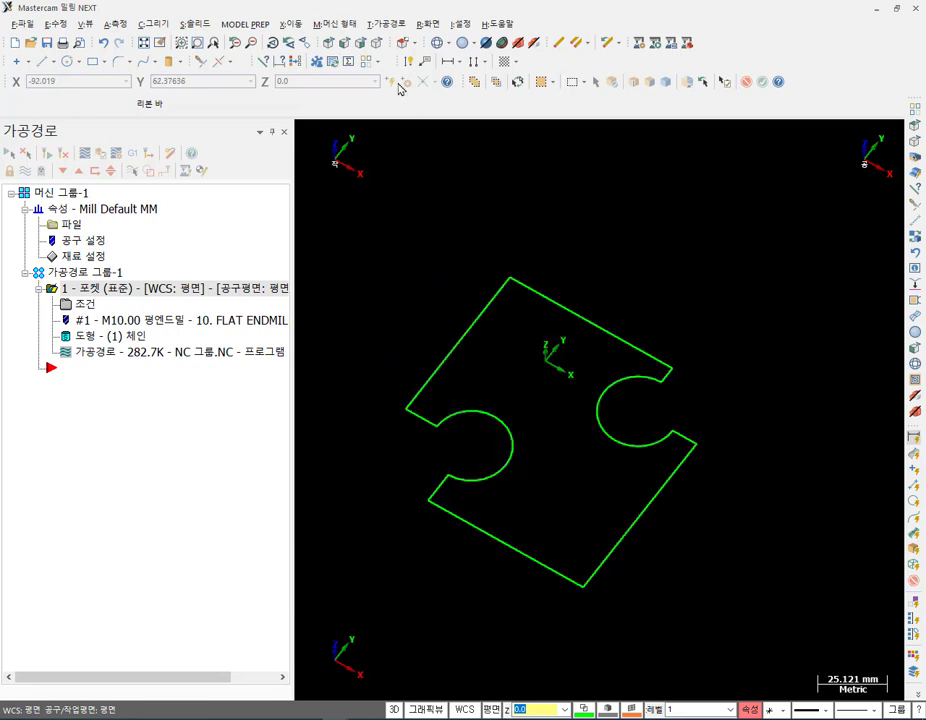
In the top view, extend the profile's outer lines with two-entity trim to complete the square's lower-left and upper-right corners.
left_click(341, 45)
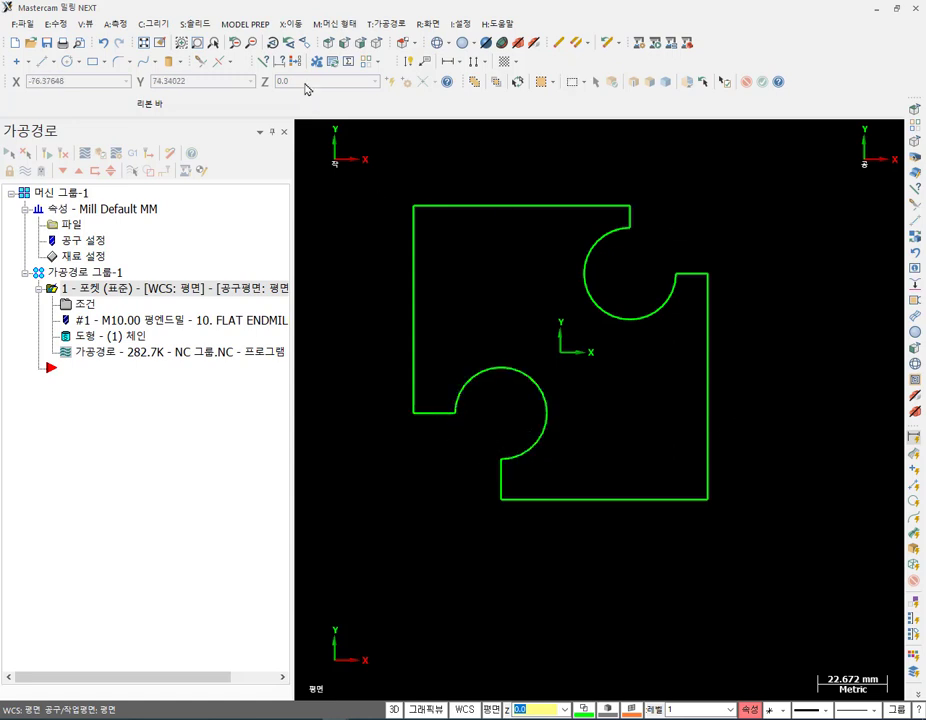
left_click(201, 62)
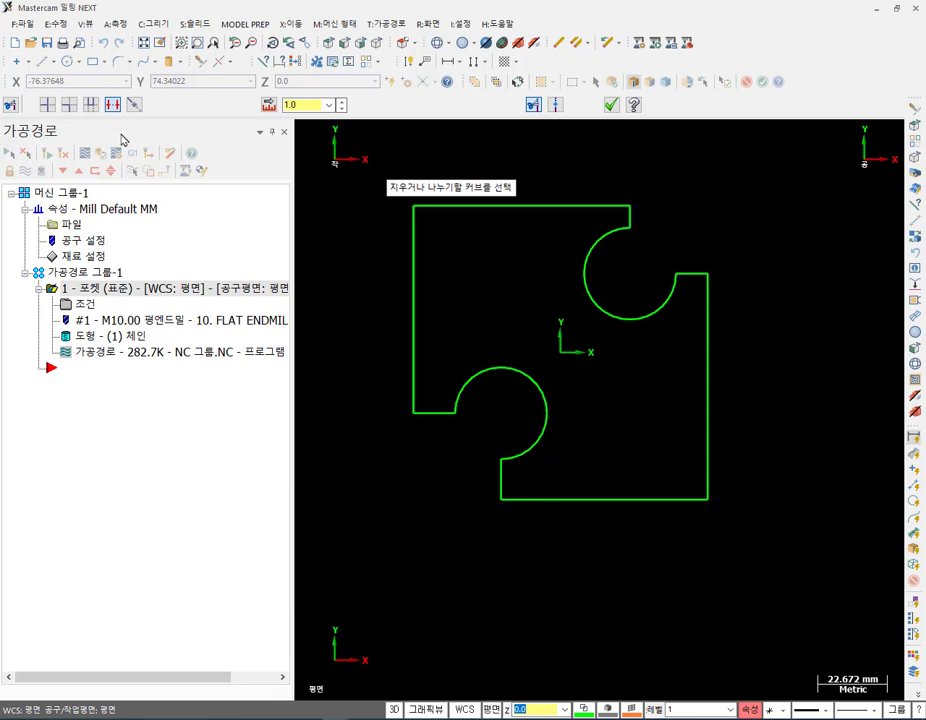
left_click(69, 104)
left_click(409, 365)
left_click(550, 499)
left_click(593, 205)
left_click(708, 340)
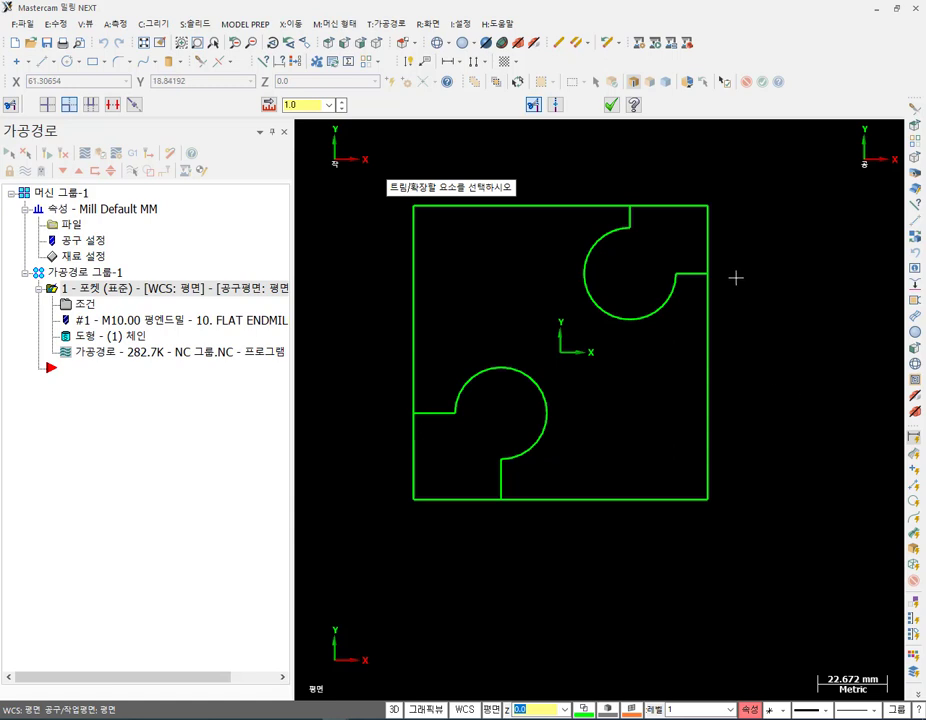
left_click(610, 104)
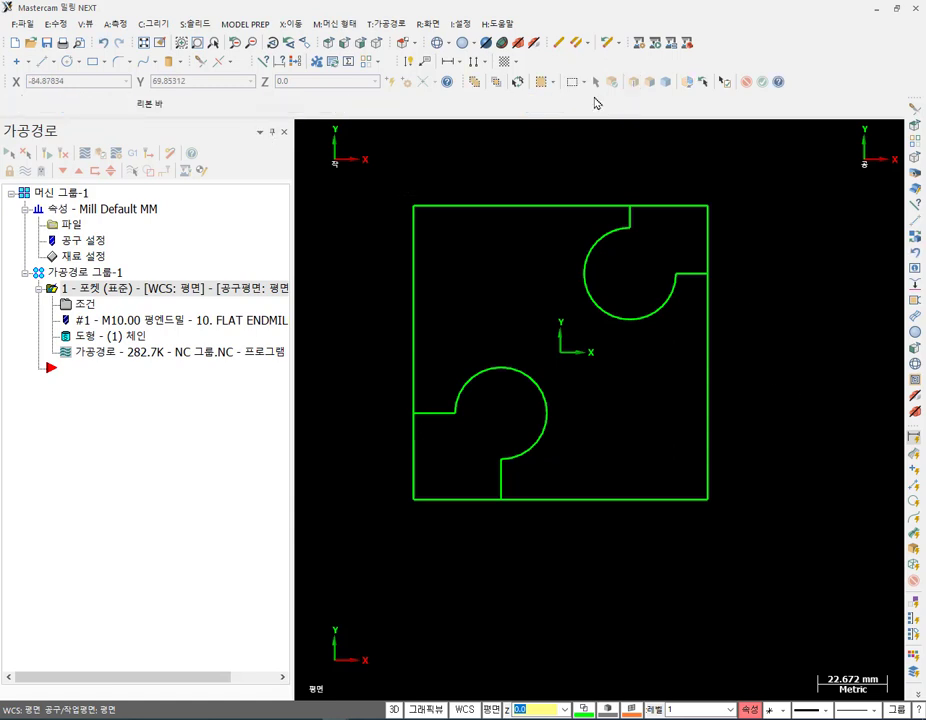
Close the two notch arcs into full circles with the close arc command.
left_click(52, 23)
mouse_move(116, 163)
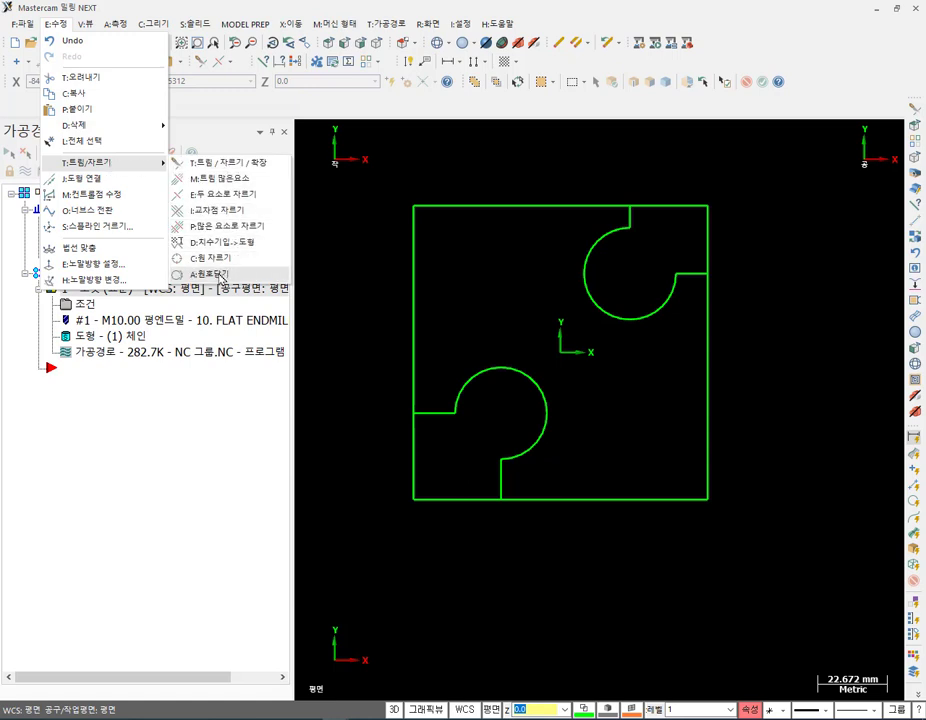
left_click(175, 273)
left_click(598, 318)
left_click(531, 375)
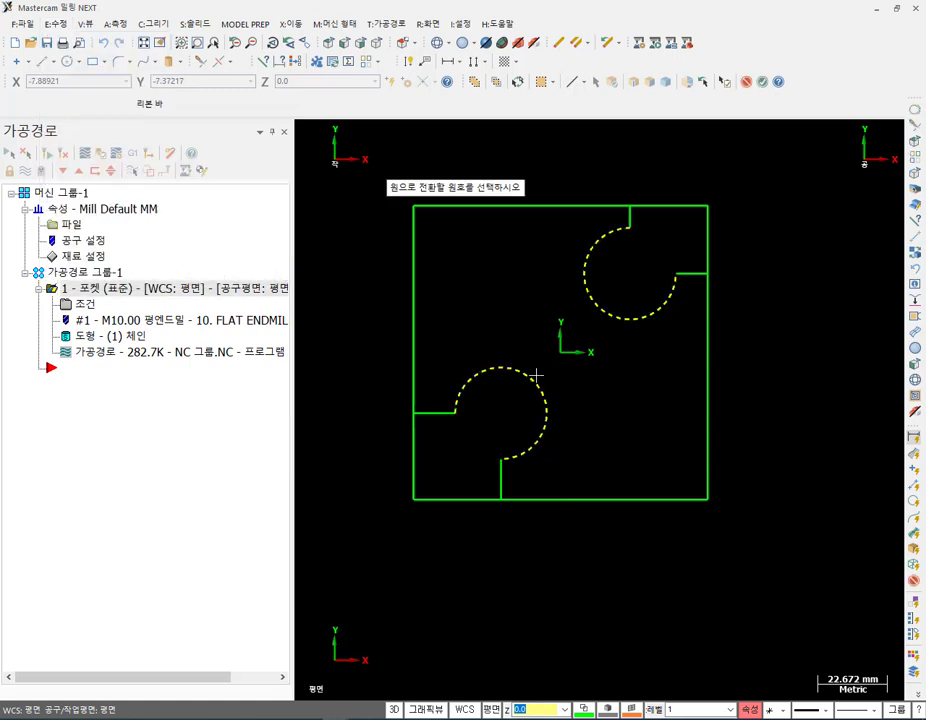
key("Return")
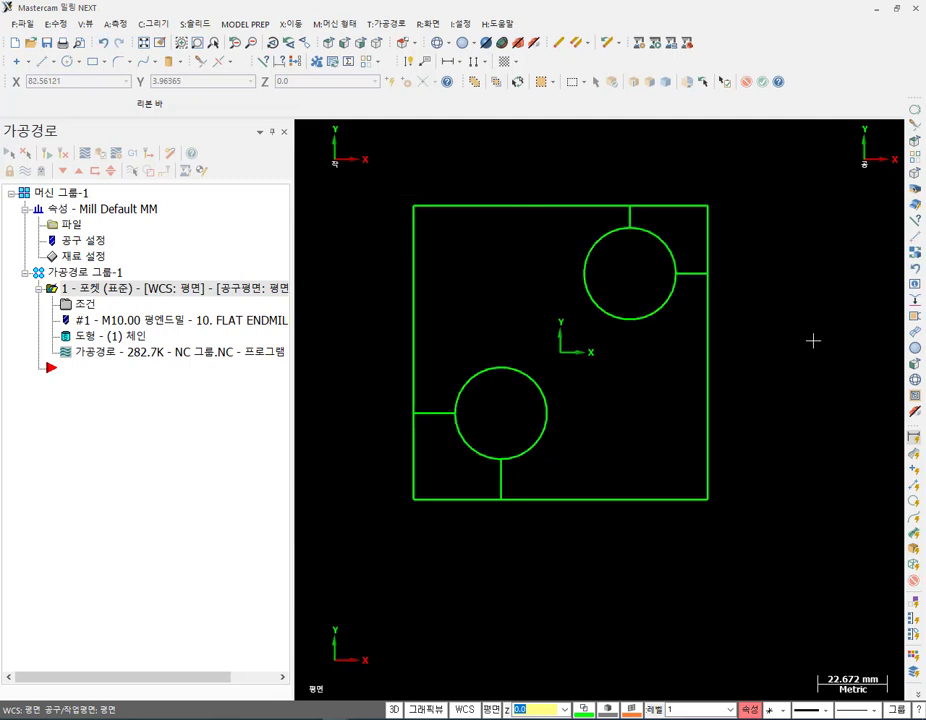
Delete the four short lines connecting the two circles to the square's edges.
left_click(500, 482)
left_click(435, 412)
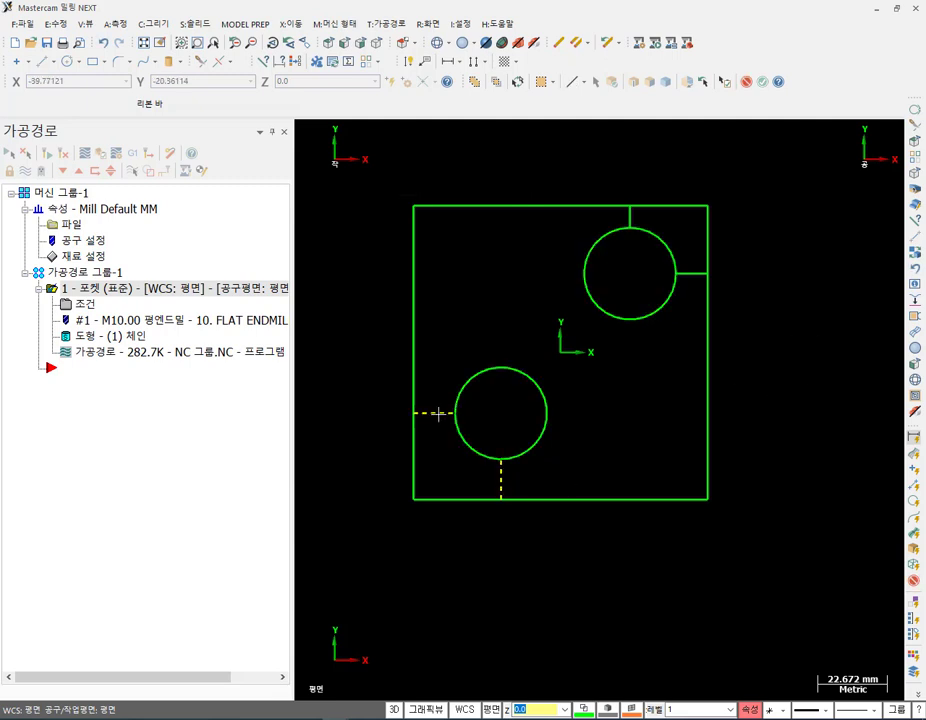
left_click(606, 206)
left_click(606, 206)
left_click(629, 216)
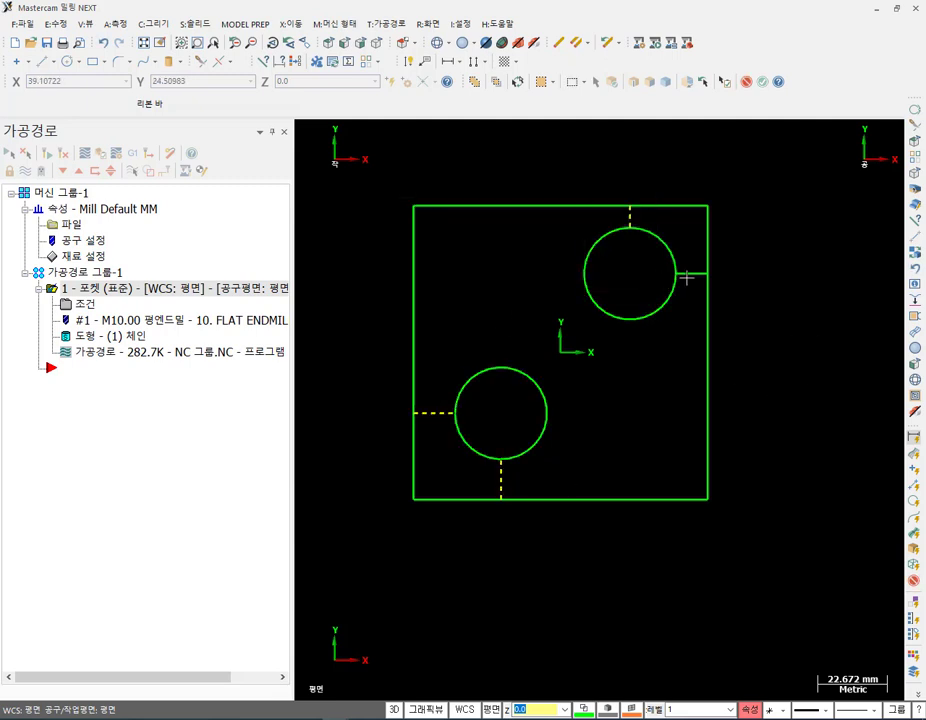
left_click(694, 272)
key("Delete")
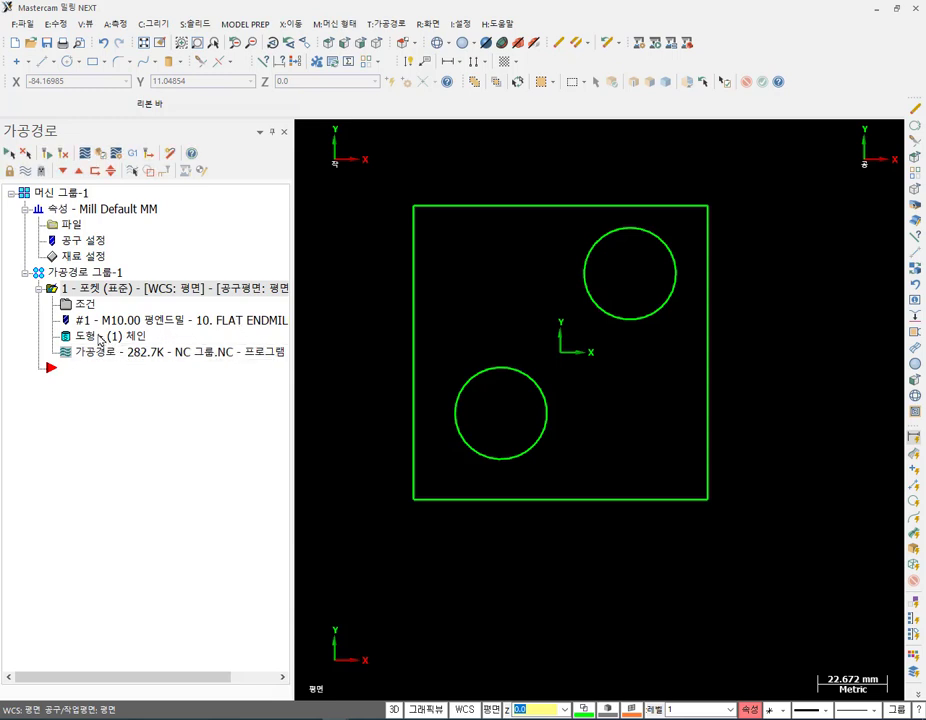
Replace the pocket operation's solid chain by rechaining the outer square and the two circles as its geometry.
left_click(100, 337)
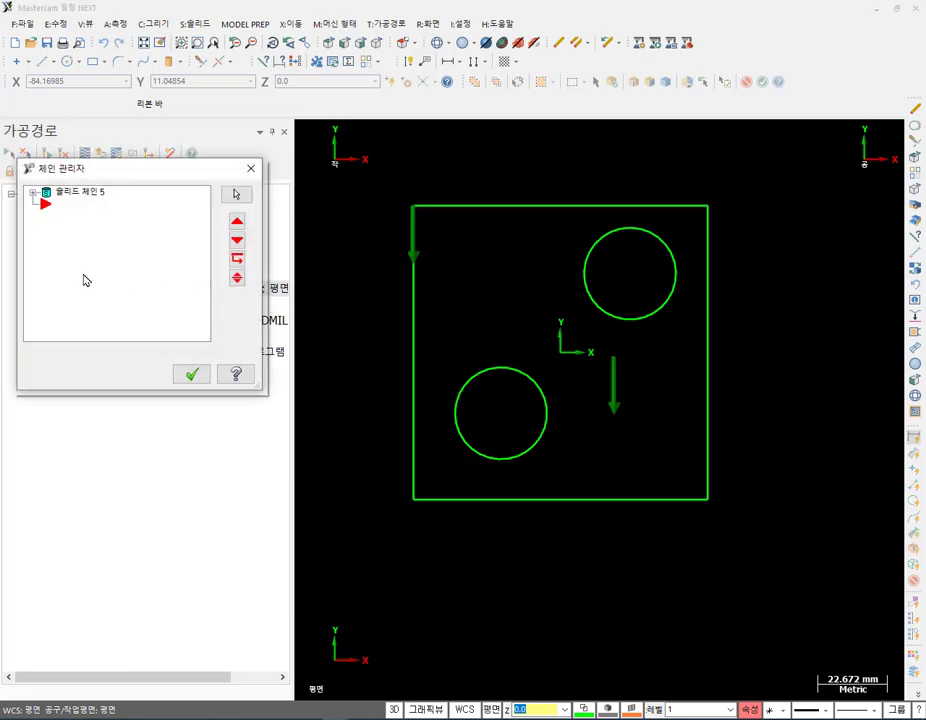
right_click(86, 274)
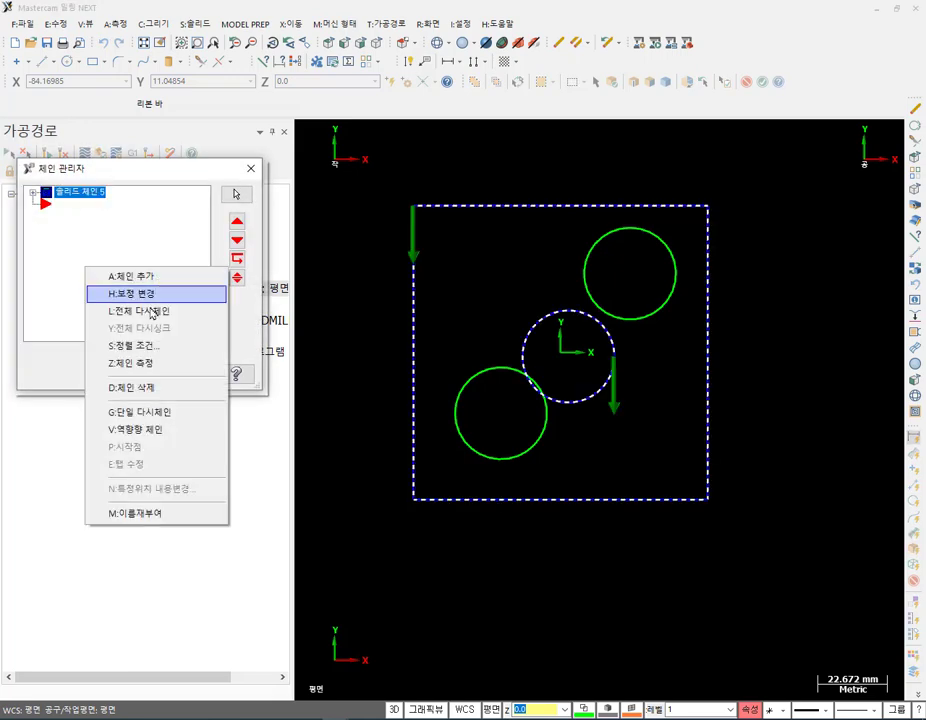
left_click(140, 280)
left_click(415, 341)
left_click(474, 373)
left_click(591, 296)
key("Return")
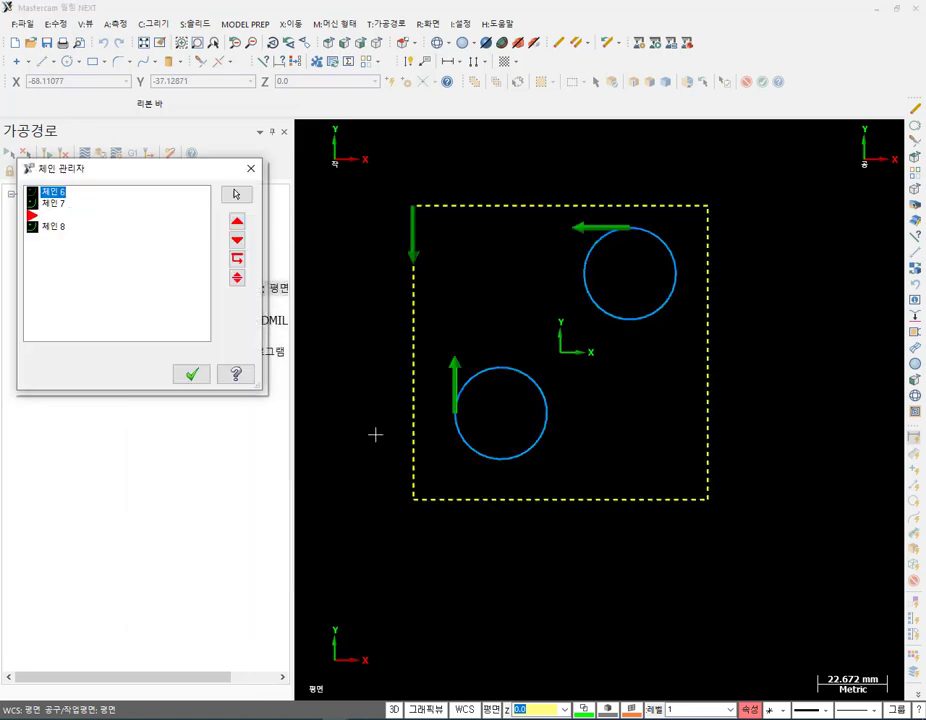
left_click(138, 320)
left_click(193, 375)
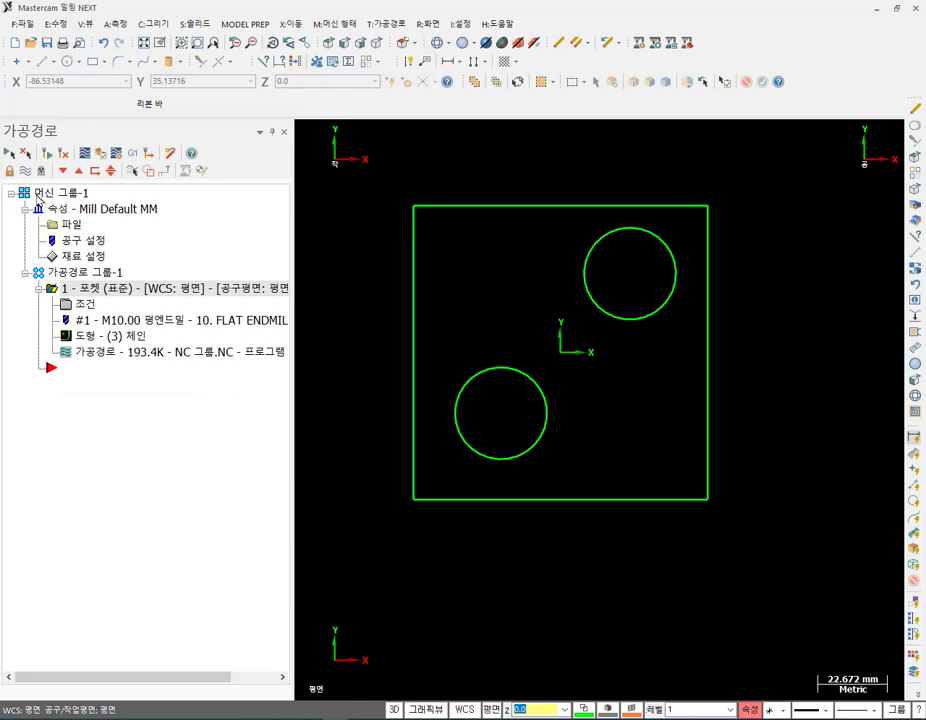
Turn off depth cuts (깊이 가공) in the pocket's parameters and regenerate the toolpath.
left_click(85, 304)
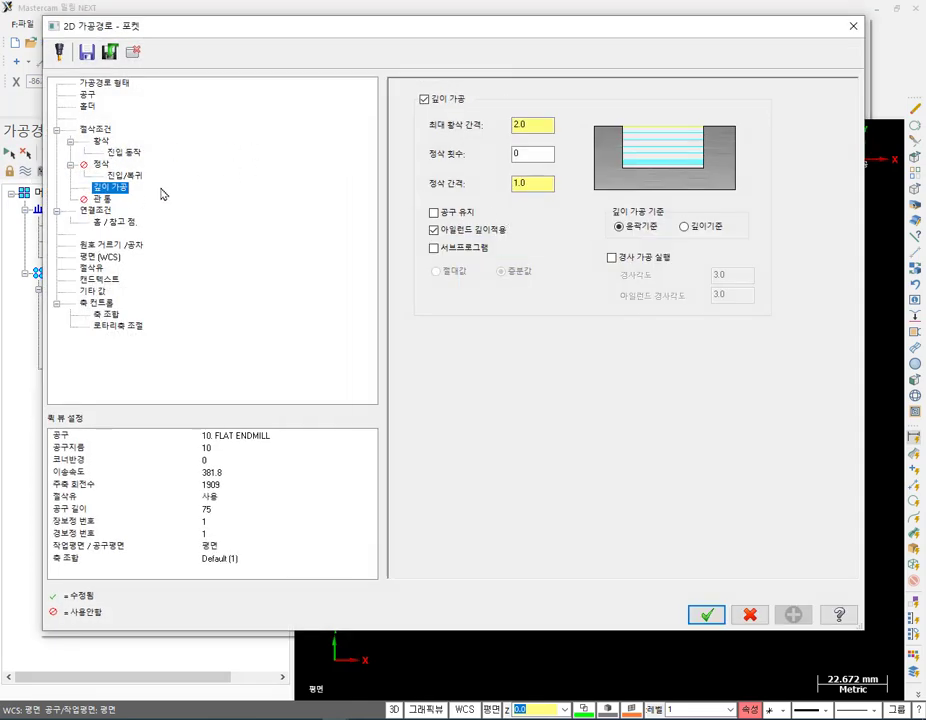
left_click(424, 99)
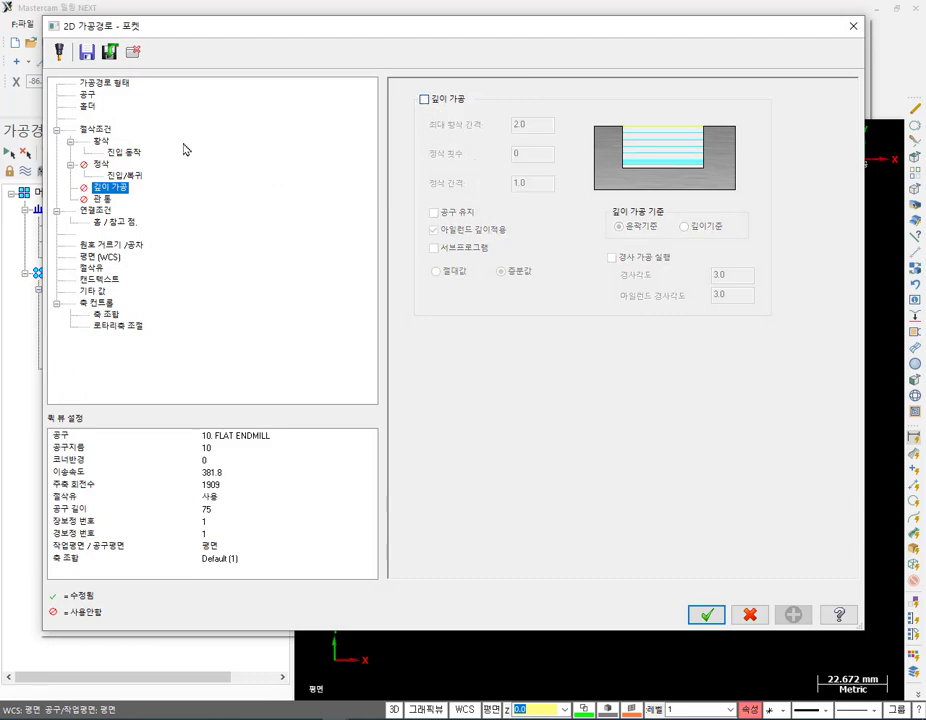
left_click(706, 615)
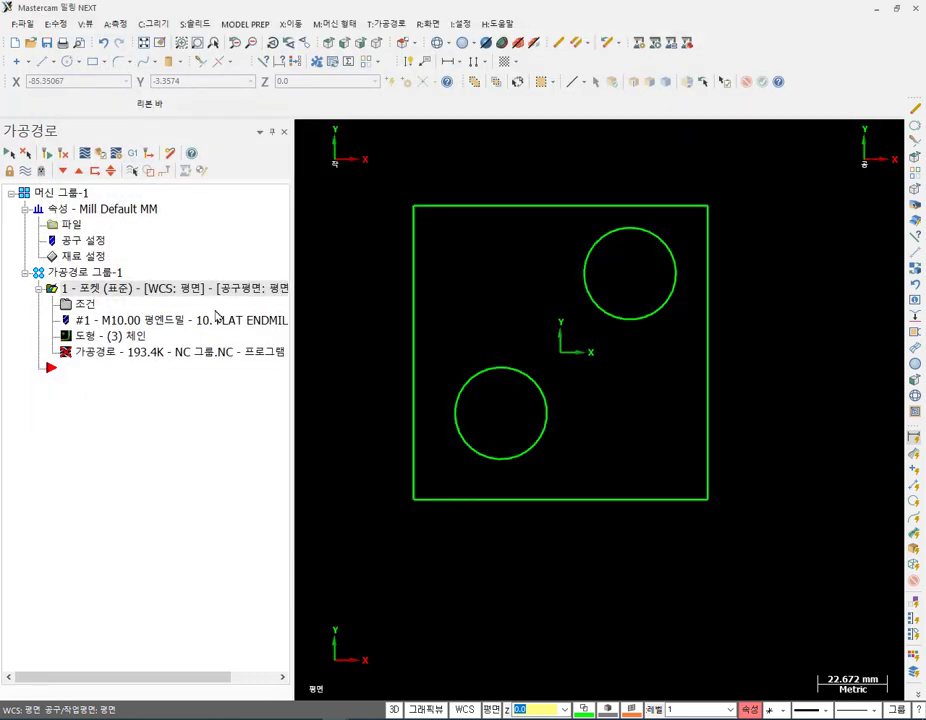
left_click(50, 158)
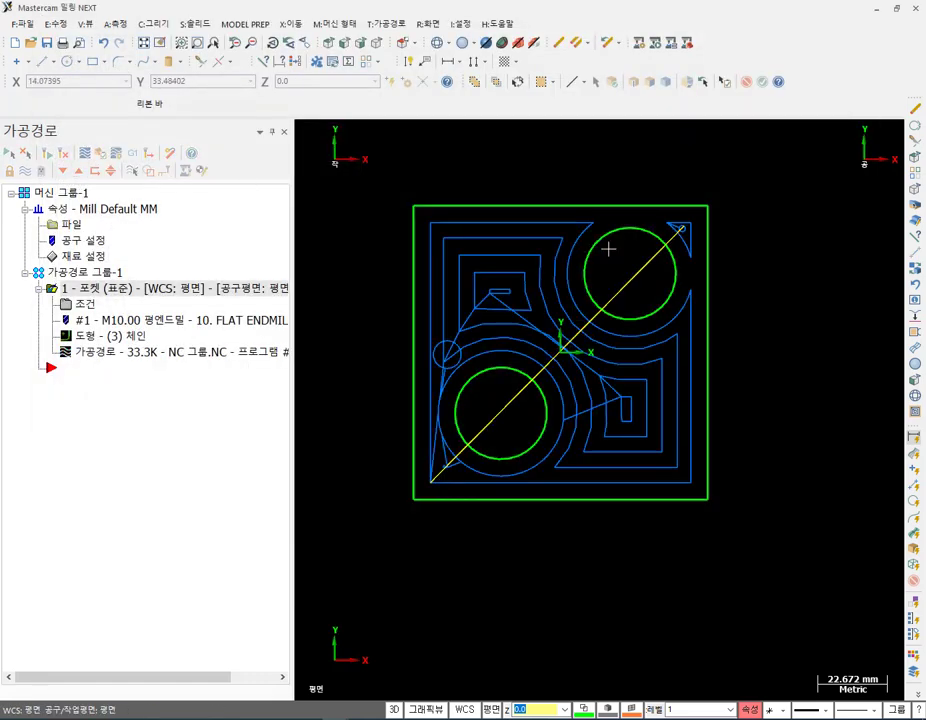
Backplot the 10 mm pocket toolpath to its end, examine the uncut areas around the upper-right circle and corners, and close the backplot.
scroll(426, 257, "up", 1)
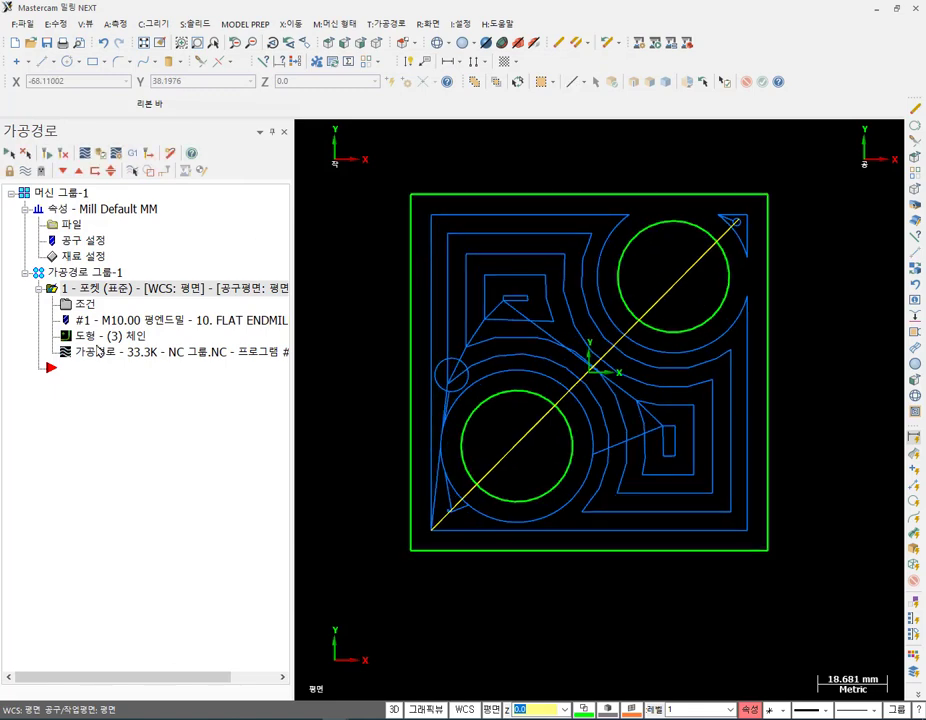
key("alt+t")
left_click_drag(522, 137, 858, 131)
scroll(755, 188, "up", 2)
scroll(640, 205, "up", 5)
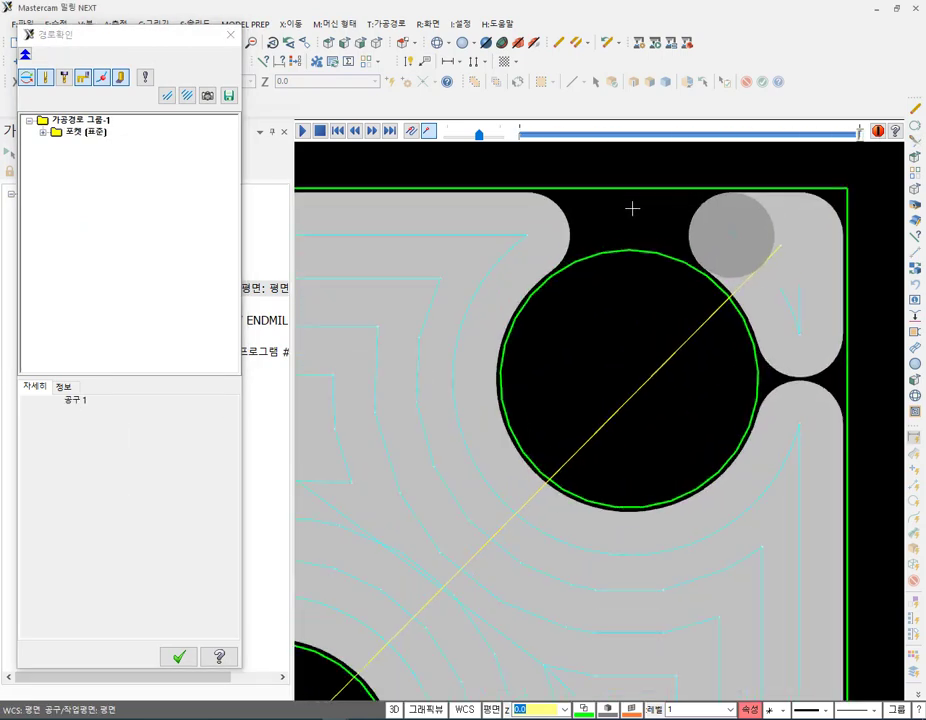
scroll(588, 193, "down", 2)
scroll(754, 389, "down", 2)
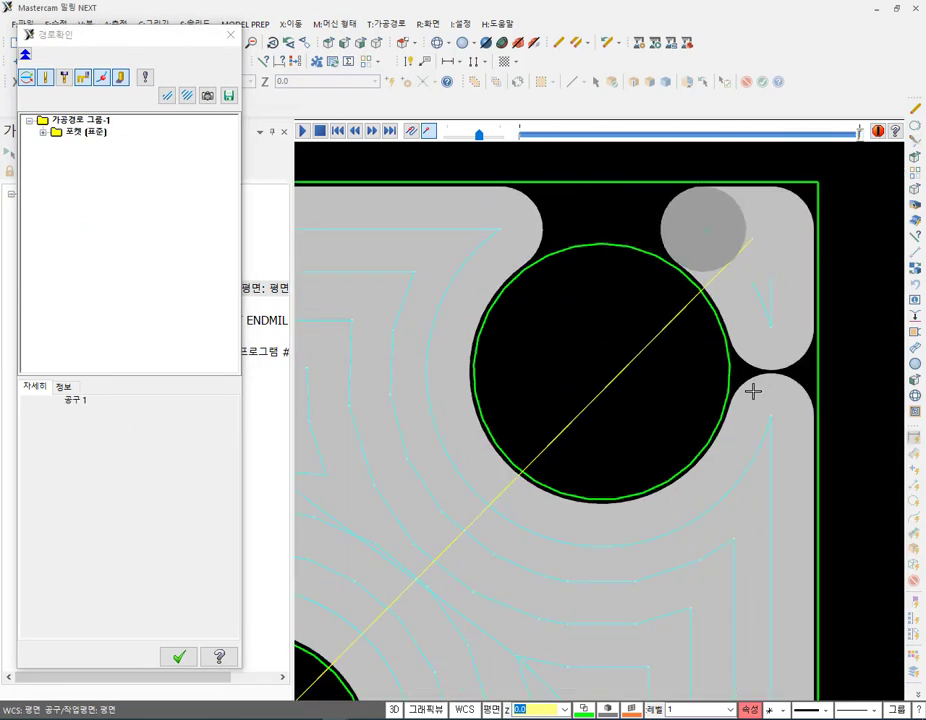
scroll(763, 335, "up", 2)
scroll(810, 306, "down", 4)
scroll(730, 320, "down", 1)
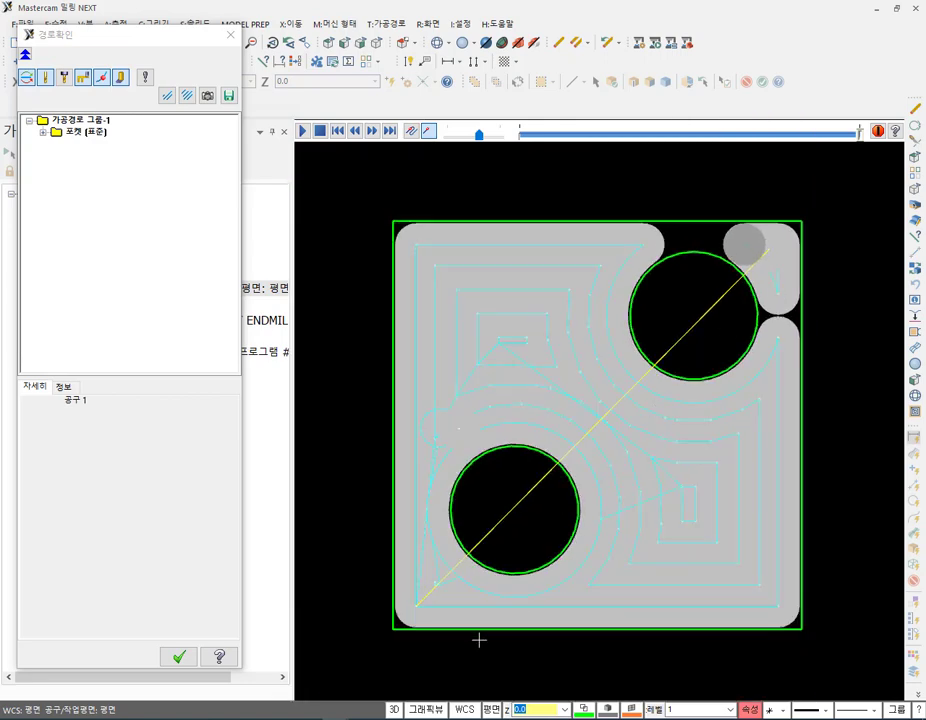
scroll(420, 648, "up", 2)
scroll(390, 600, "down", 2)
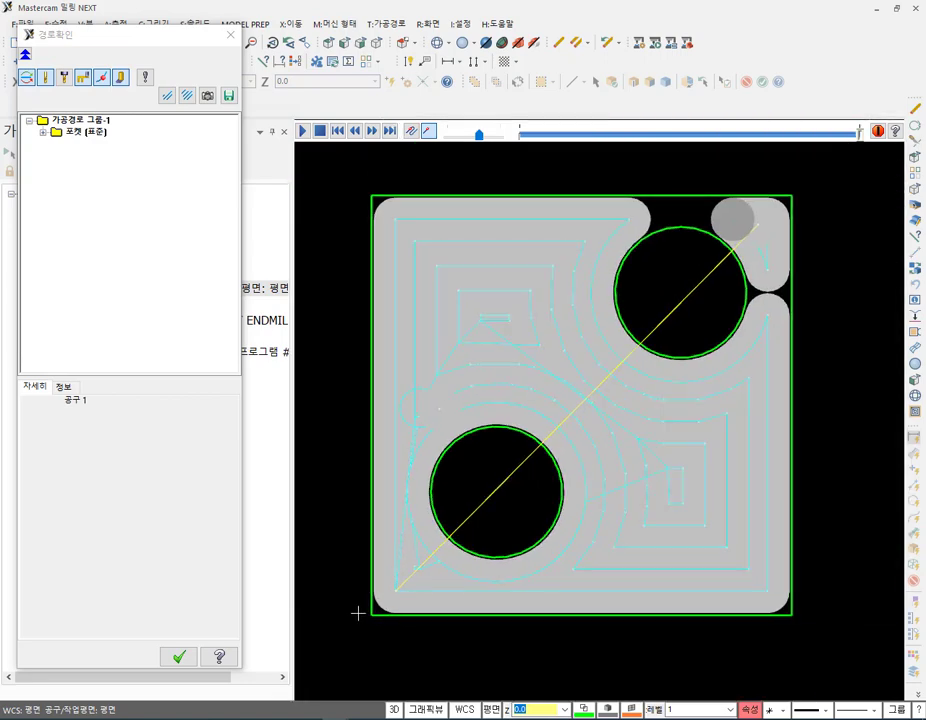
left_click(179, 657)
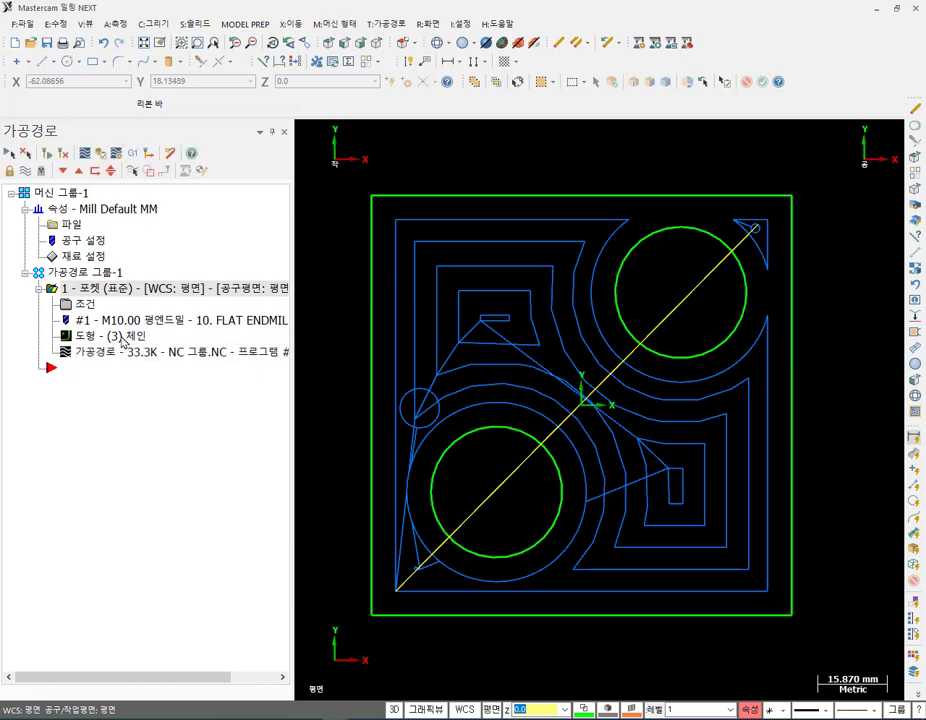
Duplicate the pocket operation below the original and assign the 4. FLAT ENDMILL from the tool library to the copy.
right_click_drag(101, 290, 118, 407)
left_click(150, 463)
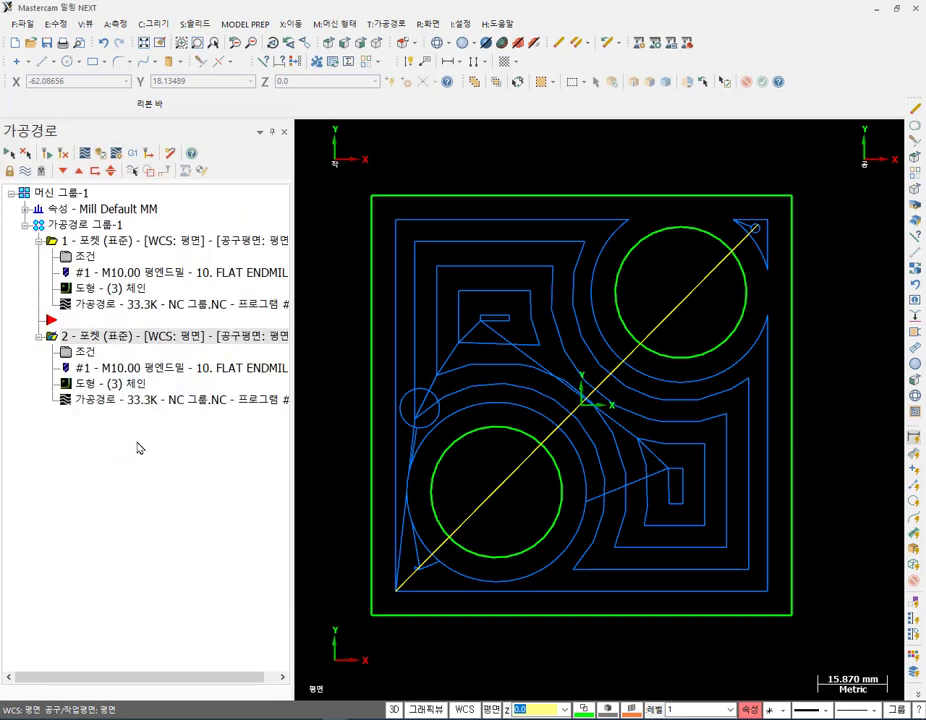
left_click(84, 352)
left_click(89, 95)
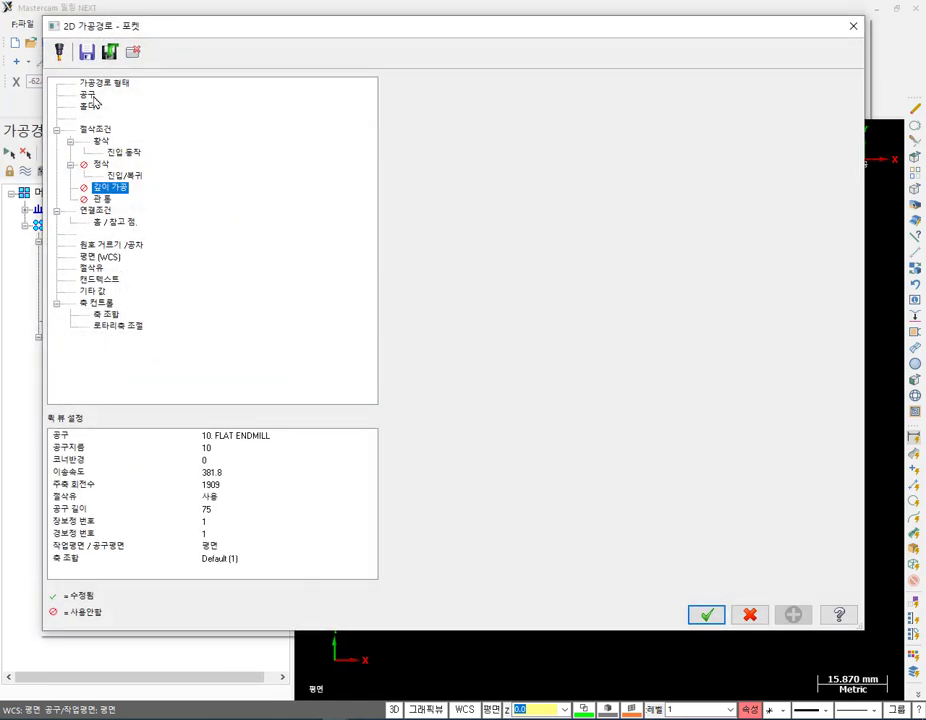
left_click(449, 322)
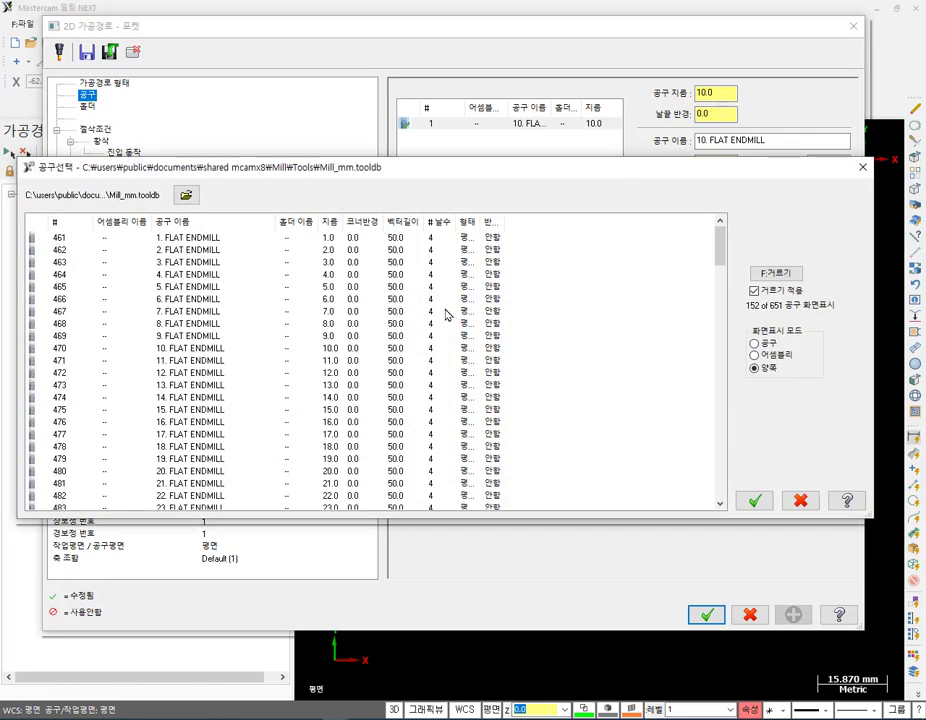
double_click(193, 273)
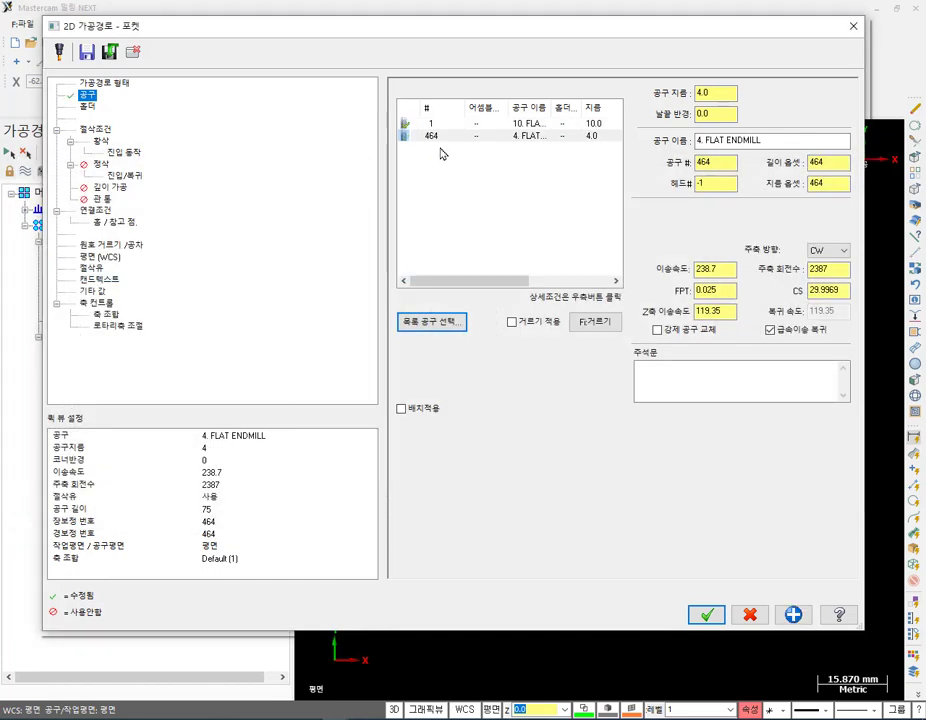
Set the 4 mm endmill's tool number, length offset and diameter offset to 2, and accept the pocket parameters.
type("2")
left_click(835, 161)
type("2")
left_click(832, 183)
type("2")
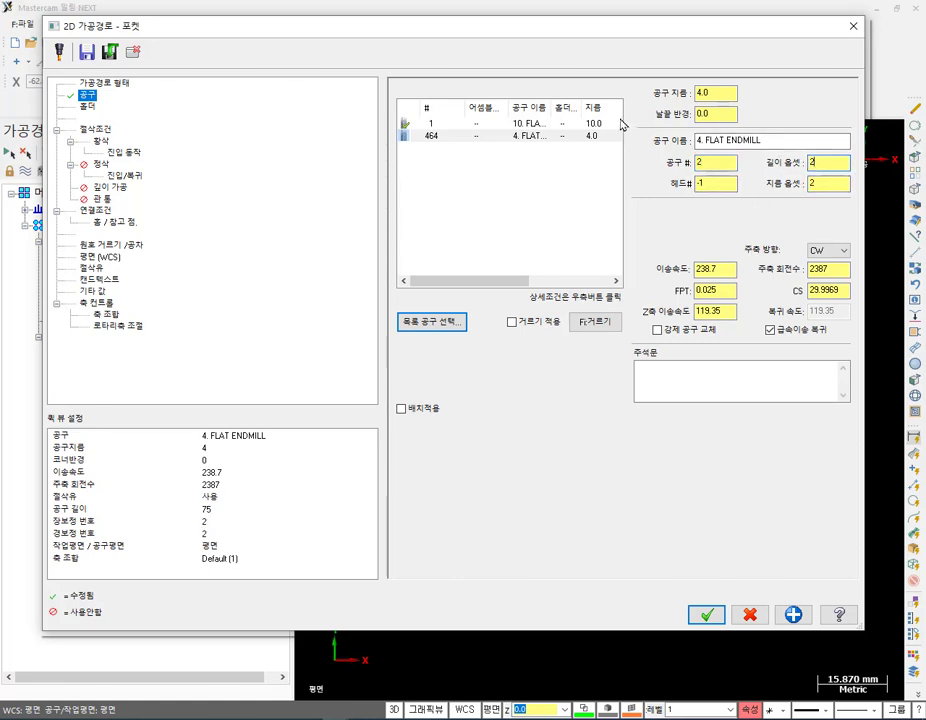
left_click(708, 615)
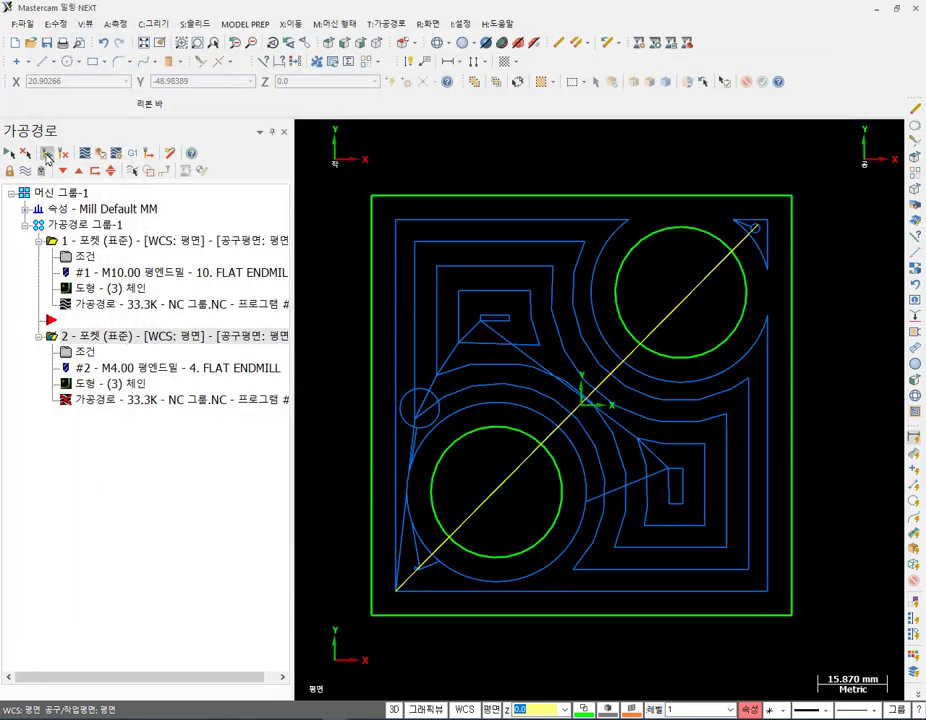
Backplot the regenerated 4 mm pocket toolpath to its end, examine the coverage around the upper-right circle, and close the backplot.
key("alt+b")
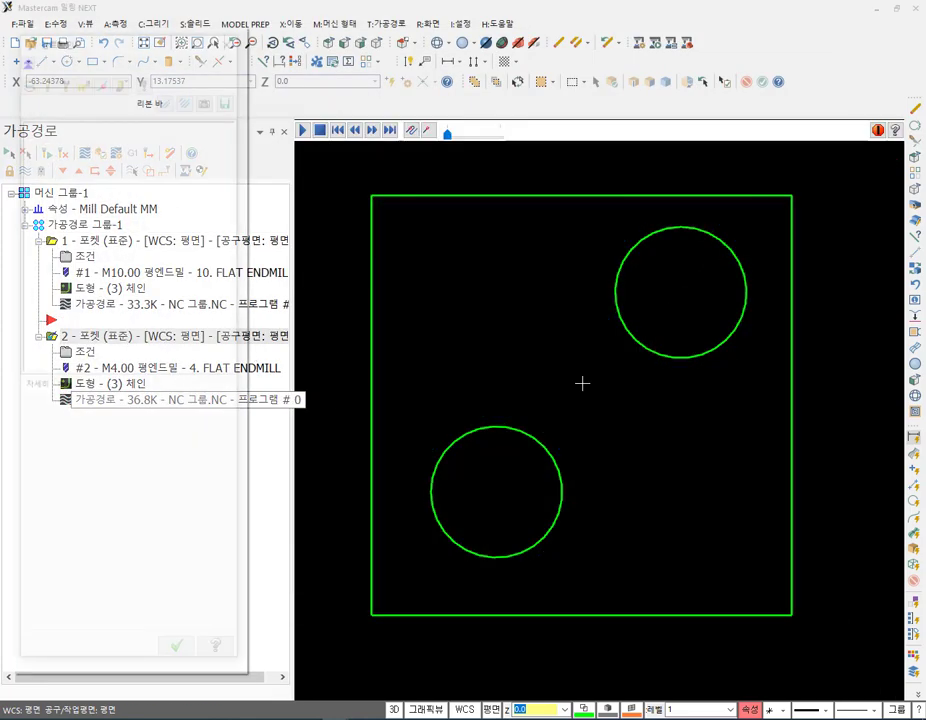
mouse_move(520, 137)
left_mouse_down()
mouse_move(699, 145)
mouse_move(858, 135)
left_mouse_up()
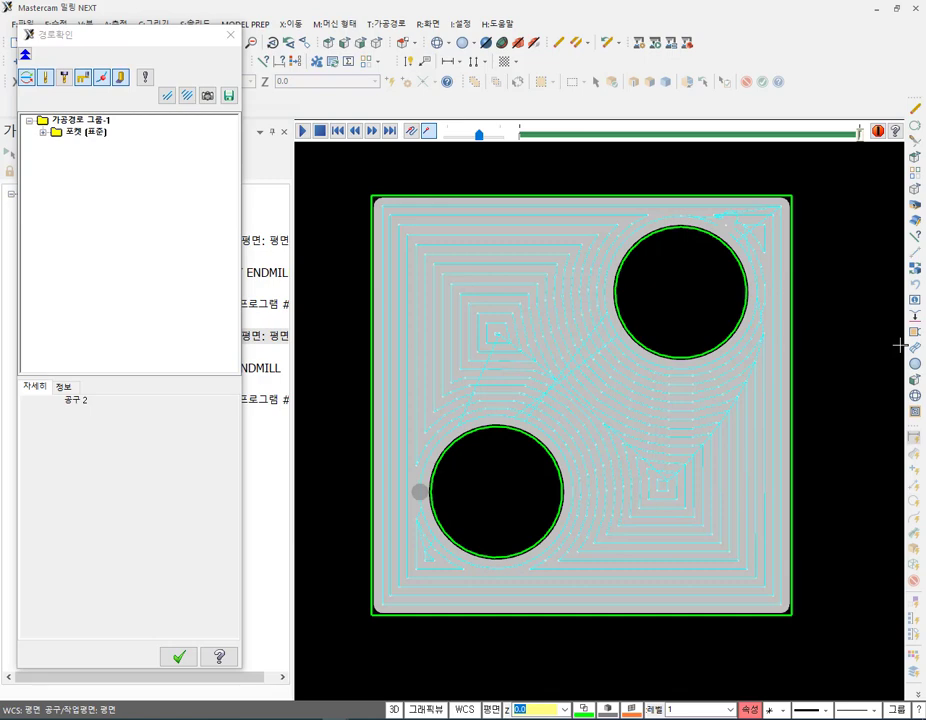
scroll(700, 212, "up", 6)
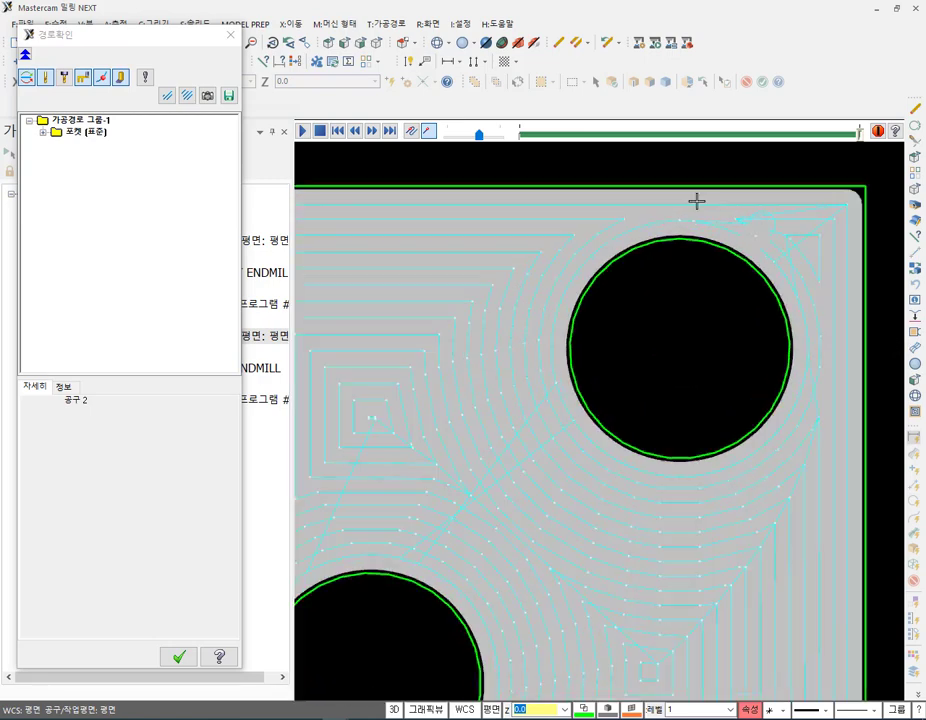
scroll(705, 208, "down", 6)
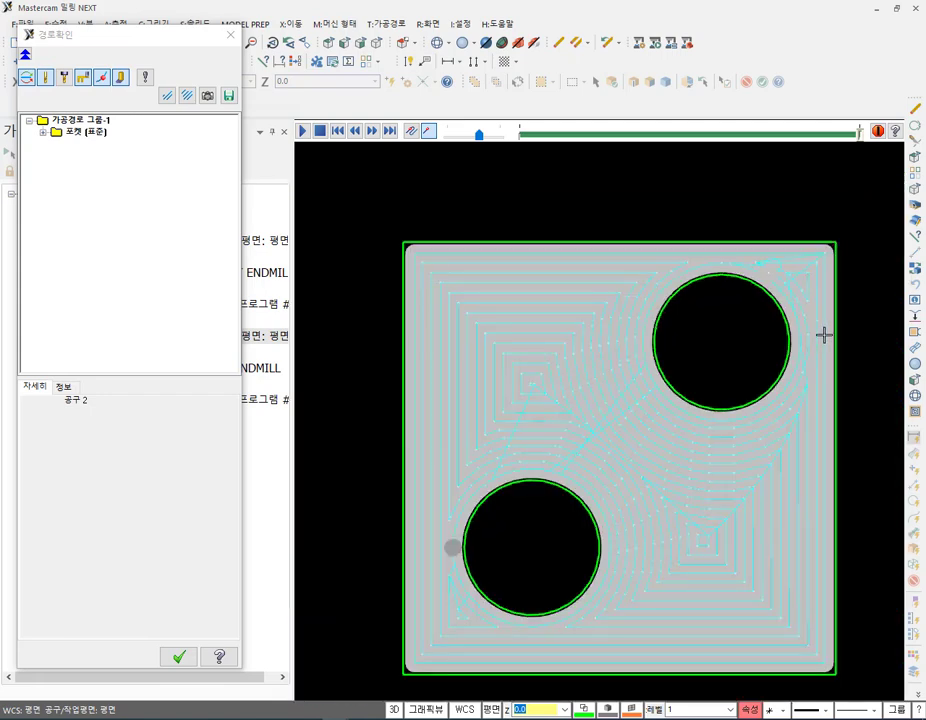
left_click(179, 656)
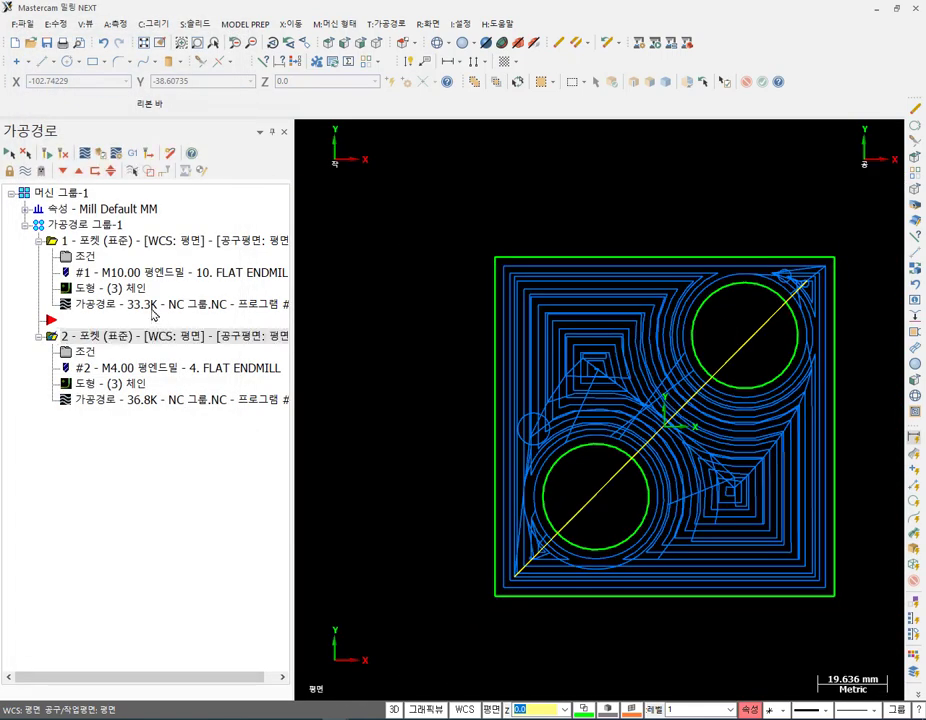
Display only the selected operation's toolpath, showing the 10 mm pocket and then the 4 mm pocket for comparison.
left_click(139, 245)
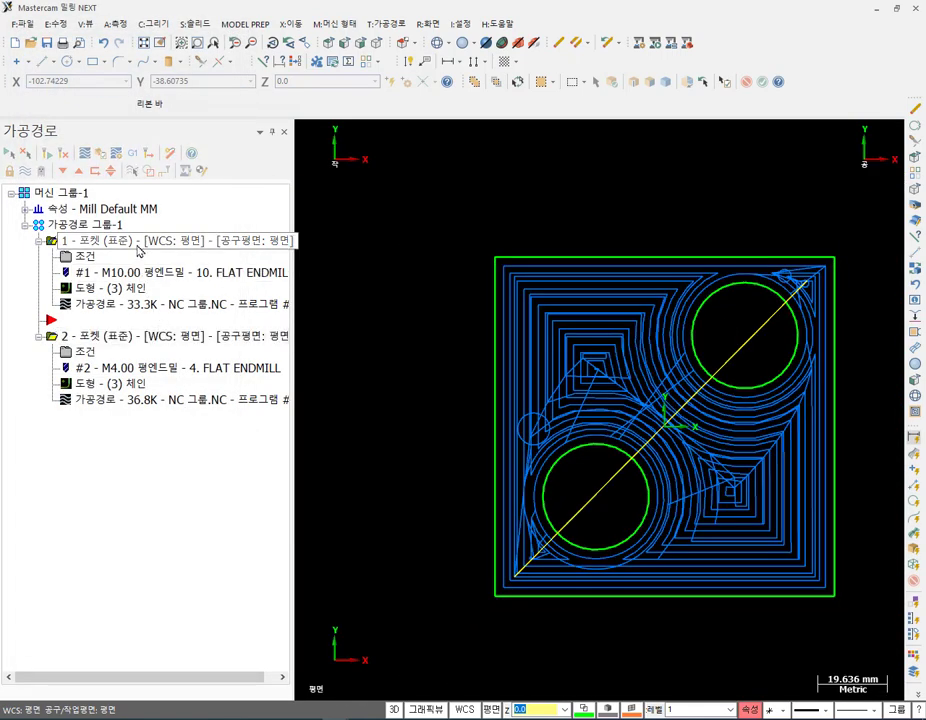
left_click(133, 171)
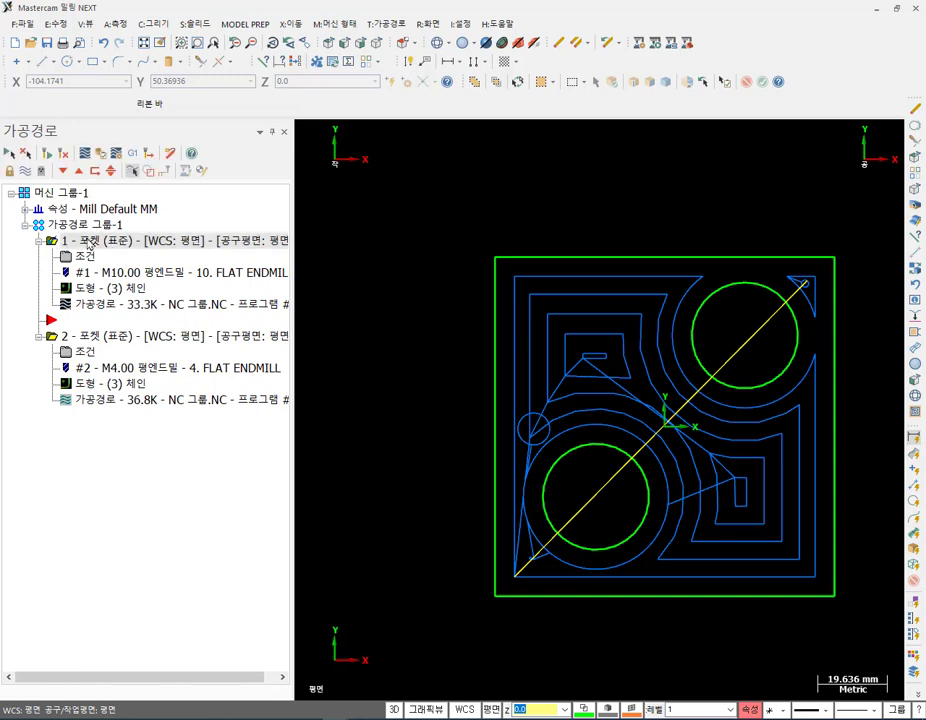
left_click(96, 338)
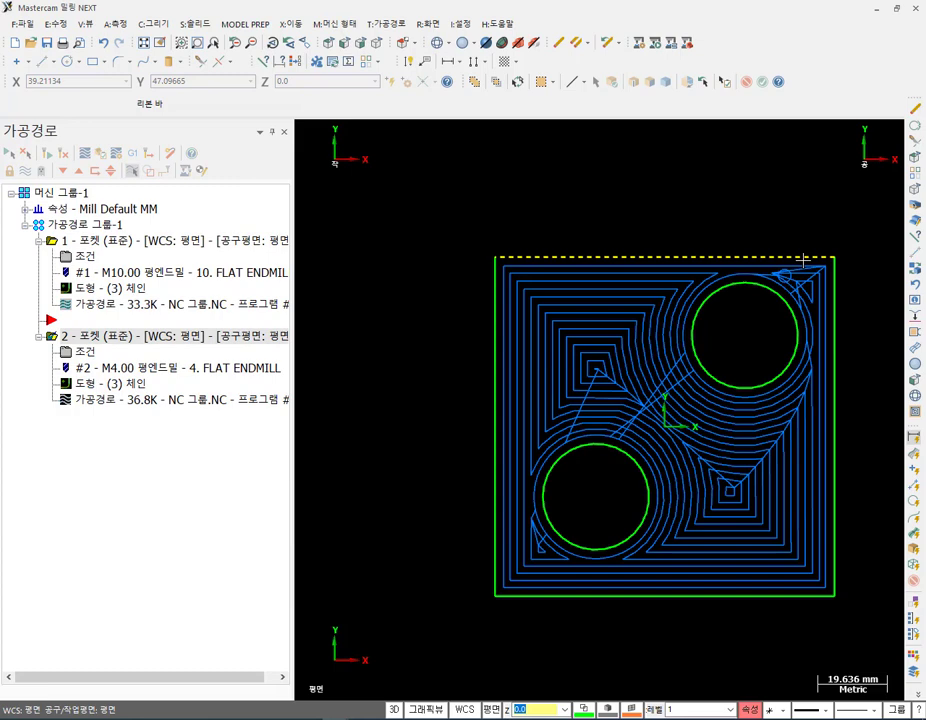
Change the pocket type of the 4 mm endmill operation to 재가공 in its cutting parameters.
left_click(84, 356)
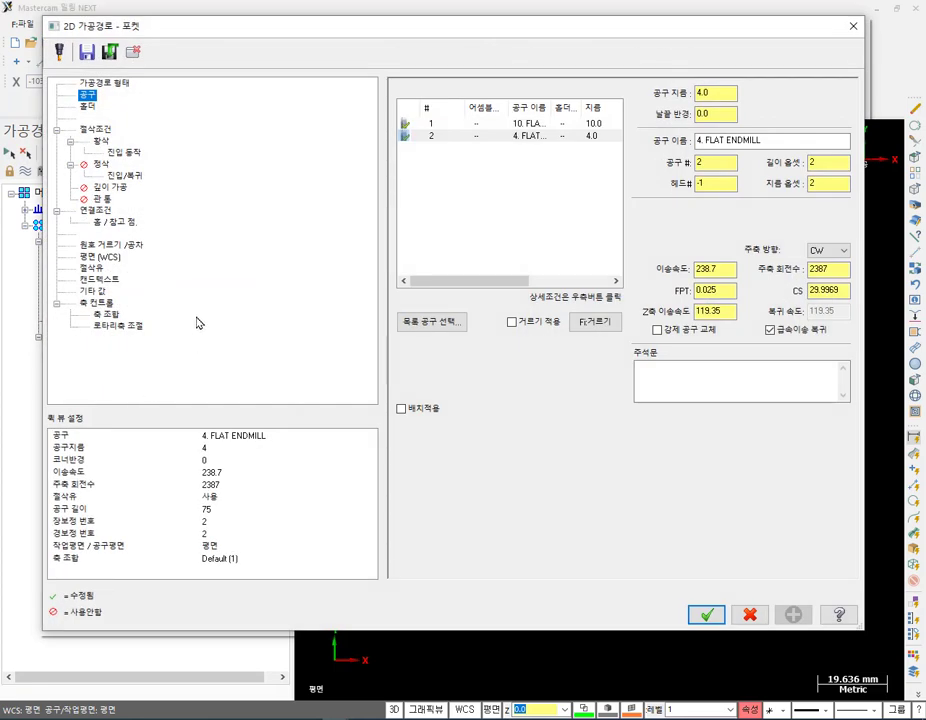
left_click(104, 130)
left_click(793, 116)
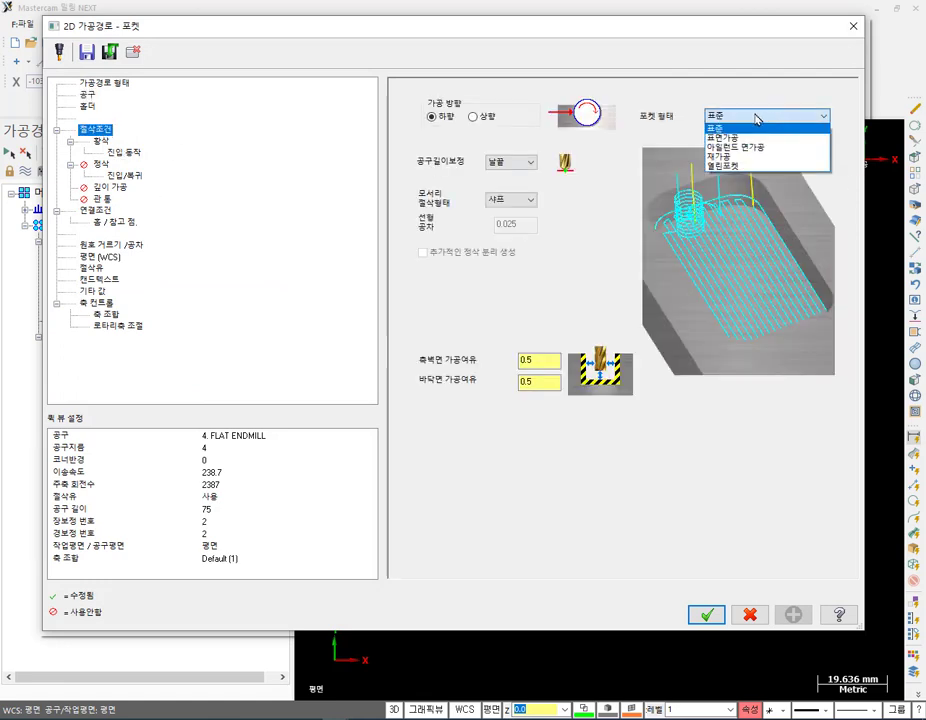
left_click(765, 159)
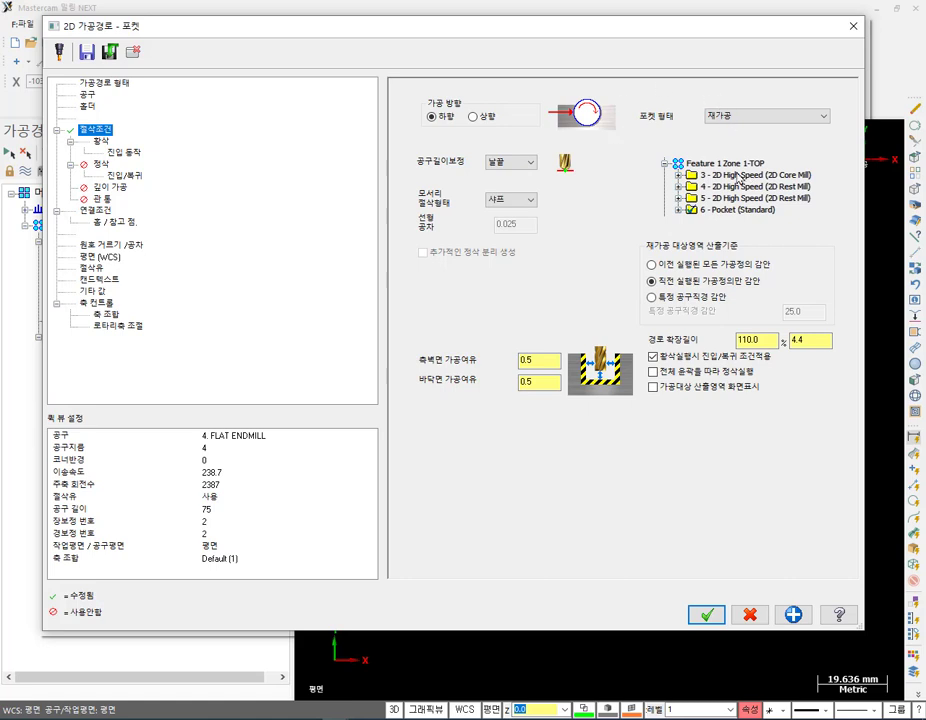
Calculate the re-machining area from a specific tool diameter of 10, accept the parameters, and regenerate the toolpath.
left_click(673, 298)
key("Tab")
type("1")
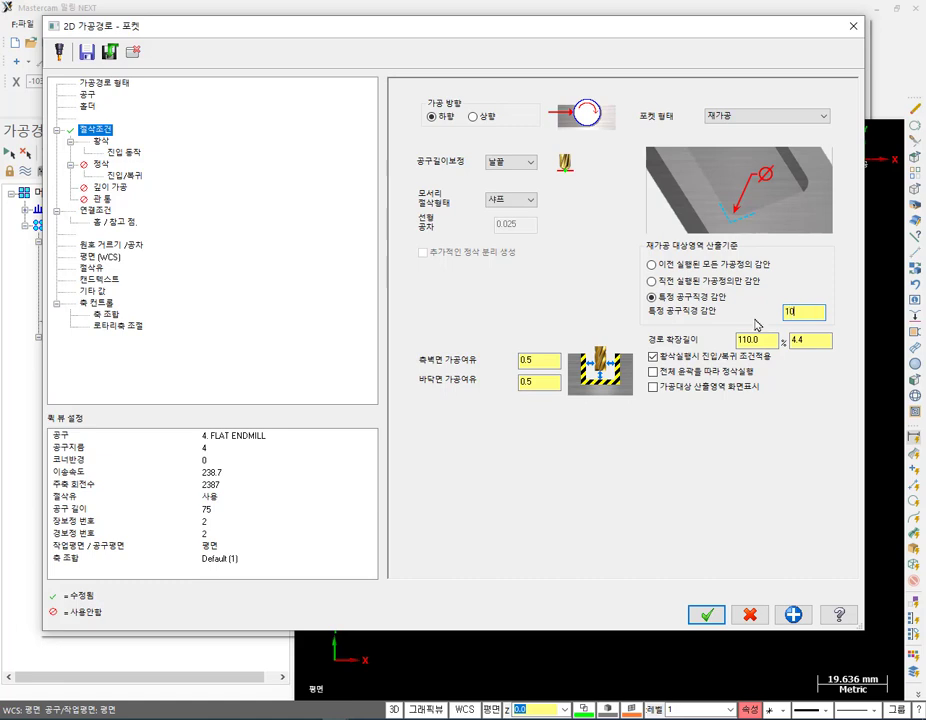
double_click(809, 312)
left_click(706, 615)
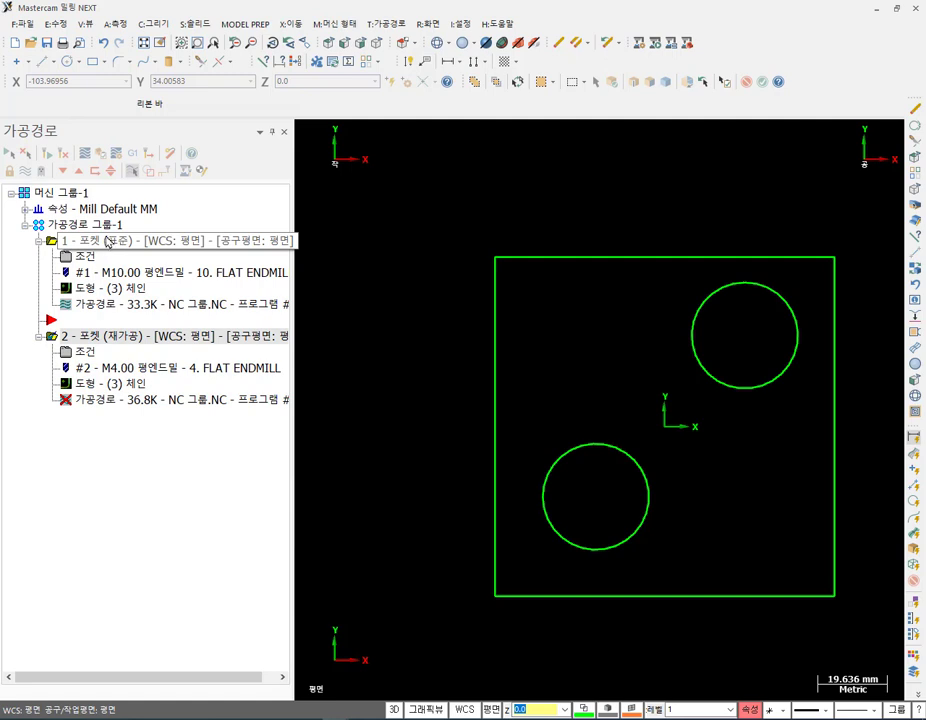
left_click(93, 336)
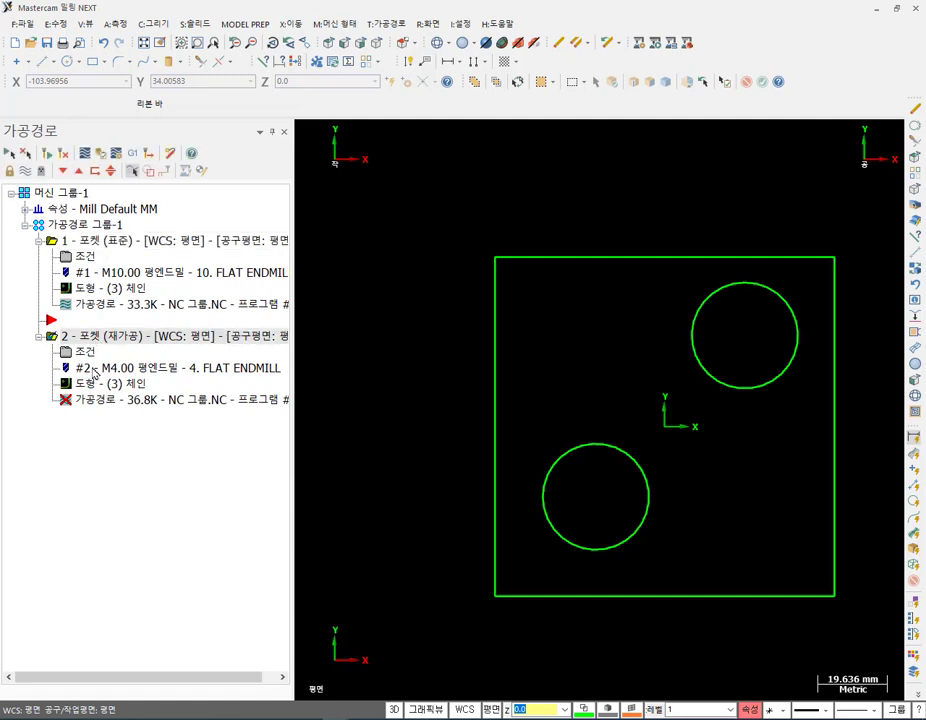
left_click(63, 153)
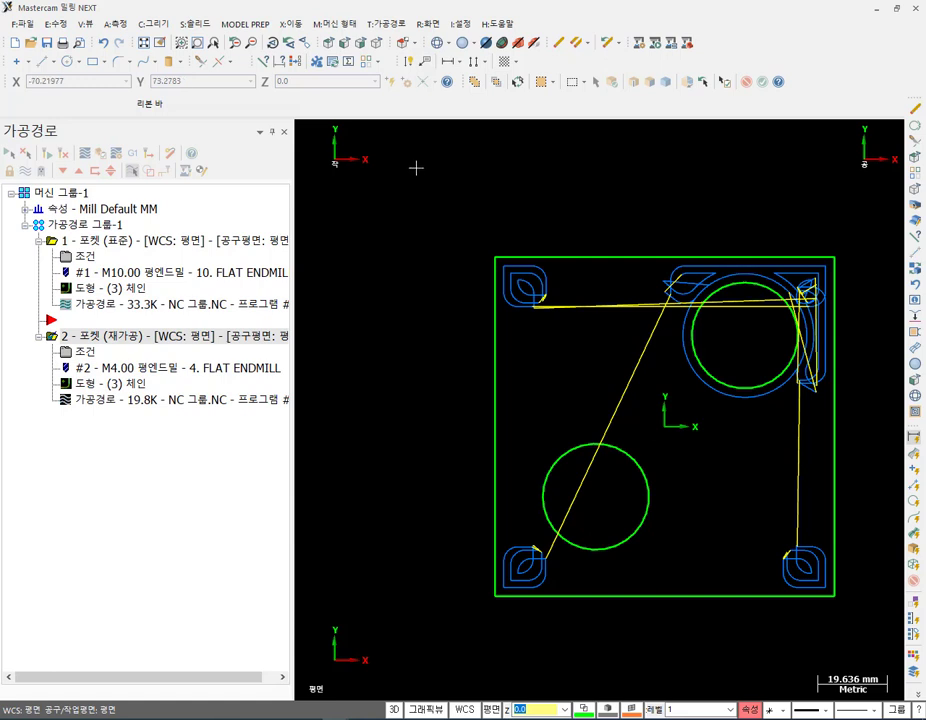
Display the 10 mm pocket toolpath, the re-machining toolpath, and both toolpaths together for comparison.
left_click(118, 243)
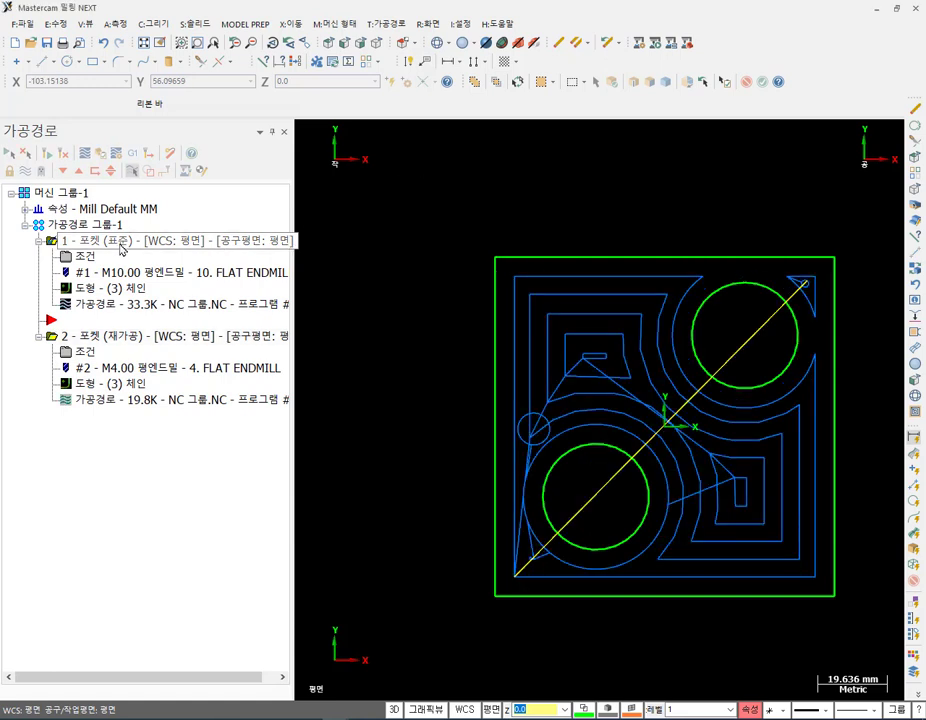
left_click(110, 336)
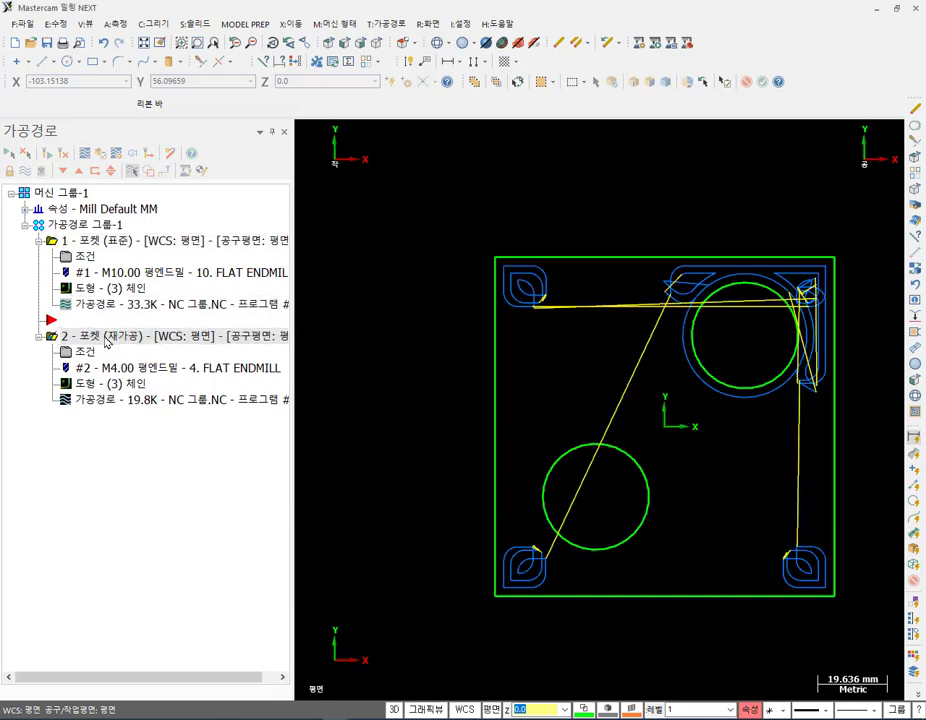
left_click(87, 226)
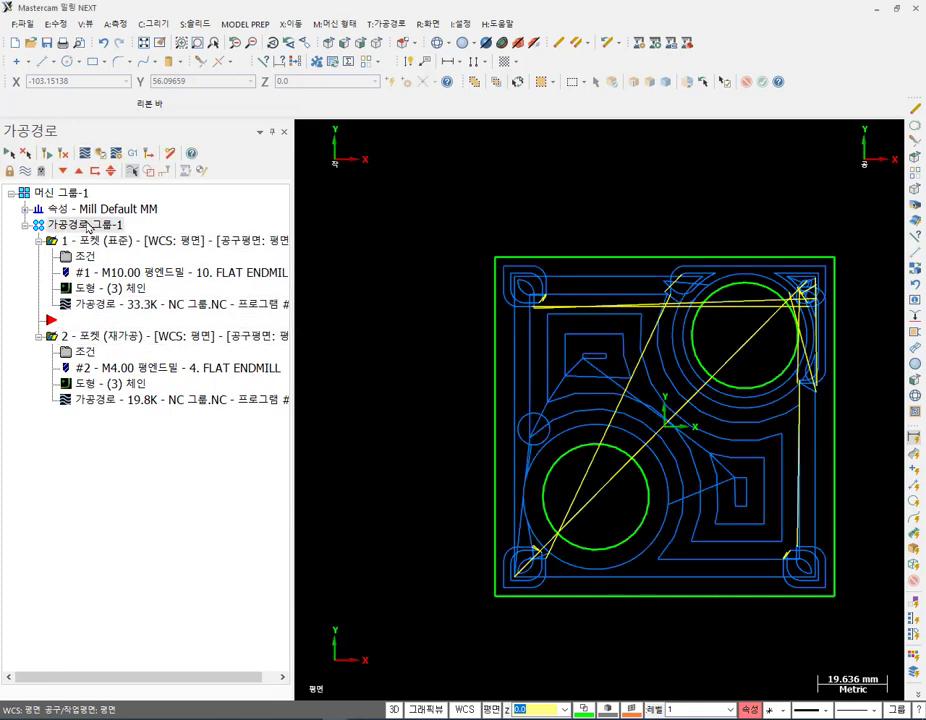
Backplot both operations, stopping after the 10 mm pocket, continue to the end, examine the corners and upper-right circle, and close the backplot.
left_click(102, 155)
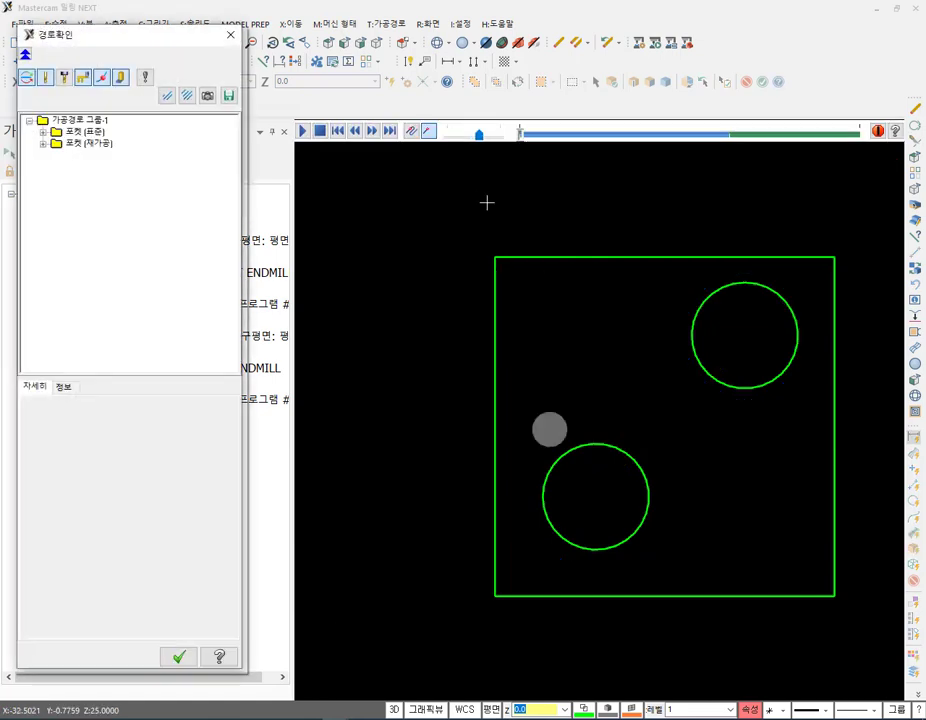
left_click_drag(521, 137, 731, 144)
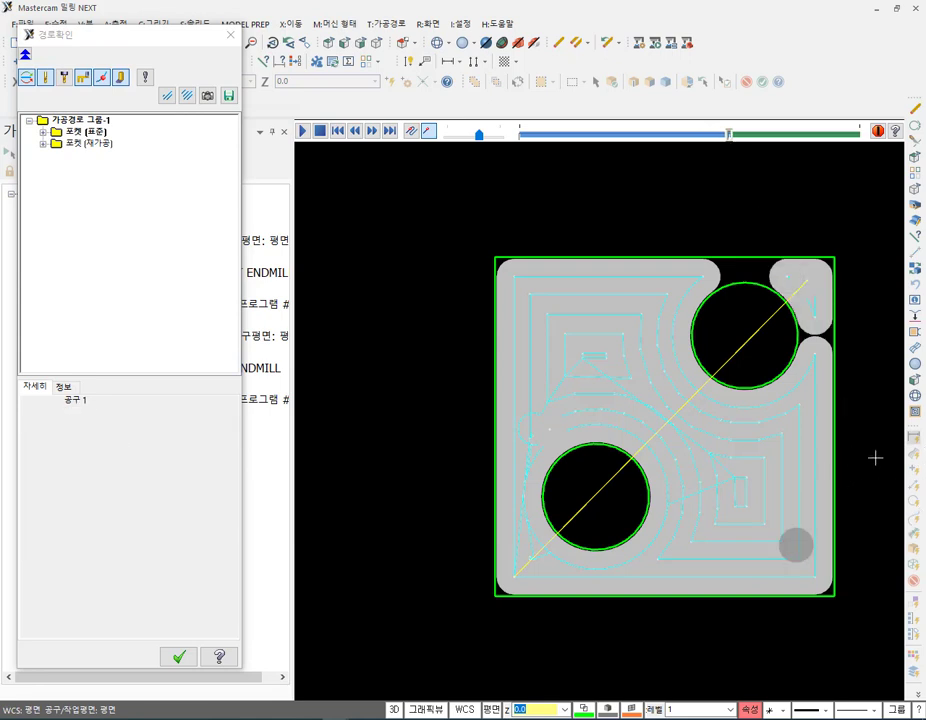
scroll(858, 458, "up", 2)
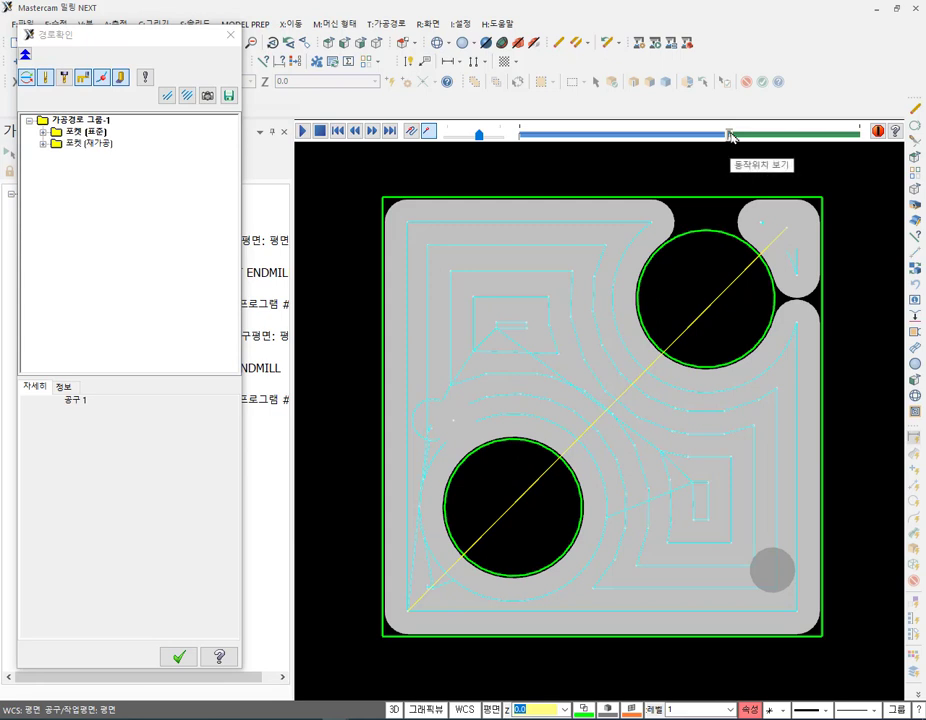
left_click_drag(729, 132, 876, 132)
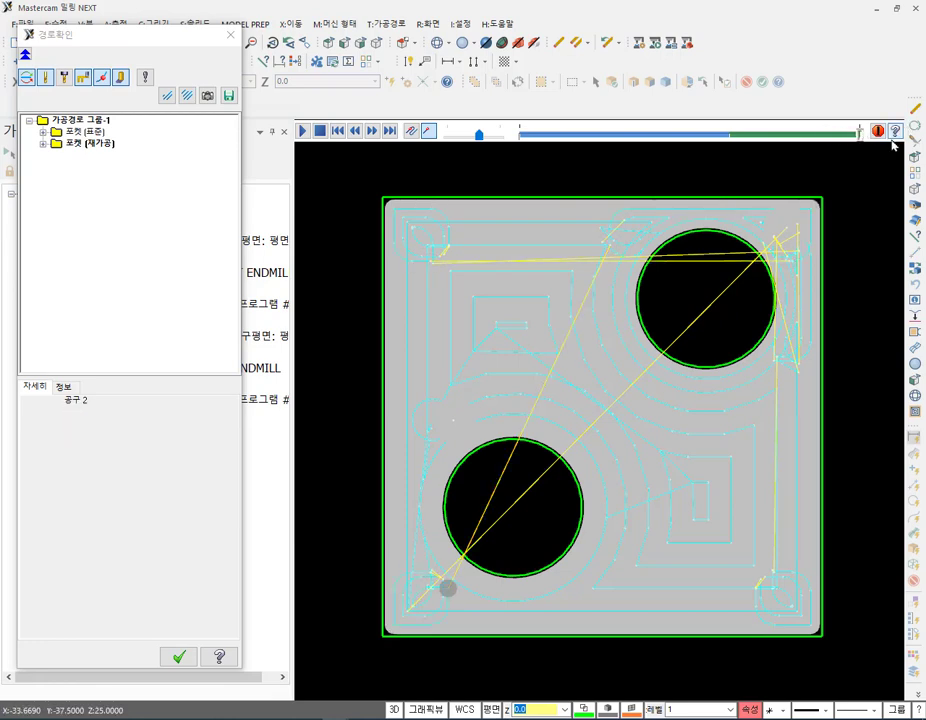
scroll(810, 289, "up", 2)
scroll(827, 227, "down", 2)
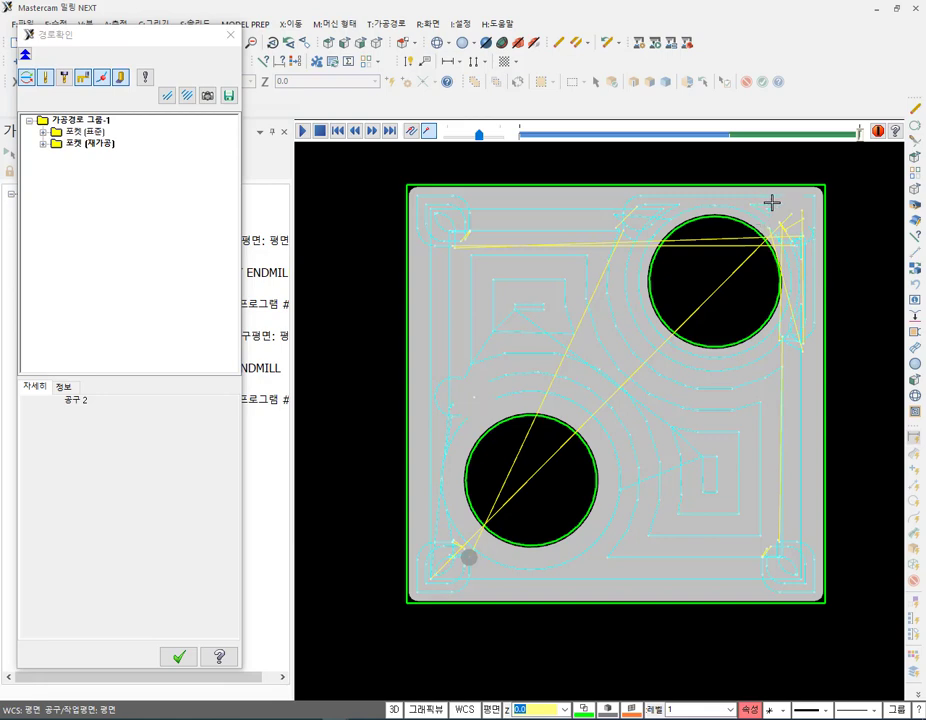
scroll(825, 182, "up", 3)
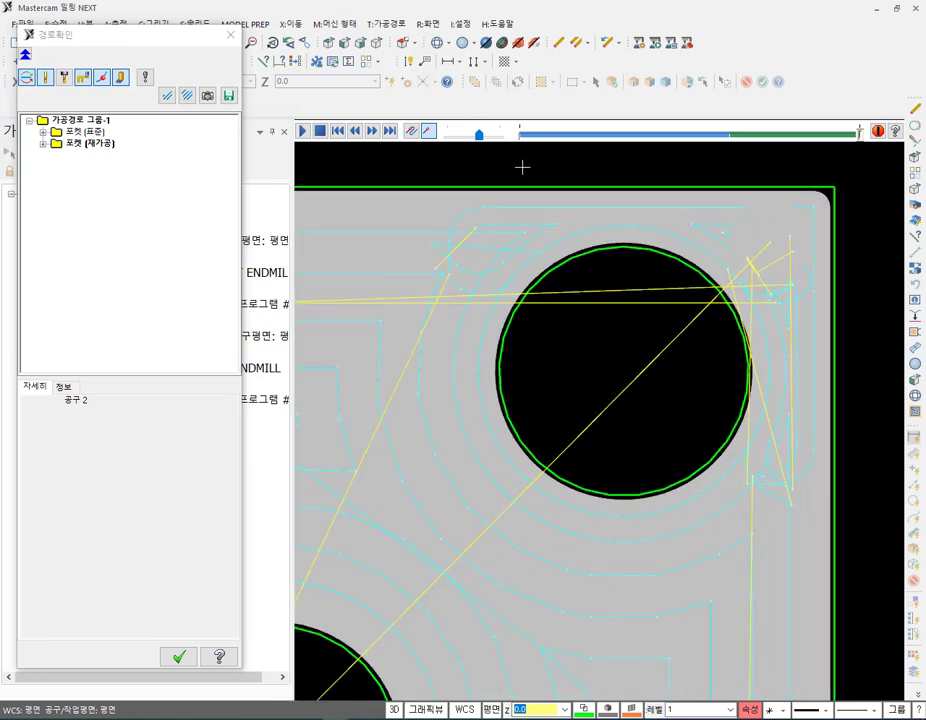
scroll(730, 252, "down", 1)
scroll(734, 247, "down", 2)
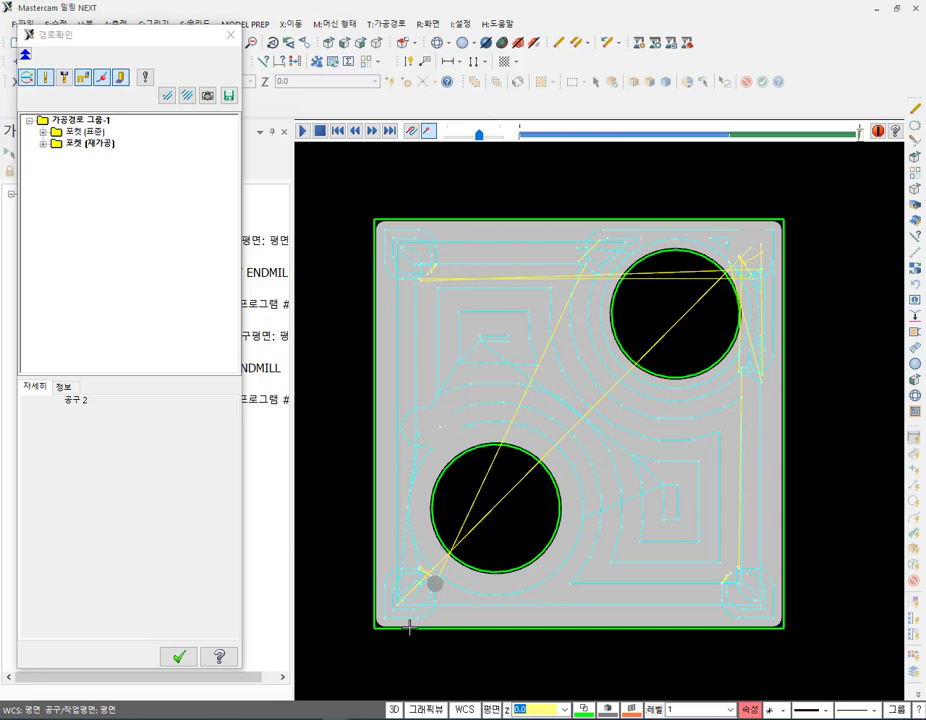
key("Escape")
Backplot only the re-machining operation partway around the upper-right circle, and close the backplot.
left_click(123, 340)
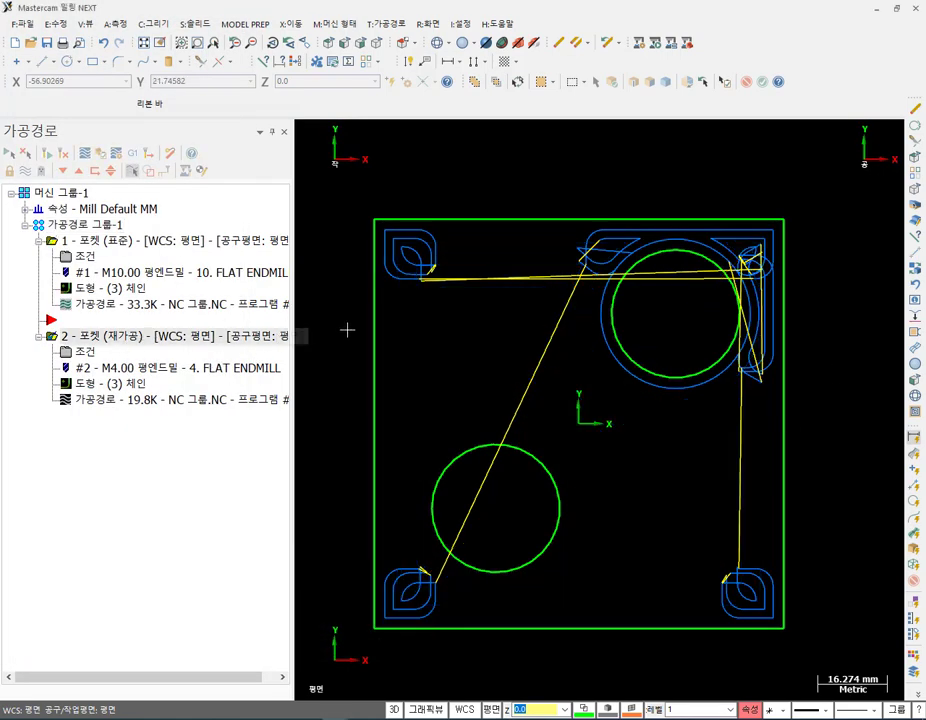
scroll(778, 380, "up", 2)
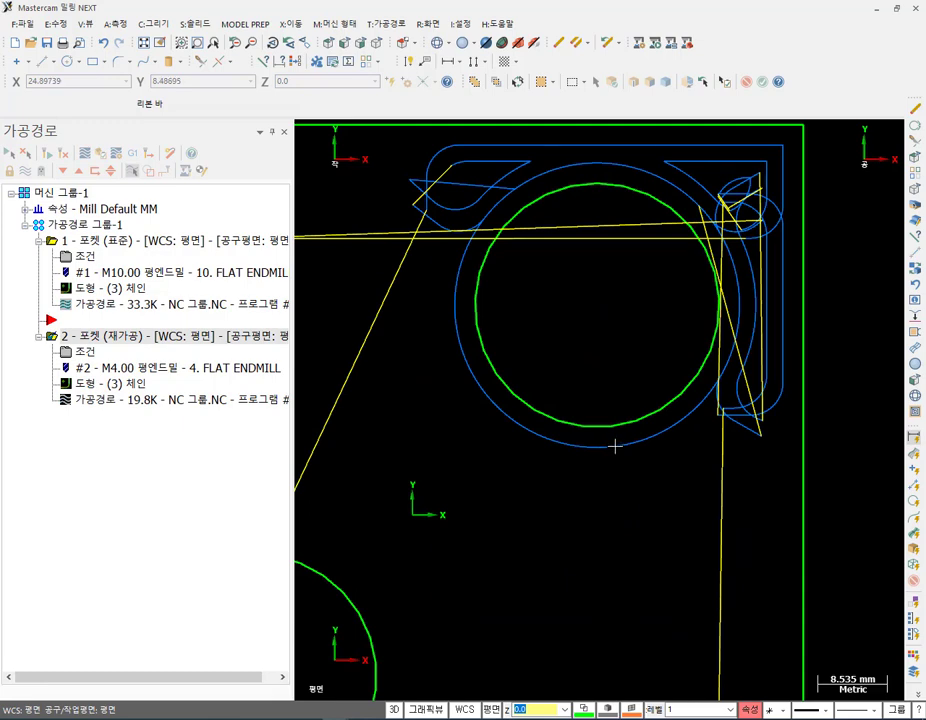
scroll(614, 446, "down", 2)
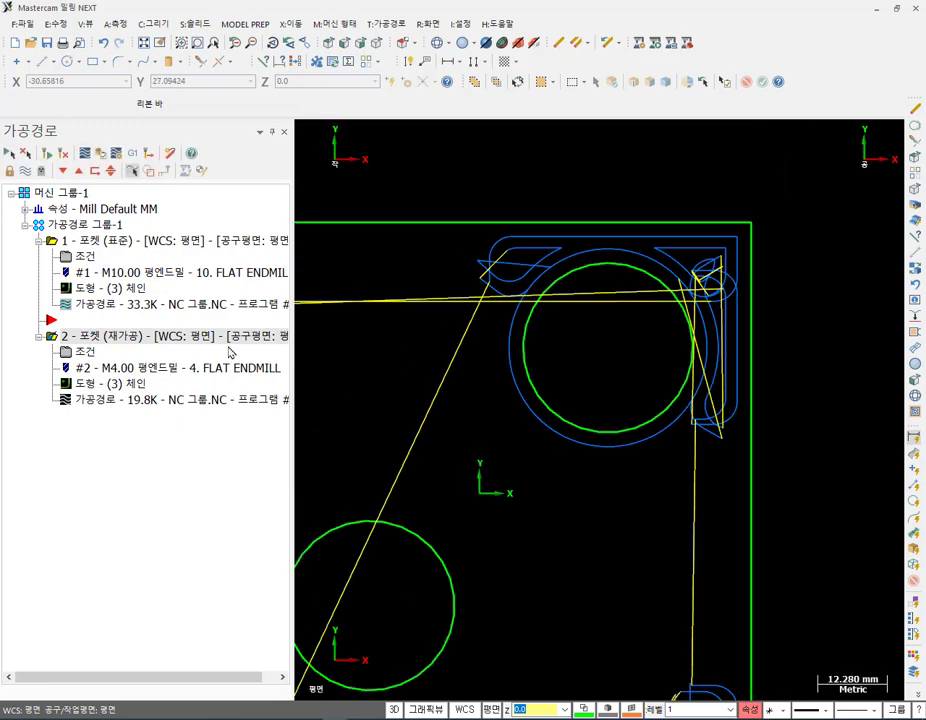
left_click(115, 406)
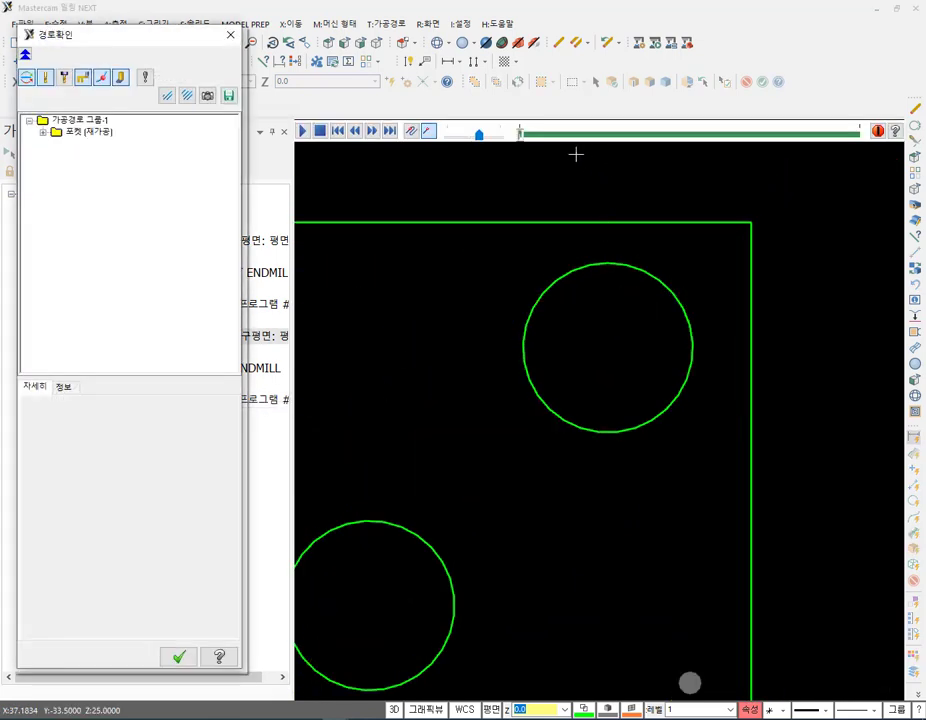
left_click_drag(522, 135, 694, 148)
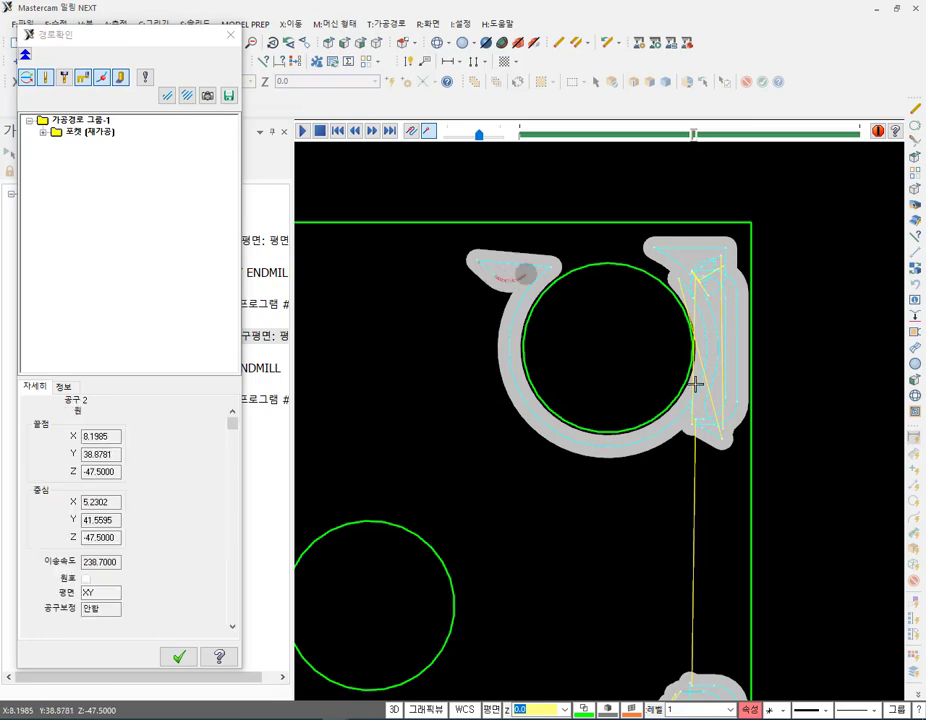
left_click(175, 657)
Set the re-machining operation's path extension length to 1 mm, accept the parameters, and regenerate its toolpath.
left_click(85, 351)
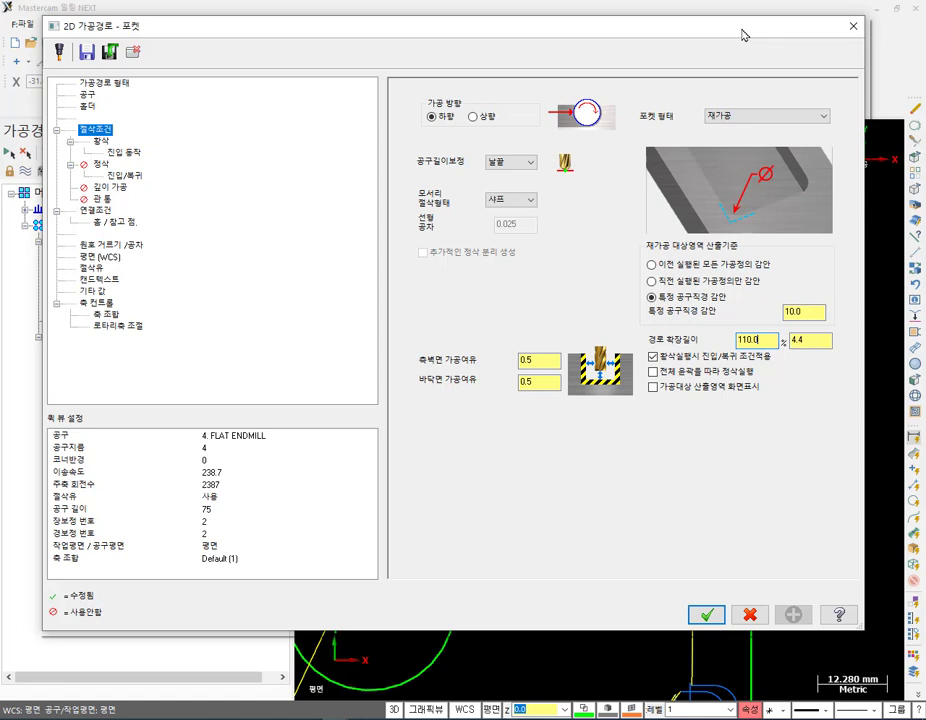
left_click(817, 339)
double_click(817, 339)
type("1")
left_click(706, 614)
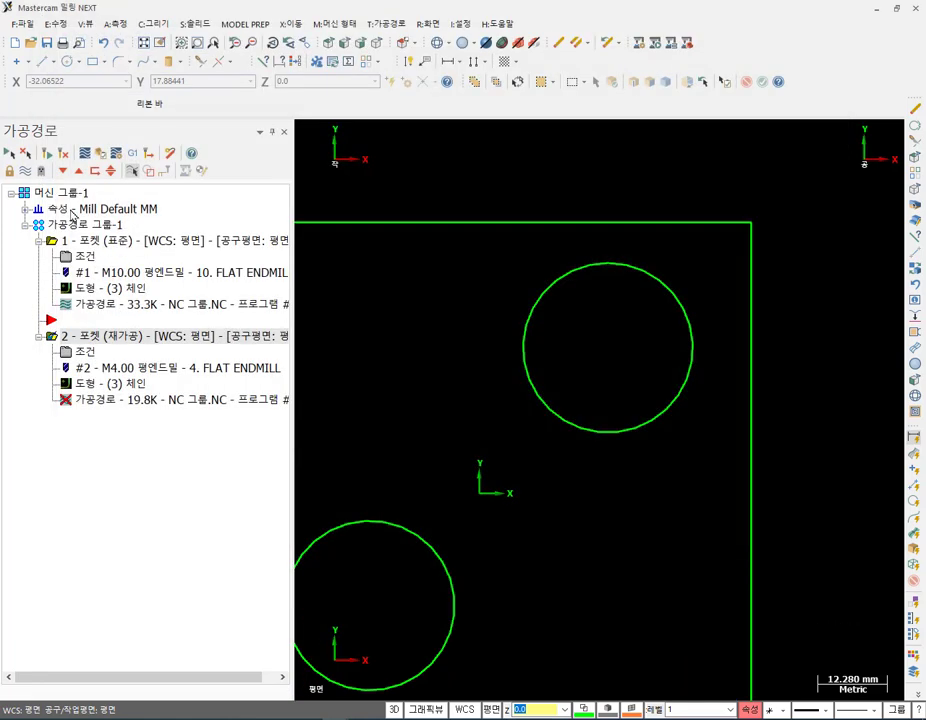
left_click(49, 154)
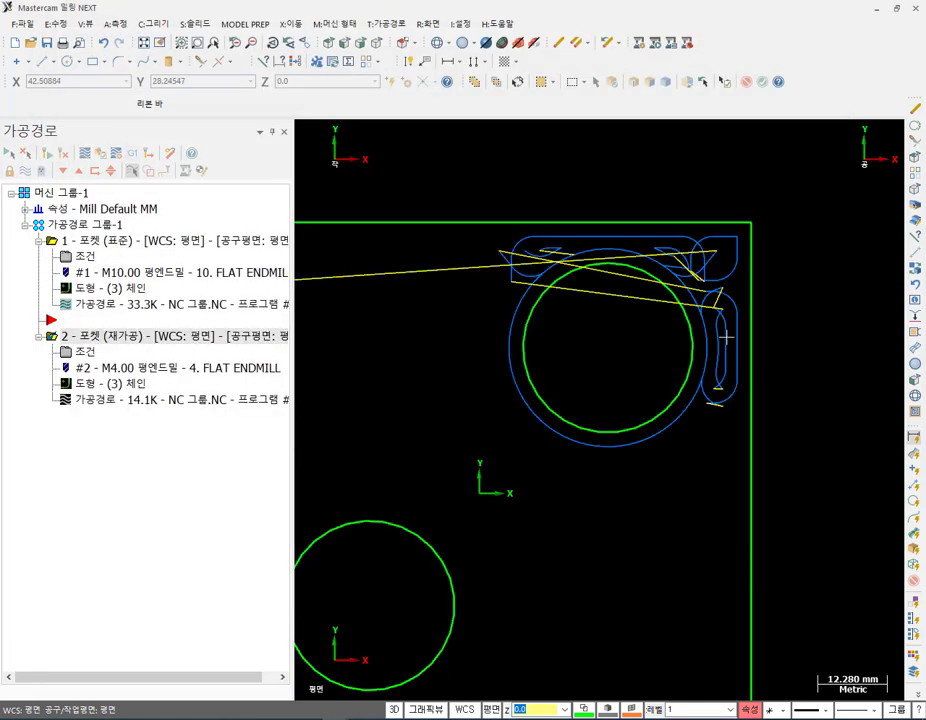
Backplot the shortened re-machining toolpath around the upper-right circle in an angled 3D view, and close the backplot.
scroll(740, 380, "down", 4)
middle_click_drag(620, 370, 743, 331)
scroll(700, 440, "up", 4)
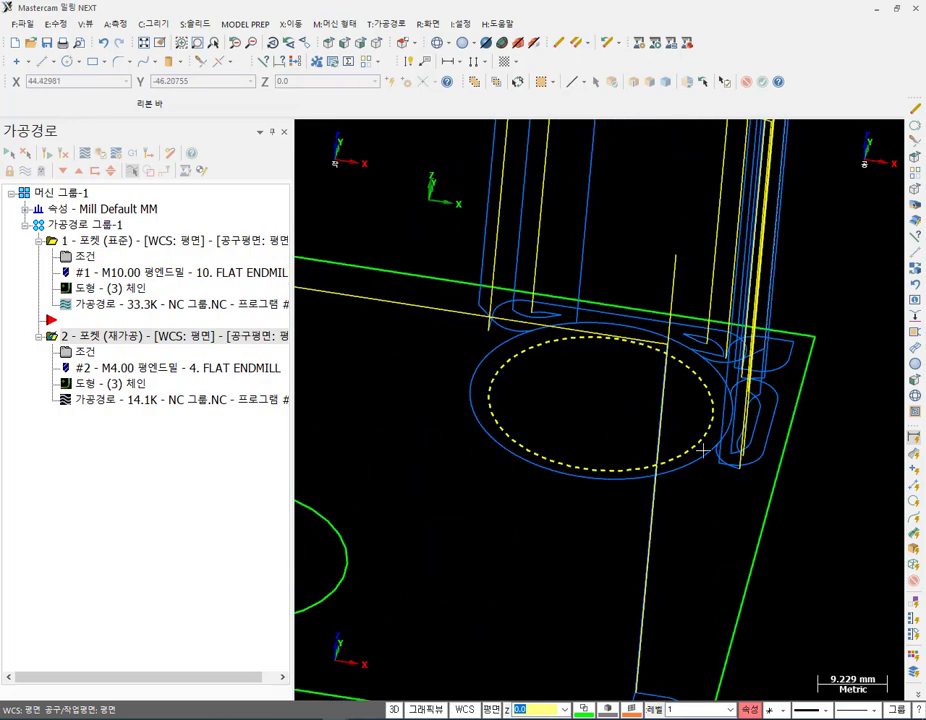
key("alt+t")
key("r")
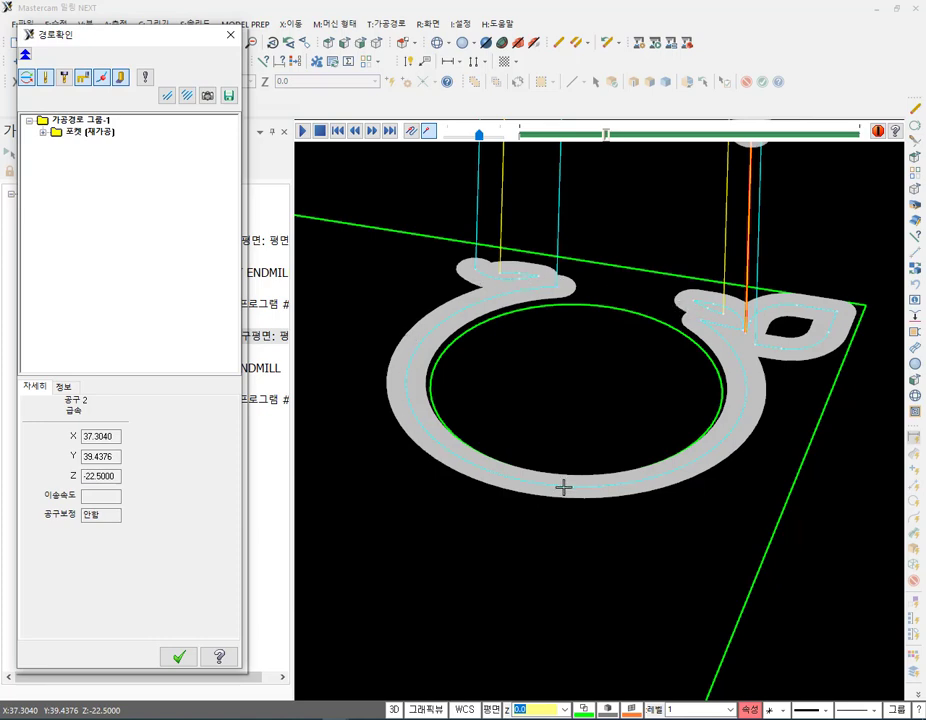
scroll(682, 529, "down", 3)
middle_click_drag(655, 382, 624, 345)
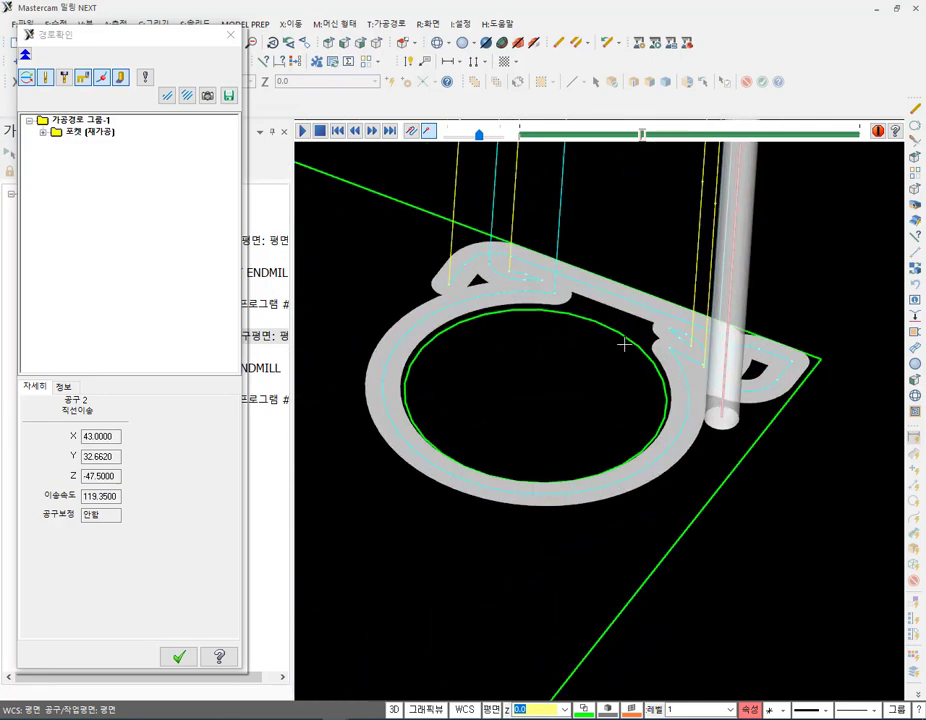
left_click(178, 657)
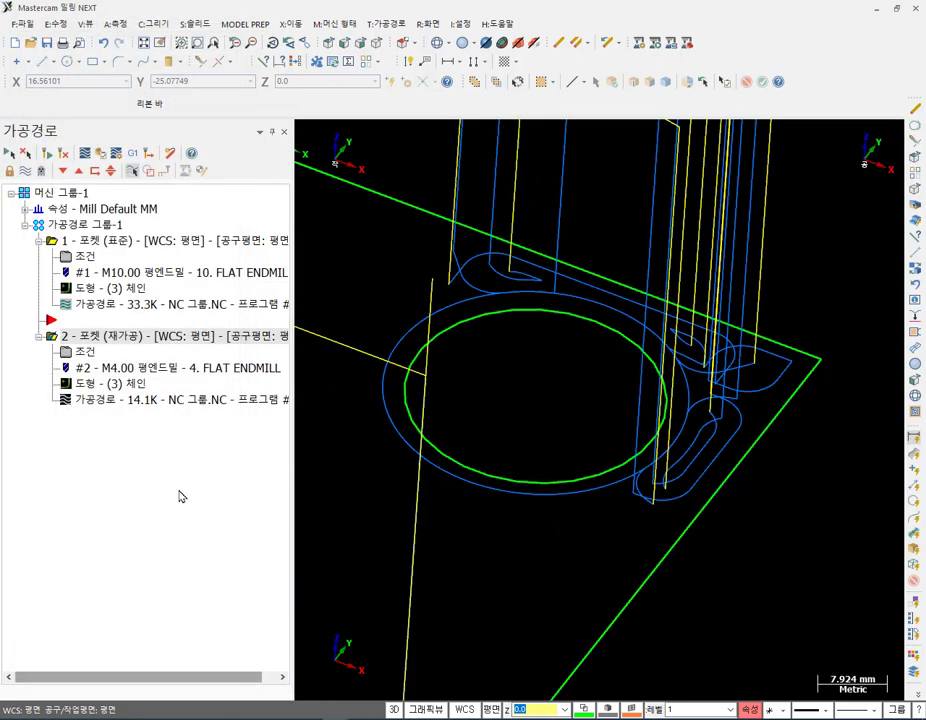
Set the re-machining operation's path extension length to 0, accept the parameters, and regenerate its toolpath.
left_click(86, 354)
double_click(806, 340)
left_click(766, 340)
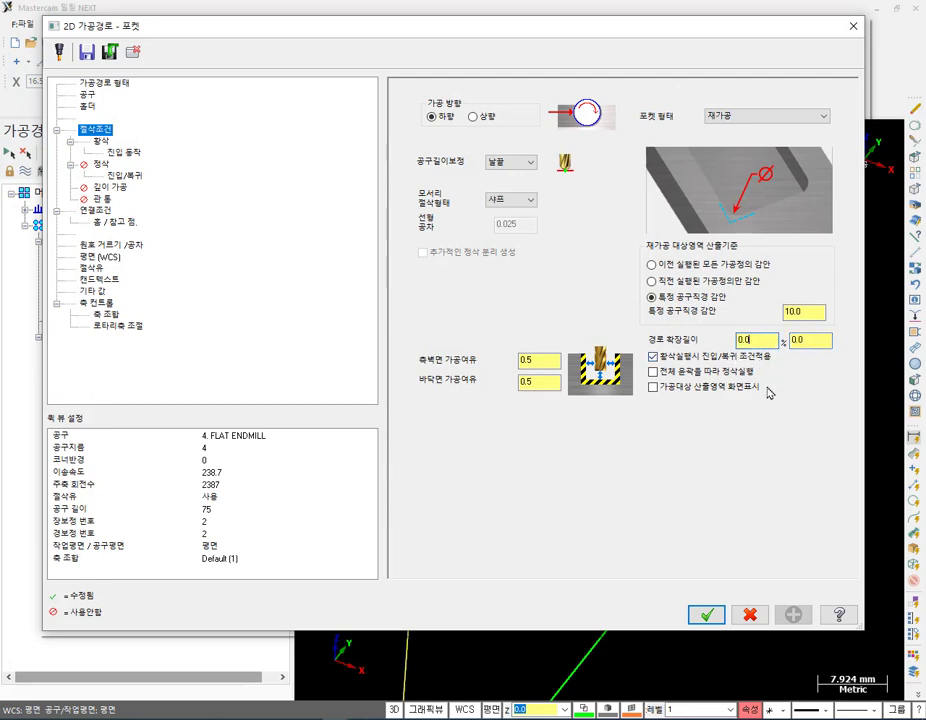
left_click(706, 614)
left_click(47, 154)
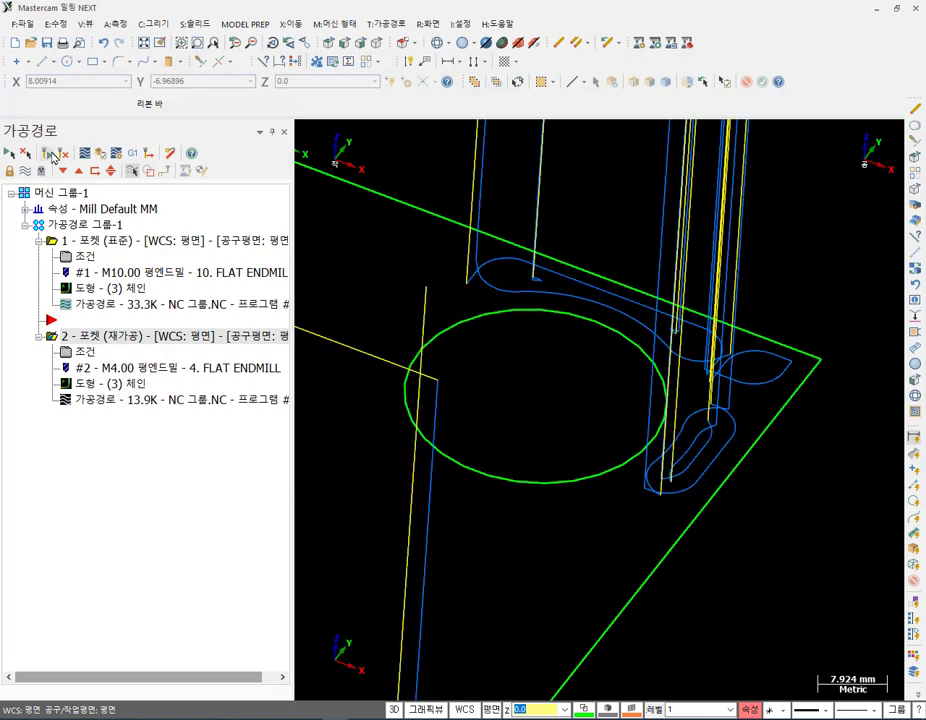
Examine the re-machining toolpath without extension in an angled view, and restore the top view of the whole part.
scroll(670, 335, "down", 4)
mouse_move(670, 335)
middle_mouse_down()
mouse_move(660, 360)
mouse_move(703, 368)
mouse_move(617, 295)
mouse_move(686, 331)
middle_mouse_up()
scroll(617, 292, "up", 2)
scroll(617, 292, "up", 2)
scroll(686, 331, "down", 2)
scroll(728, 379, "down", 2)
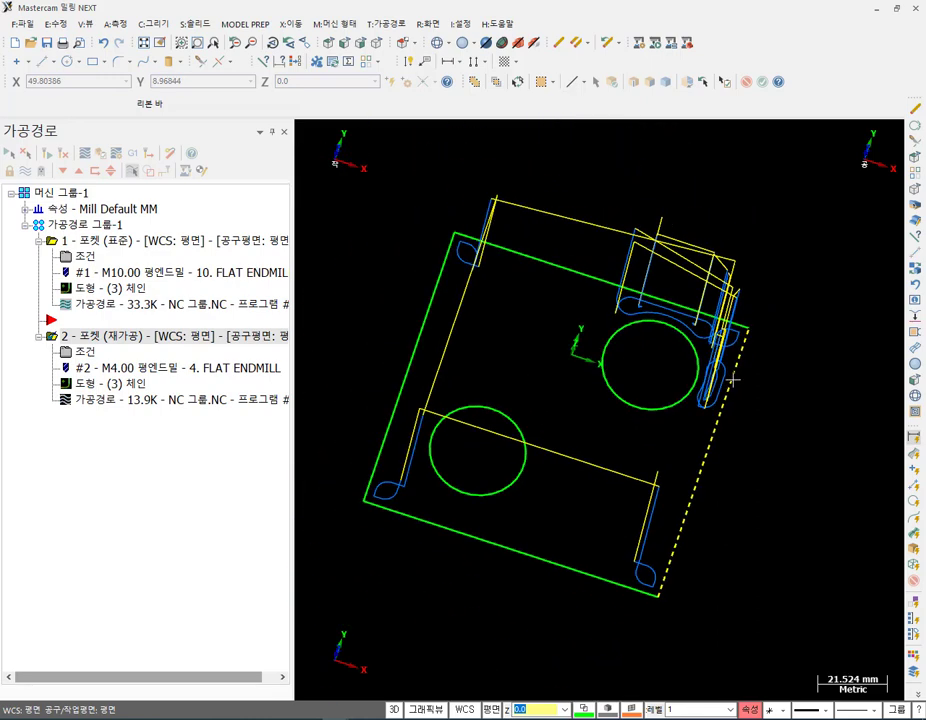
left_click(236, 42)
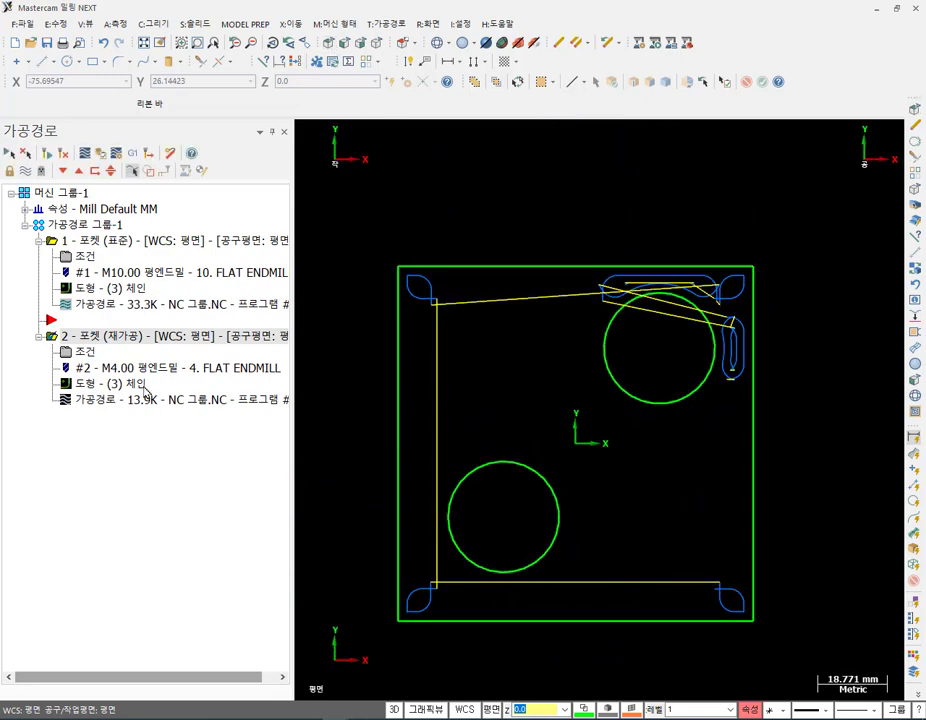
Backplot both pocket operations together, examine the leftover material around the upper-right circle, and close the backplot.
left_click(85, 226)
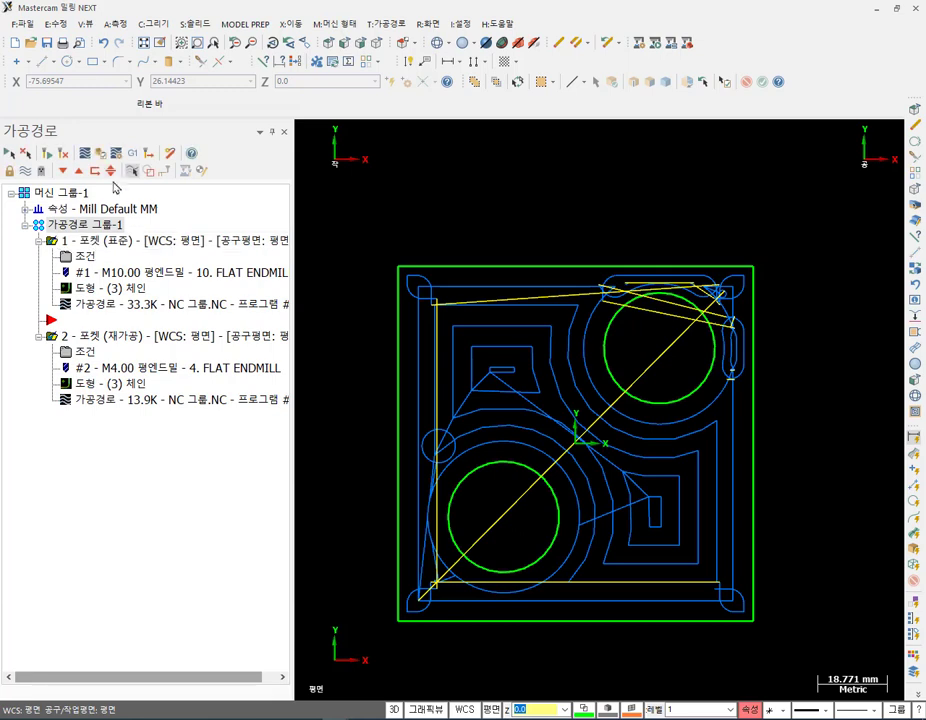
left_click(85, 153)
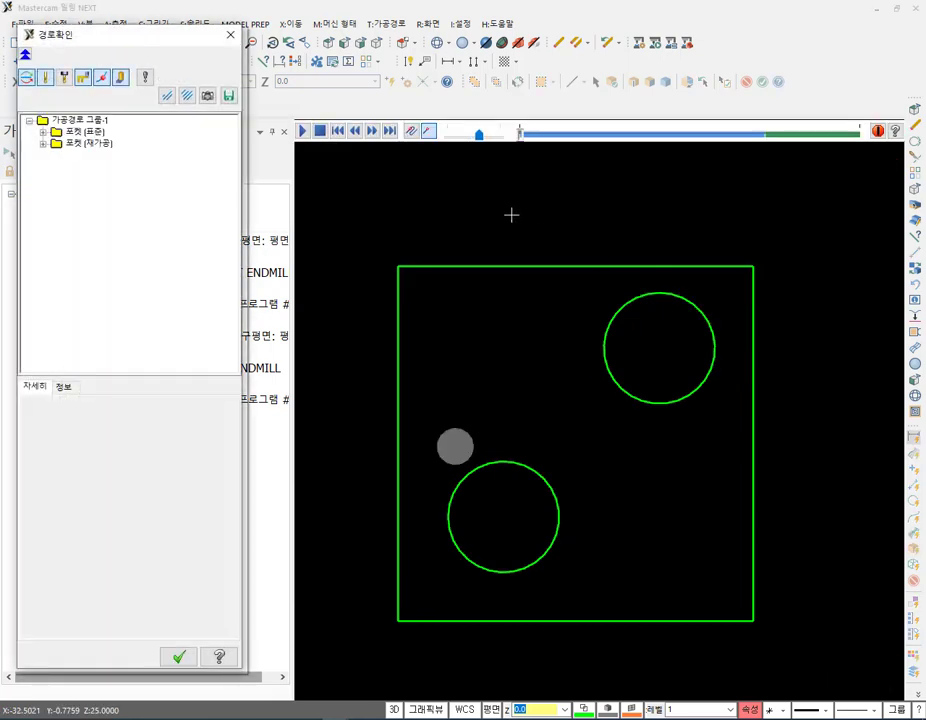
left_click_drag(520, 137, 761, 150)
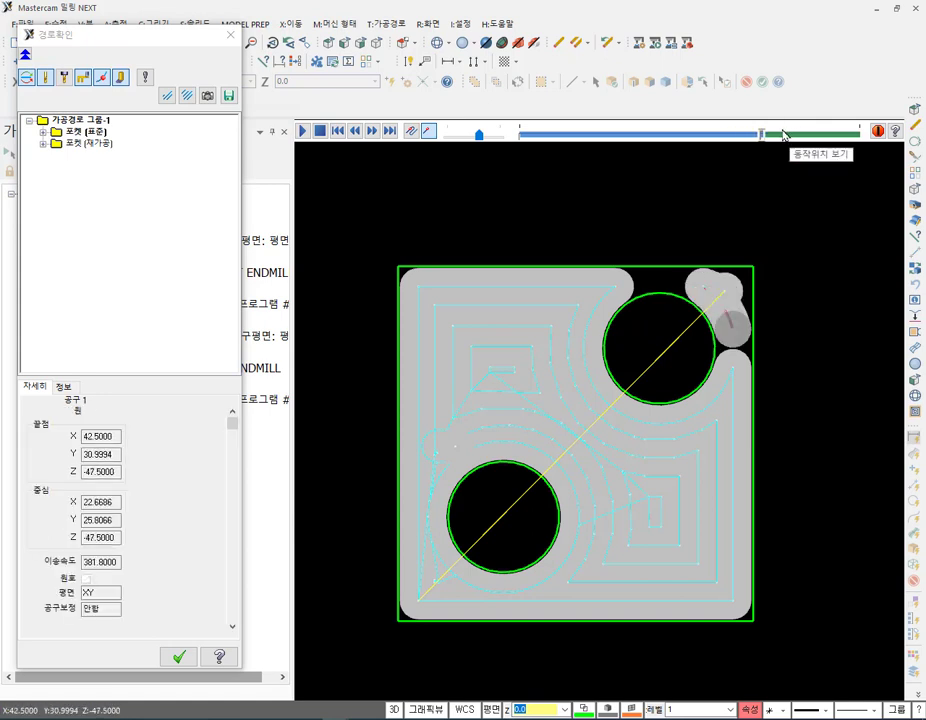
left_click(784, 135)
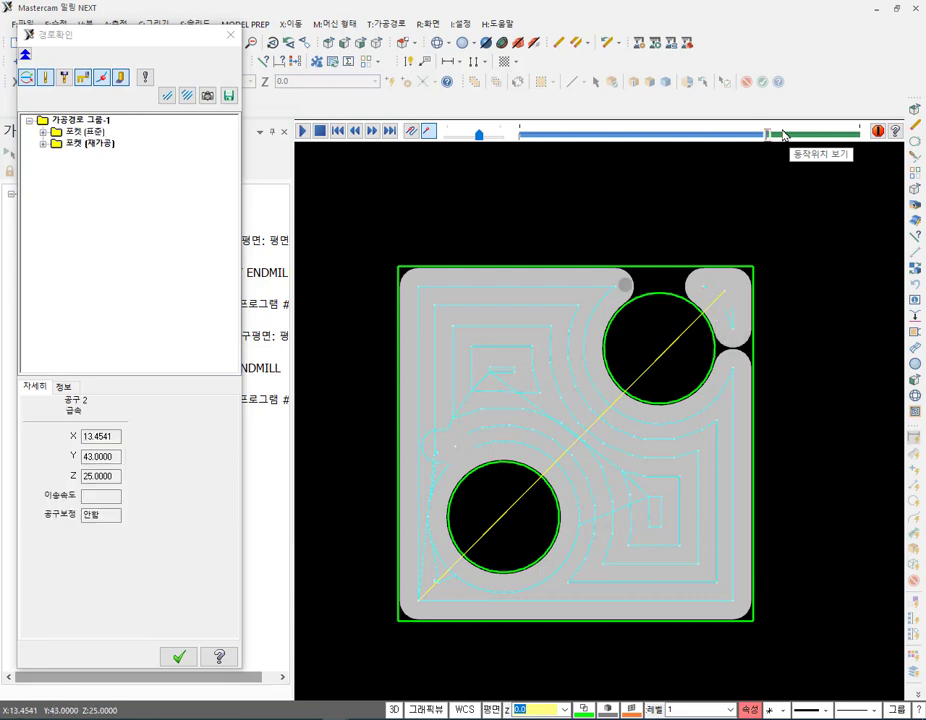
scroll(665, 259, "up", 10)
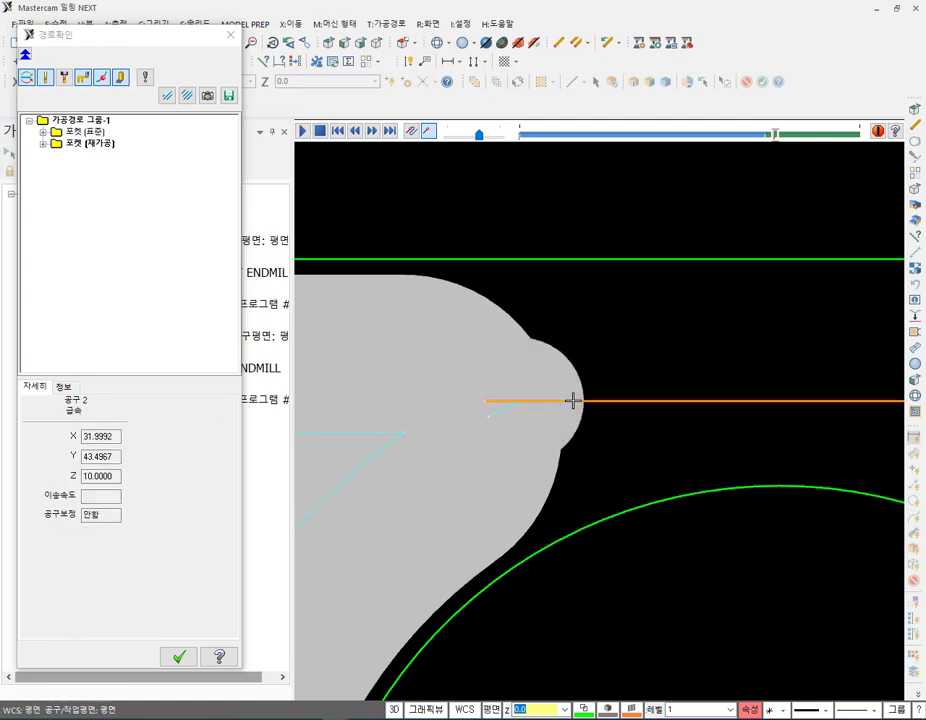
scroll(438, 350, "down", 4)
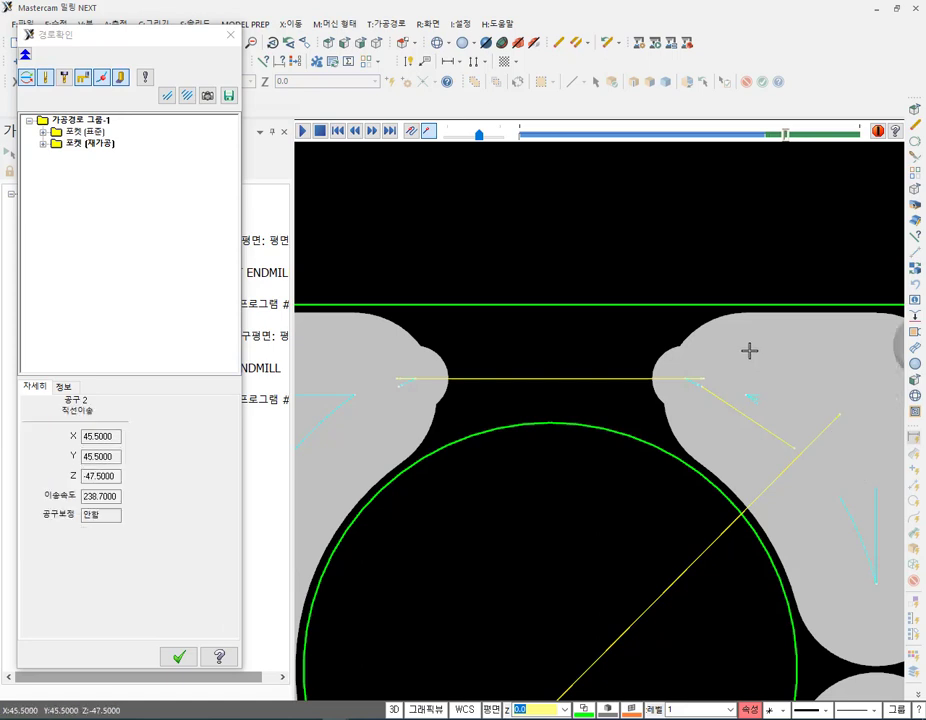
scroll(648, 326, "down", 1)
scroll(648, 326, "down", 1)
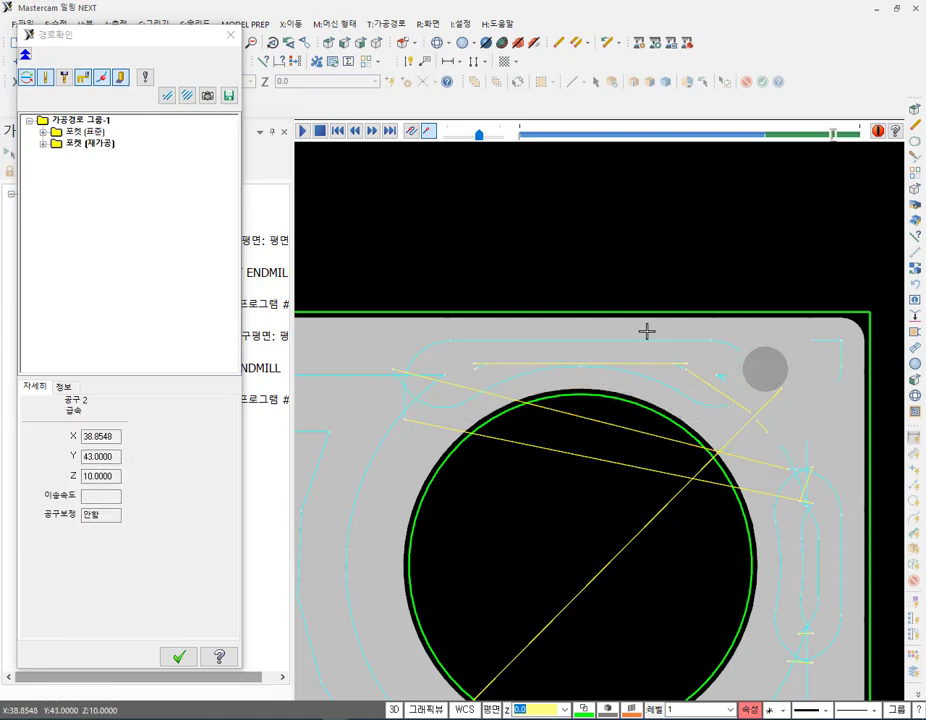
scroll(650, 330, "down", 4)
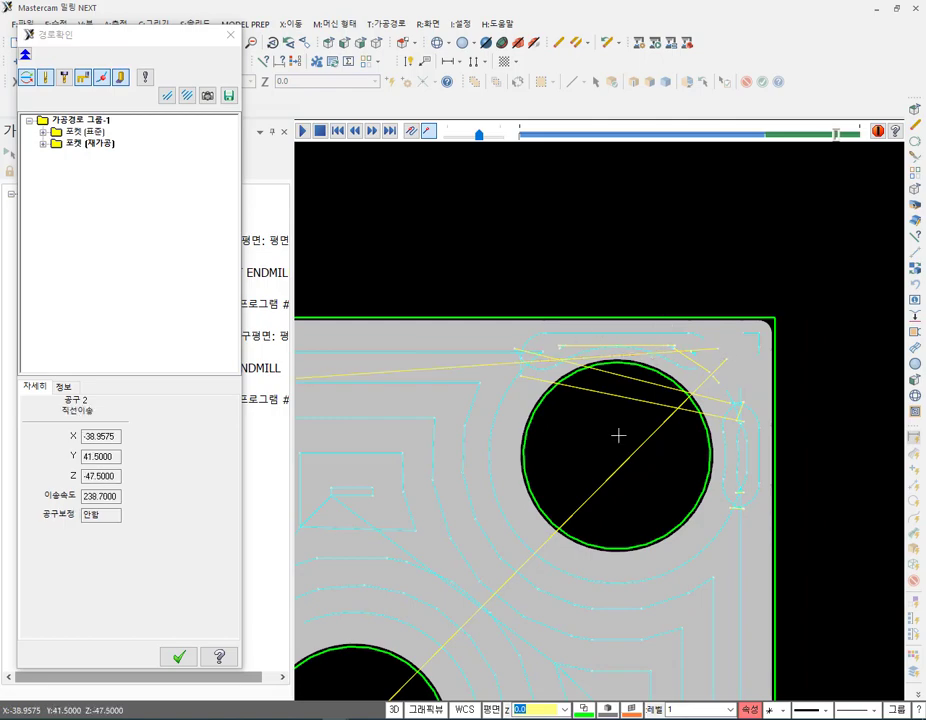
left_click(179, 657)
Change the re-machining operation's path extension length, accept the parameters, and regenerate its toolpath.
scroll(548, 434, "up", 3)
left_click(84, 352)
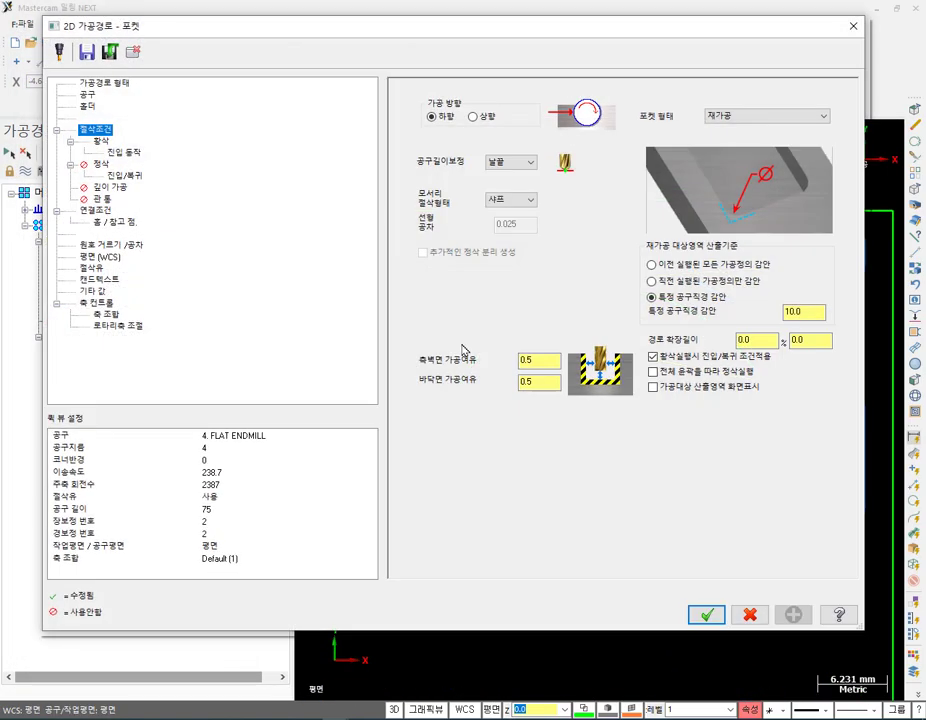
double_click(806, 341)
key("Return")
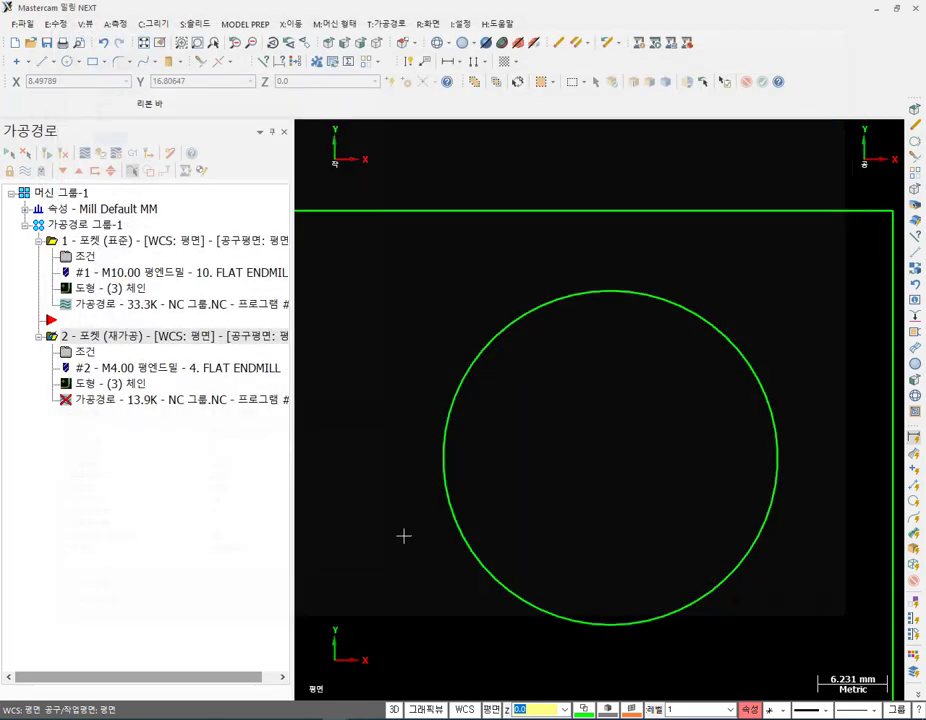
left_click(47, 157)
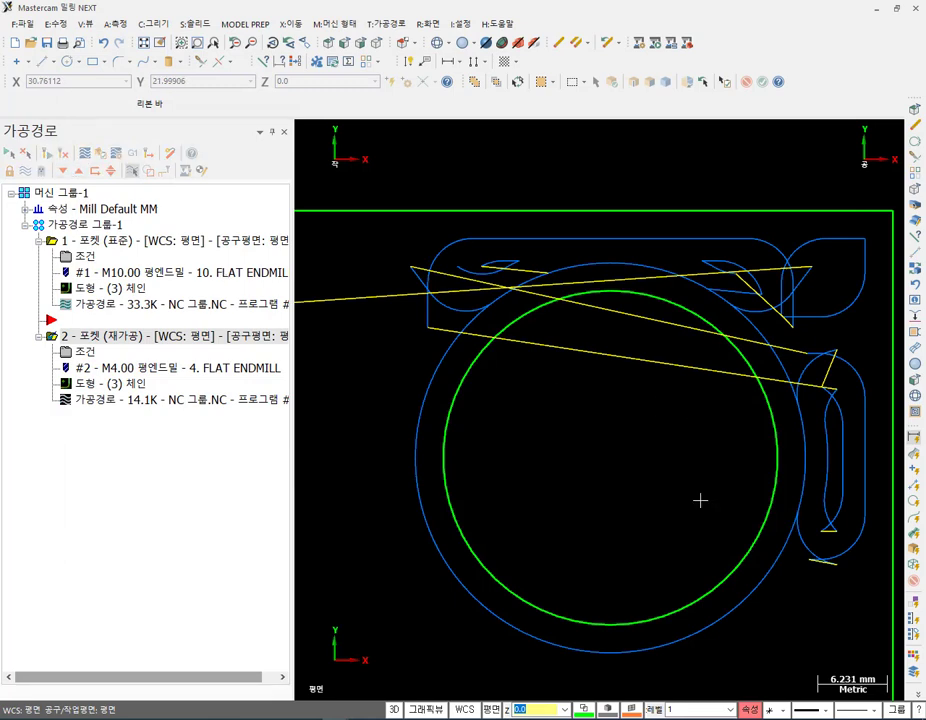
Mark the re-machining path around the upper-right circle with freehand red strokes, and close the drawing overlay.
key("ctrl+2")
mouse_move(735, 236)
left_mouse_down()
mouse_move(806, 366)
mouse_move(790, 322)
left_mouse_up()
left_click_drag(834, 546, 860, 586)
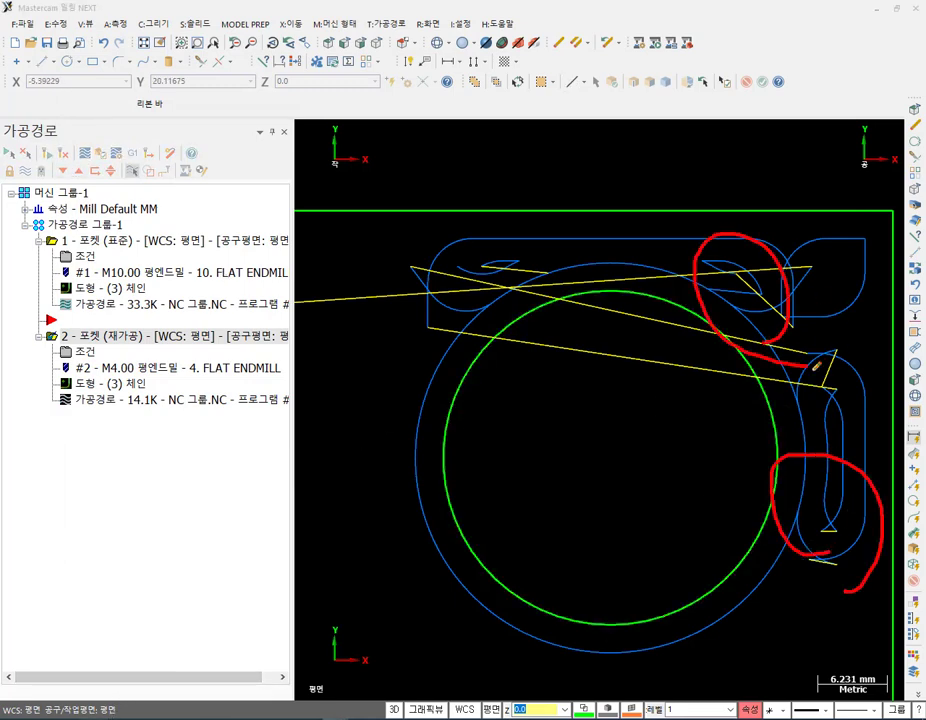
mouse_move(665, 268)
left_mouse_down()
mouse_move(796, 382)
mouse_move(787, 541)
mouse_move(826, 550)
left_mouse_up()
mouse_move(472, 335)
left_mouse_down()
mouse_move(440, 530)
mouse_move(515, 597)
mouse_move(760, 556)
left_mouse_up()
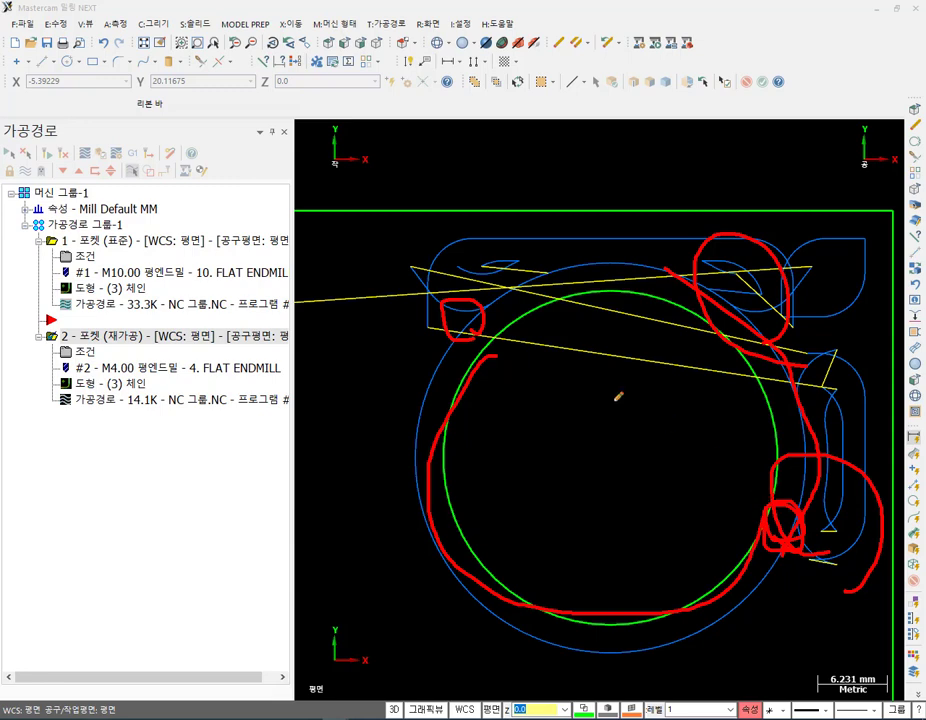
right_click(552, 331)
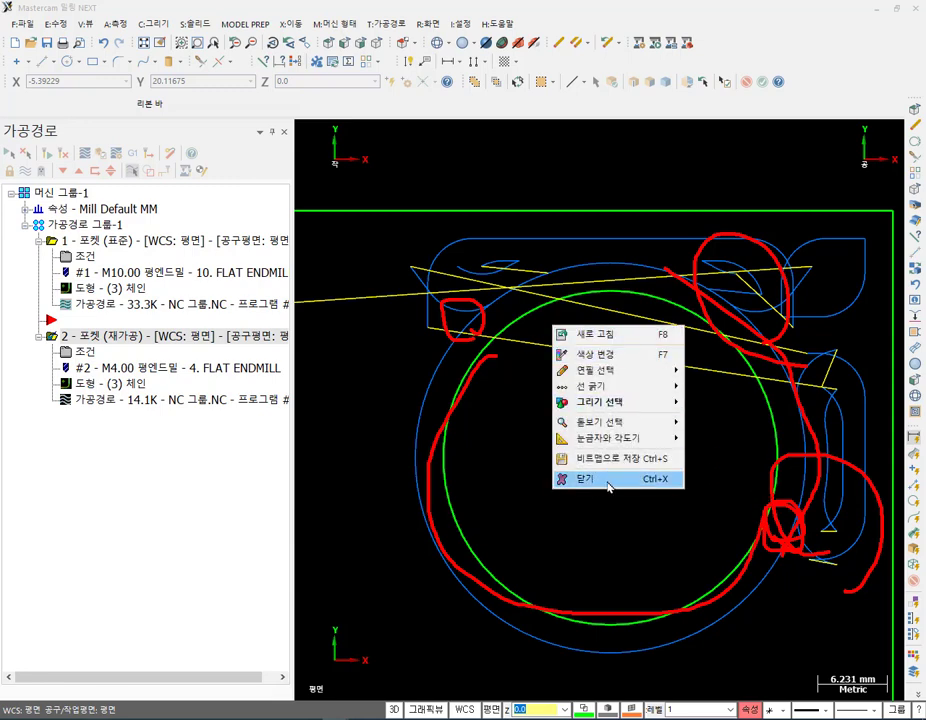
left_click(580, 480)
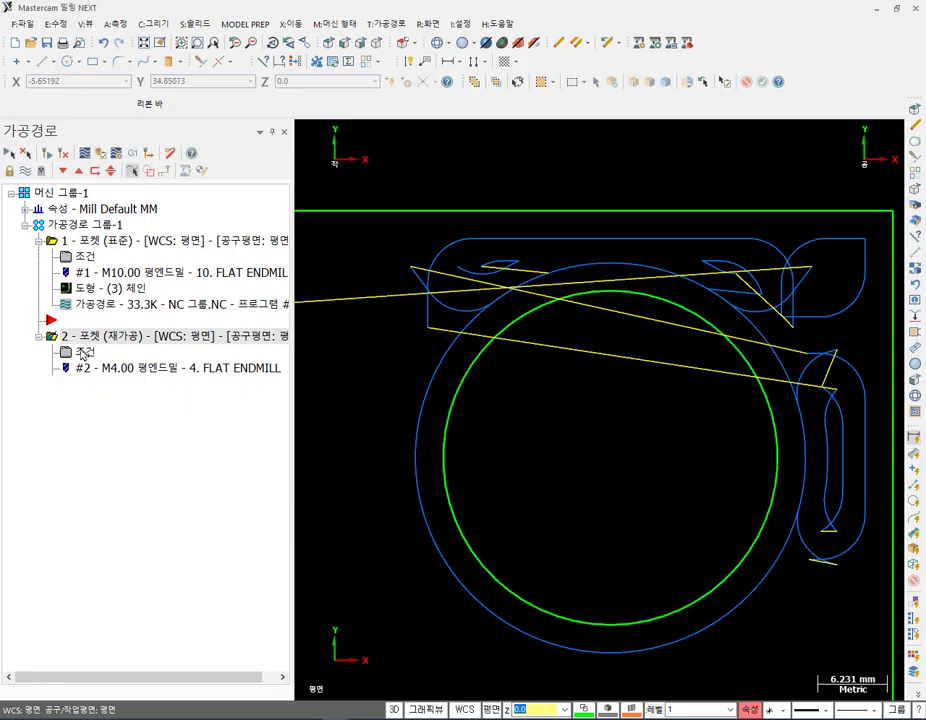
Adjust the path extension length of the re-machining operation once more and regenerate the toolpath.
left_click(85, 352)
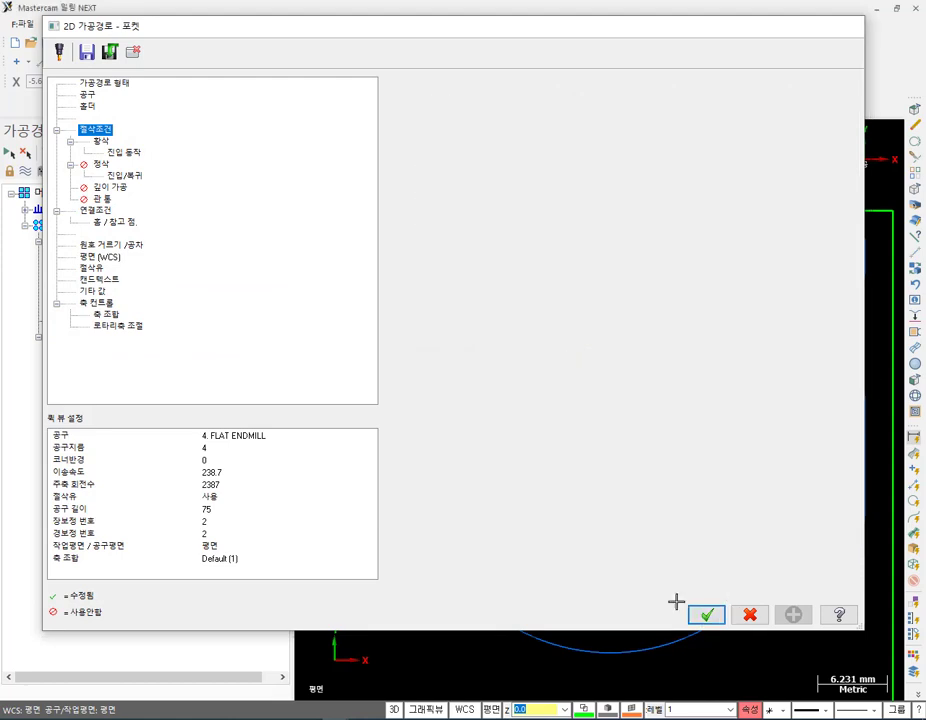
left_click(706, 615)
left_click(46, 154)
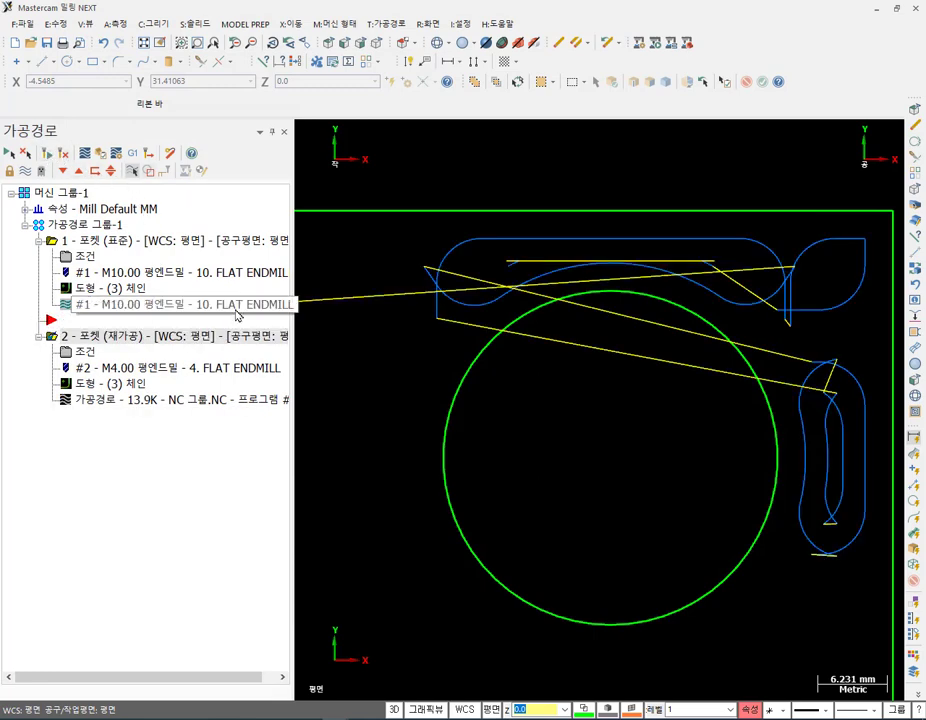
Set the re-machining operation's path extension to 5 percent, accept the parameters, and regenerate its toolpath.
left_click(85, 351)
double_click(807, 341)
double_click(753, 341)
type("5")
left_click(720, 618)
left_click(45, 153)
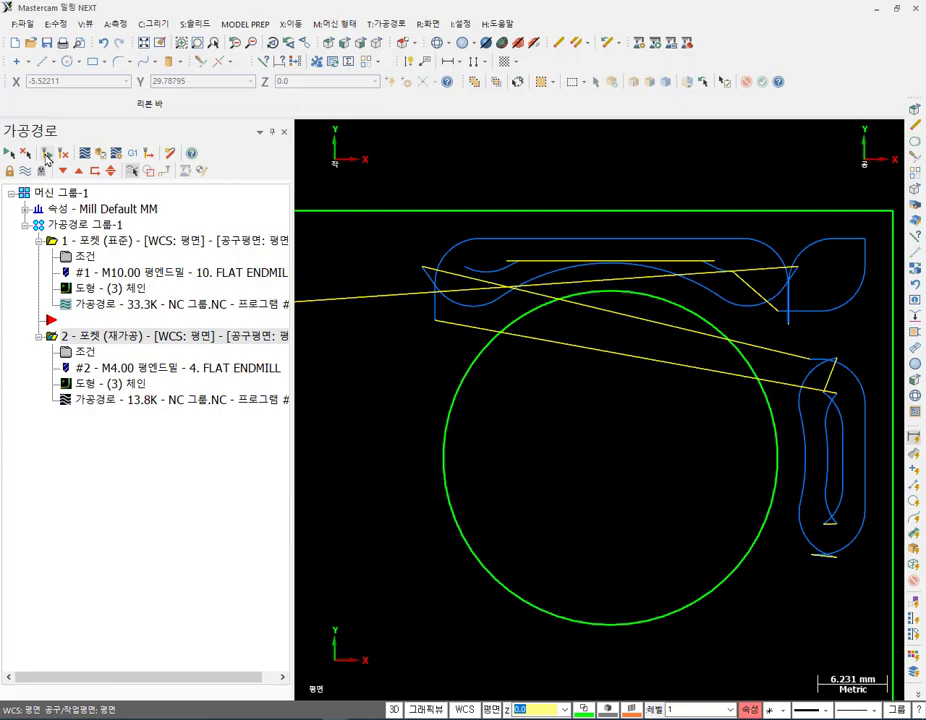
Set the re-machining operation's path extension to 10 percent, accept the parameters, and regenerate its toolpath.
left_click(82, 352)
double_click(766, 343)
type("10")
left_click(706, 614)
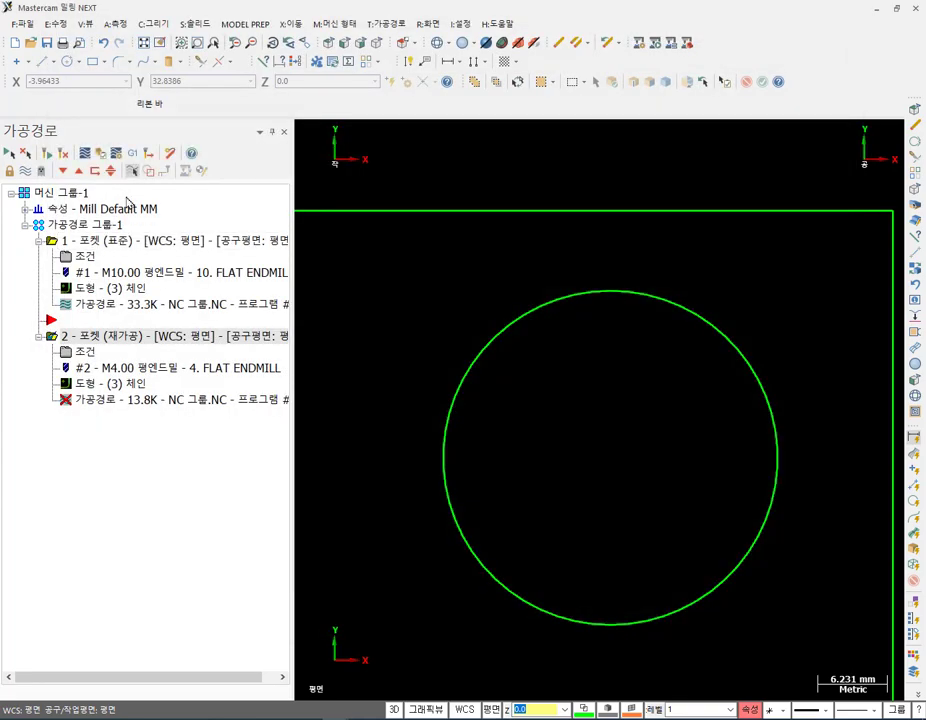
left_click(47, 154)
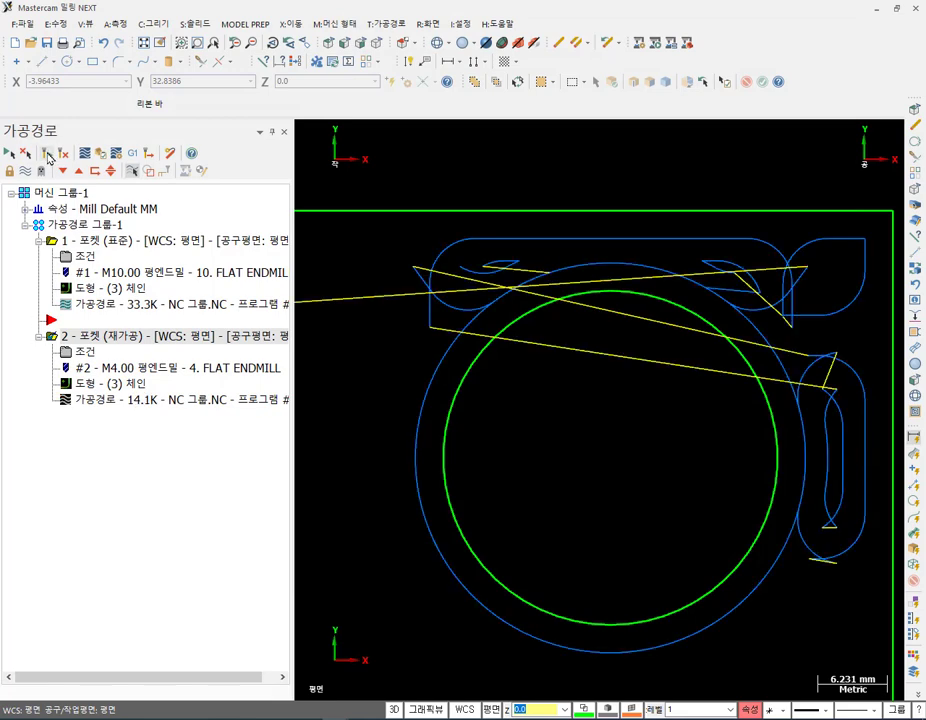
Return the re-machining operation's path extension to 5 percent and regenerate the toolpath.
left_click(85, 352)
type("5")
left_click(712, 613)
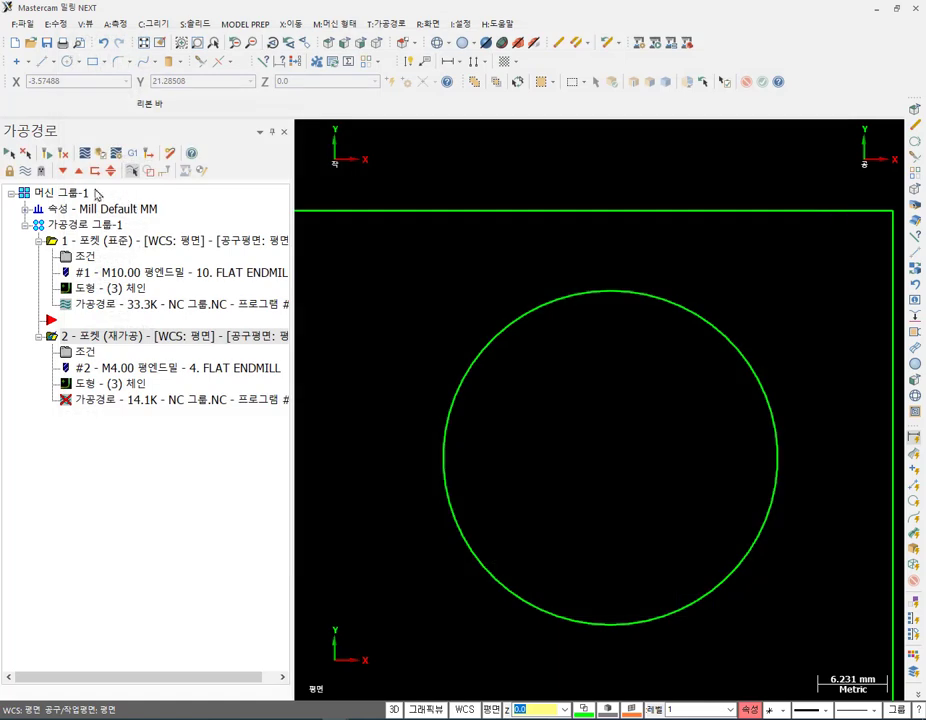
left_click(46, 154)
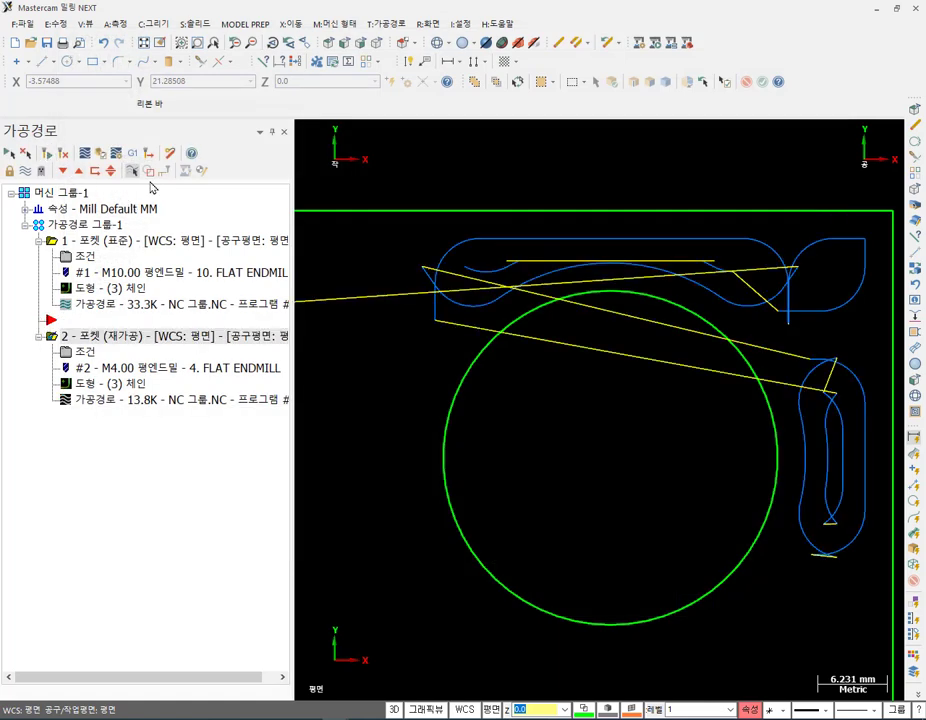
Switch to the textbook PDF in Adobe Acrobat and read the re-machining (재가공) options and the open contour (열린윤곽) section, highlighting both passages.
scroll(841, 436, "down", 5)
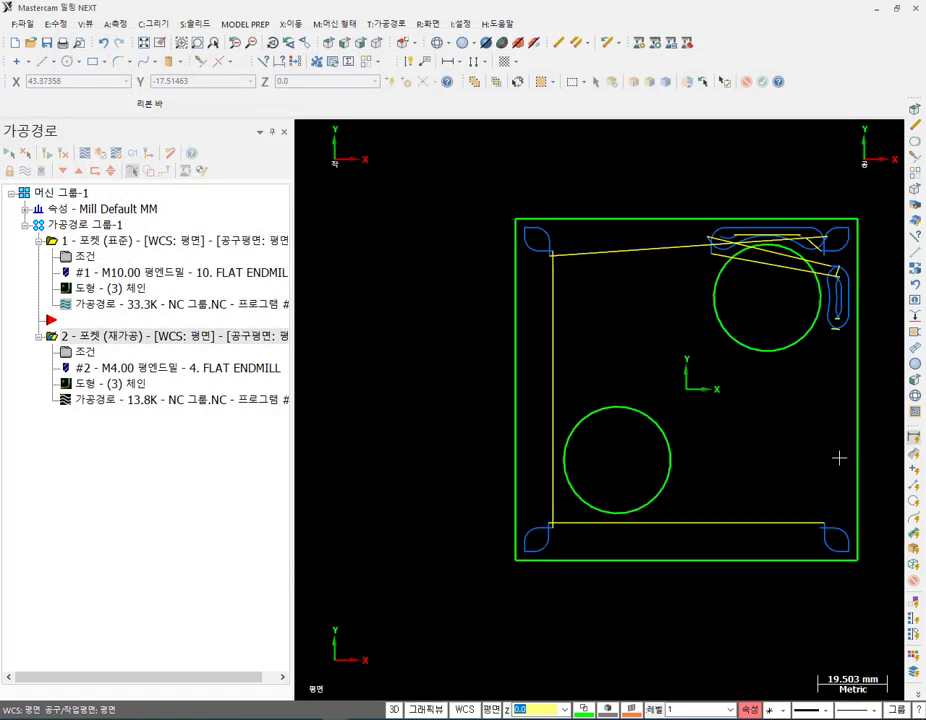
scroll(808, 561, "up", 1)
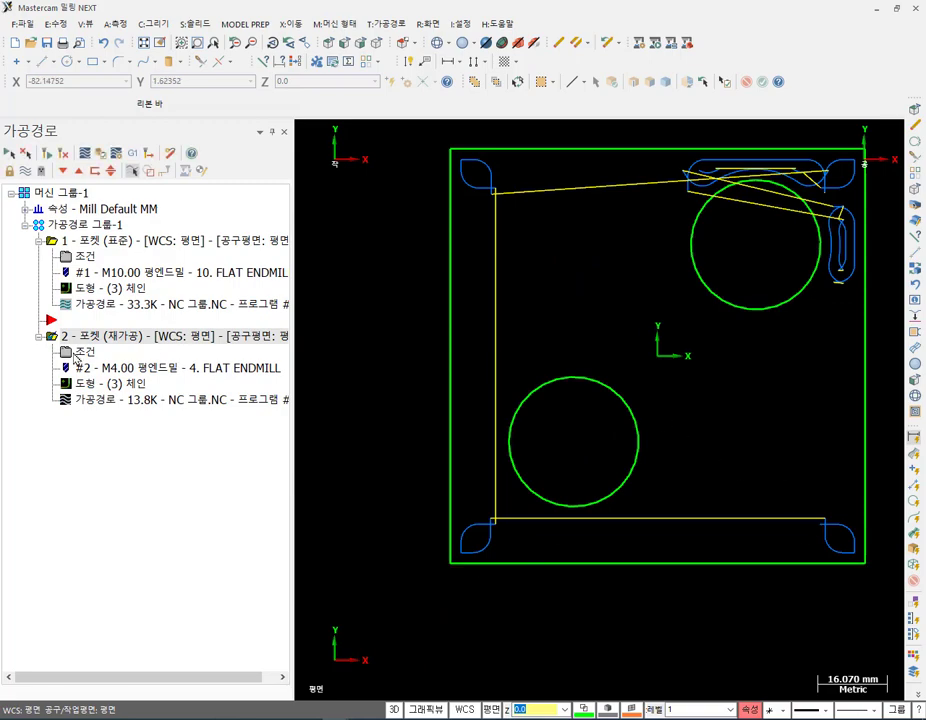
scroll(529, 426, "down", 2)
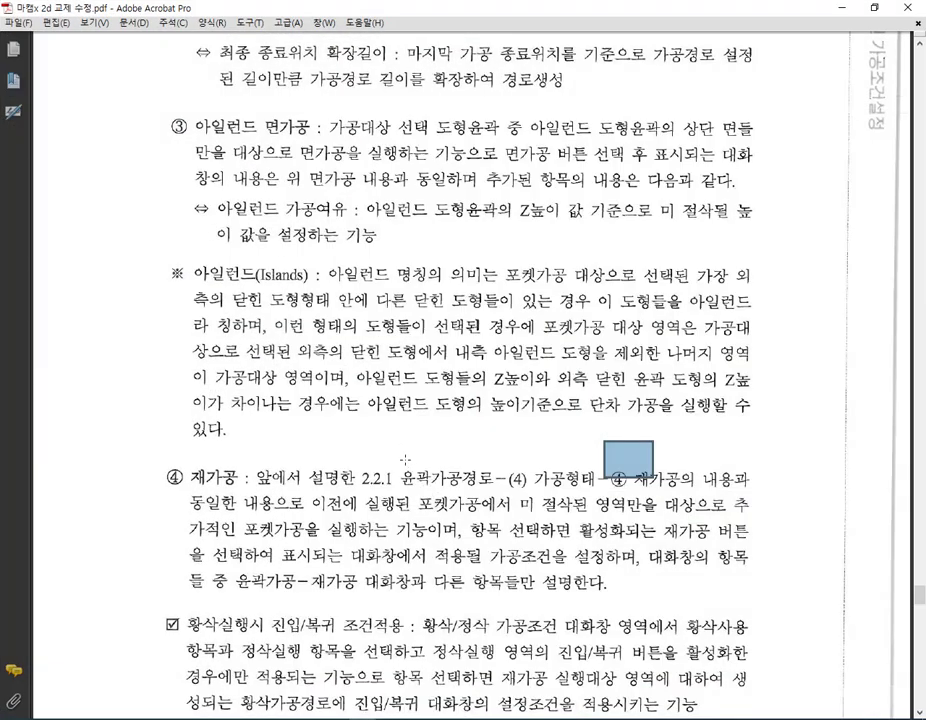
scroll(405, 458, "down", 5)
left_click_drag(178, 367, 405, 400)
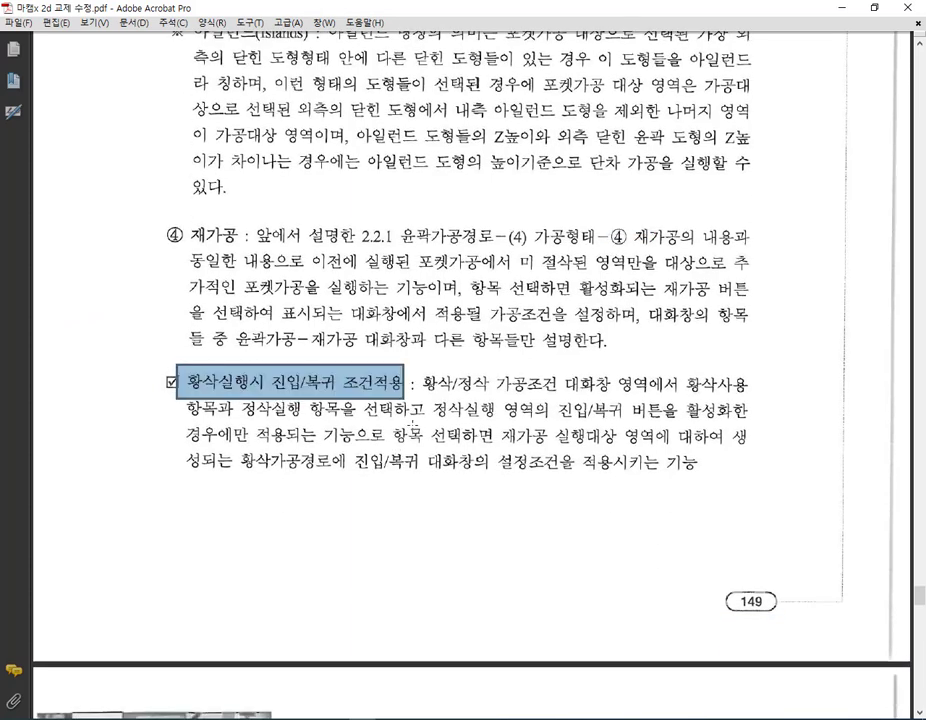
scroll(335, 462, "down", 4)
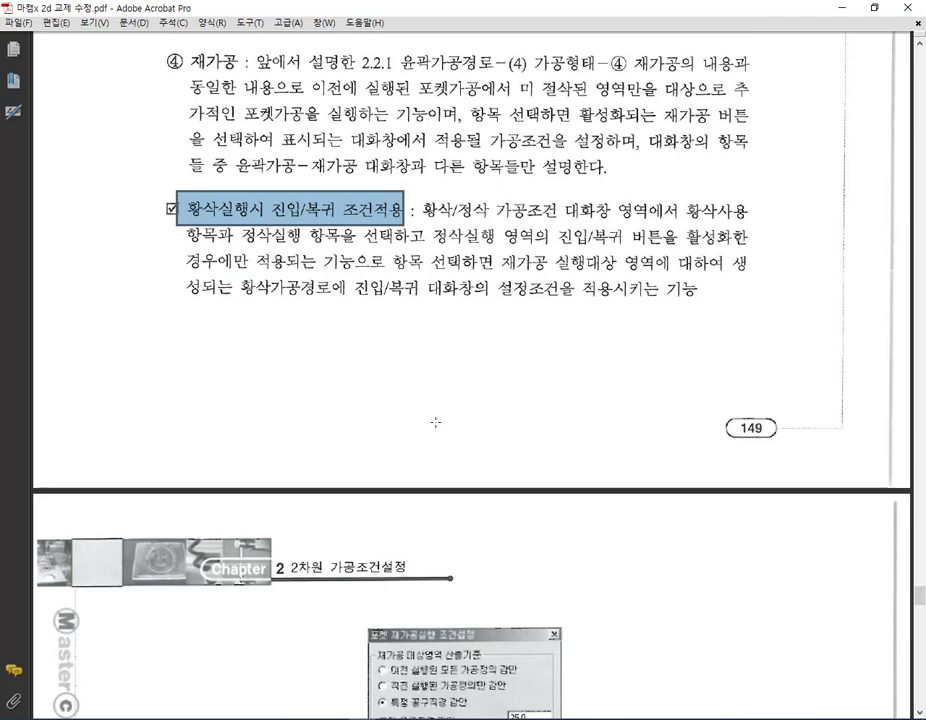
scroll(444, 403, "down", 13)
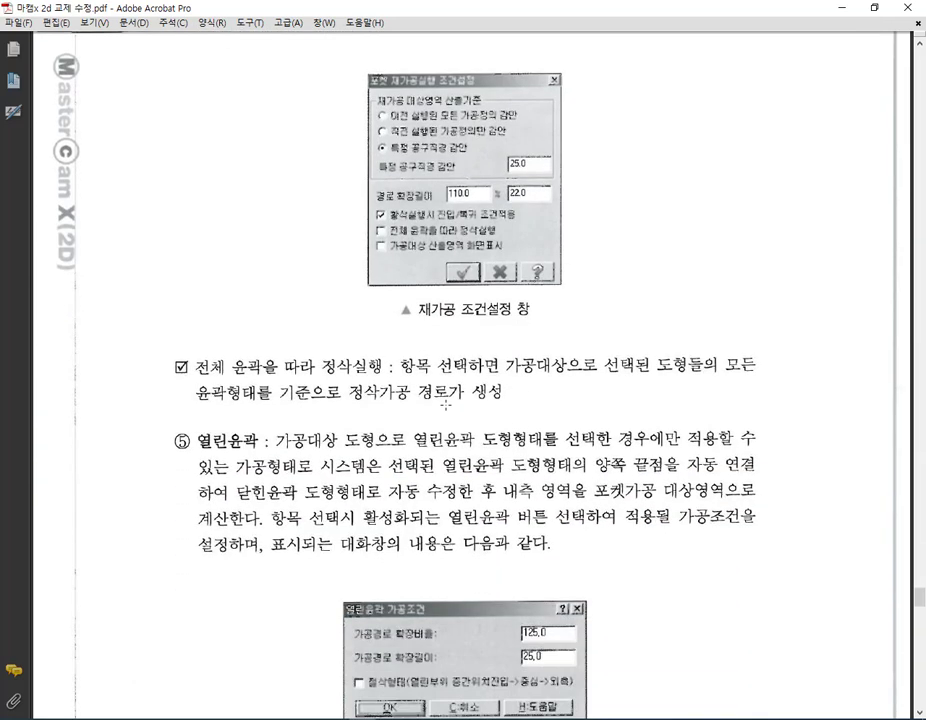
scroll(444, 403, "down", 4)
left_click_drag(168, 249, 836, 569)
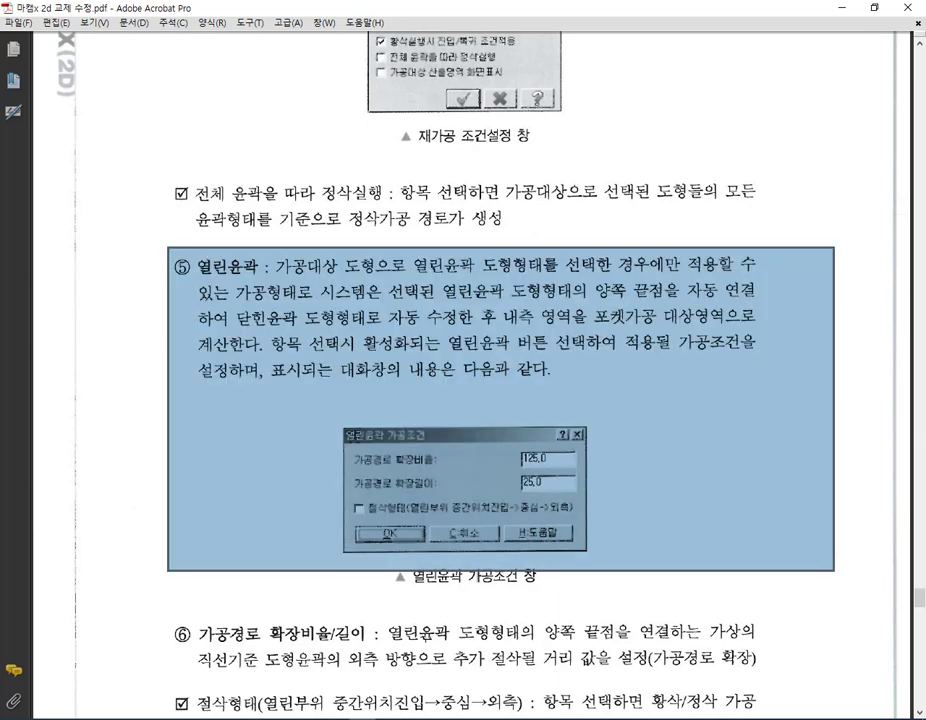
Switch back to Mastercam and delete all the operations in toolpath group 가공경로 그룹-1.
mouse_move(287, 660)
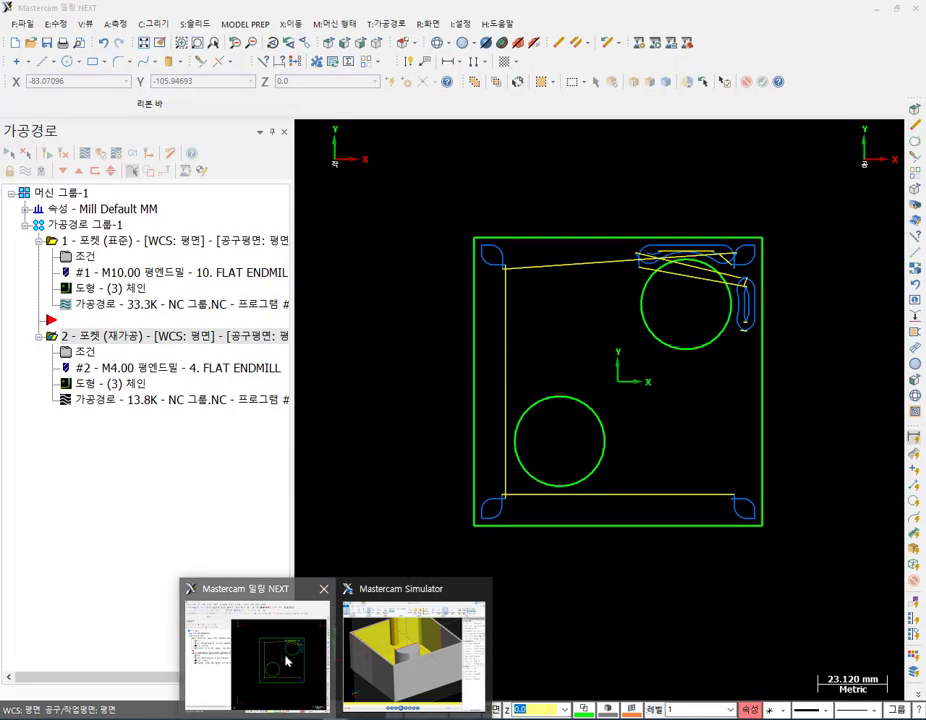
left_click(287, 660)
scroll(589, 310, "down", 2)
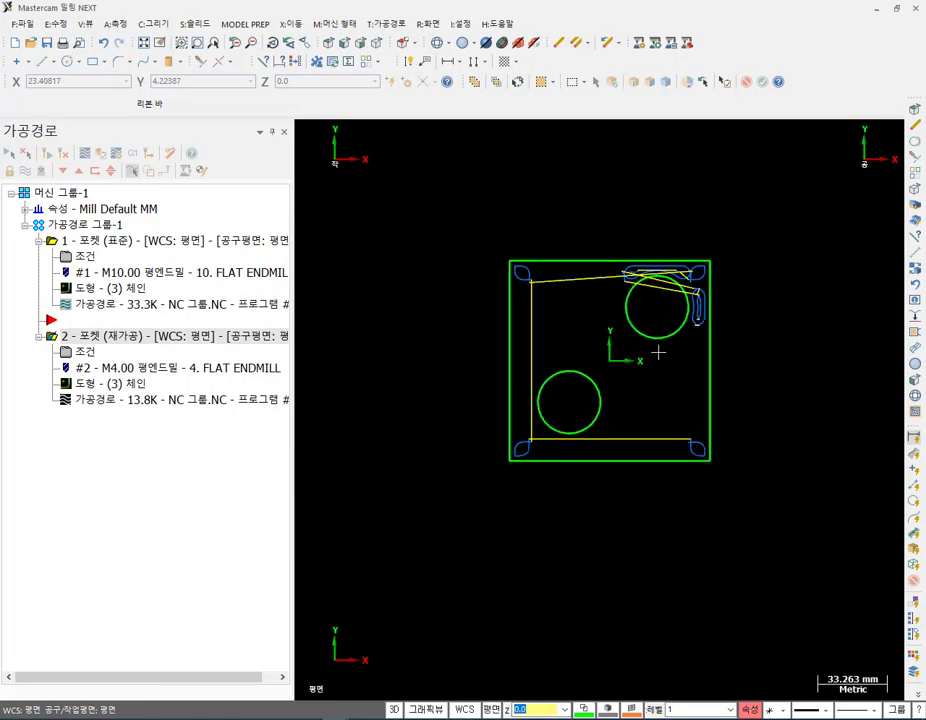
scroll(740, 342, "up", 1)
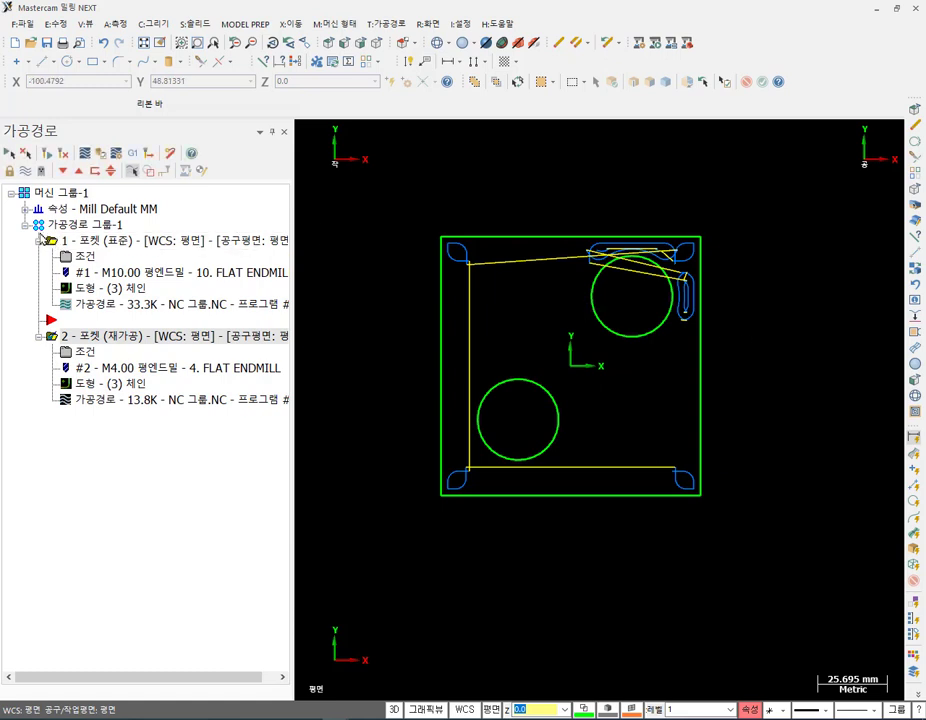
left_click(76, 226)
key("Delete")
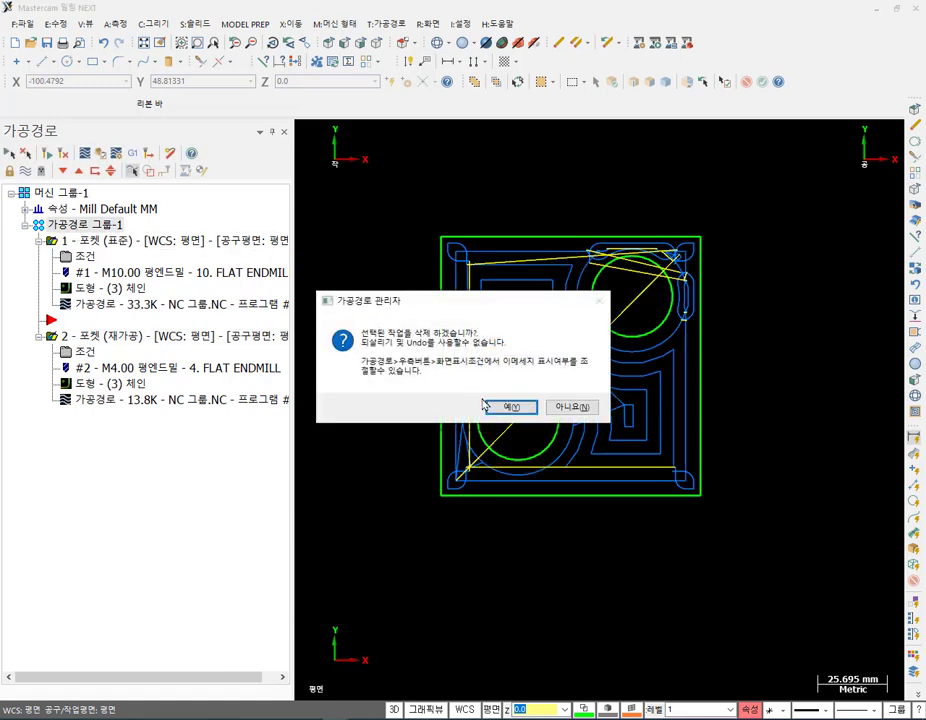
Remove both existing pocket operations from the toolpath group and delete the bottom line of the square outline.
left_click(503, 407)
scroll(488, 363, "up", 1)
left_click(692, 524)
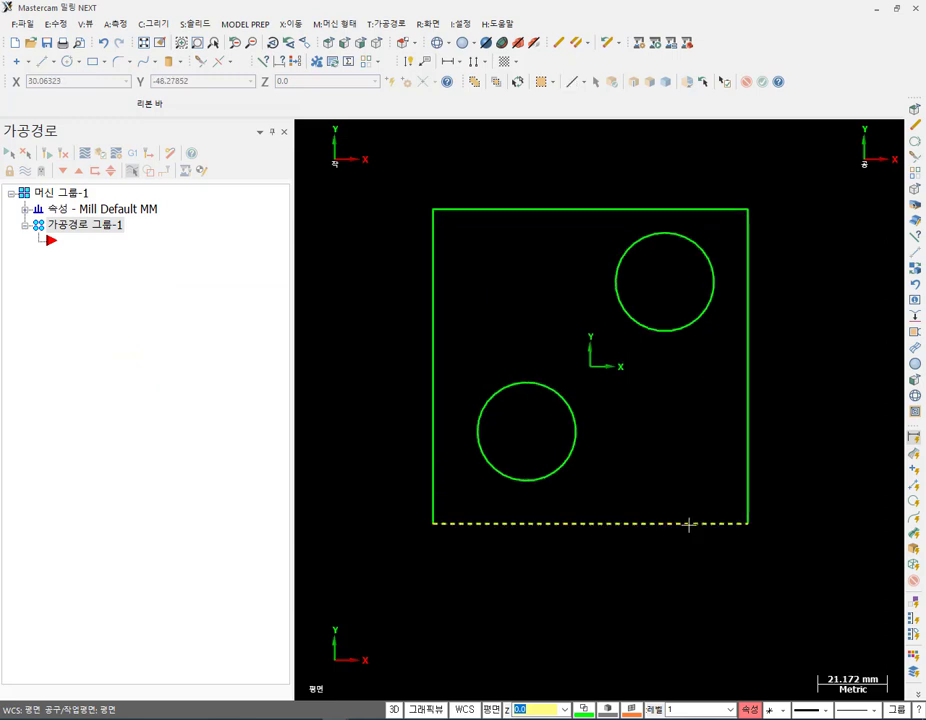
key("Delete")
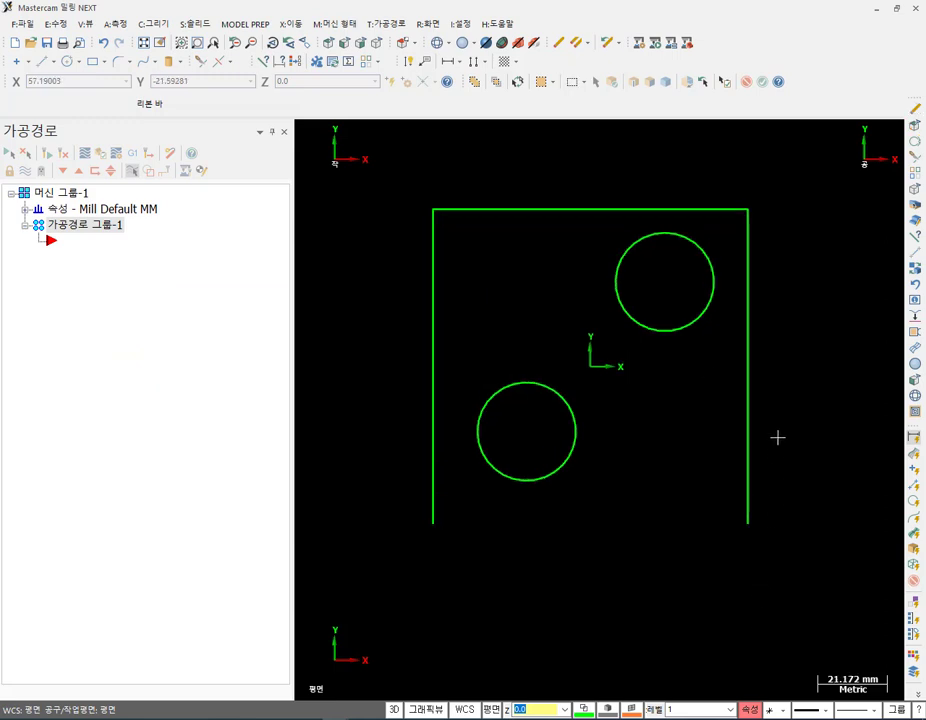
Start a pocket toolpath using the open three-sided outline and the two circles as its chains.
scroll(800, 312, "down", 1)
left_click(670, 348)
key("Escape")
middle_click_drag(684, 426, 840, 427)
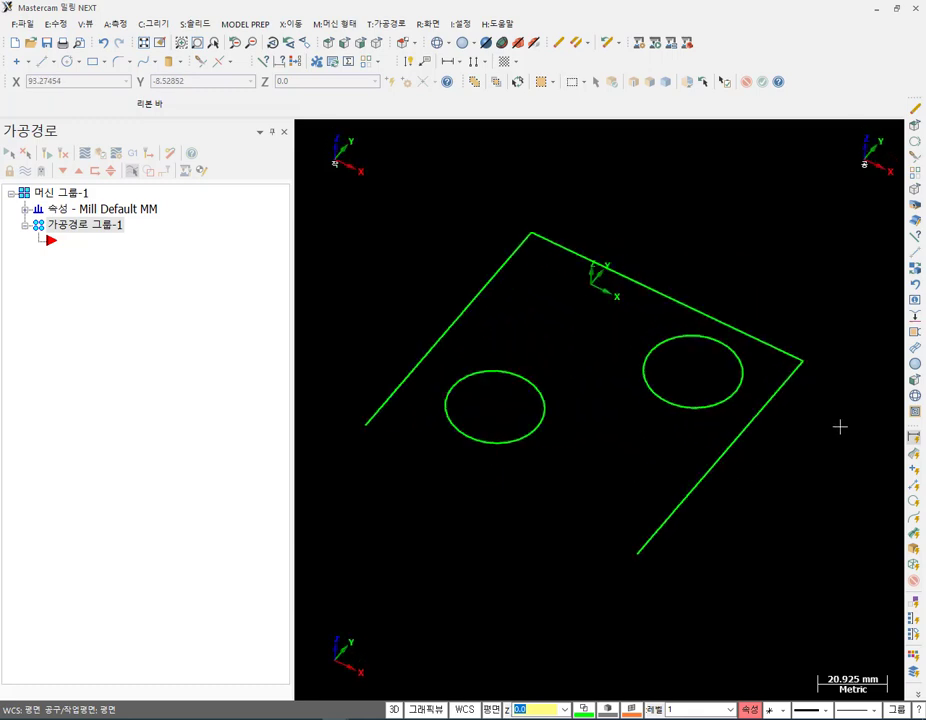
left_click(386, 23)
left_click(405, 71)
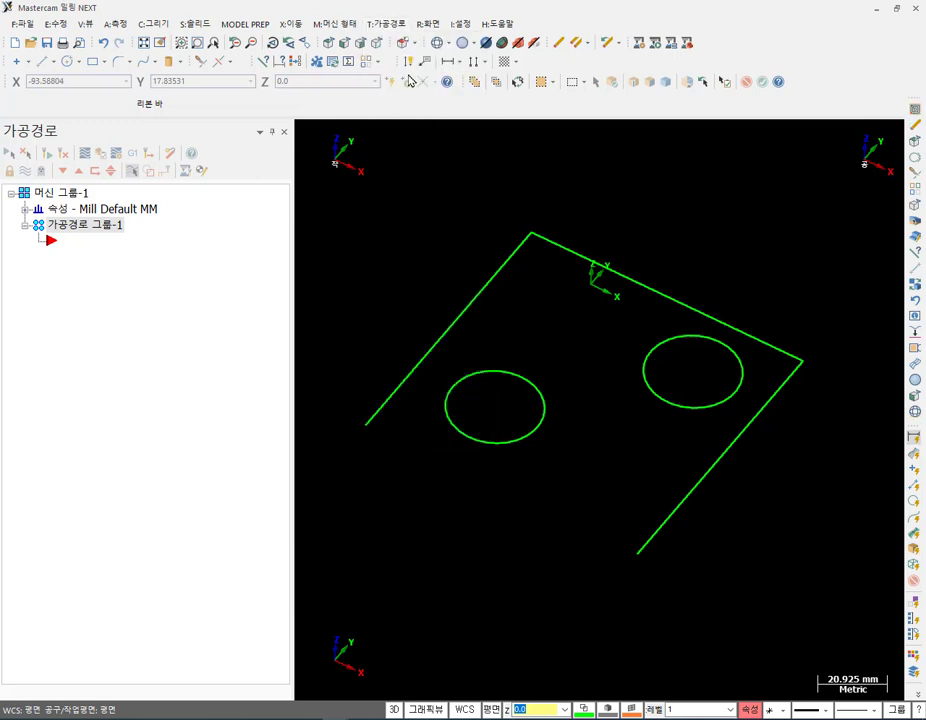
left_click(663, 525)
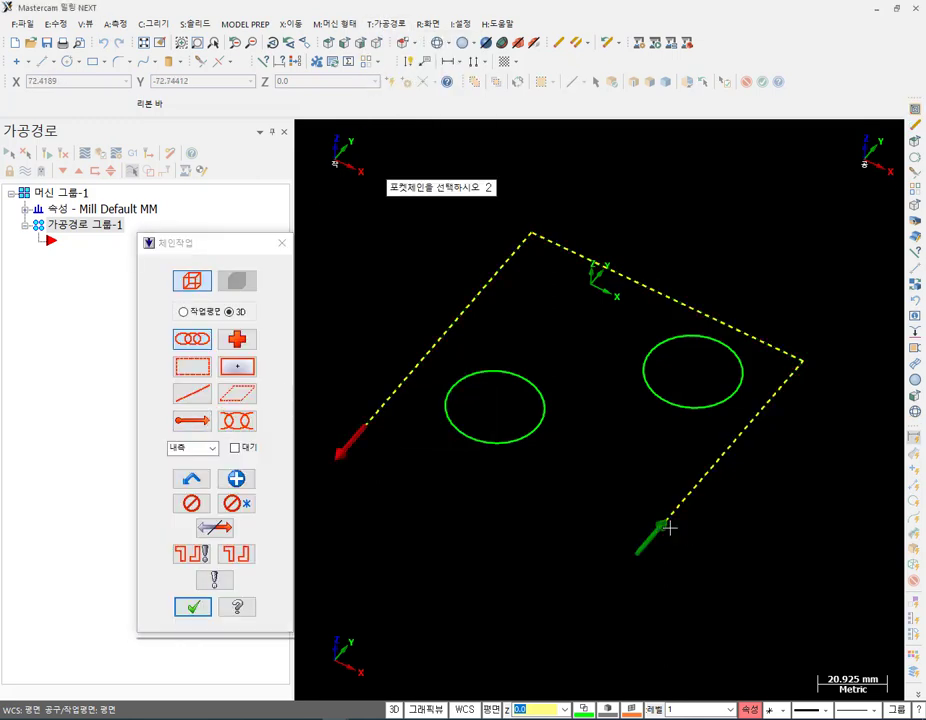
left_click(527, 432)
left_click(682, 405)
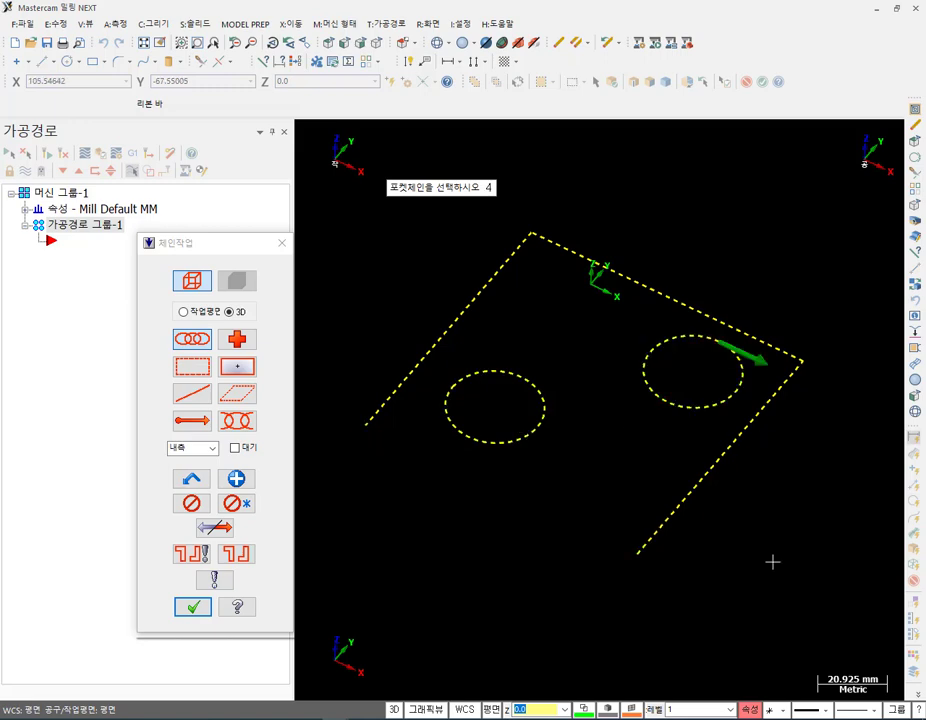
left_click(193, 606)
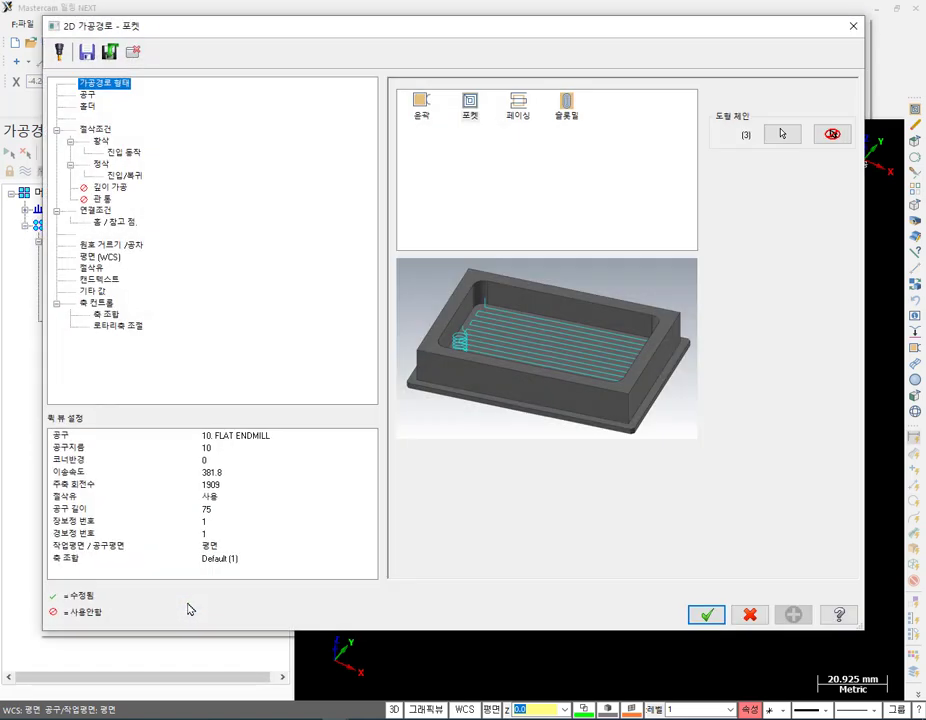
Assign the 4 mm flat endmill to the pocket toolpath, try to generate it as a standard pocket, and keep the operation.
left_click(88, 94)
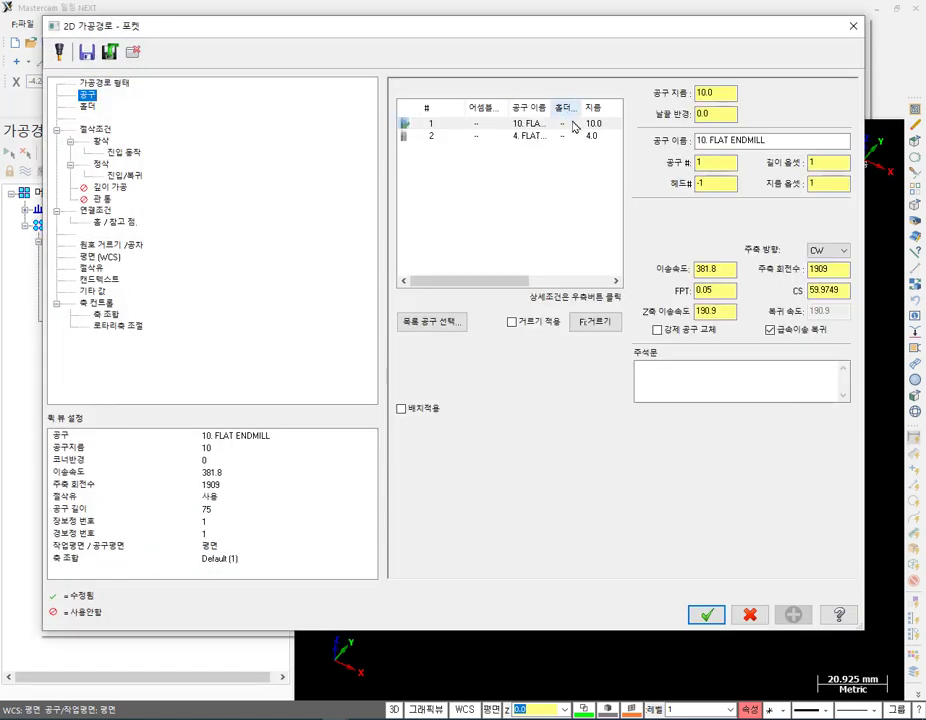
left_click(510, 136)
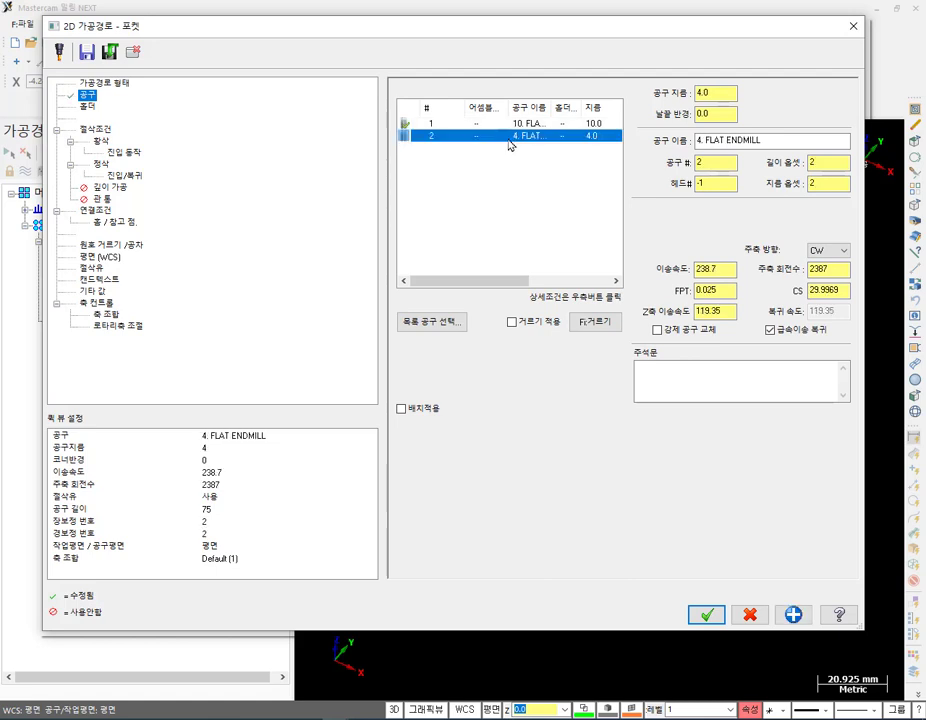
left_click(706, 614)
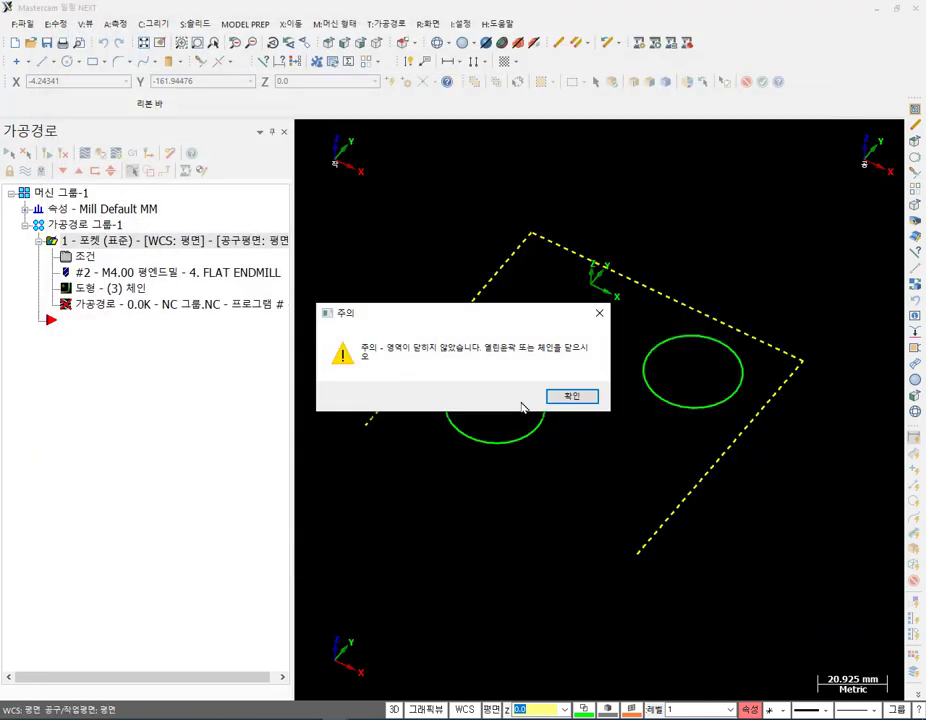
left_click_drag(500, 318, 281, 480)
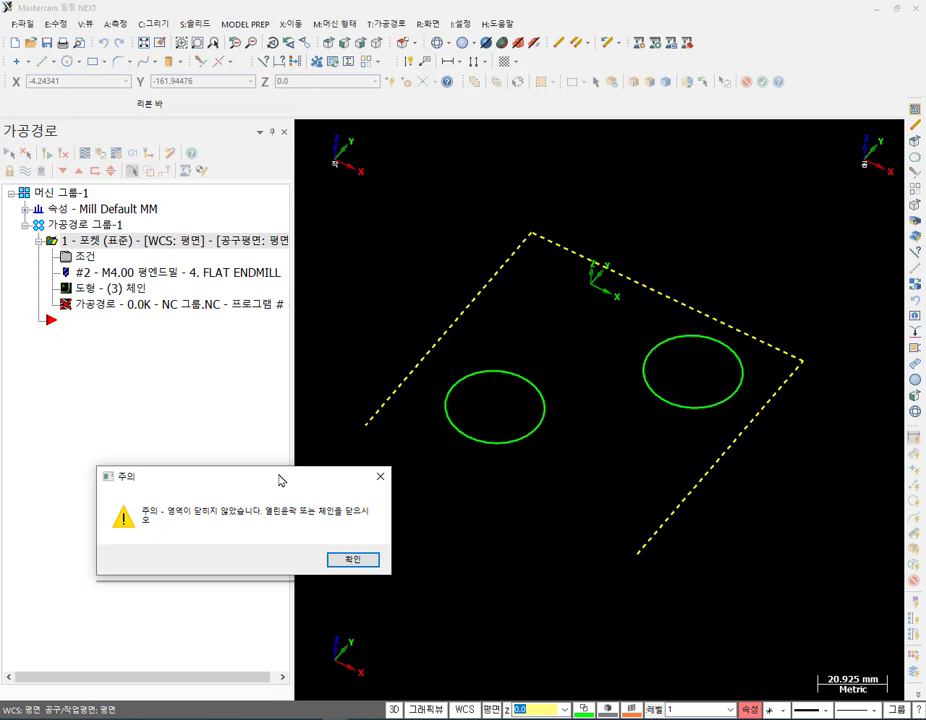
left_click(351, 561)
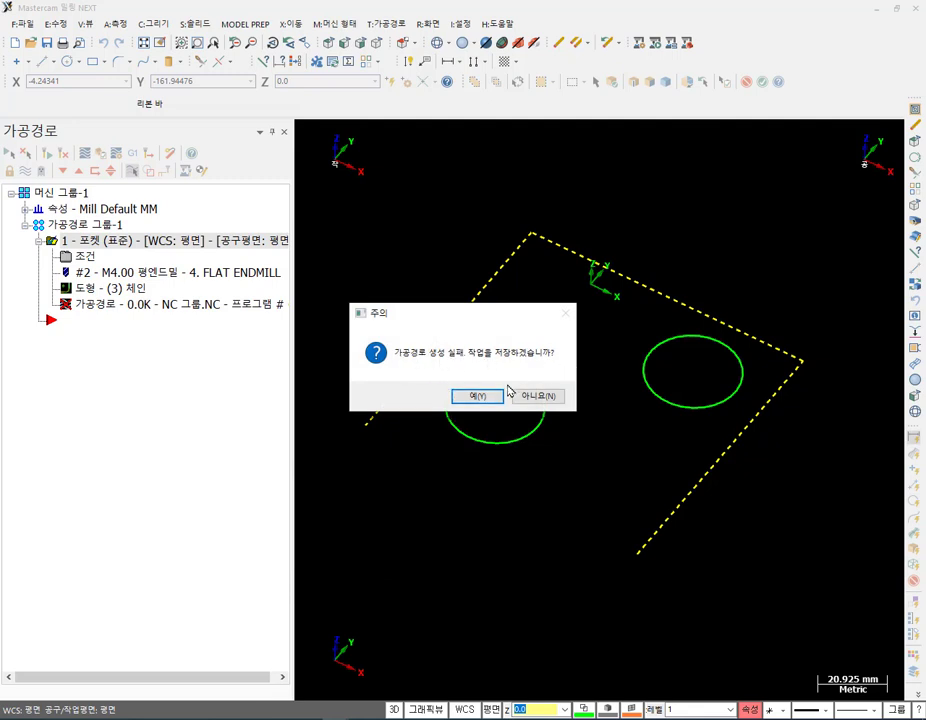
left_click(477, 396)
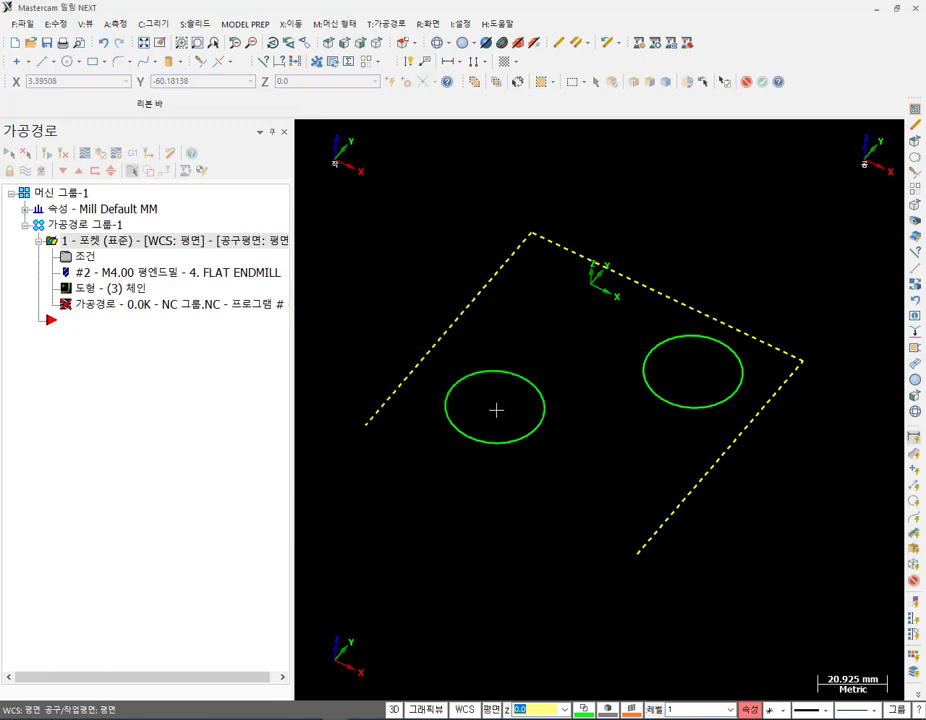
Set the operation's pocket type to open pocket (열린포켓) and regenerate the toolpath.
left_click(86, 257)
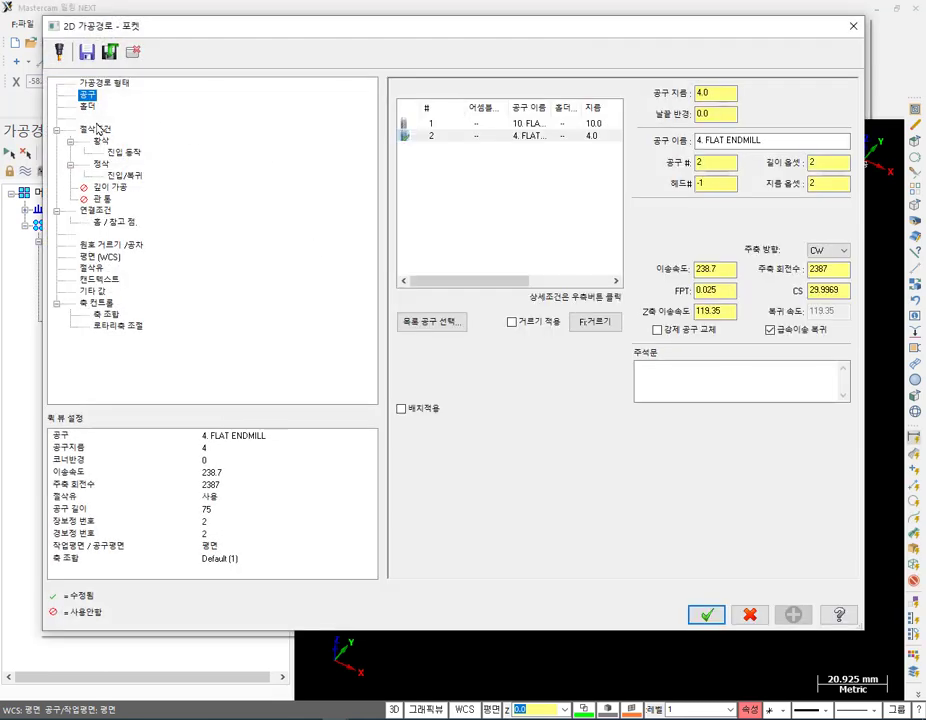
left_click(96, 130)
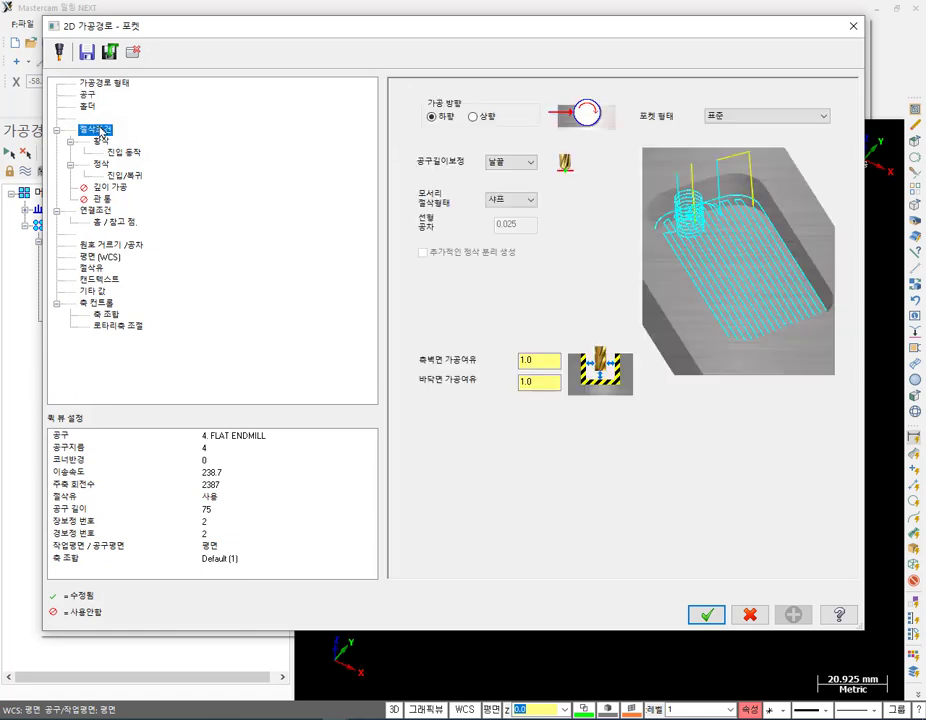
left_click(745, 118)
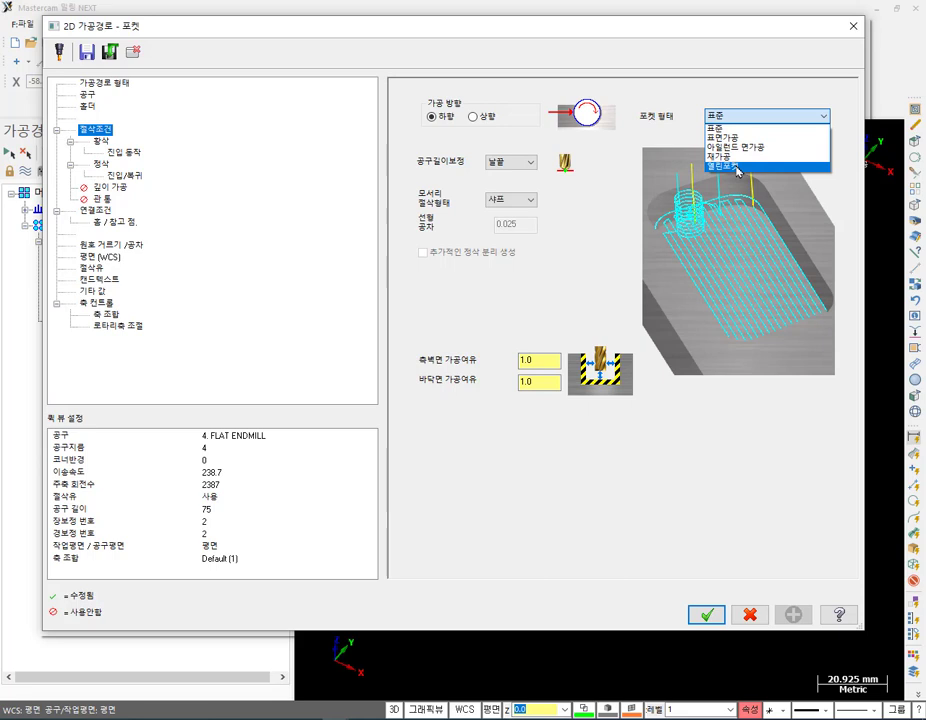
left_click(740, 167)
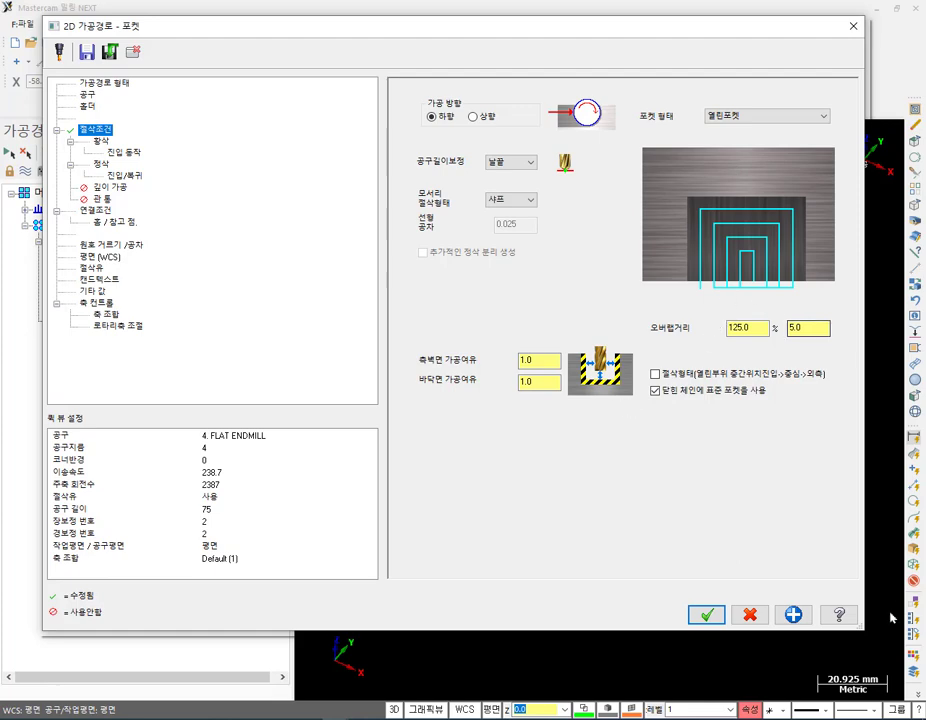
left_click(706, 615)
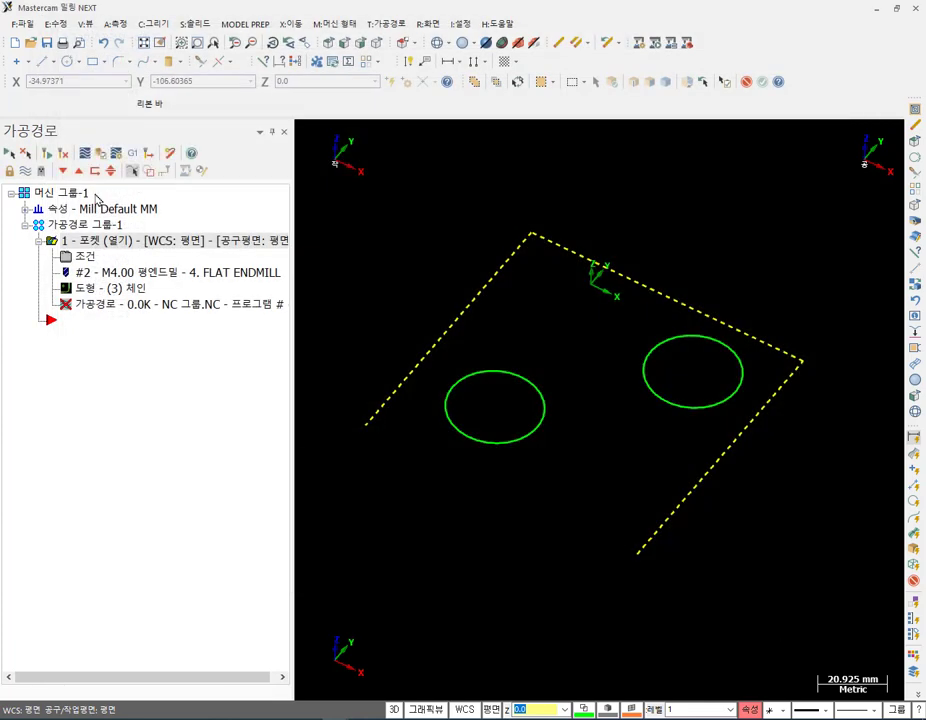
left_click(47, 154)
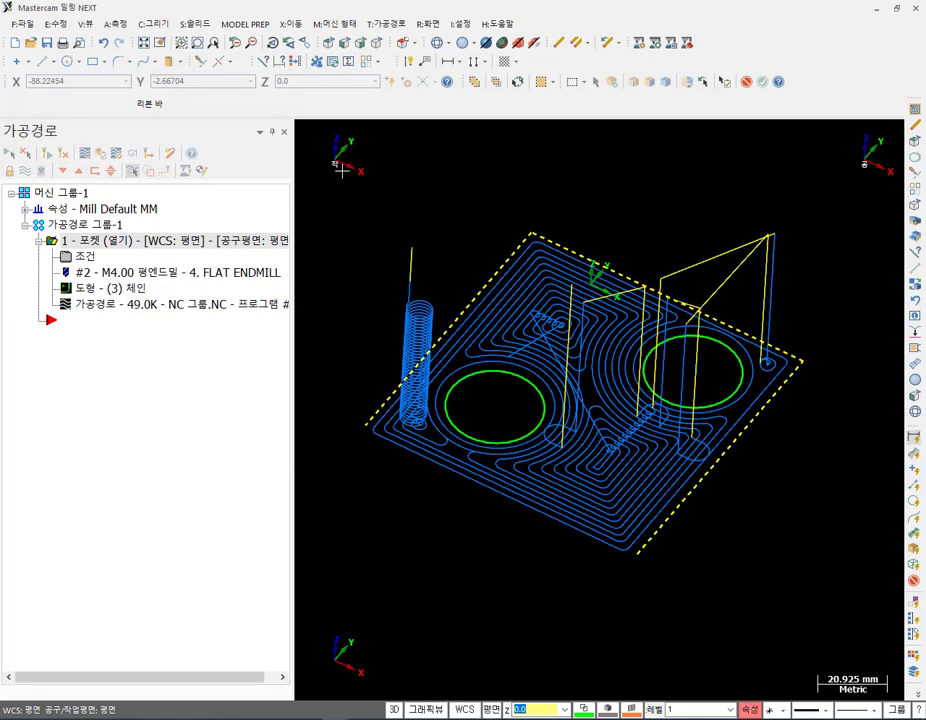
Examine from the top view how the open pocket toolpath runs around the islands and along the open edge.
left_click(329, 43)
scroll(729, 337, "up", 2)
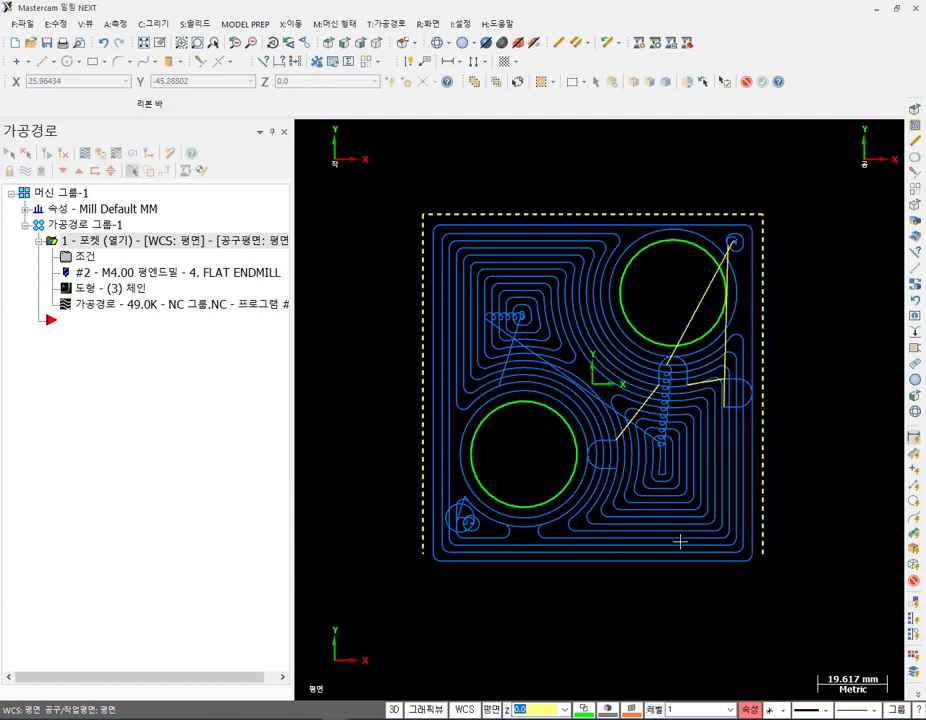
mouse_move(479, 625)
left_mouse_down()
mouse_move(520, 588)
mouse_move(526, 534)
mouse_move(514, 546)
mouse_move(509, 553)
mouse_move(536, 532)
left_mouse_up()
mouse_move(725, 614)
left_mouse_down()
mouse_move(709, 544)
mouse_move(701, 546)
left_mouse_up()
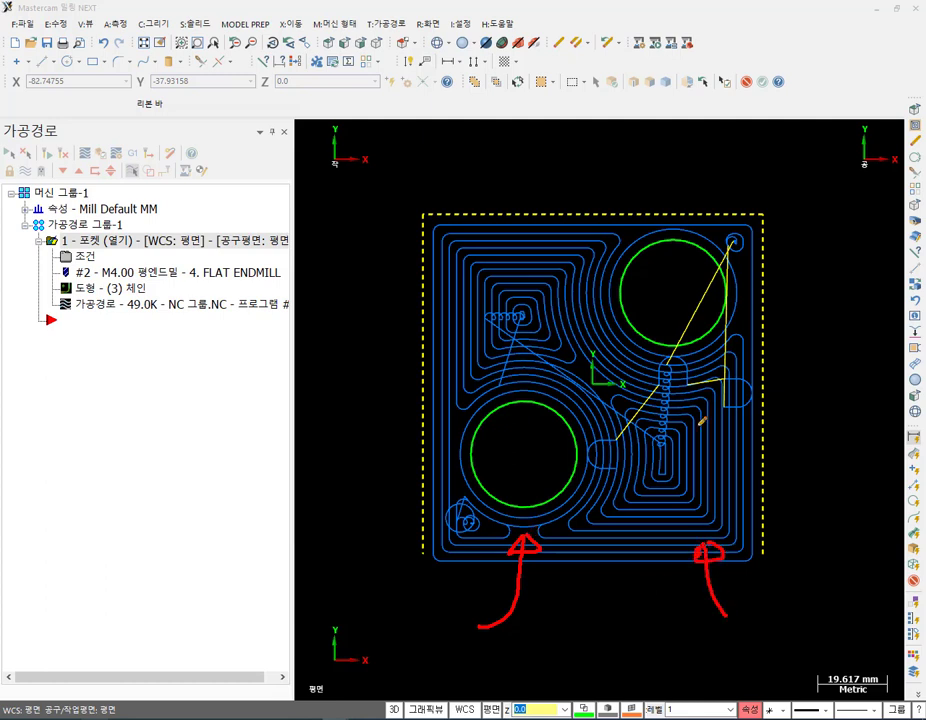
mouse_move(676, 380)
left_mouse_down()
mouse_move(660, 420)
mouse_move(572, 370)
left_mouse_up()
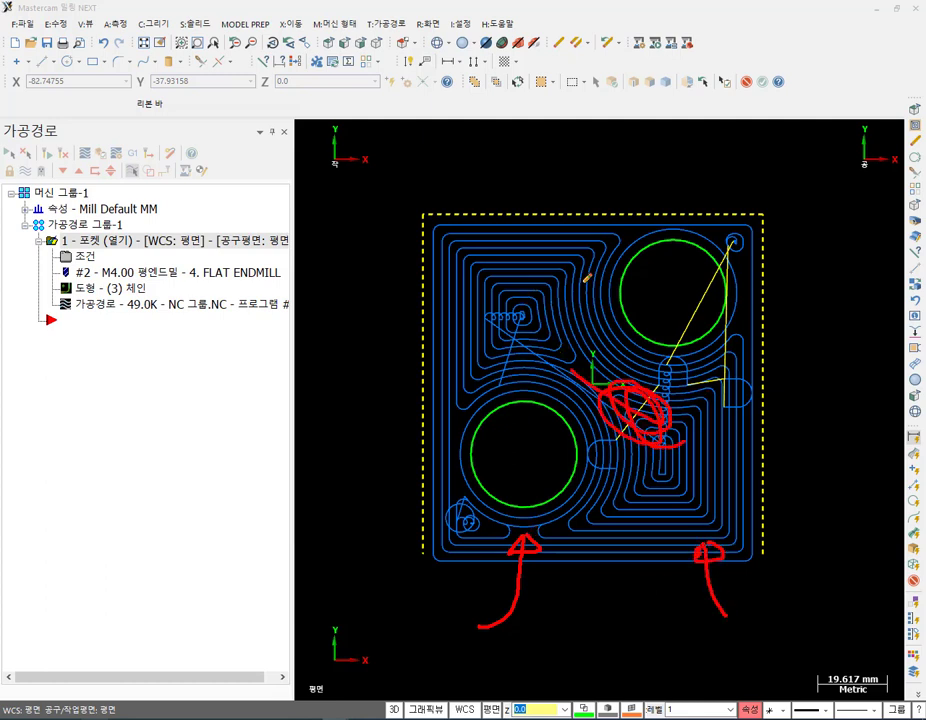
left_click_drag(705, 555, 798, 625)
left_click_drag(680, 613, 760, 613)
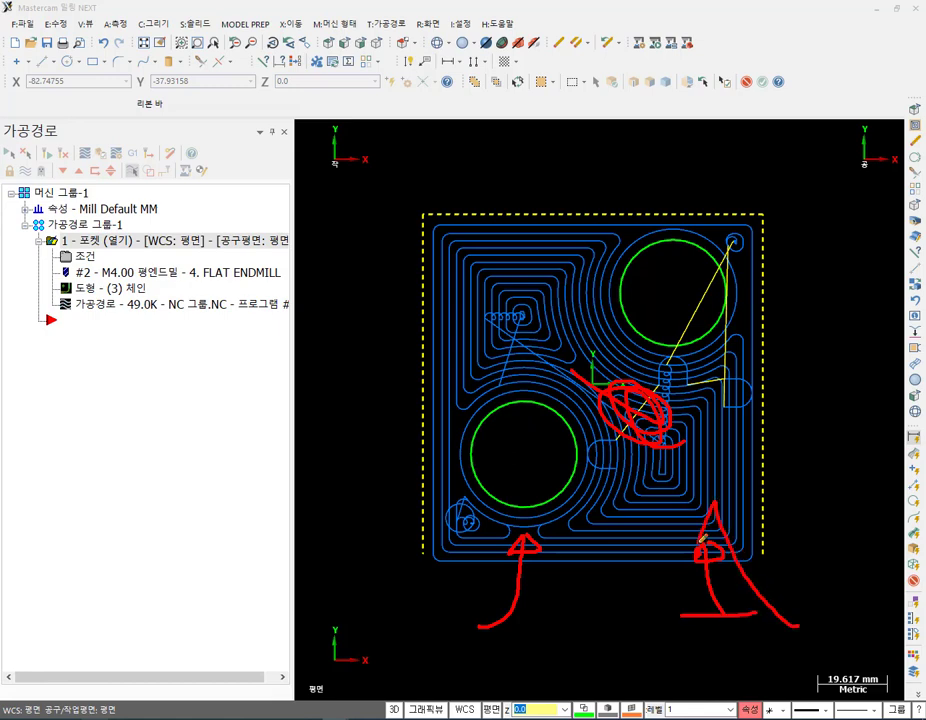
right_click(312, 434)
left_click(350, 587)
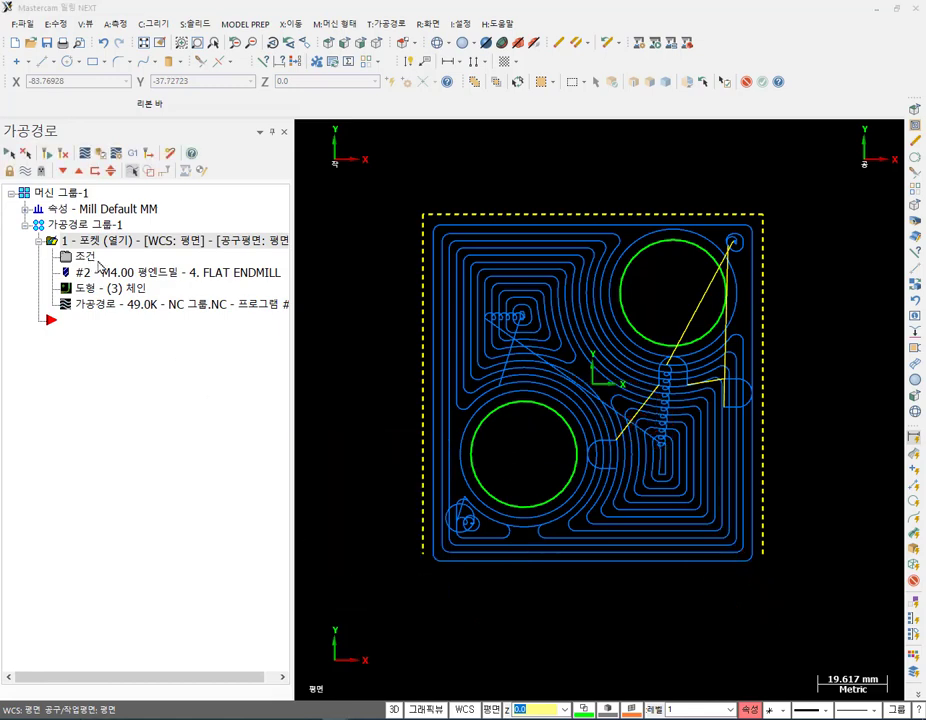
Enable the open-pocket cutting method that enters at the open side and cuts from the centre outward, and try to regenerate the toolpath.
left_click(84, 257)
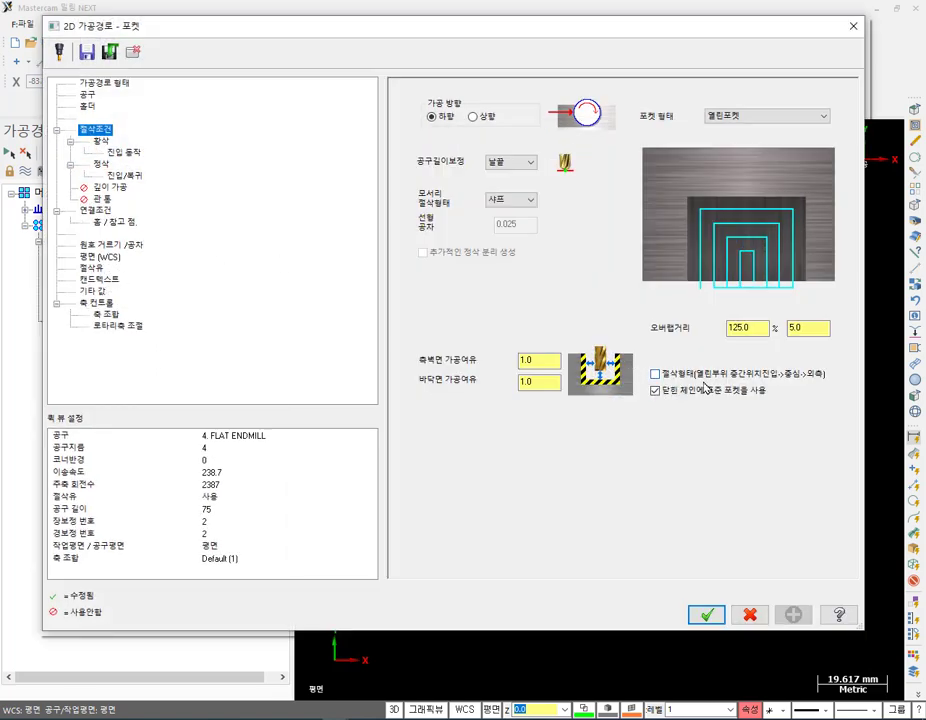
left_click(665, 375)
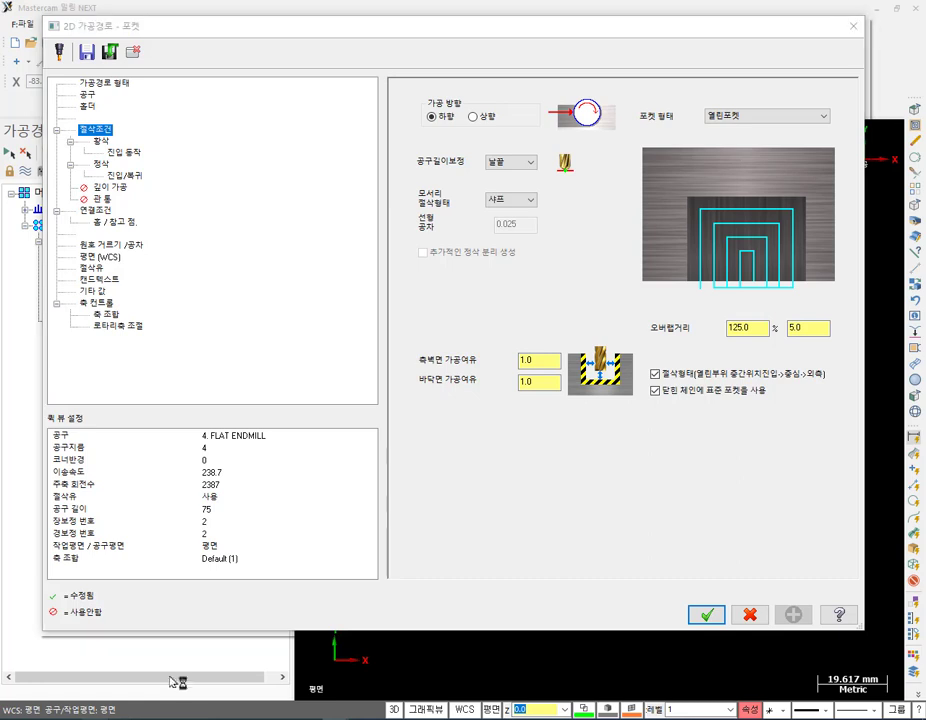
mouse_move(828, 376)
left_mouse_down()
mouse_move(680, 379)
mouse_move(634, 358)
mouse_move(835, 357)
mouse_move(856, 375)
left_mouse_up()
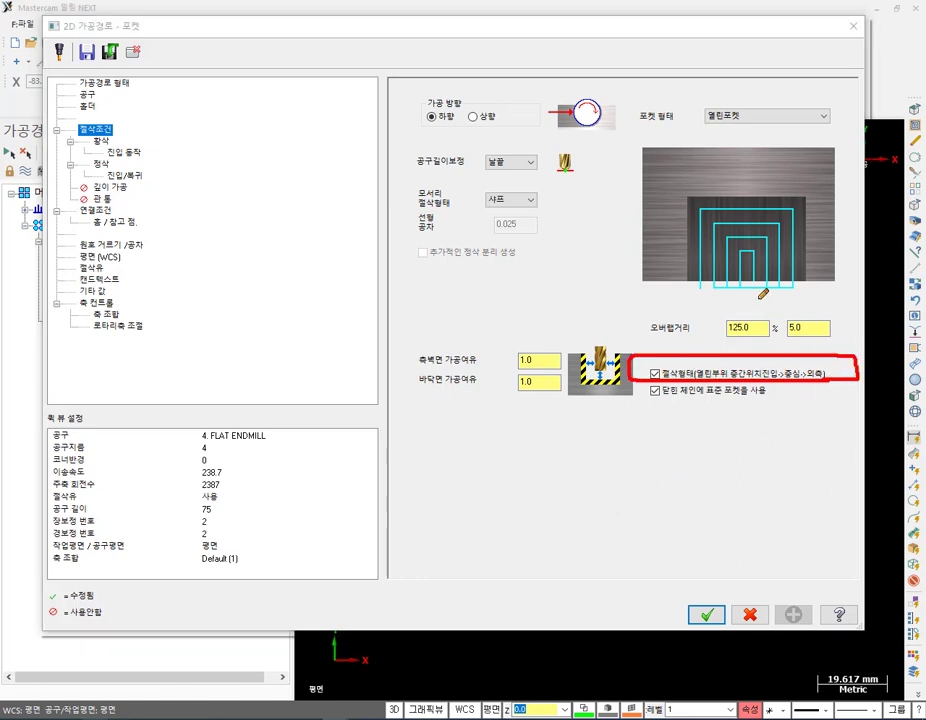
mouse_move(762, 276)
left_mouse_down()
mouse_move(752, 240)
mouse_move(735, 259)
mouse_move(757, 292)
mouse_move(763, 237)
mouse_move(743, 292)
mouse_move(779, 263)
mouse_move(715, 272)
mouse_move(712, 230)
left_mouse_up()
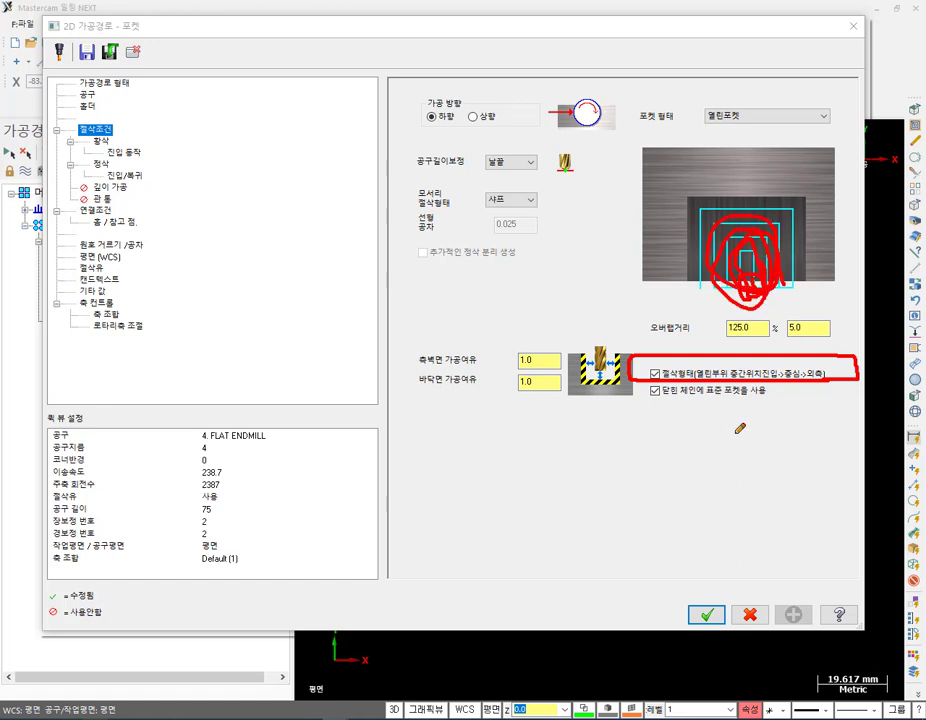
right_click(736, 488)
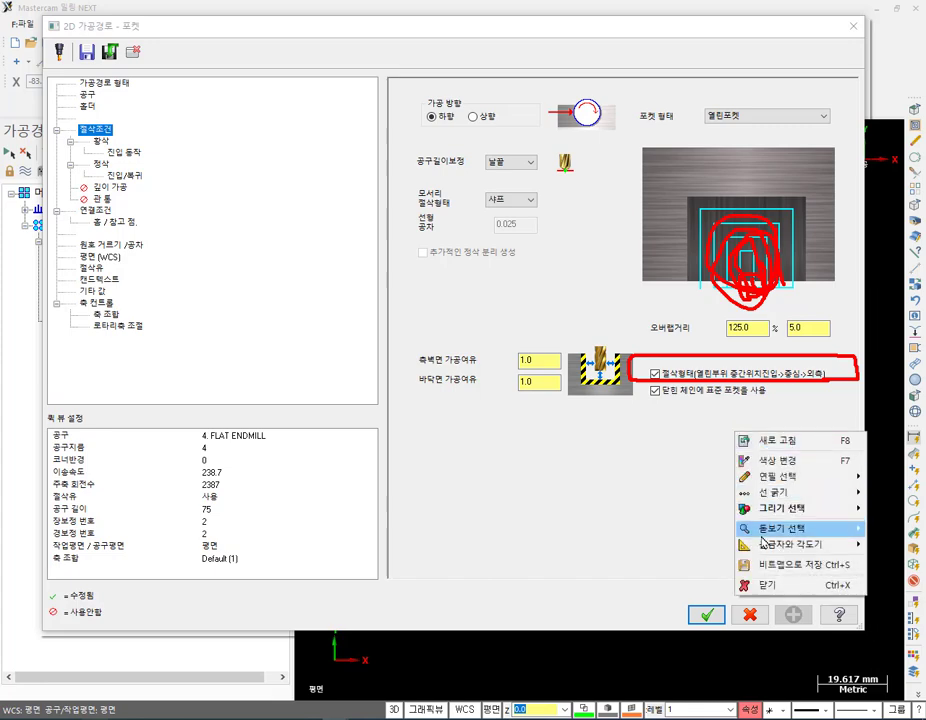
left_click(770, 697)
left_click(713, 621)
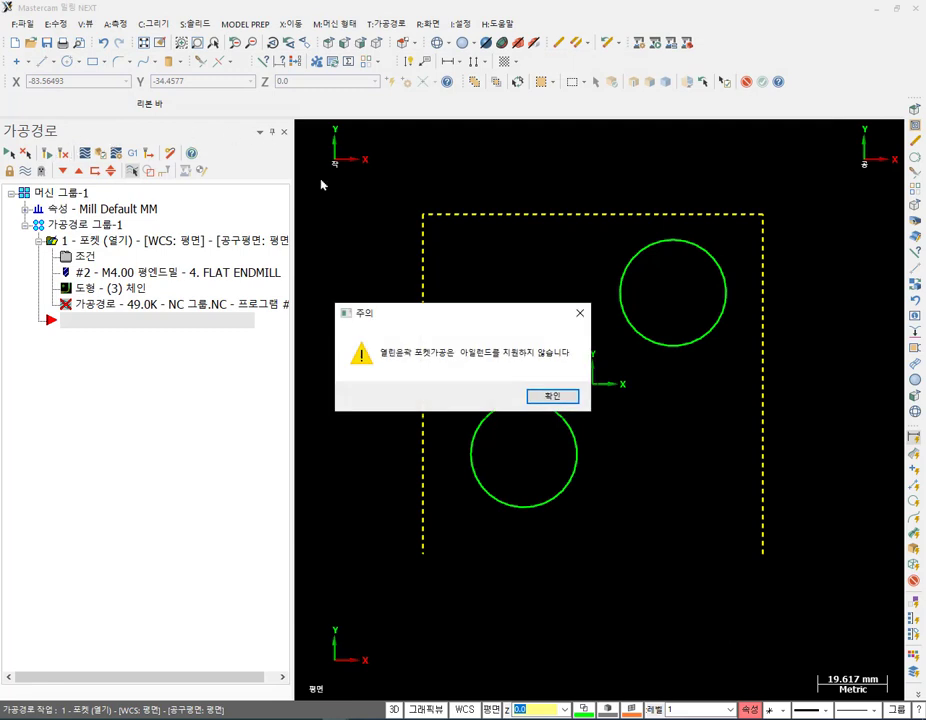
left_click(554, 395)
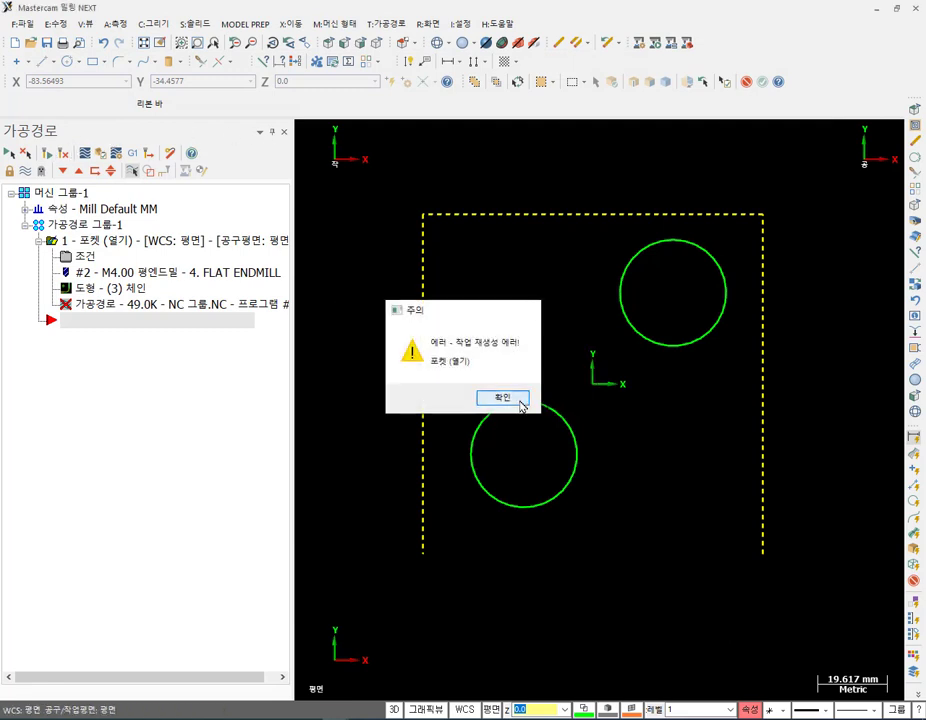
left_click(520, 398)
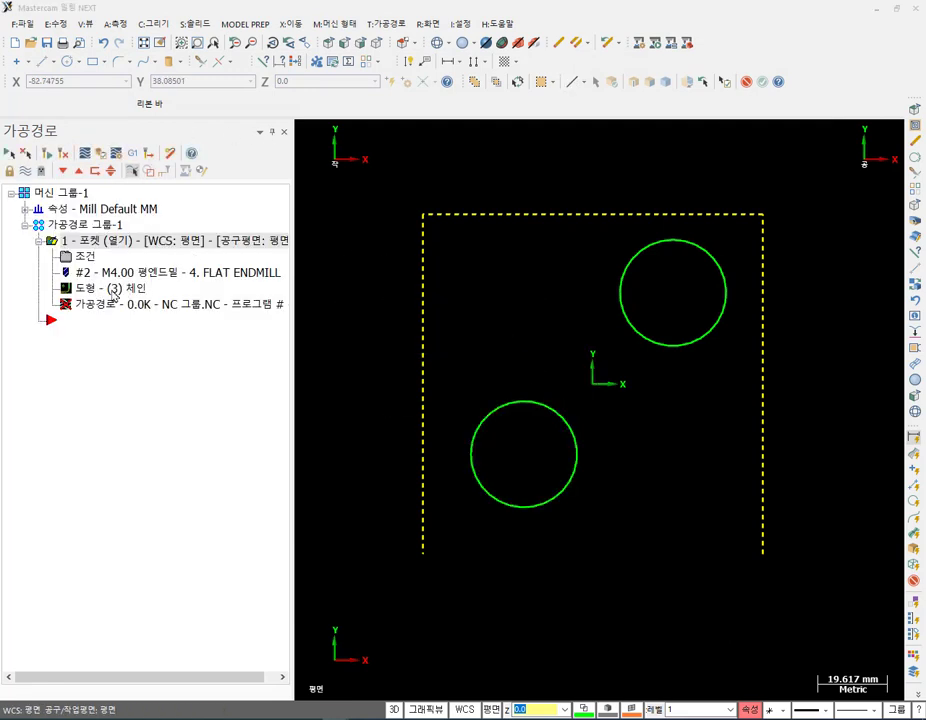
Open the pocket operation's chained geometry and try to regenerate the toolpath again.
left_click(100, 289)
left_click(183, 368)
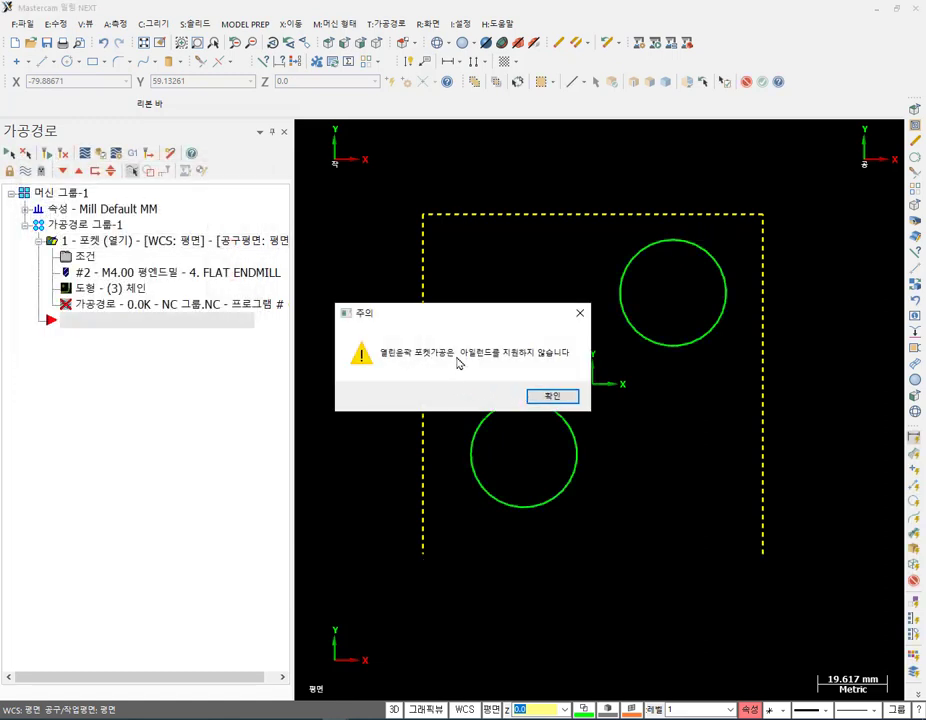
left_click(566, 398)
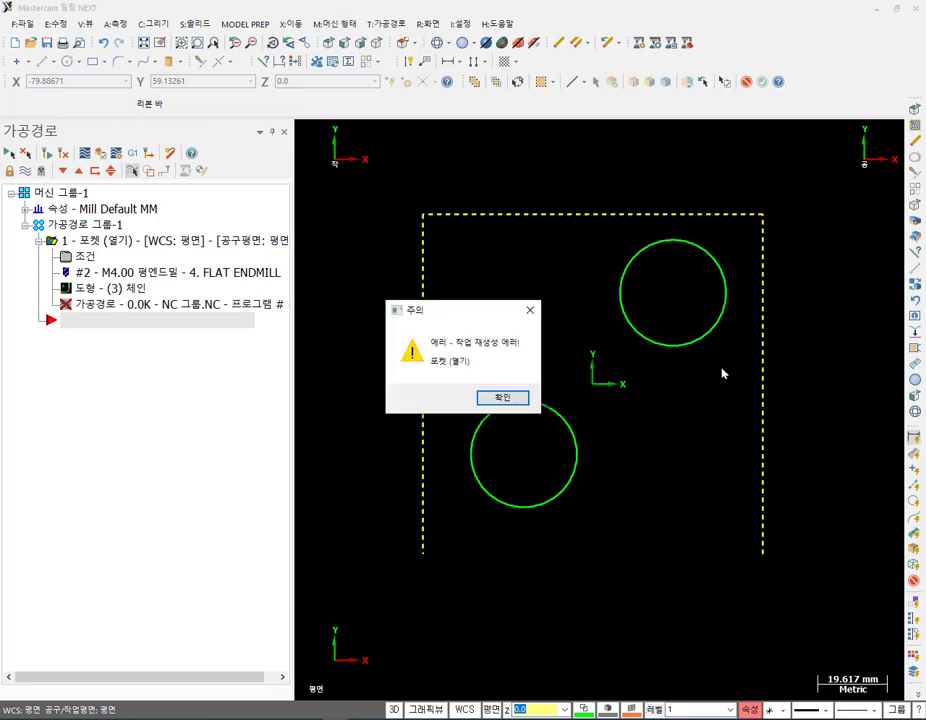
left_click(501, 401)
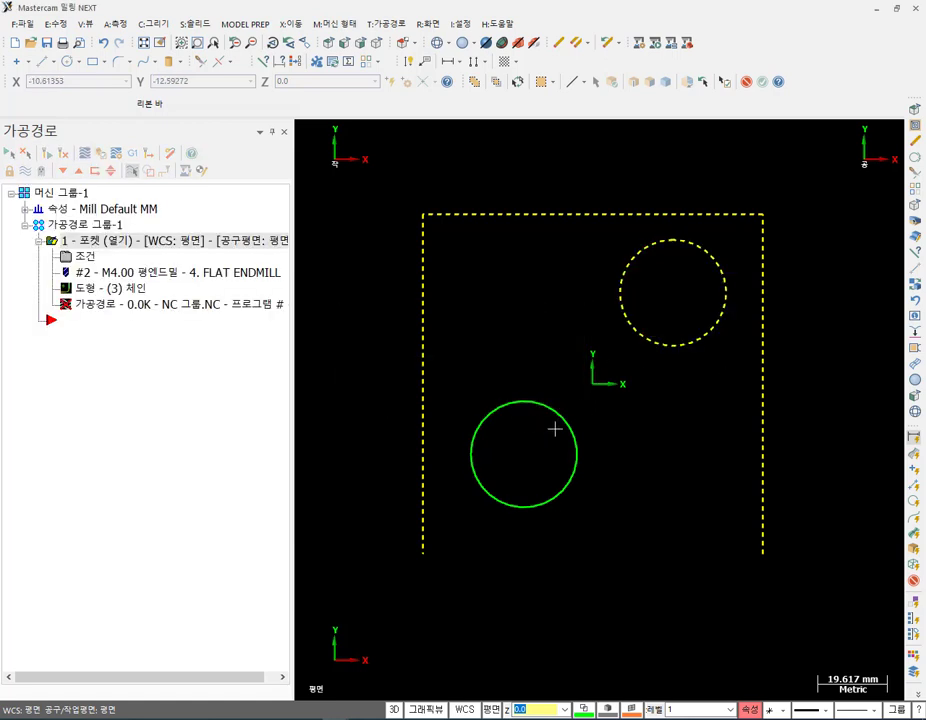
Remove the three-sided outline's chain and the lower-left circle's chain from the pocket geometry and regenerate the toolpath.
left_click(79, 292)
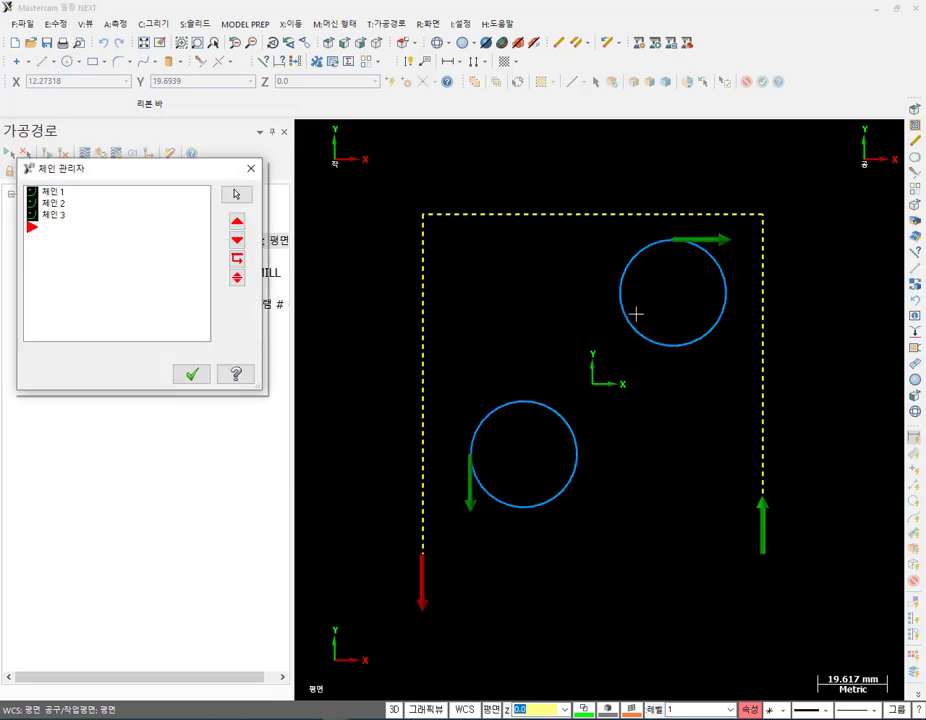
left_click(58, 204)
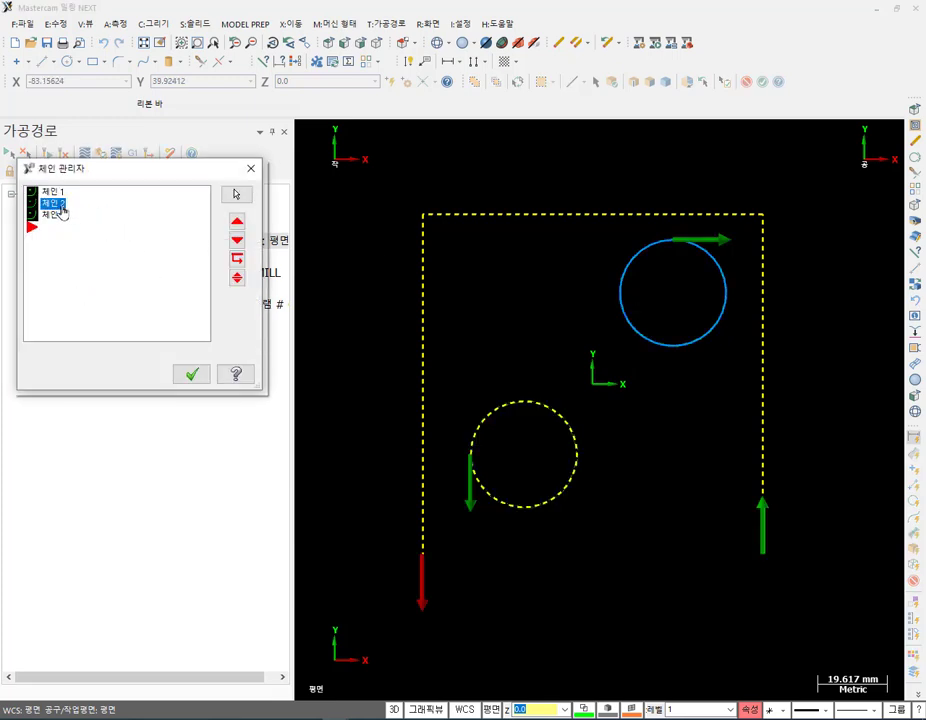
key("Delete")
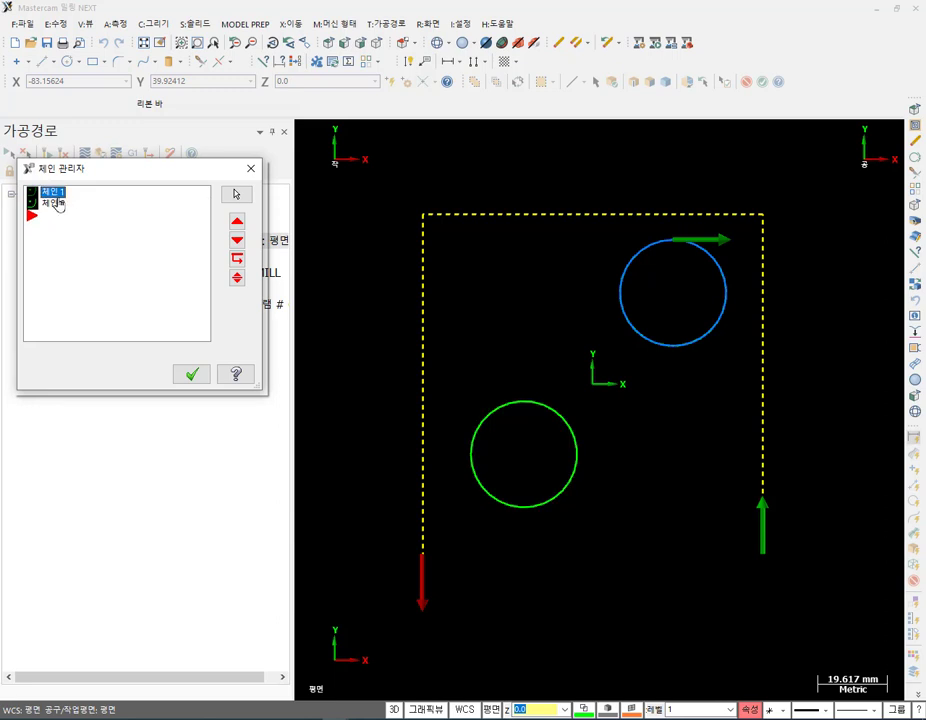
key("Delete")
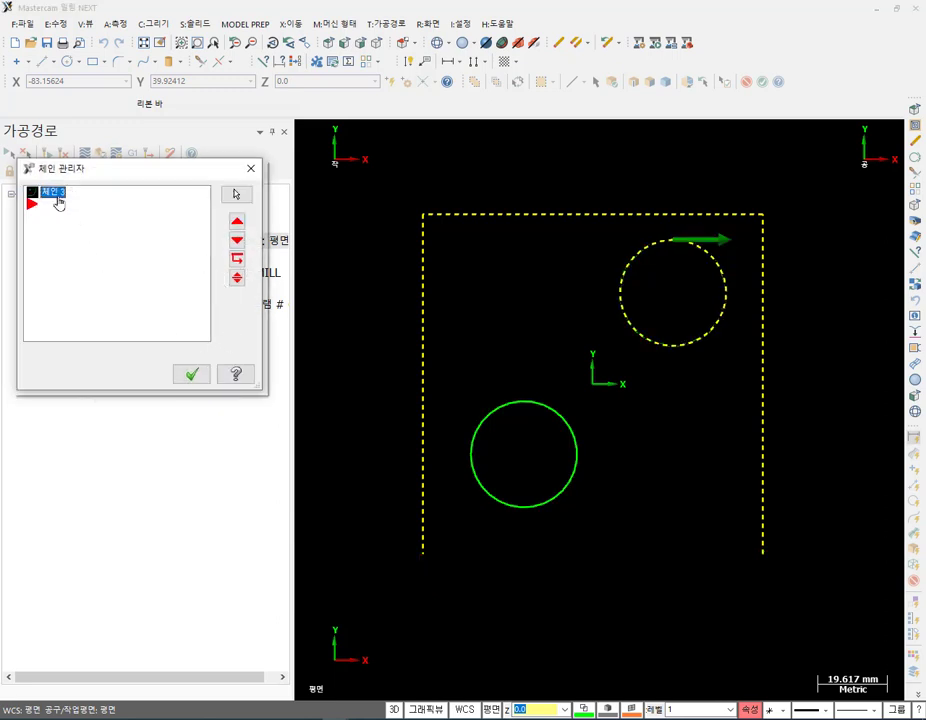
left_click(192, 374)
left_click(47, 153)
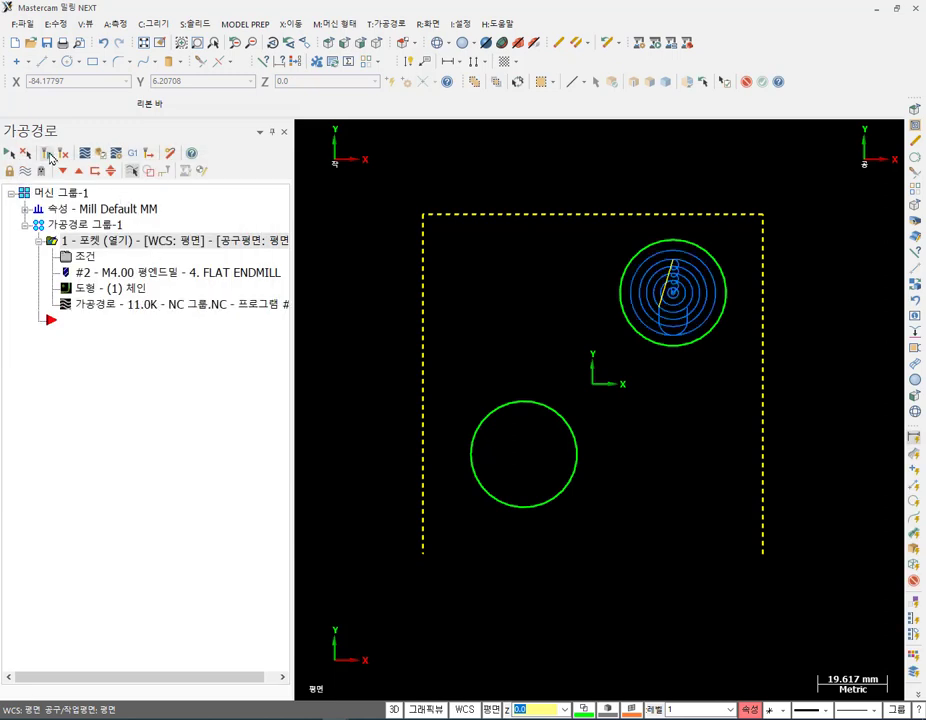
Rechain all of the pocket geometry using only the three-sided outline and regenerate the toolpath.
left_click(143, 286)
right_click(116, 277)
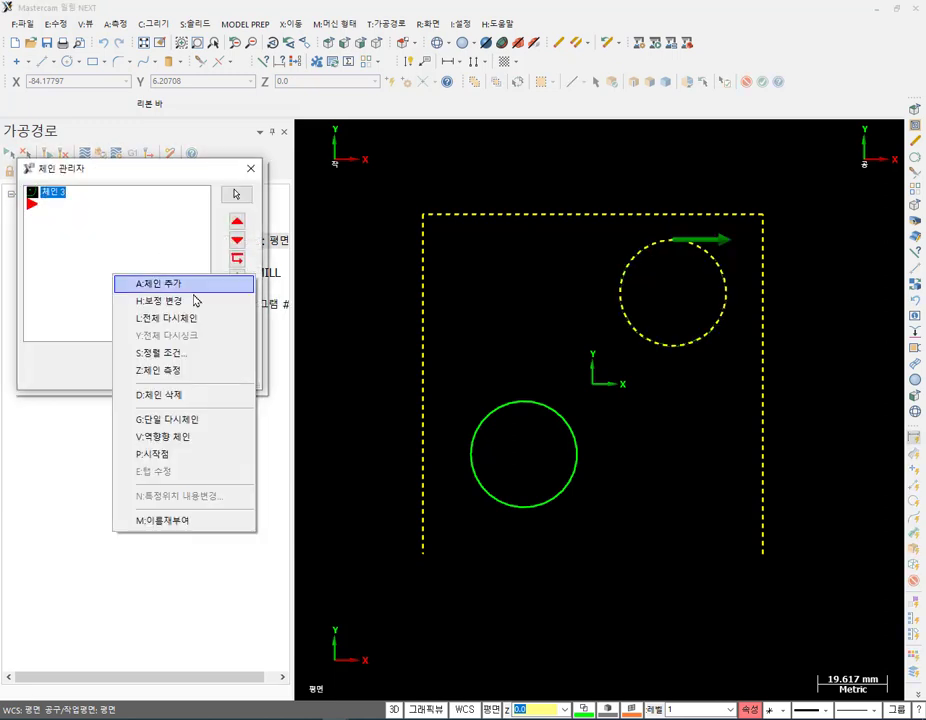
left_click(185, 318)
left_click(422, 502)
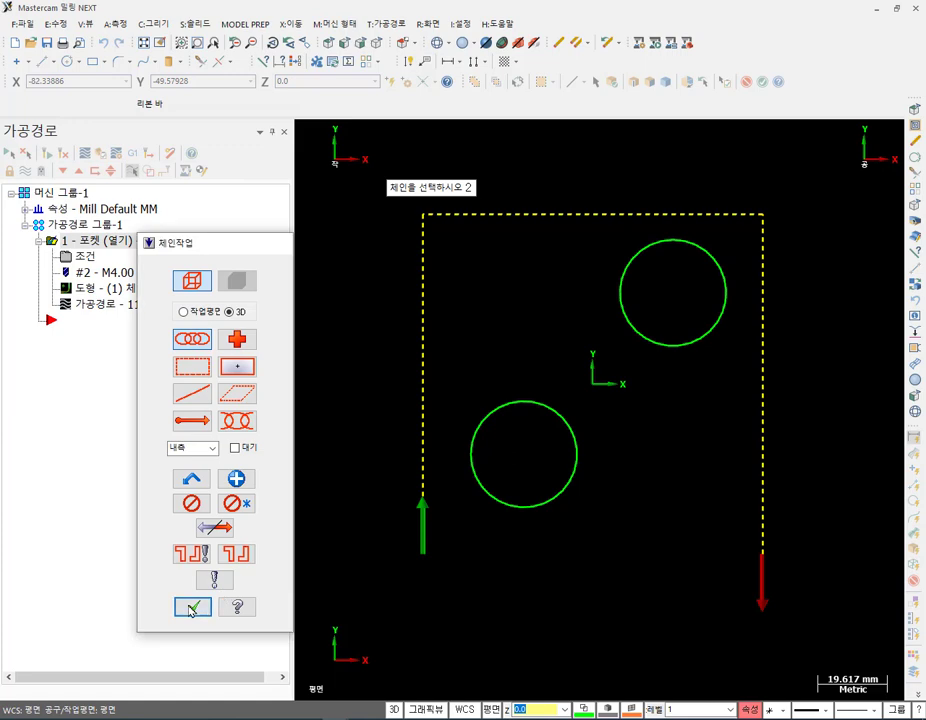
left_click(190, 605)
left_click(191, 374)
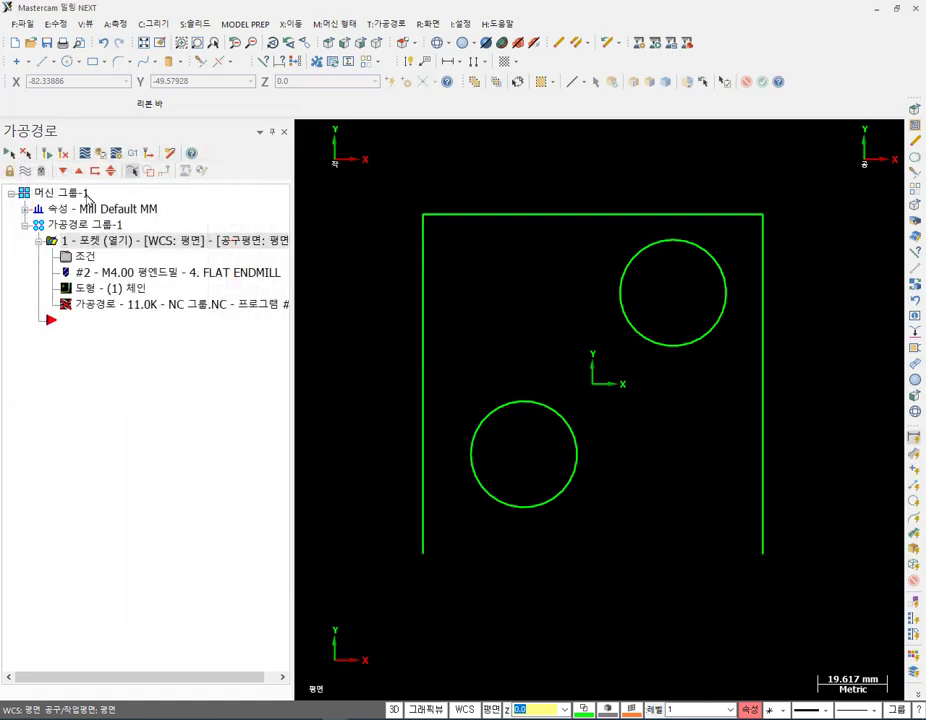
left_click(50, 151)
Backplot the regenerated open pocket toolpath, then examine its entry and retract moves in an angled view.
left_click(80, 305)
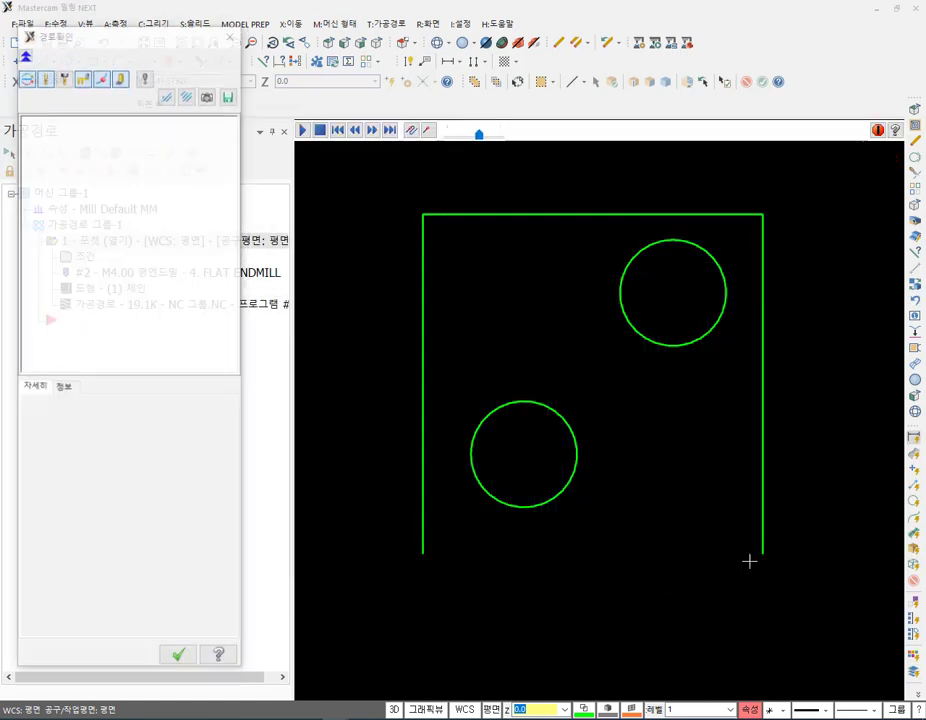
scroll(539, 617, "up", 2)
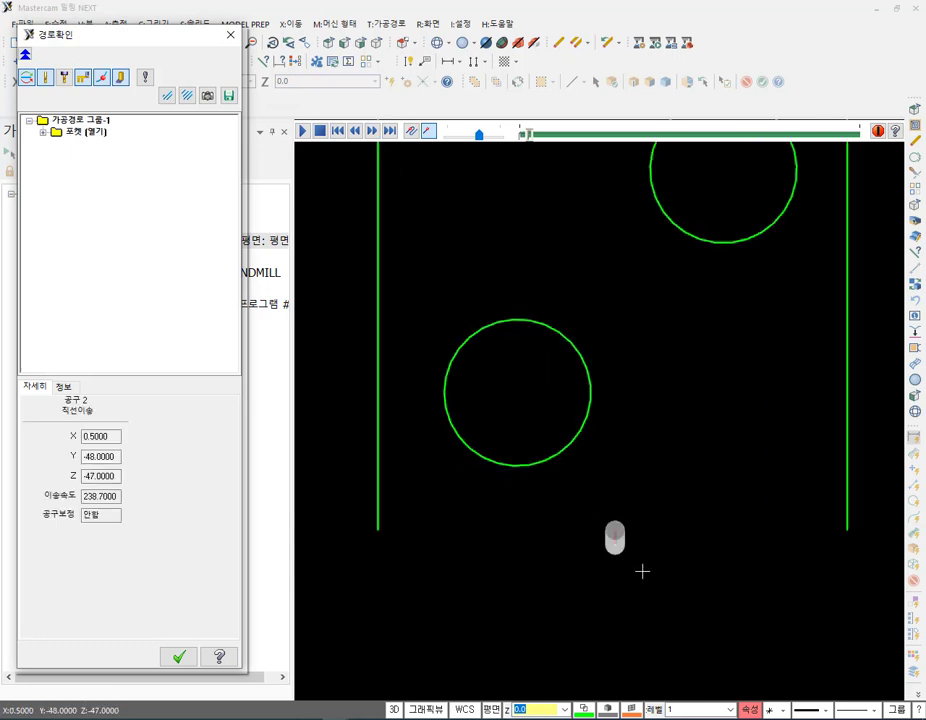
scroll(620, 614, "down", 3)
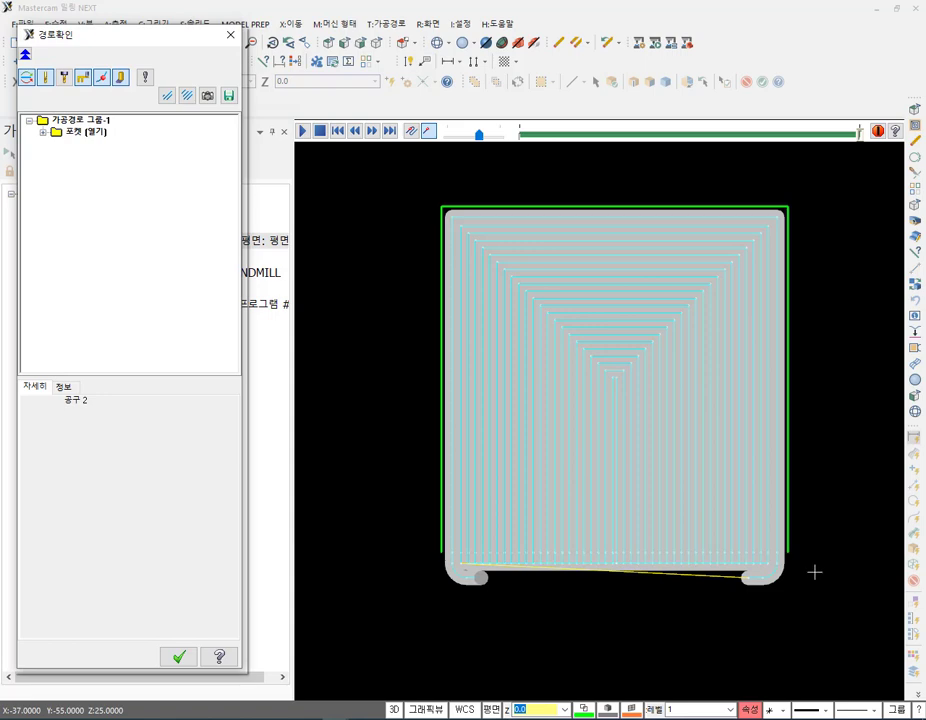
left_click(230, 35)
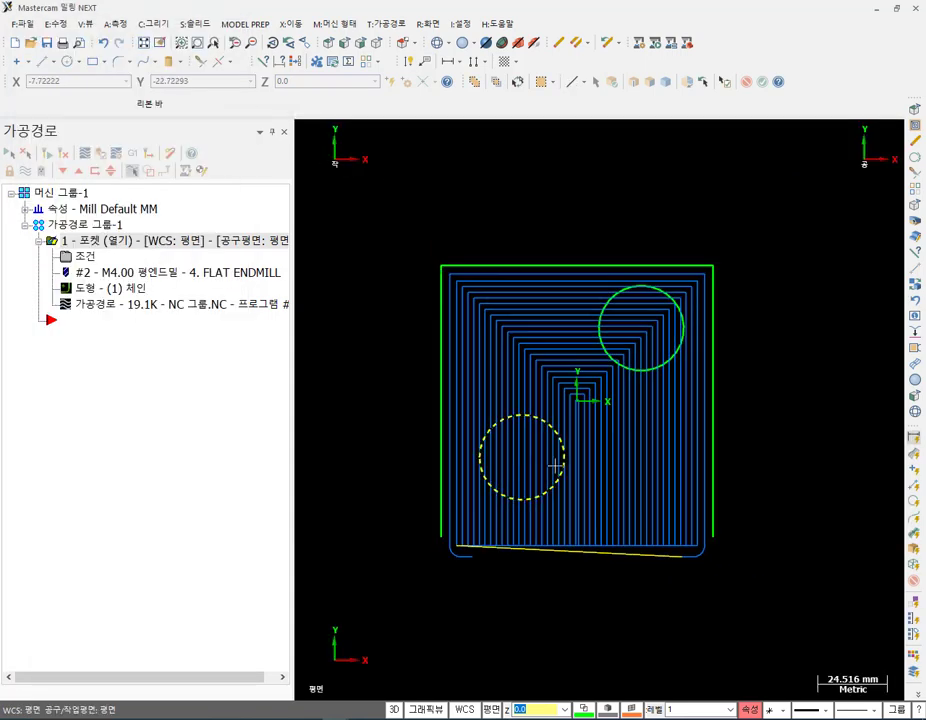
middle_click_drag(577, 463, 541, 362)
scroll(591, 347, "up", 3)
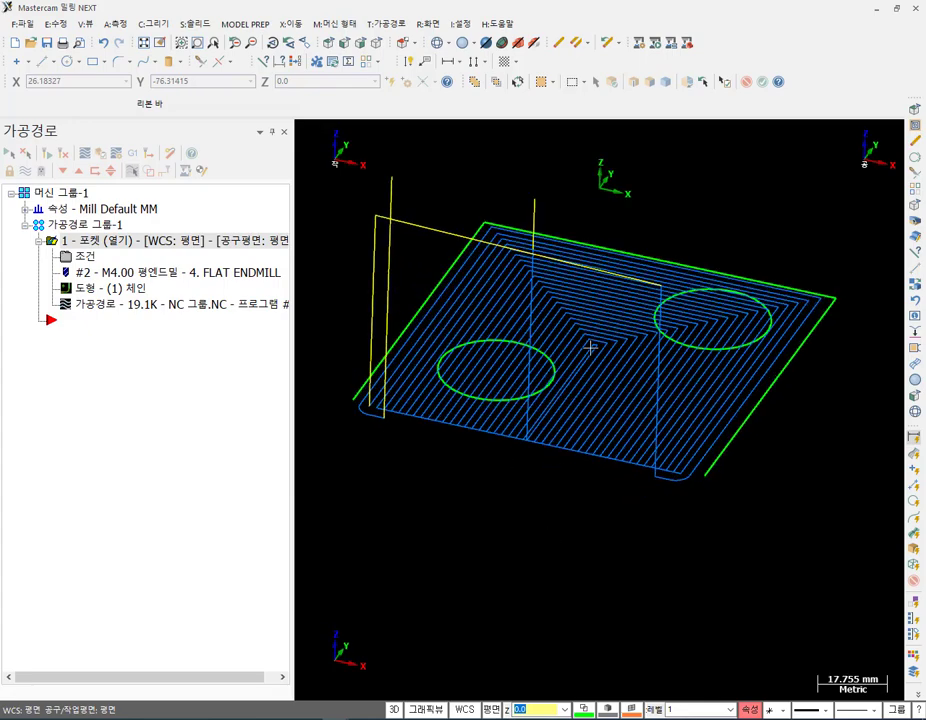
key("alt+1")
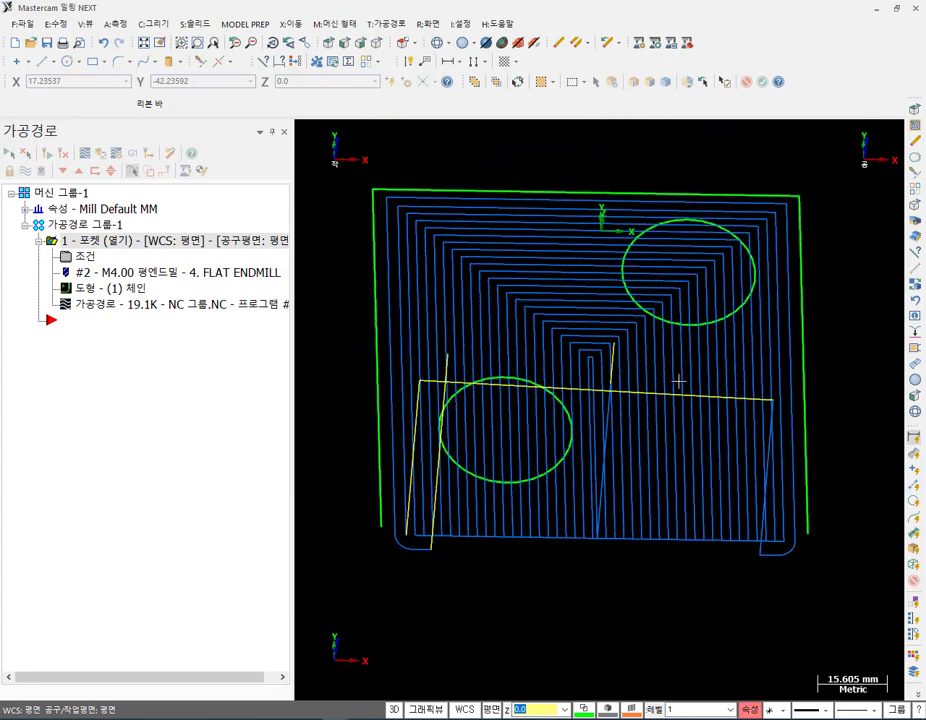
Backplot the toolpath again from the top view and inspect the tool position at the lower-right end of the open side.
key("alt+t")
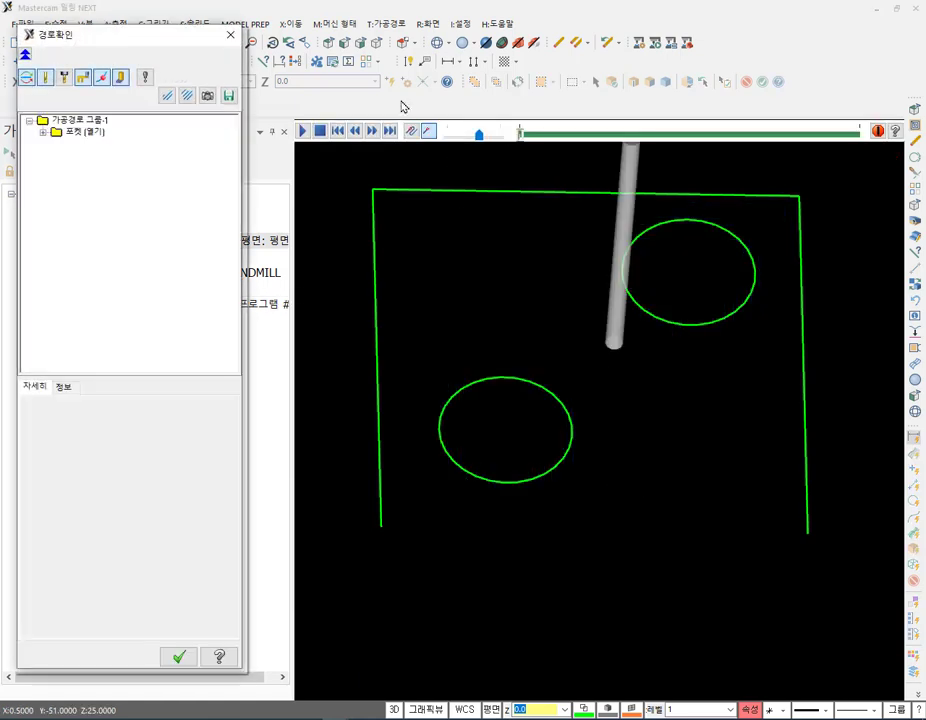
left_click(523, 310)
key("alt+1")
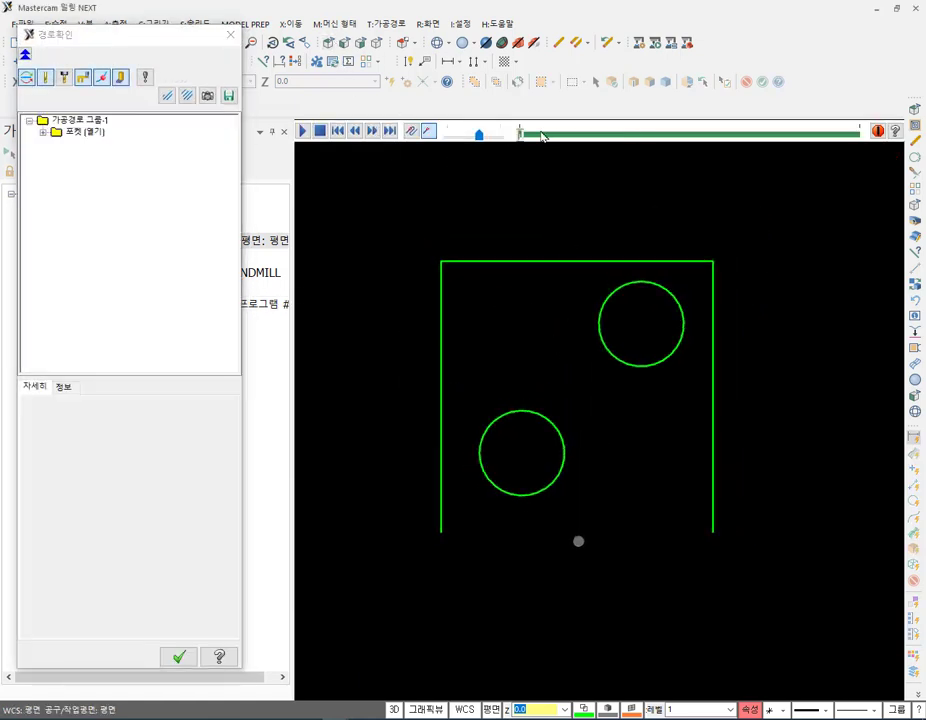
mouse_move(521, 133)
left_mouse_down()
mouse_move(697, 134)
mouse_move(782, 152)
mouse_move(864, 152)
left_mouse_up()
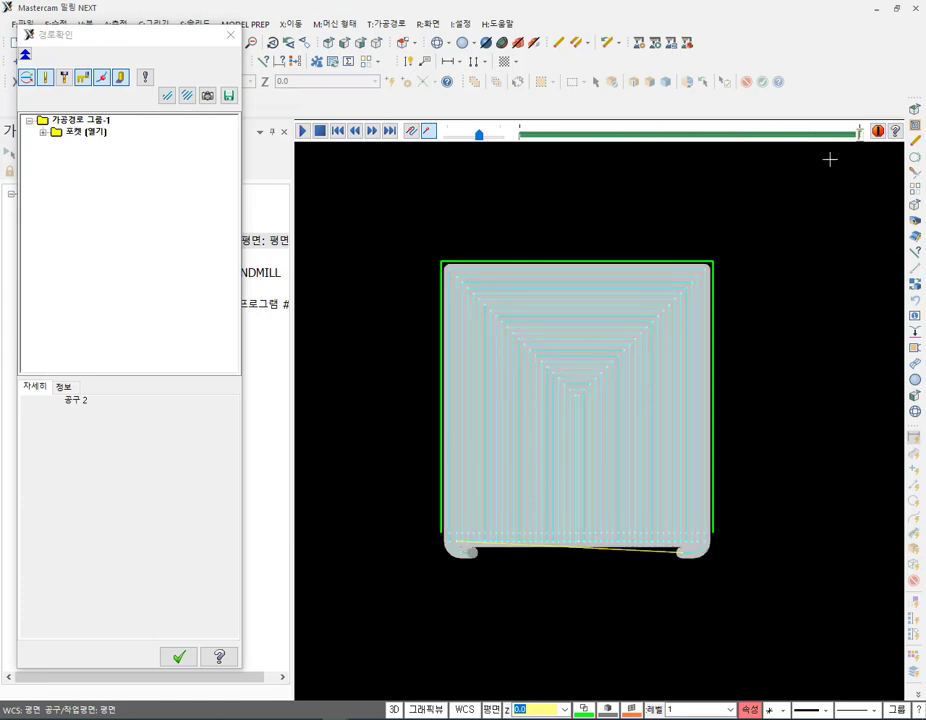
scroll(687, 514, "up", 2)
scroll(687, 514, "up", 2)
key("Left")
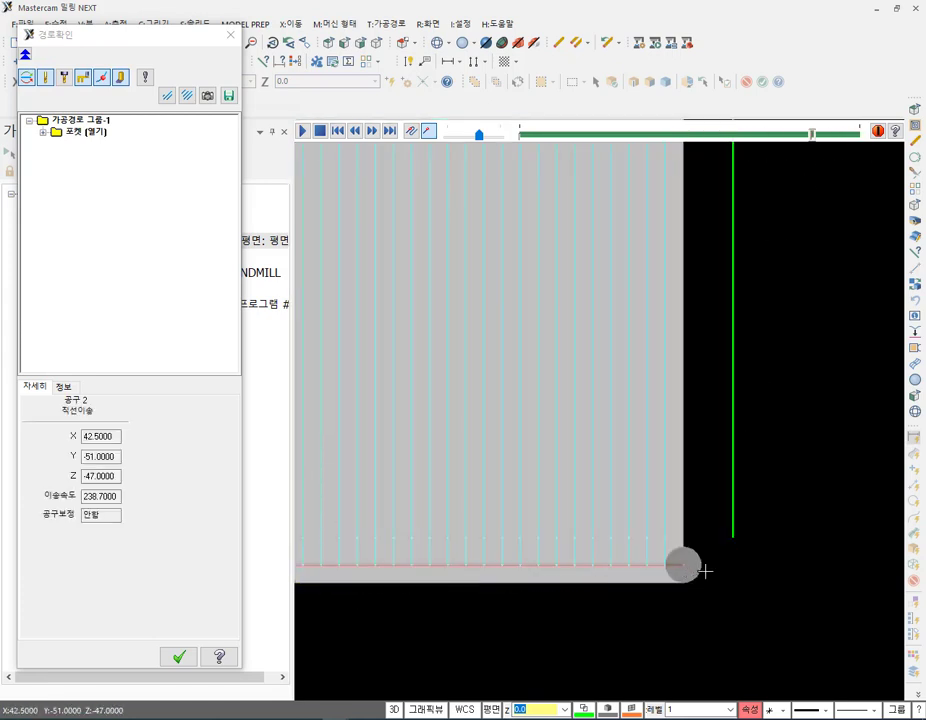
scroll(726, 546, "up", 2)
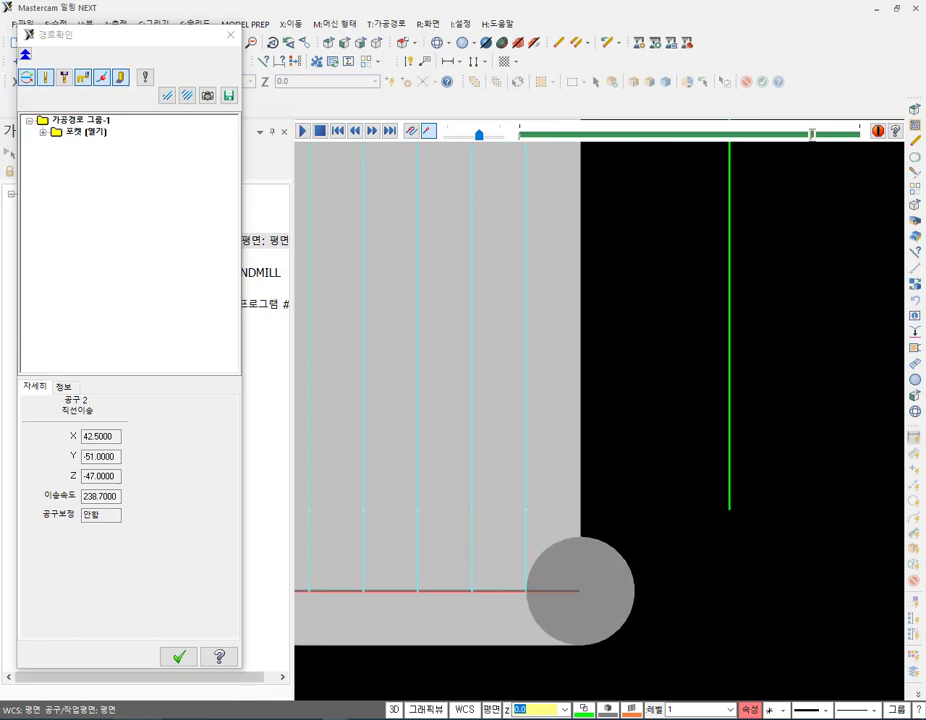
Mark the open side's virtual closing line and the tool's overrun with screen annotations, then clear them and close the backplot.
left_click_drag(730, 507, 411, 509)
mouse_move(559, 637)
left_mouse_down()
mouse_move(610, 529)
mouse_move(527, 579)
left_mouse_up()
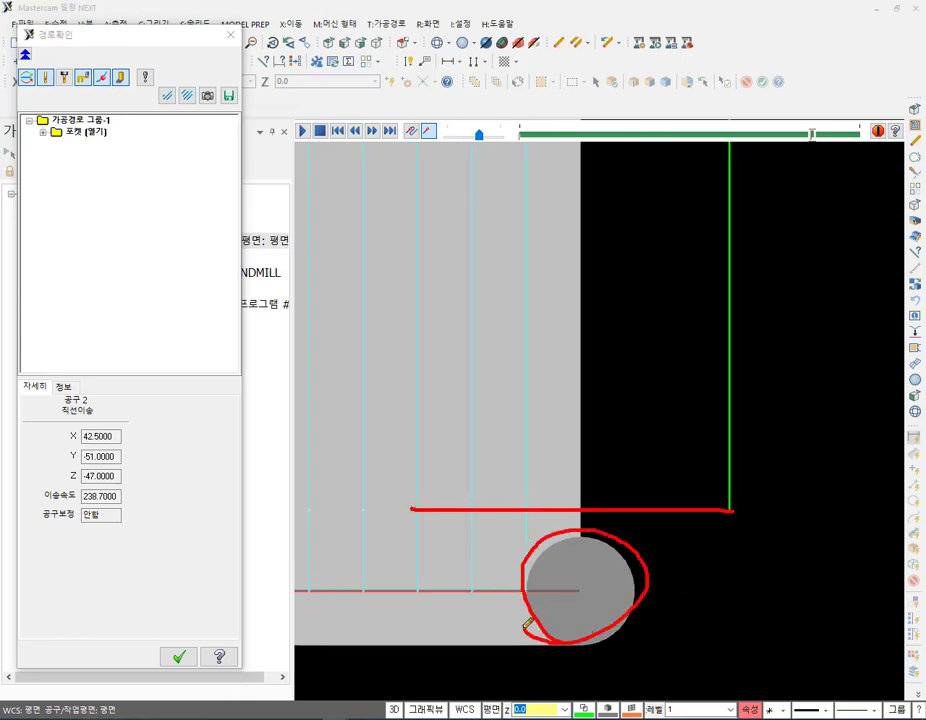
mouse_move(551, 489)
left_mouse_down()
mouse_move(569, 586)
mouse_move(602, 596)
mouse_move(603, 508)
mouse_move(551, 204)
mouse_move(516, 216)
mouse_move(572, 214)
mouse_move(598, 257)
left_mouse_up()
right_click(474, 243)
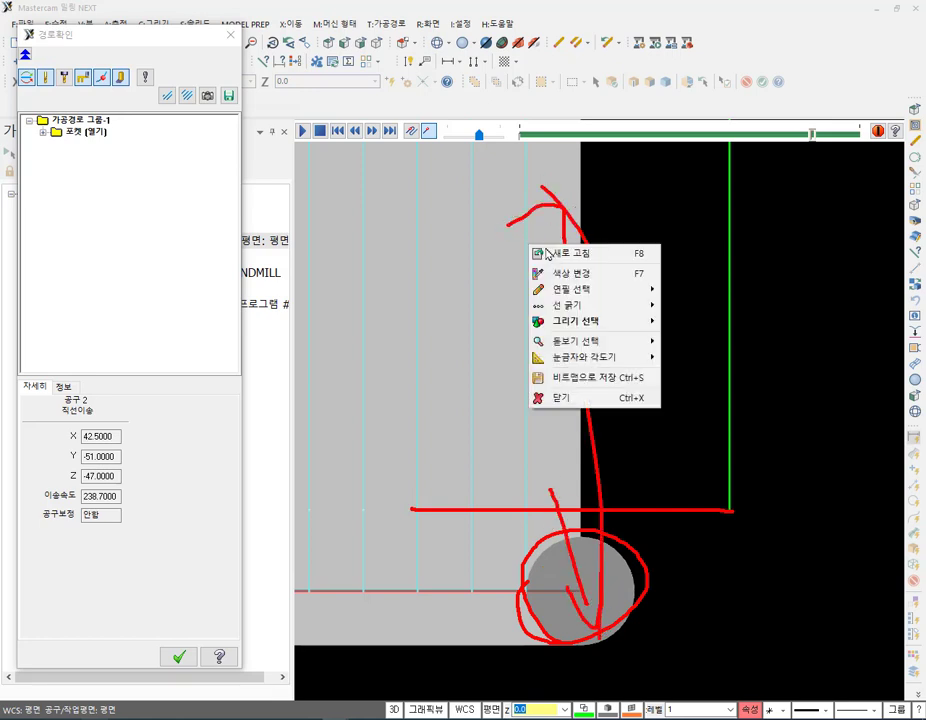
left_click(515, 399)
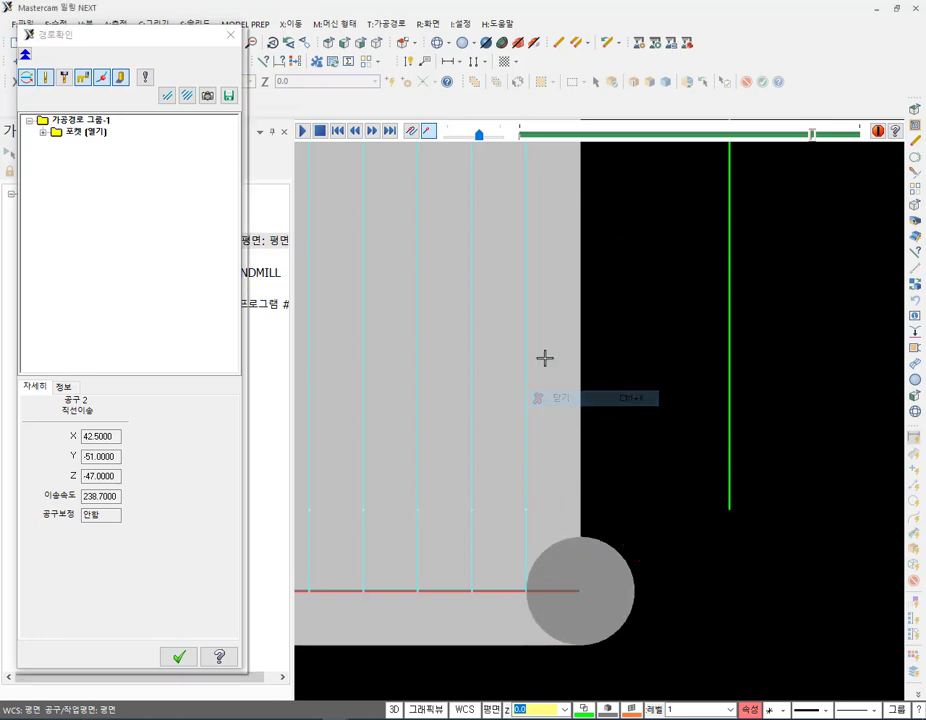
left_click(230, 35)
scroll(757, 432, "down", 6)
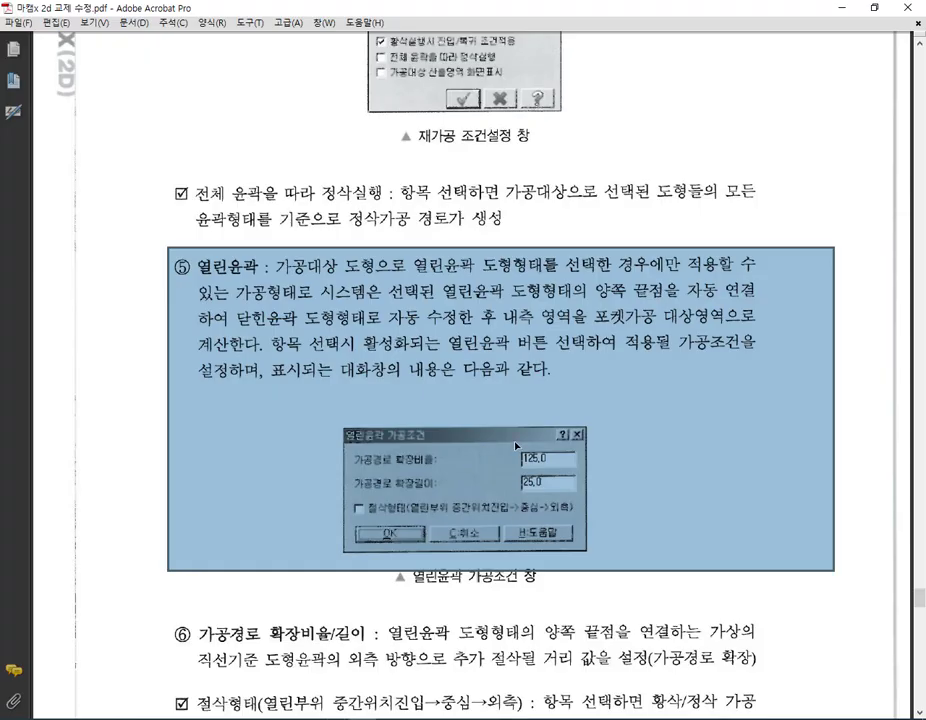
In the Adobe Acrobat textbook PDF, read the open-contour notes on path extension ratio/length and the centre-outward cutting option.
scroll(513, 441, "down", 3)
scroll(513, 441, "down", 3)
left_click_drag(136, 321, 843, 397)
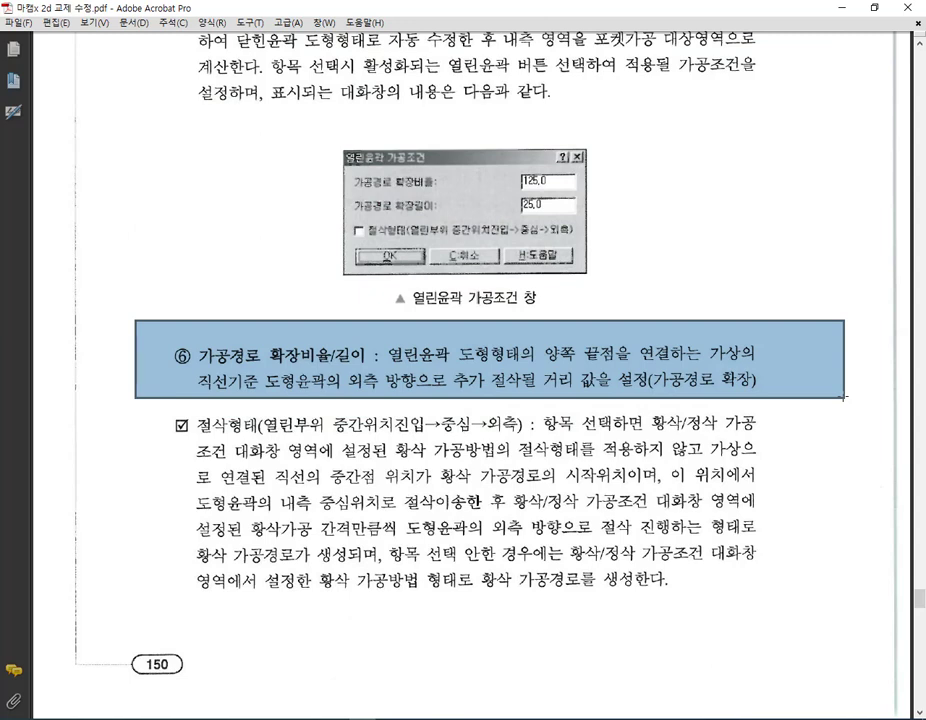
left_click_drag(194, 409, 772, 437)
left_click_drag(813, 437, 853, 609)
Read the textbook's depth cutting section (깊이 가공), covering the finish pass count, finish spacing and depth reference settings.
scroll(524, 533, "down", 10)
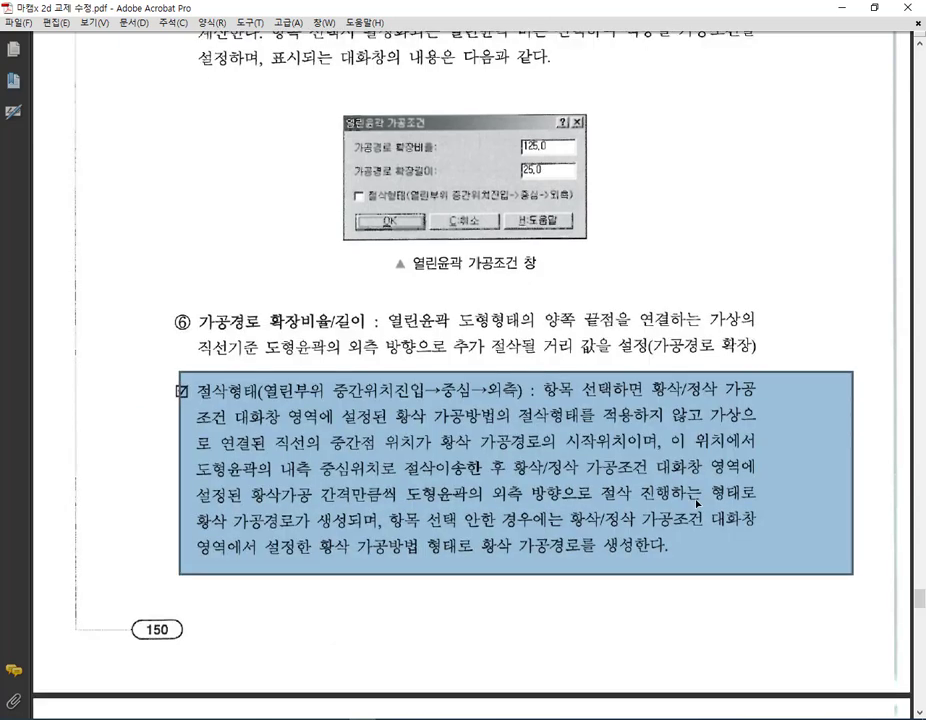
scroll(616, 459, "down", 7)
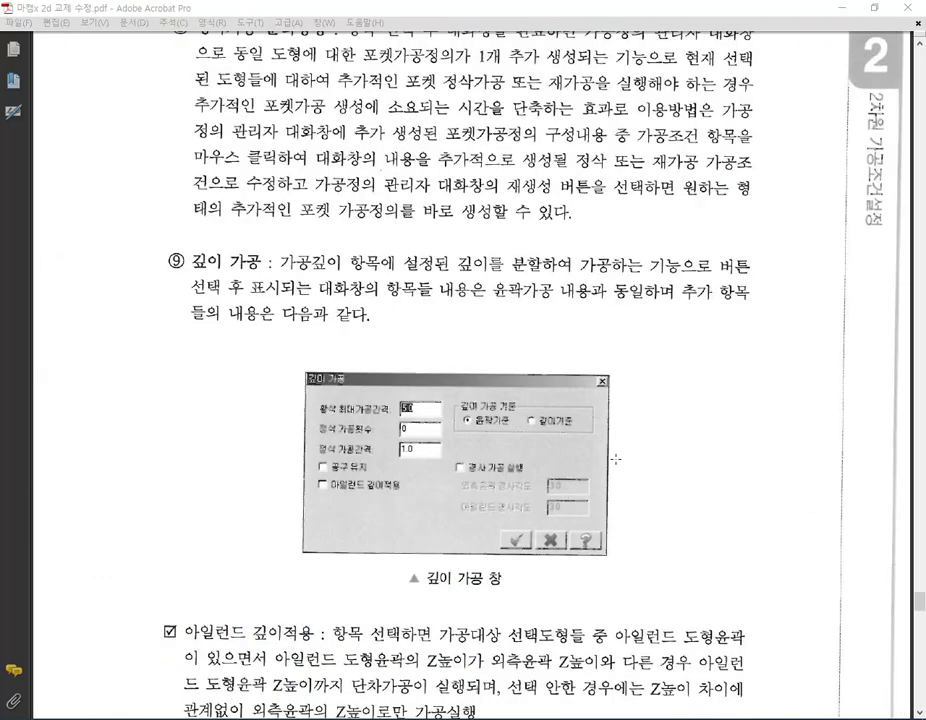
left_click_drag(160, 241, 765, 298)
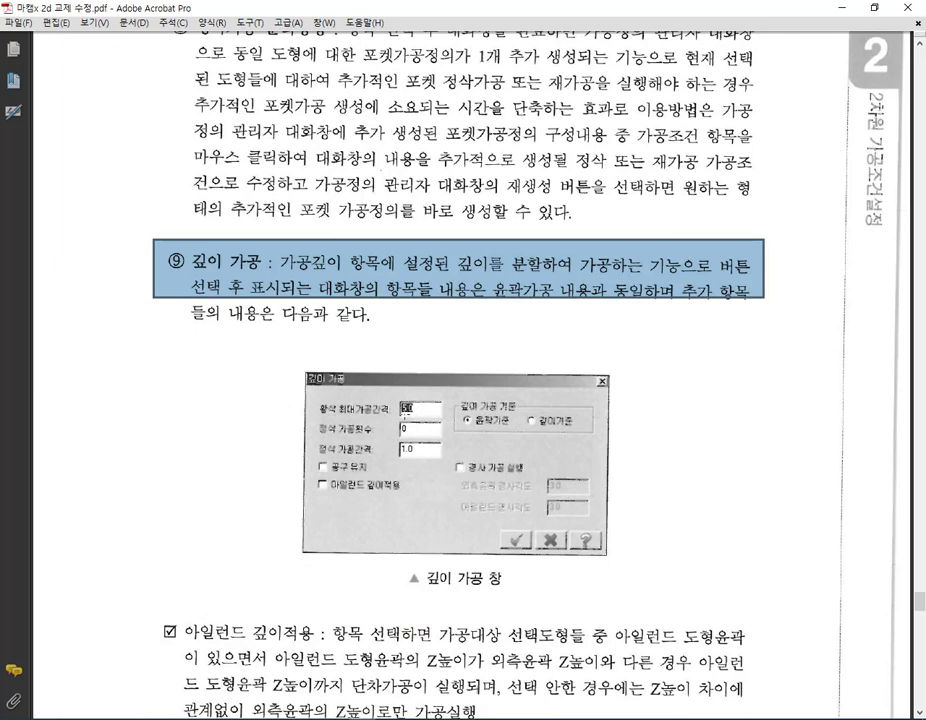
left_click_drag(390, 417, 442, 458)
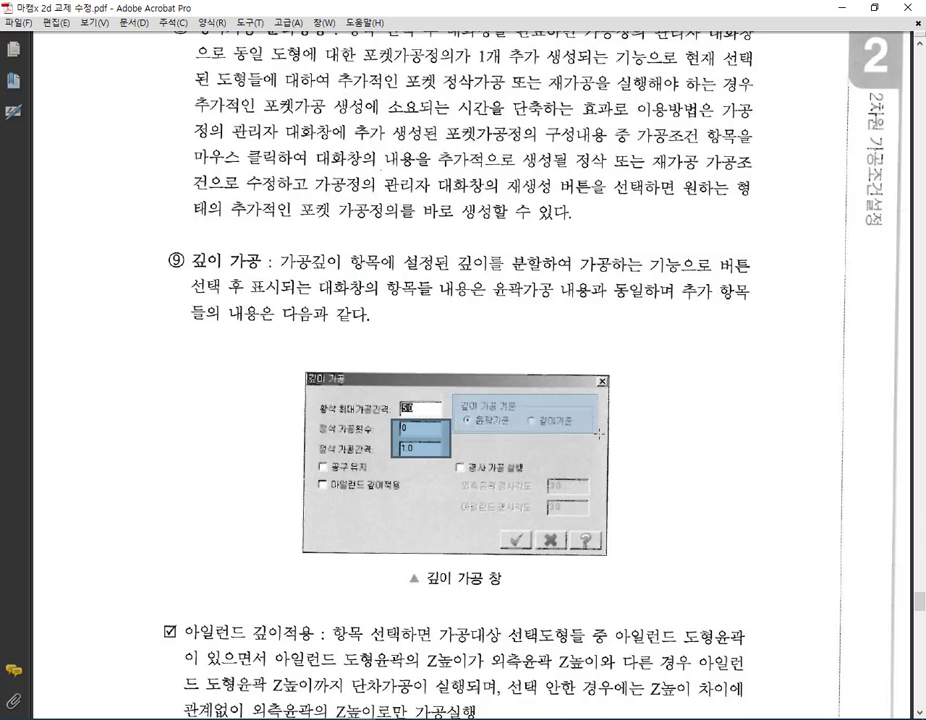
left_click_drag(455, 391, 602, 435)
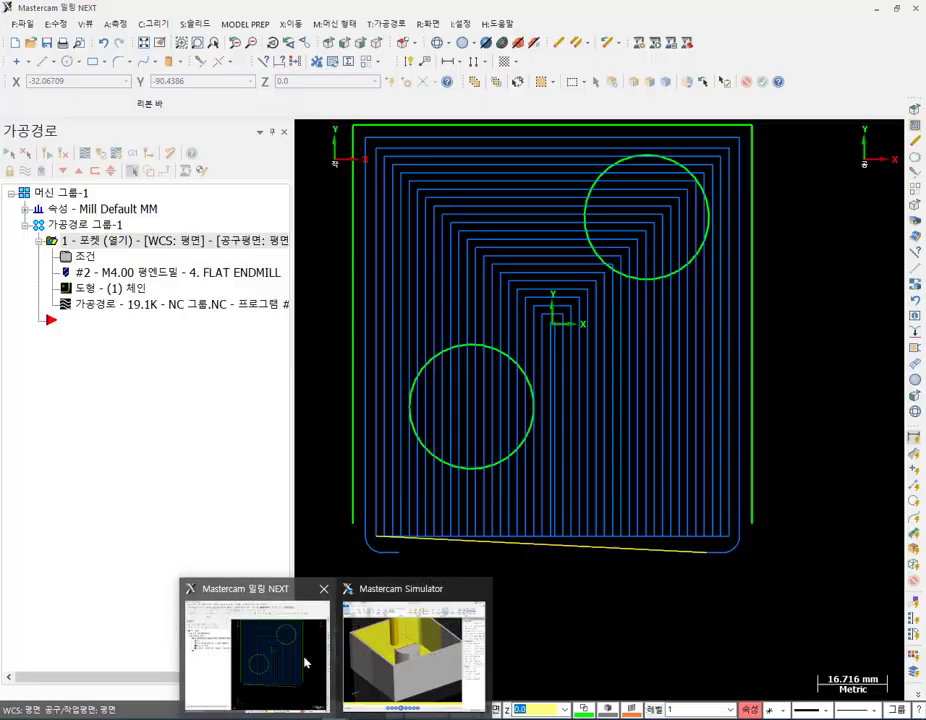
Switch to Mastercam and place a copy of the three-sided outline beside the original along X with Dynamic Xform.
left_click(300, 660)
scroll(529, 325, "down", 4)
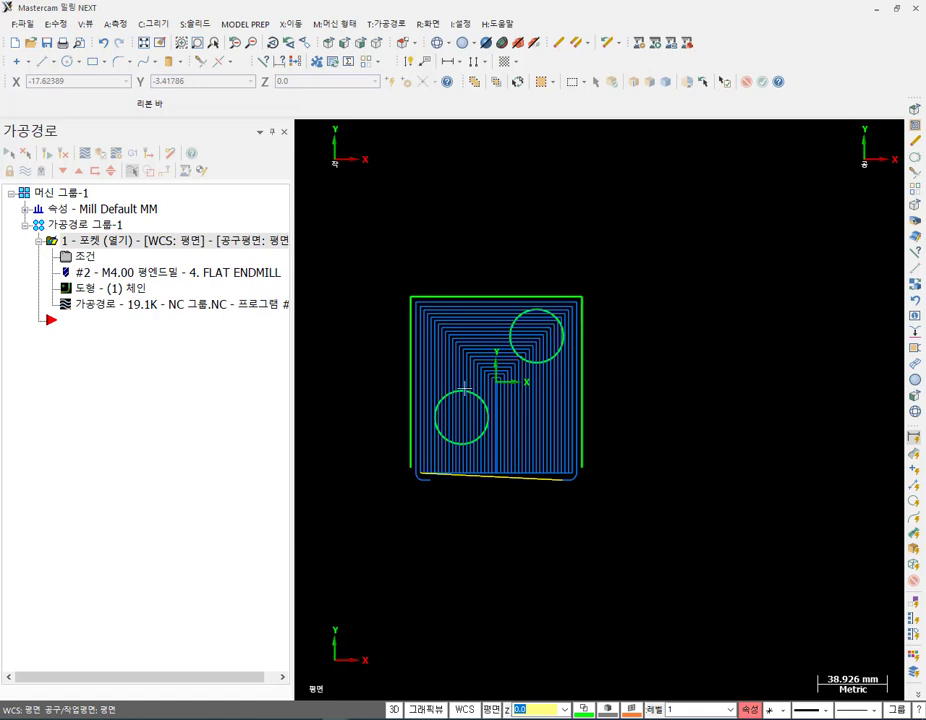
left_click(410, 386)
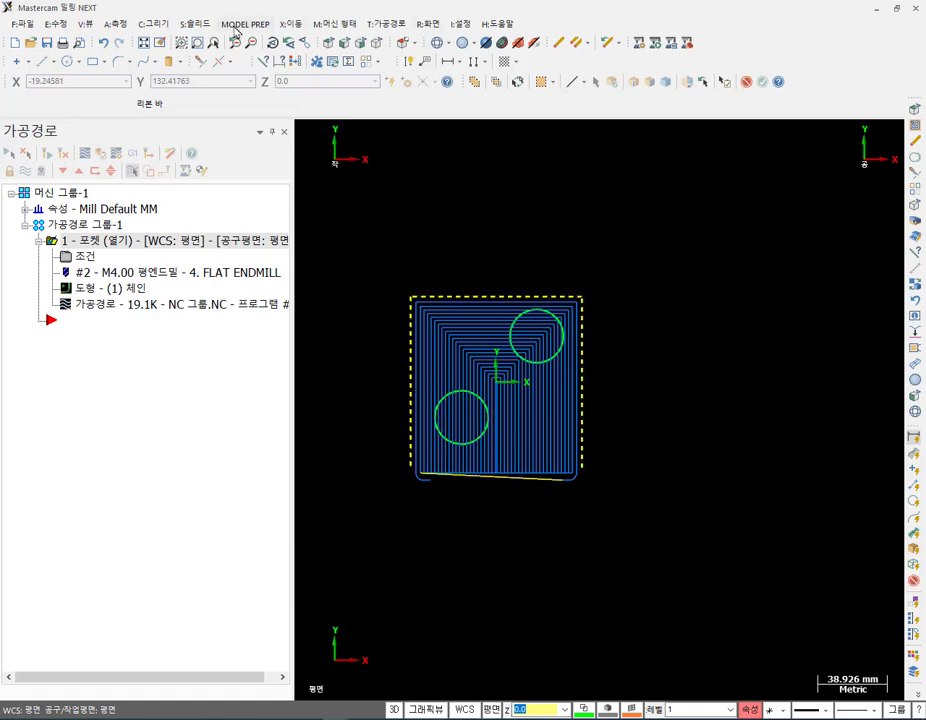
left_click(290, 23)
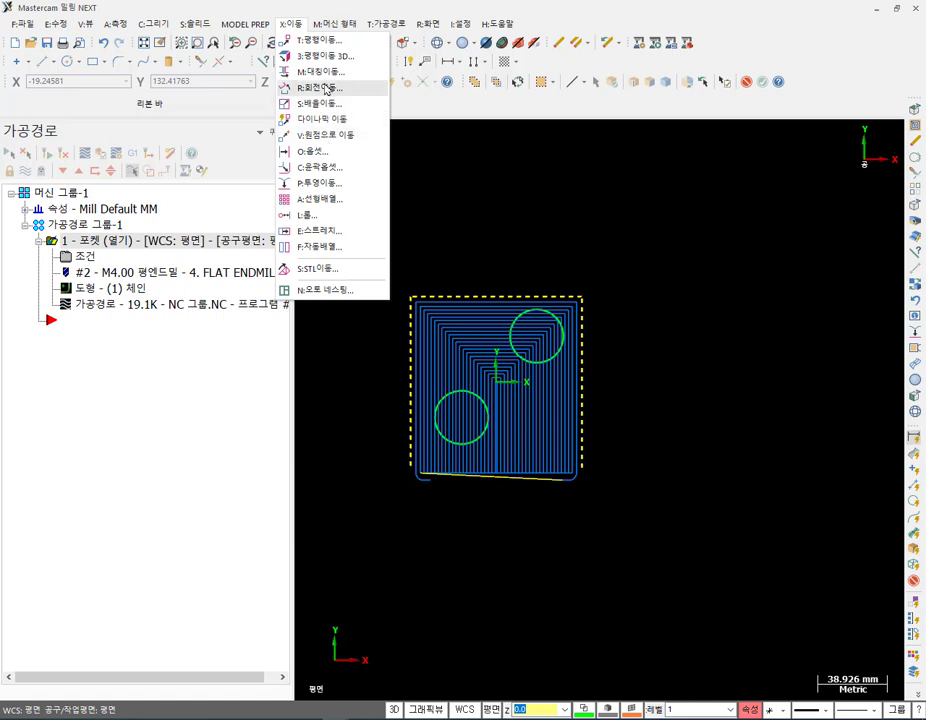
left_click(312, 119)
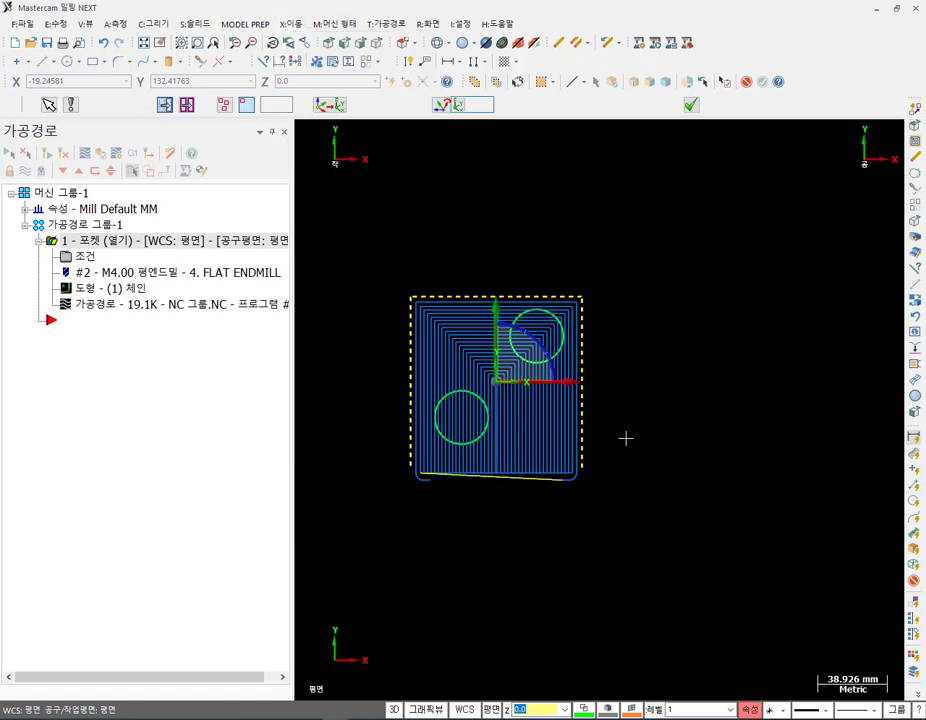
left_click(489, 526)
left_click(512, 535)
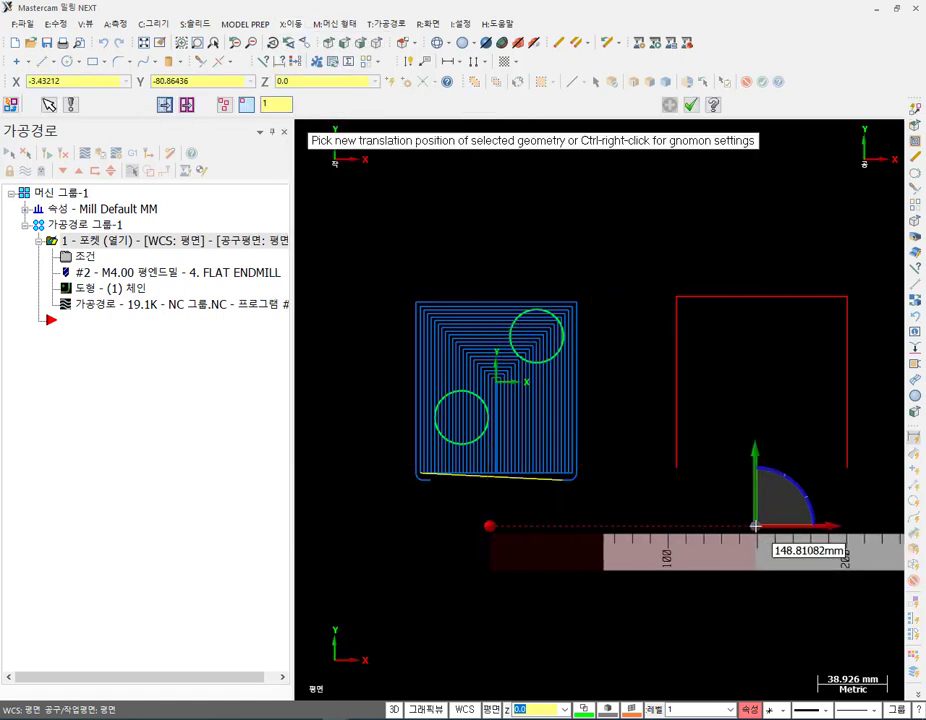
left_click(701, 505)
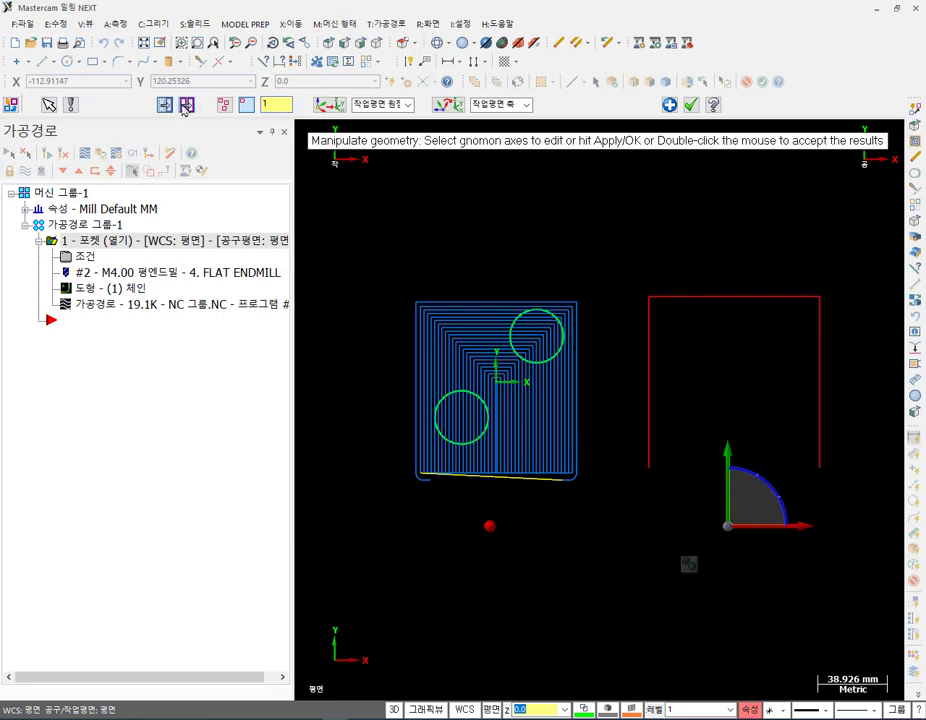
left_click(690, 104)
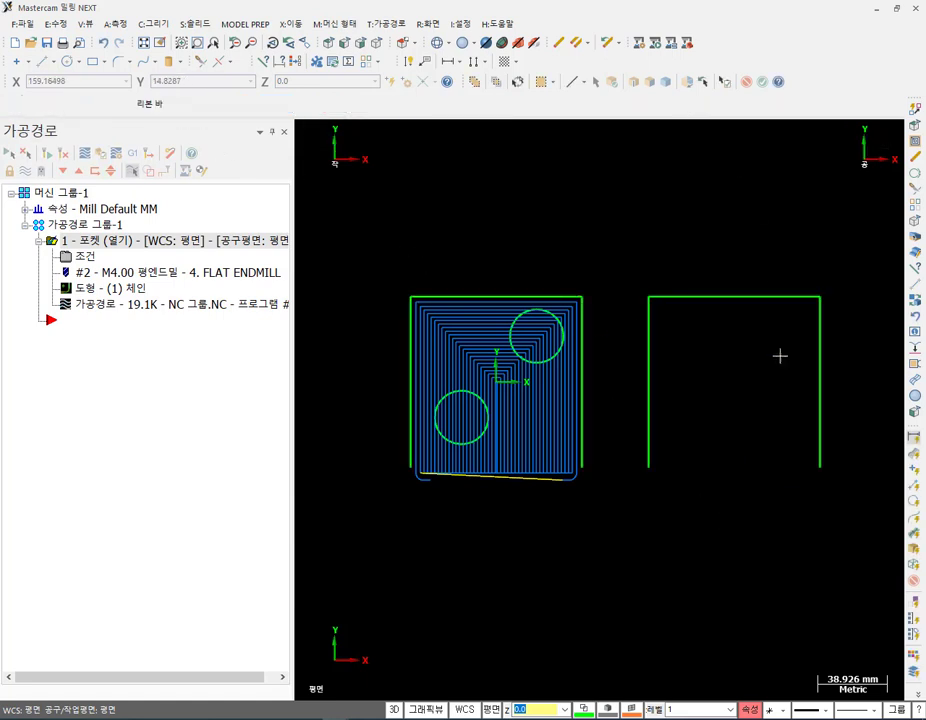
Rechain the open pocket toolpath's geometry to use both three-sided outlines.
scroll(765, 356, "up", 1)
left_click(95, 290)
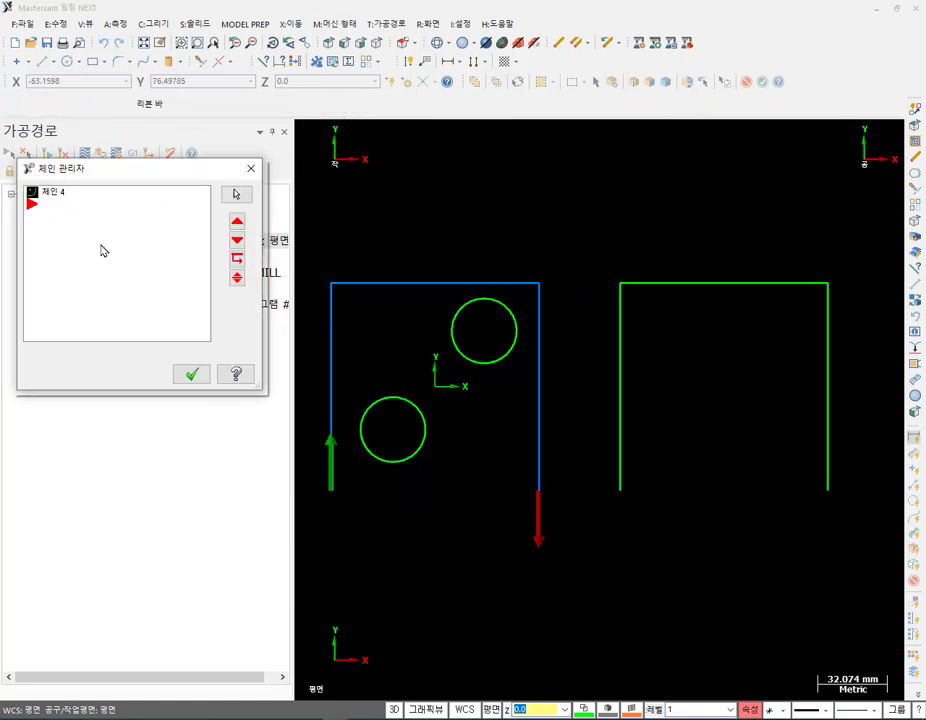
right_click(112, 243)
left_click(155, 288)
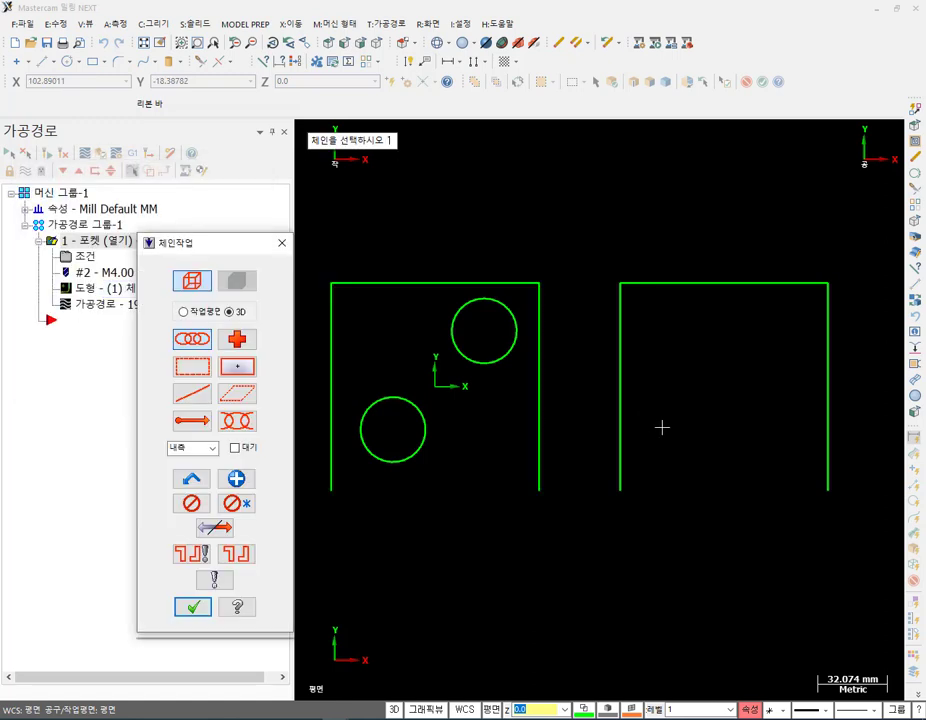
left_click(539, 446)
left_click(827, 445)
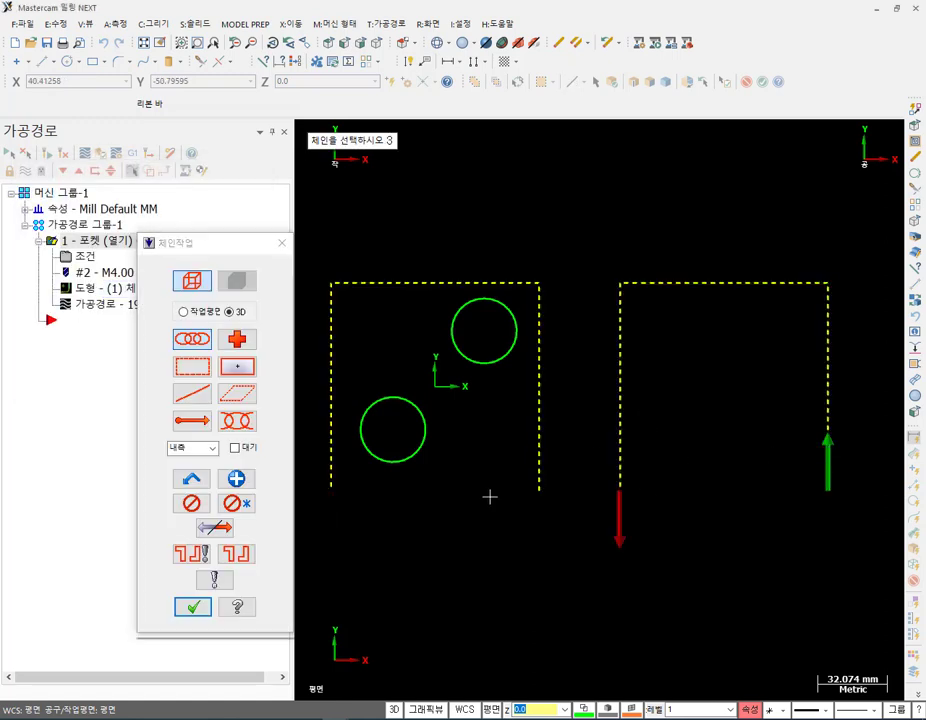
left_click(192, 606)
left_click(180, 372)
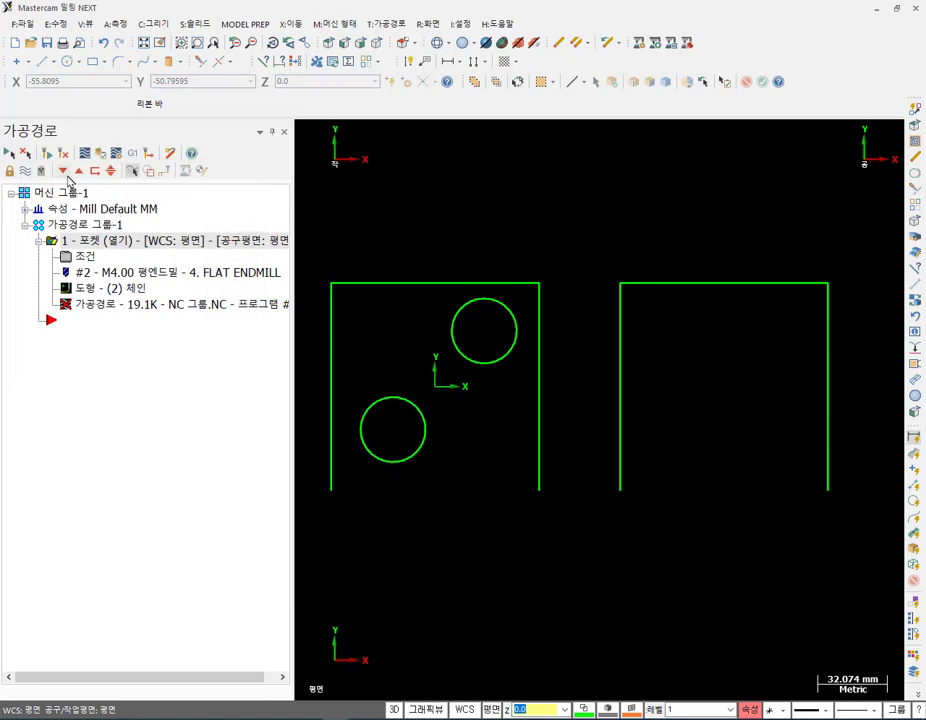
Regenerate the pocket toolpath and backplot it over both outlines from a tilted view.
scroll(655, 302, "down", 2)
scroll(648, 333, "up", 1)
mouse_move(648, 333)
middle_mouse_down()
mouse_move(643, 339)
mouse_move(633, 244)
mouse_move(604, 250)
mouse_move(616, 267)
middle_mouse_up()
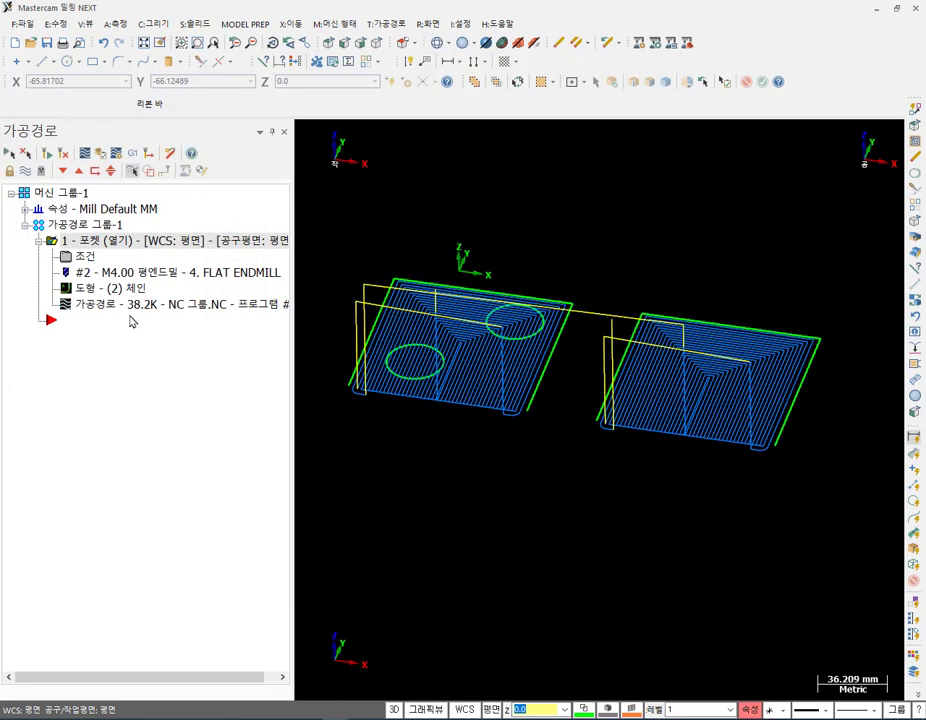
left_click(85, 153)
left_click_drag(520, 137, 858, 136)
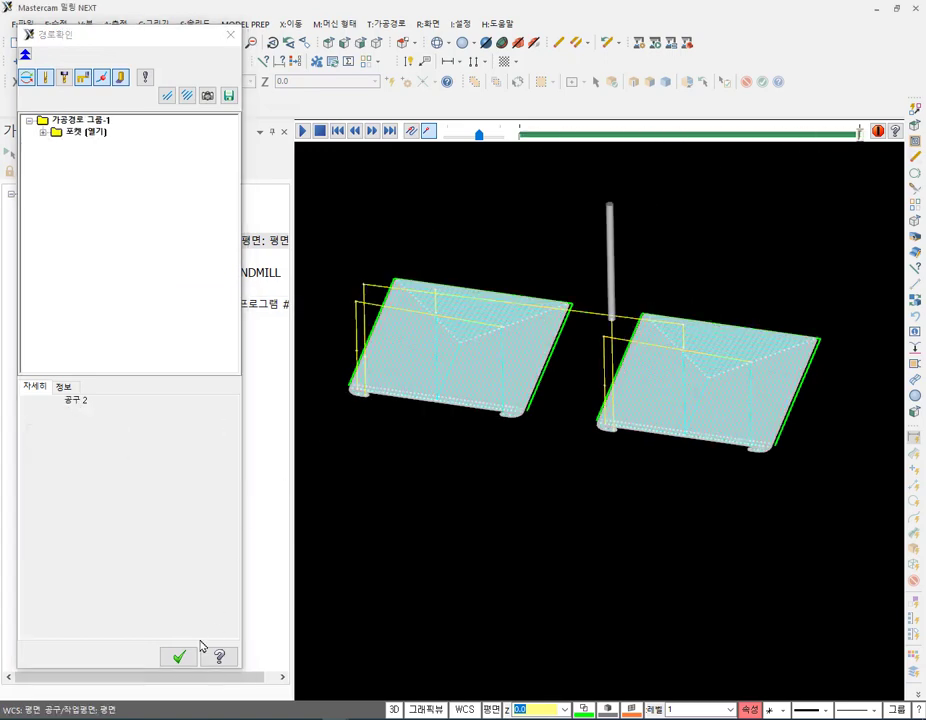
key("Escape")
Enable depth cutting (깊이 가공) in the pocket toolpath's parameters.
left_click(86, 258)
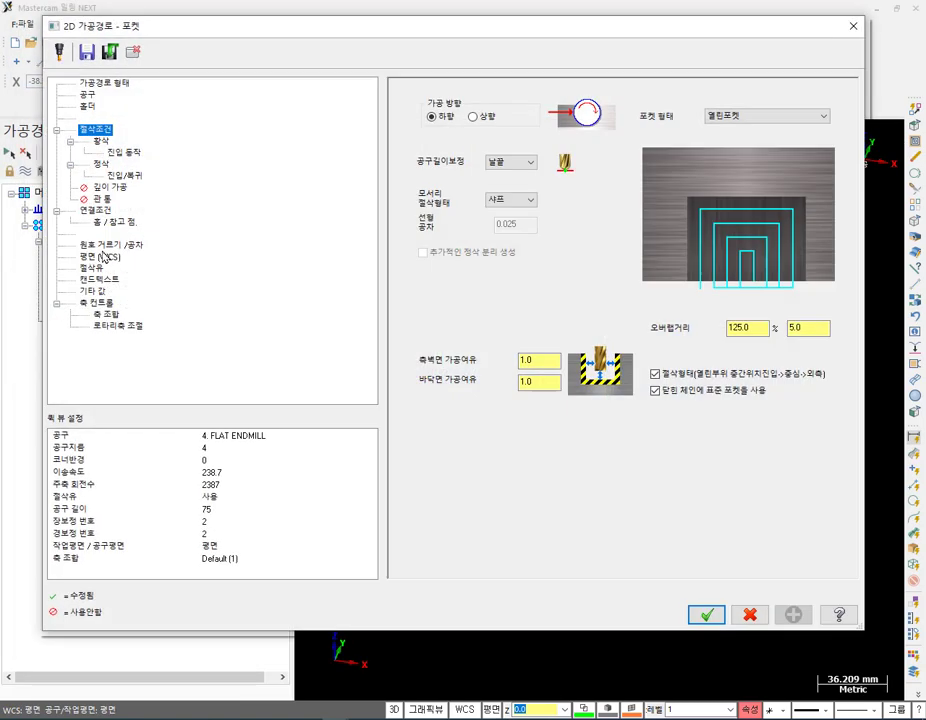
left_click(112, 187)
left_click(424, 97)
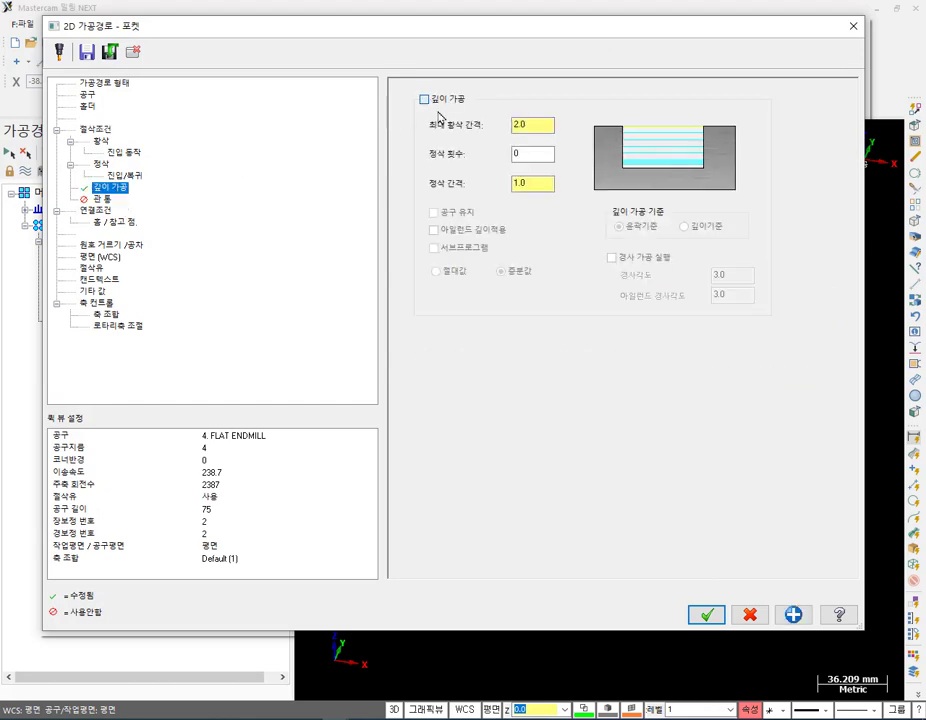
left_click(705, 670)
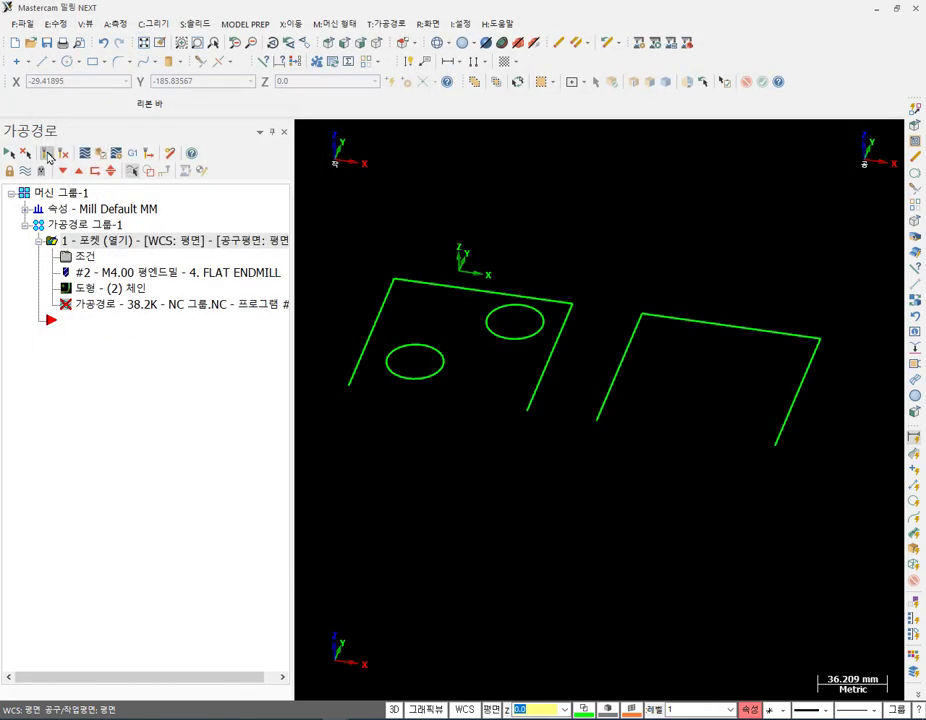
Regenerate the toolpath with depth cuts and backplot the machining order of the two outlines.
left_click(46, 153)
left_click(114, 304)
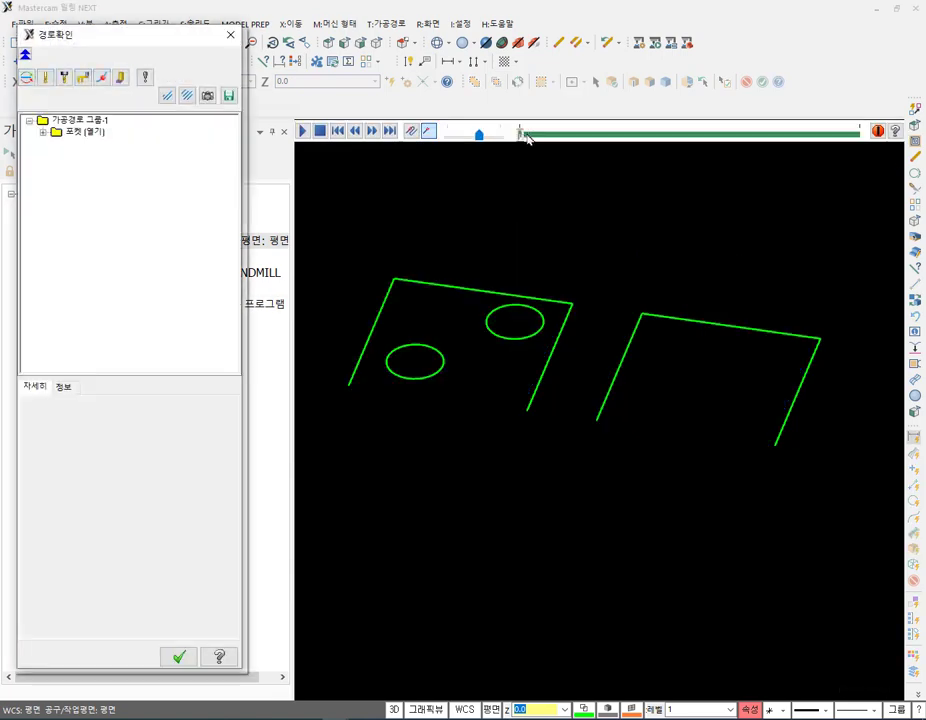
mouse_move(520, 134)
left_mouse_down()
mouse_move(599, 131)
mouse_move(757, 166)
mouse_move(847, 173)
left_mouse_up()
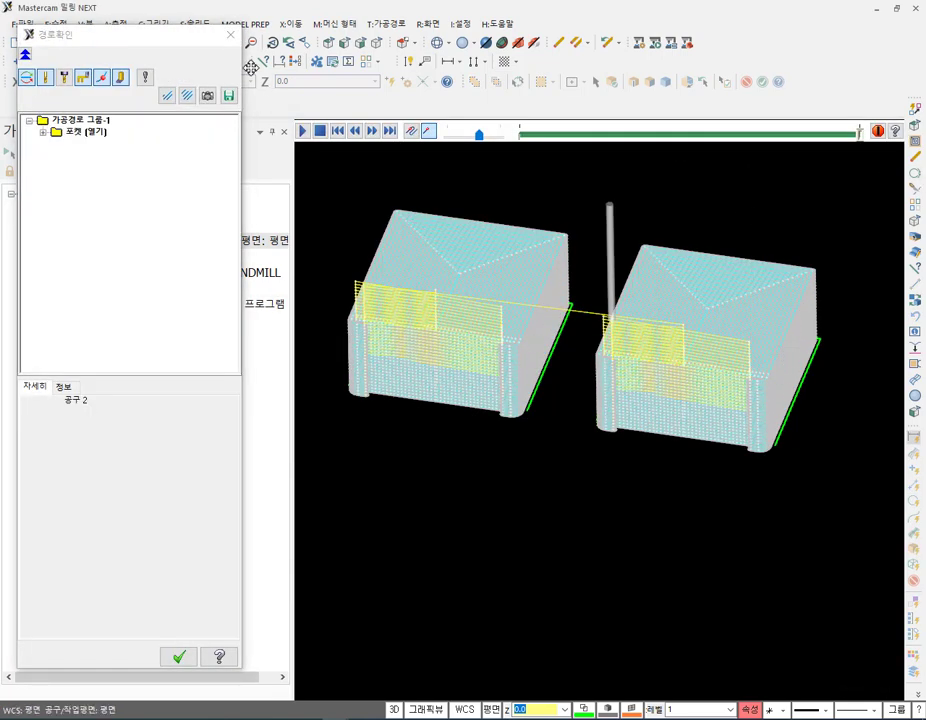
left_click(231, 34)
Set the depth cutting reference (깊이 가공 기준) to by depth (깊이기준).
left_click(88, 257)
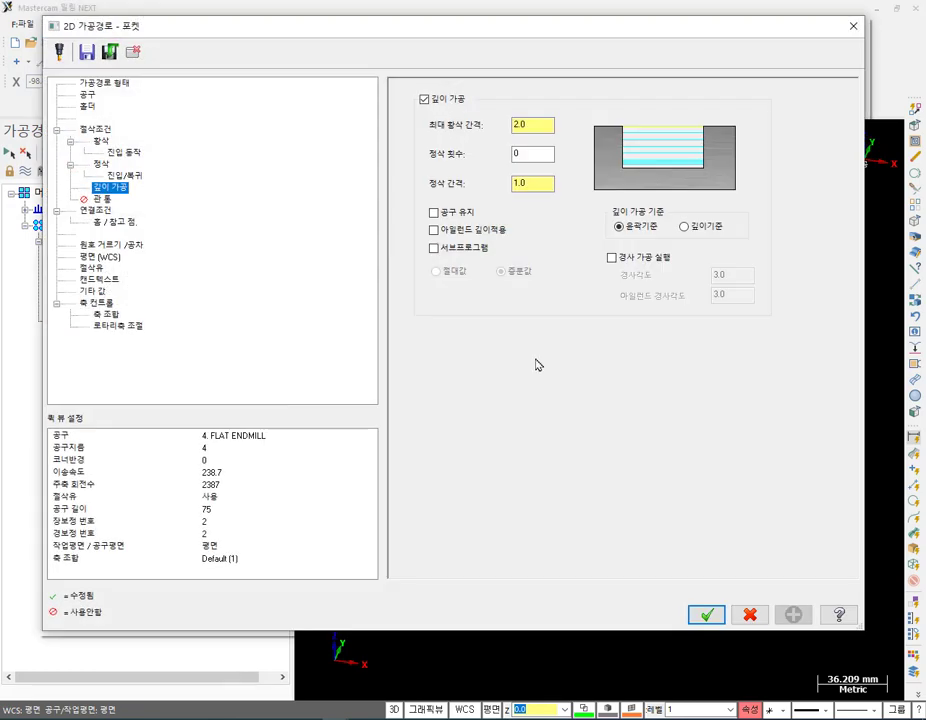
left_click(684, 227)
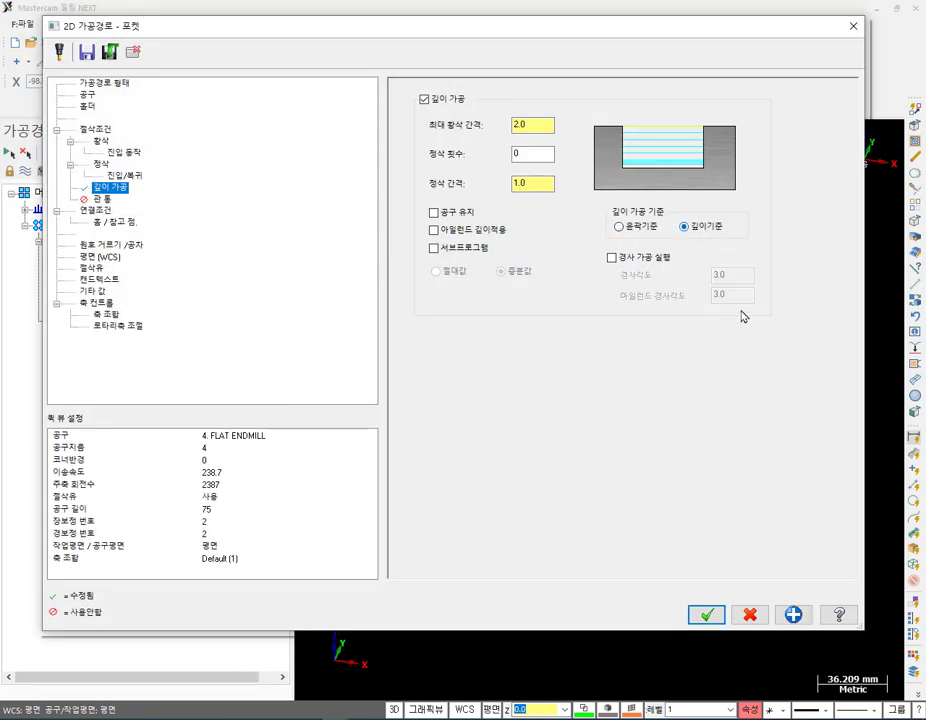
left_click(706, 615)
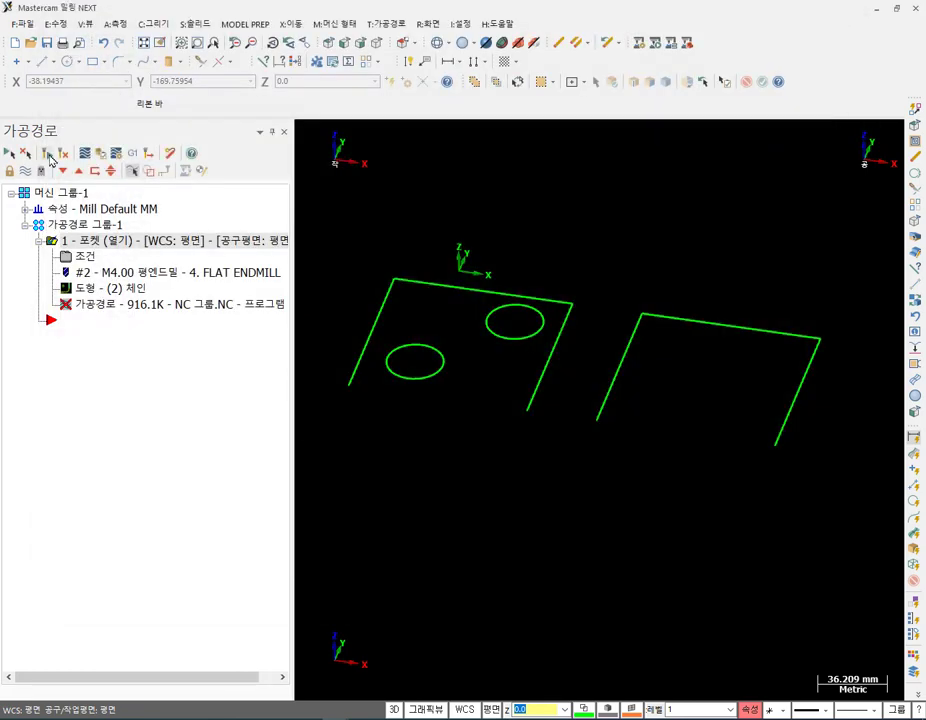
Regenerate the toolpath with the by-depth order and backplot the moves between the two pockets.
left_click(85, 300)
left_click(85, 153)
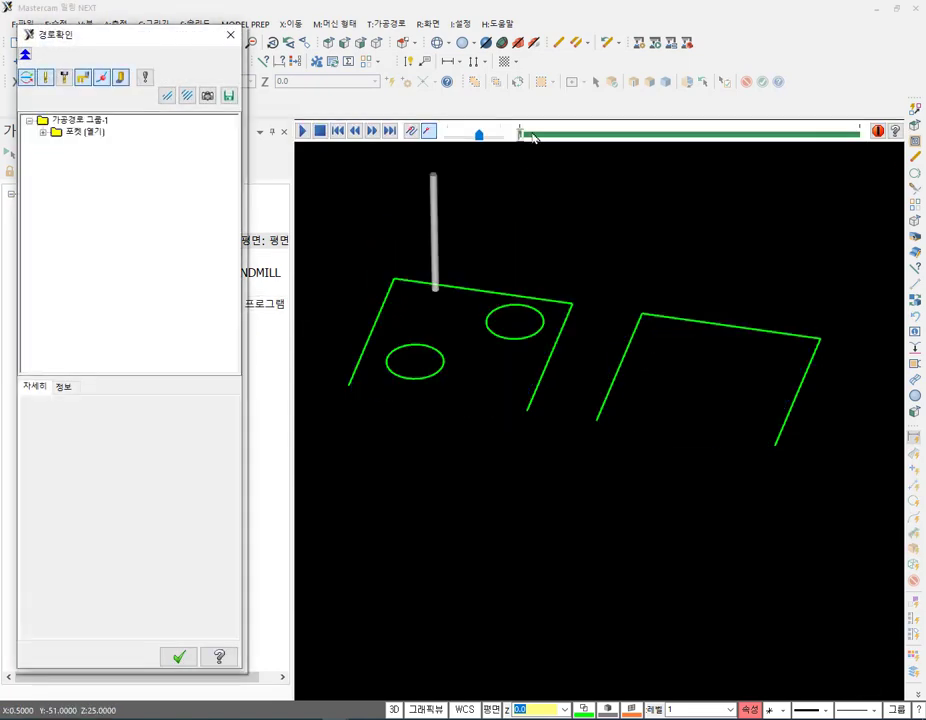
mouse_move(520, 133)
left_mouse_down()
mouse_move(759, 182)
mouse_move(865, 188)
left_mouse_up()
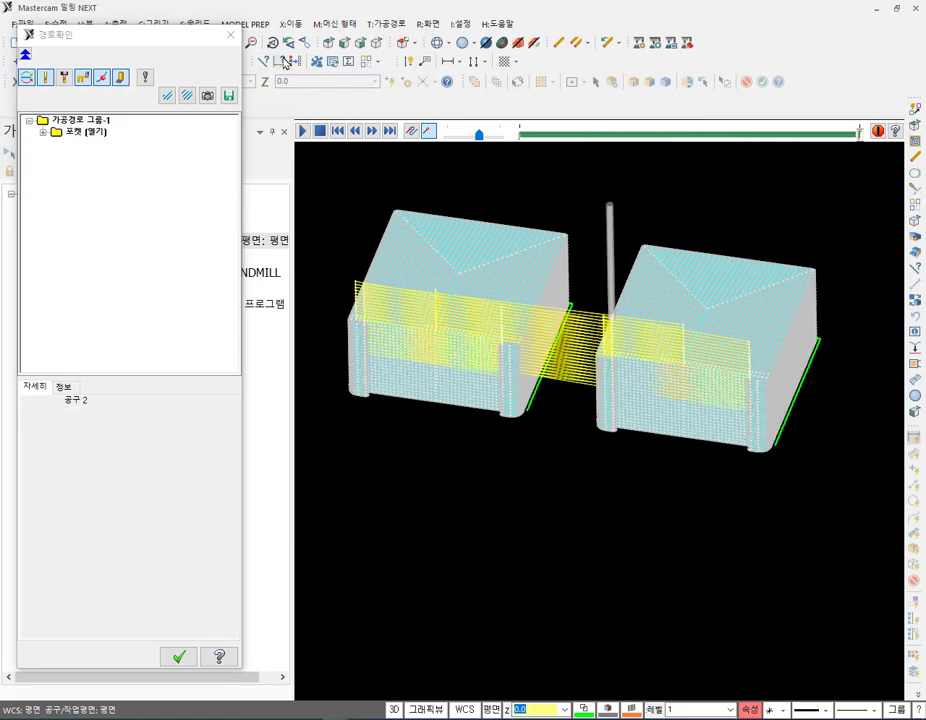
left_click(231, 37)
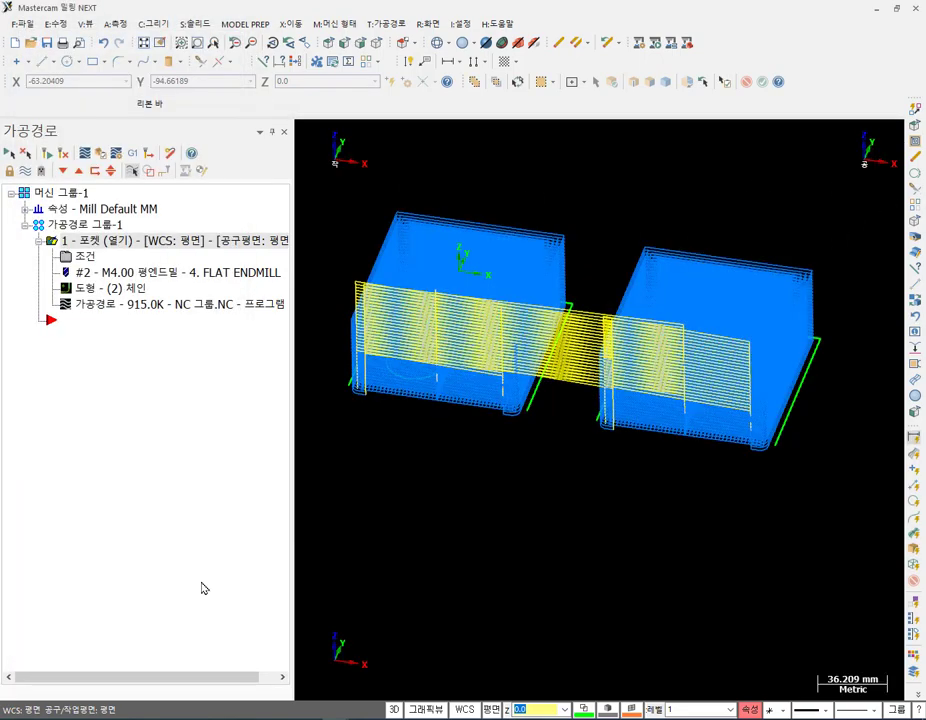
Set the depth cutting reference to by contour (윤곽기준) and enable tapered walls (경사 가공 실행) with a 5.0 degree taper angle.
left_click(87, 258)
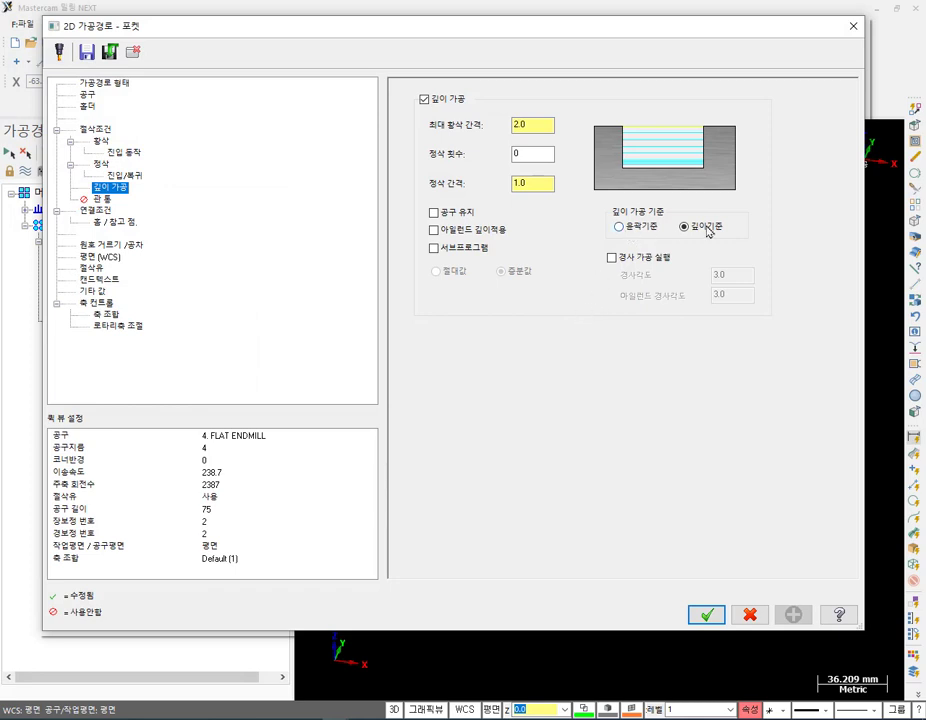
left_click(641, 229)
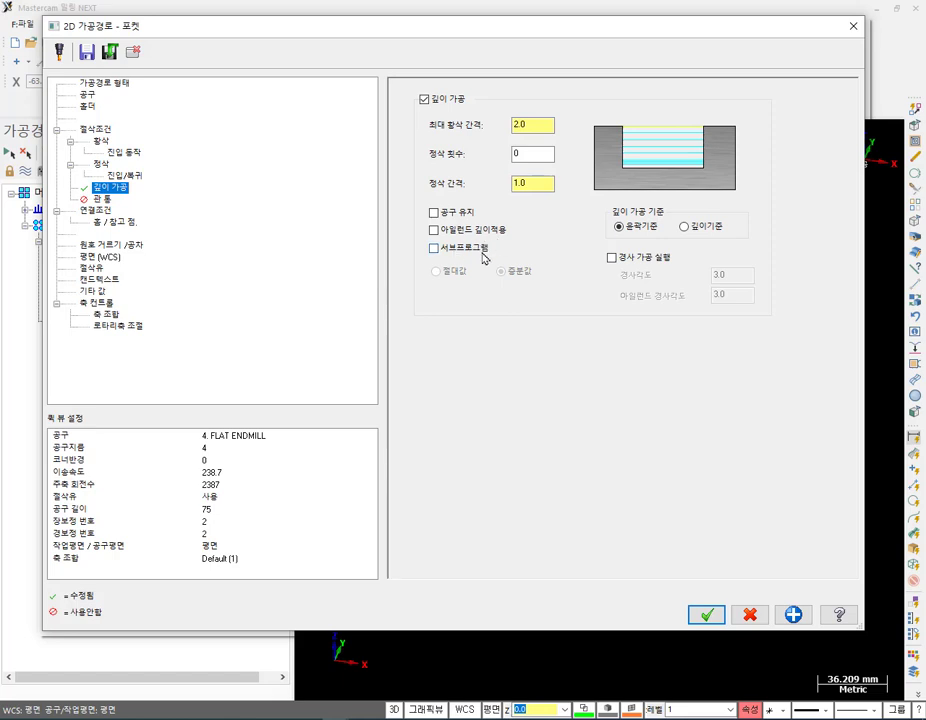
left_click(612, 258)
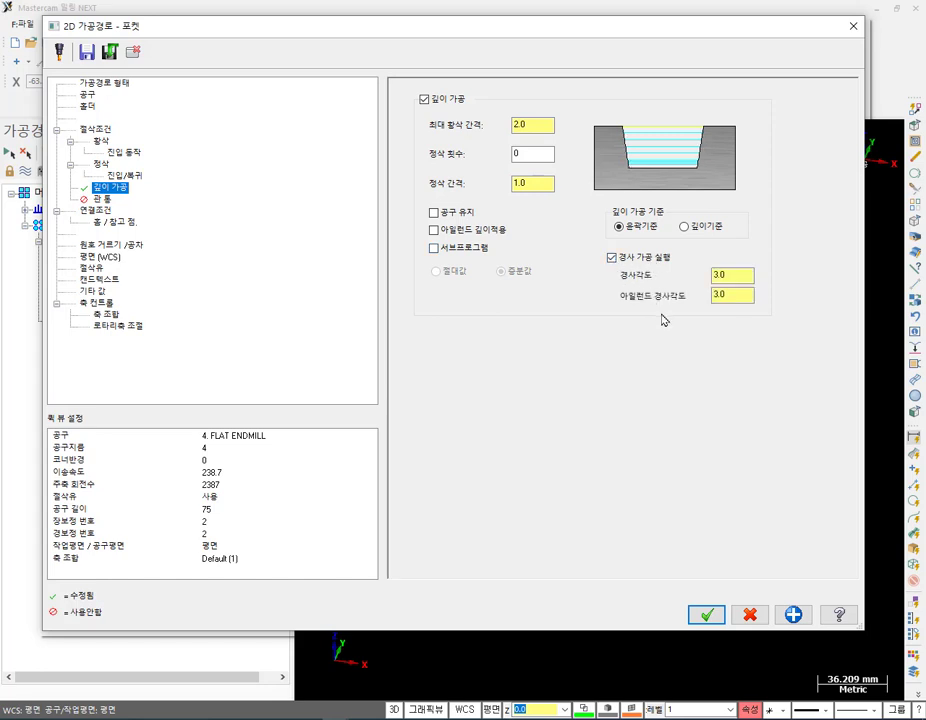
left_click(734, 295)
left_click(738, 275)
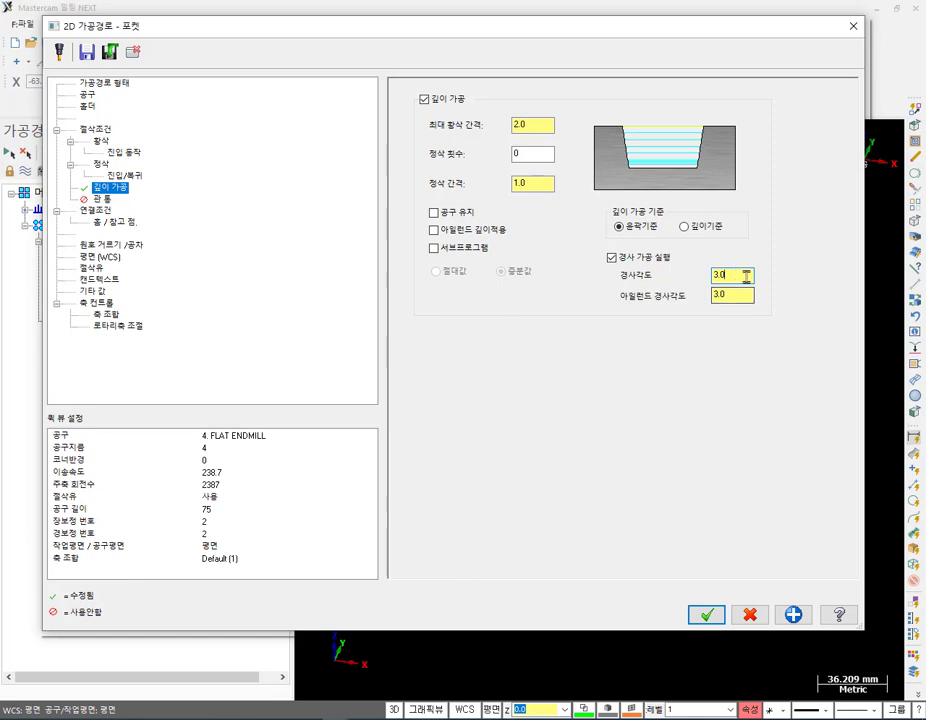
double_click(740, 274)
type("5.0")
key("Tab")
left_click(710, 616)
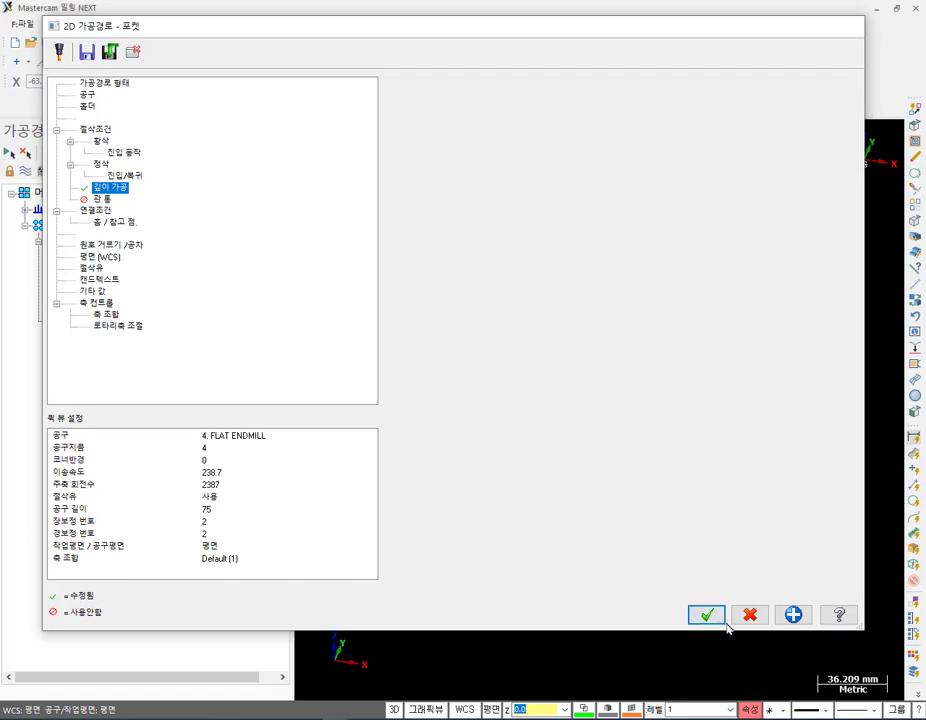
Regenerate the tapered toolpath and examine its sloped walls up close from the front view.
left_click(25, 153)
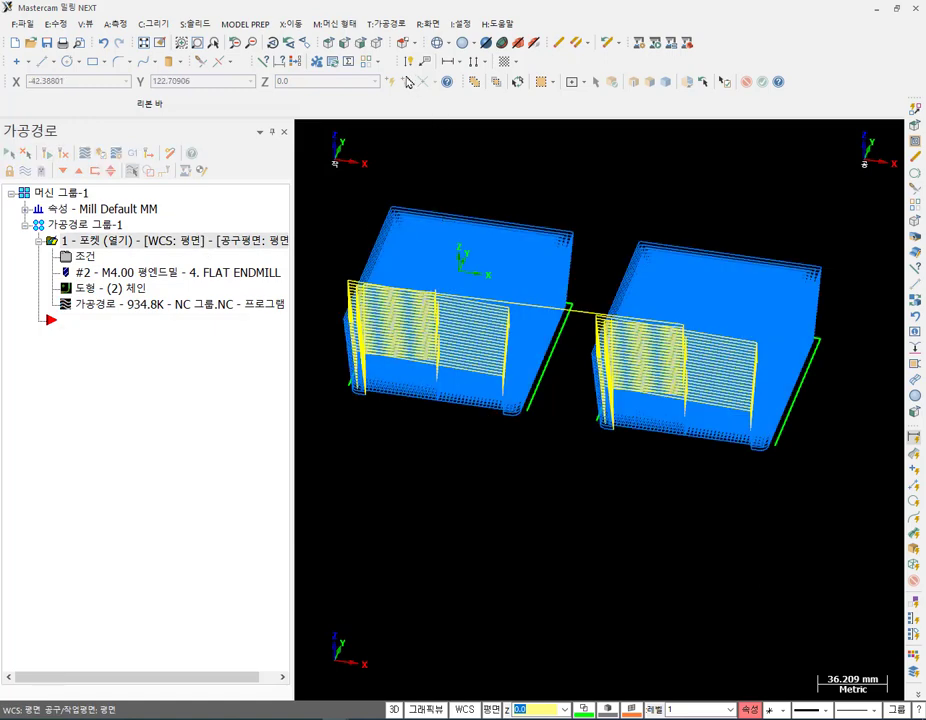
key("alt+2")
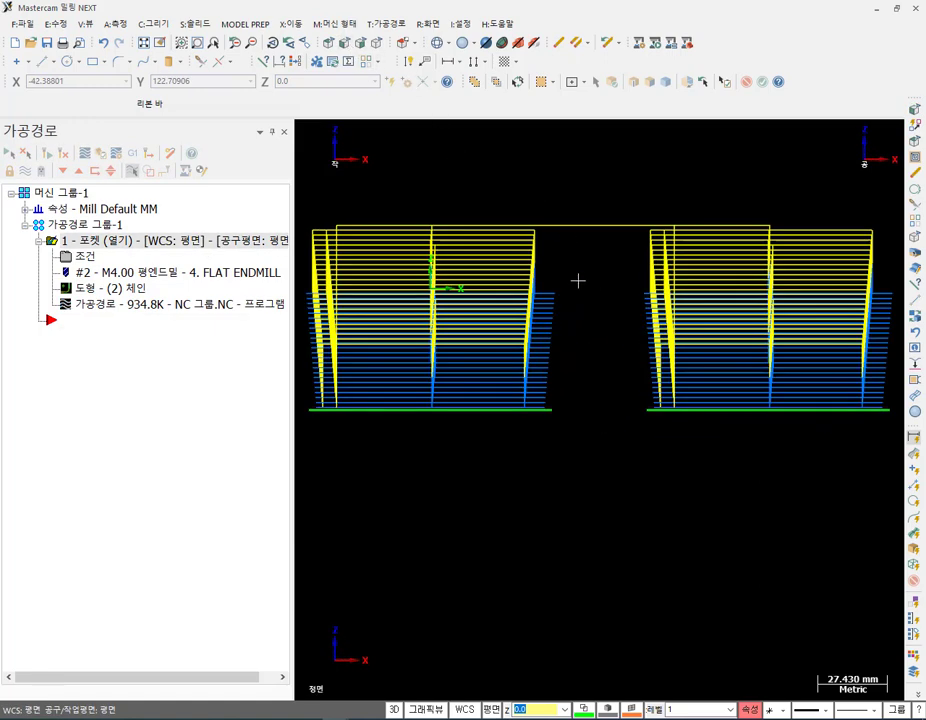
scroll(566, 335, "up", 5)
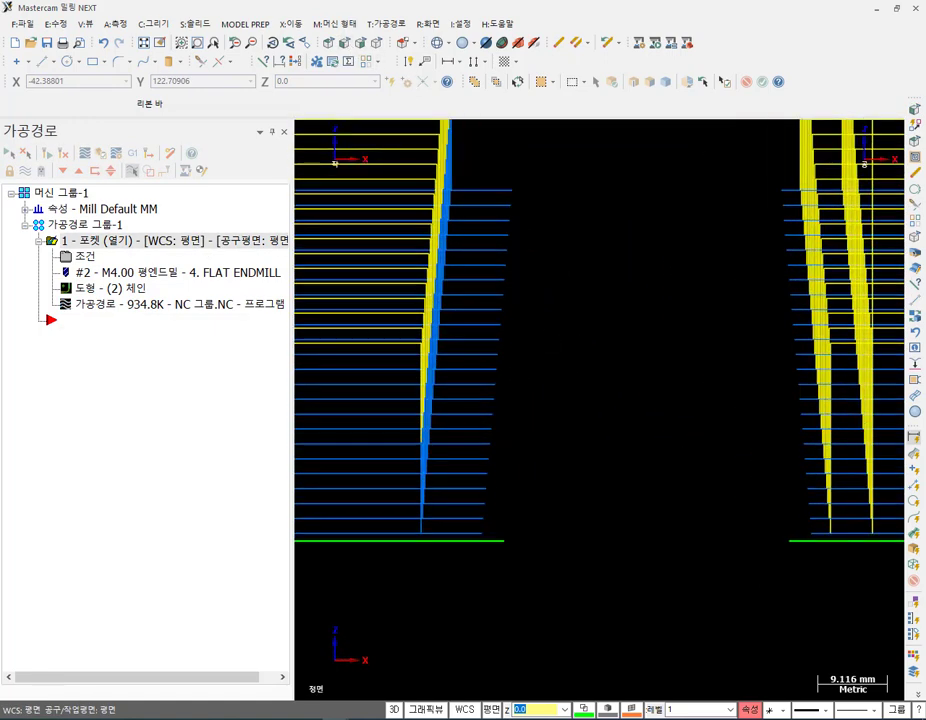
Mark the taper angle between the sloped wall and a vertical line with screen annotations, then clear them.
left_click_drag(516, 183, 482, 578)
left_click_drag(516, 150, 516, 645)
left_click_drag(453, 464, 516, 493)
mouse_move(516, 493)
left_mouse_down()
mouse_move(568, 492)
mouse_move(522, 491)
mouse_move(545, 520)
left_mouse_up()
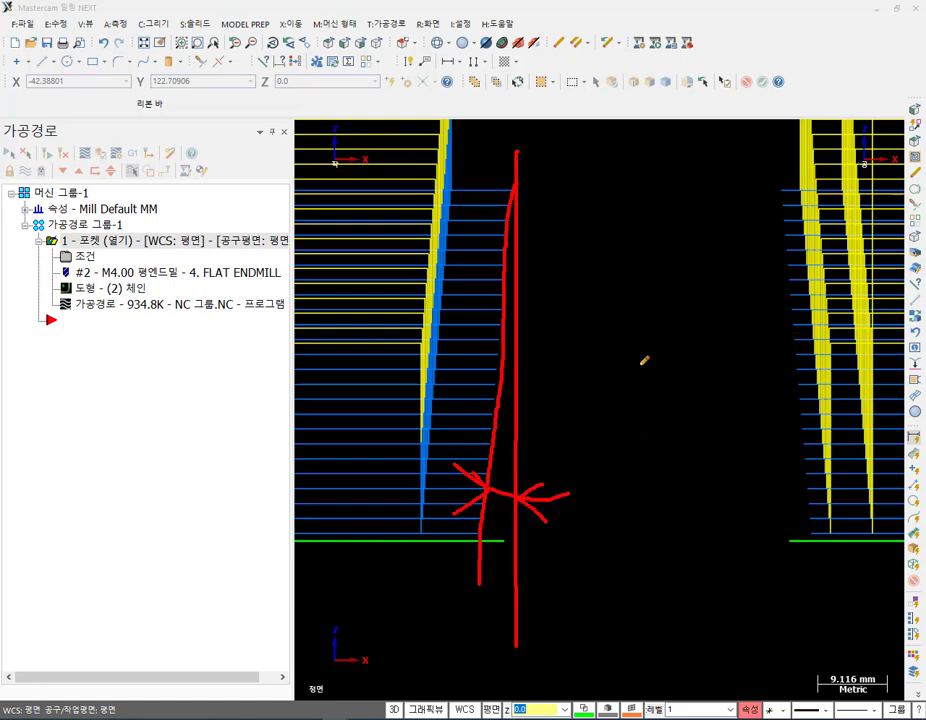
right_click(642, 350)
left_click(678, 497)
Switch to the Adobe Acrobat textbook PDF, read the island taper angle note and mark the break-through length (관통길이) figure.
key("alt+Tab")
scroll(558, 400, "down", 8)
scroll(558, 400, "down", 10)
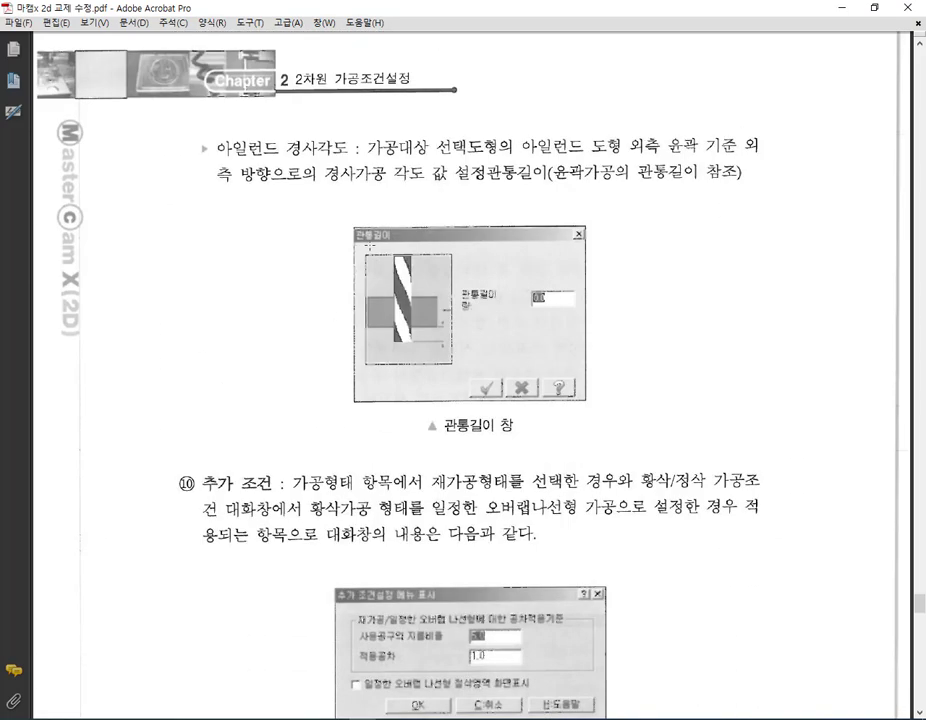
left_click_drag(305, 210, 702, 431)
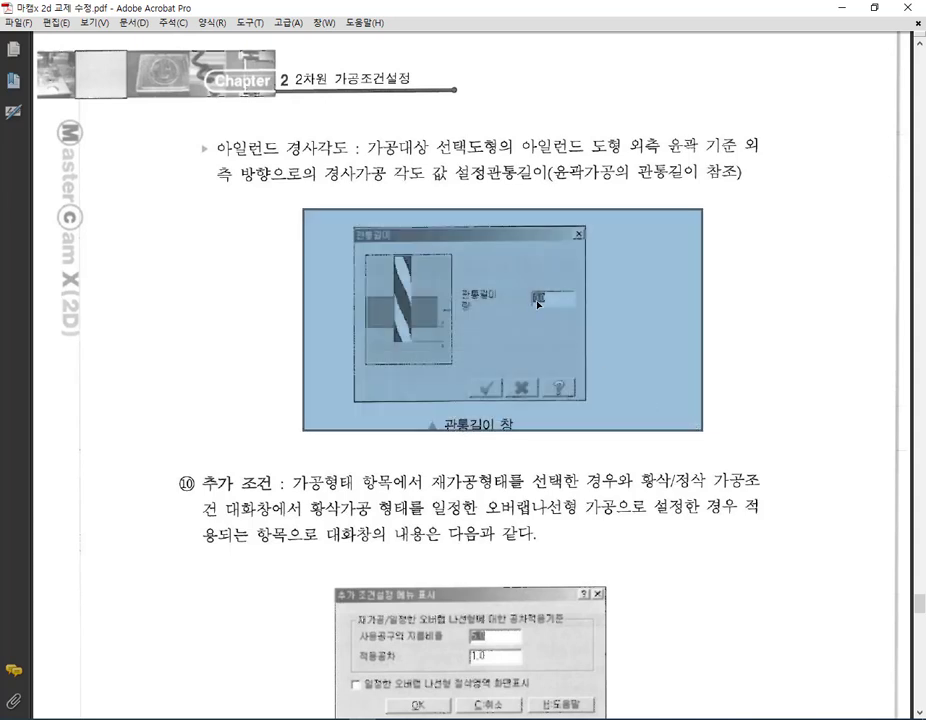
Browse the textbook from the break-through length to the rough/finish parameters (황삭/정삭 파라미터), marking the roughing method list in its figure.
left_click_drag(796, 250, 566, 326)
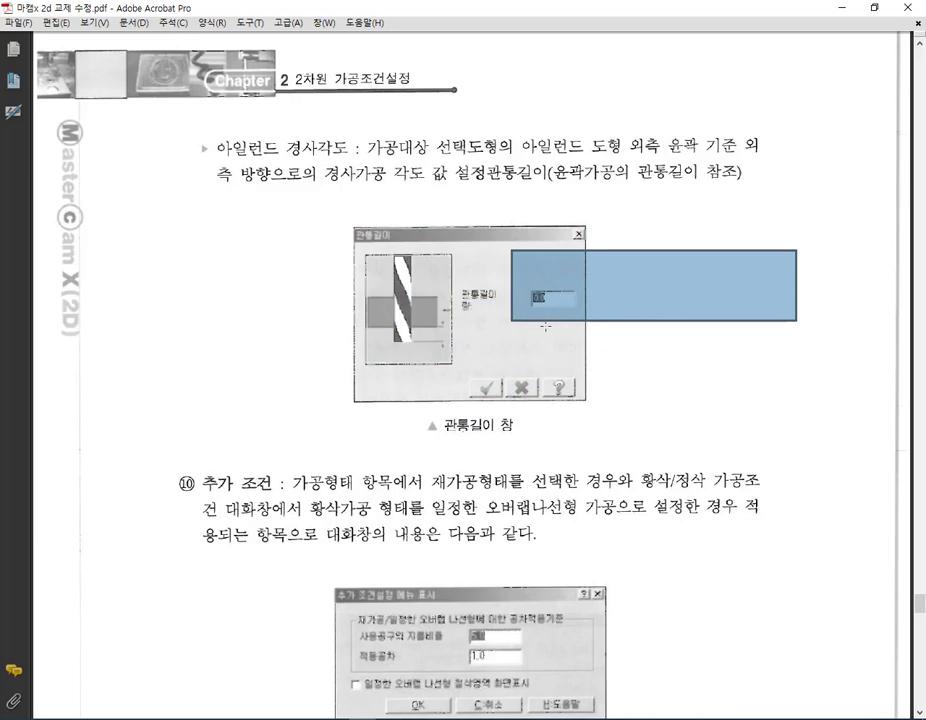
scroll(520, 408, "down", 5)
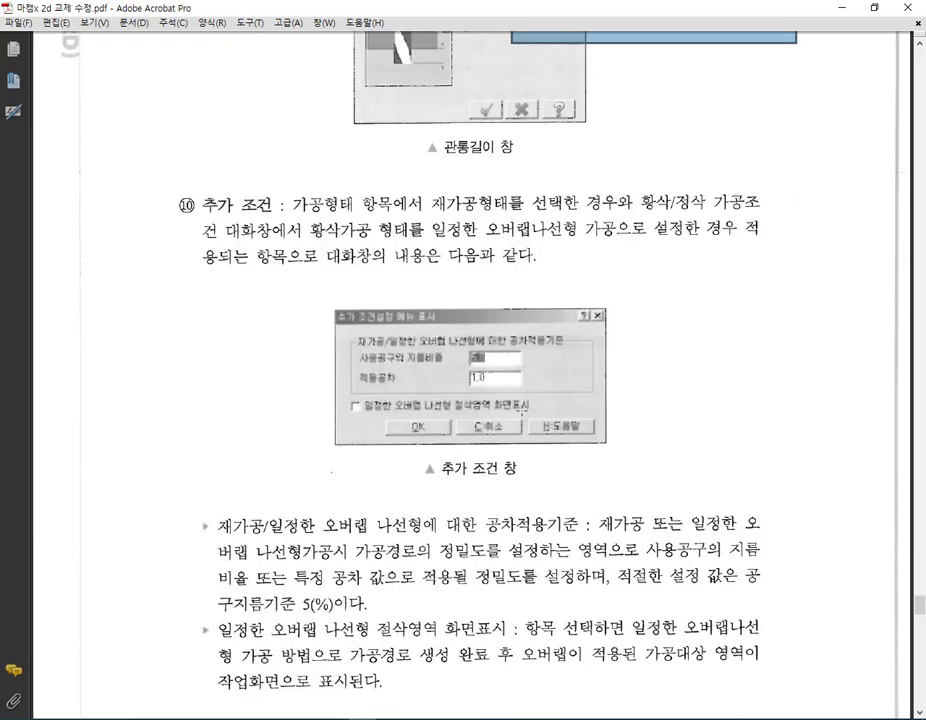
scroll(522, 406, "down", 17)
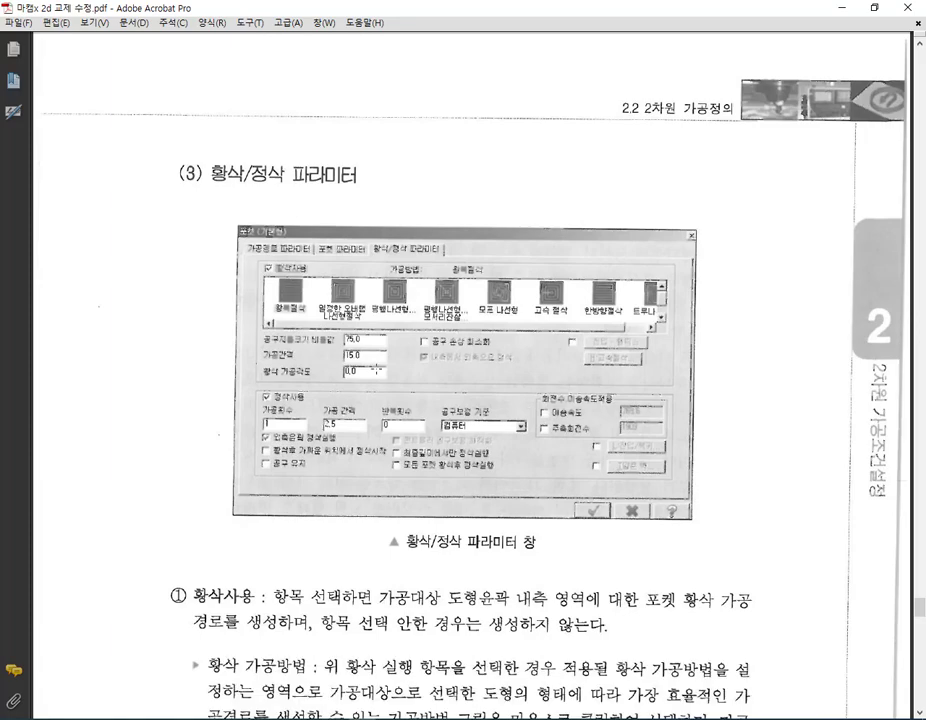
left_click_drag(247, 262, 735, 326)
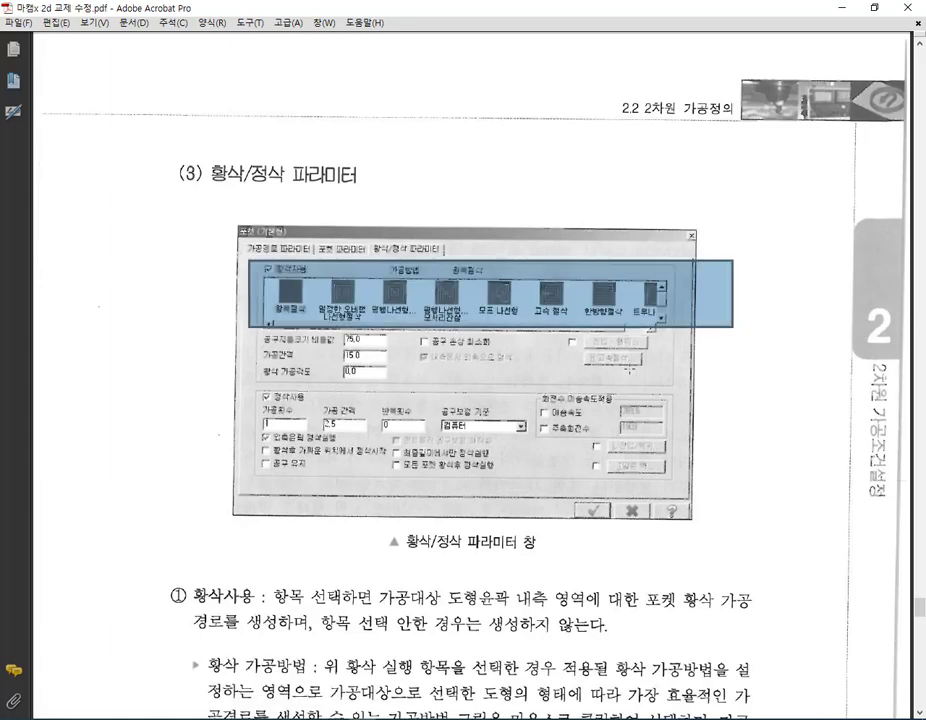
scroll(444, 390, "down", 18)
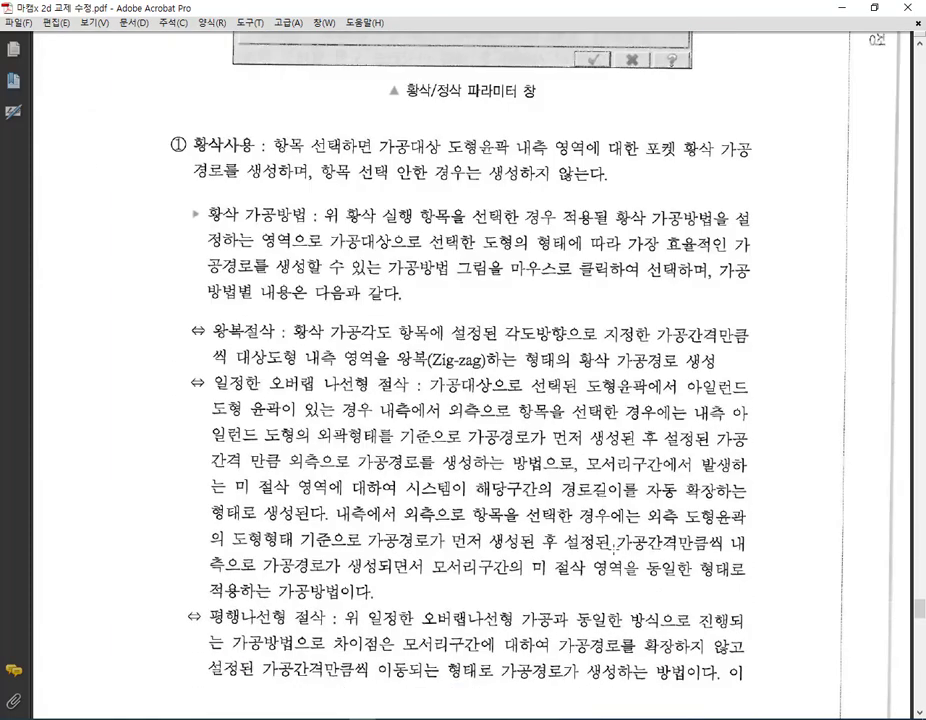
scroll(612, 547, "down", 20)
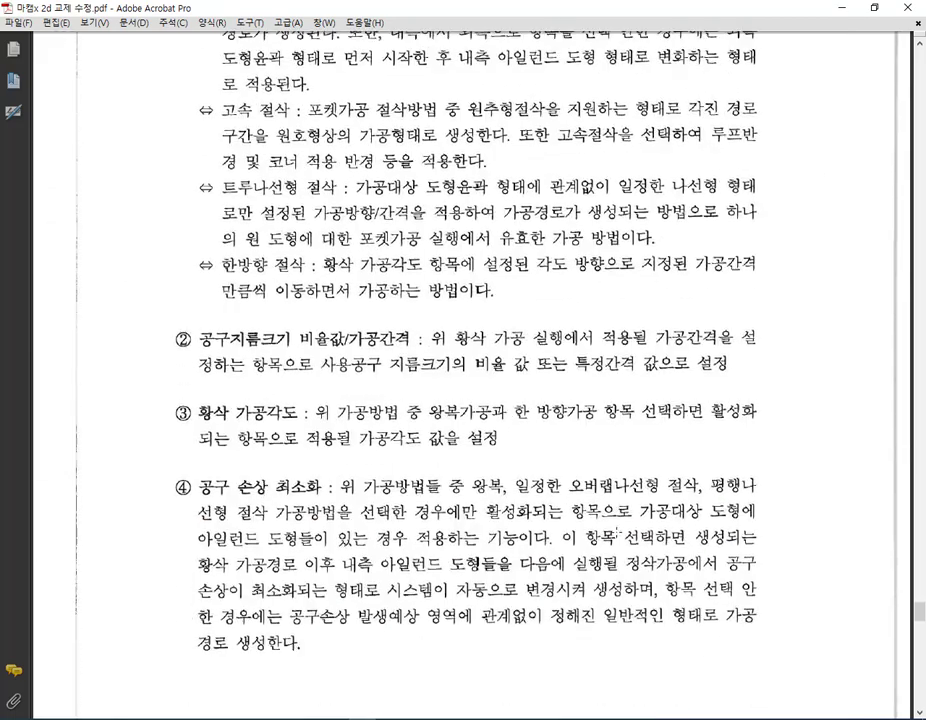
scroll(614, 515, "down", 4)
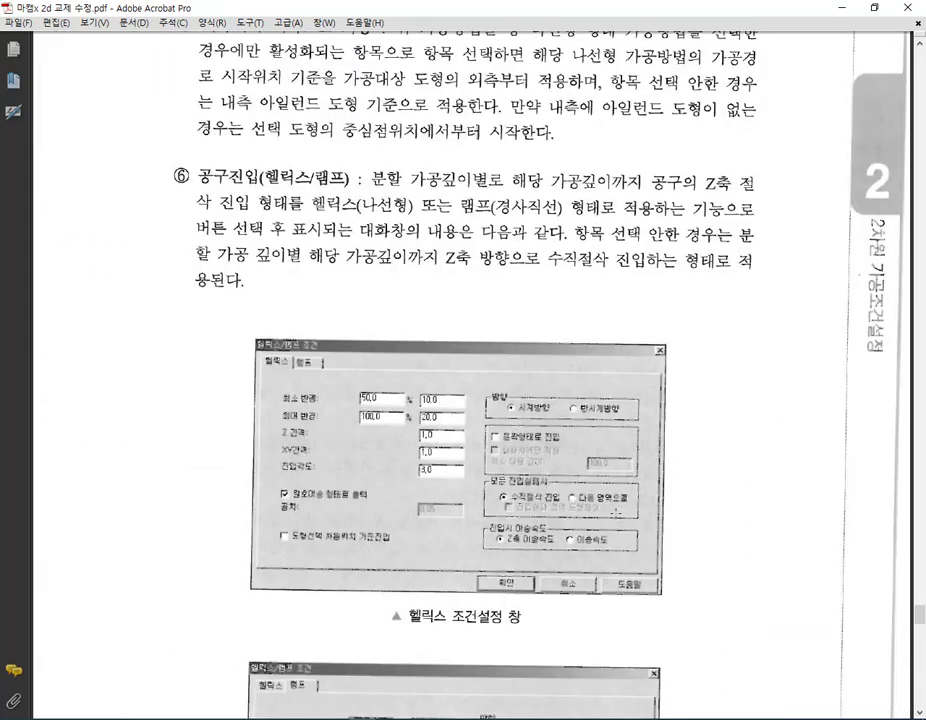
Mark the tool entry (공구진입) description with the helix settings figure and the ramp settings figure in the textbook.
left_click_drag(145, 126, 789, 603)
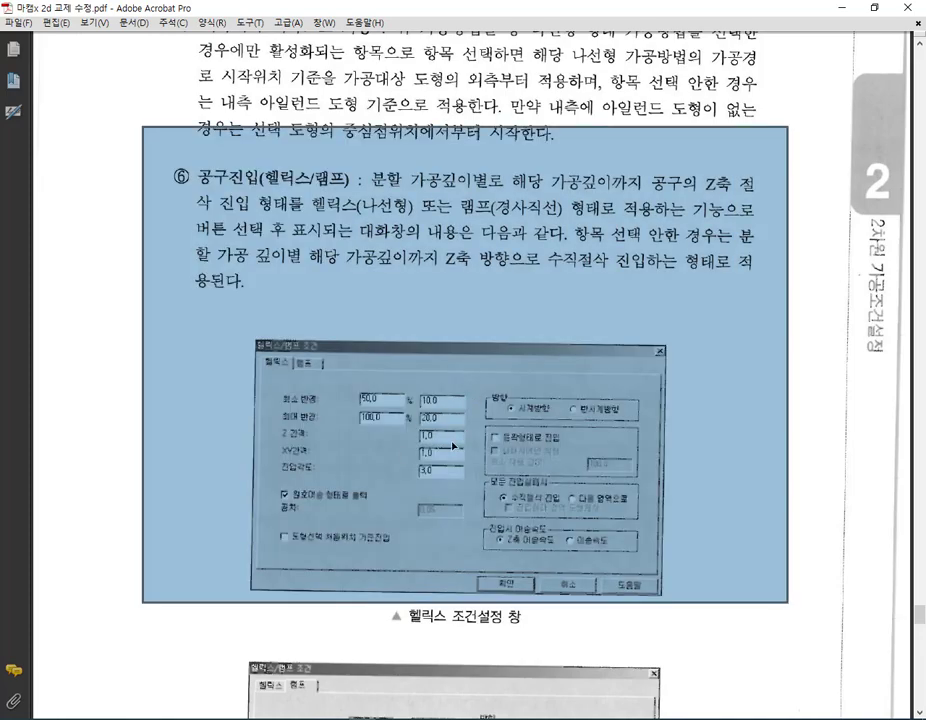
scroll(470, 444, "down", 8)
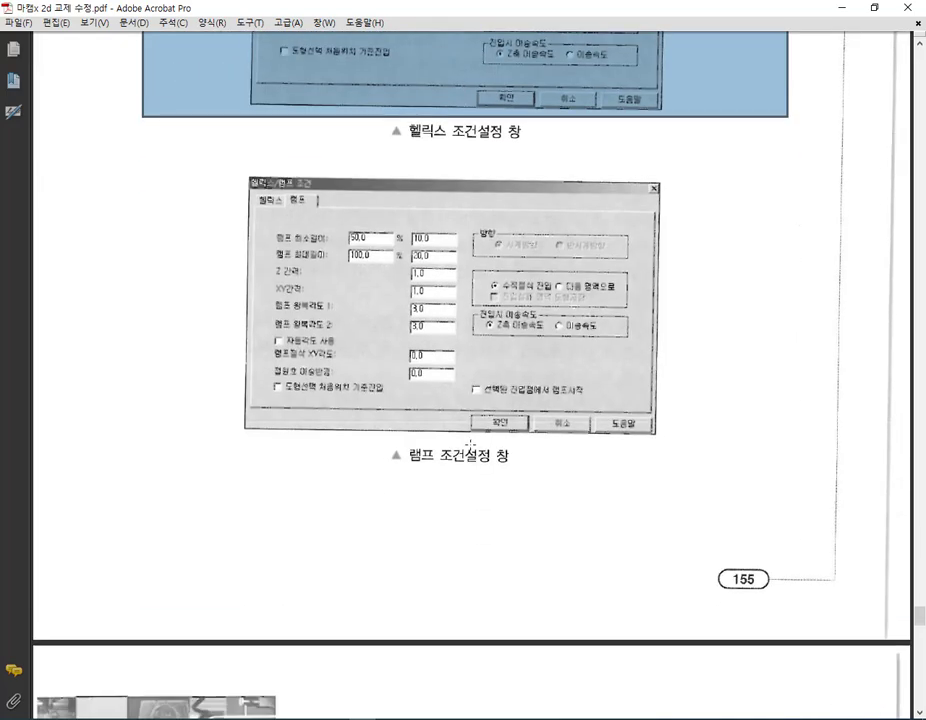
scroll(470, 444, "down", 9)
scroll(468, 434, "up", 9)
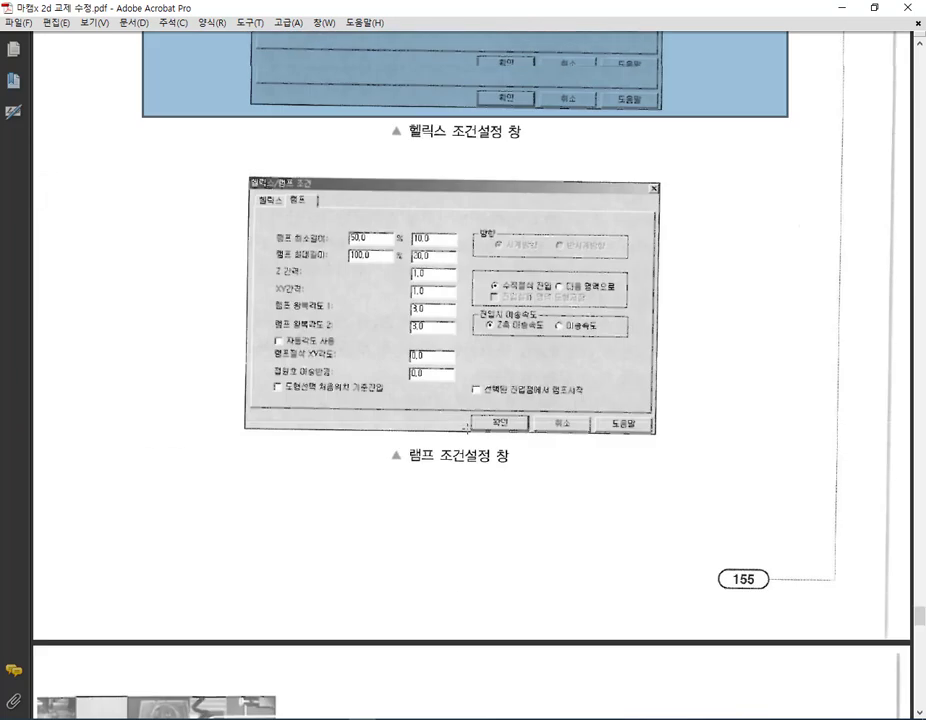
scroll(467, 427, "up", 2)
left_click_drag(233, 295, 720, 590)
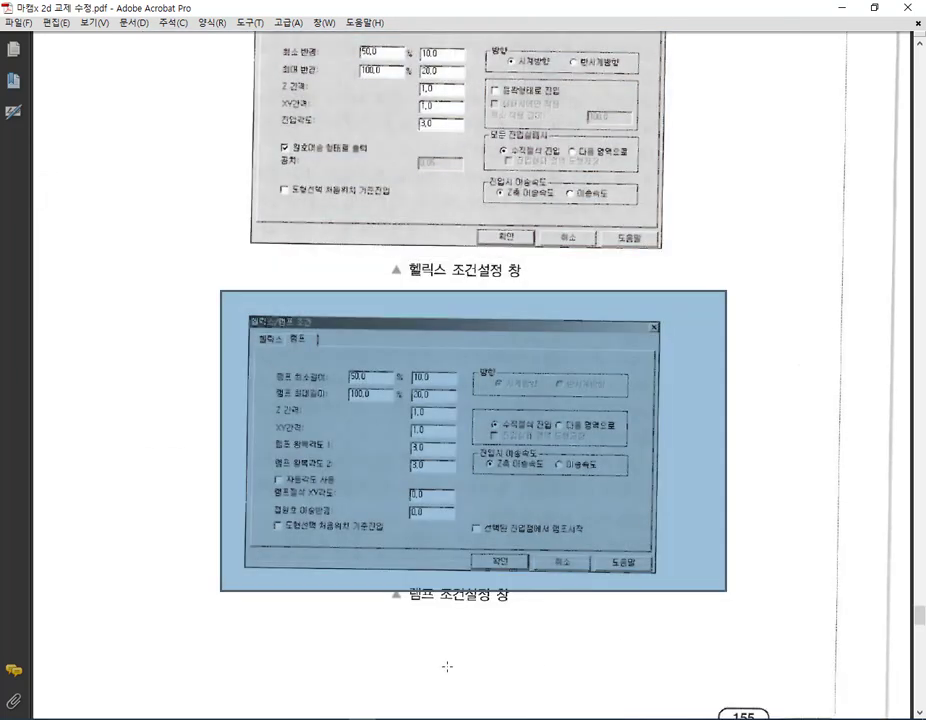
Switch to Mastercam and show the whole pocket toolpath in isometric view.
mouse_move(341, 712)
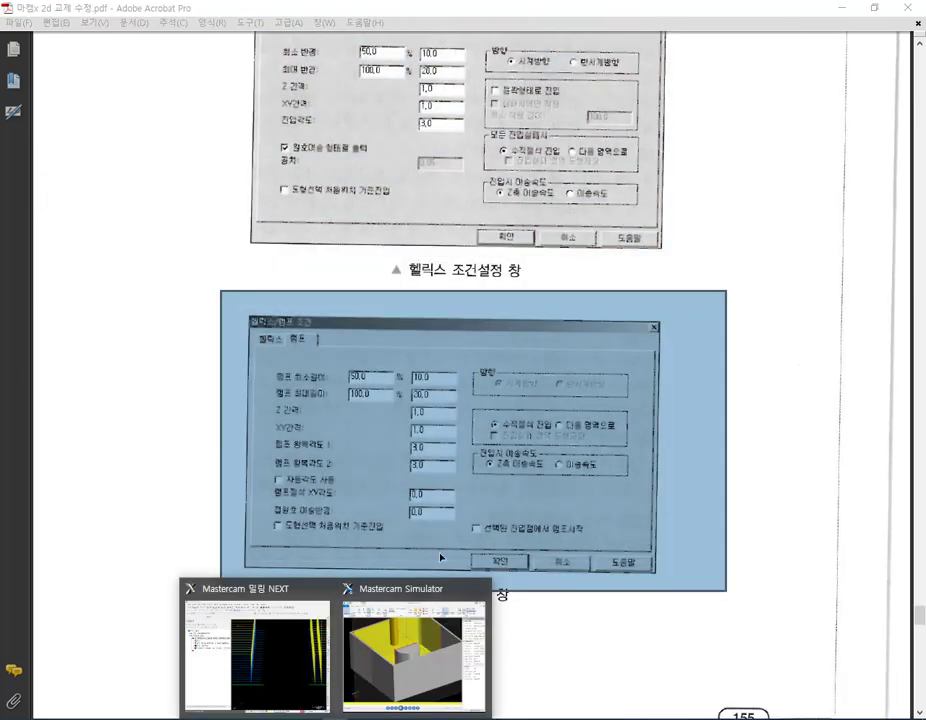
left_click(306, 661)
key("alt+F1")
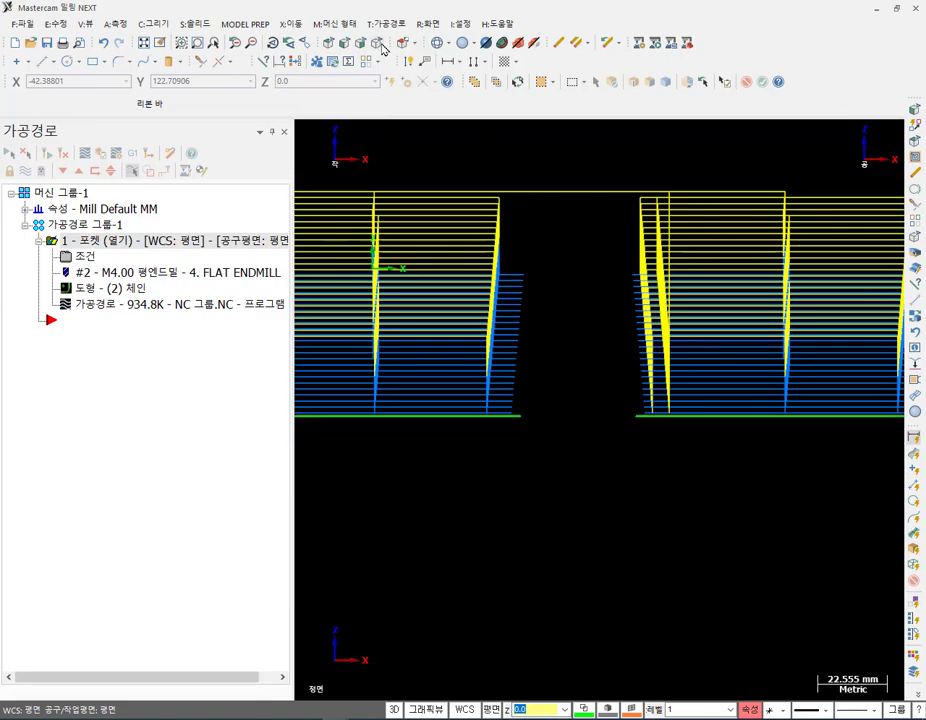
key("alt+7")
key("alt+F1")
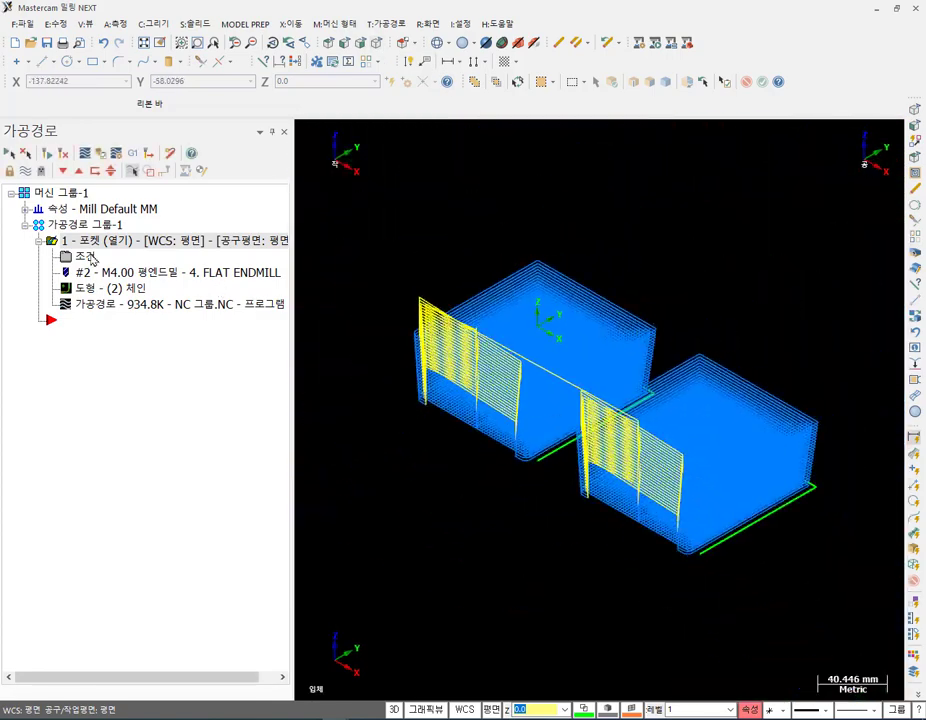
Disable depth cutting (깊이 가공) for the open pocket, review its helix entry motion settings and regenerate the toolpath.
left_click(88, 258)
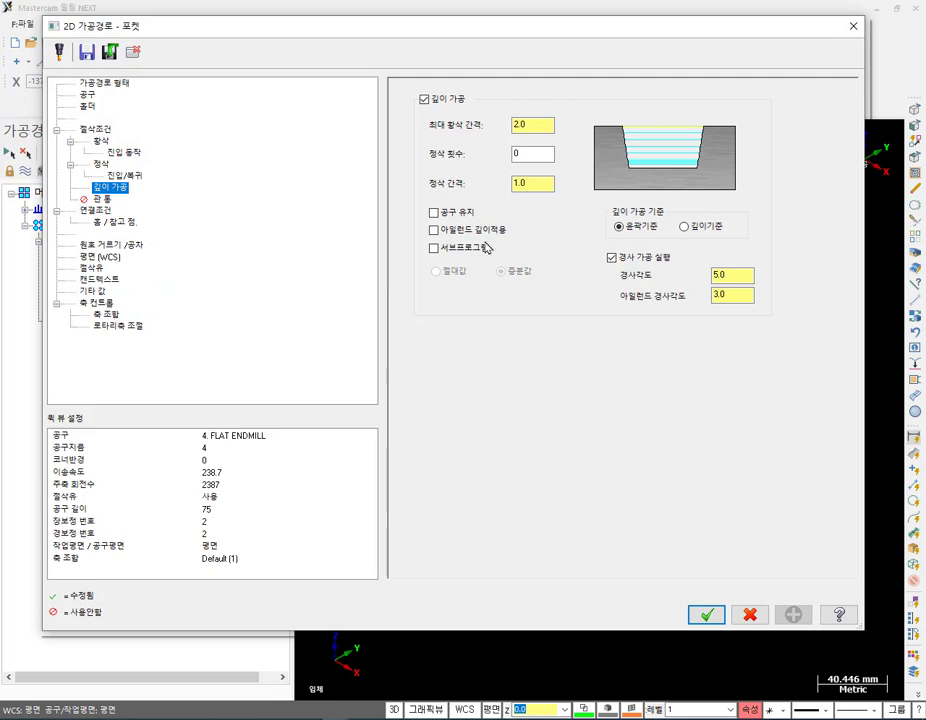
left_click(424, 99)
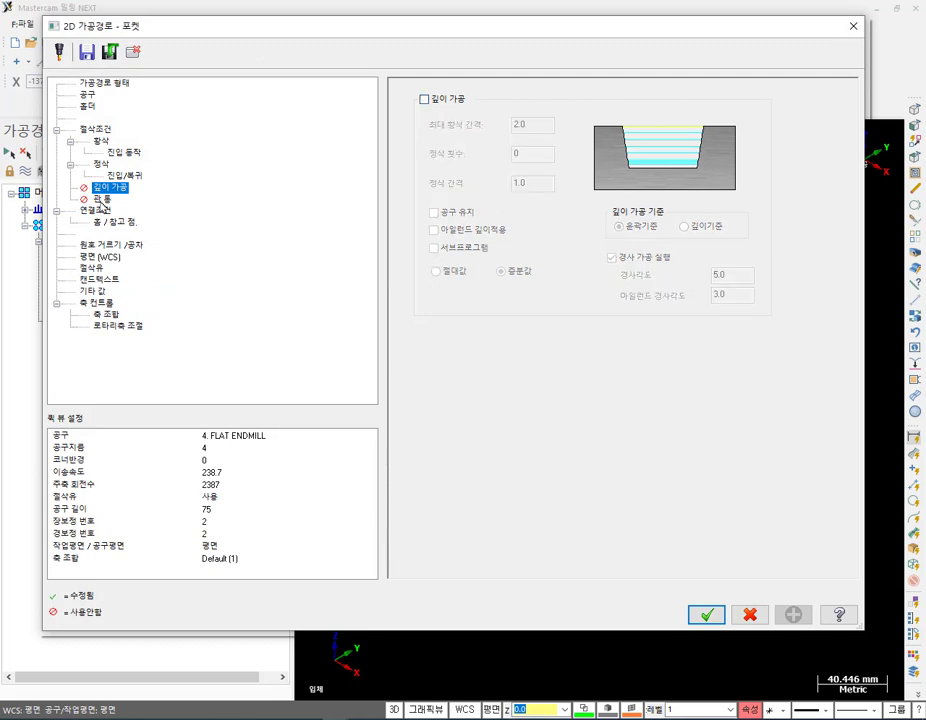
left_click(124, 152)
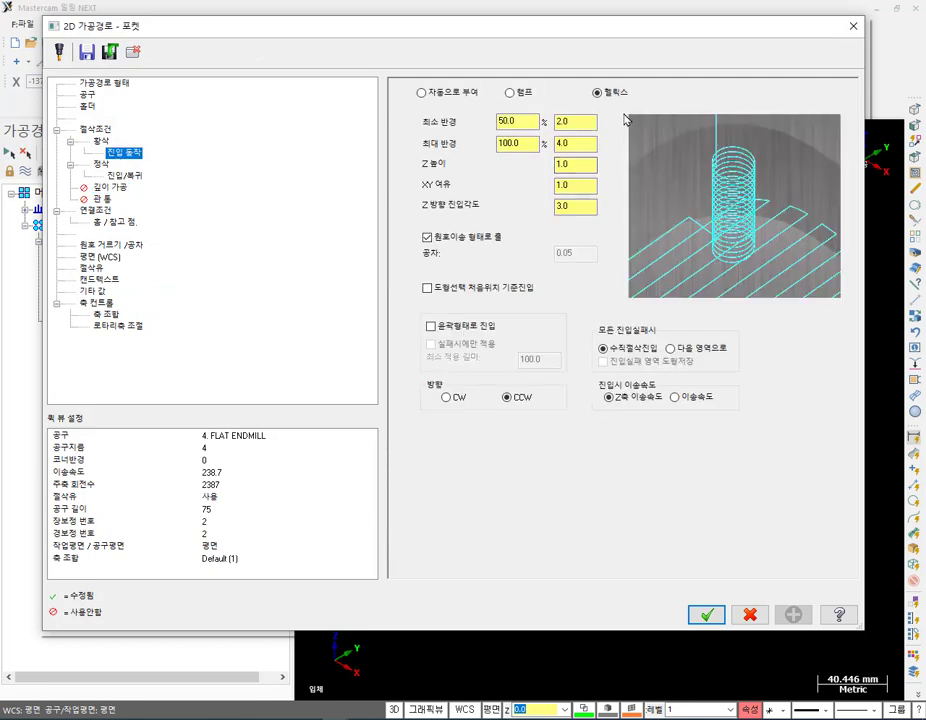
left_click(706, 615)
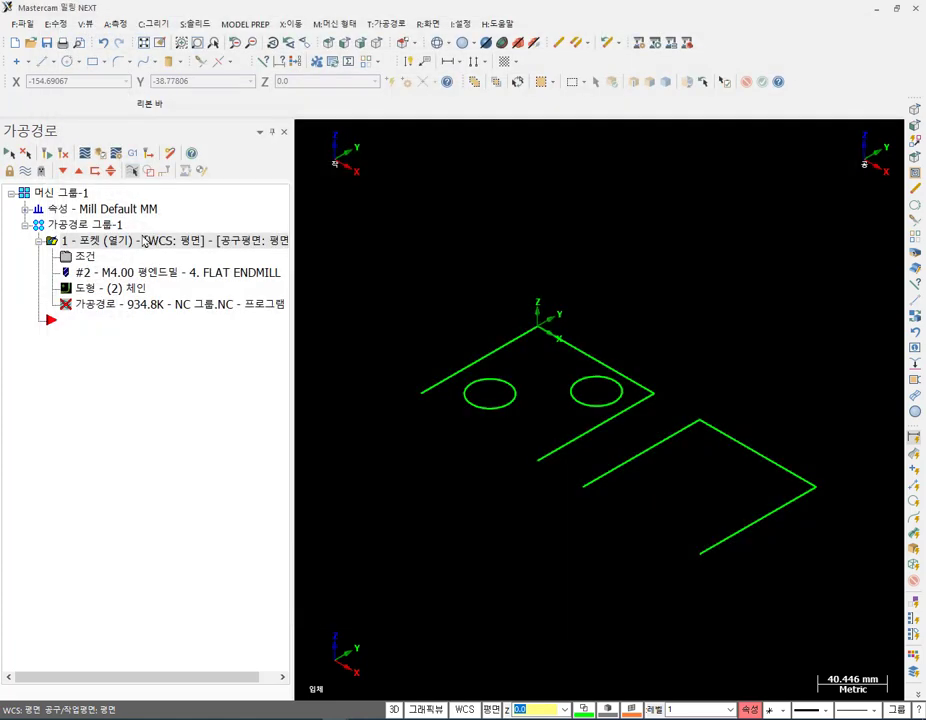
left_click(52, 155)
scroll(521, 428, "up", 4)
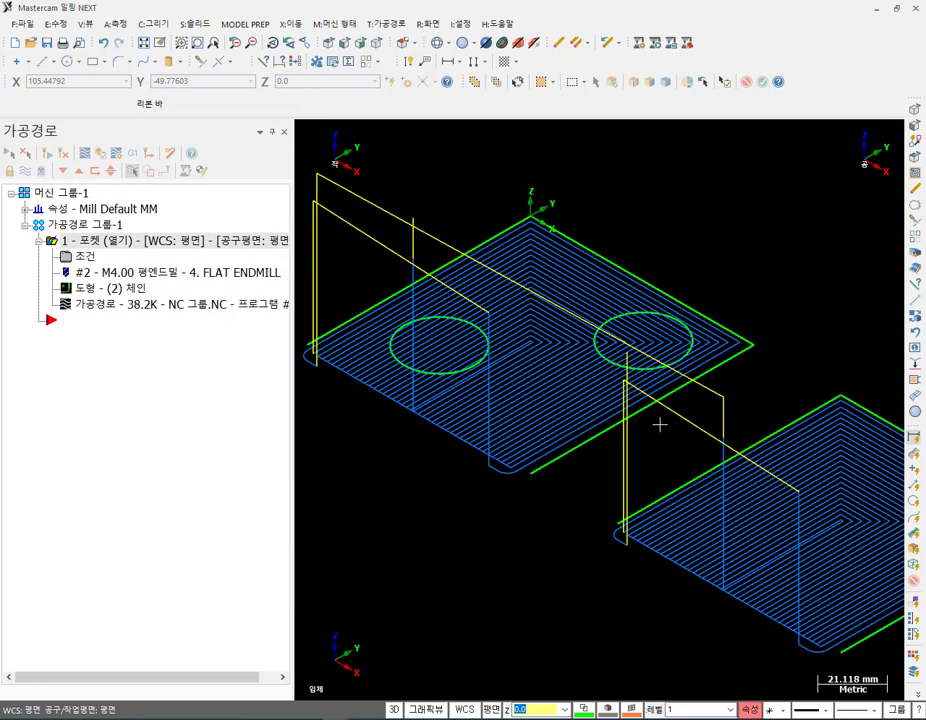
Set the pocket type to standard (표준) and try to regenerate the toolpath on the open outlines.
left_click(70, 256)
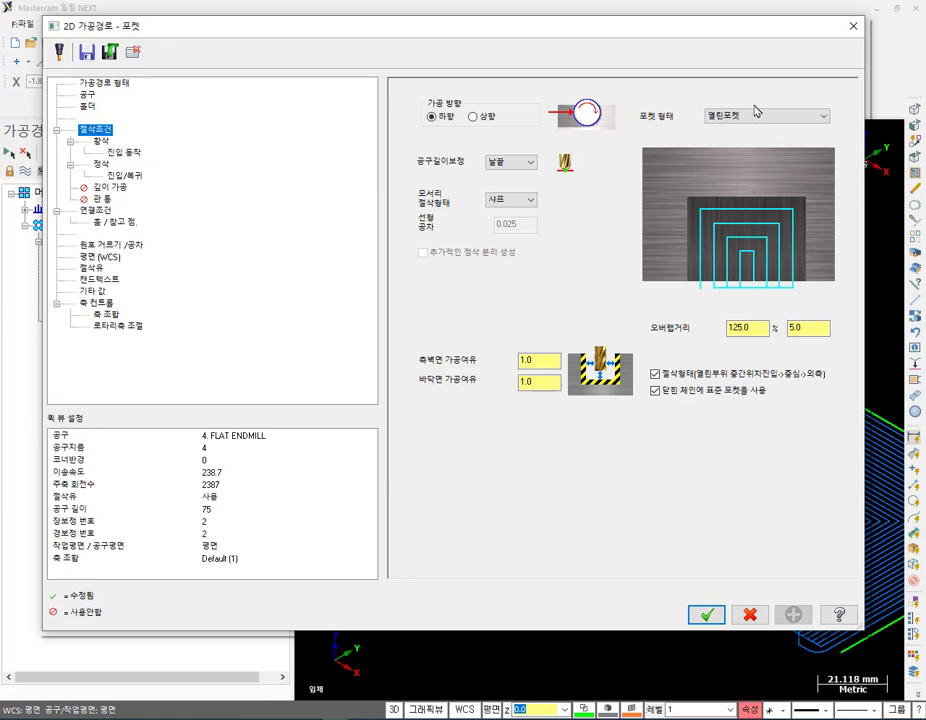
left_click(741, 114)
left_click(741, 125)
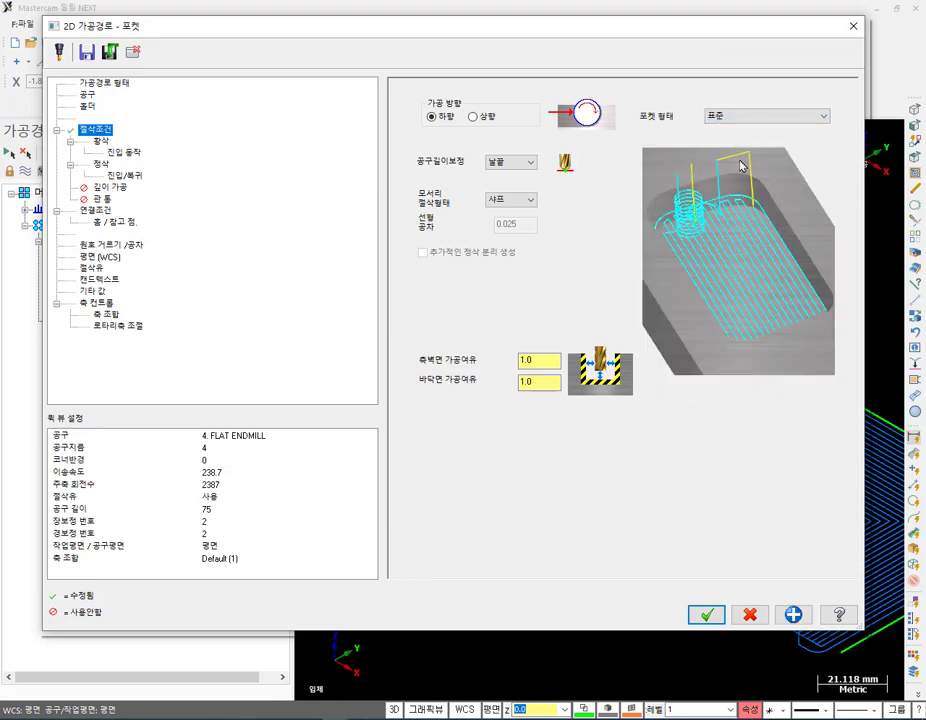
left_click(706, 614)
left_click(63, 154)
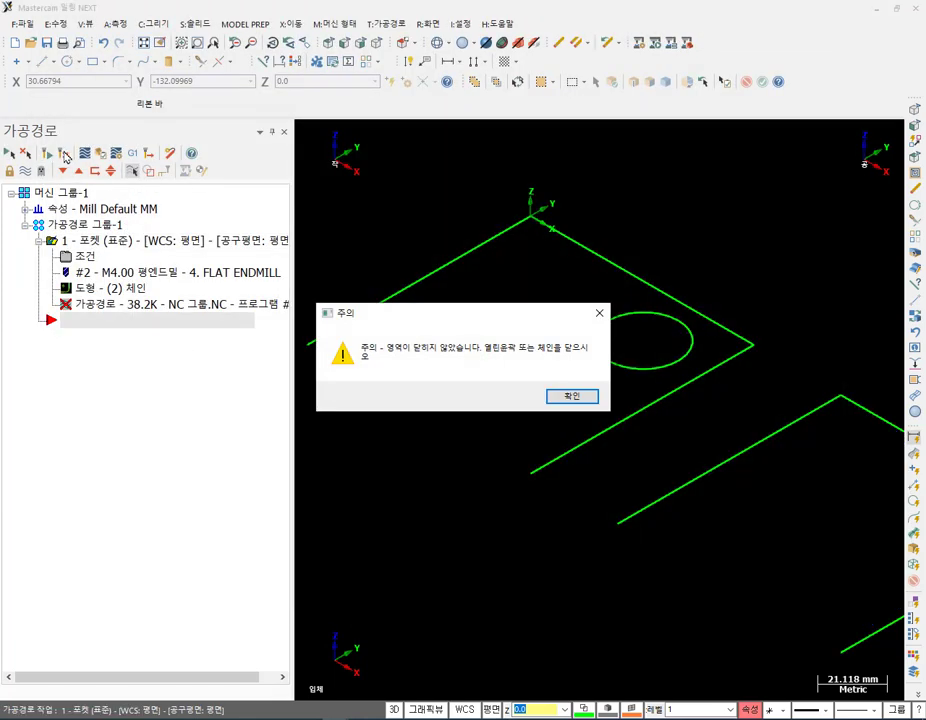
left_click(575, 397)
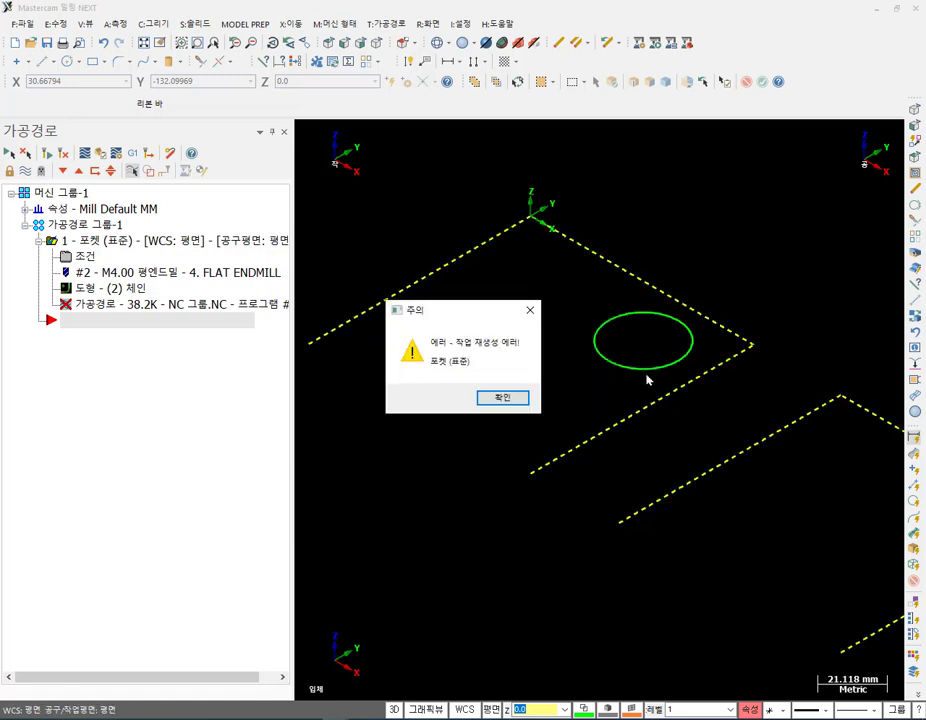
left_click(516, 398)
scroll(607, 335, "down", 2)
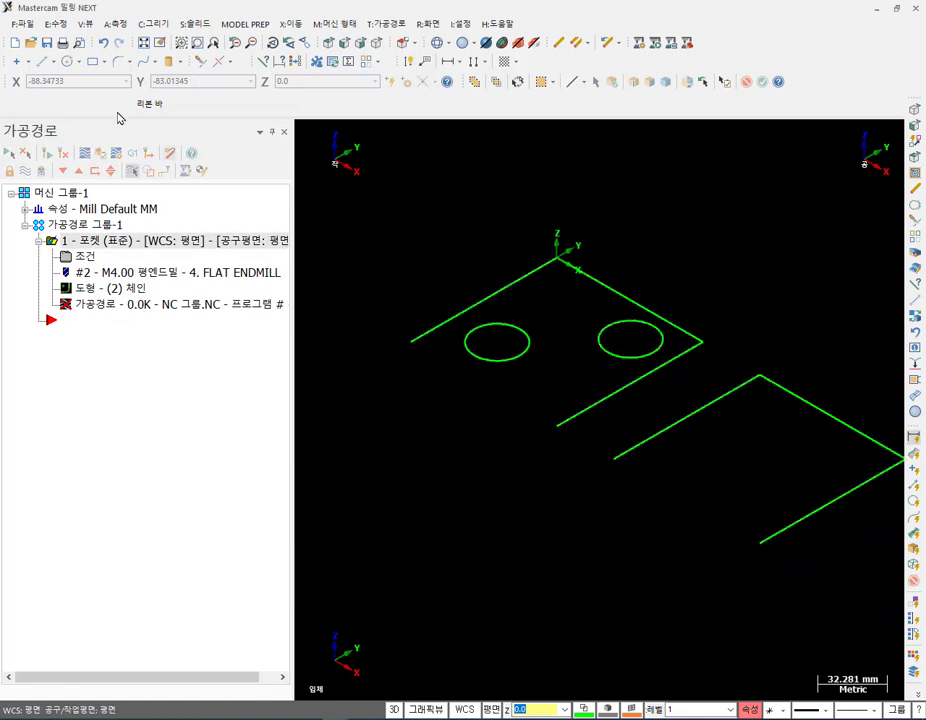
Draw a line between the two open ends of the outline around the circles to close it.
left_click(41, 61)
left_click(412, 341)
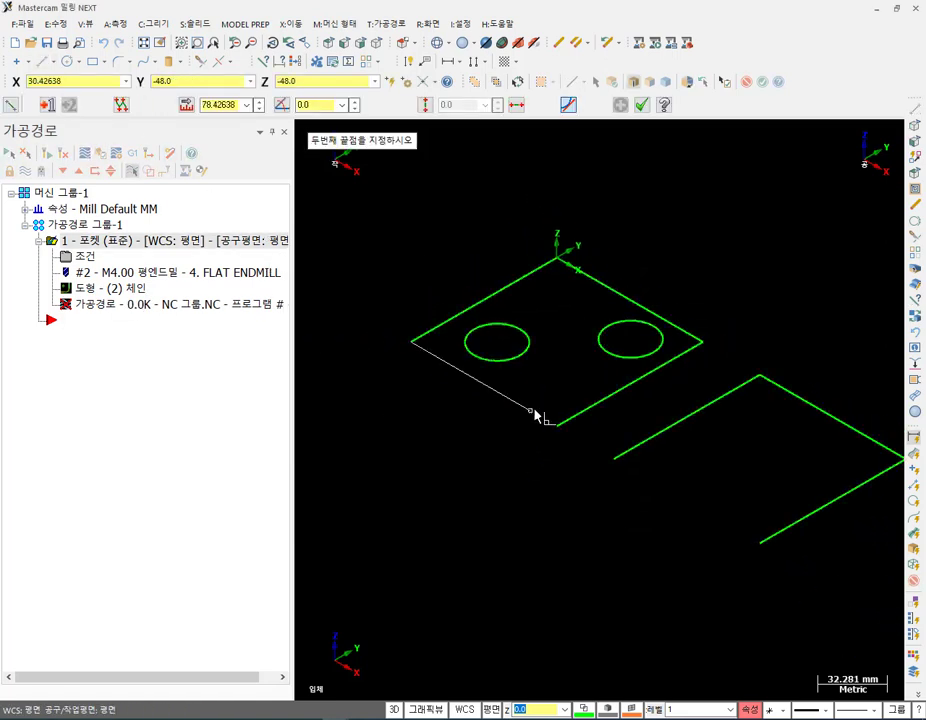
left_click(556, 425)
key("Escape")
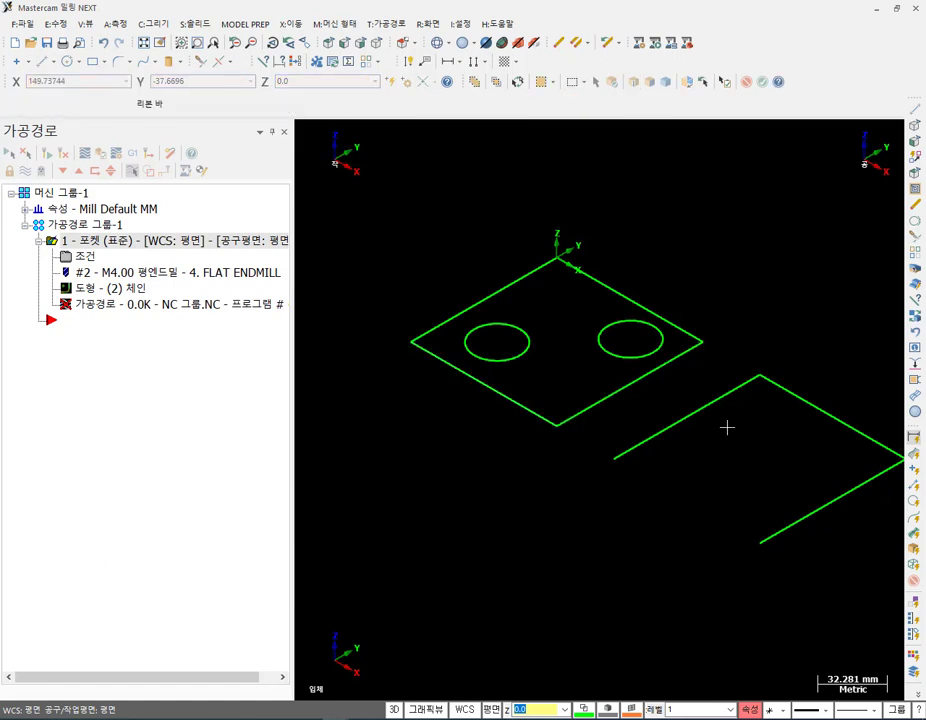
Delete the separate three-sided outline that contains no circles.
scroll(700, 432, "down", 1)
left_click(688, 436)
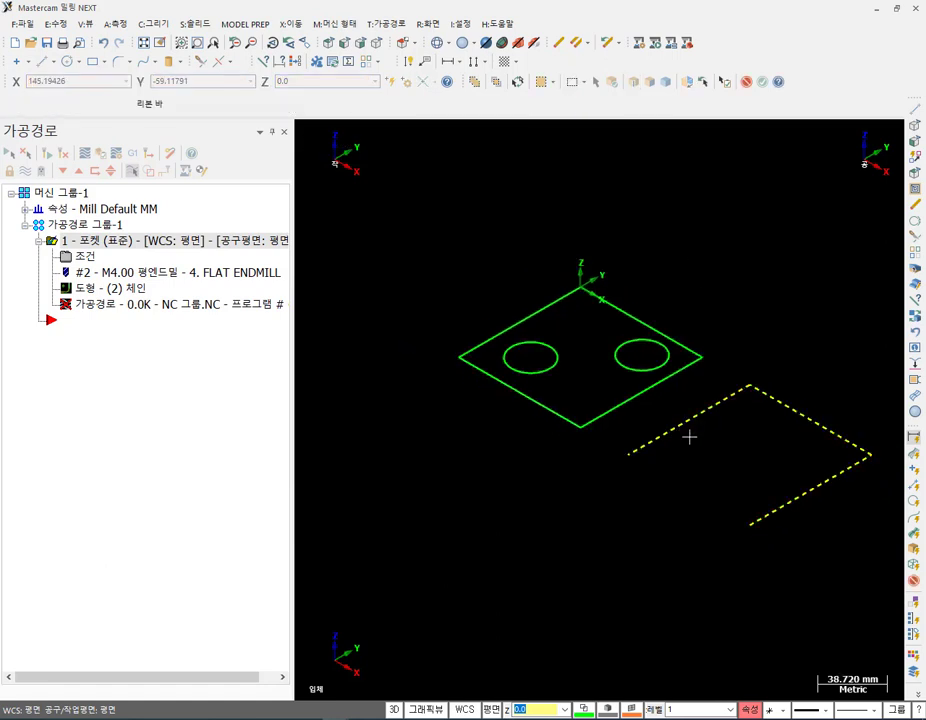
key("Delete")
left_click(223, 271)
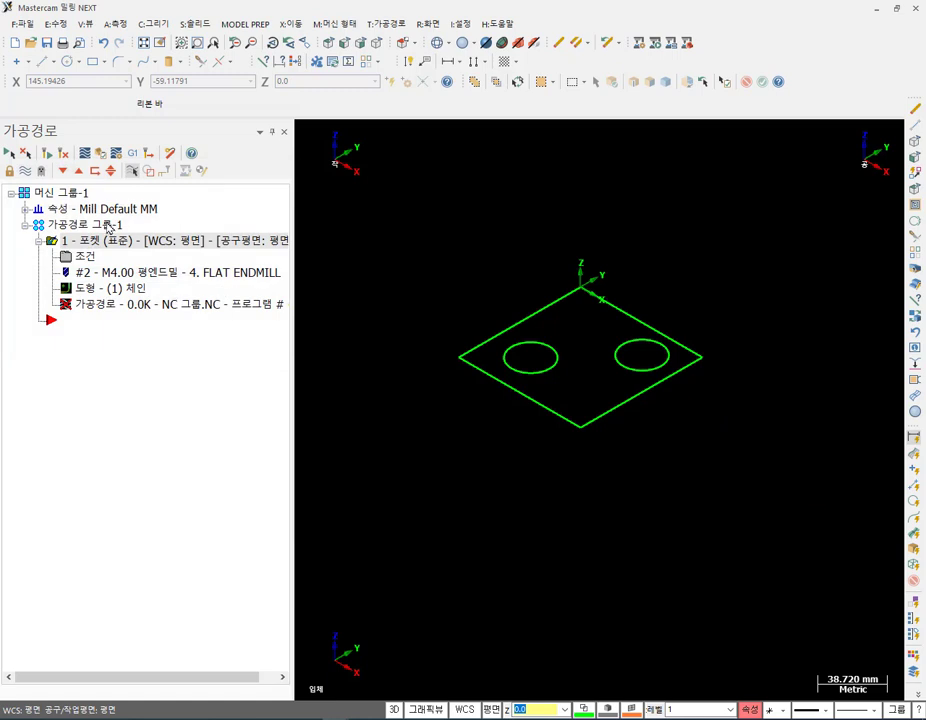
Try to regenerate the standard pocket toolpath with its existing three-sided chain.
left_click(48, 155)
left_click(575, 397)
left_click(506, 398)
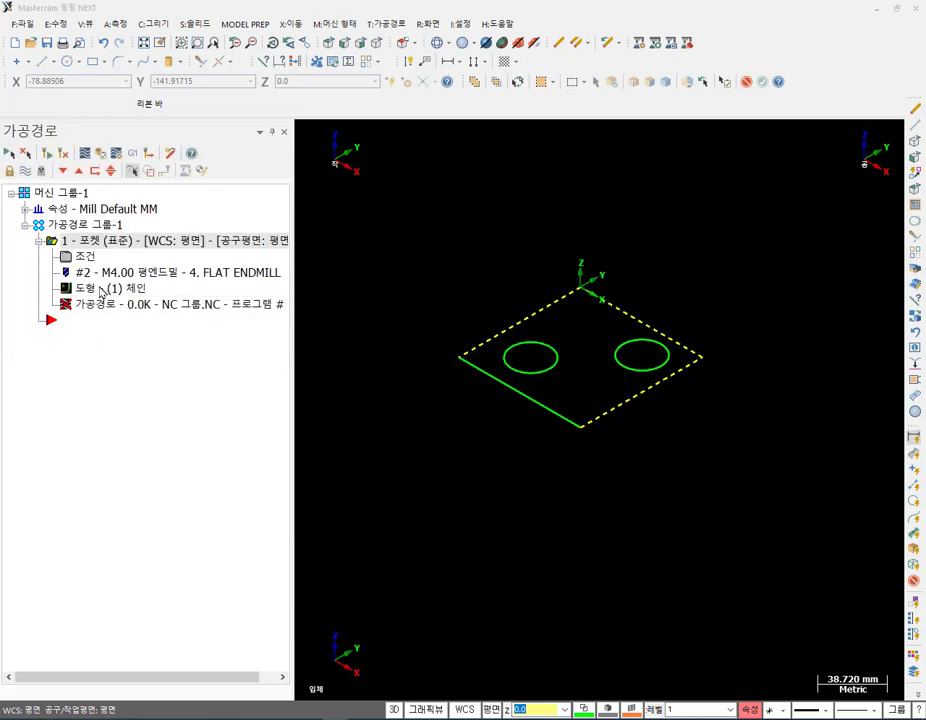
Rechain the pocket geometry so that it uses the closed four-sided outline.
left_click(118, 288)
right_click(118, 242)
left_click(186, 277)
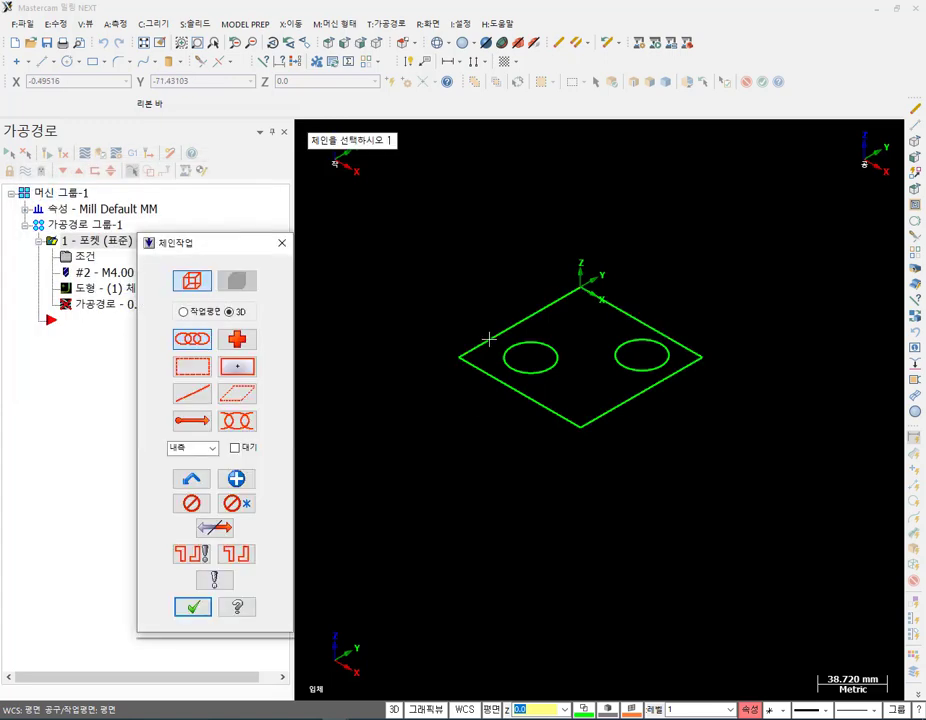
left_click(482, 341)
left_click(192, 607)
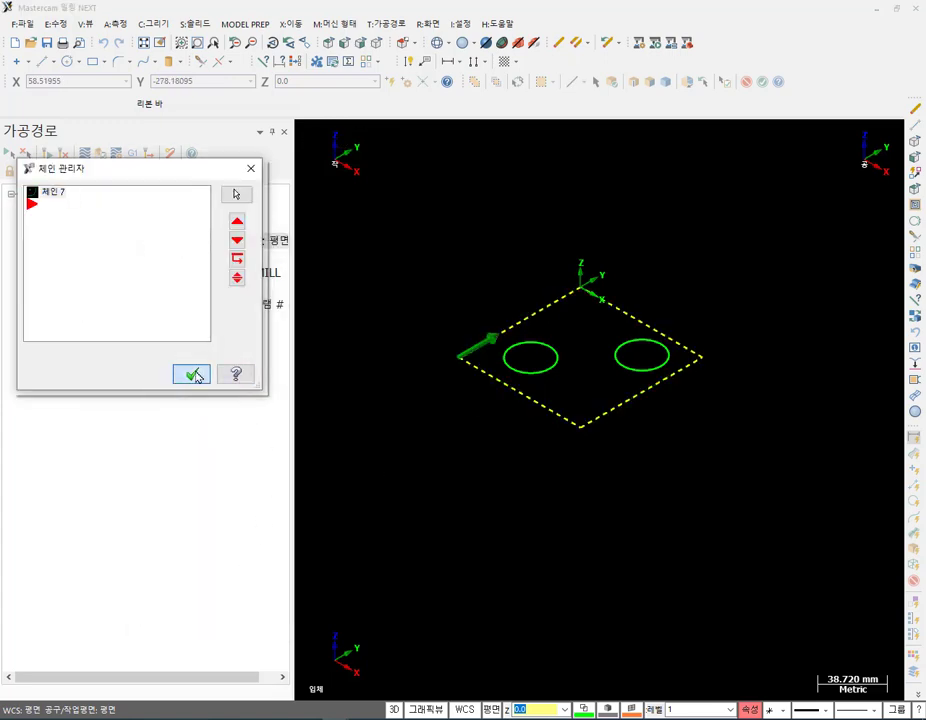
left_click(192, 374)
Regenerate the standard pocket toolpath and examine its helical entry up close from an orbited view.
left_click(47, 157)
scroll(540, 289, "up", 4)
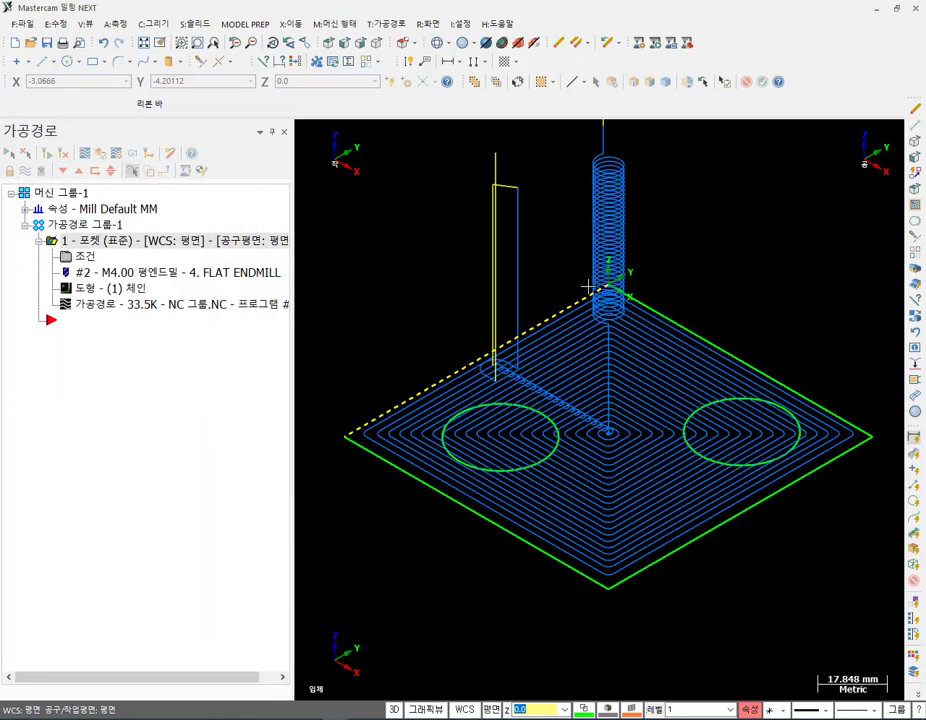
middle_click_drag(629, 349, 741, 336)
scroll(430, 211, "up", 3)
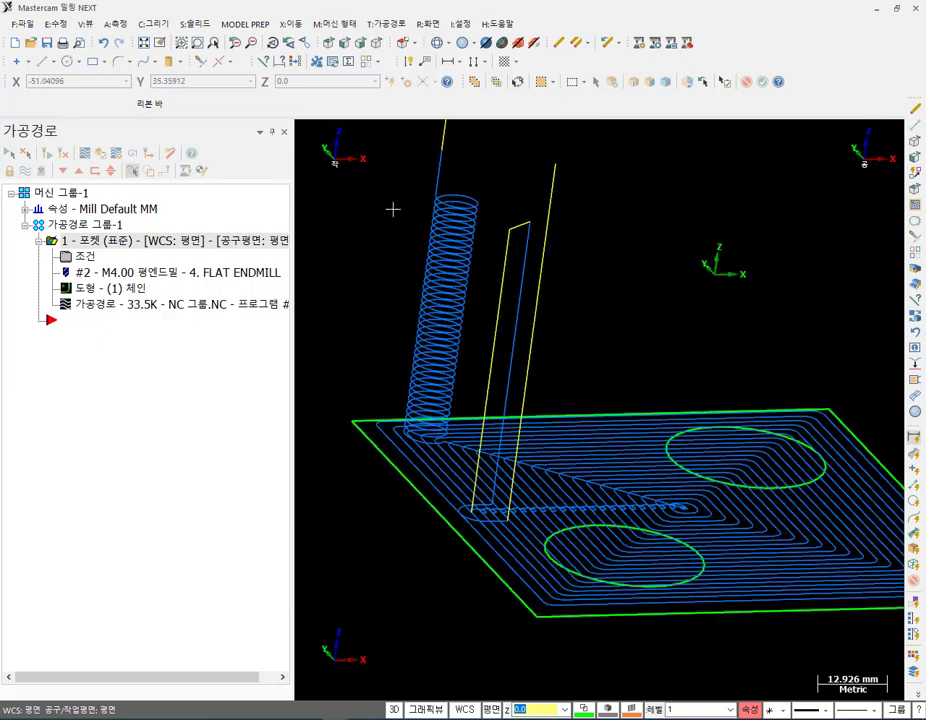
Switch the pocket's entry motion from helix to ramp and regenerate the toolpath.
left_click(80, 256)
left_click(124, 153)
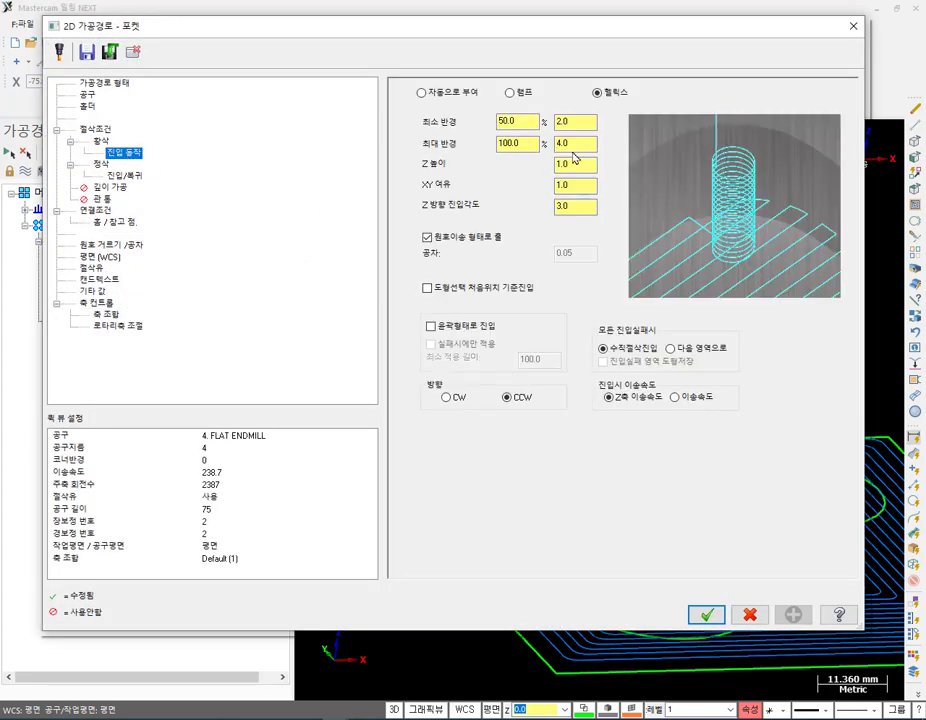
left_click(524, 94)
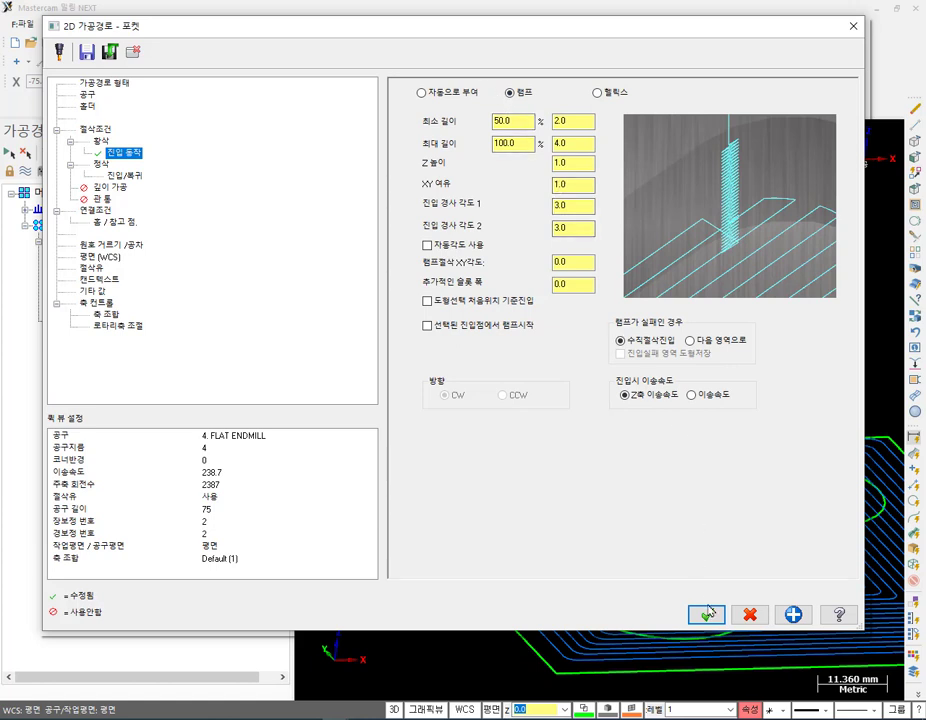
left_click(706, 615)
left_click(48, 158)
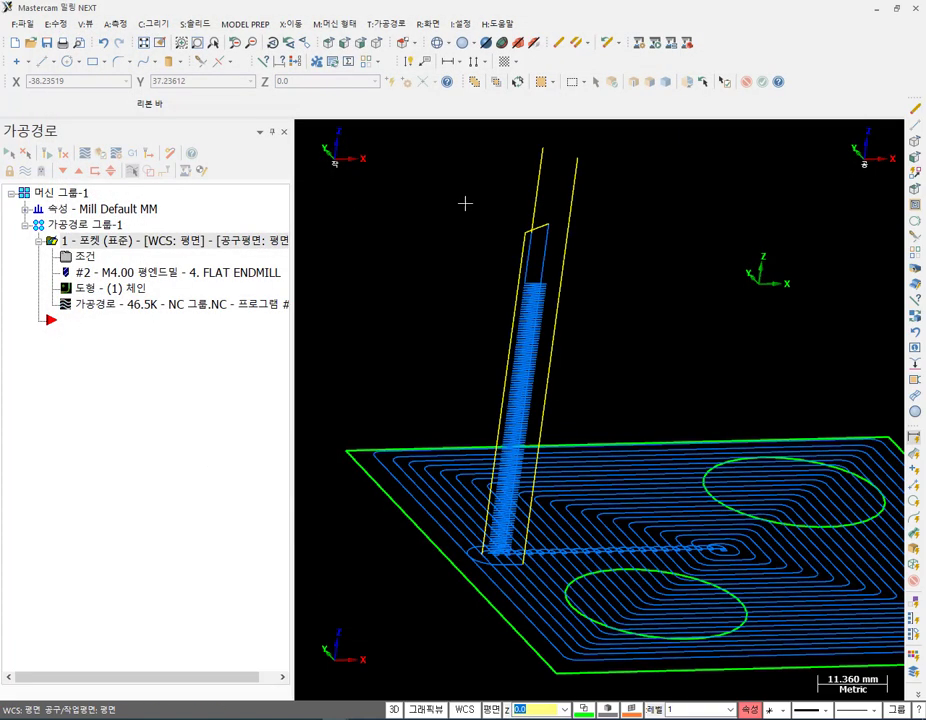
Backplot the pocket's ramp entry moves and examine the tool positions from above and from an orbited view.
middle_click_drag(511, 410, 471, 193)
scroll(471, 193, "up", 7)
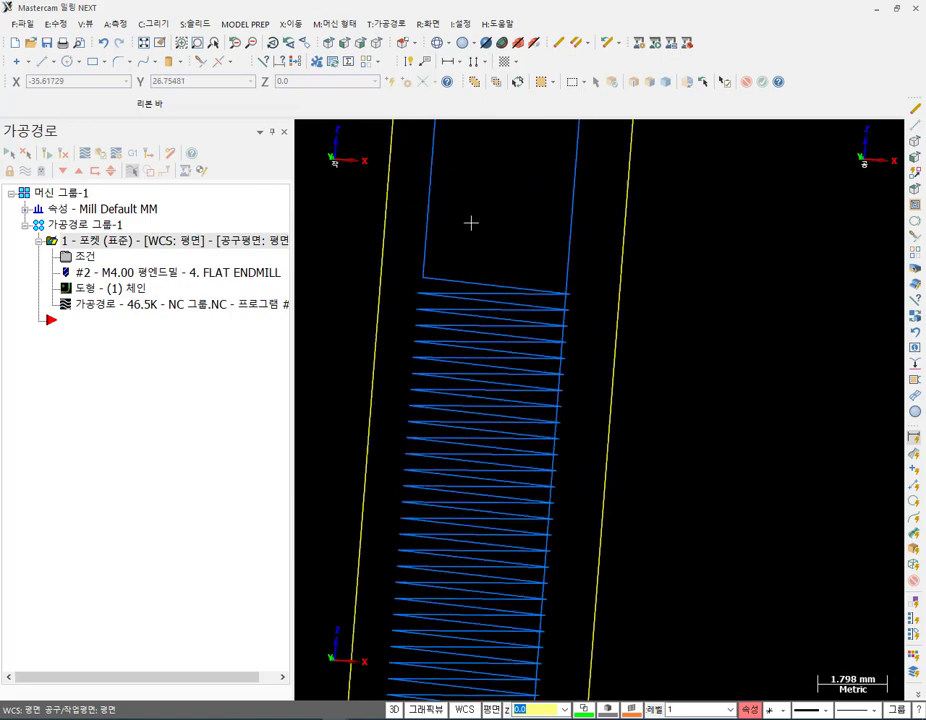
left_click(94, 313)
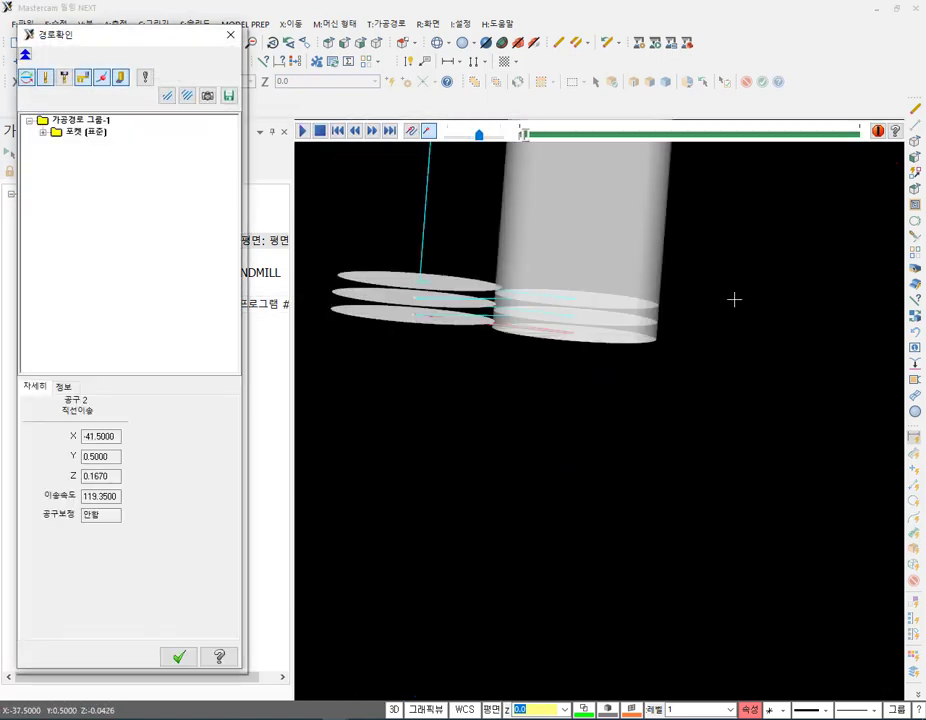
scroll(560, 287, "down", 5)
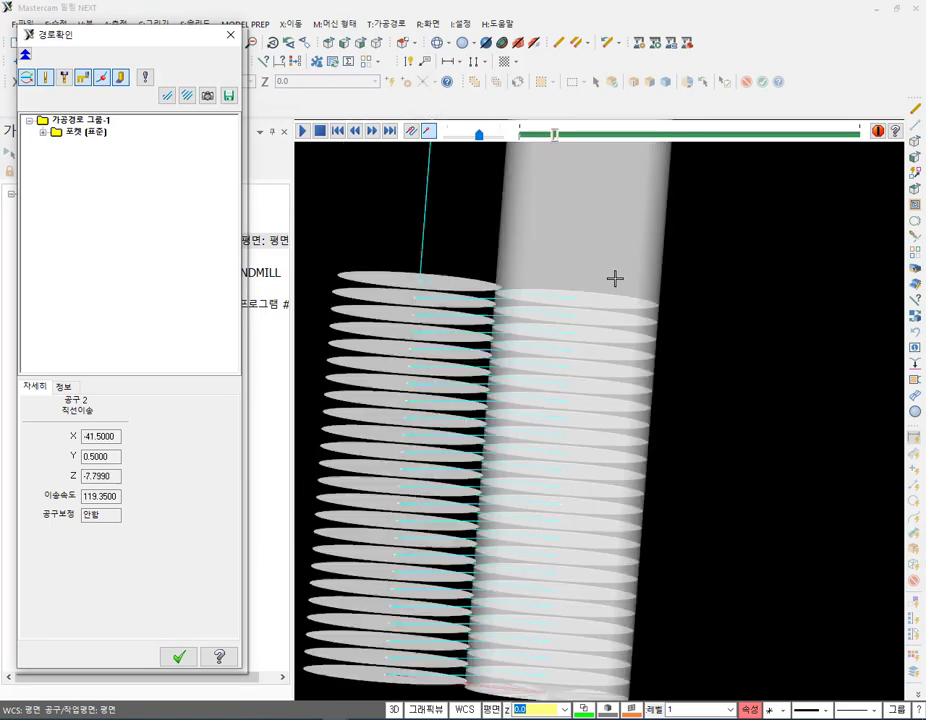
left_click(337, 46)
scroll(372, 368, "up", 4)
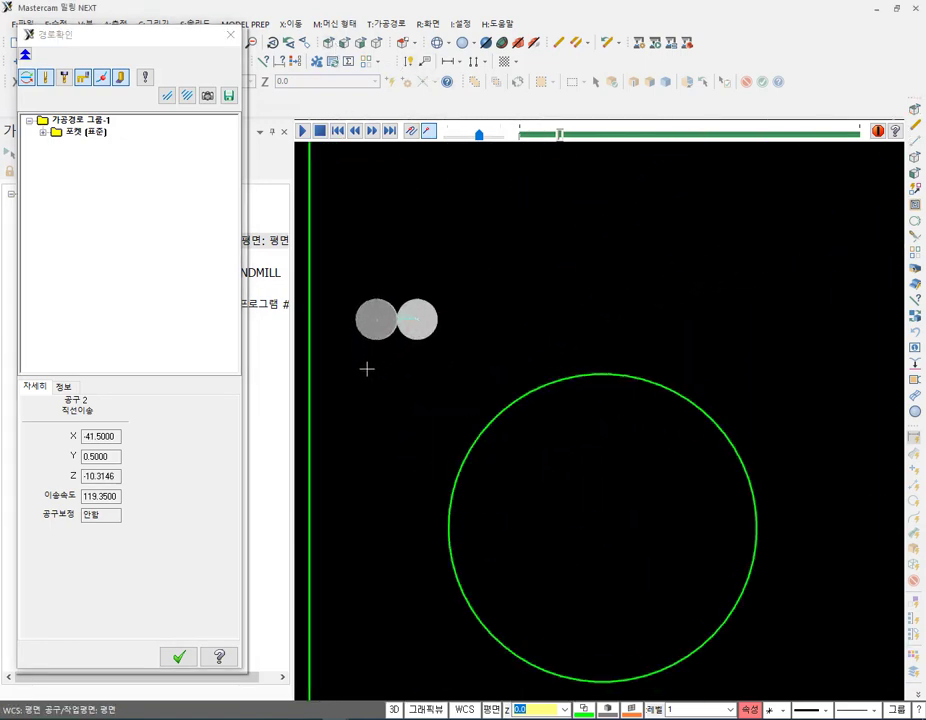
scroll(367, 340, "up", 4)
scroll(585, 304, "down", 3)
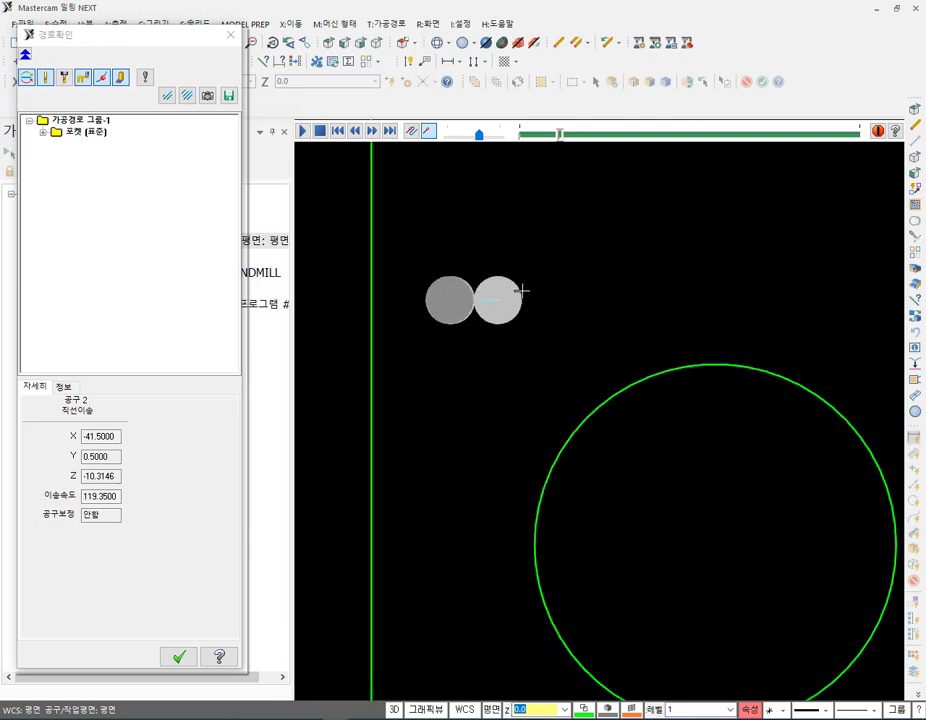
middle_click_drag(564, 331, 647, 368)
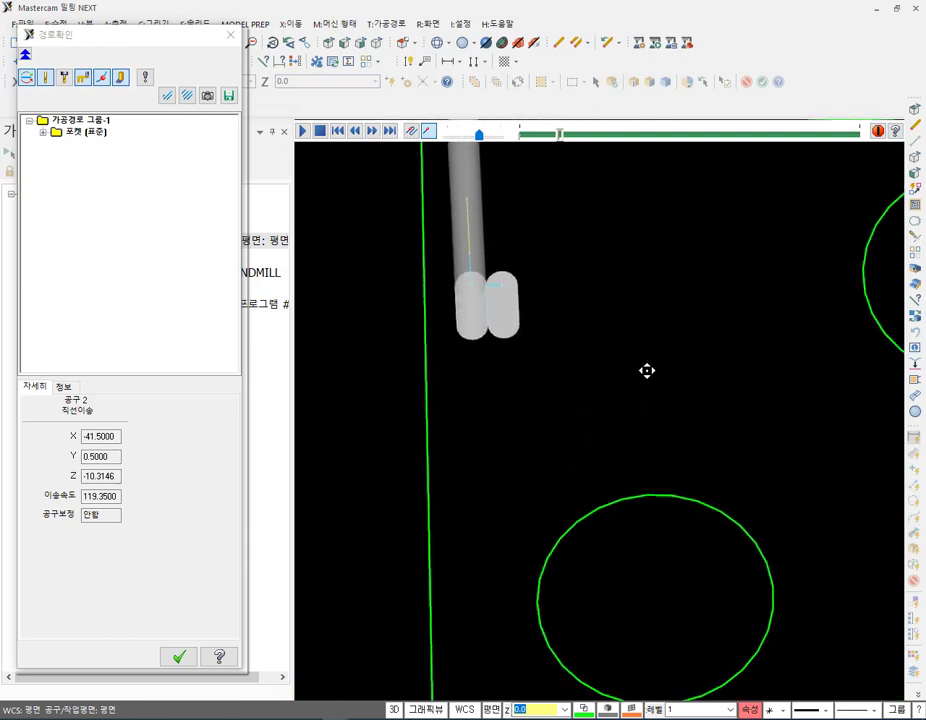
left_click(180, 658)
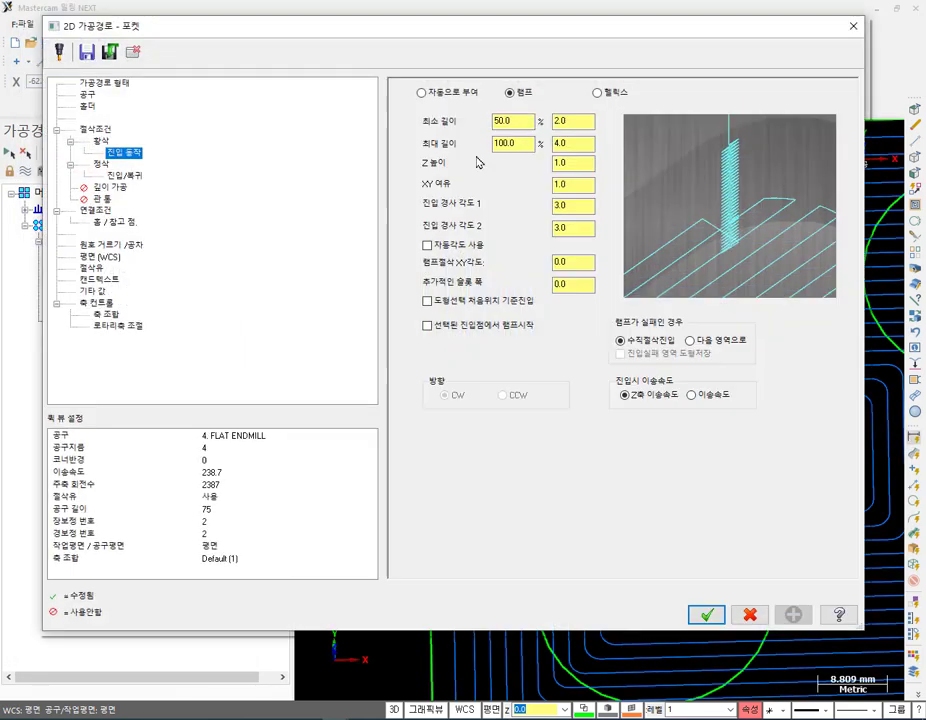
Set the ramp entry's maximum length to 500% and regenerate the pocket toolpath.
double_click(522, 145)
type("500")
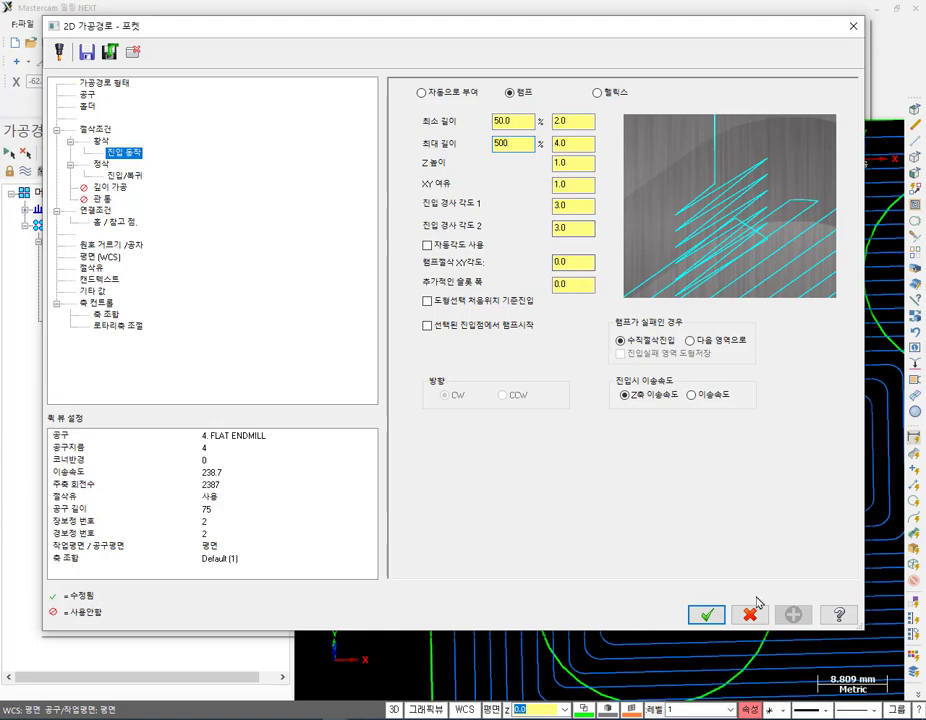
left_click(706, 615)
left_click(47, 155)
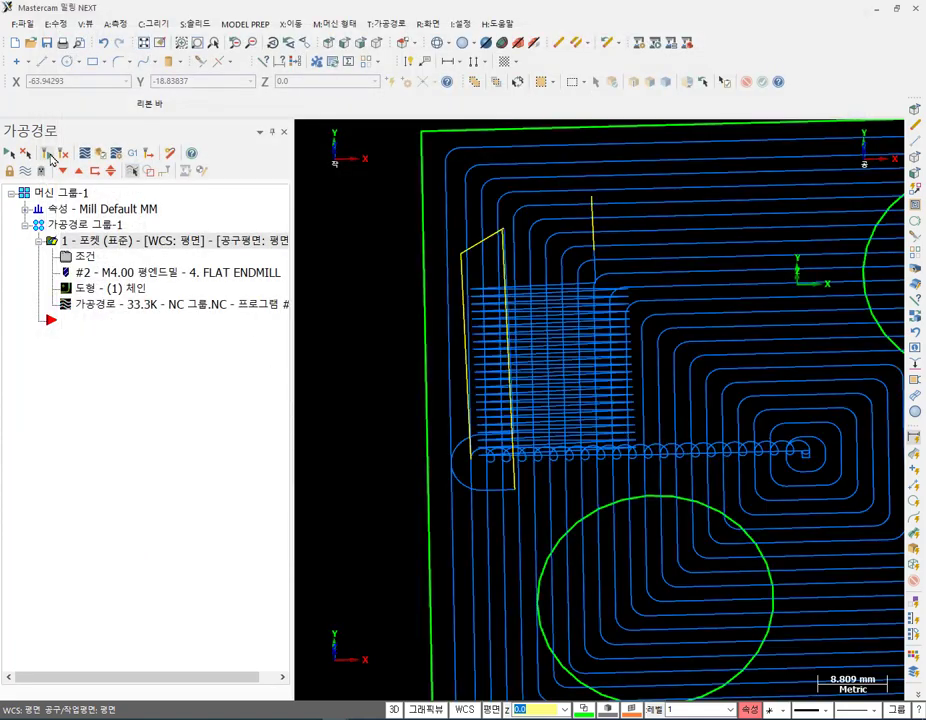
Backplot the lengthened zigzag ramp entry and inspect its path from the side and from the top view.
scroll(640, 400, "down", 2)
mouse_move(640, 400)
middle_mouse_down()
mouse_move(676, 348)
mouse_move(676, 300)
middle_mouse_up()
middle_click_drag(651, 500, 608, 248)
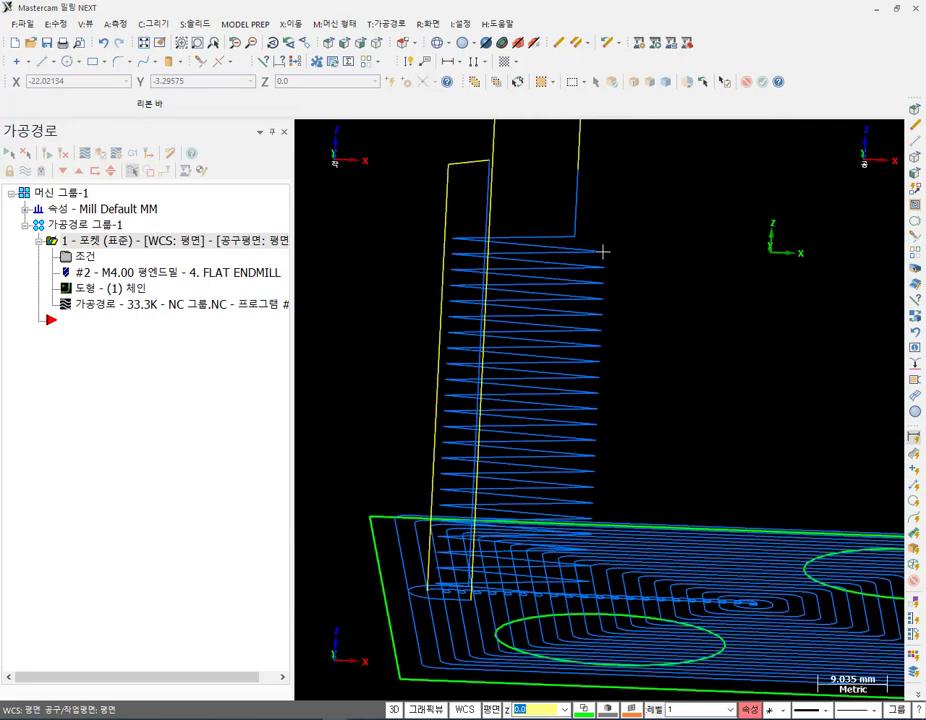
left_click(150, 305)
key("r")
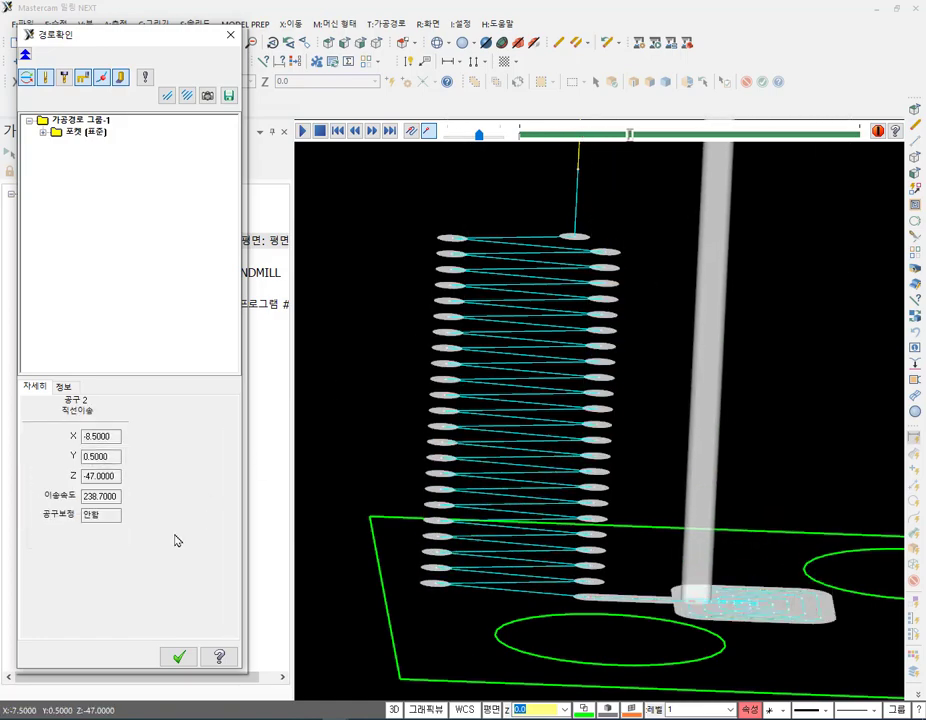
left_click(179, 656)
scroll(570, 188, "up", 2)
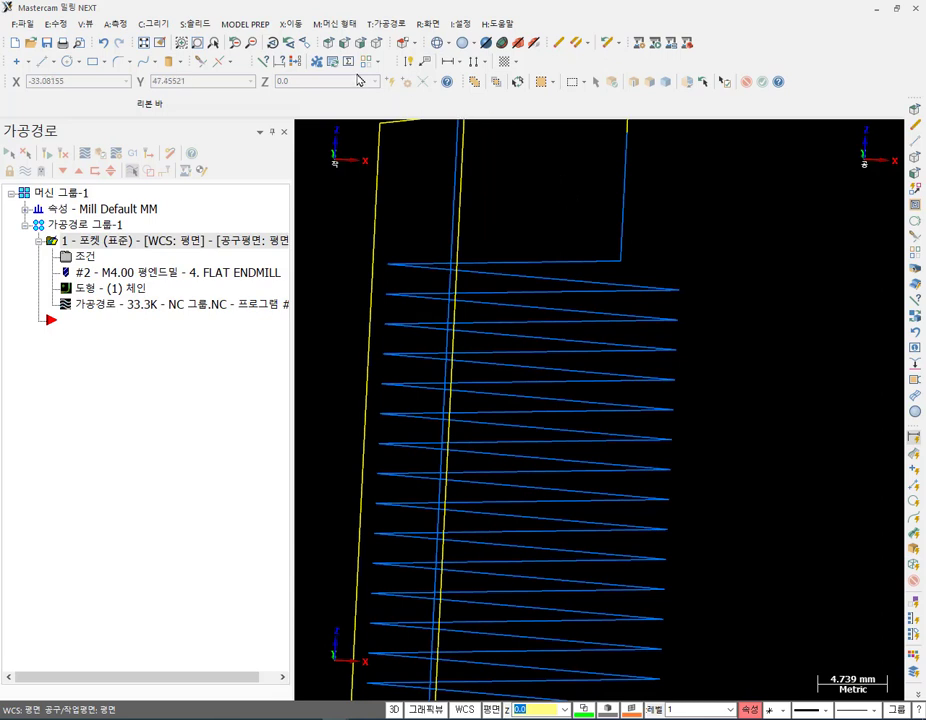
left_click(325, 47)
scroll(513, 183, "up", 2)
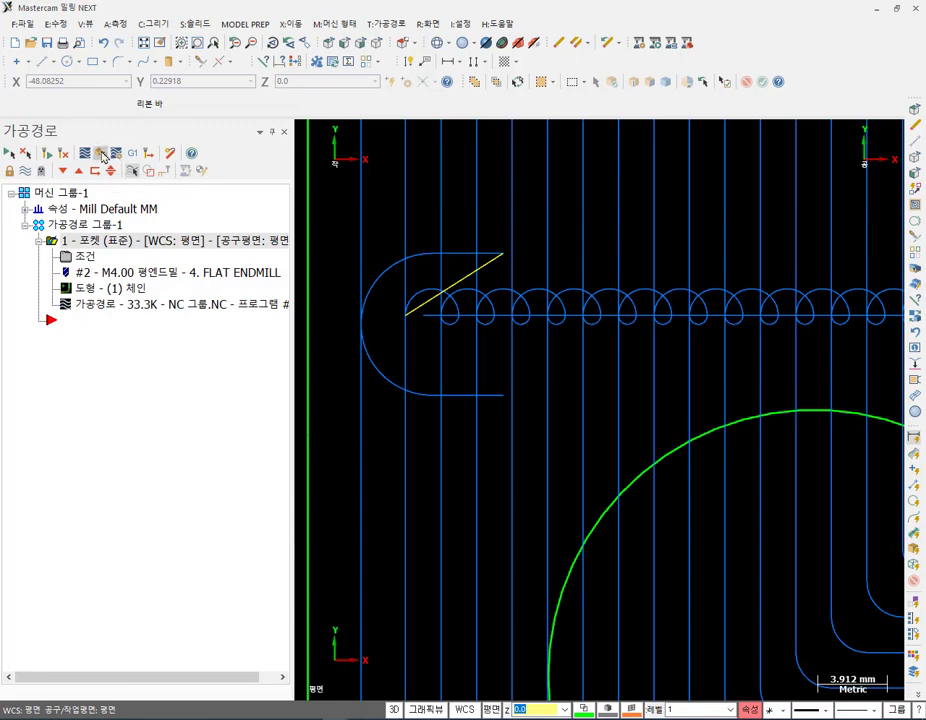
Open the toolpath in Mastercam Simulator in isometric view with the YZ clipping plane turned off and simulate the first cutting moves.
left_click(101, 153)
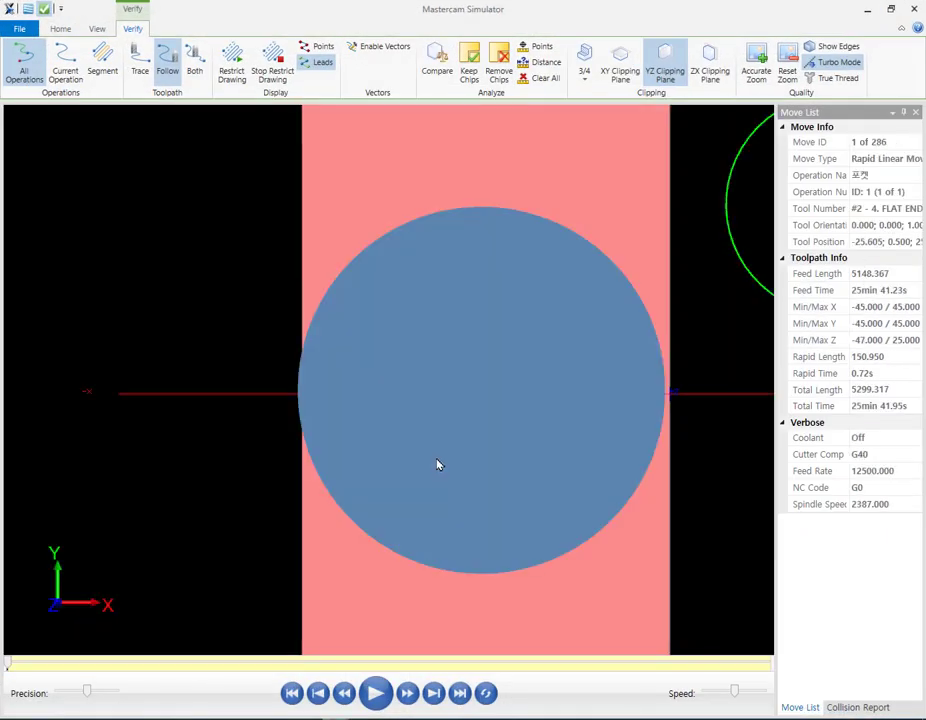
right_click(250, 188)
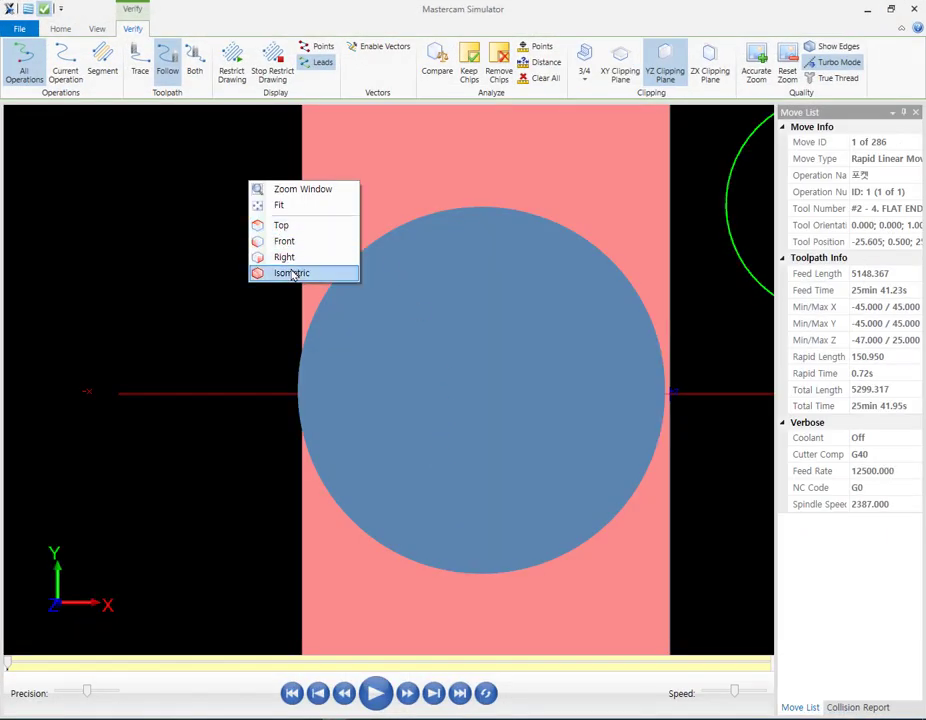
left_click(300, 271)
scroll(365, 346, "down", 3)
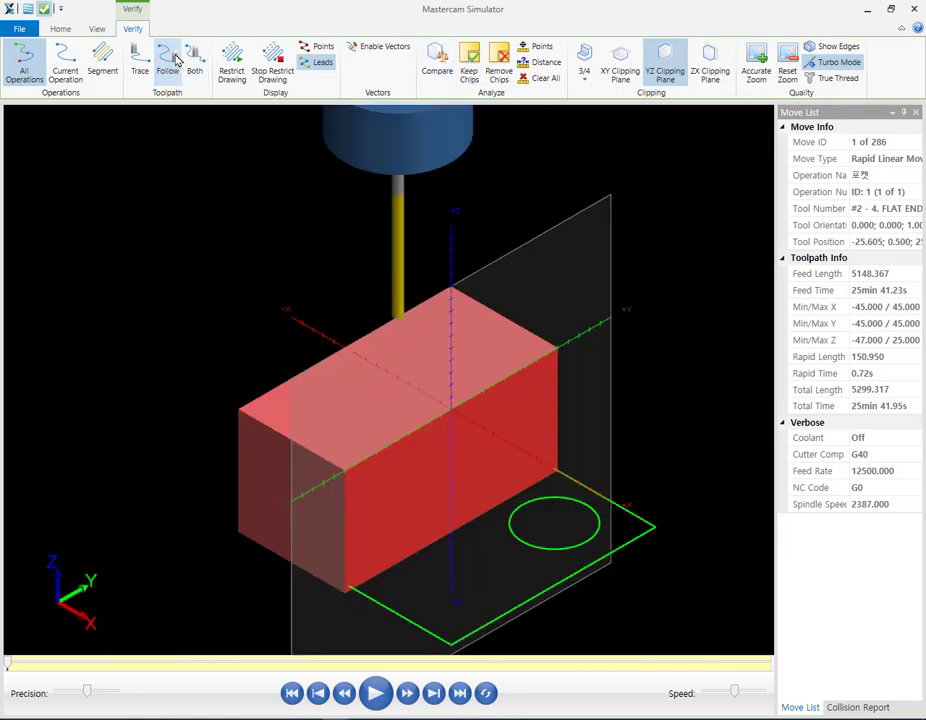
left_click(673, 60)
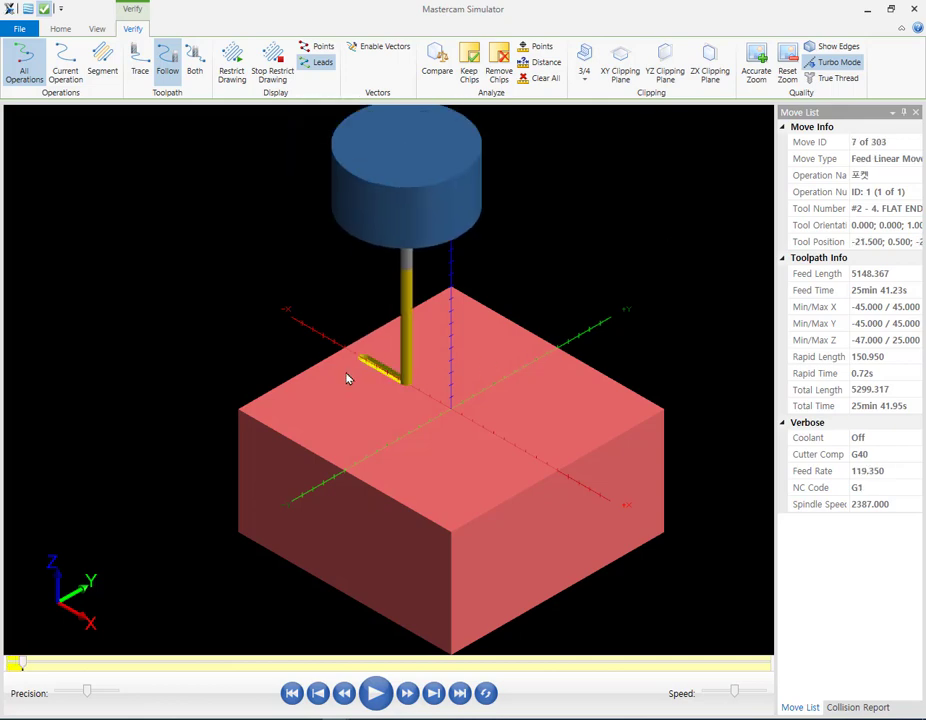
Examine the slot cut by the ramp entry in the simulated stock up close.
scroll(351, 378, "up", 5)
left_click_drag(457, 377, 487, 421)
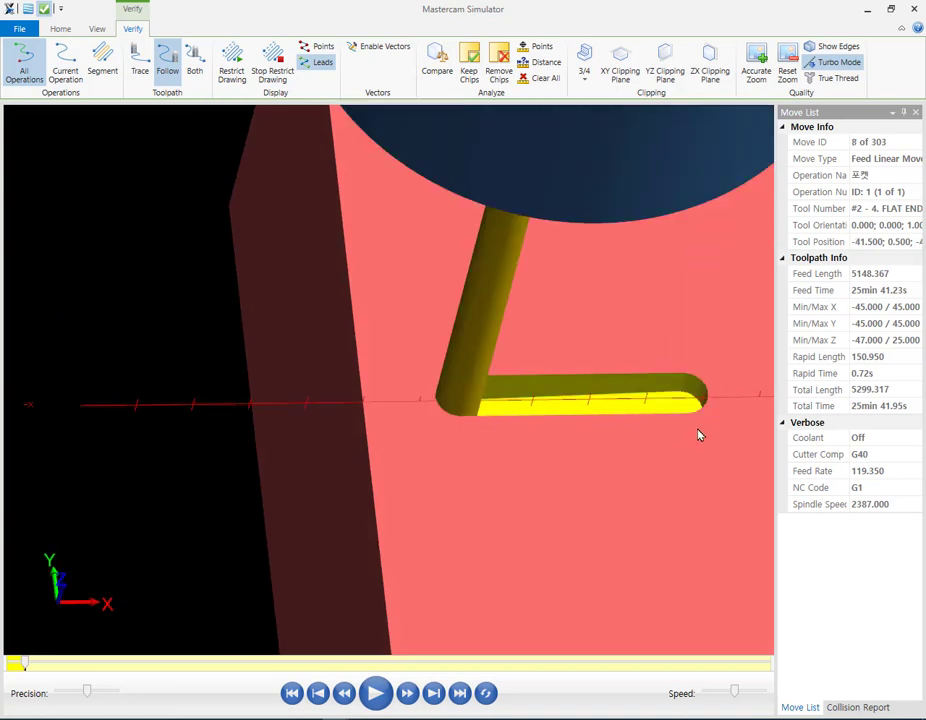
scroll(690, 424, "up", 3)
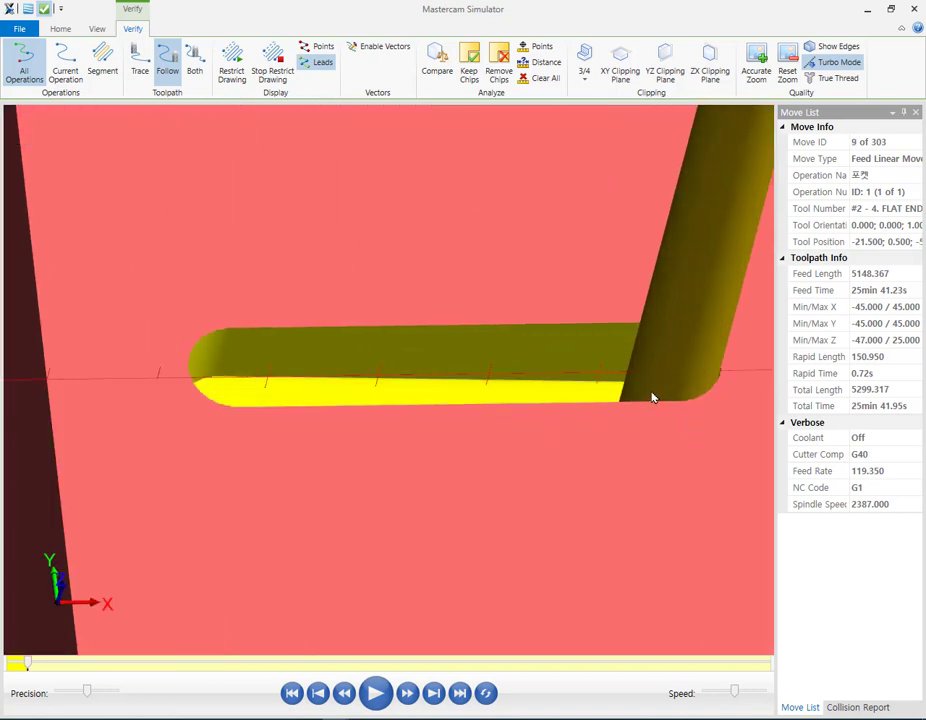
left_click_drag(444, 355, 488, 349)
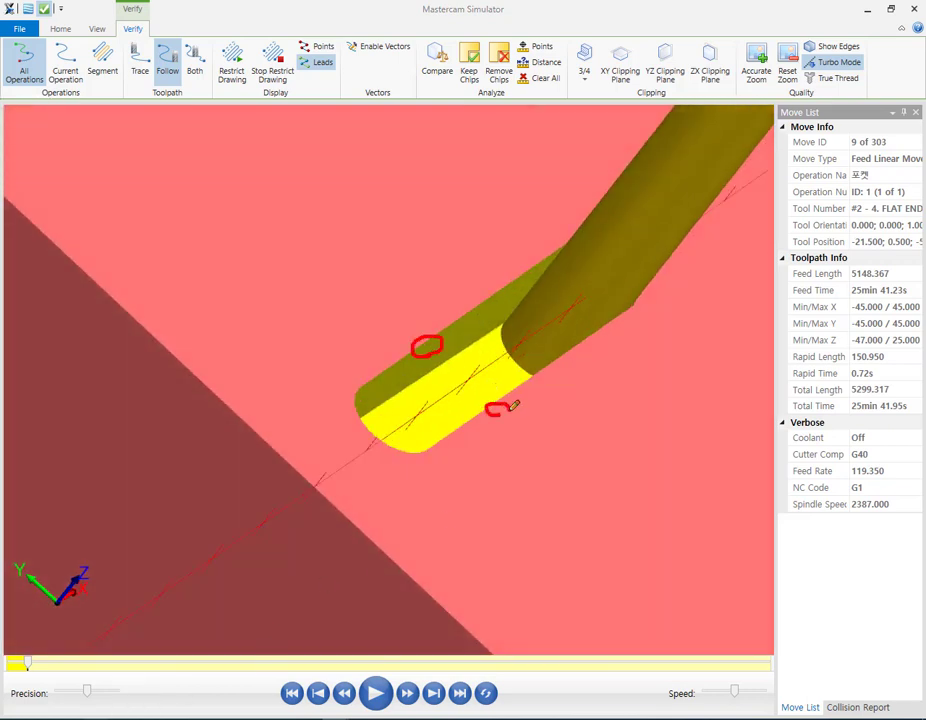
Sketch freehand marks over the simulated slot showing its width and a looping downward entry path, and close the drawing overlay.
left_click_drag(652, 269, 598, 356)
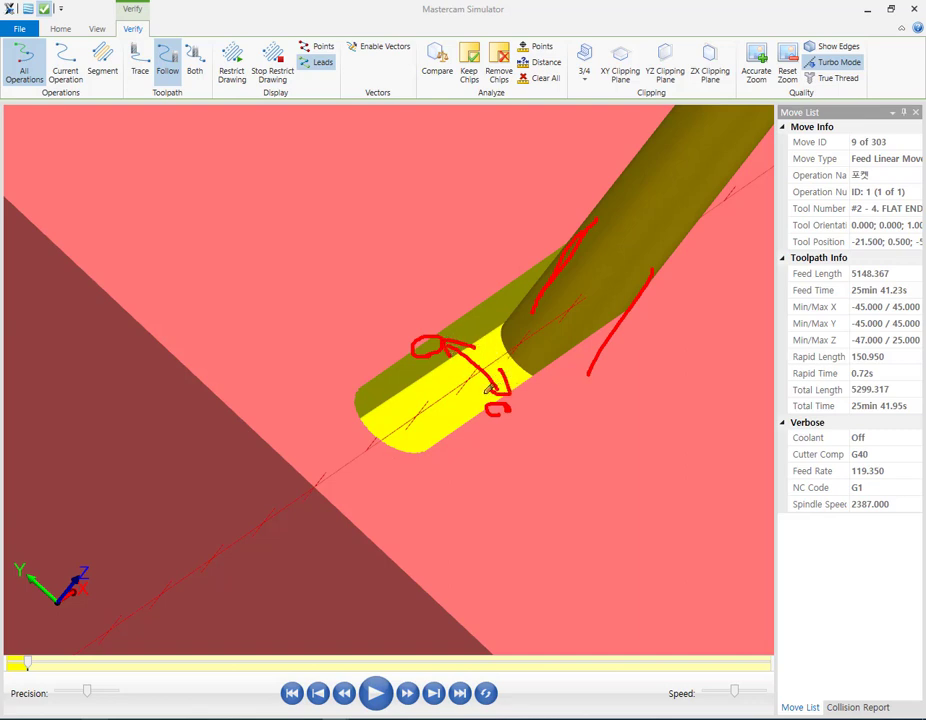
mouse_move(571, 313)
left_mouse_down()
mouse_move(463, 375)
mouse_move(401, 432)
mouse_move(423, 459)
mouse_move(553, 400)
left_mouse_up()
left_click_drag(561, 325, 420, 410)
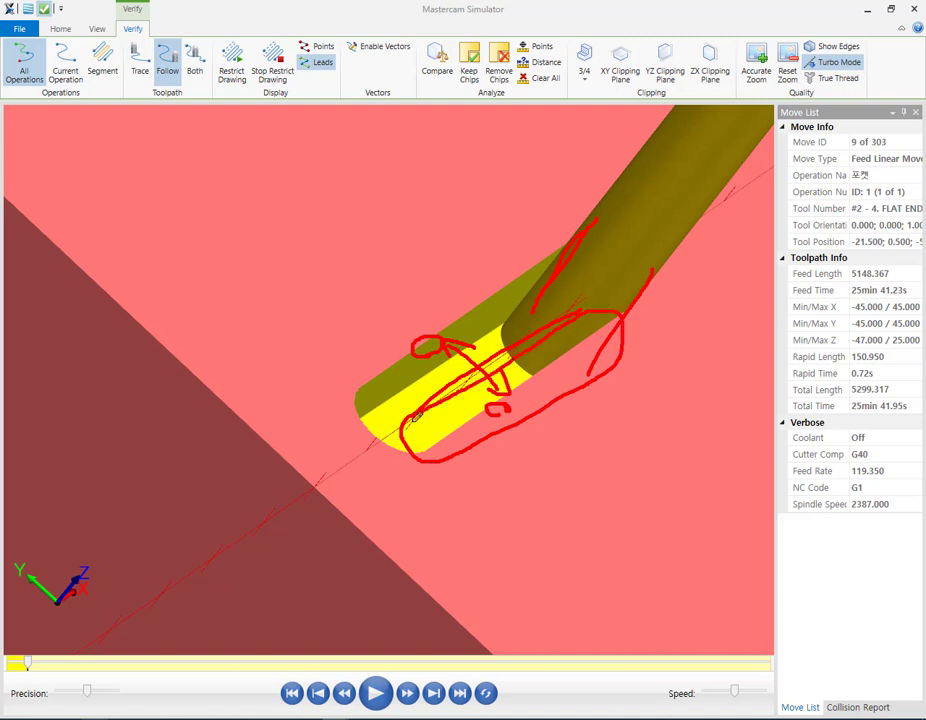
mouse_move(449, 489)
left_mouse_down()
mouse_move(576, 445)
mouse_move(616, 388)
mouse_move(593, 375)
mouse_move(432, 443)
mouse_move(428, 516)
mouse_move(487, 520)
mouse_move(616, 463)
mouse_move(628, 427)
mouse_move(496, 440)
mouse_move(430, 485)
mouse_move(449, 572)
mouse_move(564, 548)
mouse_move(639, 473)
mouse_move(584, 461)
mouse_move(481, 503)
mouse_move(419, 550)
mouse_move(452, 589)
mouse_move(539, 590)
mouse_move(624, 550)
left_mouse_up()
right_click(655, 478)
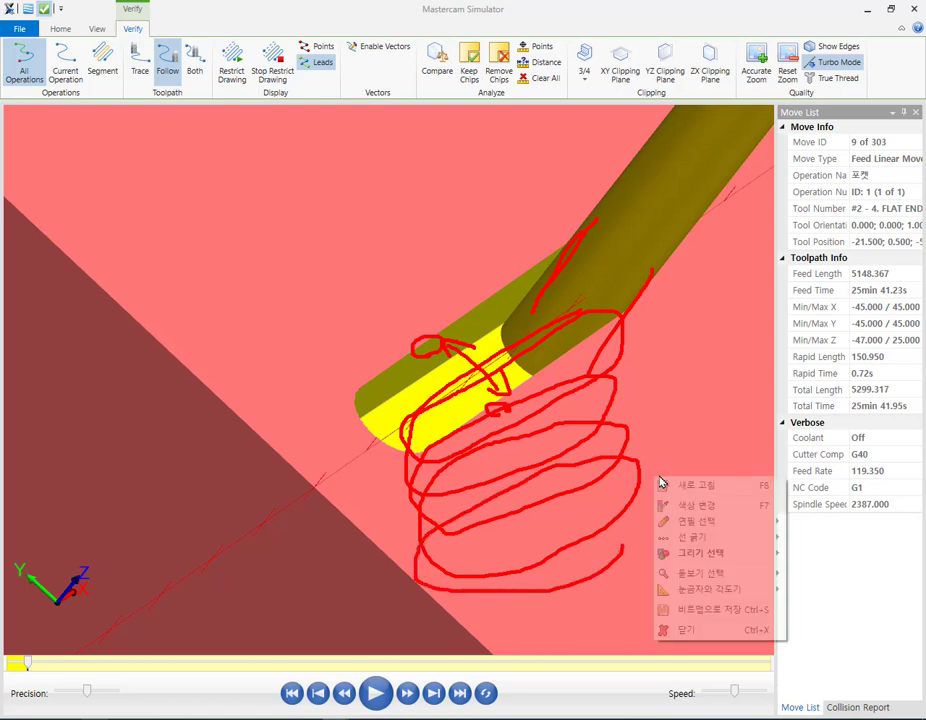
left_click(685, 628)
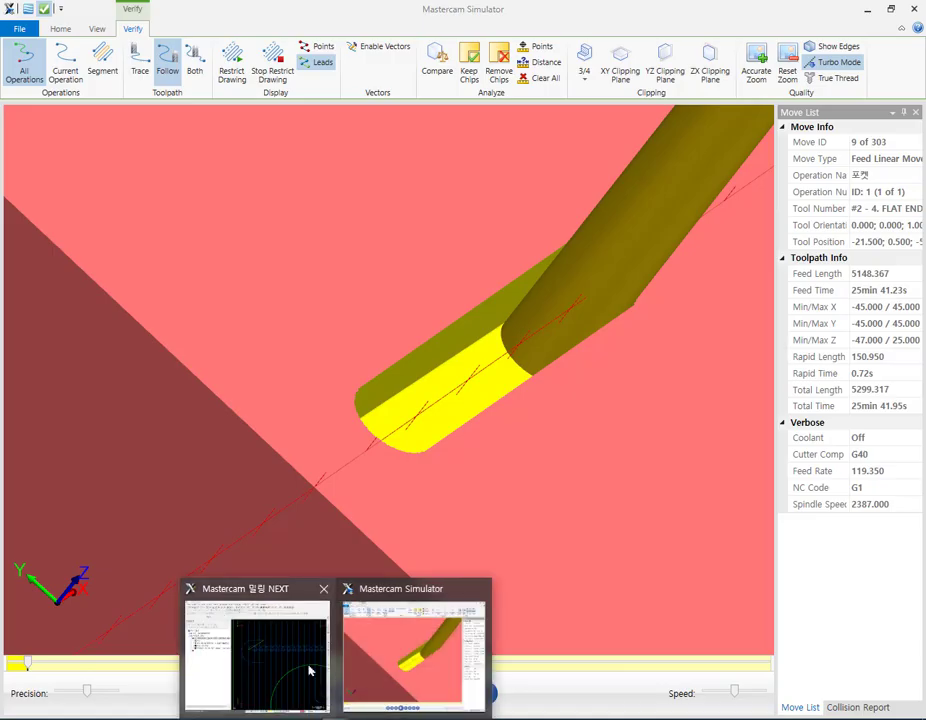
Return to the Mastercam window, set the ramp entry's additional slot width to 4, and regenerate the pocket toolpath.
left_click(306, 668)
left_click(84, 257)
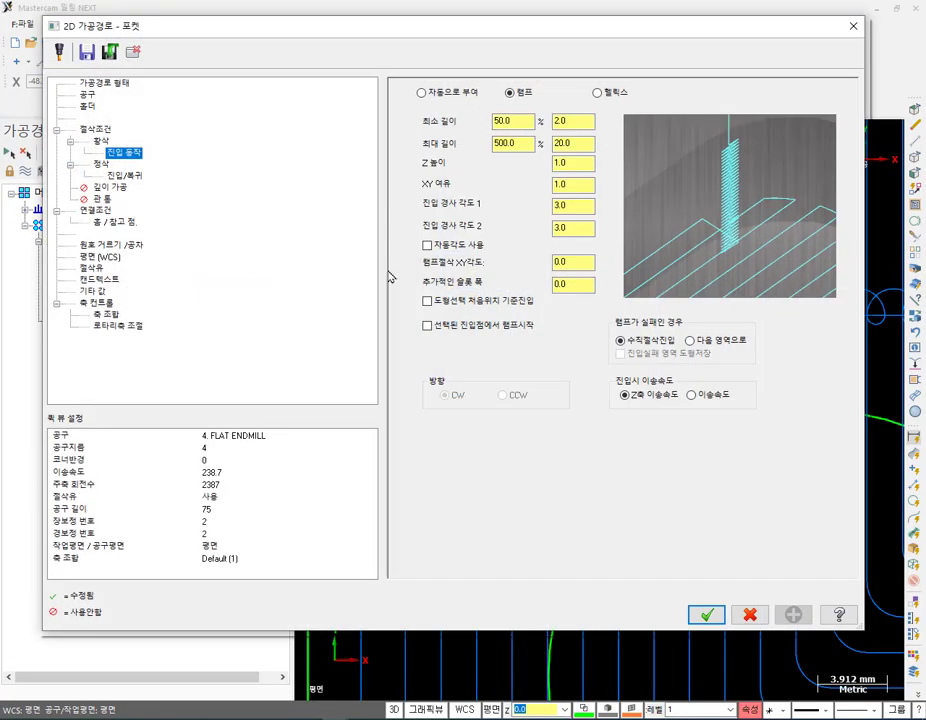
left_click(577, 287)
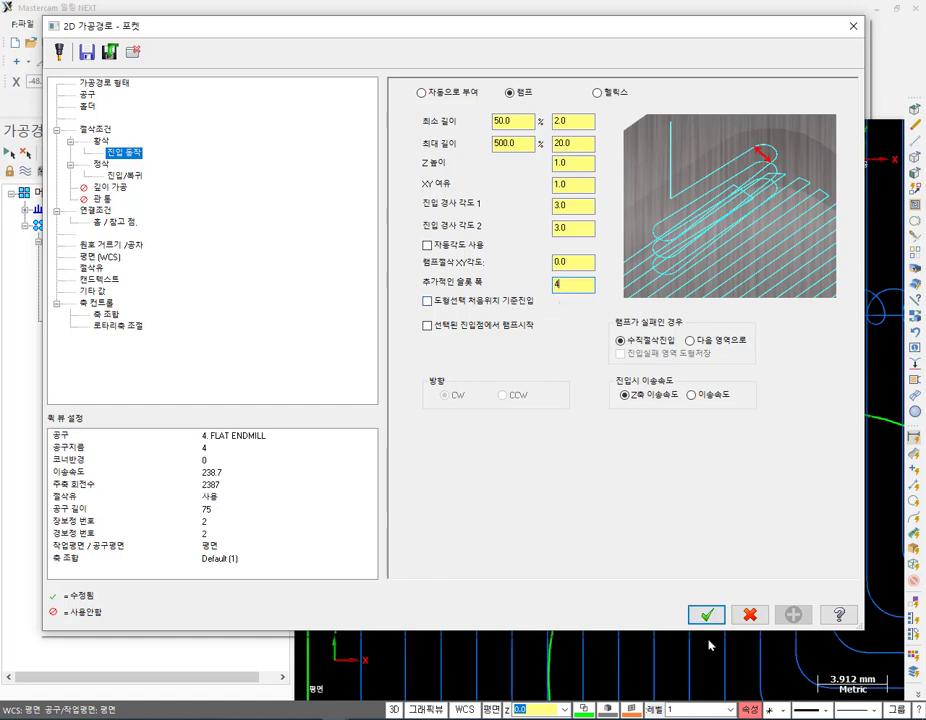
type("4")
key("Return")
left_click(57, 160)
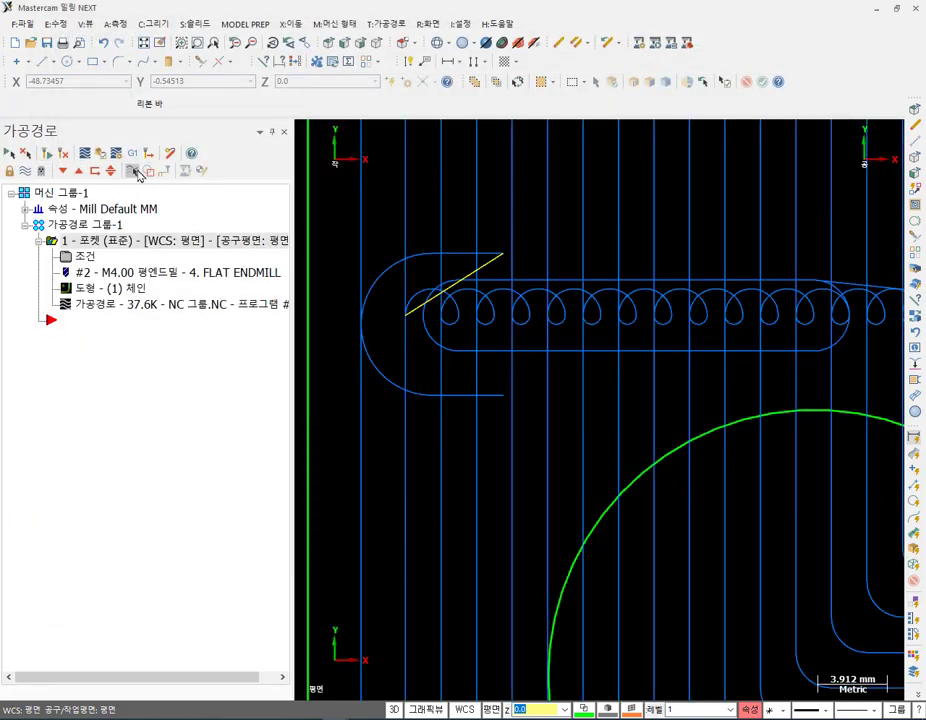
Examine the widened ramp entry loops from orbited views and backplot the tool's descent along them.
scroll(521, 475, "down", 2)
mouse_move(574, 493)
middle_mouse_down()
mouse_move(570, 426)
mouse_move(614, 397)
mouse_move(576, 348)
middle_mouse_up()
scroll(554, 595, "down", 4)
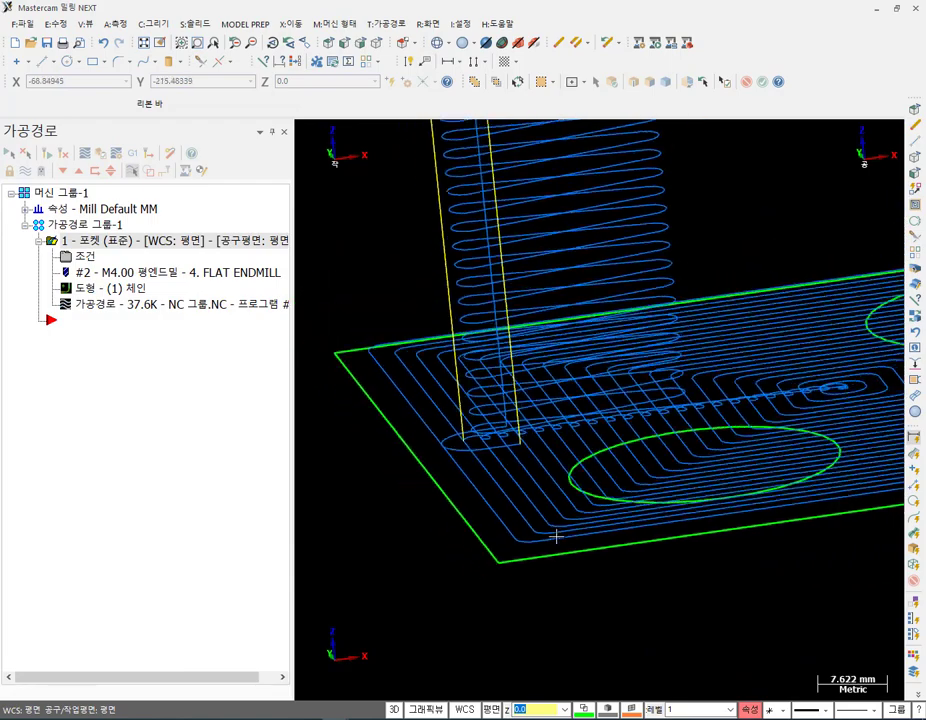
middle_click_drag(598, 411, 589, 331)
scroll(599, 320, "up", 4)
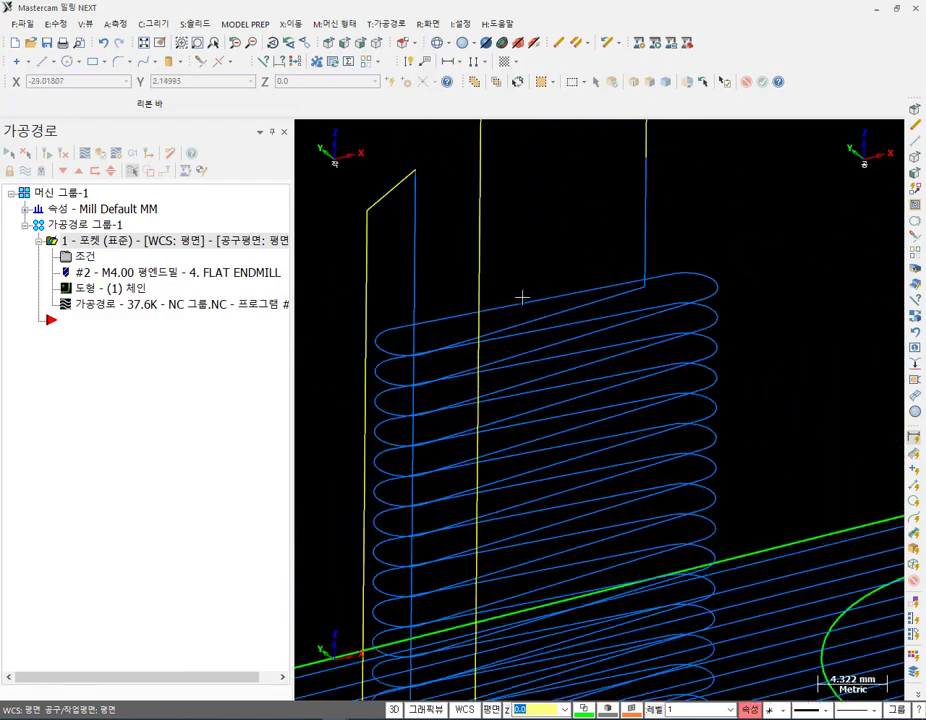
left_click(112, 305)
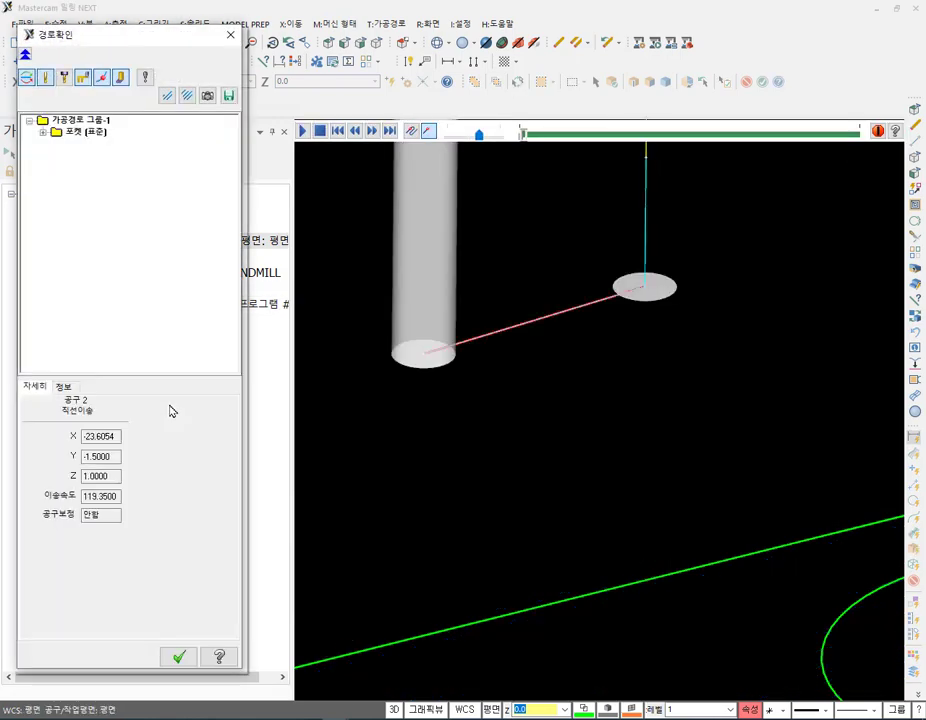
middle_click_drag(330, 360, 509, 301)
scroll(509, 301, "down", 2)
left_click(178, 656)
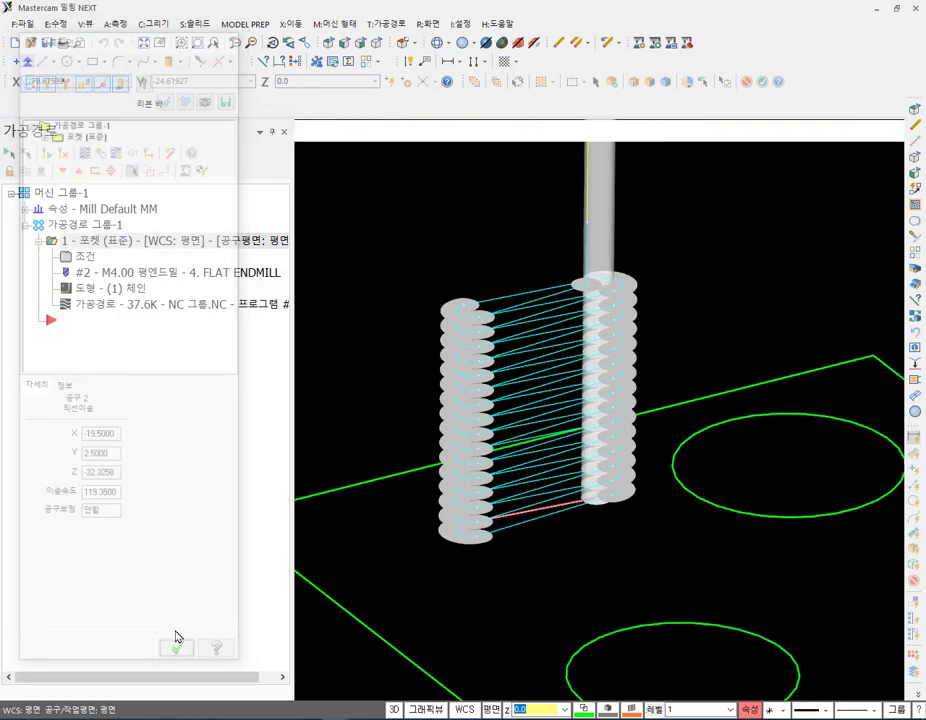
Verify the pocket toolpath in Mastercam Simulator and mark freehand lines along the cutter inside the widened ramp slot, closing the drawing overlay.
left_click(103, 153)
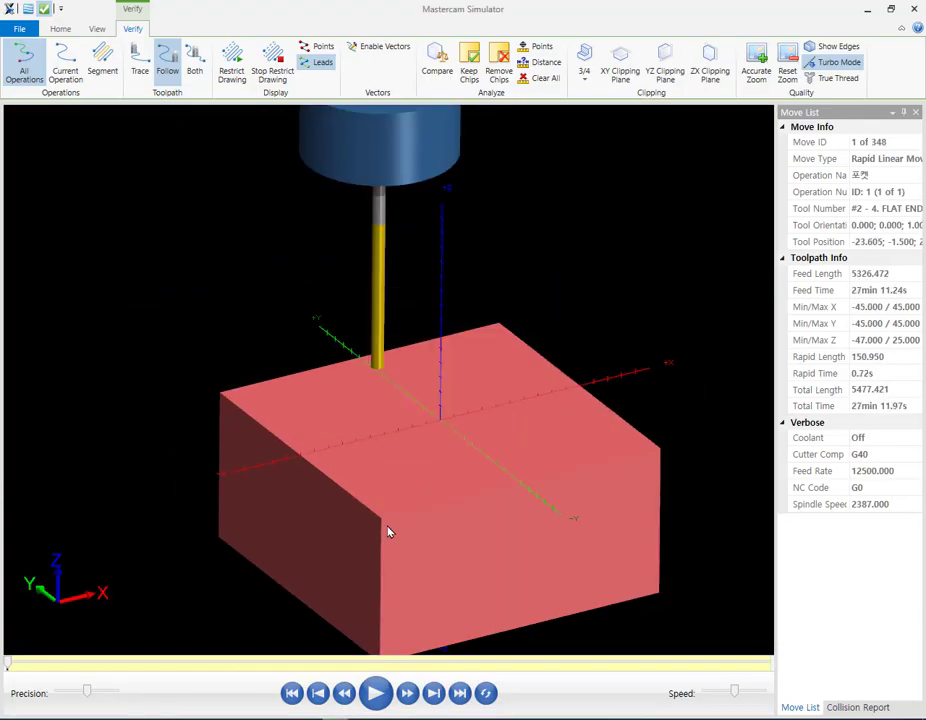
scroll(362, 490, "up", 5)
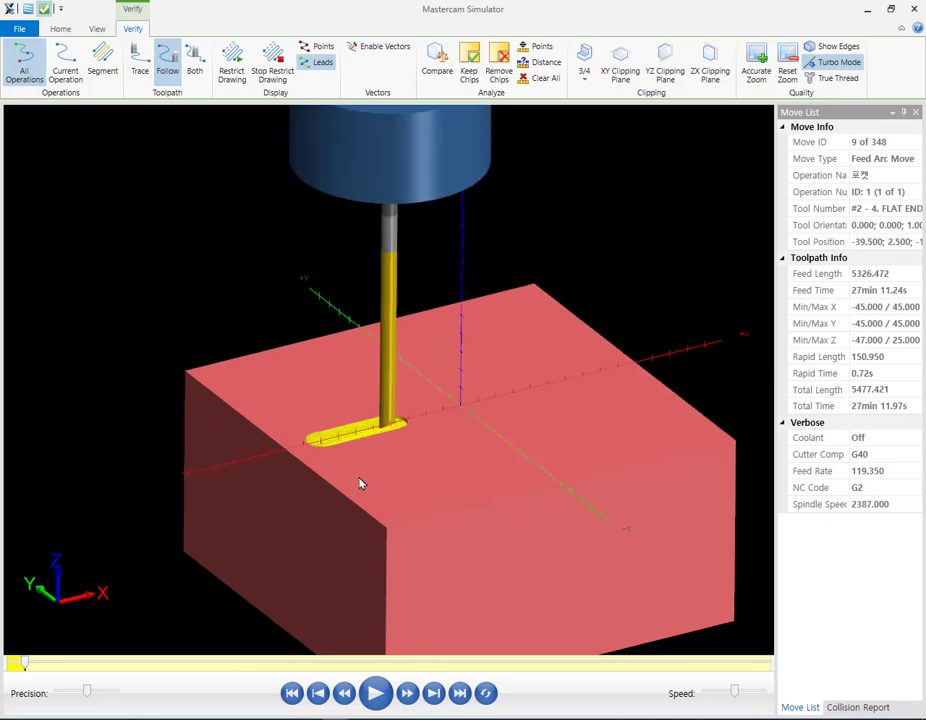
scroll(358, 461, "up", 2)
middle_click_drag(362, 459, 407, 484)
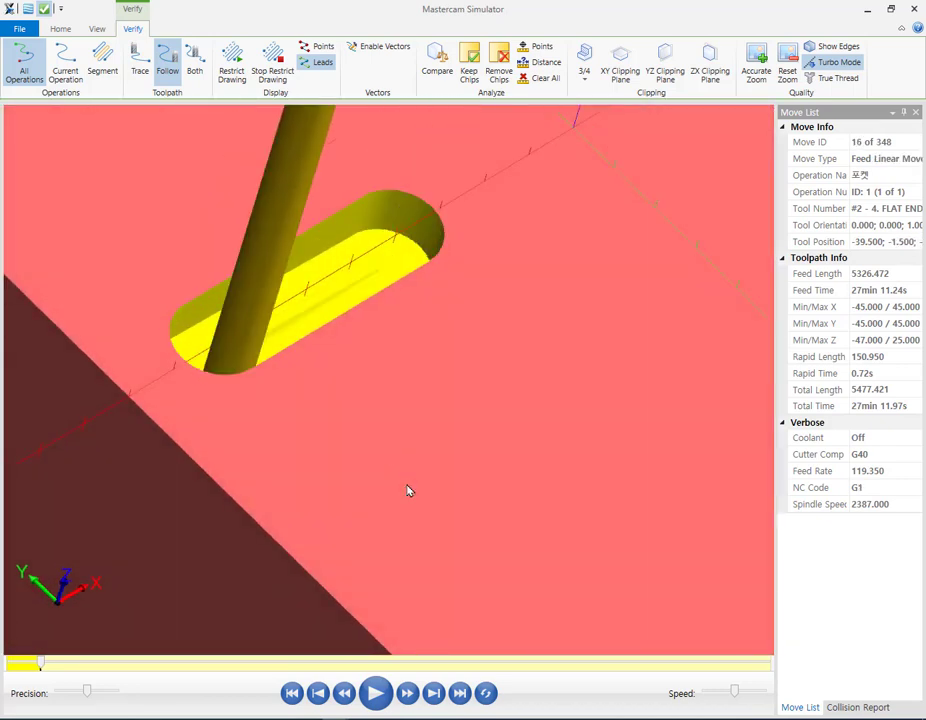
middle_click_drag(341, 360, 371, 343)
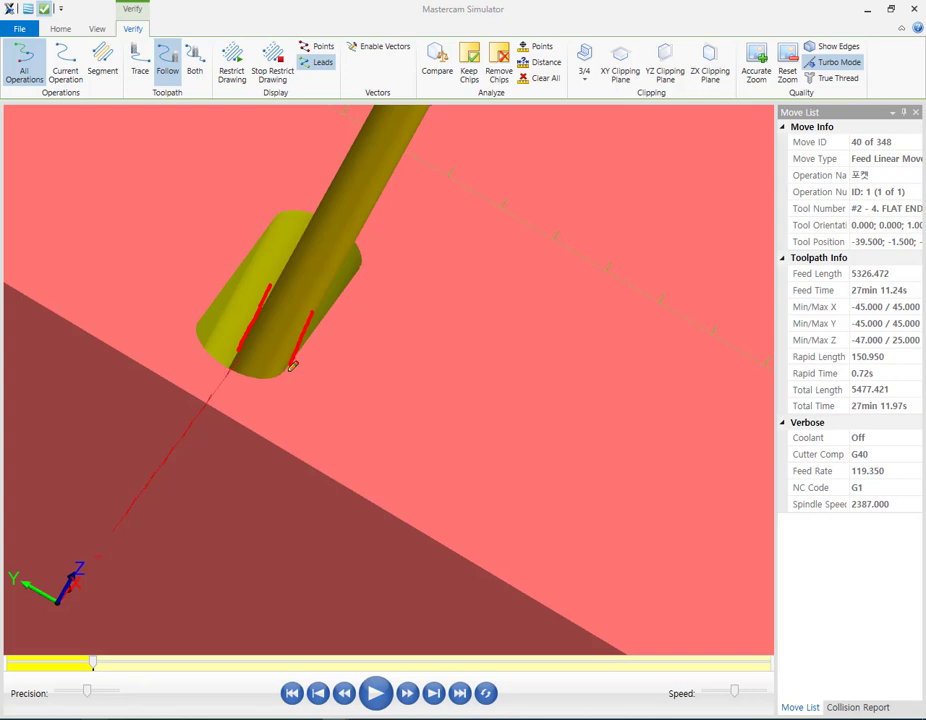
right_click(403, 296)
left_click(462, 455)
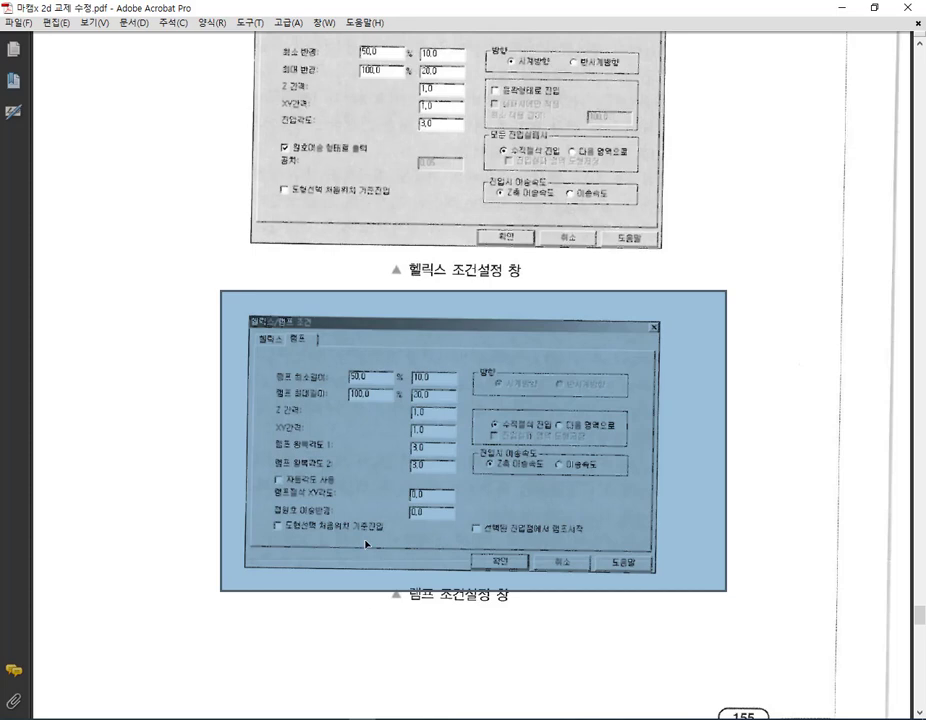
Switch to the Acrobat textbook and highlight the value fields of the ramp settings dialog pictured on page 155.
scroll(360, 545, "down", 5)
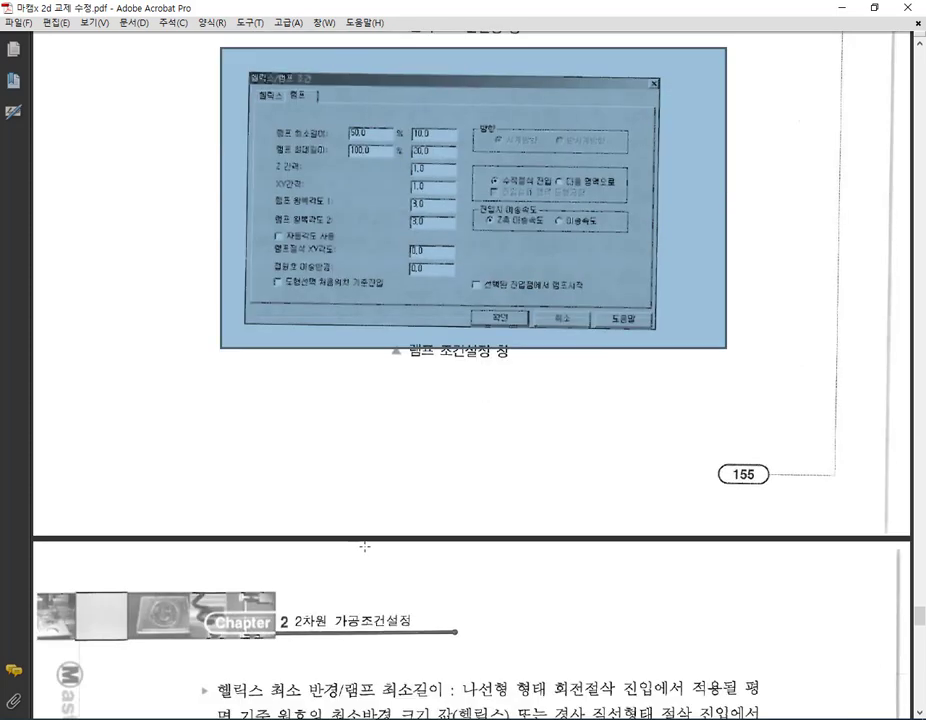
left_click_drag(149, 245, 258, 367)
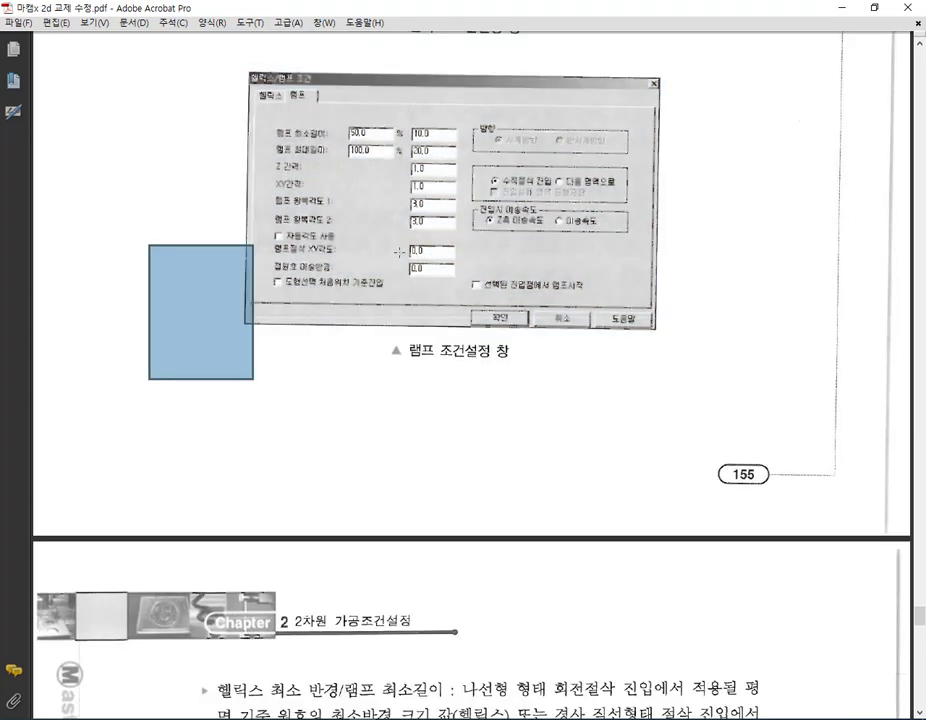
left_click_drag(331, 99, 391, 171)
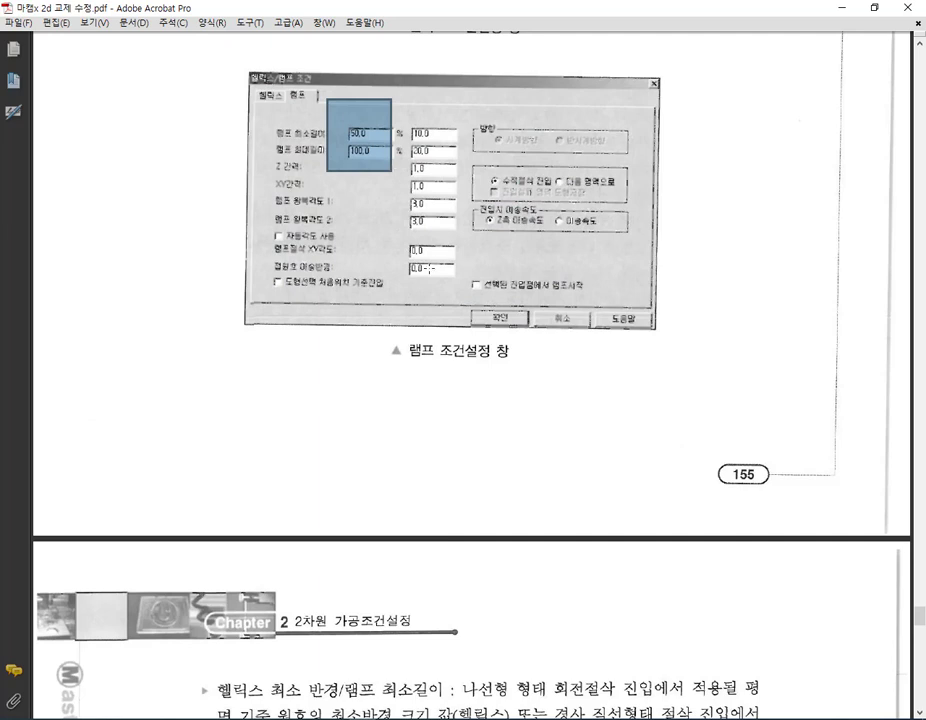
left_click_drag(457, 145, 662, 300)
scroll(729, 308, "down", 3)
right_click(406, 373)
left_click(331, 265)
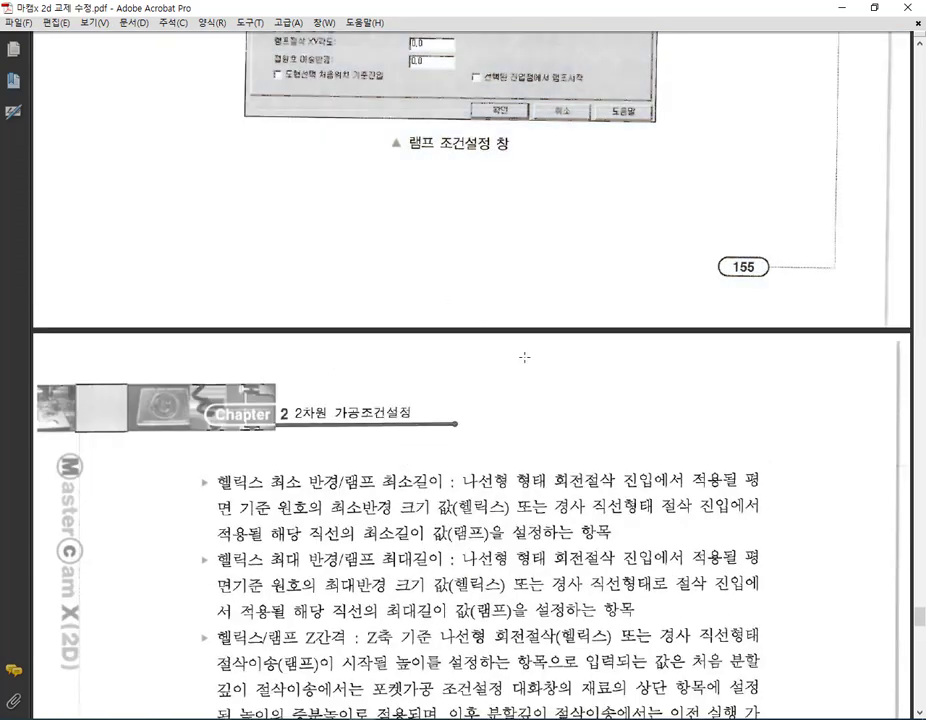
Skim the entry parameter descriptions on pages 156 and 157 and highlight item ⑦ on high-speed cutting settings with its dialog picture.
scroll(525, 356, "down", 12)
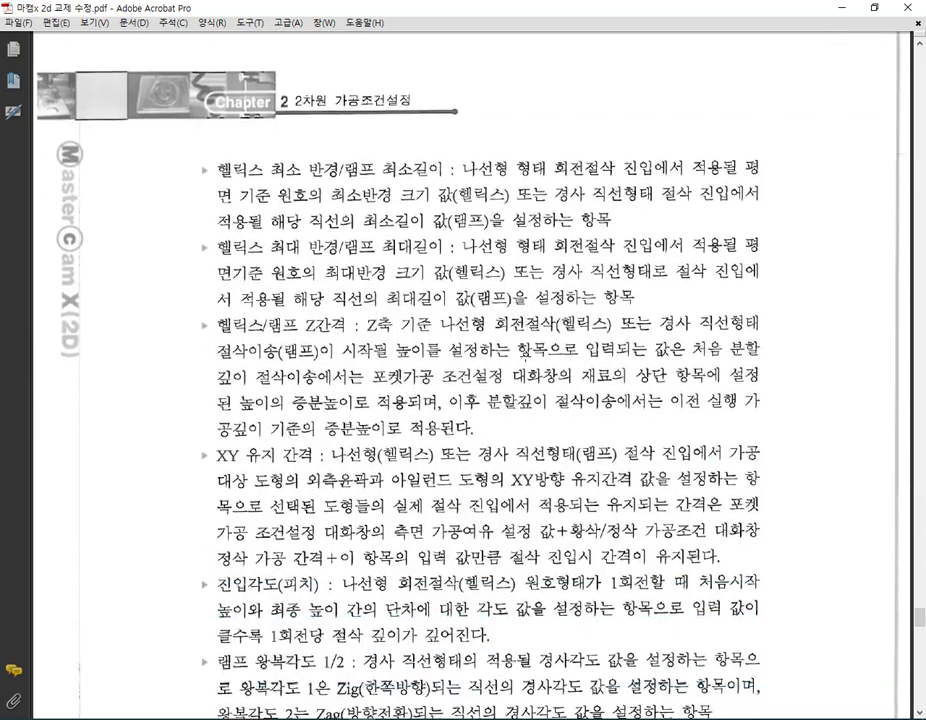
scroll(525, 366, "down", 14)
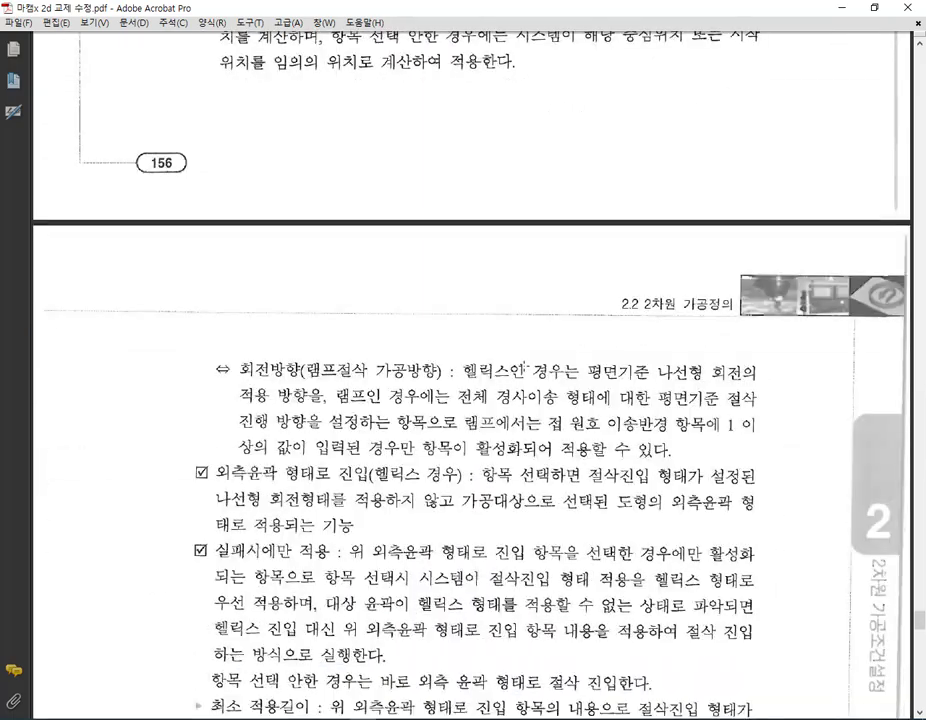
scroll(515, 365, "down", 14)
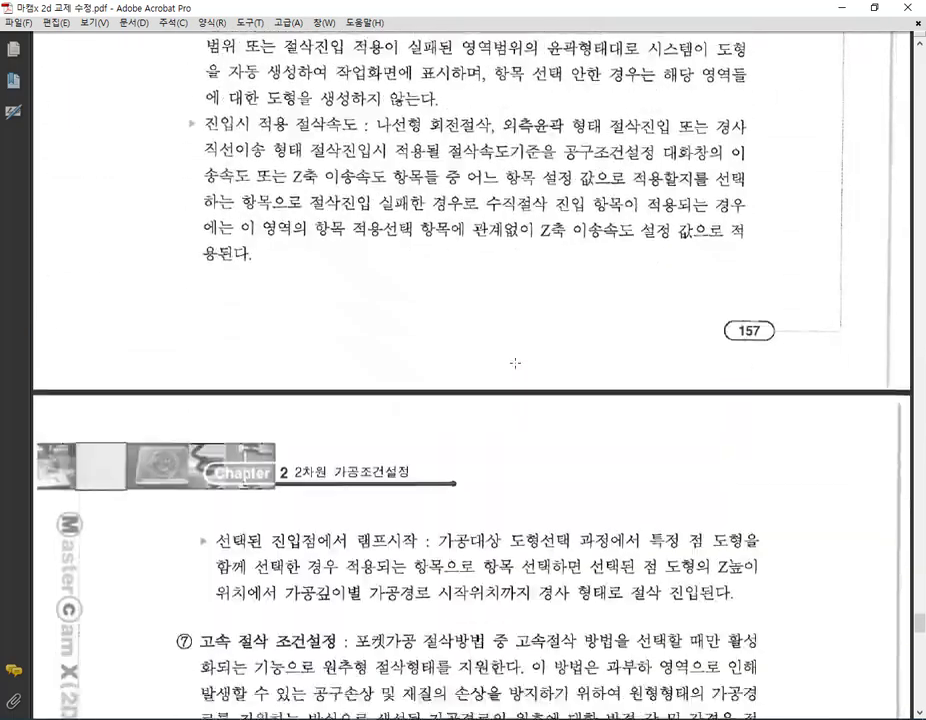
left_click_drag(122, 193, 720, 610)
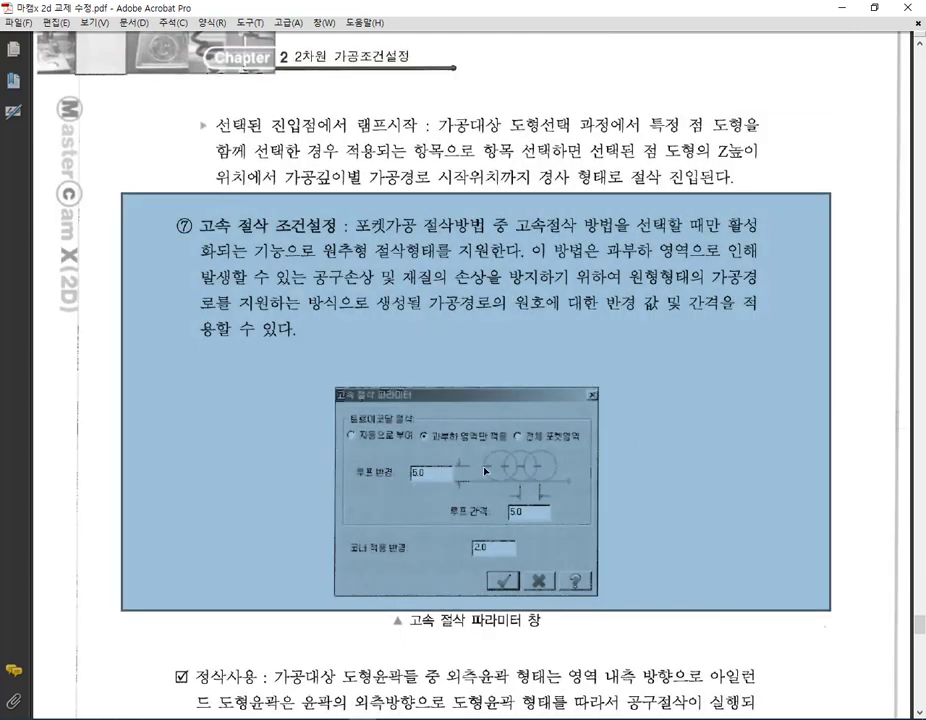
scroll(488, 470, "down", 3)
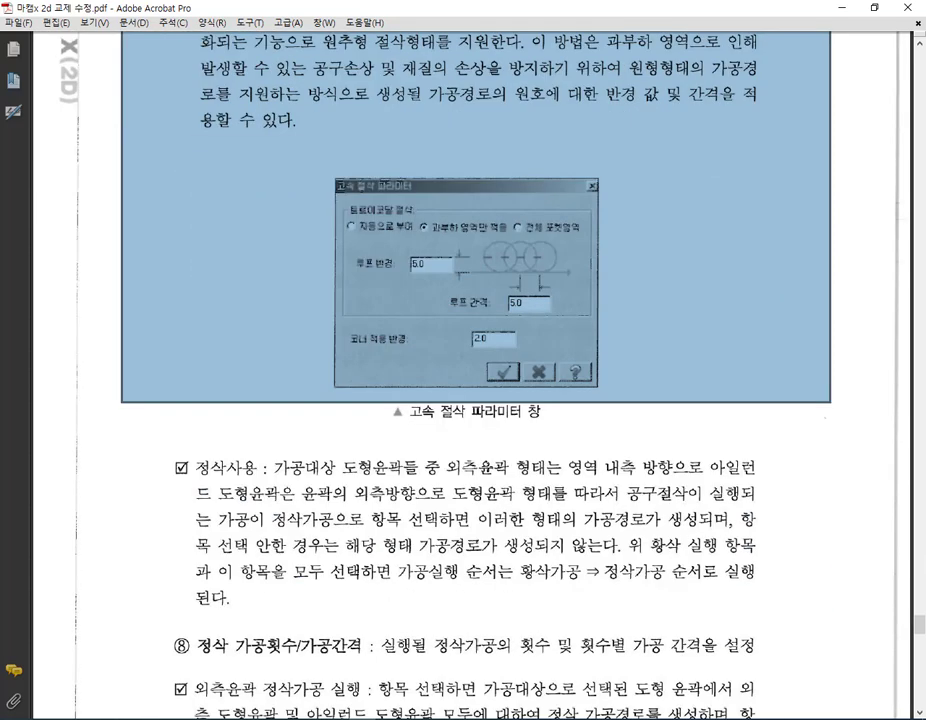
left_click(465, 349)
Look through the finishing and tool compensation items on pages 158 and 159 up to section 2.2.4 on the facing toolpath.
scroll(465, 349, "down", 16)
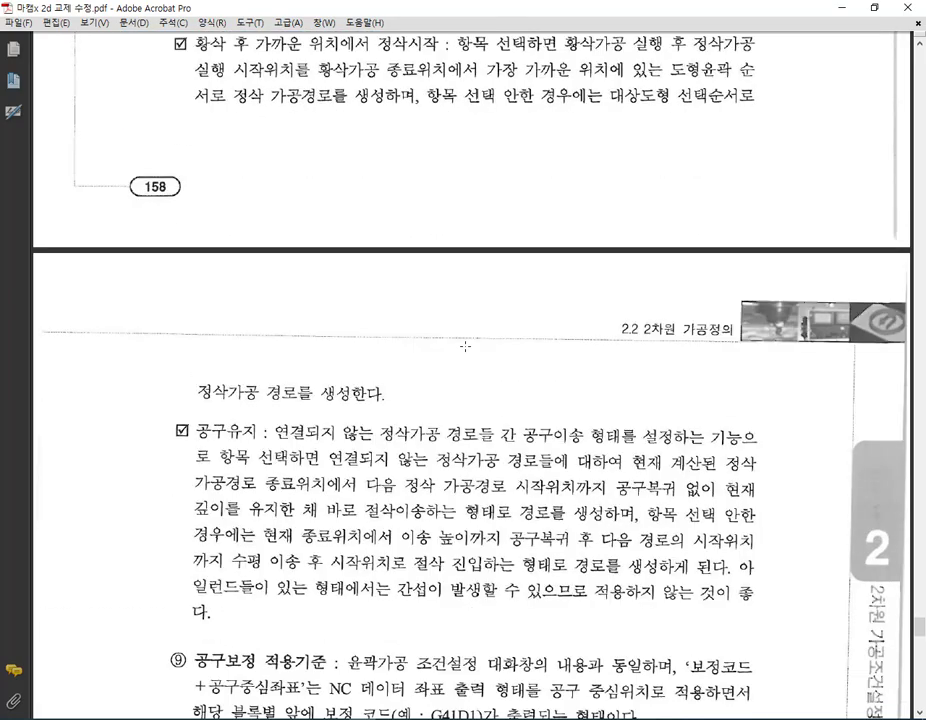
scroll(466, 345, "down", 11)
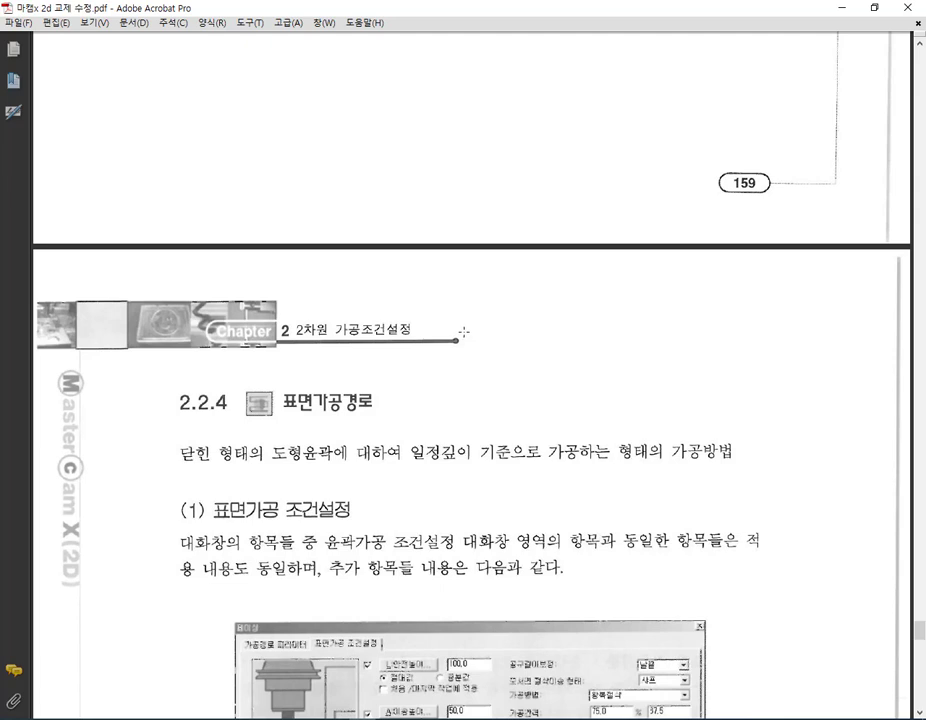
scroll(462, 332, "up", 4)
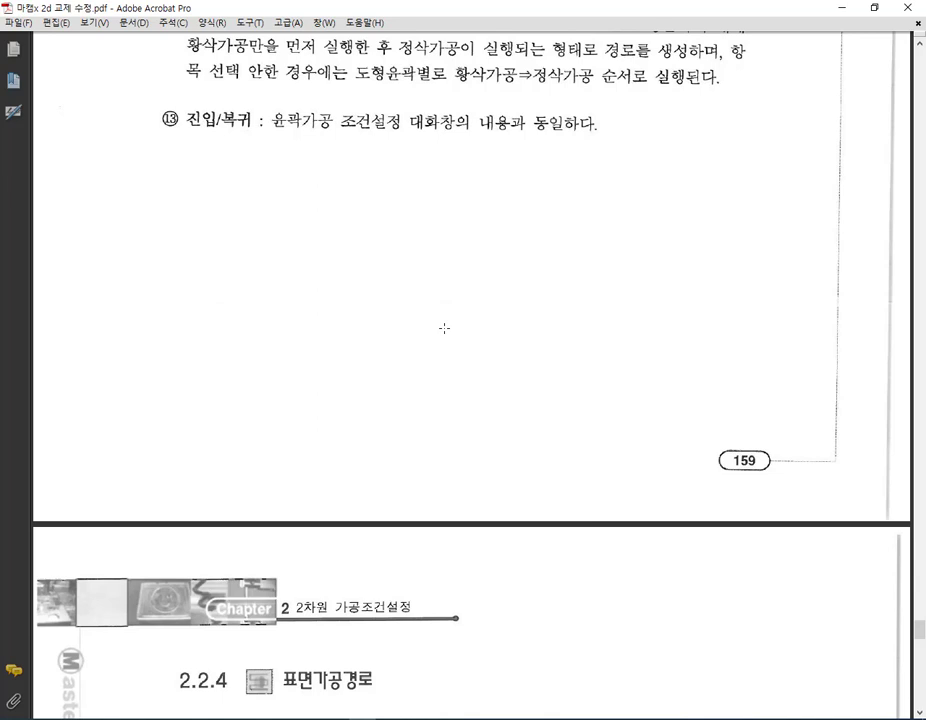
scroll(484, 302, "down", 4)
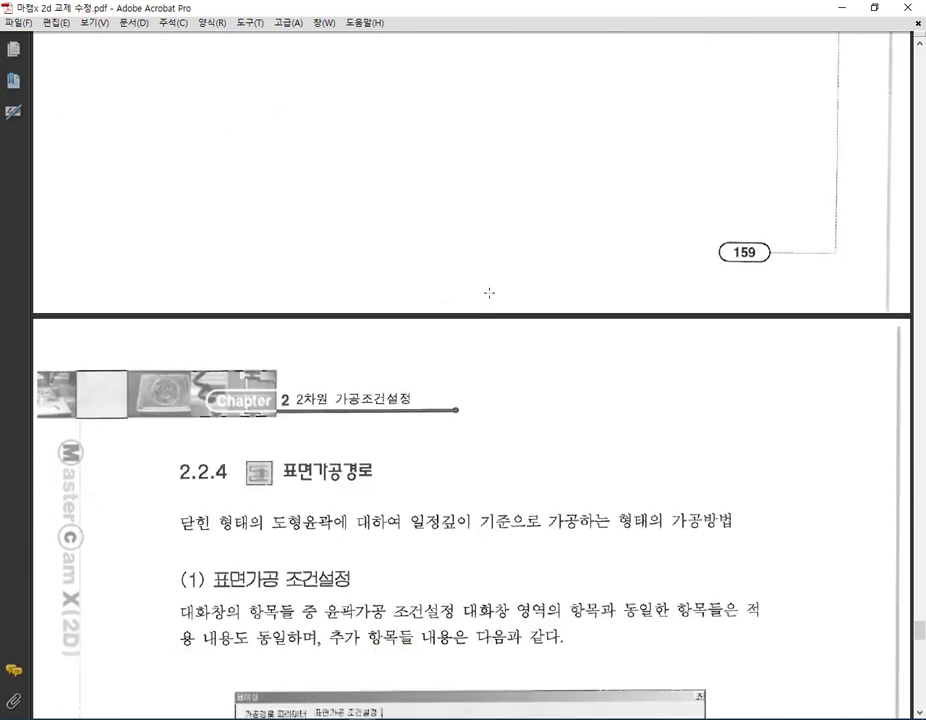
scroll(492, 260, "down", 2)
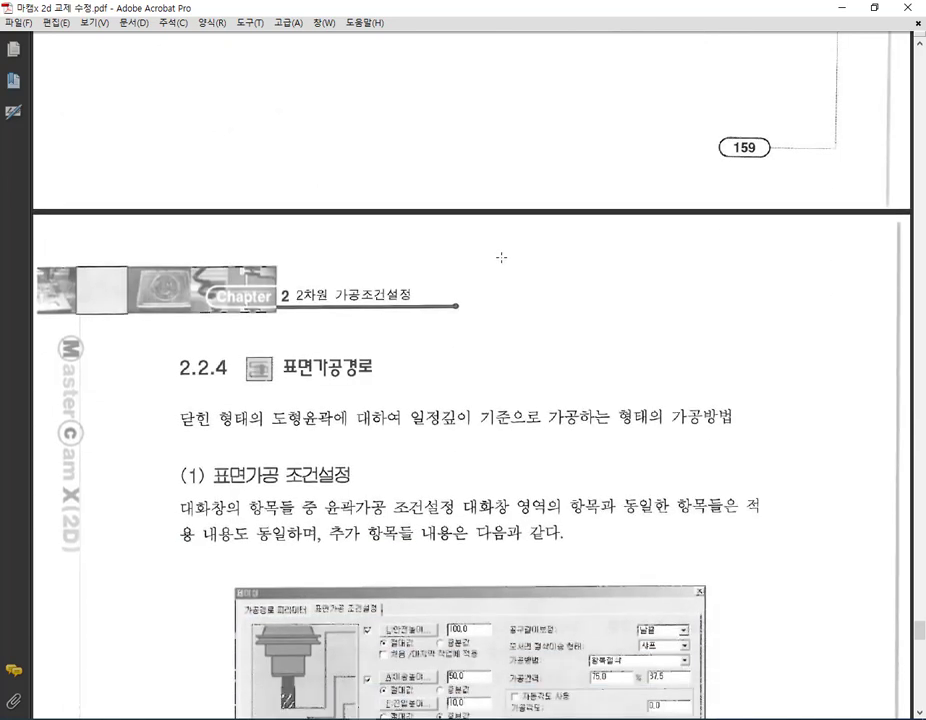
scroll(501, 251, "down", 1)
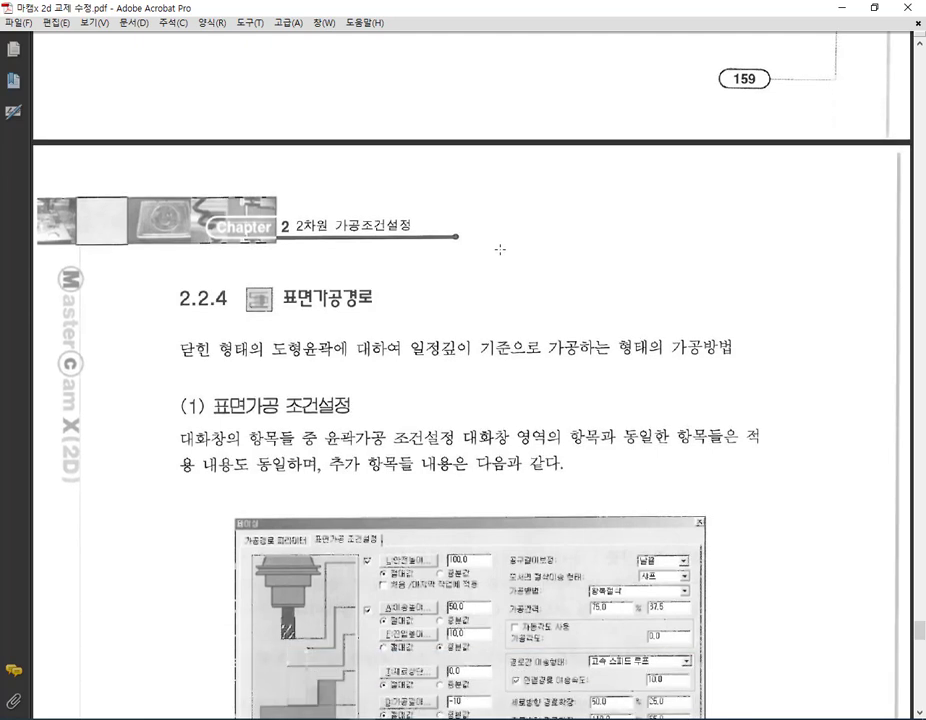
scroll(499, 249, "down", 2)
Highlight section 2.2.4's heading 표면가공경로 and its introductory text on the facing settings.
left_click_drag(121, 155, 782, 456)
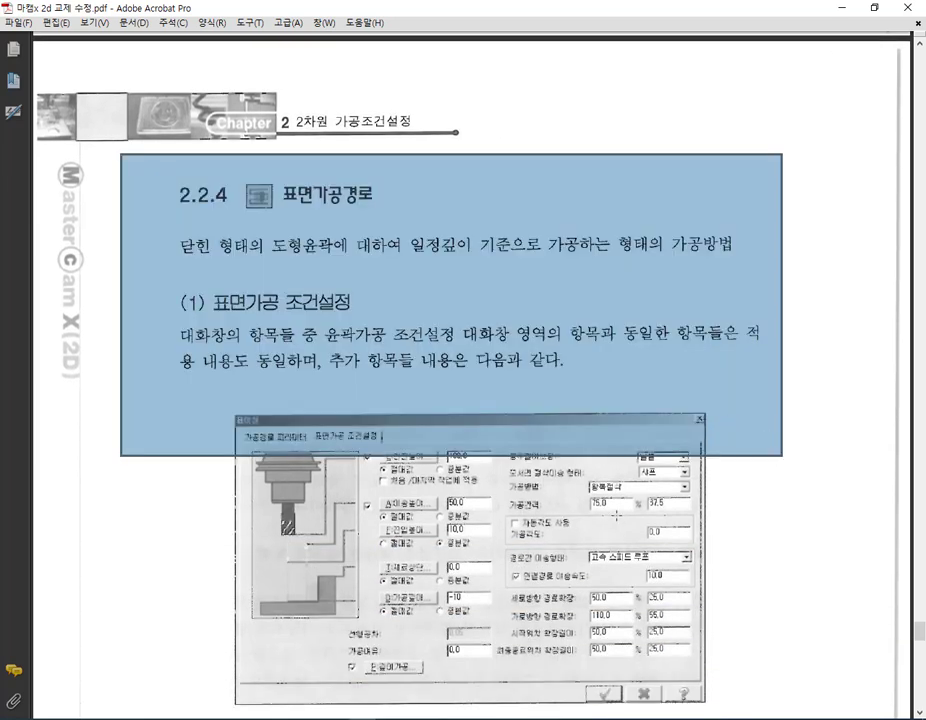
right_click(700, 510)
key("Escape")
left_click(596, 282)
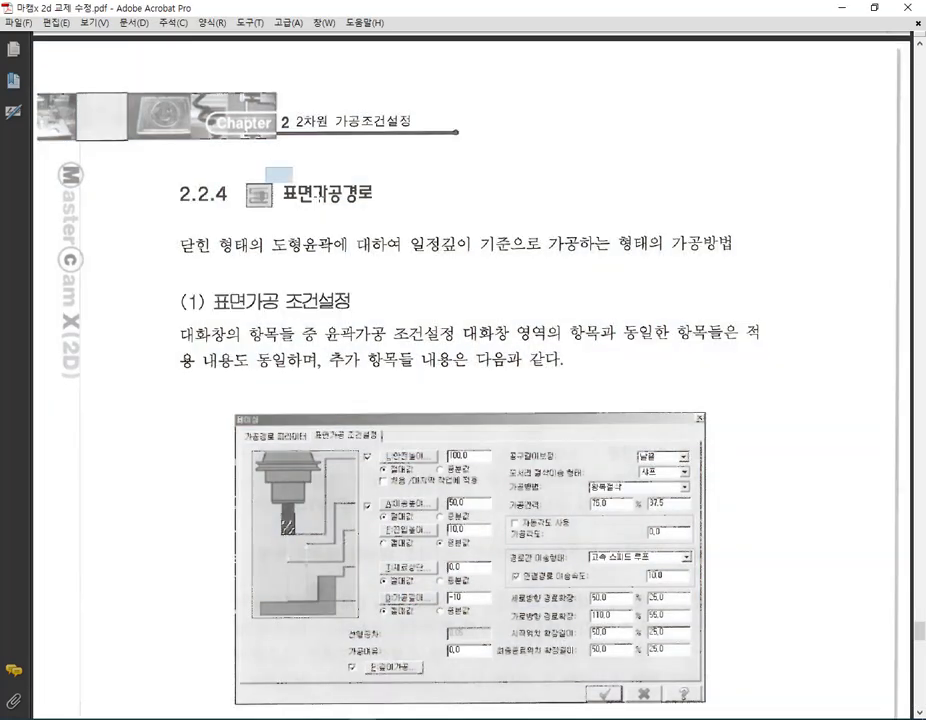
left_click_drag(246, 169, 382, 227)
scroll(480, 355, "down", 2)
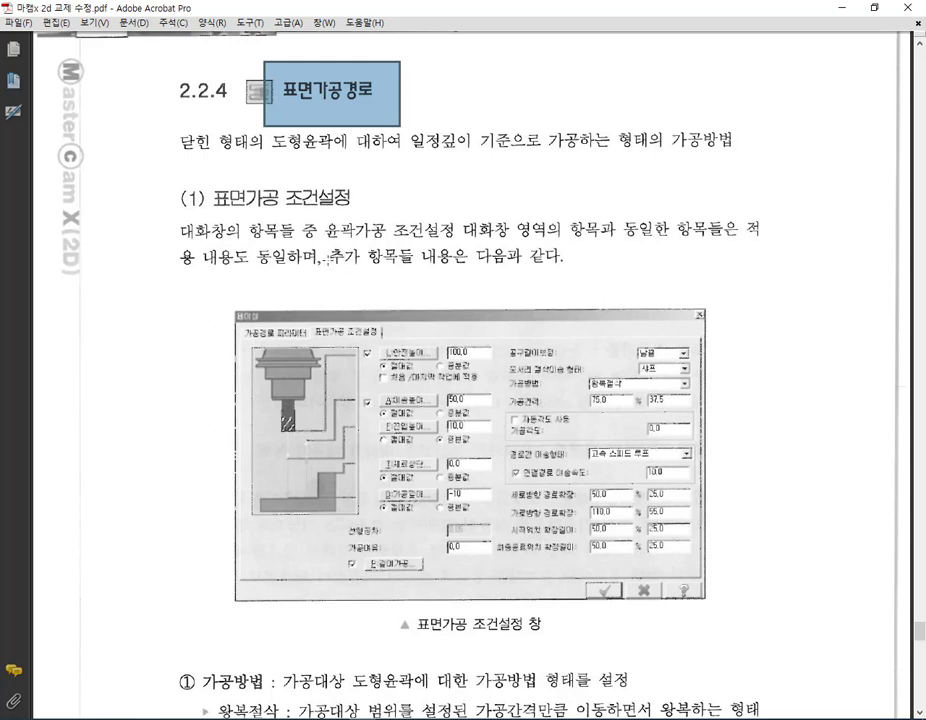
left_click_drag(157, 163, 763, 290)
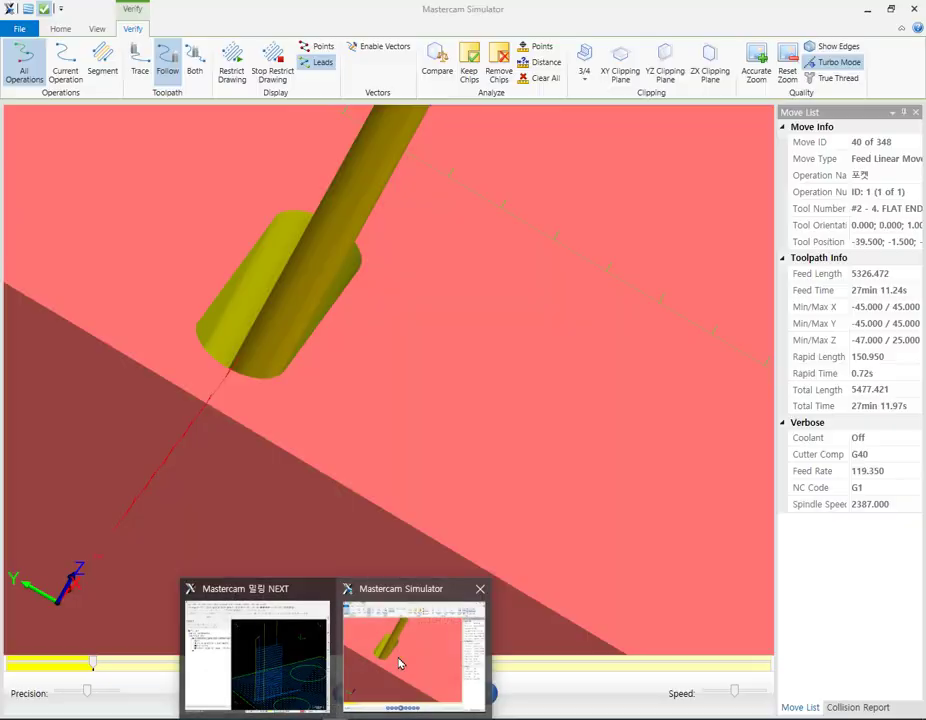
Return to Mastercam Simulator, sketch freehand facing passes over the whole stock's upper face labelled 면, and close the drawing overlay.
left_click(399, 661)
scroll(380, 387, "down", 5)
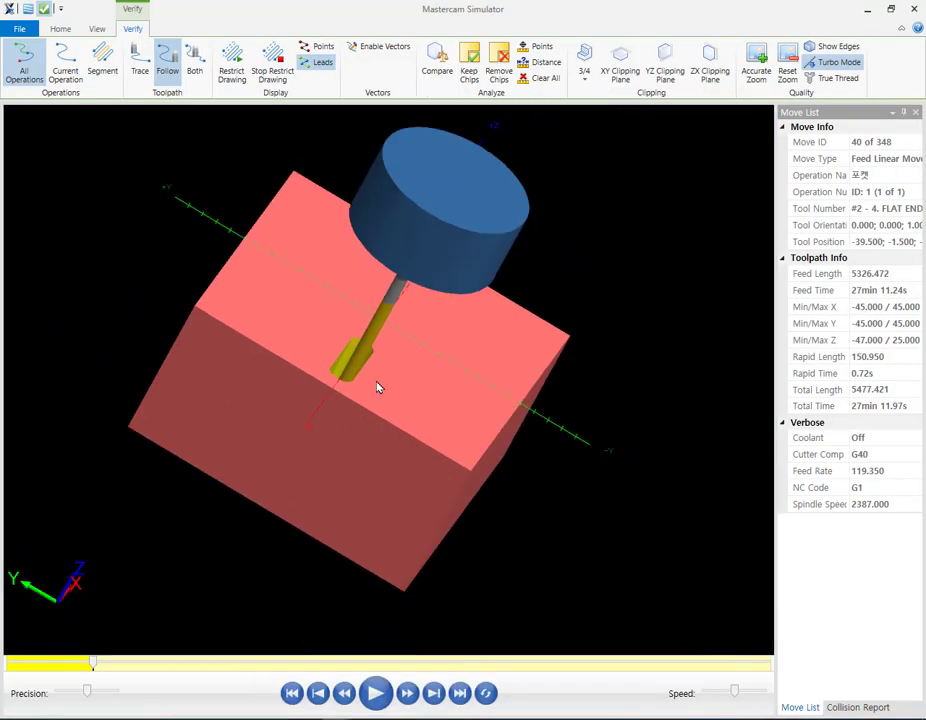
middle_click_drag(610, 335, 590, 312)
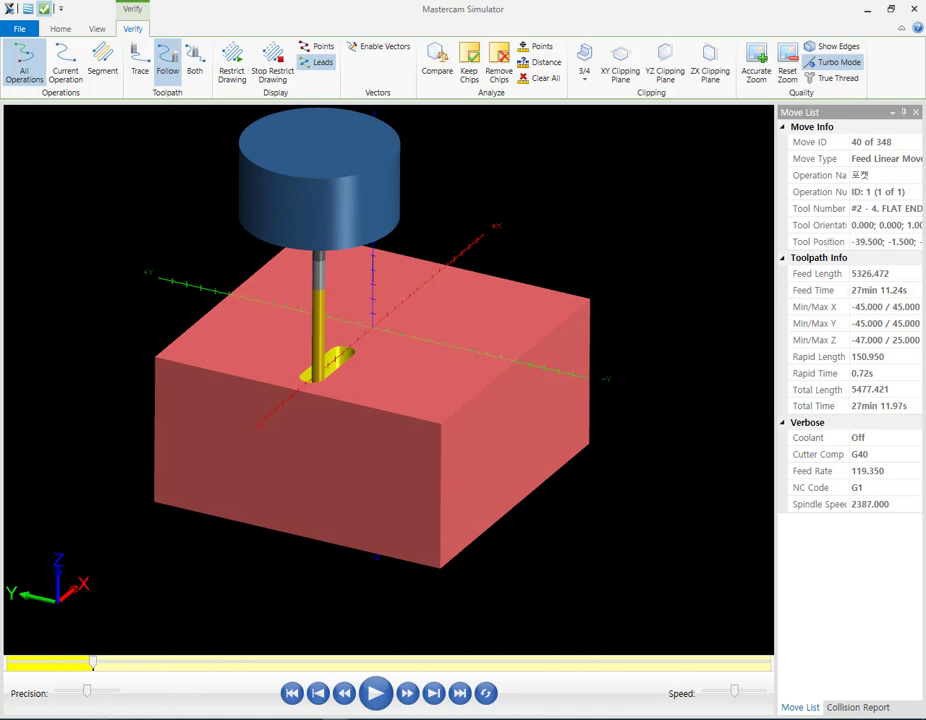
mouse_move(478, 350)
left_mouse_down()
mouse_move(326, 350)
mouse_move(352, 269)
mouse_move(408, 348)
left_mouse_up()
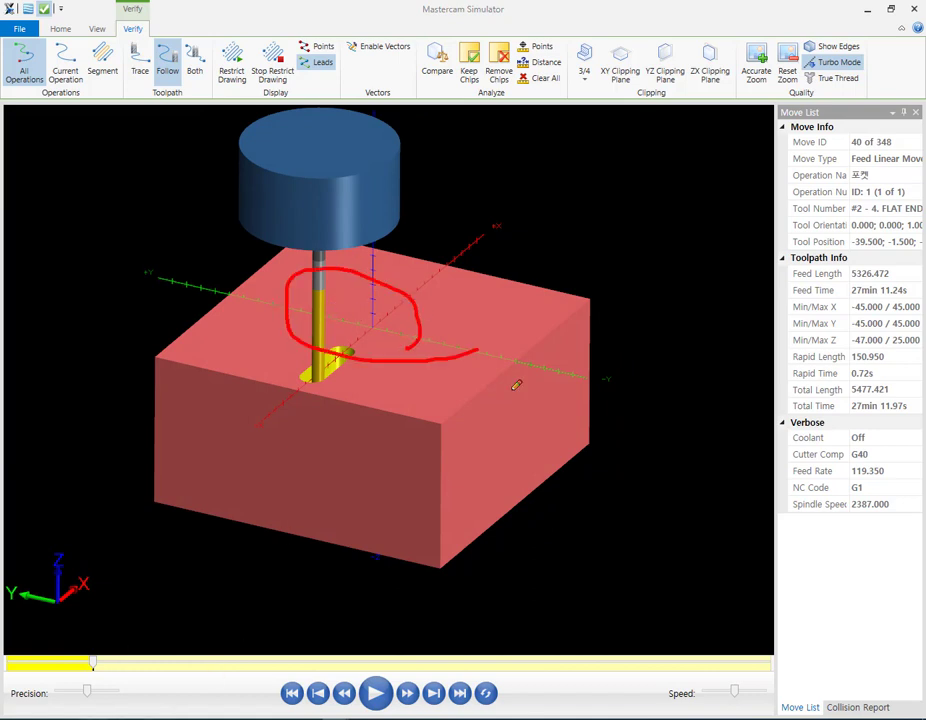
left_click_drag(278, 348, 505, 530)
left_click_drag(366, 367, 500, 378)
mouse_move(376, 248)
left_mouse_down()
mouse_move(262, 300)
mouse_move(575, 333)
mouse_move(250, 355)
mouse_move(533, 245)
mouse_move(469, 381)
left_mouse_up()
left_click_drag(643, 423, 40, 277)
mouse_move(210, 258)
left_mouse_down()
mouse_move(440, 262)
mouse_move(606, 365)
left_mouse_up()
mouse_move(320, 287)
left_mouse_down()
mouse_move(145, 265)
mouse_move(150, 320)
mouse_move(400, 232)
mouse_move(581, 325)
left_mouse_up()
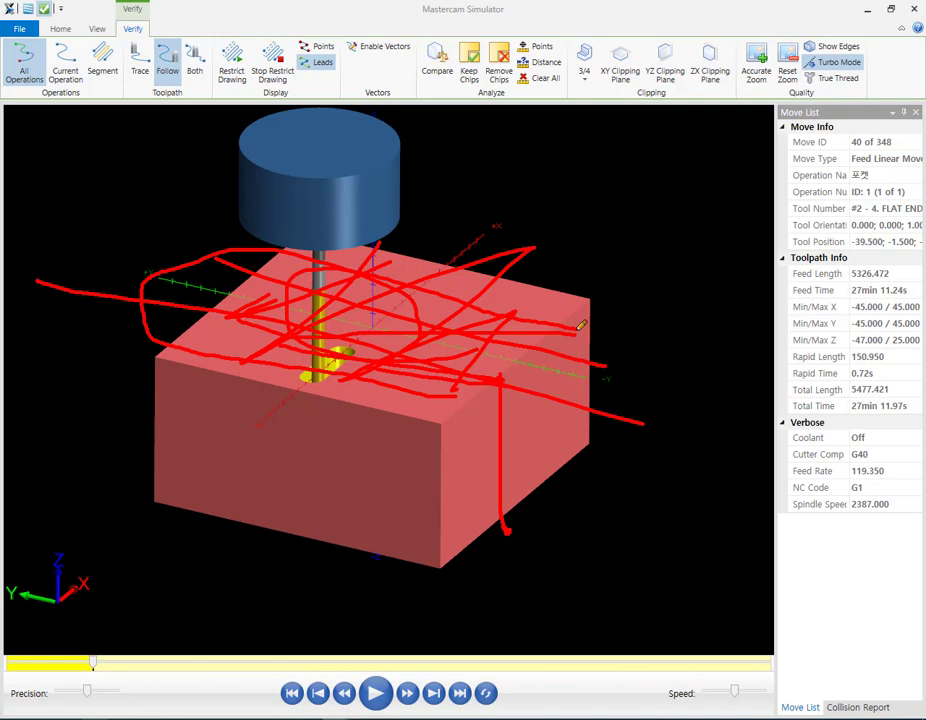
mouse_move(221, 207)
left_mouse_down()
mouse_move(112, 381)
mouse_move(421, 426)
mouse_move(632, 366)
mouse_move(674, 293)
mouse_move(210, 188)
left_mouse_up()
mouse_move(456, 132)
left_mouse_down()
mouse_move(465, 163)
mouse_move(466, 132)
mouse_move(472, 160)
mouse_move(507, 147)
mouse_move(496, 177)
mouse_move(541, 201)
mouse_move(444, 262)
mouse_move(306, 236)
mouse_move(154, 355)
left_mouse_up()
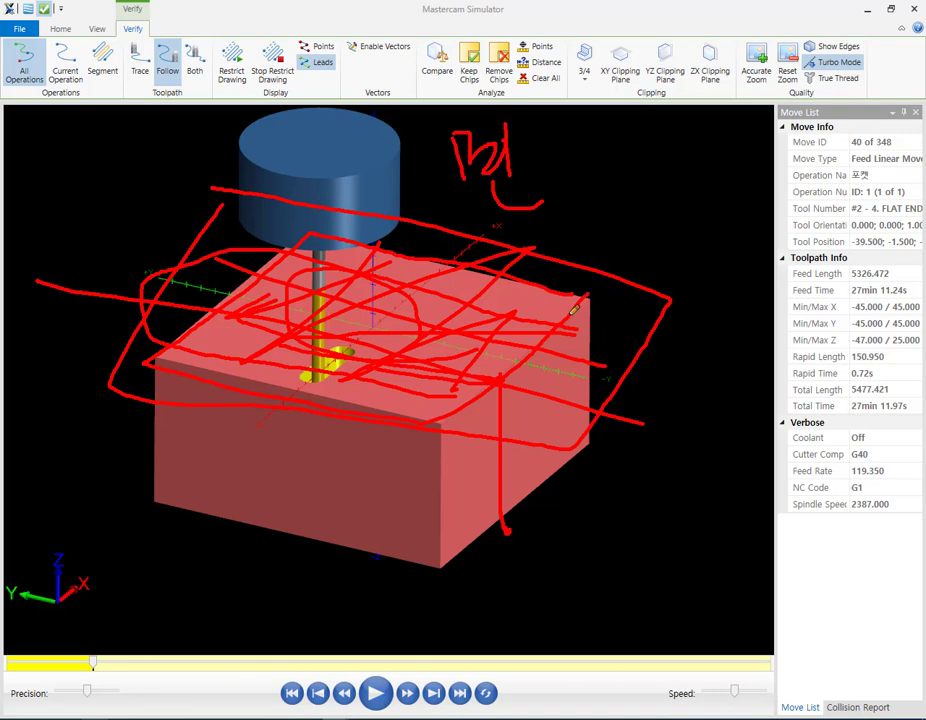
right_click(655, 275)
left_click(693, 430)
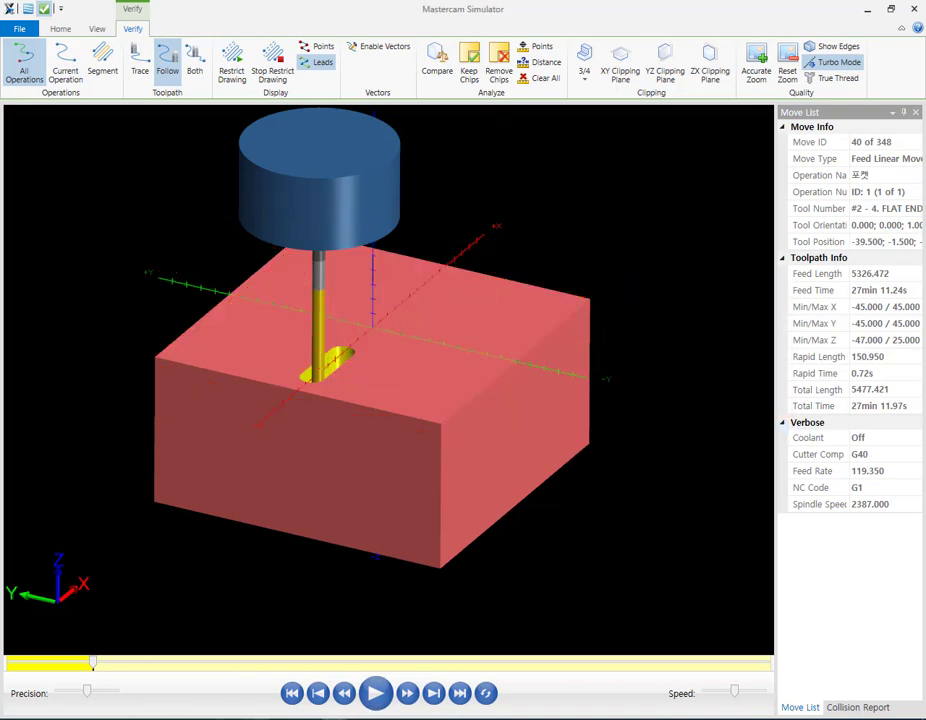
Return to the Mastercam window and change the pocket operation's pocket type to facing (표면가공) in its cutting parameters.
key("alt+Tab")
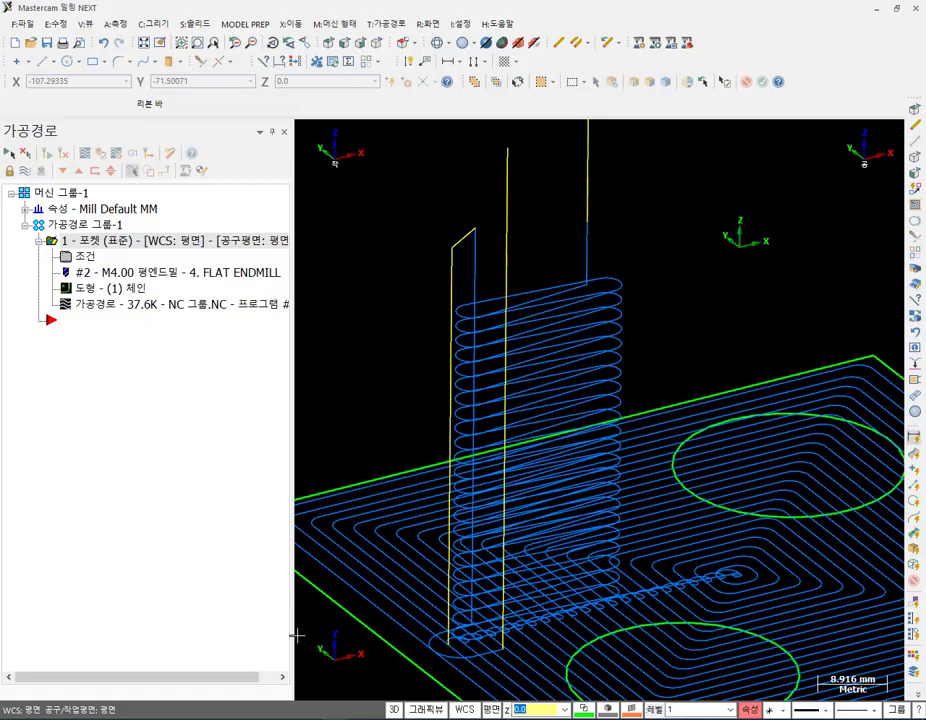
scroll(562, 276, "down", 1)
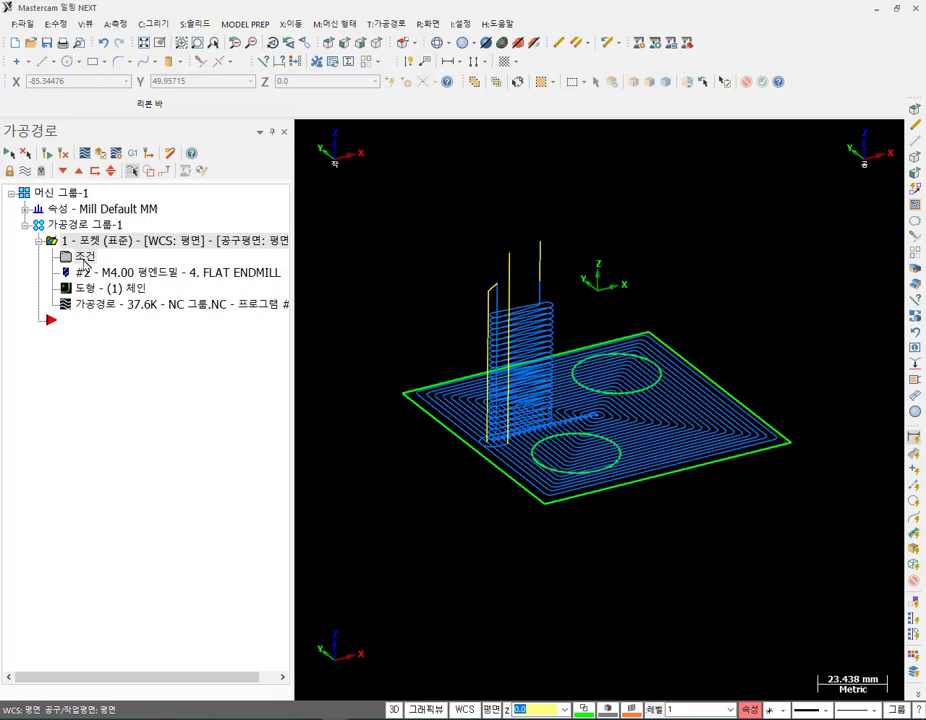
left_click(82, 257)
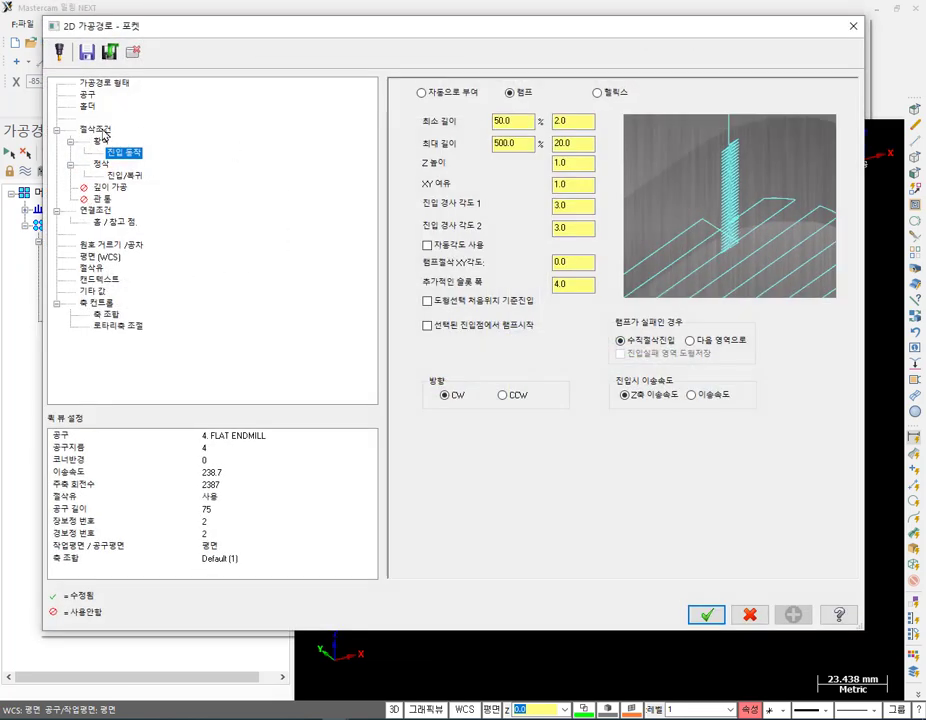
left_click(100, 131)
left_click(740, 116)
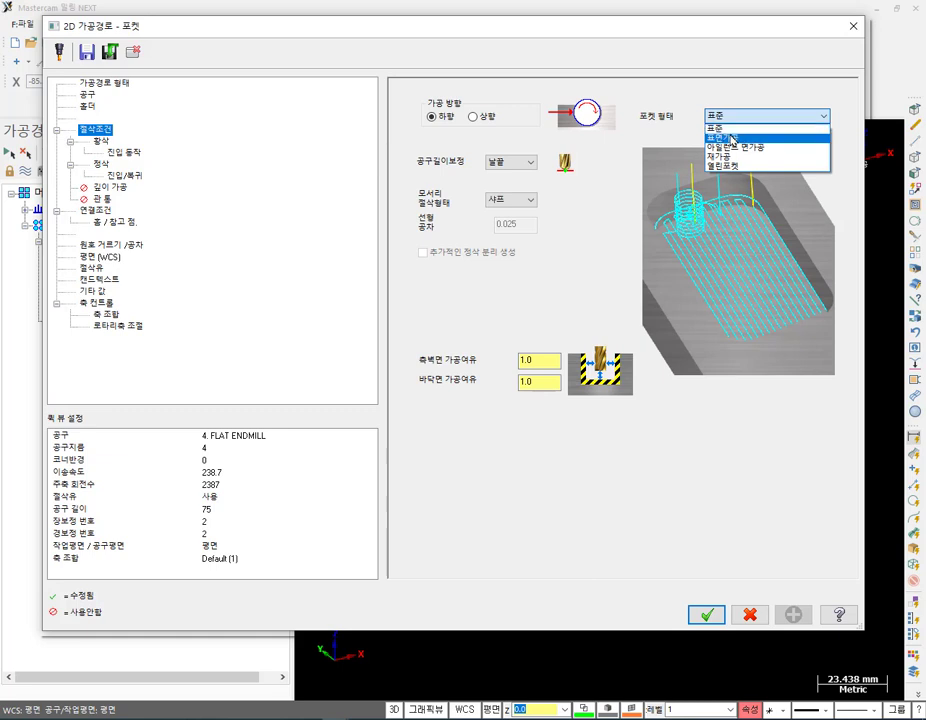
left_click(733, 139)
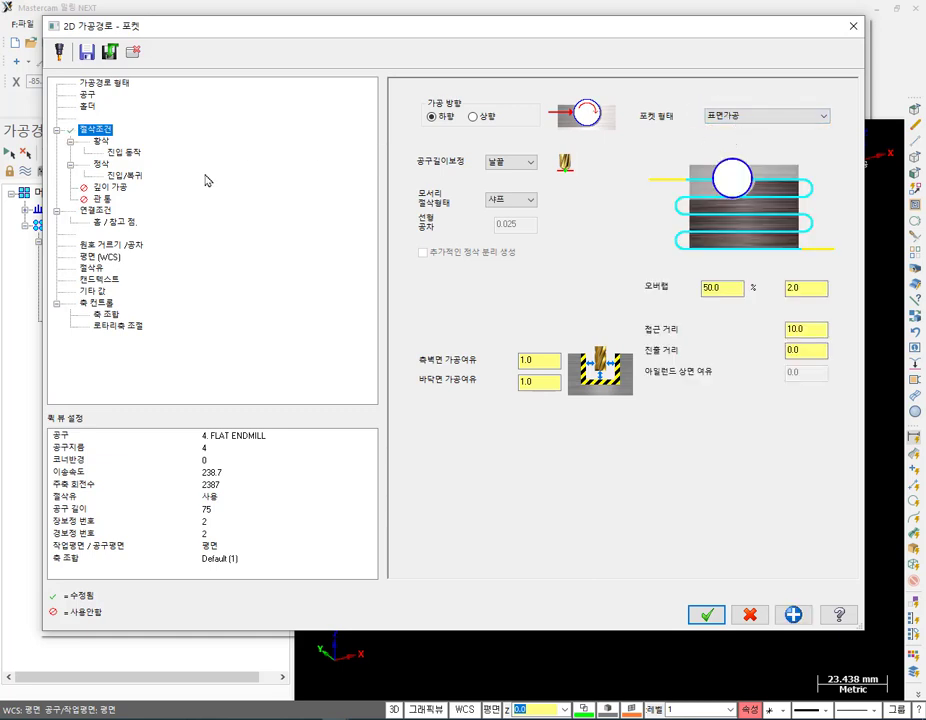
Set the pocket operation's machining depth to absolute, choose the 10 mm flat endmill, and accept the parameters.
left_click(100, 211)
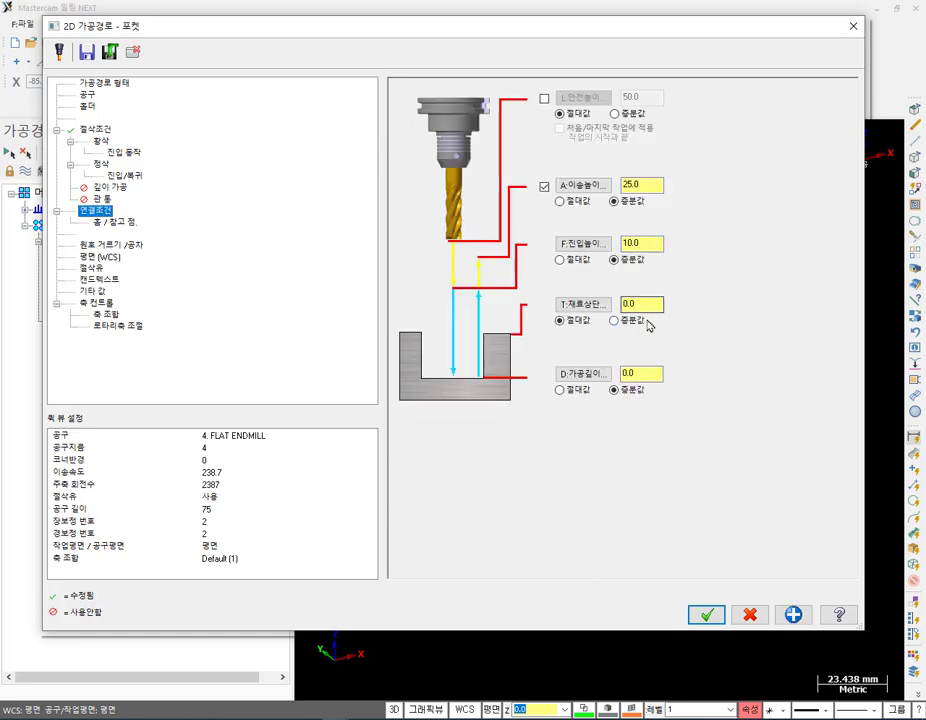
left_click(560, 390)
left_click(650, 303)
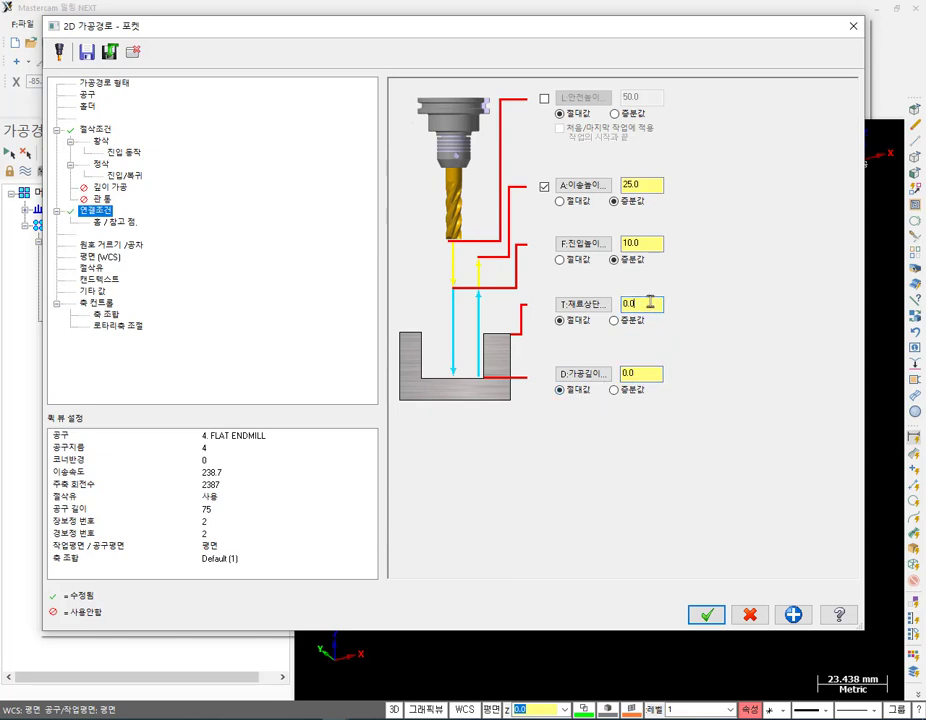
left_click(87, 94)
left_click(512, 124)
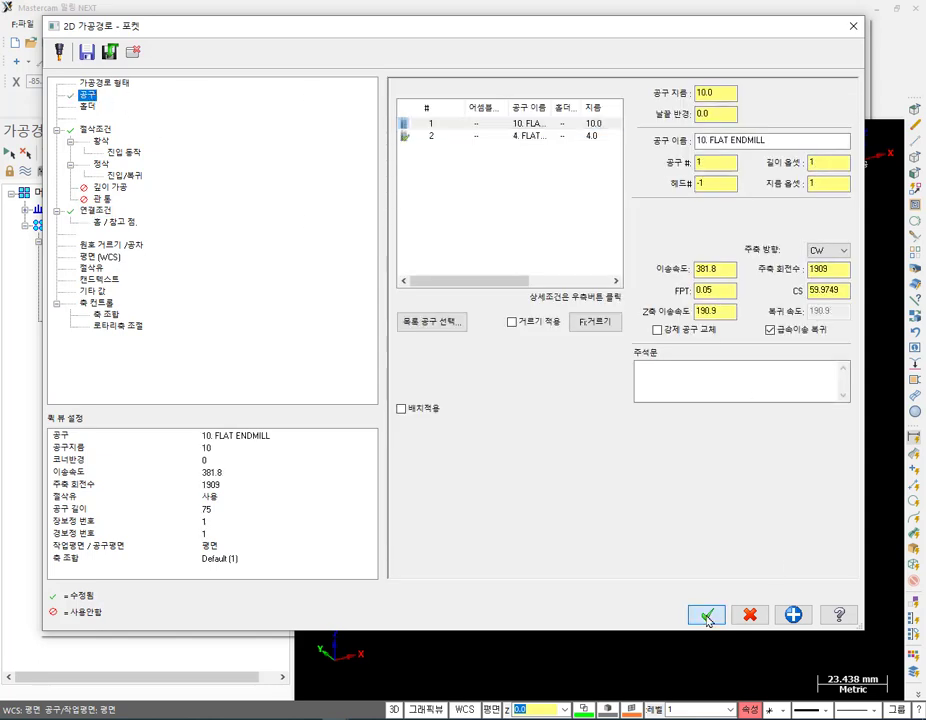
left_click(706, 614)
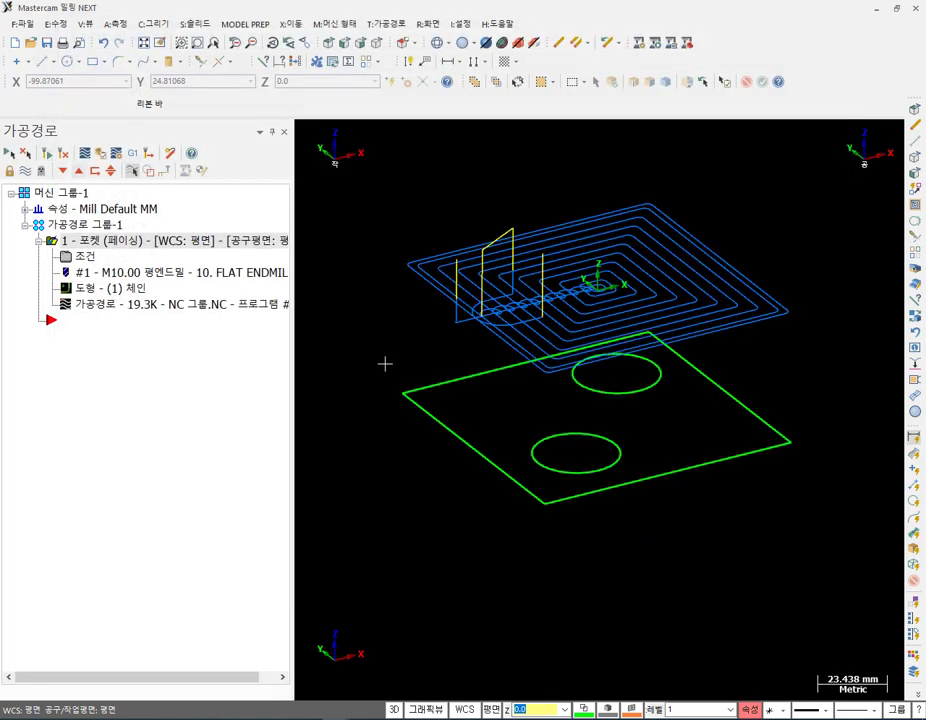
Simulate the facing pocket toolpath on the stock block, and close the simulator.
scroll(533, 512, "down", 1)
middle_click_drag(555, 507, 604, 487)
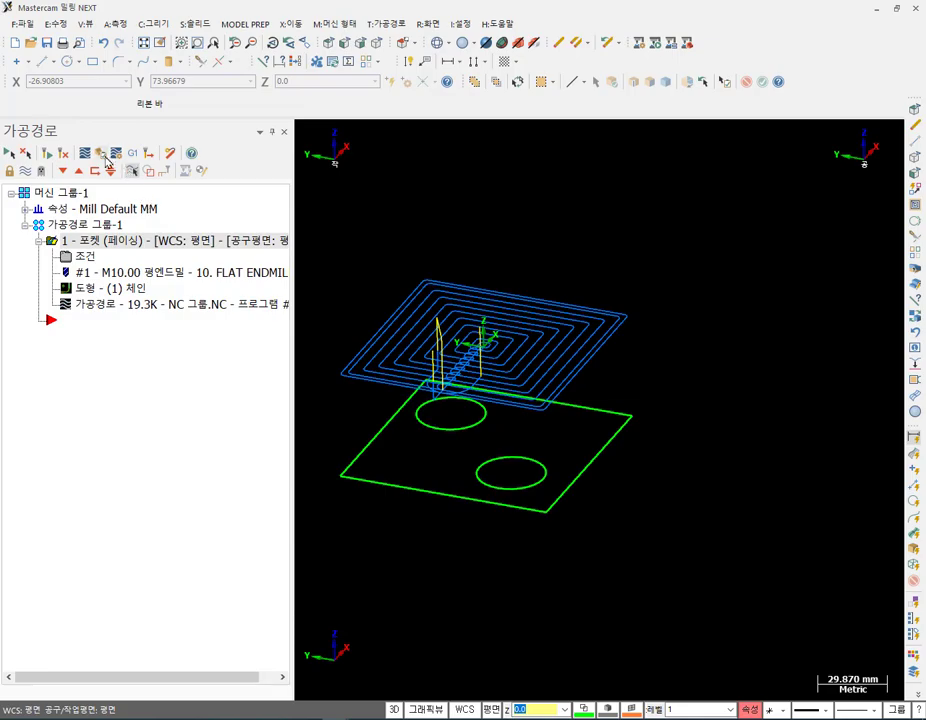
left_click(100, 153)
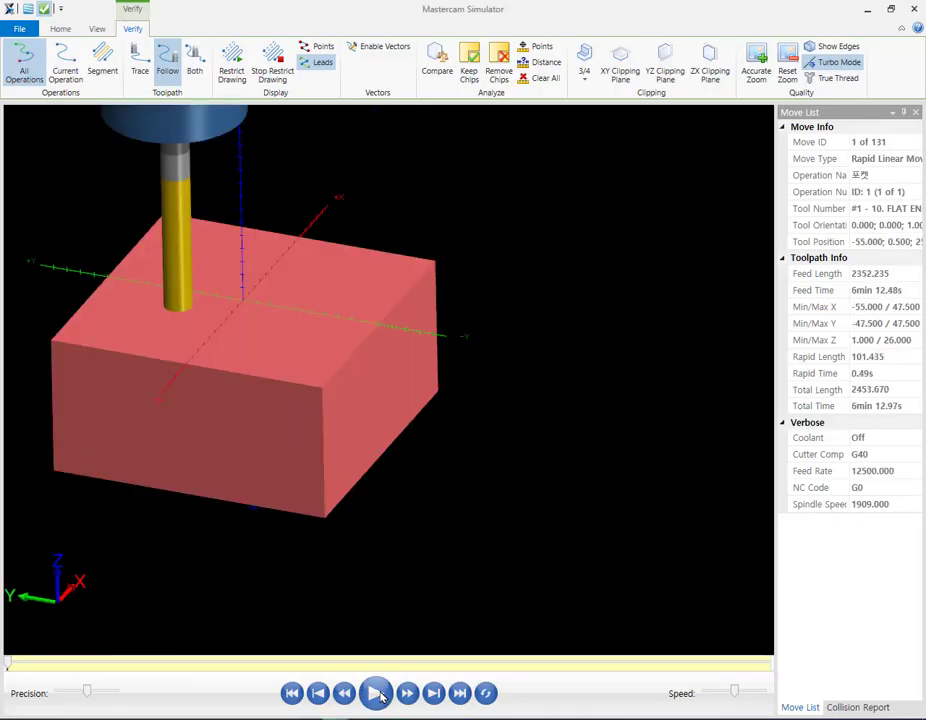
left_click(376, 693)
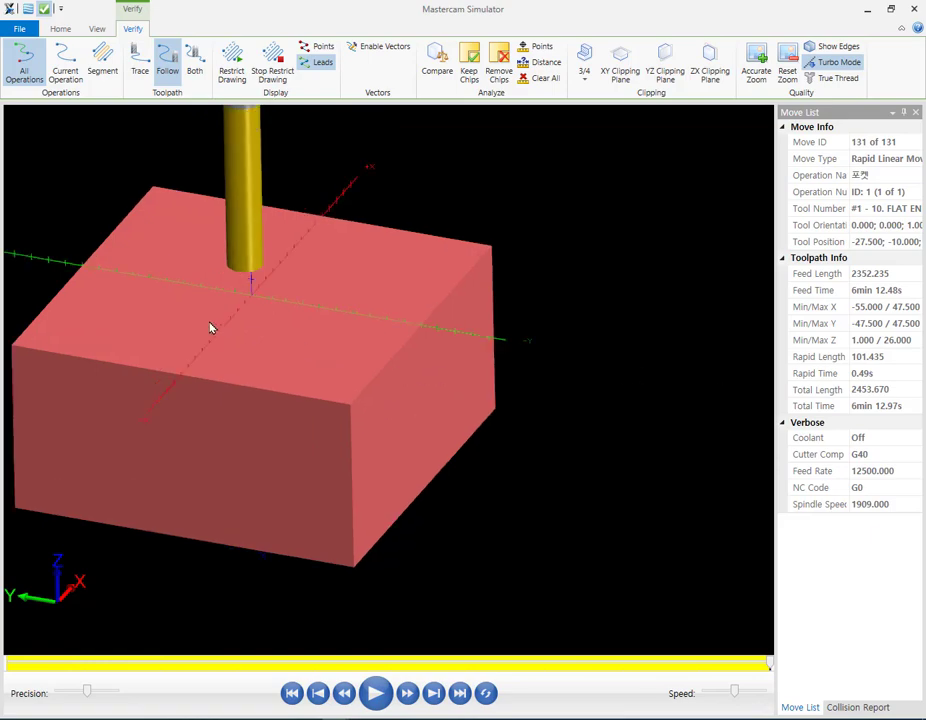
left_click(914, 9)
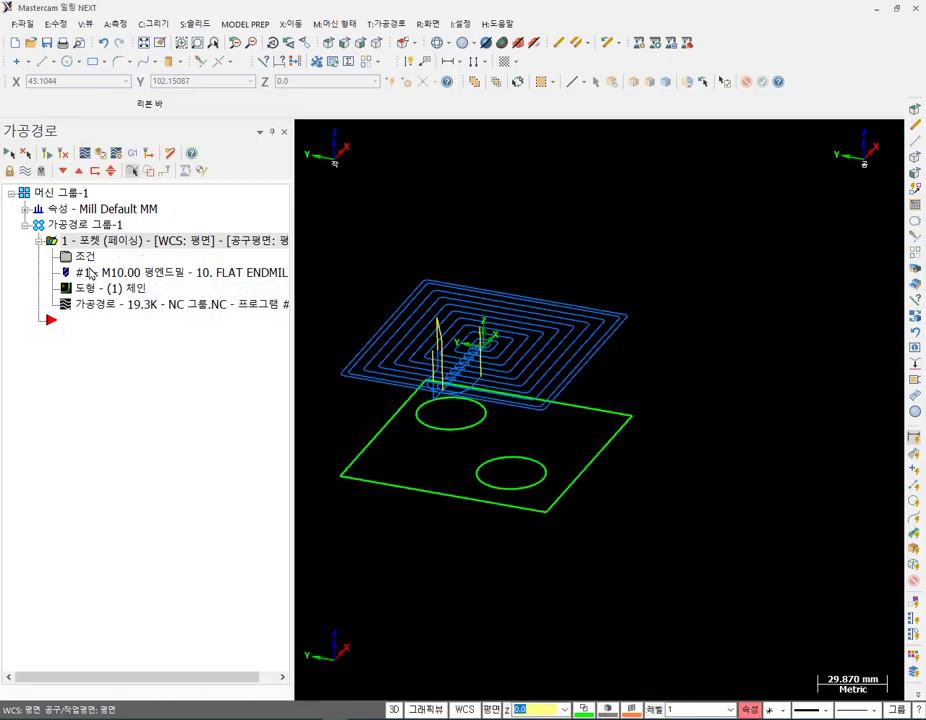
Set the stock origin's Z coordinate to 0.5 in the machine group's stock setup.
left_click(25, 209)
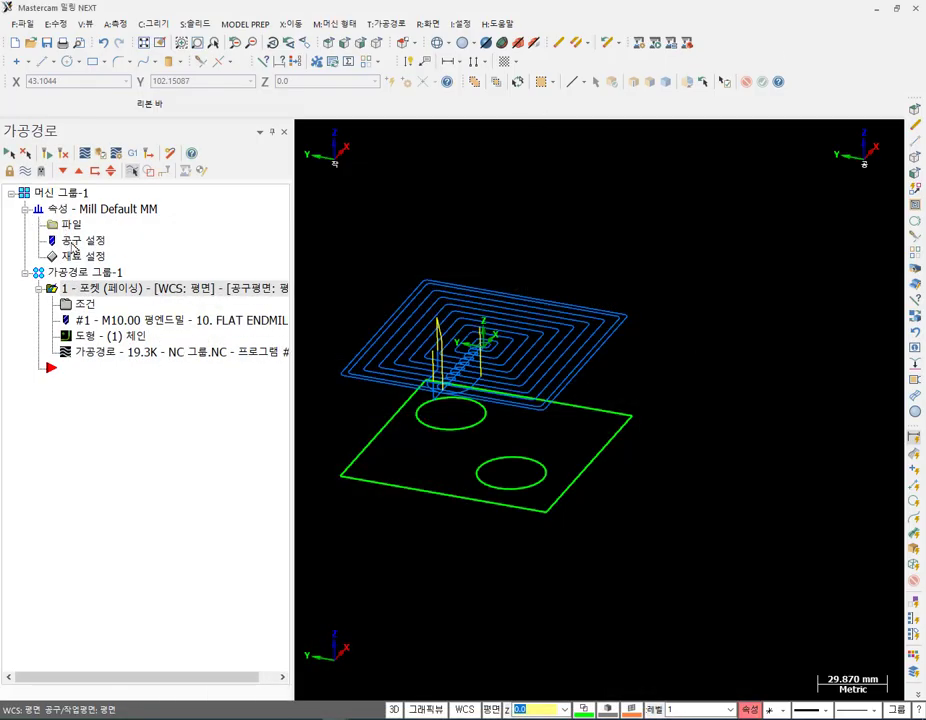
left_click(84, 258)
left_click(95, 576)
type("0")
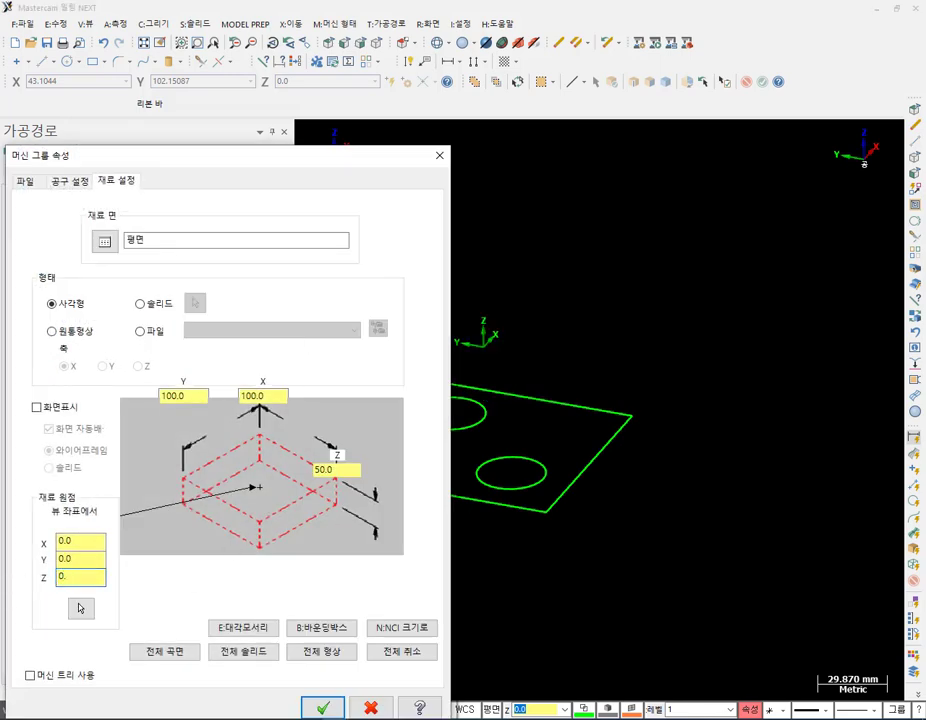
type(".5")
key("Return")
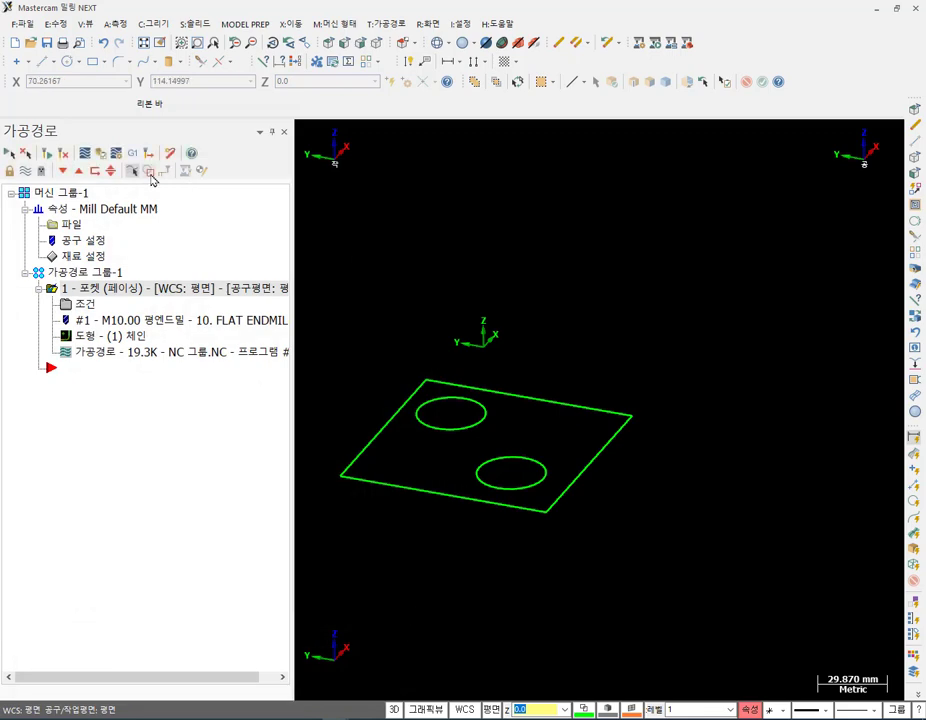
Run the facing pocket simulation with the raised stock, and put the simulator window away.
left_click(100, 153)
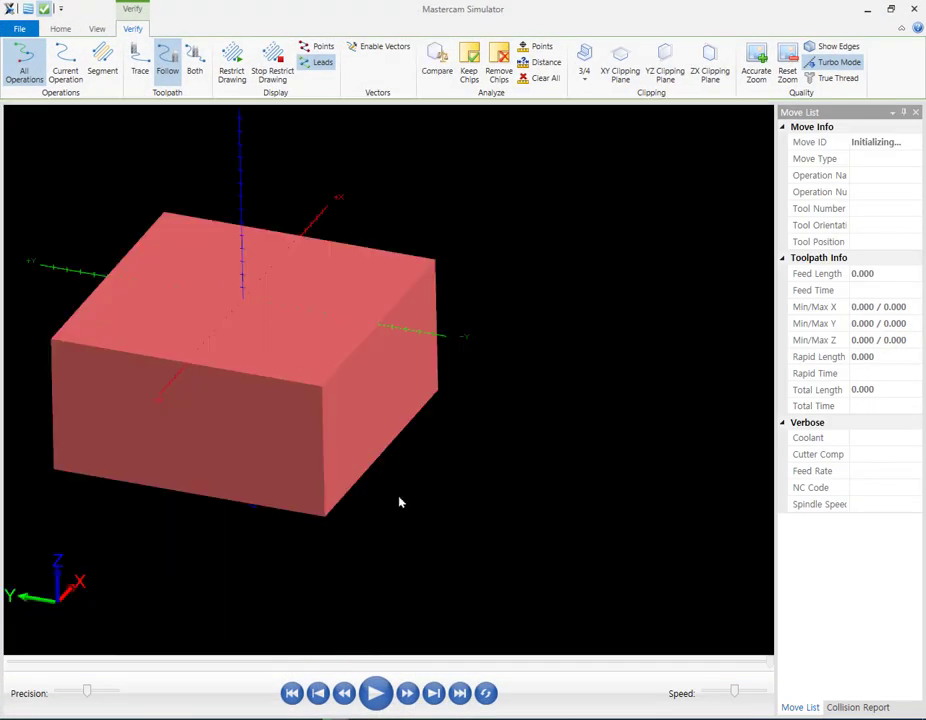
left_click(374, 693)
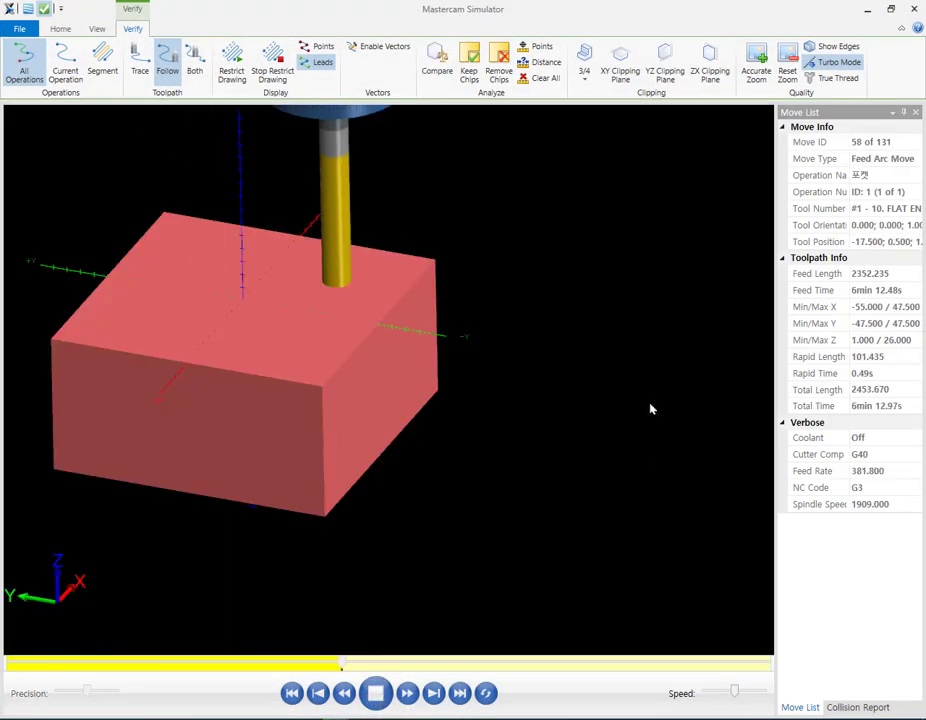
left_click(871, 10)
Set the pocket operation's floor and wall allowances to 0 and regenerate its toolpath.
left_click(80, 306)
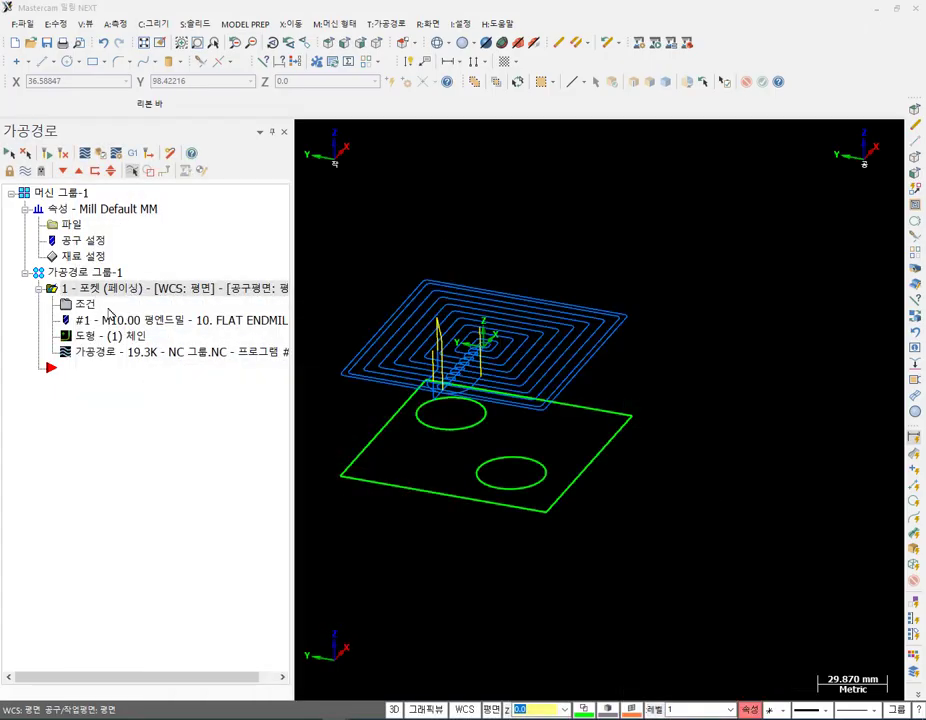
left_click(97, 129)
left_click(550, 381)
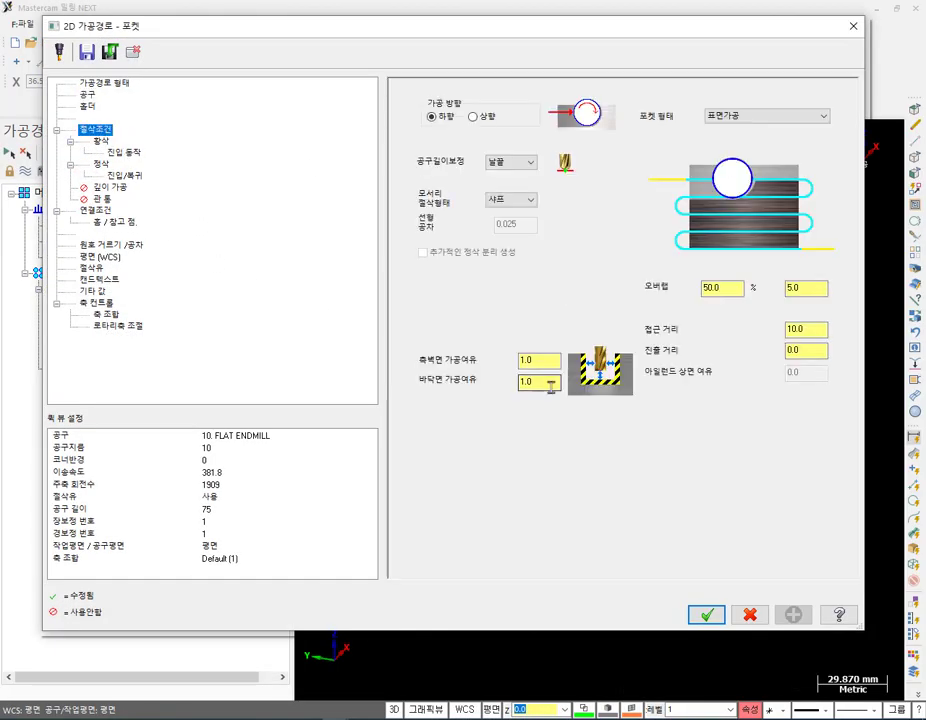
type("0")
left_click(539, 360)
type("0")
left_click(548, 379)
left_click(706, 615)
left_click(46, 153)
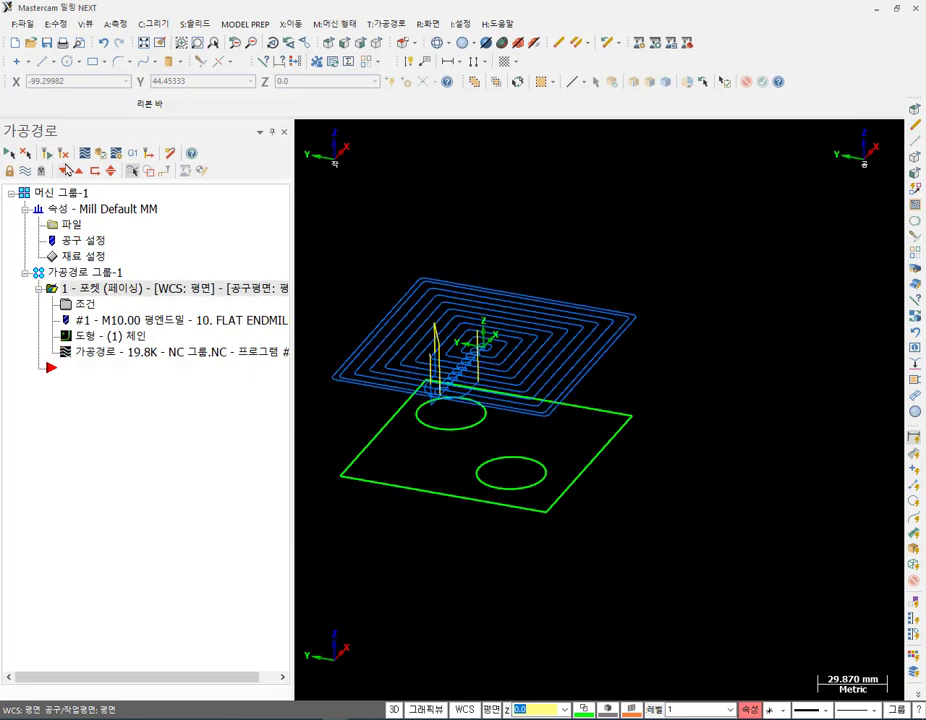
Simulate the facing pocket with zero allowances and examine the stock's machined upper face.
left_click(99, 153)
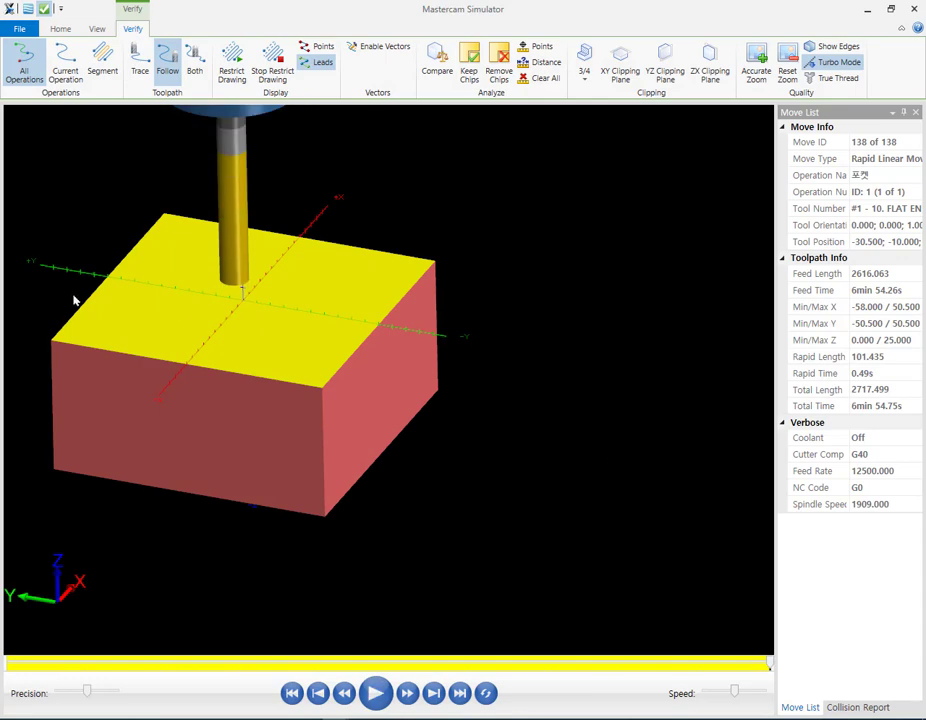
scroll(45, 279, "up", 5)
middle_click_drag(351, 383, 397, 380)
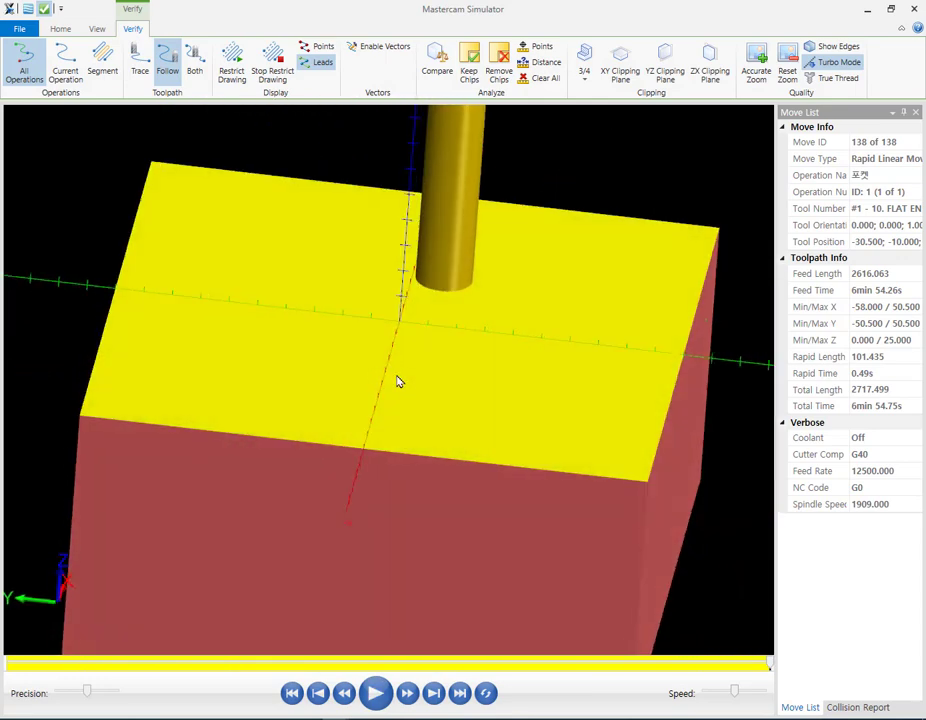
scroll(180, 295, "down", 3)
middle_click_drag(203, 287, 267, 325)
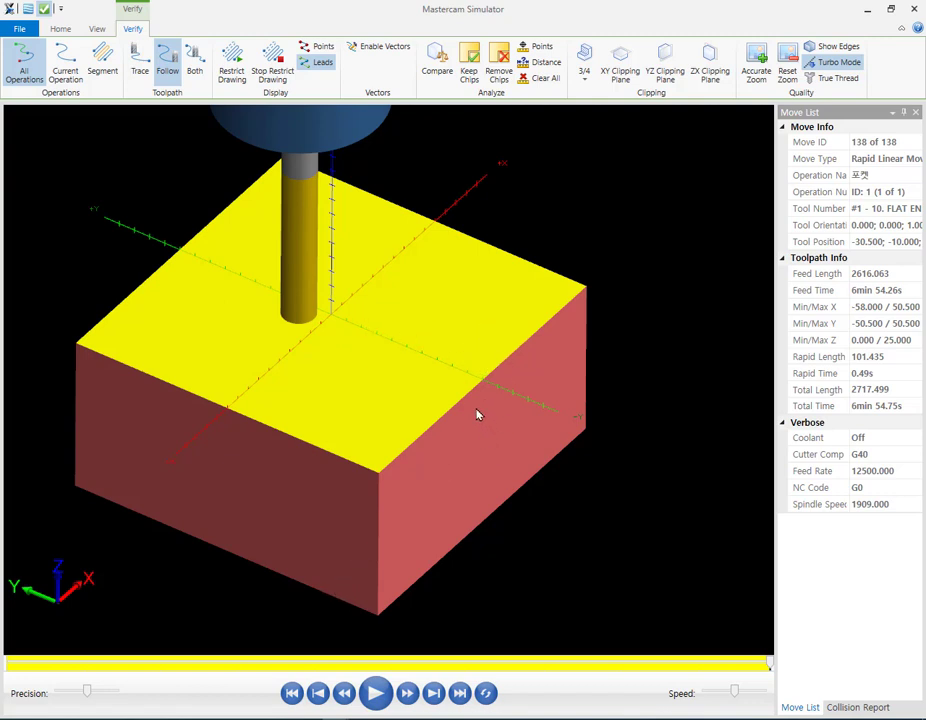
scroll(478, 416, "down", 1)
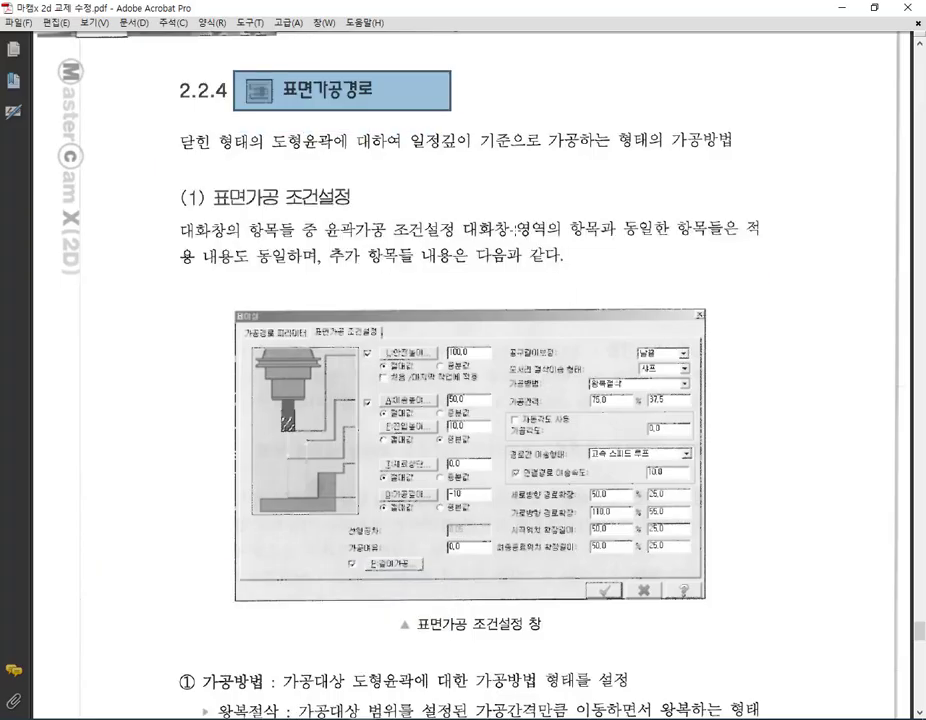
Look through section 2.2.4 of the PDF textbook, from the facing methods to the moves between passes (경로간 이송형태).
scroll(480, 171, "down", 6)
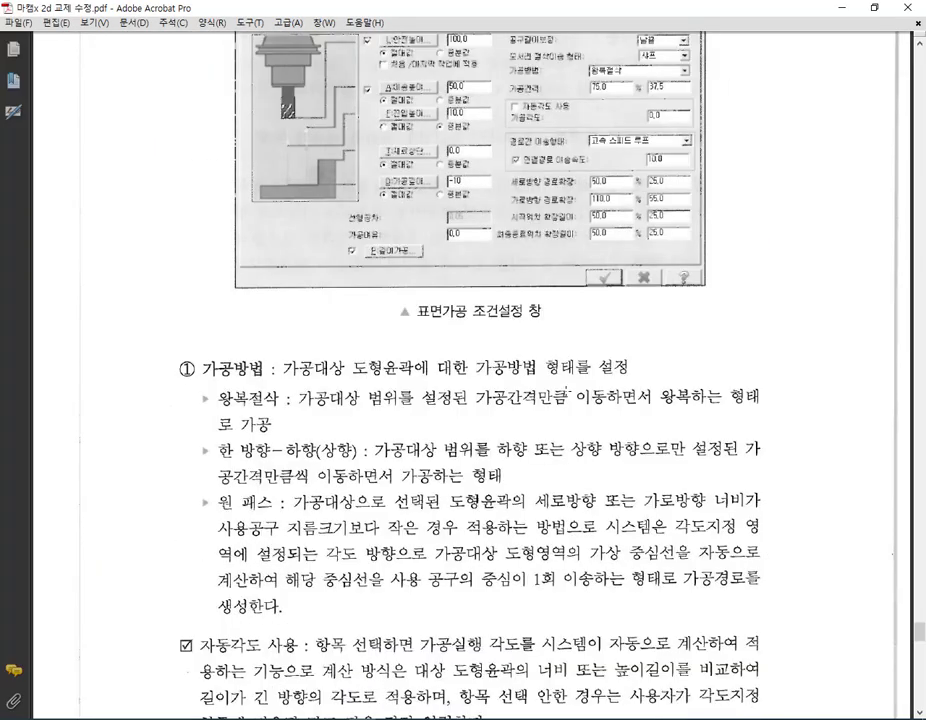
scroll(568, 386, "down", 20)
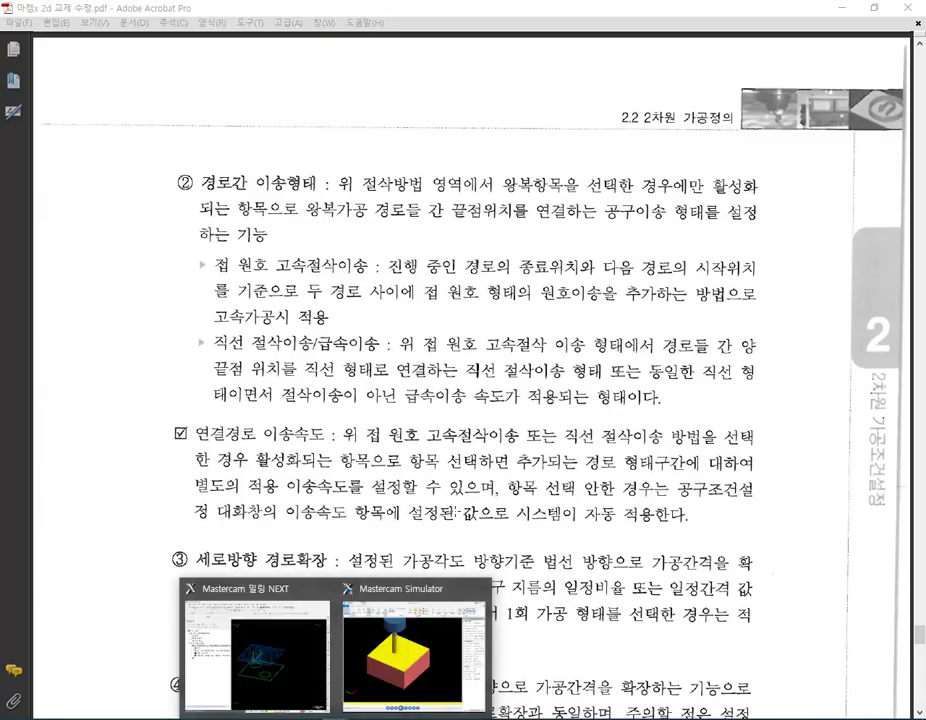
Return to the Mastercam window, switch to the top view, and hide the pocket operation's toolpath.
left_click(290, 652)
scroll(640, 487, "down", 2)
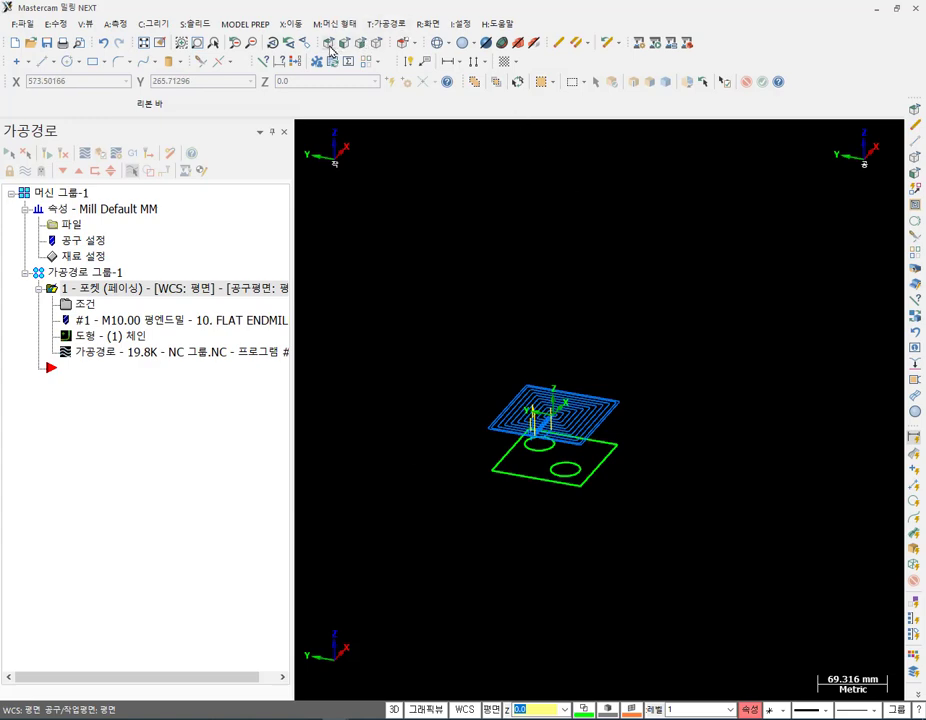
key("alt+1")
scroll(511, 403, "down", 3)
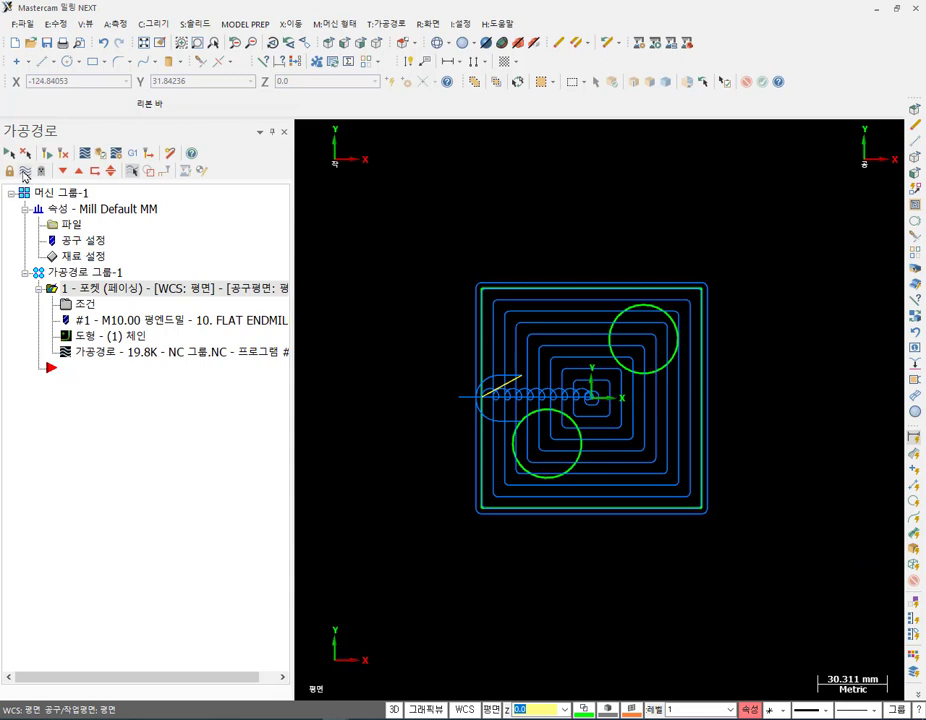
key("alt+t")
scroll(620, 277, "up", 2)
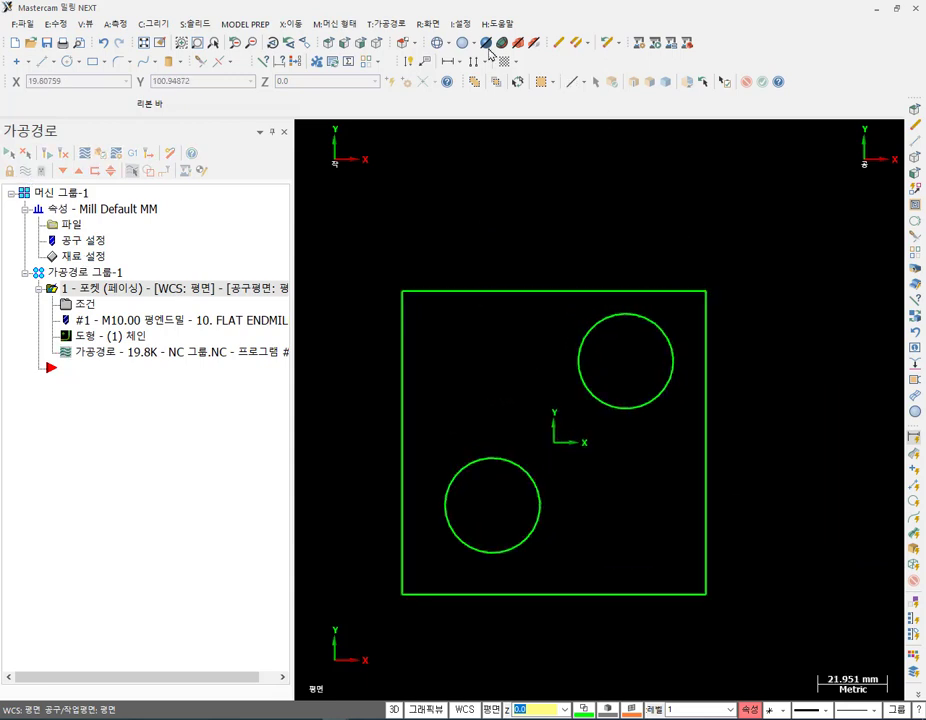
Start a facing toolpath (표면 가공) and chain the square outer profile as its boundary.
left_click(389, 24)
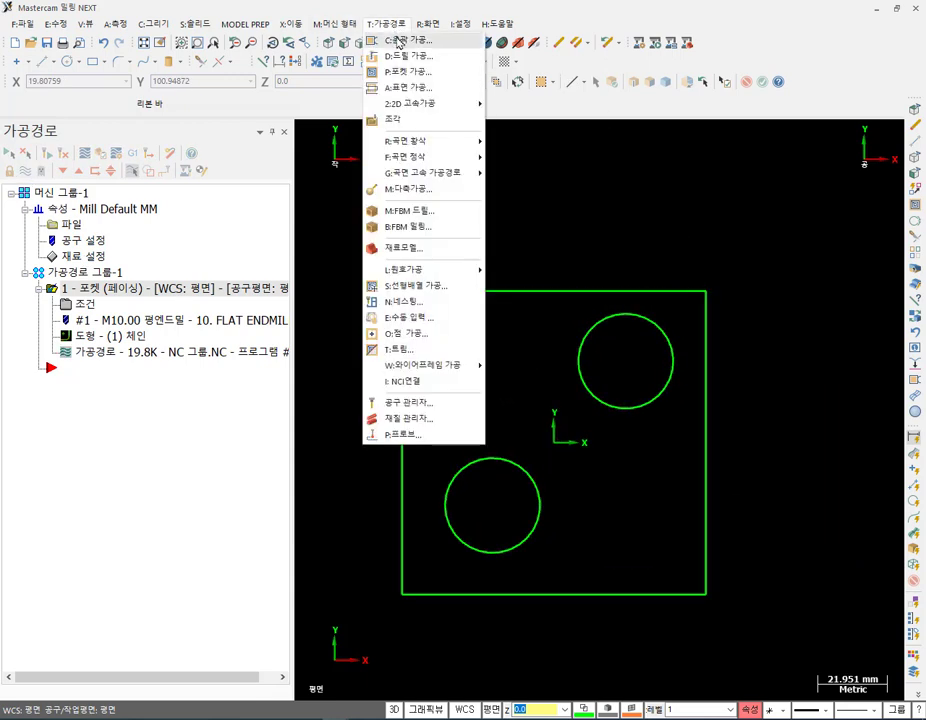
left_click(416, 89)
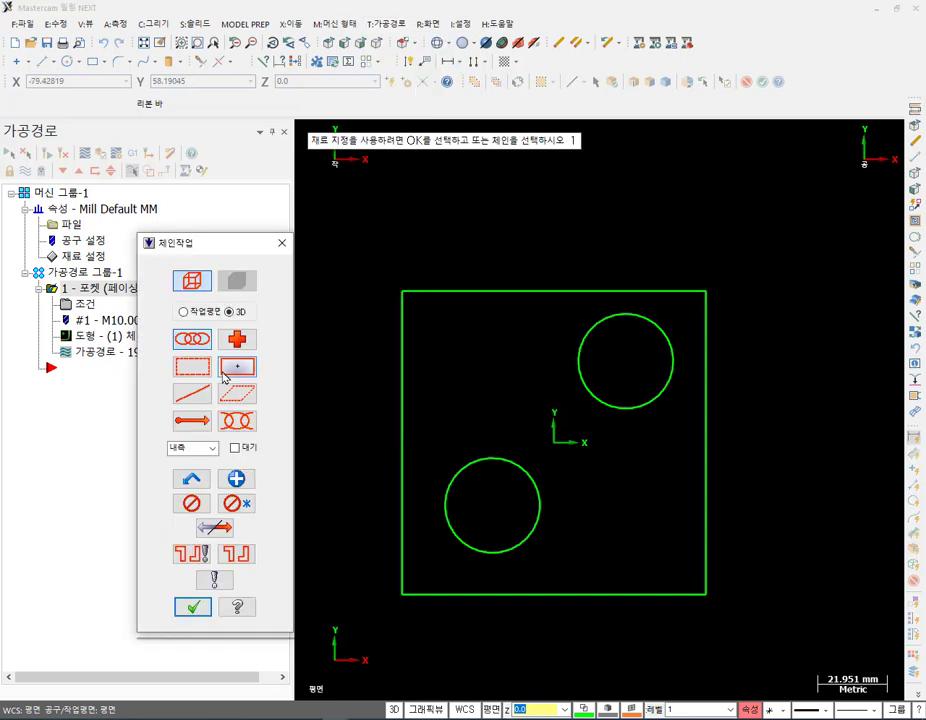
left_click_drag(239, 246, 176, 144)
left_click(626, 318)
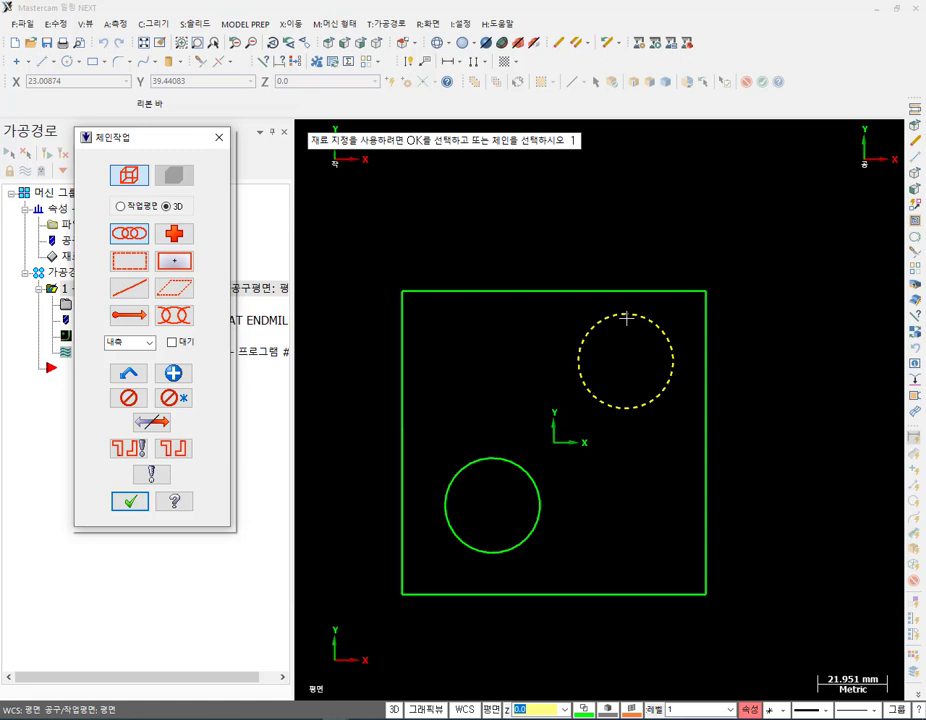
left_click(626, 318)
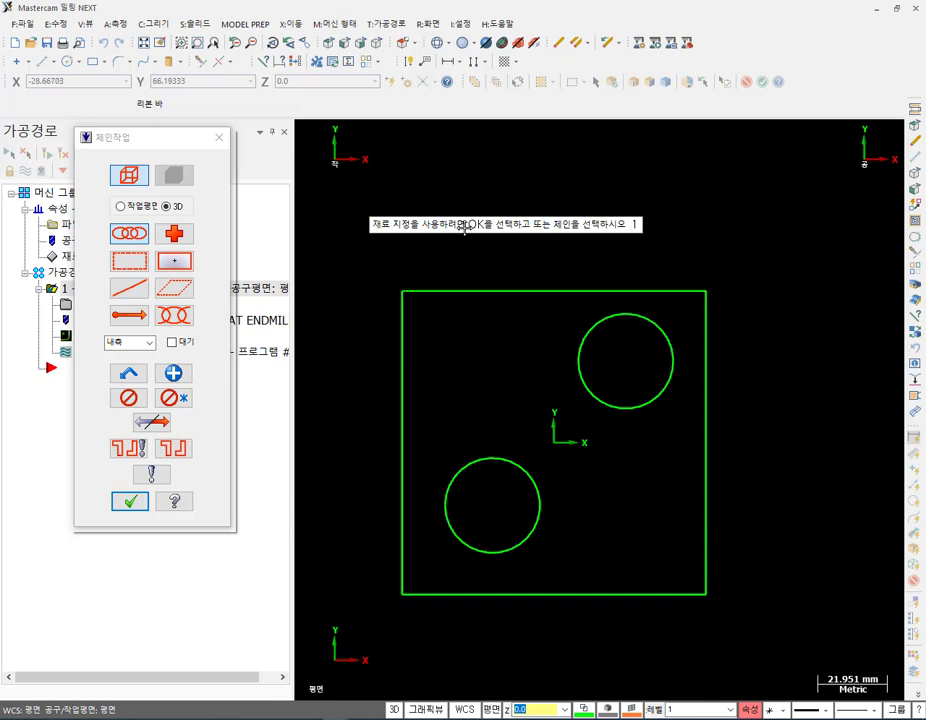
left_click(403, 513)
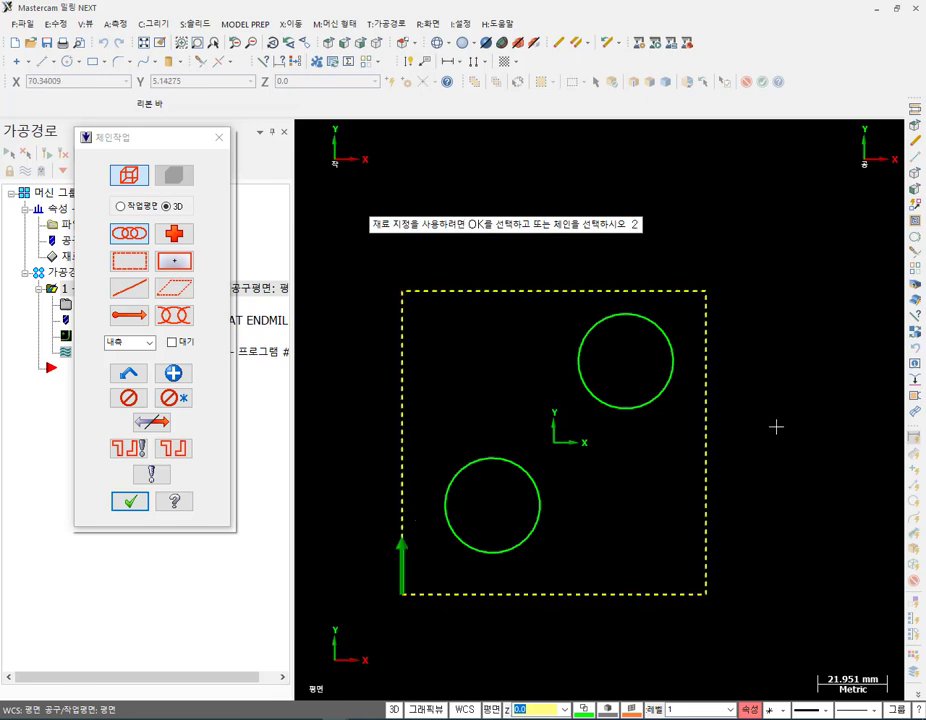
left_click(129, 501)
Generate the facing toolpath with the 10 mm flat endmill and show it in the isometric view.
left_click(88, 94)
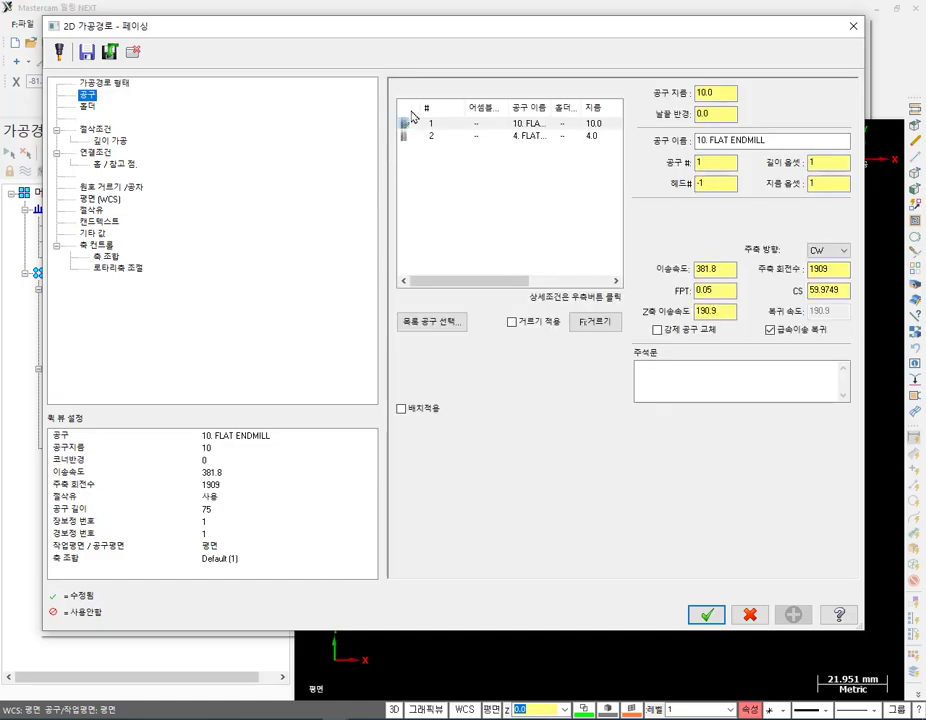
left_click(706, 615)
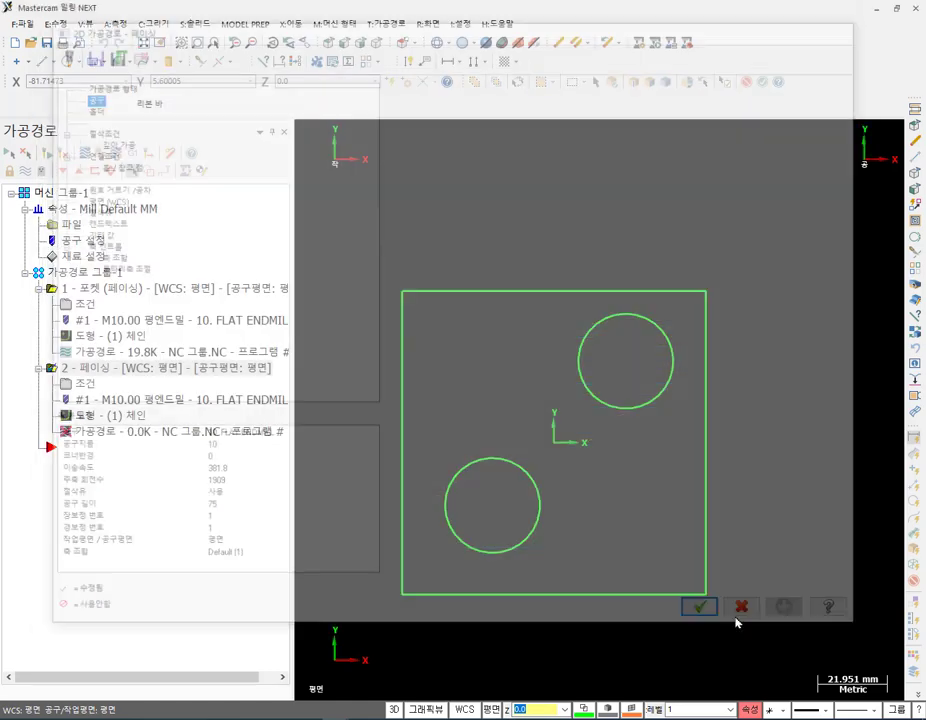
left_click(368, 45)
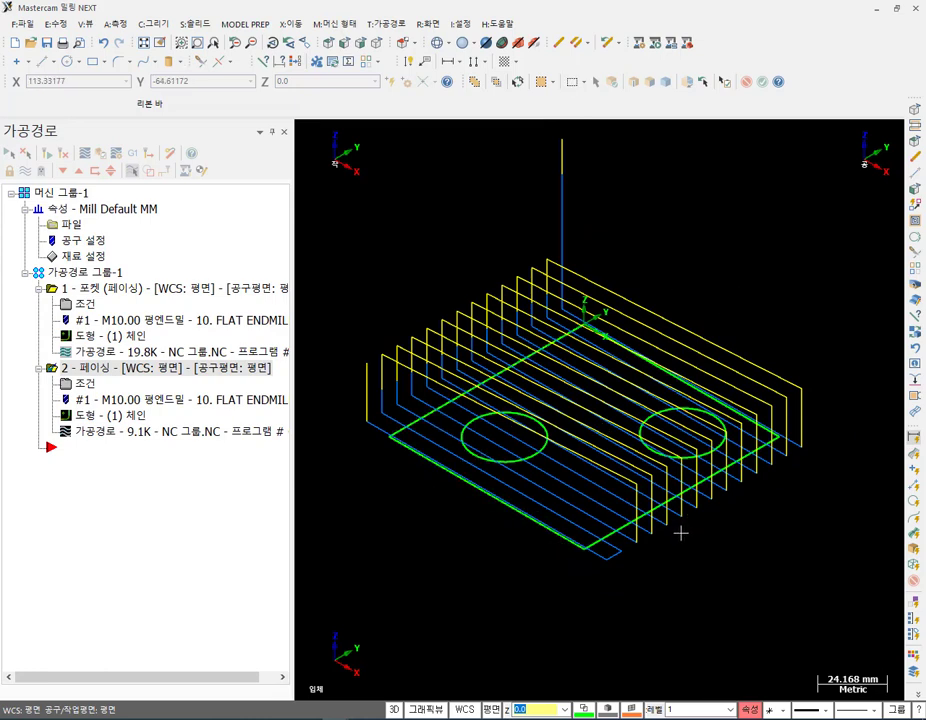
Change the pocket operation's roughing method to one-way cutting (한방향절삭) and regenerate its toolpath.
left_click(104, 290)
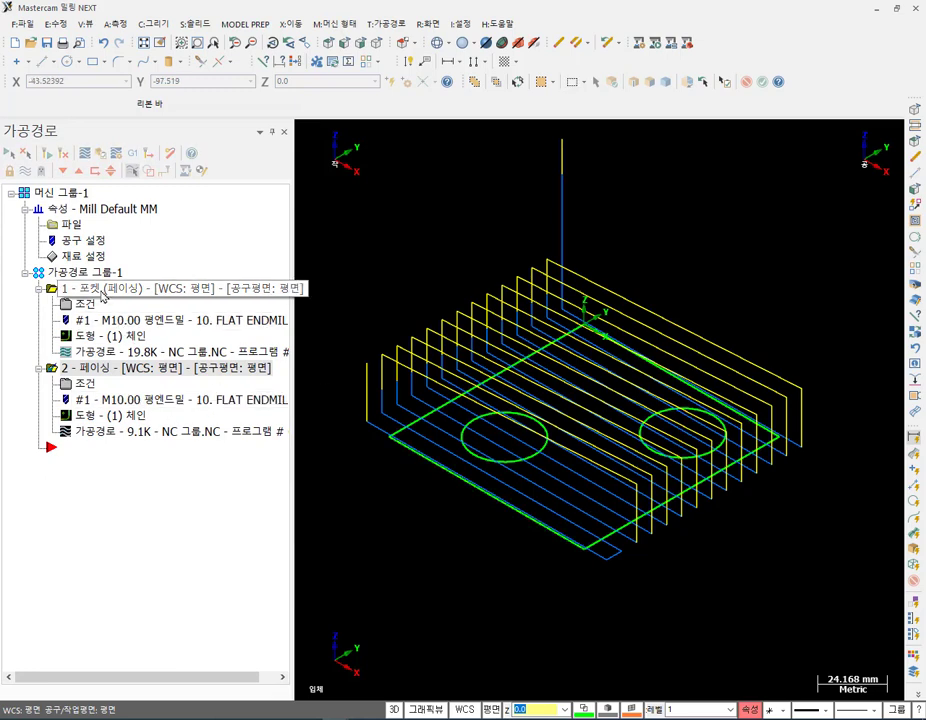
left_click(89, 302)
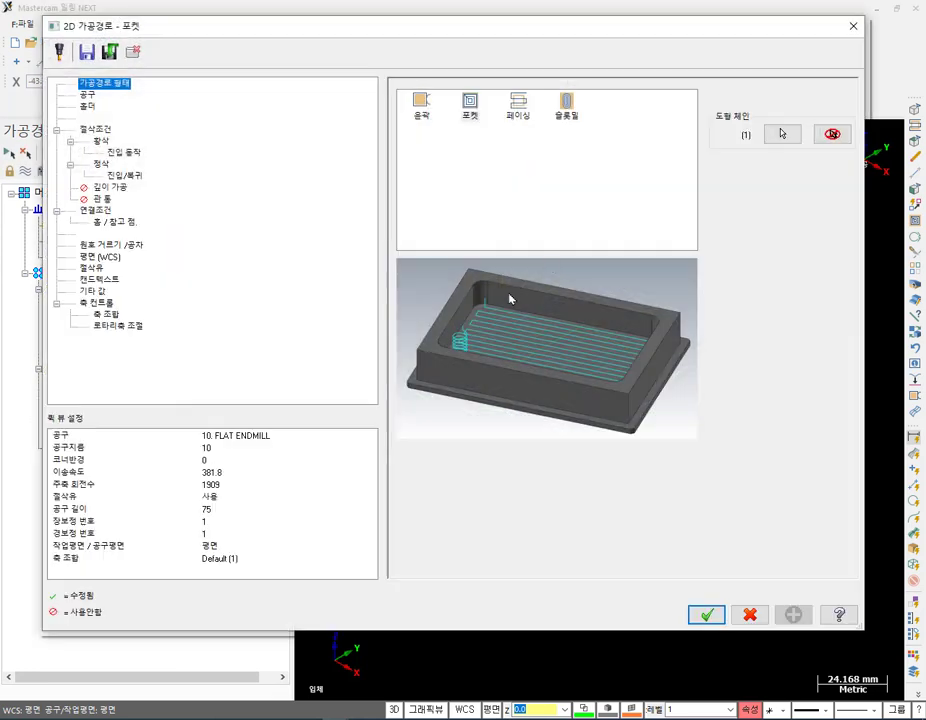
left_click(104, 142)
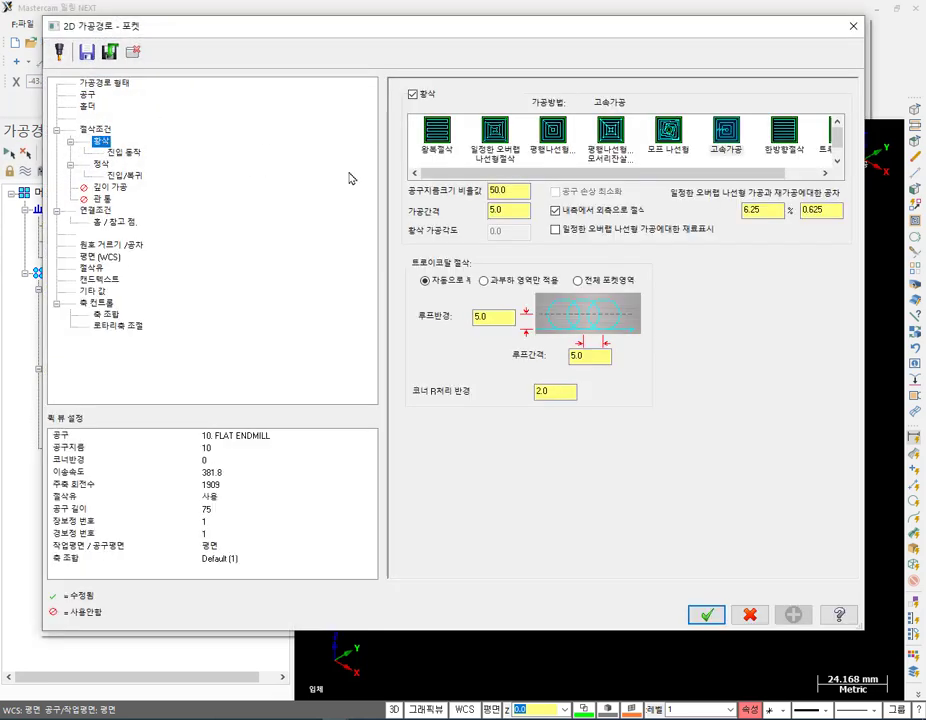
left_click(784, 130)
left_click(706, 615)
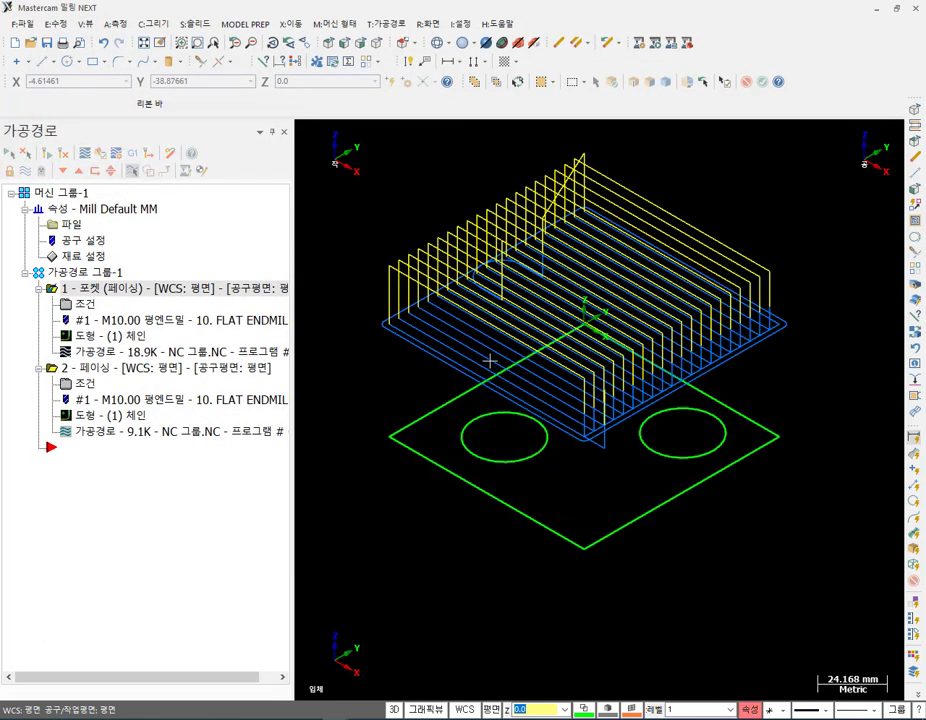
scroll(488, 360, "up", 2)
Disable the finishing passes (정삭) of the pocket operation and regenerate its toolpath.
left_click(72, 304)
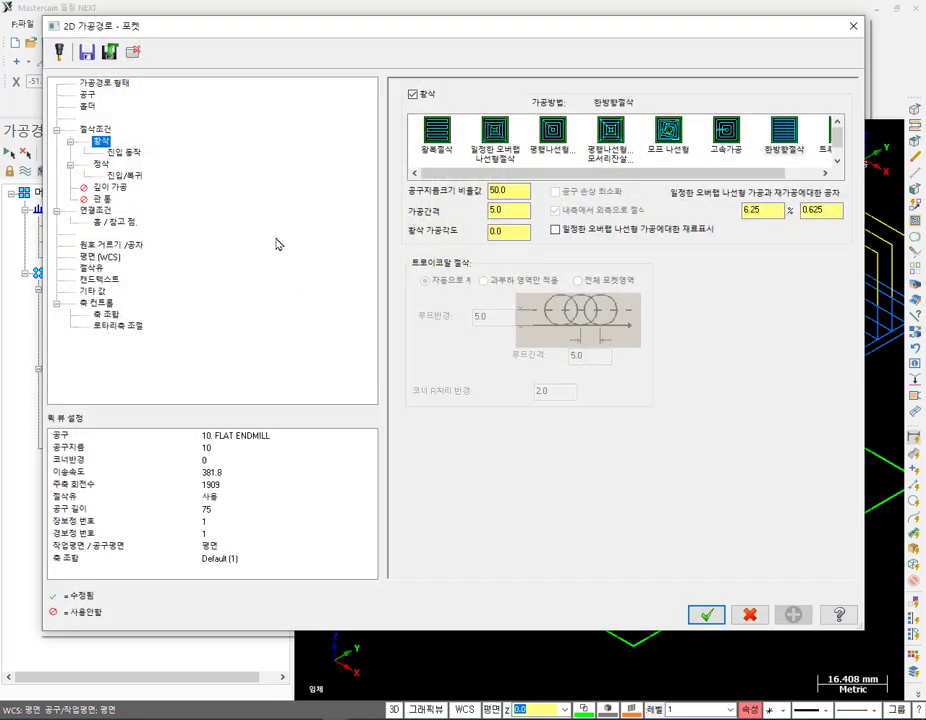
left_click(102, 164)
left_click(410, 92)
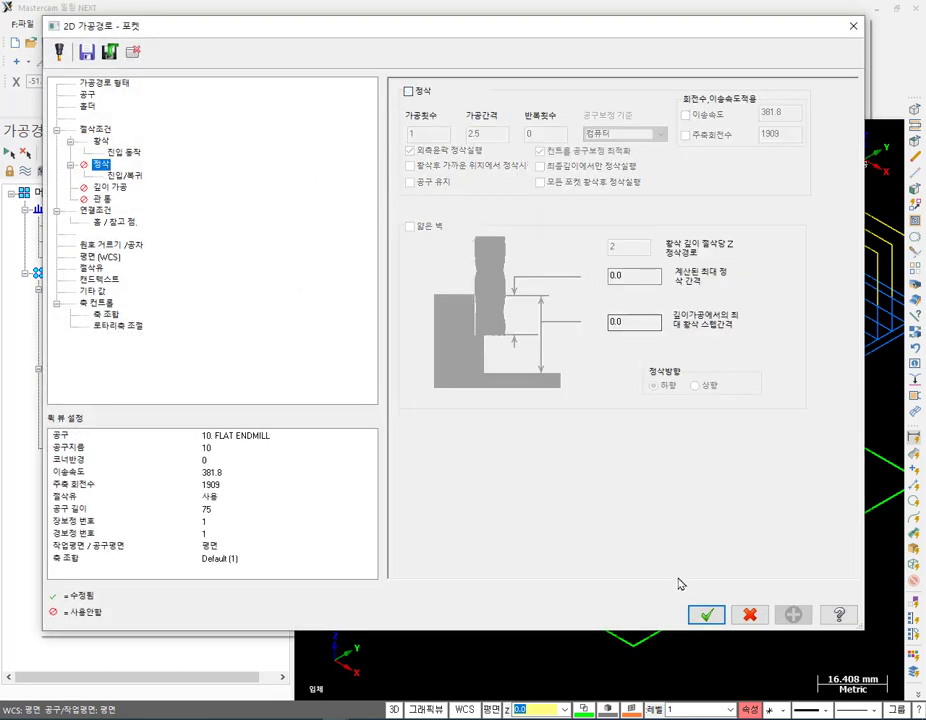
left_click(706, 615)
left_click(49, 156)
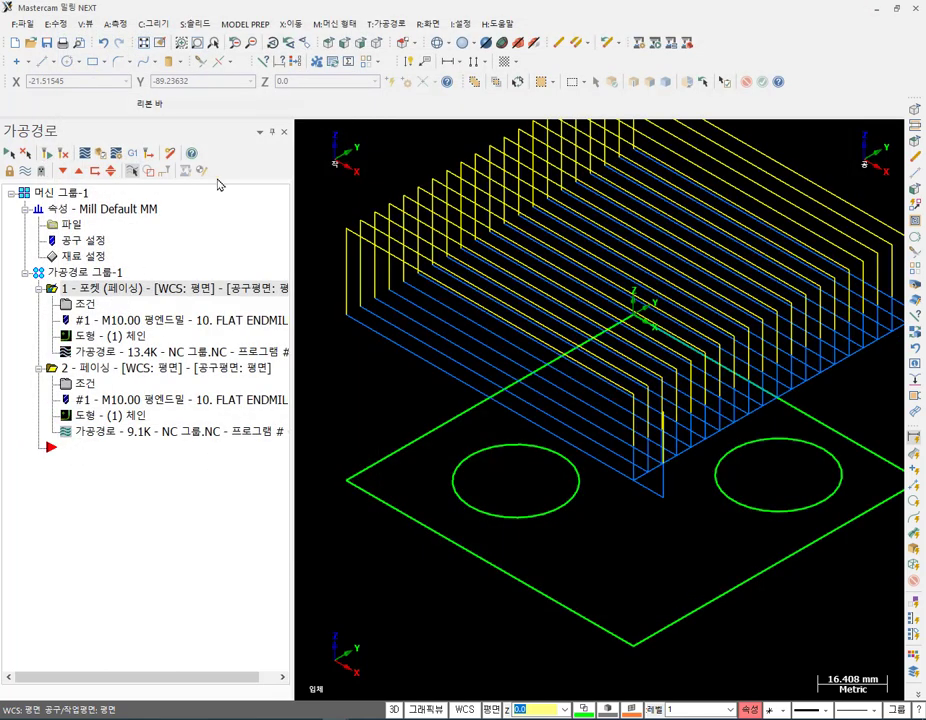
Compare the pocket facing toolpath with the dedicated facing toolpath by displaying them alternately.
left_click(92, 369)
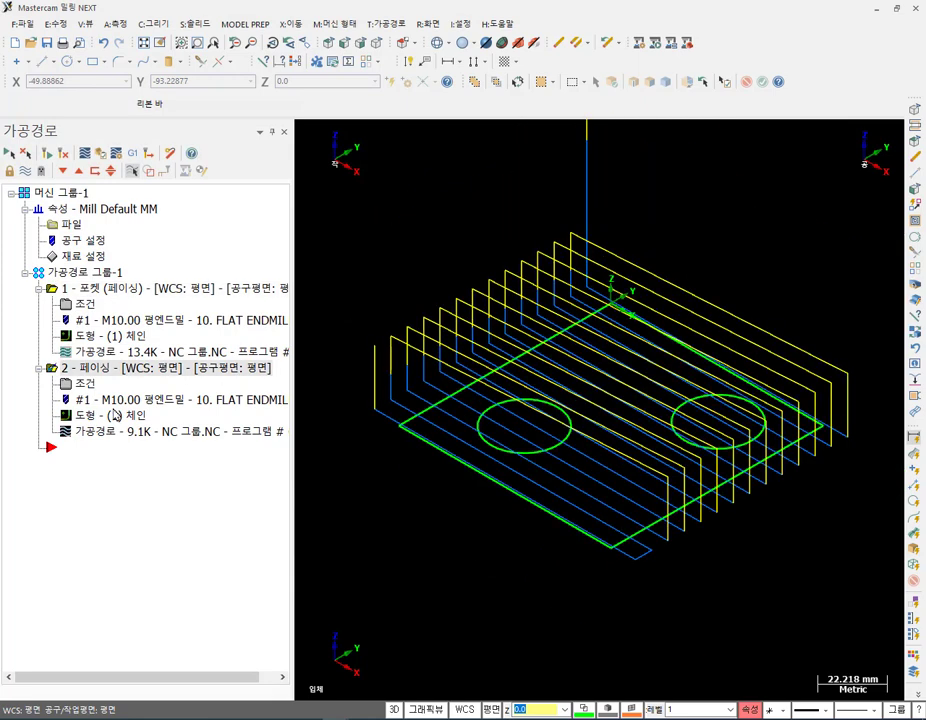
left_click(110, 289)
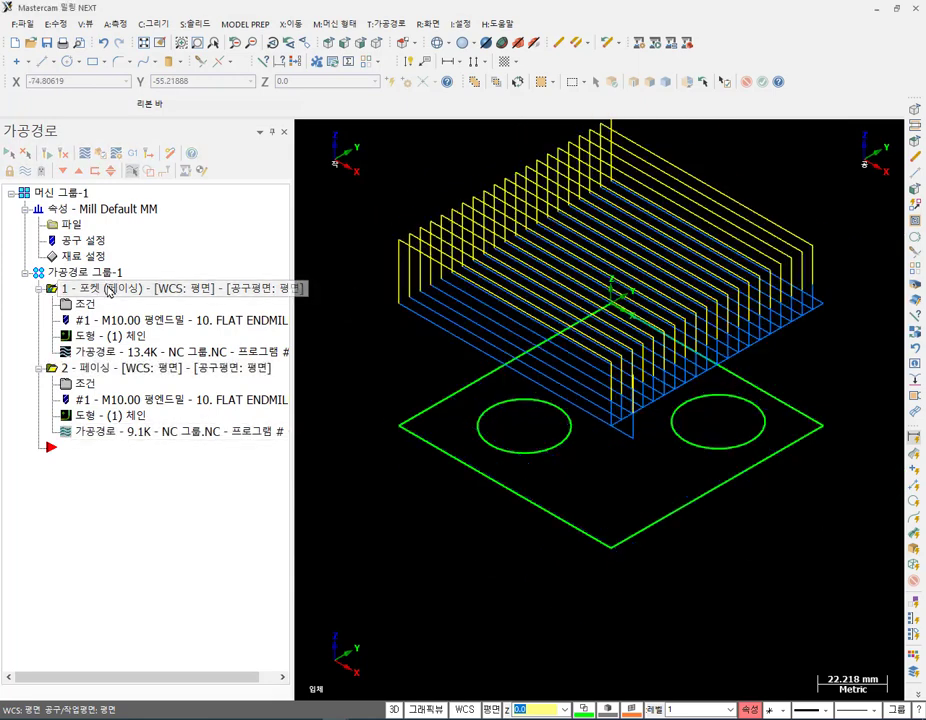
left_click(99, 370)
left_click(110, 289)
left_click(100, 370)
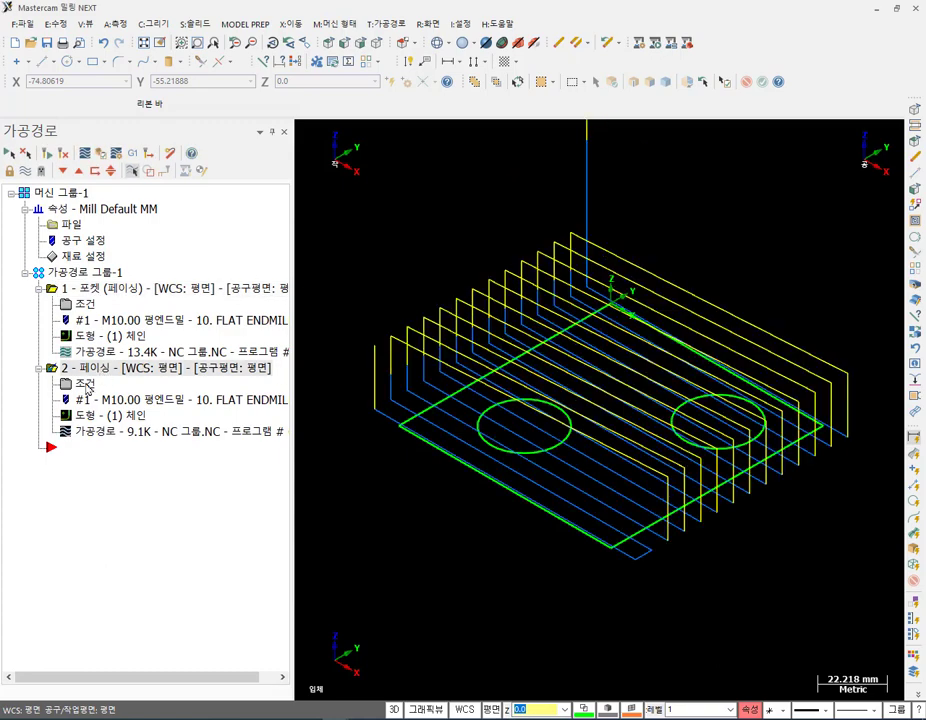
Set the facing operation's cutting style to zigzag (왕복절삭) and regenerate its toolpath.
left_click(87, 385)
left_click(108, 130)
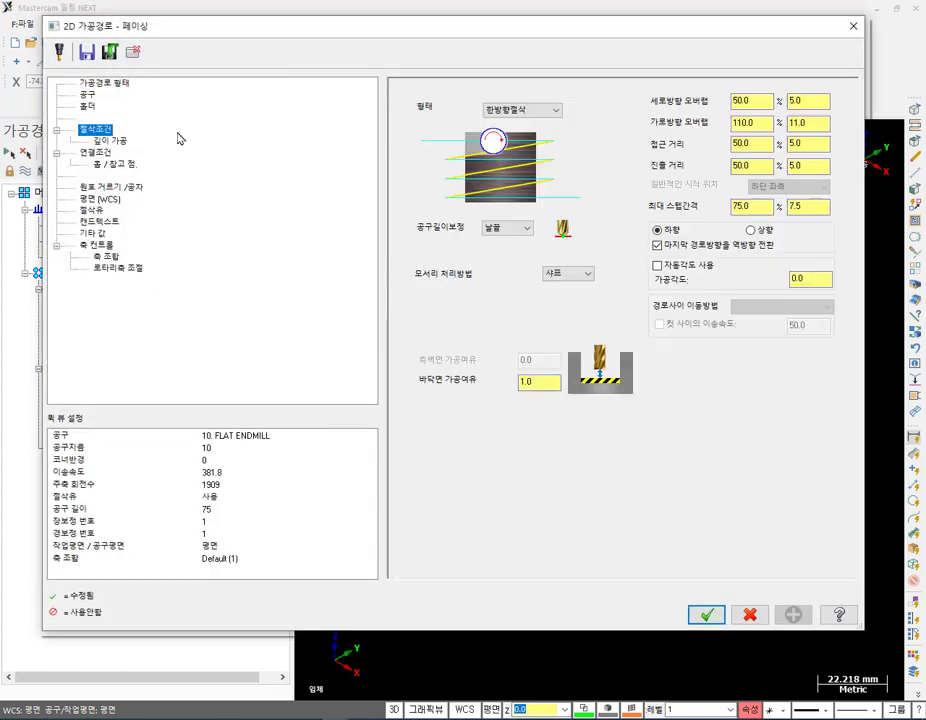
left_click(545, 111)
left_click(535, 128)
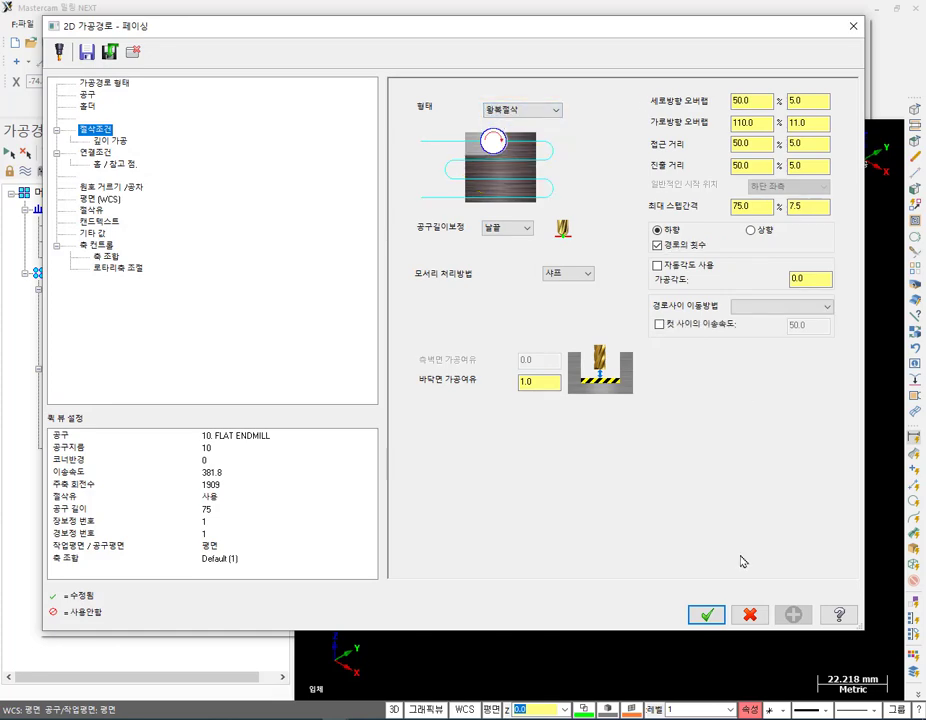
left_click(706, 614)
left_click(47, 154)
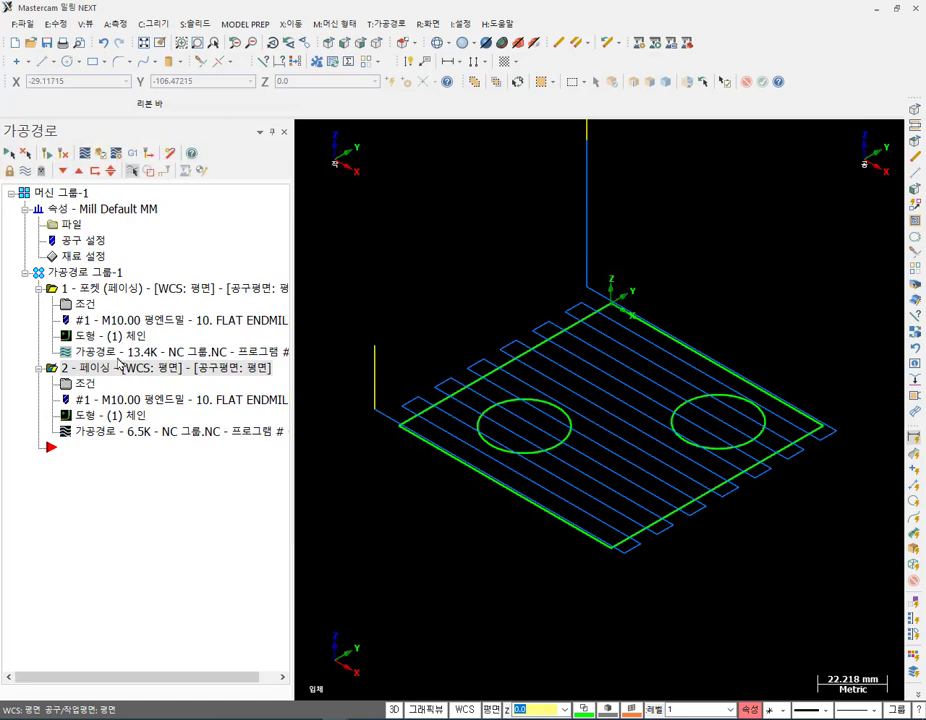
Compare the two toolpaths again, checking the facing style options and the pocket operation's parameters without changing them.
left_click(108, 290)
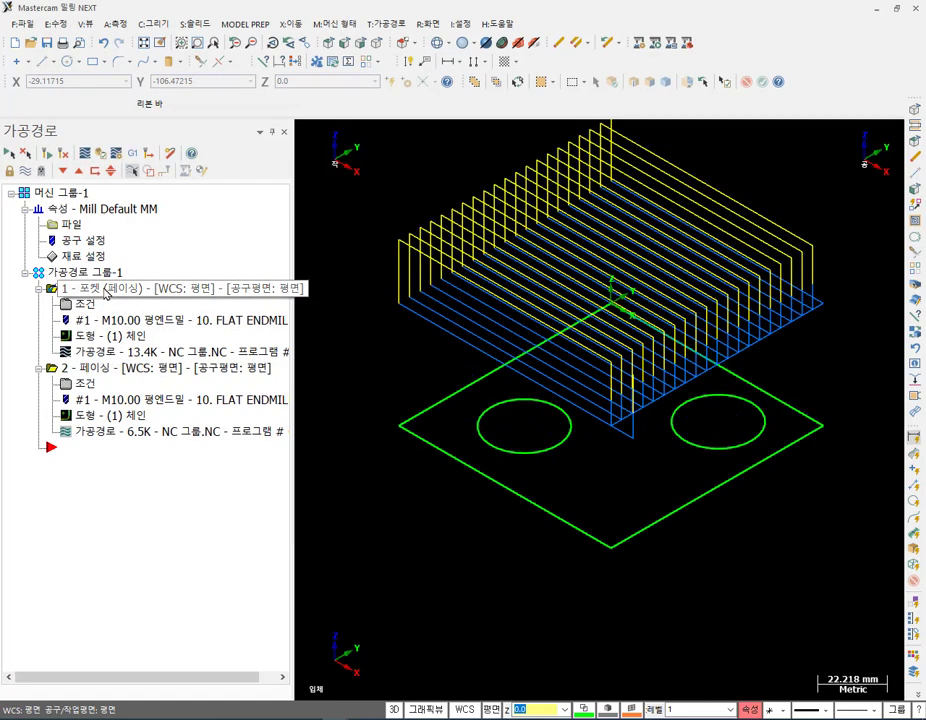
left_click(97, 370)
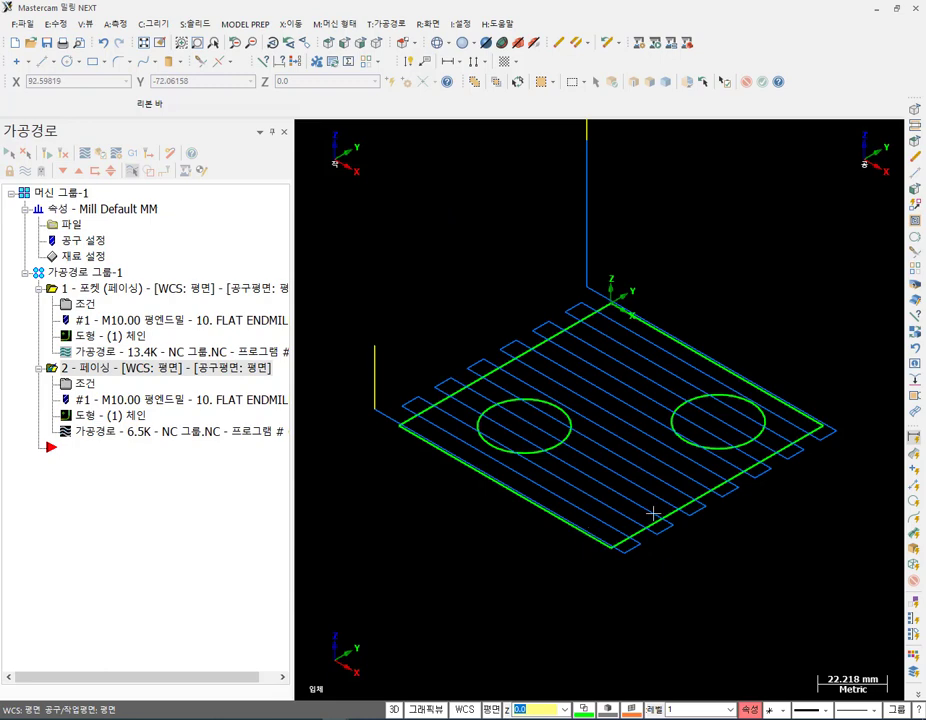
left_click(88, 384)
left_click(535, 112)
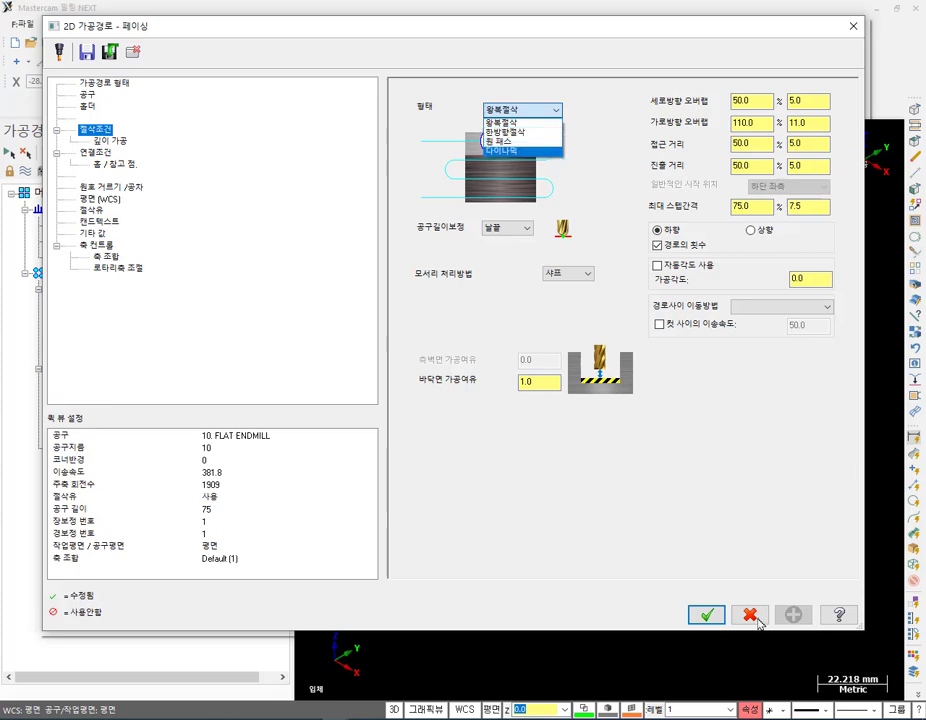
left_click(497, 266)
left_click(706, 614)
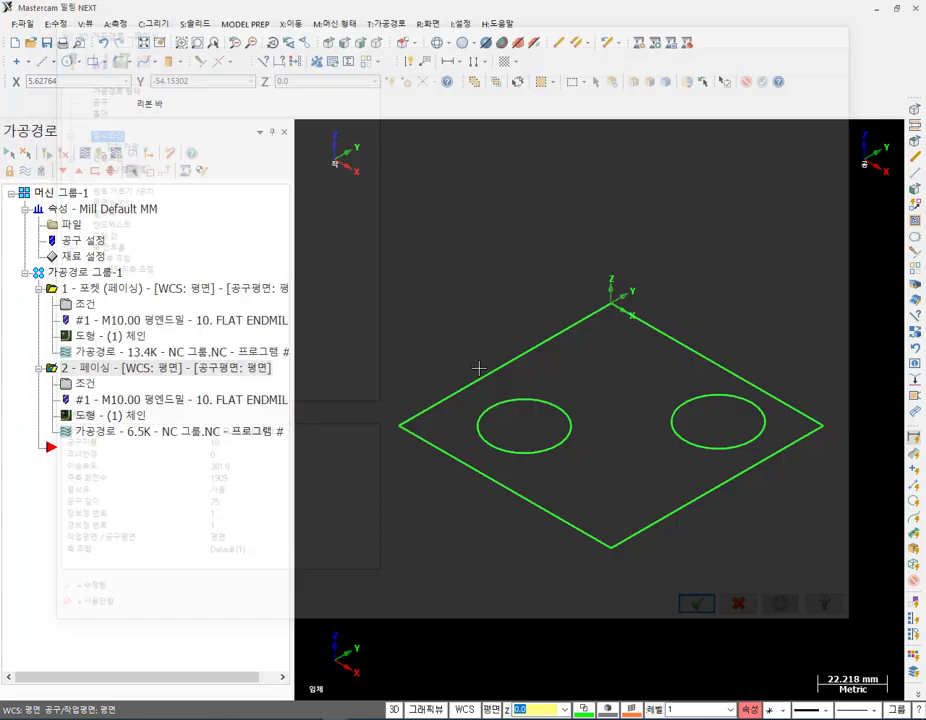
left_click(90, 305)
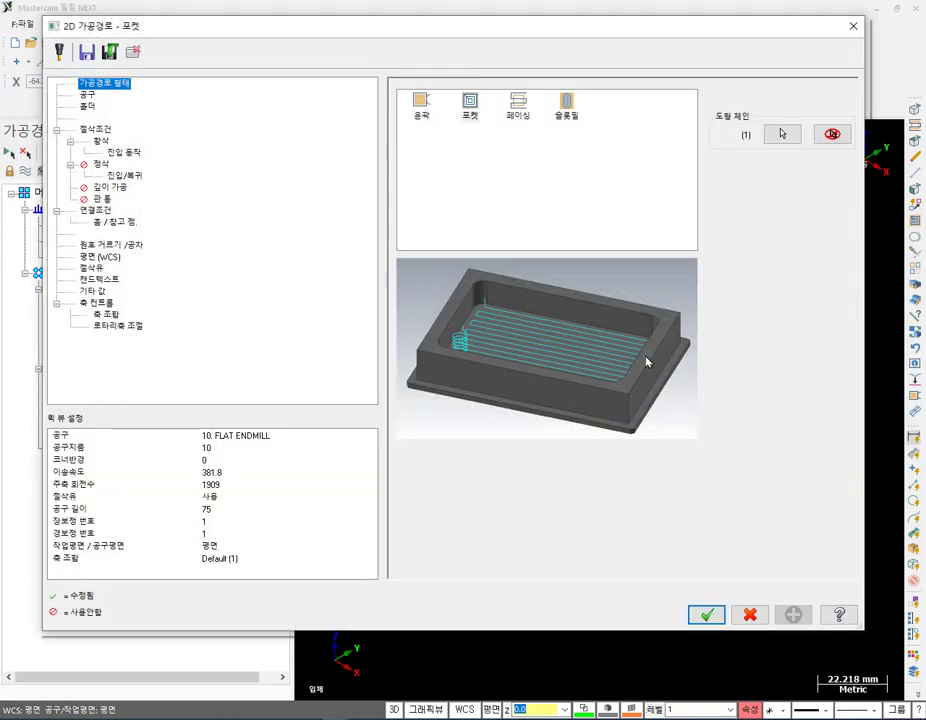
left_click(750, 614)
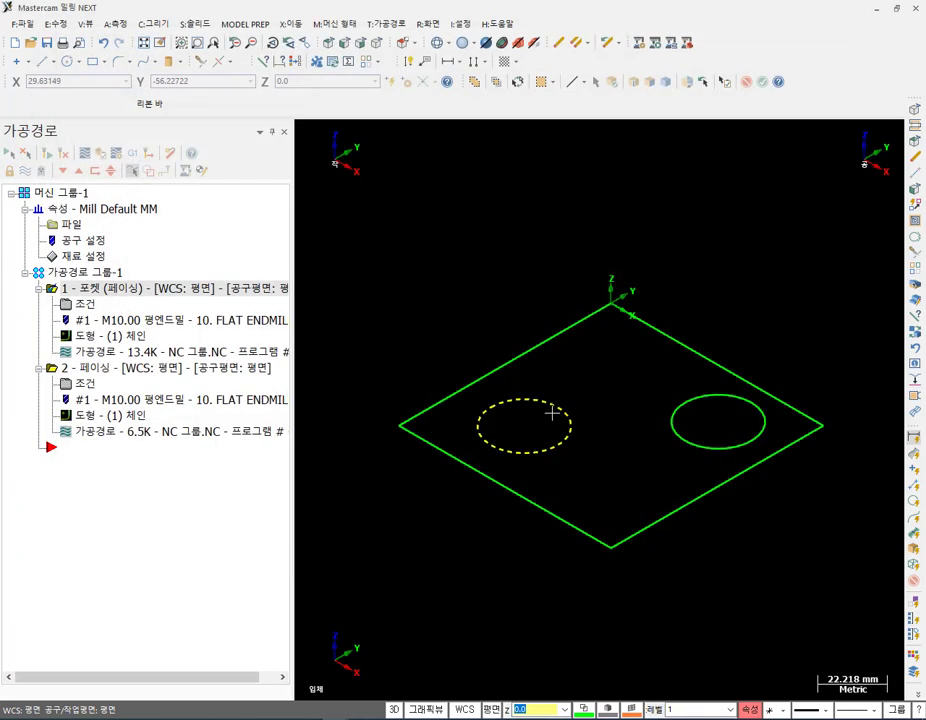
scroll(590, 352, "down", 2)
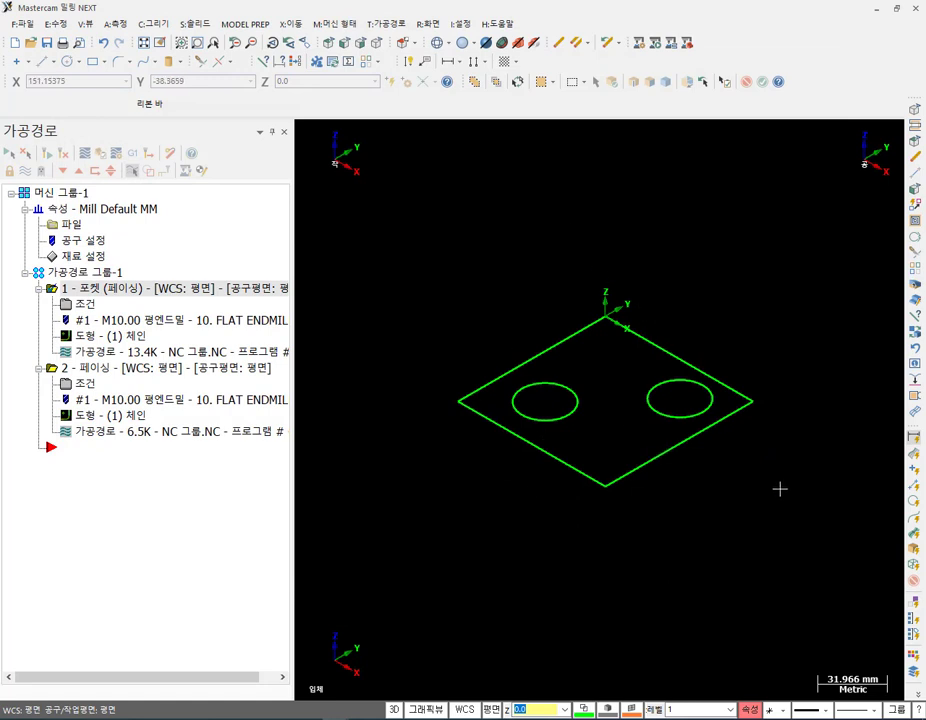
Display the facing toolpath and analyze the rear-left edge of the square profile to read its length.
left_click(110, 368)
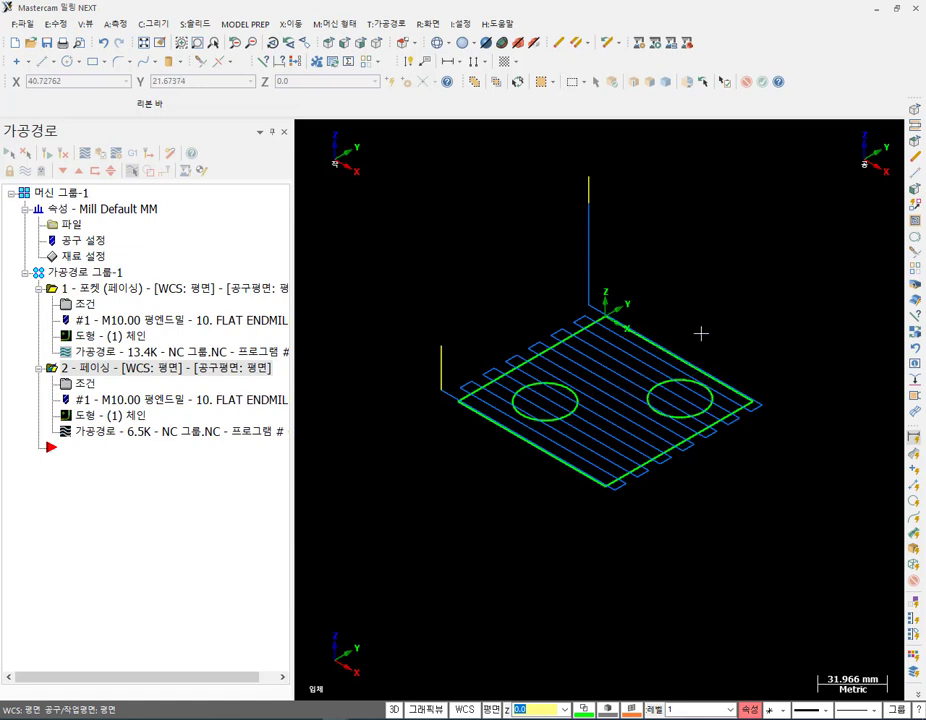
left_click(566, 339)
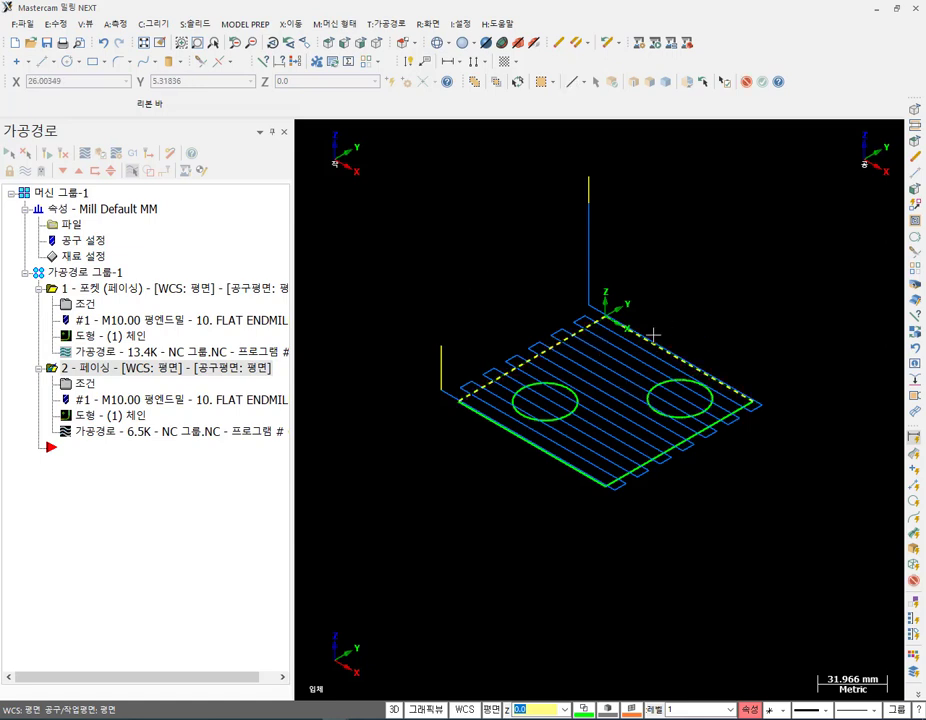
key("F4")
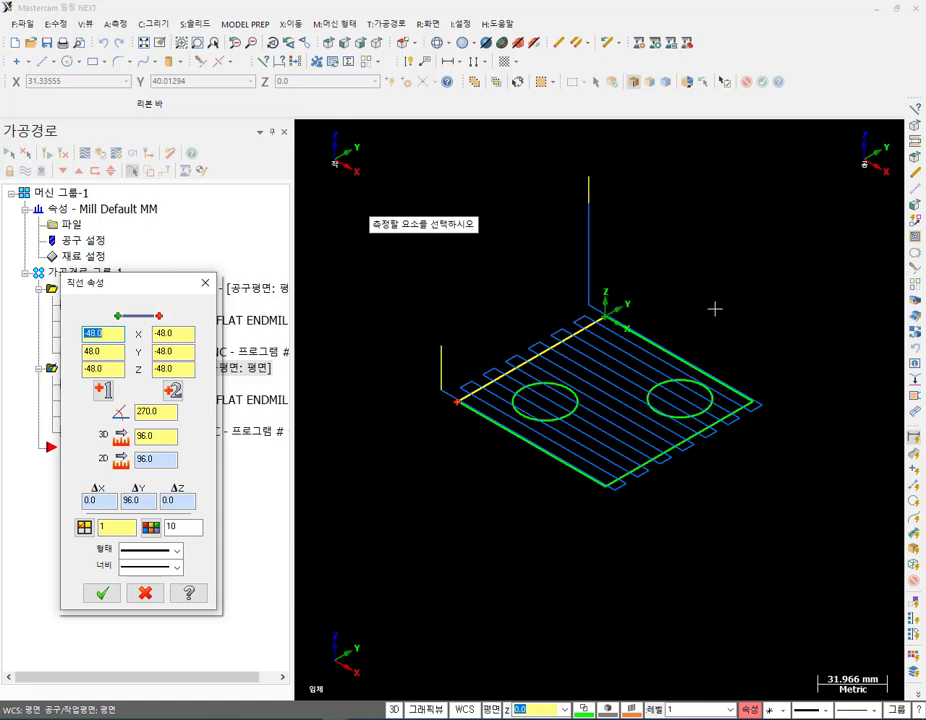
left_click(145, 593)
Filter the tool library to face mills and assign the 150 FACE MILL to the facing operation.
left_click(85, 383)
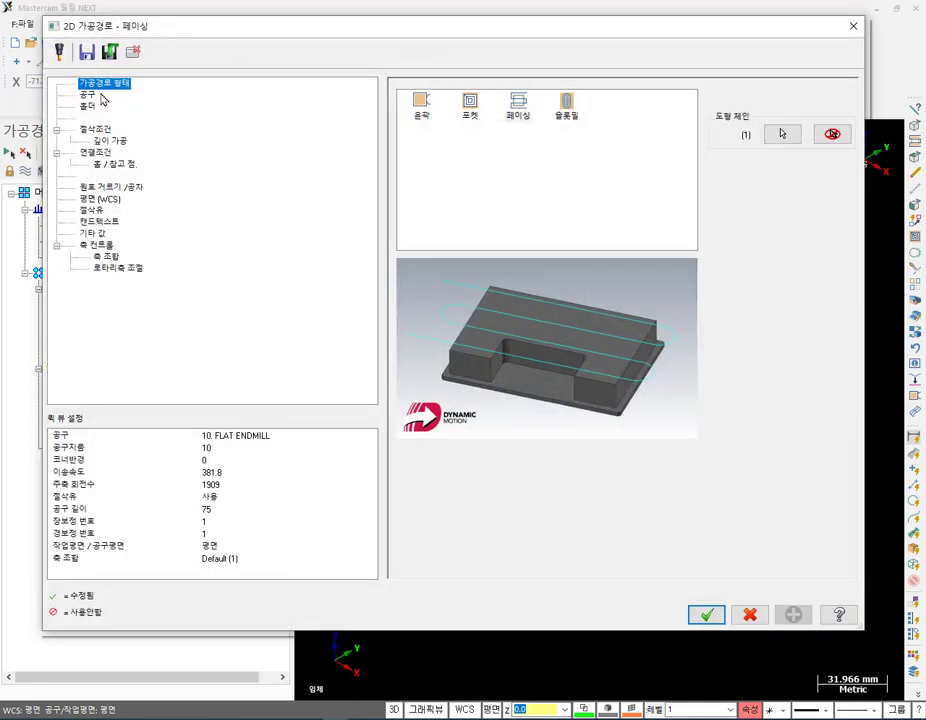
left_click(101, 95)
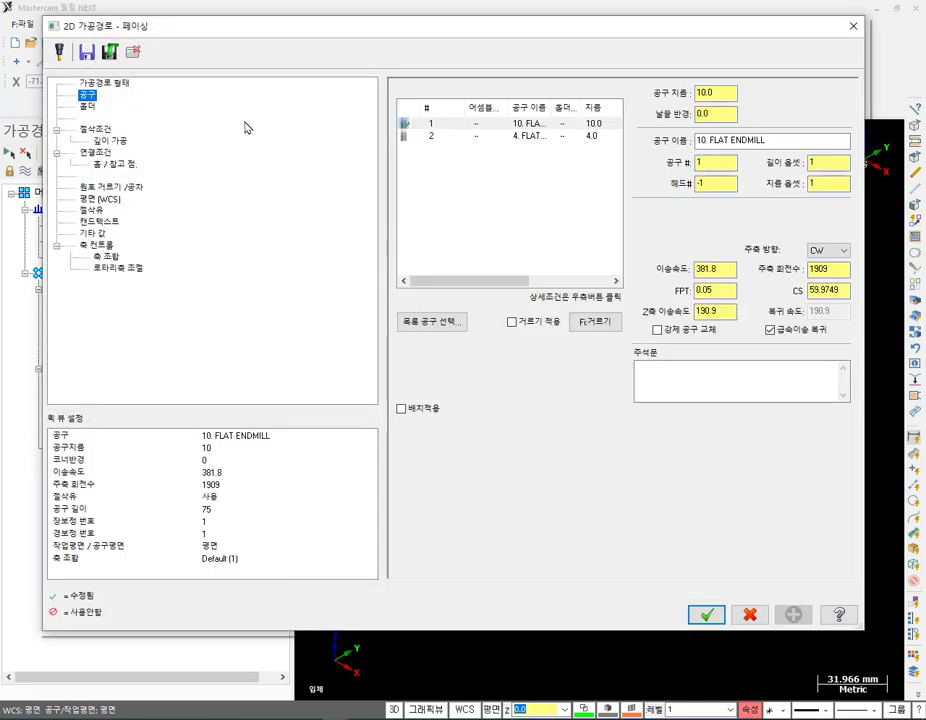
left_click(422, 378)
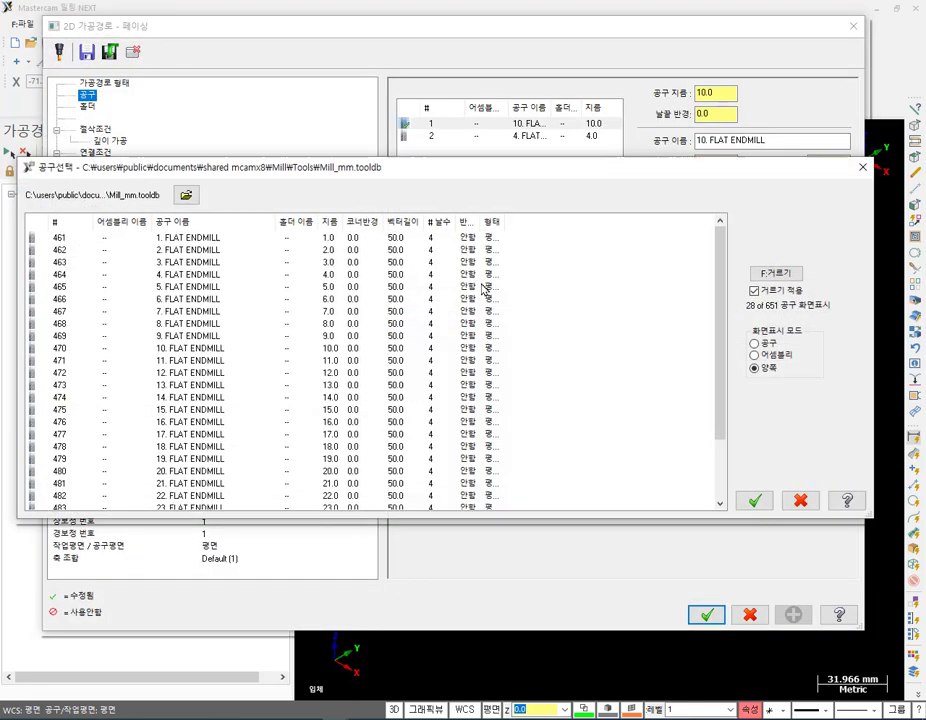
left_click(776, 272)
left_click(228, 120)
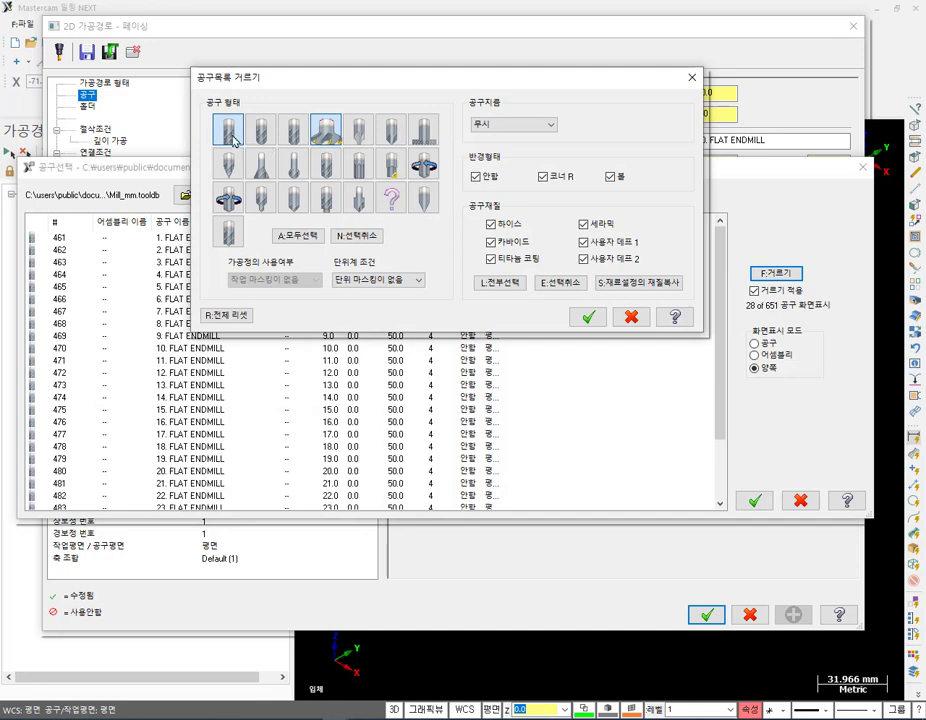
left_click(589, 317)
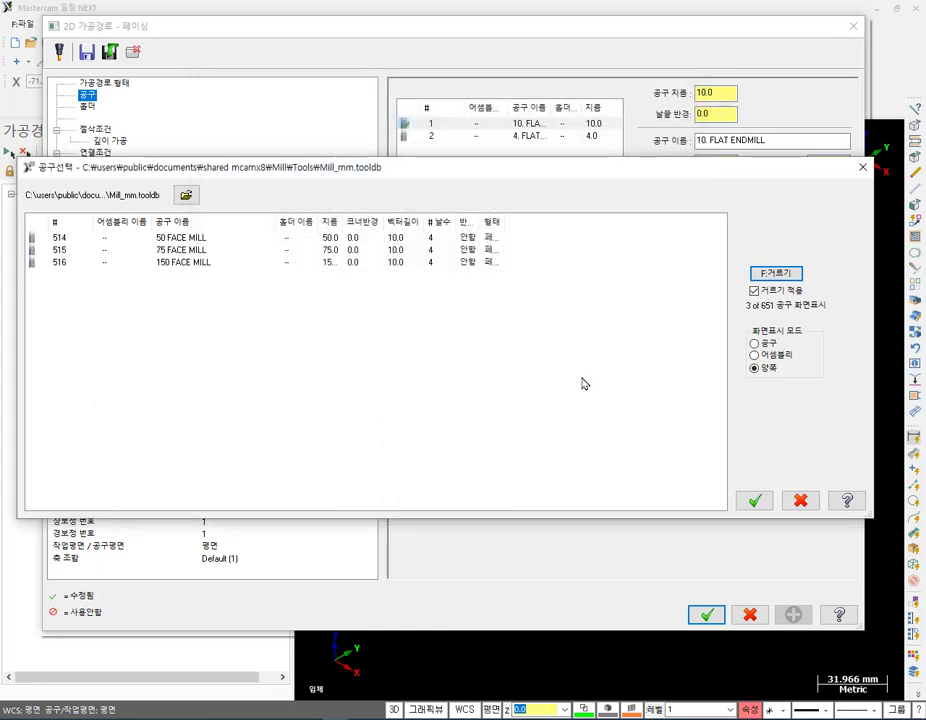
double_click(190, 263)
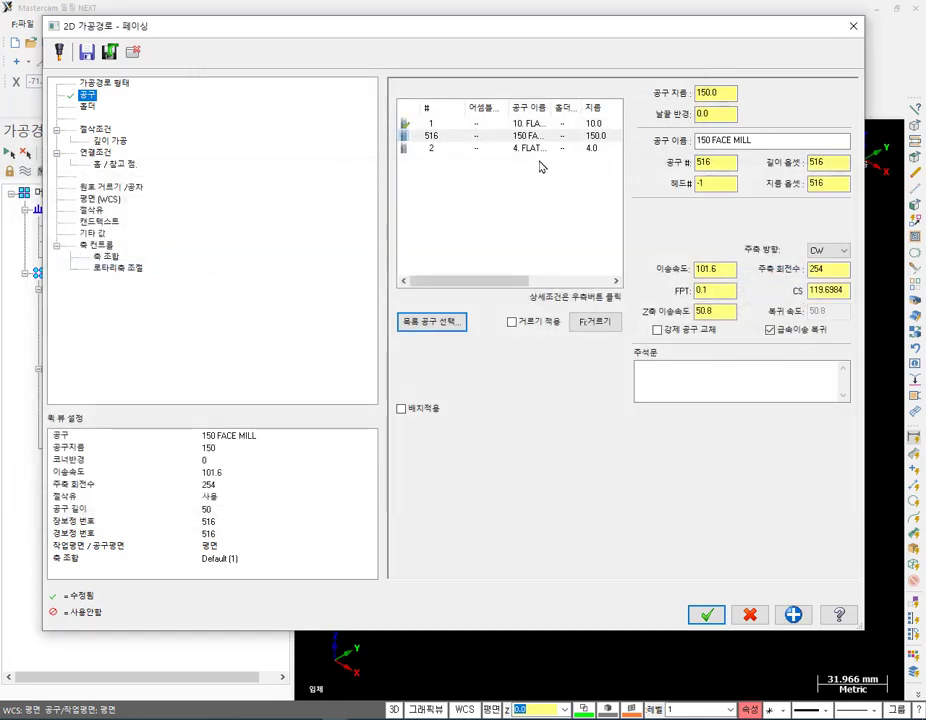
Set the facing operation's cutting style to one pass (원 패스) and regenerate its toolpath.
left_click(100, 130)
left_click(554, 110)
left_click(520, 140)
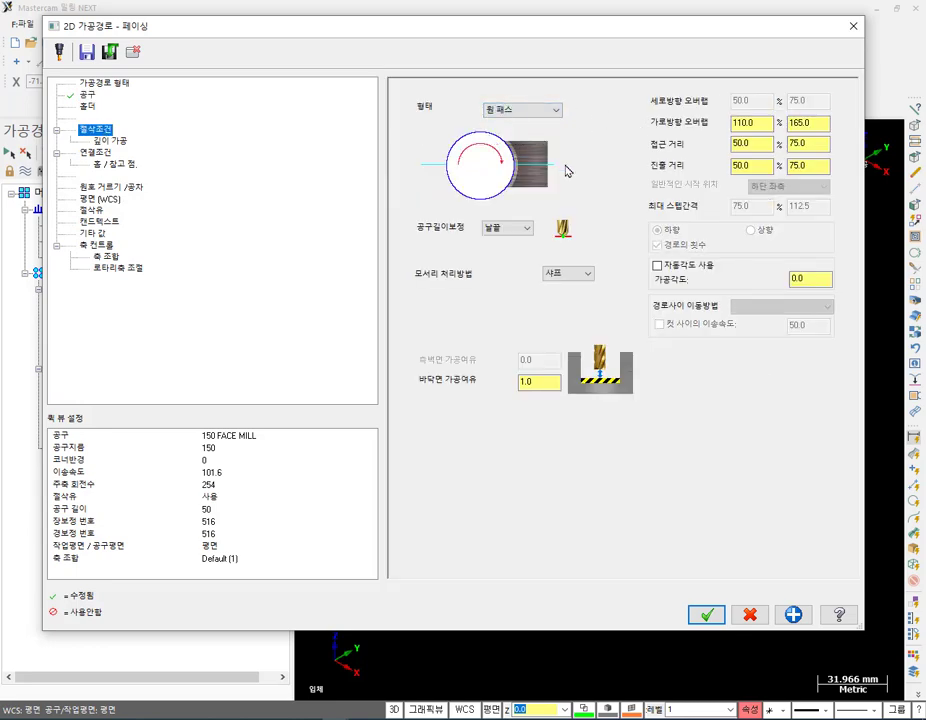
left_click(706, 615)
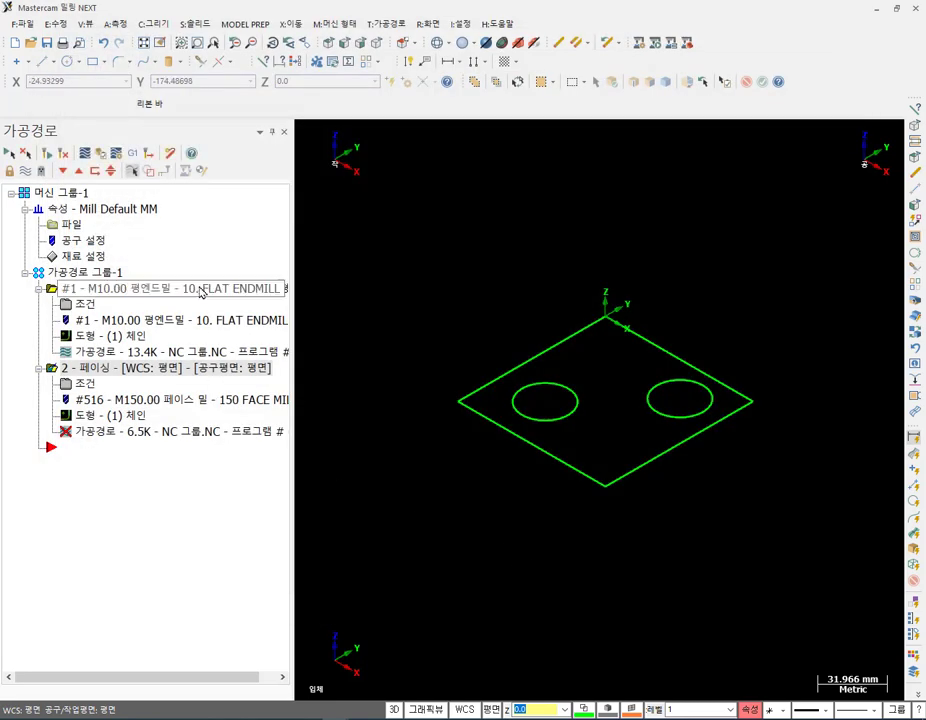
left_click(48, 155)
scroll(614, 347, "down", 4)
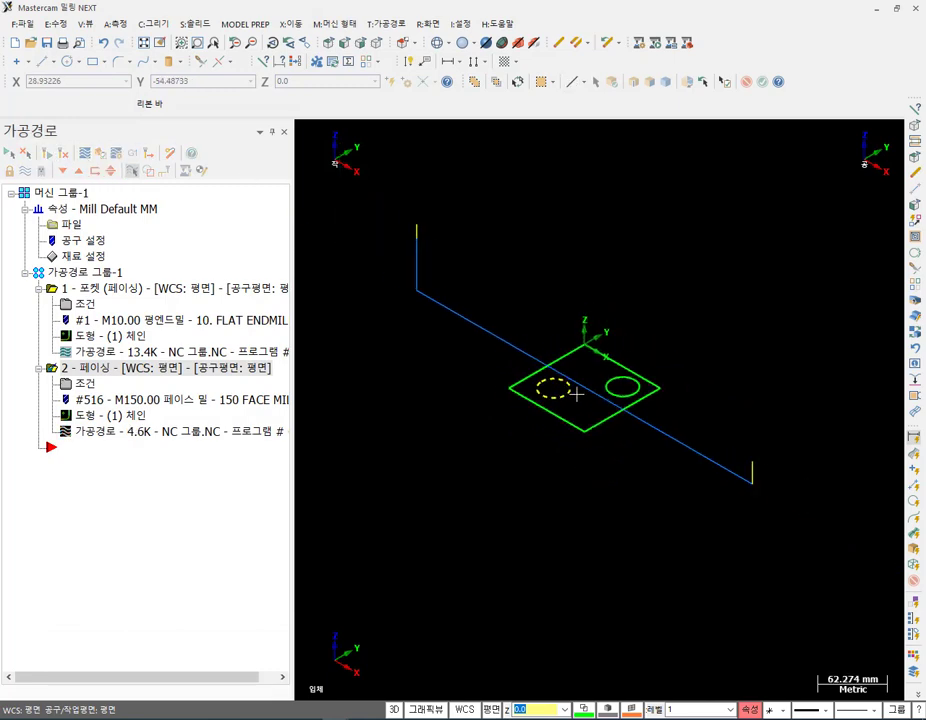
Backplot the face mill's single pass and turn off the shaded swept area to inspect the path over the profile.
left_click(66, 431)
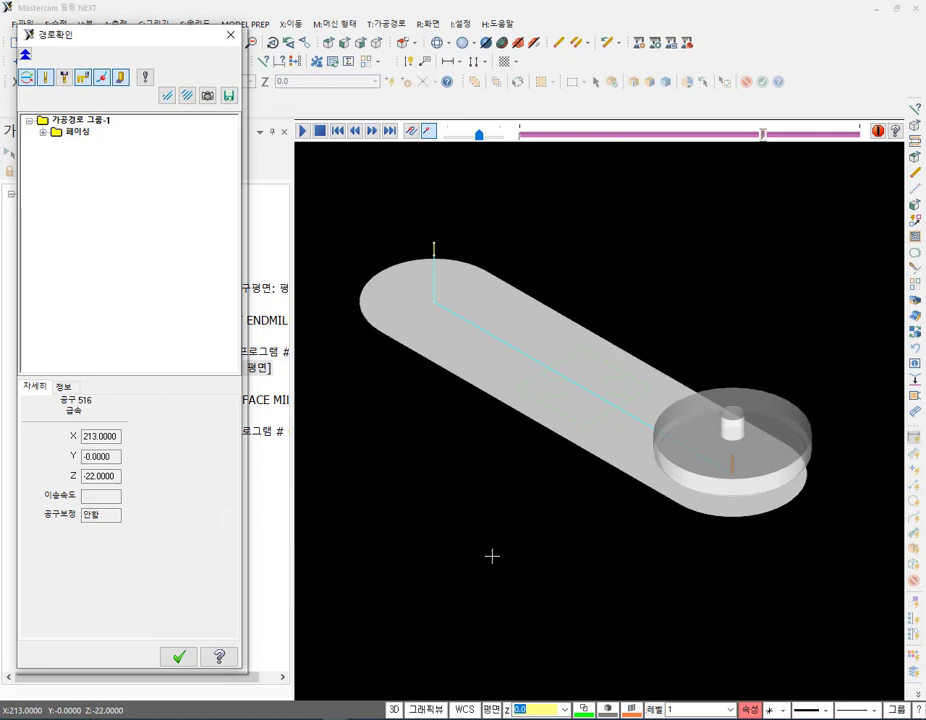
scroll(548, 395, "up", 5)
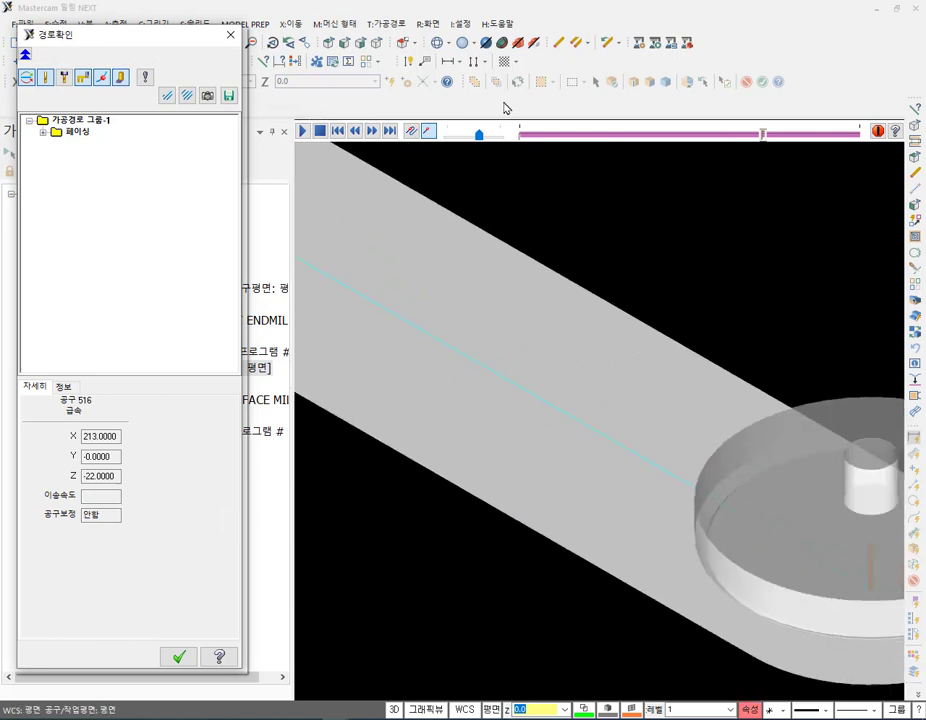
left_click(121, 80)
scroll(449, 302, "down", 5)
scroll(531, 424, "up", 2)
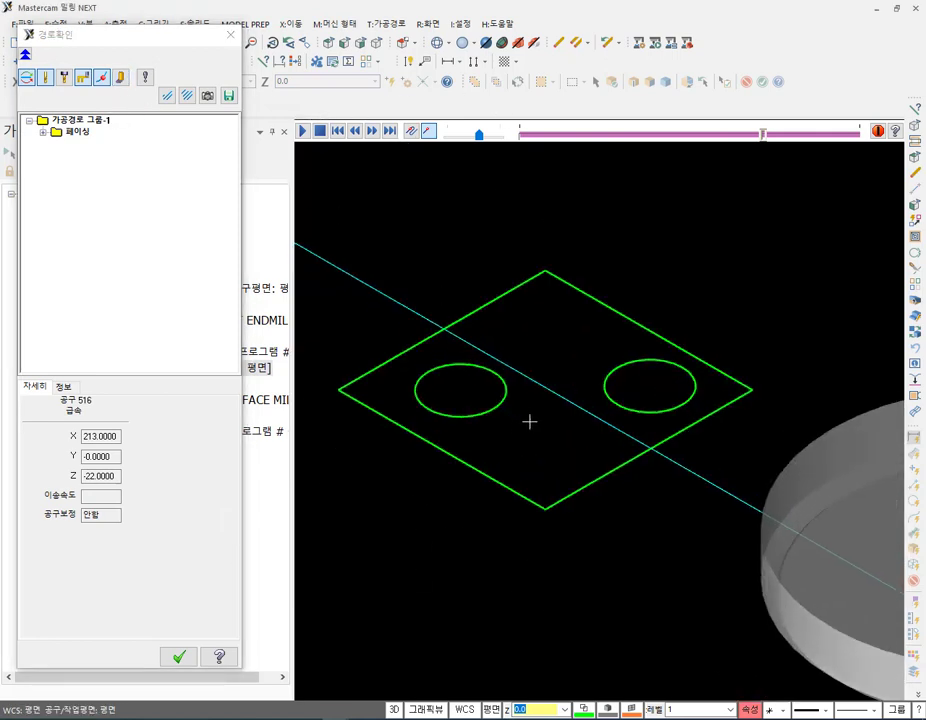
Inspect the face mill's single pass from the top view and close the backplot.
scroll(515, 374, "down", 3)
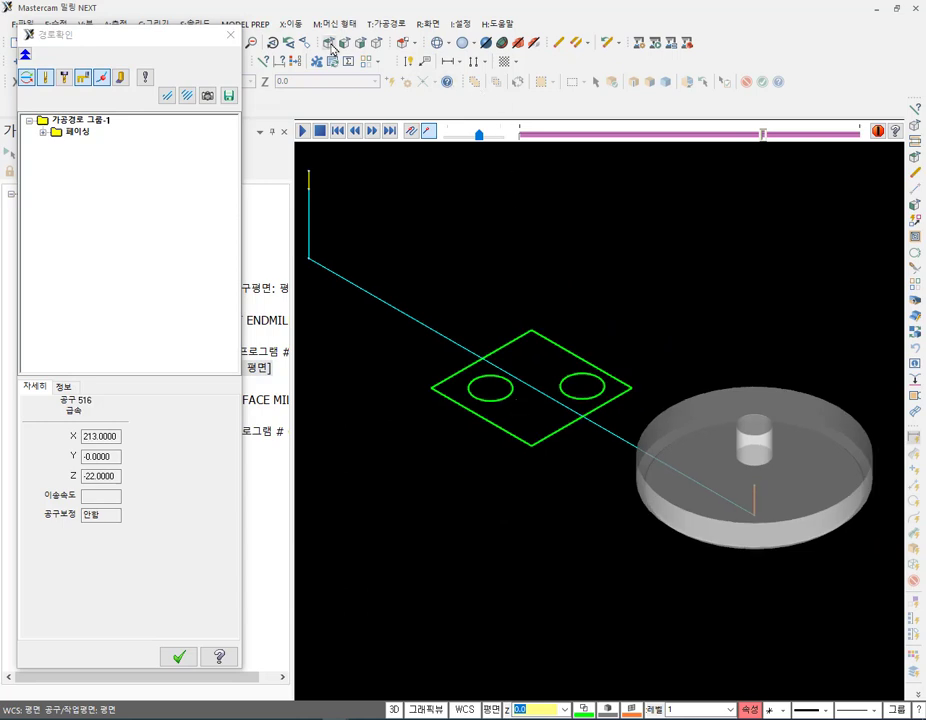
key("alt+1")
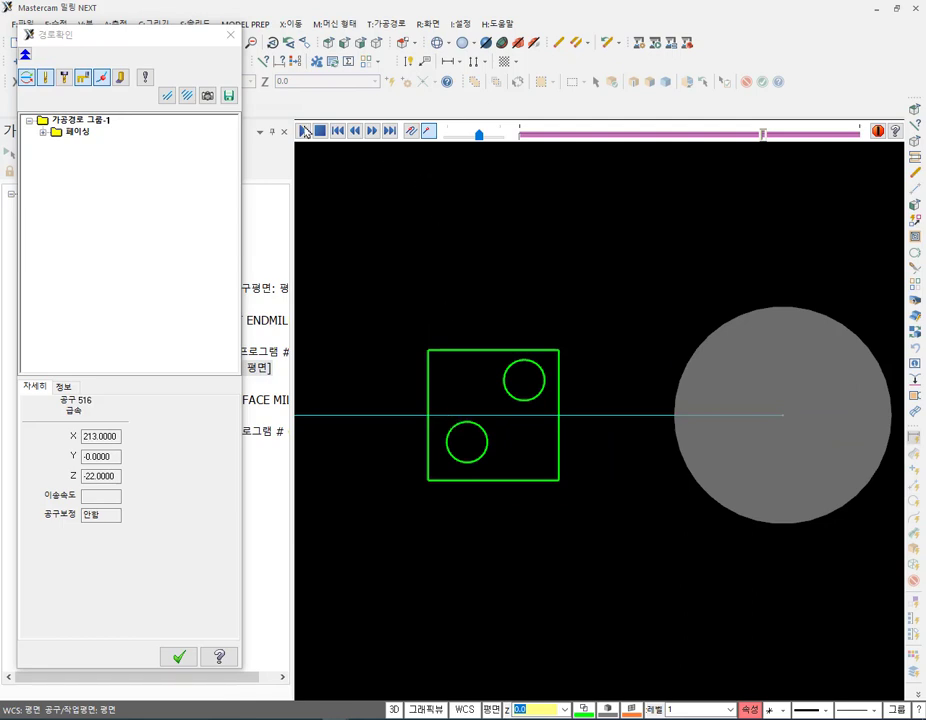
key("Escape")
scroll(731, 387, "down", 2)
scroll(605, 409, "up", 2)
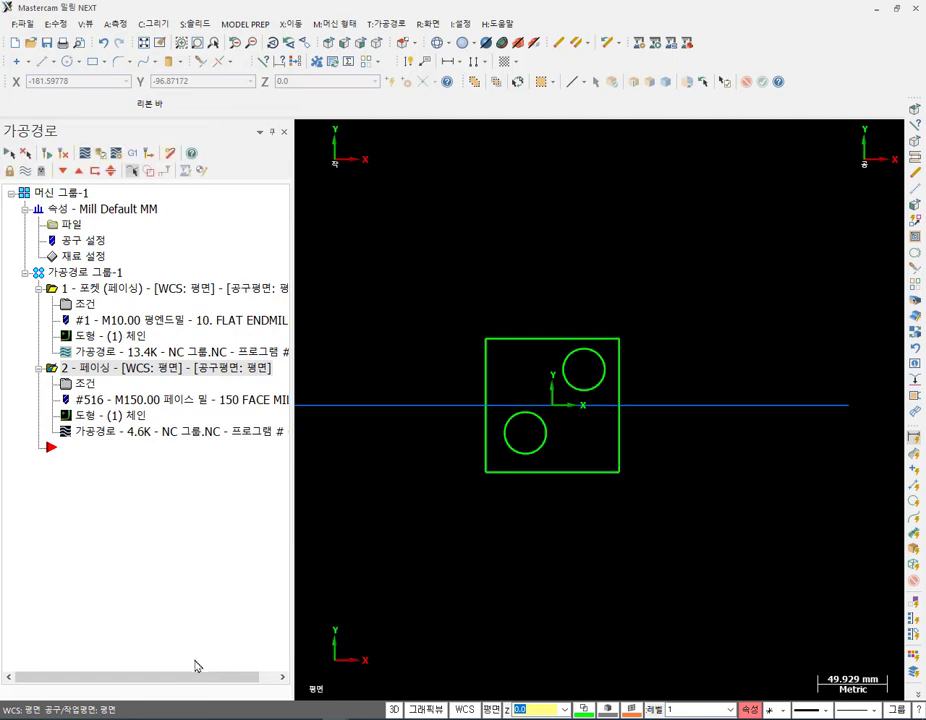
left_click(475, 332)
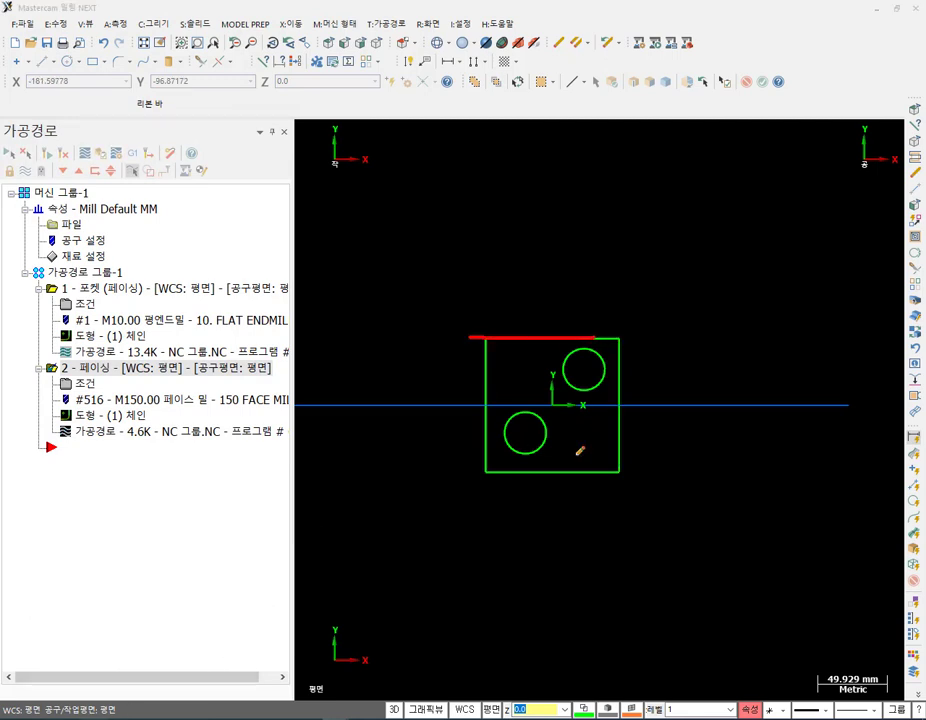
left_click(474, 468)
left_click_drag(437, 404, 738, 407)
mouse_move(690, 392)
left_mouse_down()
mouse_move(735, 405)
mouse_move(686, 445)
left_mouse_up()
right_click(713, 276)
left_click(752, 428)
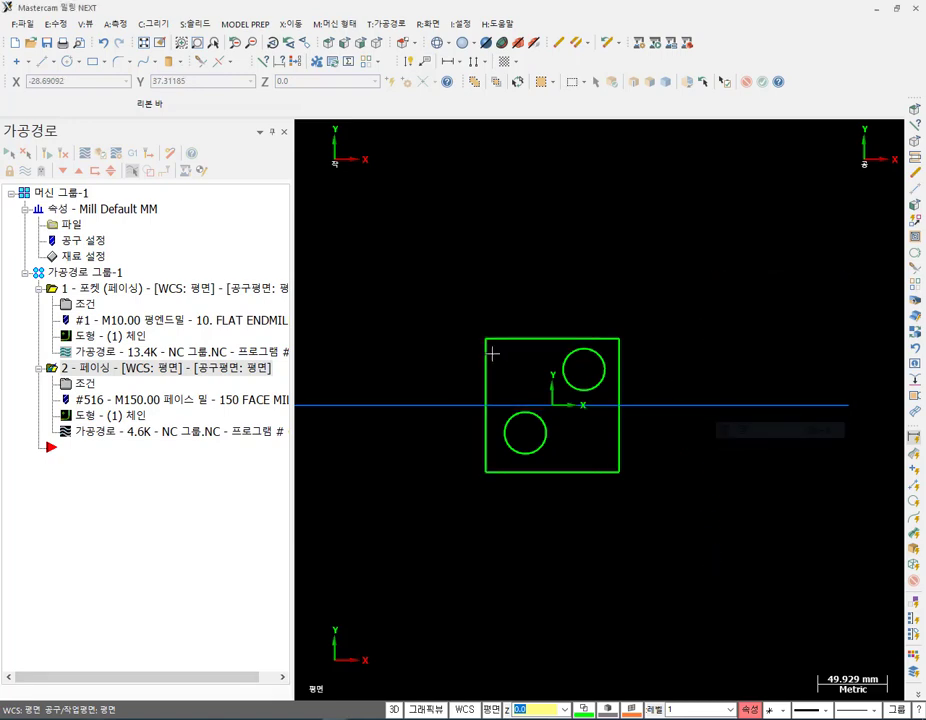
left_click(90, 384)
left_click(552, 112)
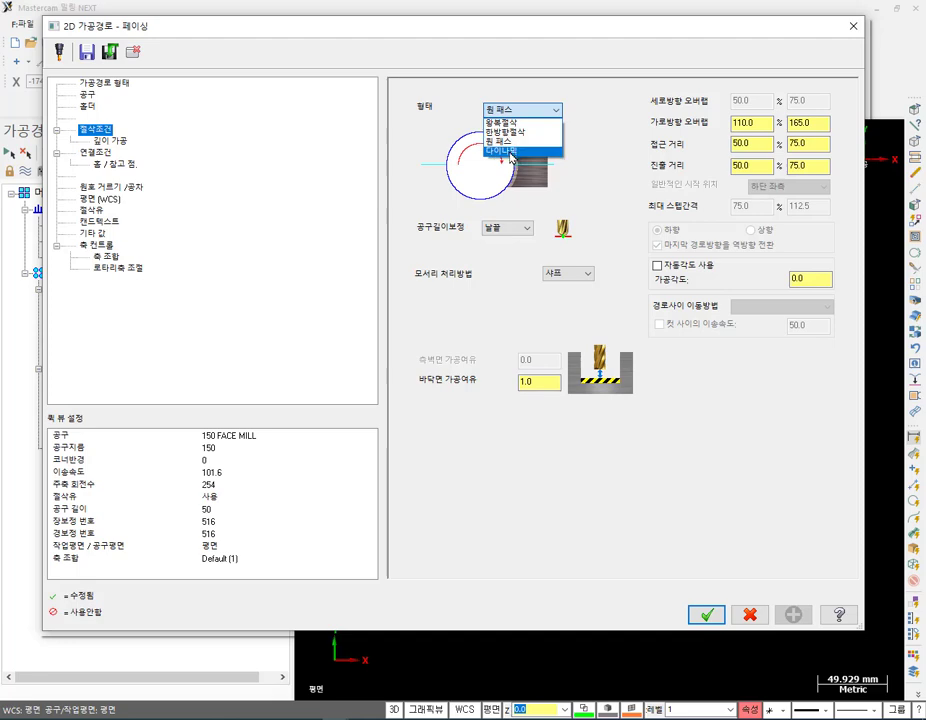
left_click(852, 27)
left_click(852, 27)
scroll(661, 403, "down", 2)
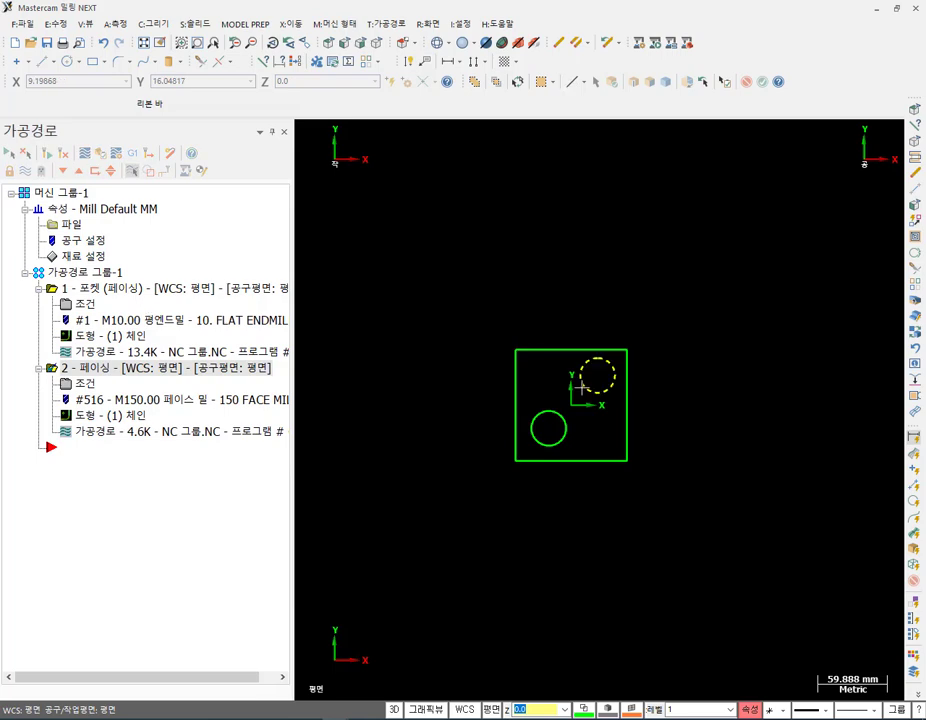
Open the facing operation's parameters and assign the 10. FLAT ENDMILL to it.
left_click(88, 386)
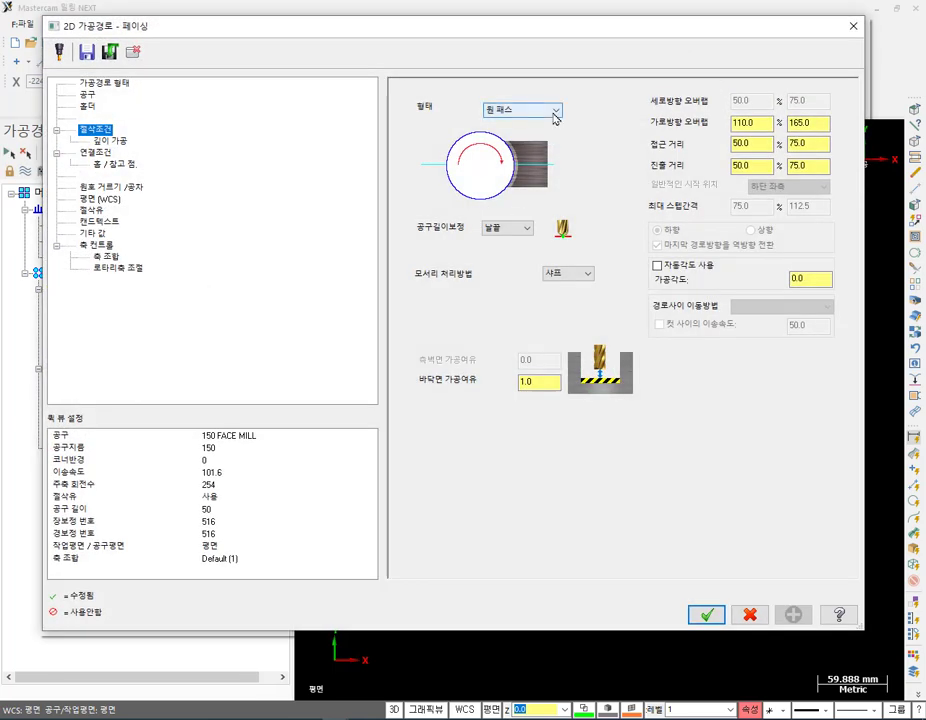
left_click(87, 94)
left_click(432, 123)
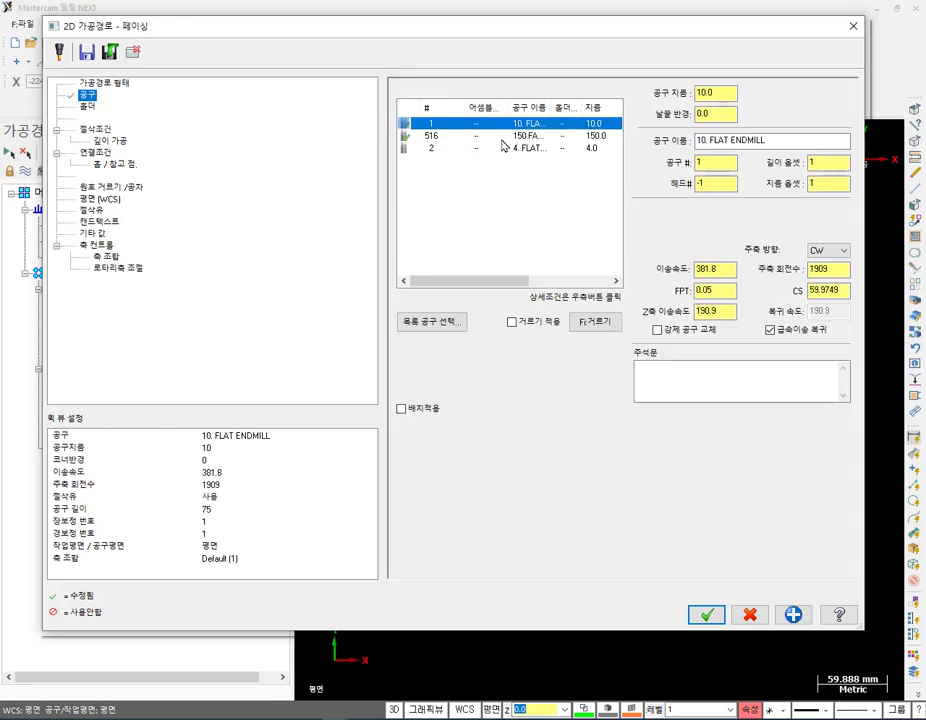
Set the facing operation's cutting style to dynamic (다이나믹) and regenerate its toolpath.
left_click(96, 129)
left_click(545, 110)
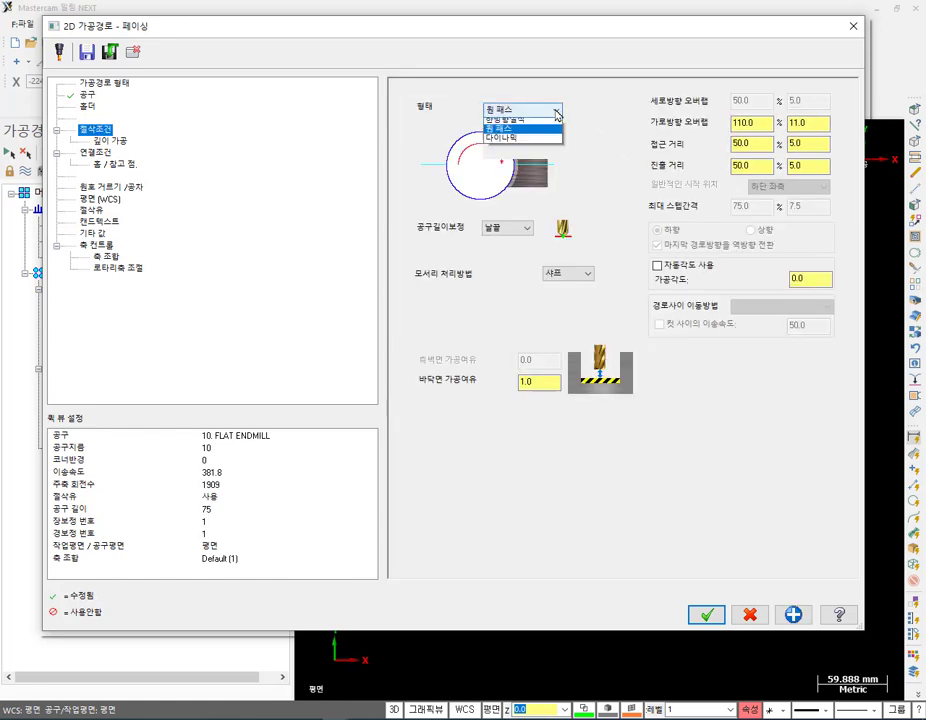
left_click(503, 151)
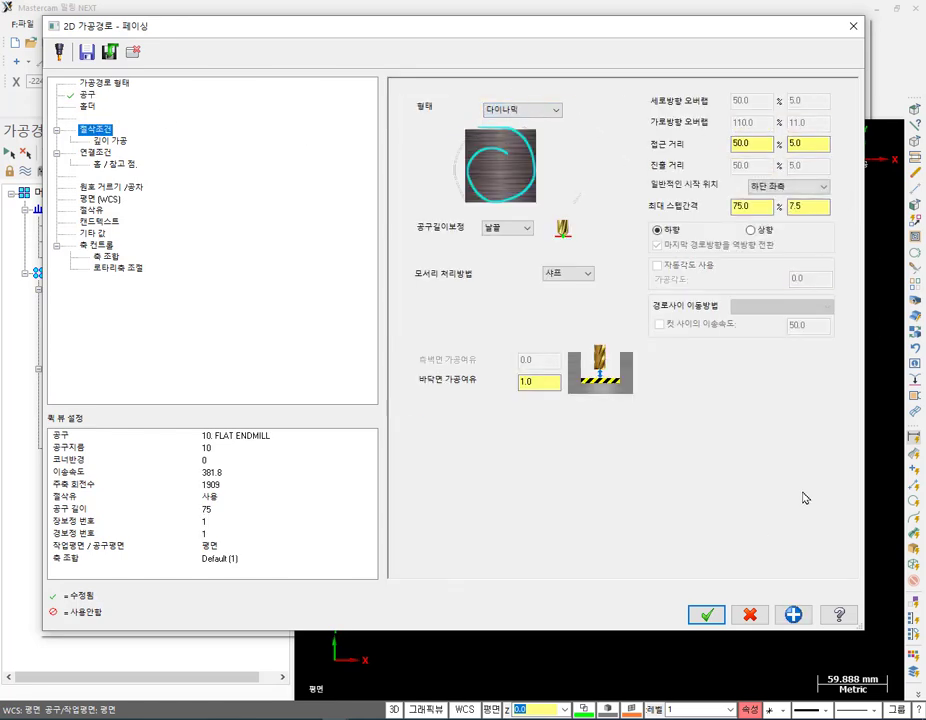
key("Return")
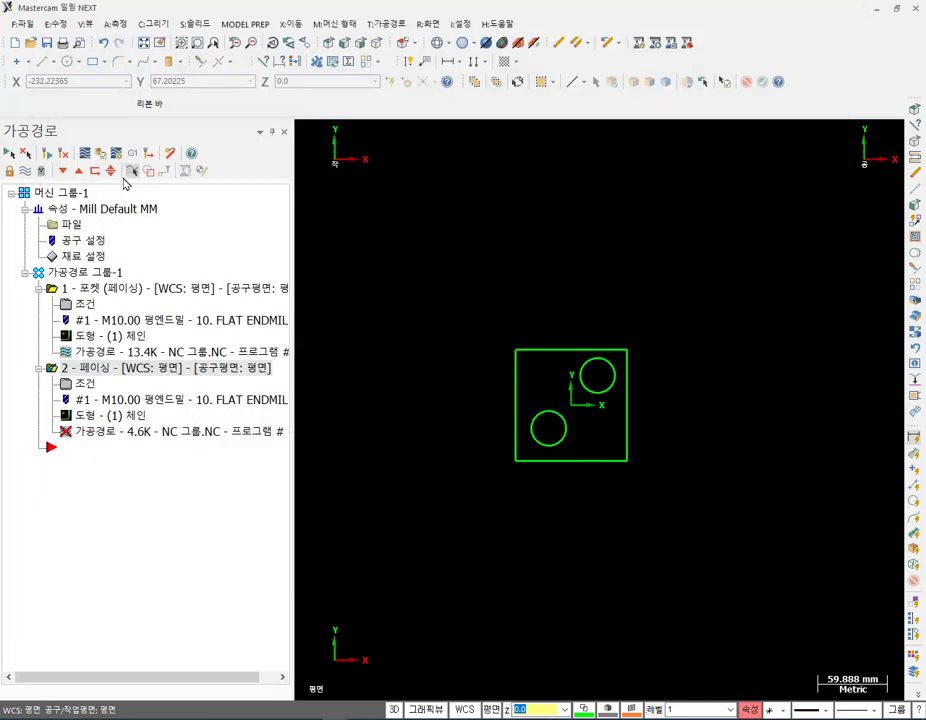
left_click(45, 155)
scroll(538, 420, "up", 3)
scroll(641, 480, "up", 2)
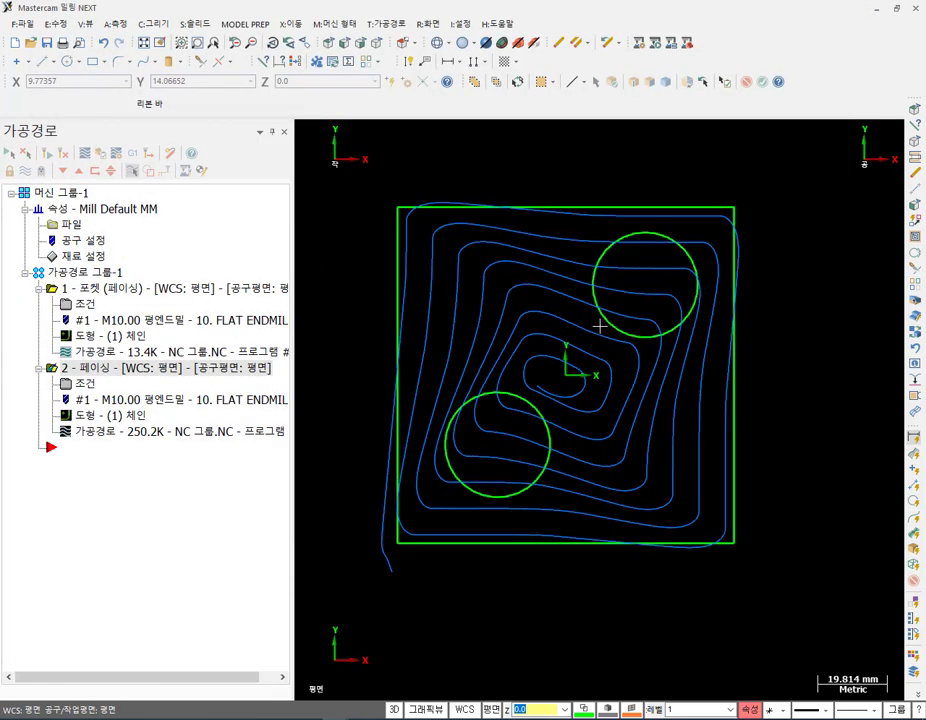
Backplot the dynamic facing toolpath to its end with the shaded swept area turned on and inspect the spiral's coverage.
left_click(150, 431)
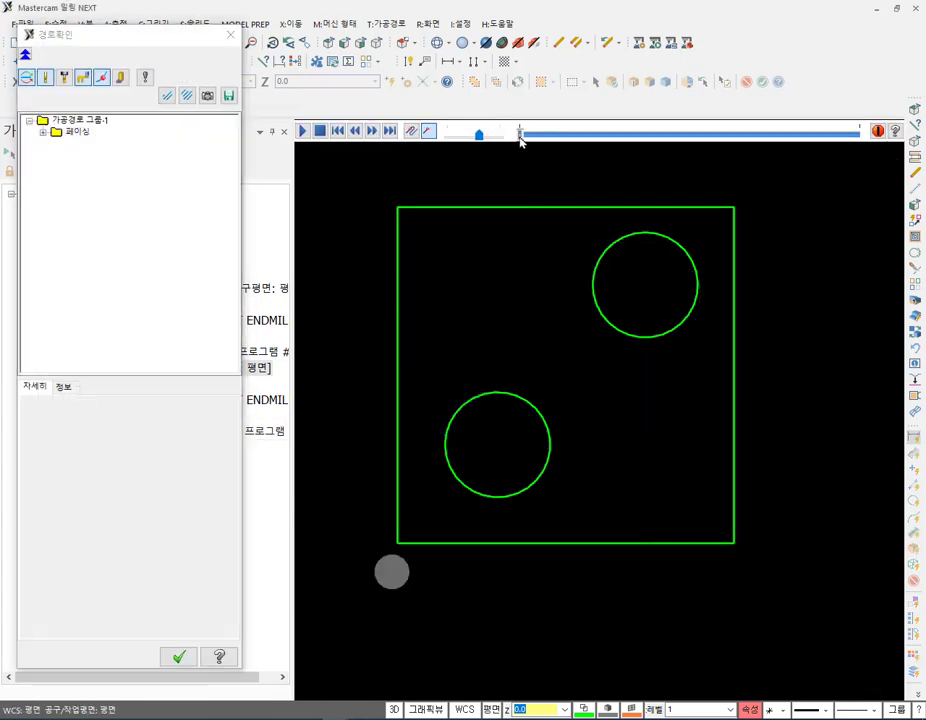
left_click_drag(518, 138, 552, 136)
left_click(120, 78)
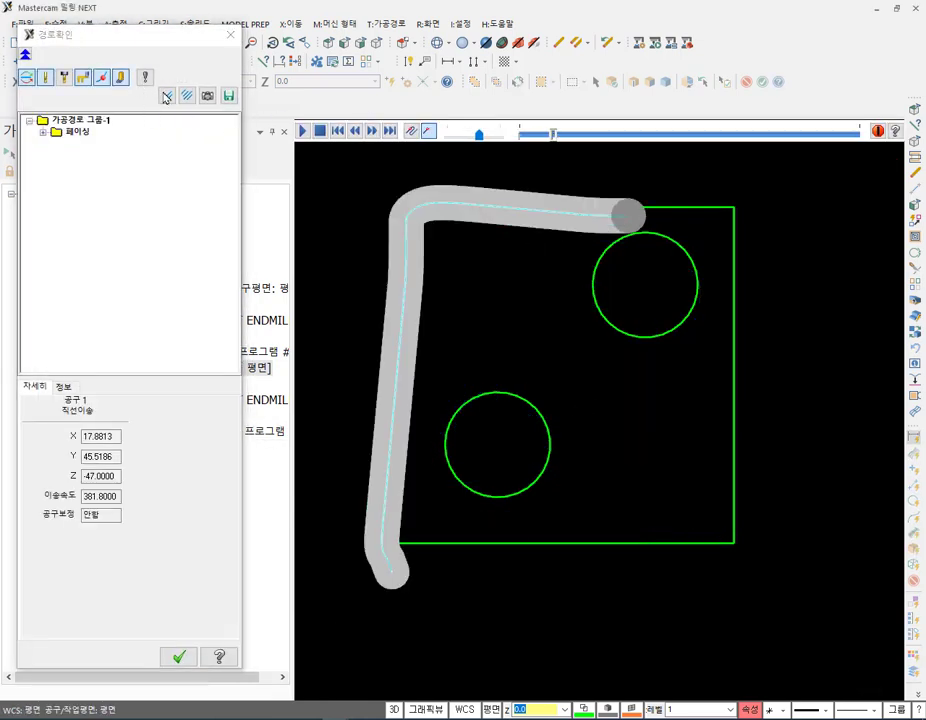
left_click_drag(548, 138, 866, 128)
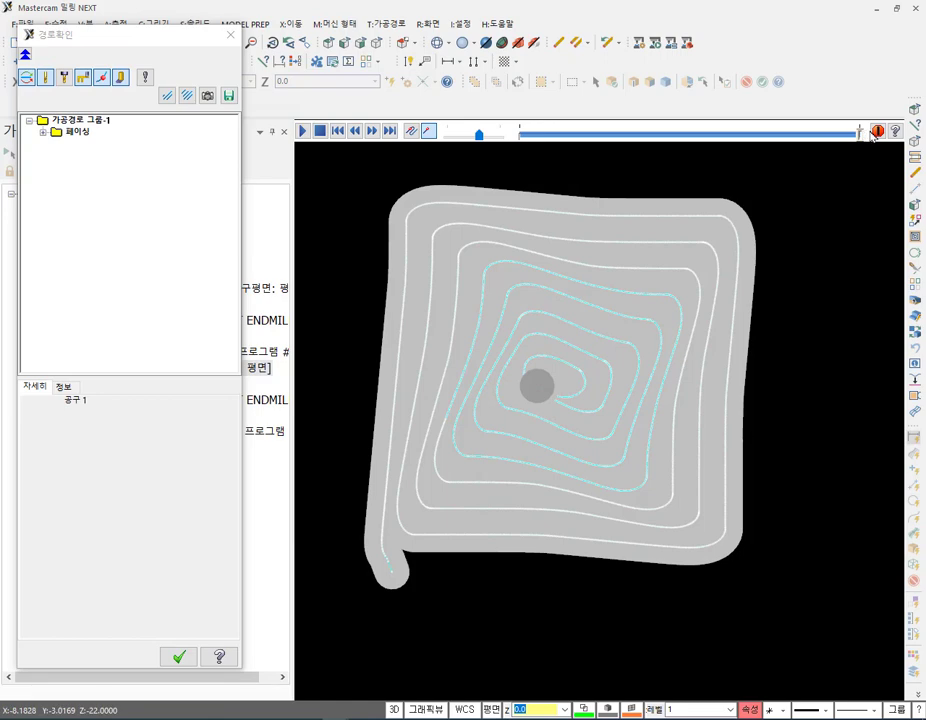
scroll(487, 228, "up", 1)
scroll(417, 217, "up", 1)
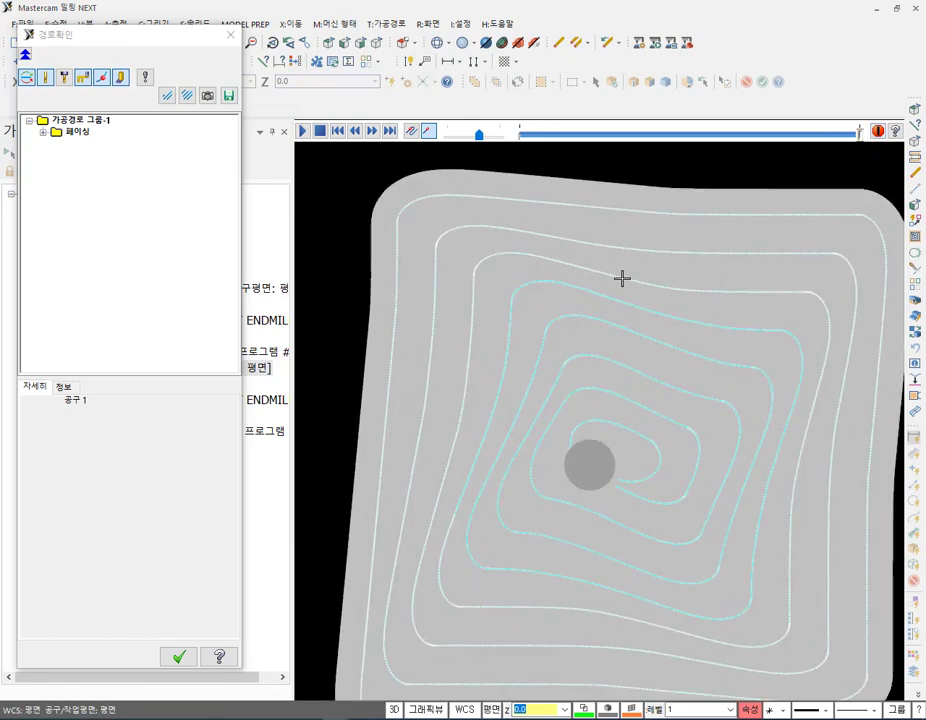
scroll(625, 275, "up", 1)
scroll(655, 320, "down", 2)
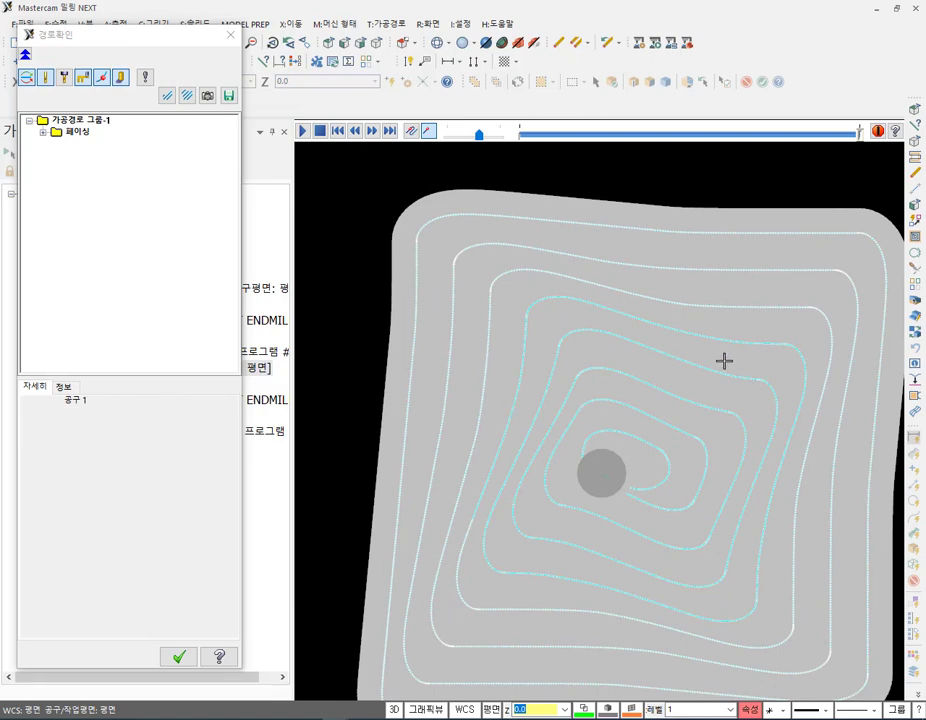
scroll(640, 345, "up", 1)
scroll(570, 430, "down", 2)
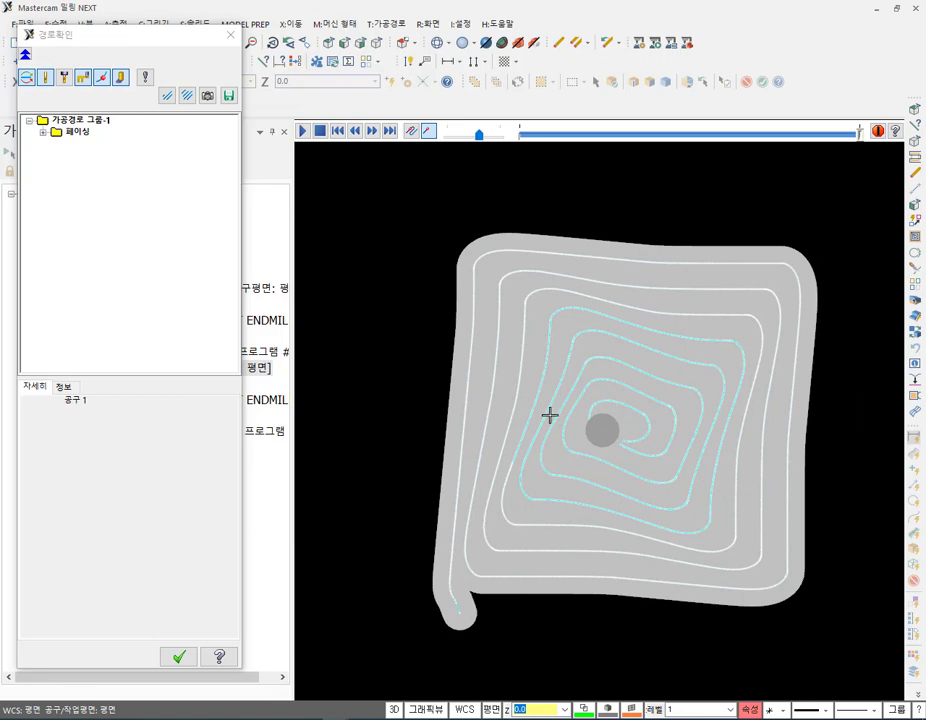
left_click(231, 34)
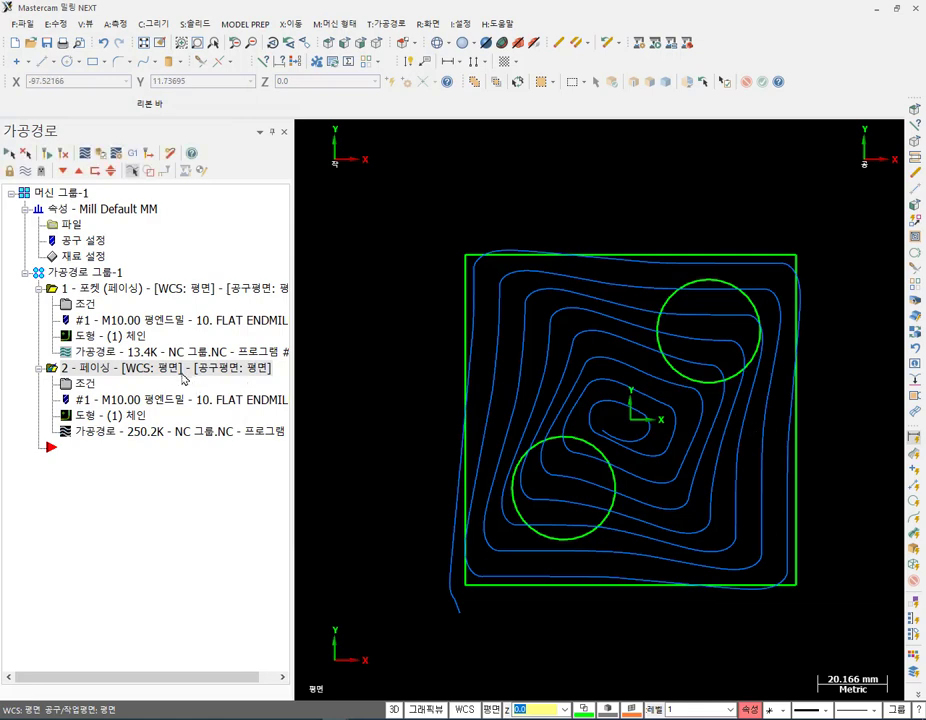
Duplicate the dynamic facing operation and regenerate operation 2 with the zigzag (왕복절삭) cutting style.
right_click_drag(160, 368, 124, 497)
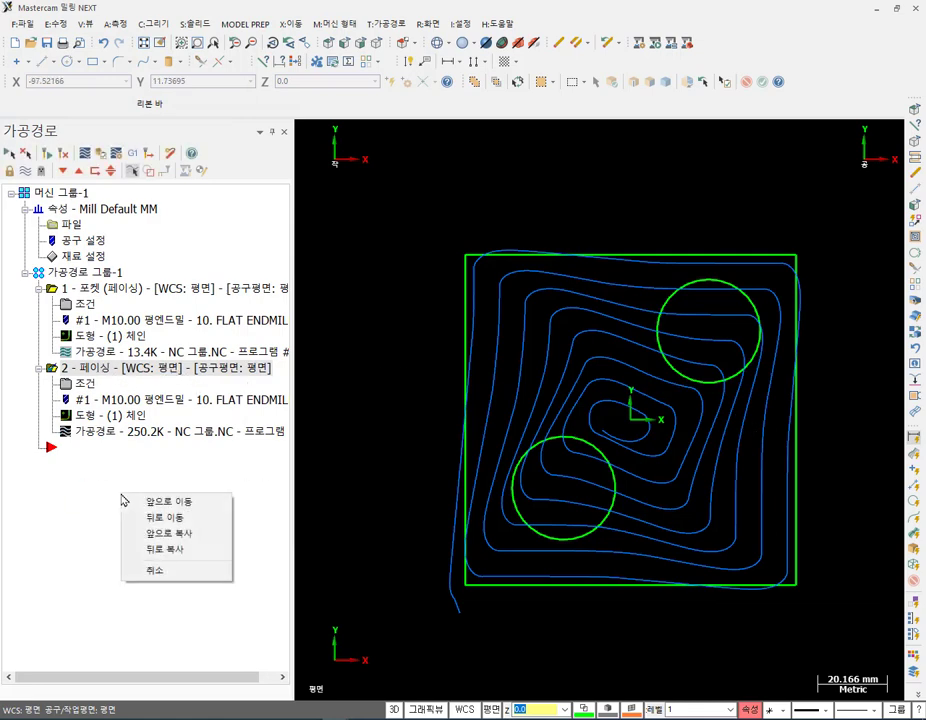
left_click(161, 531)
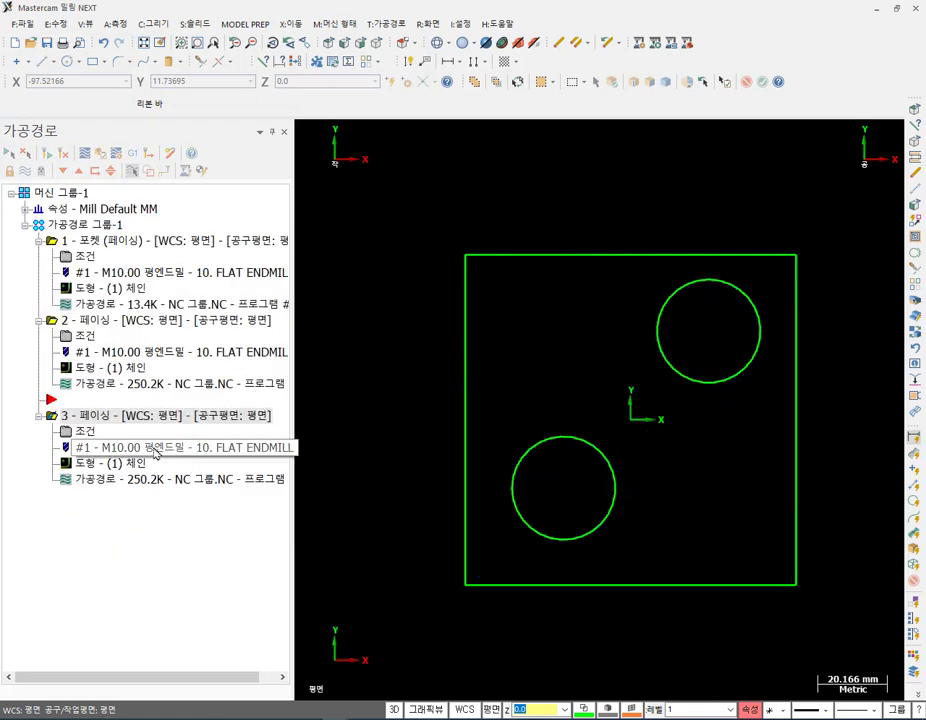
left_click(86, 336)
left_click(522, 110)
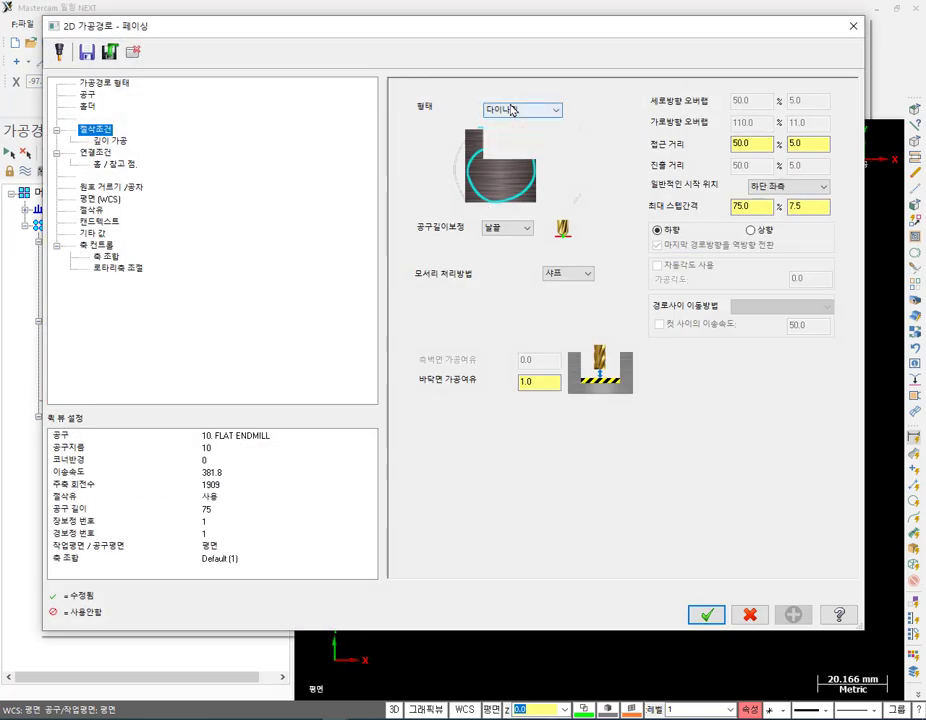
left_click(517, 121)
left_click(706, 614)
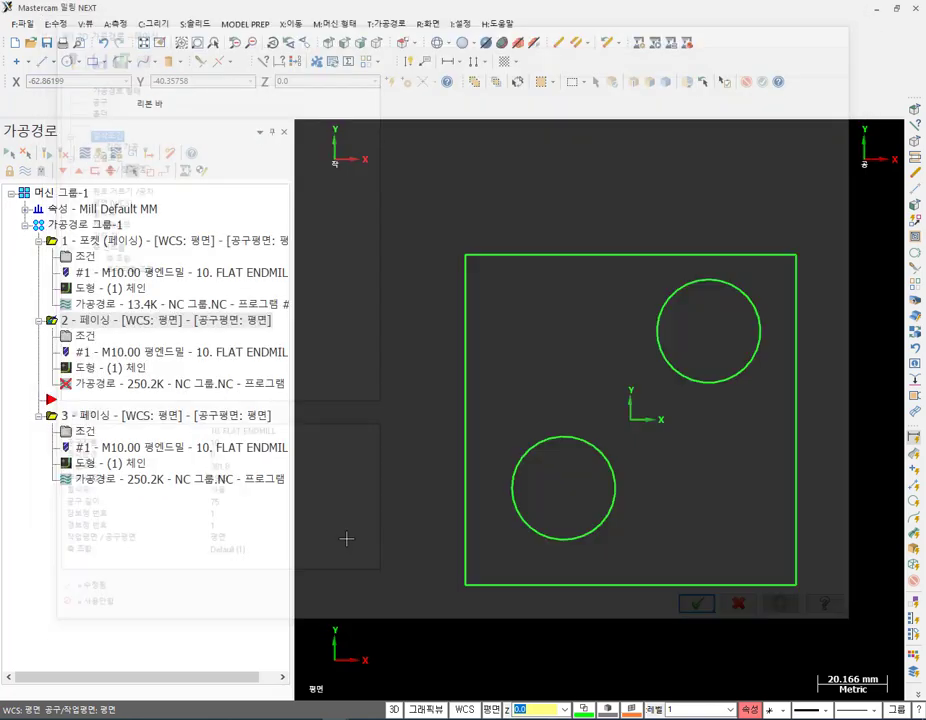
scroll(424, 234, "down", 1)
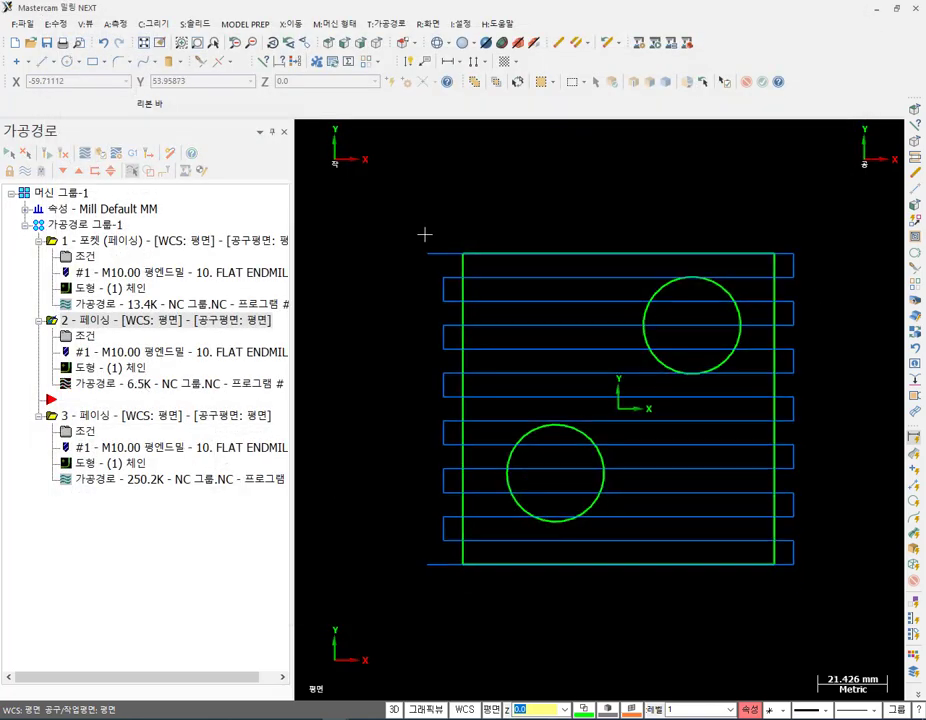
scroll(509, 271, "up", 1)
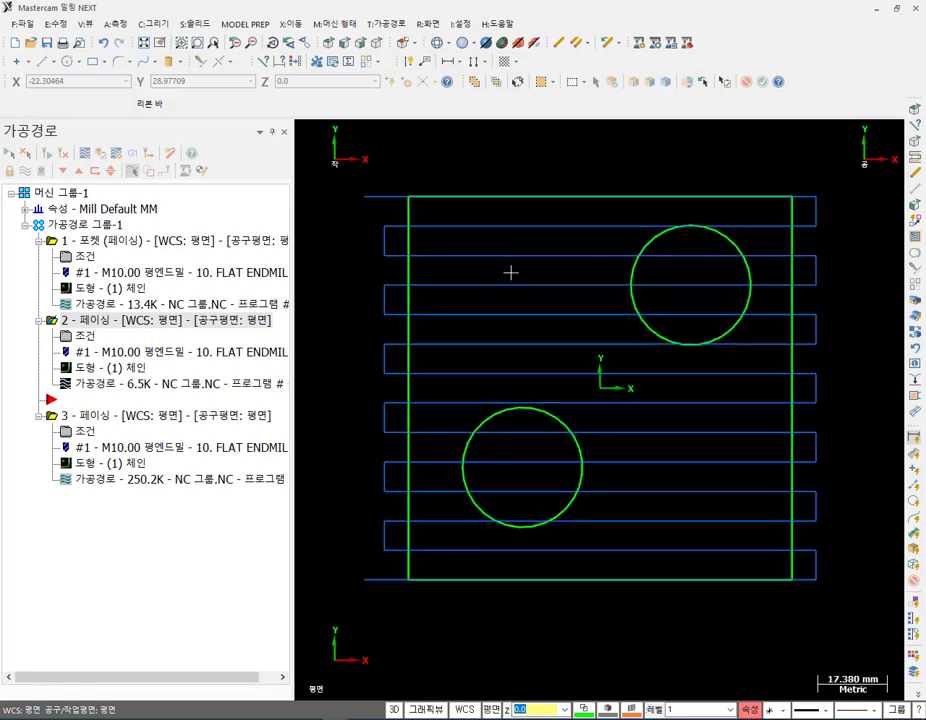
Backplot operation 3's dynamic facing path to its end and examine the closely spaced points along its curves.
left_click(102, 419)
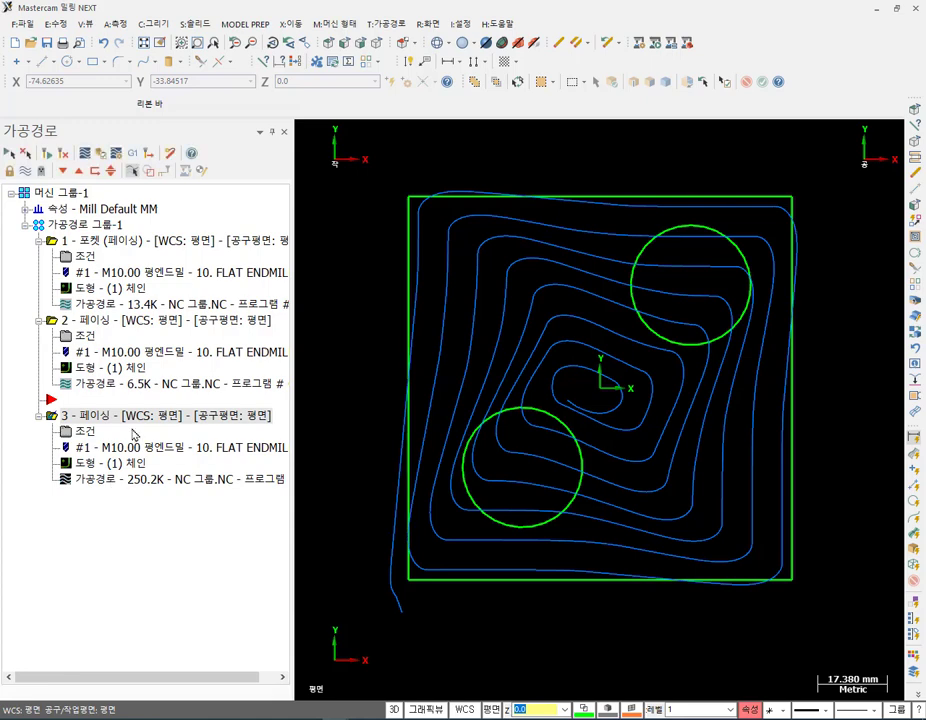
left_click(116, 480)
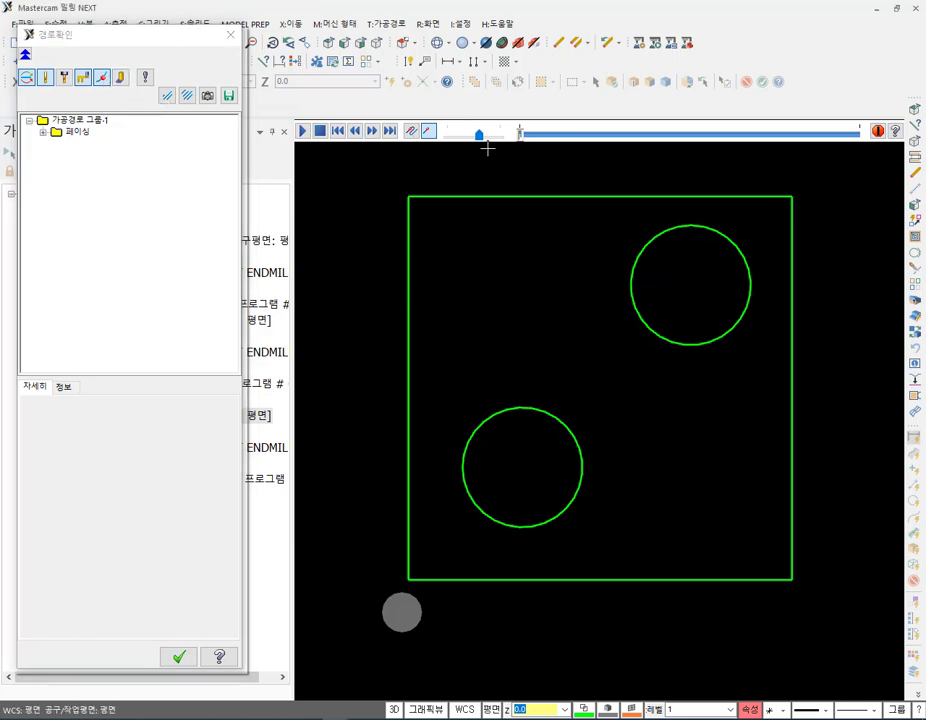
mouse_move(524, 140)
left_mouse_down()
mouse_move(523, 131)
mouse_move(583, 134)
mouse_move(846, 175)
mouse_move(870, 203)
left_mouse_up()
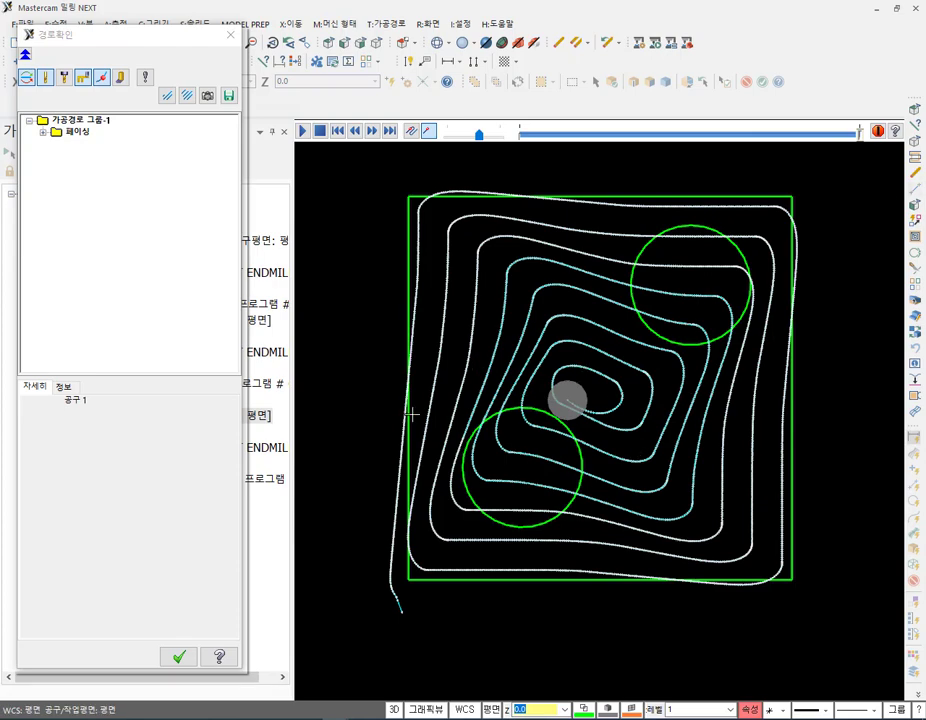
scroll(490, 365, "up", 6)
scroll(777, 451, "up", 2)
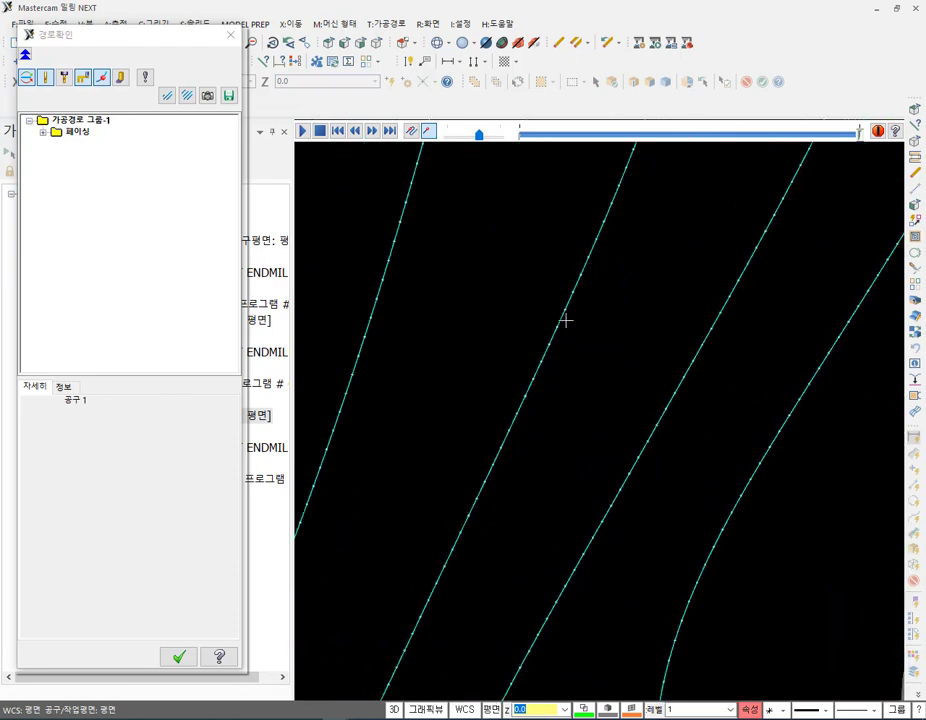
scroll(565, 320, "down", 3)
scroll(825, 370, "up", 1)
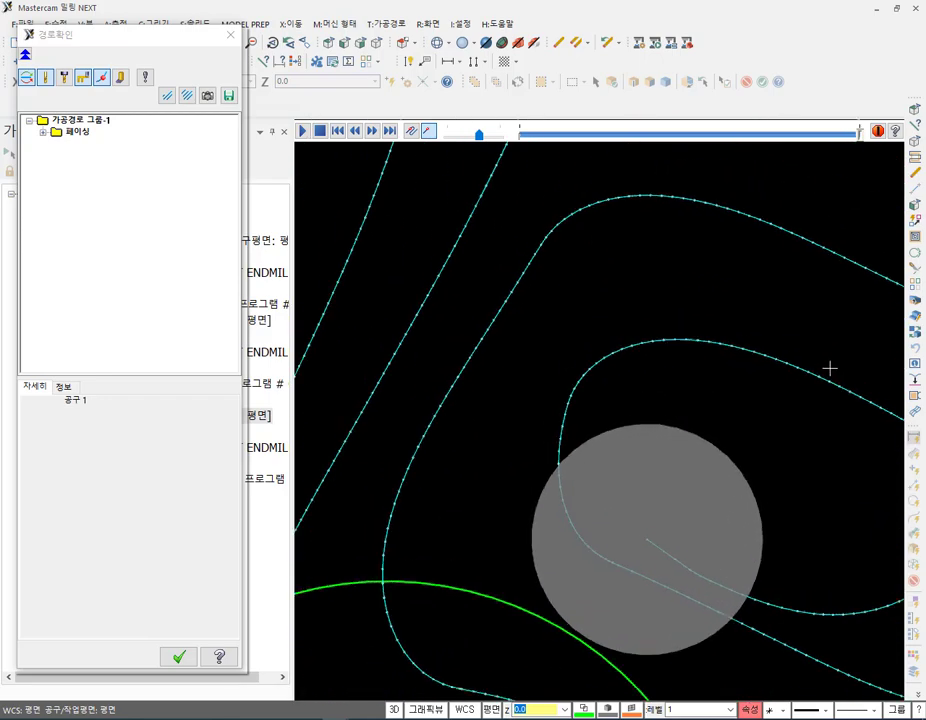
scroll(728, 376, "down", 5)
scroll(668, 211, "down", 1)
scroll(672, 157, "up", 2)
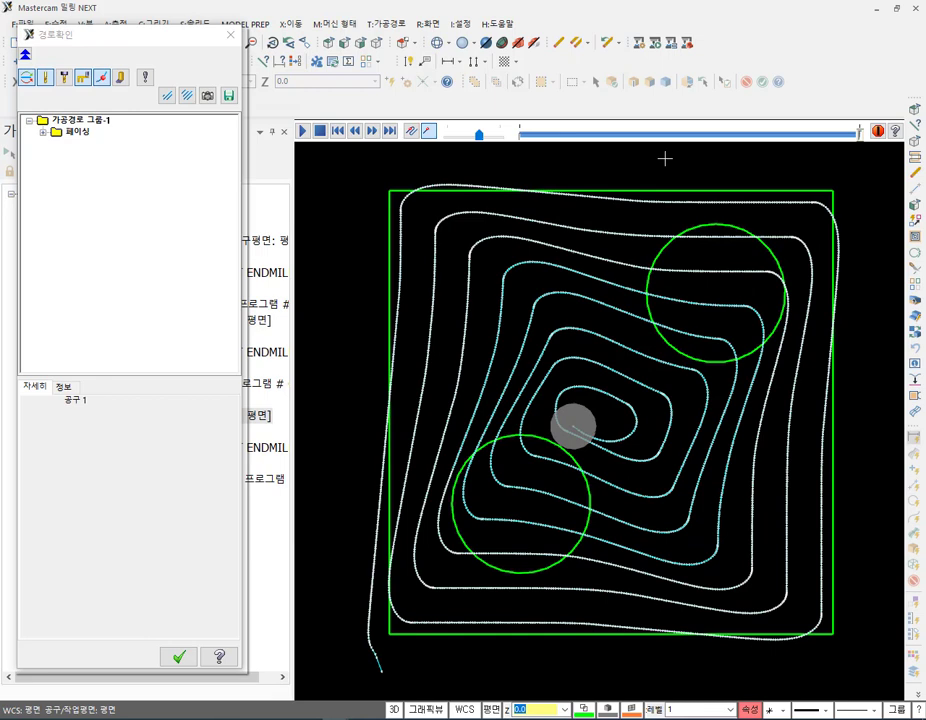
left_click(179, 657)
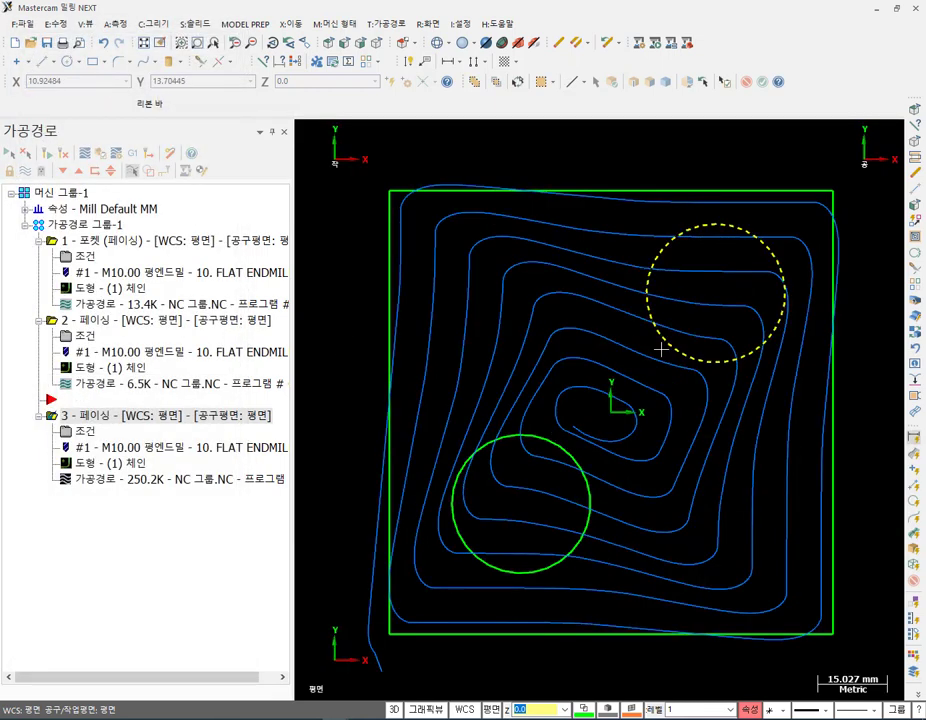
left_click(112, 321)
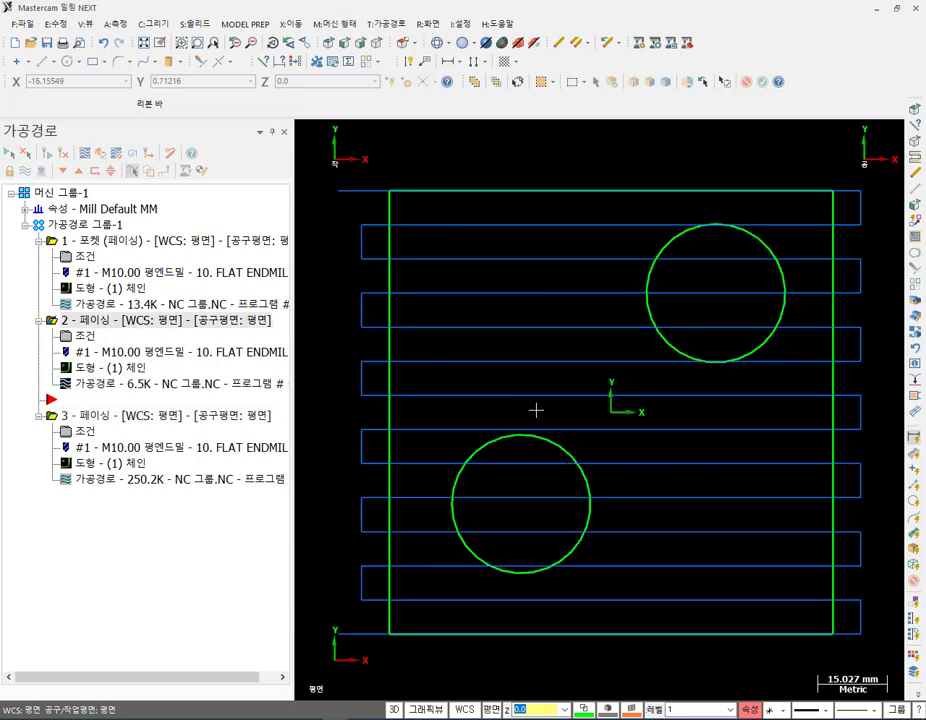
left_click(73, 476)
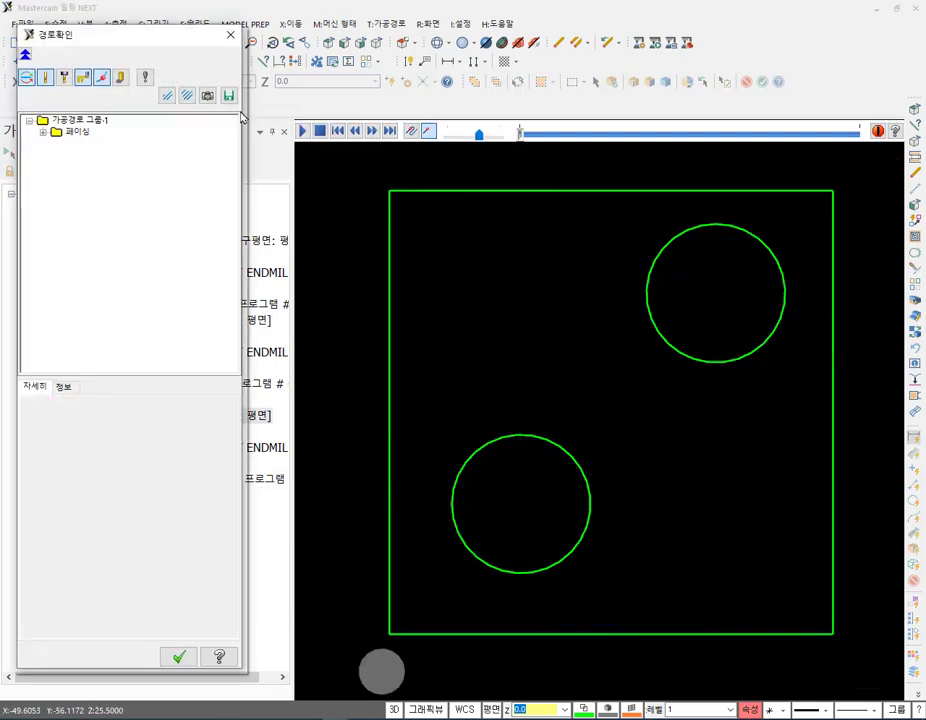
left_click(231, 34)
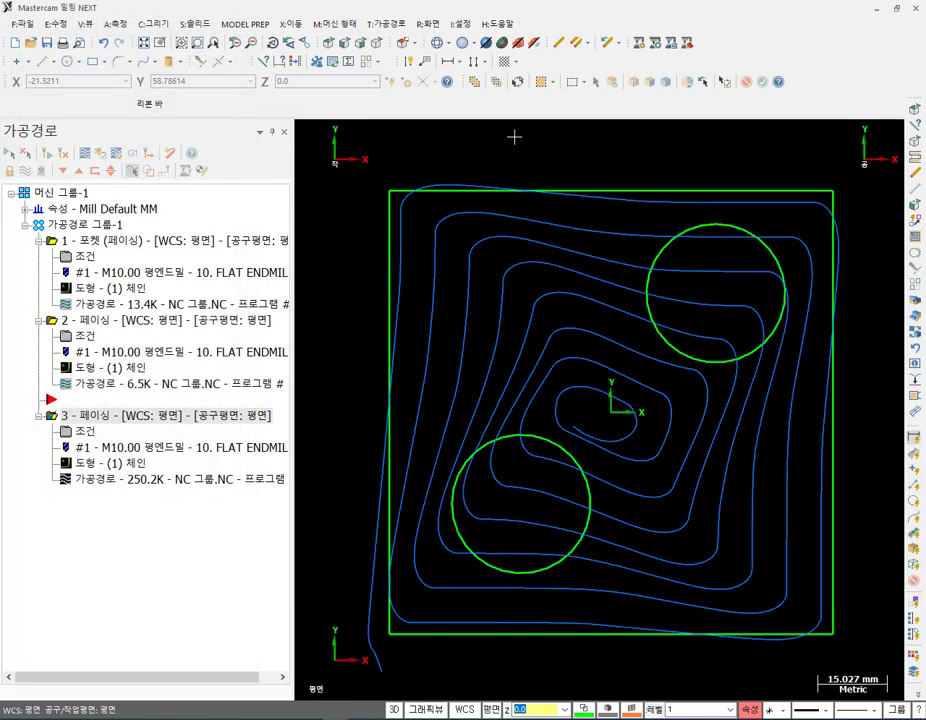
Backplot operation 2's zigzag facing path to its end and examine the points at the ends of its passes.
left_click(128, 322)
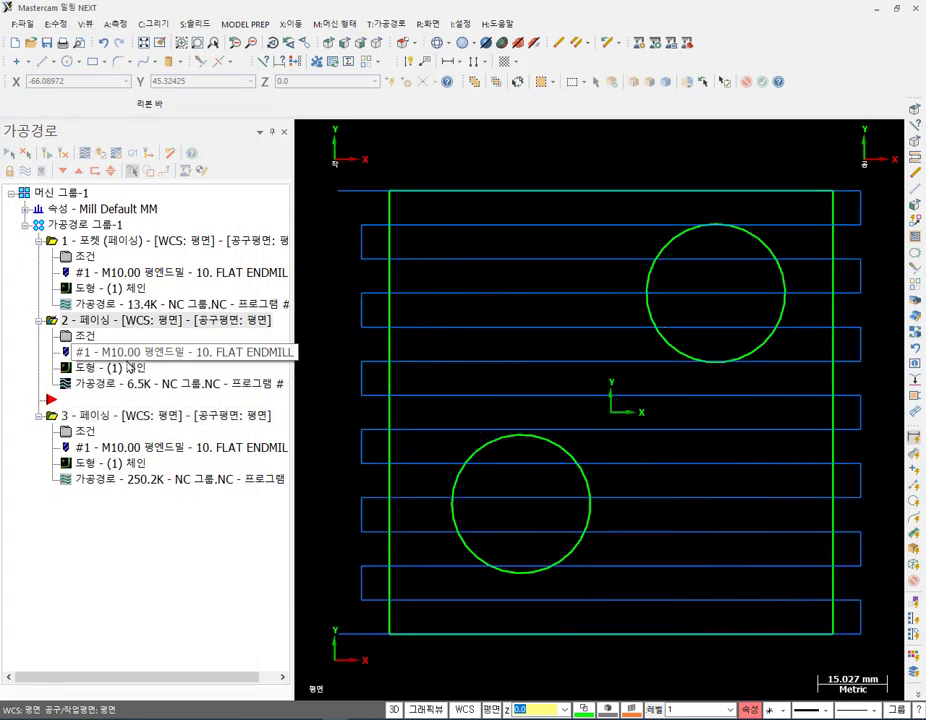
left_click(100, 383)
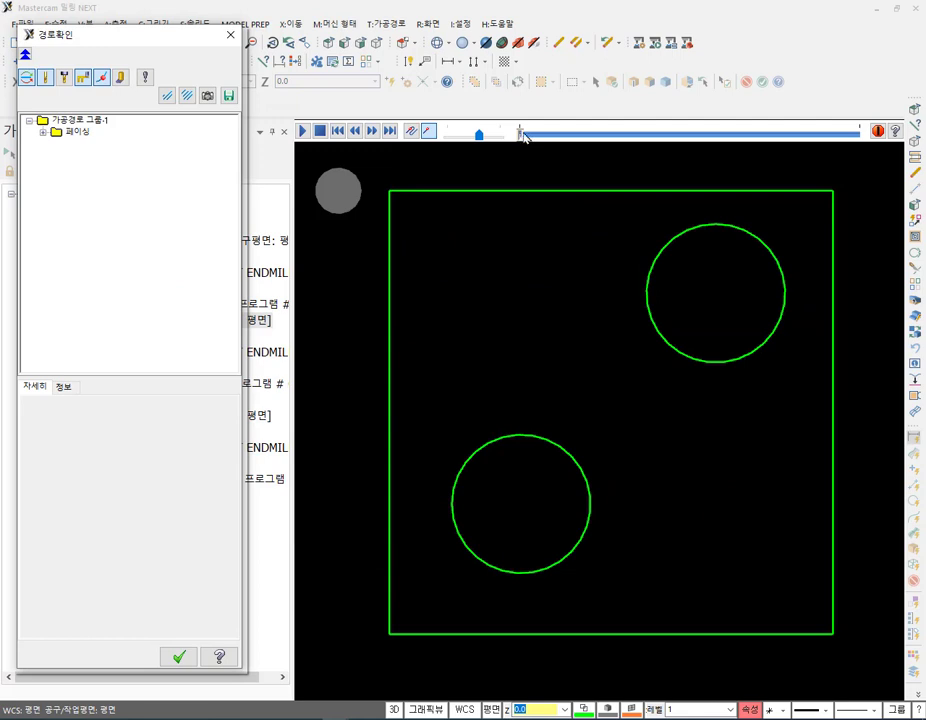
mouse_move(521, 134)
left_mouse_down()
mouse_move(646, 134)
mouse_move(893, 190)
left_mouse_up()
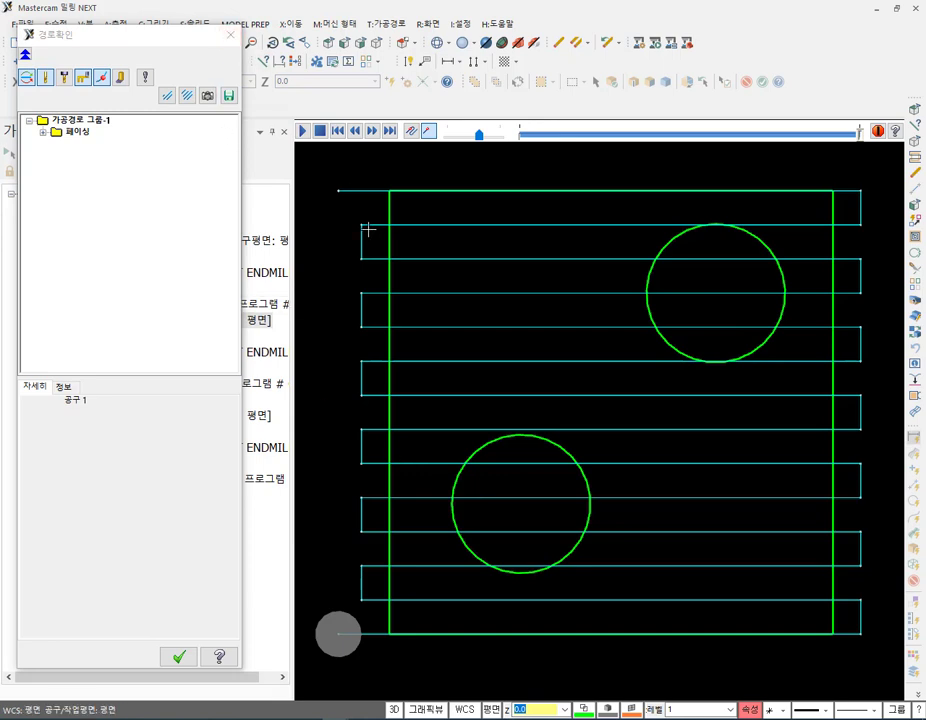
scroll(351, 203, "up", 5)
scroll(358, 241, "up", 2)
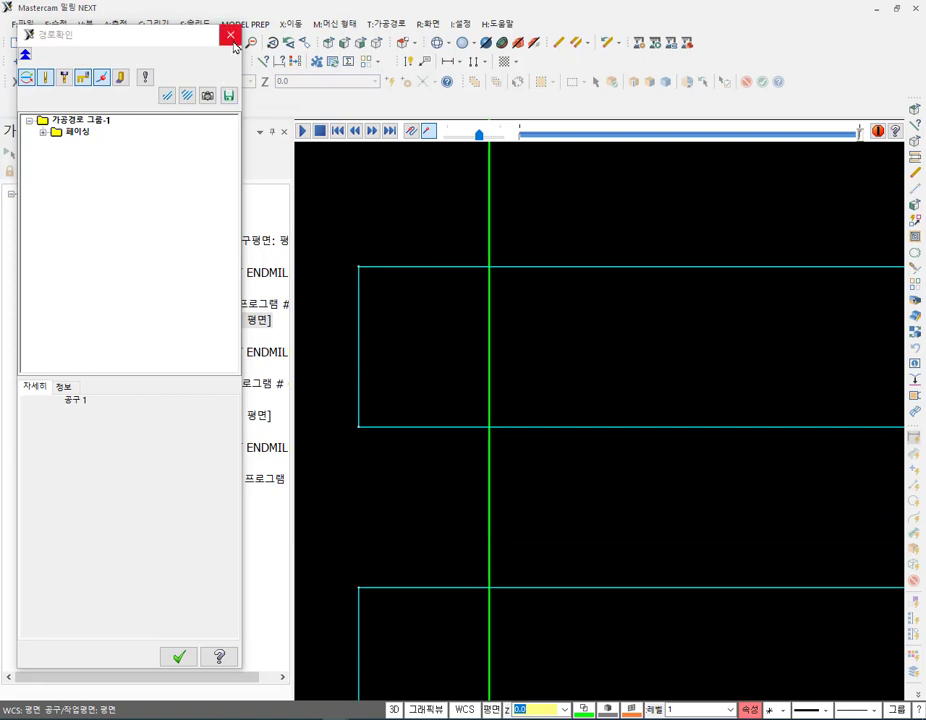
scroll(351, 244, "down", 1)
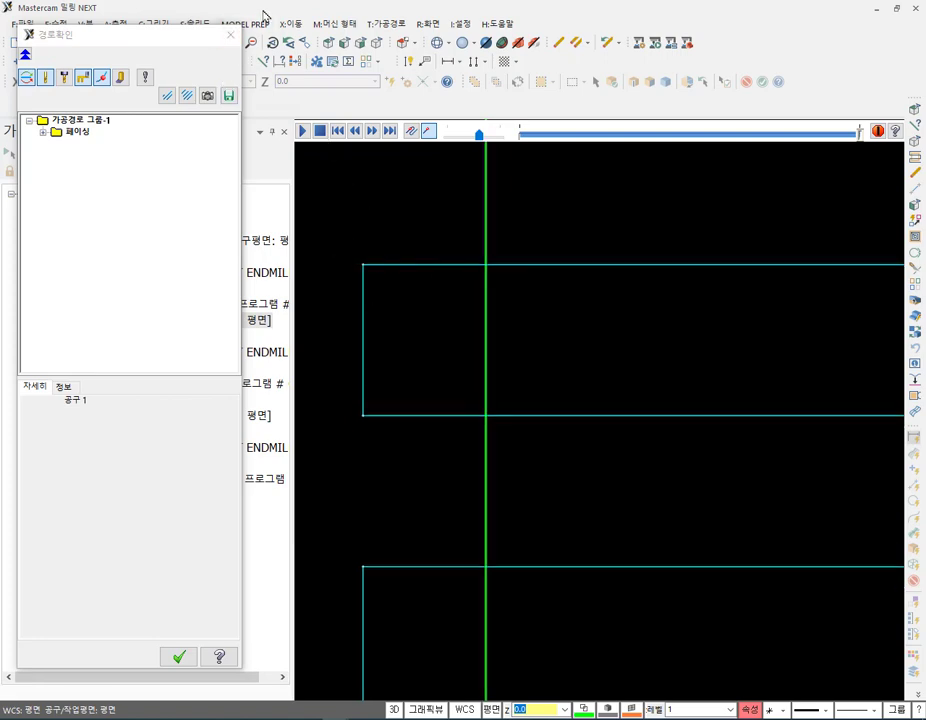
left_click(230, 34)
scroll(393, 244, "down", 6)
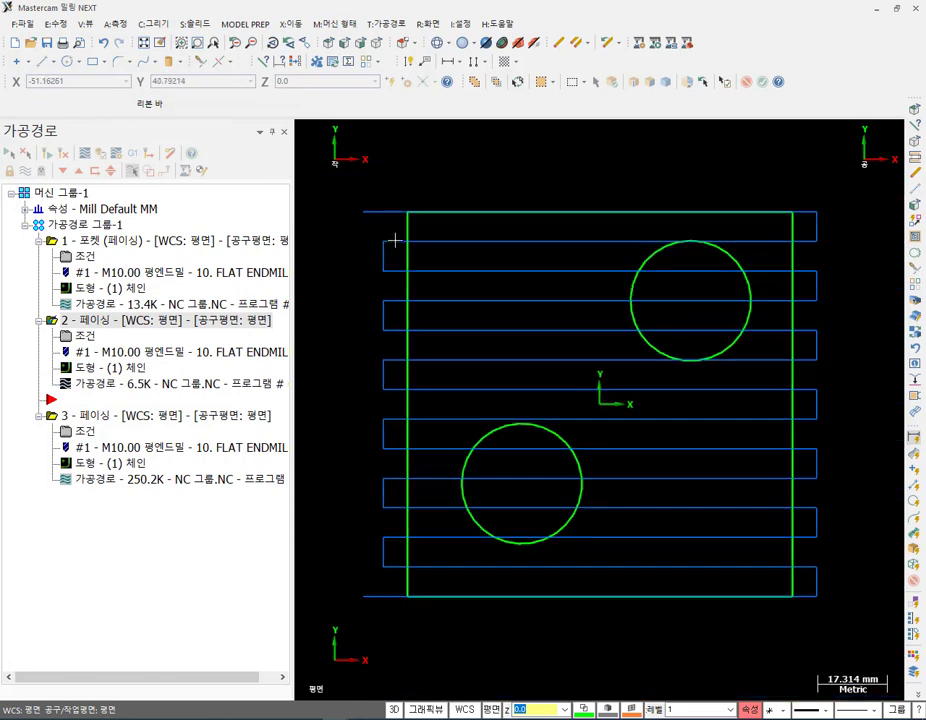
Post only operation 3's dynamic facing toolpath with the NC file overwritten and review the generated code in CIMCO Edit.
left_click(97, 418)
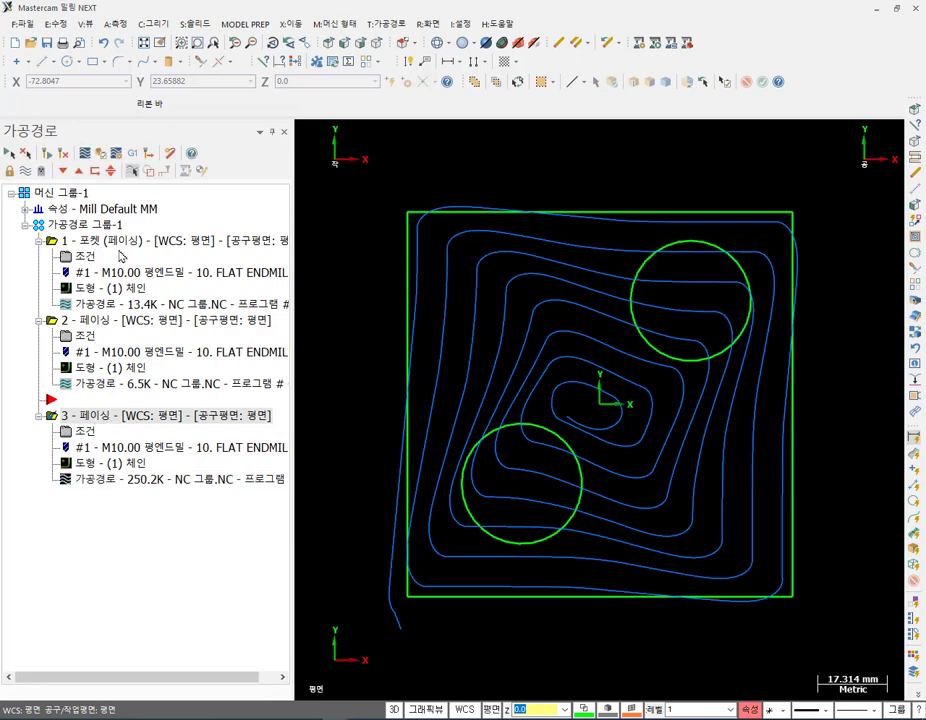
left_click(133, 152)
left_click(52, 255)
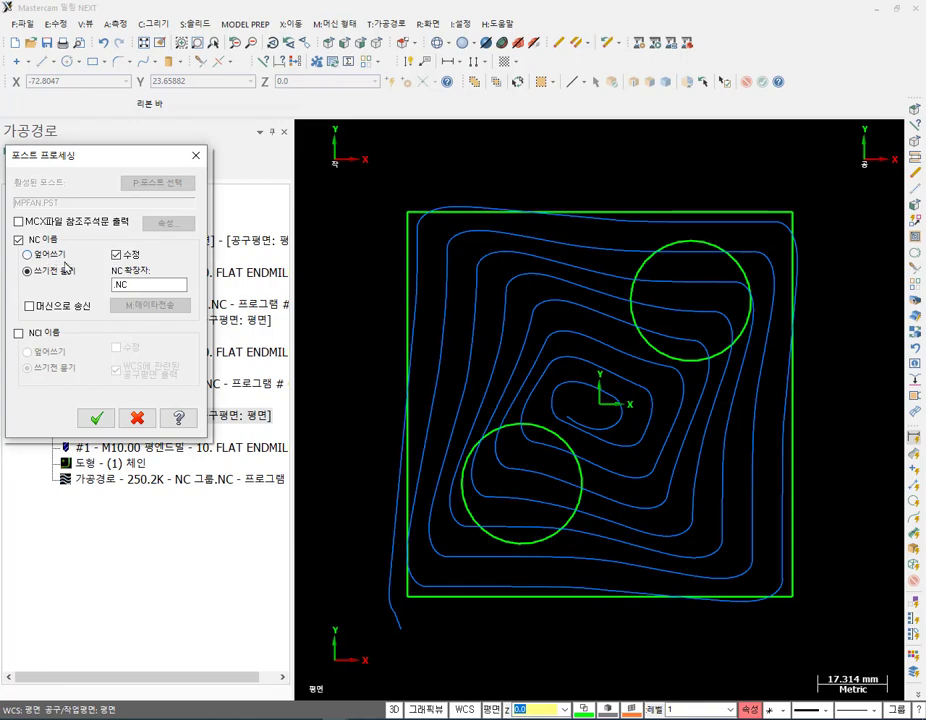
left_click(96, 417)
left_click(515, 398)
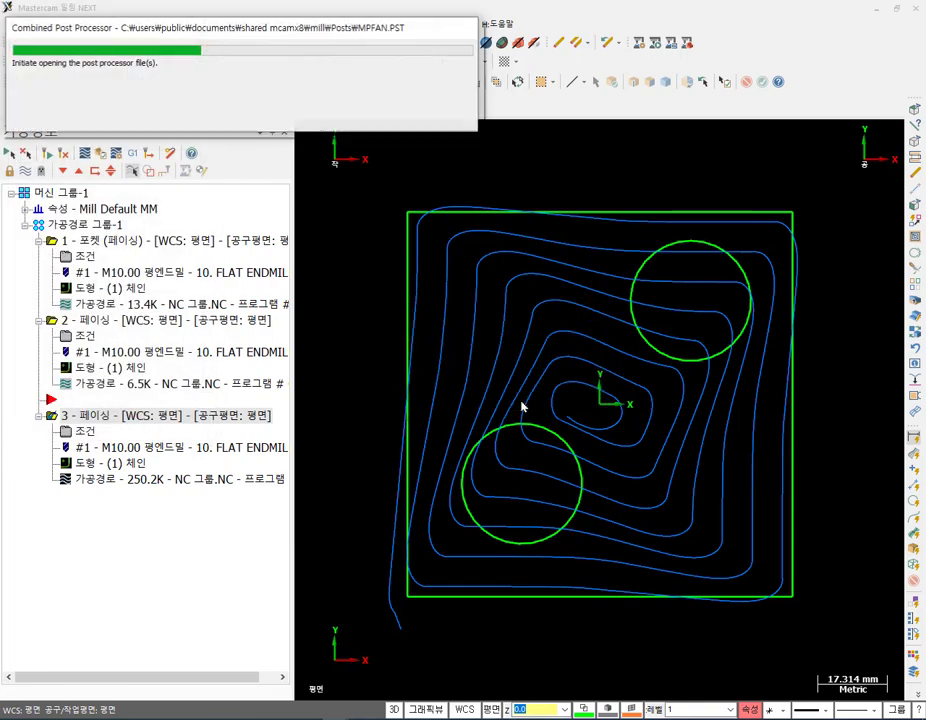
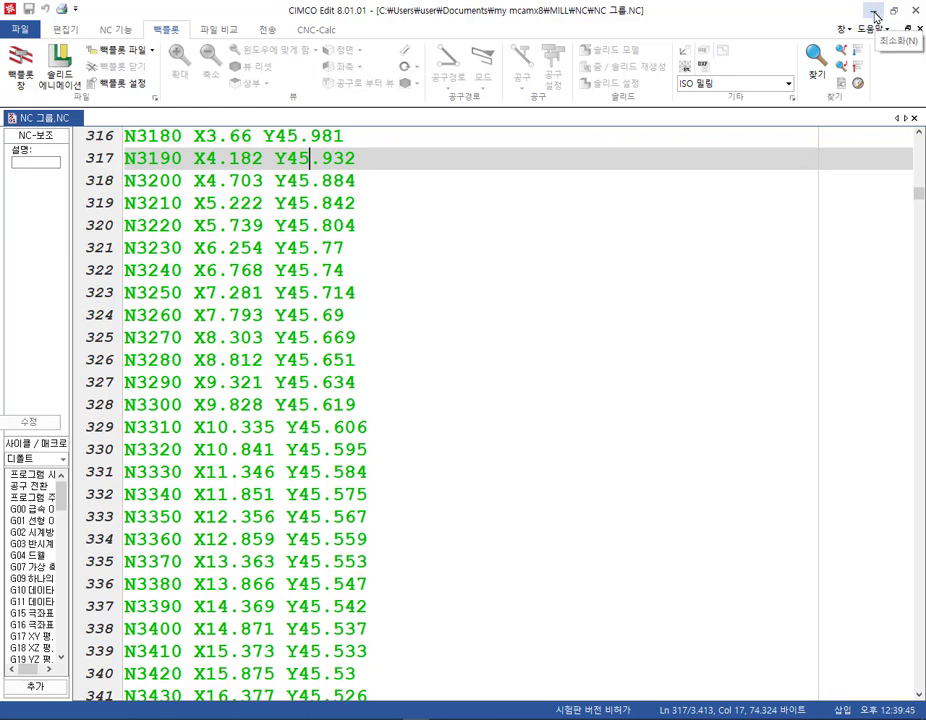
left_click(874, 18)
Post only operation 2's zigzag facing toolpath to the same NC file and reload the modified file in CIMCO Edit.
left_click(130, 320)
left_click(132, 153)
left_click(97, 418)
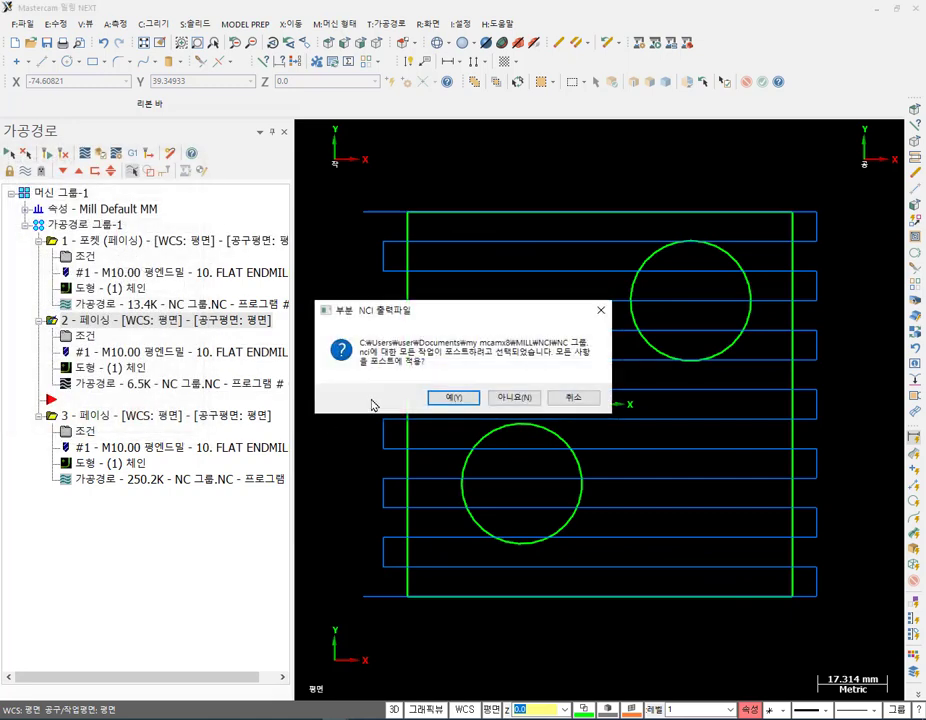
left_click(542, 400)
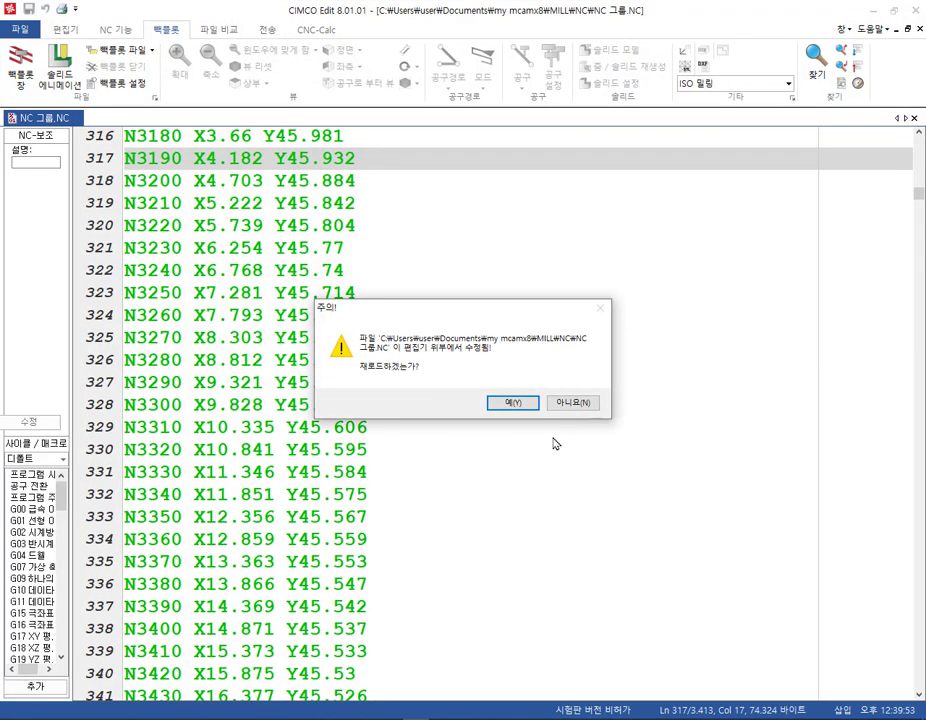
left_click(527, 404)
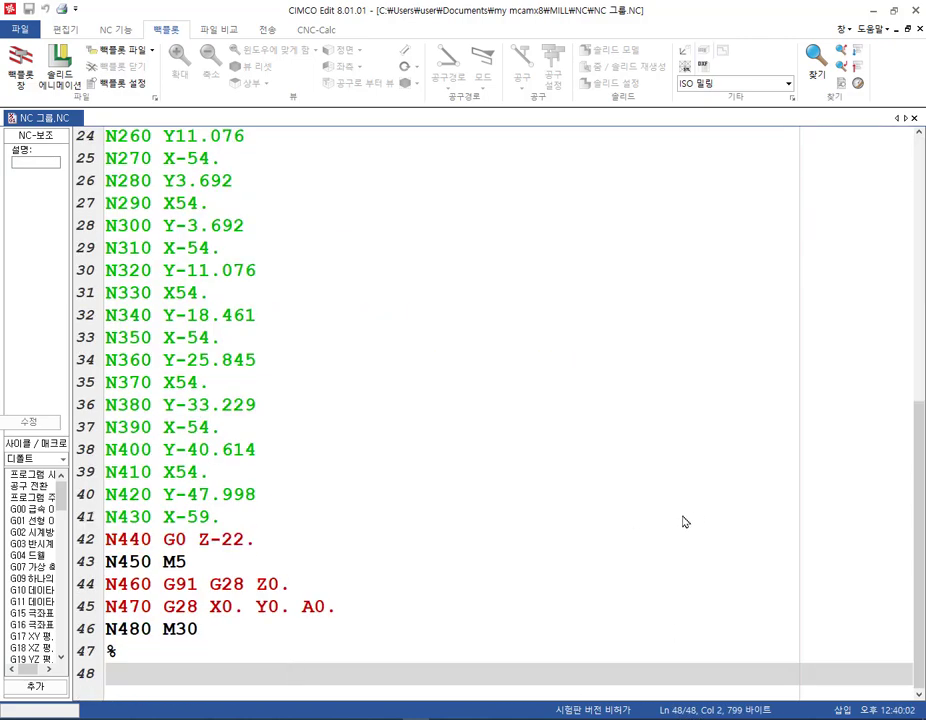
Read through the zigzag facing NC program, highlighting its coordinate lines, and return to Mastercam.
left_click(203, 653)
left_click_drag(192, 653, 72, 160)
scroll(384, 480, "up", 5)
left_click(366, 276)
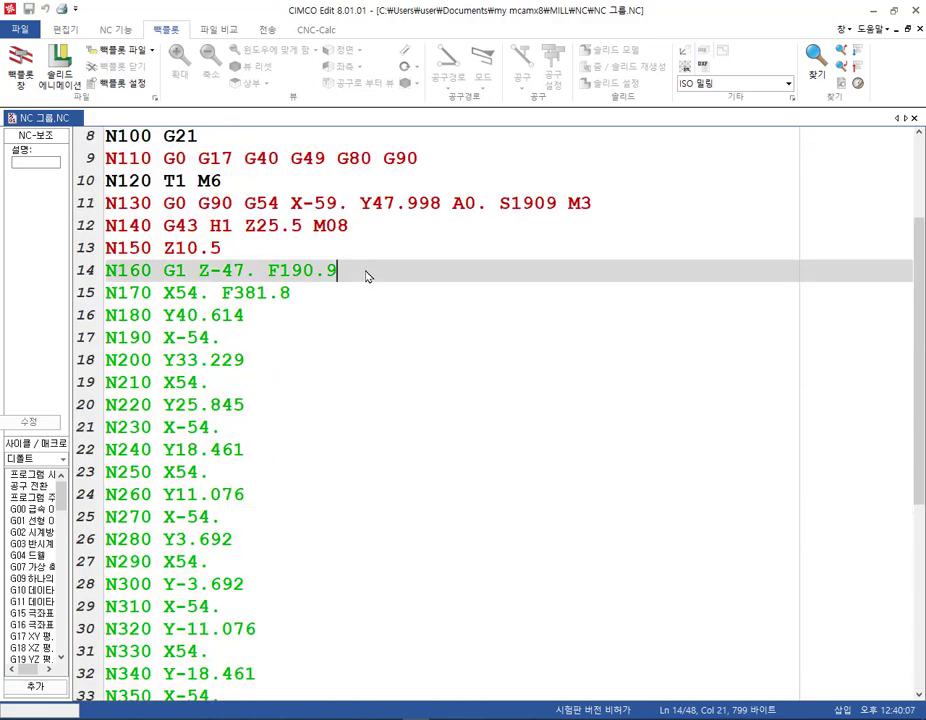
left_click_drag(163, 225, 256, 673)
left_click(441, 458)
scroll(440, 453, "down", 5)
scroll(600, 393, "up", 8)
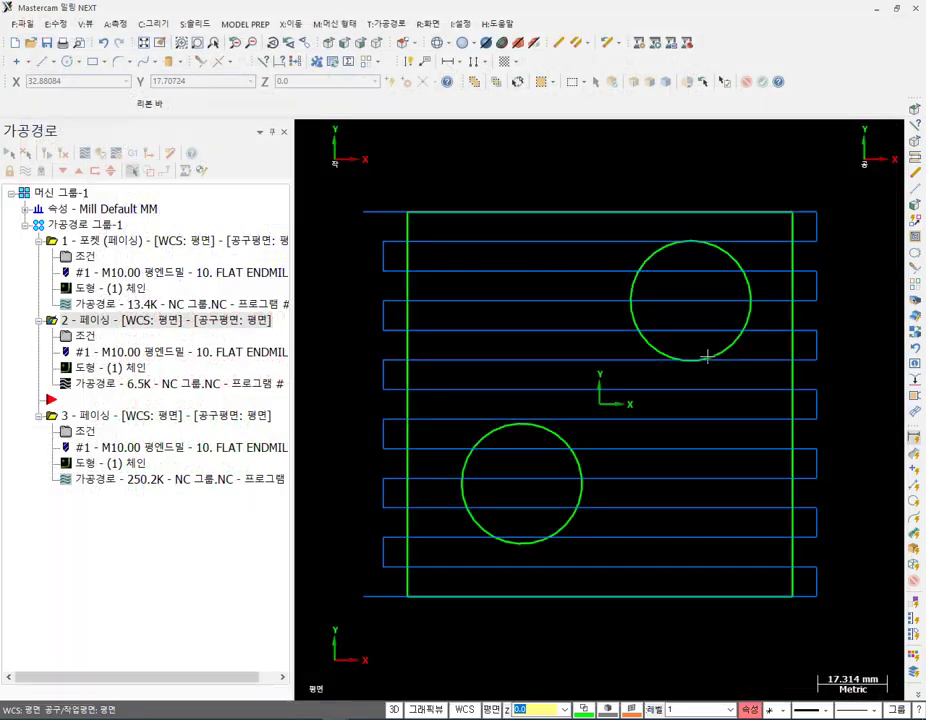
left_click(912, 9)
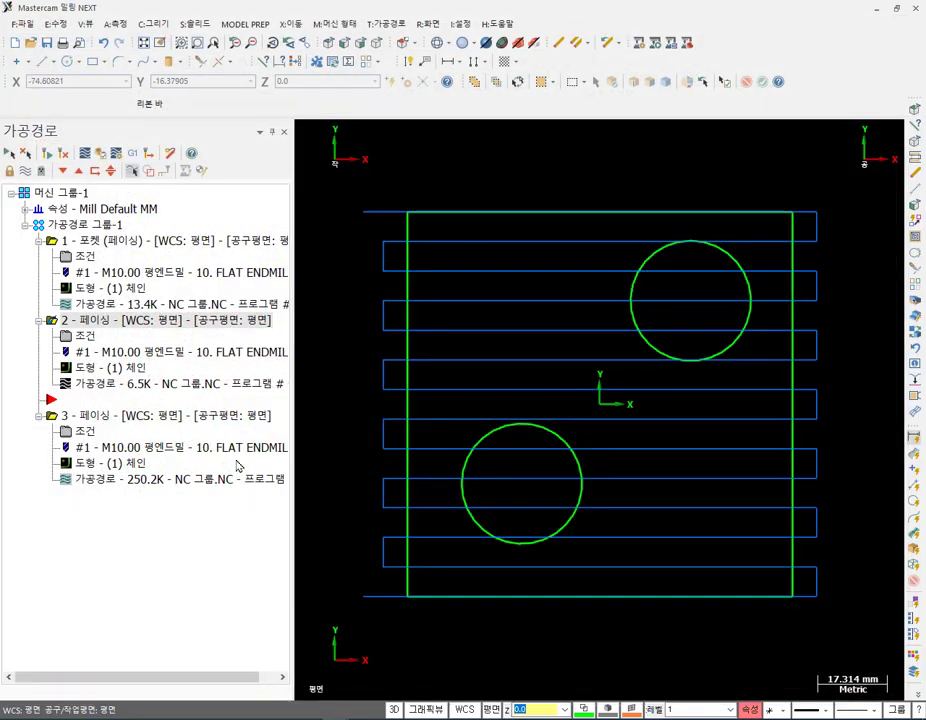
Review operation 3's floor allowance (바닥면 가공여유), depth cut (깊이 가공) and linking height (연결조건) settings.
left_click(86, 431)
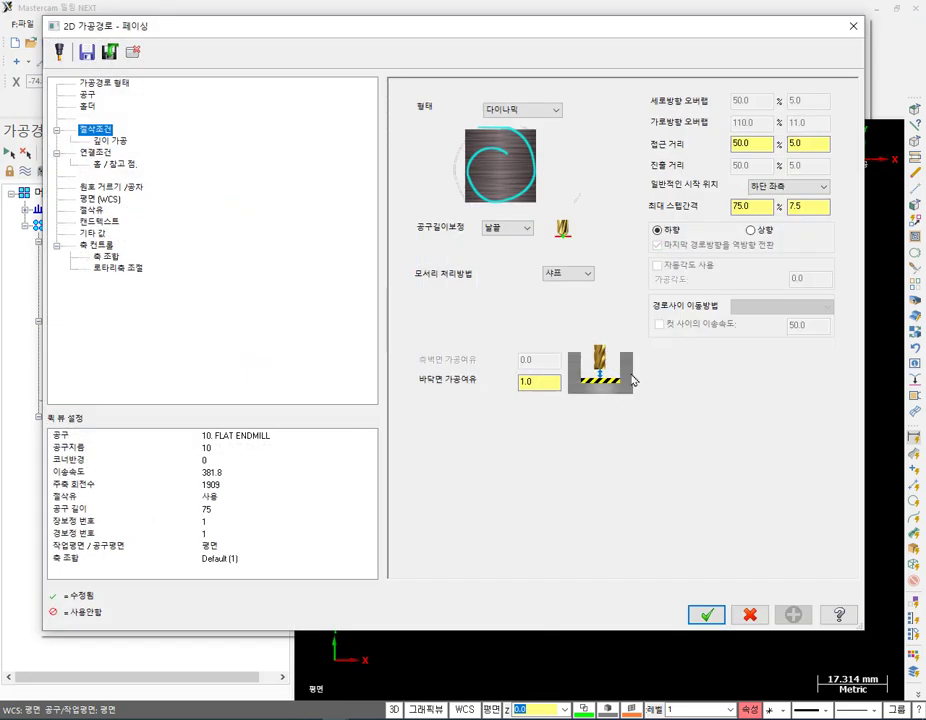
double_click(535, 381)
left_click(110, 142)
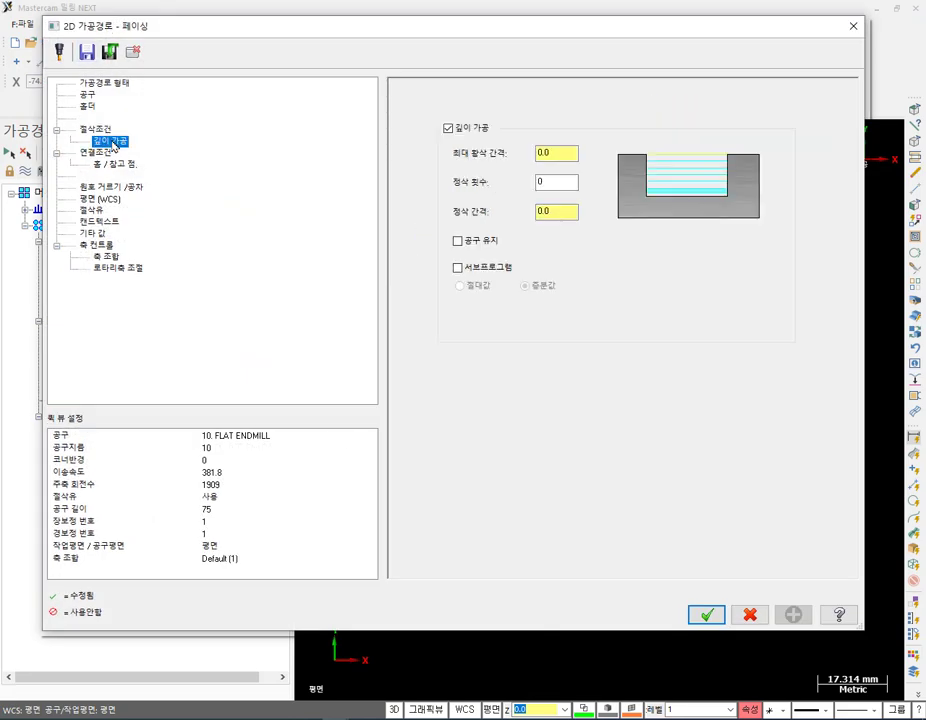
left_click(96, 152)
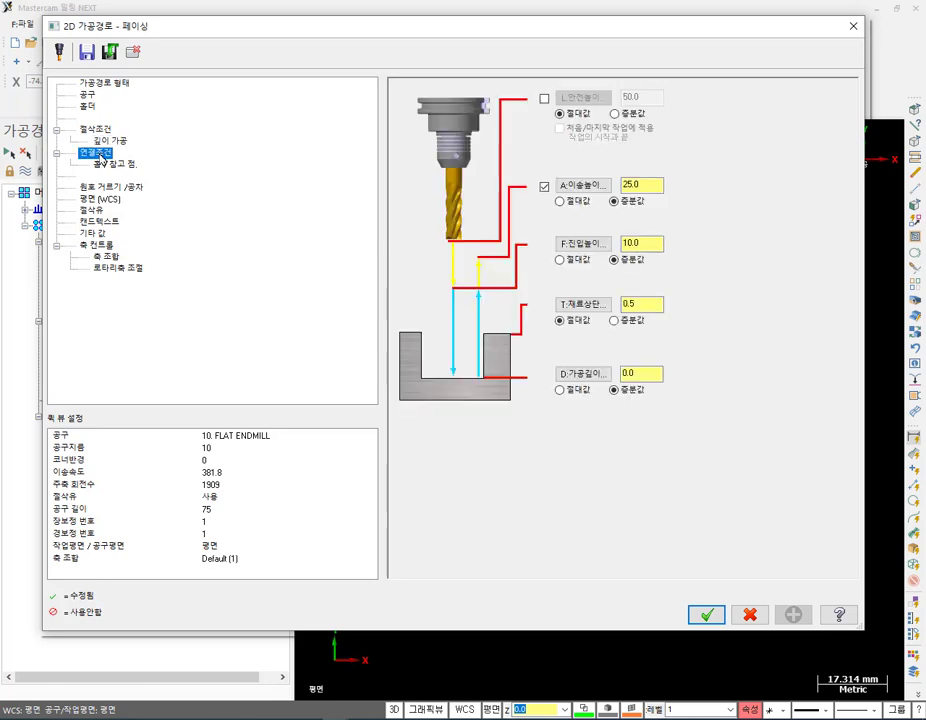
left_click(95, 129)
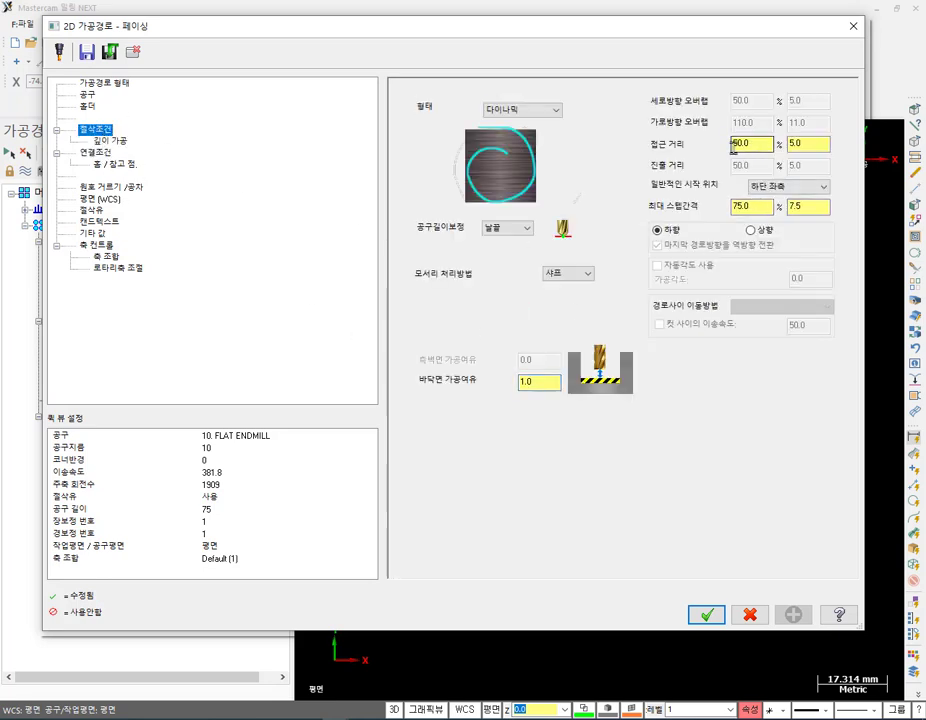
Try the zigzag (왕복절삭) style in operation 3, inspect its 세로방향 오버랩 setting, and discard the changes.
left_click(507, 110)
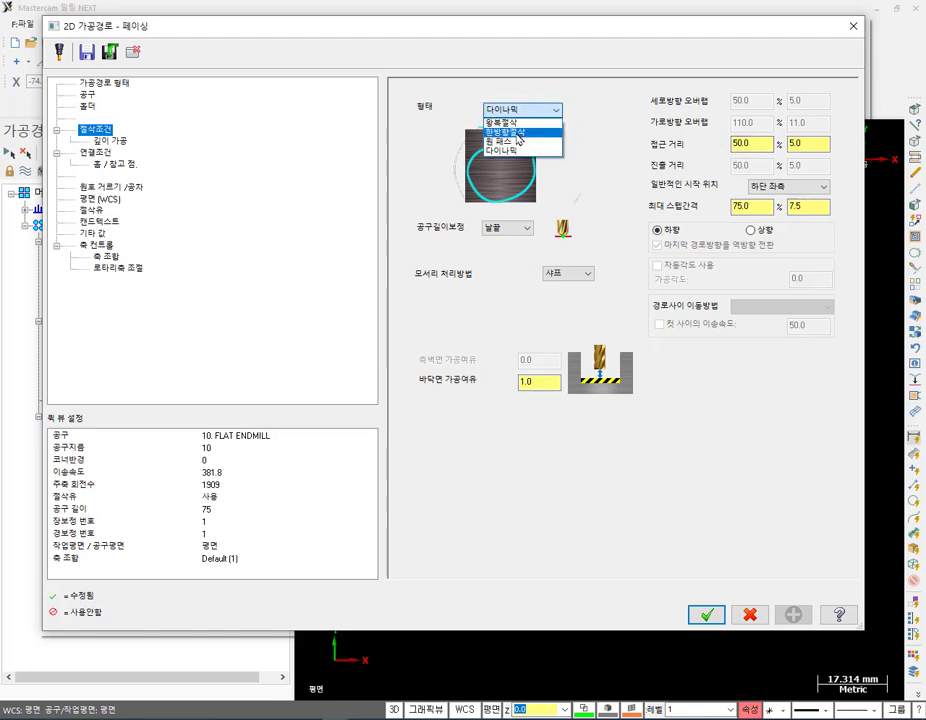
left_click(500, 122)
left_click(763, 100)
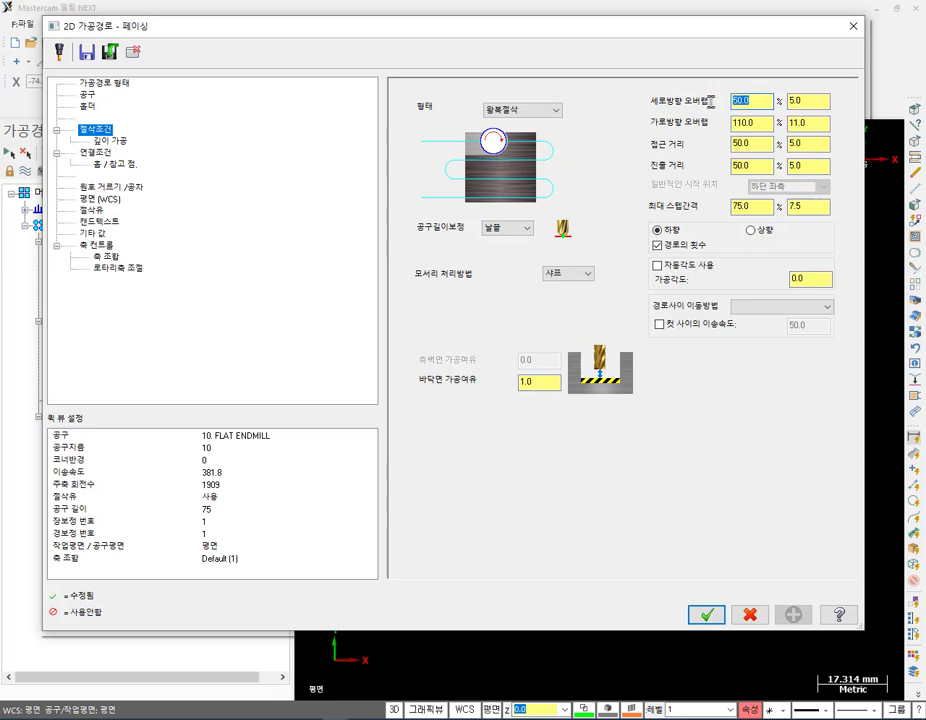
key("Tab")
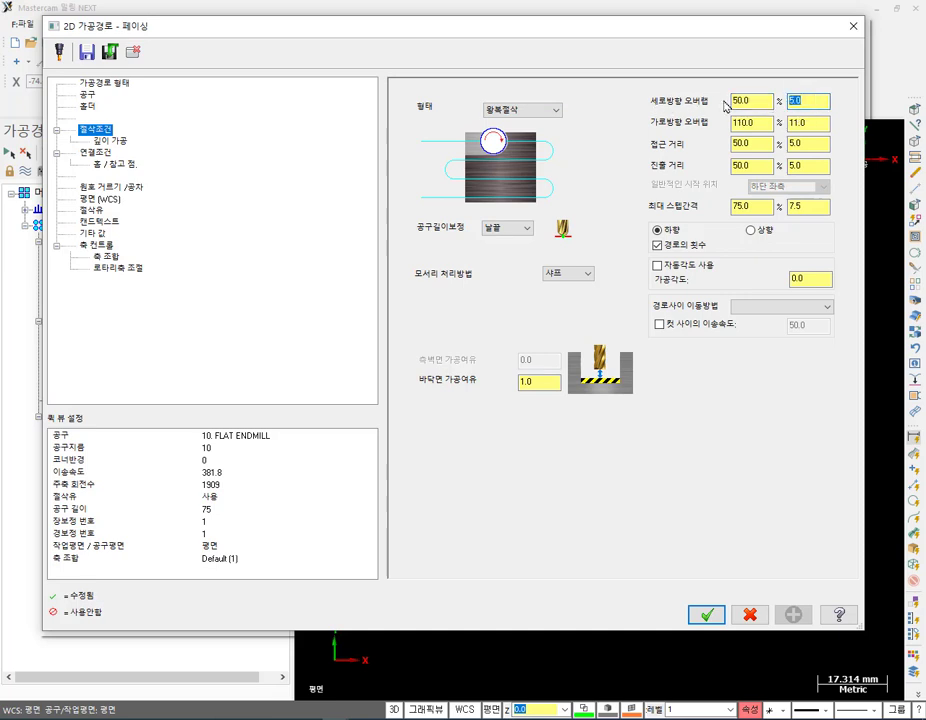
key("shift+Tab")
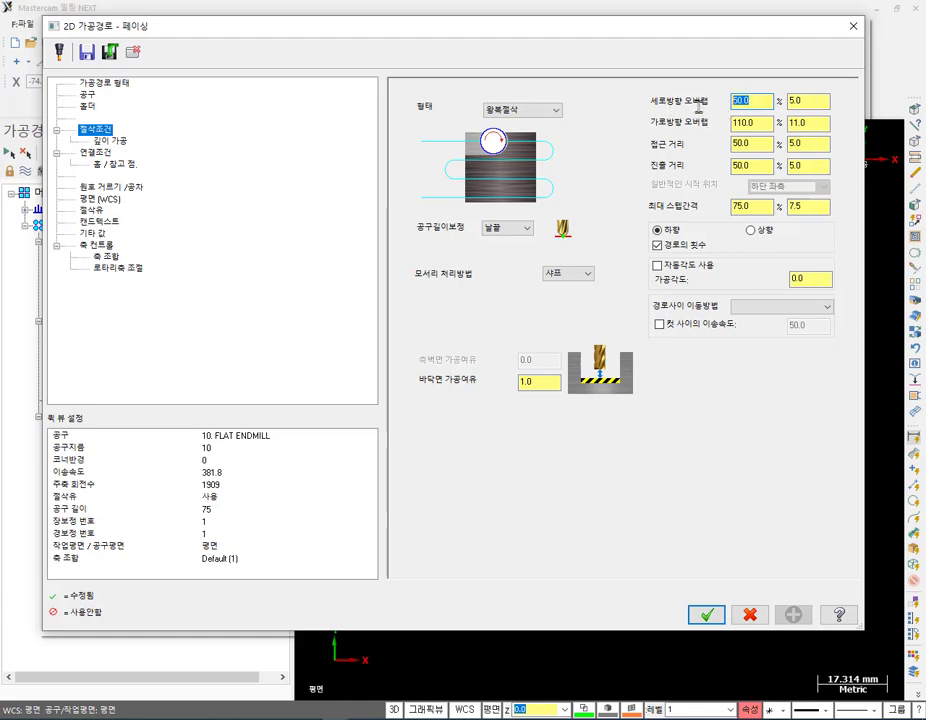
left_click(750, 615)
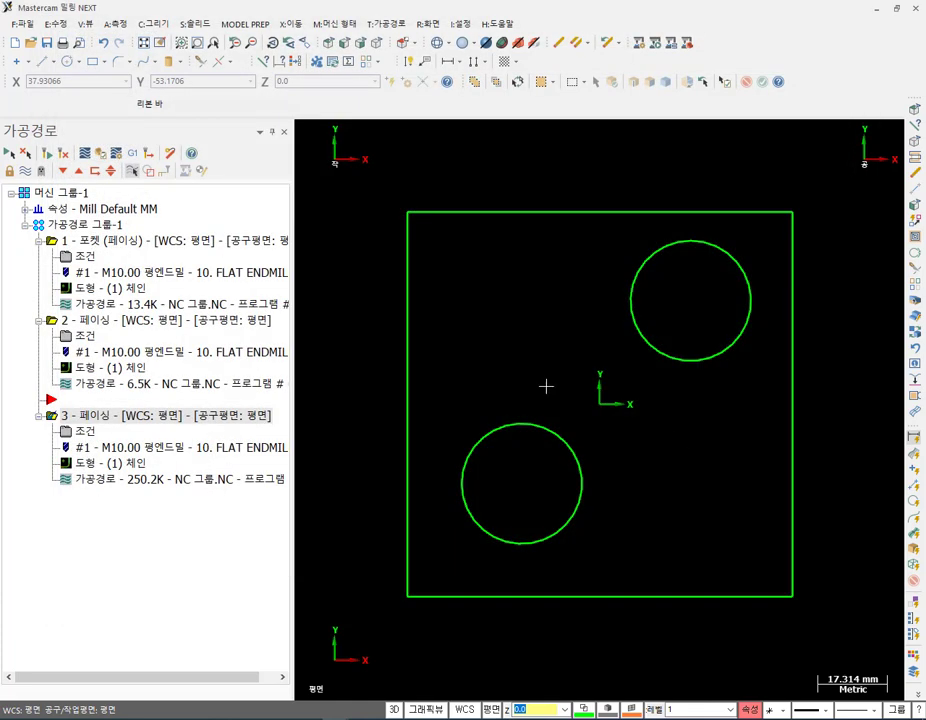
Backplot operation 2's first zigzag pass with the shaded swept area turned on and examine its overlap beyond the square's edge.
left_click(105, 321)
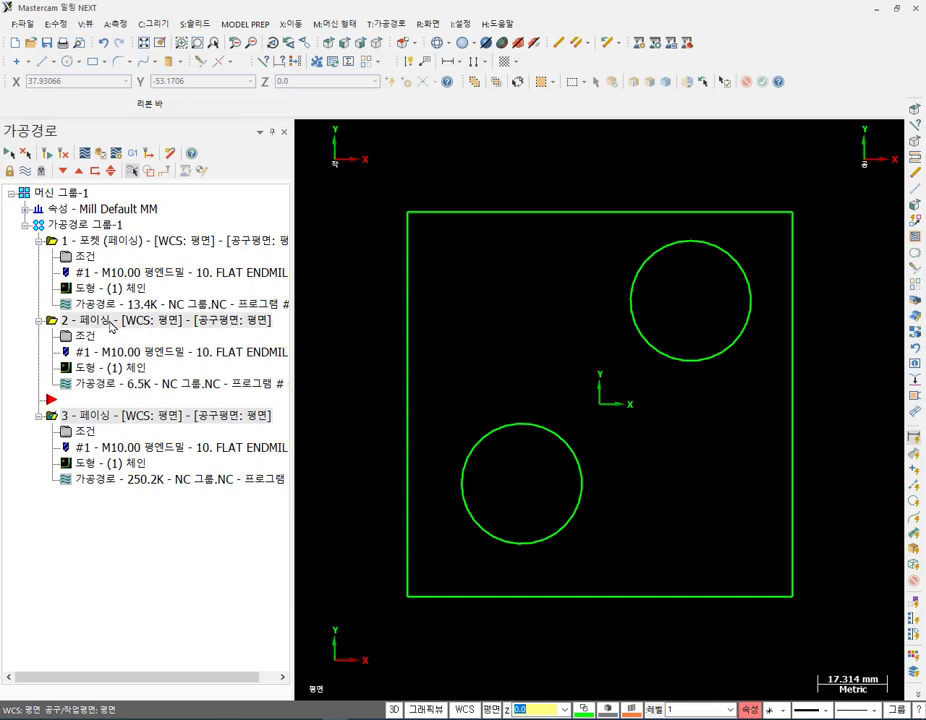
key("alt+b")
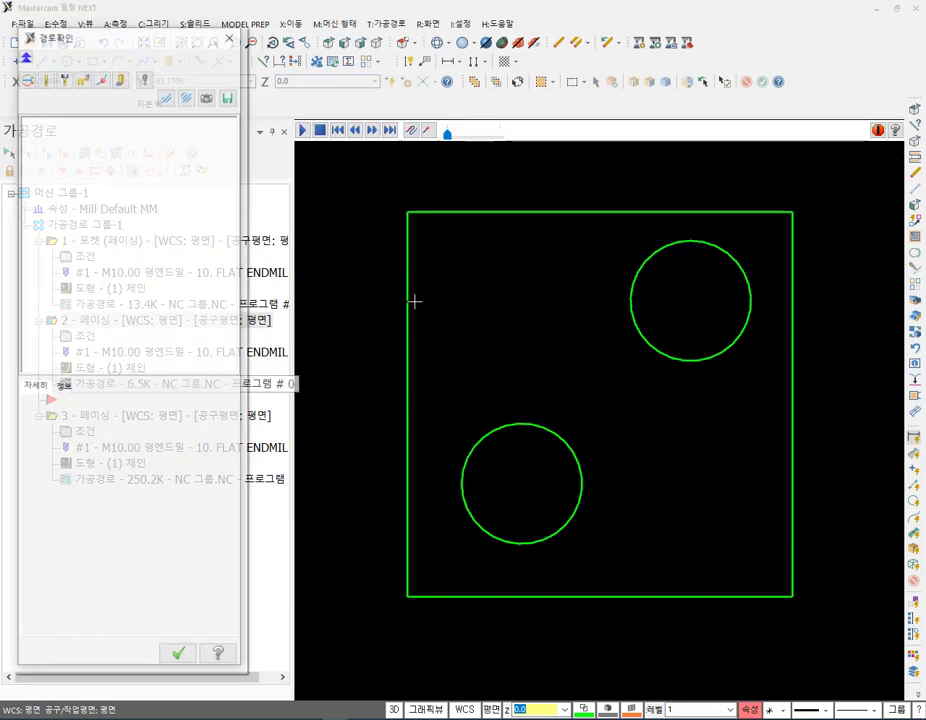
left_click_drag(538, 136, 561, 136)
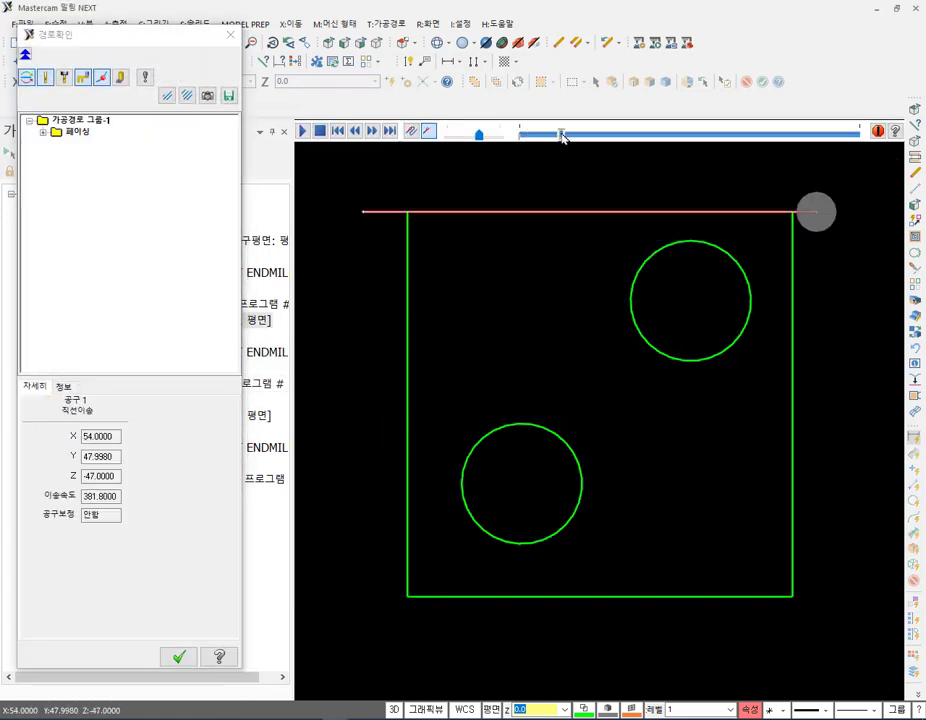
left_click(120, 77)
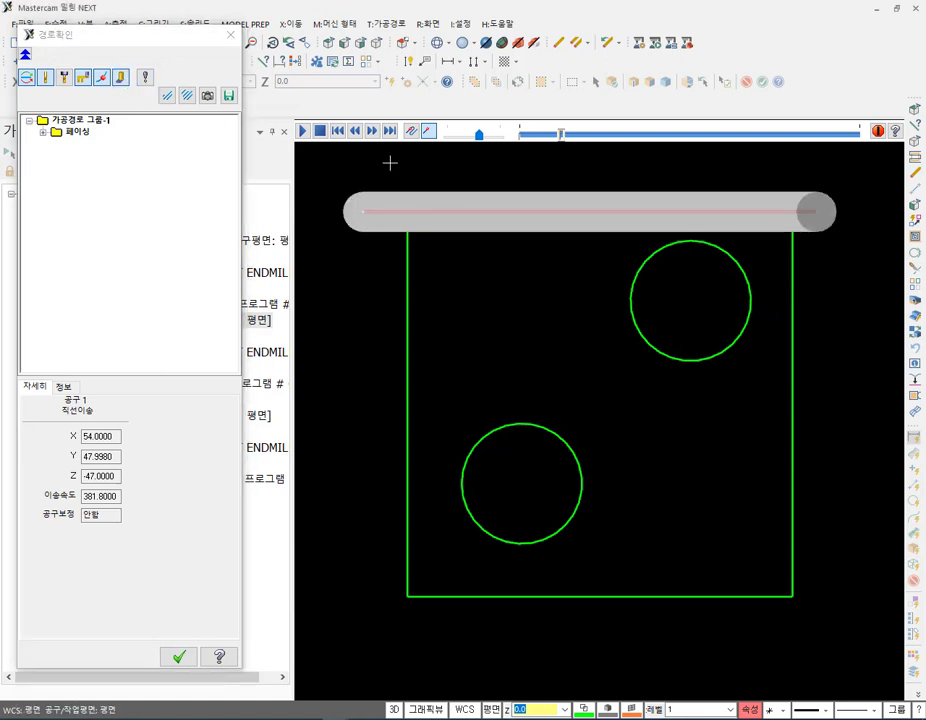
scroll(403, 190, "up", 4)
scroll(401, 190, "up", 1)
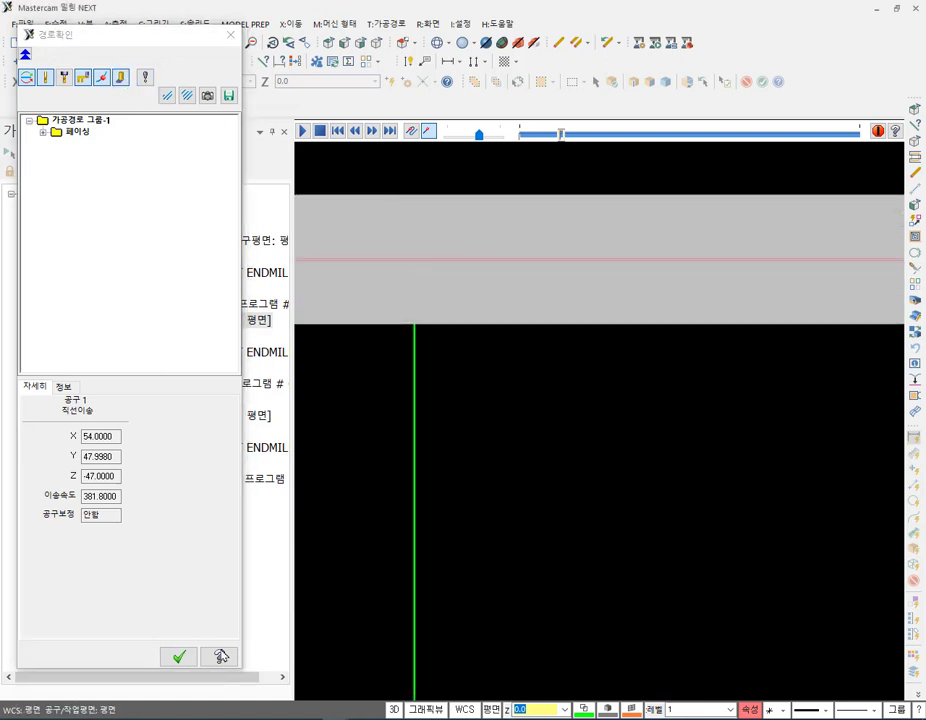
left_click_drag(412, 259, 573, 258)
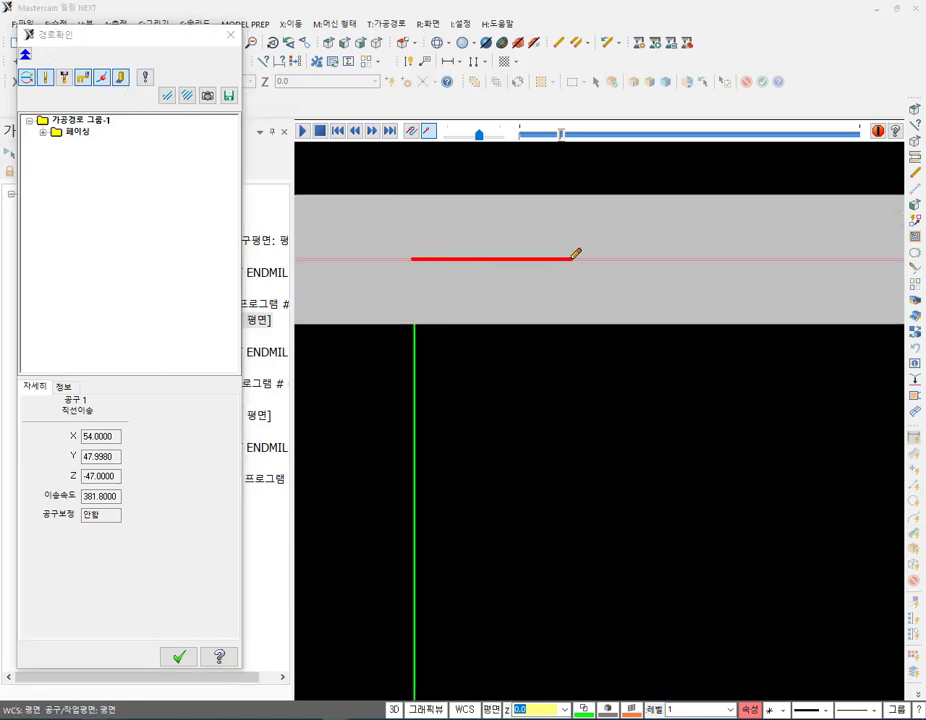
left_click_drag(416, 260, 416, 368)
mouse_move(497, 310)
left_mouse_down()
mouse_move(452, 235)
mouse_move(504, 192)
mouse_move(555, 262)
mouse_move(515, 327)
mouse_move(445, 250)
left_mouse_up()
mouse_move(484, 200)
left_mouse_down()
mouse_move(471, 244)
mouse_move(492, 250)
left_mouse_up()
mouse_move(521, 202)
left_mouse_down()
mouse_move(519, 252)
mouse_move(716, 260)
left_mouse_up()
left_click_drag(478, 210, 458, 252)
left_click_drag(506, 200, 497, 250)
left_click_drag(520, 226, 514, 255)
left_click_drag(546, 218, 541, 243)
mouse_move(496, 194)
left_mouse_down()
mouse_move(691, 193)
mouse_move(699, 248)
mouse_move(676, 253)
mouse_move(565, 246)
mouse_move(545, 215)
mouse_move(677, 198)
mouse_move(705, 204)
mouse_move(720, 247)
left_mouse_up()
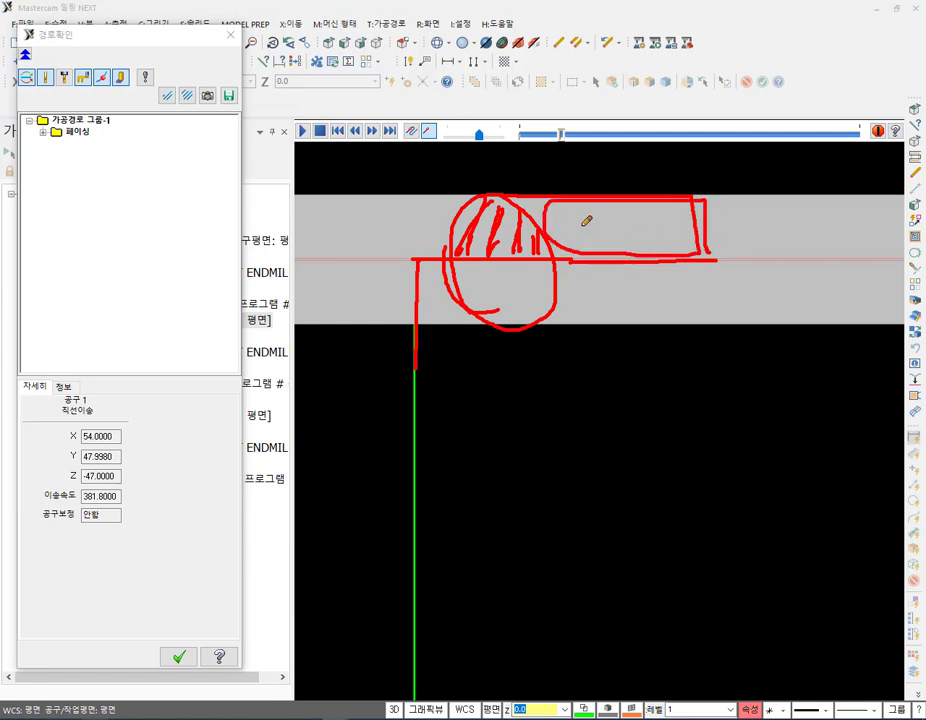
Mark the cut height beyond the square's edge with arrow strokes over the first pass, and close the screen drawing.
left_click_drag(619, 194, 610, 608)
mouse_move(613, 197)
left_mouse_down()
mouse_move(566, 271)
mouse_move(660, 251)
left_mouse_up()
right_click(641, 332)
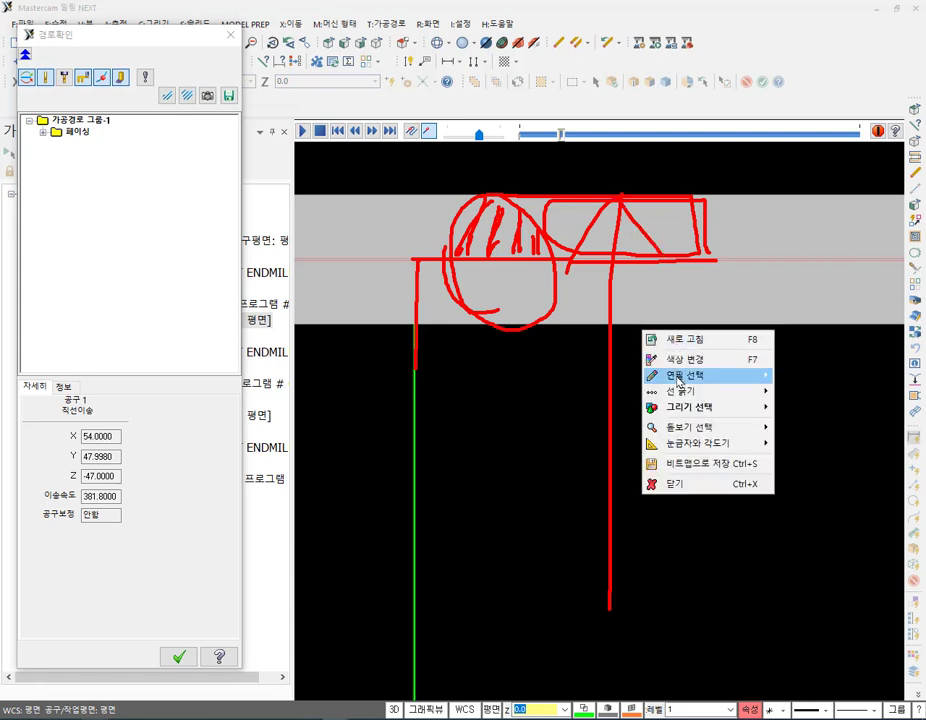
left_click(686, 483)
Advance the backplot to the end of the second zigzag pass, examine its spacing from the first, and close the backplot.
scroll(643, 355, "down", 5)
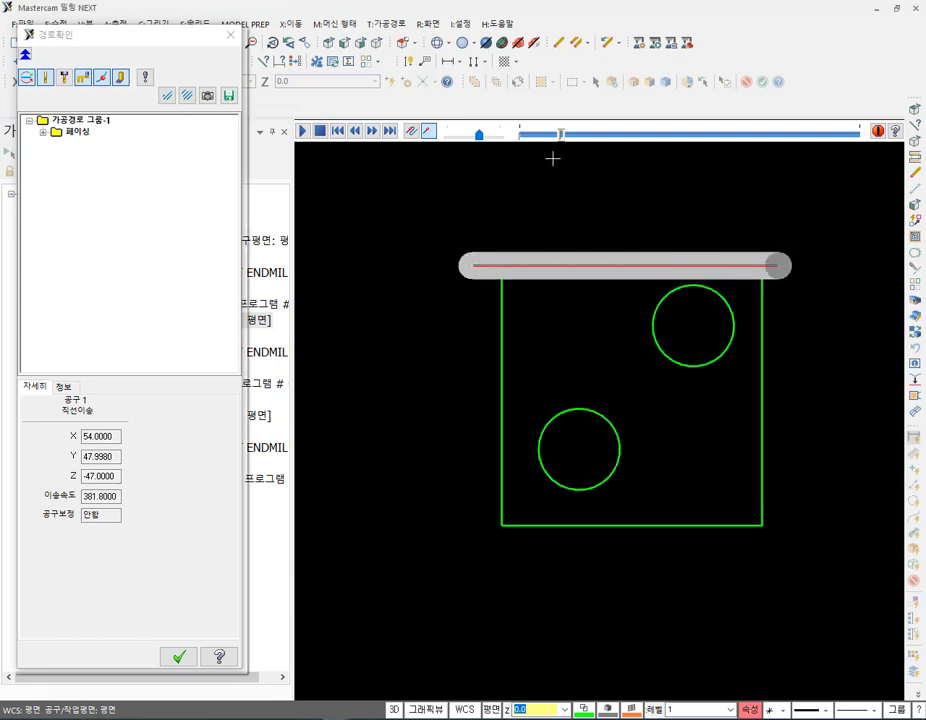
left_click_drag(562, 135, 580, 135)
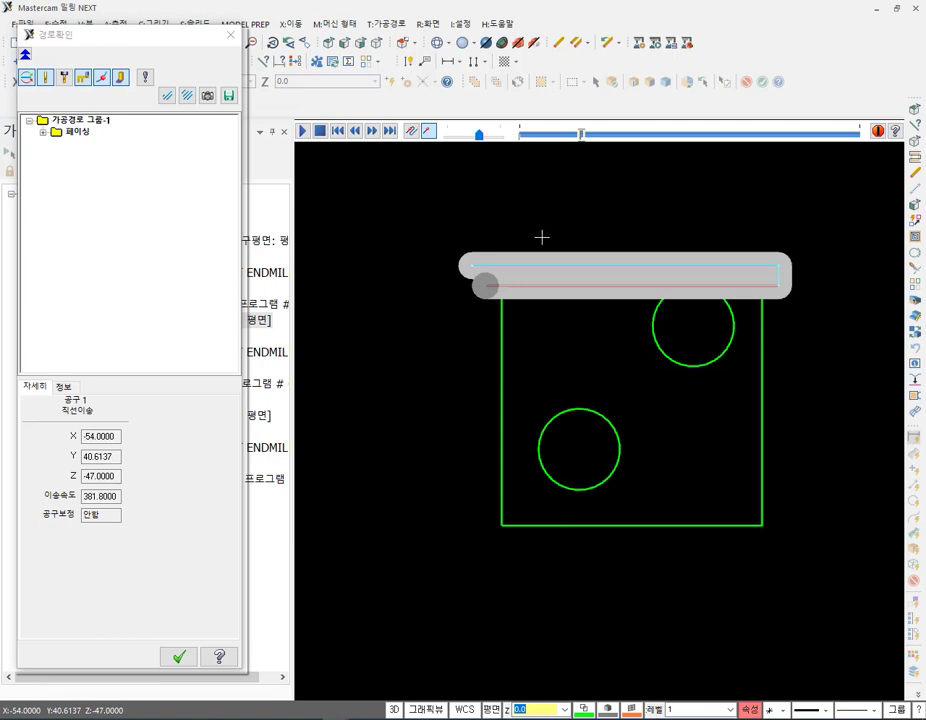
scroll(541, 235, "up", 5)
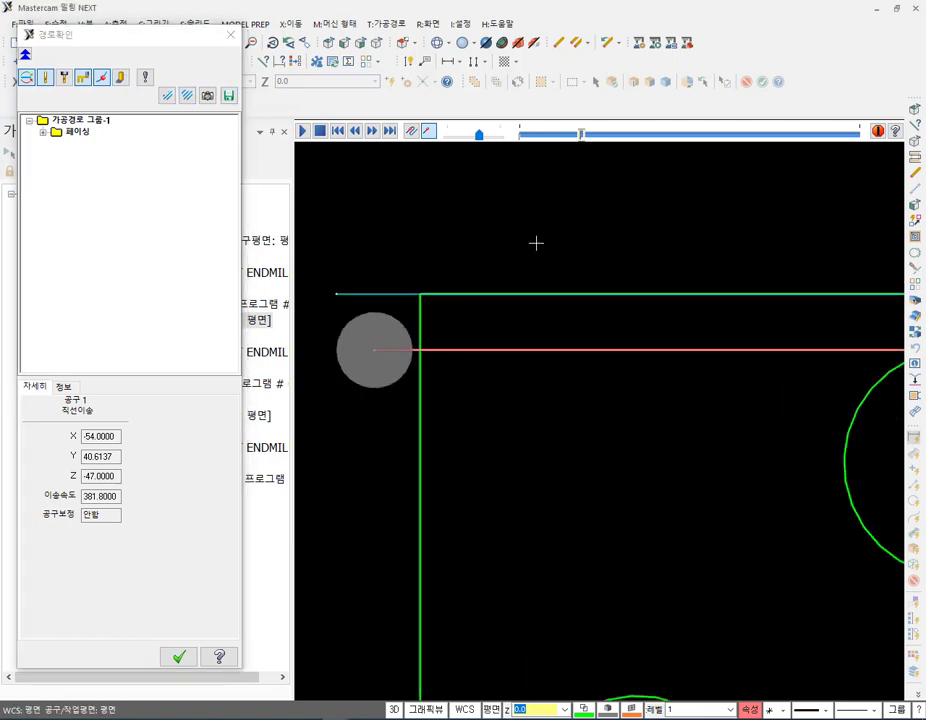
scroll(517, 297, "up", 1)
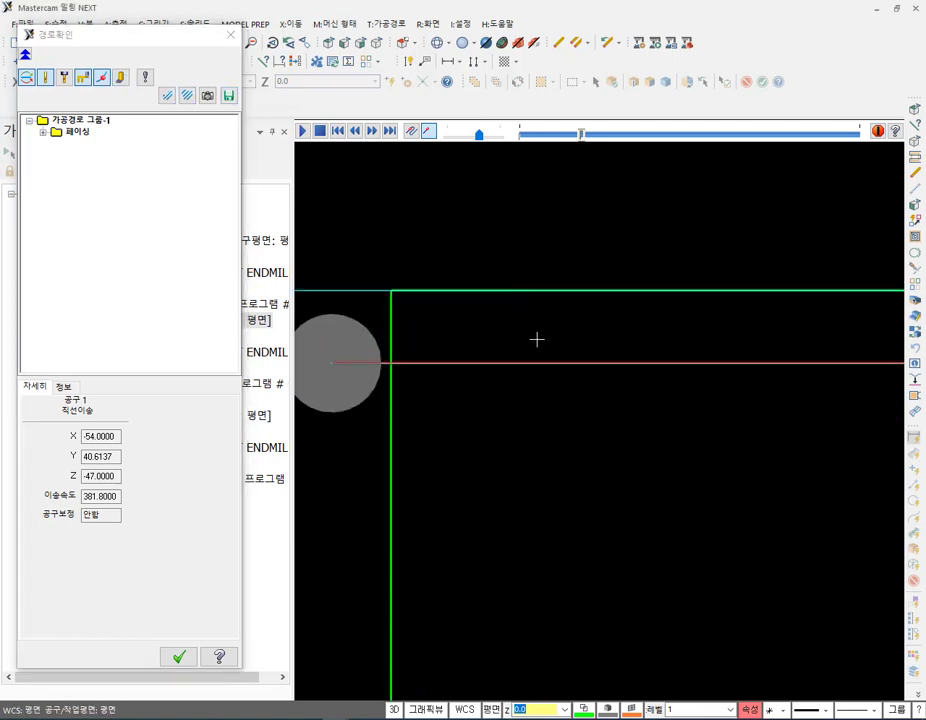
left_click(180, 657)
Review the maximum stepover (최대 스텝간격) in the zigzag facing cut parameters (절삭조건) and close the settings.
left_click(80, 431)
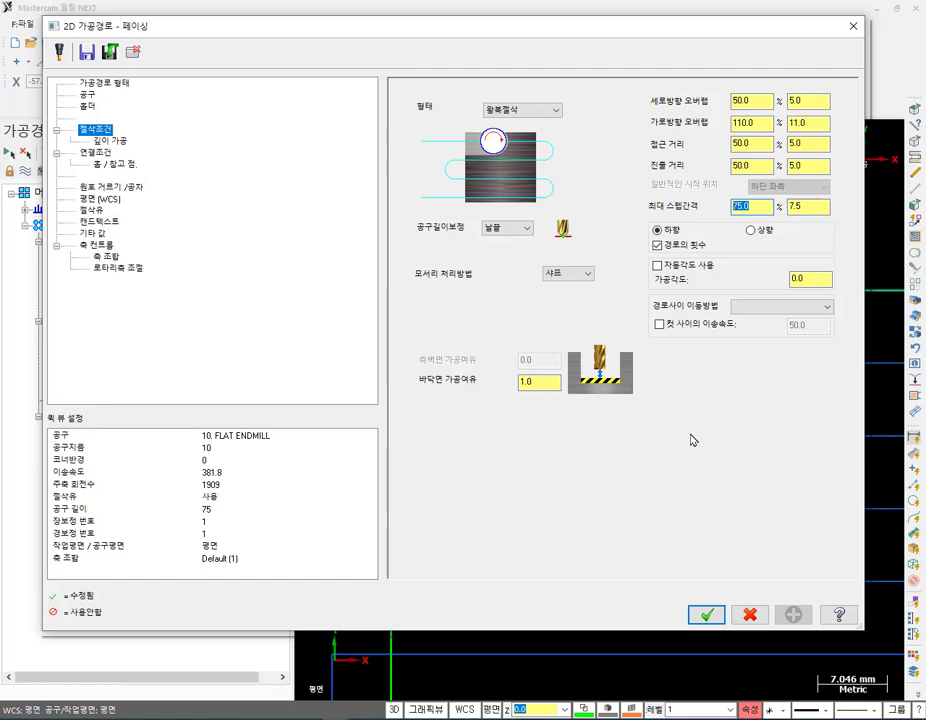
key("Tab")
left_click(706, 614)
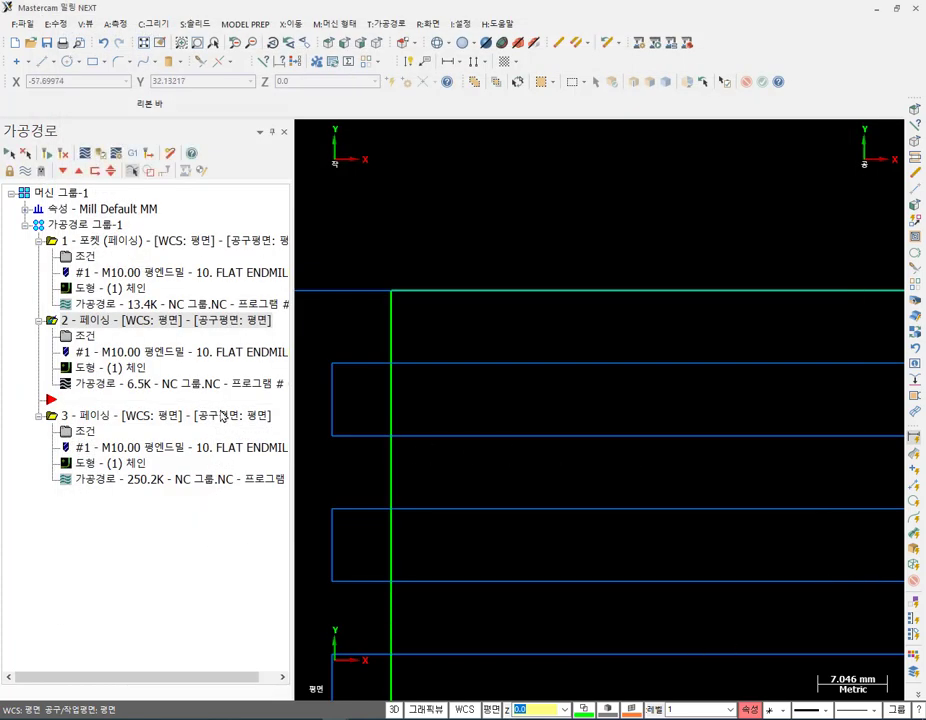
Backplot the second facing operation through its first passes and examine the overlap at the stepover beside the part's side edge.
key("alt+t")
left_click_drag(520, 135, 608, 143)
left_click(120, 77)
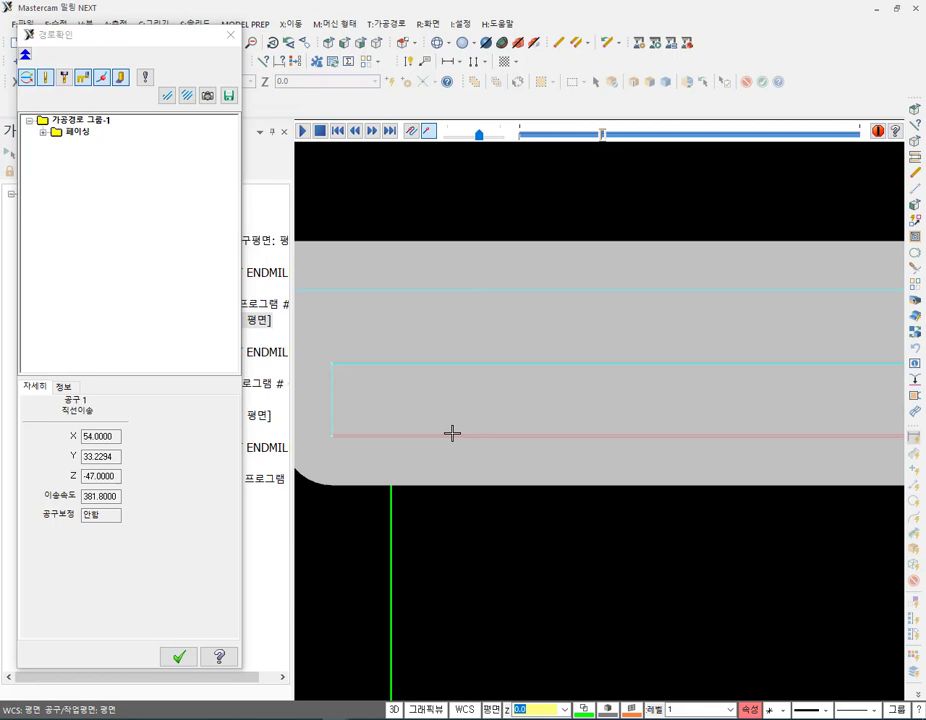
scroll(349, 446, "down", 4)
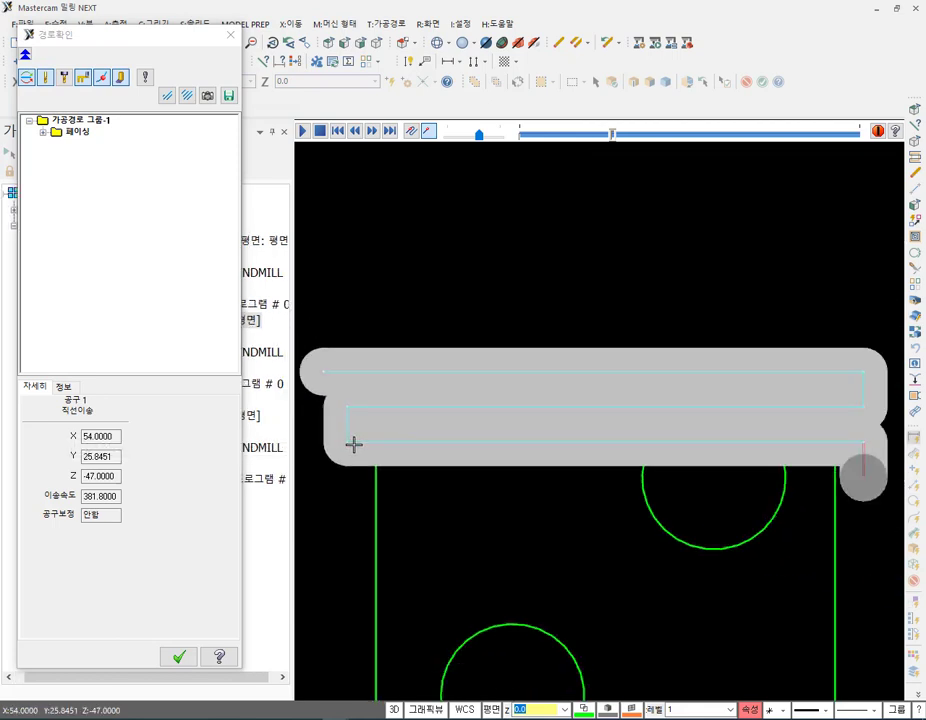
scroll(876, 467, "up", 5)
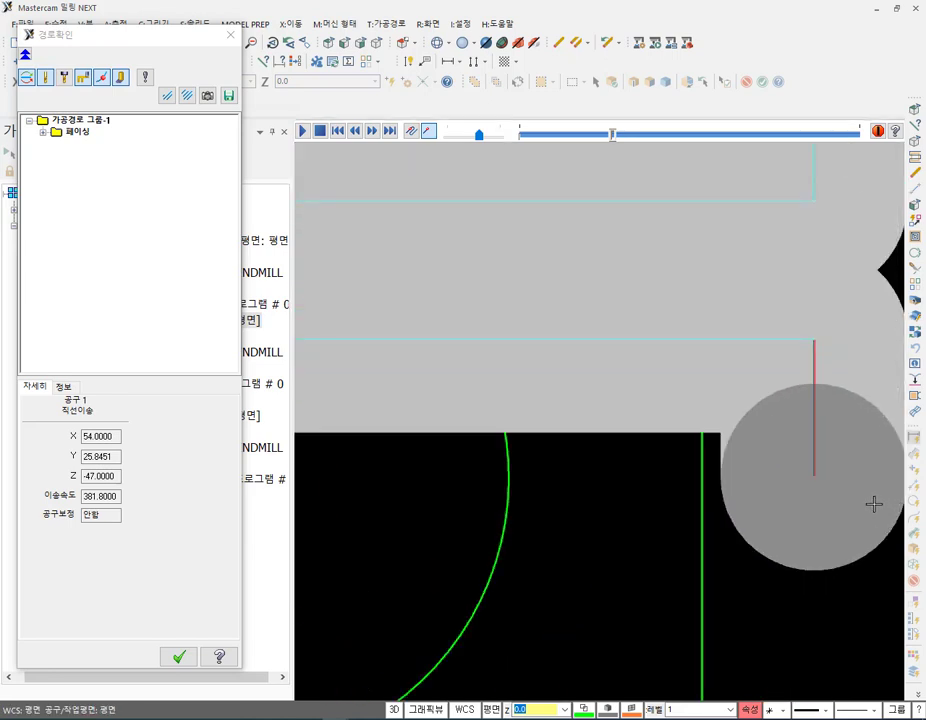
scroll(873, 504, "up", 1)
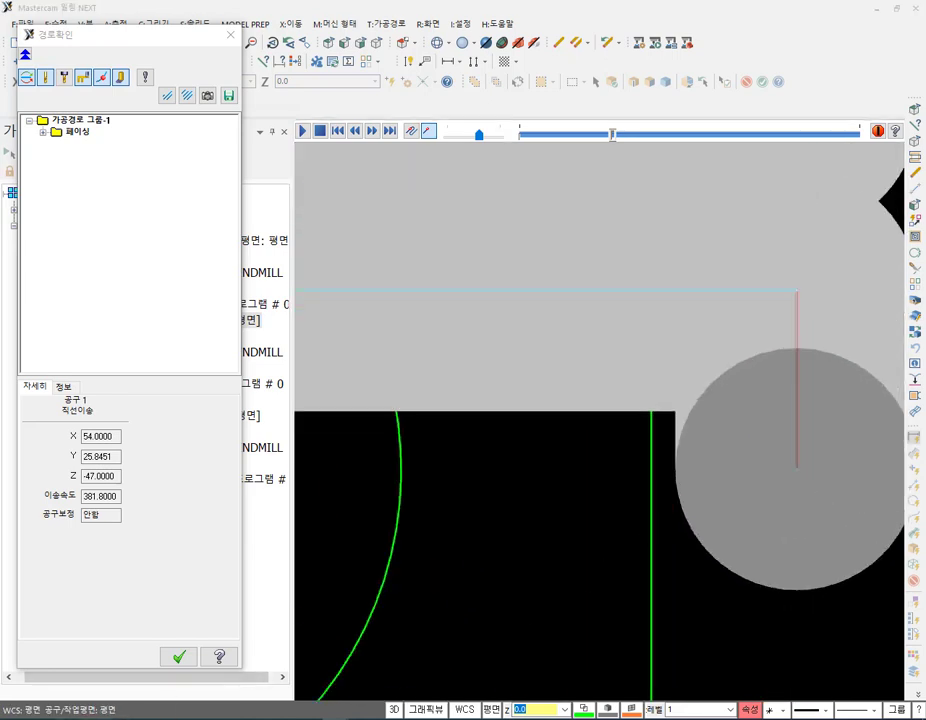
left_click(800, 464)
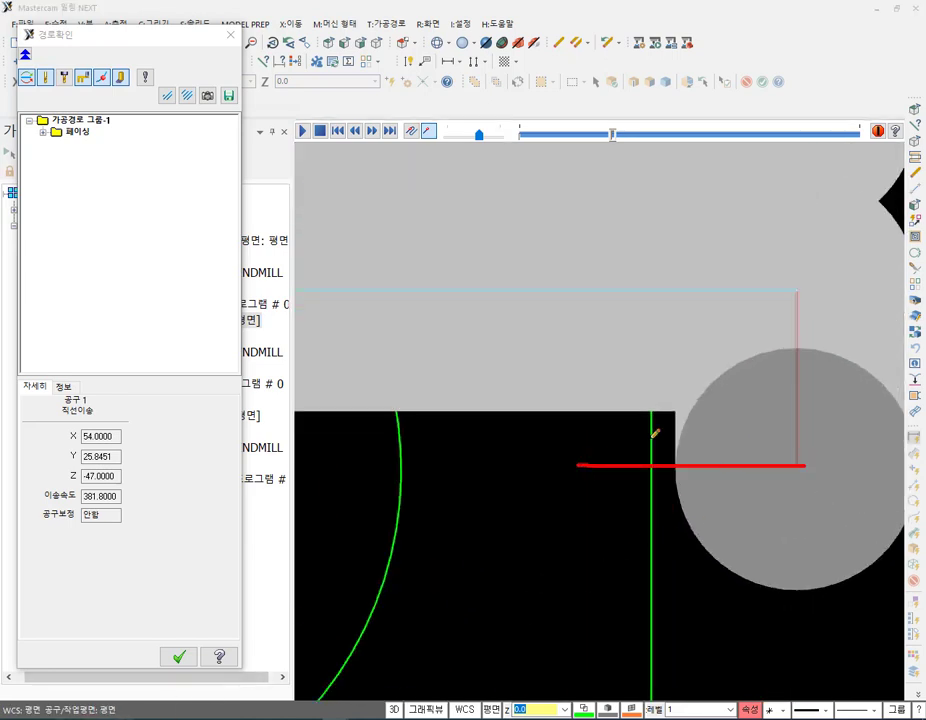
left_click_drag(807, 348, 416, 348)
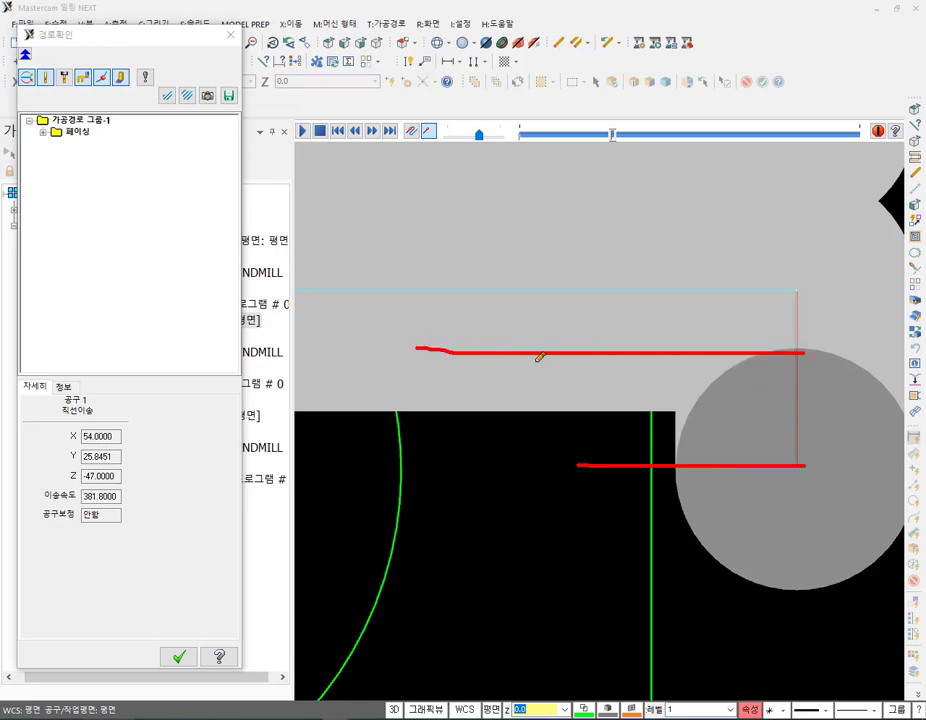
left_click_drag(466, 410, 684, 419)
mouse_move(593, 356)
left_mouse_down()
mouse_move(528, 400)
mouse_move(562, 399)
left_mouse_up()
left_click_drag(650, 358, 602, 406)
mouse_move(681, 356)
left_mouse_down()
mouse_move(640, 405)
mouse_move(419, 409)
left_mouse_up()
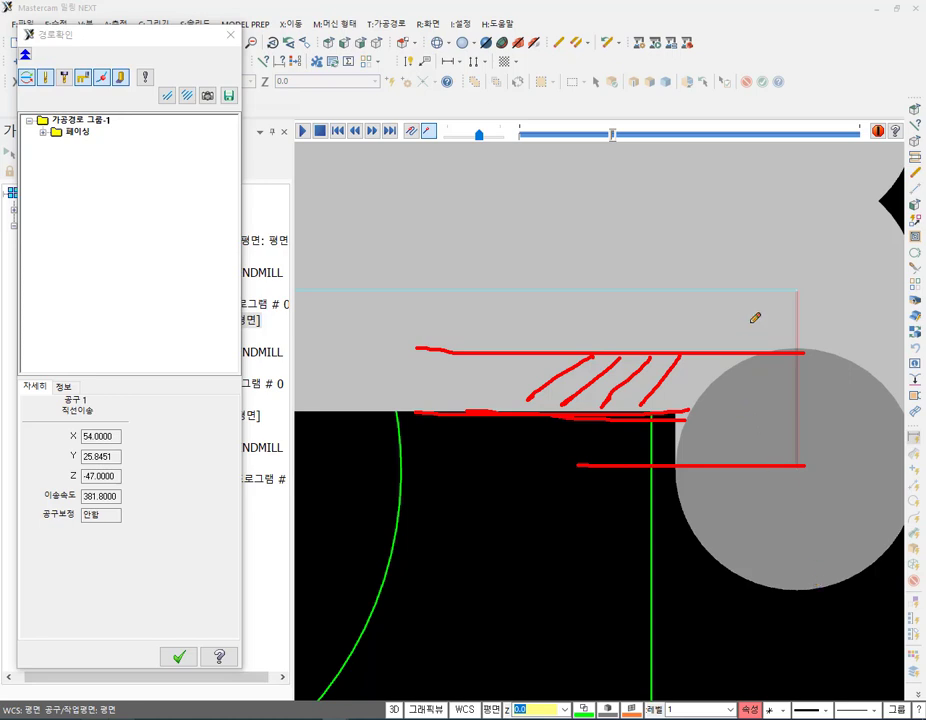
mouse_move(733, 297)
left_mouse_down()
mouse_move(774, 388)
mouse_move(746, 470)
mouse_move(739, 450)
mouse_move(804, 440)
left_mouse_up()
mouse_move(724, 336)
left_mouse_down()
mouse_move(726, 289)
mouse_move(780, 300)
left_mouse_up()
mouse_move(767, 598)
left_mouse_down()
mouse_move(734, 560)
mouse_move(820, 373)
mouse_move(838, 576)
left_mouse_up()
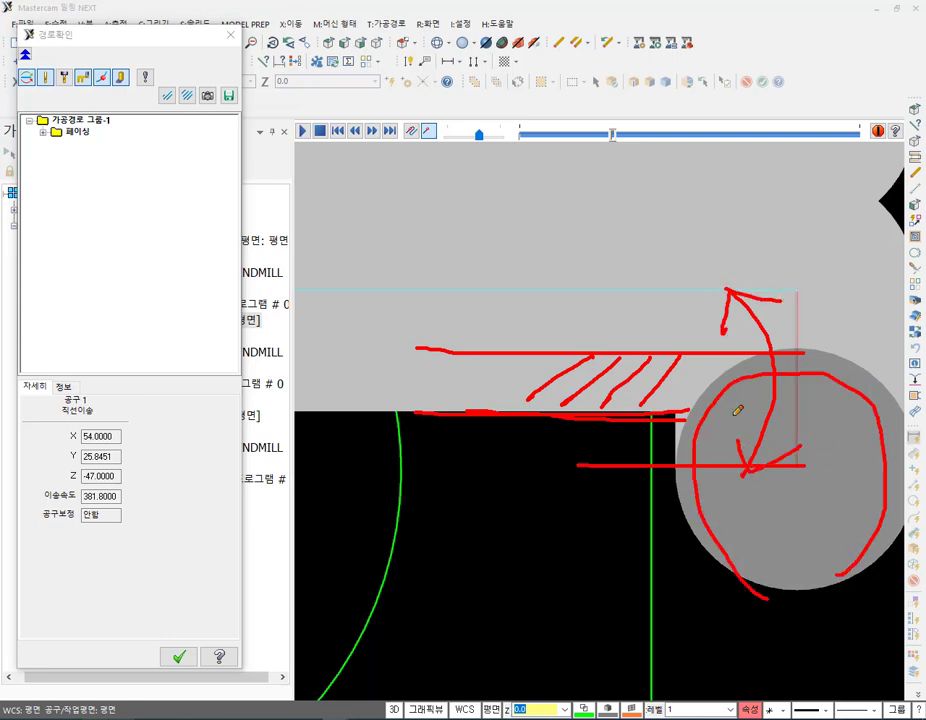
left_click_drag(734, 353, 243, 342)
left_click_drag(667, 409, 232, 410)
left_click_drag(283, 343, 519, 339)
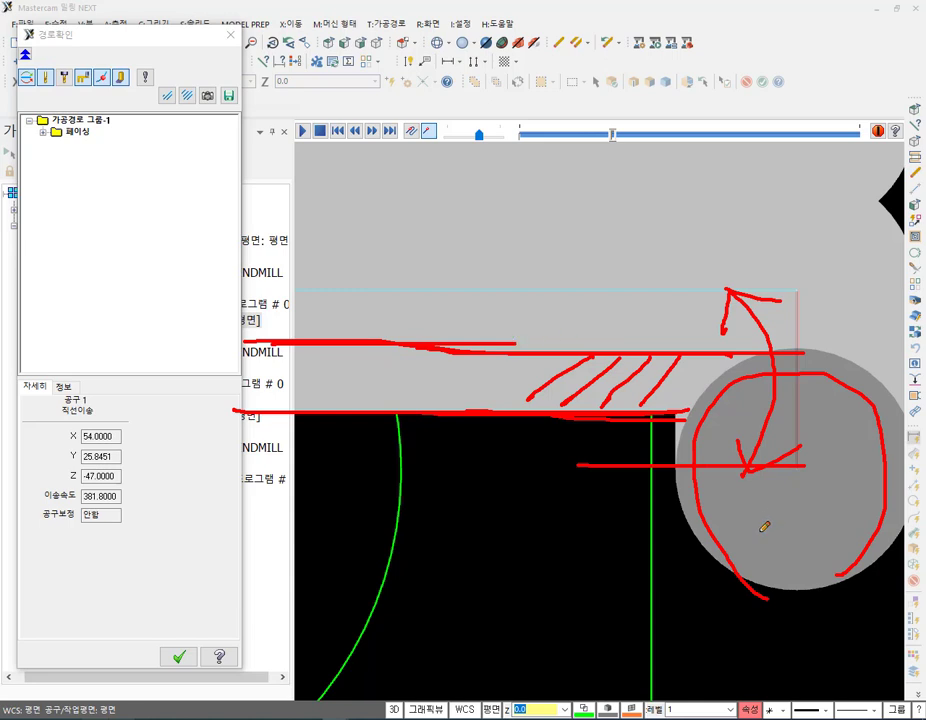
mouse_move(795, 585)
left_mouse_down()
mouse_move(746, 586)
mouse_move(704, 535)
mouse_move(685, 437)
mouse_move(653, 462)
mouse_move(687, 400)
left_mouse_up()
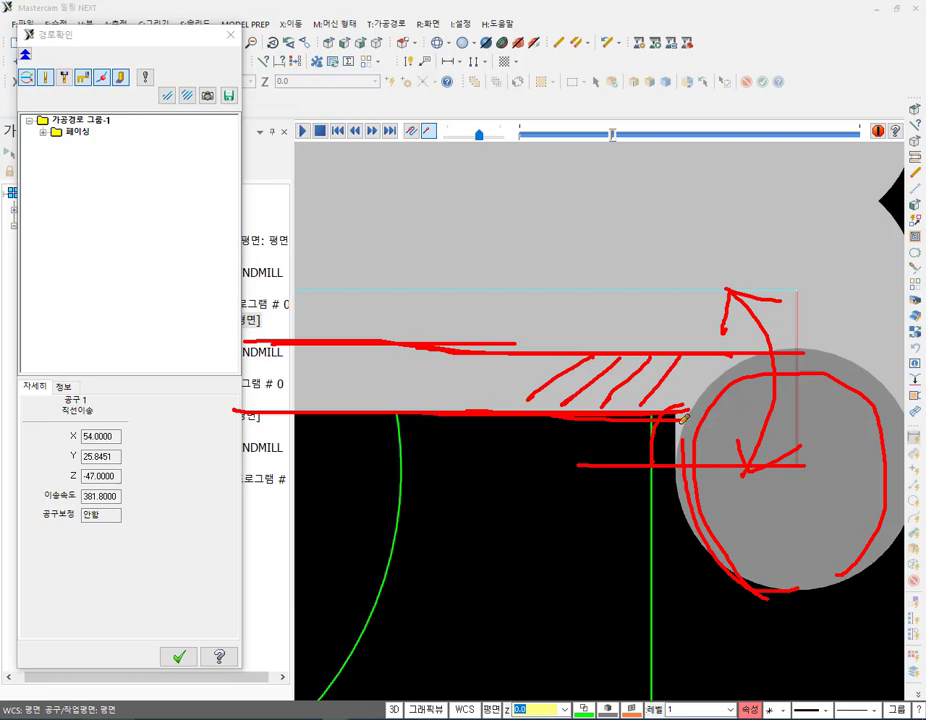
right_click(604, 297)
left_click(645, 449)
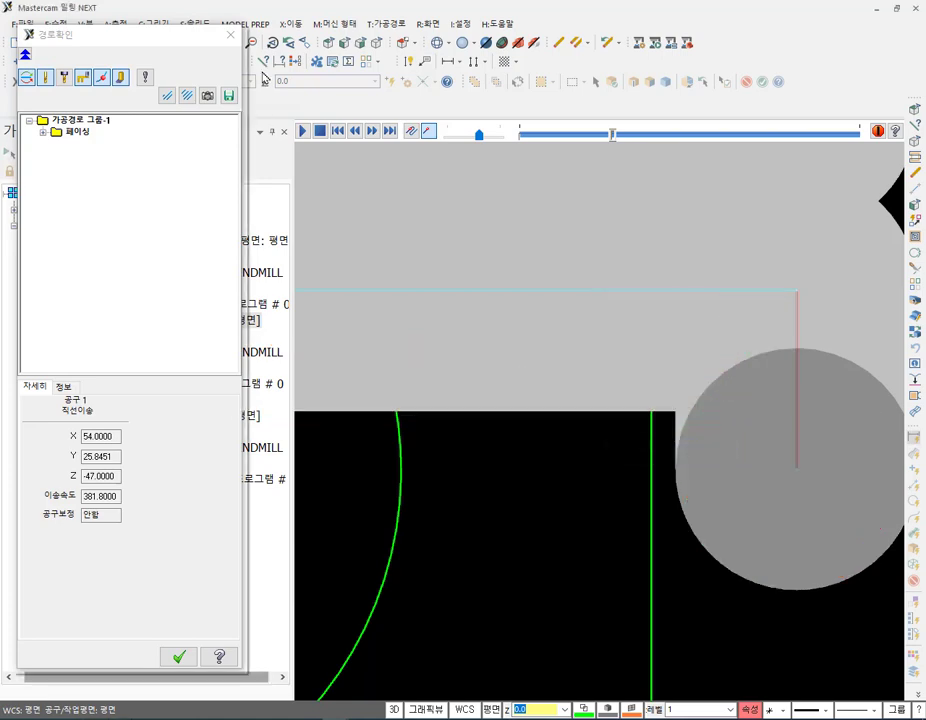
Set the maximum stepover of the second facing operation to 50% and regenerate its toolpath.
left_click(233, 36)
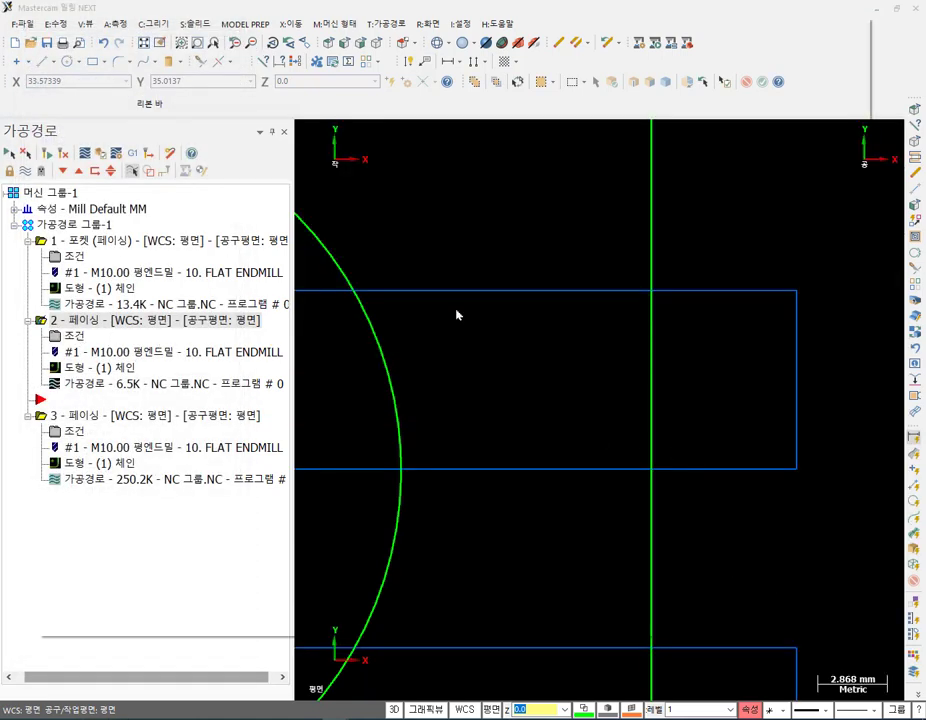
left_click(66, 249)
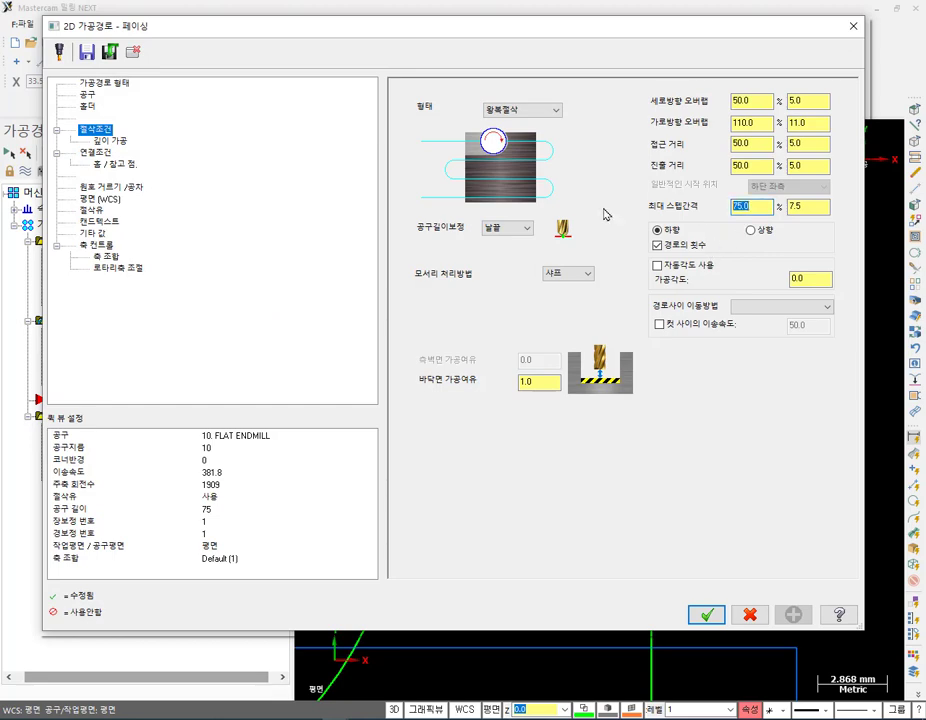
type("5")
left_click(706, 615)
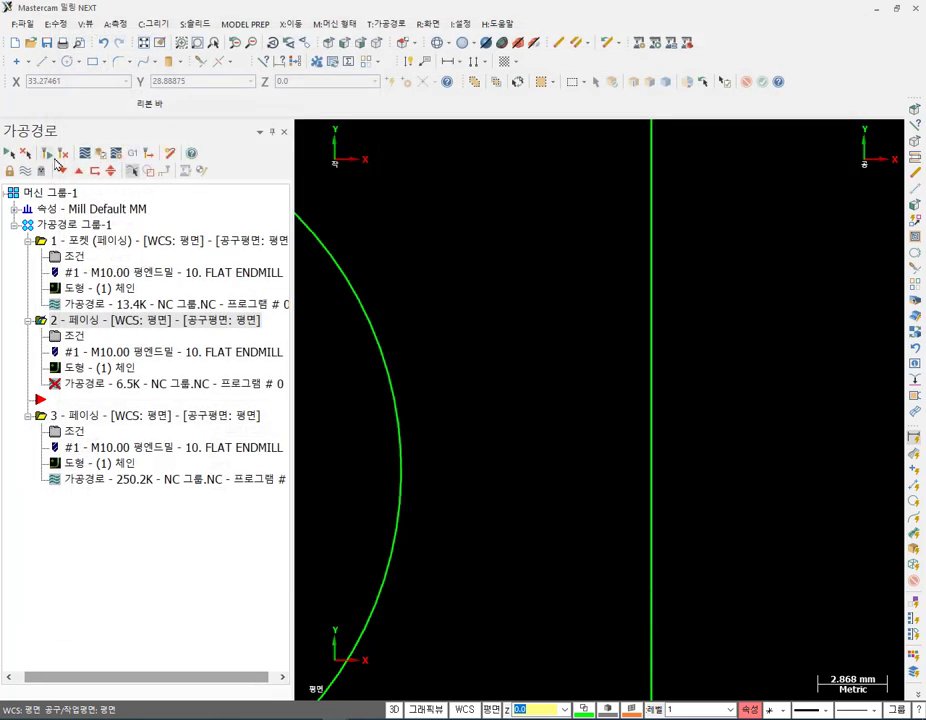
left_click(60, 155)
Backplot the regenerated second facing toolpath and examine the overlap between its passes.
key("alt+t")
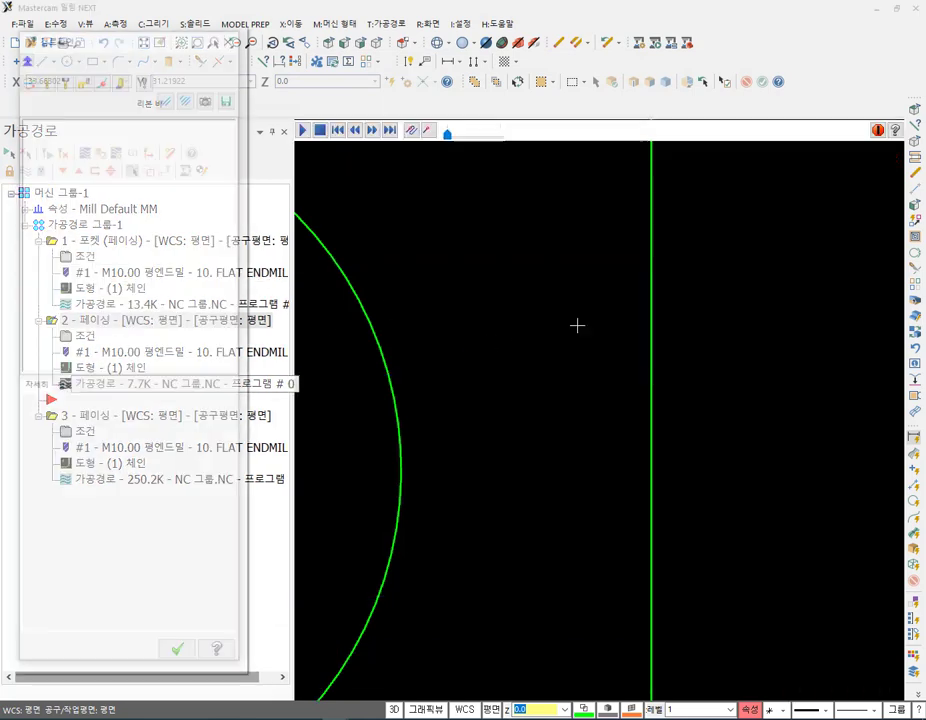
left_click_drag(525, 139, 609, 155)
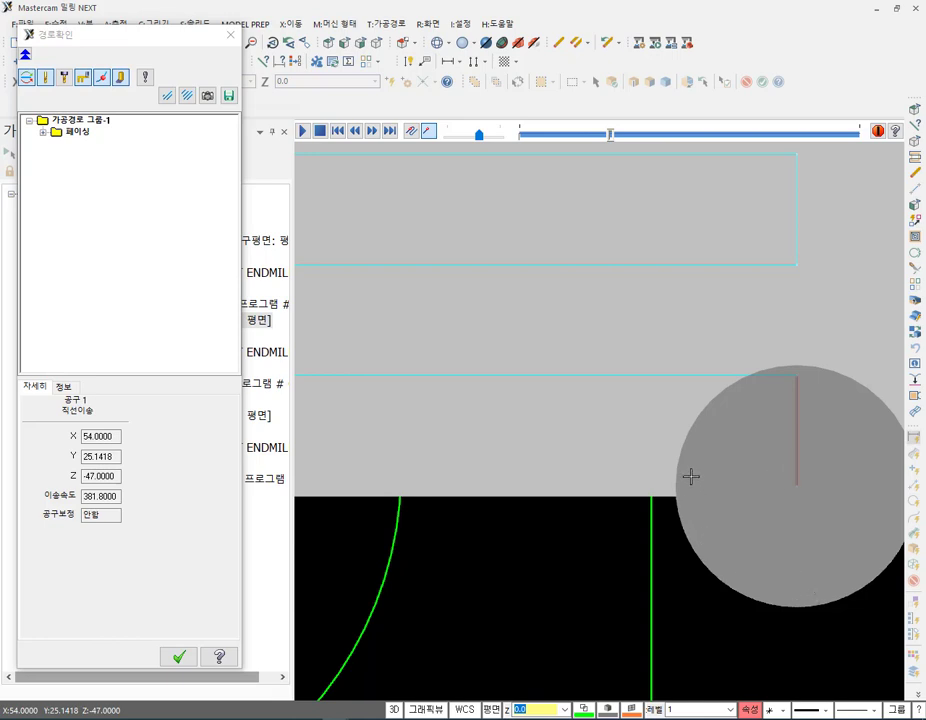
left_click(233, 38)
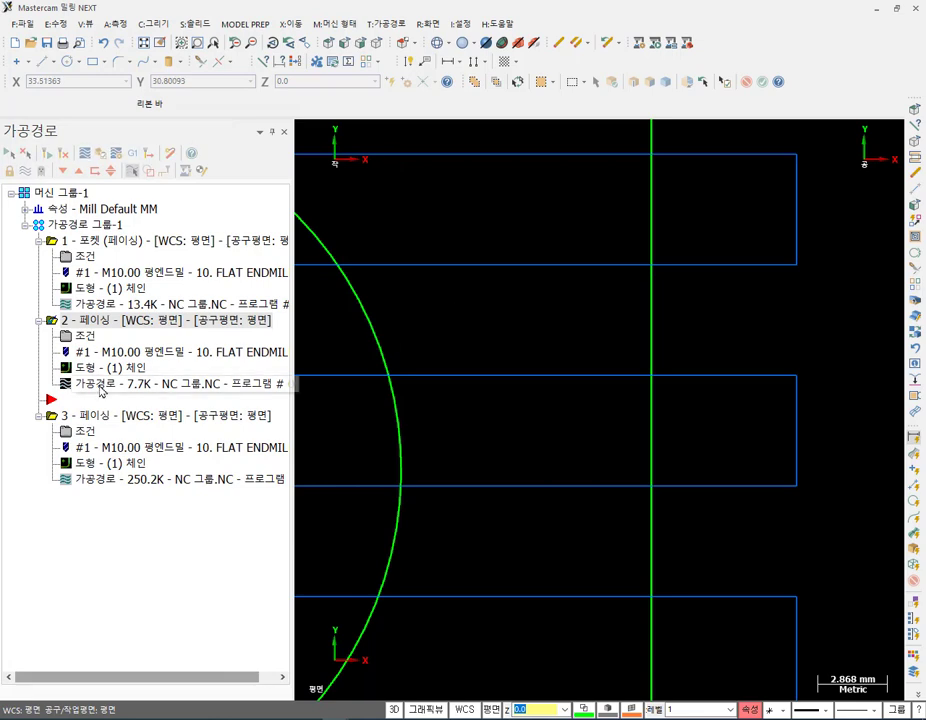
Review the 가로방향 오버랩 percentage in the second facing operation's cut parameters without changing it.
left_click(234, 355)
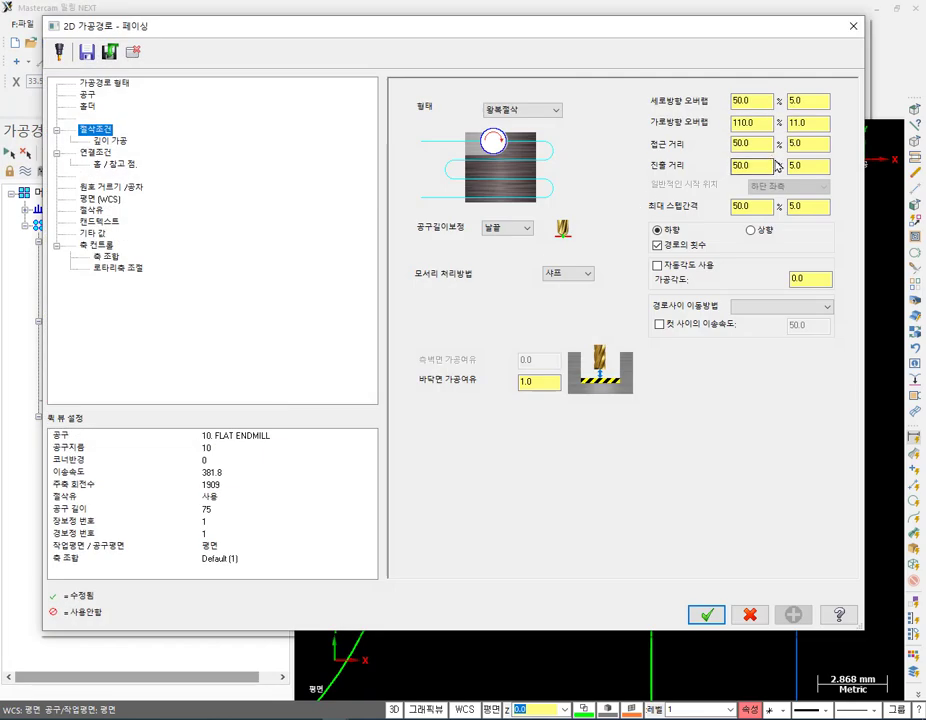
left_click_drag(768, 123, 705, 122)
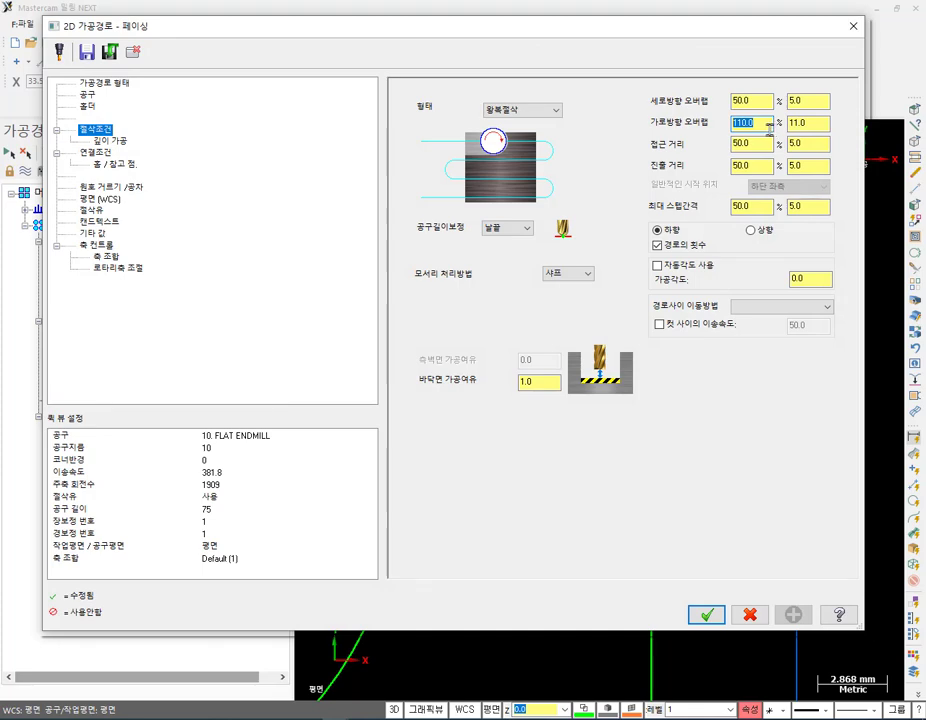
left_click(750, 614)
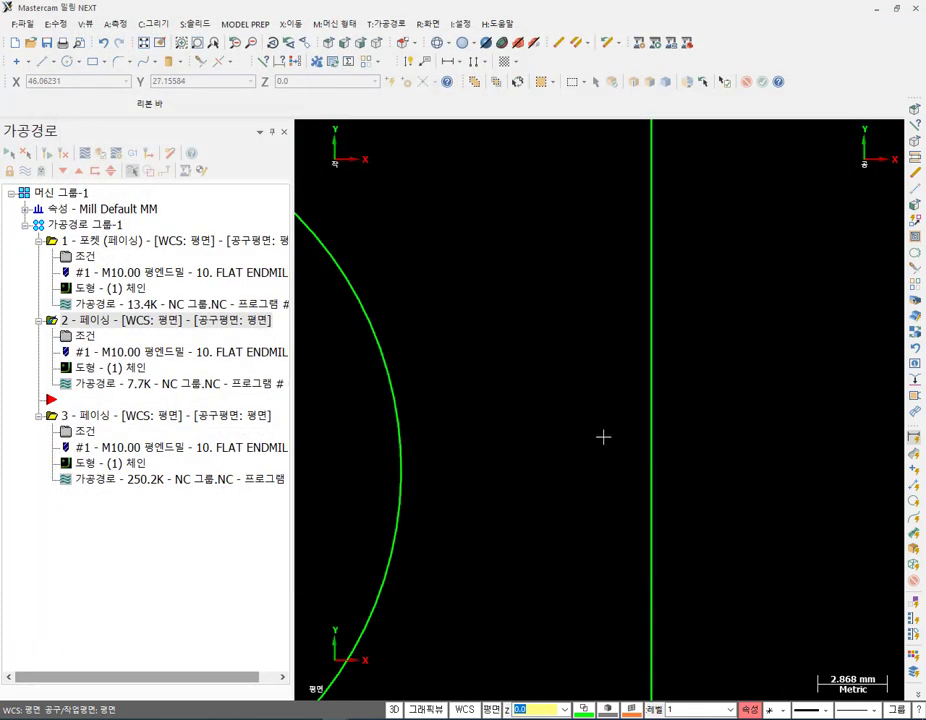
Backplot the second facing toolpath to a stepover move and inspect how far the tool overruns the part's side edge.
left_click(110, 383)
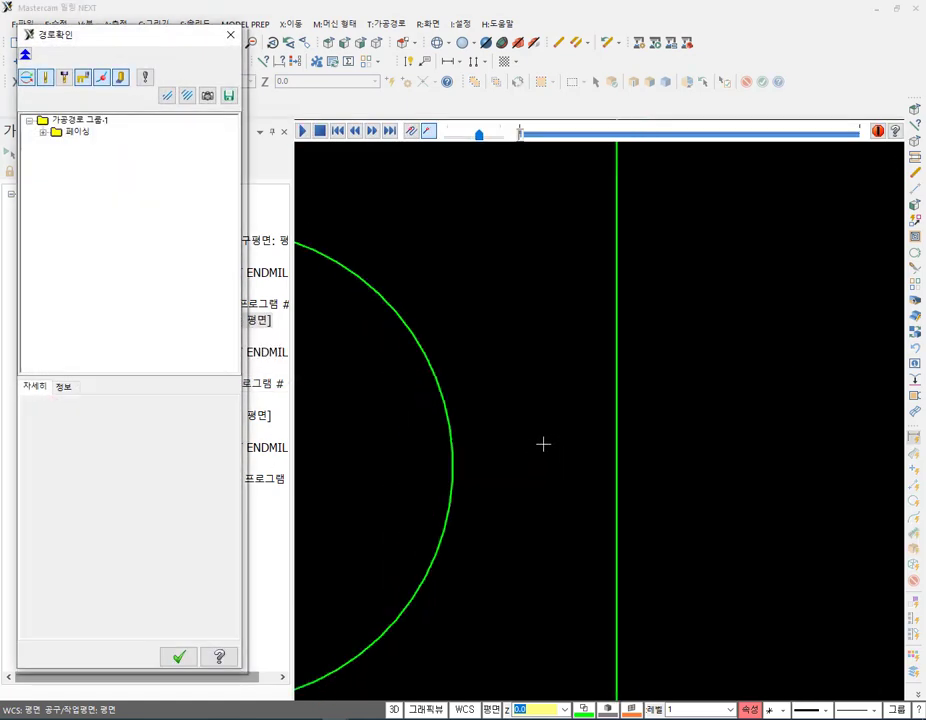
left_click_drag(521, 138, 827, 174)
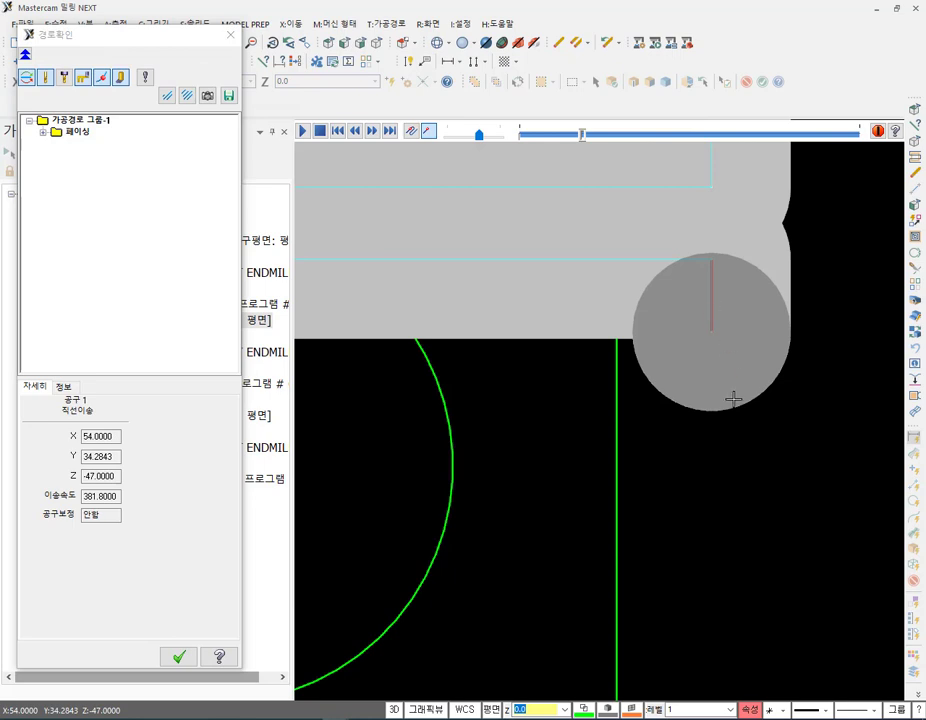
scroll(726, 248, "up", 2)
scroll(646, 364, "up", 1)
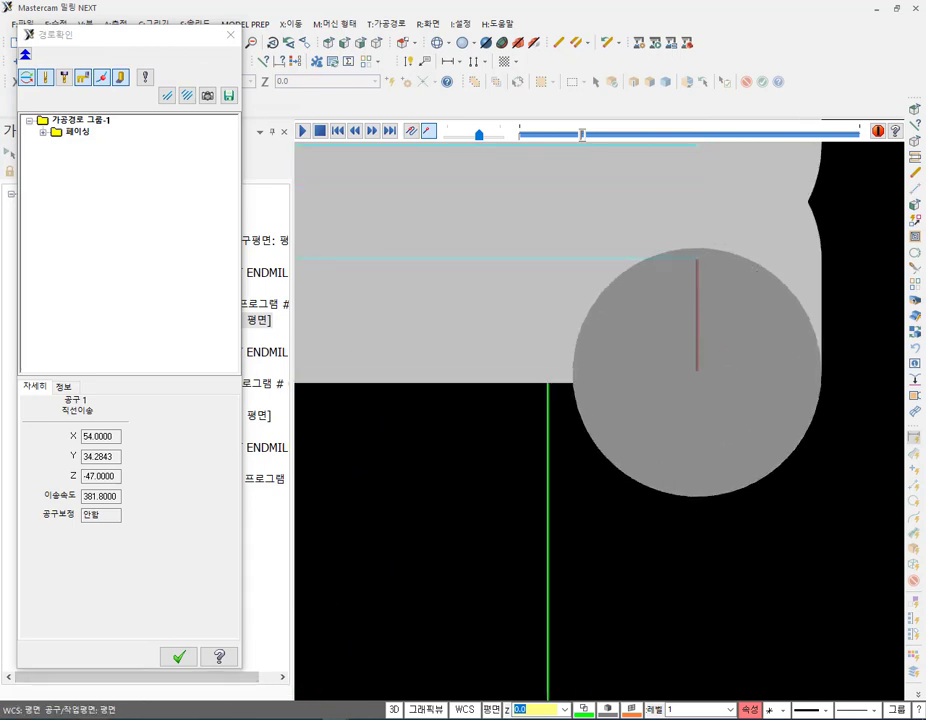
mouse_move(575, 372)
left_mouse_down()
mouse_move(565, 526)
mouse_move(577, 572)
left_mouse_up()
left_click_drag(822, 362, 826, 533)
left_click_drag(678, 447, 678, 497)
mouse_move(712, 457)
left_mouse_down()
mouse_move(778, 483)
mouse_move(779, 457)
left_mouse_up()
left_click_drag(546, 380, 544, 503)
left_click_drag(488, 467, 643, 466)
mouse_move(492, 416)
left_mouse_down()
mouse_move(519, 450)
mouse_move(503, 418)
left_mouse_up()
left_click_drag(671, 498, 817, 504)
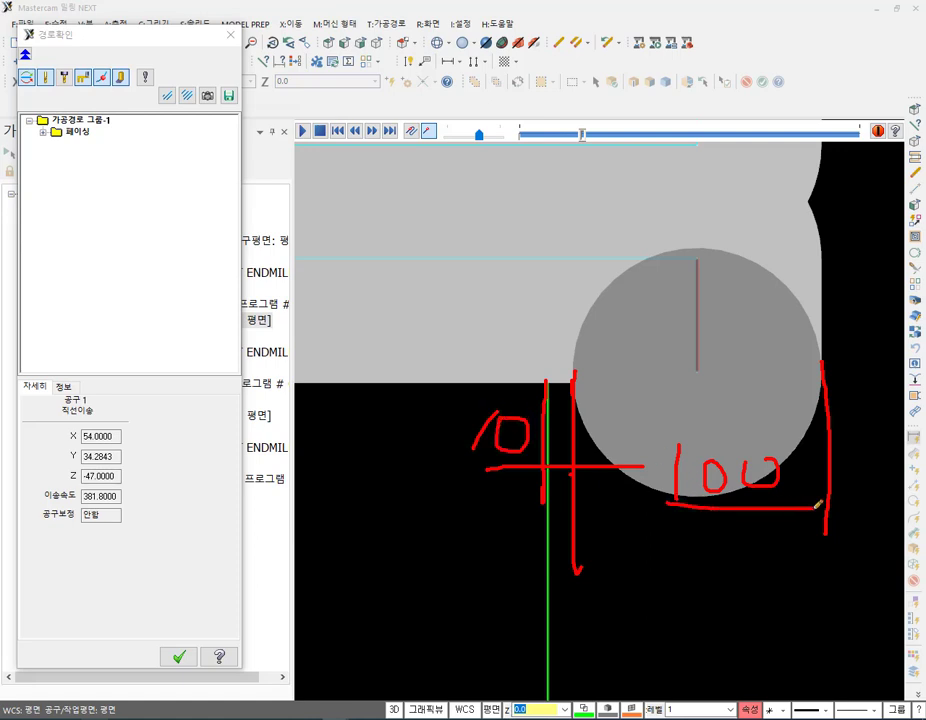
left_click_drag(548, 382, 551, 700)
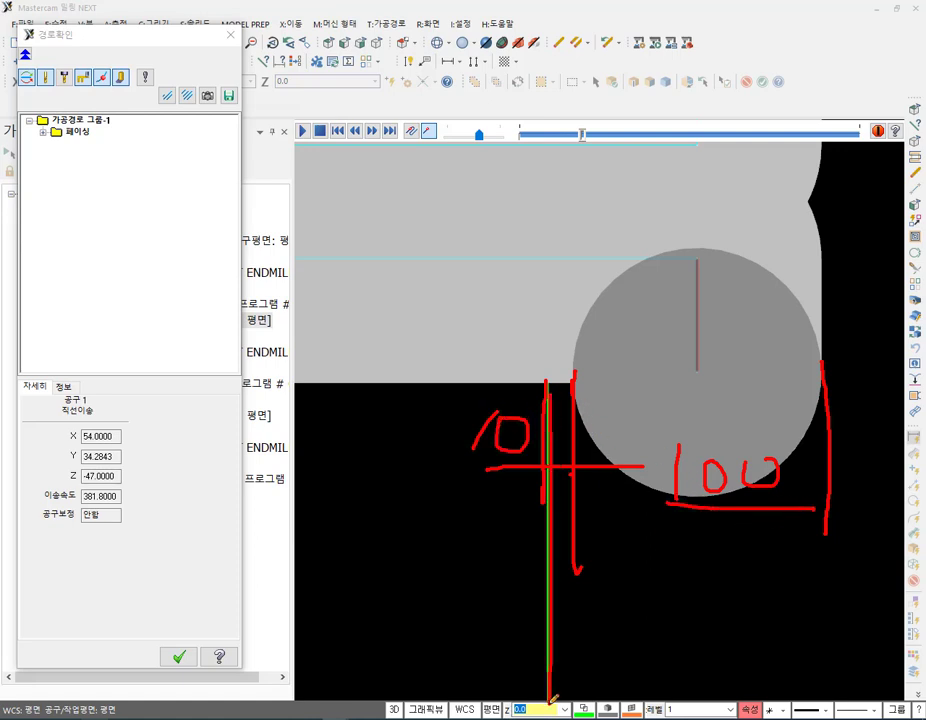
left_click_drag(821, 341, 825, 680)
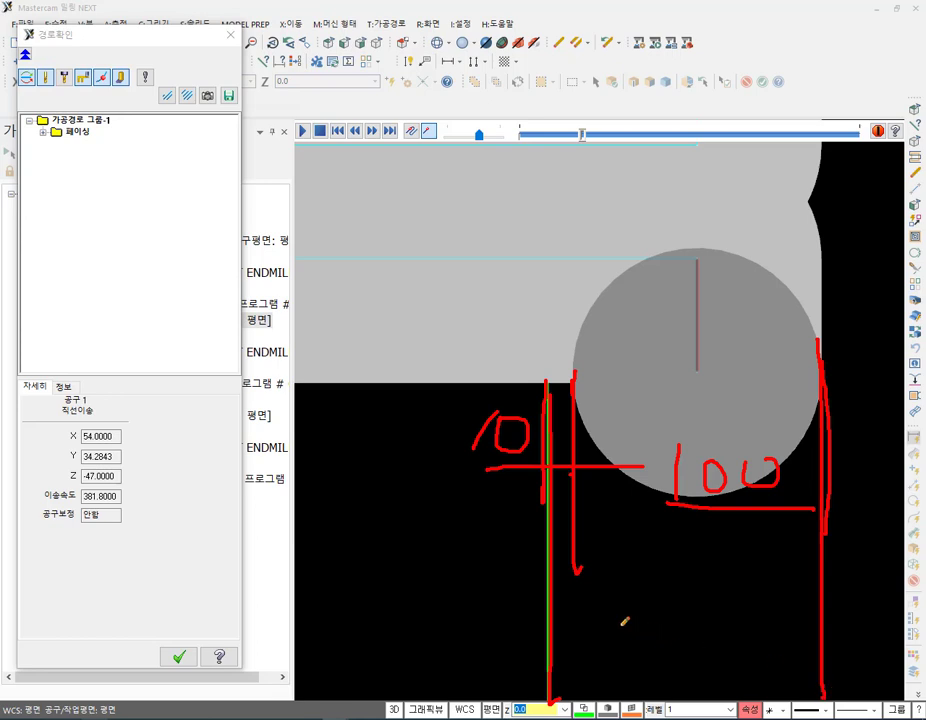
mouse_move(546, 625)
left_mouse_down()
mouse_move(825, 625)
mouse_move(788, 668)
left_mouse_up()
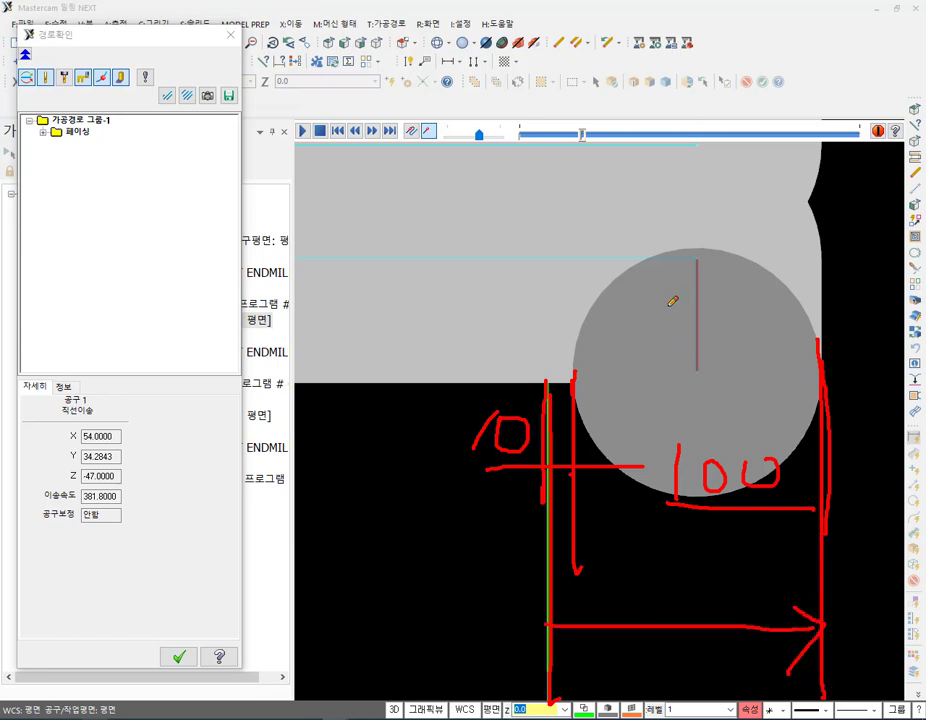
right_click(662, 276)
left_click(713, 428)
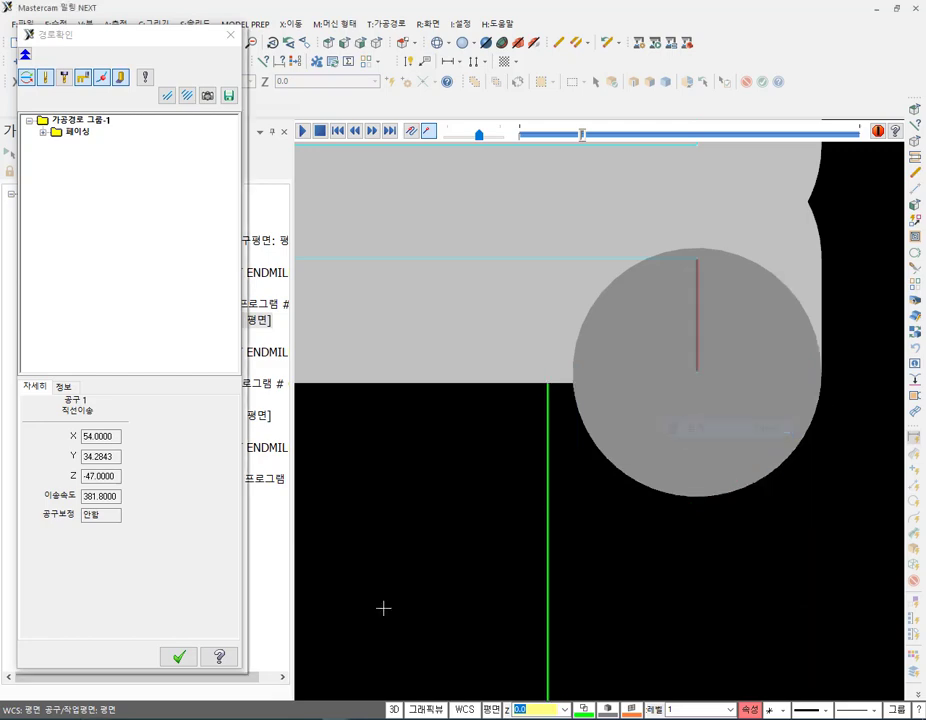
Review the approach and exit distances (접근 거리, 진출 거리) in the second facing operation's cut parameters.
left_click(180, 656)
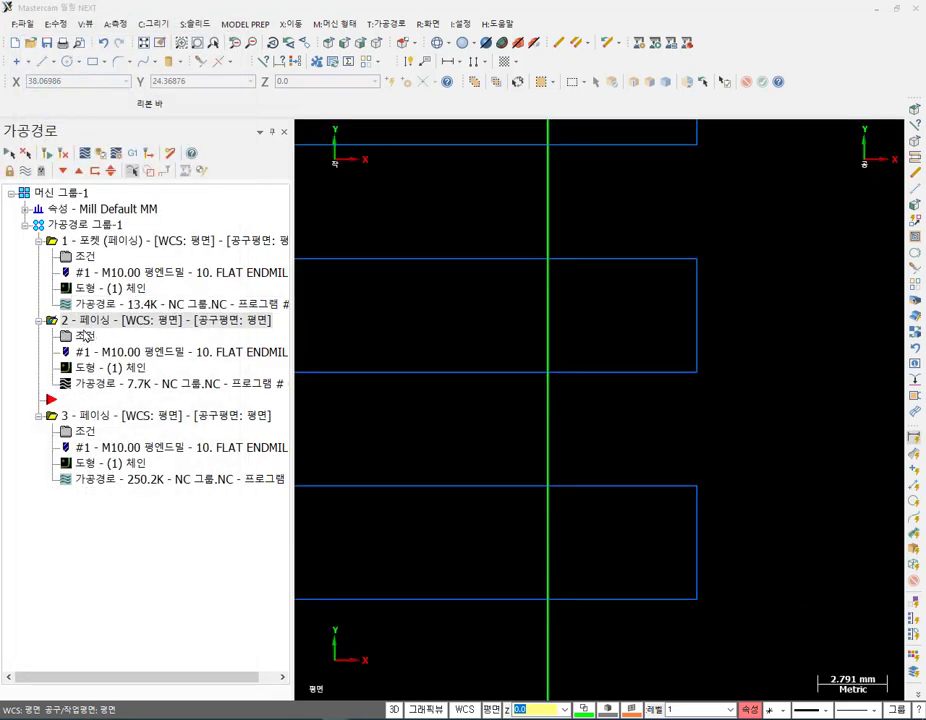
double_click(84, 336)
key("Tab")
key("Tab")
key("Tab")
key("Tab")
key("Tab")
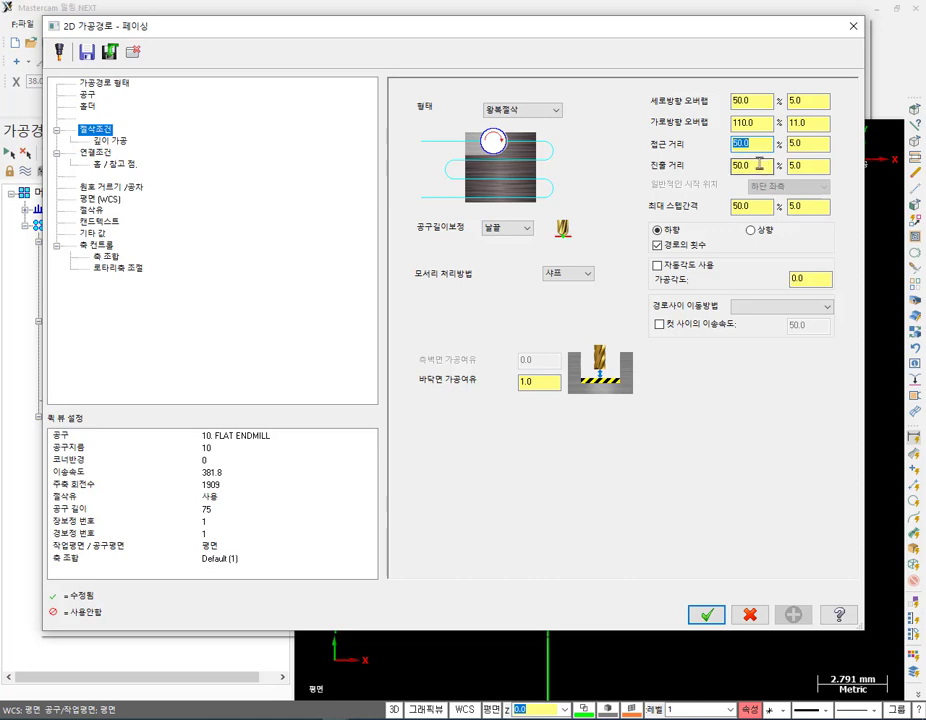
left_click_drag(759, 165, 728, 170)
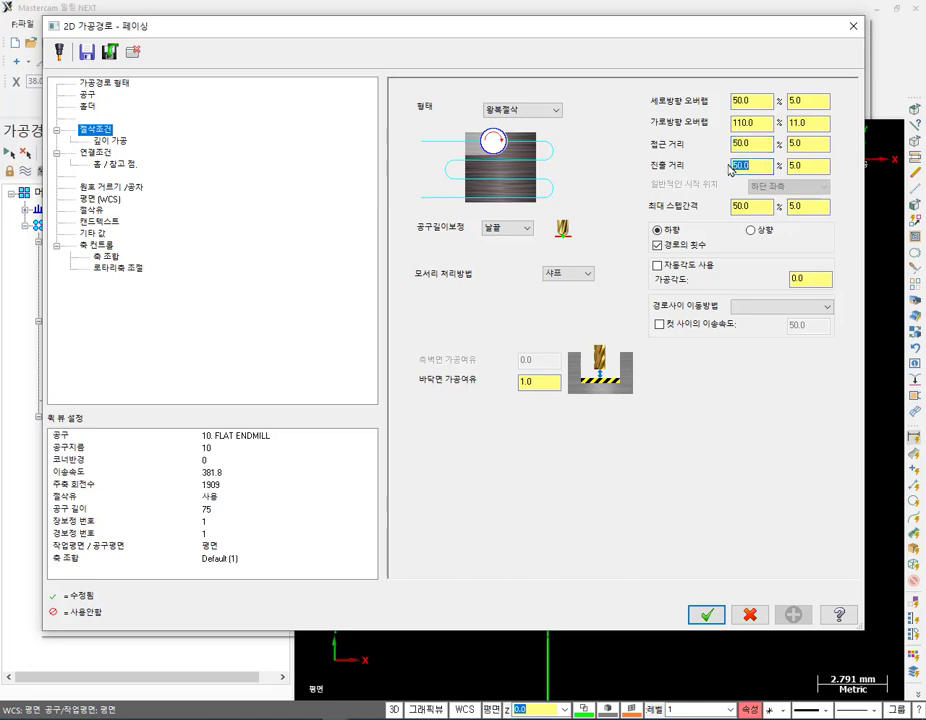
left_click(757, 168)
left_click(706, 614)
Backplot the start of the second facing toolpath forward and back to examine the approach move at the part's corner.
scroll(823, 502, "down", 8)
left_click(163, 386)
scroll(440, 305, "up", 8)
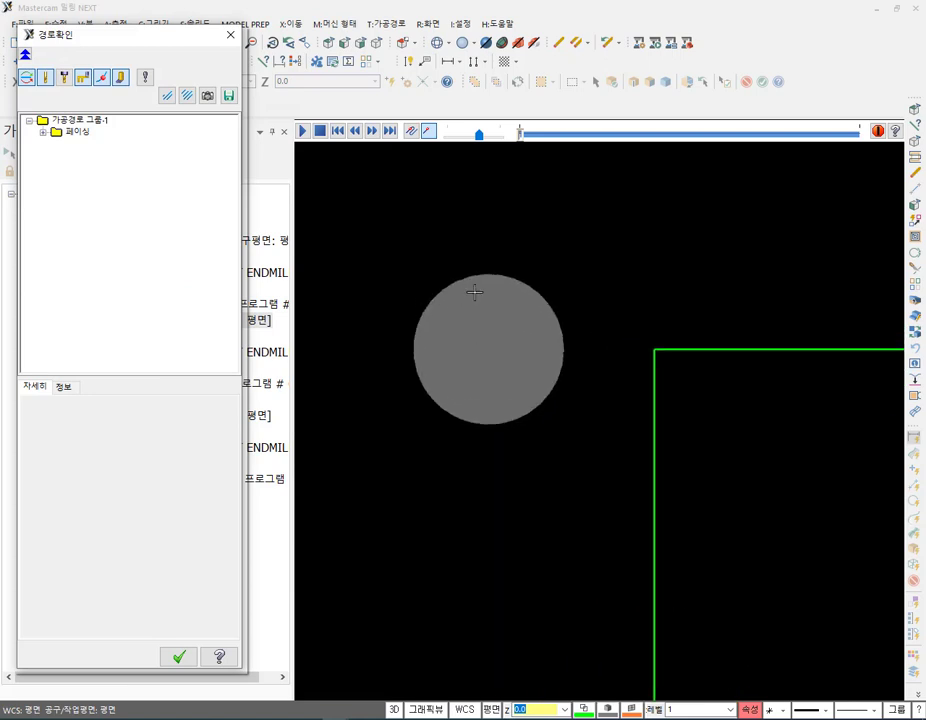
key("r")
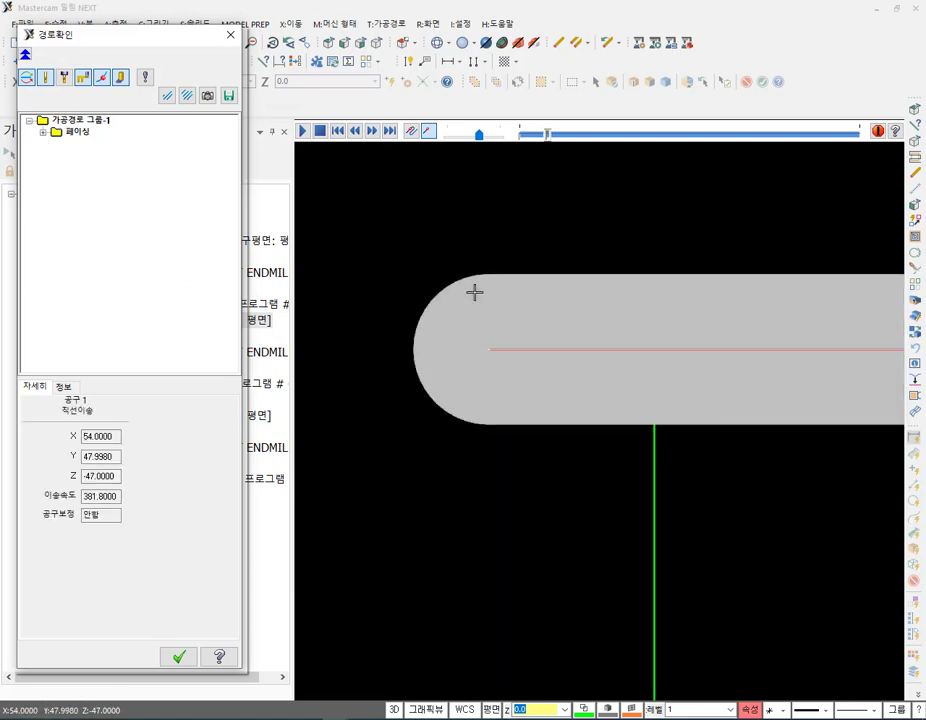
left_click(473, 345)
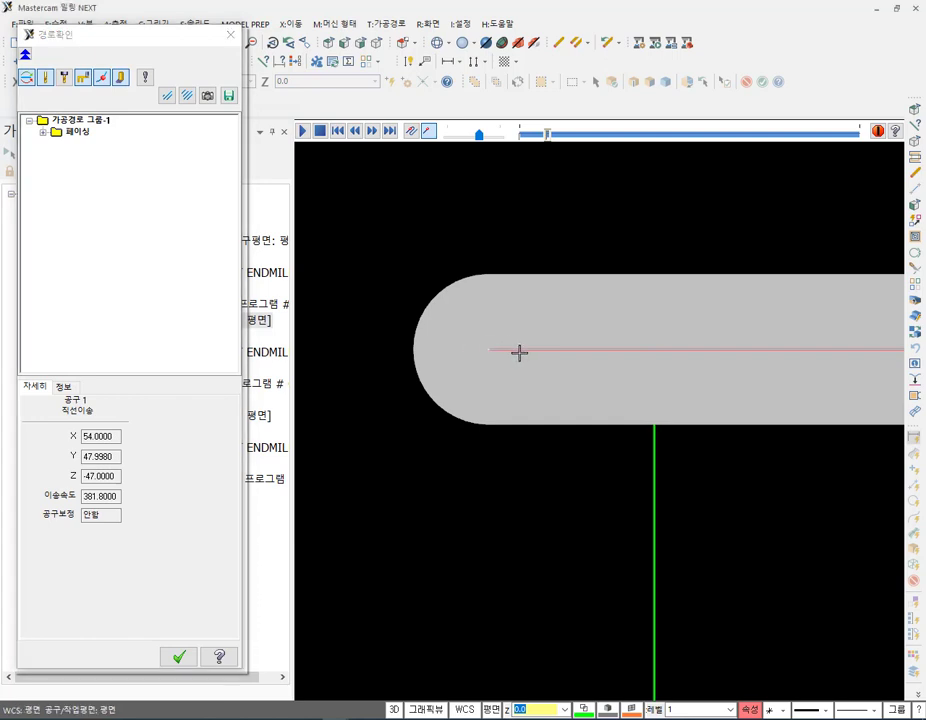
key("b")
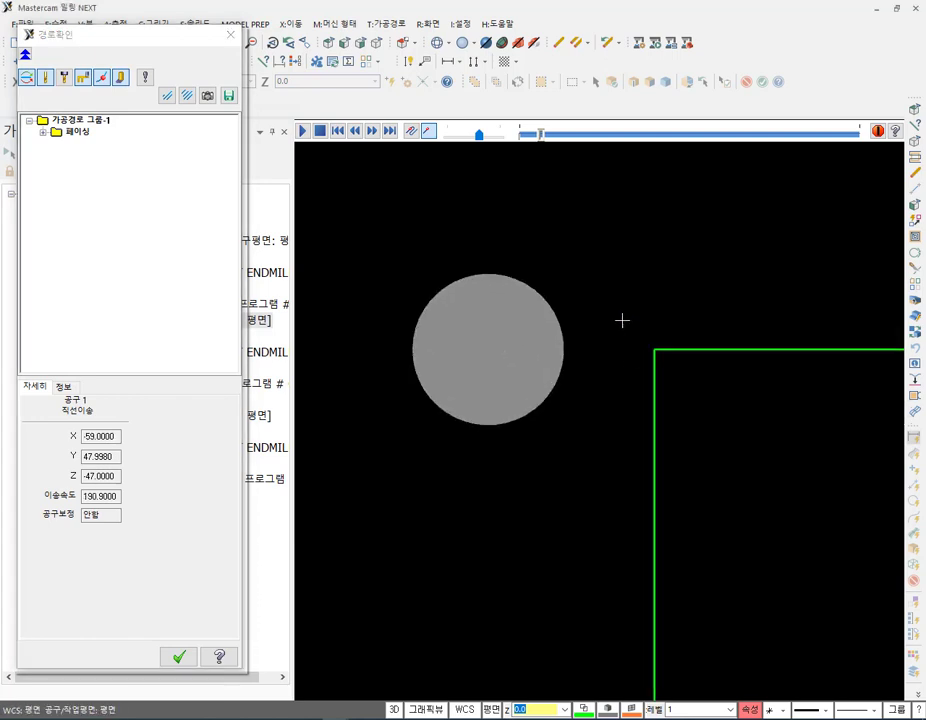
Backplot the second facing toolpath to the first stepover's end and mark the distance between the first pass's outer edge and the second pass's start.
left_click_drag(543, 131, 560, 134)
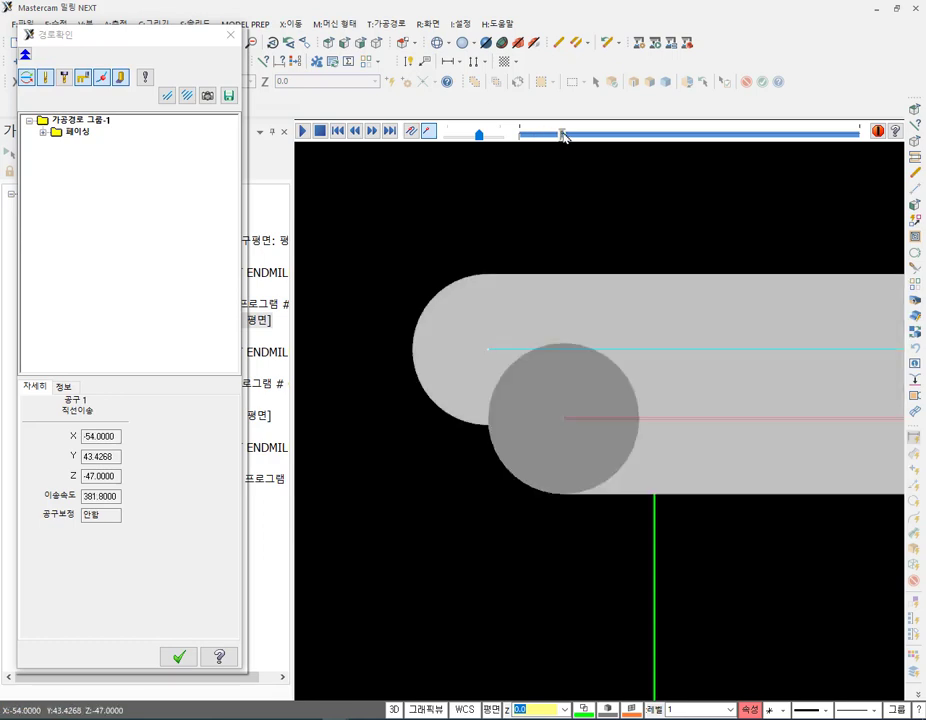
scroll(545, 345, "up", 2)
scroll(508, 279, "up", 1)
scroll(525, 471, "down", 1)
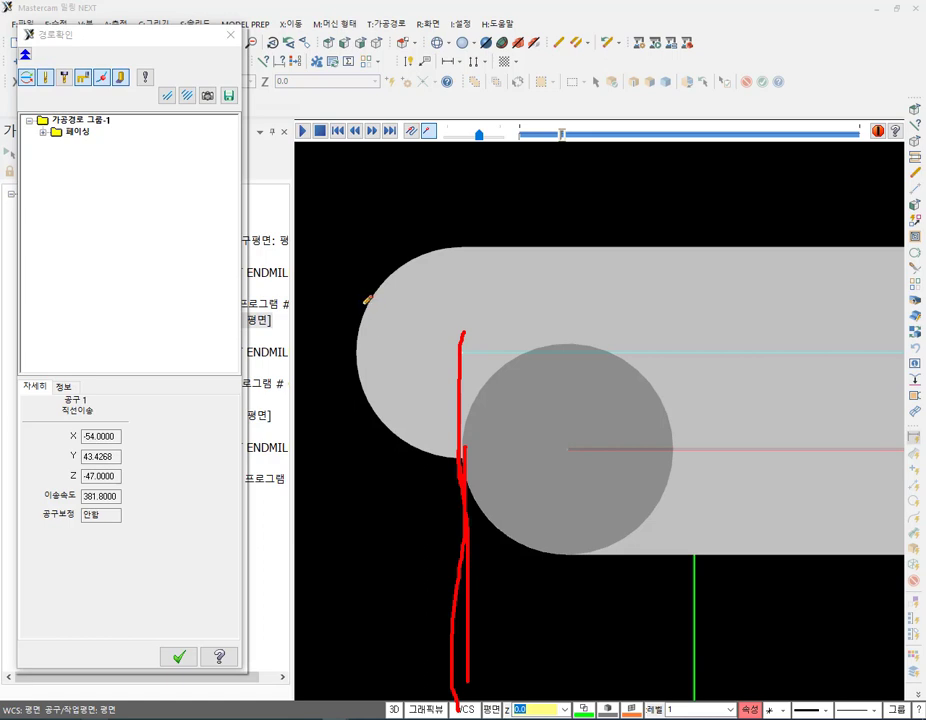
mouse_move(388, 333)
left_mouse_down()
mouse_move(363, 351)
mouse_move(380, 378)
left_mouse_up()
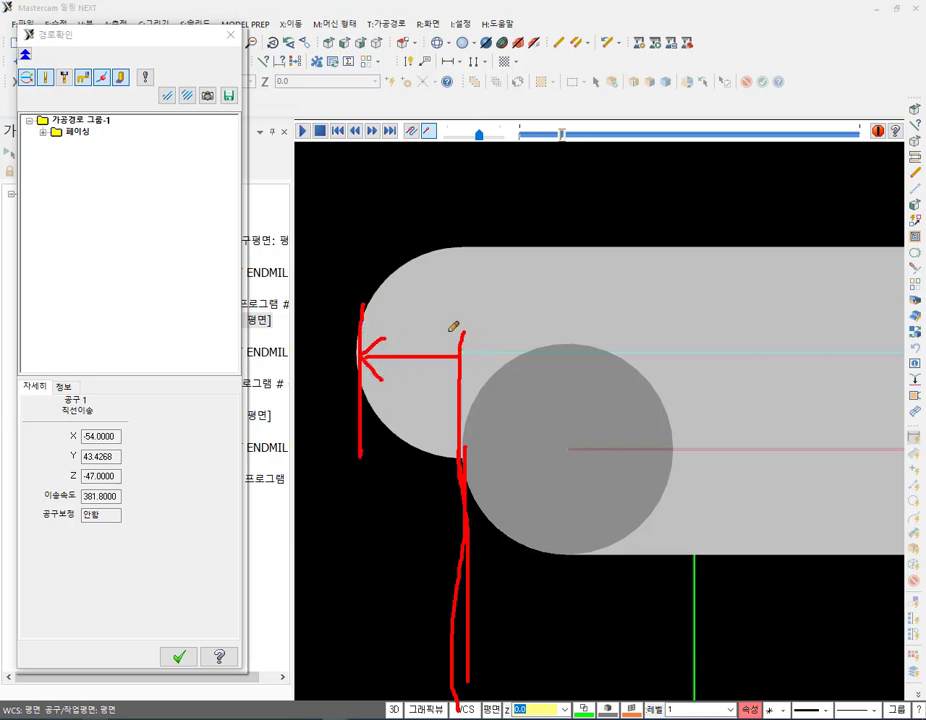
left_click_drag(460, 348, 471, 436)
left_click_drag(464, 388, 466, 502)
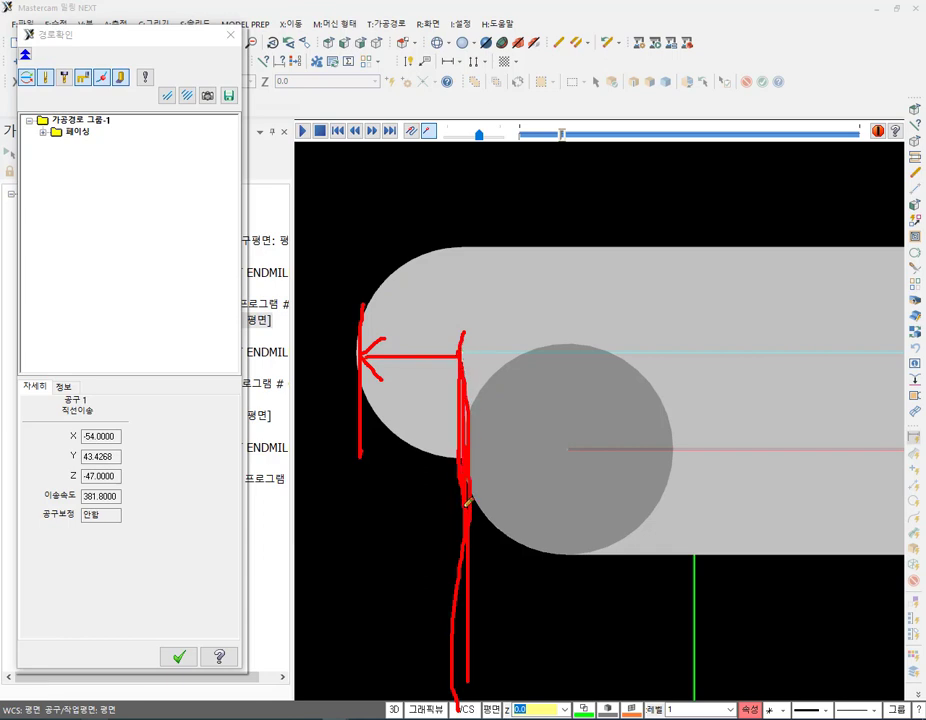
right_click(462, 244)
left_click(497, 402)
Backplot the end of the second facing toolpath back and forth to examine the exit move at the part's lower-left corner.
scroll(460, 260, "down", 5)
left_click_drag(557, 136, 836, 189)
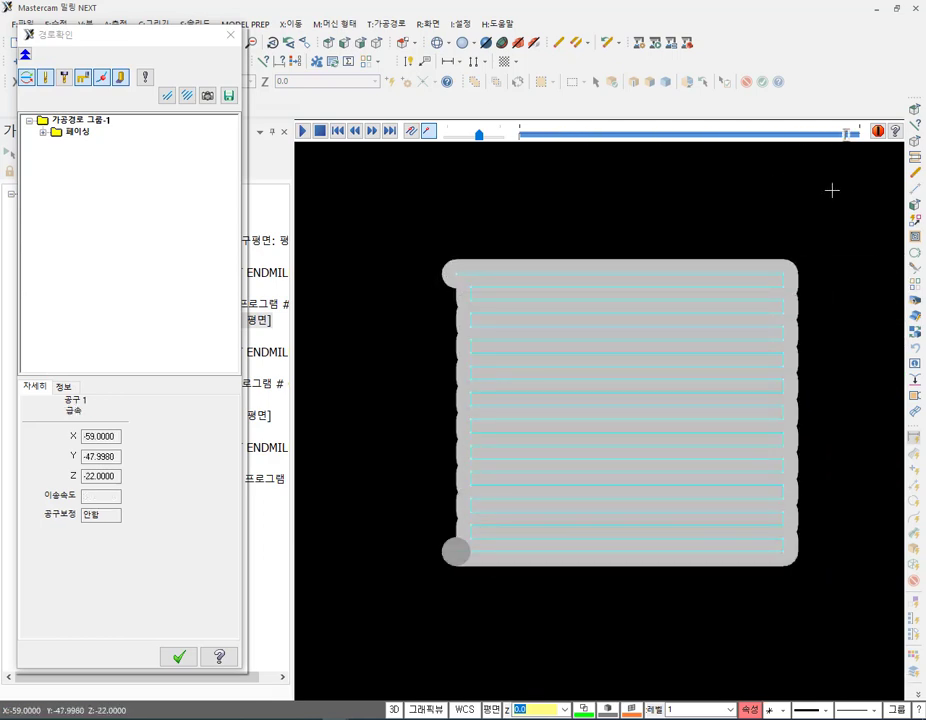
scroll(459, 533, "up", 6)
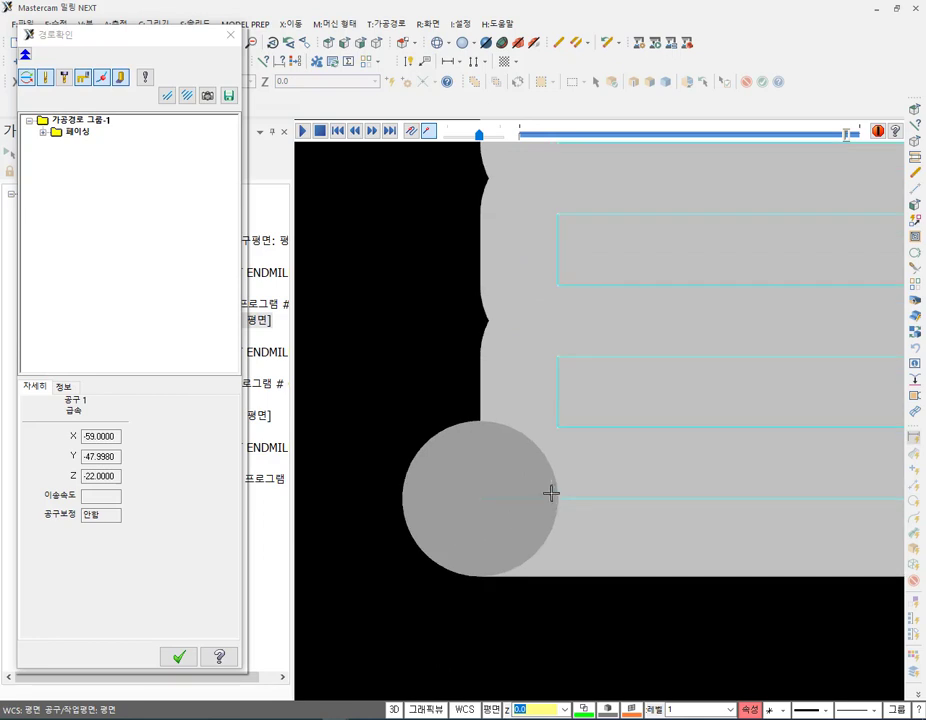
left_click(582, 427)
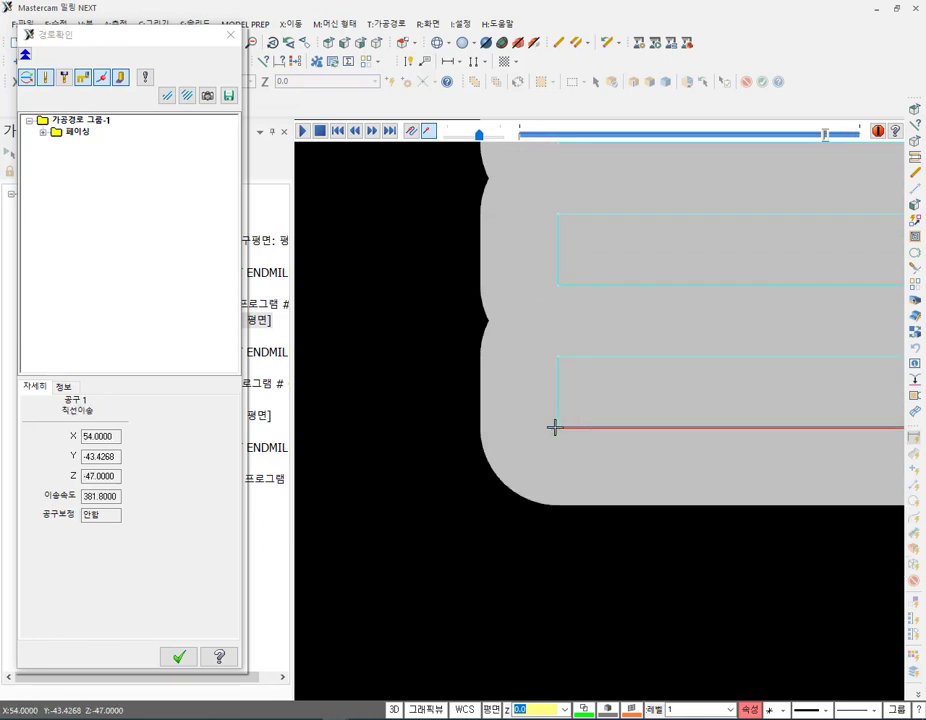
left_click(554, 427)
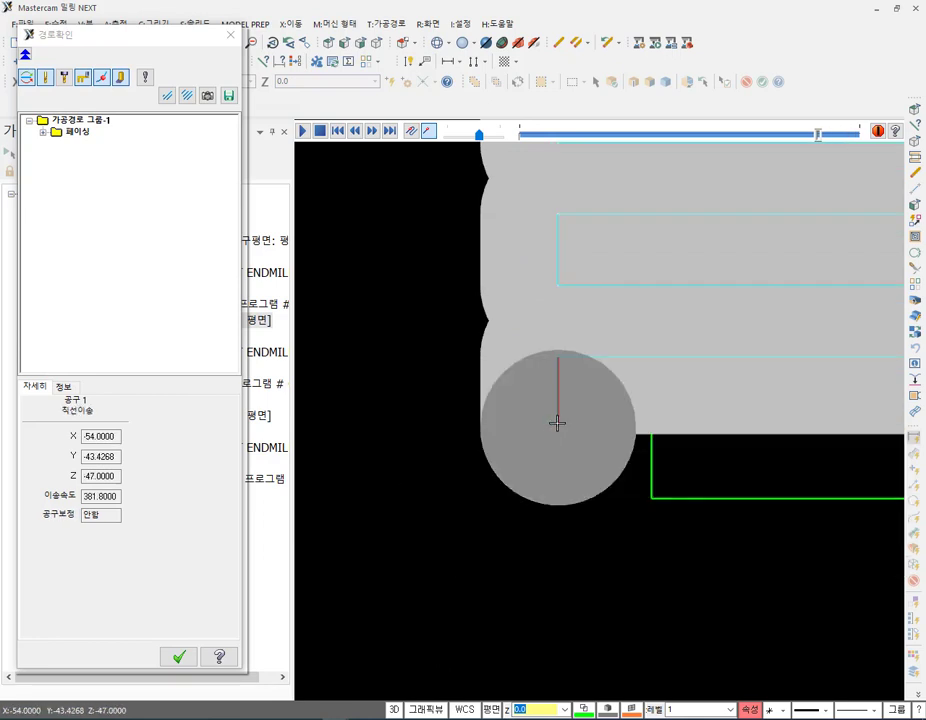
left_click(557, 423)
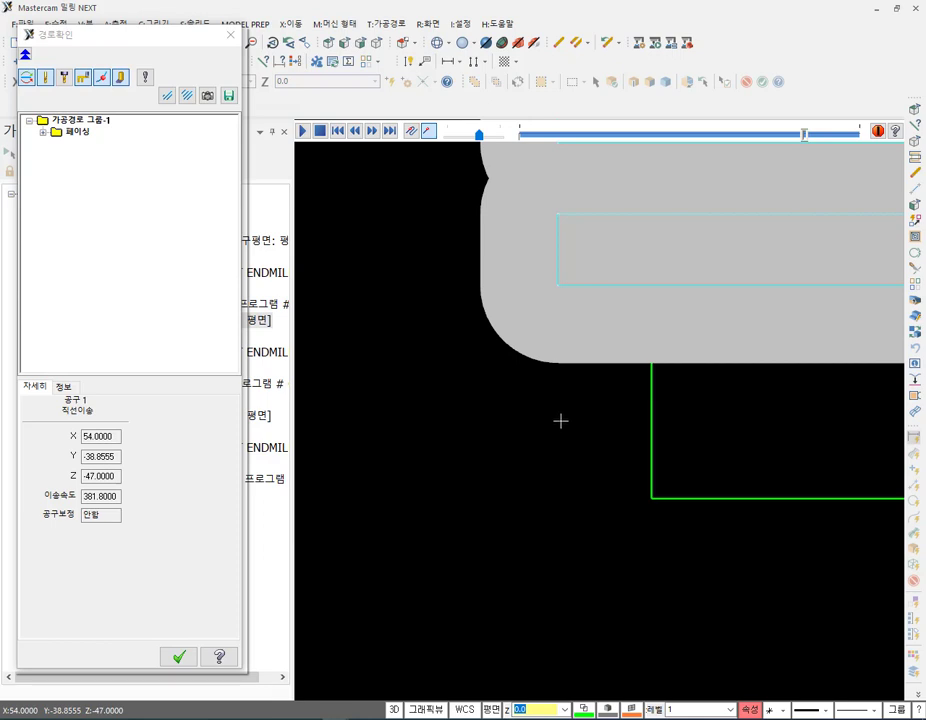
left_click(558, 416)
left_click(560, 420)
left_click(562, 418)
left_click(562, 419)
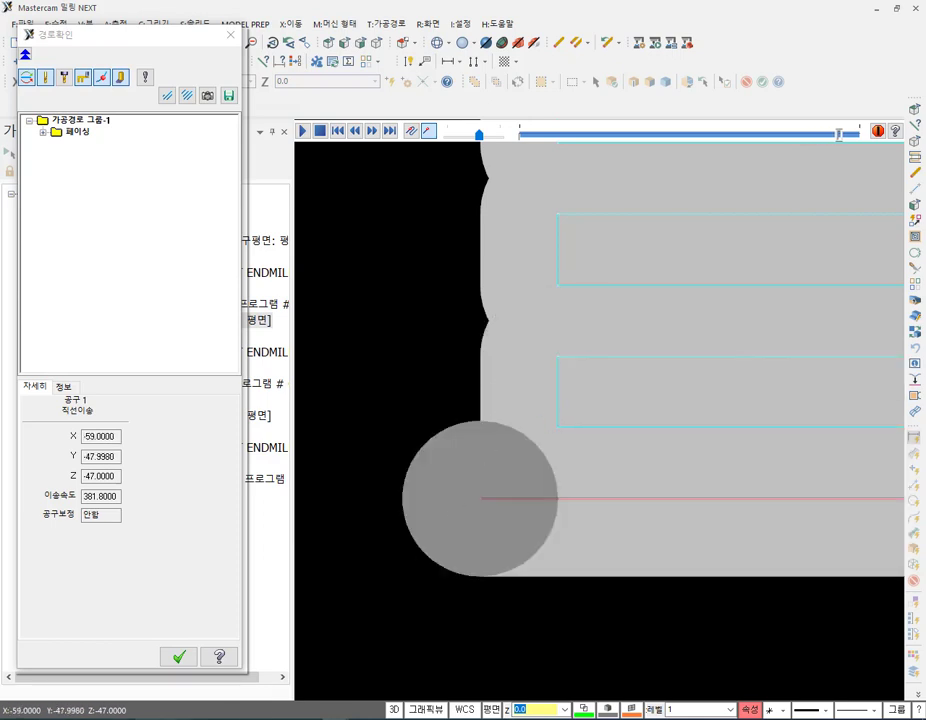
Mark the overrun from tool centre to tool edge at the last pass's exit, clear the marks and close the backplot.
left_click_drag(402, 485, 409, 643)
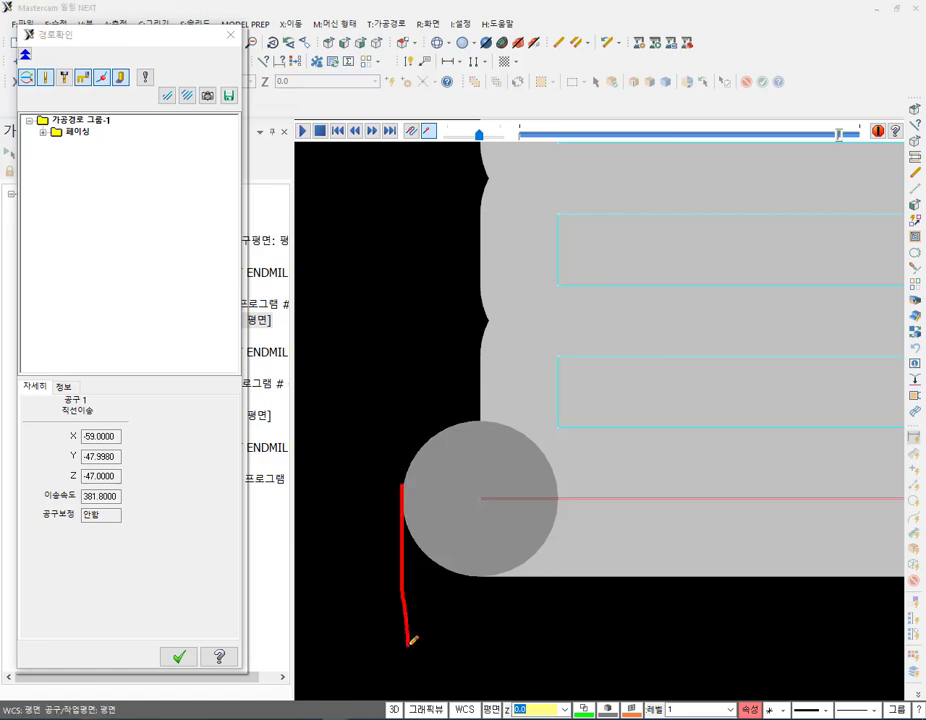
left_click_drag(484, 496, 485, 652)
mouse_move(484, 495)
left_mouse_down()
mouse_move(409, 491)
mouse_move(420, 477)
mouse_move(424, 508)
left_mouse_up()
right_click(502, 352)
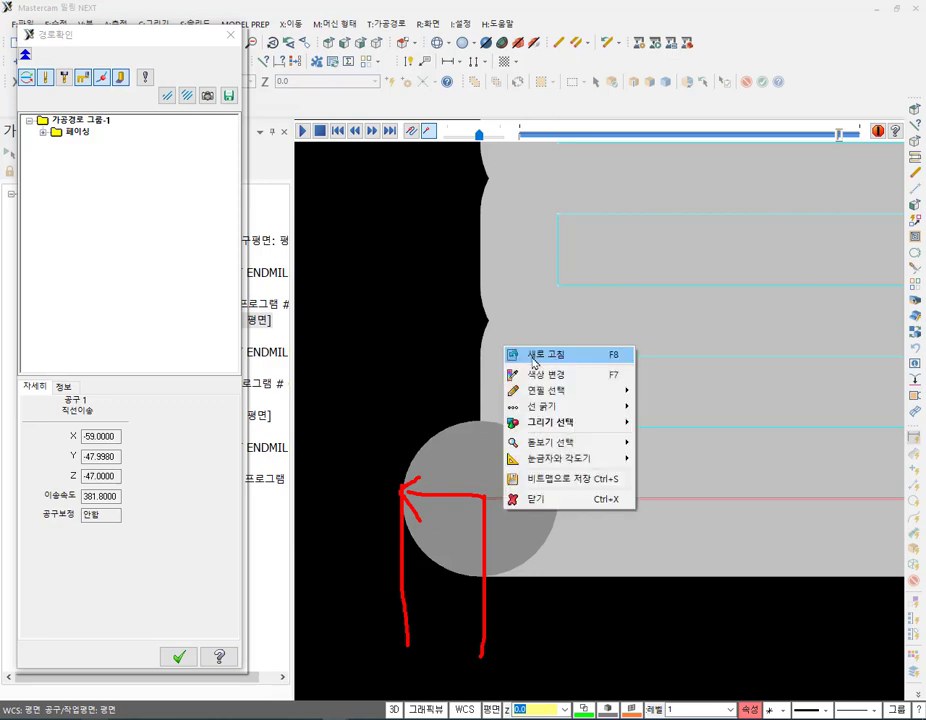
left_click(532, 498)
left_click(178, 656)
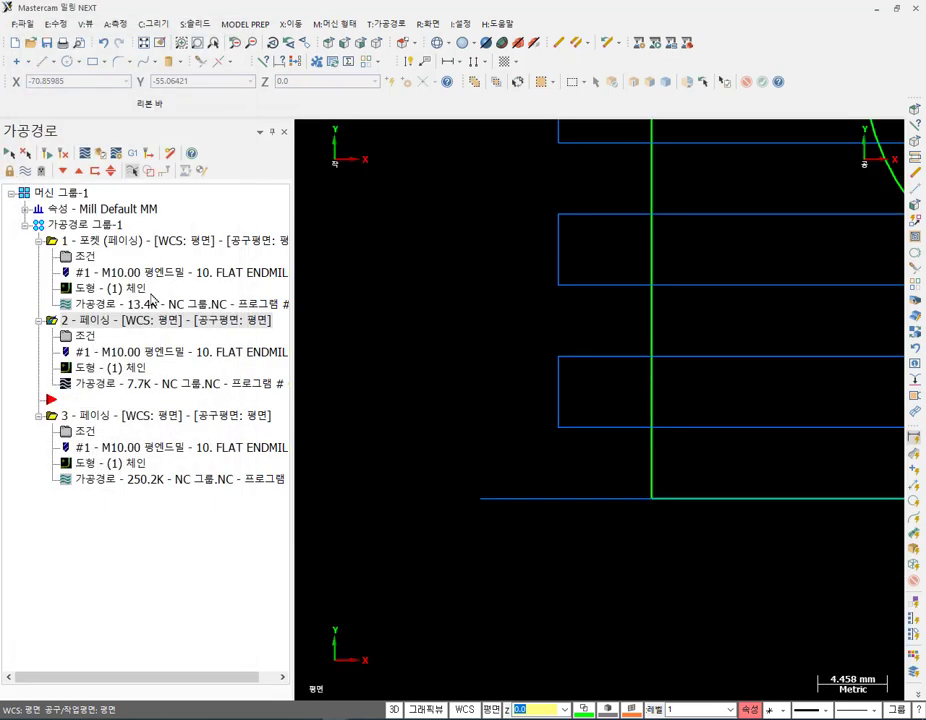
Set the machining angle (가공각도) of the second facing operation to 45 degrees and regenerate its toolpath.
left_click(84, 336)
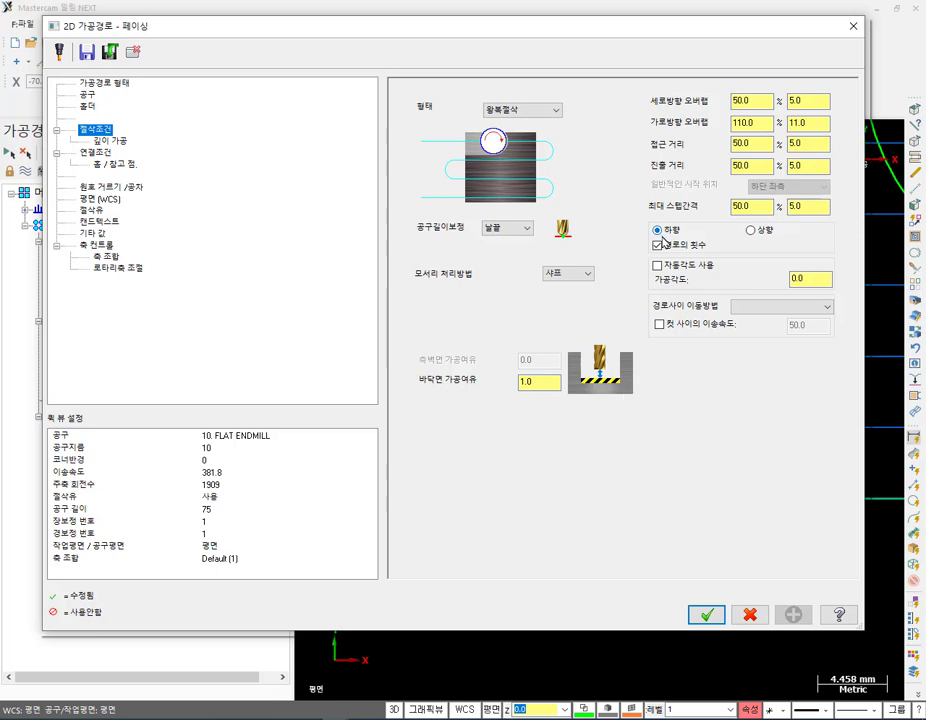
left_click(812, 279)
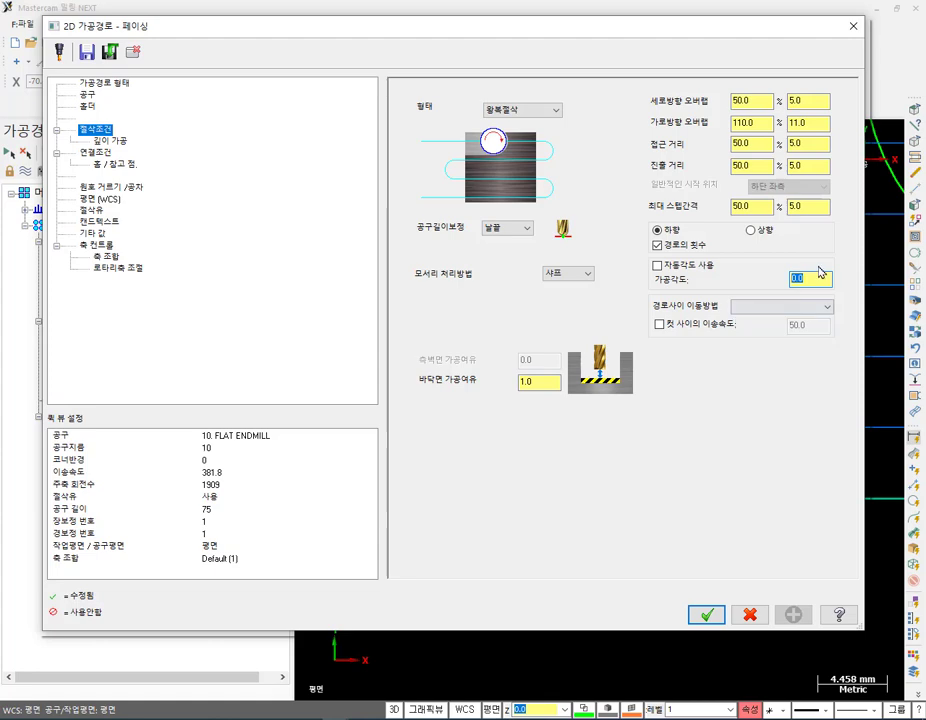
type("45")
left_click(706, 615)
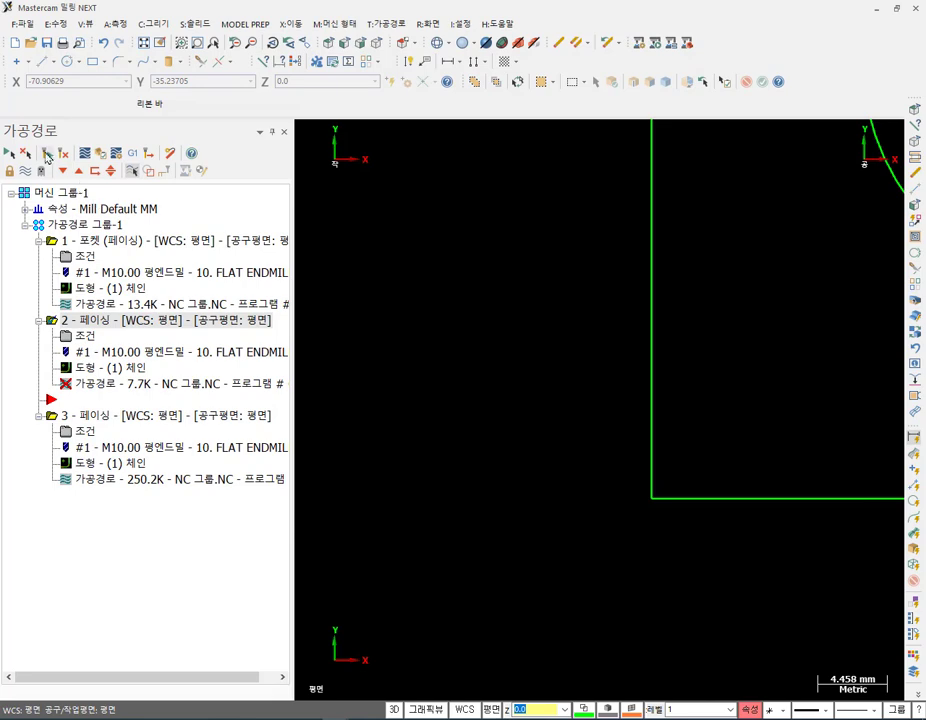
scroll(401, 466, "down", 4)
scroll(400, 468, "down", 3)
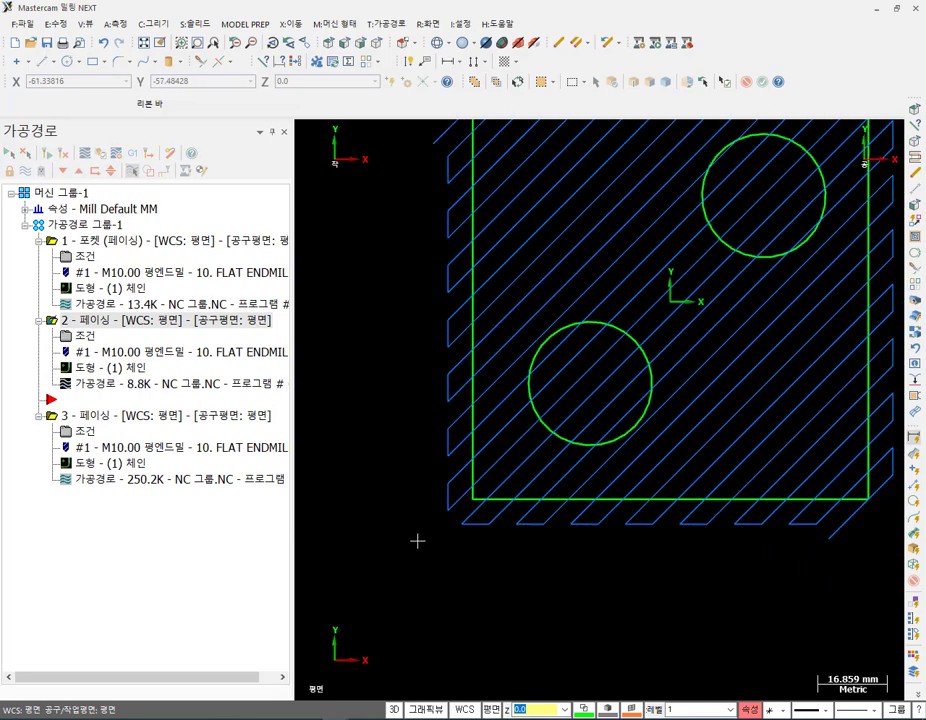
scroll(650, 300, "up", 2)
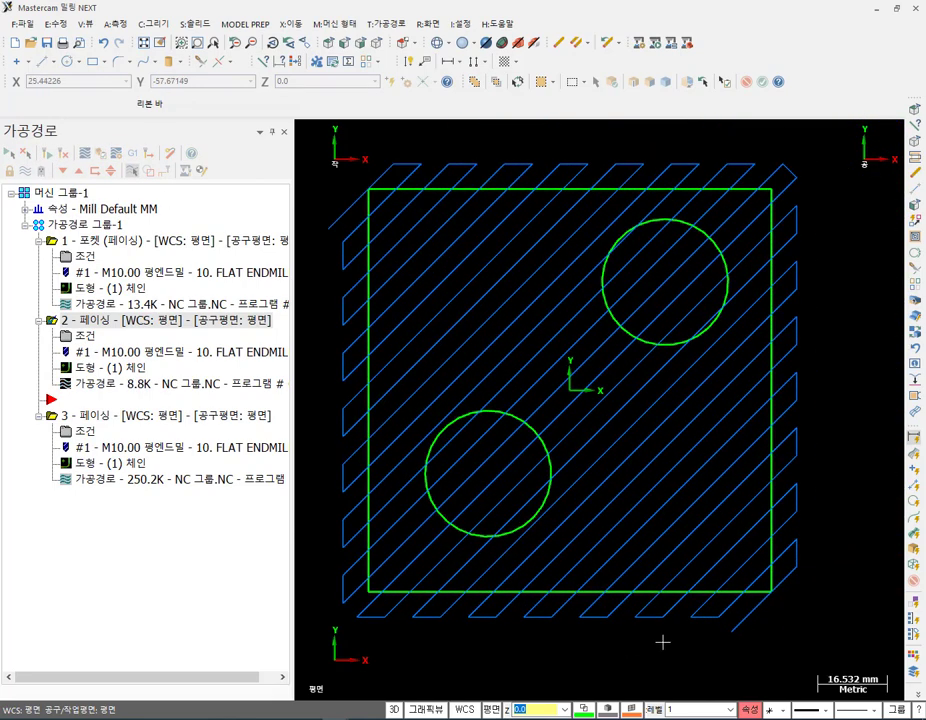
Review the machining angle (가공각도) in the second facing operation's cut parameters.
key("Delete")
left_click(88, 341)
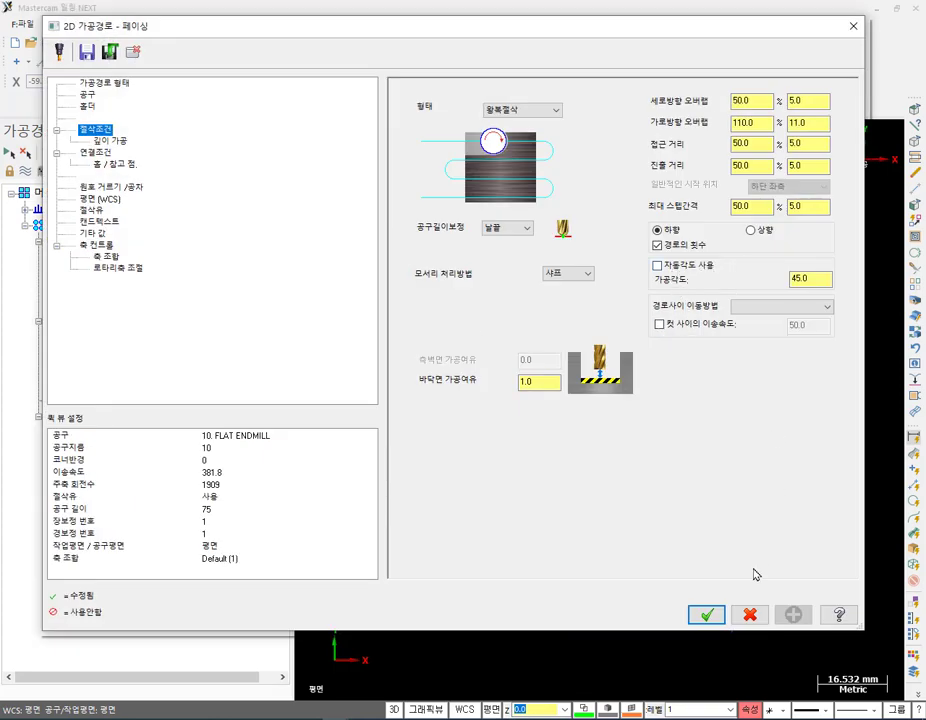
key("Return")
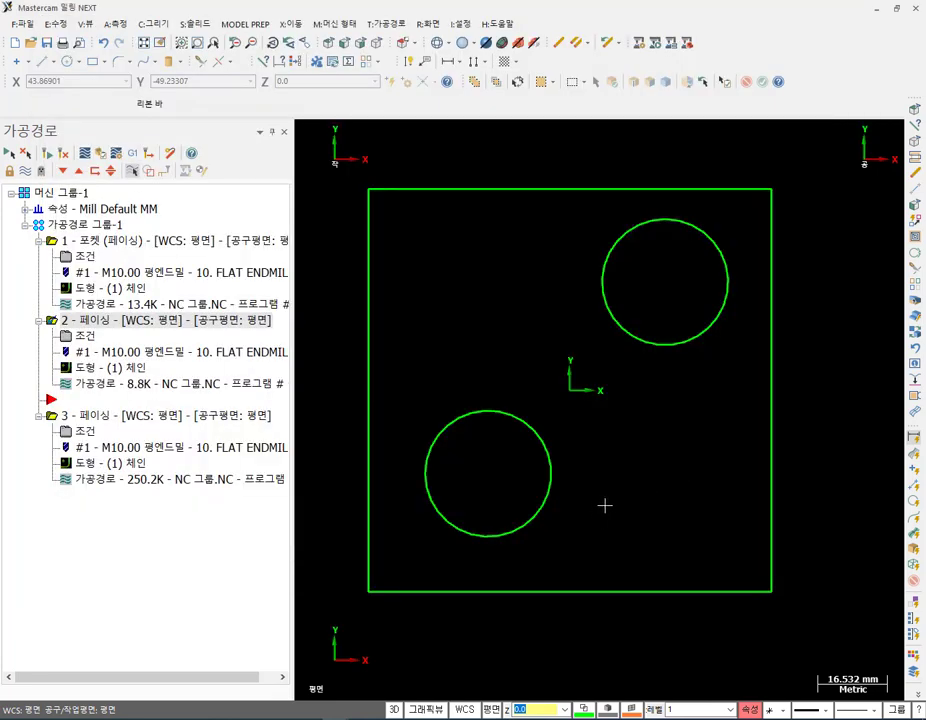
Draw a 200 by 50 mm rectangle rotated 45 degrees, placed to the right of the square part.
scroll(524, 498, "down", 5)
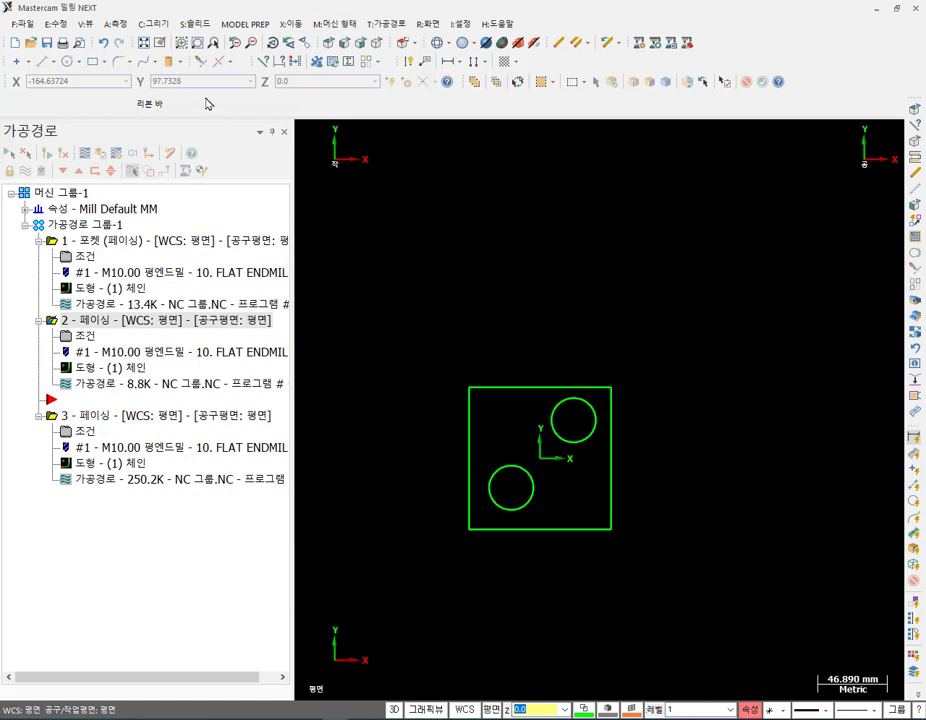
left_click(101, 62)
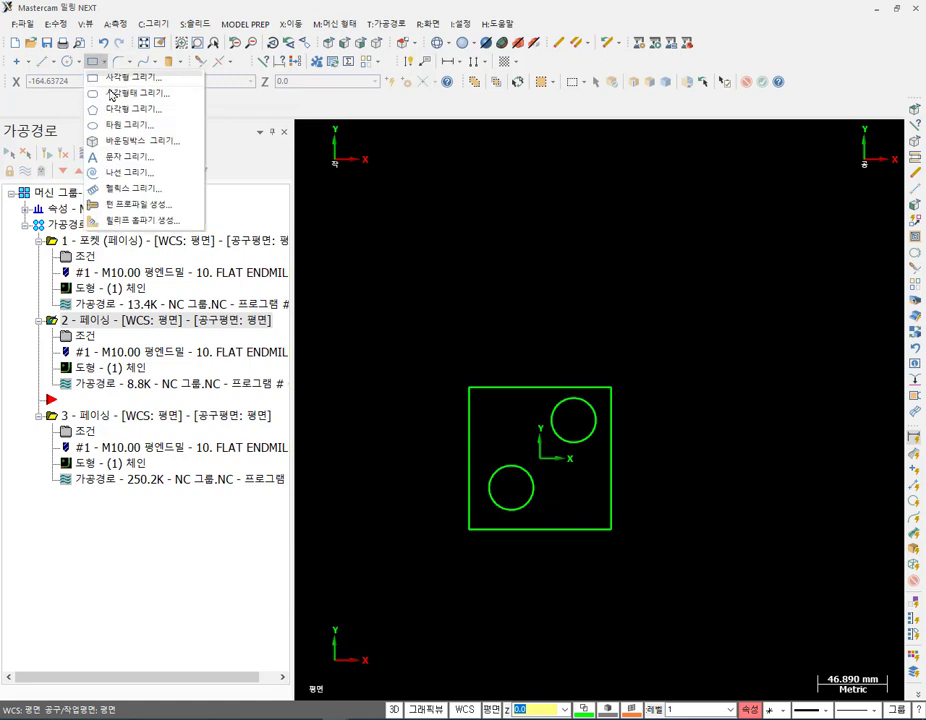
left_click(117, 110)
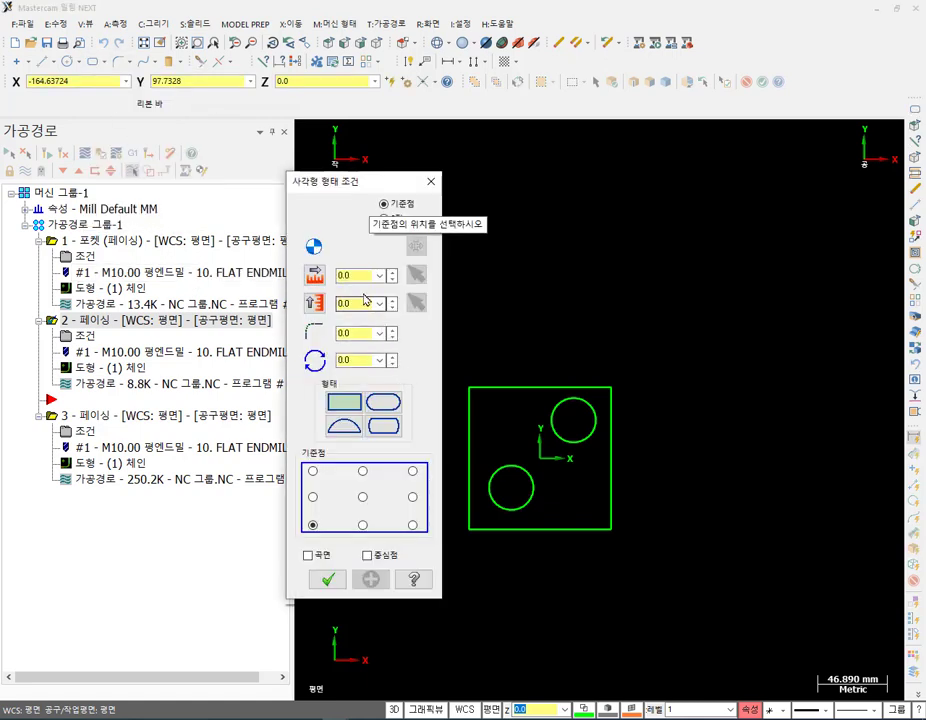
left_click(357, 276)
type("200")
key("Tab")
type("5")
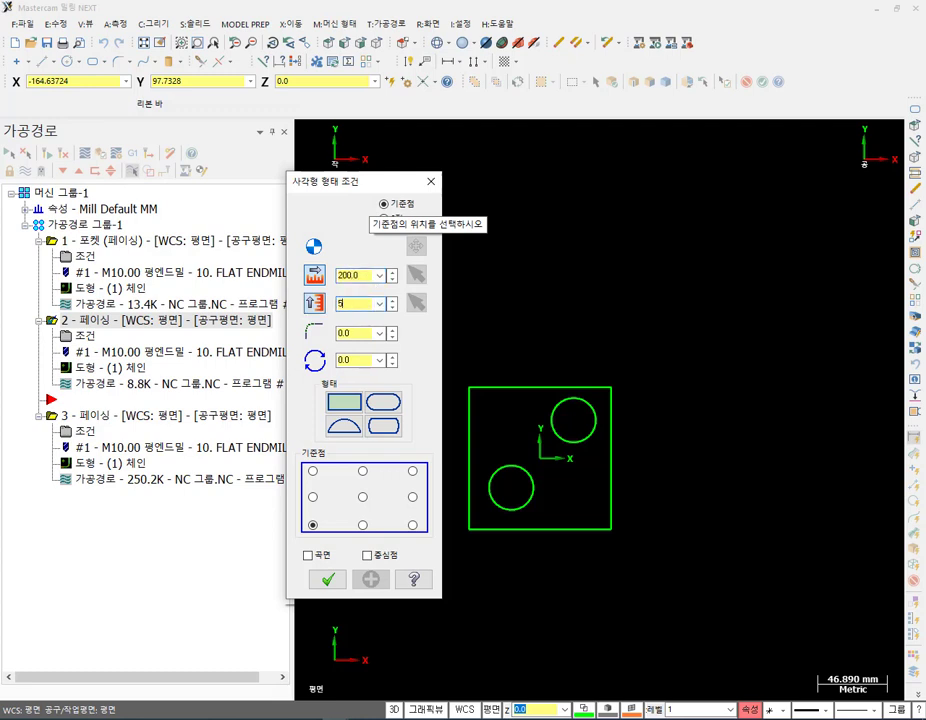
left_click(367, 358)
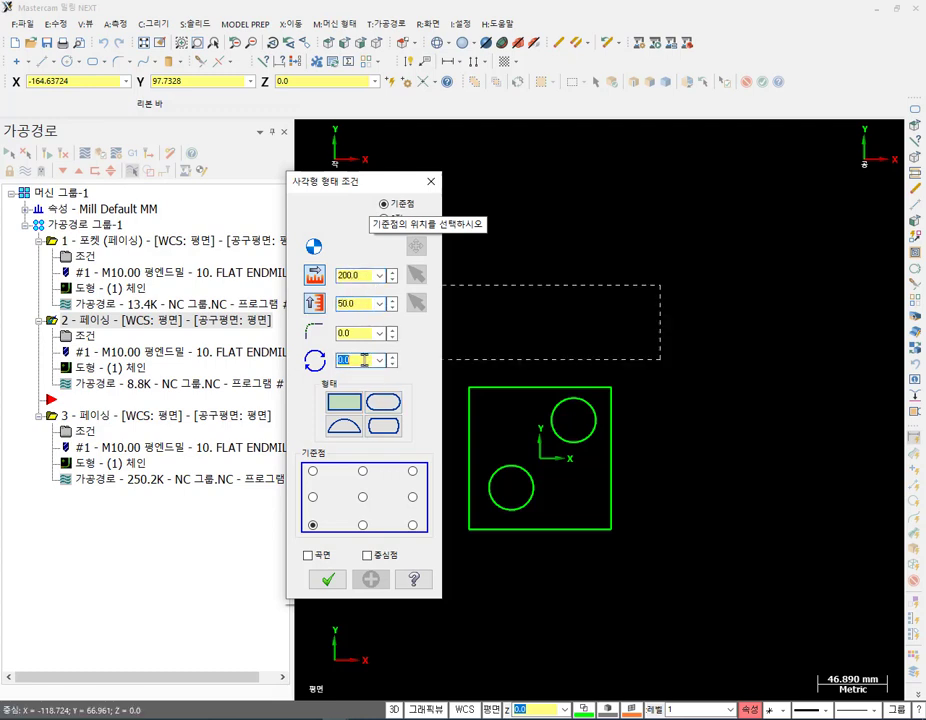
type("45")
key("Tab")
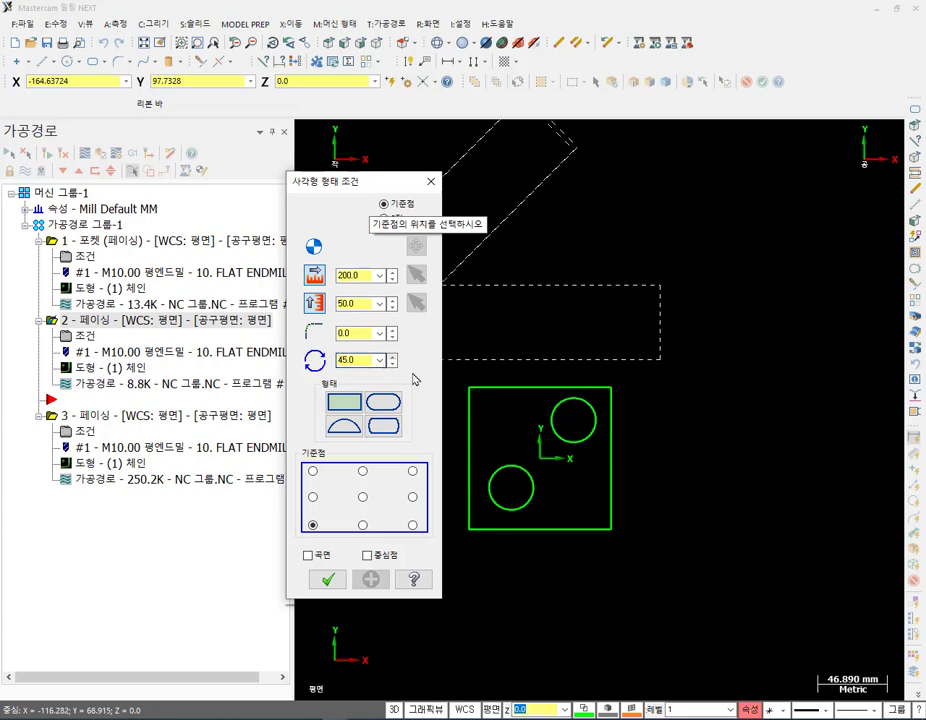
left_click(684, 568)
left_click(335, 582)
scroll(682, 550, "down", 1)
scroll(661, 451, "up", 1)
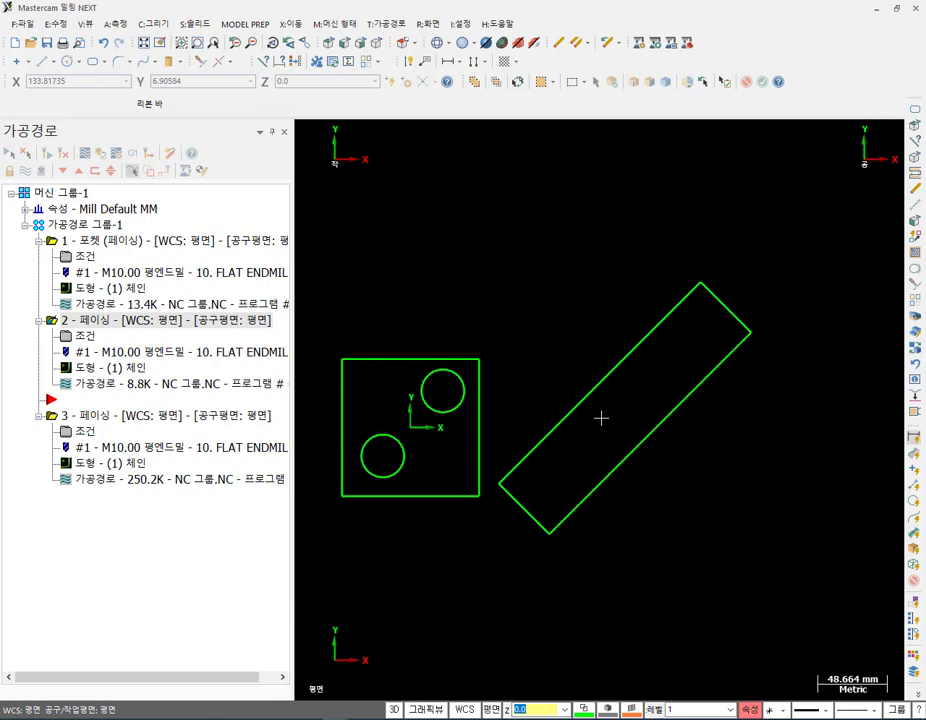
Rechain the second facing operation to the rotated rectangle and regenerate its toolpath.
left_click(101, 370)
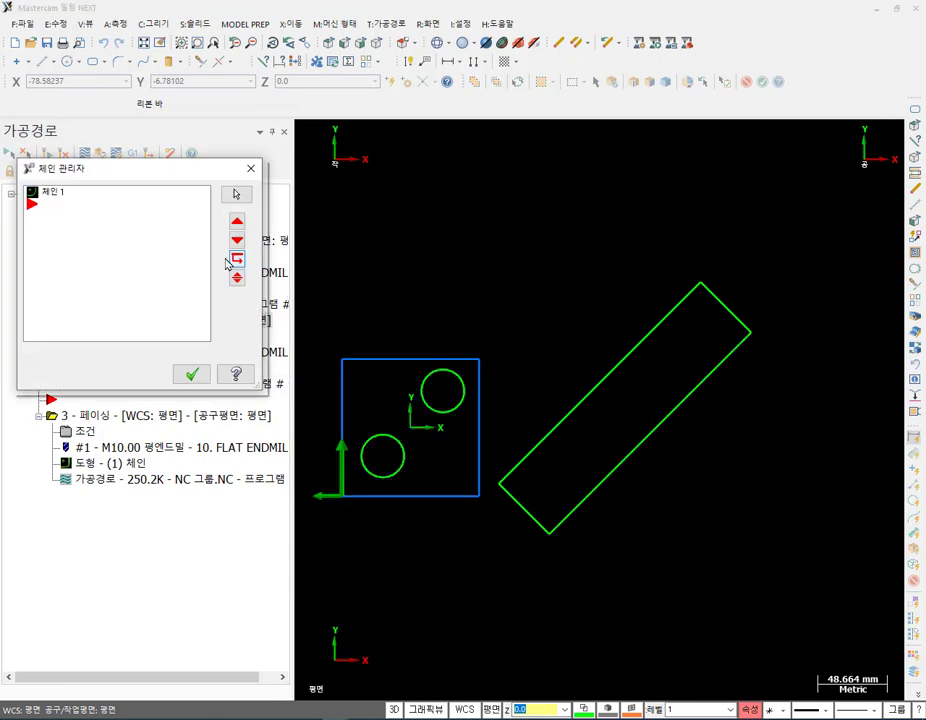
right_click(134, 268)
left_click(223, 316)
left_click(527, 511)
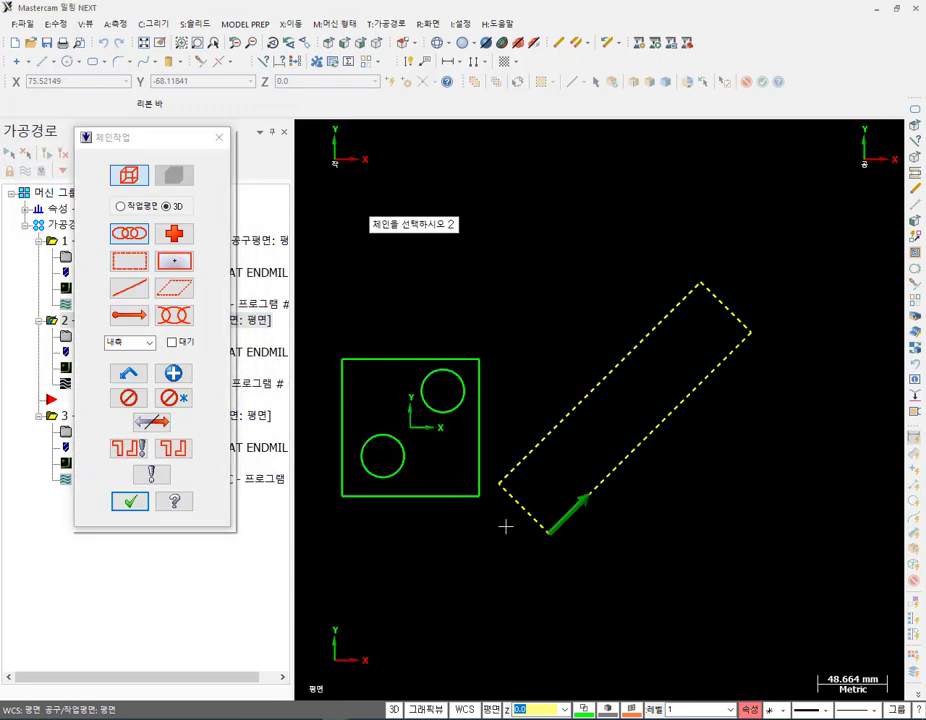
left_click(129, 501)
left_click(191, 374)
left_click(49, 154)
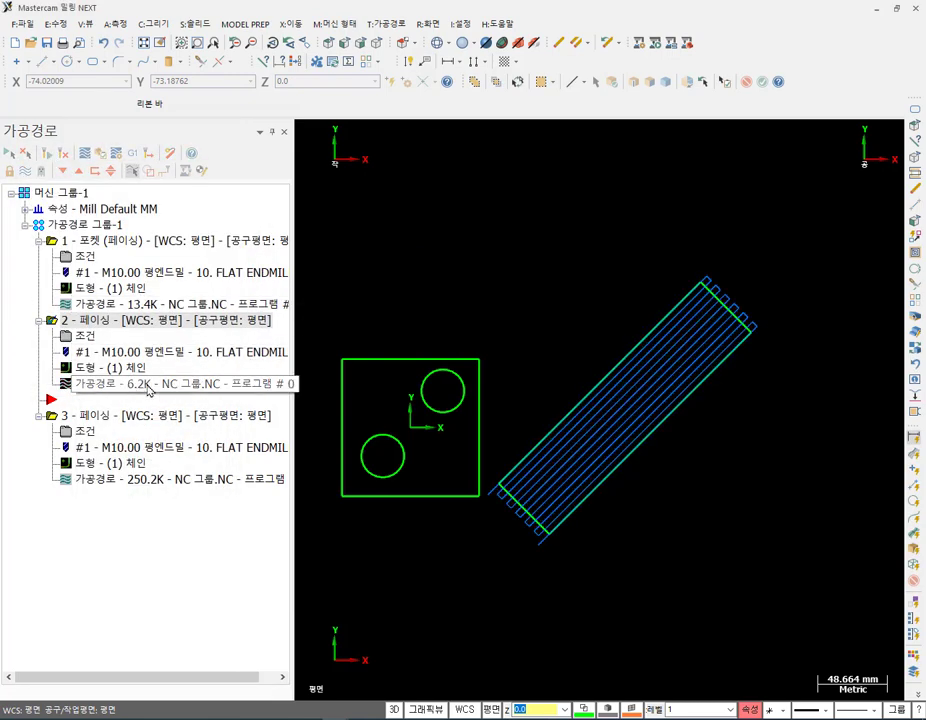
Backplot the facing toolpath on the rotated rectangle from start to end and close the backplot.
left_click(109, 389)
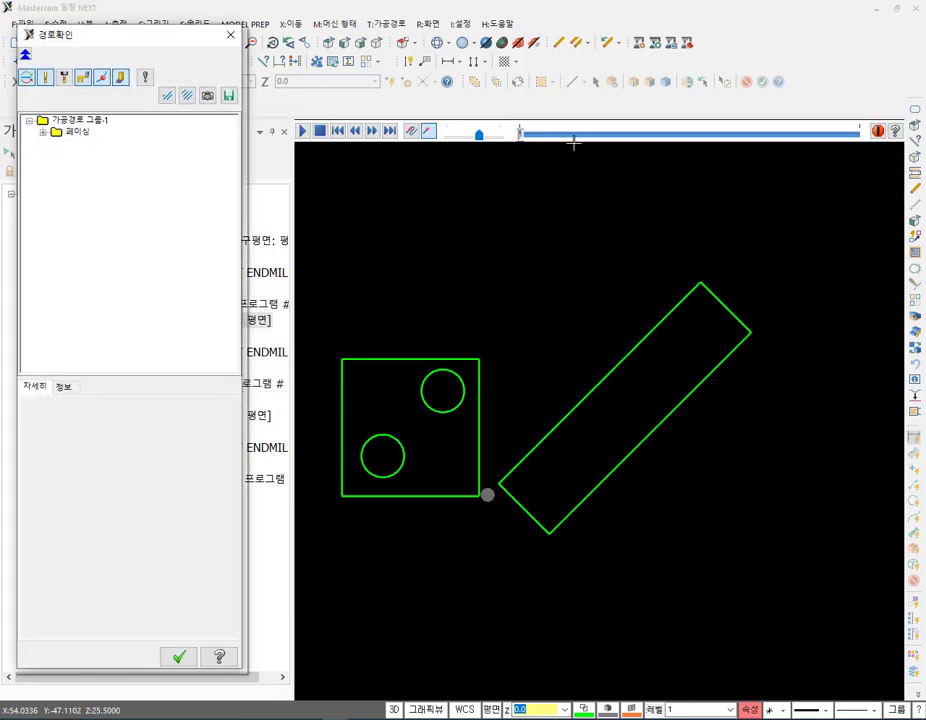
left_click_drag(519, 144, 874, 119)
left_click(230, 34)
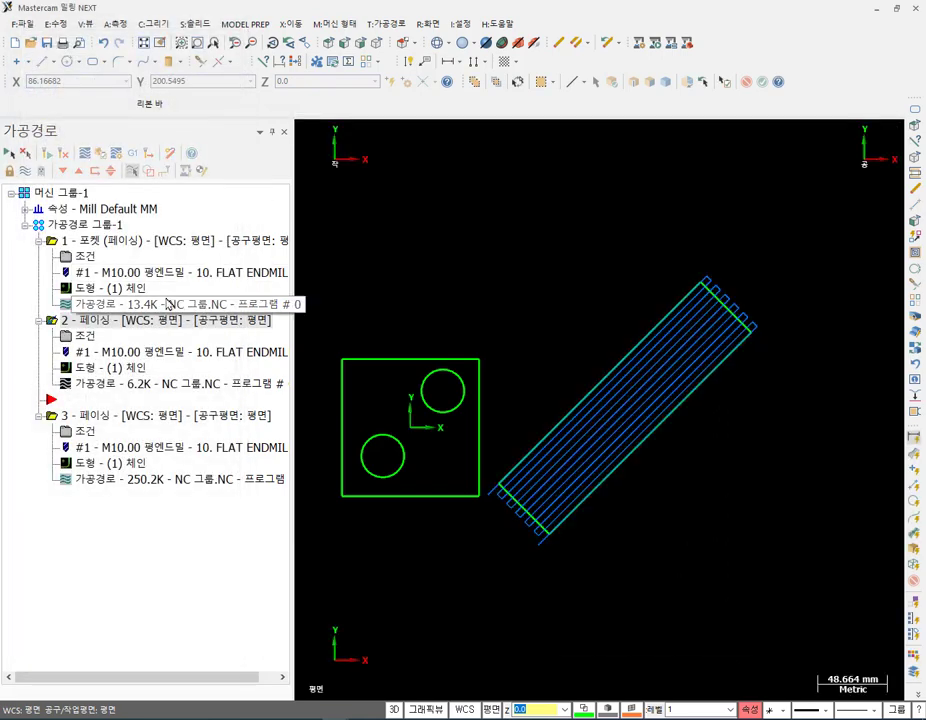
Set the second facing operation's machining angle (가공각도) to 0 degrees and regenerate its toolpath on the rotated rectangle.
left_click(85, 340)
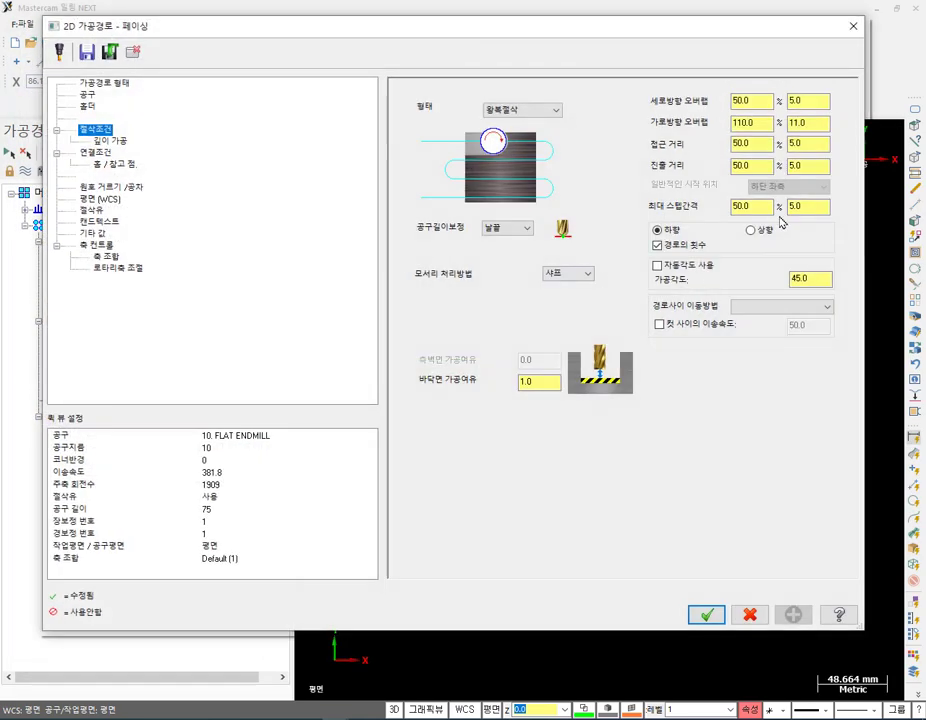
left_click(805, 278)
type("0")
left_click(706, 614)
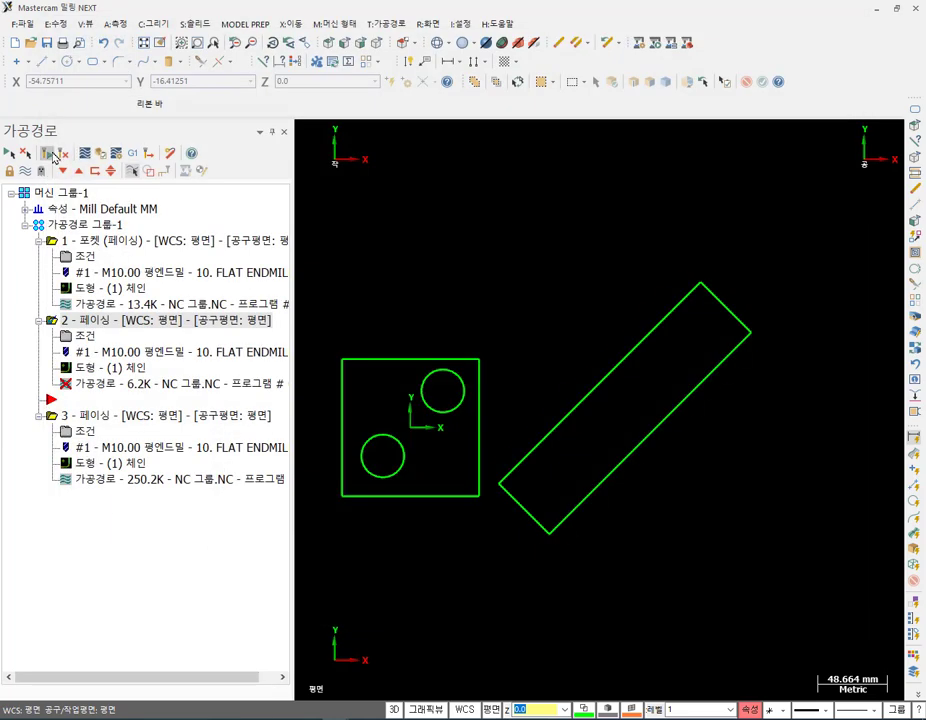
left_click(55, 154)
scroll(703, 399, "up", 3)
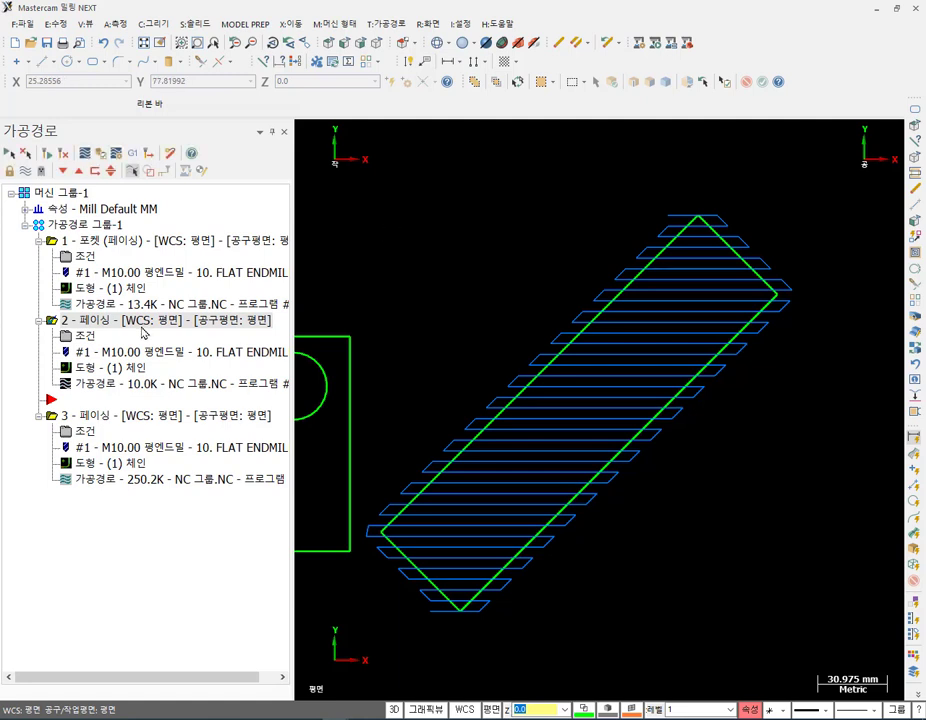
Enable the automatic angle option (자동각도 사용) for the second facing operation and regenerate its toolpath on the rotated rectangle.
left_click(85, 336)
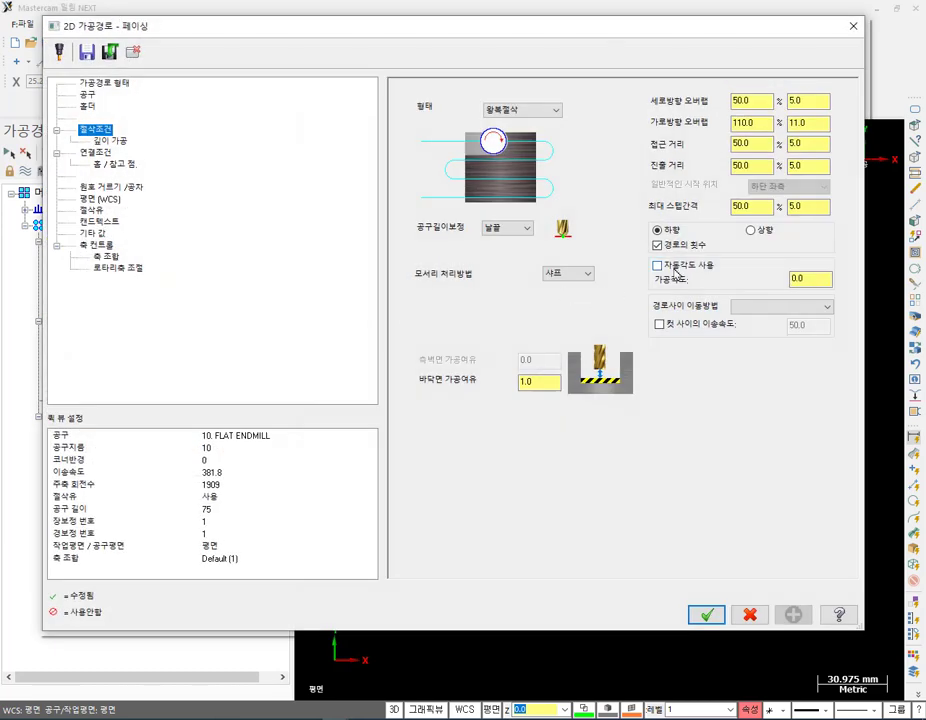
left_click(675, 268)
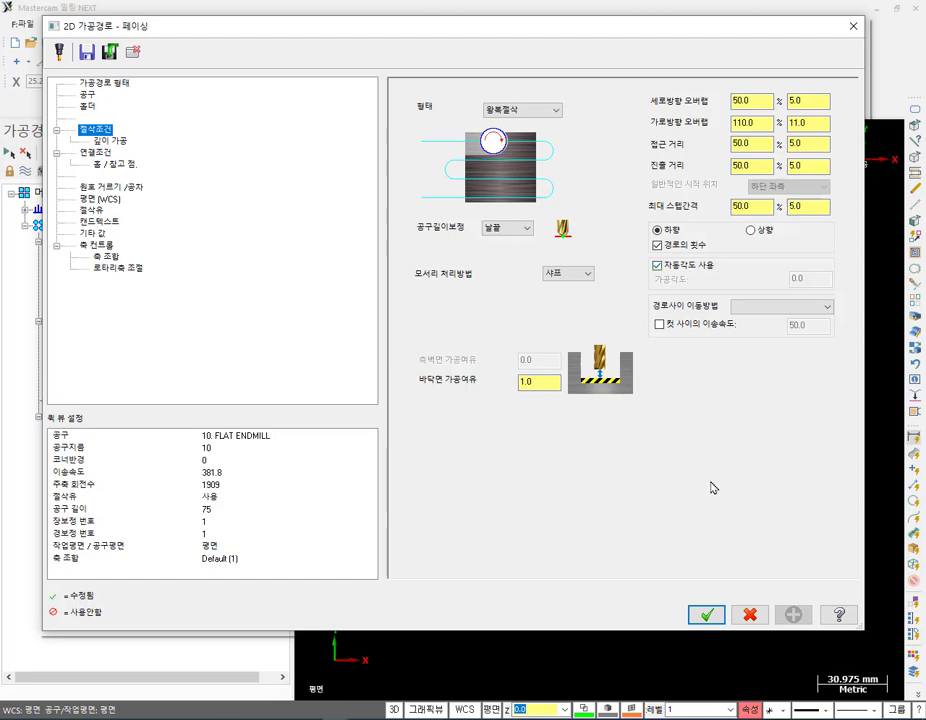
left_click(712, 613)
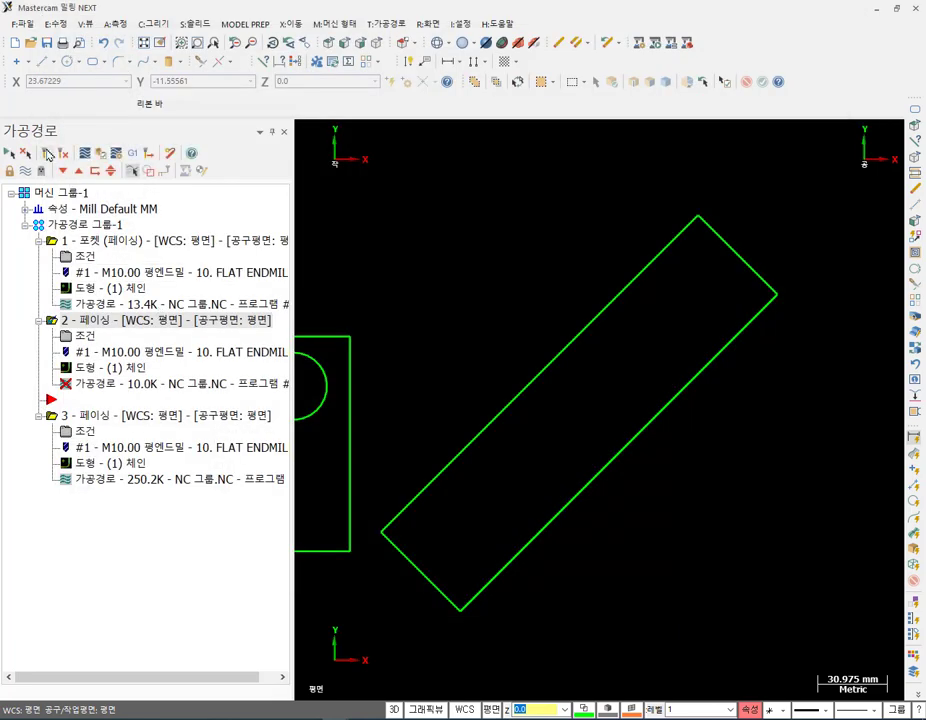
left_click(55, 153)
scroll(841, 391, "down", 2)
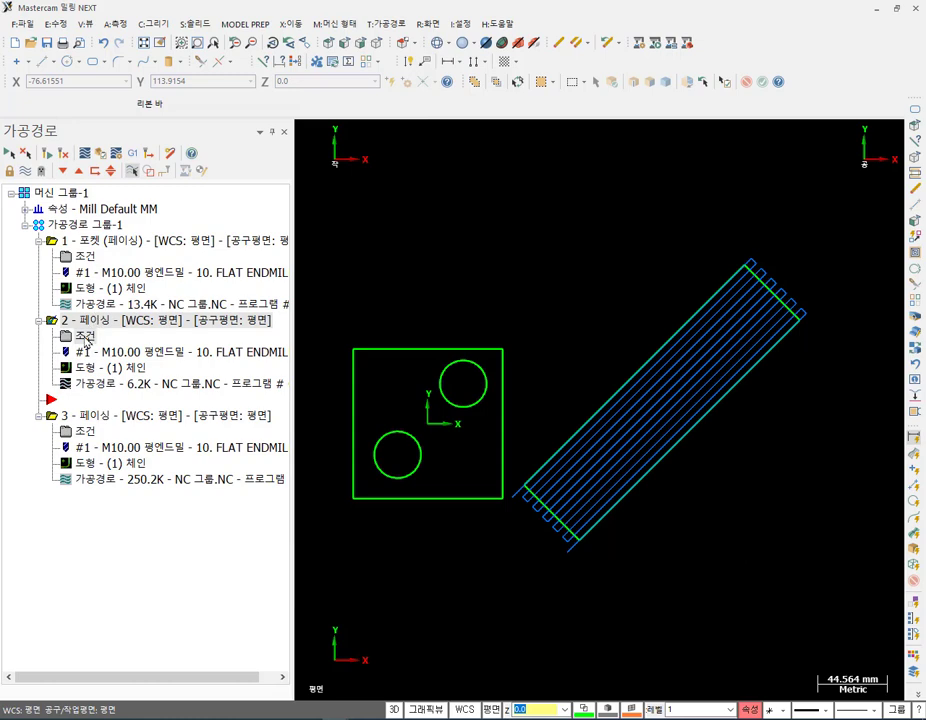
Set the second facing operation's move between cuts to 고속 스피드 루프 (high speed loops), regenerate it, and inspect the toolpath ends.
left_click(75, 336)
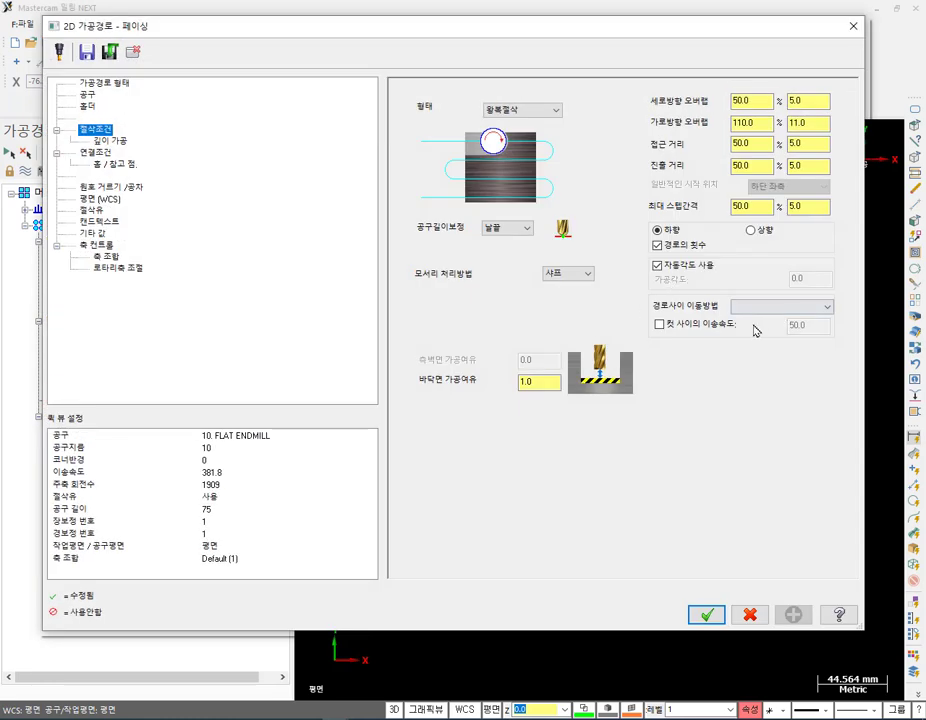
left_click(765, 307)
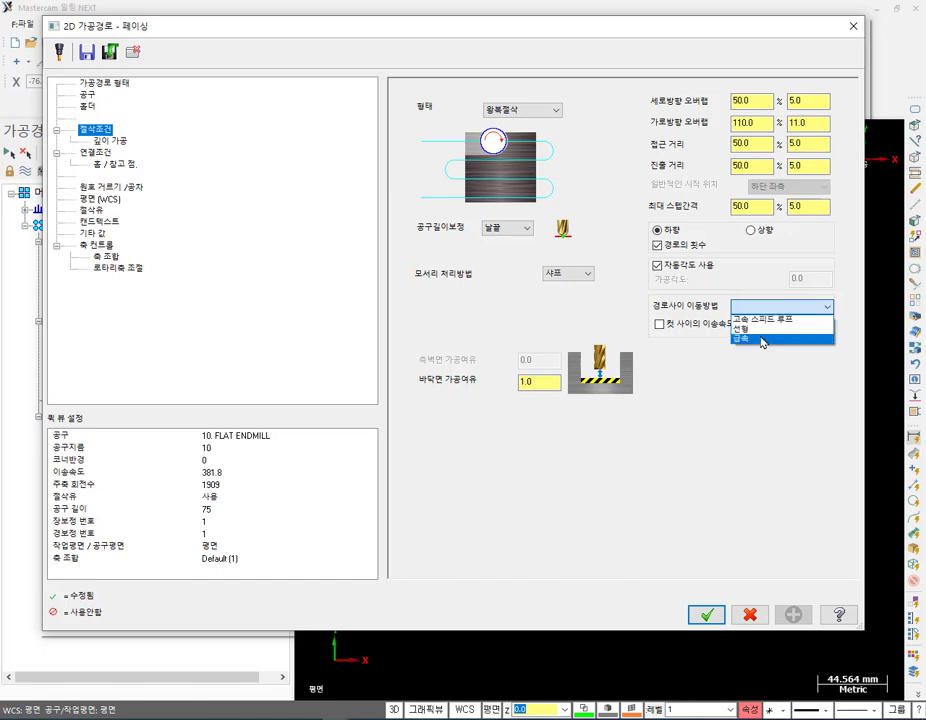
left_click(764, 321)
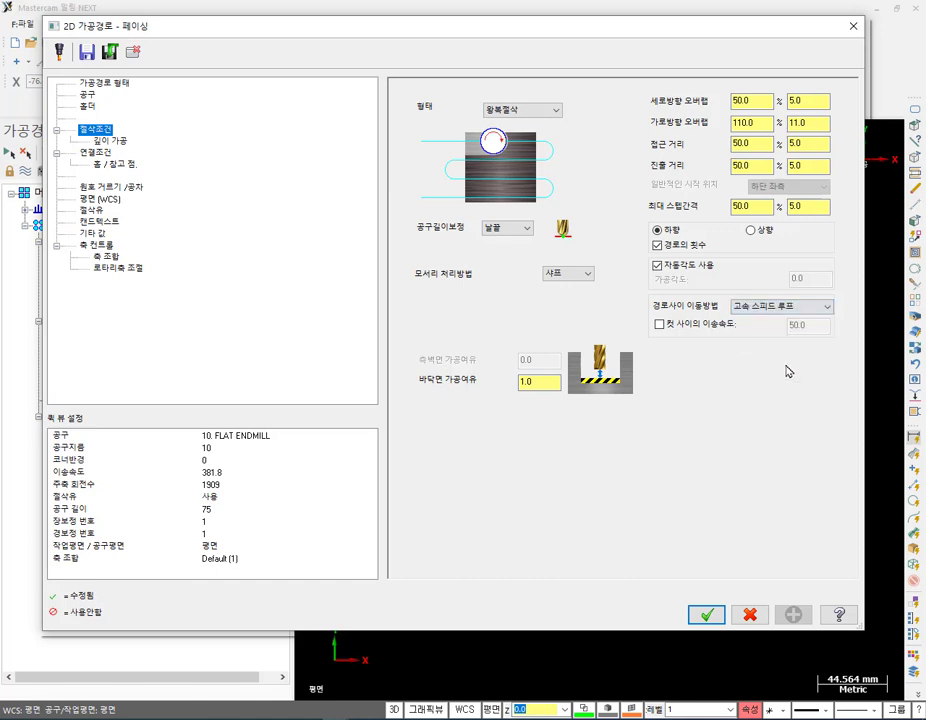
left_click(716, 615)
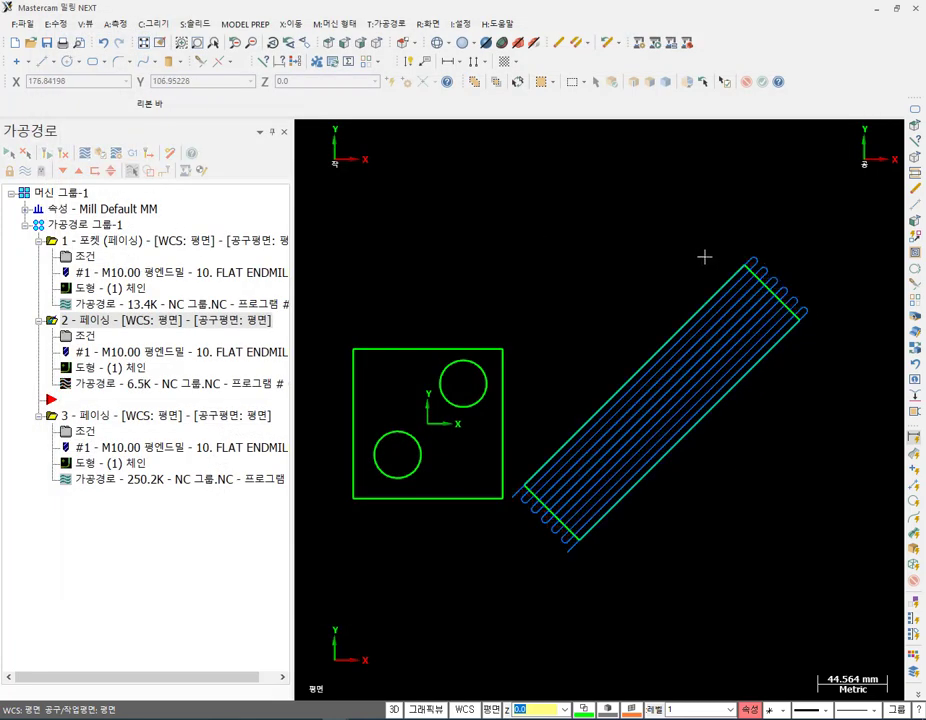
scroll(703, 256, "up", 8)
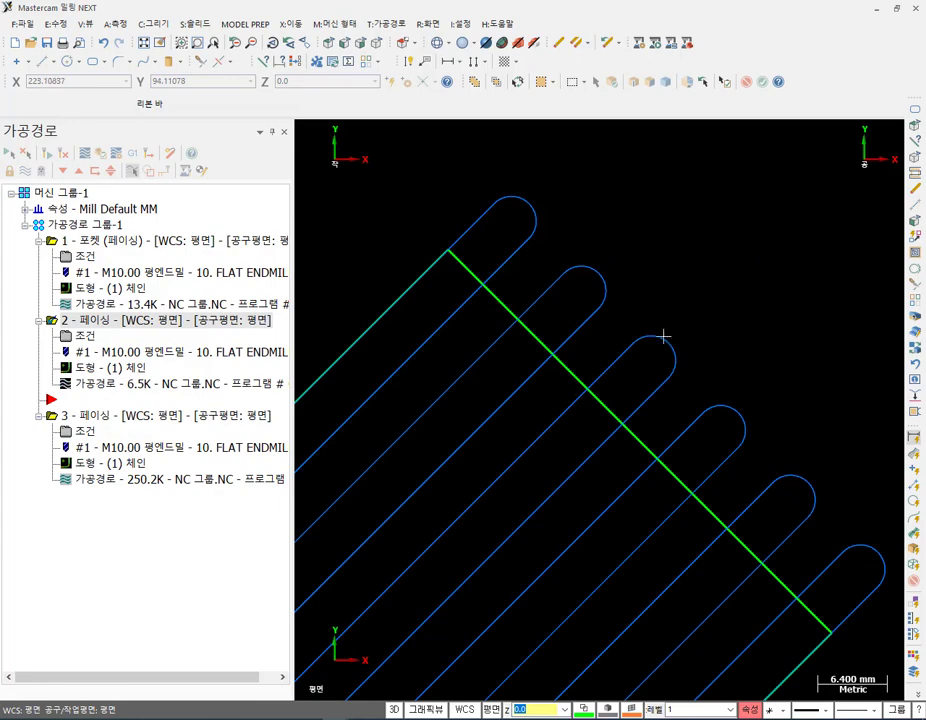
Switch the second facing operation's move between cuts to 선형 (linear) and regenerate the toolpath.
left_click(88, 338)
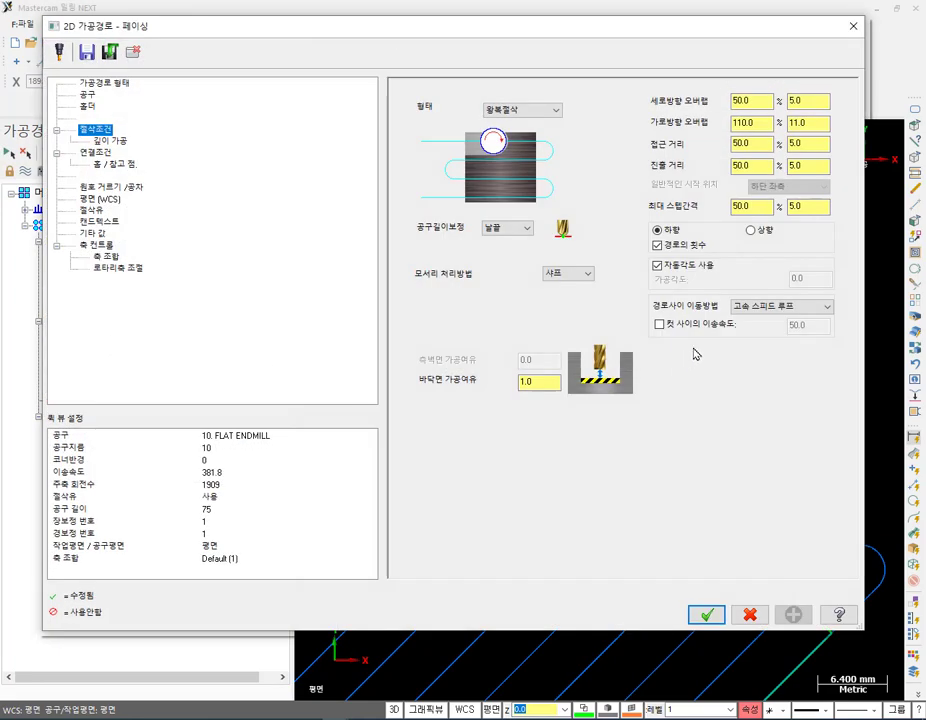
left_click(780, 306)
left_click(768, 325)
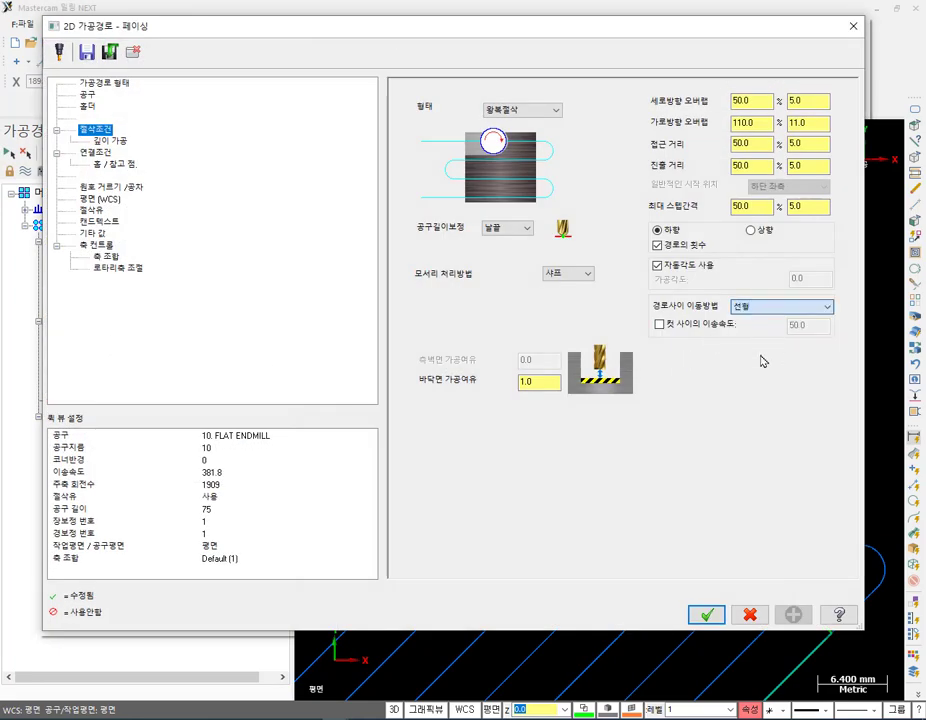
left_click(706, 614)
left_click(47, 155)
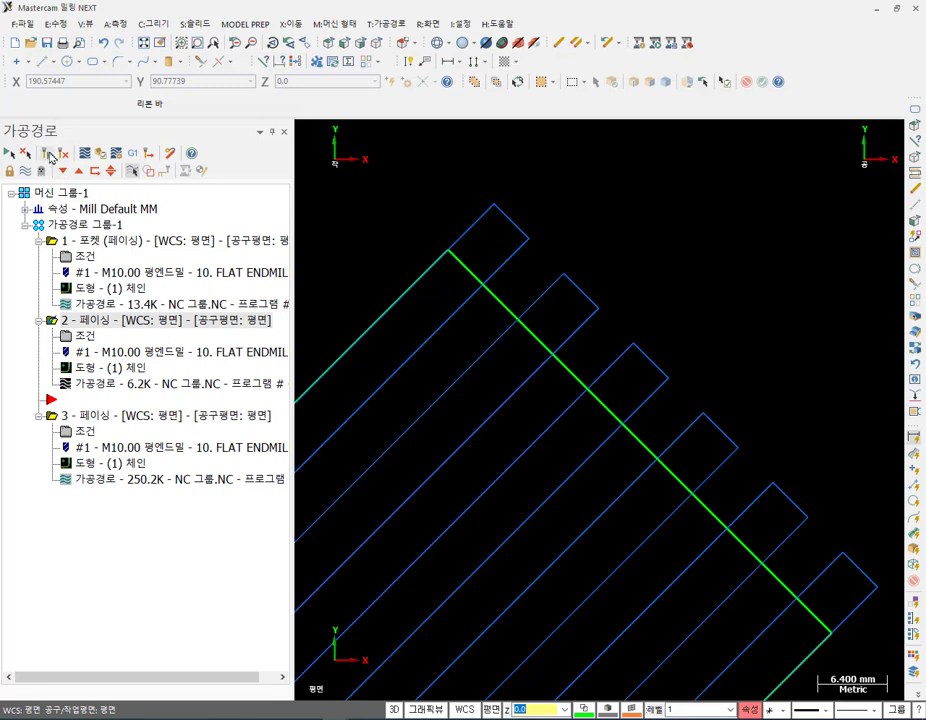
Set the second facing operation's move between cuts to 급속 (rapid), regenerate the toolpath, and recheck the cut parameters without changing them.
left_click(88, 337)
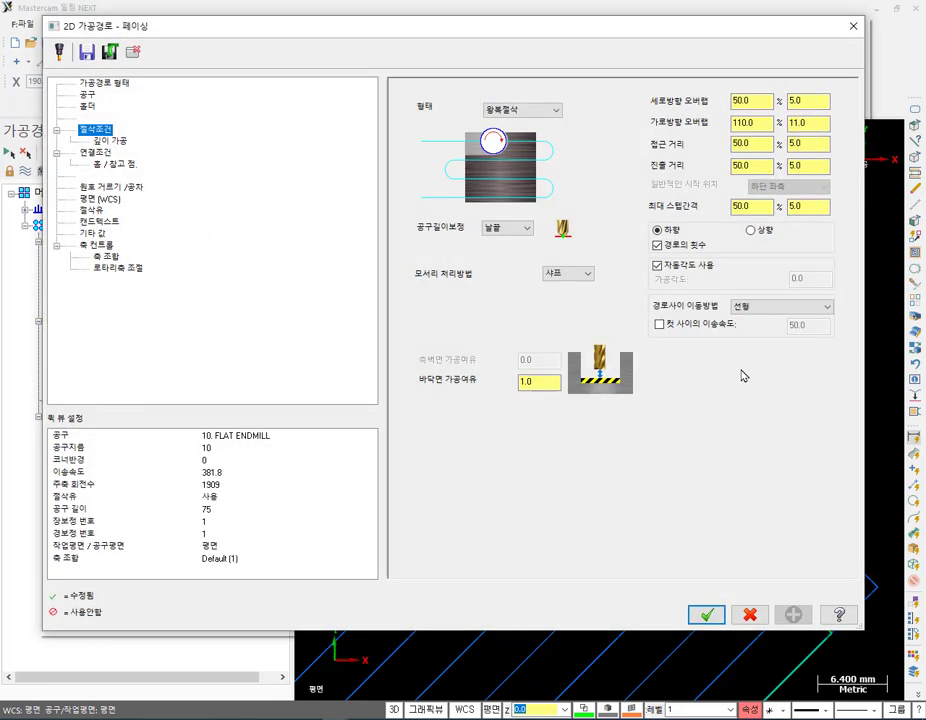
left_click(770, 306)
left_click(760, 340)
left_click(706, 614)
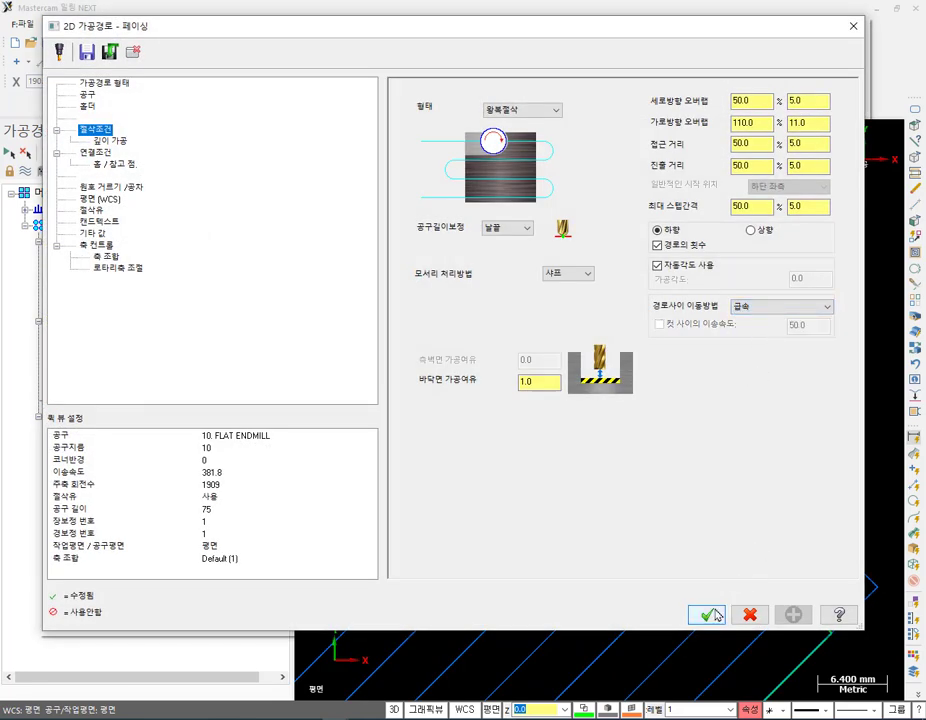
left_click(47, 155)
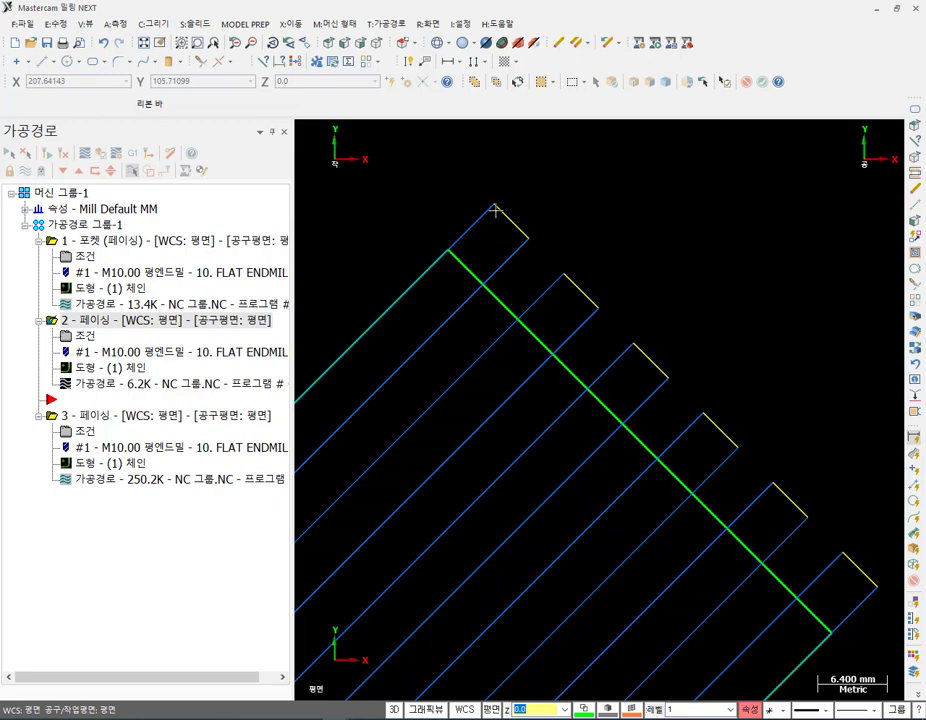
left_click(86, 336)
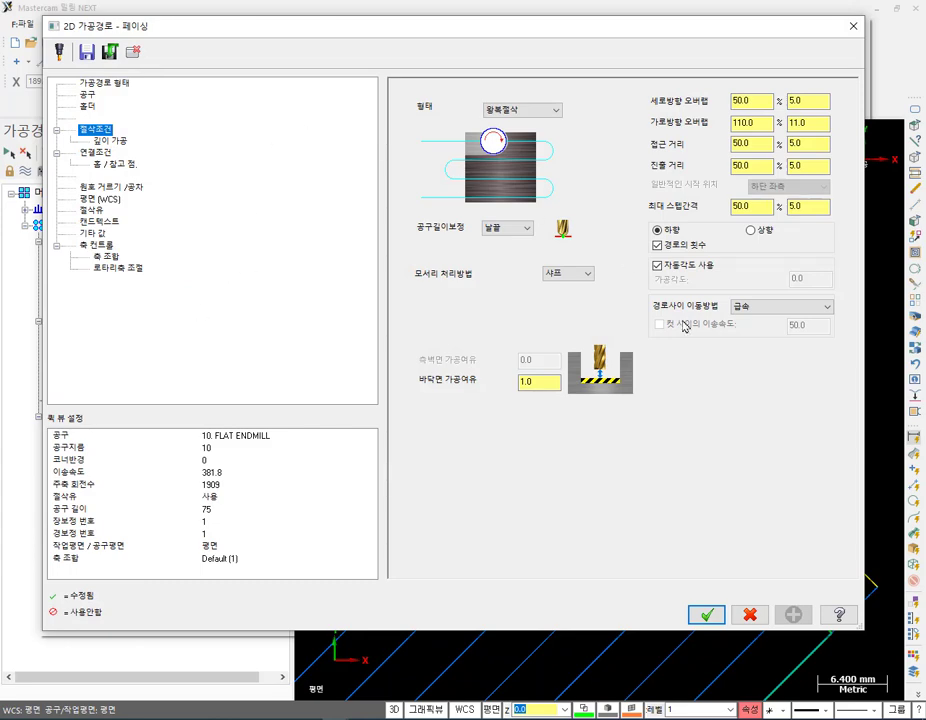
left_click(766, 614)
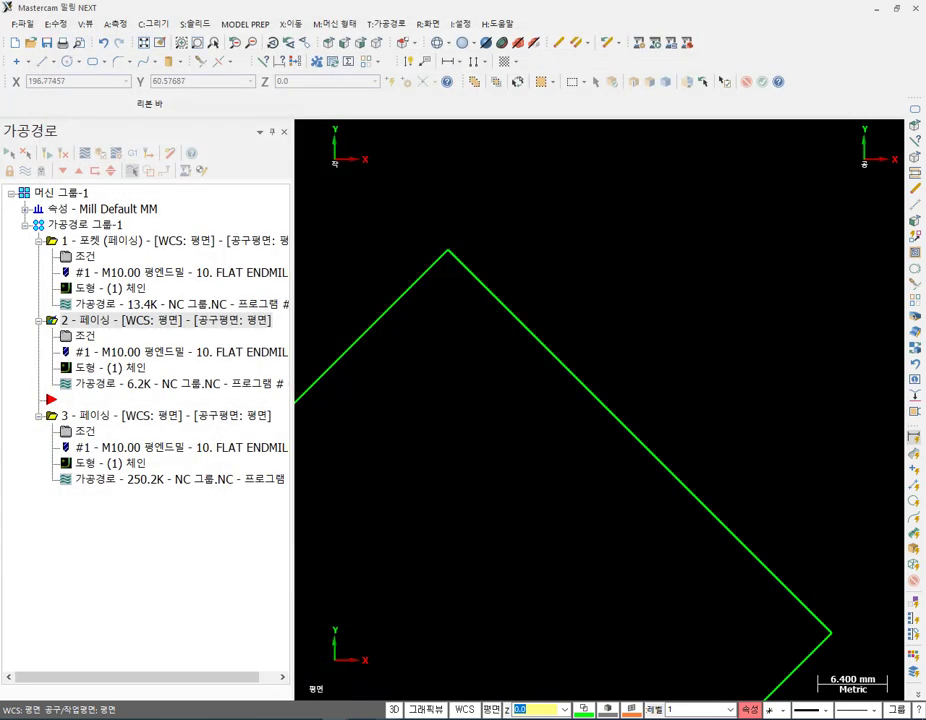
Switch to the PDF textbook in Adobe Acrobat, review the circle mill toolpath section (써클 밀 가공경로), and return to Mastercam.
key("alt+Tab")
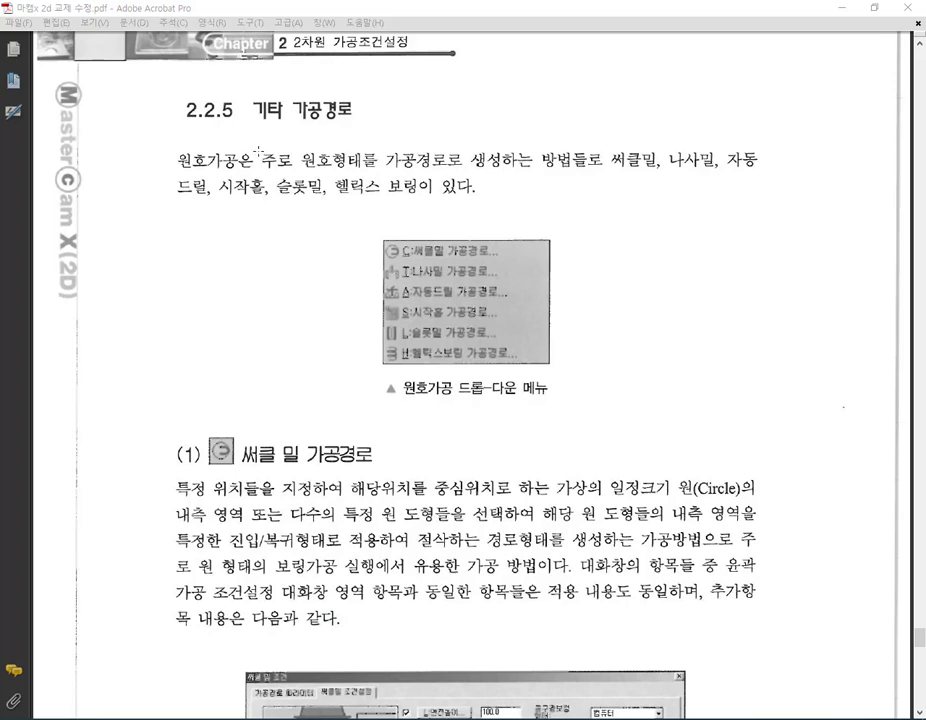
scroll(242, 313, "down", 5)
left_click_drag(160, 192, 439, 306)
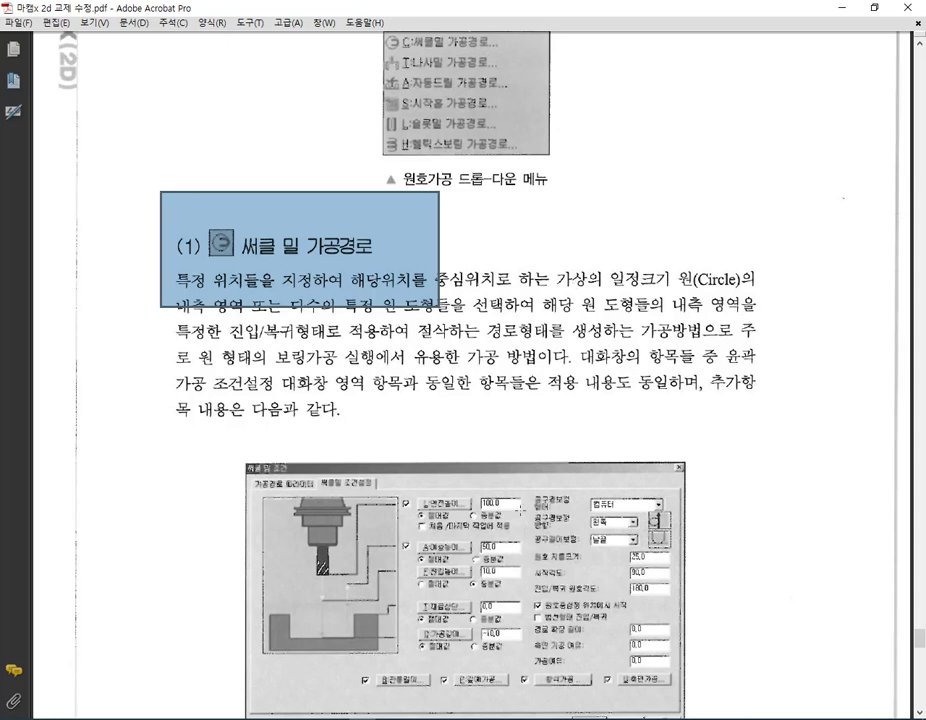
left_click(258, 650)
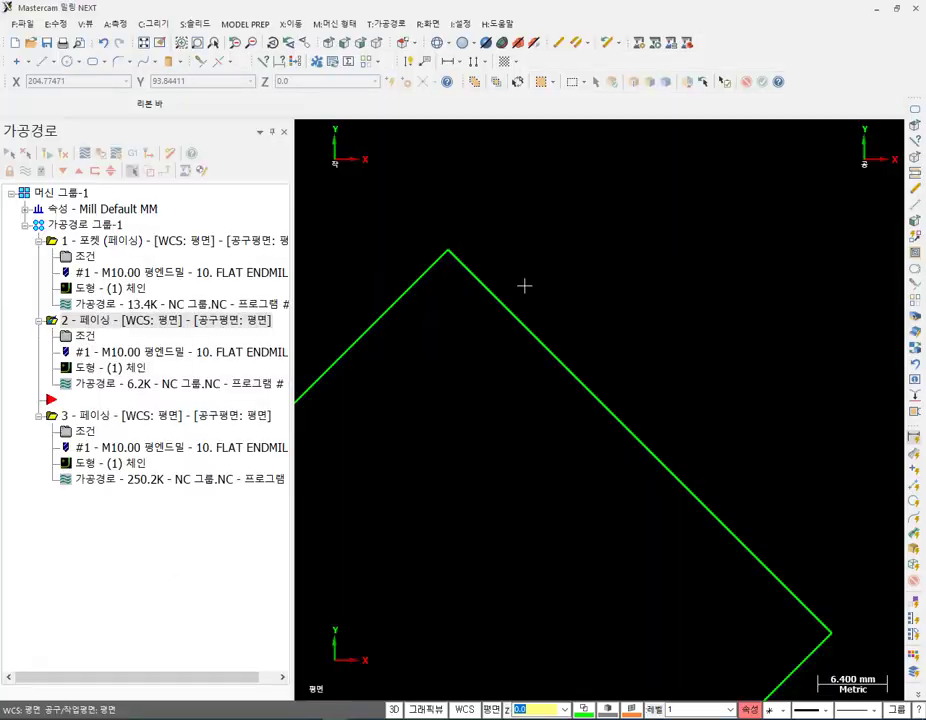
Delete the rotated rectangle, including the entities linked to the second facing operation.
left_click(144, 42)
scroll(548, 277, "down", 1)
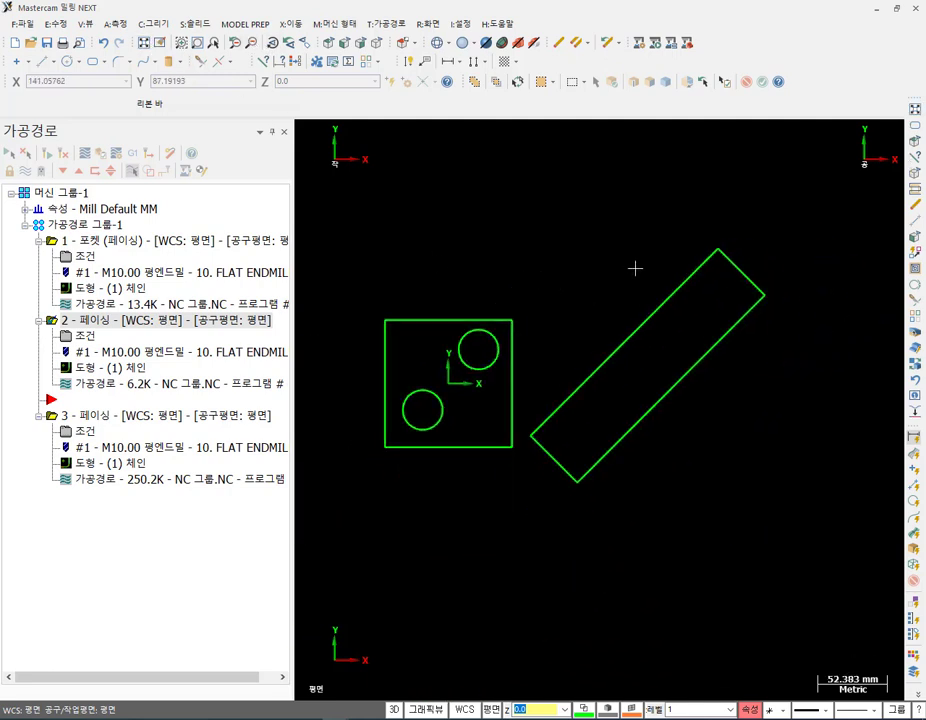
scroll(637, 265, "down", 1)
left_click_drag(413, 192, 606, 198)
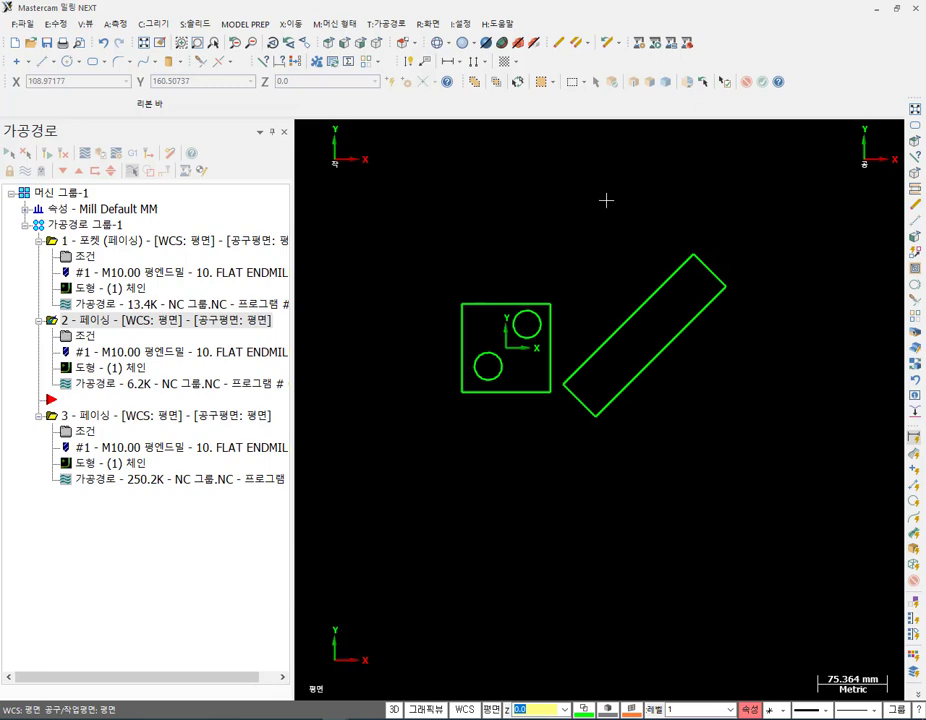
double_click(647, 289)
key("Delete")
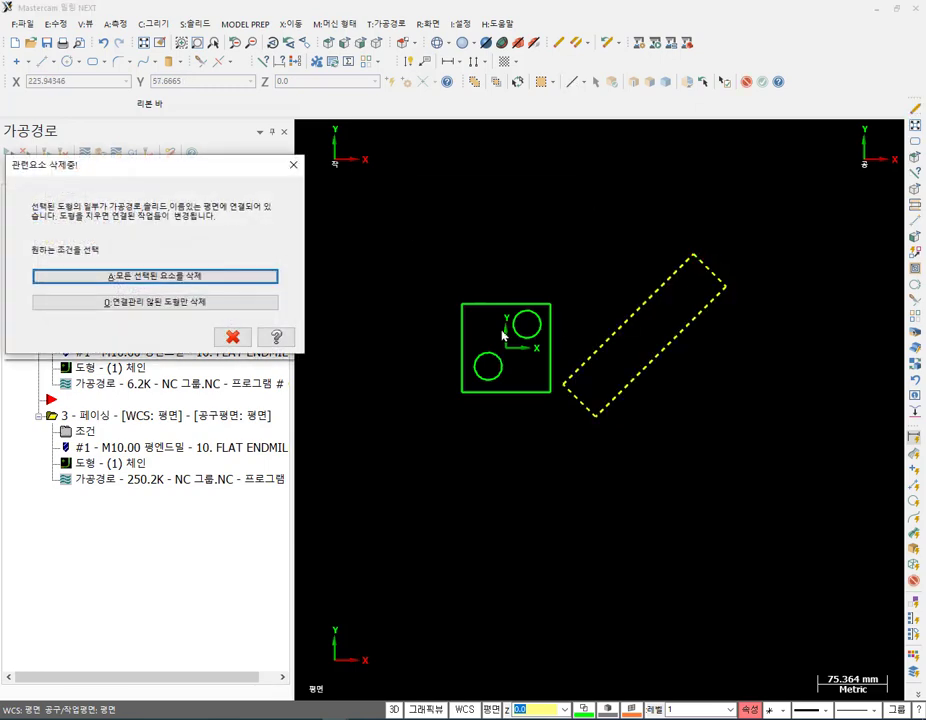
left_click(244, 283)
scroll(435, 330, "up", 1)
scroll(585, 369, "up", 3)
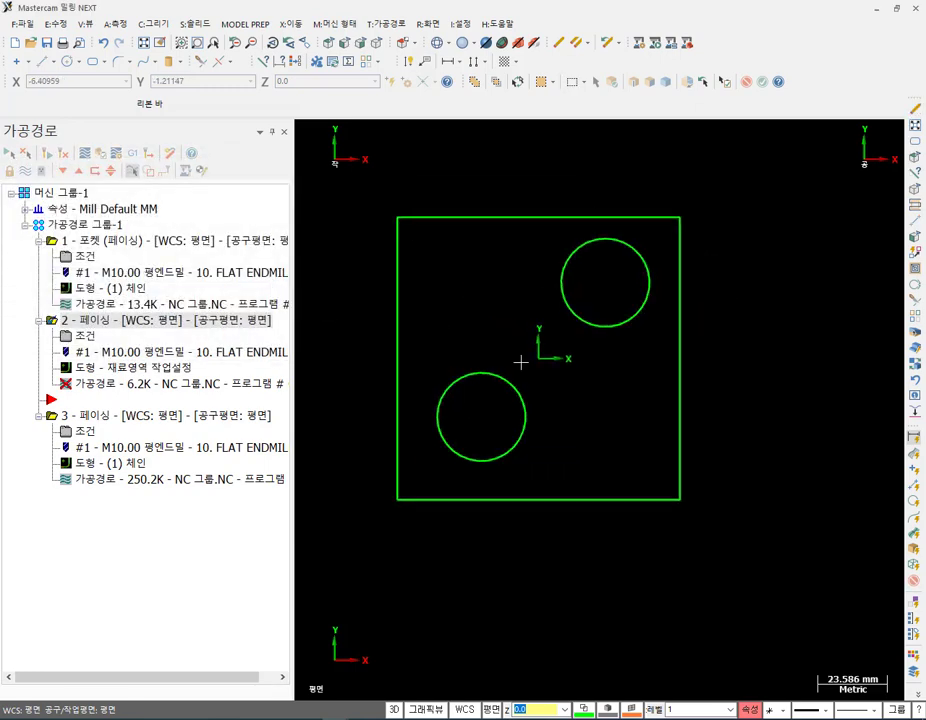
Delete all operations in toolpath group 1 (가공경로 그룹-1).
left_click(93, 229)
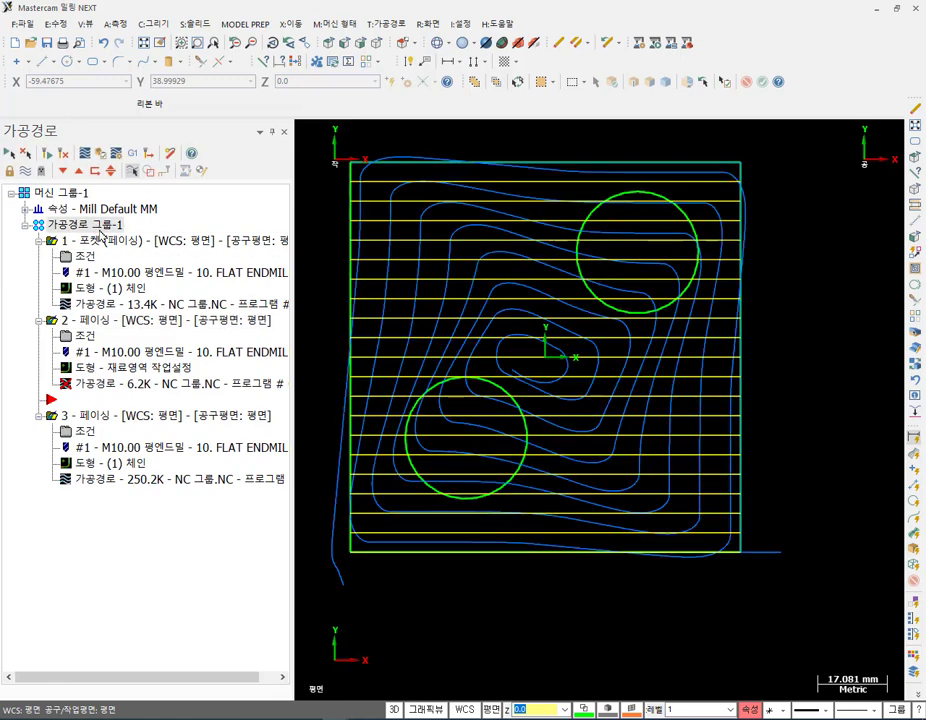
key("Delete")
left_click(506, 465)
scroll(666, 286, "down", 1)
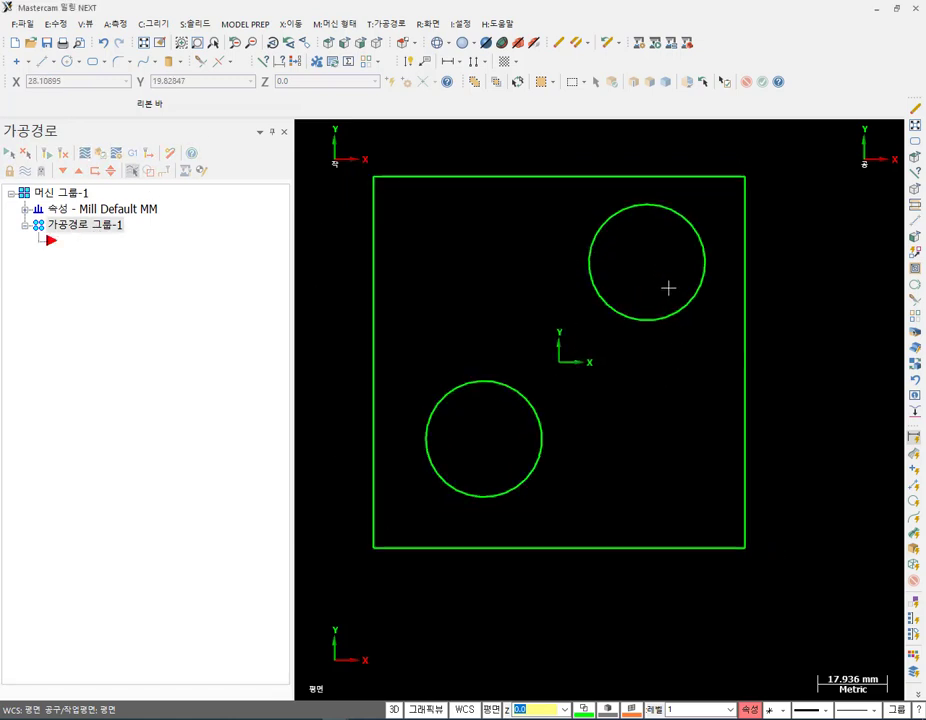
Delete the square and its two circles to clear all remaining geometry.
scroll(596, 281, "down", 1)
left_click(596, 281)
left_click_drag(396, 168, 799, 553)
key("Delete")
scroll(585, 345, "up", 1)
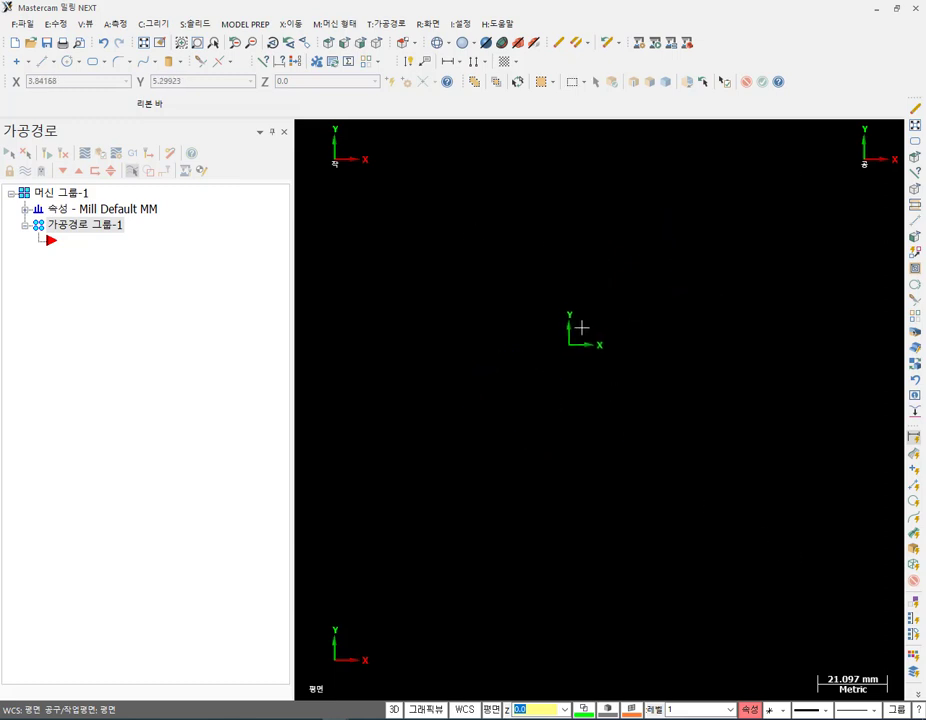
Draw a 70 by 70 mm square centred on the origin.
left_click(104, 62)
left_click(100, 77)
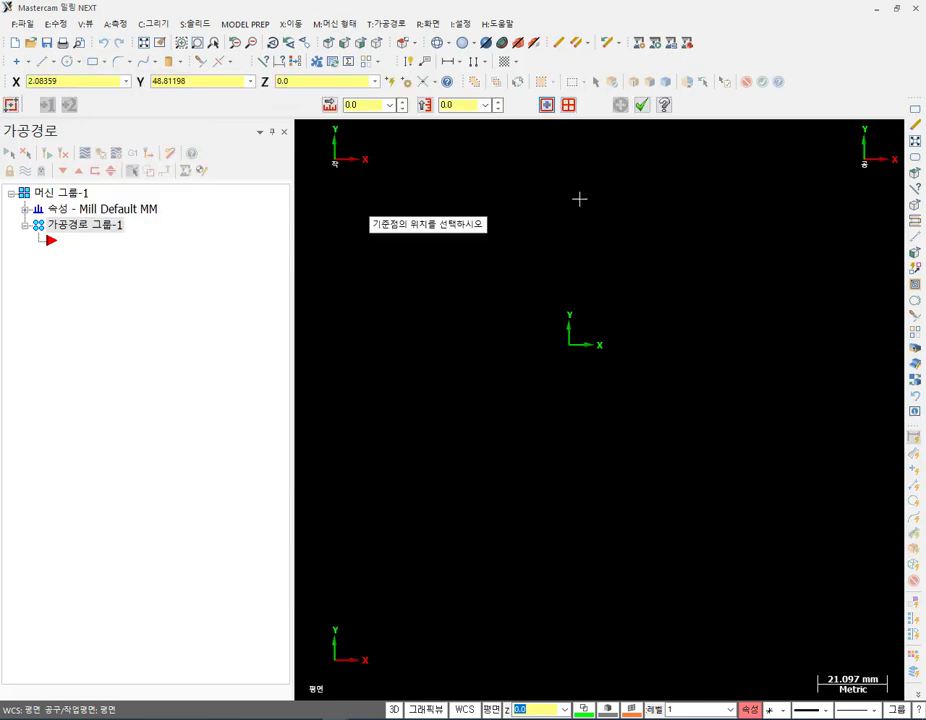
left_click(571, 346)
left_click(657, 257)
double_click(370, 104)
type("70")
double_click(445, 105)
type("70")
key("Return")
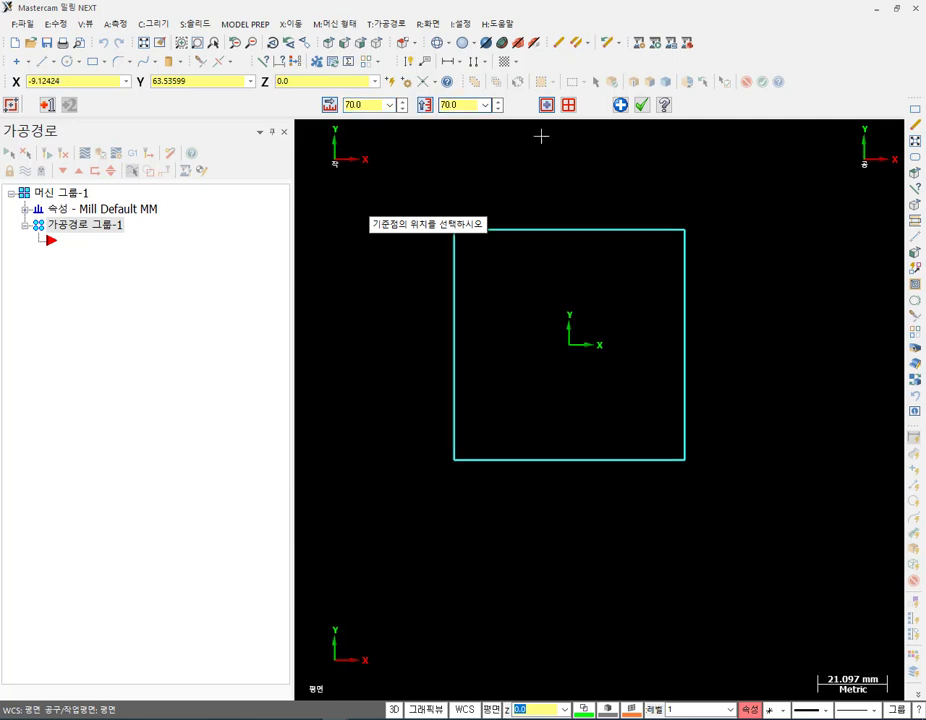
left_click(641, 104)
scroll(641, 262, "up", 1)
scroll(641, 262, "up", 1)
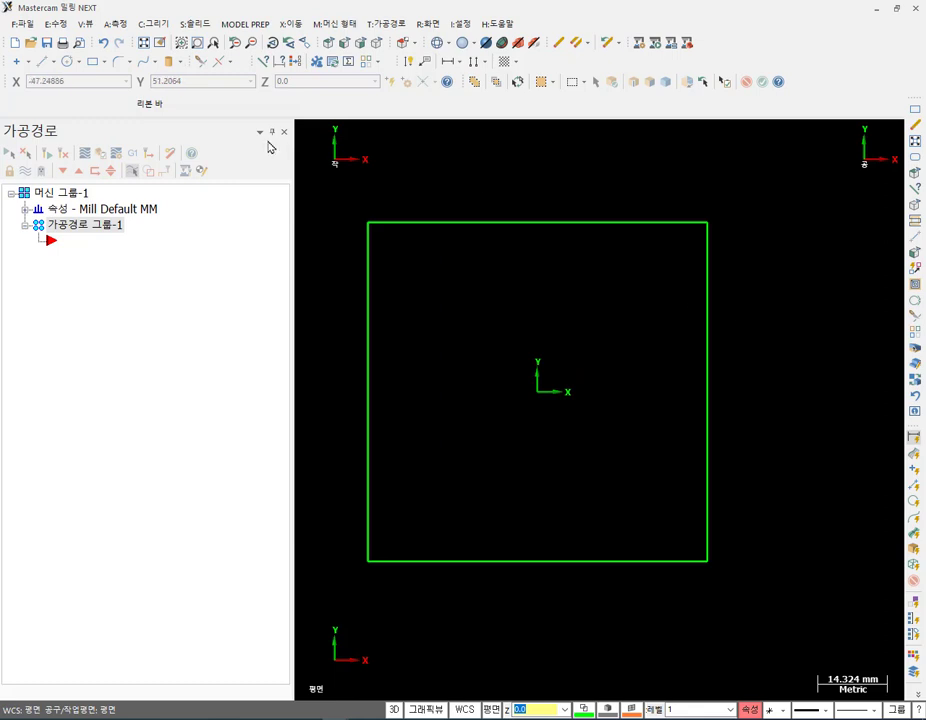
Draw a 20 mm diameter circle in the square's lower-left area, centred at about X -15, Y -14.
left_click(68, 62)
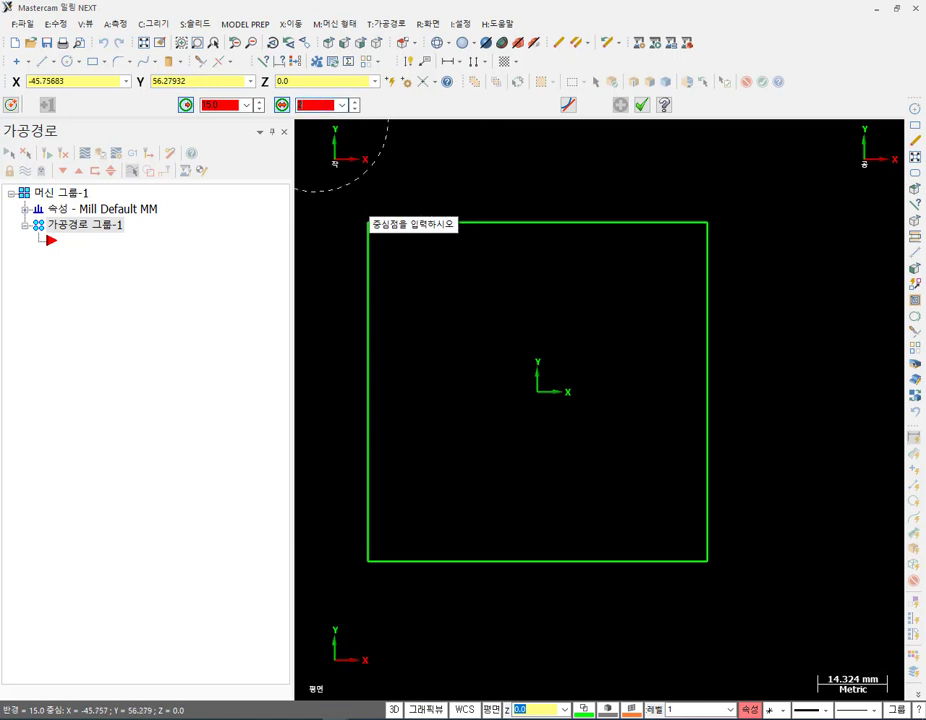
type("25")
key("Return")
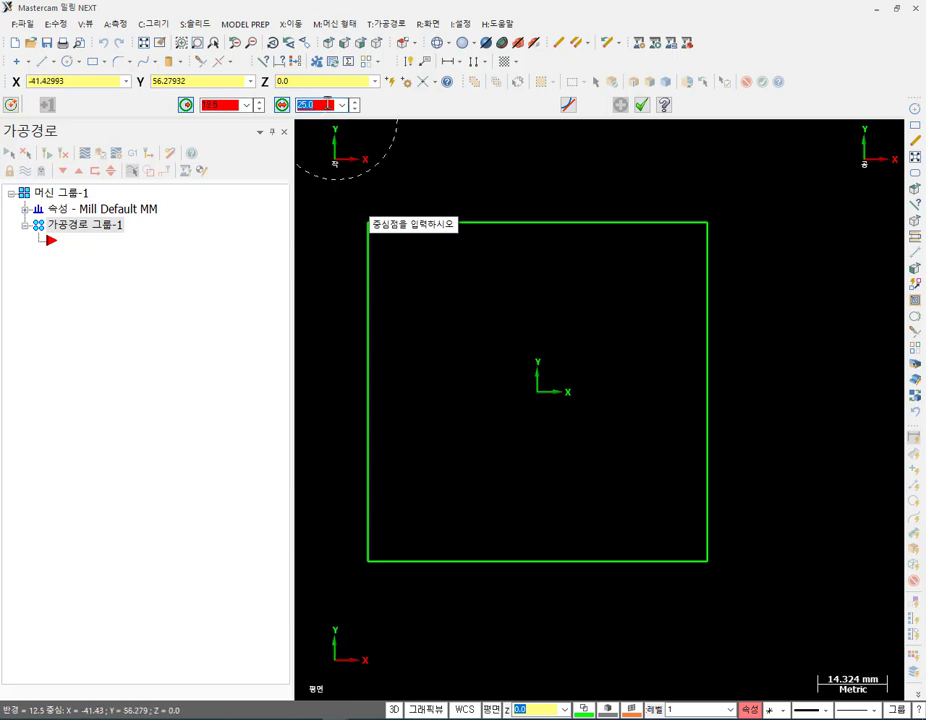
type("20")
key("Return")
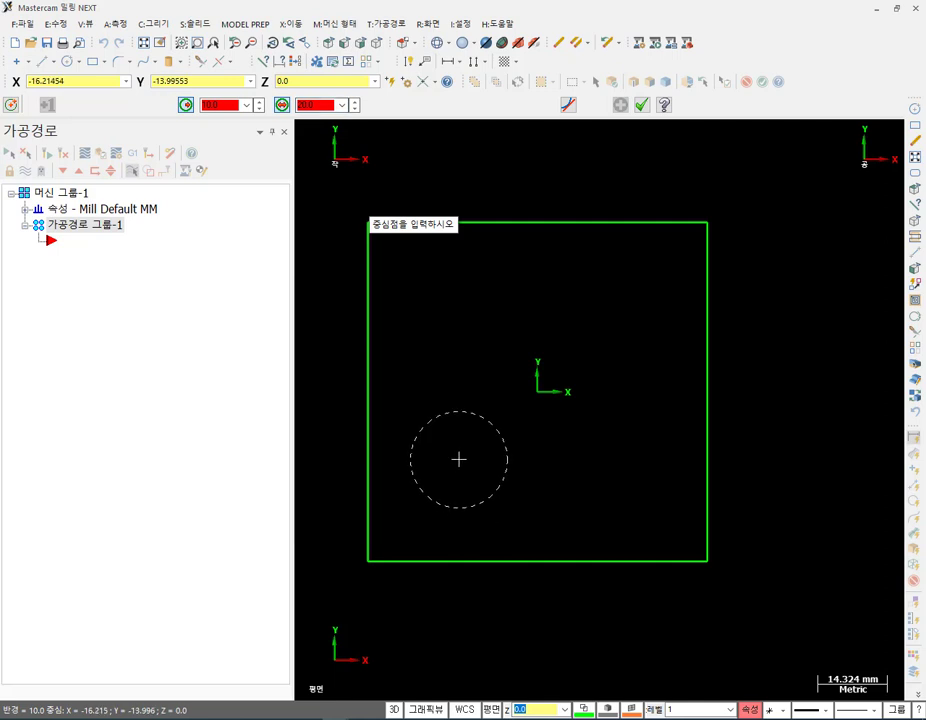
left_click(467, 459)
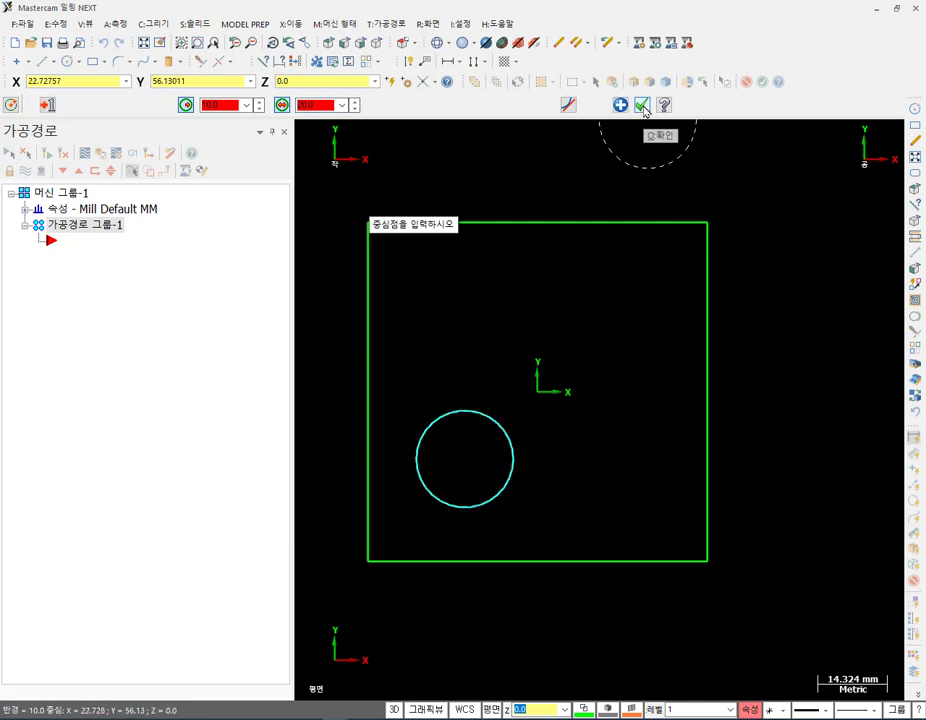
left_click(620, 105)
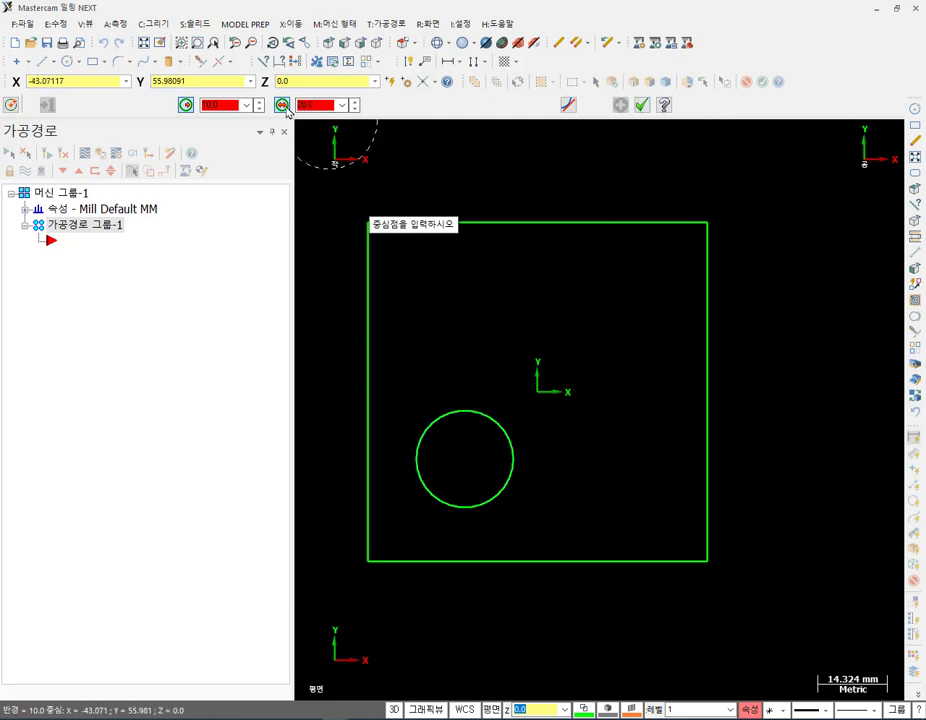
Draw a 10 mm diameter circle concentric with the 20 mm circle.
left_click(465, 459)
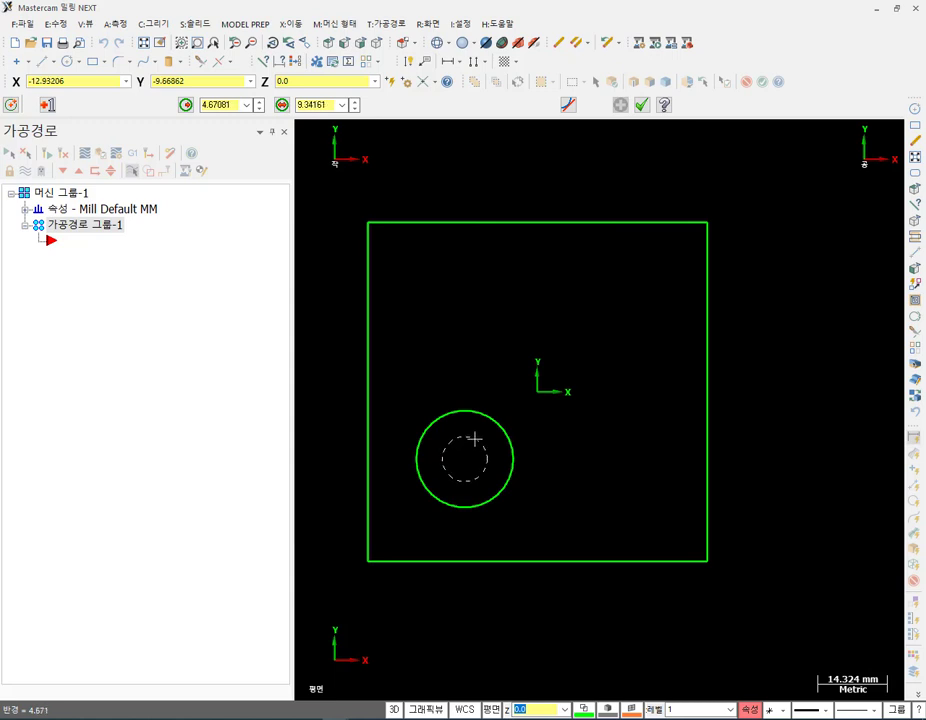
left_click(474, 438)
left_click(318, 104)
type("10")
key("Return")
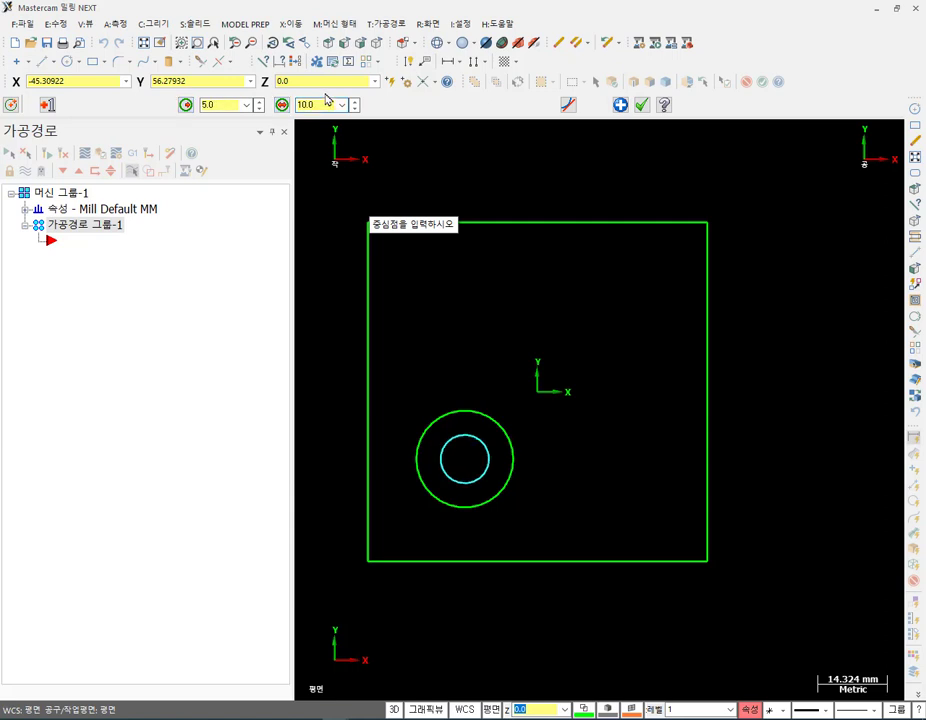
left_click(641, 104)
Start a linear array (선형 배열) of the two concentric circles with 2 instances in direction 1.
scroll(506, 480, "up", 3)
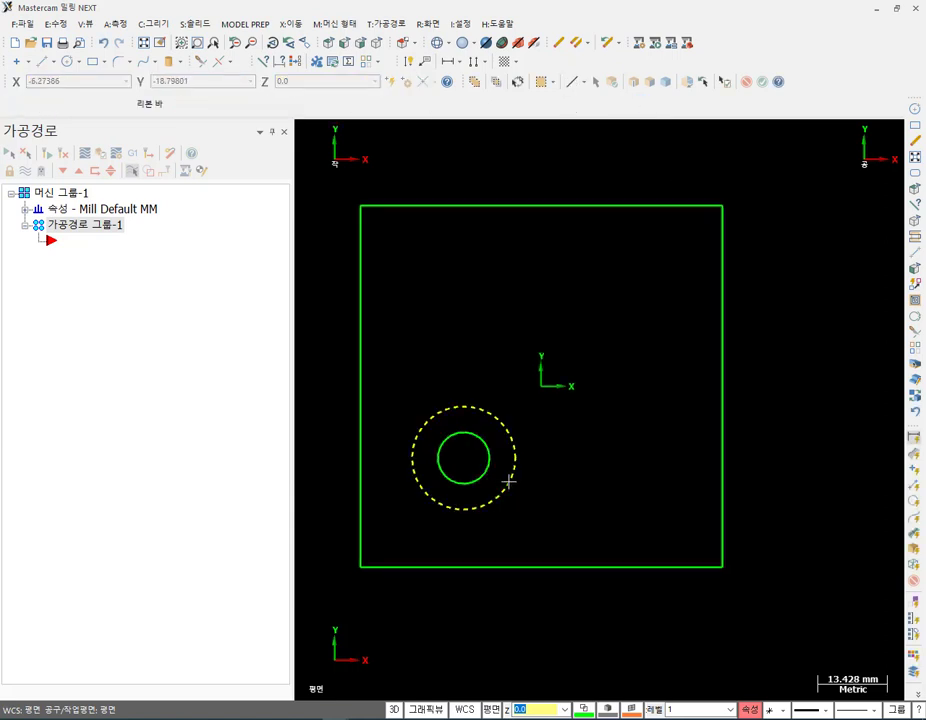
left_click(481, 442)
left_click(589, 585)
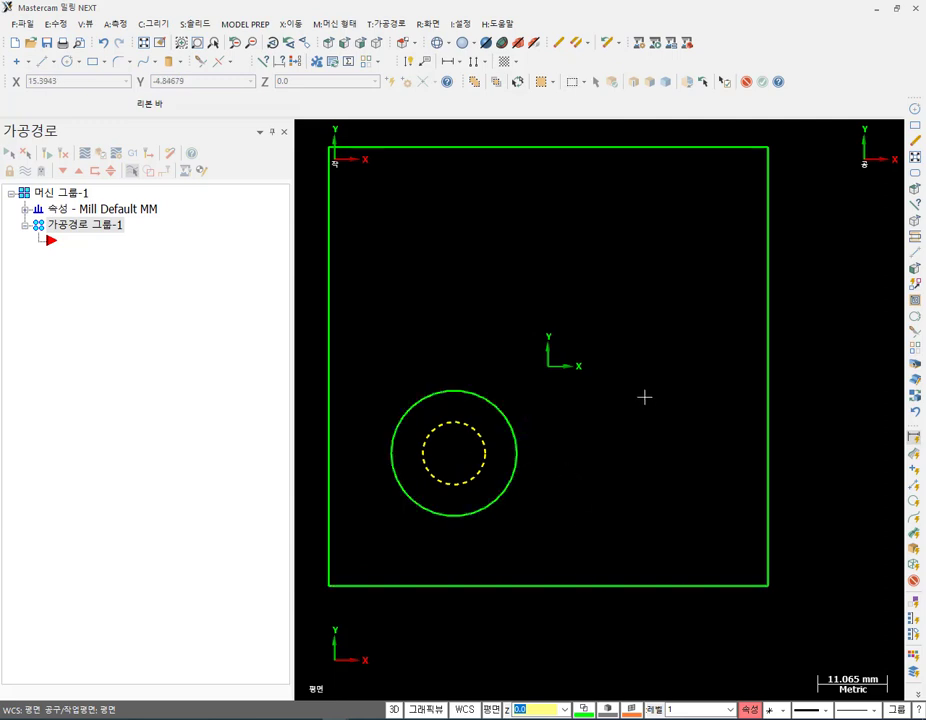
left_click_drag(374, 380, 525, 518)
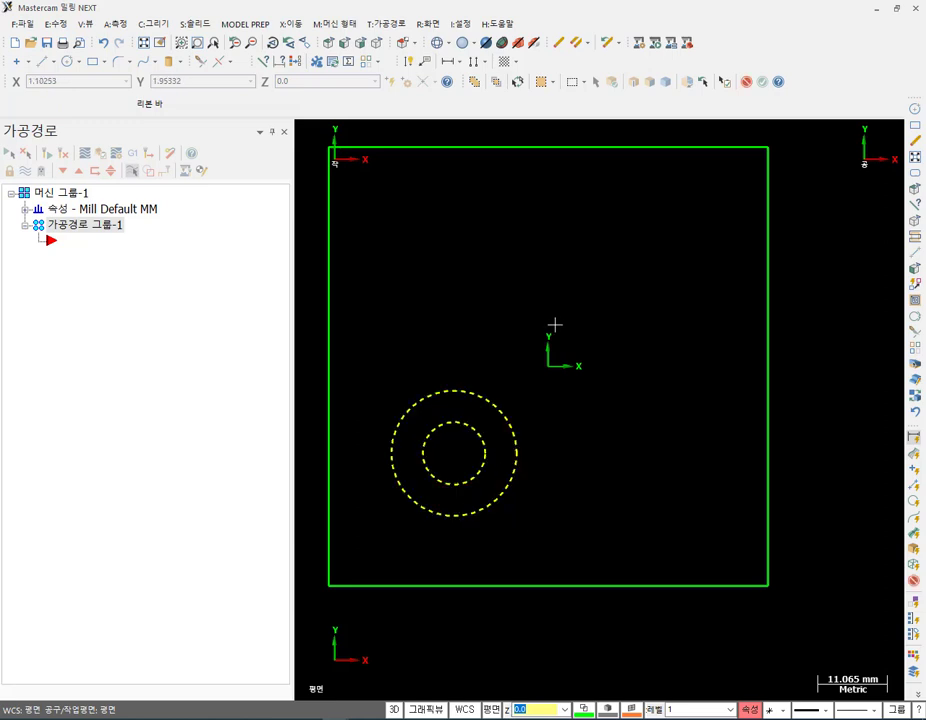
left_click(293, 24)
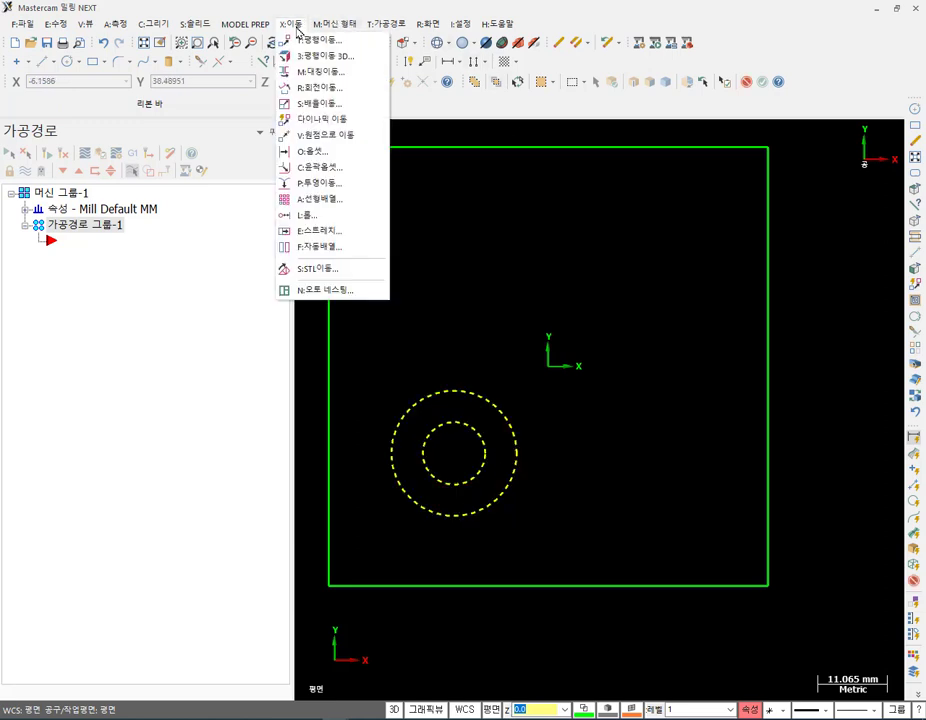
left_click(322, 199)
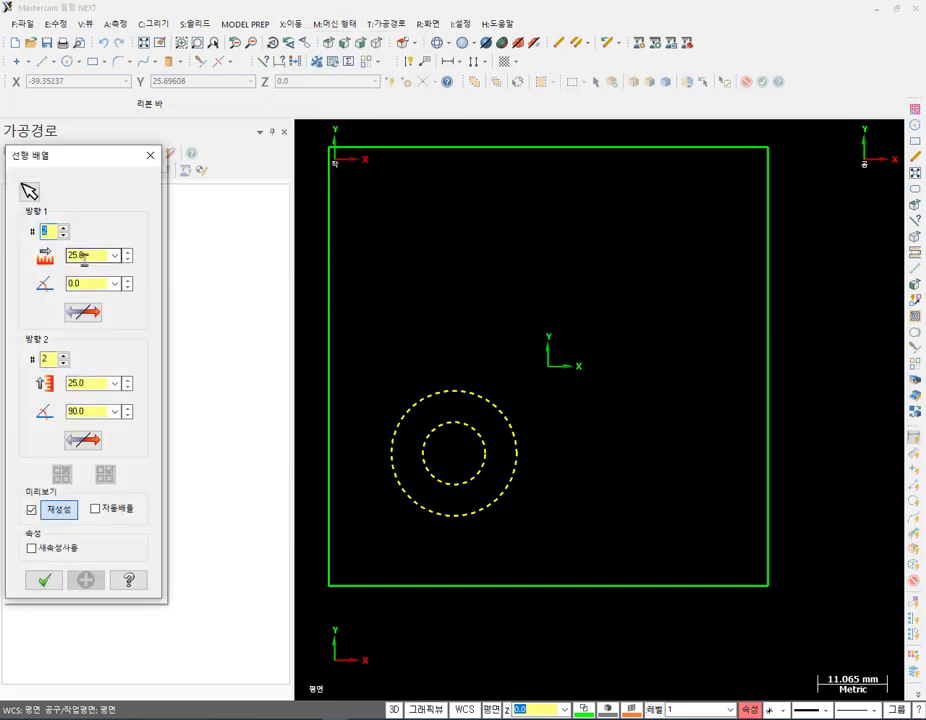
left_click(94, 255)
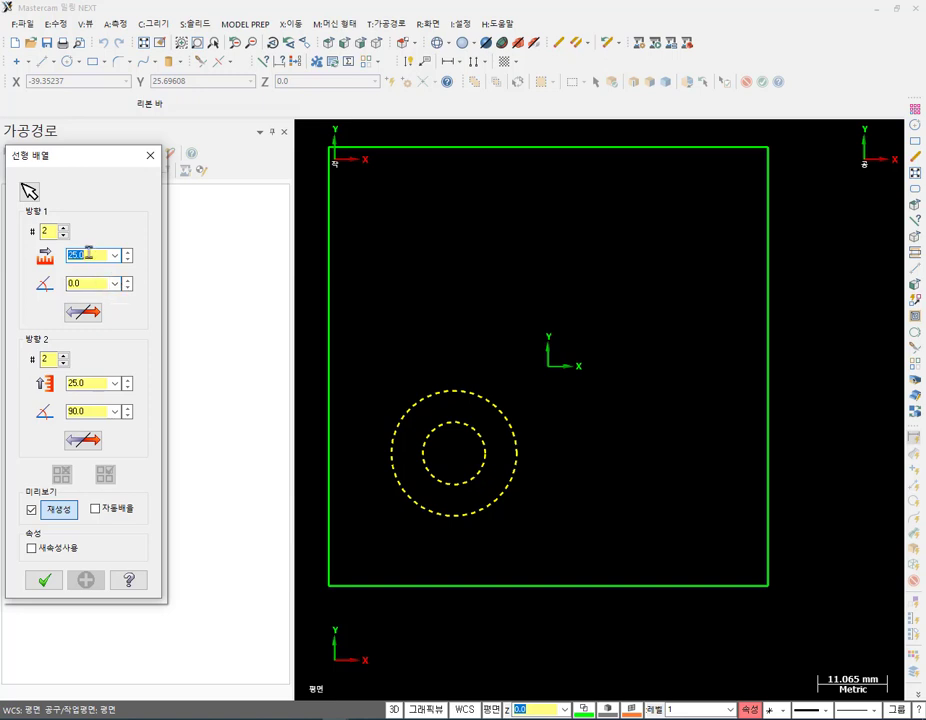
left_click(64, 228)
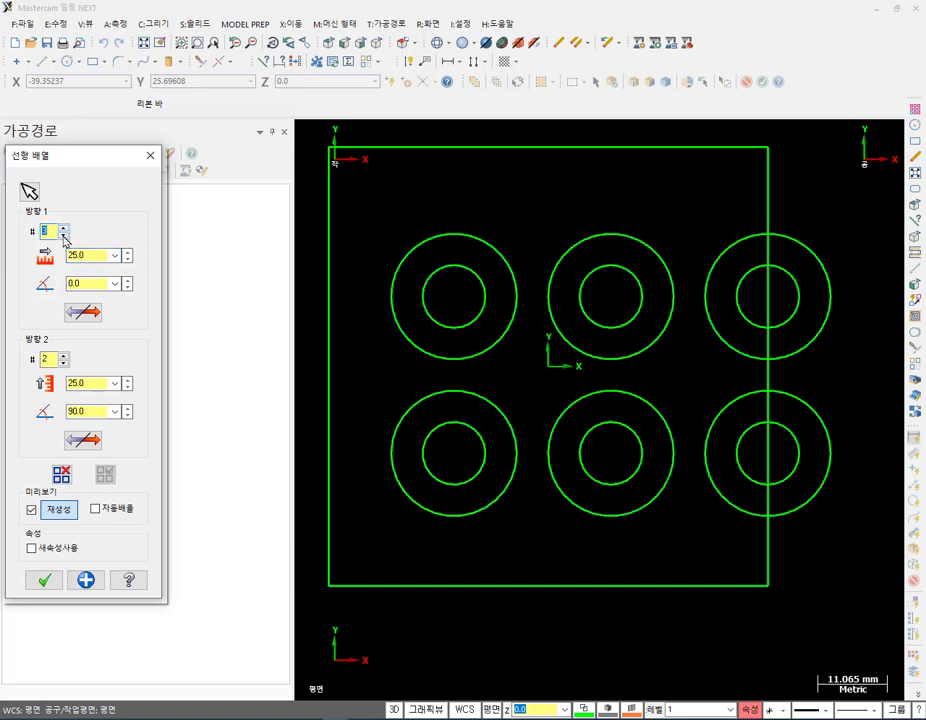
left_click(64, 235)
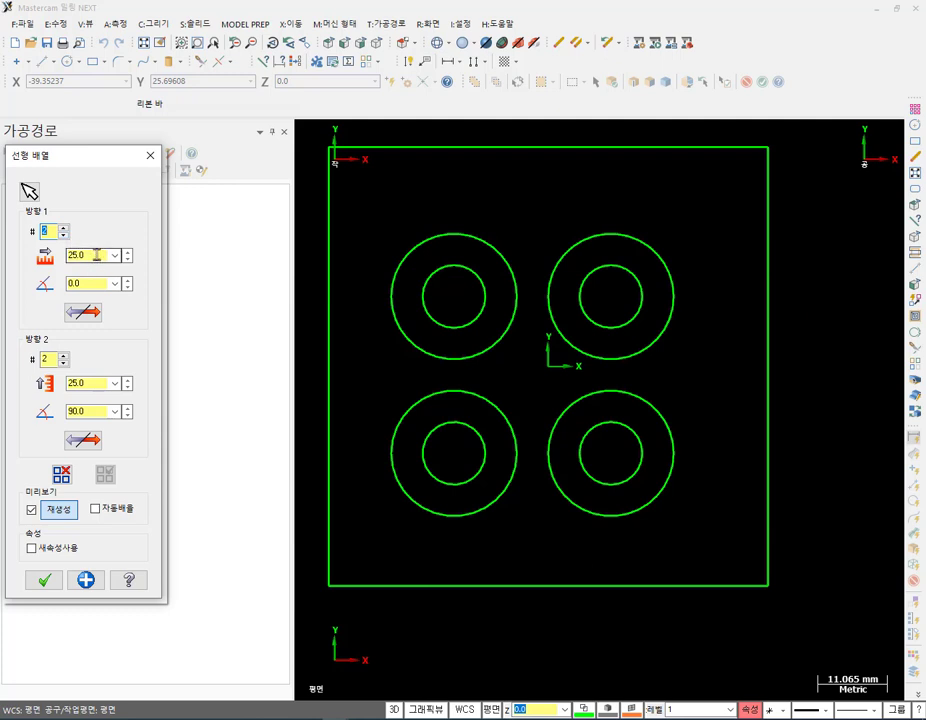
Set the array spacing to 30 mm in both directions and create the copies.
double_click(98, 253)
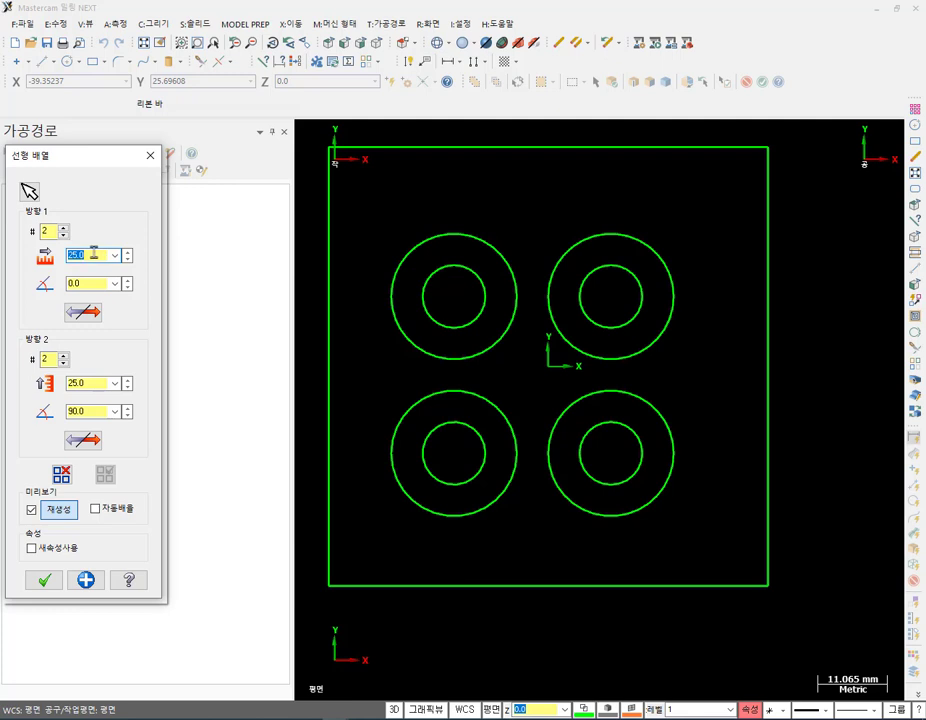
type("30")
key("Return")
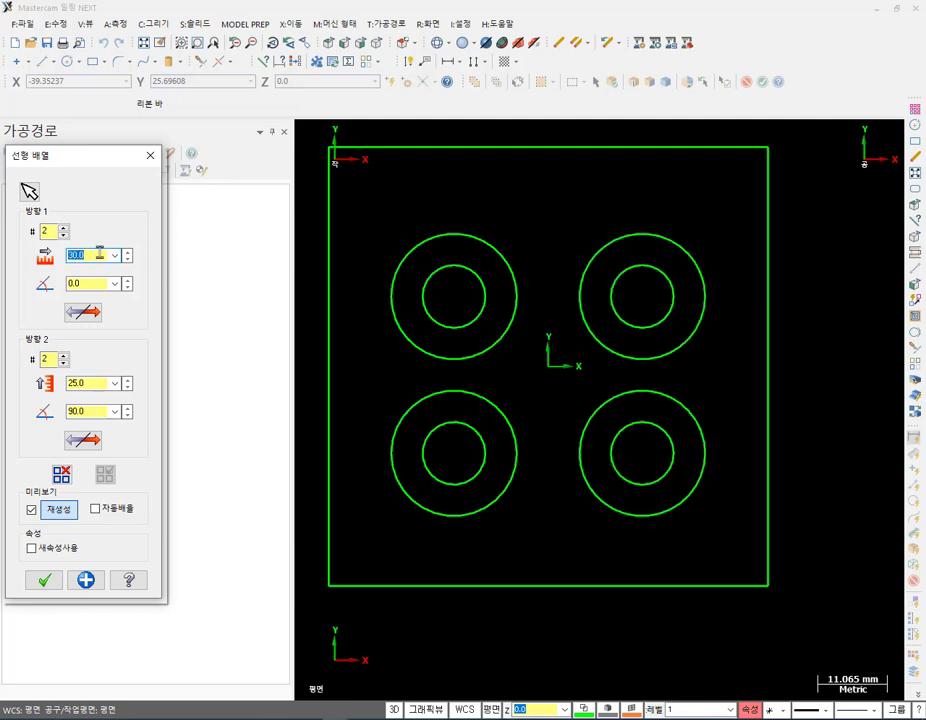
left_click(105, 383)
type("30")
key("Return")
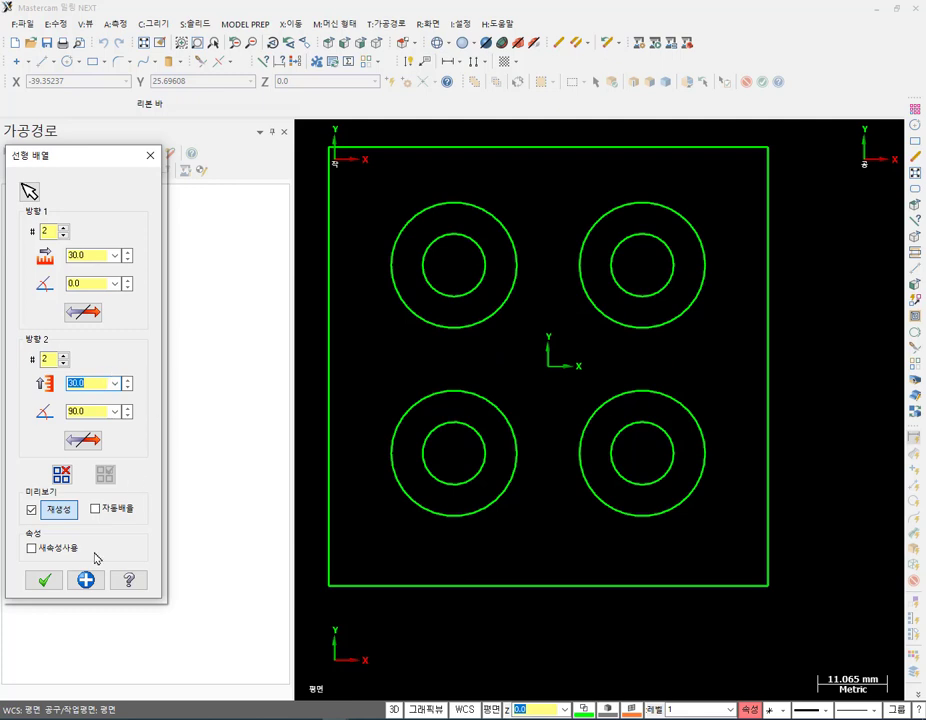
left_click(44, 580)
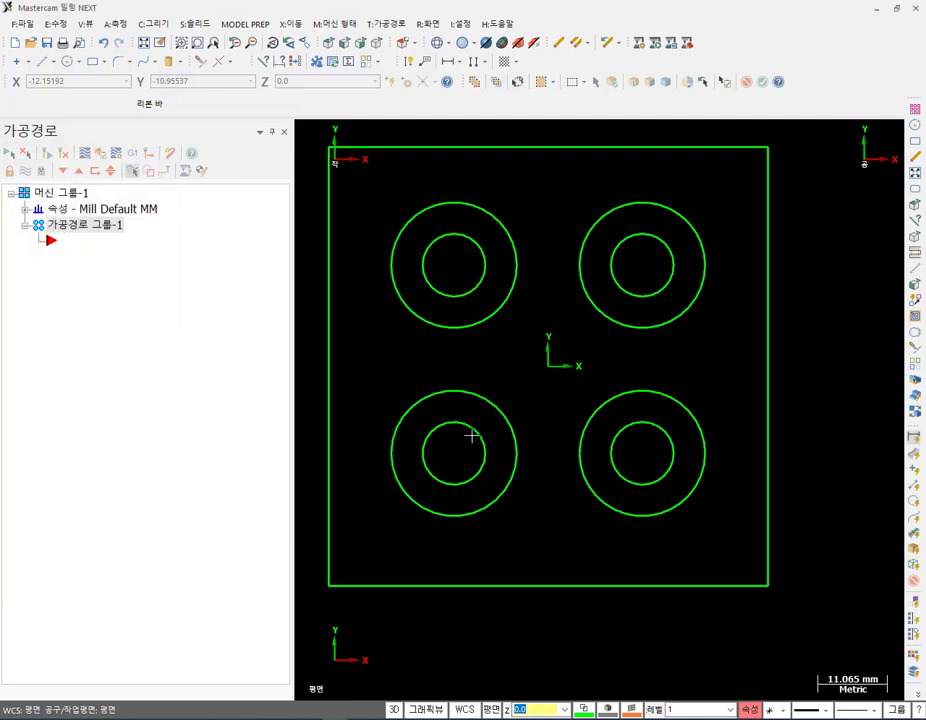
Dimension the diameters of the outer and inner circles in the square's lower-left area, placing both dimensions below the square.
left_click(408, 62)
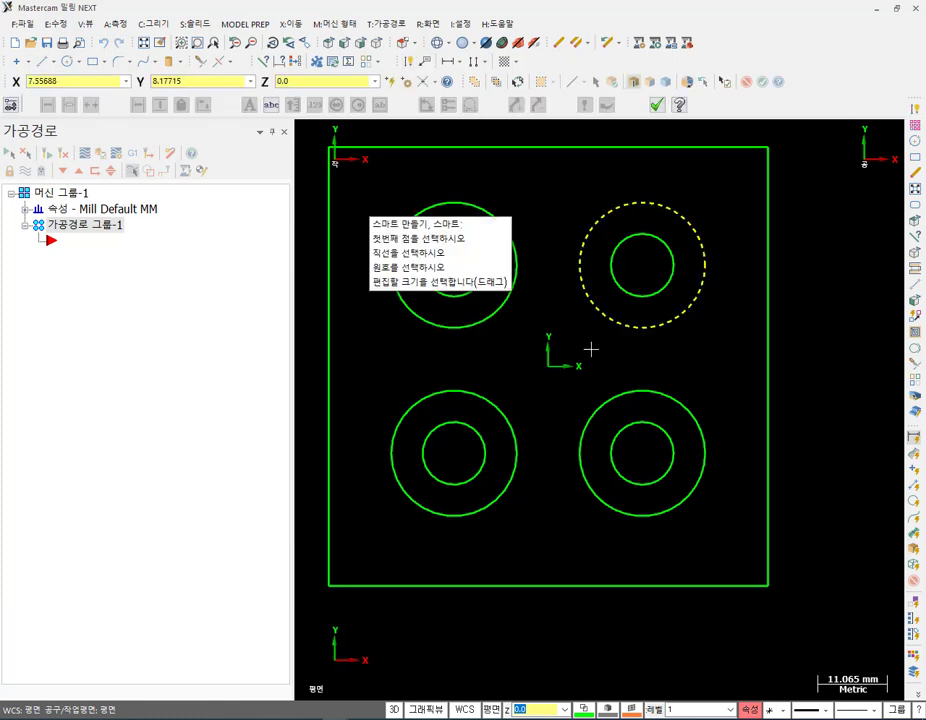
left_click(513, 416)
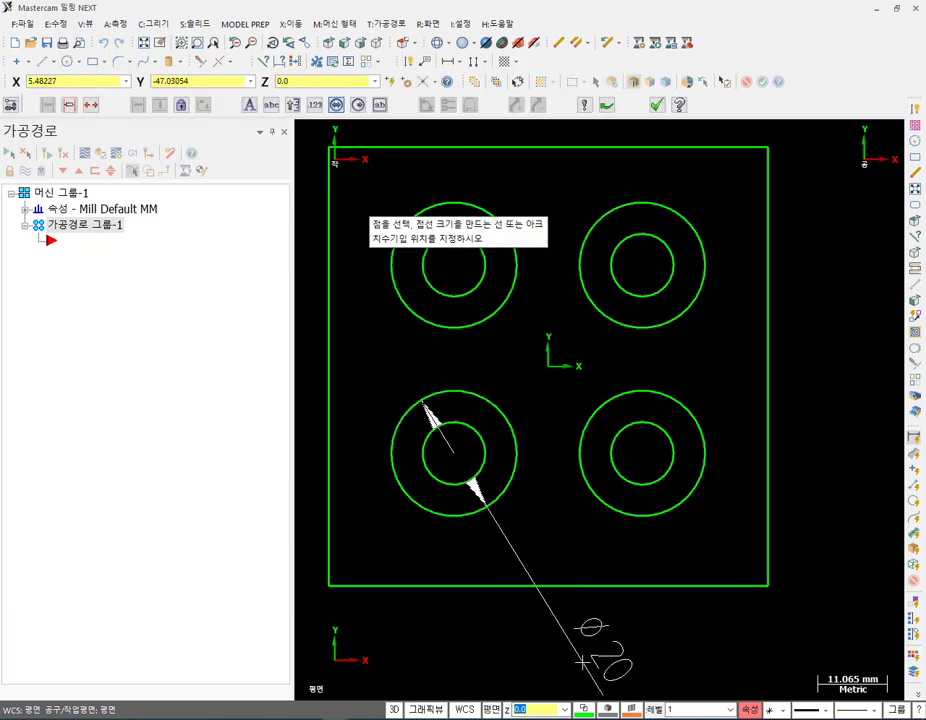
left_click(582, 656)
left_click(436, 488)
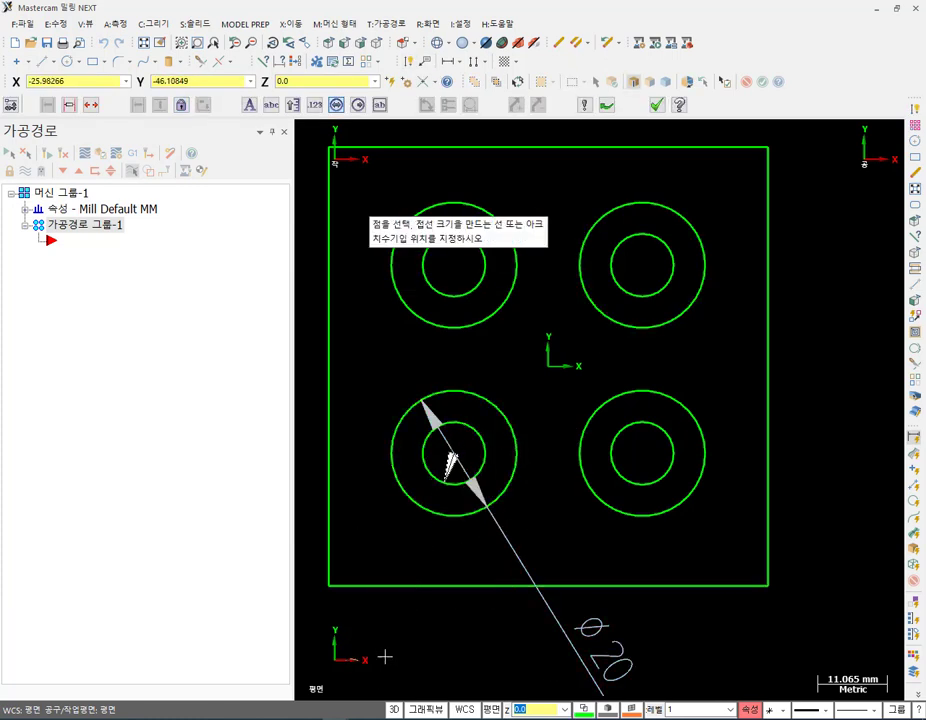
left_click(345, 625)
scroll(697, 499, "down", 1)
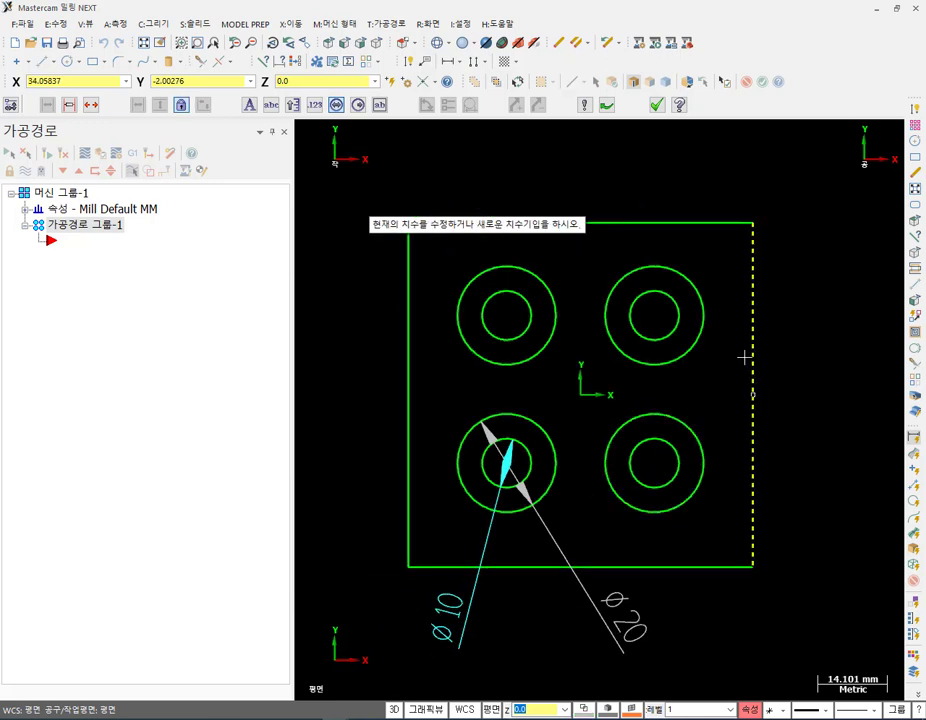
left_click(656, 104)
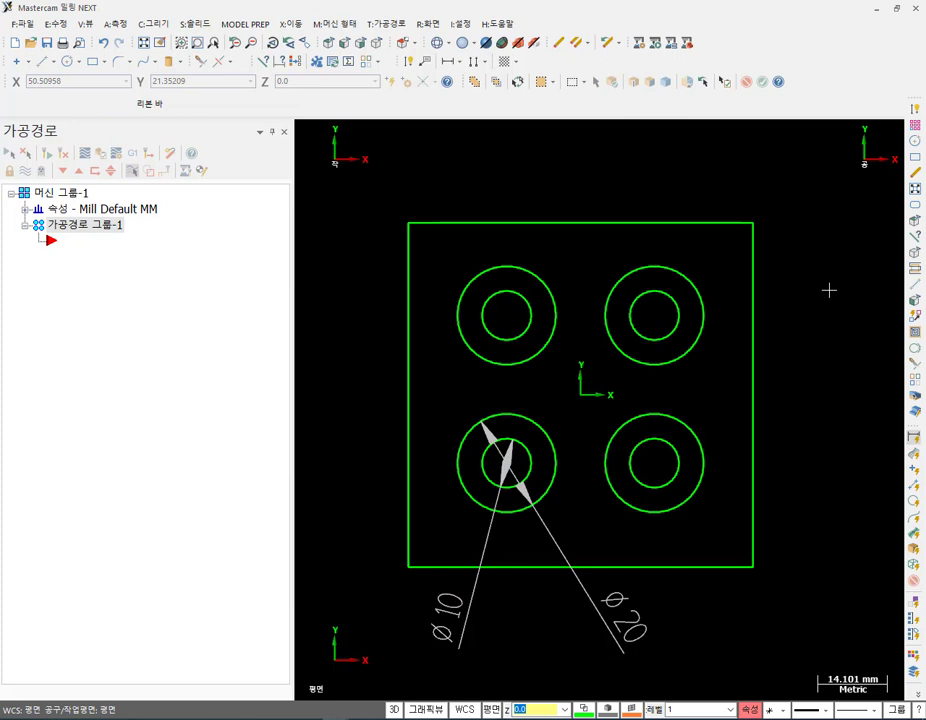
Extrude the square with the four 10 mm circles as holes 30 mm downward into a new solid body.
left_click(376, 44)
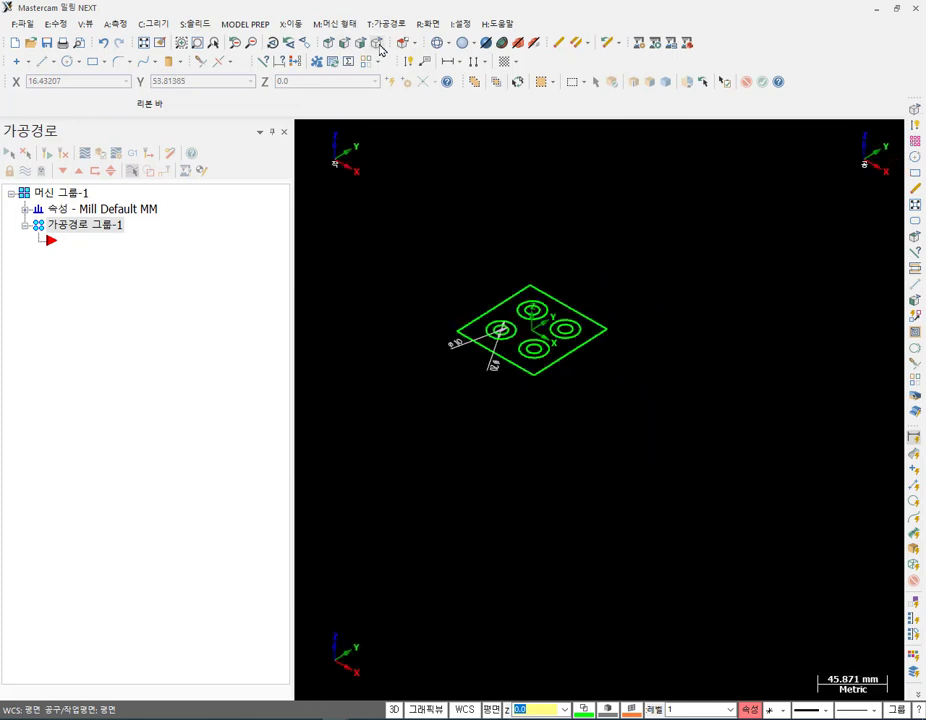
left_click(153, 23)
left_click(436, 314)
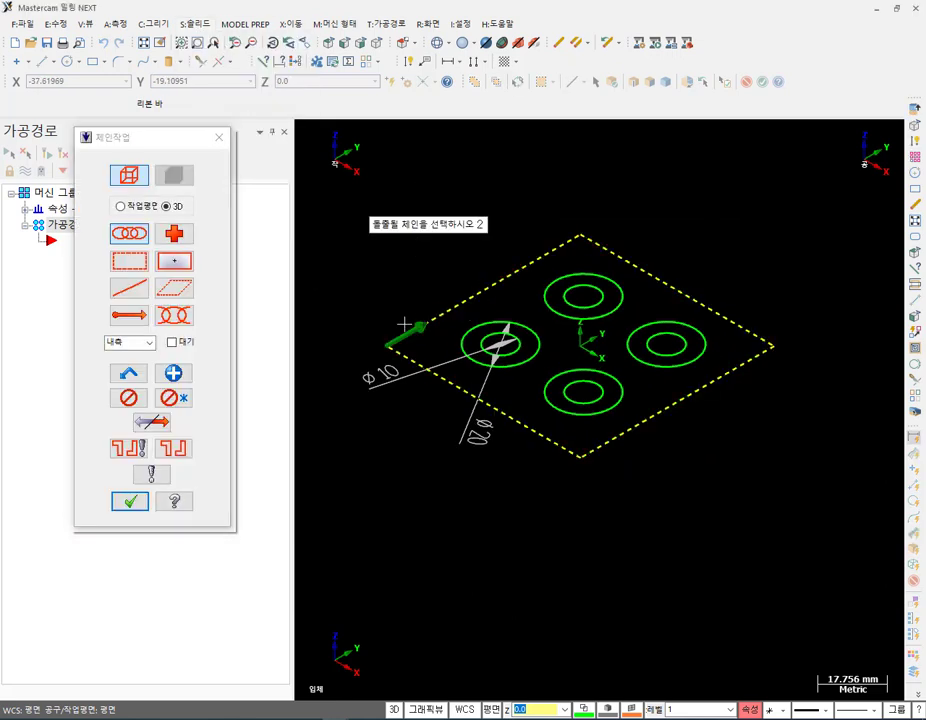
left_click(516, 348)
left_click(596, 301)
left_click(678, 346)
left_click(598, 400)
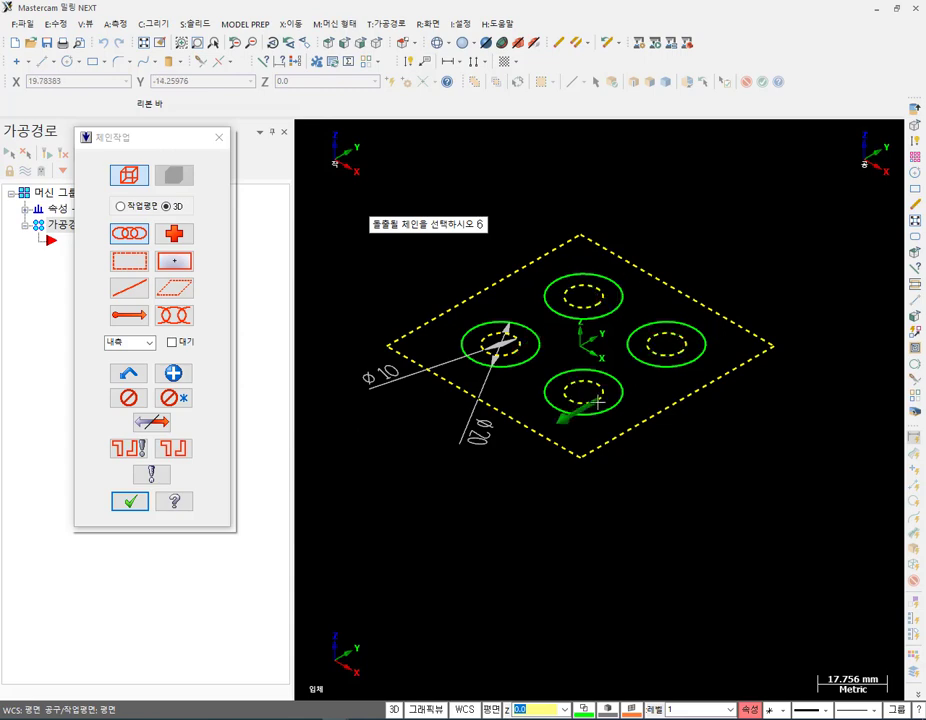
left_click(131, 502)
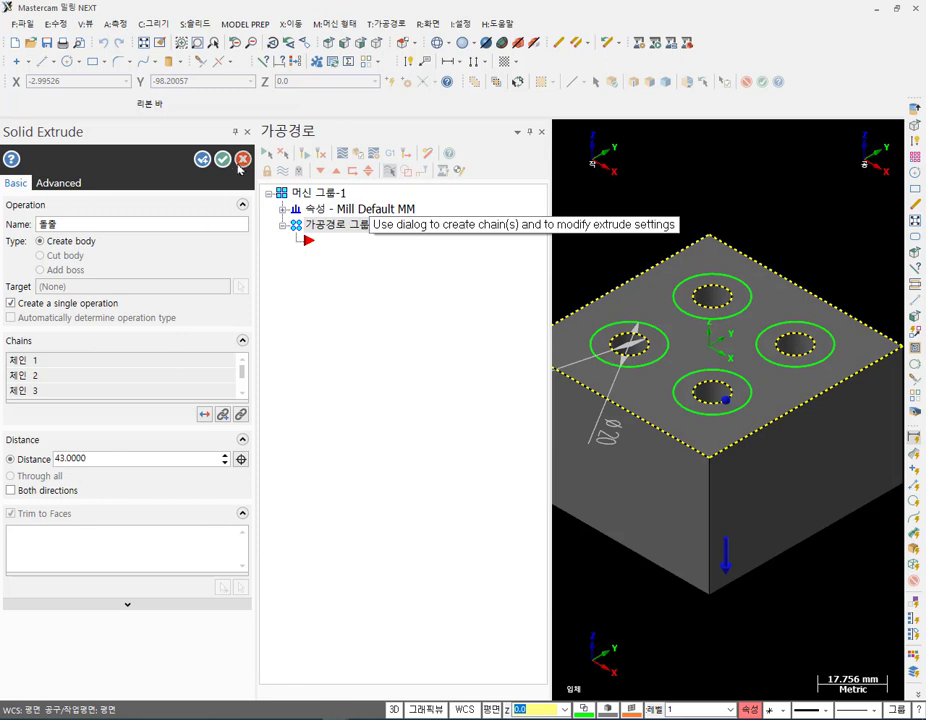
double_click(105, 458)
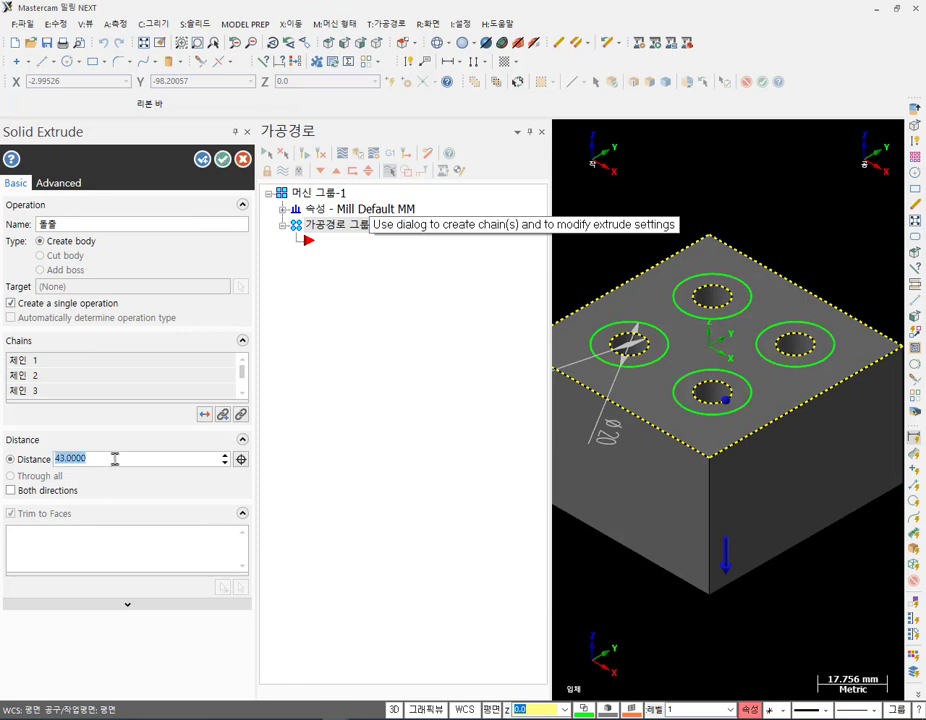
type("30")
key("Return")
left_click(222, 158)
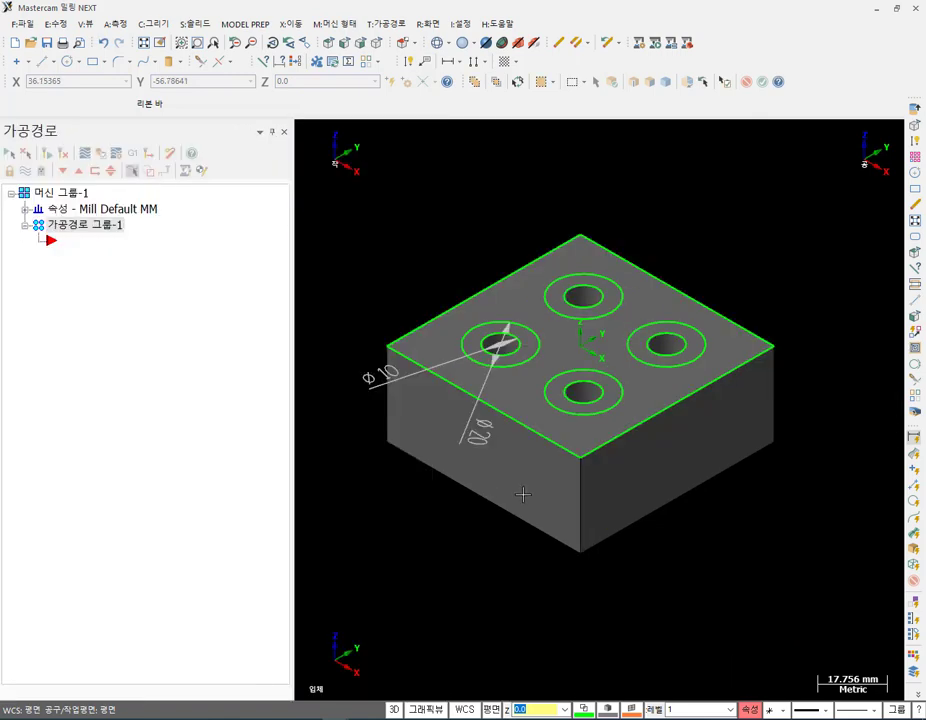
Start a solid extrude using the four 20 mm circles around the holes as chains.
scroll(599, 325, "up", 1)
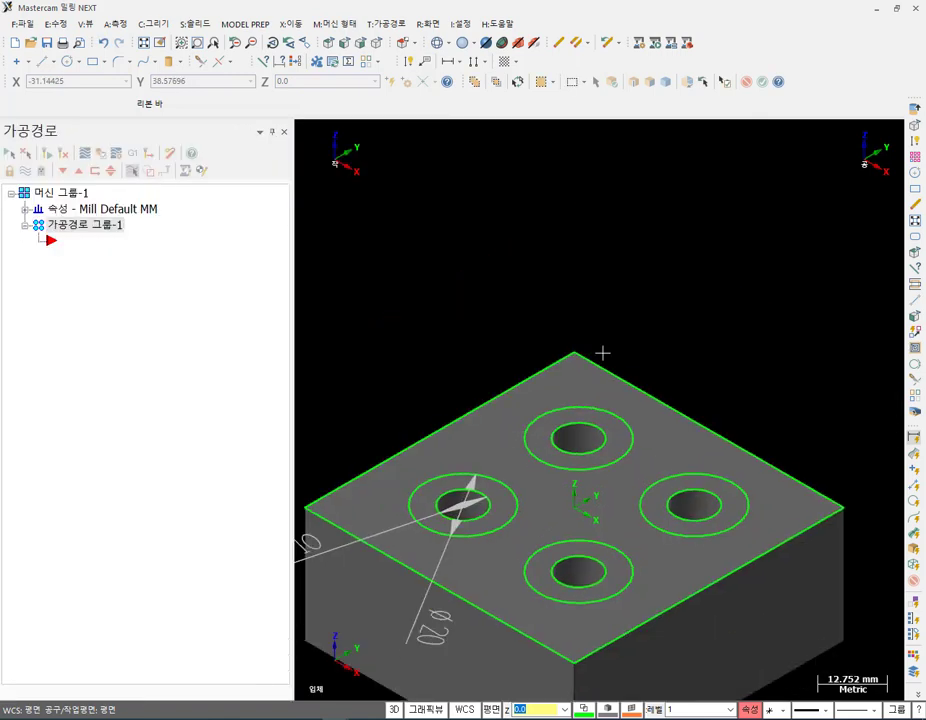
scroll(604, 352, "down", 2)
middle_click_drag(606, 515, 614, 334)
scroll(640, 260, "up", 2)
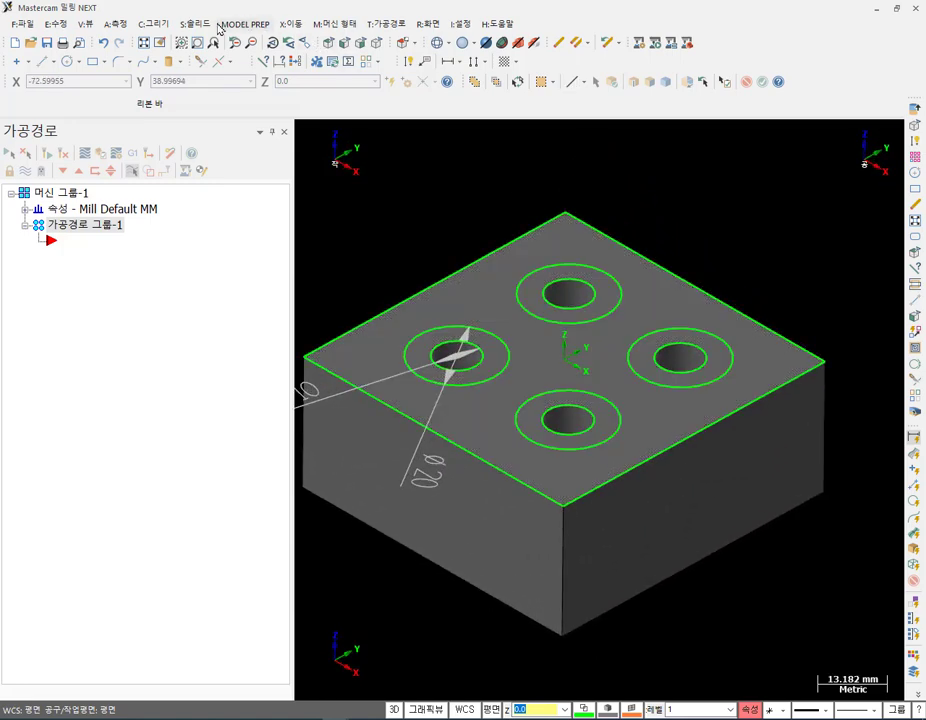
left_click(197, 23)
left_click(208, 38)
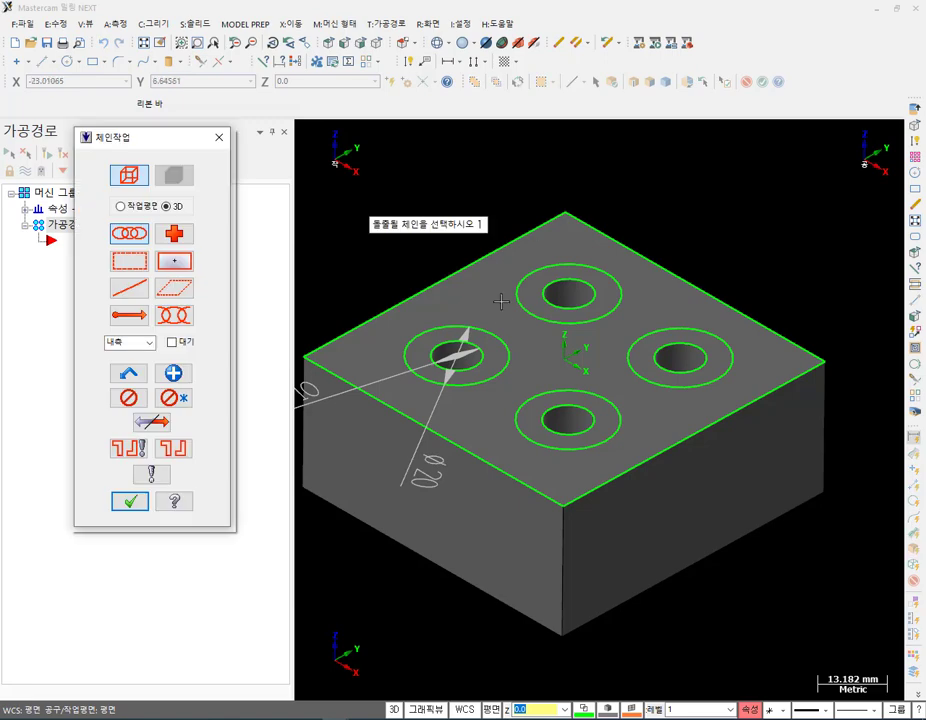
left_click(494, 341)
left_click(173, 448)
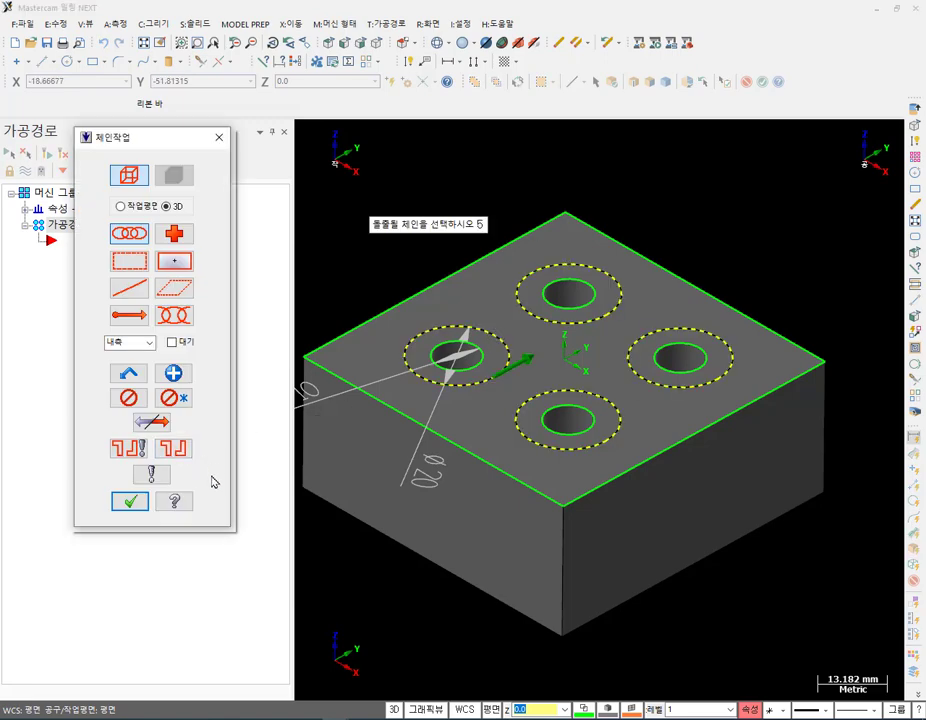
left_click(130, 501)
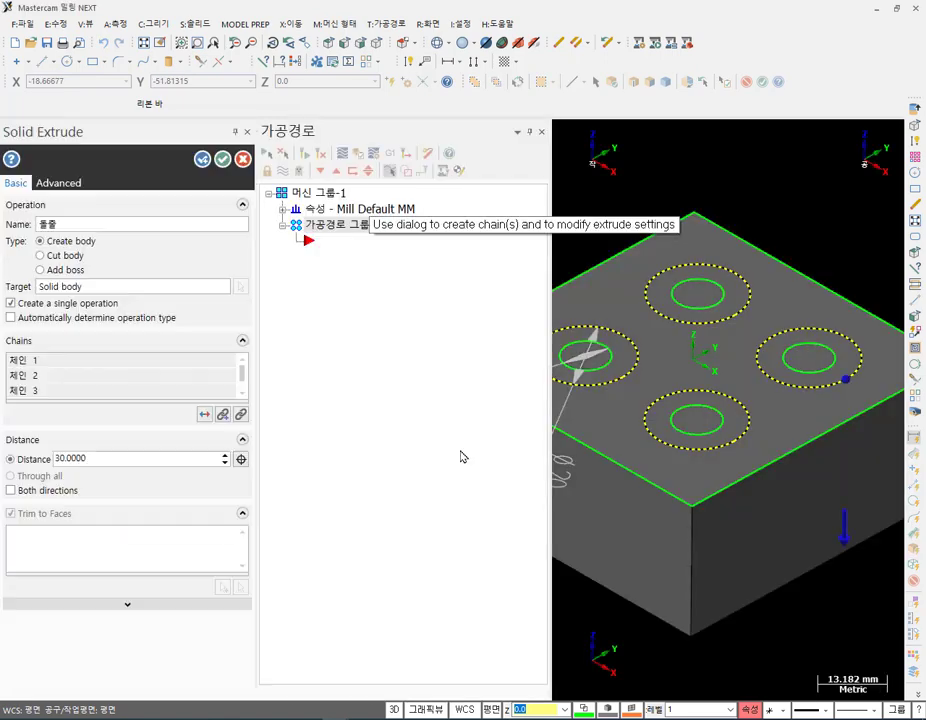
Cut the four 20 mm circles 10 mm into the block in both directions, without trimming to faces.
double_click(111, 458)
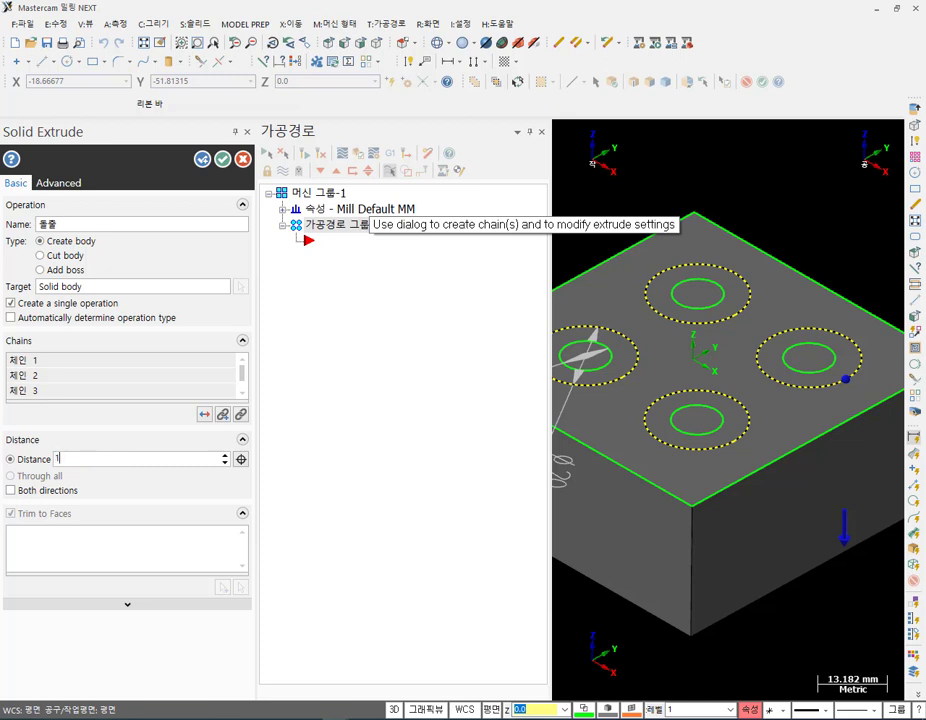
left_click(75, 255)
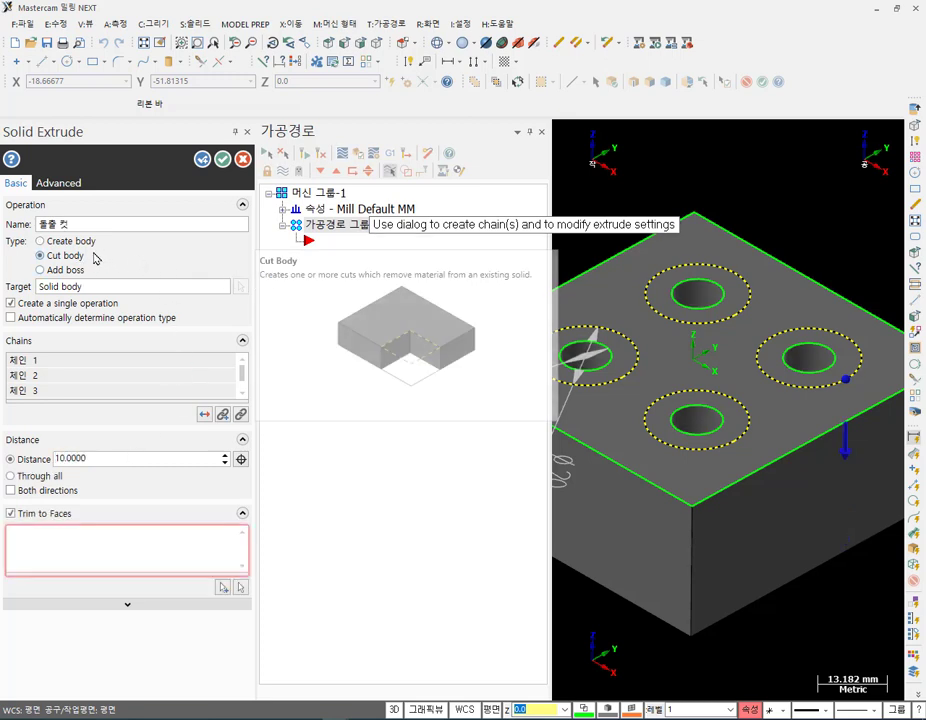
left_click(38, 492)
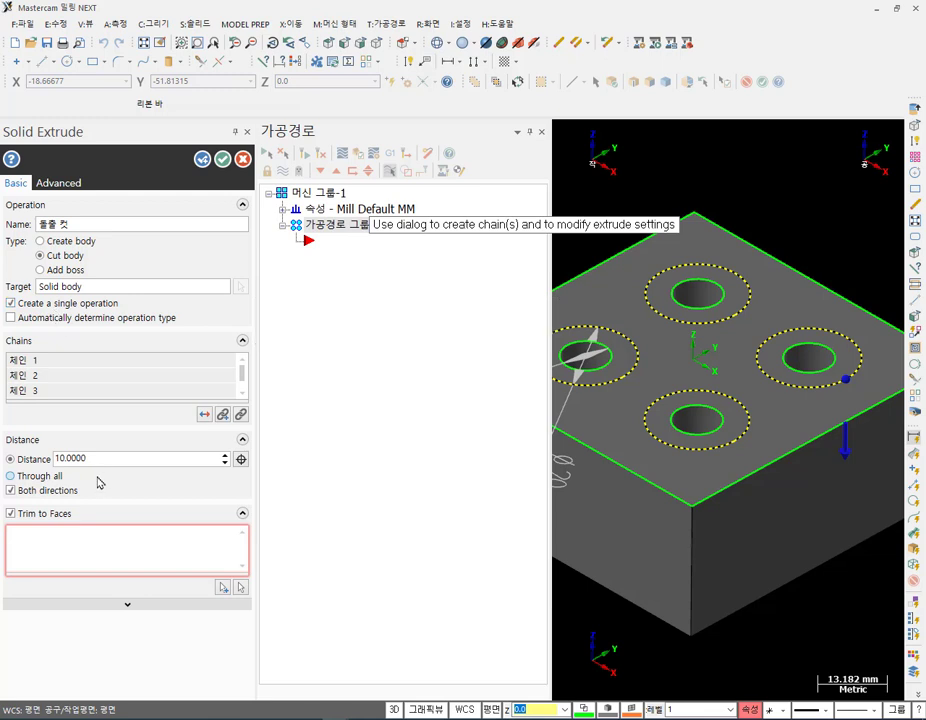
scroll(740, 376, "down", 2)
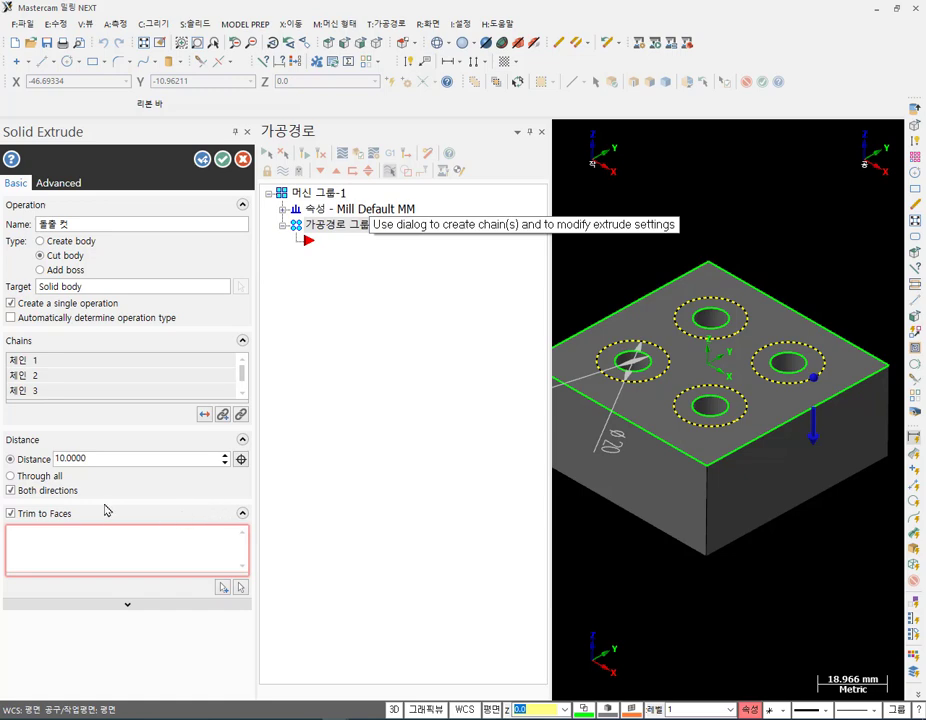
left_click(11, 513)
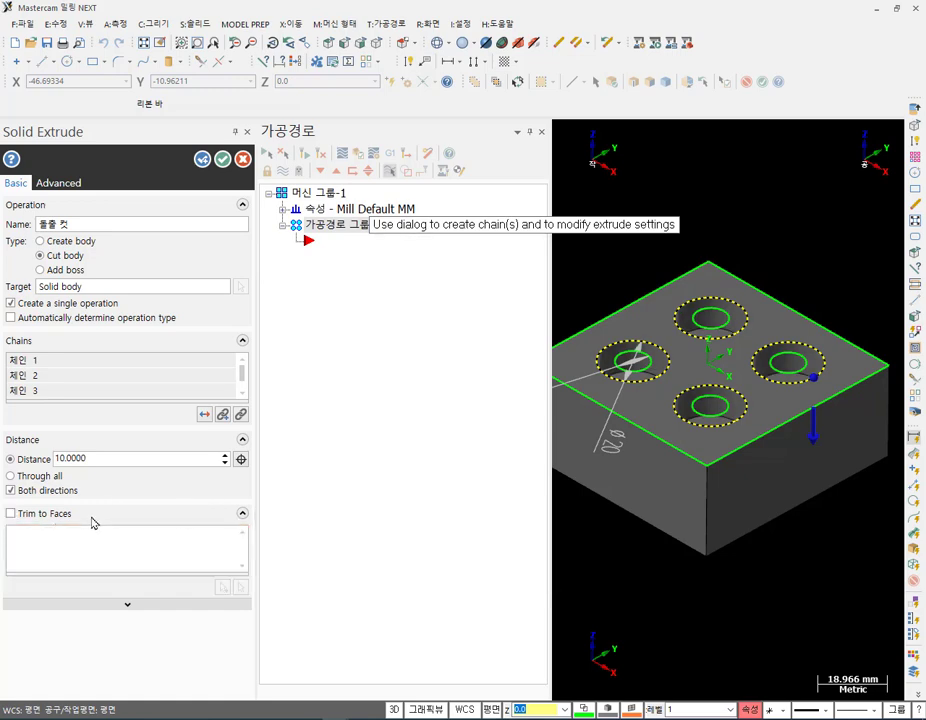
scroll(775, 370, "up", 1)
middle_click_drag(790, 365, 800, 410)
left_click(222, 160)
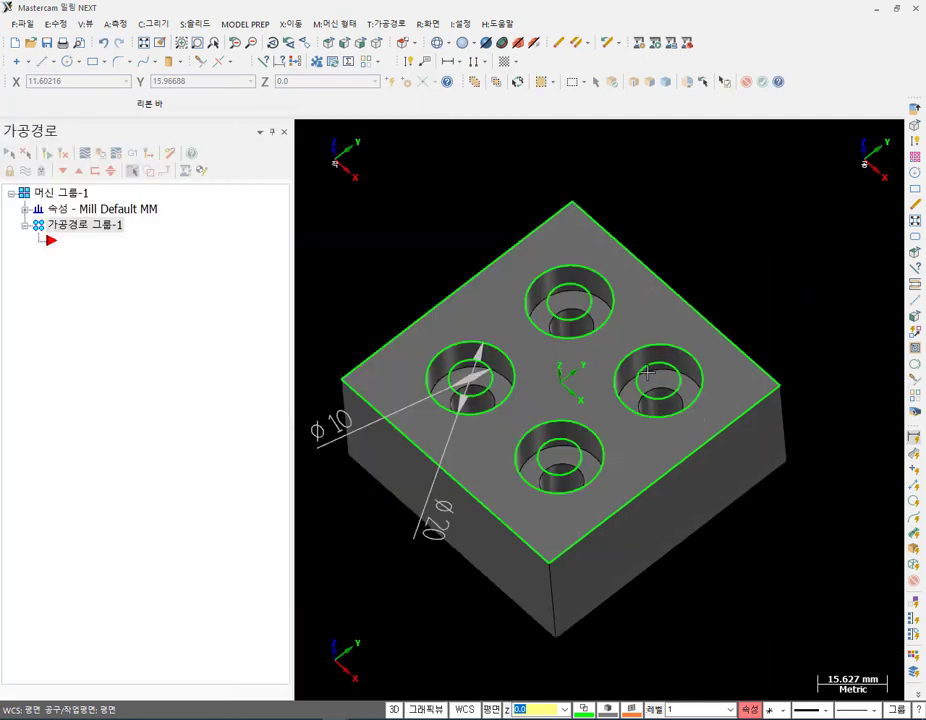
Extrude the upper-left hole's 10 mm circle 10 mm downward in one direction only as a new solid body.
scroll(510, 432, "up", 2)
mouse_move(557, 381)
middle_mouse_down()
mouse_move(541, 418)
mouse_move(571, 339)
mouse_move(608, 362)
mouse_move(597, 385)
middle_mouse_up()
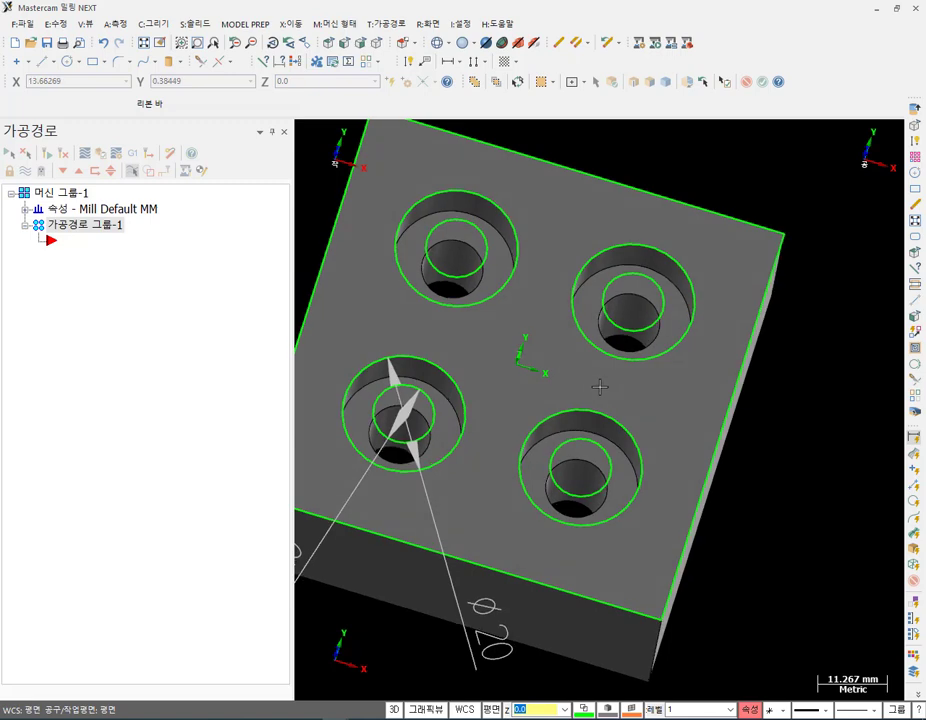
scroll(597, 385, "down", 1)
scroll(621, 283, "up", 1)
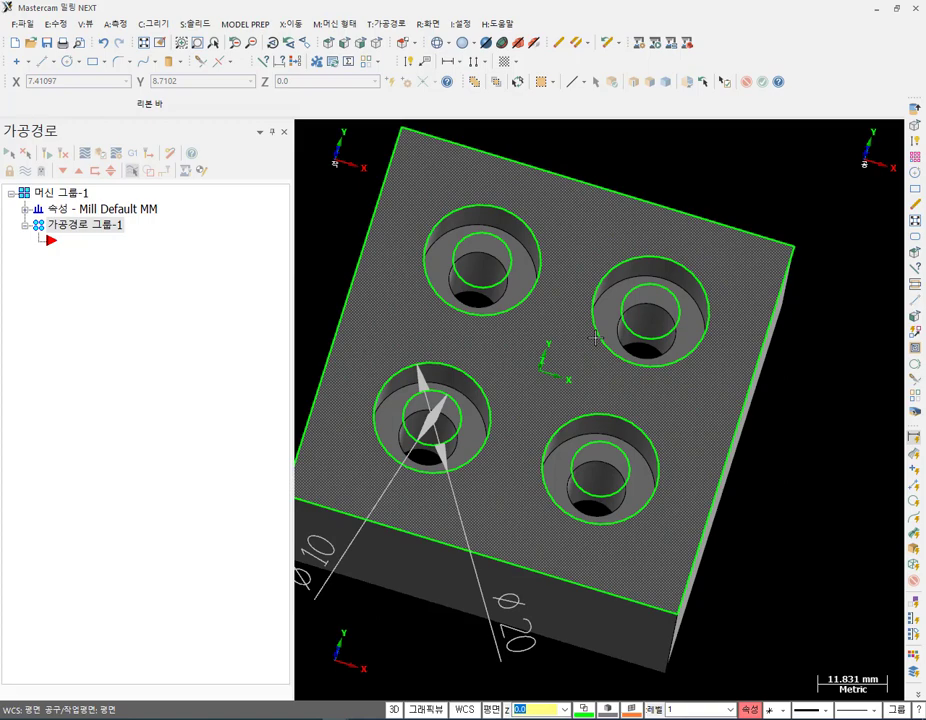
middle_click_drag(594, 338, 591, 387)
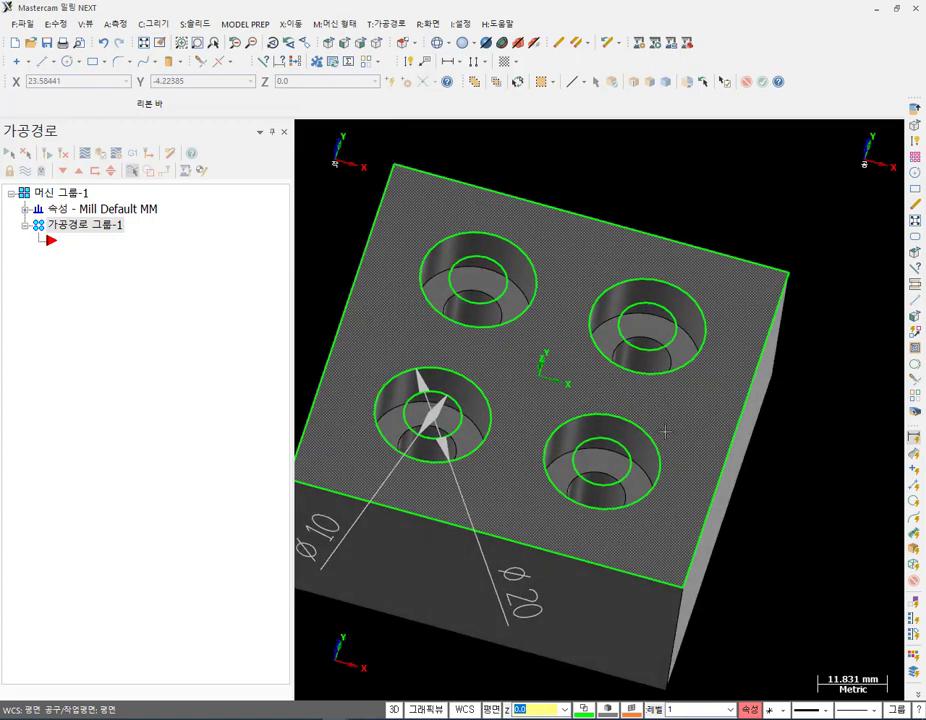
scroll(439, 203, "up", 1)
scroll(439, 203, "up", 1)
left_click(196, 23)
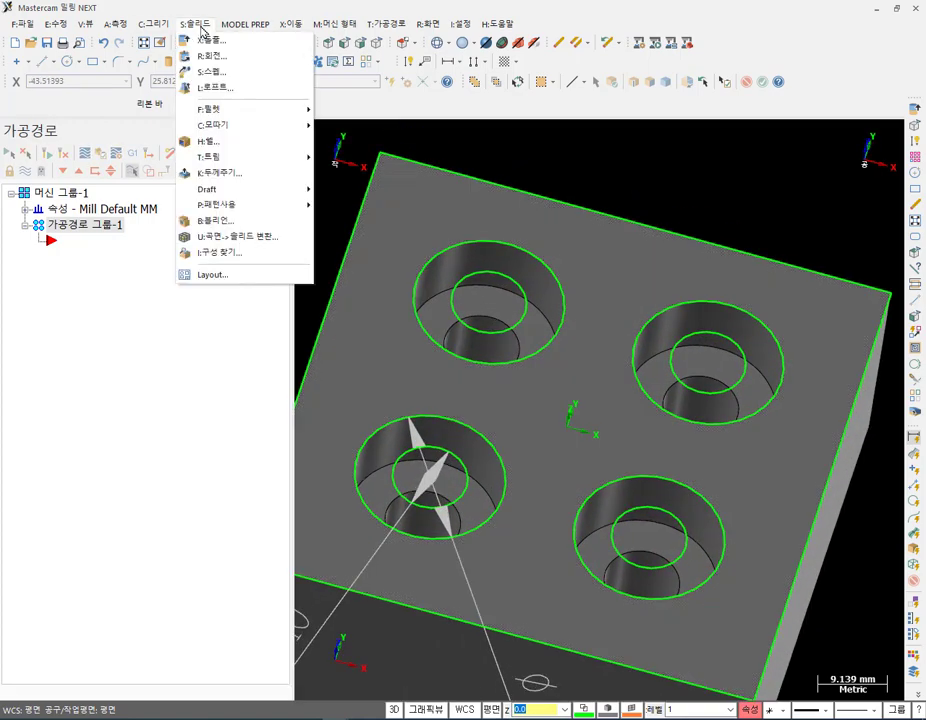
left_click(205, 41)
left_click(516, 326)
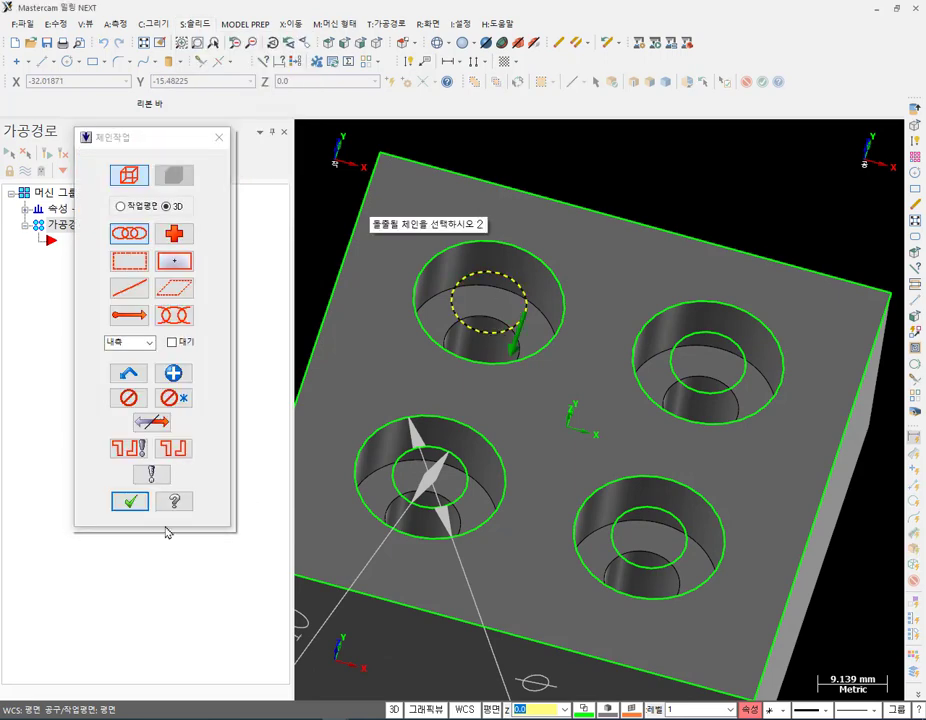
left_click(131, 502)
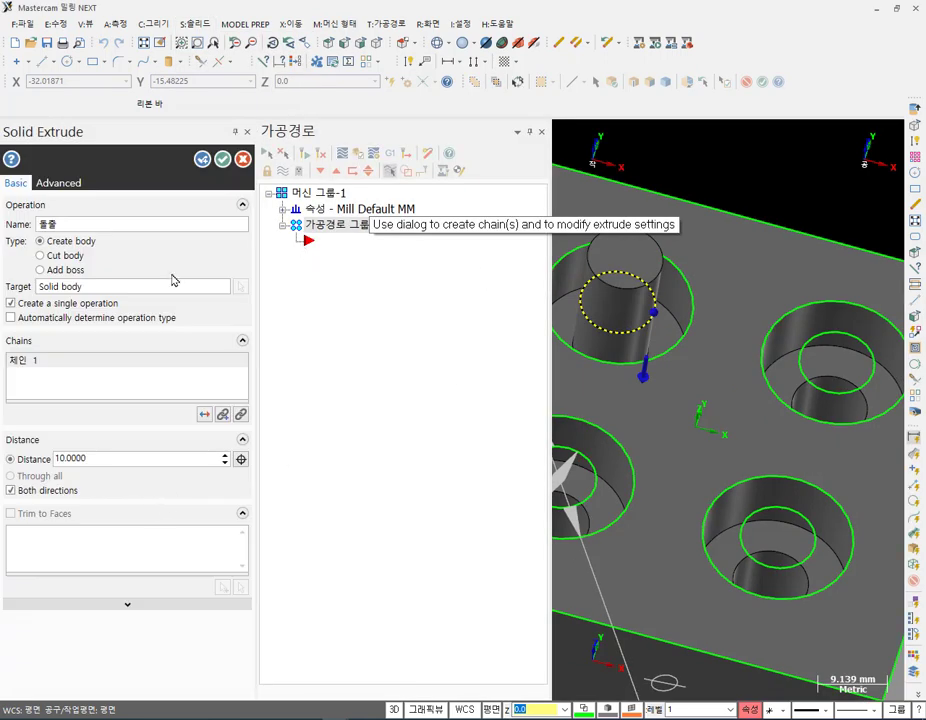
left_click(12, 491)
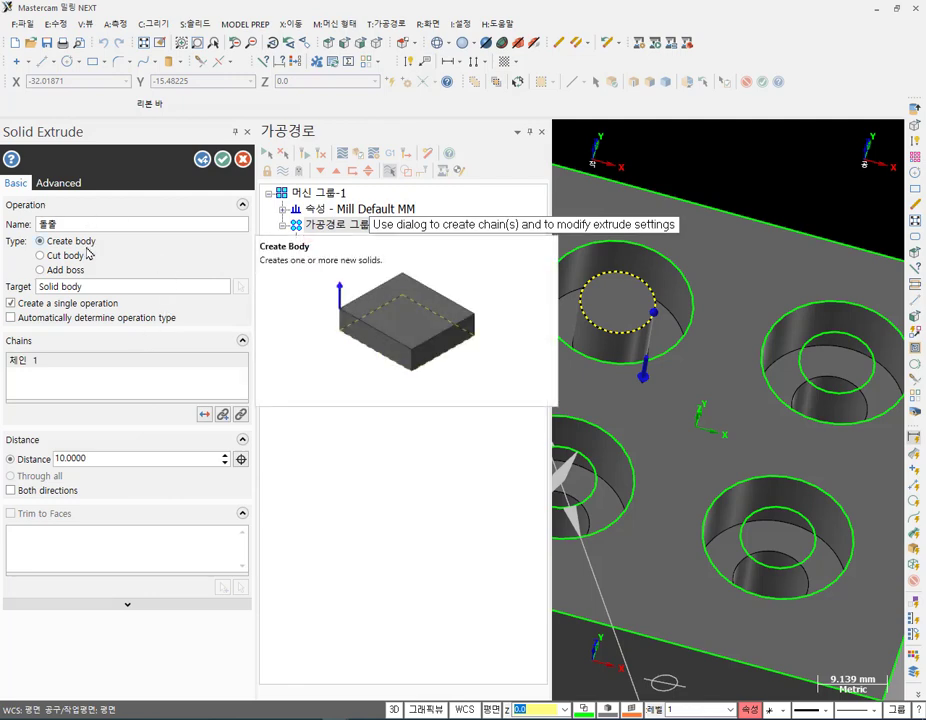
left_click(222, 159)
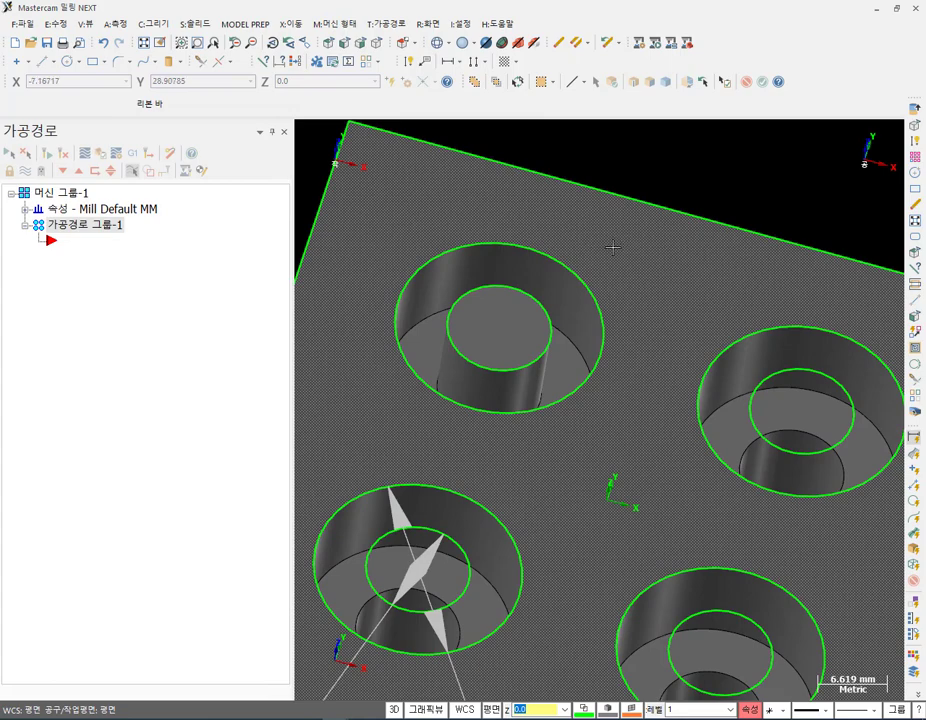
Add a 10 mm boss to the new pin by extruding the upper-left hole's 20 mm circle upward.
left_click(195, 23)
left_click(206, 42)
left_click(566, 383)
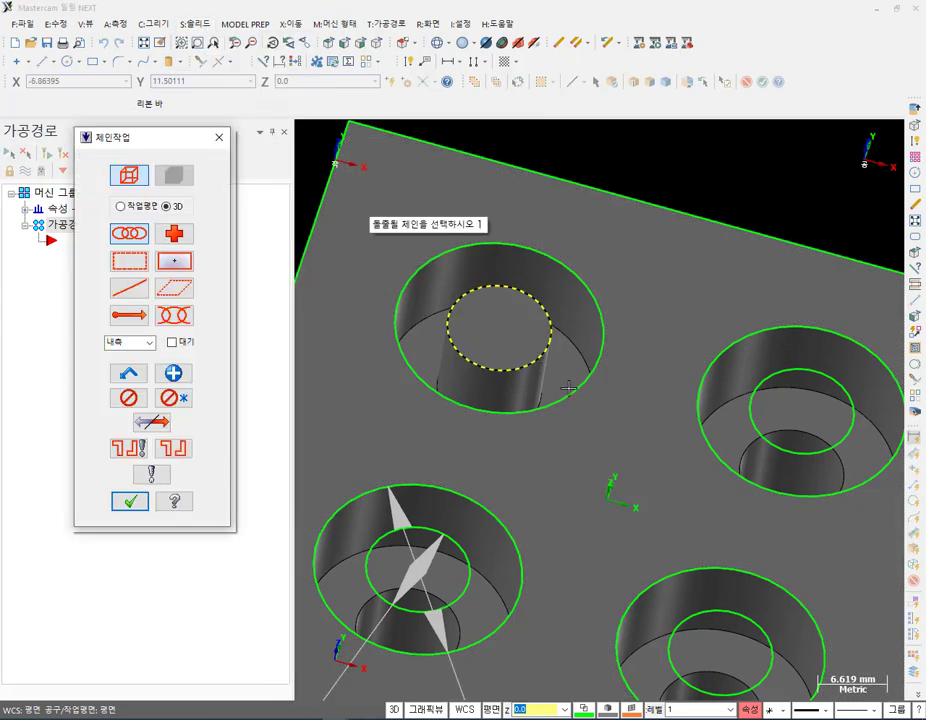
left_click(129, 501)
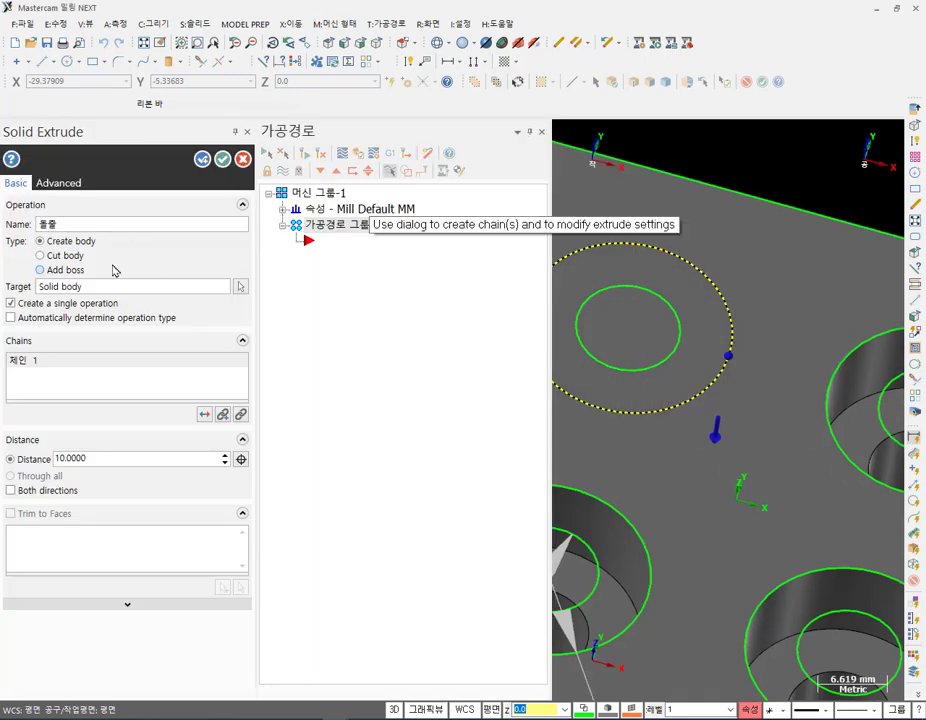
left_click(66, 270)
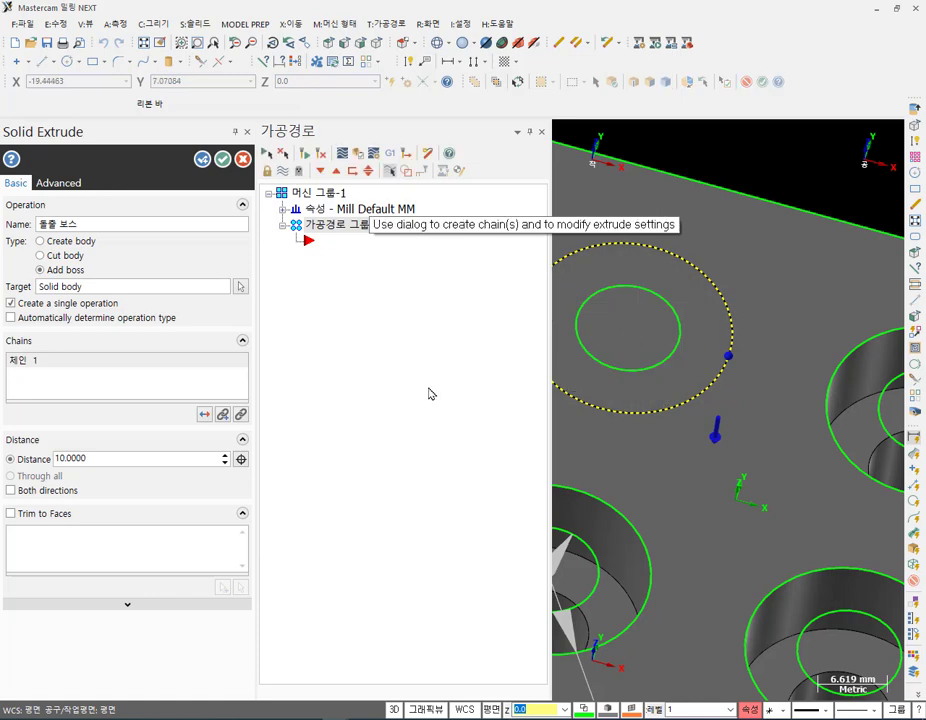
left_click(205, 414)
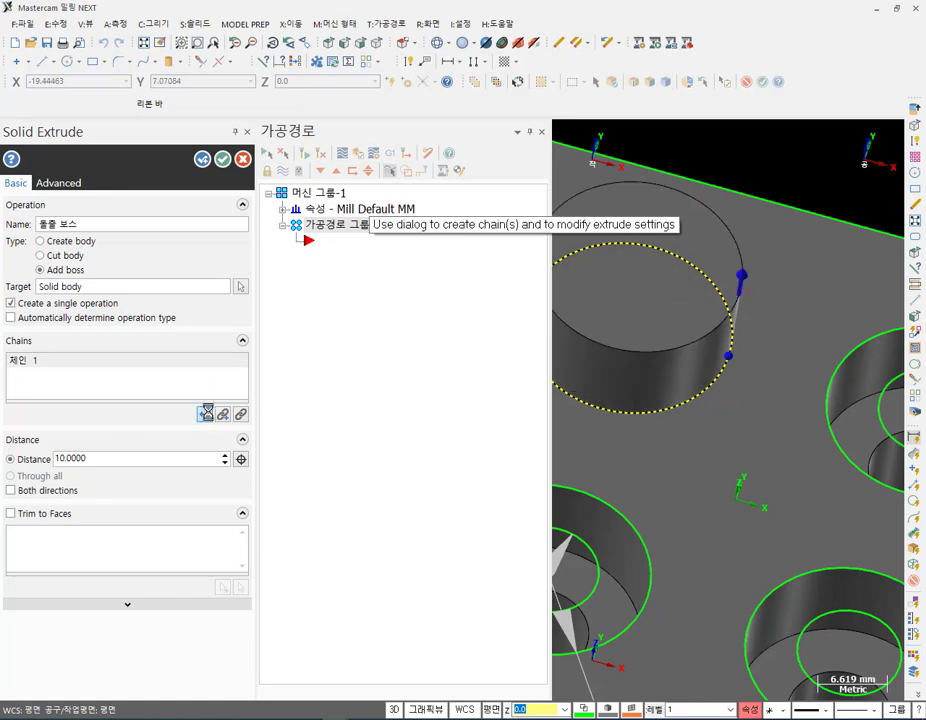
left_click(222, 159)
Set the stepped cylinder's colour to cyan, colour number 11.
scroll(614, 506, "down", 2)
scroll(618, 413, "up", 1)
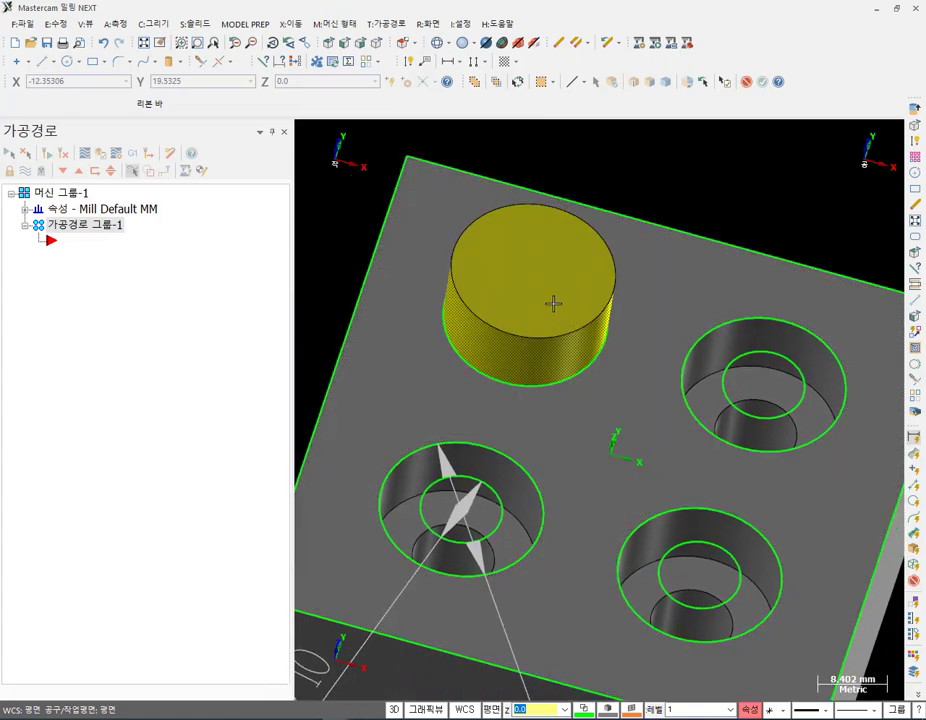
left_click(586, 709)
left_click(207, 238)
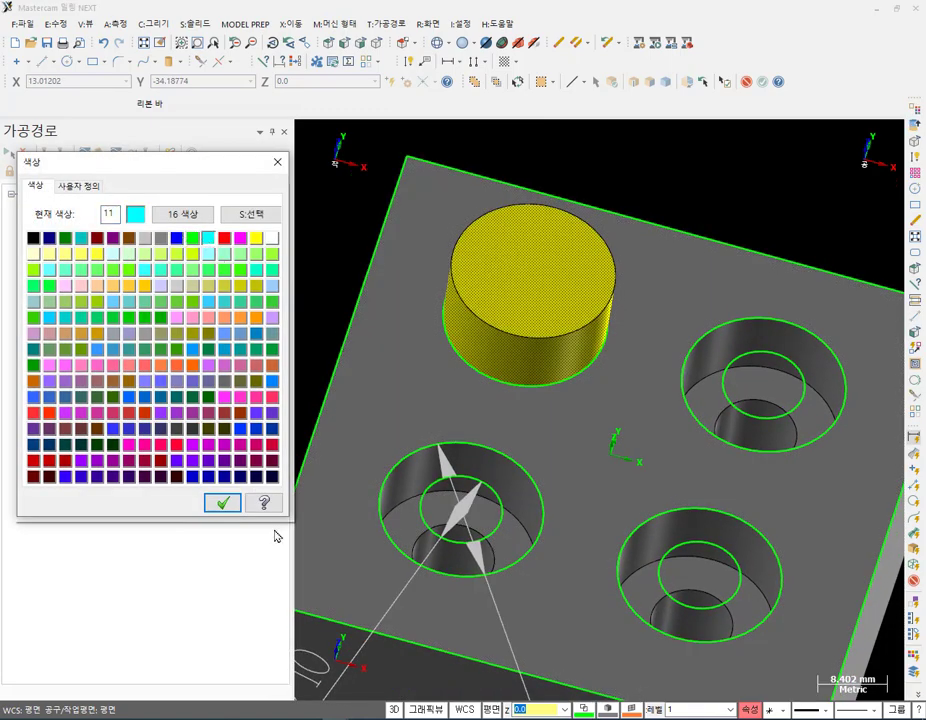
left_click(222, 503)
Copy the stepped cylinder straight up along Z with a dynamic transform from its top centre, and delete the original.
mouse_move(538, 453)
middle_mouse_down()
mouse_move(530, 440)
mouse_move(535, 339)
middle_mouse_up()
left_click(540, 325)
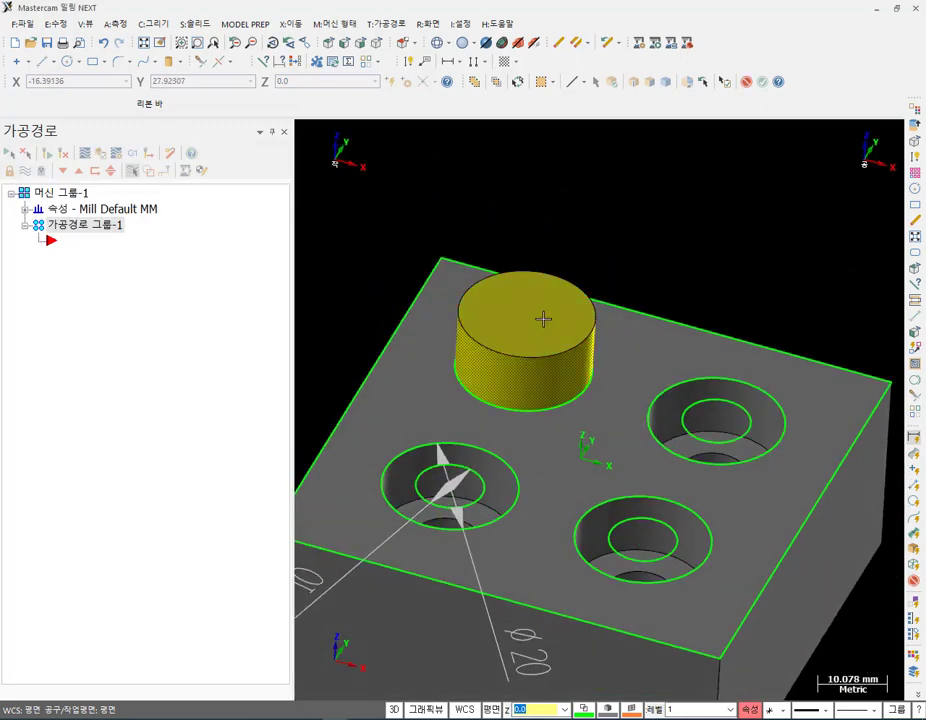
left_click(292, 23)
left_click(335, 130)
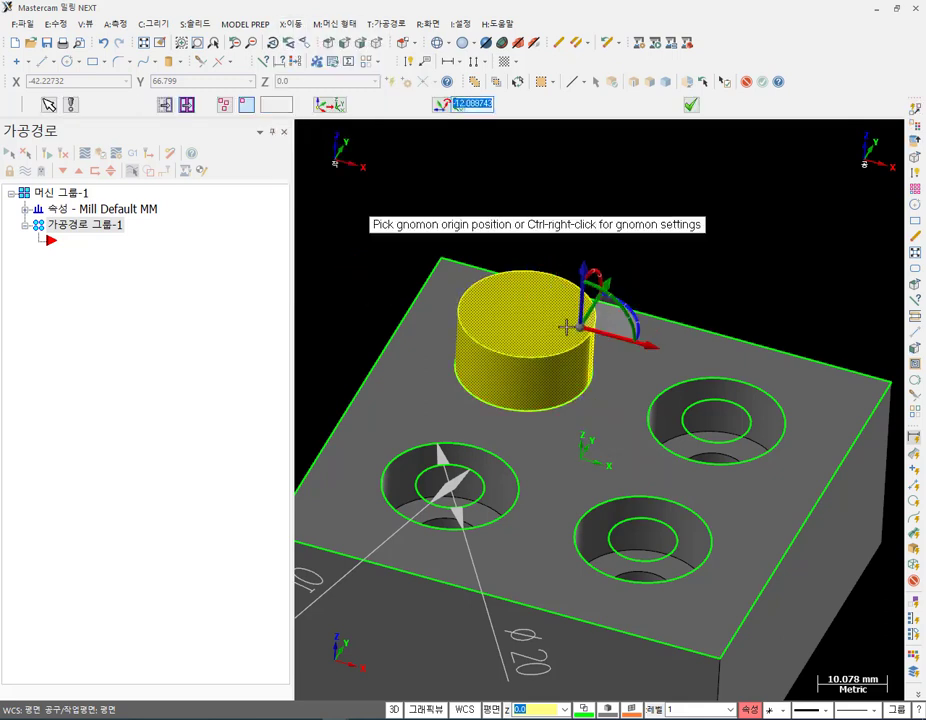
left_click(529, 305)
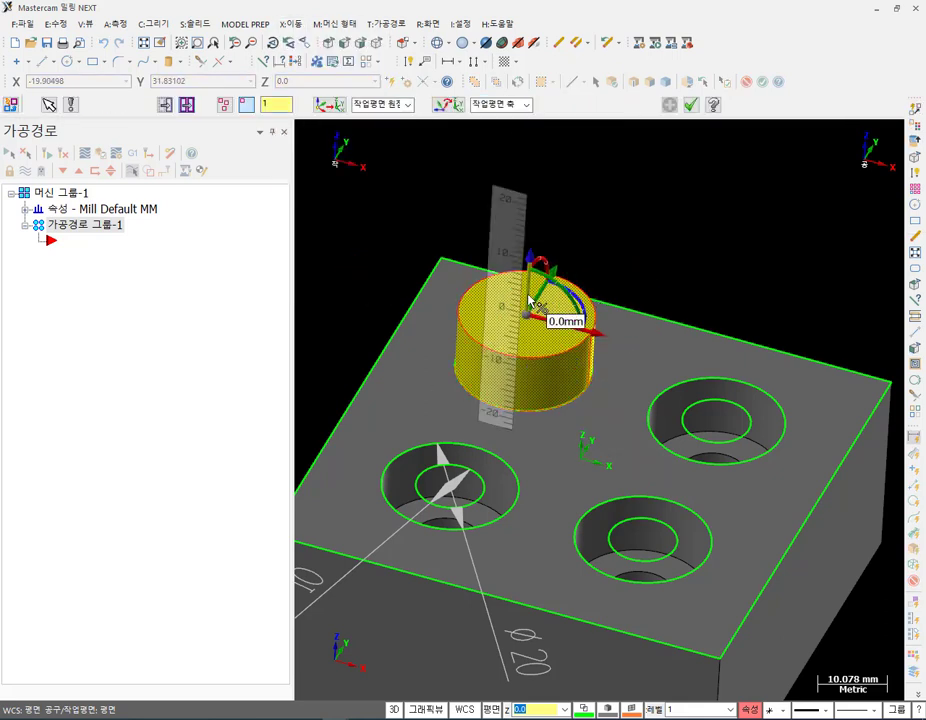
left_click(530, 298)
left_click(533, 186)
scroll(612, 388, "down", 2)
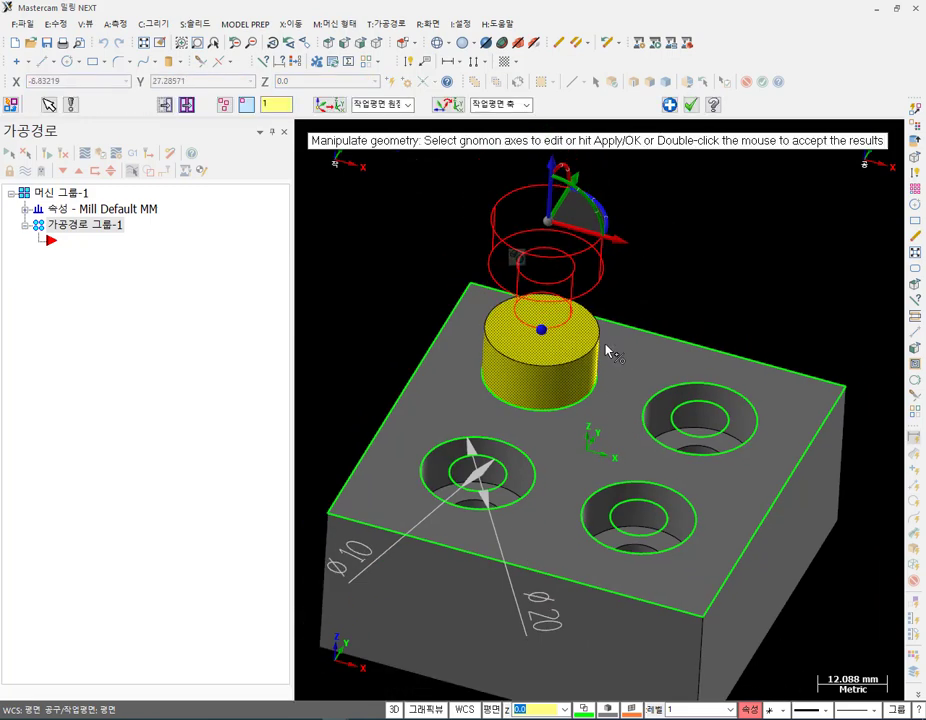
scroll(612, 388, "up", 1)
middle_click_drag(599, 260, 555, 365)
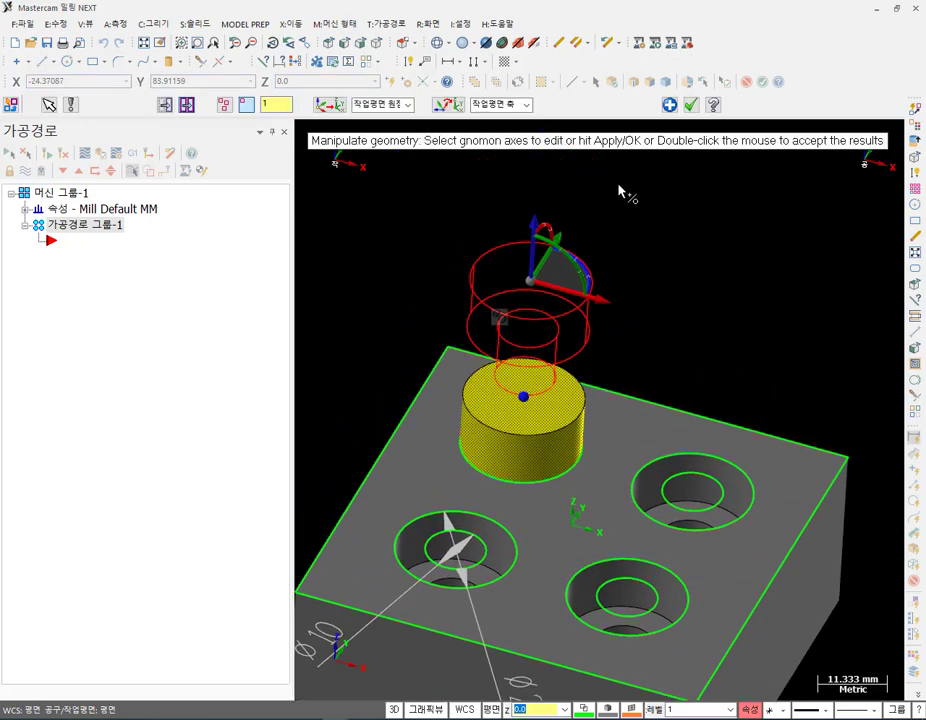
left_click(687, 105)
left_click(528, 436)
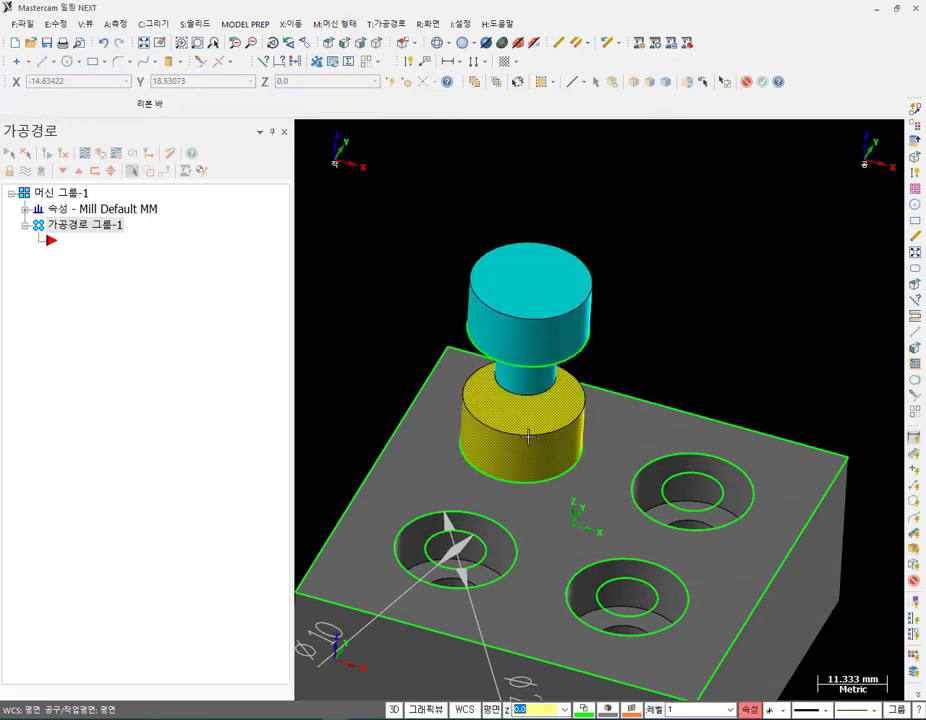
key("Delete")
Start a dynamic transform on the raised stepped cylinder with the gnomon at its top-face centre, using move instead of copy.
scroll(589, 412, "up", 1)
middle_click_drag(598, 411, 521, 386)
scroll(655, 351, "up", 2)
middle_click_drag(655, 351, 549, 235)
left_click(549, 235)
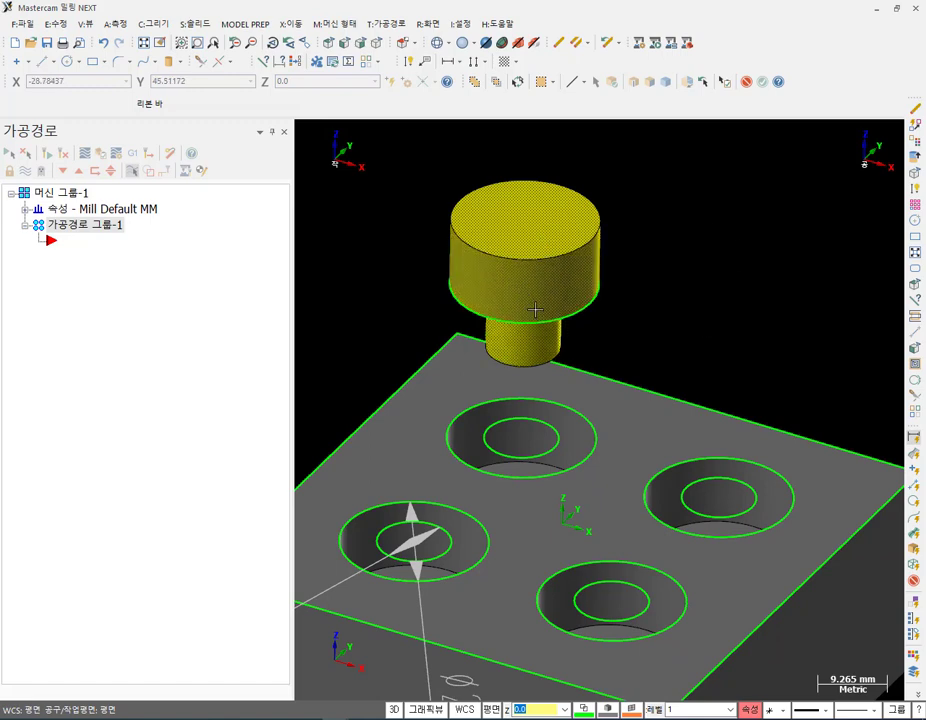
left_click(290, 23)
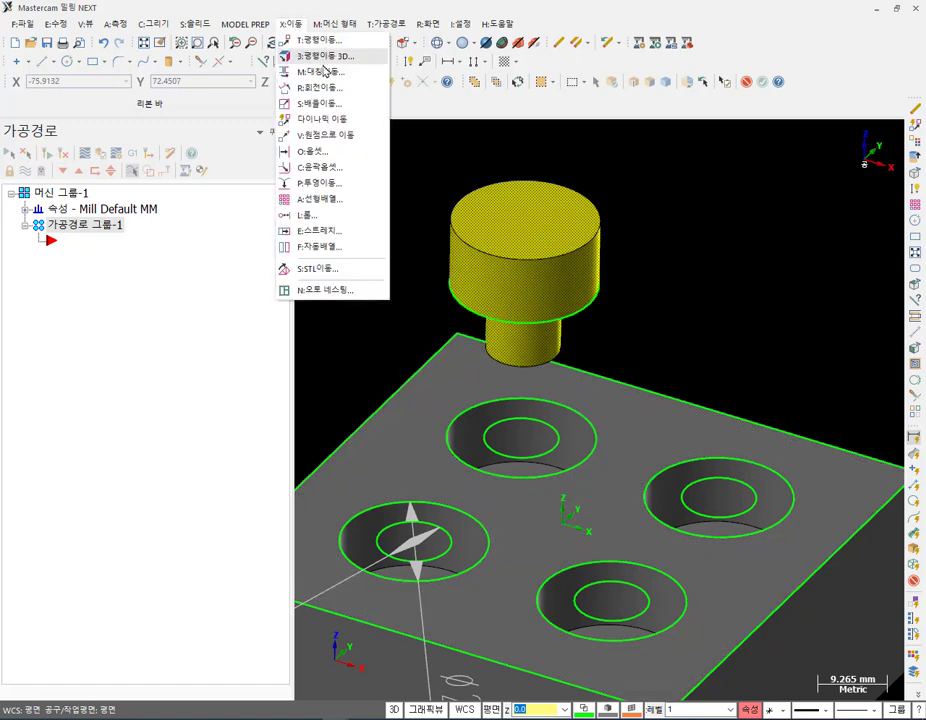
left_click(331, 118)
left_click(586, 239)
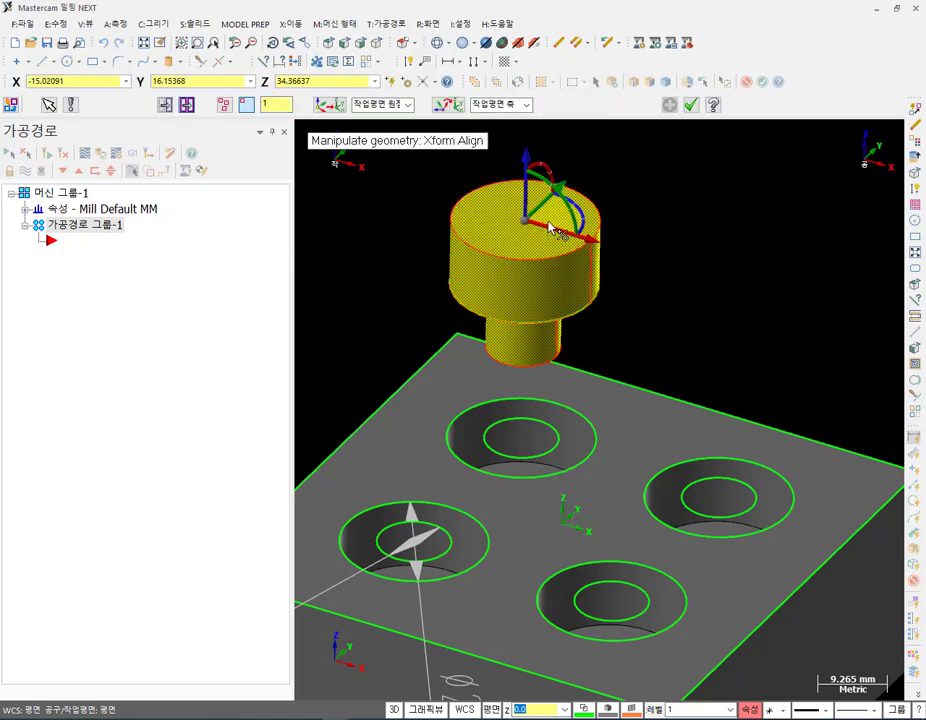
left_click(527, 214)
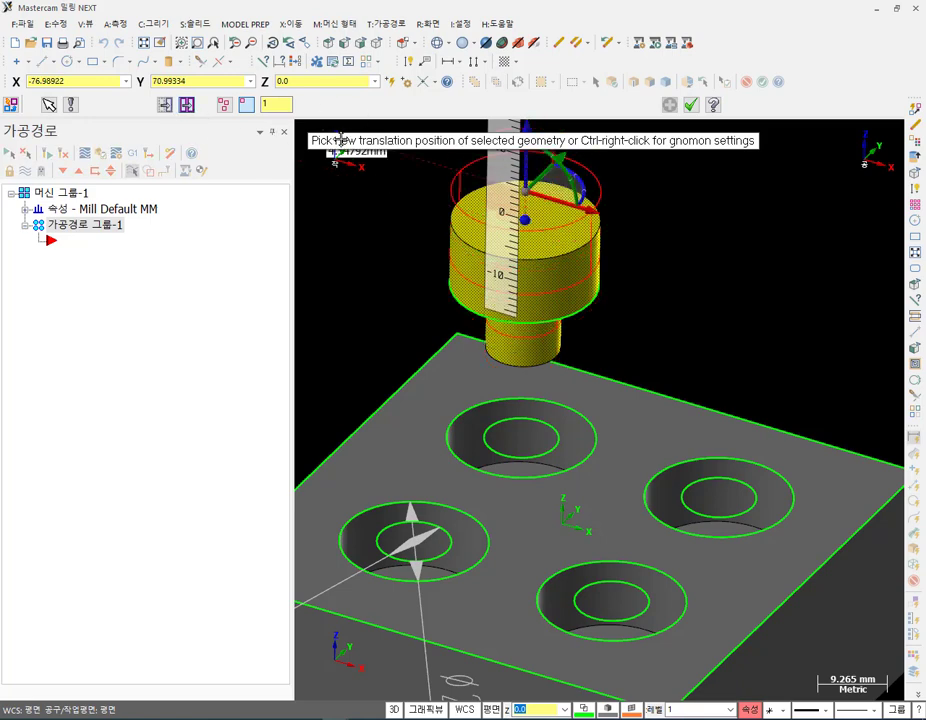
left_click(641, 201)
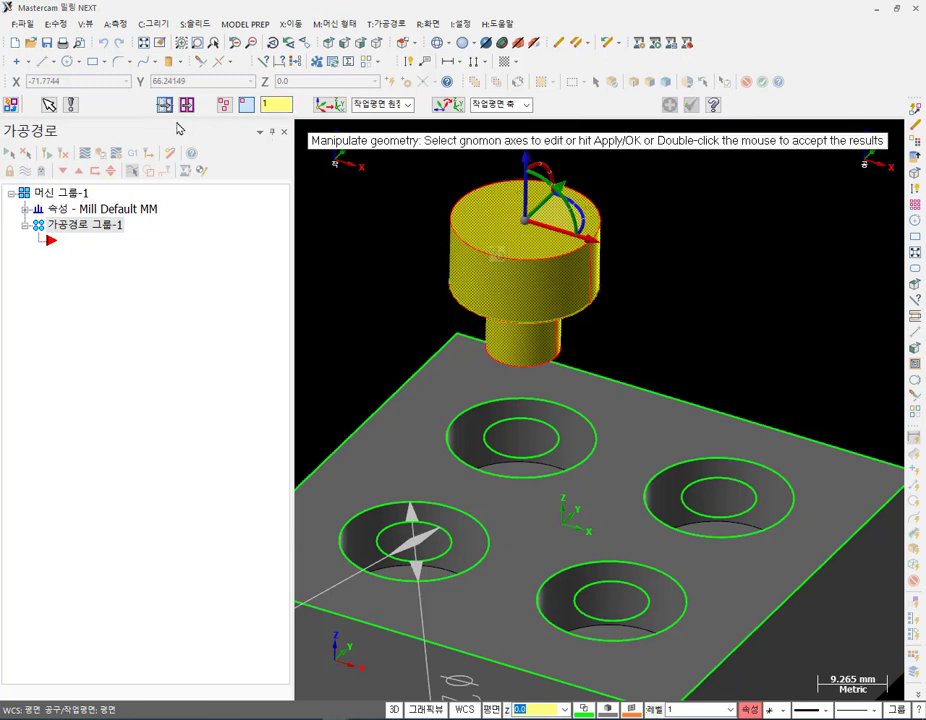
Move the stepped cylinder about 34.37 mm down along Z to the centre of the upper-left counterbore's rim, including its wireframe.
left_click(527, 205)
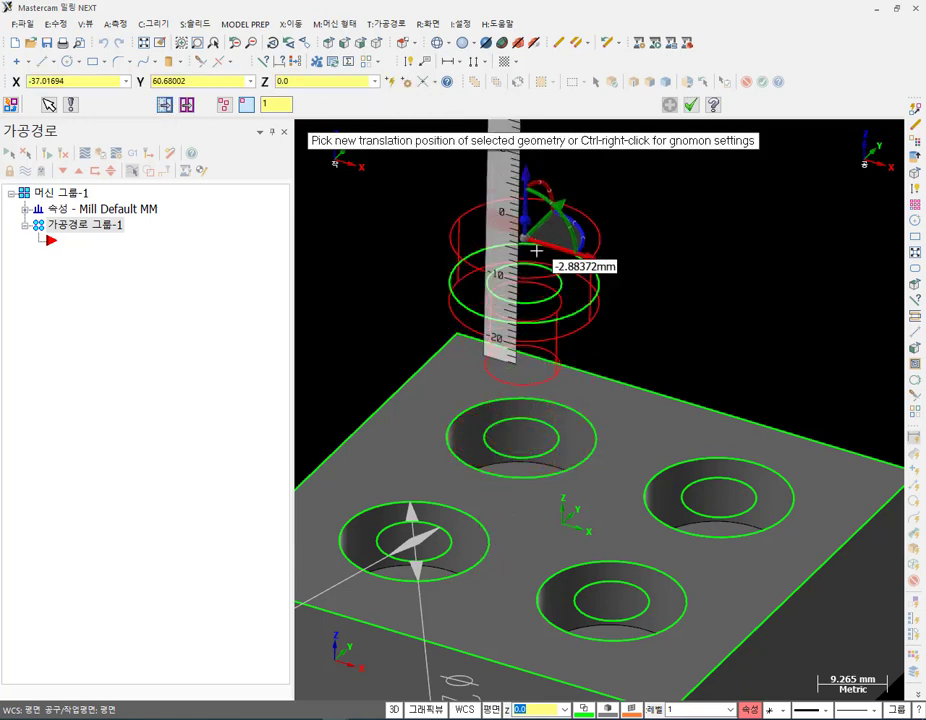
scroll(550, 336, "up", 1)
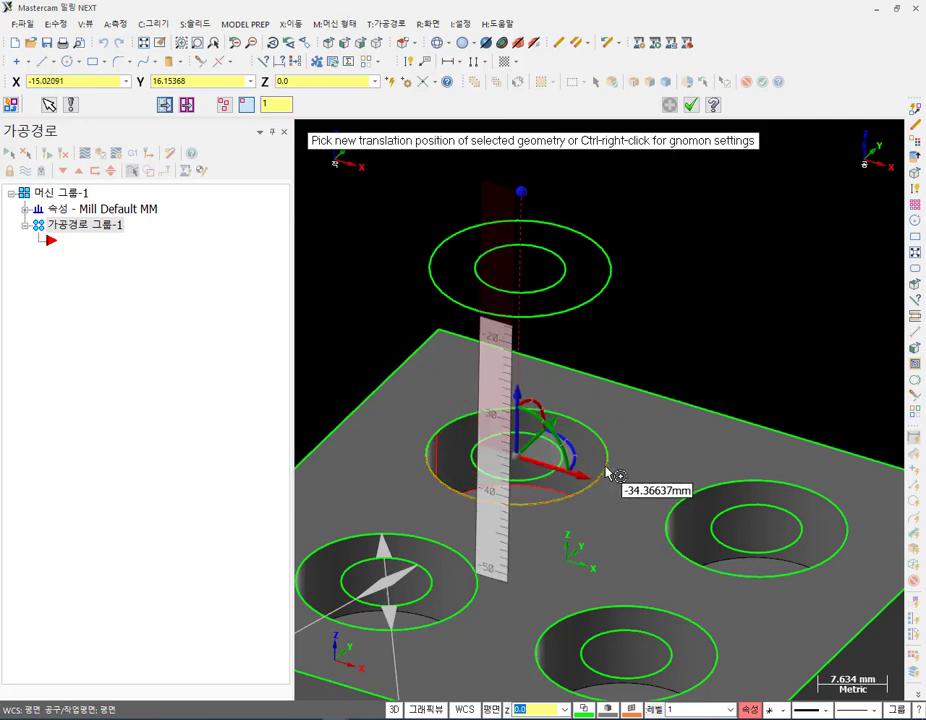
left_click(606, 470)
double_click(768, 229)
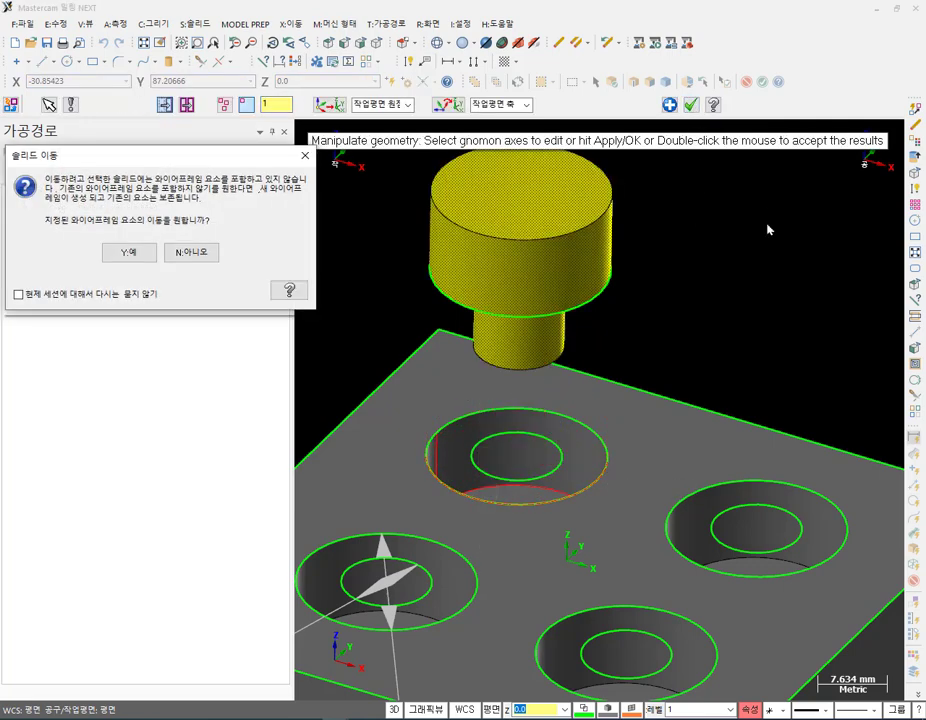
left_click(129, 252)
scroll(641, 291, "down", 2)
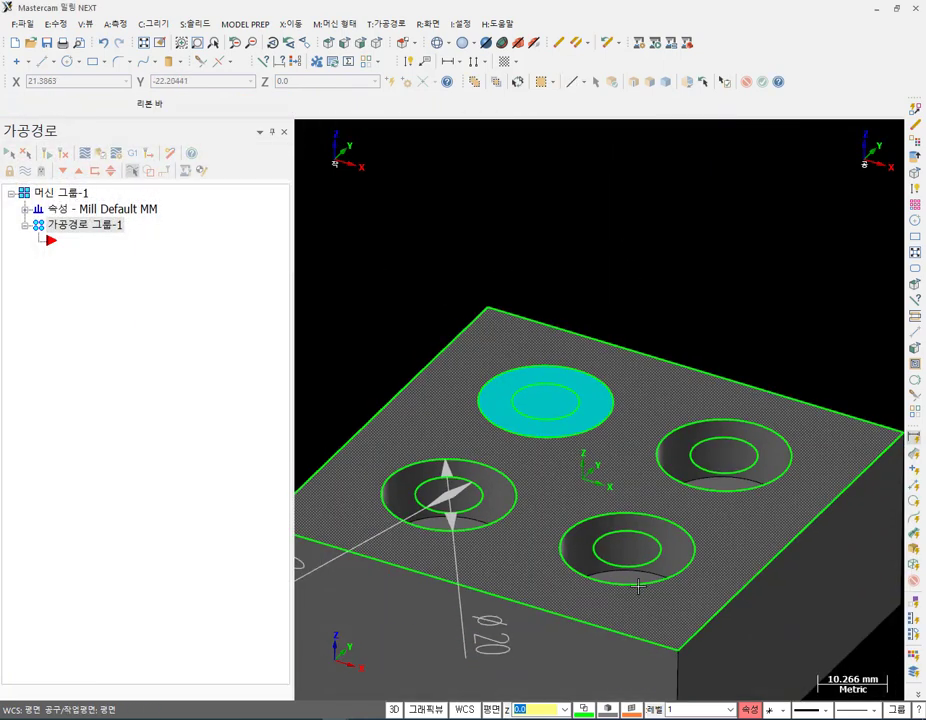
Raise the stepped cylinder straight up along Z out of its counterbore with a dynamic transform.
left_click(558, 403)
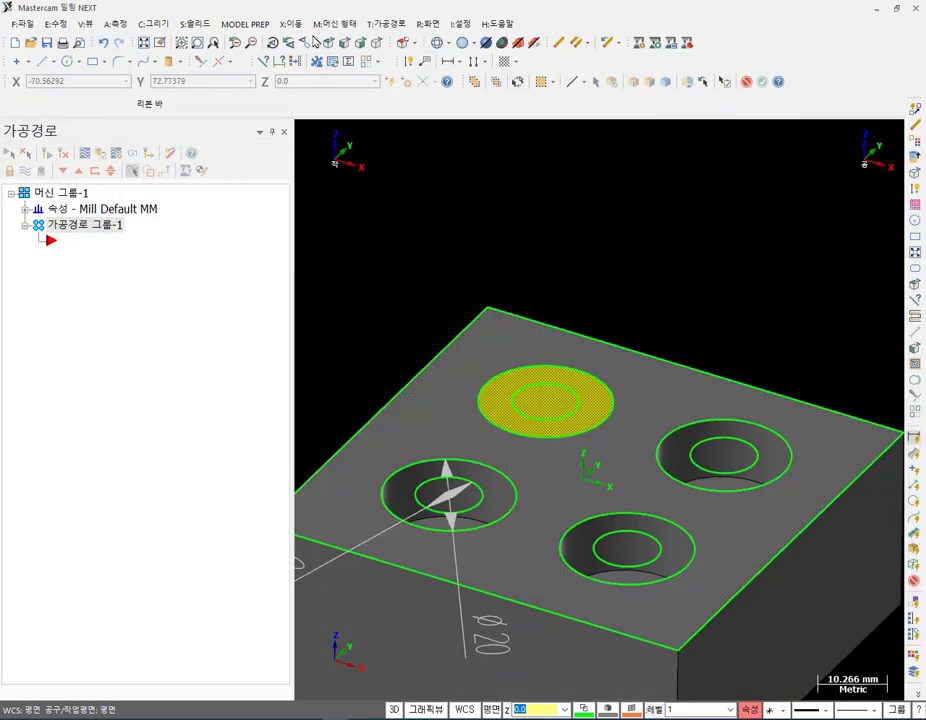
left_click(297, 25)
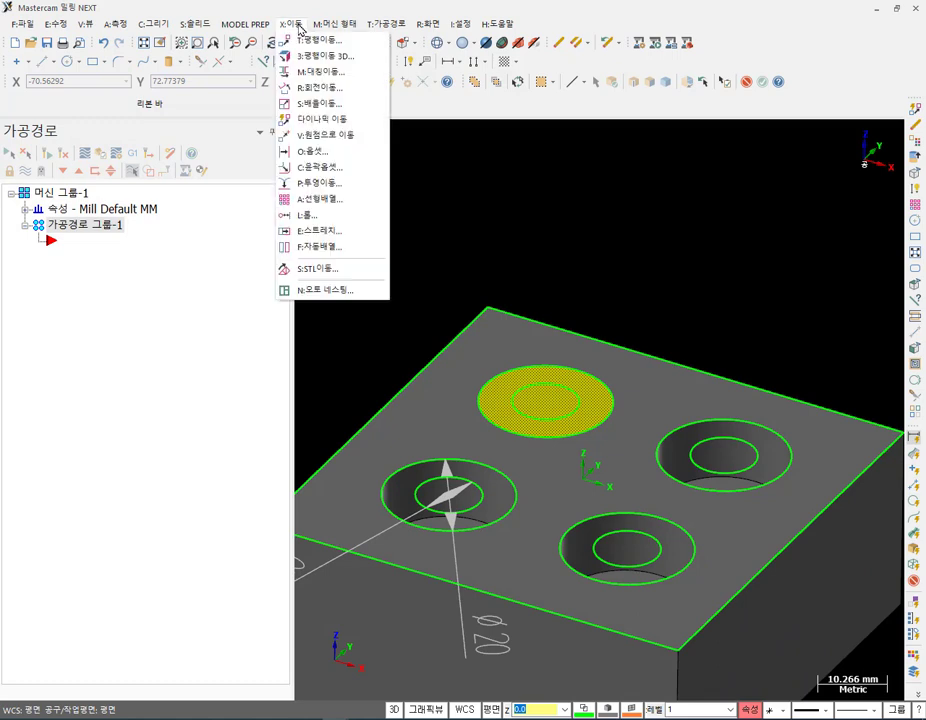
left_click(329, 122)
left_click(714, 298)
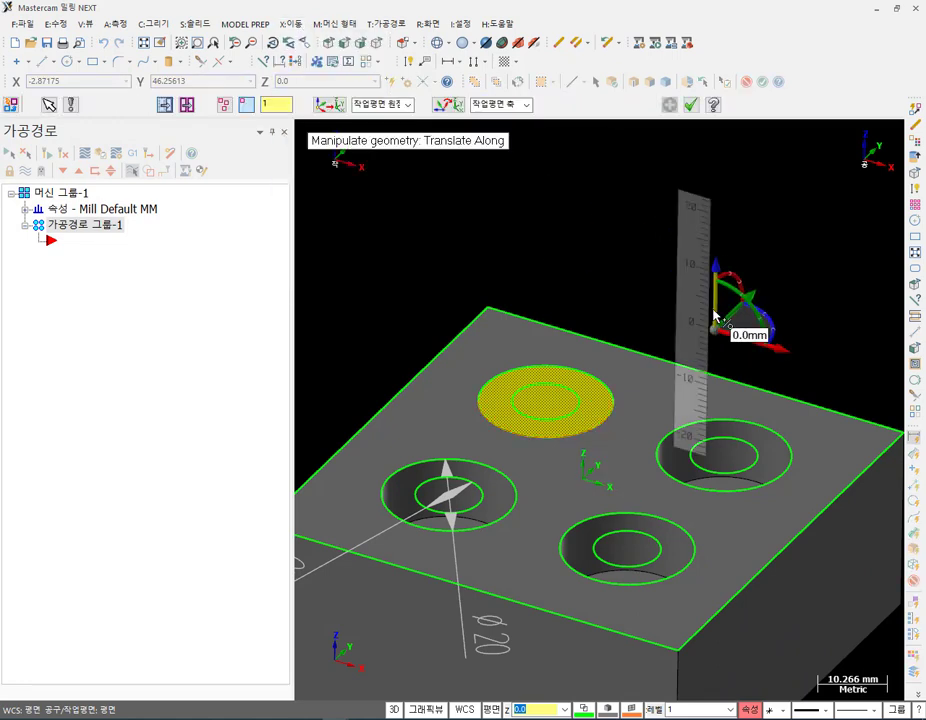
left_click(716, 268)
left_click(718, 151)
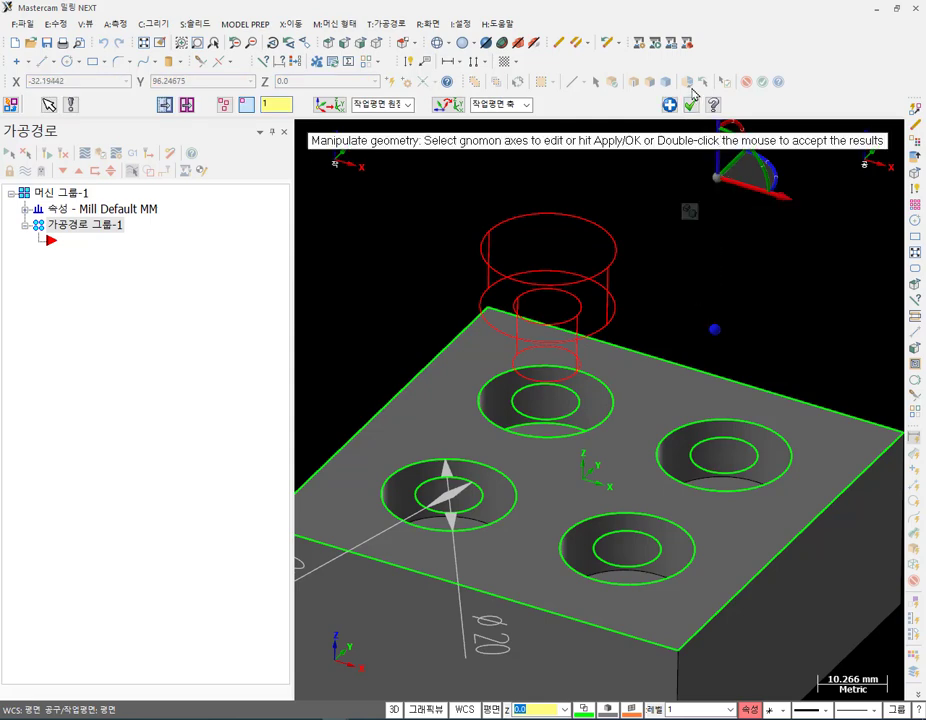
left_click(690, 104)
scroll(632, 337, "up", 2)
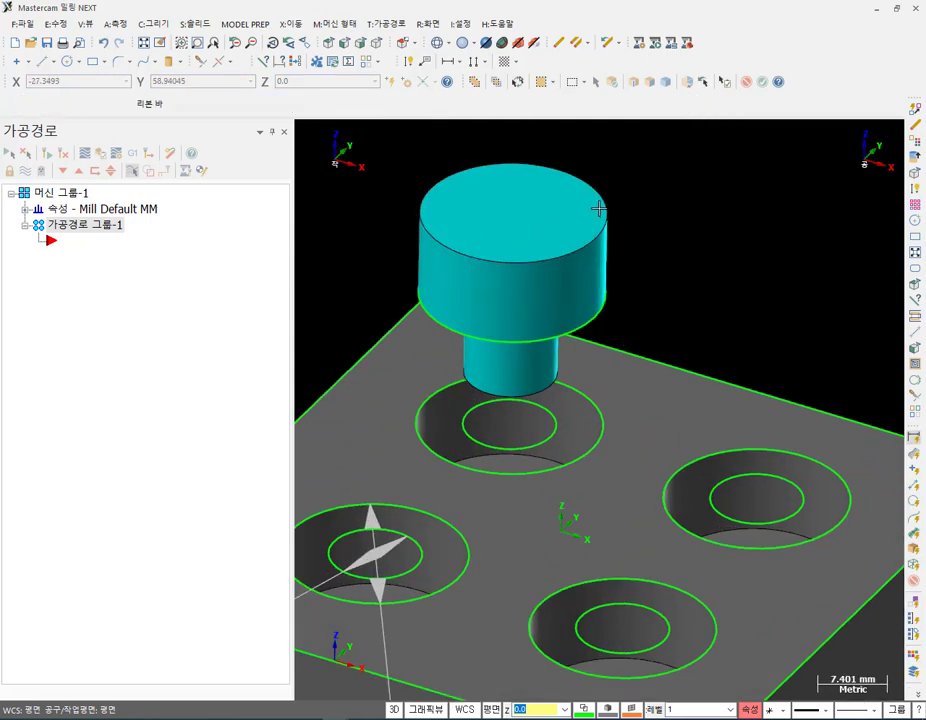
scroll(620, 210, "down", 1)
middle_click_drag(649, 211, 658, 281)
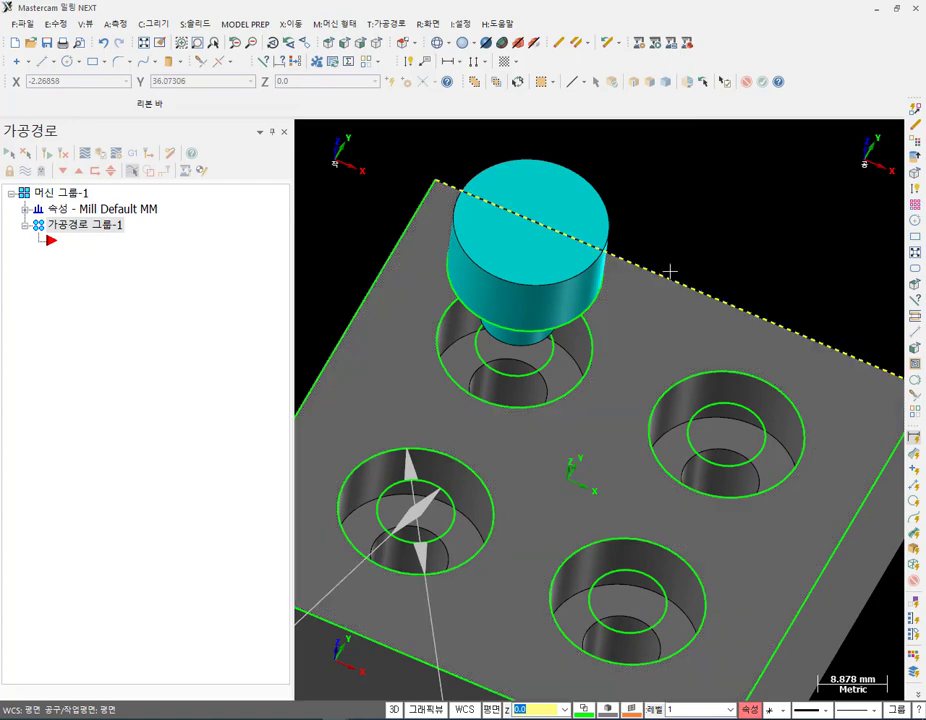
Define the machine group's stock as a 70 x 70 x 30 mm rectangular block fitted to all solids.
scroll(553, 462, "down", 2)
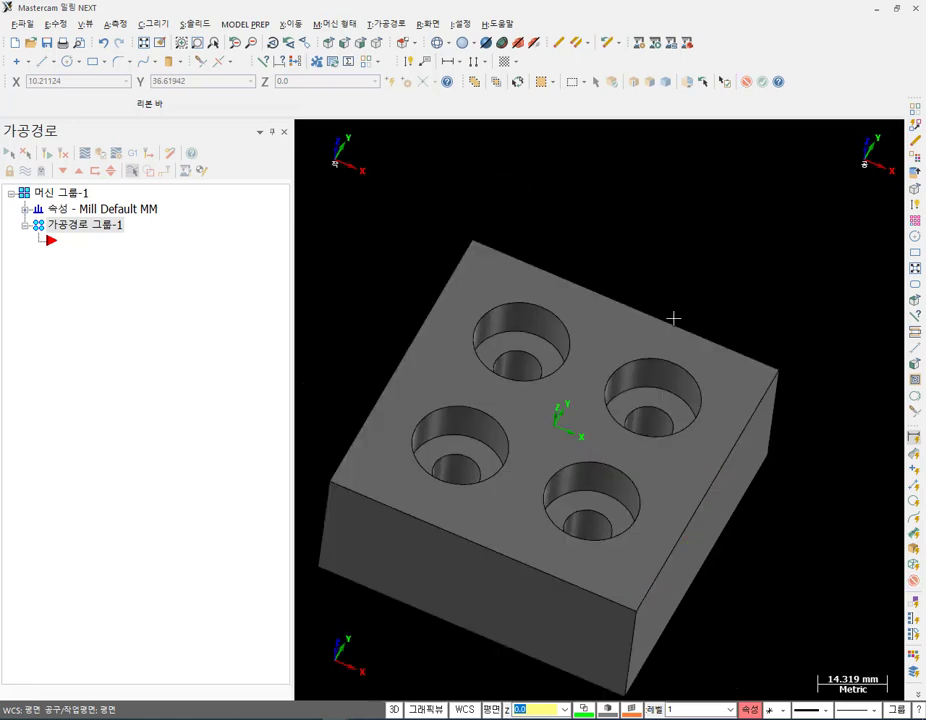
scroll(672, 306, "down", 1)
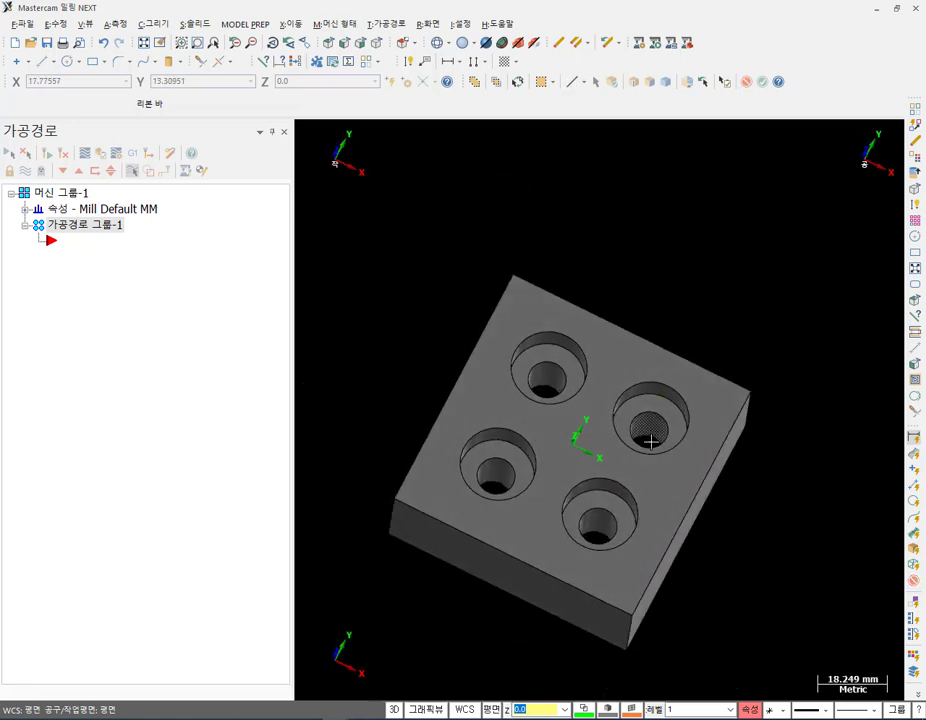
scroll(576, 468, "up", 4)
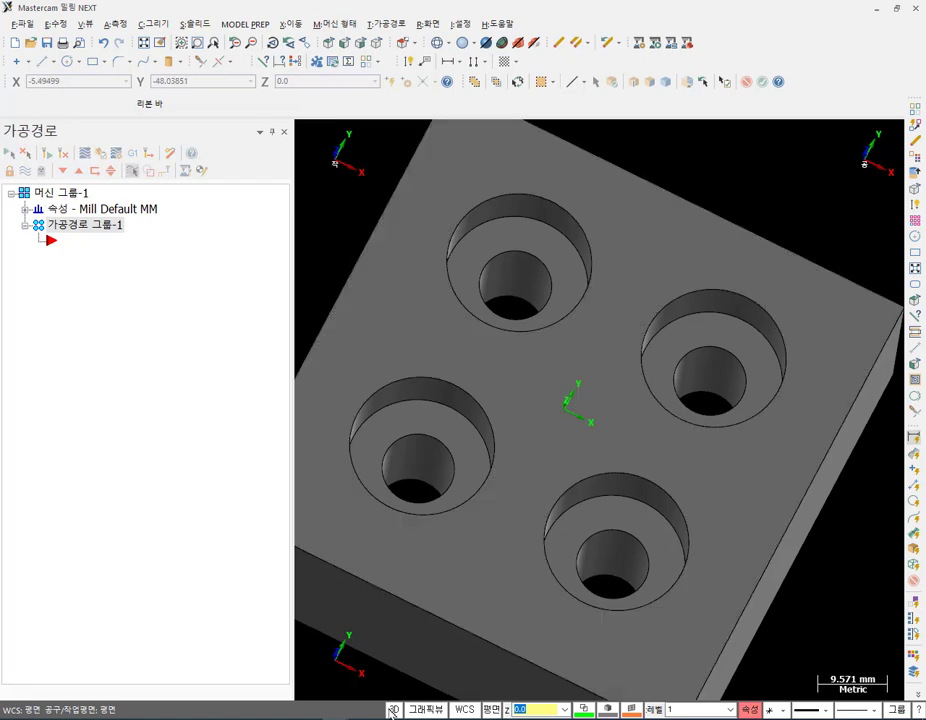
scroll(705, 290, "down", 2)
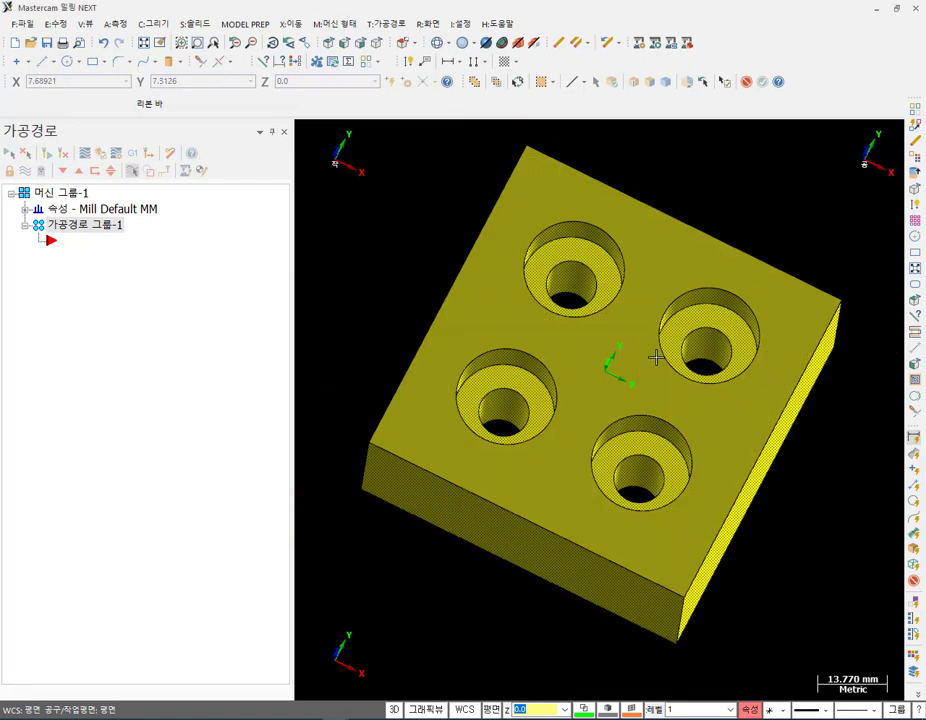
scroll(700, 280, "up", 1)
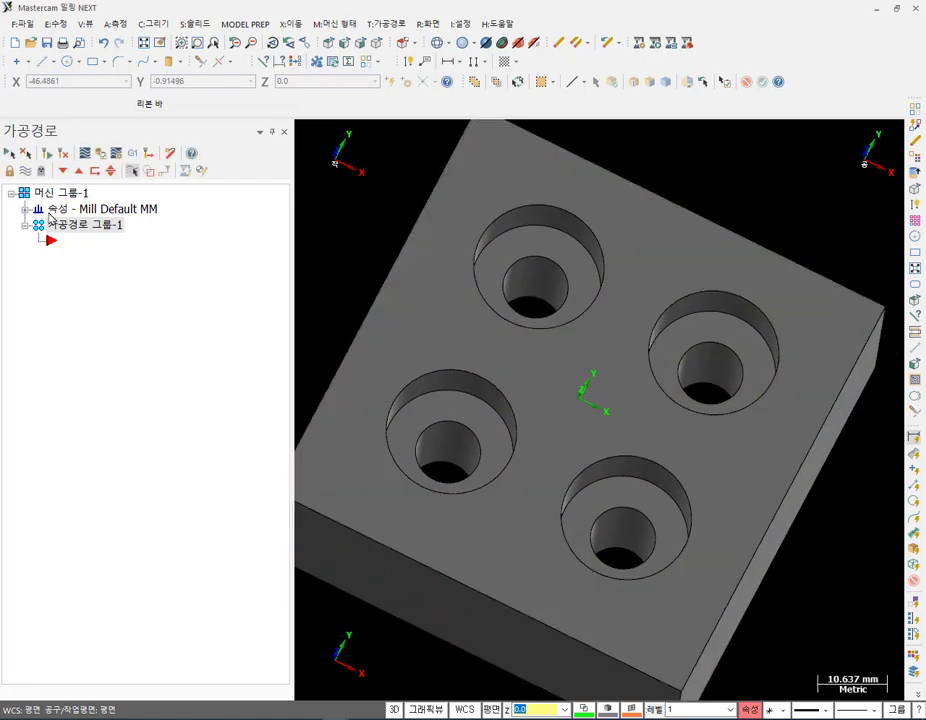
left_click(25, 210)
left_click(77, 259)
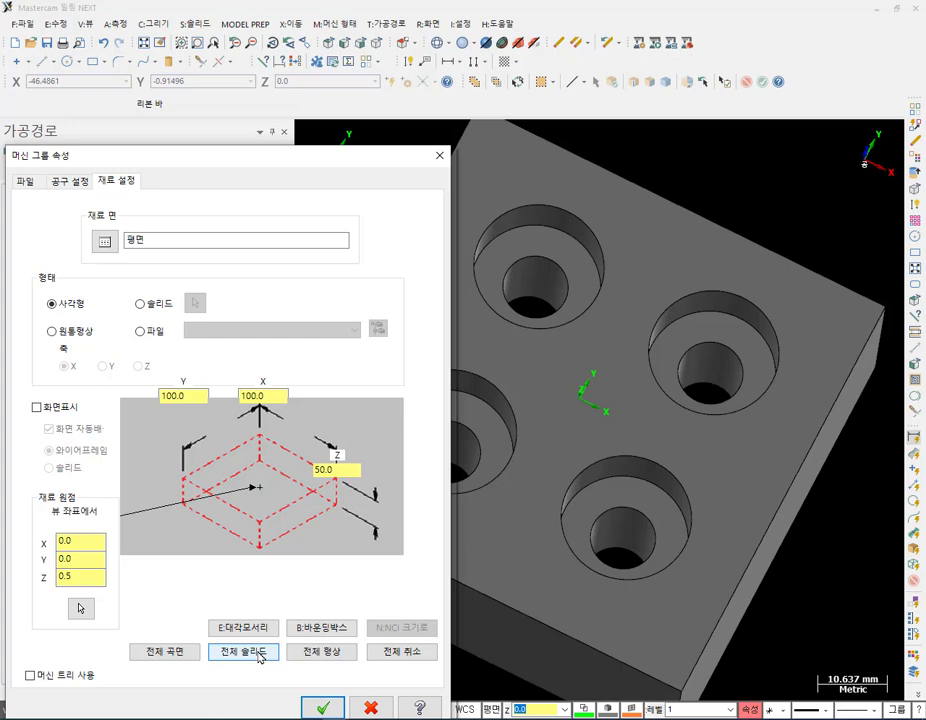
left_click(259, 655)
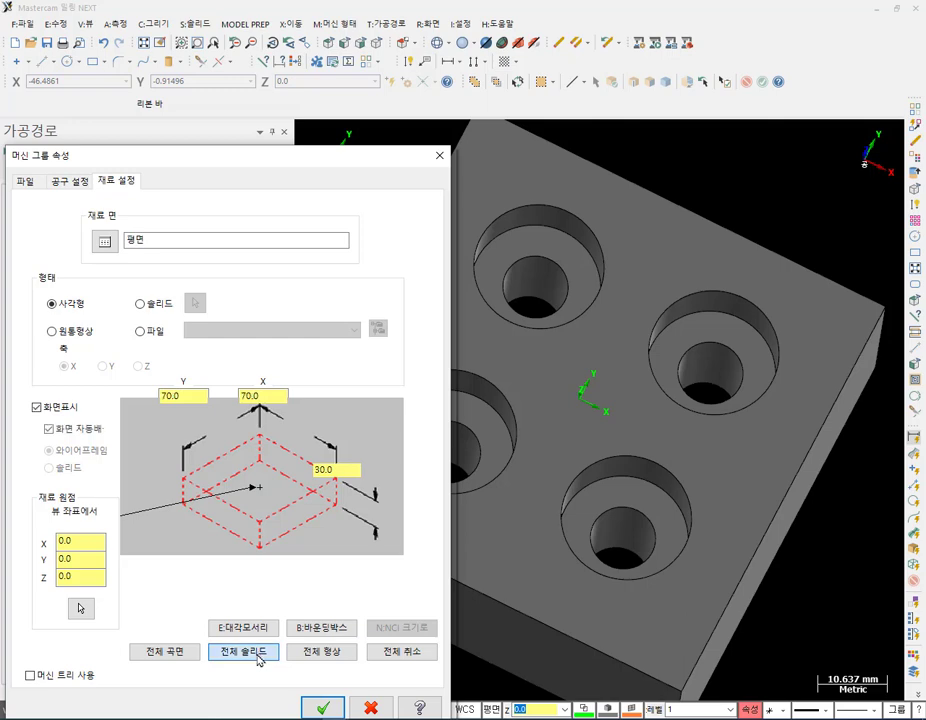
left_click(322, 707)
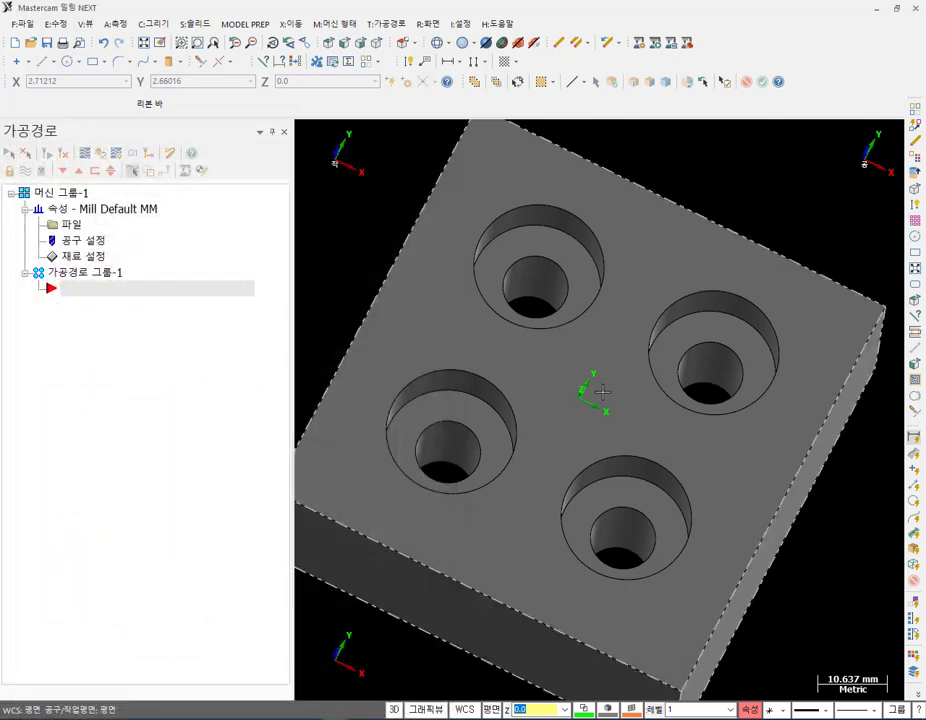
Create a drill toolpath using the centres of the four counterbore rims as drill points.
scroll(602, 391, "down", 2)
key("alt+7")
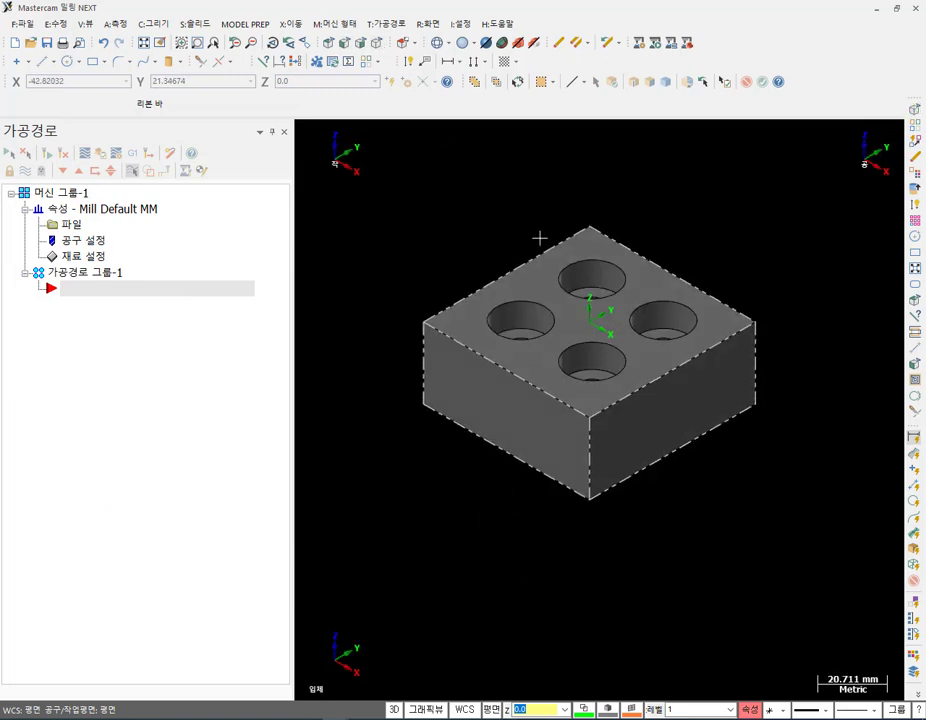
scroll(605, 288, "up", 3)
middle_click_drag(605, 288, 521, 254)
scroll(444, 400, "down", 2)
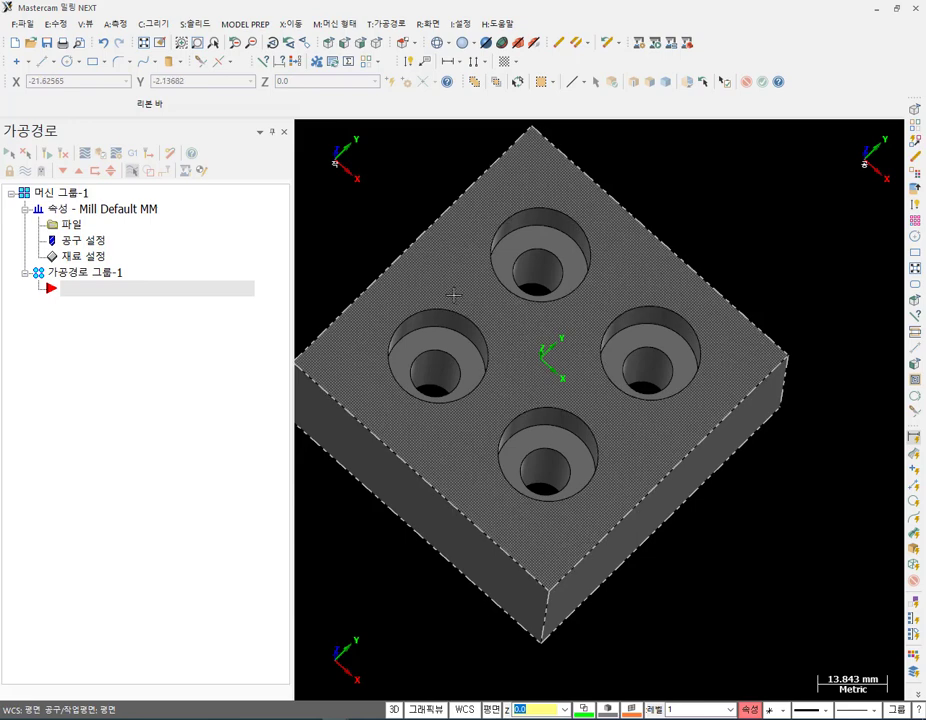
left_click(387, 23)
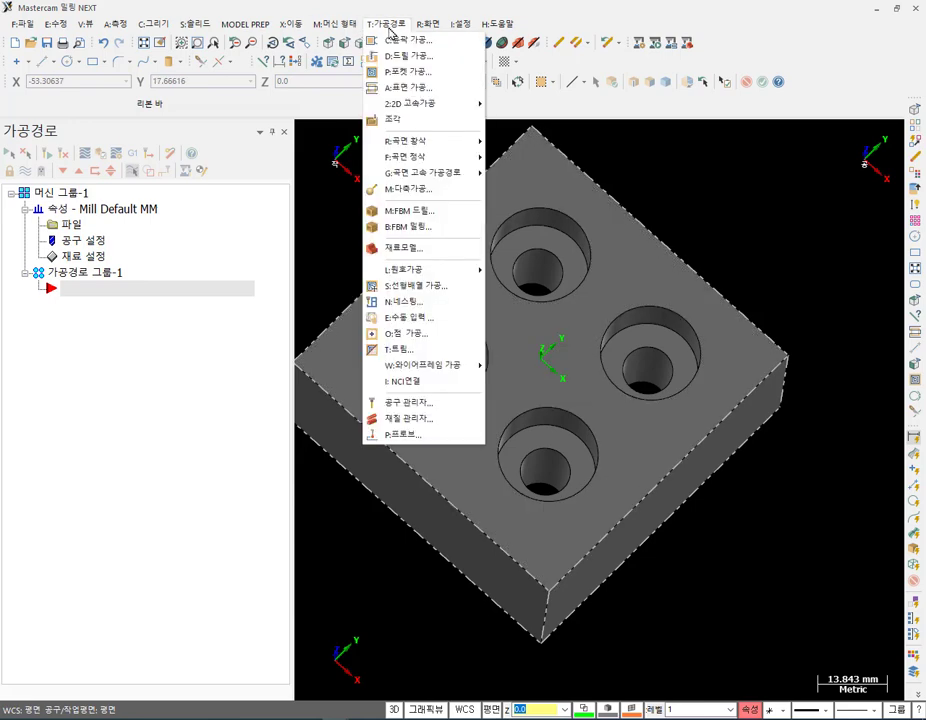
left_click(415, 58)
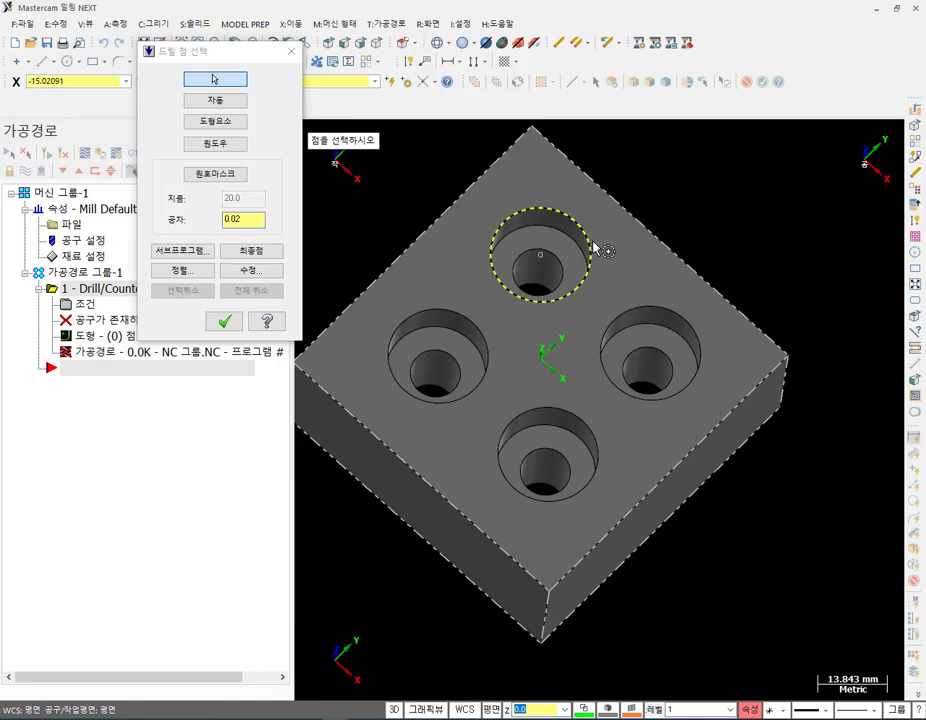
left_click(595, 249)
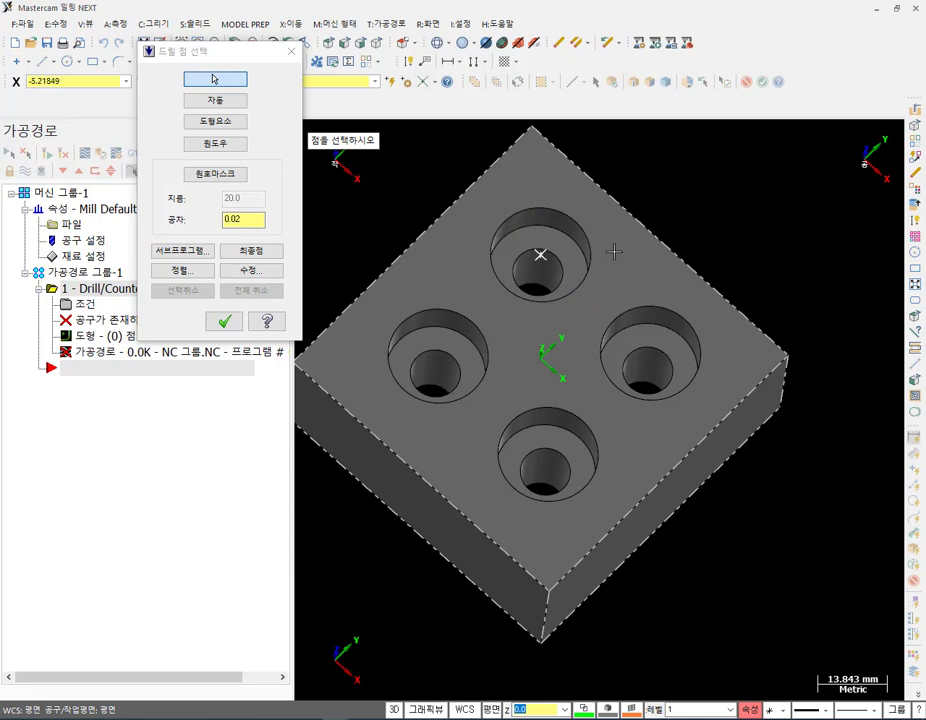
left_click(706, 355)
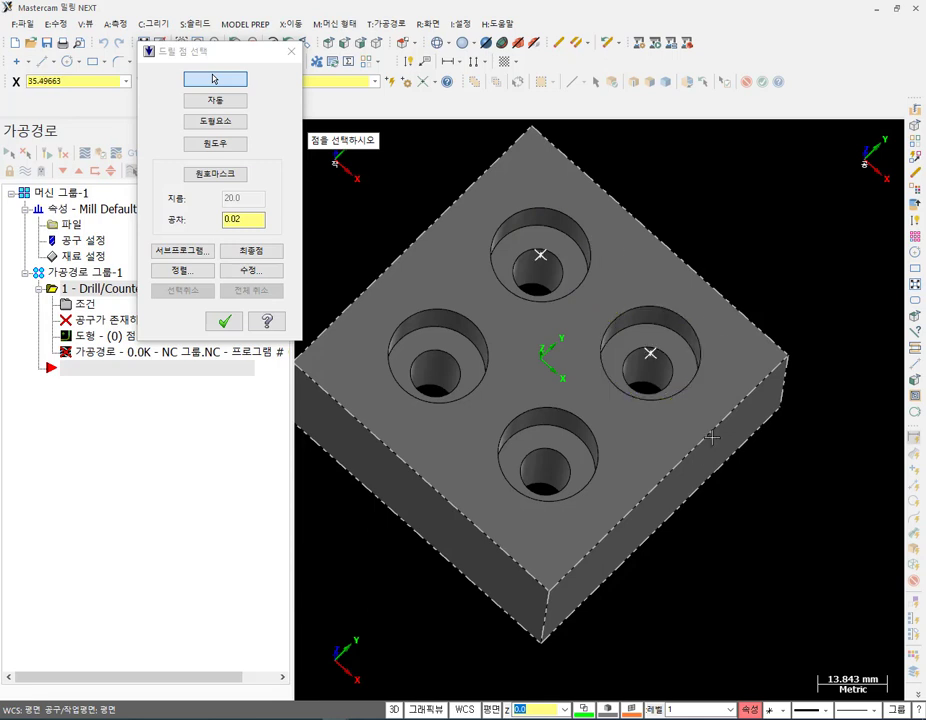
left_click(601, 453)
left_click(494, 368)
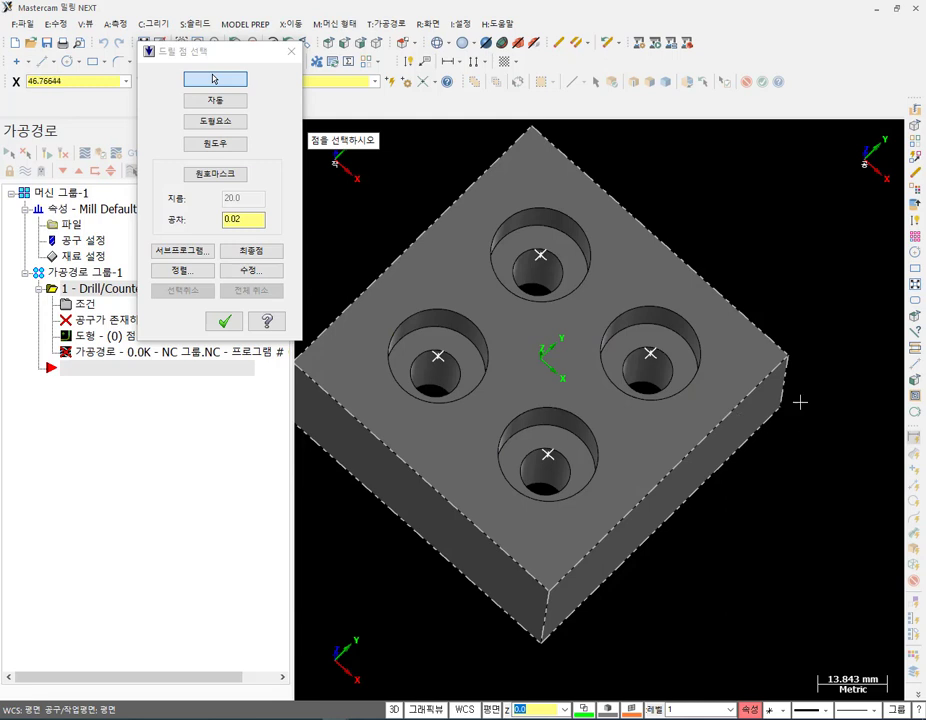
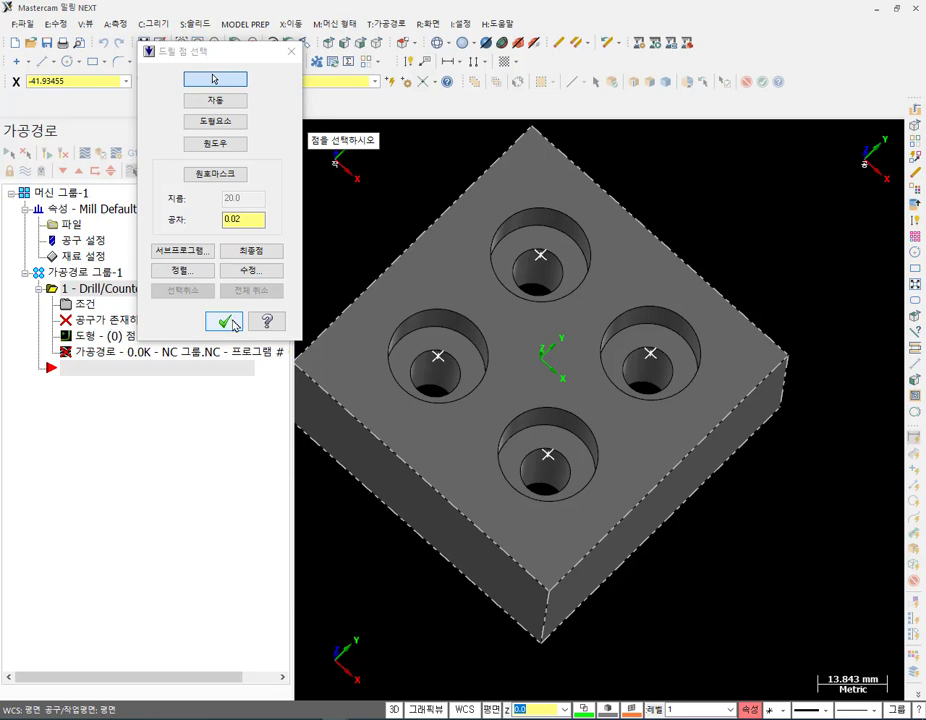
left_click(225, 321)
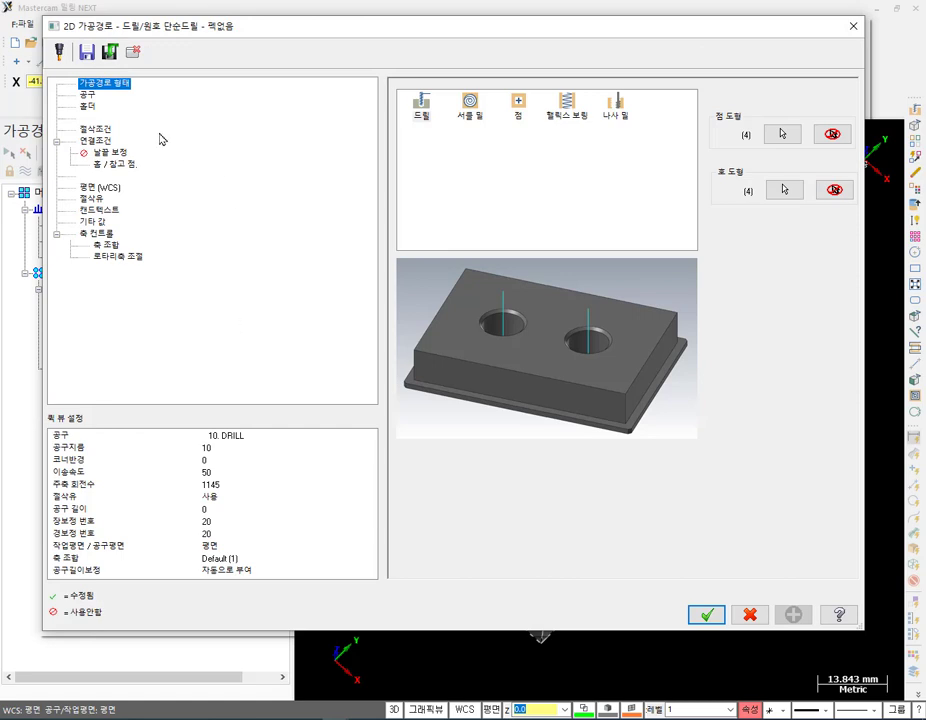
Choose the 10 mm drill from the tool library and set its tool number and length offset to 3.
left_click(90, 95)
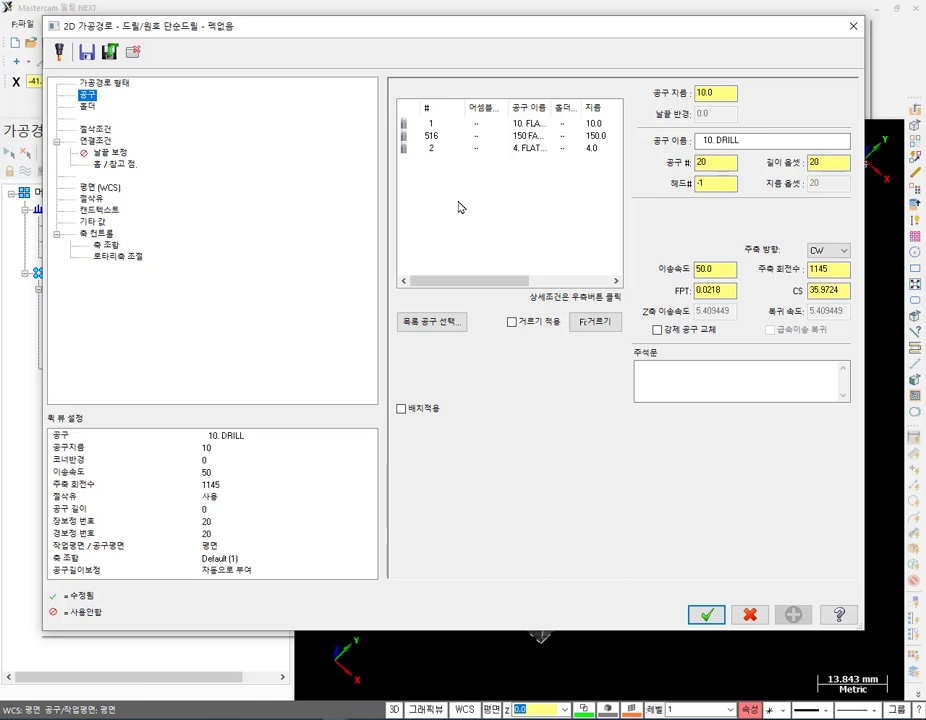
left_click(431, 321)
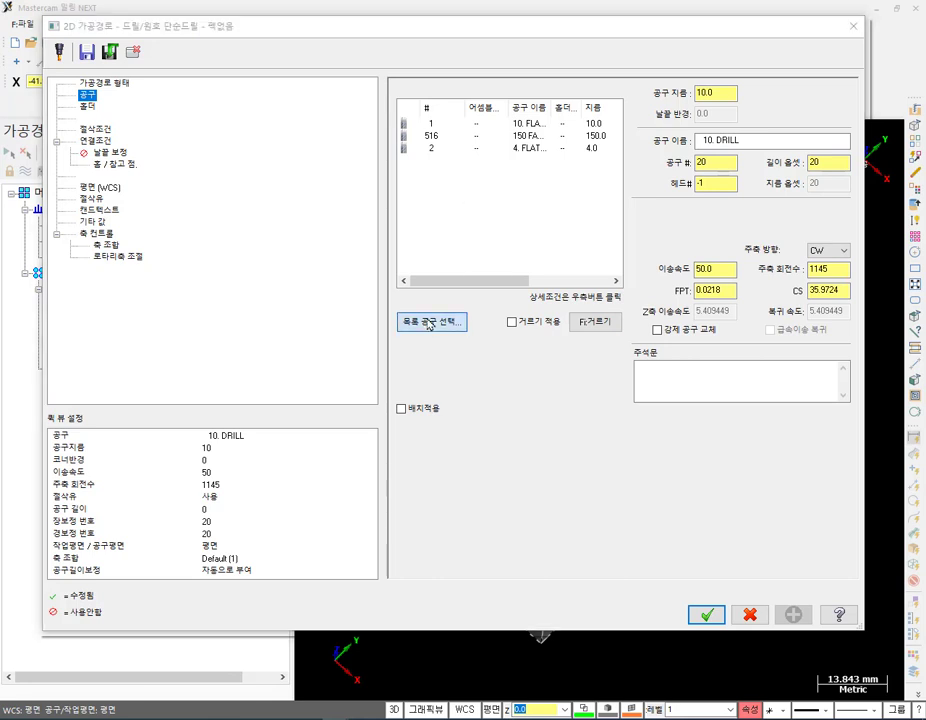
left_click(183, 239)
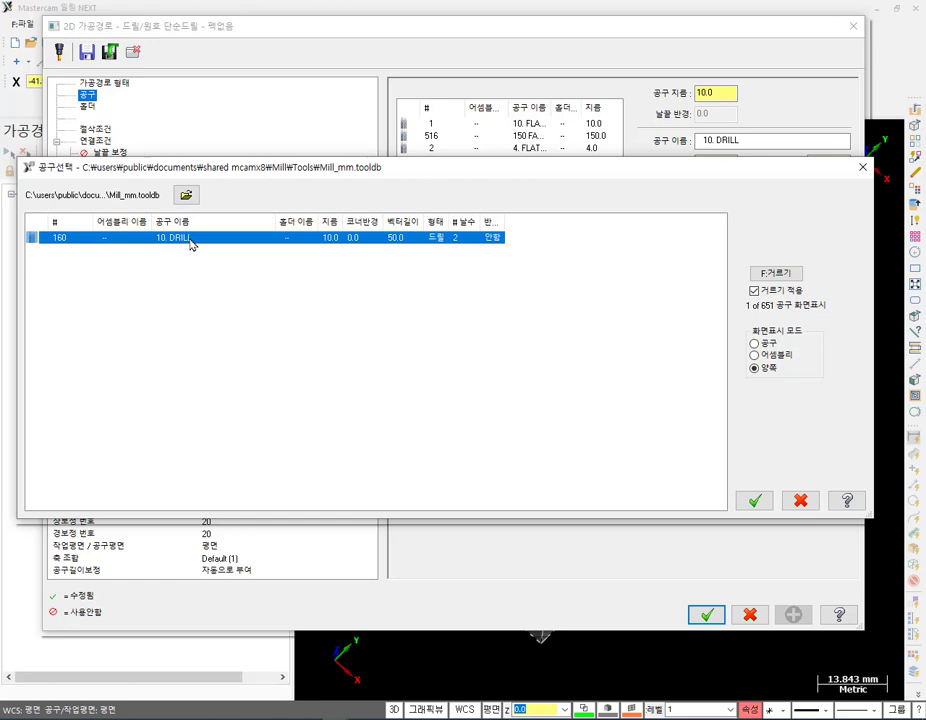
double_click(190, 240)
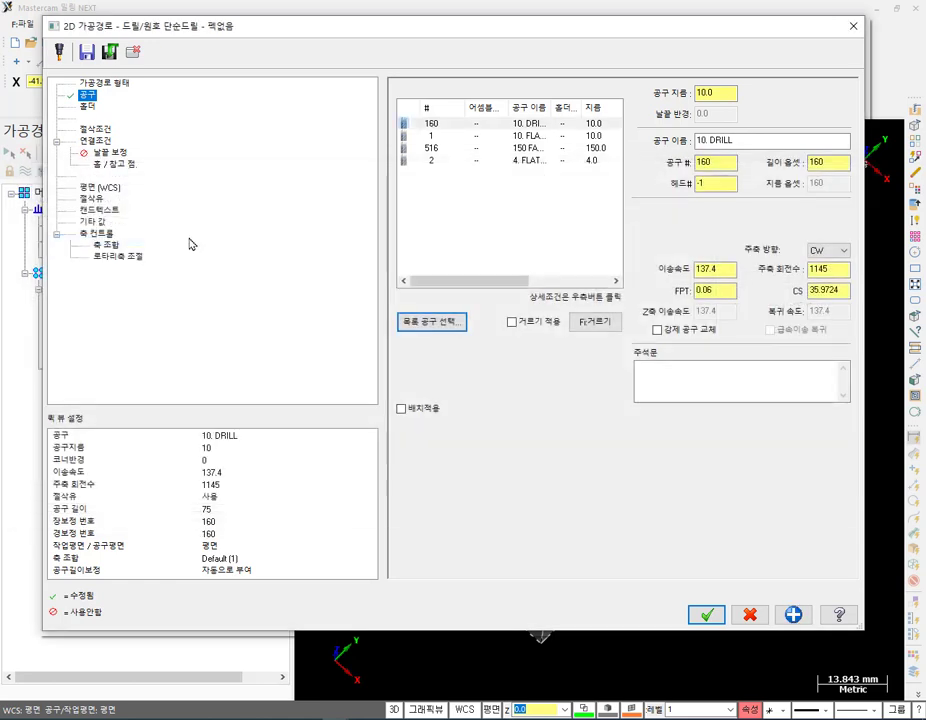
double_click(710, 162)
type("3")
double_click(830, 162)
type("3")
left_click(836, 272)
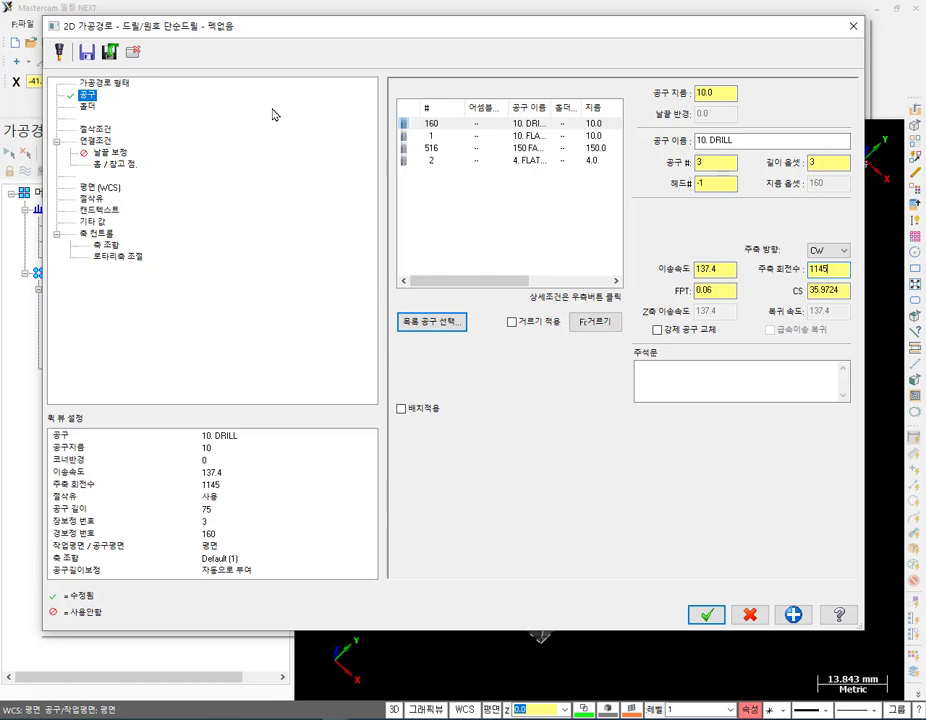
Set the drilling cycle to peck drill with a peck of 2 mm.
left_click(95, 129)
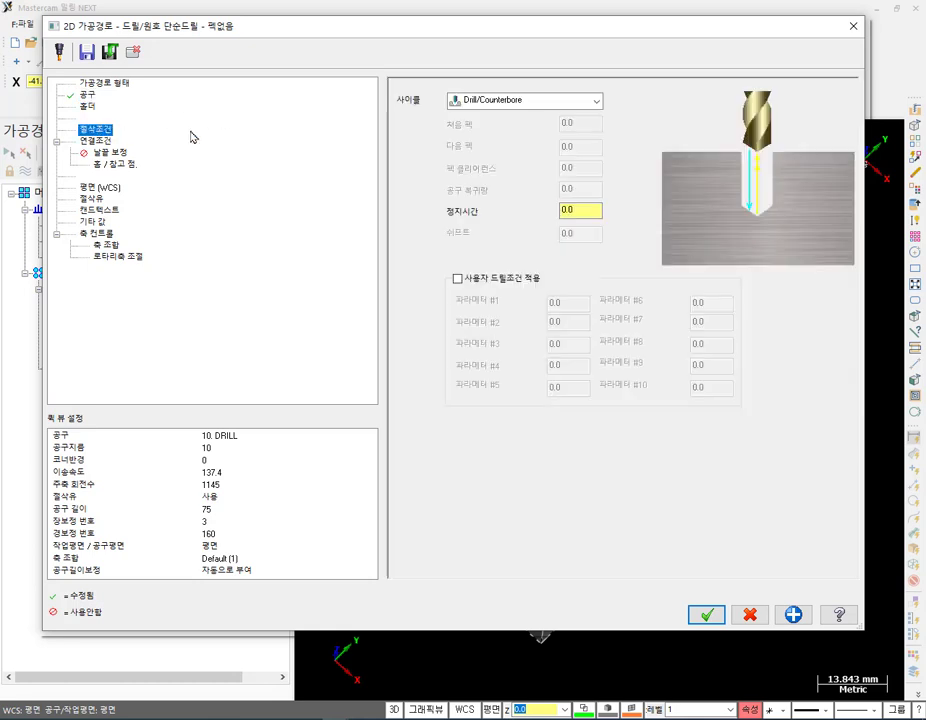
left_click(482, 102)
left_click(593, 124)
left_click(593, 124)
type("2")
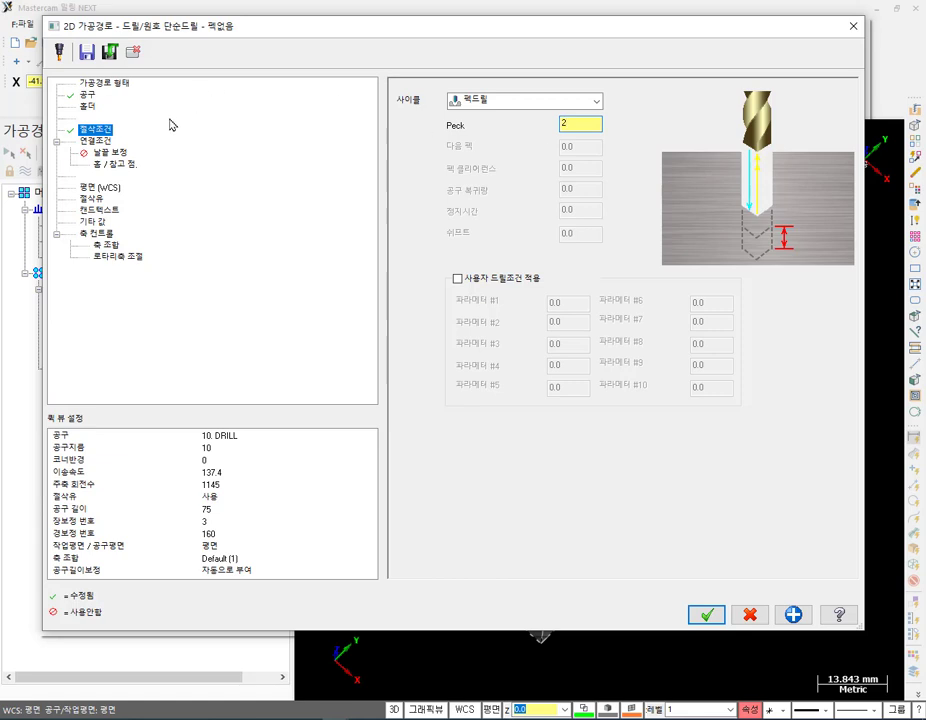
Set the drilling depth to -35 mm incremental, generate the peck drill toolpath and show it in the front view.
left_click(96, 141)
left_click(640, 307)
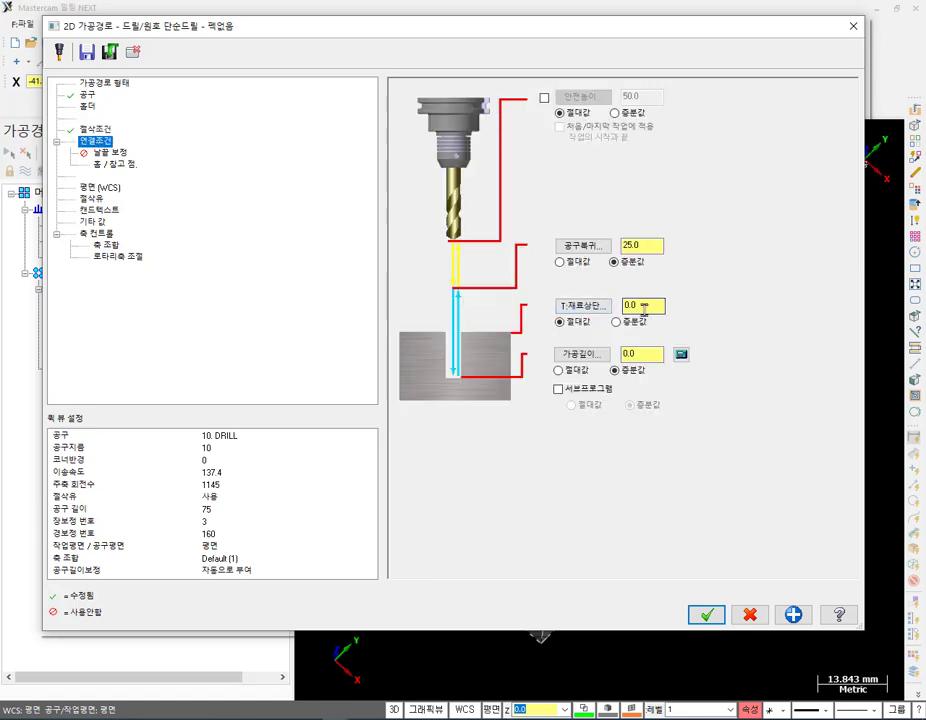
left_click(590, 356)
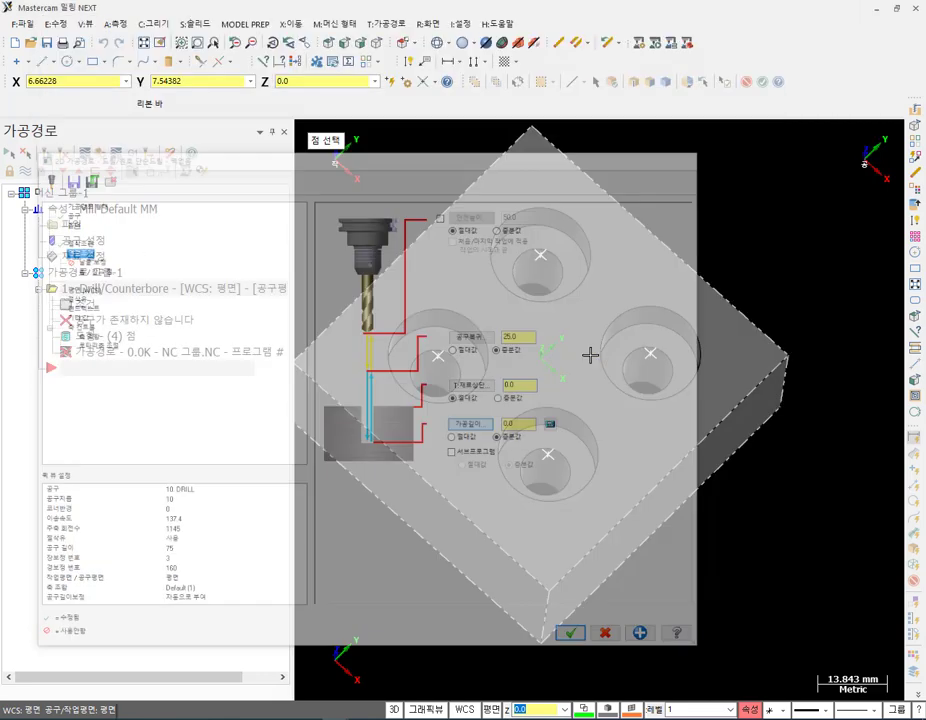
left_click(543, 644)
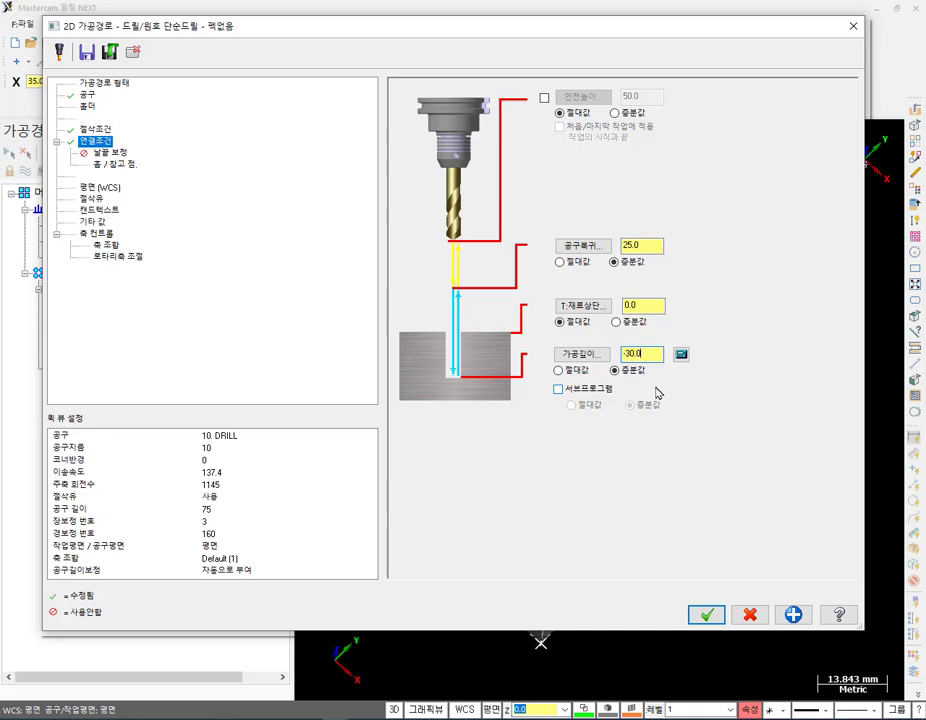
key("shift+Home")
type("-35")
left_click(706, 614)
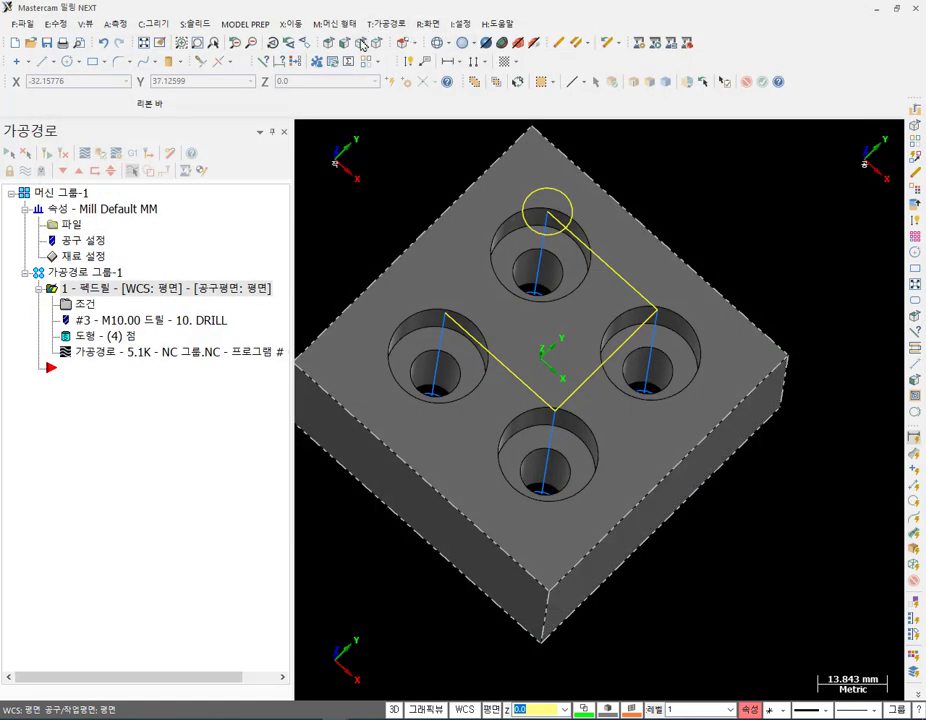
key("alt+2")
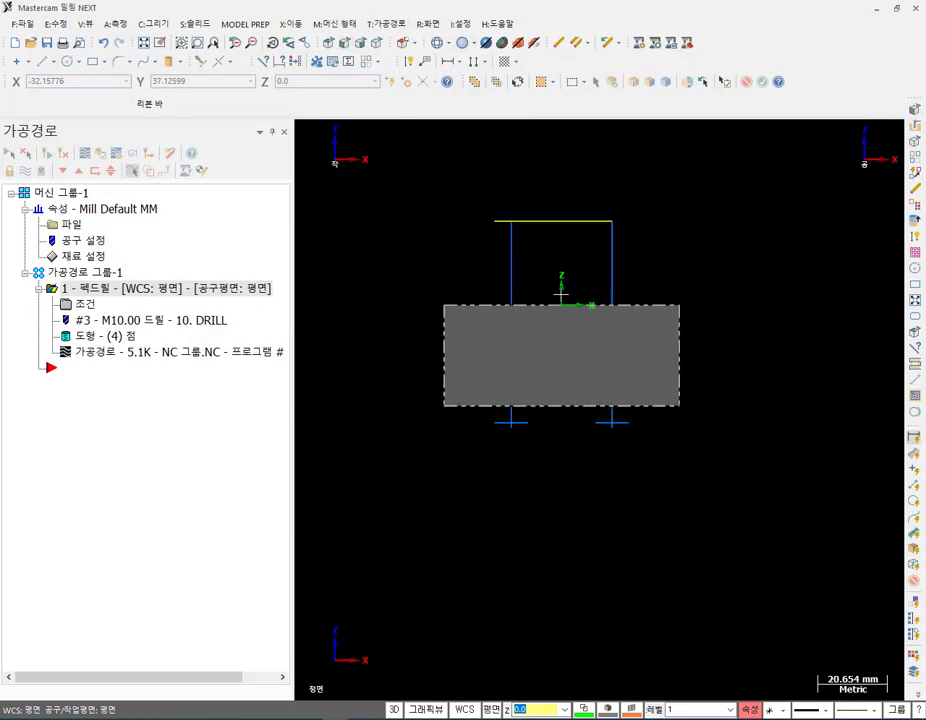
Backplot the peck drill toolpath in the front view and in the isometric view, examining the drill's path through the holes.
scroll(561, 295, "up", 3)
key("alt+t")
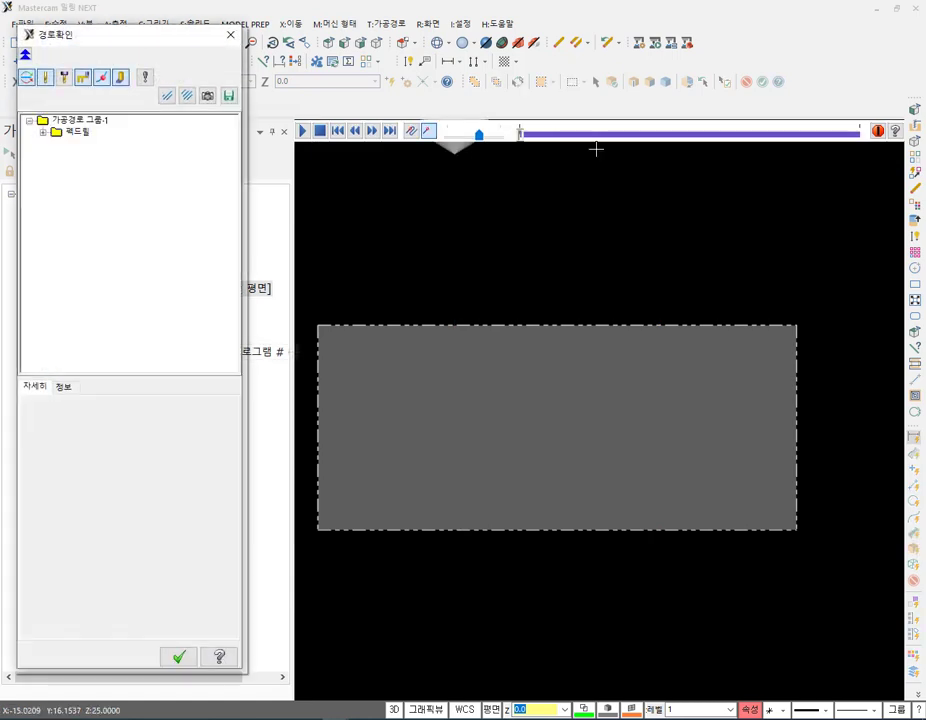
left_click_drag(566, 136, 826, 160)
scroll(690, 445, "down", 1)
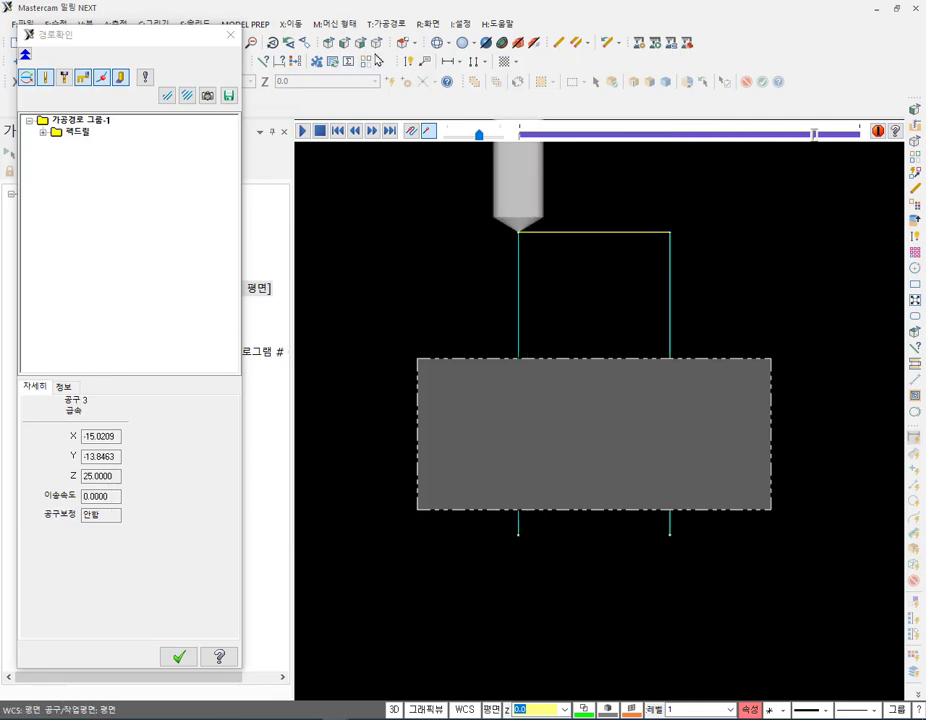
left_click(377, 47)
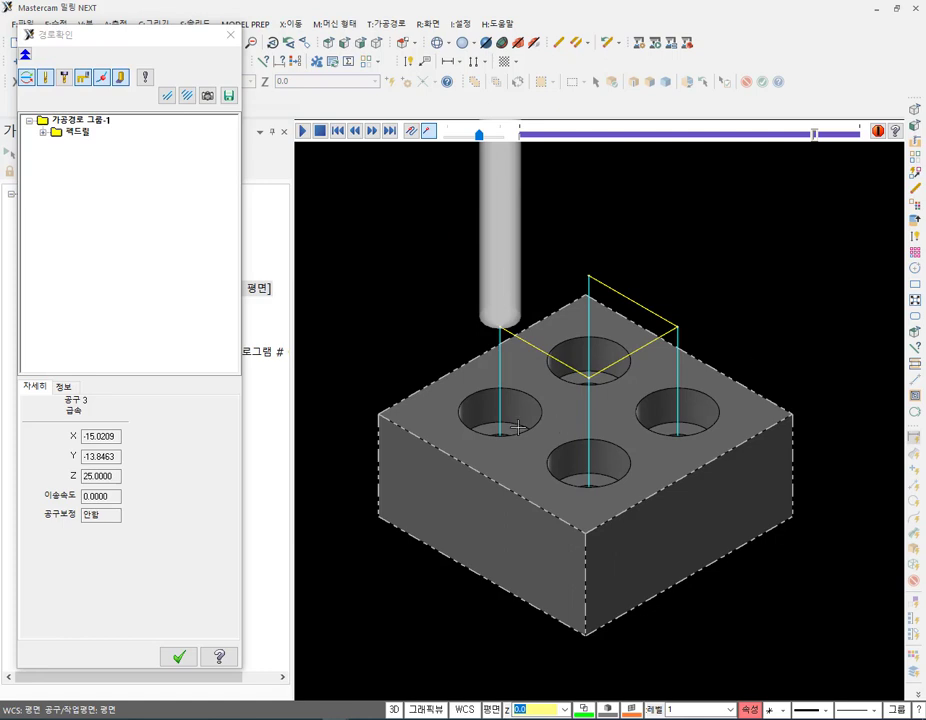
scroll(508, 410, "up", 4)
middle_click_drag(510, 405, 517, 430)
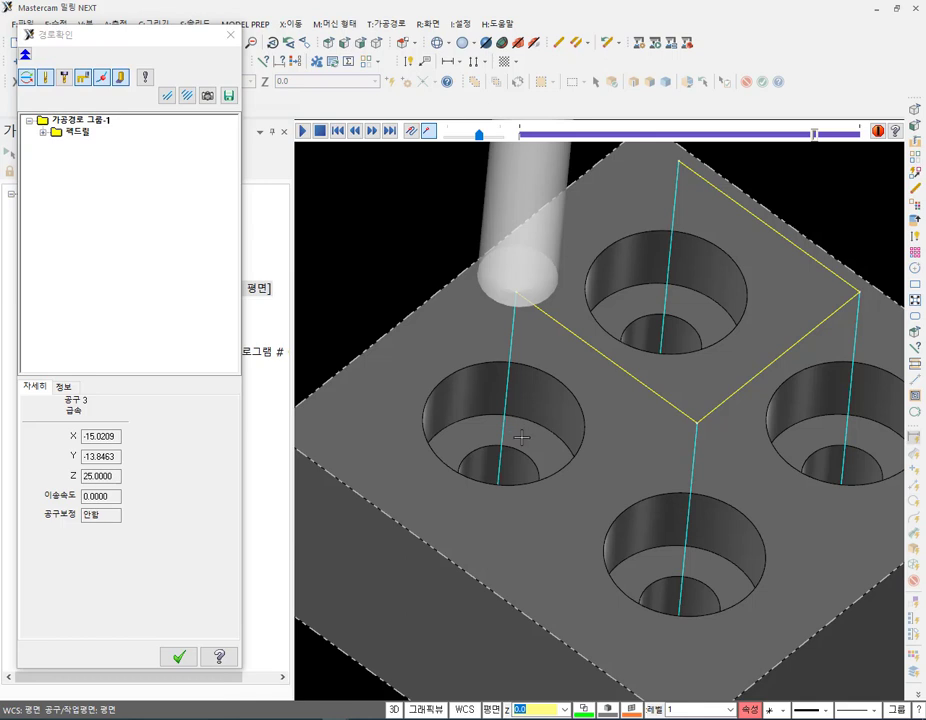
scroll(379, 318, "down", 2)
left_click(181, 655)
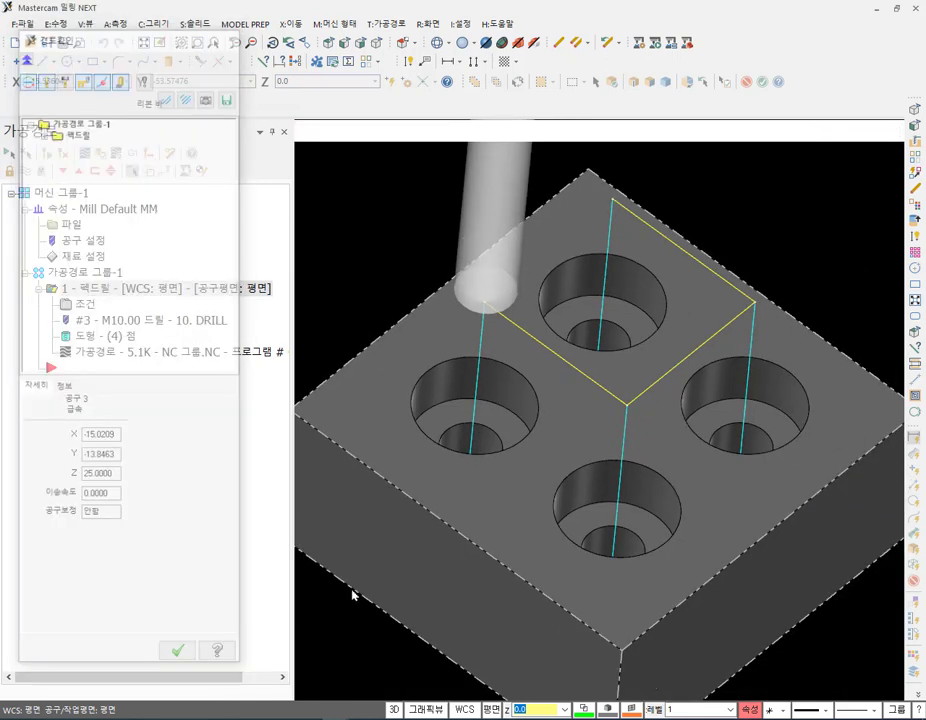
Create a circle mill toolpath on the counterbore's floor edge in the hole at the block's -X, +Y corner.
scroll(477, 229, "down", 1)
middle_click_drag(477, 229, 581, 297)
scroll(581, 297, "up", 1)
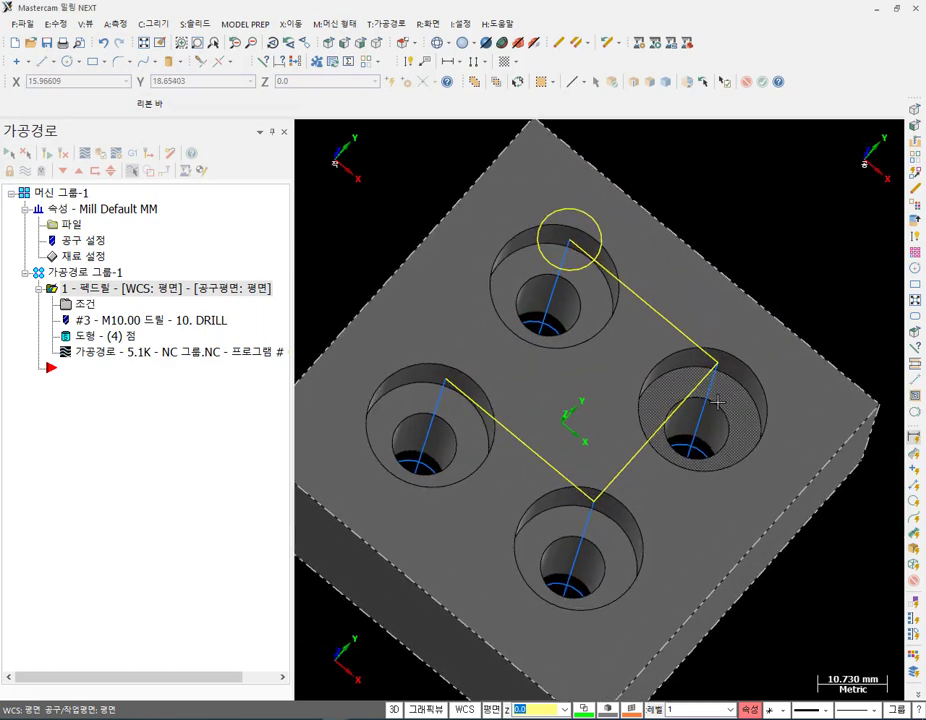
left_click(379, 25)
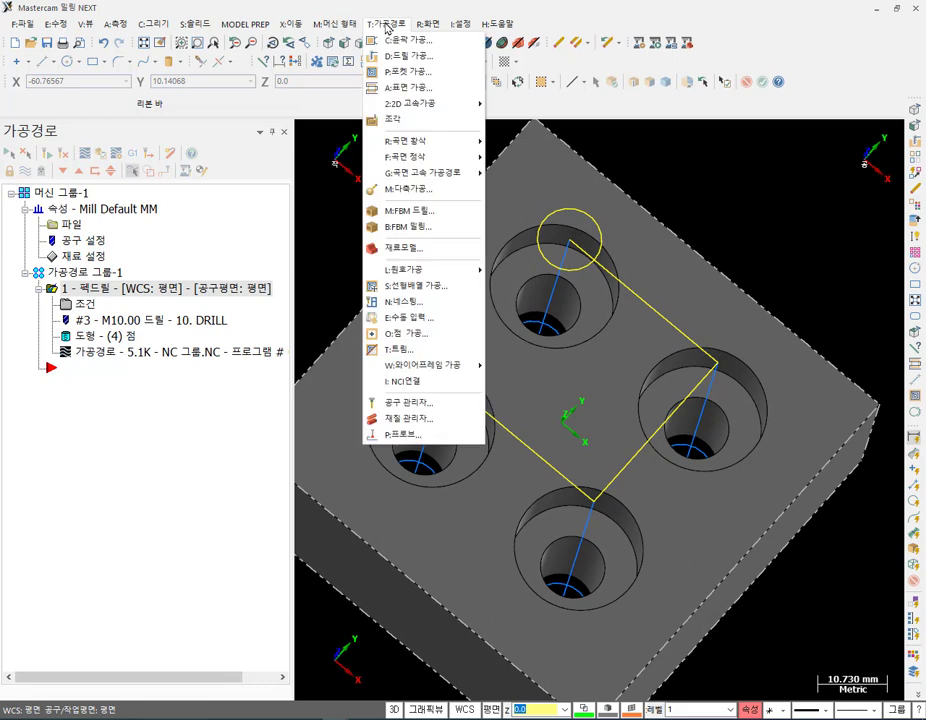
mouse_move(420, 276)
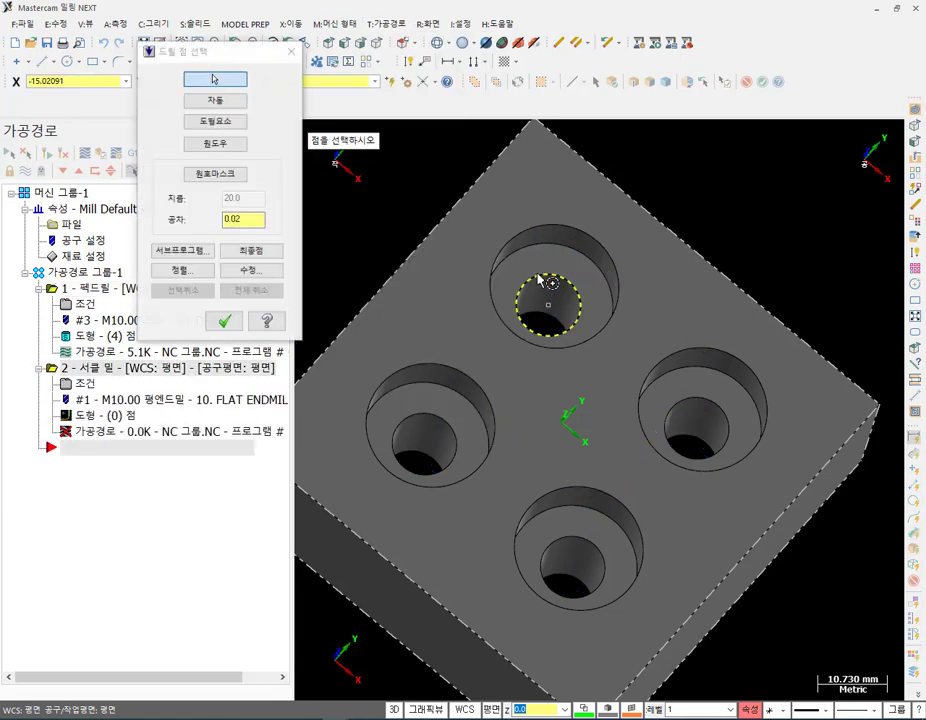
scroll(760, 260, "down", 2)
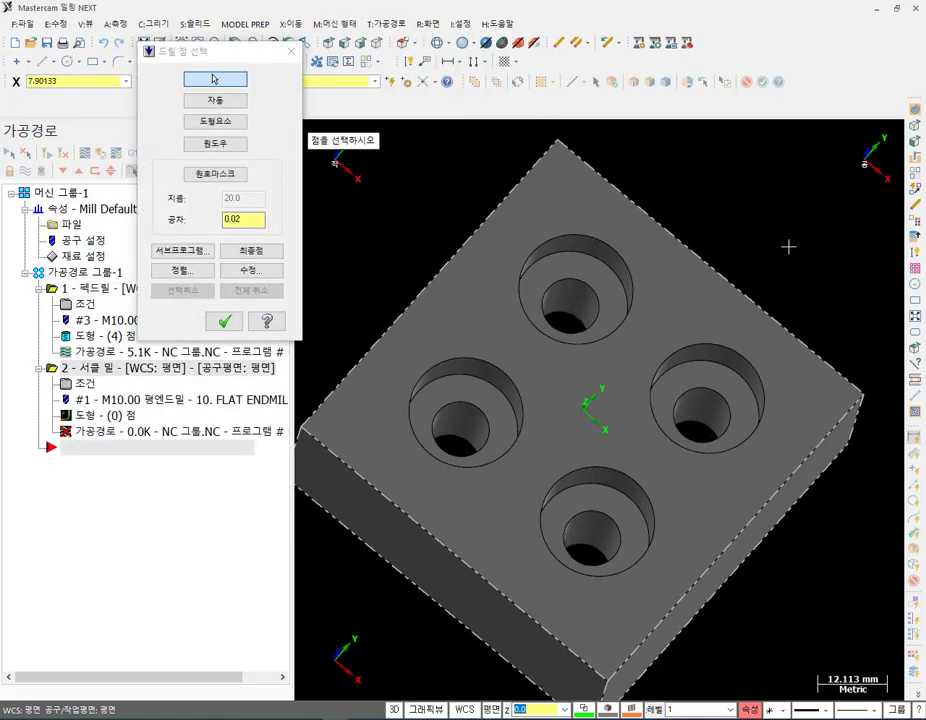
scroll(778, 212, "up", 3)
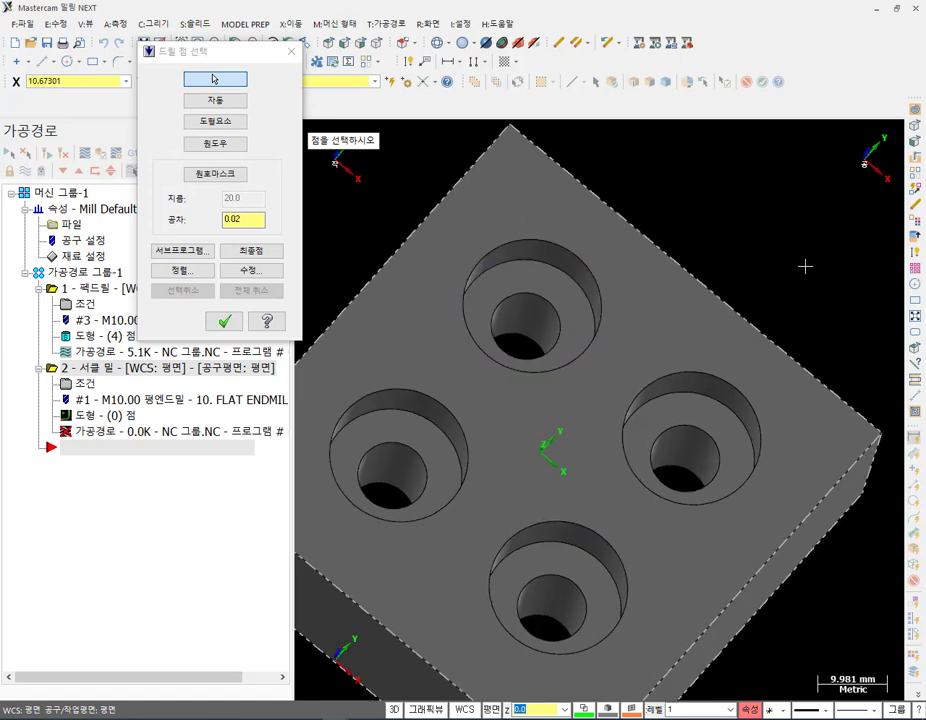
left_click(572, 277)
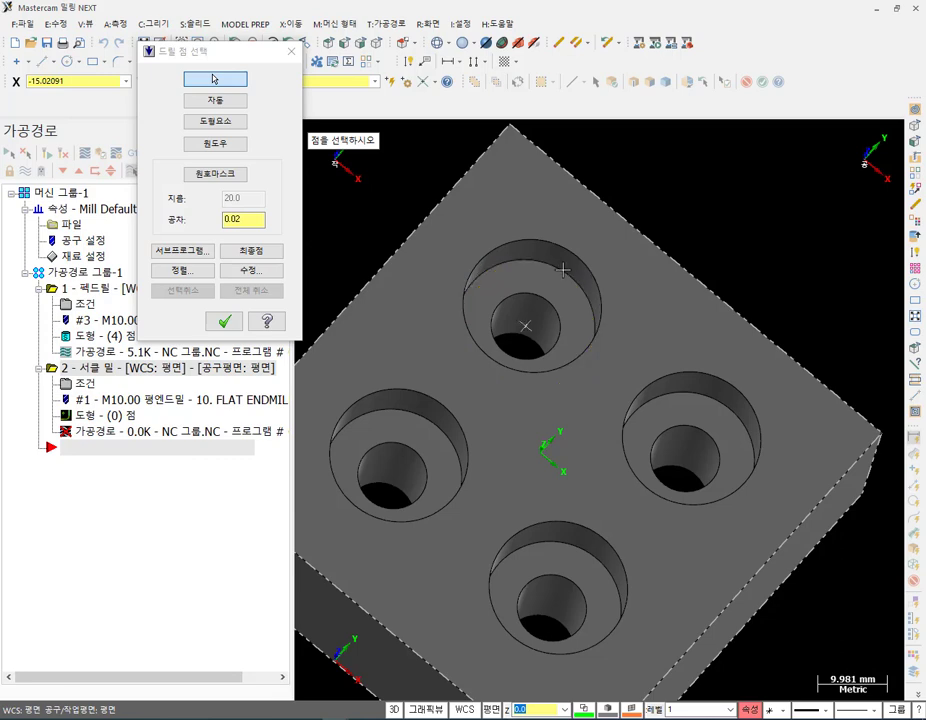
left_click(226, 321)
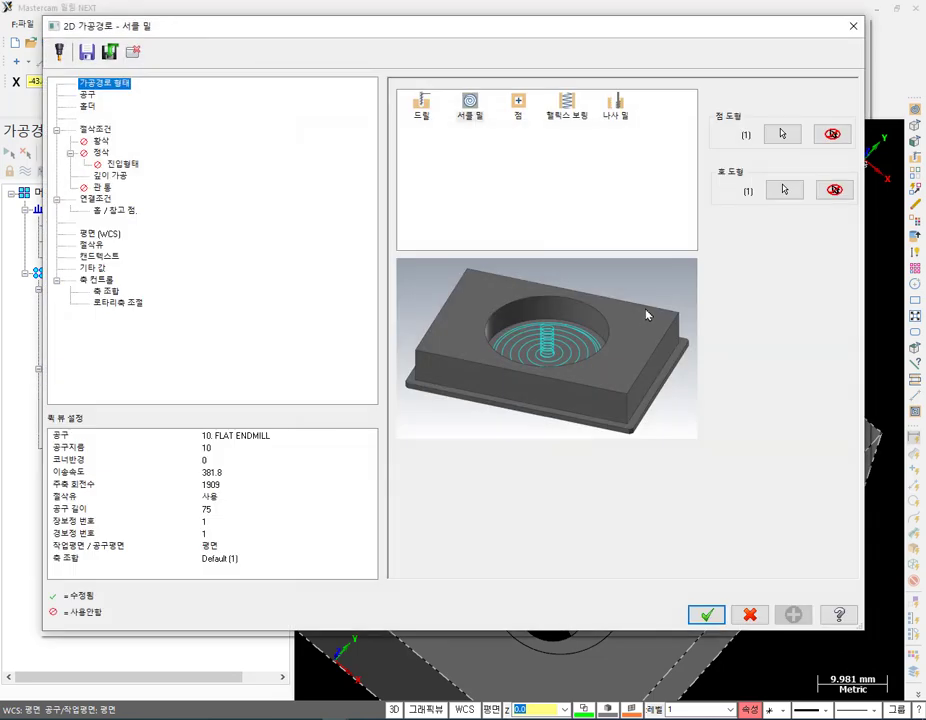
Choose the 10 mm flat endmill, tool 1, for the circle mill operation and generate its toolpath.
left_click(88, 96)
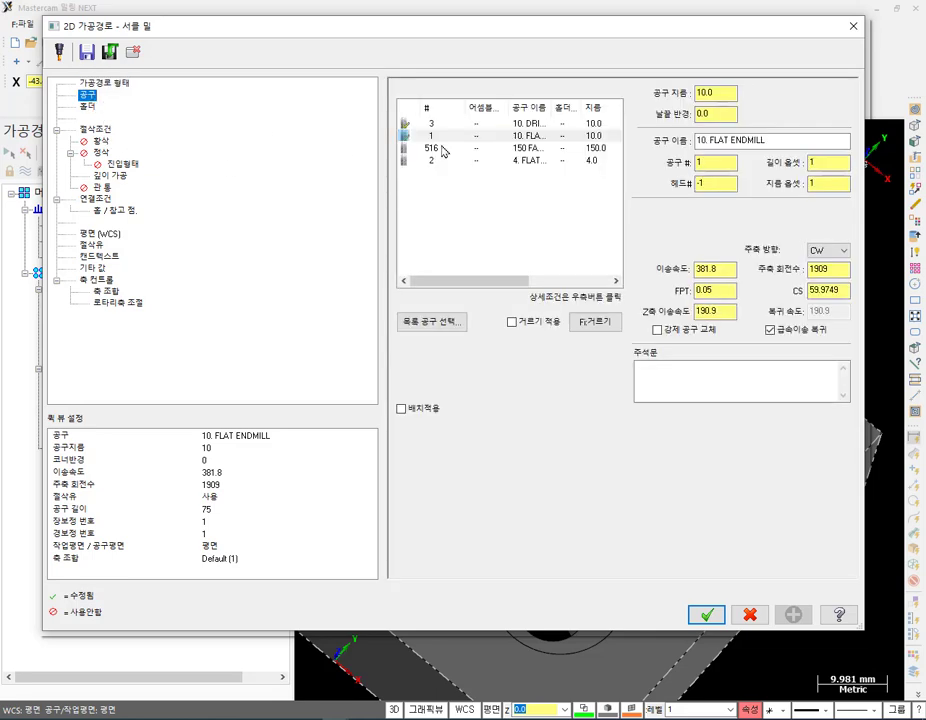
left_click(494, 136)
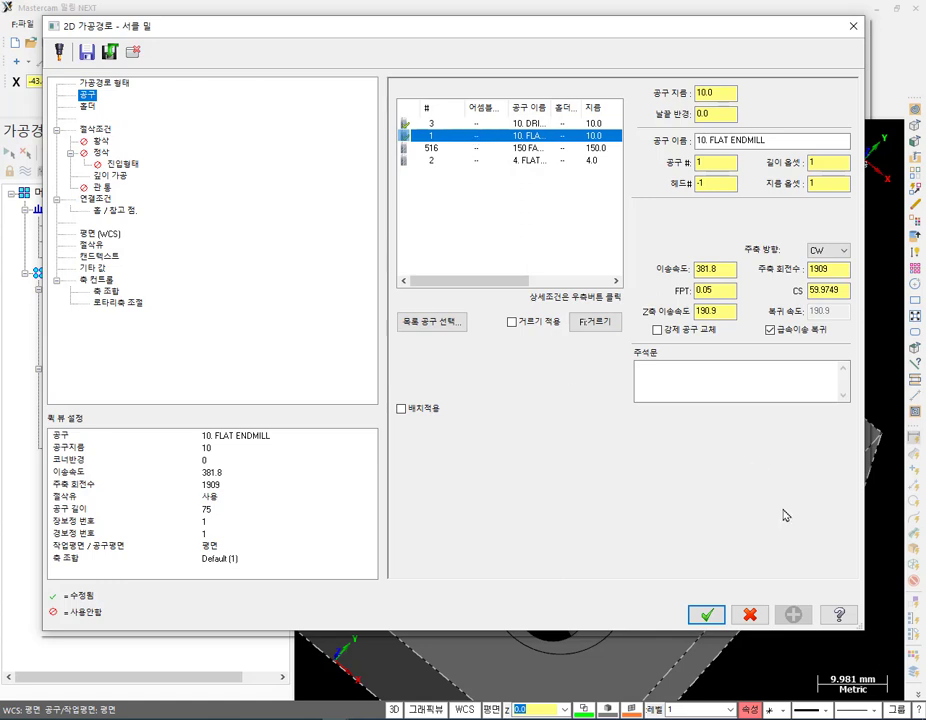
left_click(706, 615)
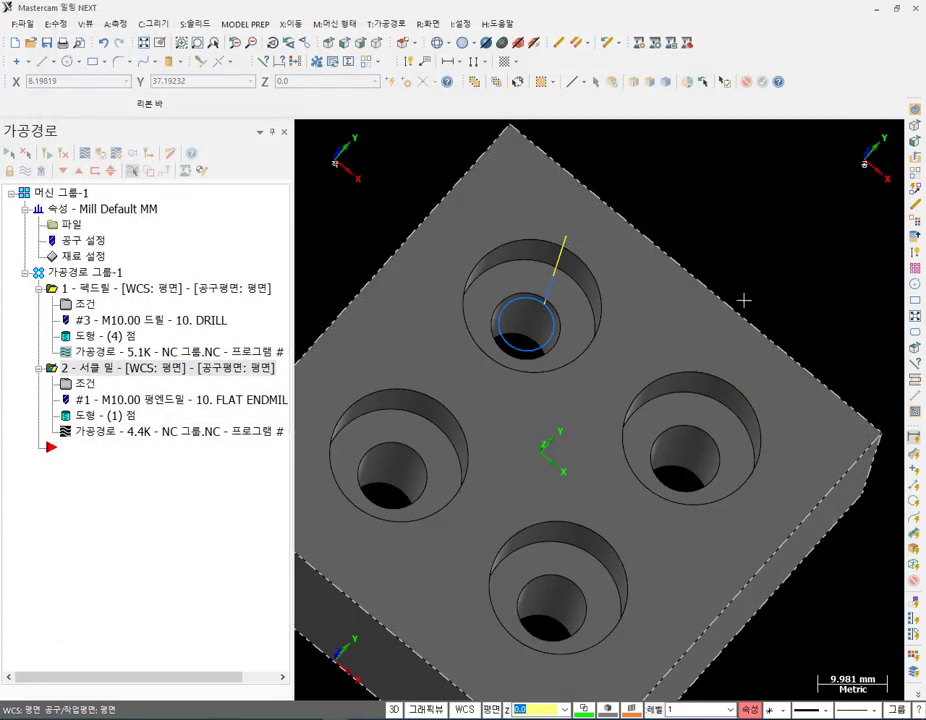
Backplot the circle mill toolpath in the top view and compare the cut area with the counterbore's edge.
scroll(625, 244, "up", 2)
scroll(397, 213, "up", 2)
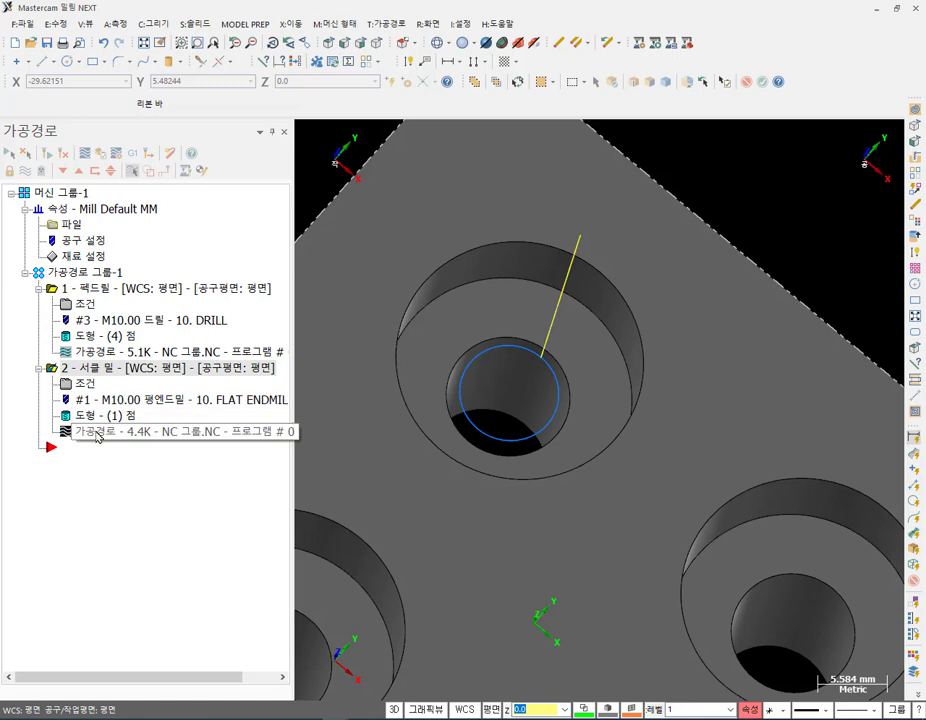
left_click(97, 436)
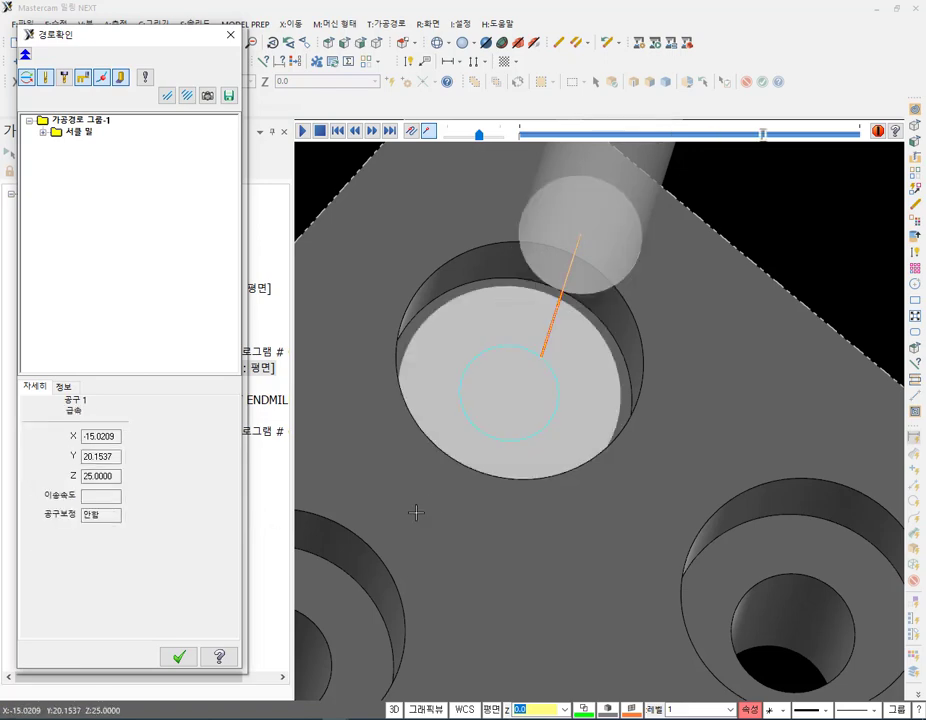
left_click(329, 44)
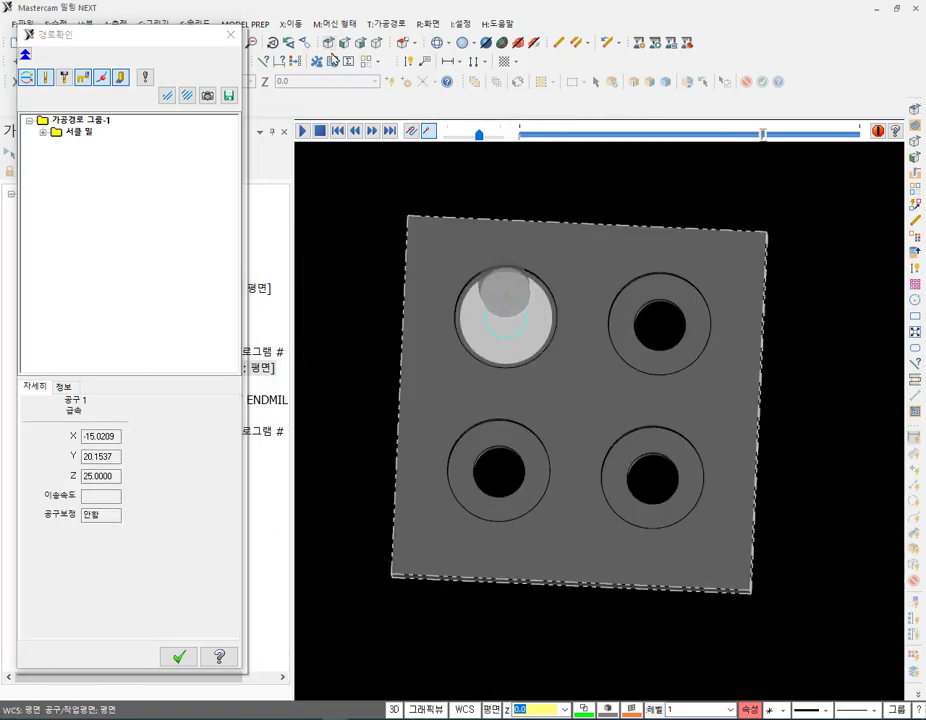
scroll(545, 295, "up", 5)
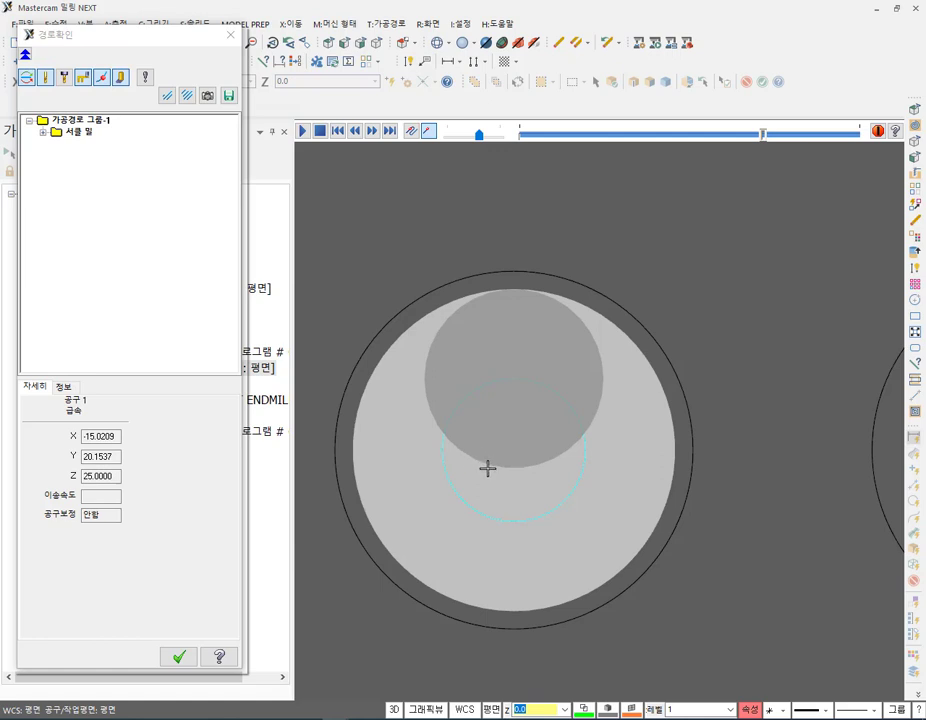
scroll(456, 529, "up", 3)
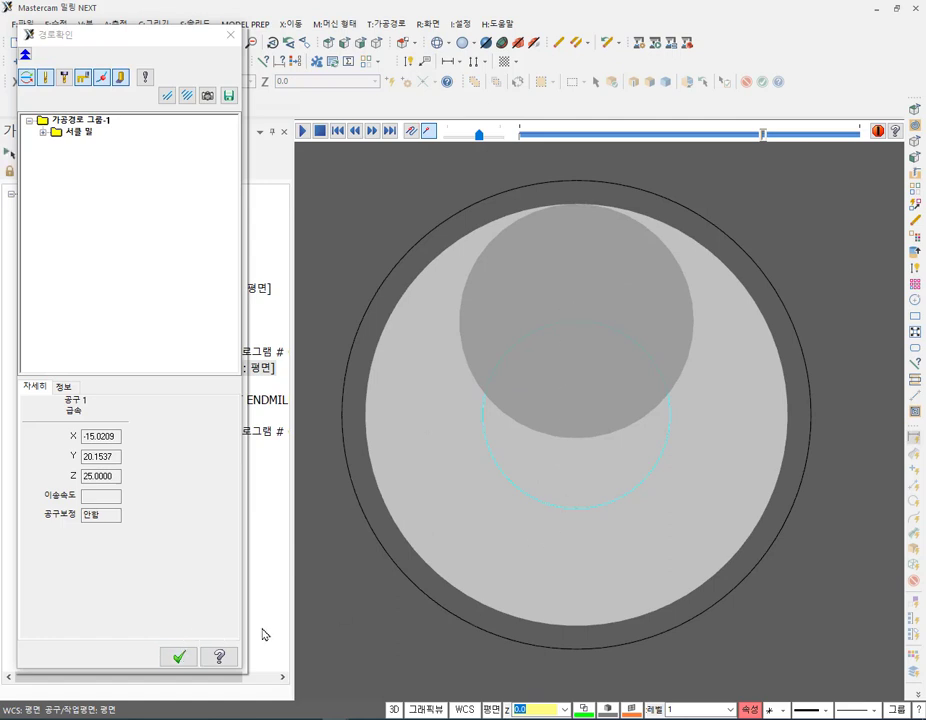
Set the circle mill operation's stock to leave on walls and floor to 0.0.
left_click(181, 657)
left_click(82, 384)
left_click(95, 129)
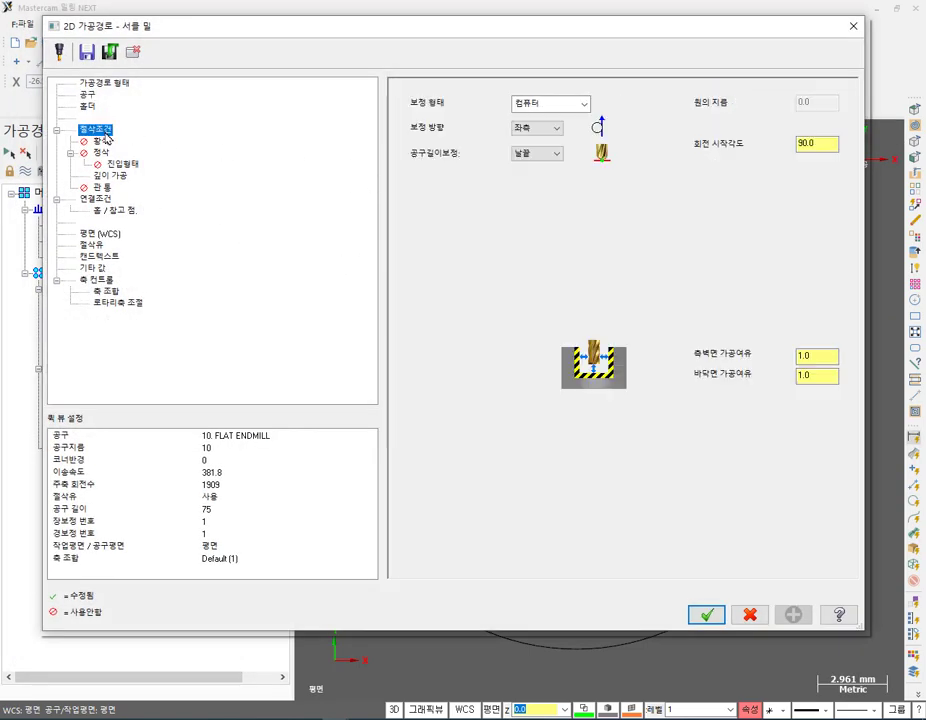
double_click(810, 355)
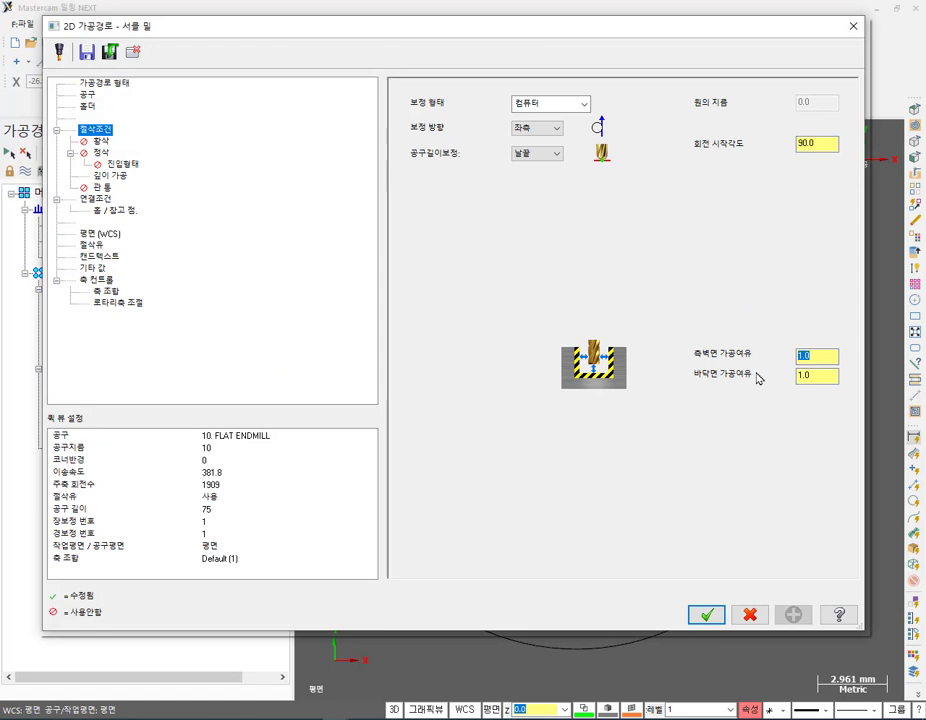
type("0.0")
key("Tab")
type("0.0")
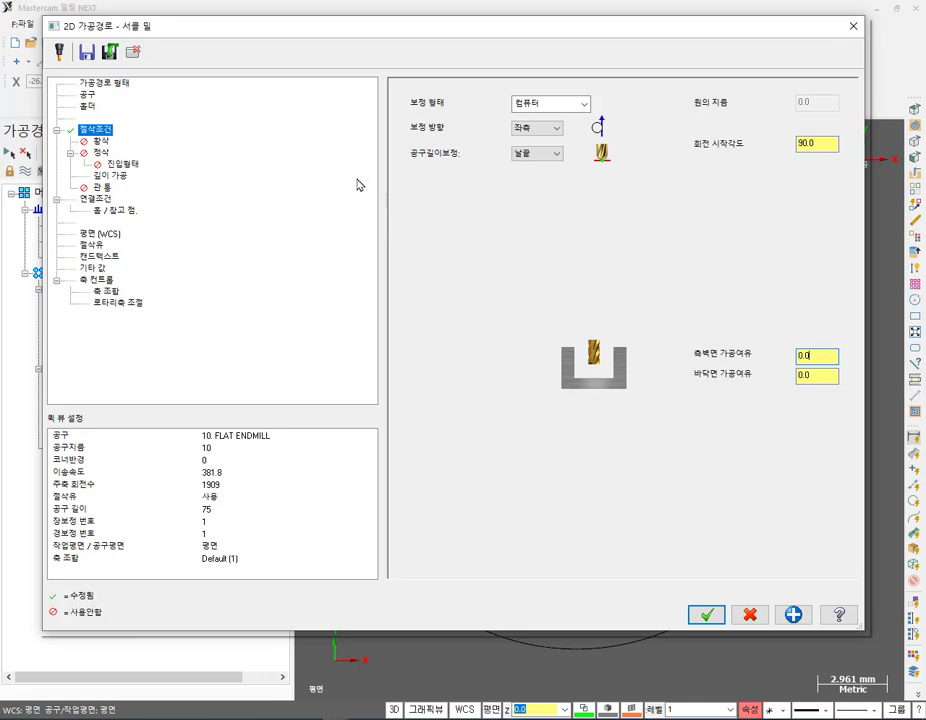
Enable finishing with finish passes at 1.0 spacing for the circle mill operation, leaving semi-finishing off.
left_click(101, 153)
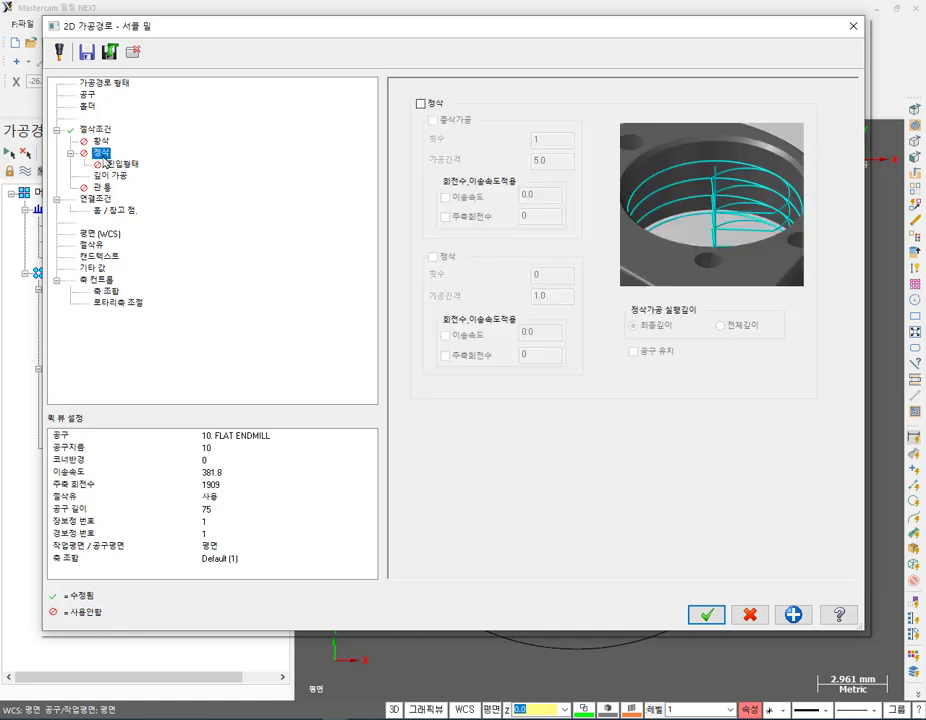
left_click(420, 104)
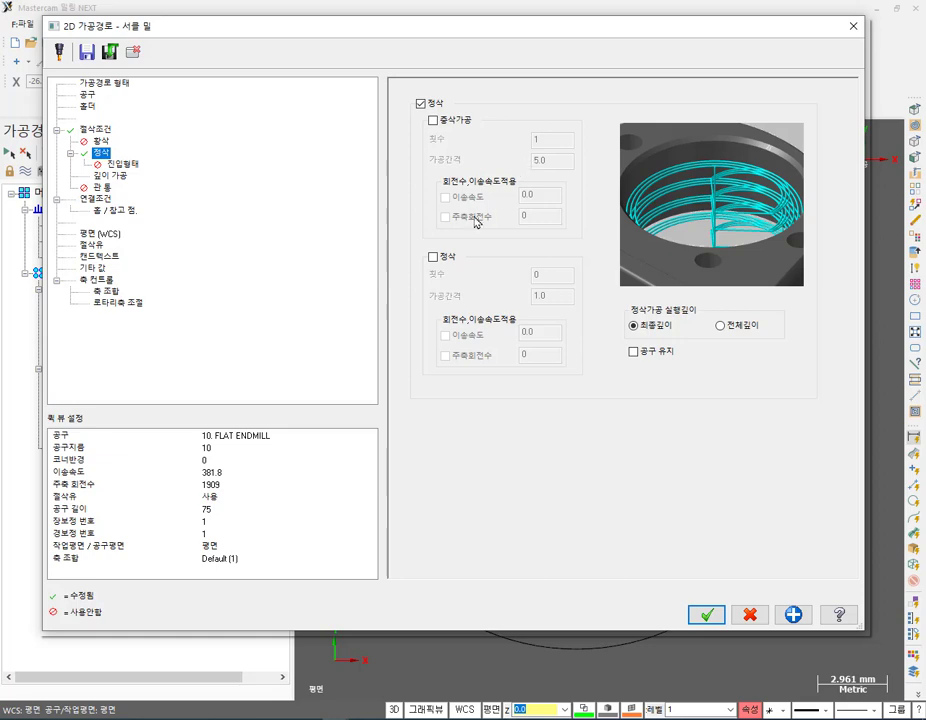
left_click(433, 258)
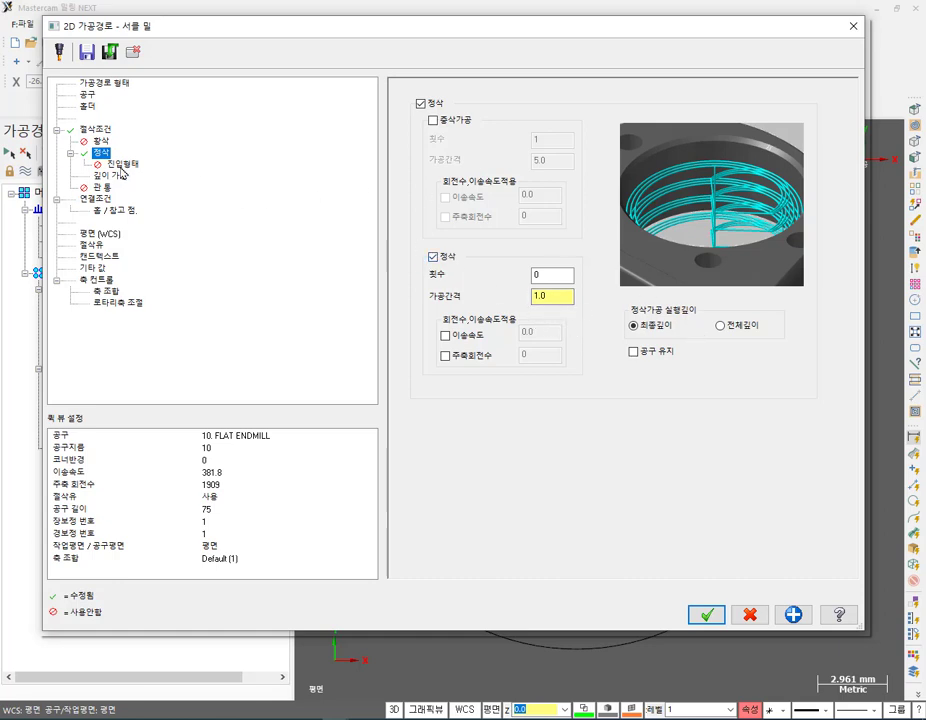
Enable lead-in/out with a 90-degree arc sweep starting at the circle's centre, and regenerate the circle mill toolpath.
left_click(122, 164)
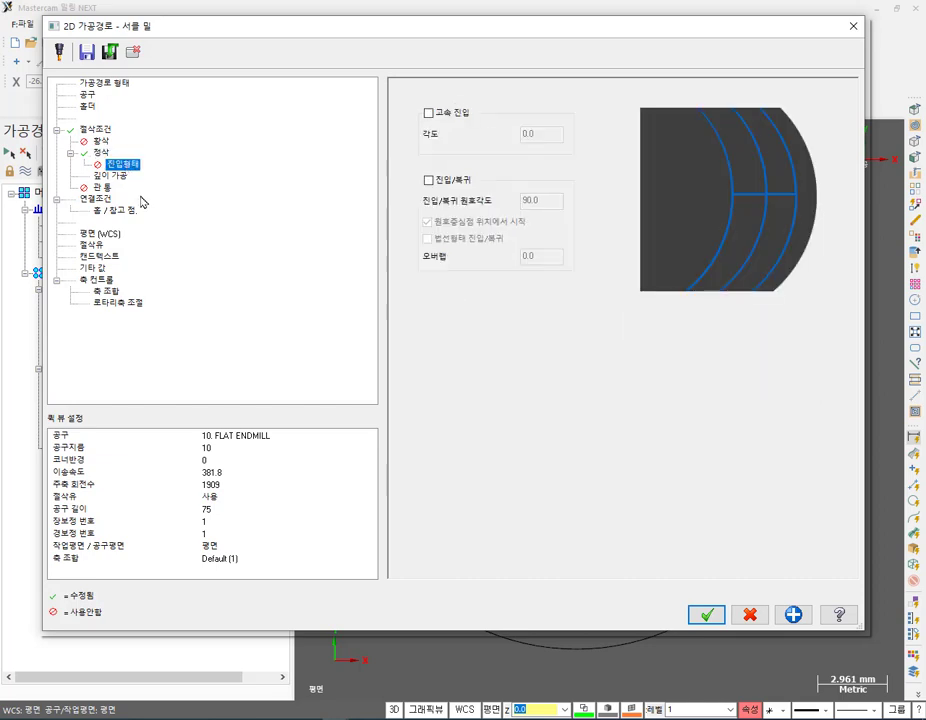
left_click(428, 181)
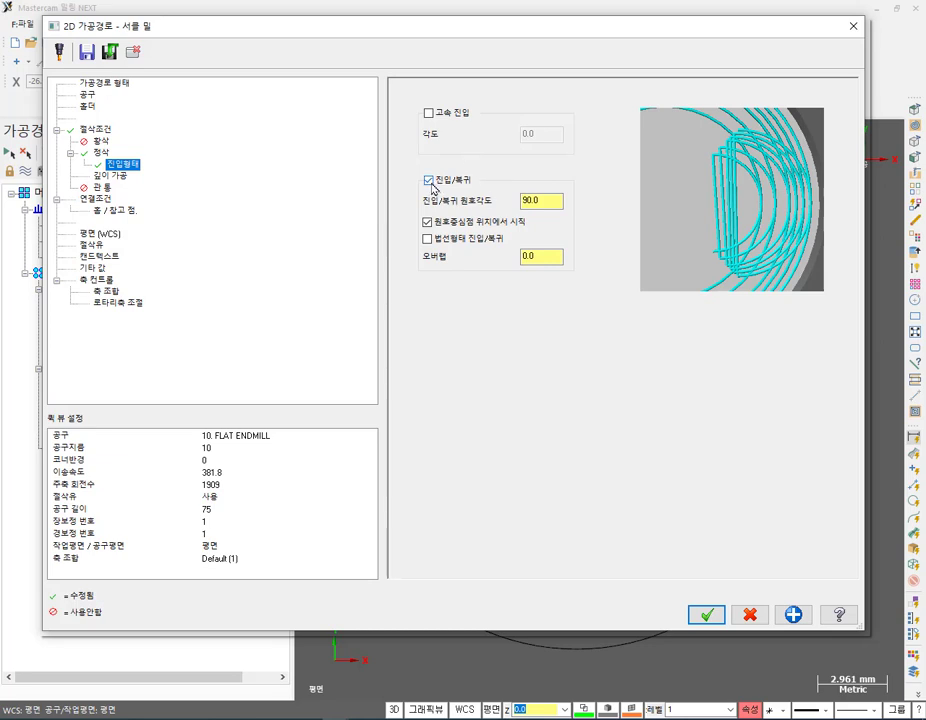
left_click(102, 153)
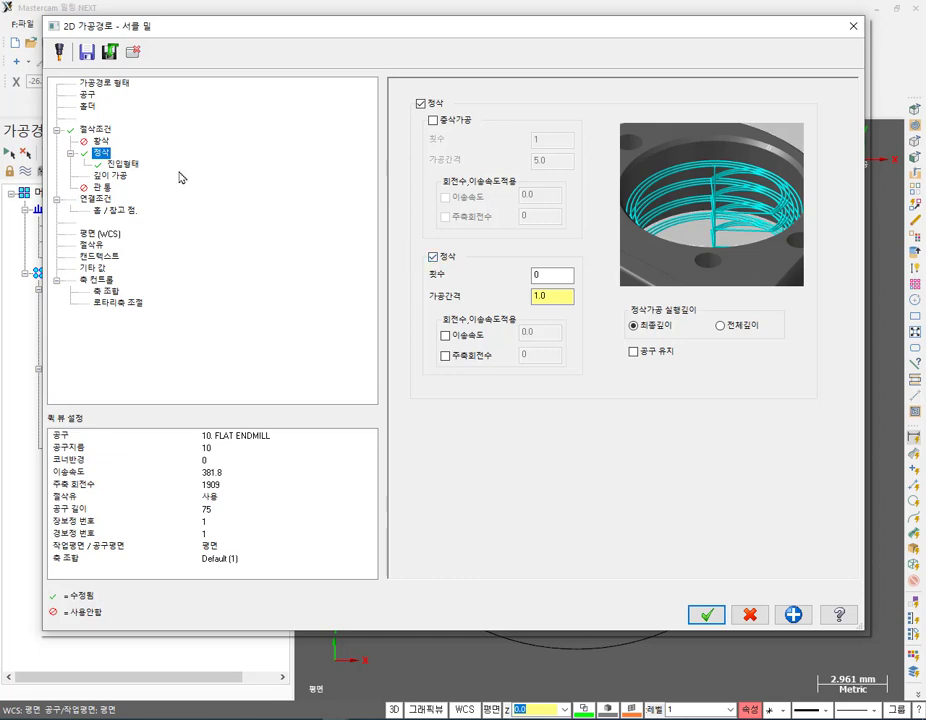
left_click(123, 163)
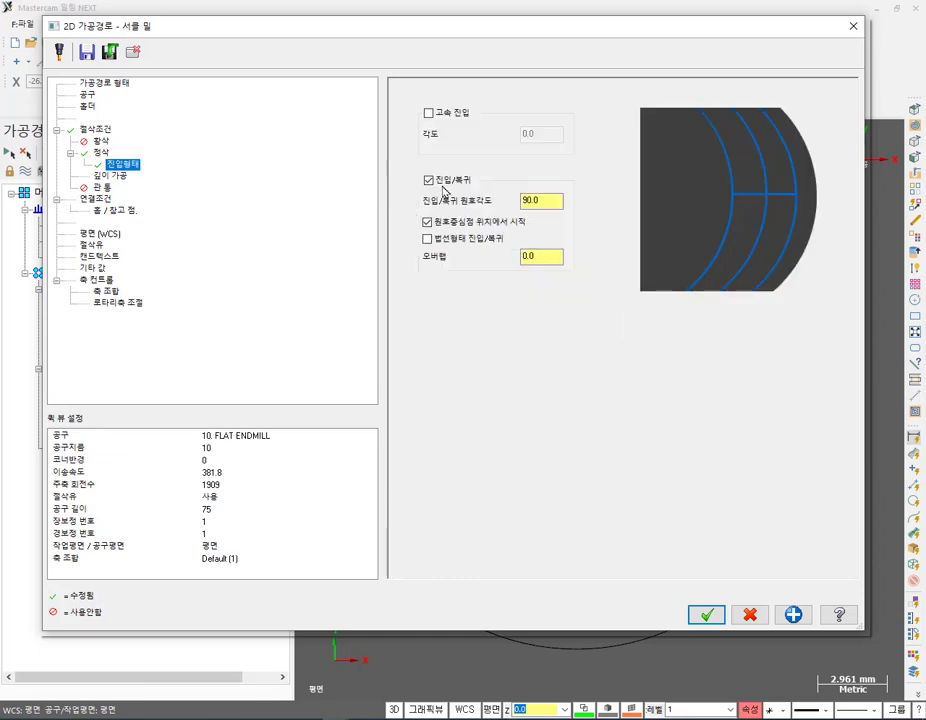
left_click(708, 614)
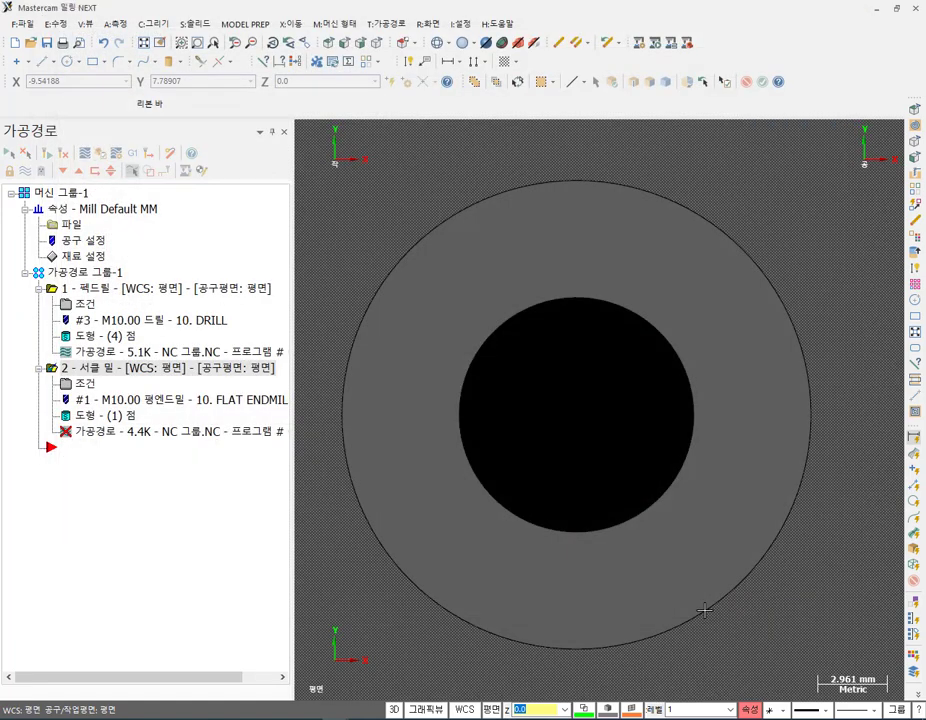
left_click(63, 154)
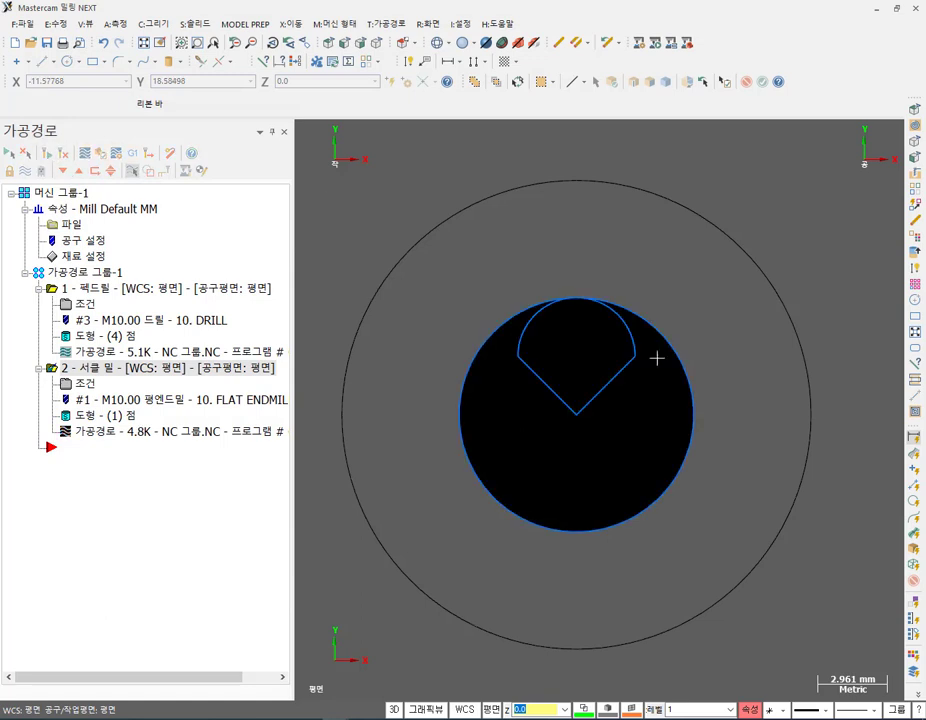
Backplot the circle mill toolpath in the top and isometric views and examine the cutting passes and tool retract.
left_click(92, 432)
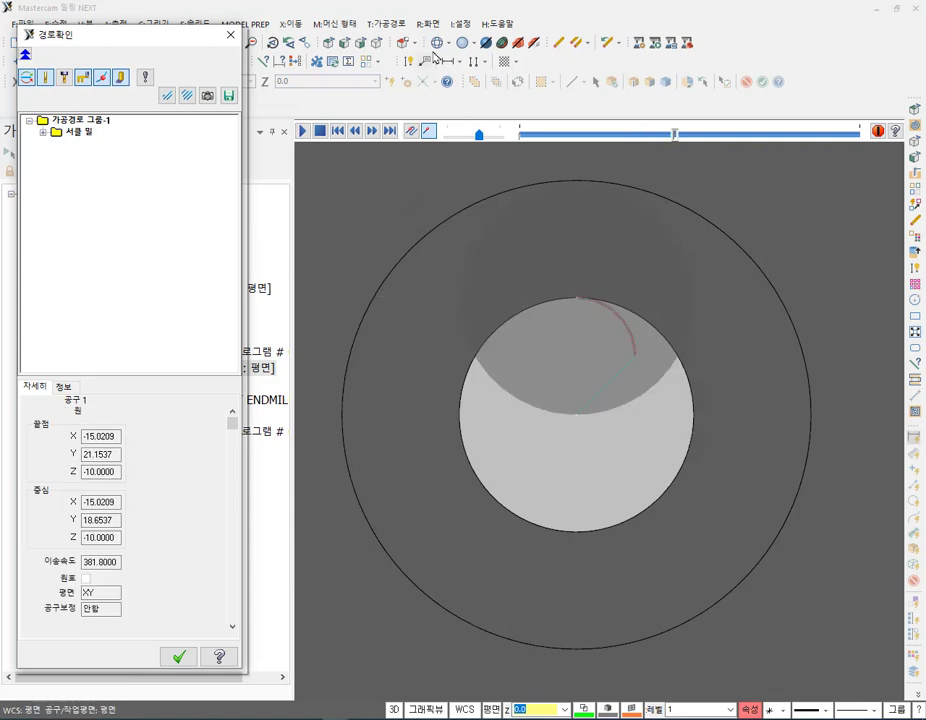
left_click(449, 242)
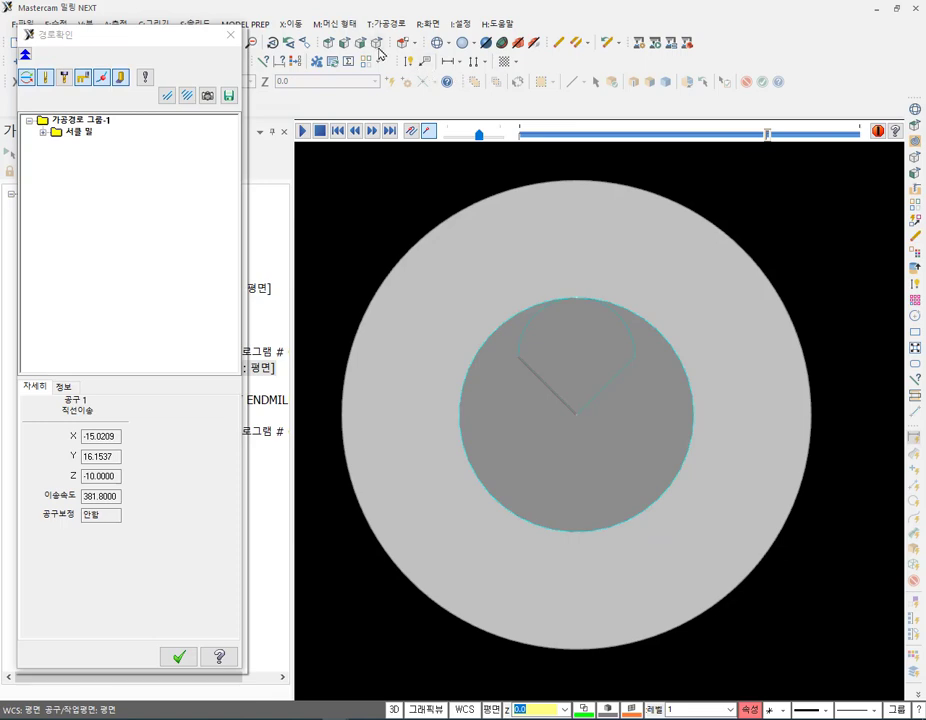
left_click(272, 42)
scroll(527, 308, "down", 2)
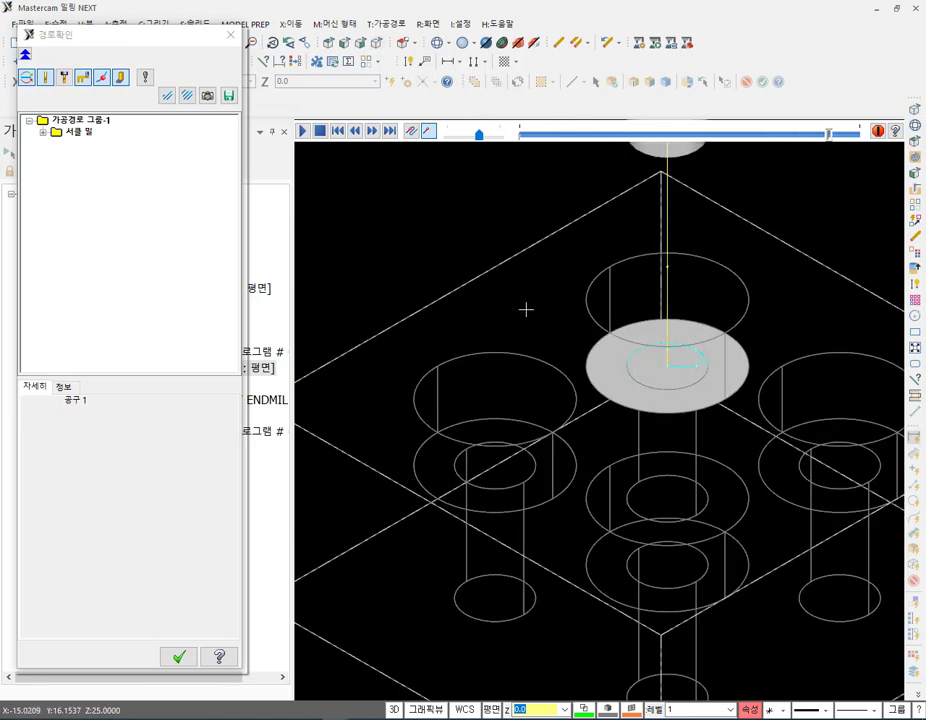
scroll(694, 291, "up", 2)
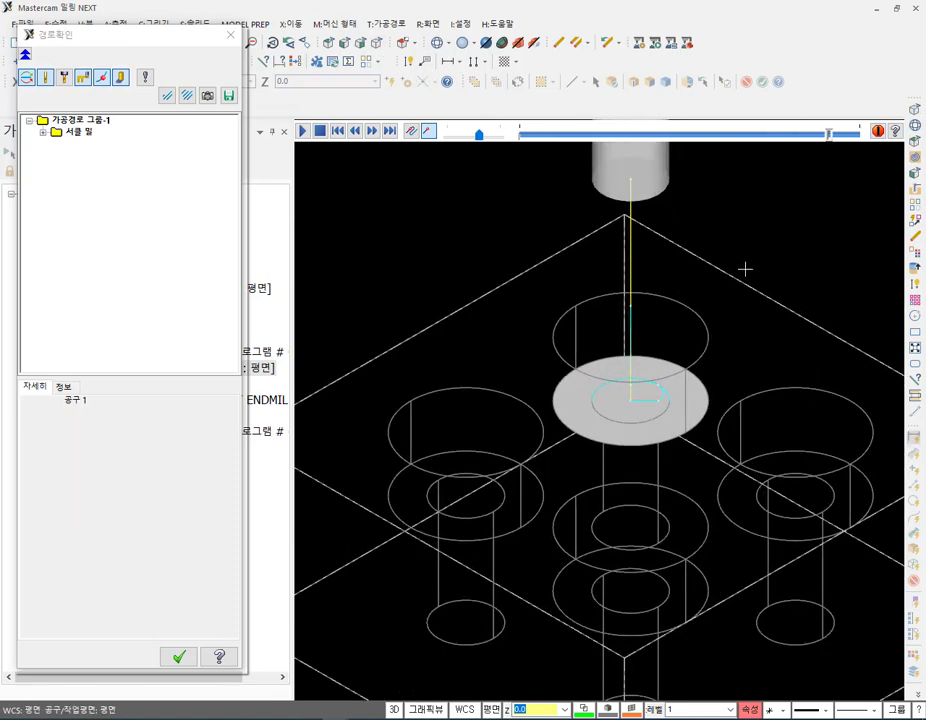
middle_click_drag(717, 332, 696, 336)
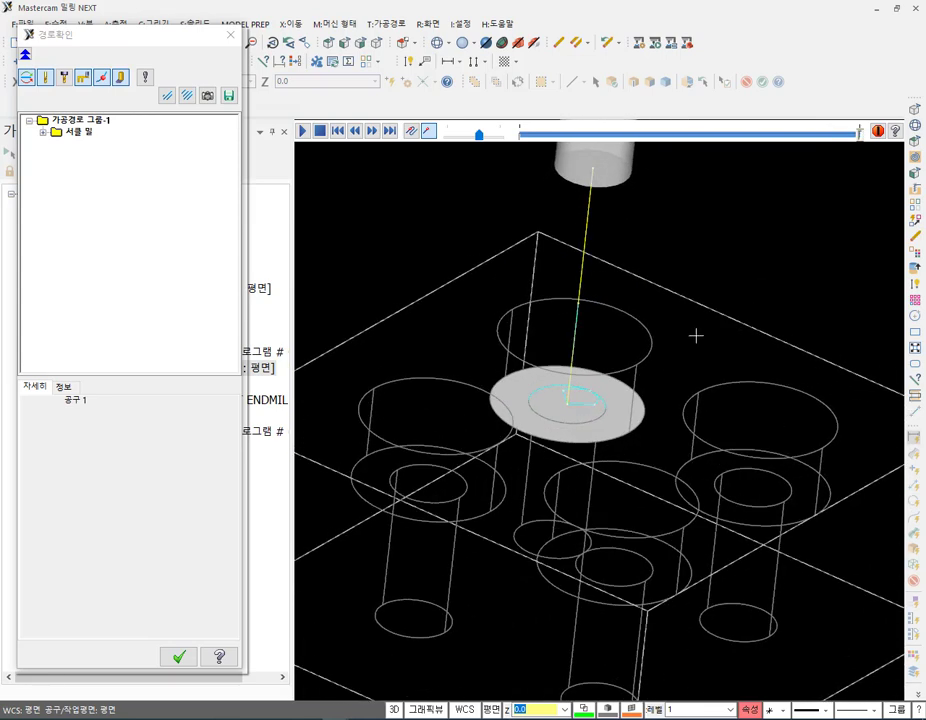
left_click(231, 34)
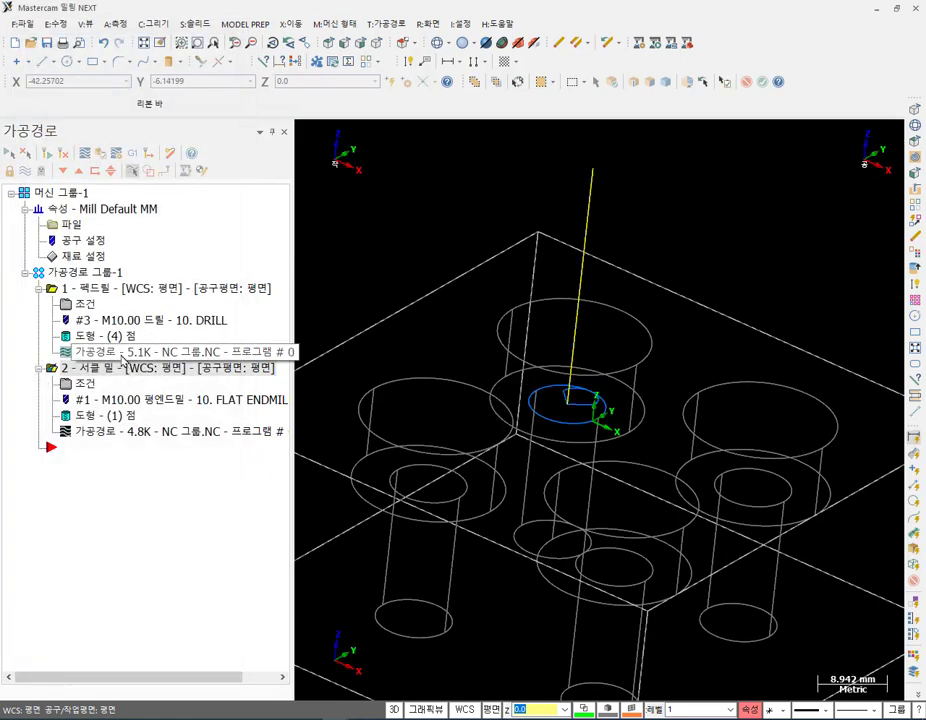
left_click(133, 440)
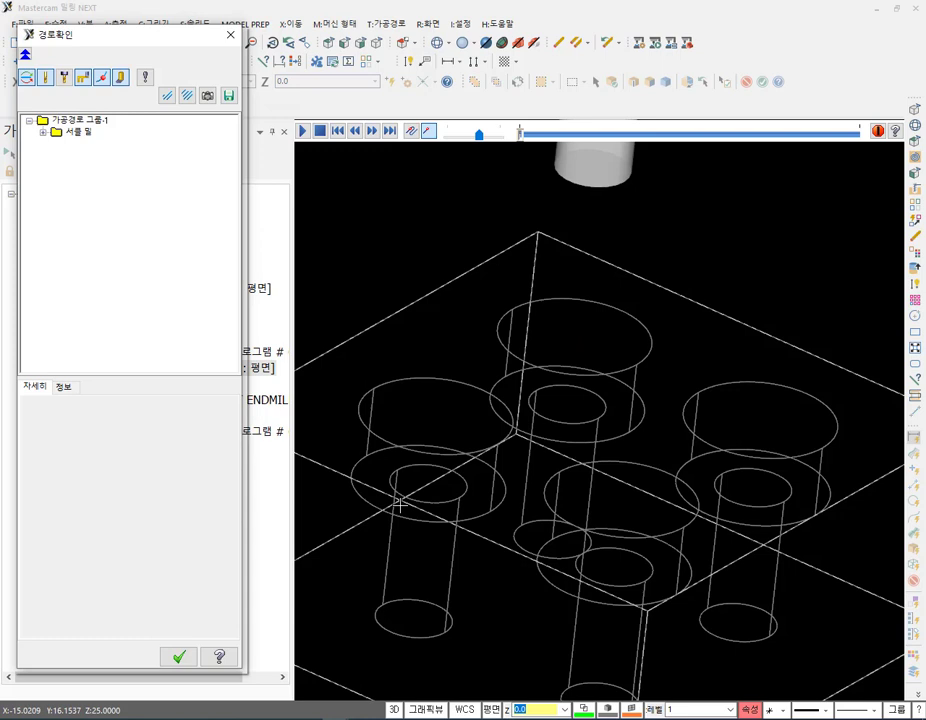
key("r")
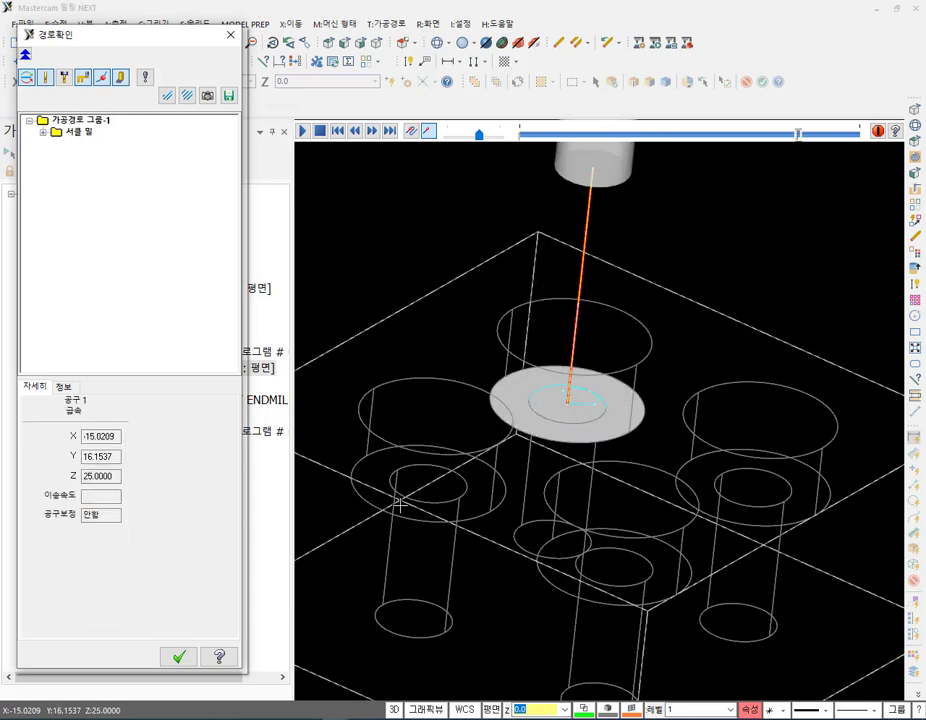
left_click(179, 657)
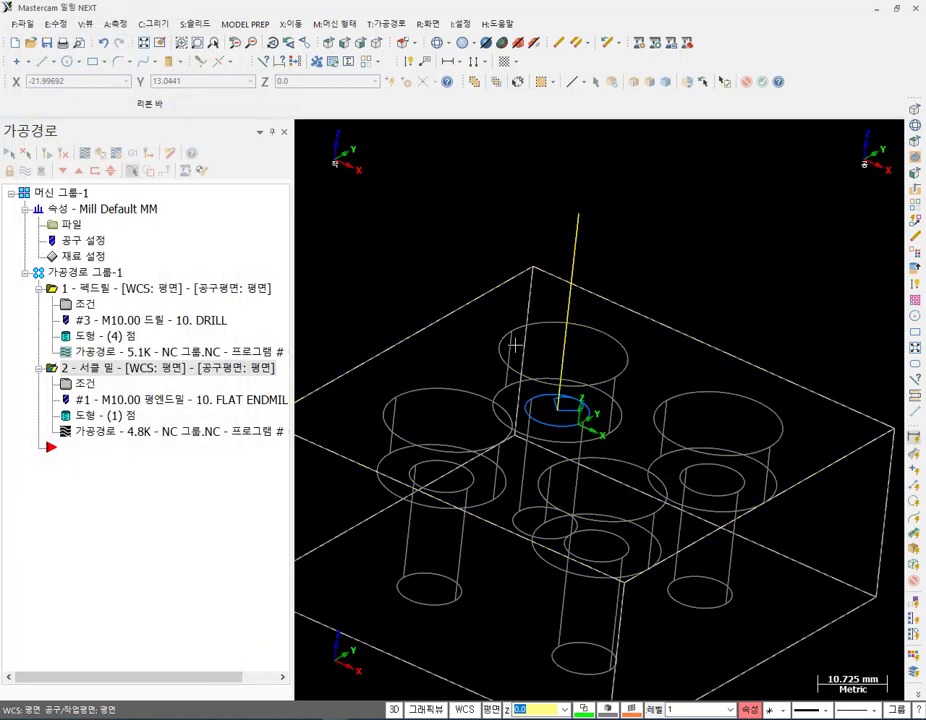
Verify all operations of the toolpath group in the simulator and inspect the milled counterbore's walls and floor.
left_click(110, 272)
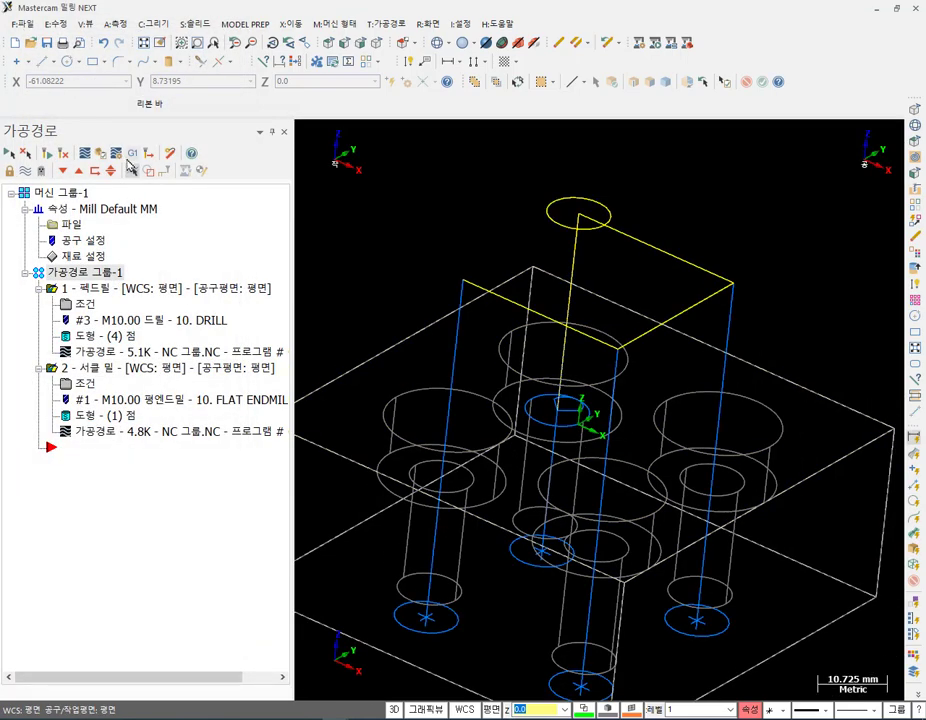
left_click(101, 156)
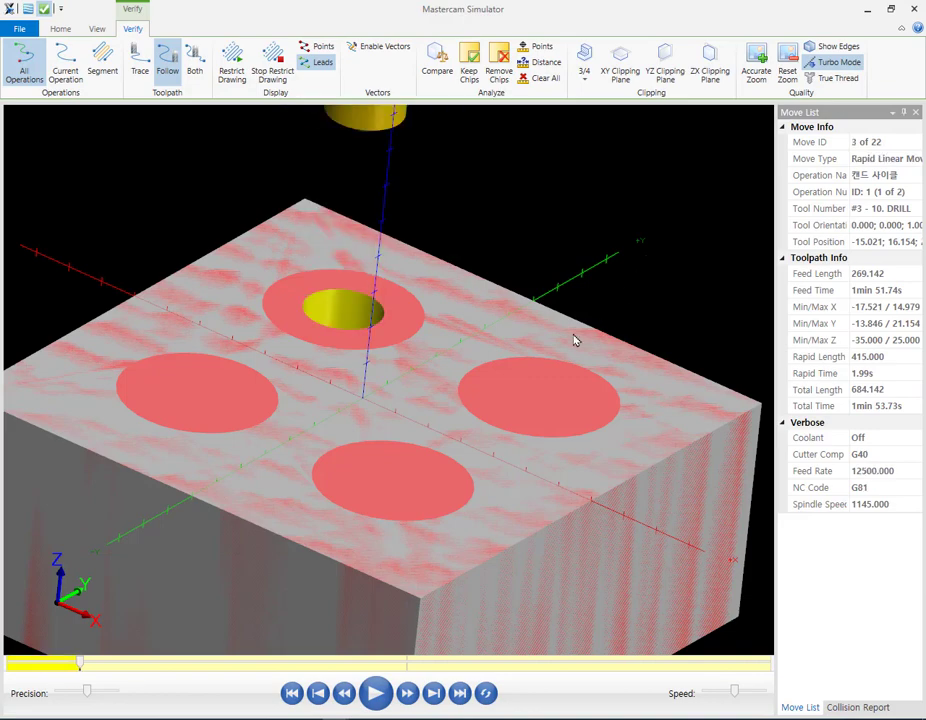
middle_click_drag(493, 312, 498, 335)
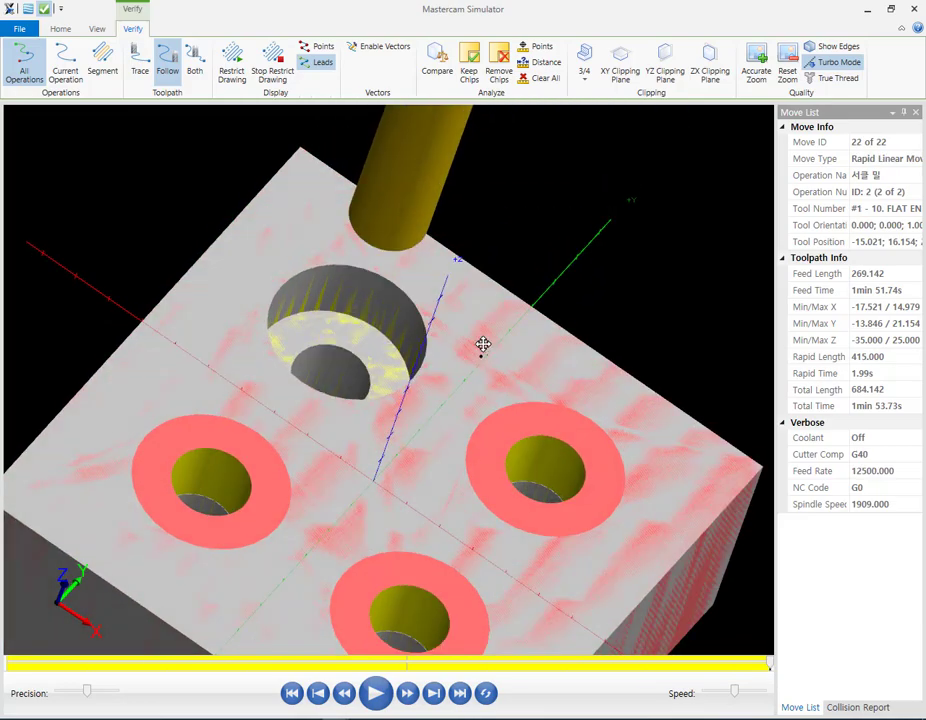
scroll(298, 320, "up", 5)
scroll(280, 314, "down", 8)
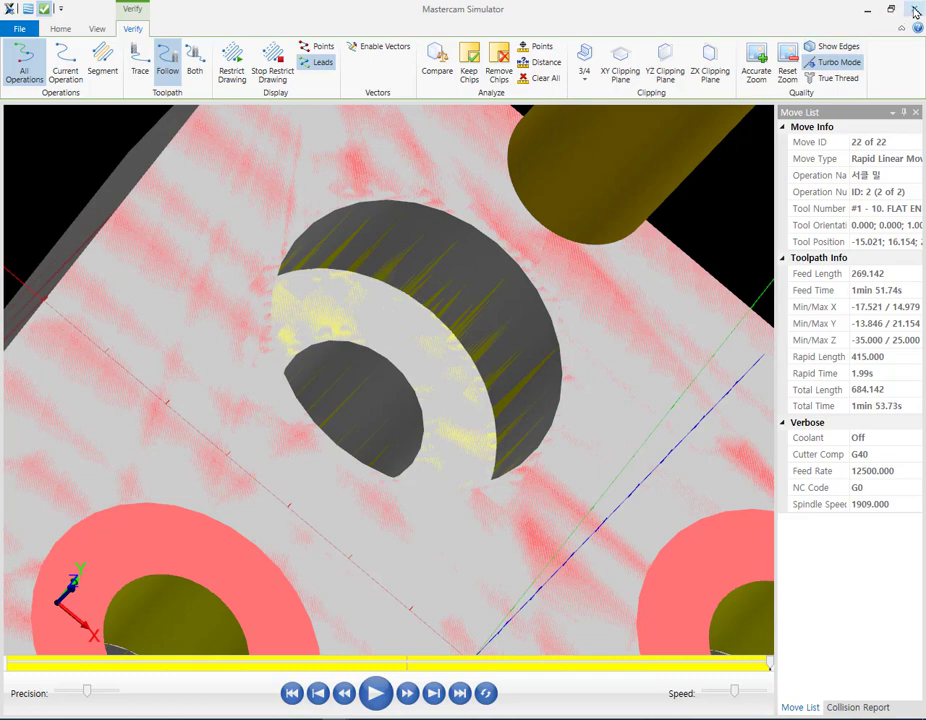
key("alt+F4")
Enable depth cuts for the circle mill operation with a 2.0 maximum rough step, 0 finish cuts and the tool kept down, and regenerate it.
scroll(410, 272, "down", 2)
scroll(629, 399, "up", 2)
scroll(583, 387, "up", 3)
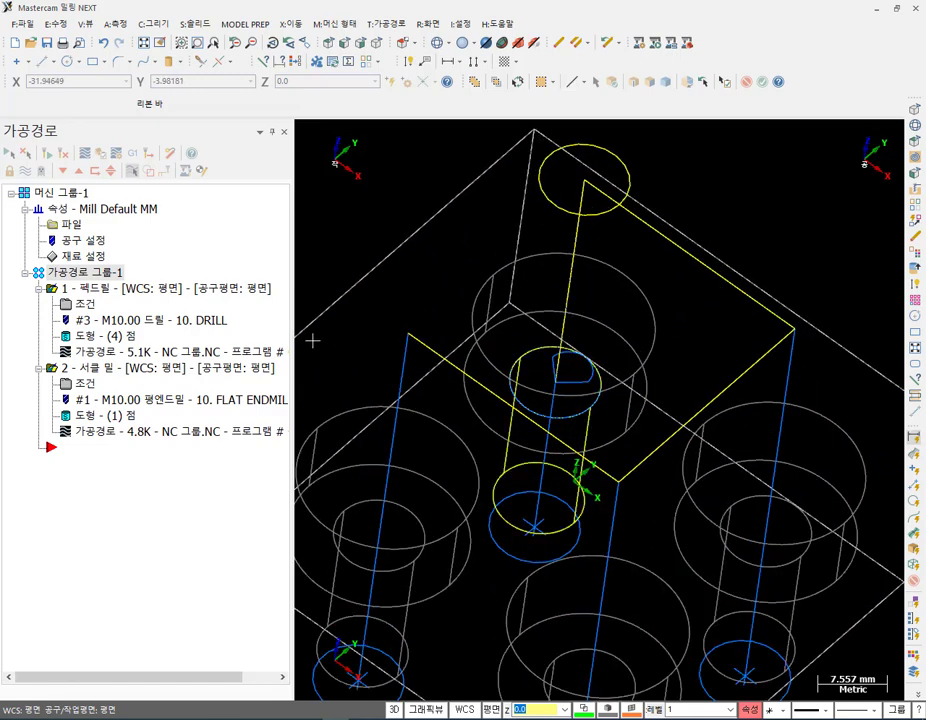
left_click(85, 383)
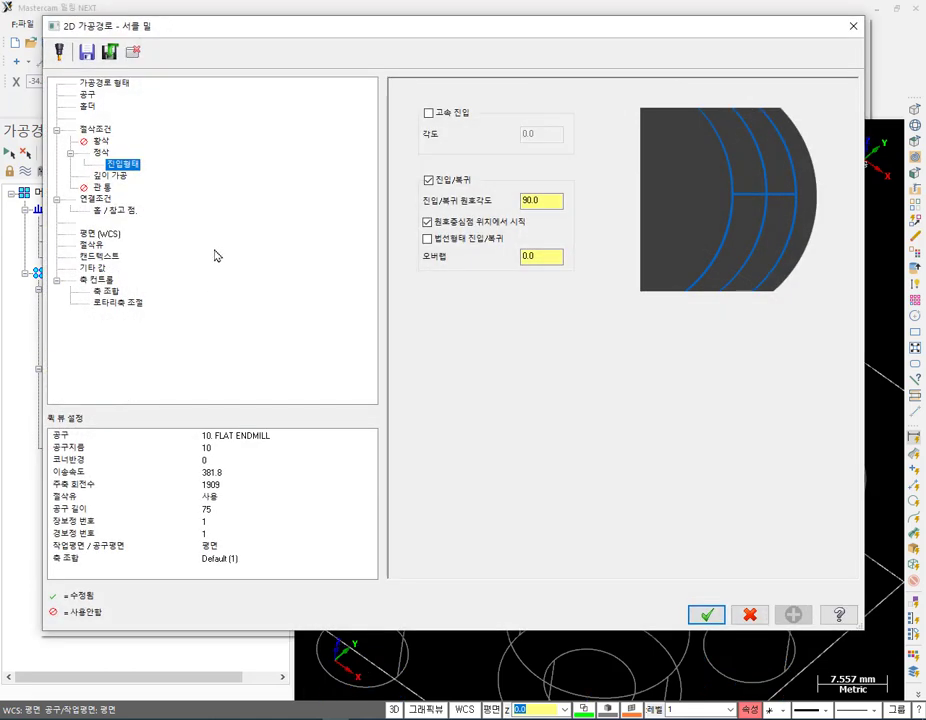
left_click(110, 175)
key("Tab")
left_click(562, 185)
left_click(459, 242)
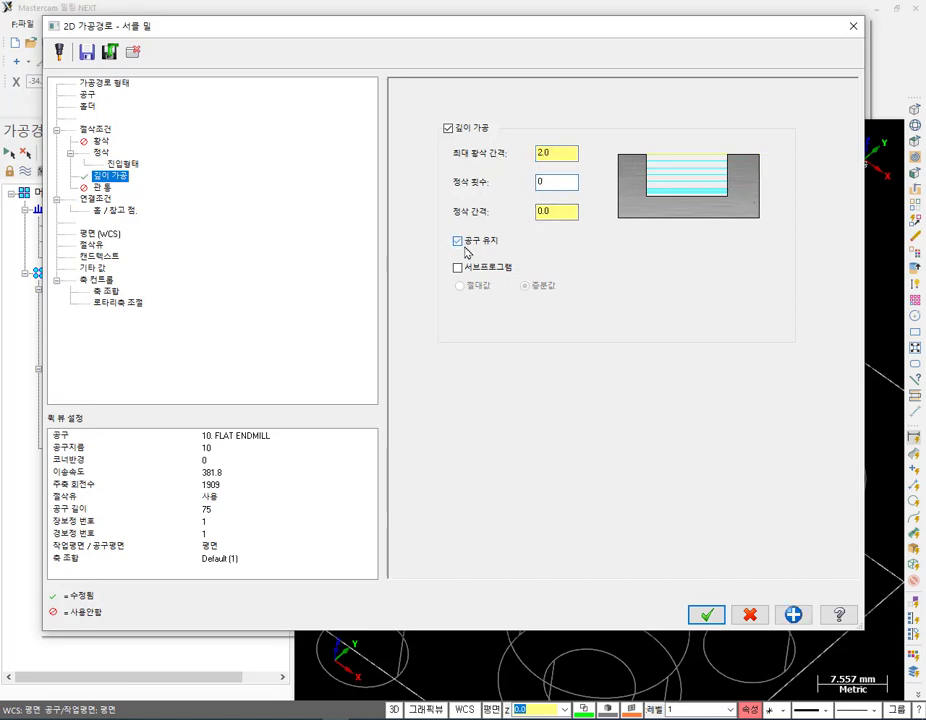
left_click(706, 614)
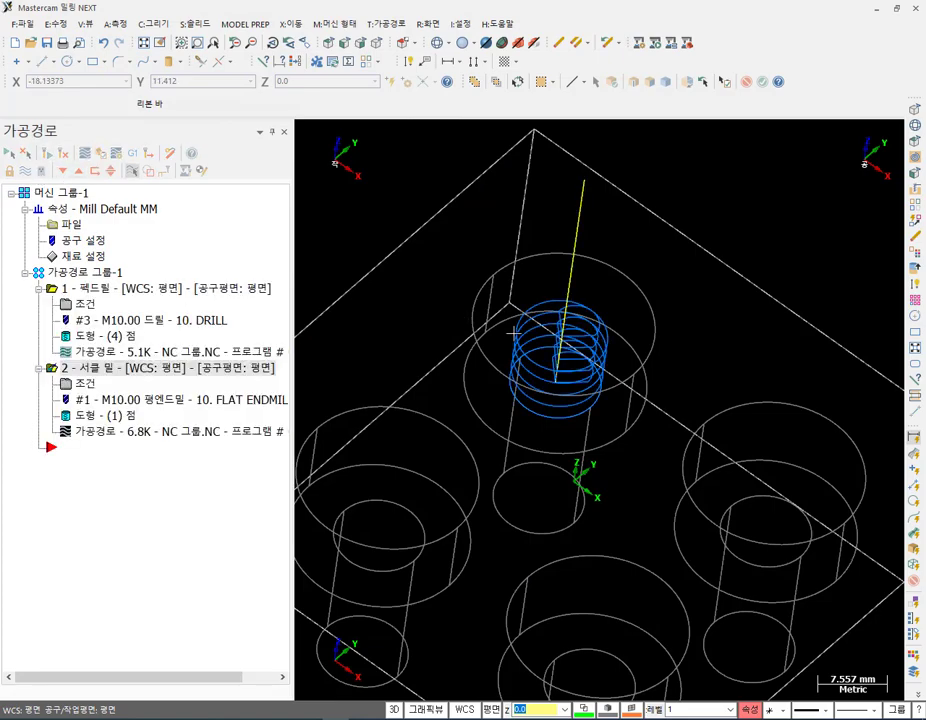
Examine the circle mill toolpath's depth passes and the moves between them inside the counterbore.
scroll(672, 430, "up", 4)
middle_click_drag(631, 274, 618, 320)
scroll(645, 269, "down", 2)
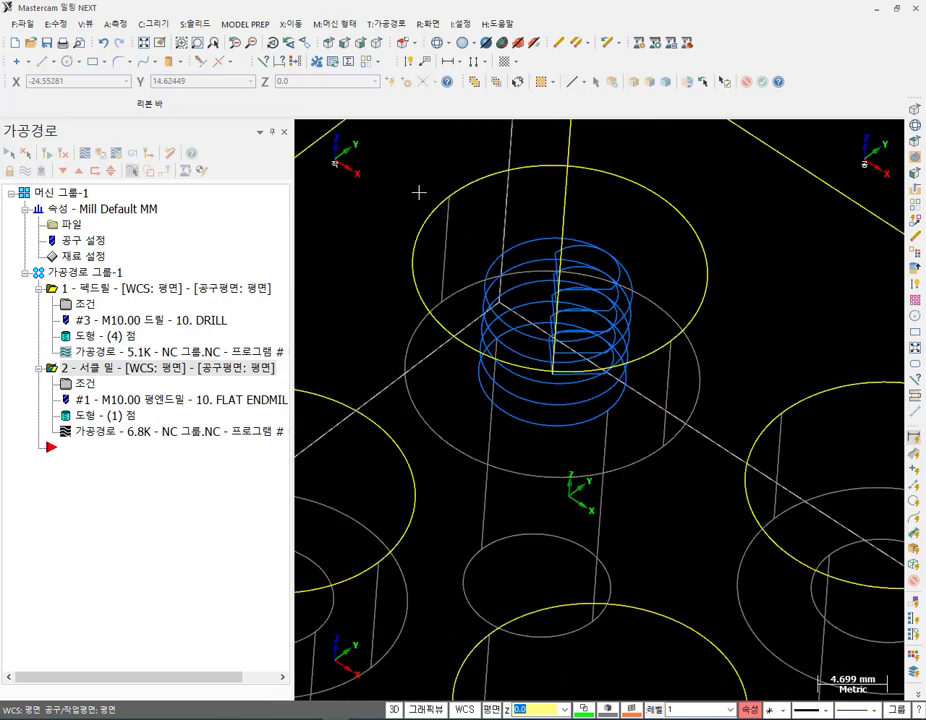
scroll(540, 265, "down", 3)
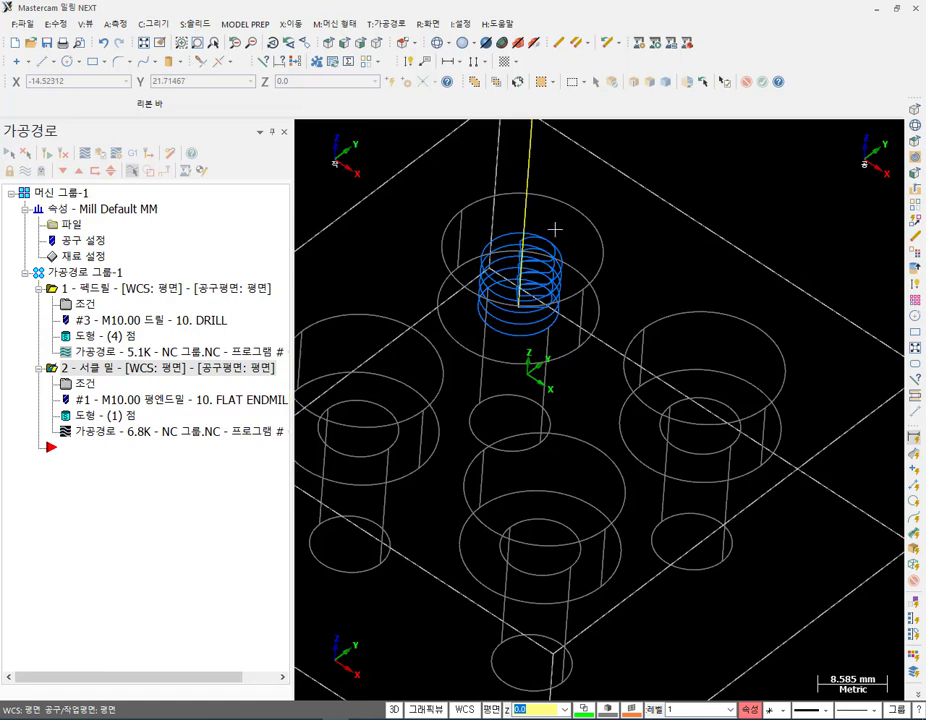
scroll(495, 208, "up", 3)
scroll(578, 185, "down", 1)
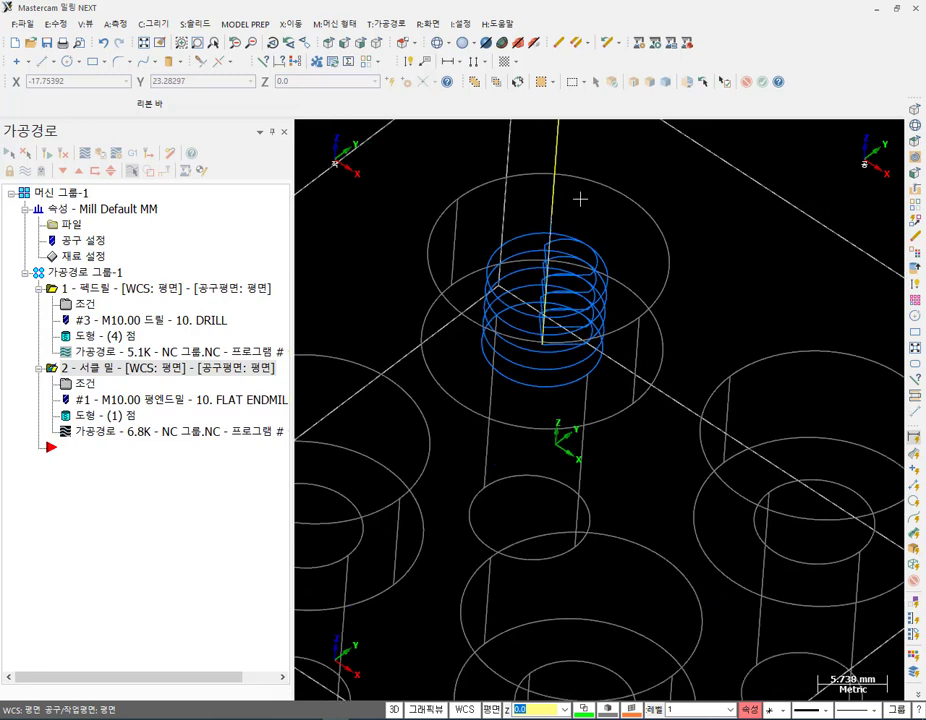
scroll(580, 200, "down", 1)
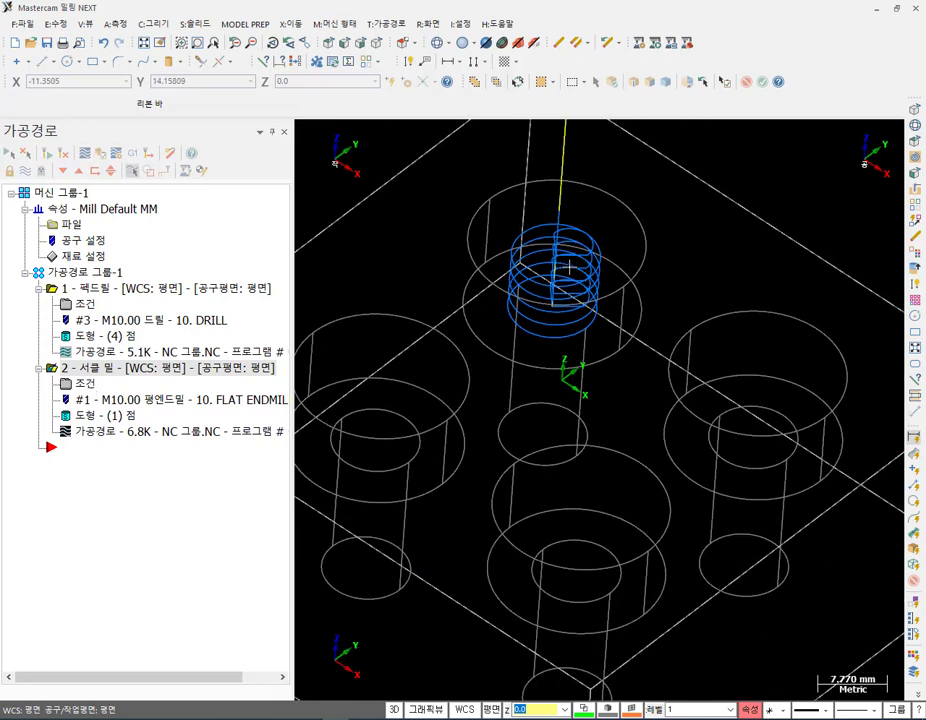
mouse_move(578, 265)
middle_mouse_down()
mouse_move(643, 265)
mouse_move(560, 290)
mouse_move(506, 271)
mouse_move(589, 252)
mouse_move(554, 310)
middle_mouse_up()
scroll(590, 260, "up", 3)
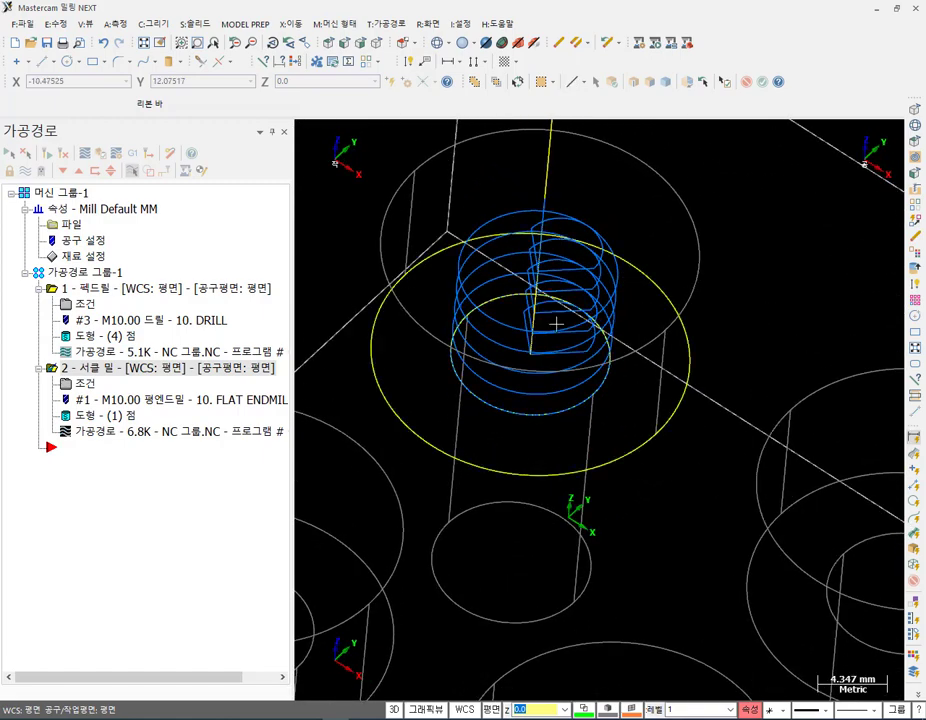
scroll(620, 248, "down", 1)
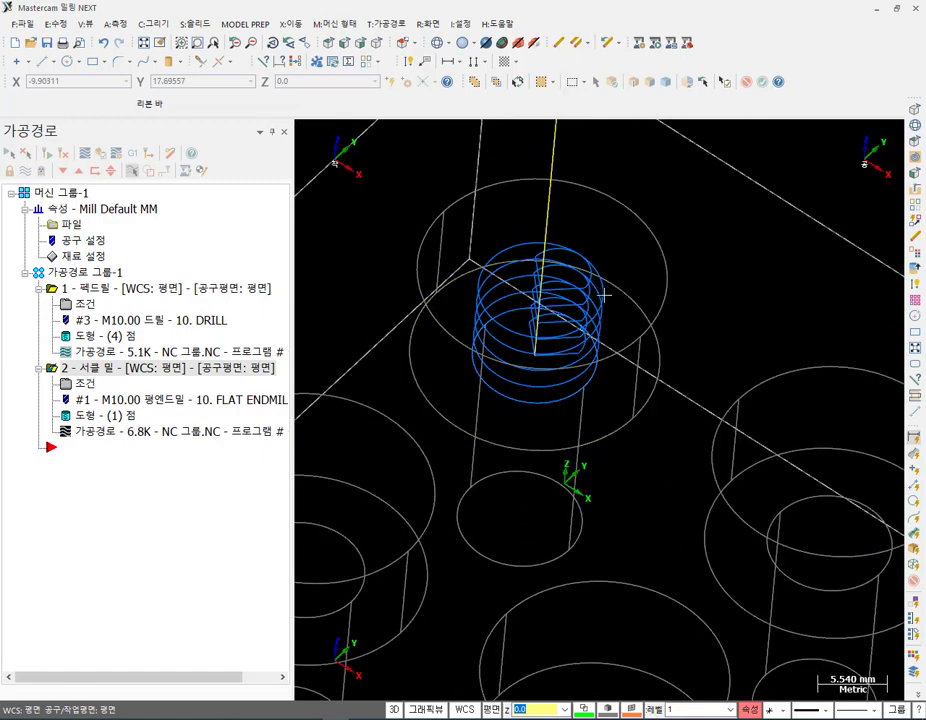
Shade the solid and start a contour toolpath chained clockwise along the counterbore's upper edge.
left_click(462, 42)
scroll(640, 220, "up", 2)
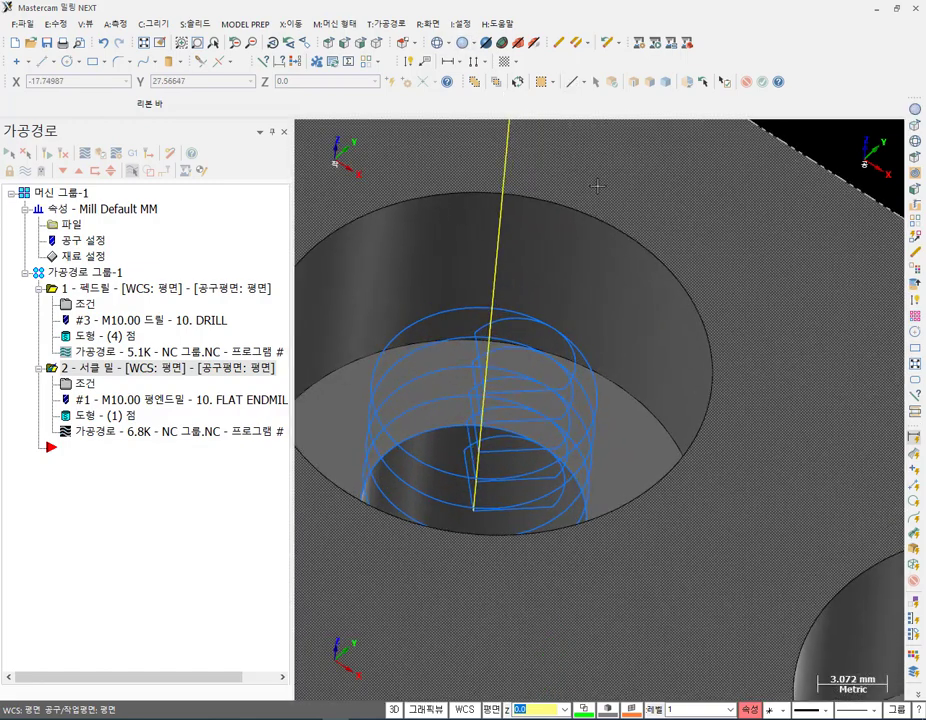
scroll(694, 272, "down", 1)
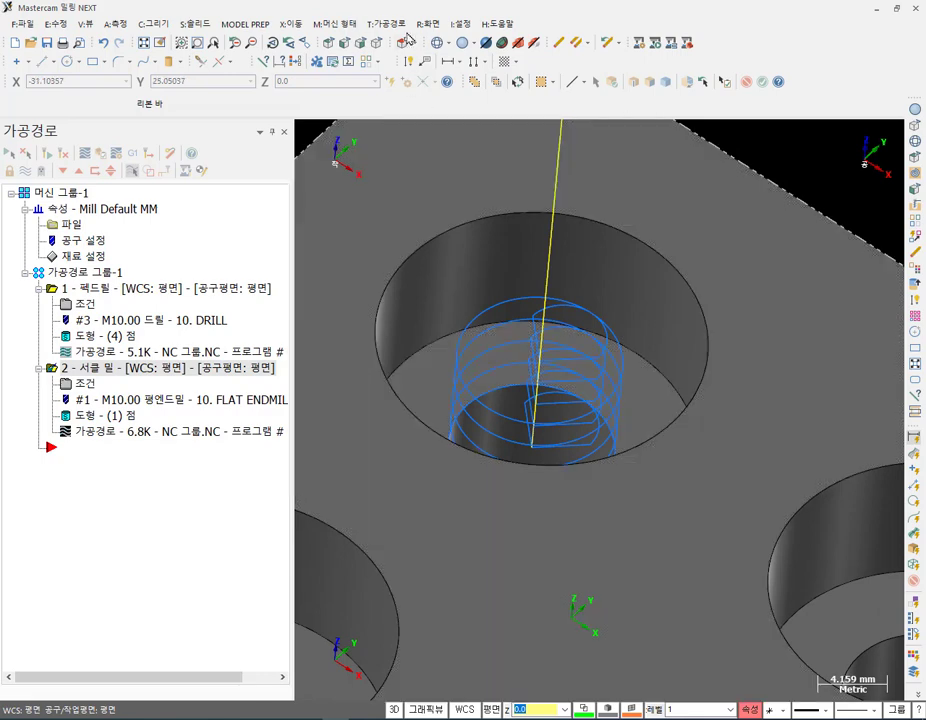
left_click(389, 23)
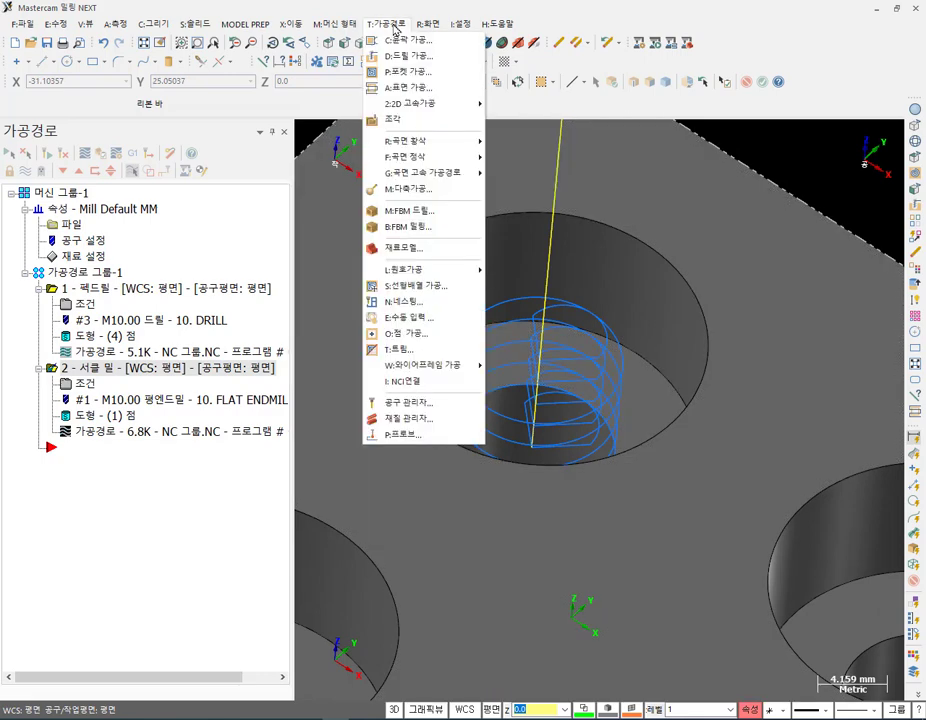
left_click(410, 40)
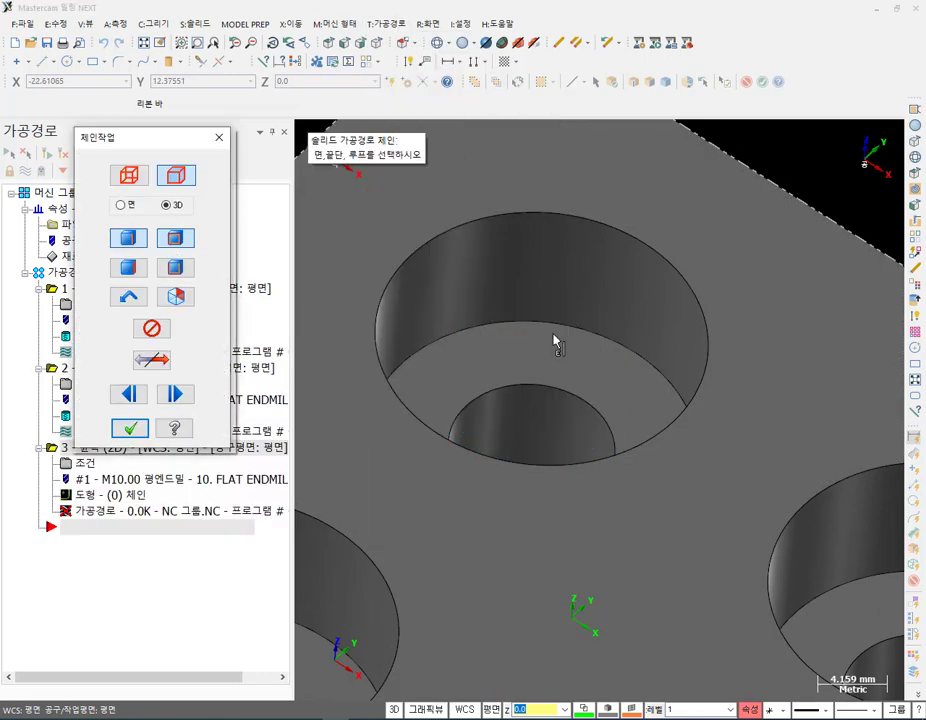
left_click(700, 378)
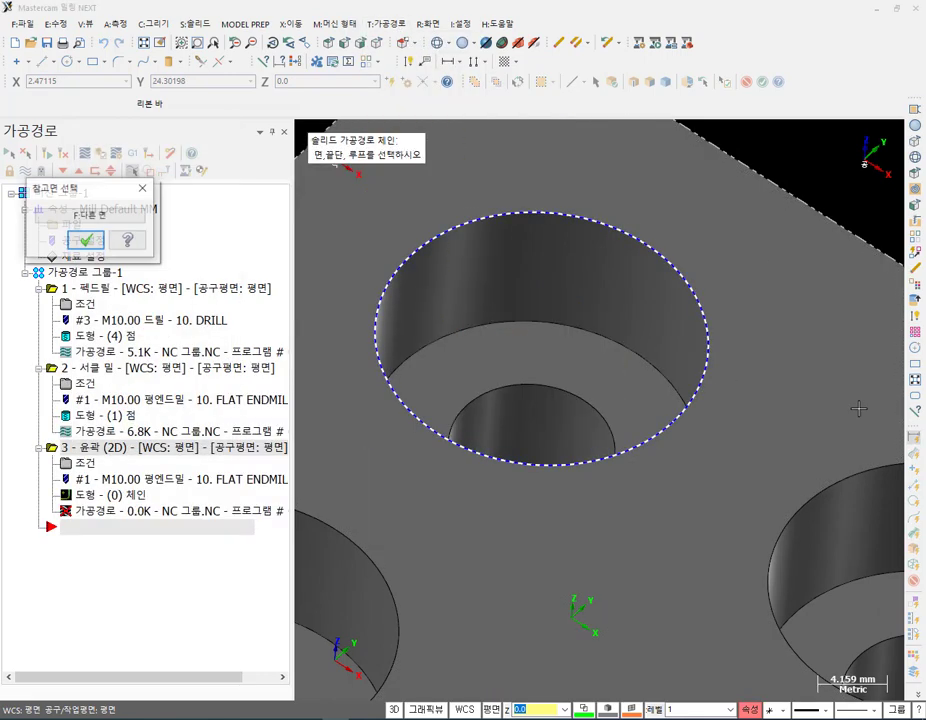
left_click(87, 240)
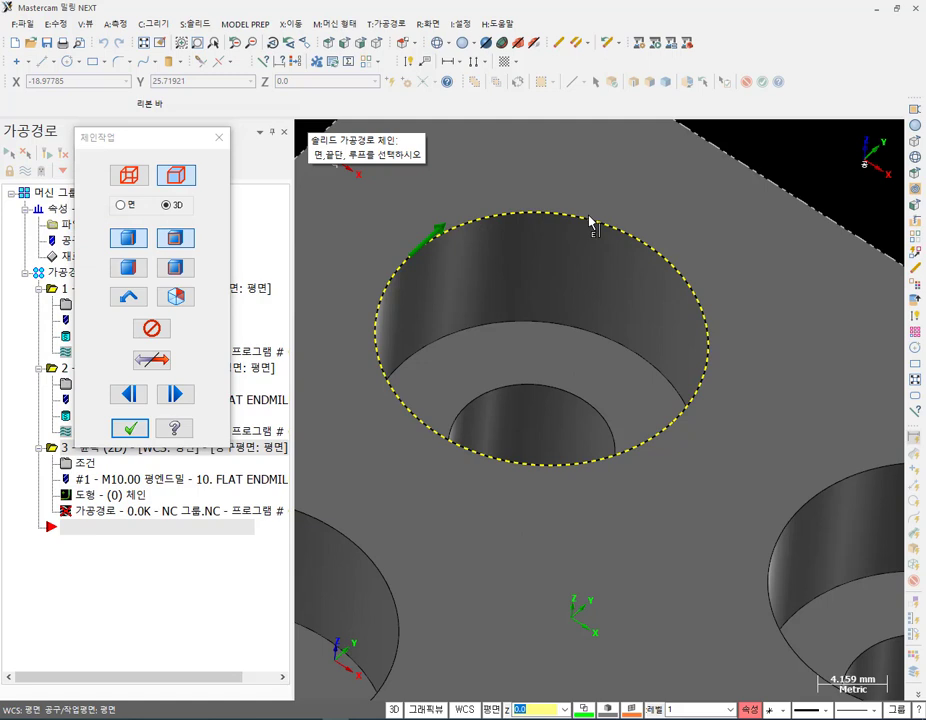
left_click(163, 361)
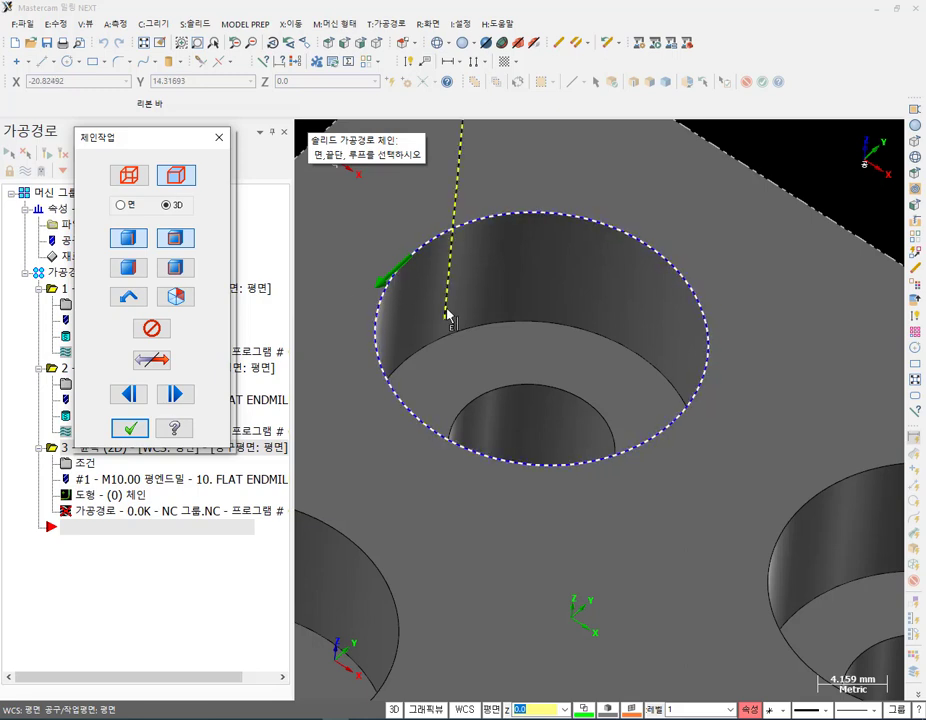
left_click(152, 359)
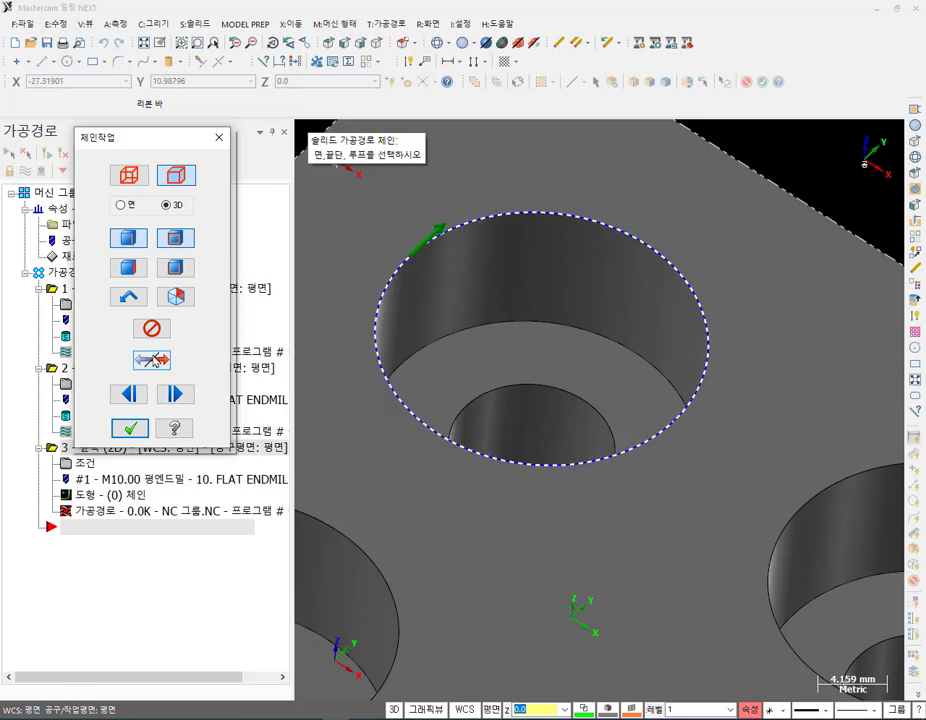
left_click(430, 341)
left_click(124, 431)
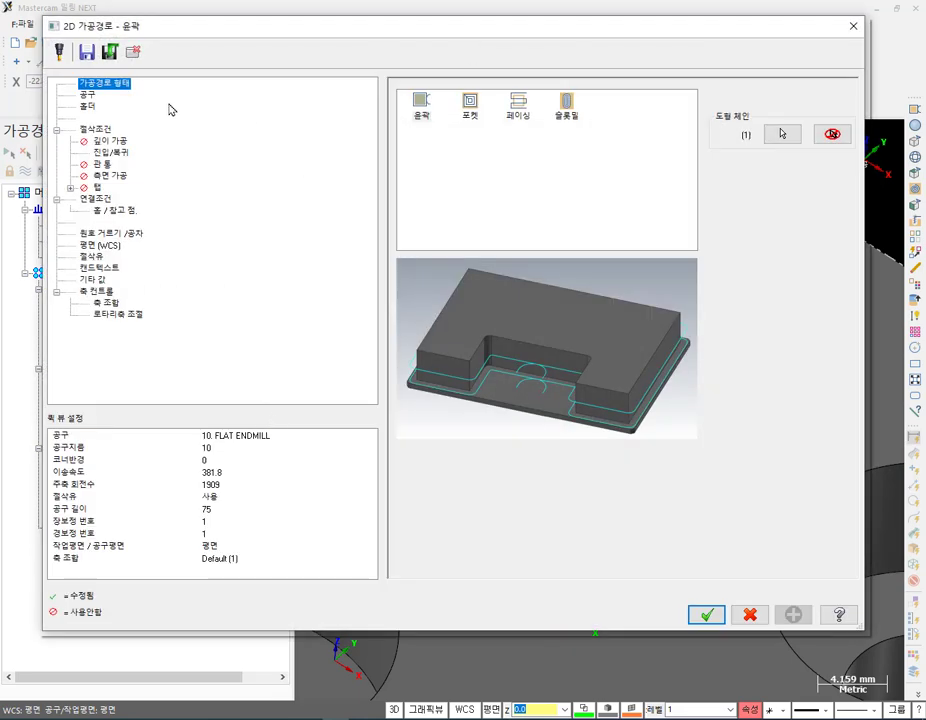
Select the 10. SPOT DRILL from the tool library as the contour operation's tool.
left_click(84, 94)
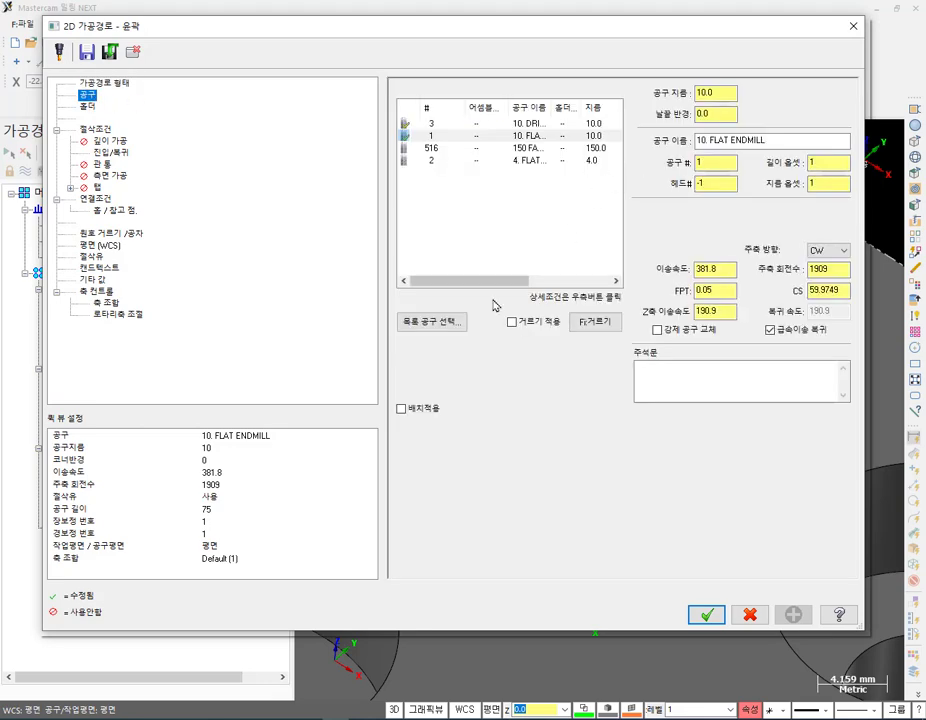
left_click(438, 321)
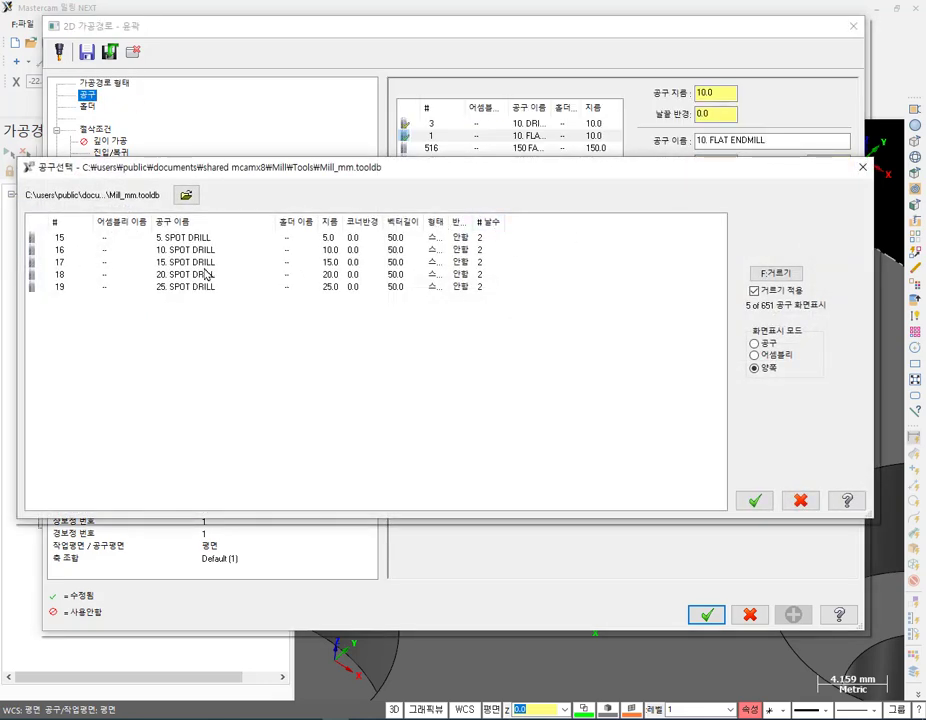
double_click(200, 249)
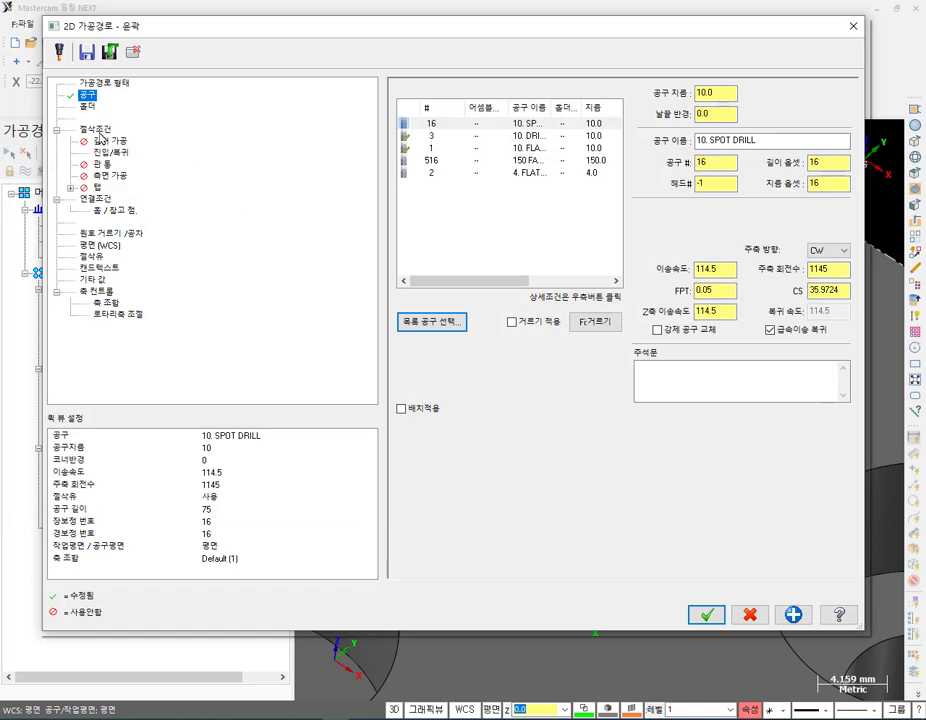
Set the contour operation to a 2D chamfer with a width of 0.5 and generate its toolpath.
left_click(98, 130)
left_click(780, 118)
left_click(765, 131)
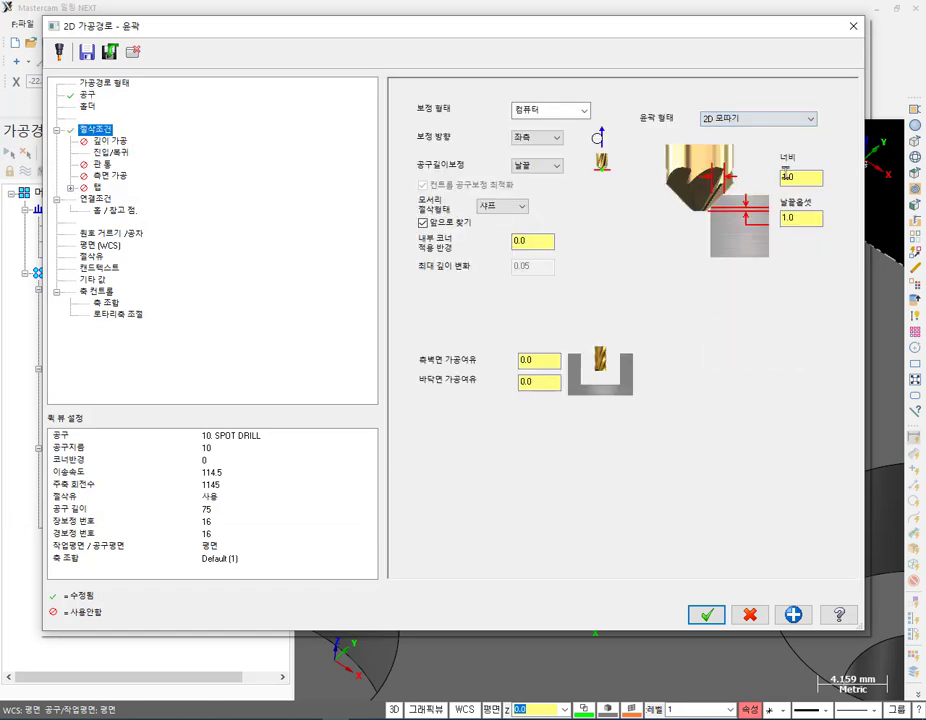
double_click(786, 177)
type("0.5")
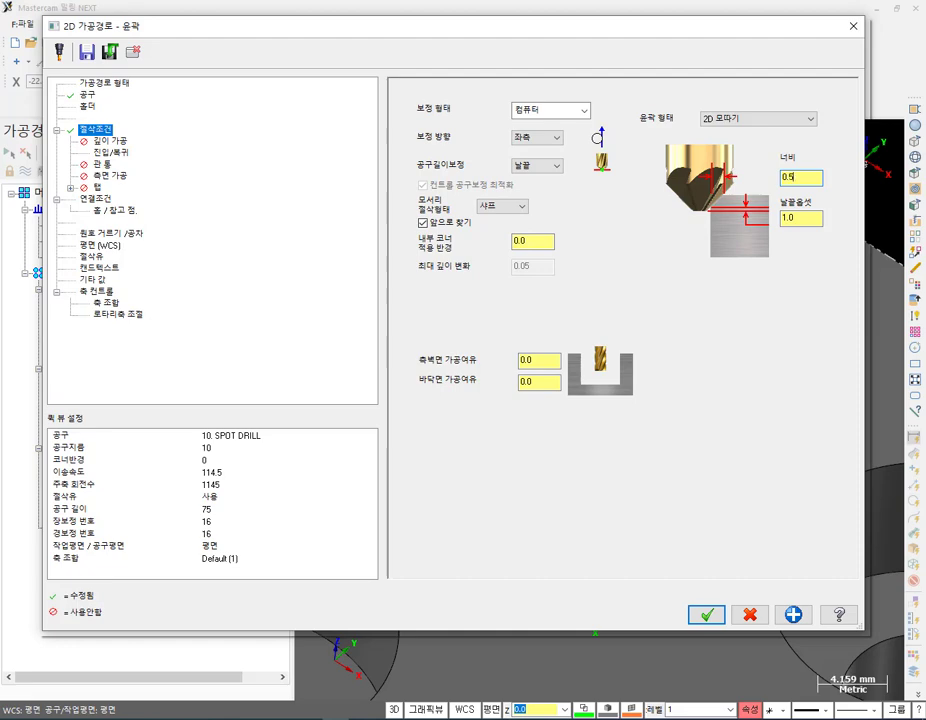
key("Return")
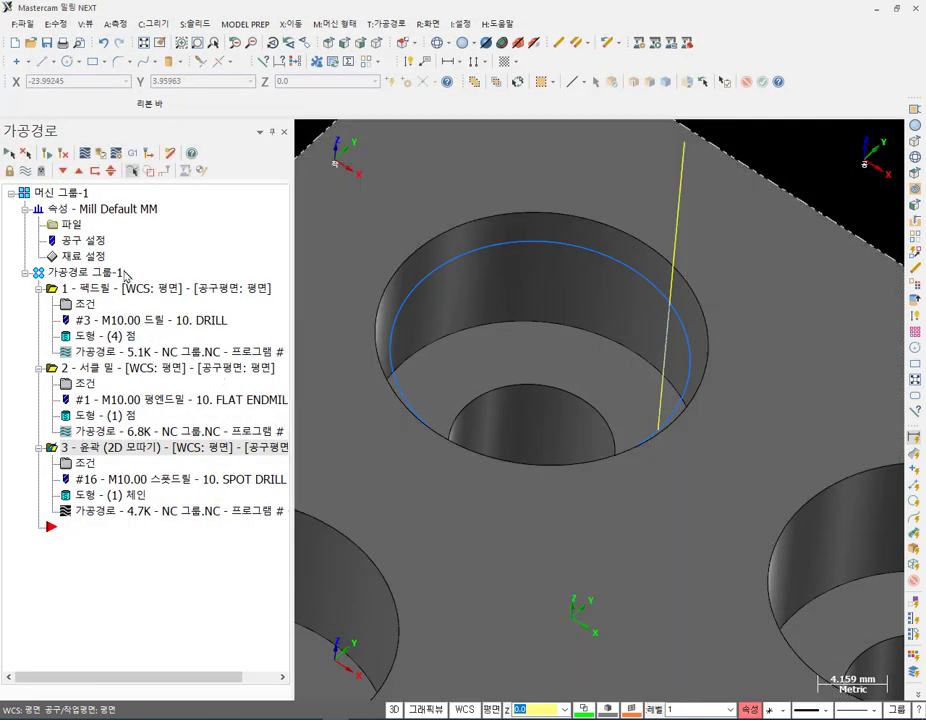
Verify all three operations in the simulator with the workpiece hidden and the cuts coloured by operation.
left_click(85, 272)
left_click(101, 155)
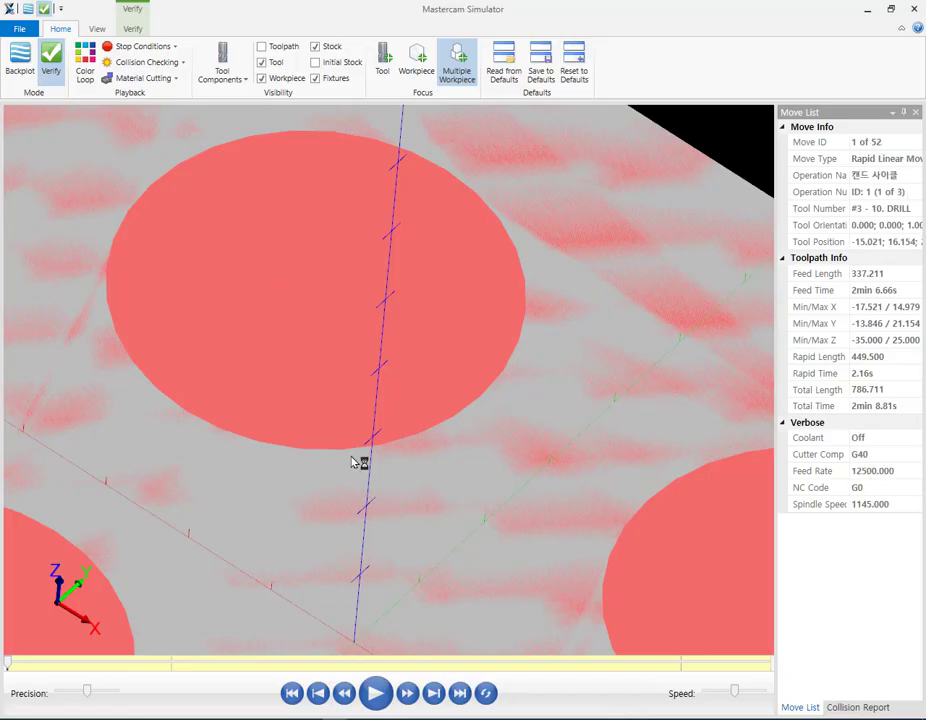
left_click(266, 79)
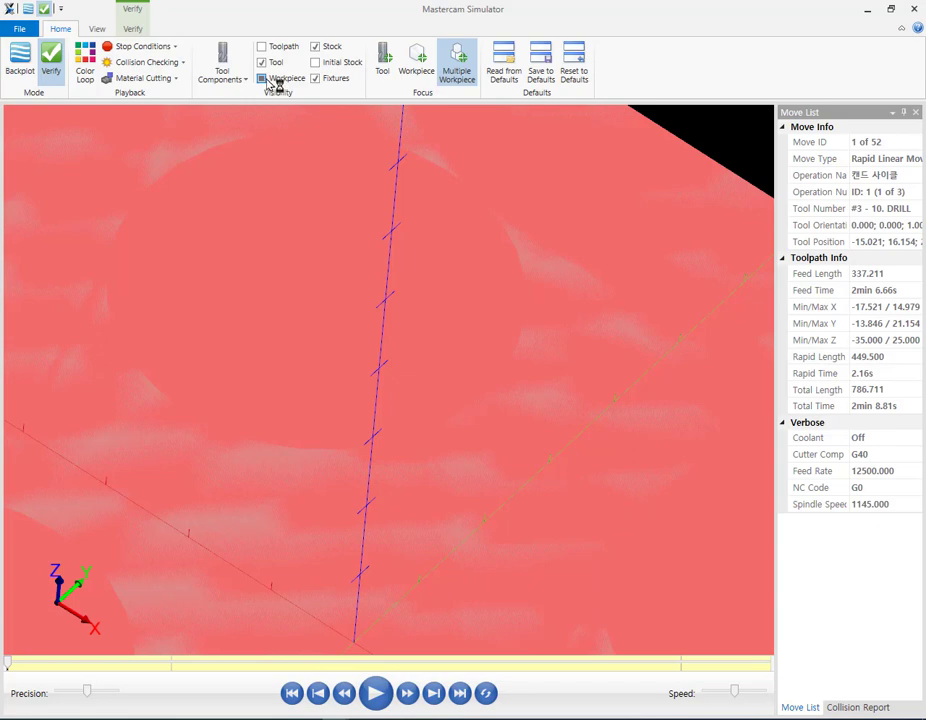
left_click(376, 692)
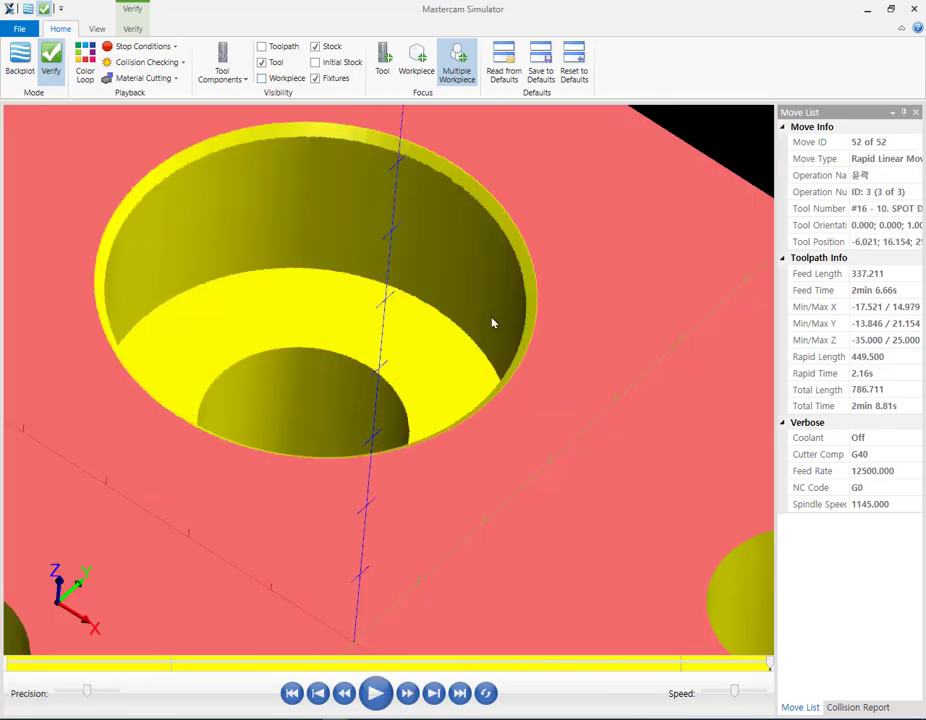
scroll(467, 272, "down", 3)
left_click(85, 62)
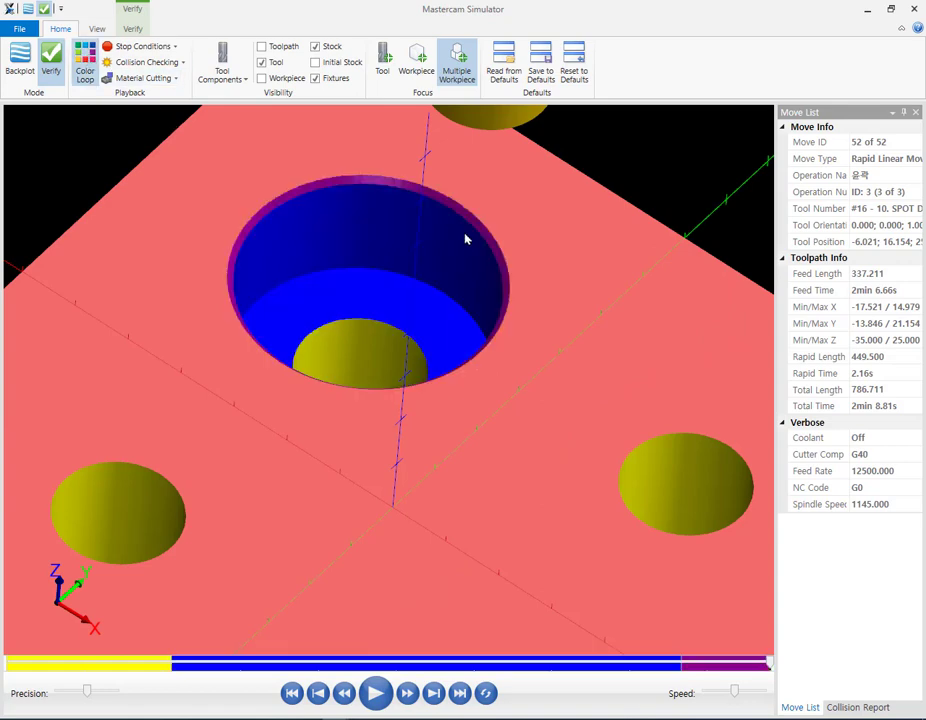
Examine the chamfered counterbore and the unchamfered edge of the drilled hole on its floor.
middle_click_drag(473, 256, 477, 271)
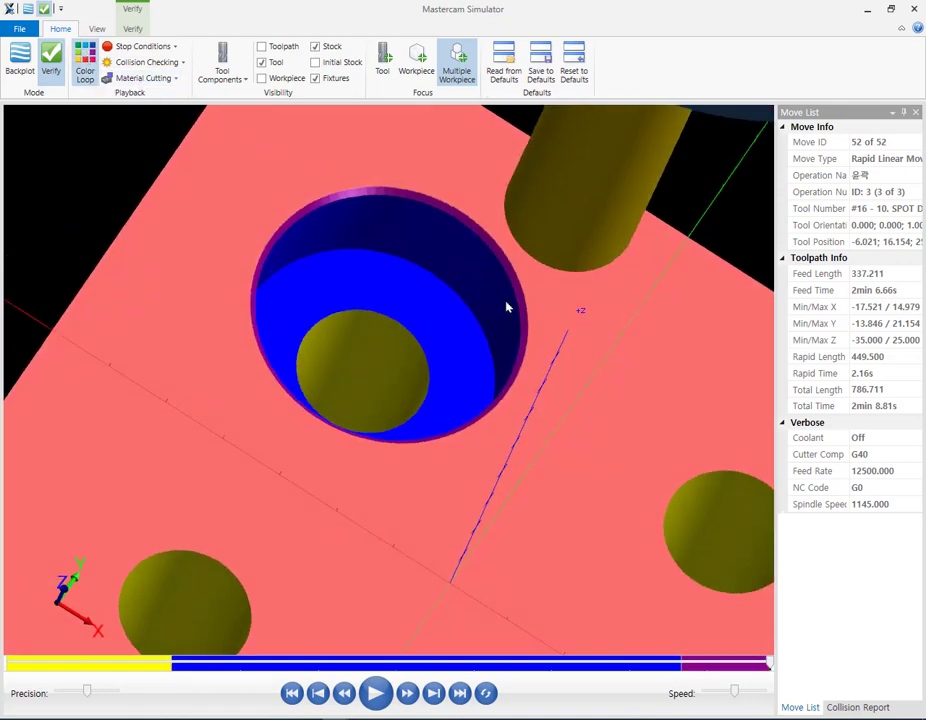
scroll(560, 331, "up", 1)
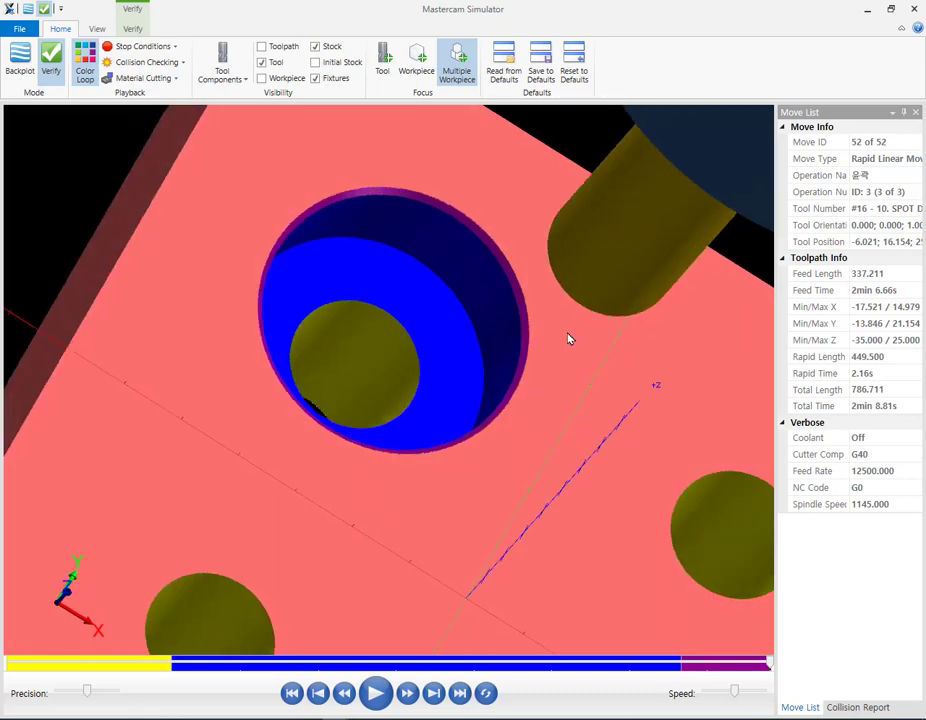
scroll(424, 330, "up", 3)
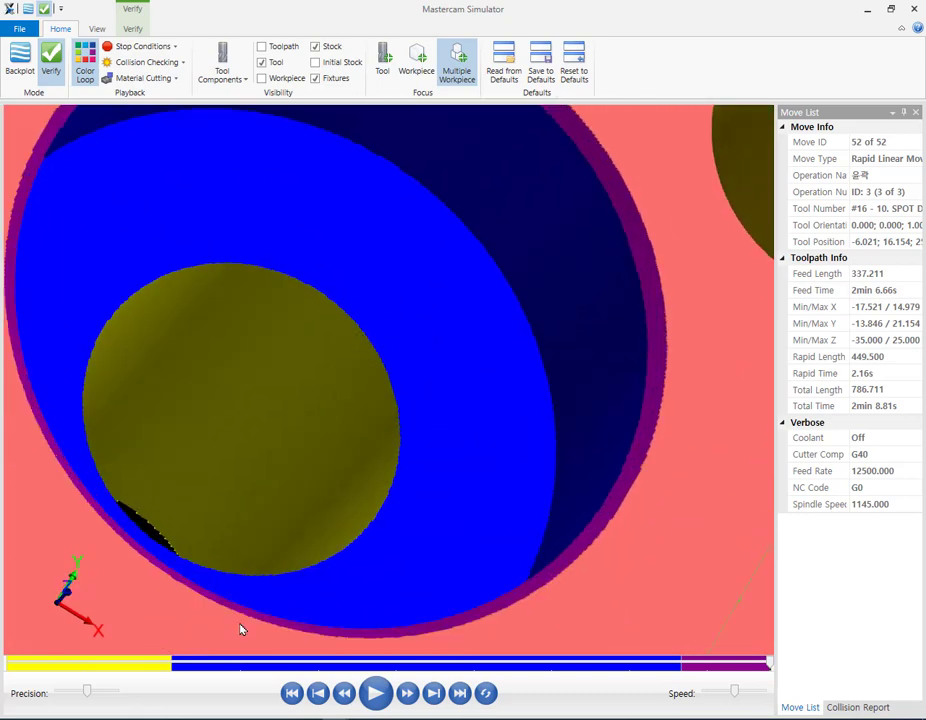
left_click_drag(345, 312, 356, 308)
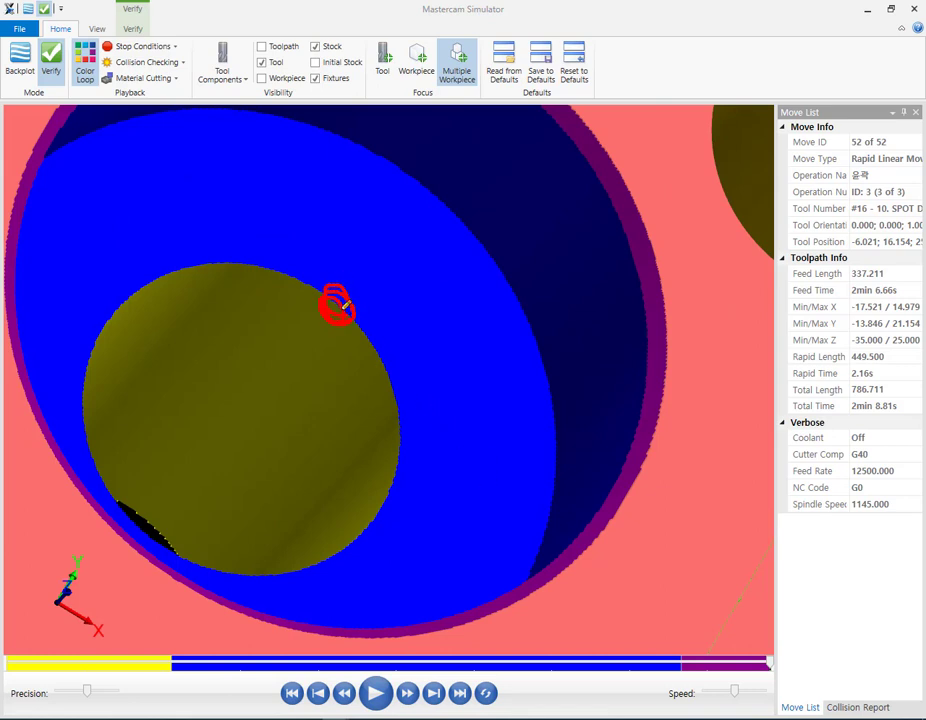
right_click(442, 387)
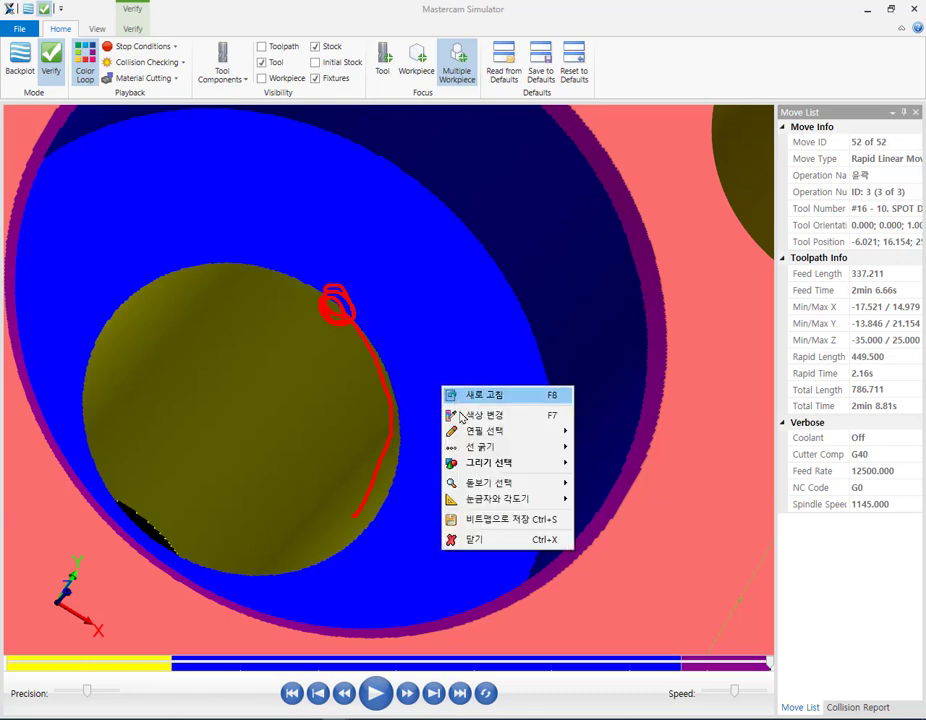
left_click(475, 541)
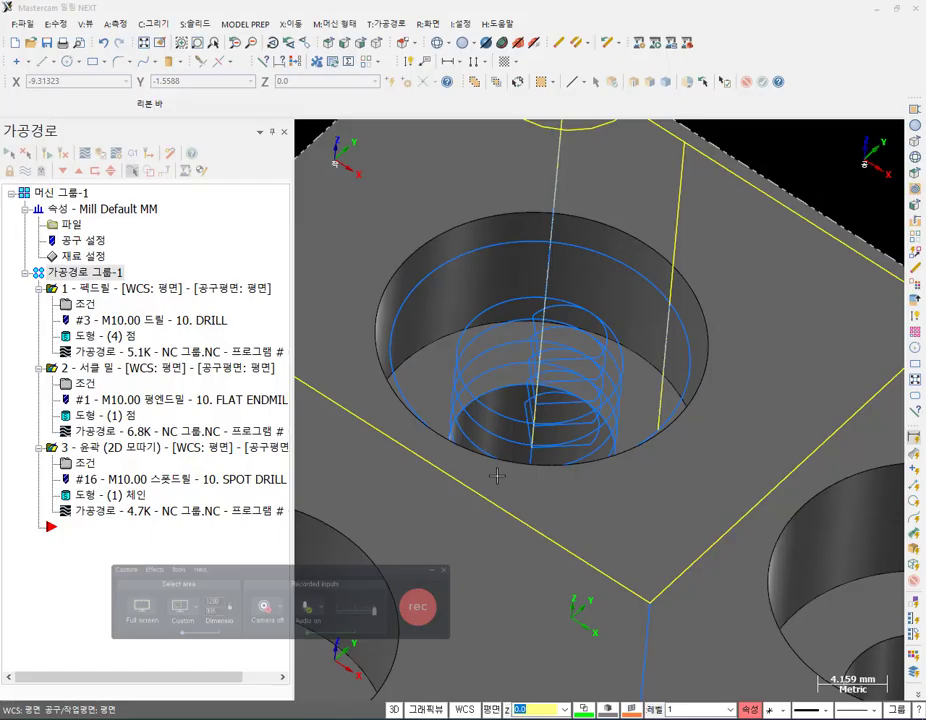
Duplicate the 2D chamfer contour operation at the end of the toolpath group.
scroll(589, 232, "down", 2)
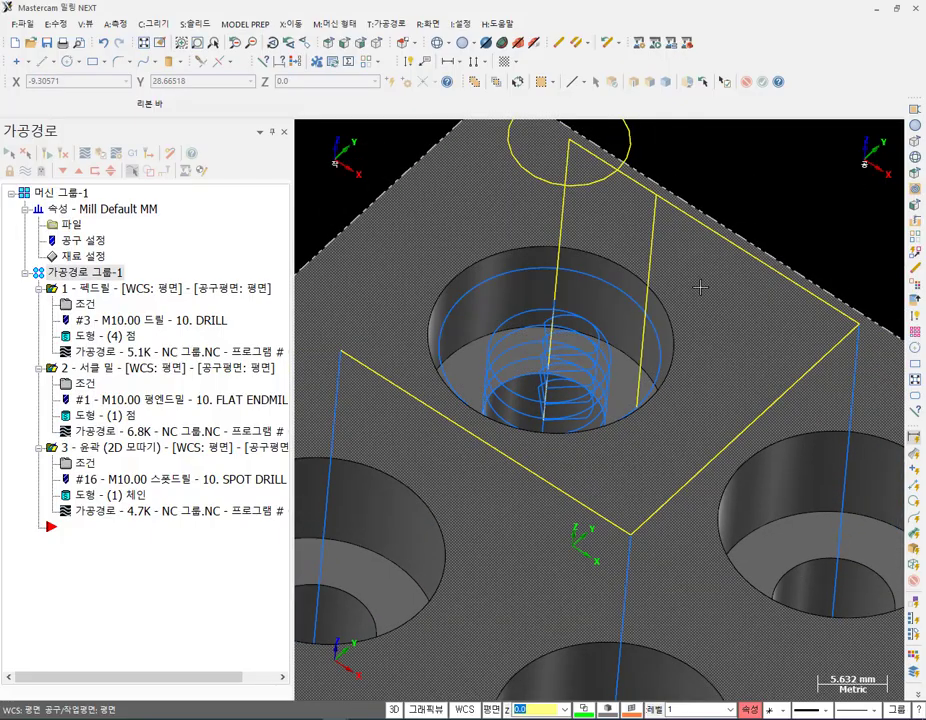
scroll(562, 370, "up", 1)
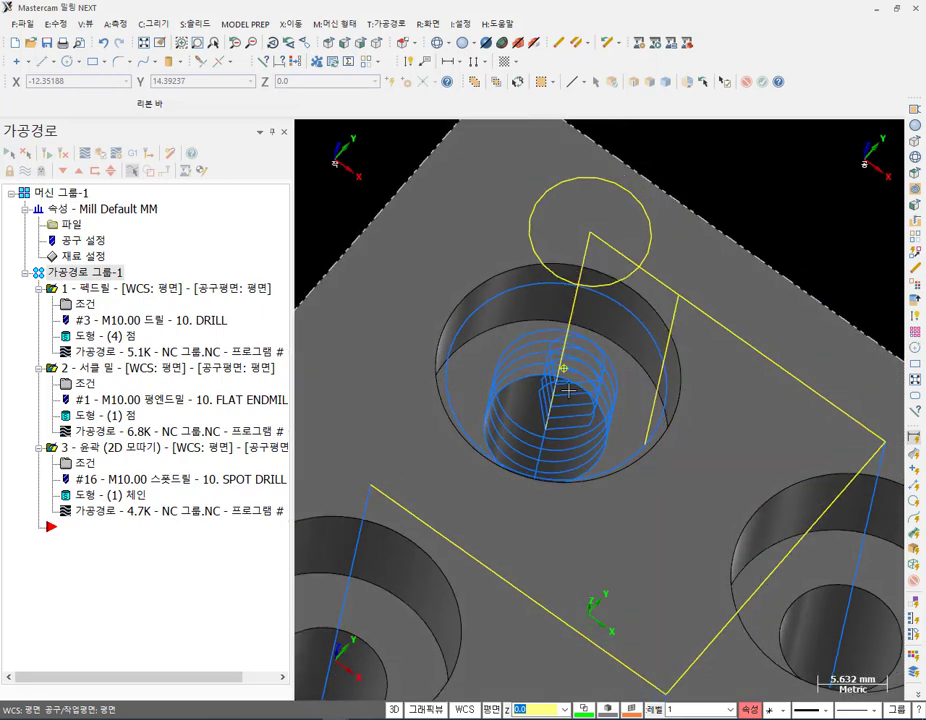
left_click(100, 449)
right_click_drag(100, 452, 128, 535)
left_click(182, 590)
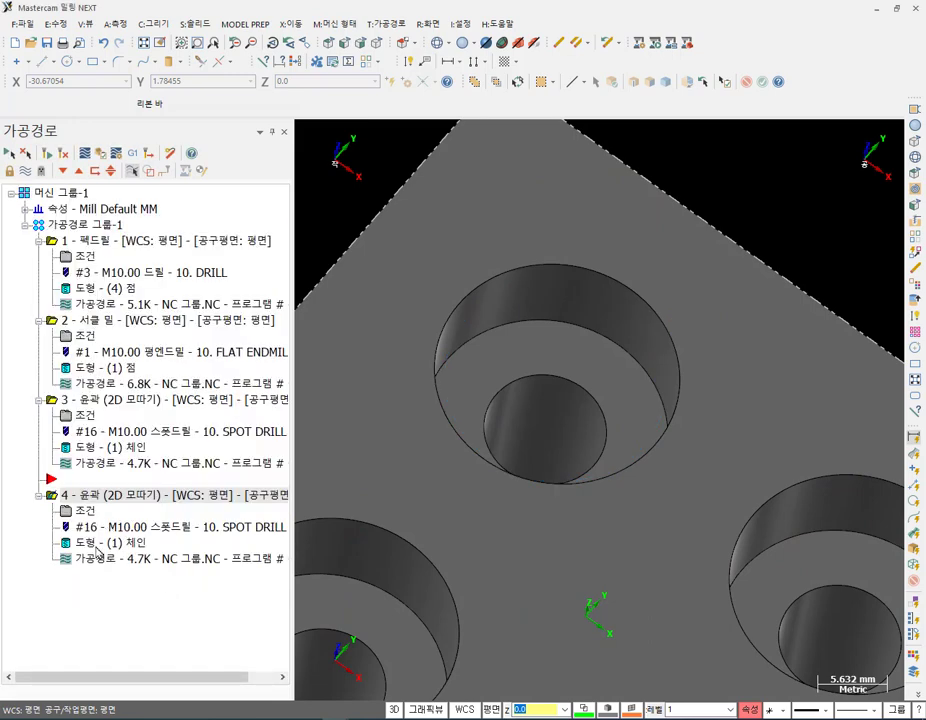
Rechain the copied contour operation to the drilled hole's edge on the counterbore floor, replacing its original chain.
left_click(97, 547)
right_click(91, 248)
left_click(145, 296)
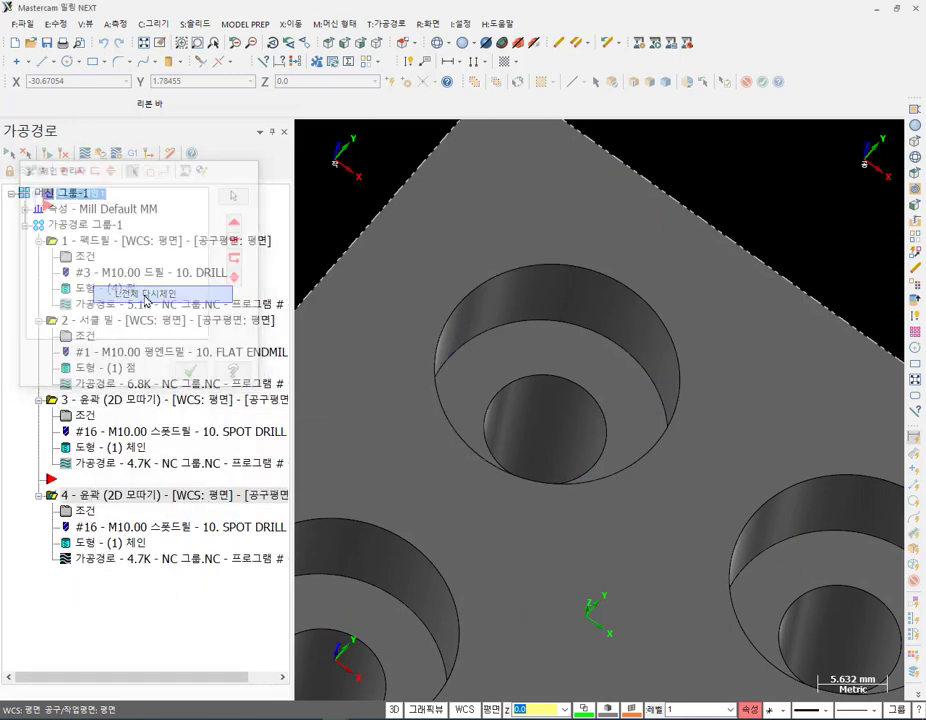
left_click(607, 425)
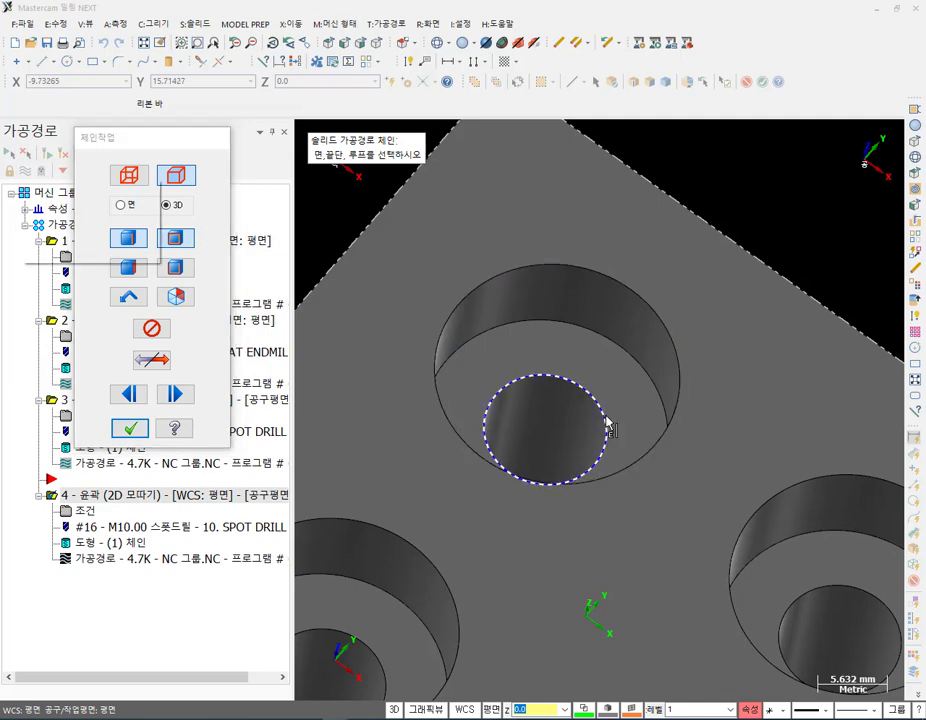
left_click(89, 240)
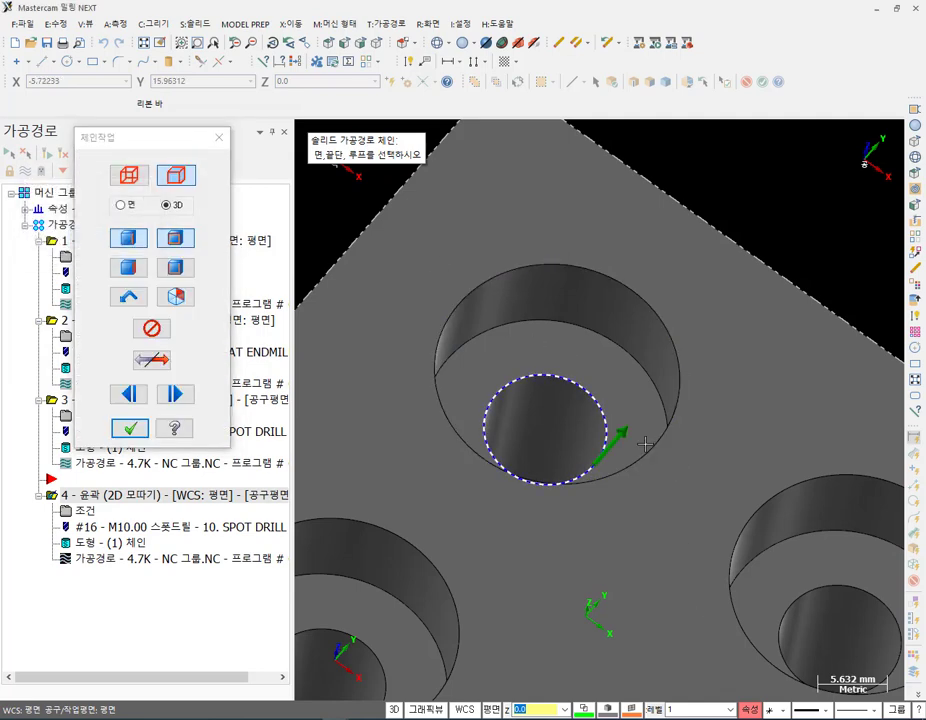
scroll(649, 428, "up", 3)
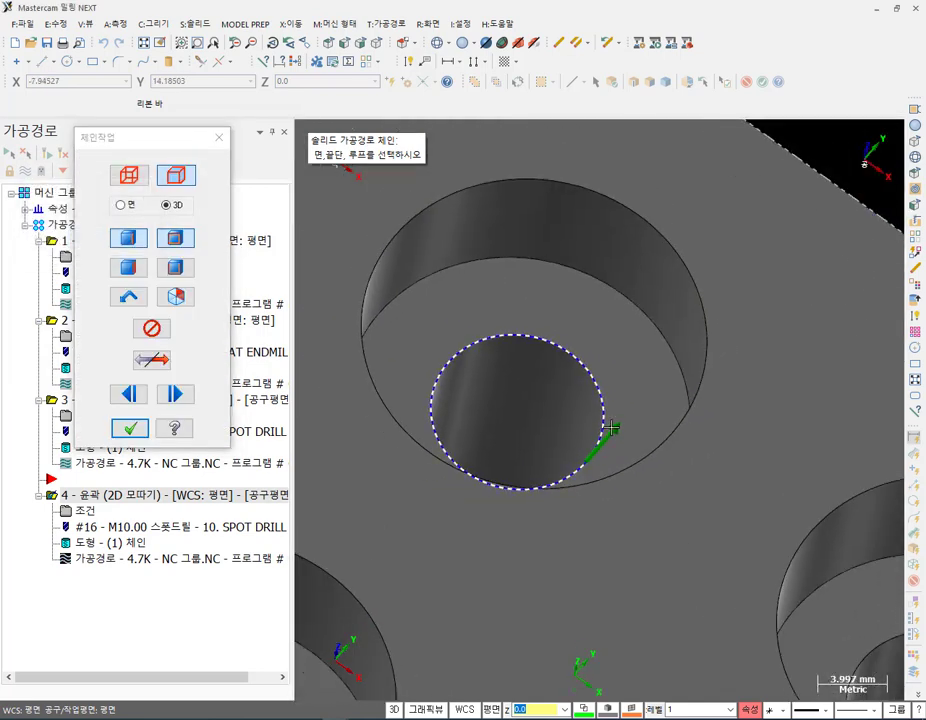
left_click(612, 428)
left_click(130, 428)
left_click(193, 373)
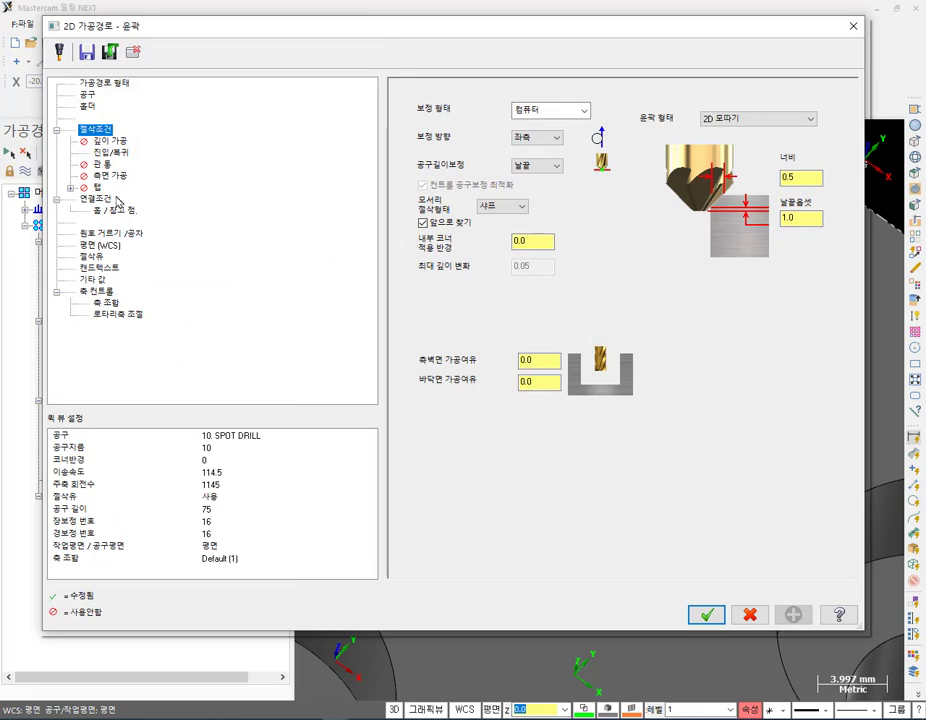
Adjust the copied contour operation's linking parameters and regenerate its toolpath.
left_click(100, 198)
left_click(615, 321)
left_click(706, 615)
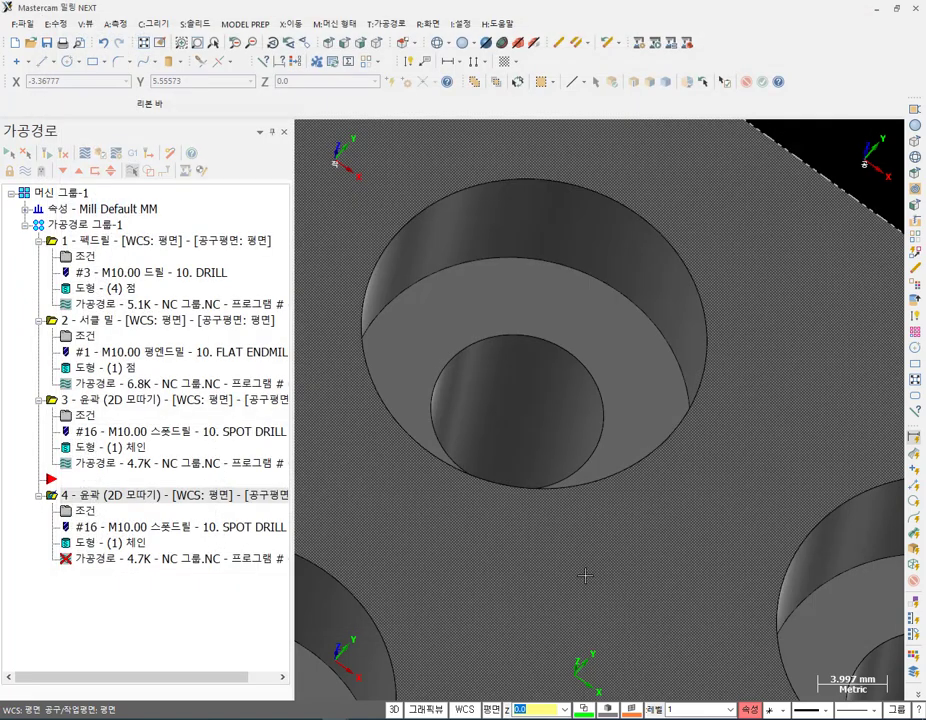
left_click(47, 155)
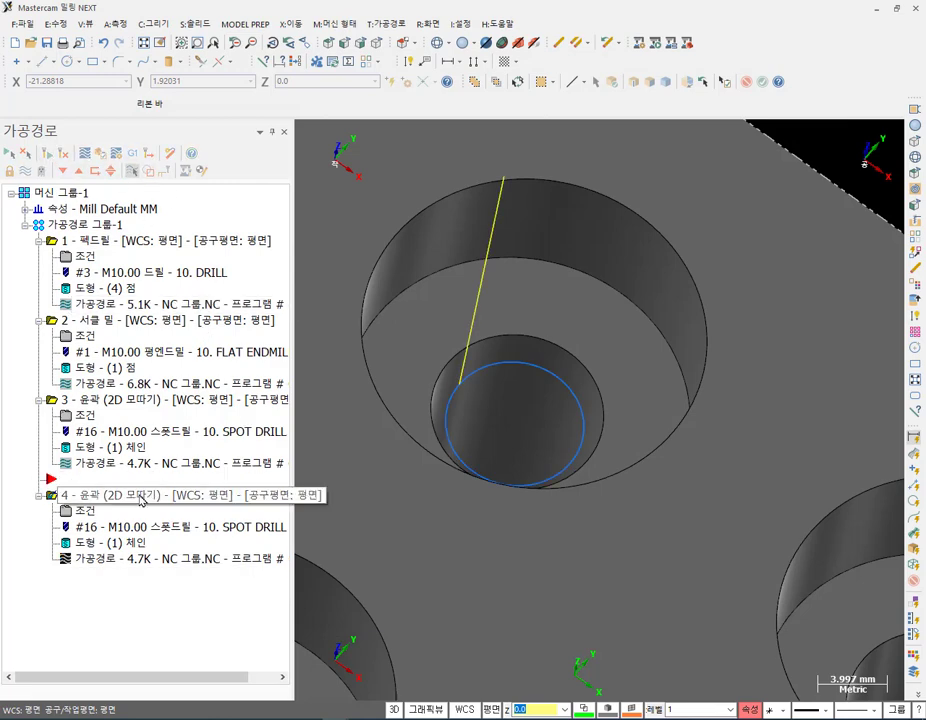
Backplot the copied chamfer operation and examine the spot drill's position and moves around the drilled hole's edge.
key("alt+t")
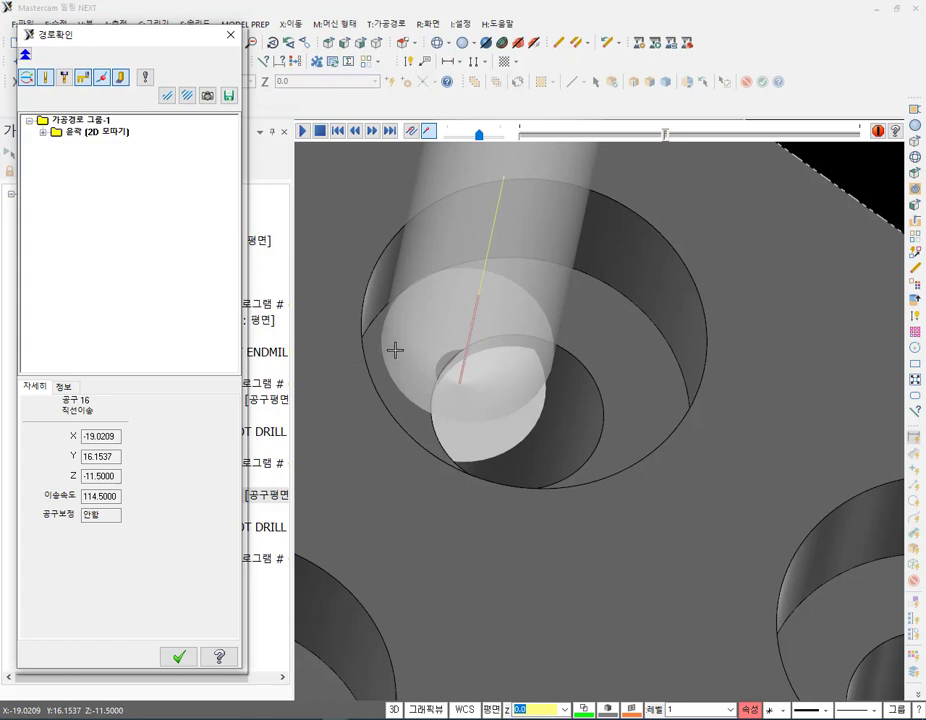
key("alt+1")
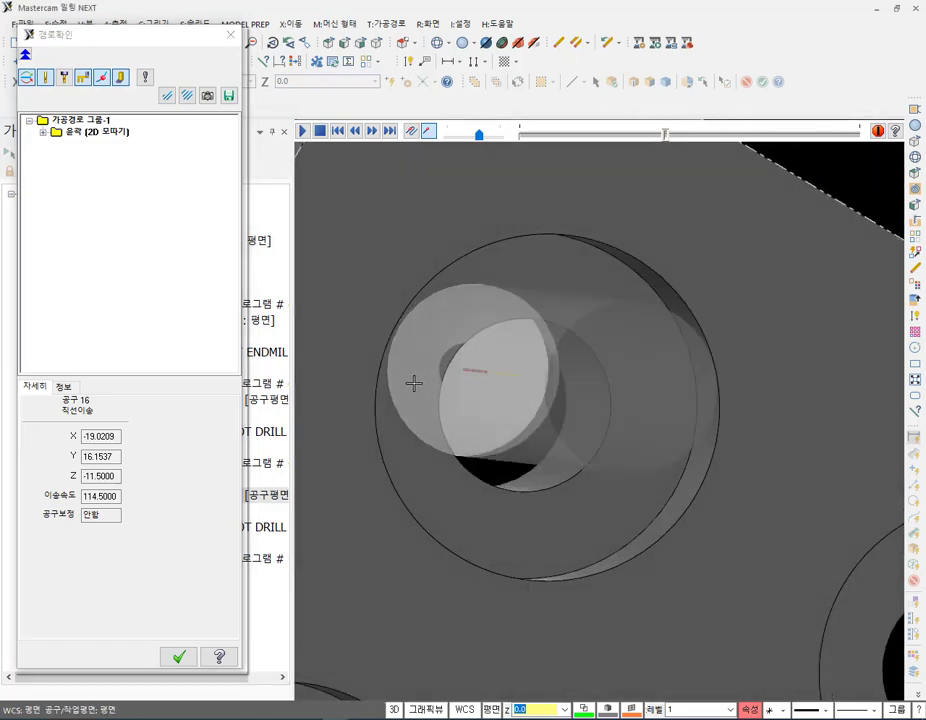
middle_click_drag(404, 378, 409, 354)
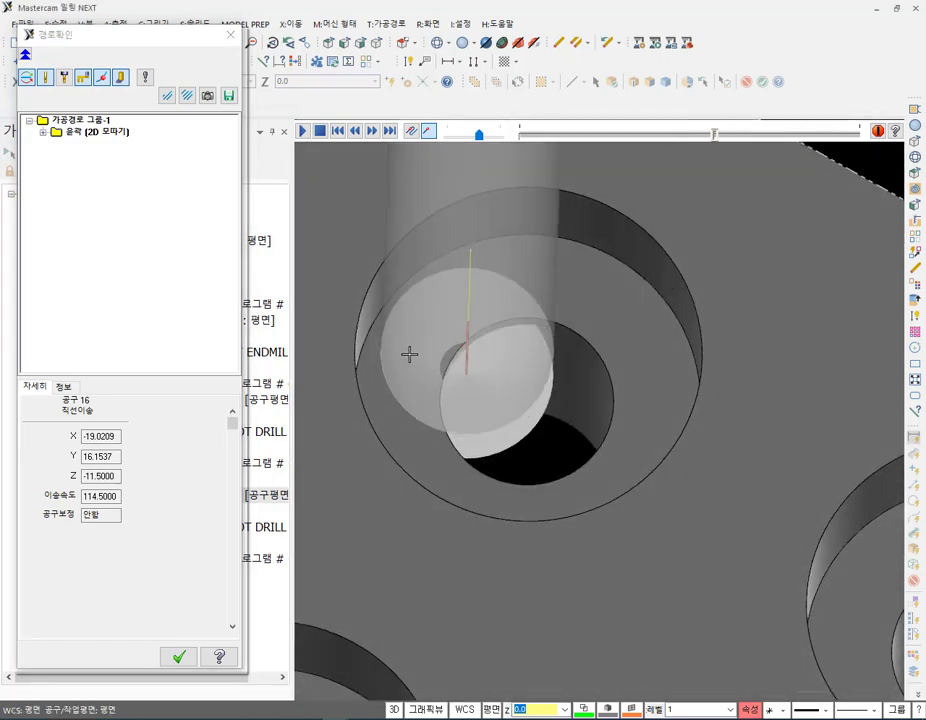
scroll(577, 403, "down", 2)
middle_click_drag(567, 411, 521, 510)
scroll(538, 328, "down", 2)
middle_click_drag(537, 295, 550, 289)
middle_click_drag(573, 533, 533, 330)
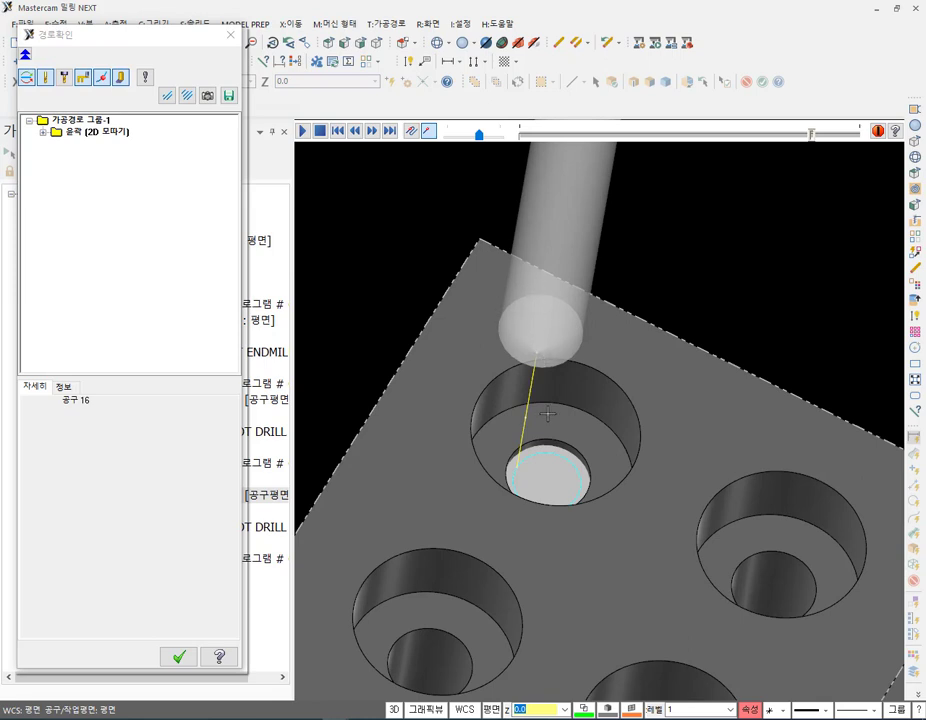
scroll(513, 468, "up", 3)
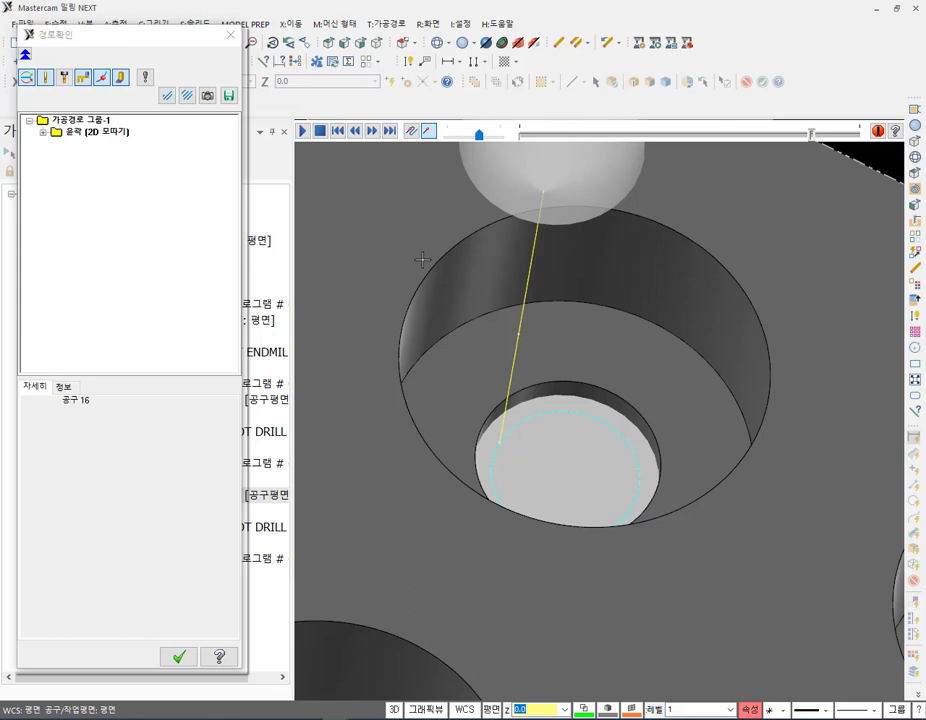
middle_click_drag(465, 304, 460, 400)
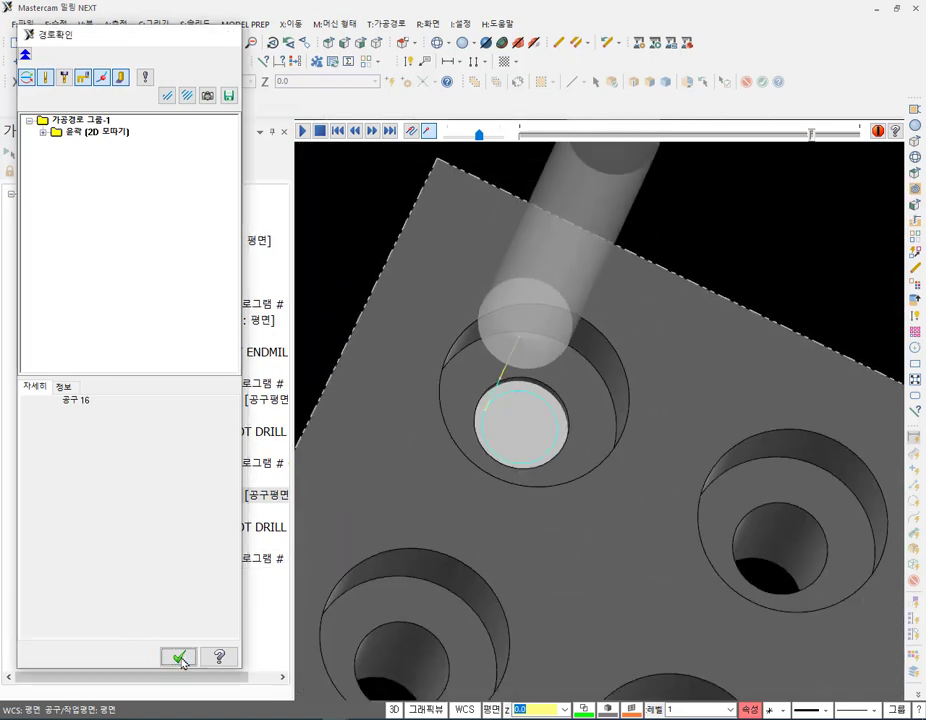
left_click(179, 656)
Verify all four operations to the end in the simulator and examine both chamfers of the counterbored hole.
left_click(83, 229)
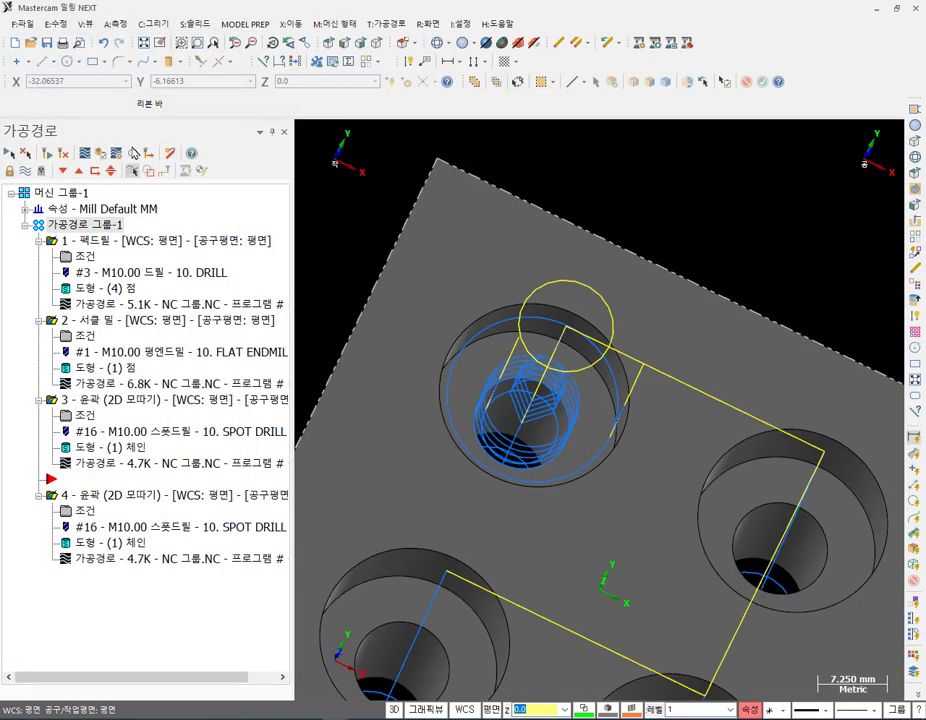
left_click(101, 152)
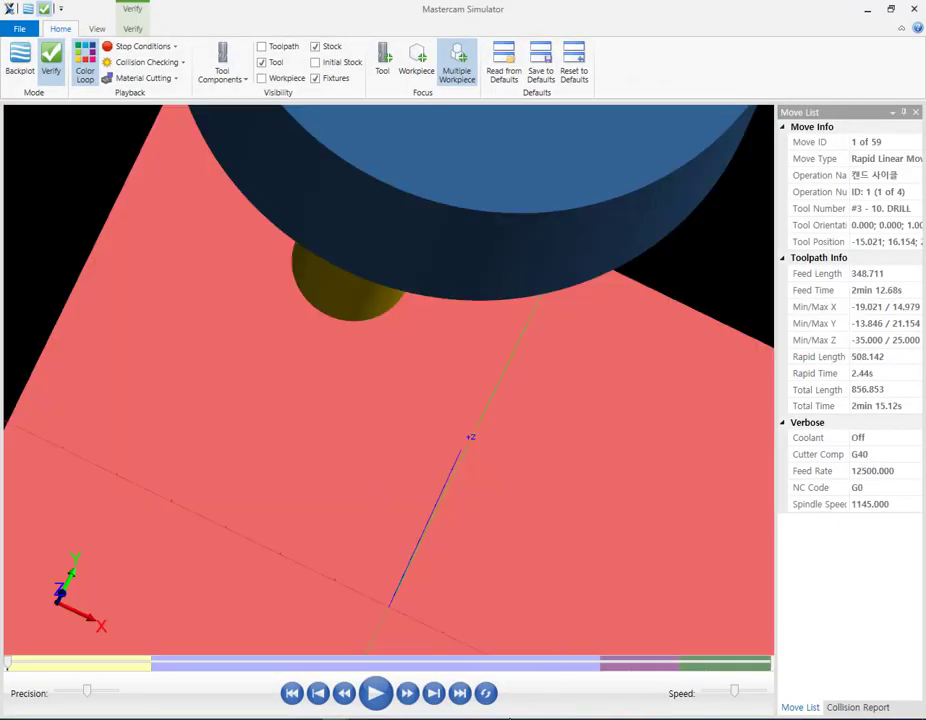
left_click(460, 693)
scroll(273, 382, "up", 10)
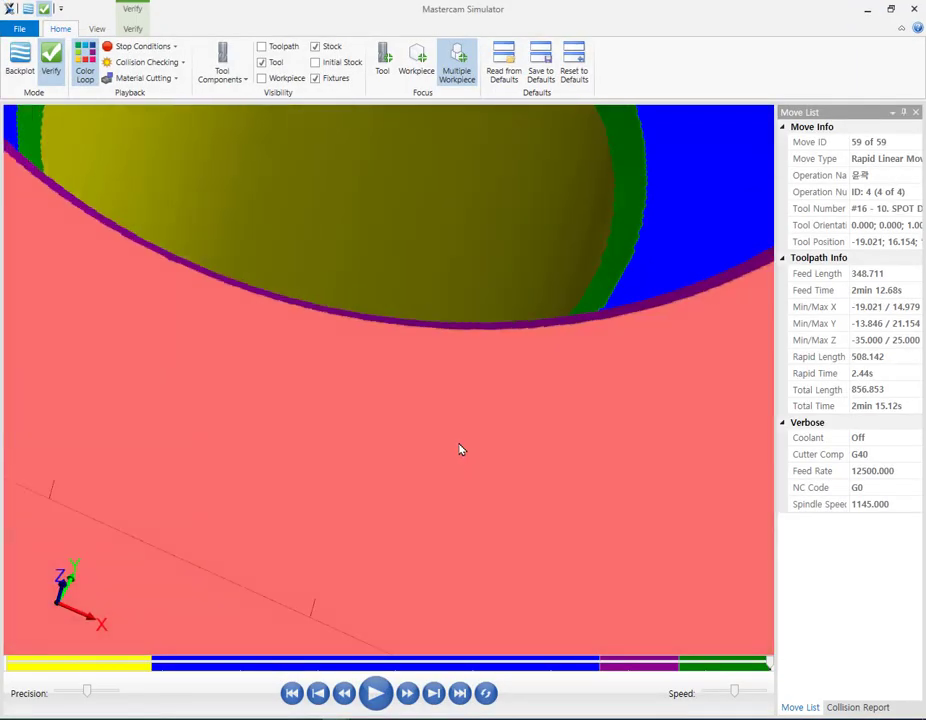
scroll(460, 450, "down", 5)
middle_click_drag(455, 375, 461, 397)
scroll(463, 403, "up", 2)
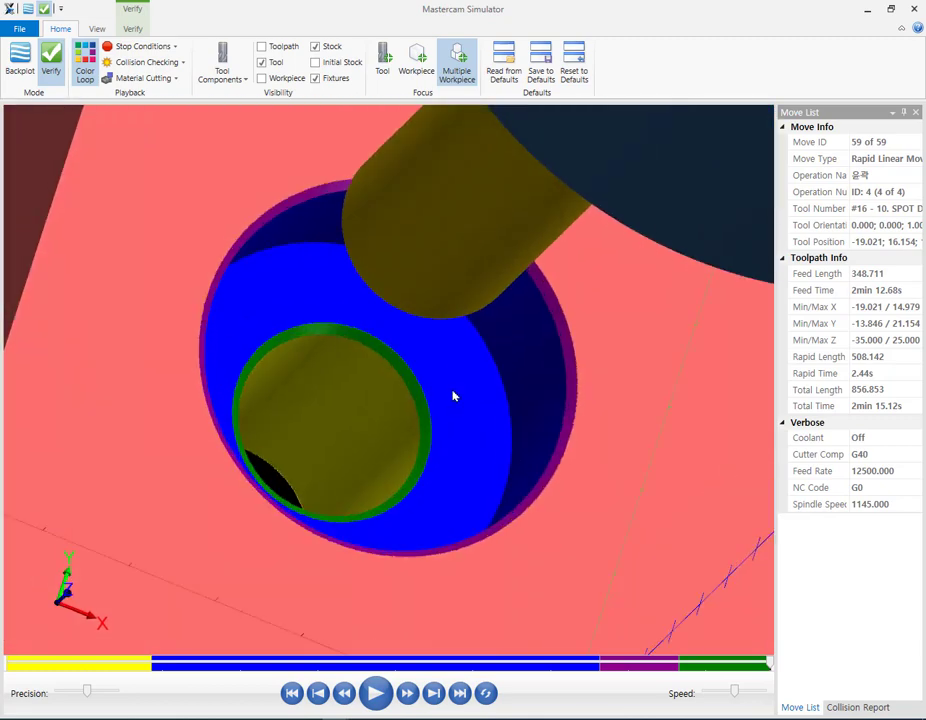
scroll(455, 396, "down", 4)
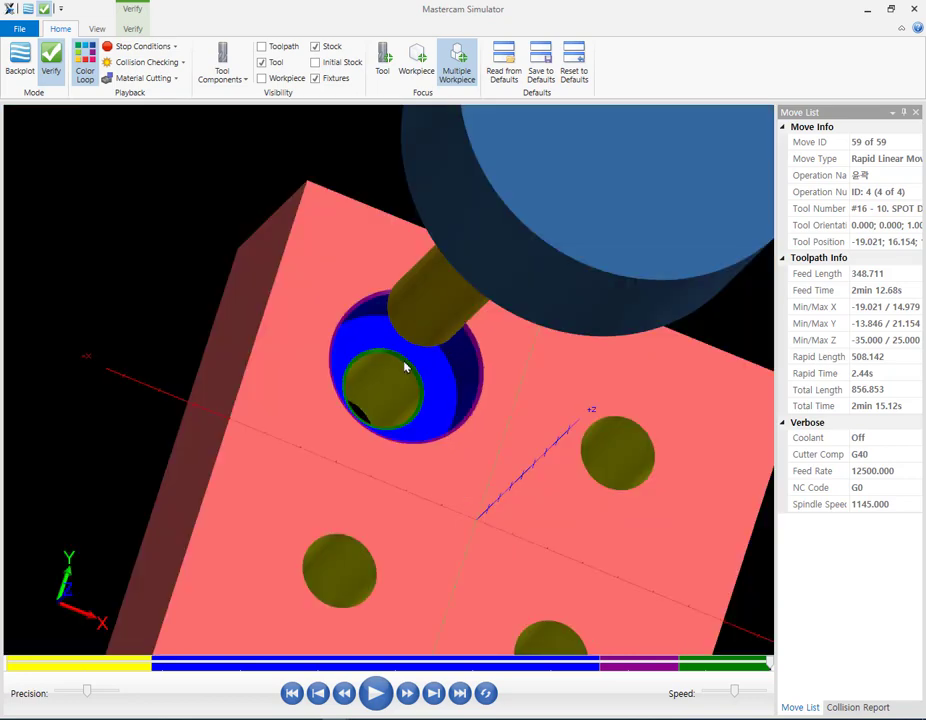
middle_click_drag(467, 402, 489, 441)
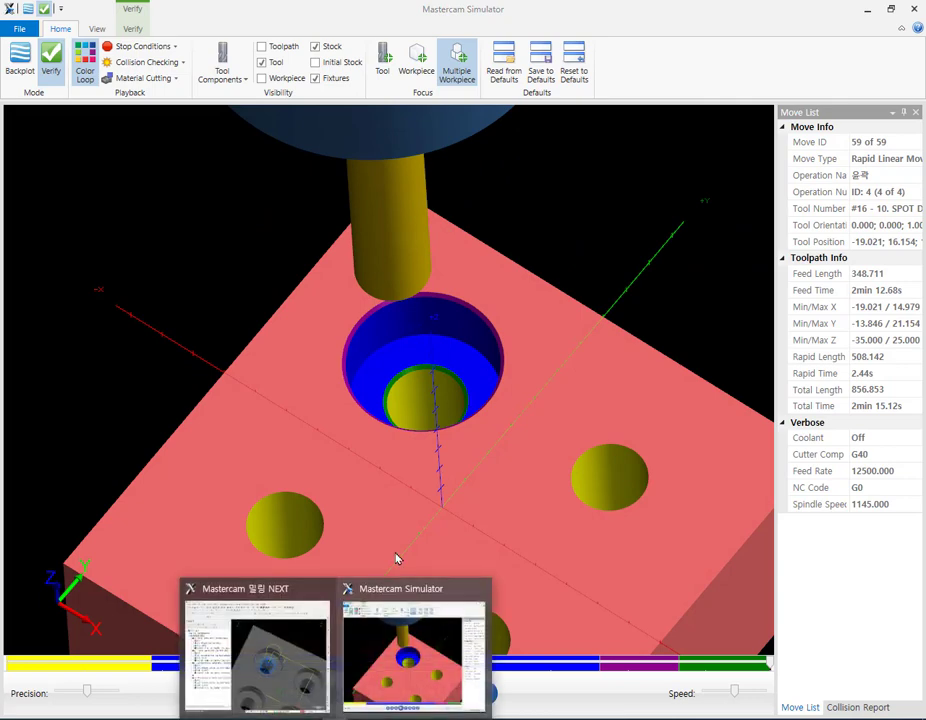
Switch back to Mastercam and examine the combined toolpaths around the machined counterbored hole.
left_click(300, 650)
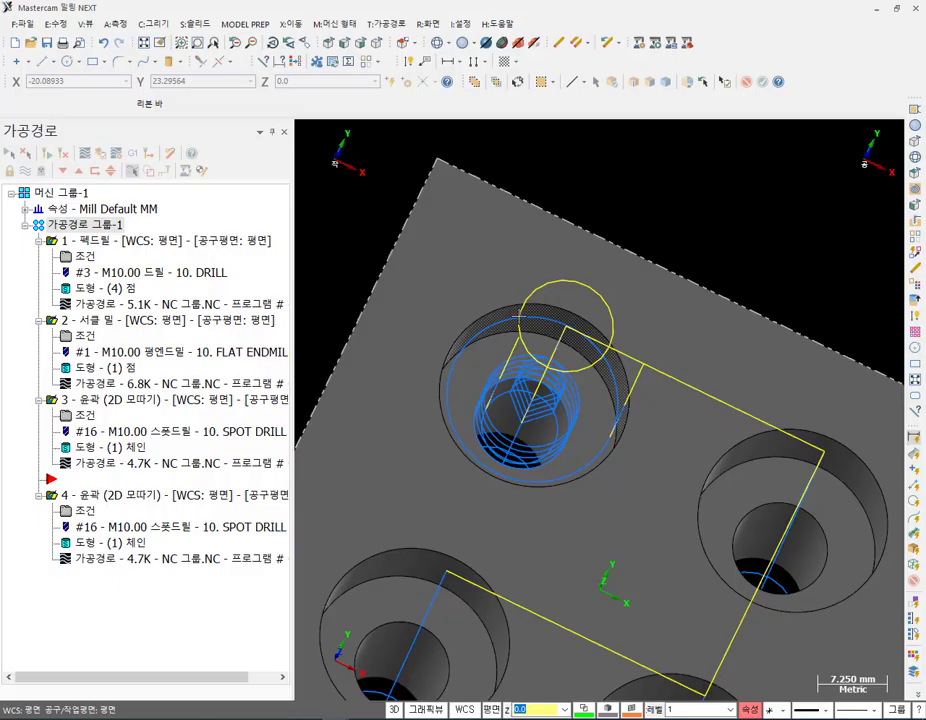
scroll(548, 285, "down", 5)
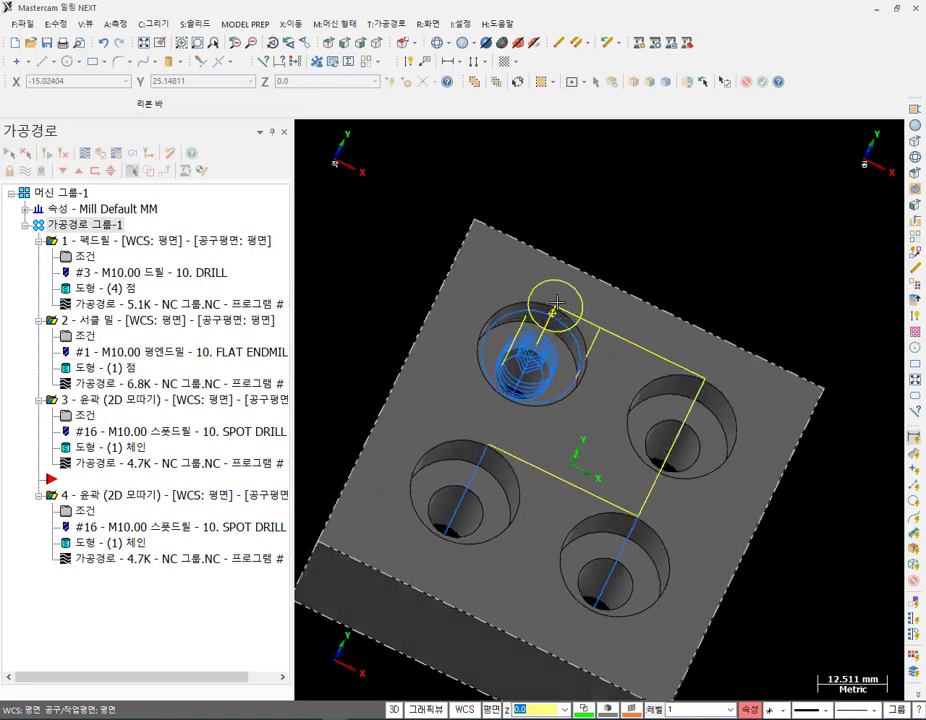
scroll(548, 285, "up", 3)
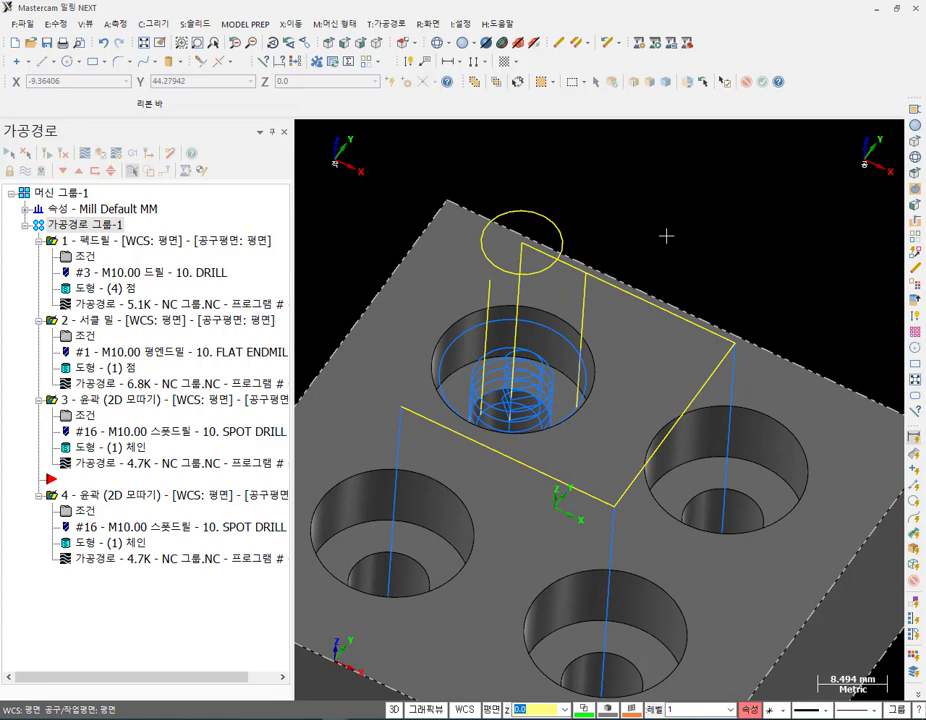
scroll(657, 246, "down", 2)
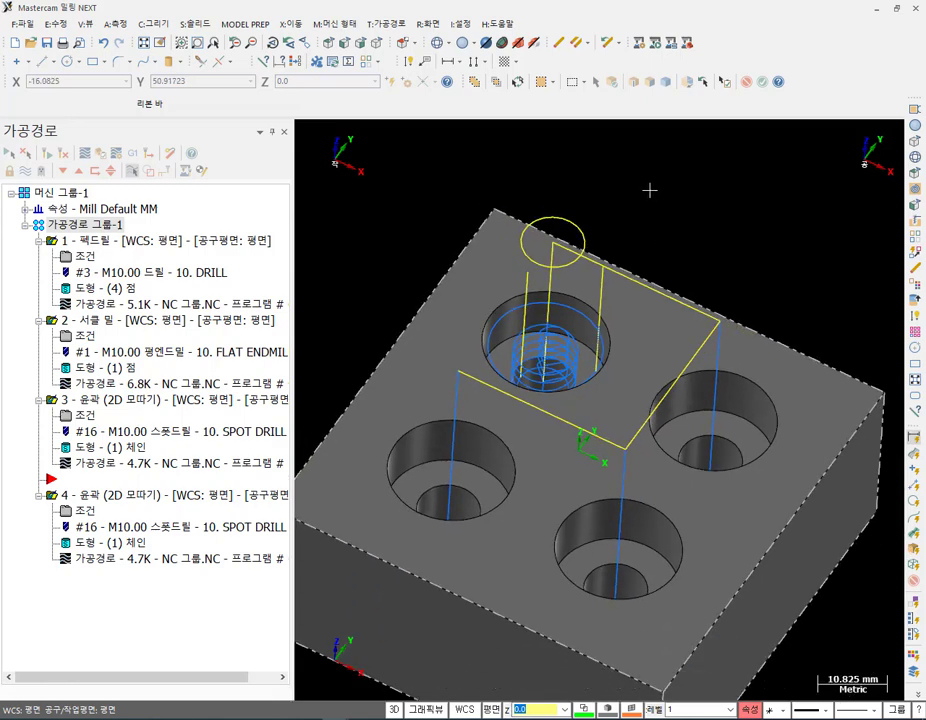
scroll(502, 199, "up", 2)
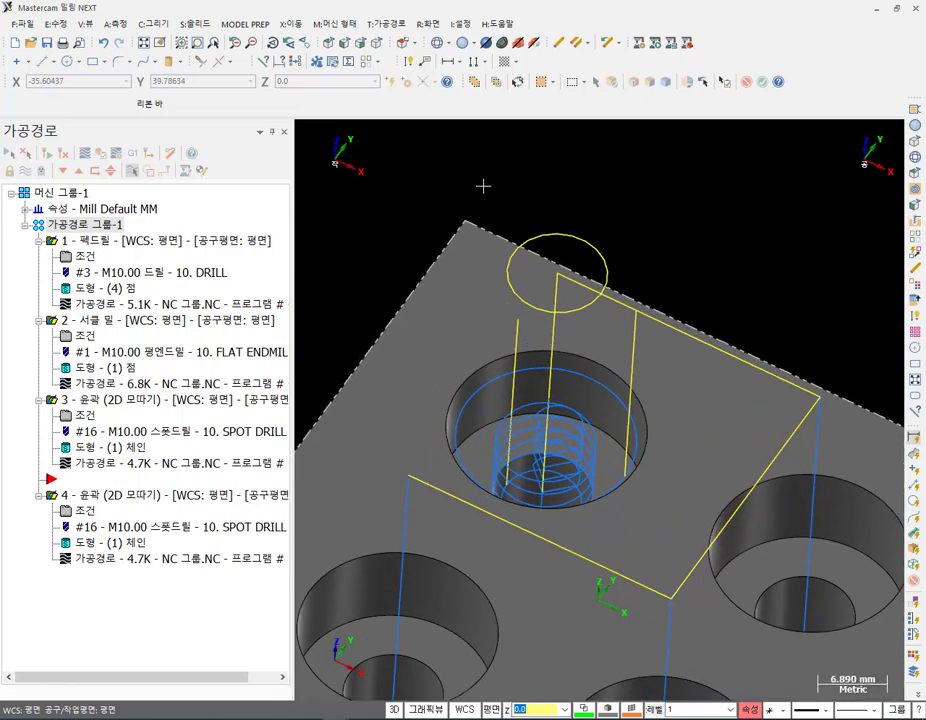
scroll(724, 190, "down", 2)
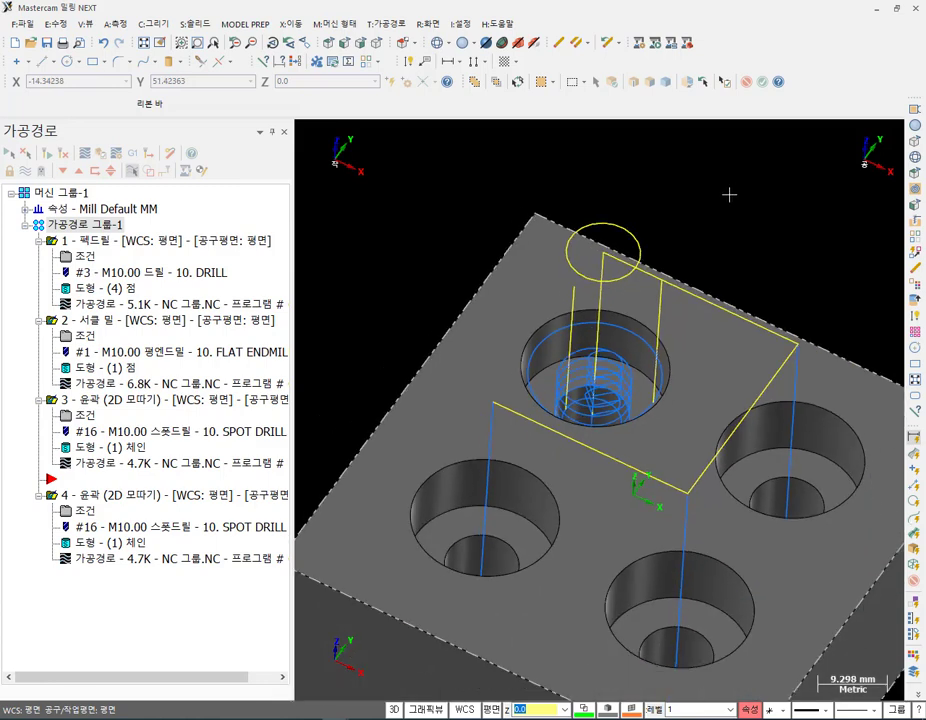
scroll(660, 166, "up", 2)
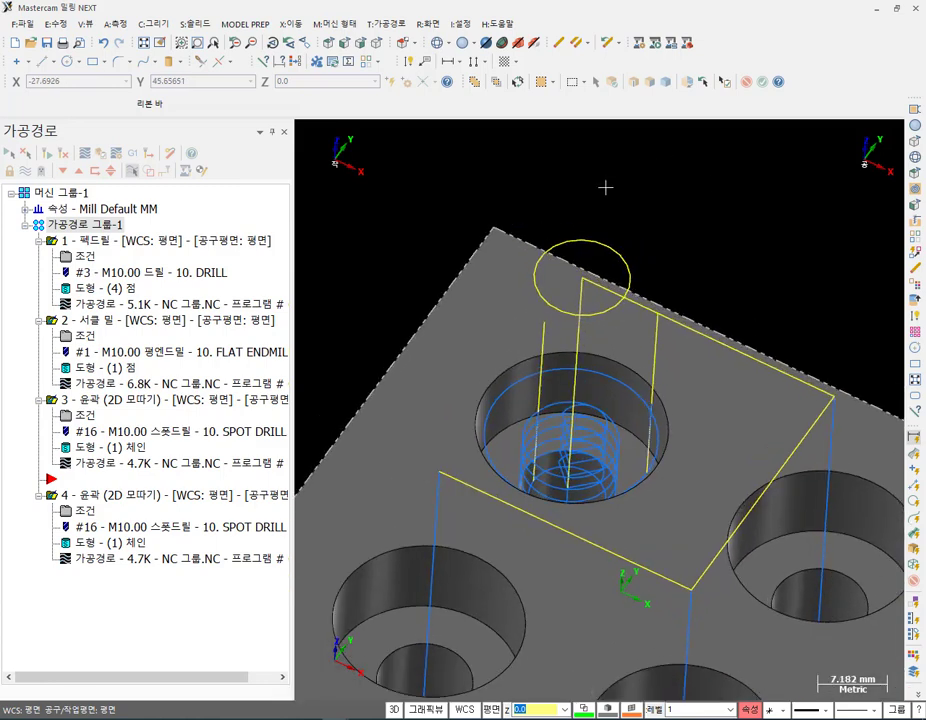
Move the toolpath insertion point below the fourth operation.
left_click(64, 172)
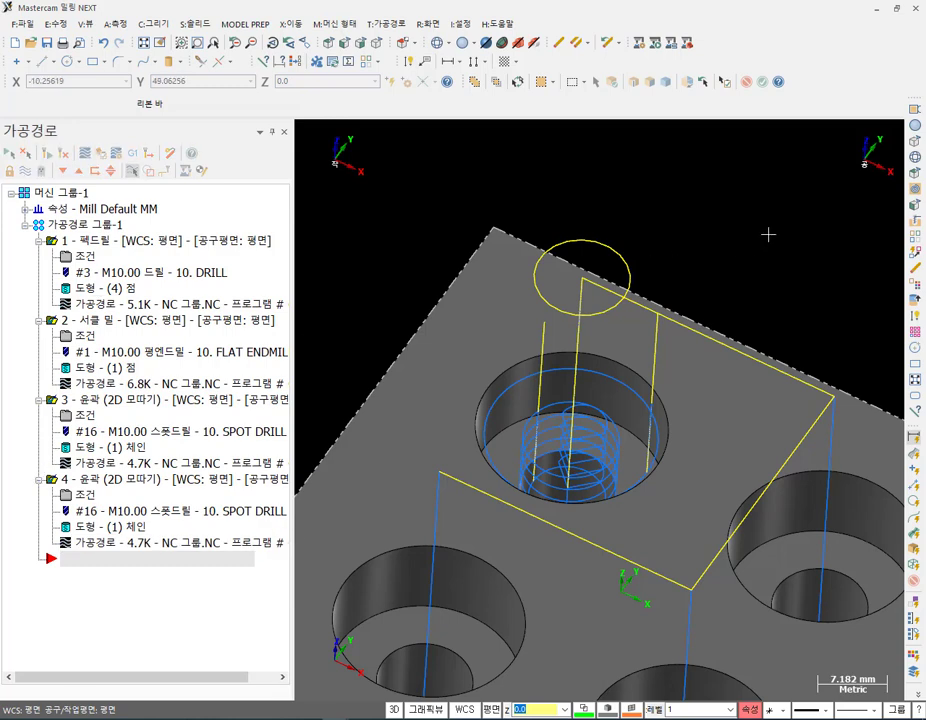
scroll(555, 247, "up", 2)
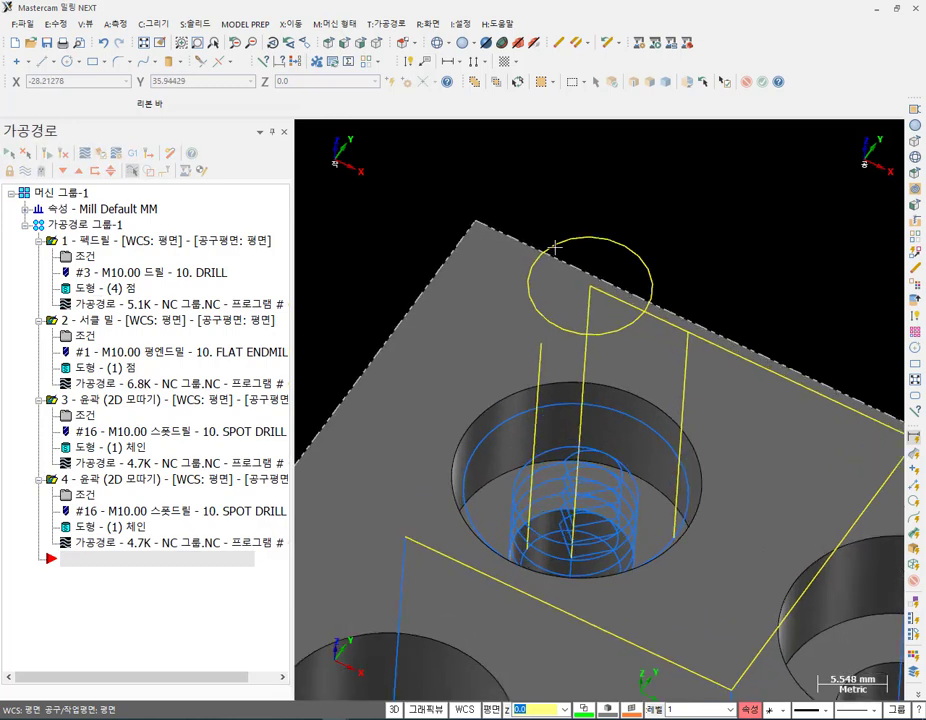
scroll(490, 250, "down", 7)
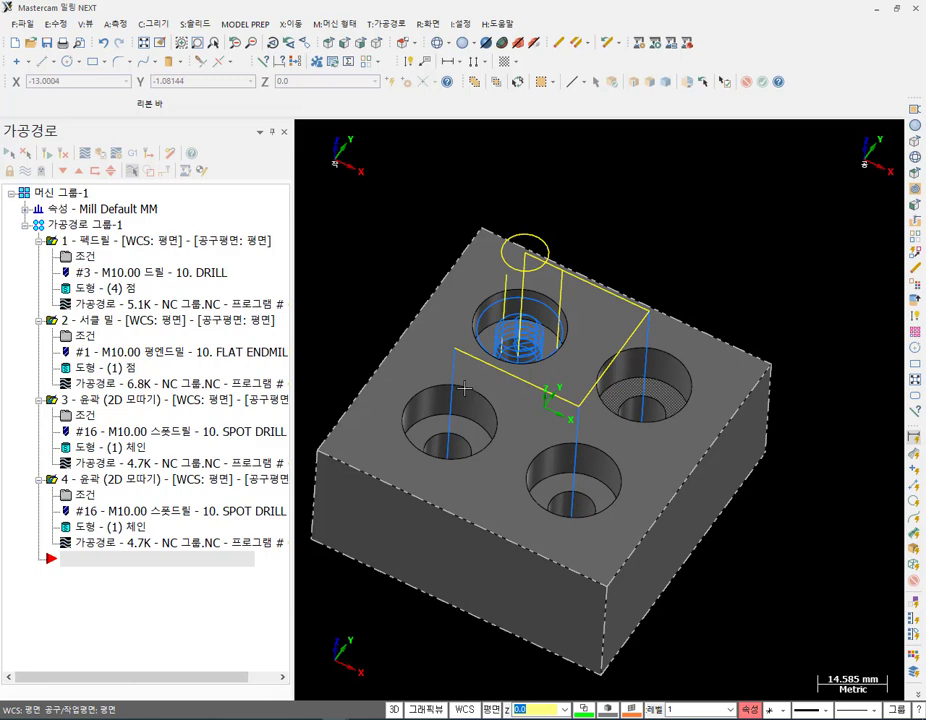
Add the centres of the other three counterbores to the circle mill operation's points.
left_click(107, 322)
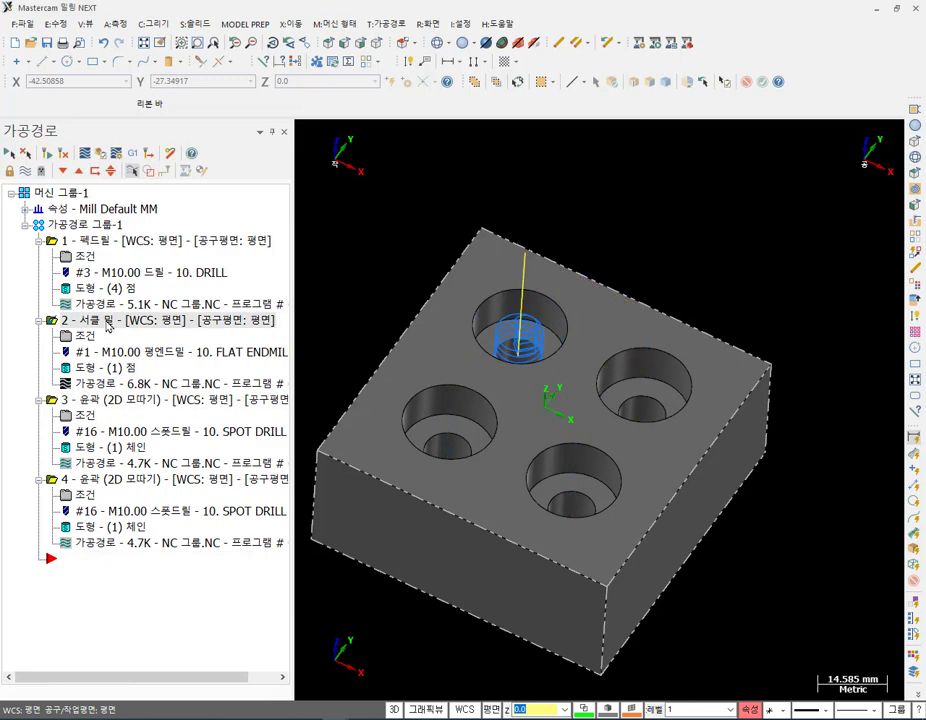
left_click(100, 241)
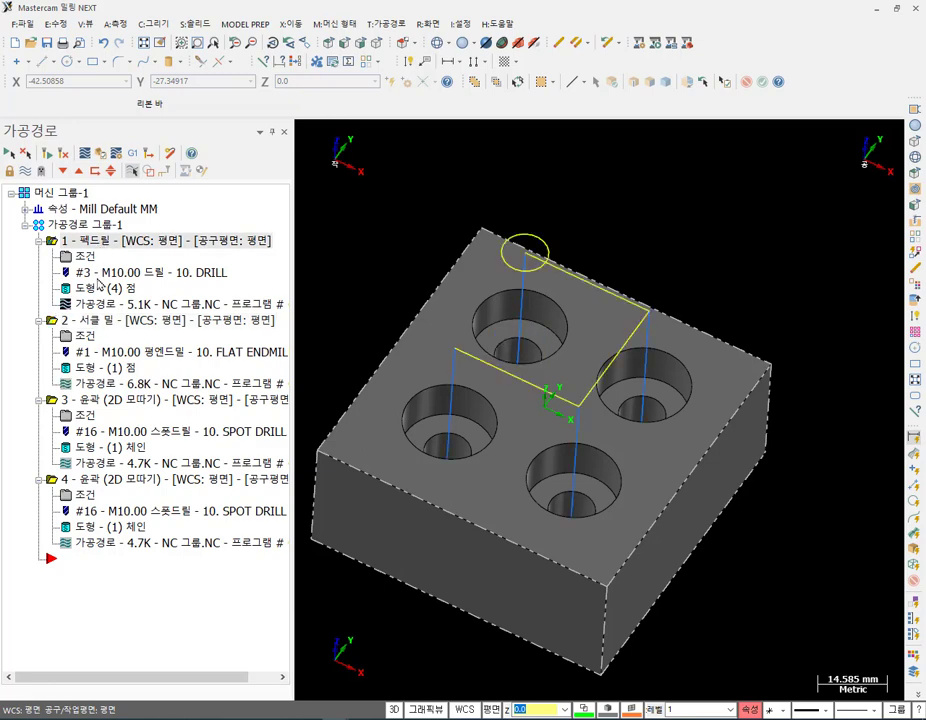
left_click(98, 322)
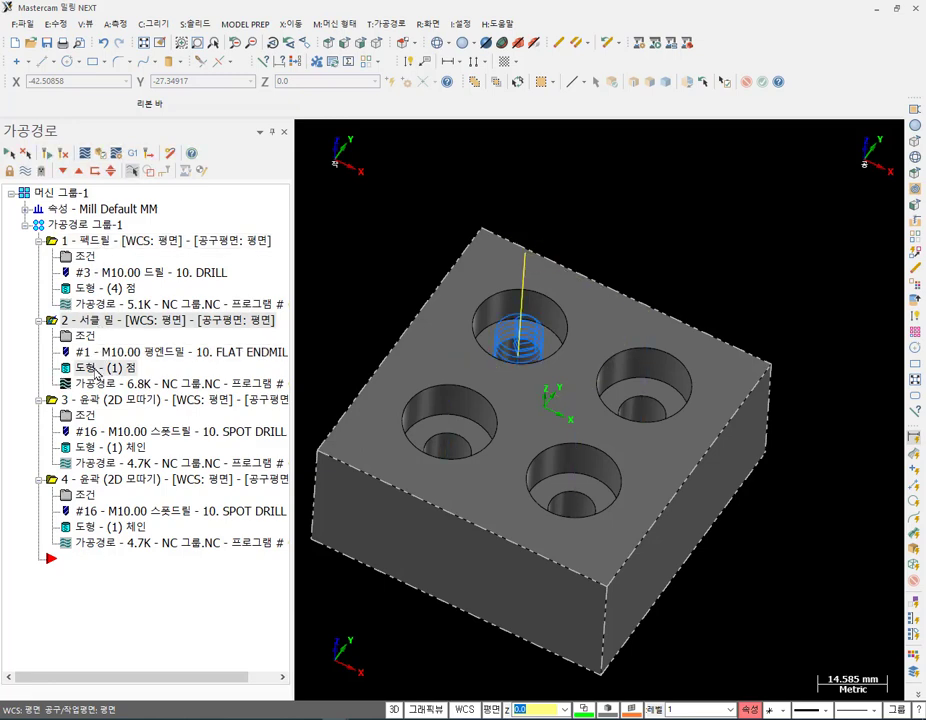
left_click(96, 368)
left_click_drag(268, 170, 123, 194)
right_click(121, 272)
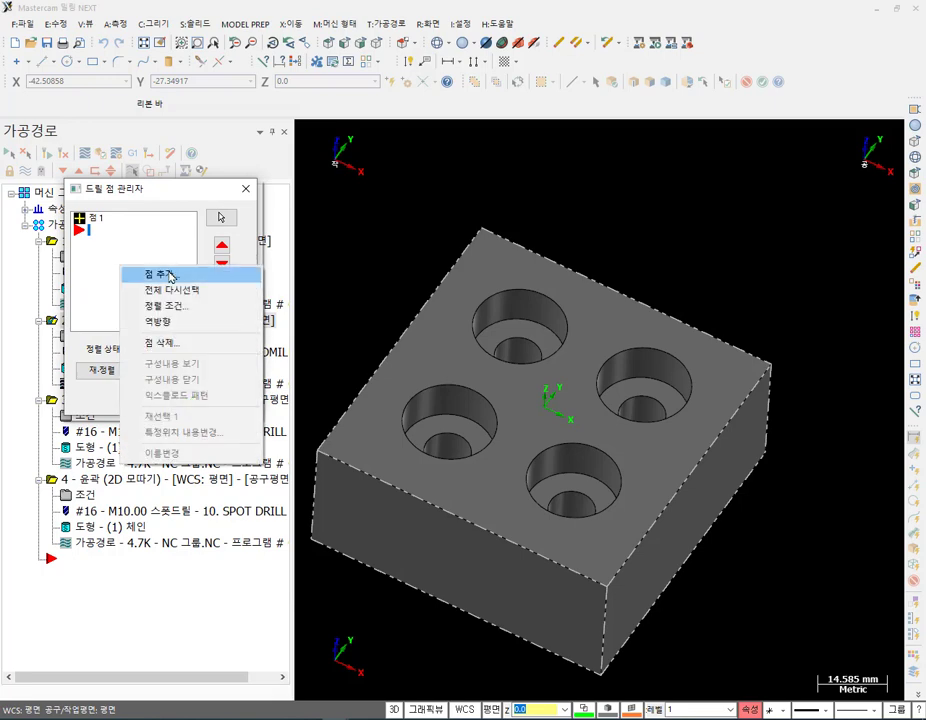
left_click(170, 276)
left_click(700, 390)
left_click(623, 494)
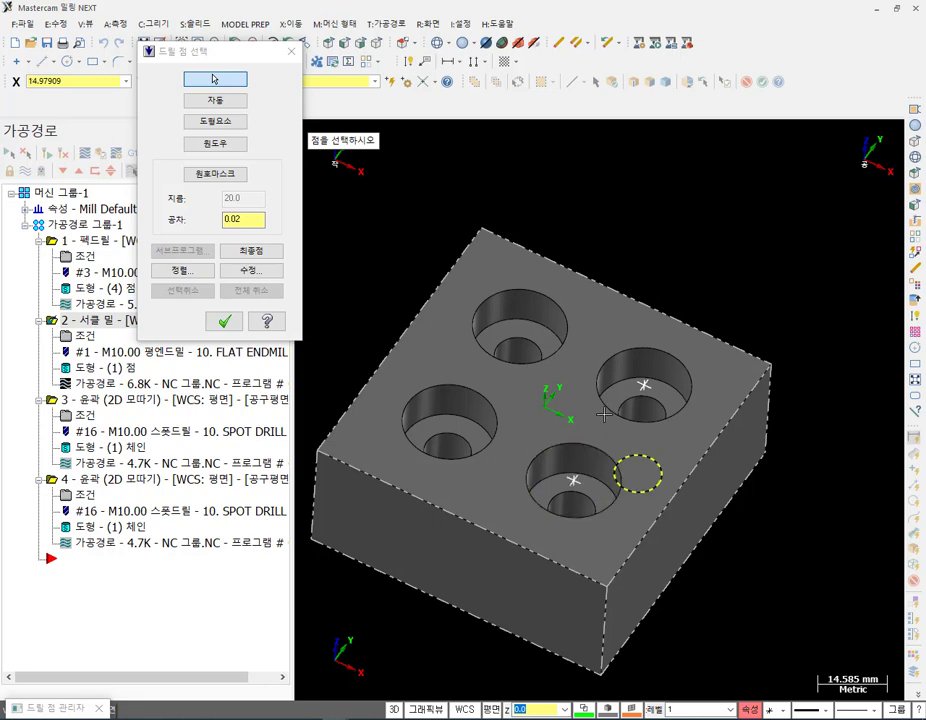
left_click(503, 441)
left_click(224, 320)
left_click(190, 400)
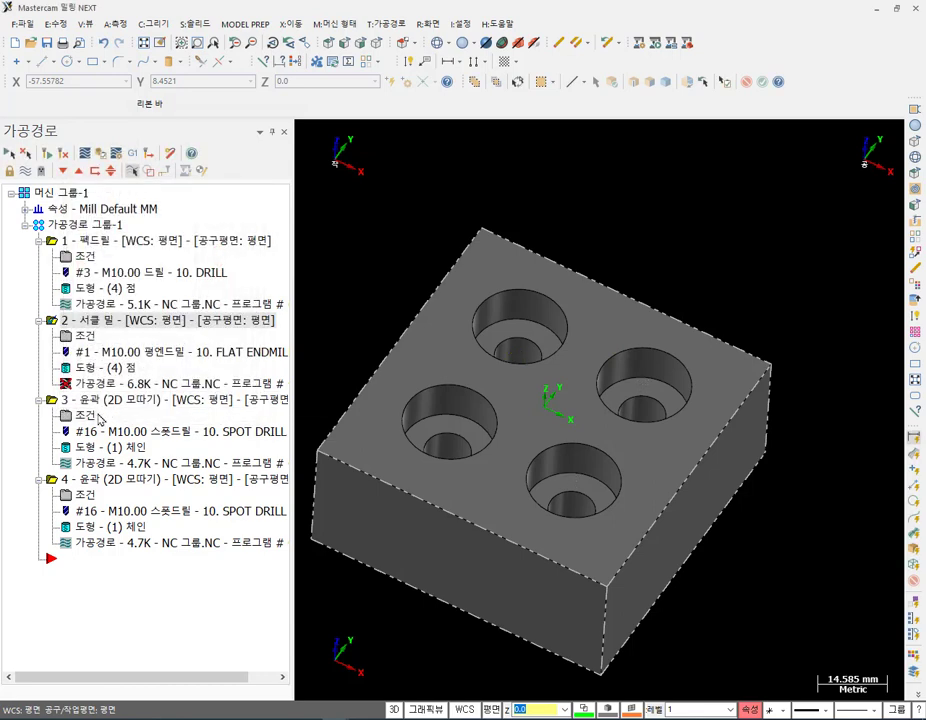
Add the top edges of the other three counterbores as chains to the first 2D chamfer contour operation.
left_click(105, 455)
right_click(130, 253)
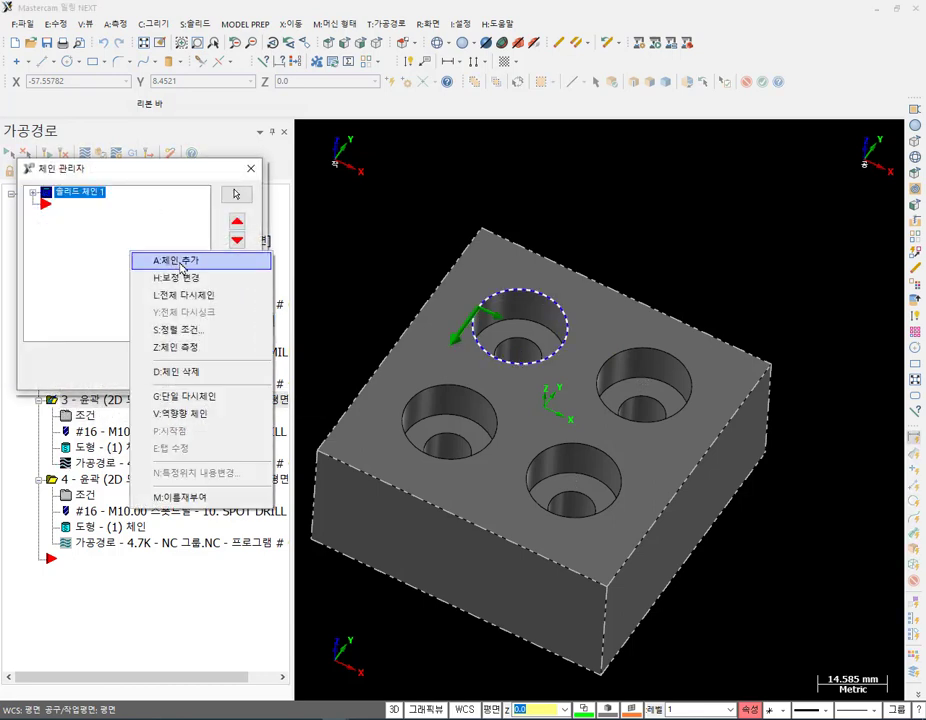
left_click(182, 261)
left_click(403, 434)
key("Return")
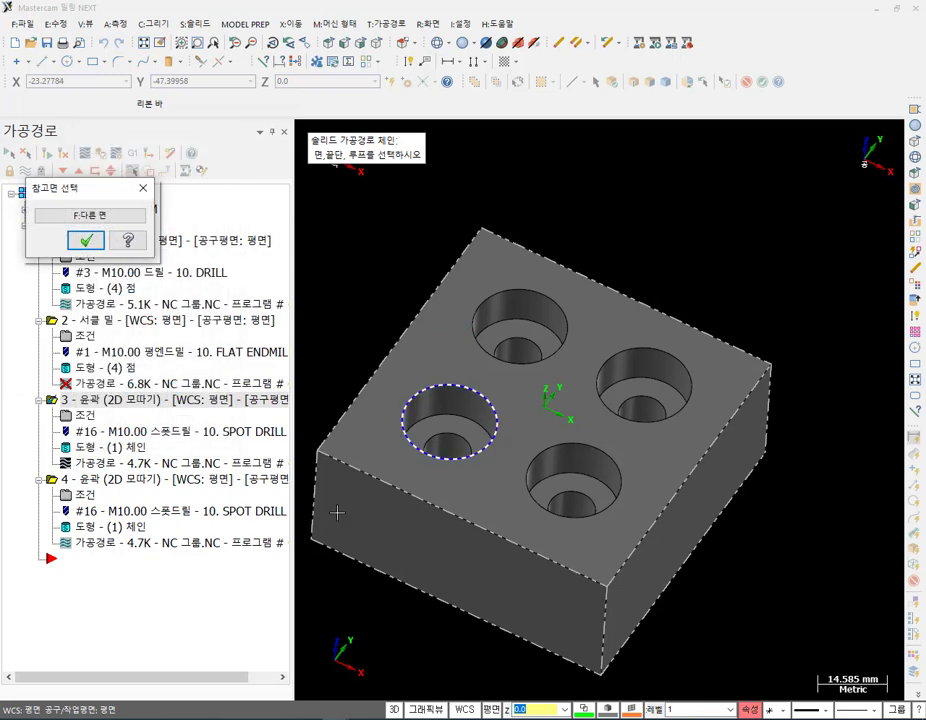
left_click(88, 241)
left_click(540, 508)
key("Return")
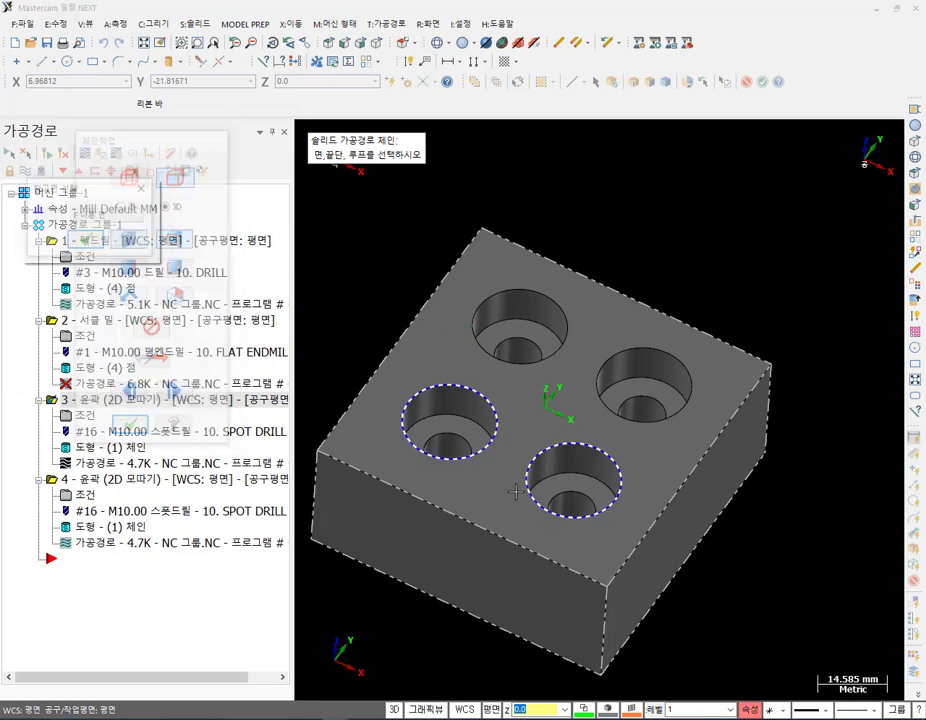
left_click(86, 240)
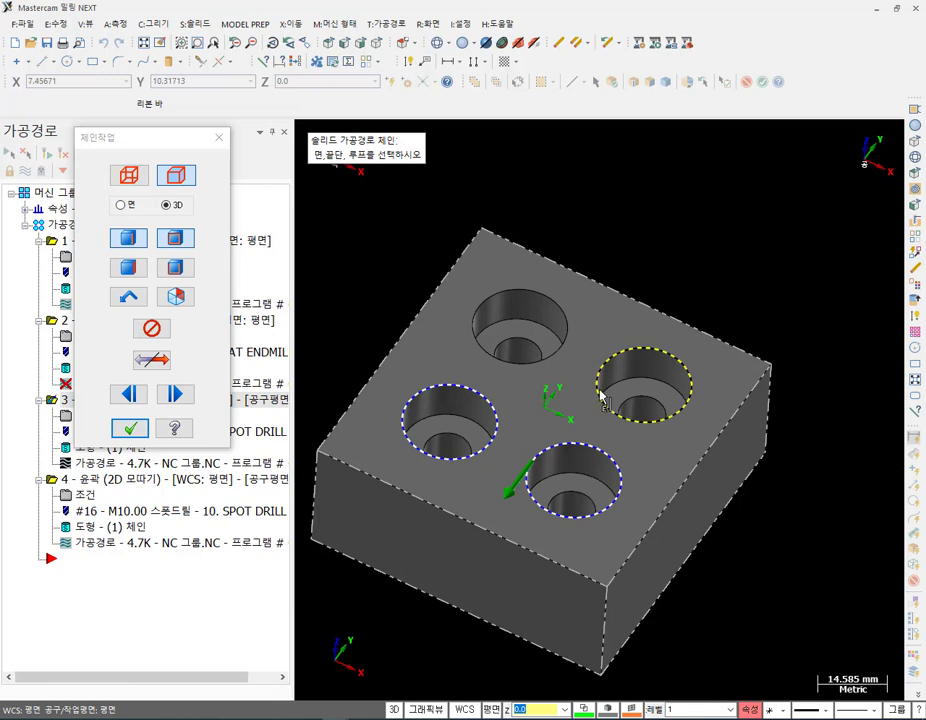
left_click(640, 375)
key("Return")
left_click(84, 243)
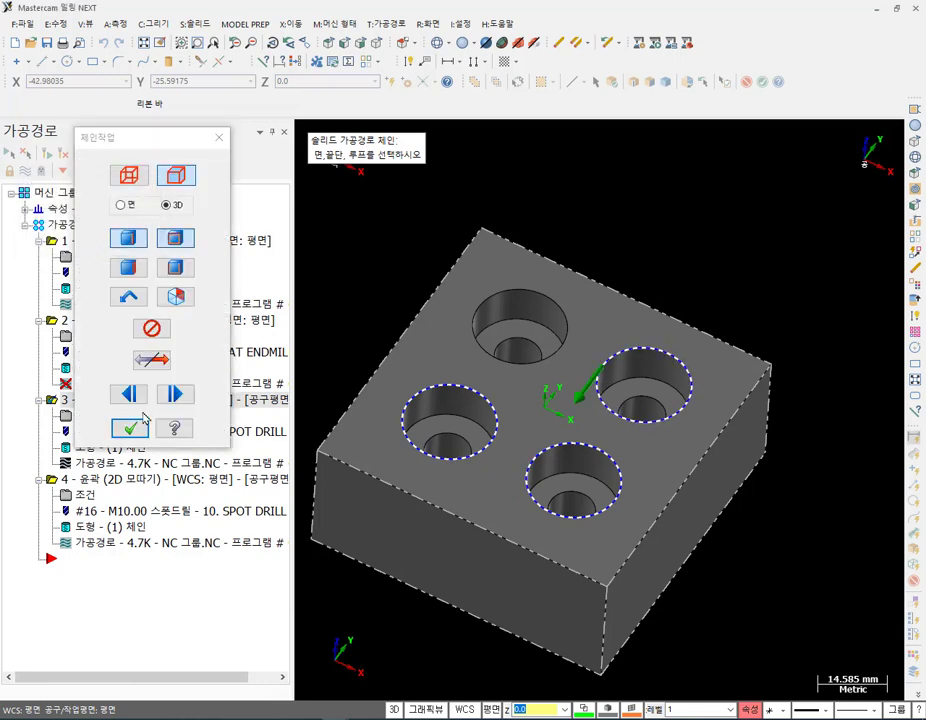
left_click(129, 428)
left_click(191, 375)
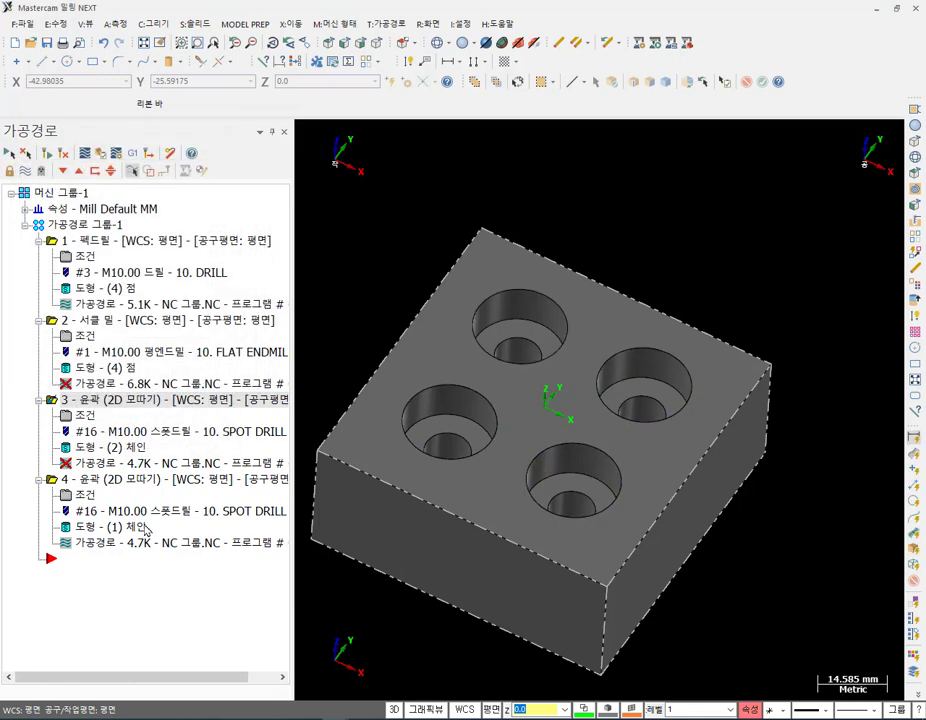
Chain the drilled-hole edges on the other three counterbore floors for the second 2D chamfer contour operation.
left_click(104, 529)
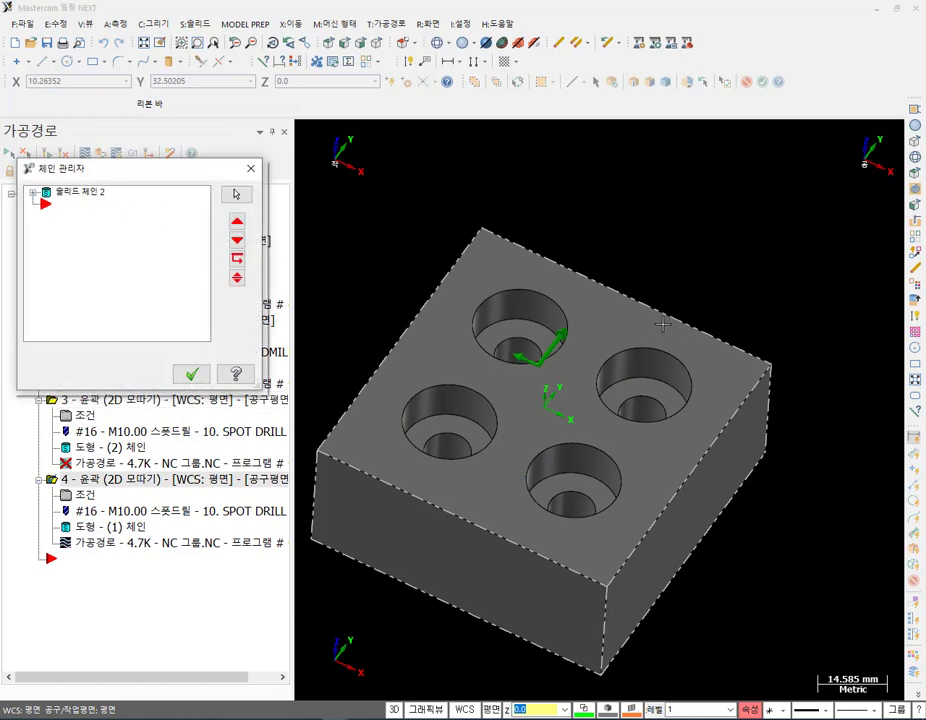
middle_click_drag(663, 323, 676, 358)
left_click(80, 191)
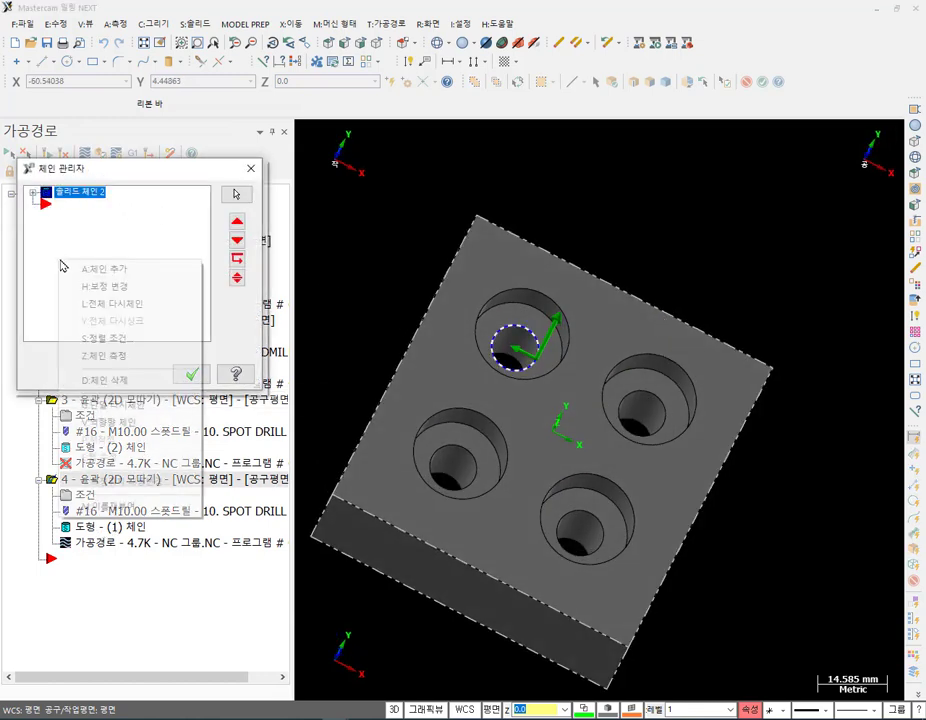
right_click(60, 265)
left_click(100, 267)
left_click(641, 391)
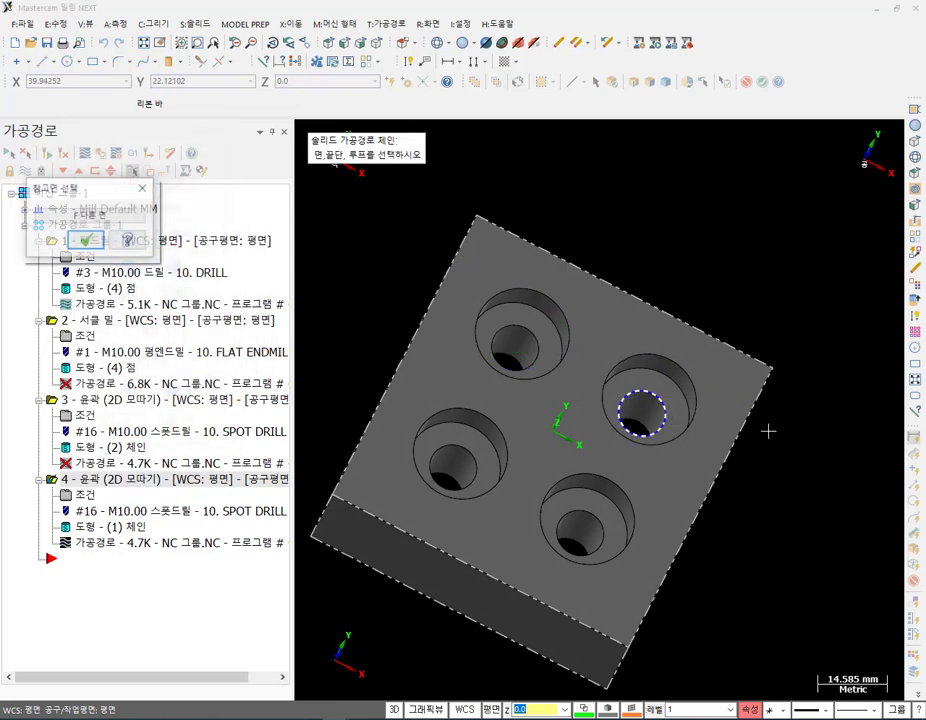
left_click(86, 240)
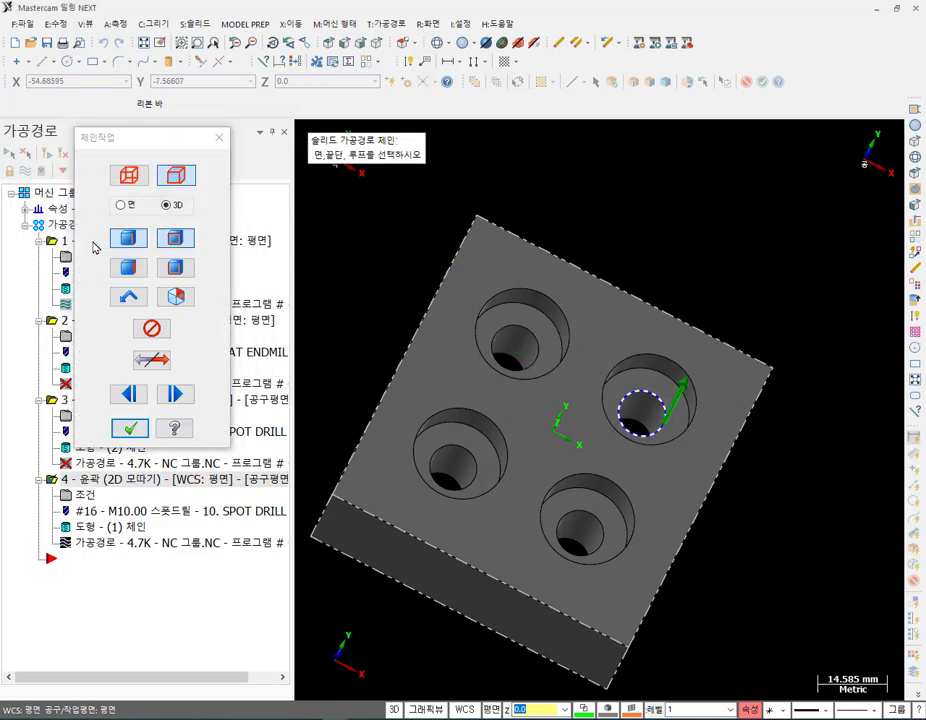
left_click(474, 466)
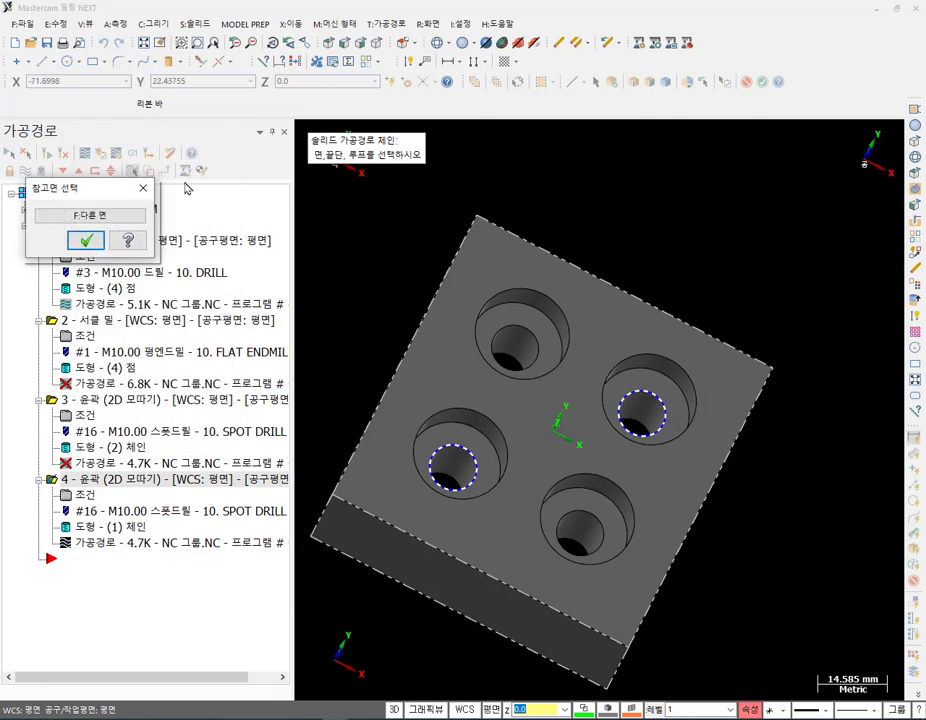
left_click(90, 241)
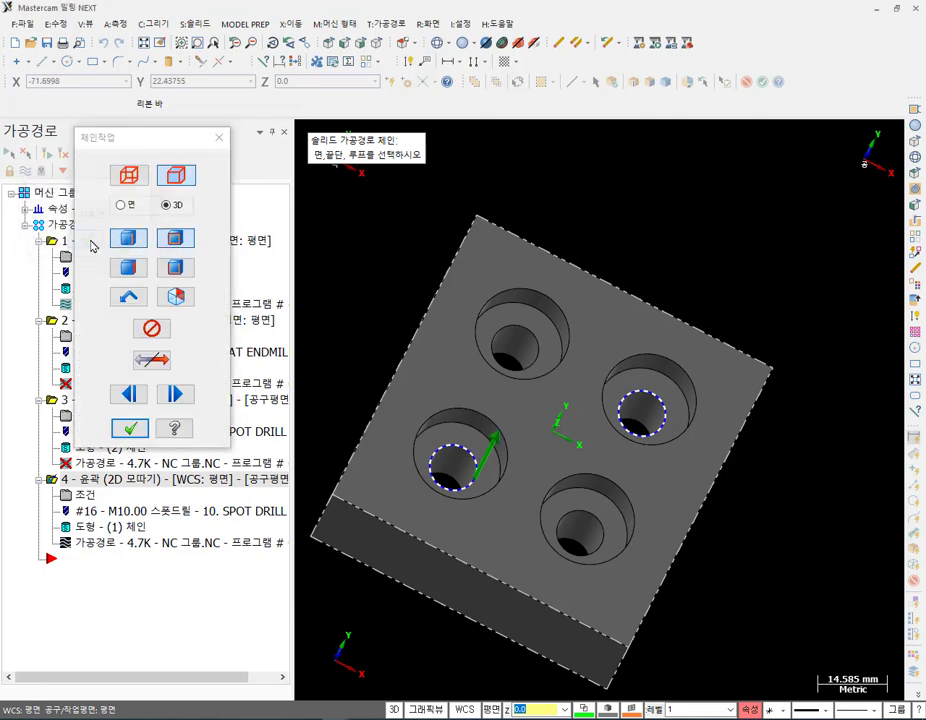
left_click(603, 538)
left_click(84, 241)
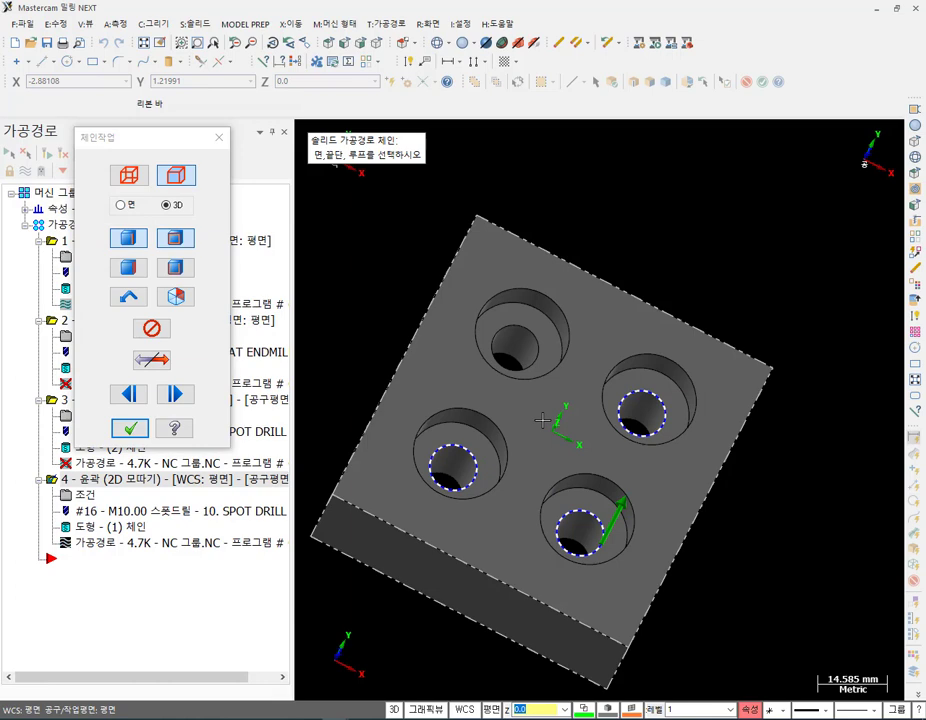
scroll(575, 545, "up", 3)
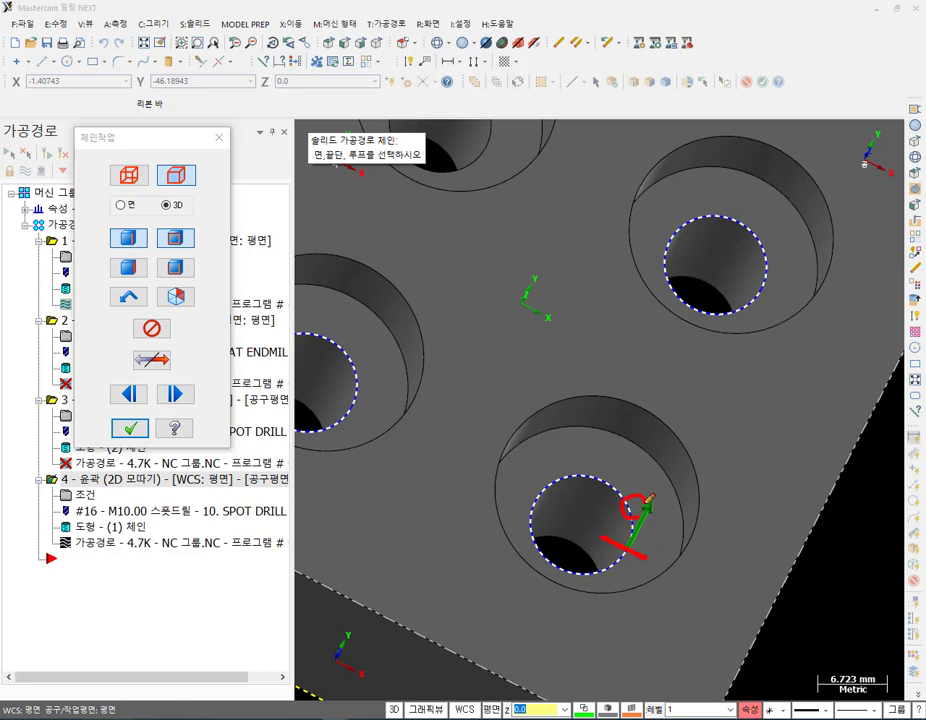
mouse_move(590, 572)
left_mouse_down()
mouse_move(605, 578)
mouse_move(640, 552)
mouse_move(606, 620)
mouse_move(643, 622)
left_mouse_up()
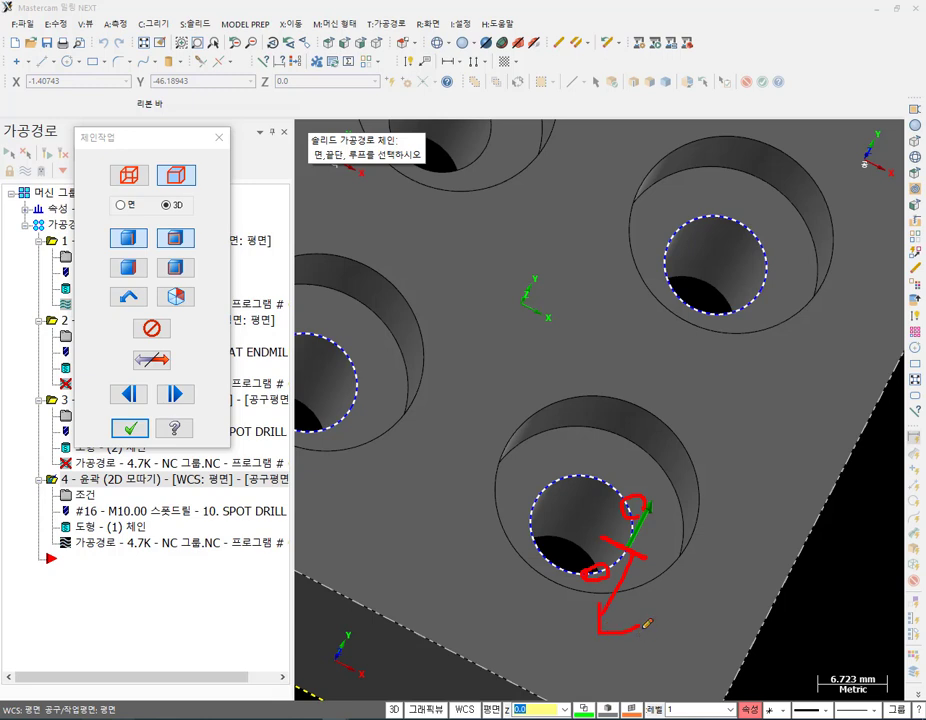
mouse_move(650, 576)
left_mouse_down()
mouse_move(640, 585)
mouse_move(645, 608)
mouse_move(666, 605)
left_mouse_up()
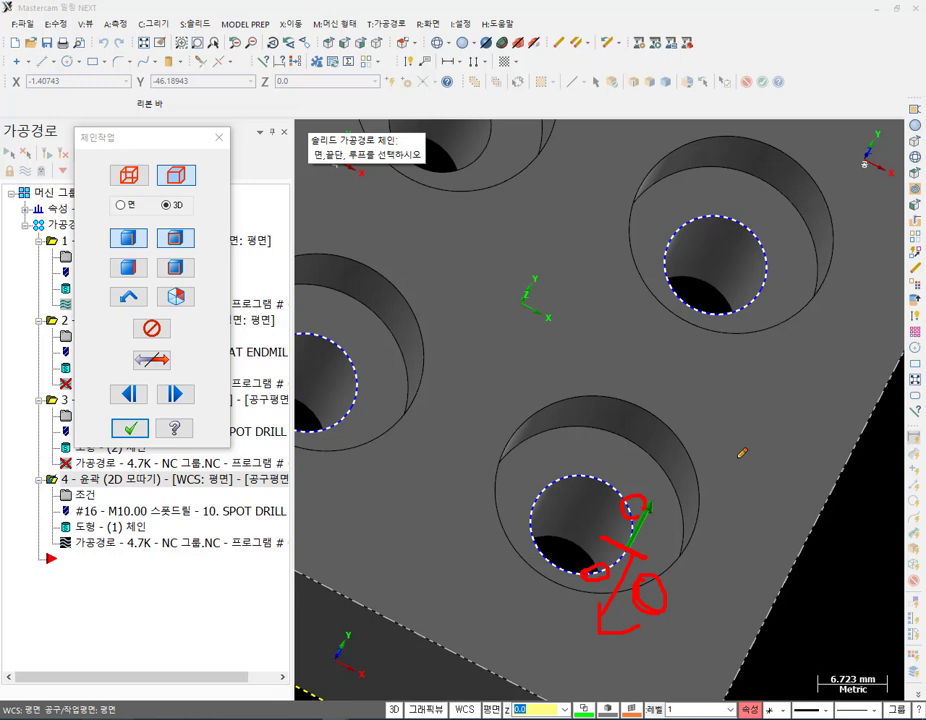
right_click(651, 370)
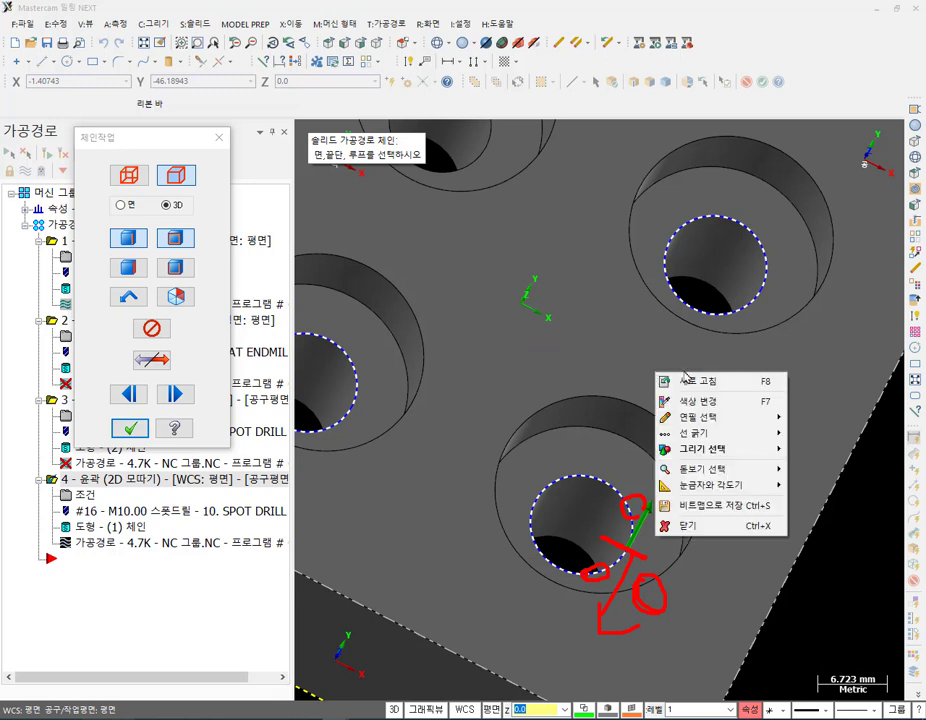
left_click(684, 523)
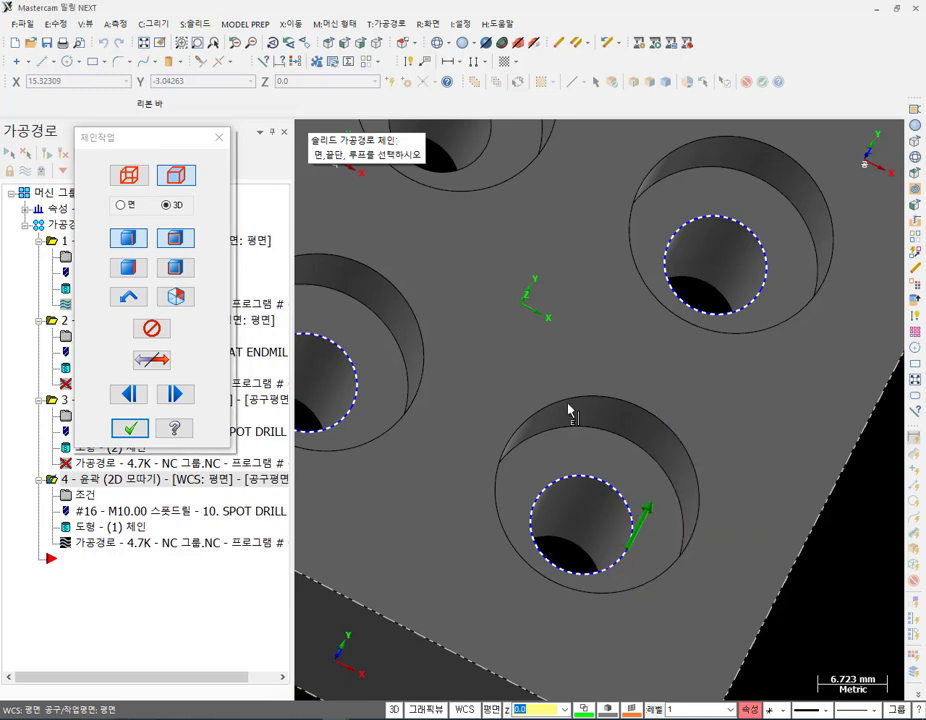
Accept the added drilled-hole chains and close the second chamfer operation's chain manager.
left_click(129, 430)
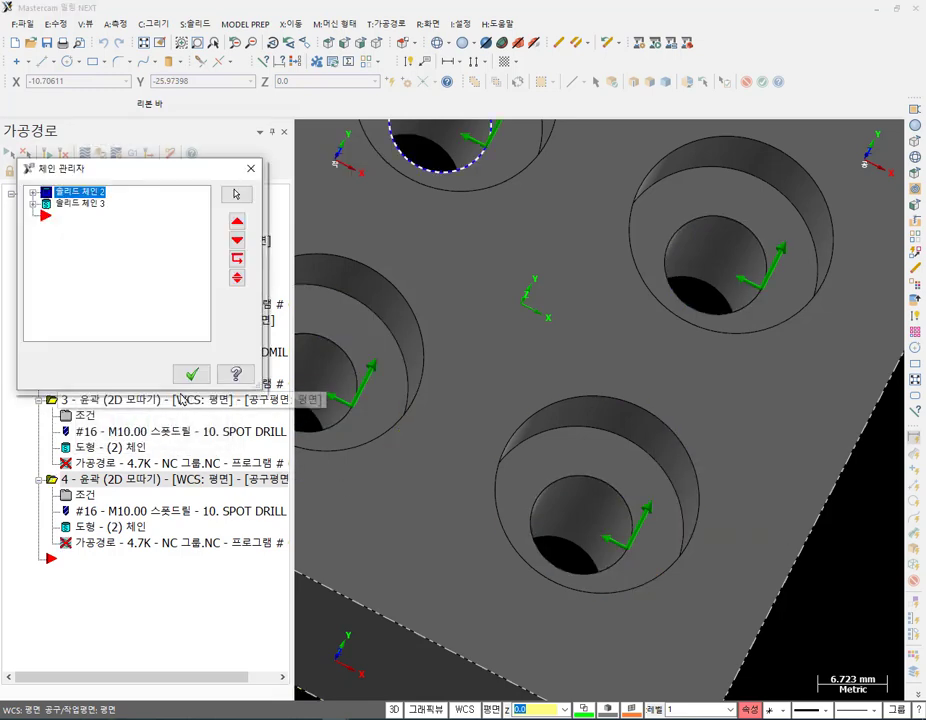
key("Return")
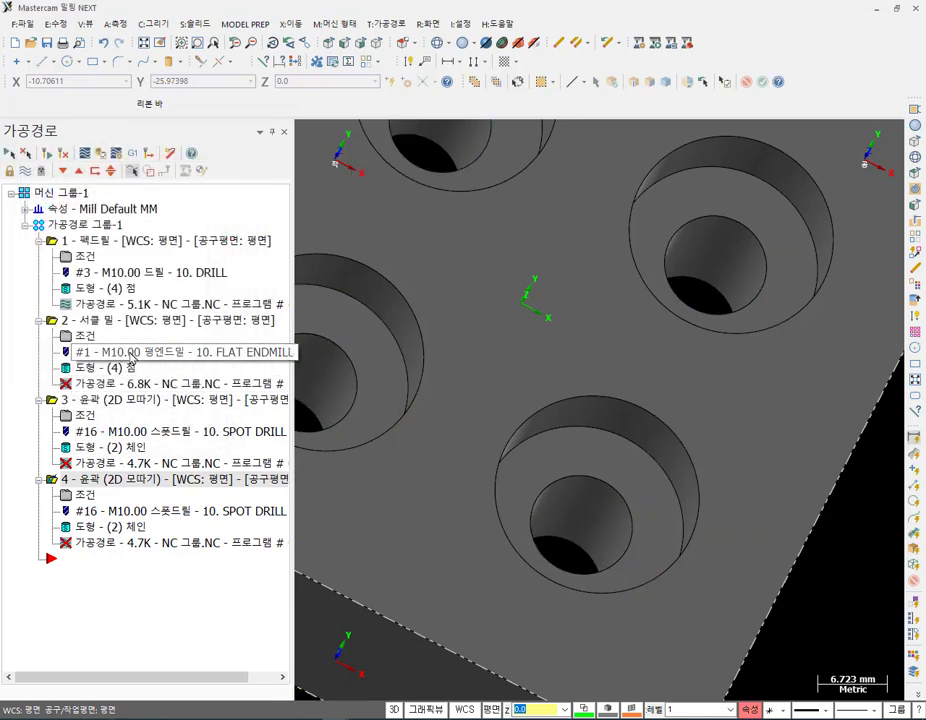
Regenerate the outdated circle mill and 2D chamfer contour toolpaths.
left_click(64, 154)
scroll(541, 422, "down", 4)
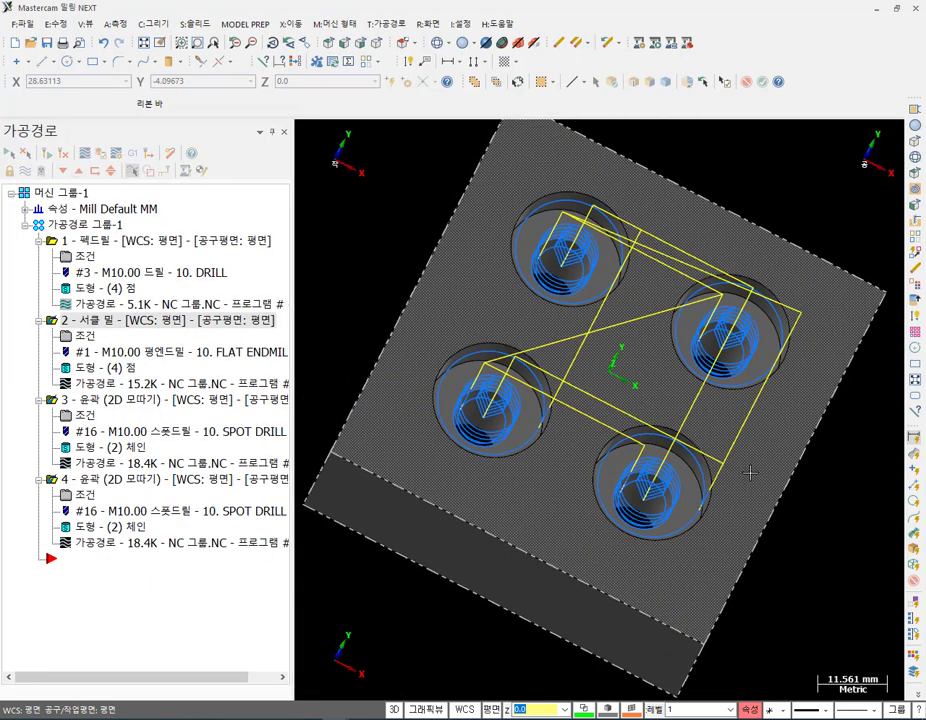
scroll(849, 428, "up", 1)
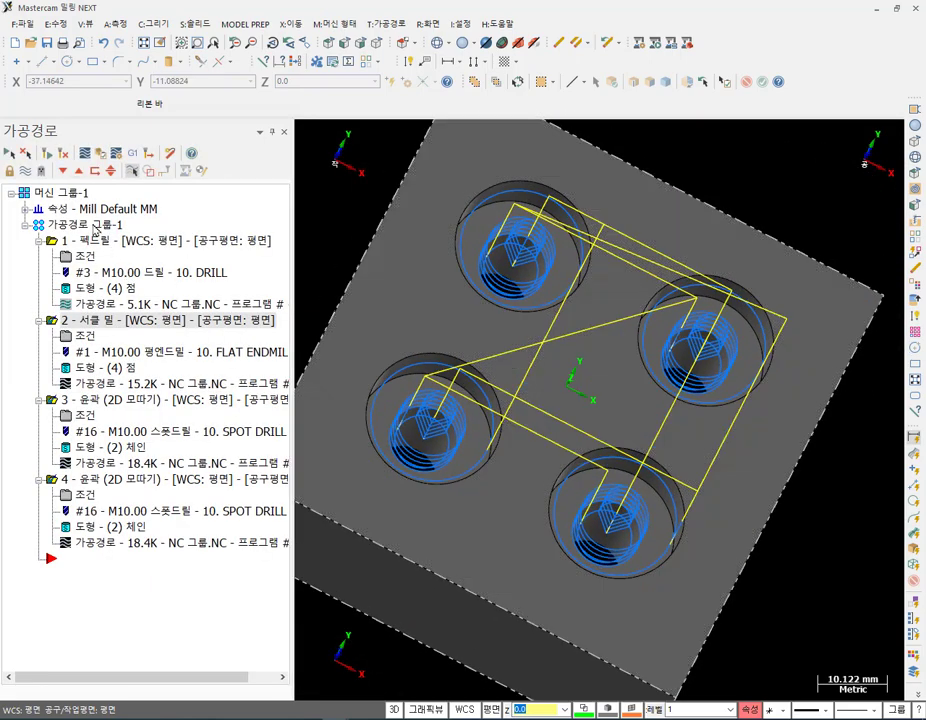
Verify the whole toolpath group in the simulator through to the end and inspect the four machined, chamfered holes.
left_click(85, 225)
left_click(101, 153)
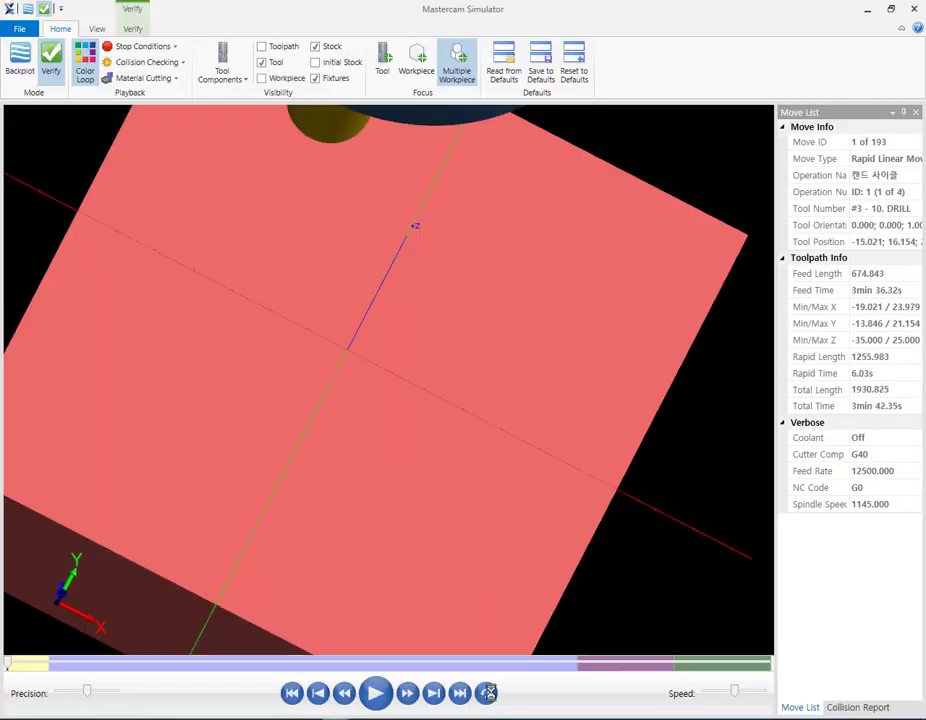
left_click(460, 693)
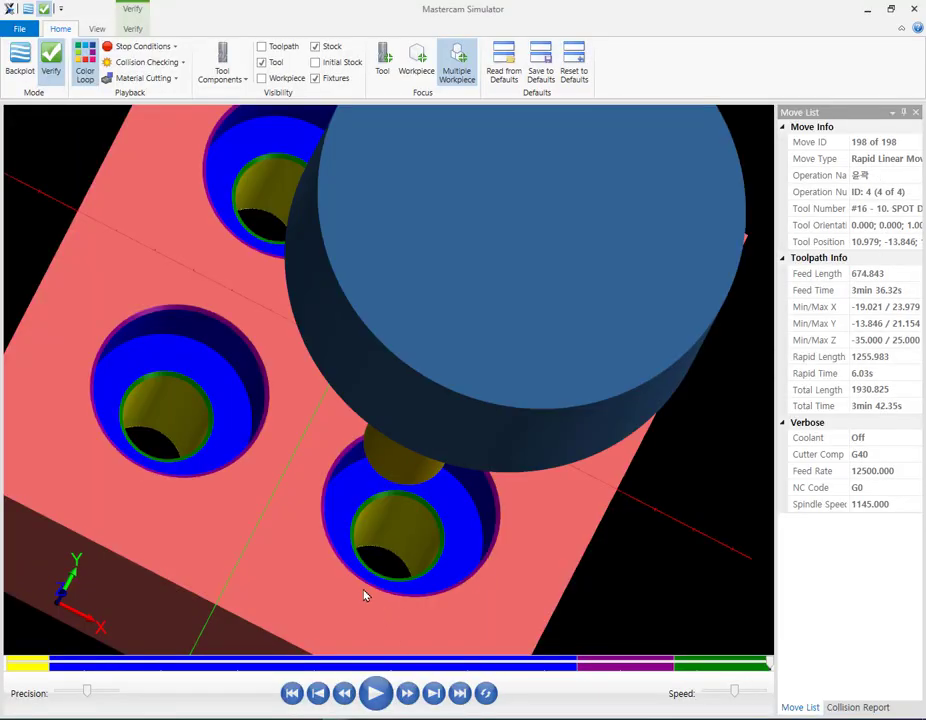
scroll(360, 513, "down", 4)
mouse_move(360, 513)
middle_mouse_down()
mouse_move(376, 506)
mouse_move(351, 508)
middle_mouse_up()
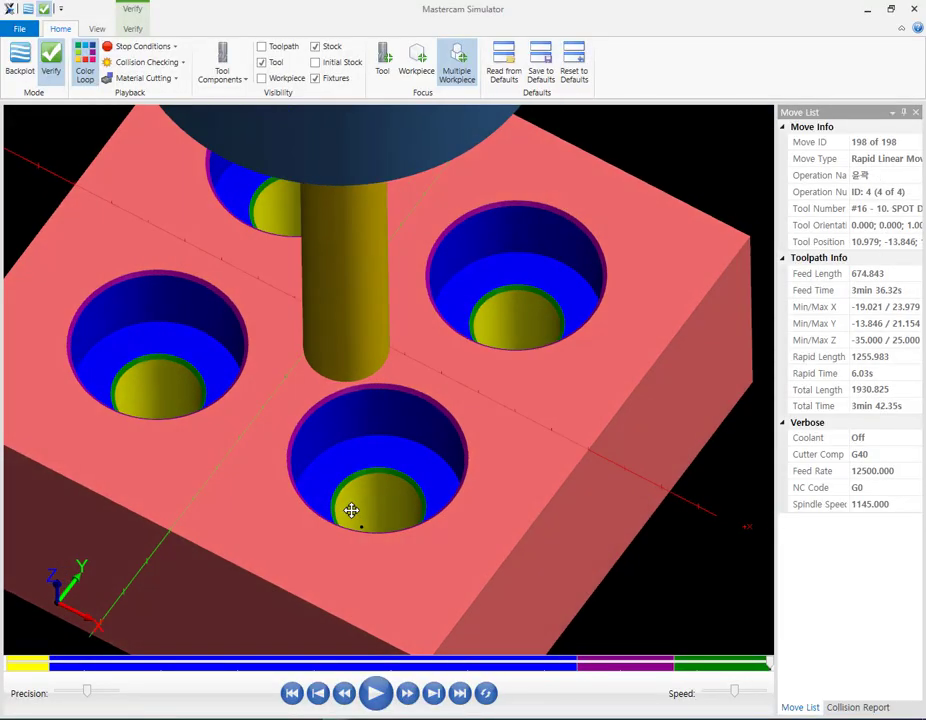
scroll(335, 447, "up", 3)
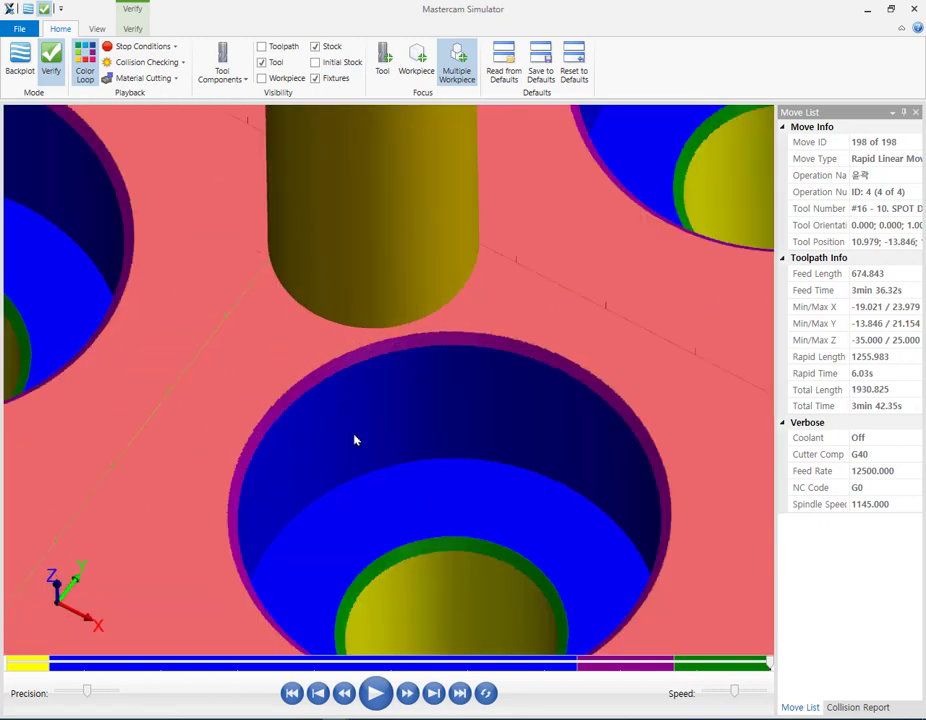
scroll(395, 467, "down", 4)
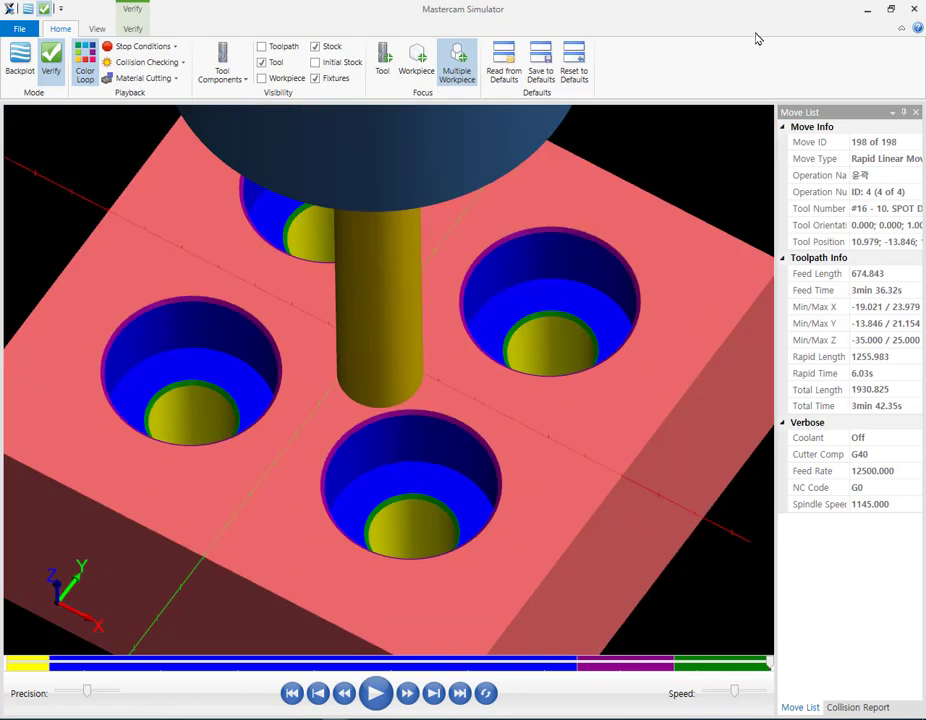
left_click(867, 9)
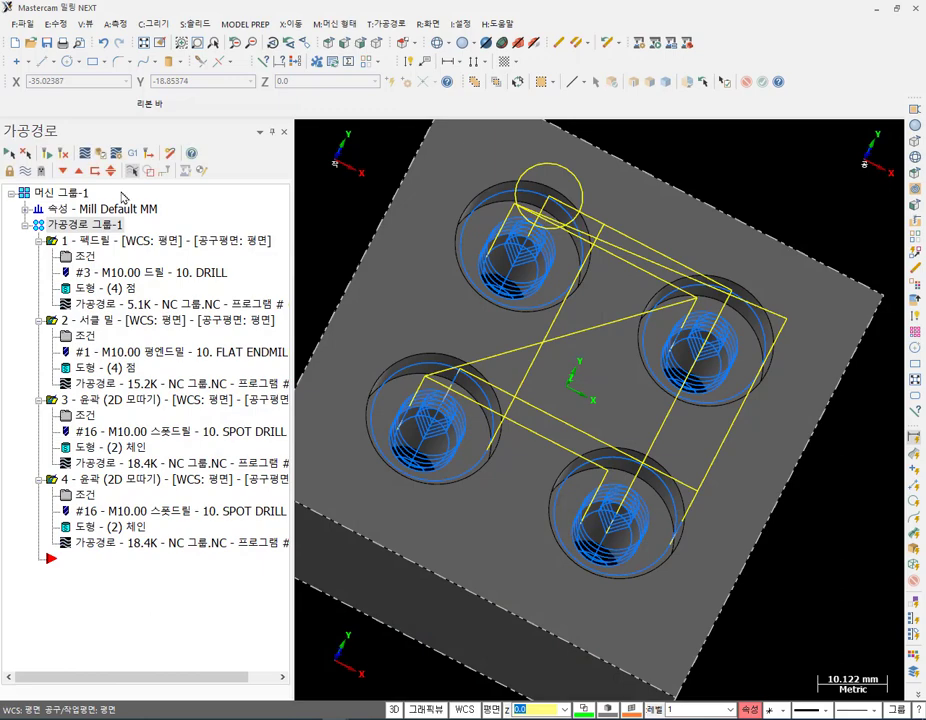
Post-process the toolpath group to an .NC file with overwrite and edit enabled, and review the generated code.
left_click(133, 153)
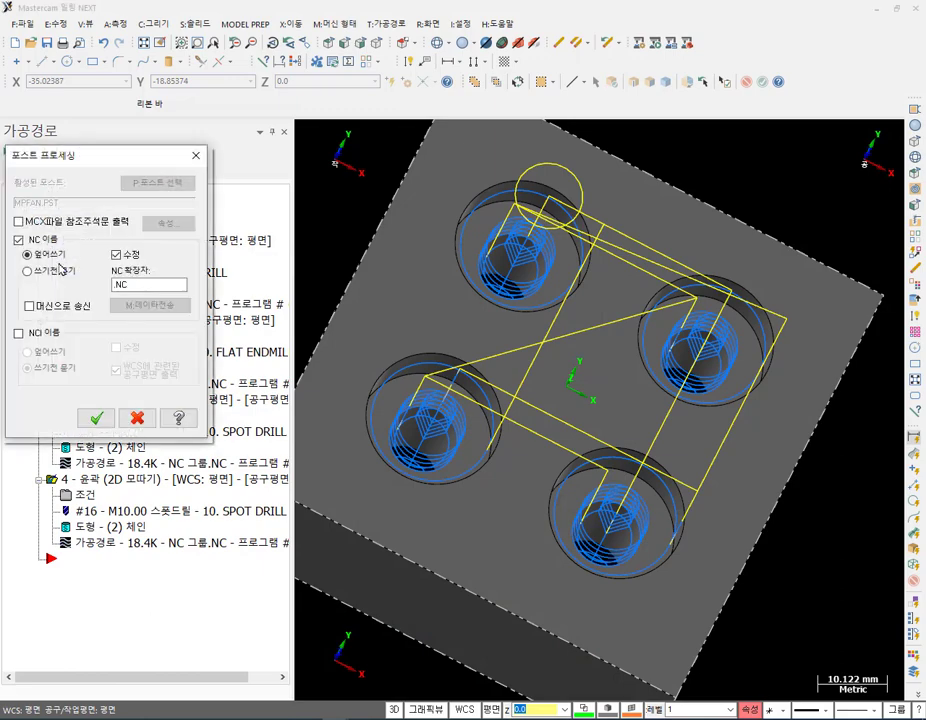
left_click(99, 418)
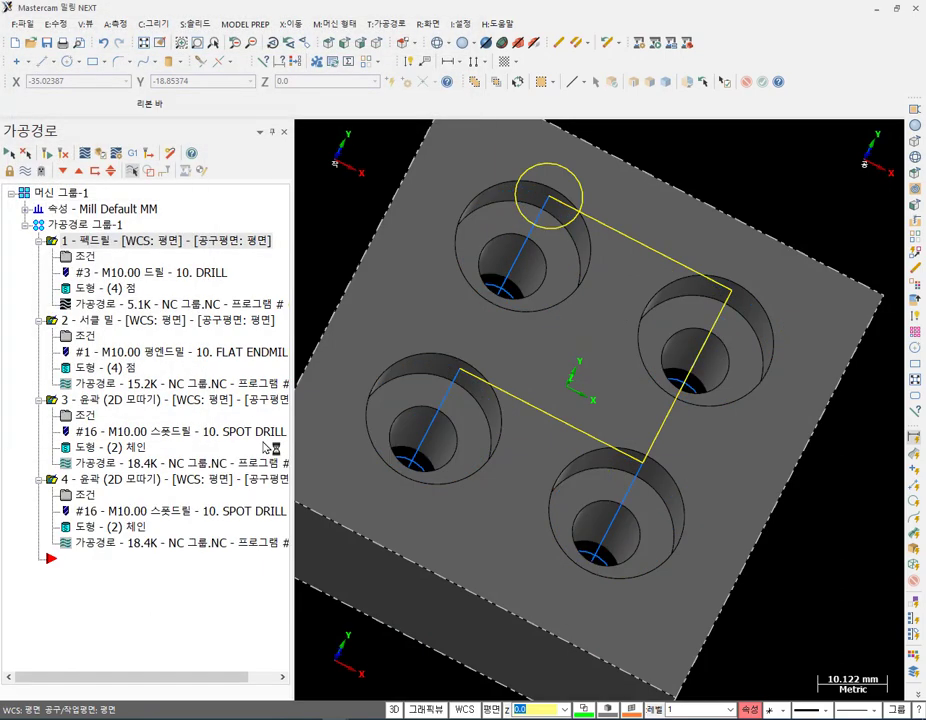
scroll(405, 428, "down", 7)
scroll(408, 437, "down", 20)
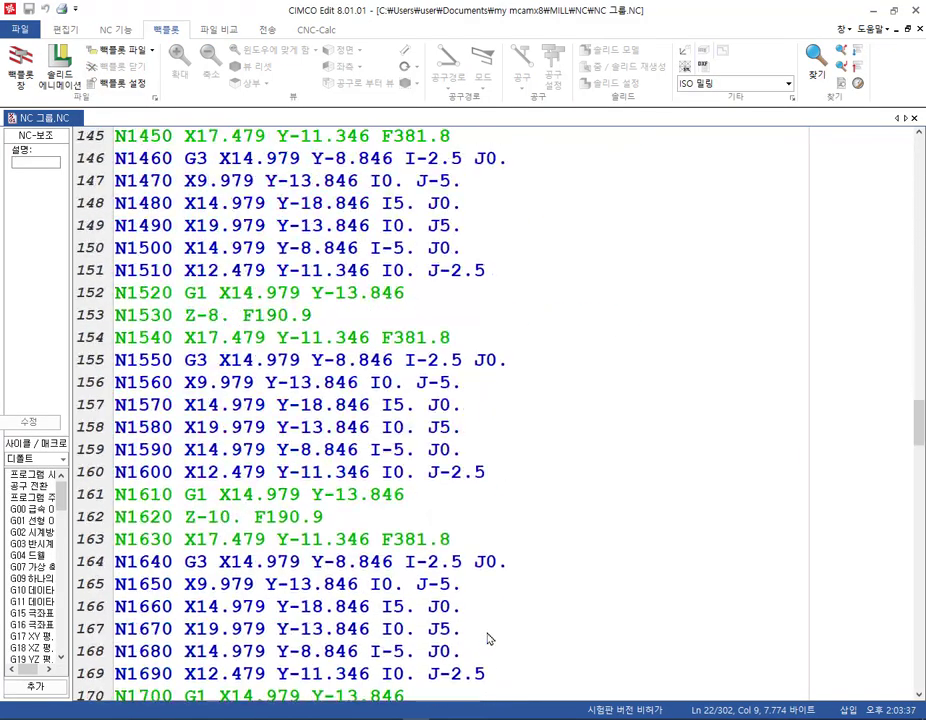
scroll(489, 638, "down", 20)
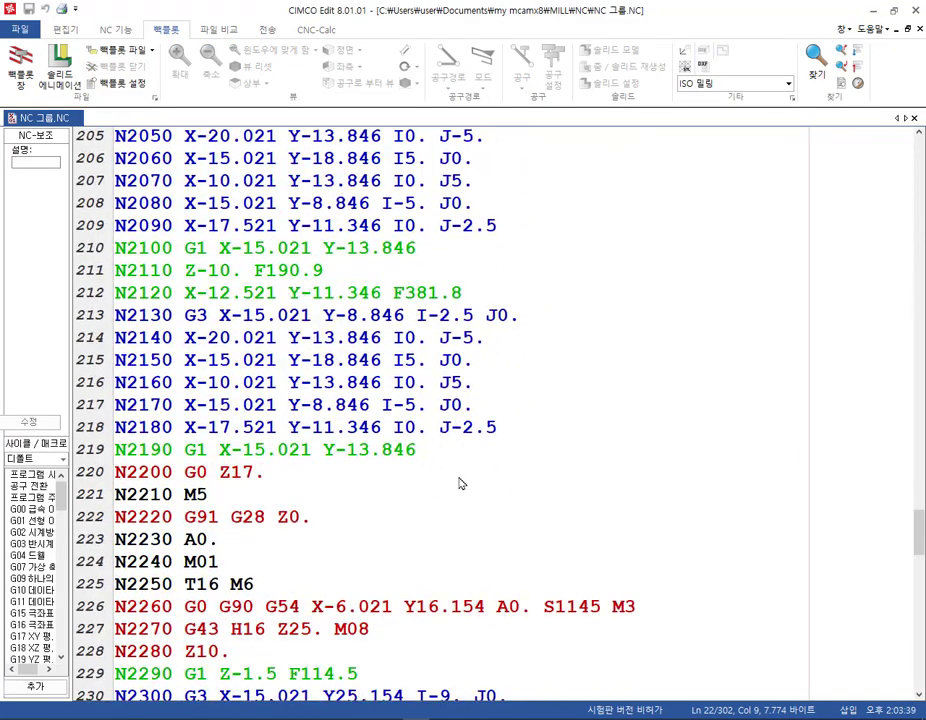
scroll(548, 430, "up", 20)
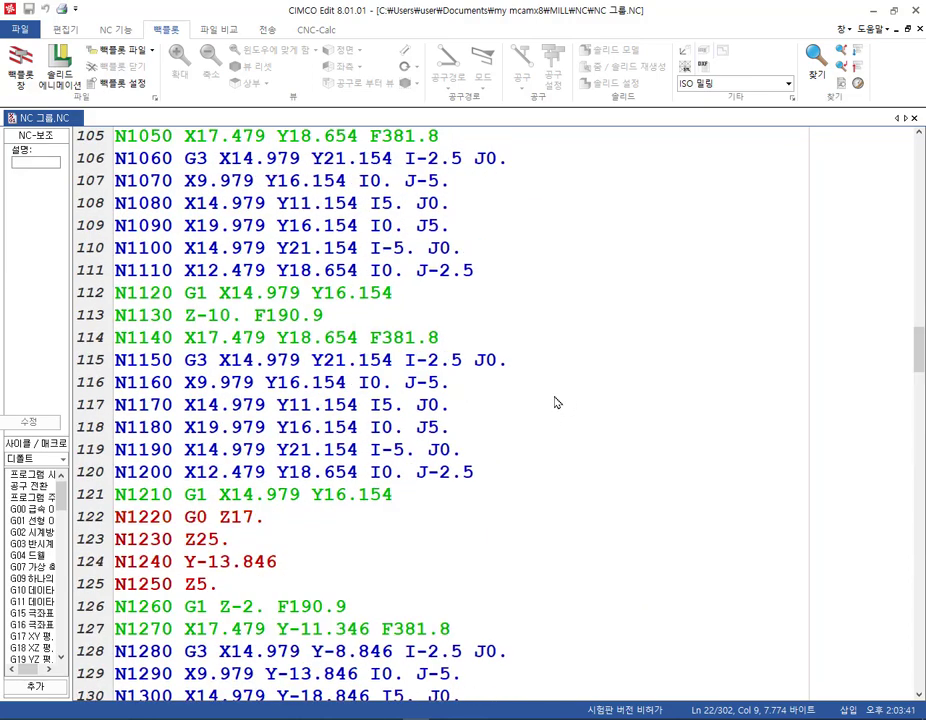
scroll(590, 420, "up", 20)
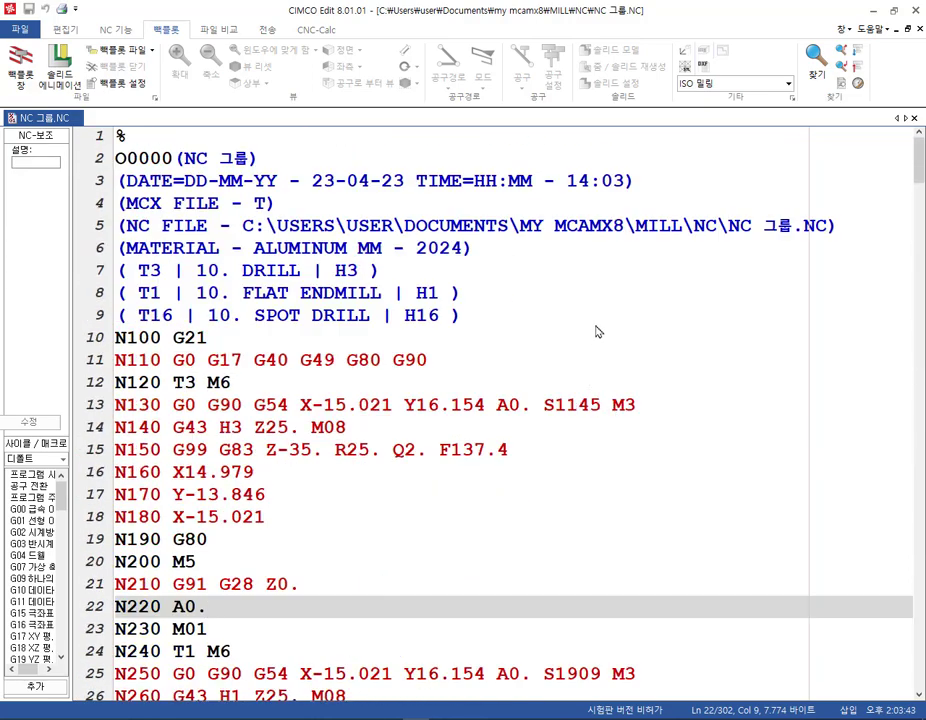
left_click(596, 324)
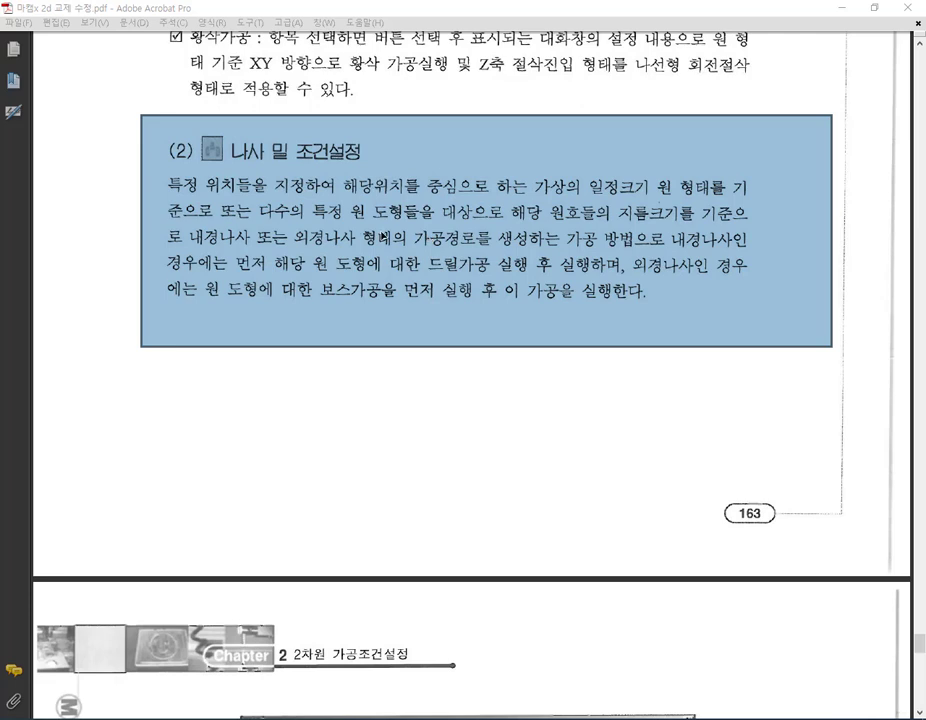
Switch back to the Mastercam milling window and start a new empty file.
mouse_move(330, 718)
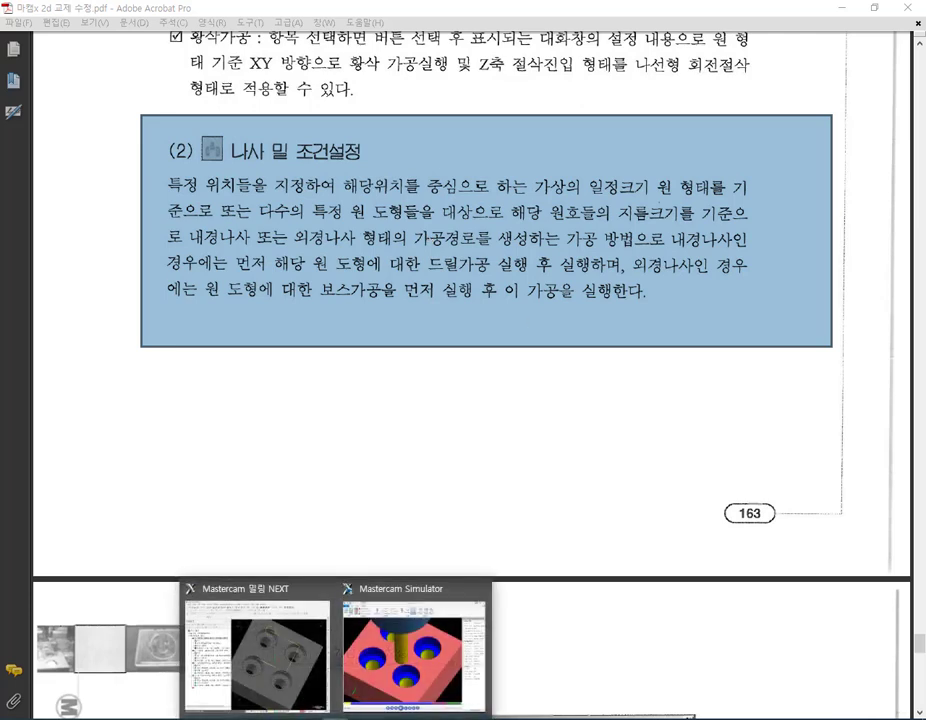
left_click(252, 645)
scroll(512, 437, "down", 2)
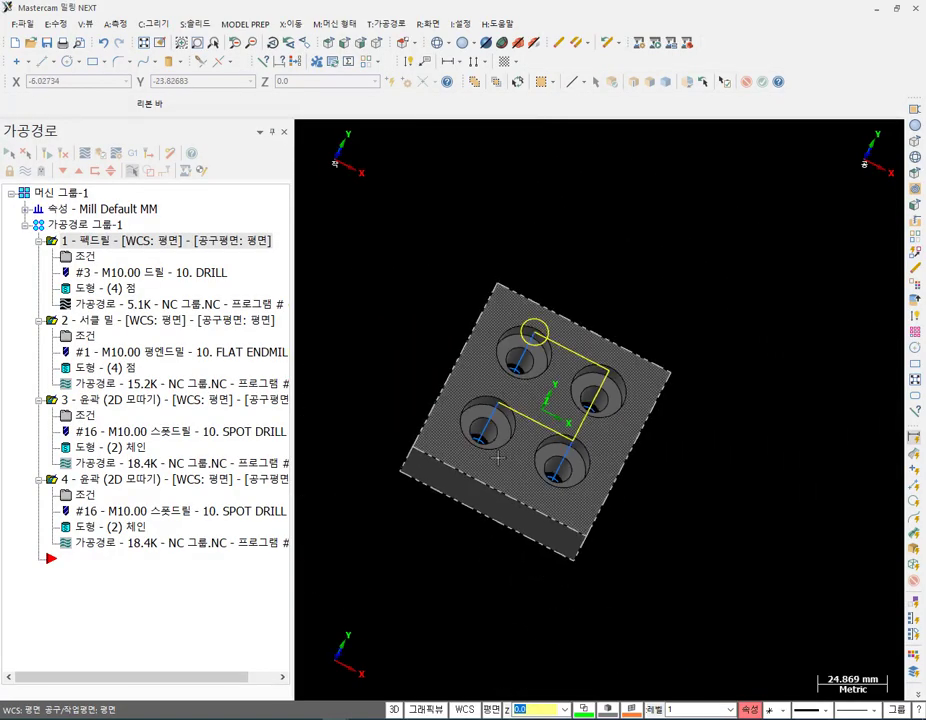
left_click(14, 42)
left_click(444, 391)
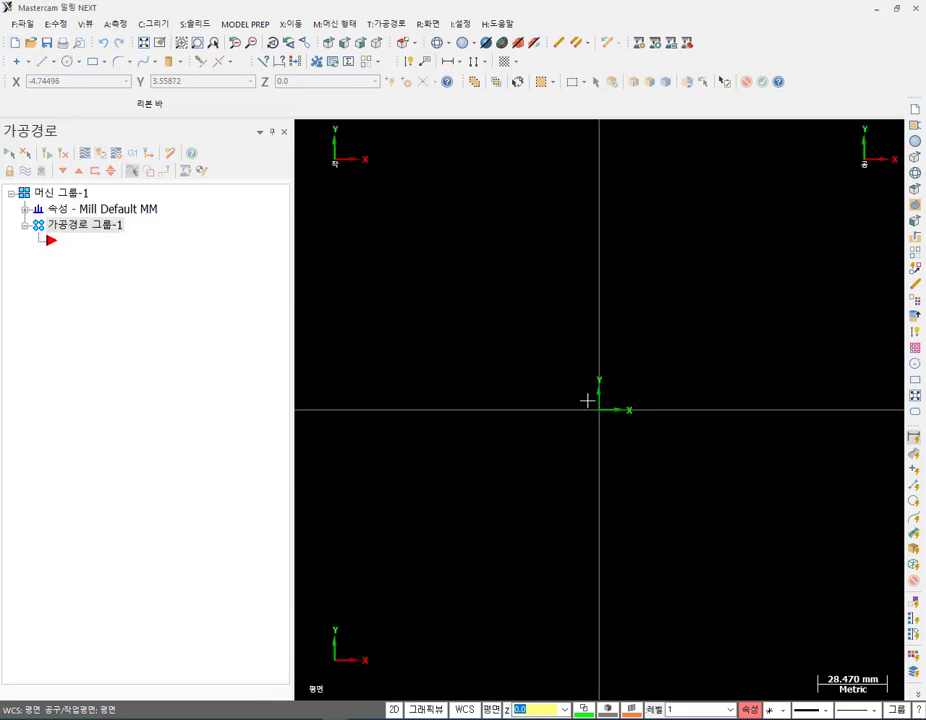
In isometric view, draw a circle with a diameter of 30 mm centred on the origin.
left_click(377, 43)
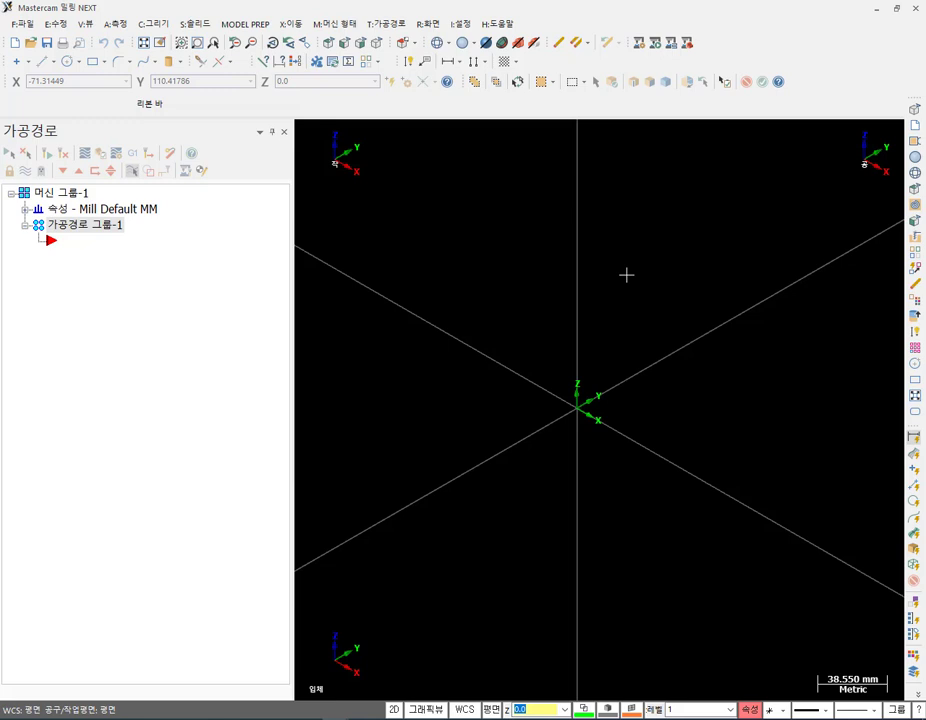
left_click(67, 61)
left_click(317, 105)
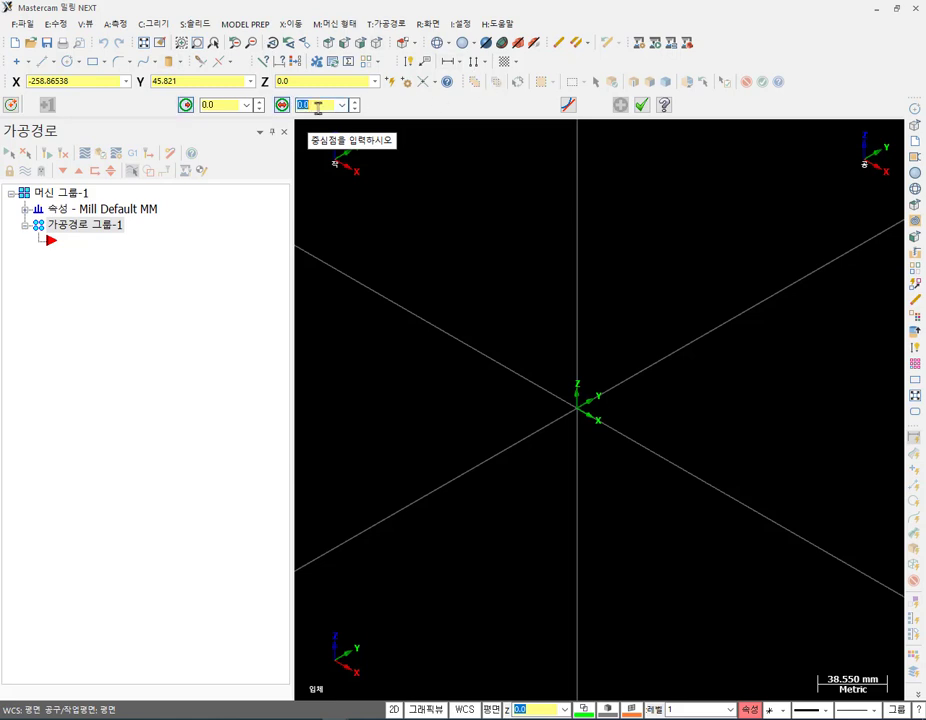
type("30")
key("Return")
key("Escape")
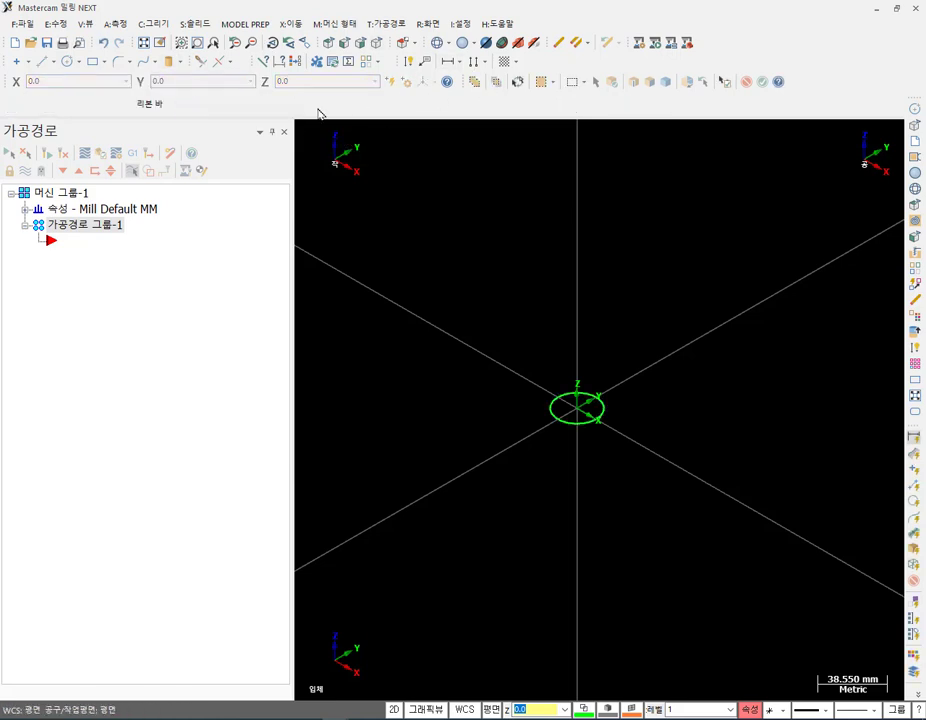
scroll(645, 422, "up", 5)
scroll(546, 445, "up", 2)
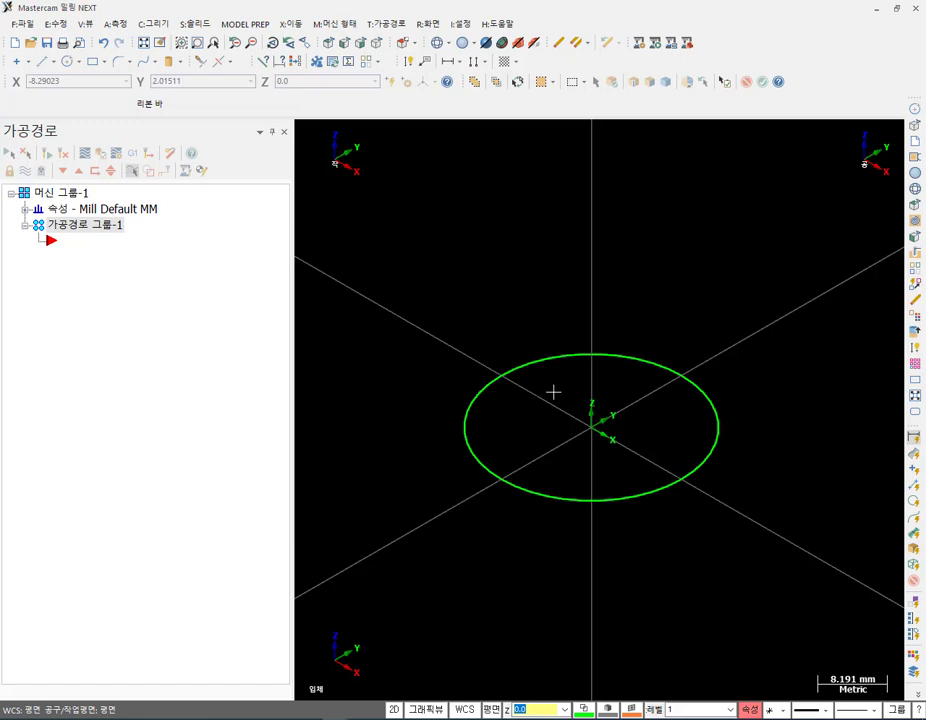
scroll(537, 333, "down", 2)
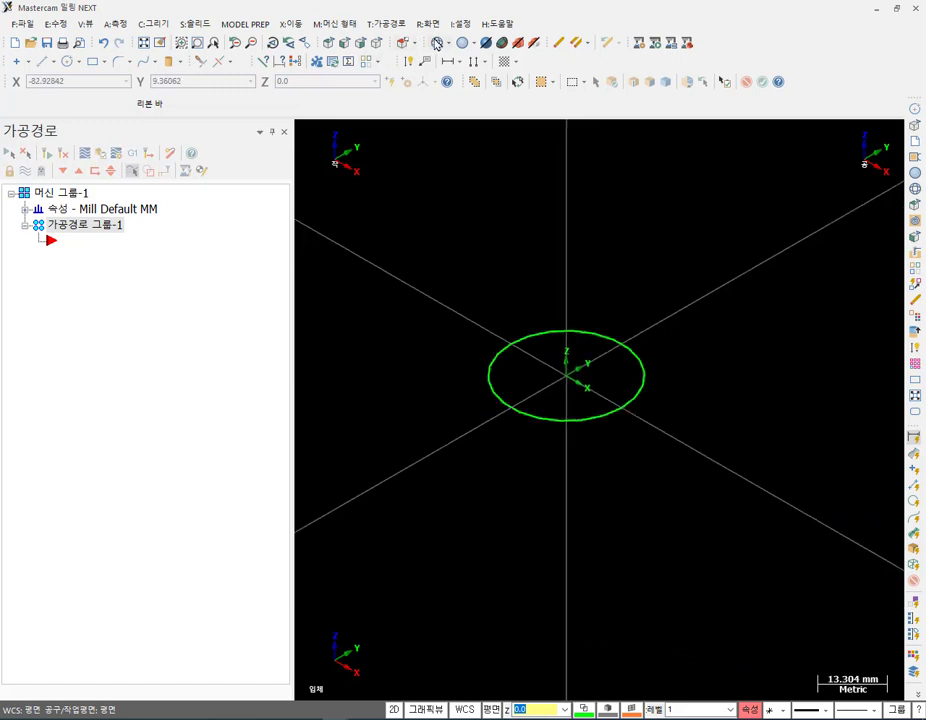
Create a thread mill toolpath using the circle's centre at the origin as the machining point.
left_click(386, 23)
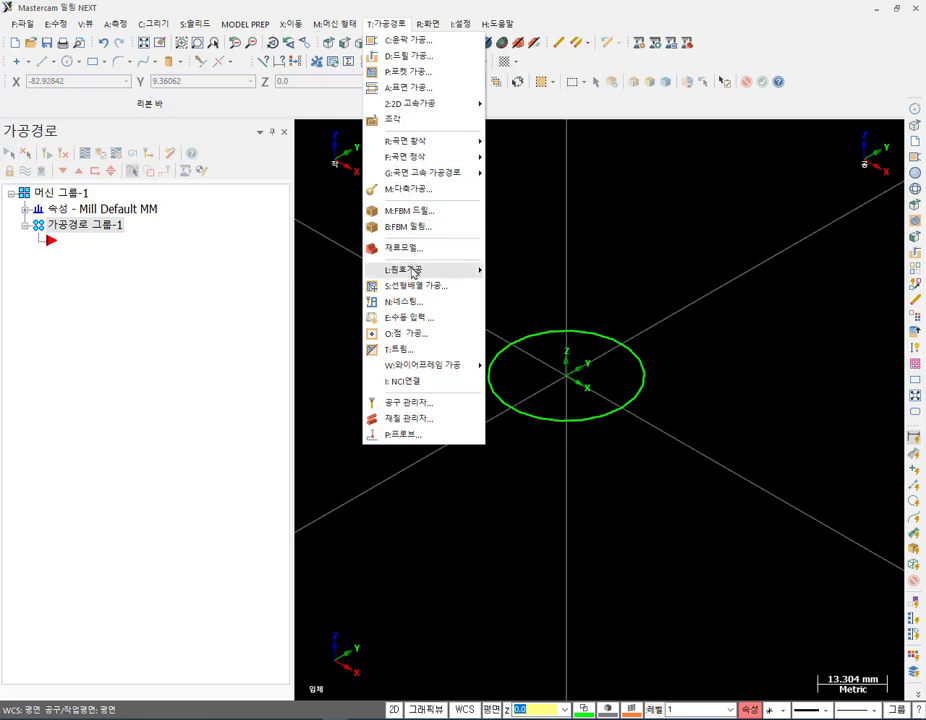
mouse_move(432, 276)
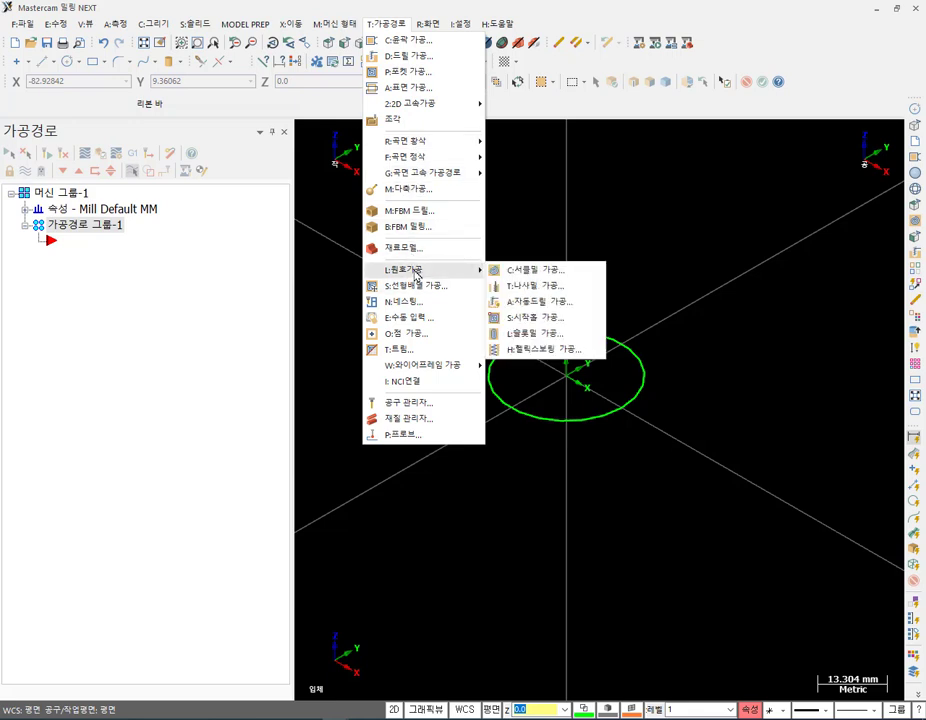
left_click(535, 287)
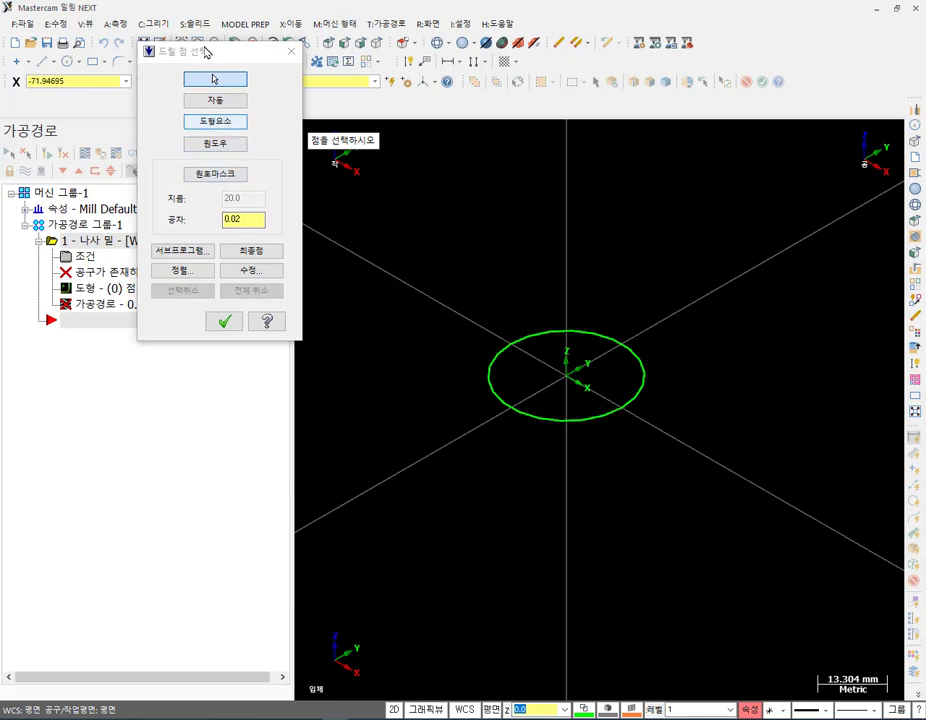
left_click_drag(187, 54, 316, 292)
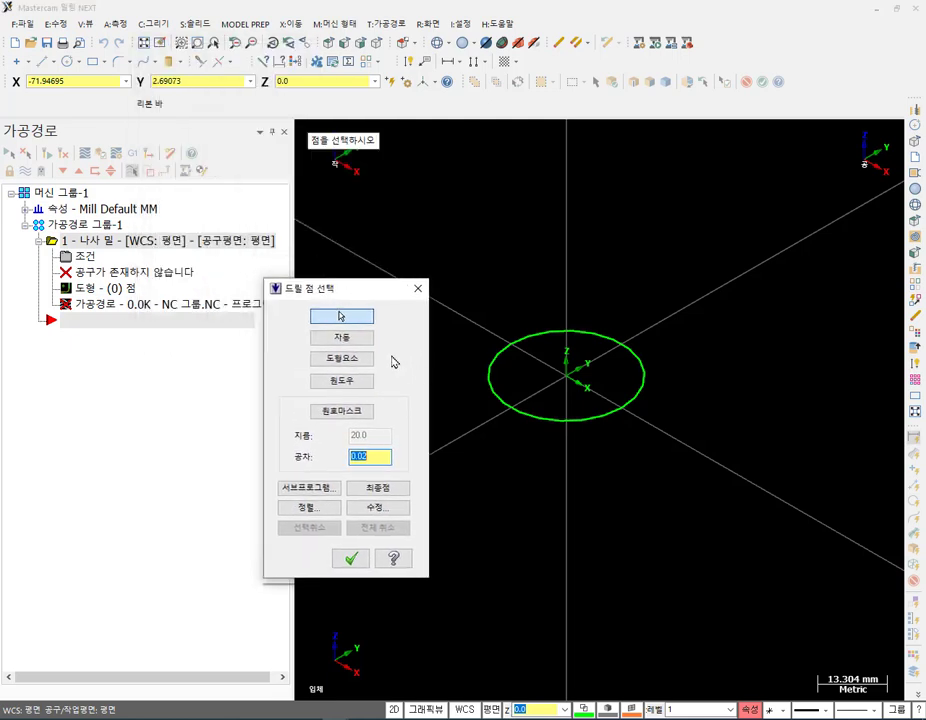
left_click(569, 378)
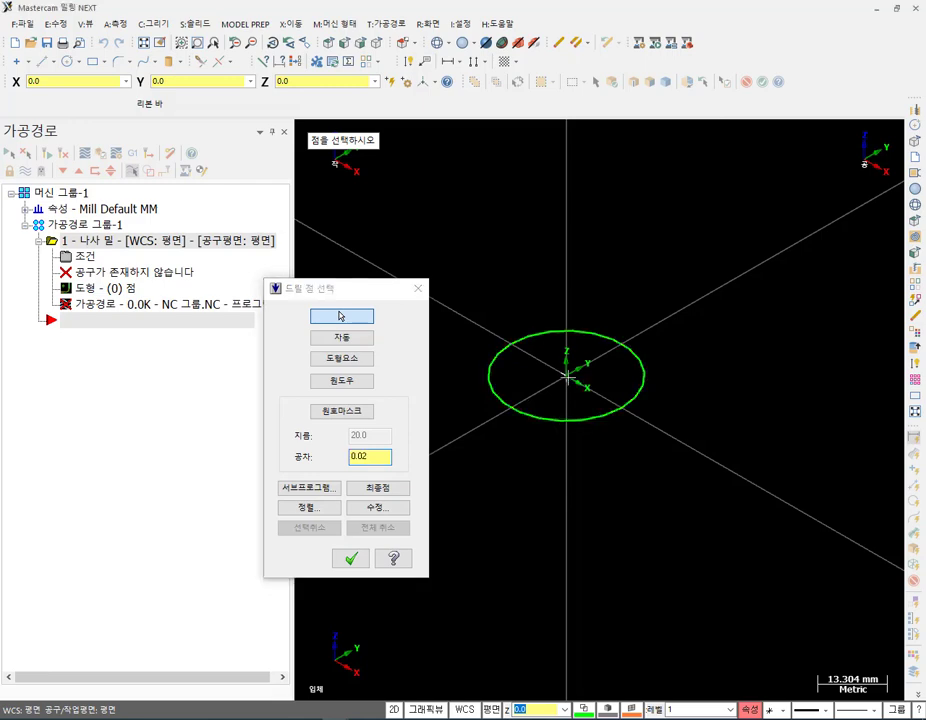
left_click(356, 558)
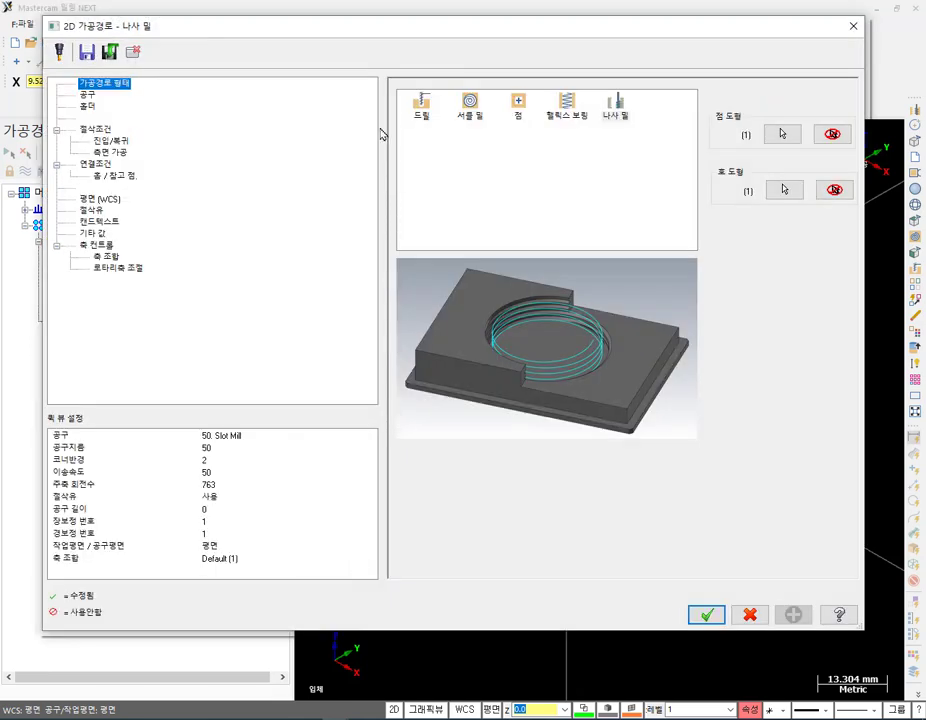
Create a new tool of type Slot Mill for the thread mill toolpath and proceed to its geometry definition.
left_click_drag(227, 29, 238, 94)
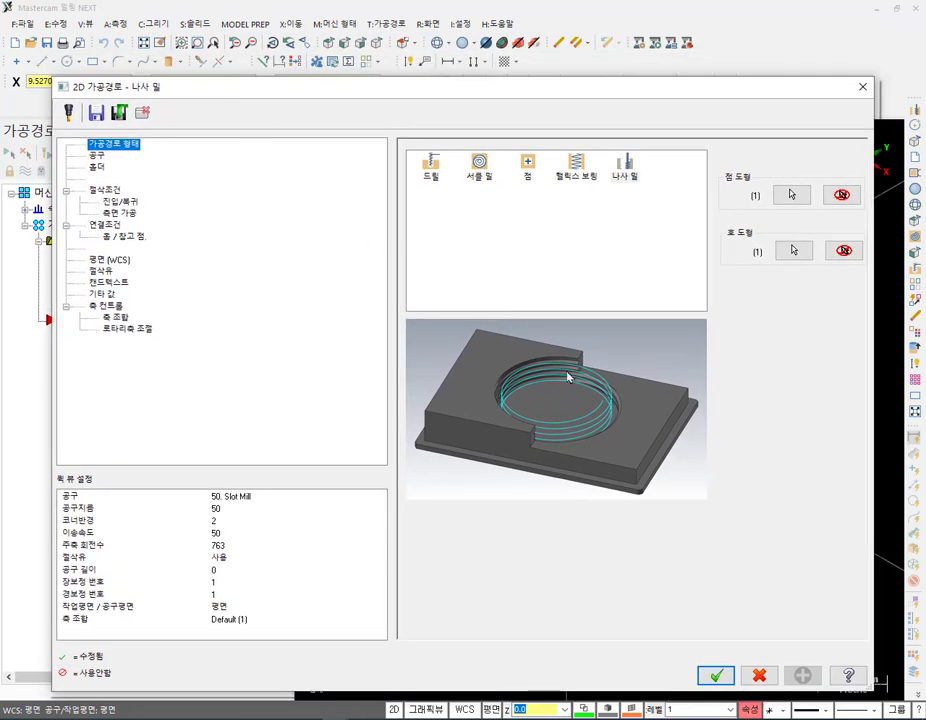
left_click(97, 156)
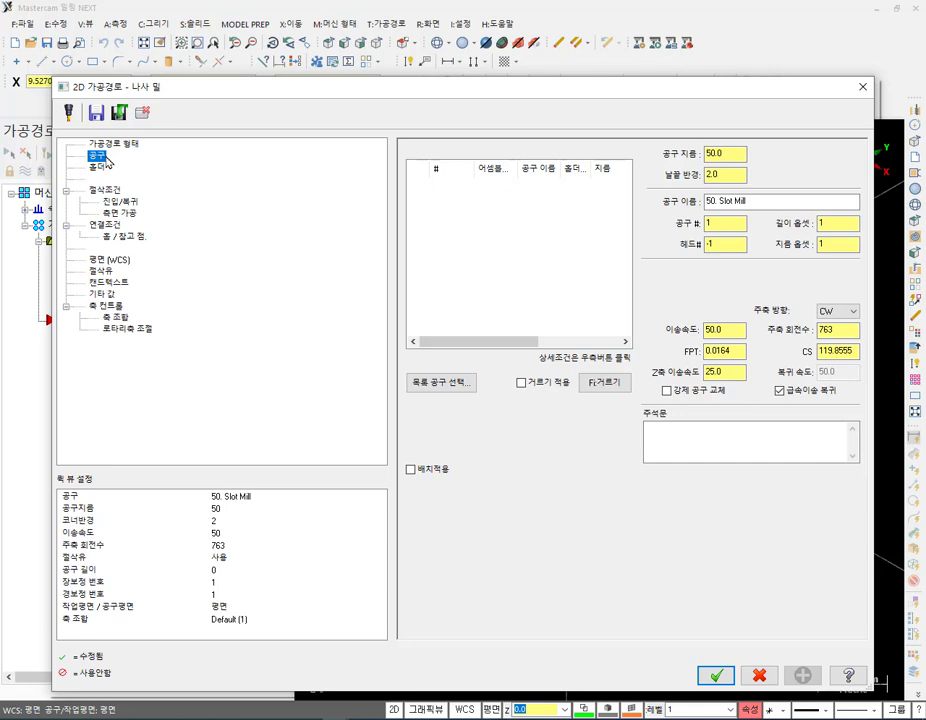
right_click(477, 247)
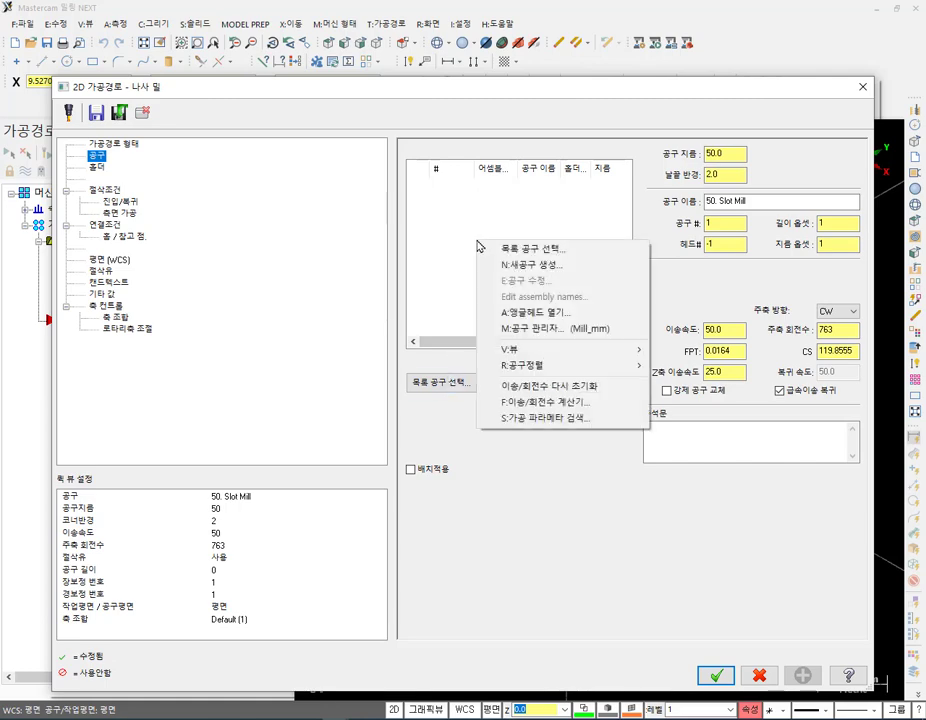
left_click(548, 266)
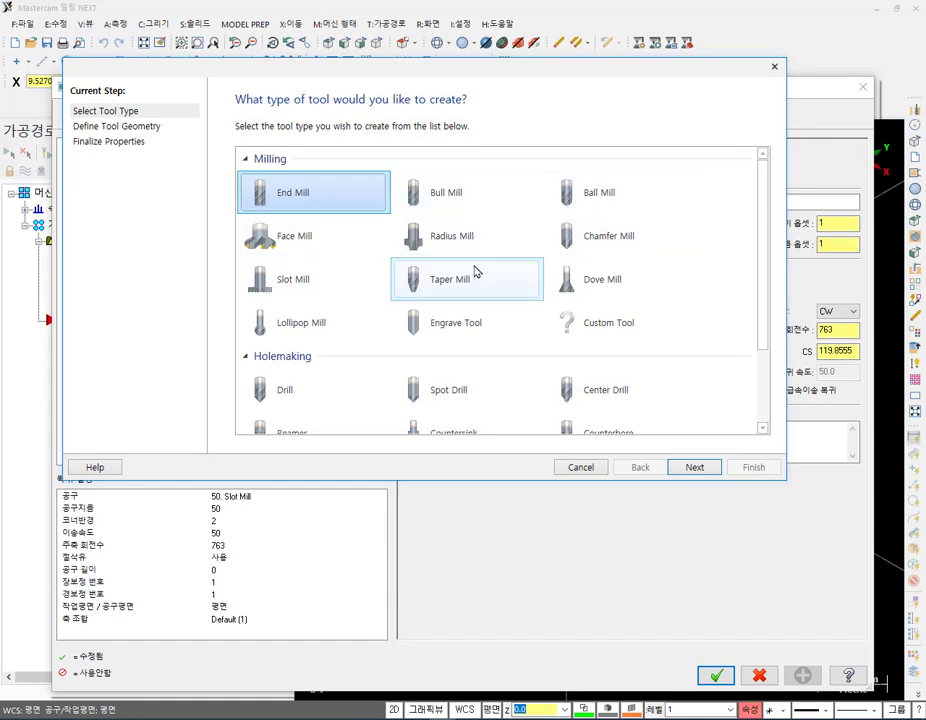
left_click(280, 284)
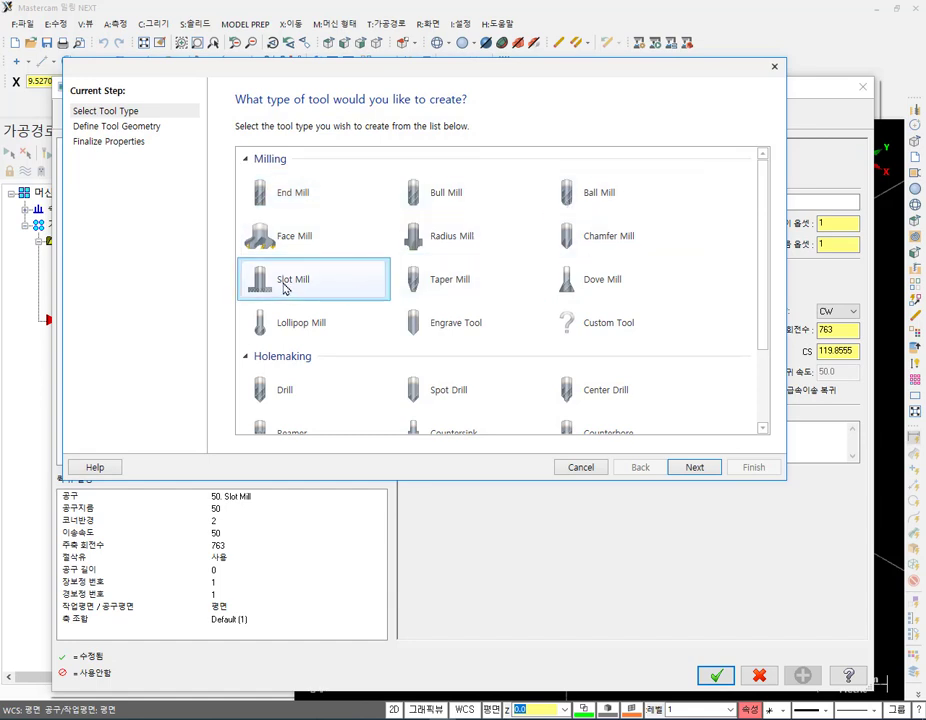
left_click(697, 468)
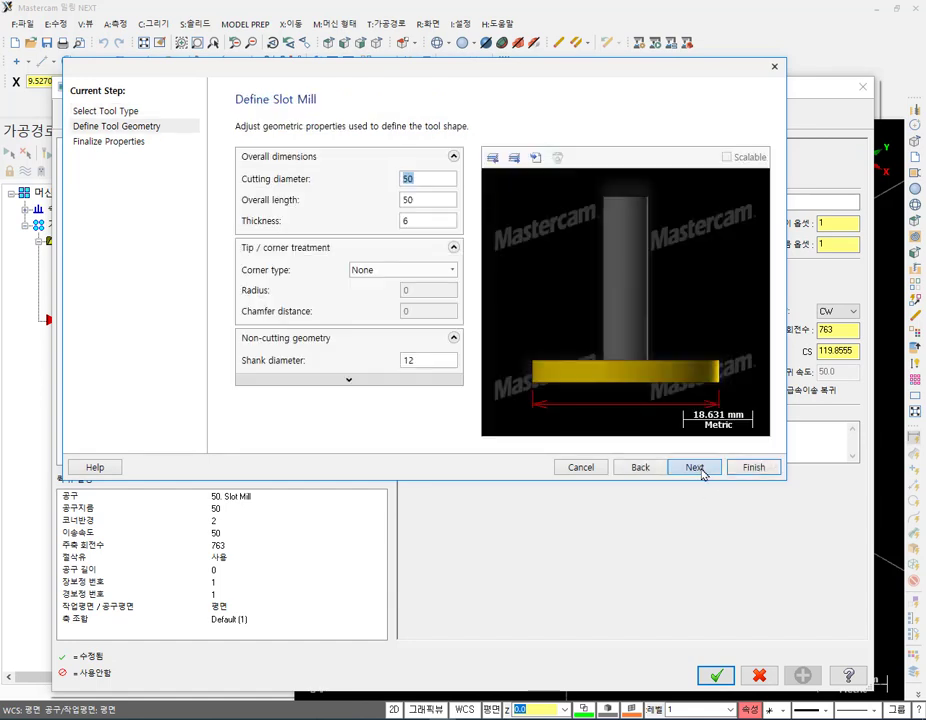
Set the slot mill's cutting diameter to 20 and its thickness to 1, keeping the overall length of 50.
type("20")
left_click(432, 200)
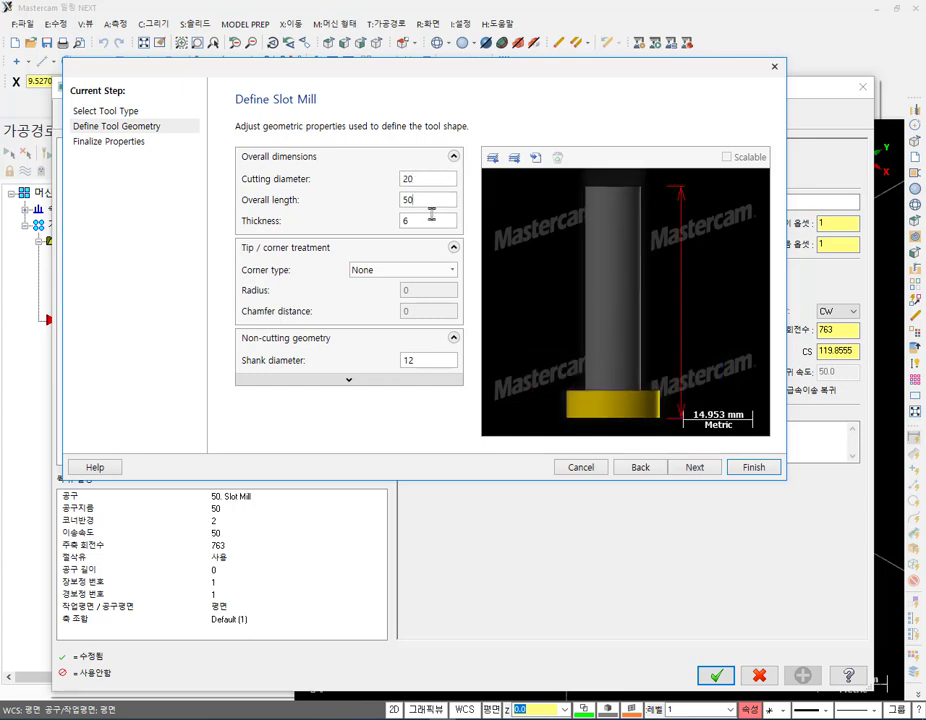
left_click(430, 220)
left_click_drag(430, 220, 368, 229)
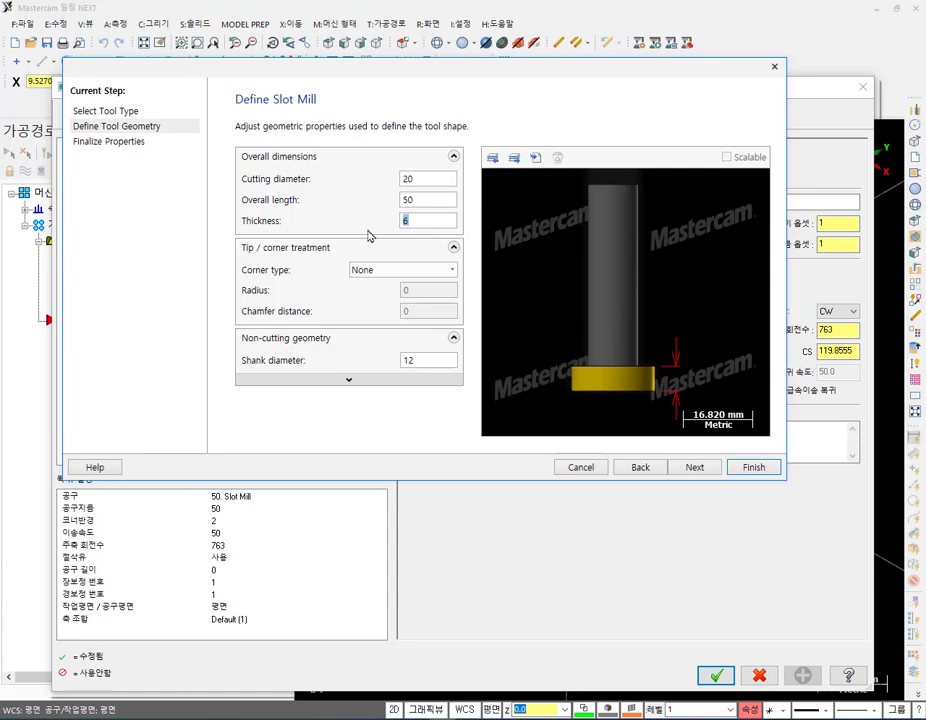
type("1")
left_click(446, 201)
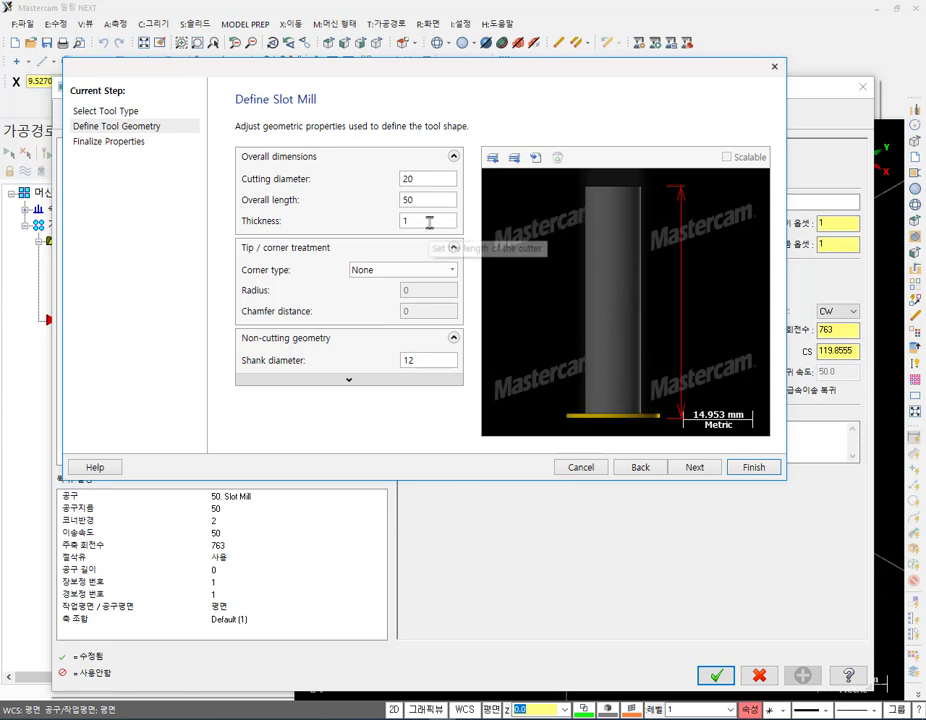
Give the slot mill a Chamfer corner type with a chamfer distance of 0.5, and check the cutter's edge profile.
left_click(429, 270)
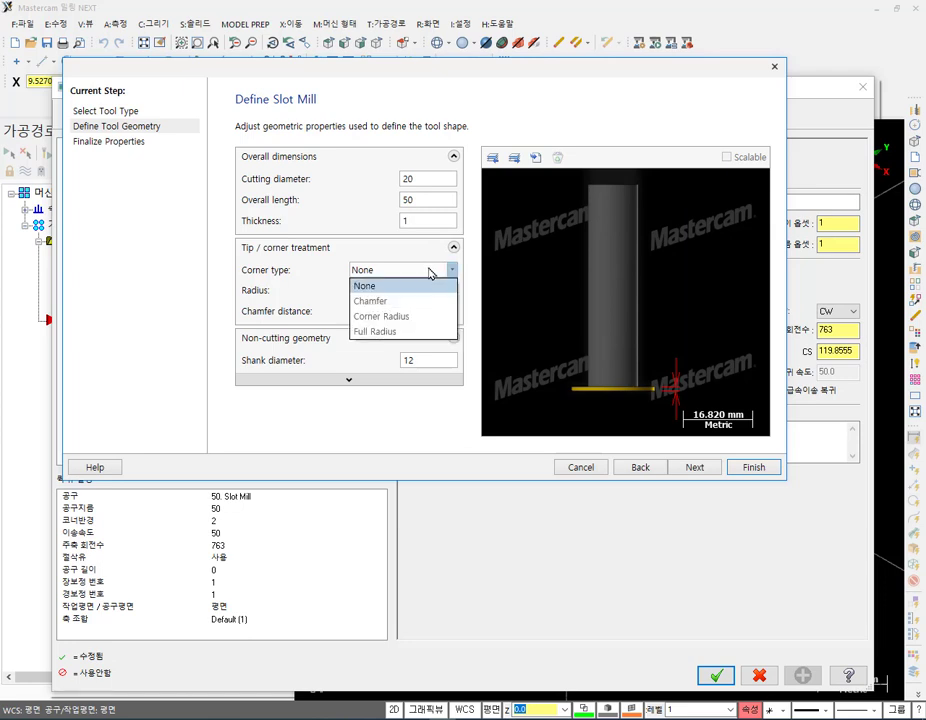
left_click(426, 301)
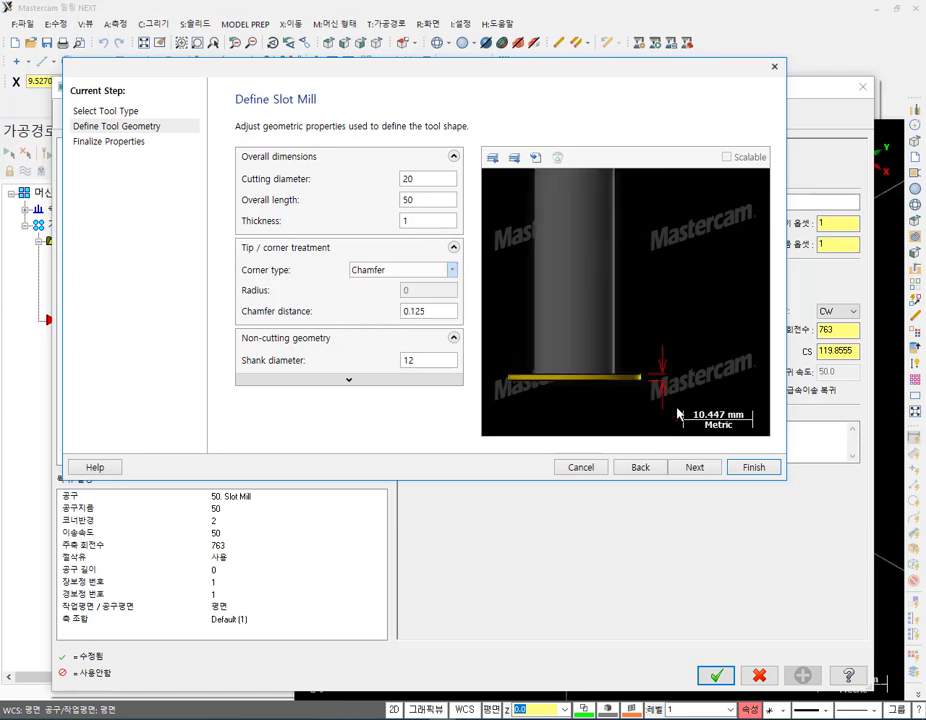
scroll(677, 413, "up", 10)
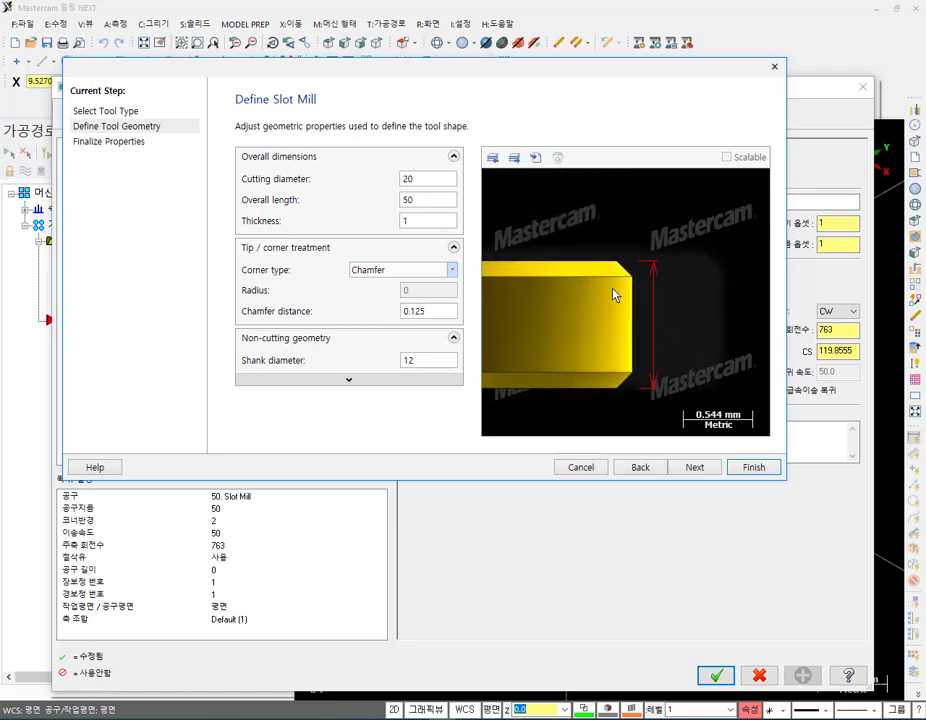
left_click_drag(436, 311, 394, 311)
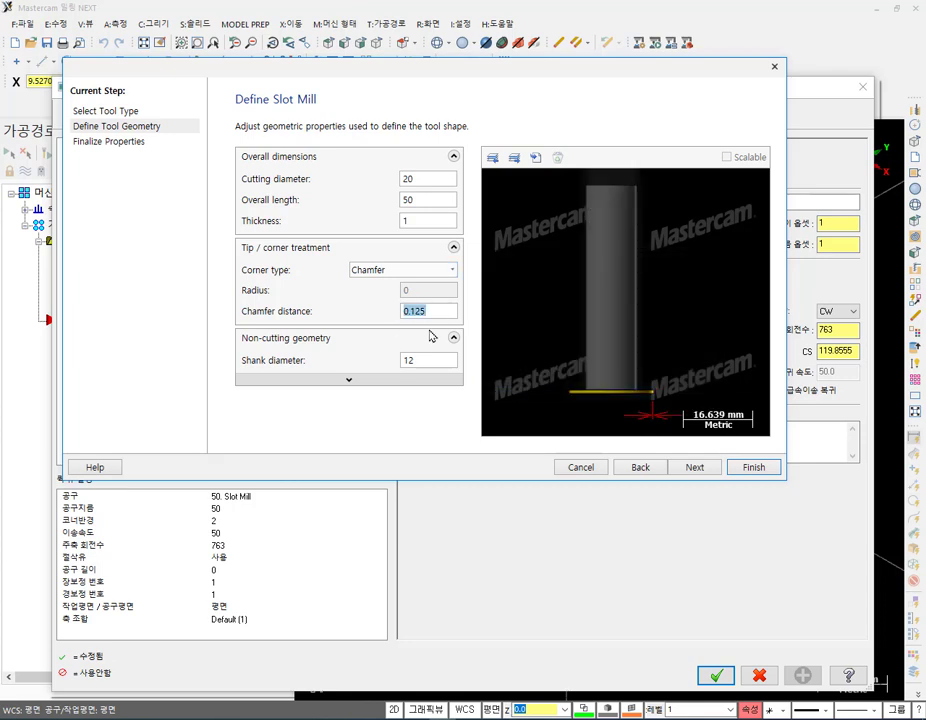
type("0.5")
scroll(660, 416, "up", 3)
scroll(660, 416, "up", 5)
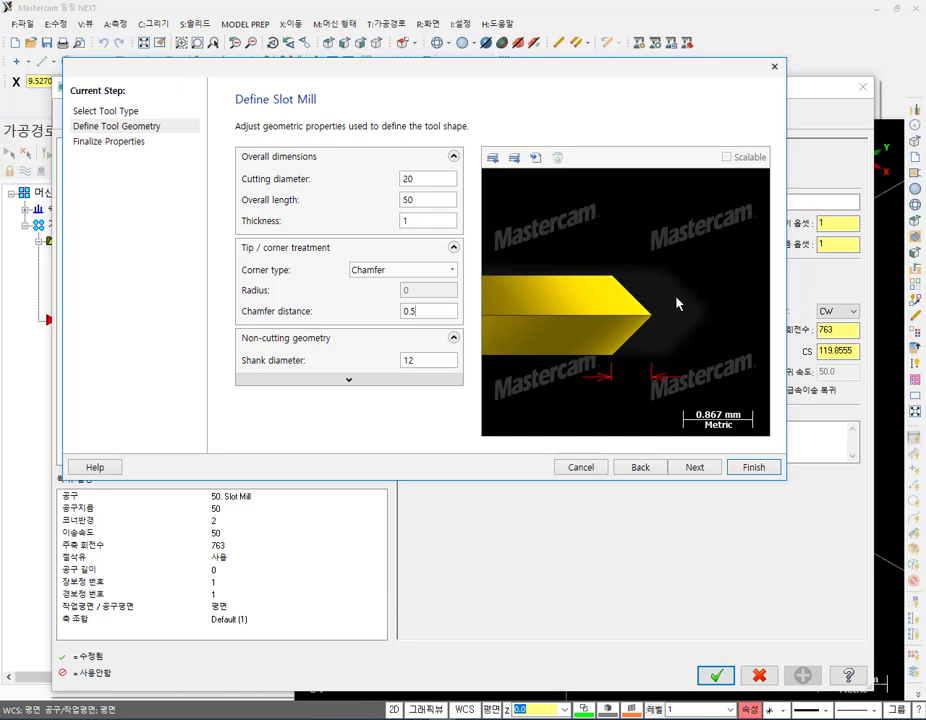
Set the slot mill's shank diameter to 16 and finish creating the tool with the default miscellaneous properties.
left_click(420, 362)
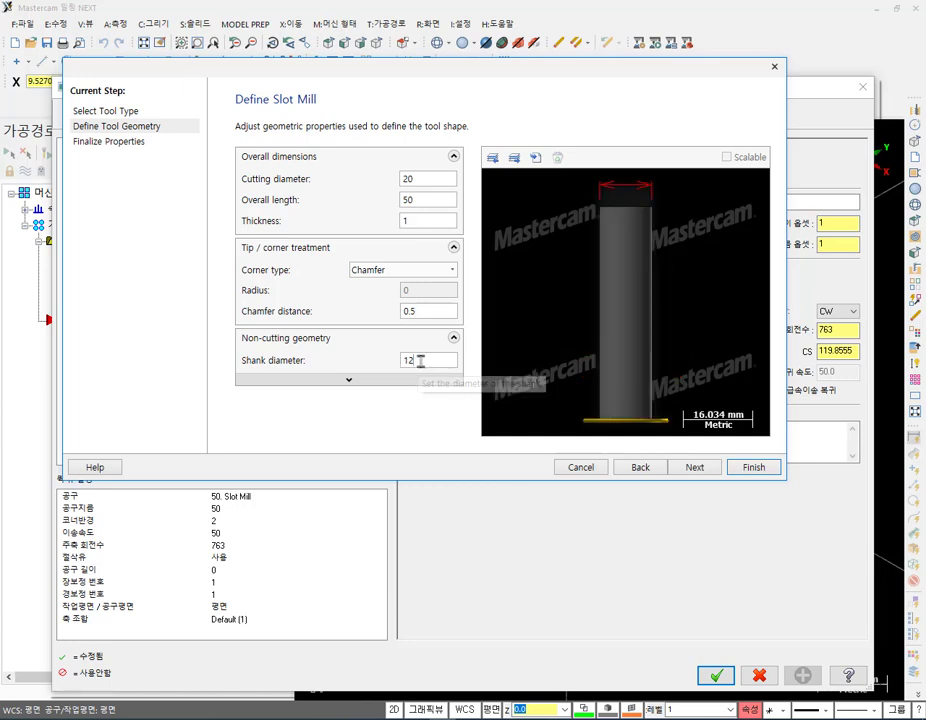
left_click_drag(440, 359, 370, 371)
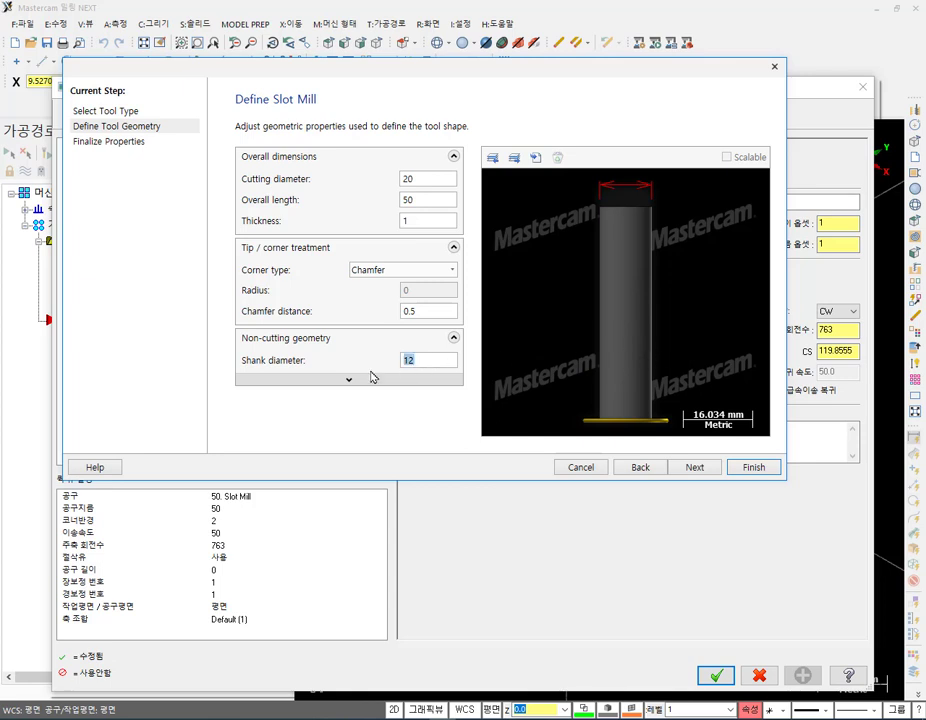
type("16")
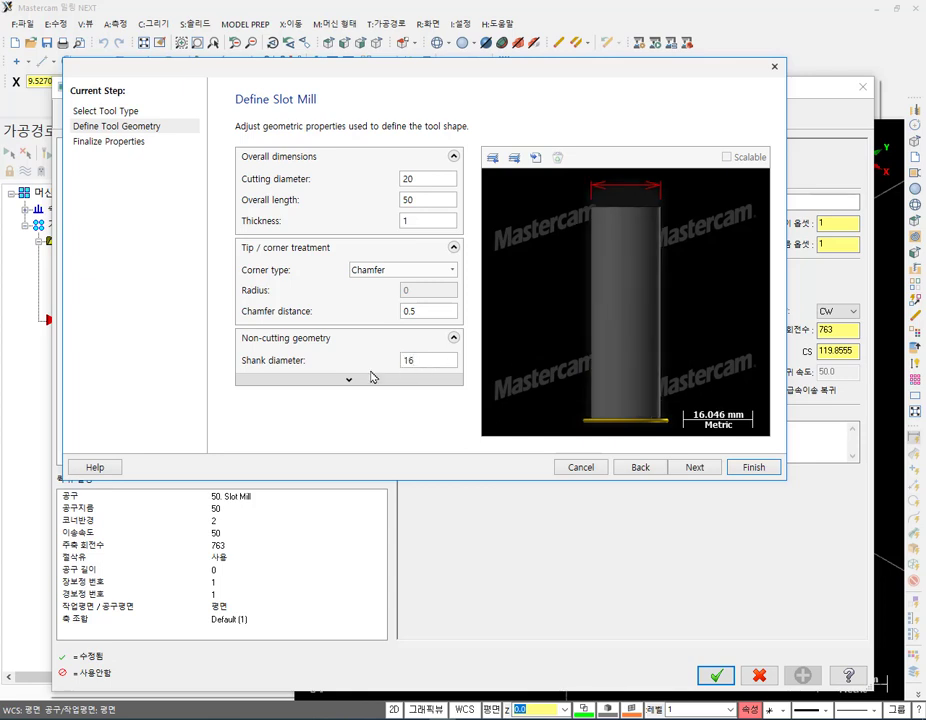
scroll(670, 380, "up", 5)
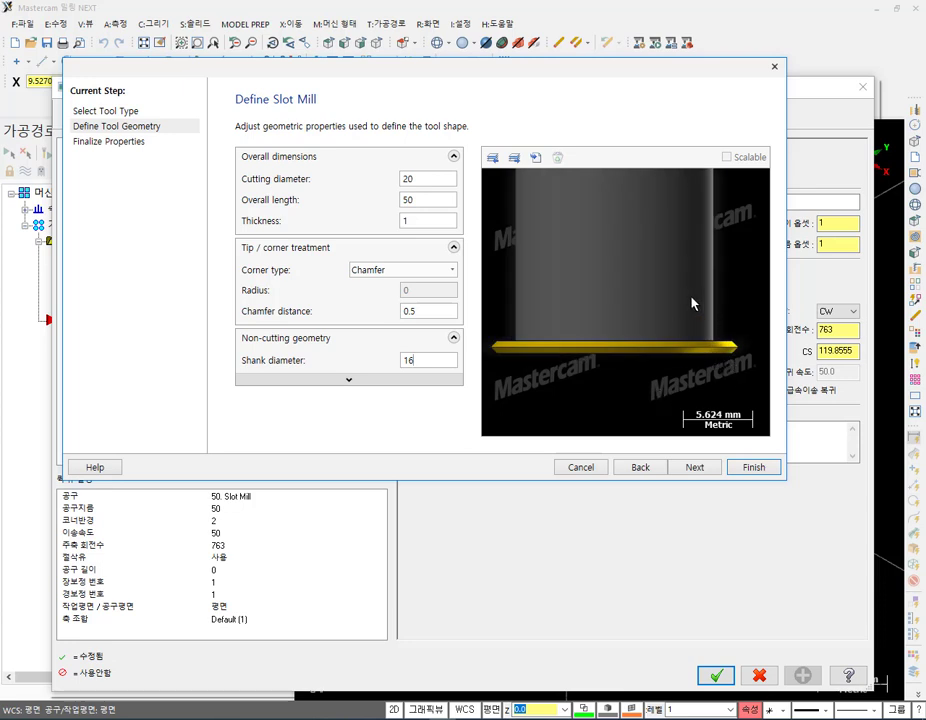
scroll(606, 368, "down", 5)
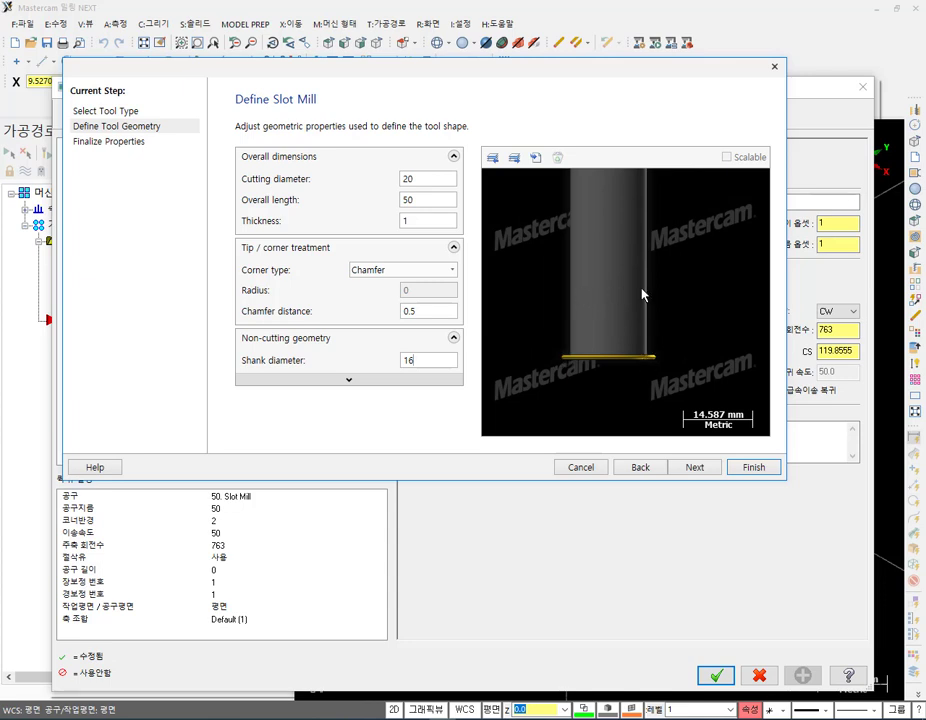
left_click(707, 471)
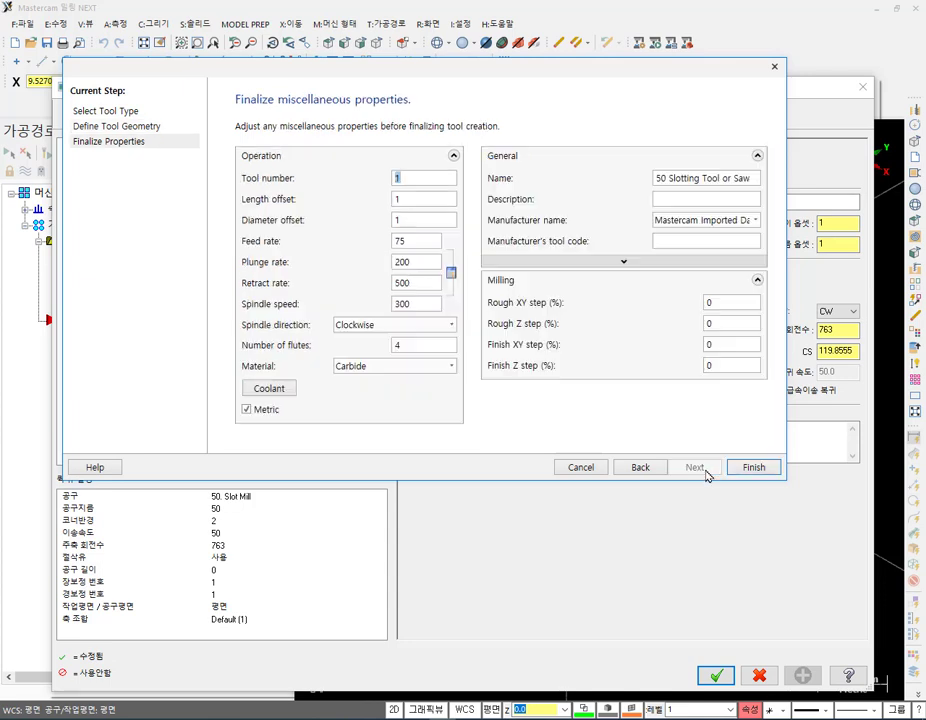
left_click(755, 468)
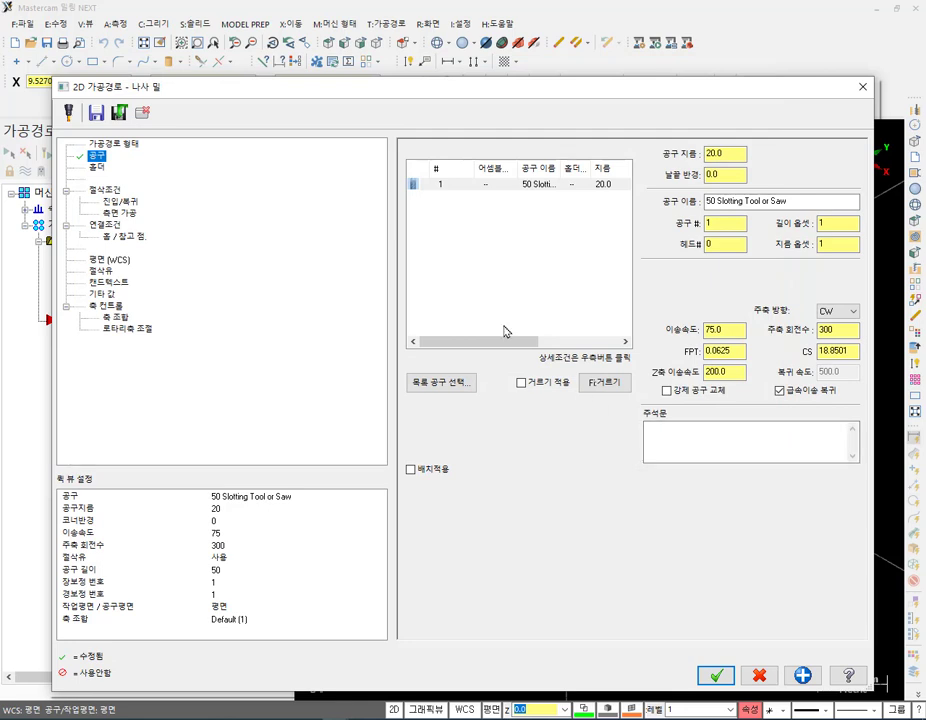
In the thread mill cut parameters, use 1 thread tooth and set the thread pitch to 2.0.
left_click(106, 190)
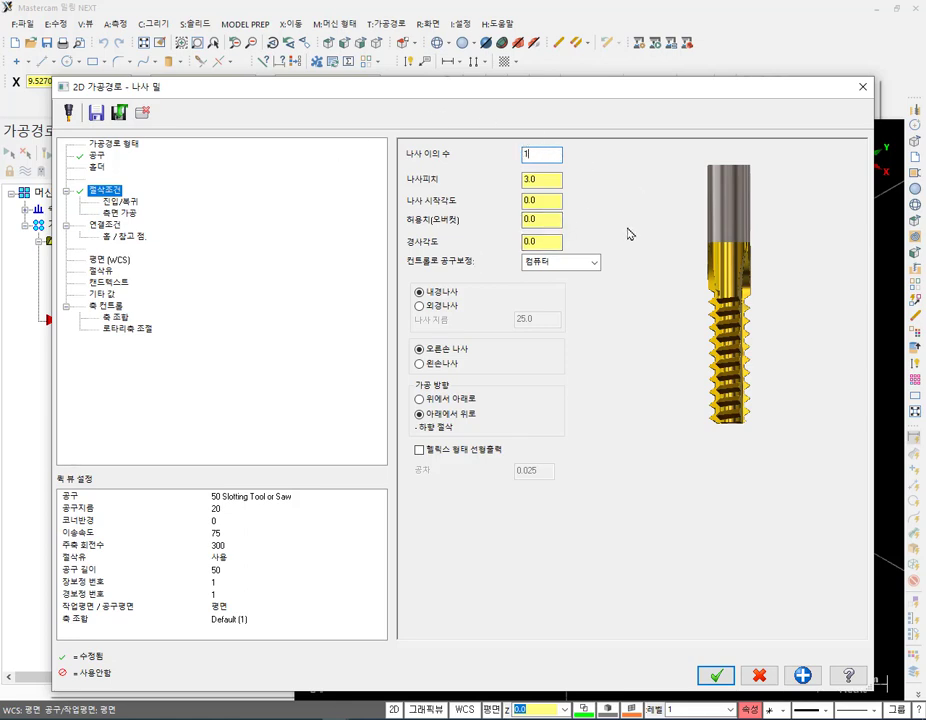
double_click(531, 154)
left_click(546, 156)
key("Tab")
type("2")
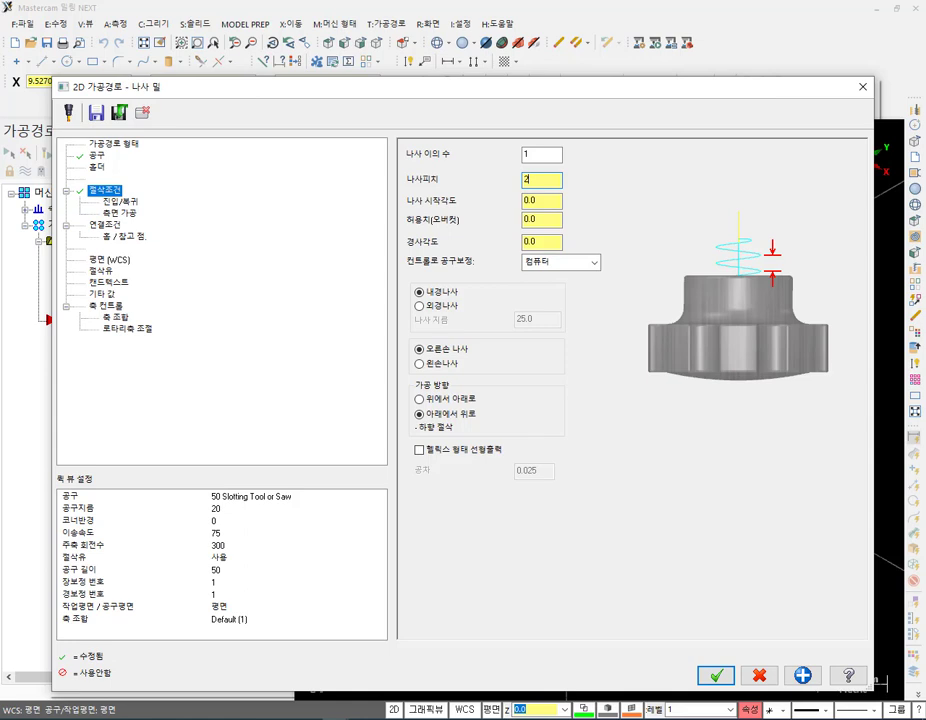
Keep the thread start angle at 0.0 and set the overcut allowance to 2.0.
left_click(552, 200)
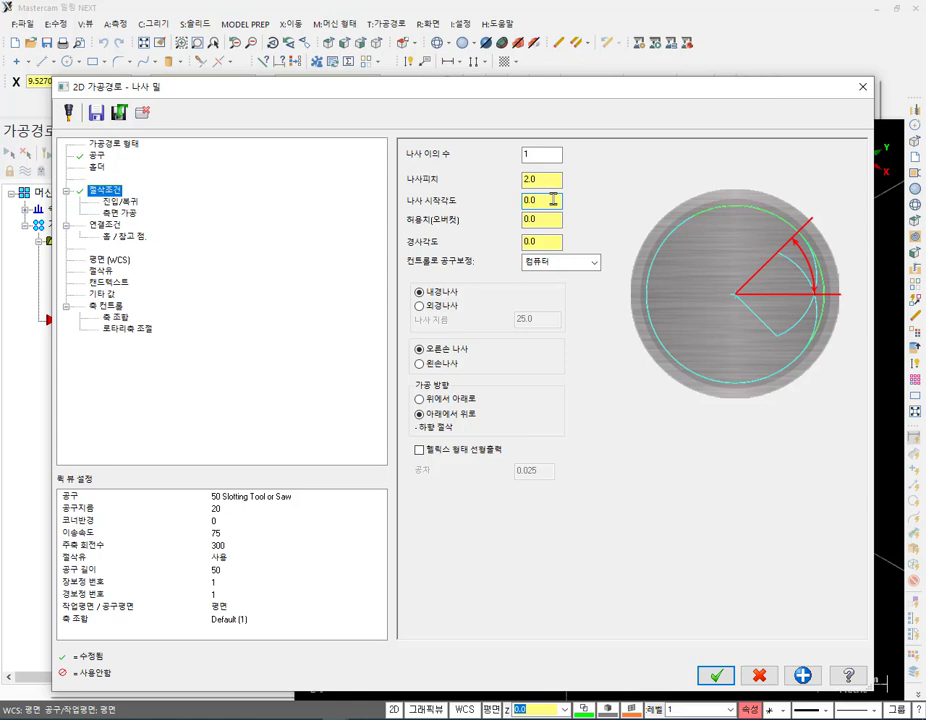
left_click(552, 220)
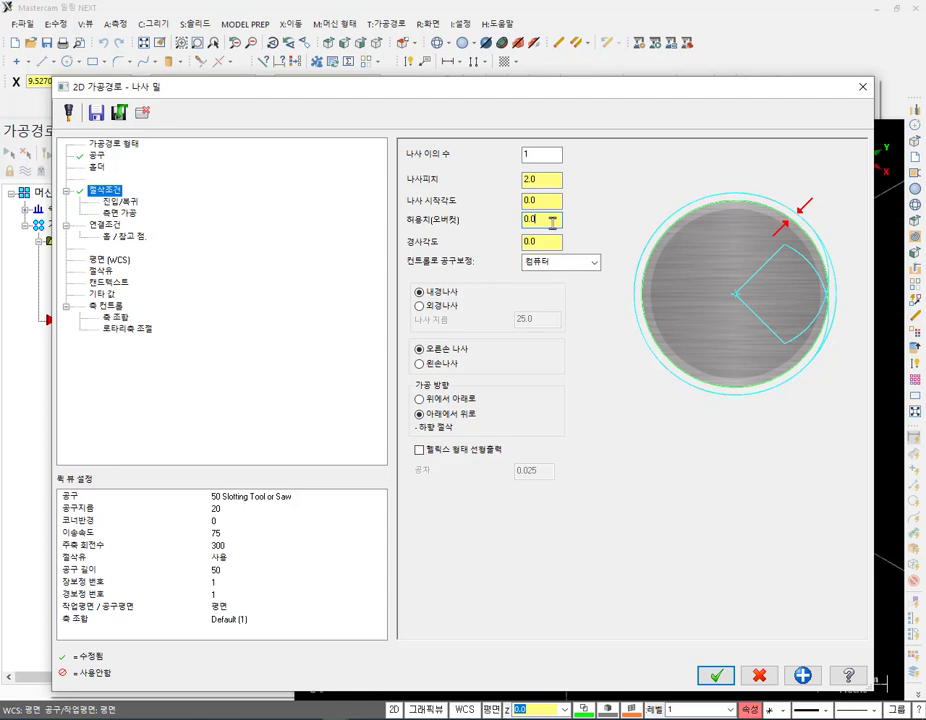
double_click(552, 222)
type("1")
key("BackSpace")
type("2")
Set the taper angle to 1.8 and the tool compensation type to 중복보정 (wear).
left_click(541, 241)
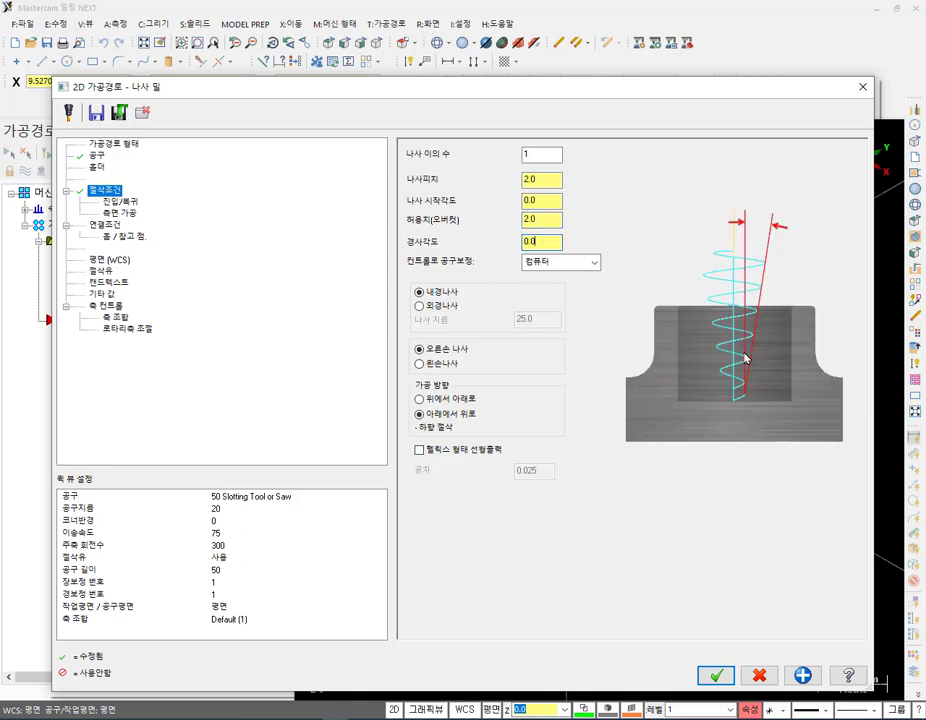
double_click(552, 242)
type("1.8")
left_click(543, 265)
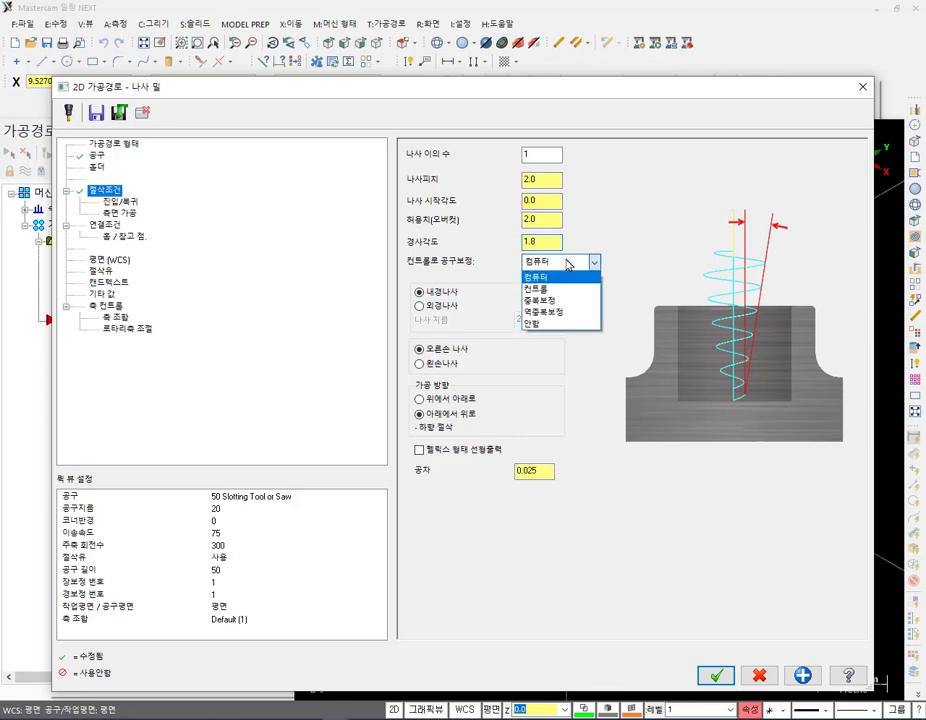
left_click(556, 300)
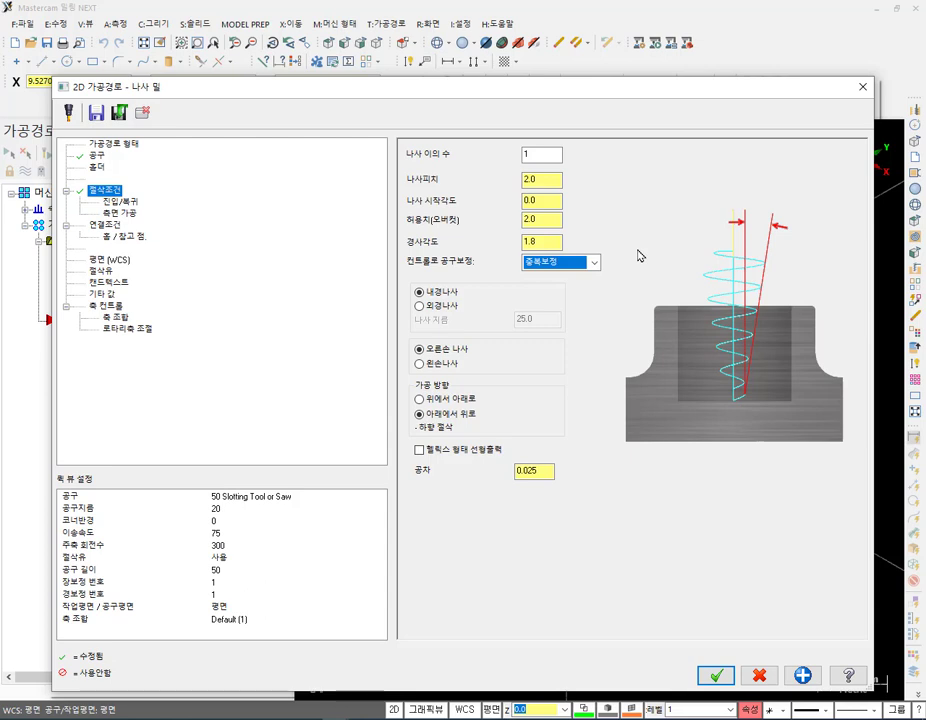
Choose an external thread machined from top to bottom, and enable linear output of the helix with the 0.025 tolerance.
left_click(455, 306)
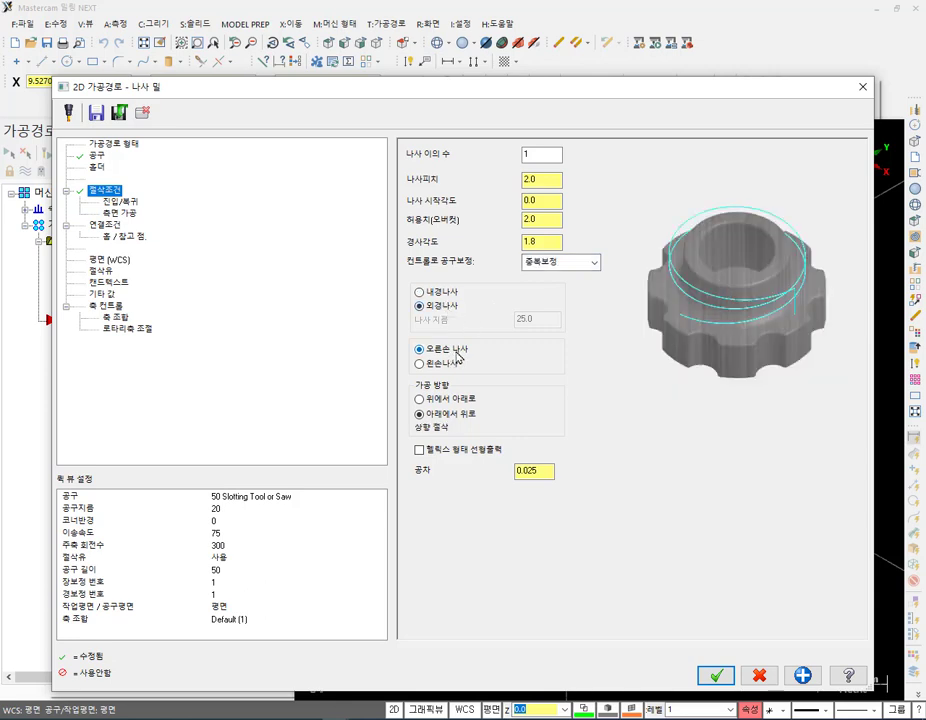
left_click(452, 455)
left_click(539, 473)
left_click(446, 400)
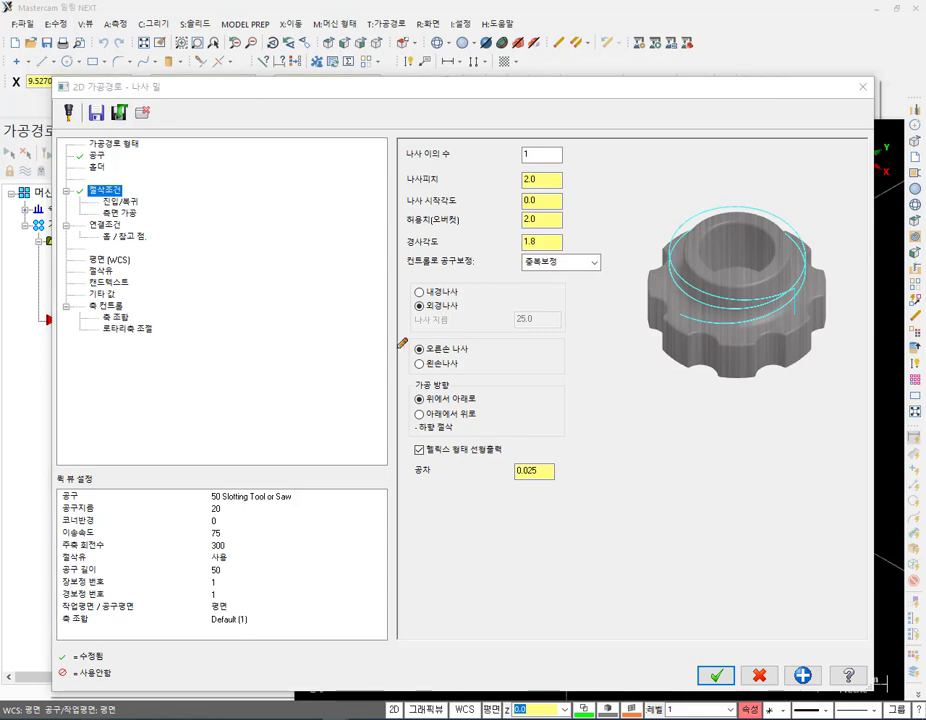
left_click_drag(506, 157, 577, 152)
mouse_move(686, 45)
left_mouse_down()
mouse_move(708, 214)
mouse_move(684, 237)
mouse_move(719, 246)
mouse_move(815, 228)
mouse_move(809, 30)
left_mouse_up()
mouse_move(712, 236)
left_mouse_down()
mouse_move(664, 250)
mouse_move(713, 212)
mouse_move(705, 274)
mouse_move(669, 220)
mouse_move(730, 207)
left_mouse_up()
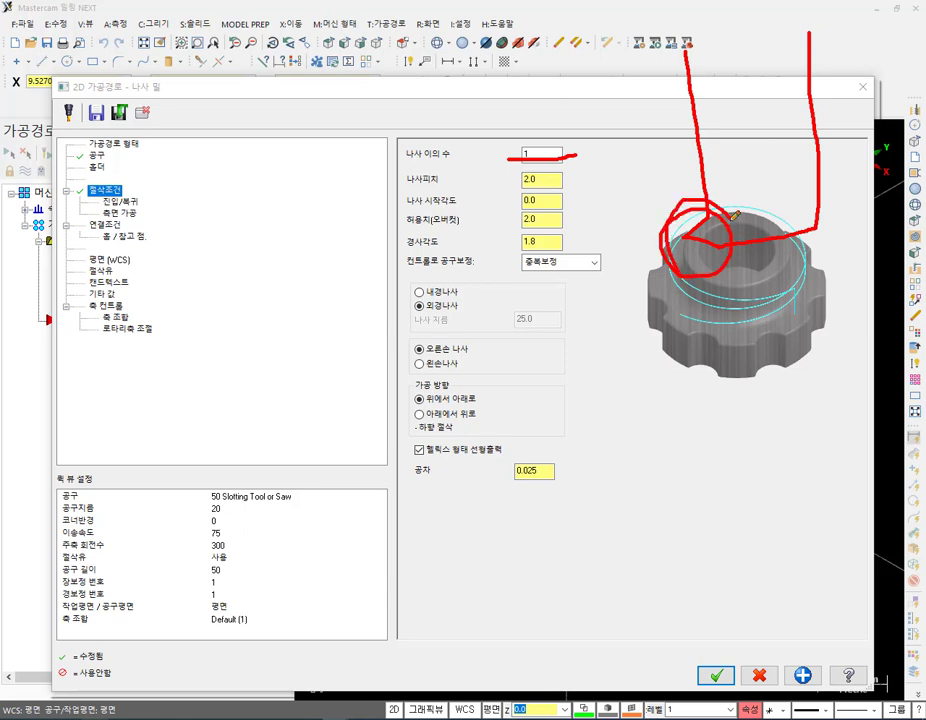
left_click_drag(490, 187, 564, 186)
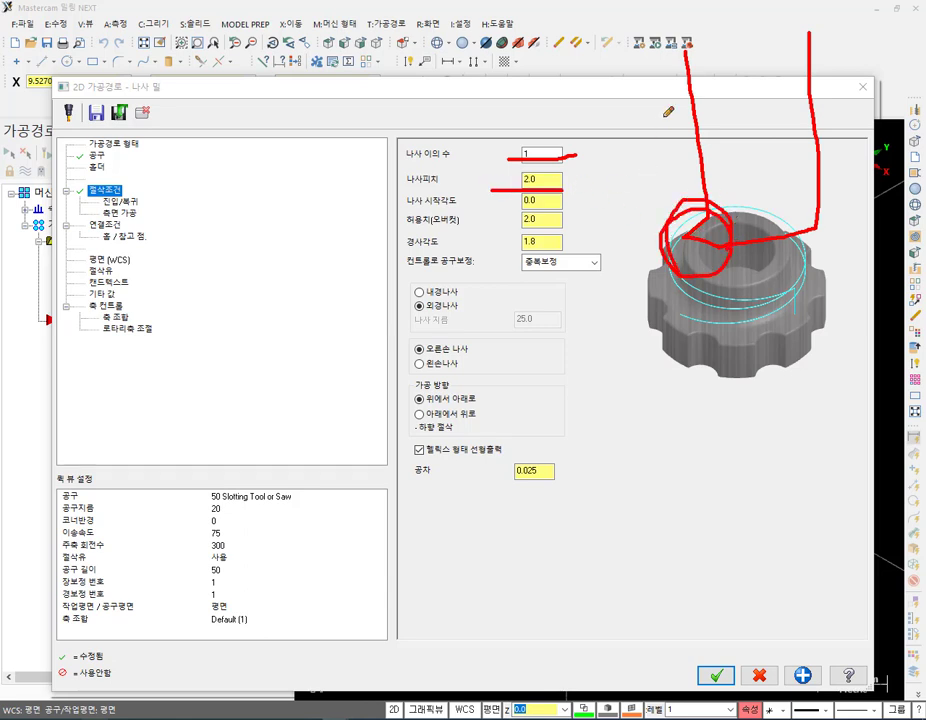
mouse_move(745, 45)
left_mouse_down()
mouse_move(681, 55)
mouse_move(719, 92)
mouse_move(803, 66)
mouse_move(763, 48)
mouse_move(709, 80)
mouse_move(699, 117)
mouse_move(764, 129)
mouse_move(816, 115)
mouse_move(742, 121)
mouse_move(704, 165)
mouse_move(806, 172)
mouse_move(807, 150)
mouse_move(676, 114)
mouse_move(731, 117)
mouse_move(725, 161)
mouse_move(688, 150)
left_mouse_up()
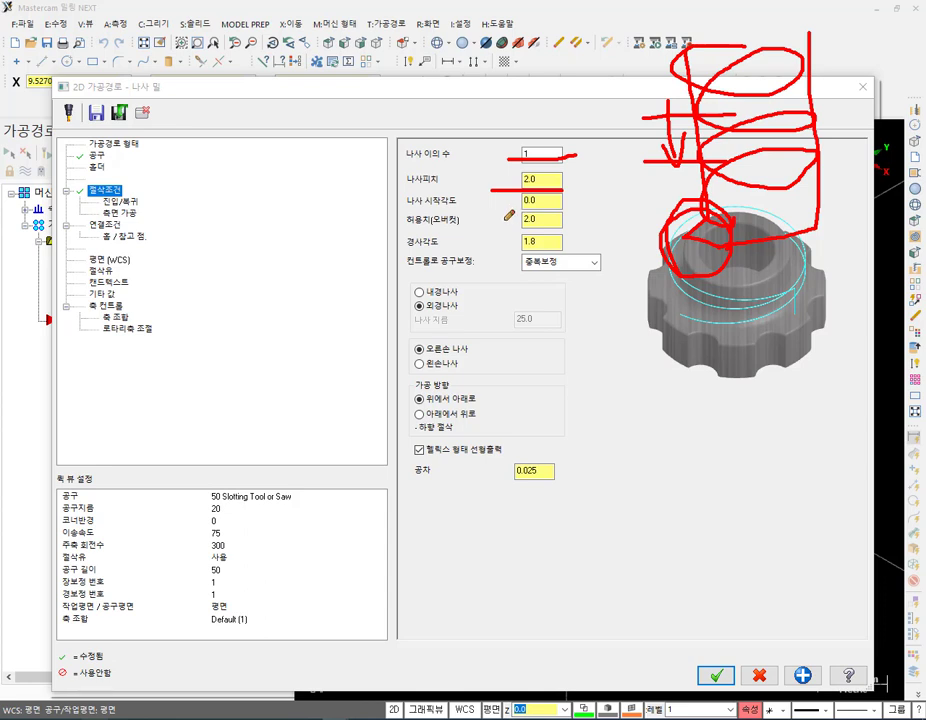
left_click_drag(520, 210, 563, 209)
mouse_move(626, 558)
left_mouse_down()
mouse_move(723, 616)
mouse_move(672, 577)
left_mouse_up()
mouse_move(722, 508)
left_mouse_down()
mouse_move(805, 506)
mouse_move(790, 522)
mouse_move(712, 410)
mouse_move(724, 431)
mouse_move(614, 506)
left_mouse_up()
left_click_drag(640, 482, 635, 544)
mouse_move(705, 530)
left_mouse_down()
mouse_move(708, 622)
mouse_move(728, 603)
left_mouse_up()
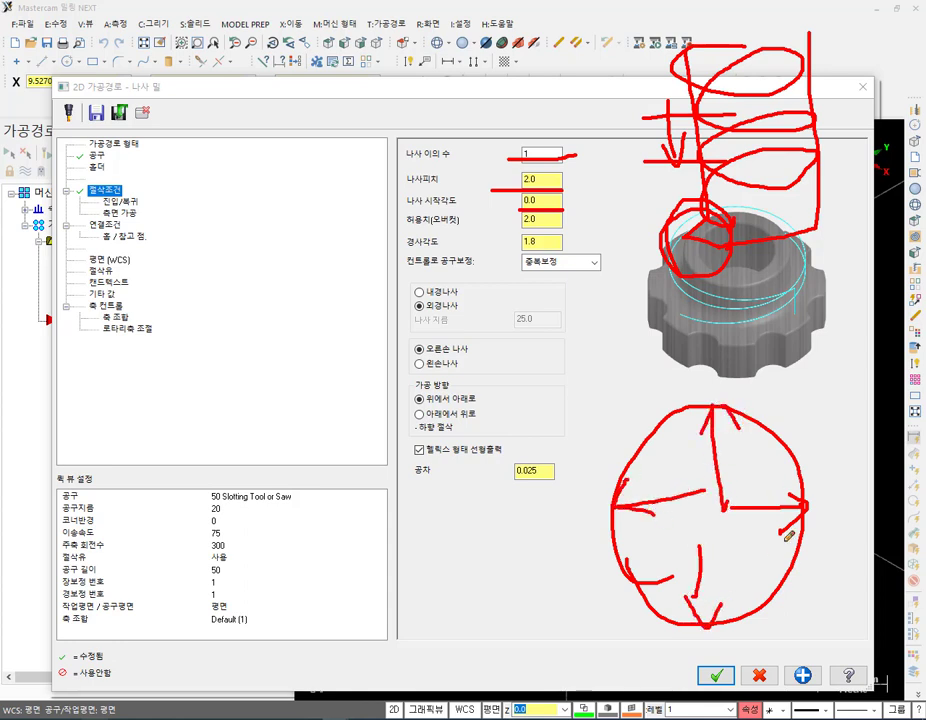
left_click_drag(556, 210, 579, 211)
left_click_drag(492, 229, 561, 227)
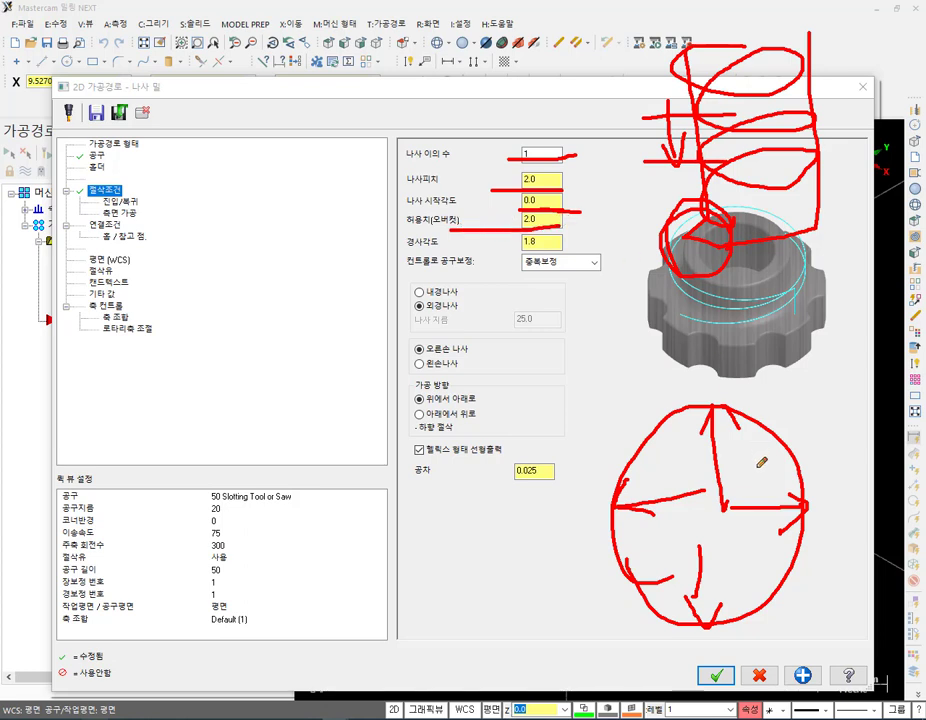
mouse_move(684, 222)
left_mouse_down()
mouse_move(675, 250)
mouse_move(705, 275)
left_mouse_up()
mouse_move(564, 518)
left_mouse_down()
mouse_move(629, 518)
mouse_move(606, 549)
mouse_move(662, 598)
left_mouse_up()
left_click_drag(787, 529, 721, 607)
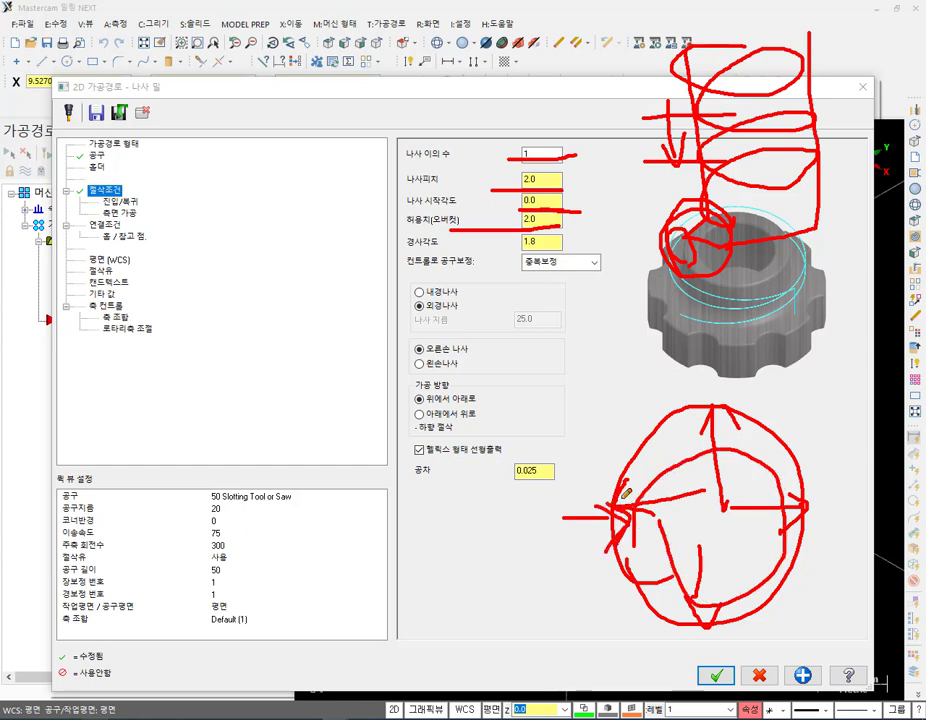
left_click_drag(631, 524, 635, 554)
left_click_drag(634, 508, 634, 553)
left_click_drag(790, 533, 806, 492)
mouse_move(521, 210)
left_mouse_down()
mouse_move(520, 226)
mouse_move(538, 208)
left_mouse_up()
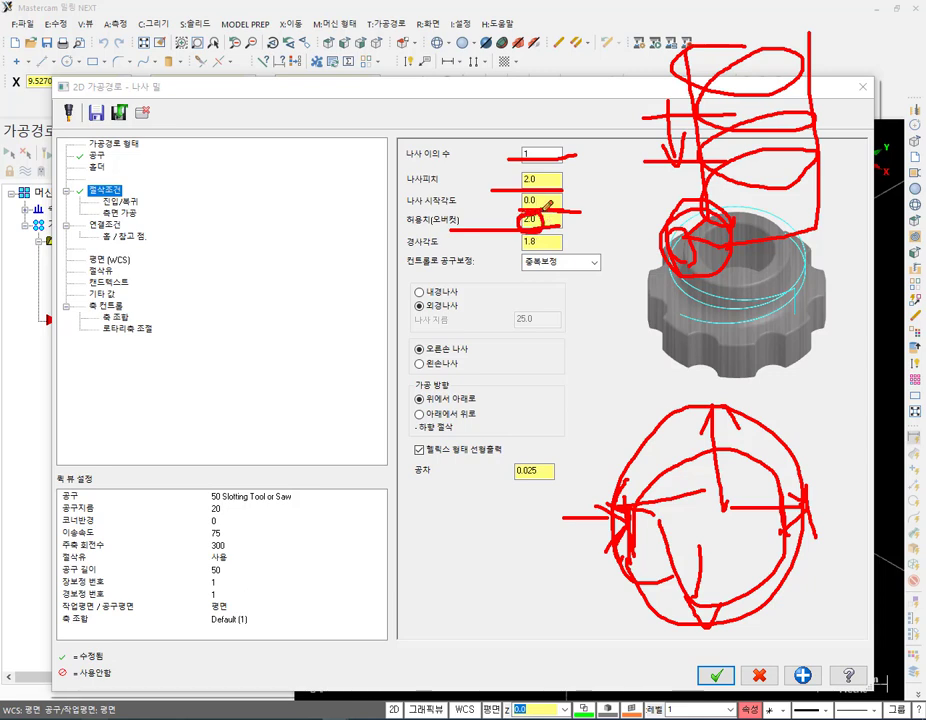
left_click_drag(432, 250, 537, 249)
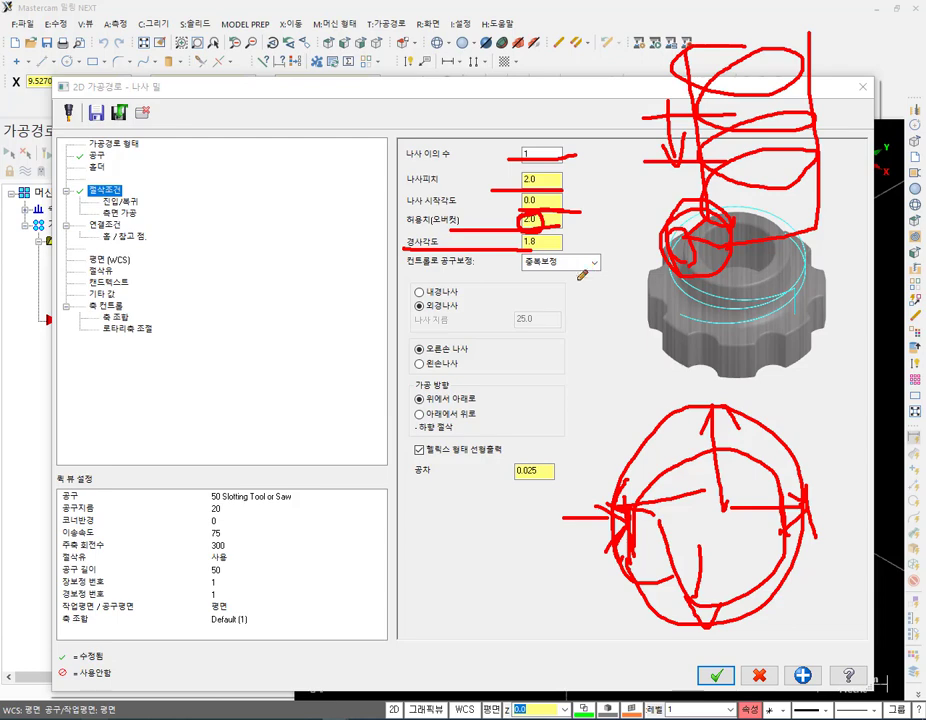
mouse_move(548, 322)
left_mouse_down()
mouse_move(88, 463)
mouse_move(450, 600)
left_mouse_up()
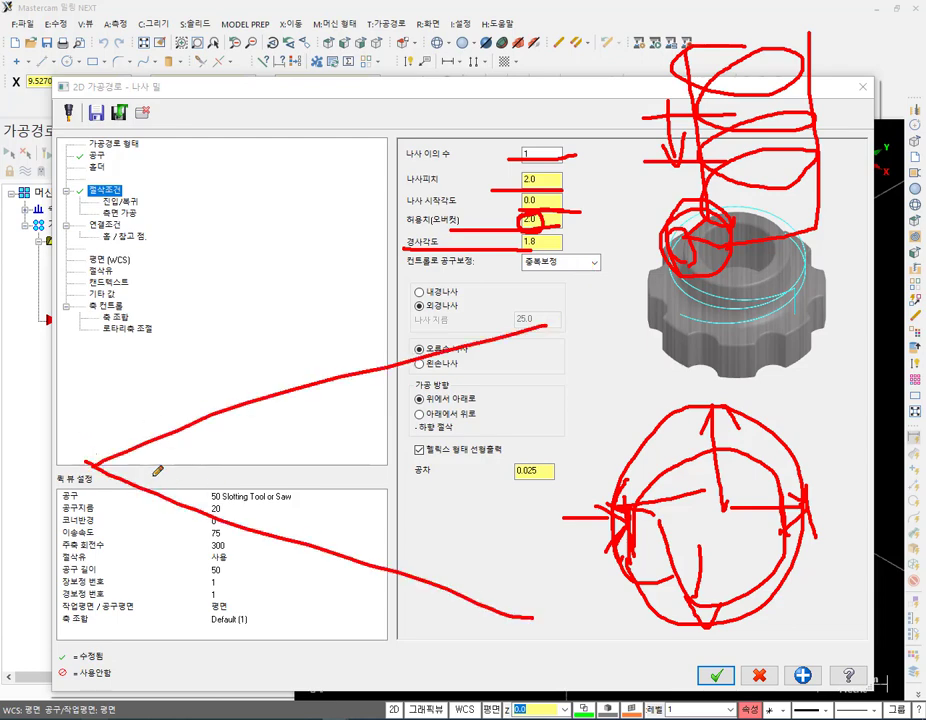
left_click_drag(88, 464, 567, 468)
left_click_drag(377, 367, 380, 568)
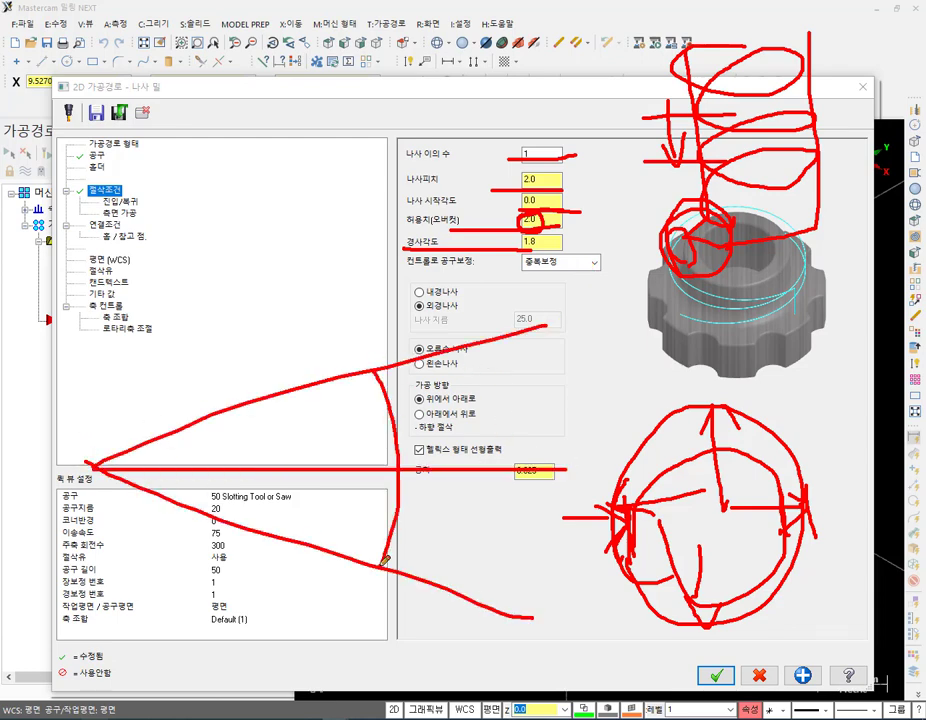
left_click_drag(97, 357, 117, 680)
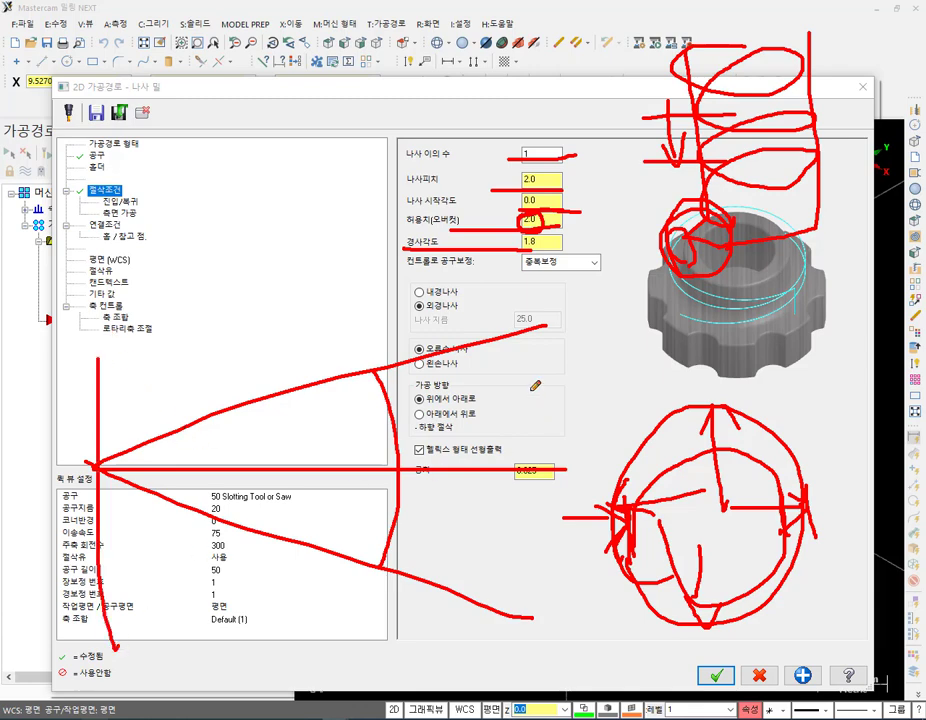
left_click_drag(378, 368, 548, 470)
left_click_drag(362, 440, 378, 598)
left_click_drag(390, 530, 425, 594)
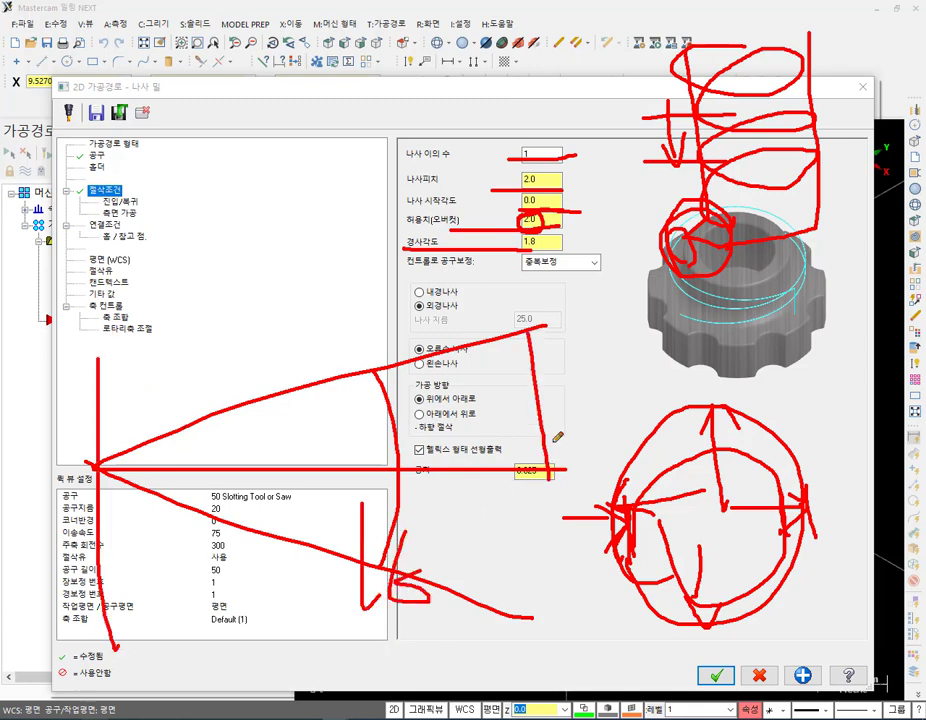
left_click_drag(548, 345, 545, 630)
left_click_drag(585, 409, 592, 471)
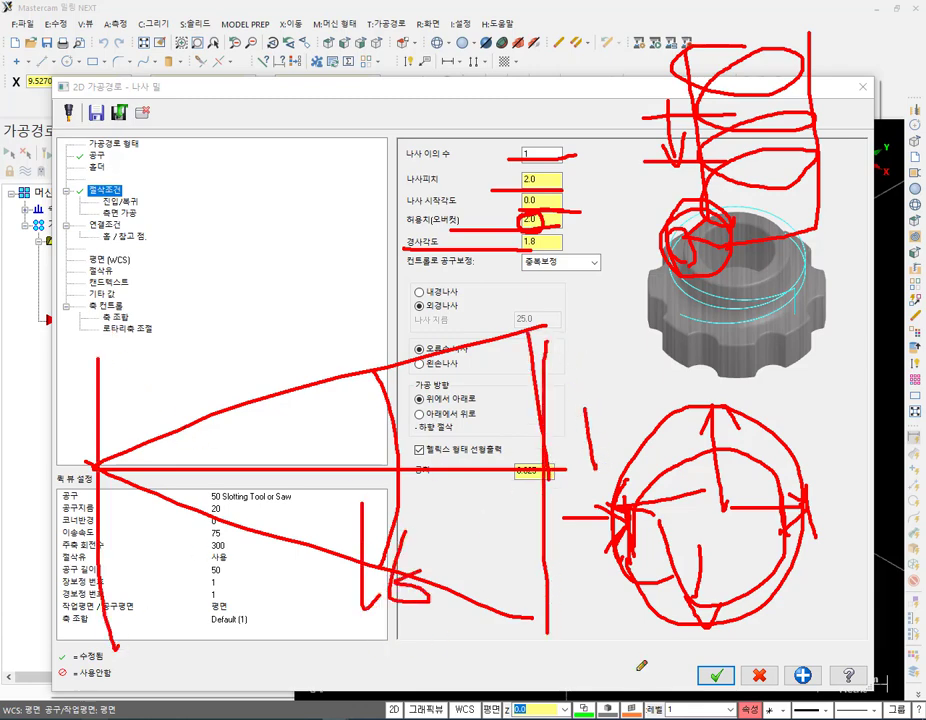
left_click_drag(268, 405, 272, 441)
mouse_move(335, 403)
left_mouse_down()
mouse_move(314, 428)
mouse_move(345, 435)
mouse_move(340, 470)
left_mouse_up()
right_click(513, 361)
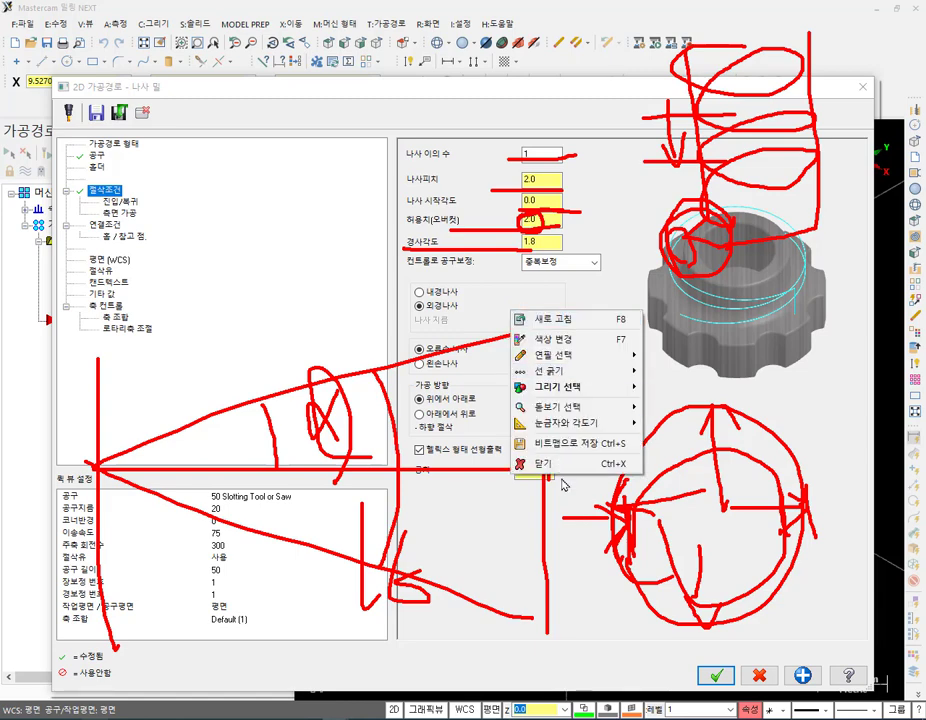
left_click(552, 523)
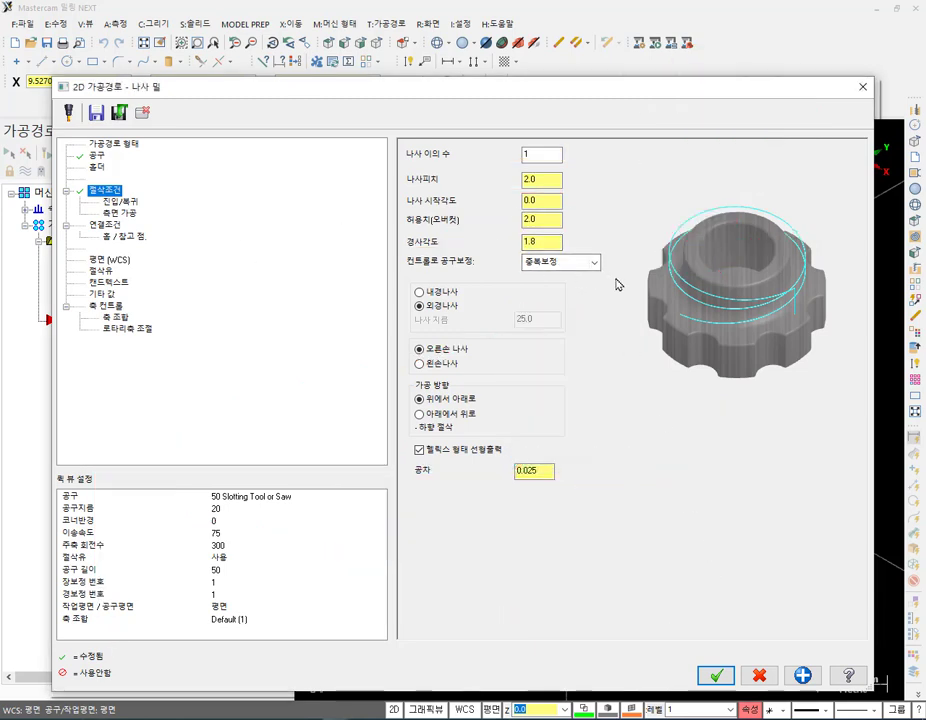
In the thread mill entry/exit parameters, set the entry/exit line length to 1.
left_click(122, 202)
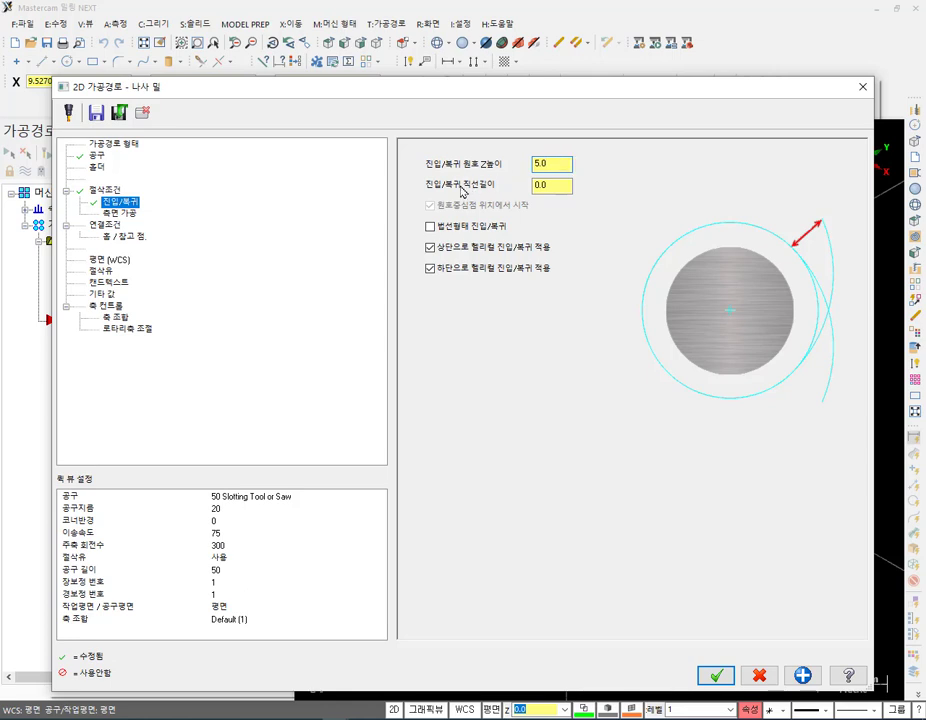
left_click(556, 184)
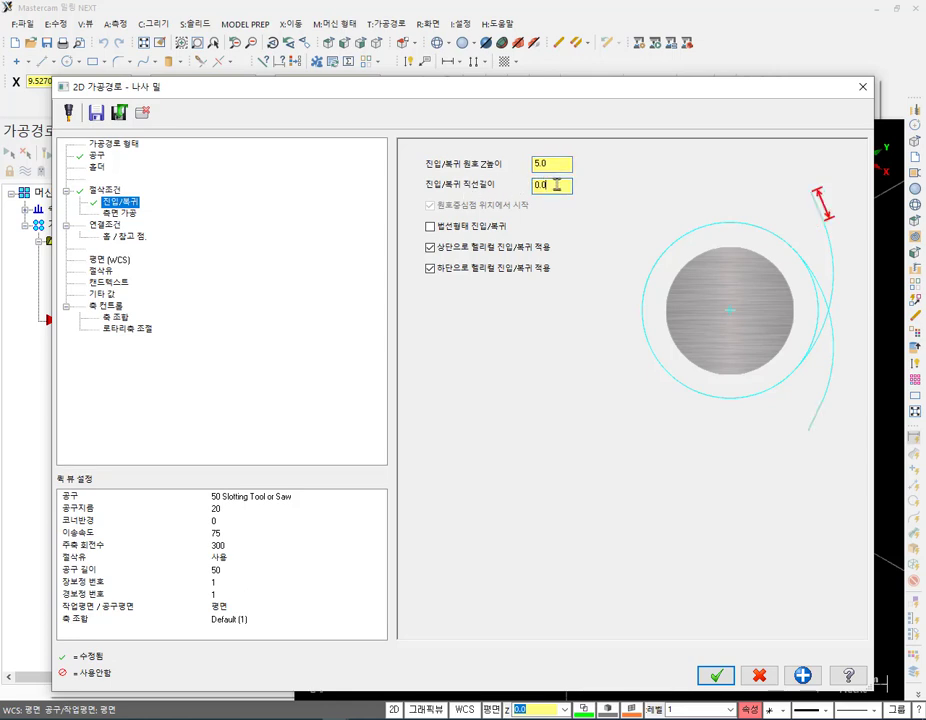
double_click(556, 184)
type("1")
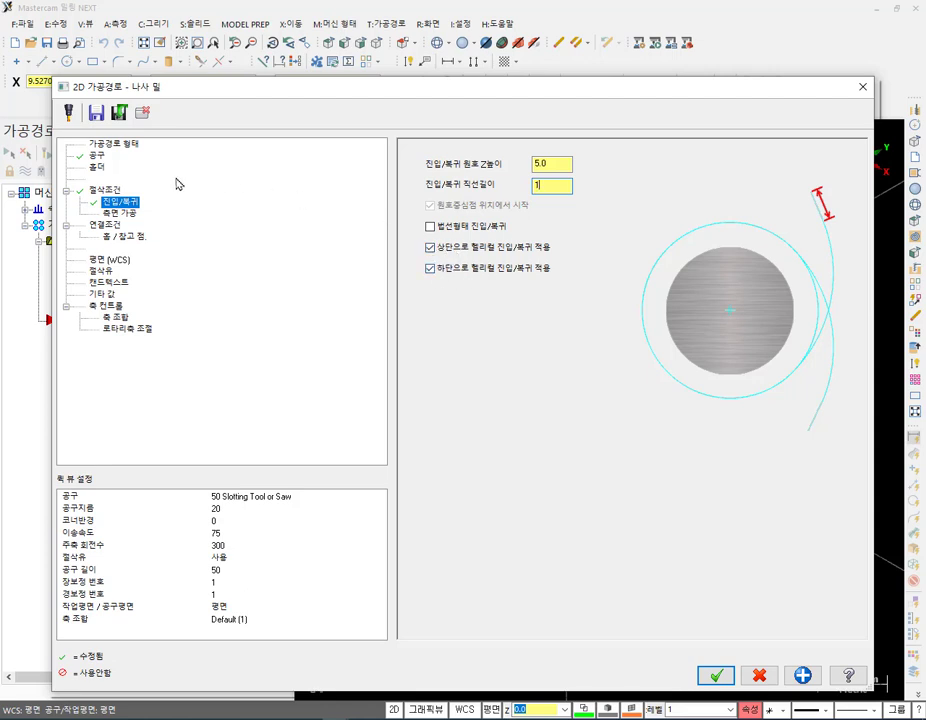
Leave side machining off, keep the incremental thread depth of -25.0 in the linking parameters, and generate the thread mill toolpath.
left_click(128, 213)
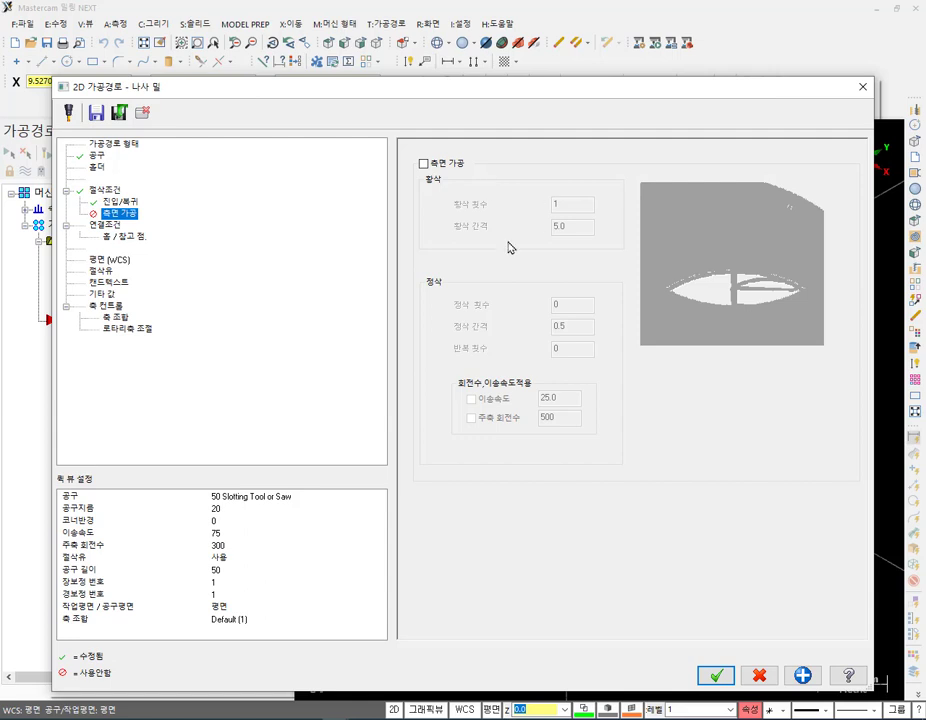
left_click(105, 225)
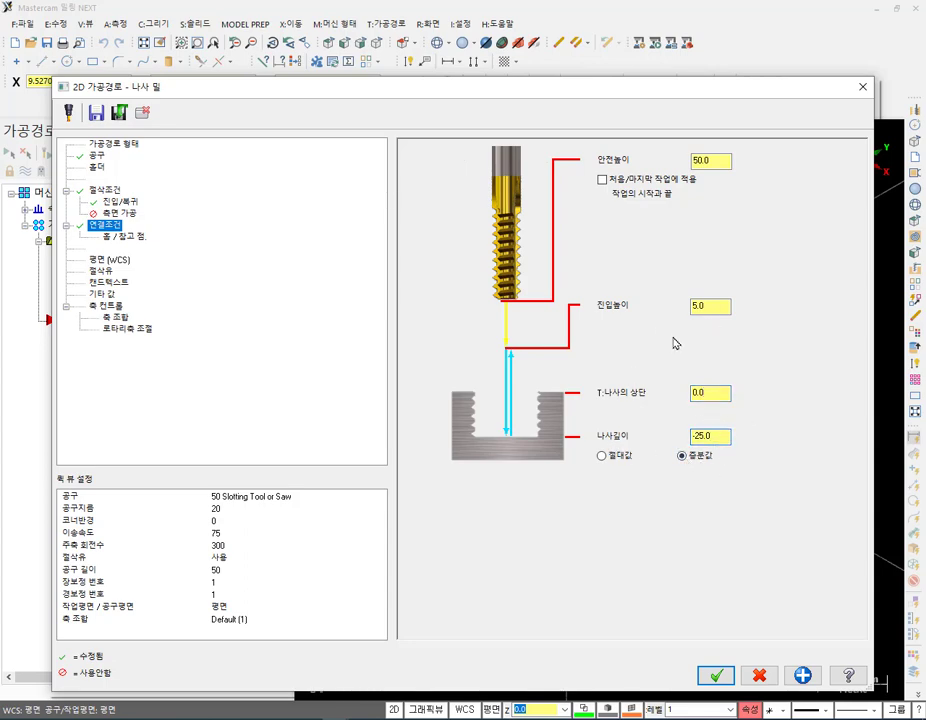
left_click(716, 676)
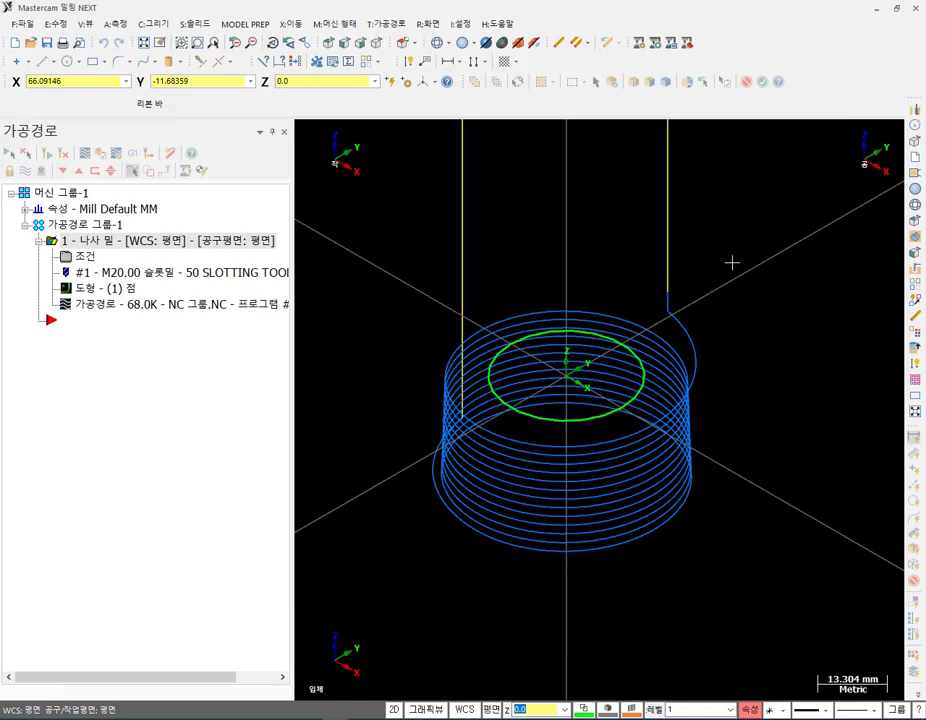
Examine the taper of the helical toolpath from the front, and return to the top view.
left_click(344, 44)
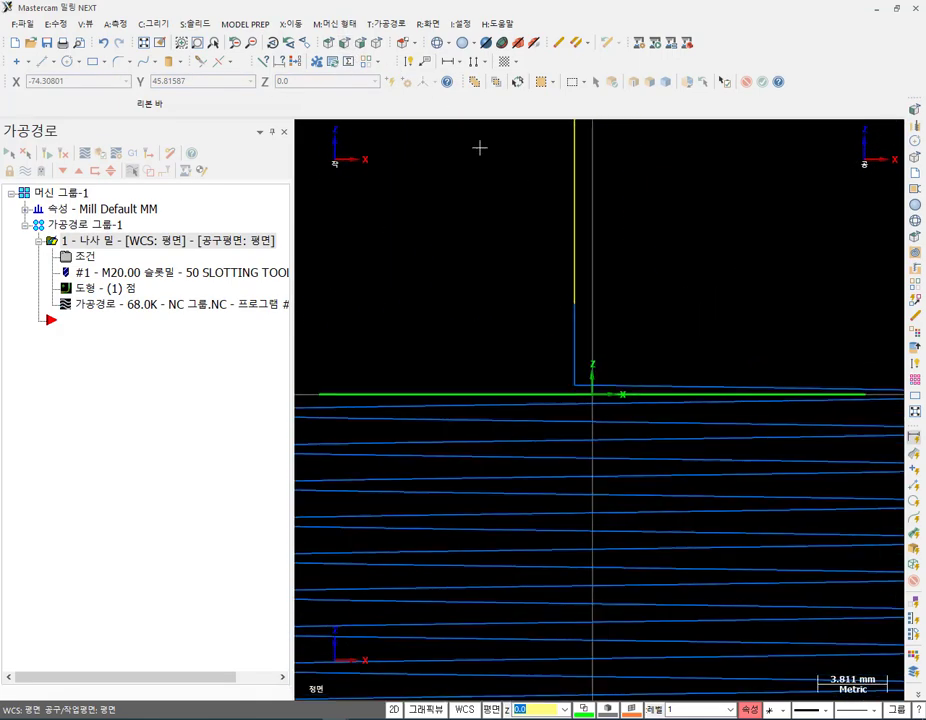
scroll(815, 250, "up", 2)
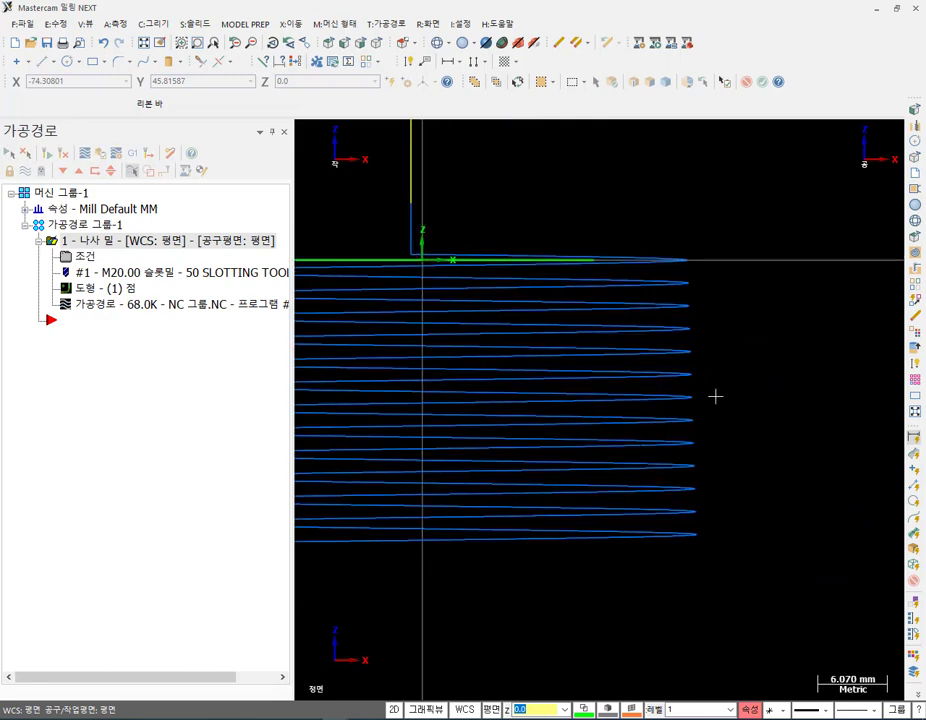
left_click(340, 57)
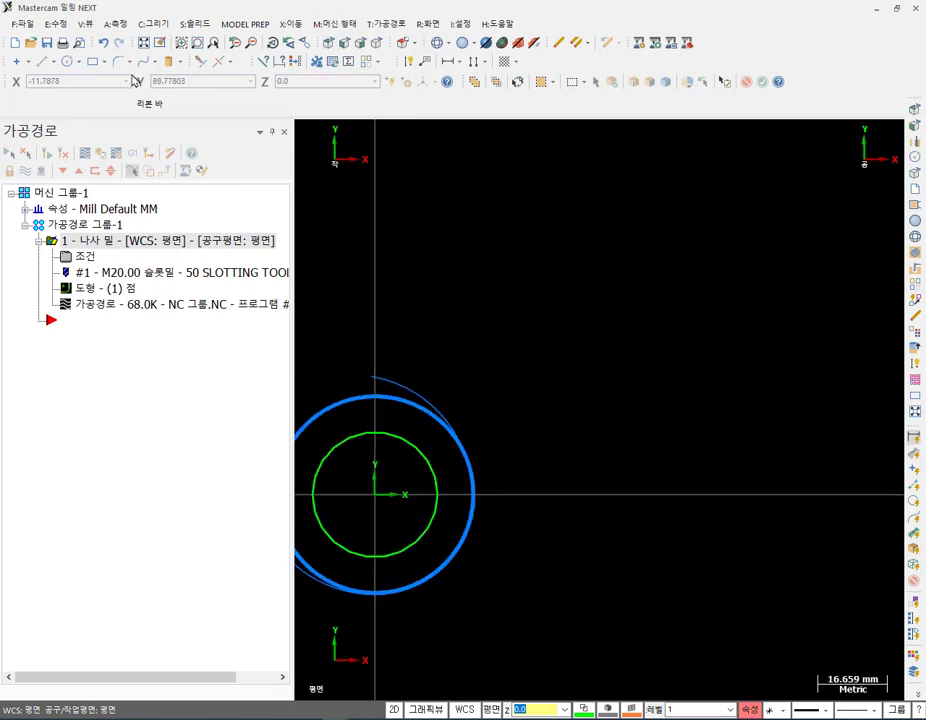
Draw a horizontal line 16 mm long in the empty area above and beside the thread toolpath.
left_click(40, 61)
left_click(476, 299)
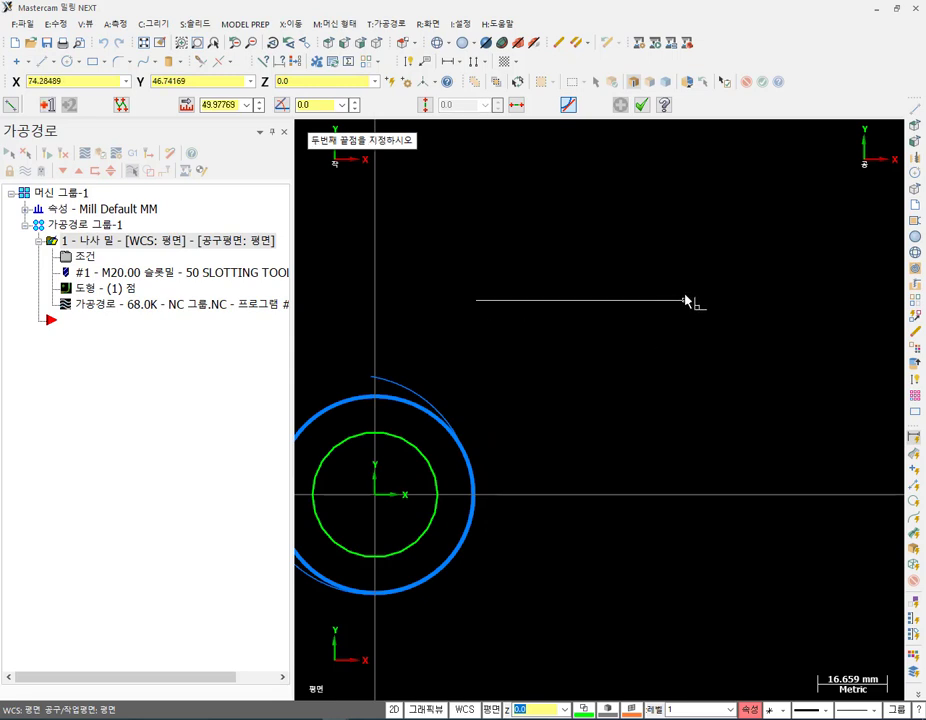
left_click(685, 299)
left_click(229, 105)
type("1")
key("Return")
scroll(486, 250, "up", 5)
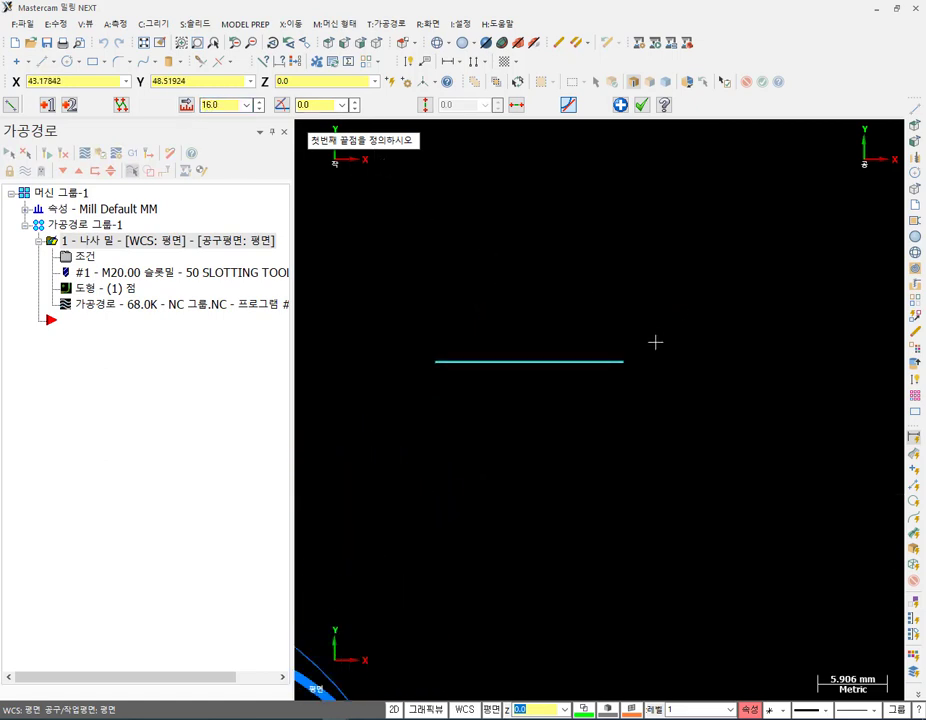
Draw a vertical line 0.5 mm long upward from the right end of the 16 mm line.
left_click(624, 362)
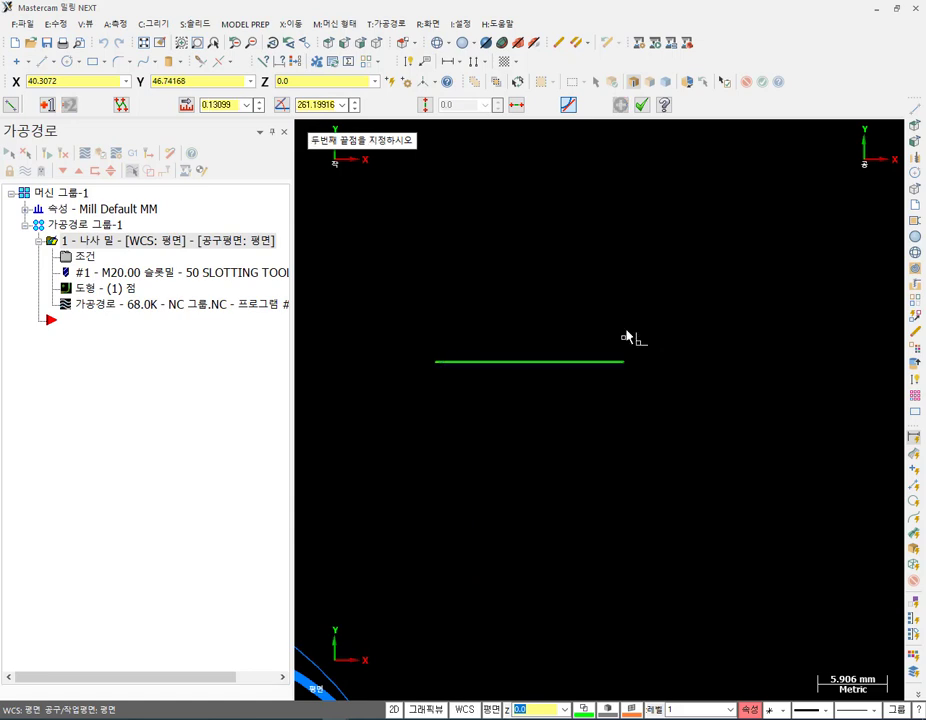
left_click(624, 268)
double_click(224, 105)
type("0")
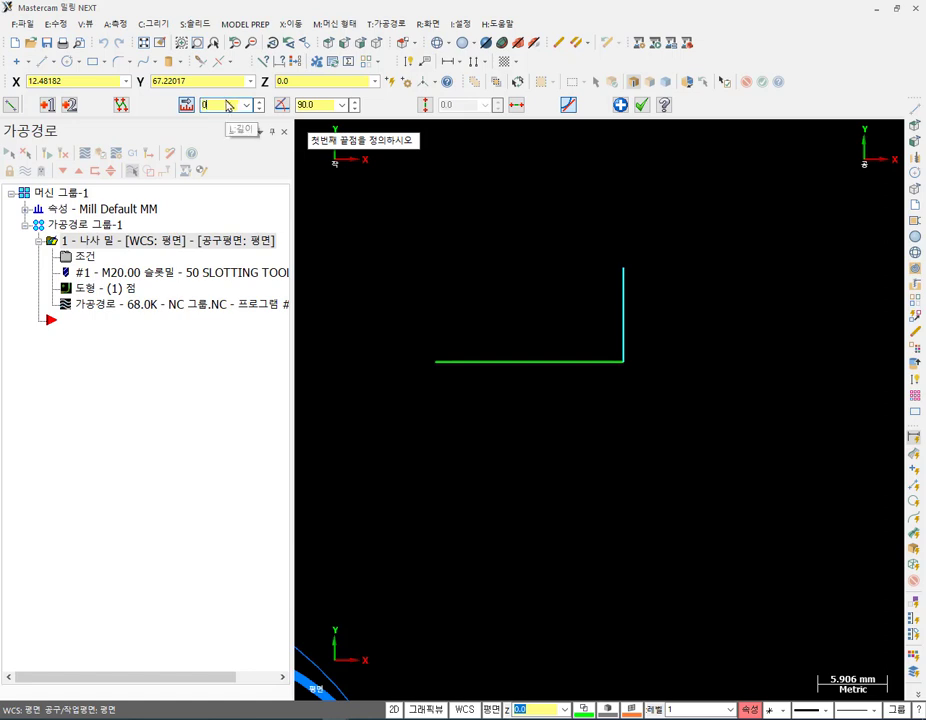
key("Return")
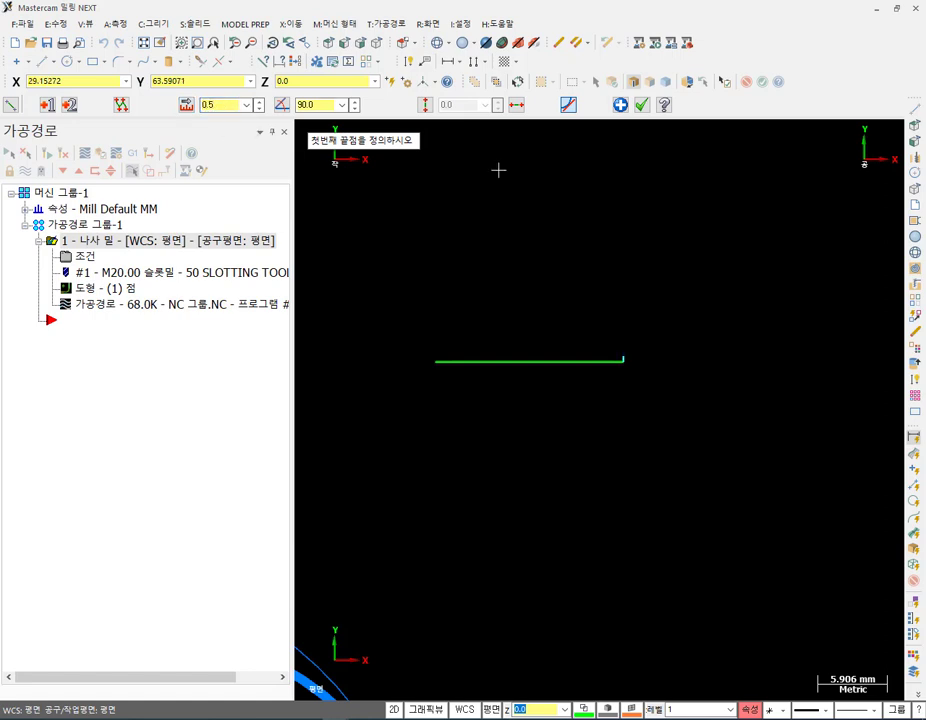
Draw a second 0.5 mm line downward from the same endpoint at an angle of 270.0, with the length locked.
scroll(640, 360, "up", 8)
scroll(630, 345, "up", 4)
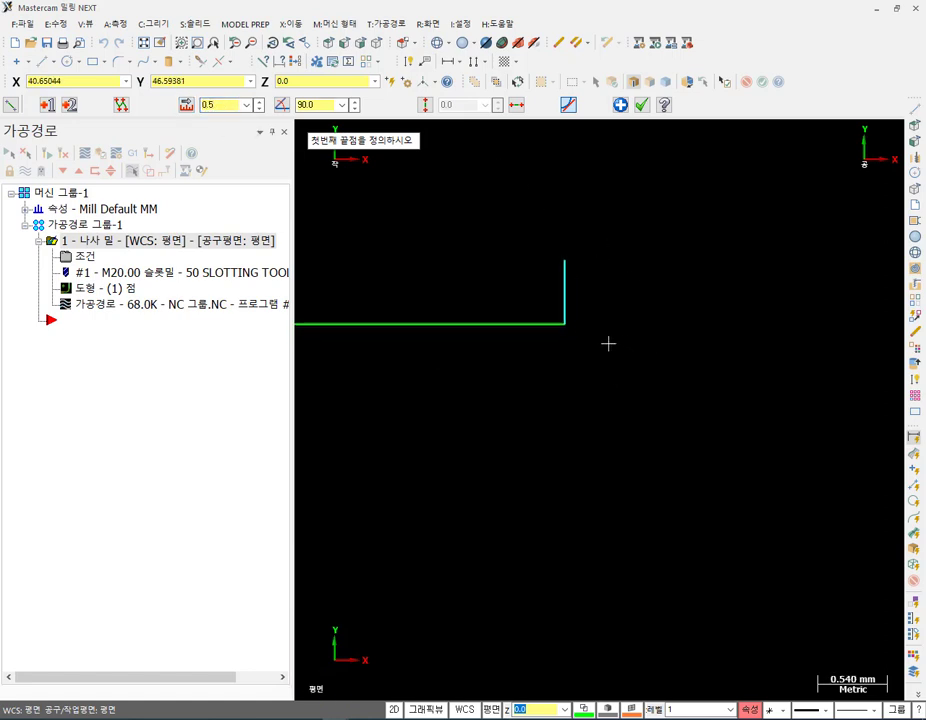
double_click(222, 105)
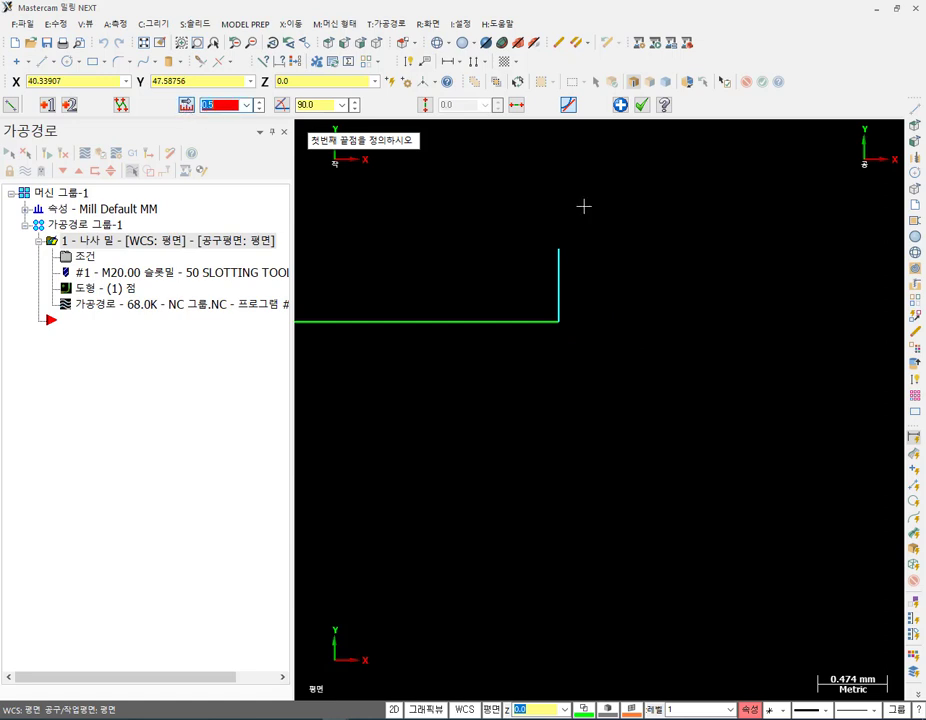
left_click(558, 321)
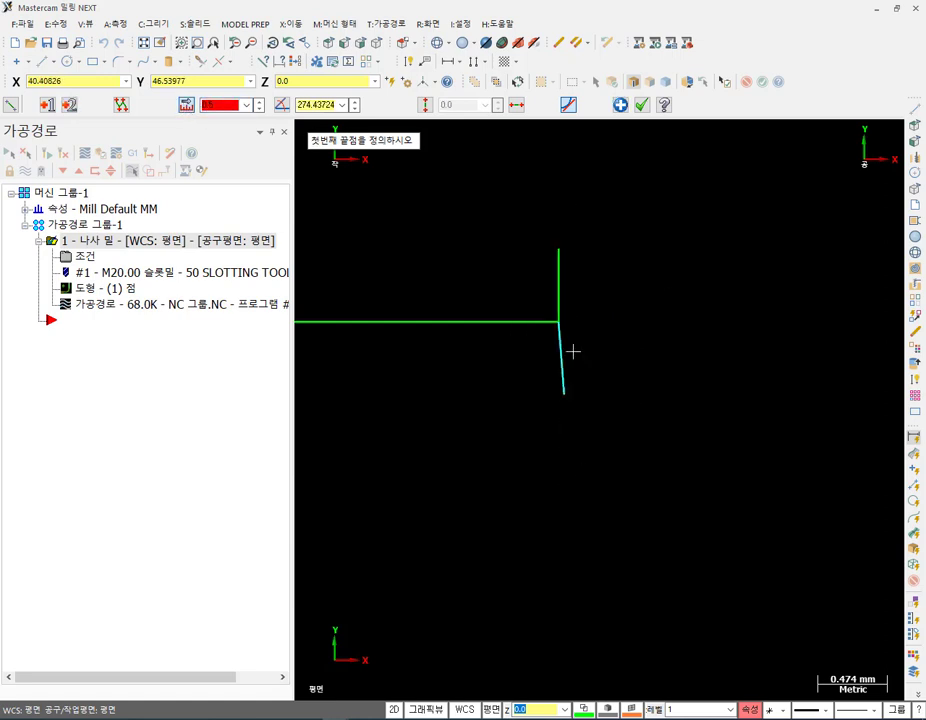
double_click(320, 105)
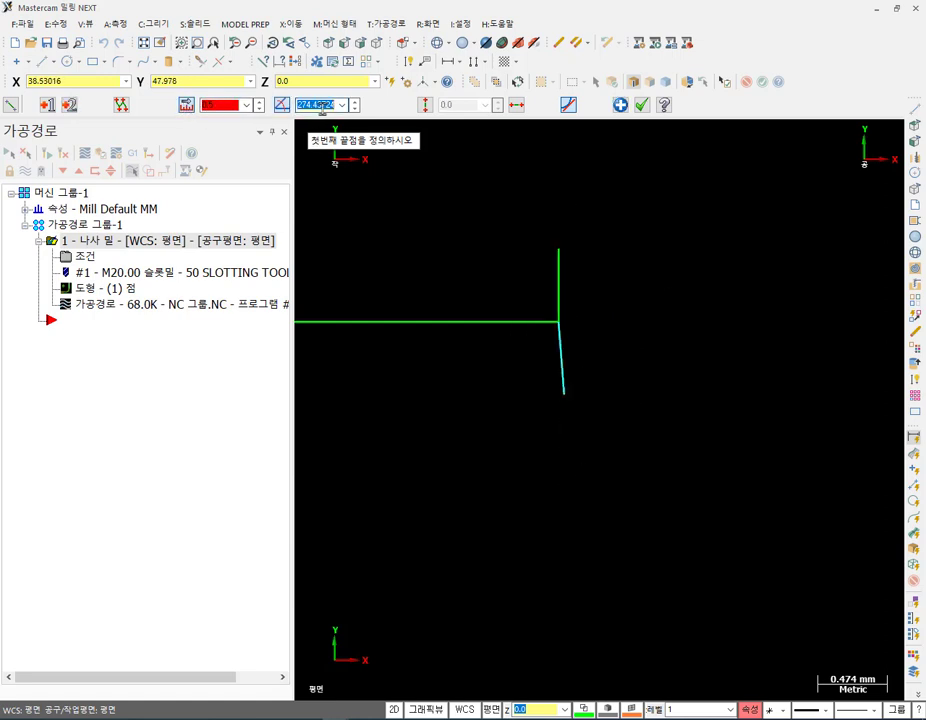
type("270.0")
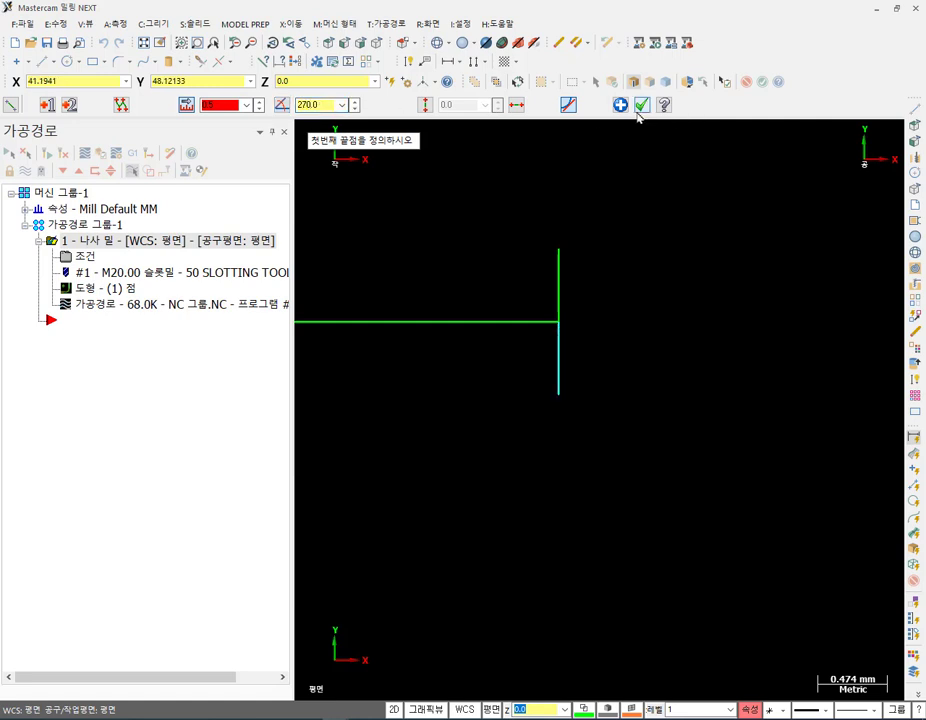
left_click(641, 104)
Draw a sloped line from the left end of the 16 mm line to the upper end of the short vertical line.
scroll(791, 340, "down", 8)
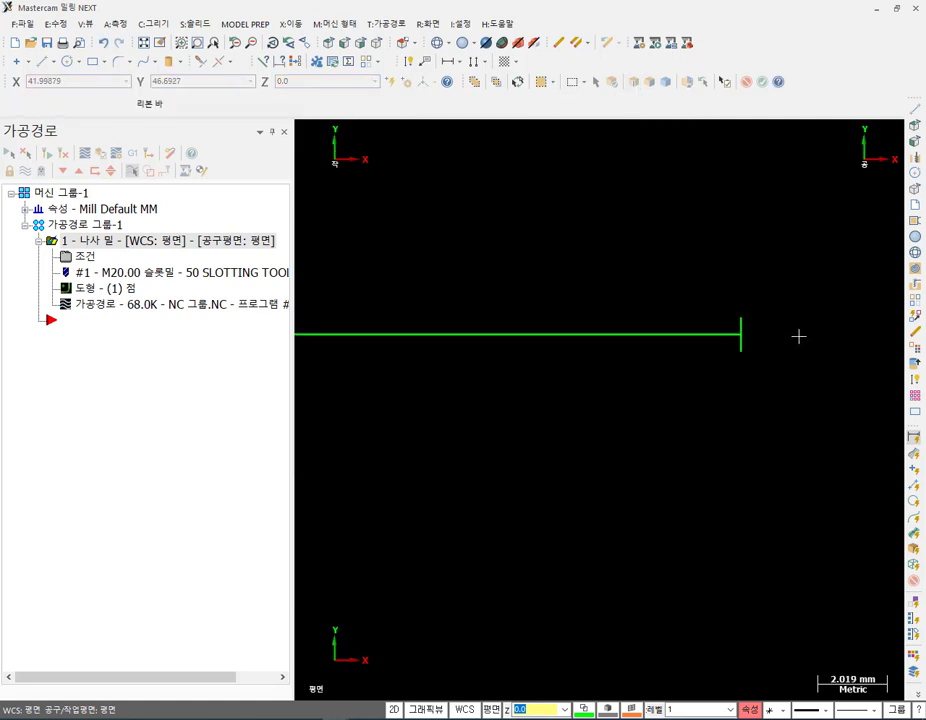
left_click(41, 61)
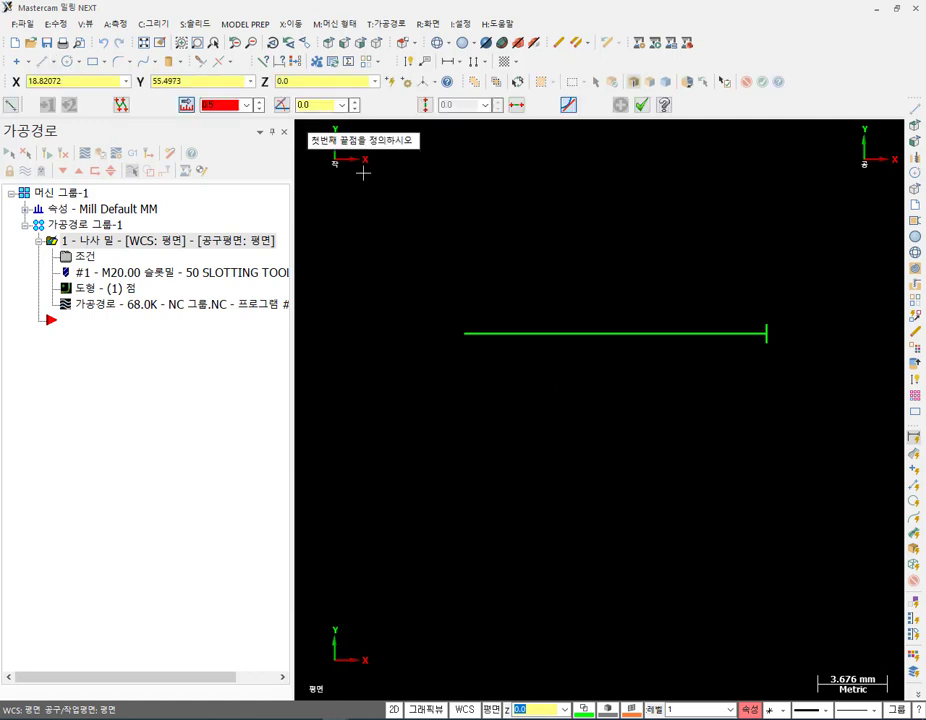
left_click(466, 335)
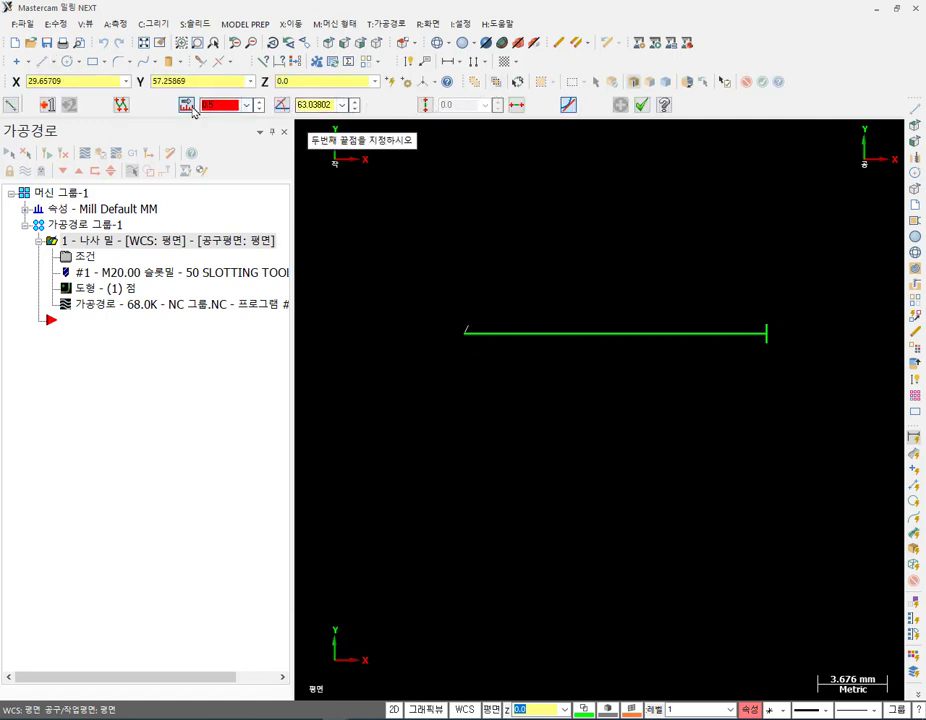
left_click(766, 325)
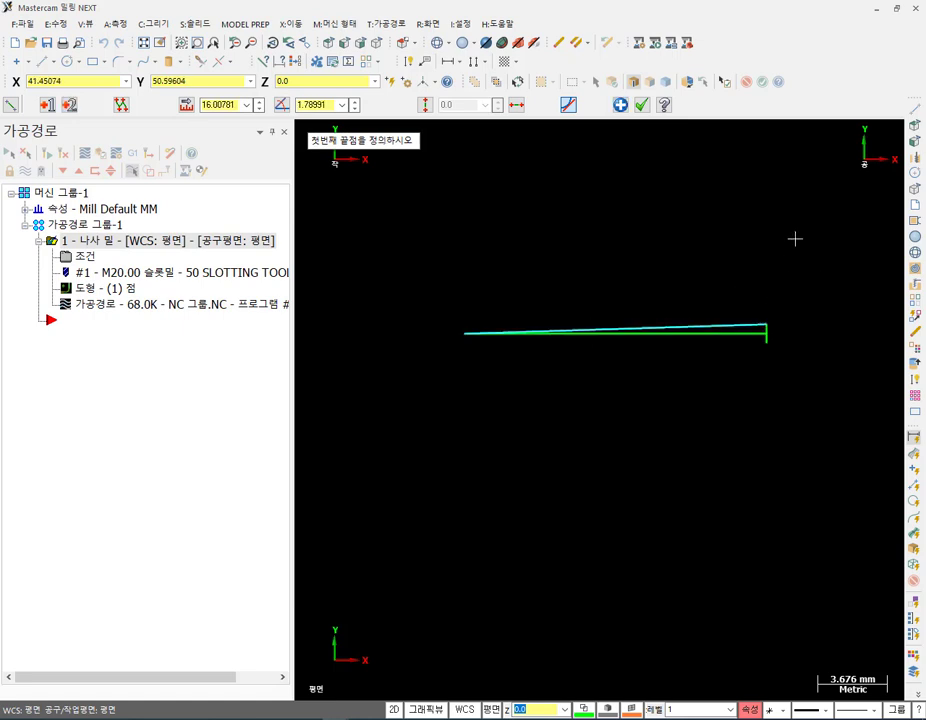
left_click(641, 104)
Add an angular dimension between the sloped line and the 16 mm horizontal line, placed beyond the triangle's open end.
scroll(790, 350, "up", 8)
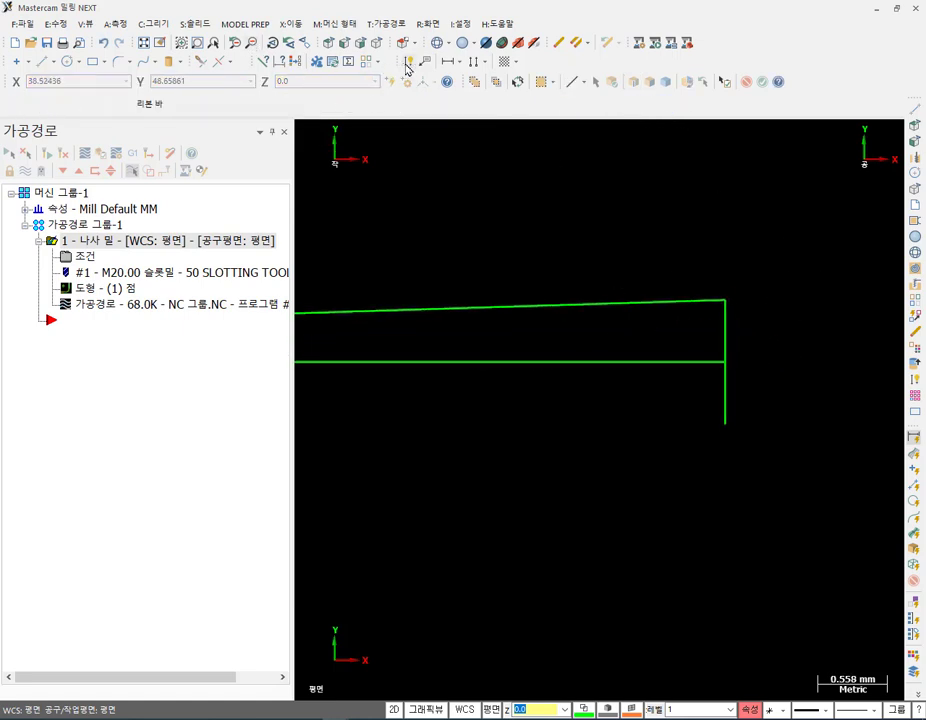
left_click(291, 46)
left_click(496, 306)
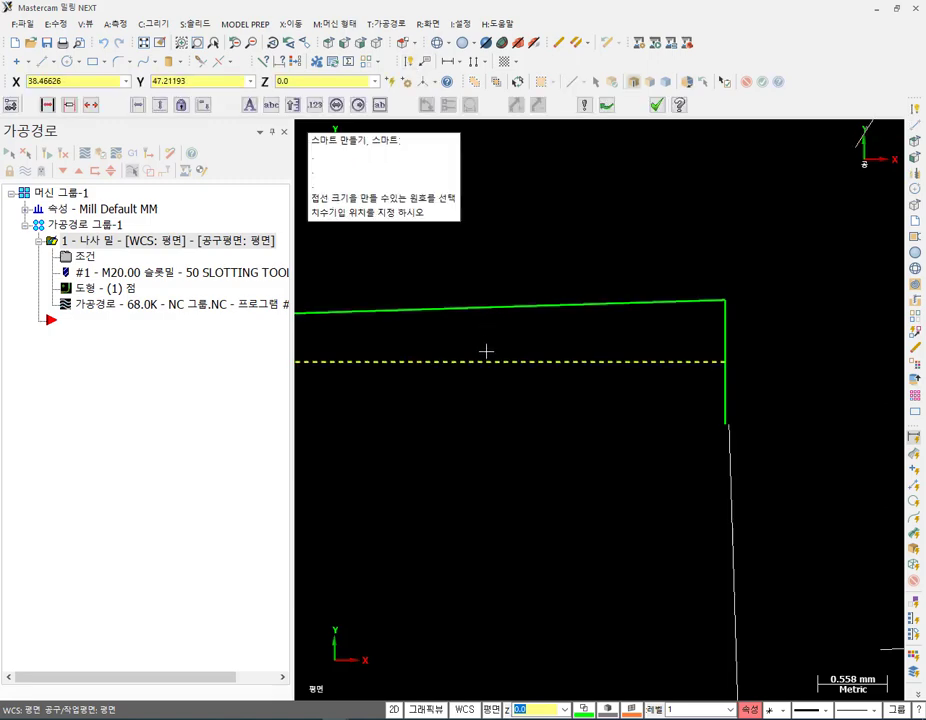
left_click(486, 360)
scroll(430, 348, "down", 1)
scroll(430, 348, "down", 2)
scroll(653, 376, "down", 1)
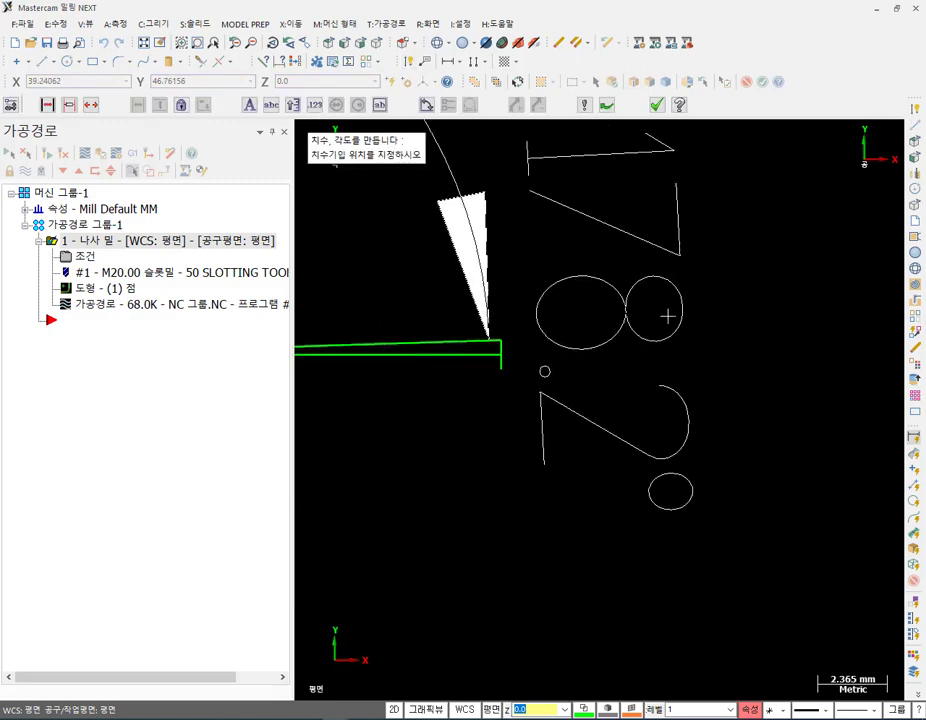
scroll(563, 410, "down", 1)
scroll(719, 374, "down", 1)
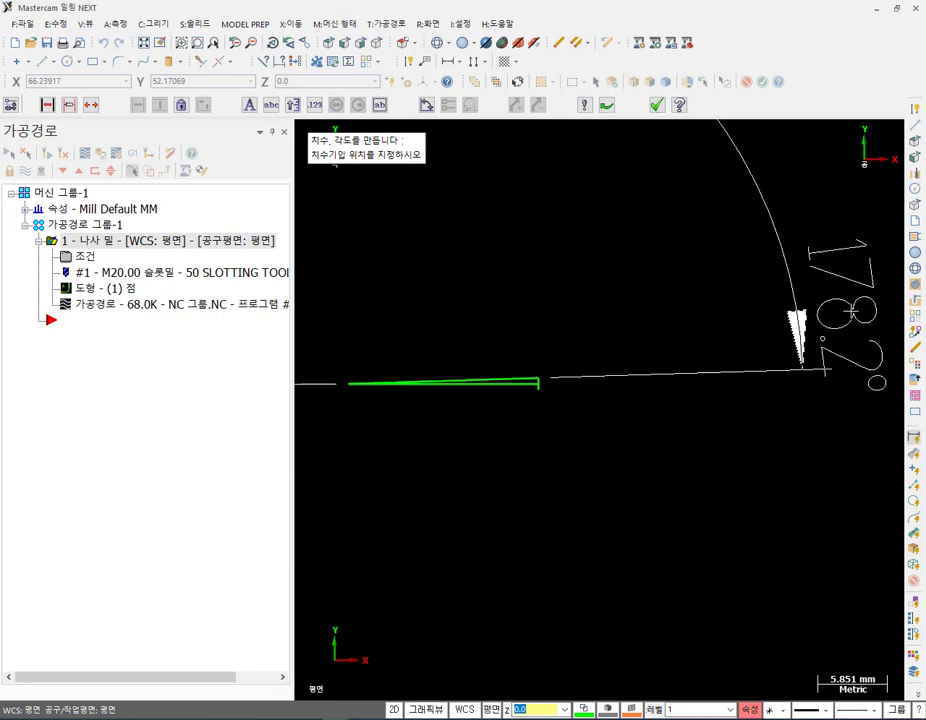
scroll(737, 383, "down", 1)
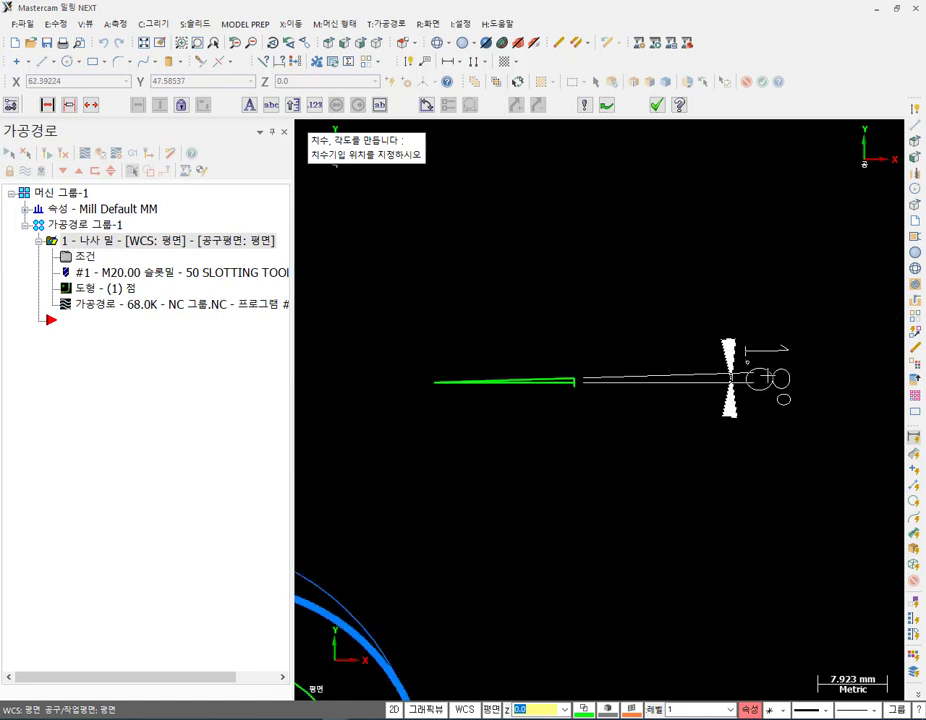
left_click(740, 382)
scroll(730, 383, "up", 1)
scroll(790, 370, "up", 2)
scroll(645, 390, "up", 1)
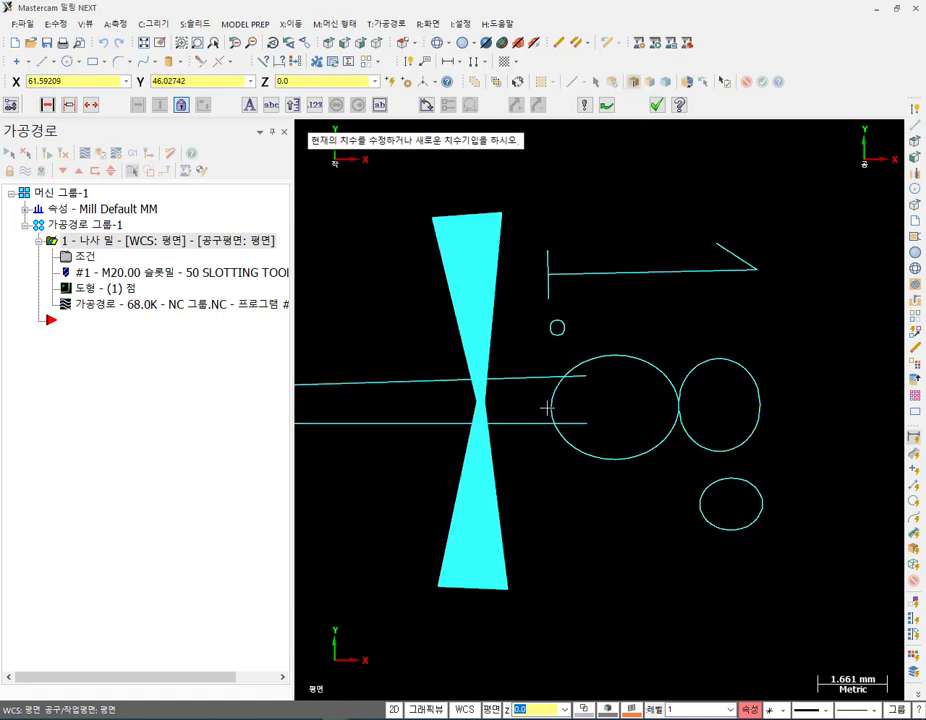
key("Escape")
scroll(737, 232, "down", 4)
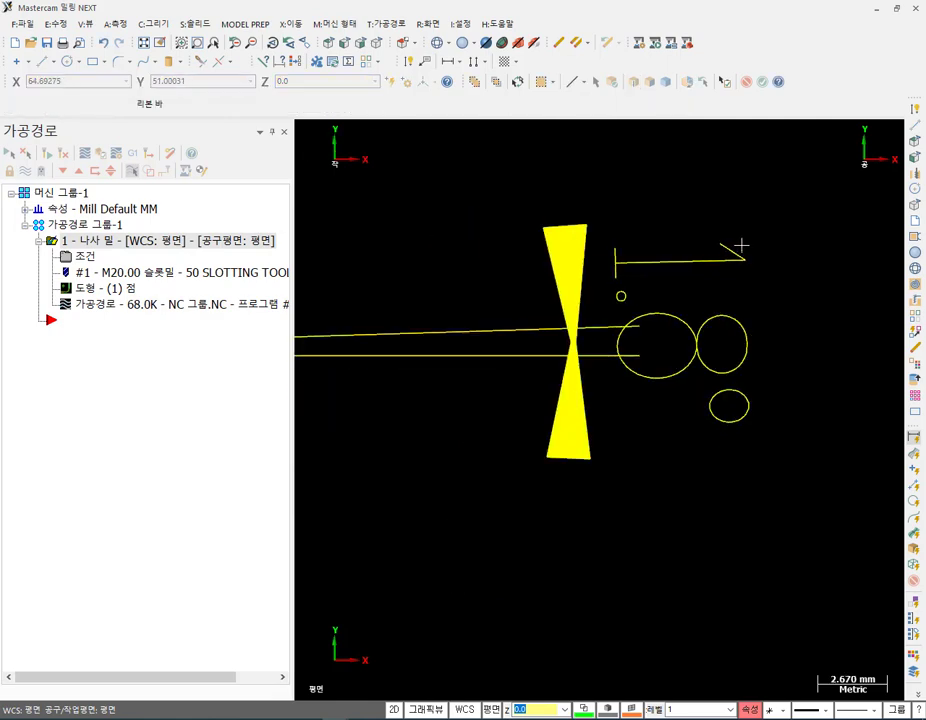
scroll(737, 232, "down", 1)
scroll(506, 451, "up", 1)
Check the taper angle in the thread mill operation's cut parameters and accept the toolpath settings.
left_click(80, 256)
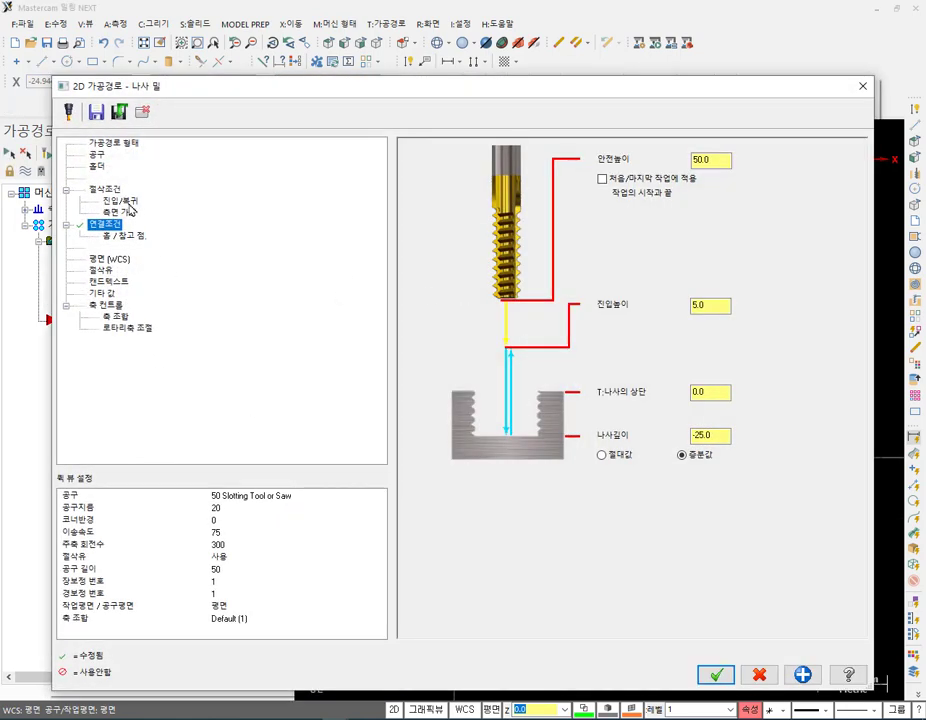
left_click(120, 201)
left_click(105, 189)
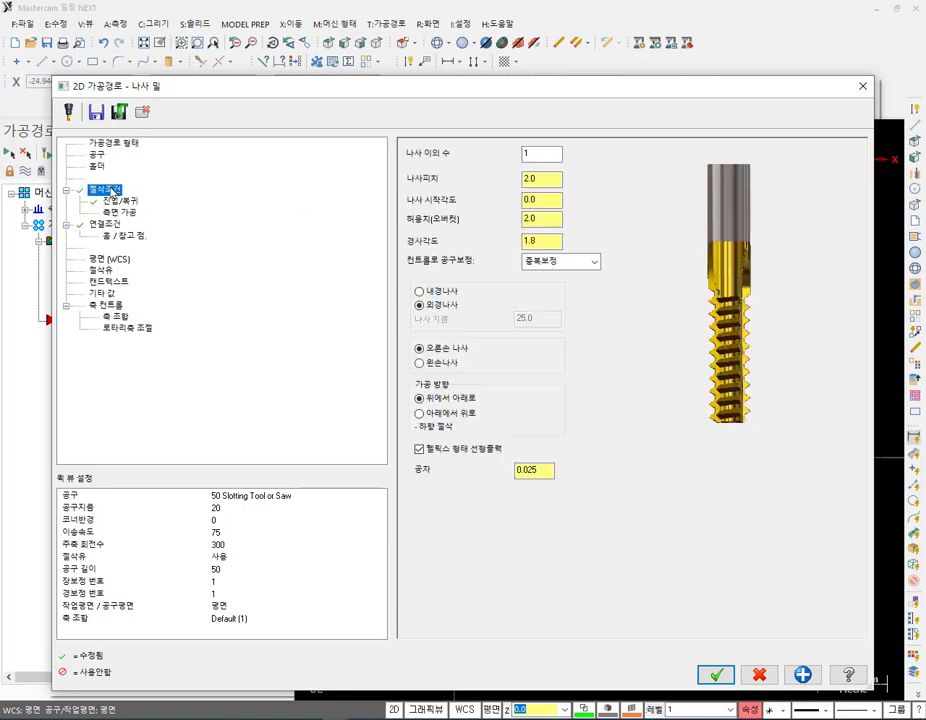
left_click(552, 246)
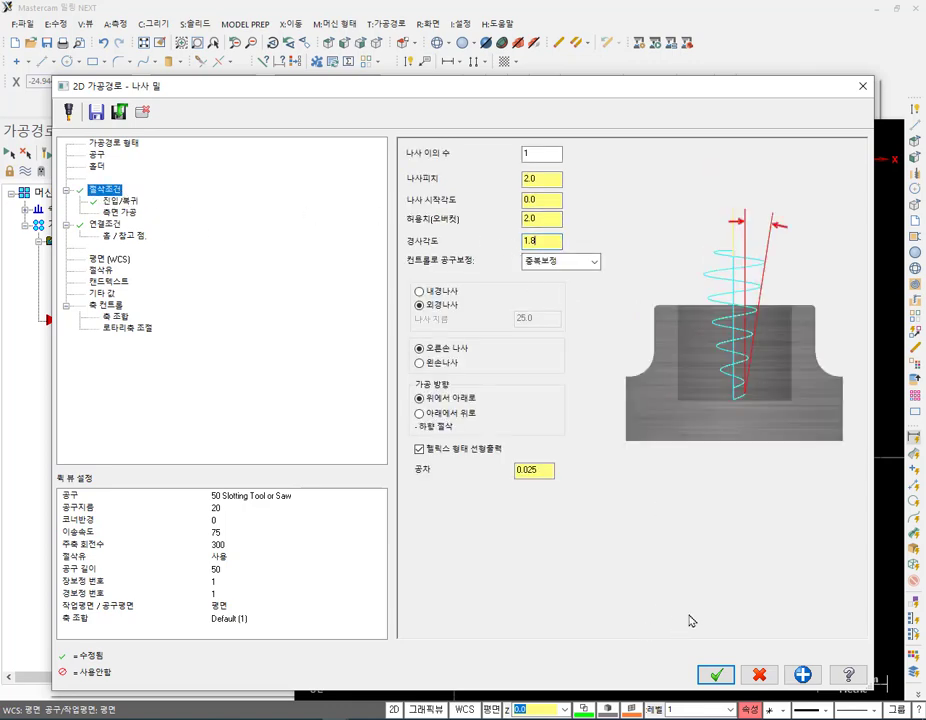
left_click(716, 675)
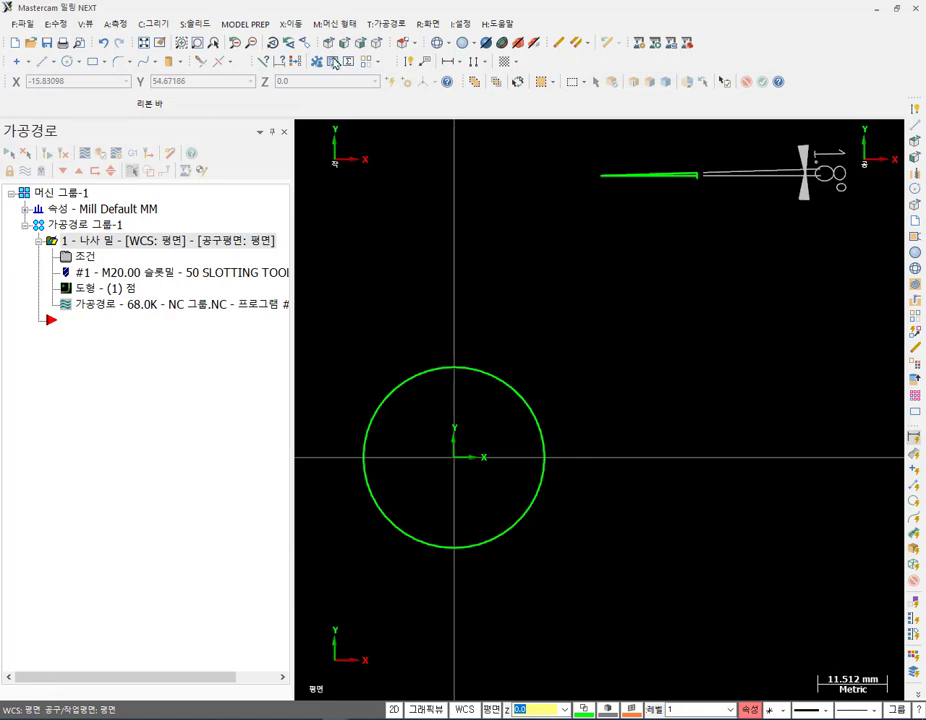
Switch to the isometric view and display the thread mill toolpath around the circle.
left_click(376, 42)
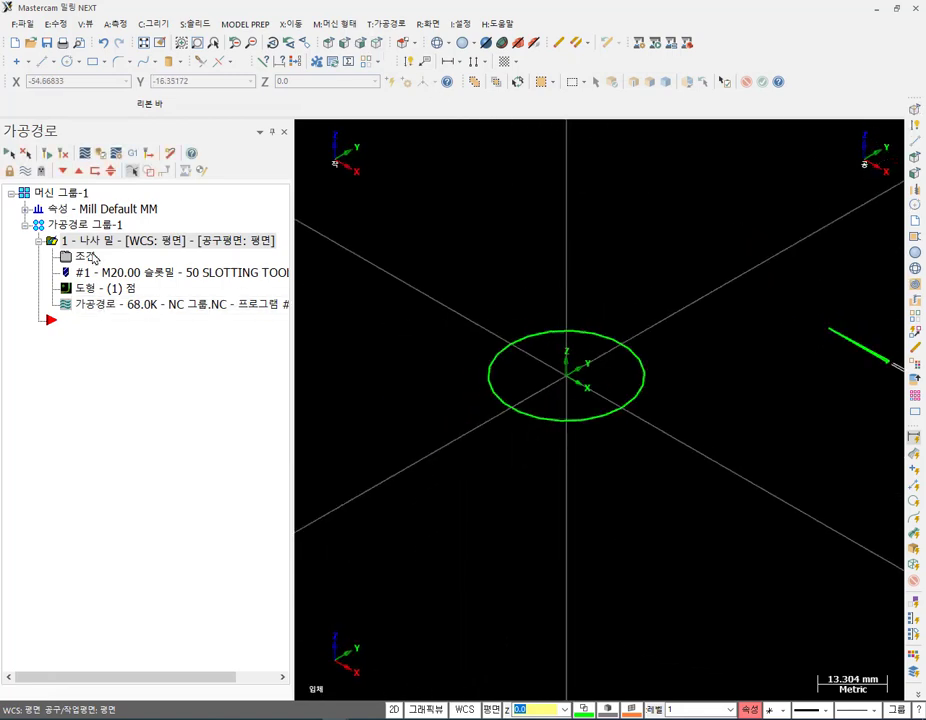
left_click(25, 171)
scroll(580, 437, "up", 2)
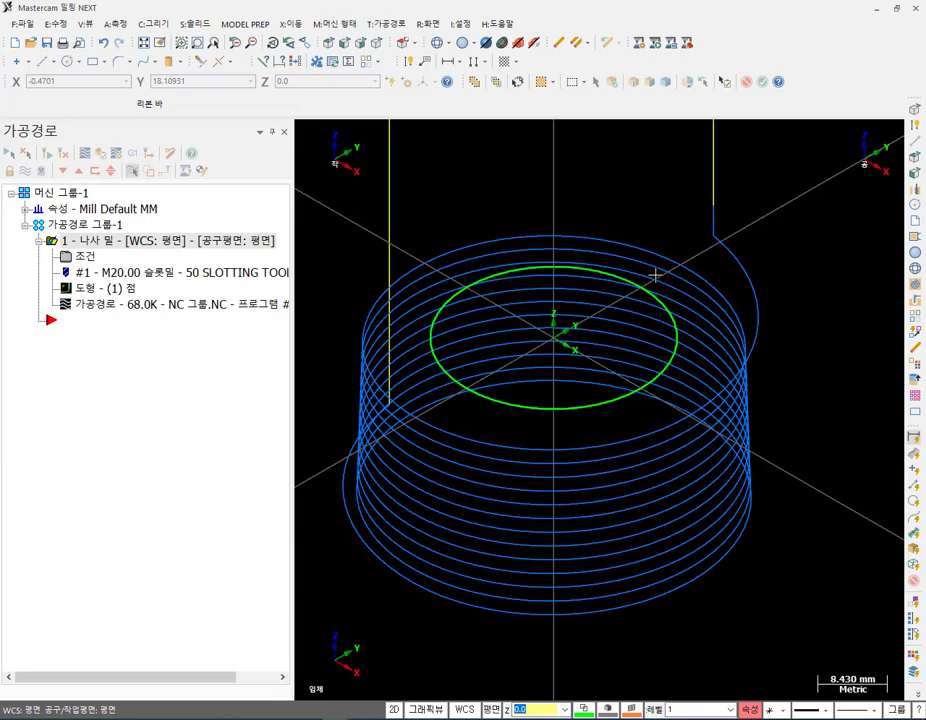
Open the machine group's stock setup and define the stock as a cylinder along the Z axis.
left_click(25, 209)
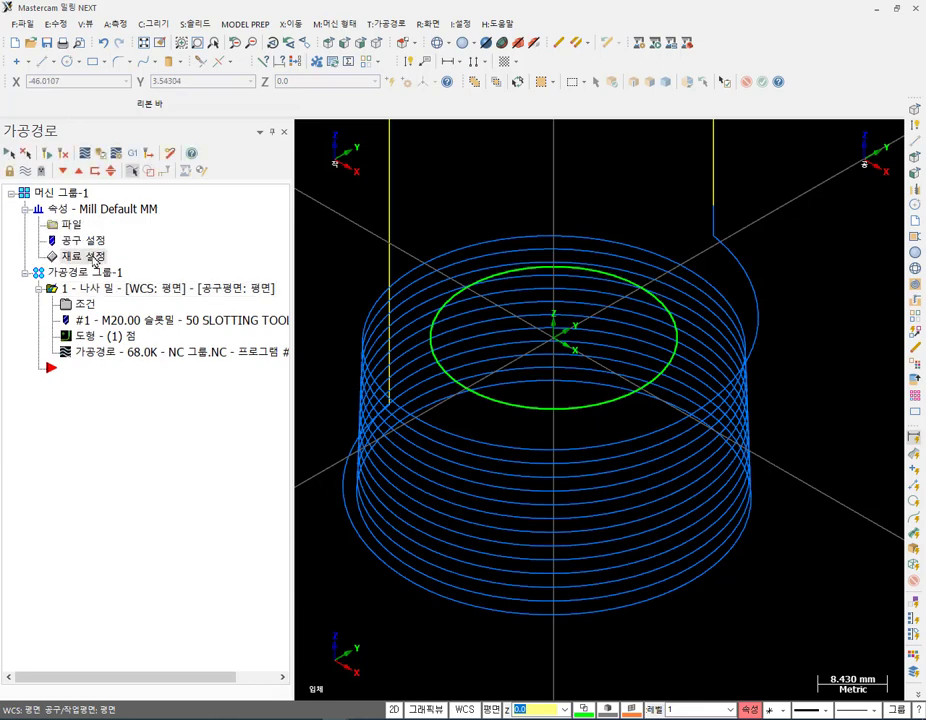
left_click(72, 248)
left_click(84, 335)
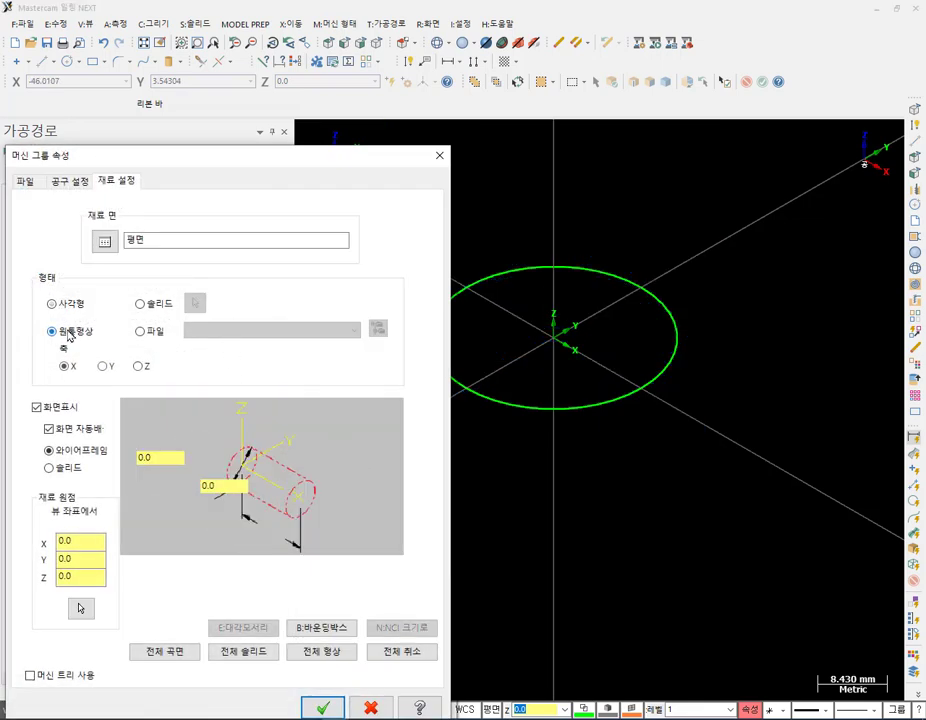
left_click(138, 367)
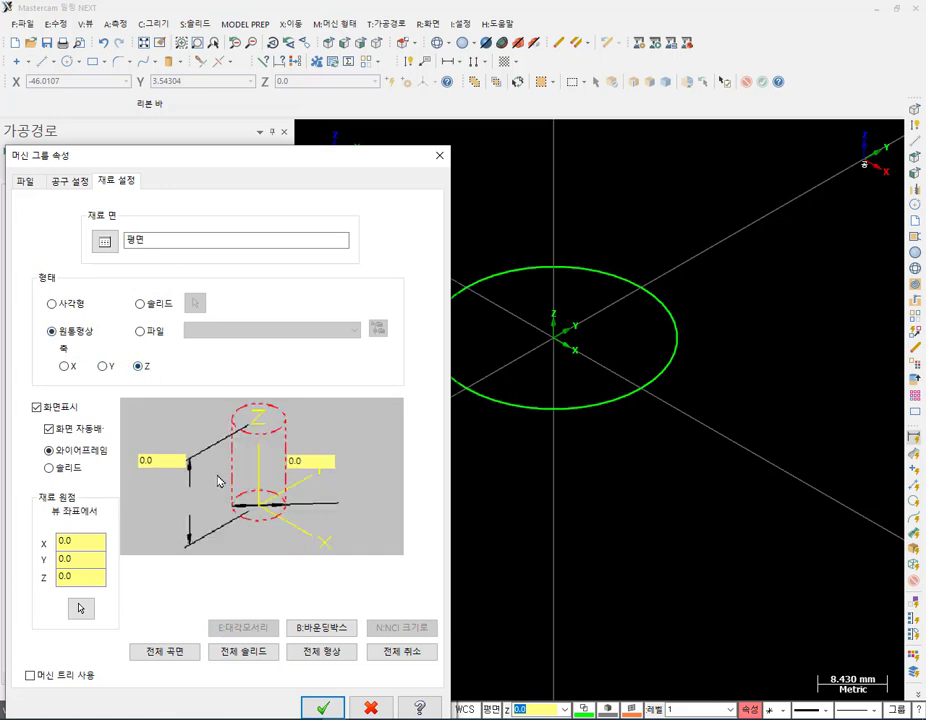
Set the cylindrical stock to 30 mm diameter and 50 mm height with its origin at Z -50, and accept it.
left_click(325, 463)
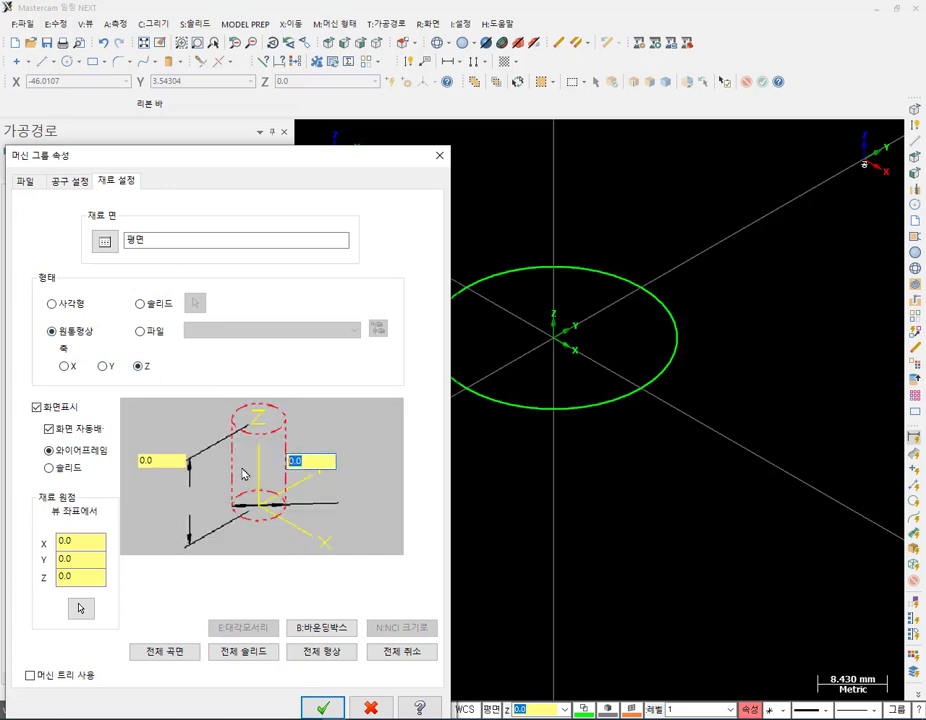
key("Tab")
left_click(162, 461)
type("50")
key("Tab")
type("-")
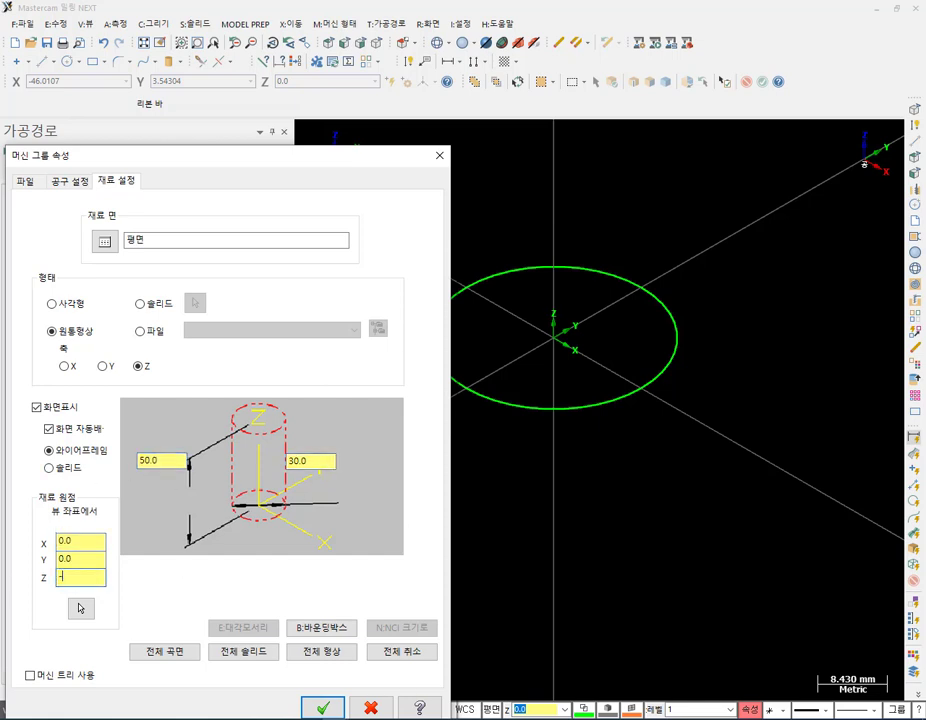
type("50")
key("Tab")
left_click(88, 577)
left_click(323, 707)
scroll(564, 176, "down", 2)
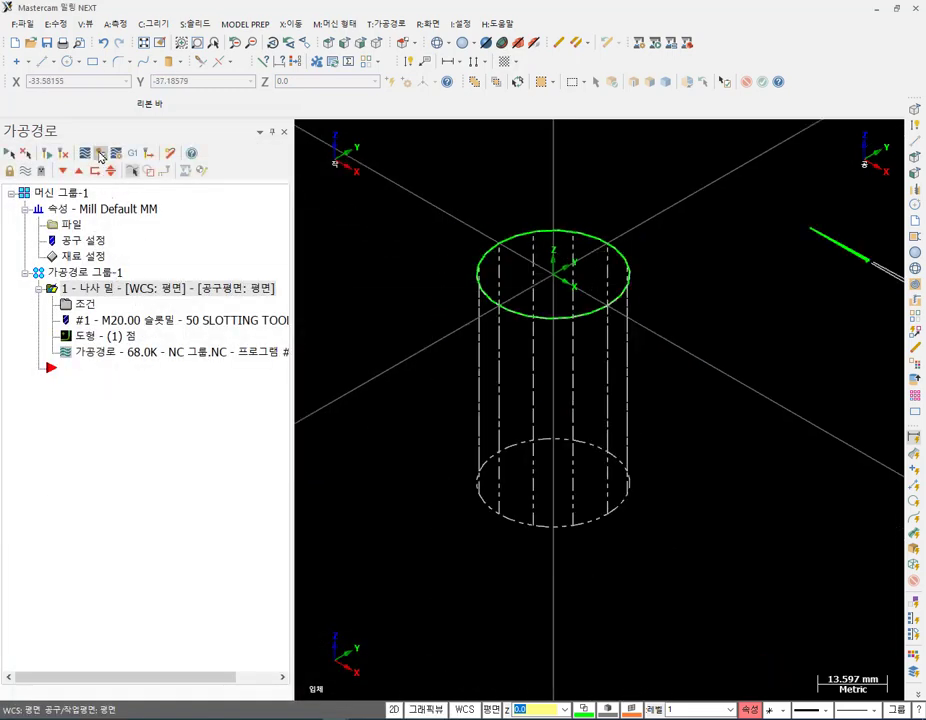
Run the Verify simulation of the thread mill operation in Mastercam Simulator, watching the slotting tool cut the stock.
left_click(100, 153)
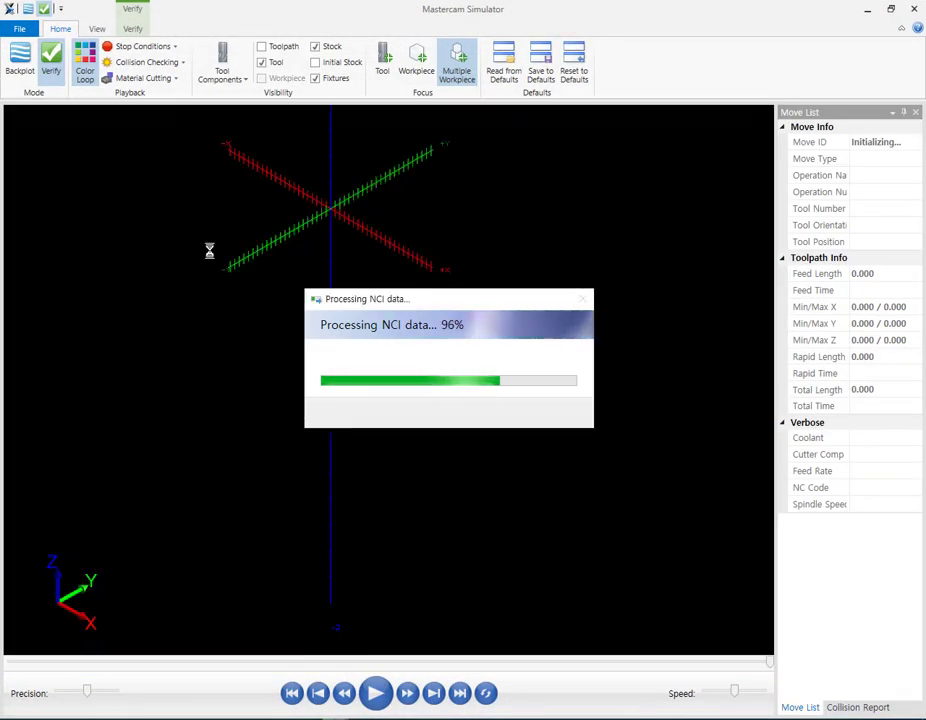
scroll(396, 510, "down", 3)
scroll(397, 351, "up", 3)
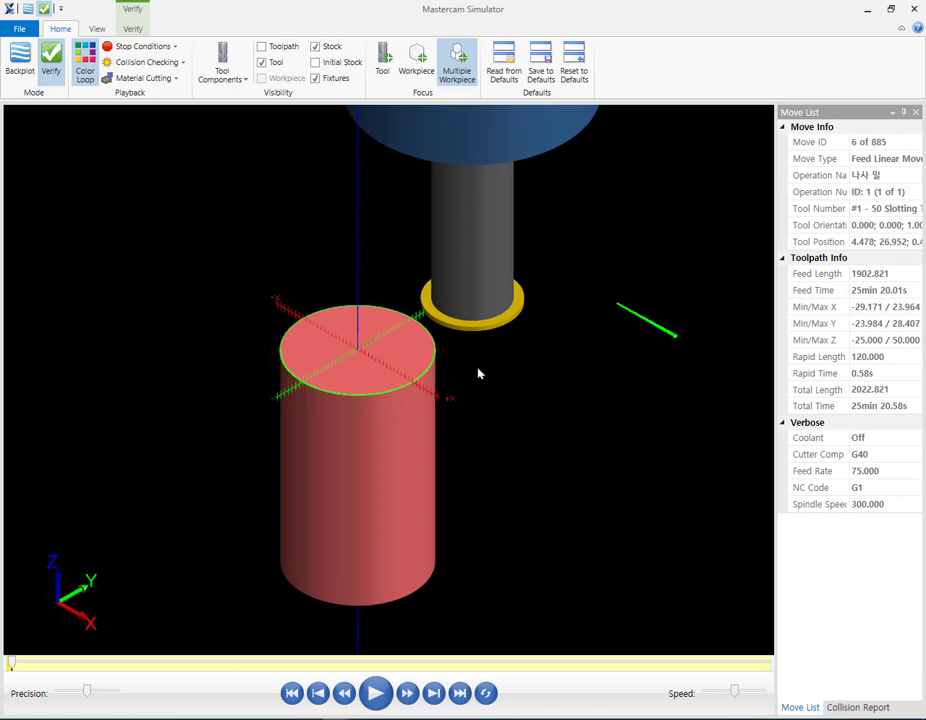
scroll(457, 350, "up", 2)
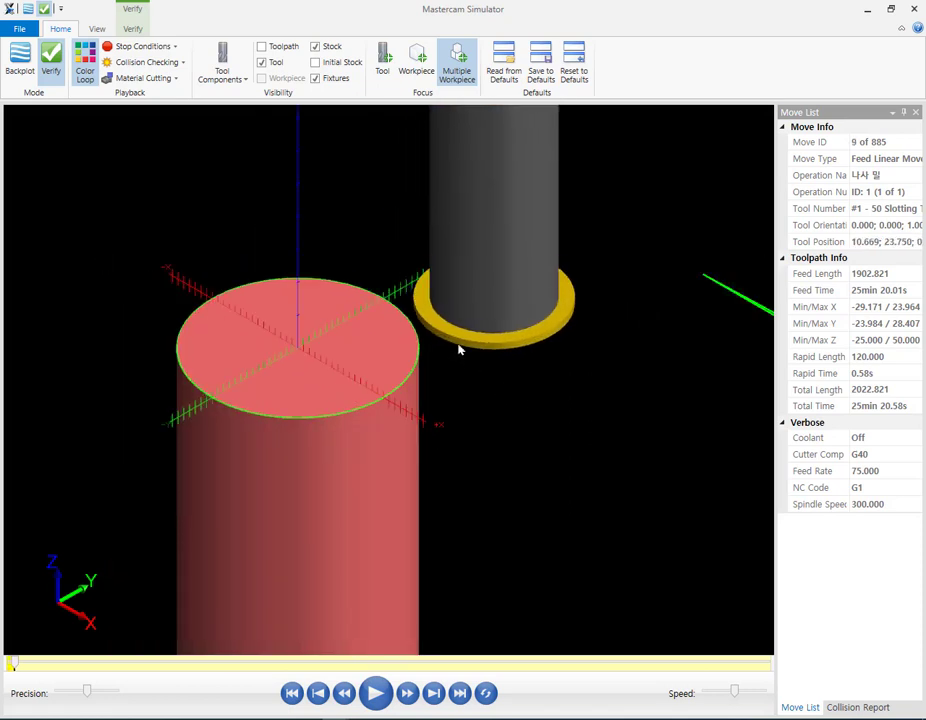
scroll(445, 362, "up", 2)
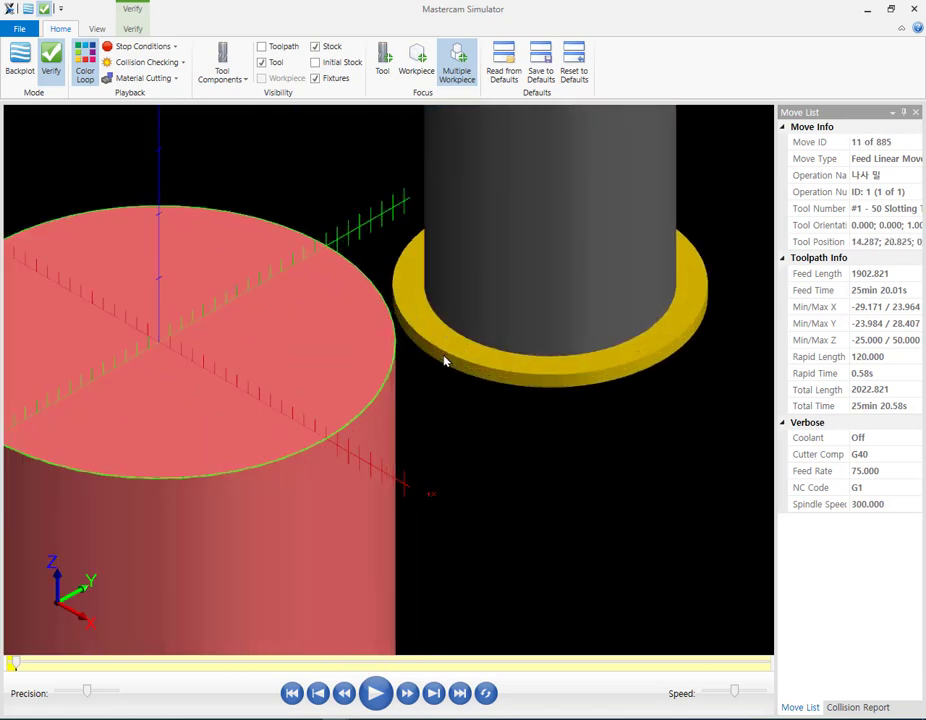
middle_click_drag(444, 355, 436, 327)
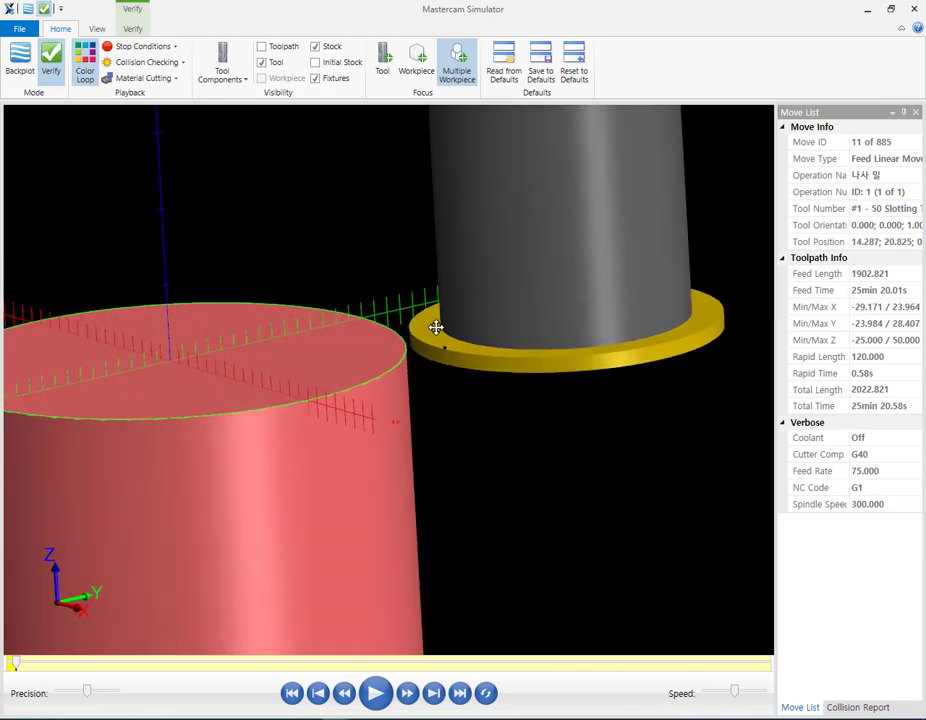
scroll(445, 379, "up", 2)
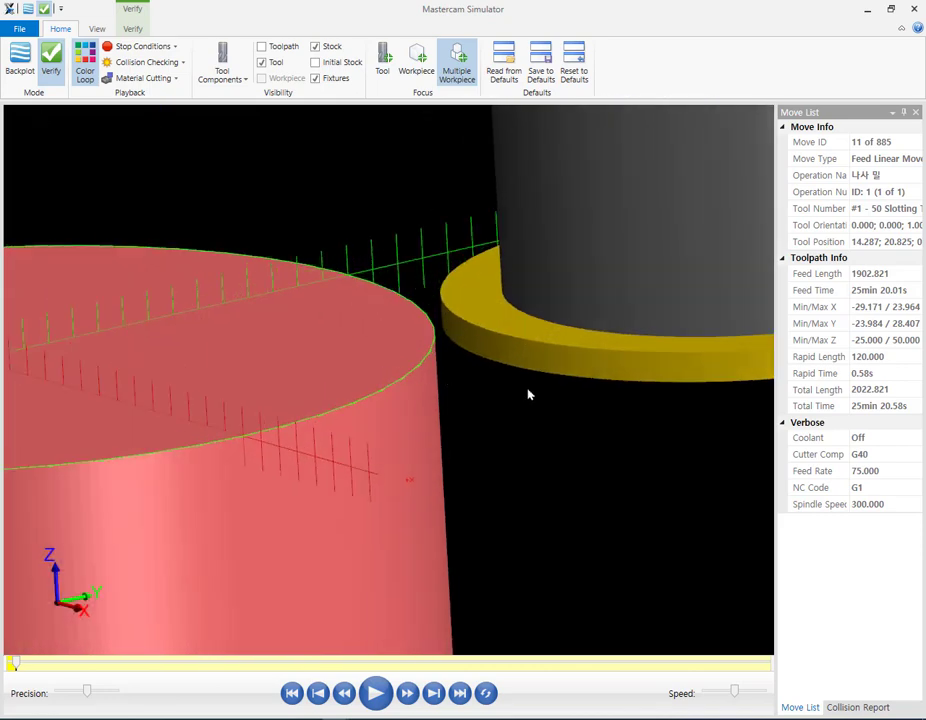
scroll(581, 335, "down", 3)
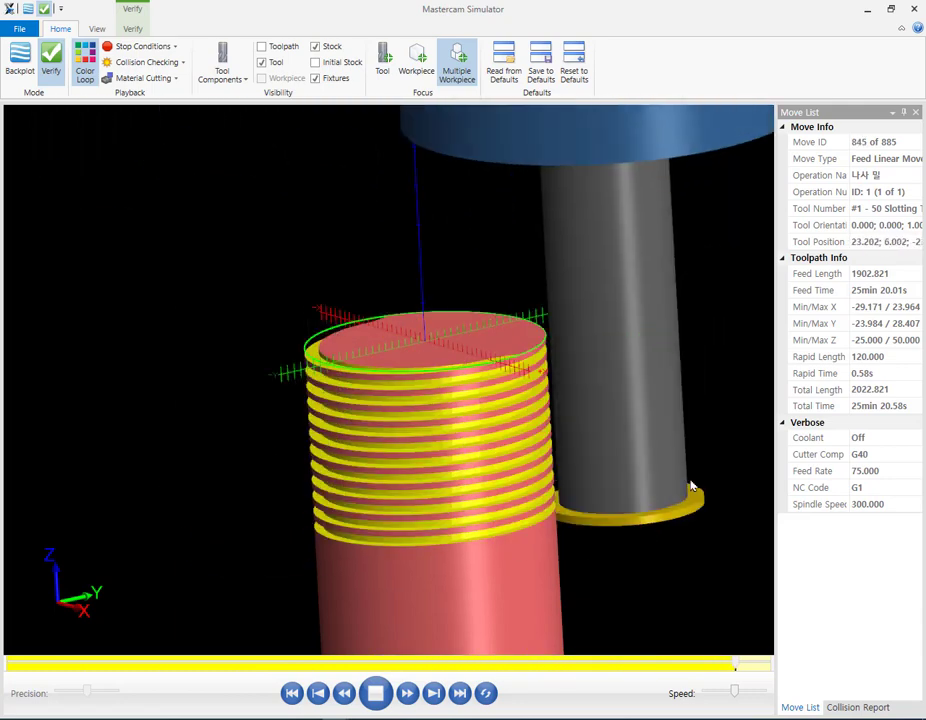
Examine the cut thread and its tapered root profile on the simulated part from the front view.
middle_click_drag(381, 421, 449, 430)
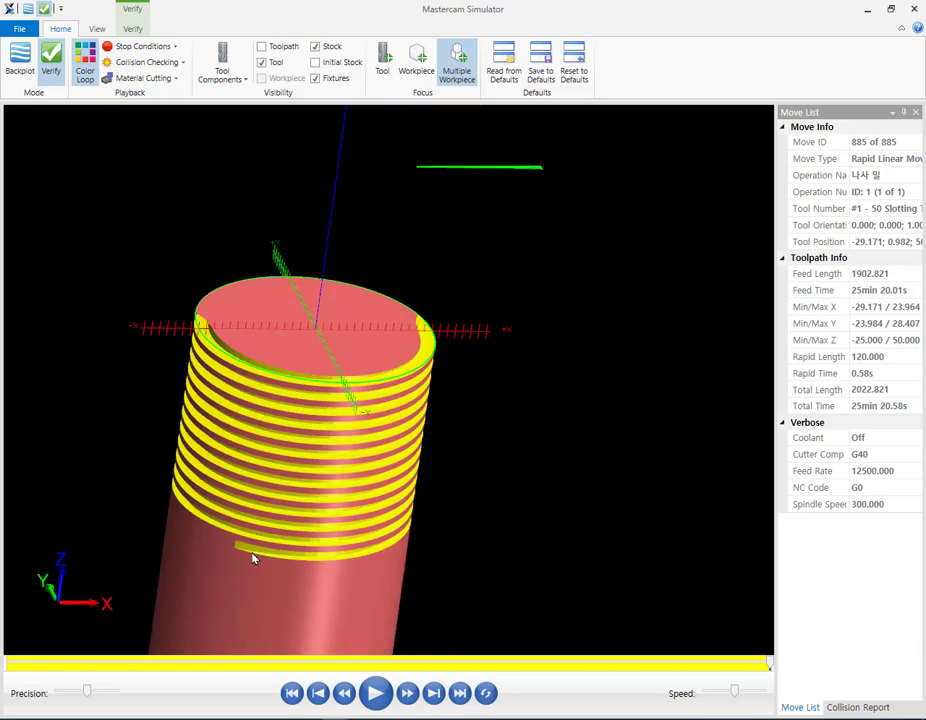
scroll(255, 558, "up", 5)
scroll(327, 480, "down", 4)
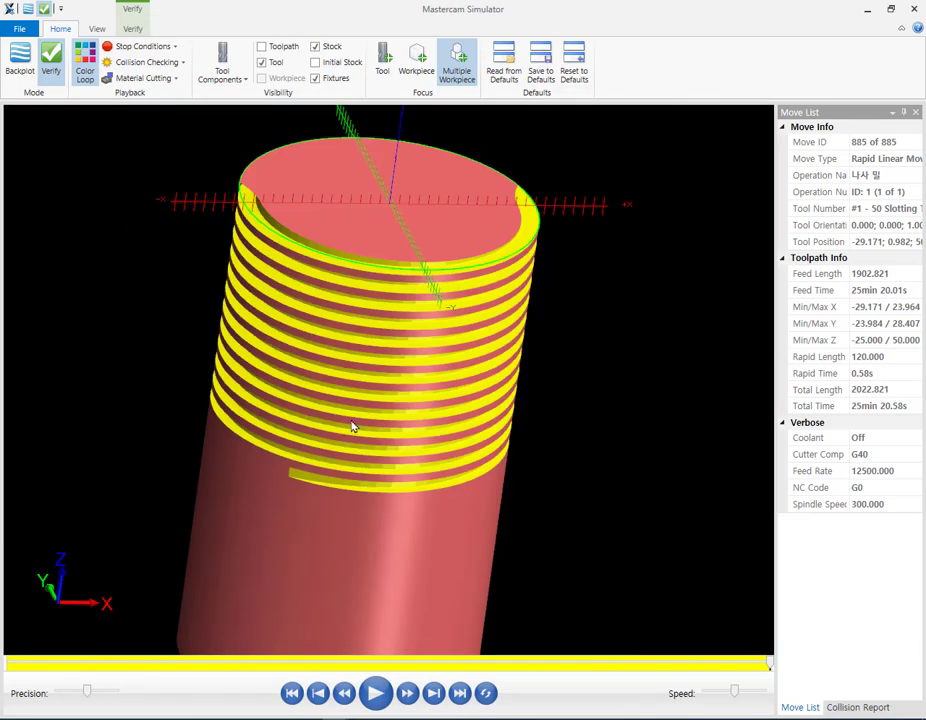
right_click(102, 197)
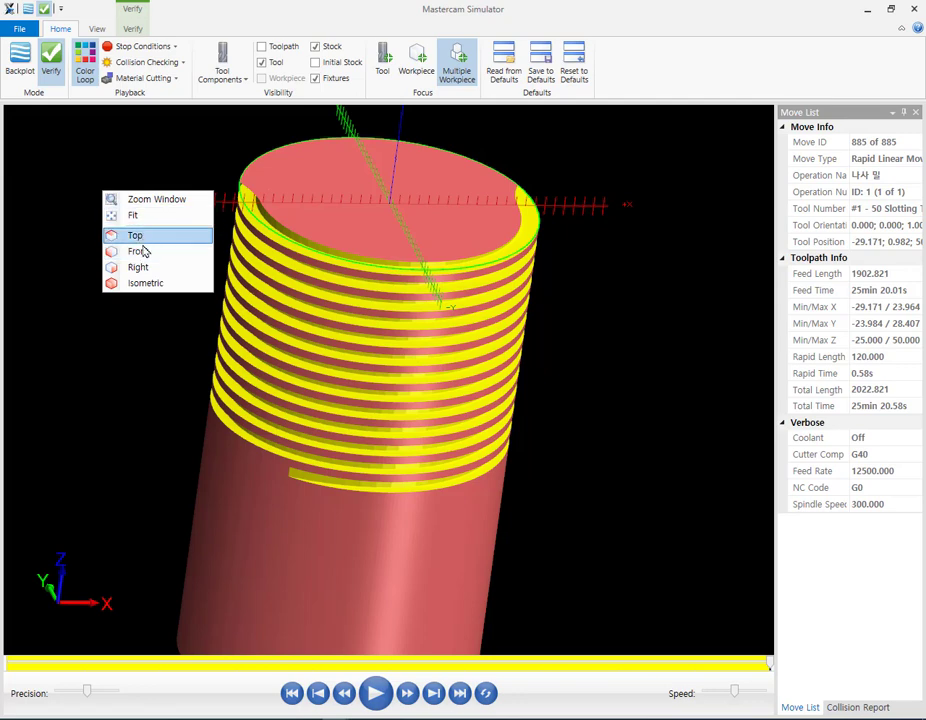
left_click(140, 251)
scroll(590, 297, "up", 3)
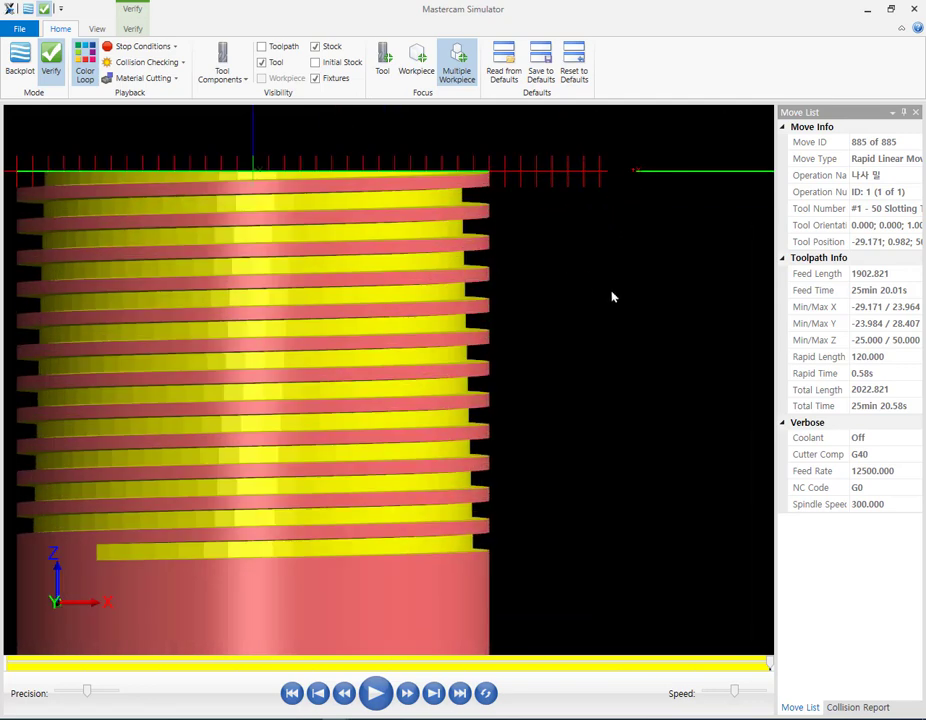
scroll(612, 297, "up", 1)
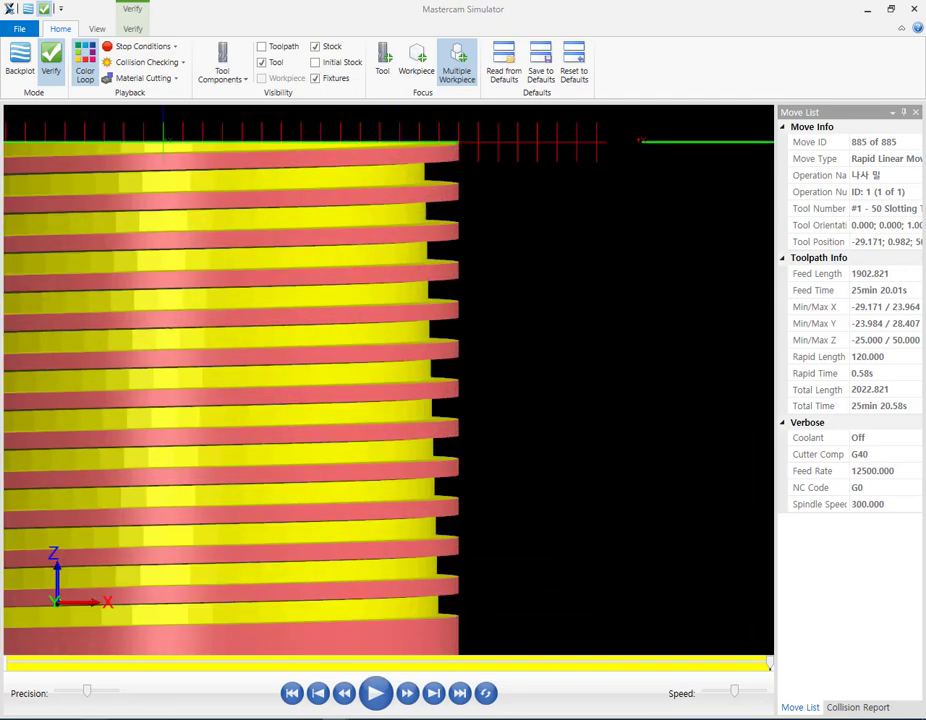
left_click_drag(421, 131, 432, 617)
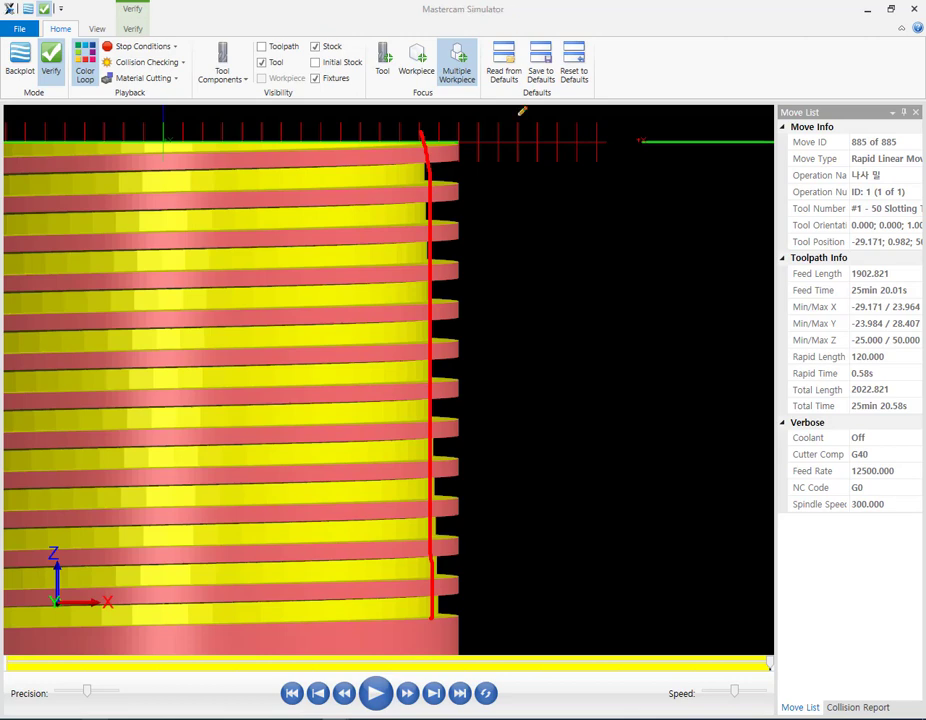
mouse_move(605, 14)
left_mouse_down()
mouse_move(562, 408)
mouse_move(466, 388)
mouse_move(466, 5)
left_mouse_up()
mouse_move(422, 40)
left_mouse_down()
mouse_move(458, 135)
mouse_move(443, 305)
left_mouse_up()
mouse_move(445, 420)
left_mouse_down()
mouse_move(334, 421)
mouse_move(468, 411)
mouse_move(303, 400)
mouse_move(375, 439)
mouse_move(453, 409)
mouse_move(400, 403)
mouse_move(457, 421)
left_mouse_up()
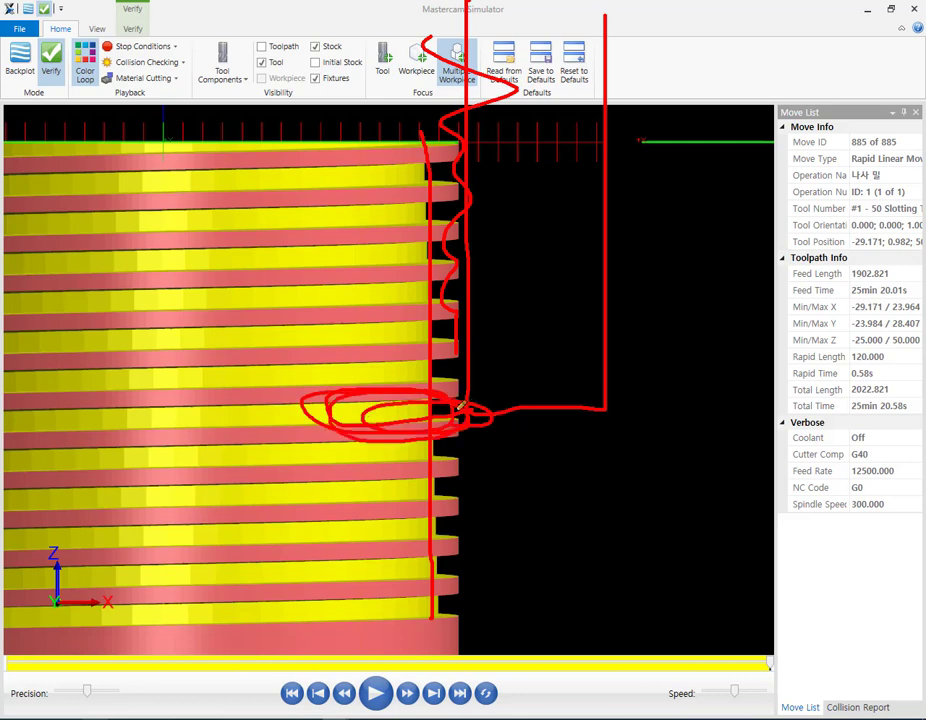
mouse_move(452, 407)
left_mouse_down()
mouse_move(396, 413)
mouse_move(462, 413)
left_mouse_up()
mouse_move(475, 316)
left_mouse_down()
mouse_move(465, 357)
mouse_move(502, 450)
left_mouse_up()
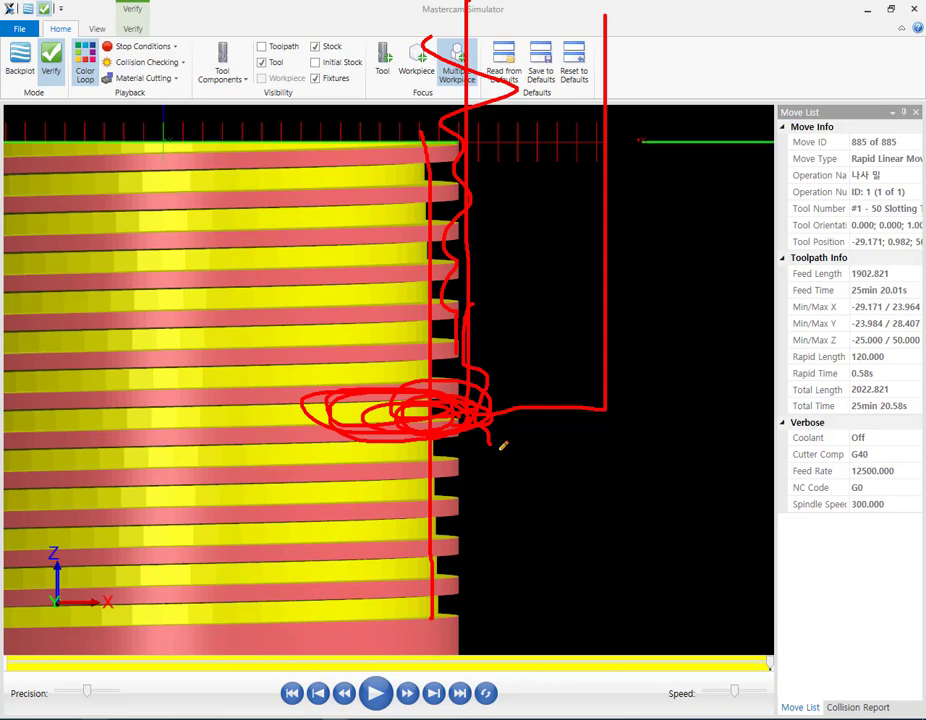
mouse_move(474, 403)
left_mouse_down()
mouse_move(300, 398)
mouse_move(490, 410)
mouse_move(515, 398)
left_mouse_up()
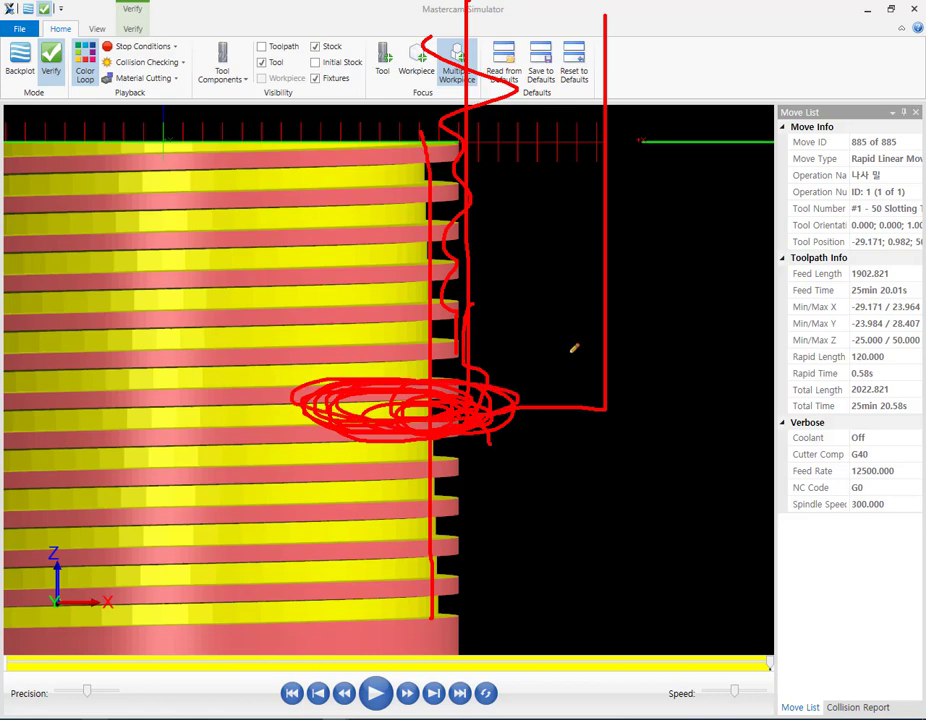
mouse_move(478, 433)
left_mouse_down()
mouse_move(507, 366)
mouse_move(485, 350)
mouse_move(438, 402)
mouse_move(597, 402)
left_mouse_up()
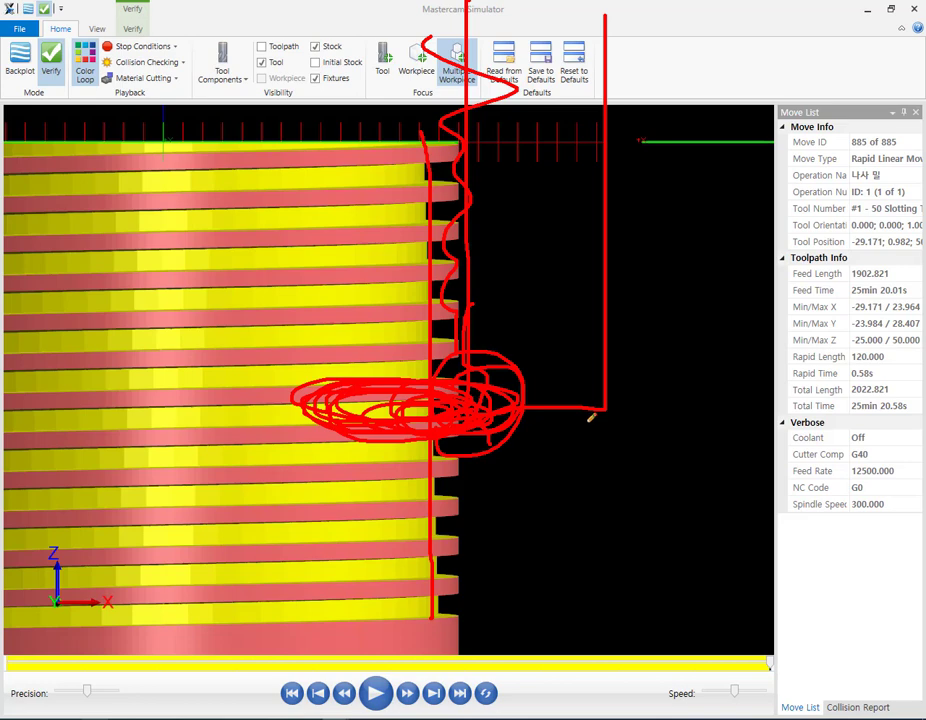
mouse_move(433, 150)
left_mouse_down()
mouse_move(433, 440)
mouse_move(453, 607)
left_mouse_up()
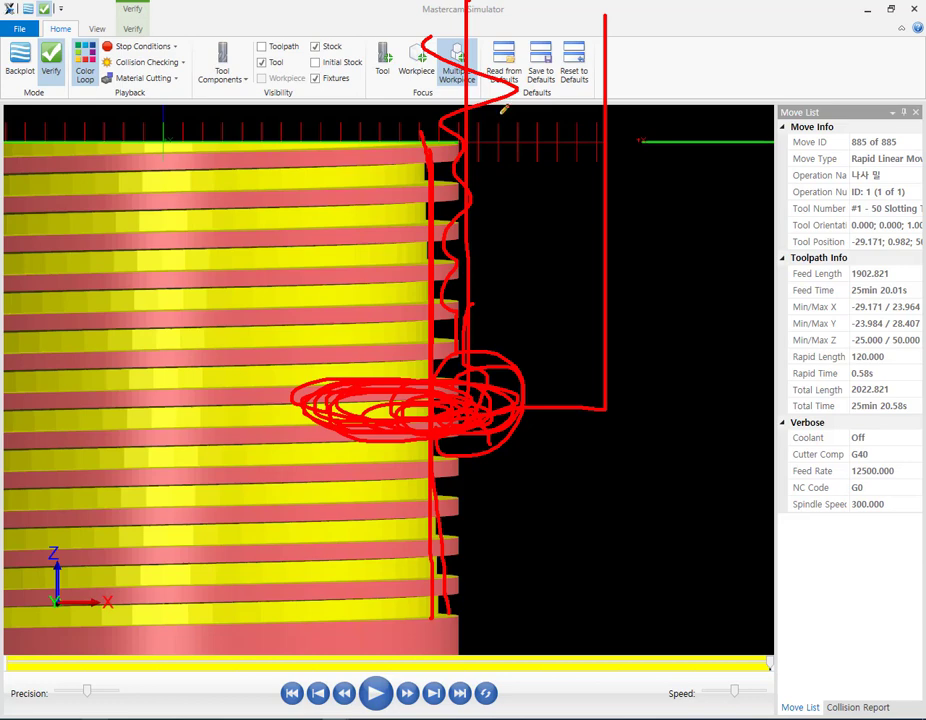
left_click_drag(489, 92, 523, 424)
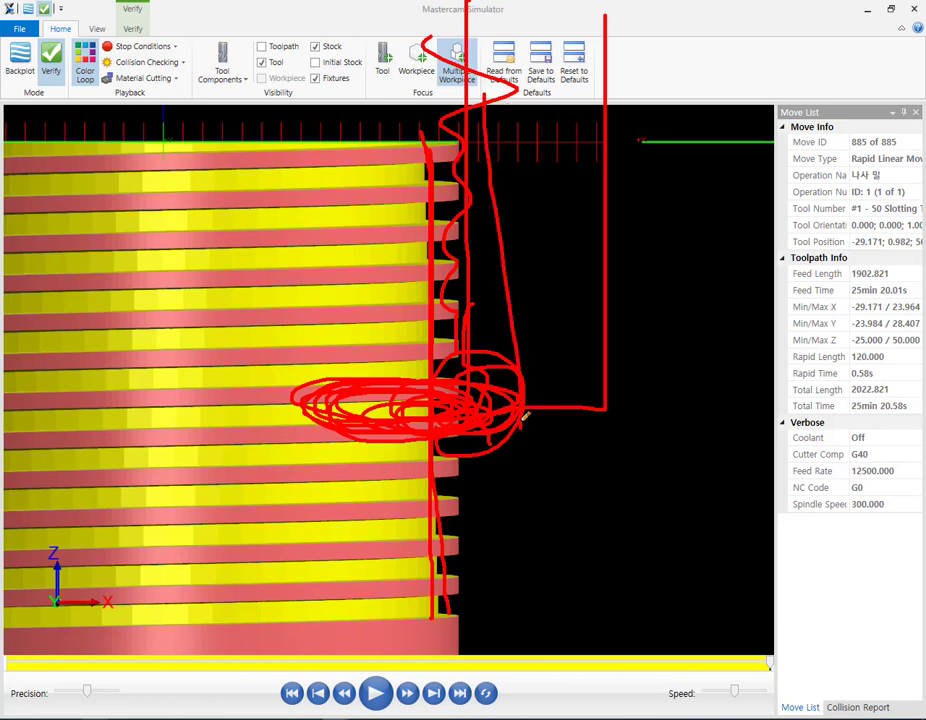
right_click(672, 316)
Switch to the textbook PDF in Acrobat and mark section (3) on auto drill condition settings with a shaded rectangle.
left_click(600, 453)
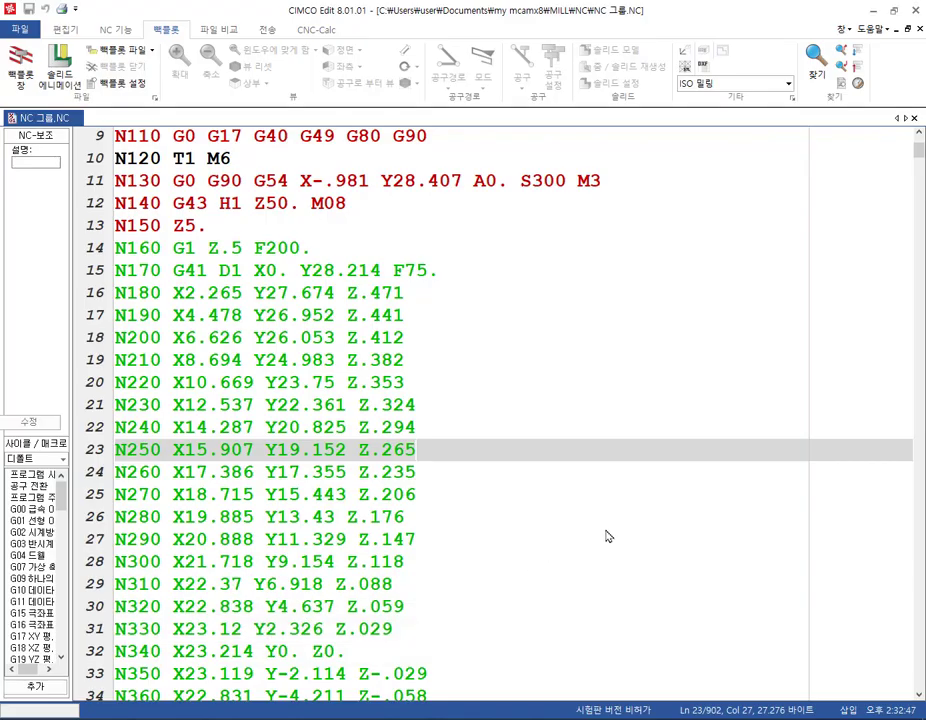
left_click(610, 539)
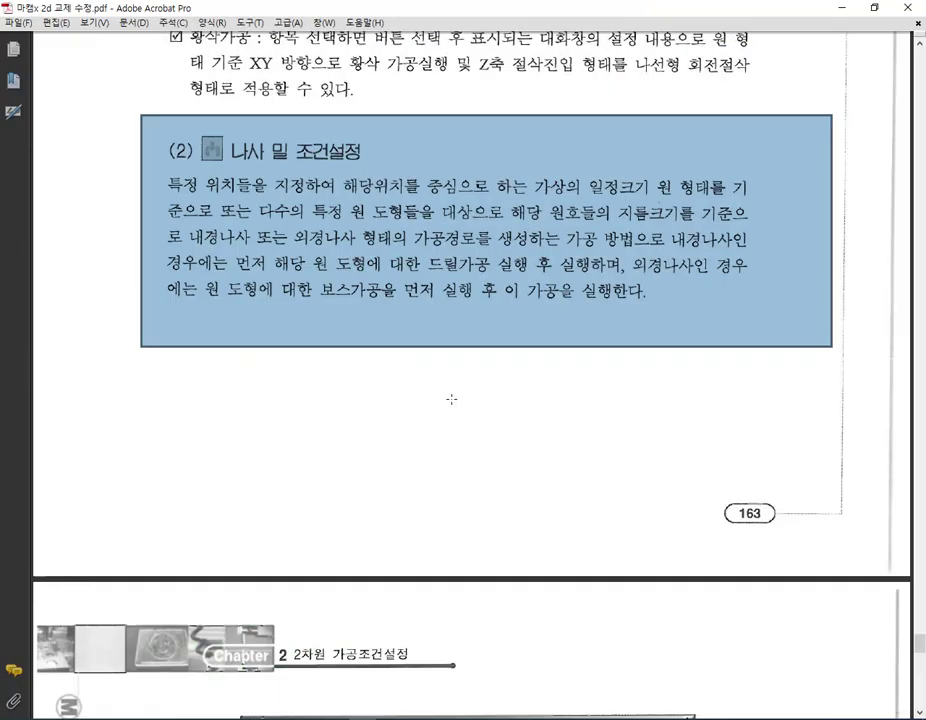
scroll(451, 399, "down", 15)
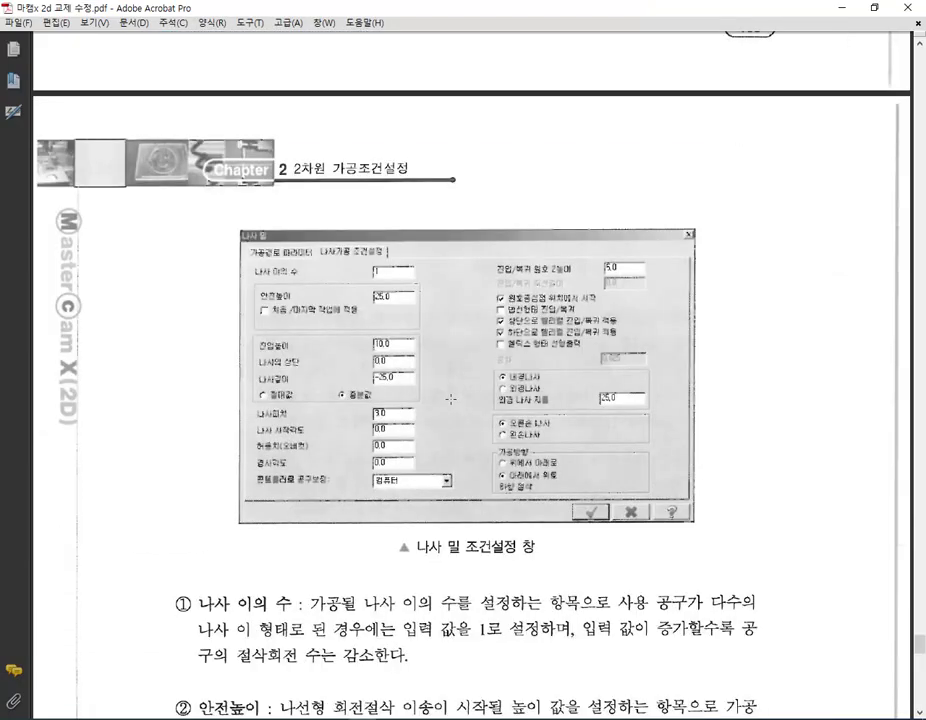
scroll(461, 400, "down", 15)
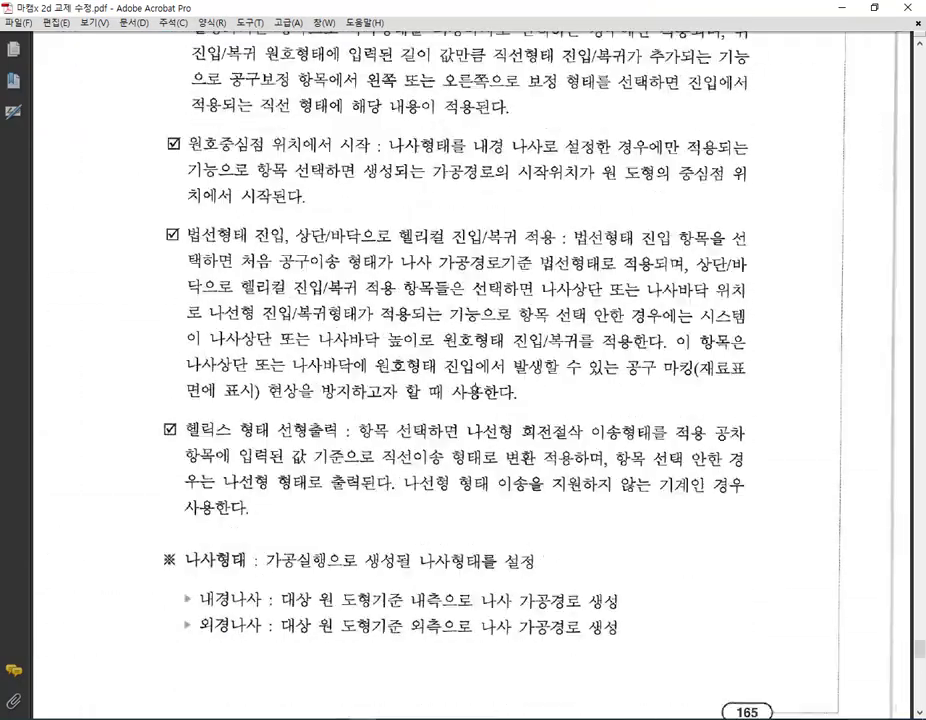
scroll(493, 390, "down", 6)
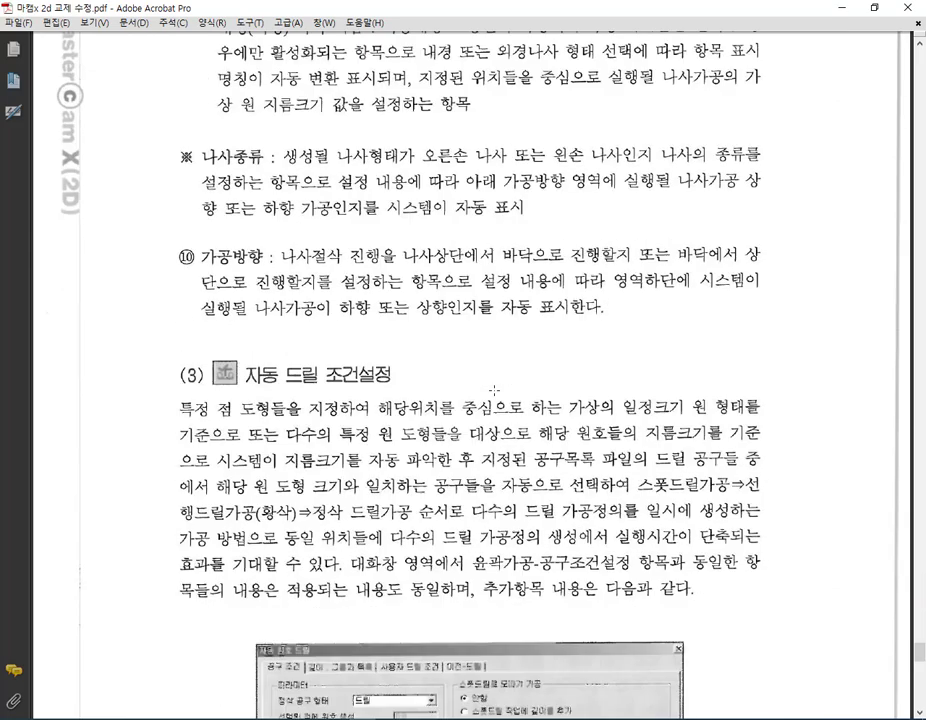
left_click_drag(140, 207, 805, 493)
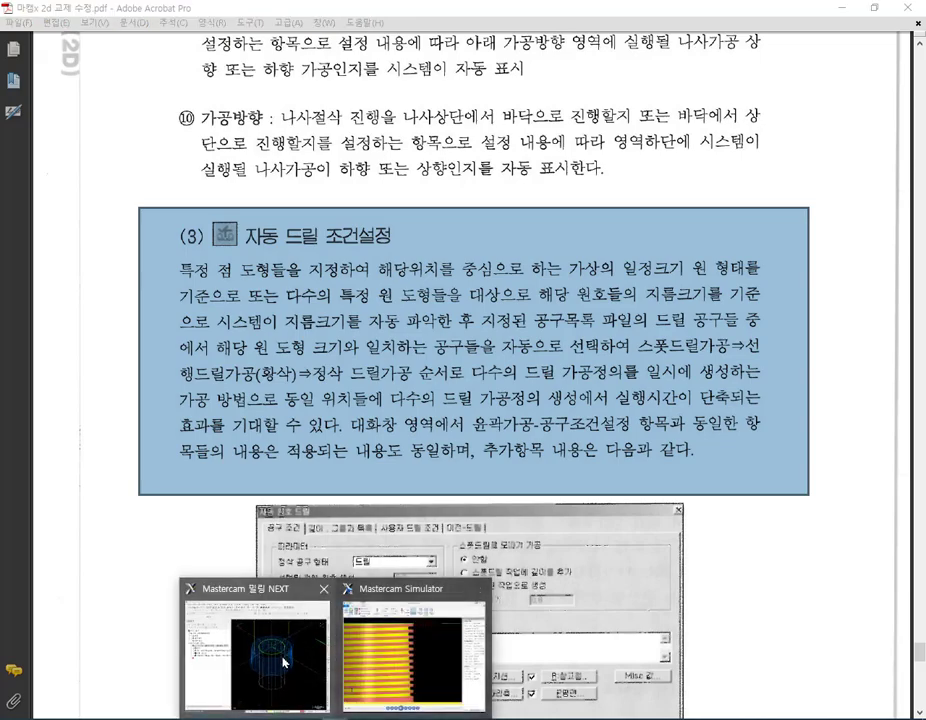
Switch back to Mastercam and start a new, empty file in place of the thread mill part.
left_click(265, 705)
scroll(502, 437, "down", 3)
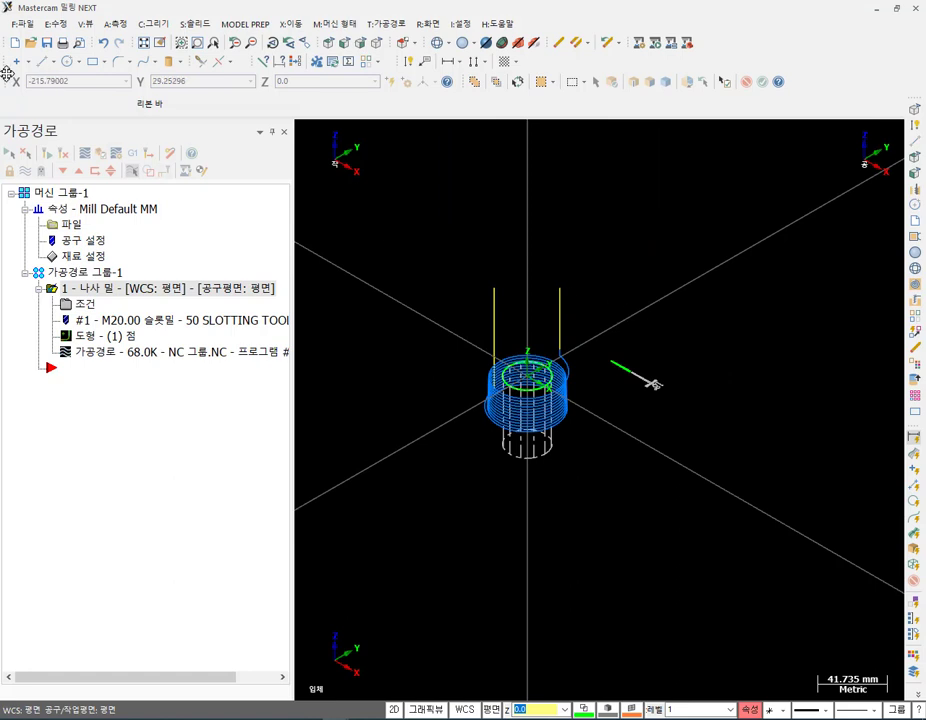
left_click(14, 42)
left_click(522, 393)
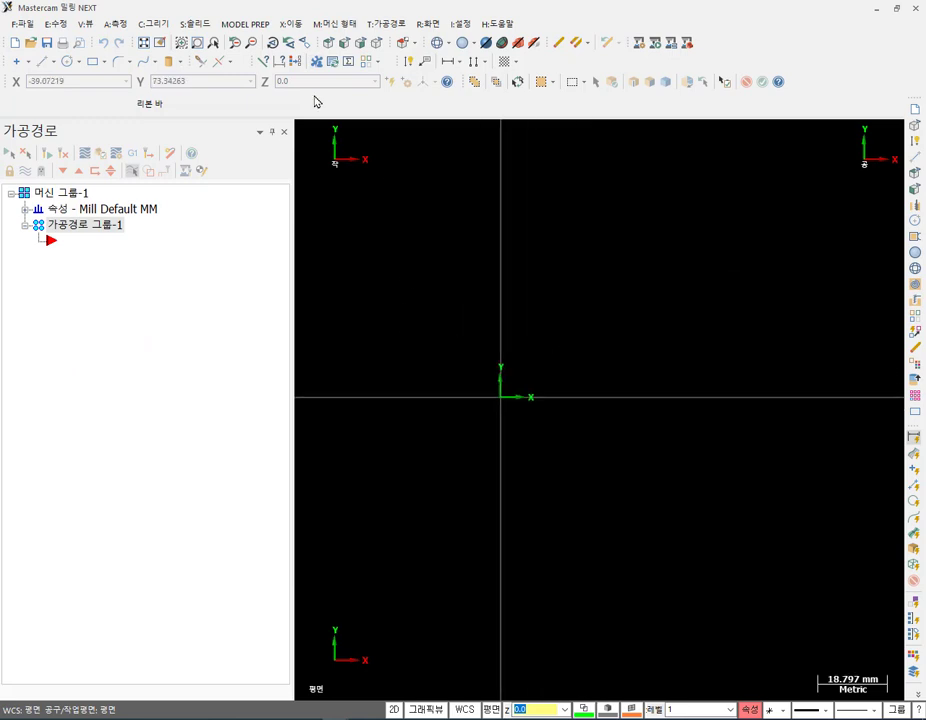
Draw a 70 by 70 mm rectangle centred on the origin.
left_click(94, 62)
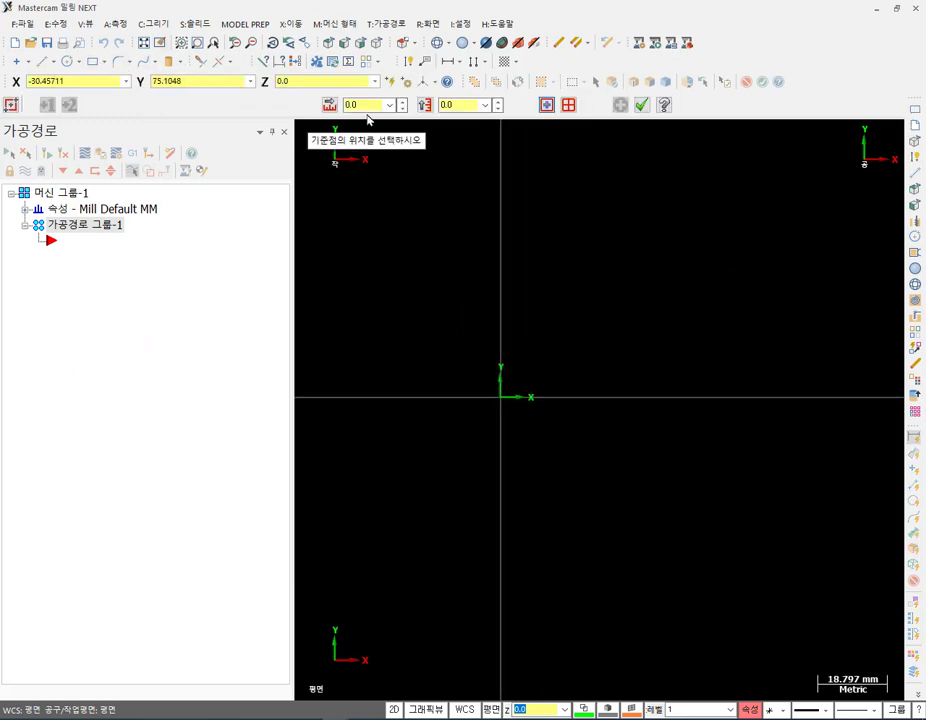
type("70")
key("Tab")
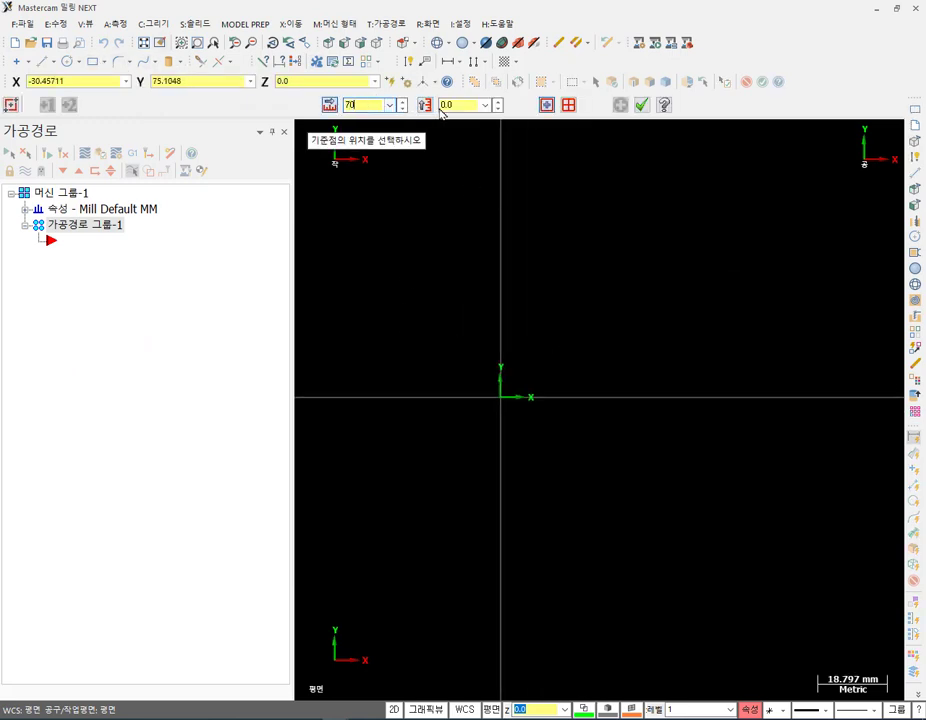
type("70")
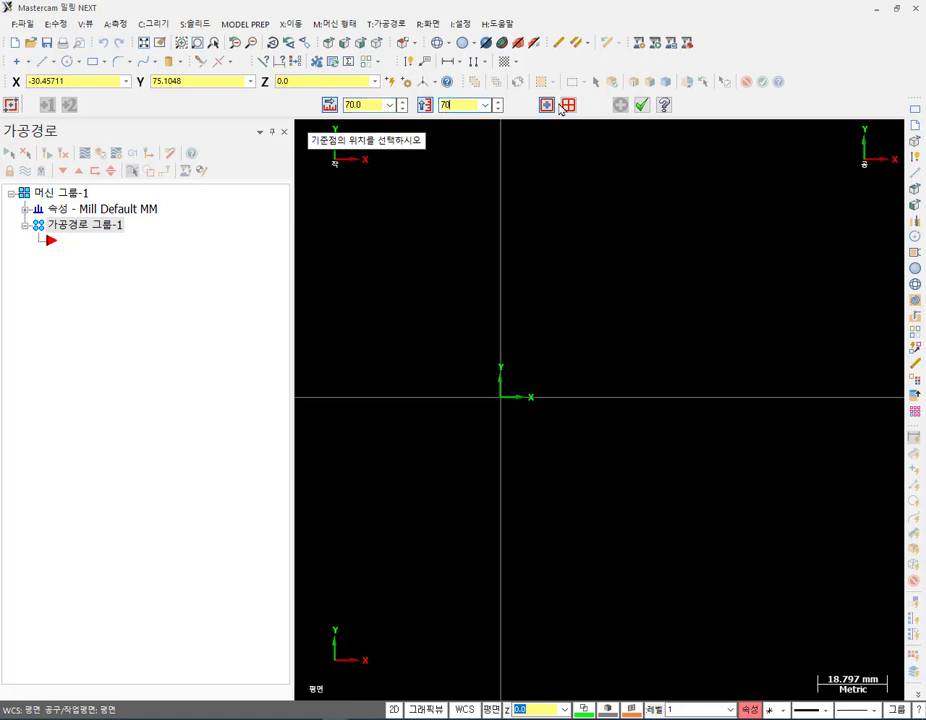
left_click(501, 396)
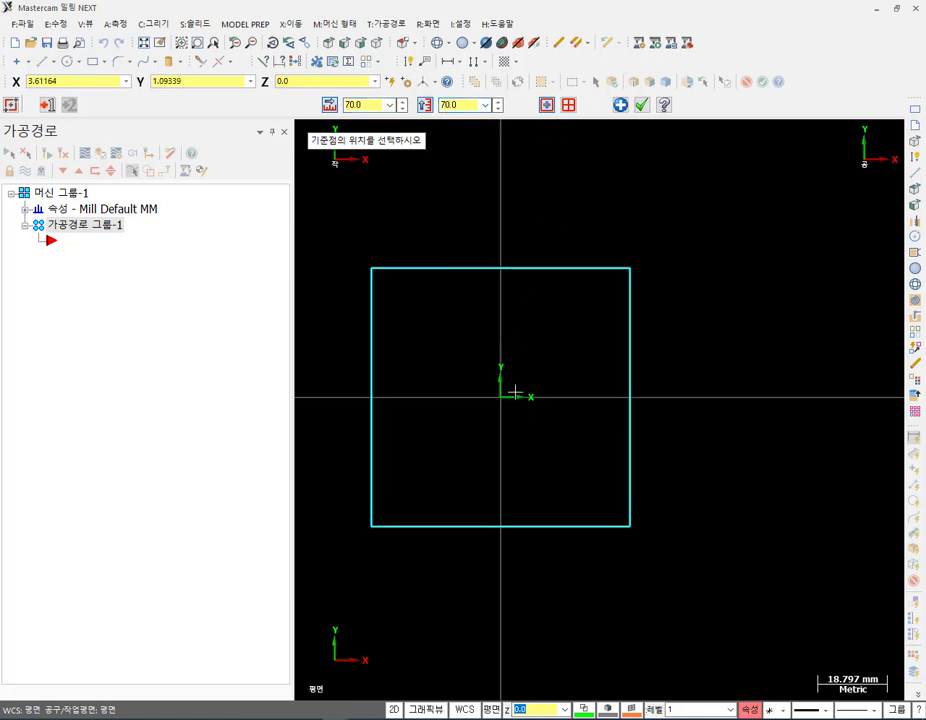
left_click(641, 104)
Draw a 10 mm diameter circle in the lower-left quarter of the square.
scroll(362, 362, "up", 3)
left_click(66, 62)
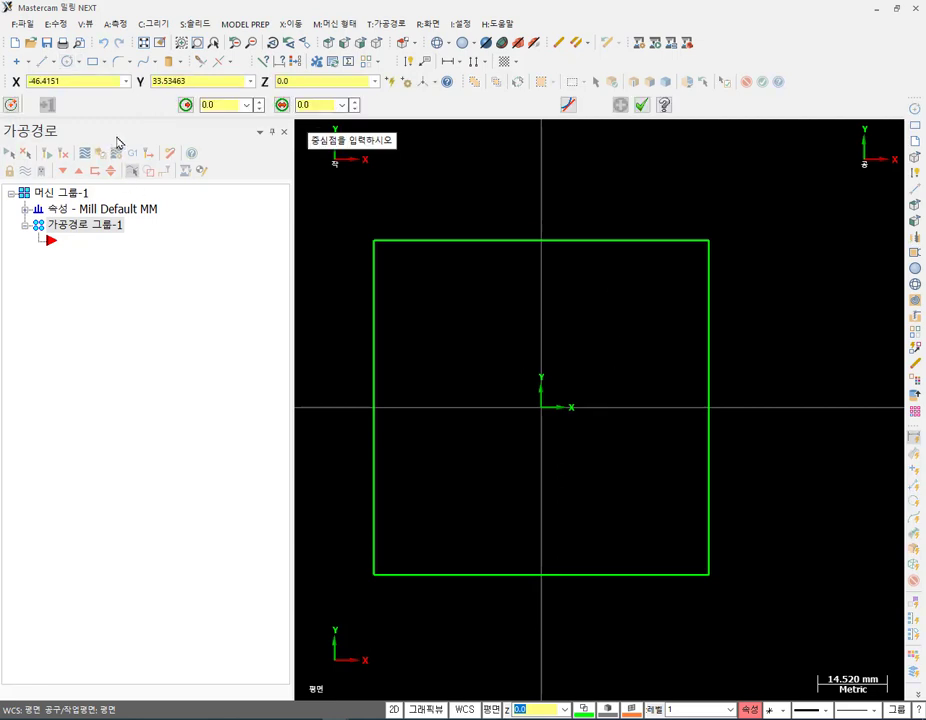
left_click(465, 469)
left_click(478, 448)
left_click(320, 104)
type("1")
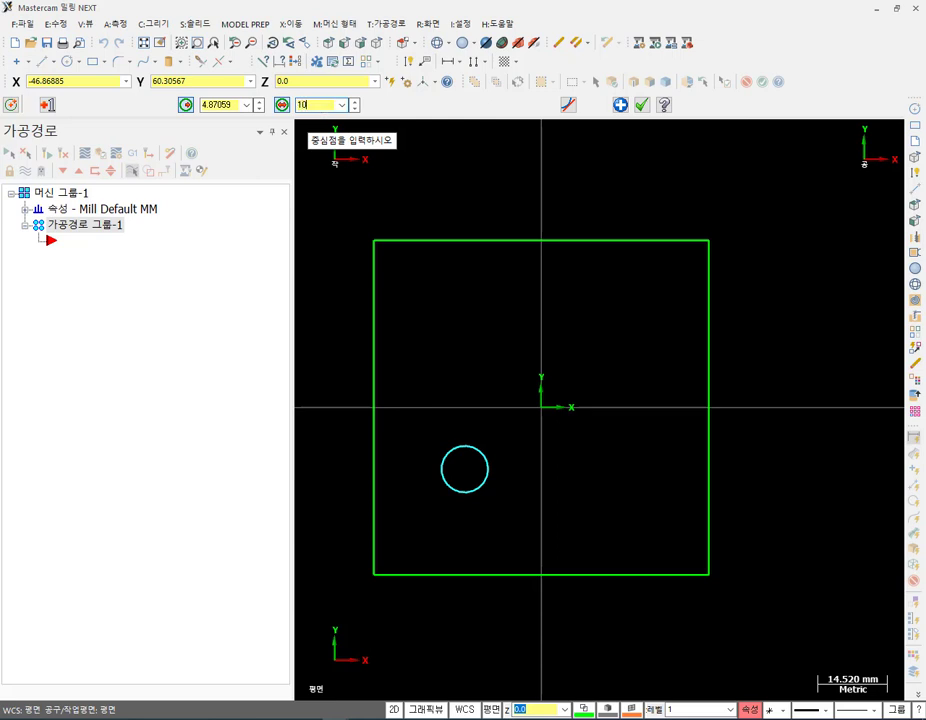
type("0")
key("Return")
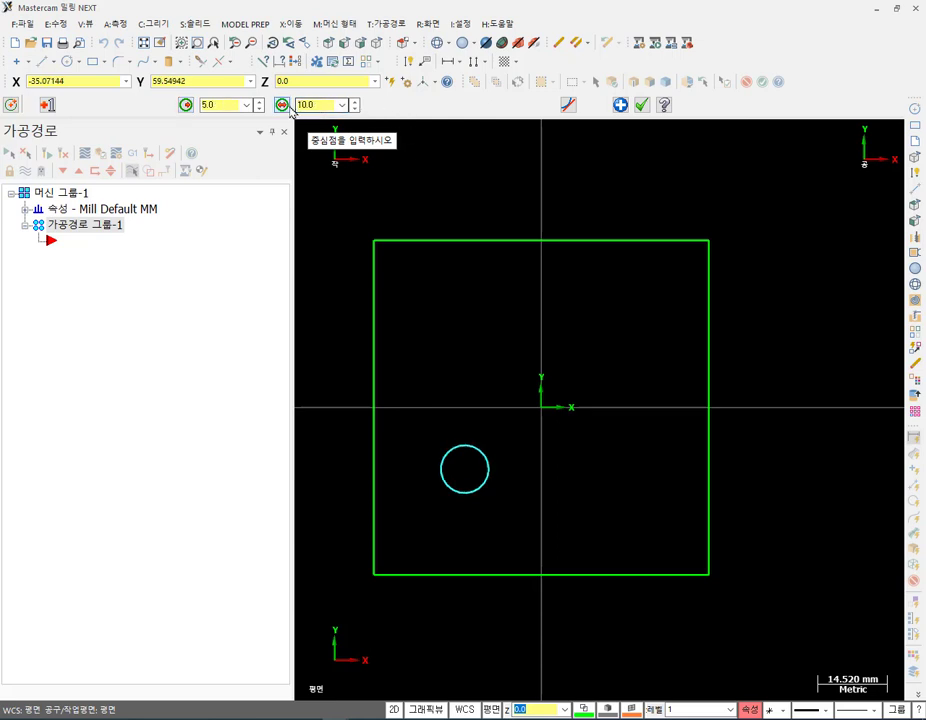
Place three more 10 mm diameter circles, one in each remaining quarter of the square.
left_click(610, 482)
left_click(606, 320)
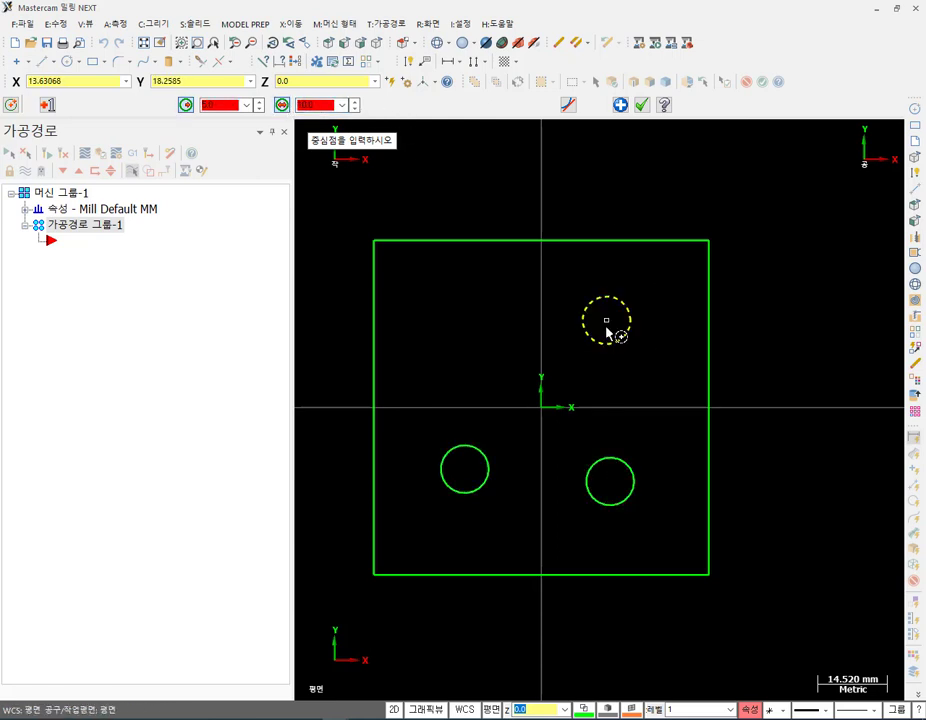
left_click(443, 326)
left_click(641, 104)
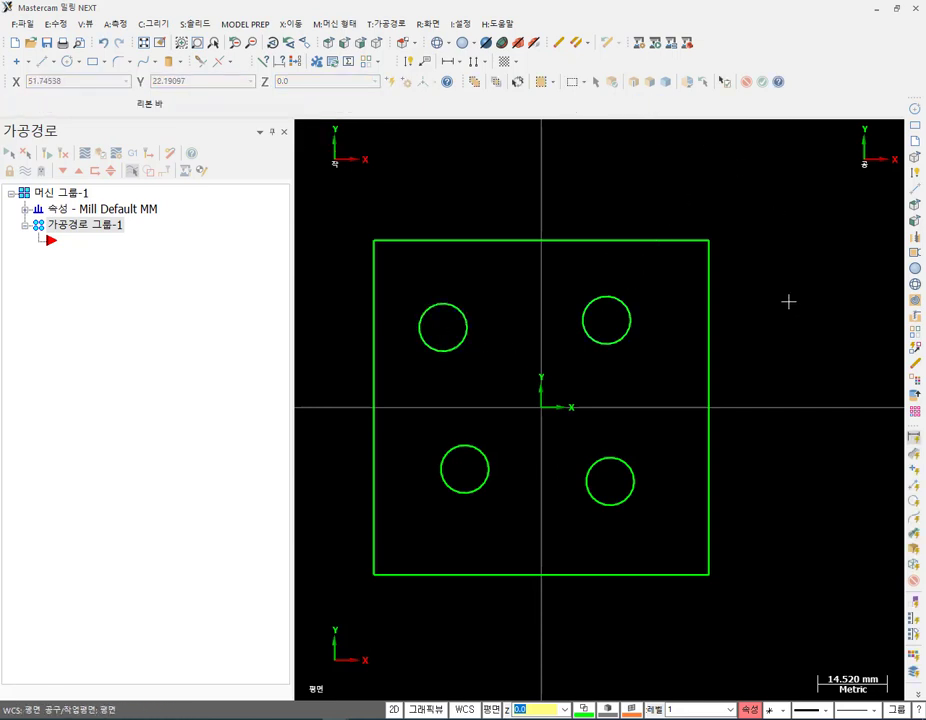
Start an Auto Drill toolpath and choose the centres of the four 10 mm circles as drill points using an arc mask.
scroll(637, 442, "down", 1)
mouse_move(556, 431)
middle_mouse_down()
mouse_move(595, 358)
mouse_move(543, 309)
middle_mouse_up()
scroll(492, 386, "up", 2)
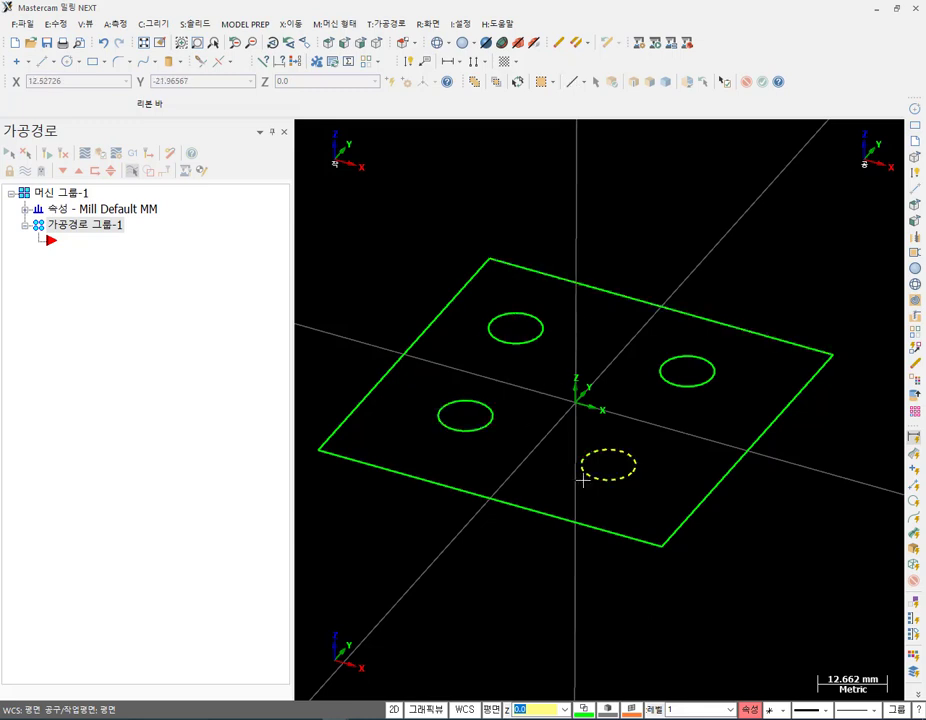
left_click(668, 362)
key("Escape")
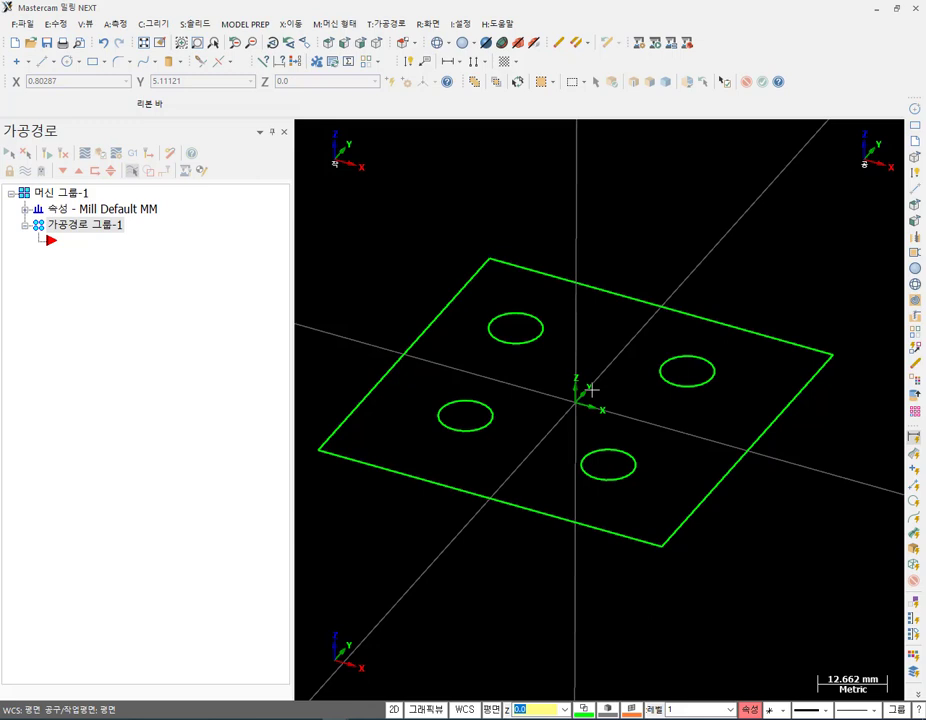
left_click(391, 24)
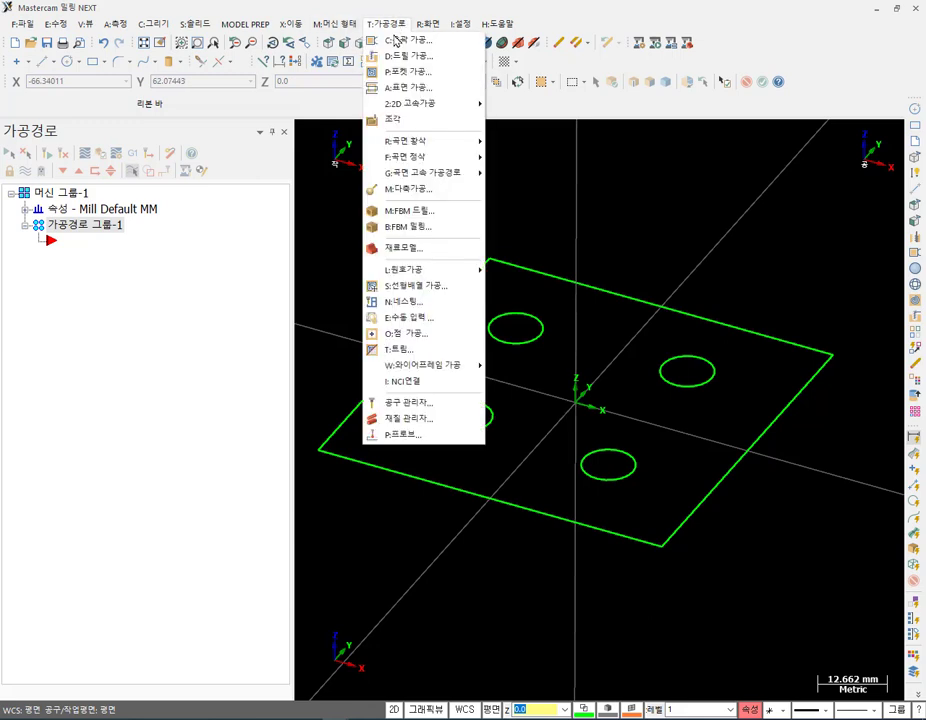
mouse_move(478, 270)
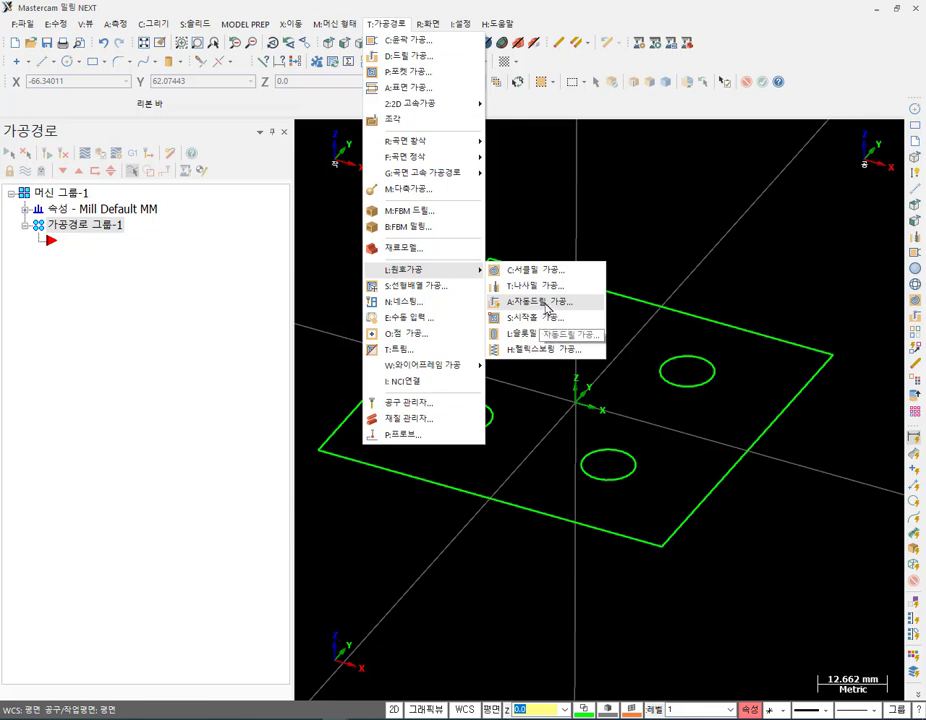
left_click(546, 306)
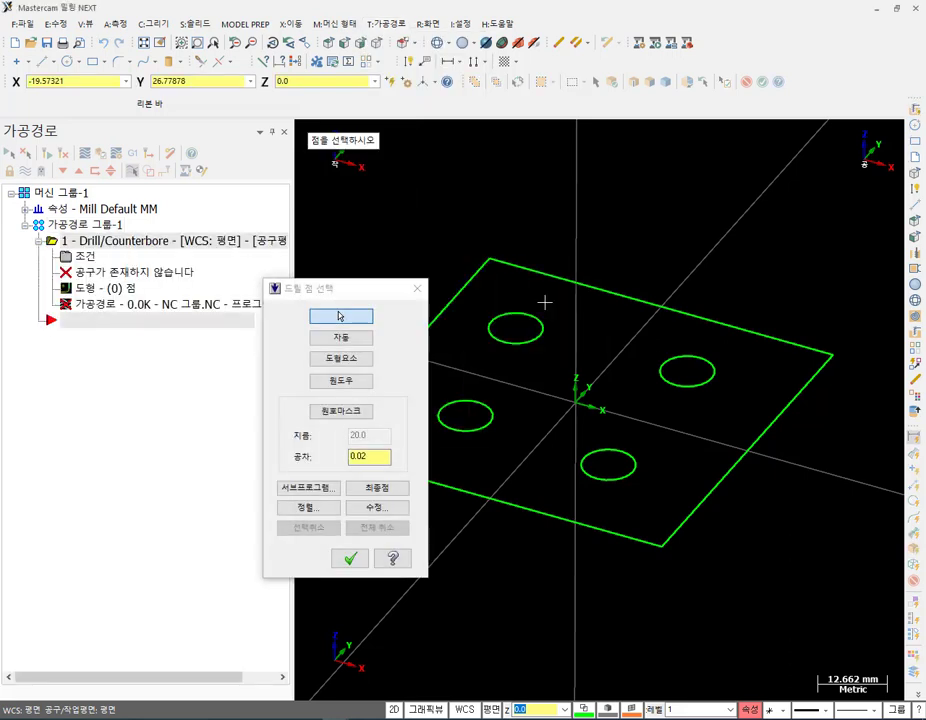
left_click_drag(351, 287, 156, 211)
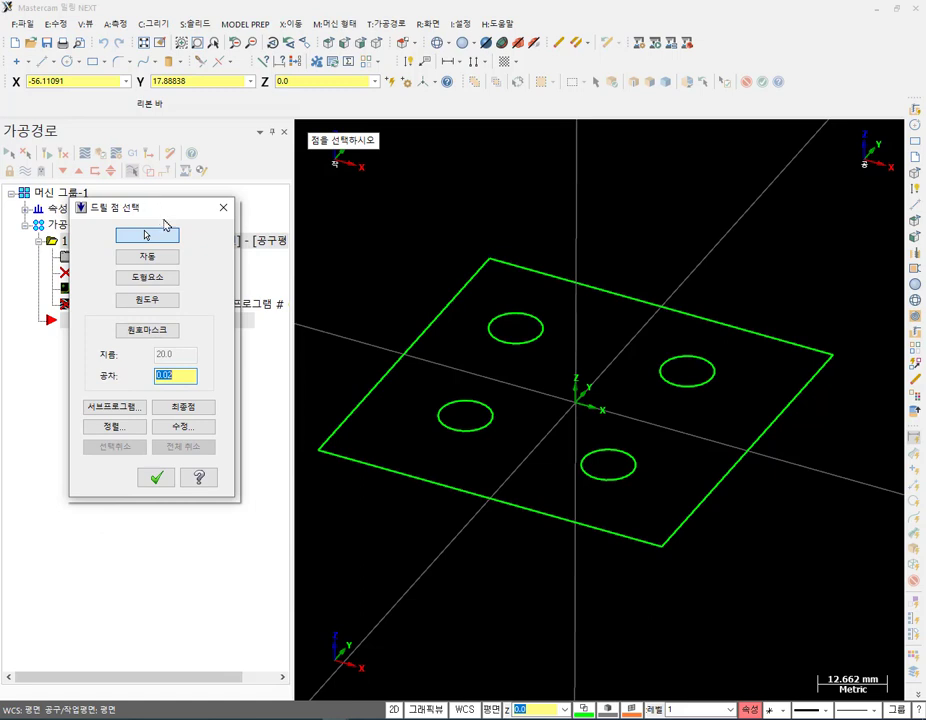
left_click(160, 333)
left_click_drag(362, 212, 818, 624)
key("Return")
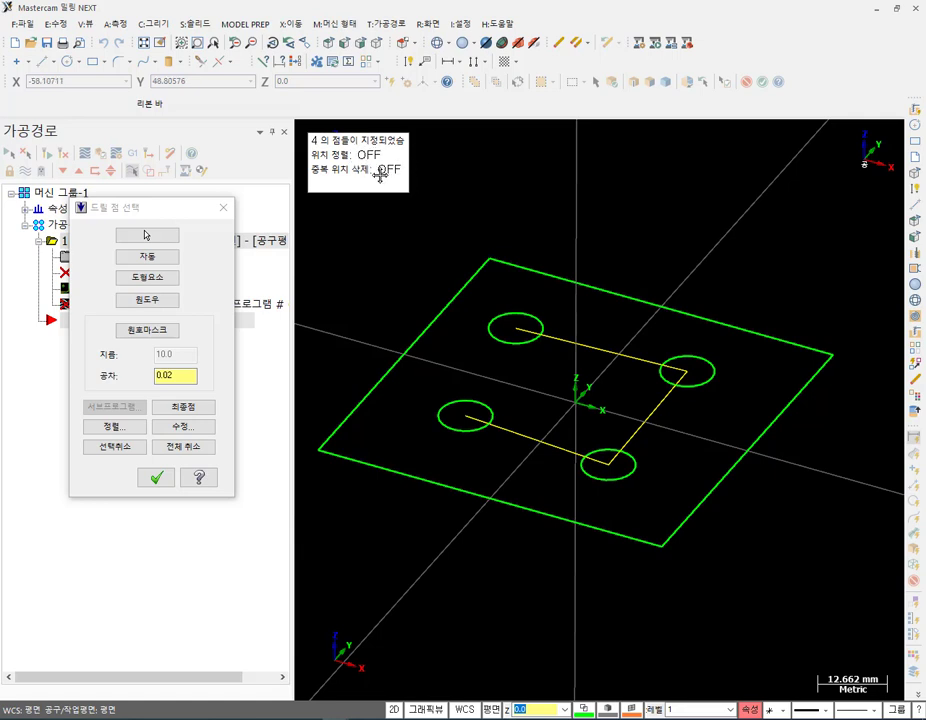
left_click(158, 478)
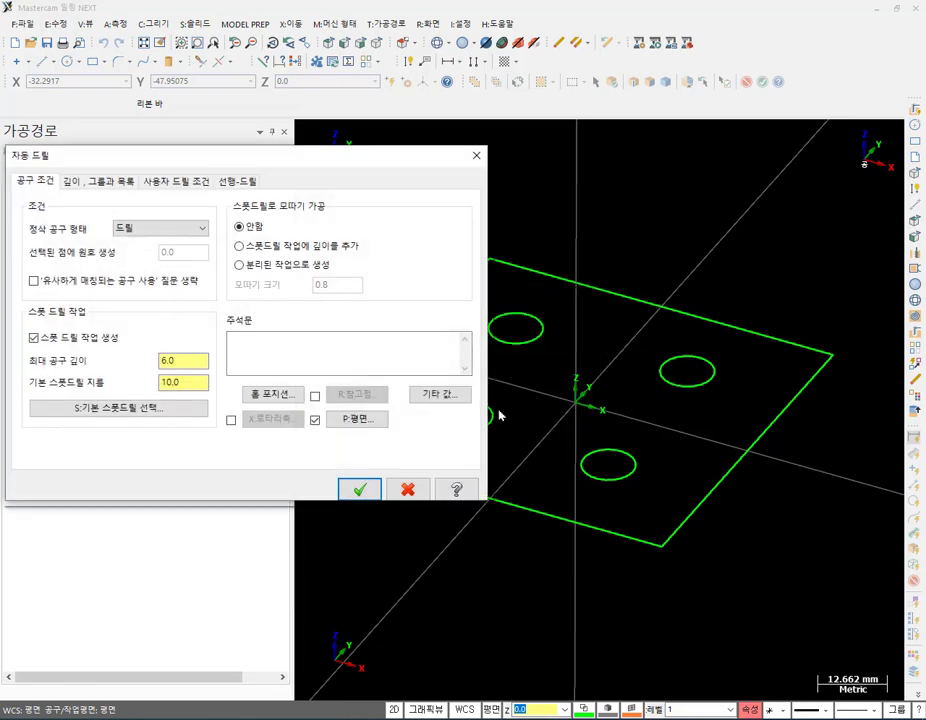
Set the finish tool type of the auto drill operation to a right-hand coarse tap (RH Coarse).
left_click_drag(254, 156, 490, 55)
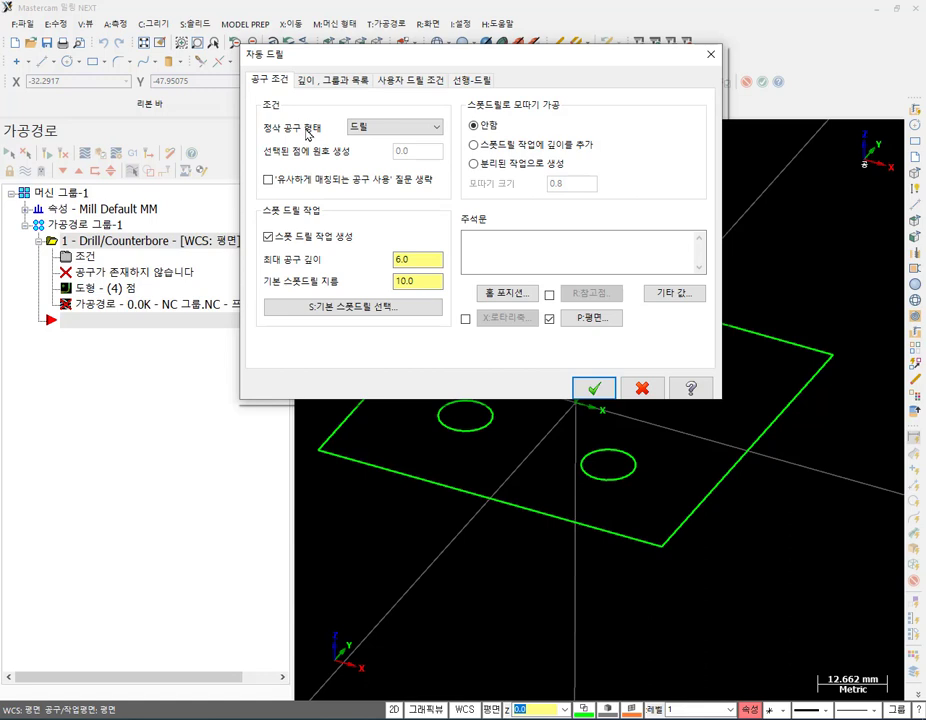
left_click(411, 128)
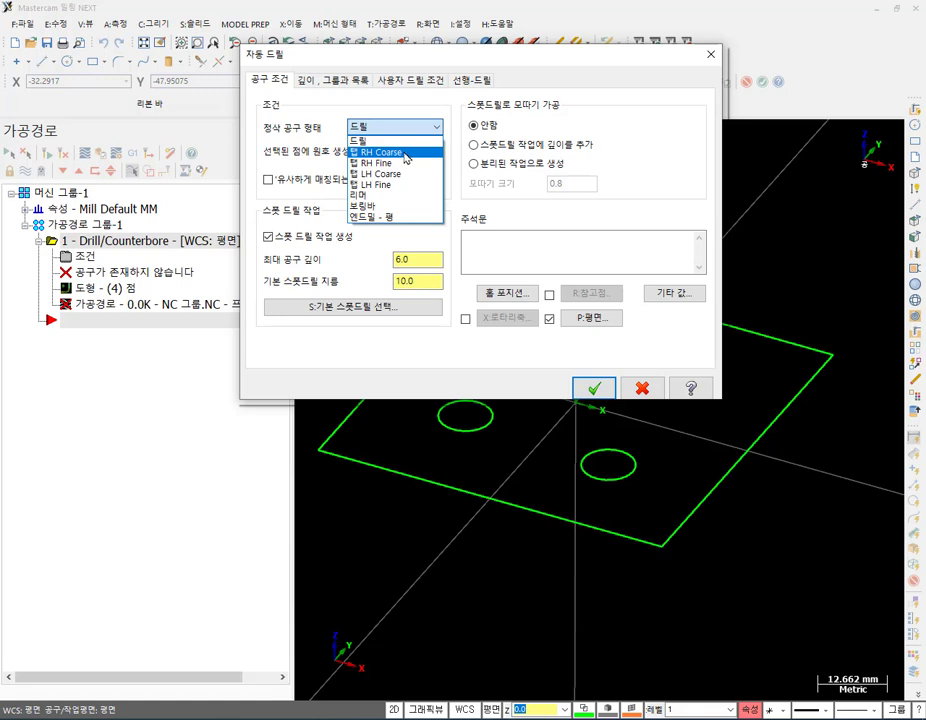
left_click(405, 153)
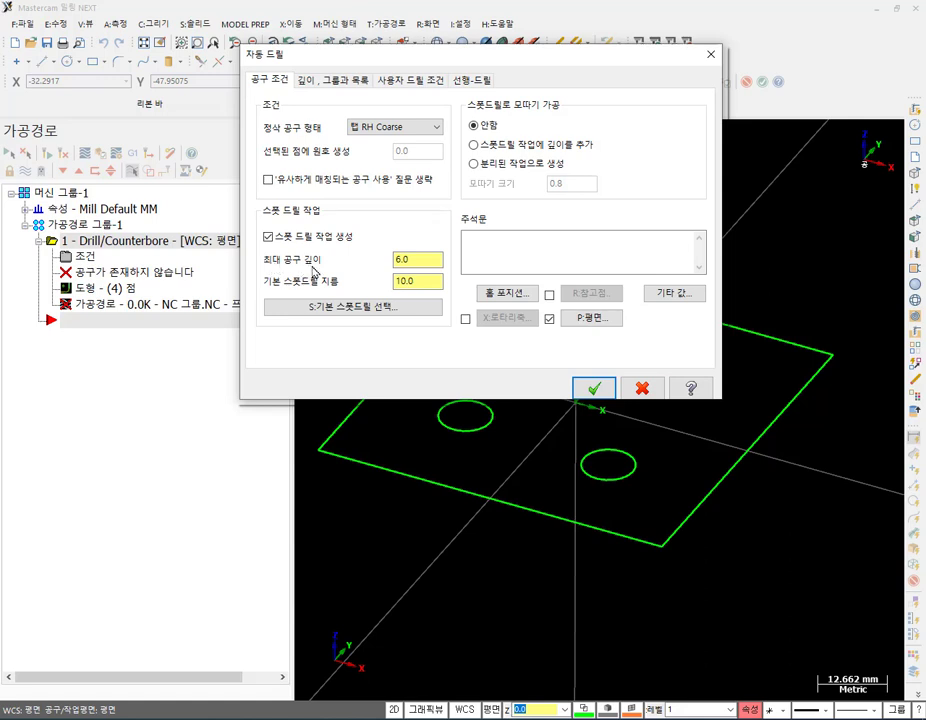
Set the spot drill's maximum tool depth to 2 mm and choose the 15. SPOT DRILL as the default spot drill.
double_click(422, 259)
type("2")
left_click(425, 281)
left_click_drag(424, 281, 362, 281)
left_click(403, 311)
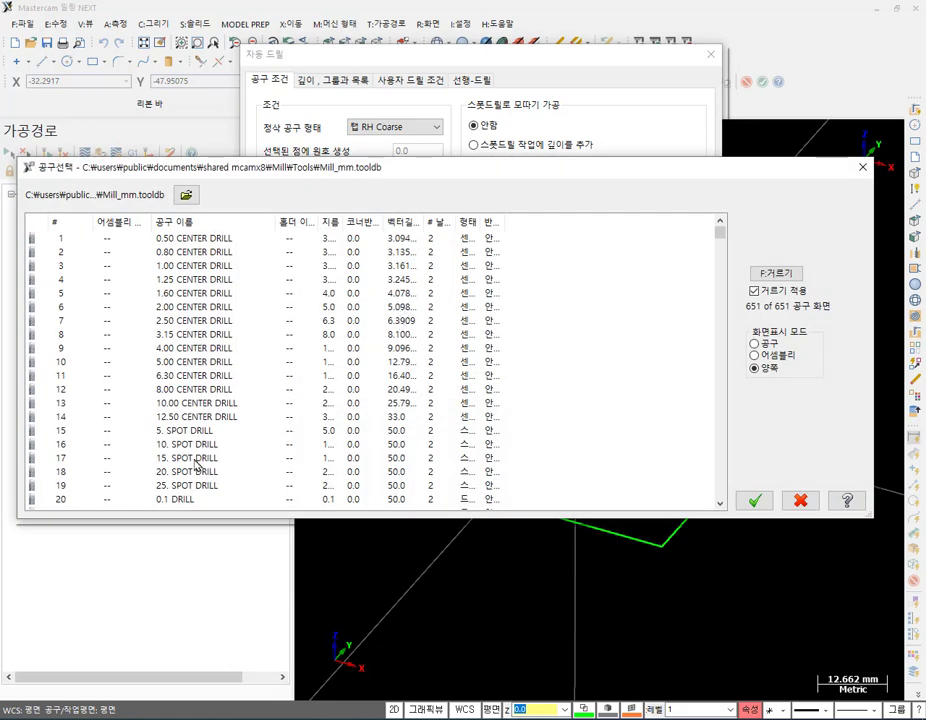
left_click(198, 464)
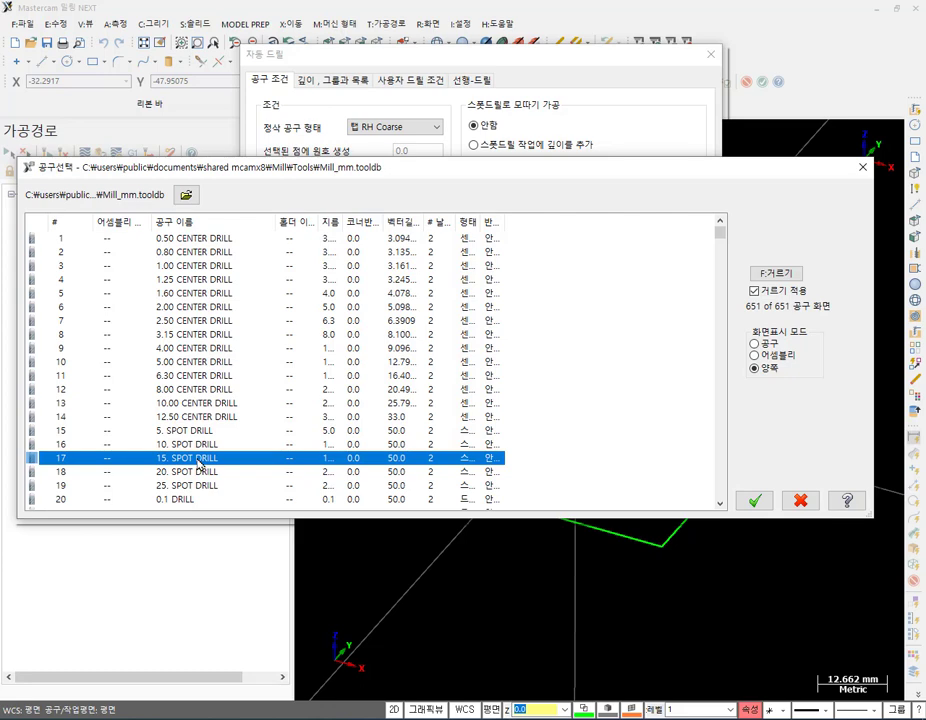
left_click(755, 501)
Set chamfering with the spot drill to add its depth to the spot drilling operation.
left_click(440, 283)
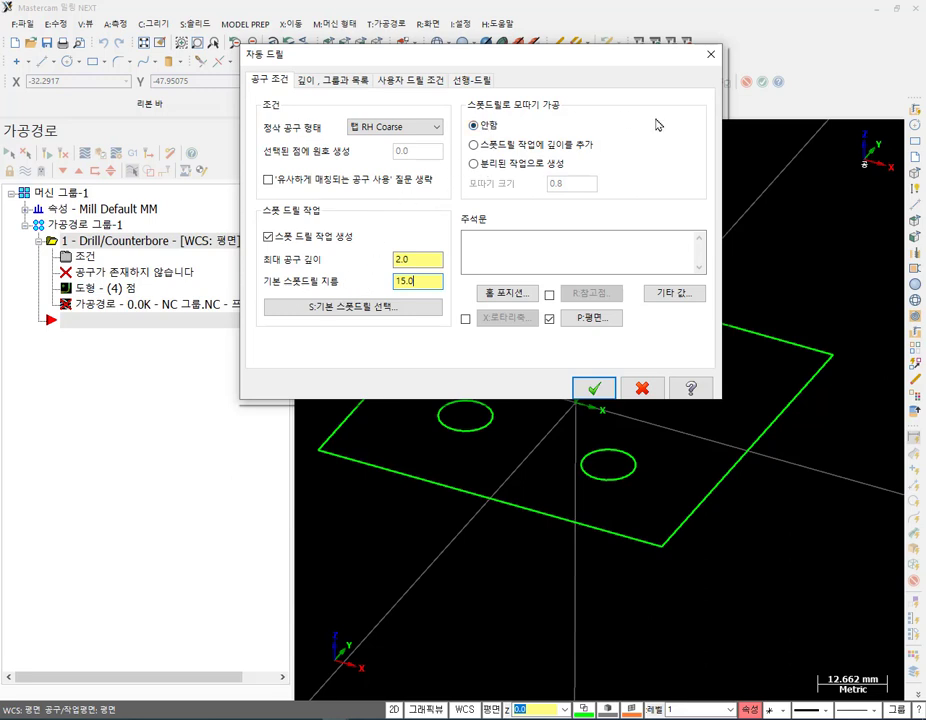
left_click(476, 146)
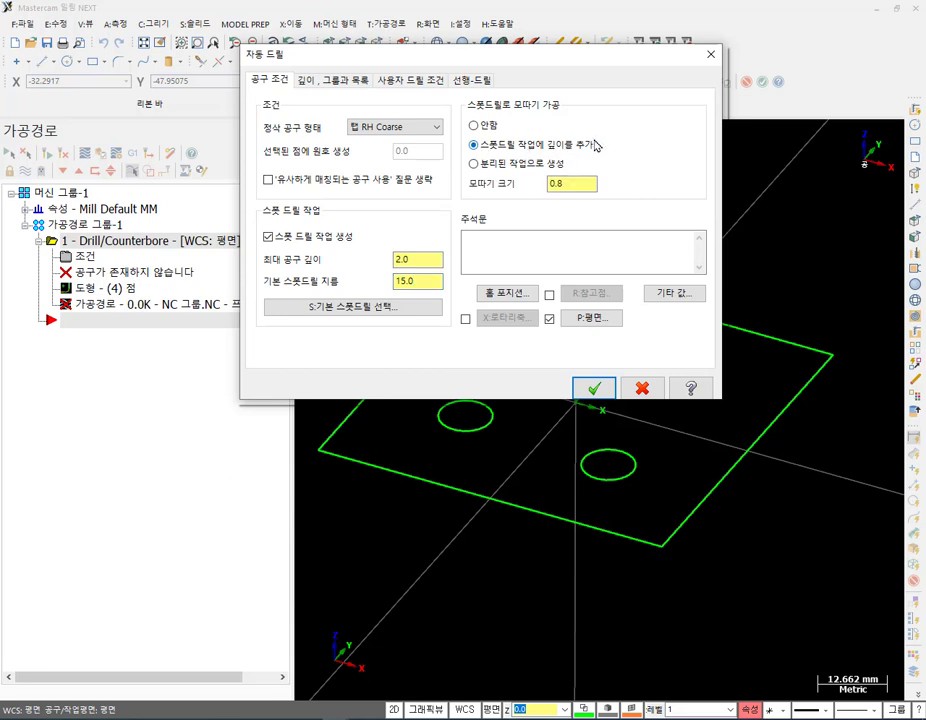
Set the spot drill's maximum tool depth to -2.0 and make chamfering a separate operation with a chamfer size of 1.0.
left_click(431, 260)
left_click(520, 168)
left_click(534, 147)
left_click(520, 164)
left_click_drag(579, 180, 500, 192)
type("1")
Set the machining depth of the auto drill operation to -35.
left_click(330, 82)
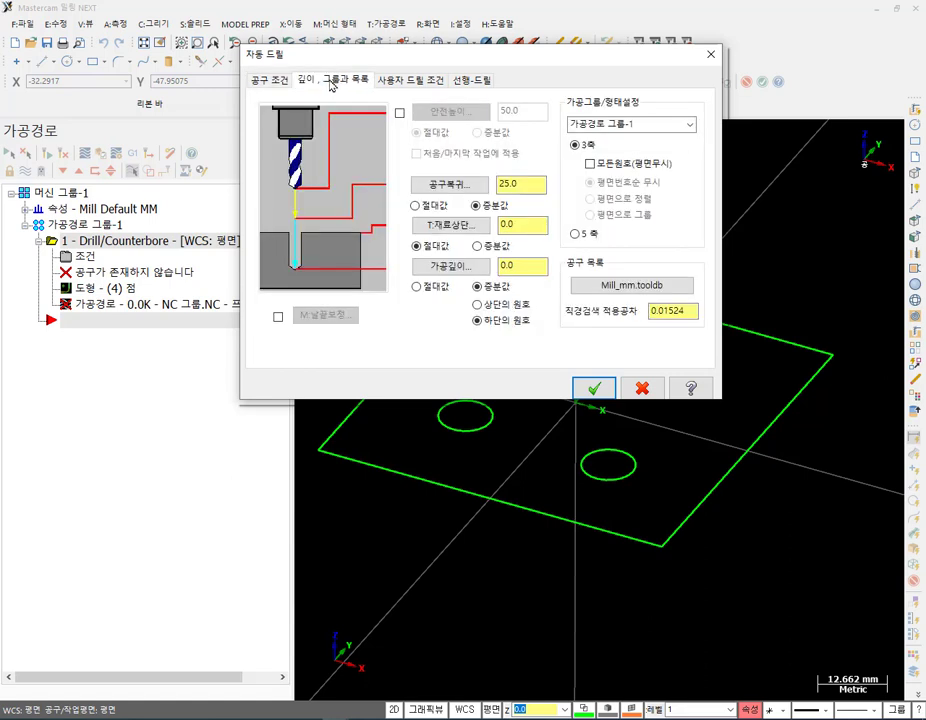
left_click(520, 225)
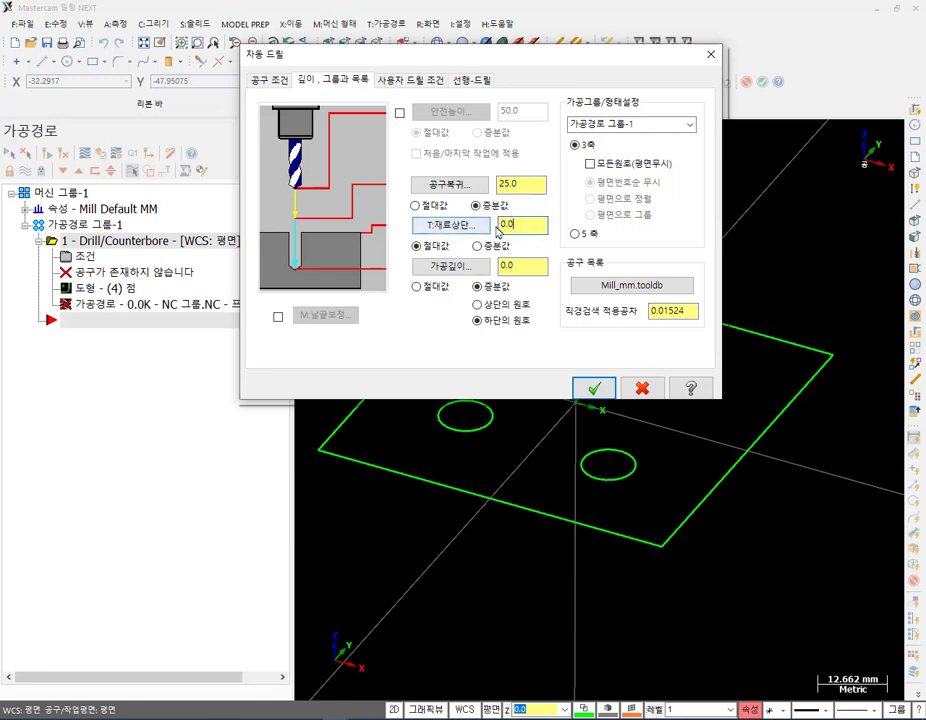
left_click(528, 265)
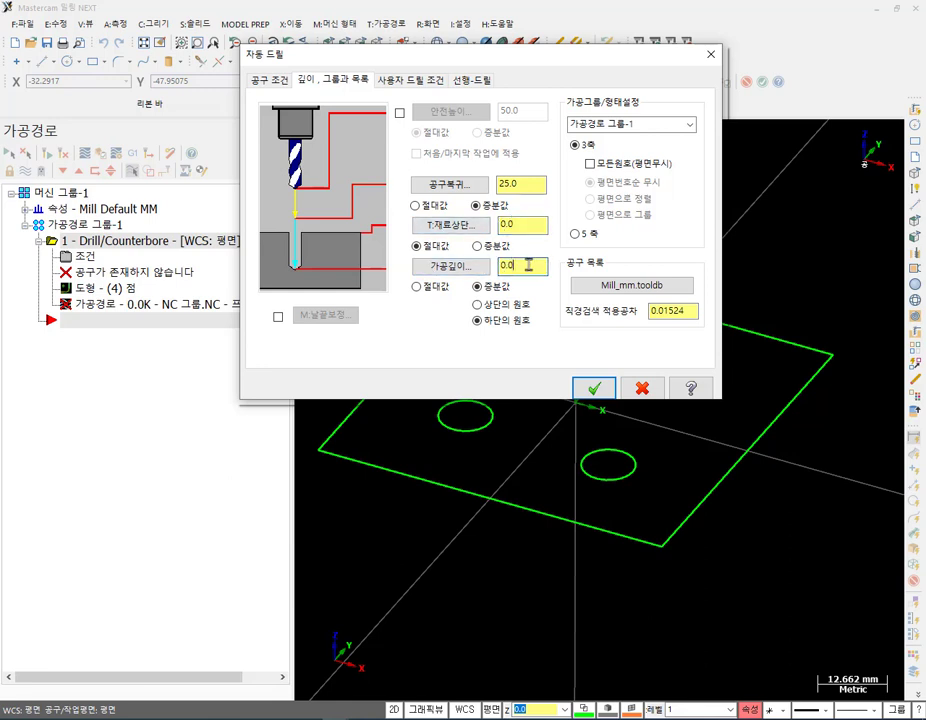
left_click_drag(531, 265, 469, 271)
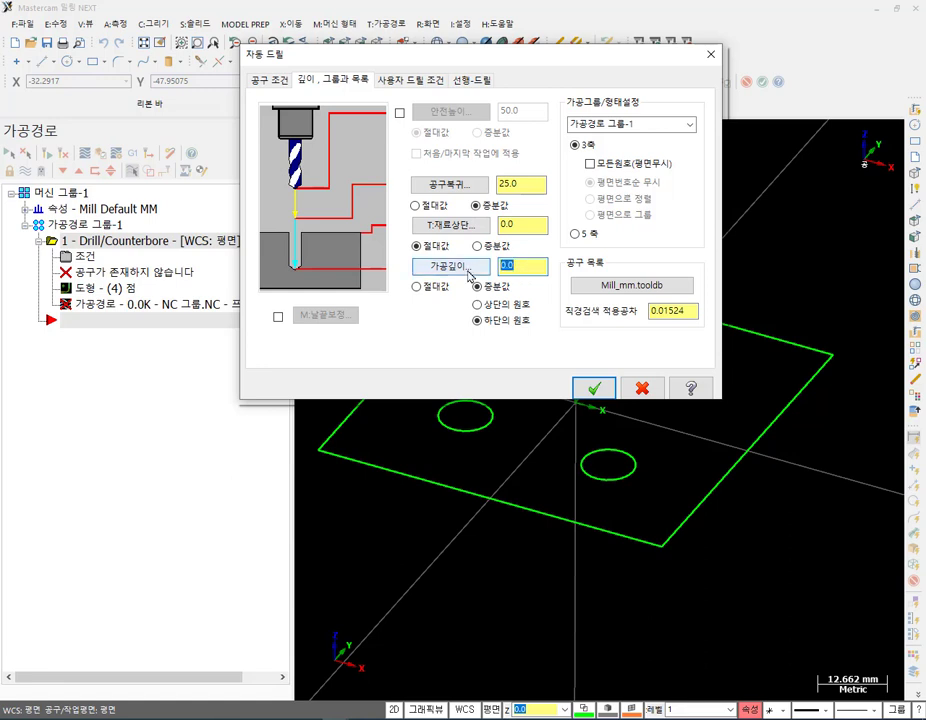
type("-35")
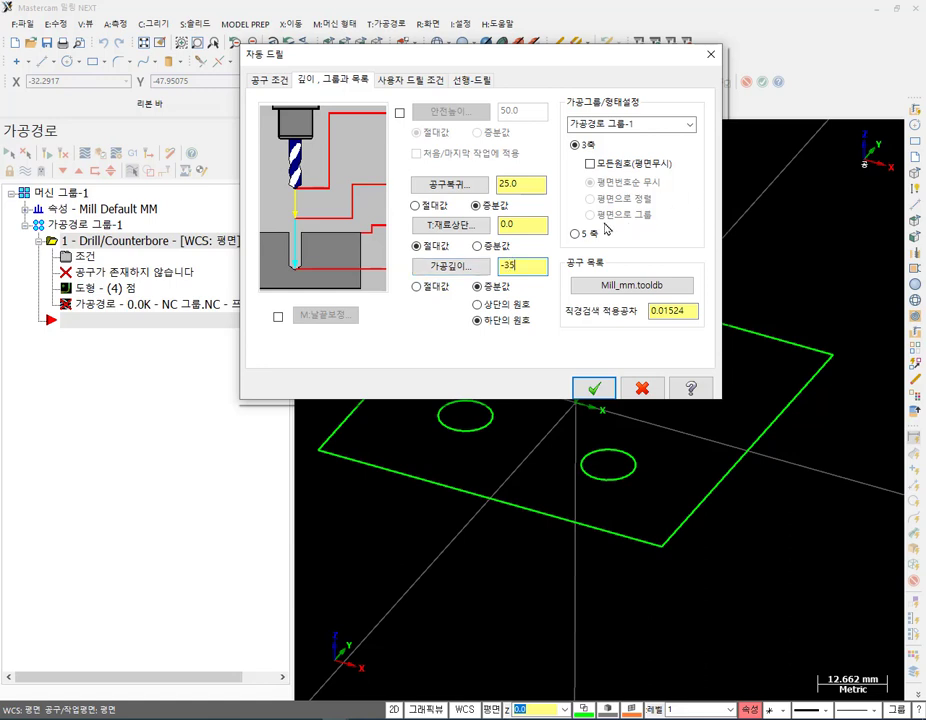
left_click(533, 225)
left_click(268, 82)
left_click(333, 80)
left_click(525, 266)
Set the pre-drilling minimum tool diameter to 8.5 and the tool search diameter increment to 0.1.
left_click(420, 84)
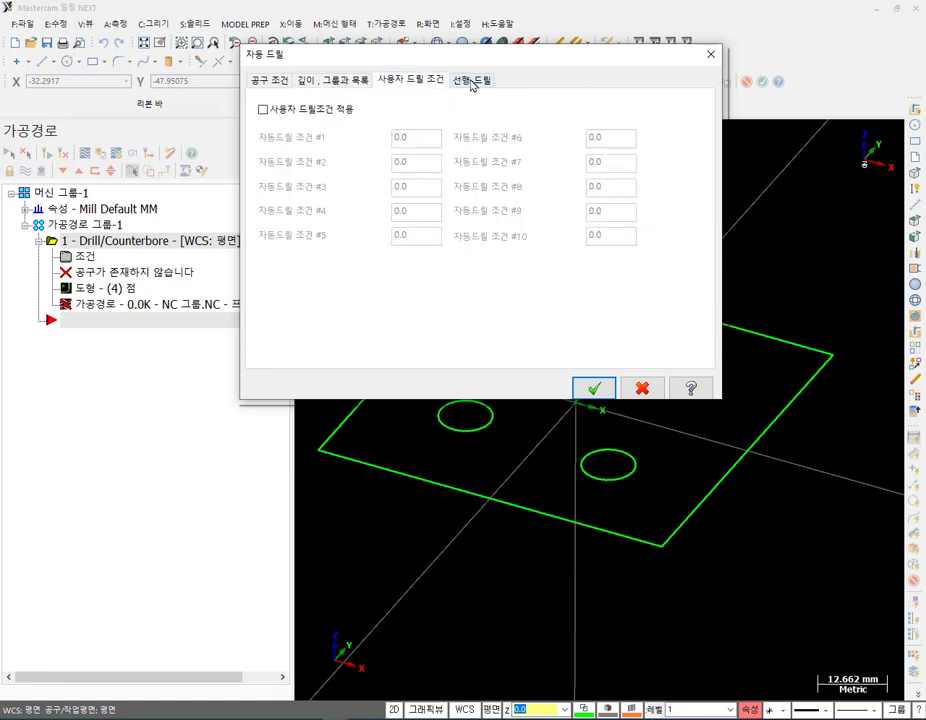
left_click(476, 83)
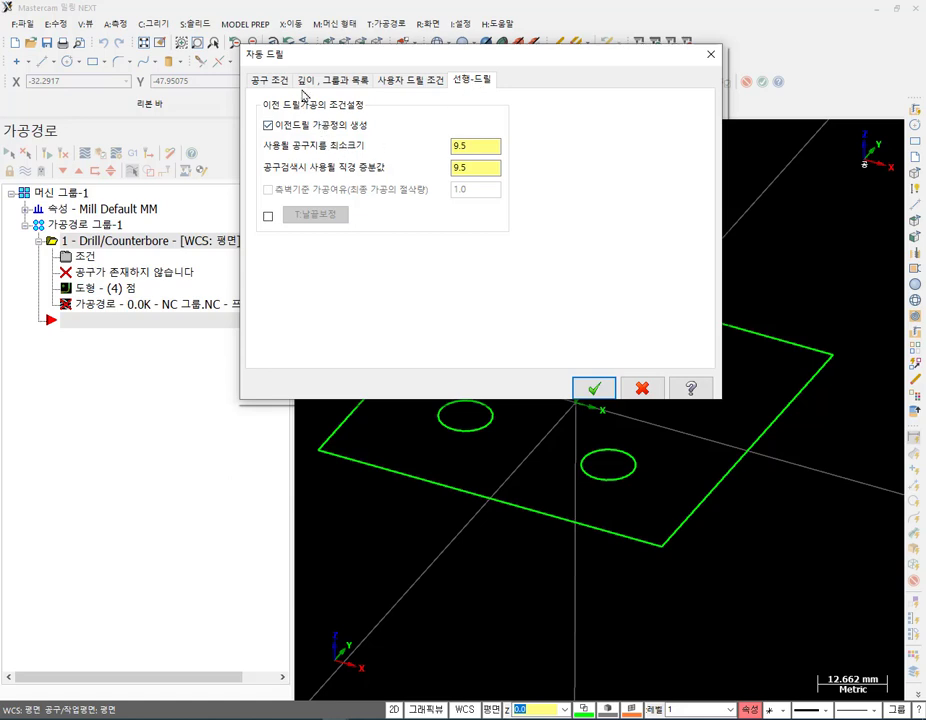
left_click(488, 147)
type("8.5")
left_click(490, 167)
left_click(475, 146)
left_click(478, 167)
type("0.1")
left_click(489, 145)
Try drill tip compensation for the pre-drilling operation and review its breakthrough settings.
left_click(267, 216)
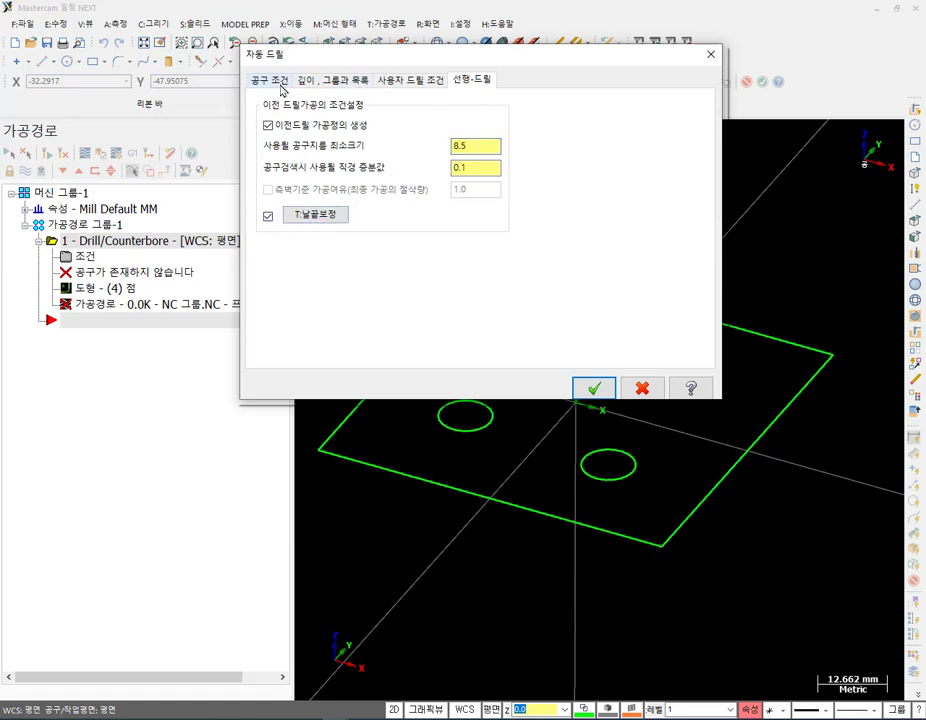
left_click(285, 86)
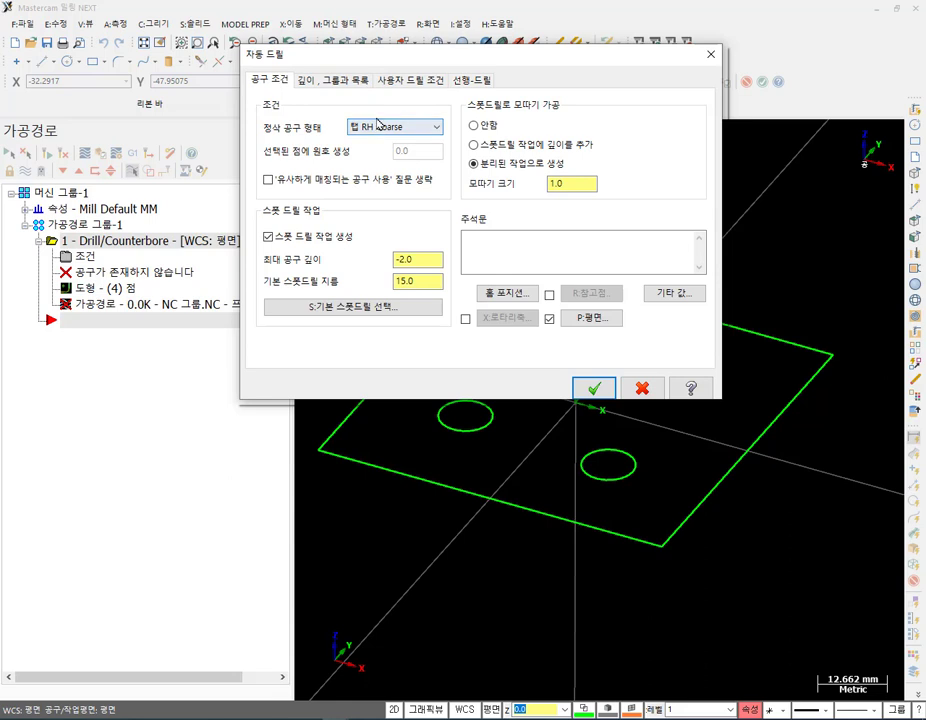
left_click(472, 80)
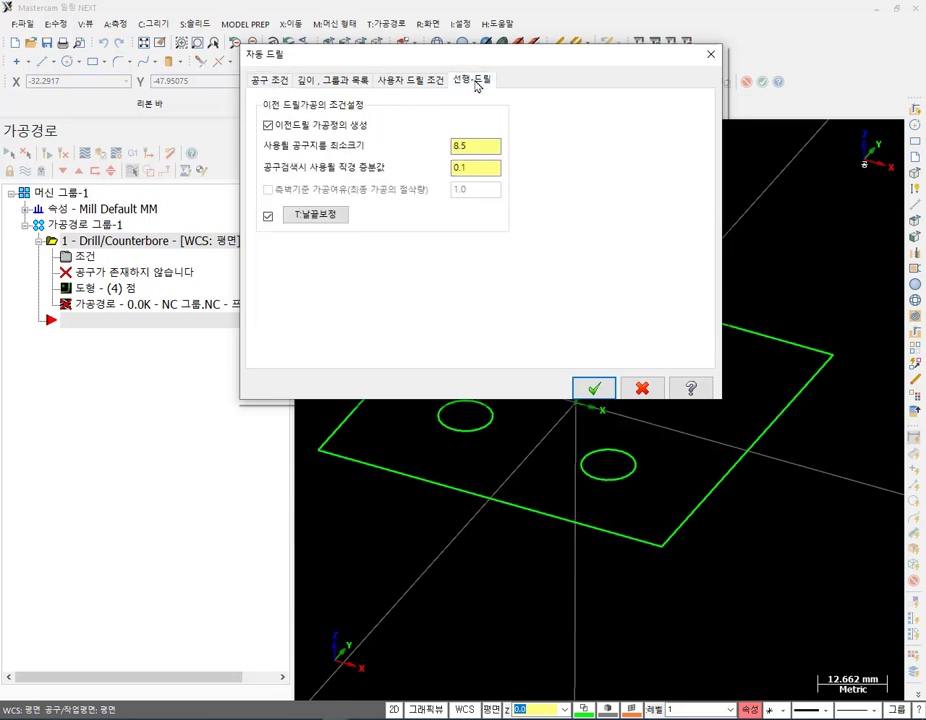
left_click(317, 215)
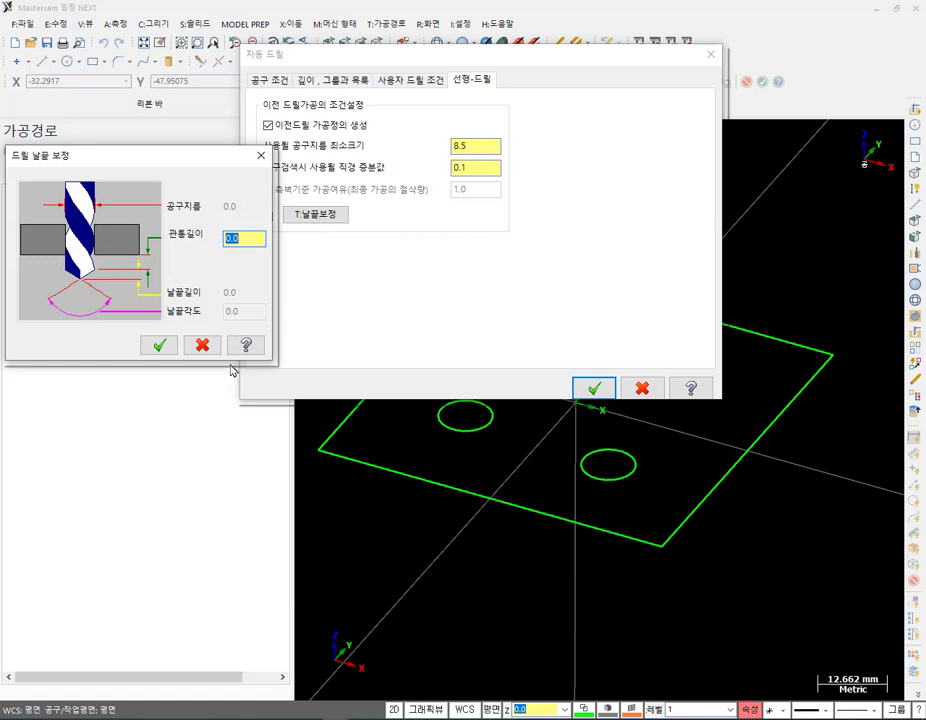
key("Return")
left_click(268, 216)
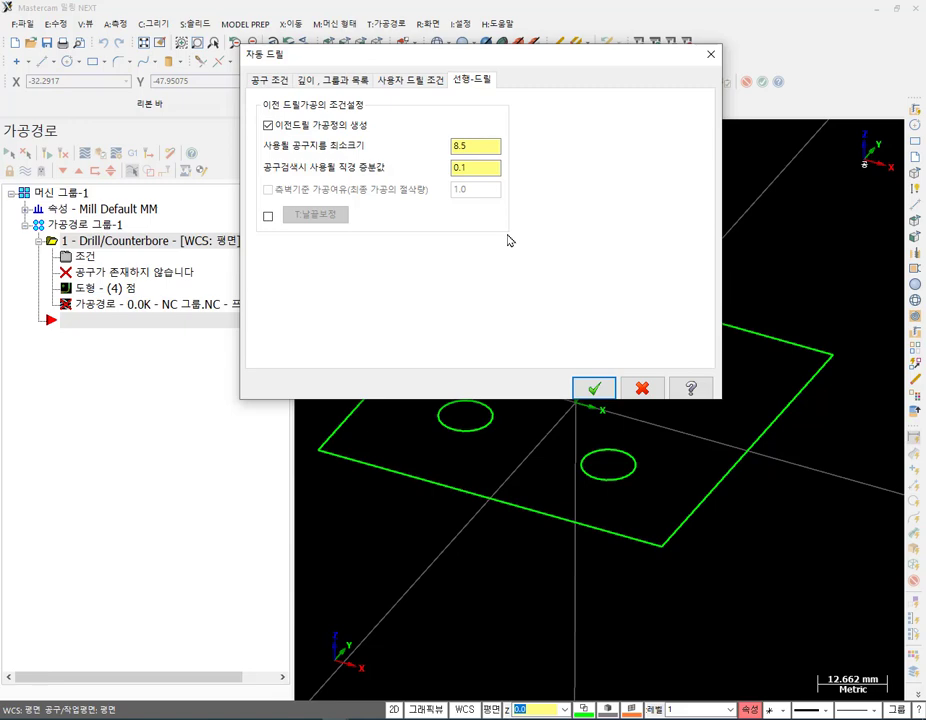
Generate the auto drill operations and examine the toolpath of each spot drill, peck drill, tap and chamfer operation.
left_click(594, 387)
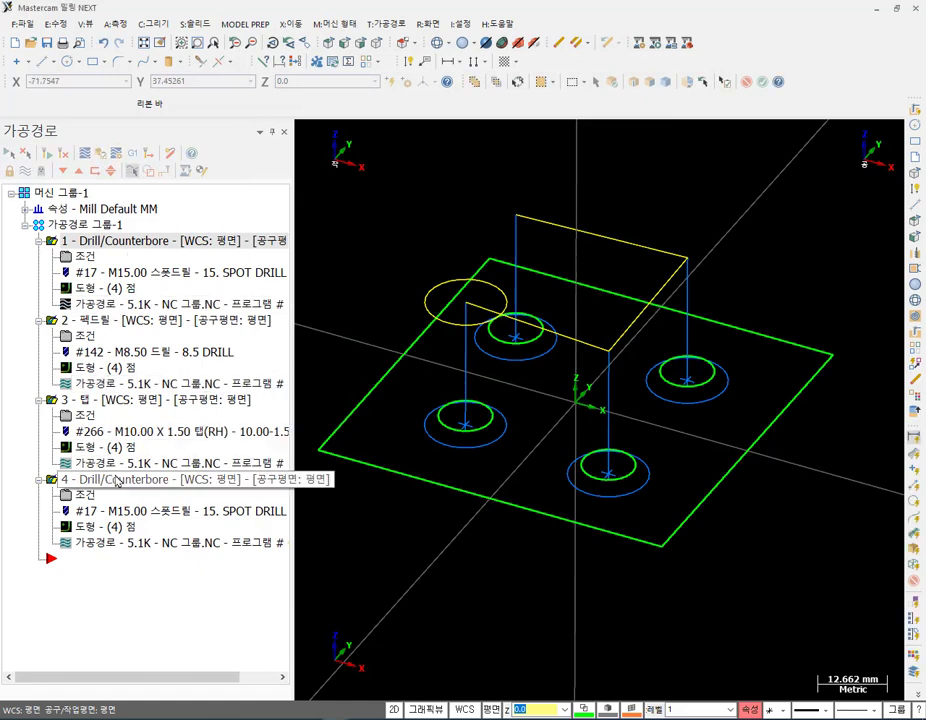
left_click(100, 320)
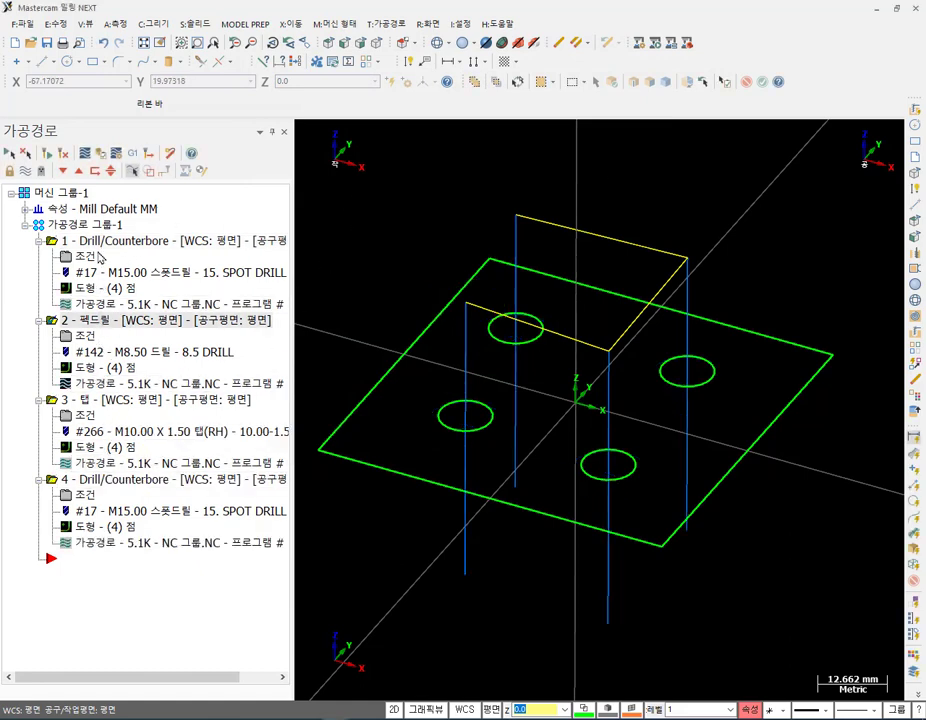
left_click(101, 242)
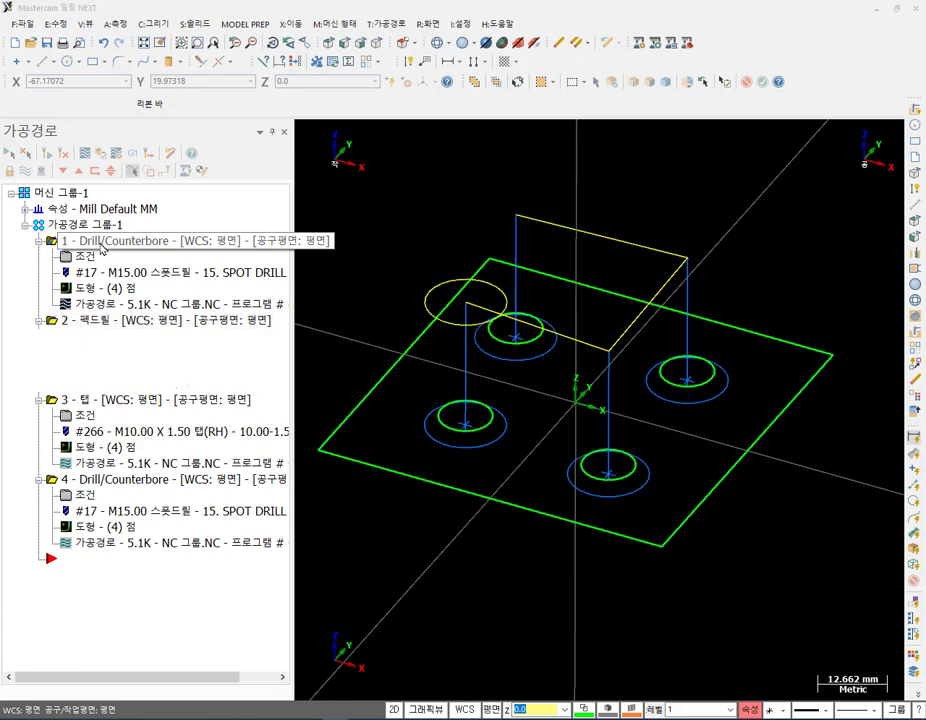
left_click(92, 322)
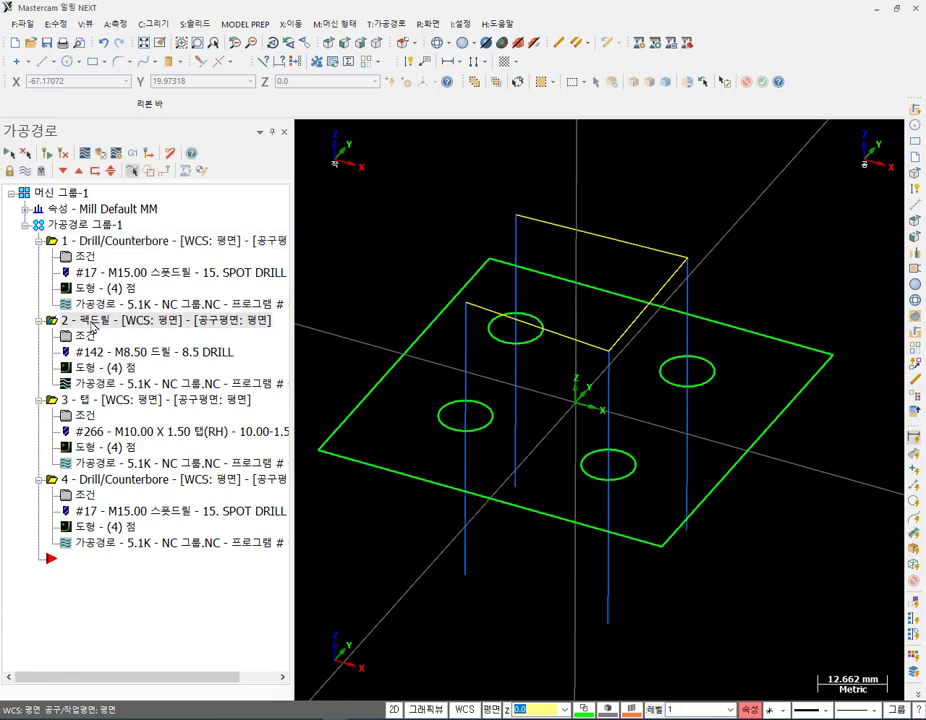
left_click(104, 400)
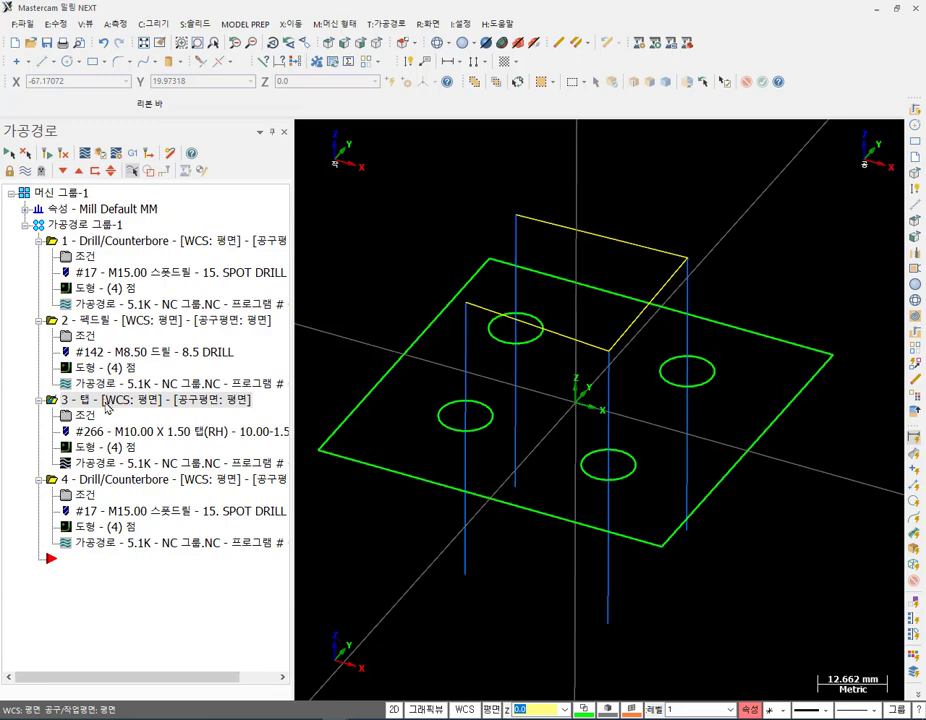
left_click(102, 481)
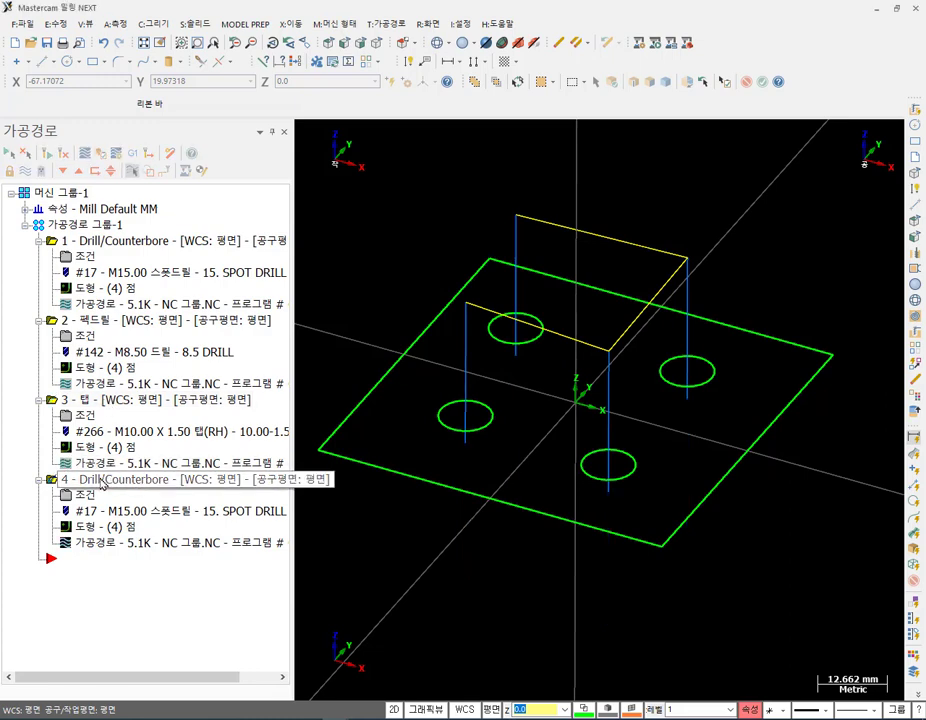
scroll(665, 220, "down", 1)
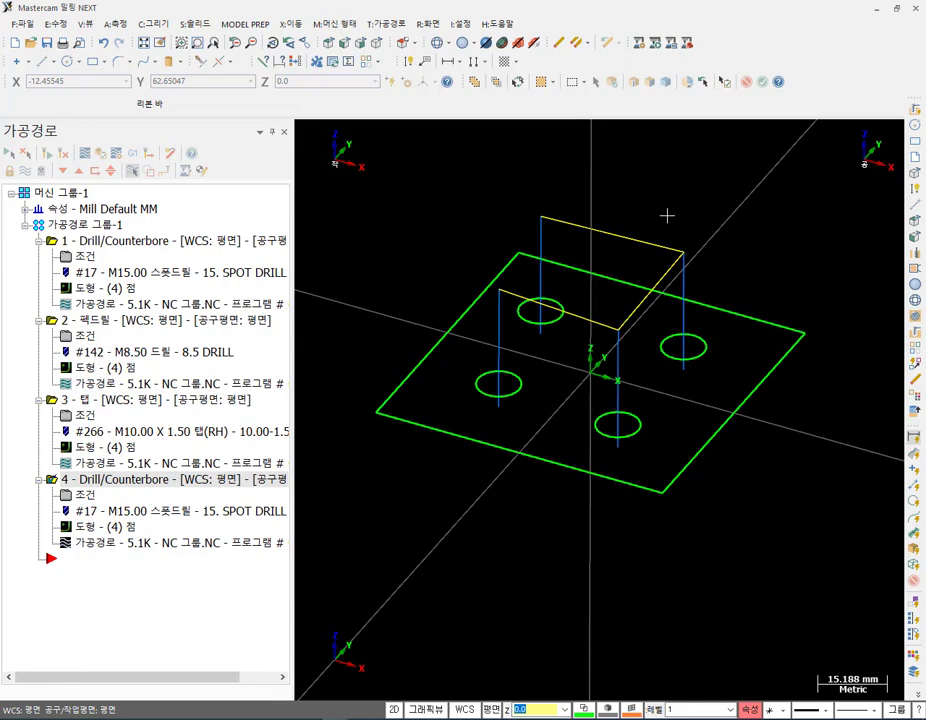
Move the M10 x 1.5 tap operation after the chamfering spot drill operation so tapping runs last.
left_click(92, 400)
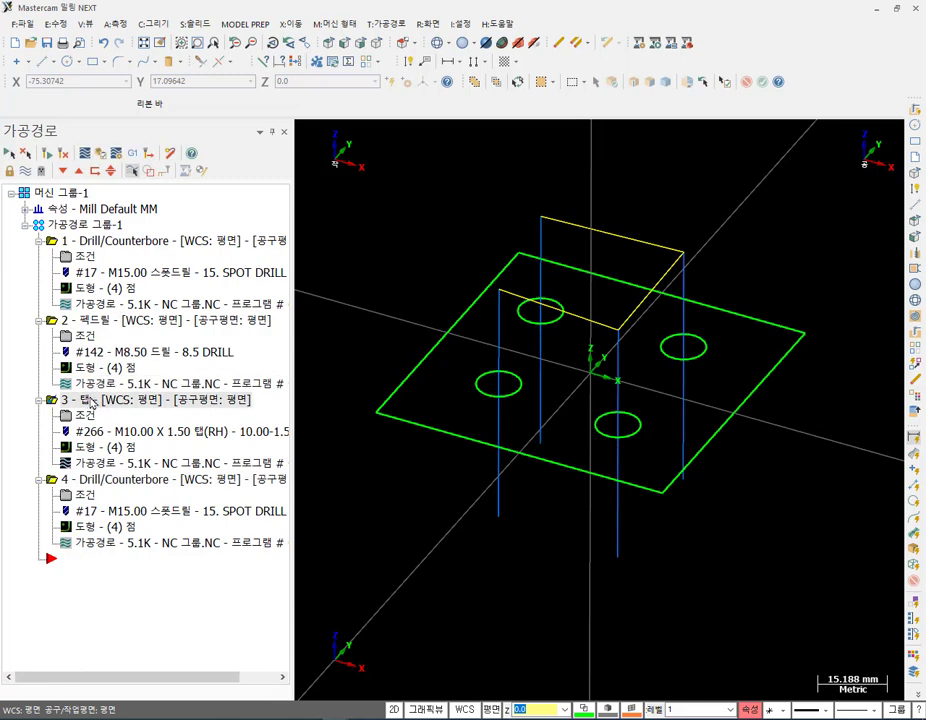
left_click_drag(92, 400, 95, 591)
left_click(95, 591)
left_click(91, 400)
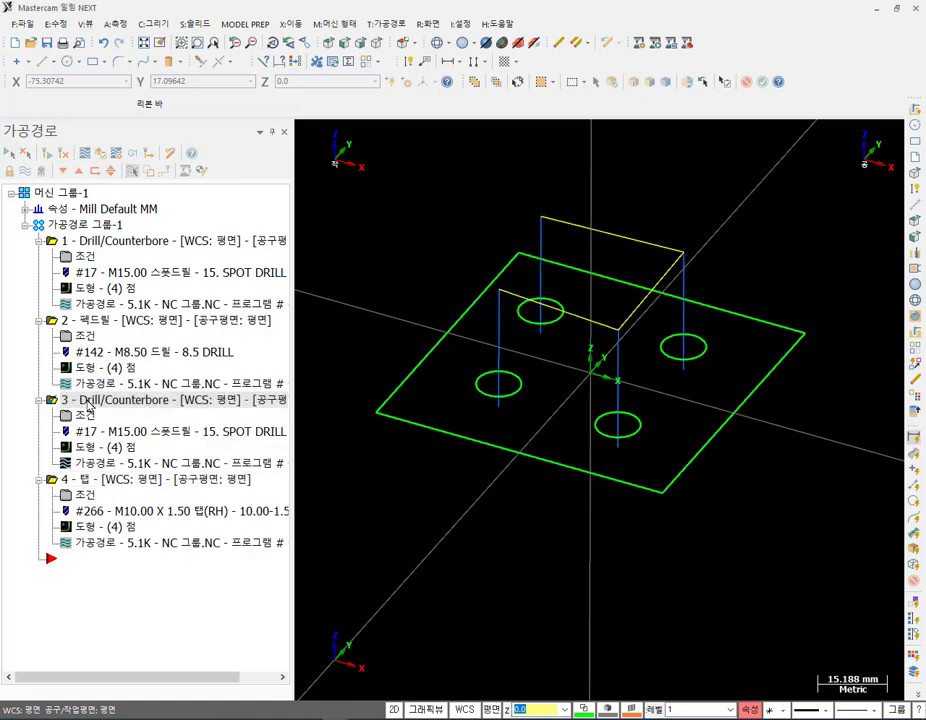
left_click(92, 481)
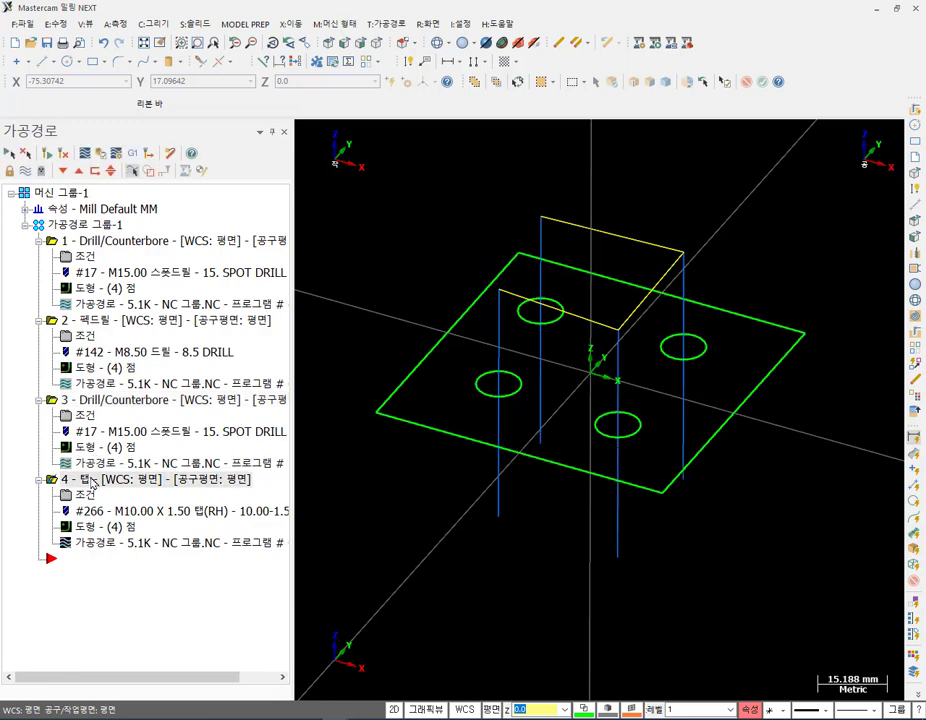
Define rectangular wireframe stock from all geometry, 70 by 70 mm, with a Z thickness of 30 mm.
left_click(85, 224)
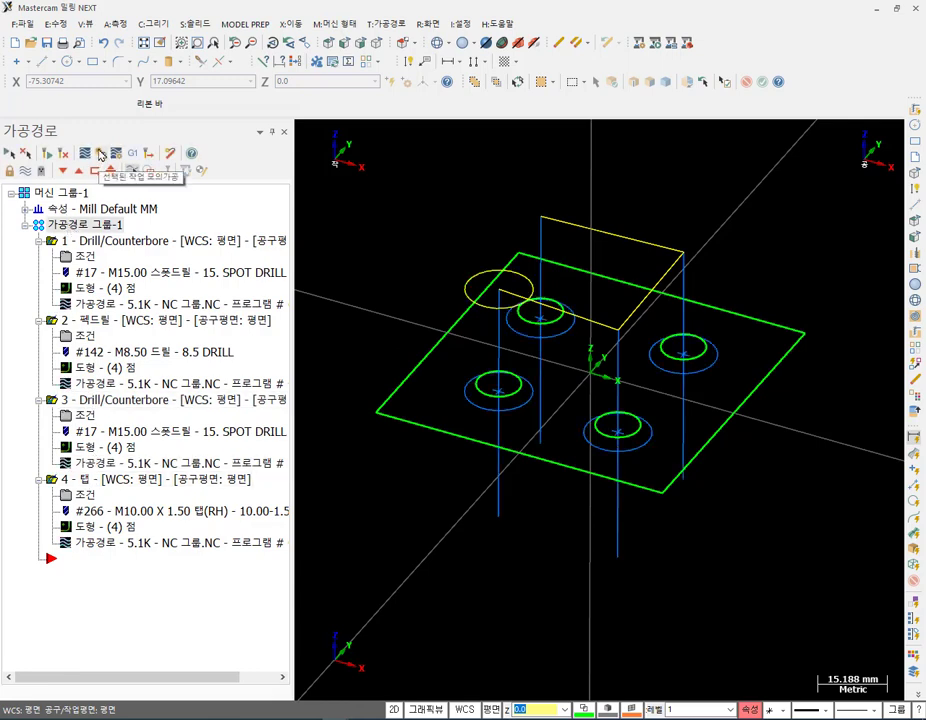
left_click(26, 209)
left_click(99, 255)
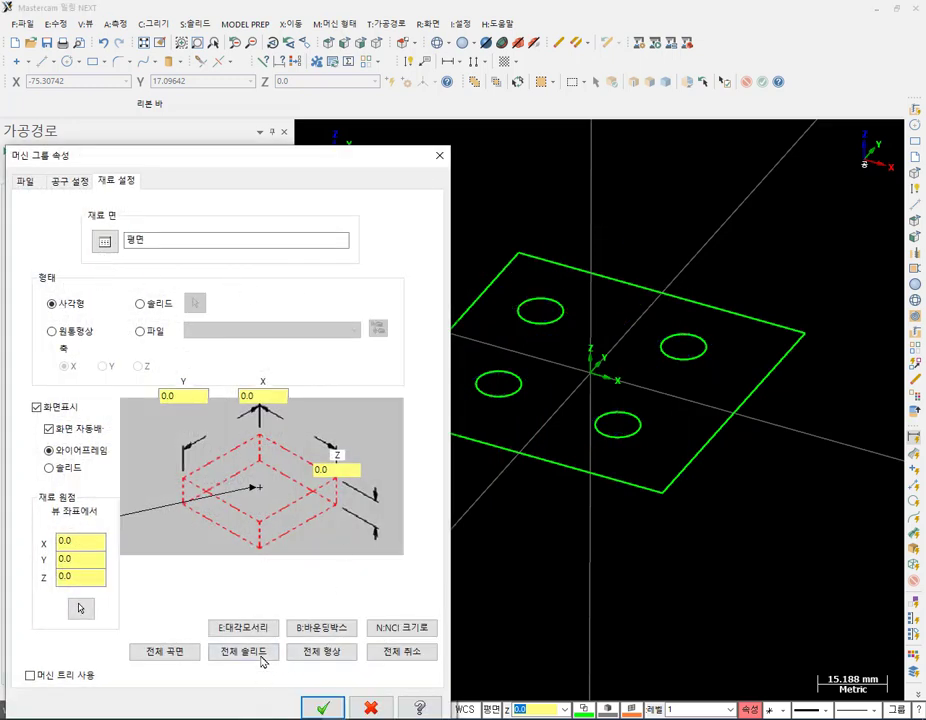
left_click(316, 663)
key("Return")
double_click(343, 471)
type("30")
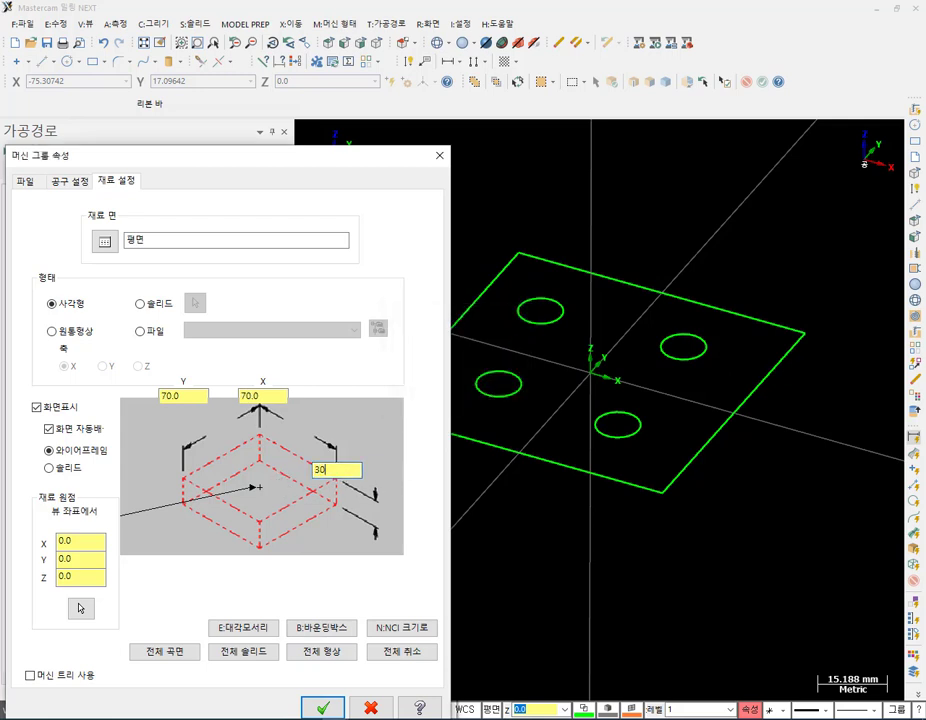
left_click(207, 396)
left_click(268, 395)
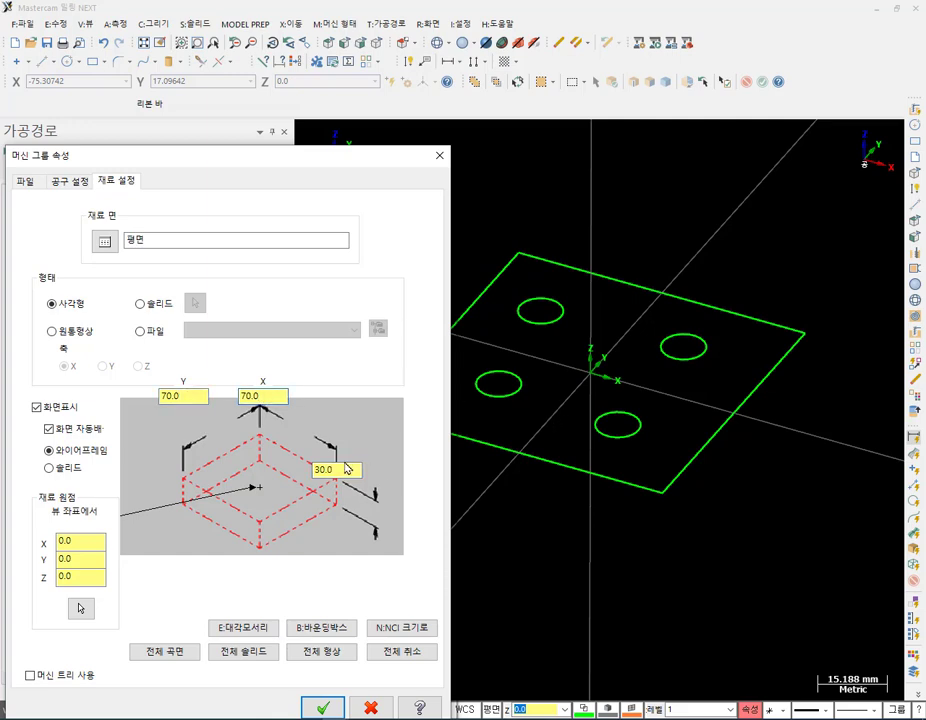
left_click(323, 707)
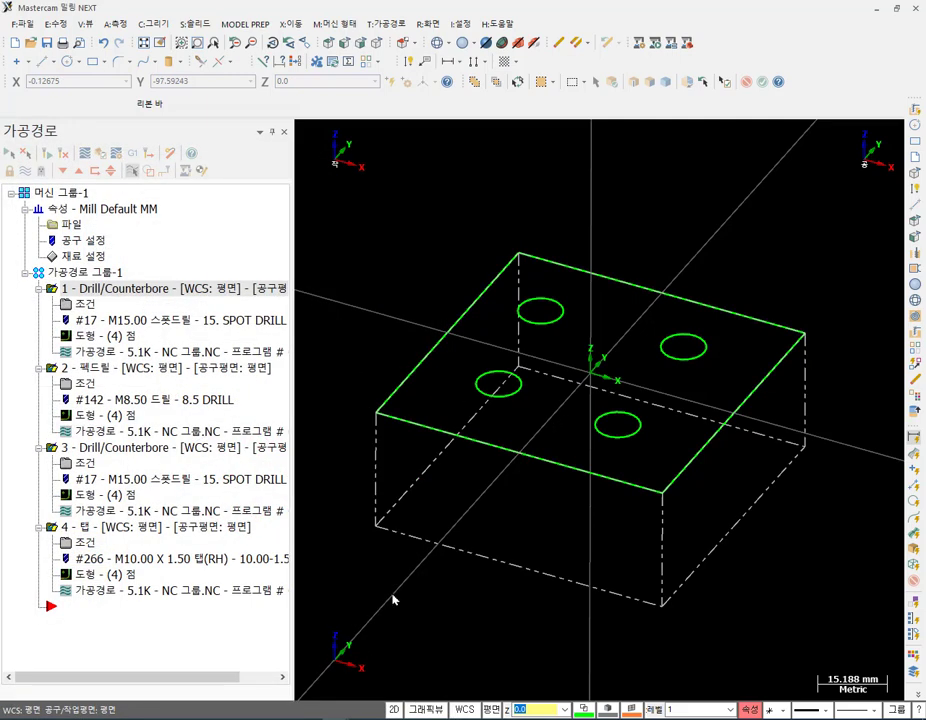
Verify all four drilling operations in the simulator, pausing at each operation change.
left_click(100, 152)
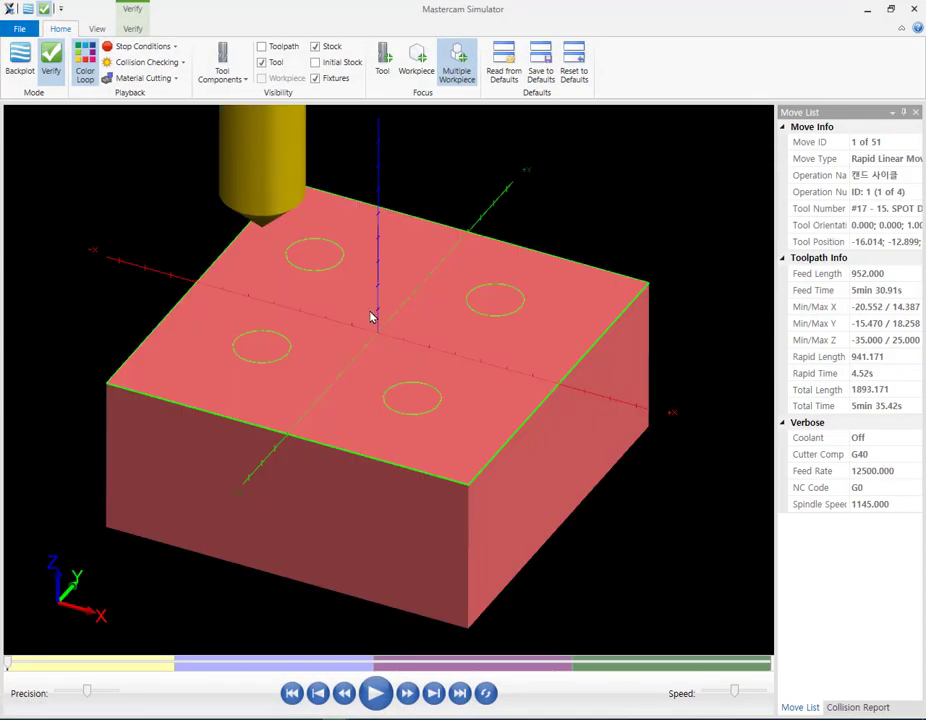
left_click(142, 48)
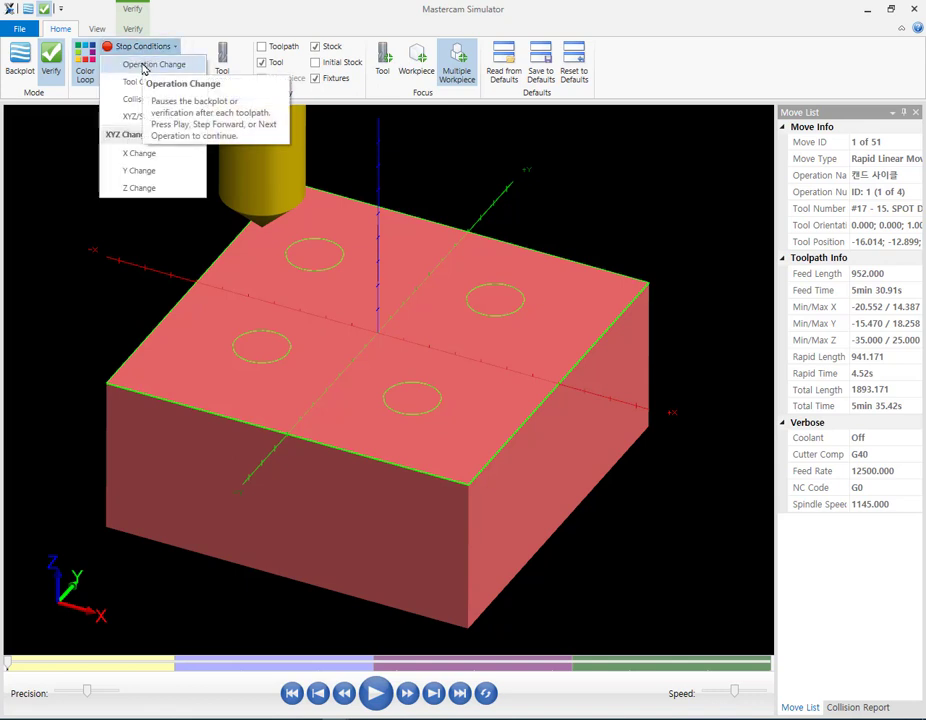
left_click(143, 65)
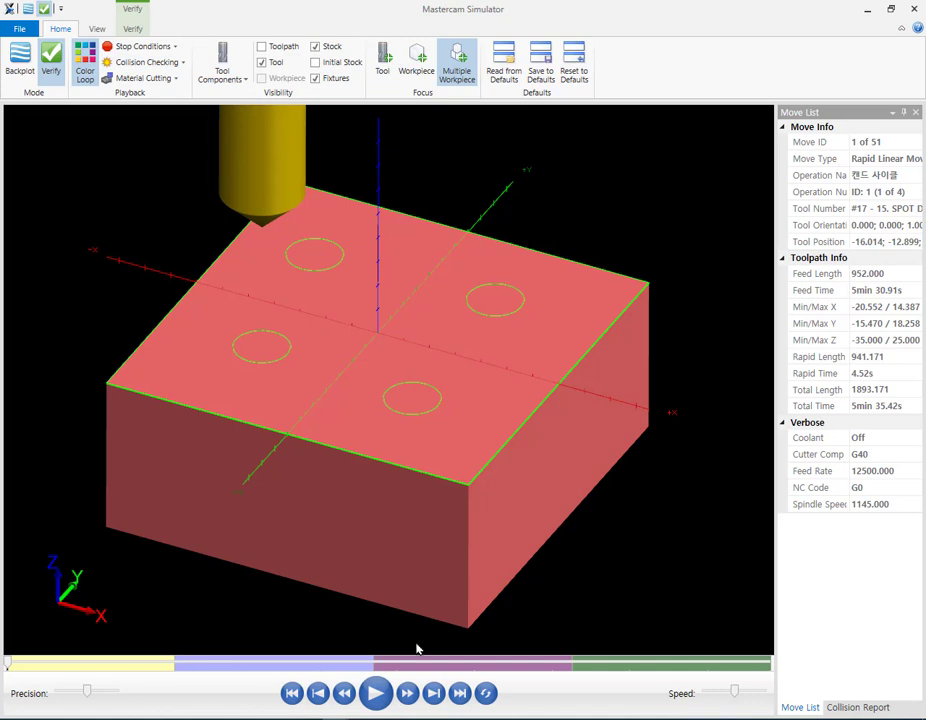
key("space")
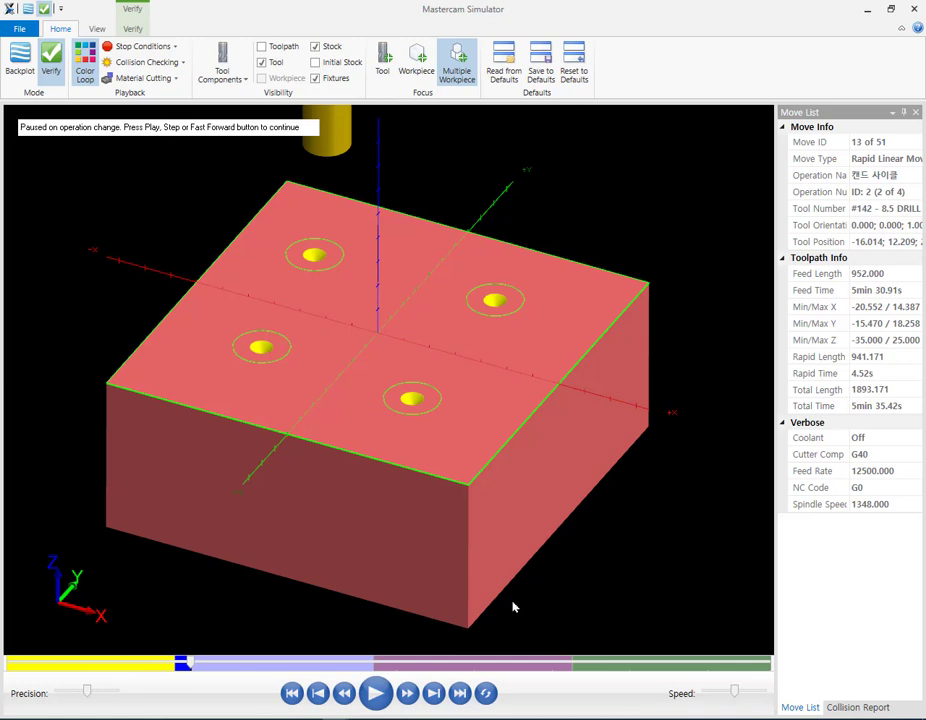
key("space")
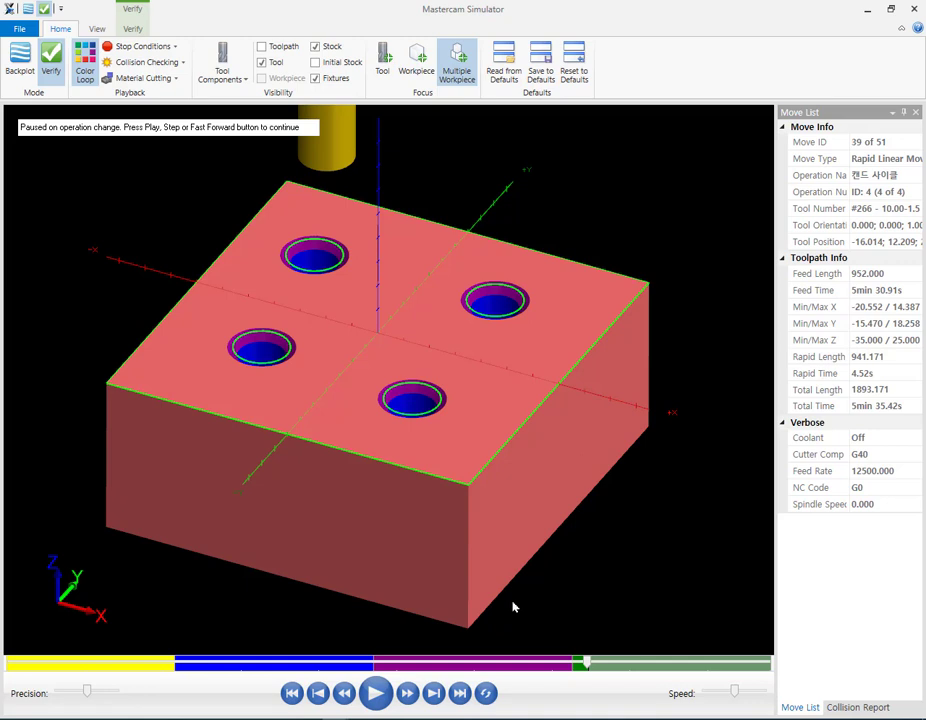
key("space")
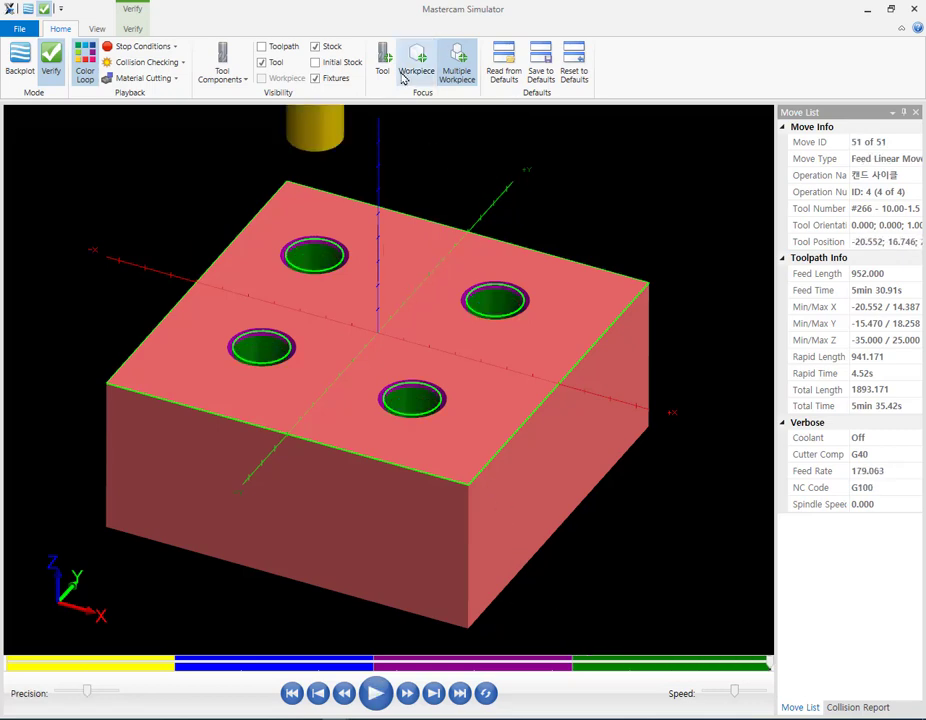
Make the machined stock translucent and examine the drilled holes from the front view.
left_click(340, 52)
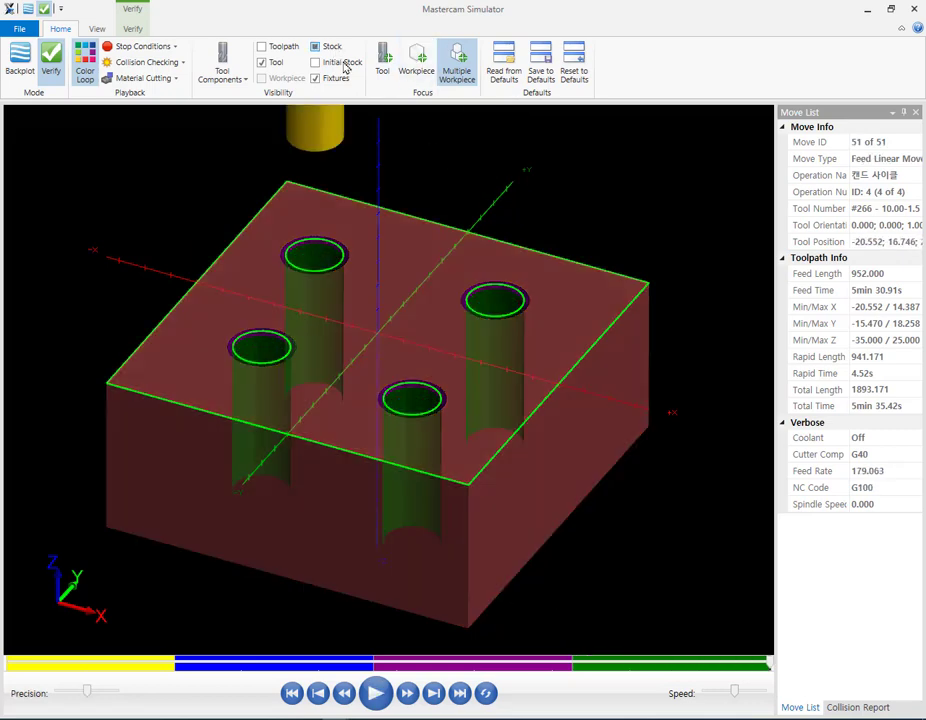
right_click(603, 200)
left_click(638, 258)
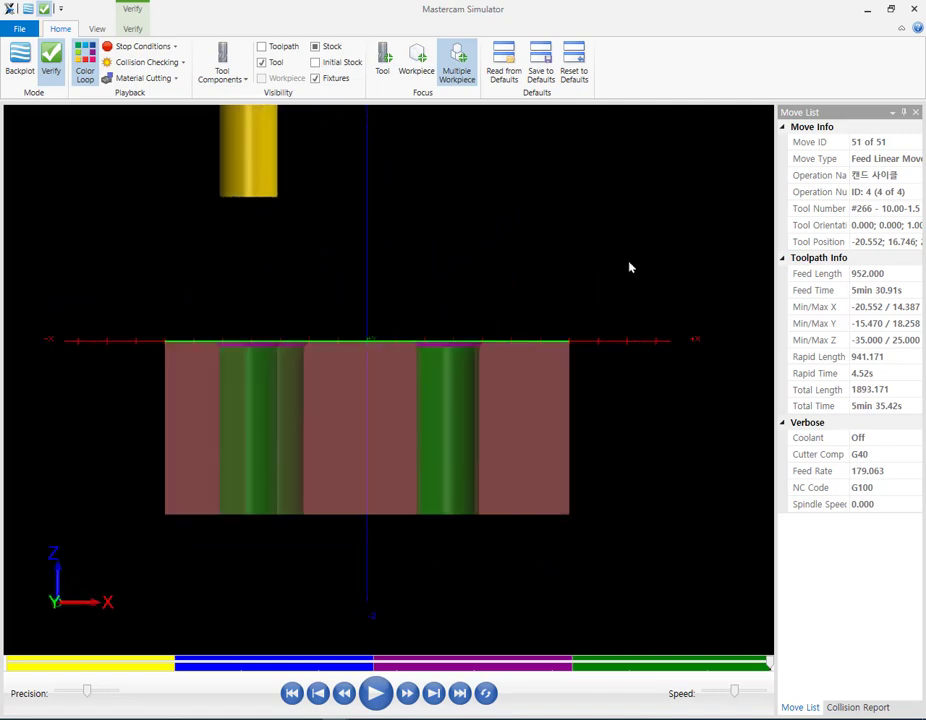
Examine the chamfered hole edges and full hole depth of the translucent block up close in front and isometric views.
scroll(476, 357, "up", 5)
scroll(432, 314, "up", 2)
scroll(601, 234, "down", 3)
scroll(403, 252, "up", 4)
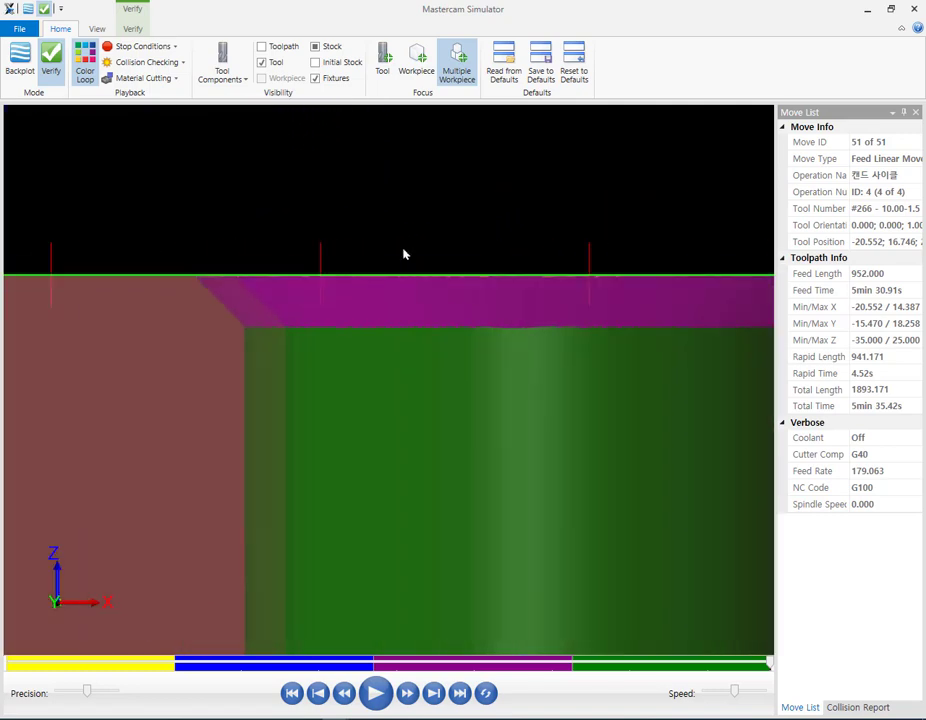
scroll(279, 223, "down", 3)
scroll(355, 378, "up", 5)
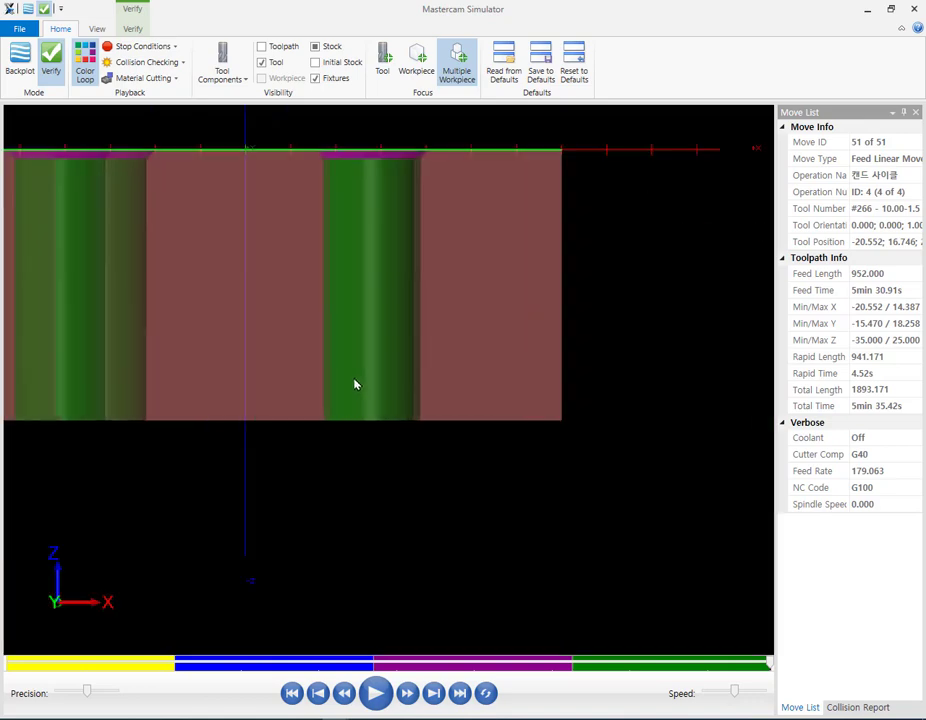
scroll(525, 492, "down", 3)
right_click(462, 246)
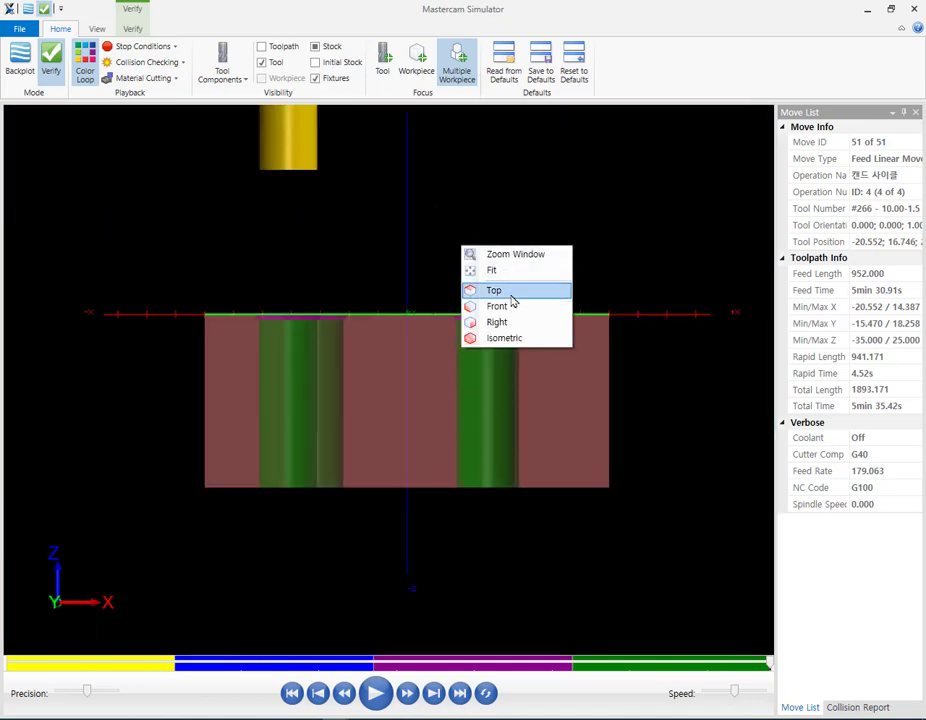
left_click(504, 338)
scroll(443, 312, "up", 5)
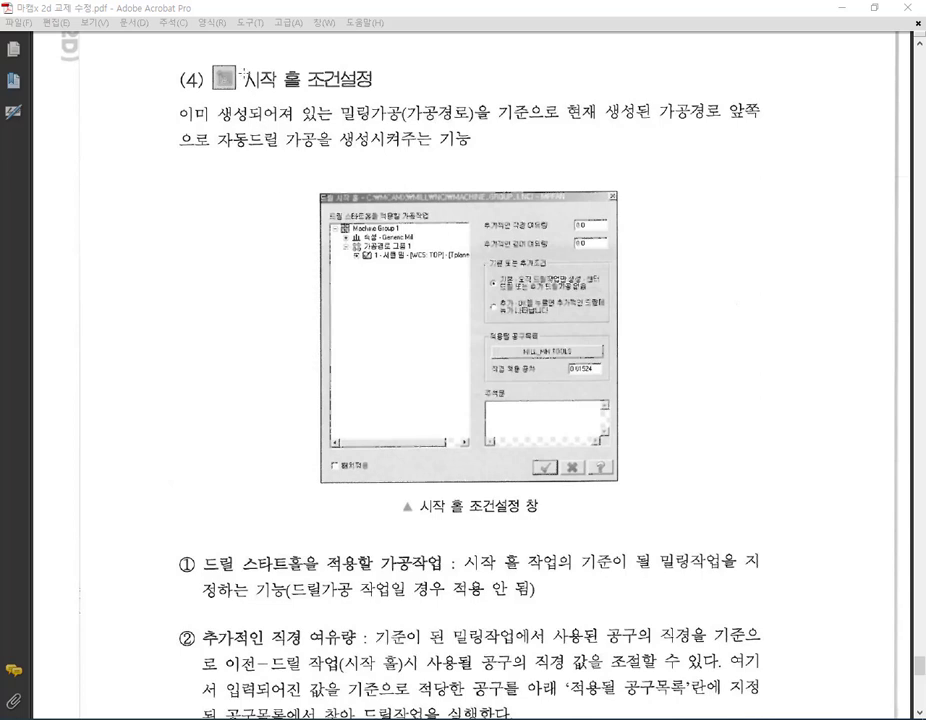
Switch to the Adobe Acrobat manual and mark the start hole heading, the slot mill description and the helix bore section with highlight boxes.
mouse_move(145, 50)
left_mouse_down()
mouse_move(372, 103)
mouse_move(742, 118)
mouse_move(825, 94)
left_mouse_up()
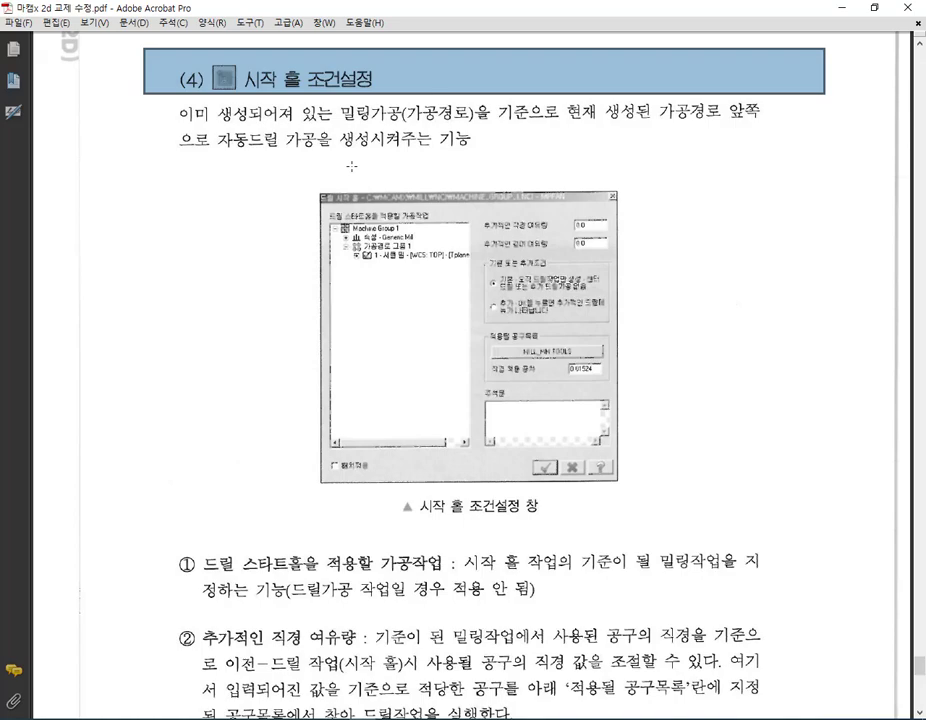
scroll(541, 360, "down", 10)
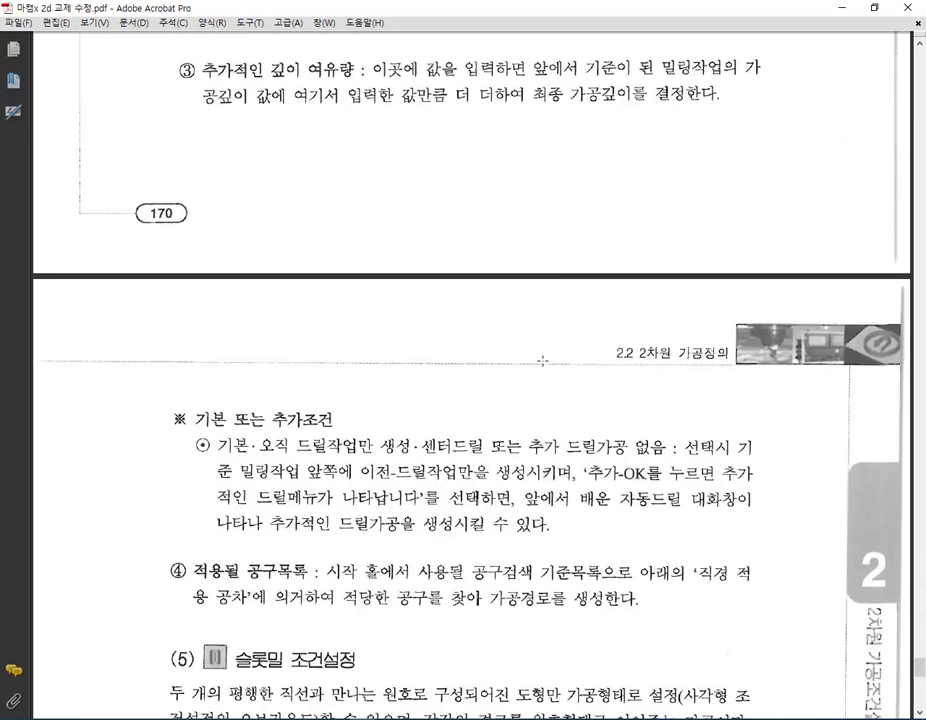
scroll(541, 360, "down", 7)
mouse_move(148, 133)
left_mouse_down()
mouse_move(348, 222)
mouse_move(813, 265)
left_mouse_up()
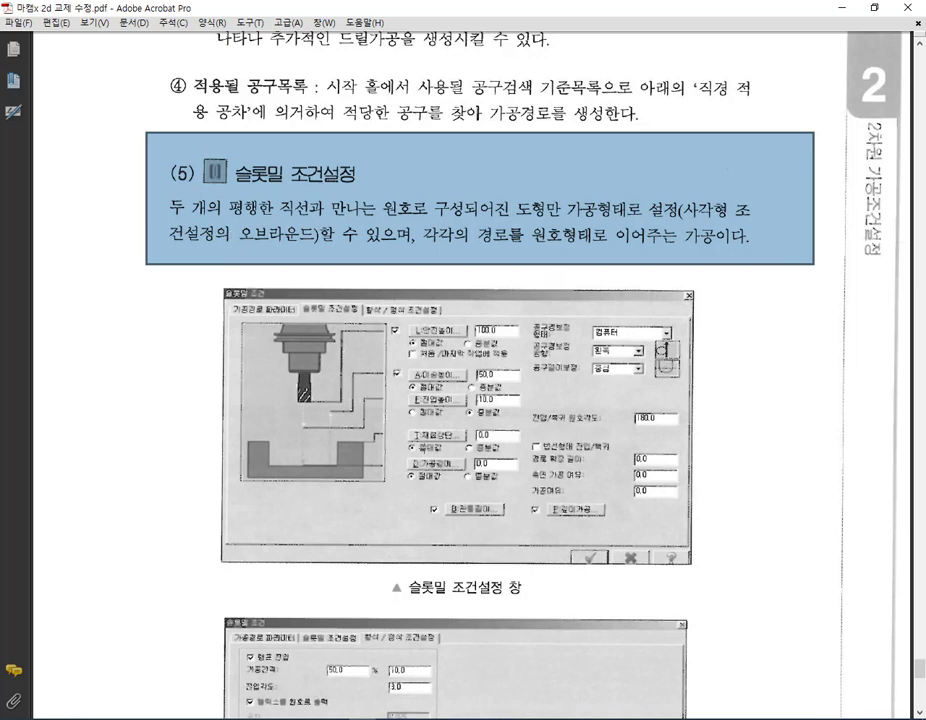
scroll(463, 370, "down", 15)
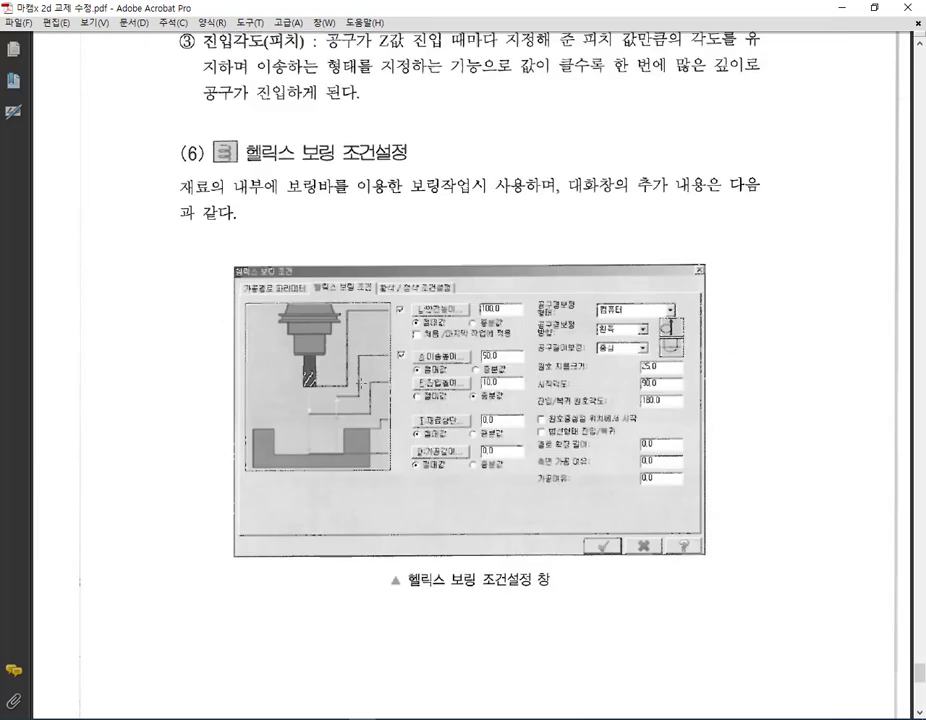
left_click_drag(158, 110, 802, 592)
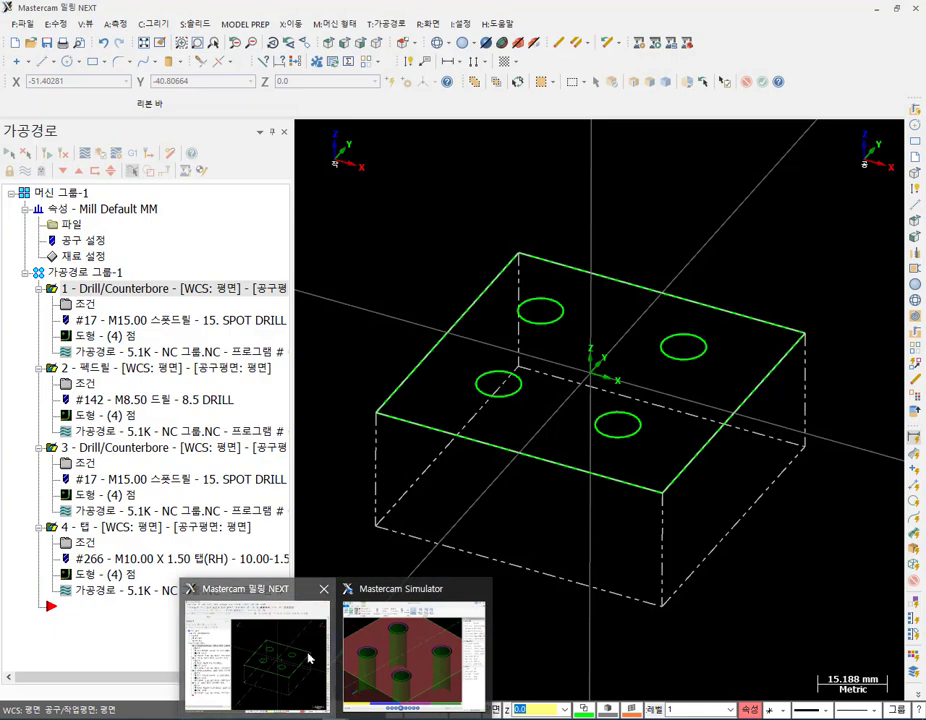
Switch back to Mastercam and delete all four drilling operations from toolpath group 1.
left_click(310, 658)
scroll(626, 400, "down", 2)
scroll(600, 330, "up", 3)
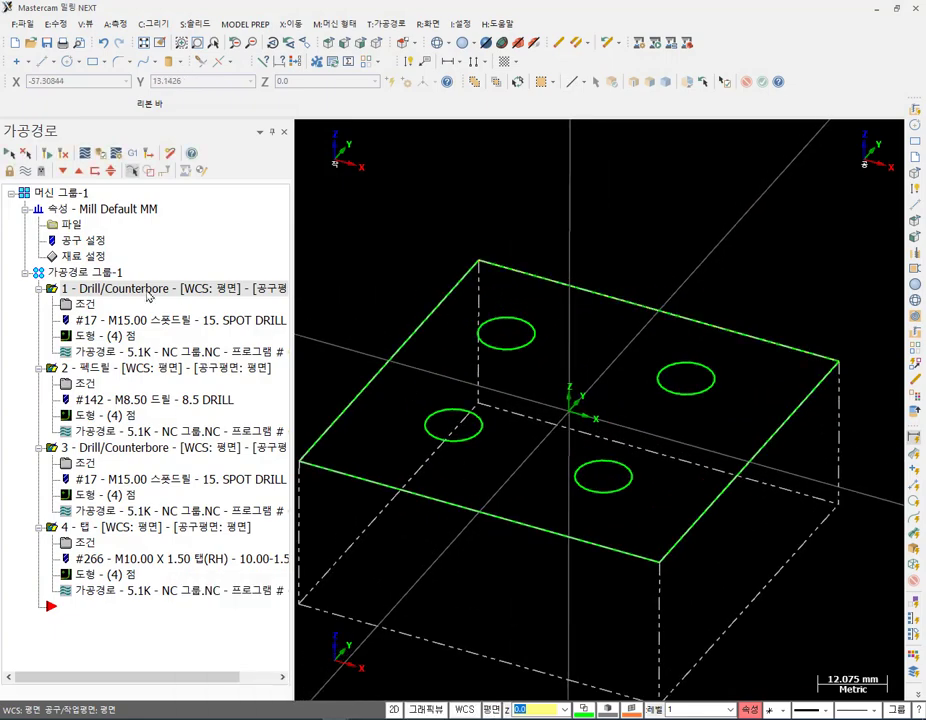
left_click(80, 273)
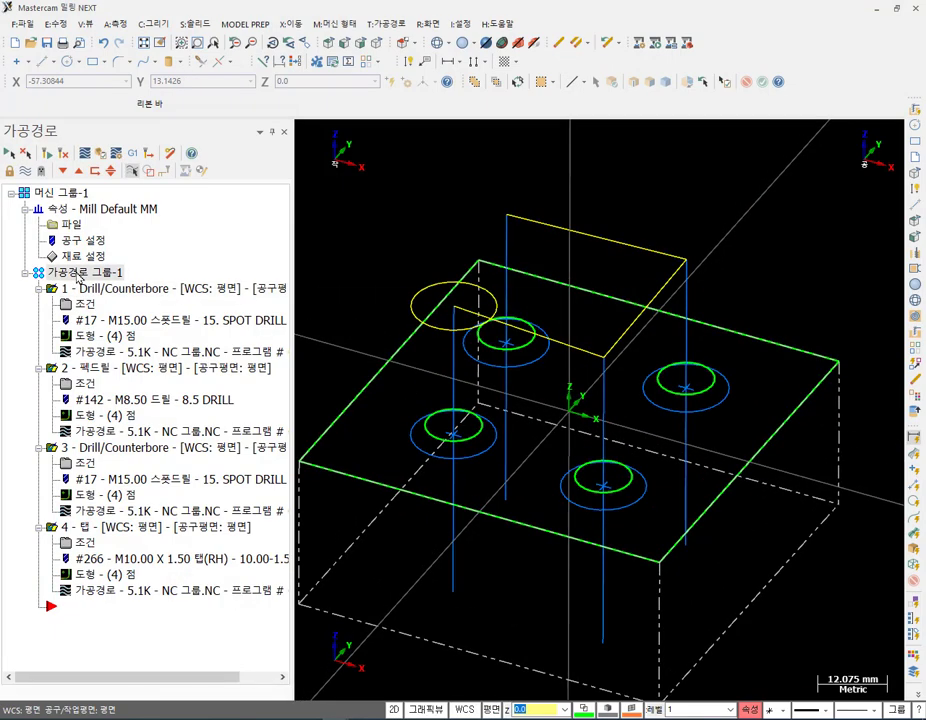
key("Delete")
left_click(511, 347)
scroll(533, 386, "up", 1)
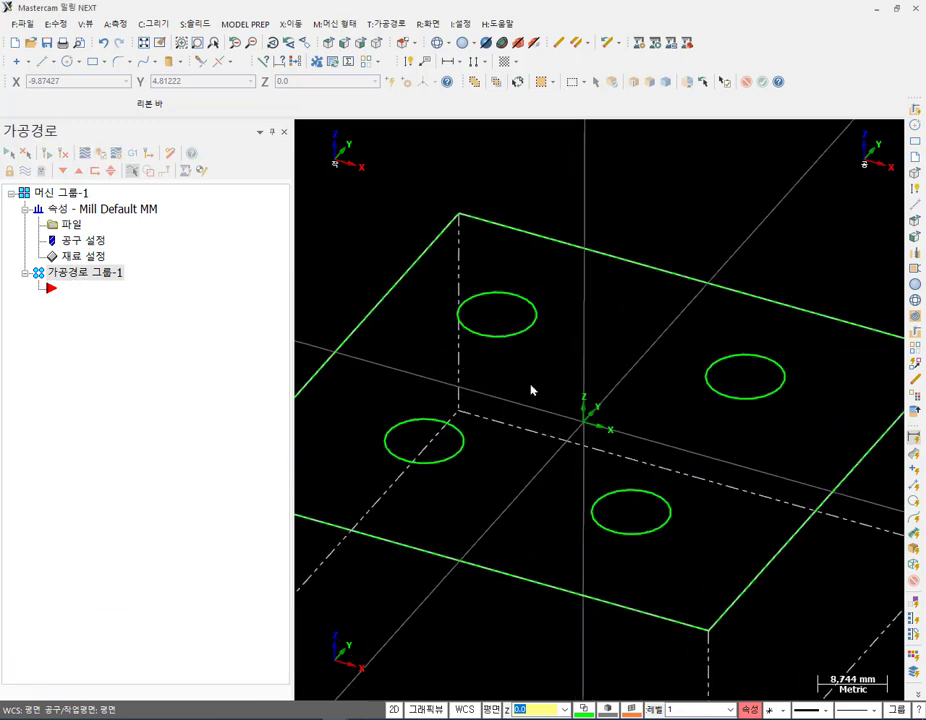
Start a Helix Bore toolpath and select the four 10 mm circles as hole positions using an arc mask.
scroll(617, 332, "down", 1)
mouse_move(617, 332)
middle_mouse_down()
mouse_move(612, 341)
mouse_move(616, 289)
mouse_move(631, 282)
mouse_move(630, 329)
mouse_move(632, 320)
middle_mouse_up()
scroll(616, 227, "up", 2)
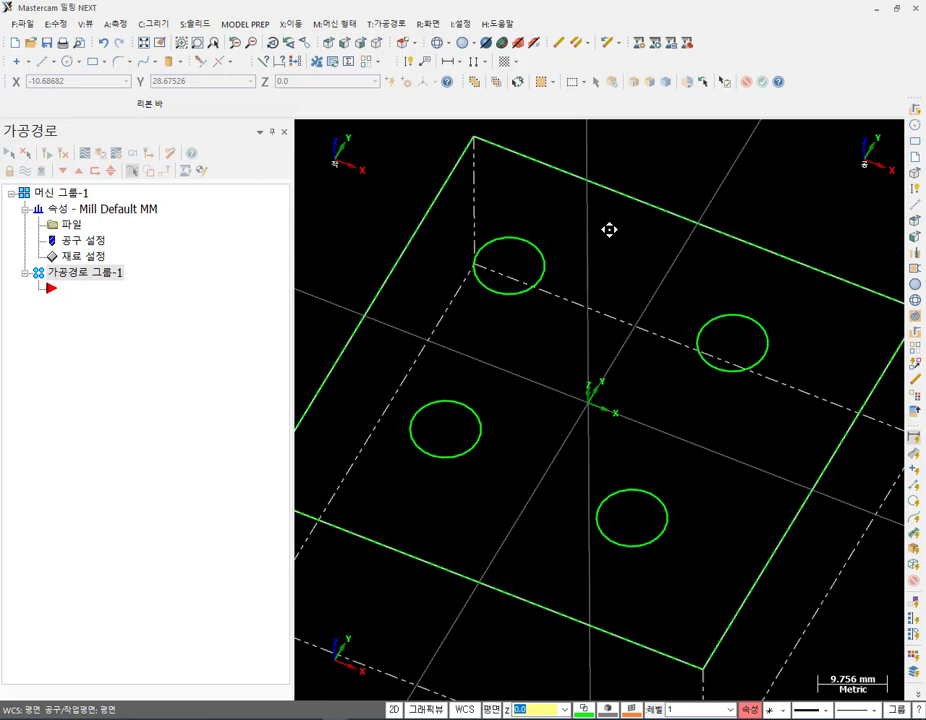
left_click(366, 24)
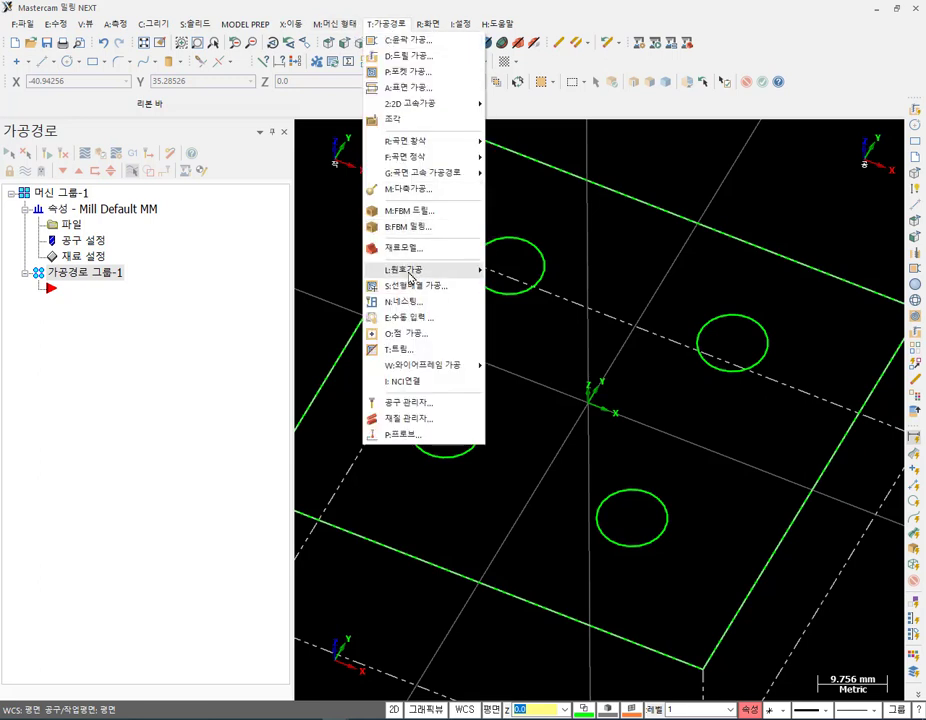
mouse_move(470, 270)
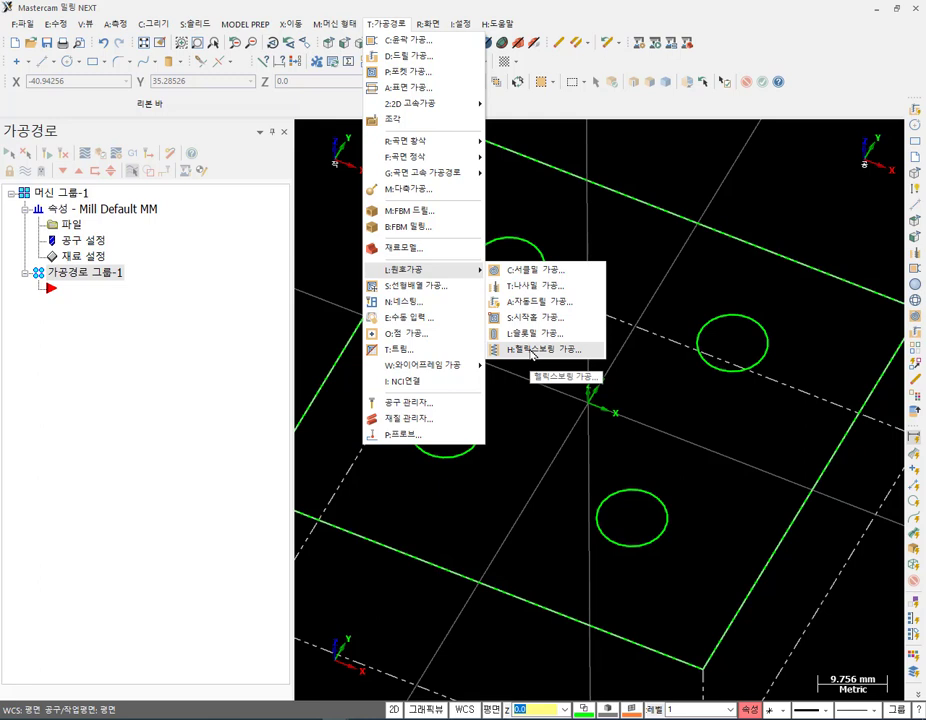
left_click(533, 352)
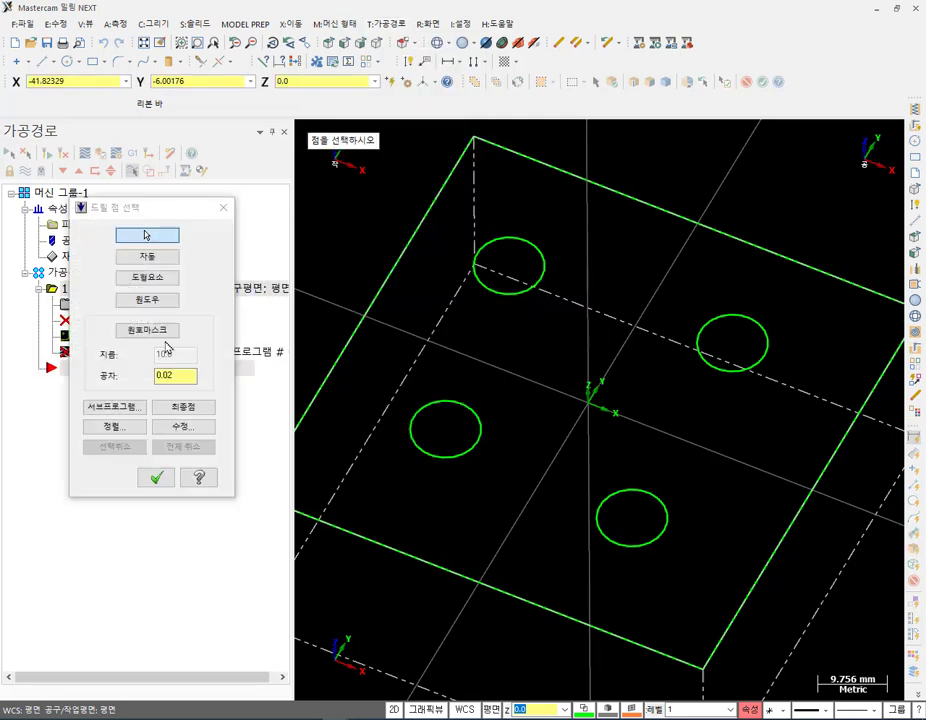
left_click(160, 330)
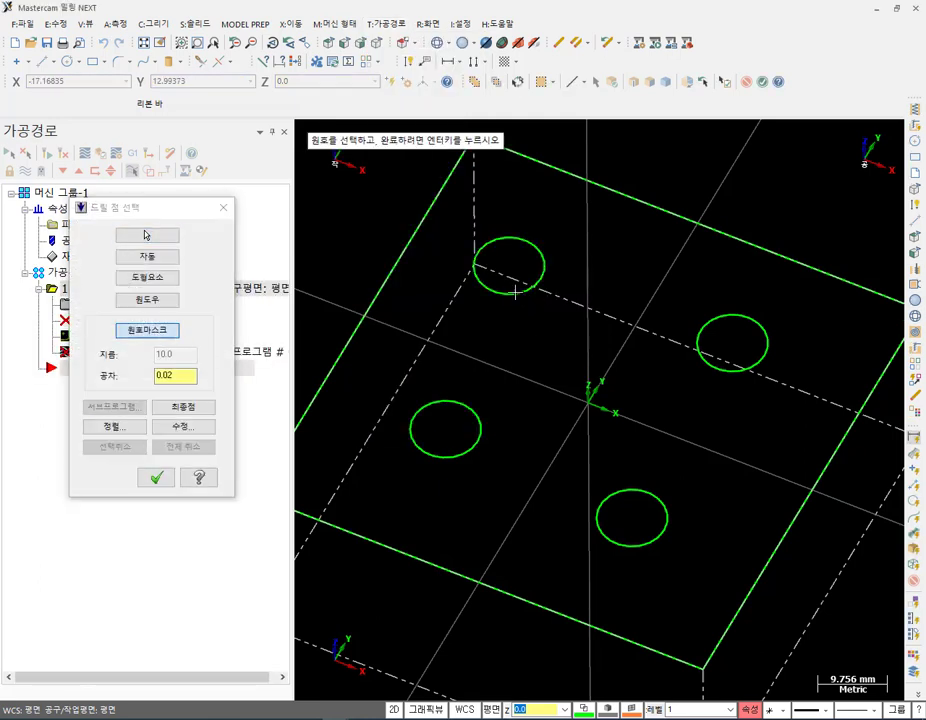
left_click_drag(343, 190, 848, 585)
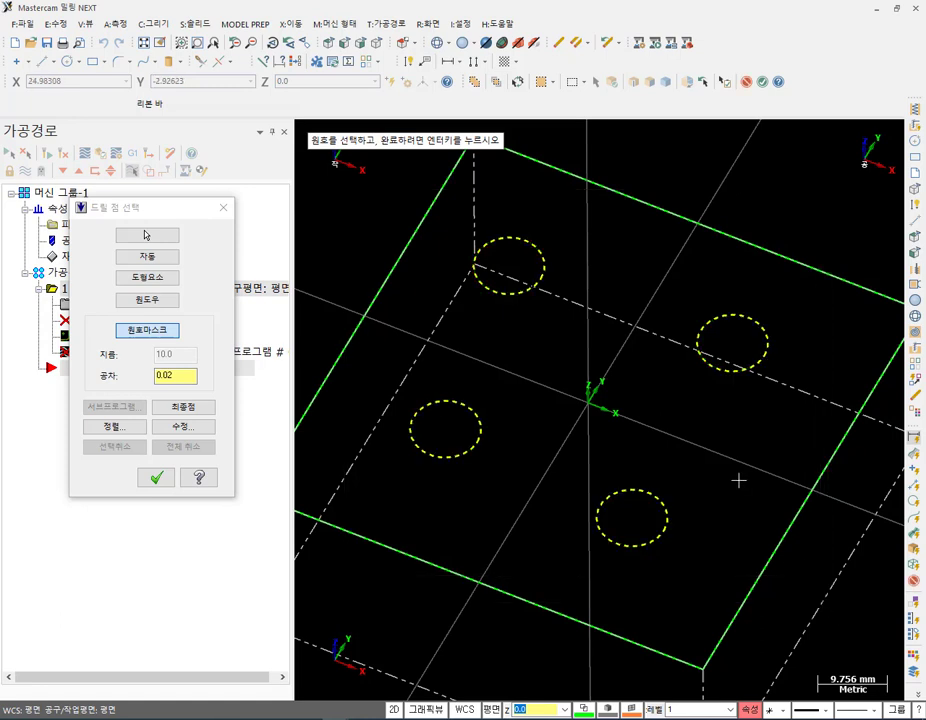
key("Return")
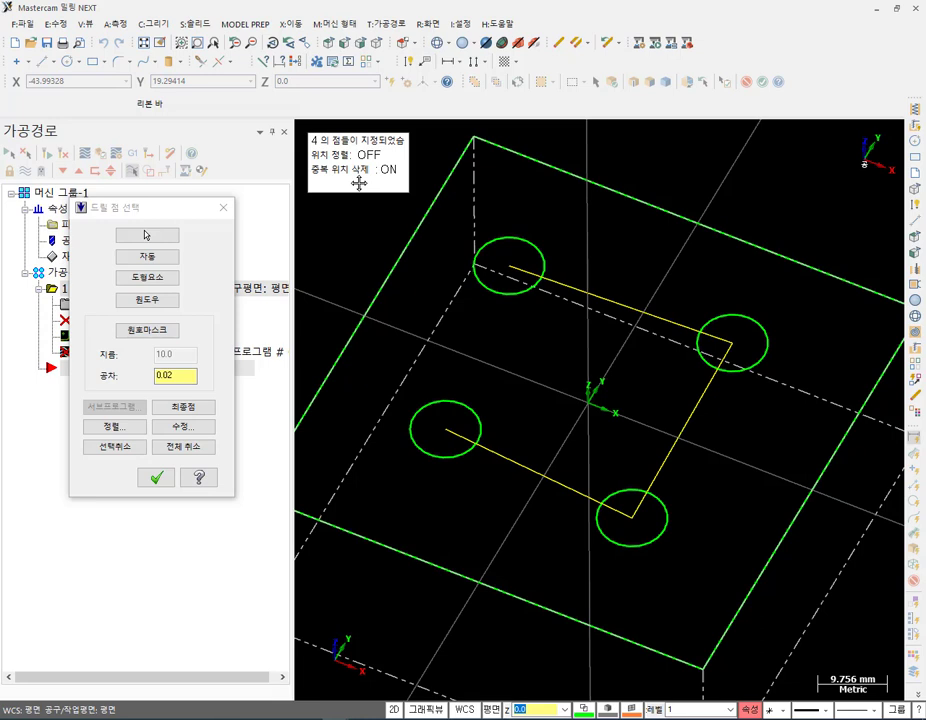
left_click(156, 478)
Choose the 6 mm flat end mill from the tool library and set its tool number, length offset and diameter offset to 6.
left_click(96, 155)
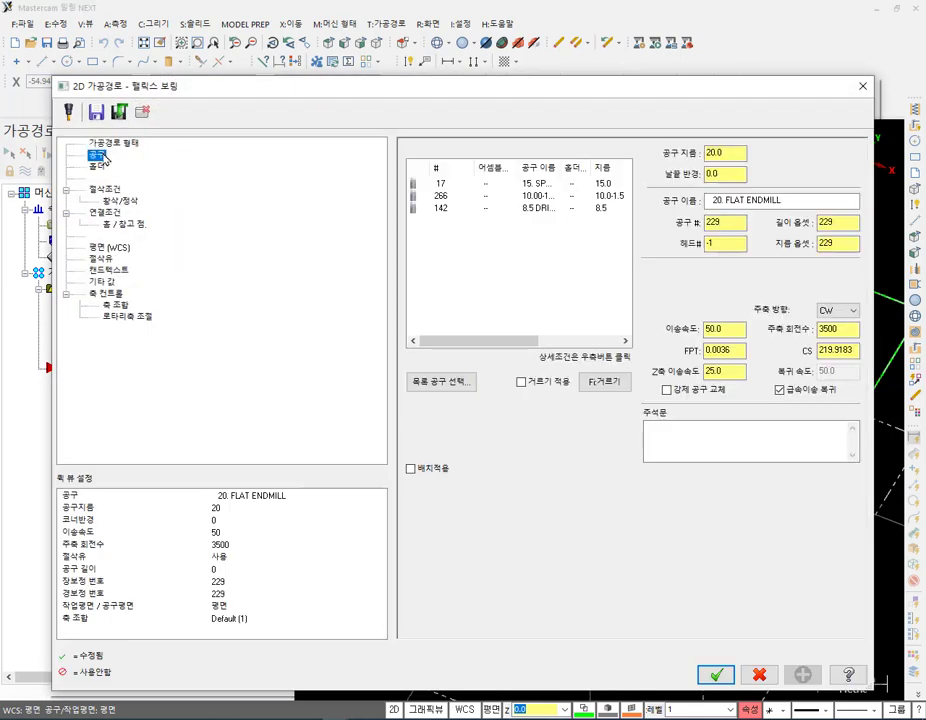
left_click(468, 389)
left_click(194, 299)
double_click(194, 299)
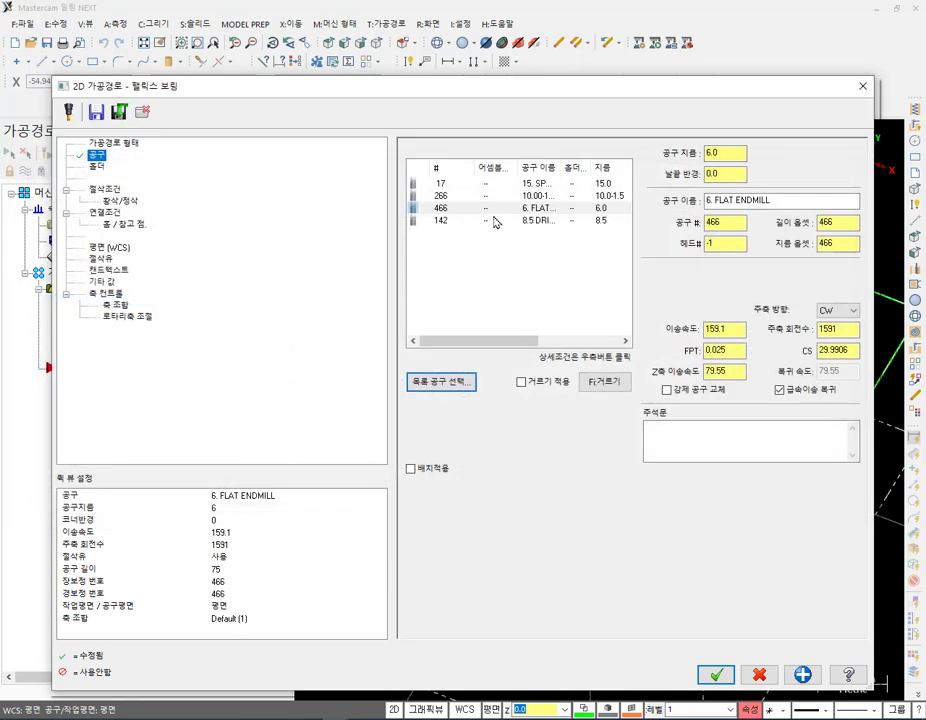
double_click(717, 222)
type("6")
double_click(836, 222)
type("6")
double_click(836, 243)
type("6")
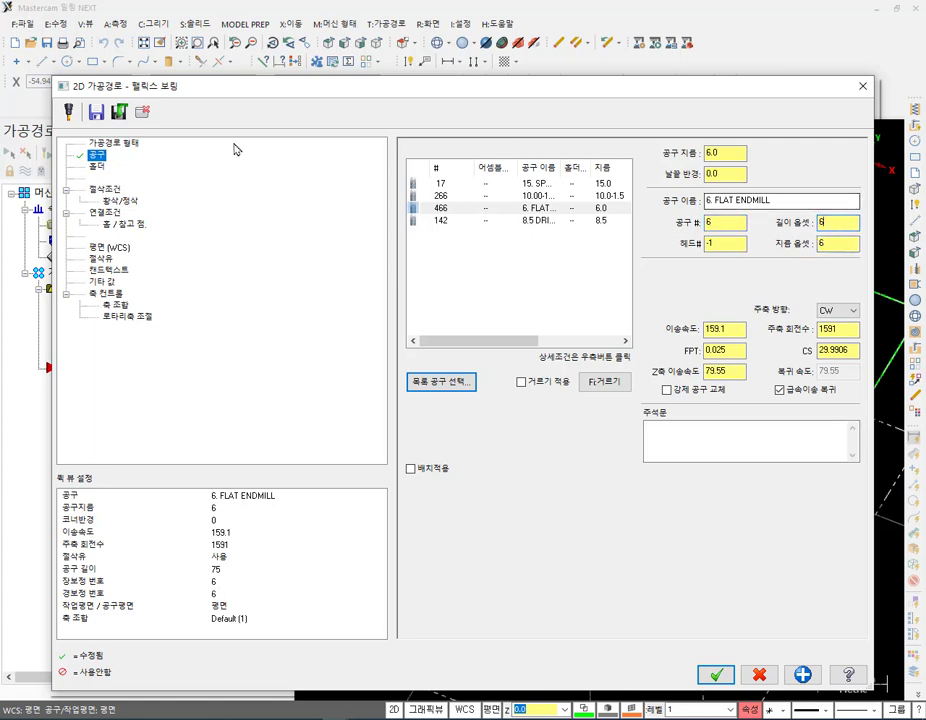
Set the stock to leave on both walls and floors to 0 in the cut parameters.
left_click(110, 190)
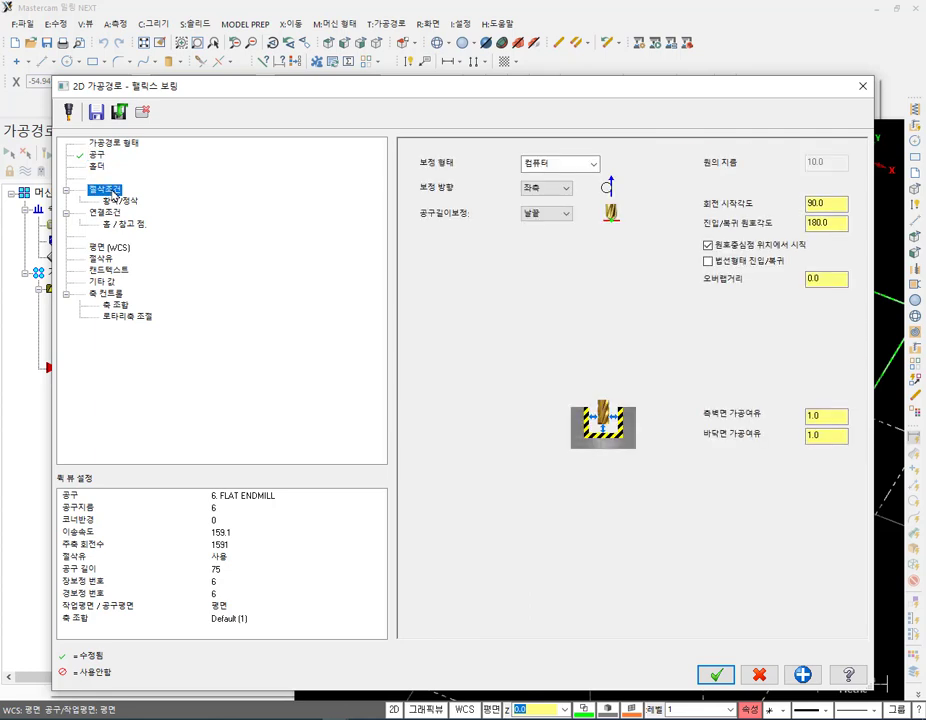
double_click(816, 414)
type("0")
double_click(818, 434)
type("0")
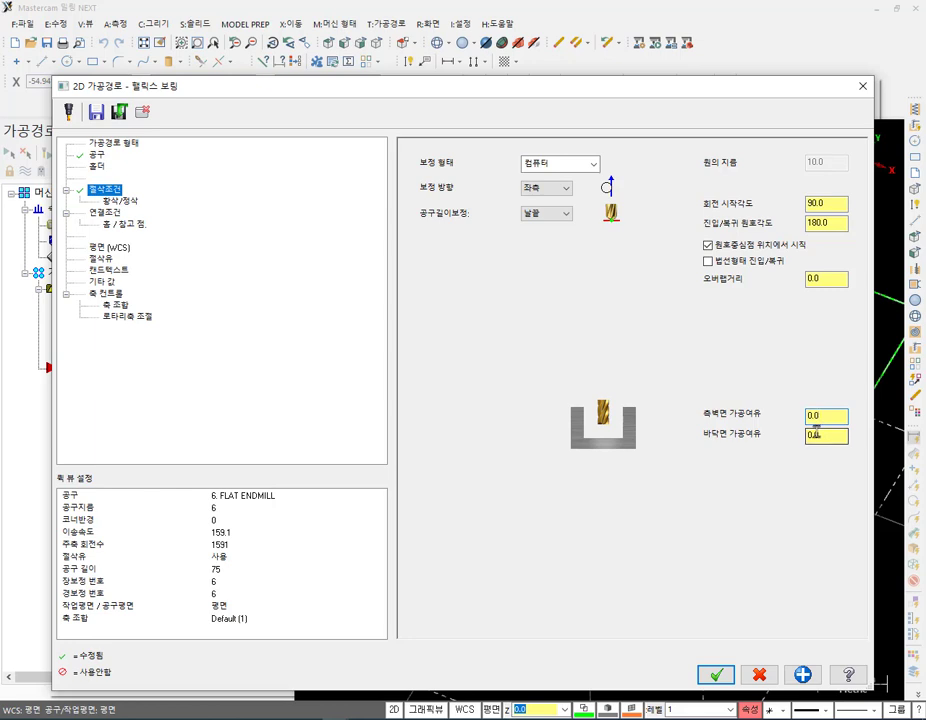
Set the absolute machining depth to -30 in the linking parameters and generate the helix bore toolpath.
left_click(105, 212)
double_click(660, 434)
type("-31")
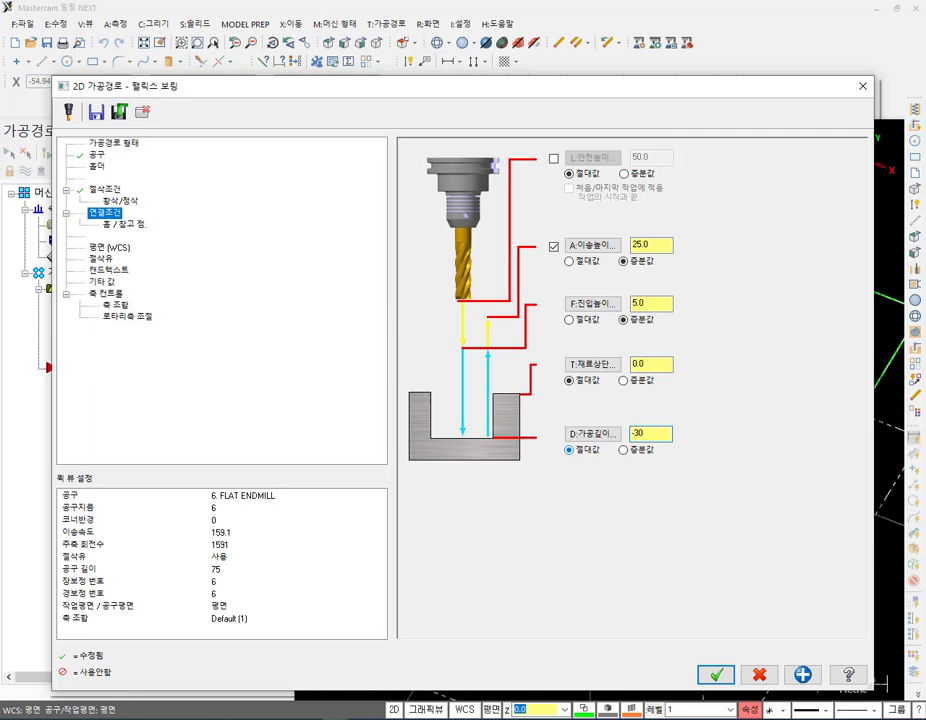
left_click(665, 364)
left_click(716, 675)
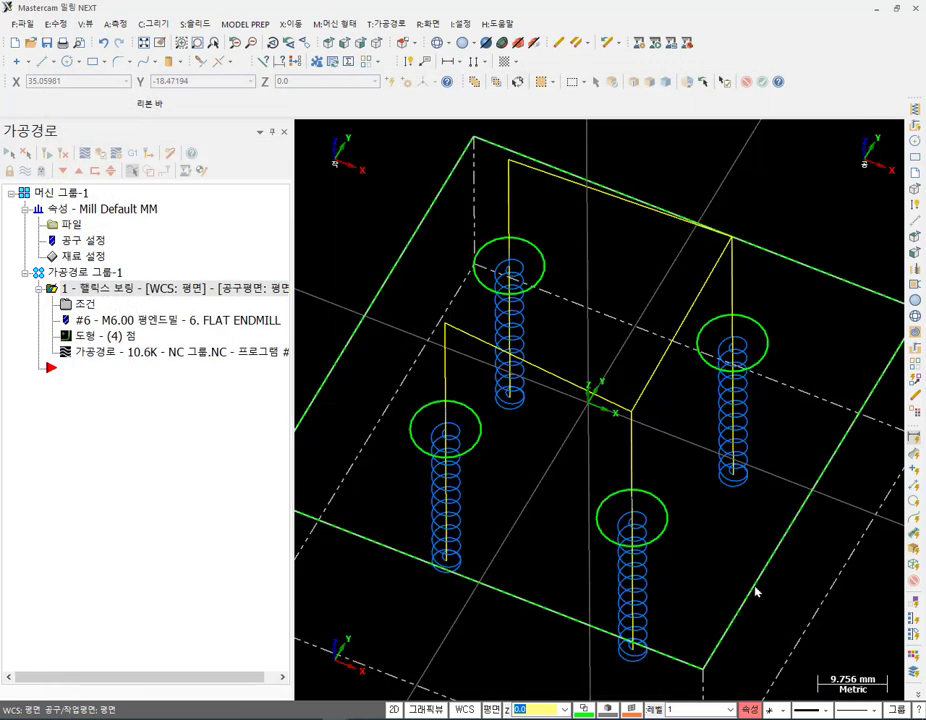
Backplot the helix bore toolpath through all four holes from a tilted view.
key("alt+7")
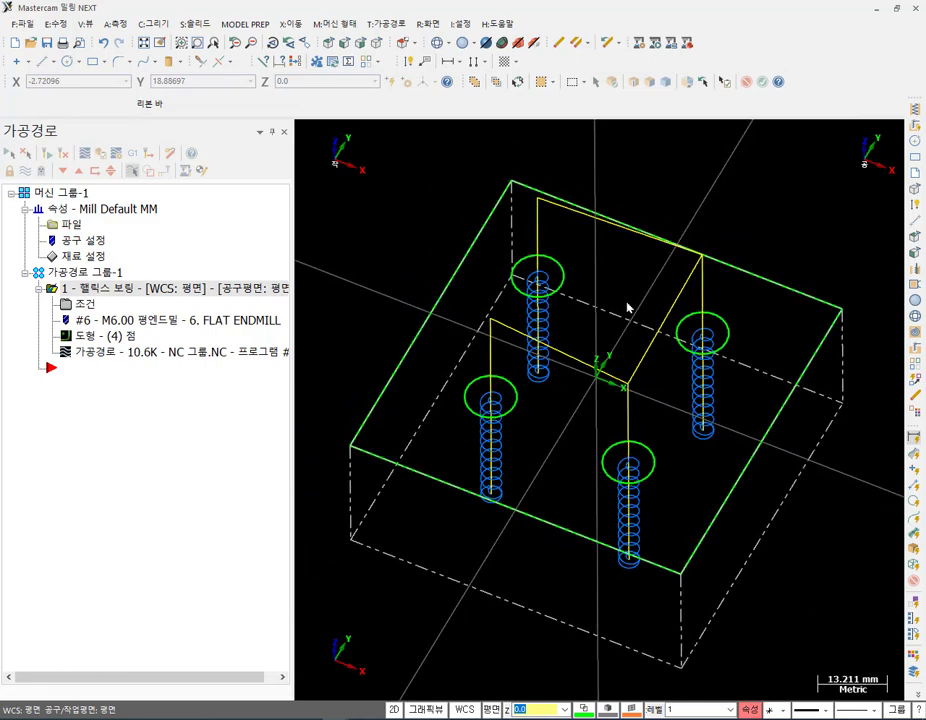
middle_click_drag(688, 376, 692, 334)
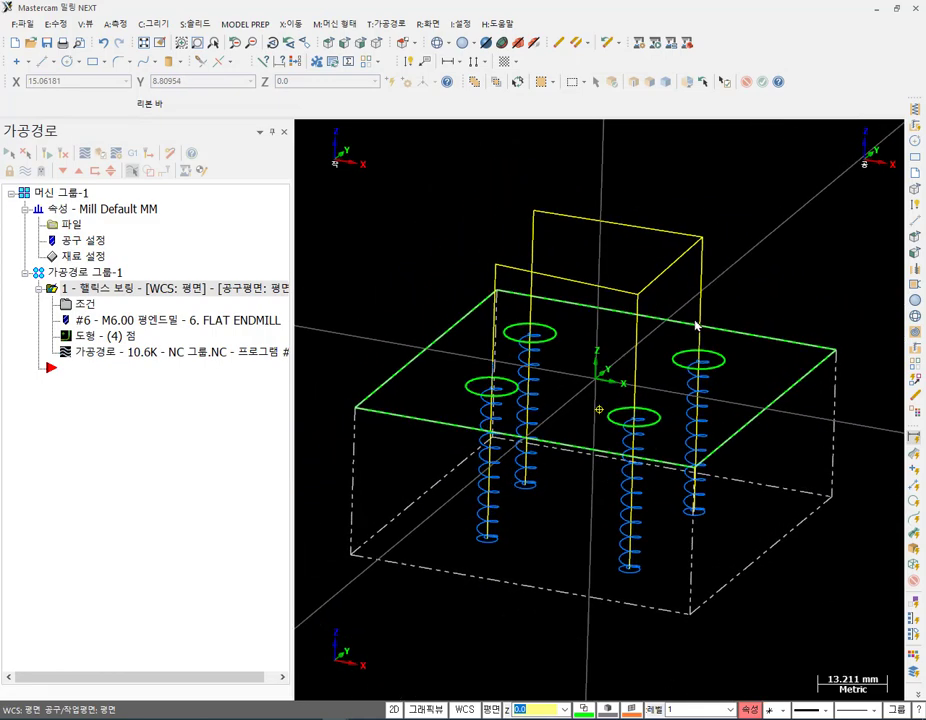
scroll(635, 405, "up", 2)
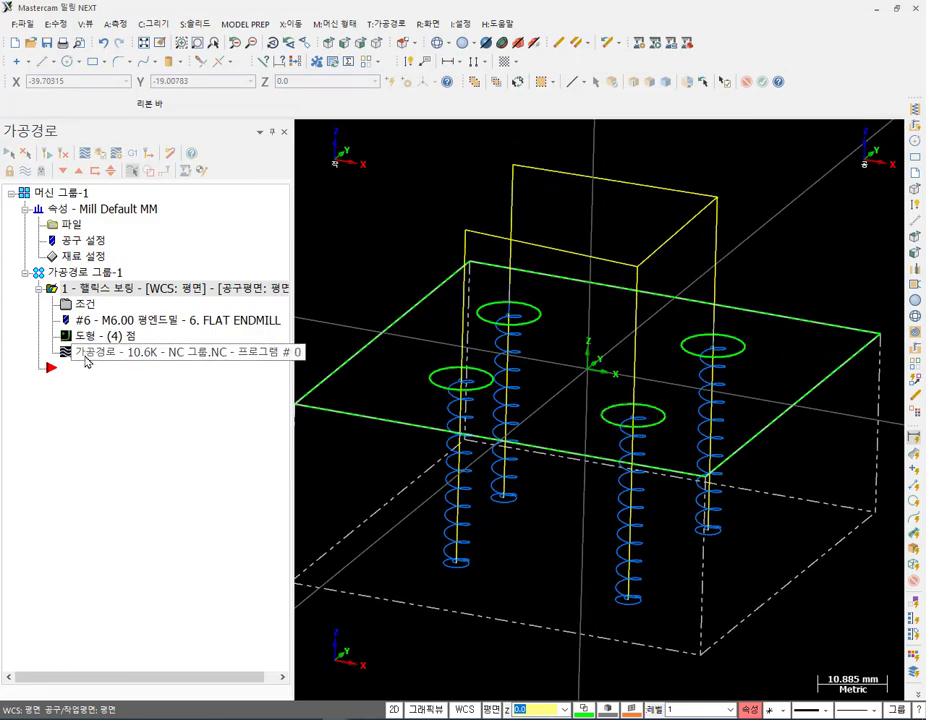
key("alt+t")
left_click(304, 131)
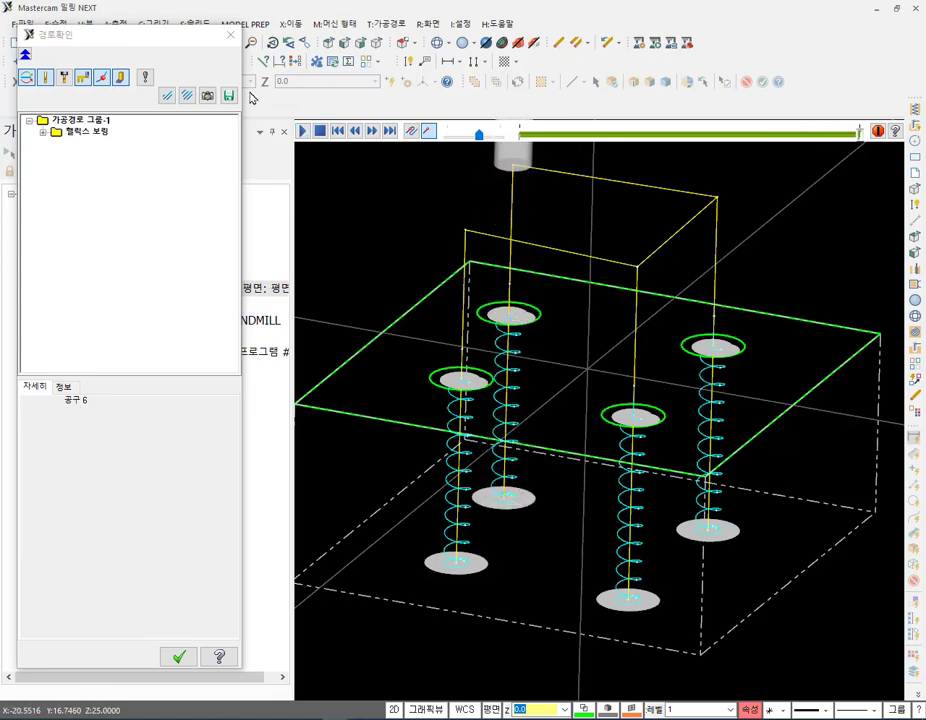
Examine the helix bore's entry arcs and spiral passes at one hole without the swept tool shading, stepping to individual points along the path.
middle_click_drag(480, 273, 519, 347)
scroll(506, 322, "up", 8)
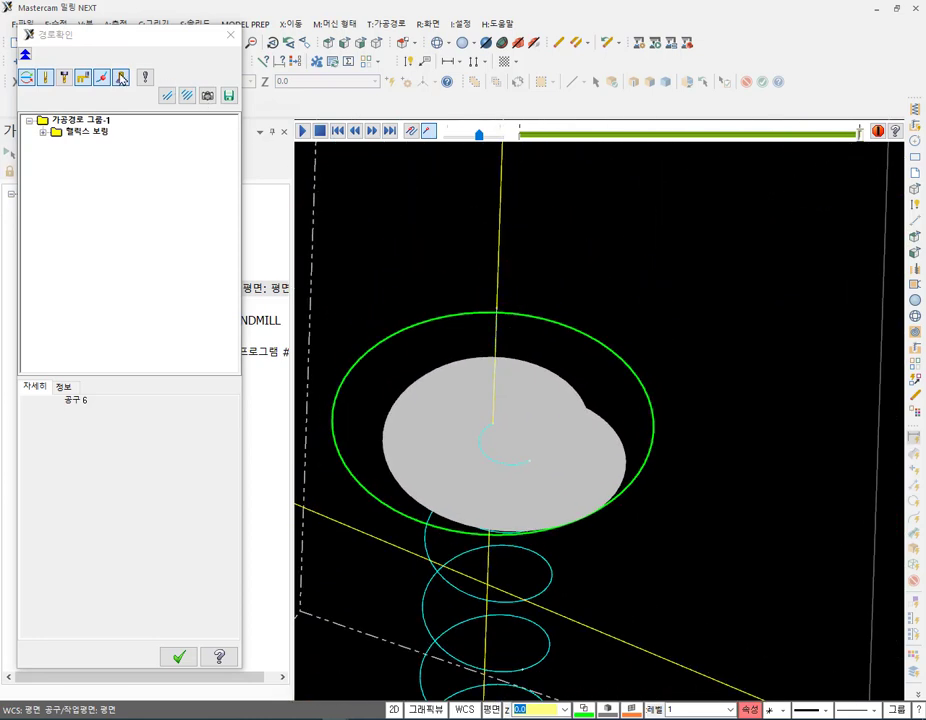
scroll(514, 434, "up", 5)
scroll(514, 434, "down", 6)
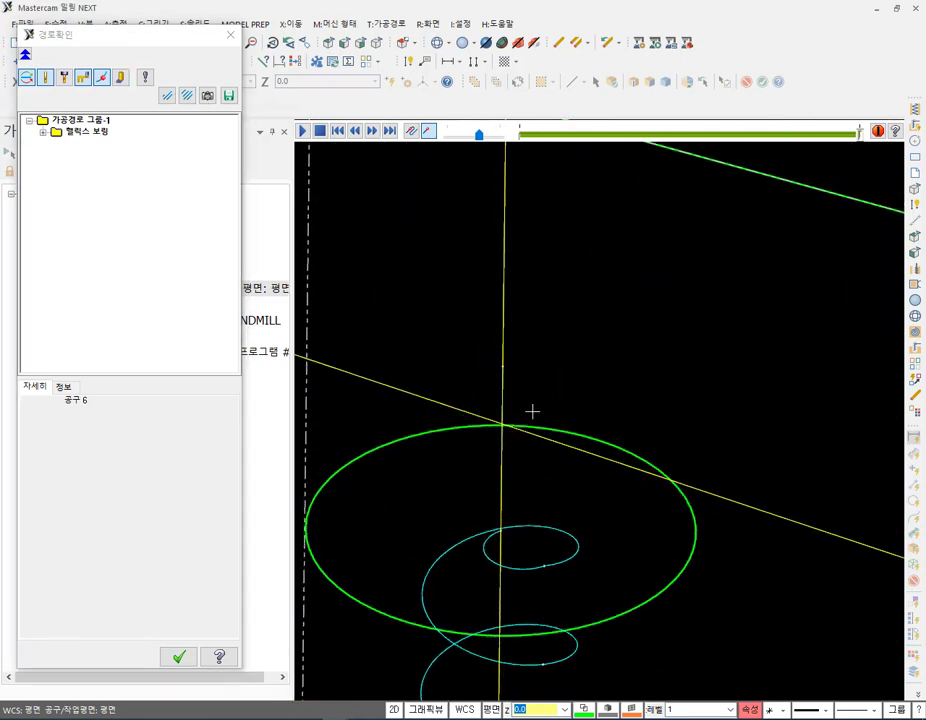
scroll(607, 472, "up", 2)
middle_click_drag(607, 472, 587, 442)
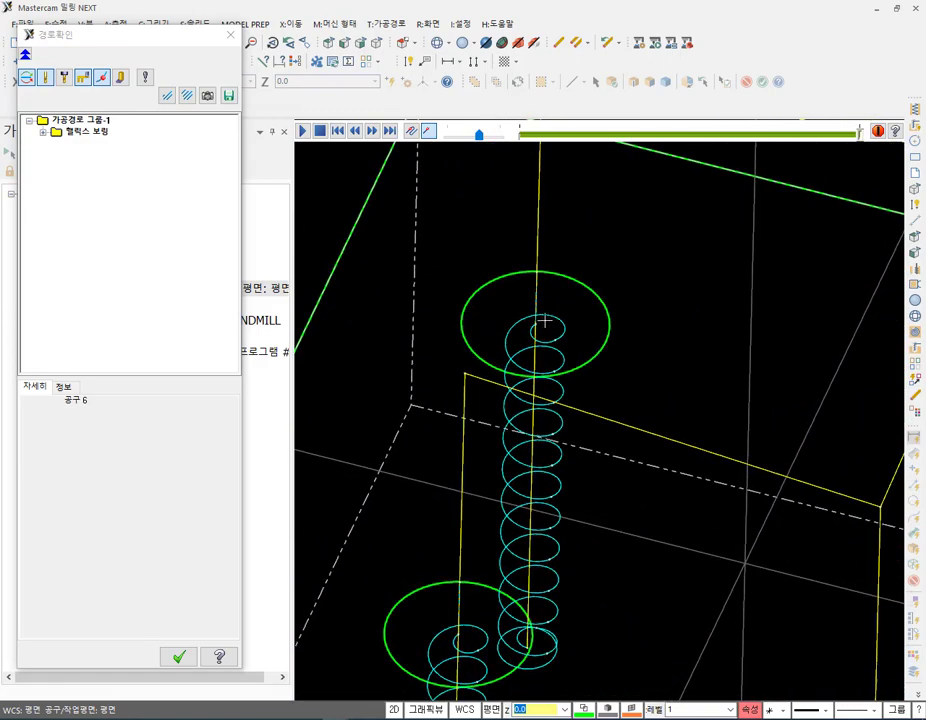
scroll(580, 345, "up", 2)
scroll(516, 313, "up", 4)
left_click(516, 318)
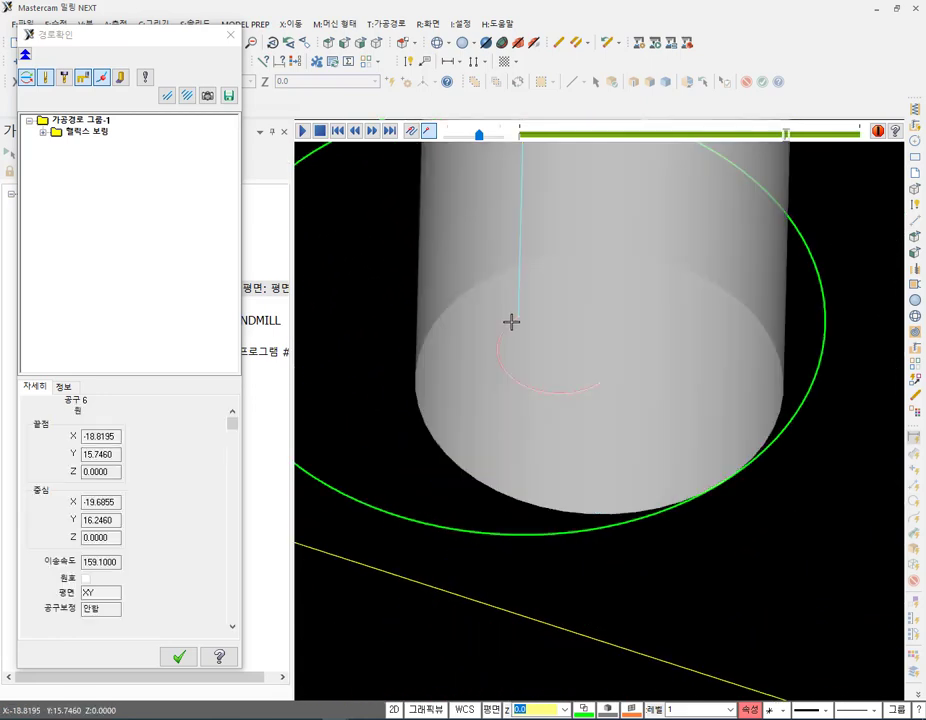
left_click(622, 370)
scroll(622, 370, "down", 6)
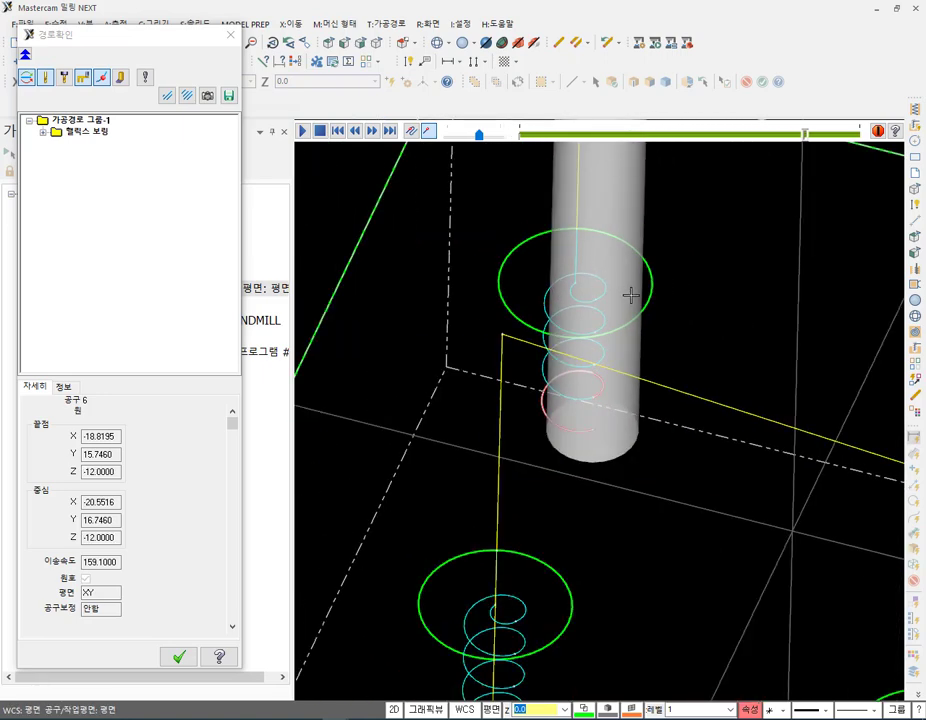
Close the backplot, set the helix bore's rough pitch to 1.0, and regenerate the toolpath.
middle_click_drag(626, 290, 635, 248)
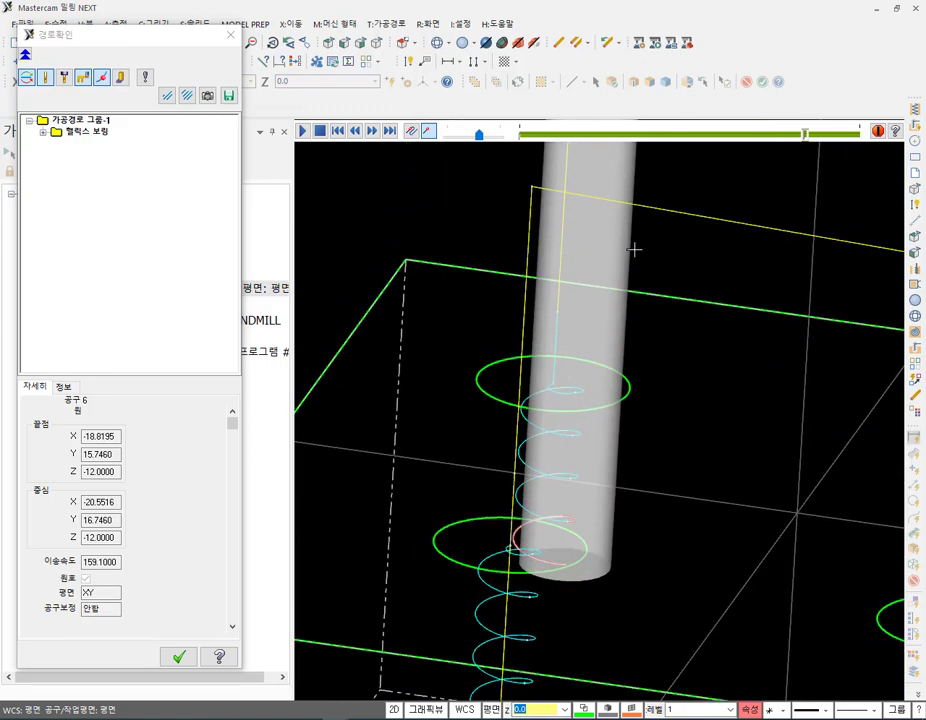
left_click(178, 656)
left_click(91, 305)
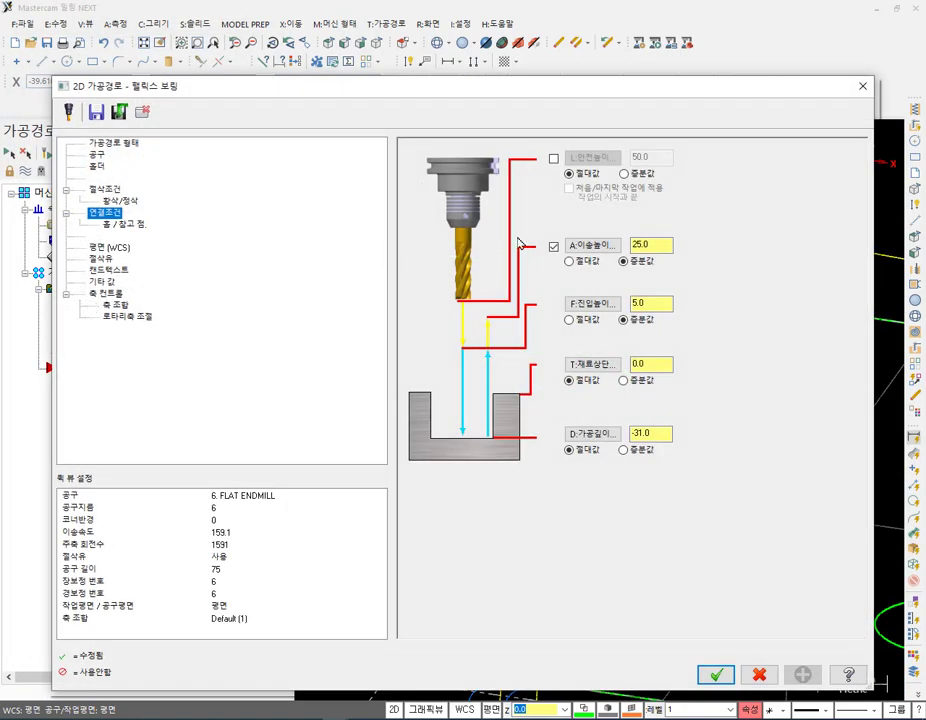
left_click(105, 189)
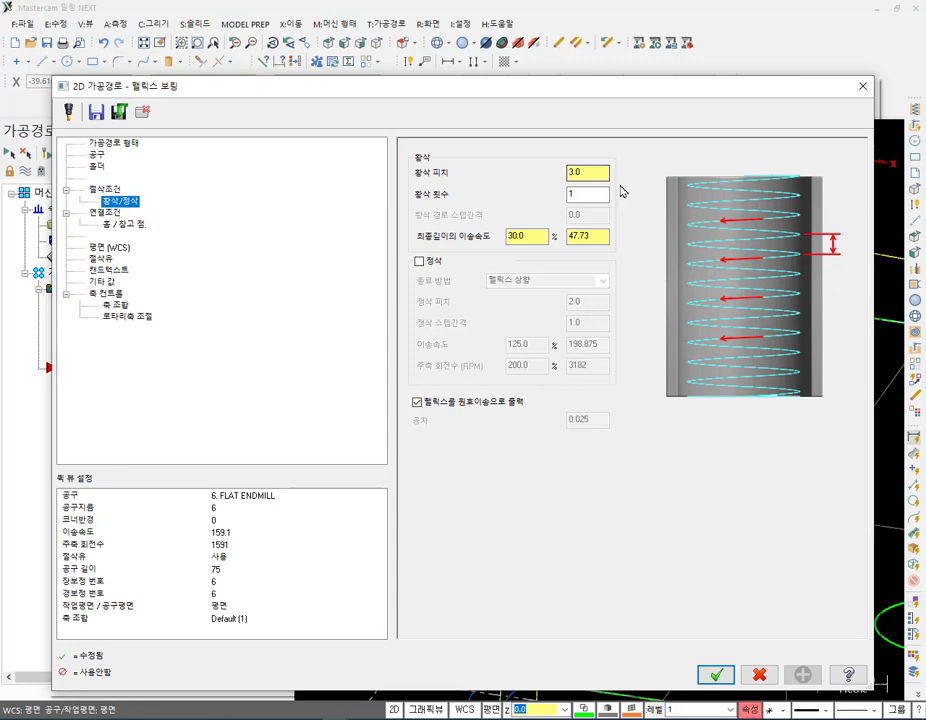
left_click(590, 194)
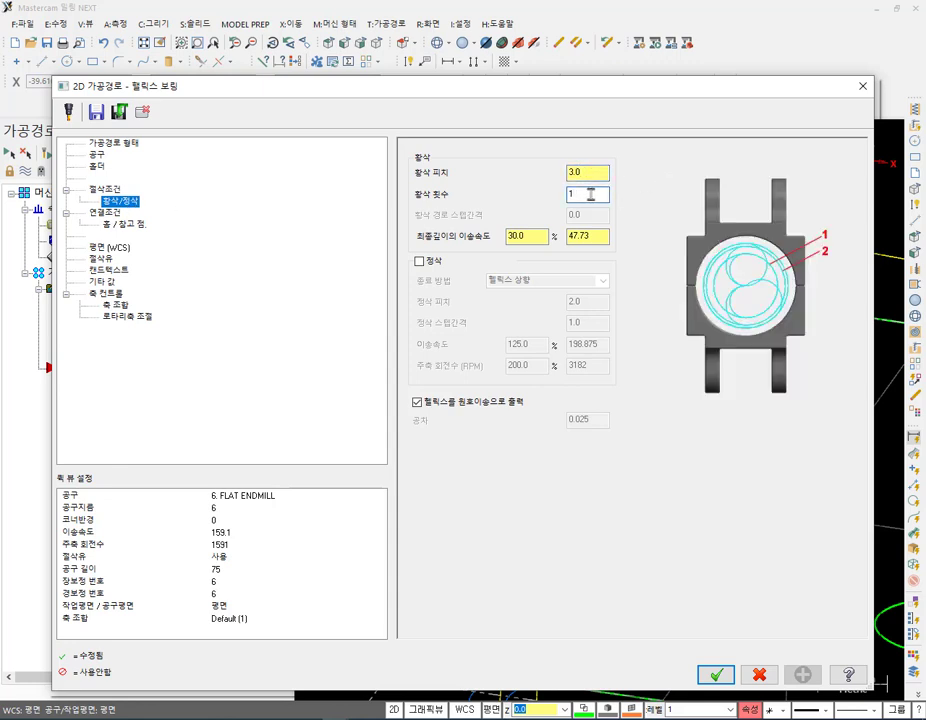
left_click(603, 173)
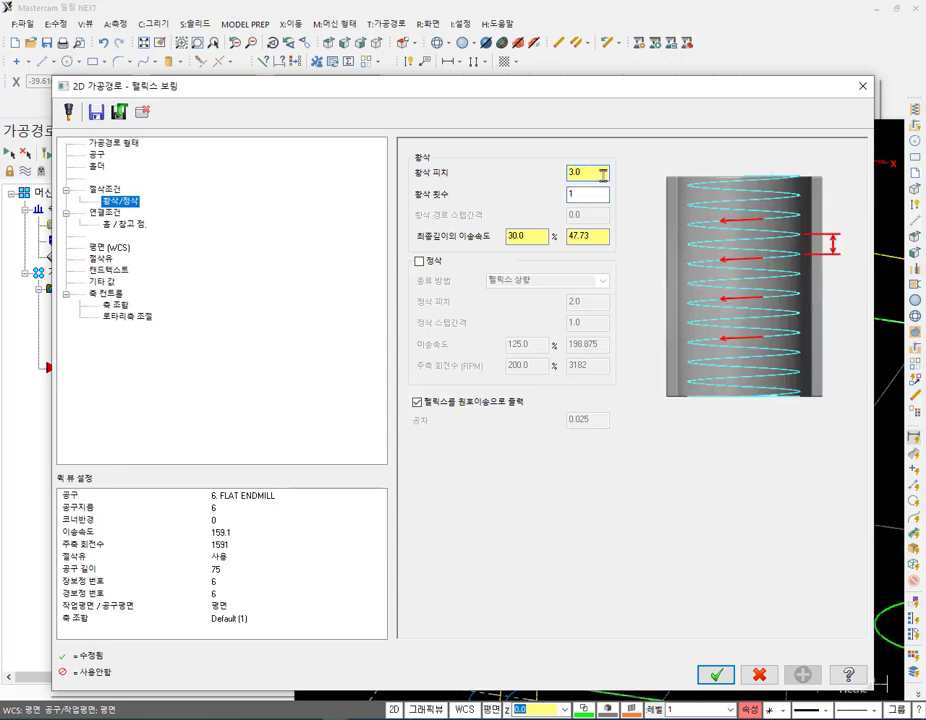
left_click_drag(603, 173, 522, 180)
type("1")
left_click(716, 675)
left_click(46, 152)
Backplot the regenerated helix bore toolpath and inspect the spiral passes at the first hole.
middle_click_drag(490, 210, 564, 322)
scroll(424, 310, "up", 4)
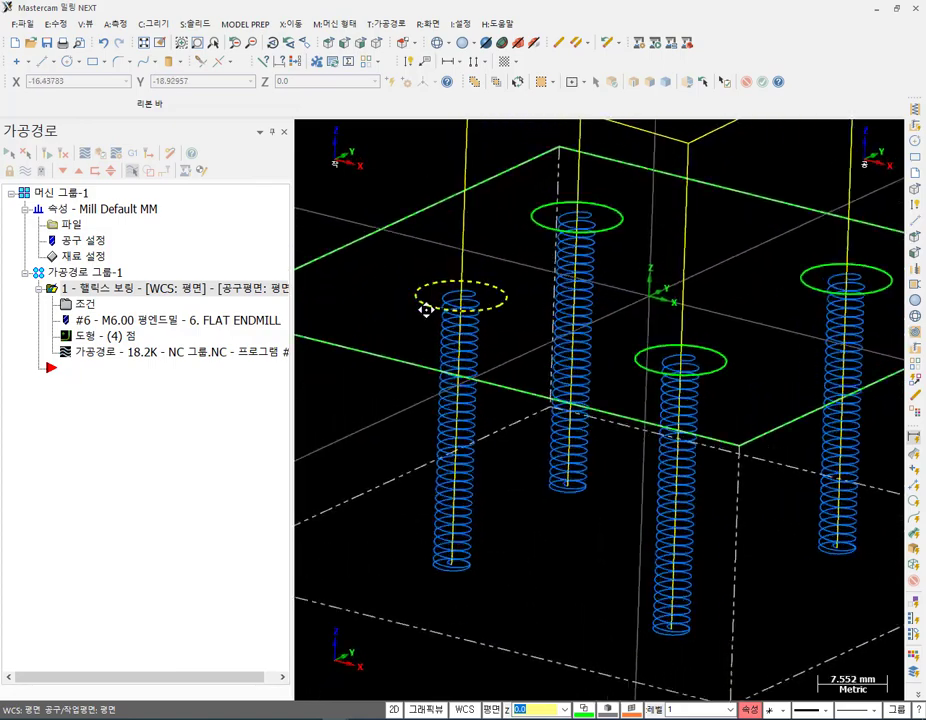
left_click(151, 360)
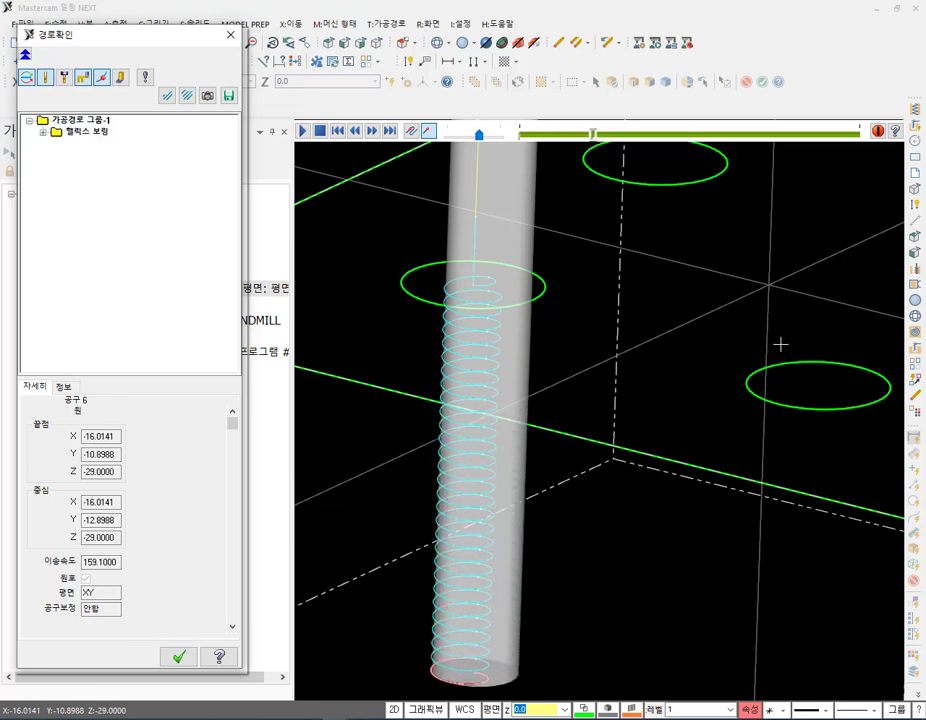
scroll(775, 335, "down", 3)
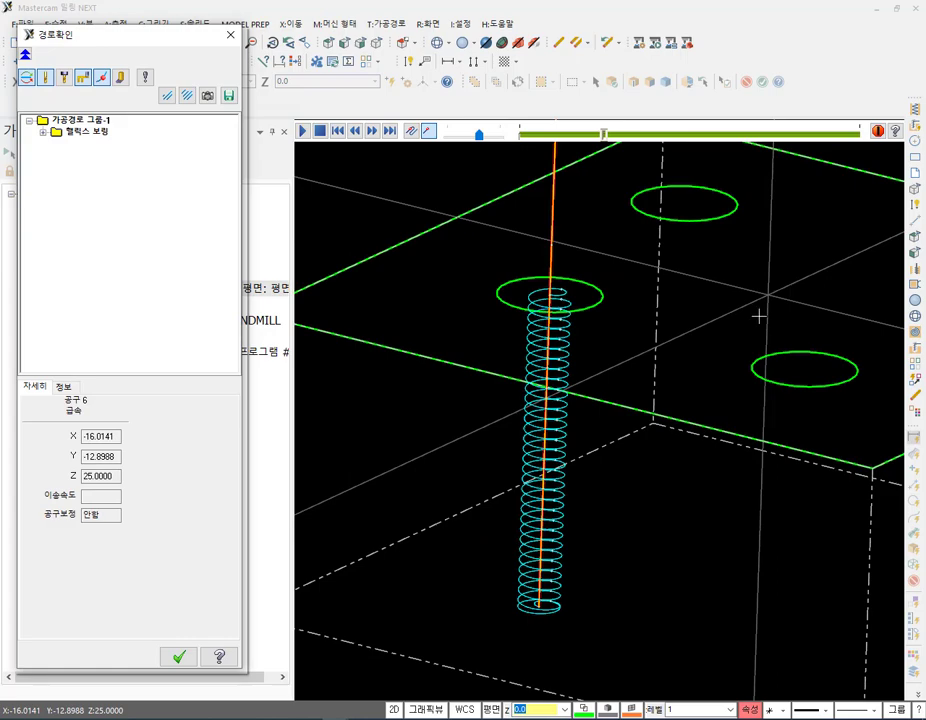
scroll(526, 632, "up", 2)
middle_click_drag(536, 591, 611, 403)
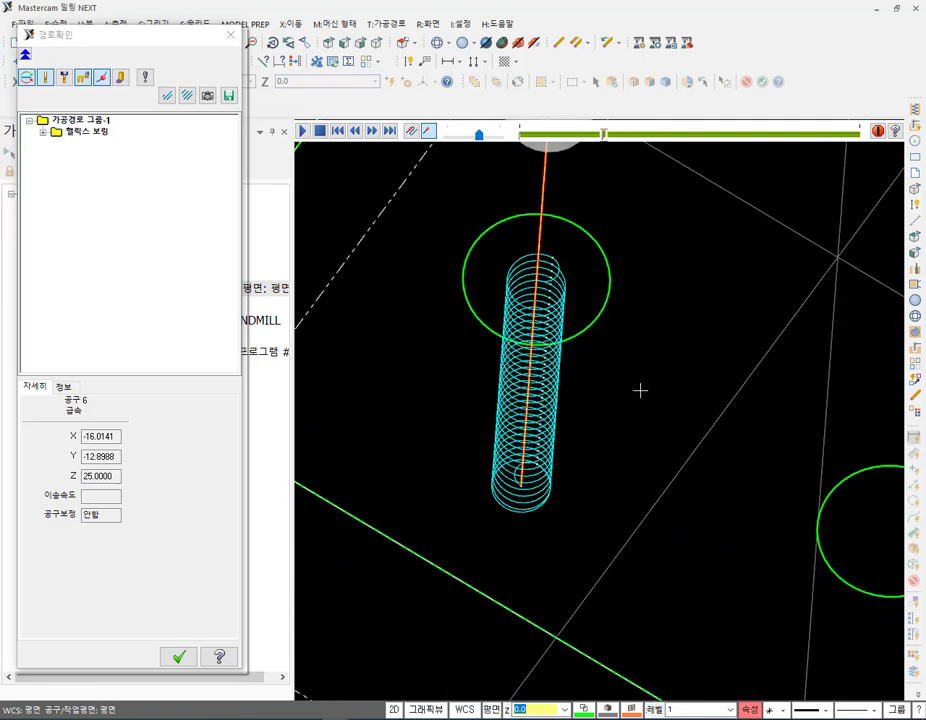
scroll(585, 351, "up", 2)
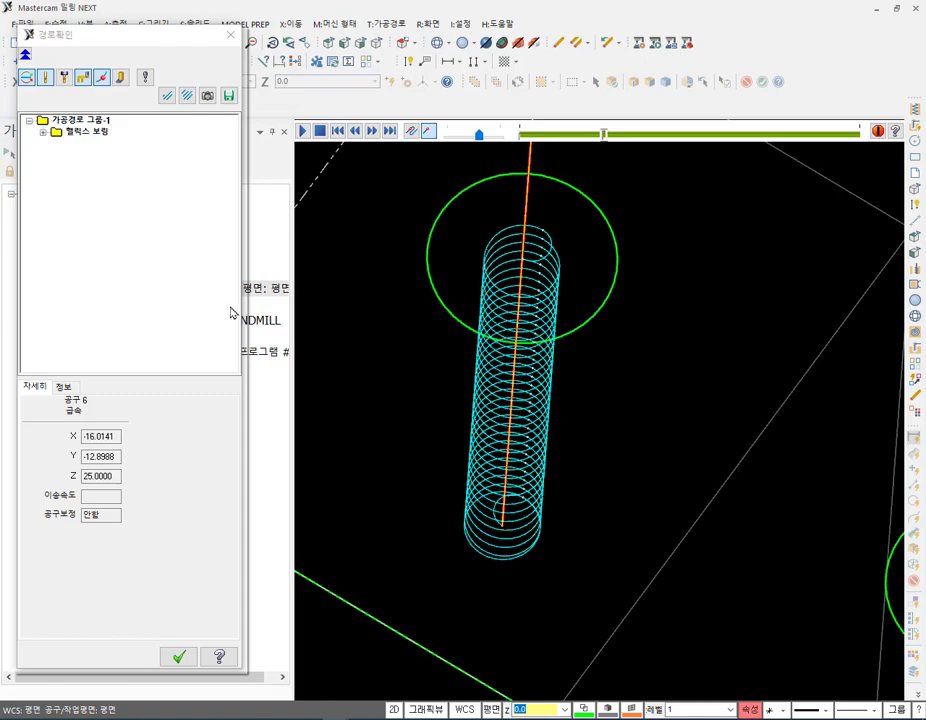
left_click(230, 35)
Verify the helix bore by simulating the full material removal and inspect the four machined holes up close.
scroll(444, 358, "down", 5)
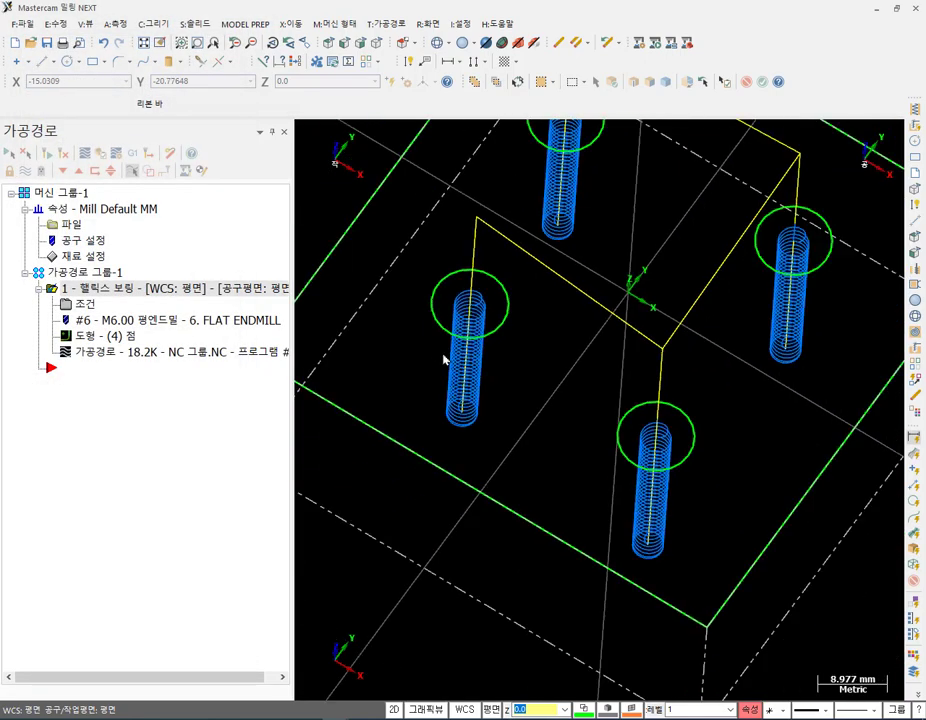
middle_click_drag(566, 327, 620, 280)
scroll(571, 268, "down", 2)
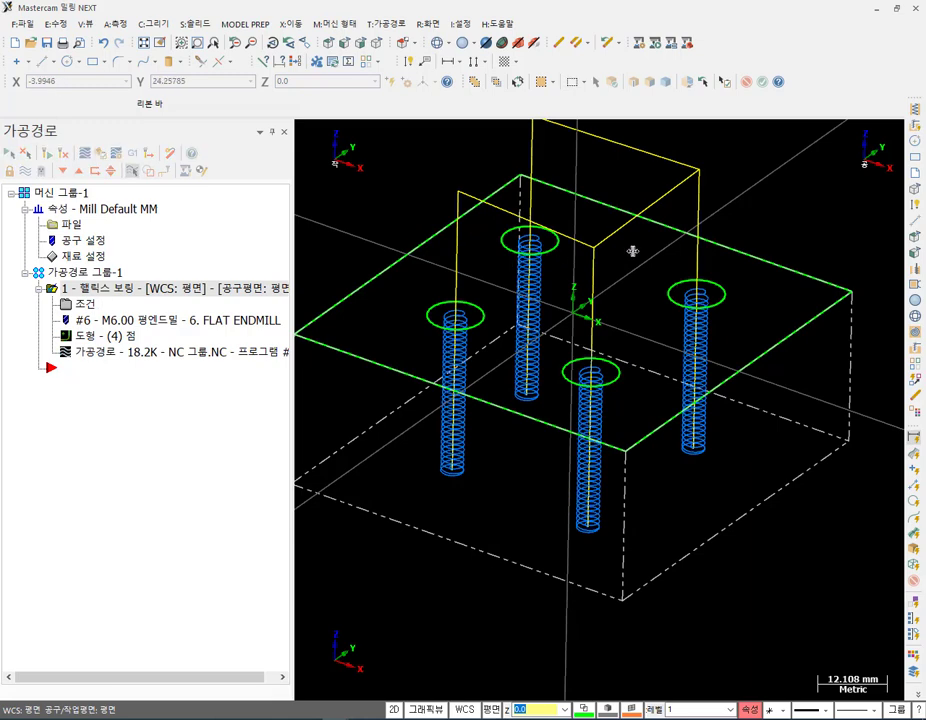
scroll(503, 361, "up", 1)
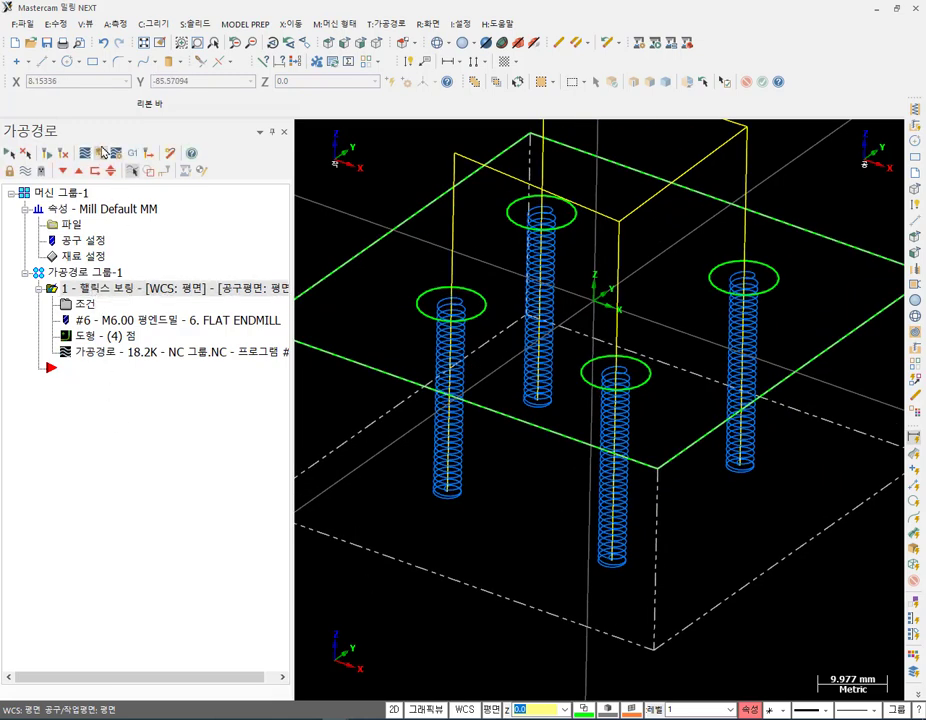
left_click(102, 151)
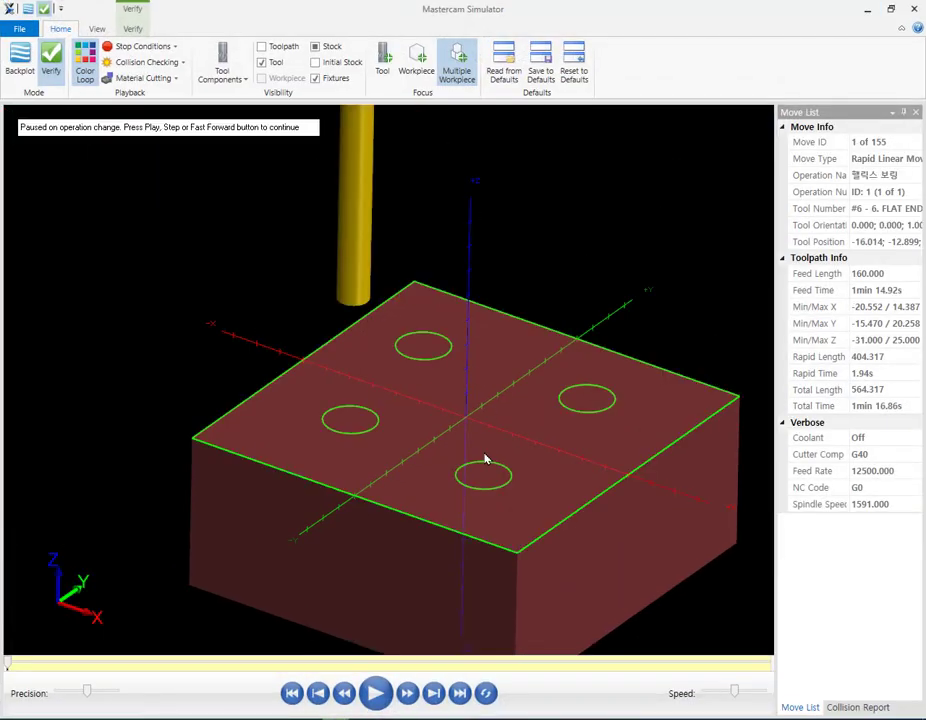
left_click(374, 692)
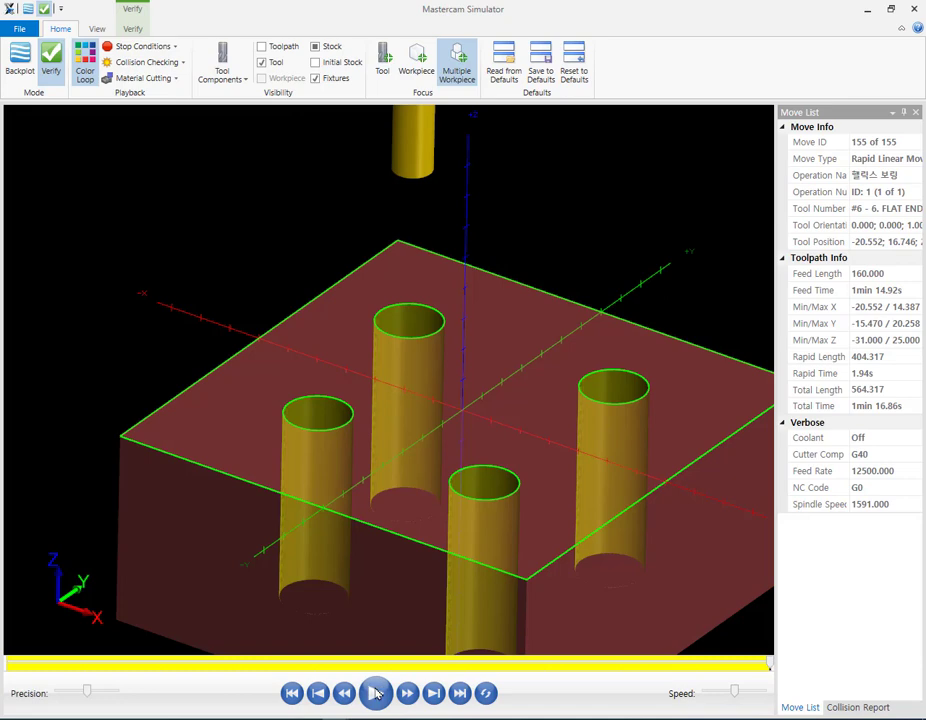
scroll(486, 254, "down", 4)
scroll(493, 267, "up", 1)
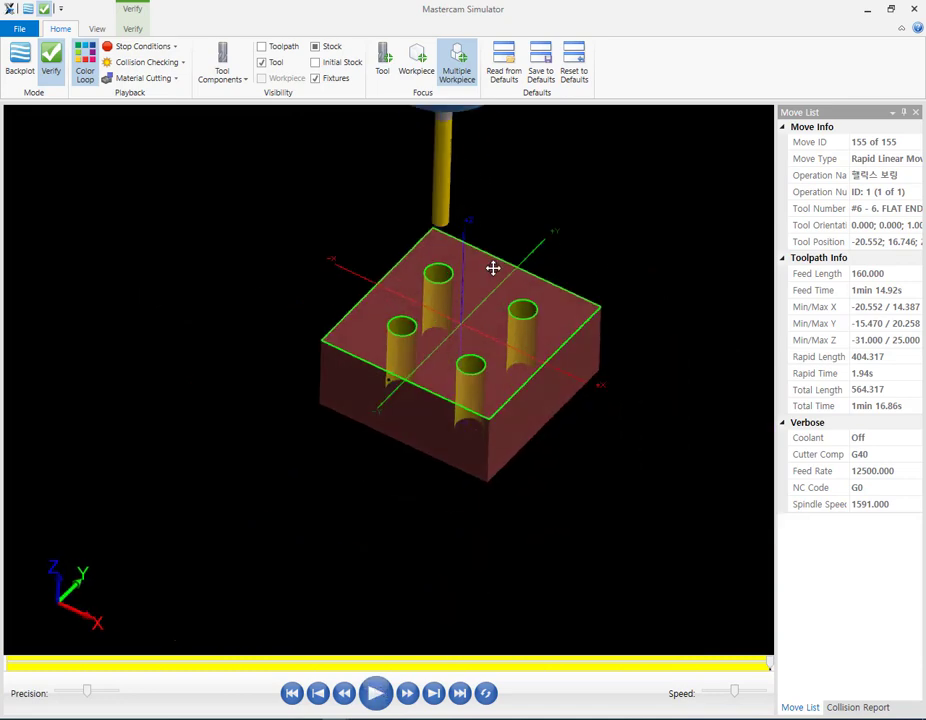
scroll(493, 267, "up", 3)
middle_click_drag(496, 310, 420, 325)
scroll(421, 334, "up", 3)
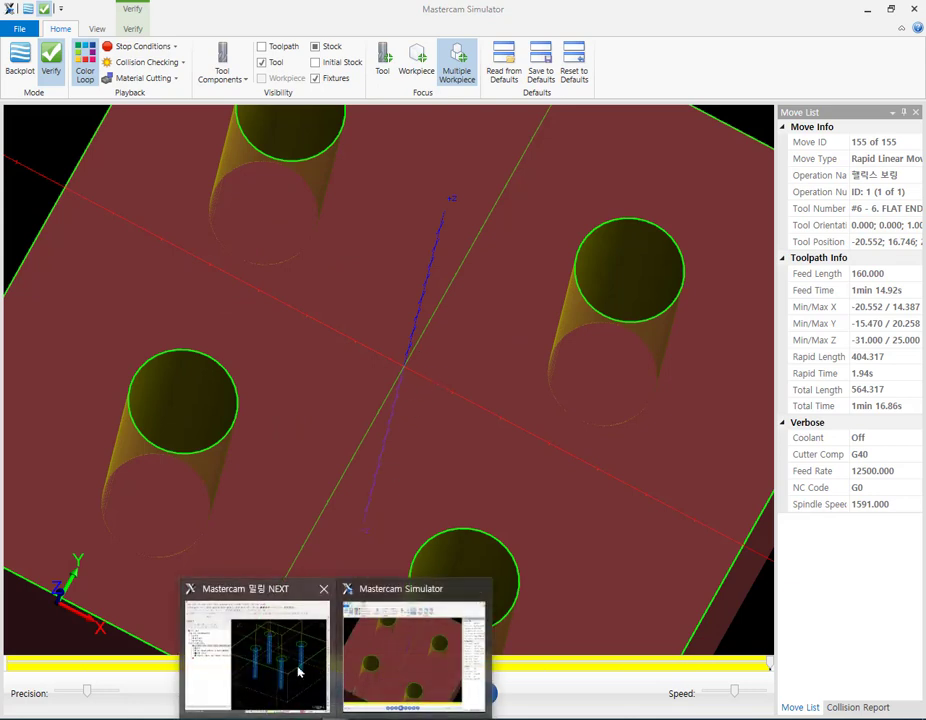
Return to Mastercam, turn off helix output as arc moves in the rough/finish parameters, and regenerate the toolpath.
left_click(300, 668)
left_click(88, 305)
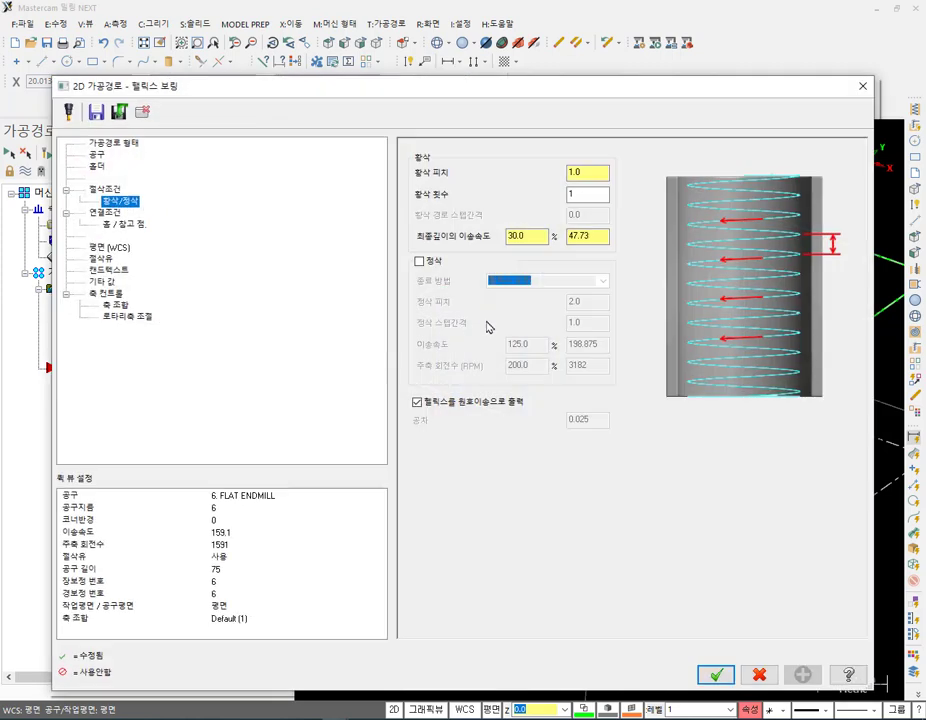
left_click(417, 402)
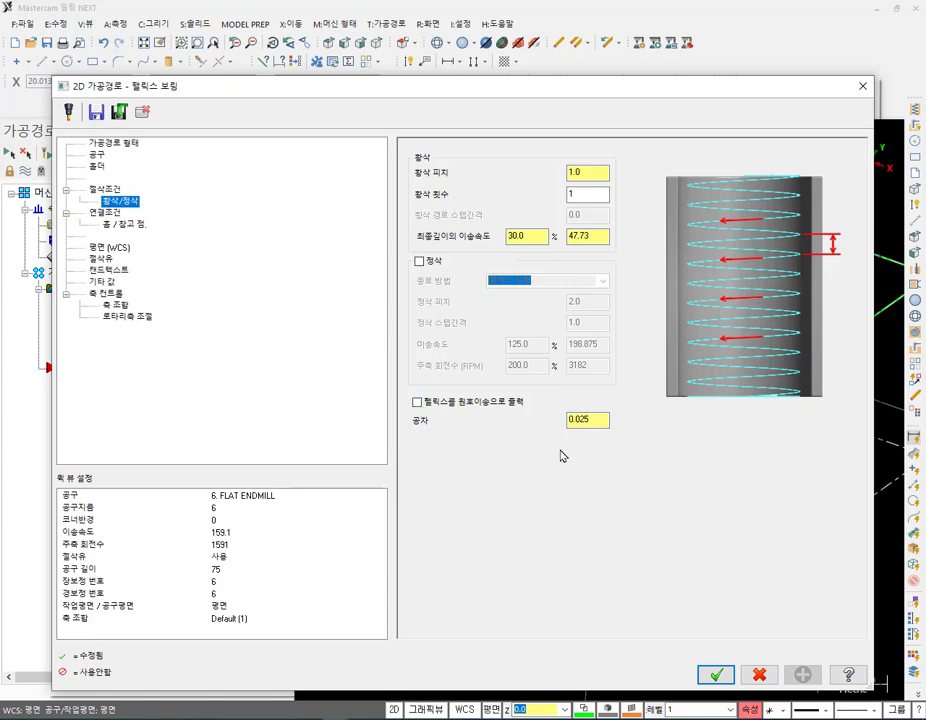
left_click(756, 674)
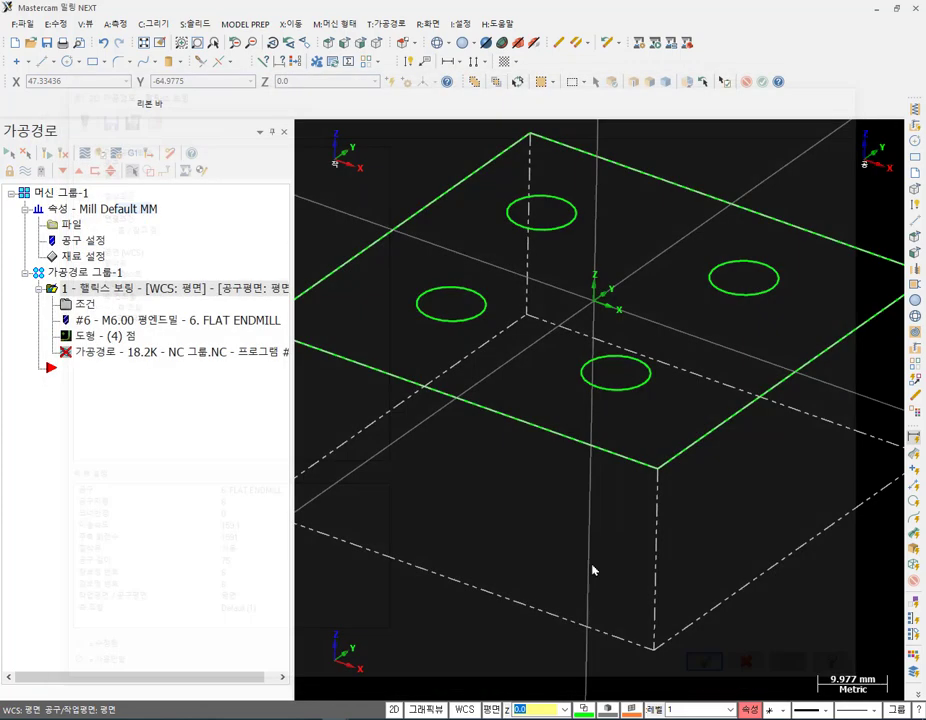
left_click(46, 155)
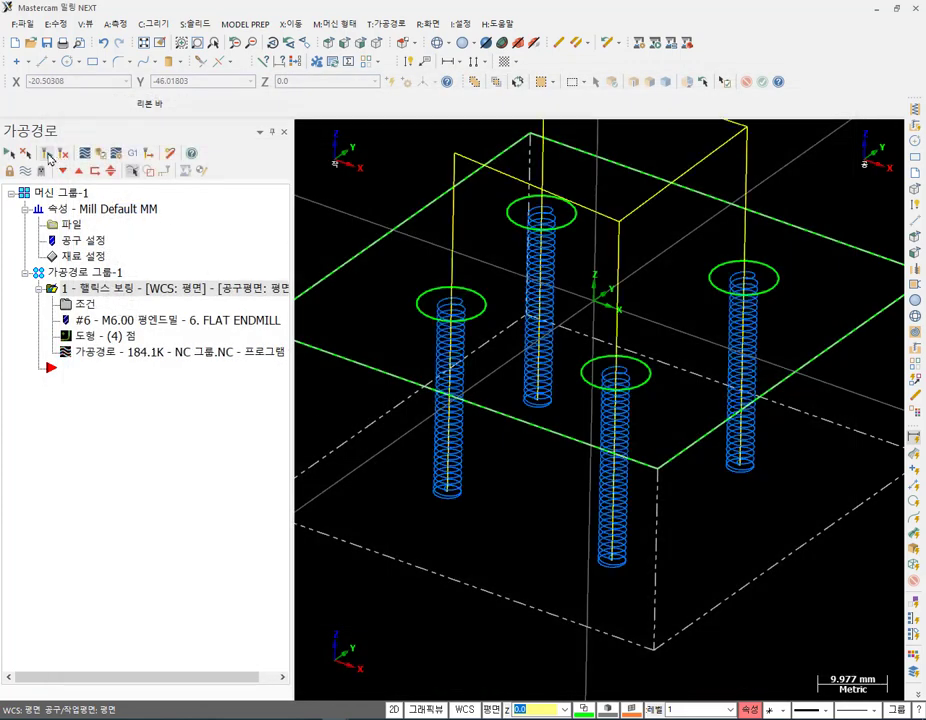
Post-process the helix bore to an NC file, overwriting the existing one, and read through the linear-move code.
left_click(117, 155)
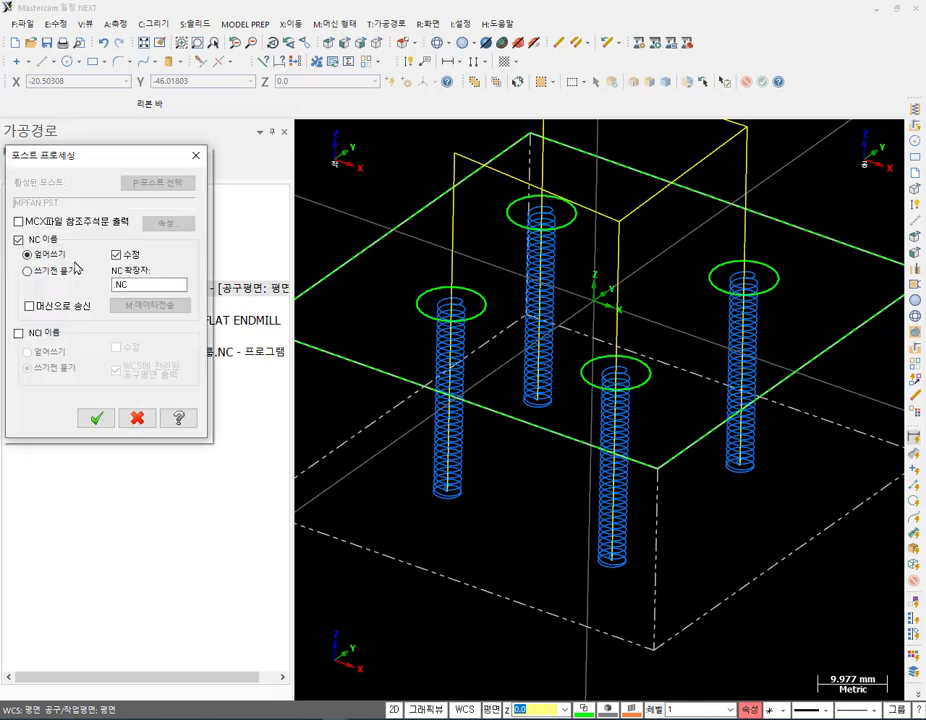
left_click(93, 416)
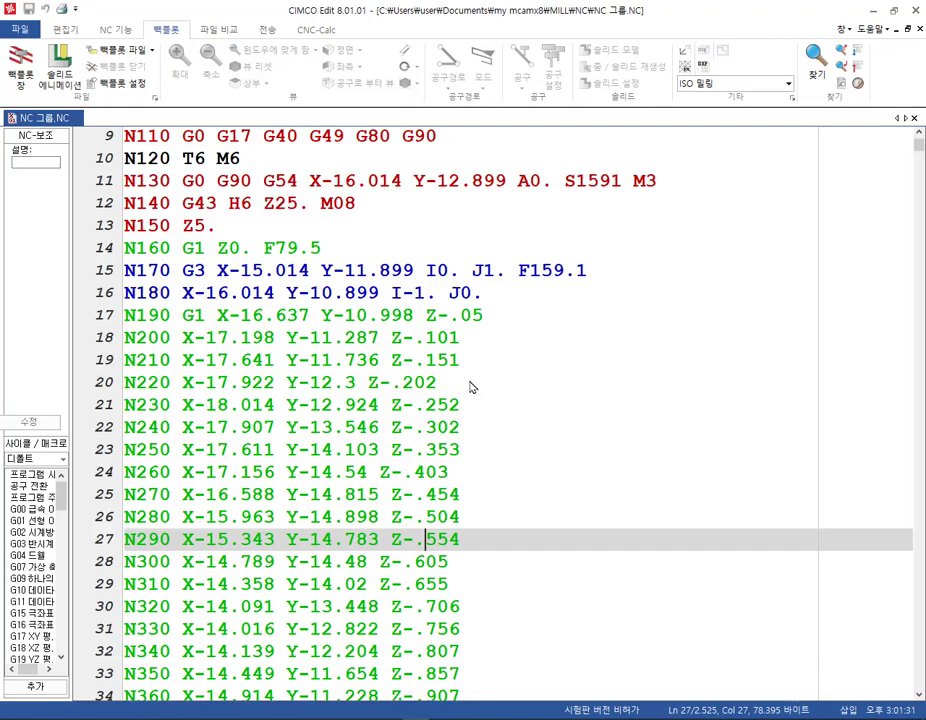
scroll(624, 414, "down", 20)
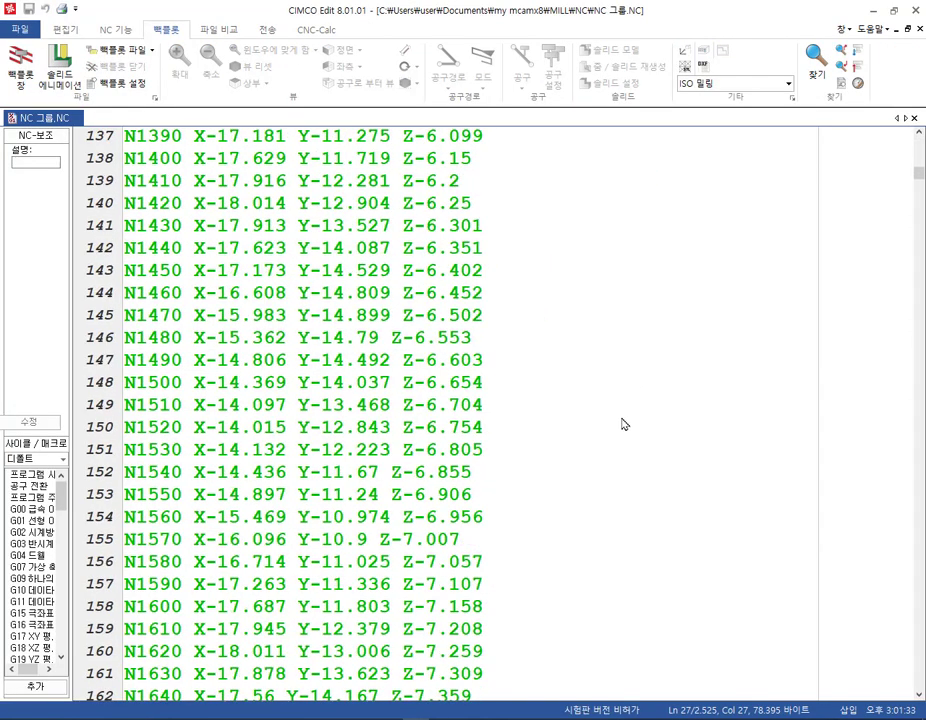
scroll(617, 421, "down", 20)
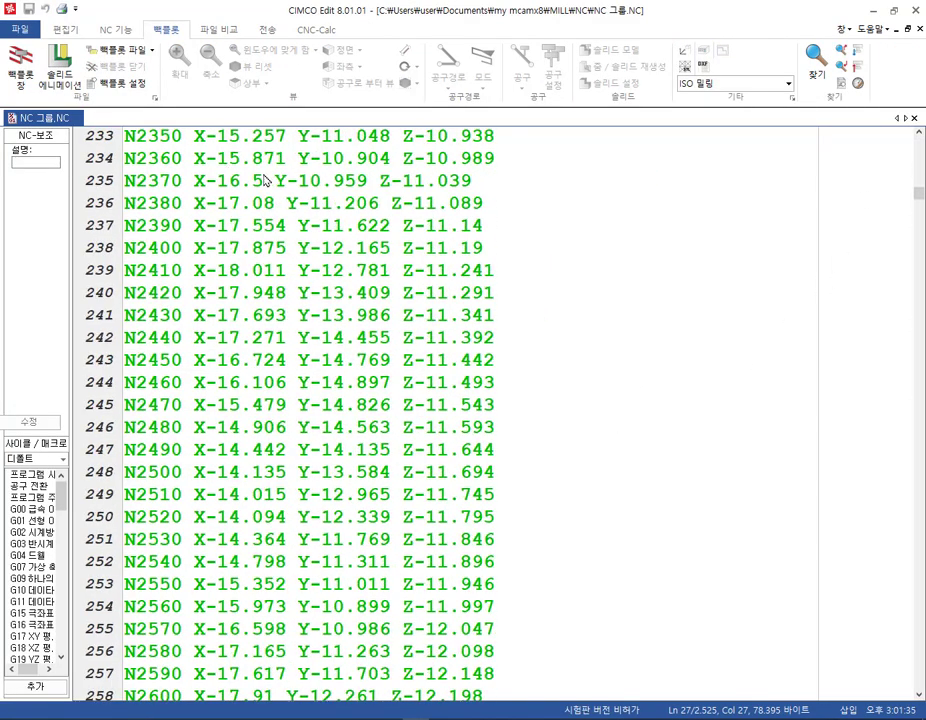
Backplot the NC program in CIMCO Edit and check the tool position at several linear-move blocks.
left_click(20, 58)
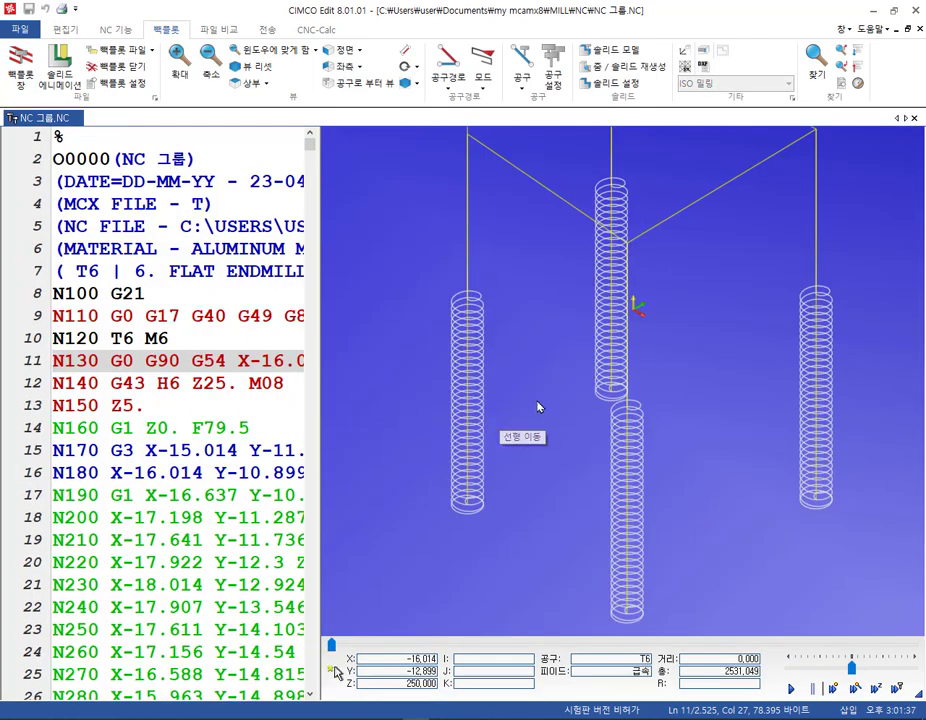
left_click(458, 372)
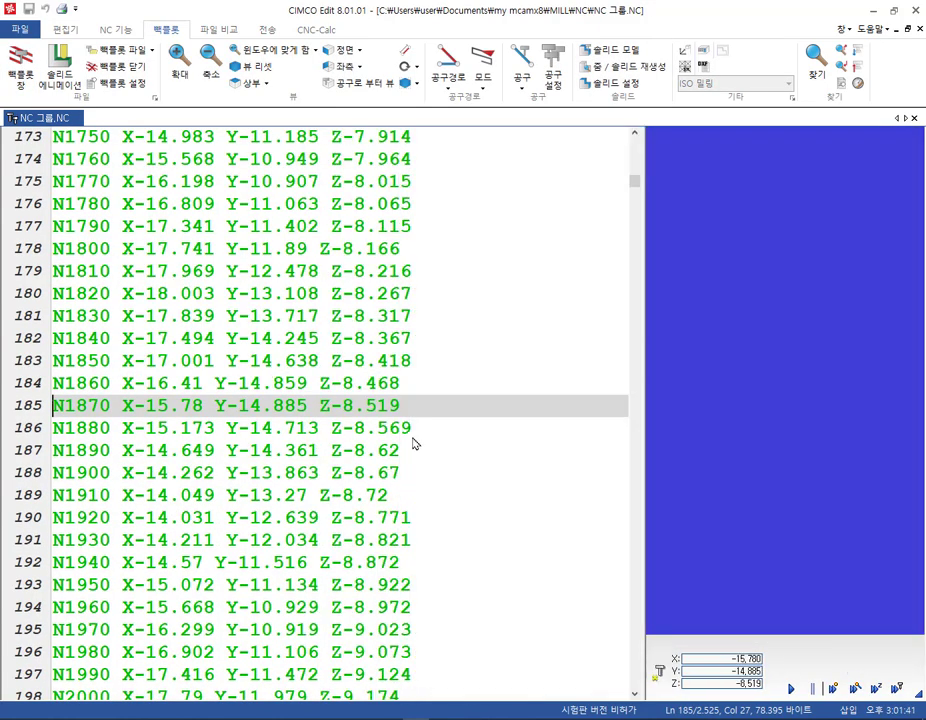
left_click(440, 356)
left_click(440, 243)
left_click(449, 340)
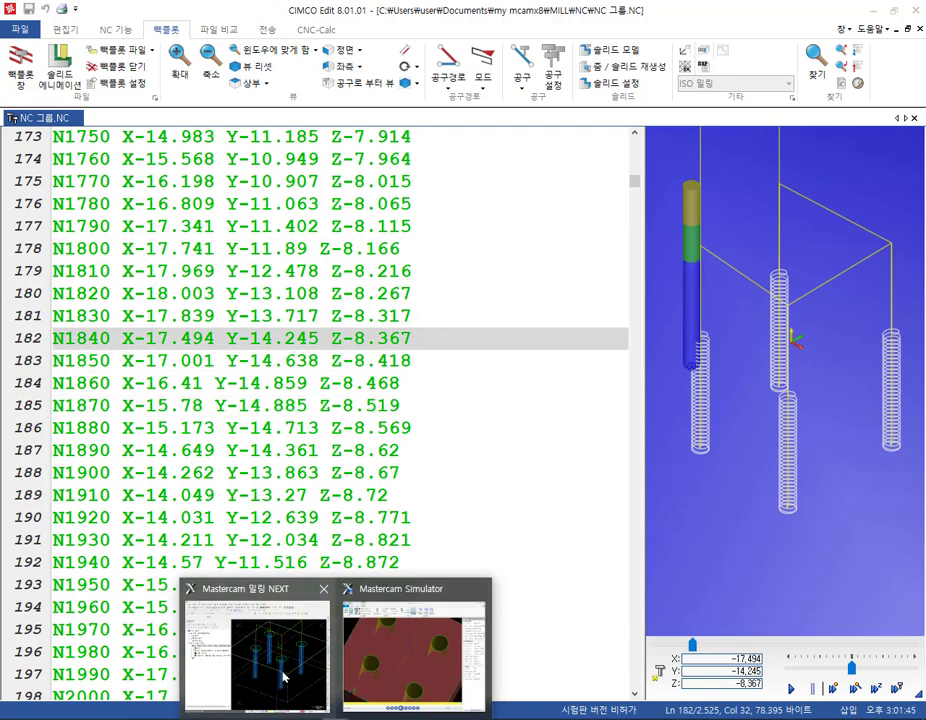
Switch back to Mastercam, turn on helix output as arc moves again, and regenerate the toolpath.
left_click(250, 650)
left_click(85, 305)
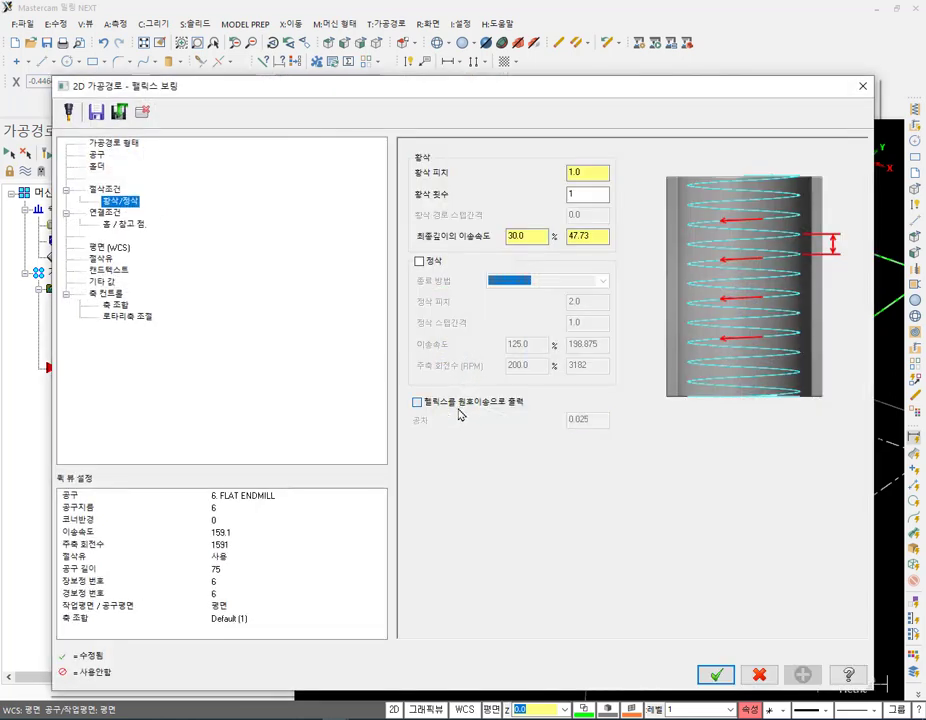
left_click(716, 675)
left_click(51, 155)
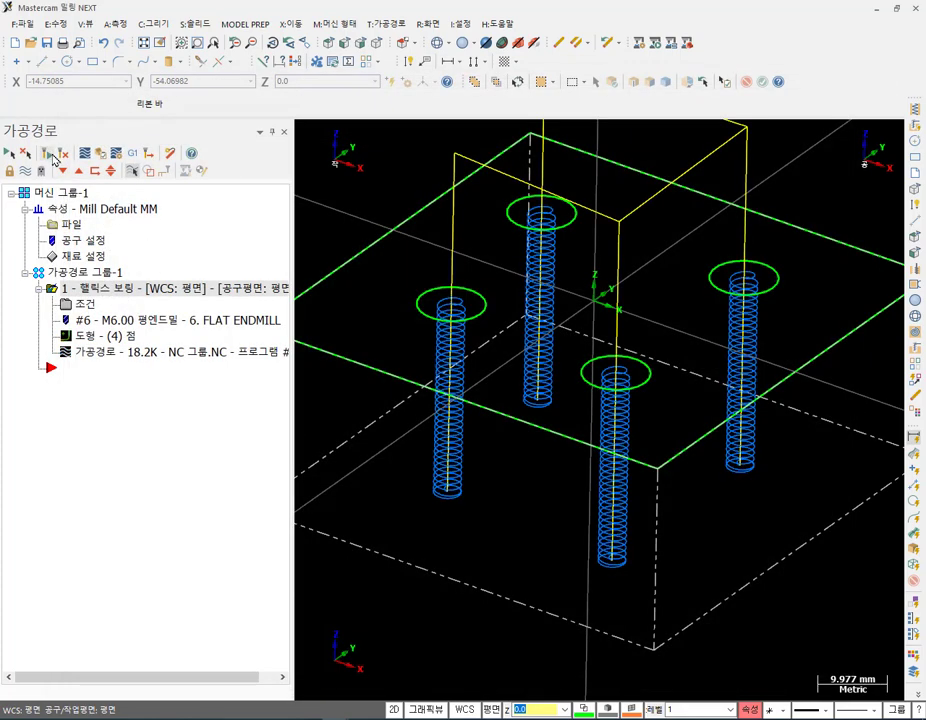
Post-process the helix bore again, overwriting the NC file, and reload the changed file in CIMCO Edit.
left_click(132, 153)
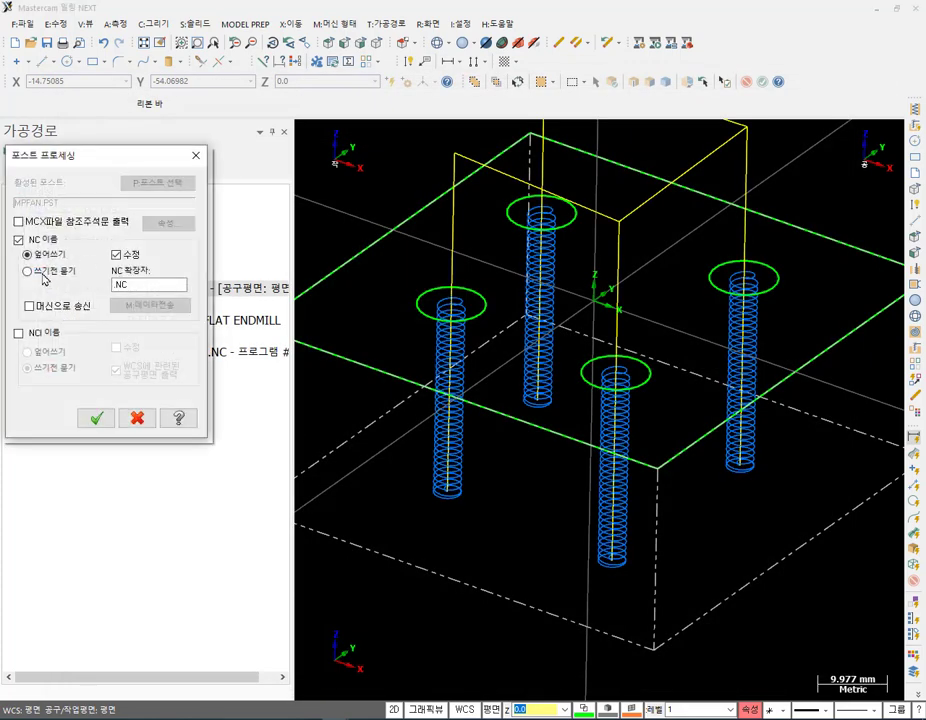
left_click(96, 418)
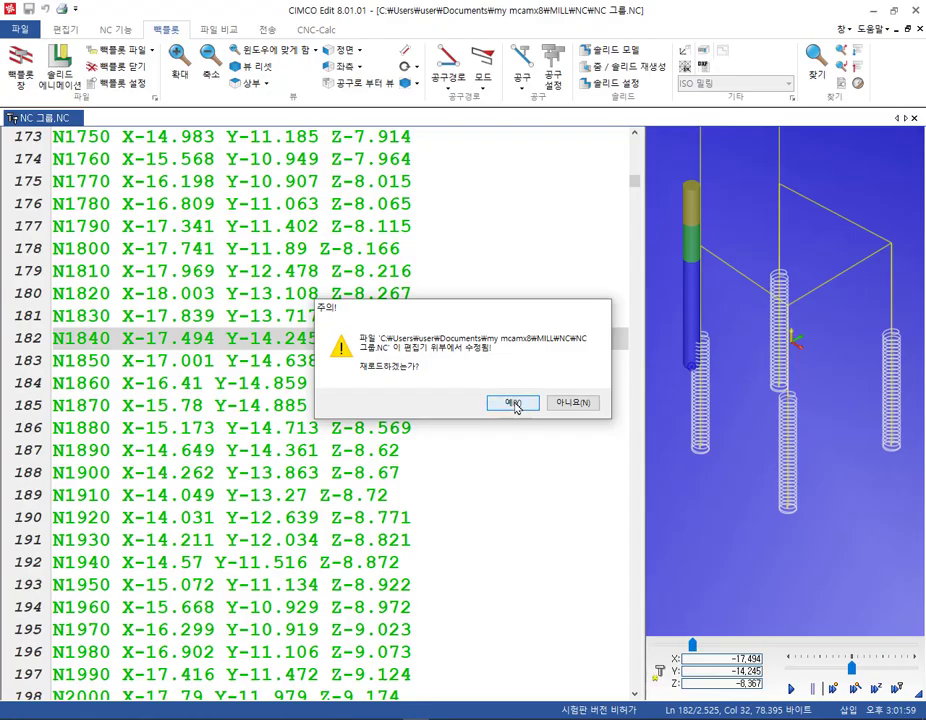
left_click(512, 402)
Examine the G3 arc blocks in the reloaded NC program, checking the tool position at individual lines.
left_click(172, 315)
left_click(287, 226)
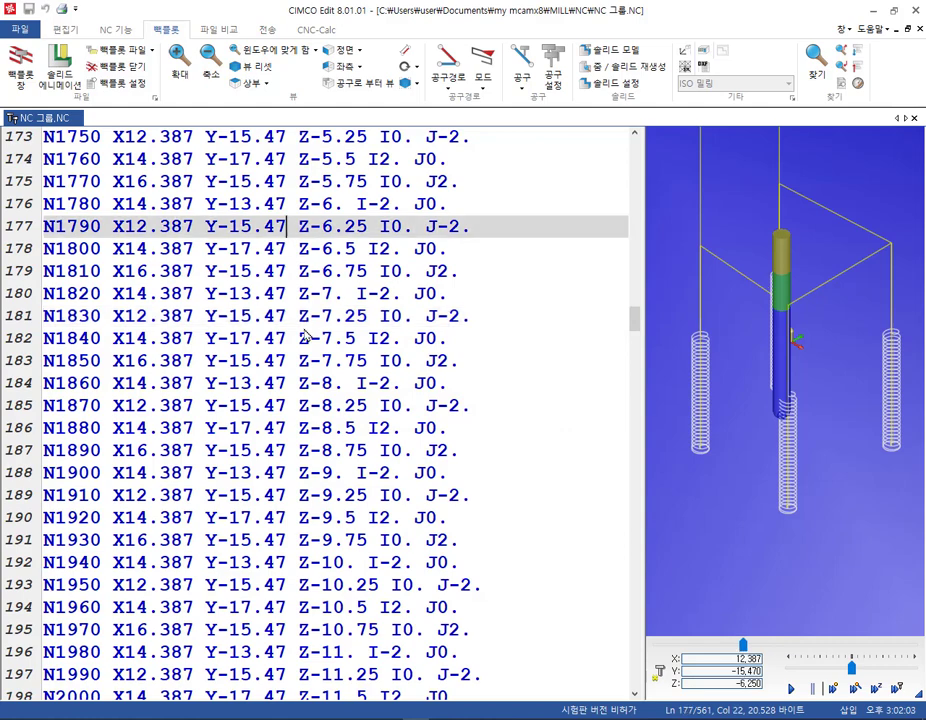
left_click(298, 427)
scroll(404, 432, "up", 15)
scroll(404, 432, "down", 7)
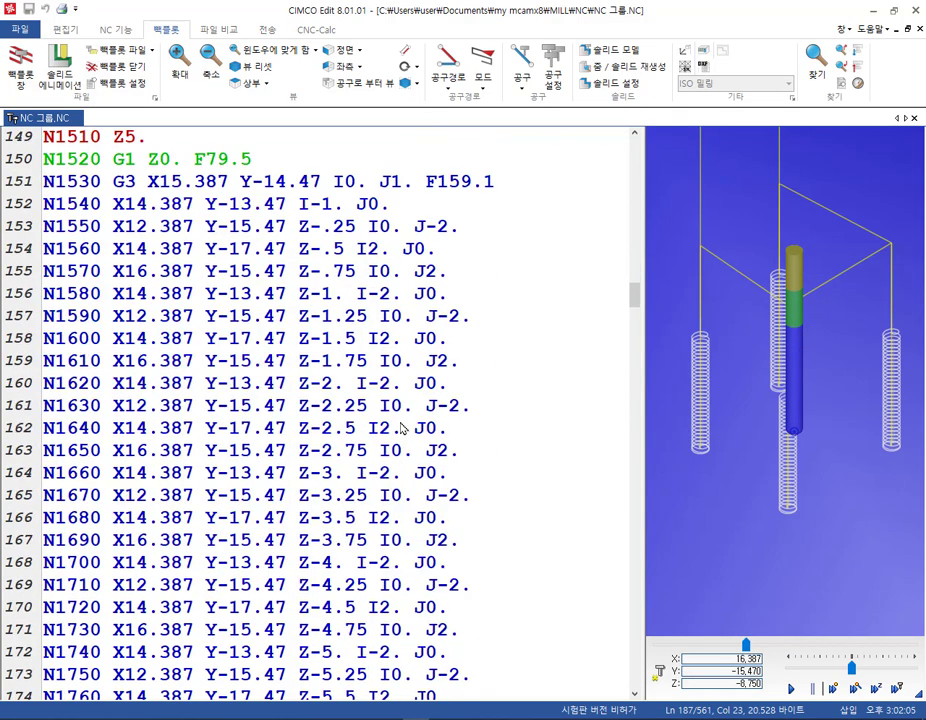
left_click(126, 185)
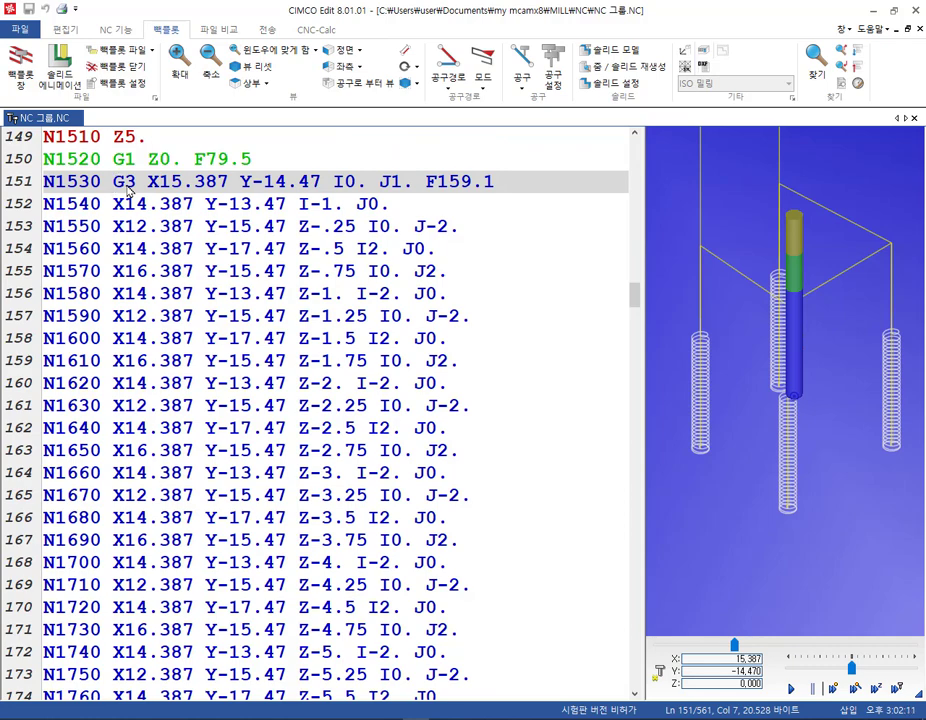
Look through the second hole's G3 arc blocks and check the tool position at several lines between N2550 and N2690.
scroll(280, 250, "down", 20)
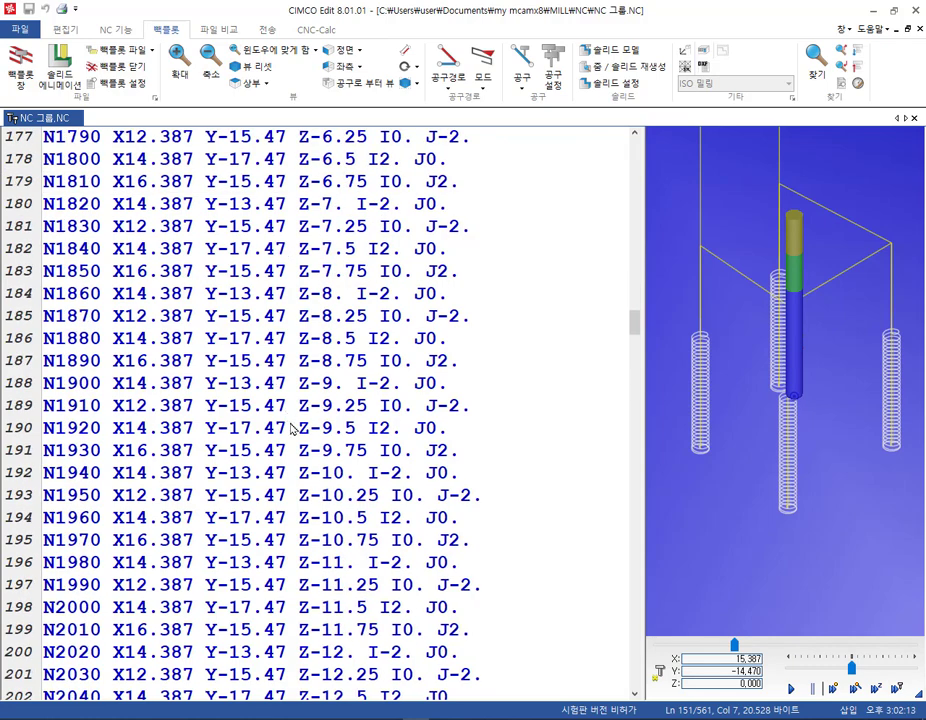
scroll(370, 565, "down", 12)
scroll(390, 565, "up", 16)
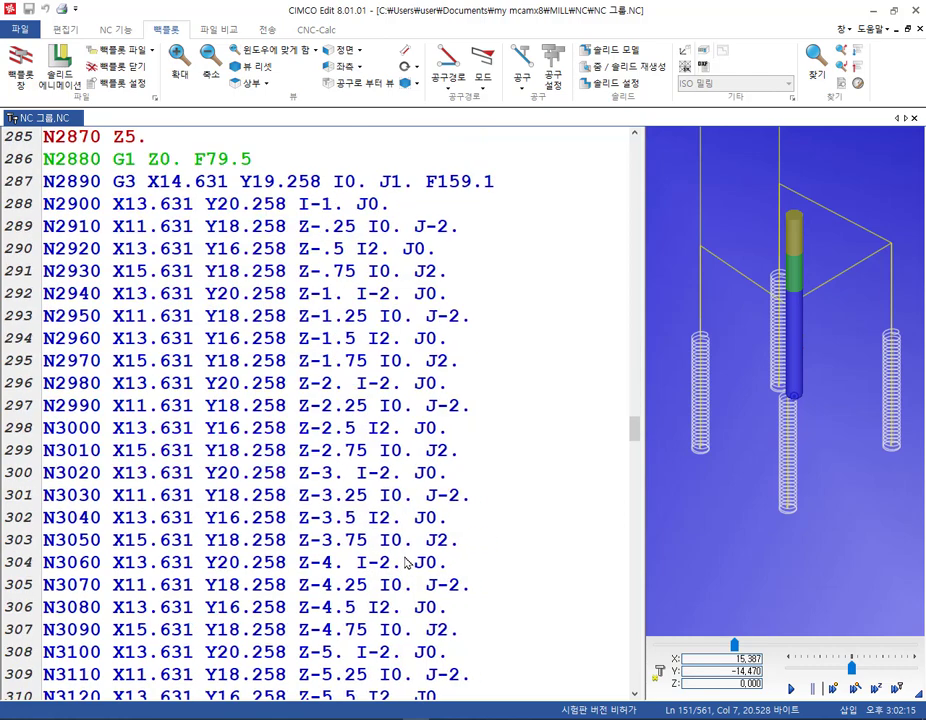
scroll(407, 557, "down", 3)
scroll(407, 557, "up", 9)
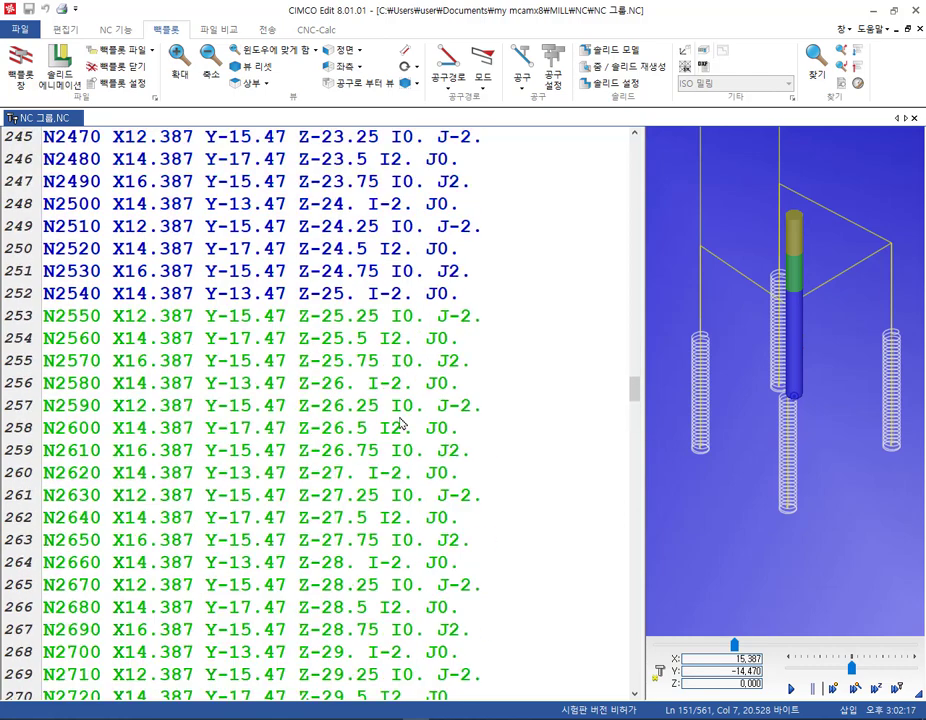
left_click(411, 315)
left_click(493, 338)
left_click(494, 405)
left_click(492, 517)
left_click(483, 630)
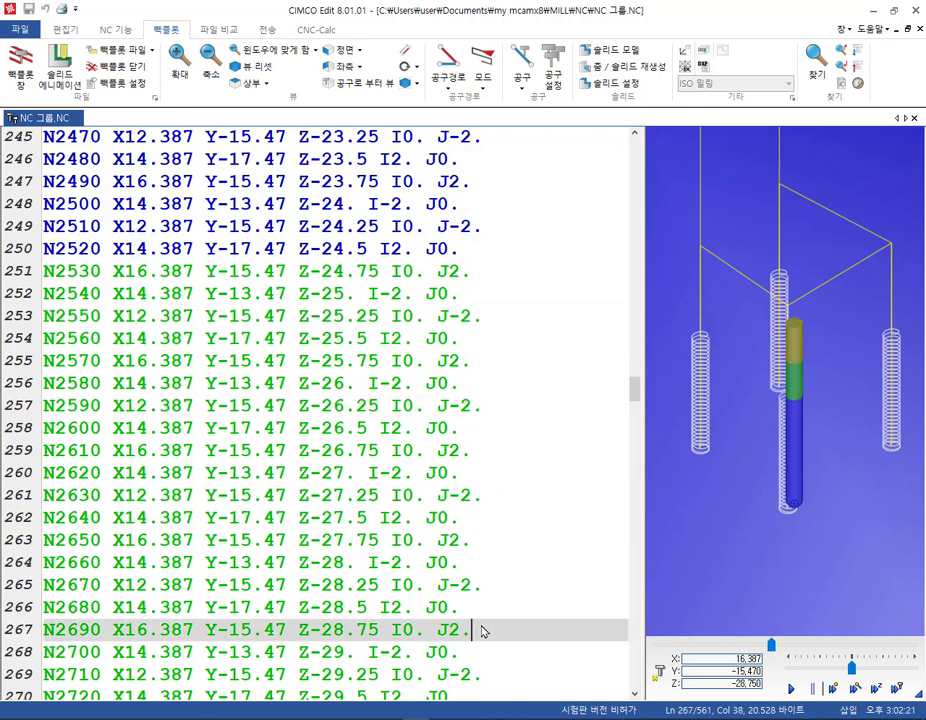
Follow the helix quarter by quarter, checking the tool position at blocks N2520, N2530 and N2540 and at further lines down to N2610.
left_click(479, 249)
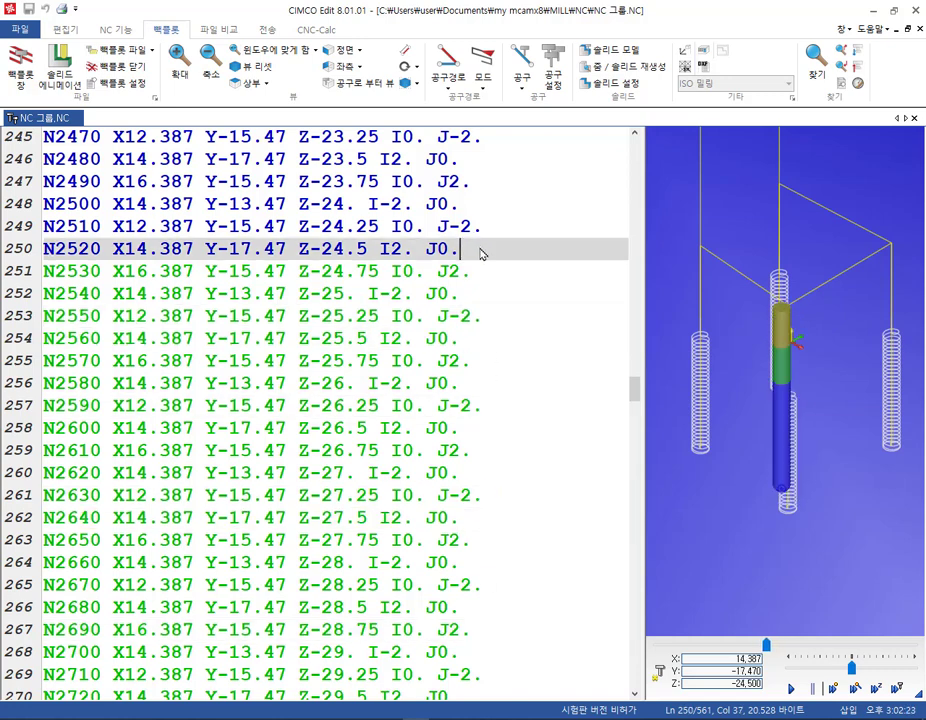
left_click(481, 274)
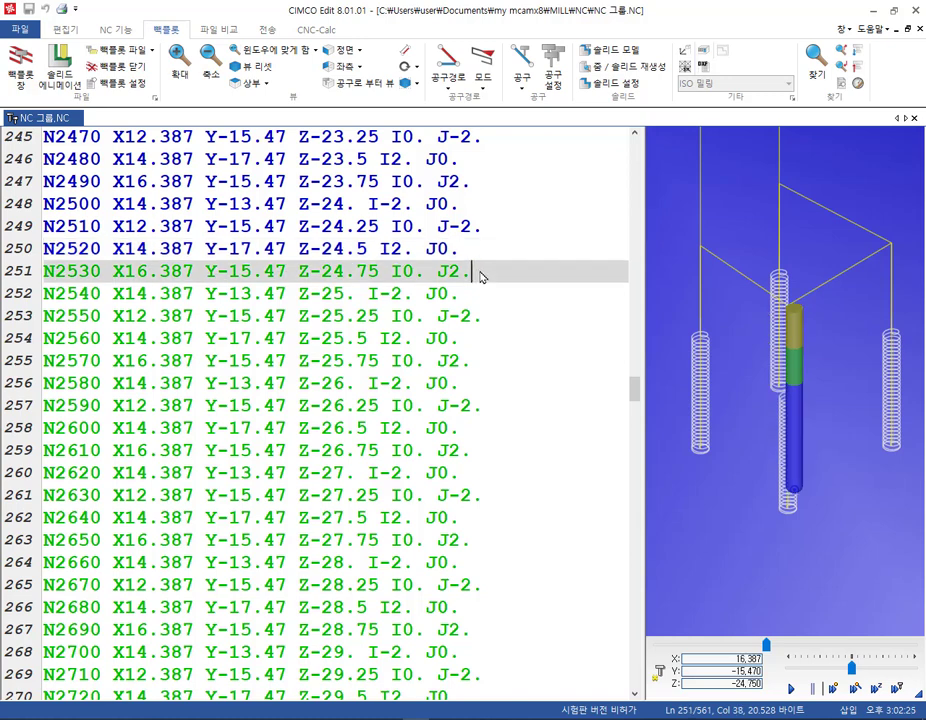
left_click(487, 298)
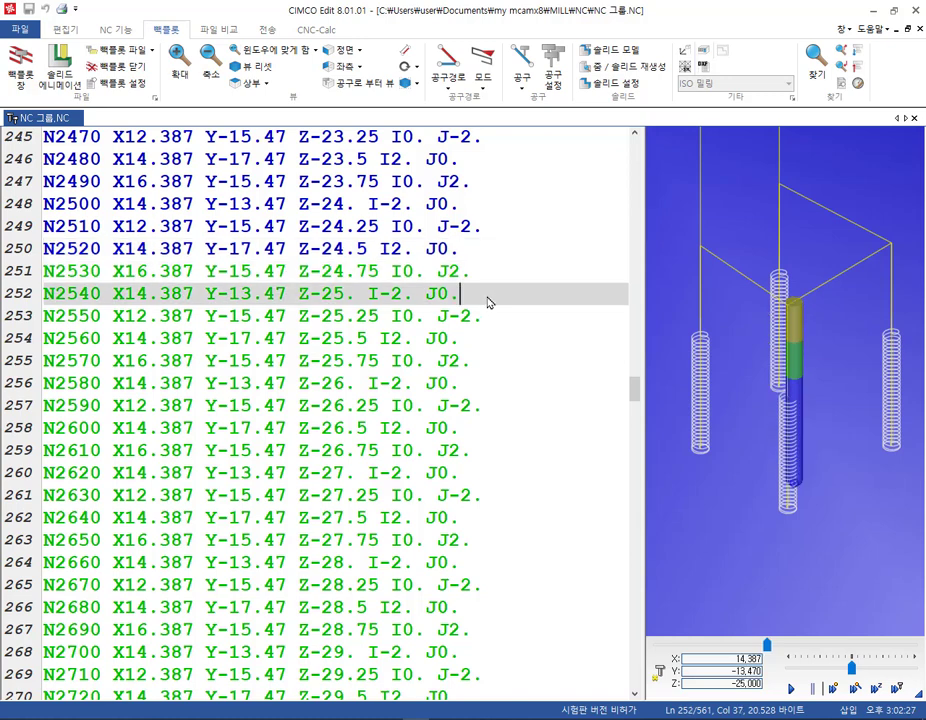
left_click(501, 318)
left_click(506, 384)
left_click(505, 451)
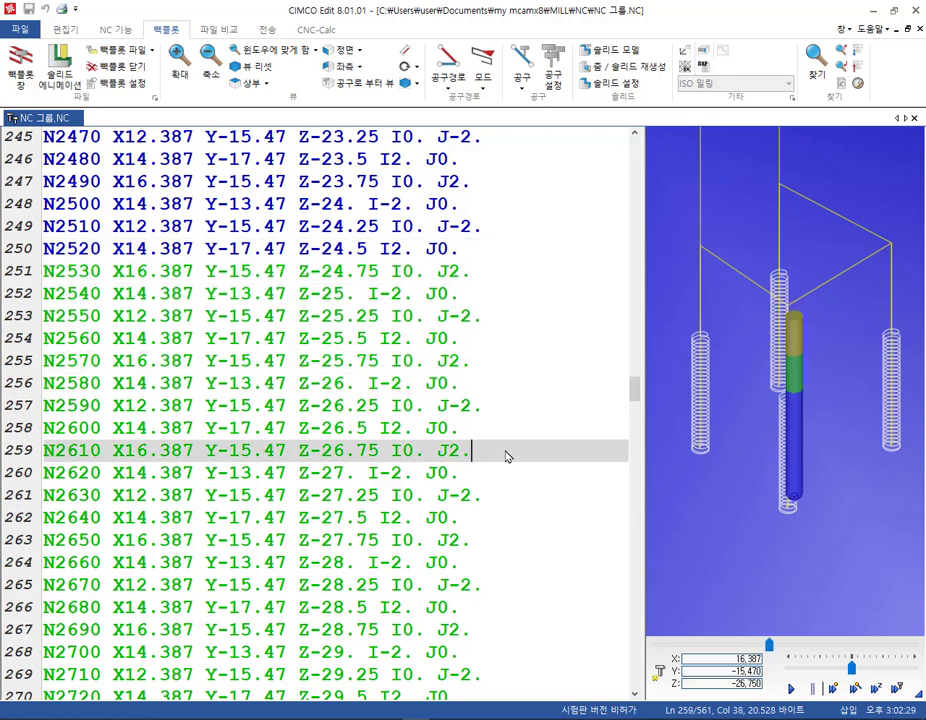
Check the third hole's helix blocks against the backplot and highlight the I0. J-2. values and block number of N3230.
scroll(491, 450, "down", 12)
scroll(491, 450, "down", 10)
left_click(350, 428)
left_click(357, 540)
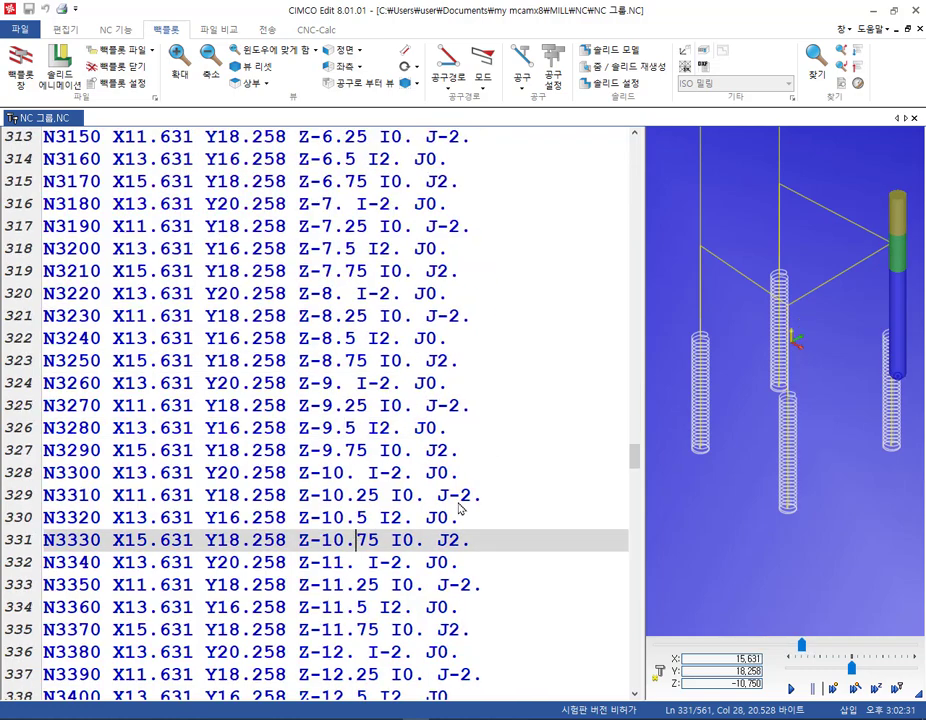
scroll(781, 478, "up", 5)
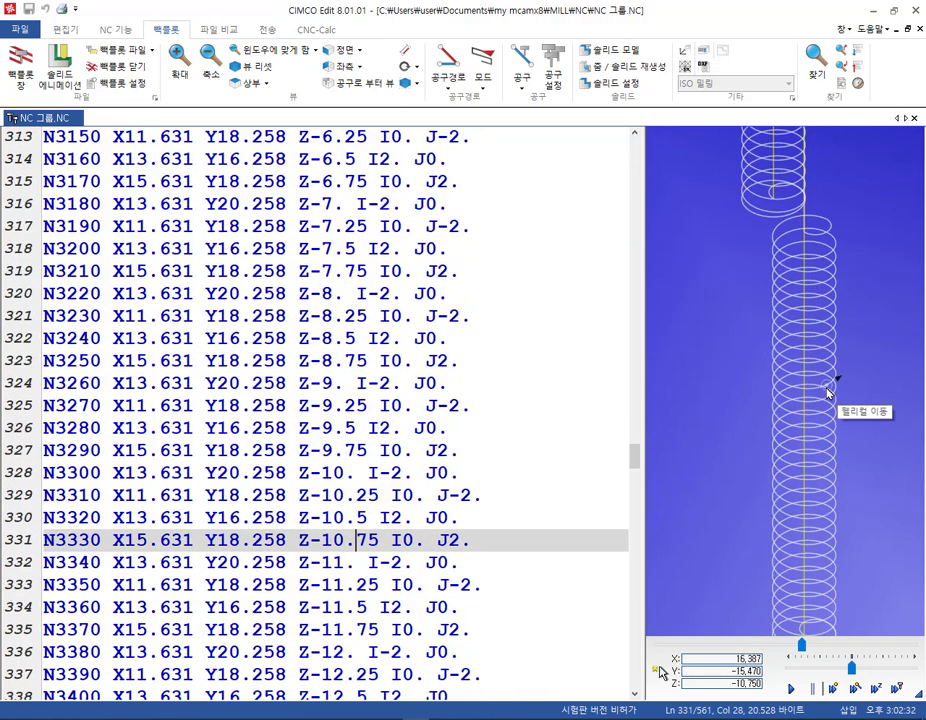
left_click(510, 298)
left_click_drag(380, 316, 480, 320)
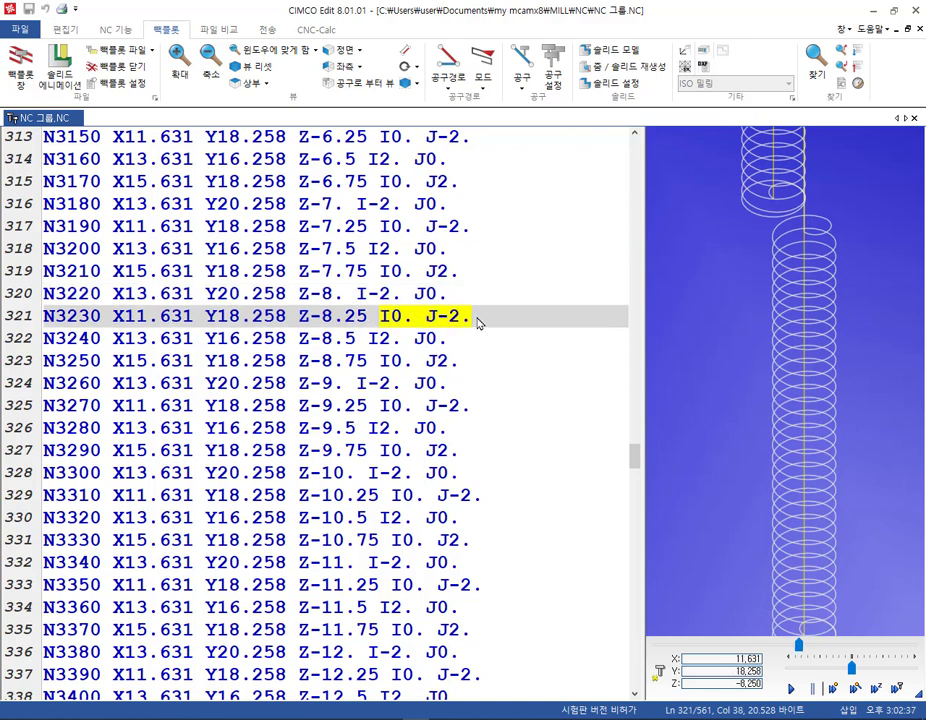
left_click_drag(102, 318, 17, 323)
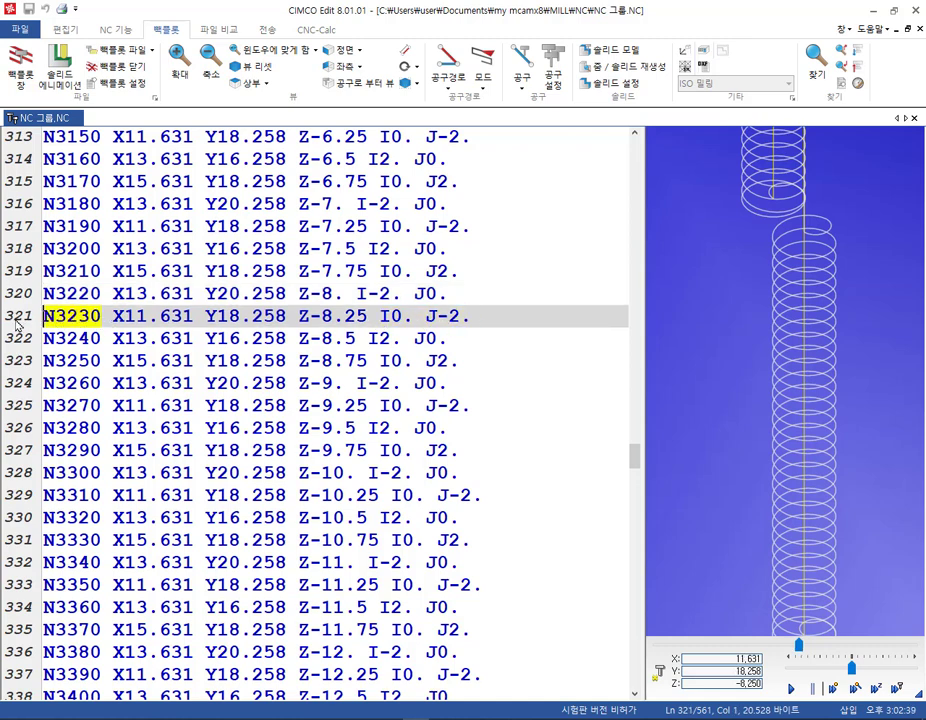
Go to the end of the NC program and highlight the A0. word in the G28 return block N5600.
left_click_drag(634, 456, 634, 690)
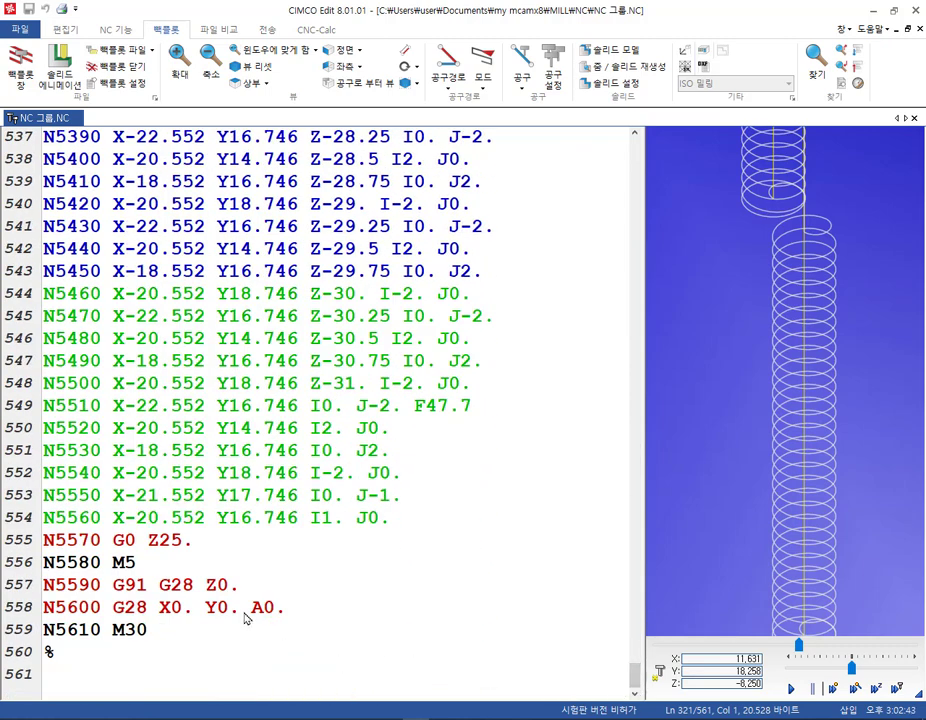
left_click_drag(244, 612, 289, 618)
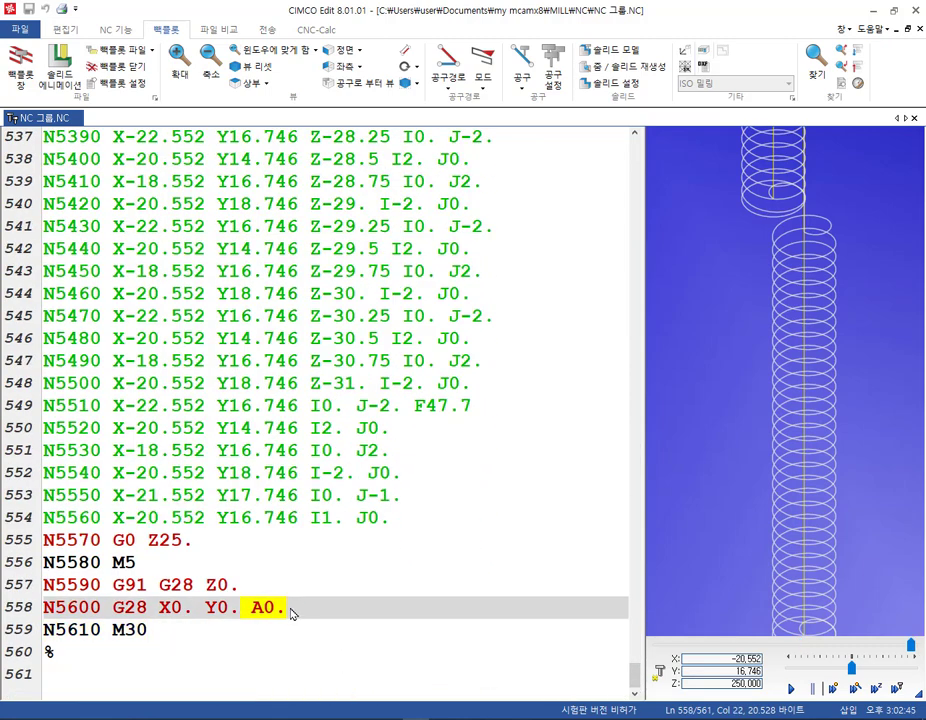
left_click(517, 545)
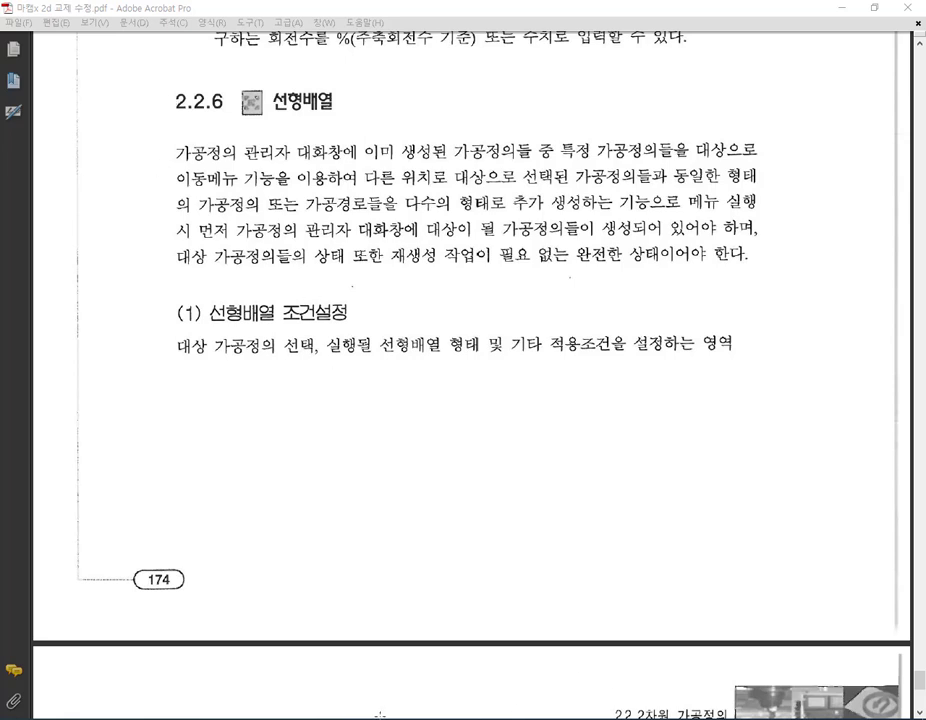
Switch back to Mastercam and inspect the helix bore toolpath on the four holes from the top and at an angle.
left_click(258, 645)
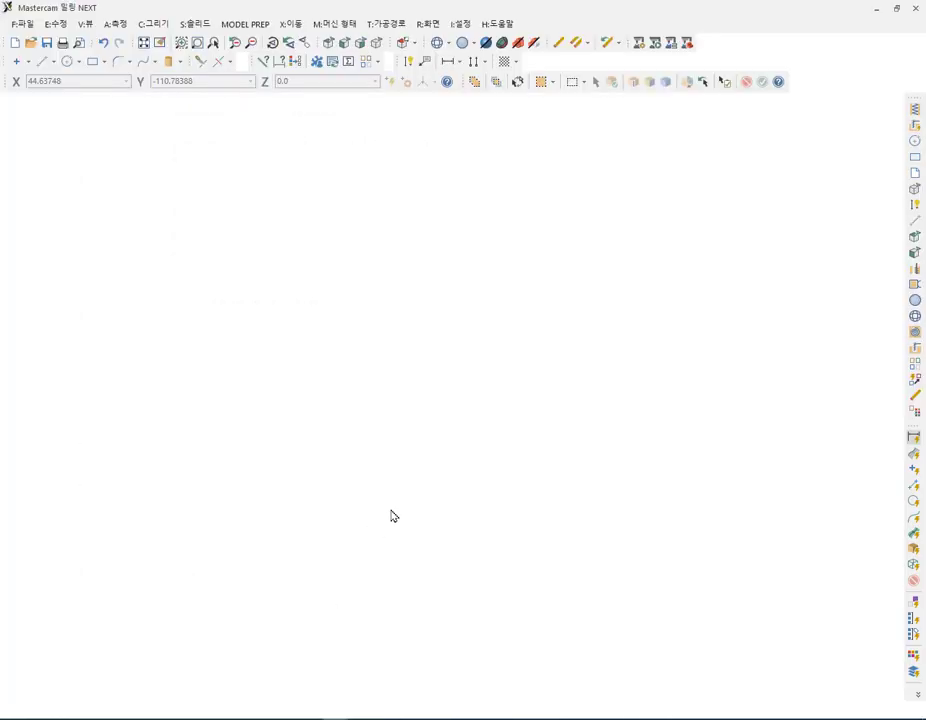
scroll(441, 397, "down", 2)
left_click(329, 42)
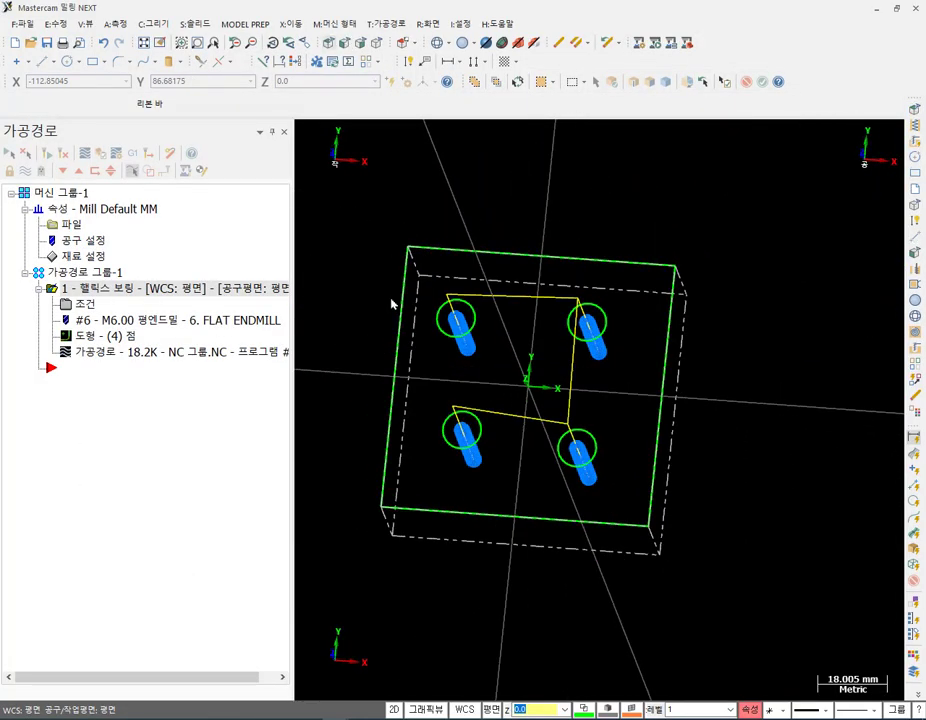
scroll(393, 304, "down", 2)
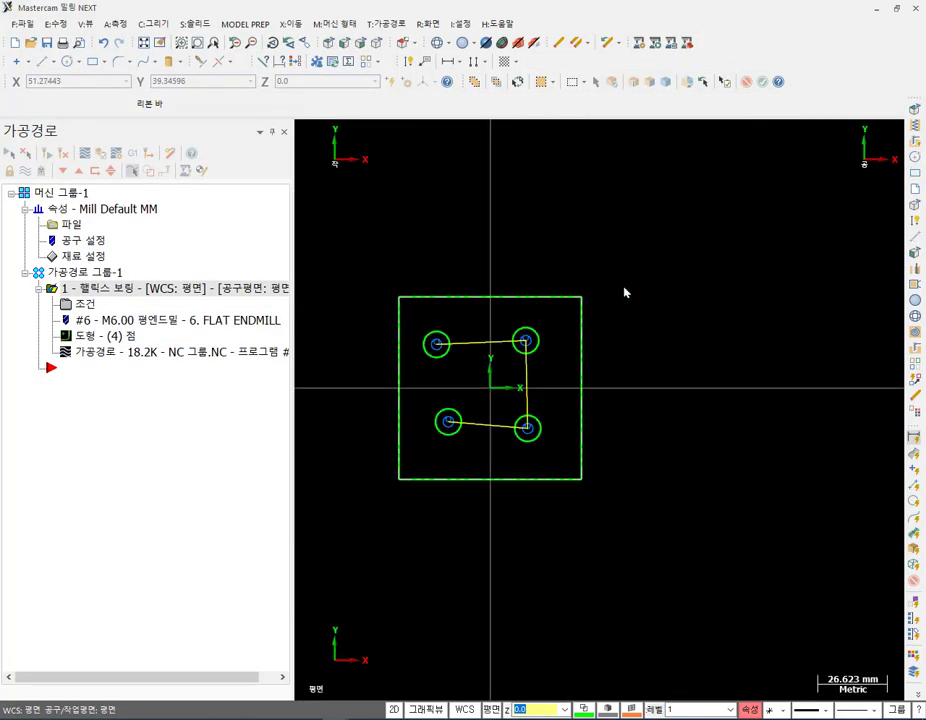
scroll(463, 331, "up", 1)
scroll(480, 356, "down", 1)
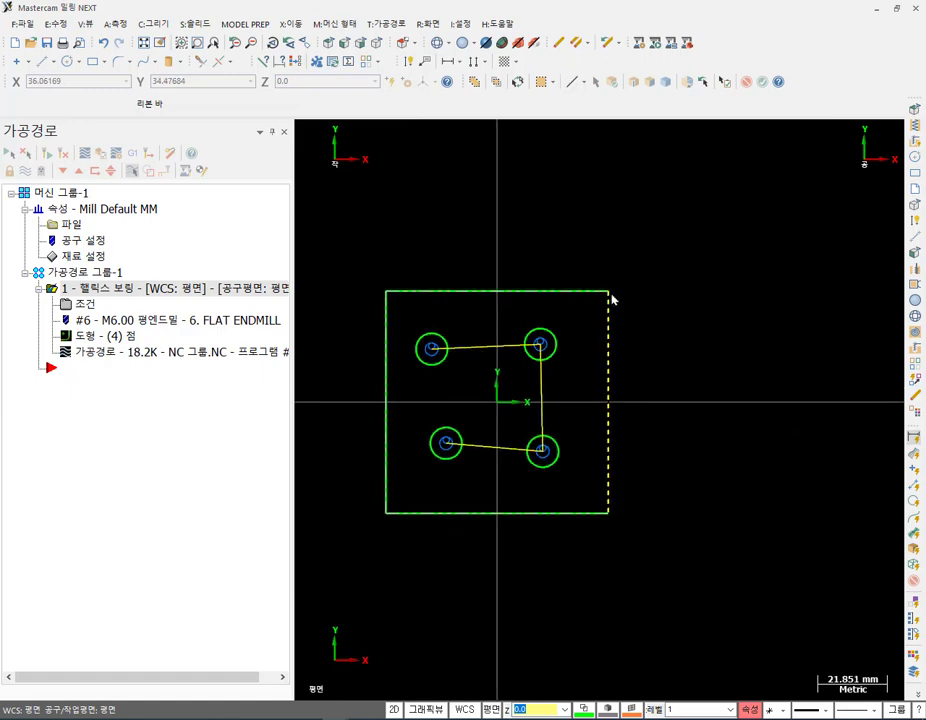
middle_click_drag(558, 302, 660, 291)
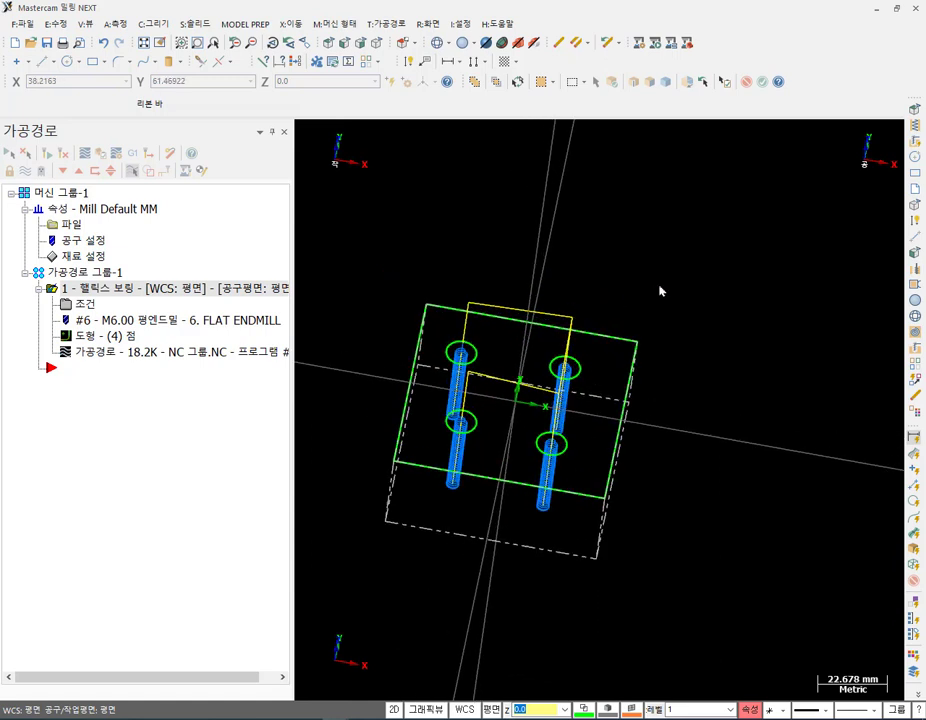
scroll(430, 335, "down", 4)
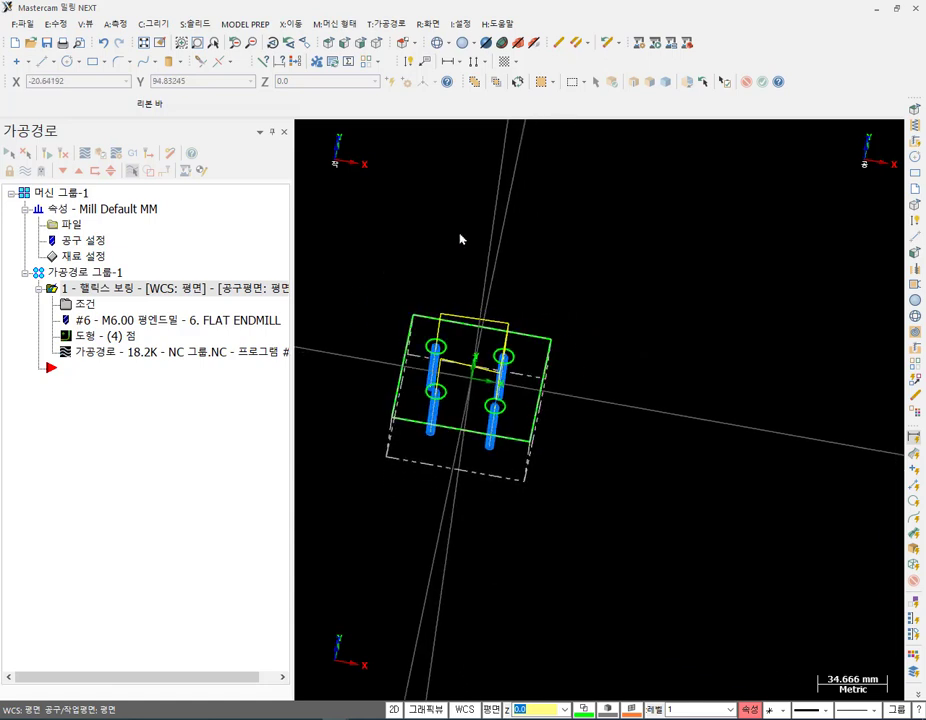
Switch to the textbook PDF in Acrobat and read section 2.2.6 선형배열 with its condition settings.
key("alt+Tab")
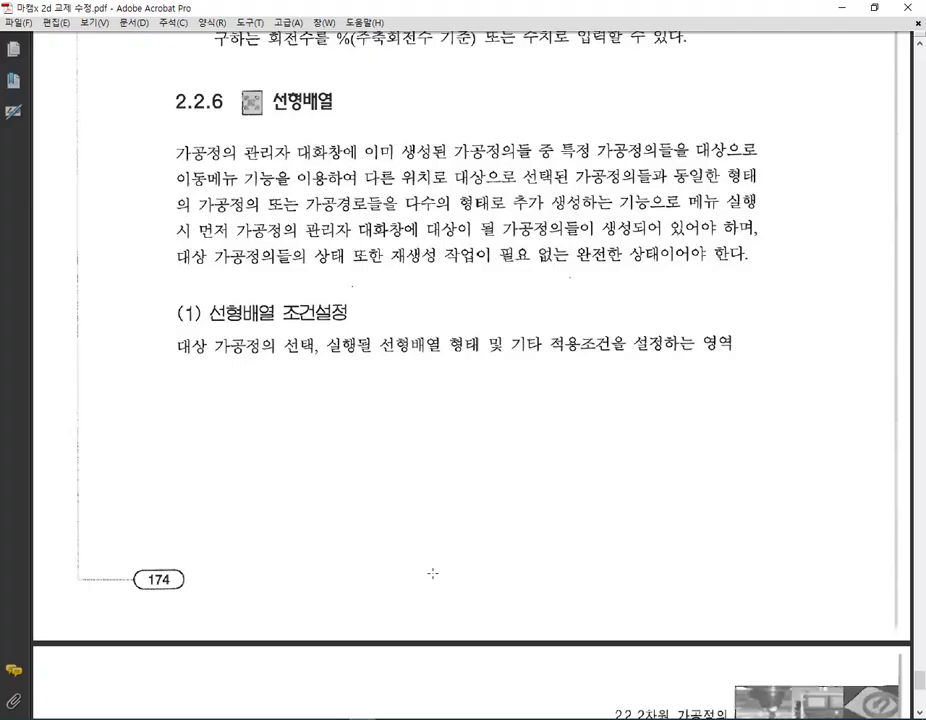
scroll(482, 460, "down", 10)
scroll(491, 460, "up", 9)
scroll(491, 456, "up", 4)
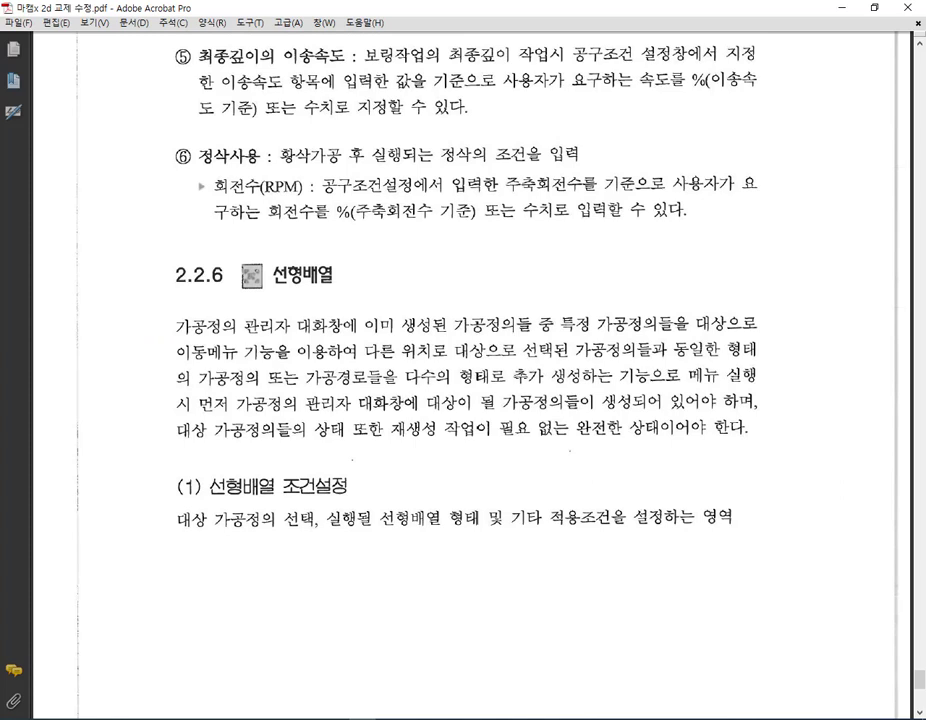
scroll(460, 392, "down", 15)
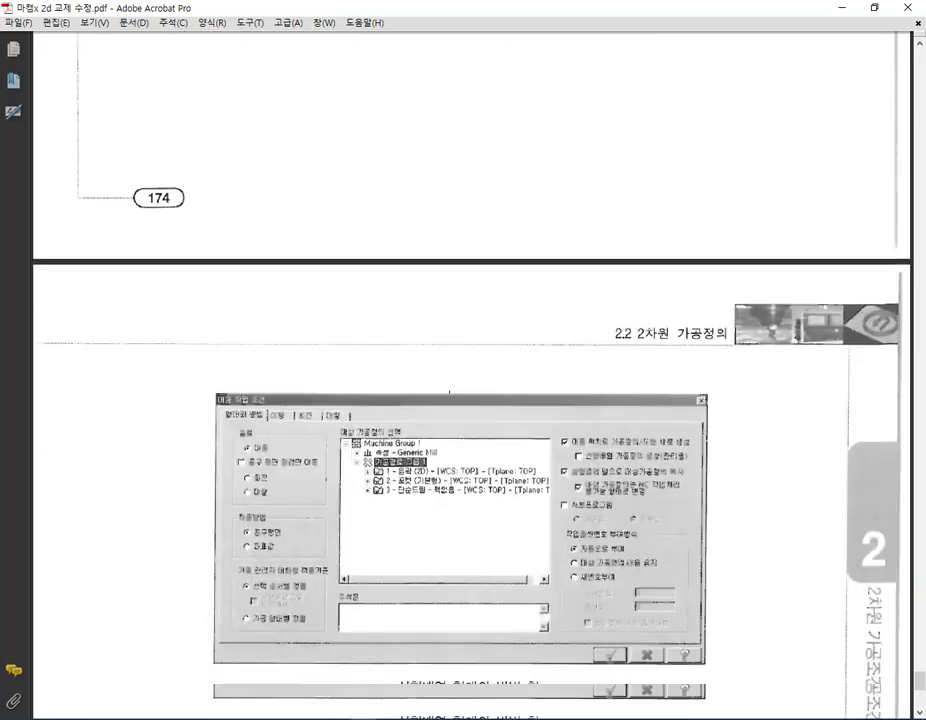
scroll(460, 392, "down", 15)
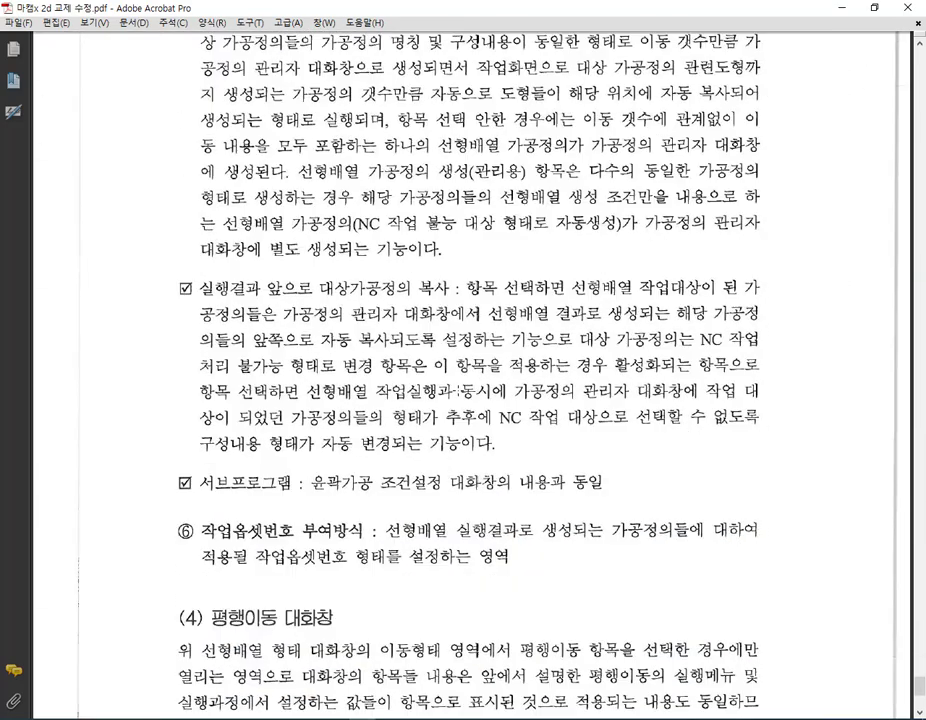
Mark the textbook passages on the 평행이동, 회전이동 and 대칭이동 dialogs with rectangles.
scroll(456, 390, "down", 5)
left_click_drag(173, 352, 800, 715)
scroll(490, 352, "down", 9)
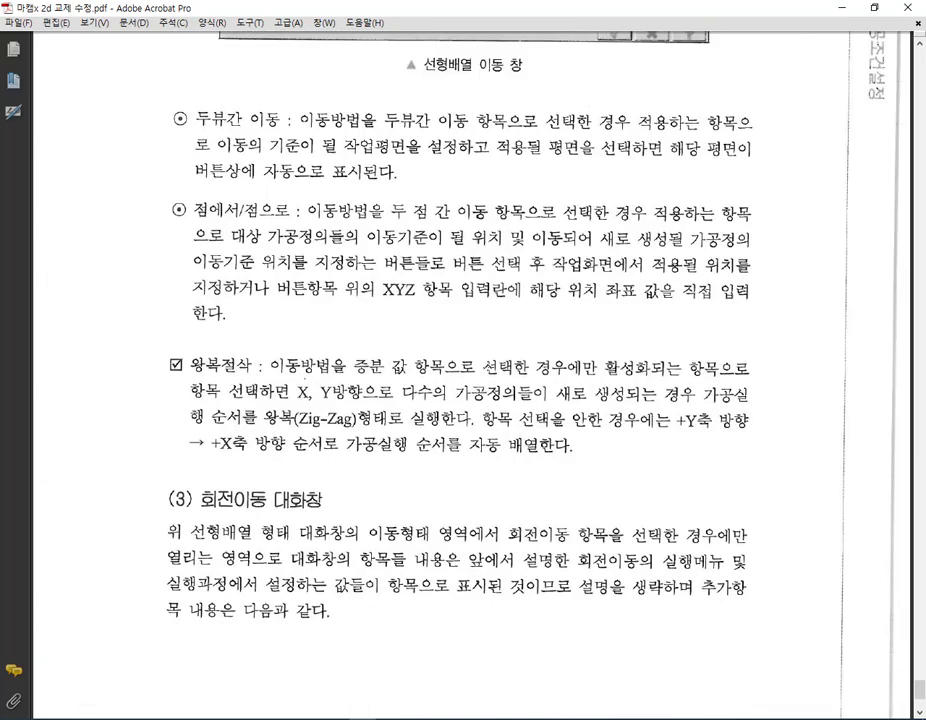
left_click_drag(157, 265, 682, 430)
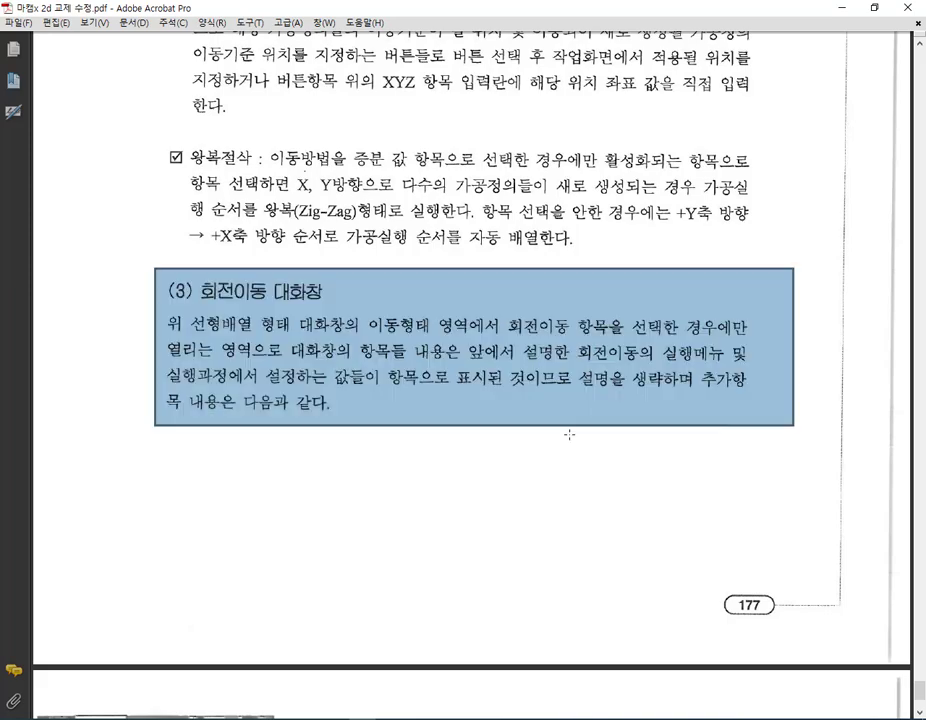
scroll(337, 421, "down", 10)
scroll(490, 380, "down", 4)
left_click_drag(148, 364, 845, 553)
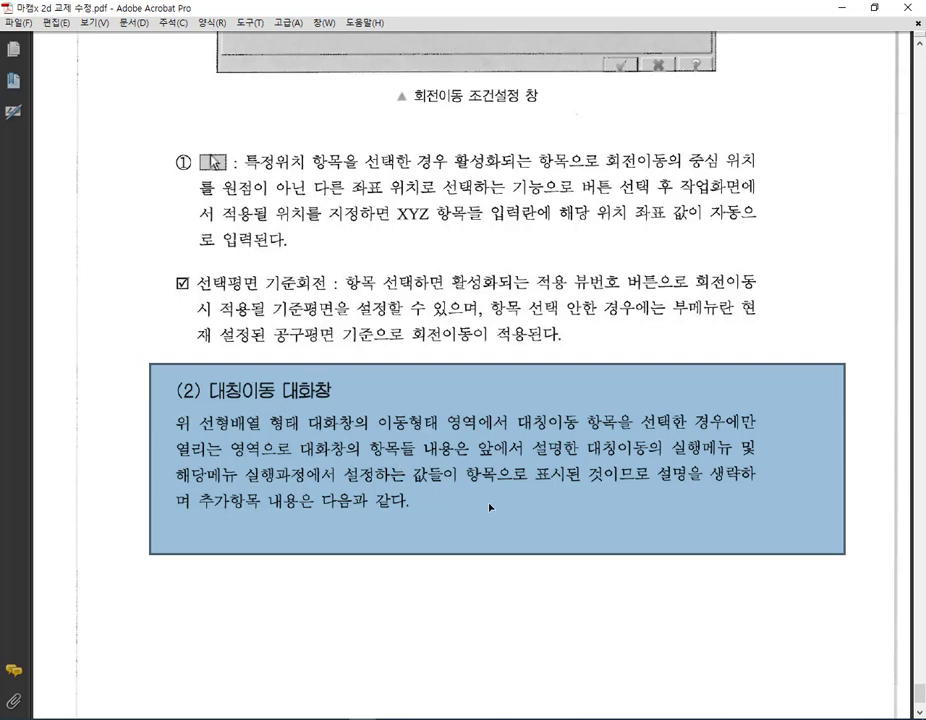
Read the mirror dialog options up to page 179, including 가공경로 역방향, and return to Mastercam.
scroll(522, 485, "down", 20)
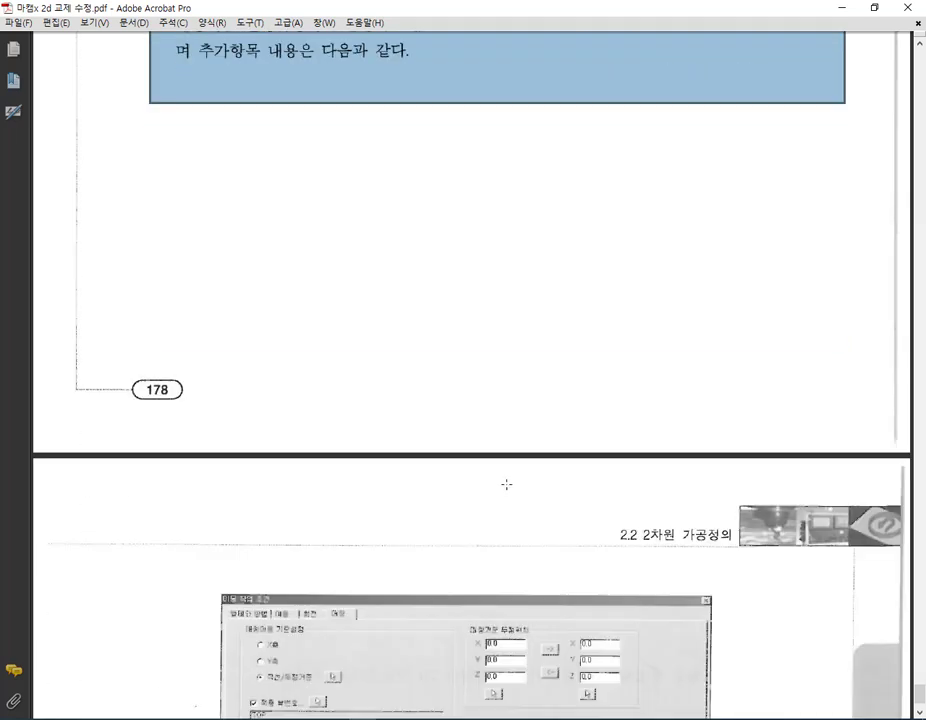
scroll(508, 468, "down", 9)
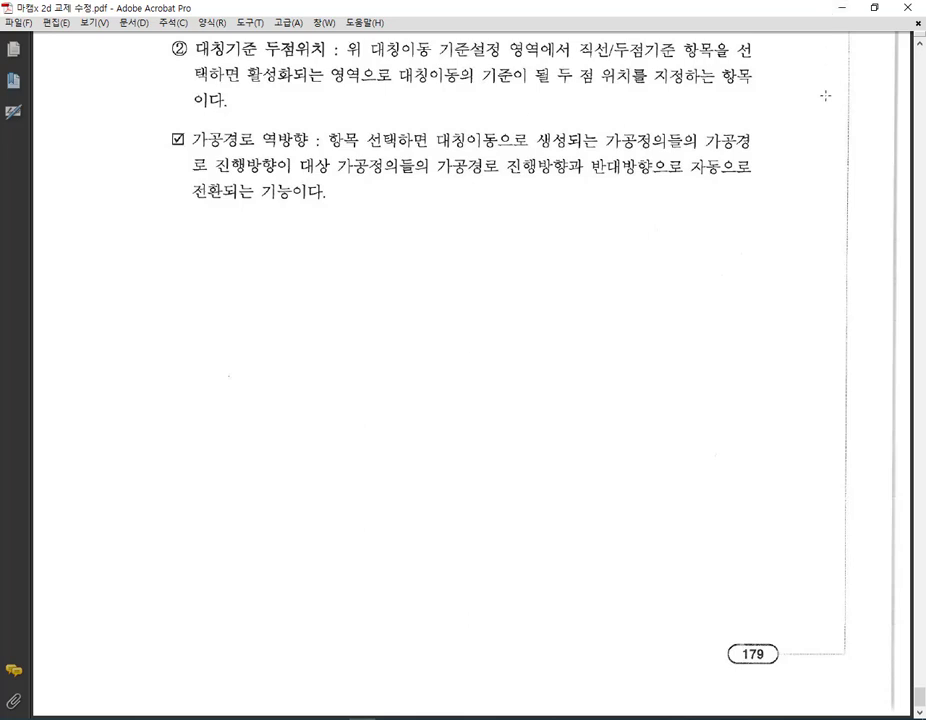
left_click(844, 13)
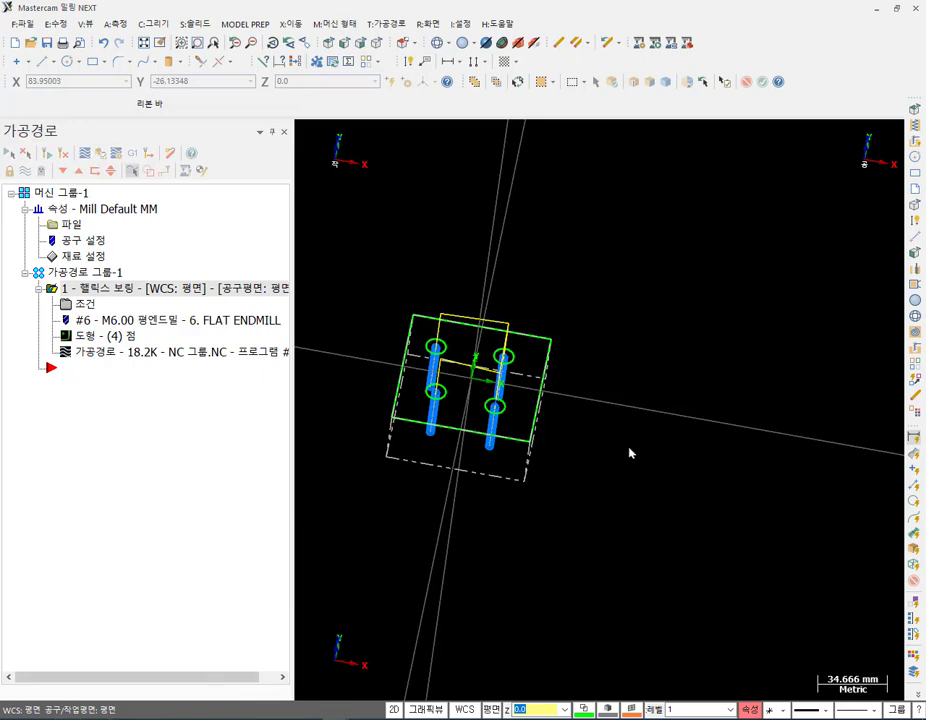
Switch to the empty Mastercam file and draw a 100 mm wide, 70 mm high rectangle with its lower-left corner at the origin.
left_click(509, 717)
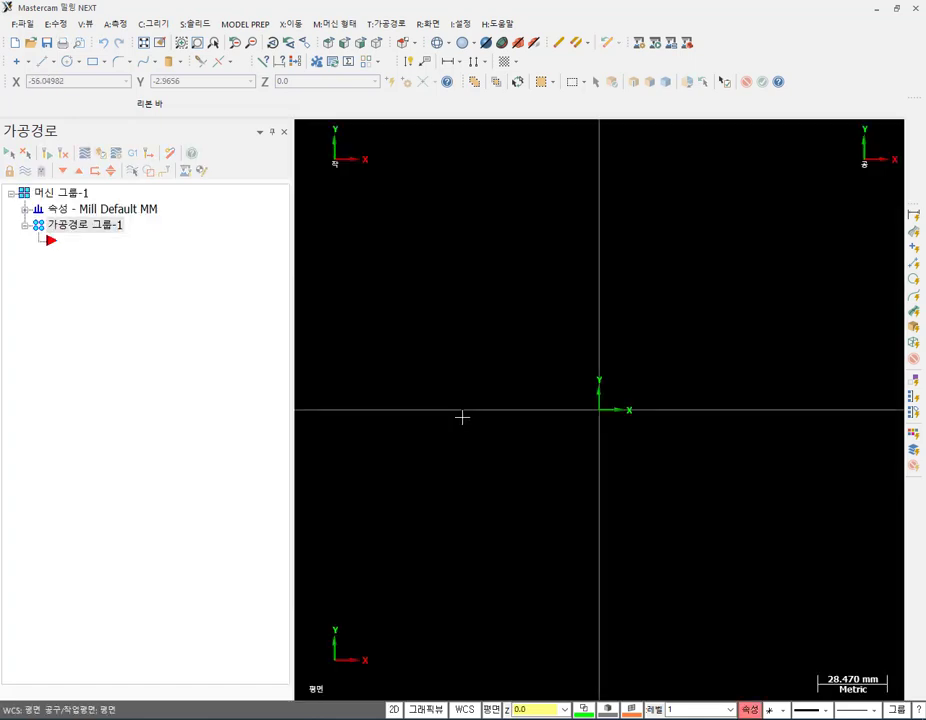
scroll(459, 418, "down", 2)
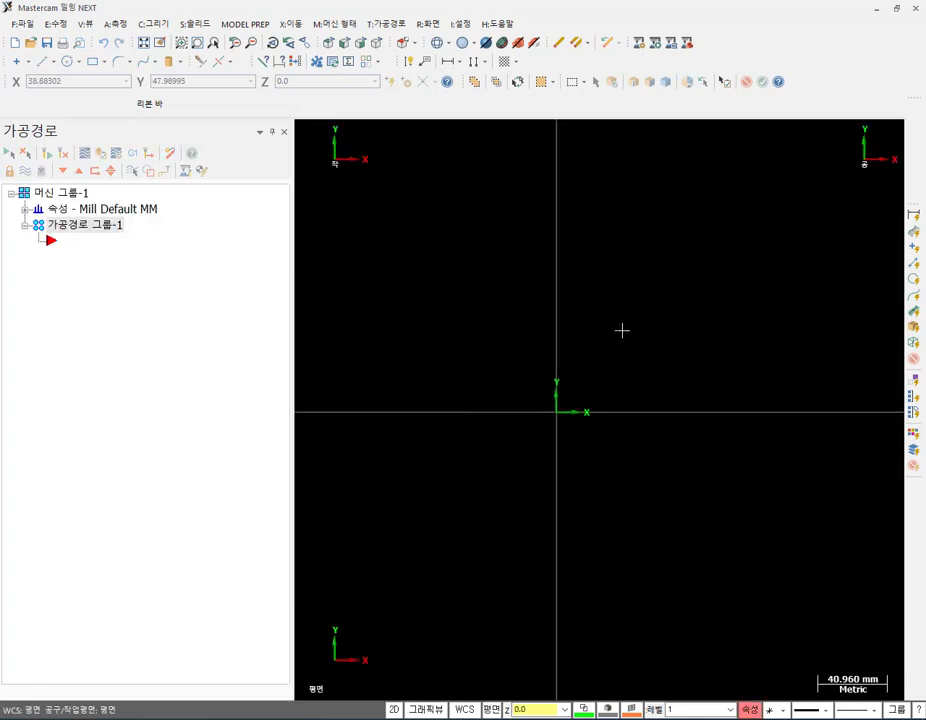
left_click(92, 61)
left_click(556, 411)
left_click(823, 281)
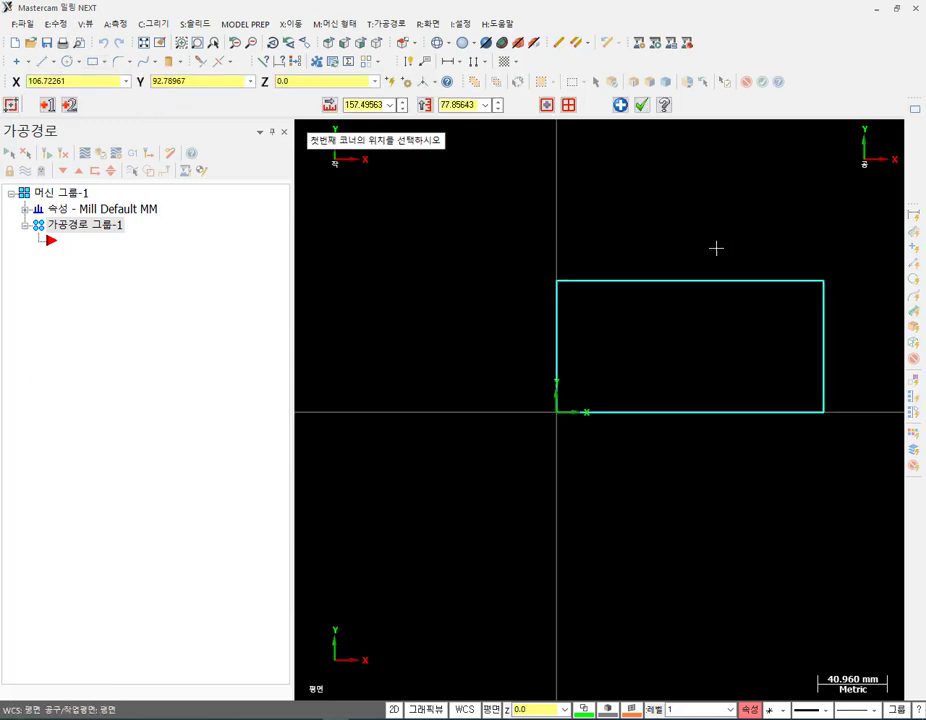
left_click(374, 104)
type("100")
left_click(457, 103)
type("70")
key("Return")
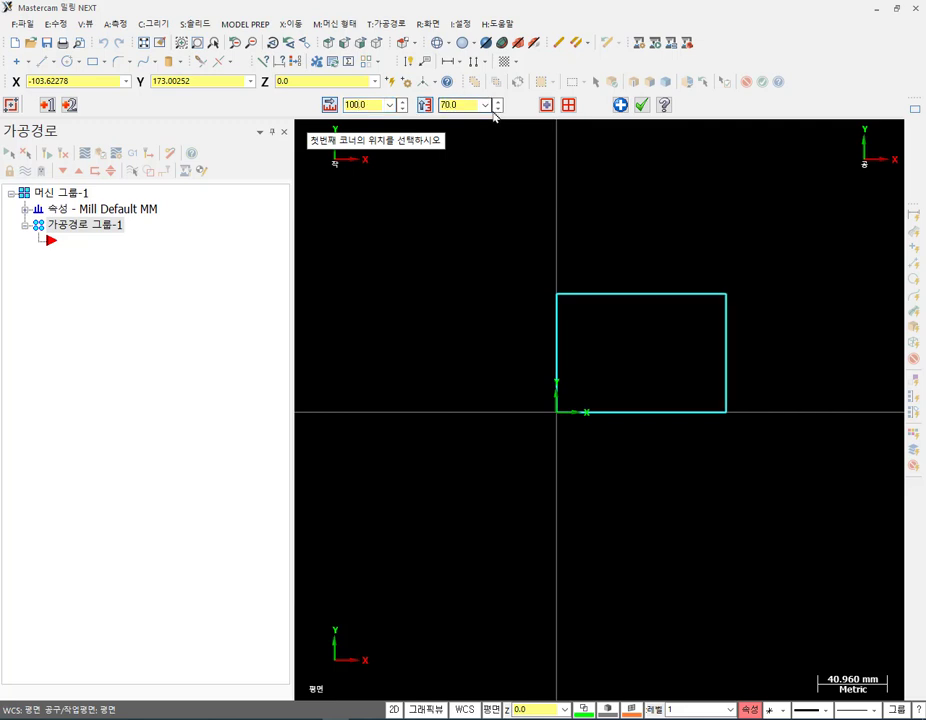
Accept the rectangle, check the part drawing in Acrobat for the dividing line spacing, and return to Mastercam.
left_click(641, 104)
scroll(688, 221, "up", 6)
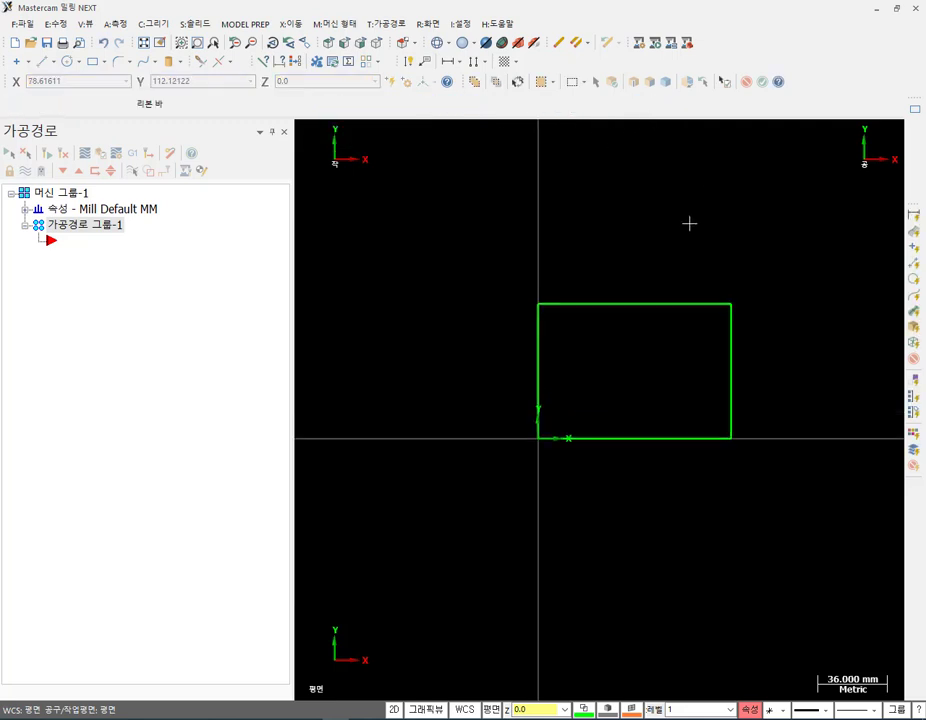
left_click(413, 677)
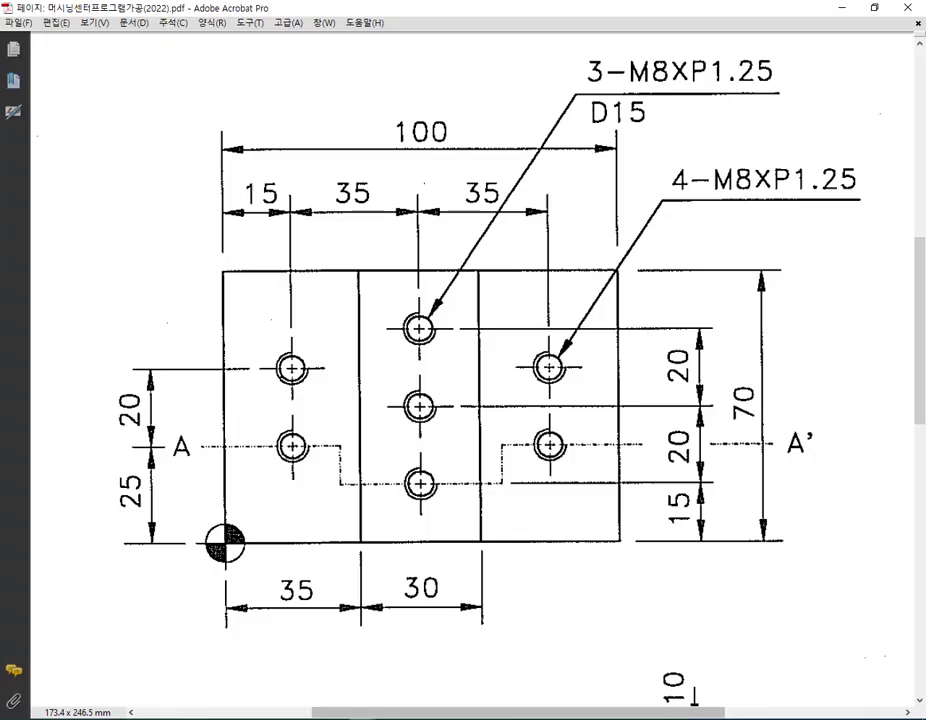
mouse_move(362, 718)
key("alt+Tab")
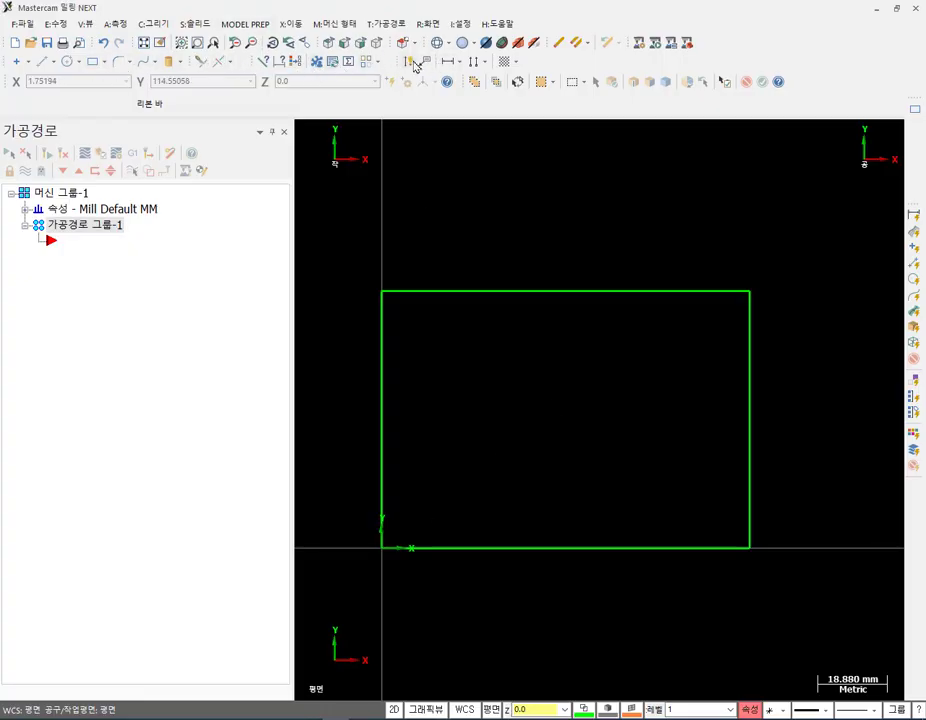
Offset a copy of the rectangle's left edge 35 mm inward.
left_click(290, 23)
left_click(316, 152)
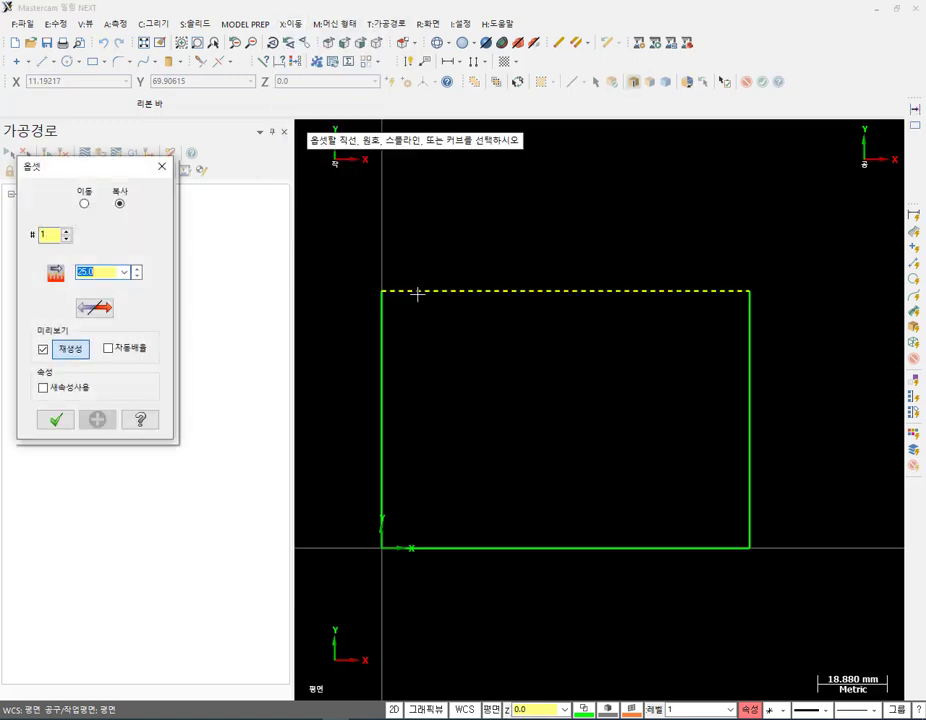
type("35")
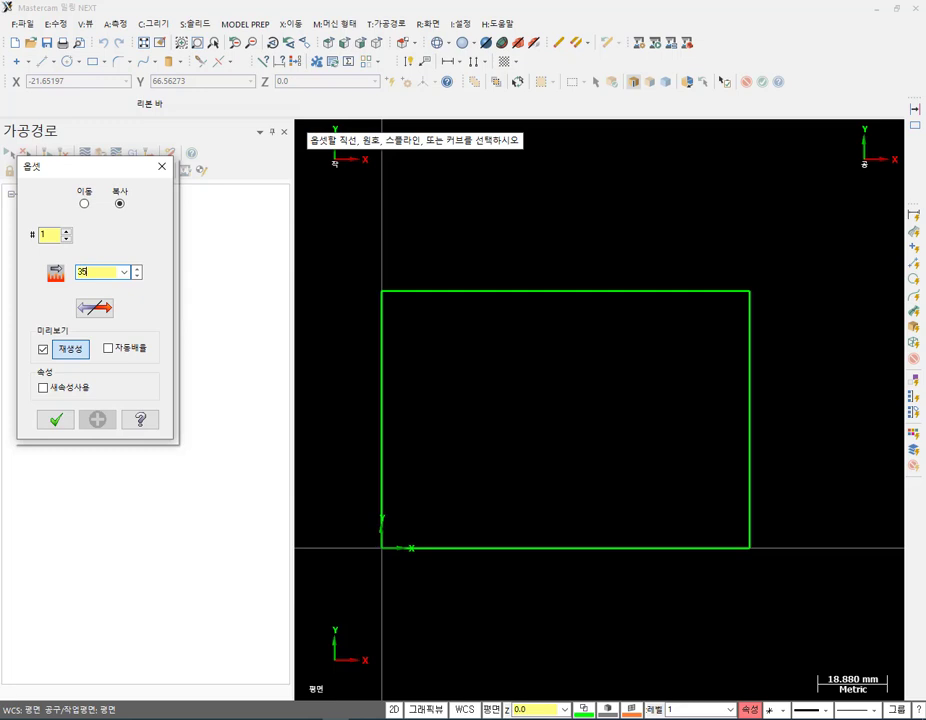
key("Return")
left_click(384, 347)
left_click(544, 389)
Offset a copy of the new vertical line 30 mm to its right and finish the offset.
left_click(100, 417)
type("30")
key("Return")
left_click(510, 393)
left_click(624, 409)
left_click(56, 419)
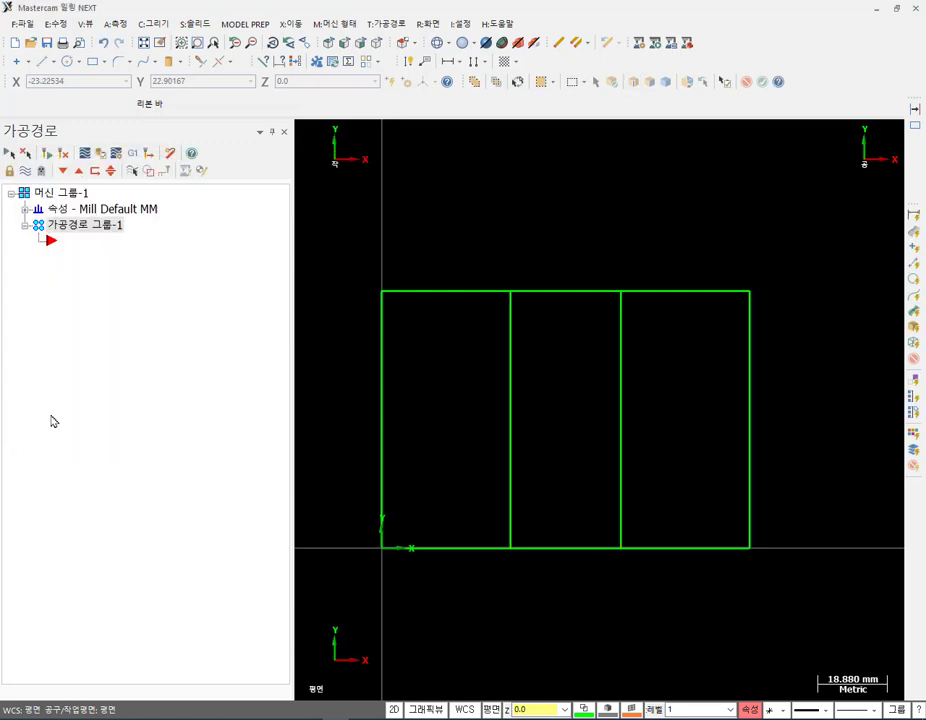
Mark the lowest hole of the middle column on the part drawing in Acrobat and return to Mastercam.
scroll(531, 422, "up", 2)
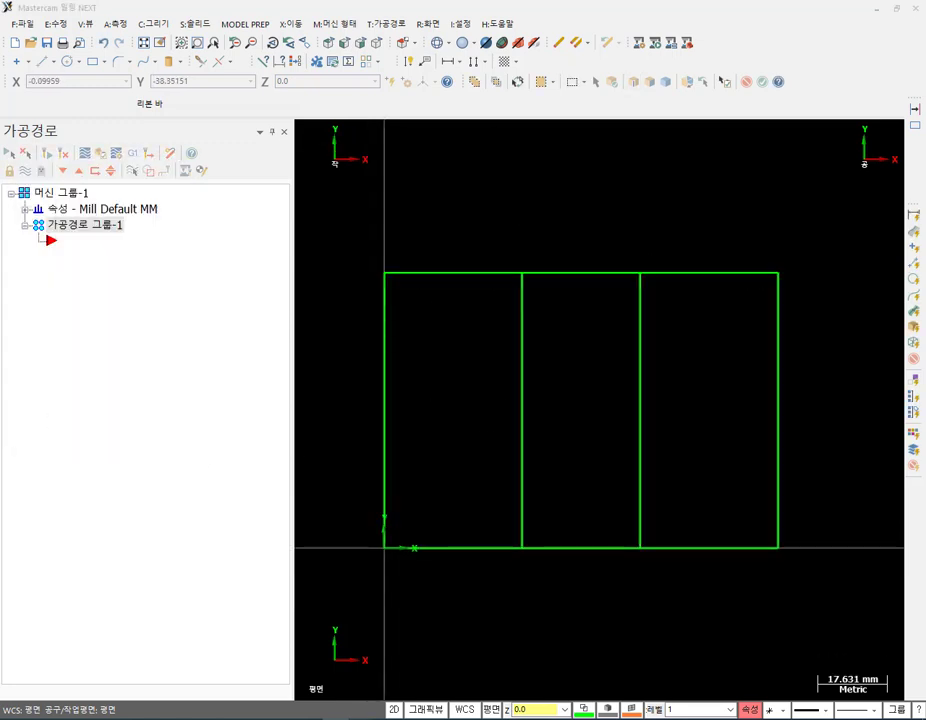
left_click(440, 640)
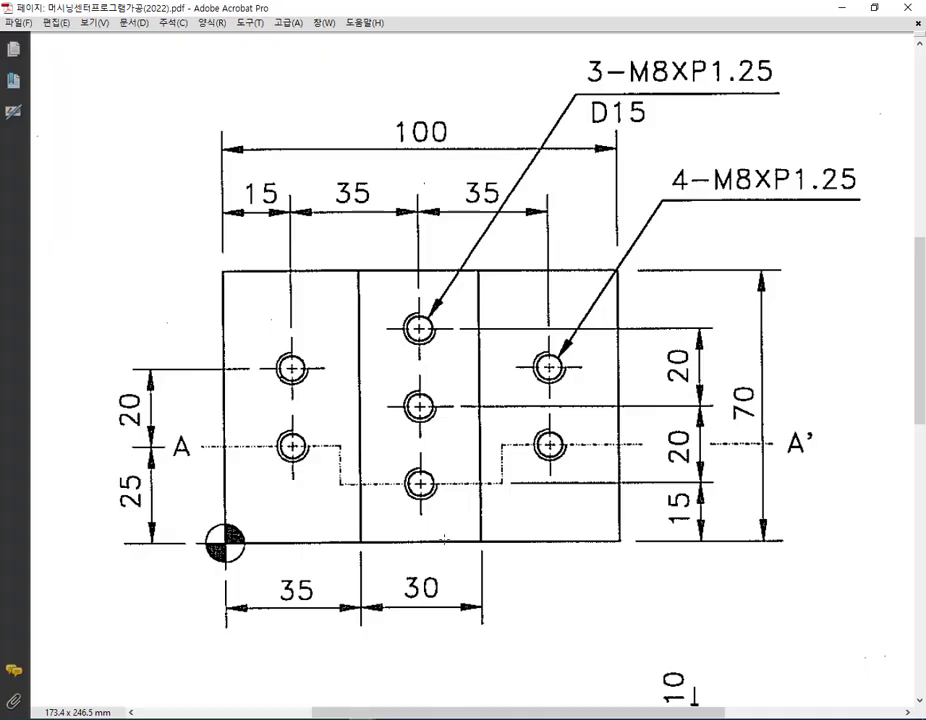
left_click_drag(401, 471, 455, 540)
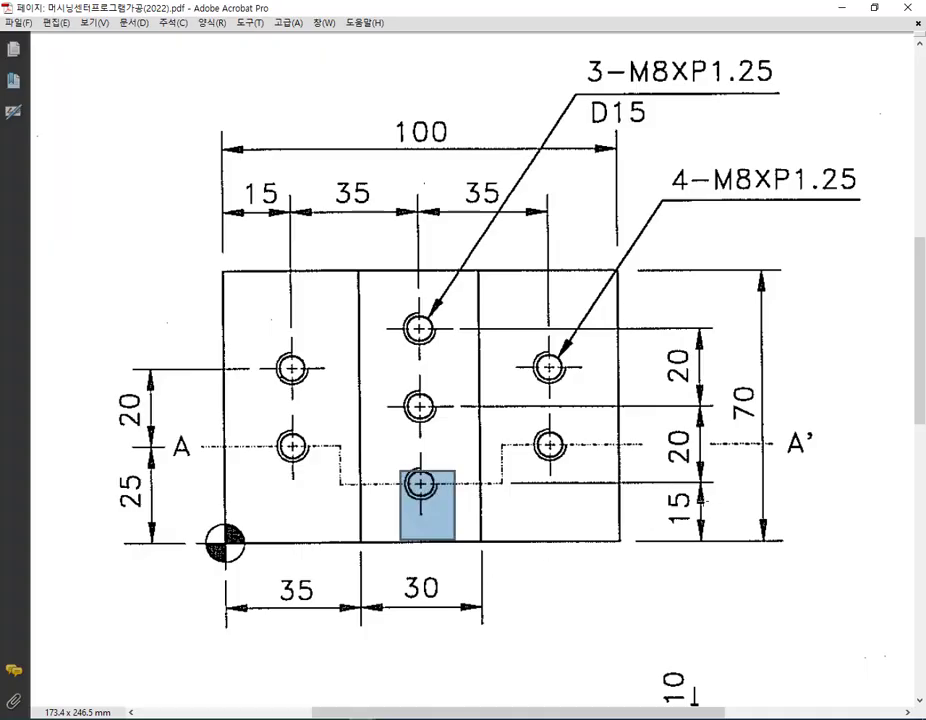
mouse_move(362, 719)
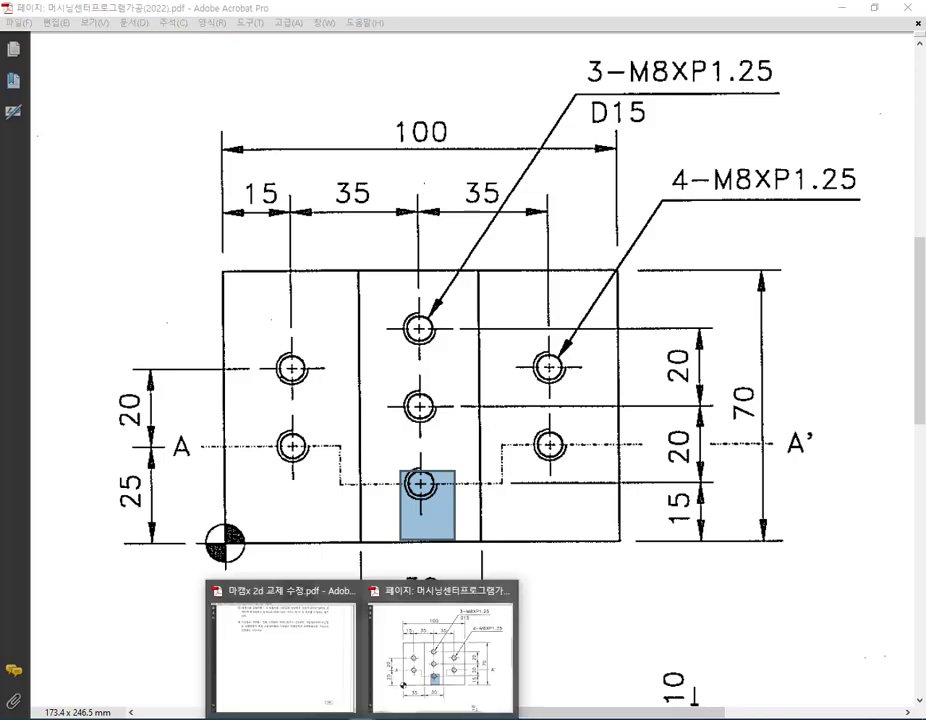
key("alt+Tab")
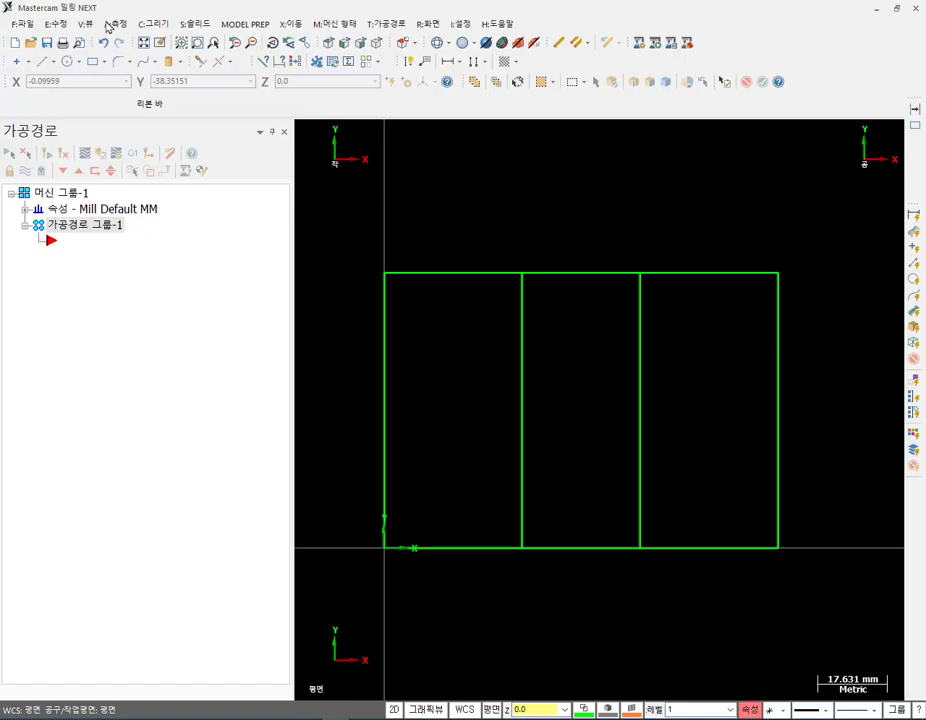
Draw an 8 mm diameter circle centred 15 mm above the midpoint of the rectangle's bottom edge.
left_click(66, 61)
left_click(317, 105)
type("8")
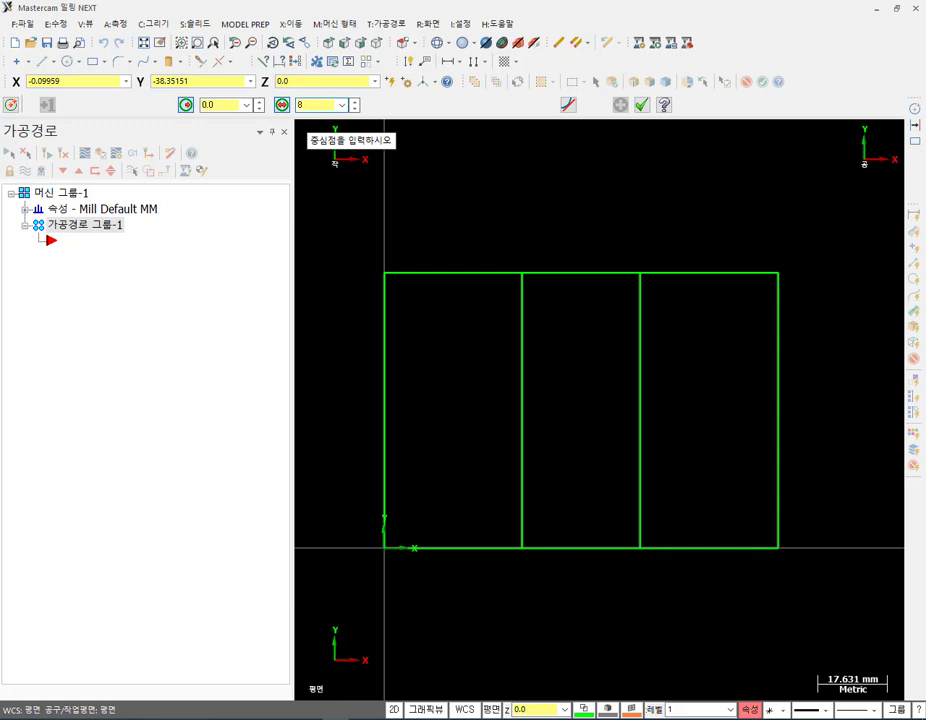
key("BackSpace")
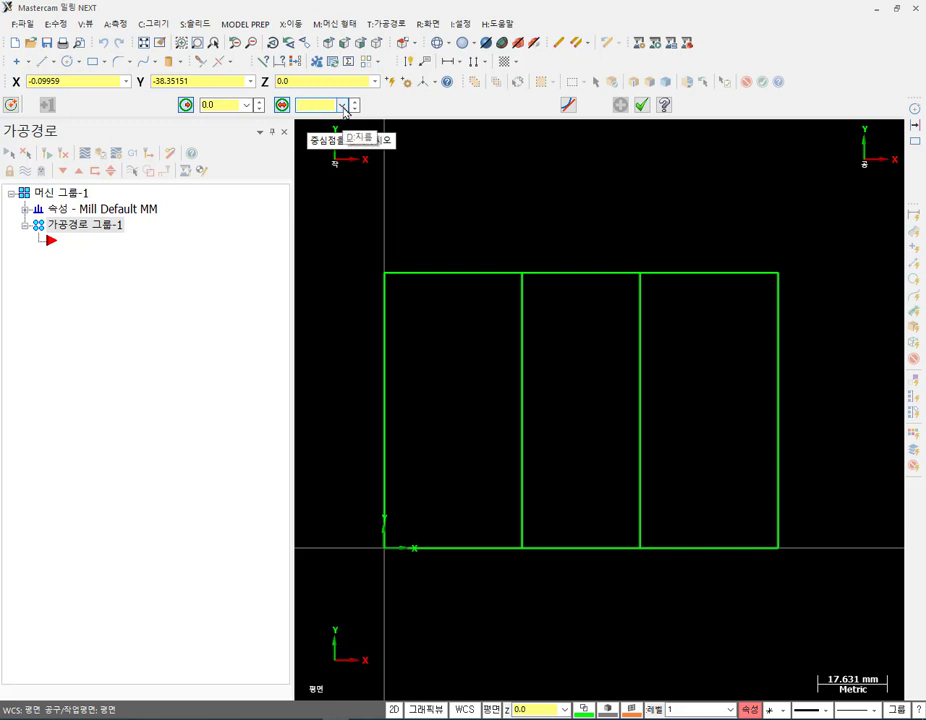
key("Return")
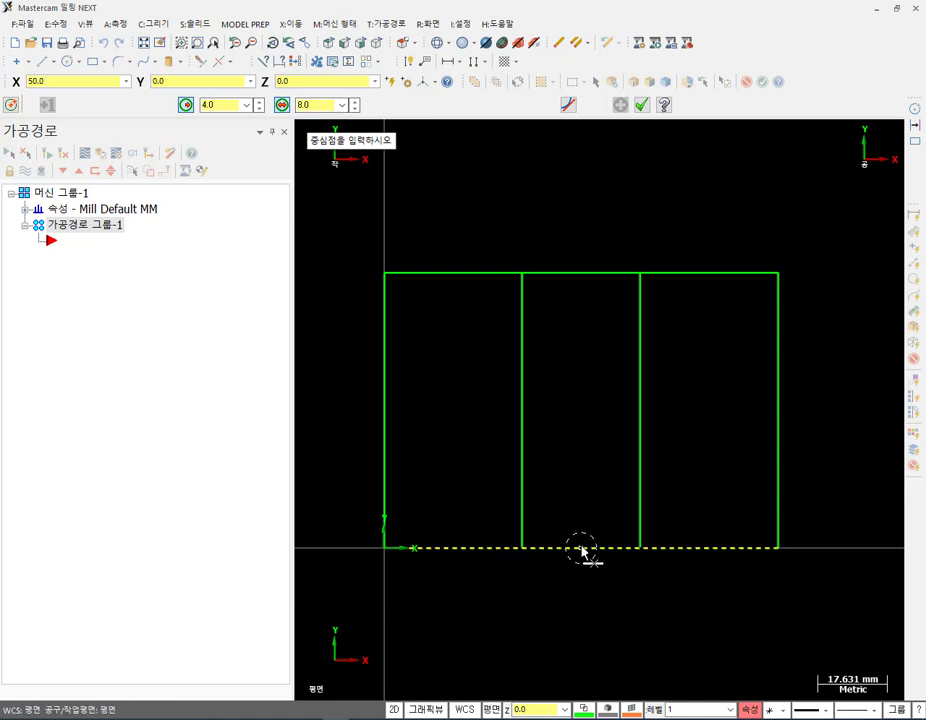
key("space")
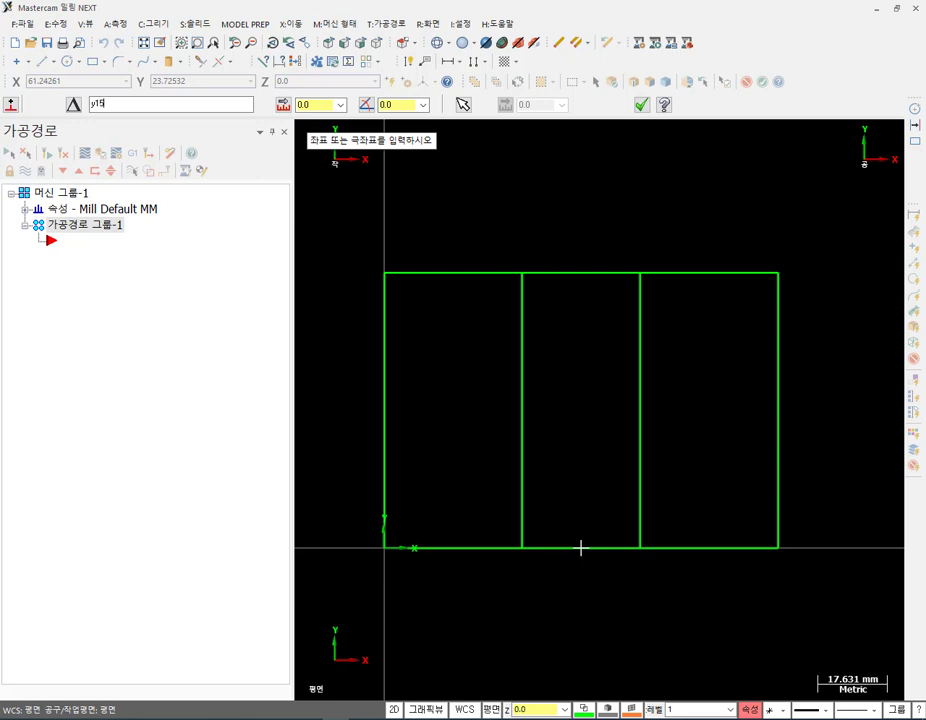
type("y15")
key("Return")
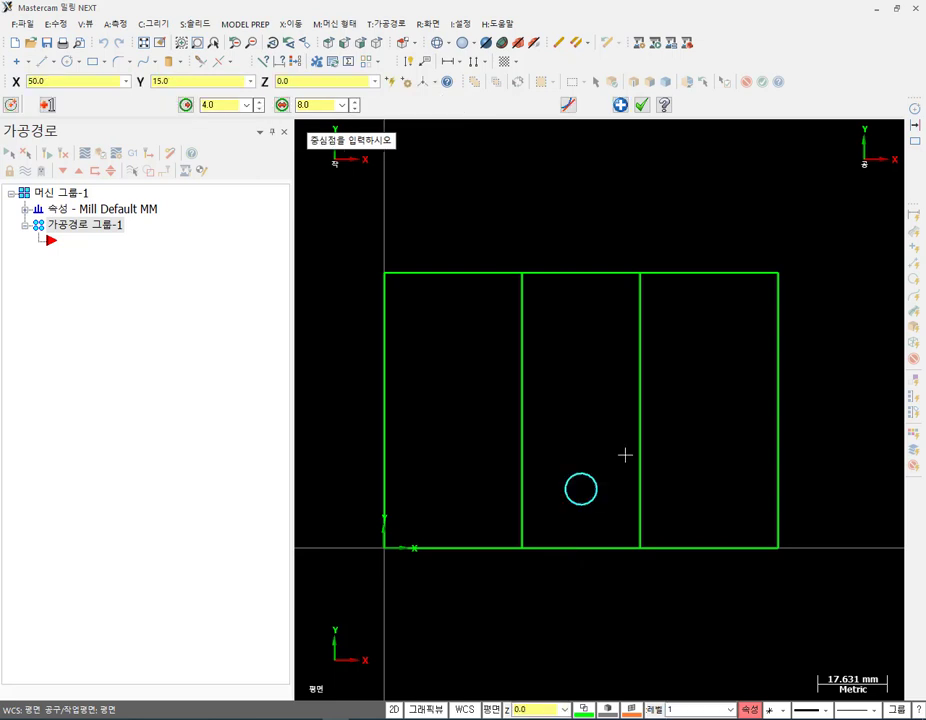
left_click(642, 104)
scroll(561, 517, "up", 2)
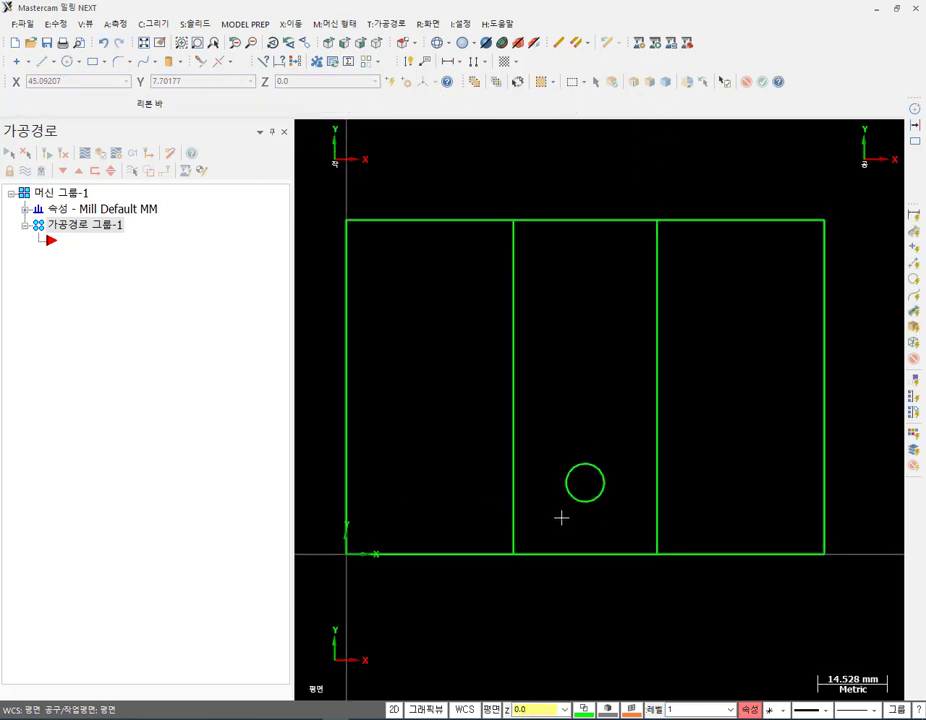
Check the left hole's position on the part drawing and draw an 8 mm diameter circle centred at X15 Y25.
left_click(458, 668)
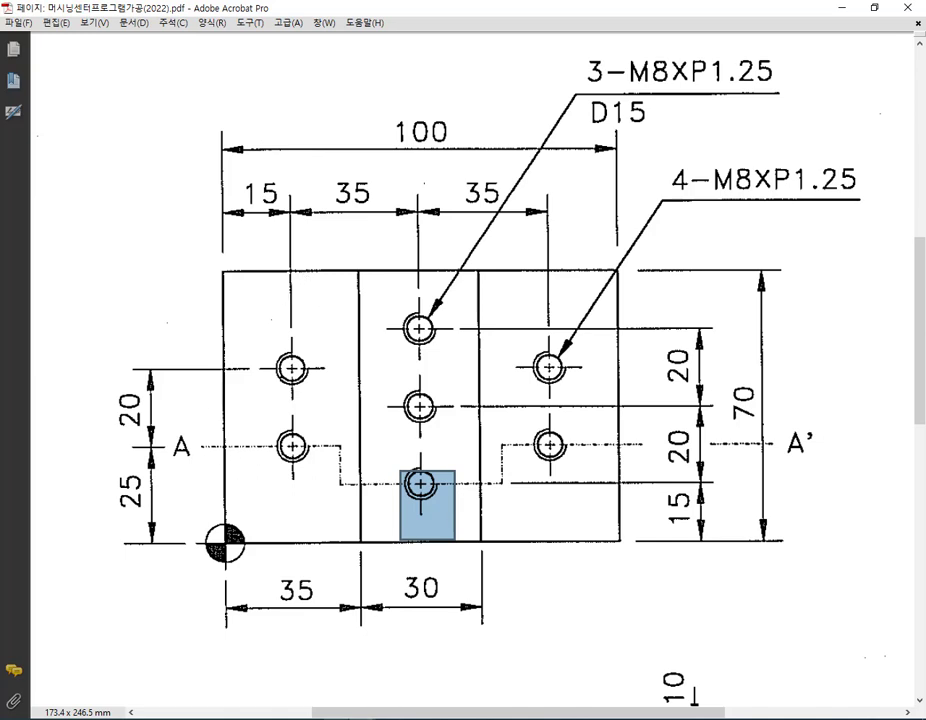
key("alt+Tab")
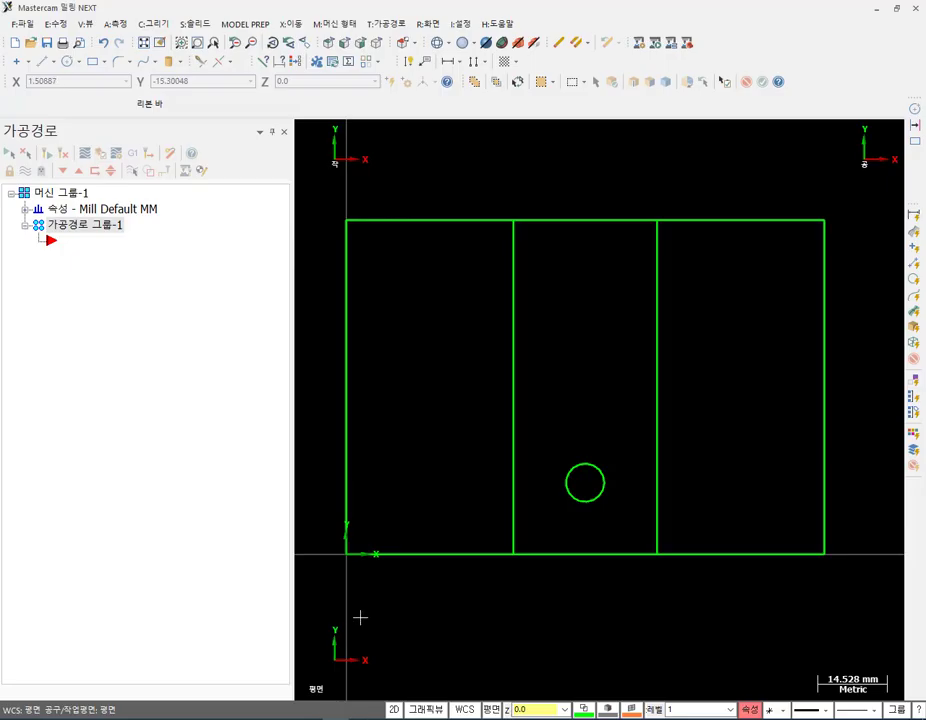
left_click(74, 64)
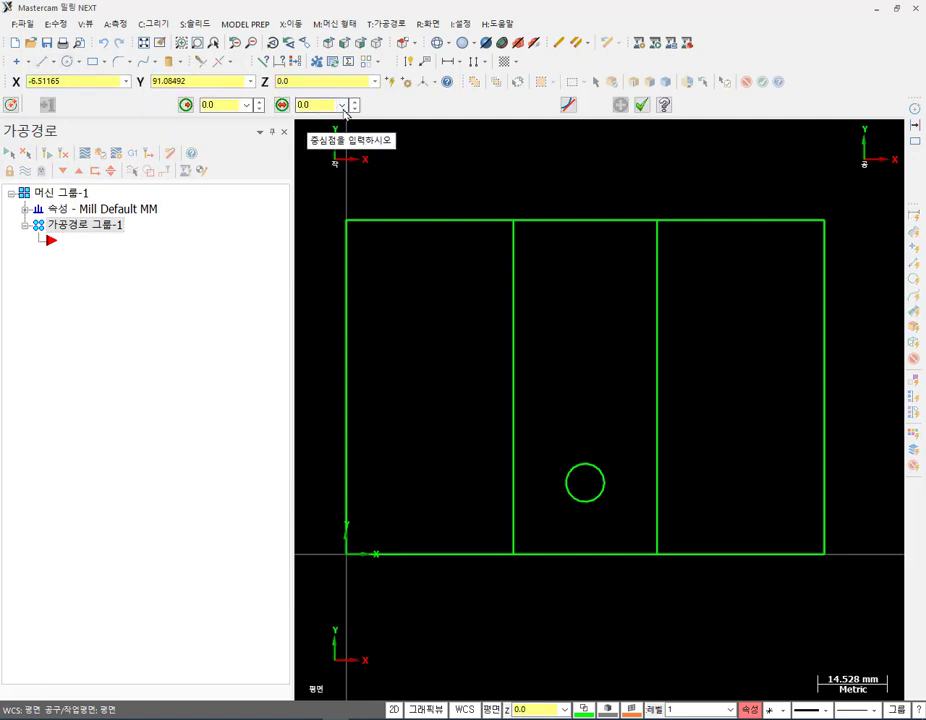
left_click(342, 104)
left_click(322, 120)
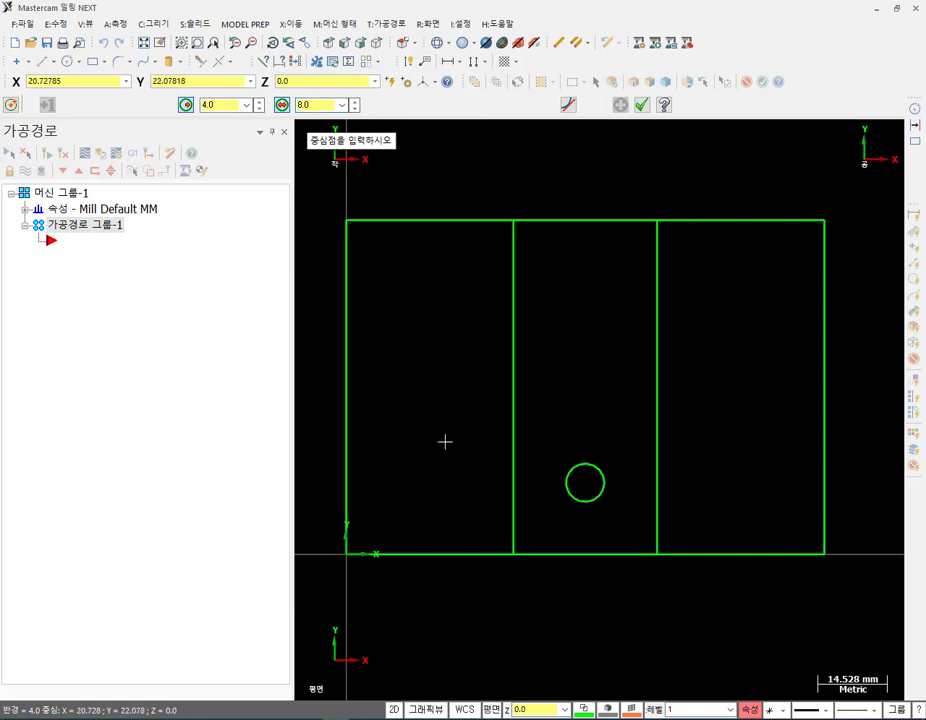
type("X15y2")
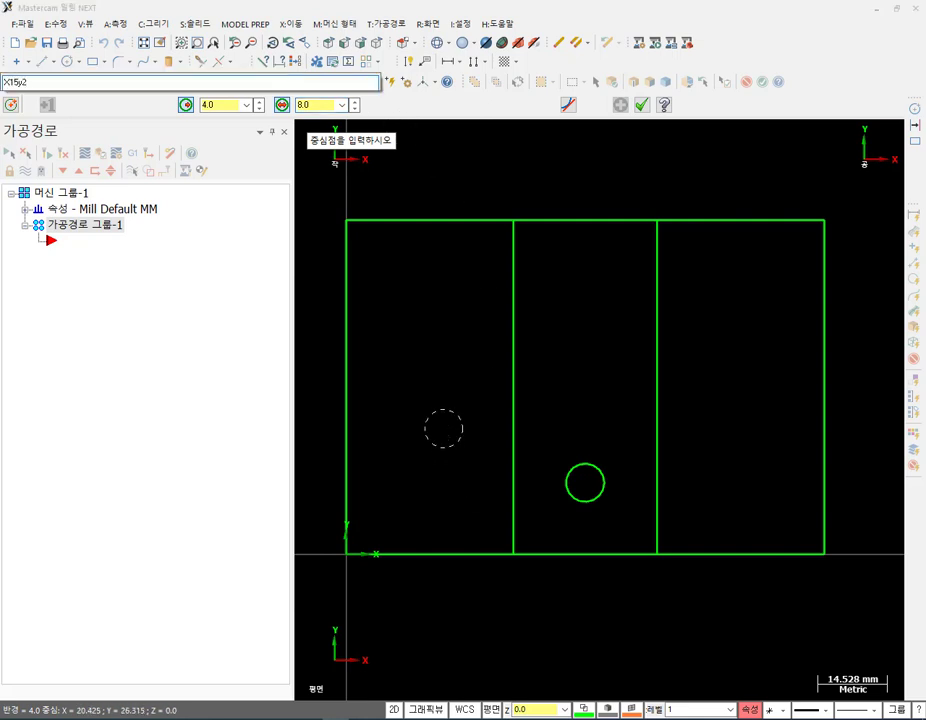
type("5")
key("Return")
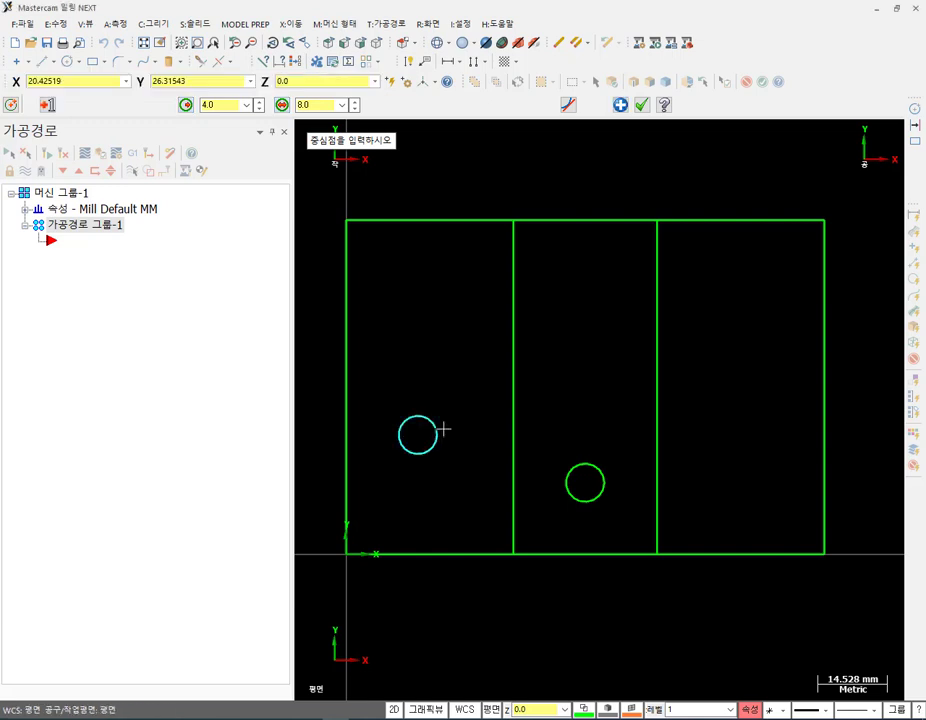
key("Escape")
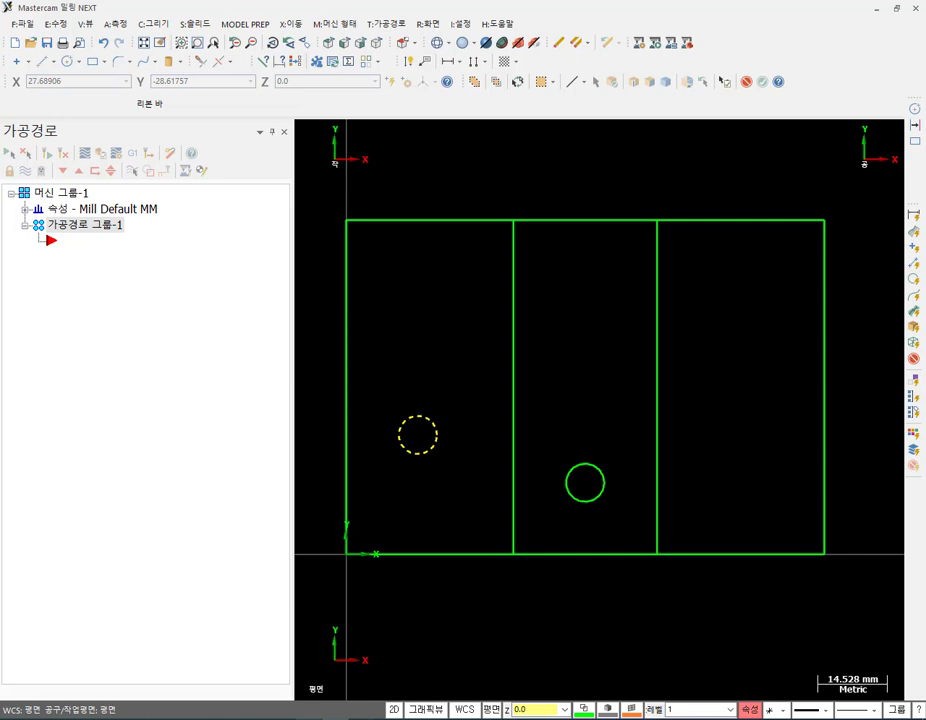
Check the left hole spacing on the part drawing and translate a copy of the left circle 20 mm in Y.
mouse_move(360, 718)
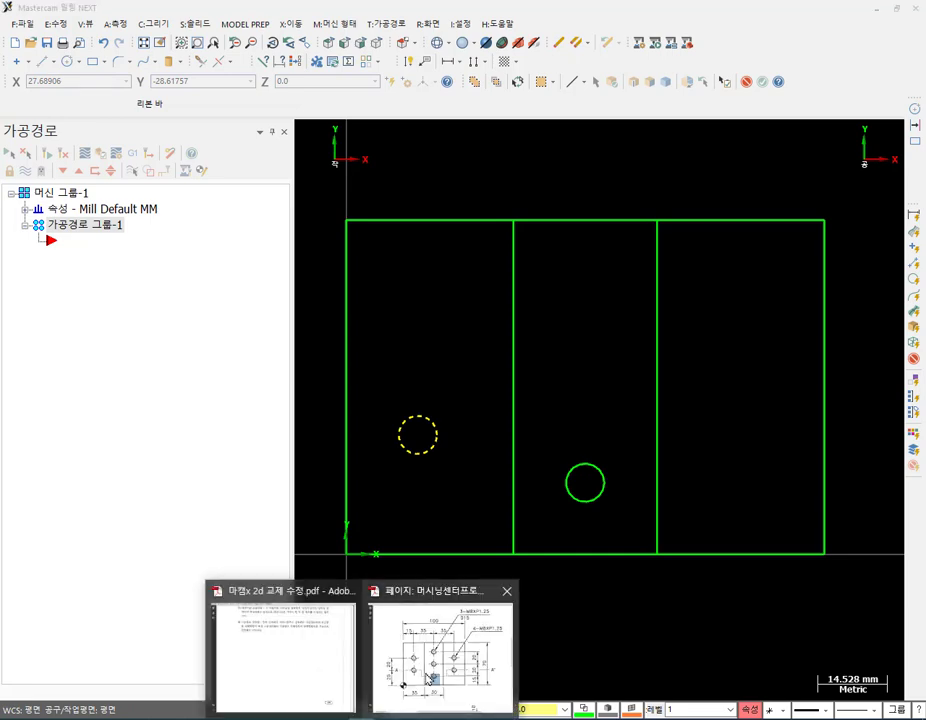
left_click(426, 671)
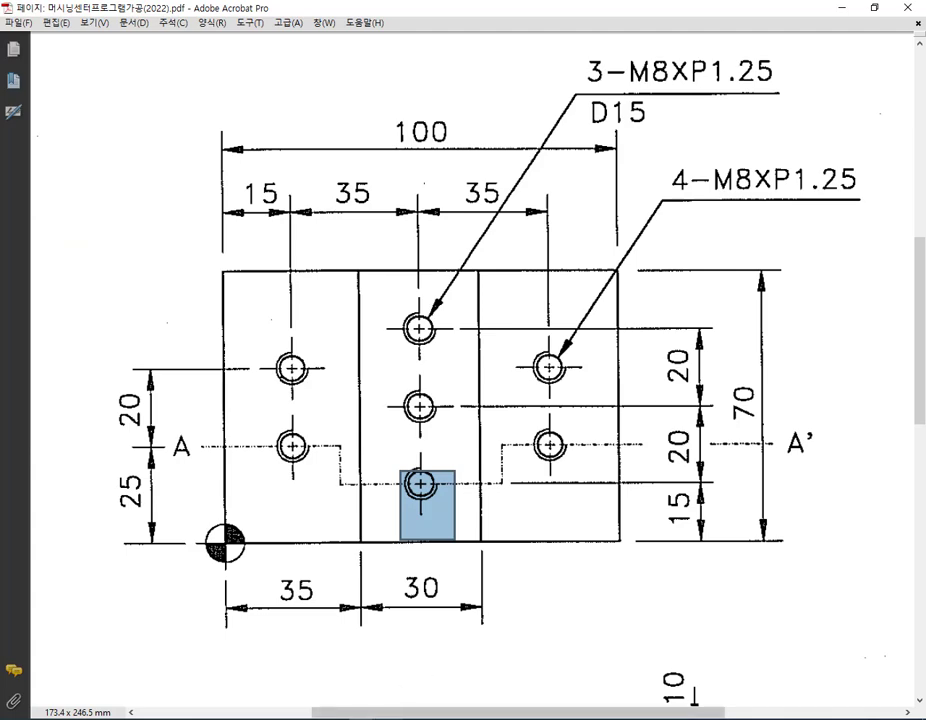
left_click(330, 714)
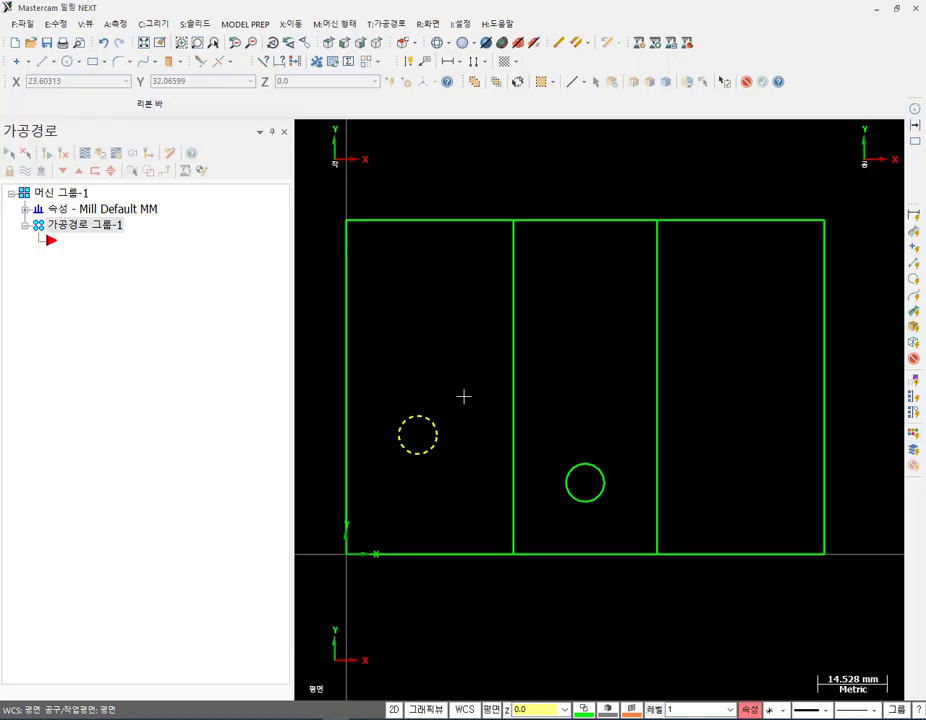
left_click(291, 24)
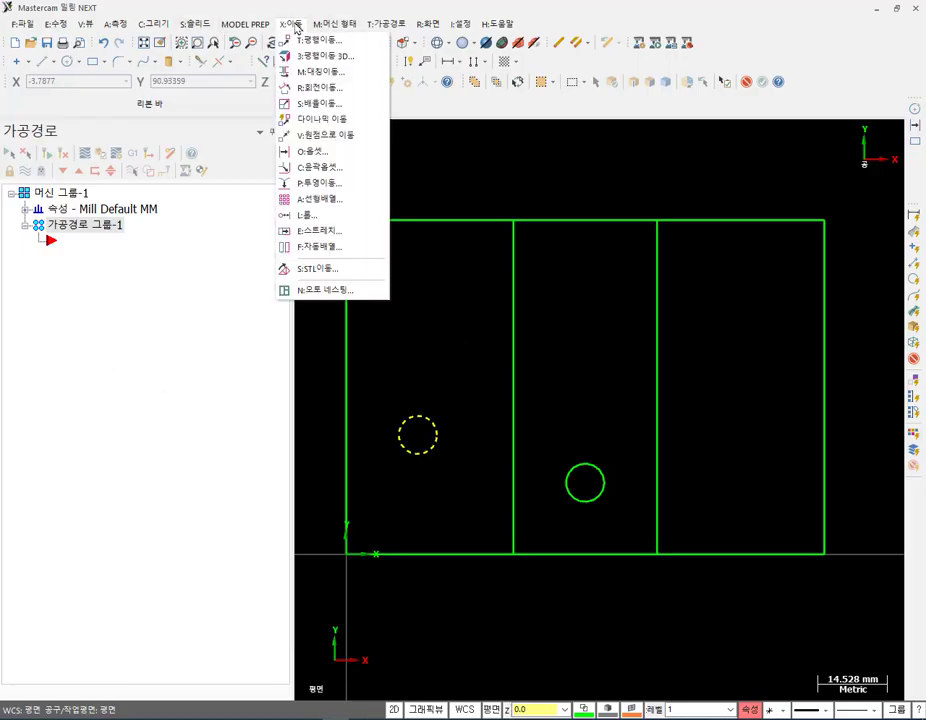
left_click(318, 40)
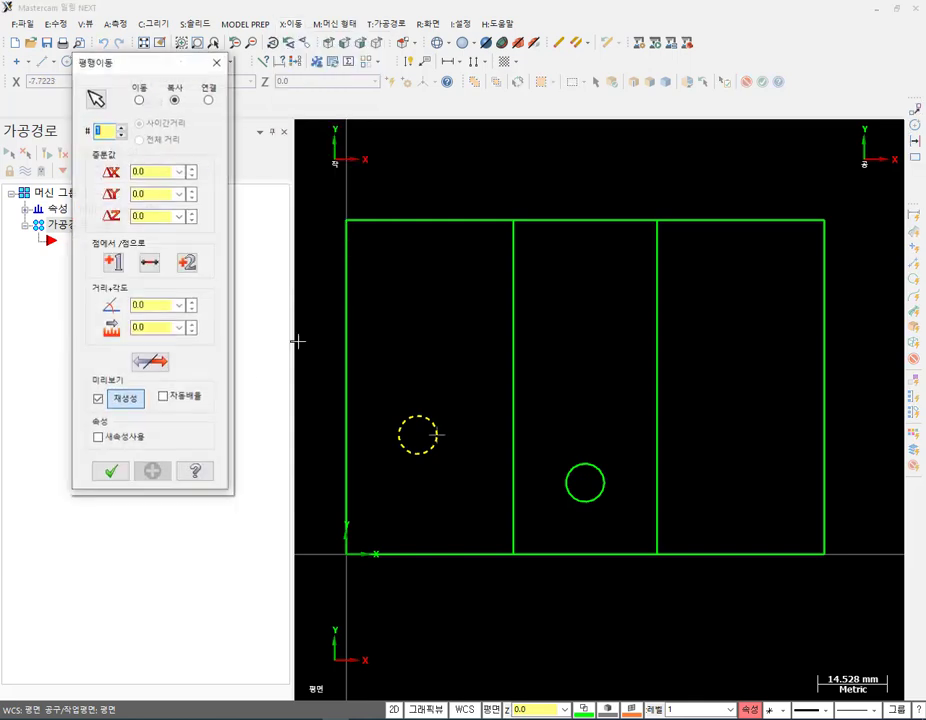
left_click(160, 193)
type("2")
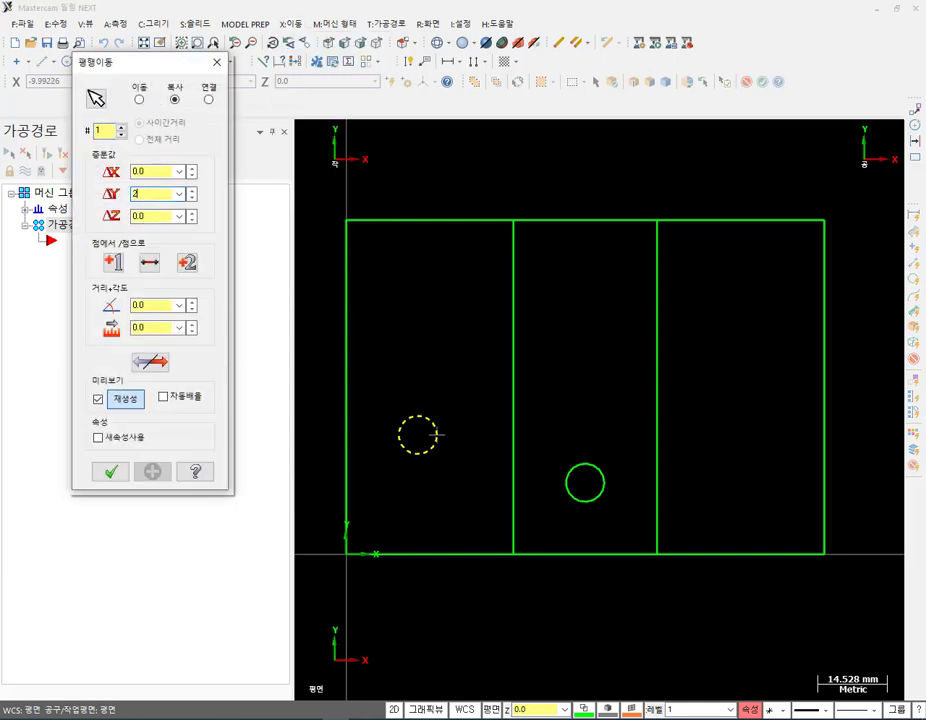
key("Return")
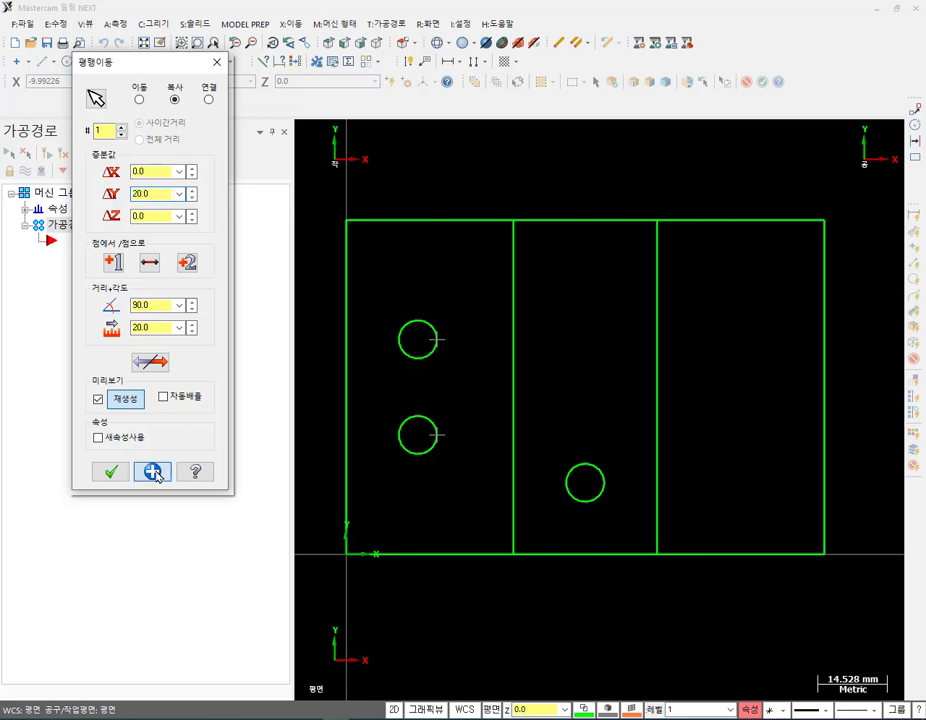
left_click(152, 471)
Translate two copies of the lower middle circle in Y at 20 mm spacing.
key("Return")
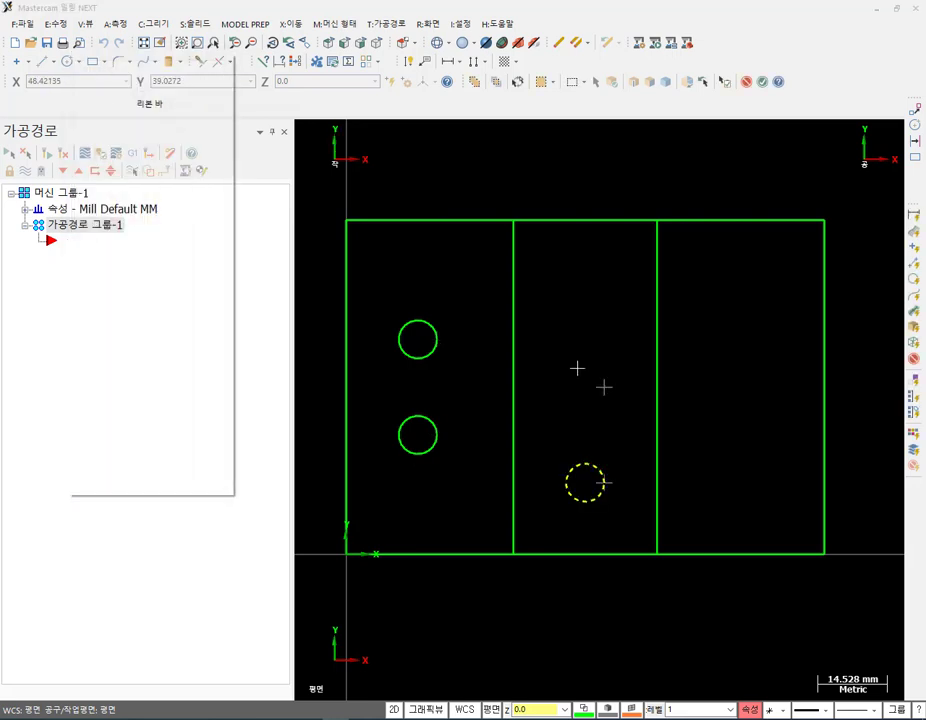
left_click(165, 193)
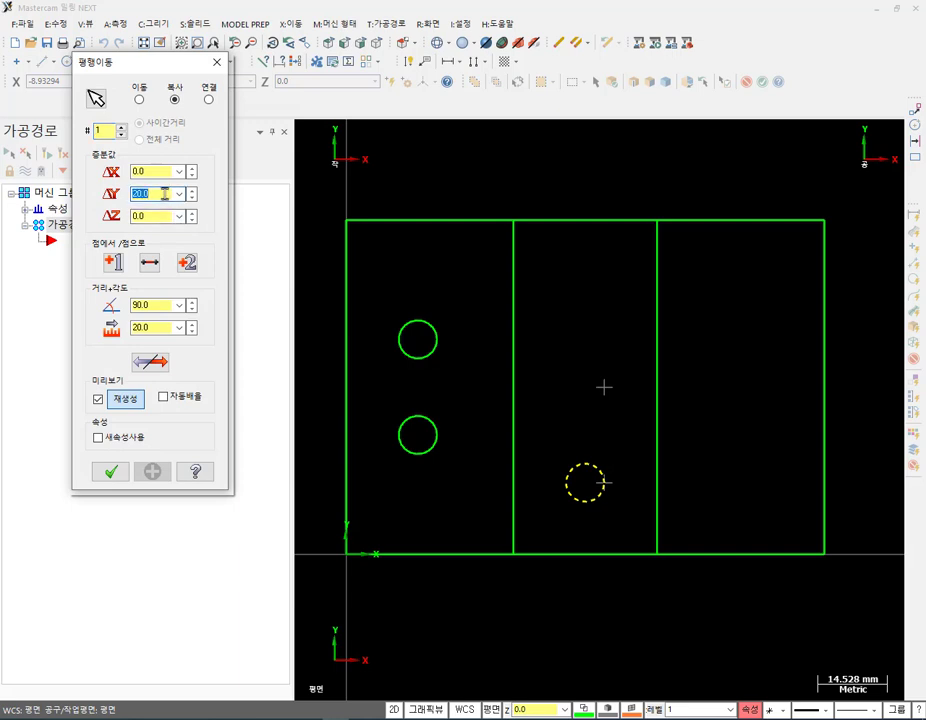
left_click(108, 130)
left_click(121, 127)
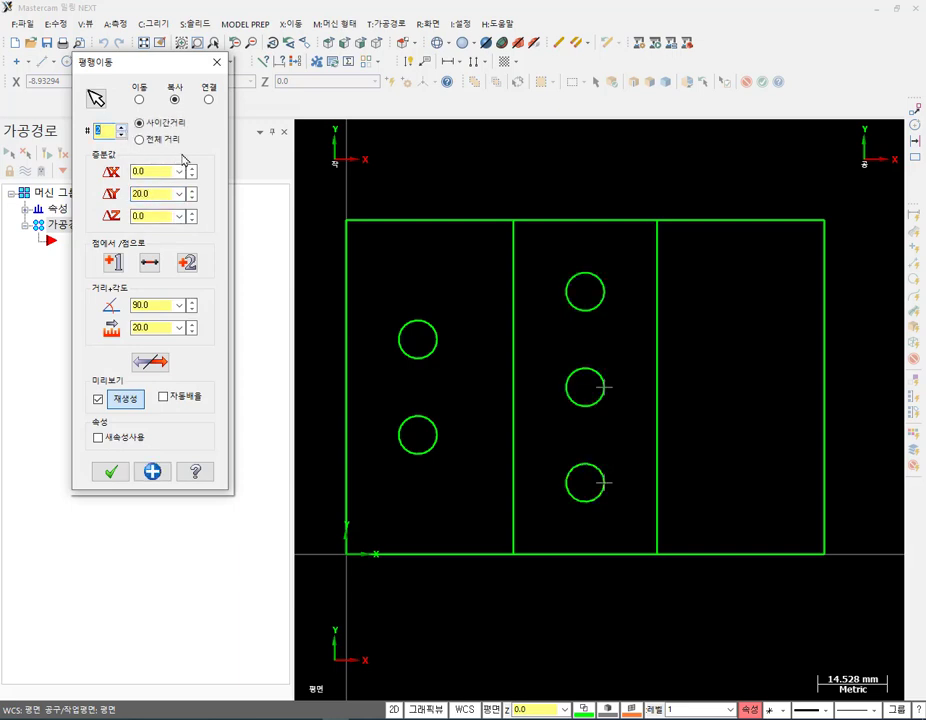
left_click(115, 470)
Switch to the part drawing in Acrobat to check the remaining hole positions.
left_click(405, 436)
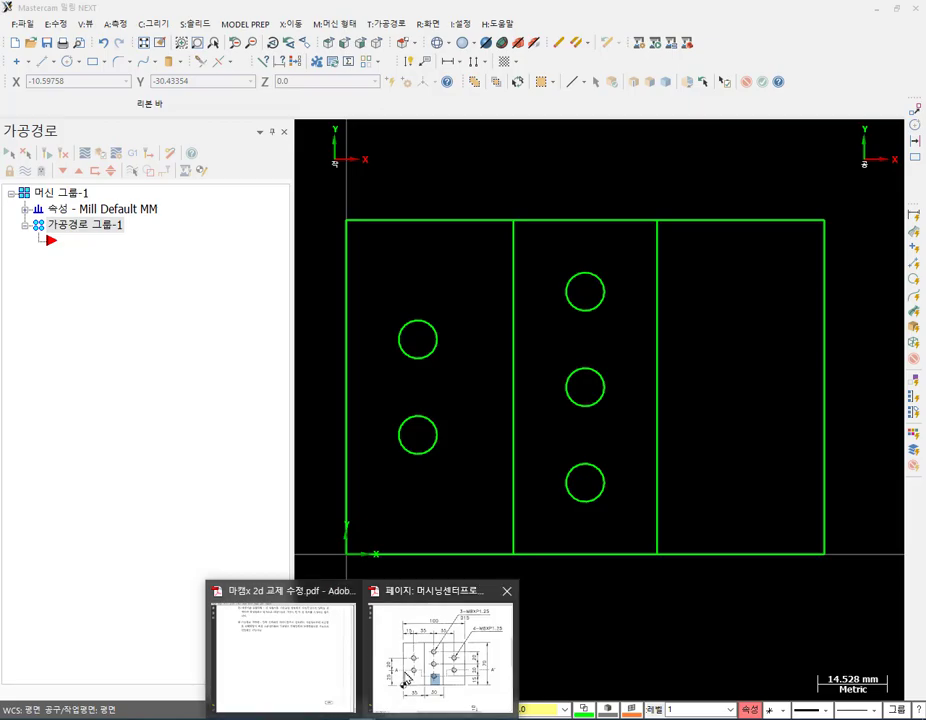
left_click(398, 695)
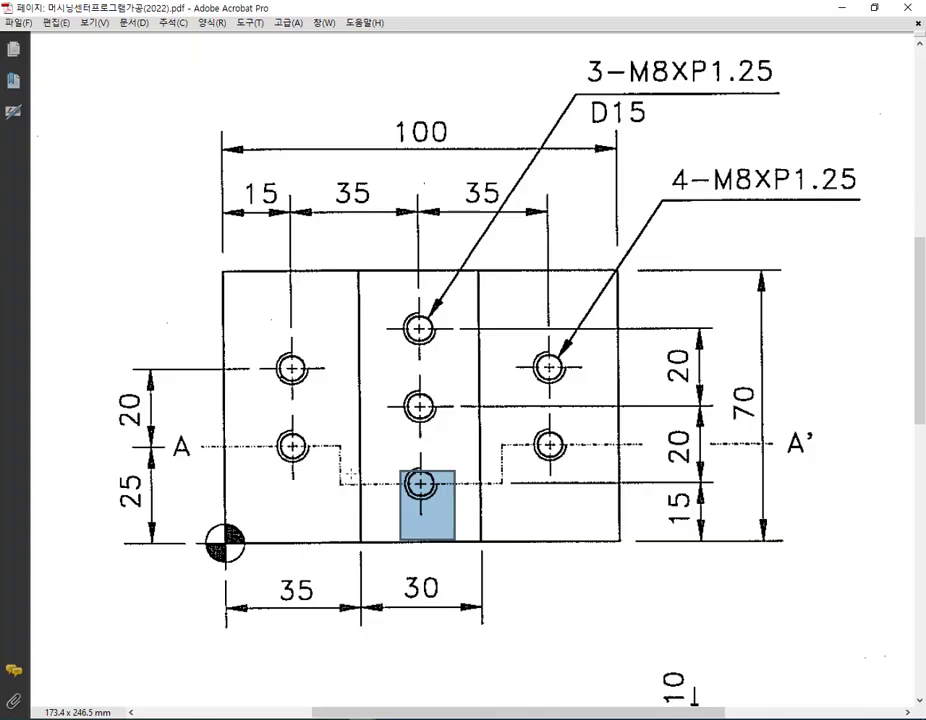